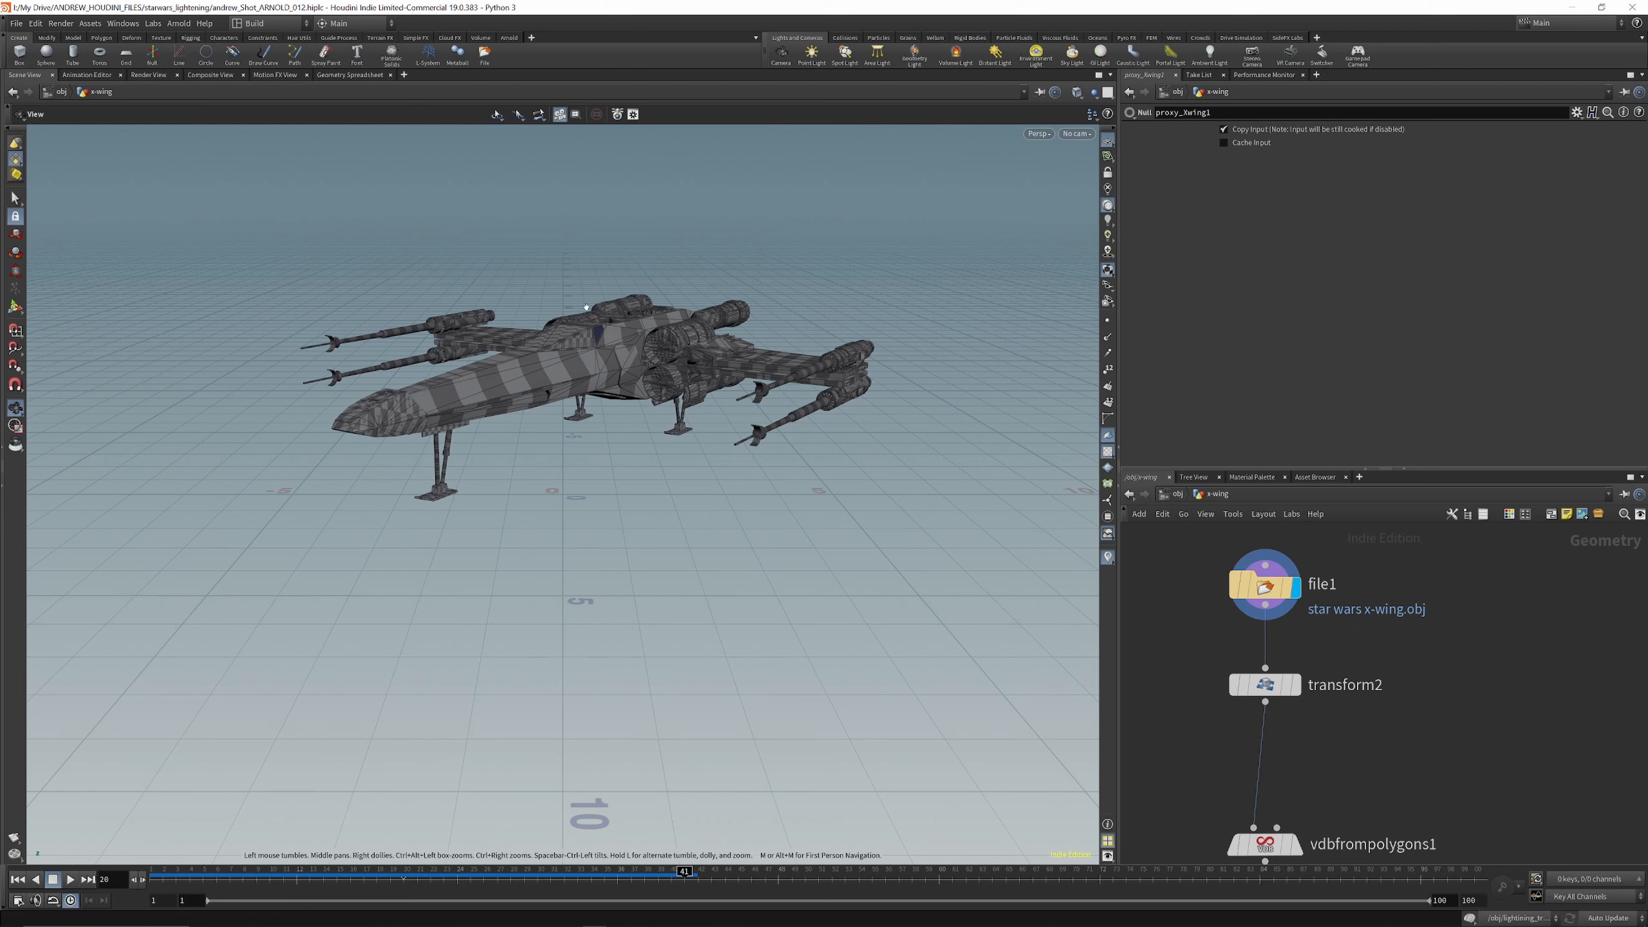
Step: Display the transform2 node's output in the x-wing network and frame the ship model
scroll(1275, 563, "down", 3)
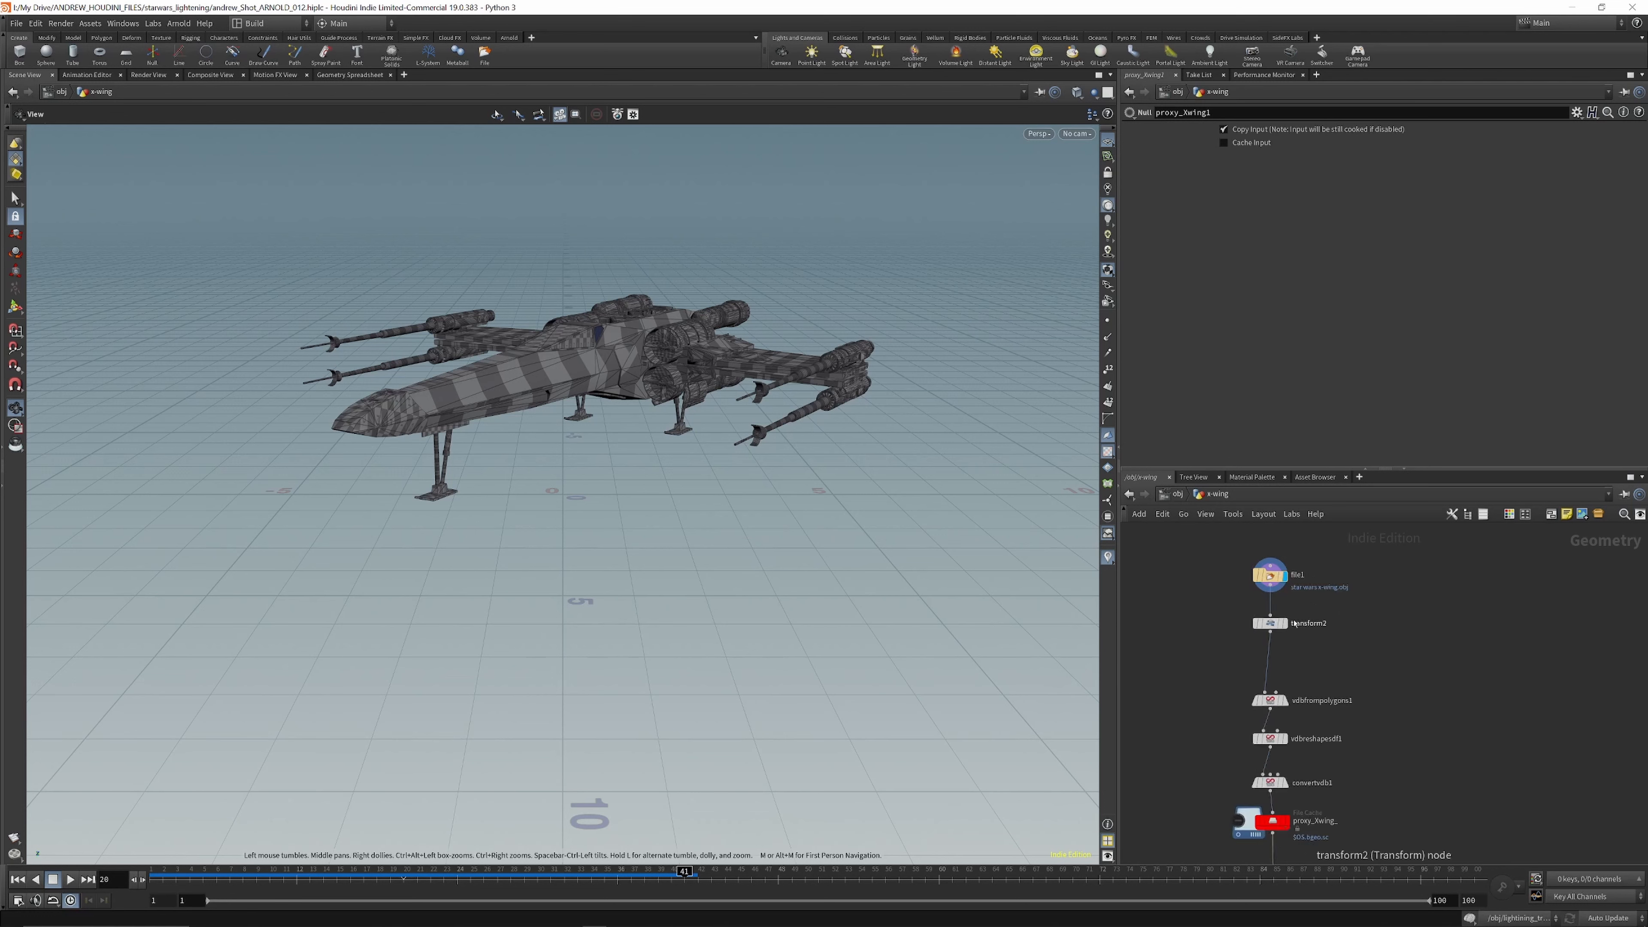
scroll(1289, 620, "up", 3)
left_click(1277, 625)
right_click_drag(561, 596, 495, 691)
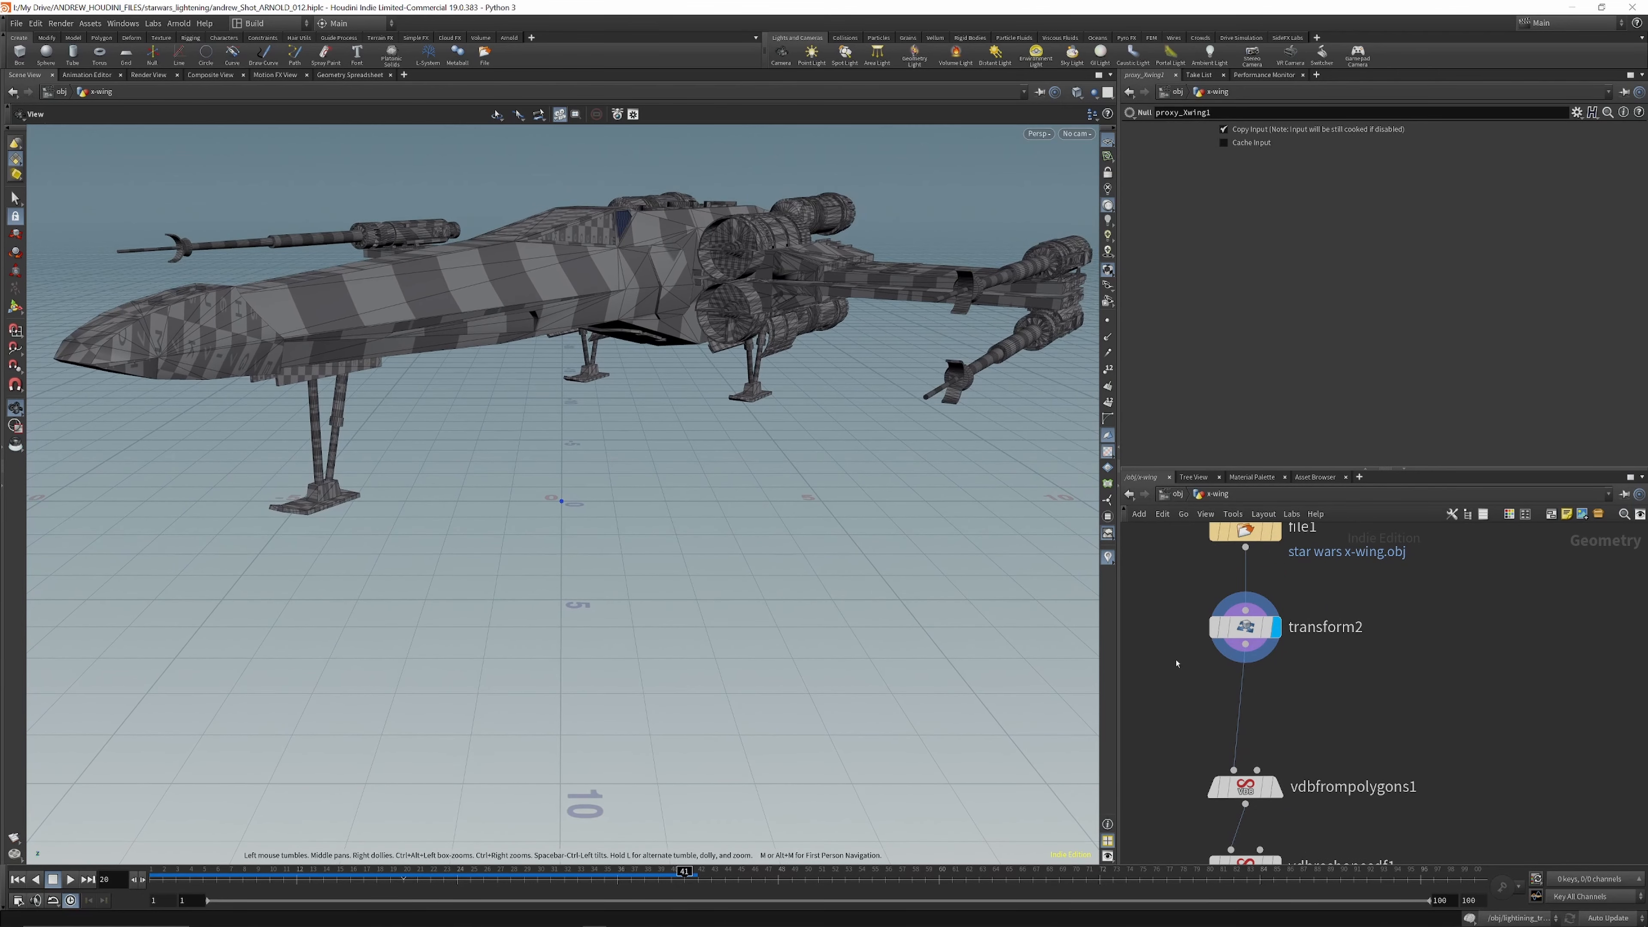
key("f")
key("h")
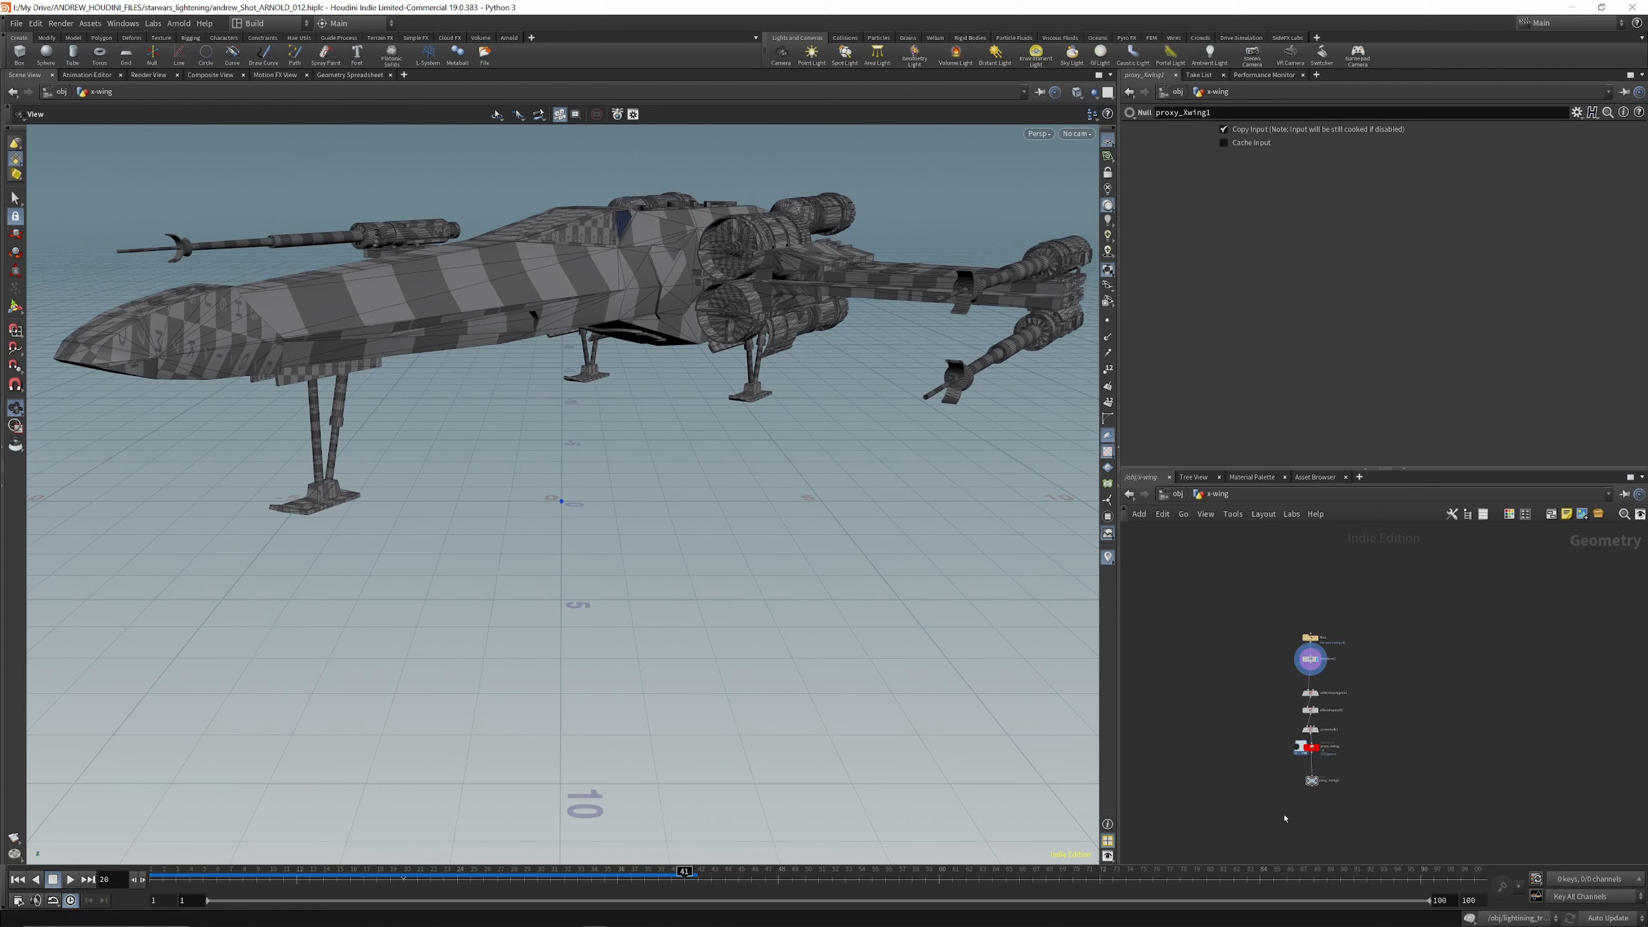
key("f")
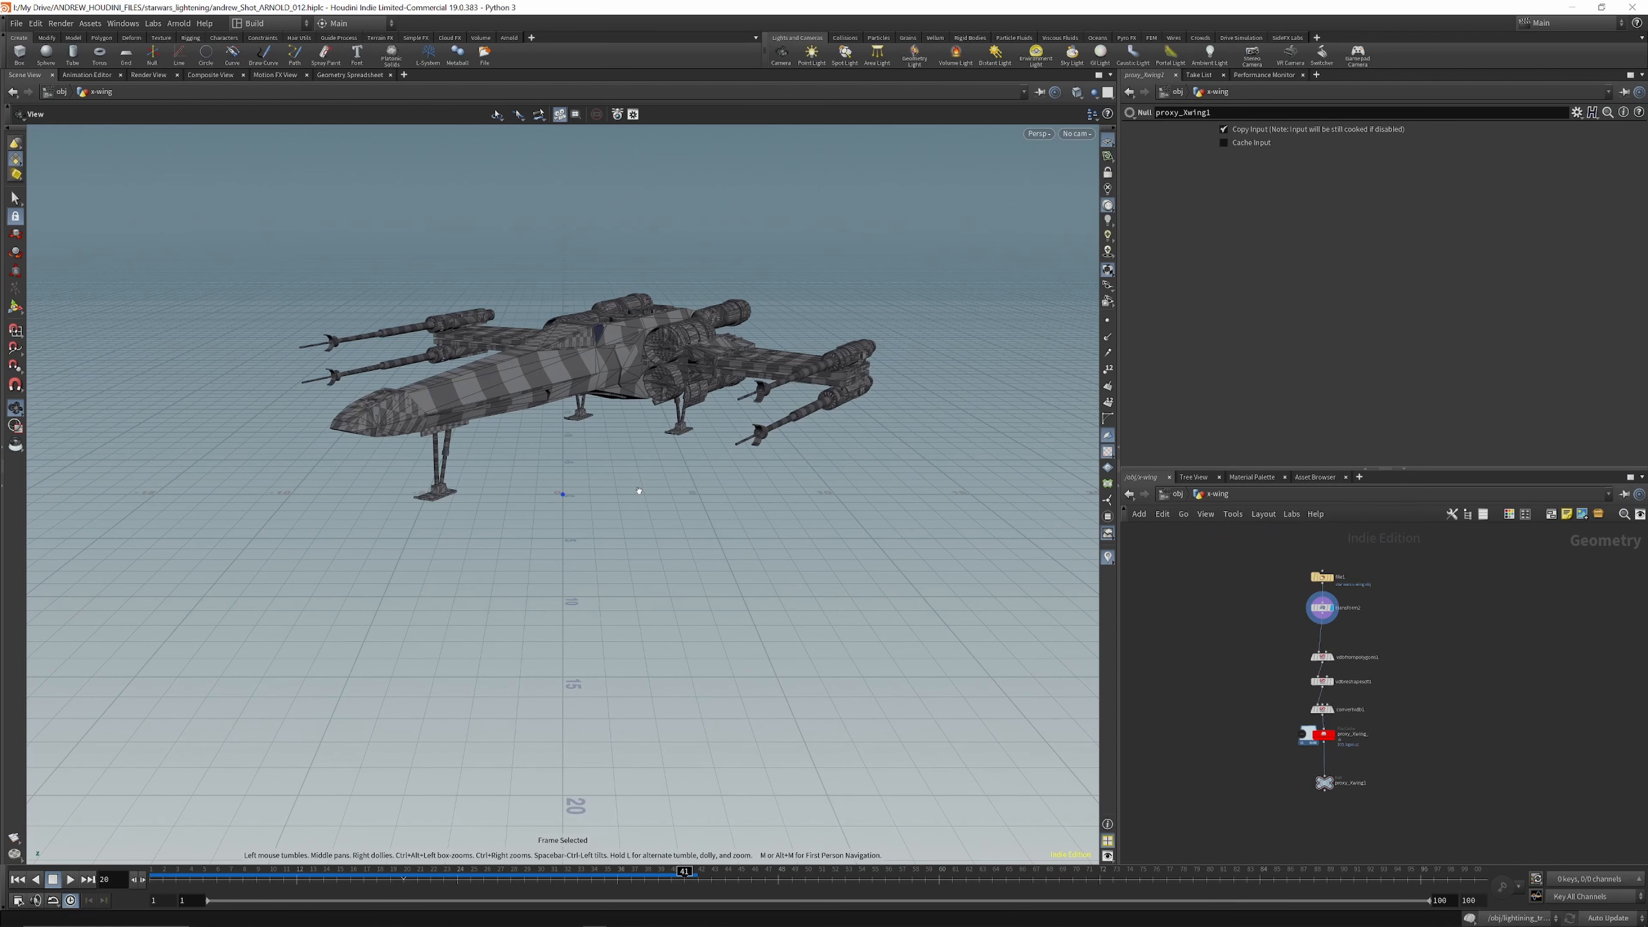
Step: Display the vdbfrompolygons1 and vdbreshapesdf1 nodes in turn and review the settings of each
scroll(1348, 672, "up", 5)
left_click(1292, 619)
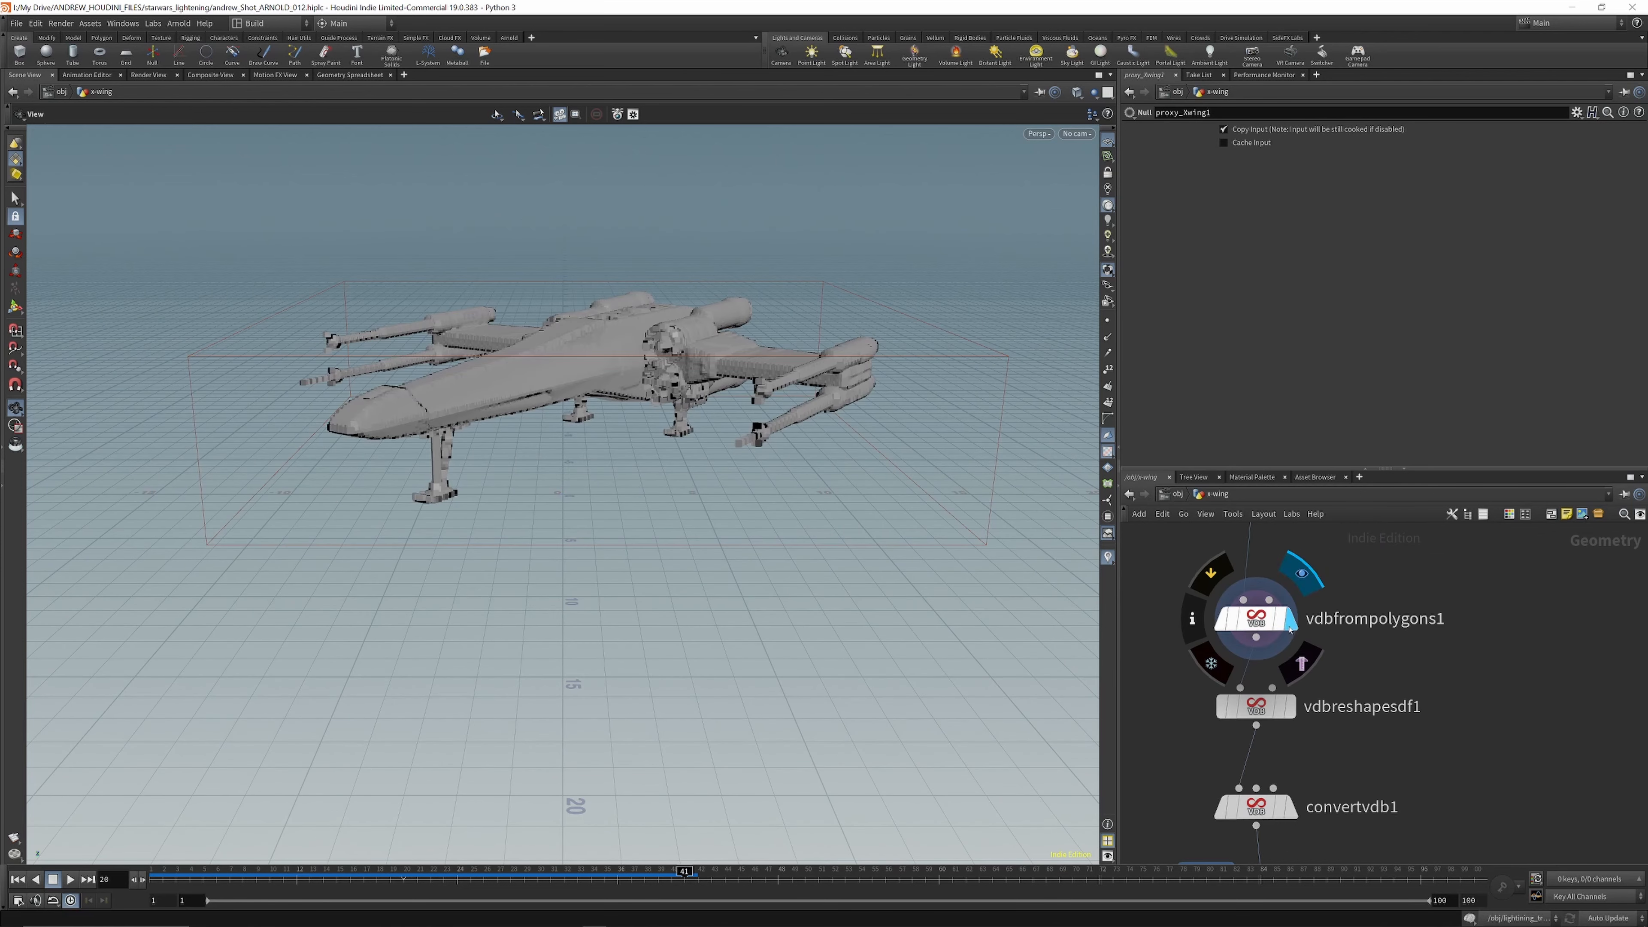
left_click(1264, 621)
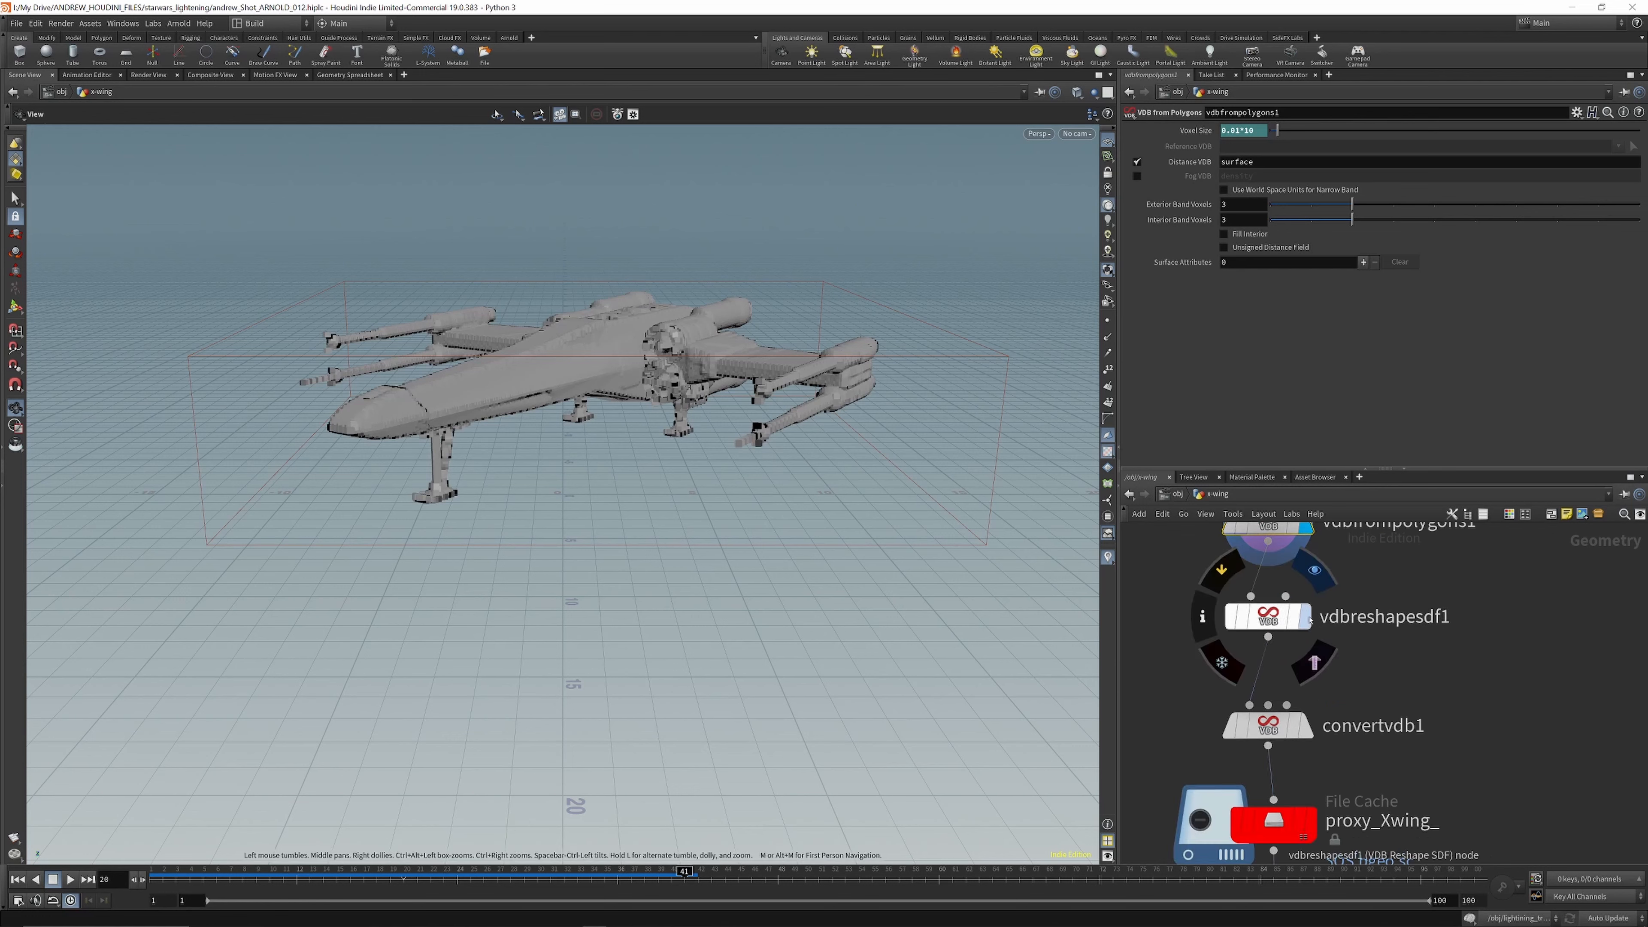
left_click(1304, 616)
left_click(1269, 616)
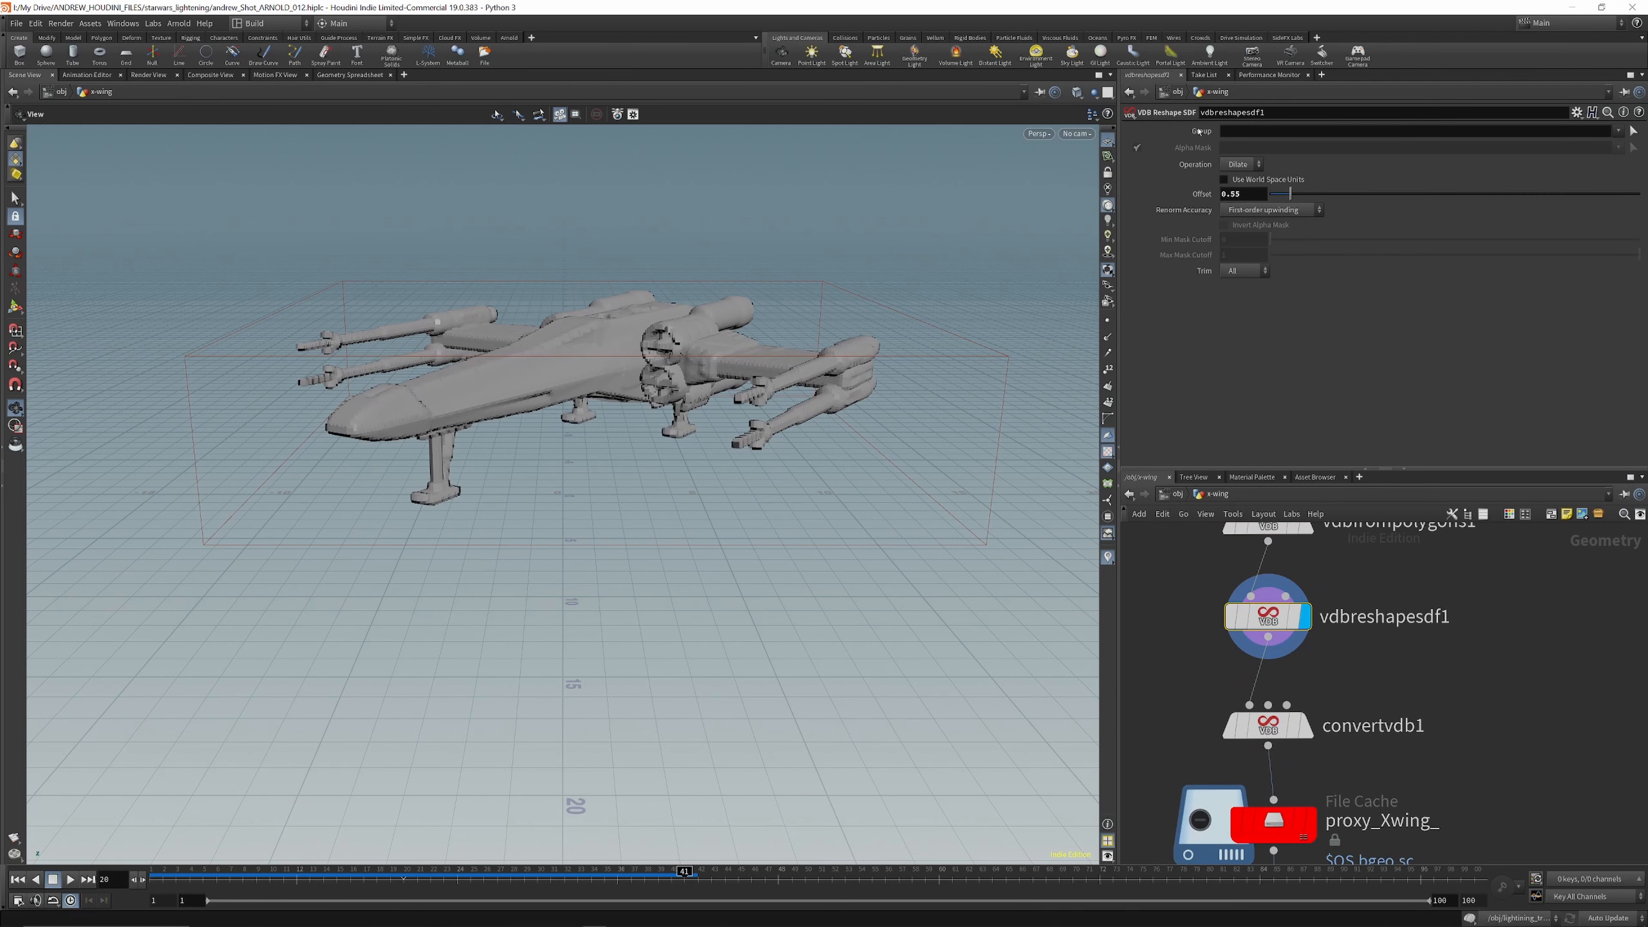
Step: Display the convertvdb1 node and examine its settings and the low-detail polygon mesh of the ship
scroll(1293, 615, "down", 3)
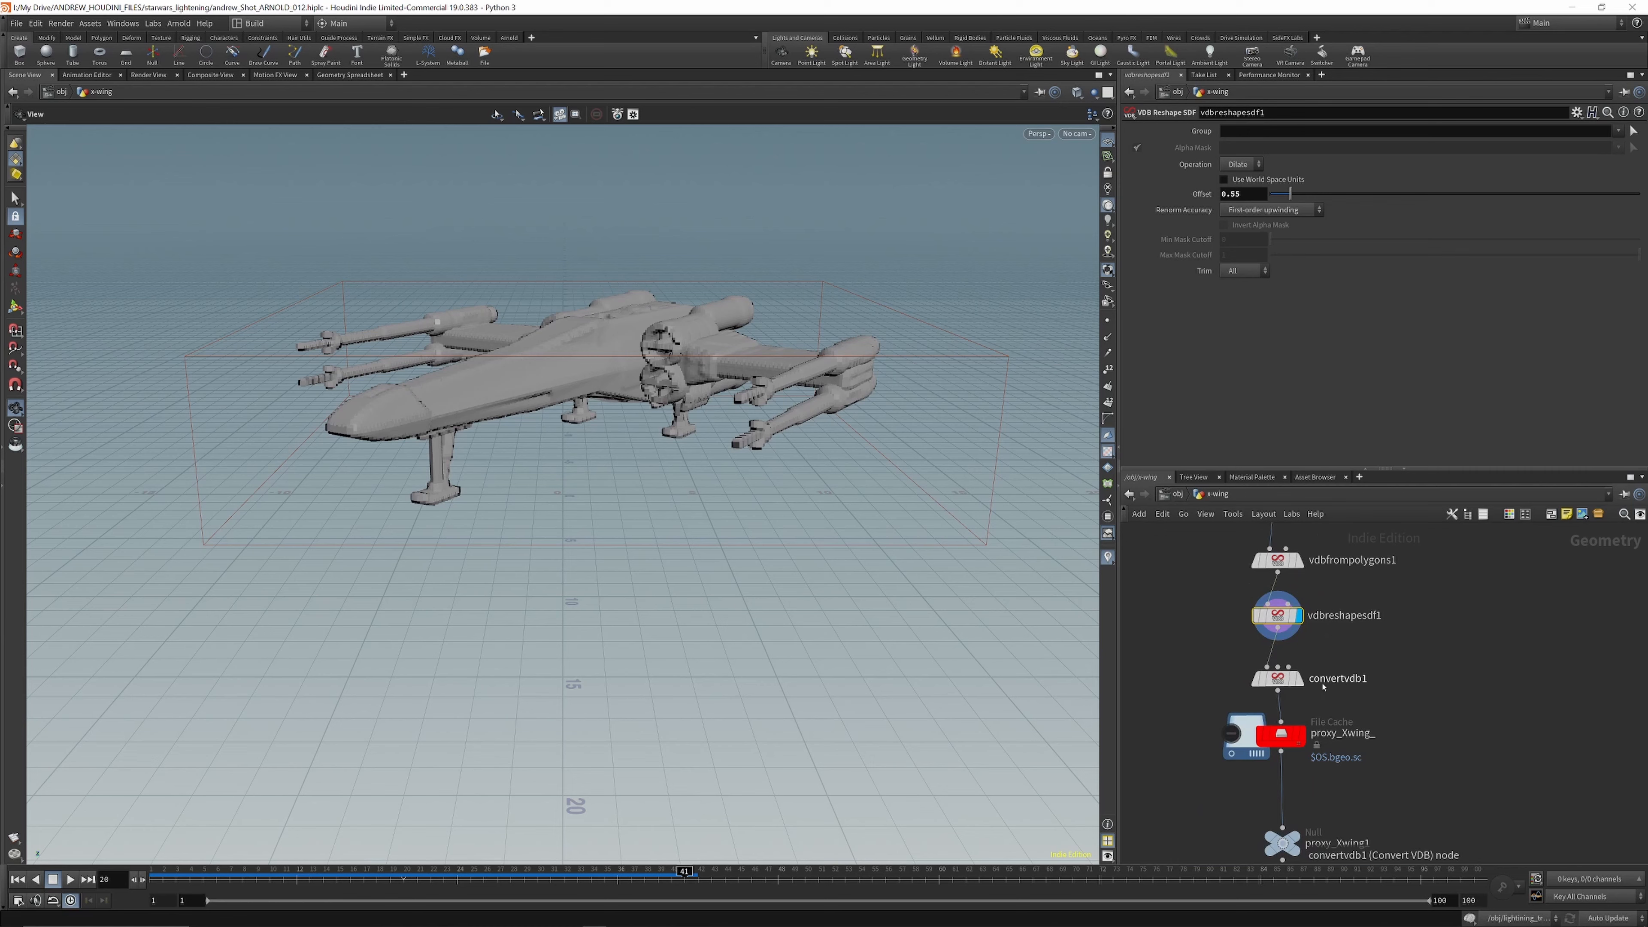
scroll(1302, 681, "up", 3)
left_click(1289, 679)
left_click(1250, 675)
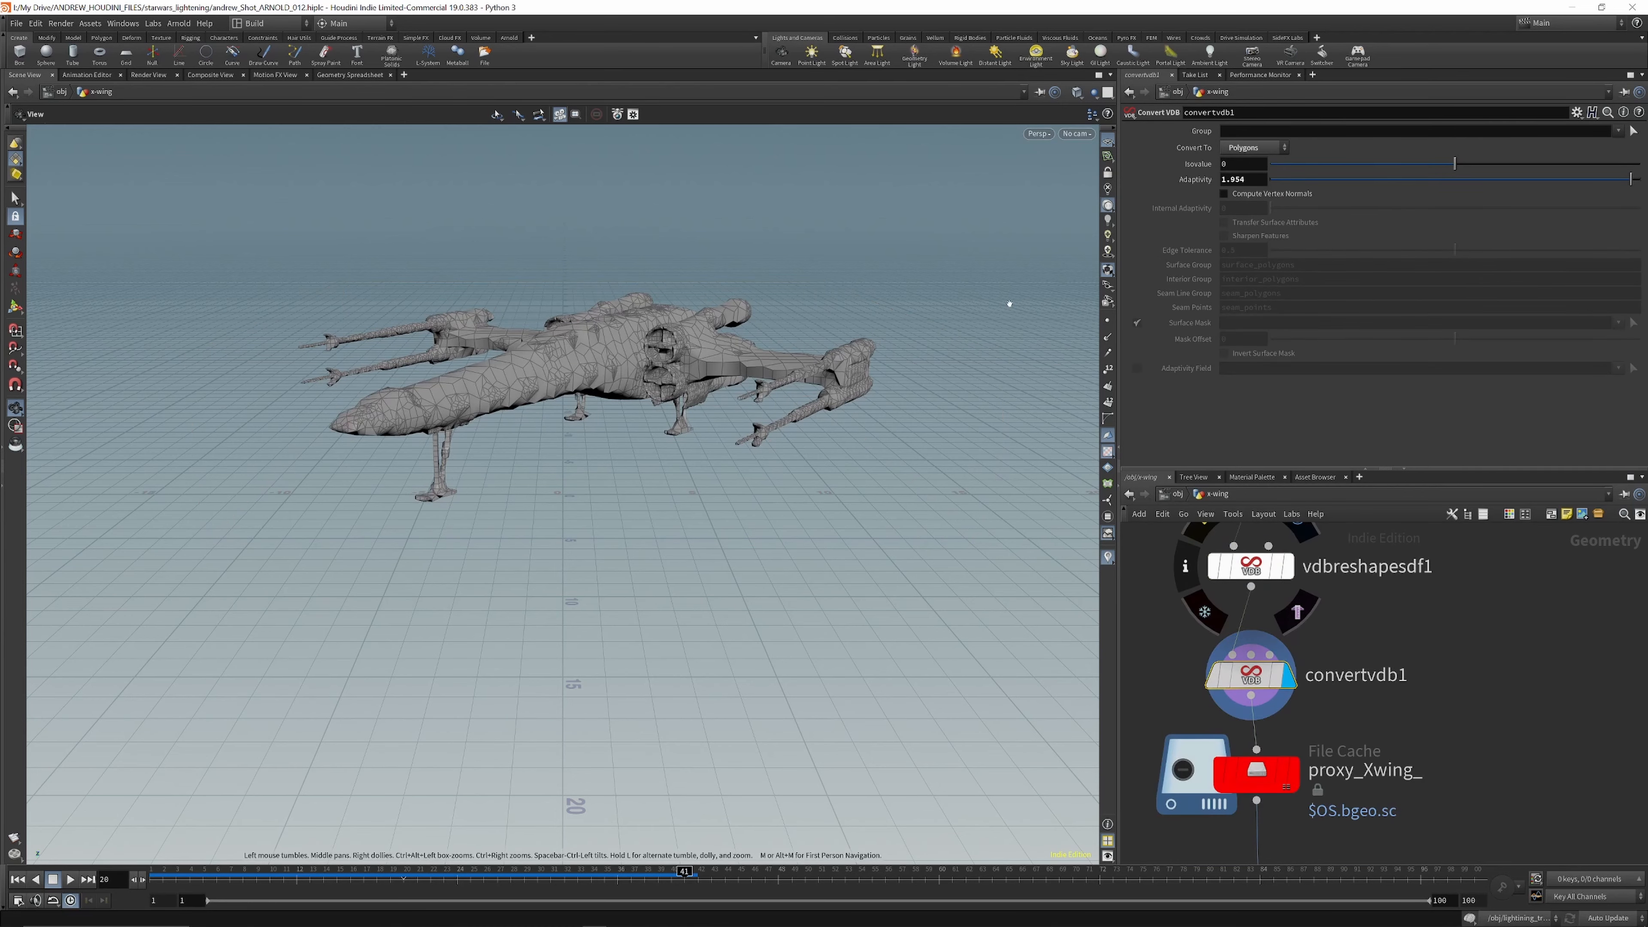
left_click_drag(623, 331, 651, 352)
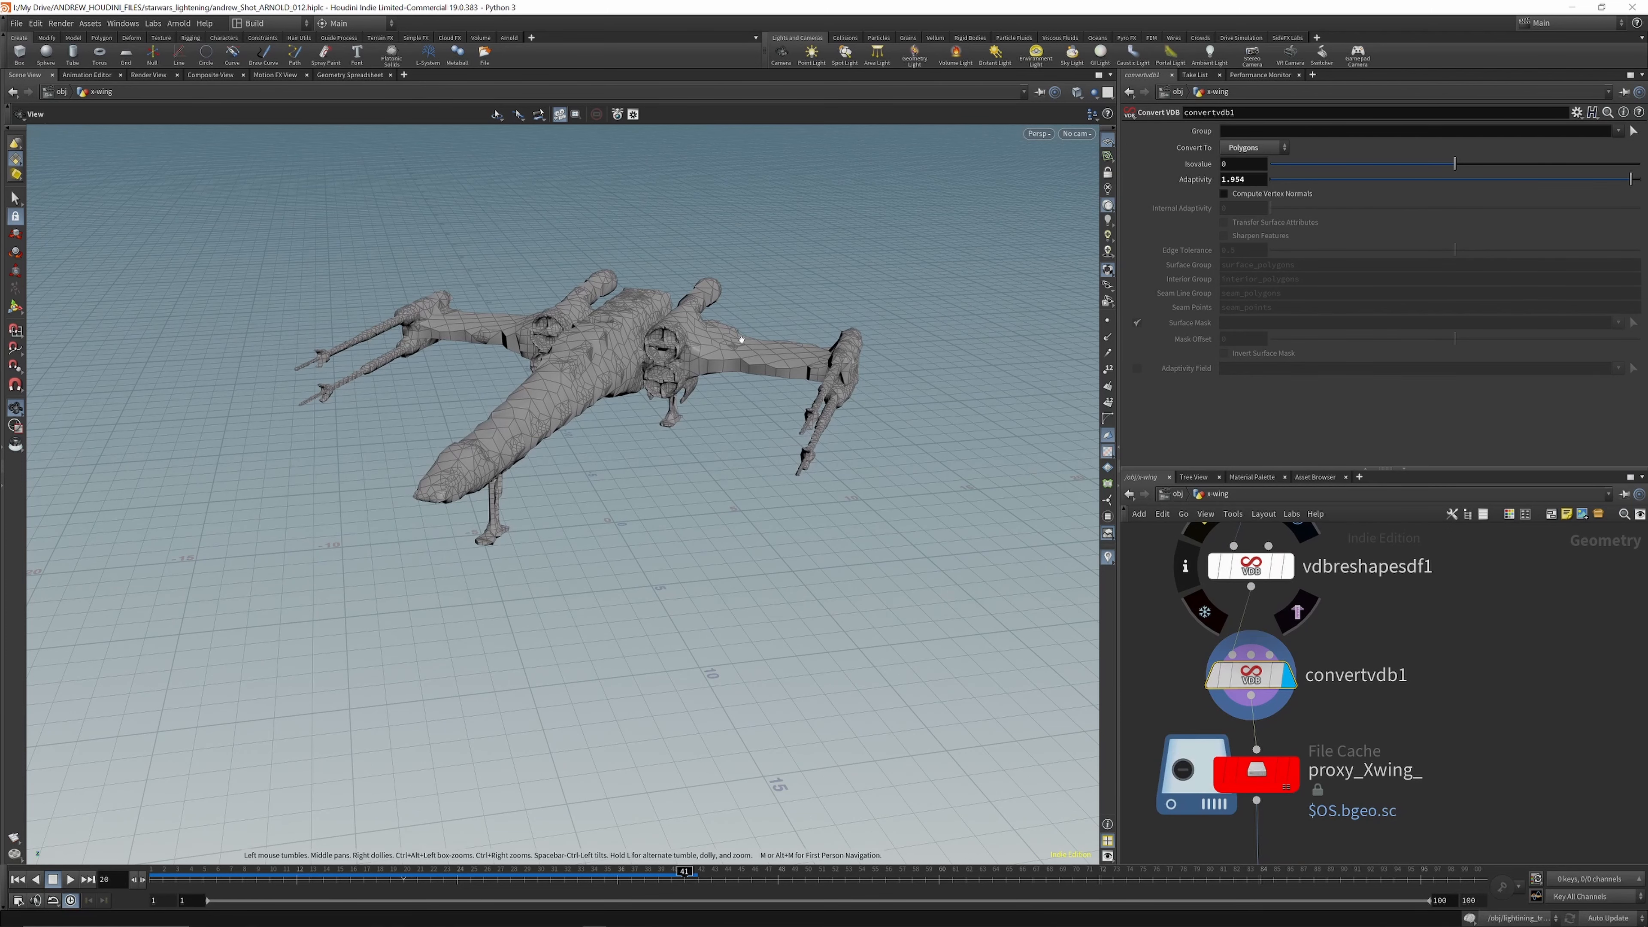
mouse_move(741, 340)
left_mouse_down()
mouse_move(694, 326)
mouse_move(712, 325)
left_mouse_up()
scroll(1287, 628, "down", 3)
scroll(1294, 694, "up", 3)
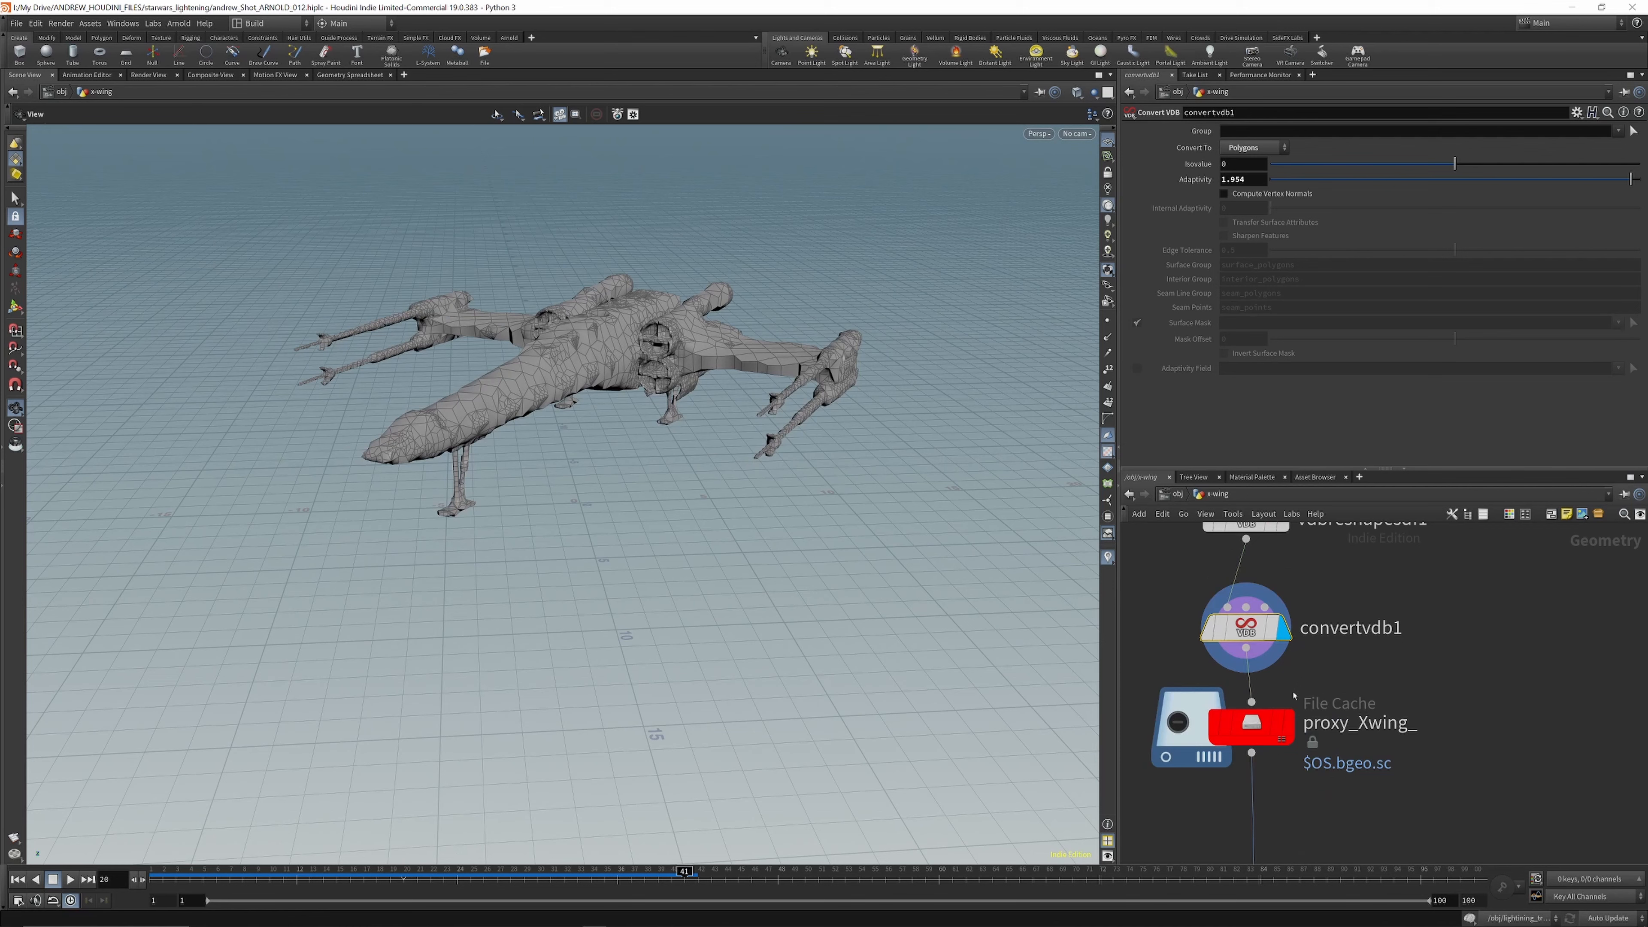
Step: Review the proxy_Xwing_ file cache settings and display the proxy_Xwing1 null's output
scroll(1293, 694, "down", 3)
left_click(1258, 724)
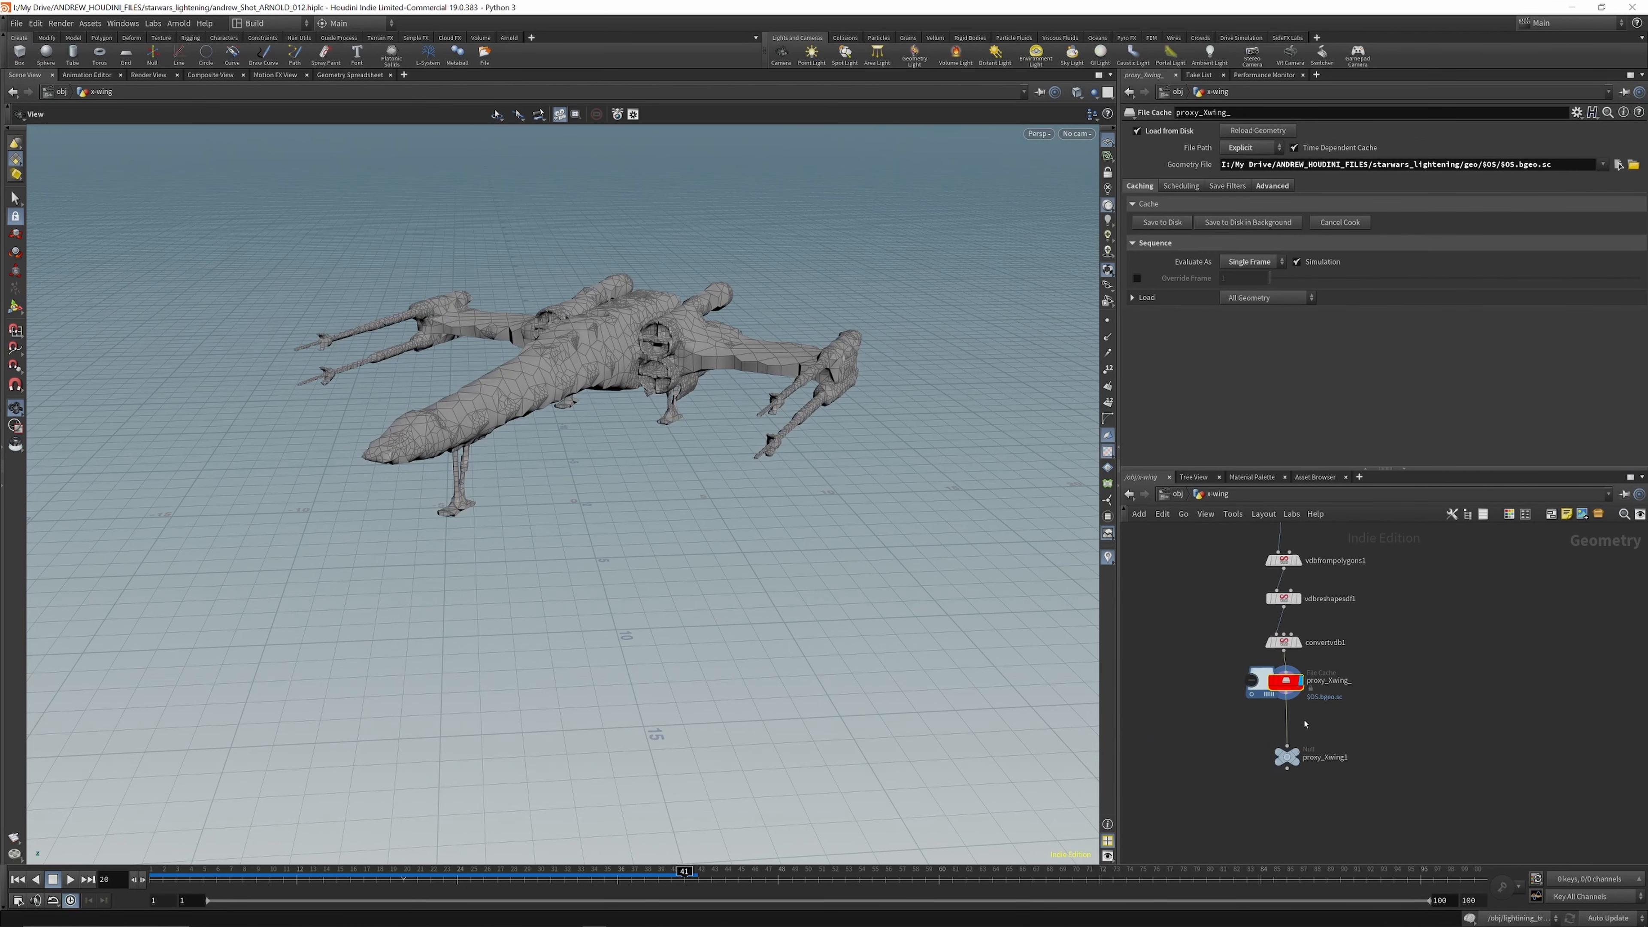
scroll(1306, 724, "up", 3)
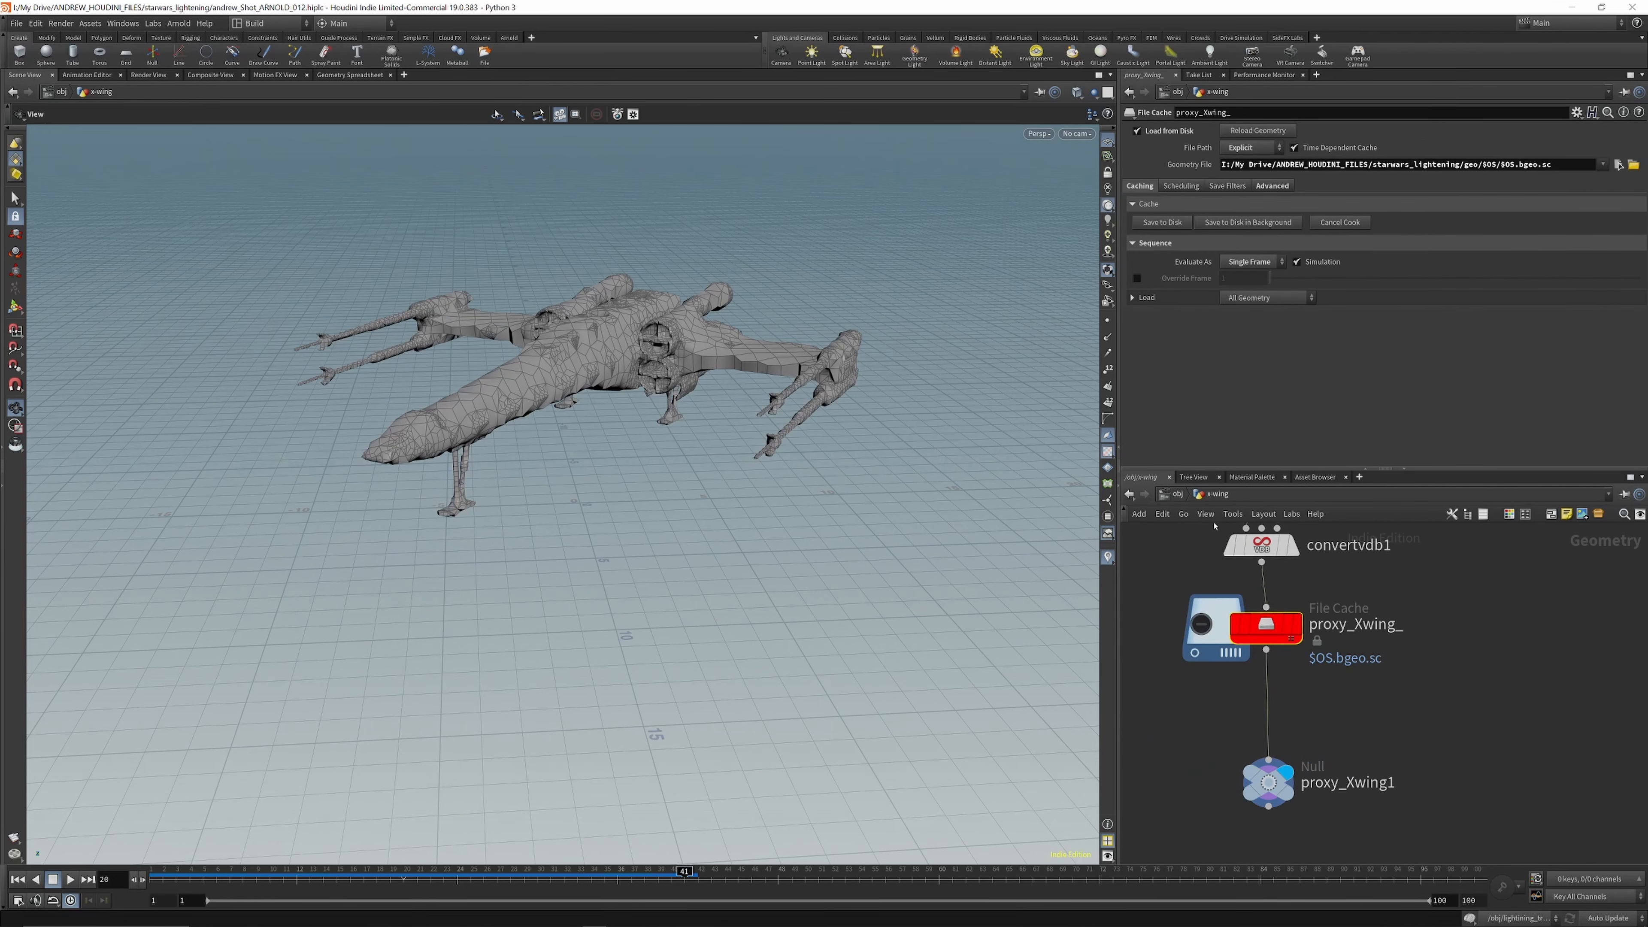
Step: Return to the object level, open the "in" geometry network and frame the displayed ground
left_click(1178, 495)
scroll(1271, 650, "down", 2)
scroll(1288, 696, "up", 4)
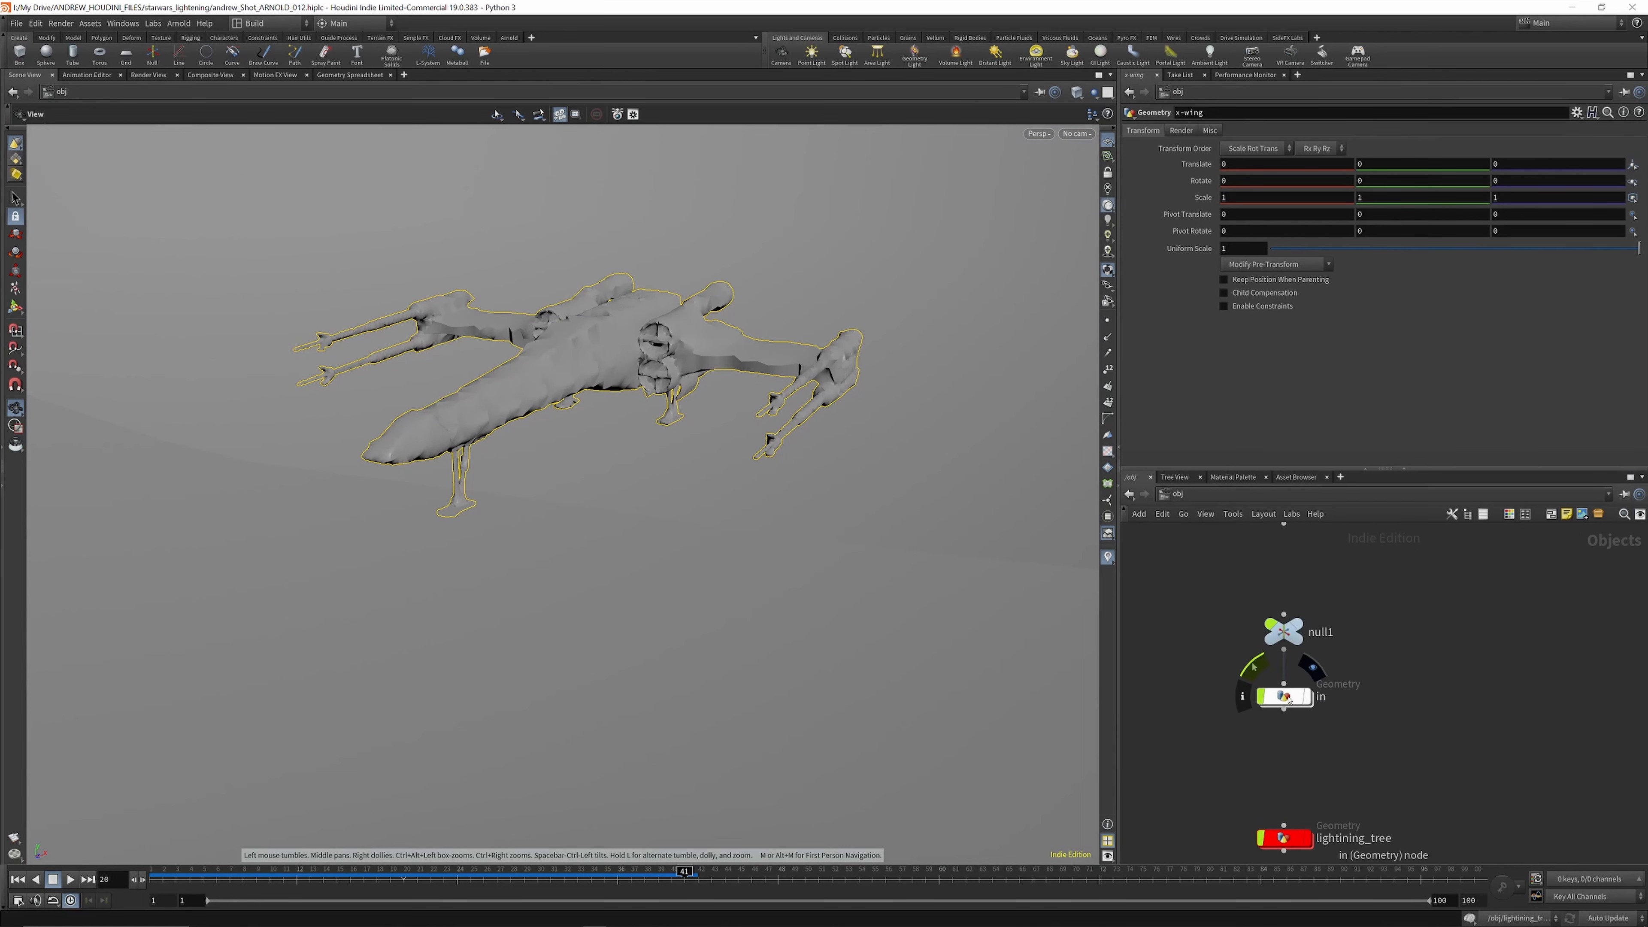
double_click(1288, 696)
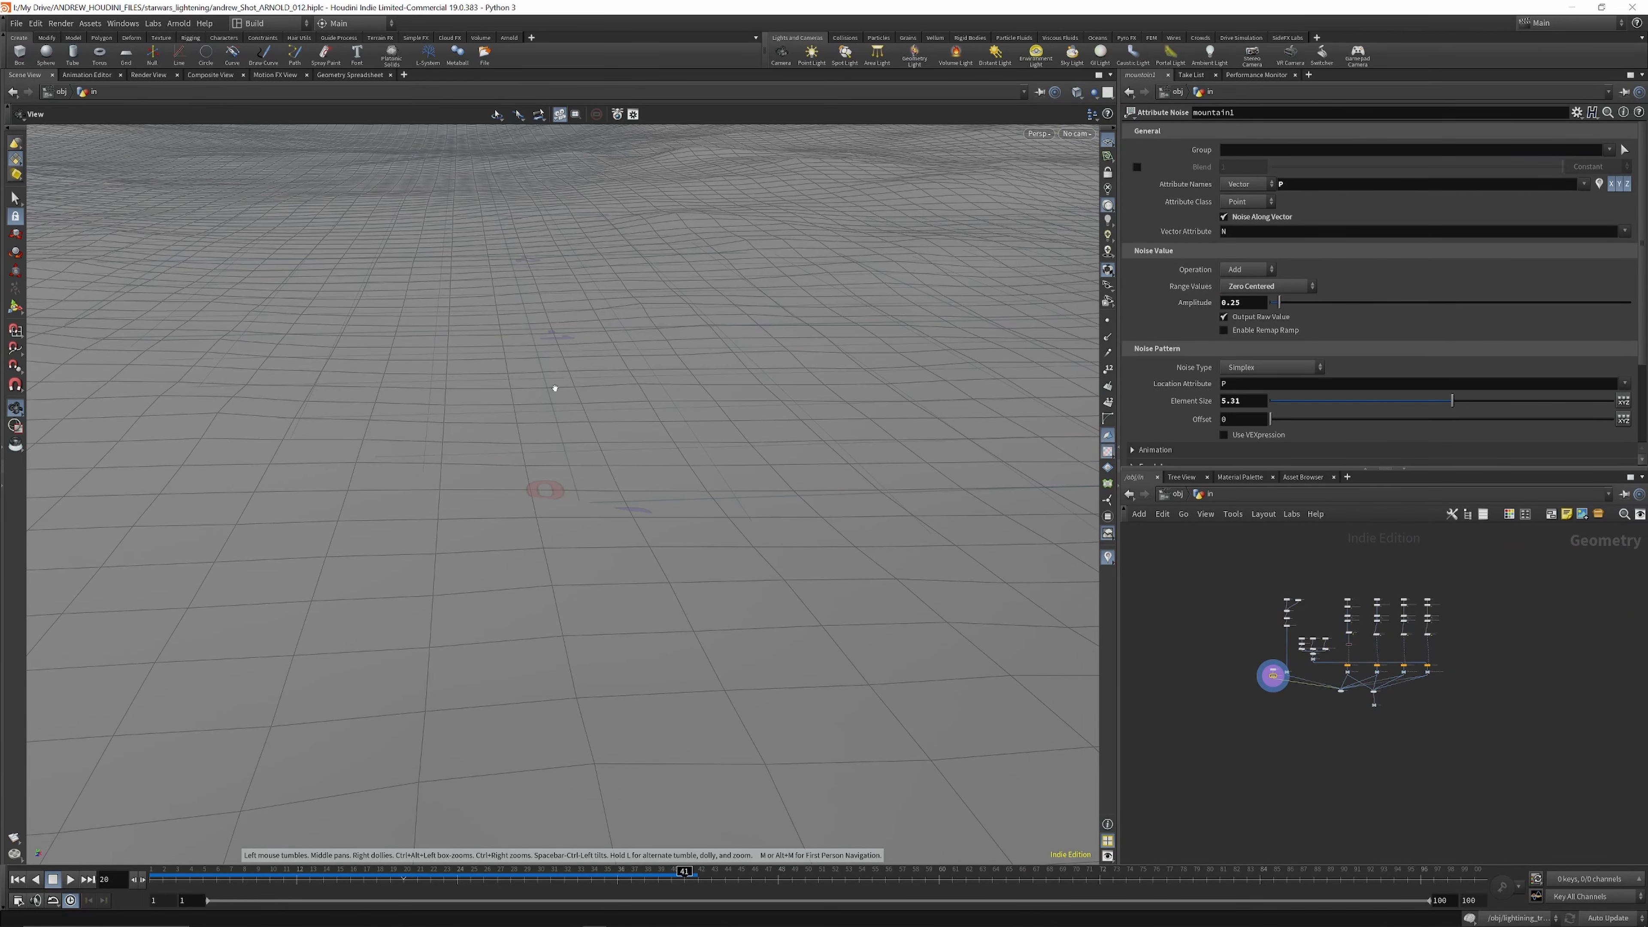
key("f")
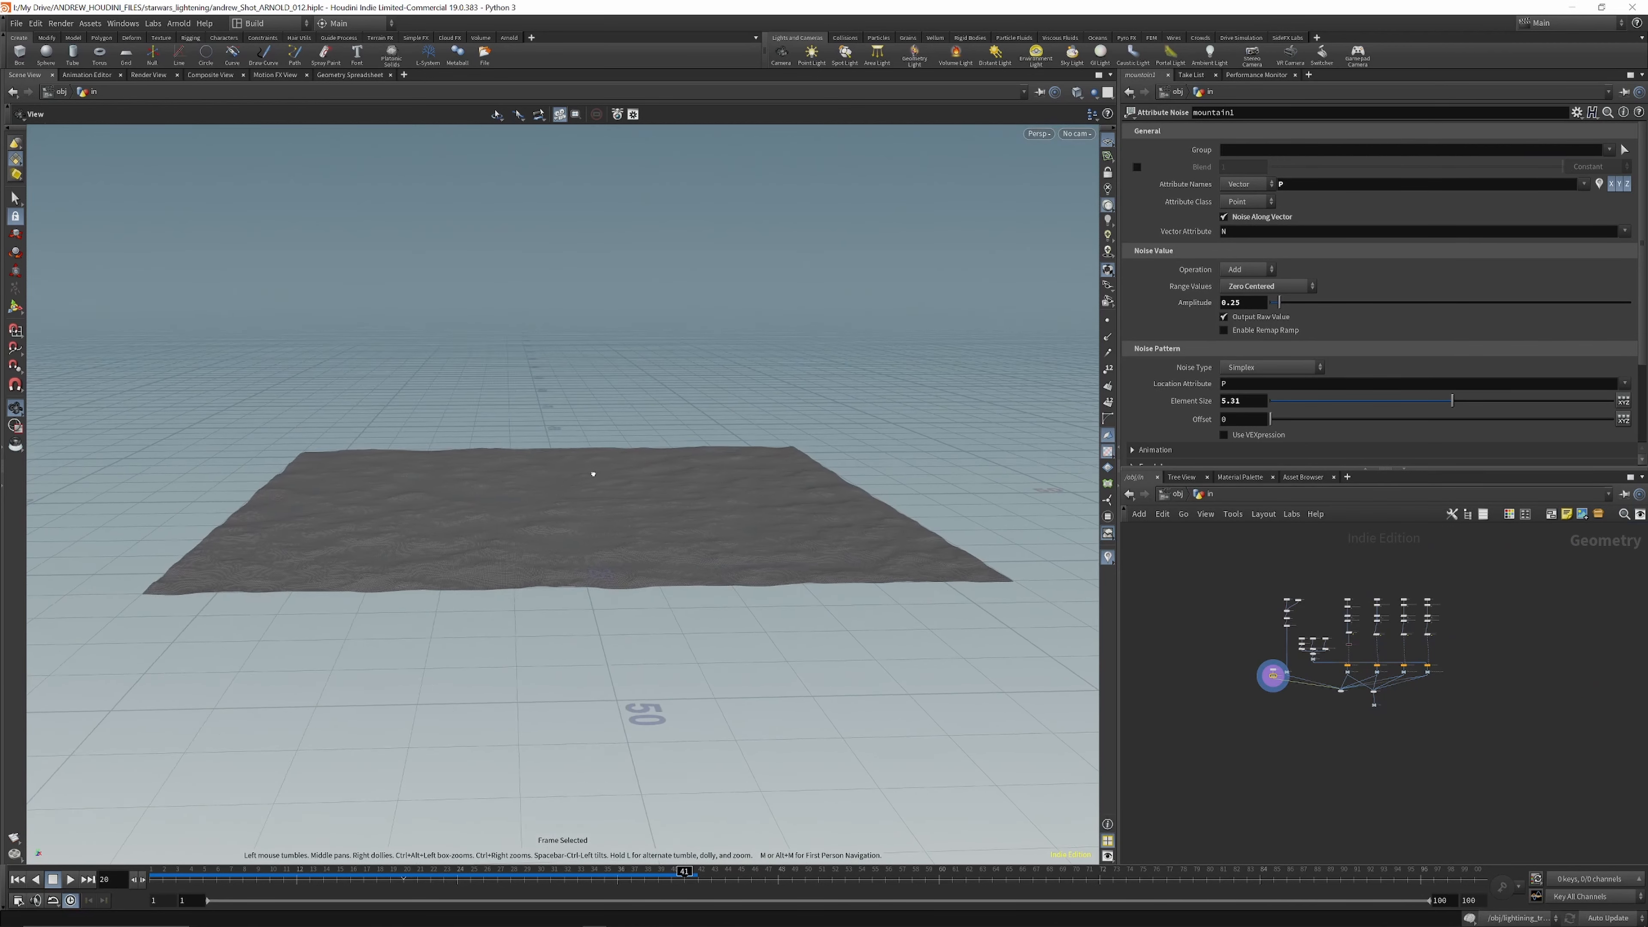
Step: Display the grid1 node and examine its settings and the flat ground plane
scroll(1317, 584, "up", 8)
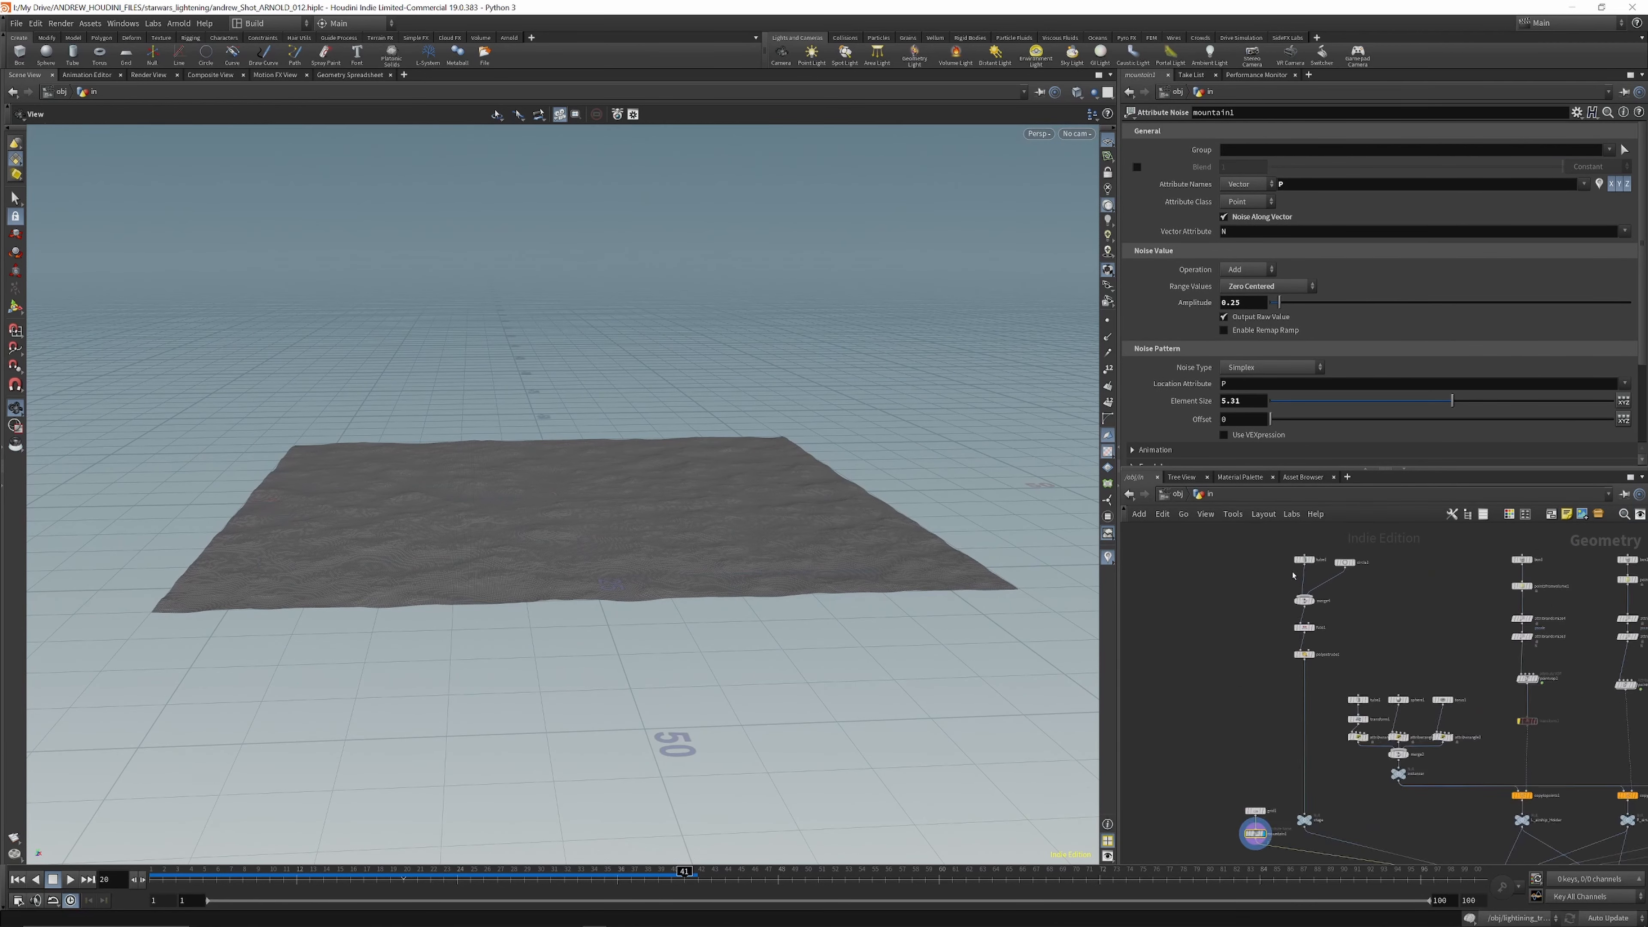
scroll(1283, 603, "down", 8)
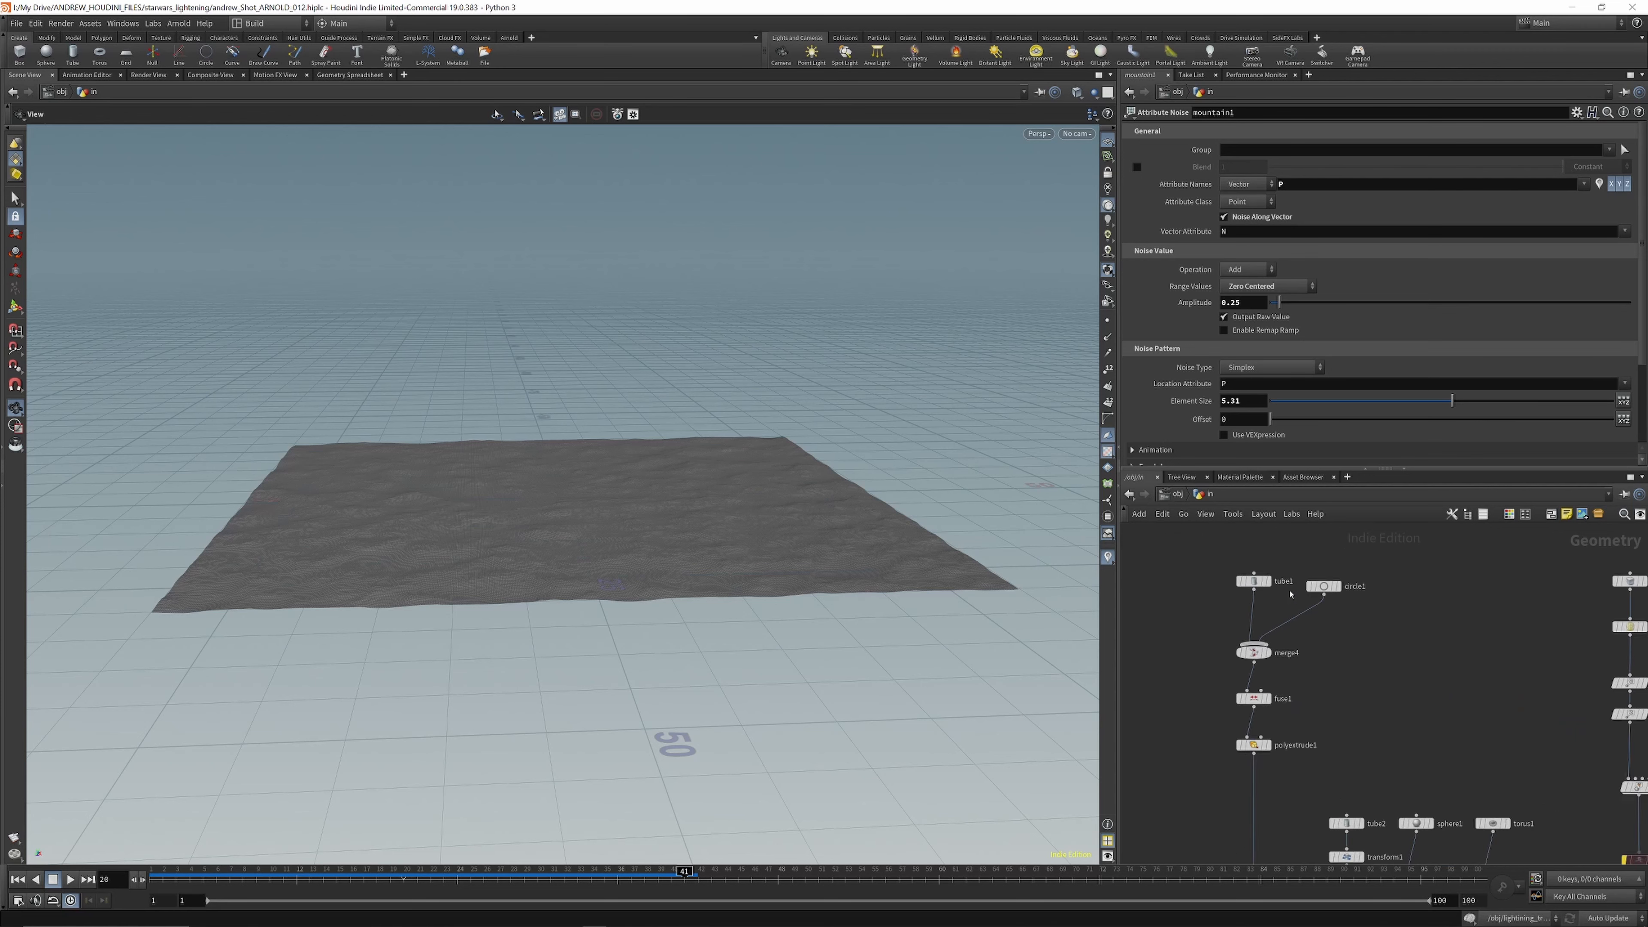
scroll(1264, 688, "up", 8)
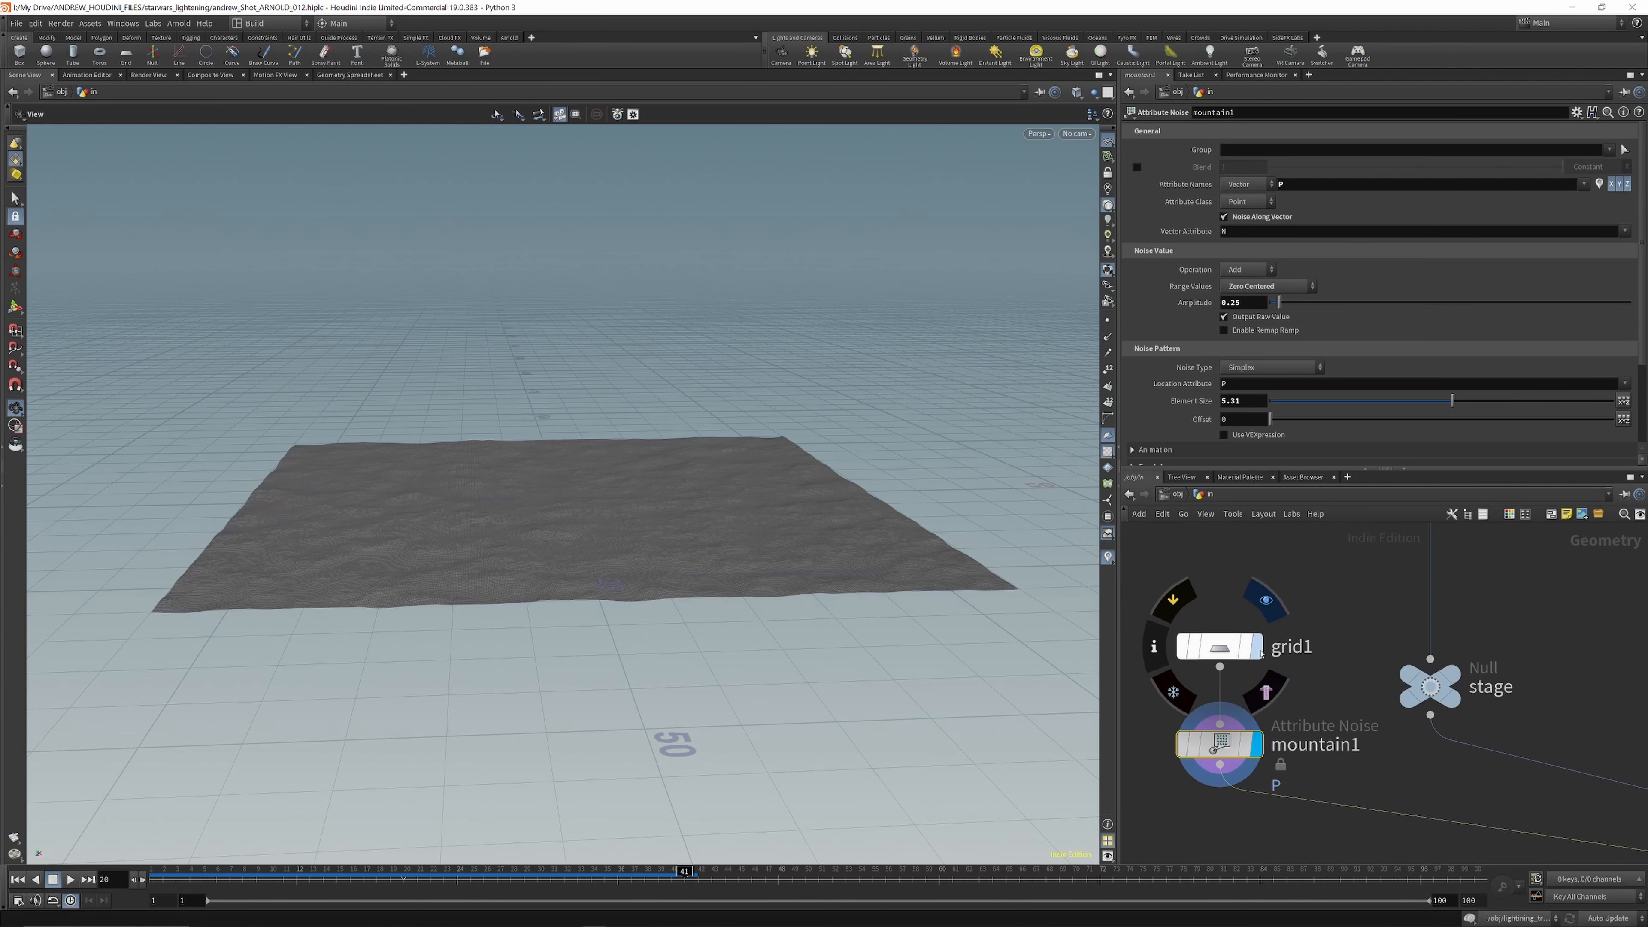
left_click(1239, 649)
key("f")
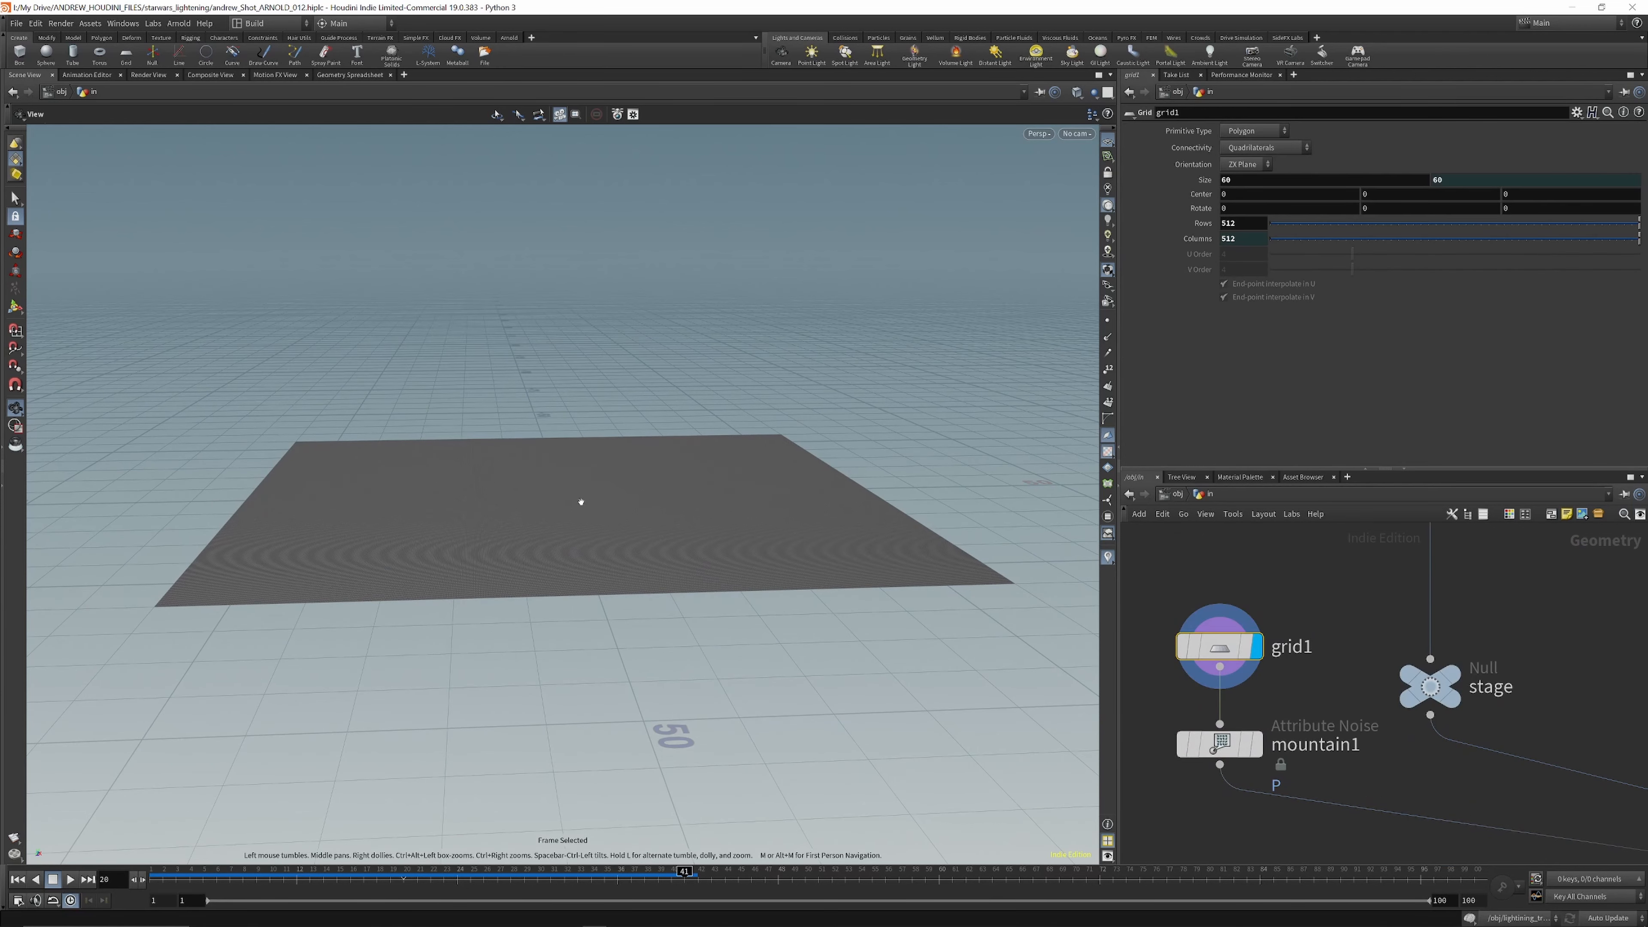
scroll(592, 499, "up", 6)
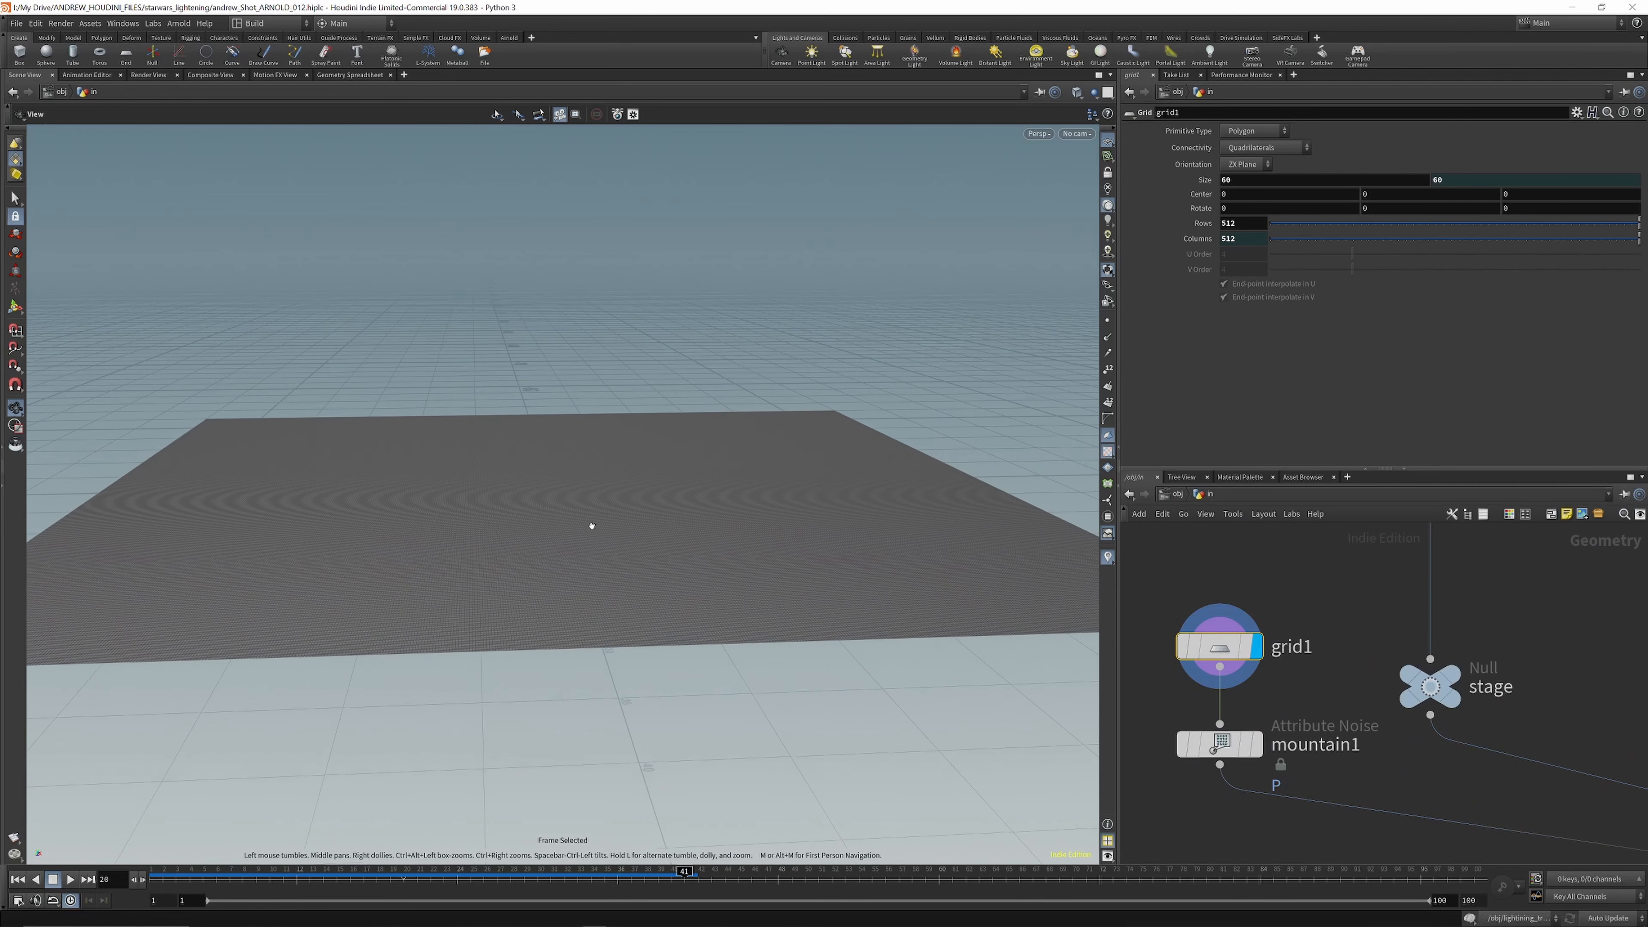
left_click_drag(602, 552, 603, 562)
scroll(1283, 589, "down", 3)
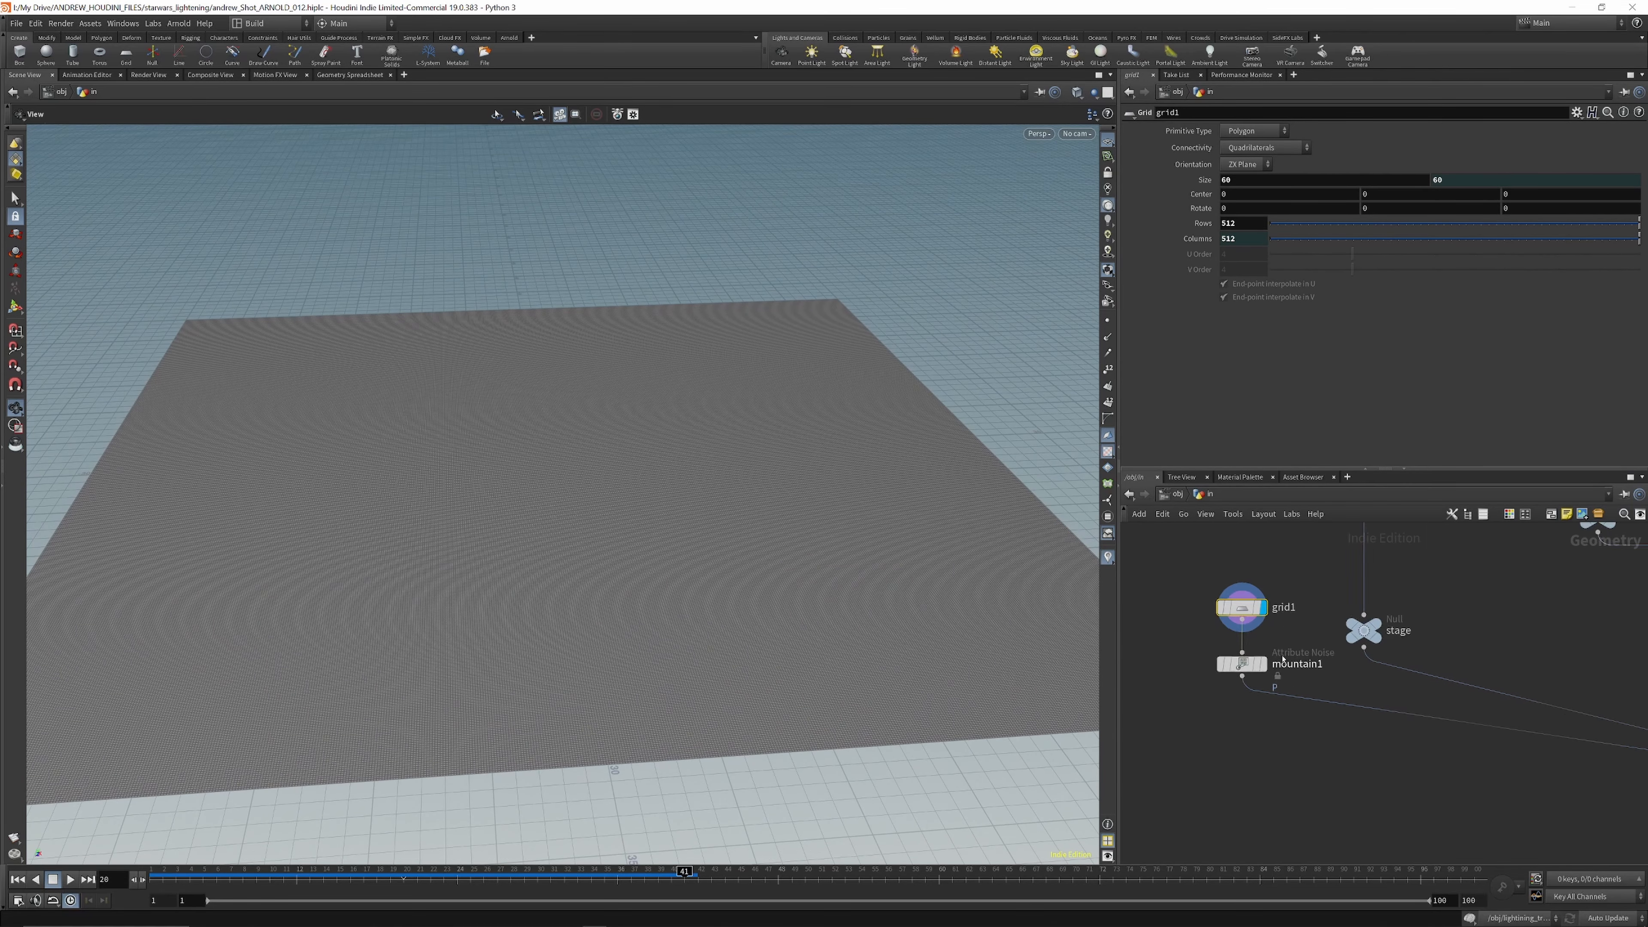
Step: Display the mountain1 node and examine its noise settings and the displaced ground surface
scroll(1261, 662, "up", 3)
left_click(1250, 671)
left_click(1226, 671)
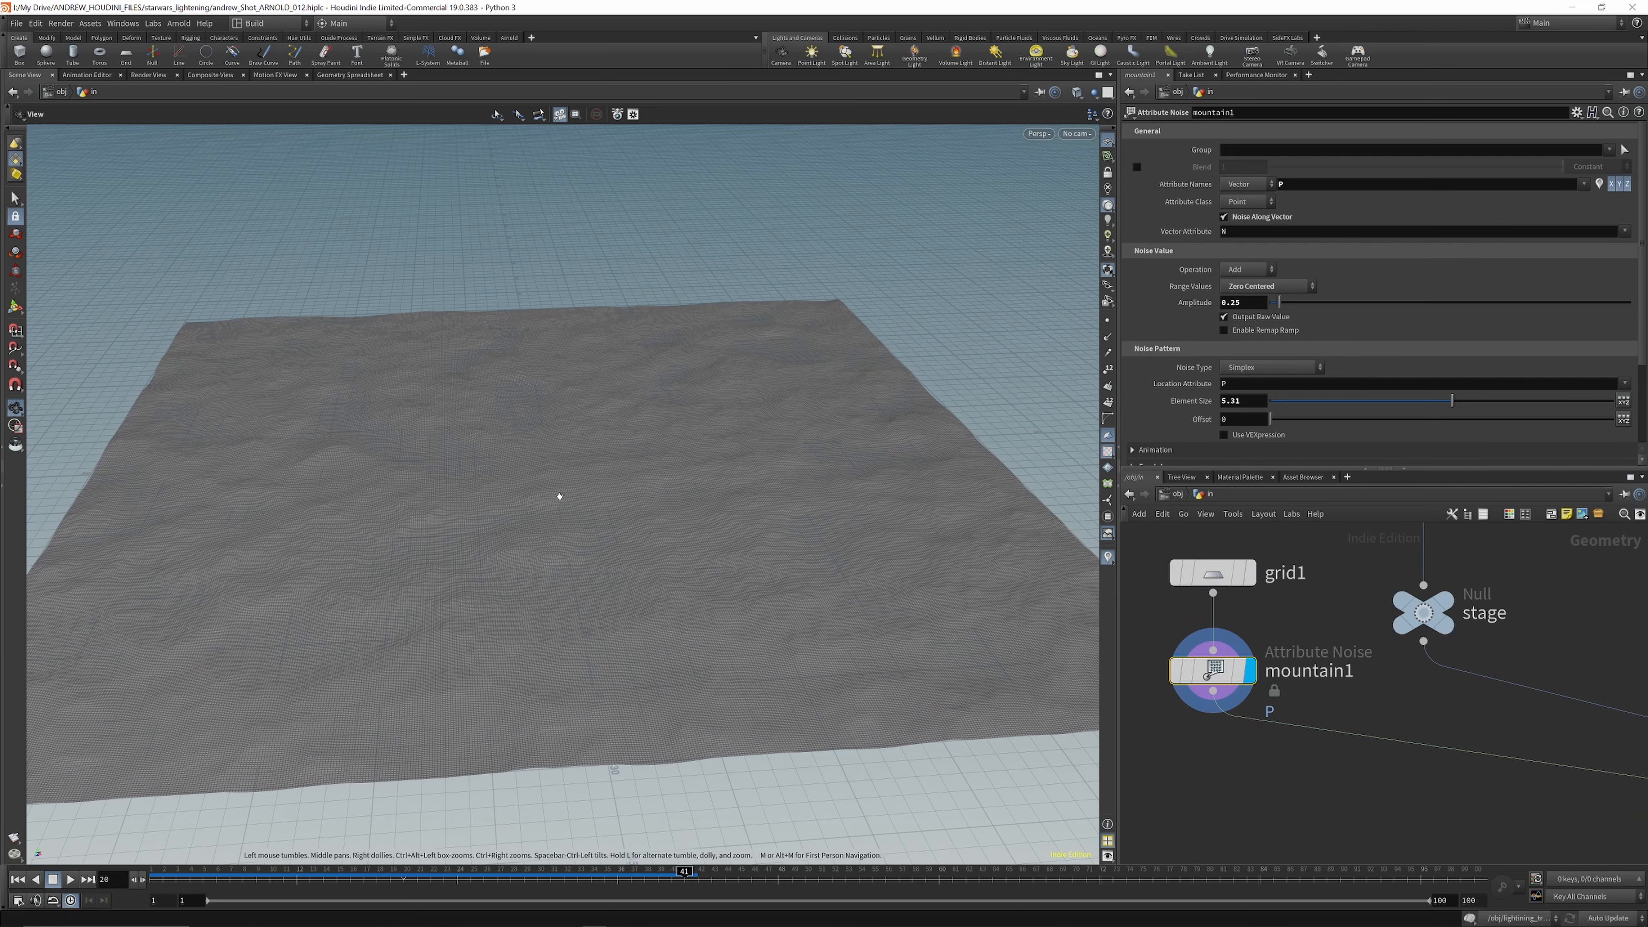
left_click_drag(559, 494, 529, 391)
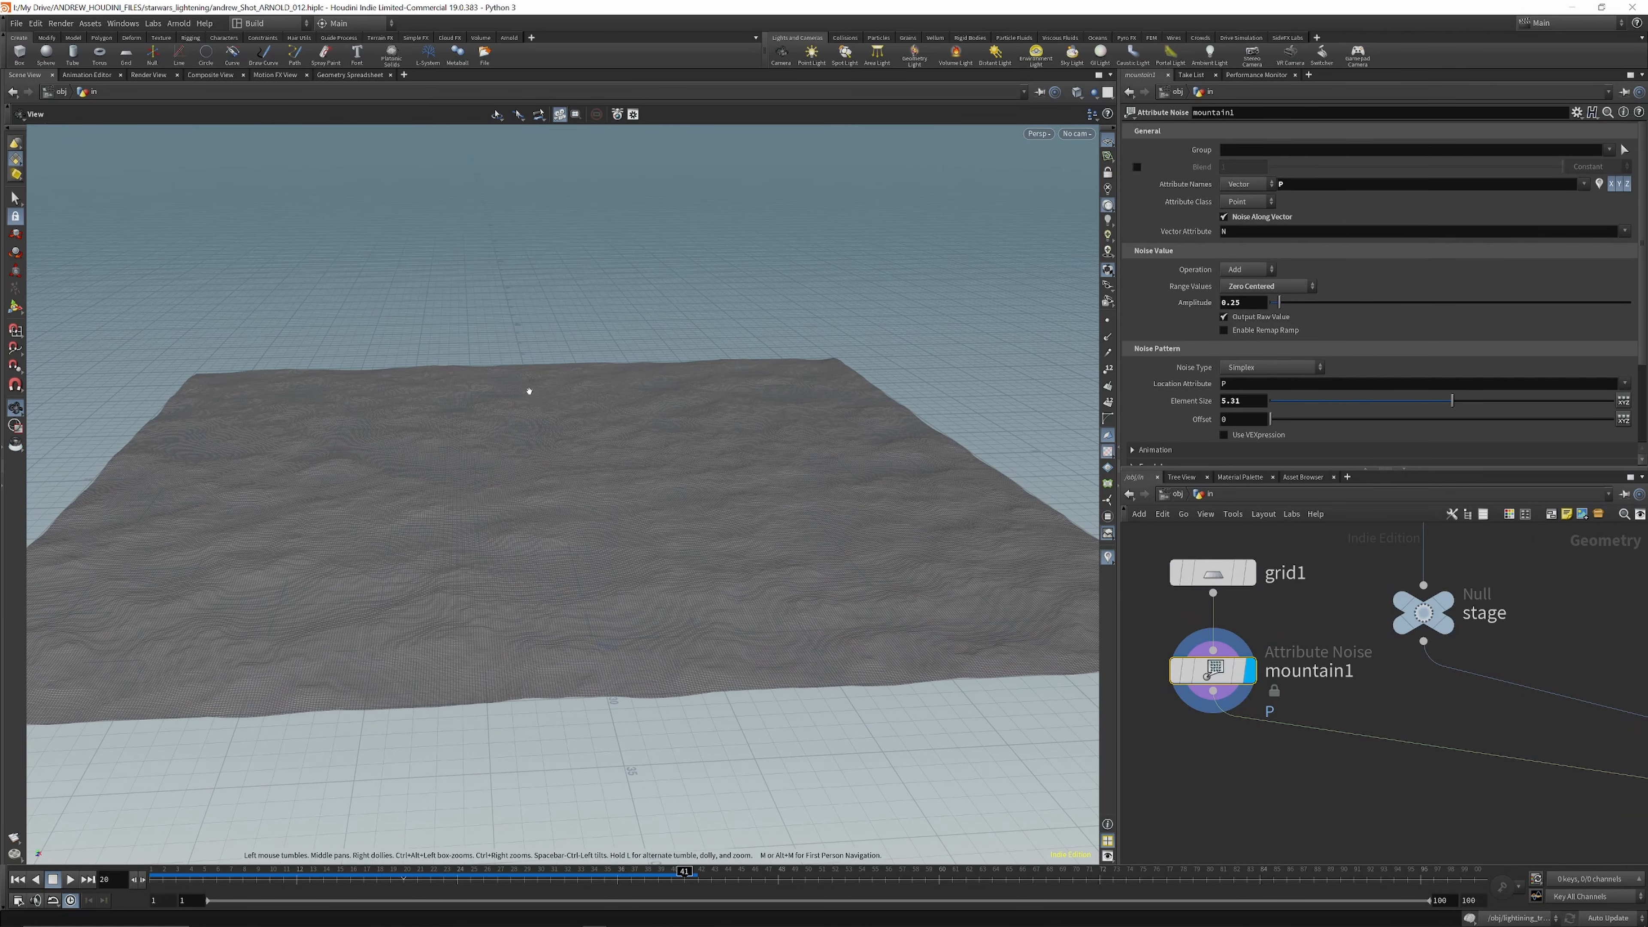
scroll(1291, 694, "down", 6)
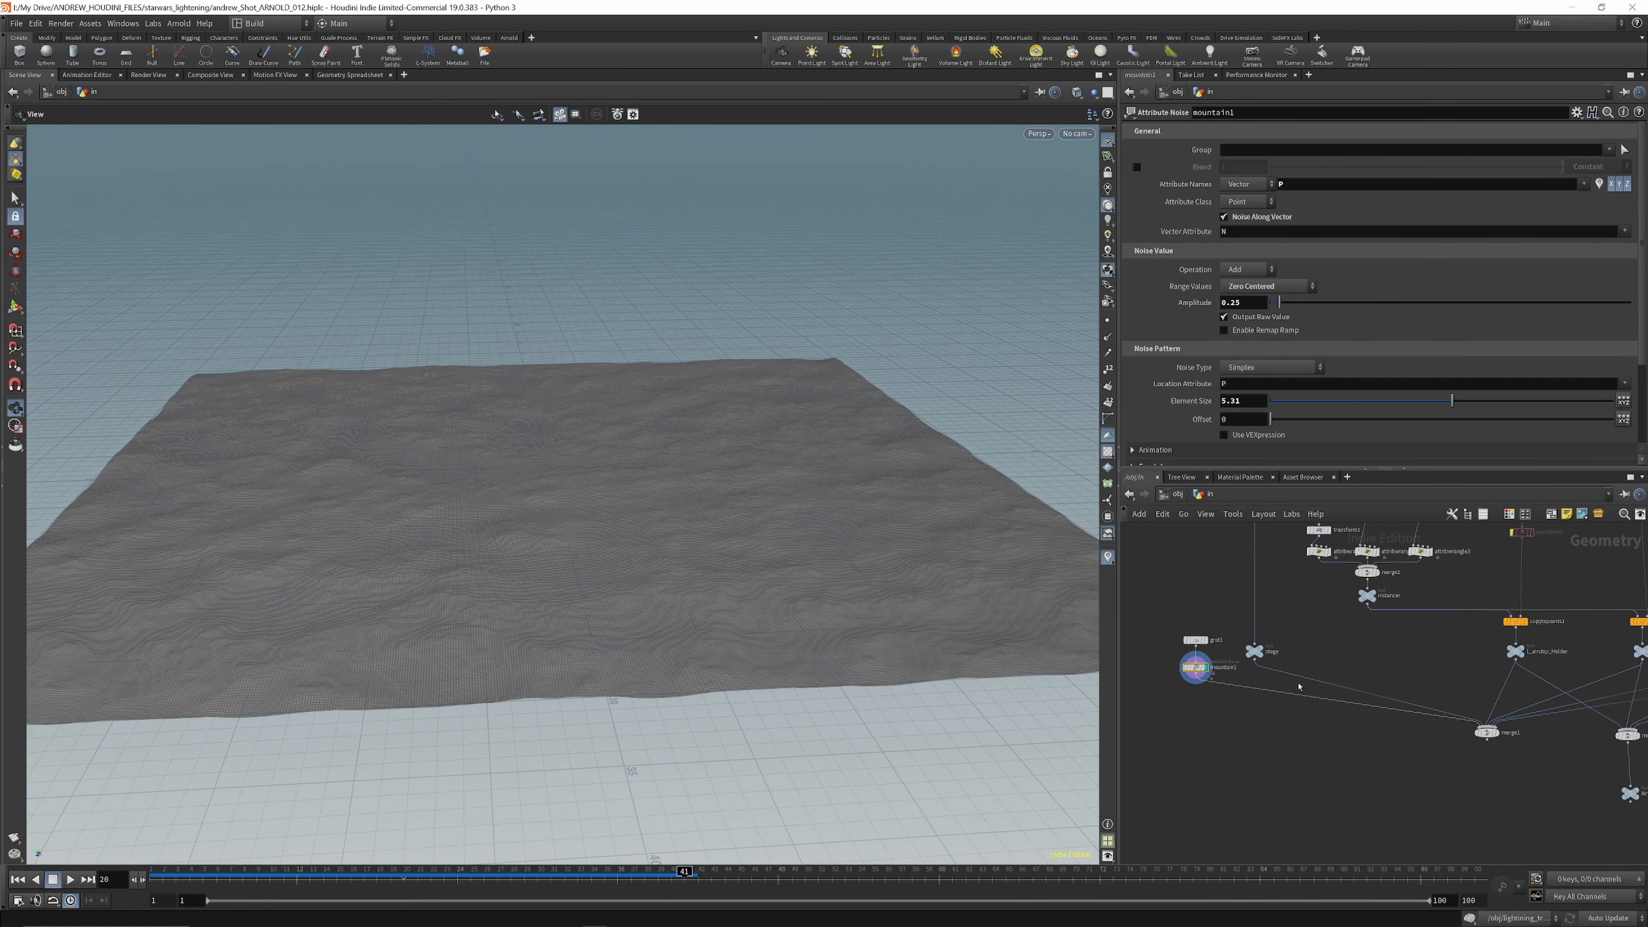
Step: Display the tube1 node and turn on its end caps
scroll(1294, 620, "up", 8)
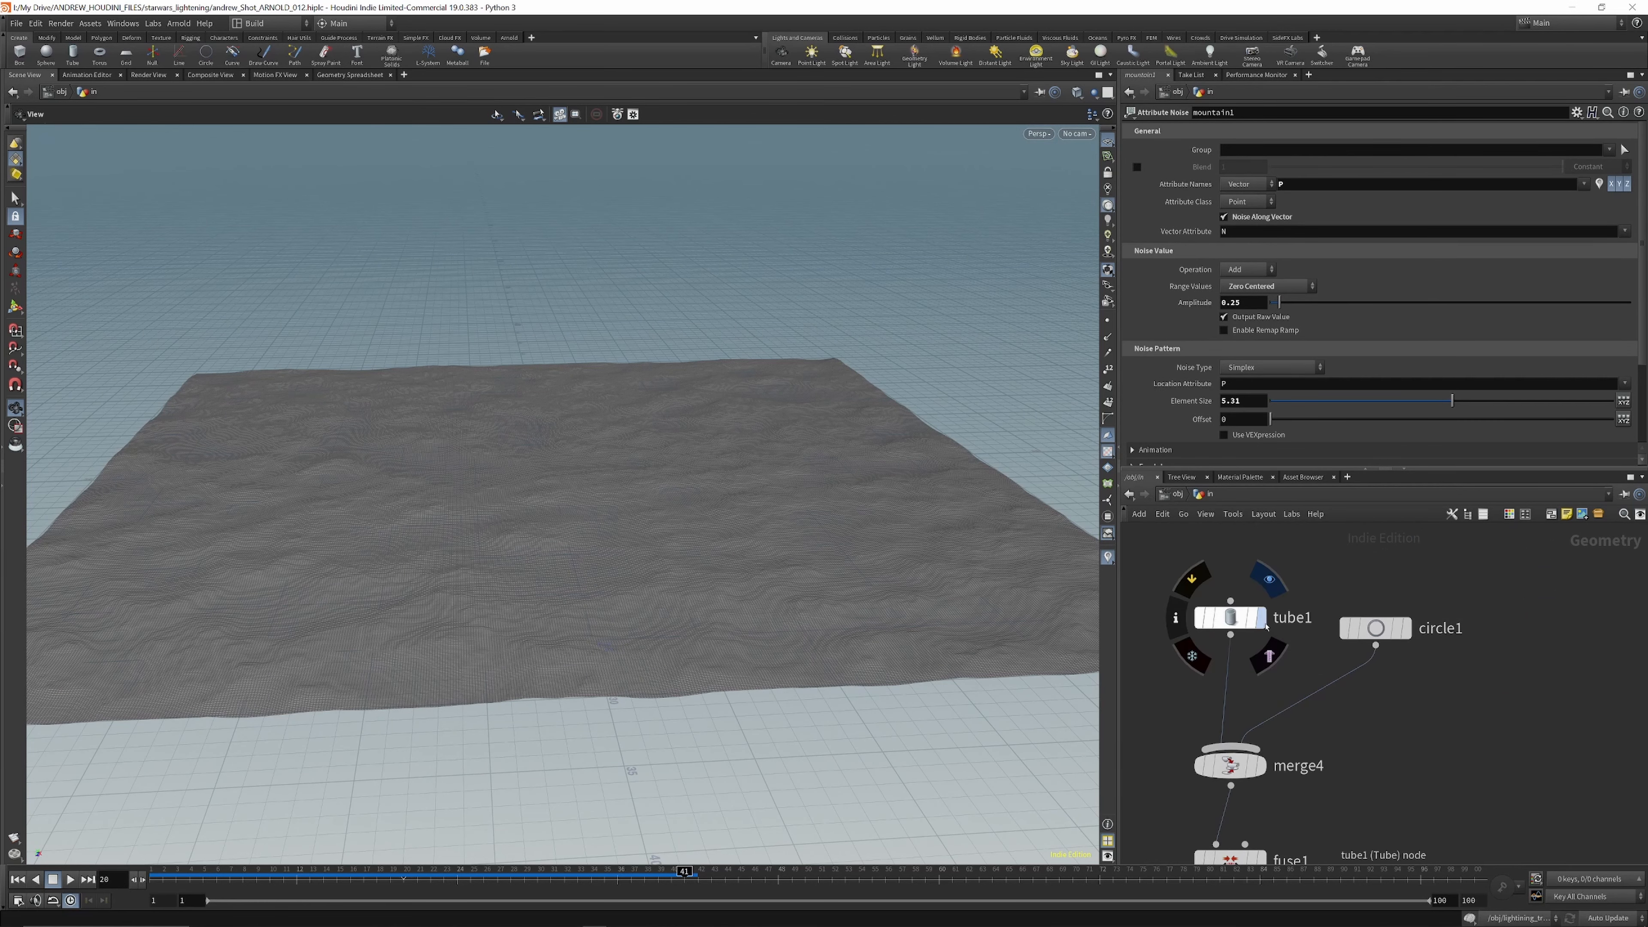
left_click(1260, 616)
mouse_move(540, 456)
left_mouse_down()
mouse_move(544, 480)
mouse_move(548, 465)
left_mouse_up()
left_click(1237, 614)
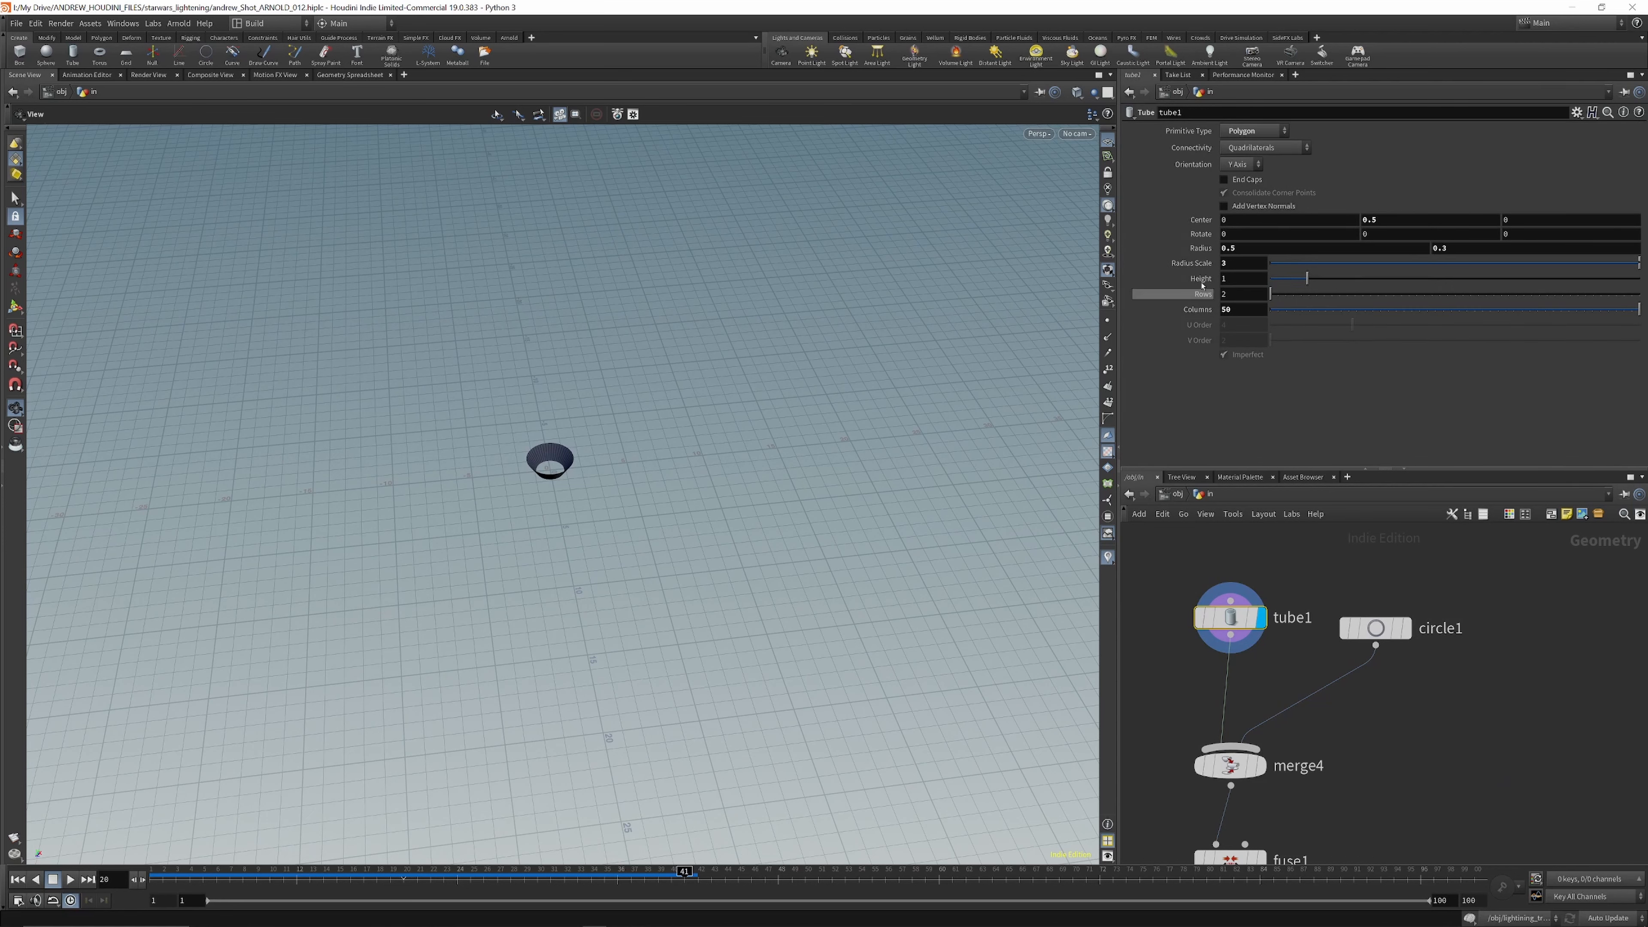
left_click(1224, 179)
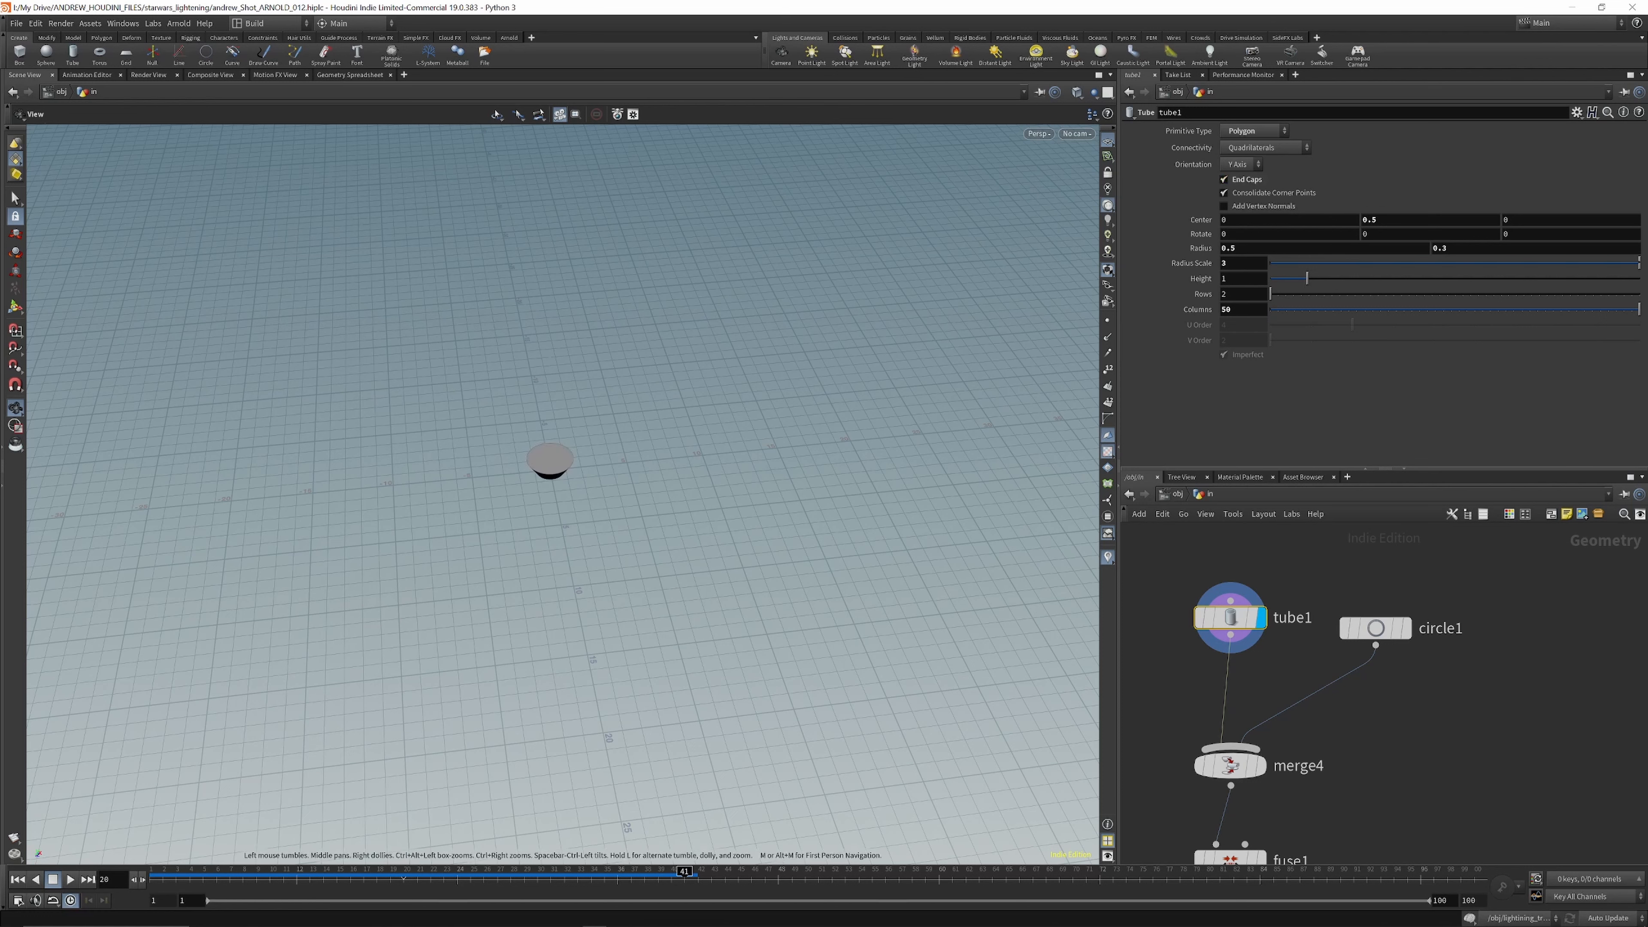
Step: Delete the tube's top cap face with a Blast operation
left_click(15, 198)
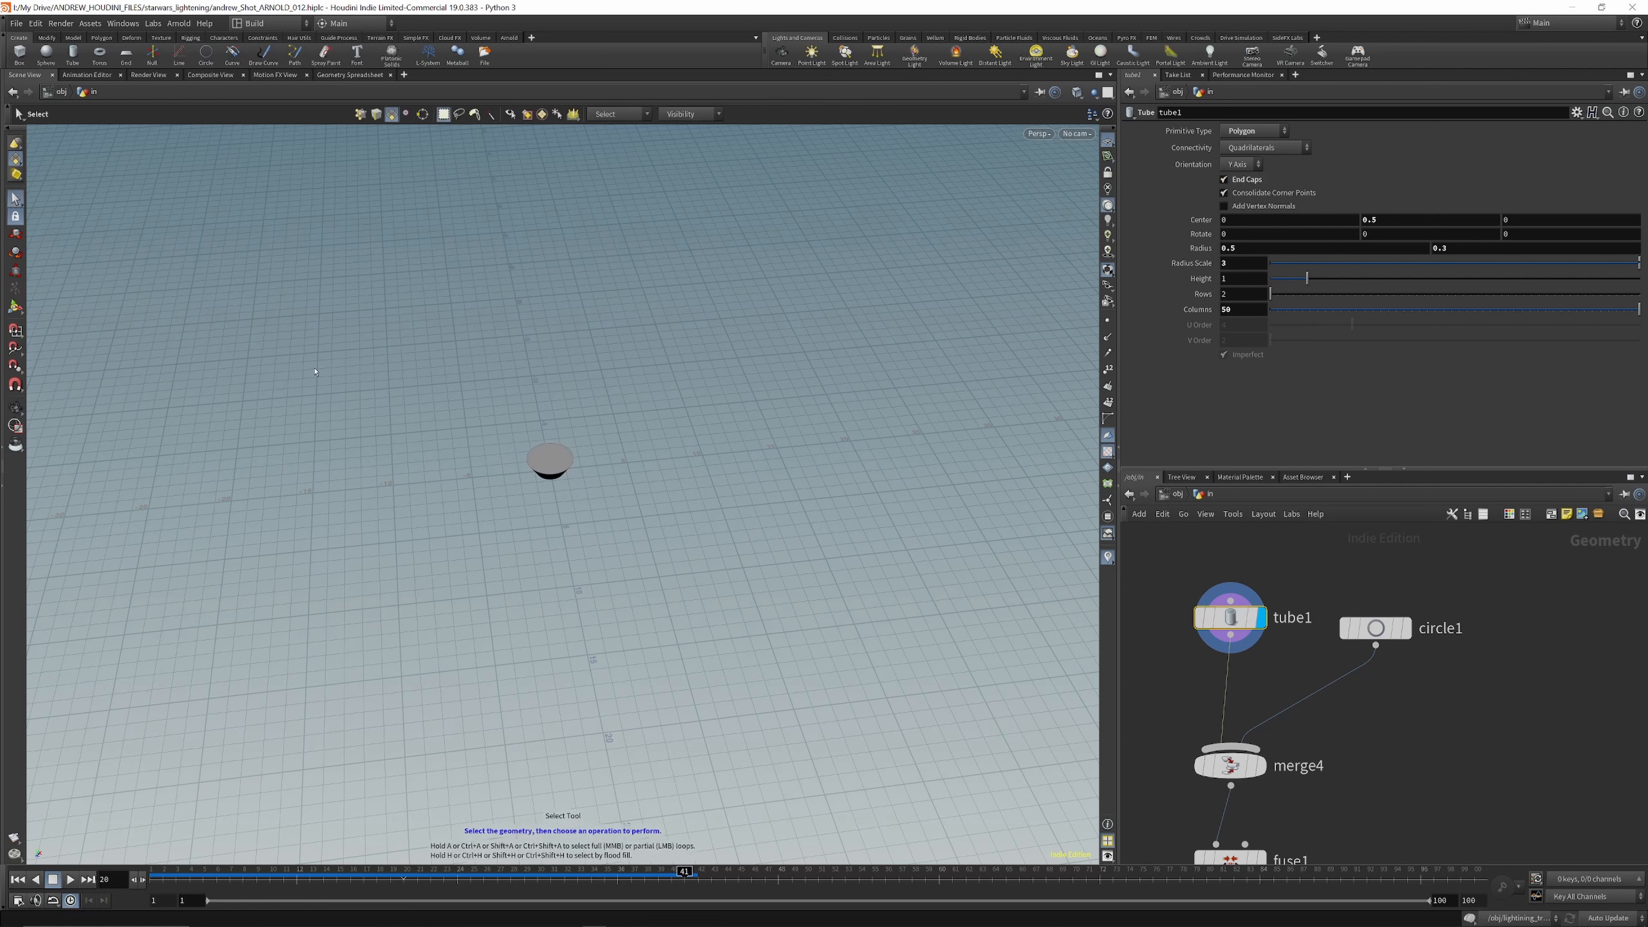
left_click(550, 464)
key("Delete")
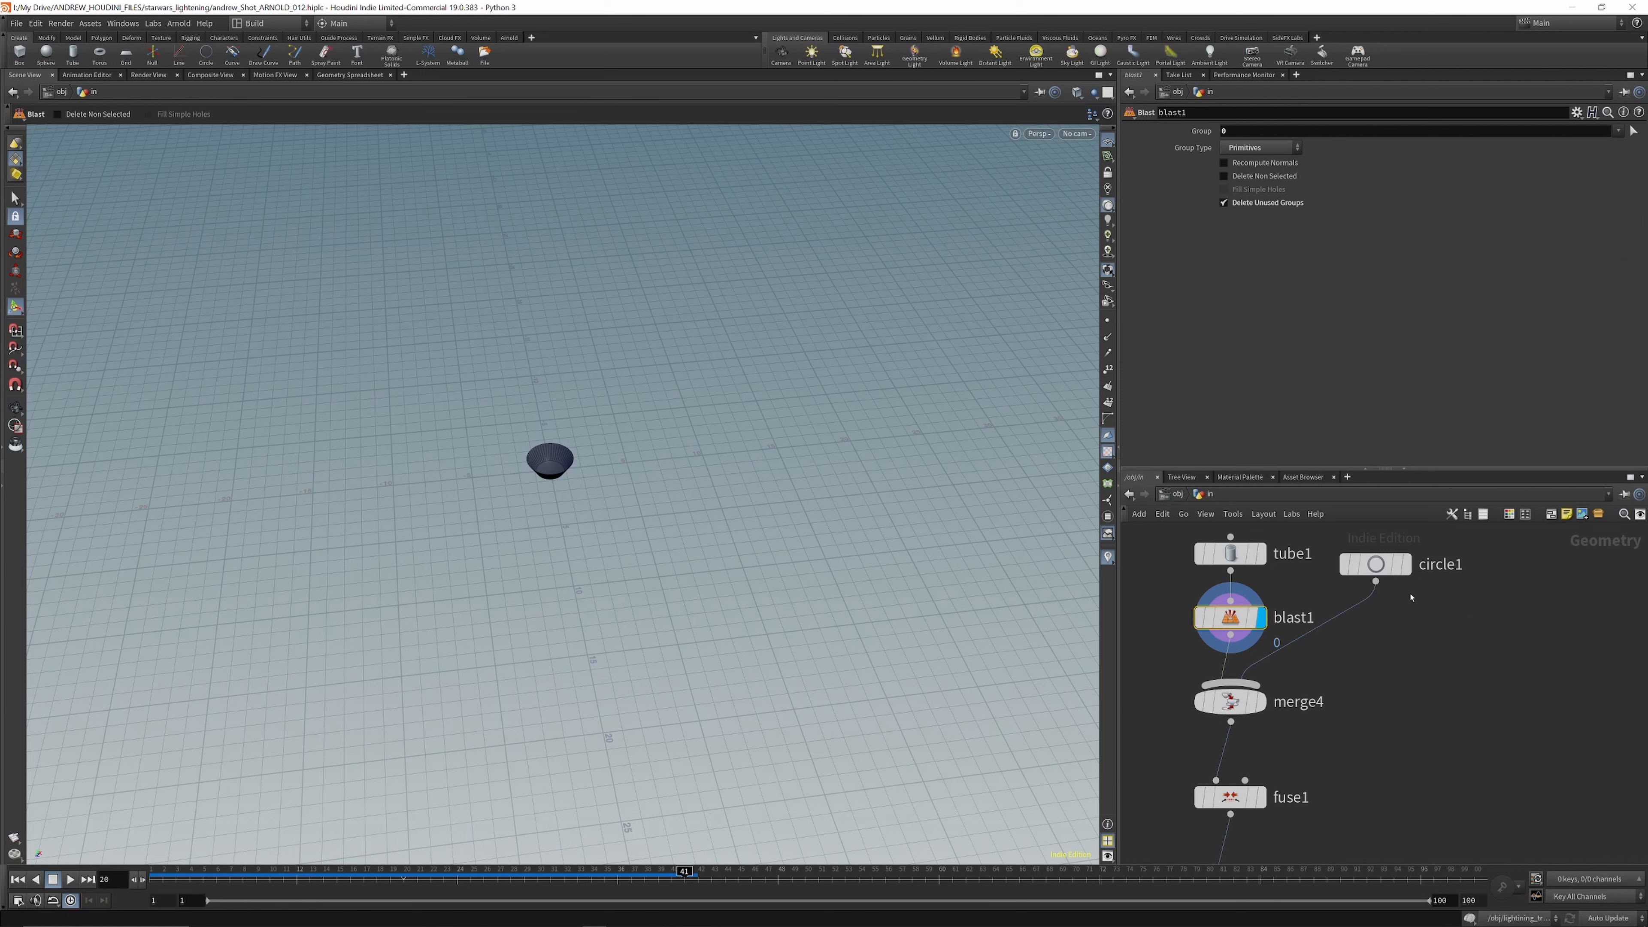
Step: Delete the circle1, merge4 and fuse1 nodes from the tube's branch
left_click(1375, 563)
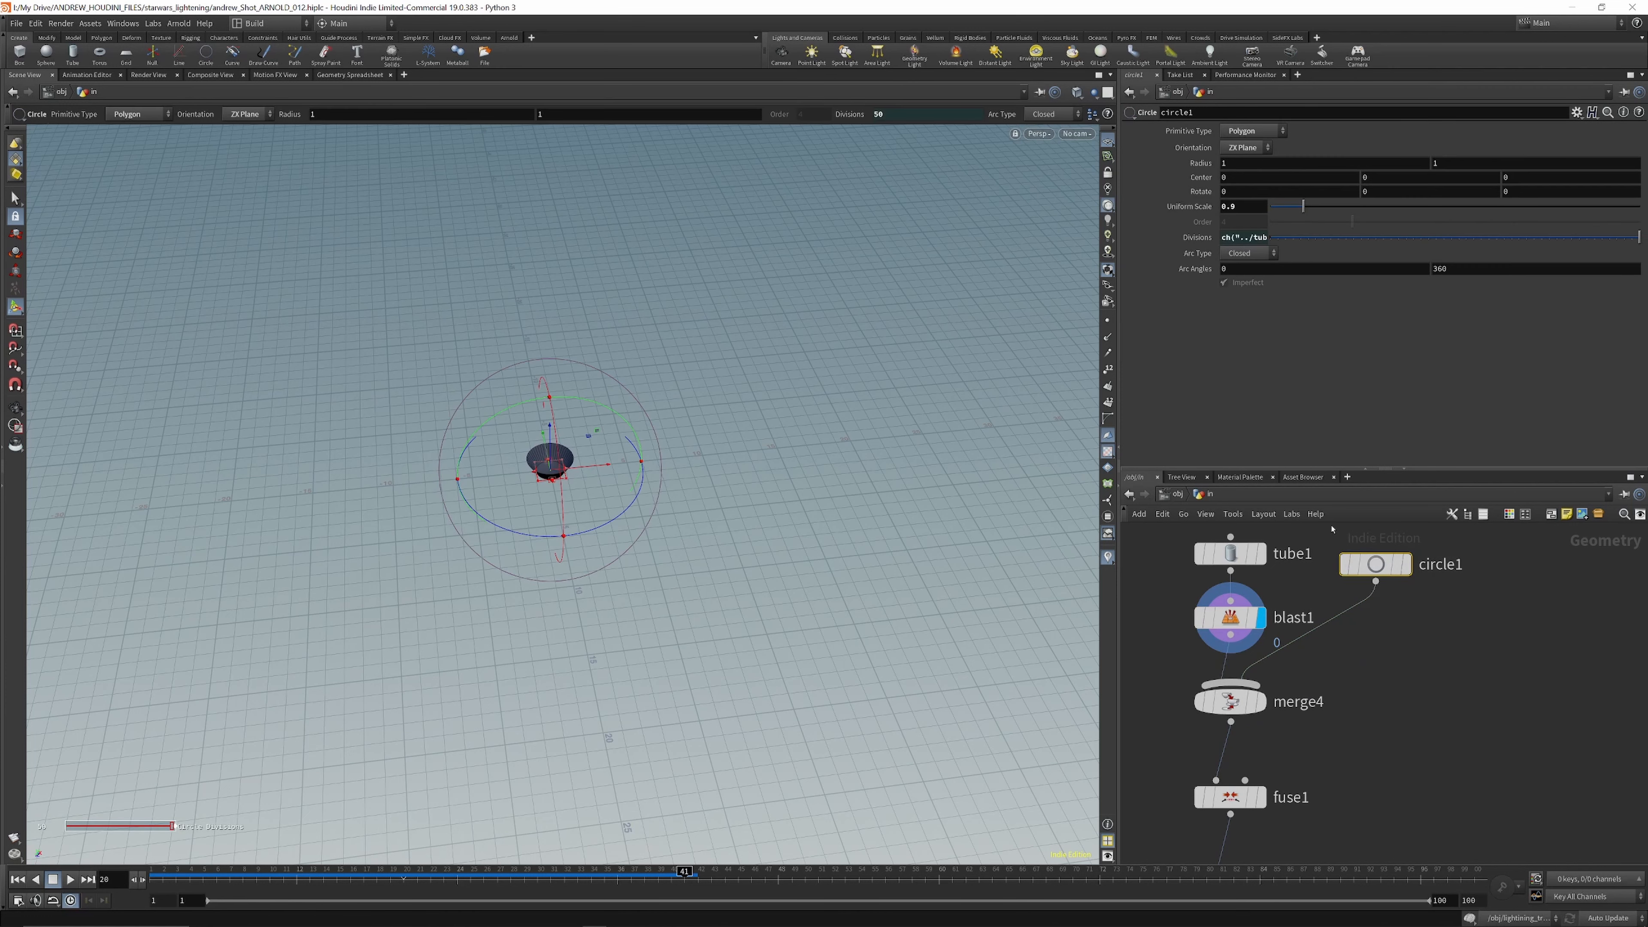
key("Delete")
left_click(1229, 701)
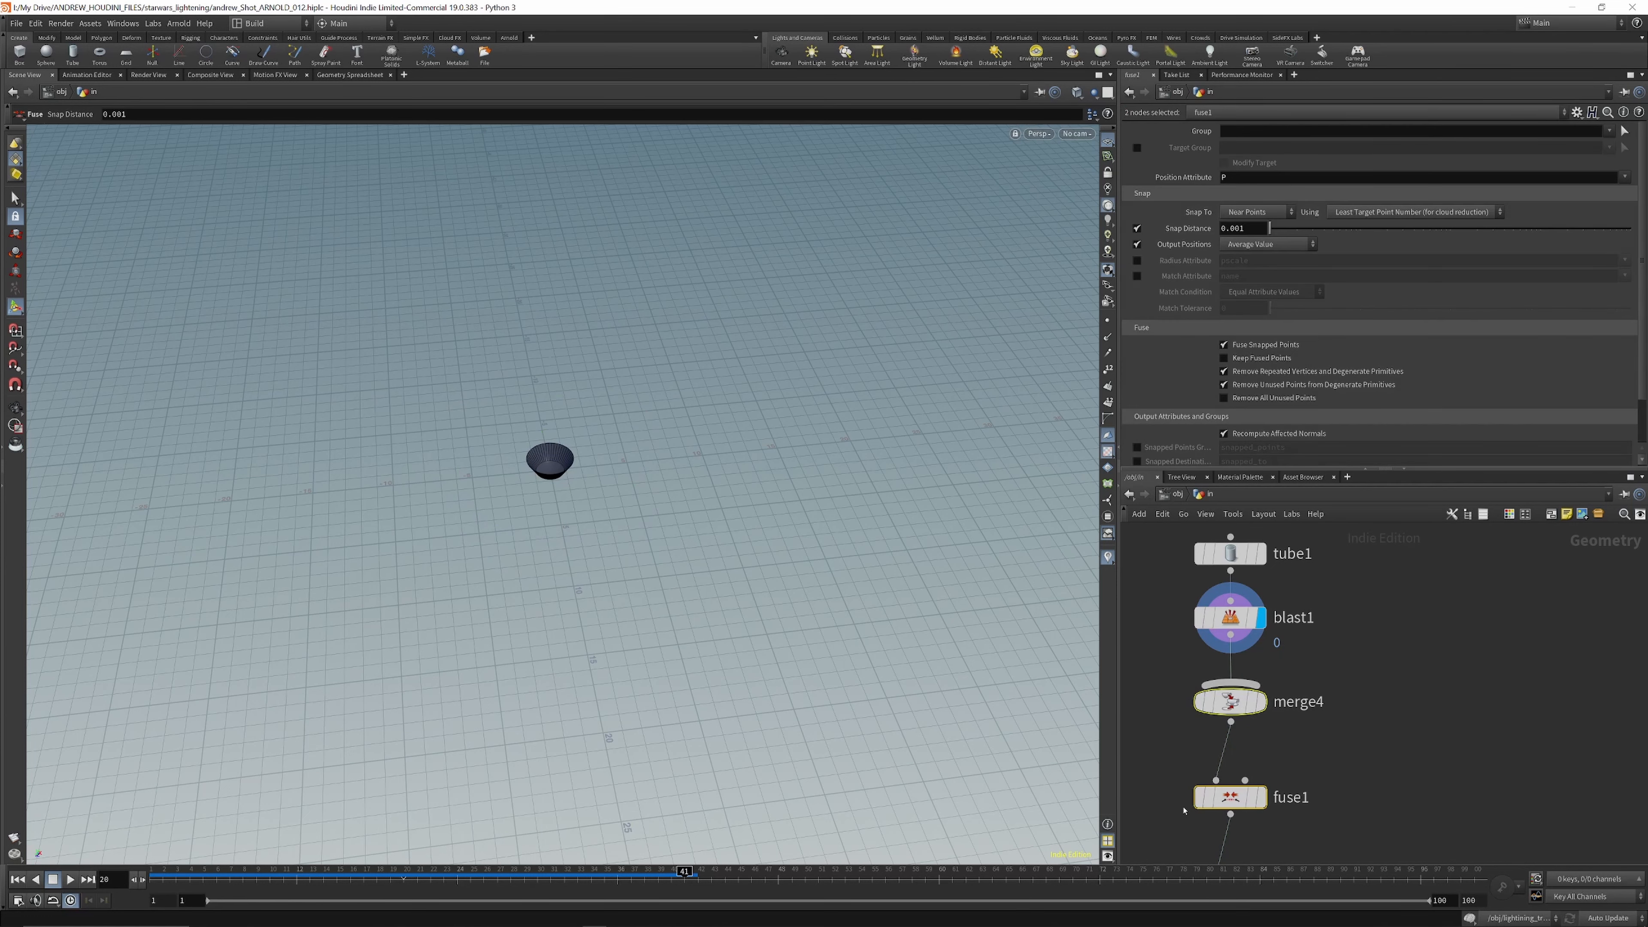
key("Delete")
Step: Display the polyextrude1 node below the blast and set its inset to 0.6
scroll(1265, 551, "down", 5)
scroll(1248, 727, "up", 6)
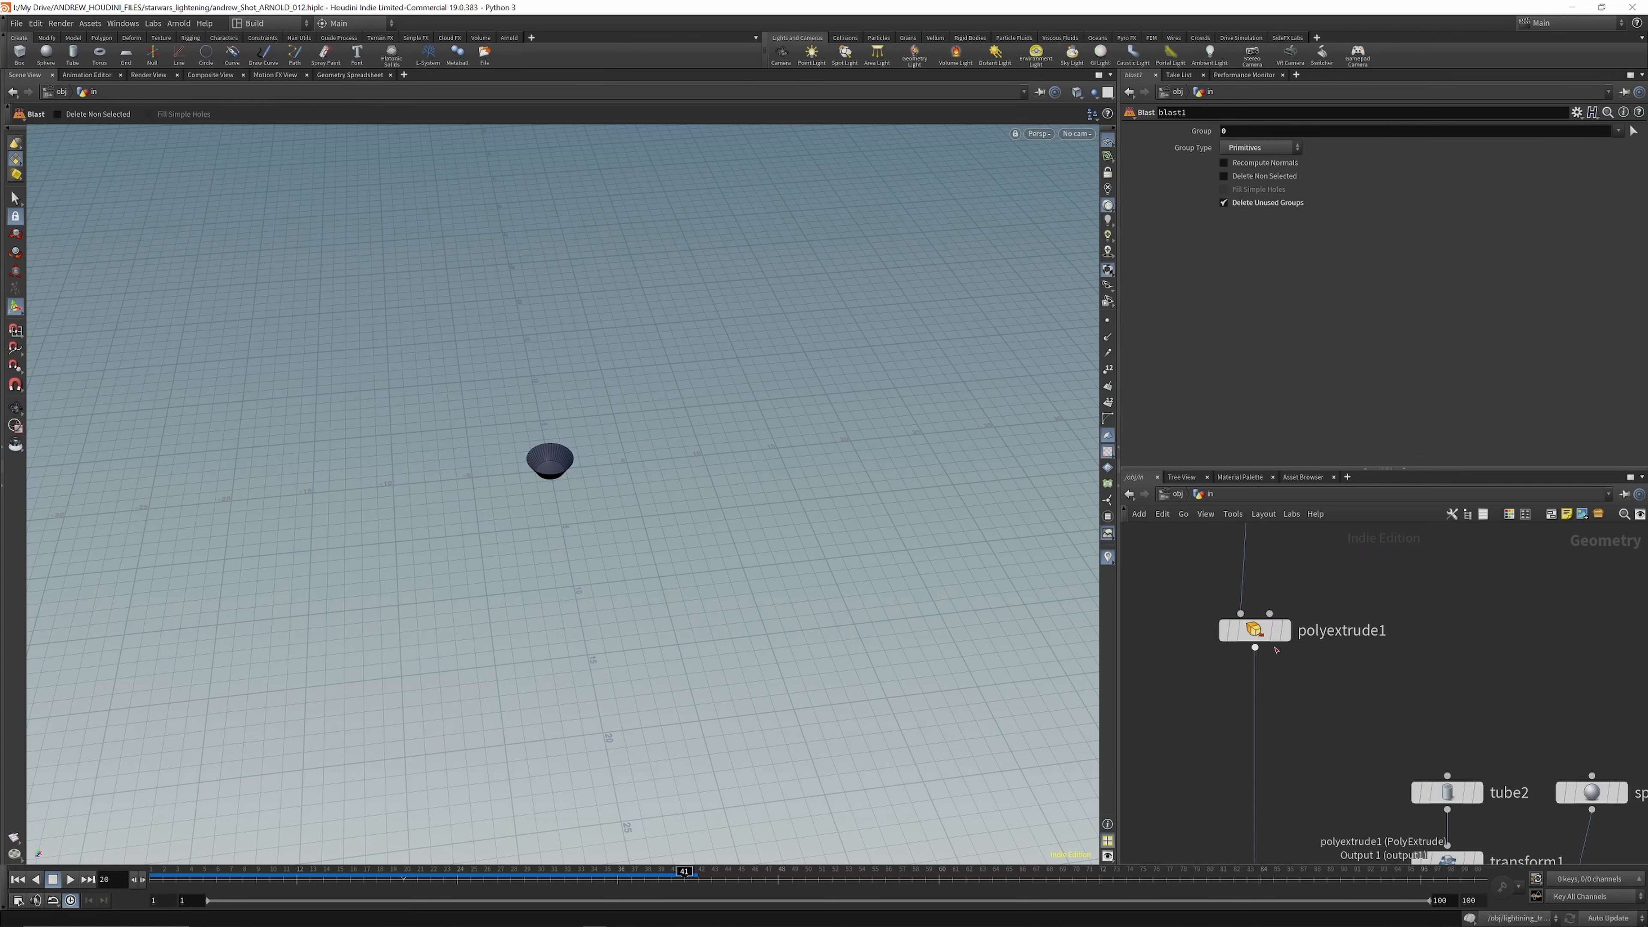
left_click(1286, 639)
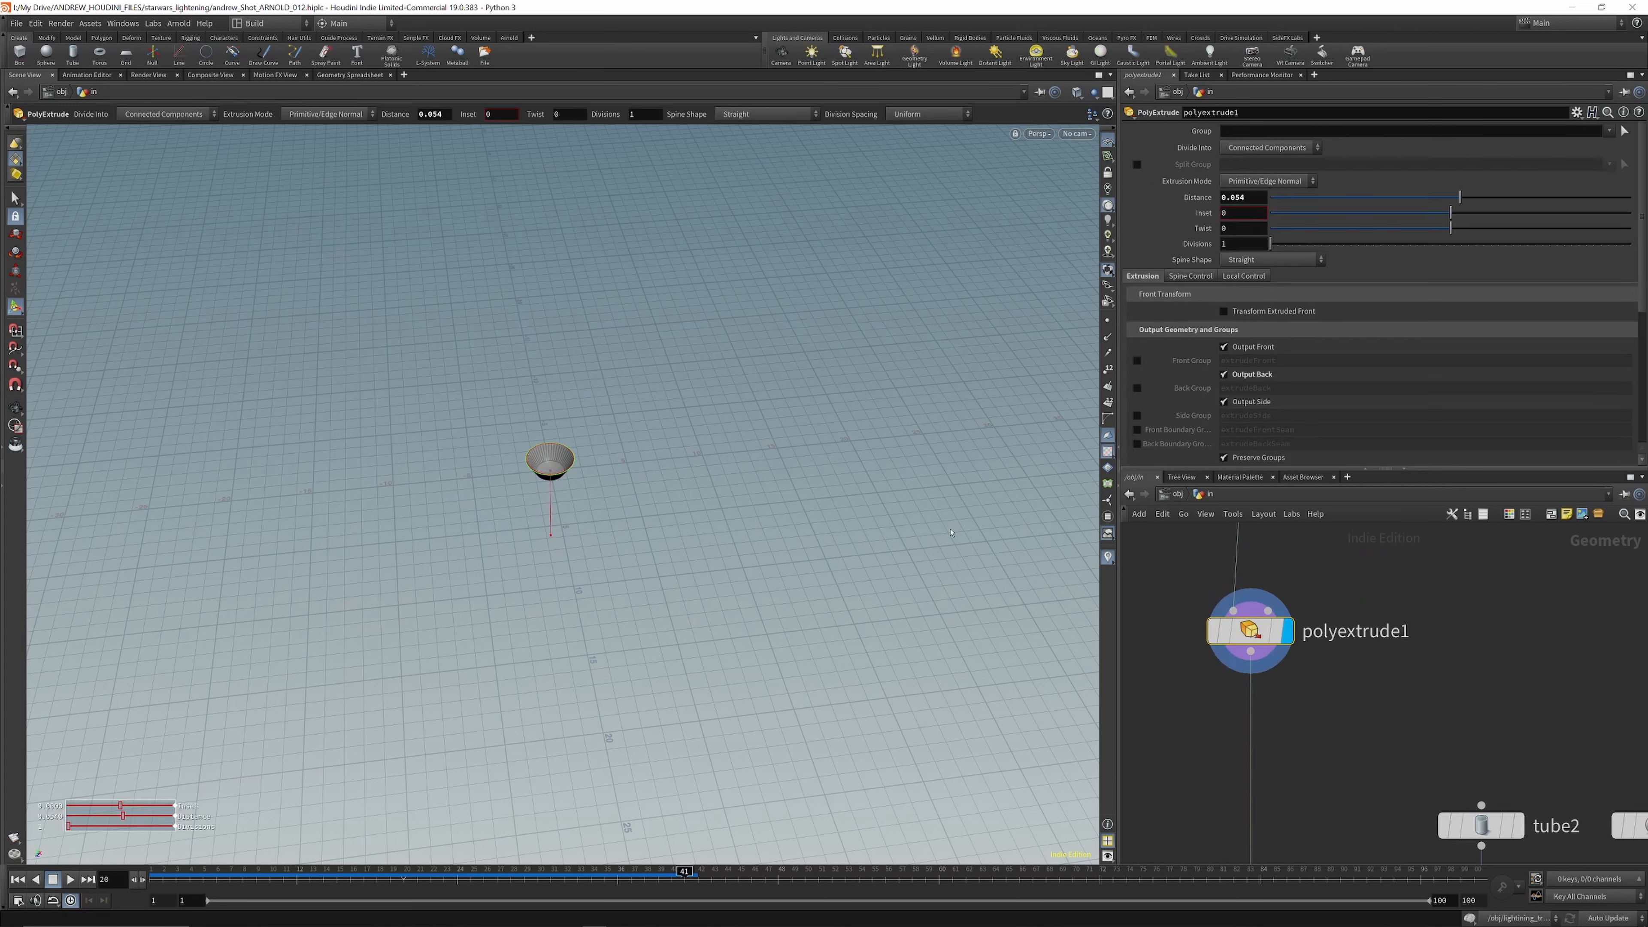
left_click(1265, 638)
scroll(556, 467, "down", 4)
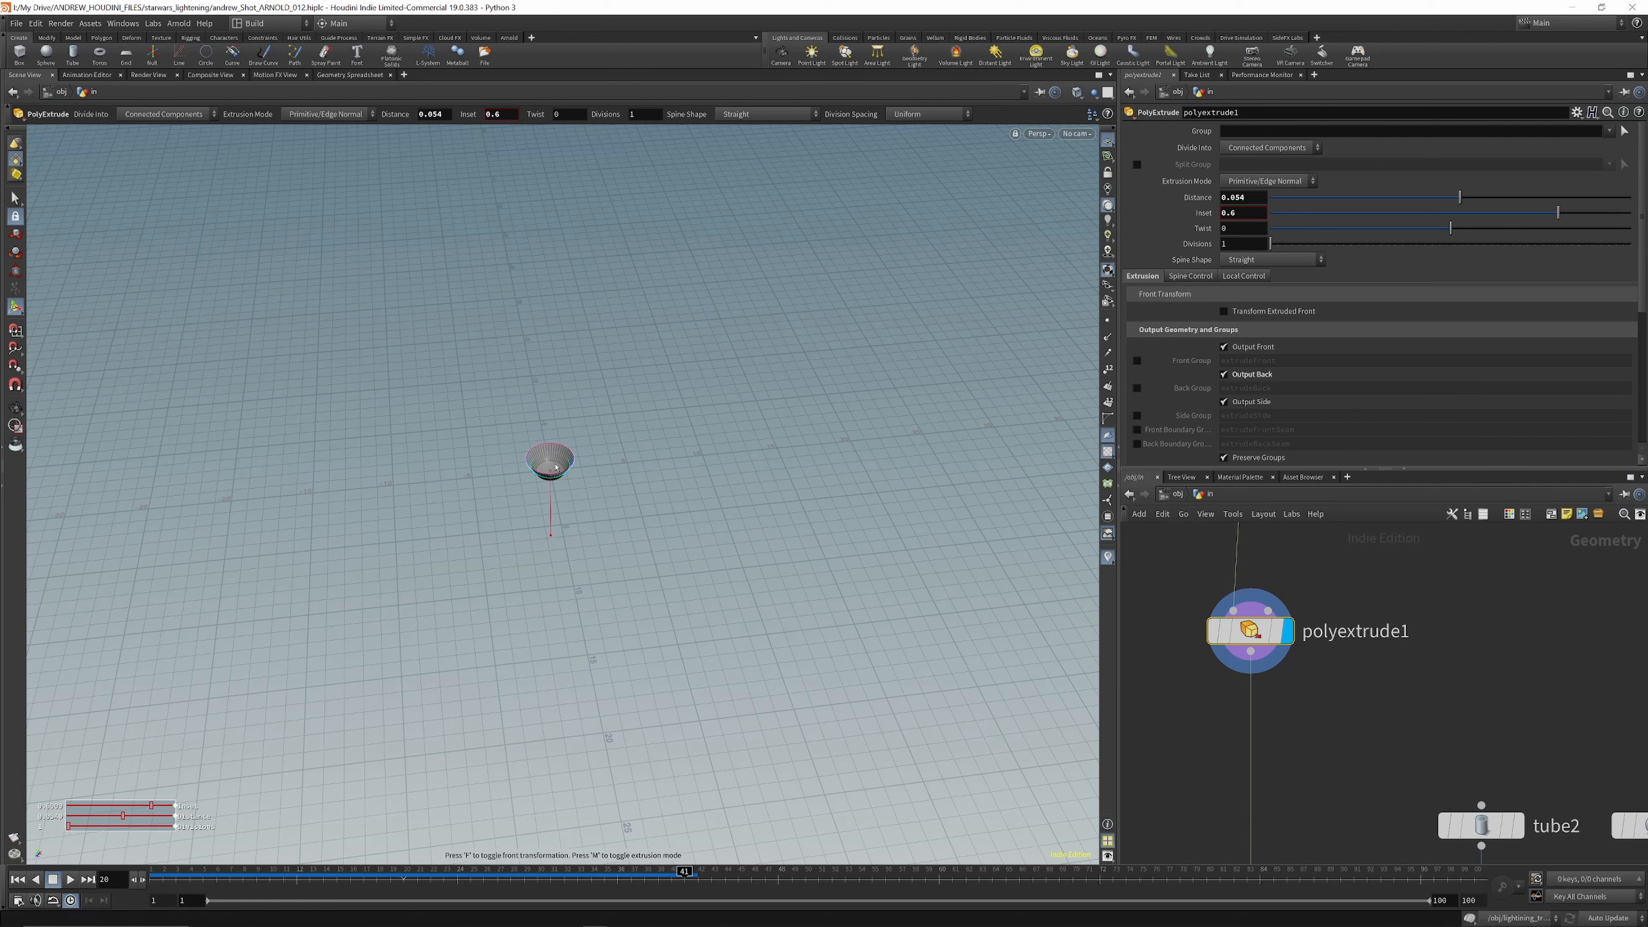
Step: Set the polyextrude1 inset to 0 with Transform Extruded Front turned on, and frame the bowl in the viewport
scroll(556, 467, "down", 6)
key("d")
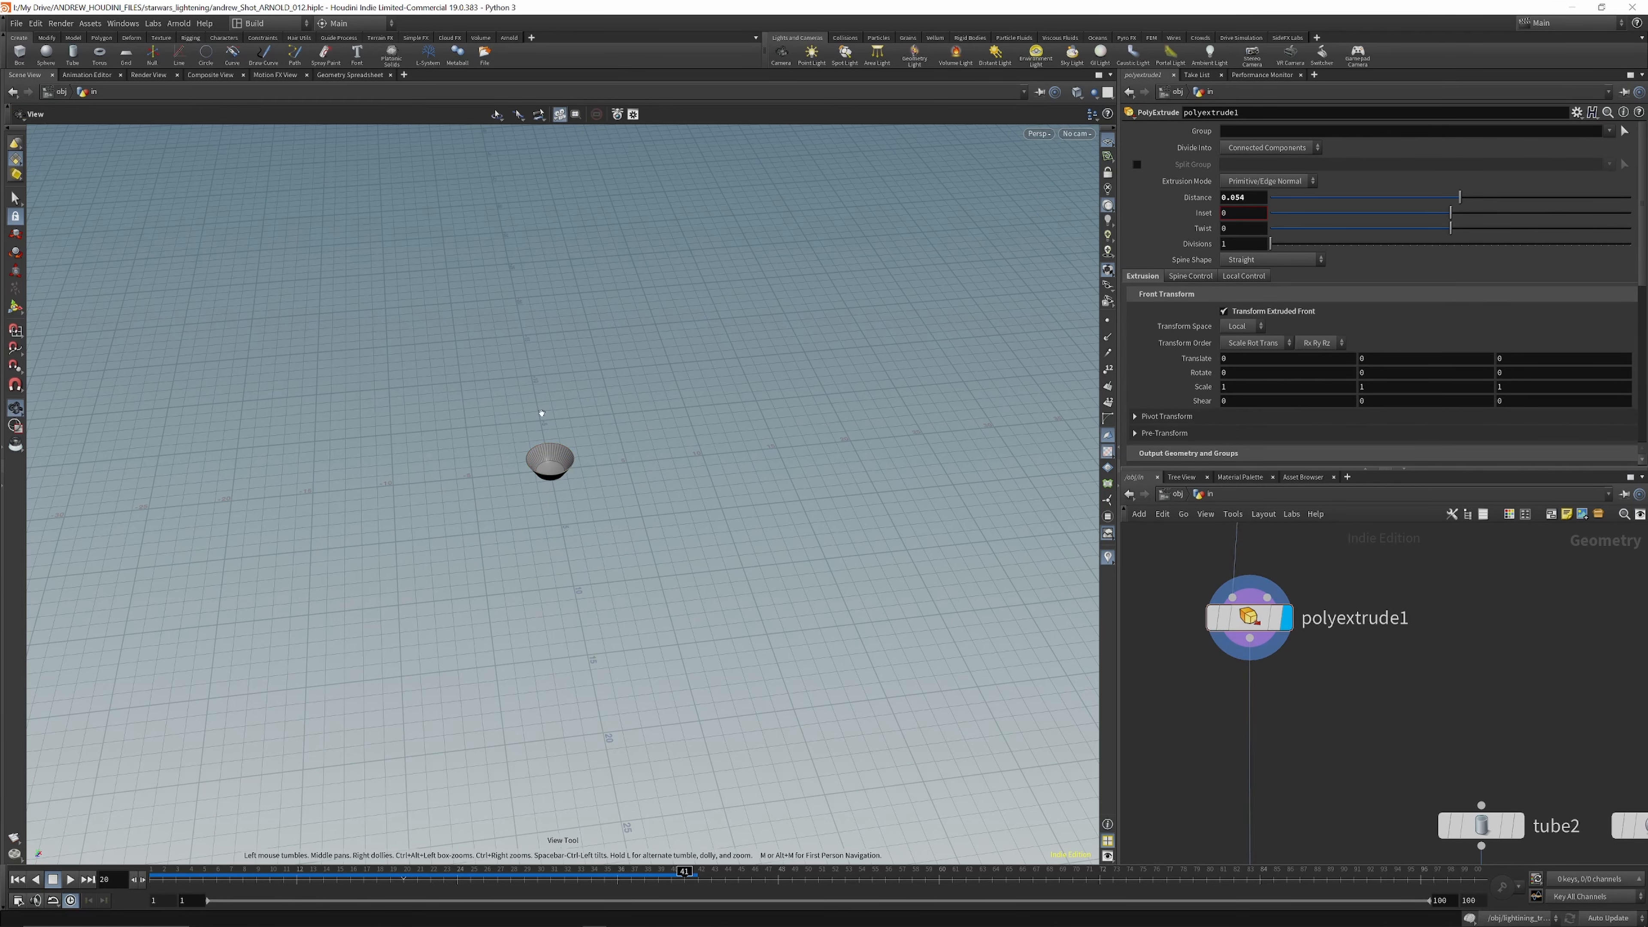
key("space+f")
left_click_drag(572, 403, 578, 343)
scroll(1256, 588, "down", 10)
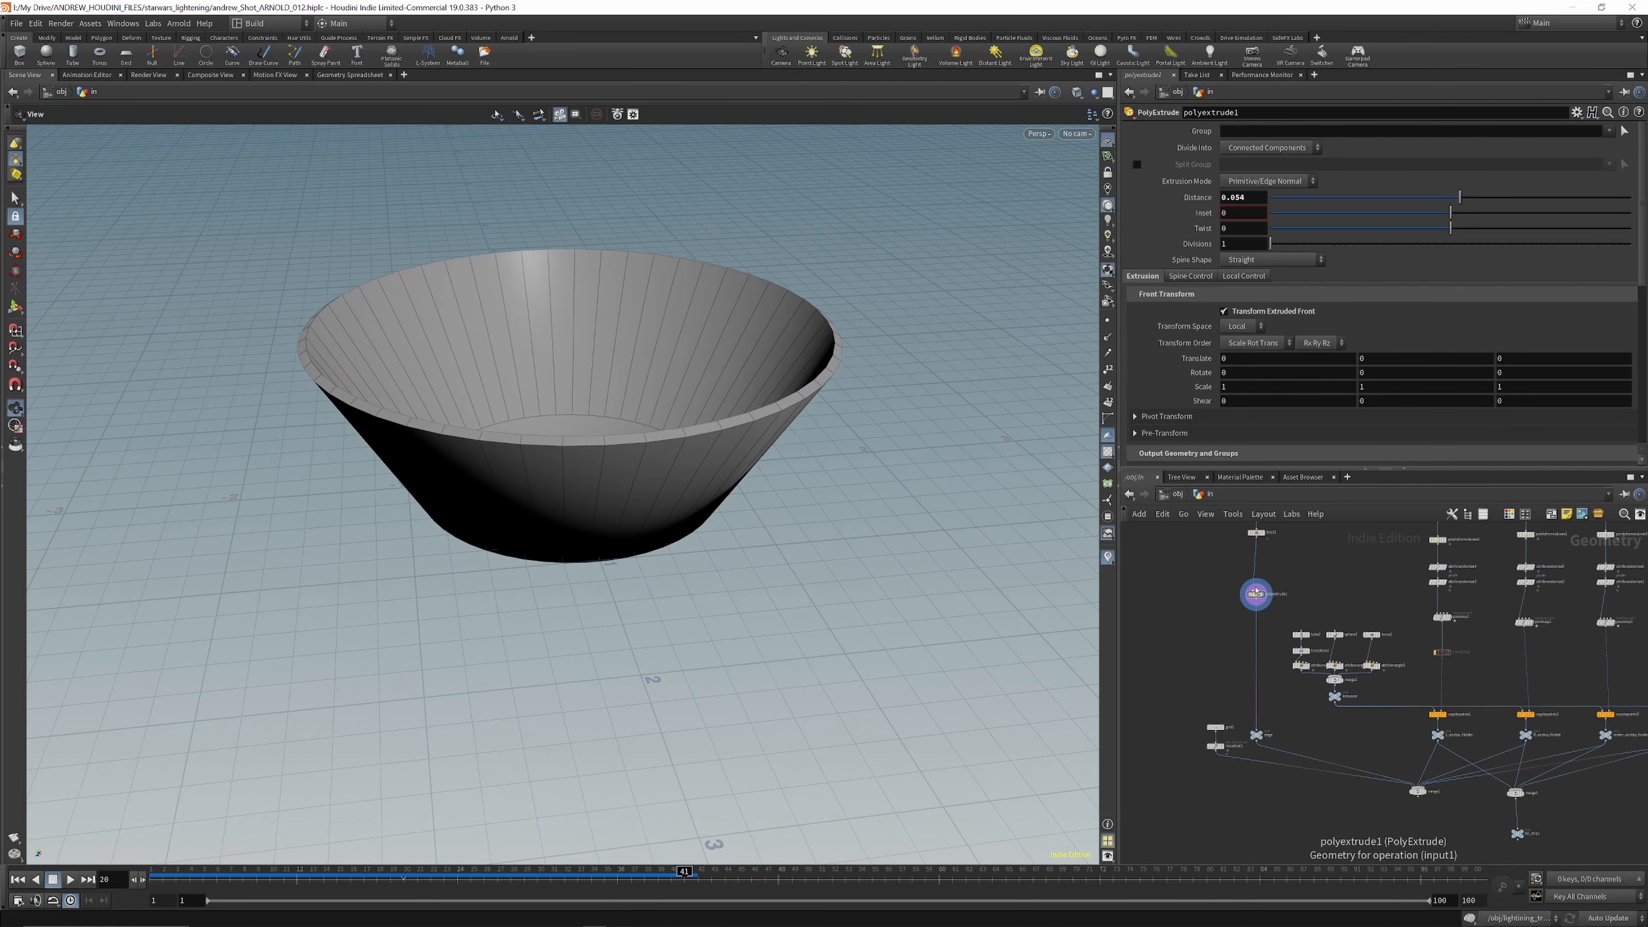
Step: Display the tube2 node in the instancer network and open its parameters to inspect the cone
scroll(1269, 679, "up", 3)
scroll(1267, 678, "down", 5)
scroll(1294, 624, "up", 10)
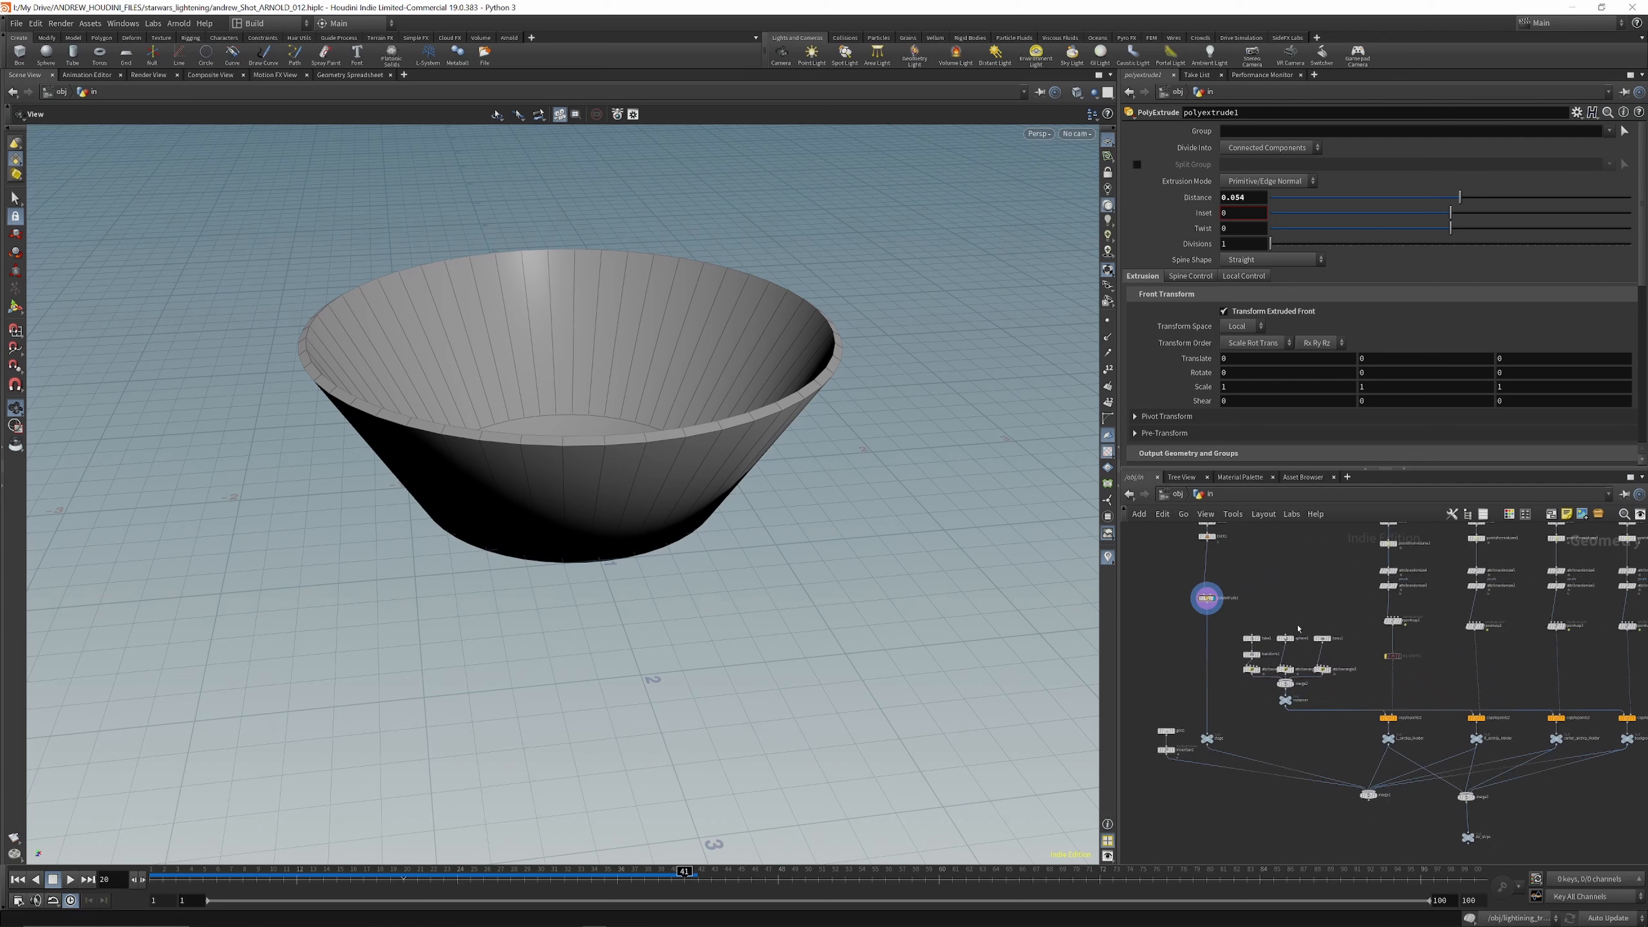
scroll(1256, 659, "up", 3)
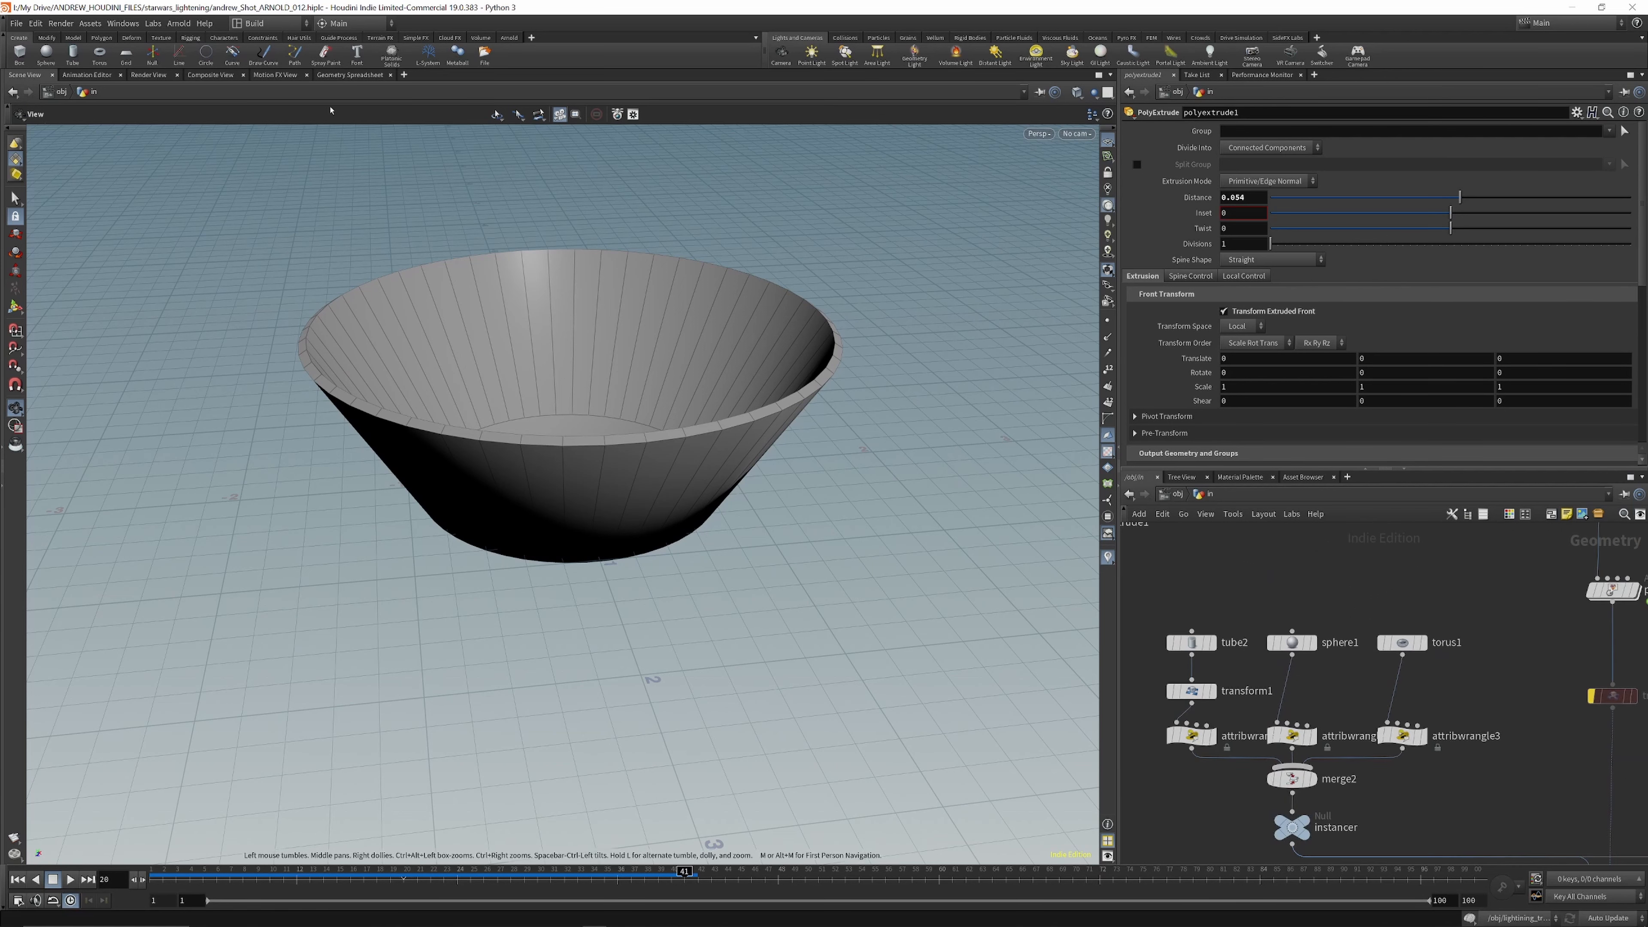
scroll(544, 504, "down", 3)
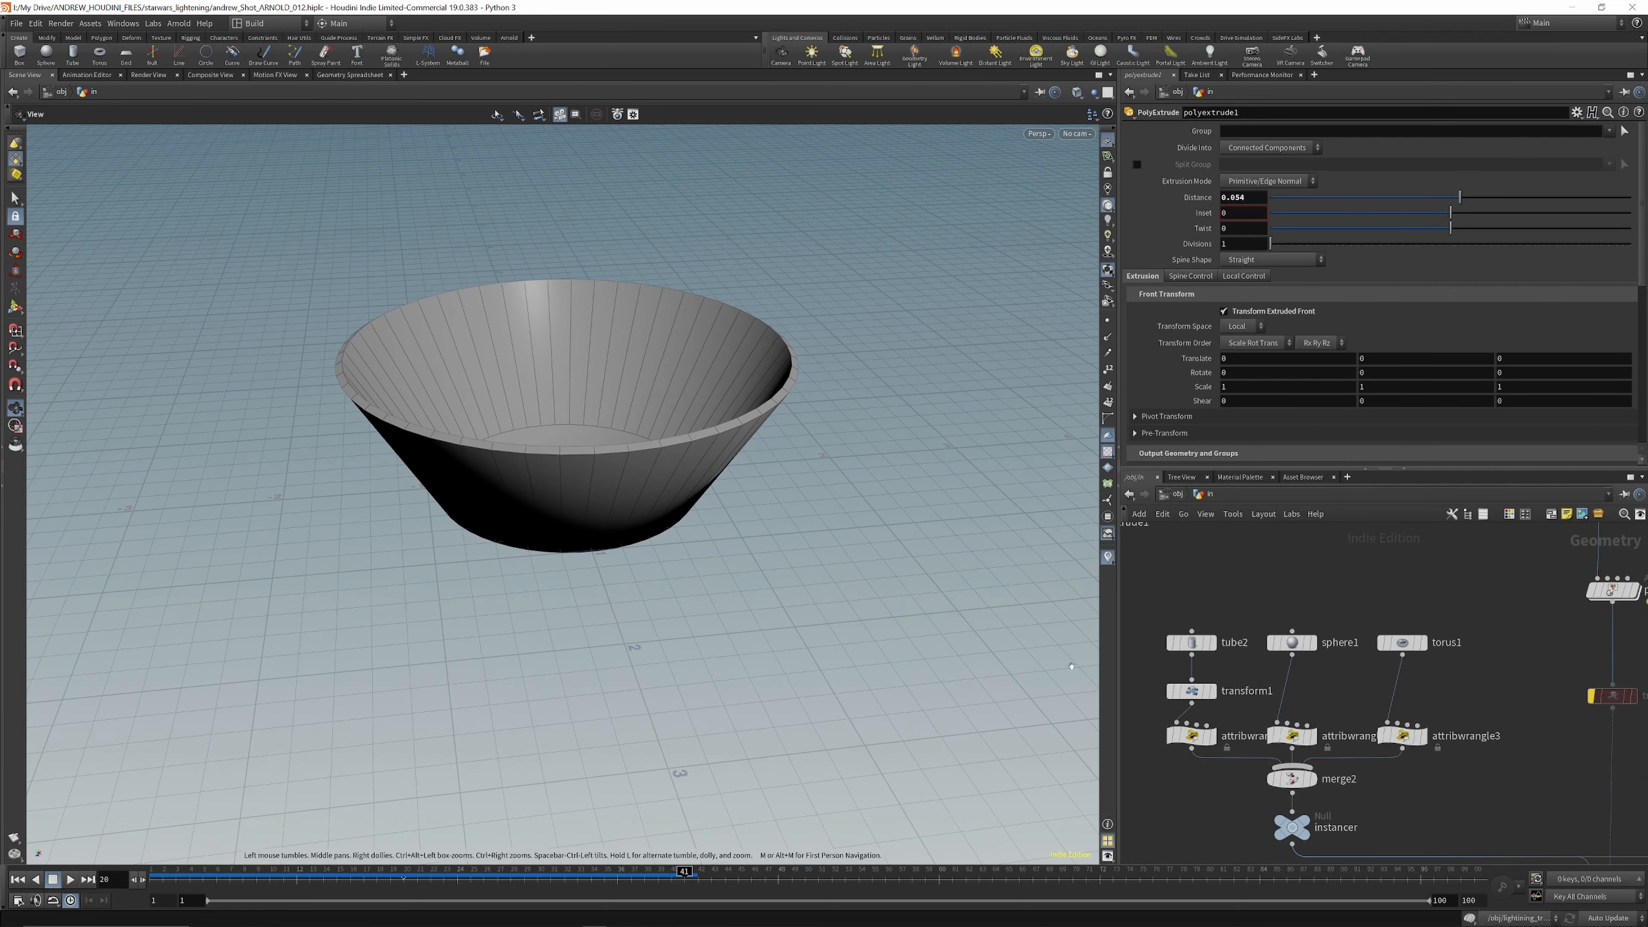
left_click(1216, 643)
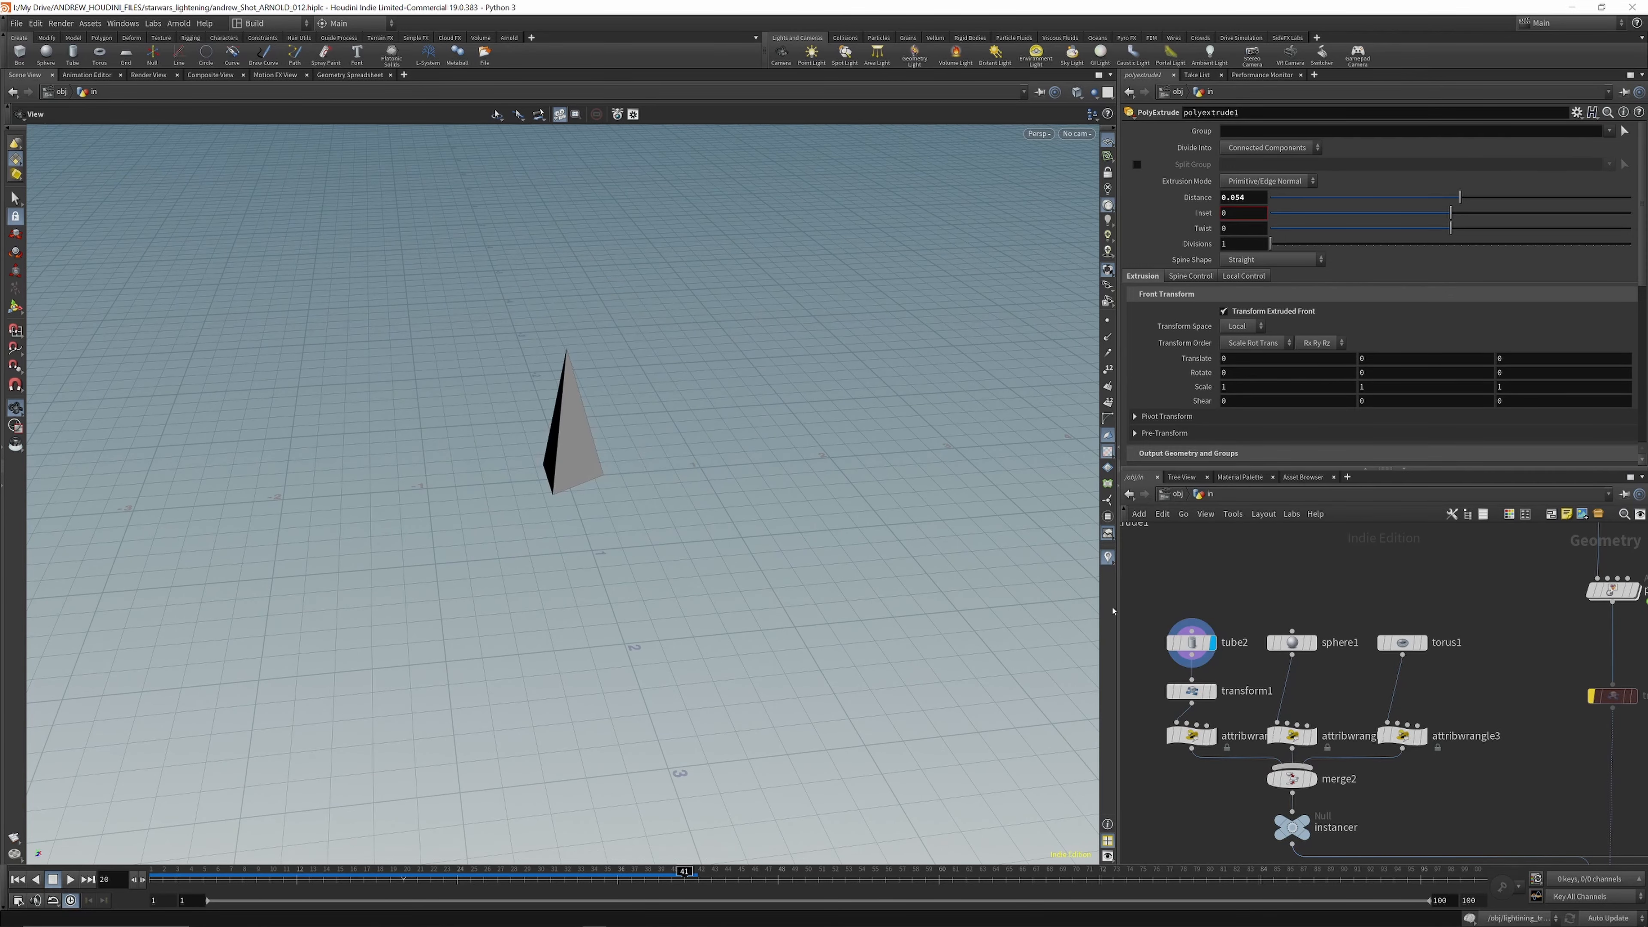
mouse_move(624, 411)
left_mouse_down()
mouse_move(656, 409)
mouse_move(639, 411)
left_mouse_up()
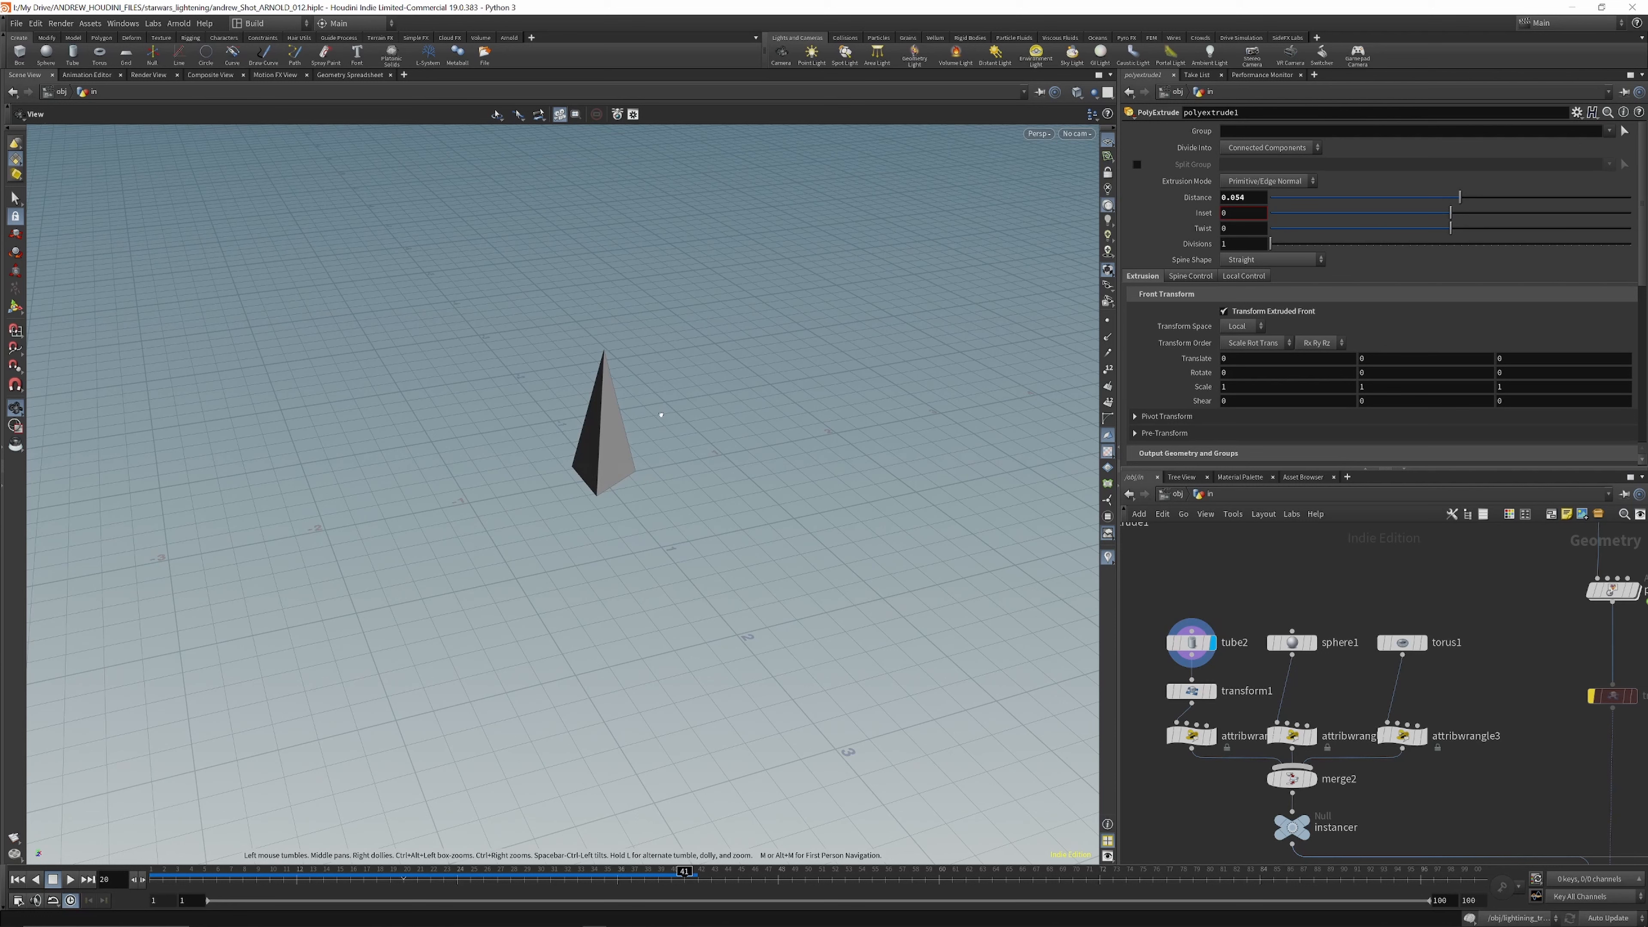
left_click(1195, 654)
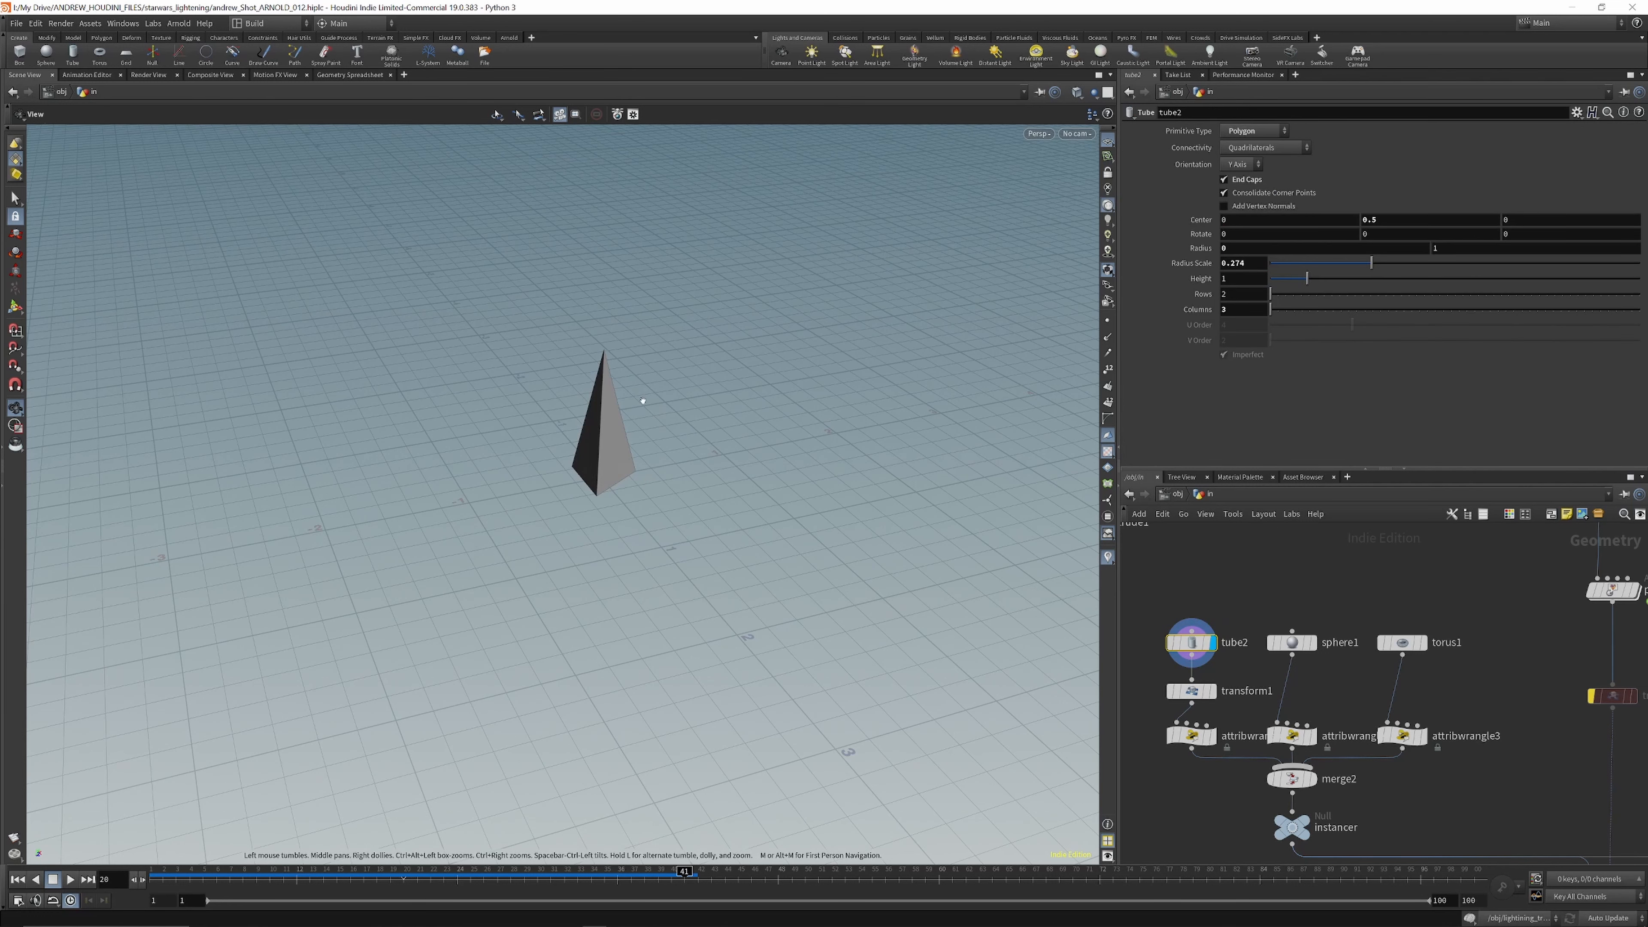
Step: Display the transform1 node below tube2 and inspect the cone's orientation from above
scroll(1236, 663, "up", 3)
left_click(1199, 708)
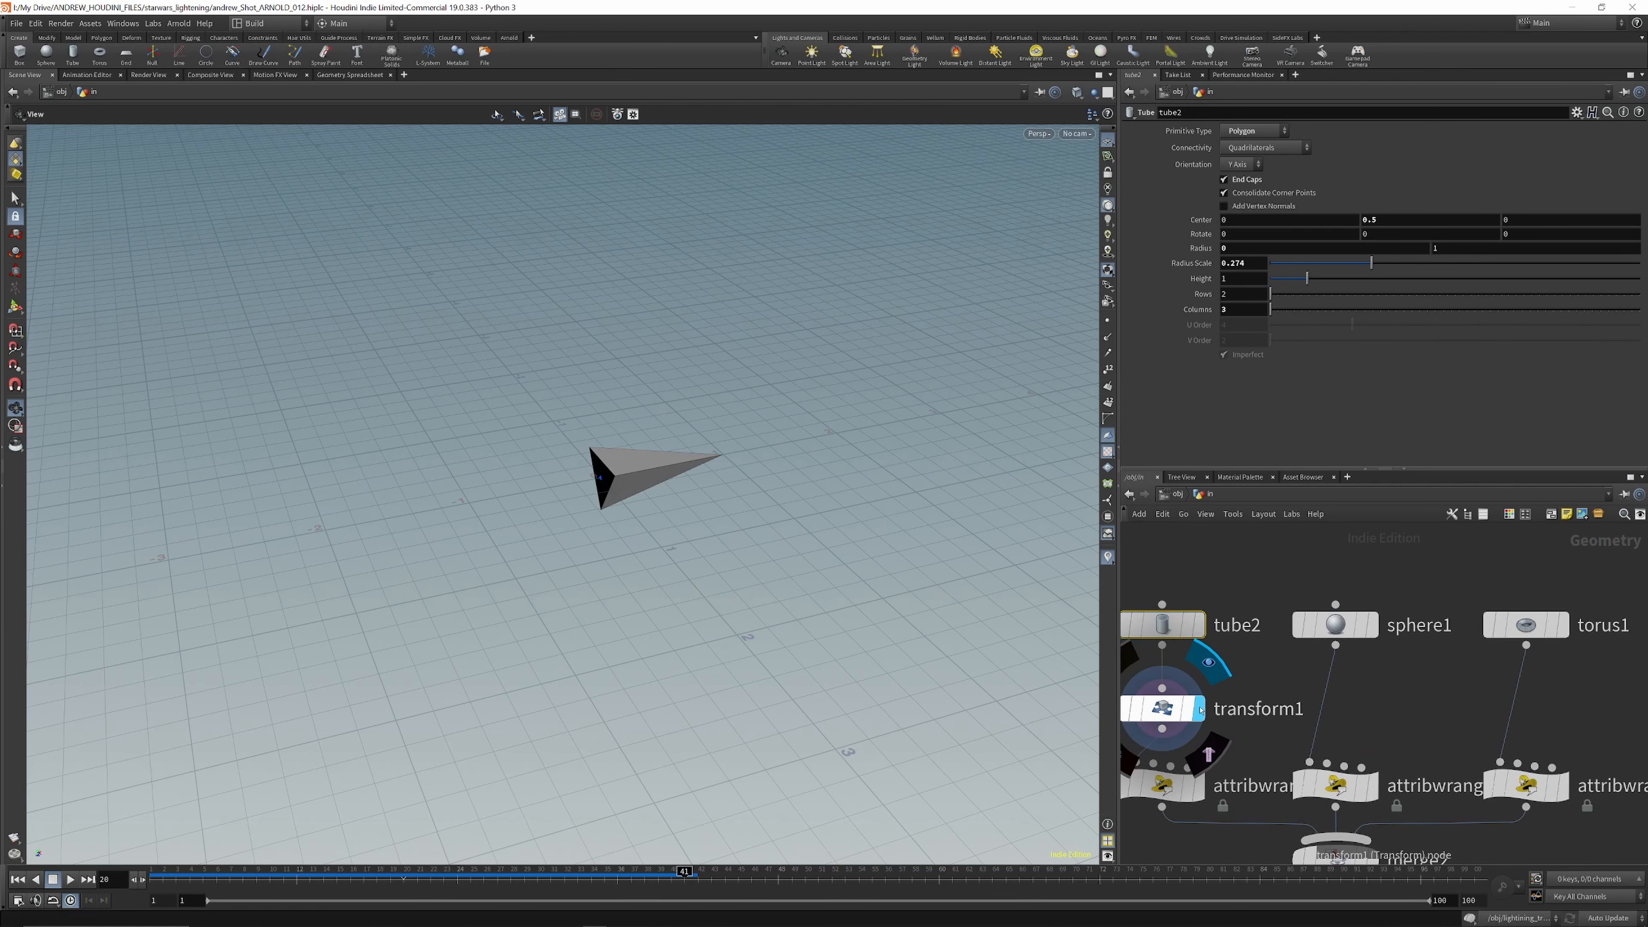
left_click_drag(666, 484, 635, 499)
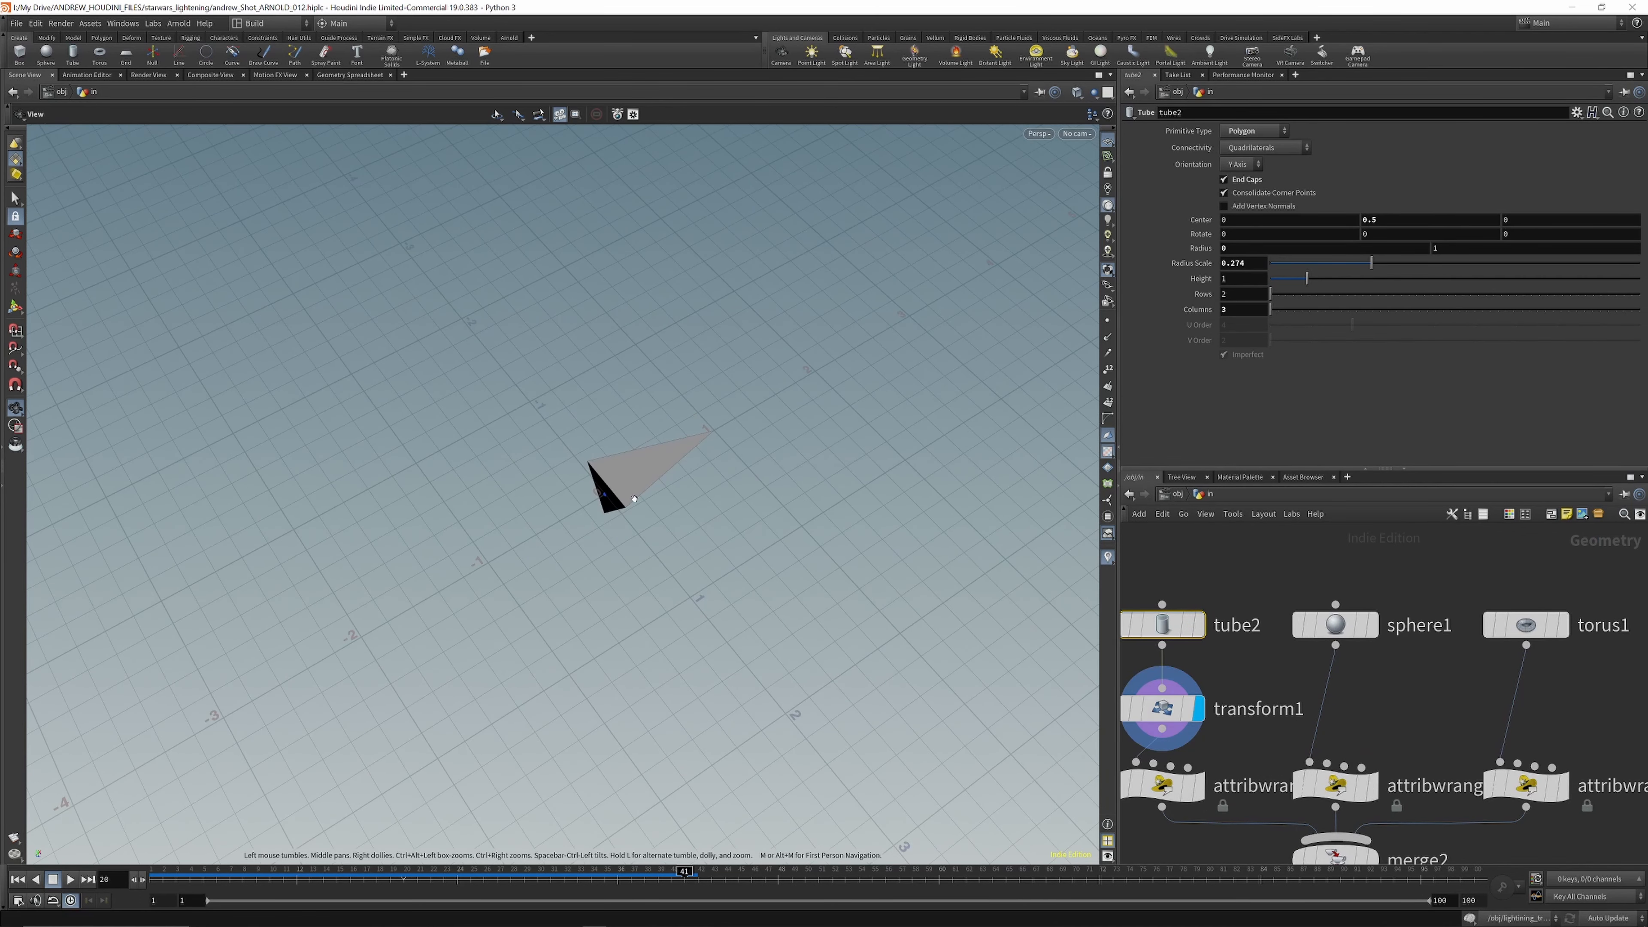
scroll(1234, 585, "down", 3)
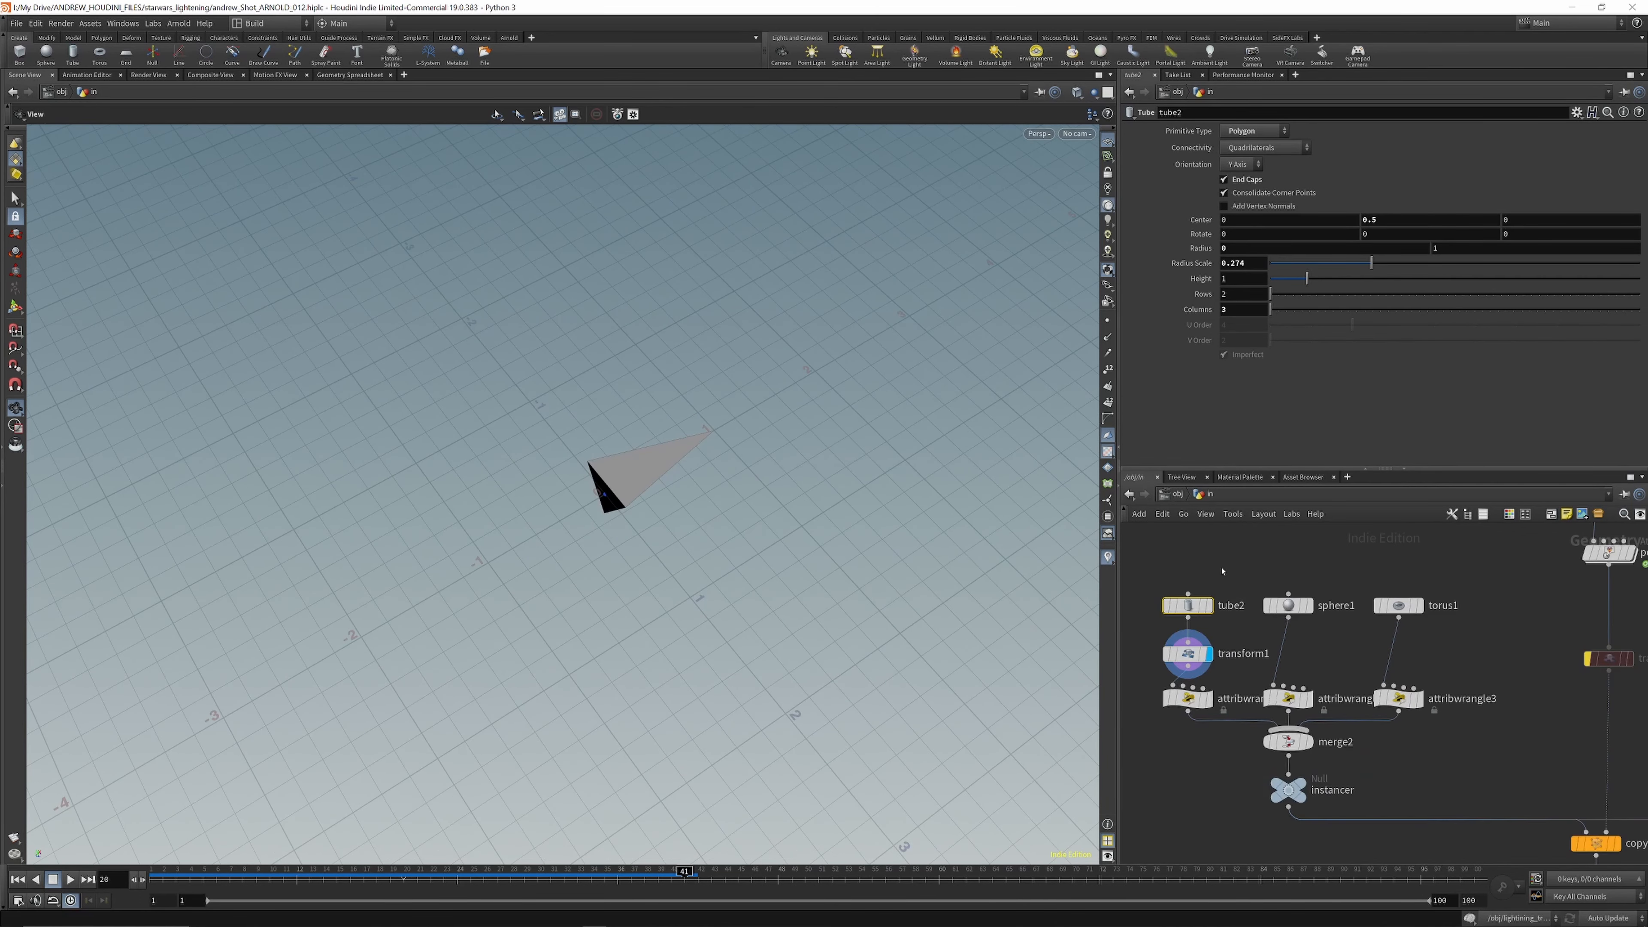
Step: Examine the pid expressions of attribwrangle1 and attribwrangle2, displaying the sphere branch's wrangle
scroll(1200, 649, "up", 2)
left_click(1190, 682)
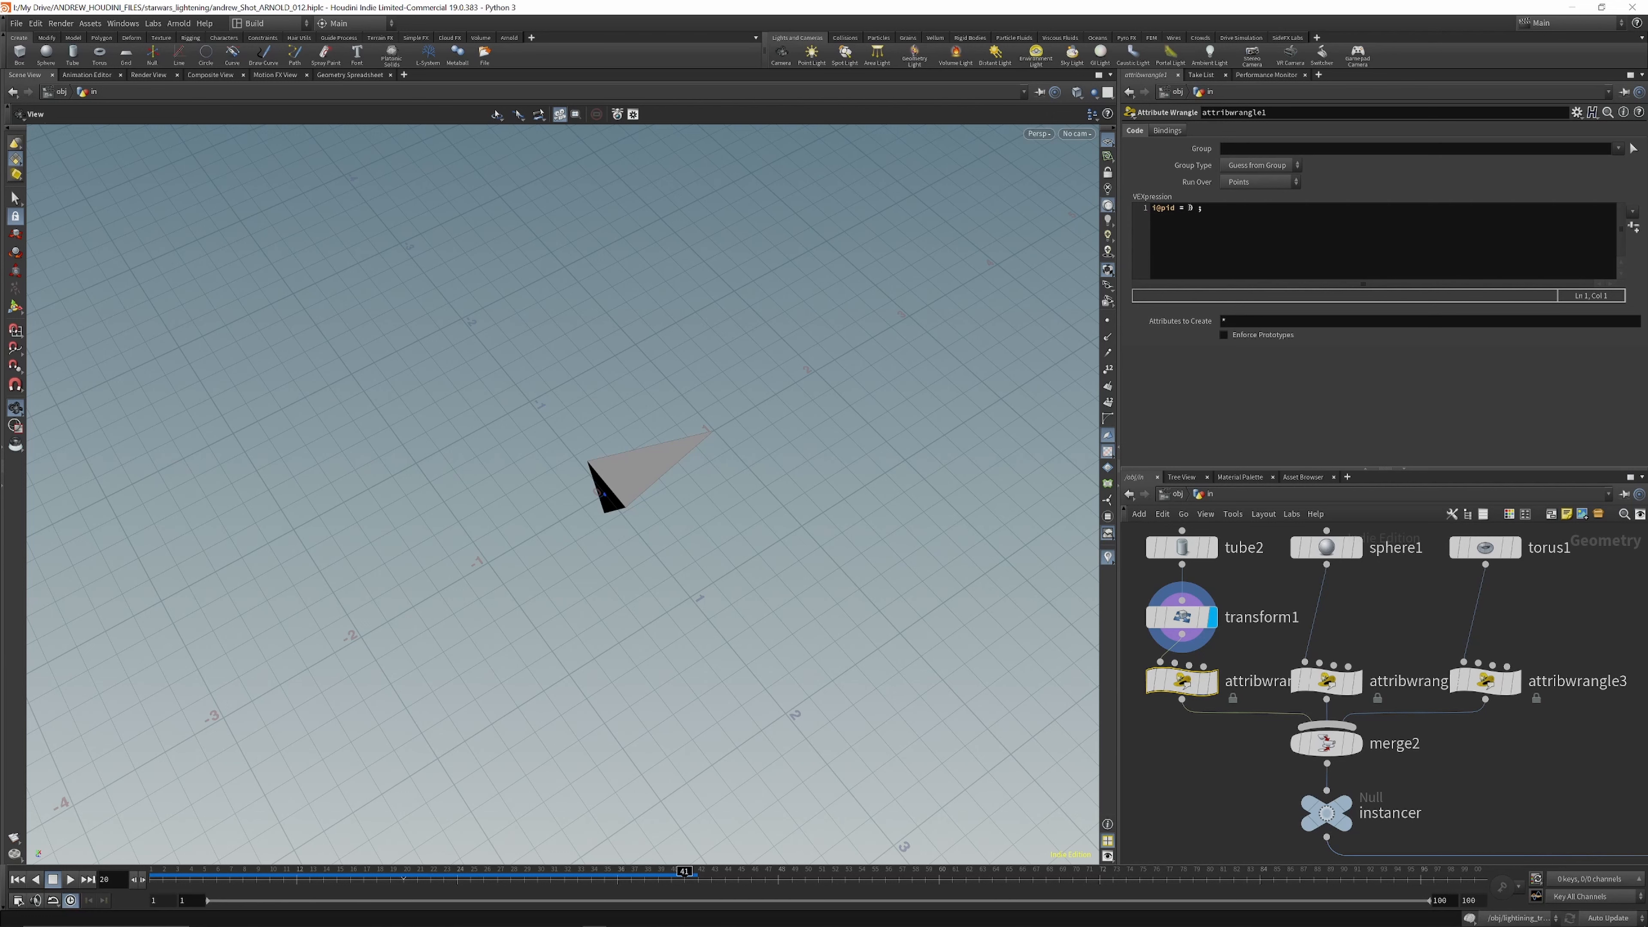
scroll(1279, 656, "down", 3)
scroll(1334, 669, "up", 3)
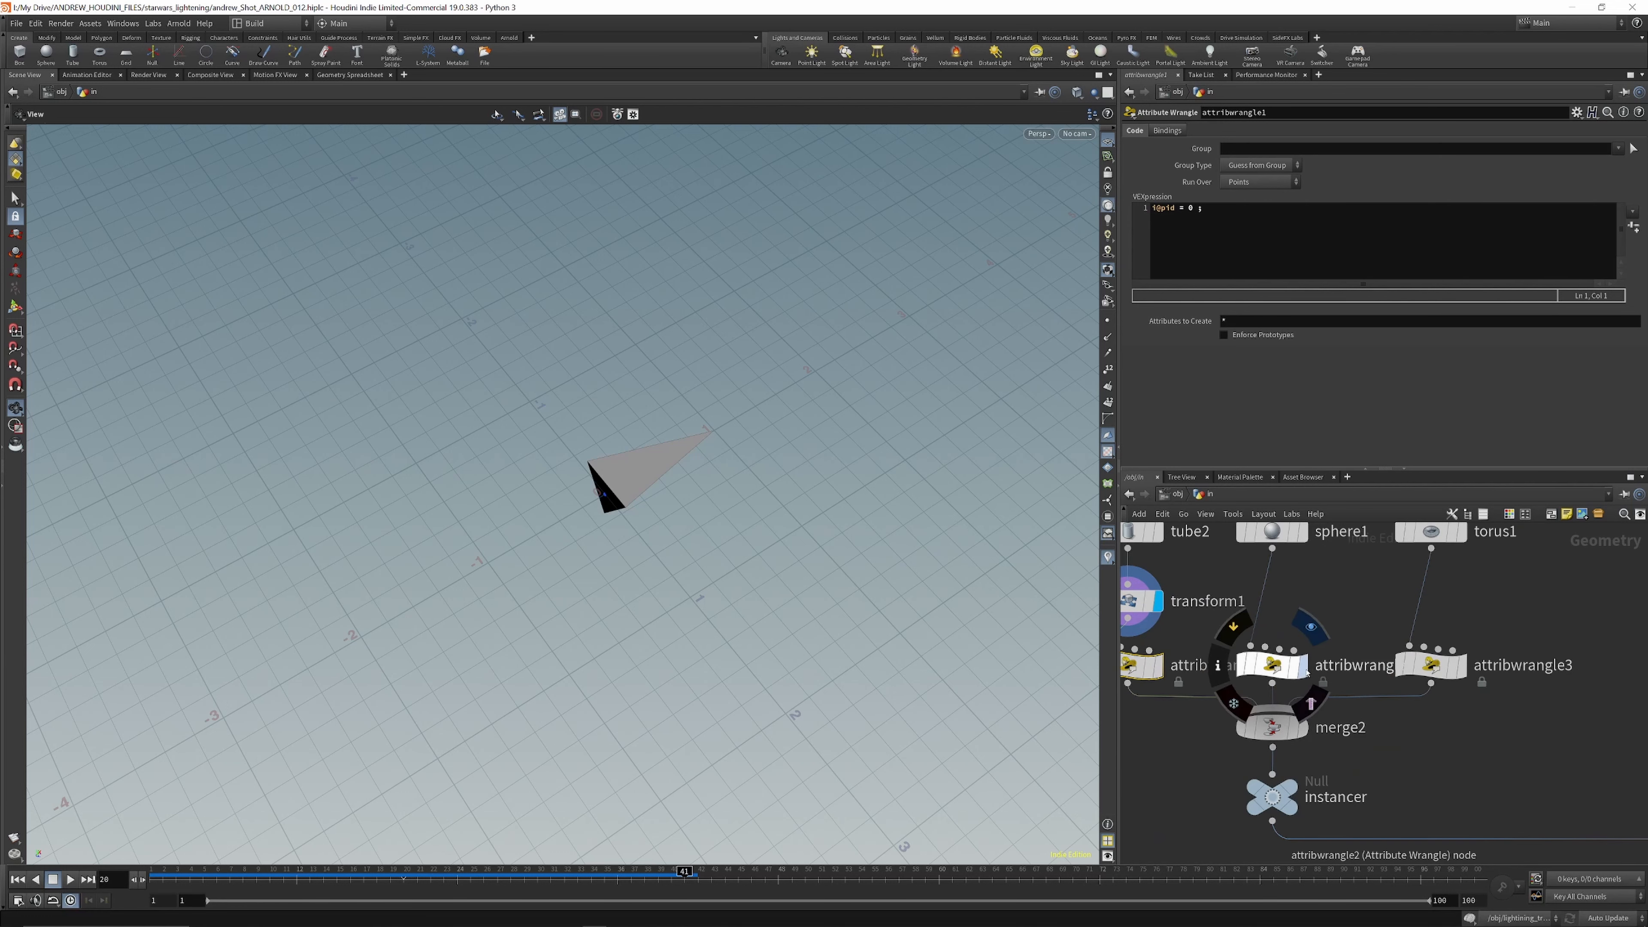
left_click(1303, 667)
left_click(1273, 668)
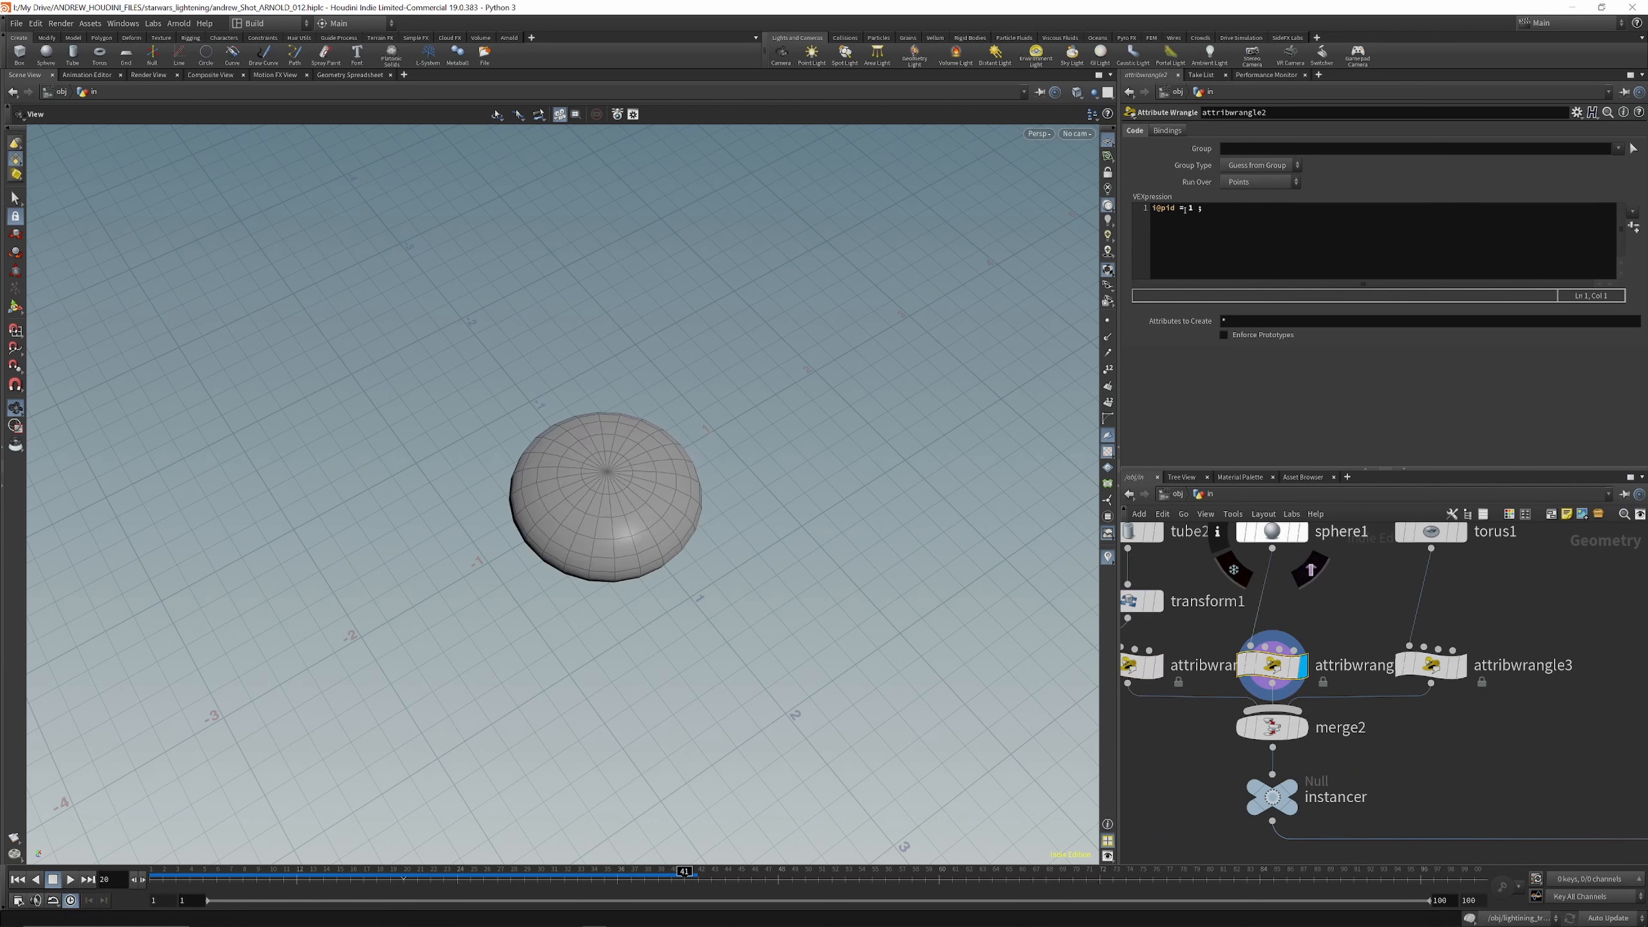
Step: Display the attribwrangle3 node below torus1
scroll(1252, 628, "down", 3)
scroll(1335, 645, "up", 4)
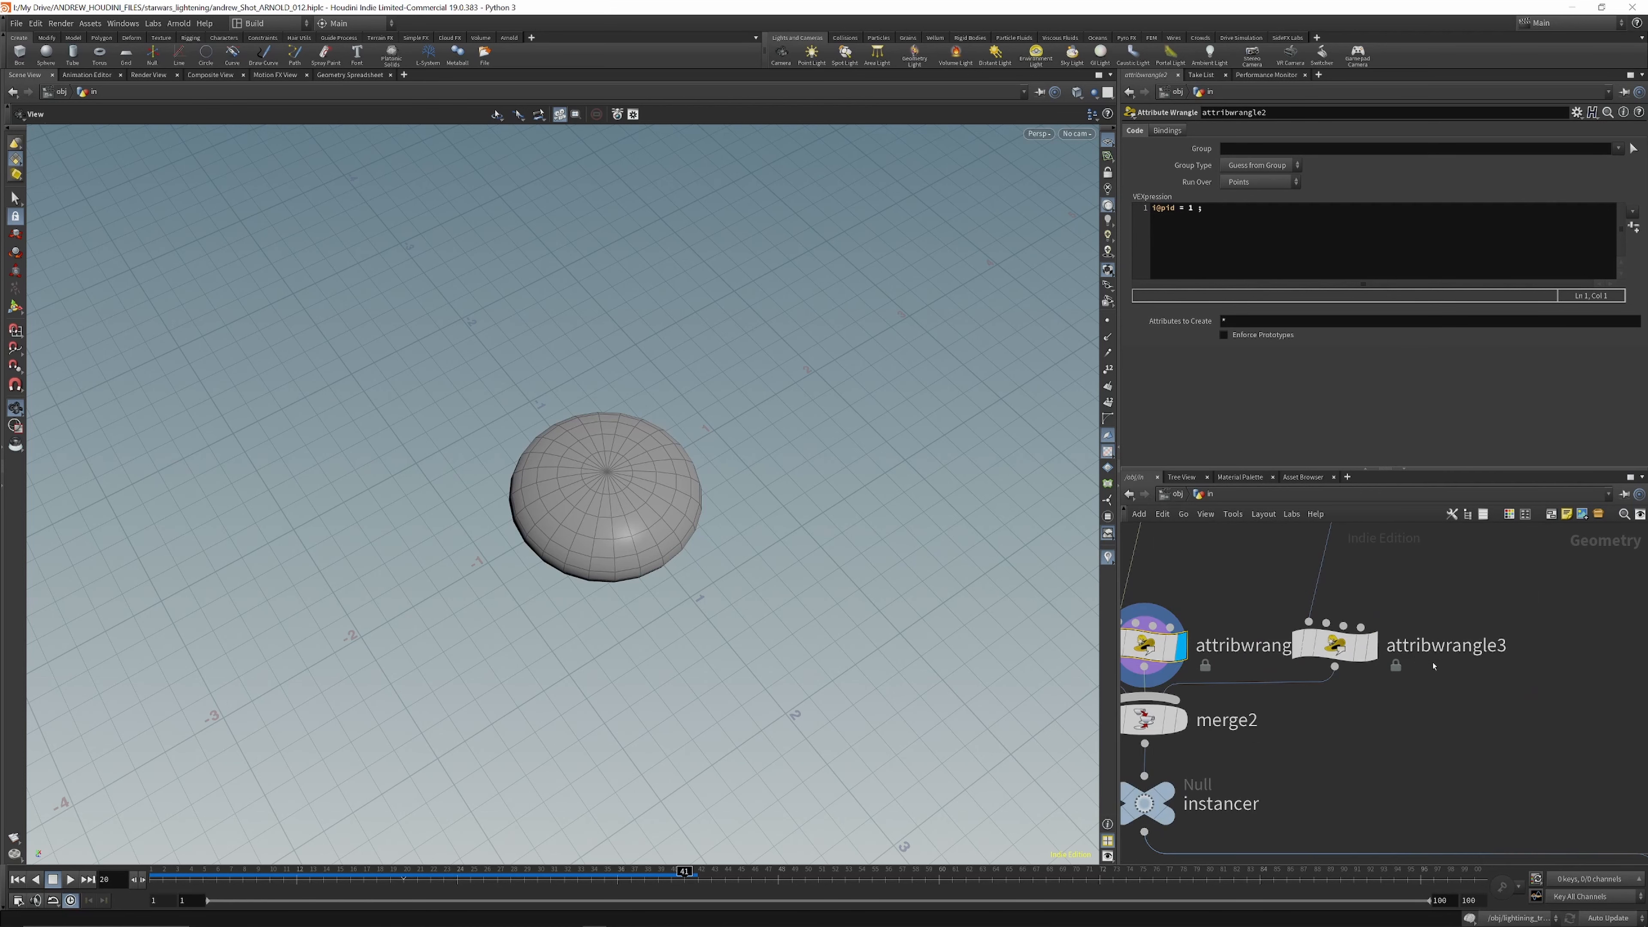
left_click(1372, 647)
scroll(1332, 643, "down", 3)
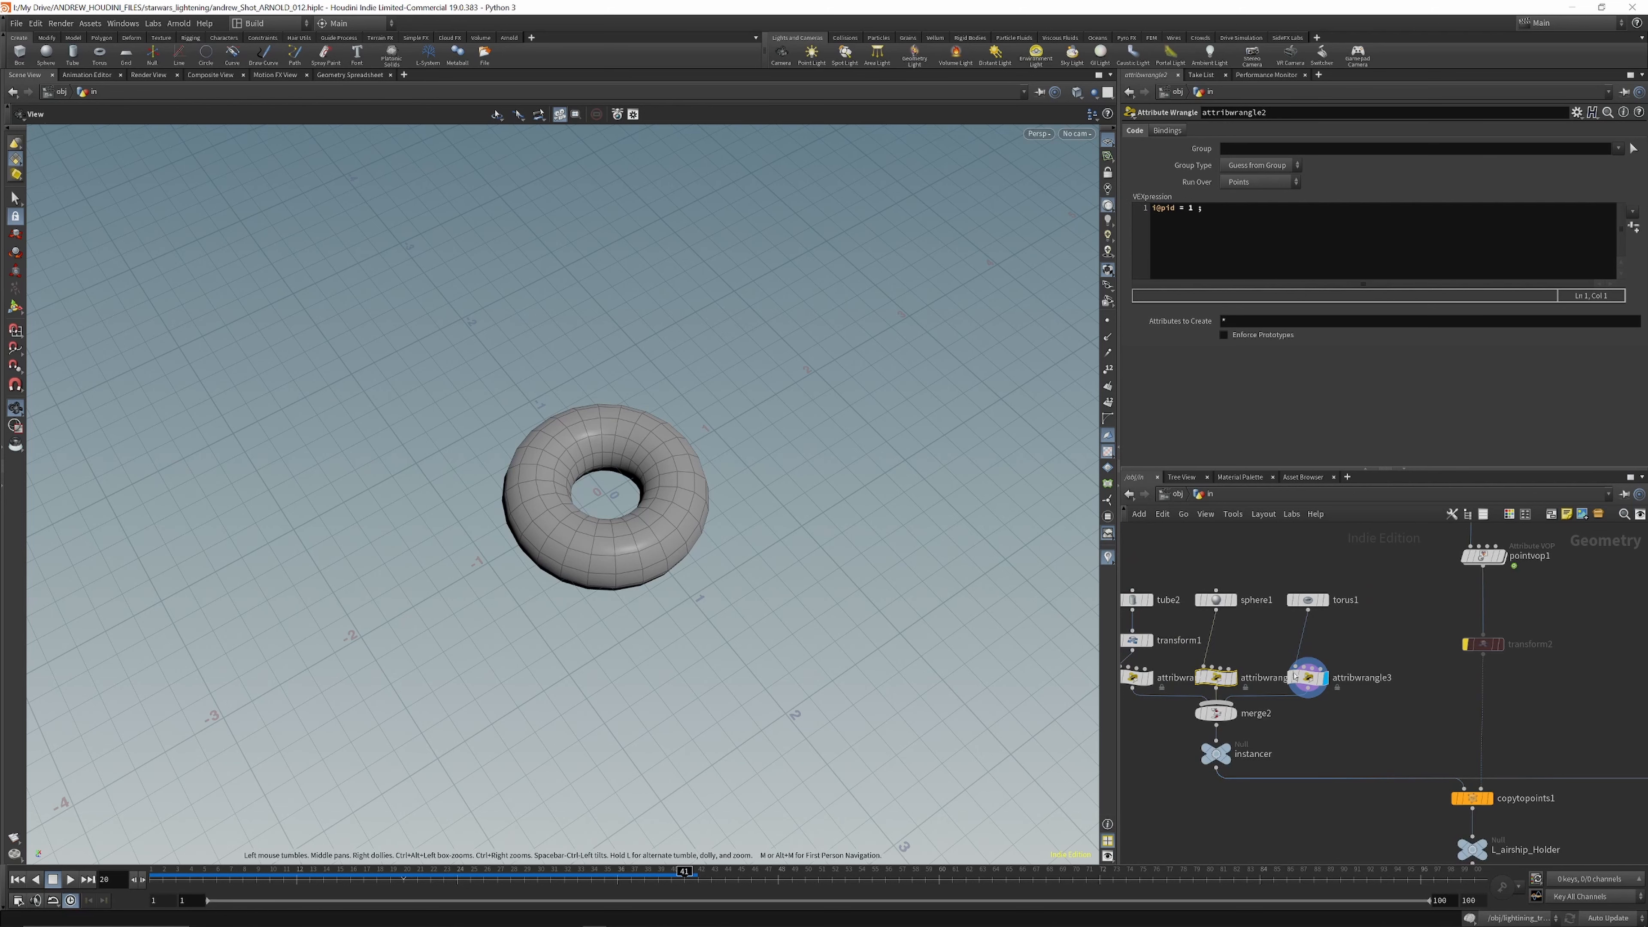
Step: Examine the wrangle's pid point attribute in the Geometry Spreadsheet, sorting the points by the pid column
left_click(349, 75)
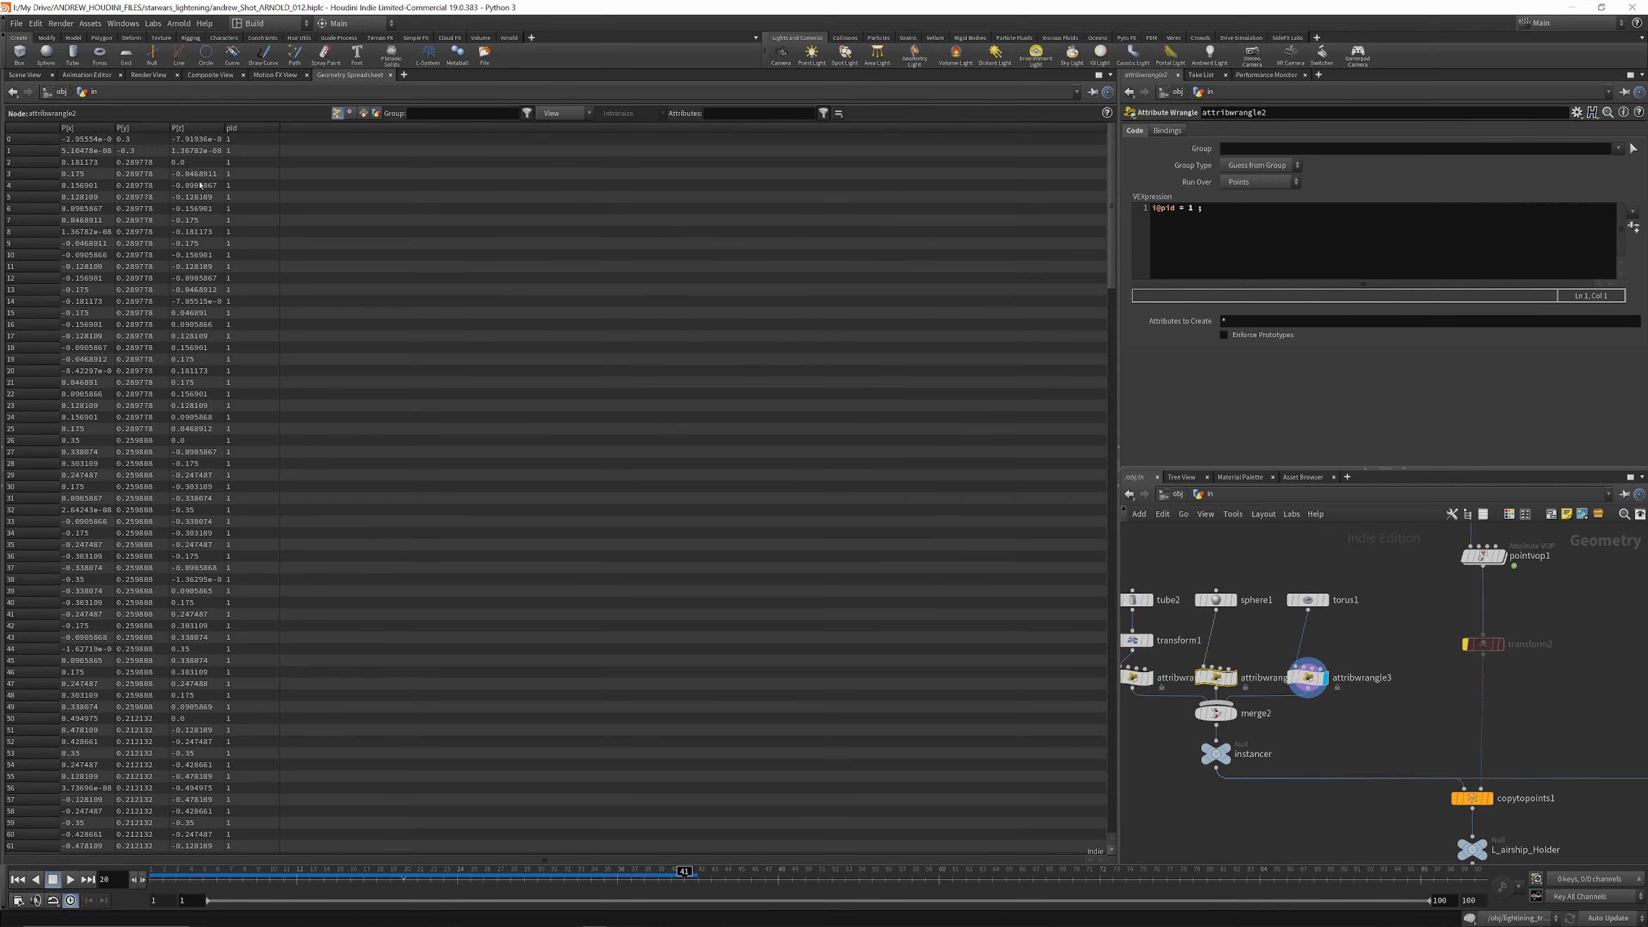
left_click(240, 130)
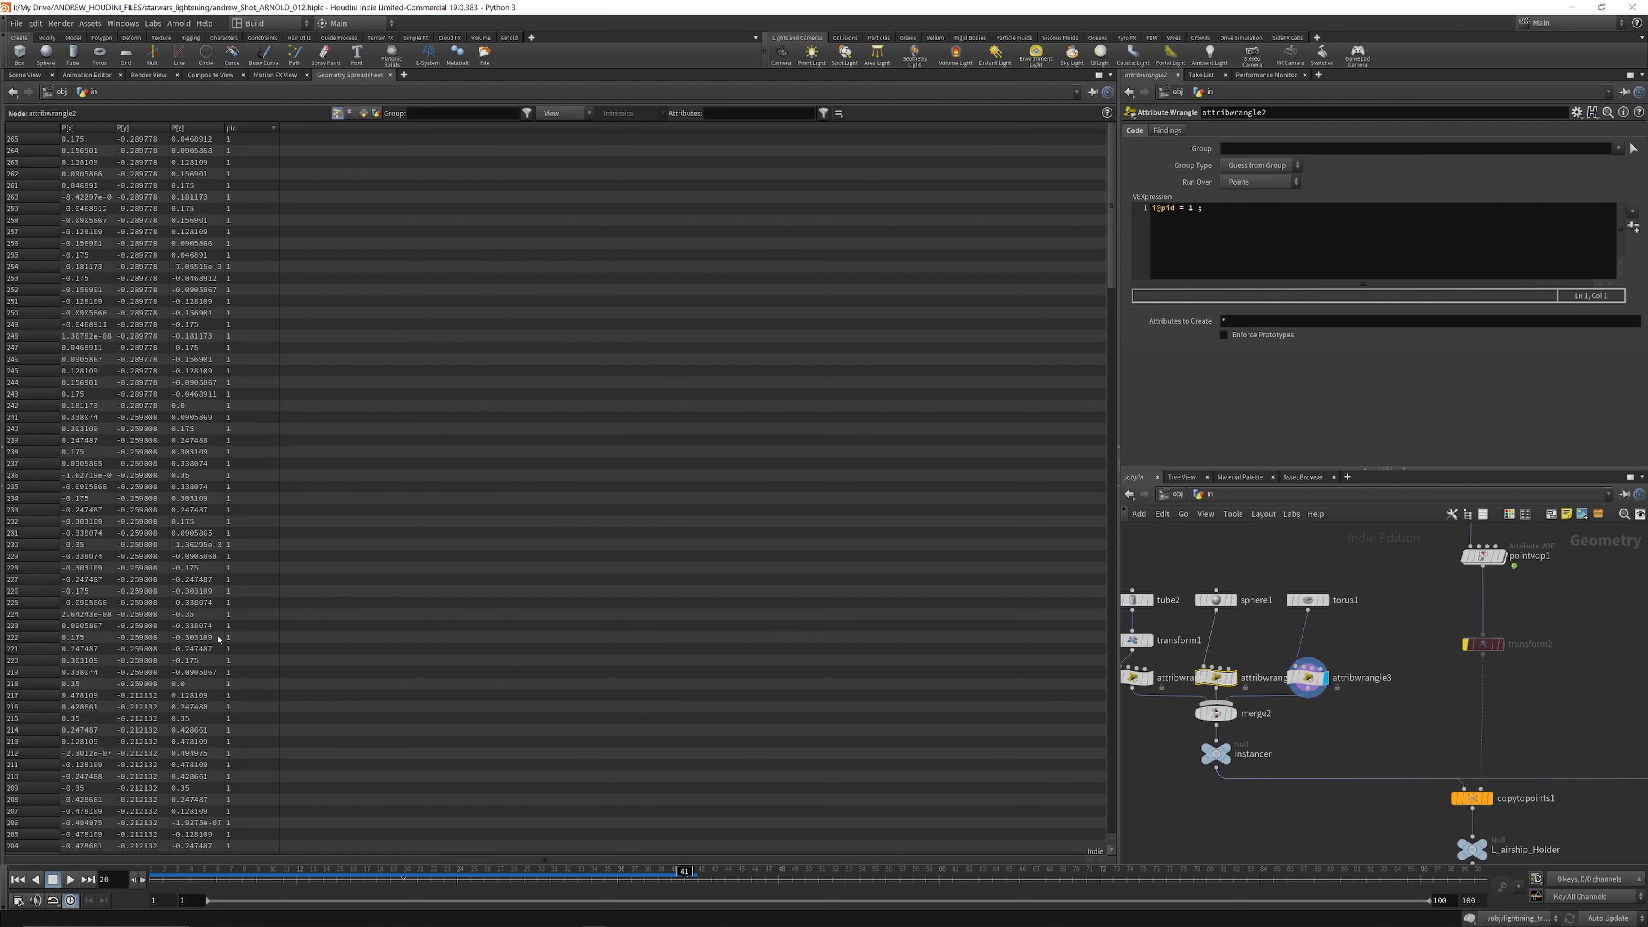
key("h")
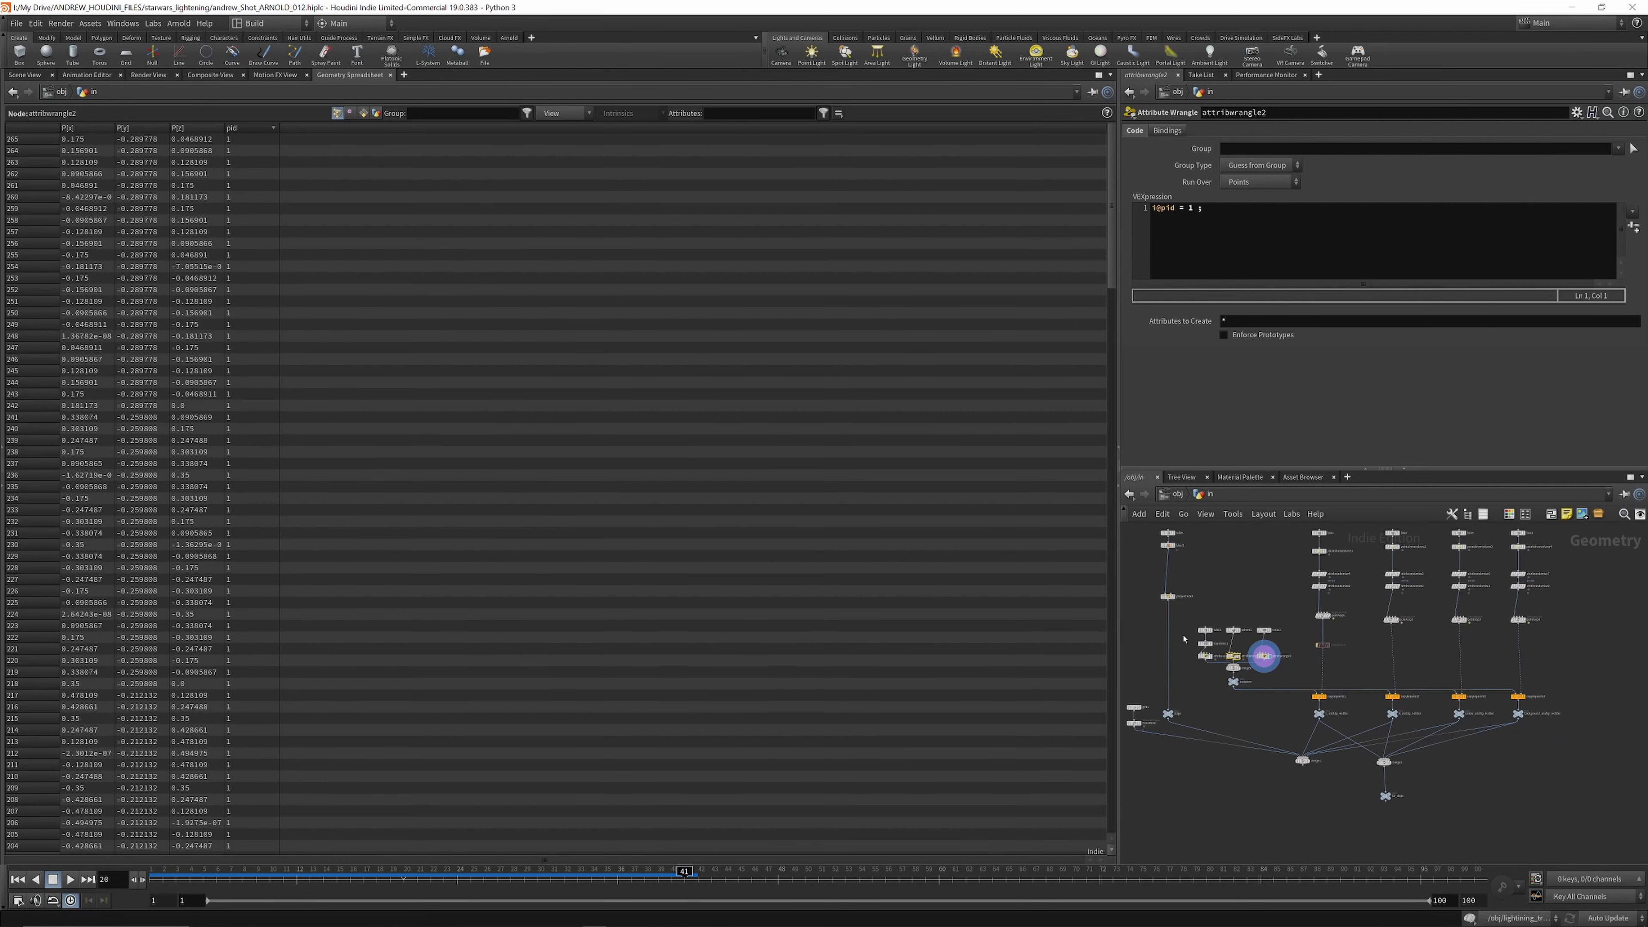
scroll(1286, 698, "down", 3)
scroll(1329, 612, "up", 3)
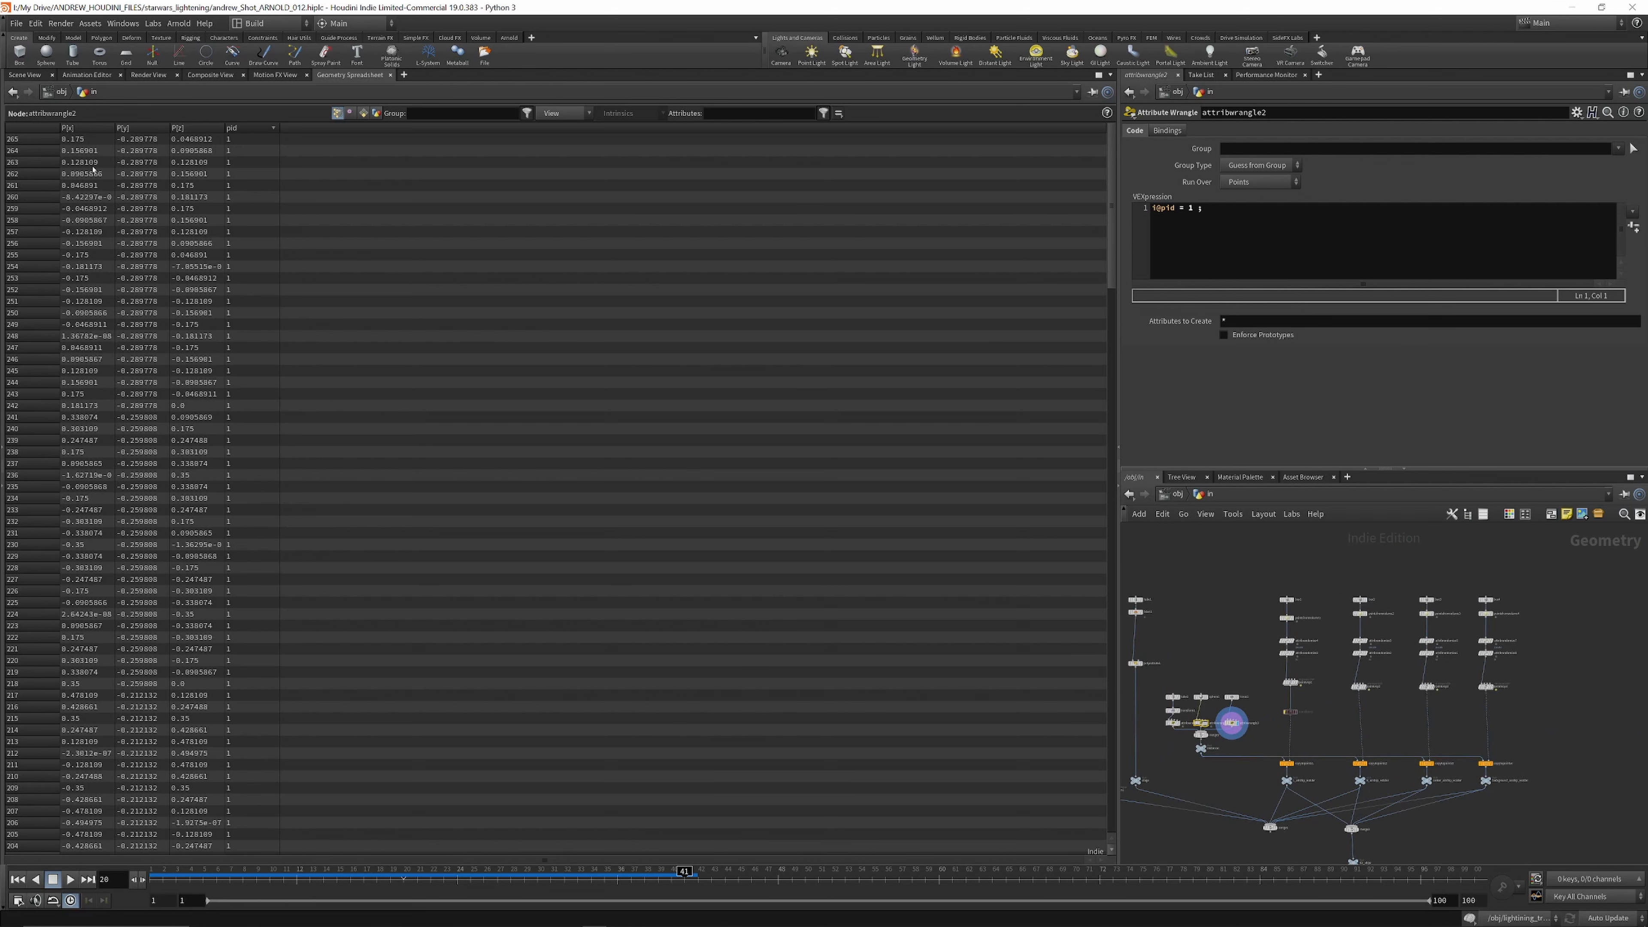
Step: Return to the scene view, display the box1 node and frame its box to see where it sits
left_click(25, 73)
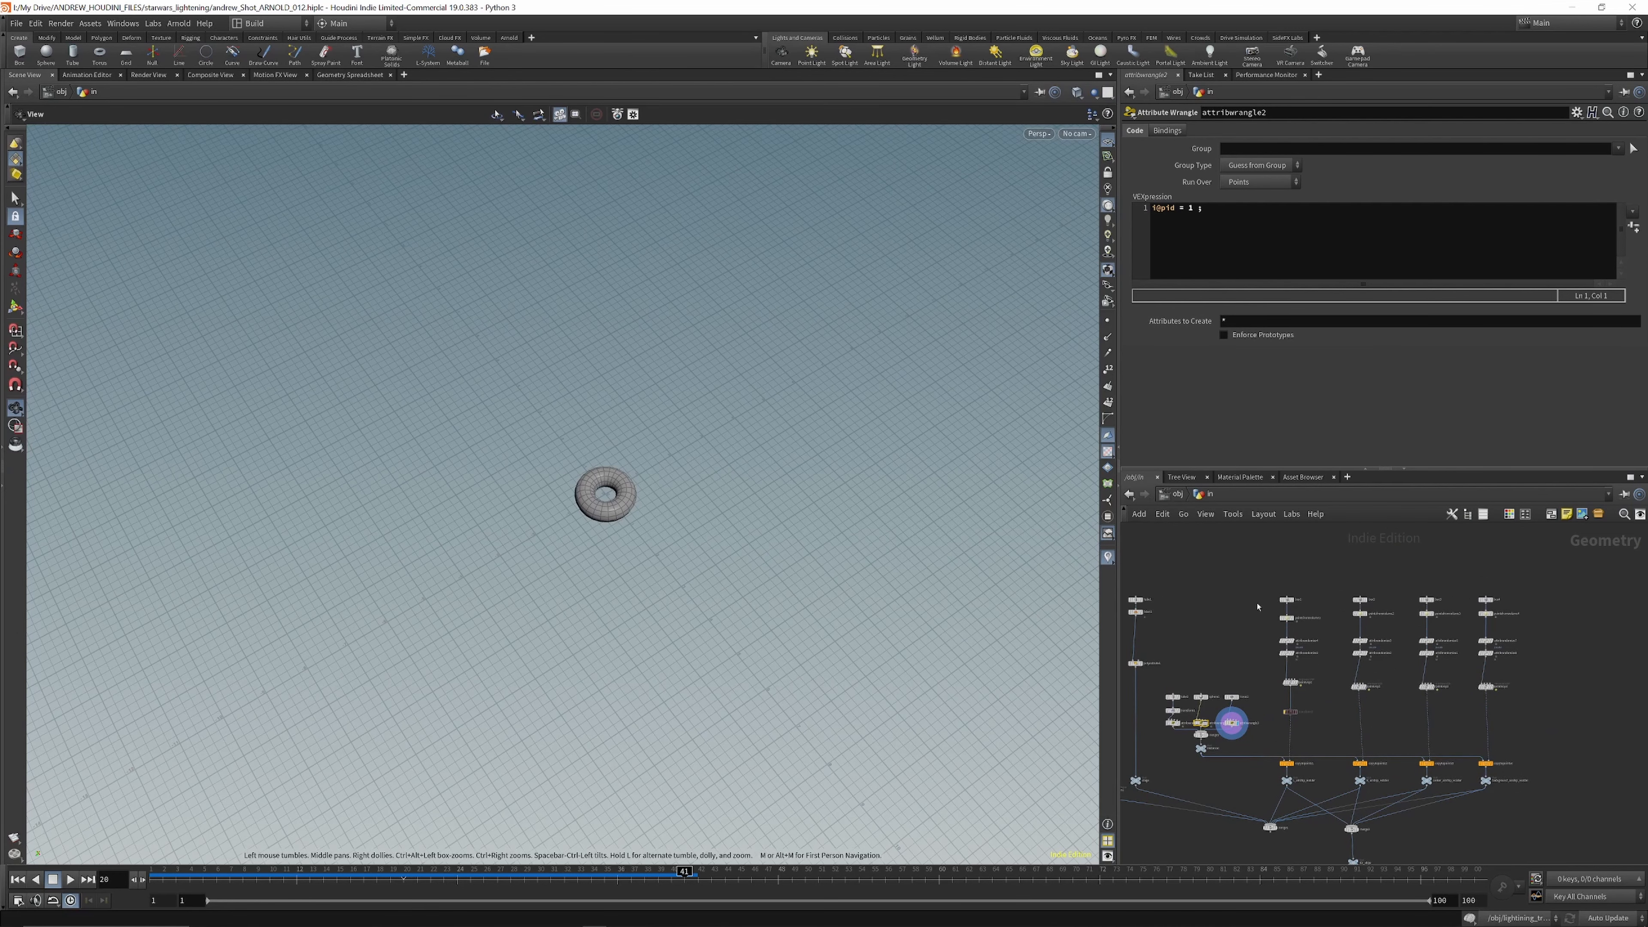
scroll(1257, 606, "up", 5)
left_click(1321, 591)
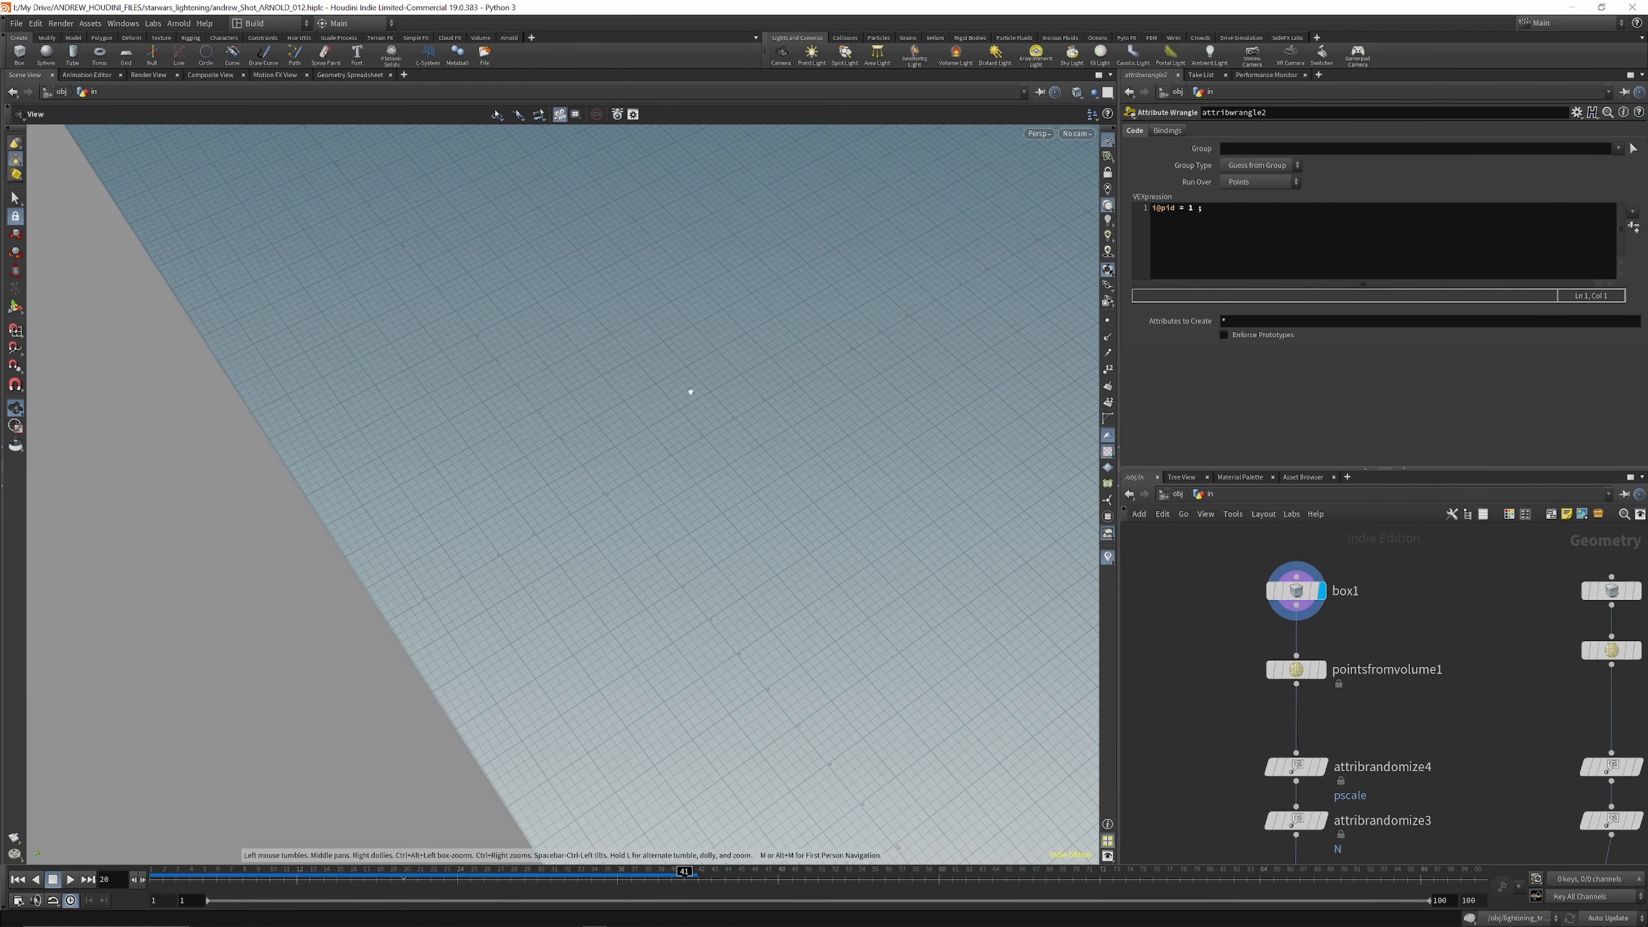
key("f")
left_click_drag(656, 394, 628, 312)
scroll(474, 532, "down", 5)
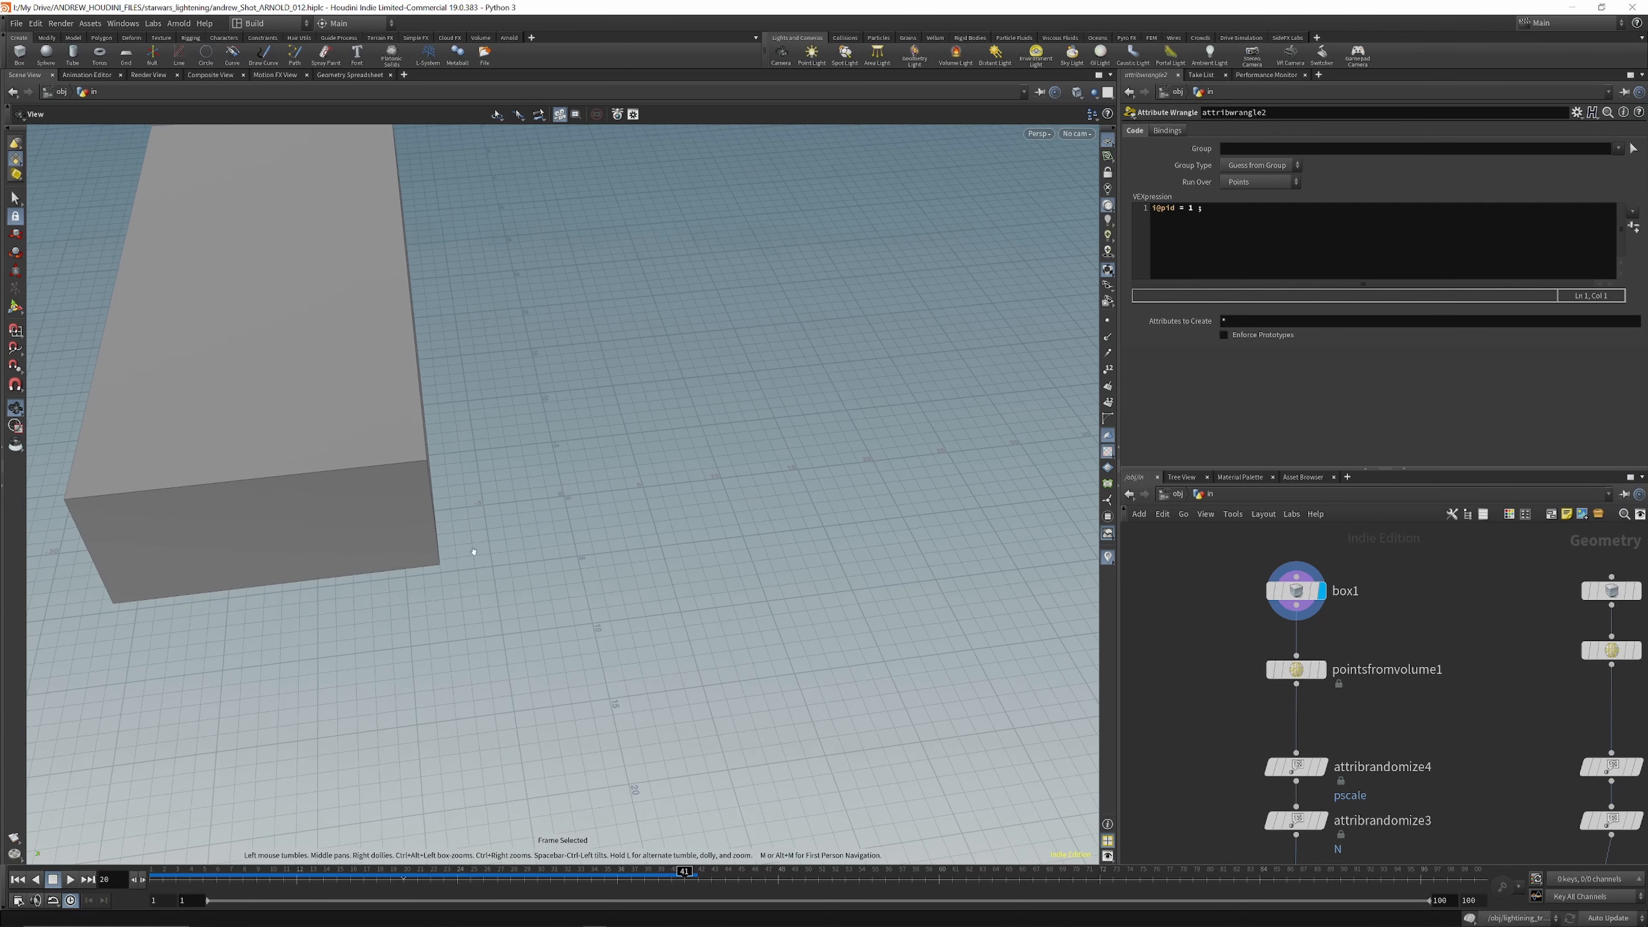
left_click_drag(472, 516, 647, 460)
scroll(1225, 589, "down", 3)
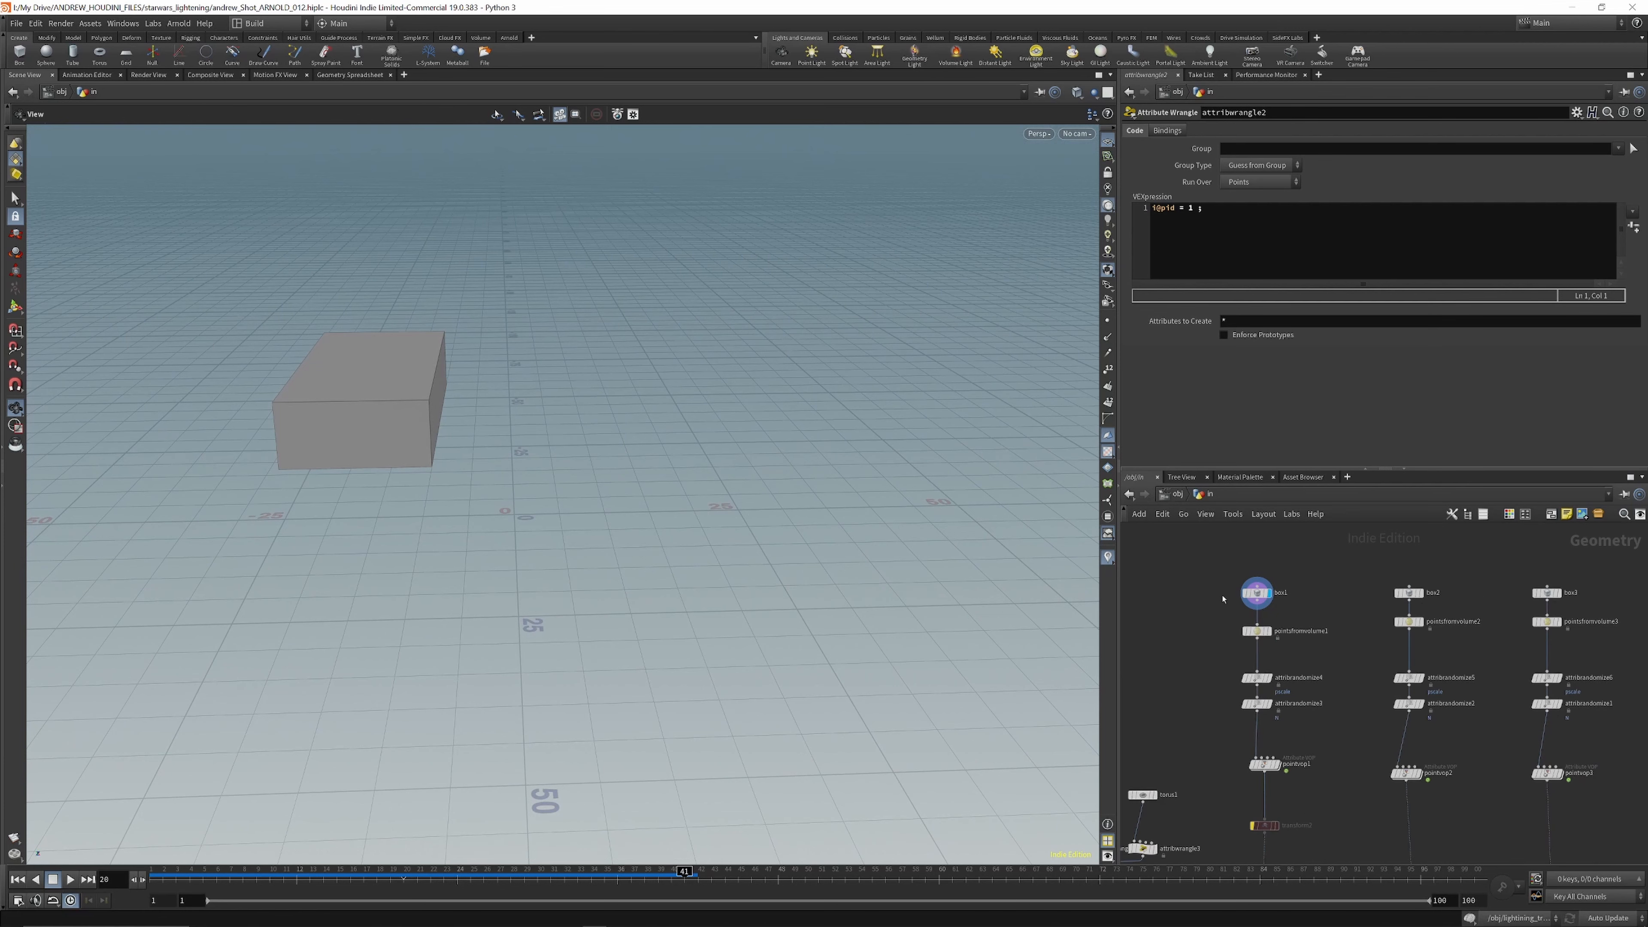
Step: Display the box2, box3 and box4 nodes one after another to compare the boxes' placement
scroll(1421, 589, "up", 3)
left_click(1432, 588)
scroll(1414, 594, "down", 4)
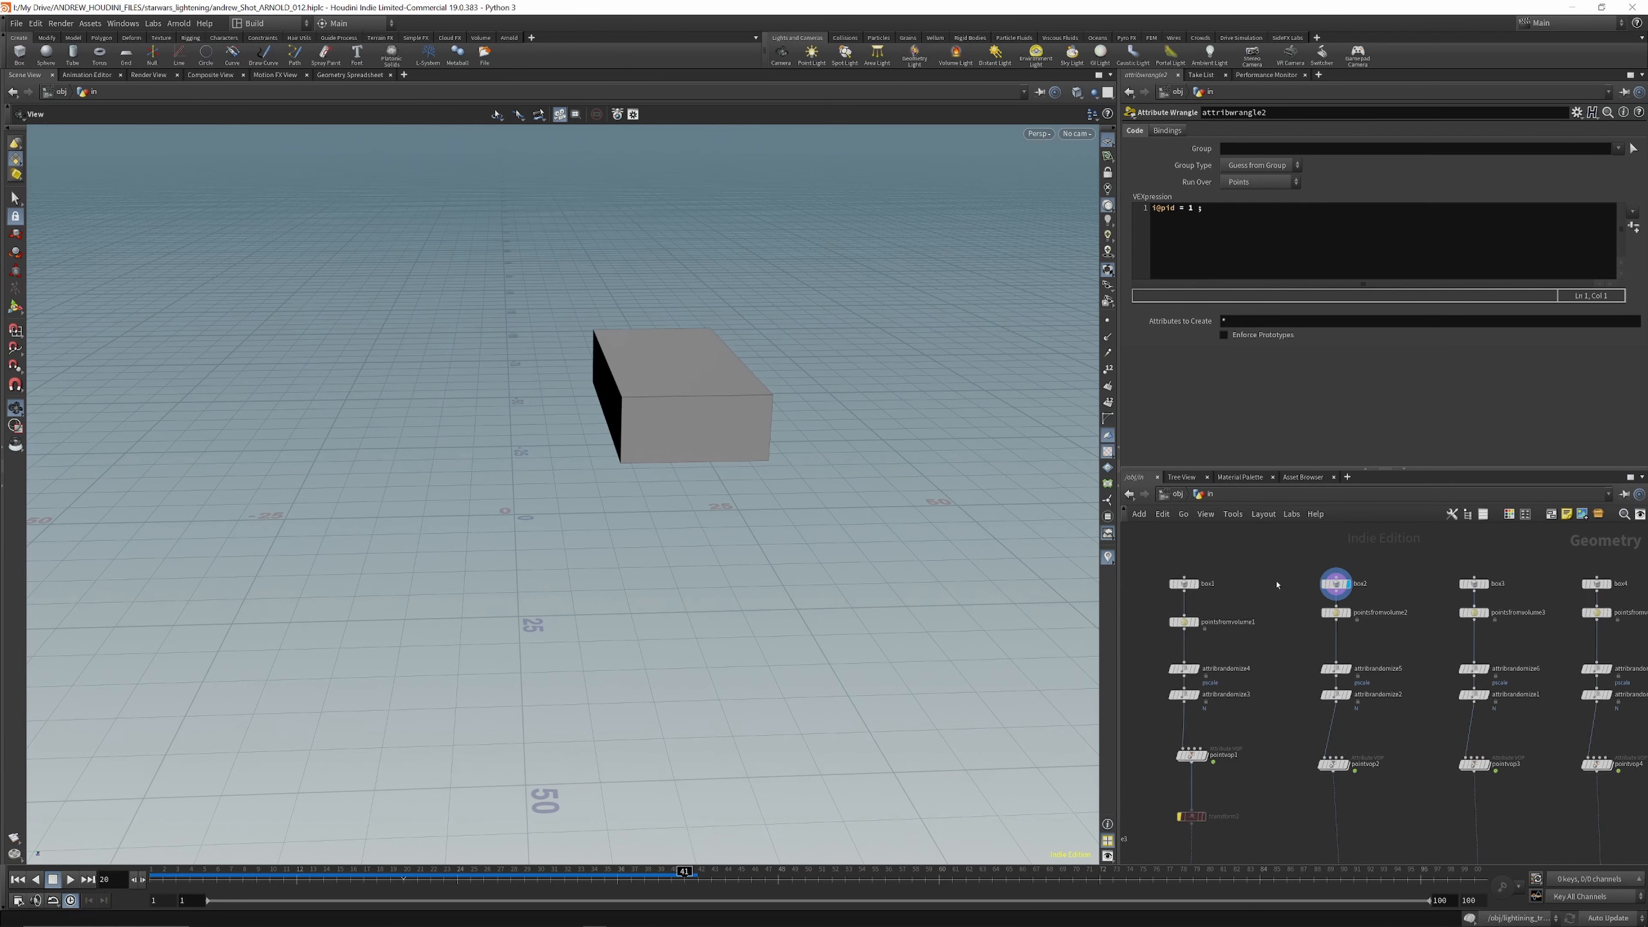
left_click(1388, 589)
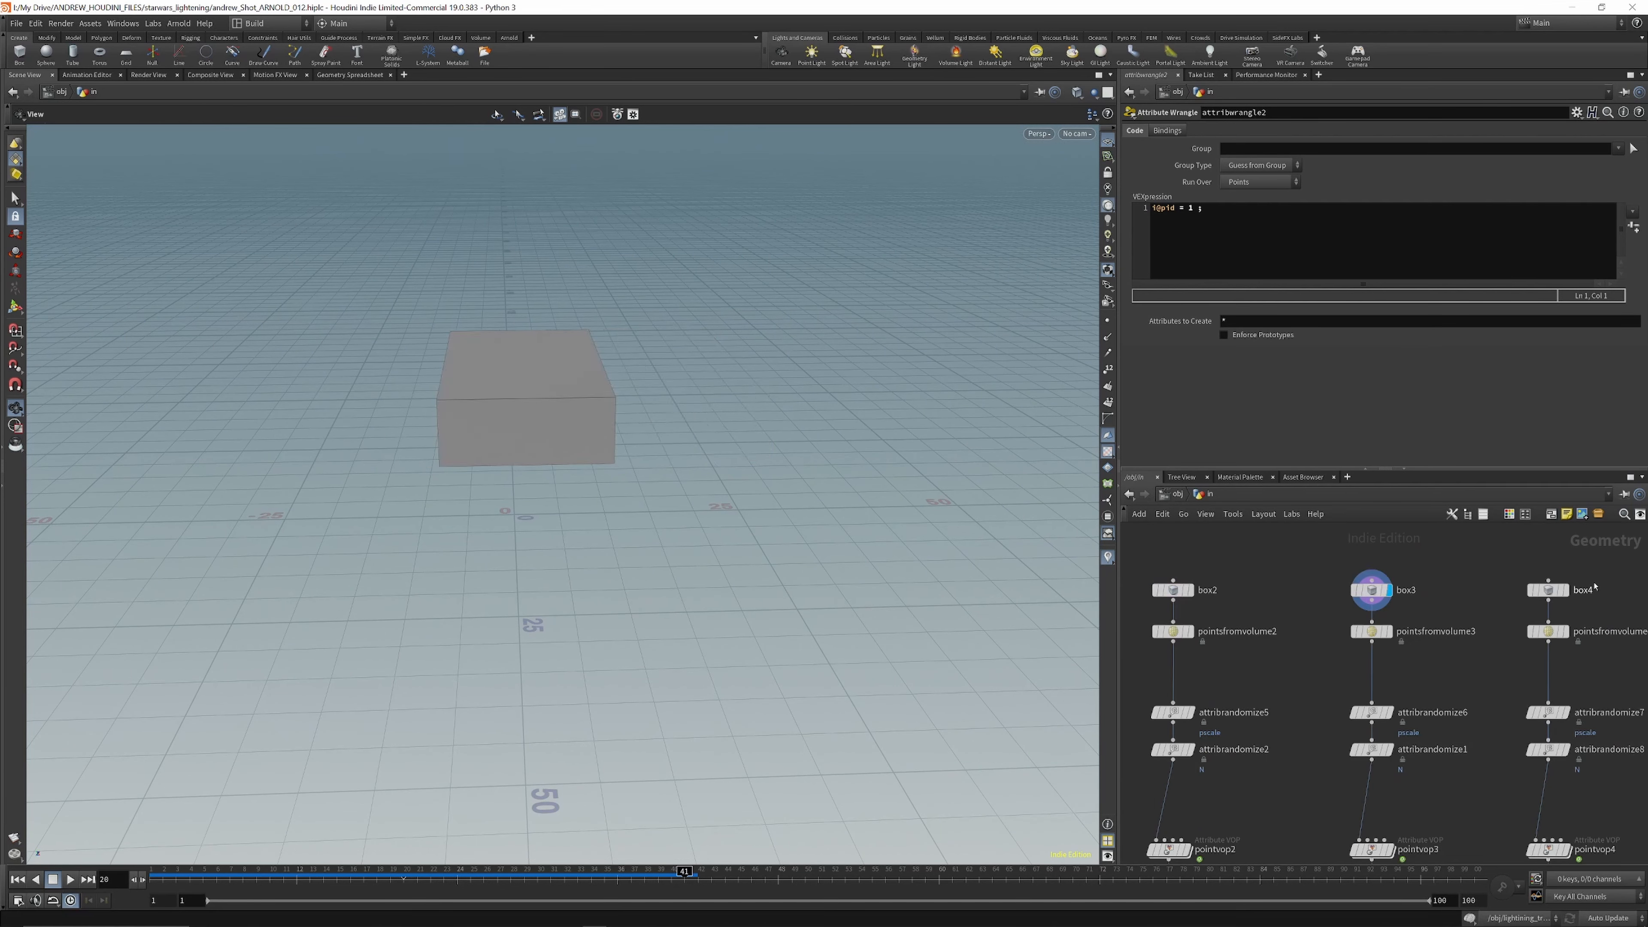
left_click(1565, 589)
Step: Display the pointsfromvolume1 node below box1 and open its parameters
scroll(1434, 574, "down", 3)
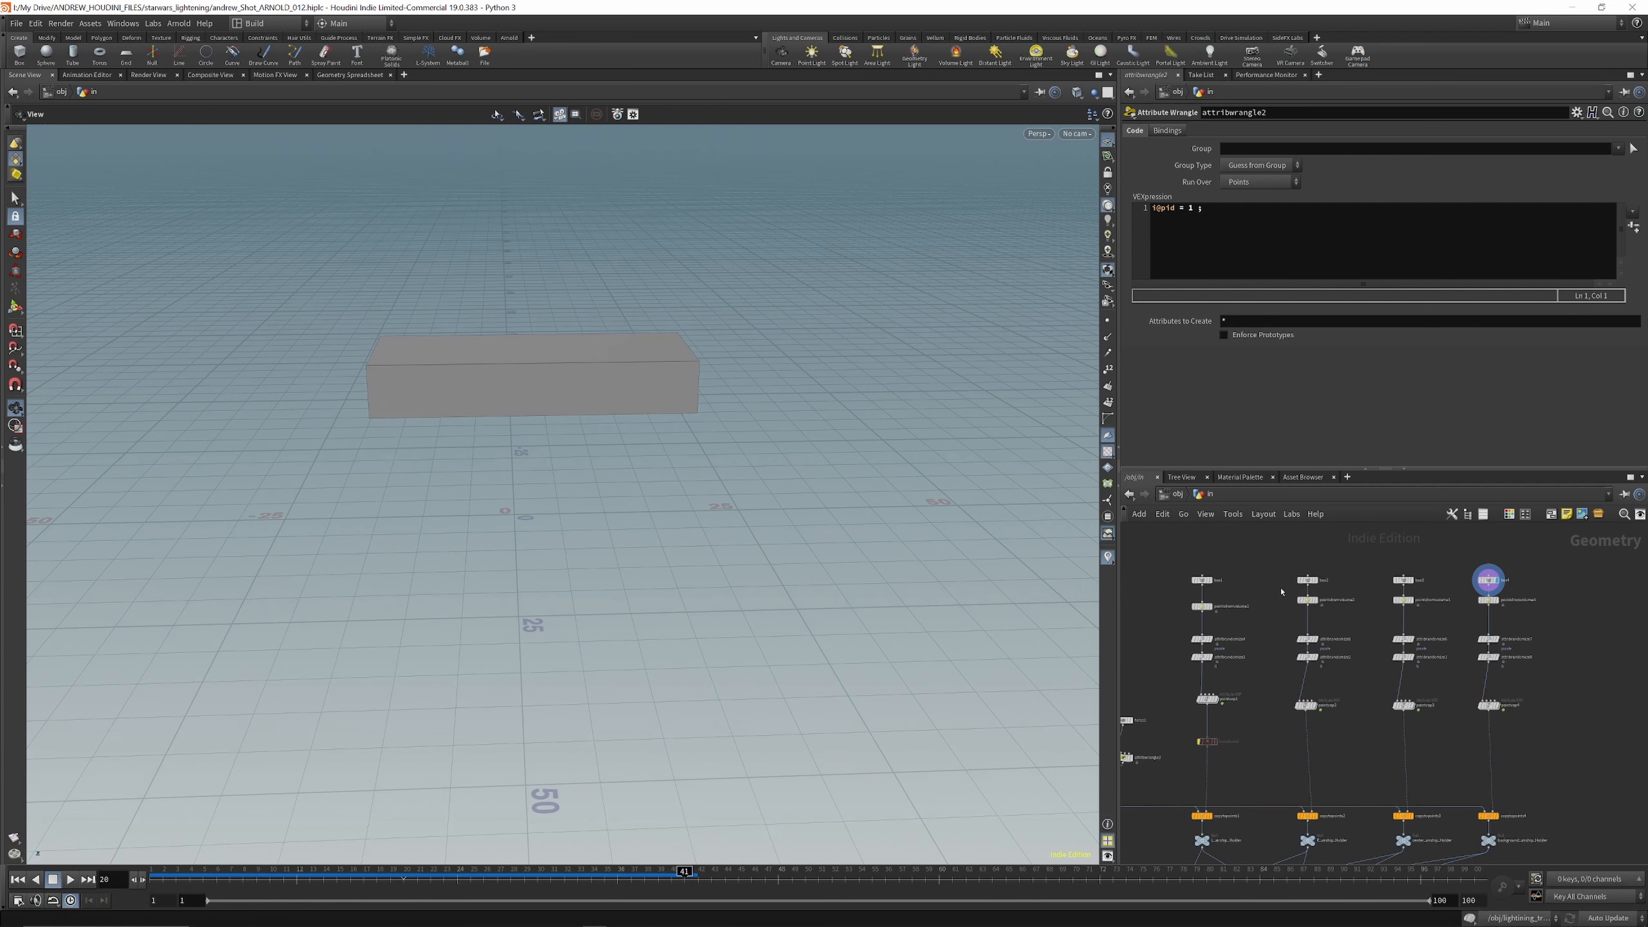
scroll(1245, 579, "up", 3)
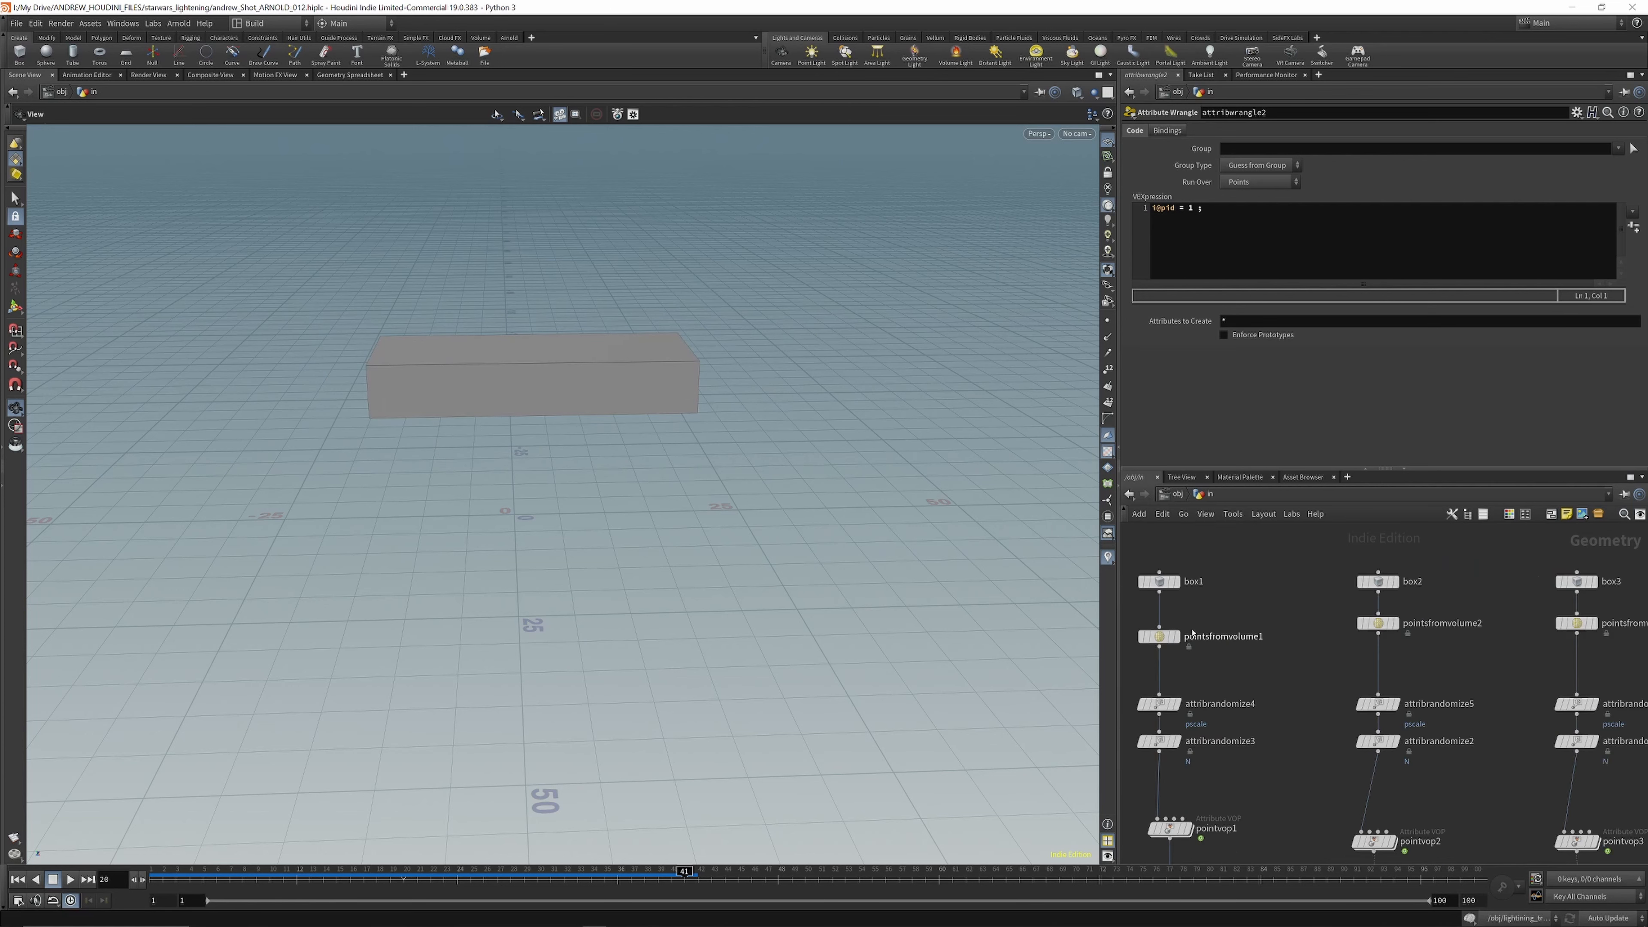
left_click(1166, 638)
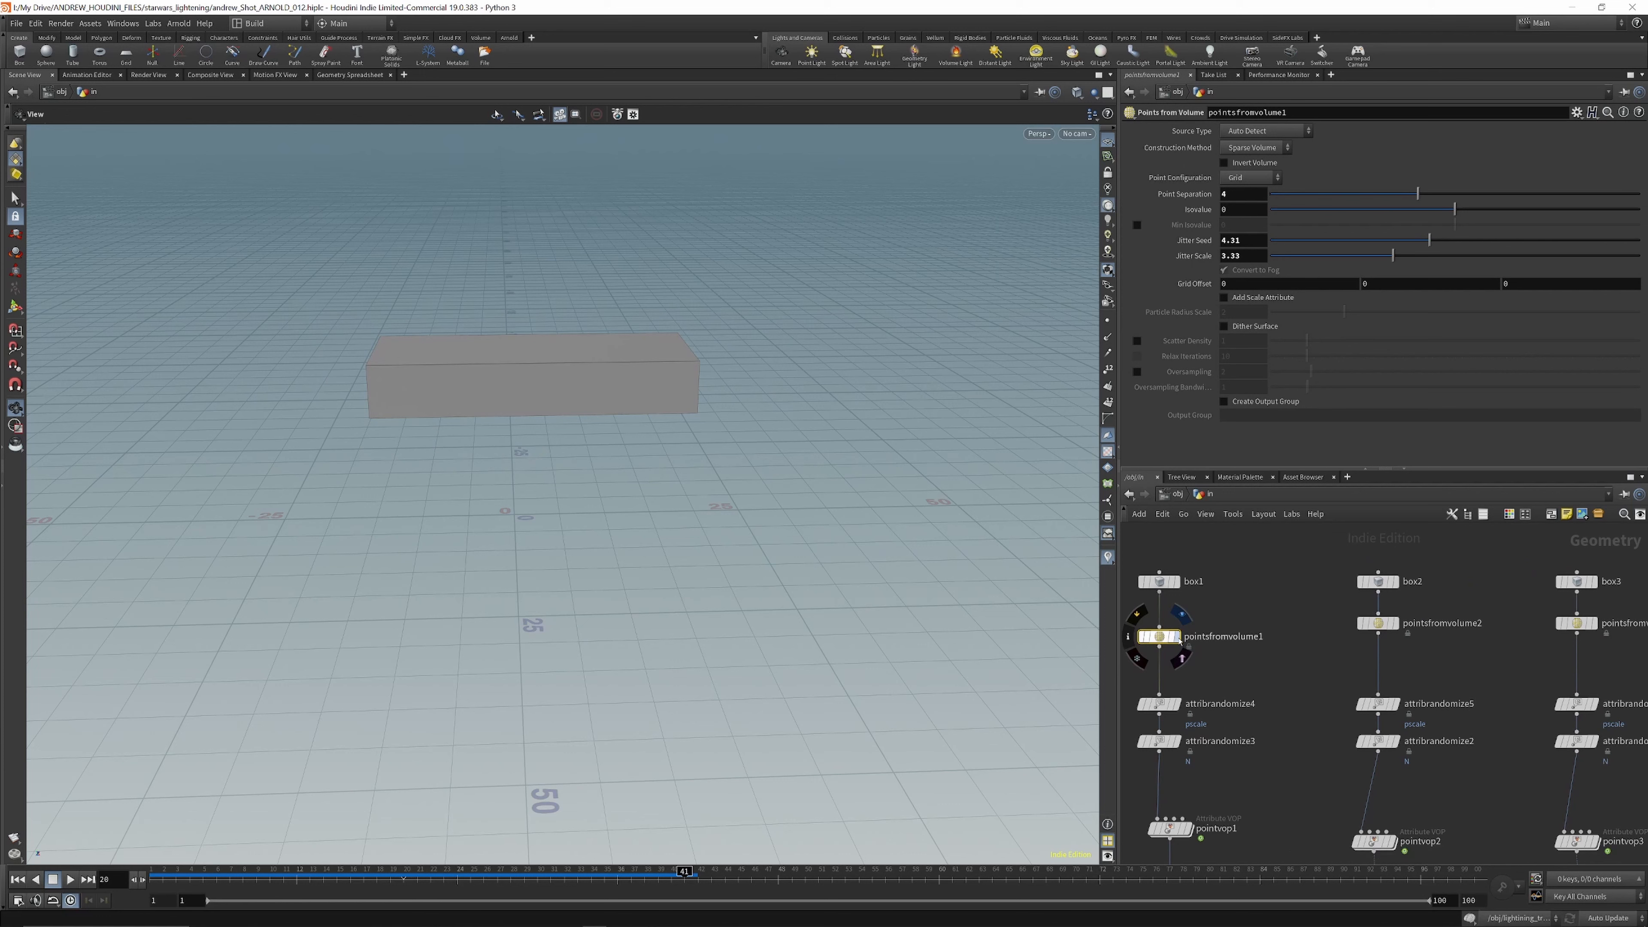
left_click(1167, 638)
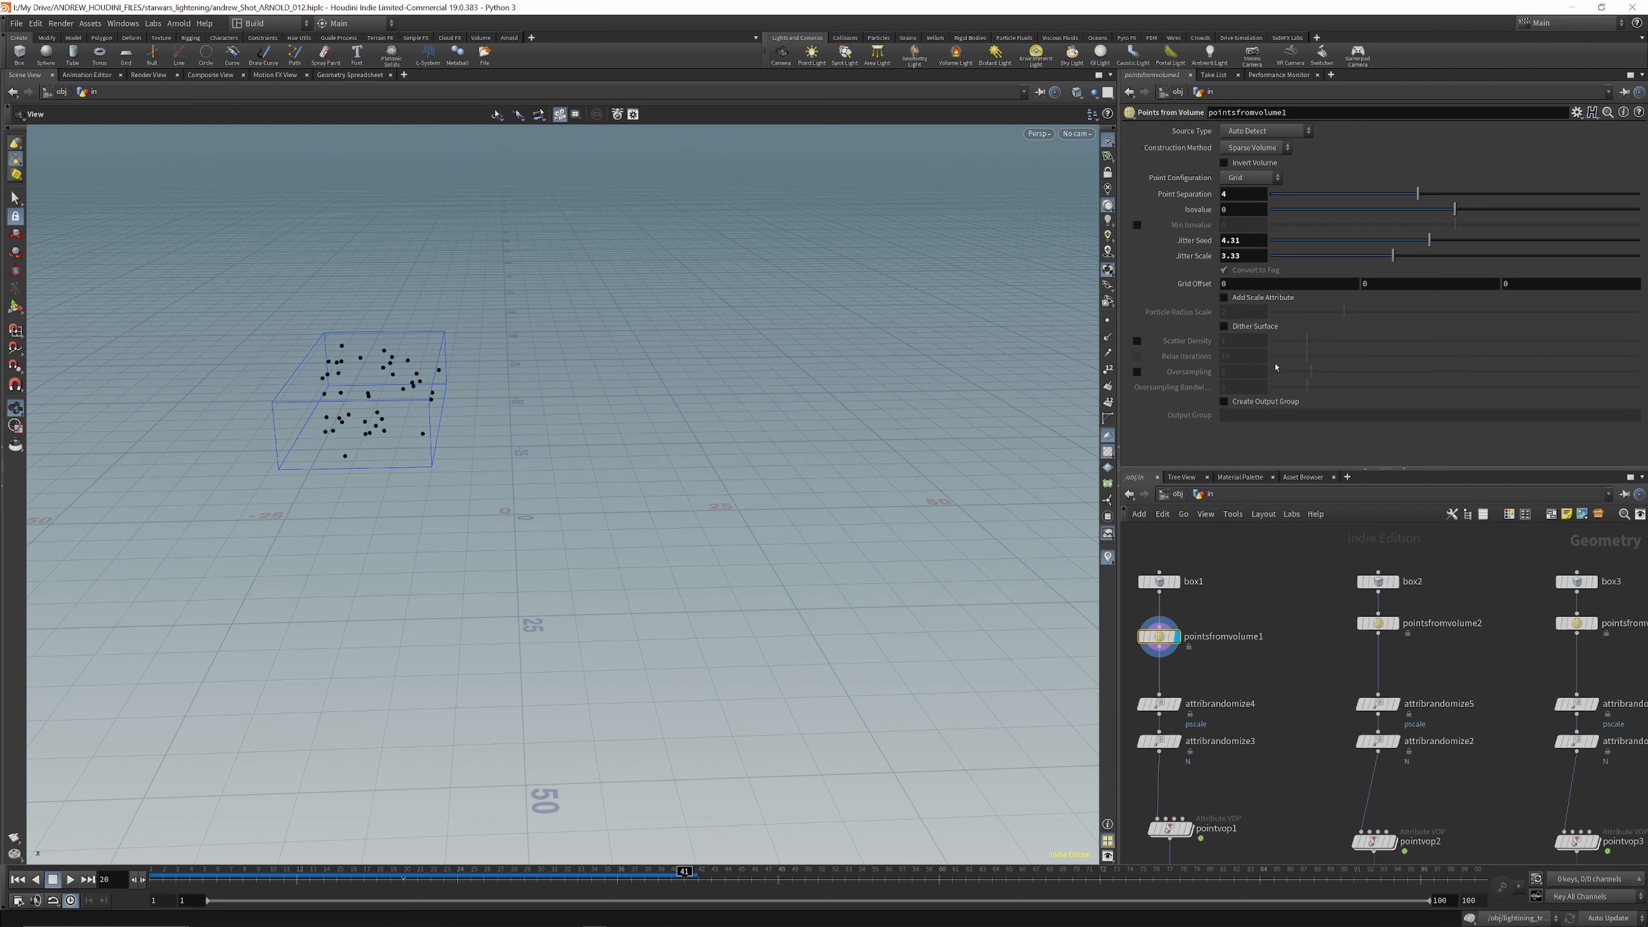
Step: Display pointsfromvolume2, pointsfromvolume3 and pointsfromvolume4 in turn to examine the points scattered in the other boxes
scroll(1235, 609, "down", 3)
scroll(1321, 614, "up", 4)
left_click(1335, 592)
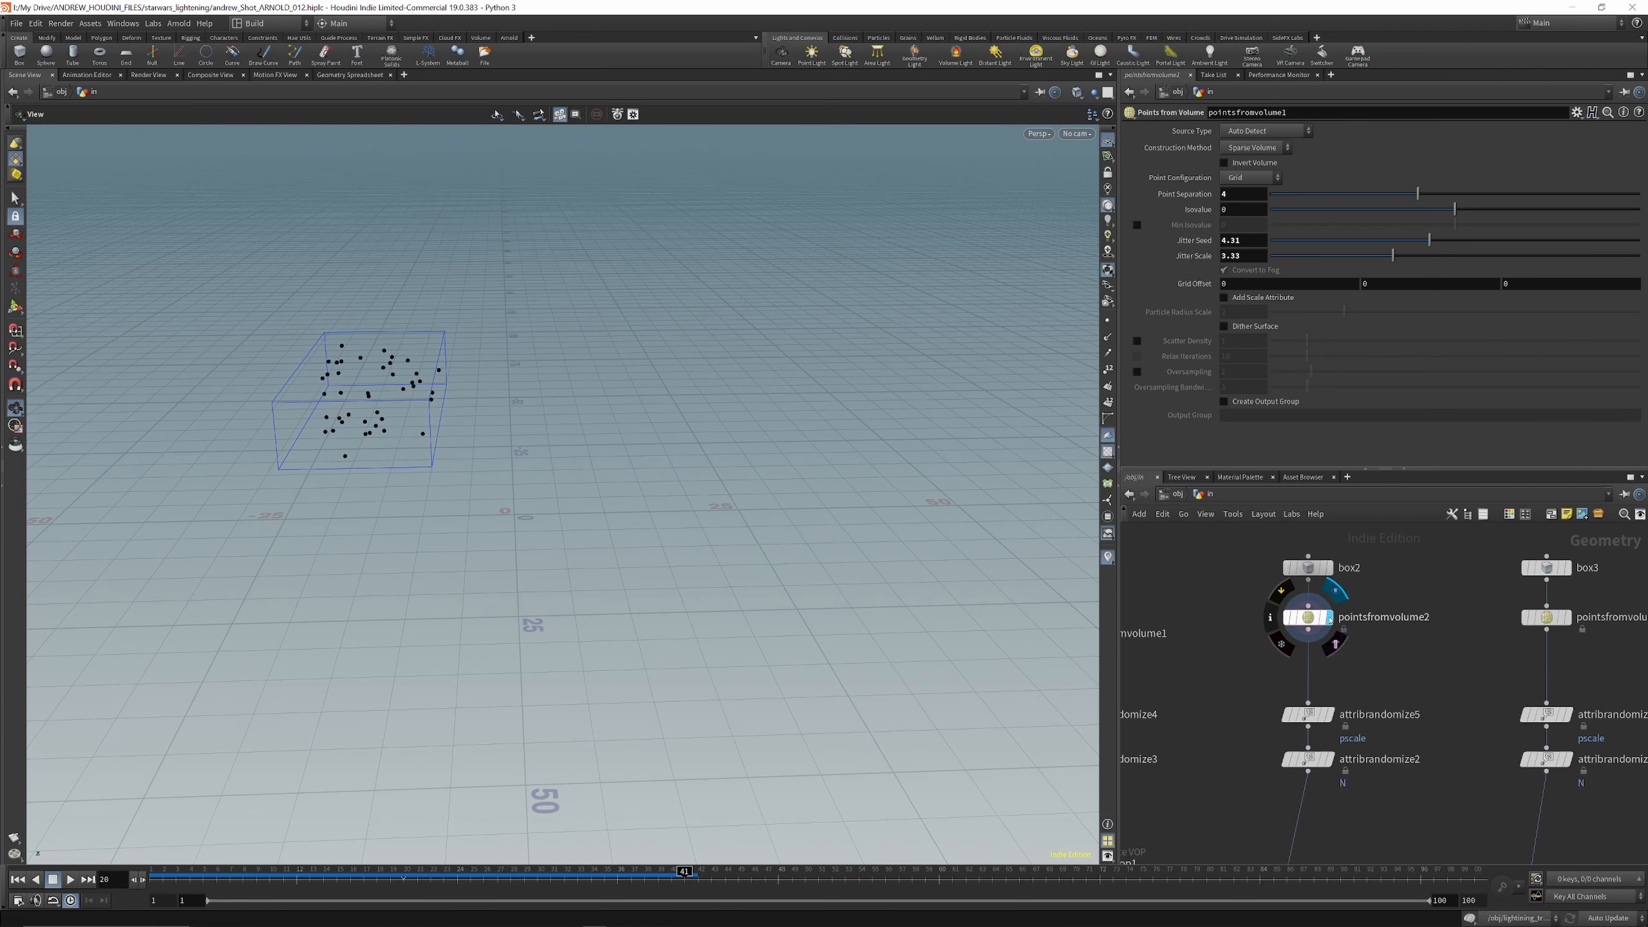
scroll(1264, 595, "down", 1)
scroll(1263, 595, "down", 2)
scroll(1382, 588, "up", 2)
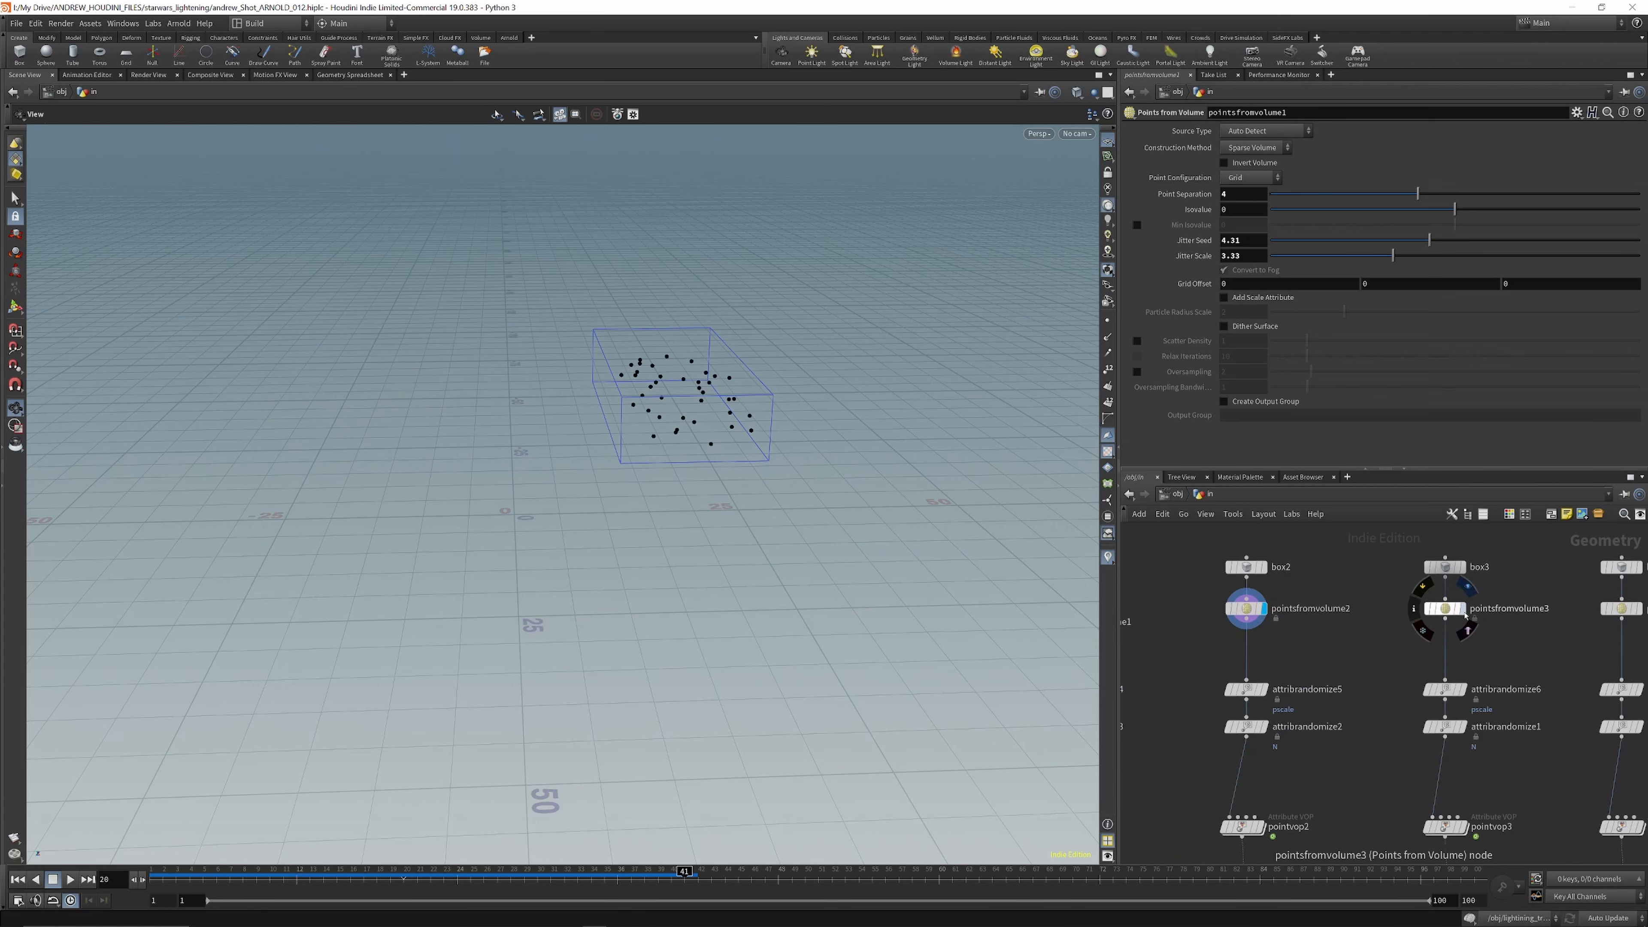
left_click(1453, 603)
scroll(1392, 594, "down", 2)
scroll(1547, 602, "up", 3)
left_click(1478, 600)
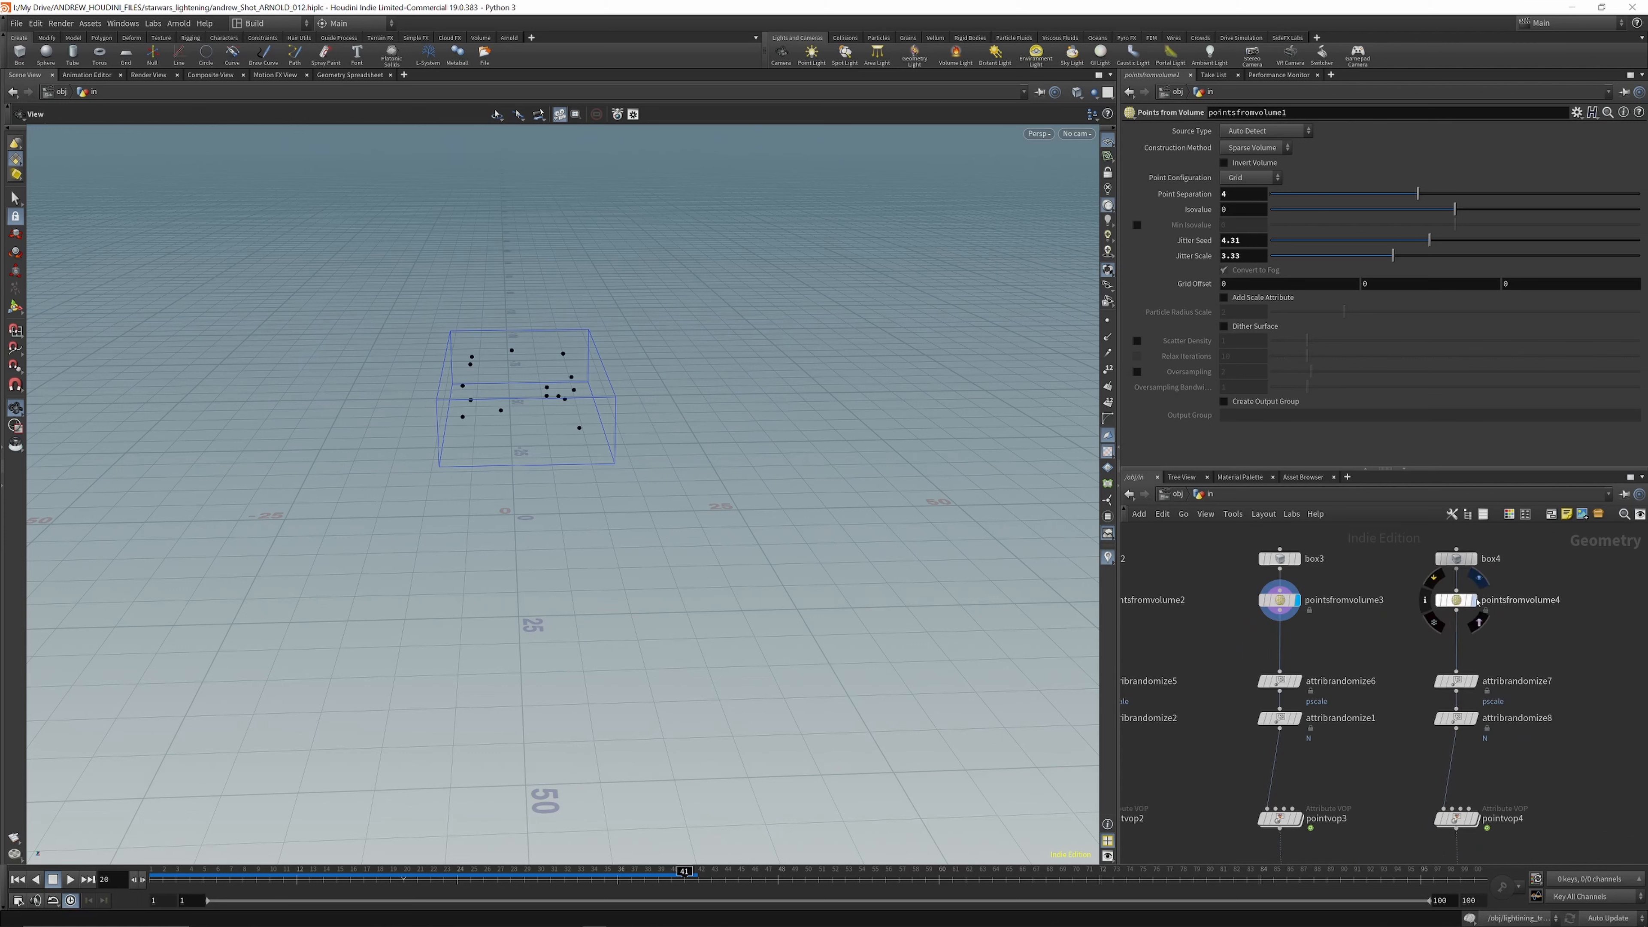
Step: Display the attribrandomize4 node in the box1 branch and open its pscale randomization parameters
scroll(1459, 601, "down", 3)
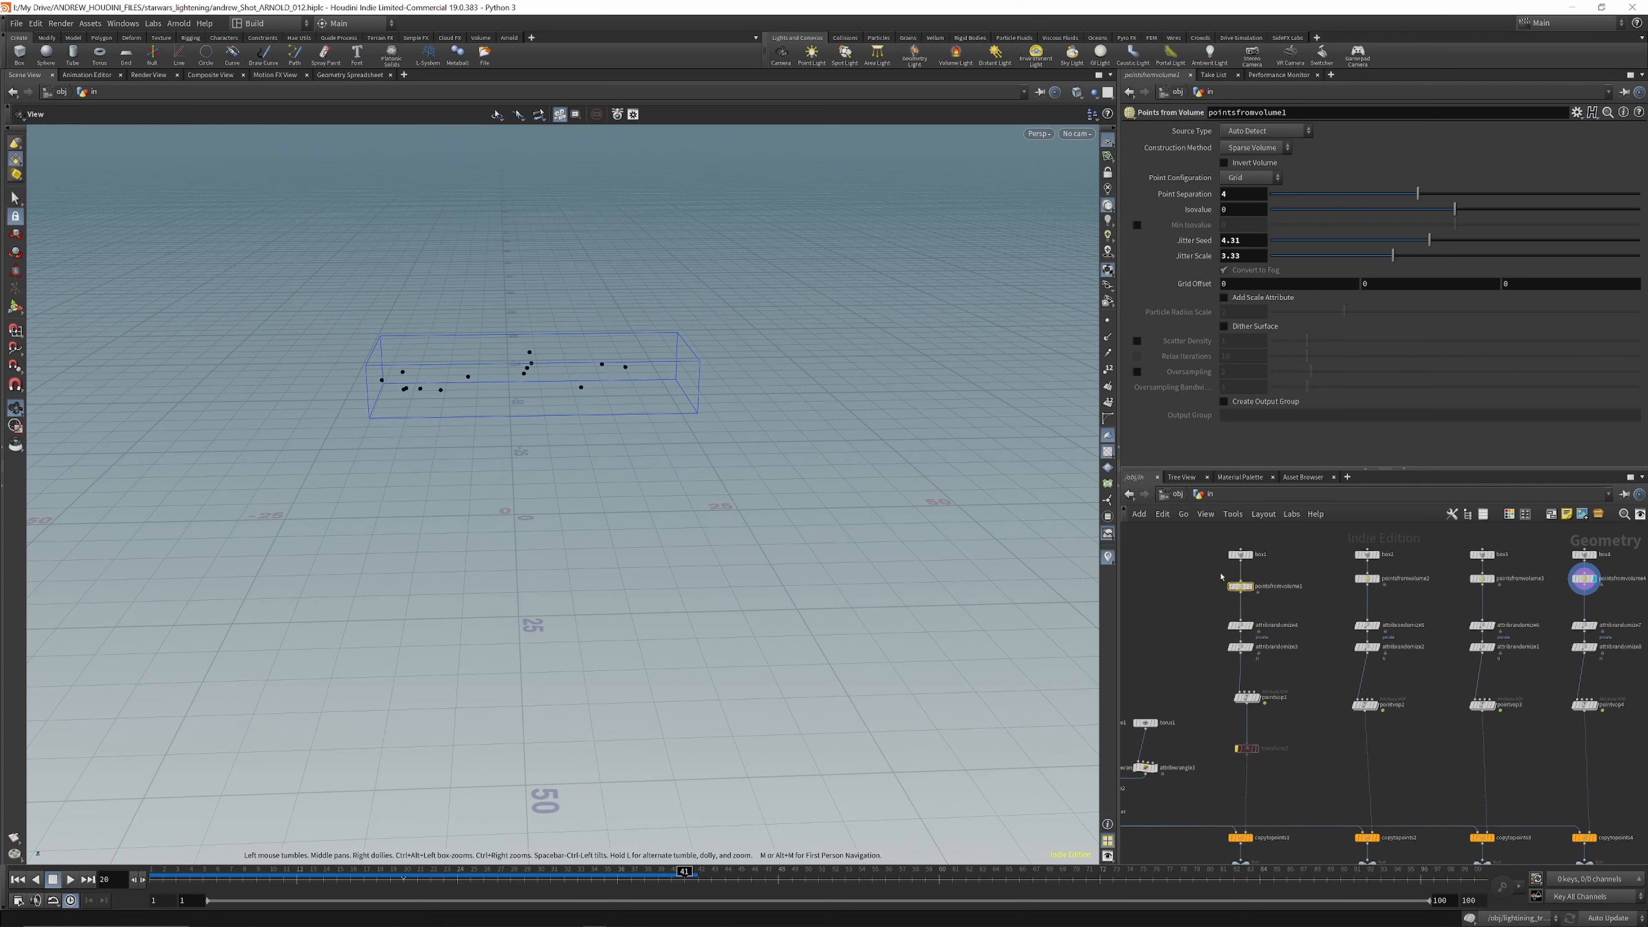
scroll(1220, 576, "up", 5)
left_click(1223, 605)
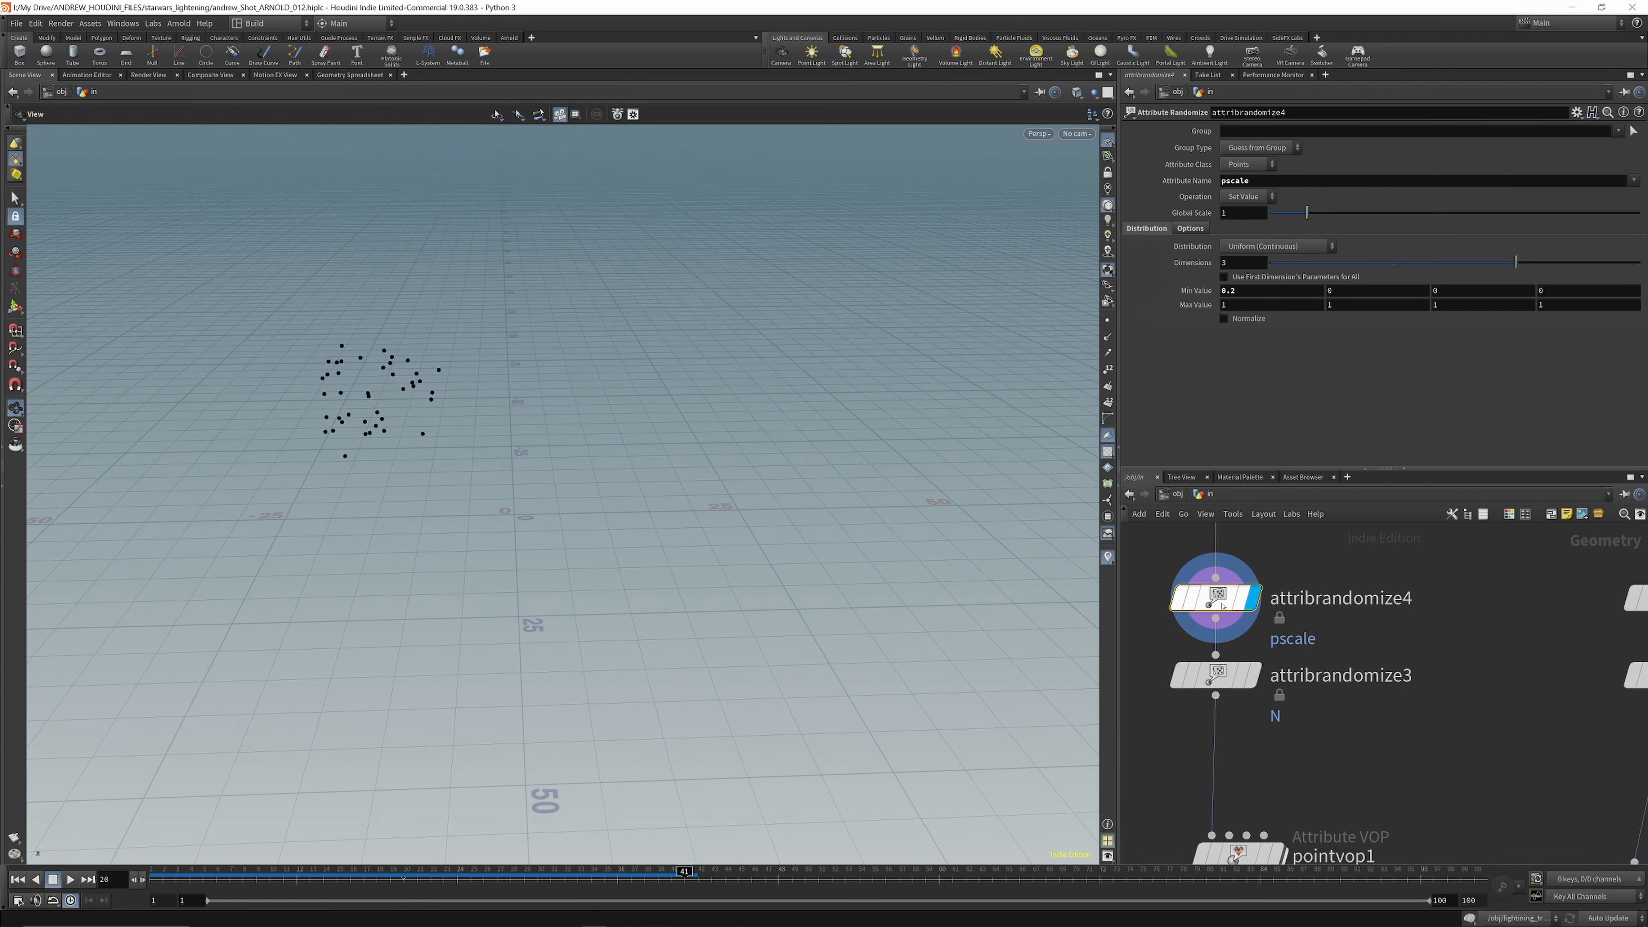
Step: Display copytopoints1 in the box1 branch, open its parameters and frame the shapes instanced on the points
mouse_move(1220, 602)
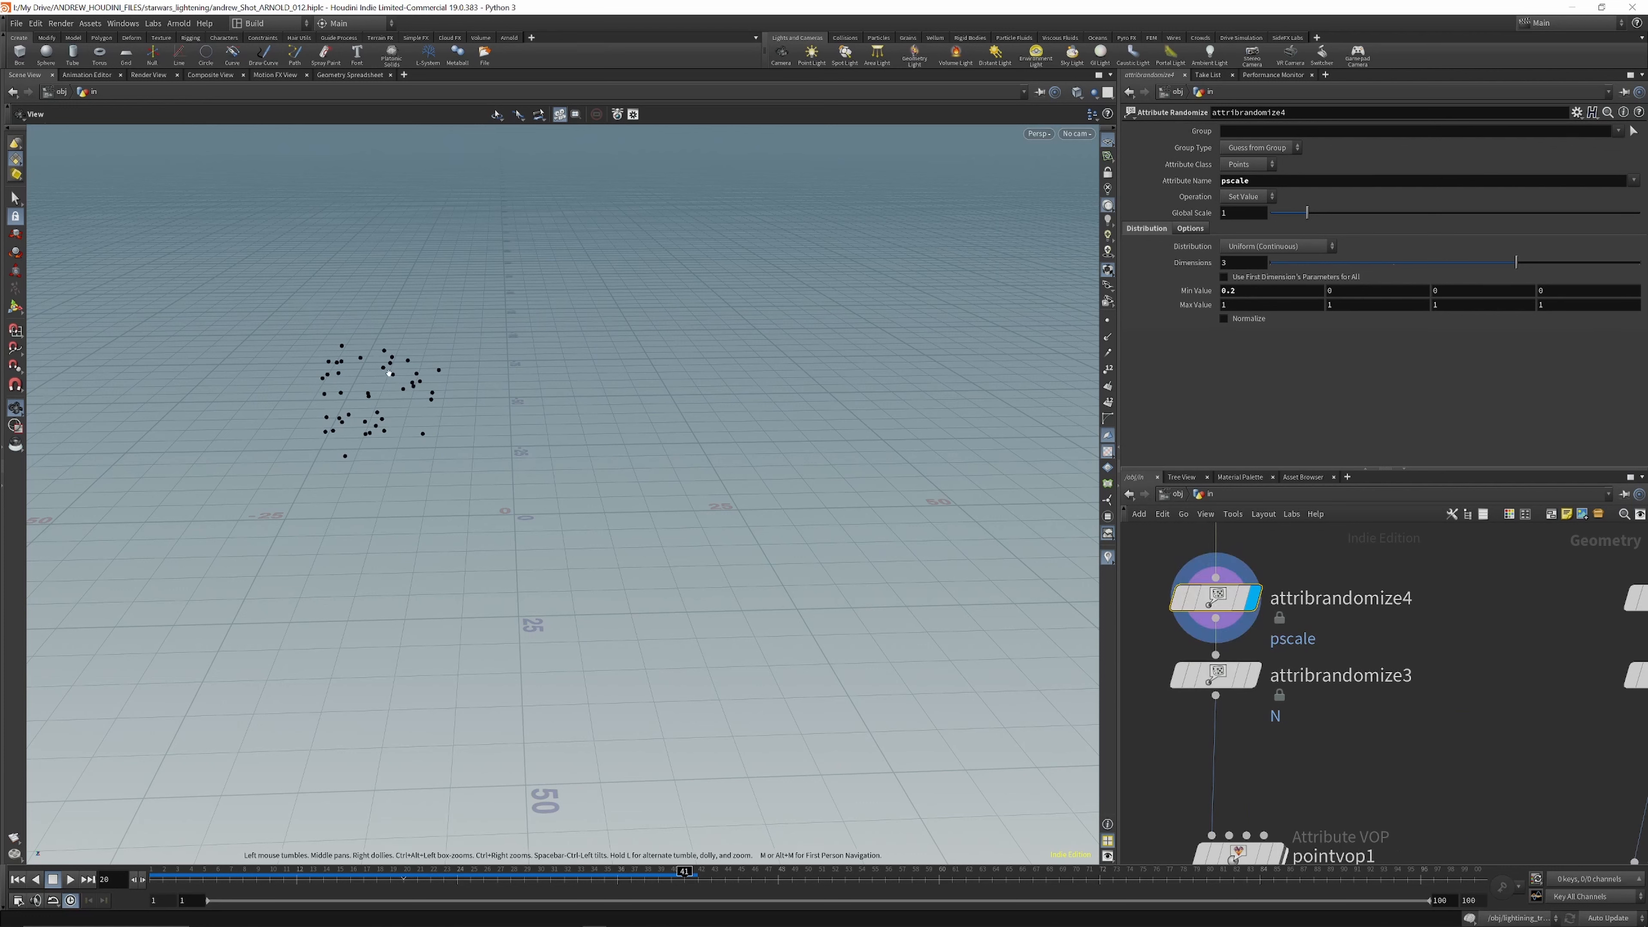
left_click_drag(375, 368, 332, 356)
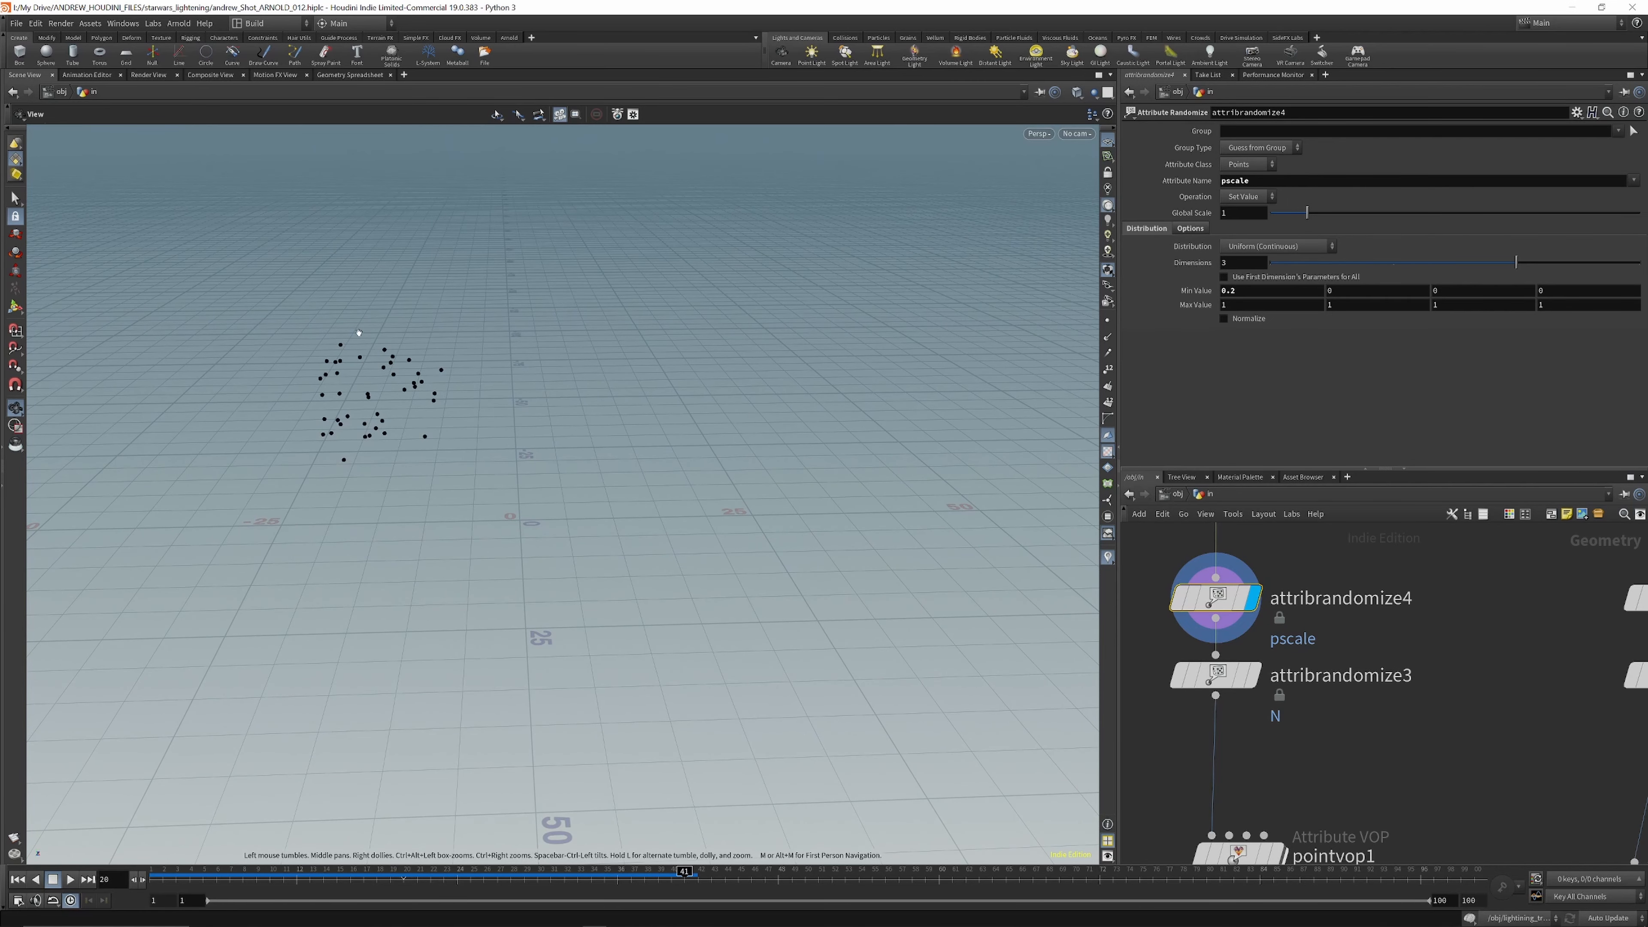
scroll(1365, 625, "down", 9)
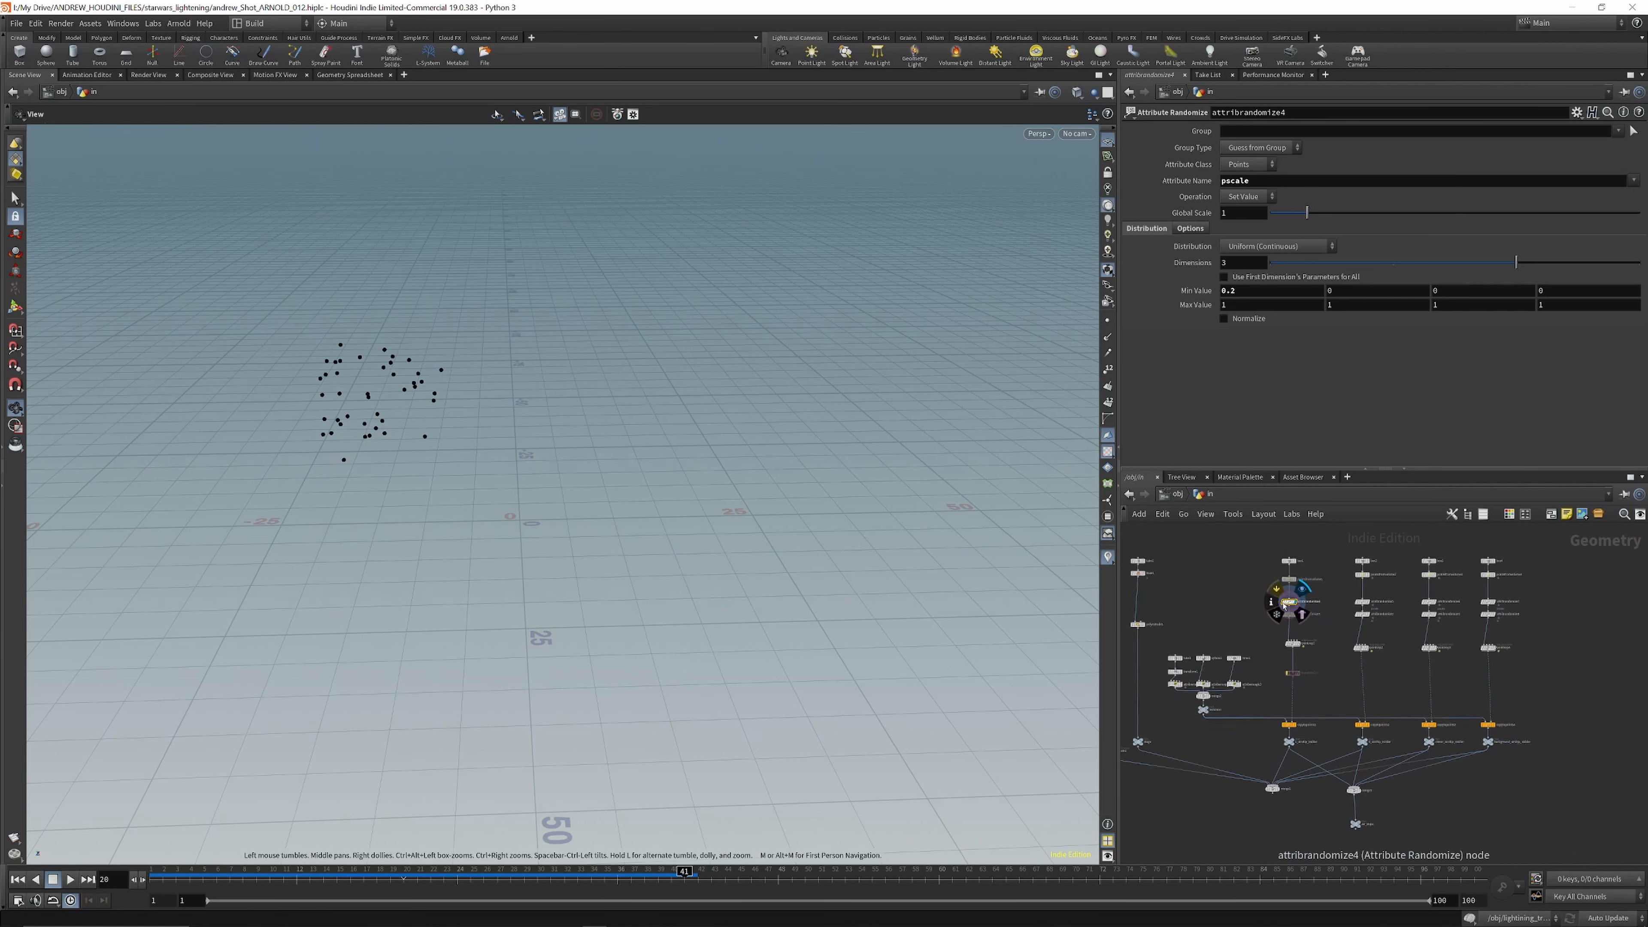
scroll(1300, 708, "up", 5)
left_click(1269, 783)
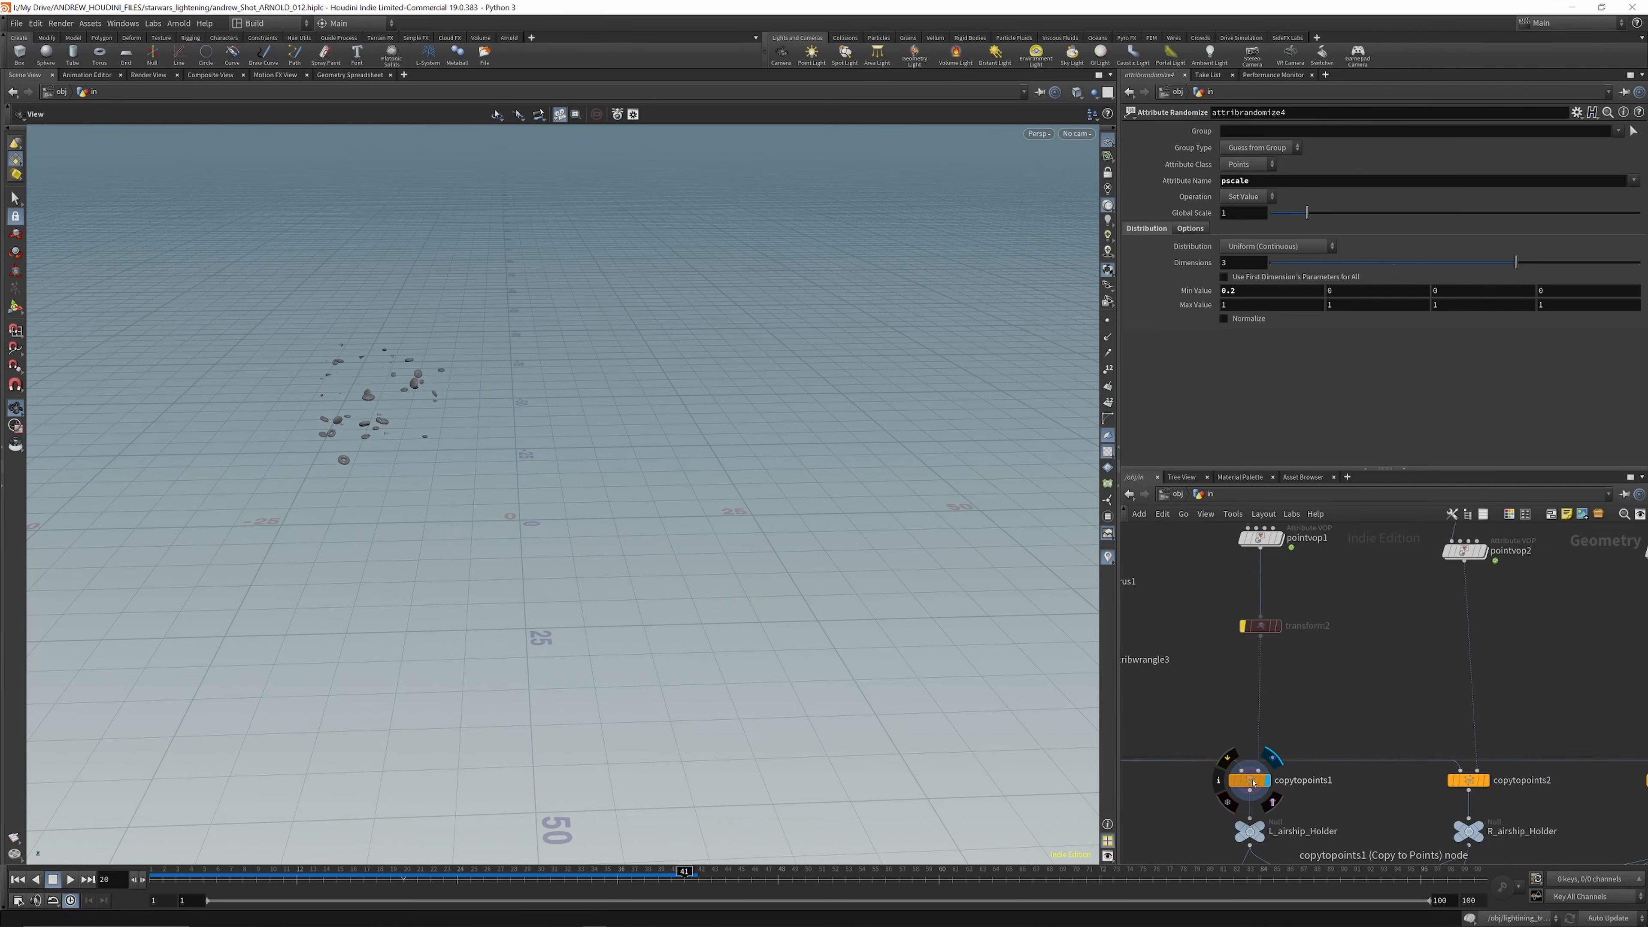
left_click(1249, 780)
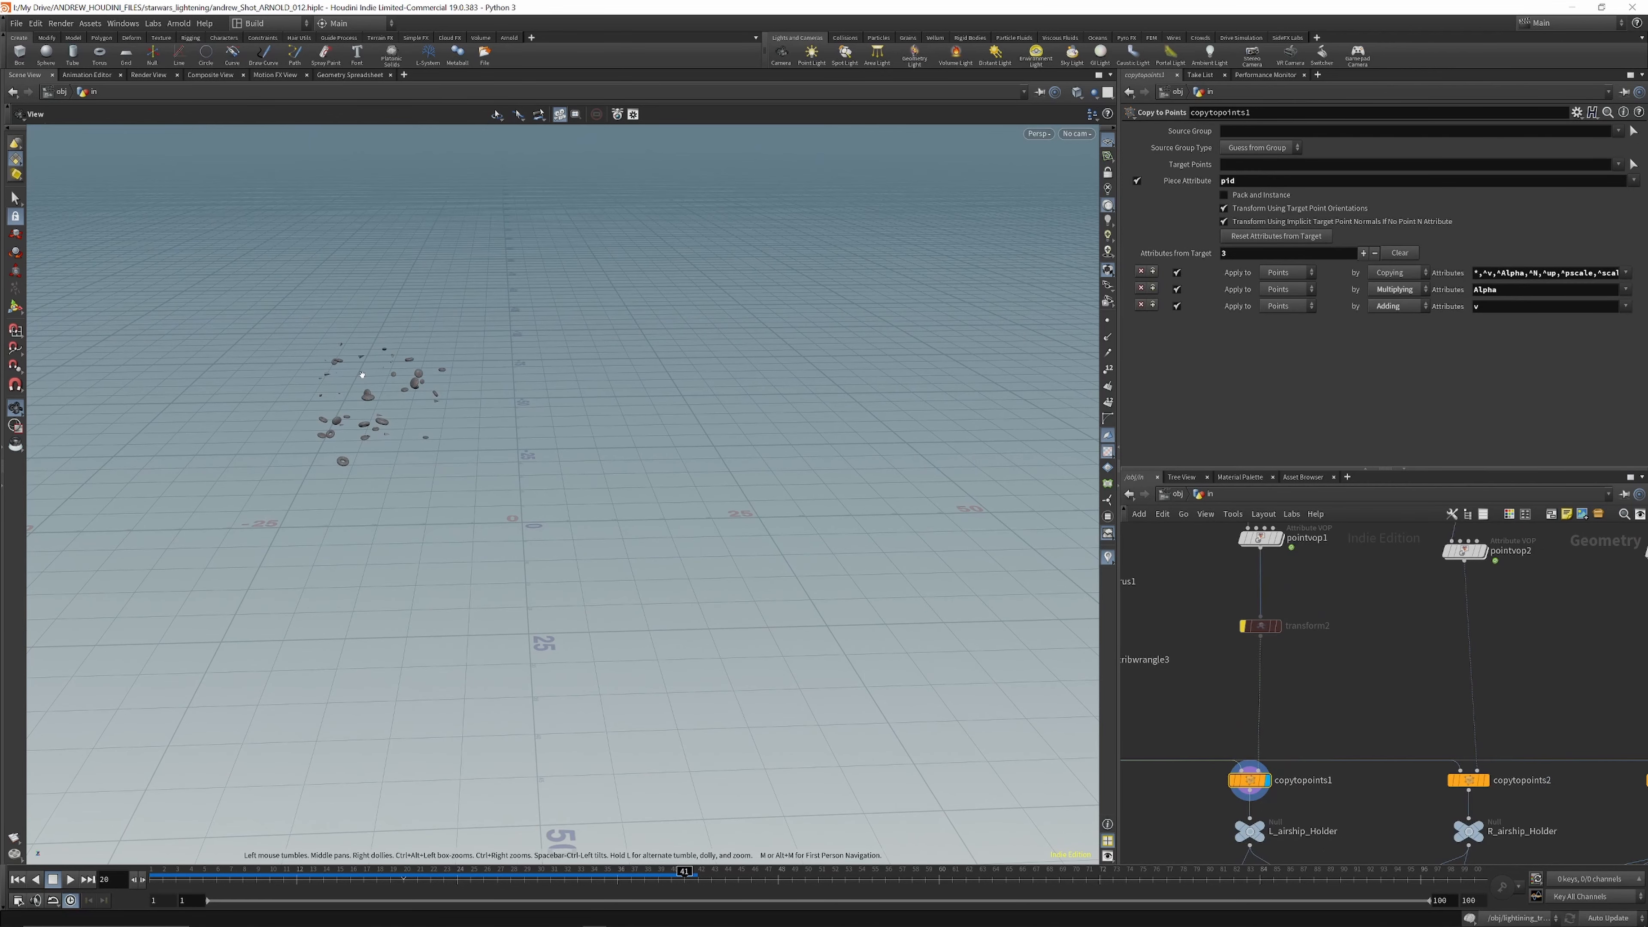
key("f")
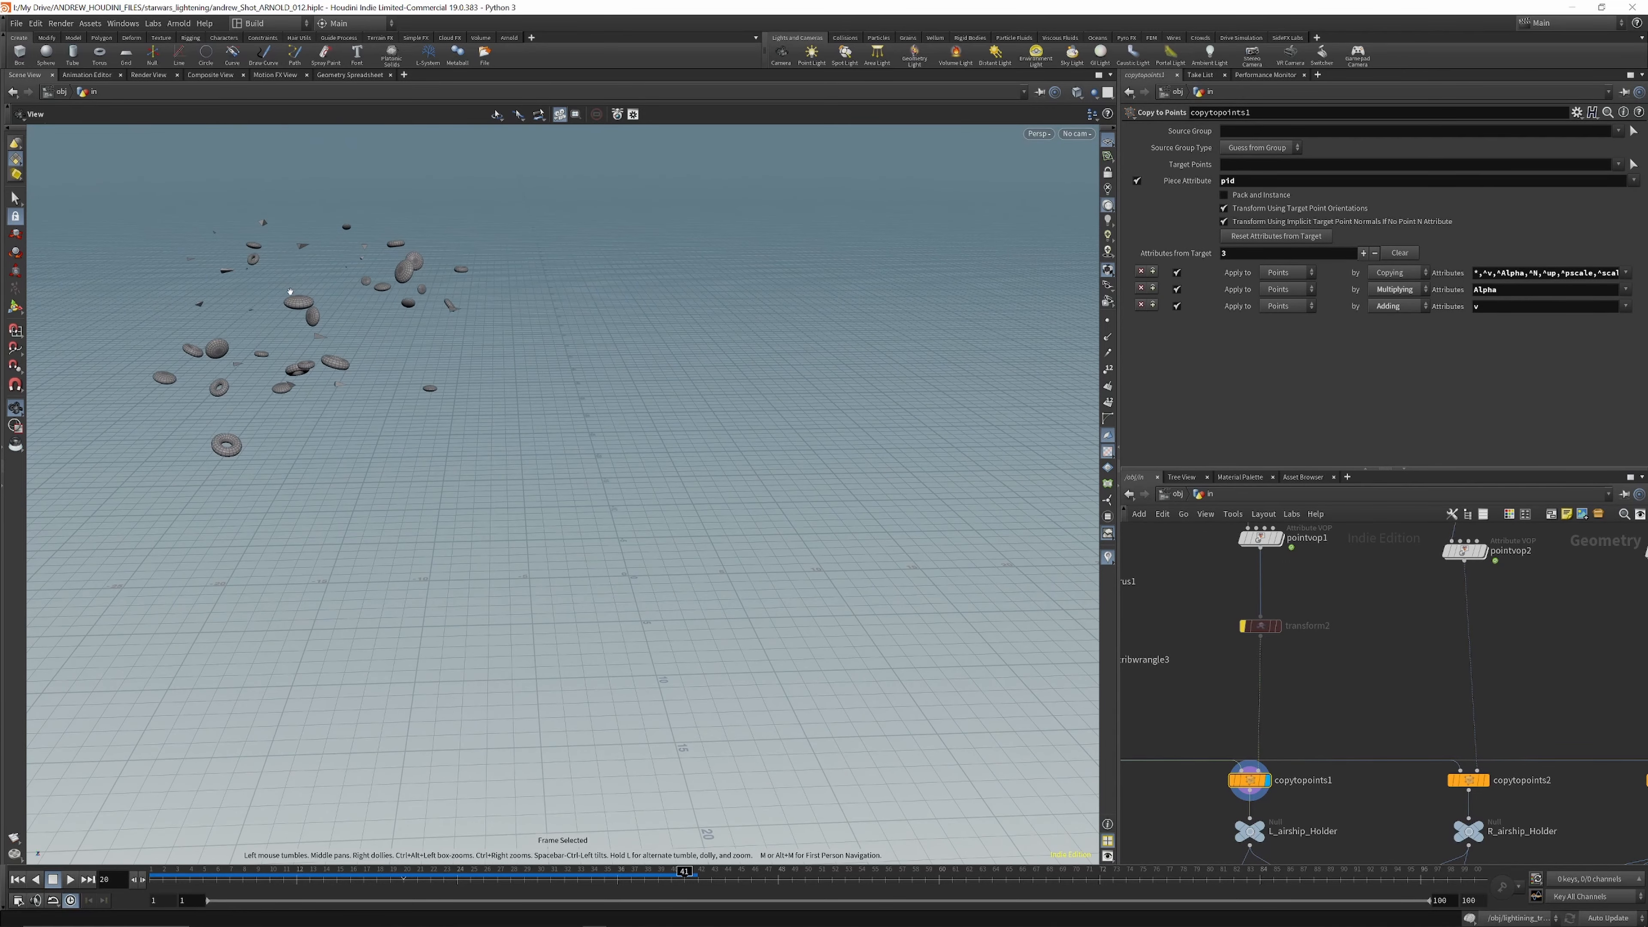
left_click_drag(290, 292, 349, 341)
scroll(1286, 693, "down", 5)
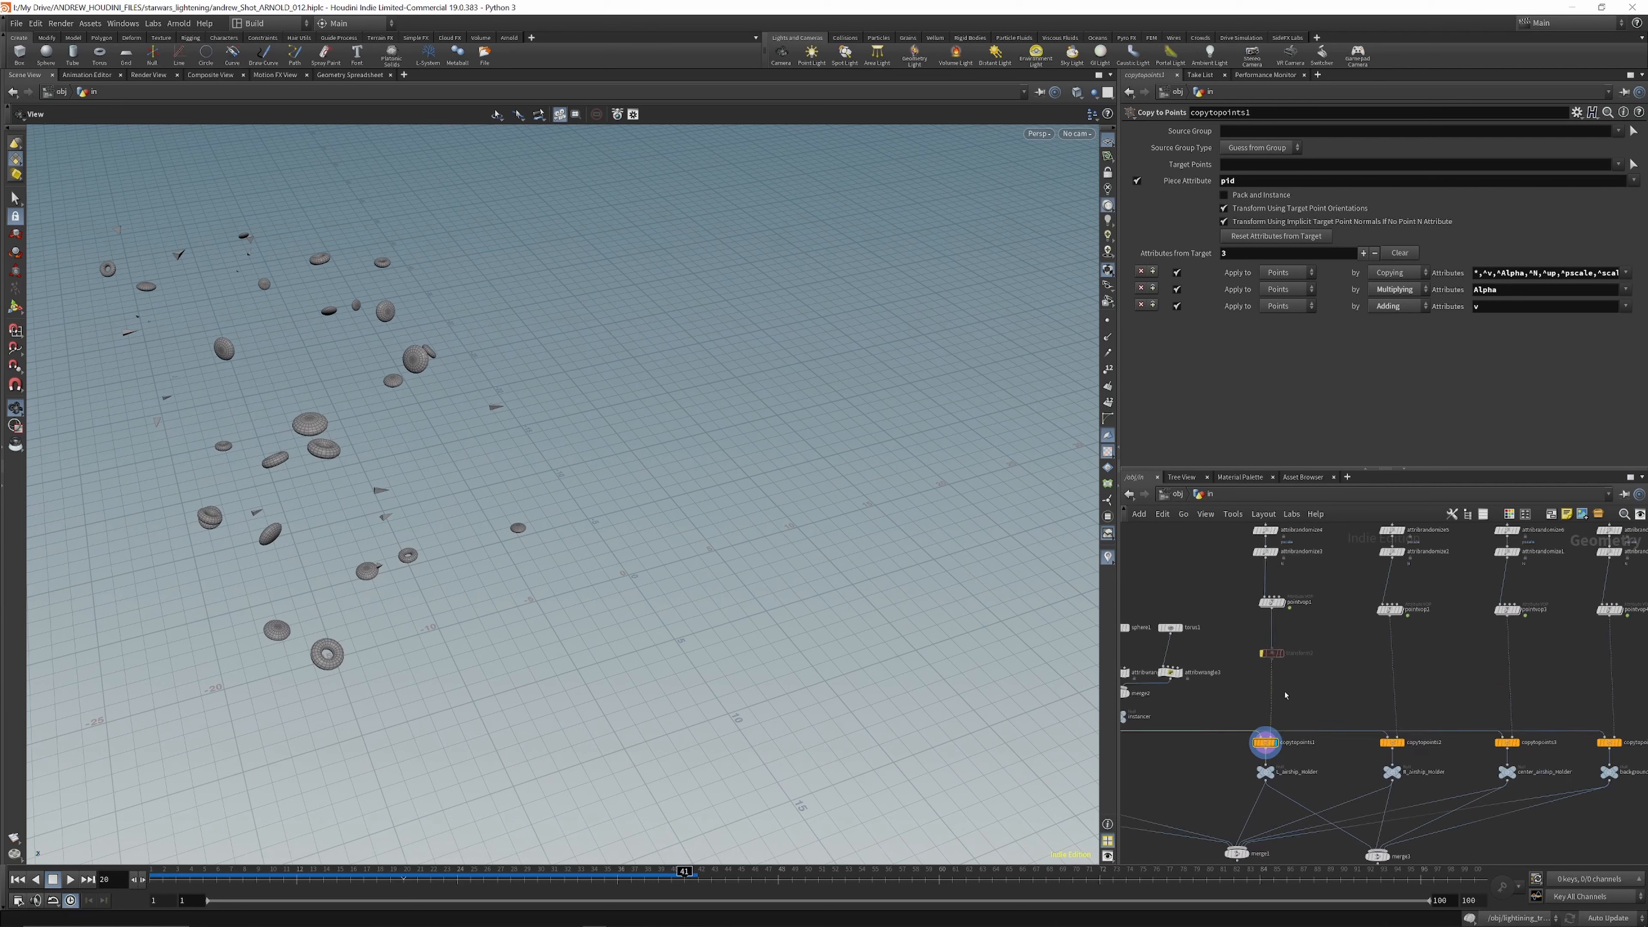
Step: Toggle the bypass of attribrandomize4 on and off to compare the instanced shapes with and without pscale randomization
scroll(1280, 602, "up", 8)
left_click(1221, 648)
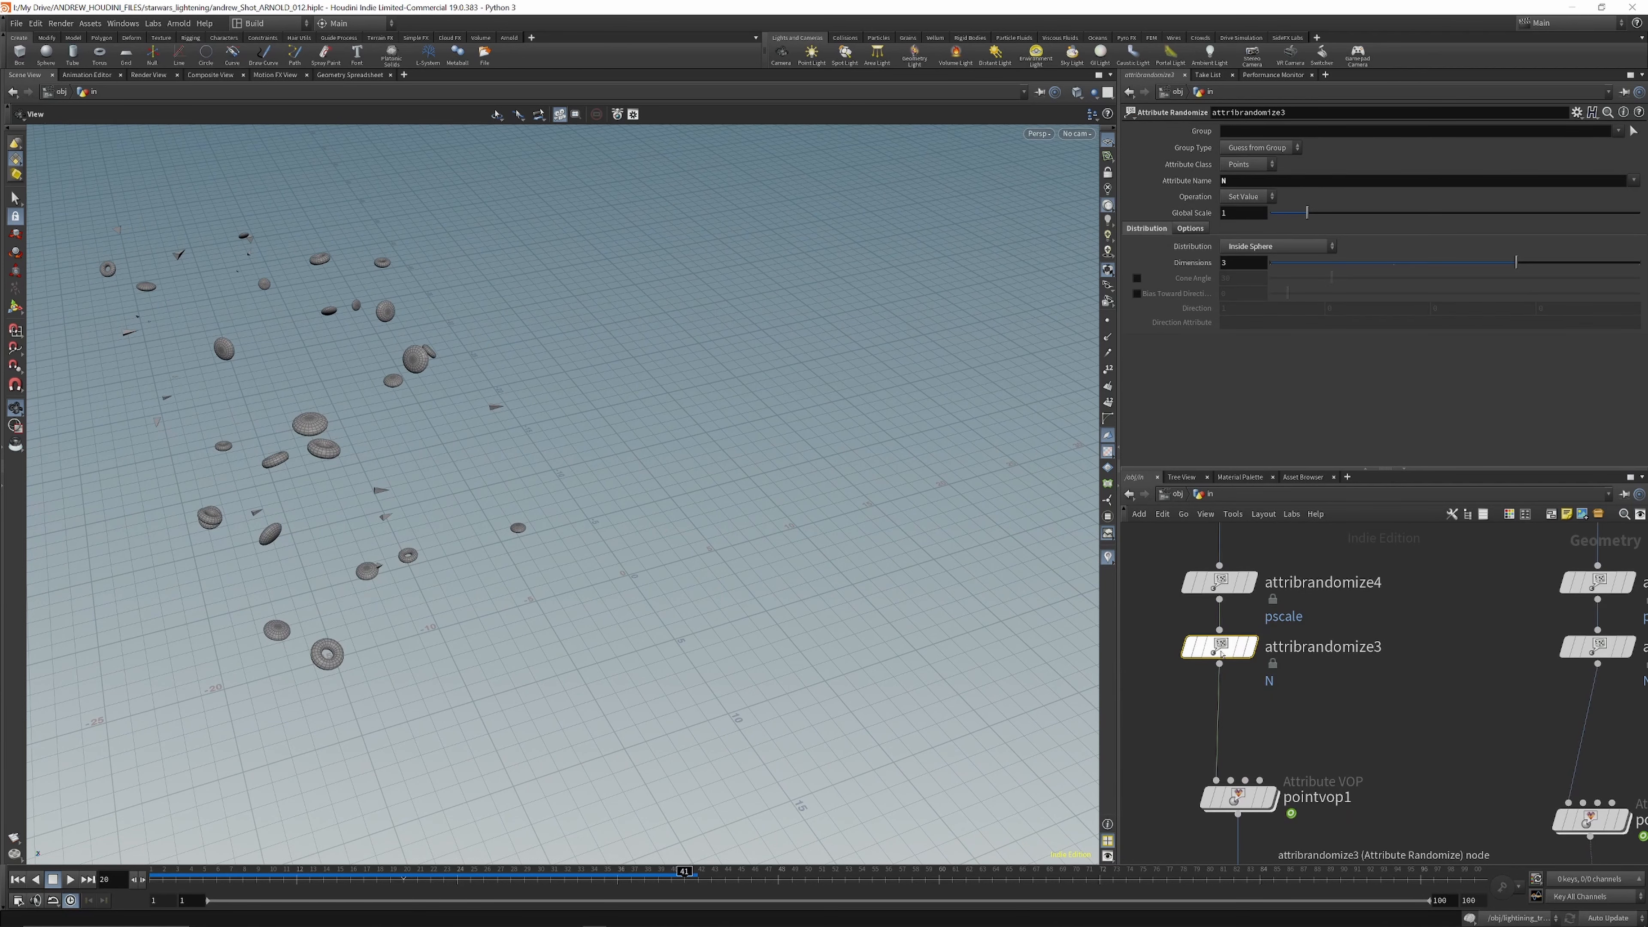
scroll(1241, 700, "down", 5)
scroll(1241, 700, "up", 4)
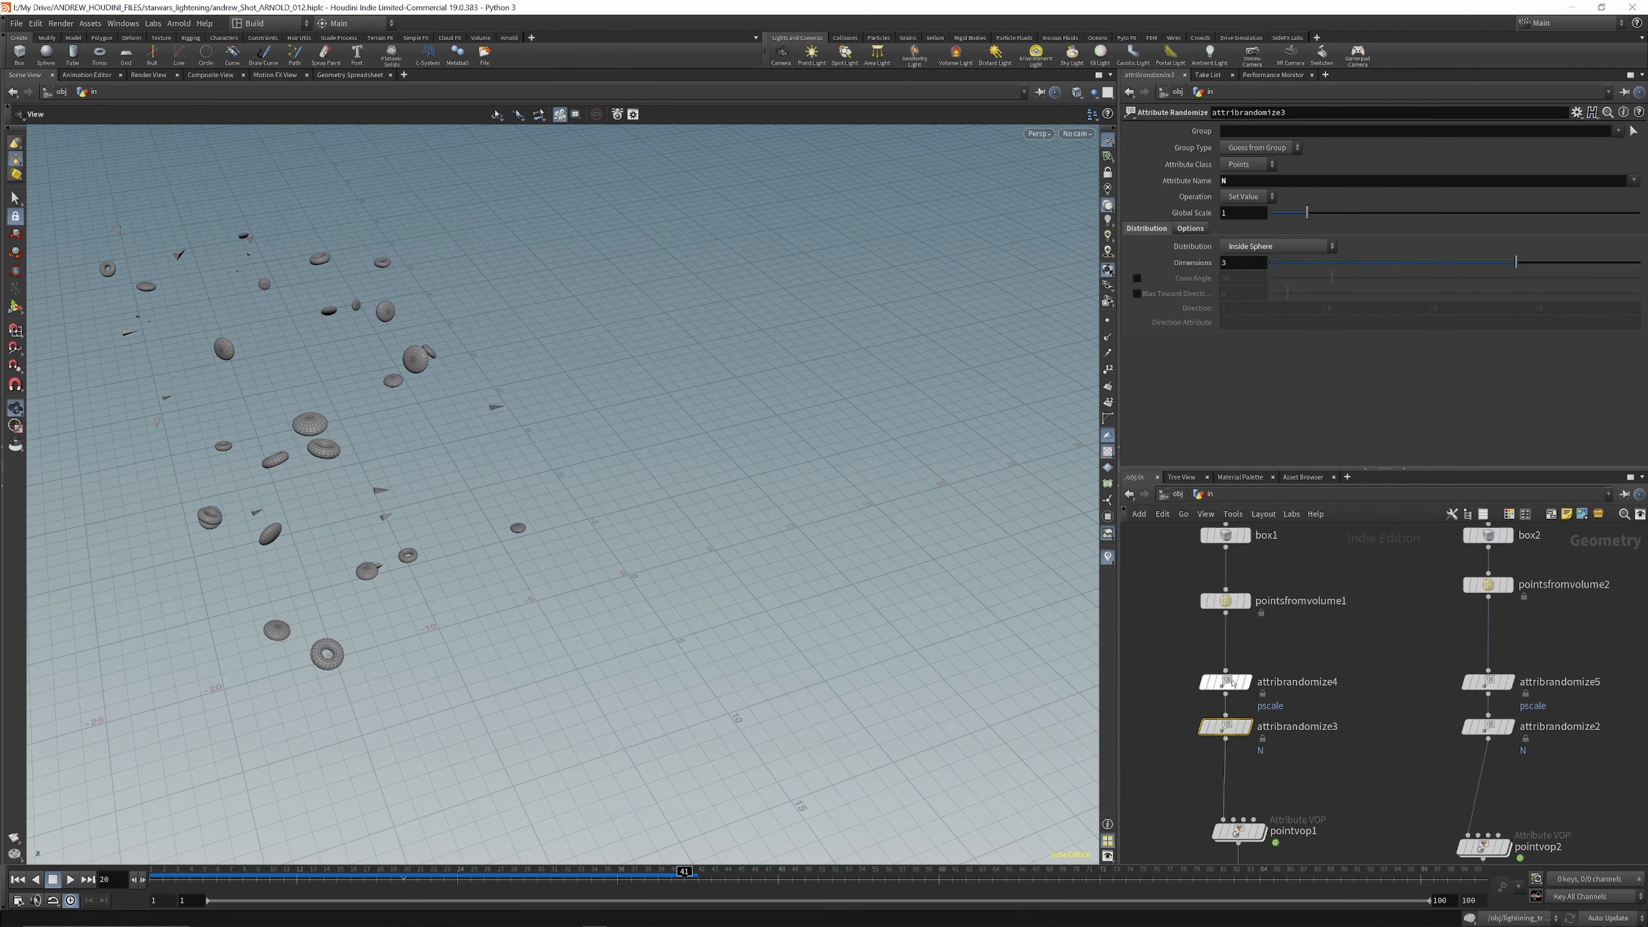
left_click(1224, 681)
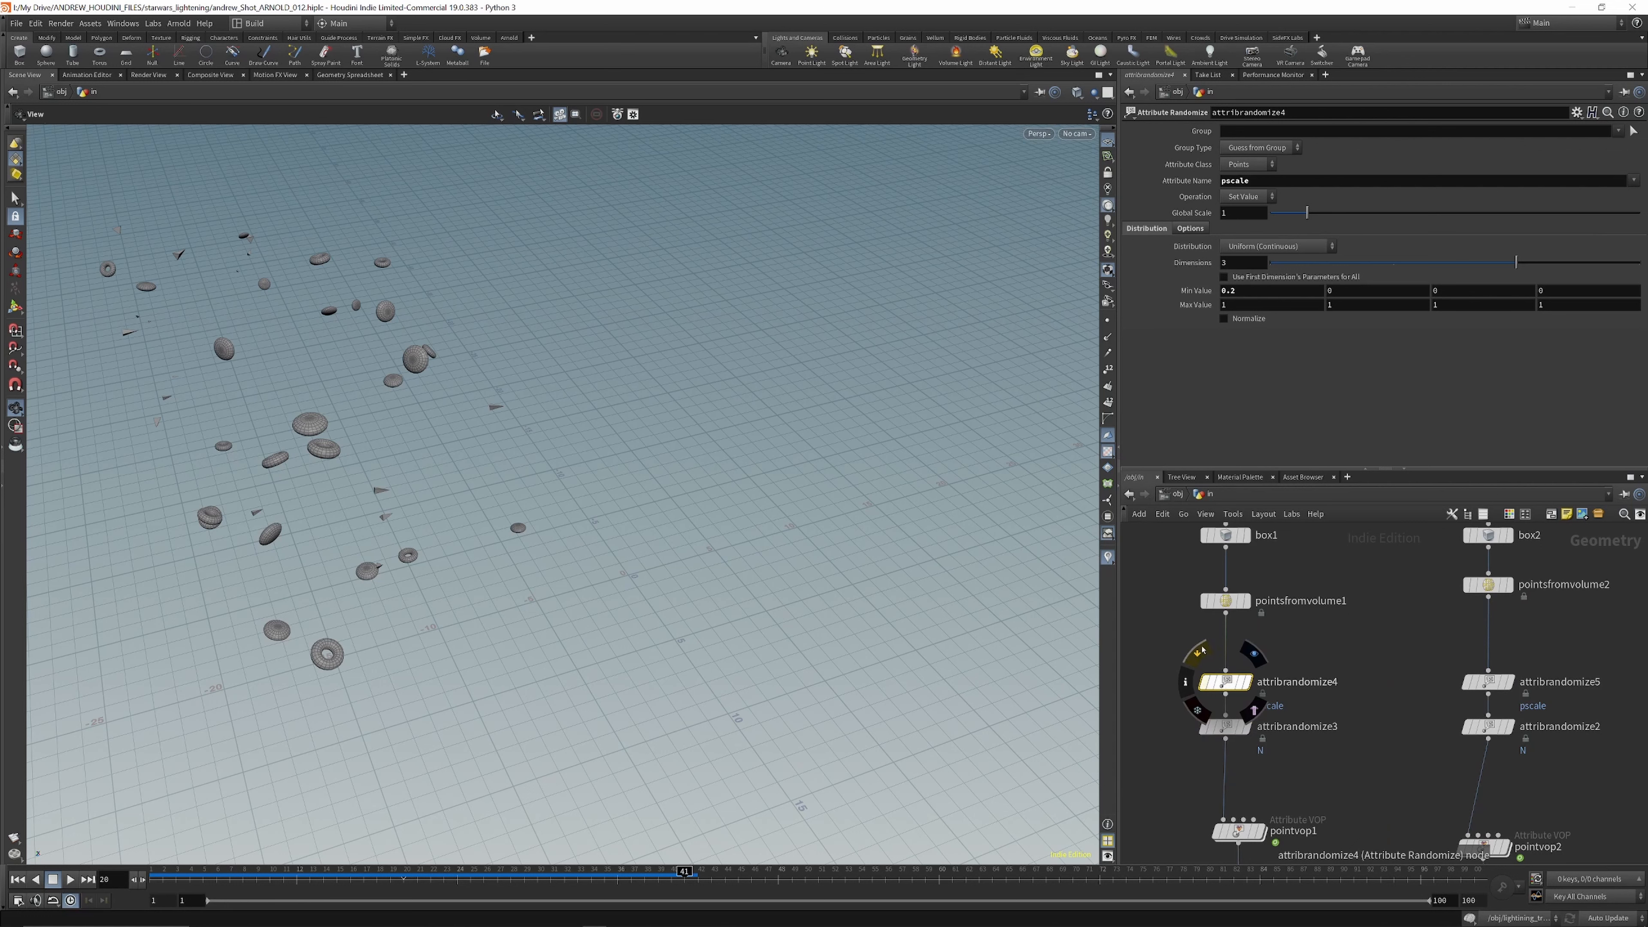
left_click(1201, 652)
left_click(1201, 652)
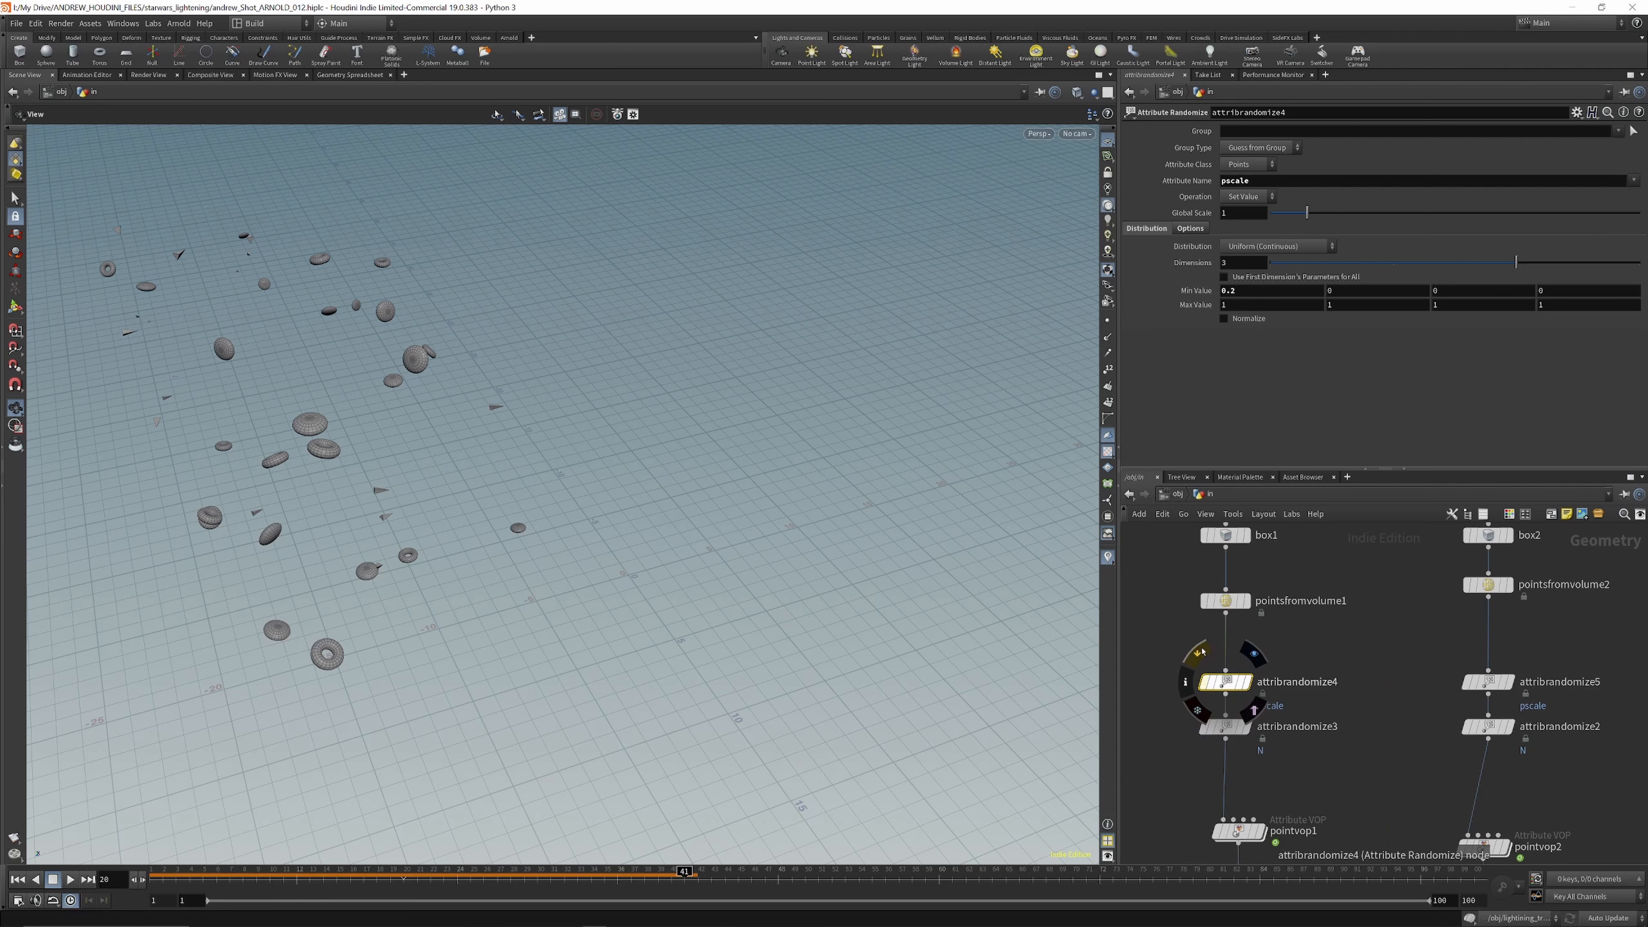
left_click(1201, 652)
left_click(1201, 651)
left_click(1201, 652)
left_click(1201, 651)
Step: Display attribrandomize5 and copytopoints2 in turn to examine the points and instanced shapes of the box2 branch
scroll(1212, 633, "down", 3)
scroll(1212, 633, "down", 3)
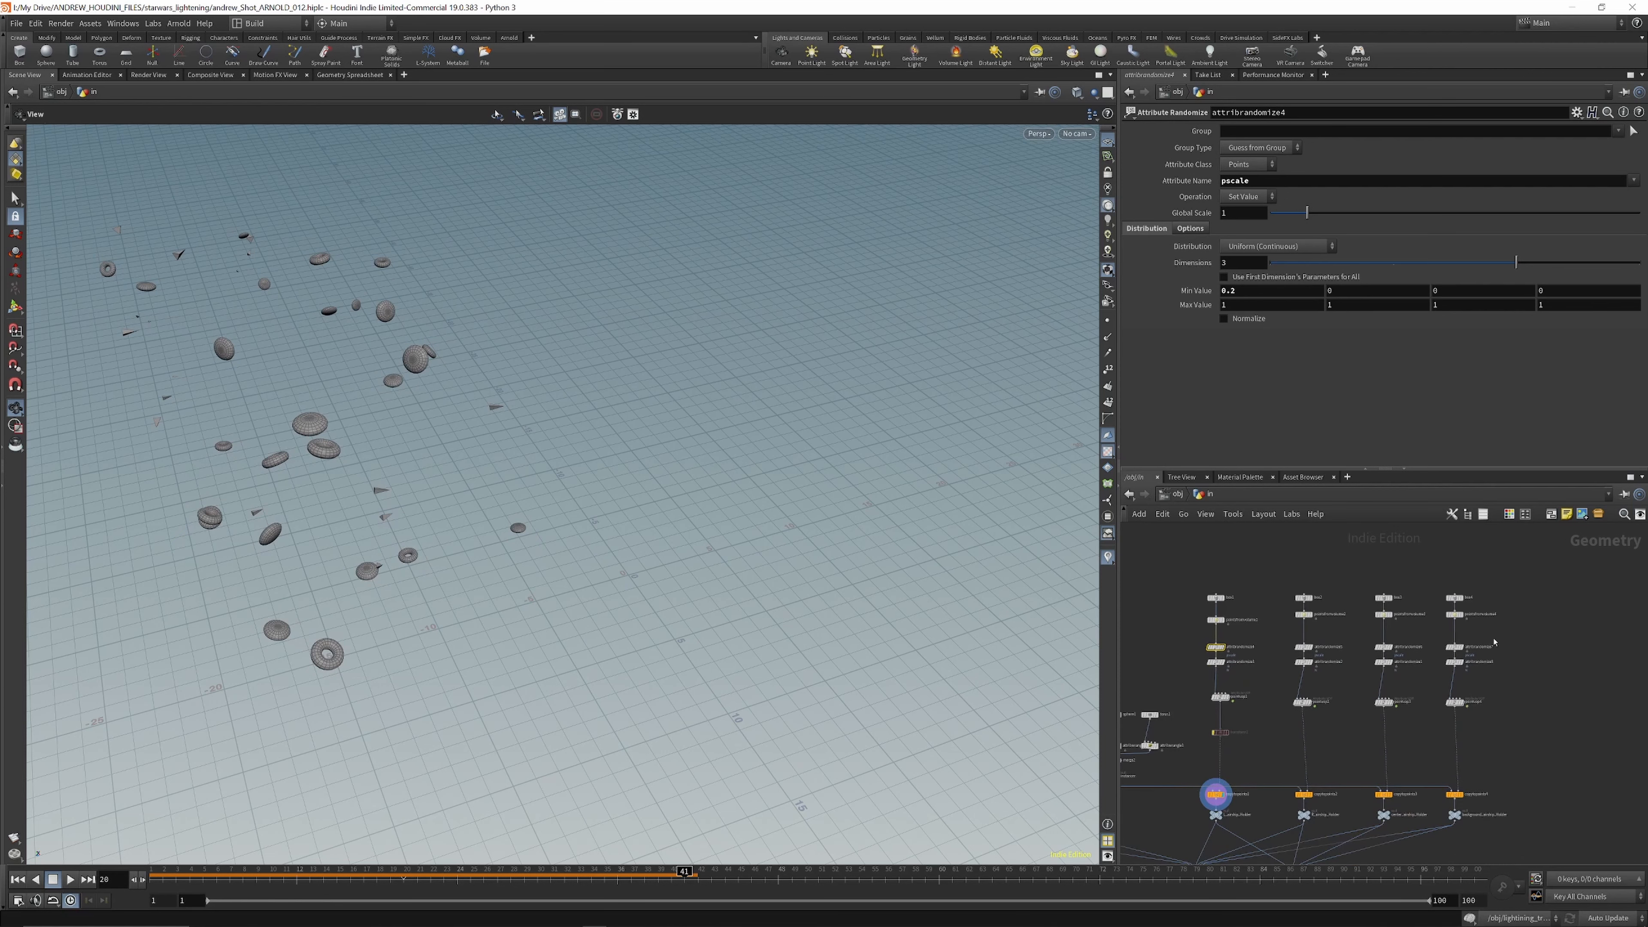
mouse_move(1297, 645)
scroll(1304, 646, "up", 5)
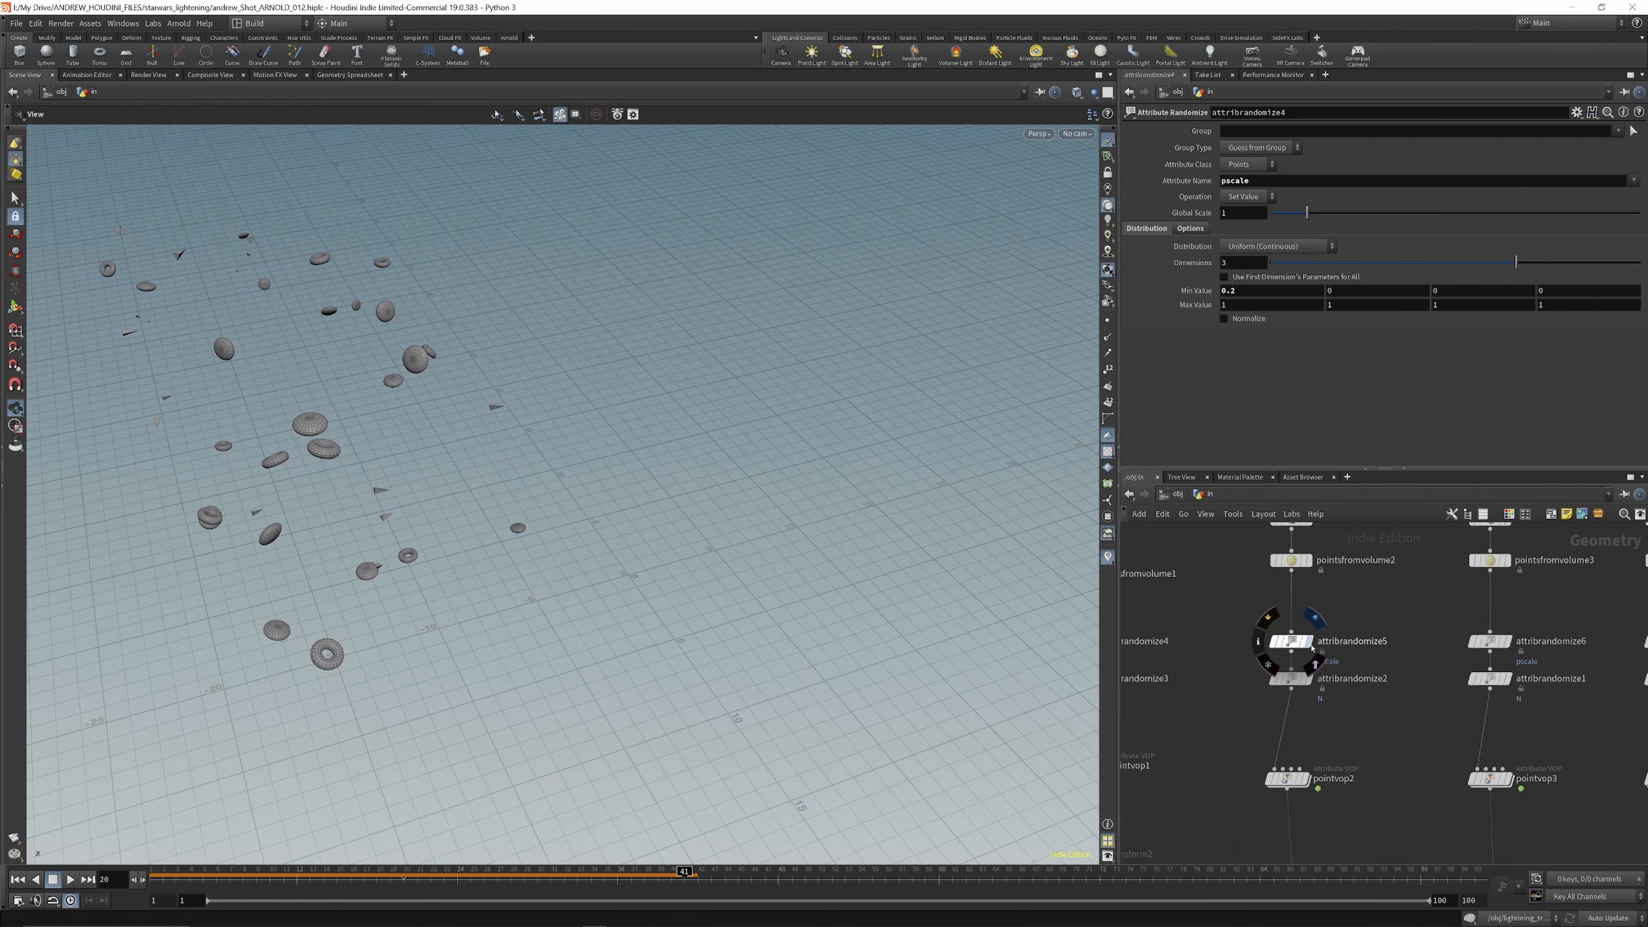
left_click(1312, 647)
scroll(1320, 694, "down", 5)
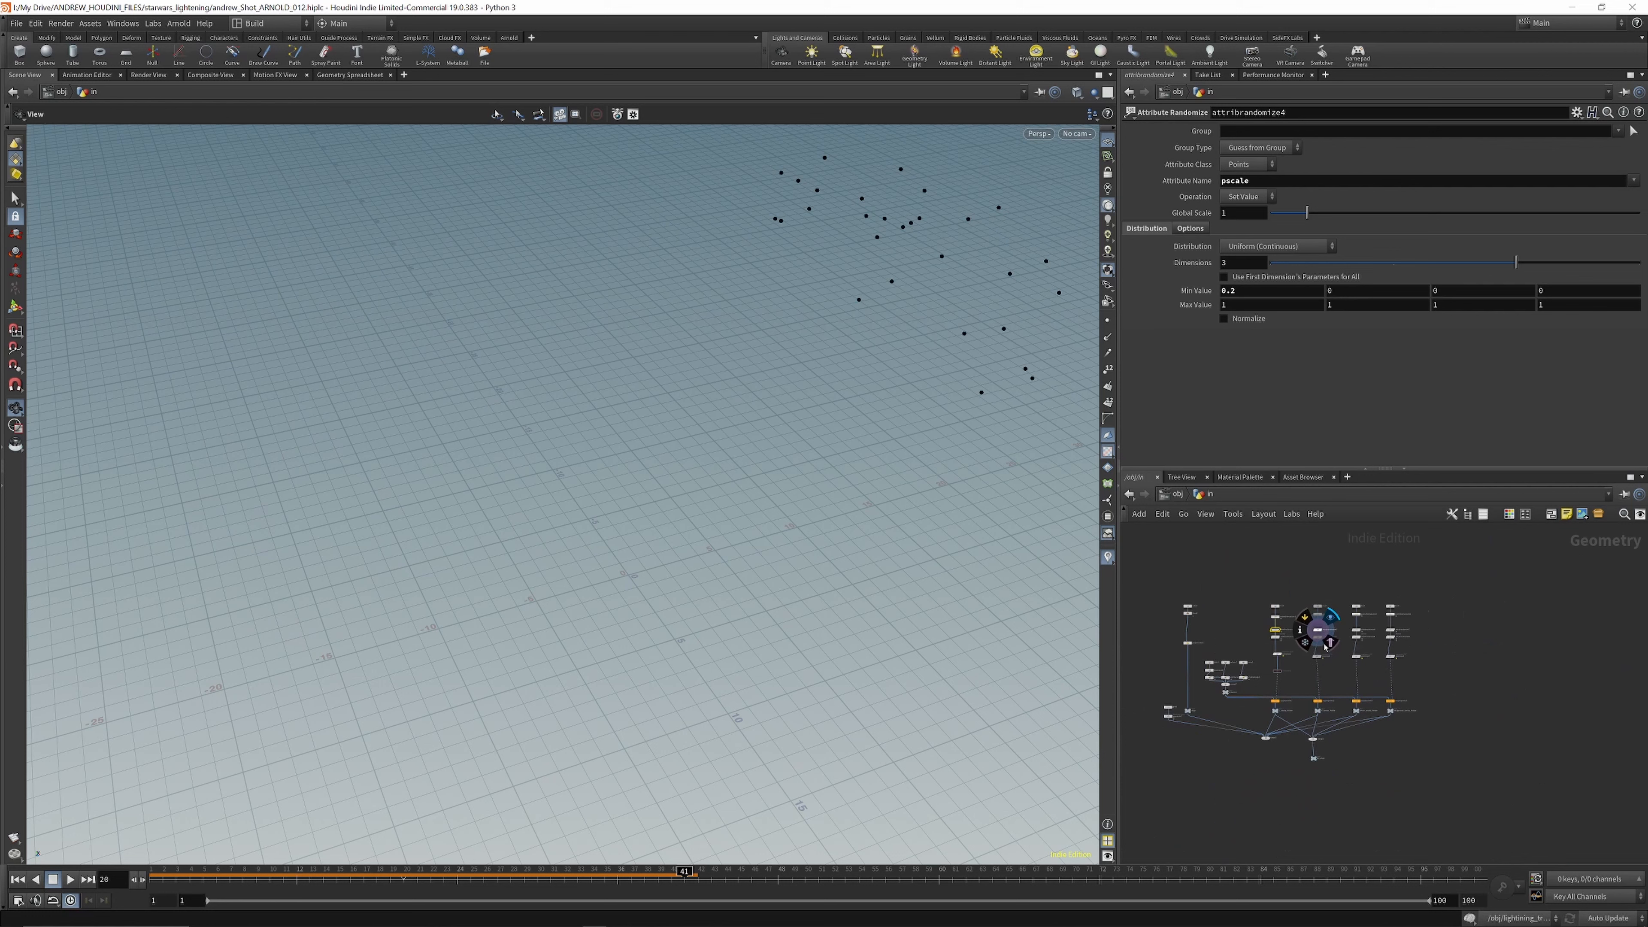
left_click(1318, 704)
scroll(1319, 657, "down", 4)
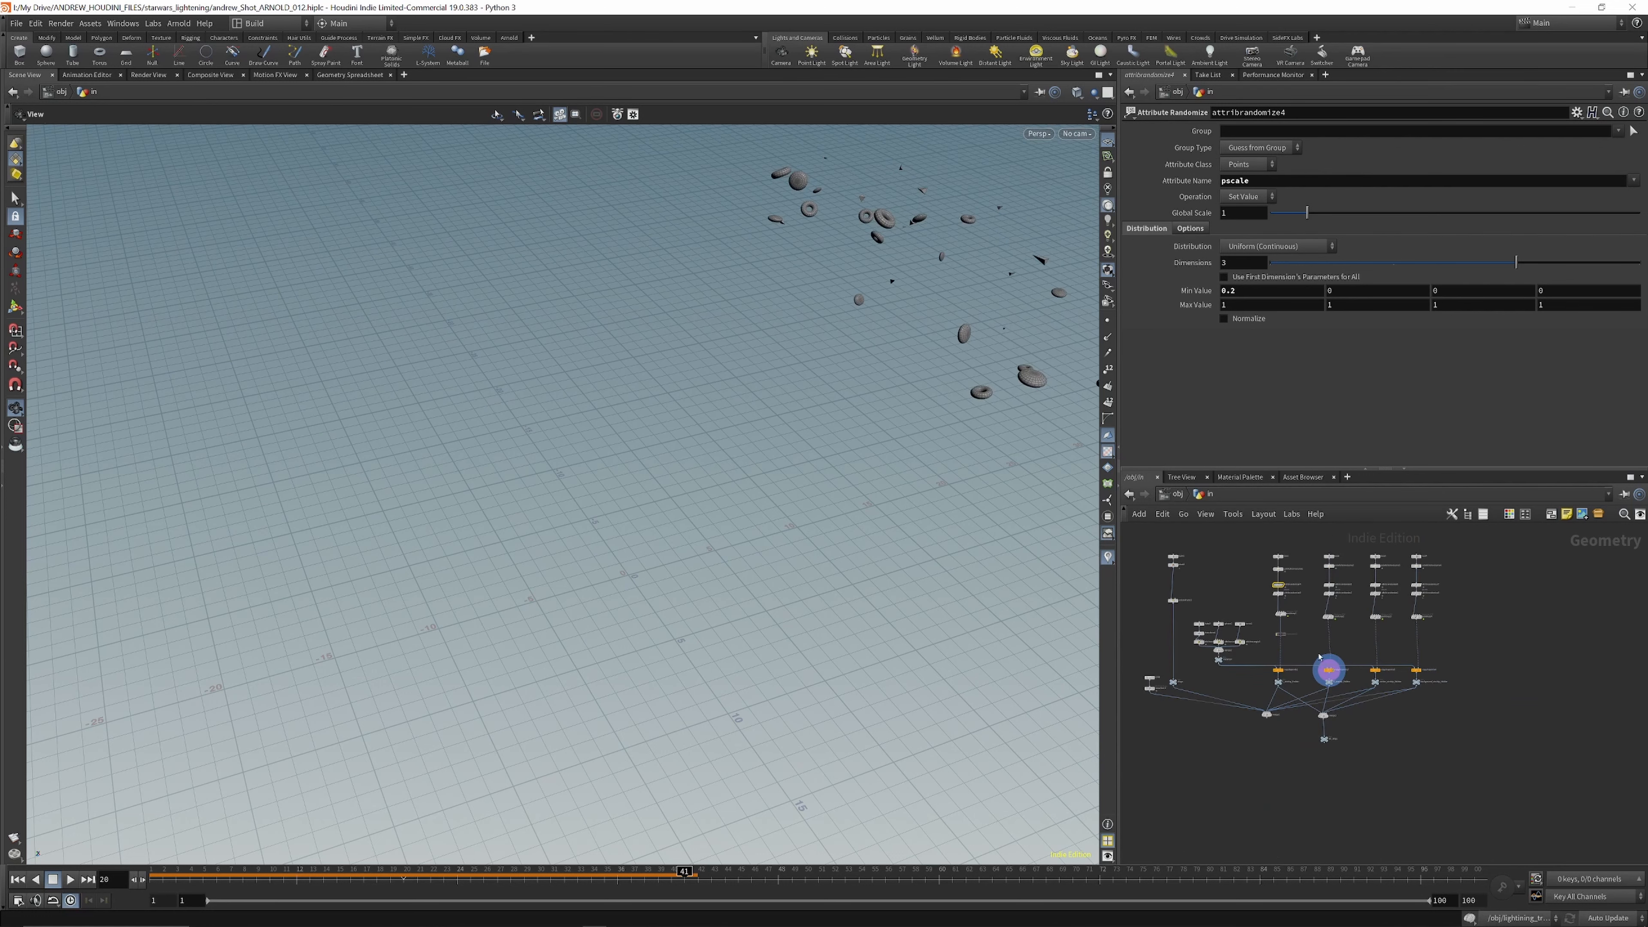
Step: Display attribrandomize3 with its N randomization parameters open, and switch the display back to copytopoints1
scroll(1294, 592, "up", 6)
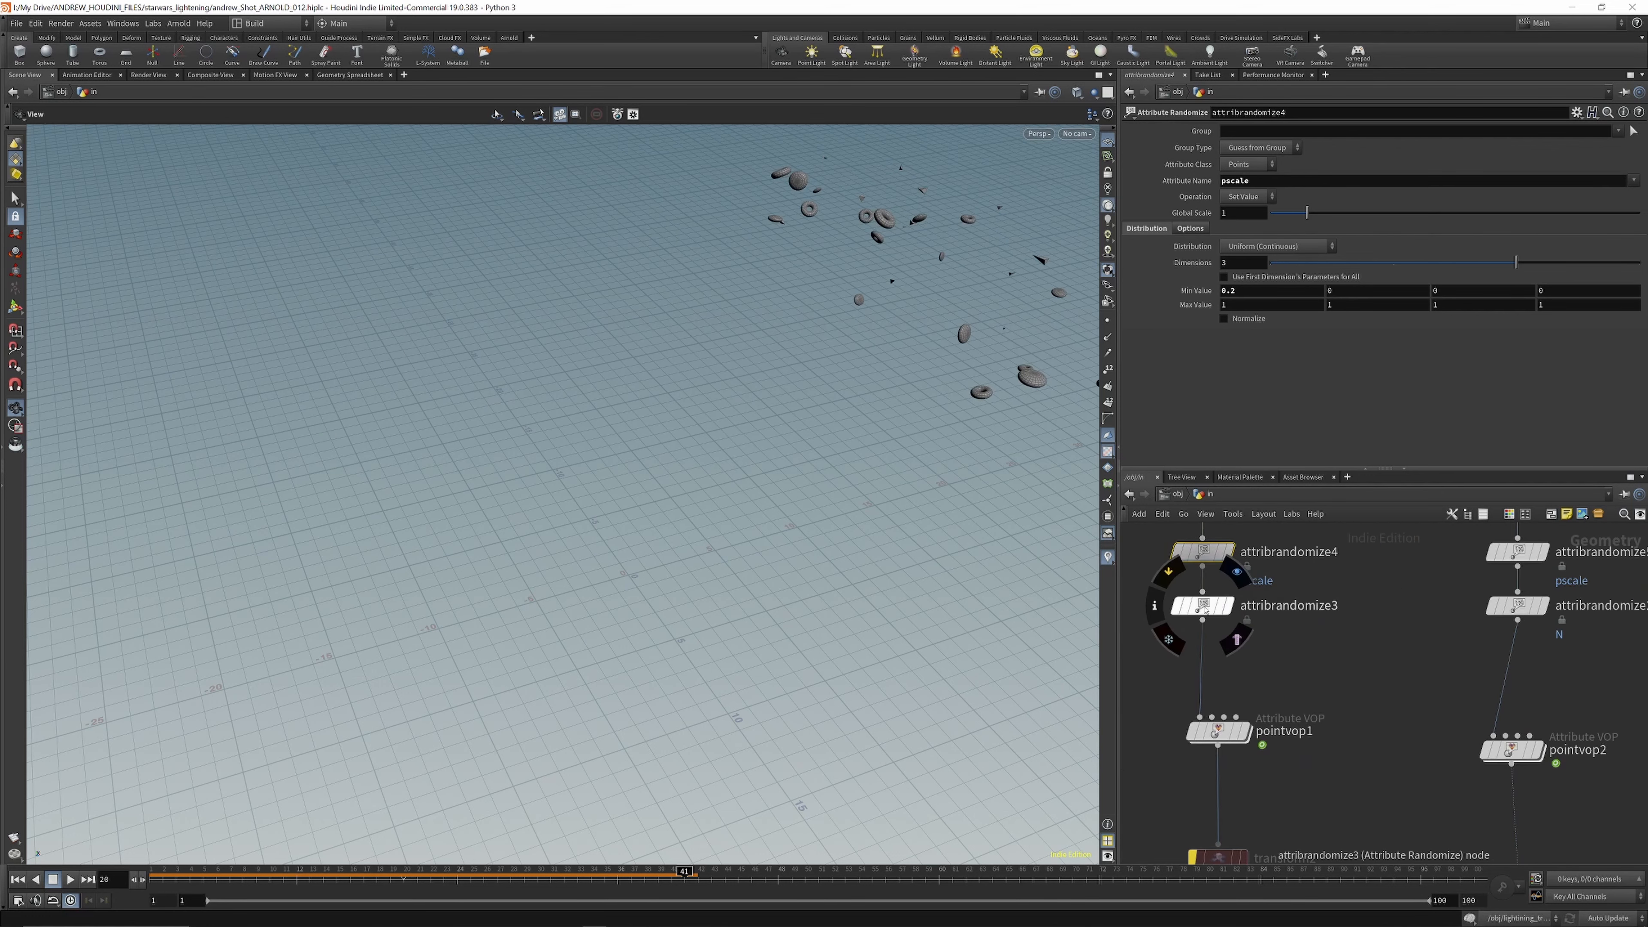
left_click(1204, 609)
left_click(1228, 607)
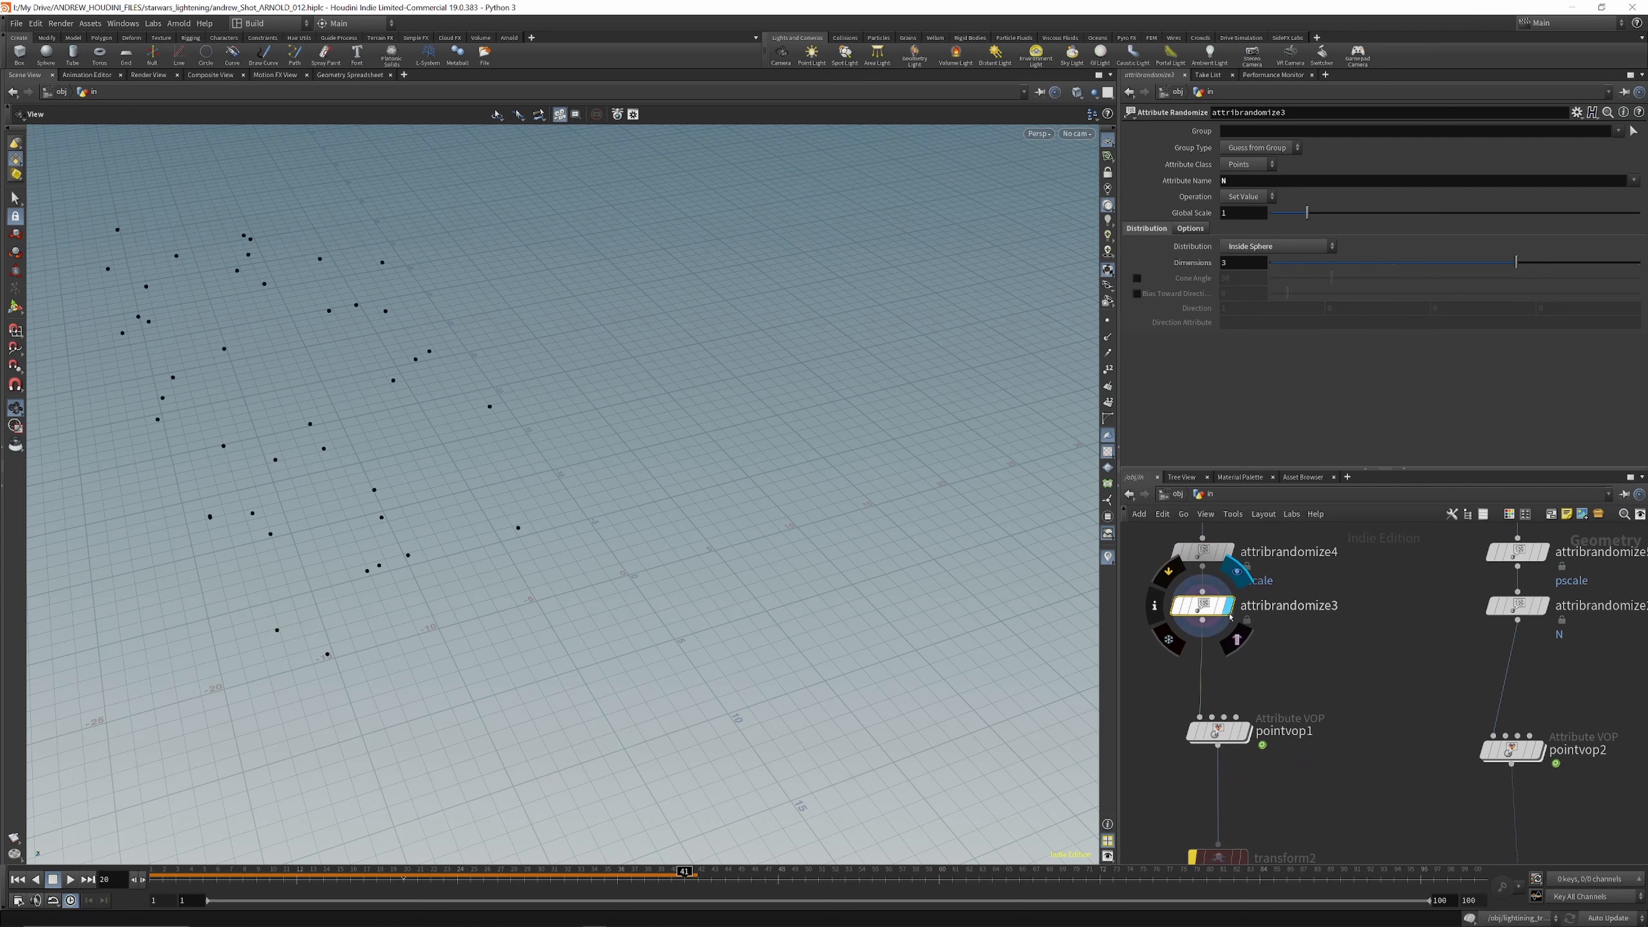
scroll(1242, 623, "down", 6)
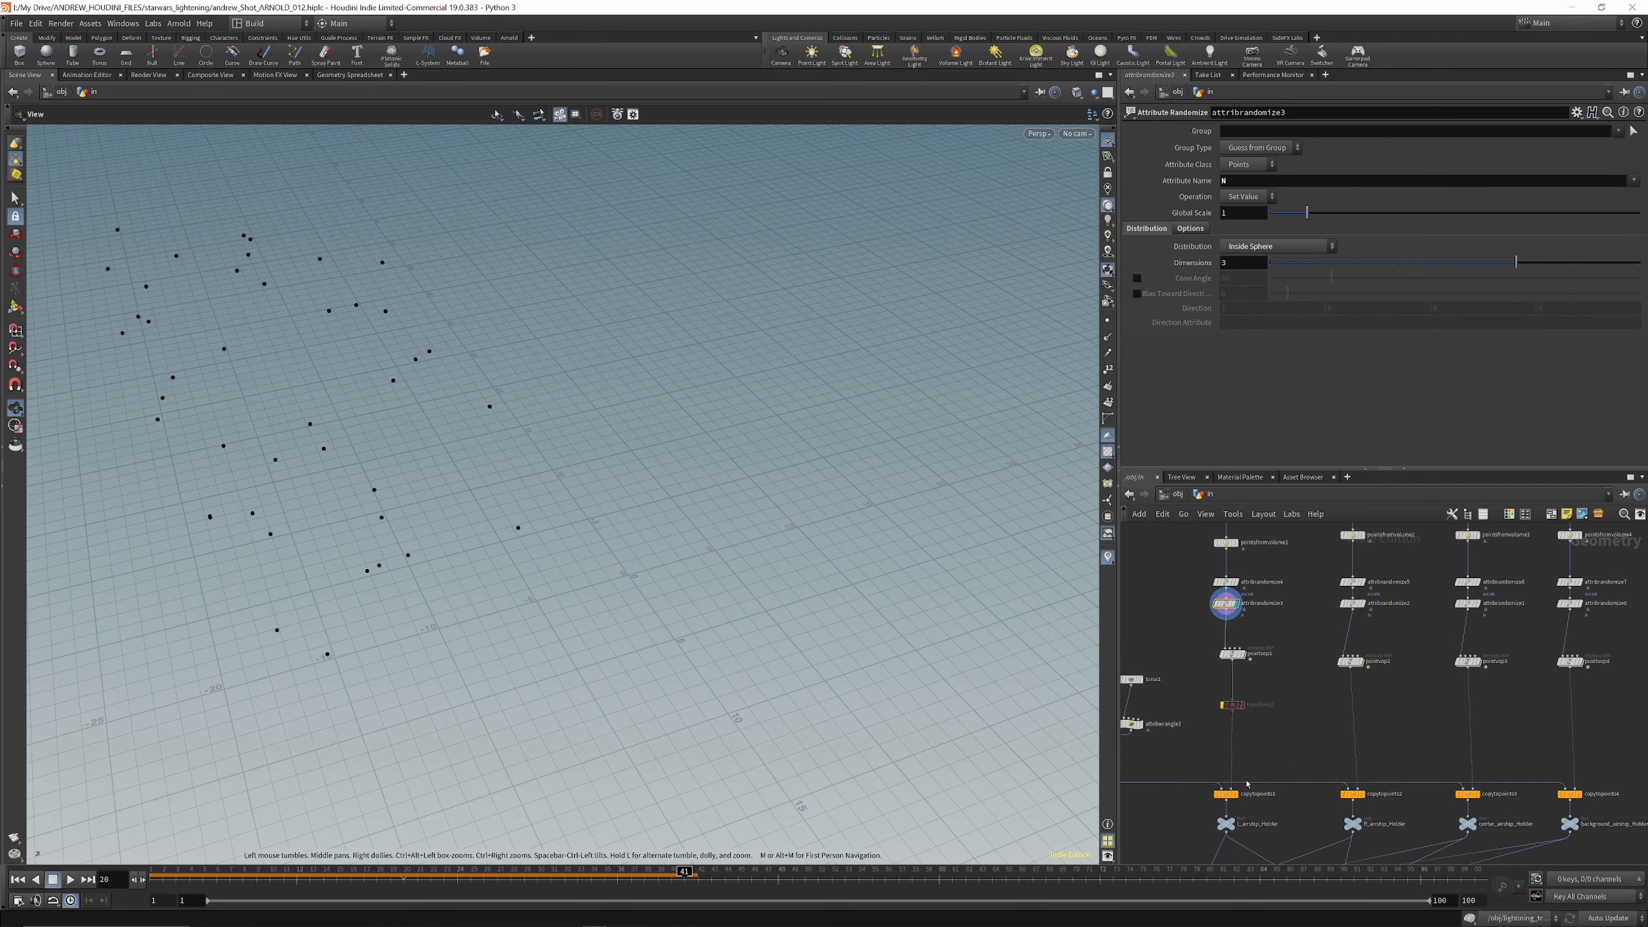
left_click(1236, 796)
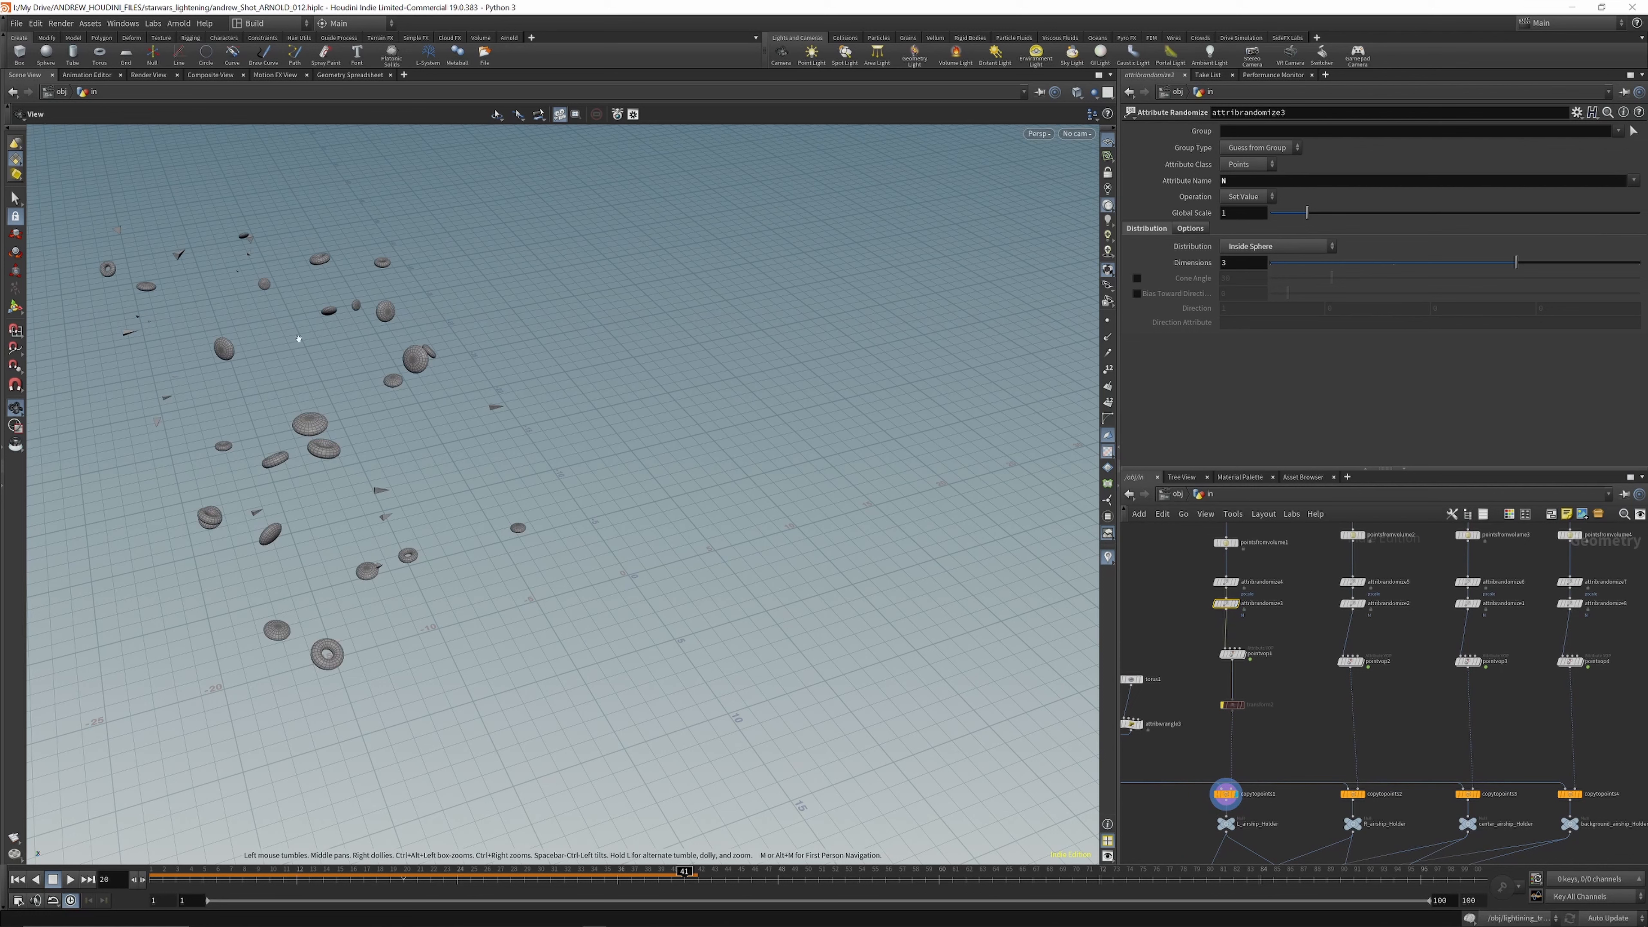
Step: Toggle the bypass of attribrandomize3 on and off to compare the instanced shapes' orientation with and without random N
scroll(1190, 593, "up", 3)
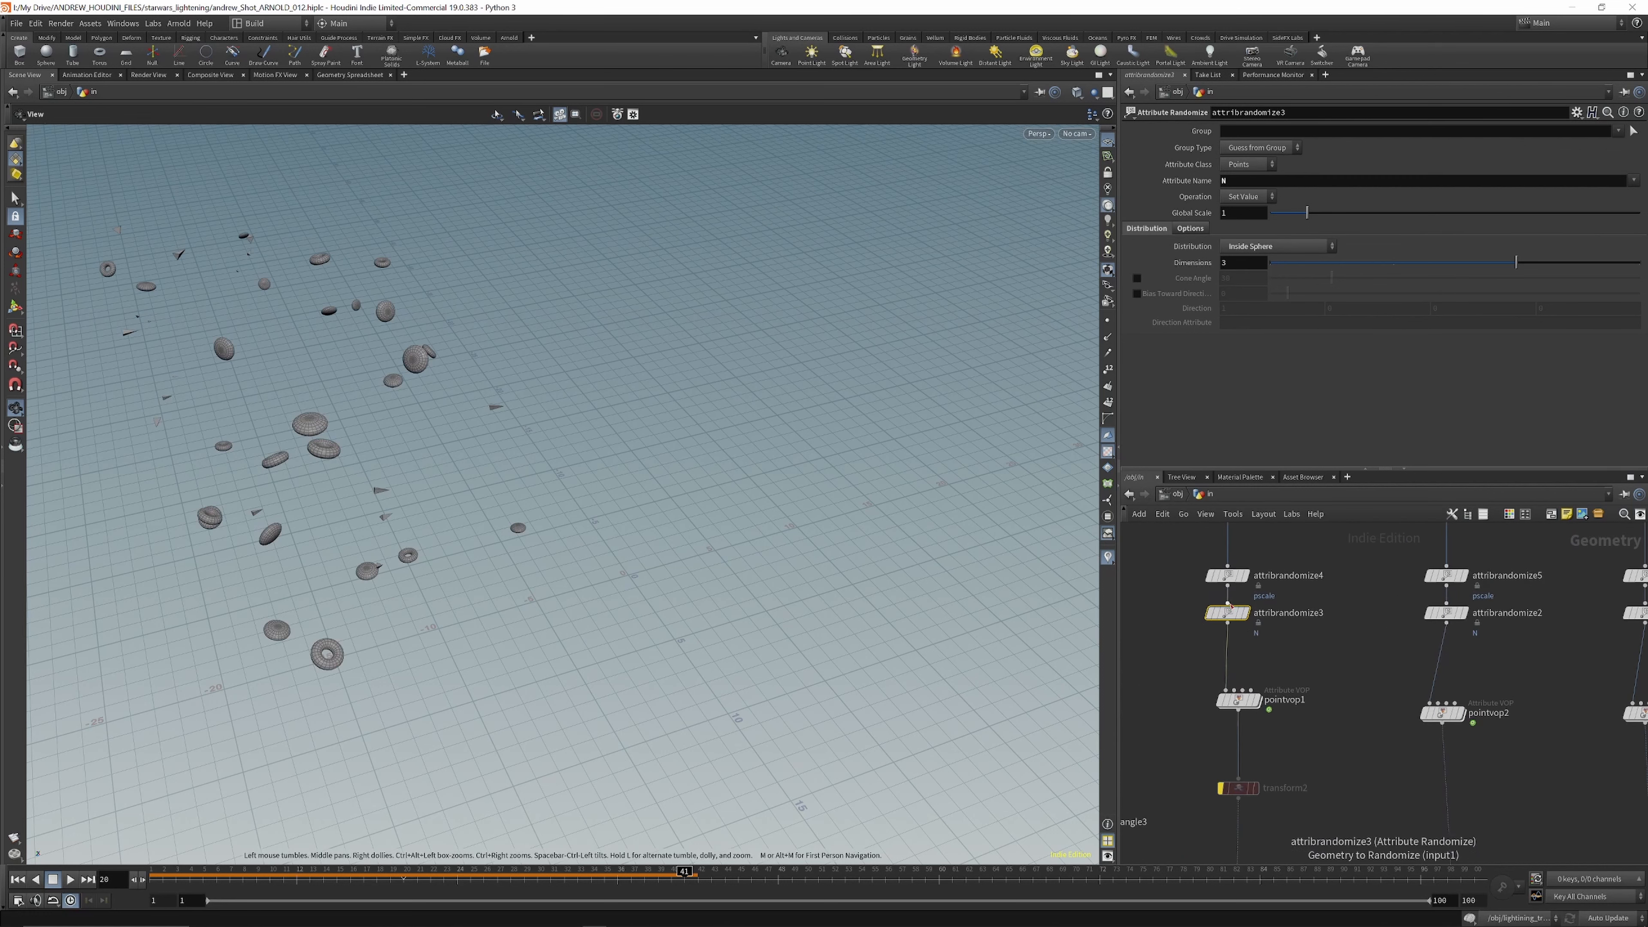
mouse_move(1238, 634)
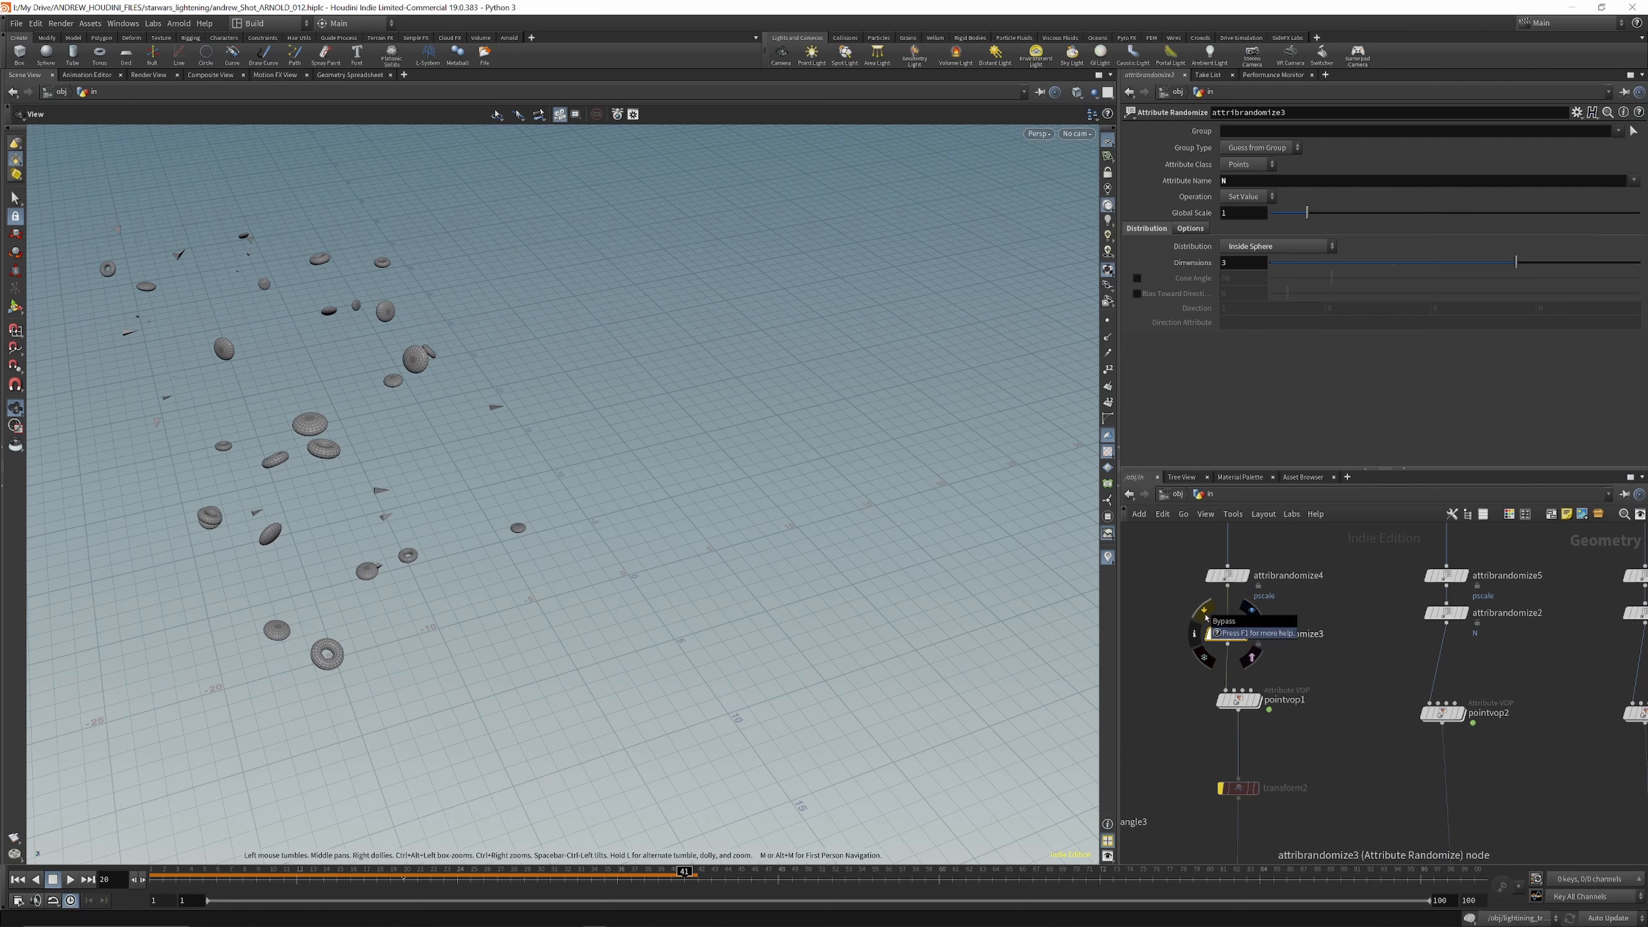
left_click(1205, 616)
left_click(1206, 616)
left_click(1205, 616)
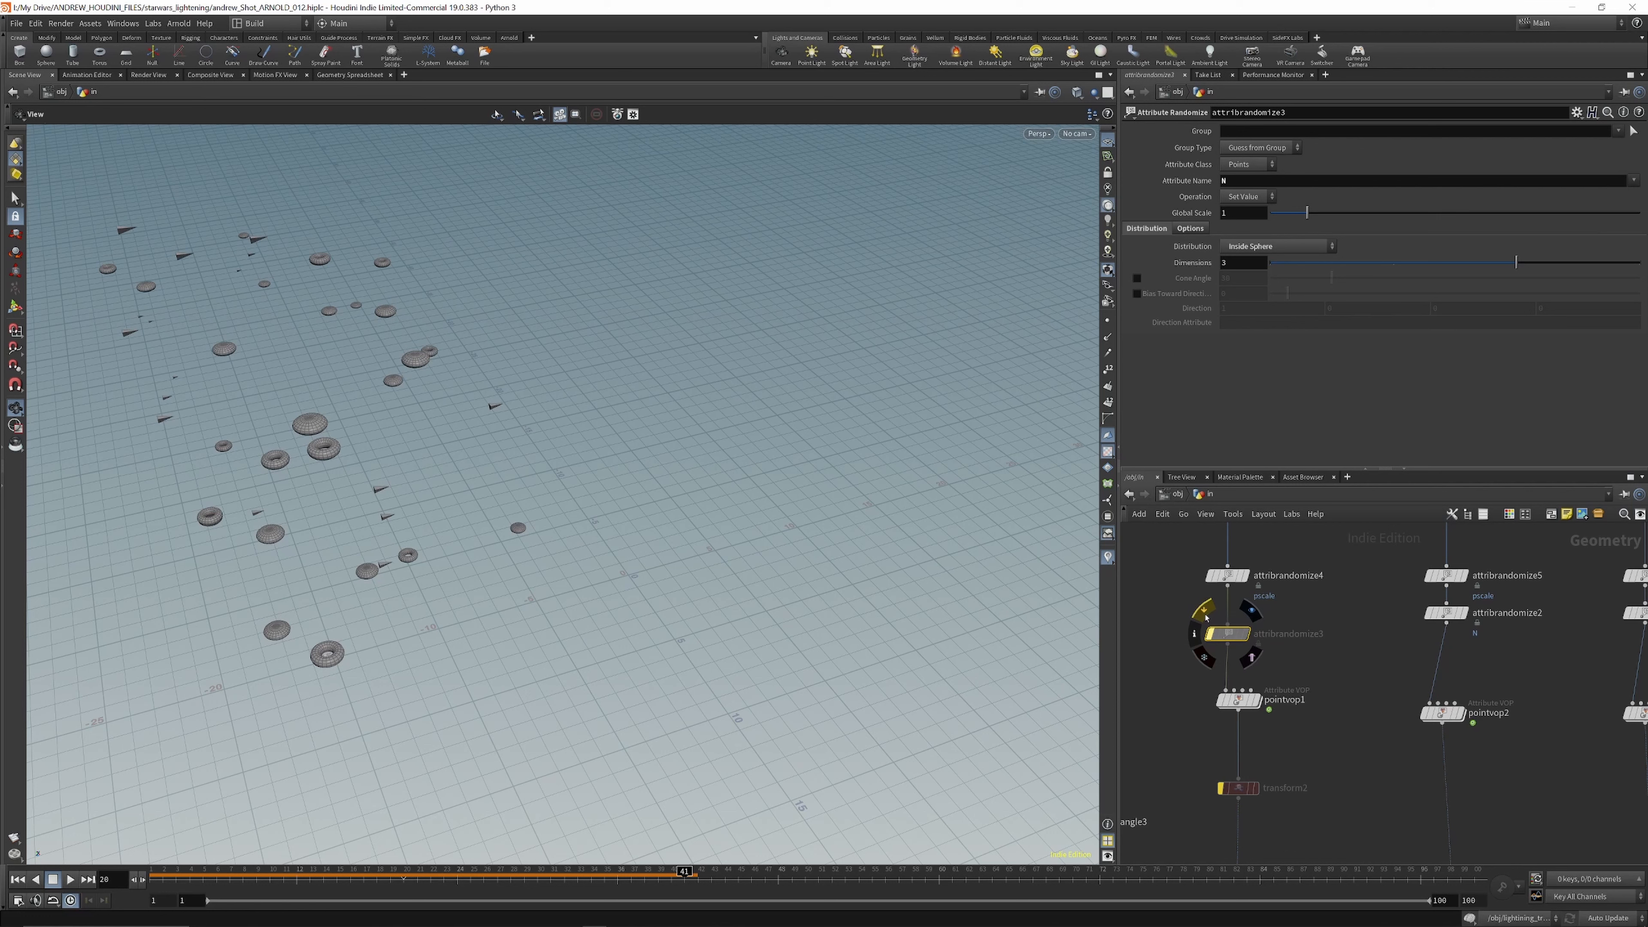
left_click(1205, 616)
left_click(1205, 617)
left_click(1206, 616)
left_click(1205, 616)
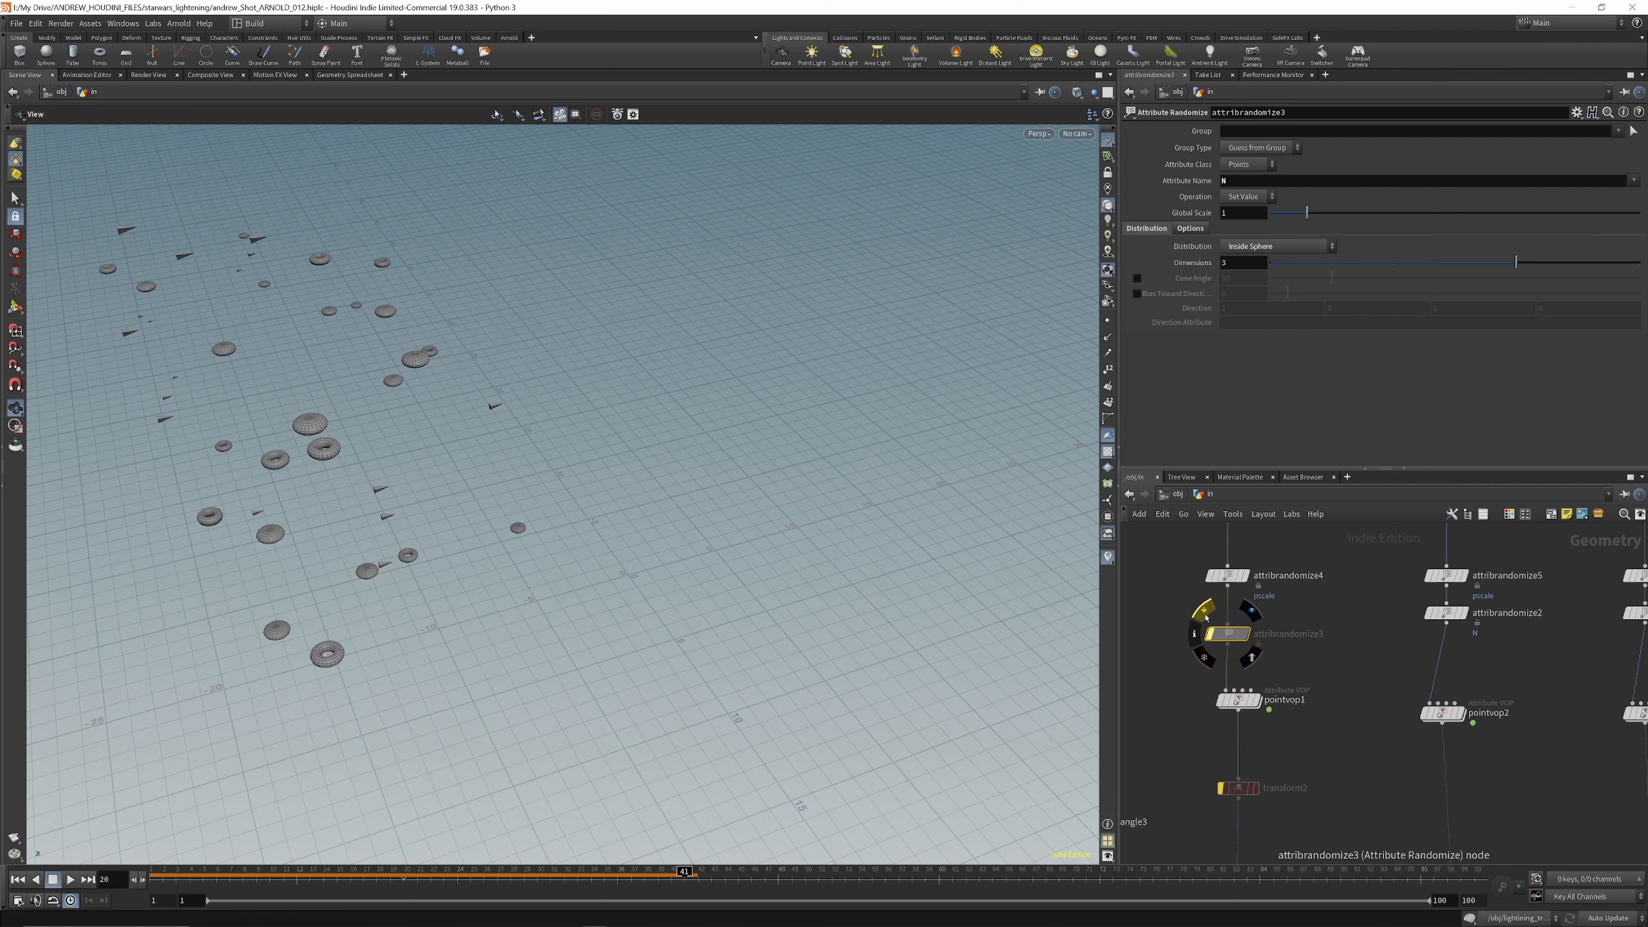
left_click(1205, 617)
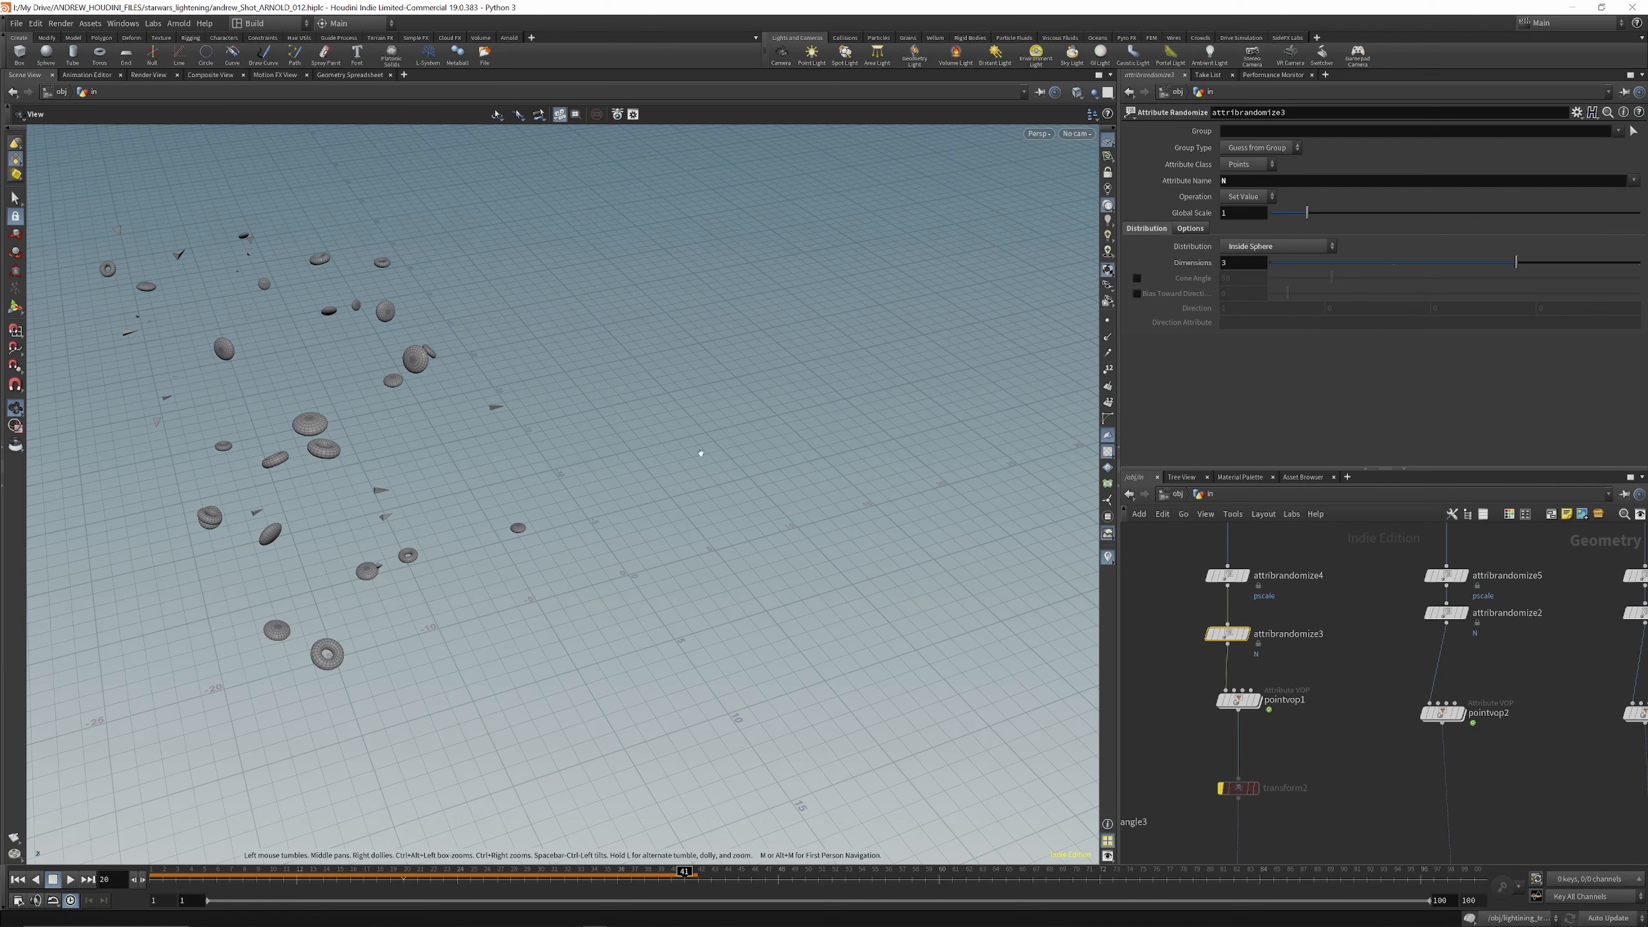
left_click_drag(374, 304, 292, 290)
Step: Select the pointvop1 Attribute VOP below attribrandomize3 and enter its VEX network
scroll(1225, 615, "down", 6)
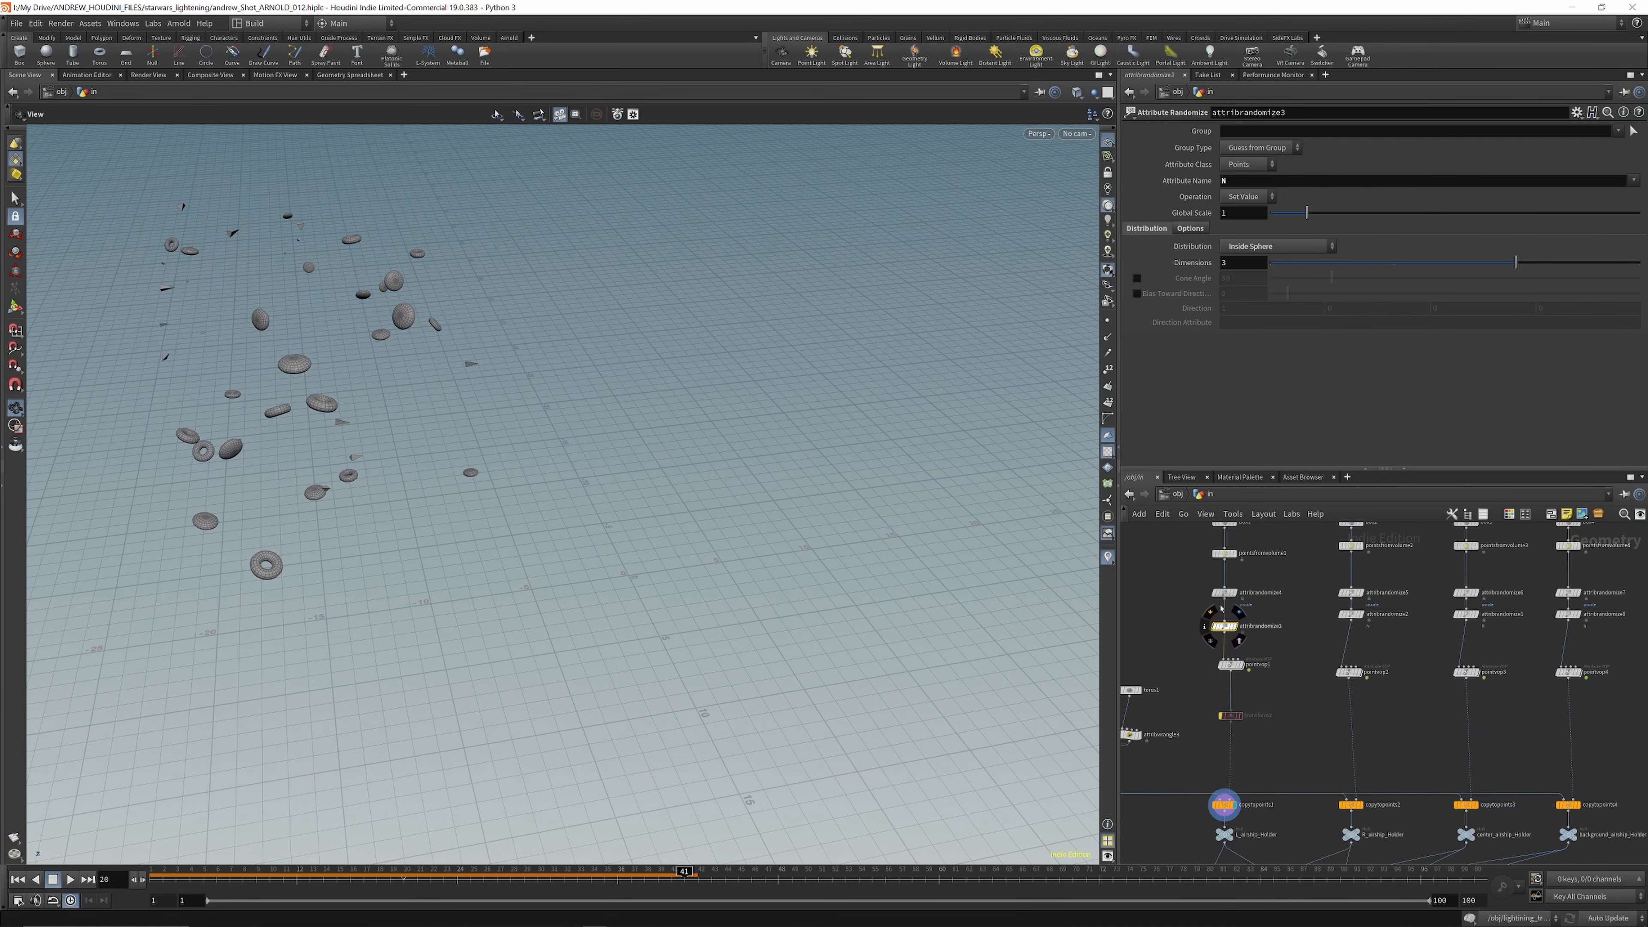
scroll(1323, 639, "up", 4)
scroll(1340, 612, "down", 4)
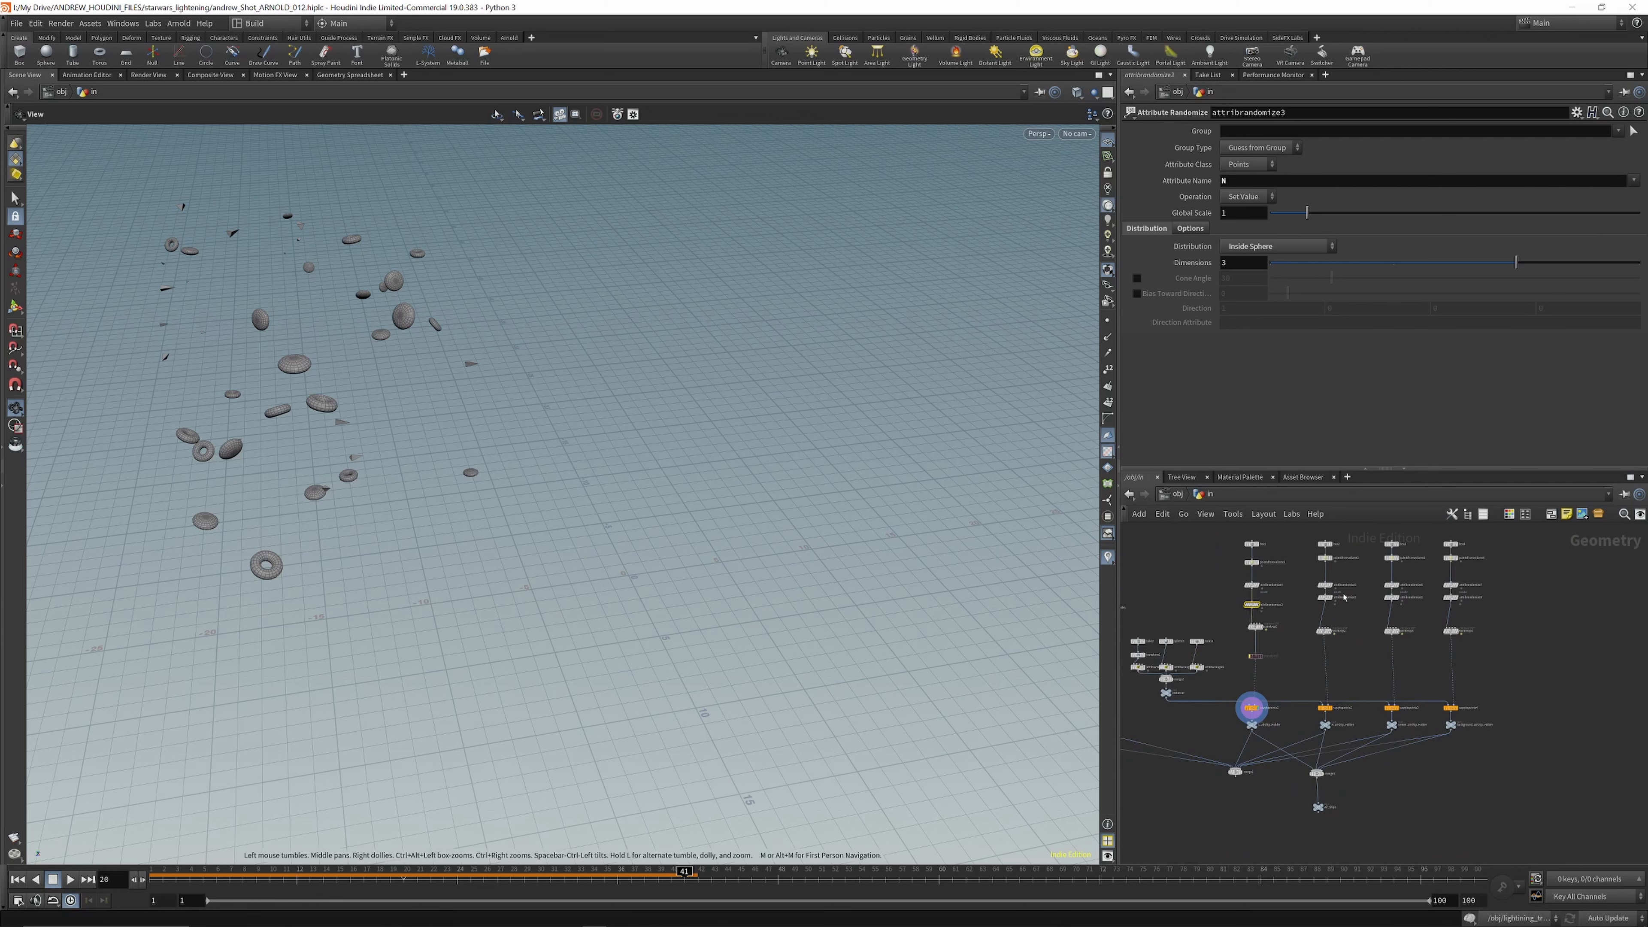
scroll(1252, 627, "up", 8)
left_click(1247, 630)
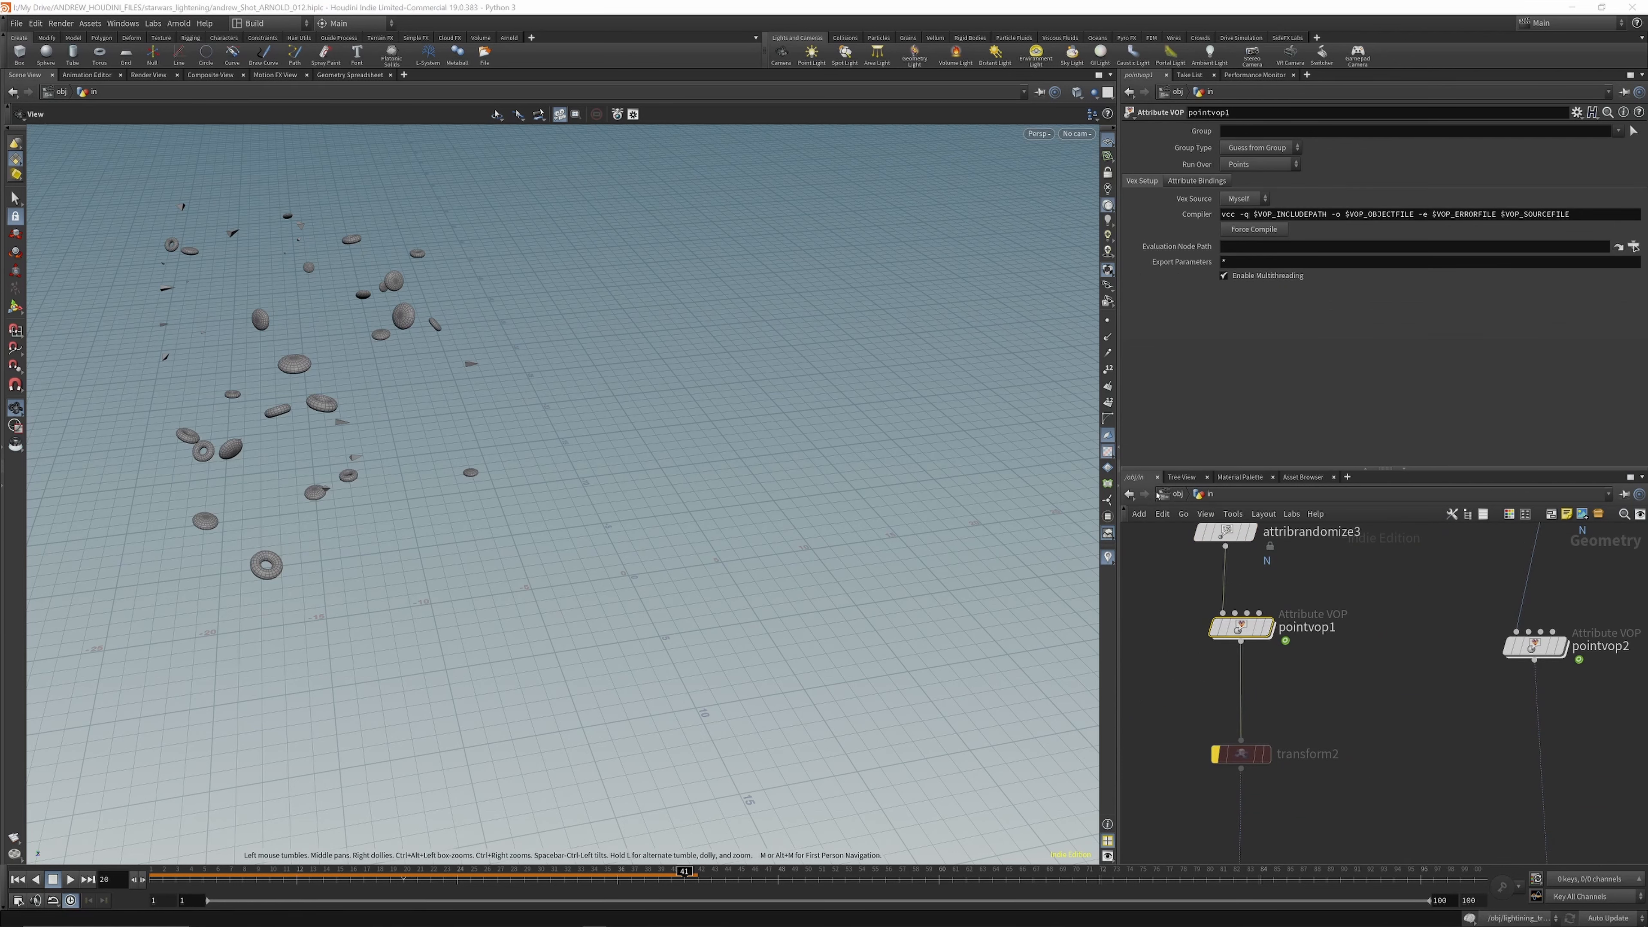
double_click(1248, 630)
scroll(1228, 691, "up", 5)
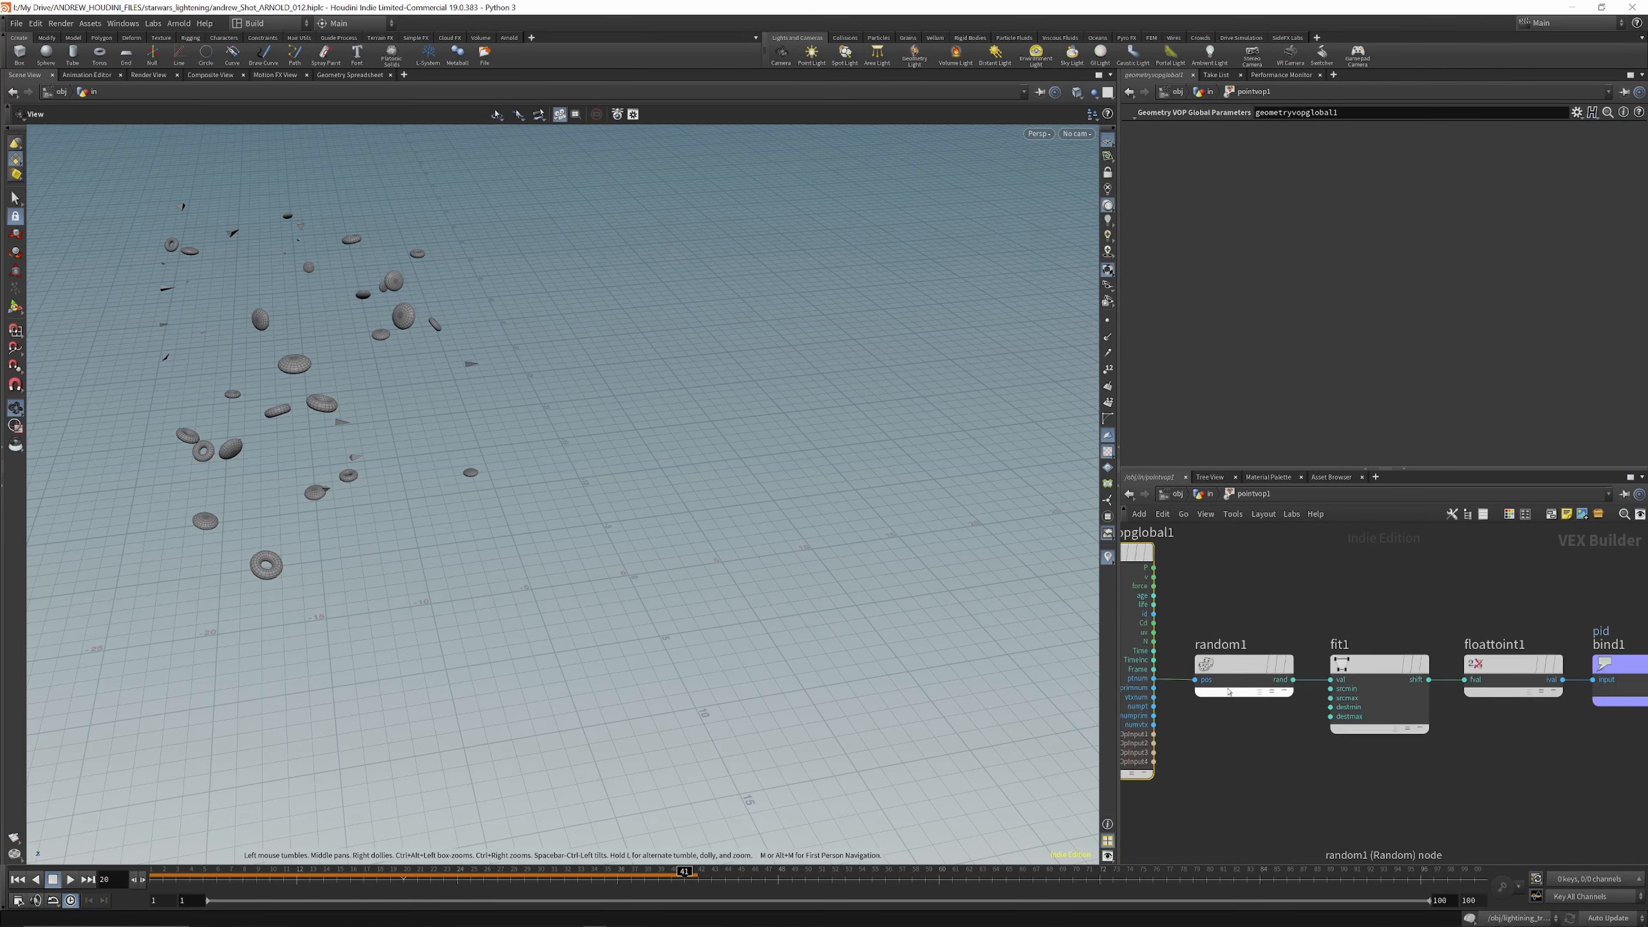
scroll(1228, 692, "down", 2)
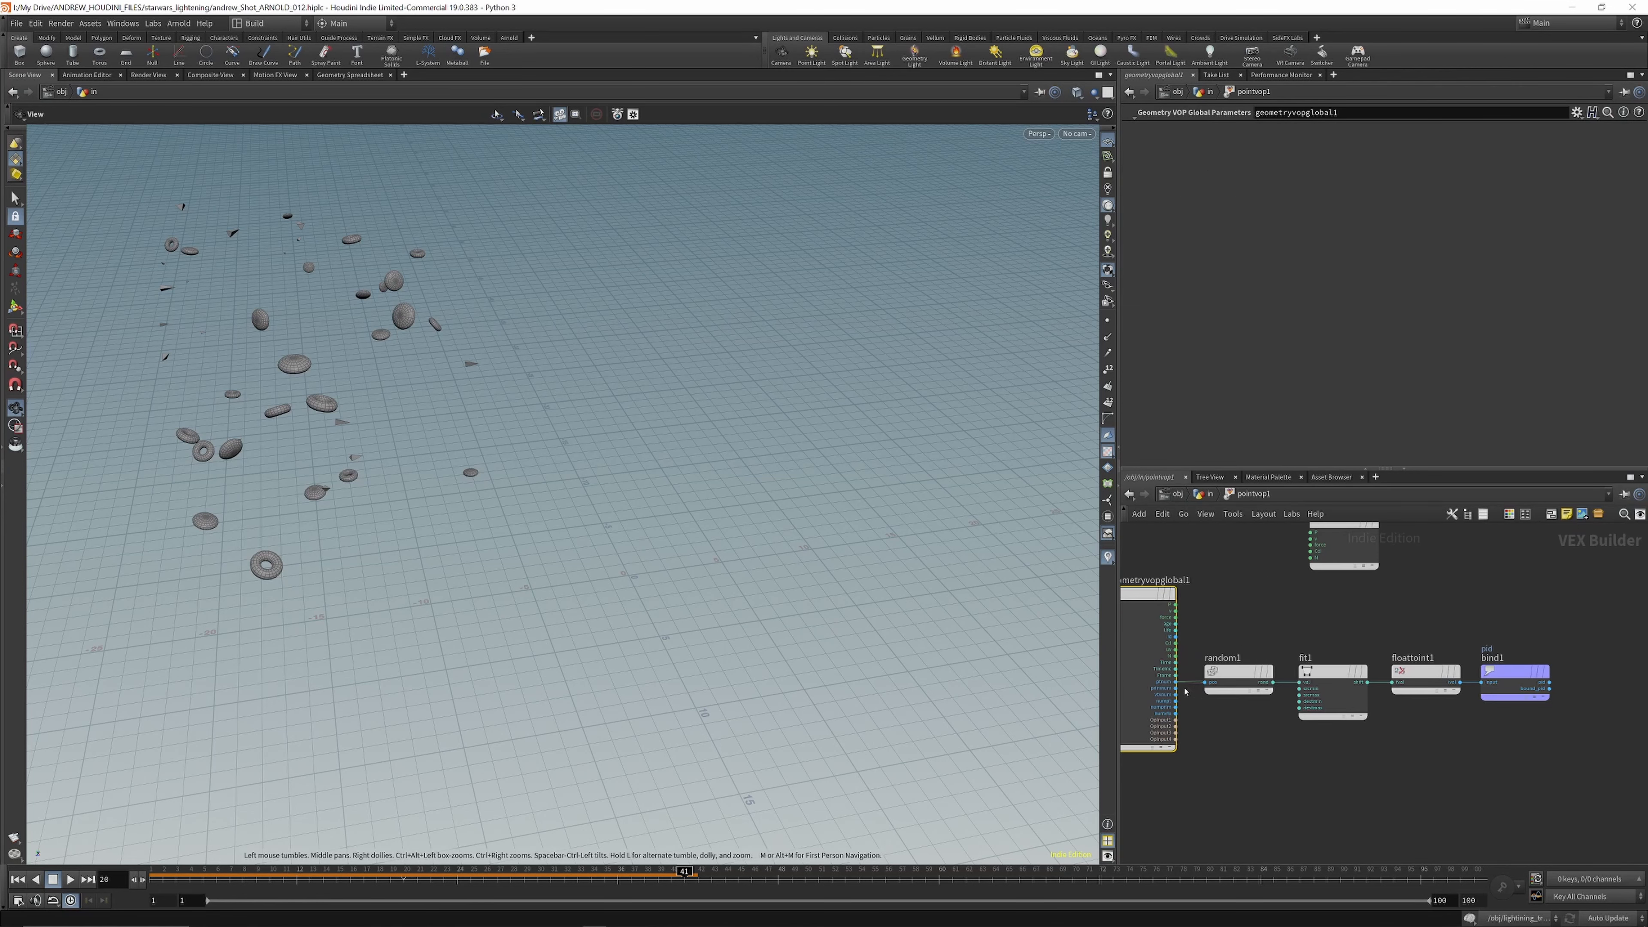
Step: Examine the parameters of the random1, fit1 and bind1 nodes that build the pid attribute
left_click(1232, 675)
scroll(1233, 675, "down", 2)
scroll(1228, 658, "up", 4)
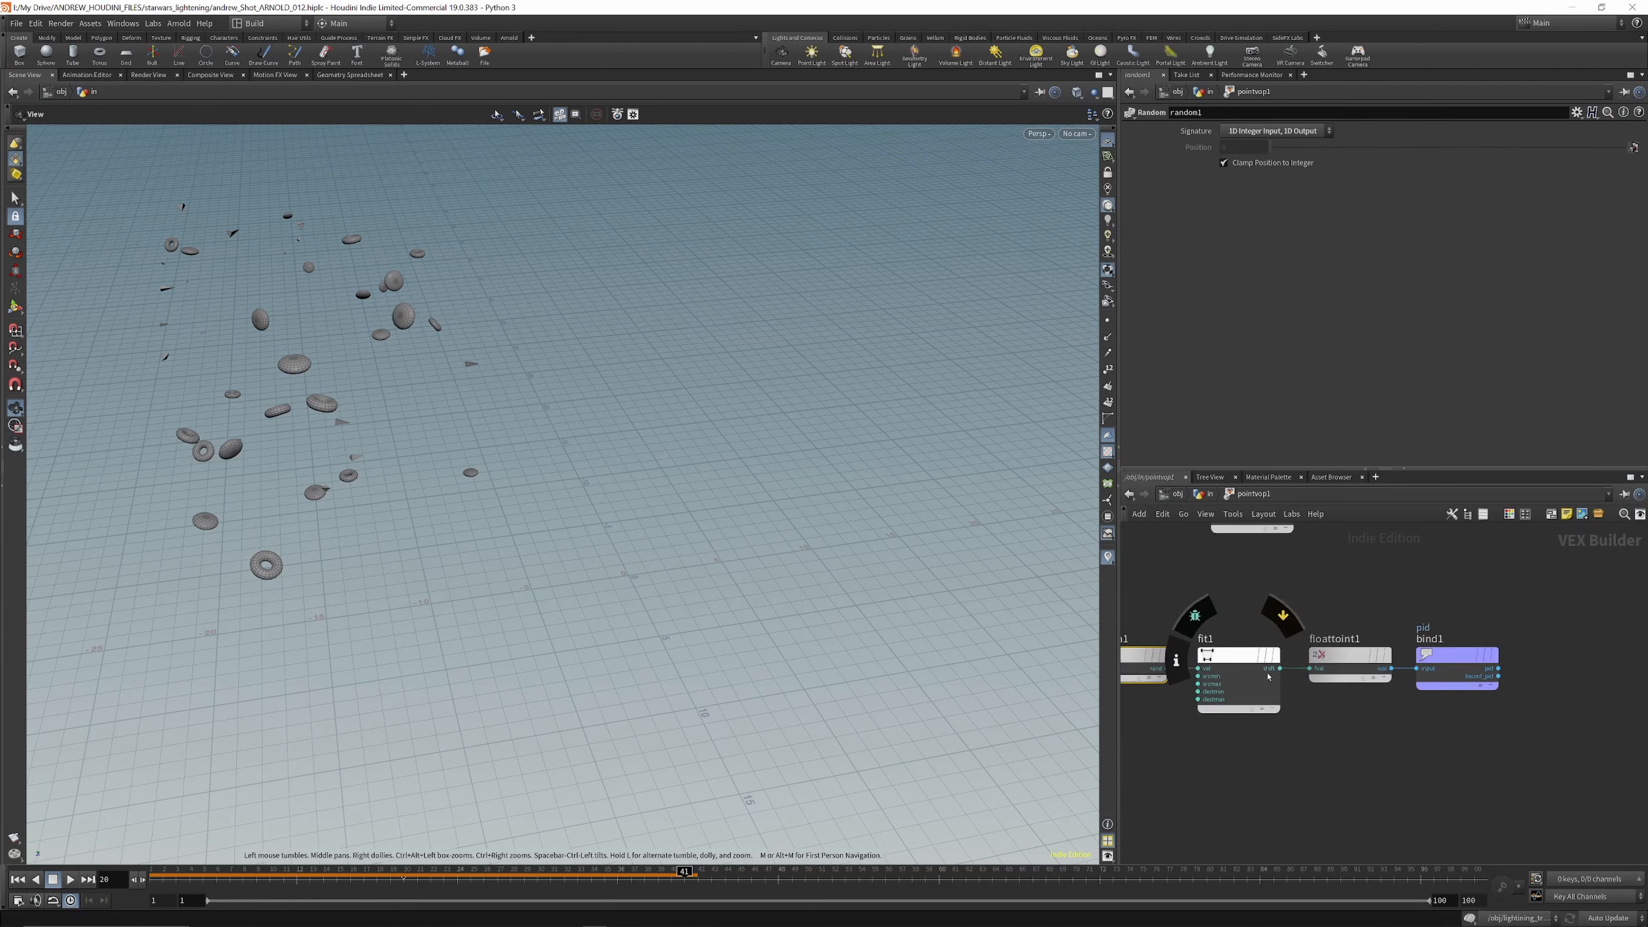
left_click(1228, 657)
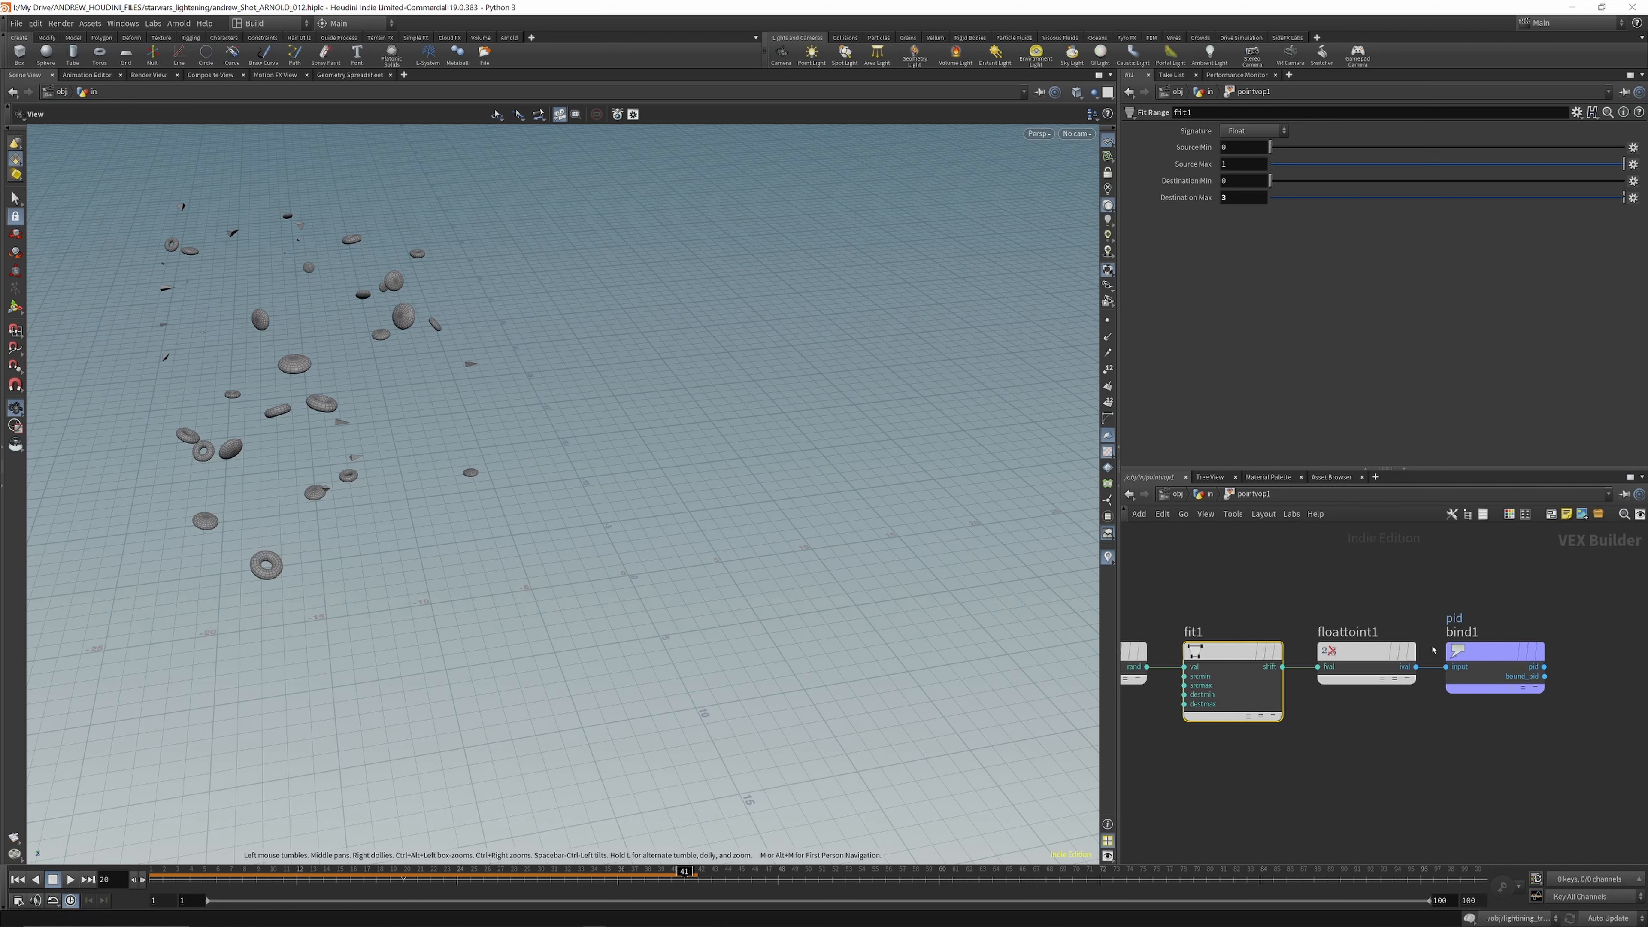
left_click(1460, 646)
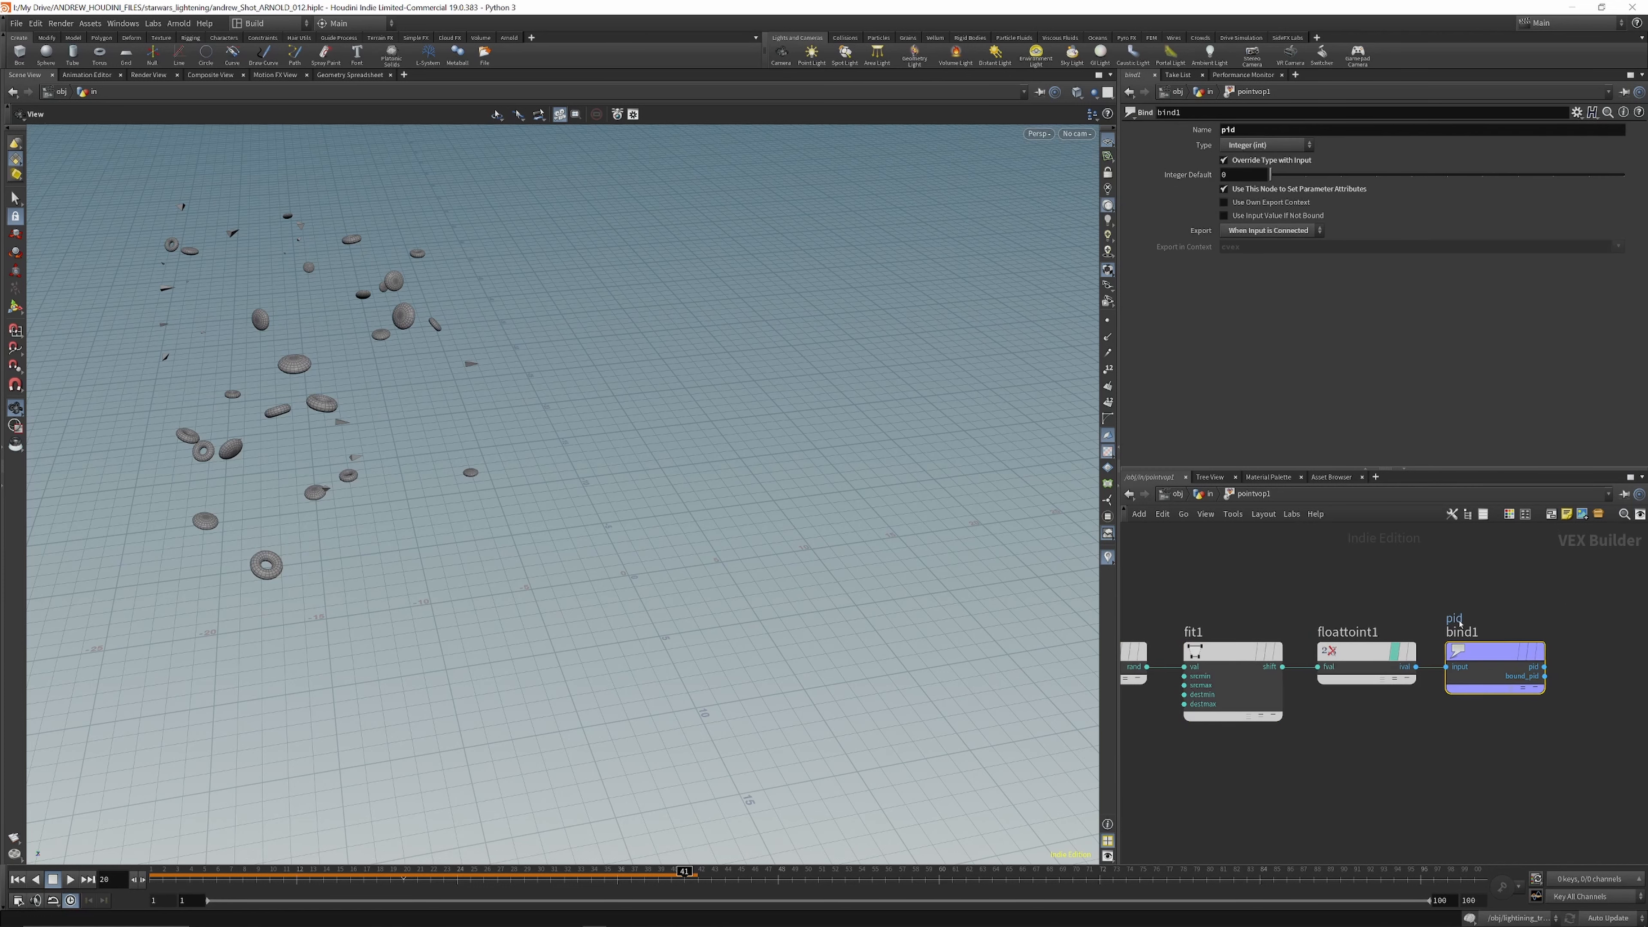
Step: Return to the parent geometry network and display the pointvop1 node in the box1 branch
left_click(1203, 495)
scroll(1252, 756, "down", 5)
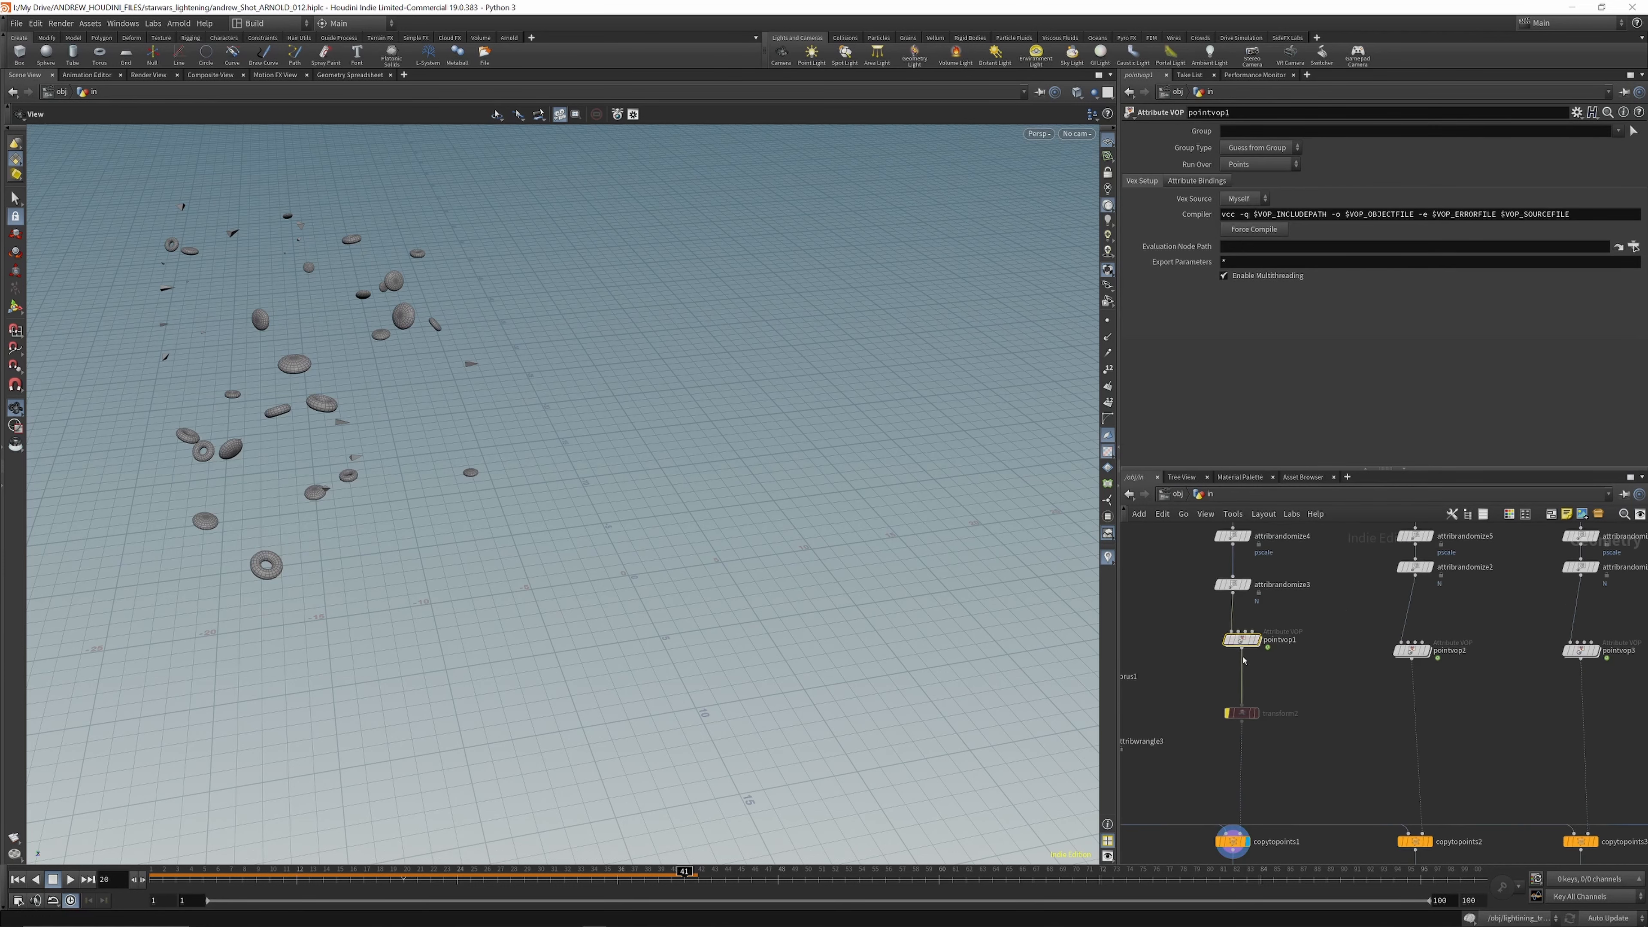
scroll(1255, 747, "down", 4)
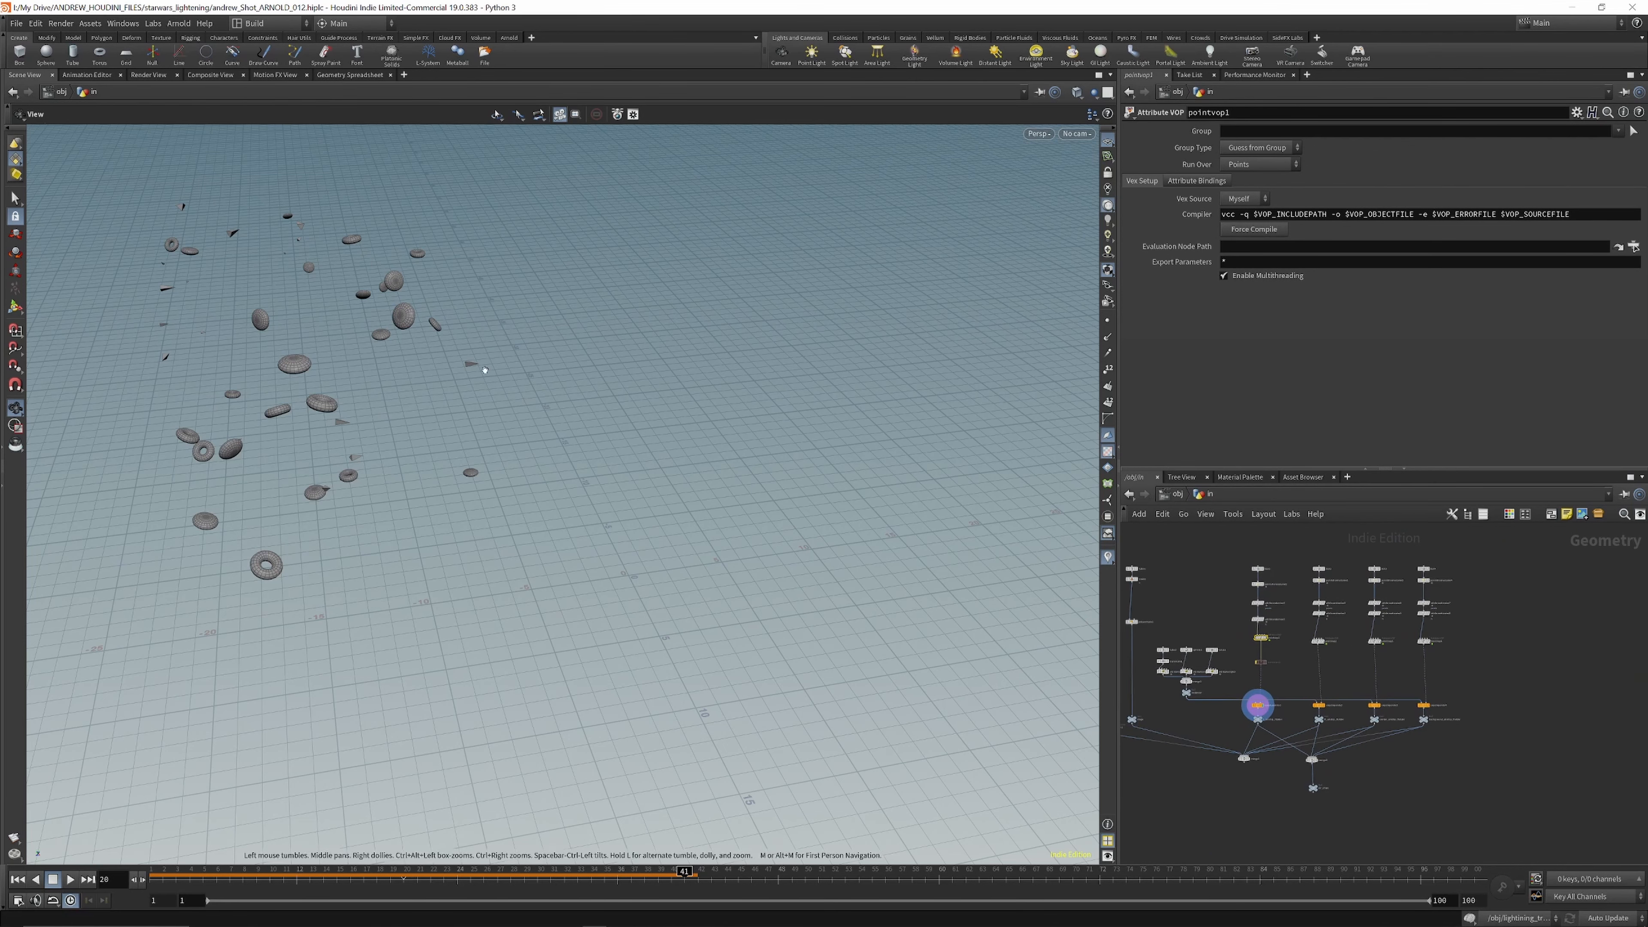
scroll(1297, 672, "up", 5)
left_click(1258, 592)
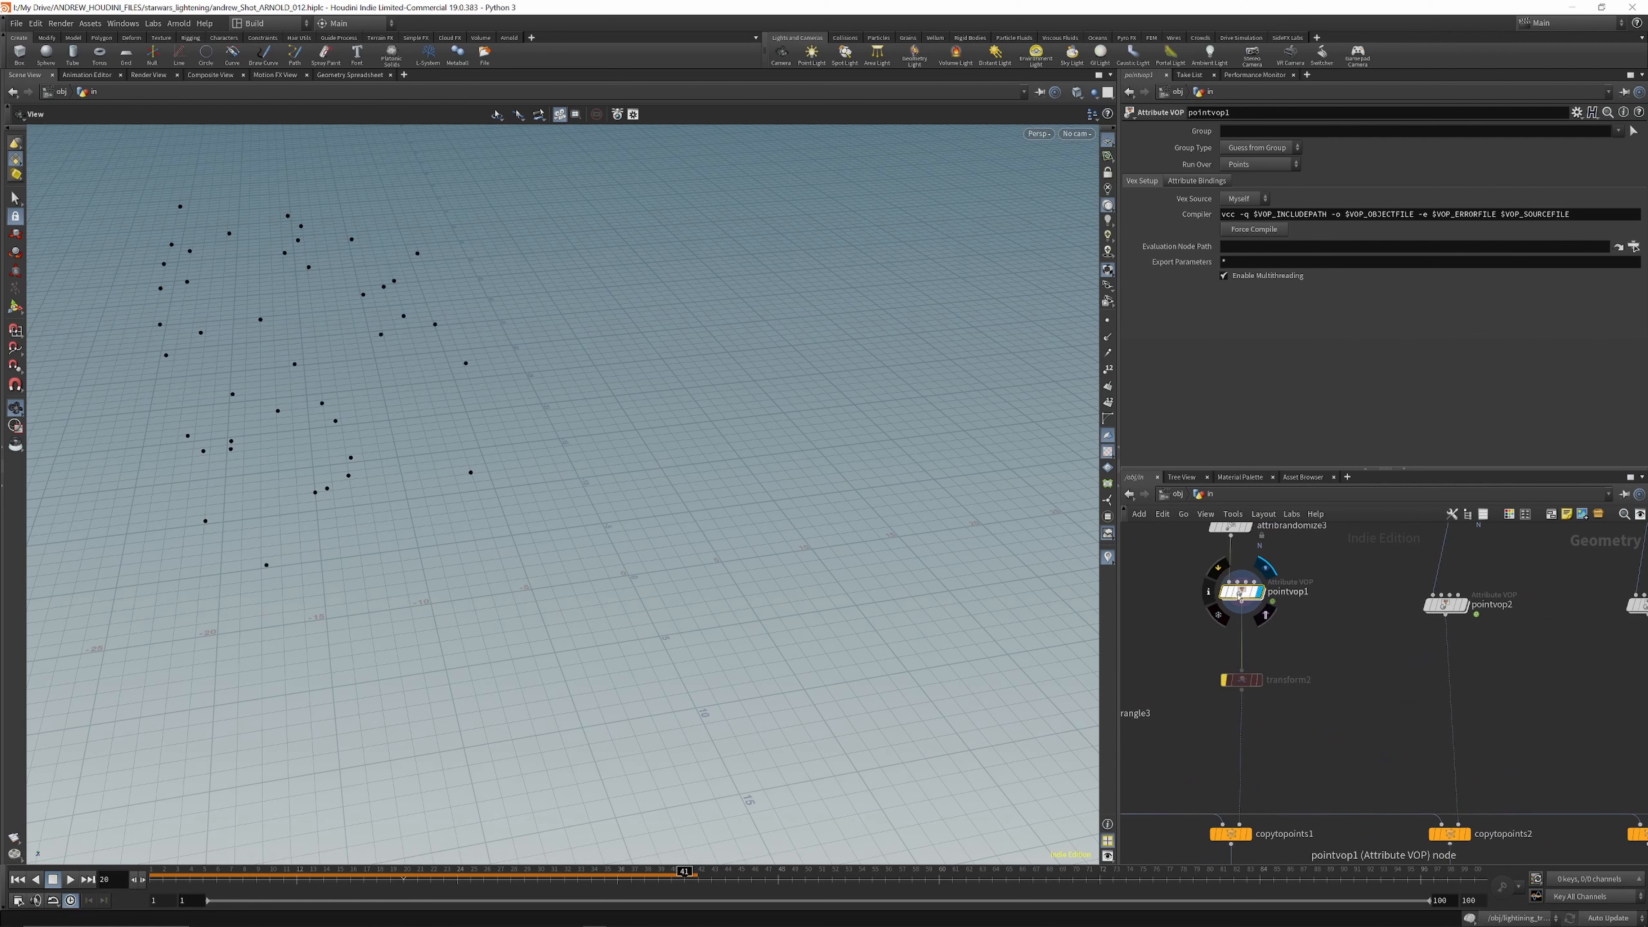
Step: Examine pointvop1's pid column in the geometry spreadsheet, toggling the node's bypass, and return to the scene view
left_click(341, 75)
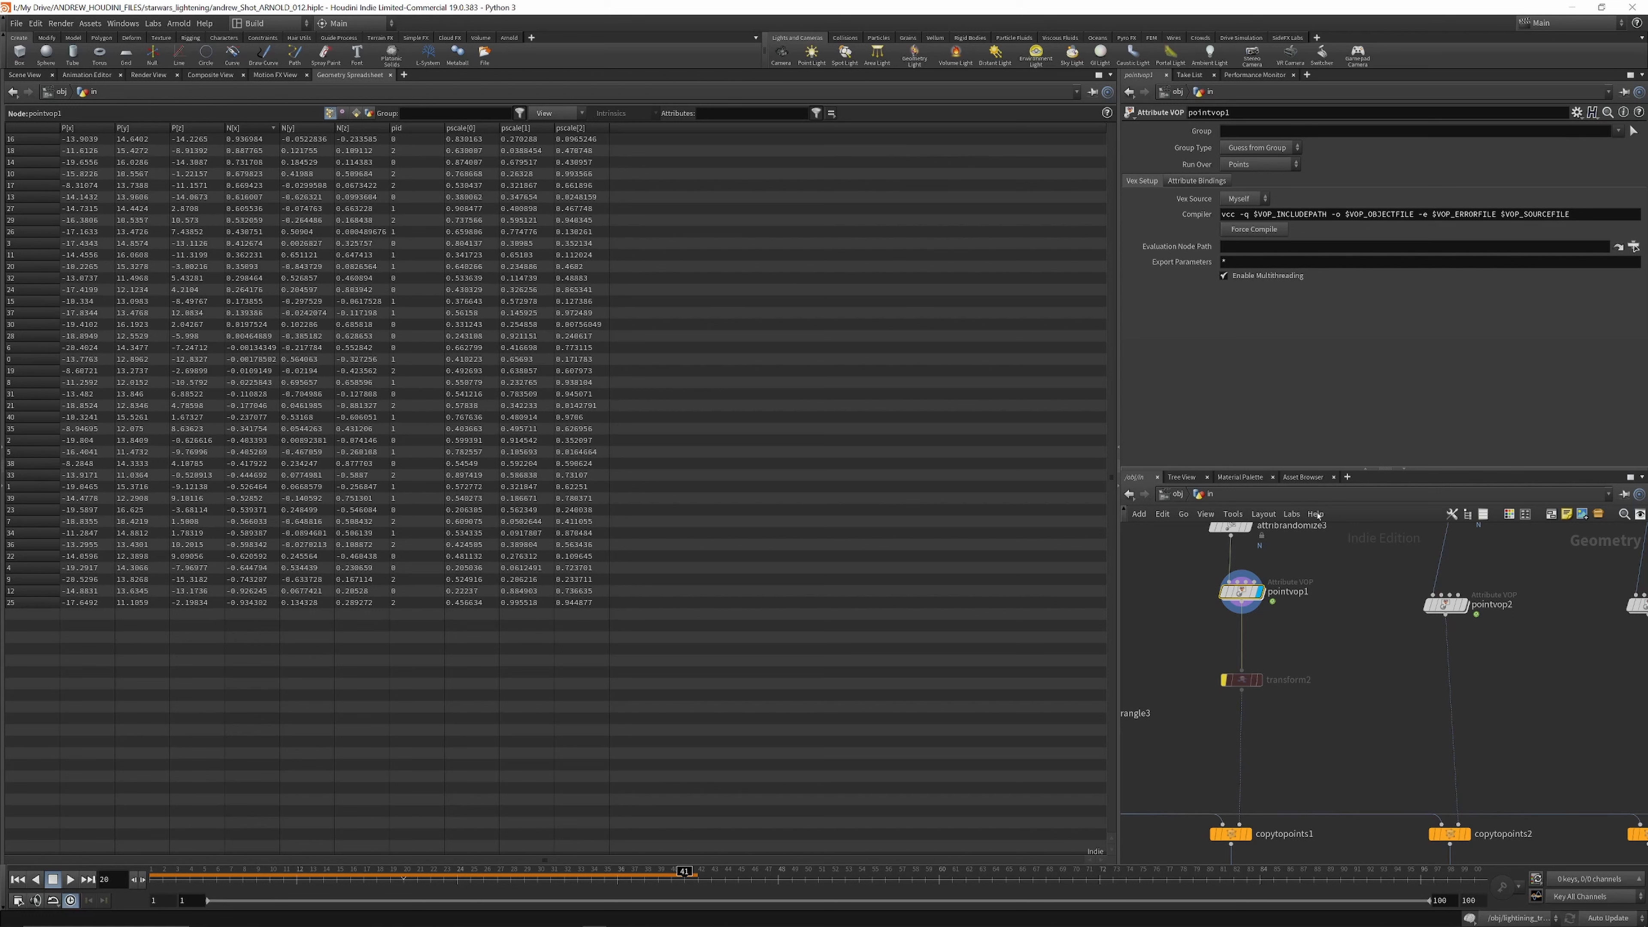
left_click(1221, 569)
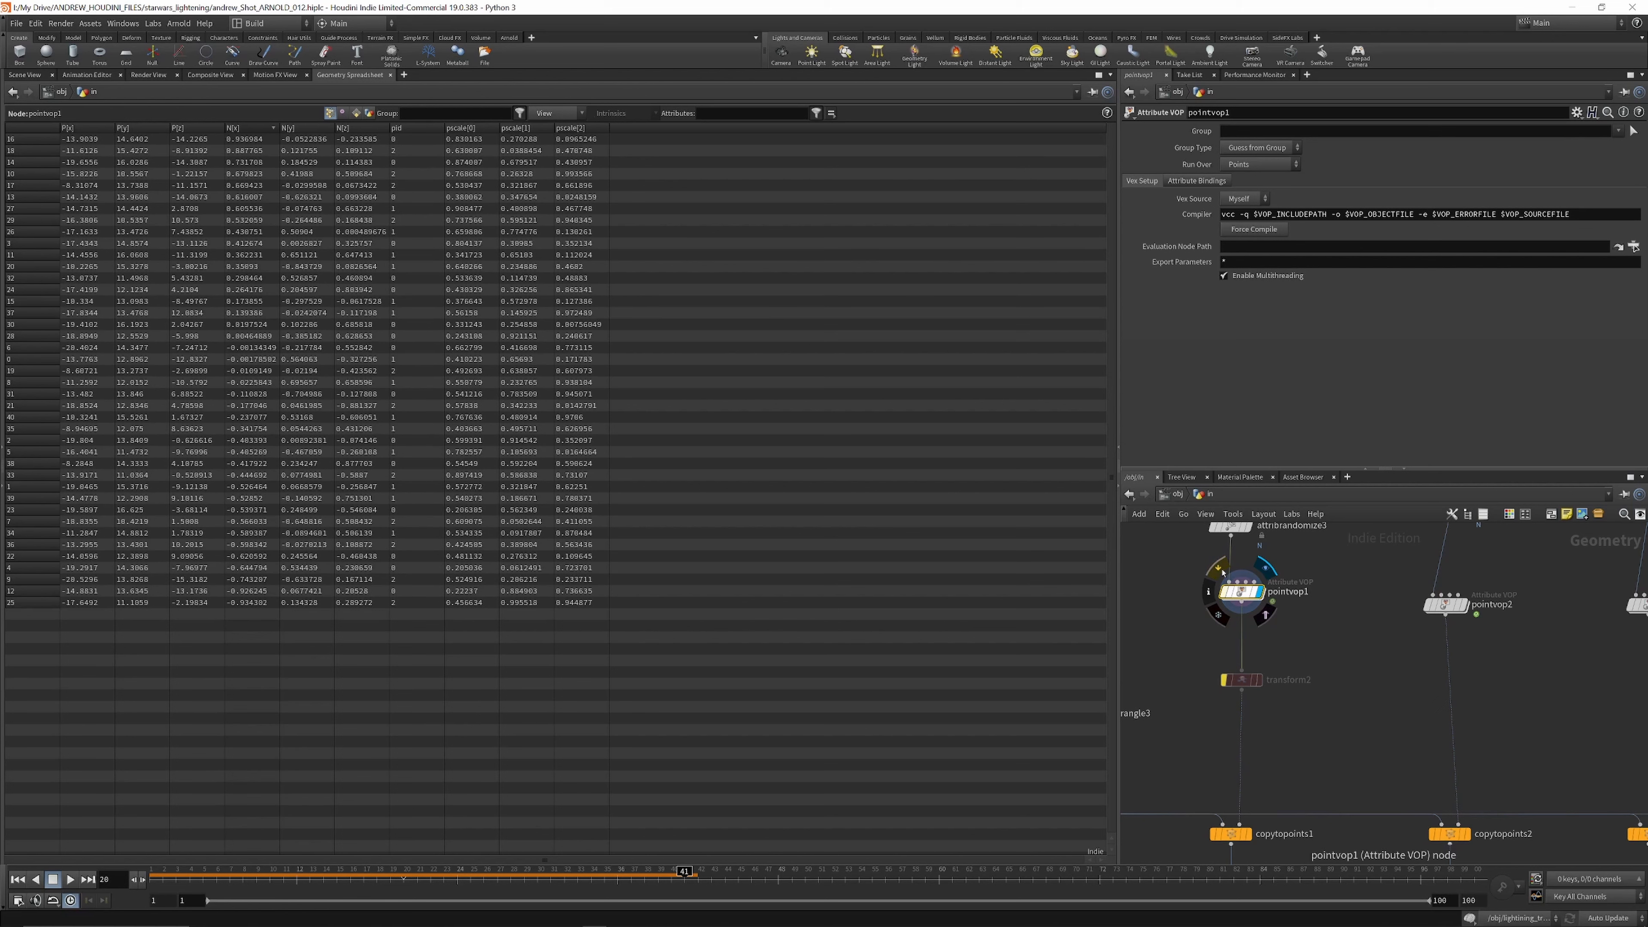
left_click(1221, 570)
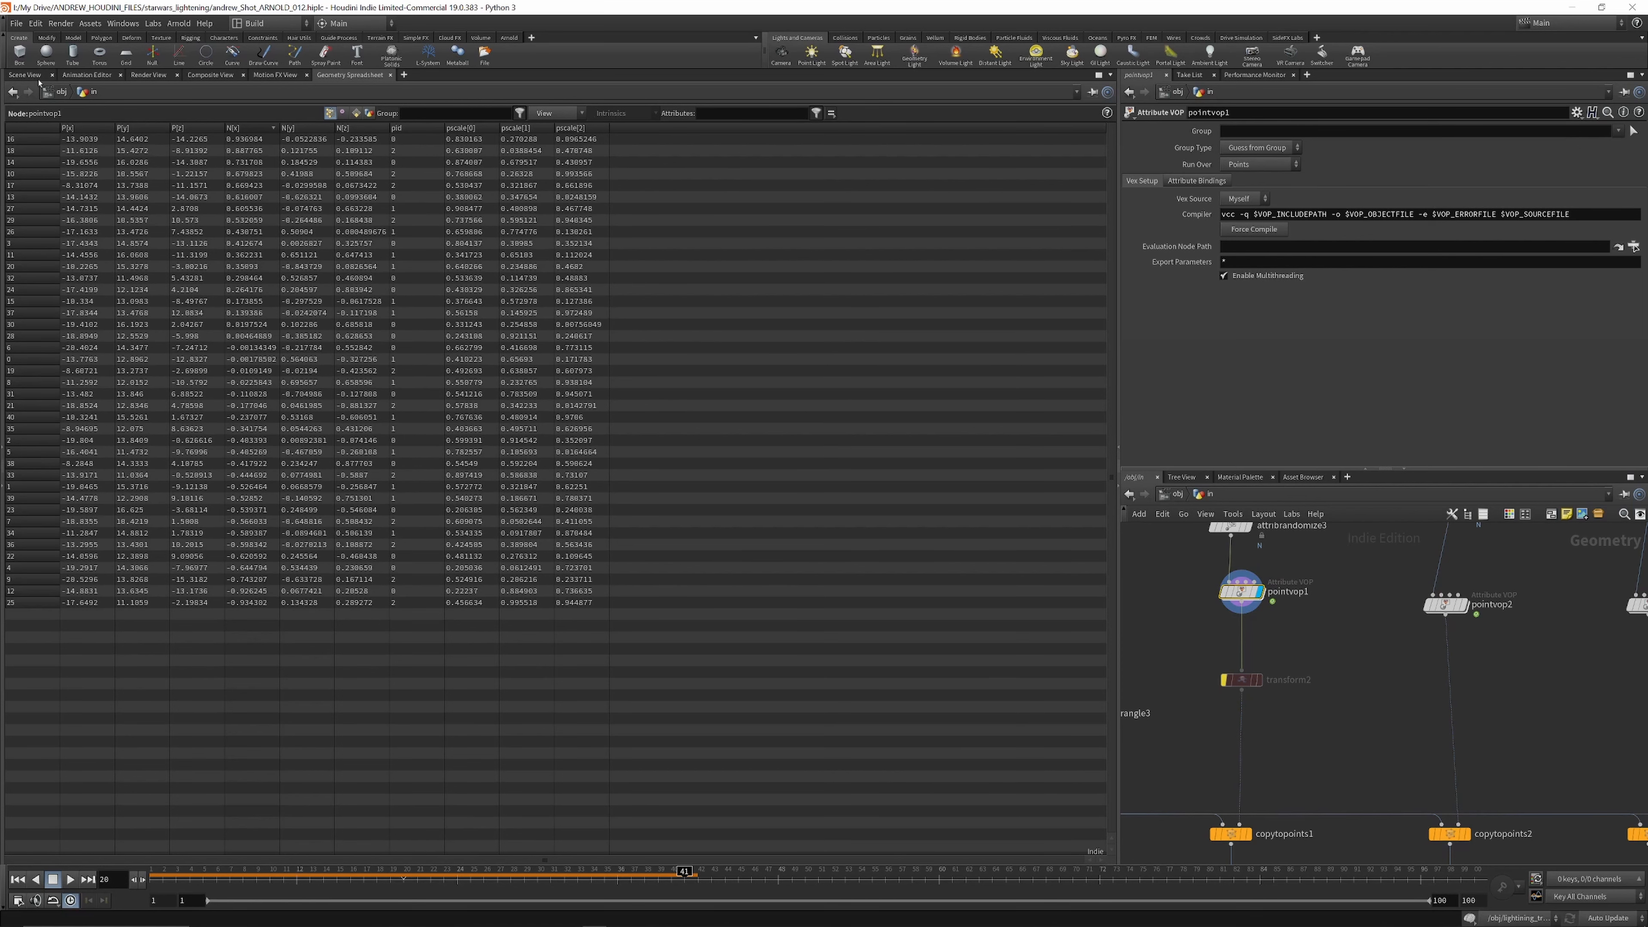
left_click(24, 74)
Step: Display the copytopoints1 node of the L_airship branch to view its instanced shapes
key("h")
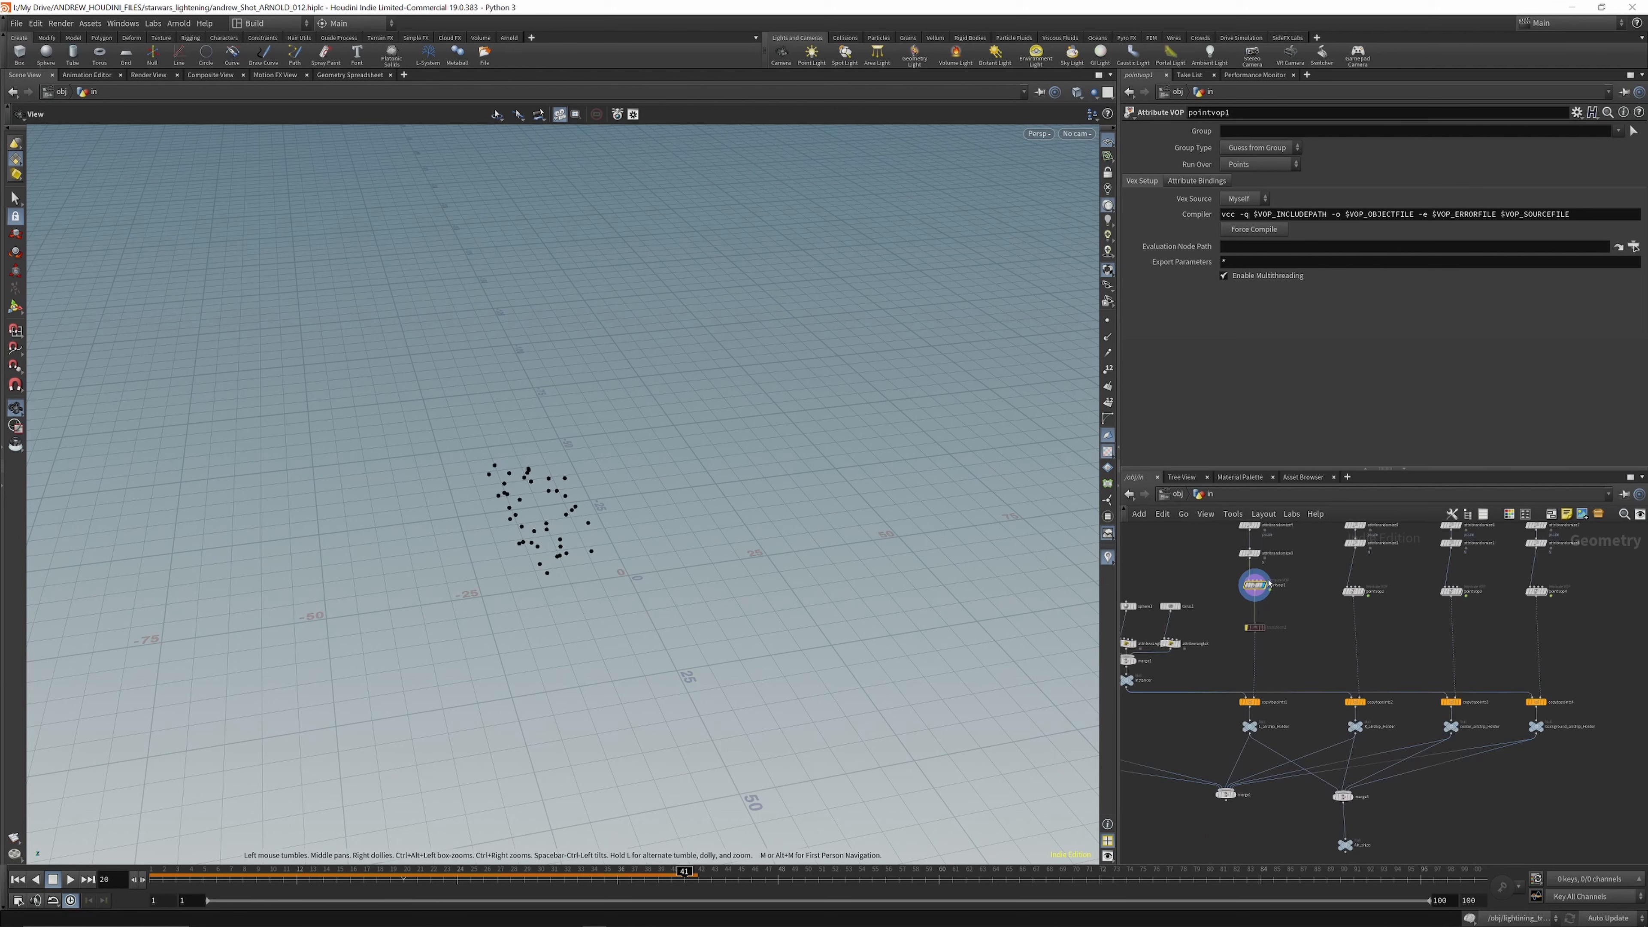
scroll(1259, 662, "up", 5)
left_click(1265, 669)
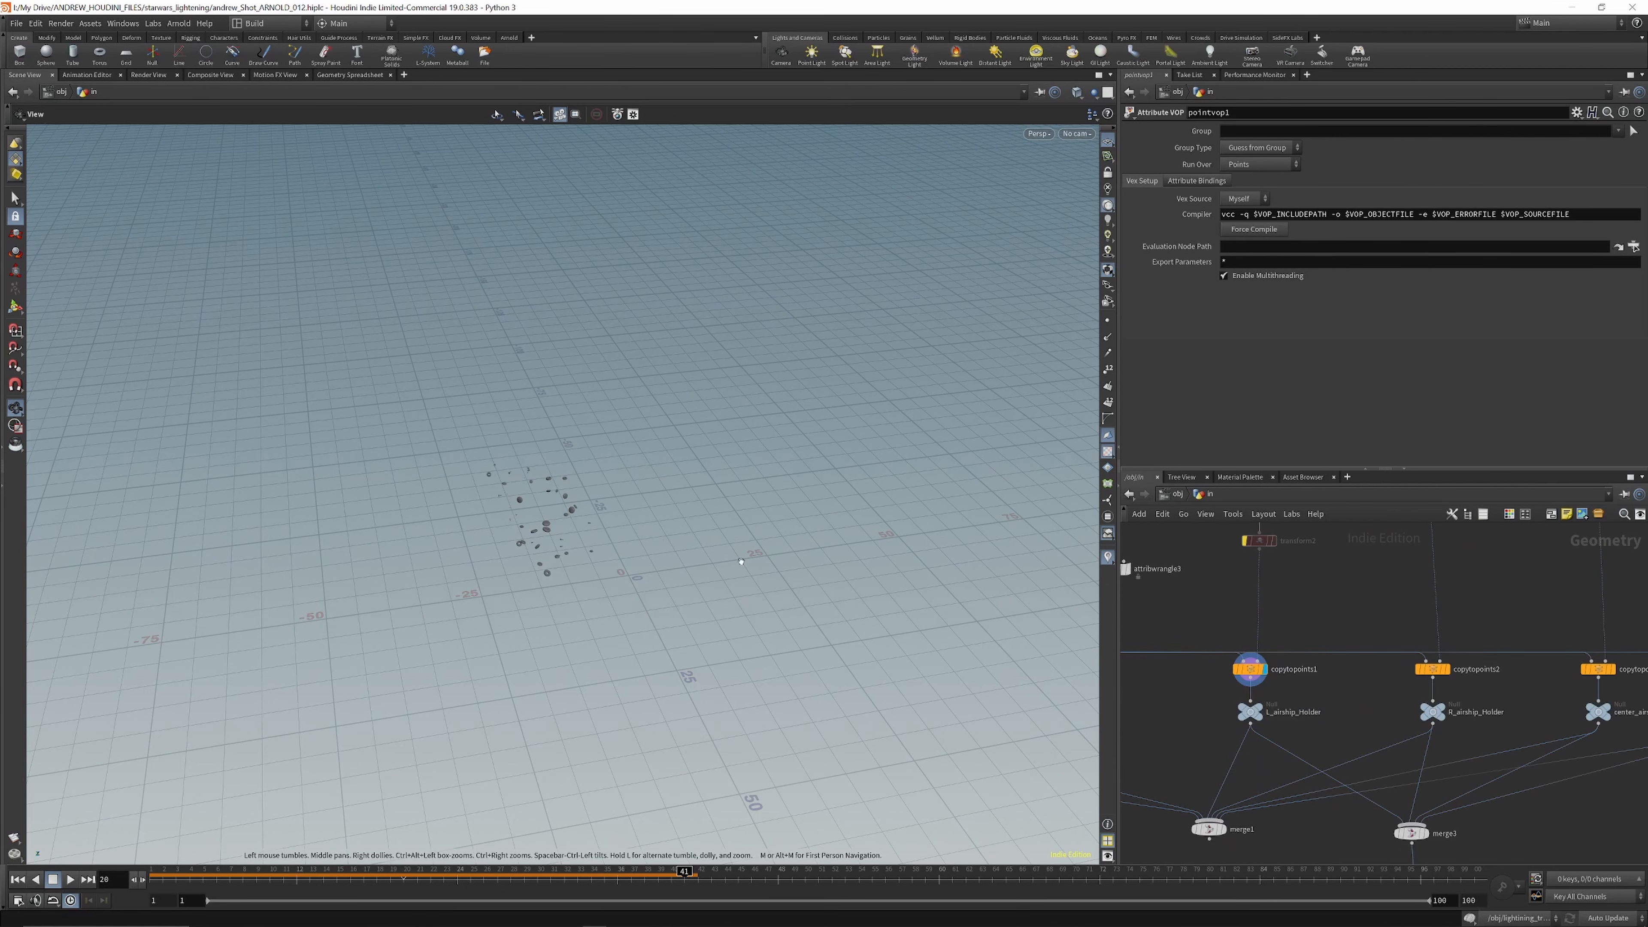
key("h")
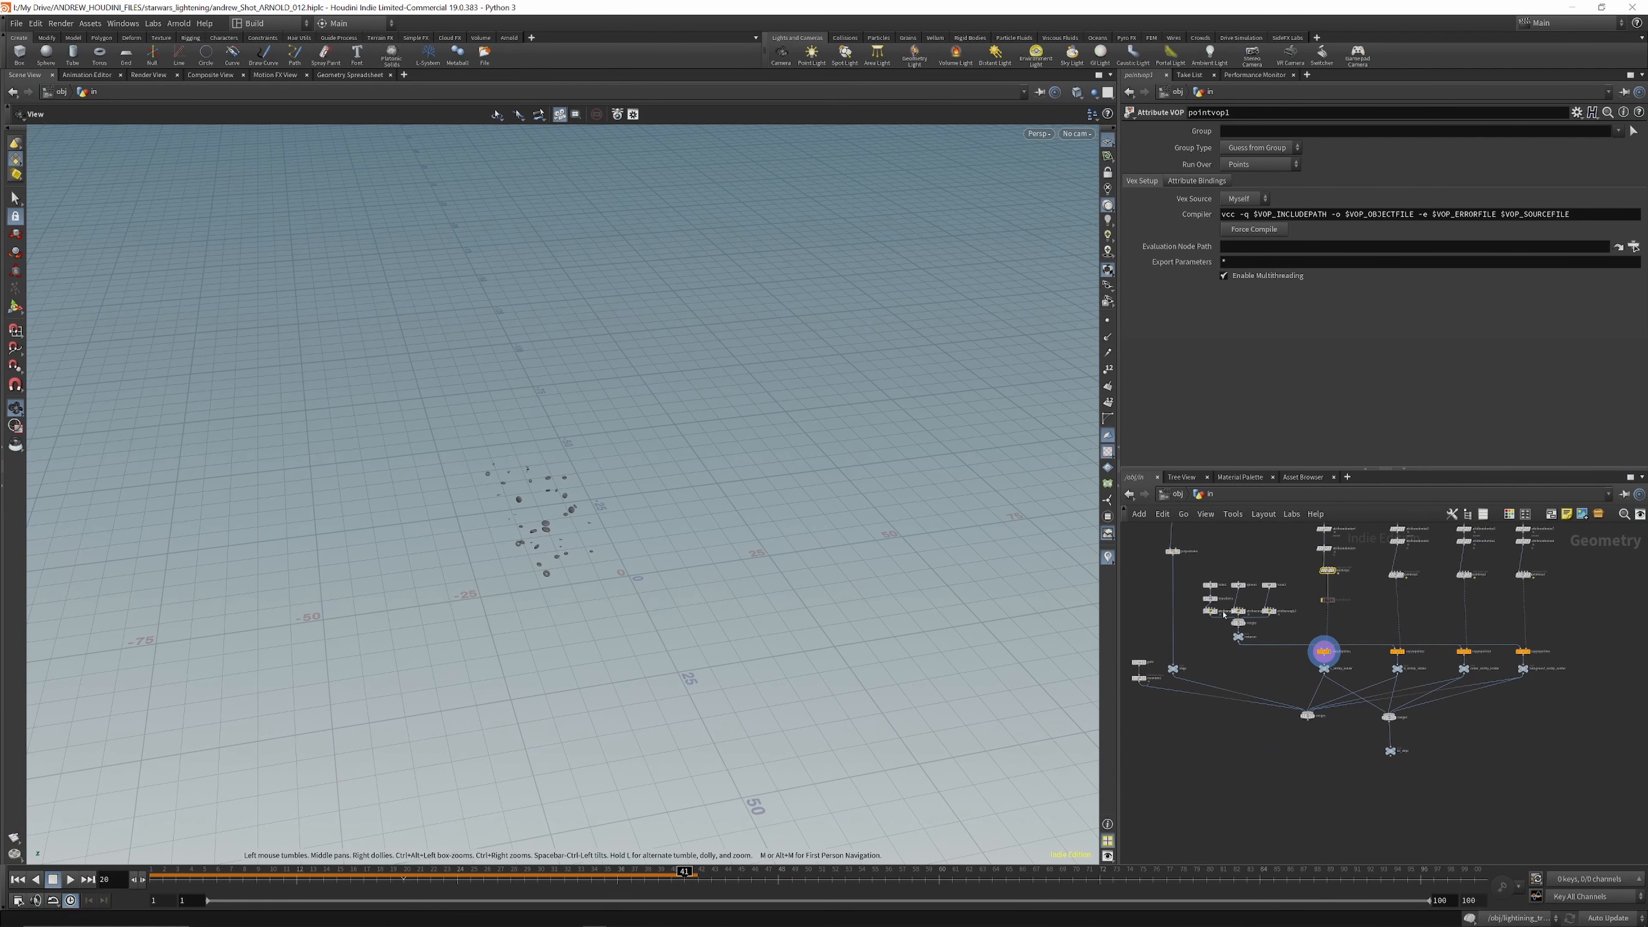
Step: Toggle pointvop1's bypass on and off to compare copytopoints1's instanced shapes with and without the random pid
mouse_move(1235, 613)
scroll(1333, 584, "up", 5)
mouse_move(1310, 571)
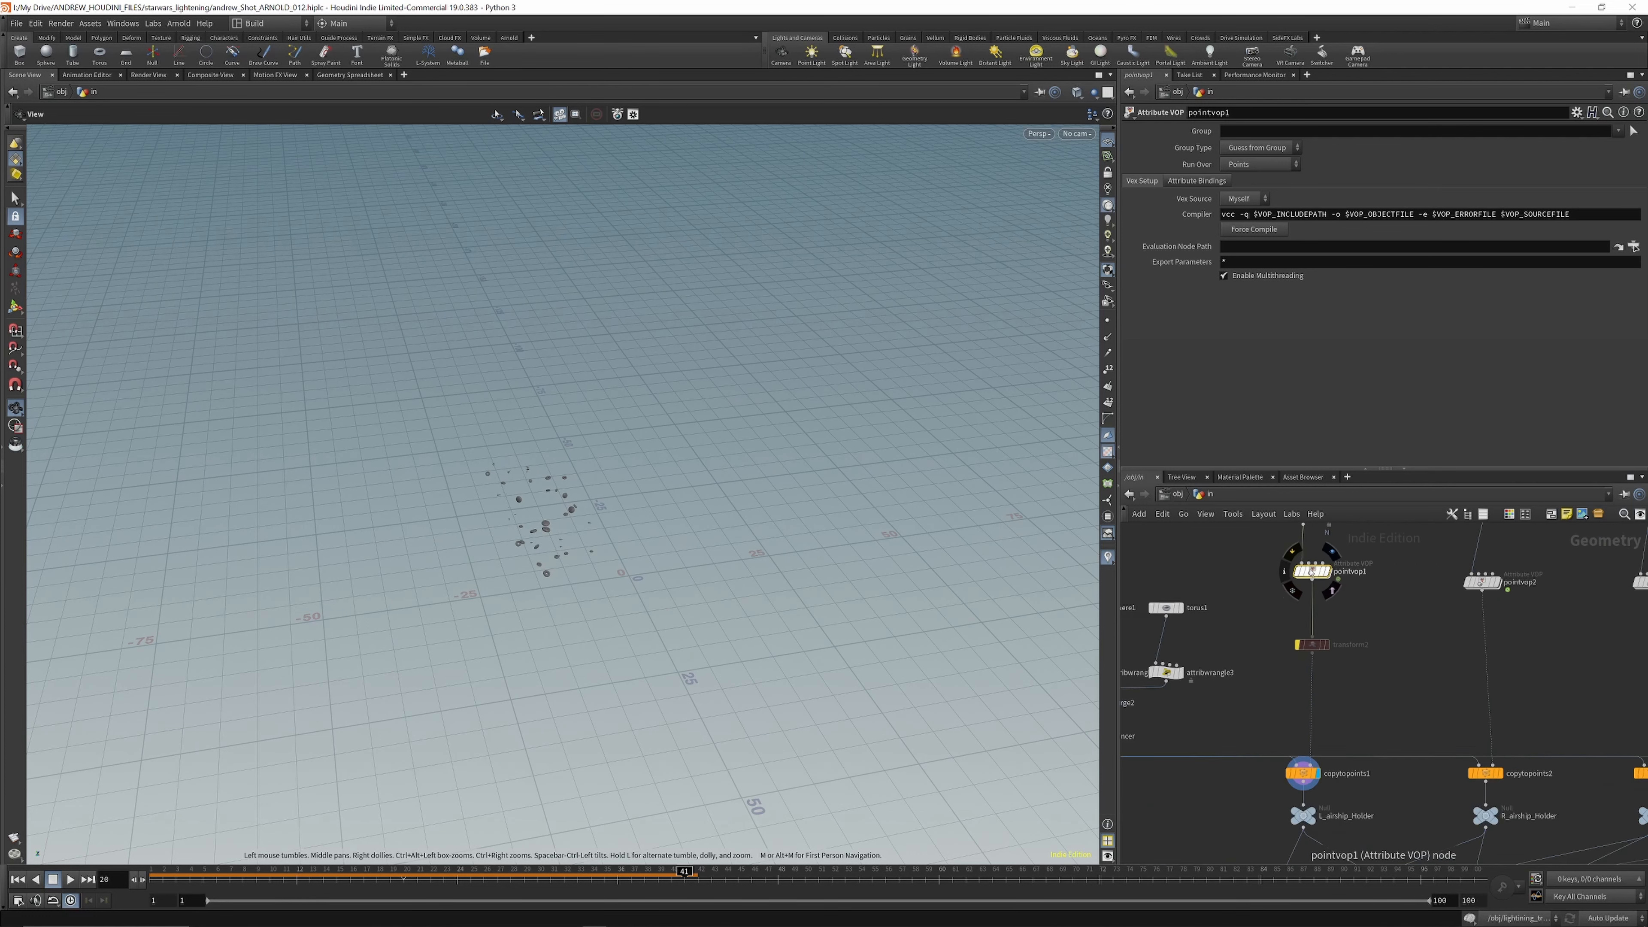
scroll(1310, 571, "up", 2)
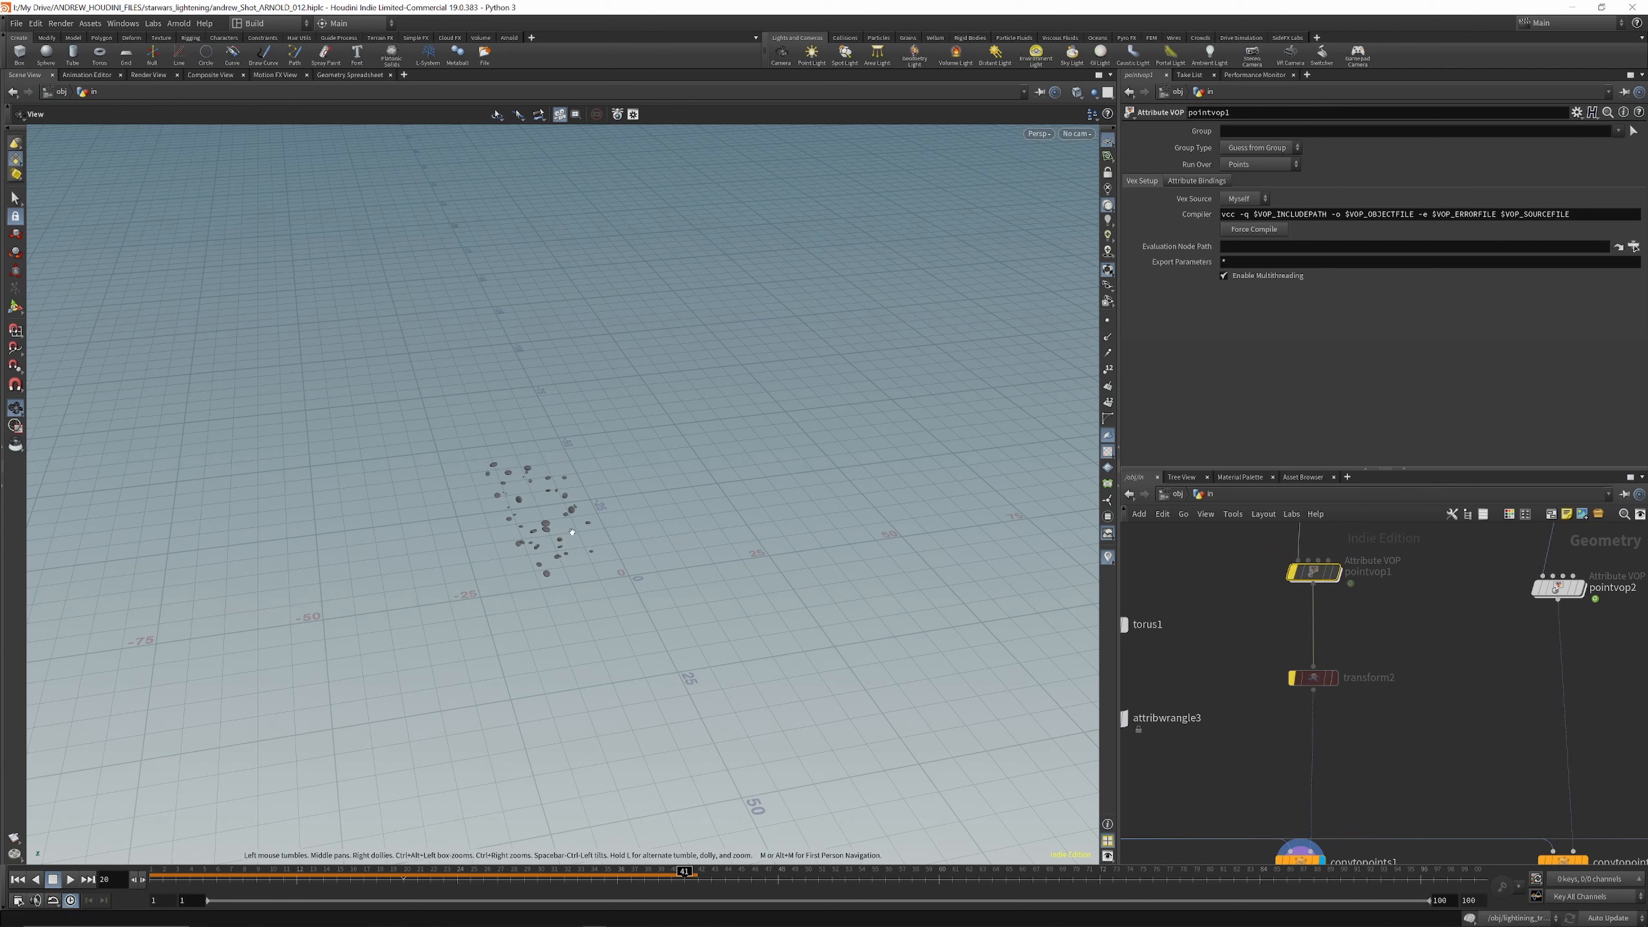
key("f")
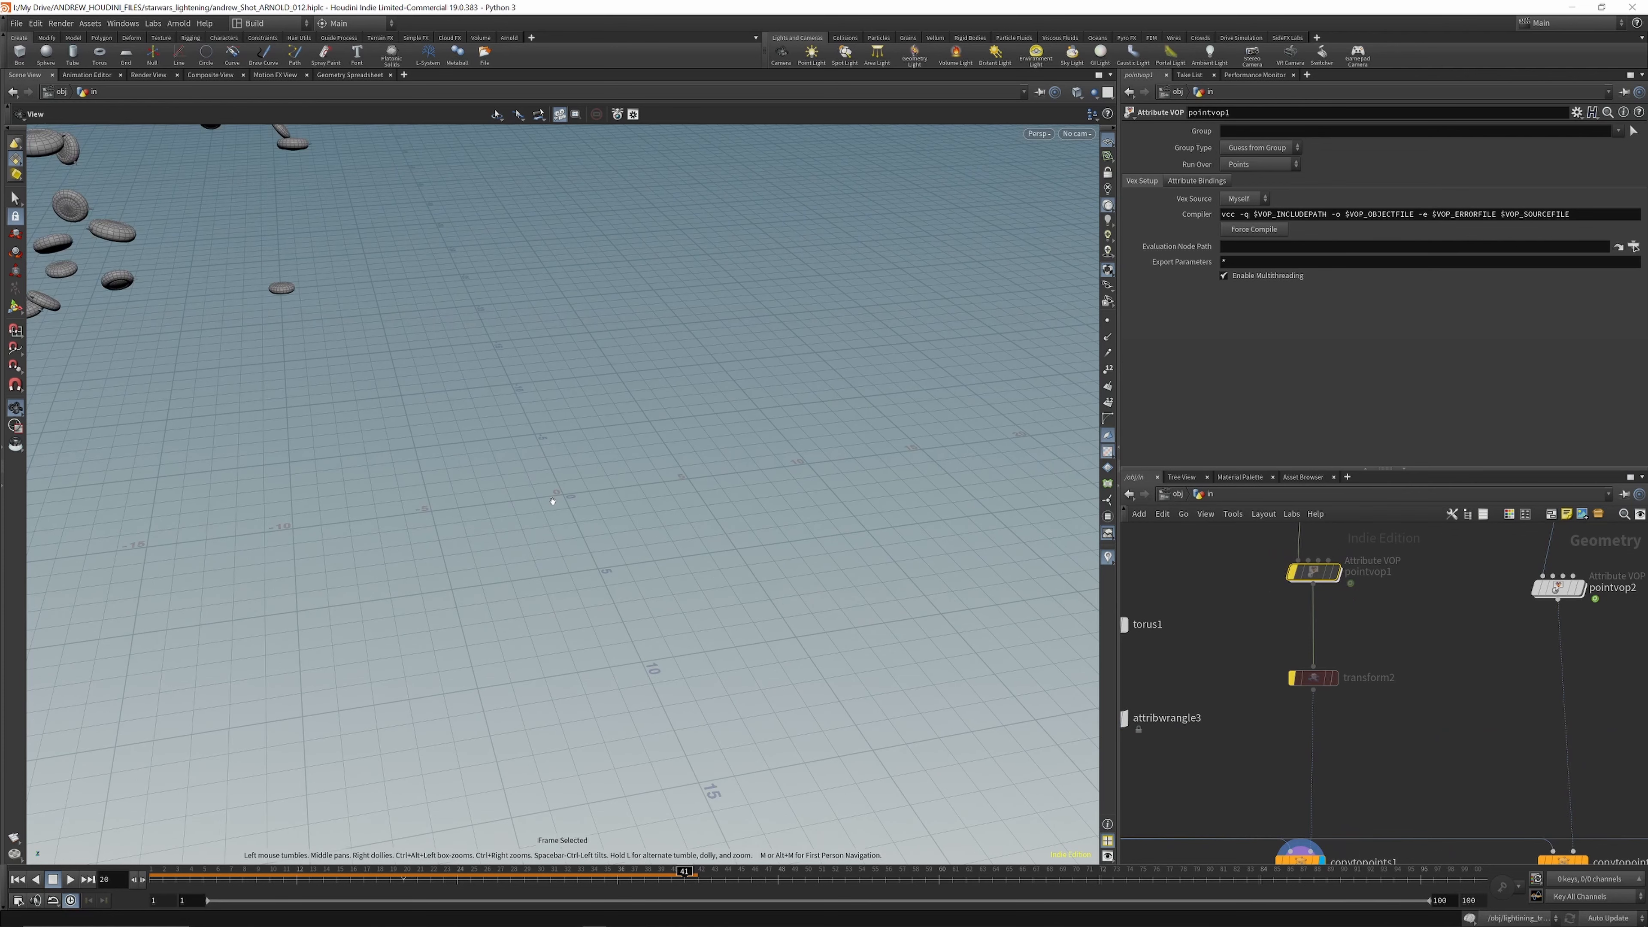
left_click_drag(662, 640, 314, 472)
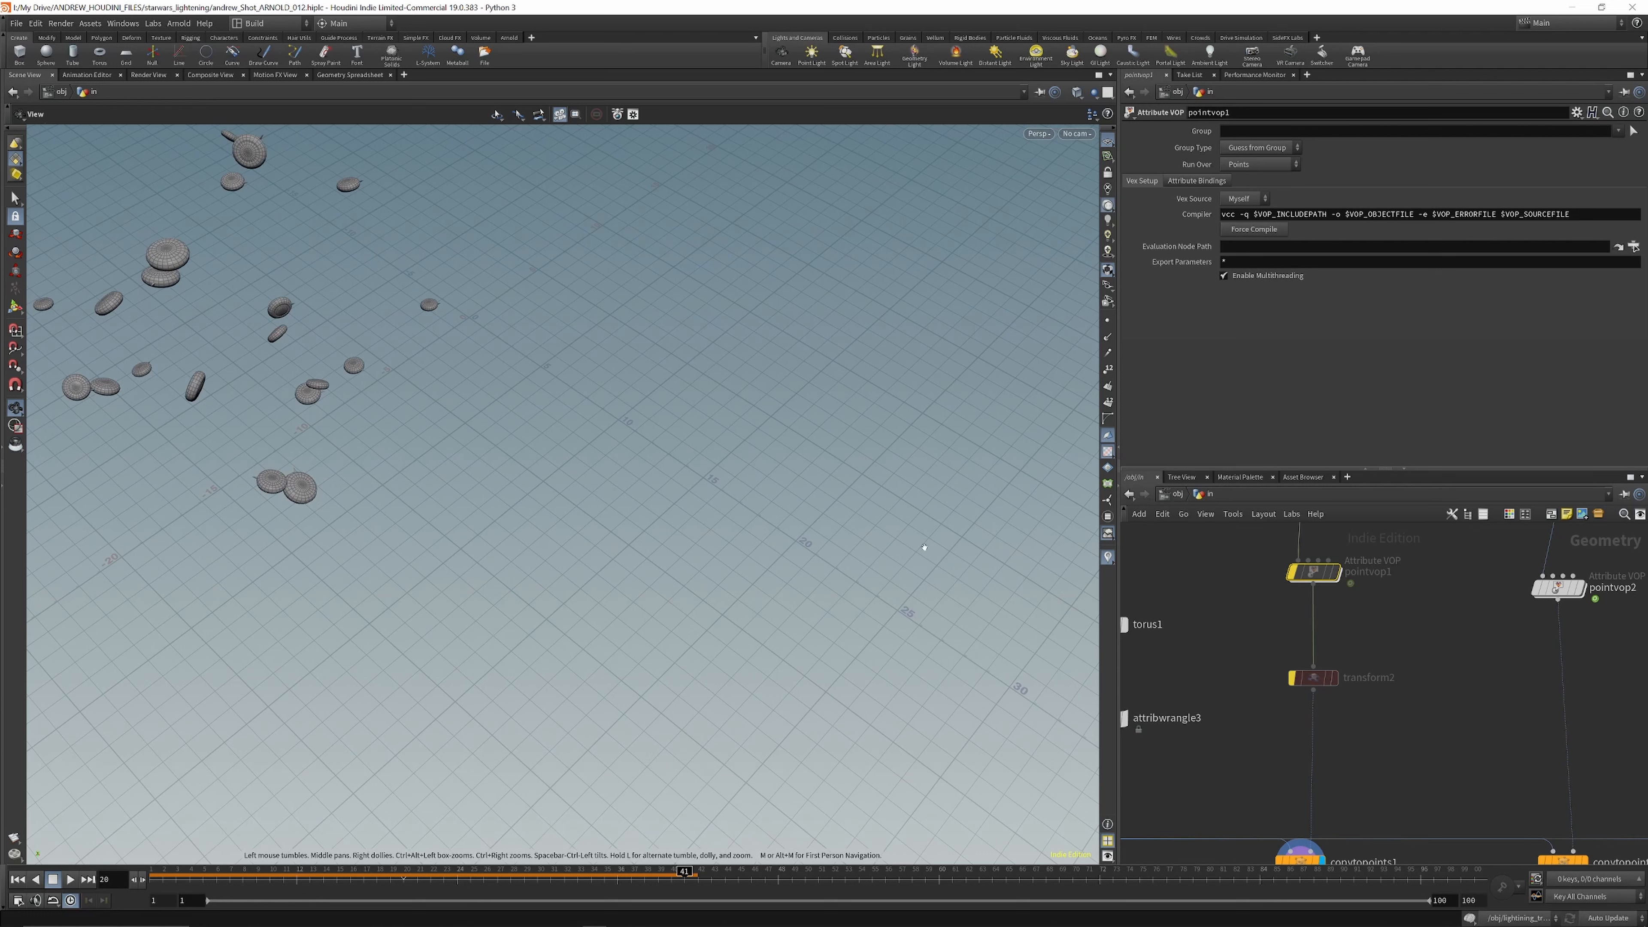
scroll(1275, 582, "down", 1)
scroll(1308, 571, "up", 1)
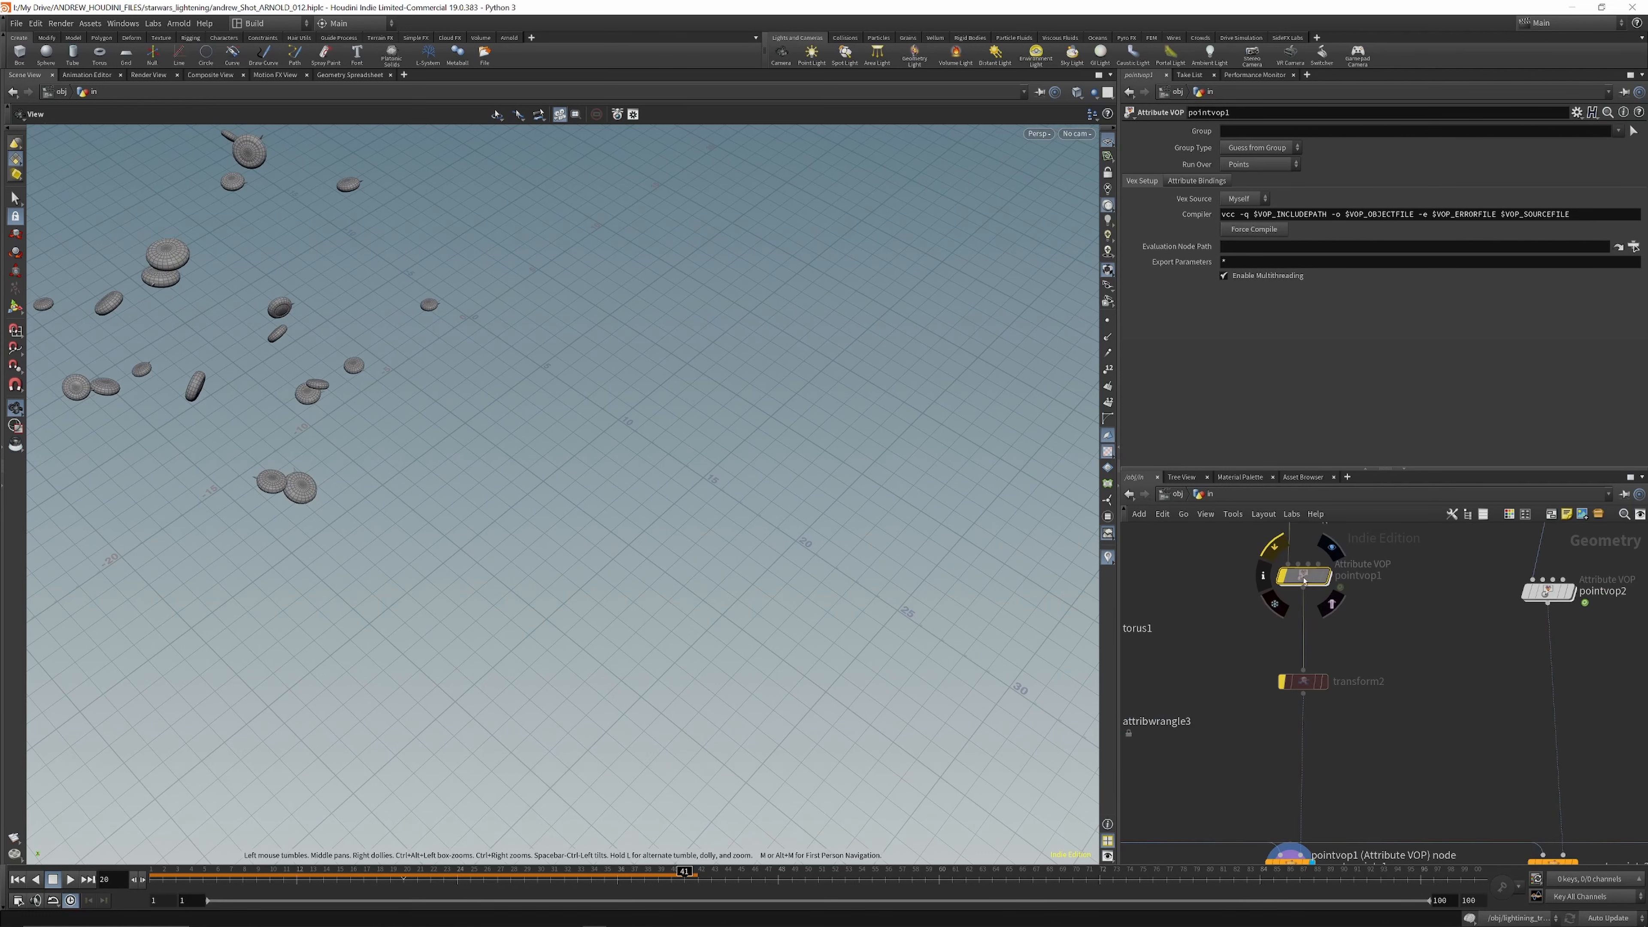
left_click(1276, 548)
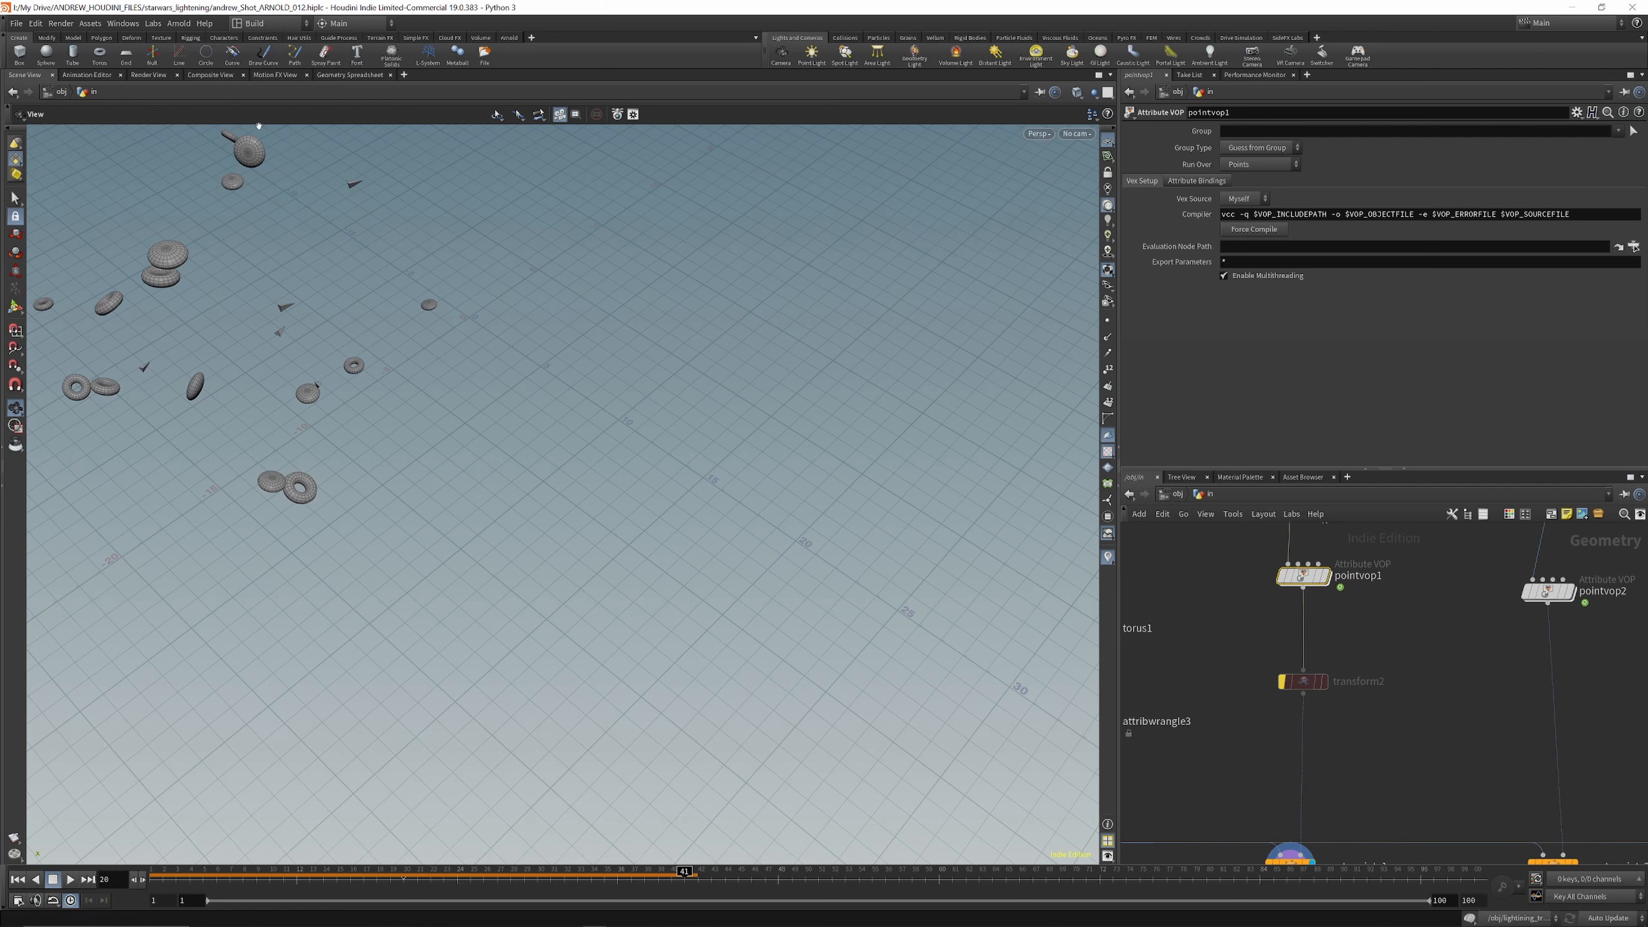
Step: Display the L_airship_Holder null below copytopoints1 and look over the holder nulls of the parallel branches
scroll(1250, 637, "down", 5)
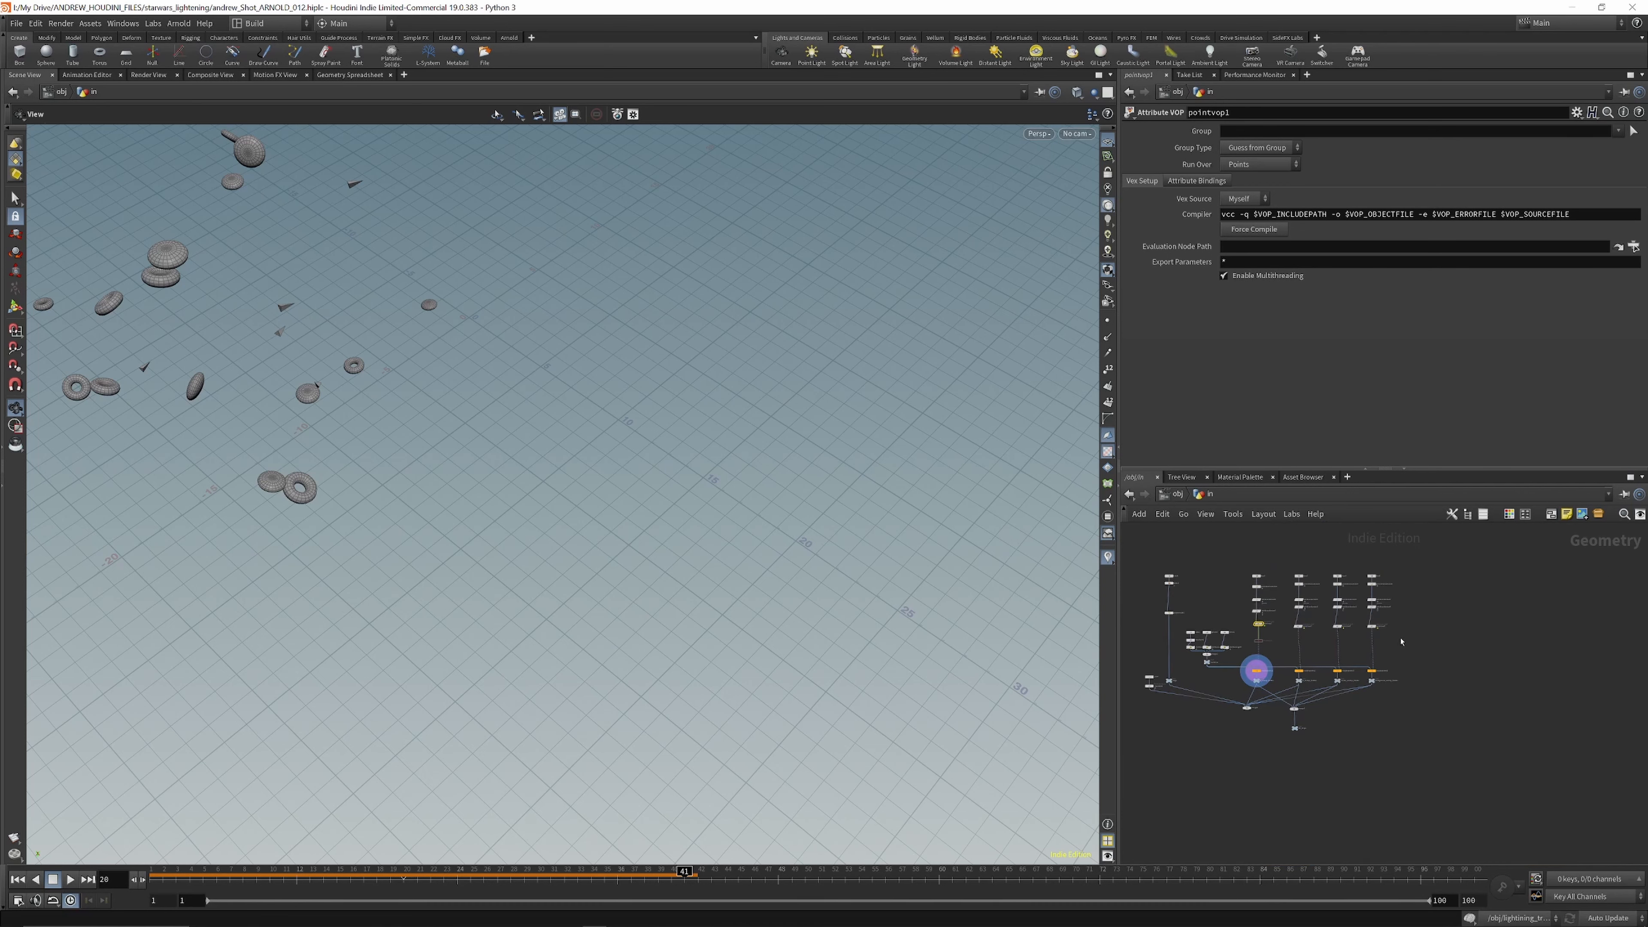
scroll(1263, 679, "up", 9)
scroll(1306, 614, "down", 4)
scroll(1252, 685, "up", 4)
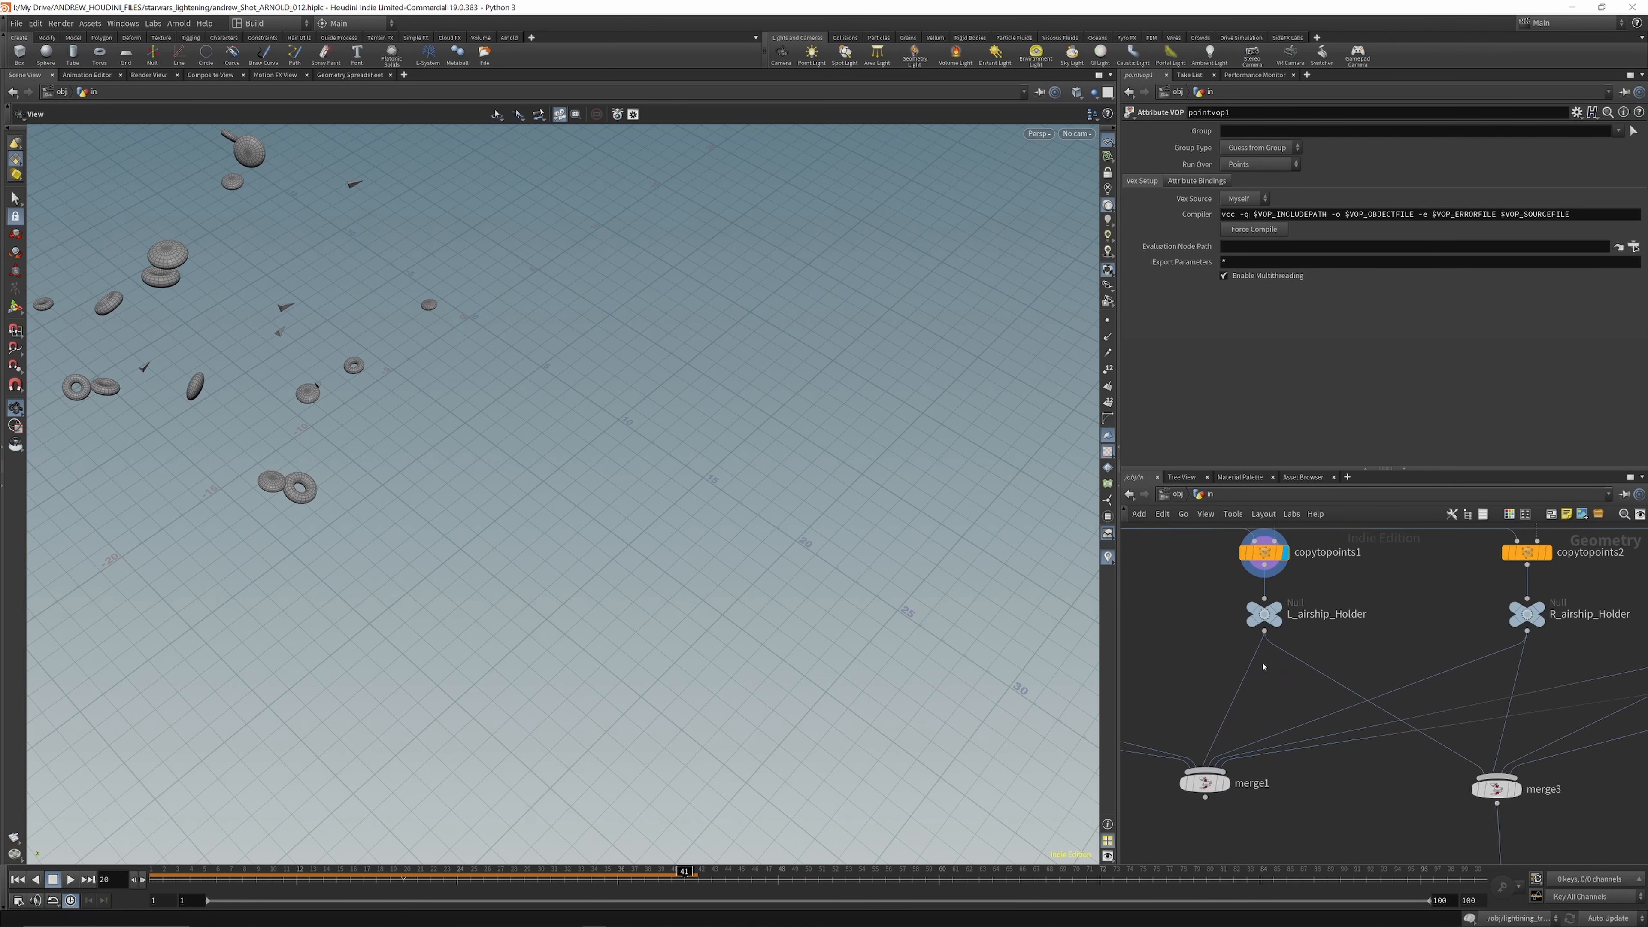
scroll(1258, 613, "down", 4)
scroll(1256, 610, "up", 4)
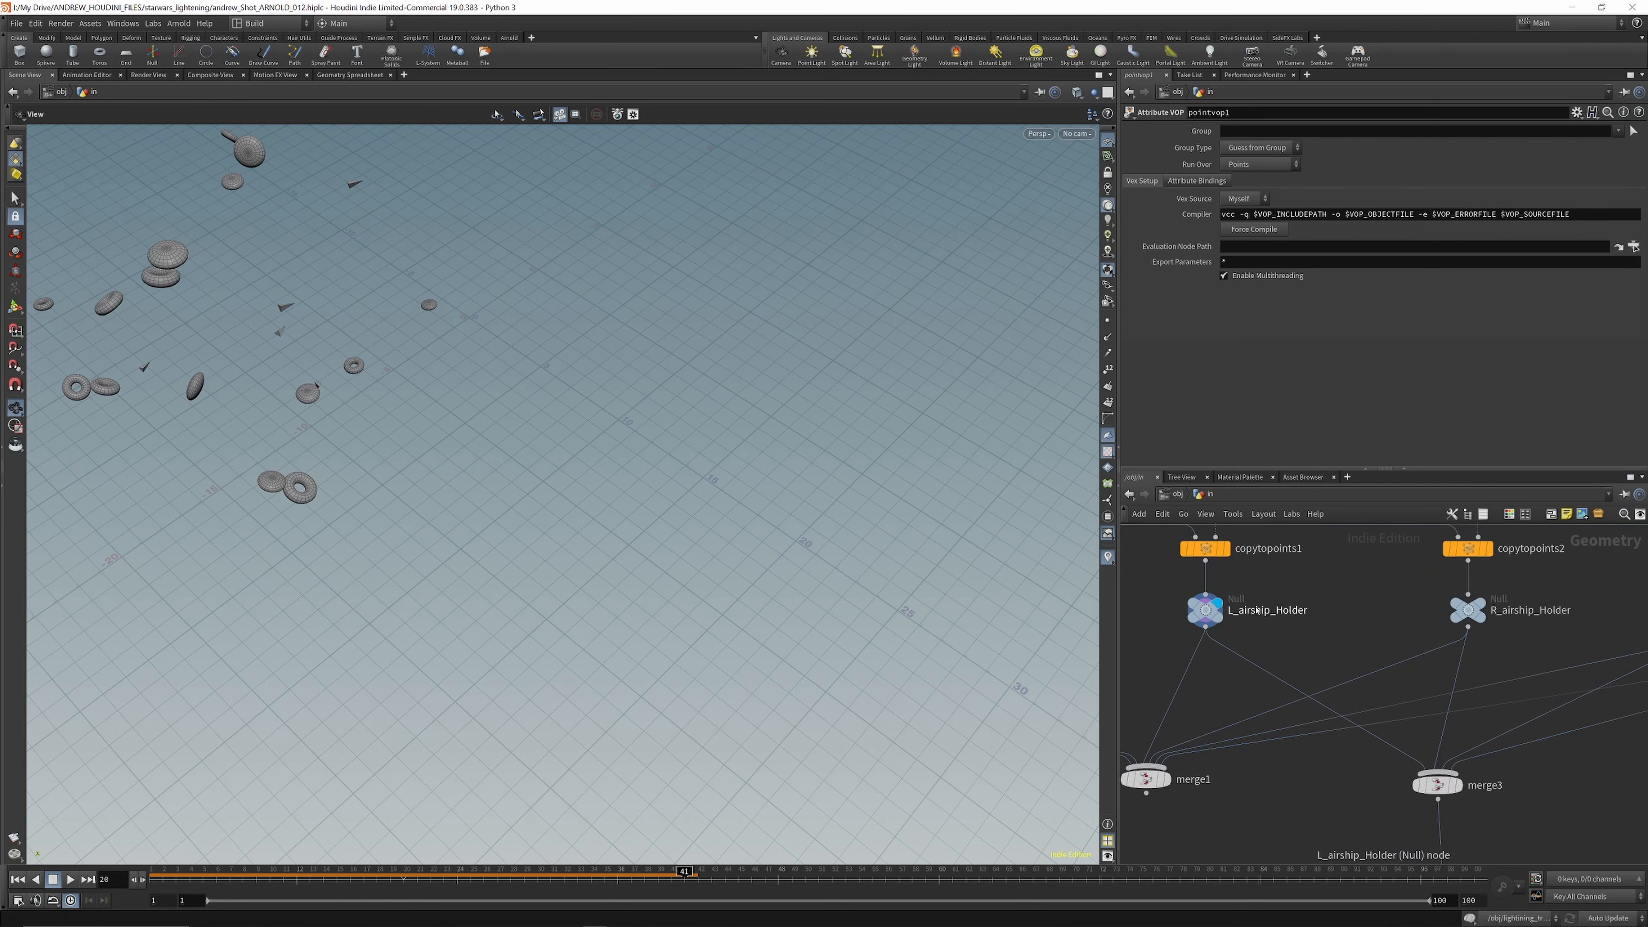
scroll(1232, 617, "down", 1)
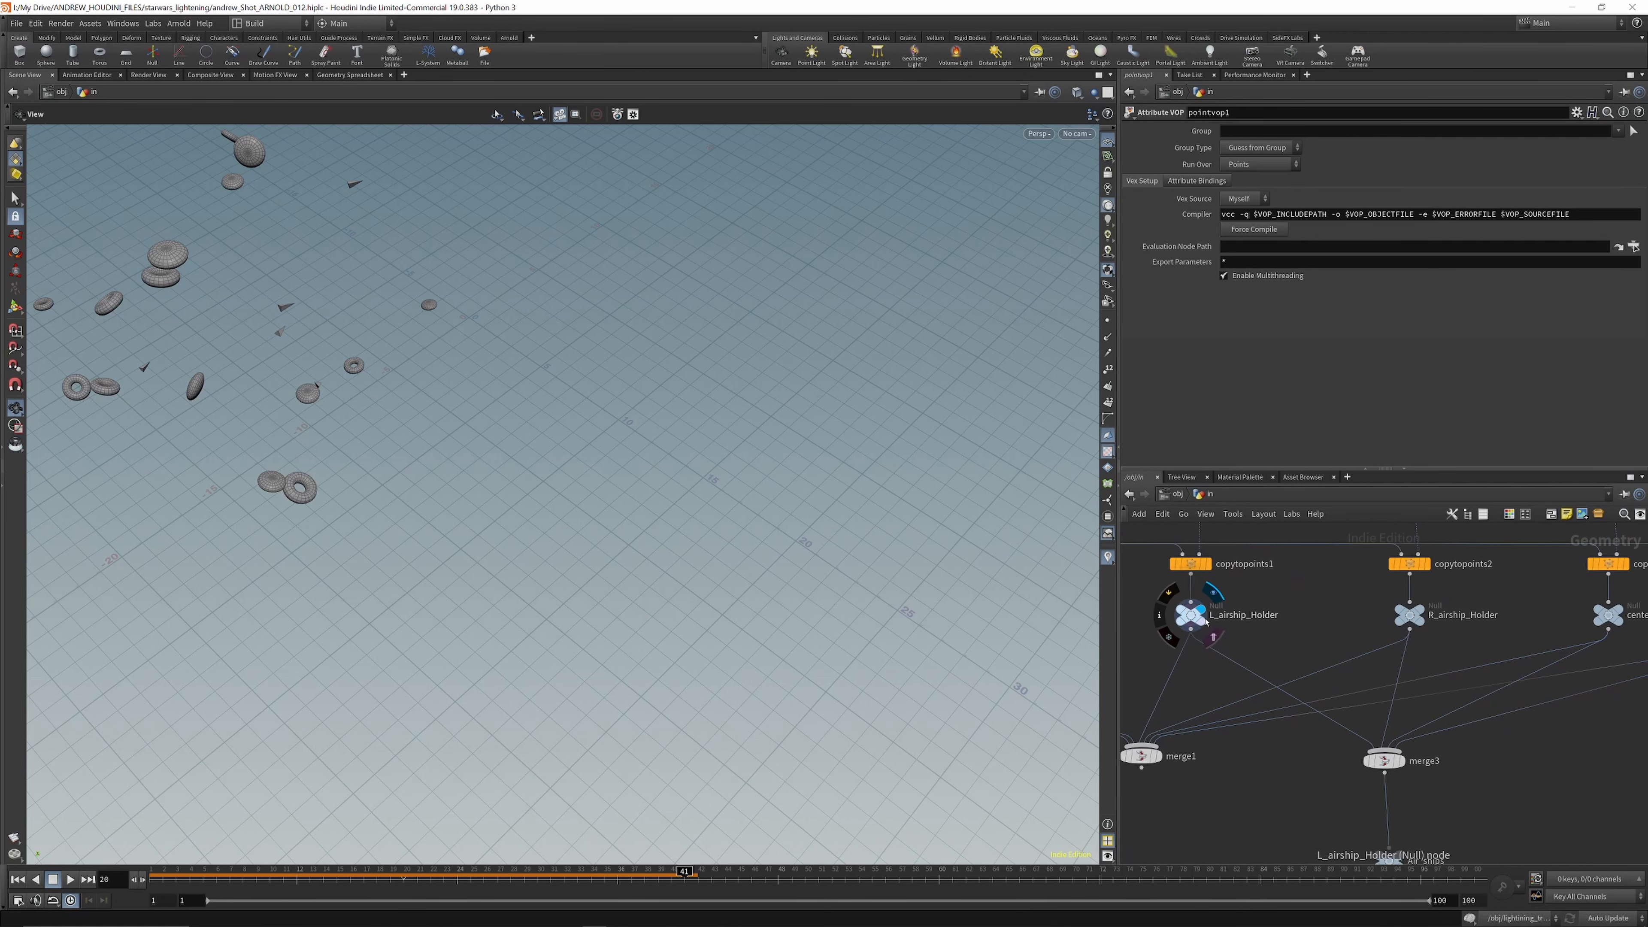
scroll(1233, 617, "down", 7)
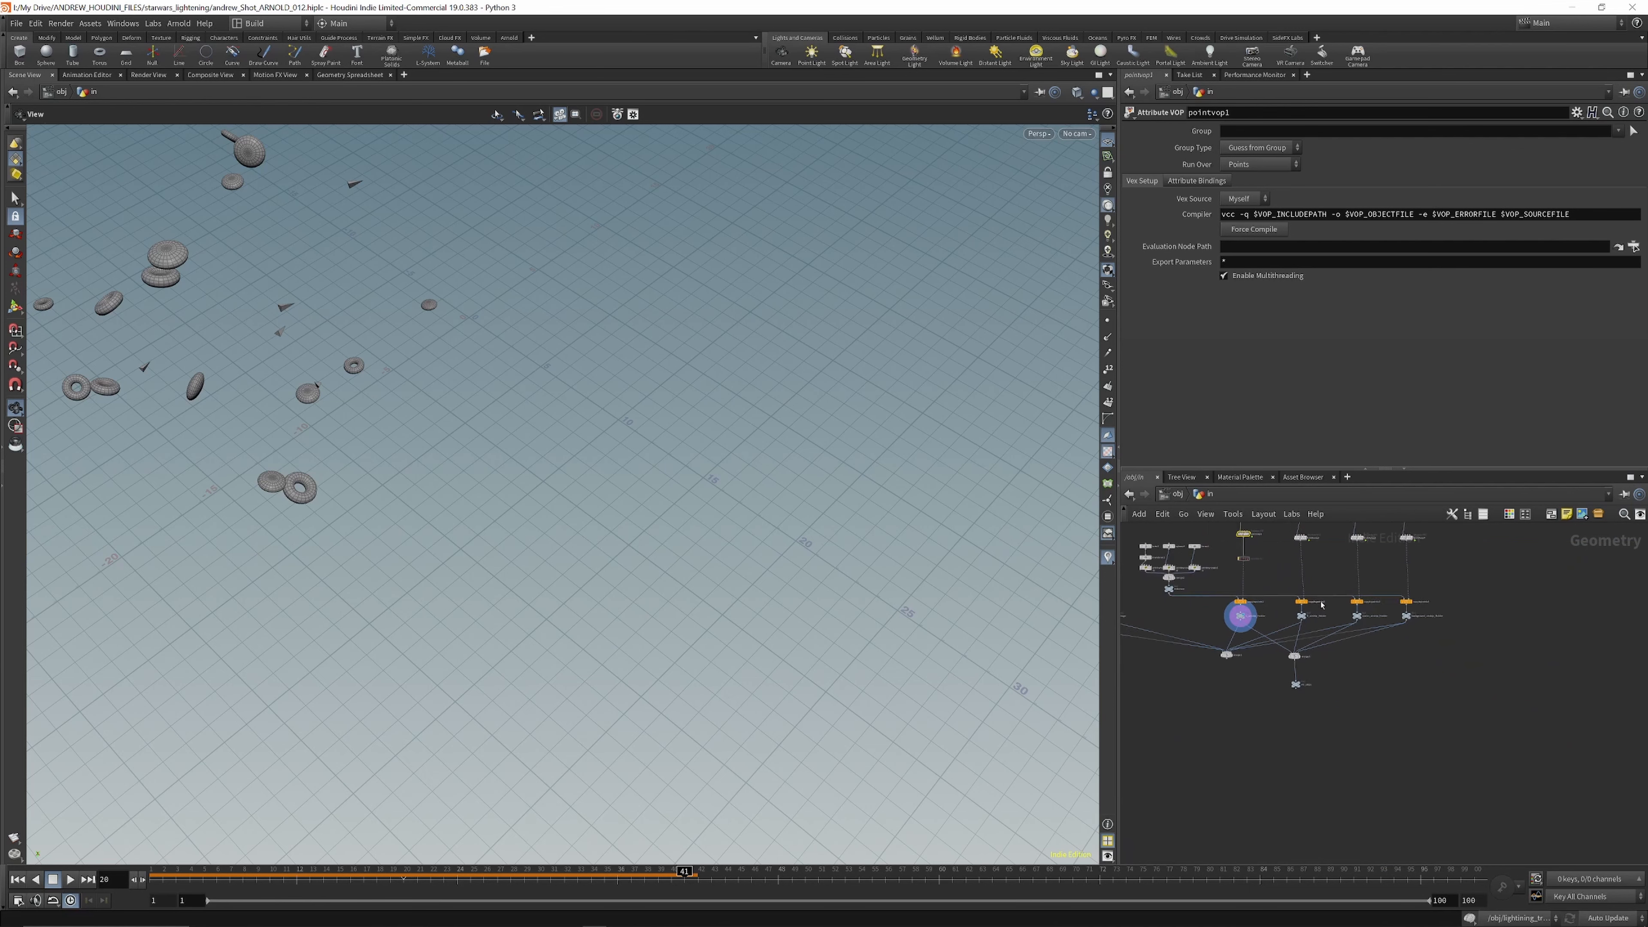
Step: Display merge3 and the Air_ships null below it, and frame all the merged shapes
scroll(1291, 667, "up", 6)
left_click(1306, 633)
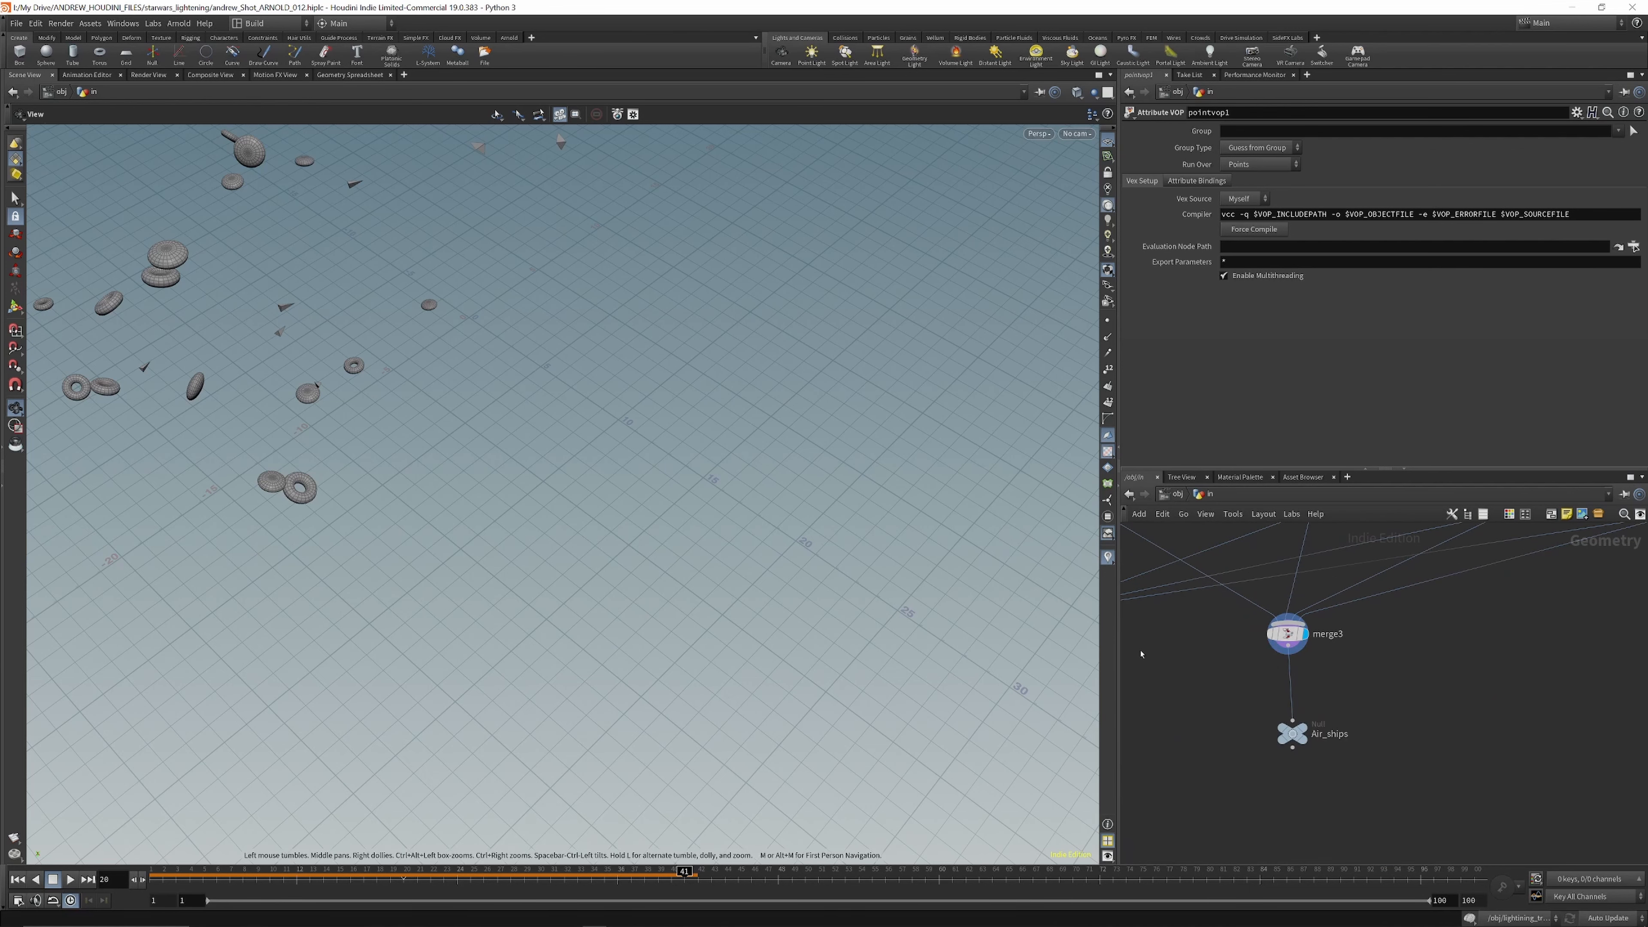
left_click(1308, 734)
key("f")
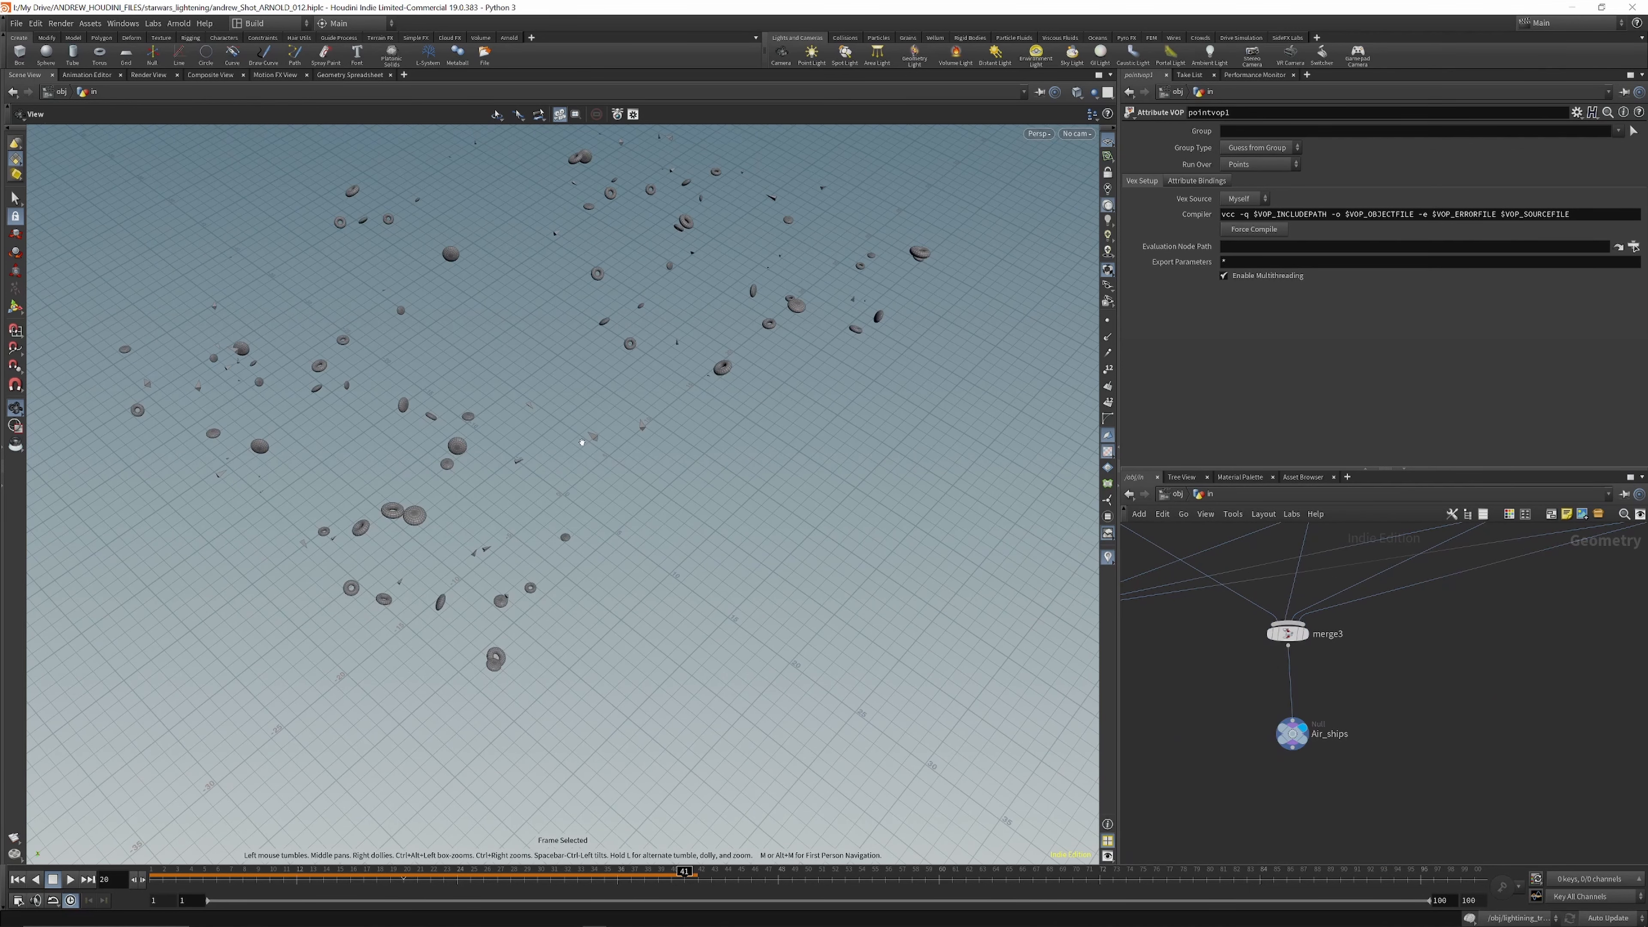
left_click_drag(628, 359, 465, 259)
Step: Return to the object level and enter the lightning_tree geometry network
scroll(1374, 664, "down", 8)
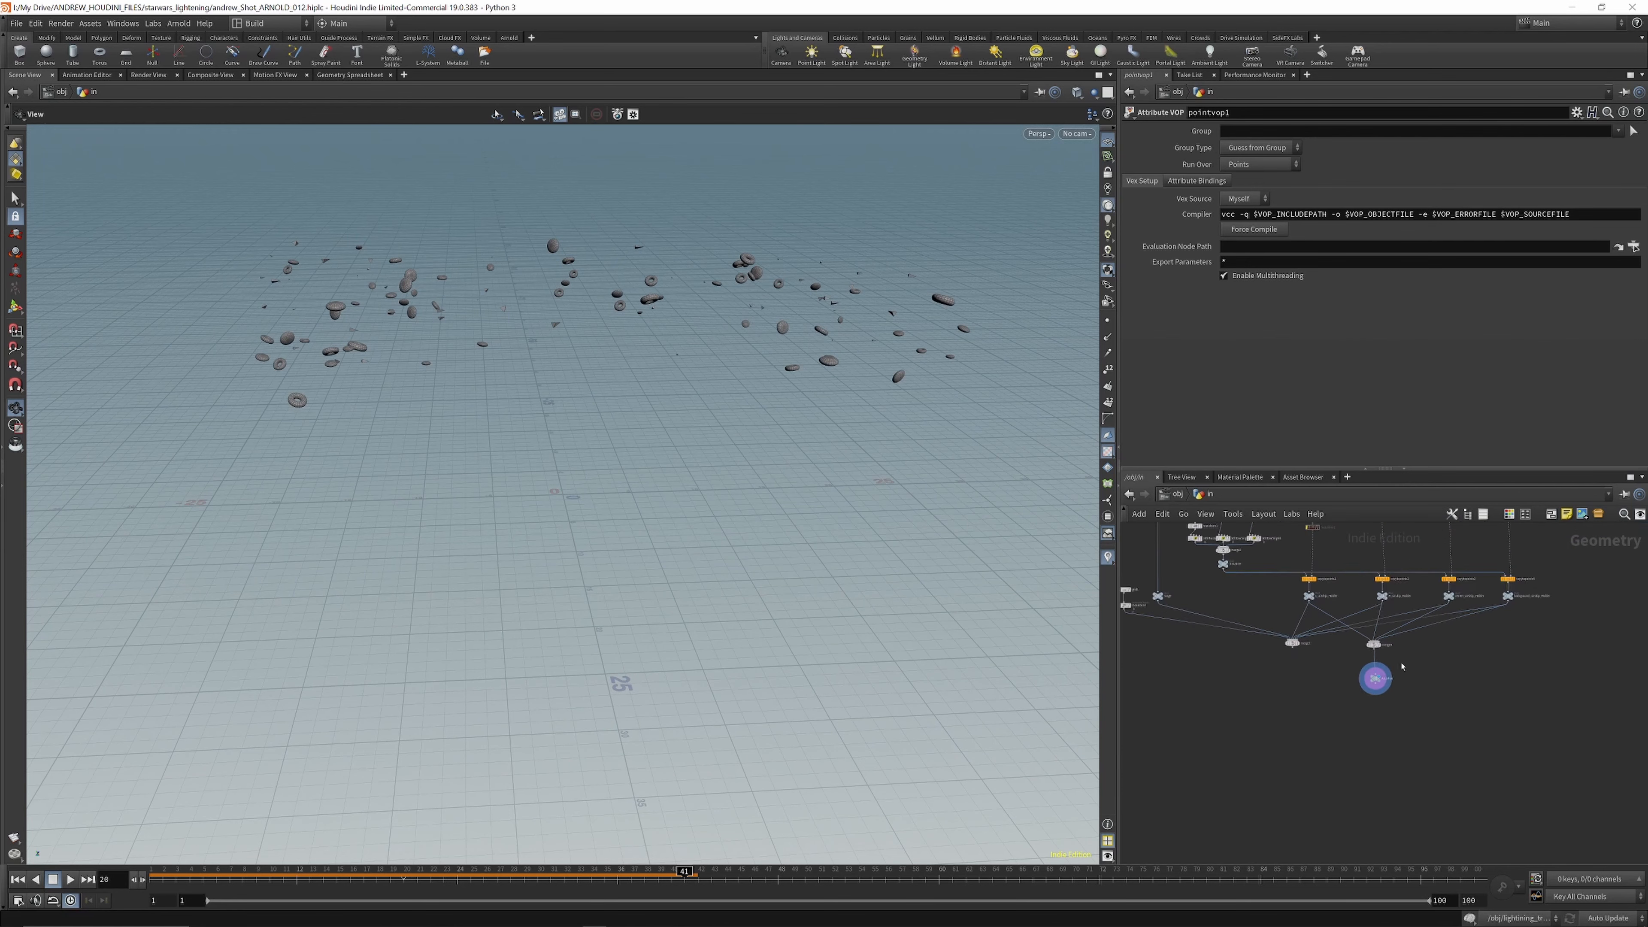
key("u")
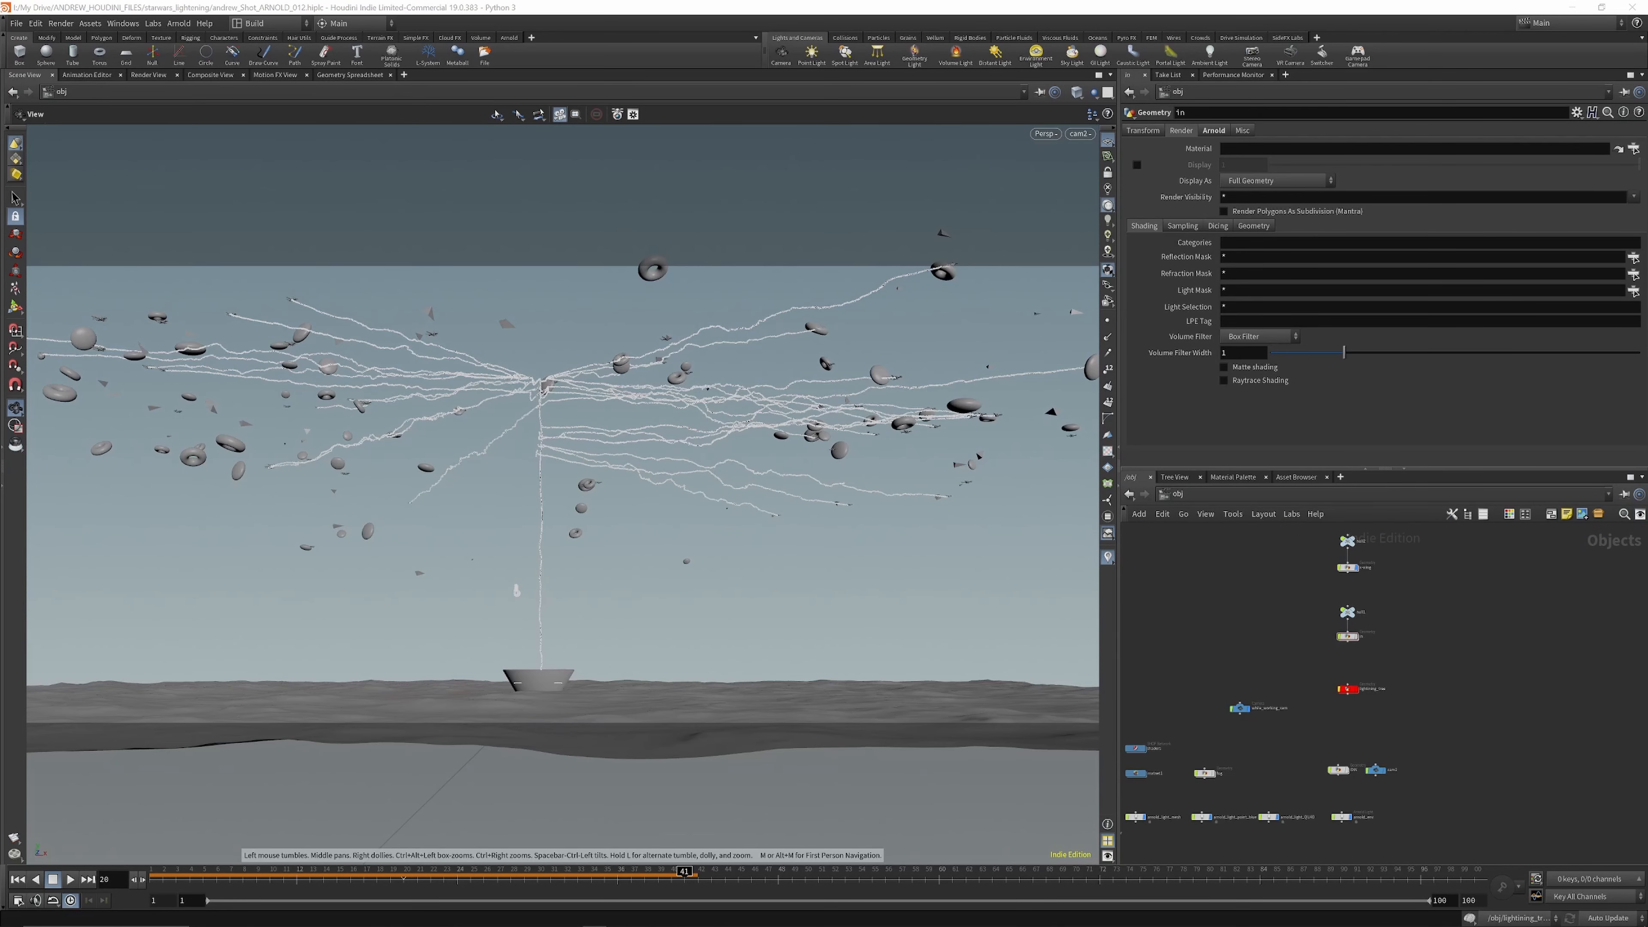
scroll(1395, 724, "up", 5)
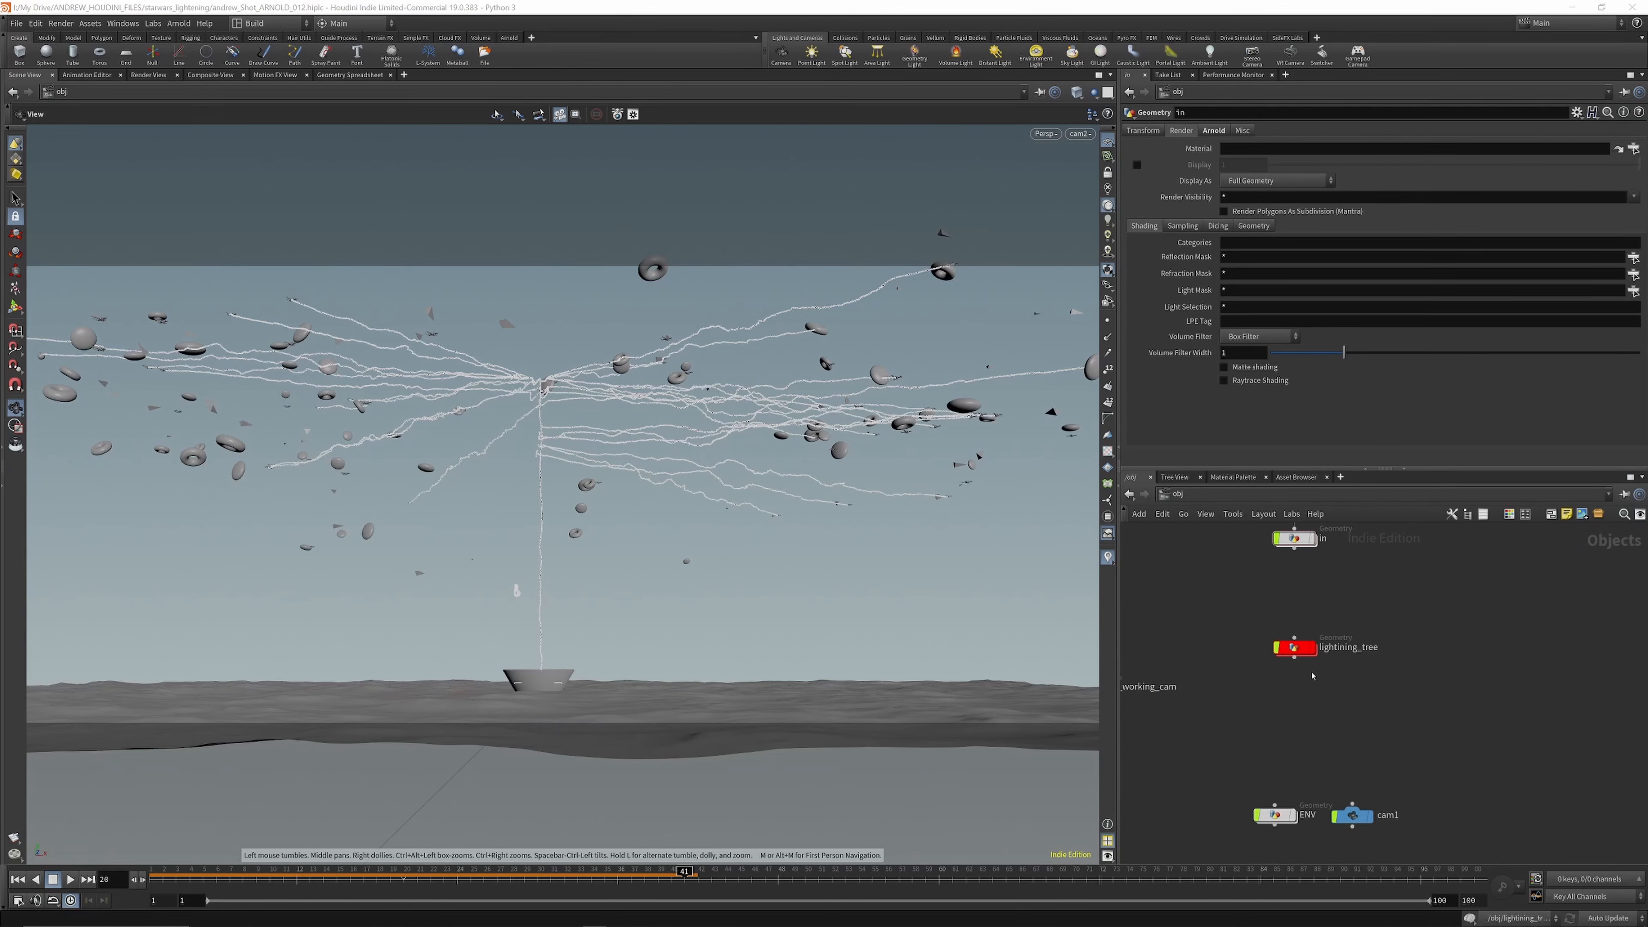
double_click(1299, 651)
Step: Select and display object_merge1, which imports /obj/in/Air_ships, and look through the working camera
scroll(1313, 569, "up", 8)
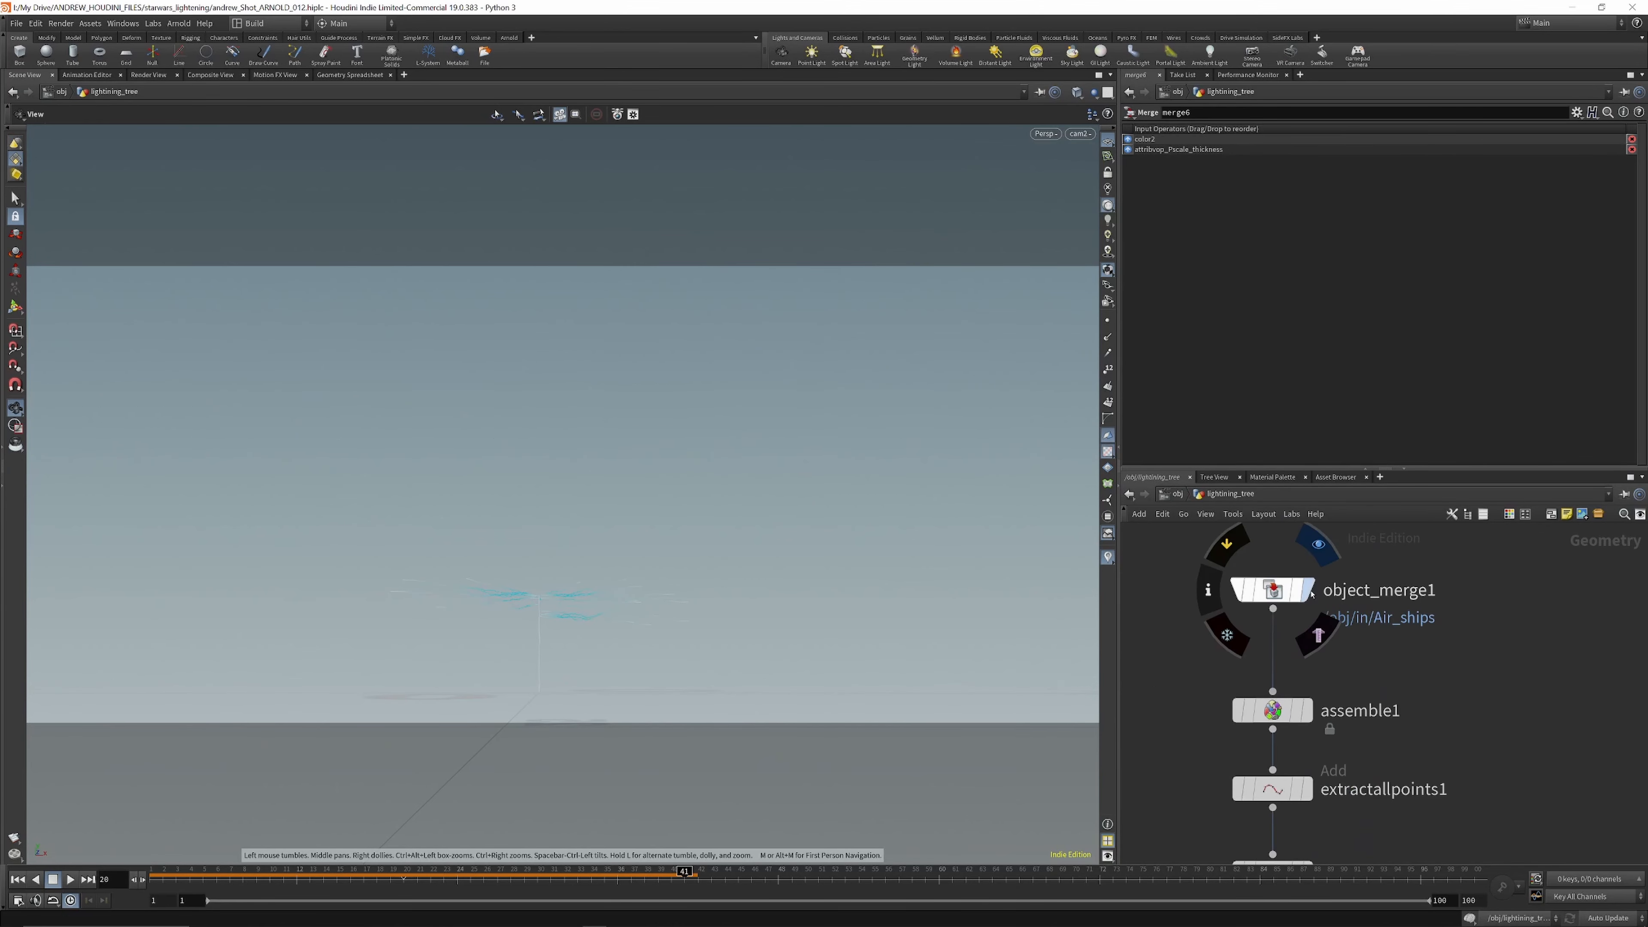
left_click(1308, 591)
left_click(1274, 592)
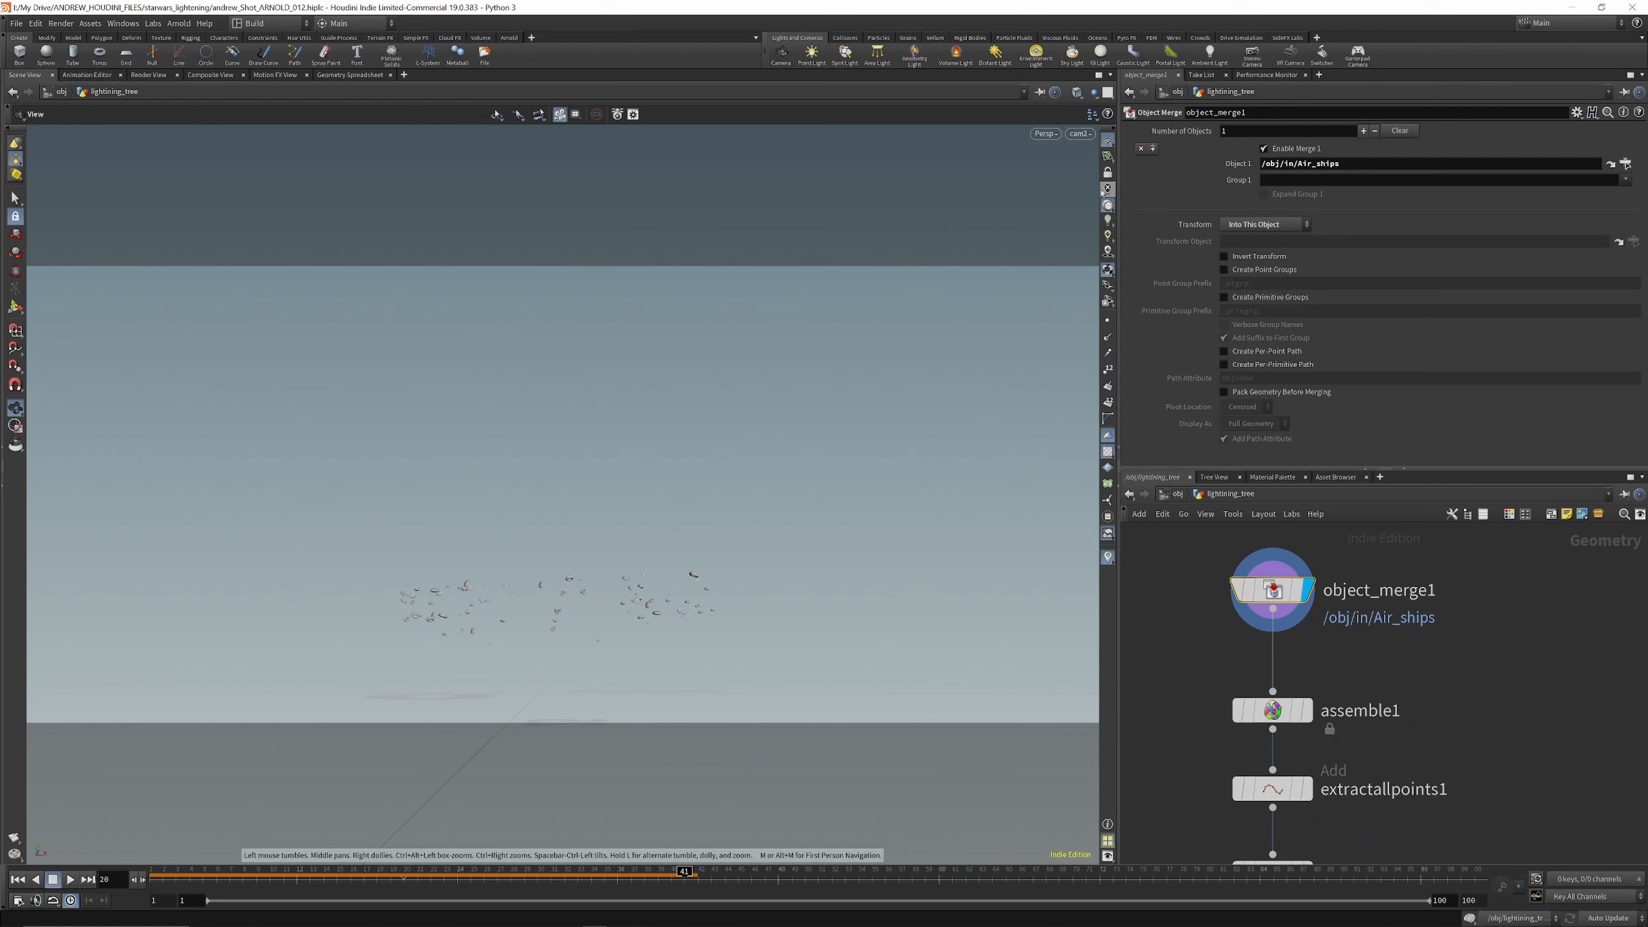
left_click(1078, 133)
left_click(1096, 222)
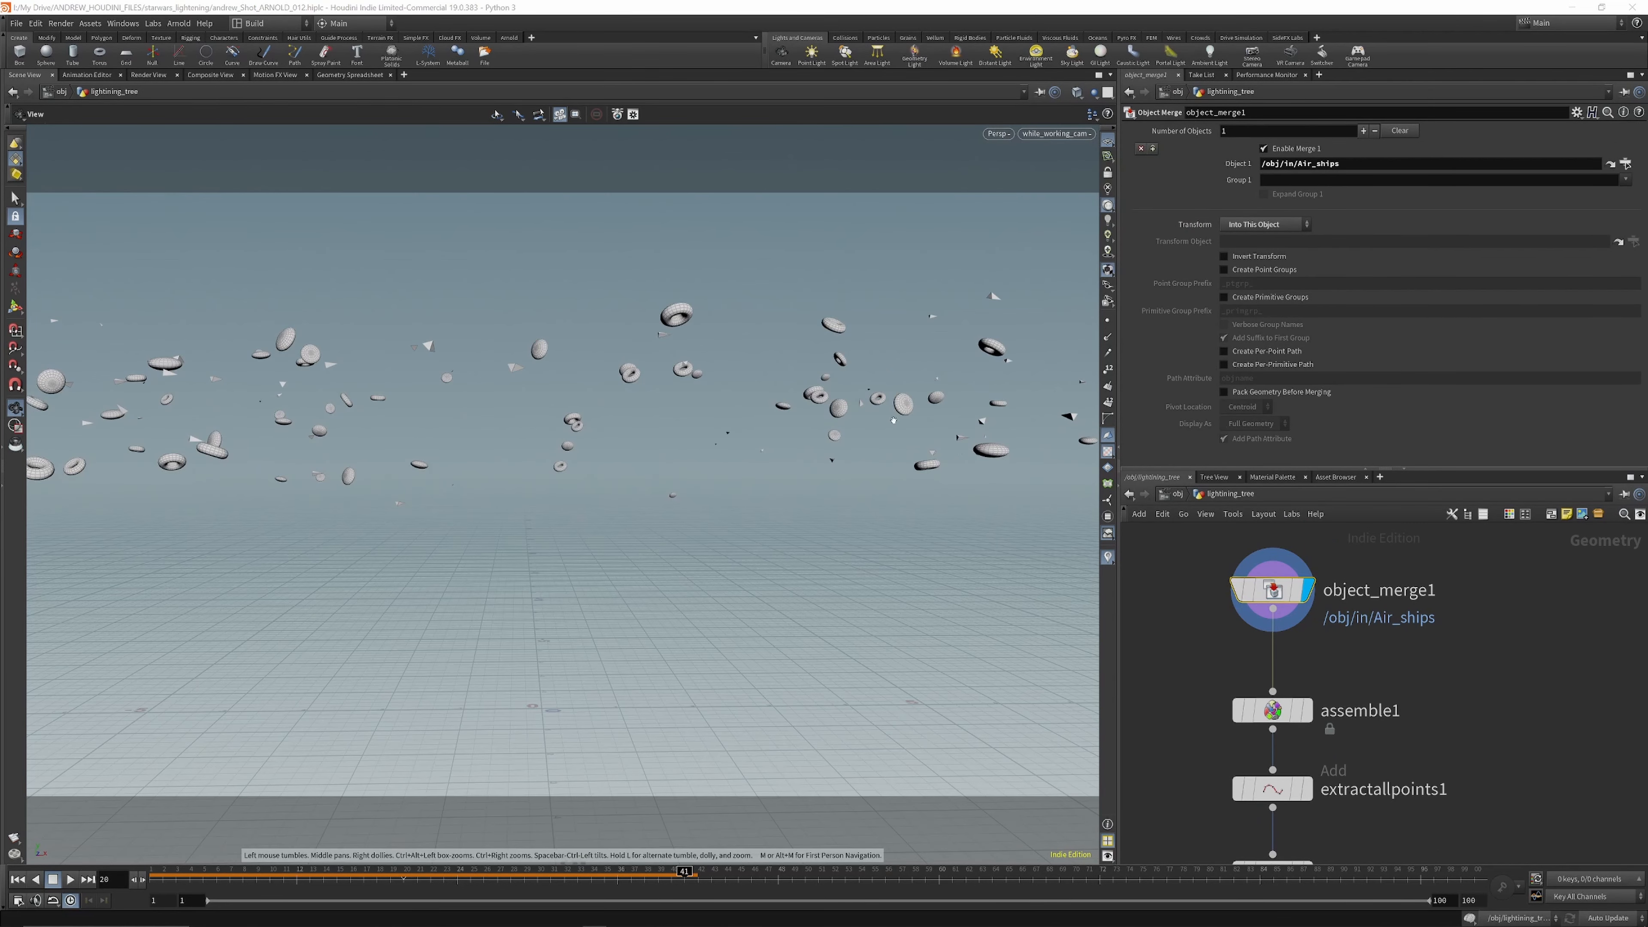
Step: Select and display assemble1 below object_merge1 to examine its packed primitive settings
scroll(1273, 635, "down", 5)
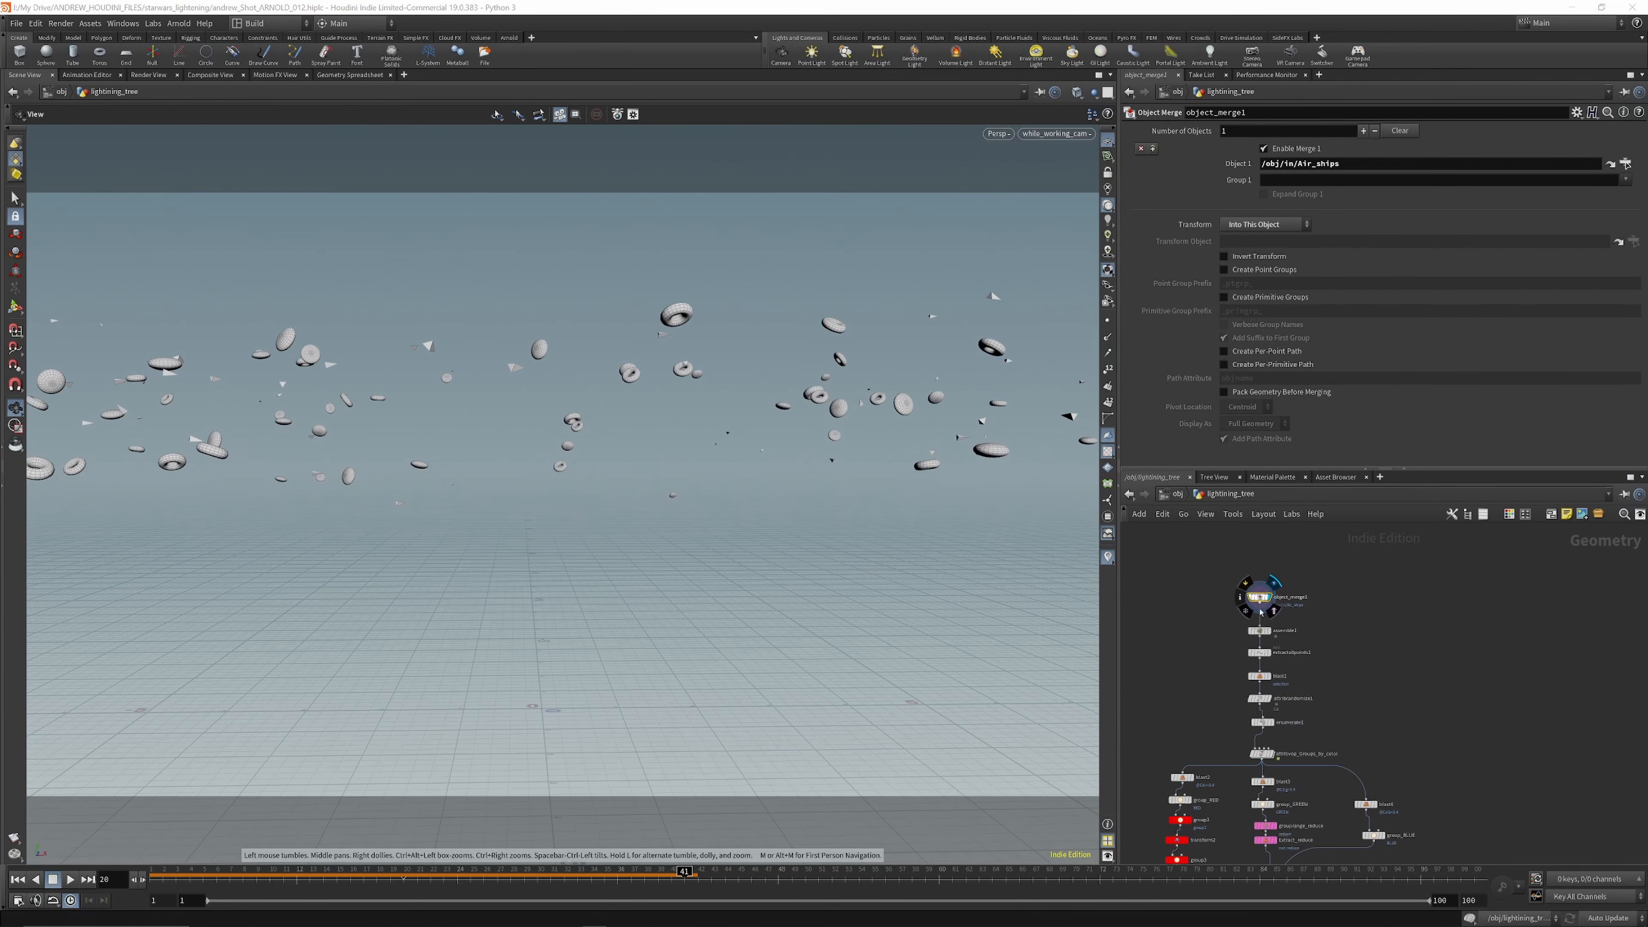
scroll(1273, 634, "up", 3)
left_click(1273, 634)
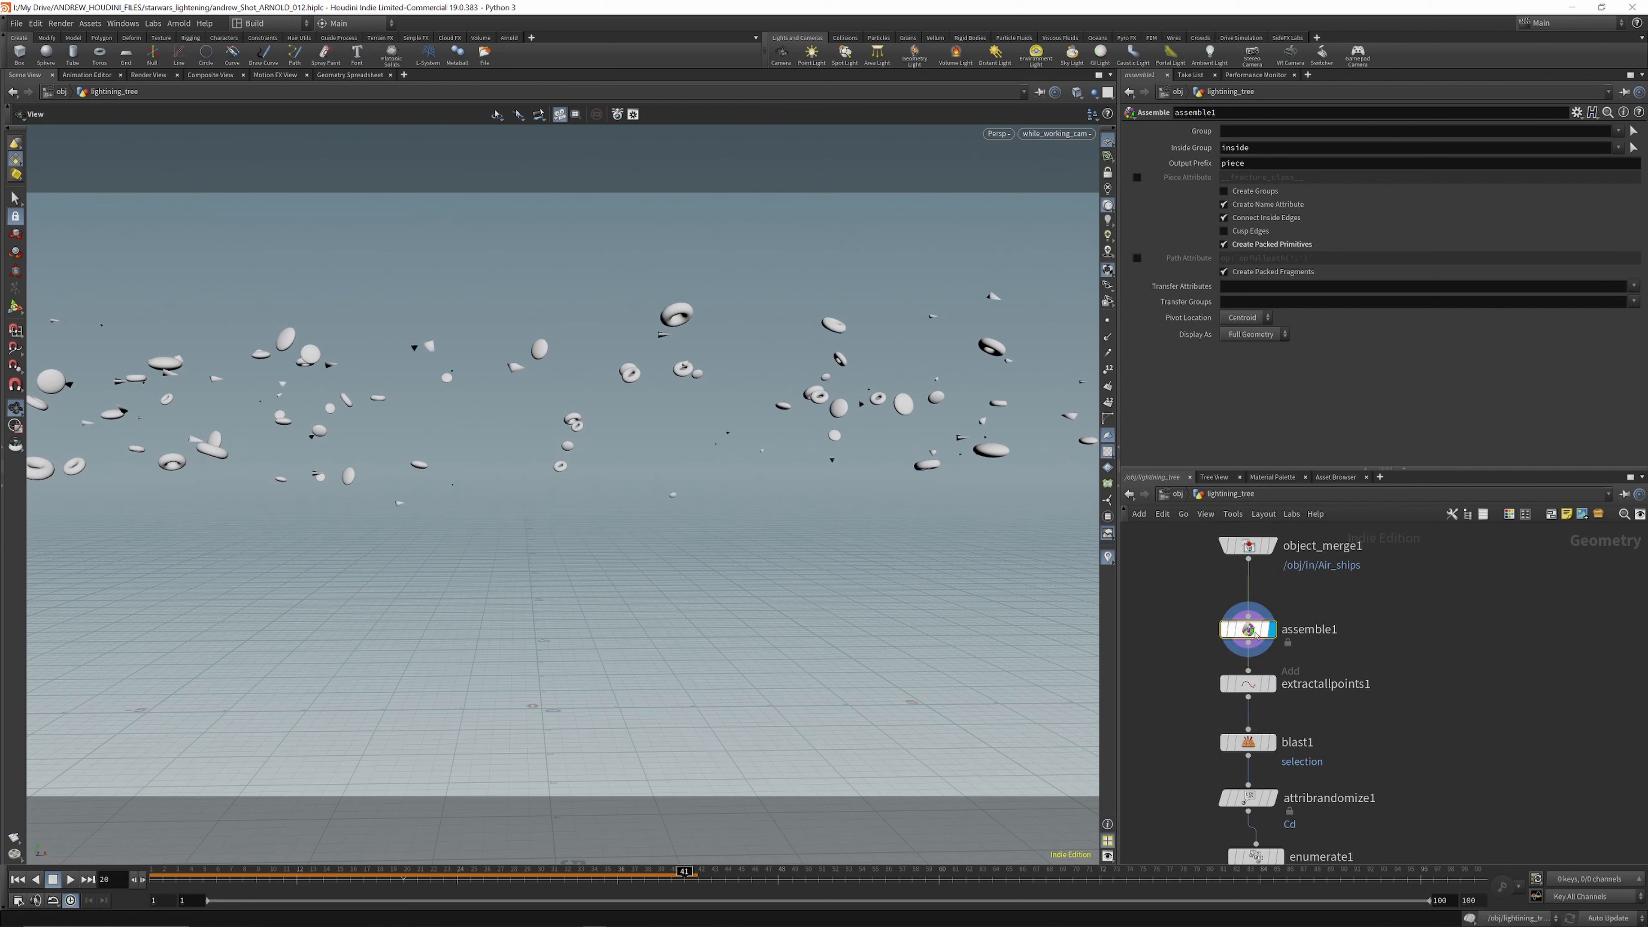
left_click_drag(1248, 630, 1248, 617)
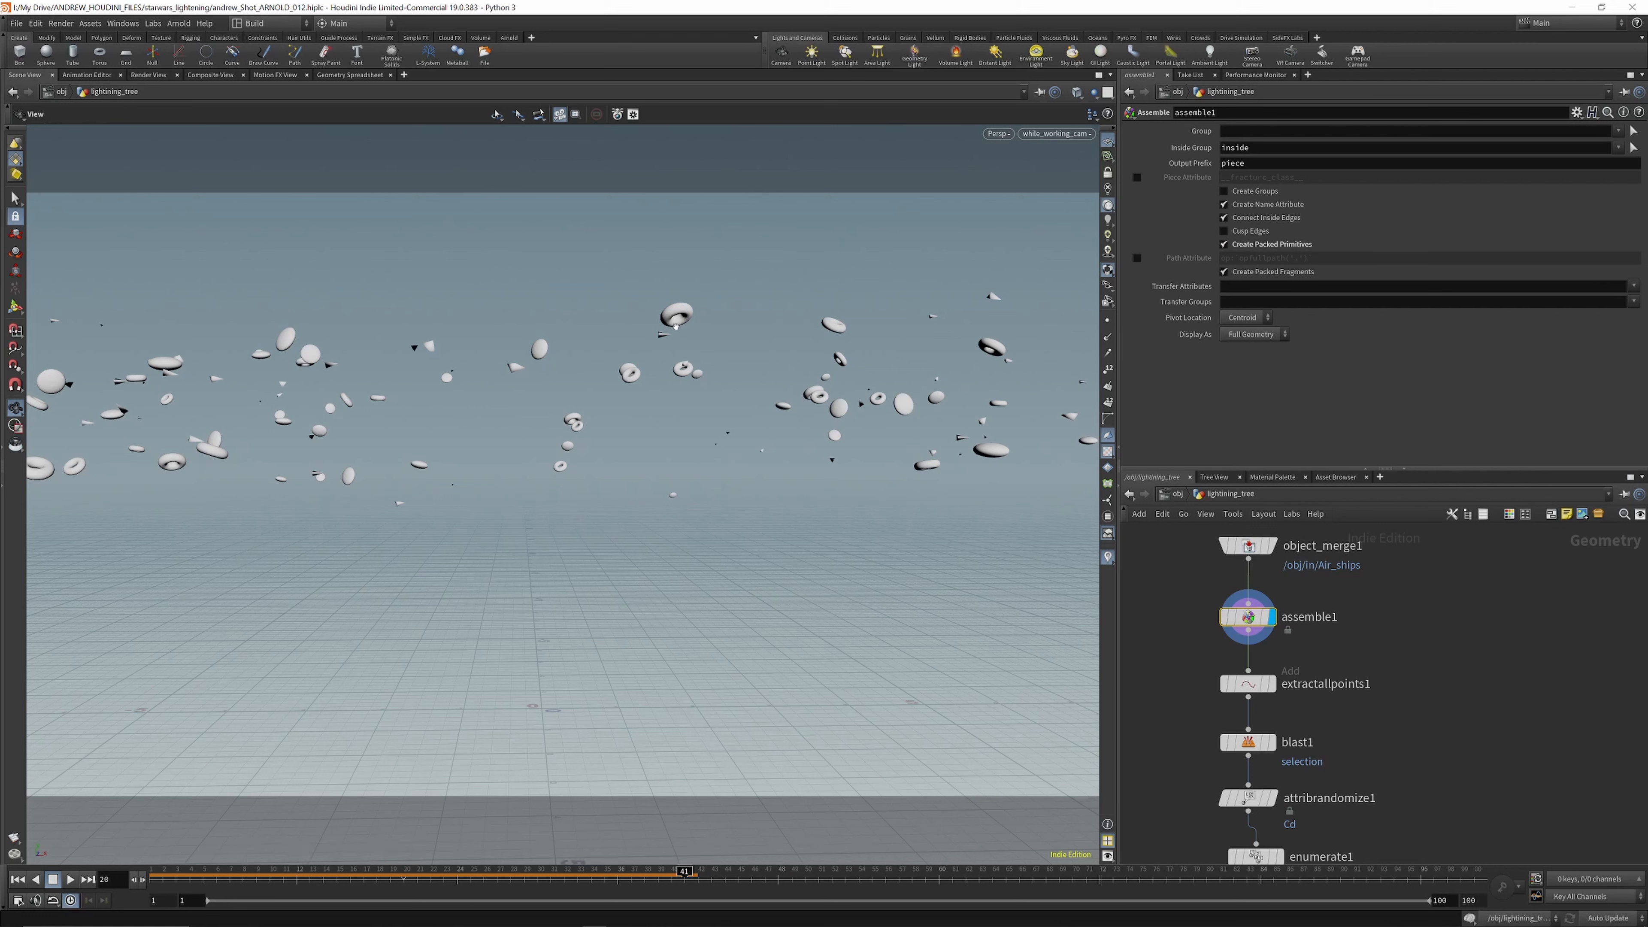
Step: Select extractallpoints1 and switch the display between it and assemble1 to compare the points with the packed shapes
left_click(1257, 685)
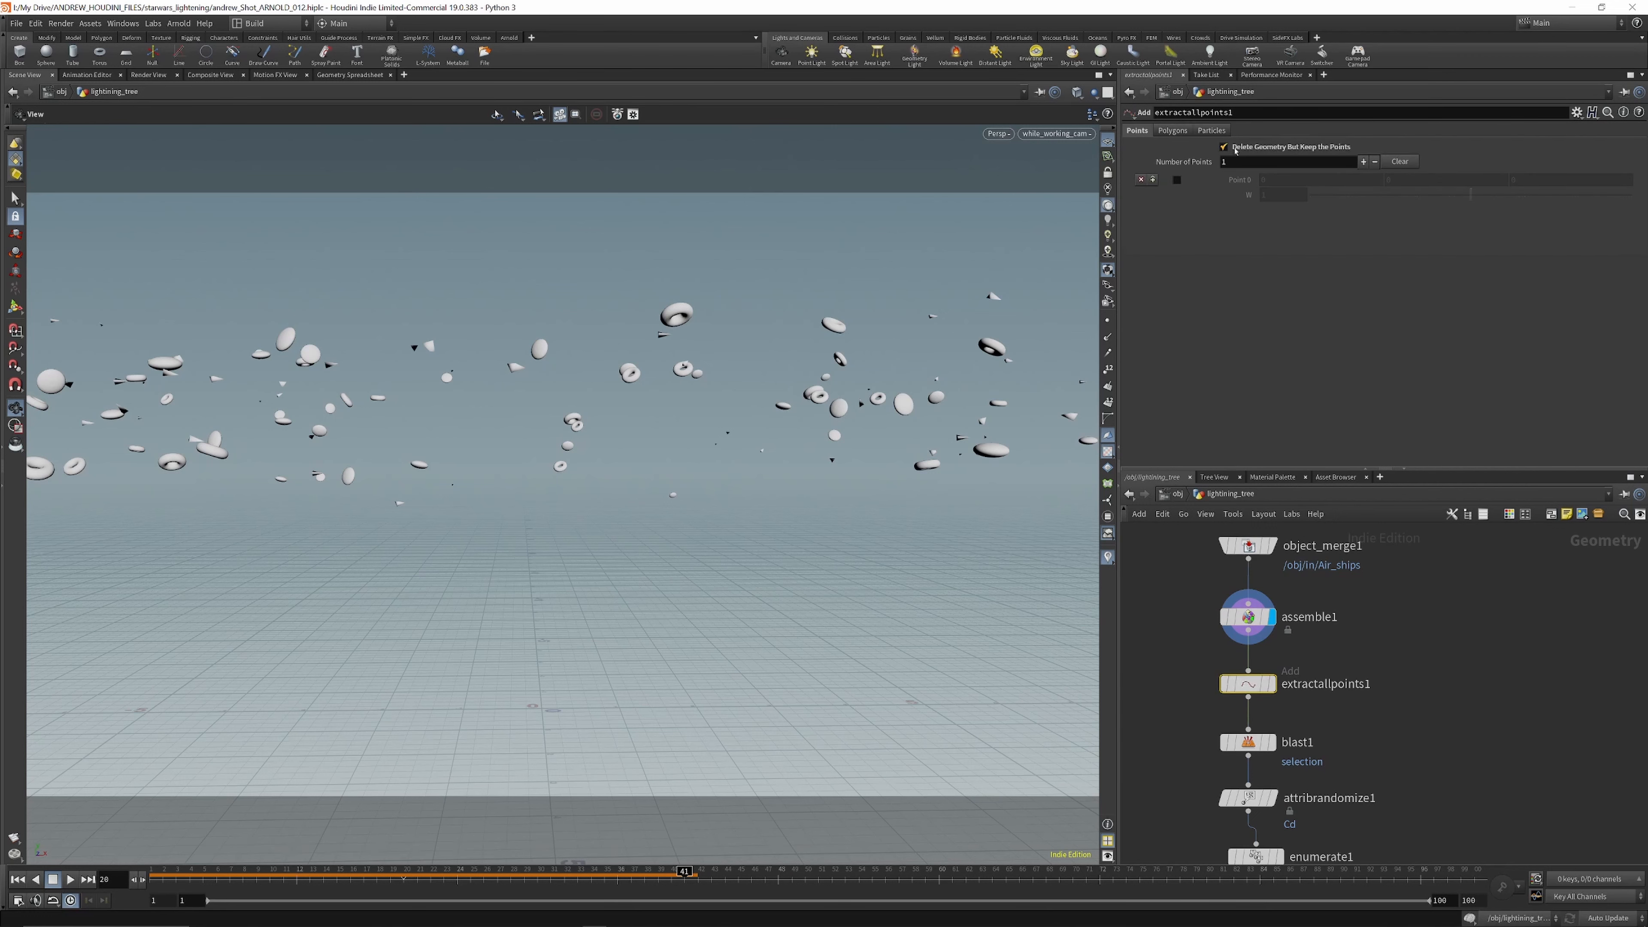
left_click(1273, 684)
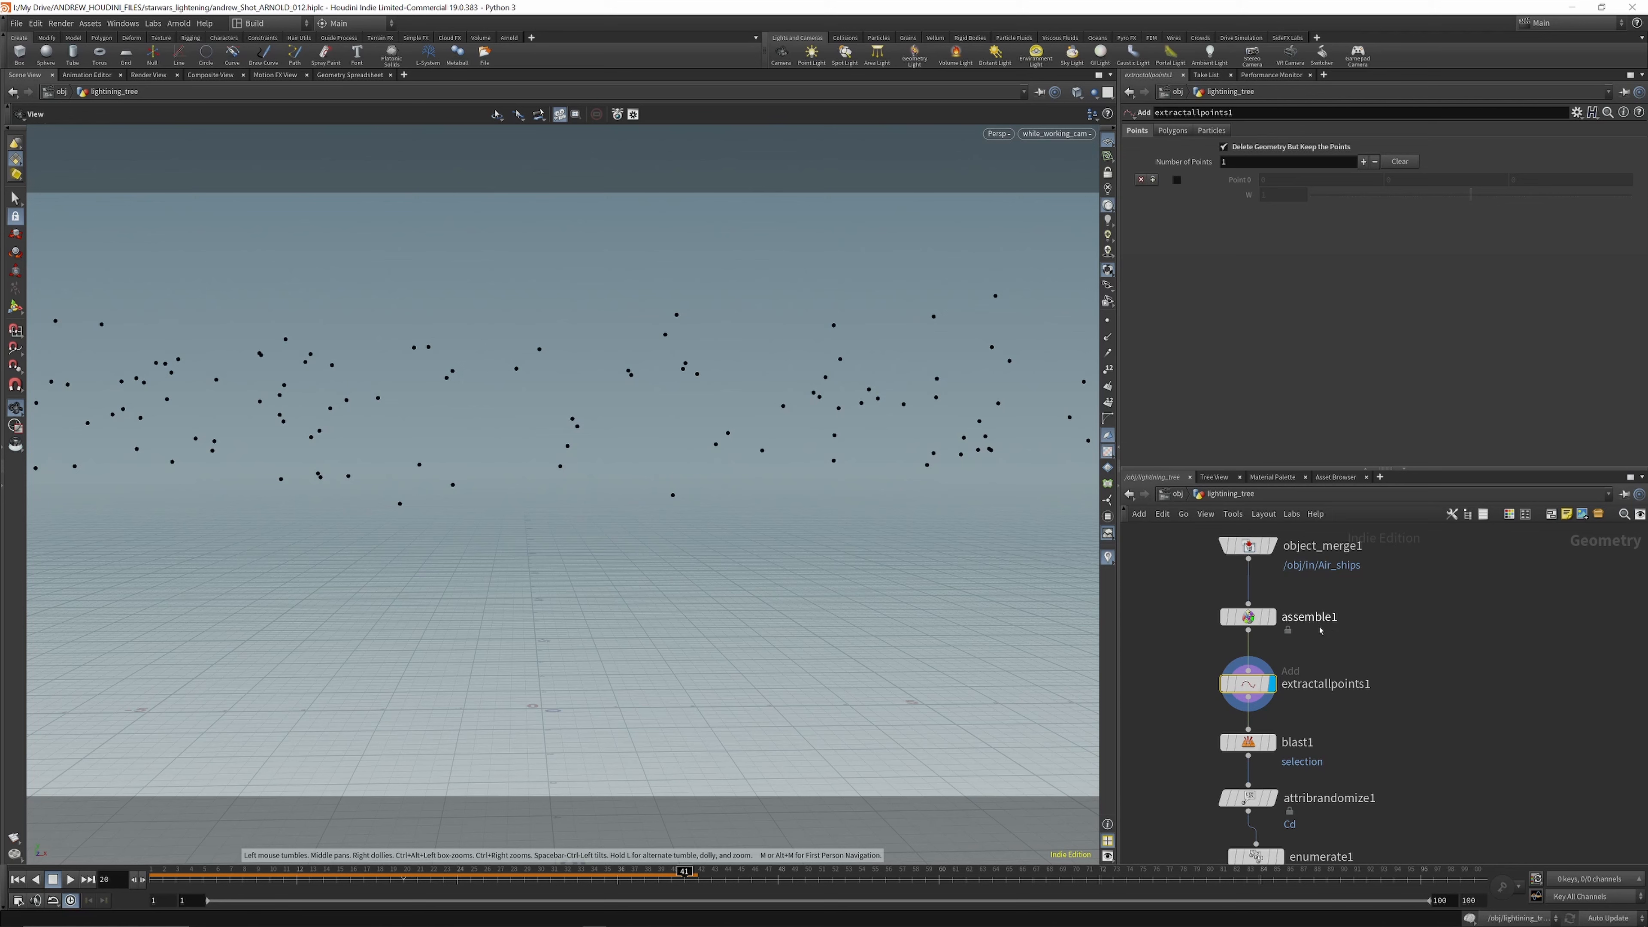
left_click(1272, 617)
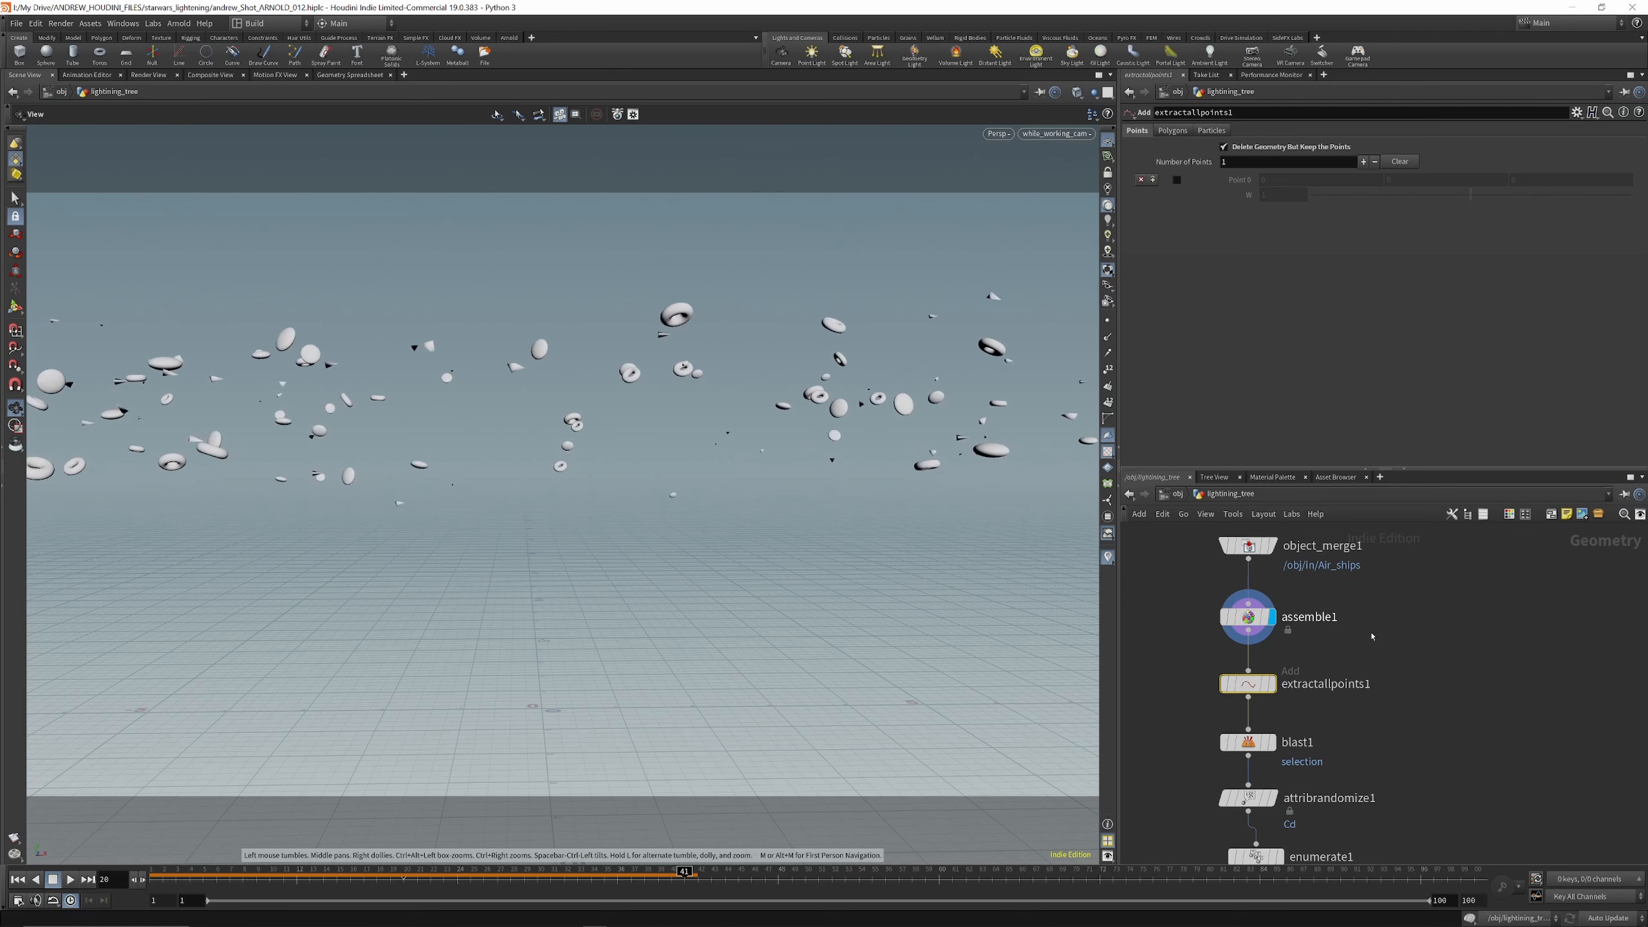
left_click(1270, 684)
left_click_drag(1259, 686, 1259, 680)
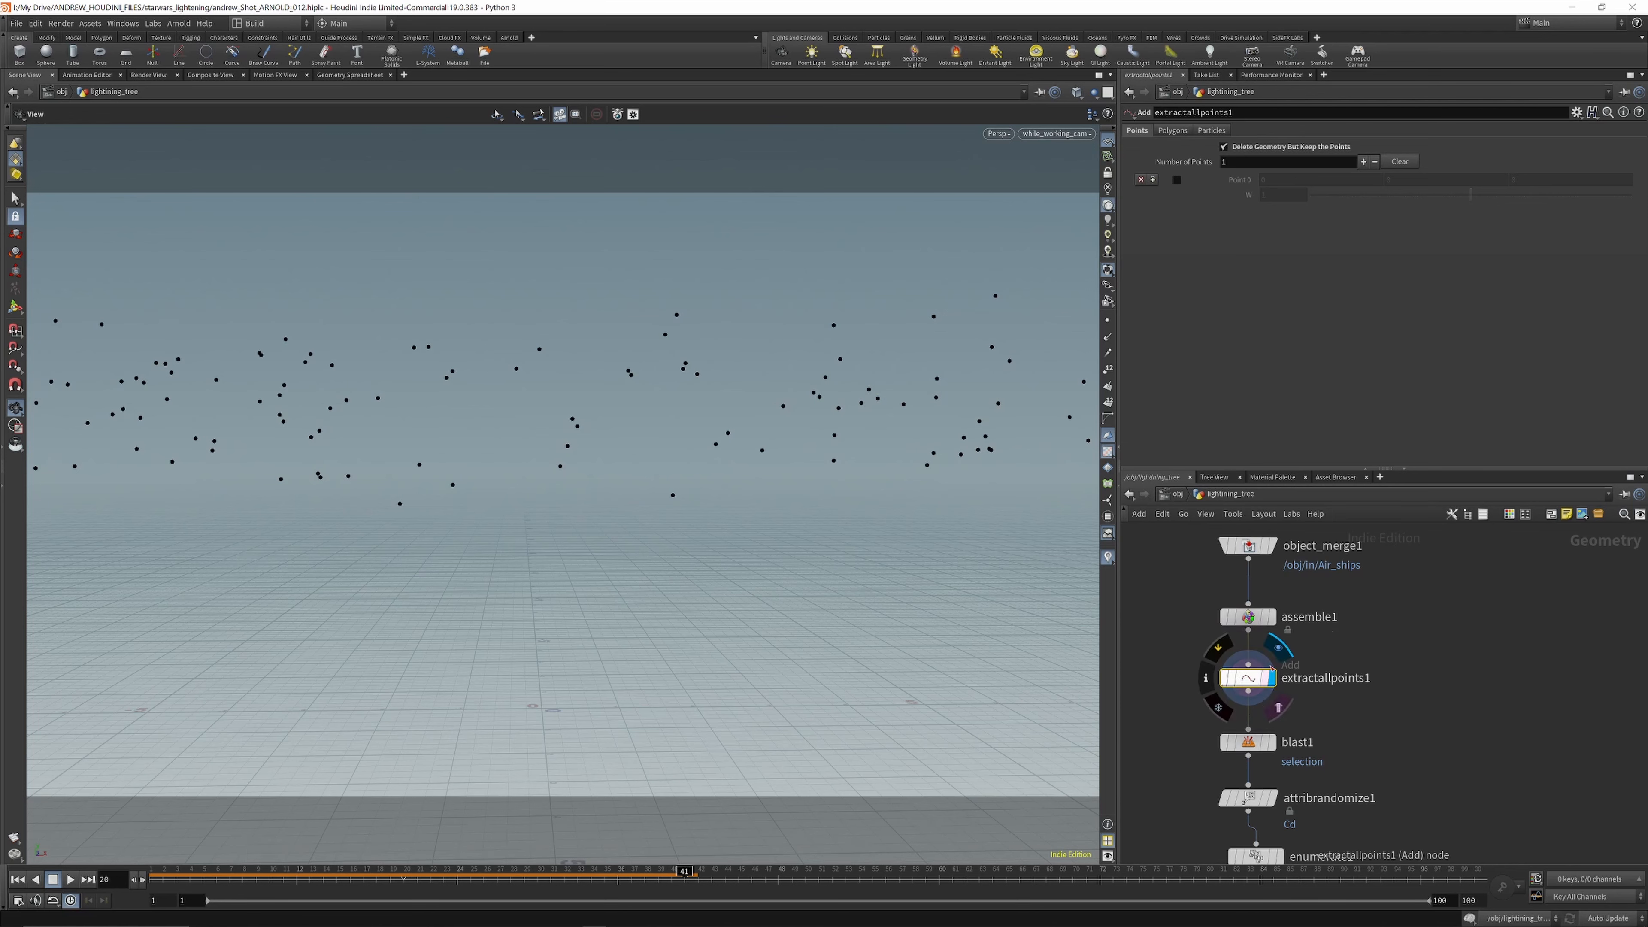
Step: Select and display blast1, orbit the points, and switch the display to extractallpoints1 to compare which points are removed
scroll(1273, 632, "down", 3)
scroll(1269, 704, "up", 3)
left_click(1277, 670)
left_click(1258, 675)
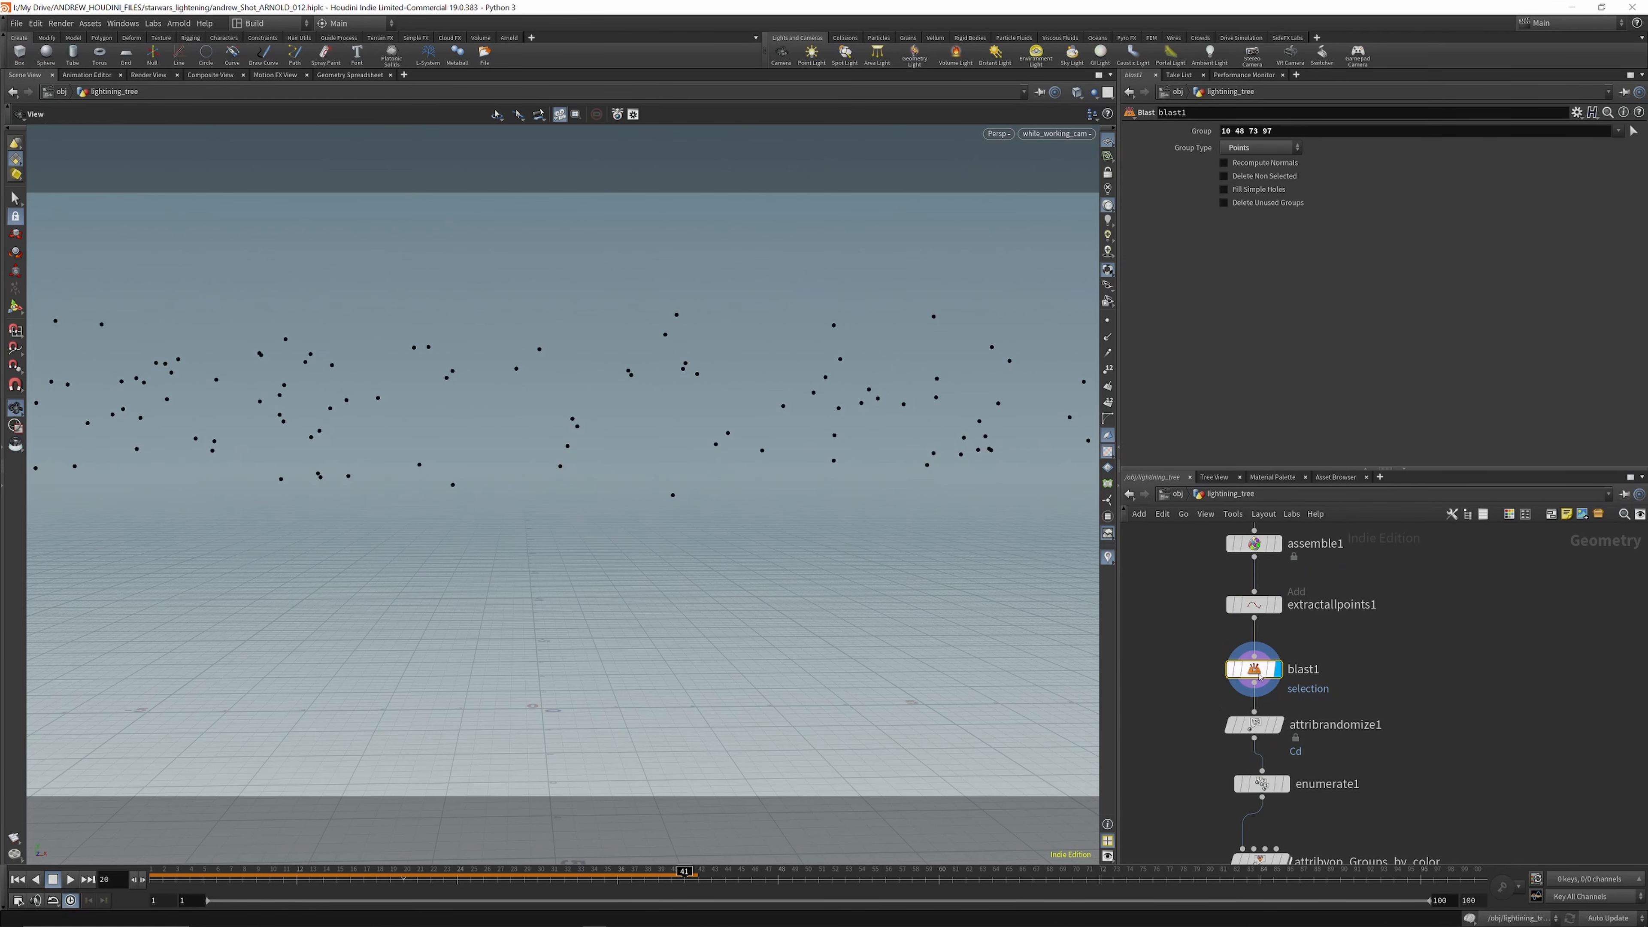
mouse_move(809, 418)
right_mouse_down()
mouse_move(729, 395)
mouse_move(426, 405)
mouse_move(827, 396)
right_mouse_up()
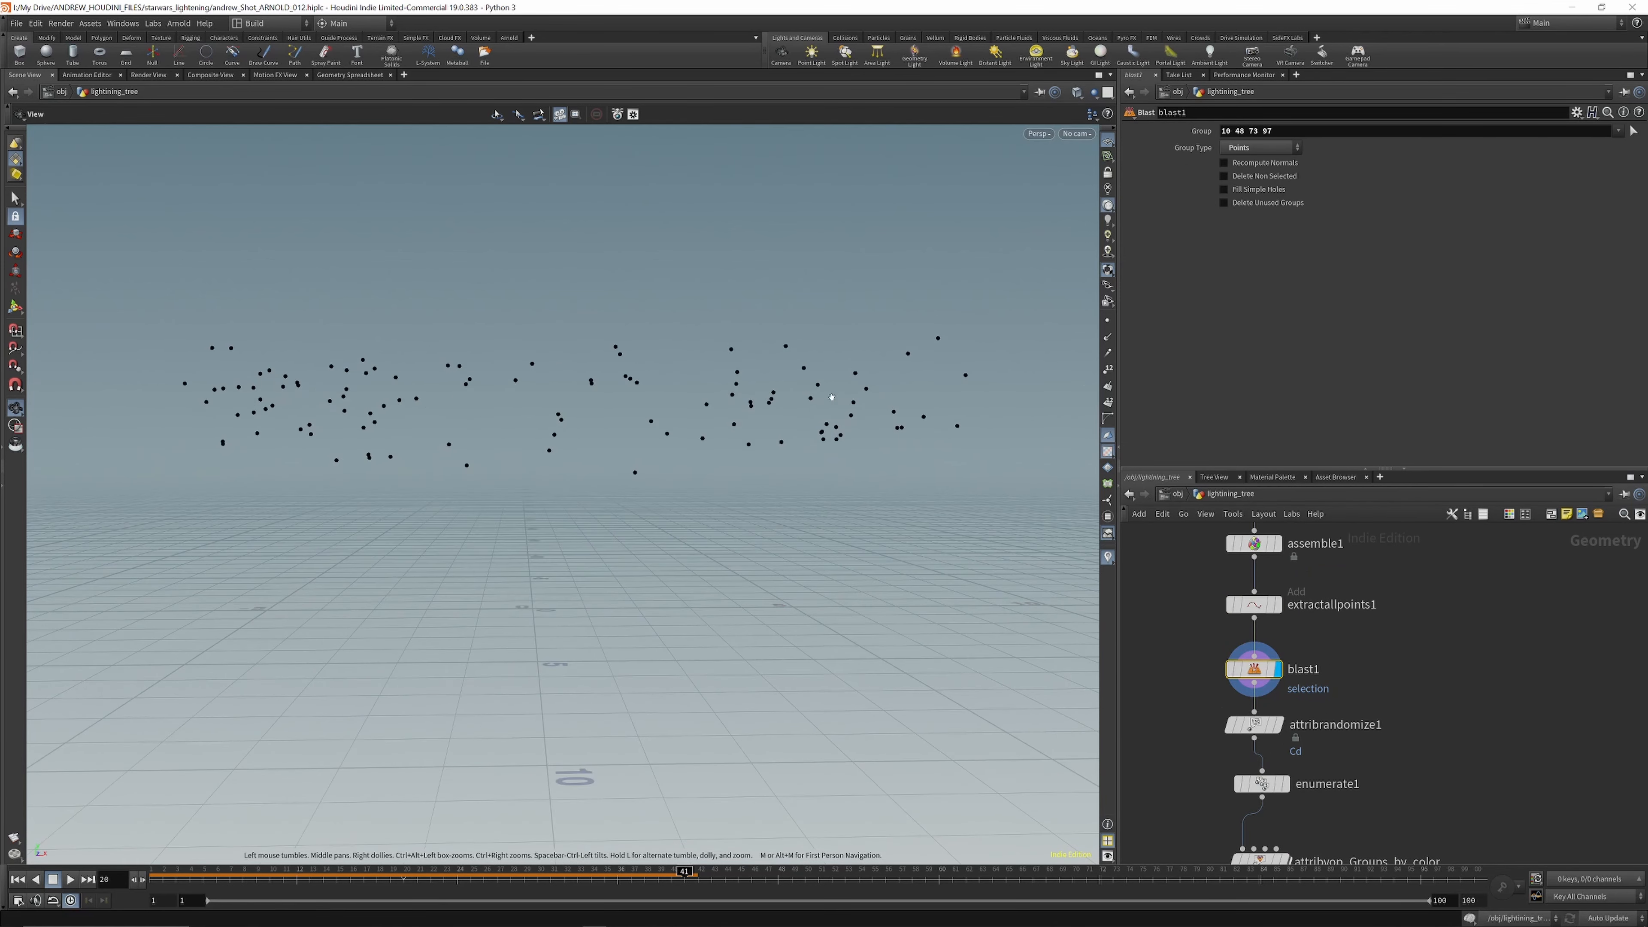
left_click(1277, 605)
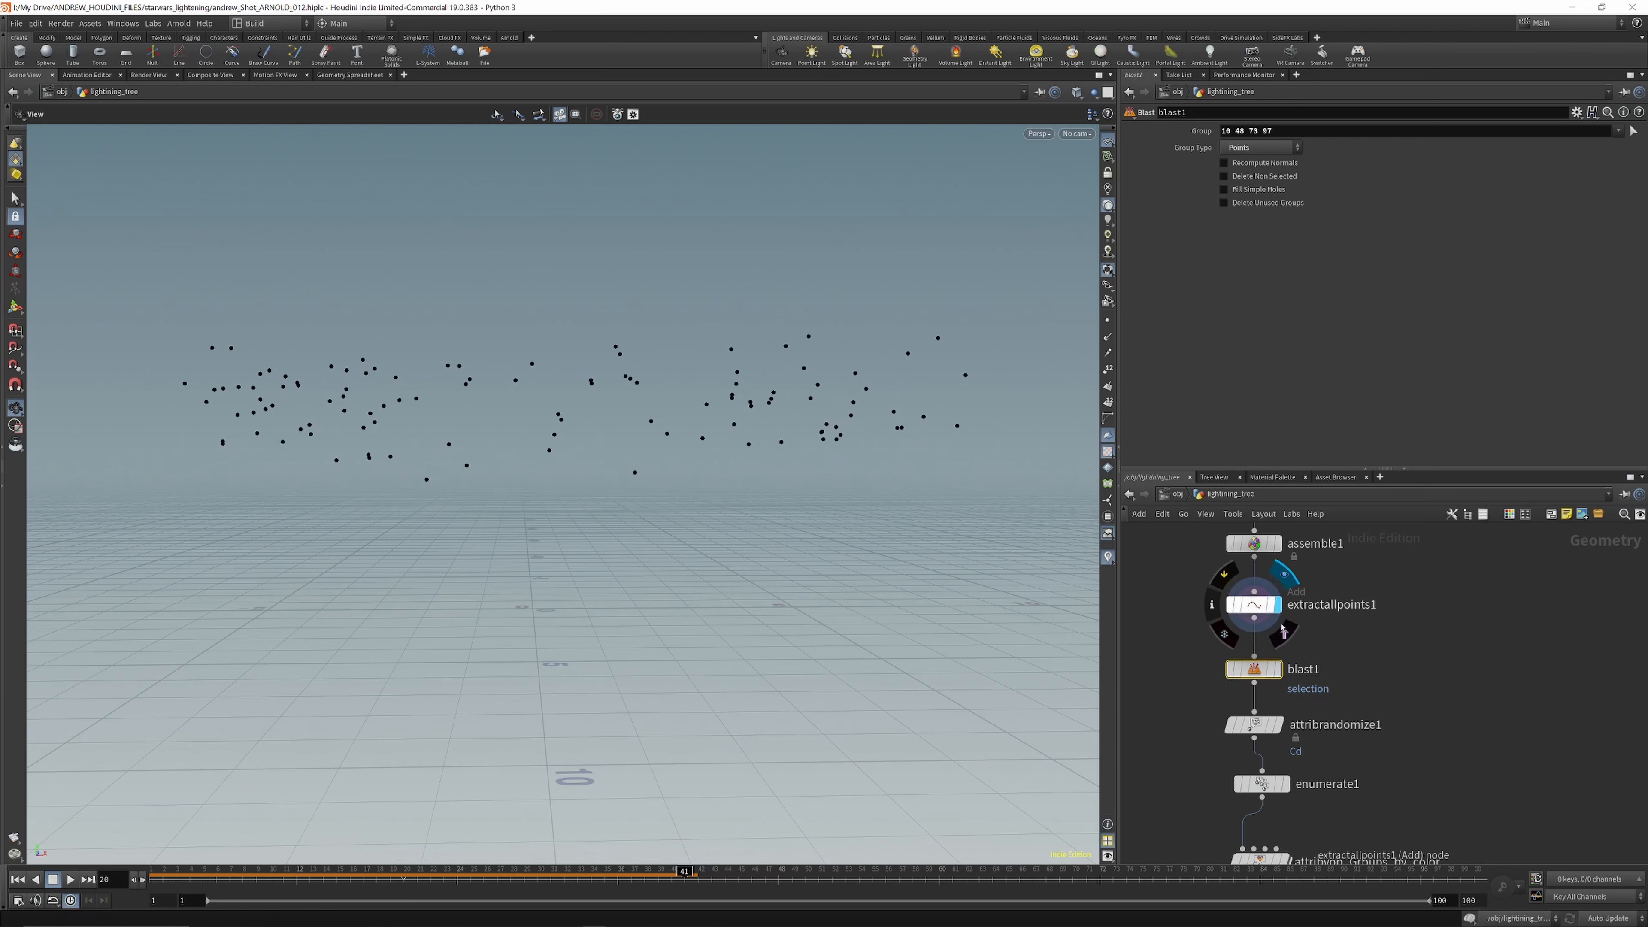
Step: Display blast1 again, and select and display attribrandomize1 to examine the random Cd colors on the points
left_click(1279, 670)
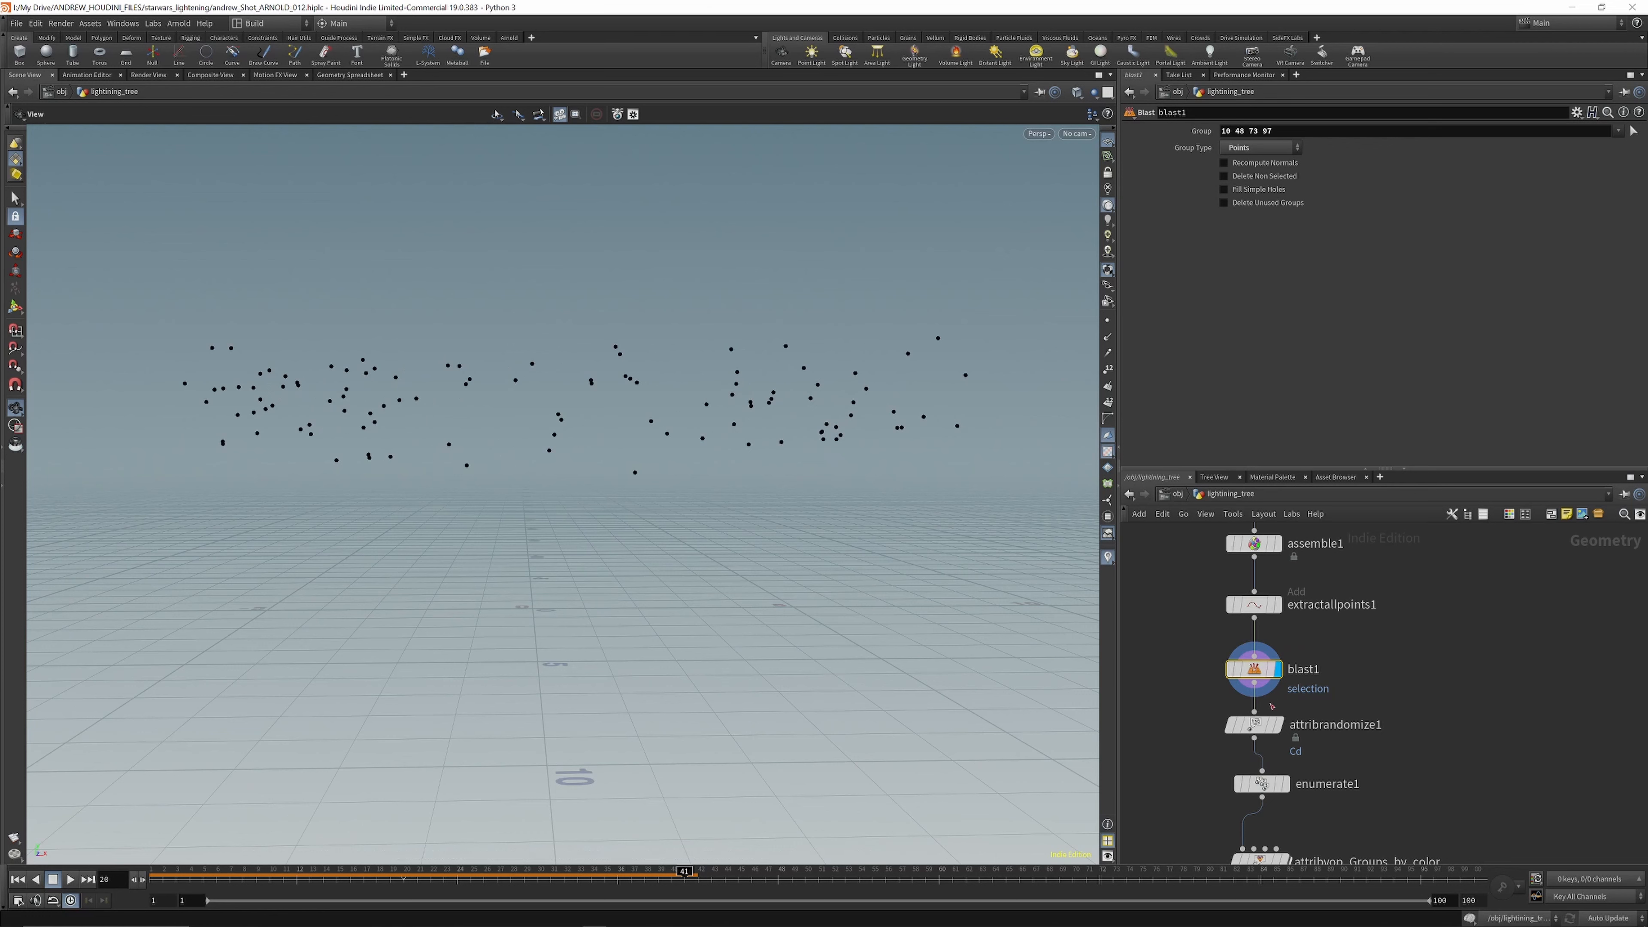
left_click(1276, 724)
left_click(1255, 723)
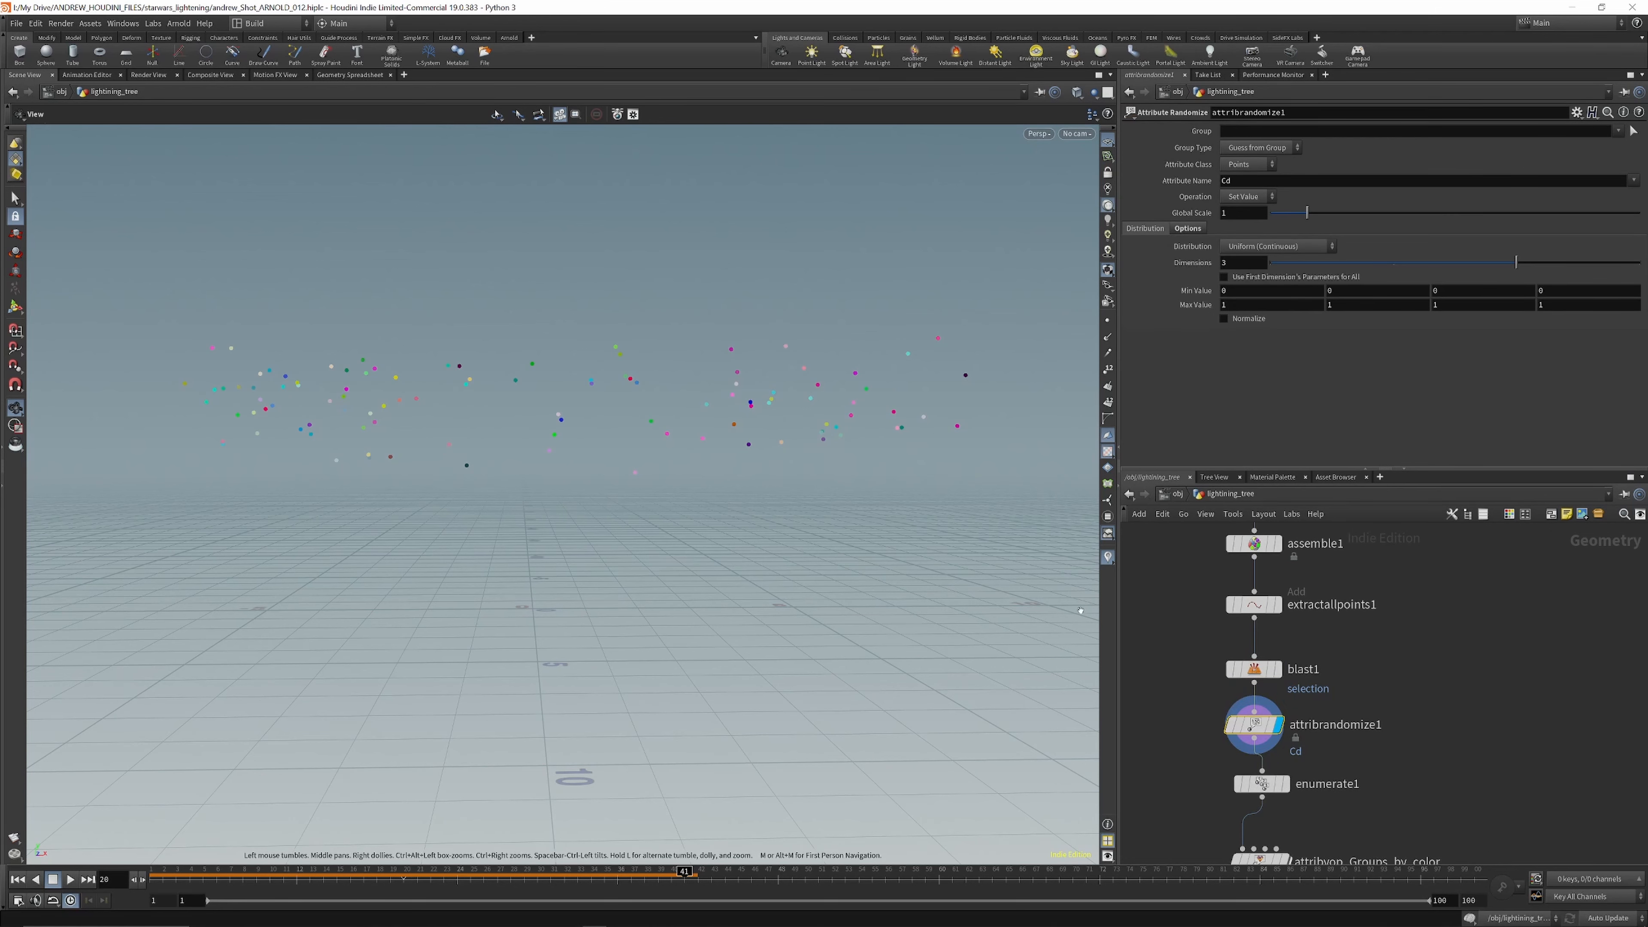
left_click_drag(724, 408, 655, 412)
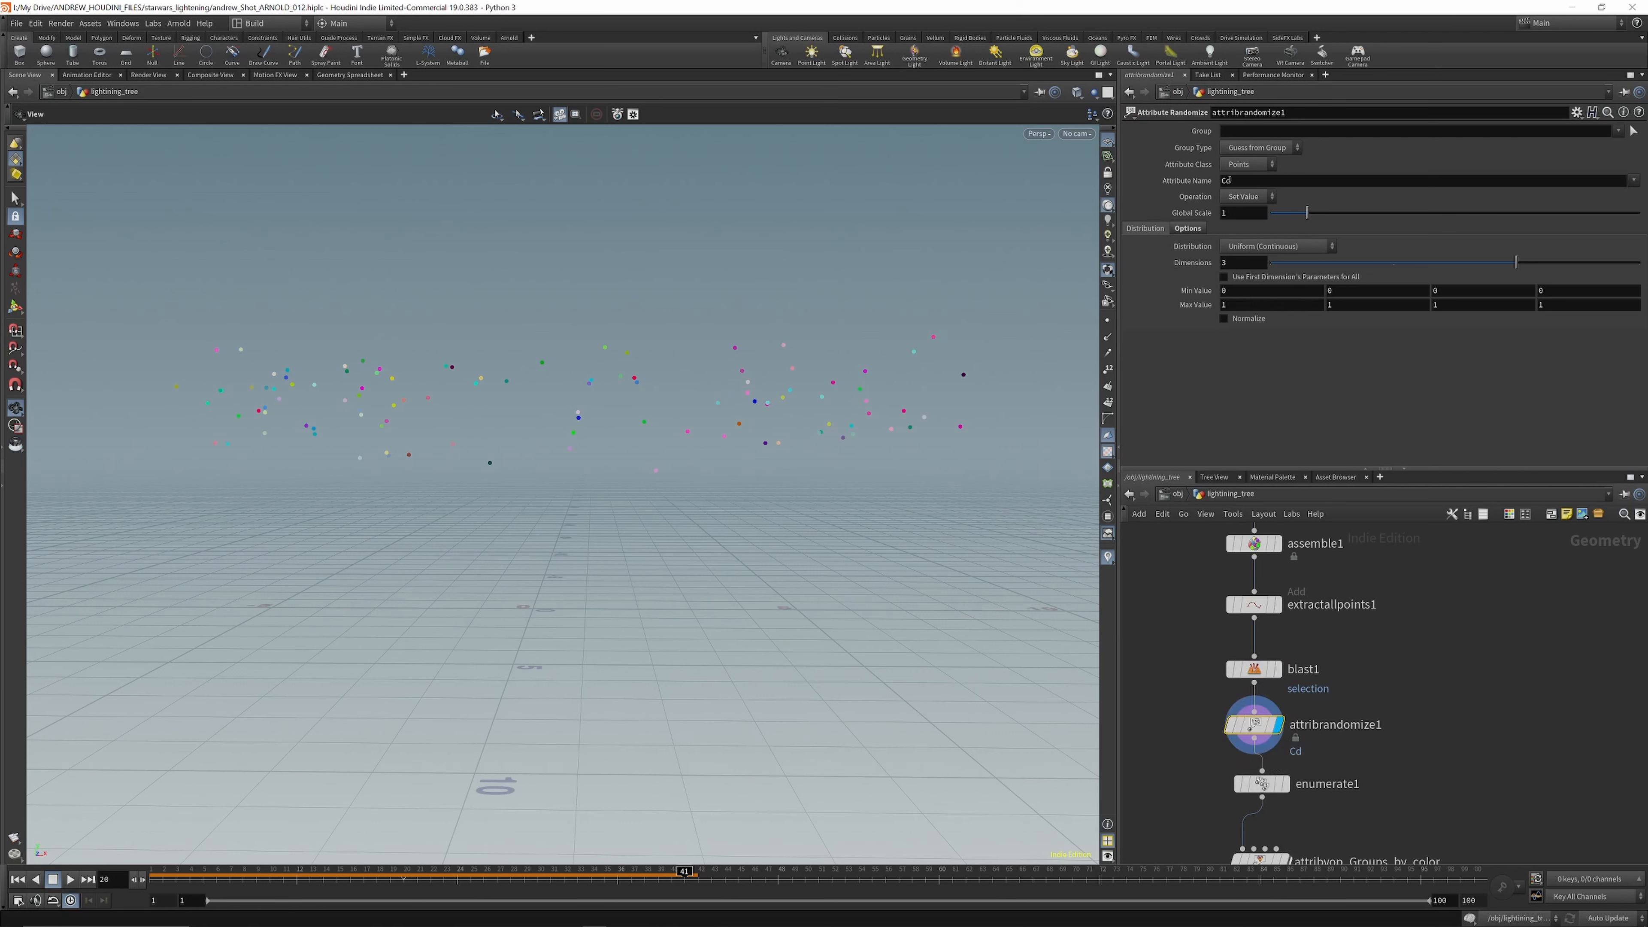
Step: Select and display enumerate1 below attribrandomize1 to examine its id attribute settings and the points
scroll(1341, 649, "down", 3)
scroll(1249, 697, "up", 6)
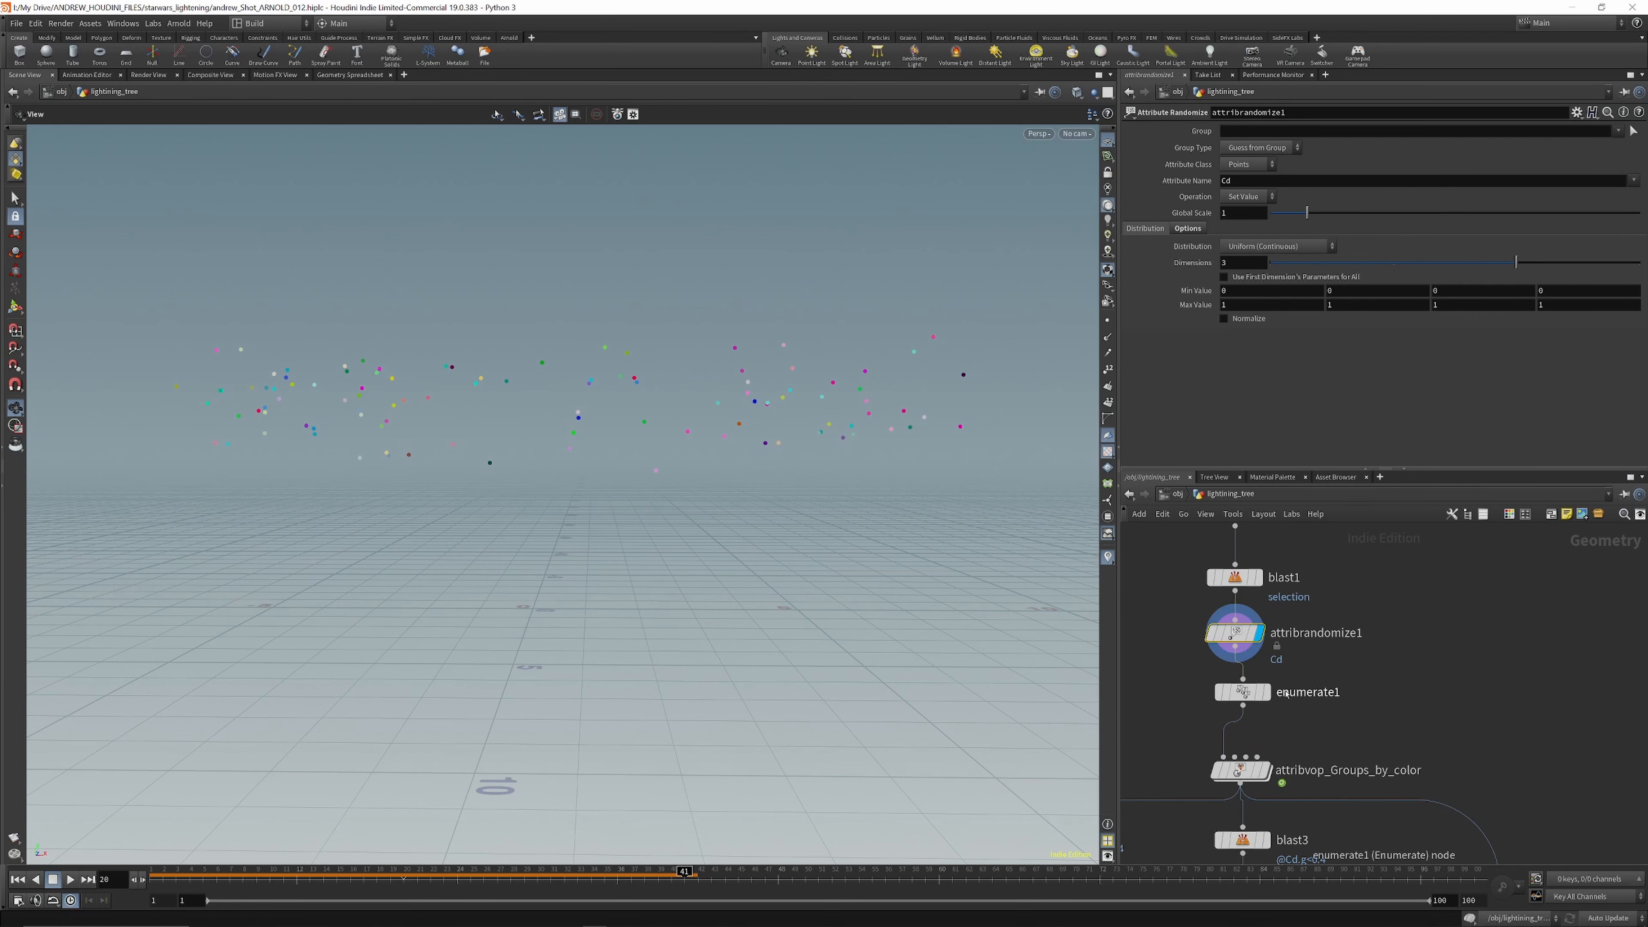
left_click(1247, 697)
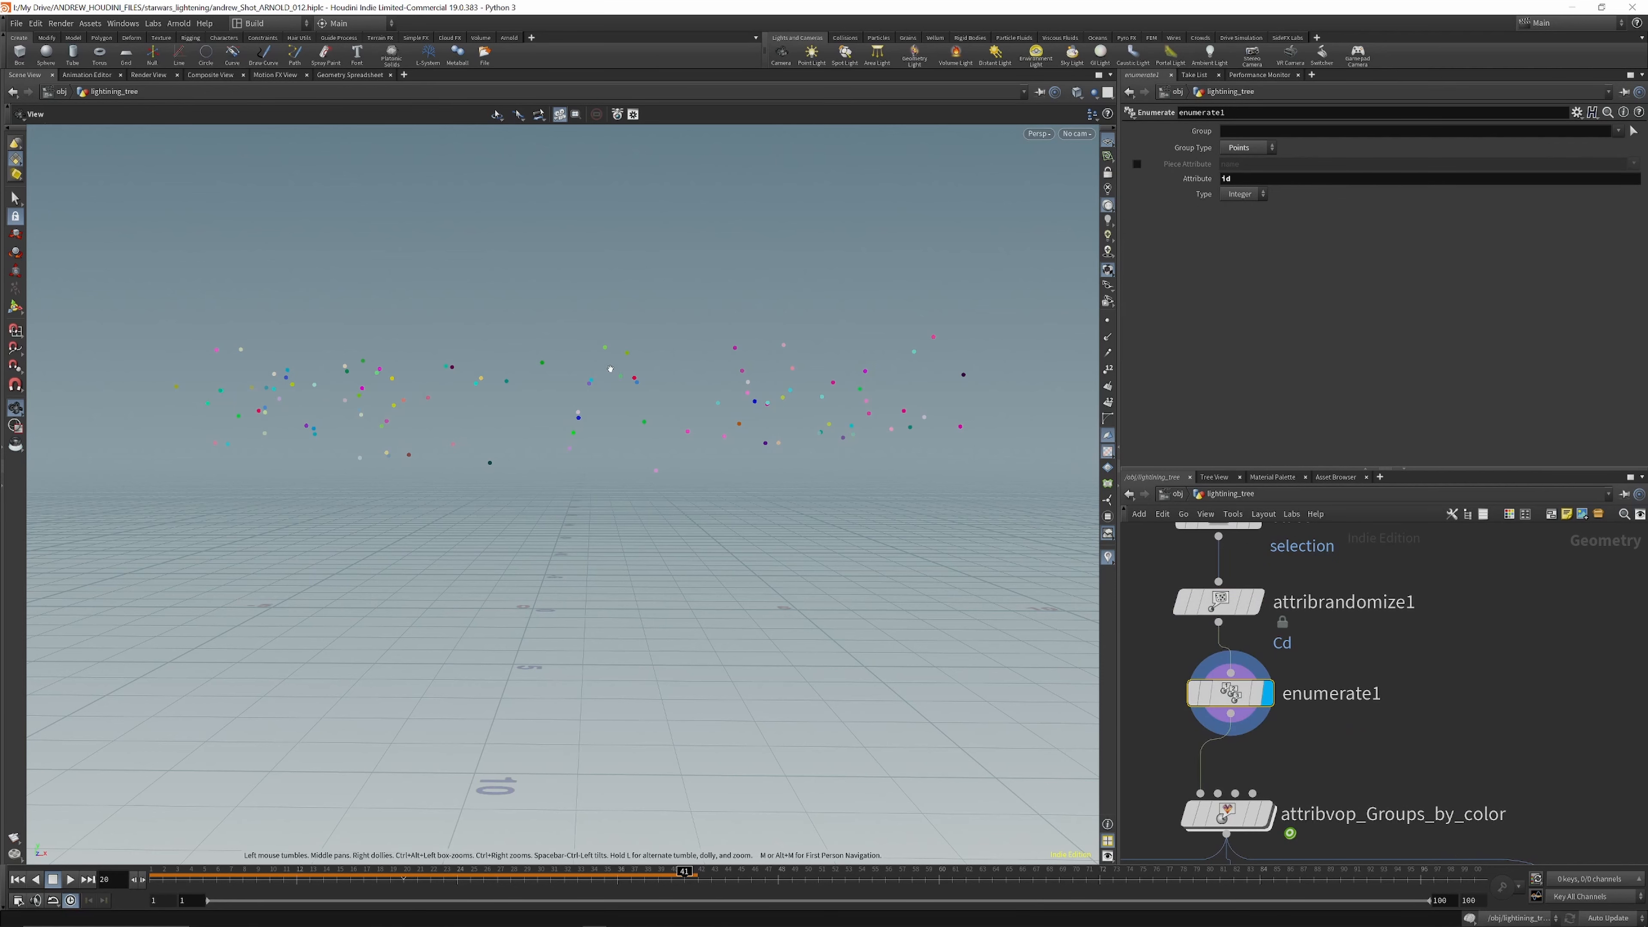
left_click_drag(999, 403, 338, 379)
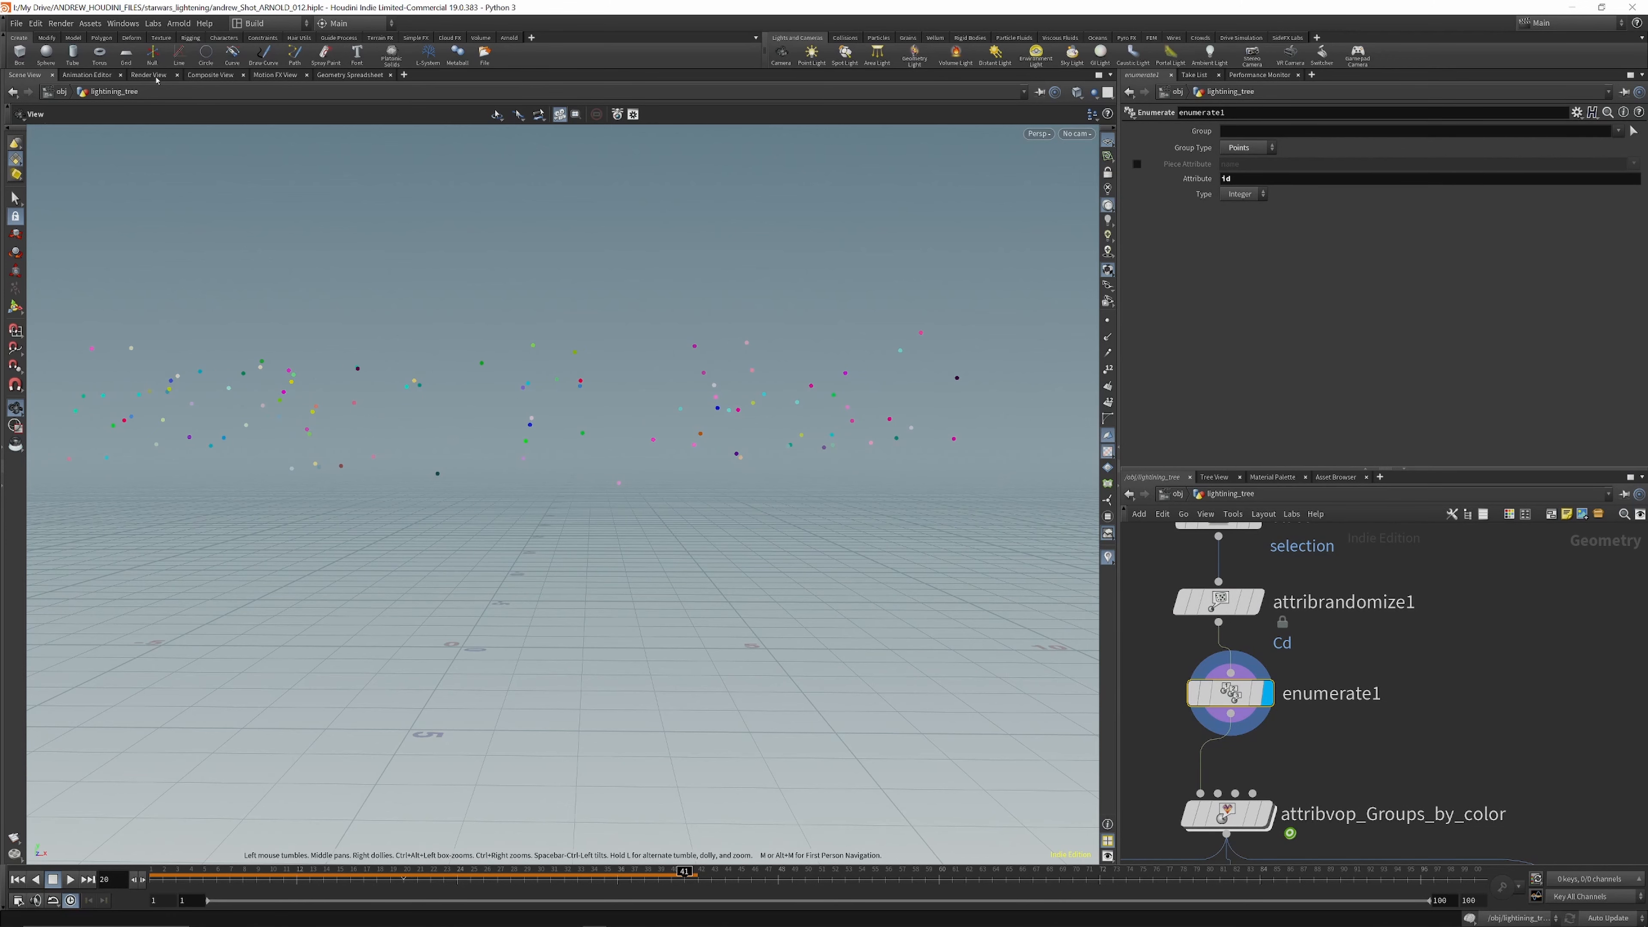
Step: Open the geometry spreadsheet and switch between attribrandomize1 and enumerate1 to compare their point attributes for the id column
left_click(325, 74)
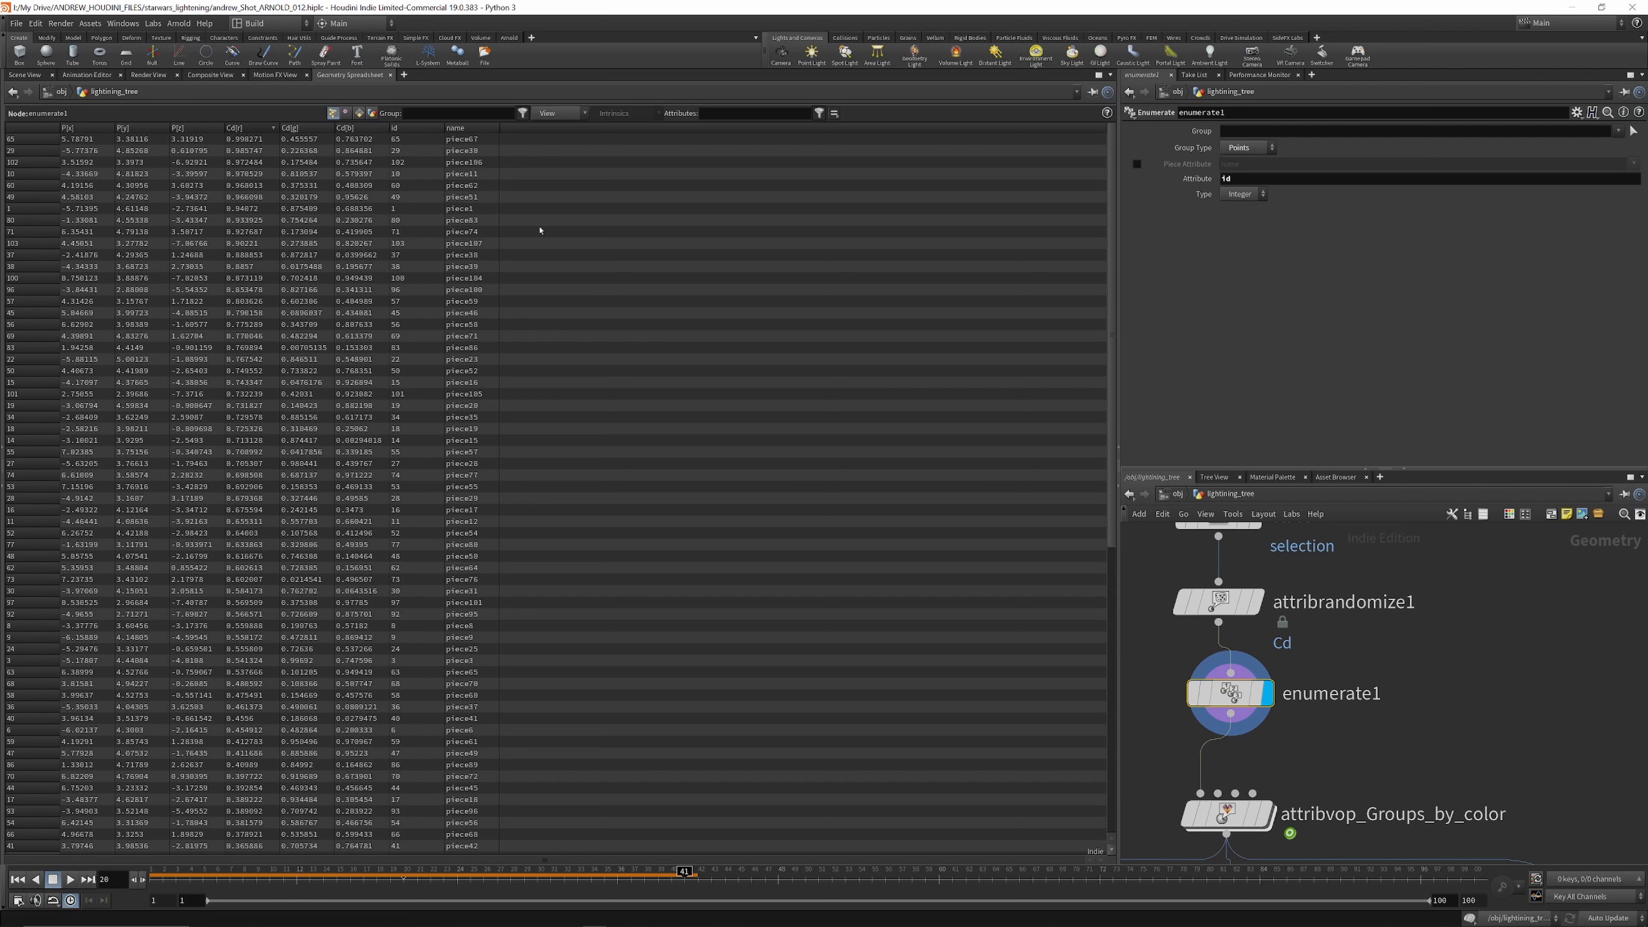
mouse_move(1255, 601)
left_click(1266, 553)
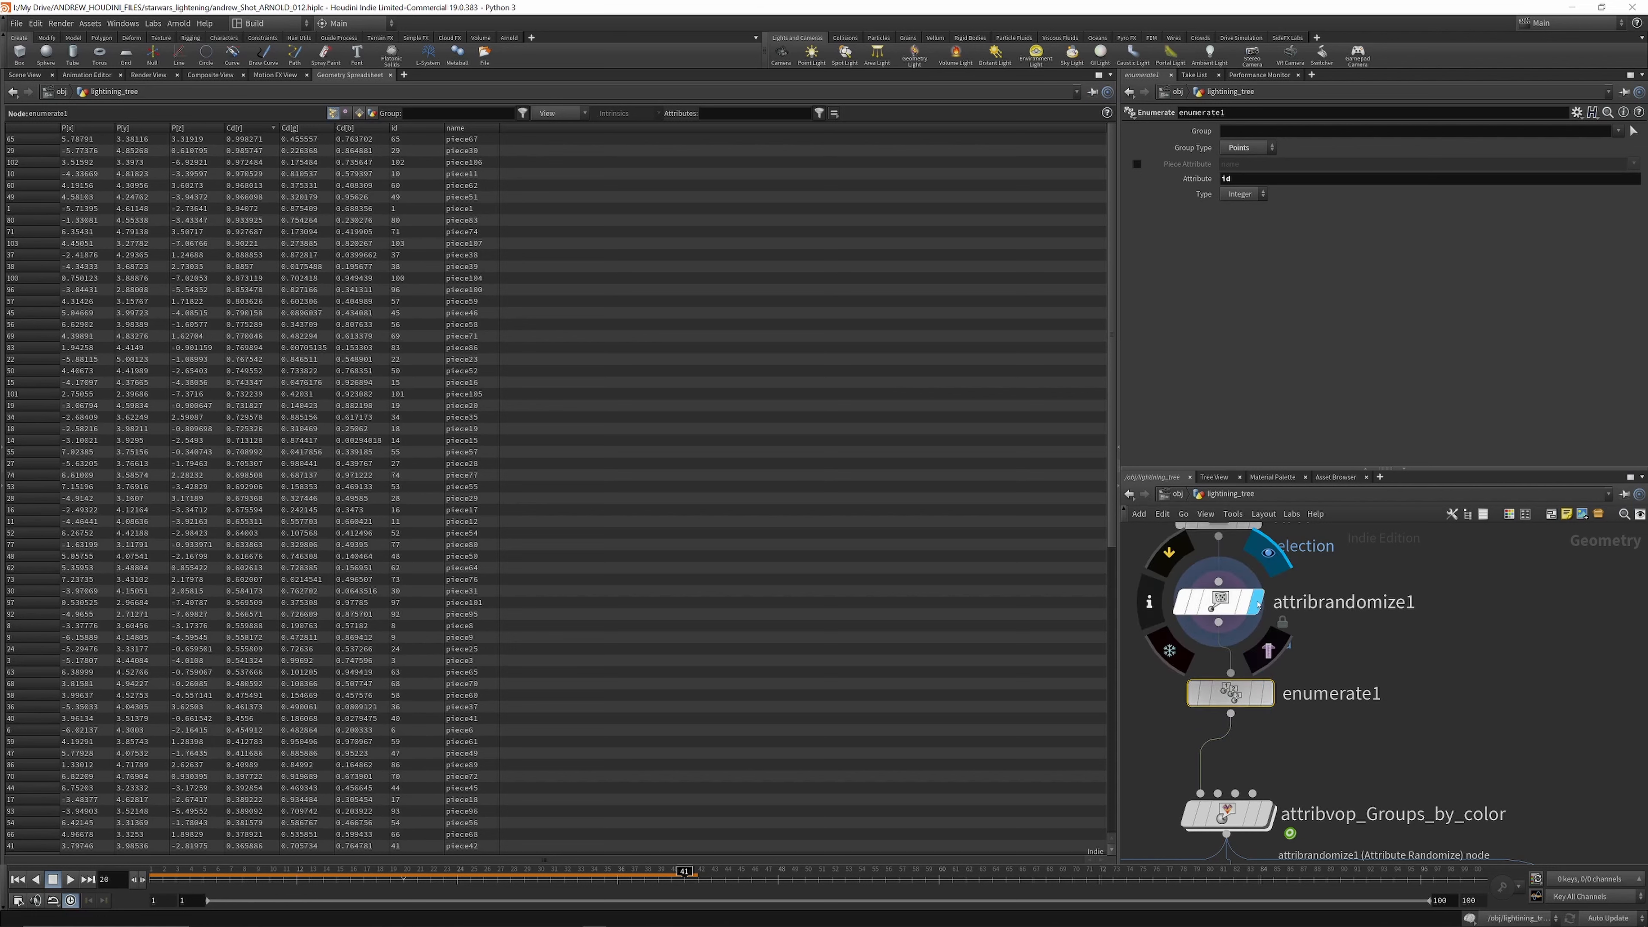
left_click(1221, 600)
mouse_move(1265, 686)
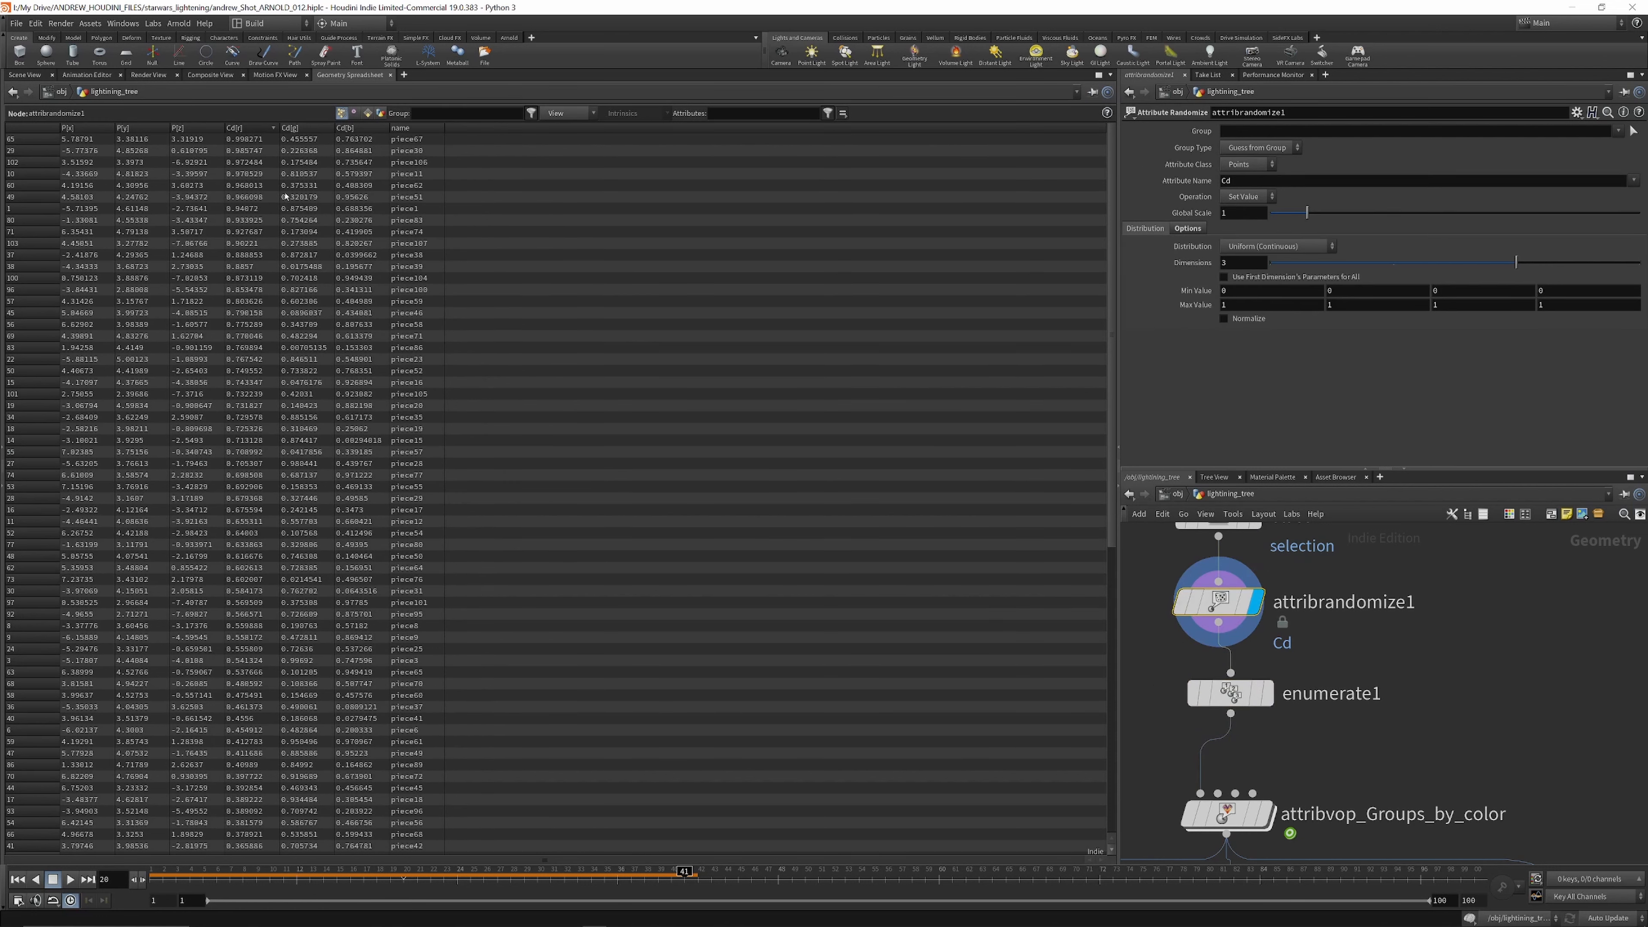
left_click(1277, 647)
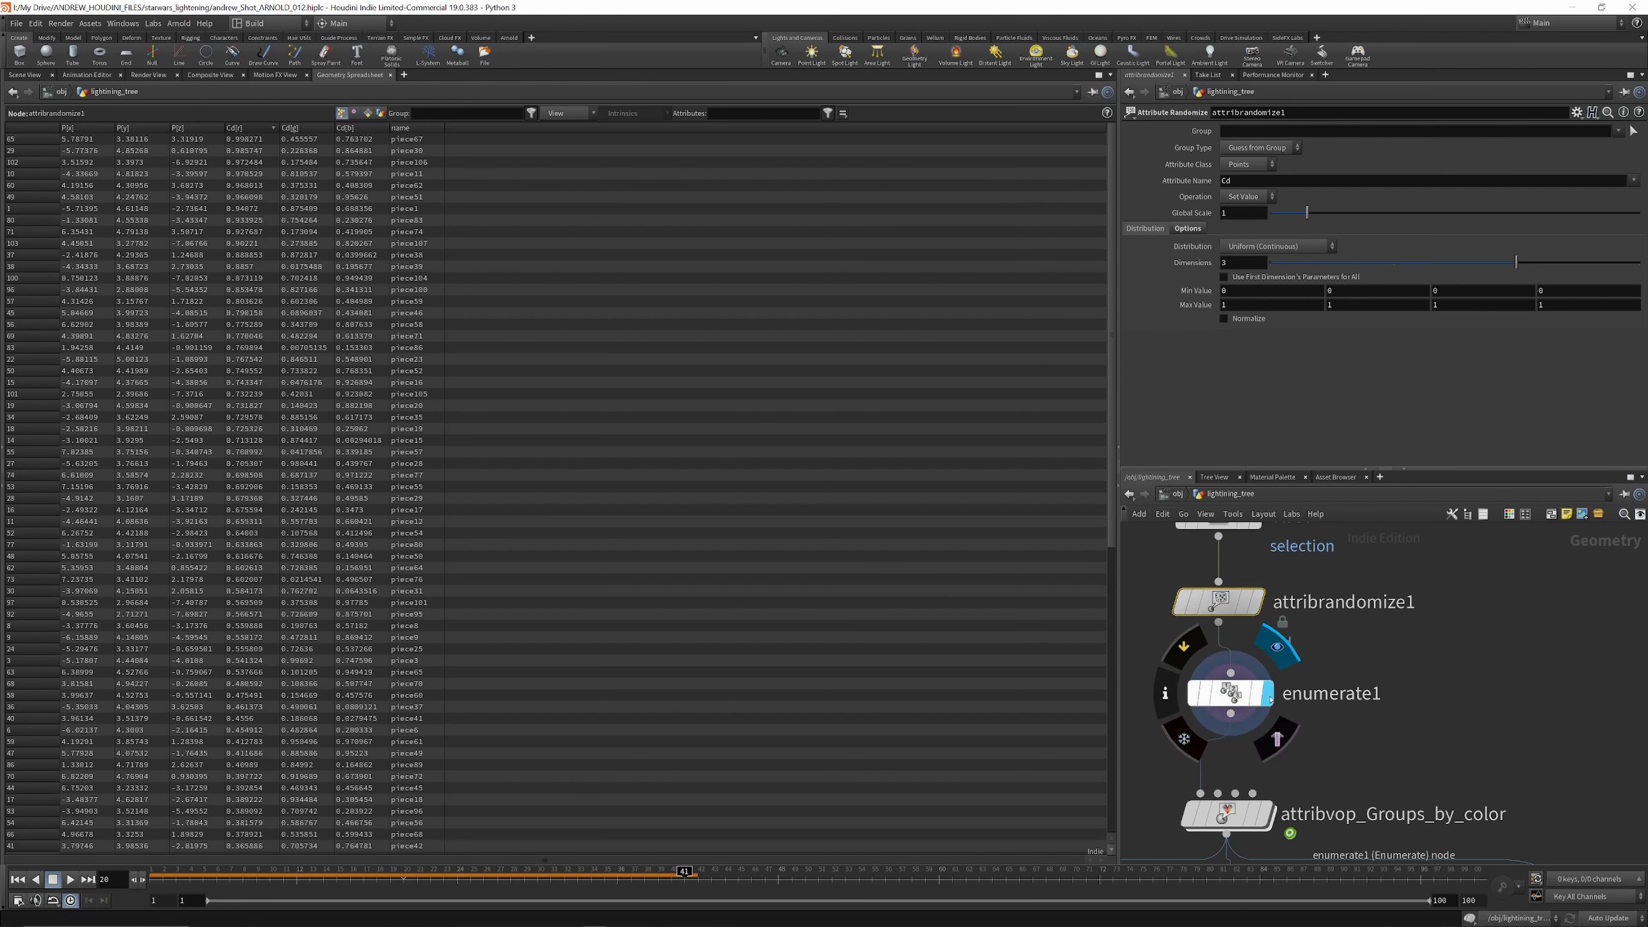
left_click(1231, 694)
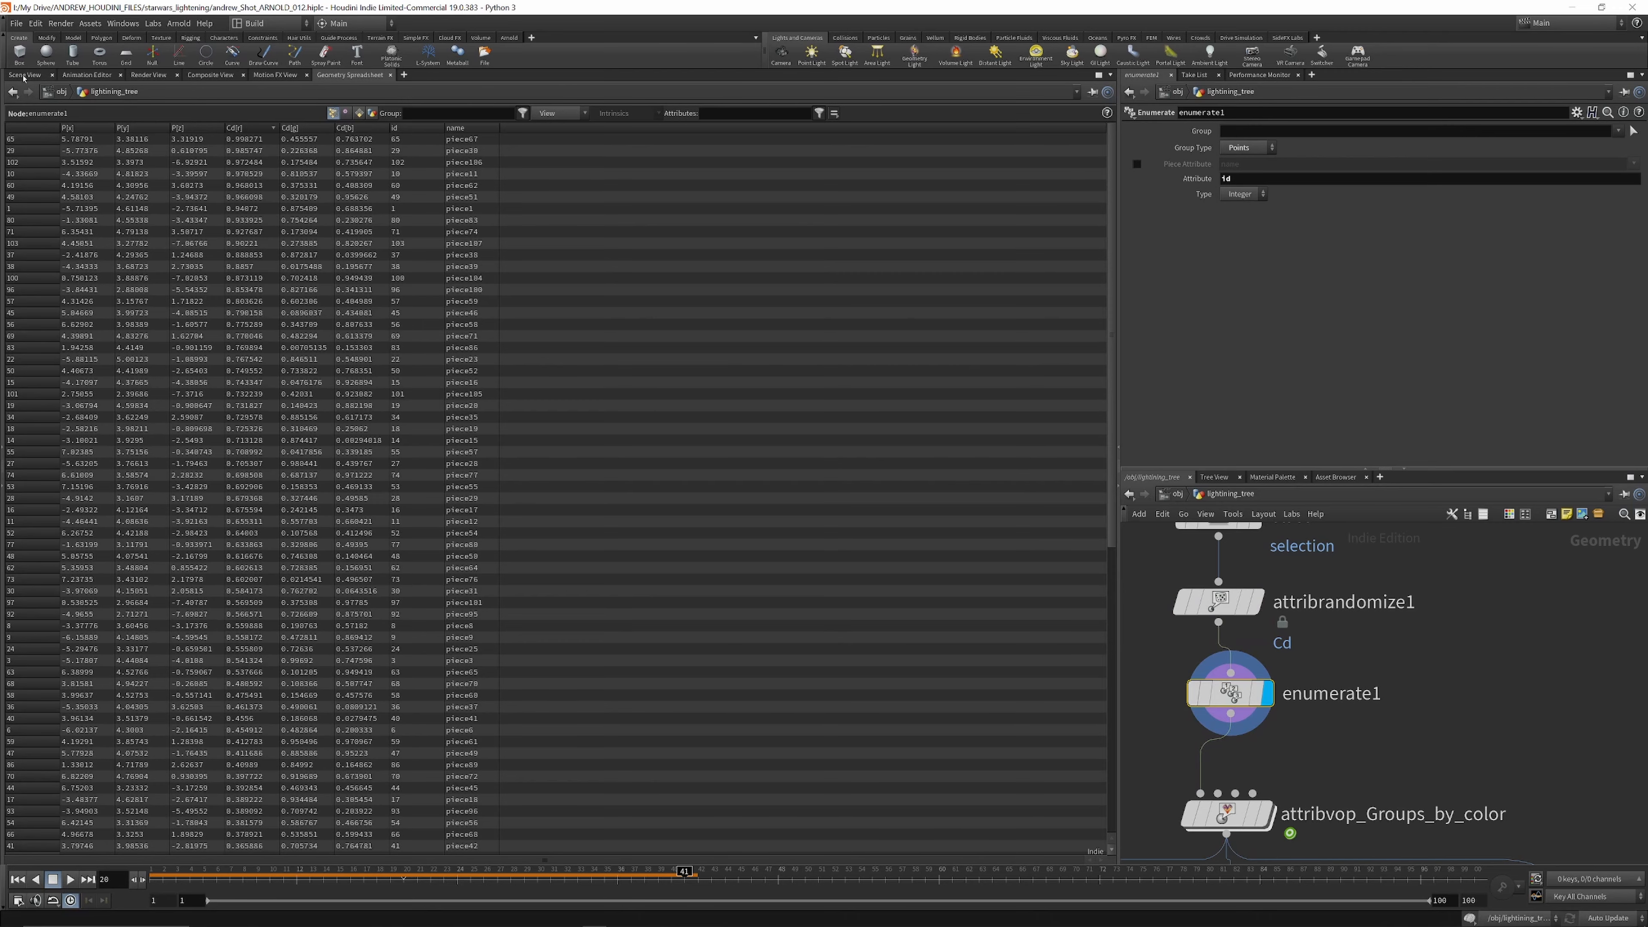
Step: Return to the 3D scene view and switch the point normals display on and off again
left_click(24, 75)
left_click(1108, 368)
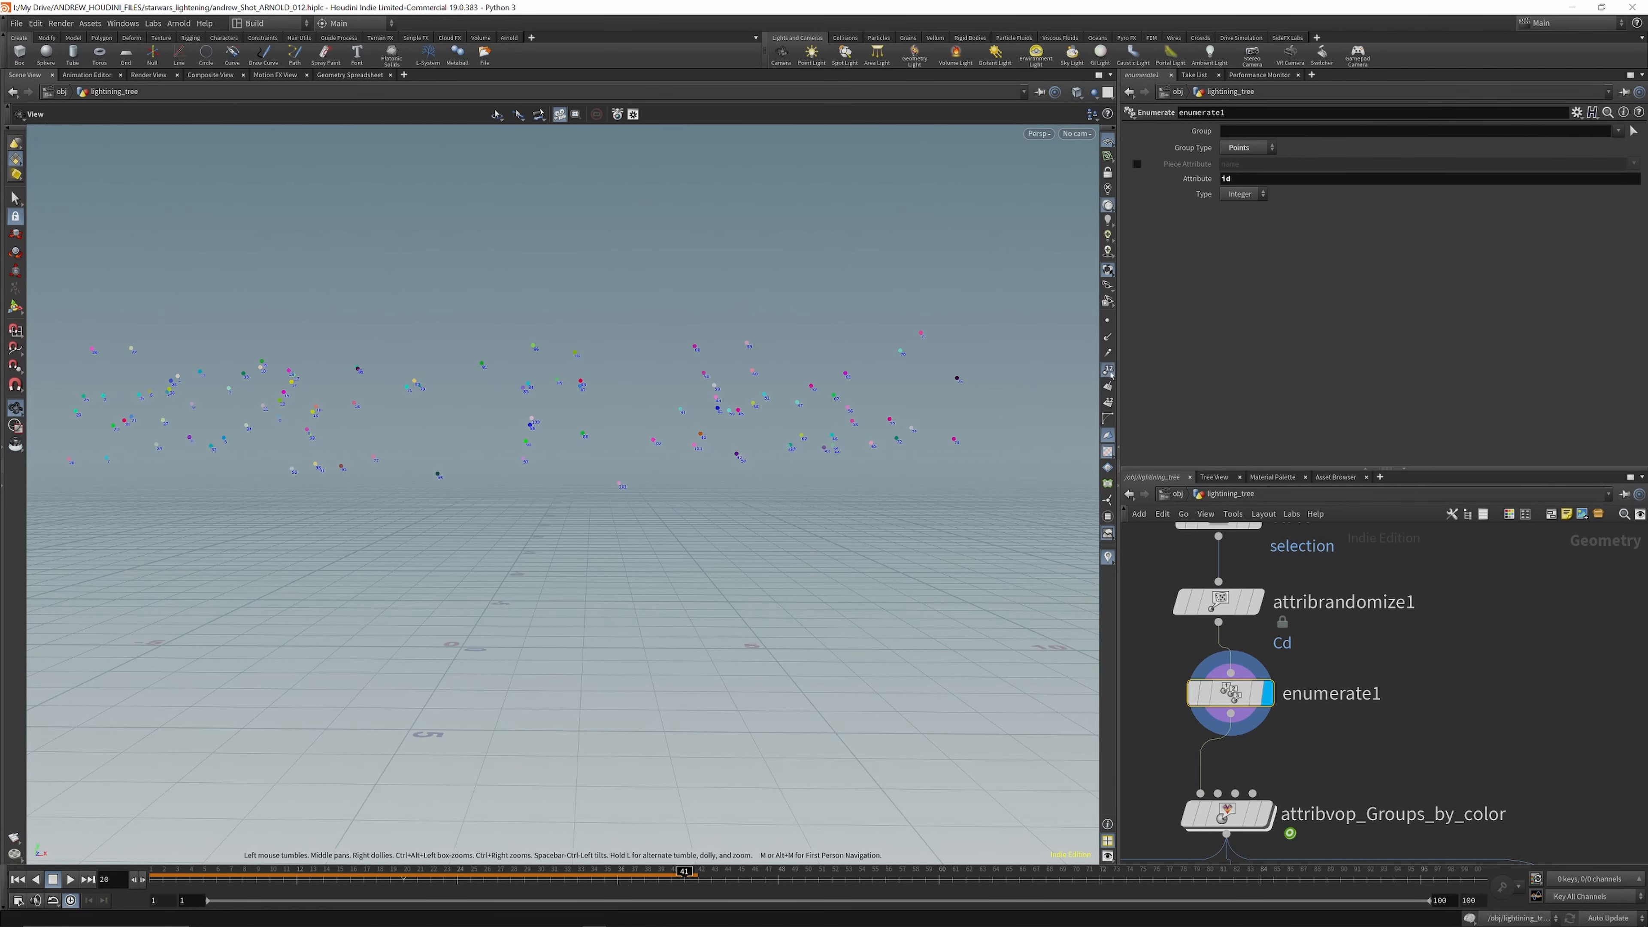
left_click(1110, 374)
Step: Look through the nodes inside attribvop_Groups_by_color, and display it in lightning_tree to examine its color ramp
scroll(1265, 611, "down", 3)
scroll(1262, 692, "up", 3)
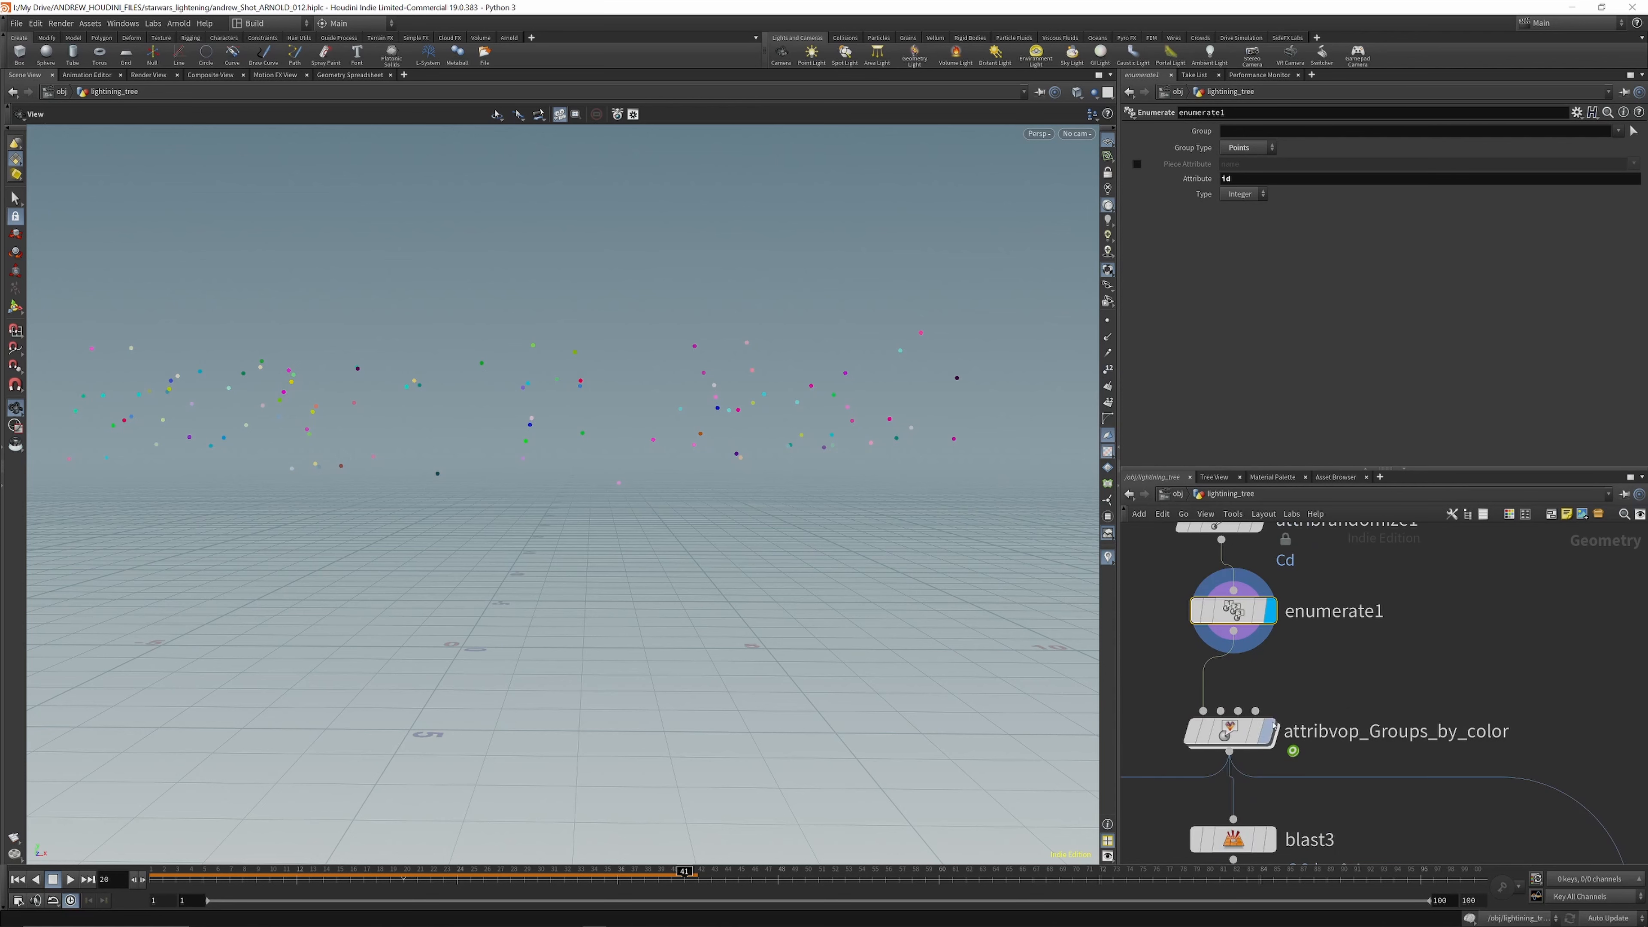
left_click(1235, 731)
double_click(1235, 731)
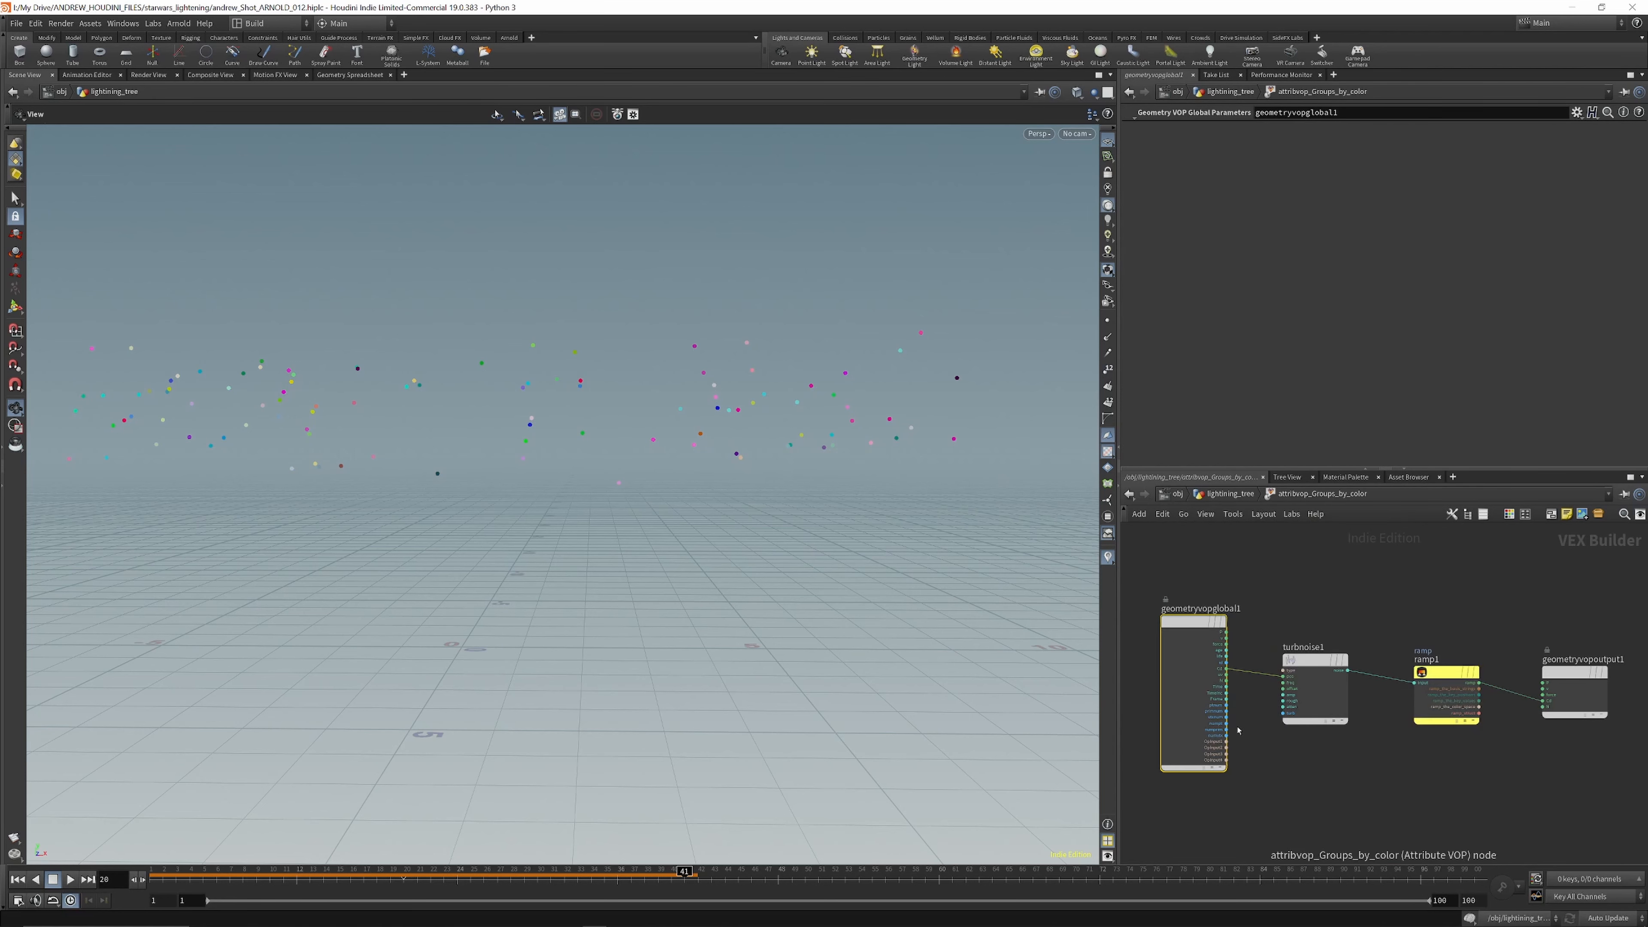
scroll(1231, 677, "up", 5)
scroll(1231, 677, "down", 5)
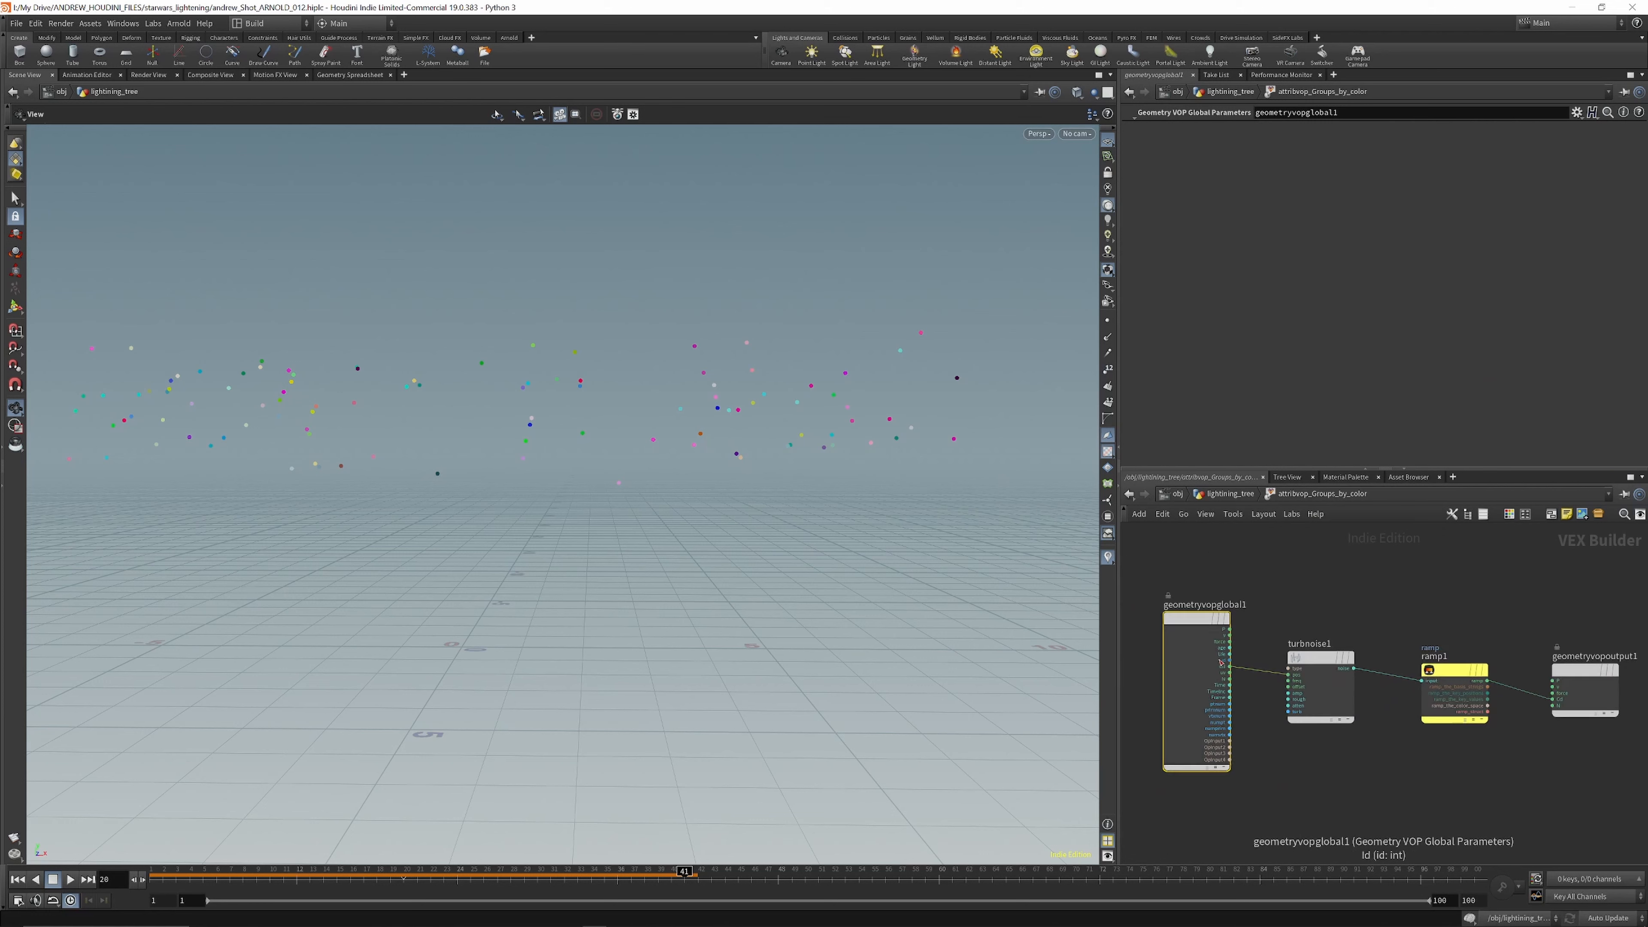
mouse_move(1316, 653)
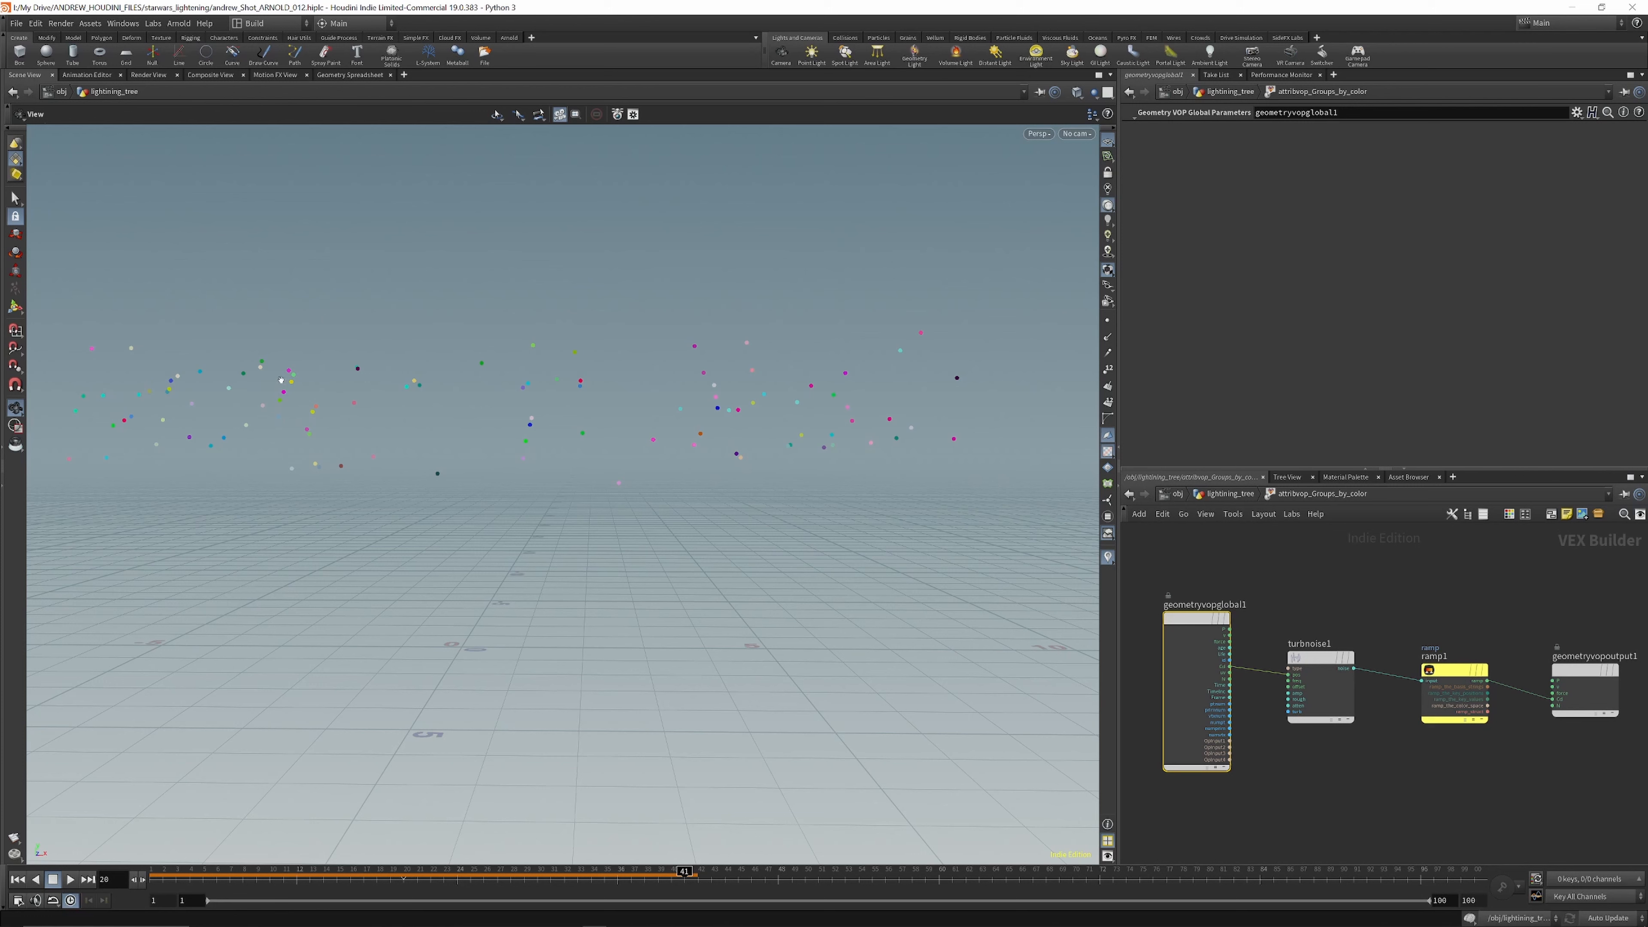
left_click(1239, 492)
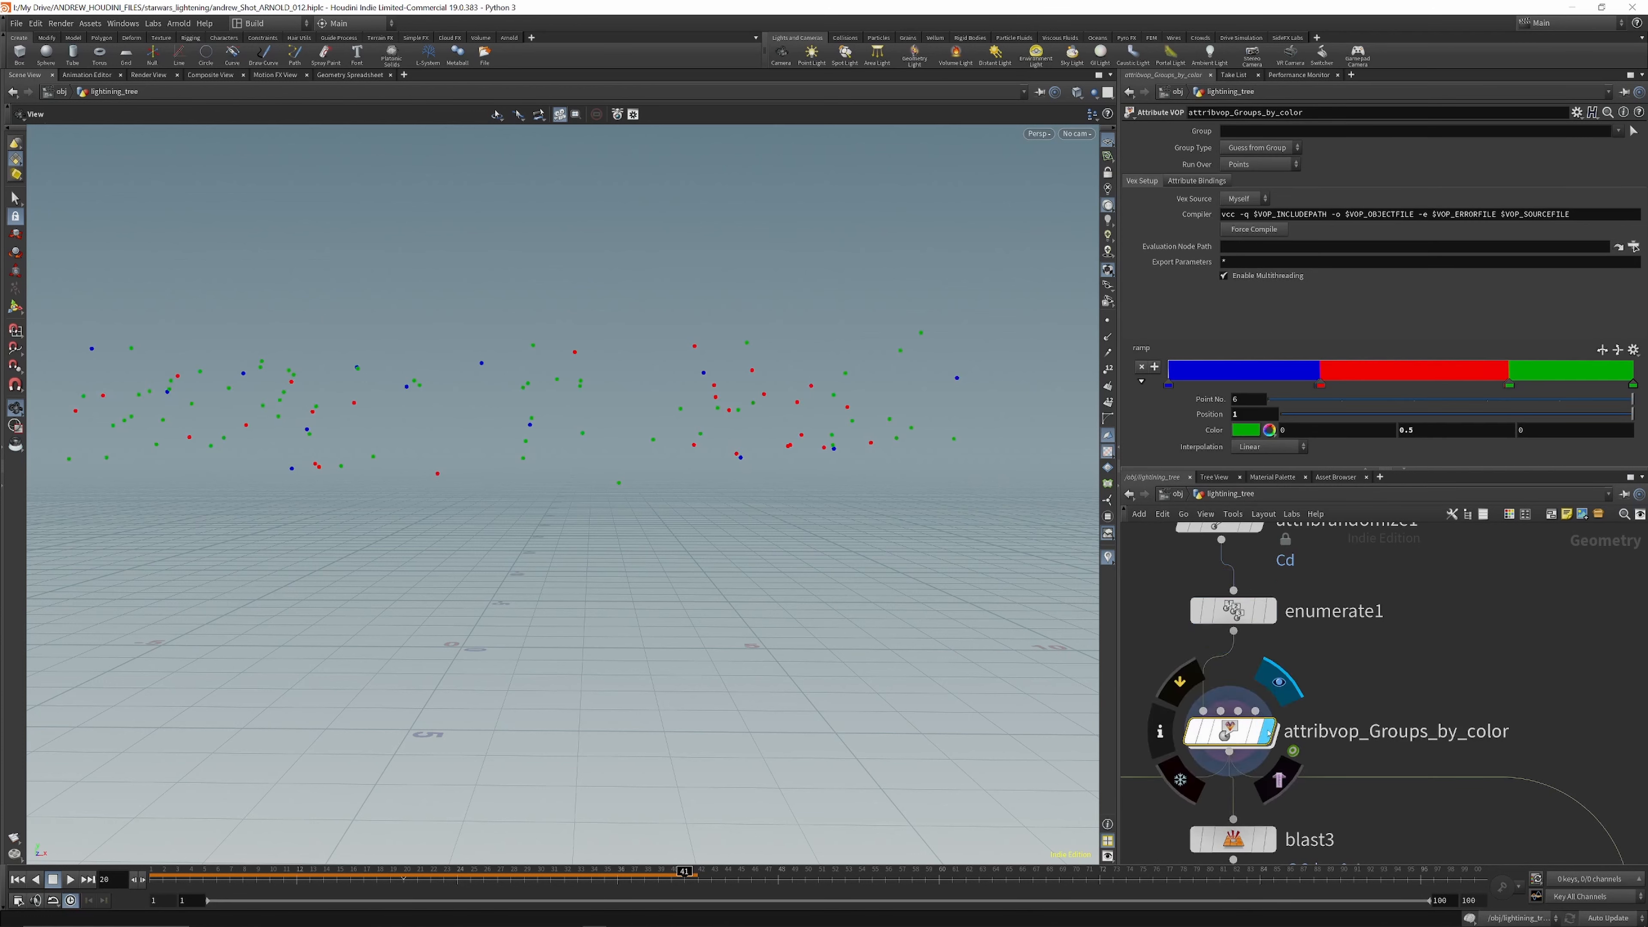
left_click(1268, 731)
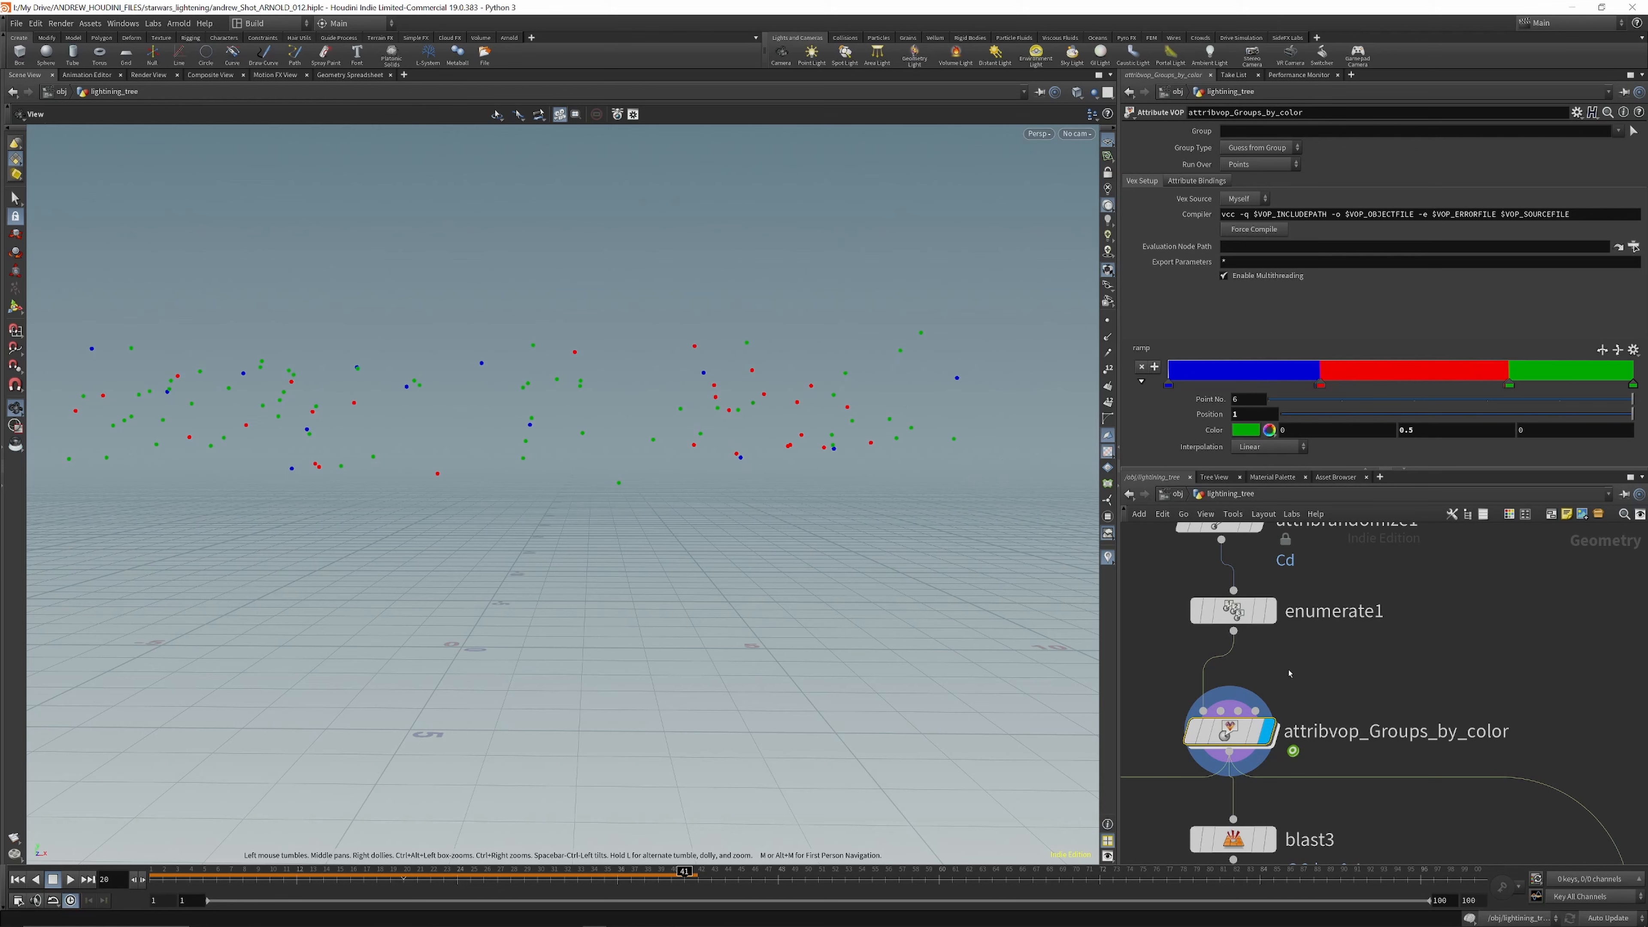
Step: Re-enter attribvop_Groups_by_color and select turbnoise1 to examine its Alligator Noise type and frequency, following the connection through ramp1
double_click(1251, 740)
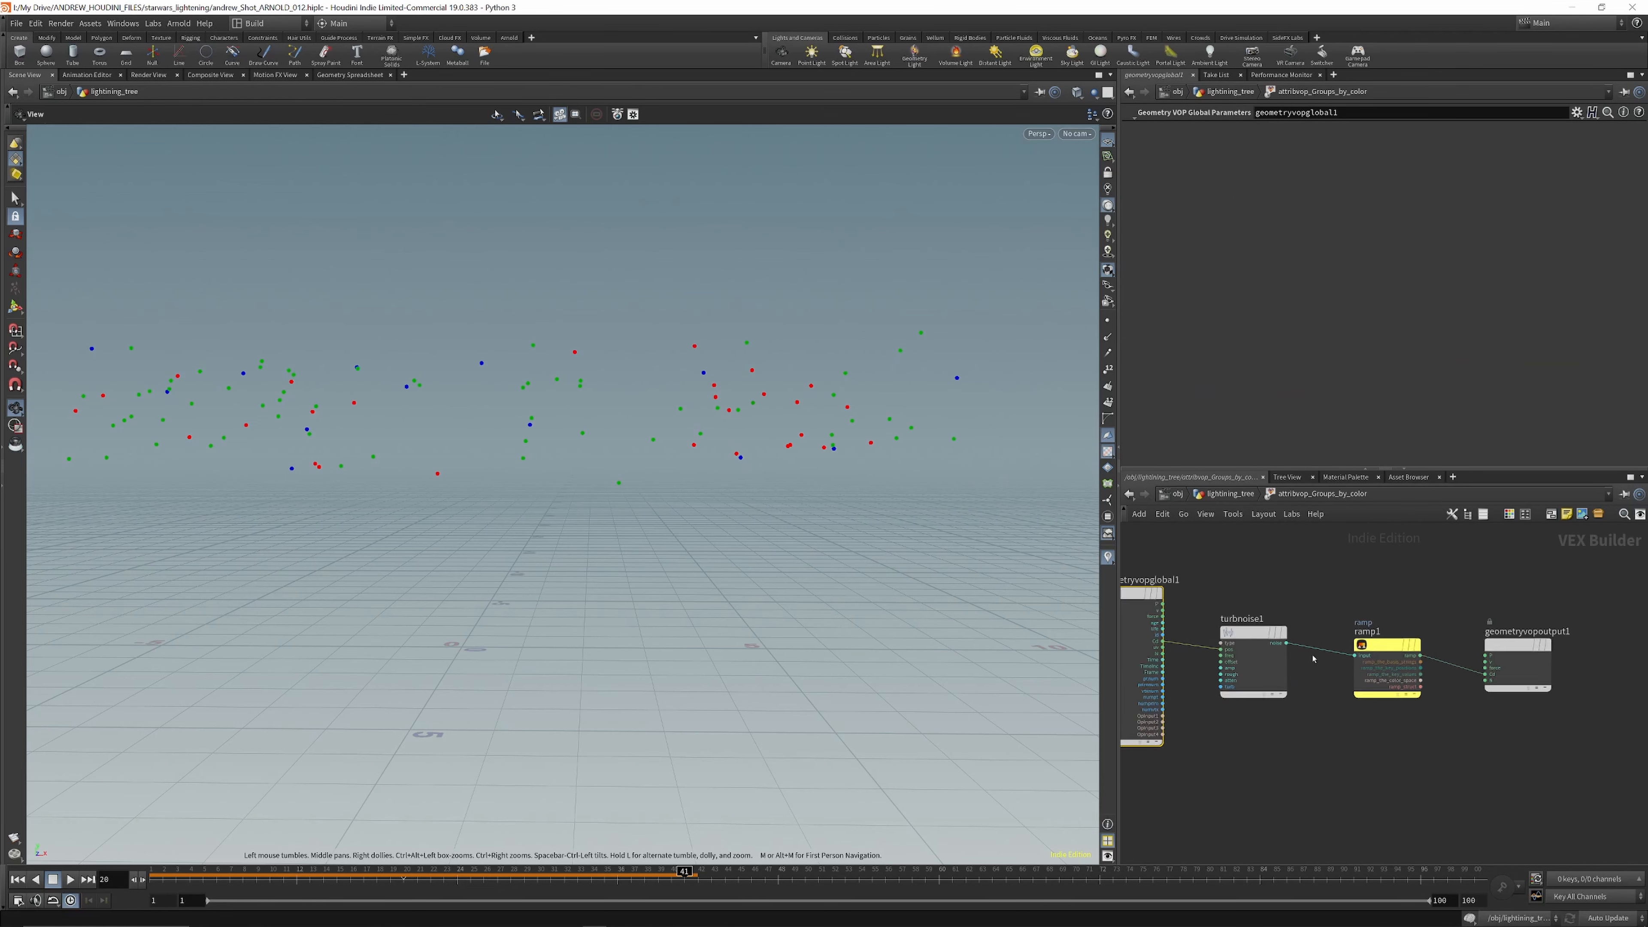
scroll(1426, 704, "up", 5)
left_click(1232, 608)
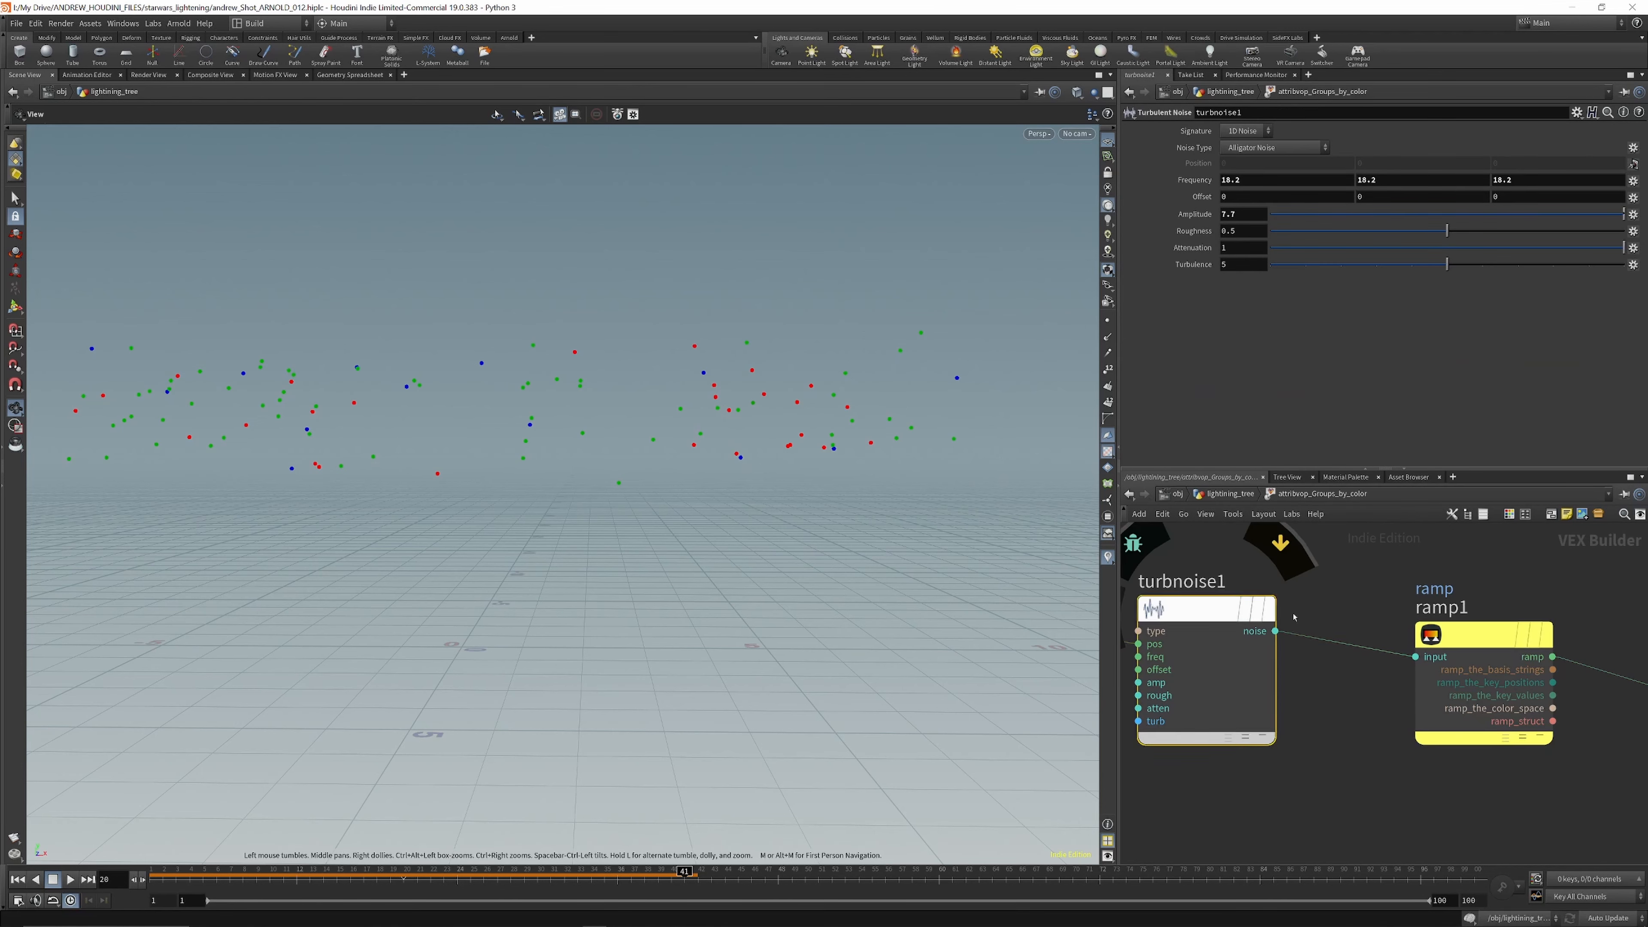
scroll(1233, 608, "down", 5)
scroll(1364, 620, "up", 3)
scroll(1429, 651, "up", 2)
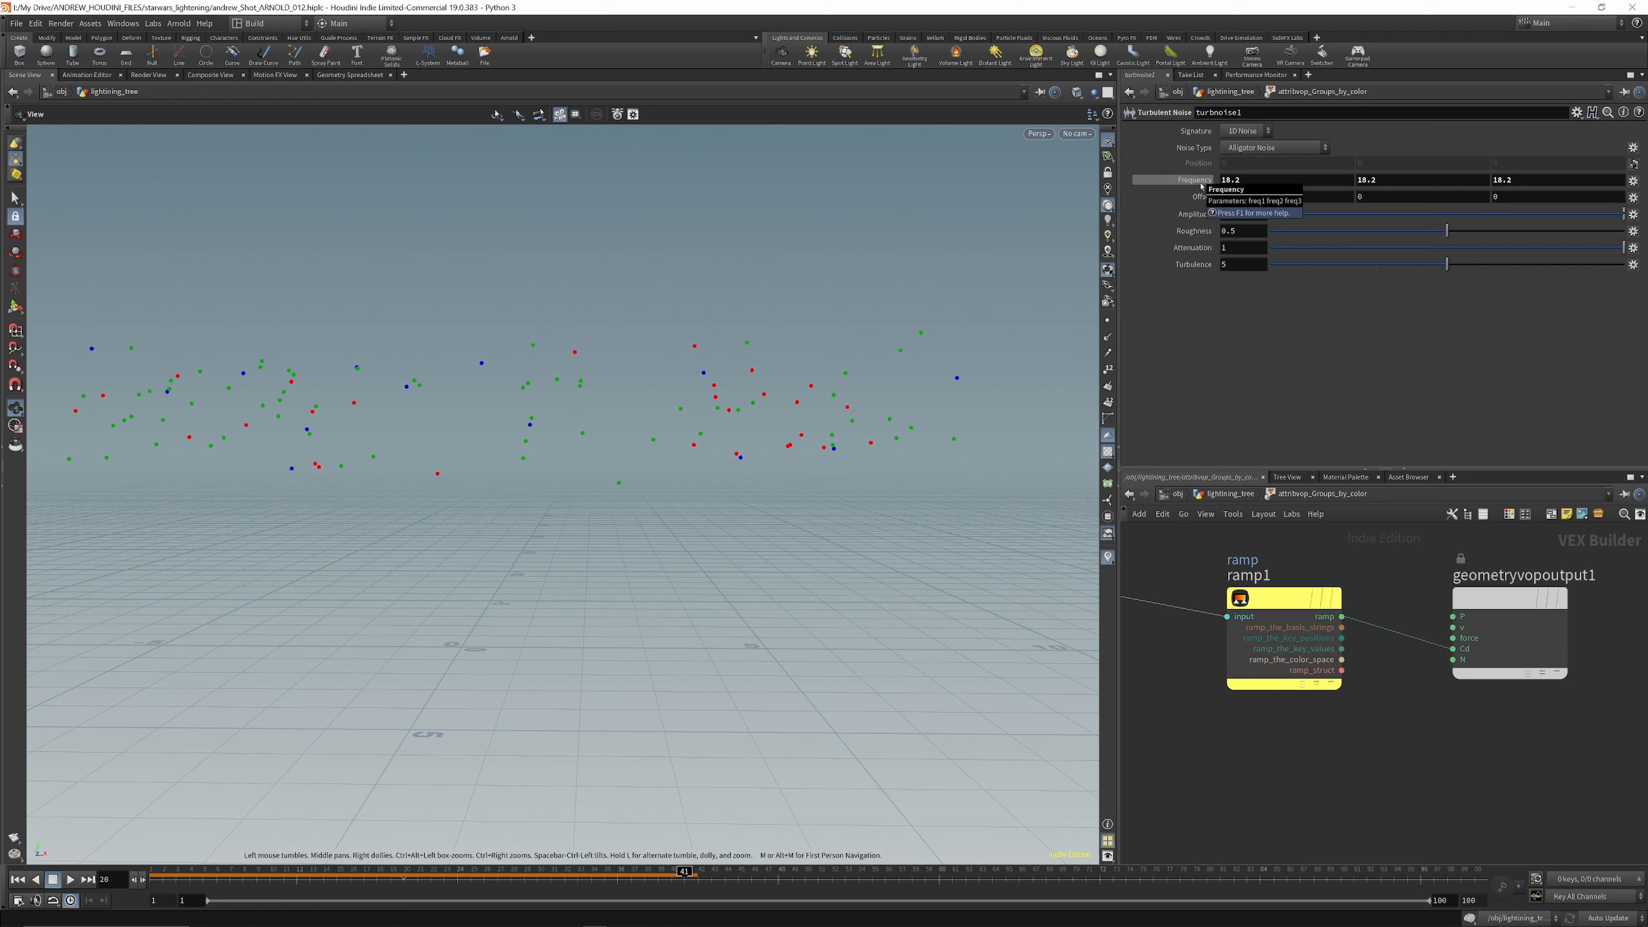
mouse_move(1201, 186)
middle_mouse_down()
mouse_move(1137, 192)
mouse_move(1142, 219)
mouse_move(1202, 184)
middle_mouse_up()
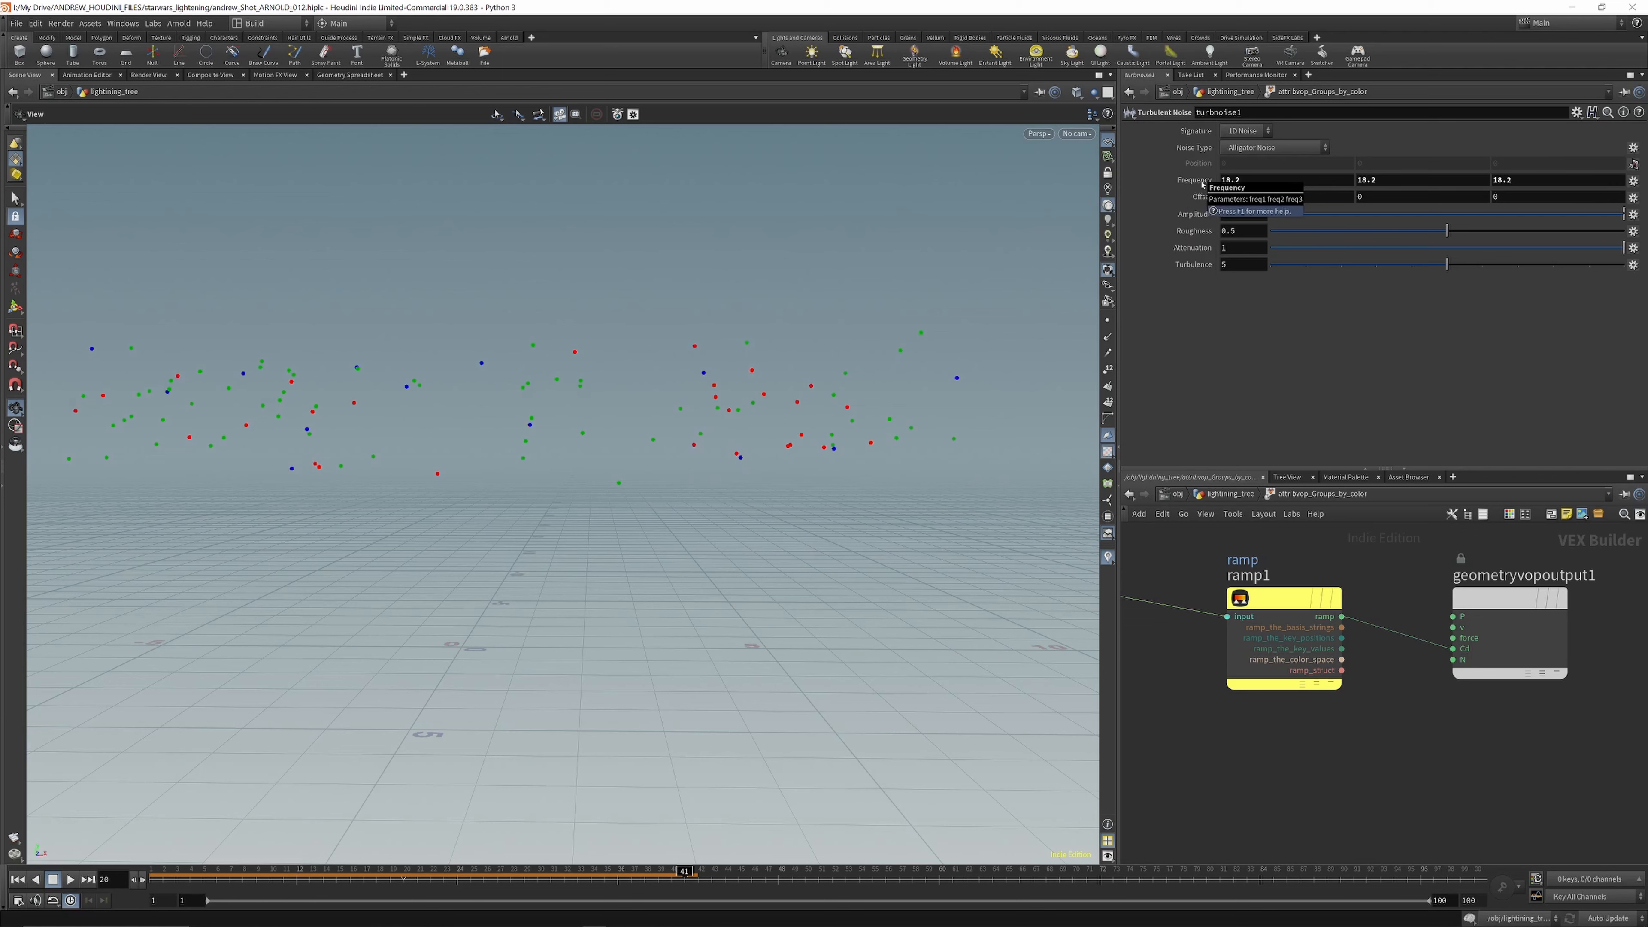
scroll(1361, 588, "down", 5)
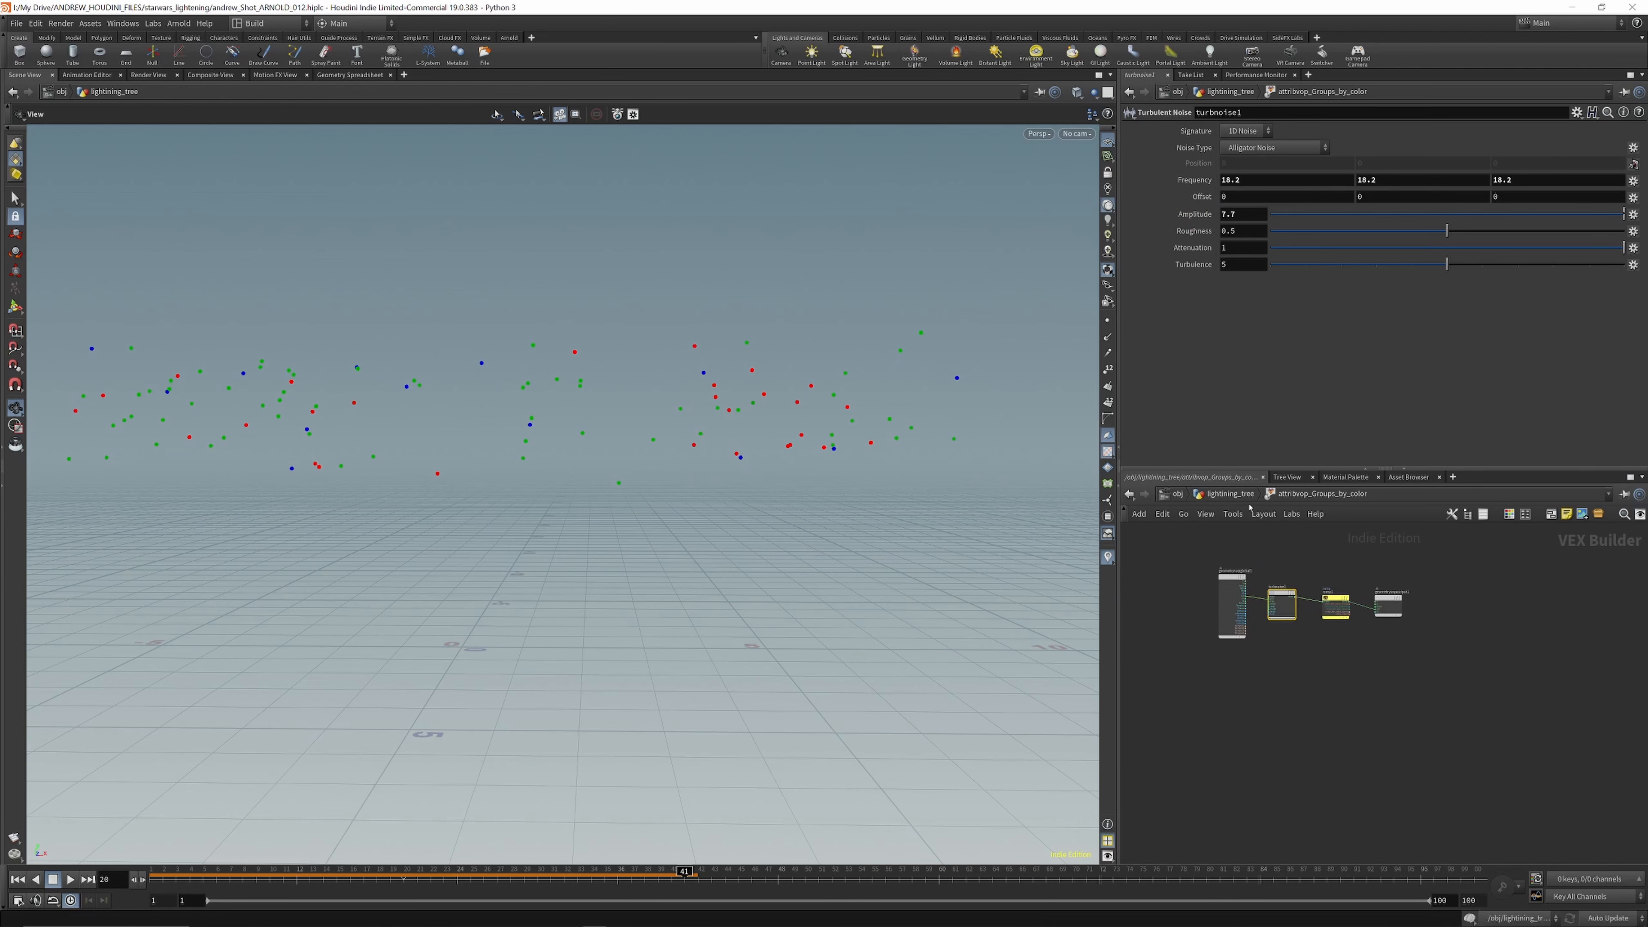
Step: Return to lightning_tree, look over the three color branches, and select and display blast2 to isolate the red points
key("u")
scroll(1330, 613, "down", 6)
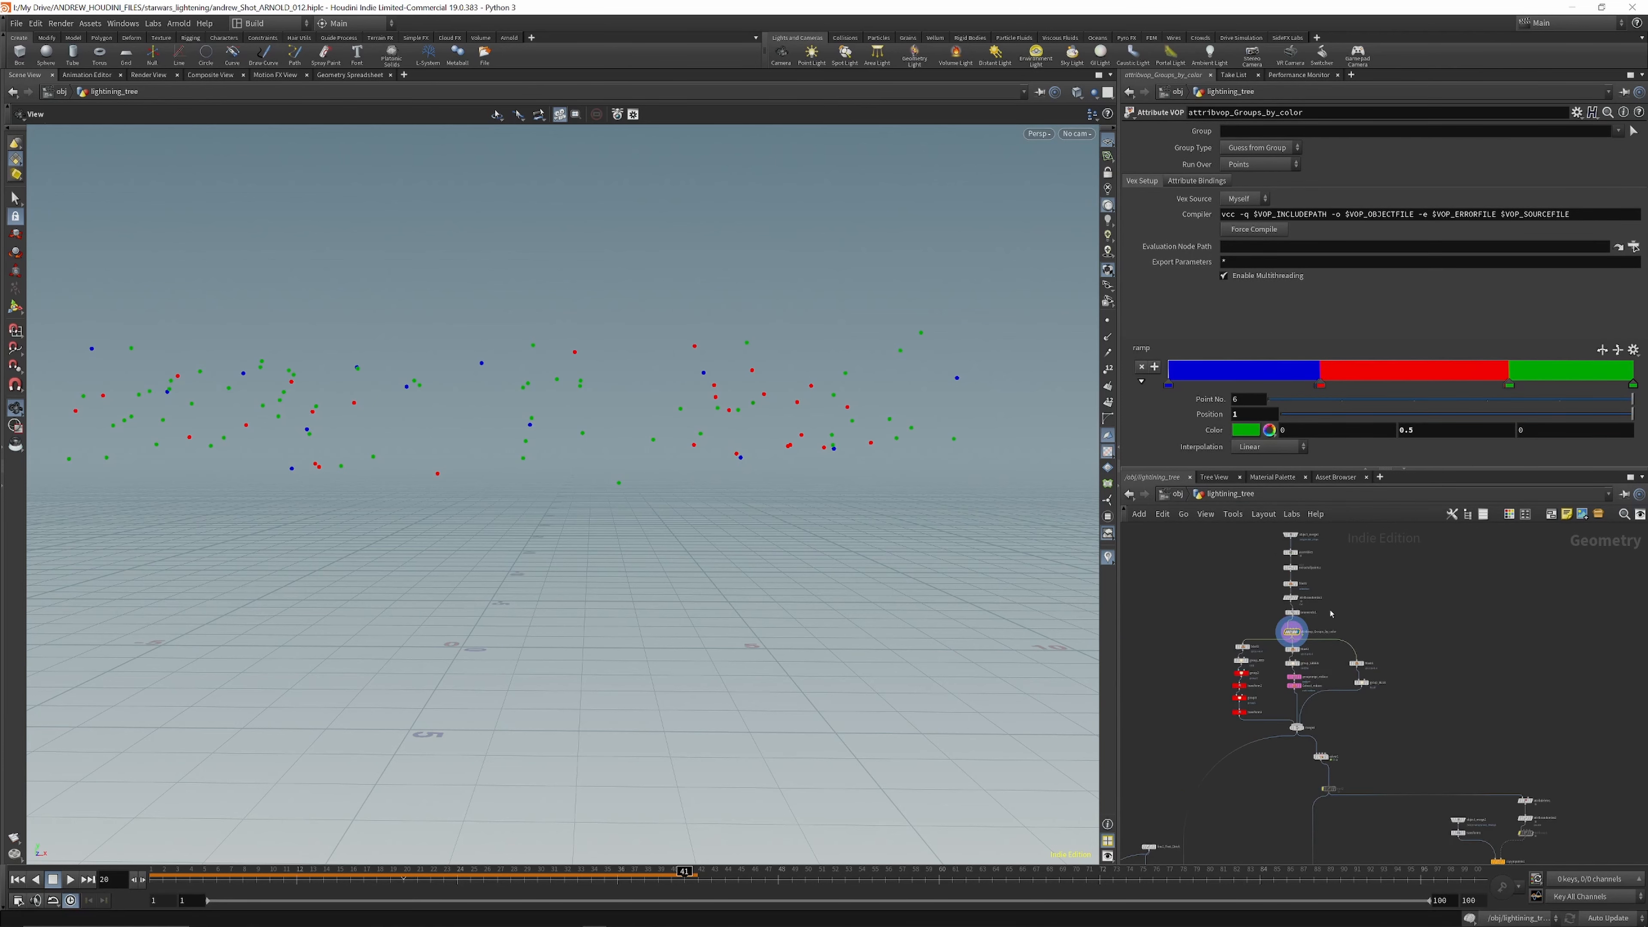
scroll(1261, 642, "up", 8)
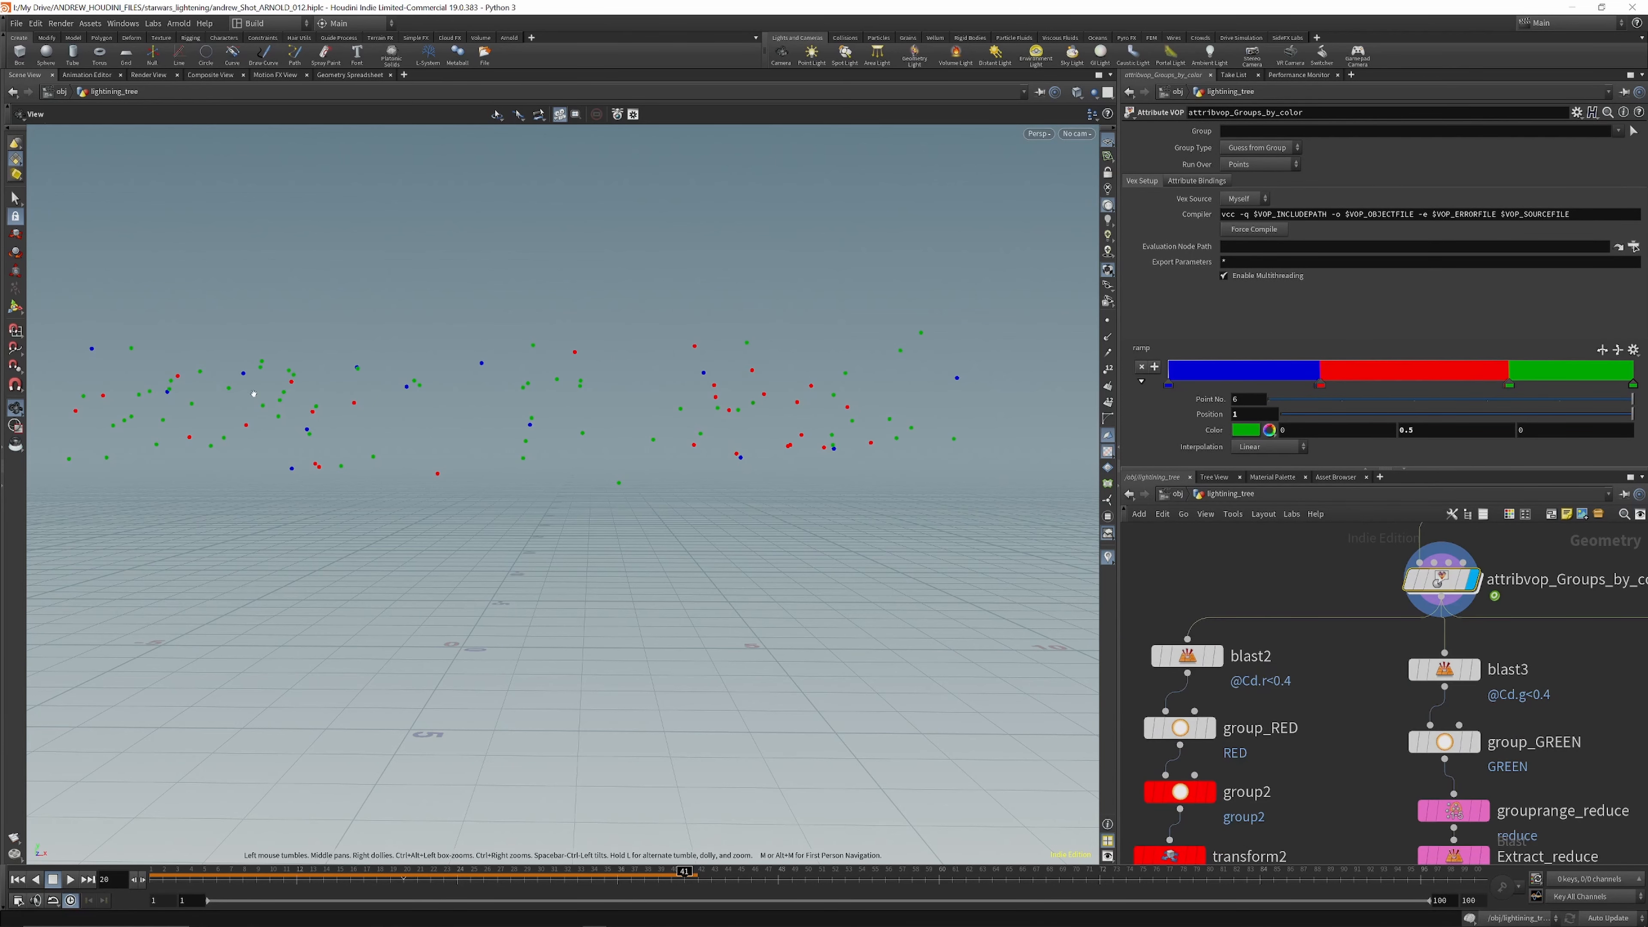
scroll(1377, 600, "down", 5)
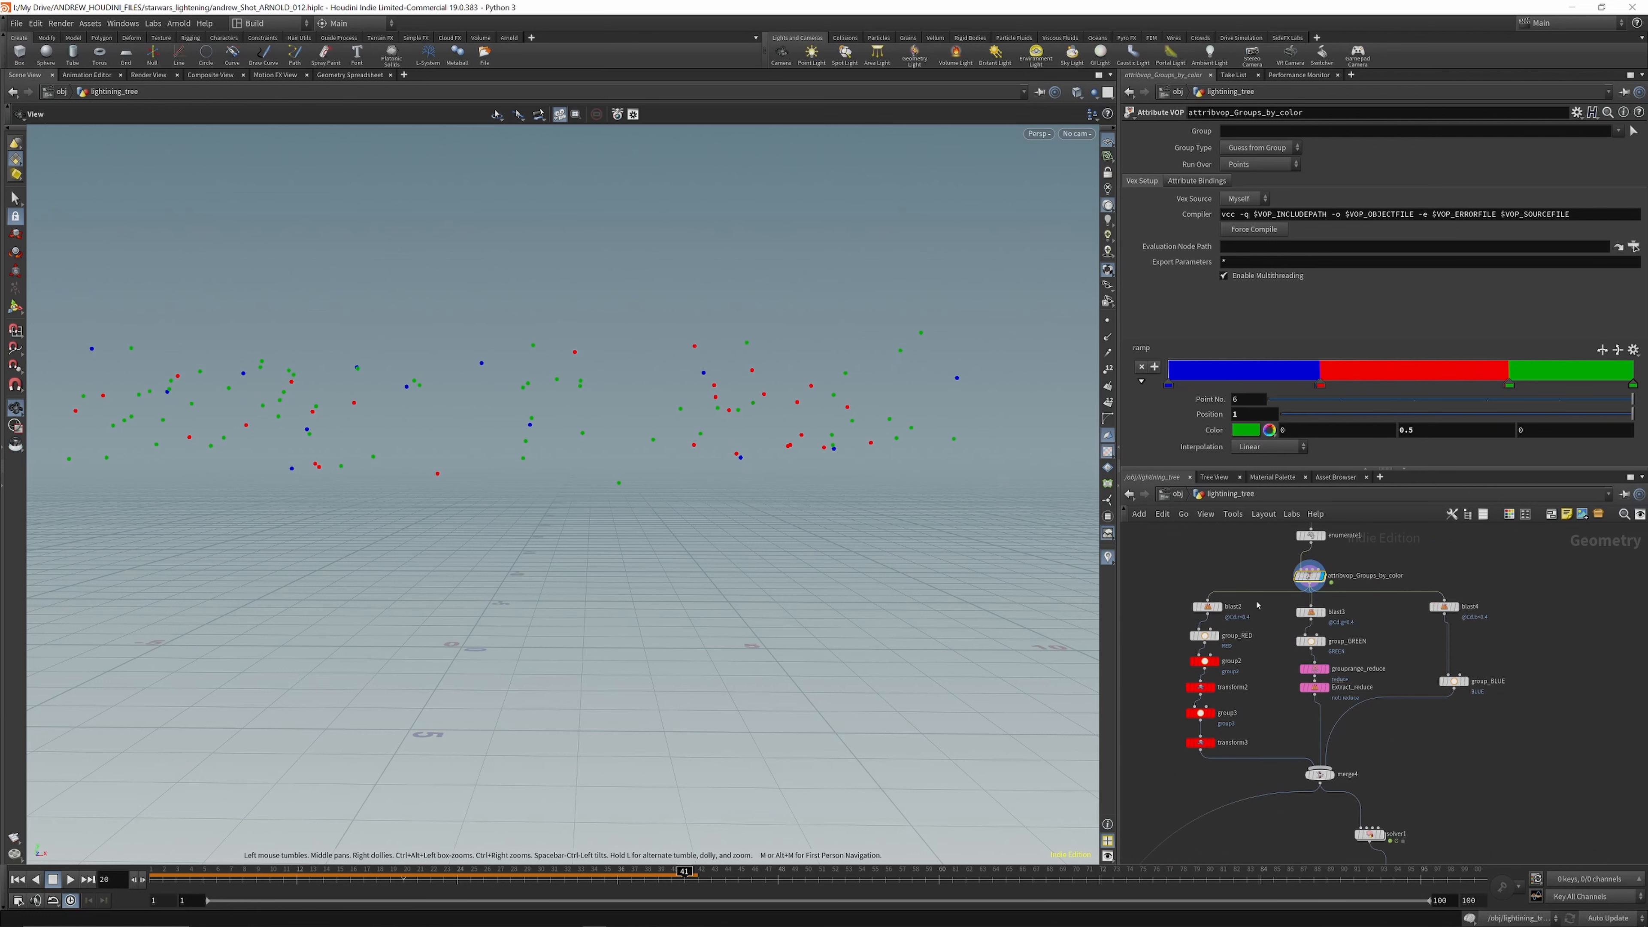
scroll(1218, 603, "up", 5)
left_click(1220, 621)
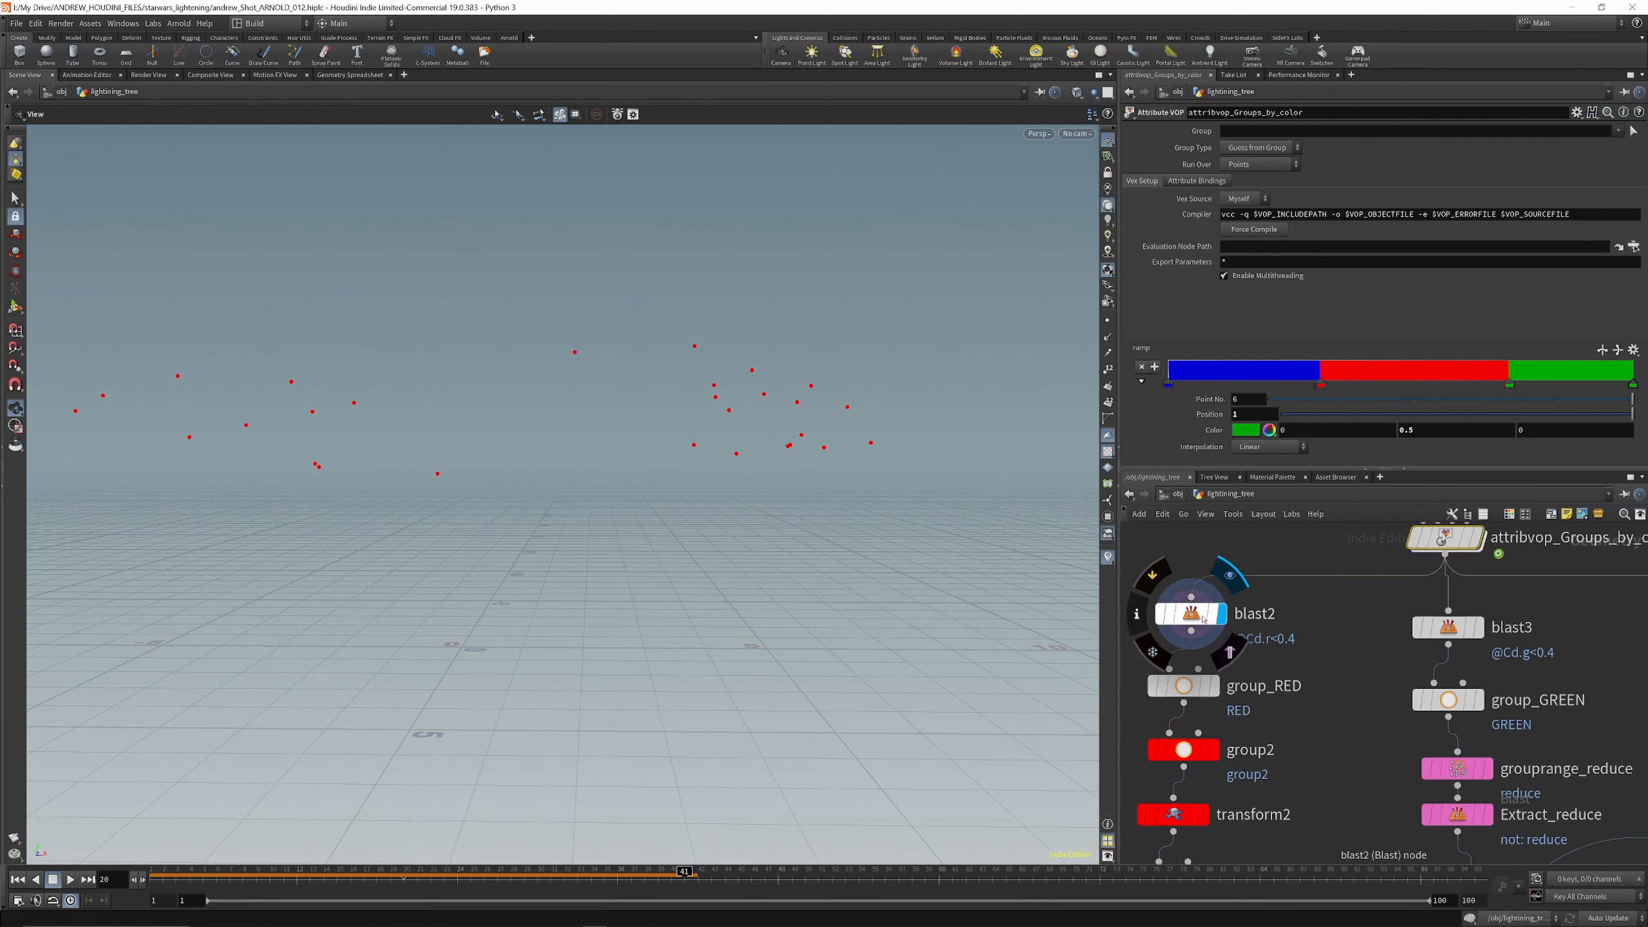
Step: Display blast3 and blast4 in turn to view the green and the blue points separately
scroll(1364, 620, "down", 5)
scroll(1374, 602, "up", 6)
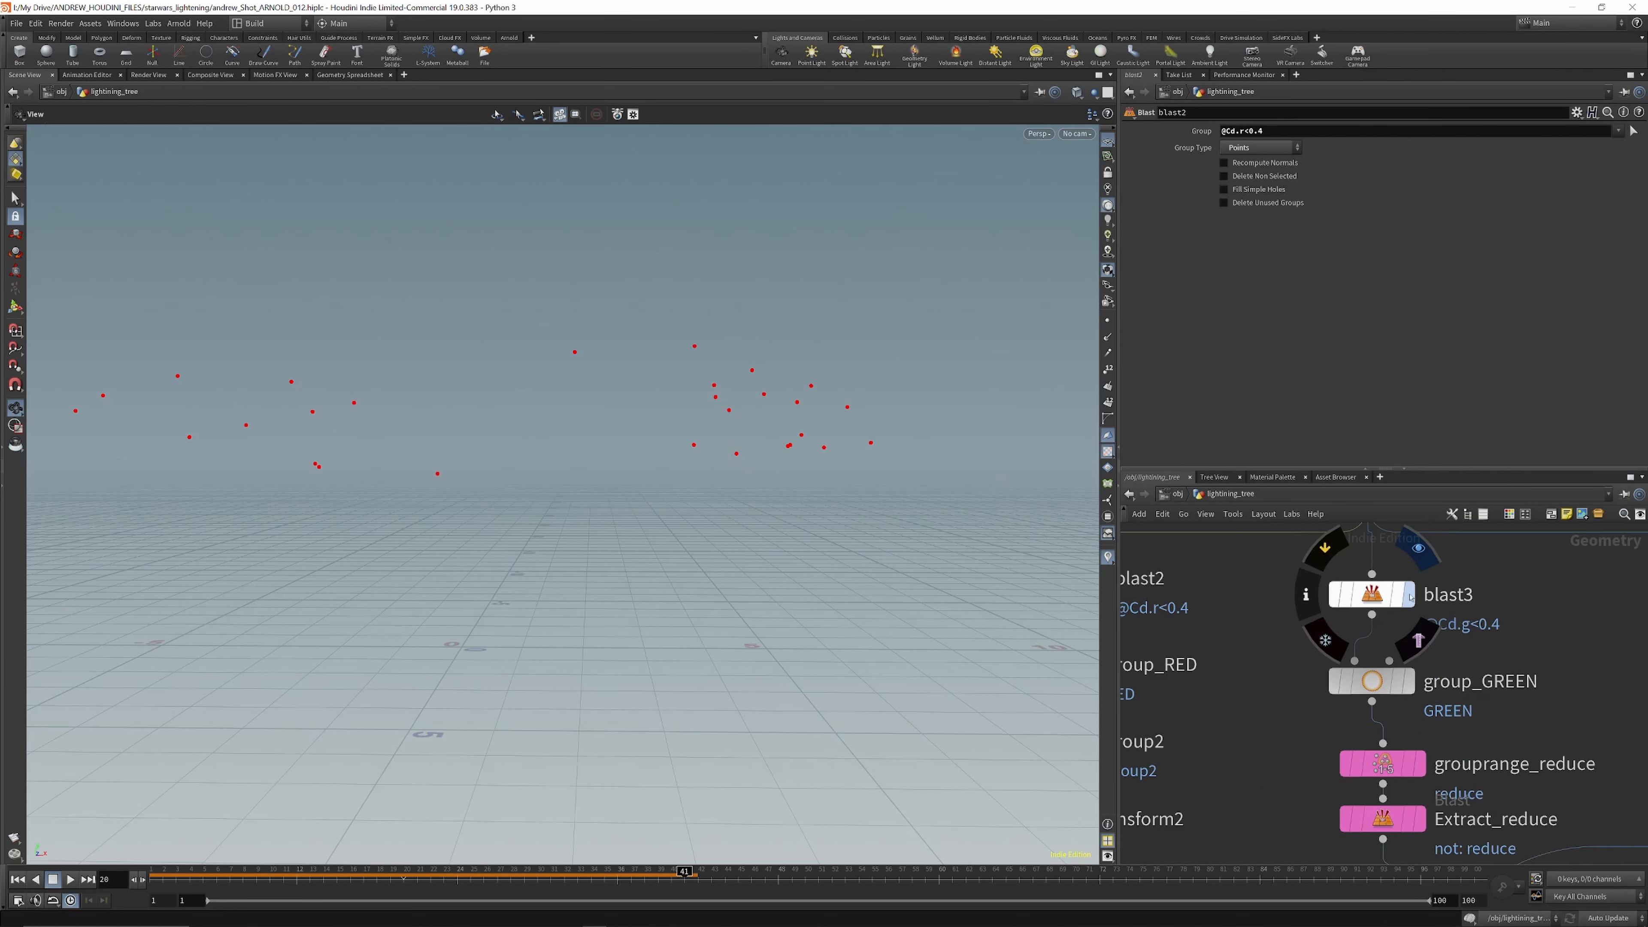
left_click(1408, 594)
scroll(1311, 577, "down", 5)
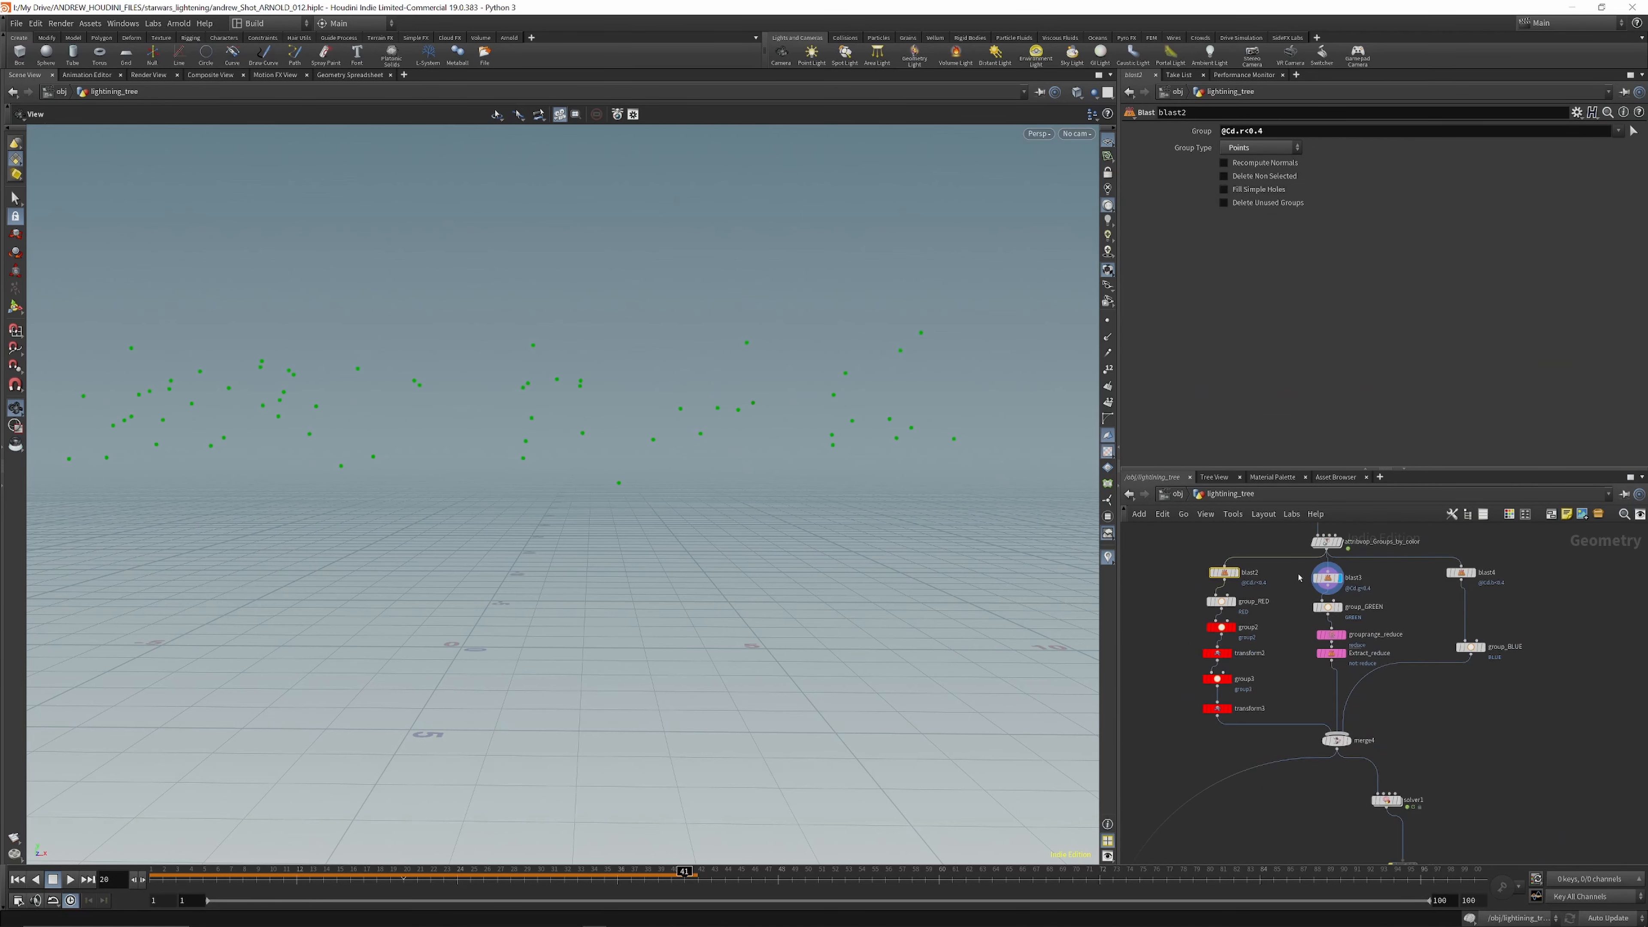
scroll(1298, 577, "down", 4)
scroll(1449, 575, "up", 5)
left_click(1393, 567)
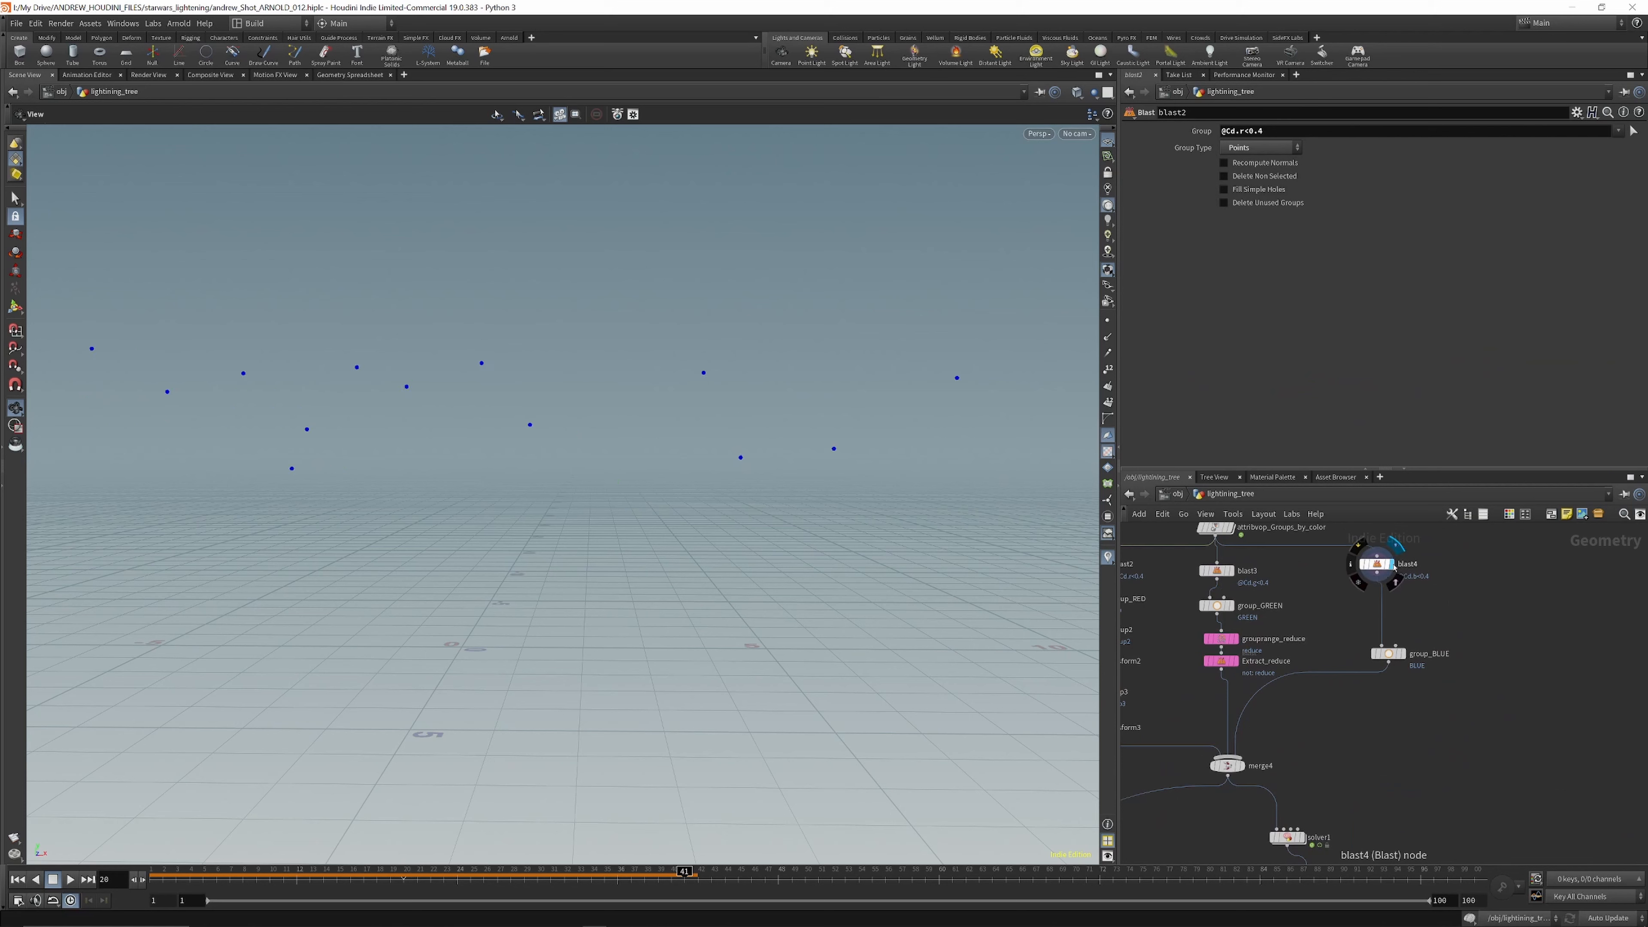
Step: Display blast2 to view the red points again, and examine its group expression
scroll(1414, 560, "down", 5)
scroll(1305, 562, "up", 7)
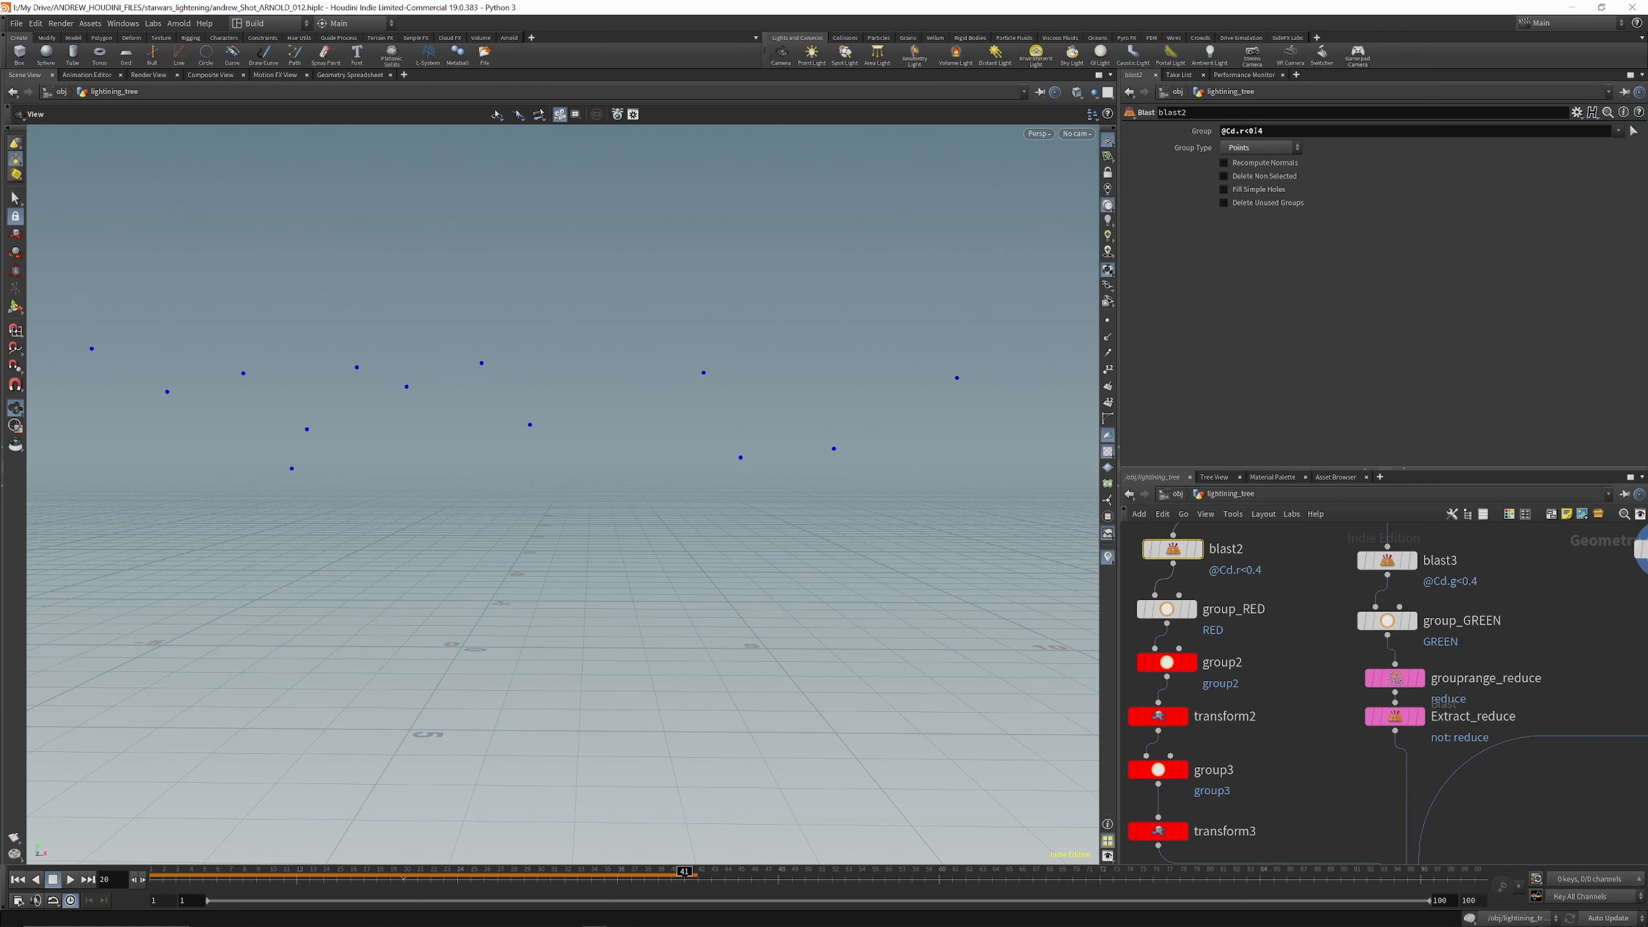
left_click(1199, 549)
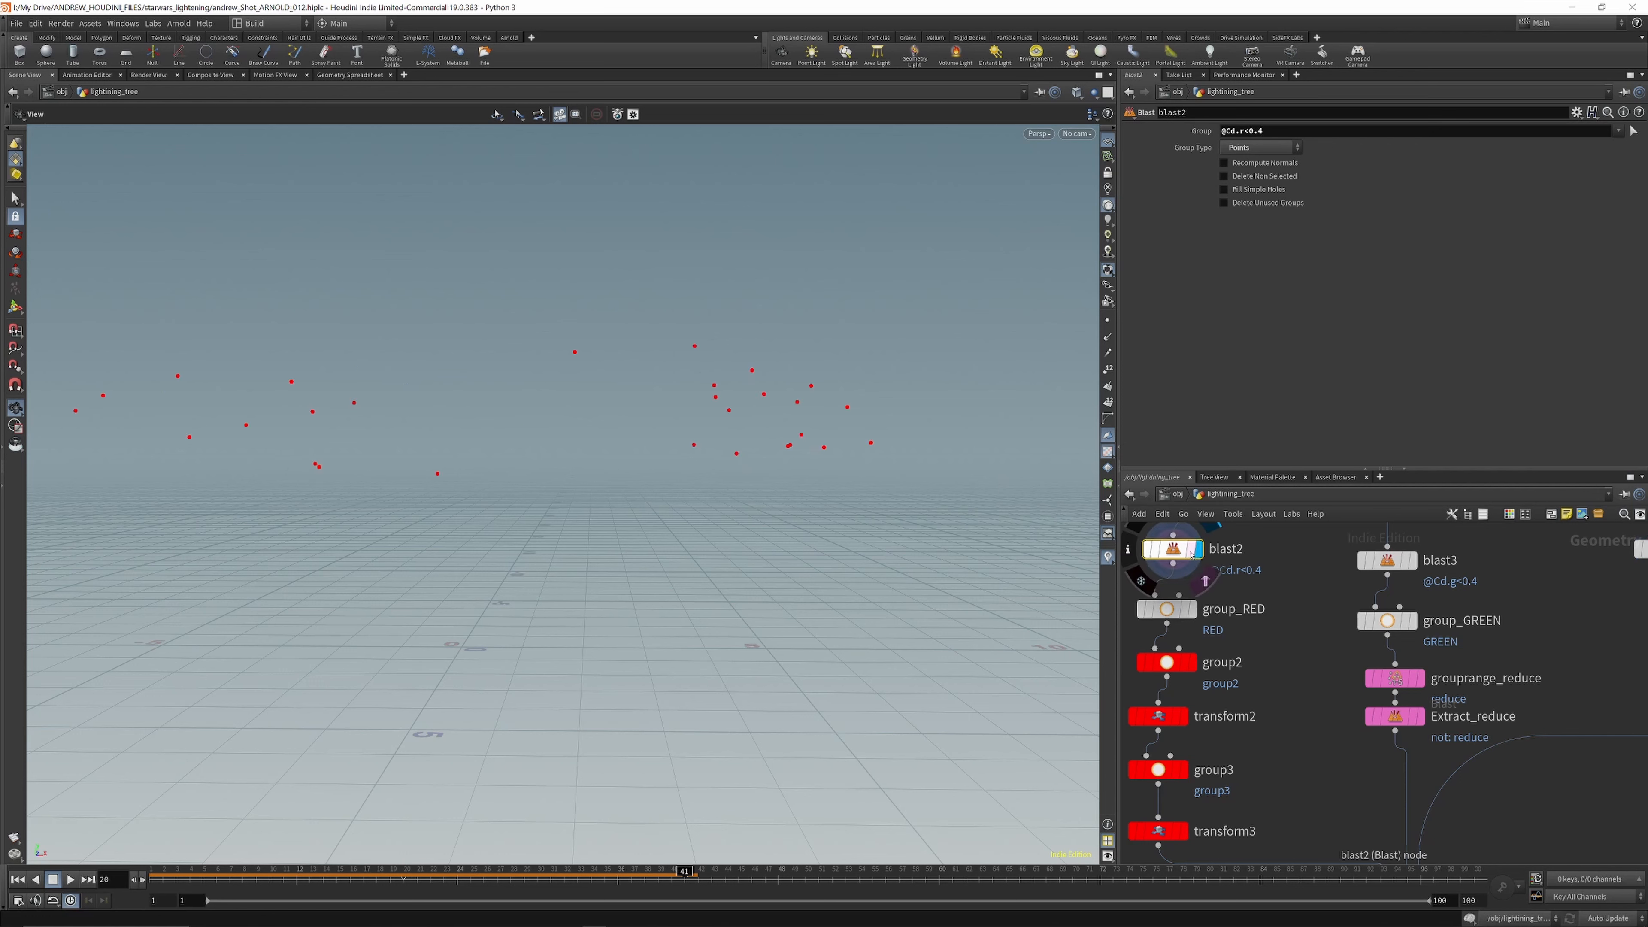
left_click(1245, 131)
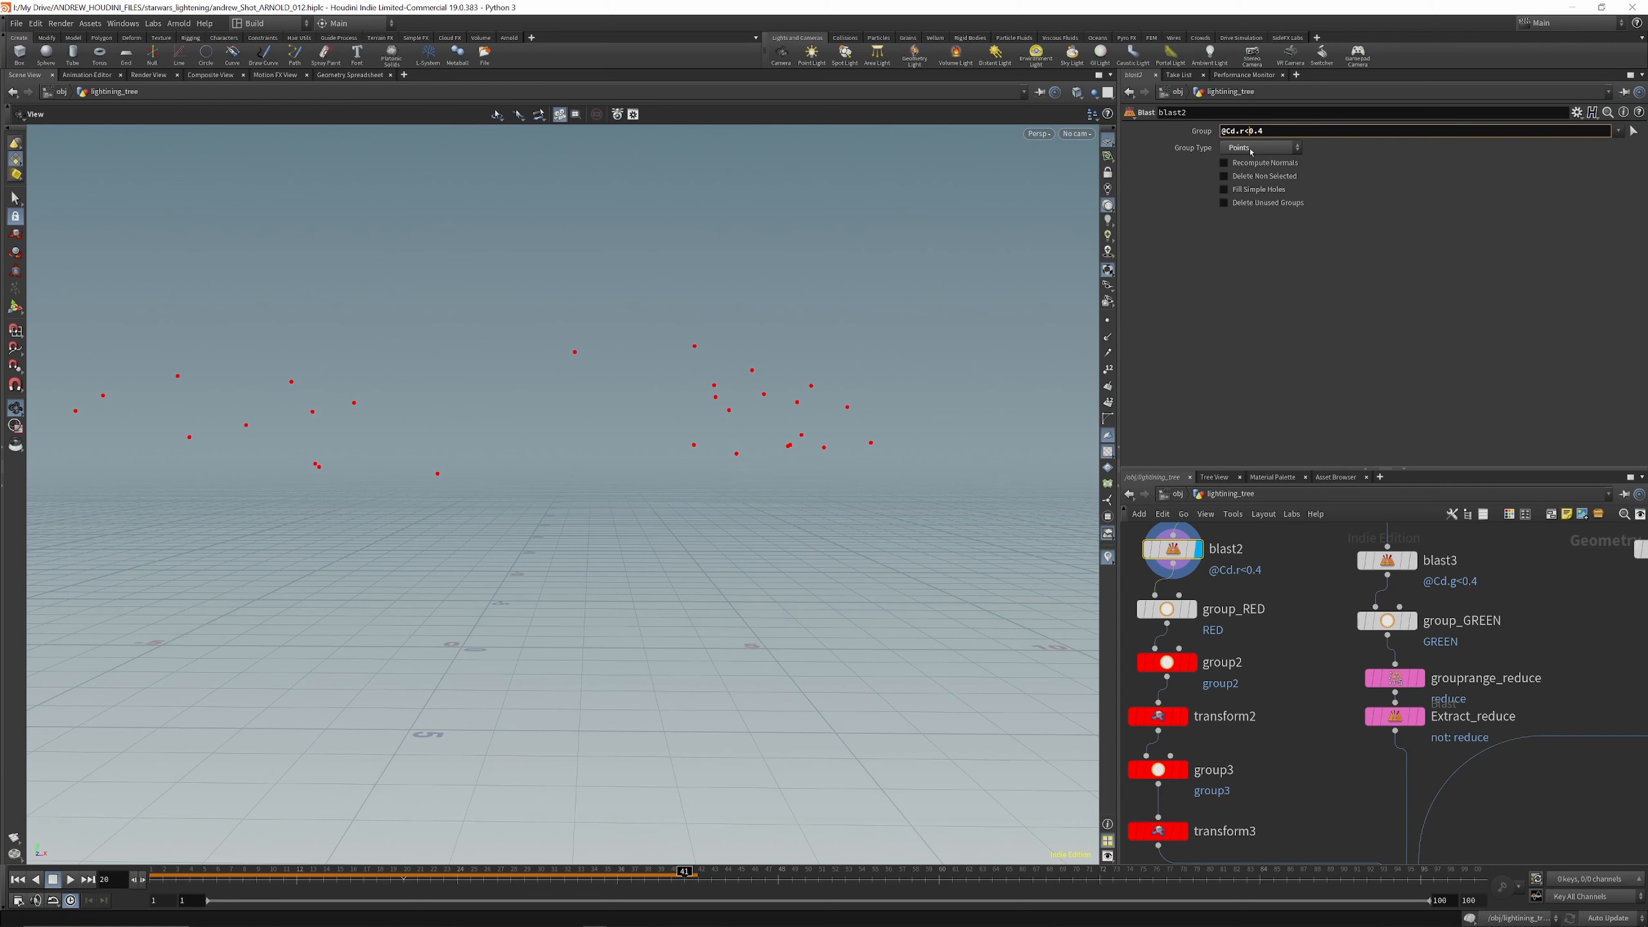
key("Return")
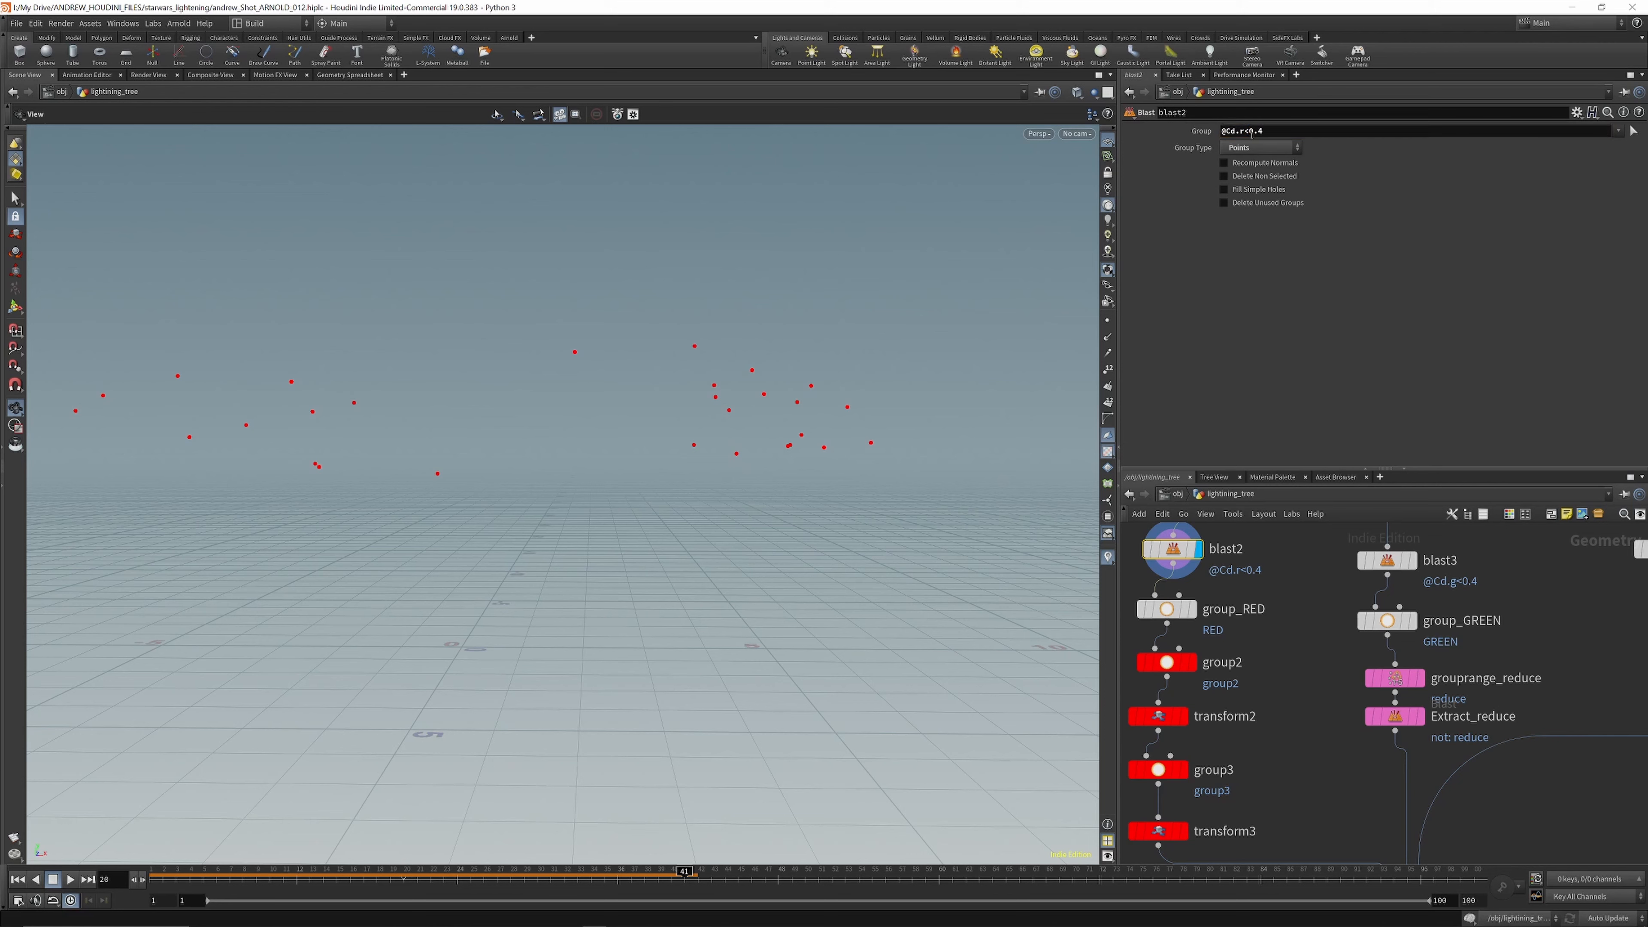
left_click(1246, 131)
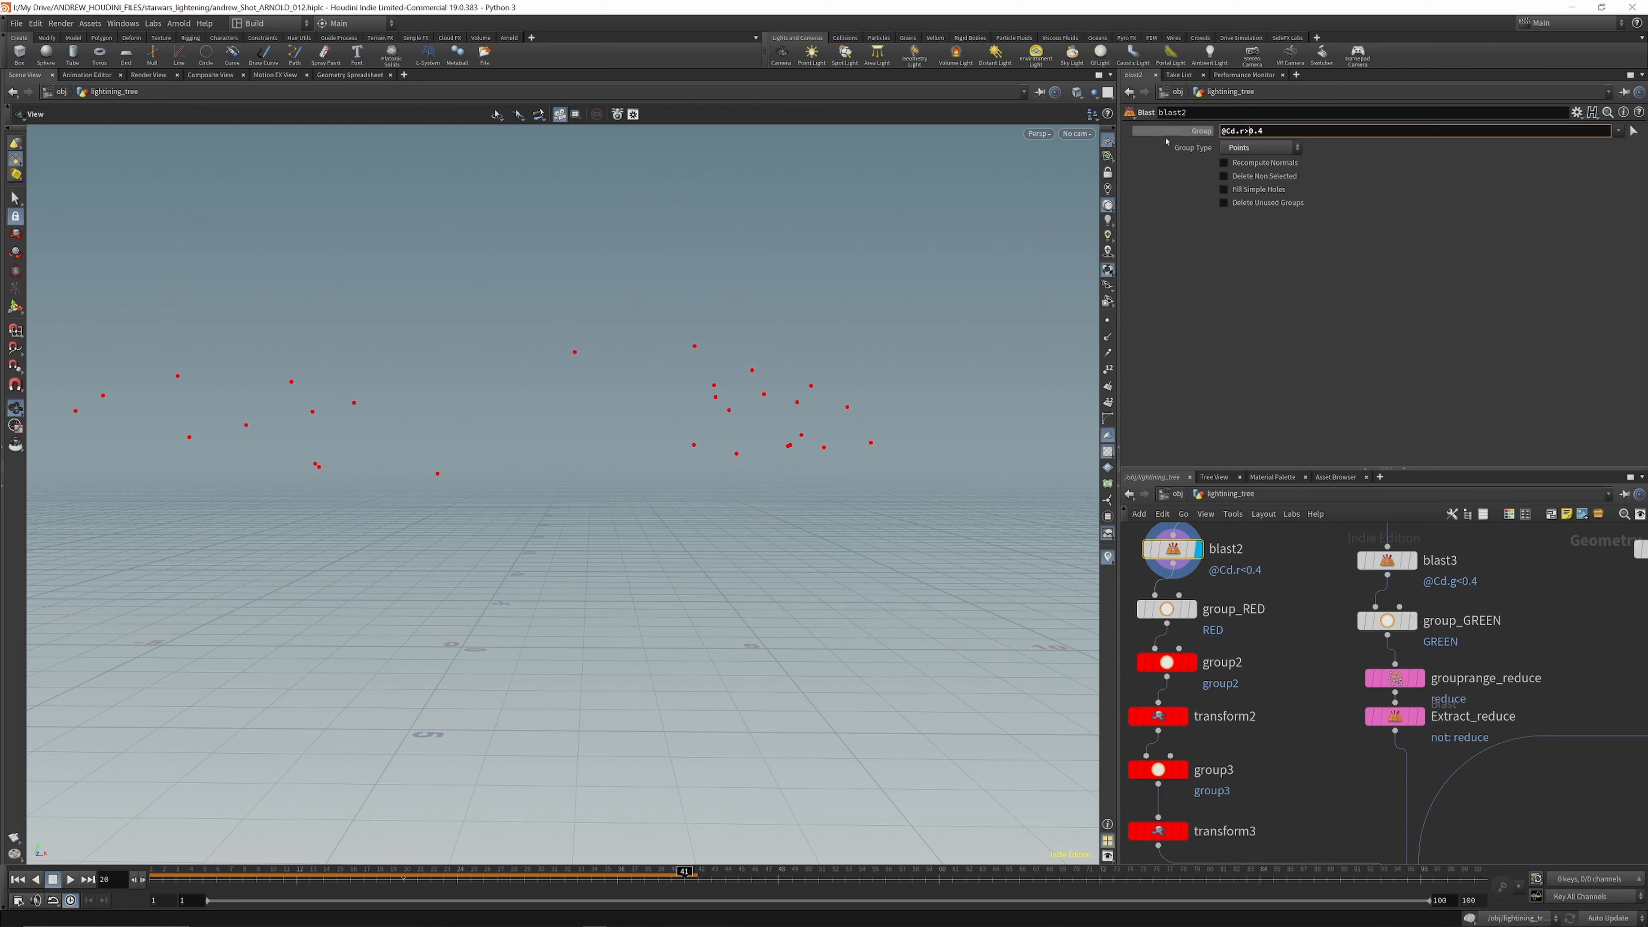
key("Return")
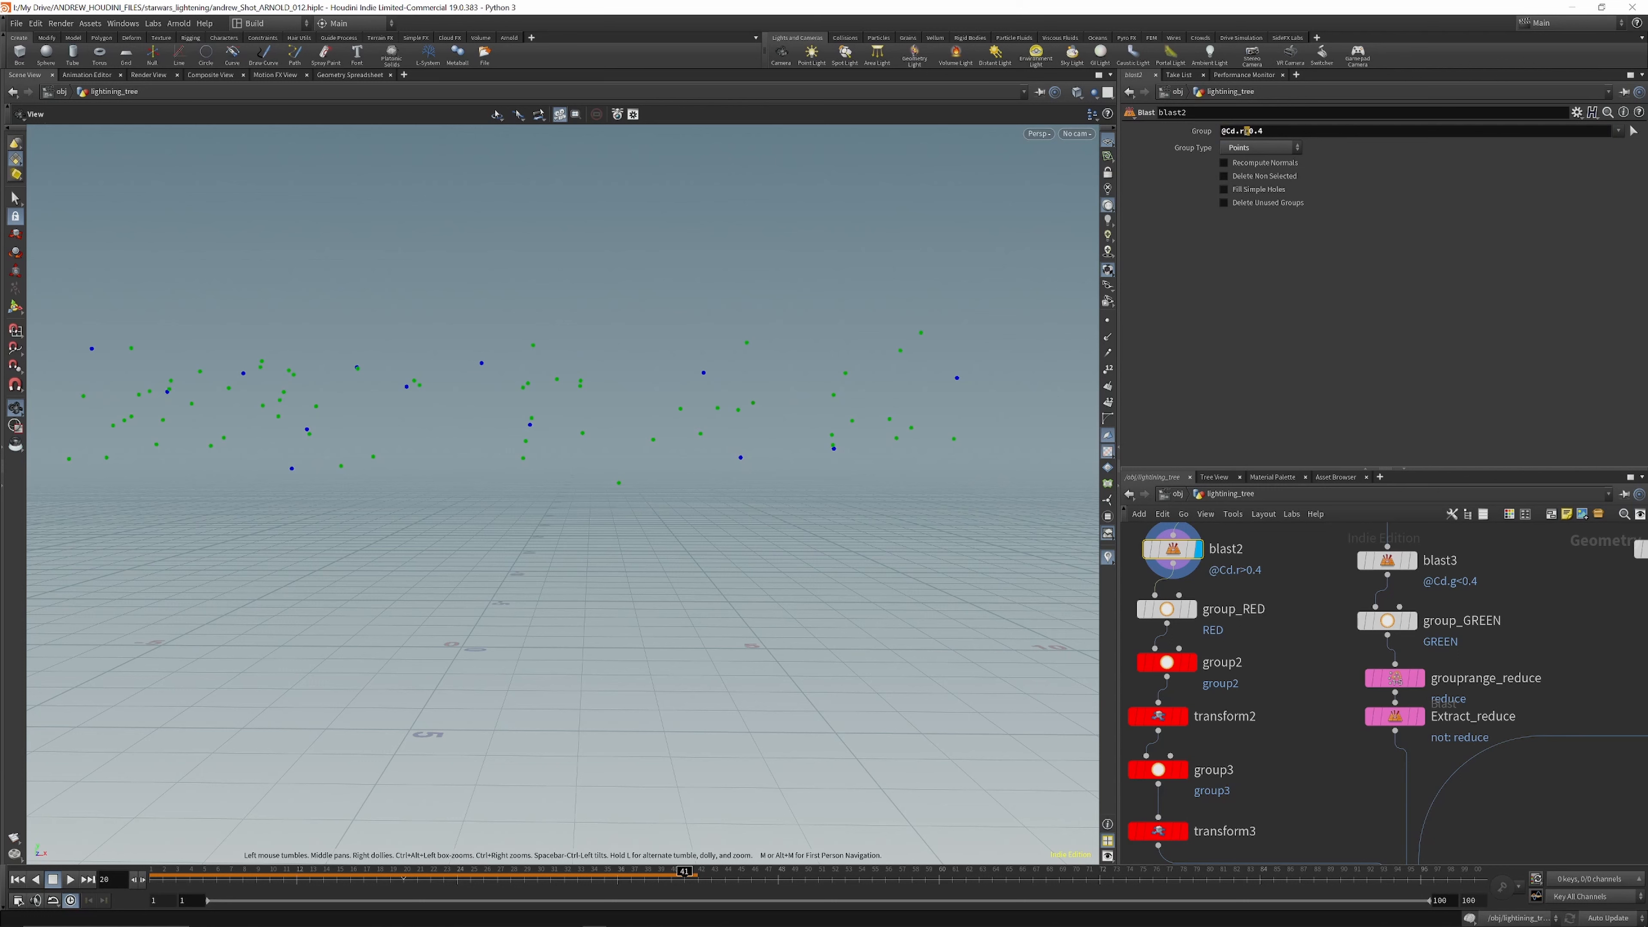
left_click(1246, 132)
key("Delete")
type("<")
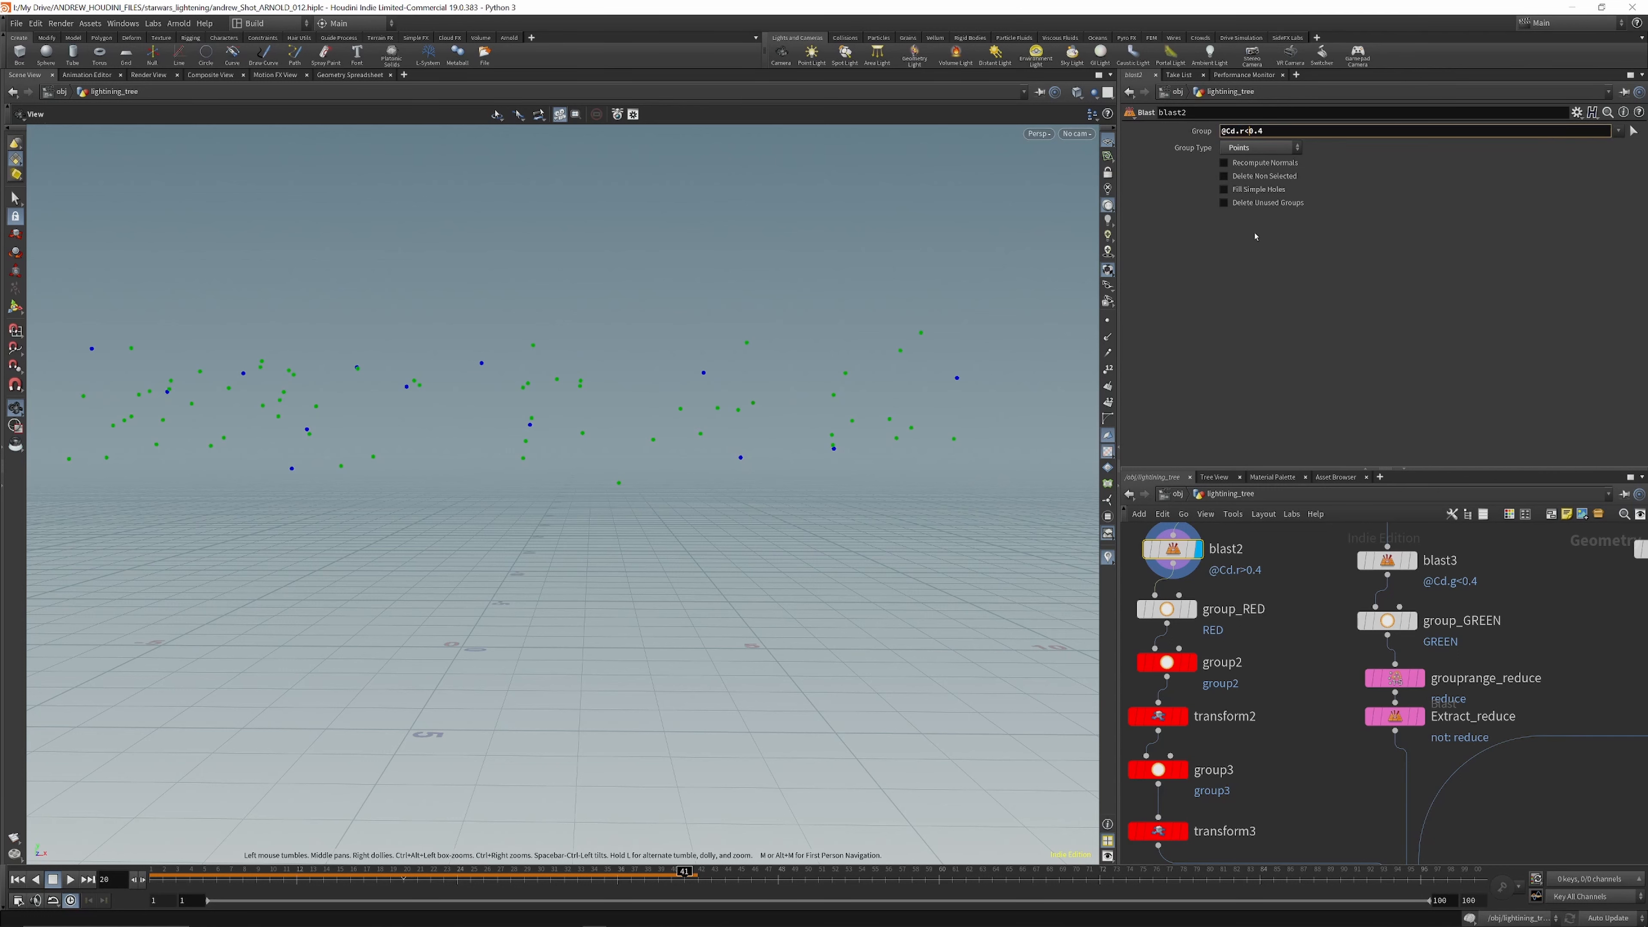
key("Return")
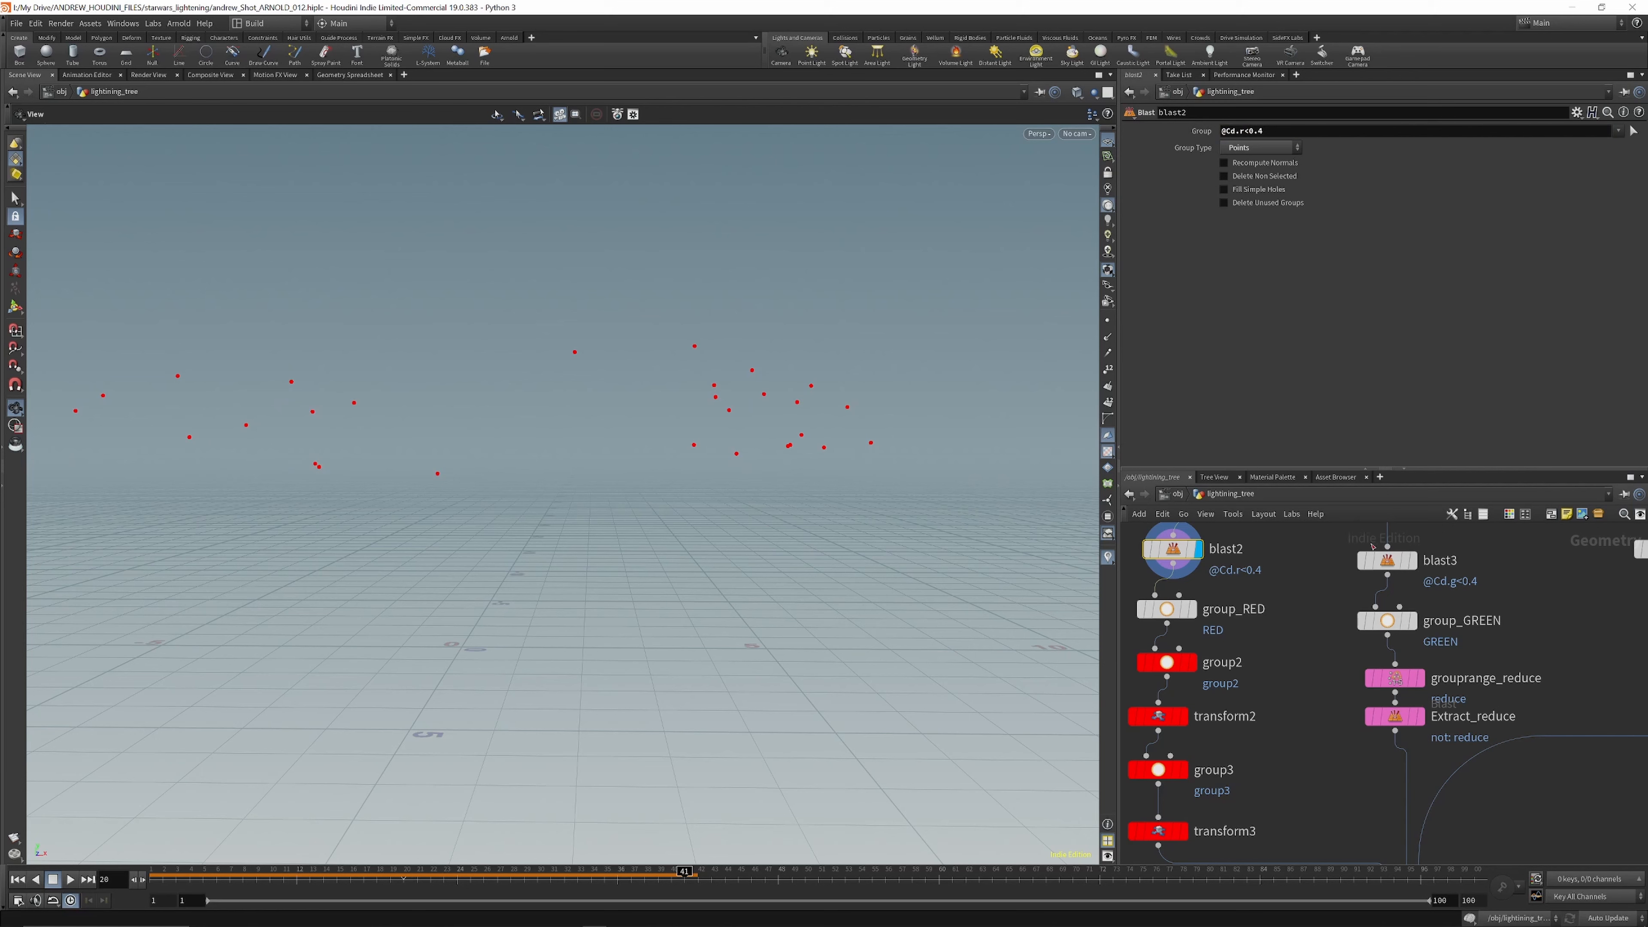
Step: Select blast3 and blast4 in turn to examine the color channel used in each group expression
left_click(1375, 559)
scroll(1364, 576, "down", 3)
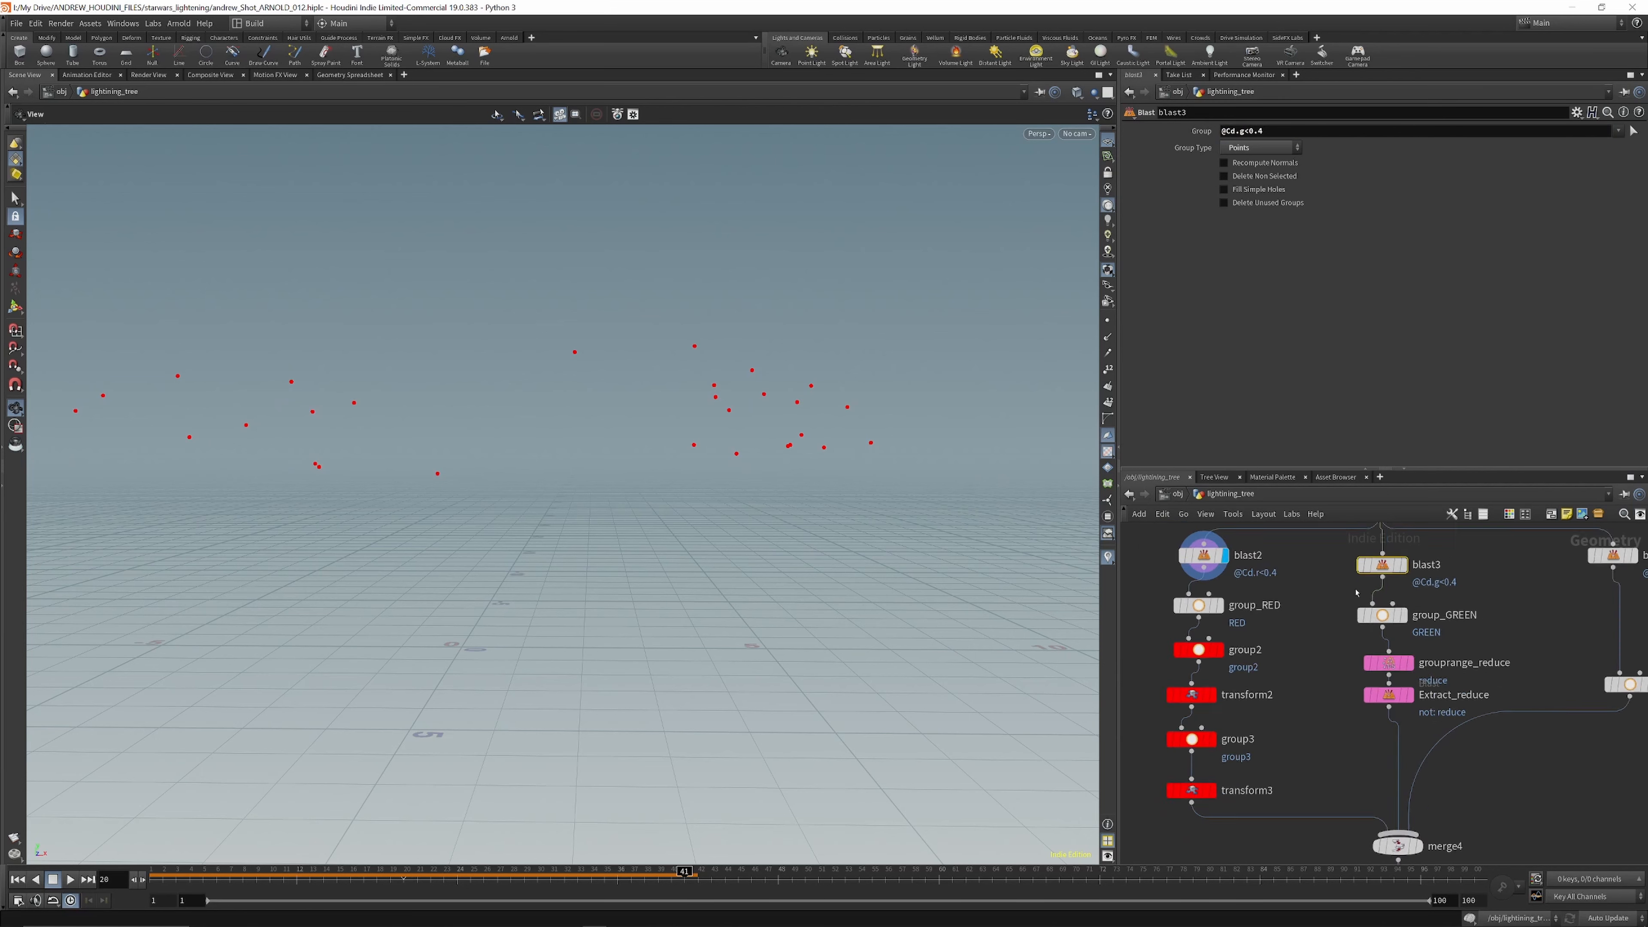
scroll(1542, 562, "up", 3)
left_click(1528, 561)
scroll(1450, 579, "down", 4)
scroll(1388, 577, "up", 3)
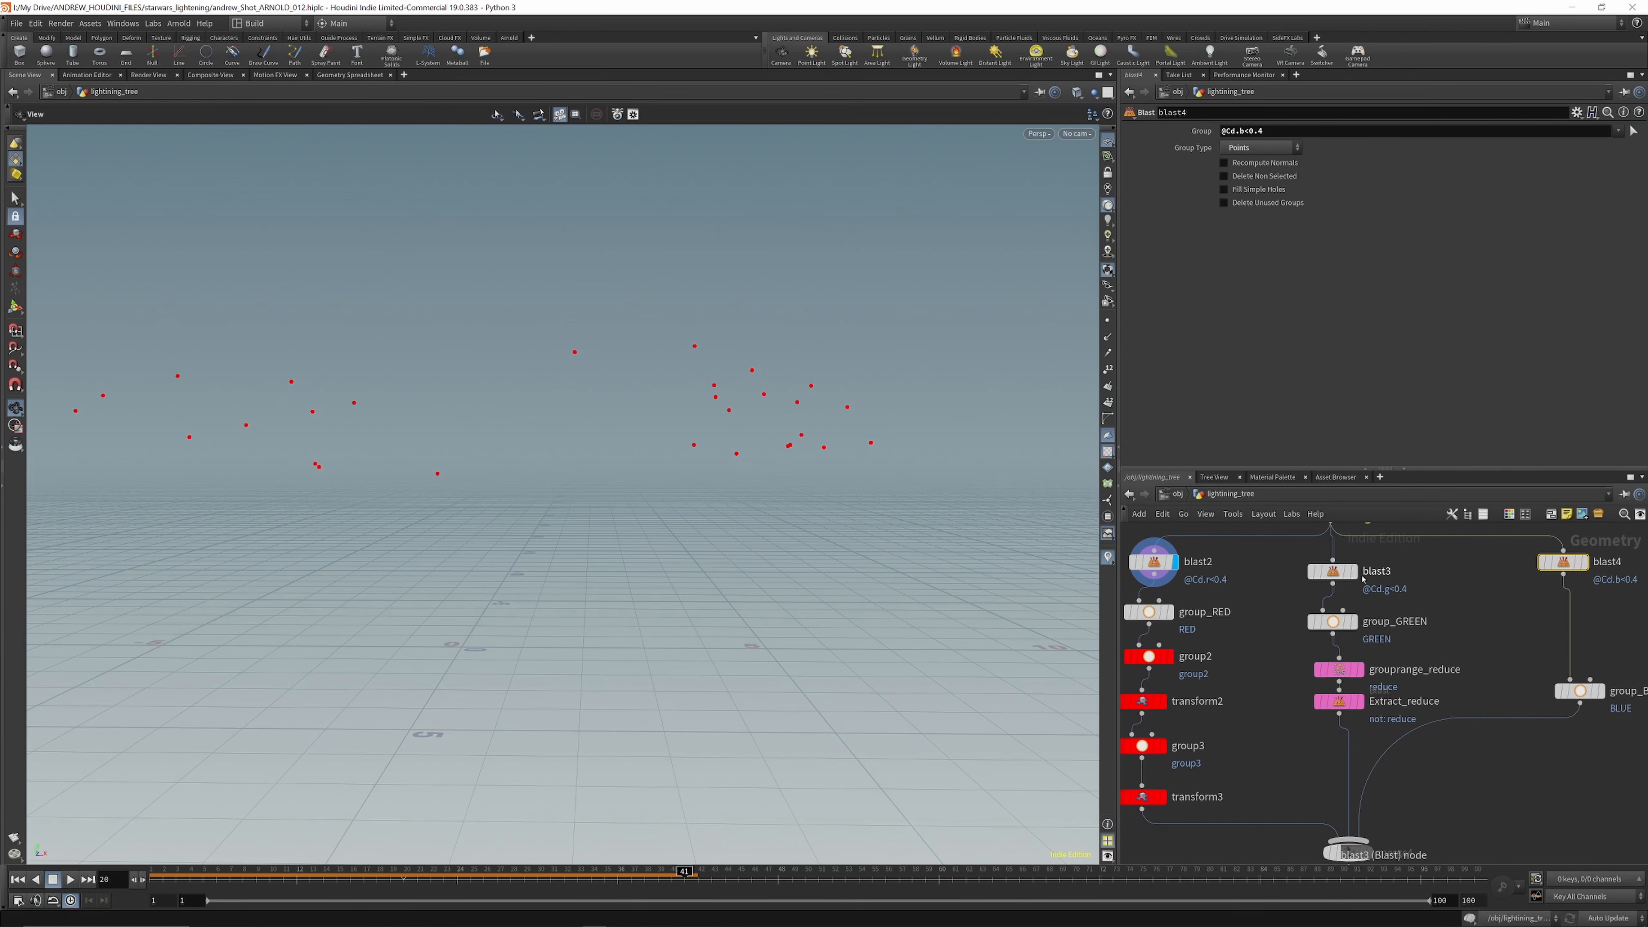
double_click(1242, 130)
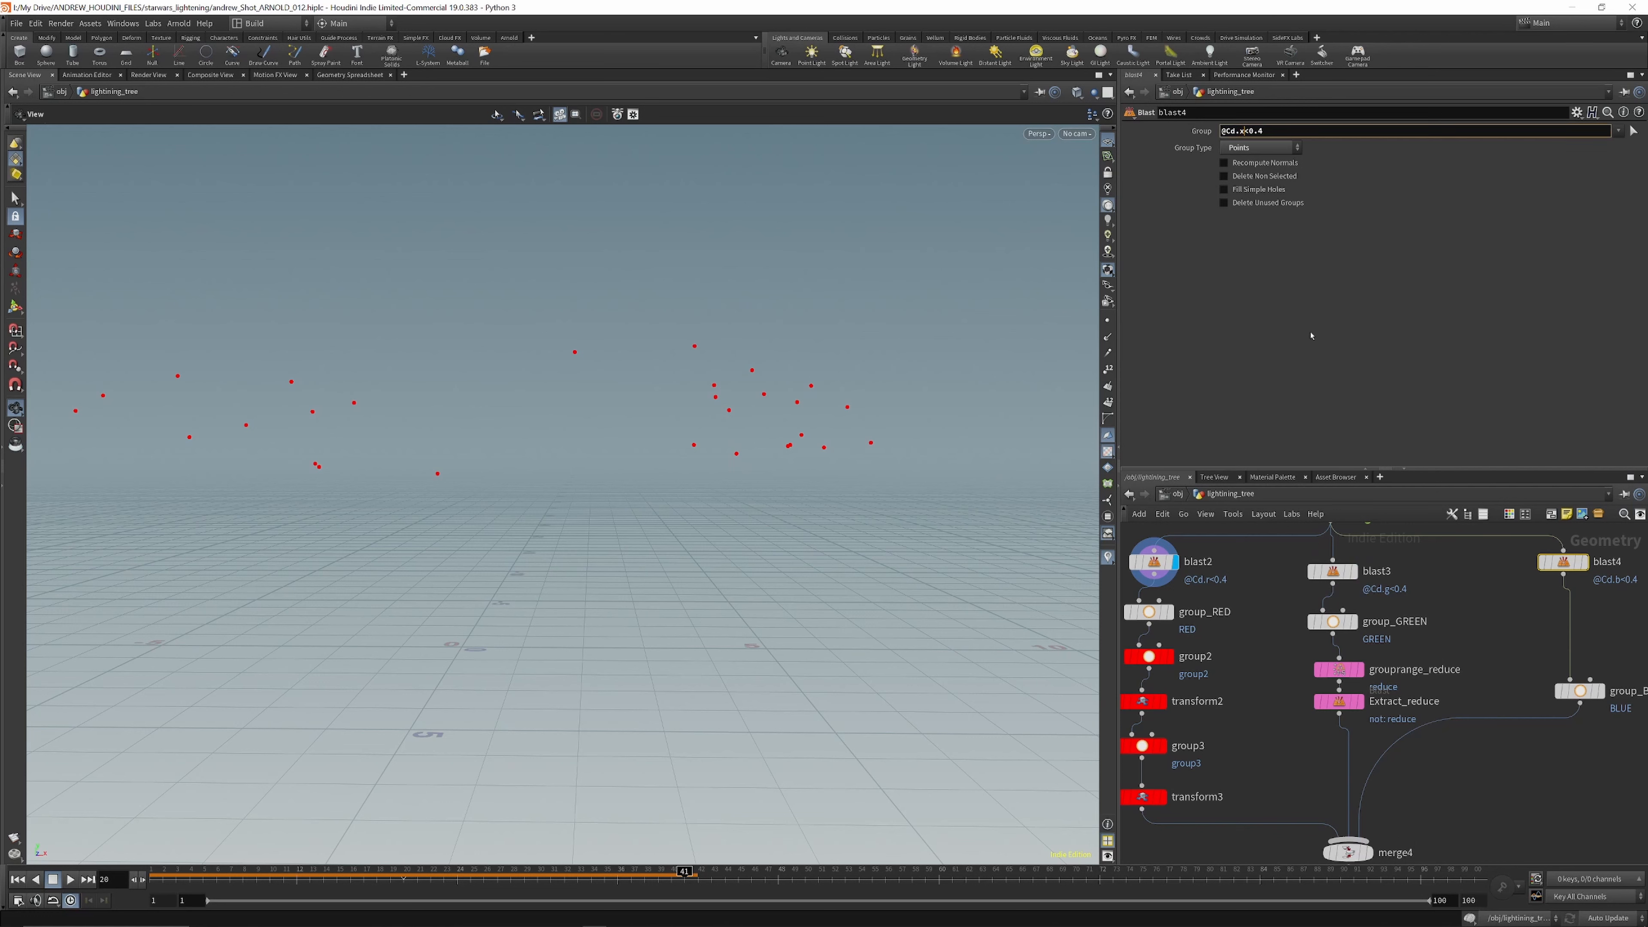
type("x")
key("Return")
left_click(1333, 571)
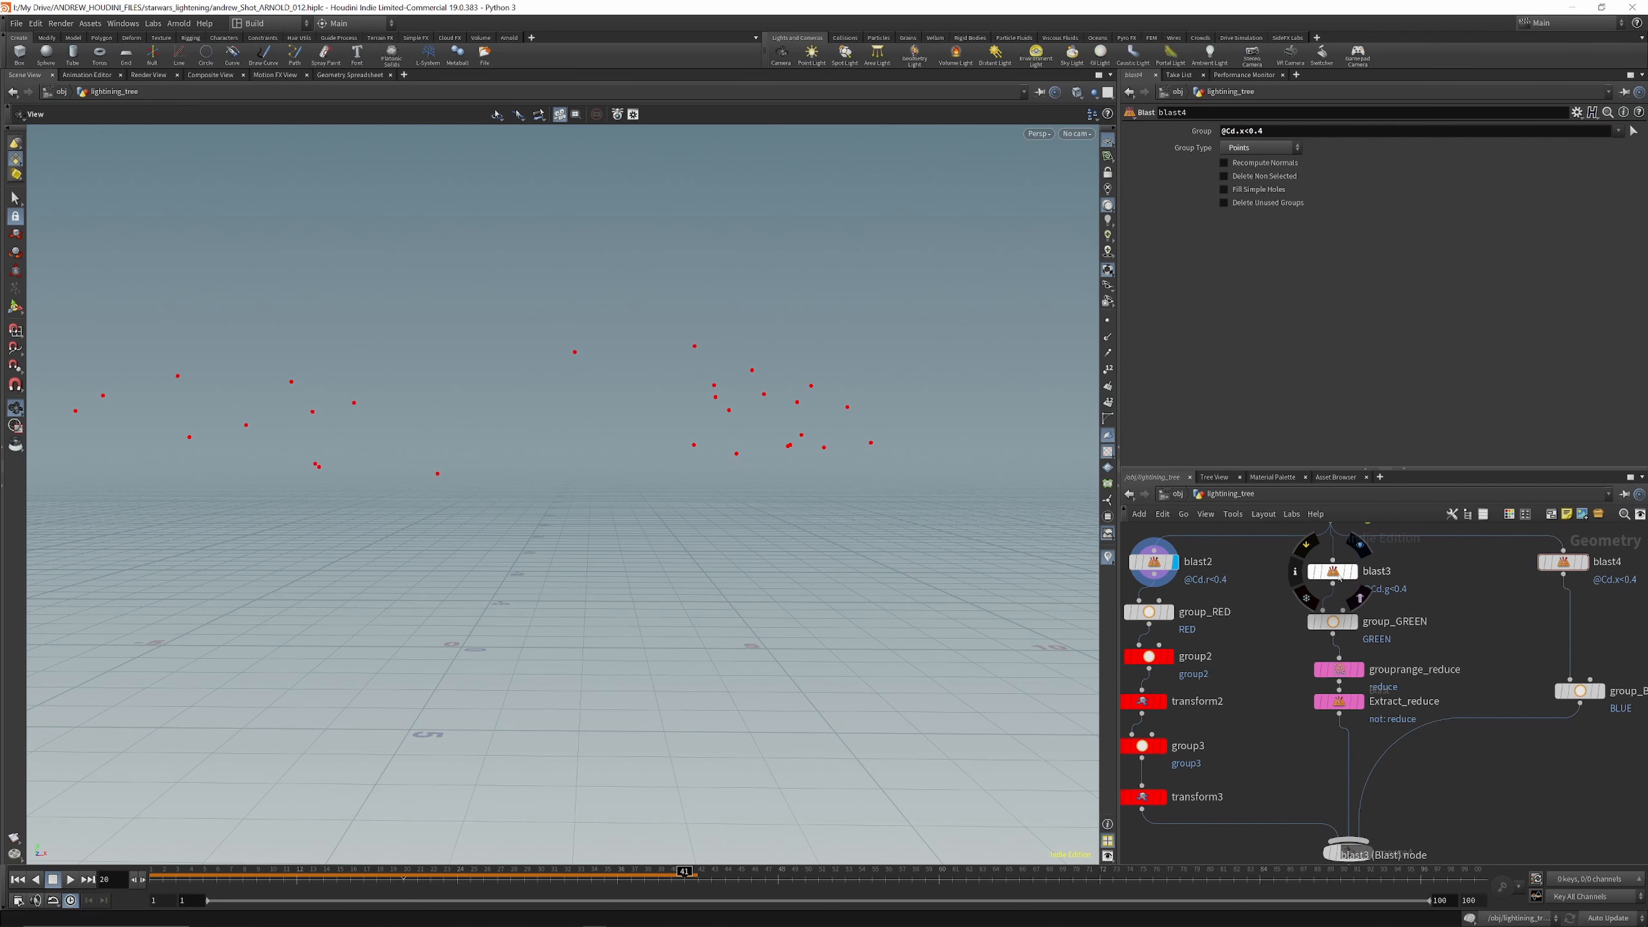
double_click(1242, 131)
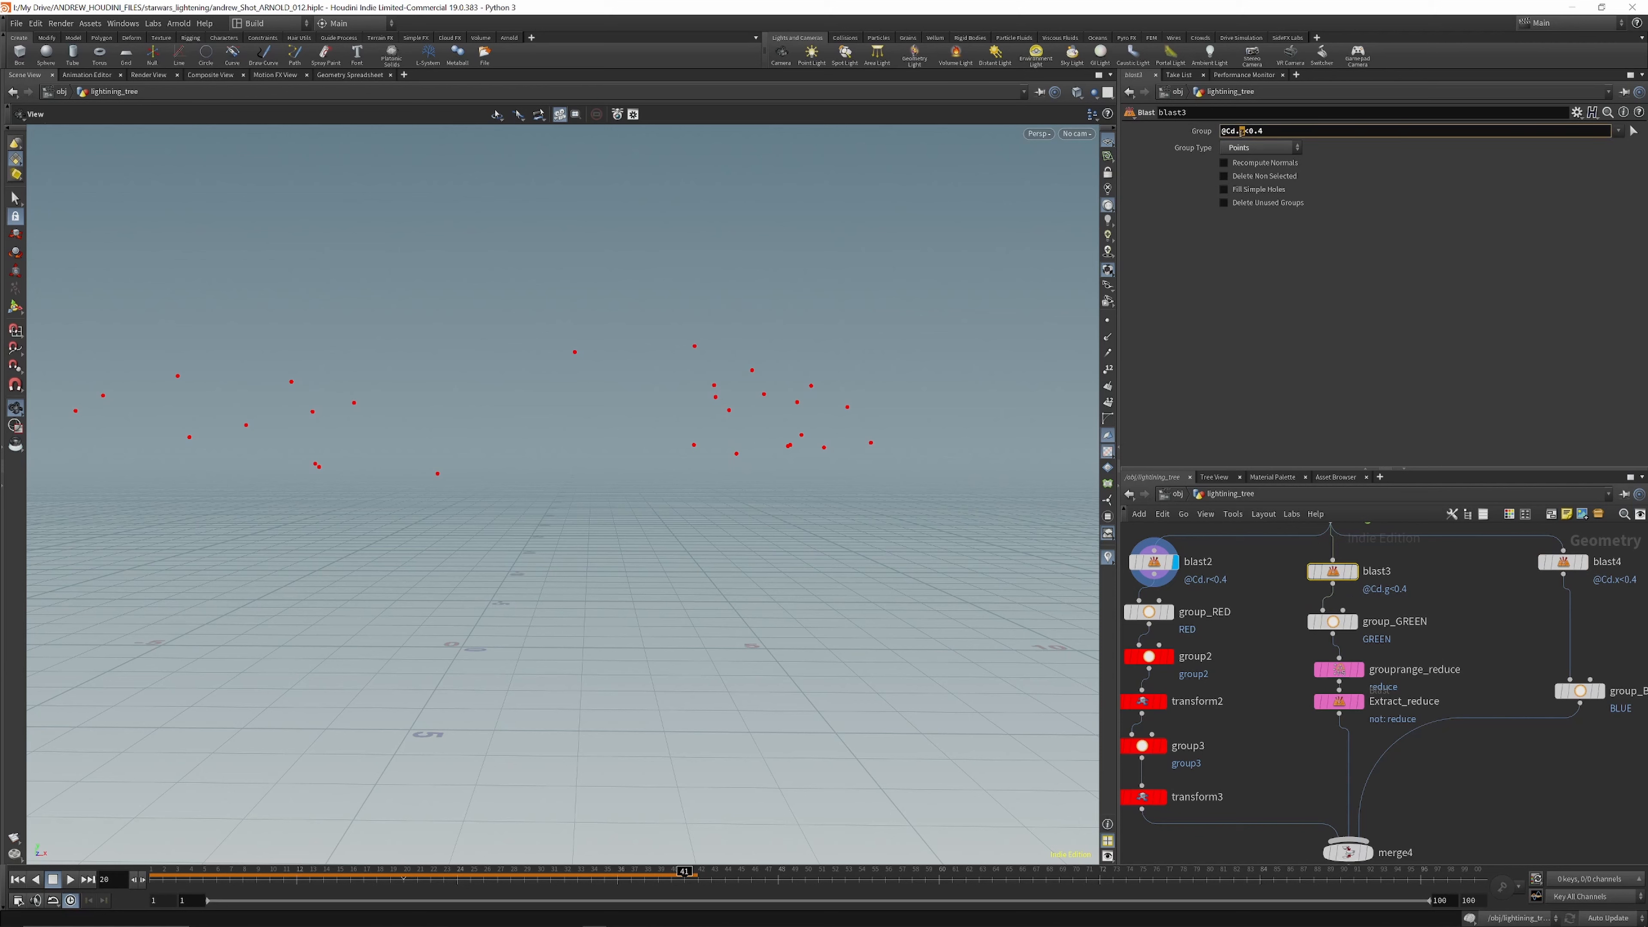
type("y")
key("Return")
left_click(1563, 561)
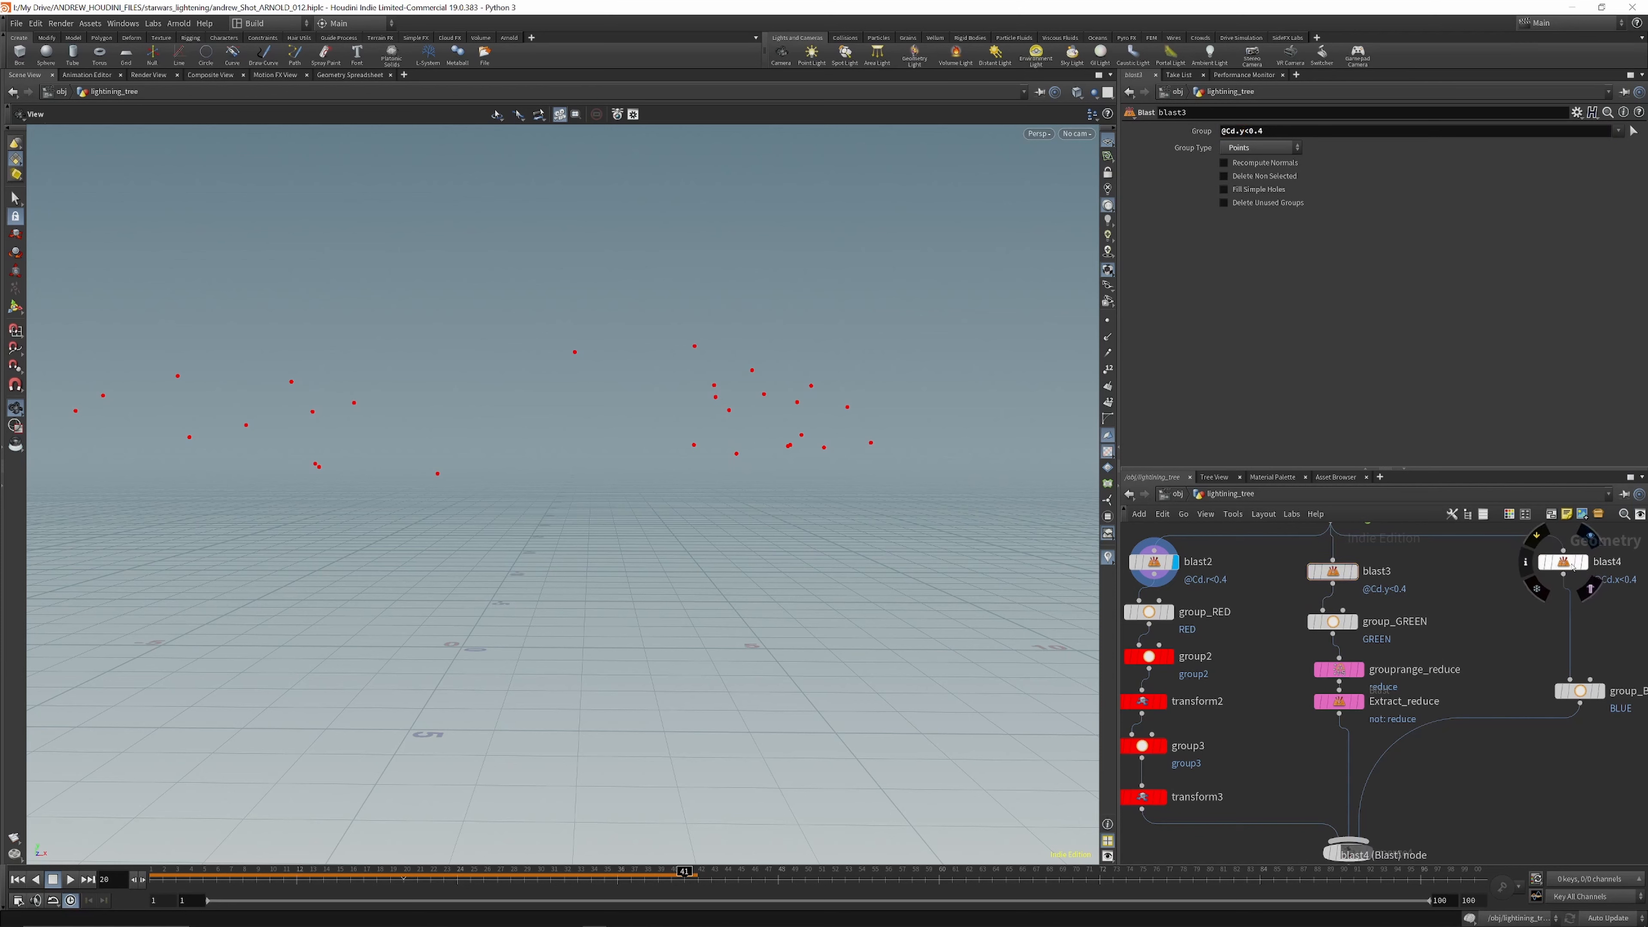
double_click(1242, 130)
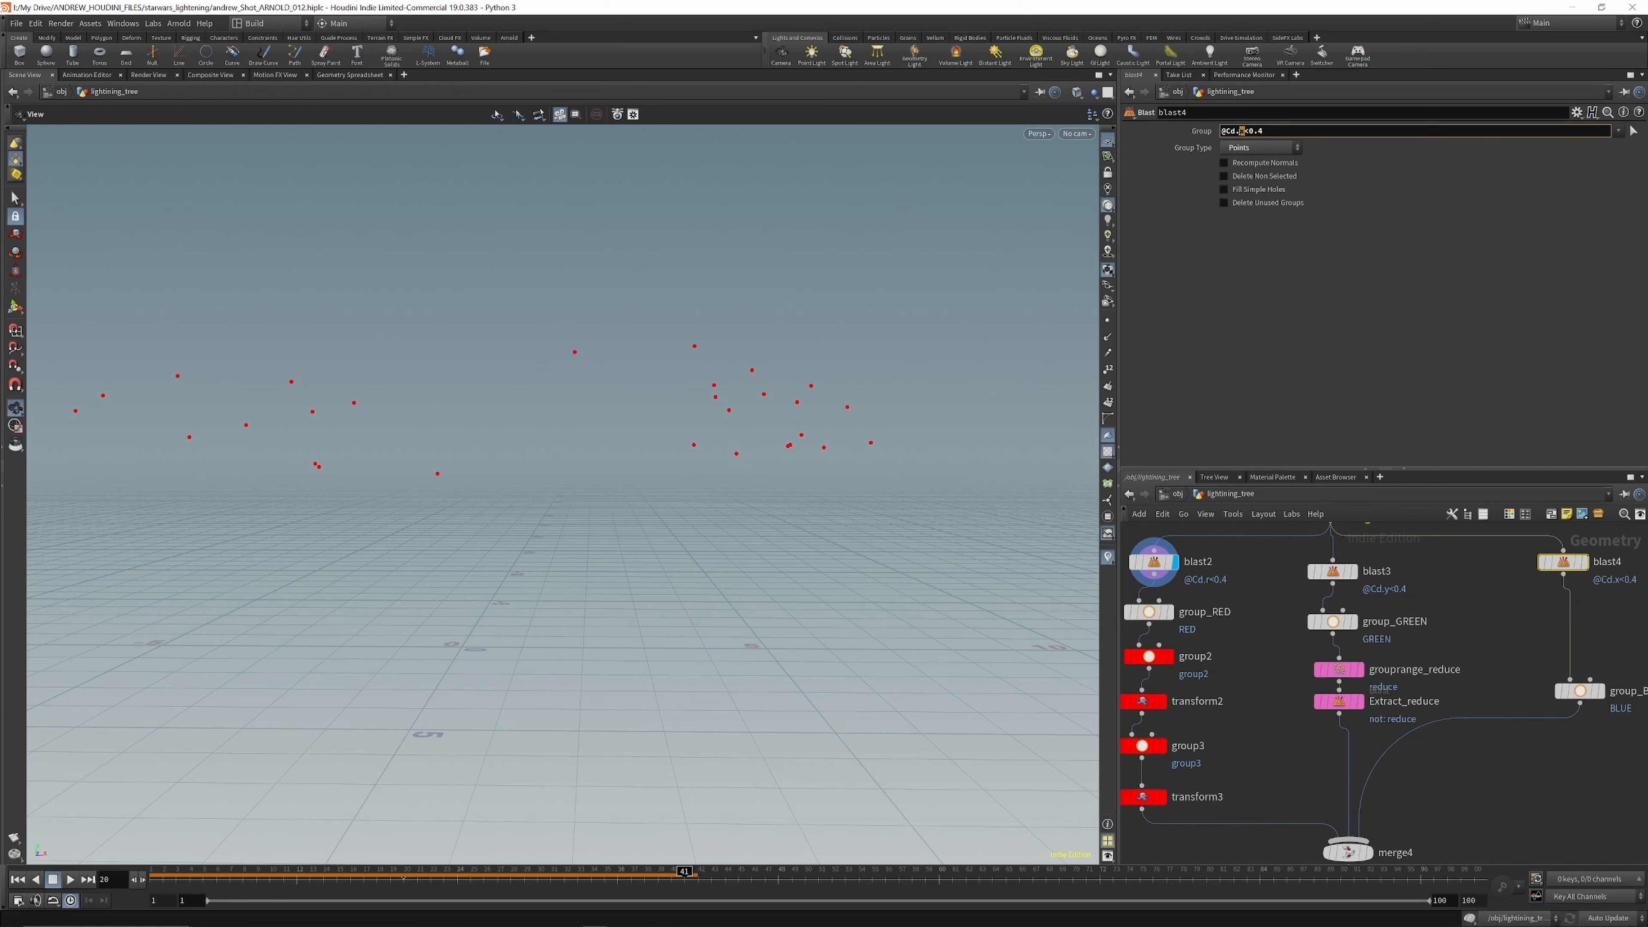
type("z")
key("Return")
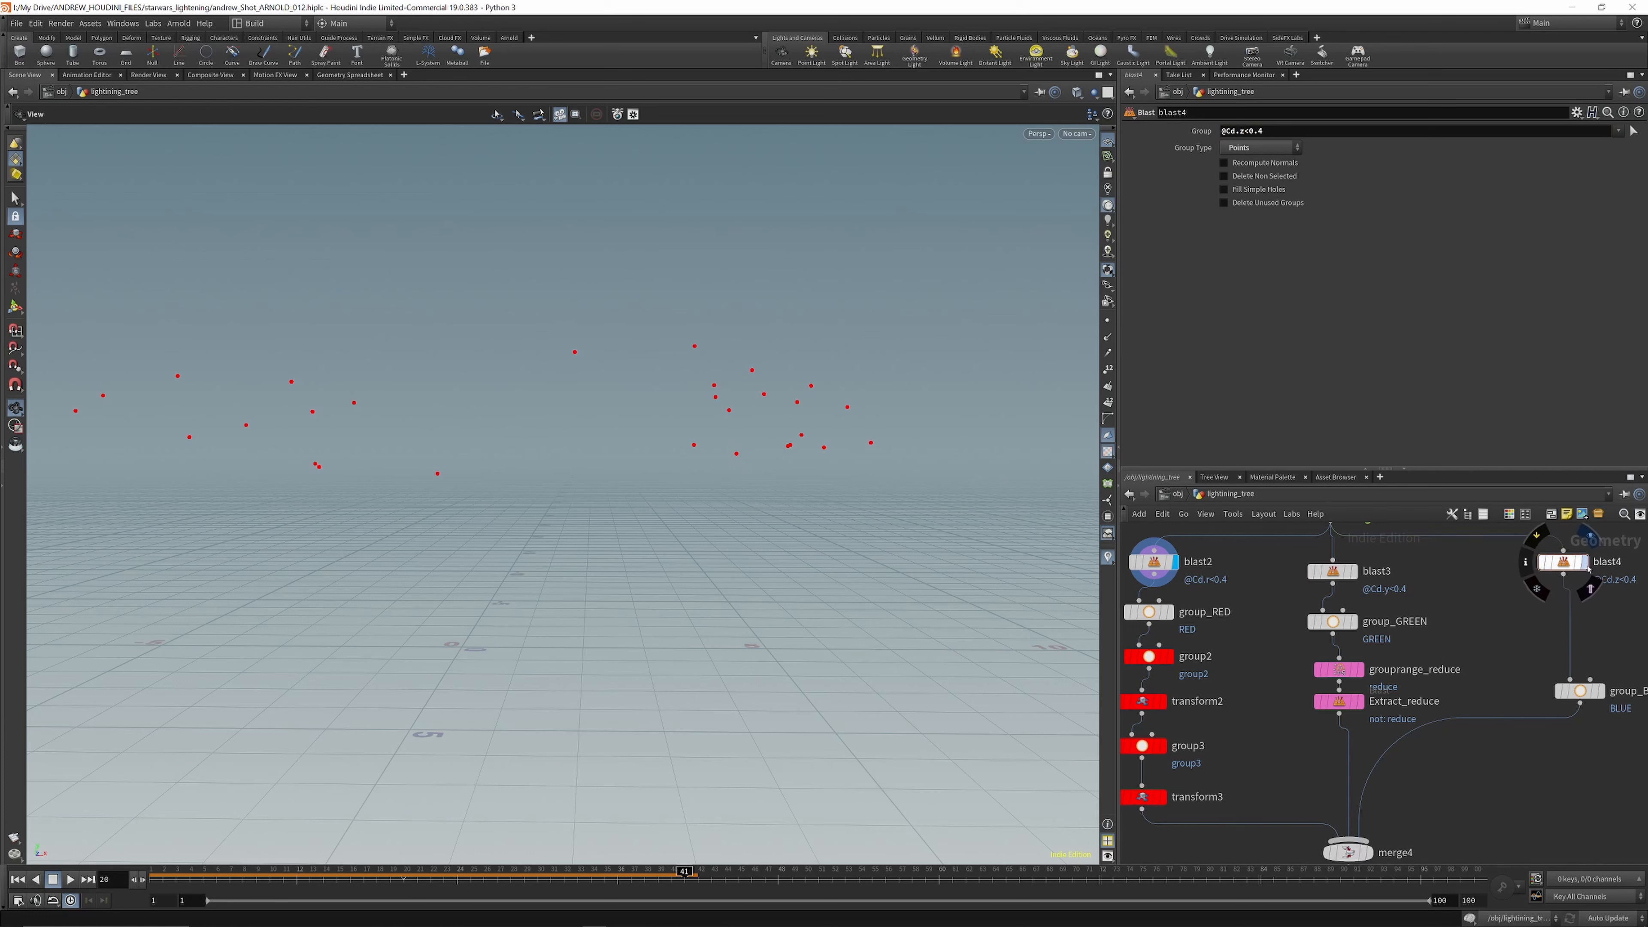
Step: Display blast4, blast3 and blast2 in turn to check their separated points, and look over the three branches
left_click(1583, 561)
left_click(1353, 571)
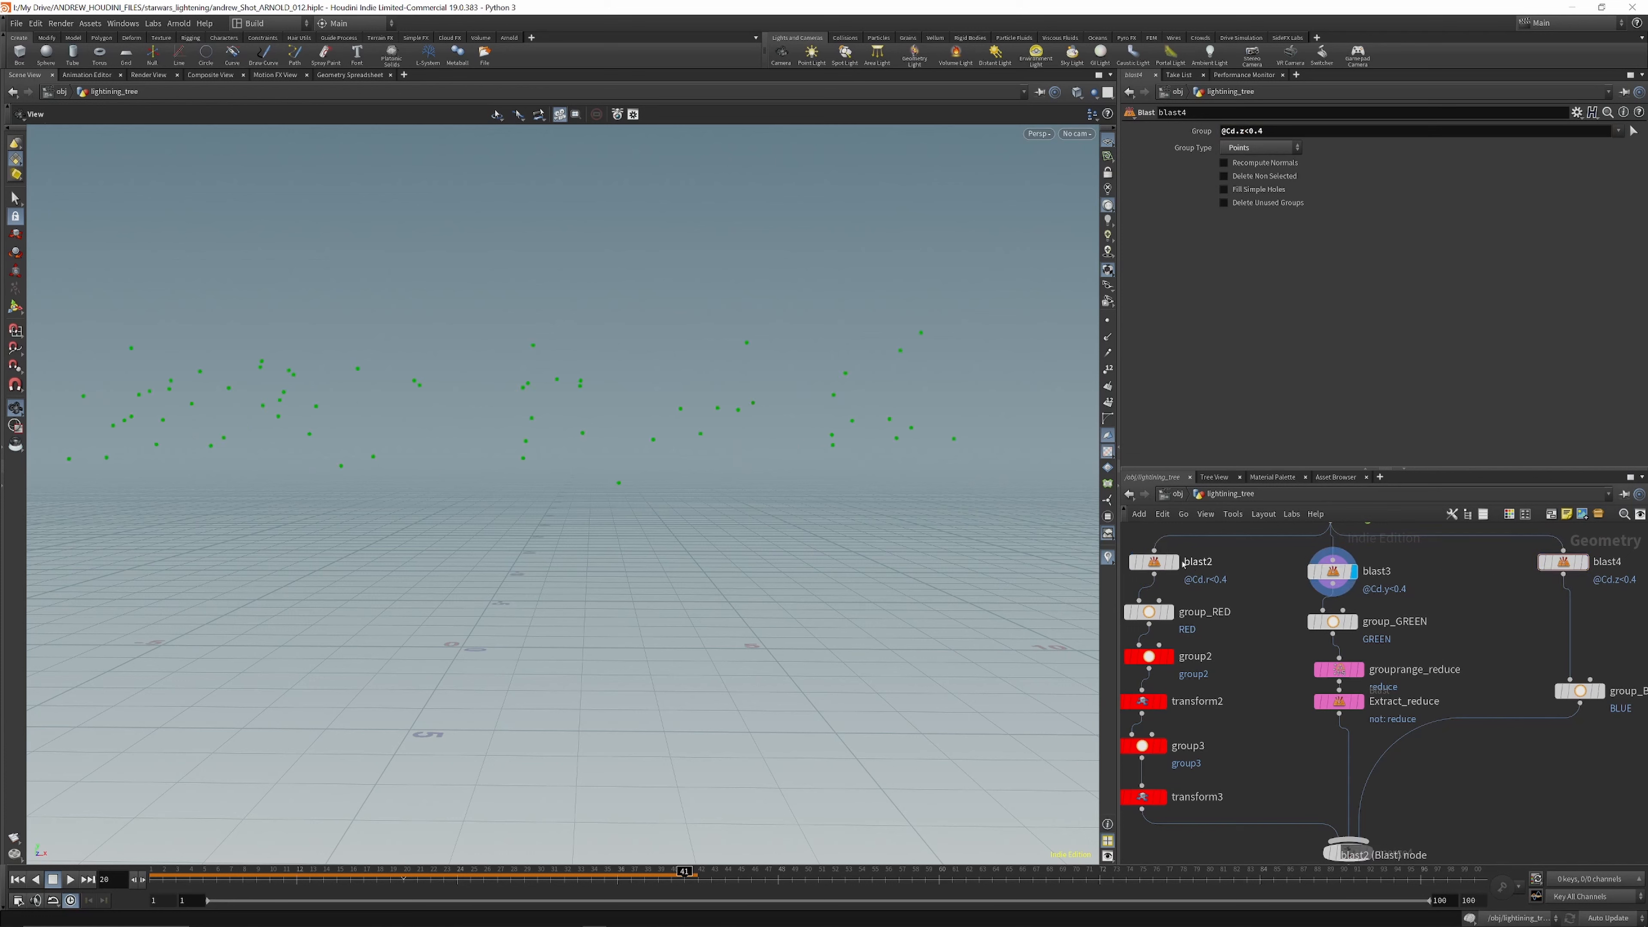
left_click(1173, 561)
scroll(1230, 570, "down", 2)
scroll(1230, 570, "down", 2)
scroll(1231, 569, "up", 2)
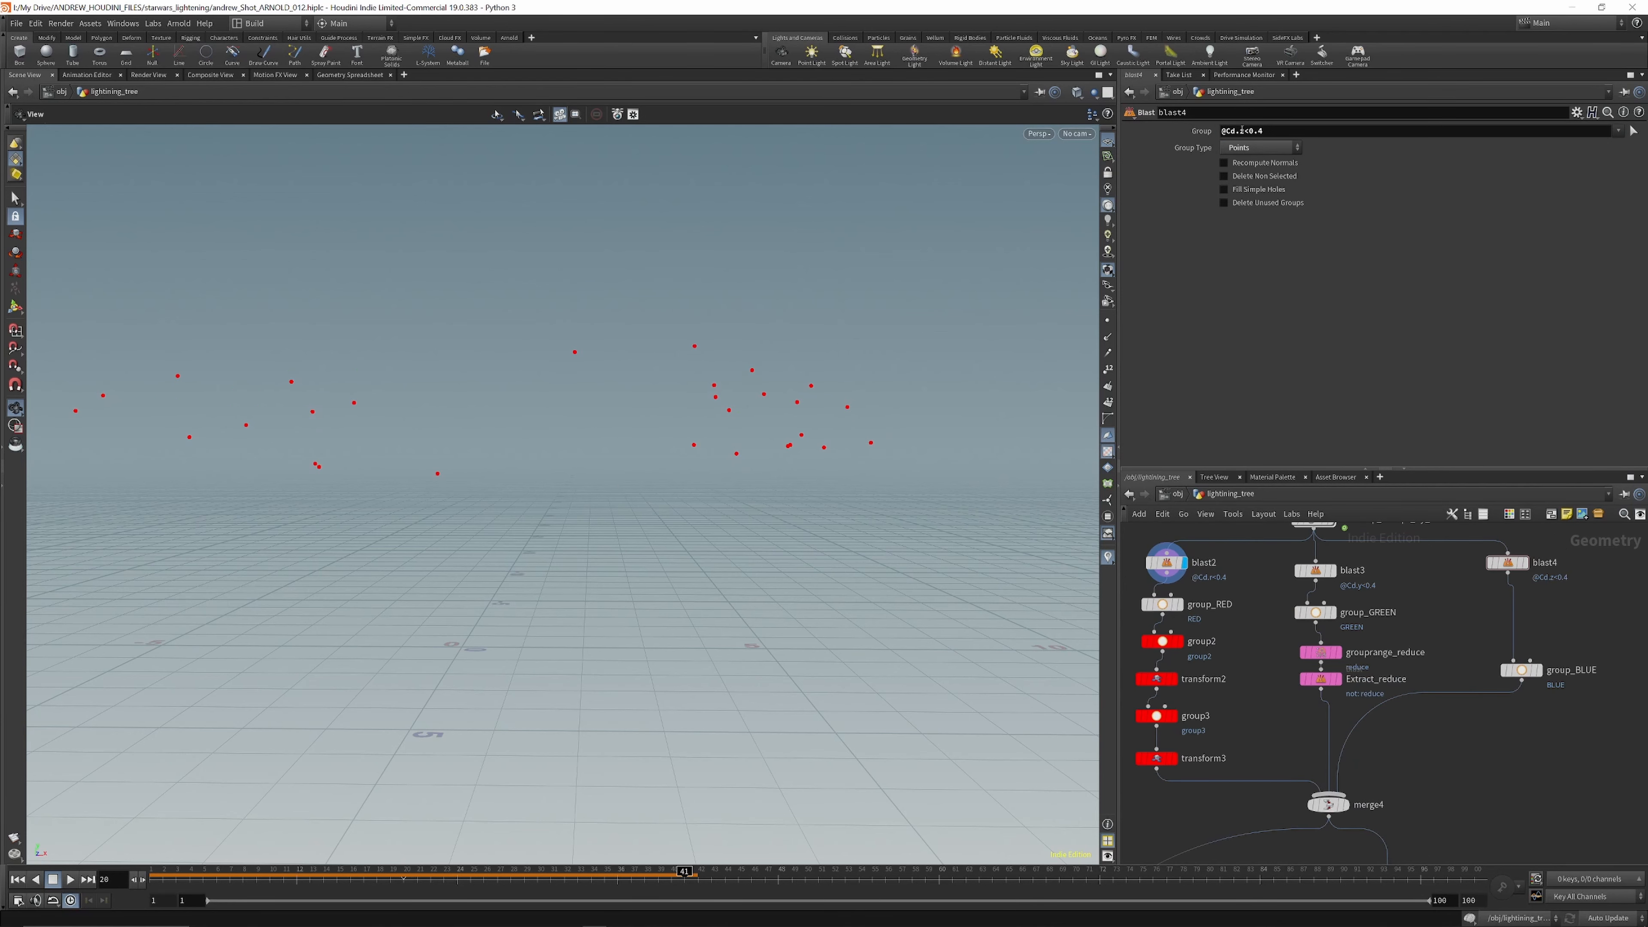
scroll(1370, 555, "down", 2)
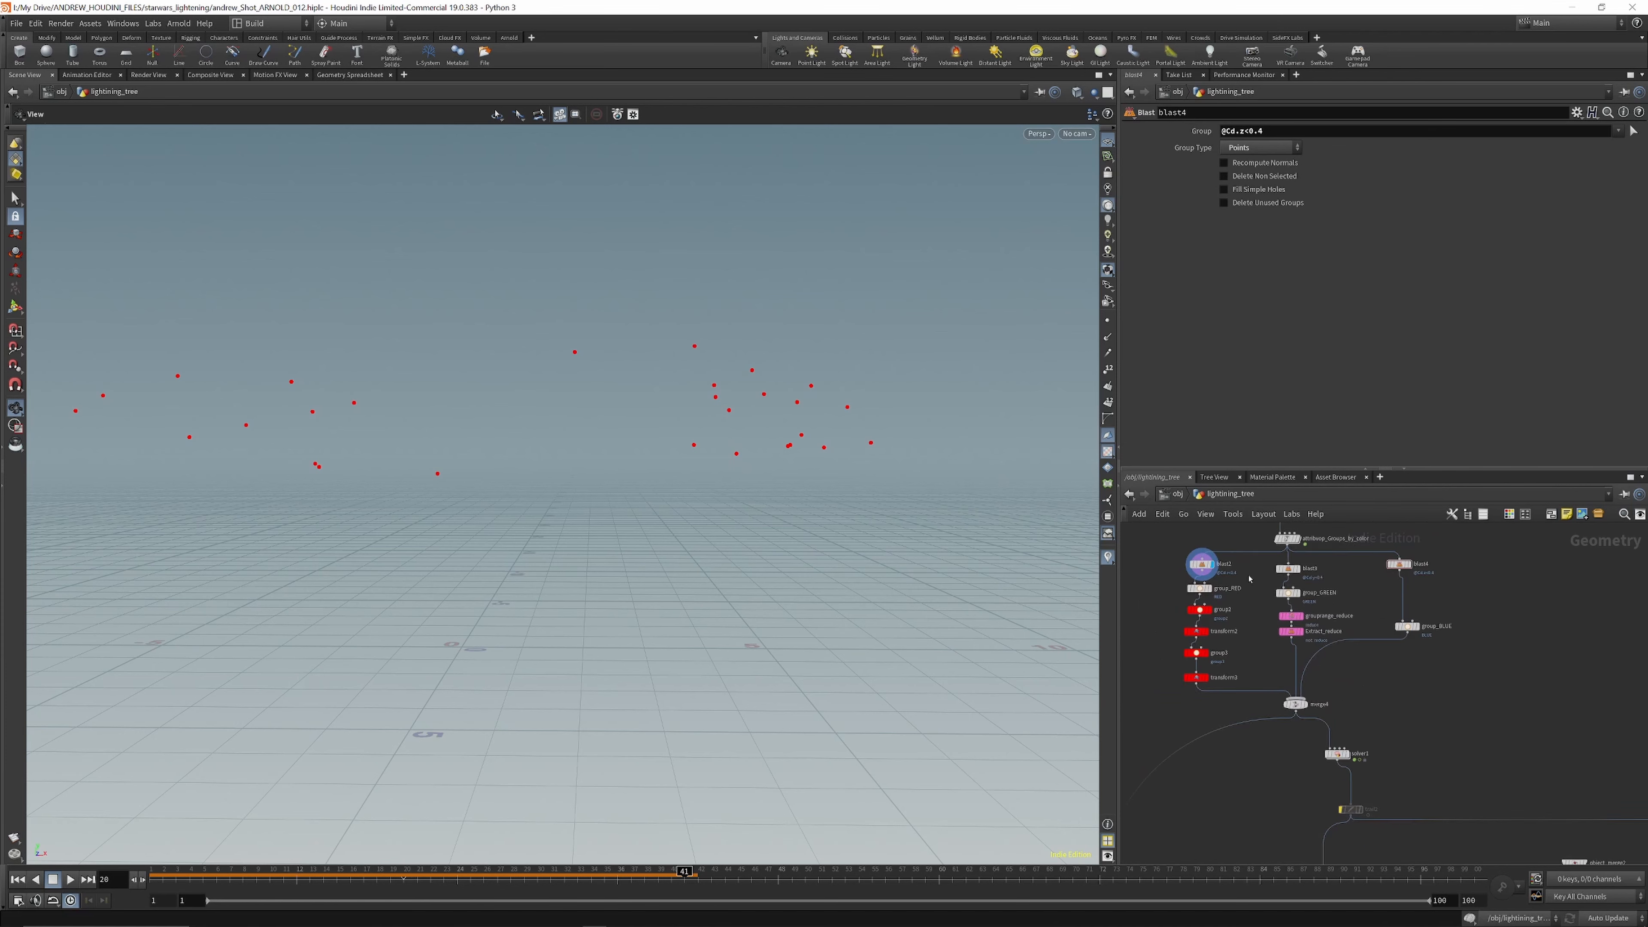
scroll(1298, 571, "up", 3)
scroll(1233, 584, "down", 3)
scroll(1211, 591, "up", 2)
scroll(1211, 591, "down", 2)
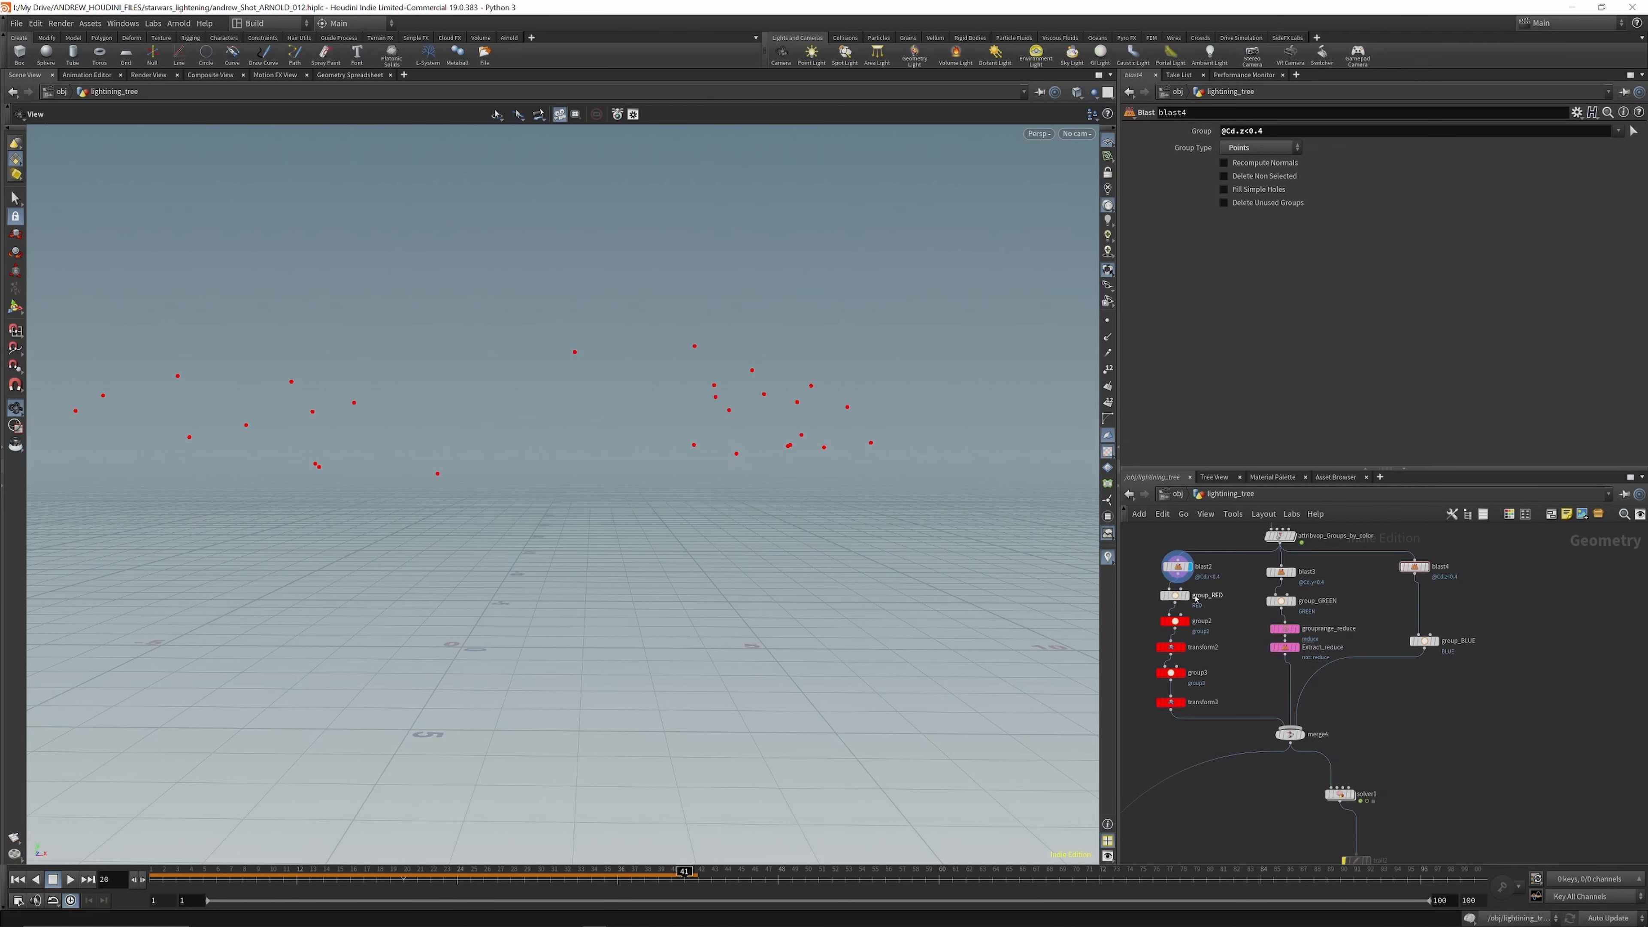
Step: Display group_RED and group_GREEN to view their point groups, and move group_BLUE level with group_GREEN and display it
left_click(1175, 596)
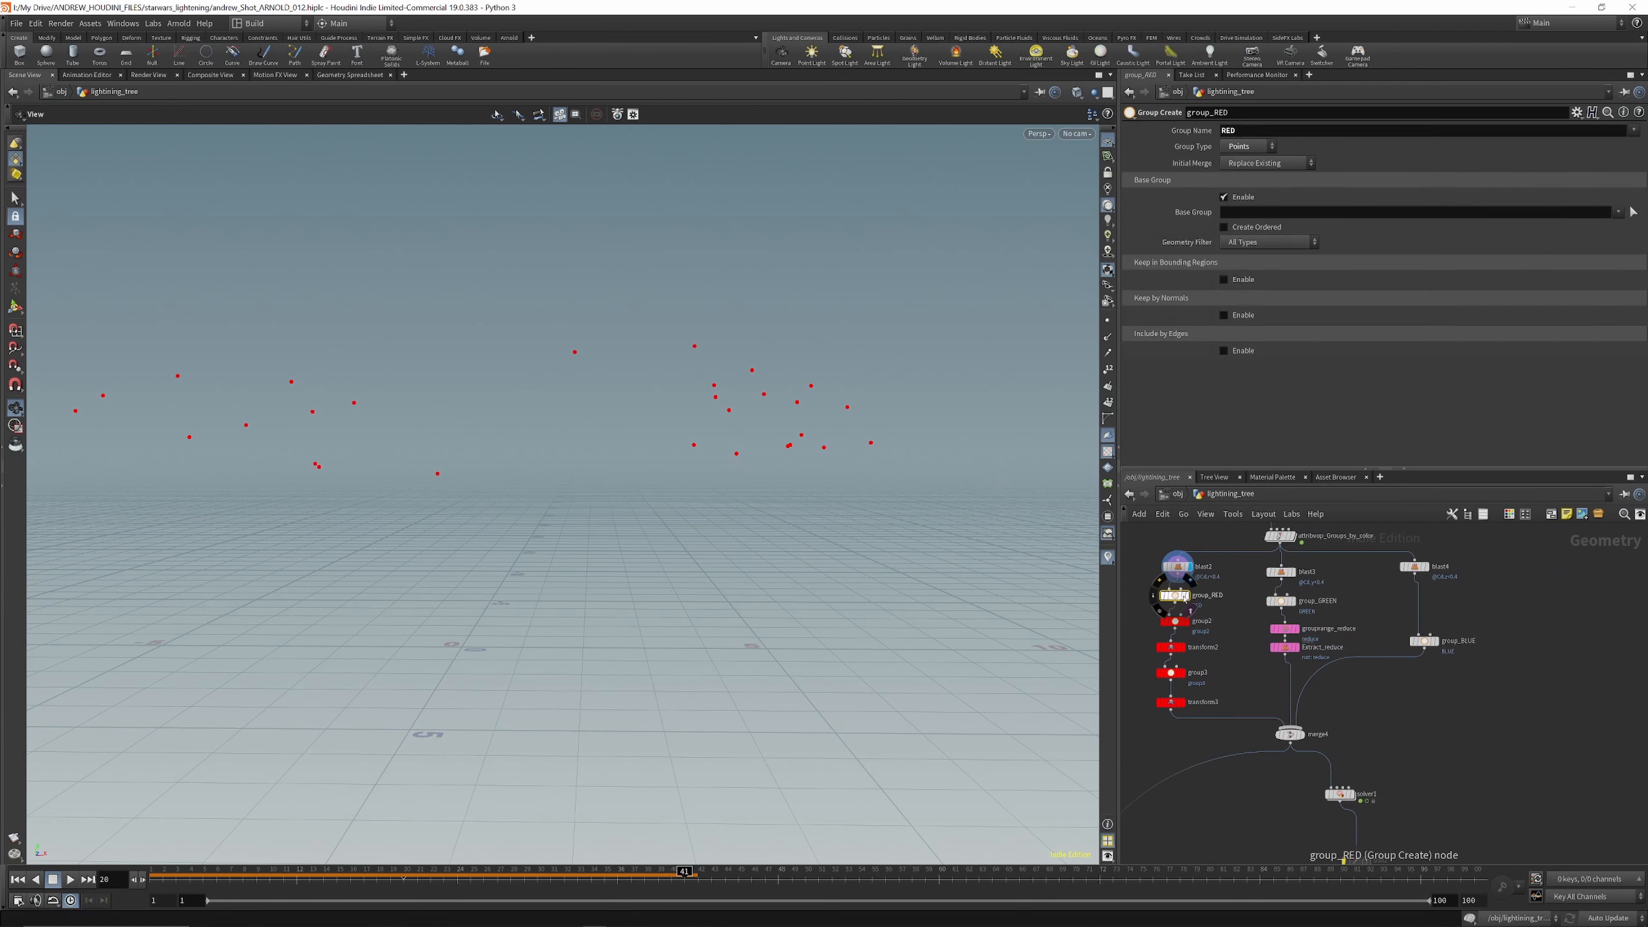
key("r")
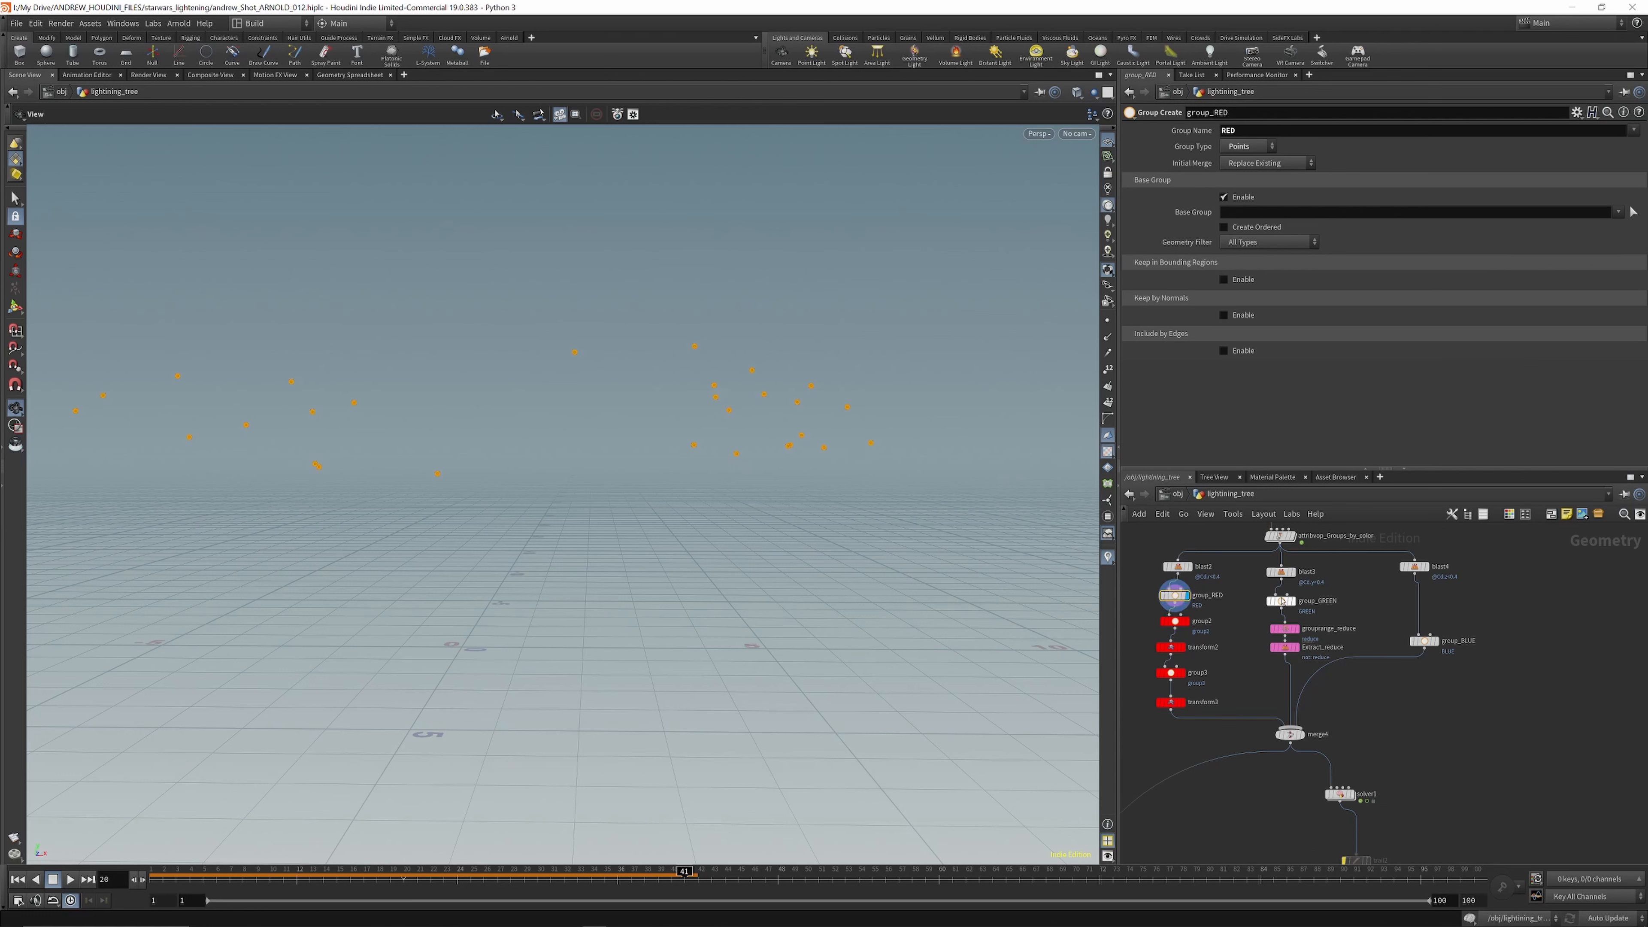
scroll(1281, 601, "up", 3)
key("r")
left_click(1283, 603)
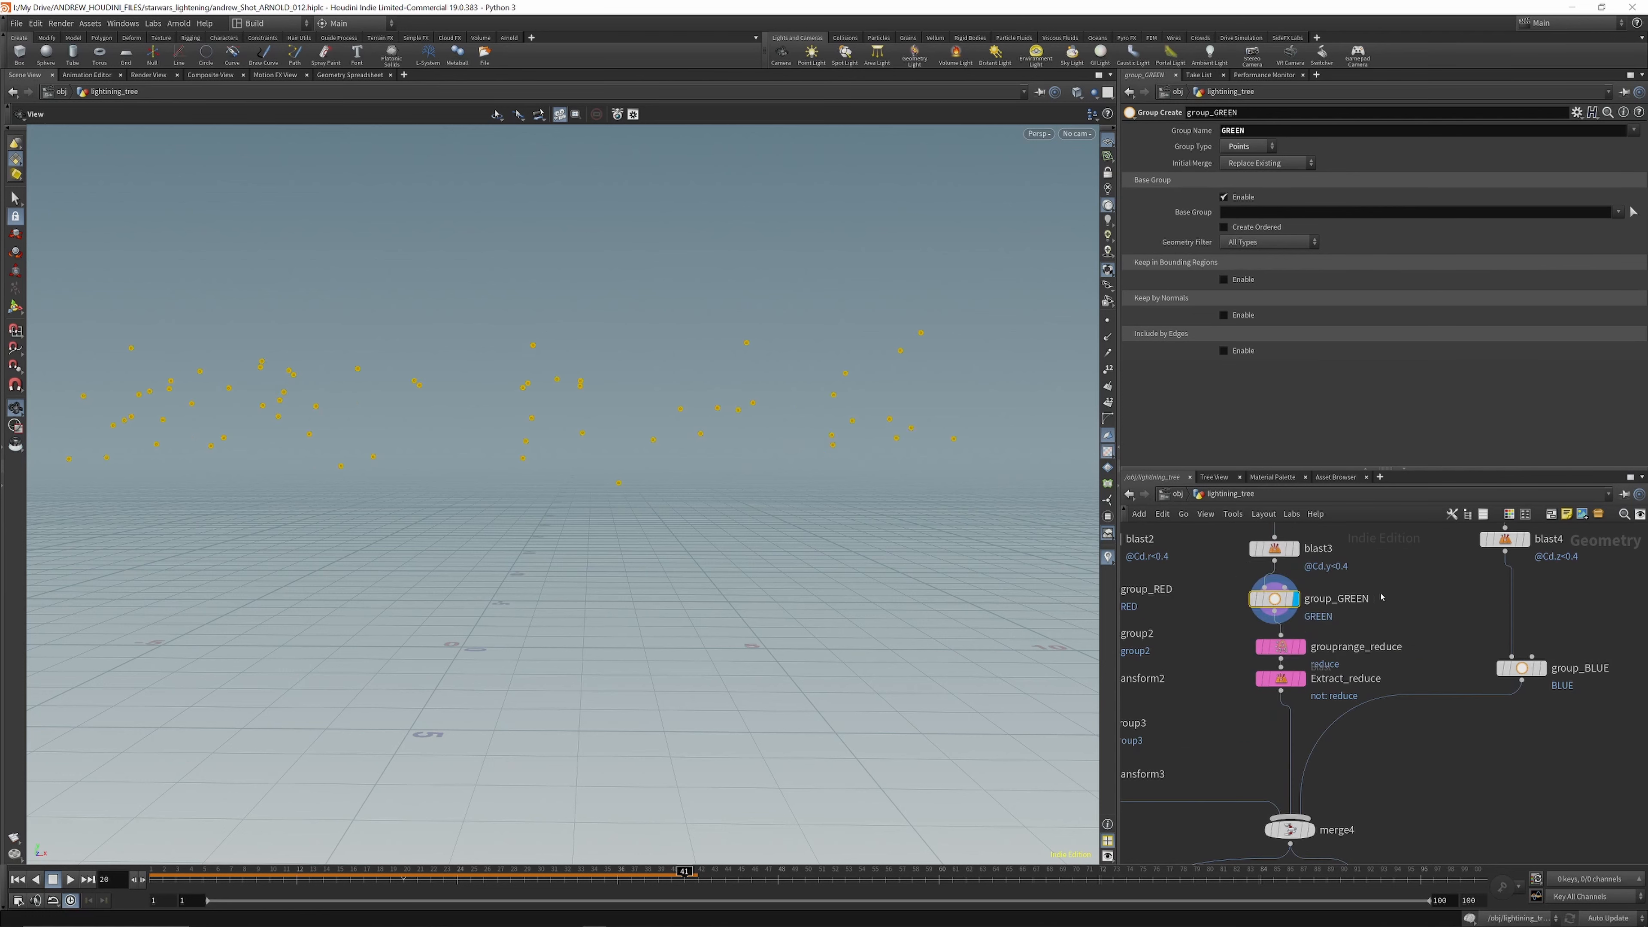
left_click_drag(1521, 668, 1515, 599)
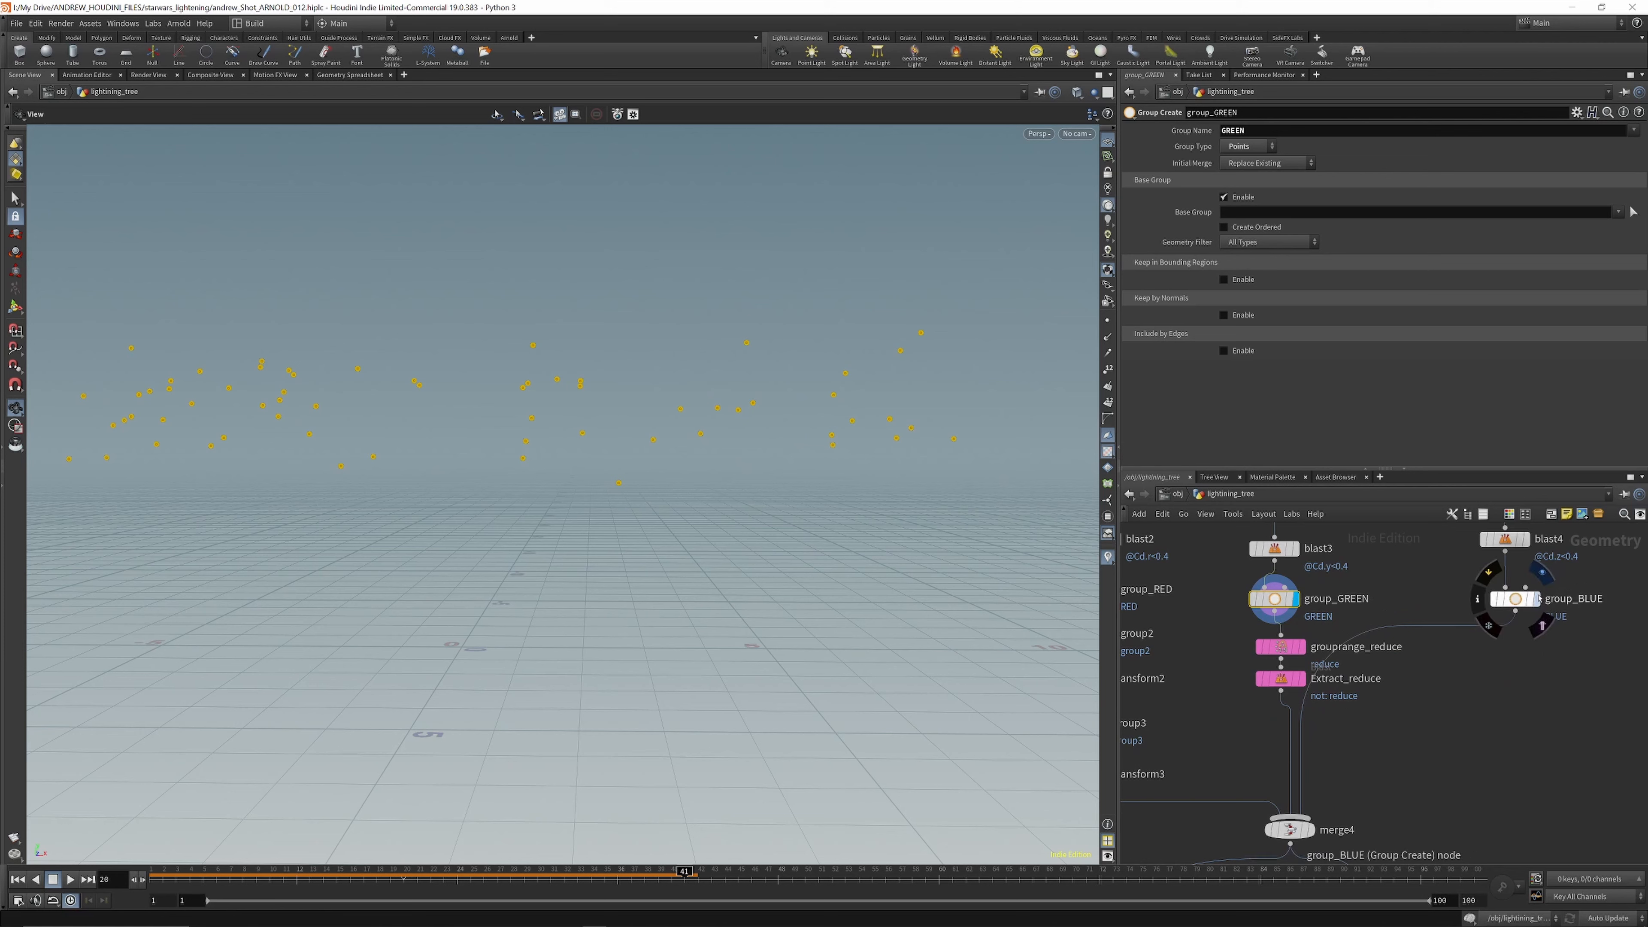
key("r")
Step: Display and select group2 in the red branch to examine which points its base group contains
scroll(1486, 584, "down", 3)
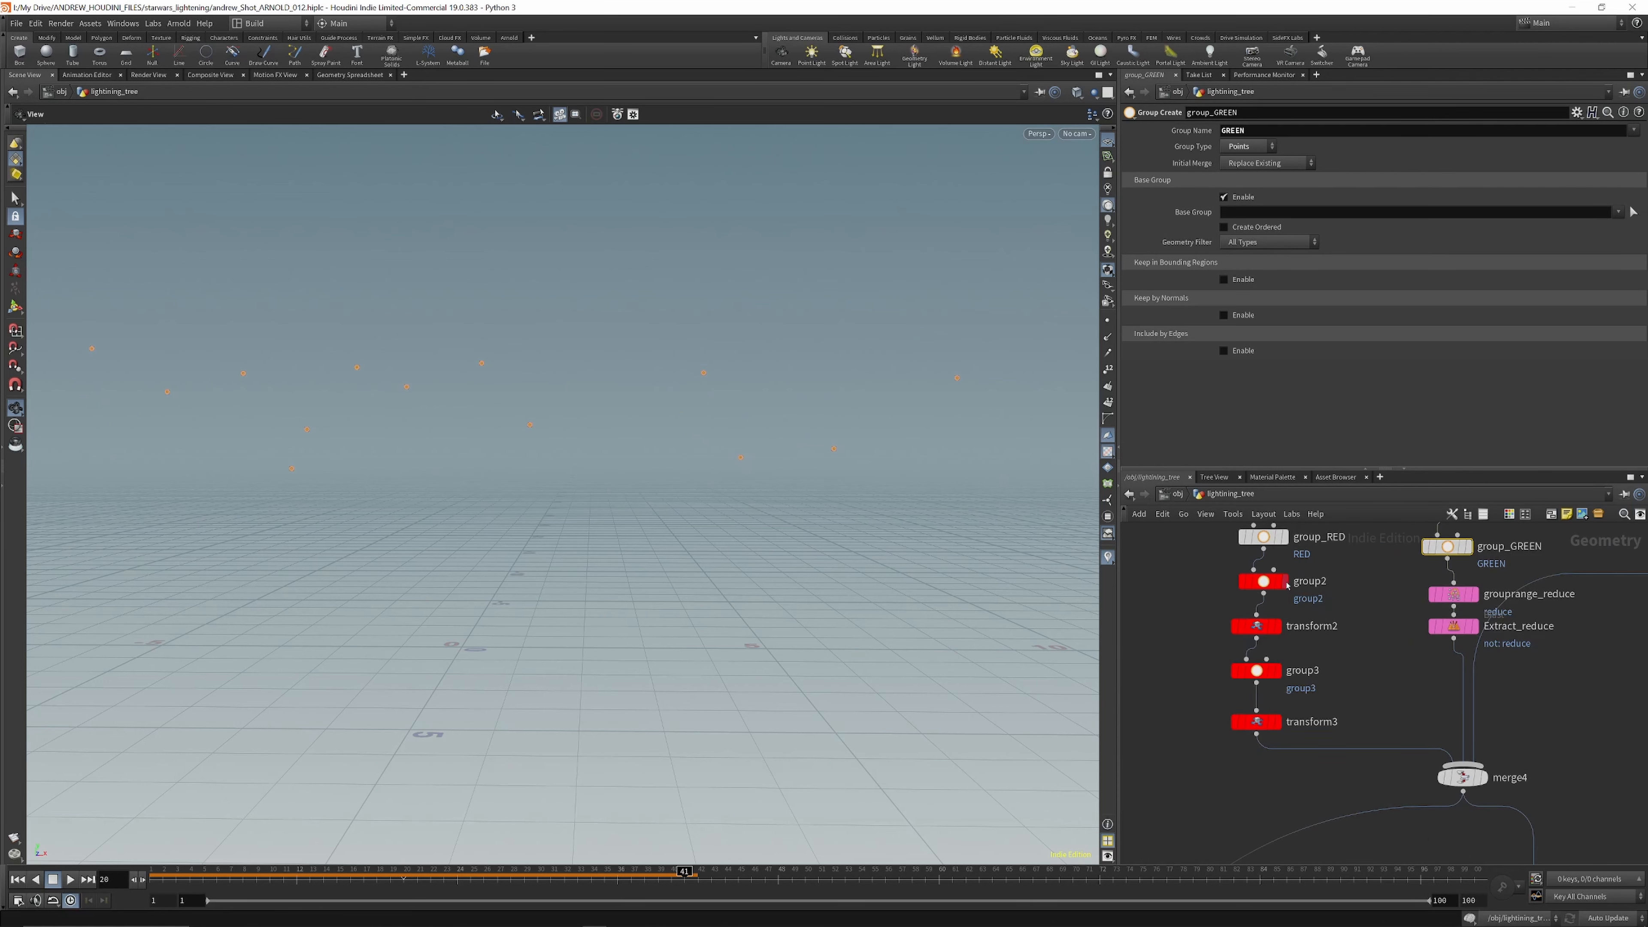
left_click(1286, 581)
left_click(1255, 587)
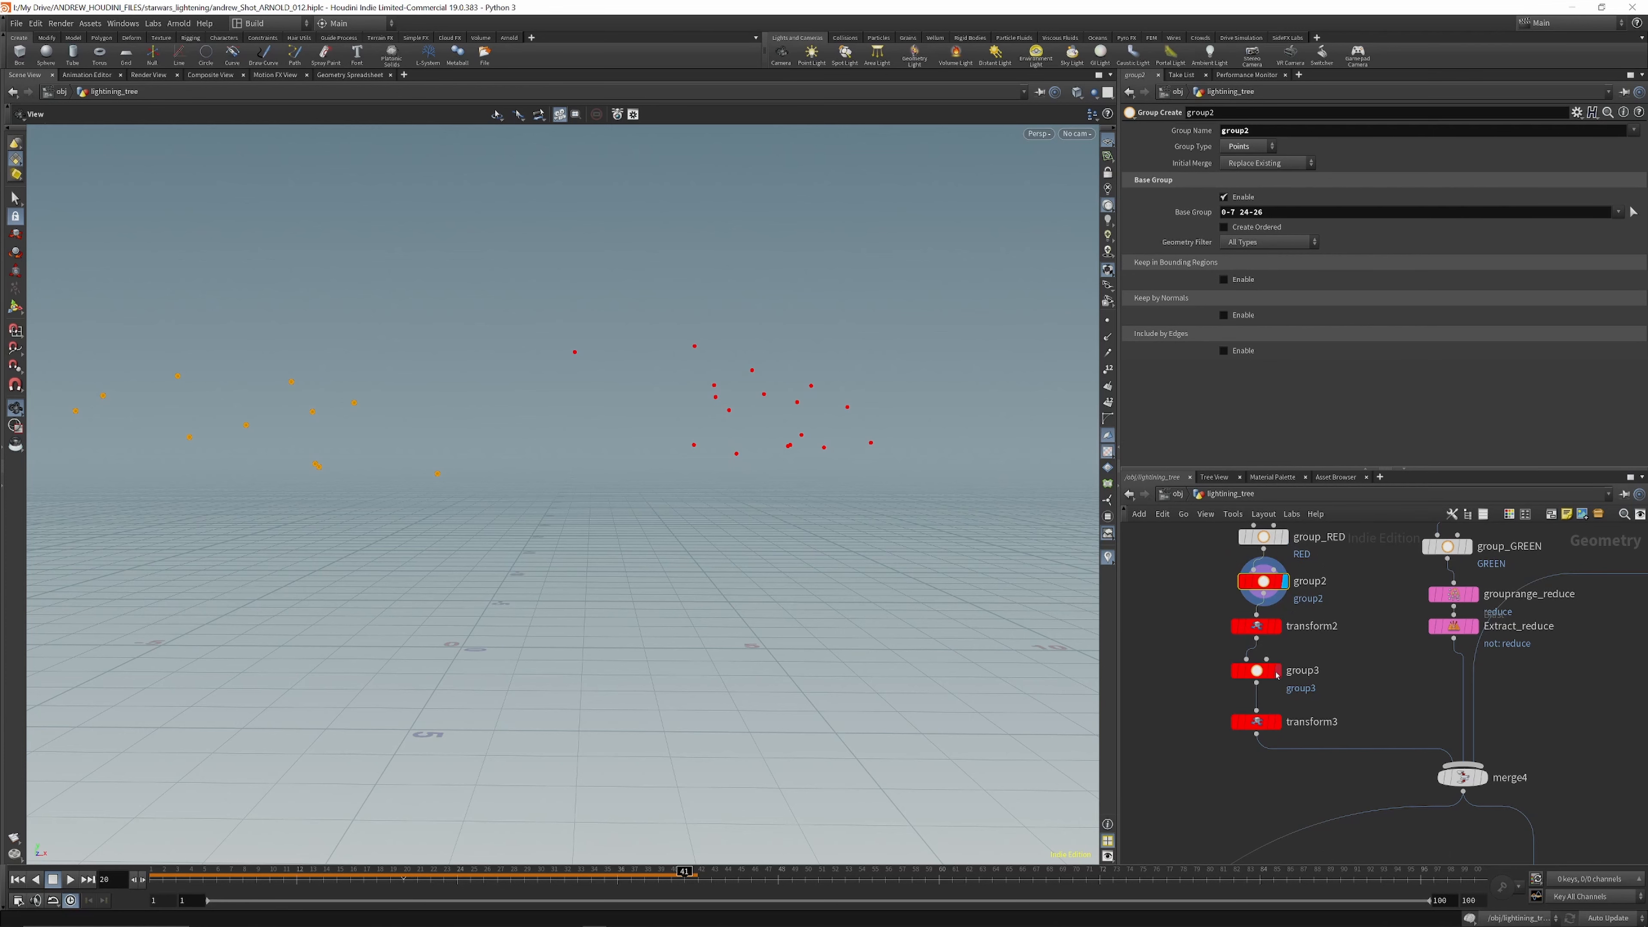
Step: Compare the point positions at group2 and transform2, and select transform2 to examine its translate values
left_click(1277, 626)
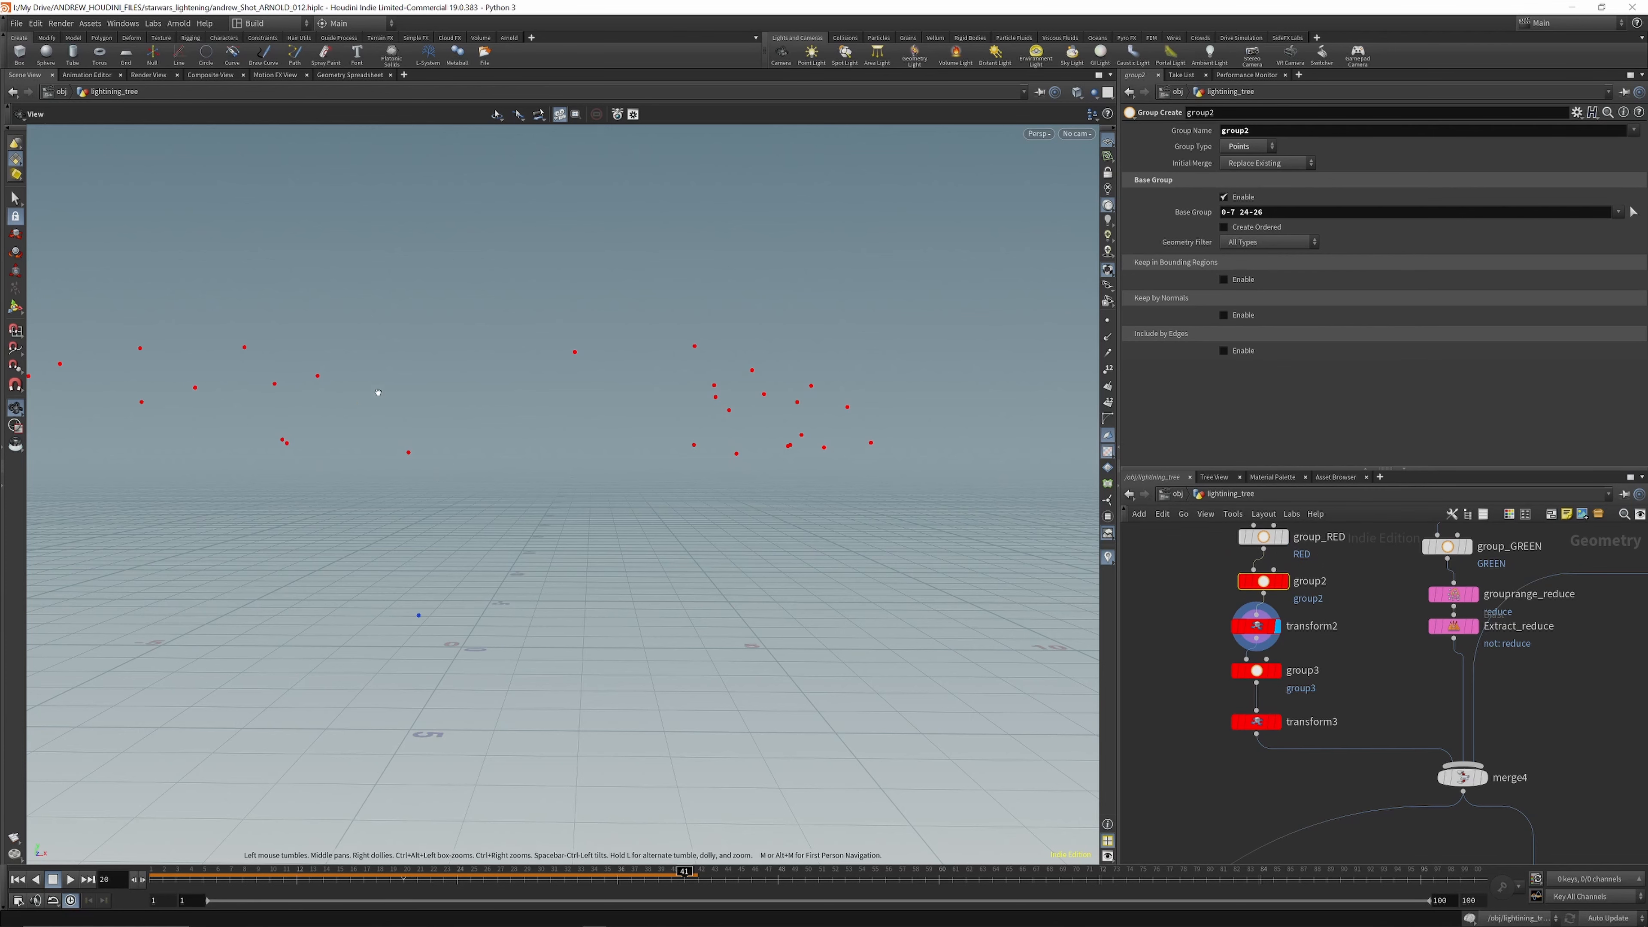
left_click_drag(669, 468, 610, 459)
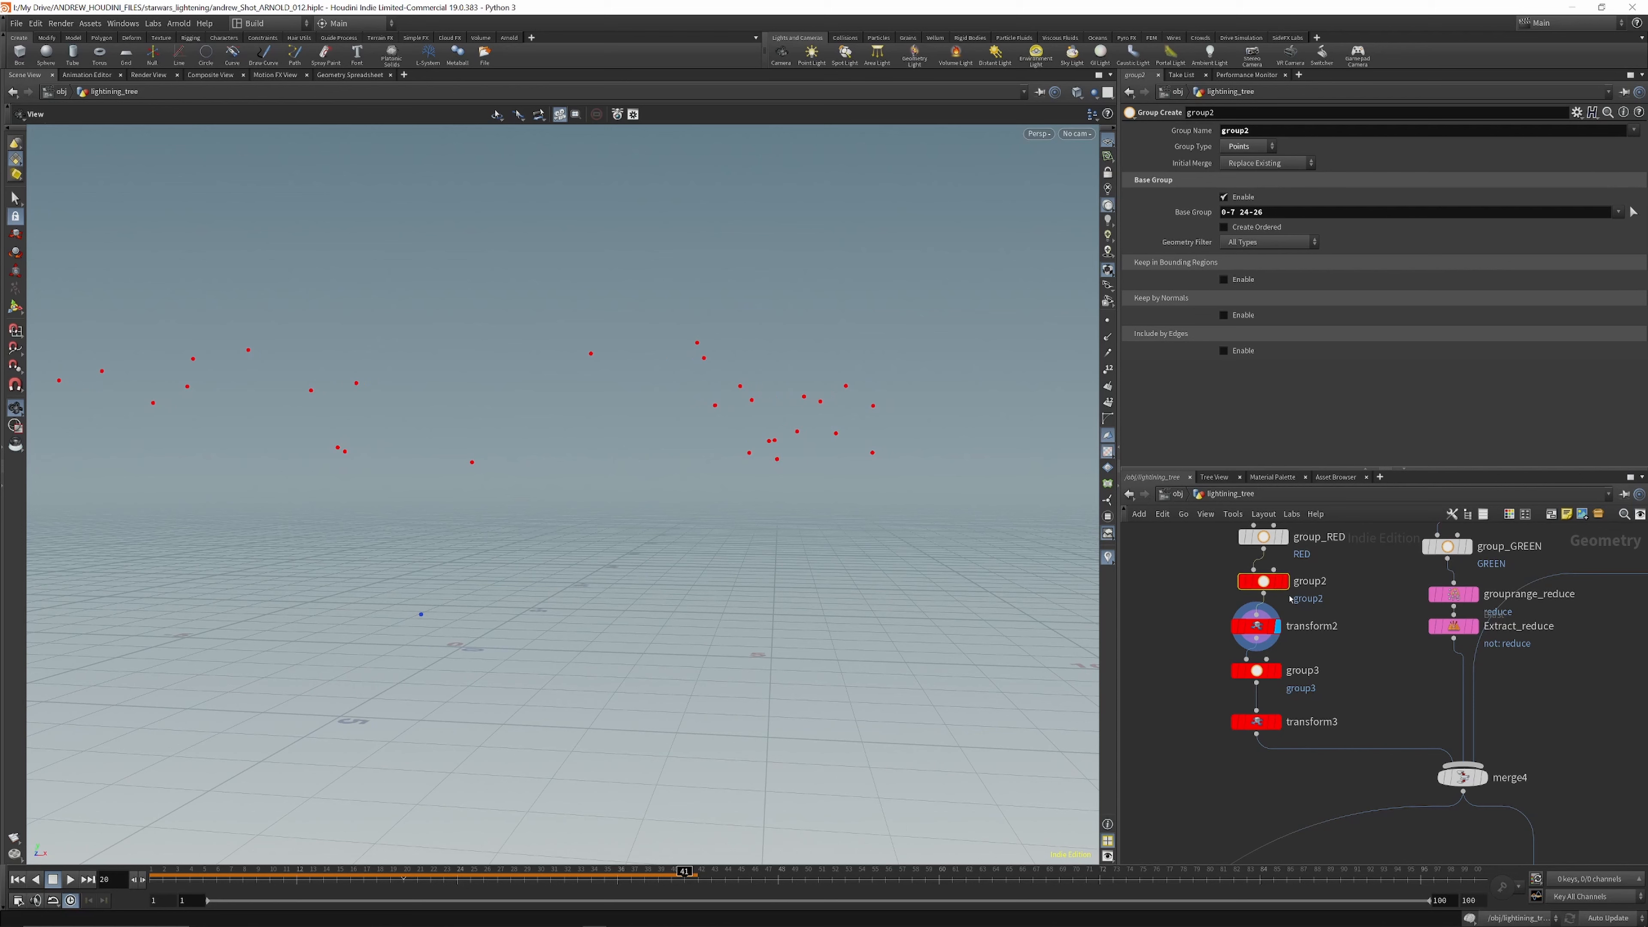
left_click(1286, 582)
left_click(1276, 626)
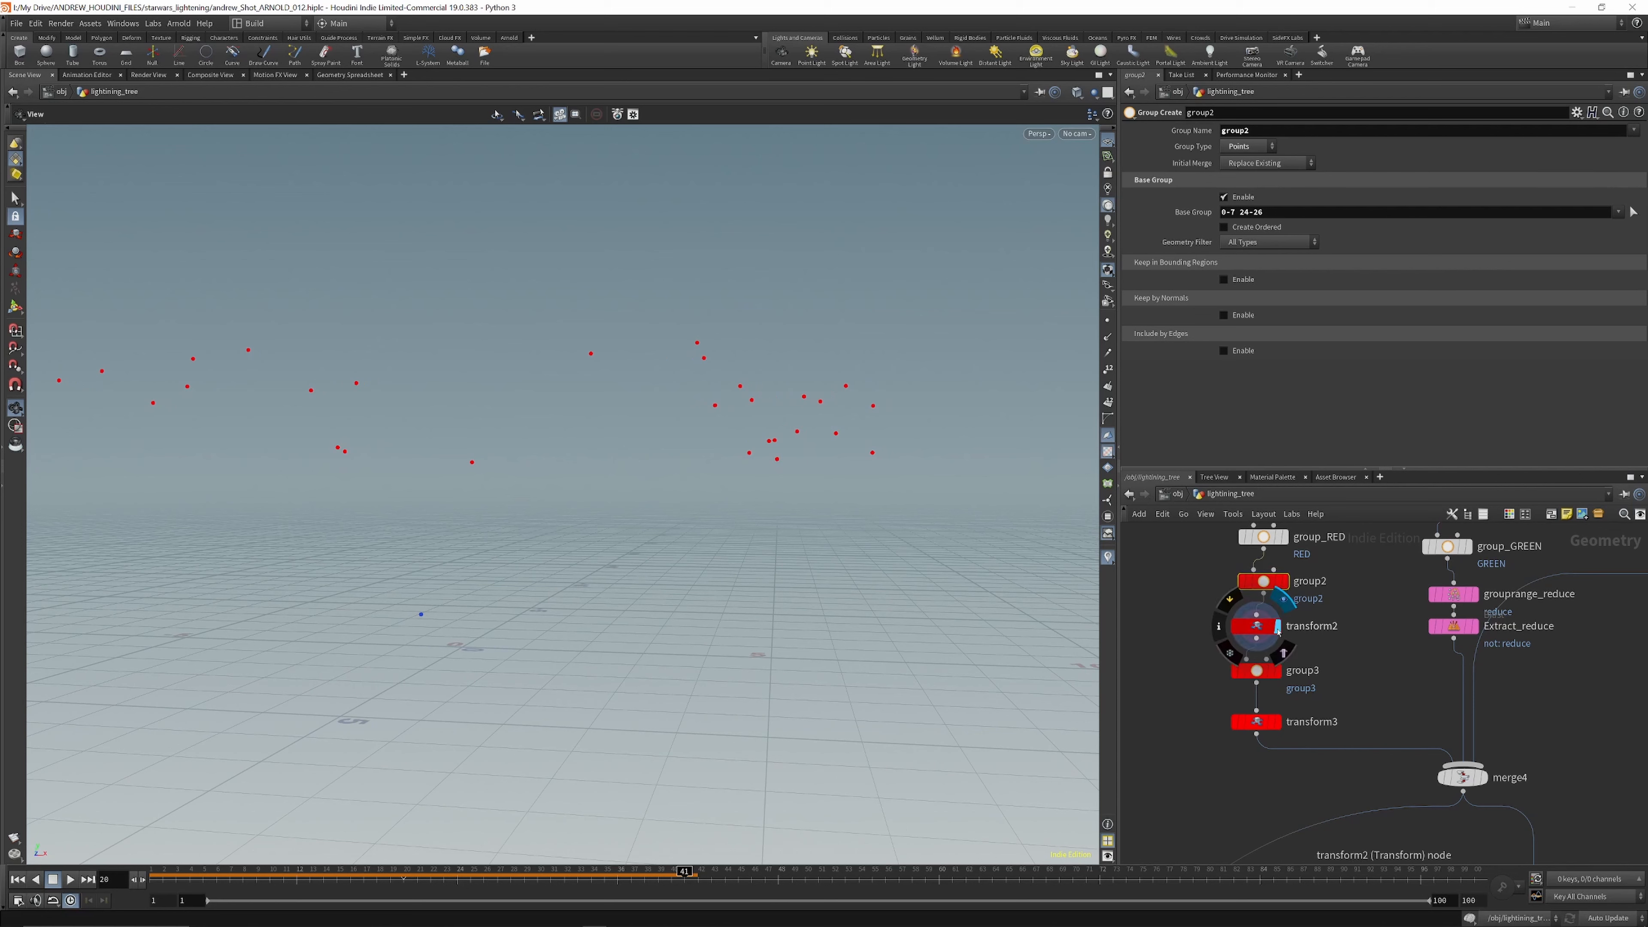
left_click(1258, 632)
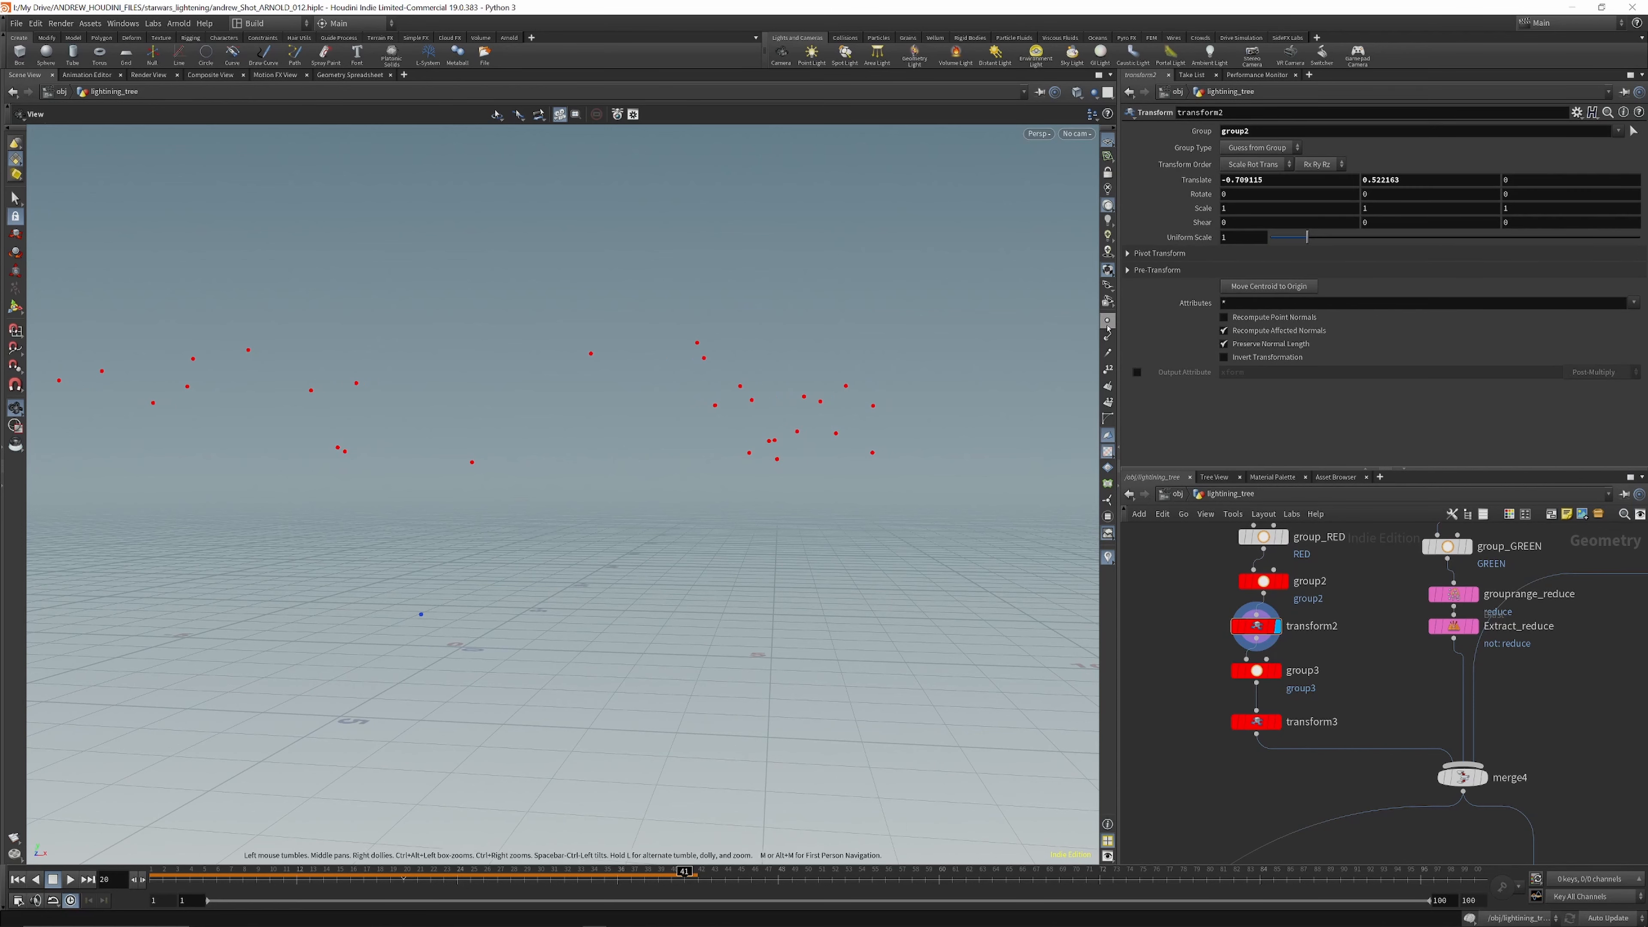
Step: Display and select group3 to examine its base group, and display transform3 to view how those points are moved
left_click(1276, 670)
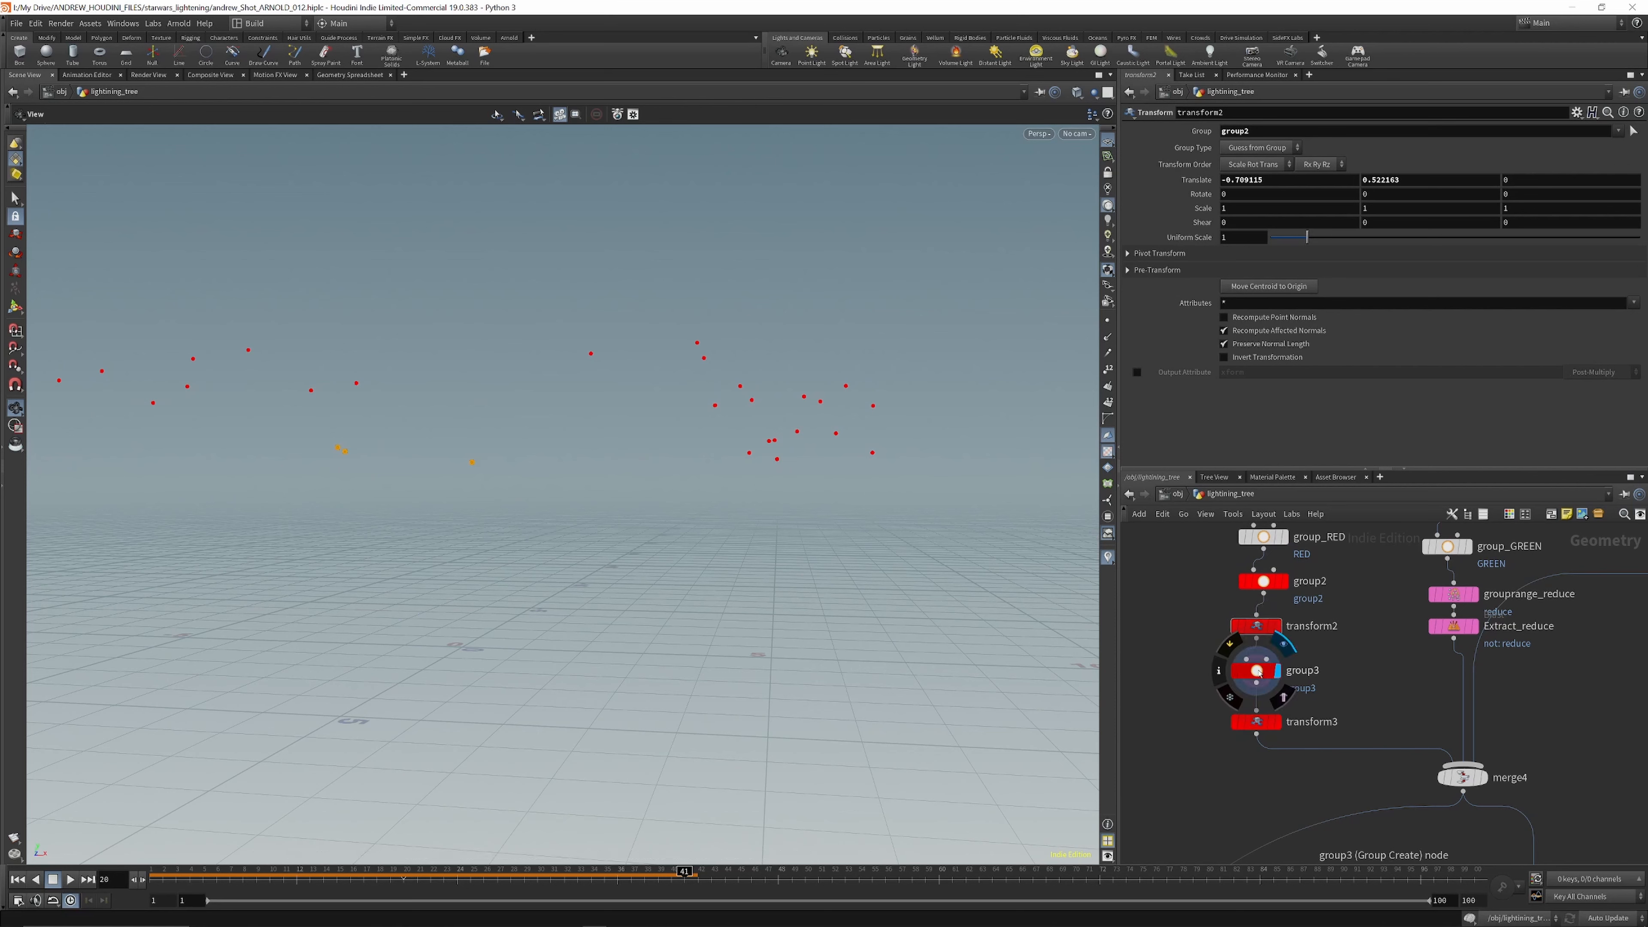
left_click(1257, 672)
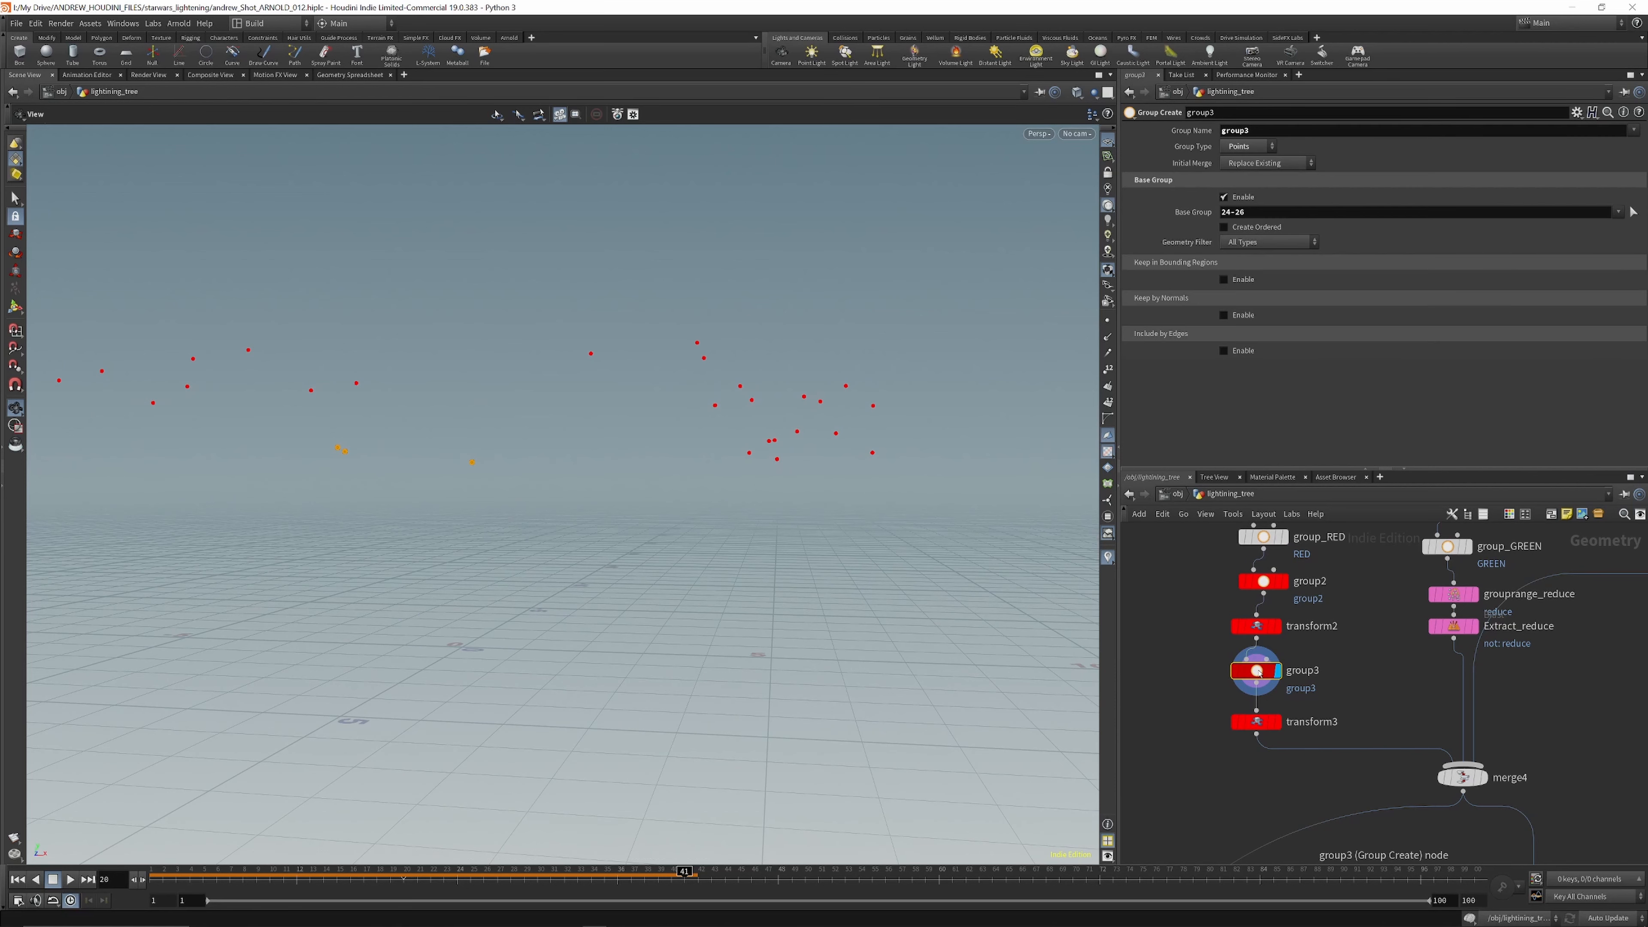
left_click(1278, 721)
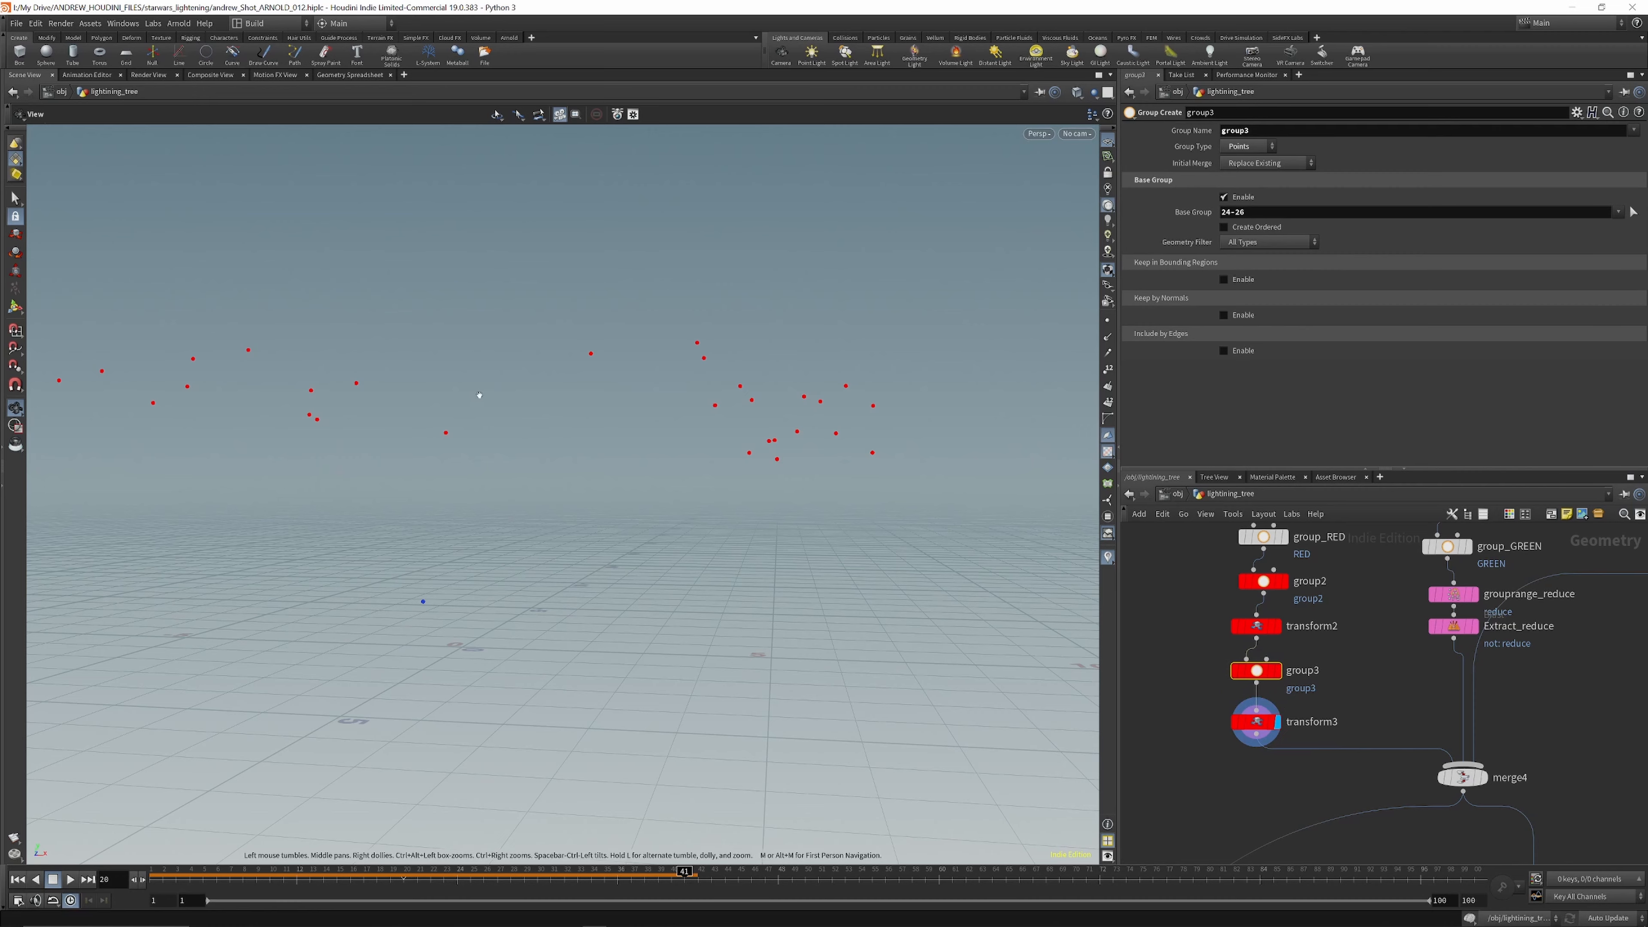
left_click_drag(479, 395, 516, 423)
scroll(1257, 684, "down", 4)
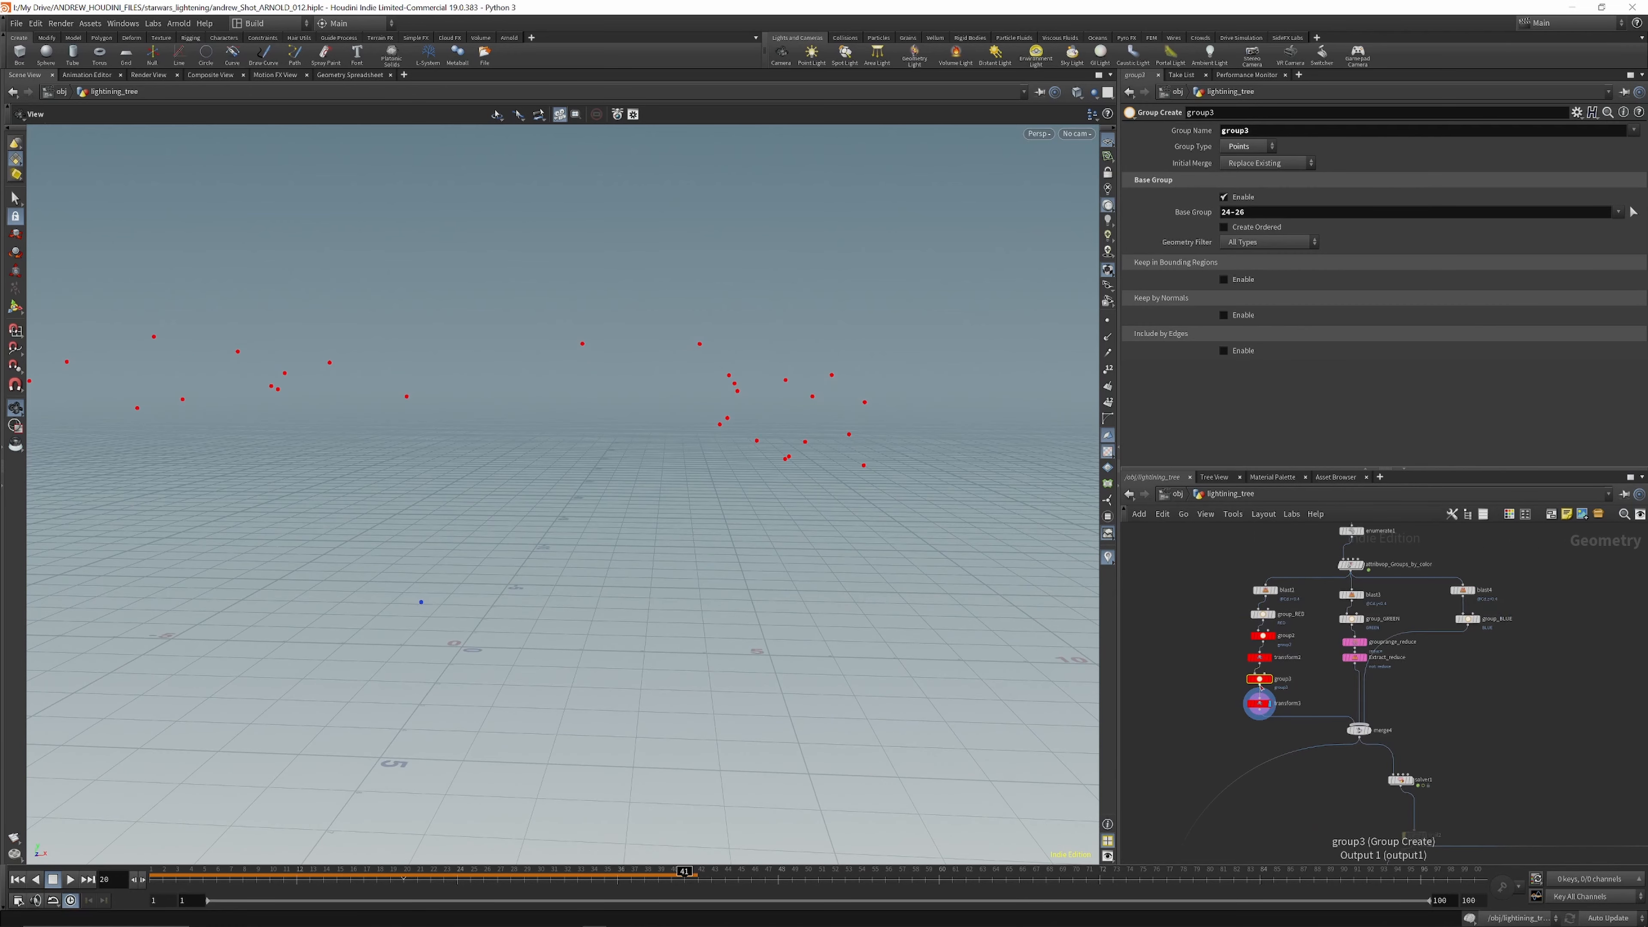
scroll(1261, 639, "up", 4)
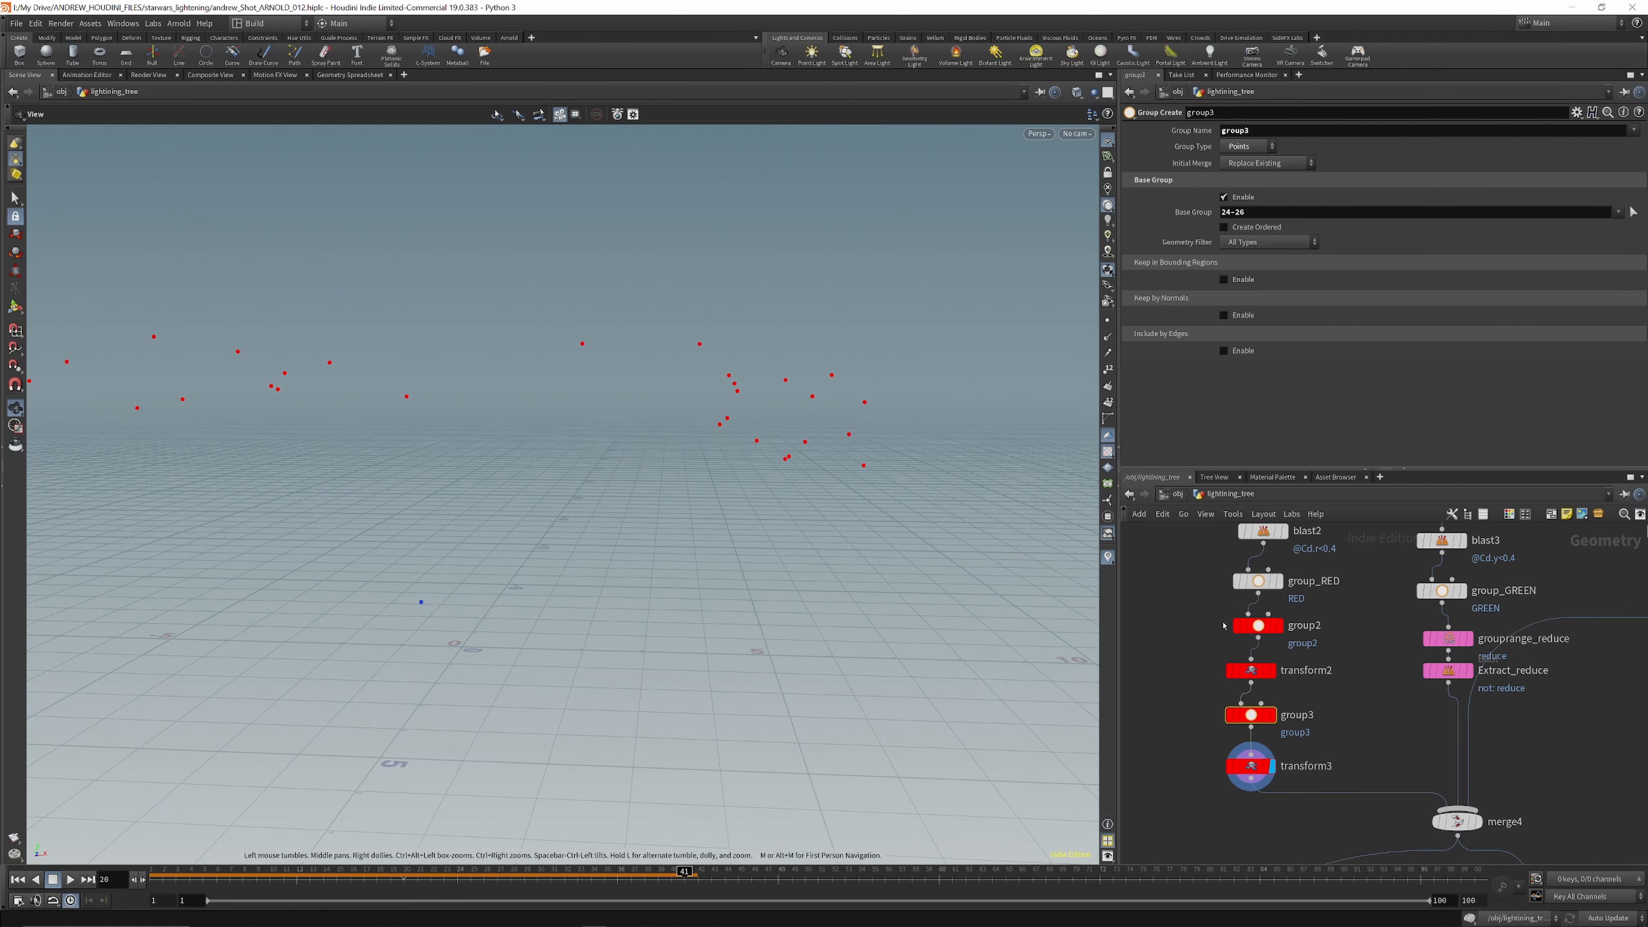
Step: Display group_GREEN and grouprange_reduce in the green branch to compare their point groups, and select grouprange_reduce to examine its range filter
scroll(1223, 626, "down", 4)
scroll(1357, 628, "up", 6)
left_click_drag(1273, 628, 1263, 623)
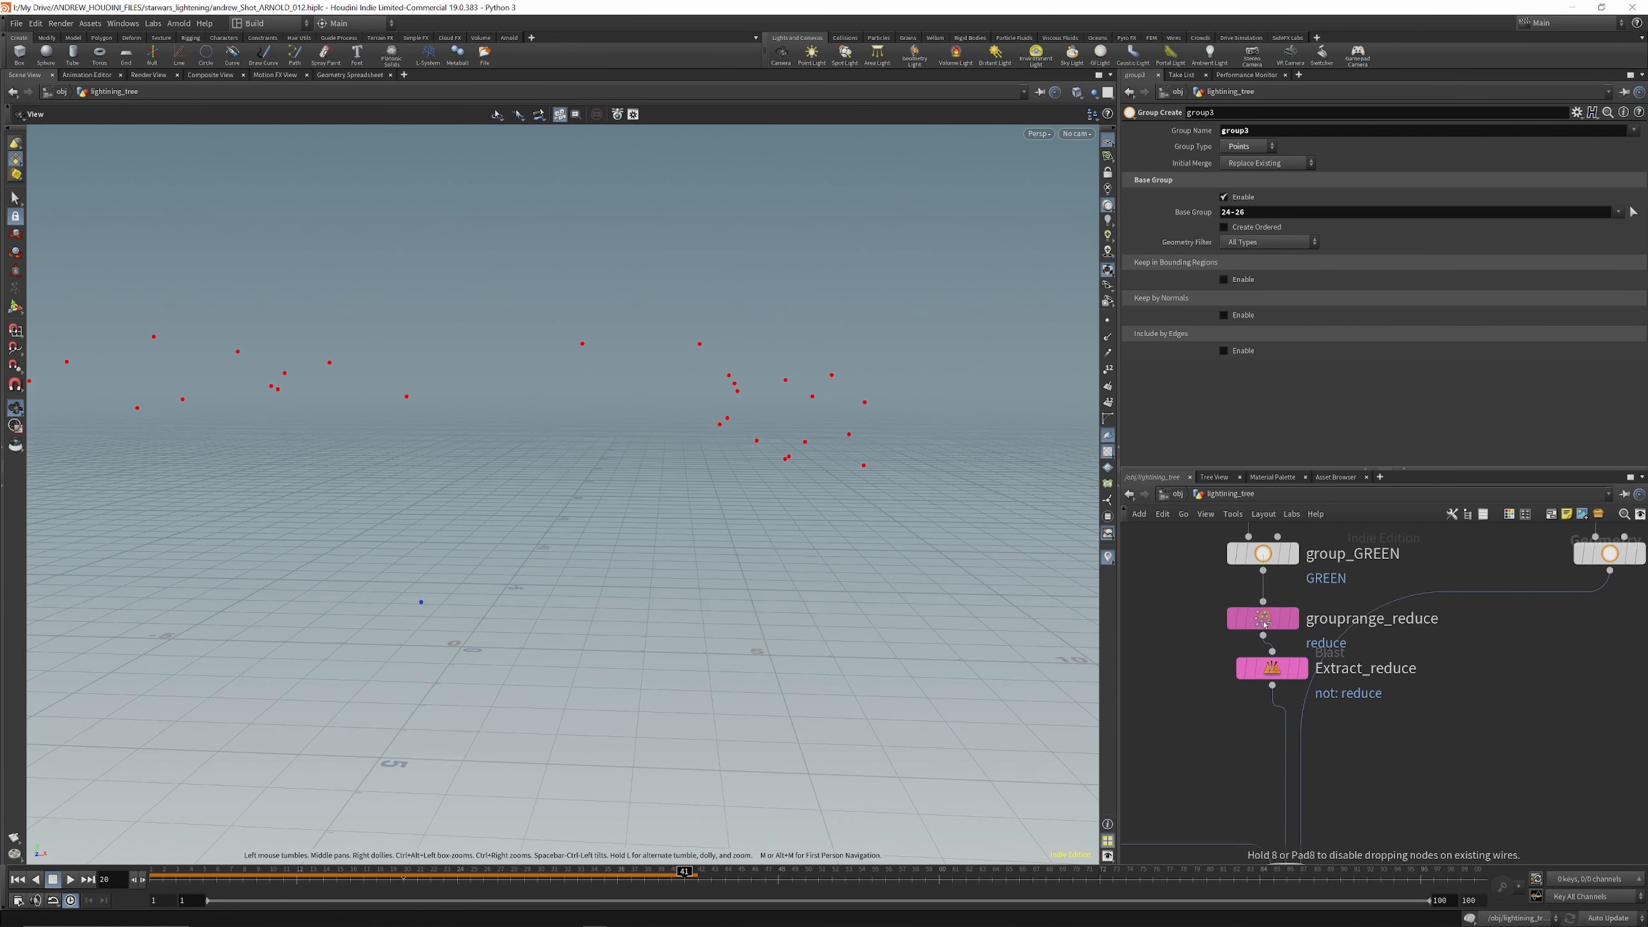
scroll(1265, 627, "down", 4)
scroll(1286, 657, "up", 4)
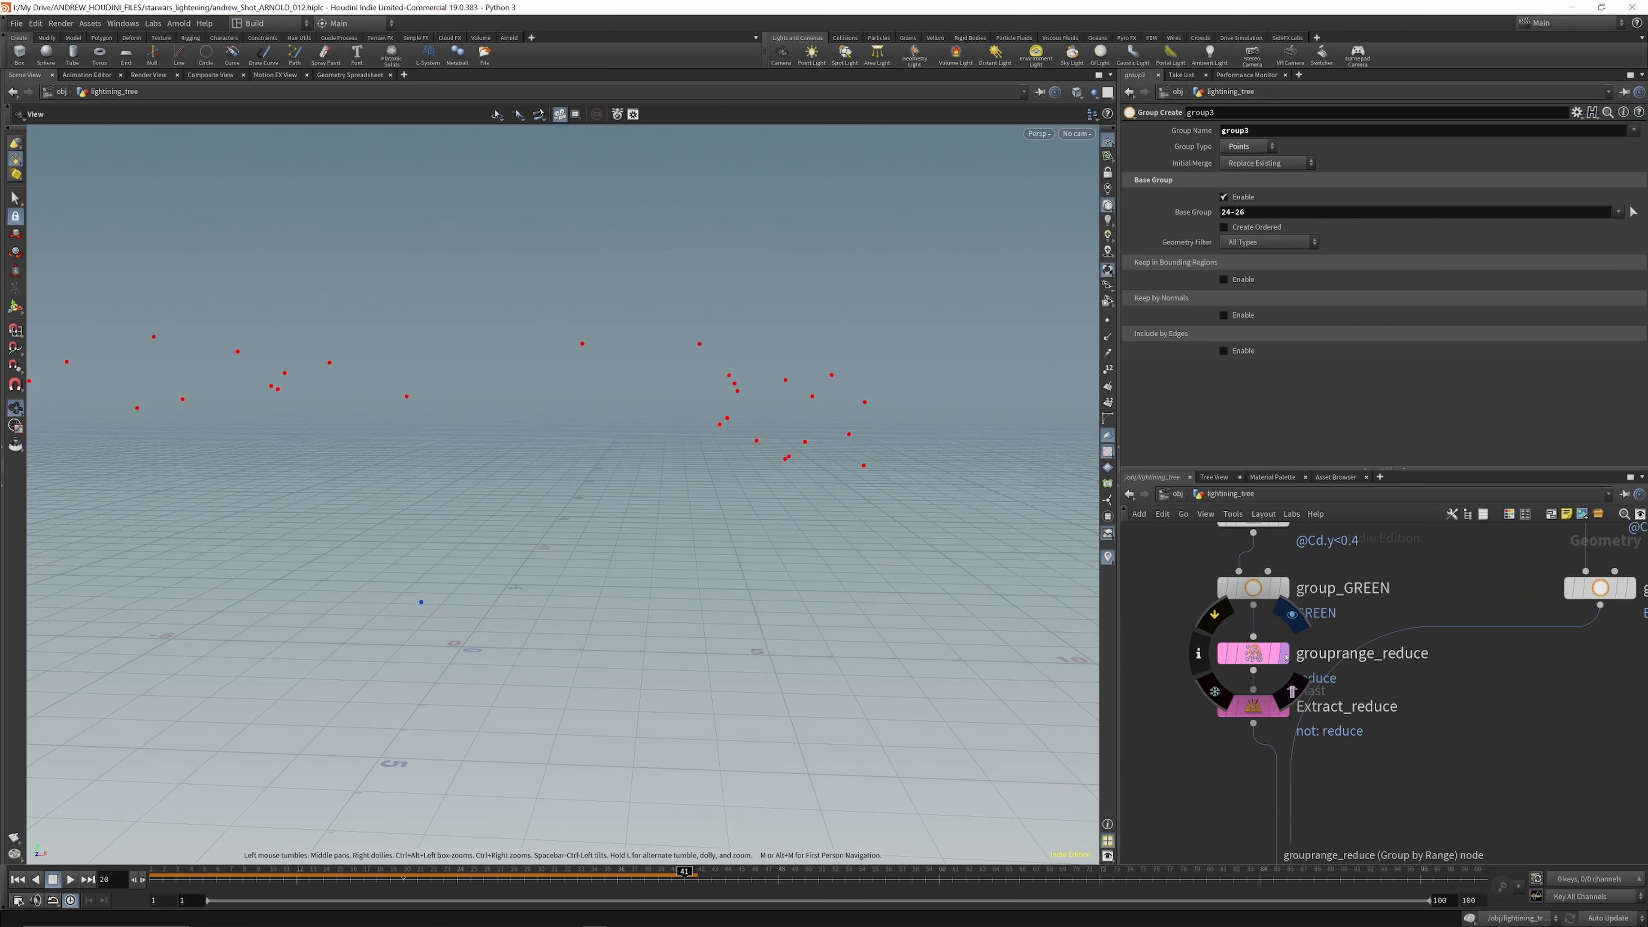
left_click(1285, 657)
mouse_move(1293, 600)
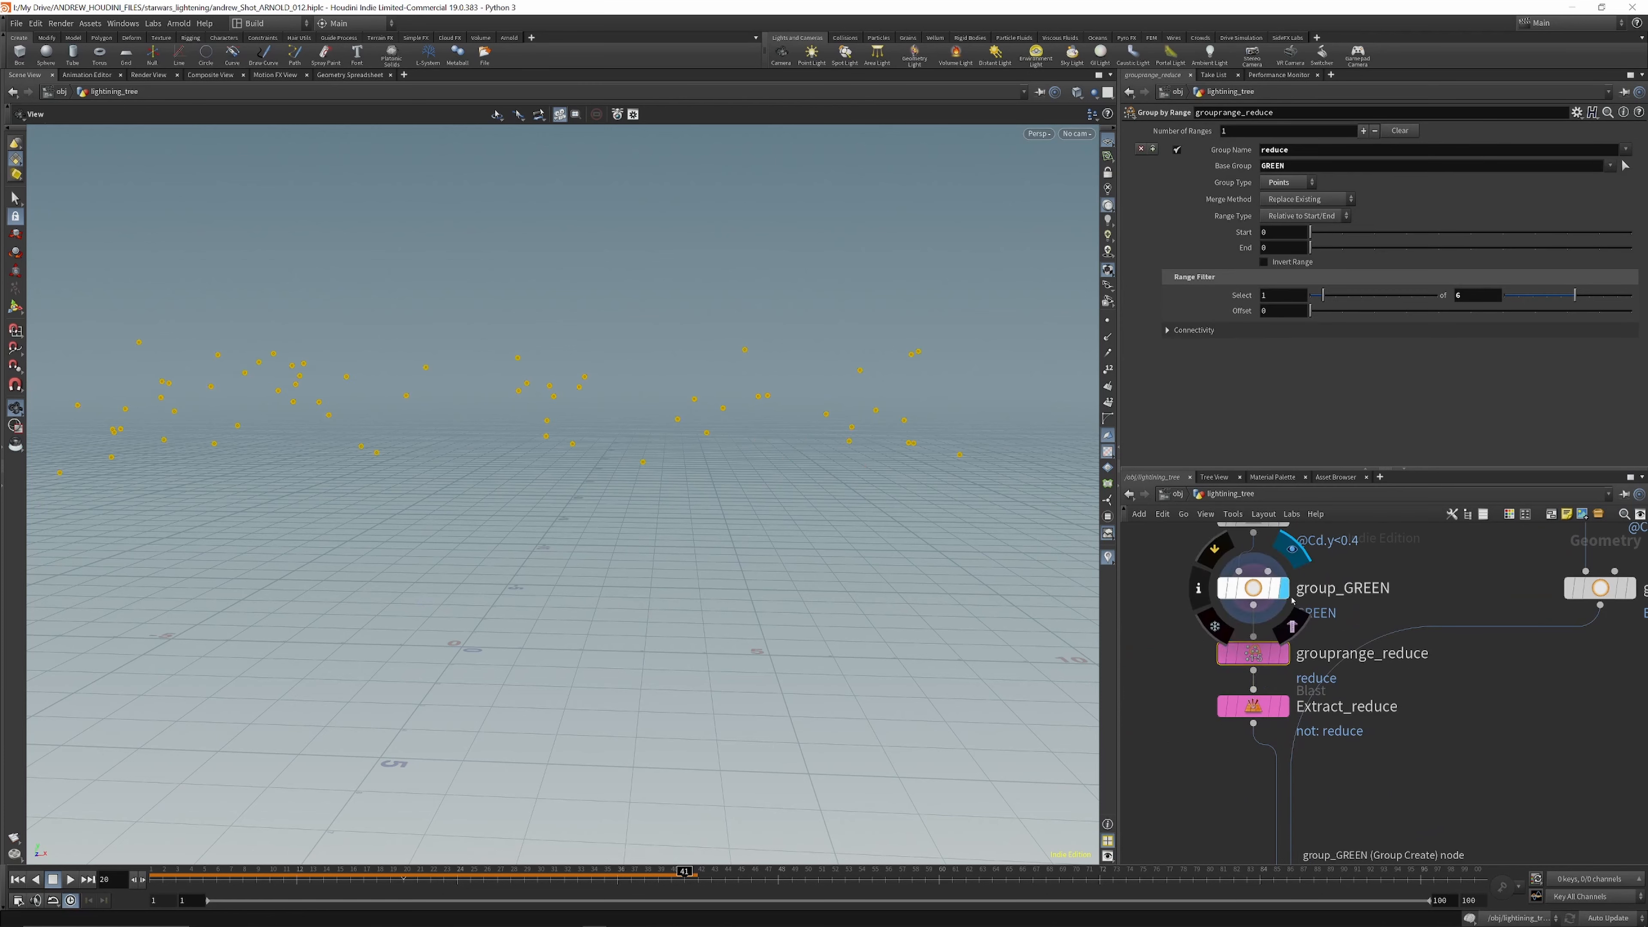
left_click(1286, 653)
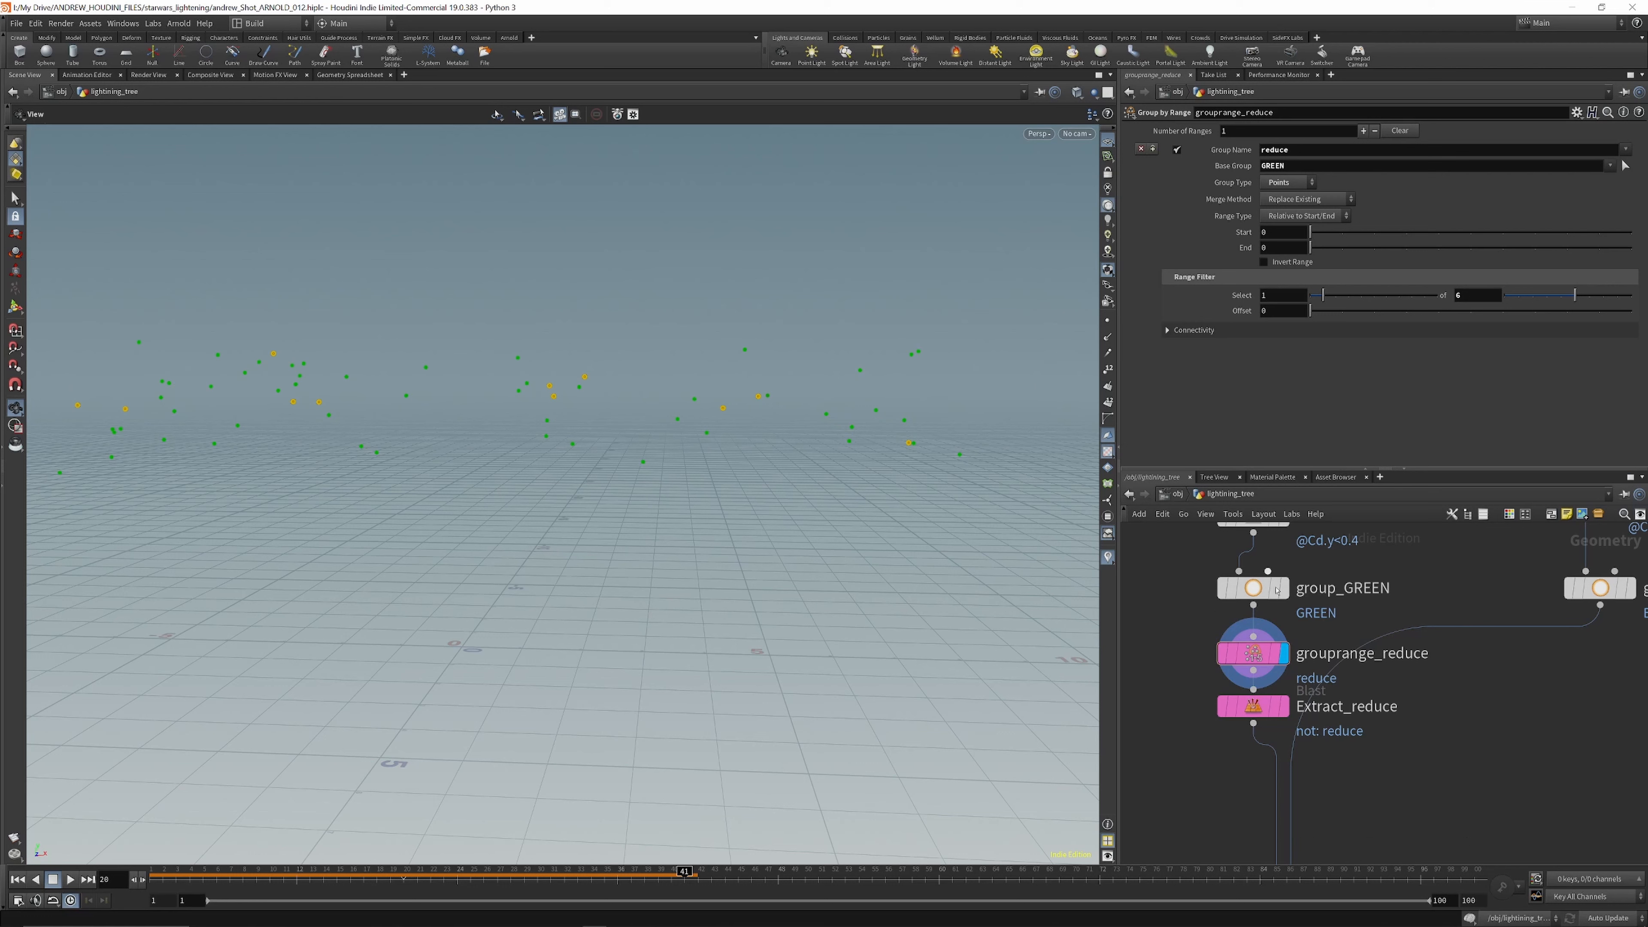
Step: Move Extract_reduce slightly farther below grouprange_reduce, and display and select it to examine its blast settings
left_click_drag(1265, 707, 1265, 718)
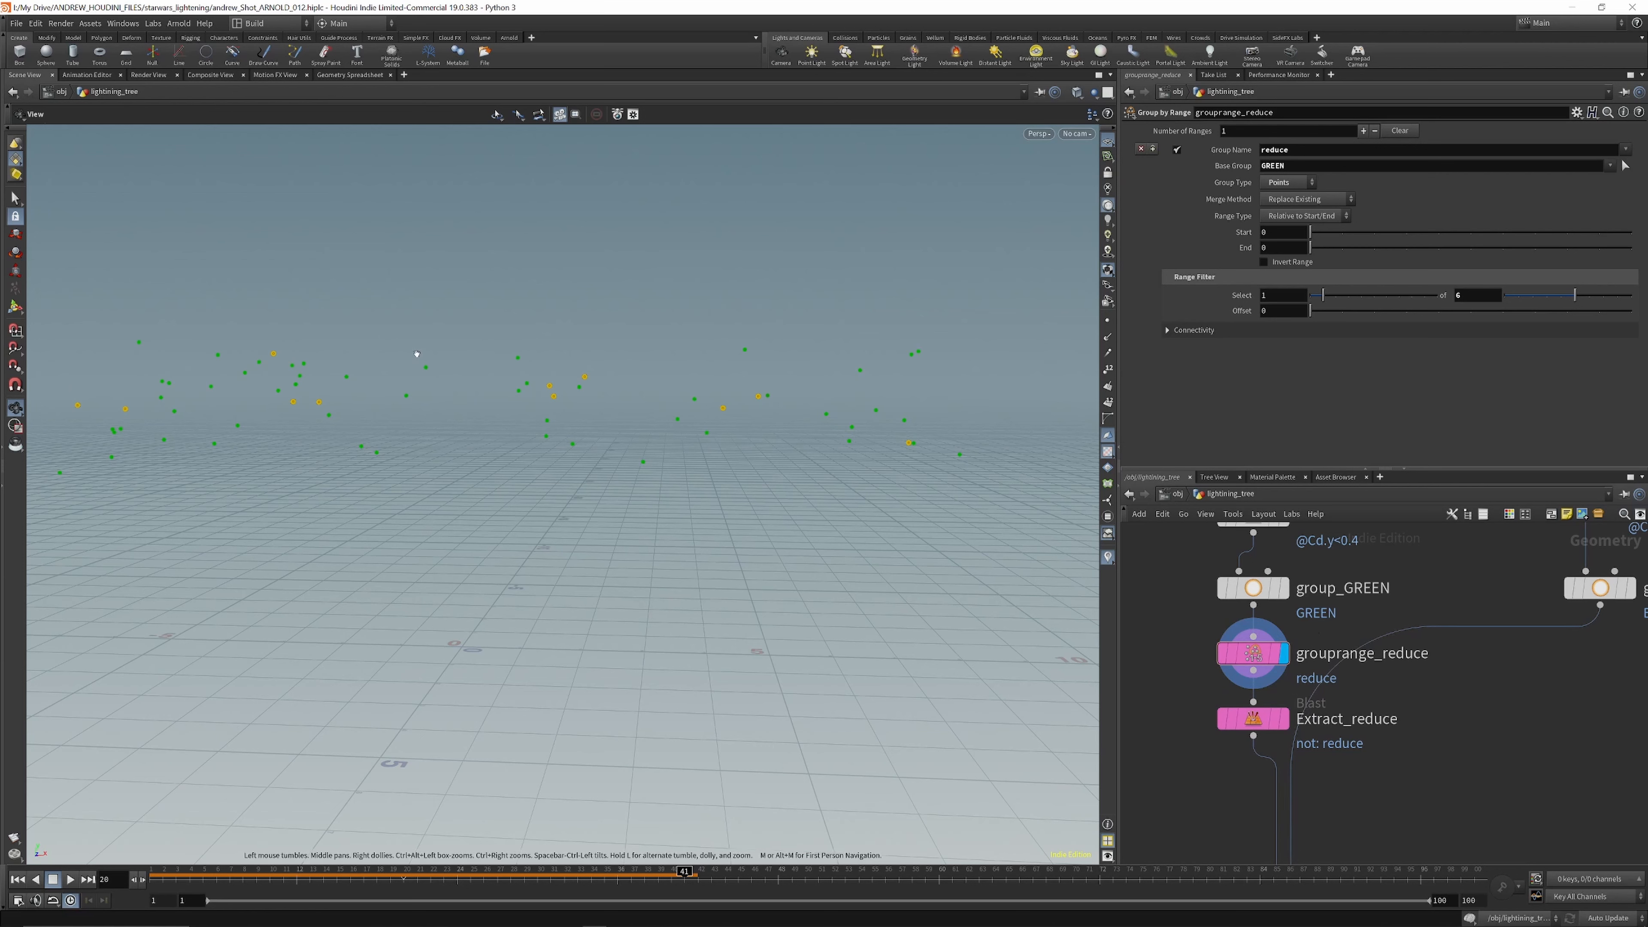
left_click(1285, 718)
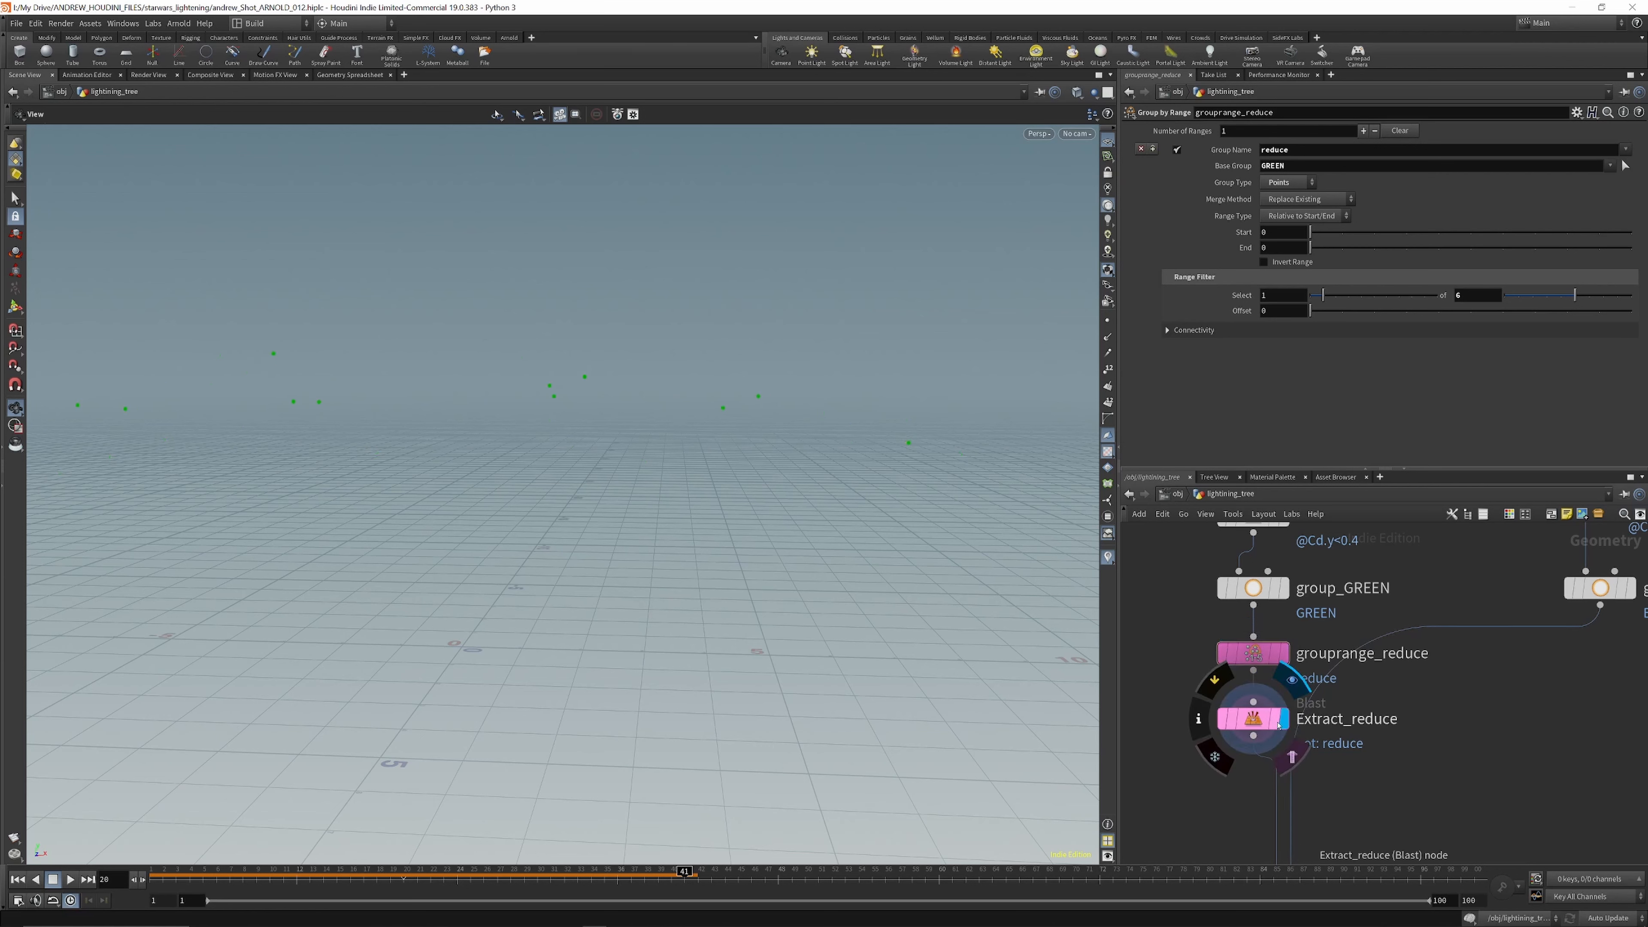
left_click(1257, 718)
Step: Add an Attribute Wrangle fed from group_GREEN, placed beside grouprange_reduce in the green branch
scroll(1308, 679, "down", 3)
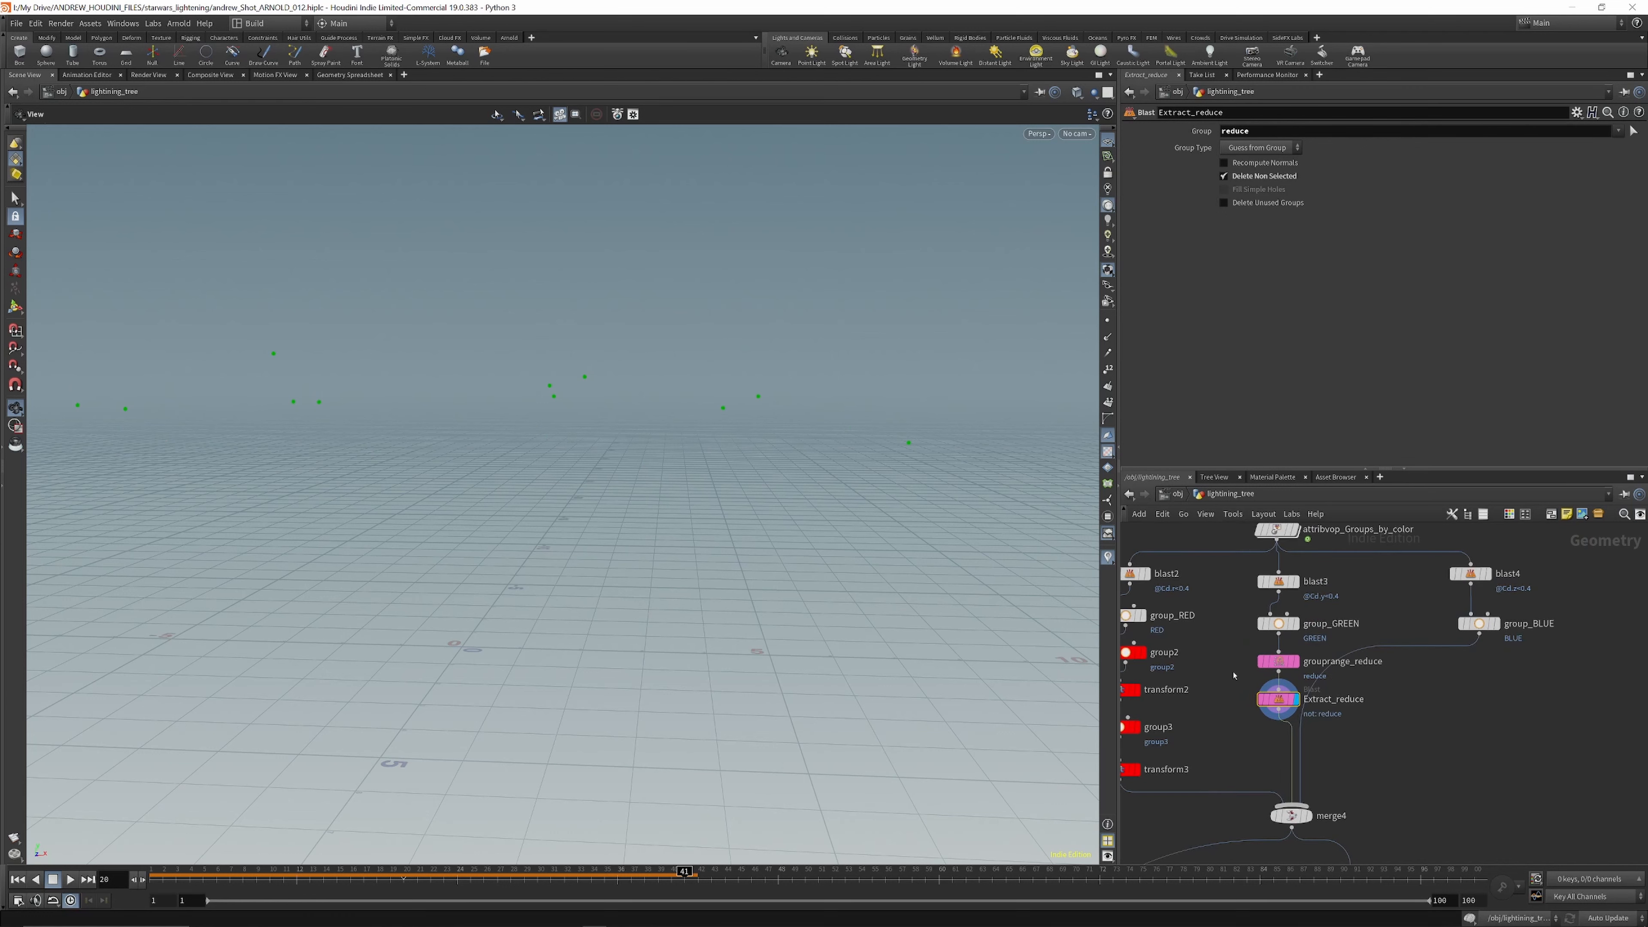
key("Tab")
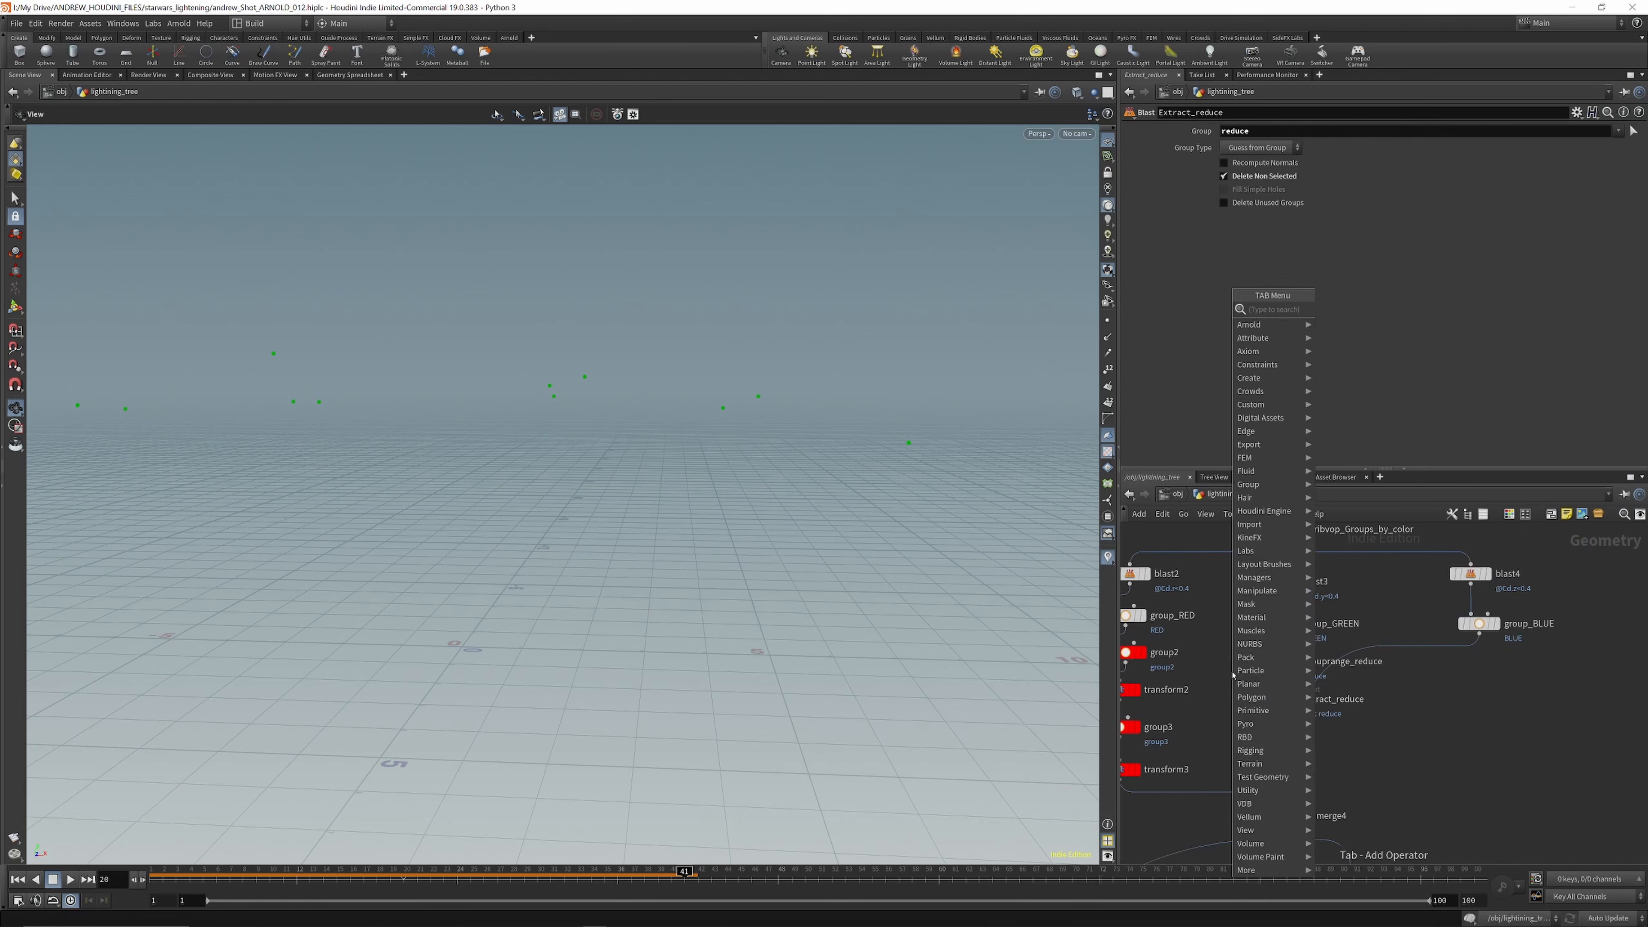
type("wra")
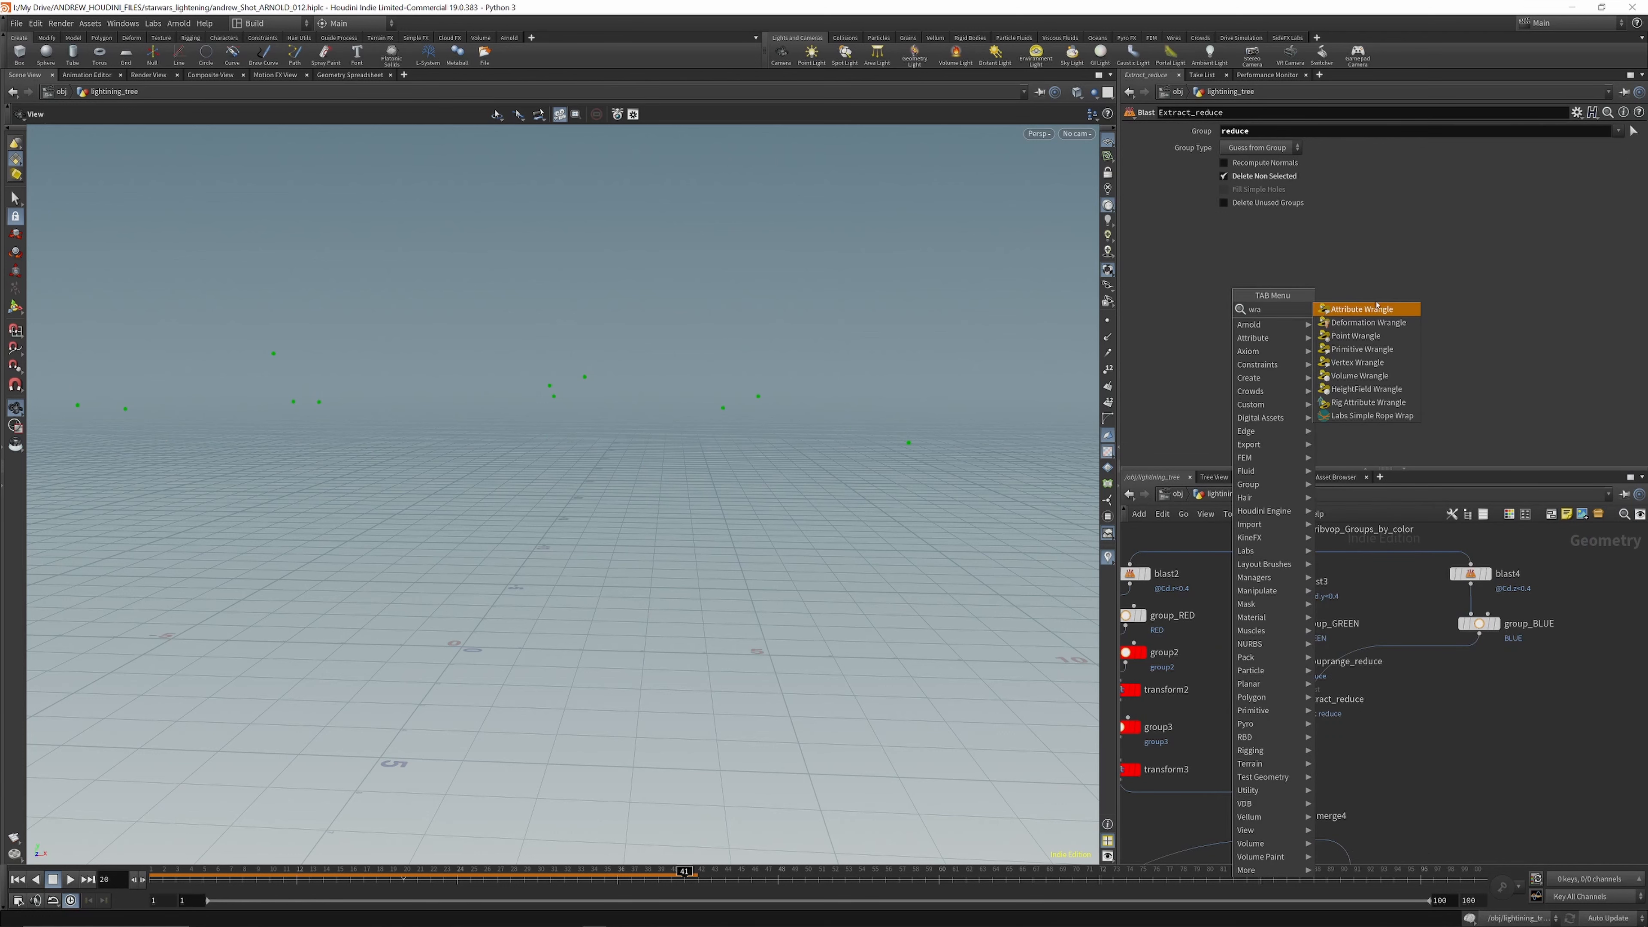
left_click(1361, 309)
left_click(1207, 669)
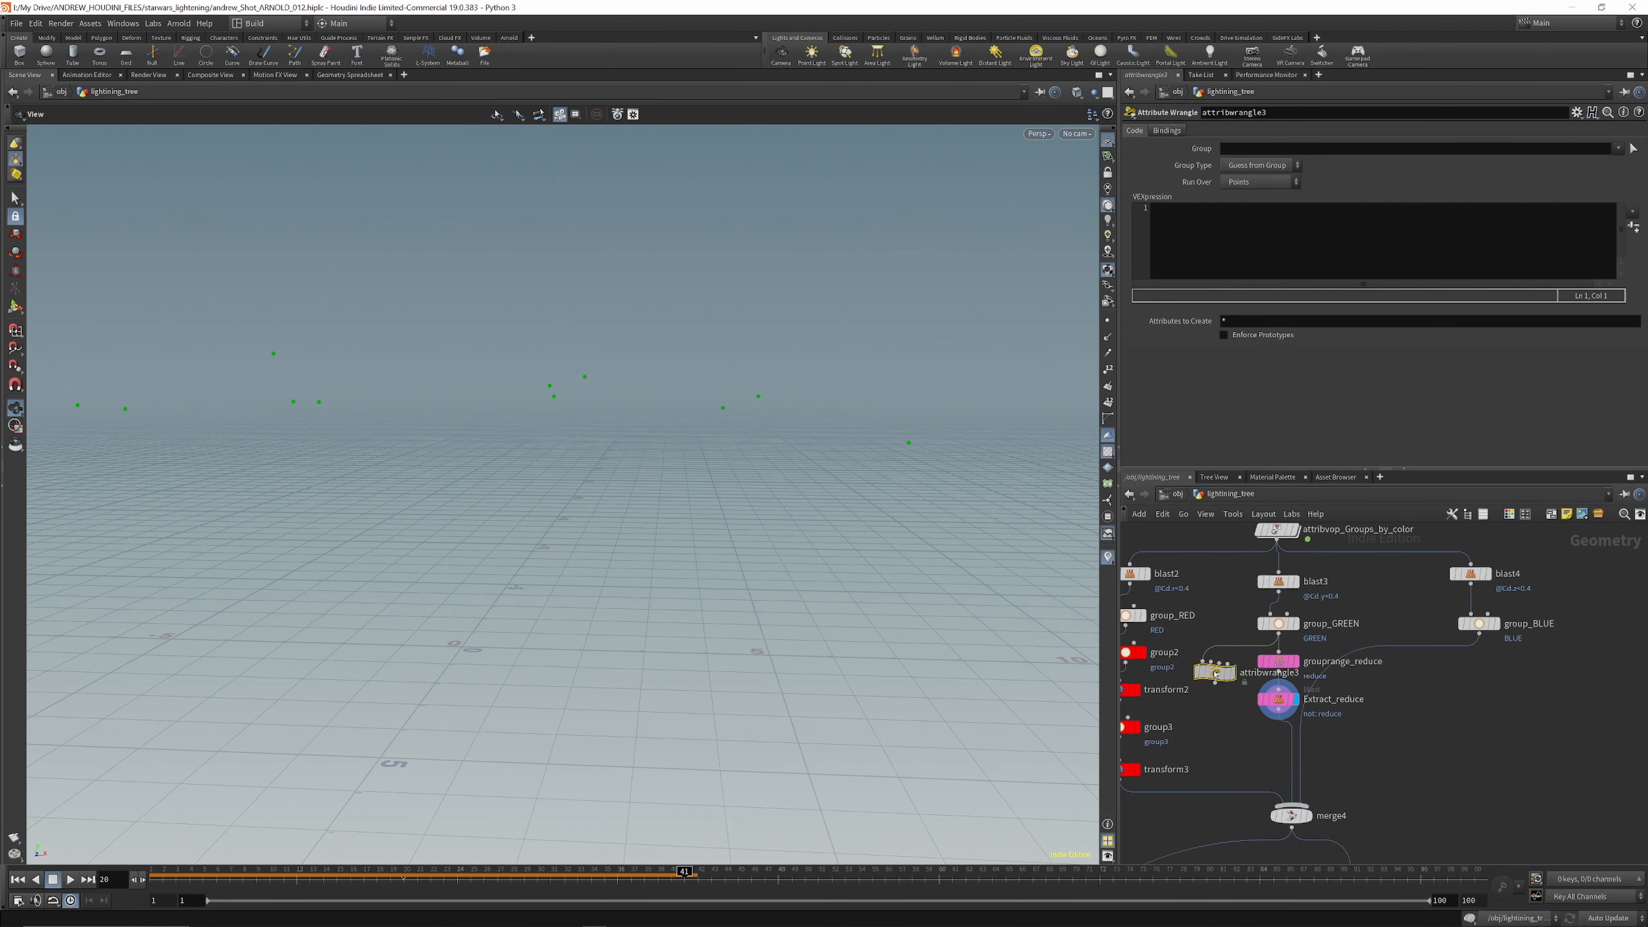
Step: Load the remove_points_with_slider preset on the new wrangle, display the node and set its Scale to 0.51
left_click(1576, 112)
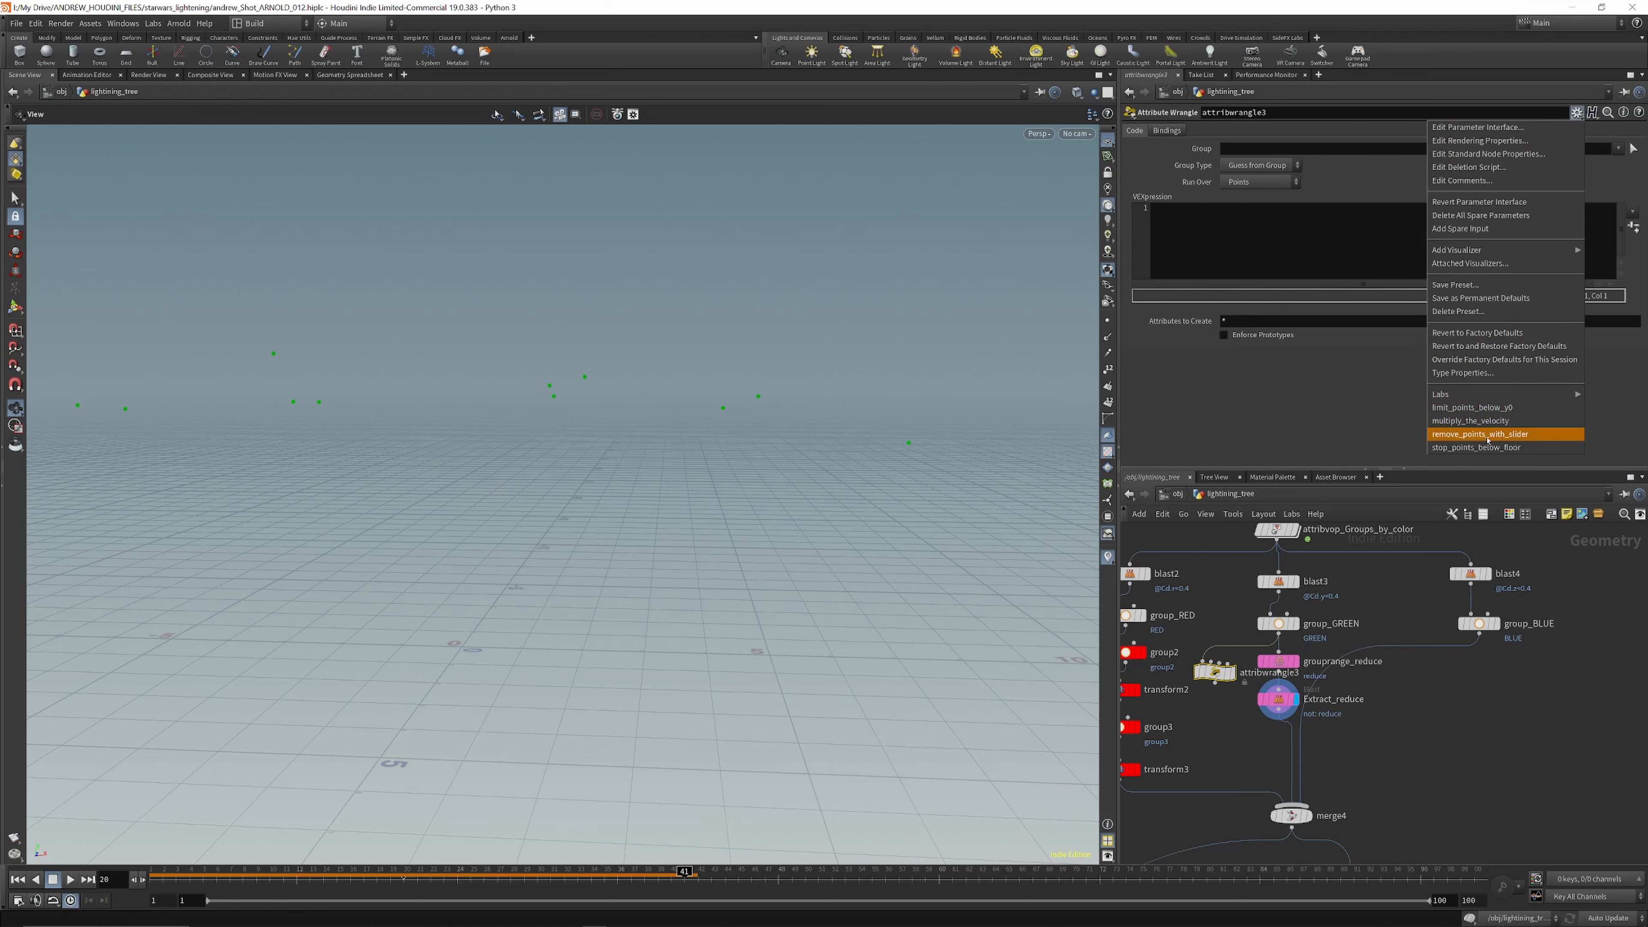
left_click(1484, 434)
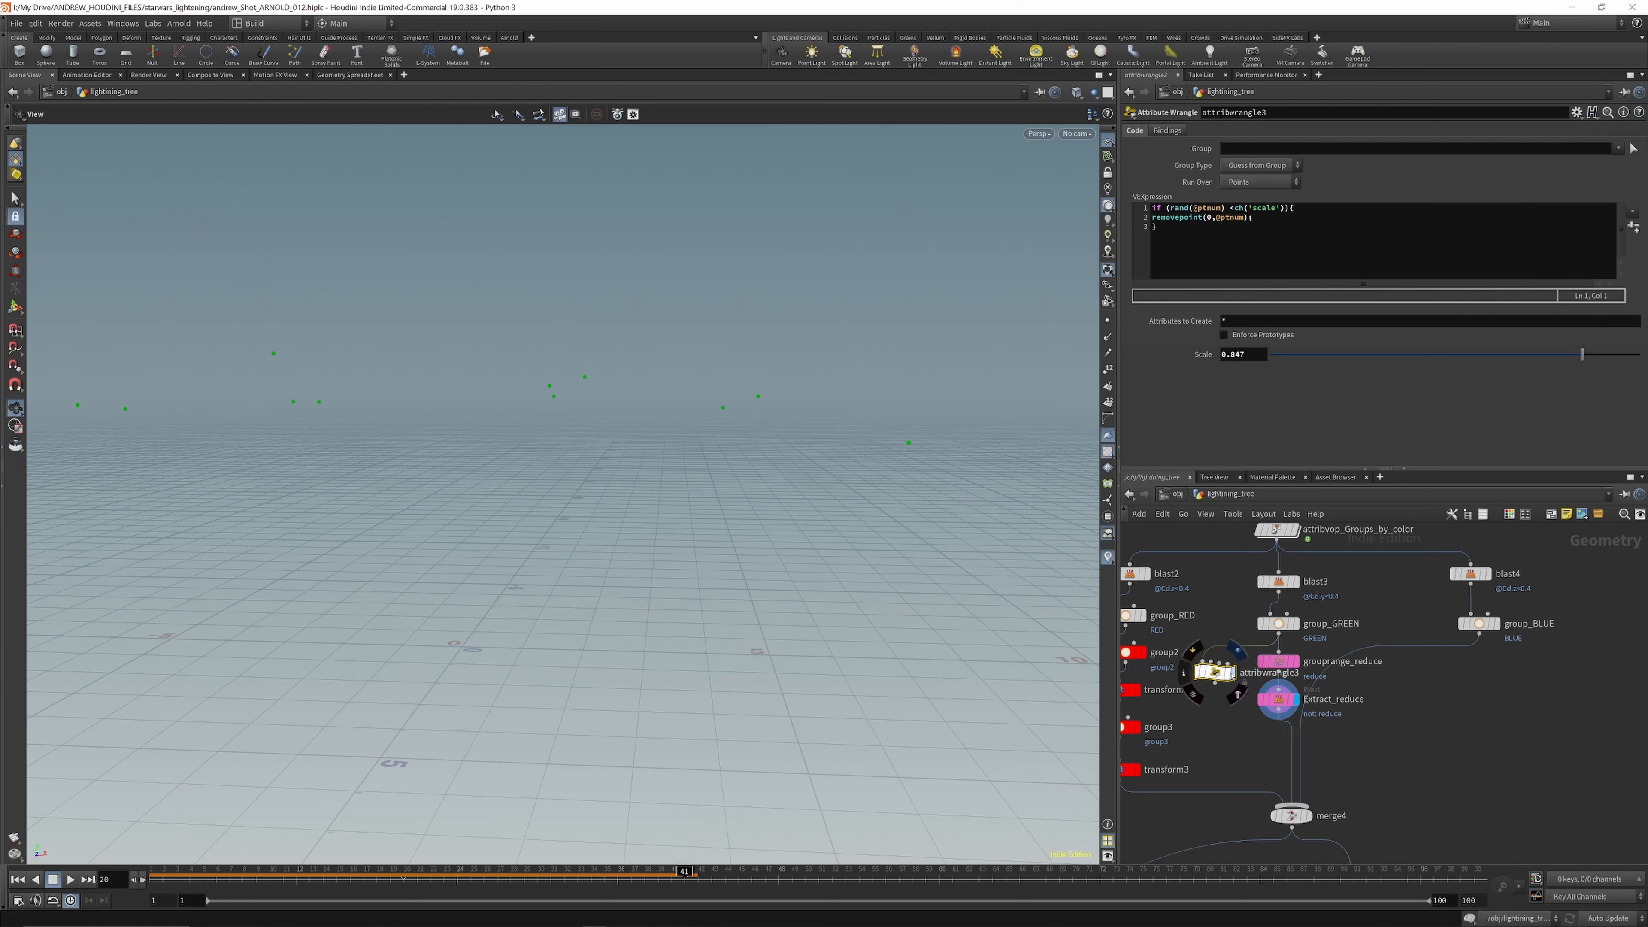
left_click(1231, 672)
mouse_move(1487, 358)
left_mouse_down()
mouse_move(1317, 358)
mouse_move(1457, 355)
left_mouse_up()
Step: Set the viewport's color scheme to Dark in the display options and adjust the geometry display setting
key("d")
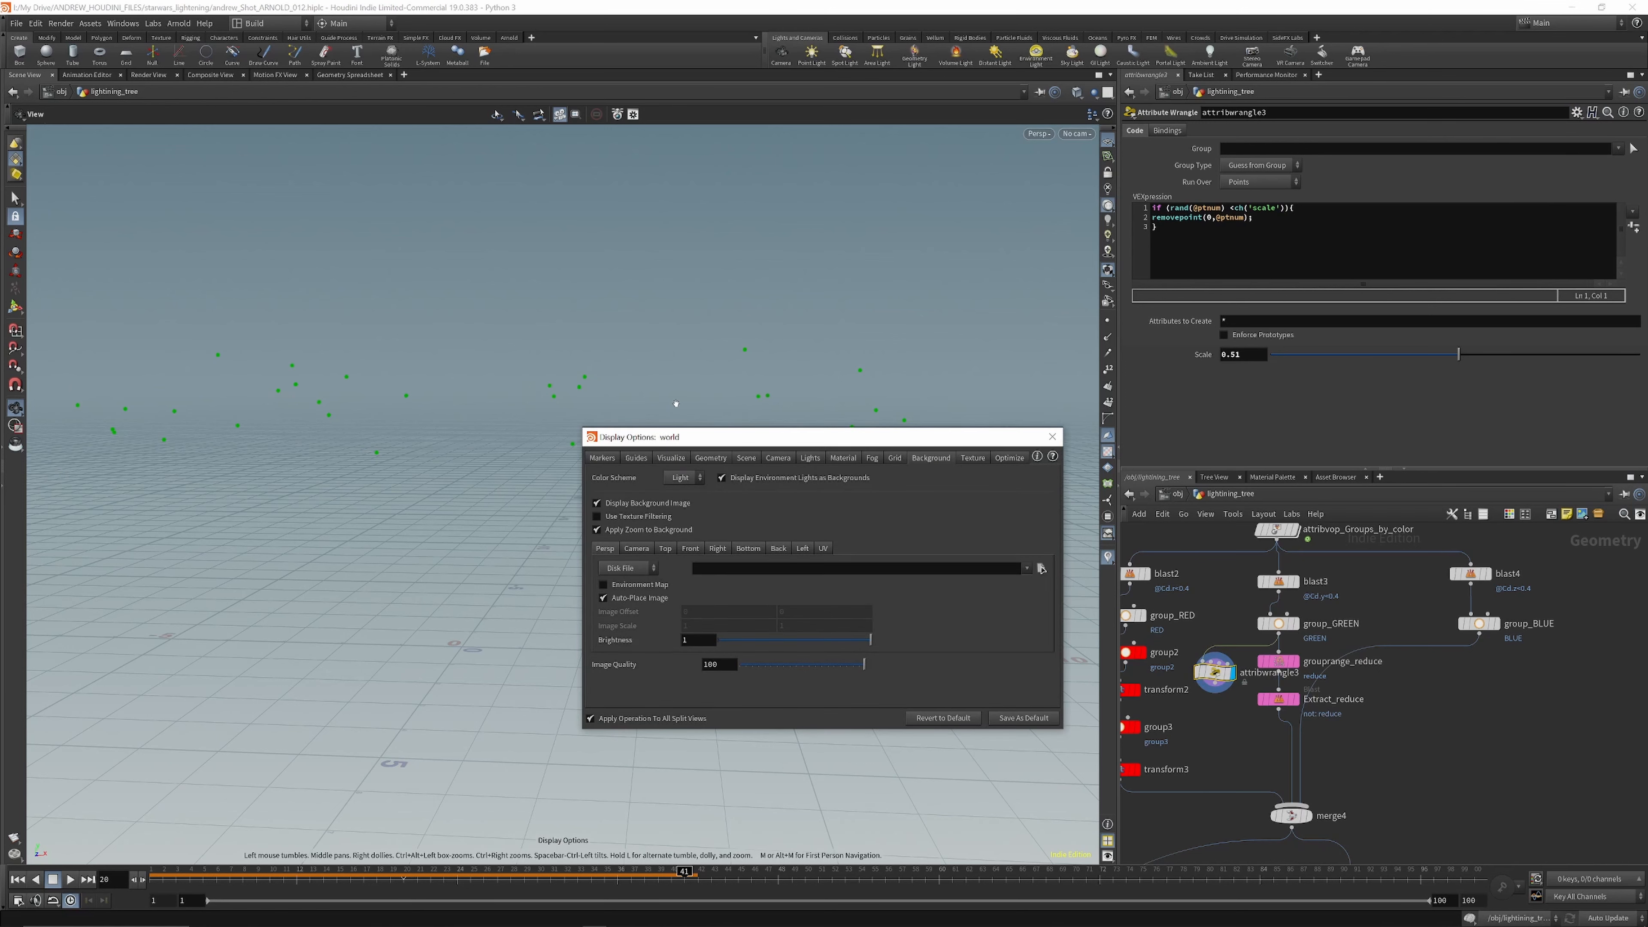
left_click(676, 482)
left_click(679, 508)
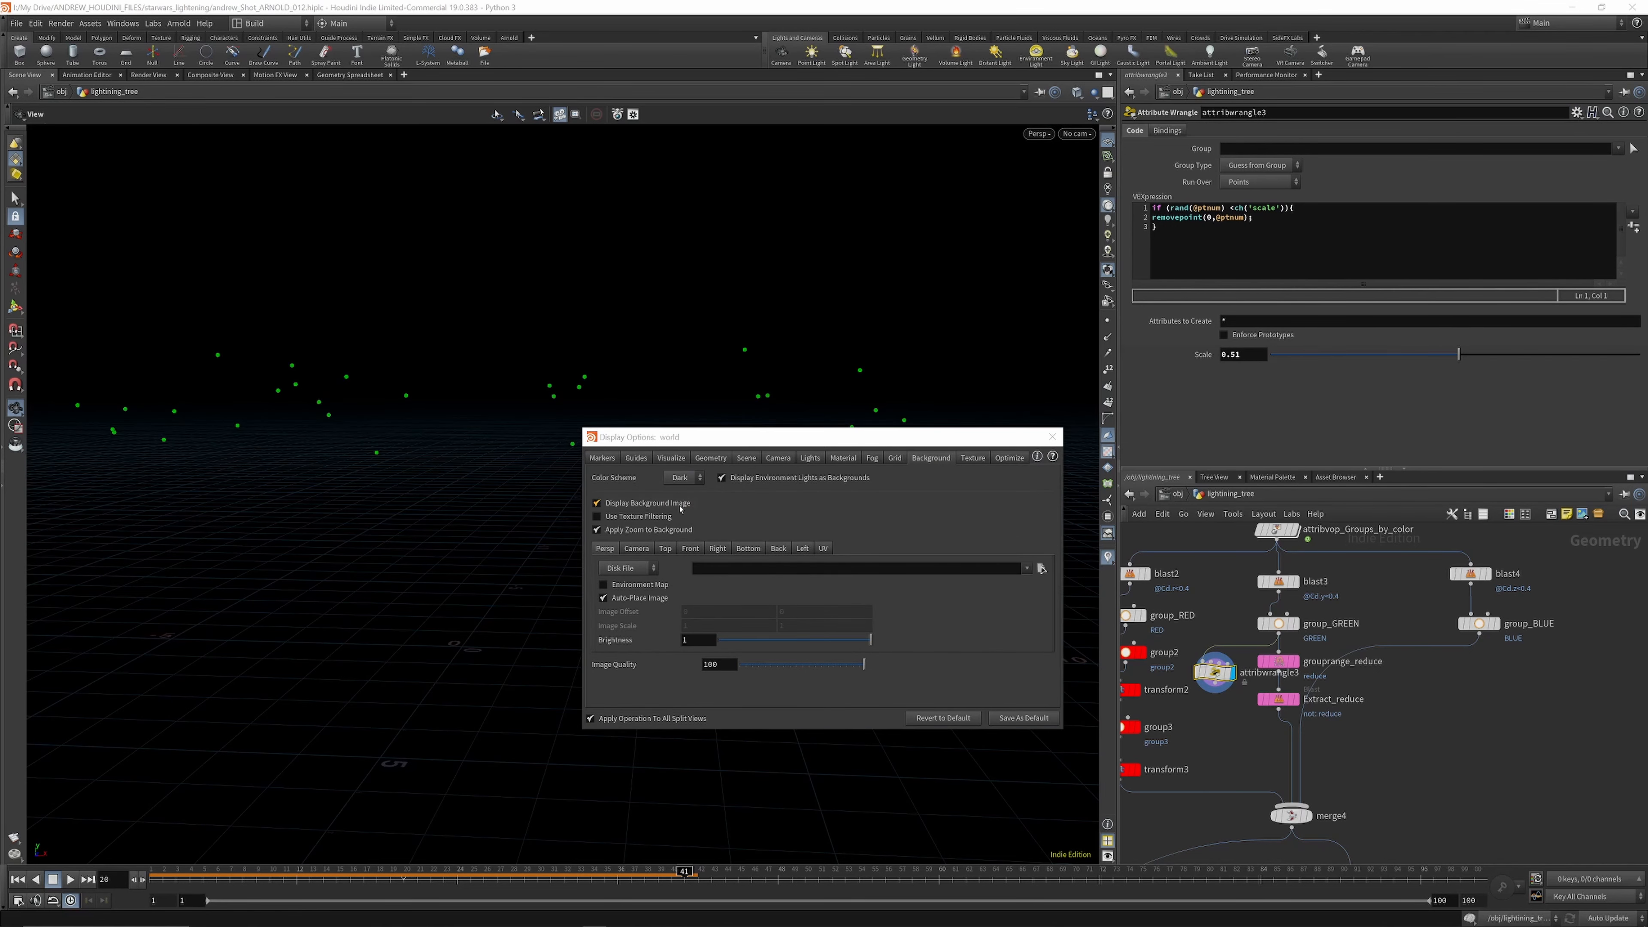
left_click(711, 458)
left_click_drag(758, 649, 844, 649)
left_click(1052, 437)
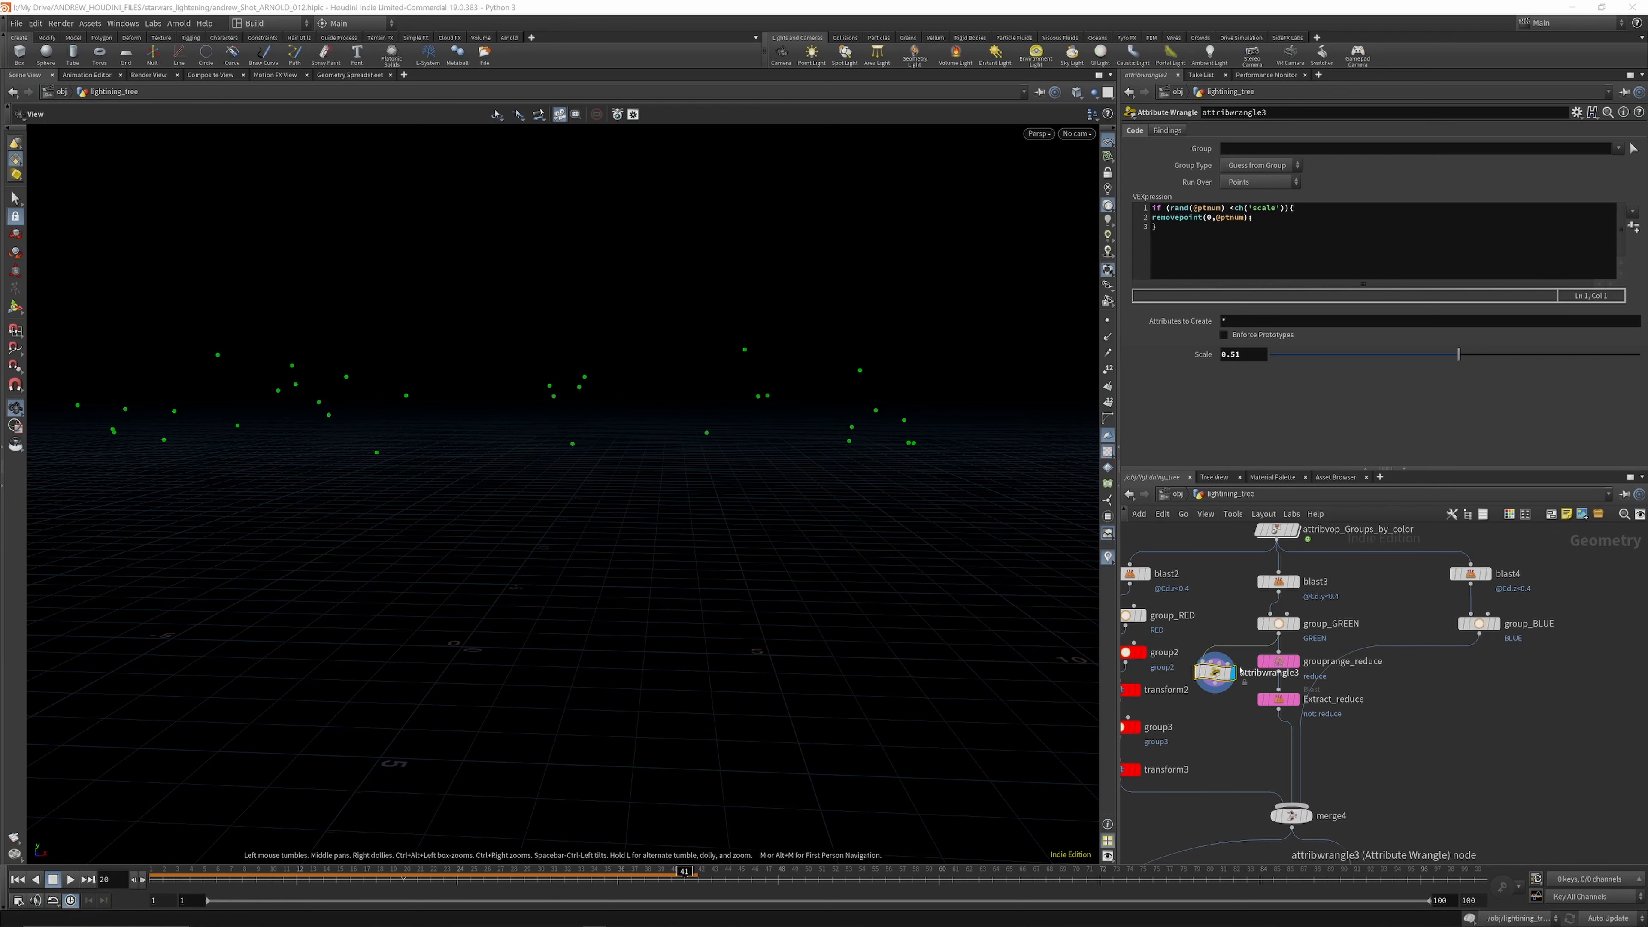
Step: Try a higher Scale on the point-removal wrangle, select grouprange_reduce, and undo the last changes
scroll(1195, 667, "up", 5)
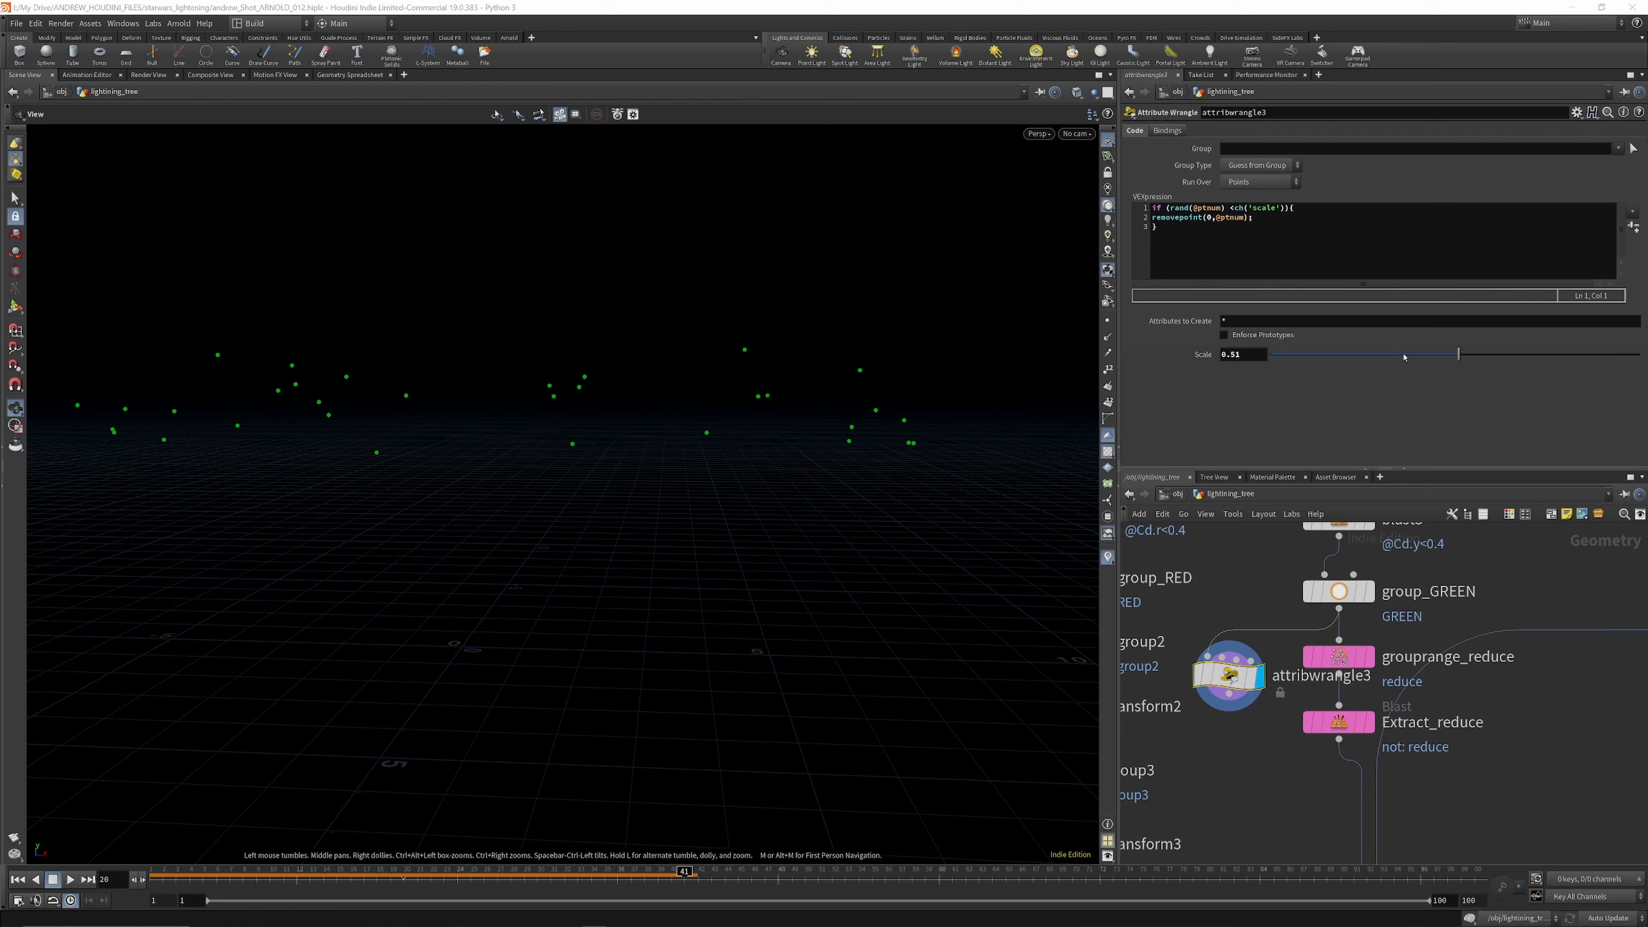
left_click_drag(1458, 354, 1521, 358)
scroll(1305, 624, "down", 3)
scroll(1304, 623, "up", 3)
left_click(1307, 627)
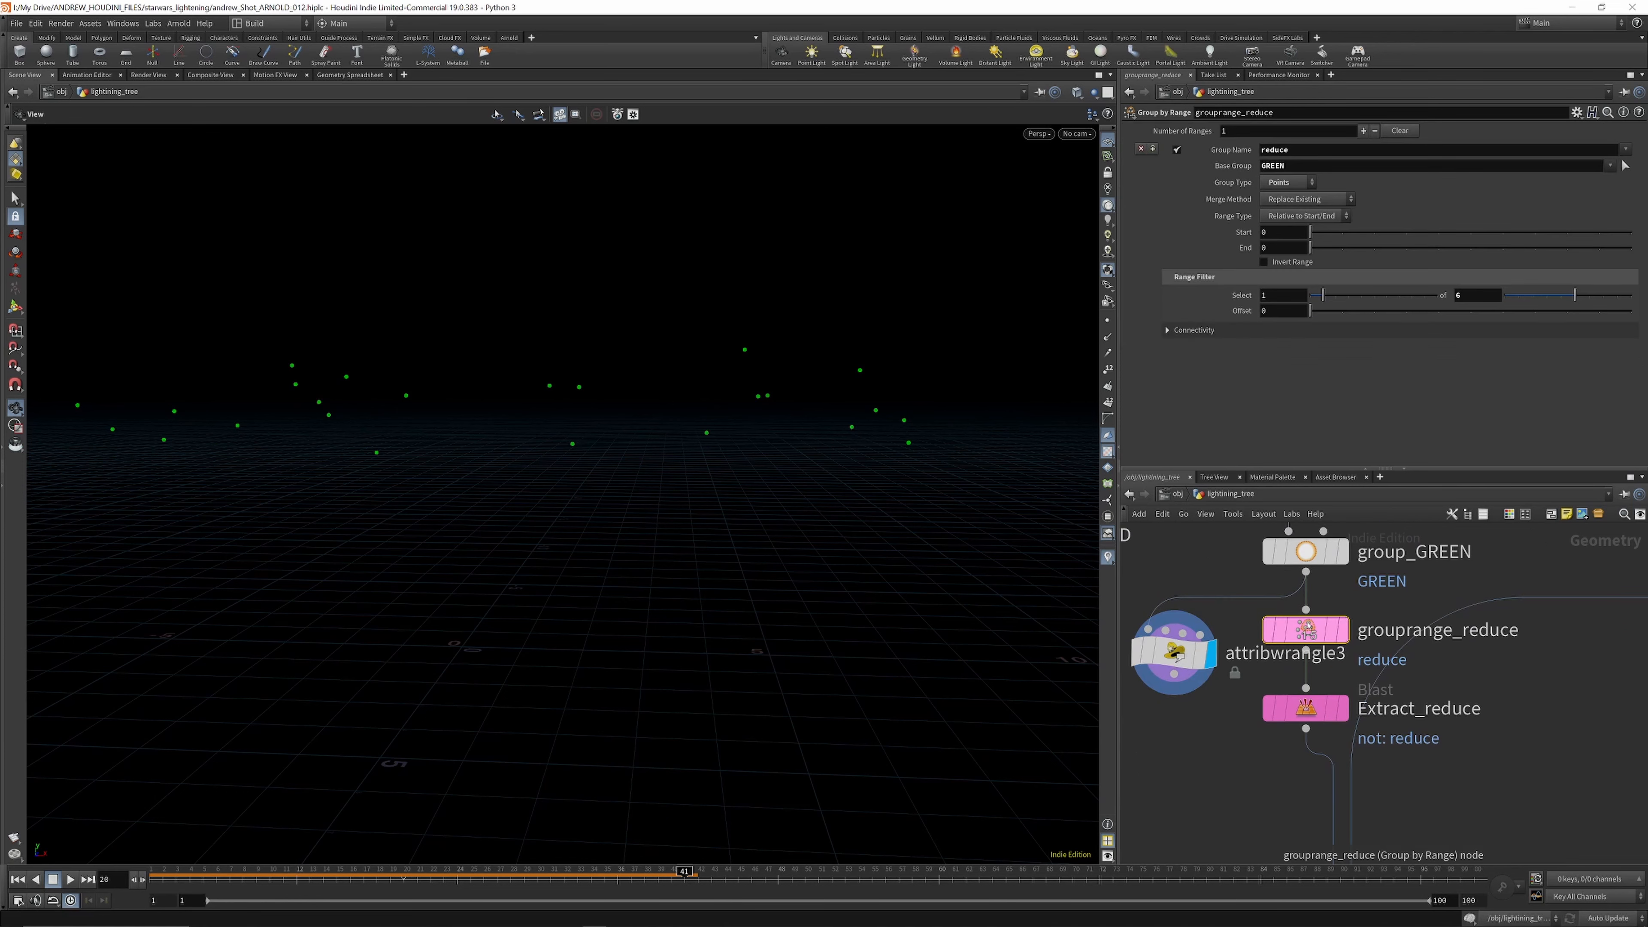
left_click(1345, 707)
key("ctrl+z")
key("ctrl+z")
key("ctrl+z")
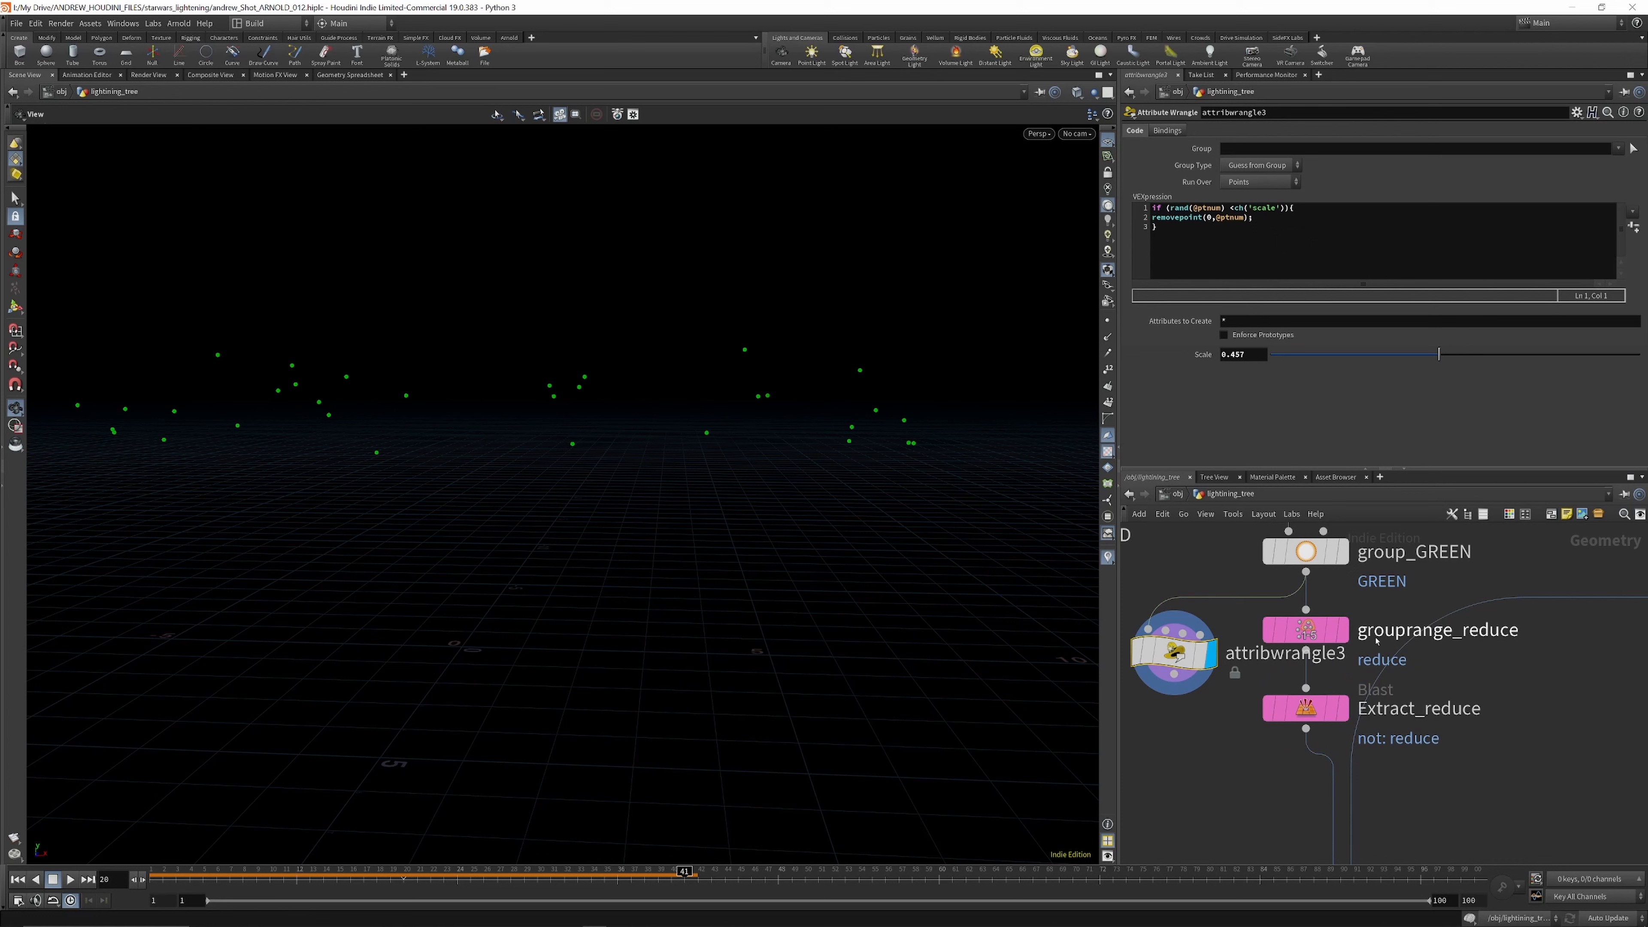
Step: Display Extract_reduce, and select grouprange_reduce and Extract_reduce in turn to examine their range and blast settings
left_click(1345, 709)
left_click(1306, 630)
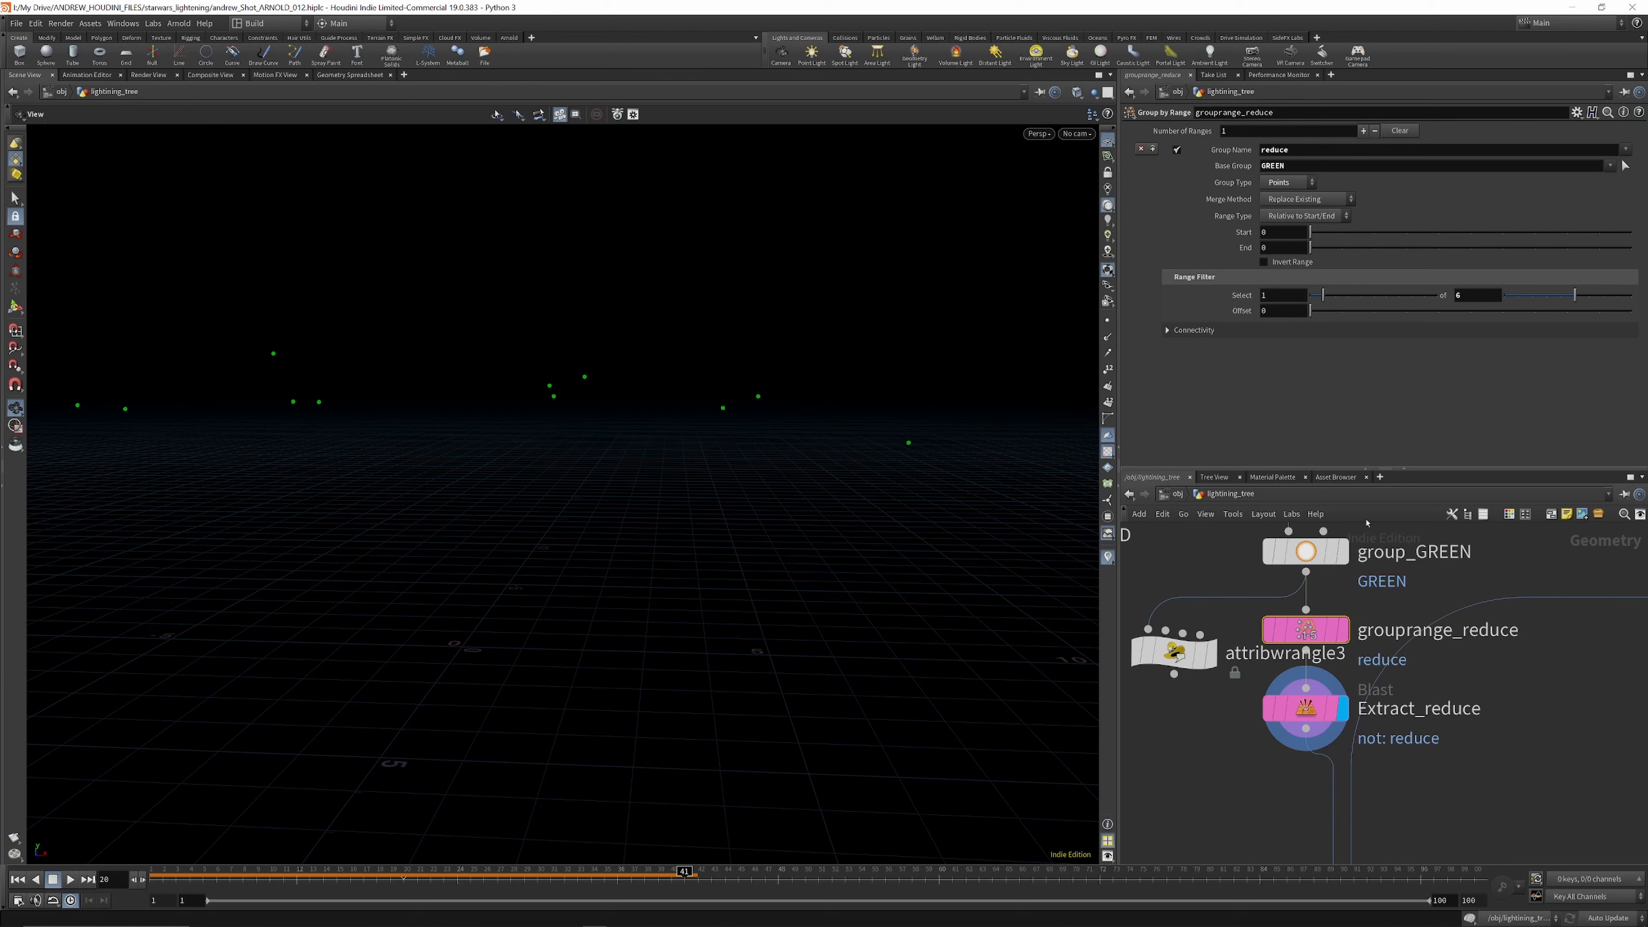
scroll(1366, 523, "down", 3)
scroll(1219, 584, "up", 3)
left_click(1219, 638)
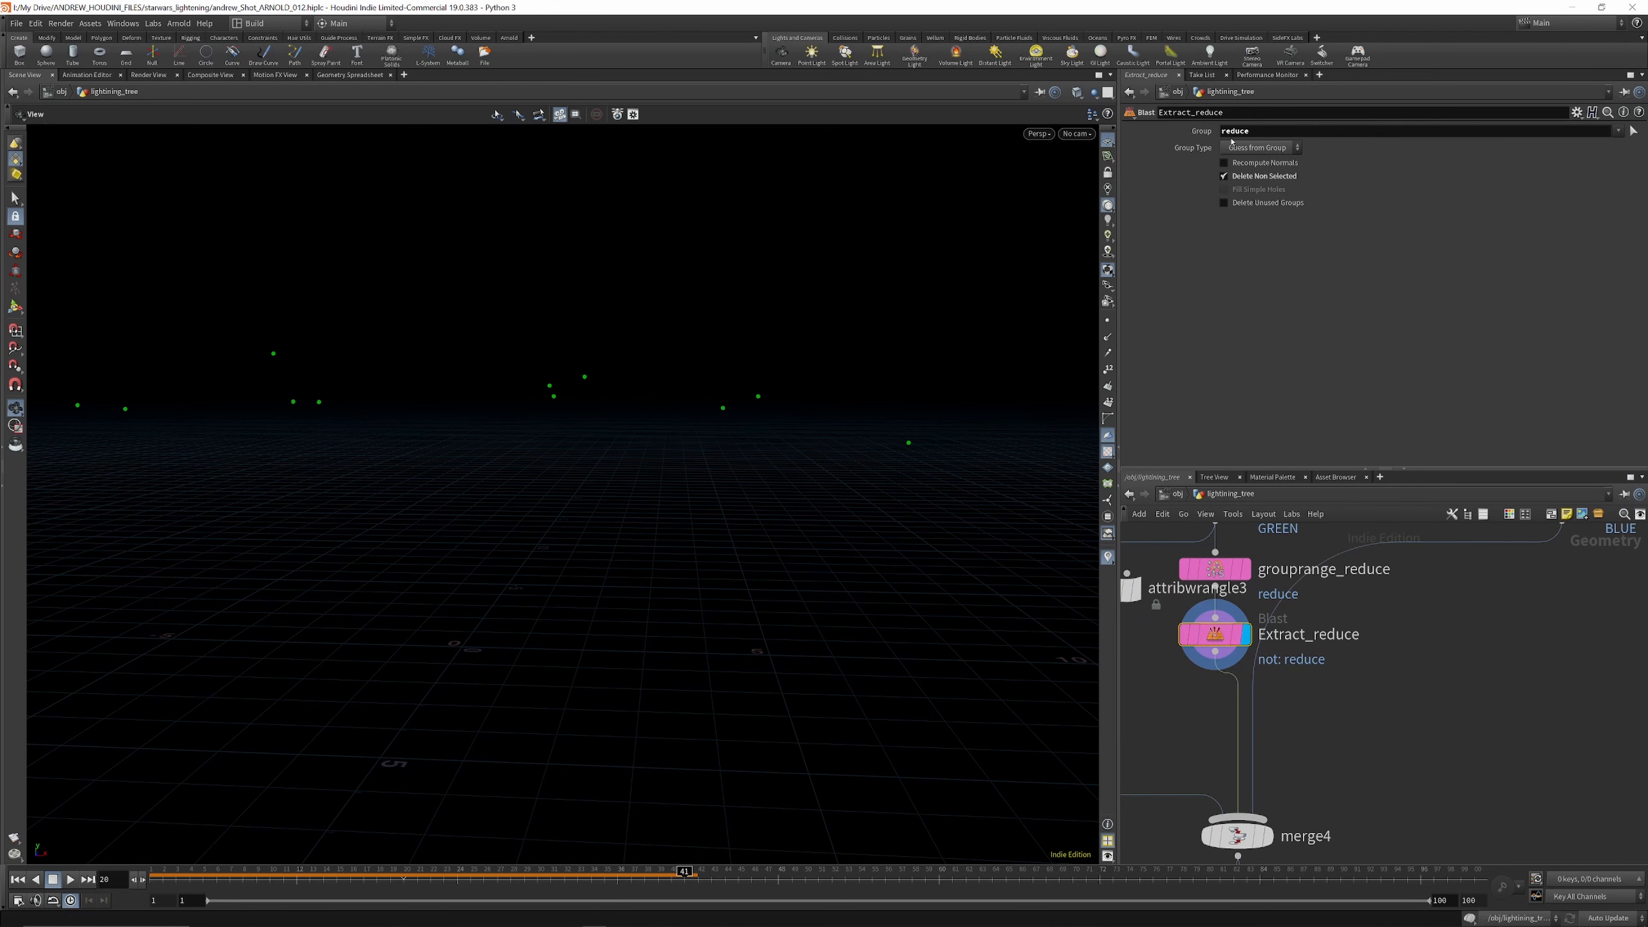
Step: Display and select merge4 to view the combined red, green and blue points from another angle
scroll(1288, 635, "down", 5)
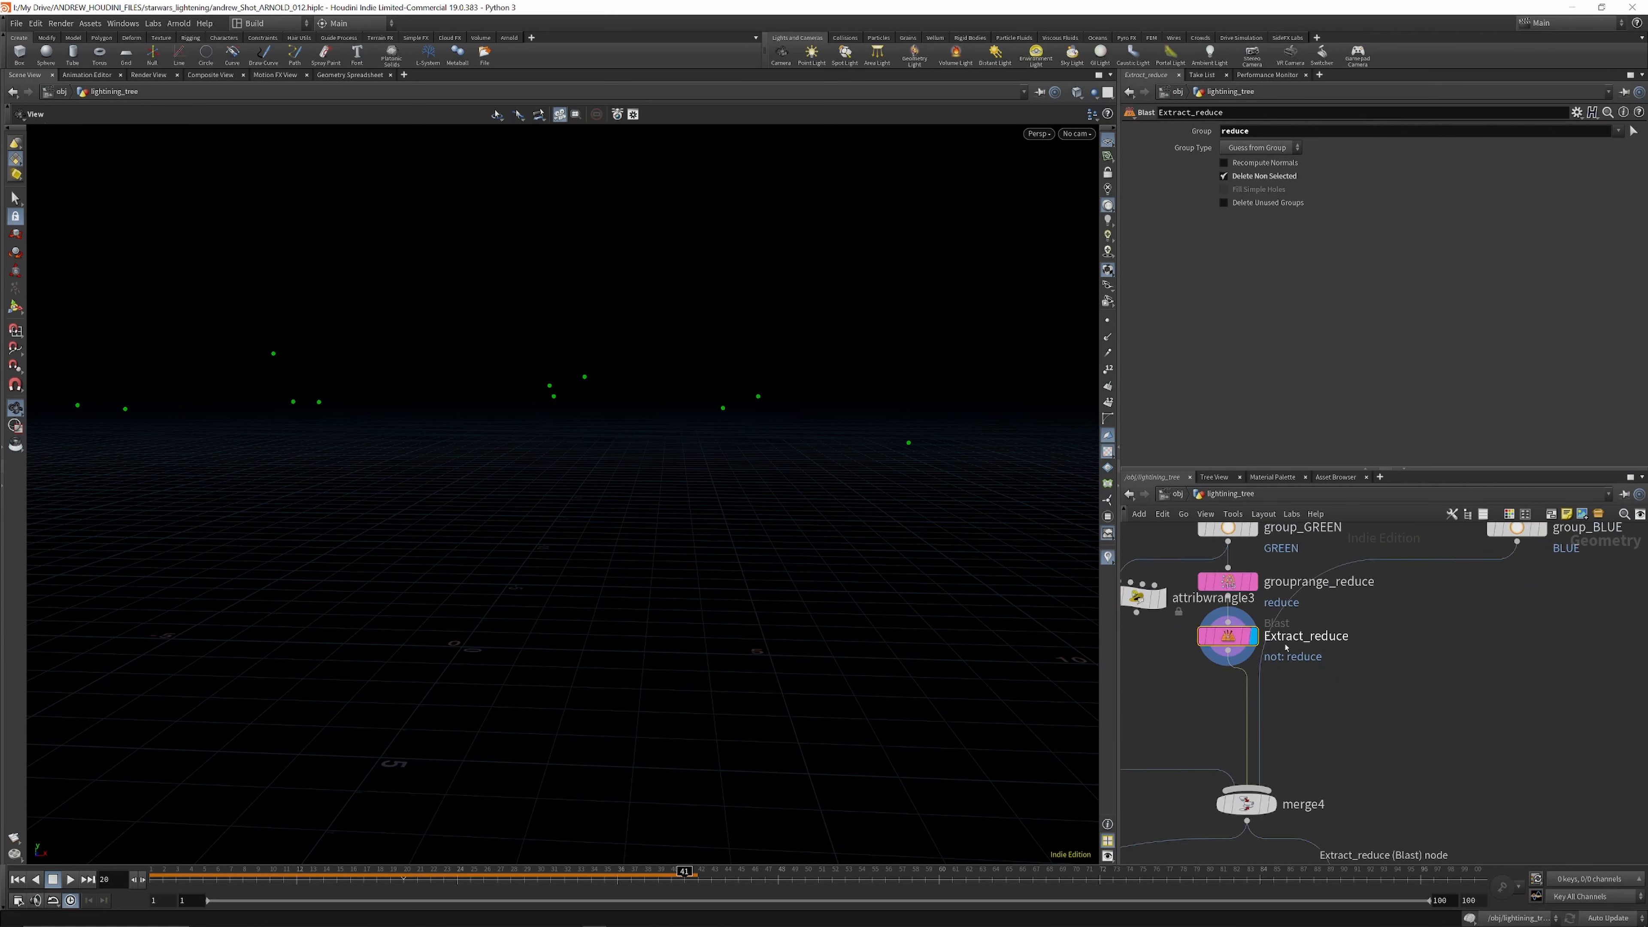
scroll(1301, 629, "up", 3)
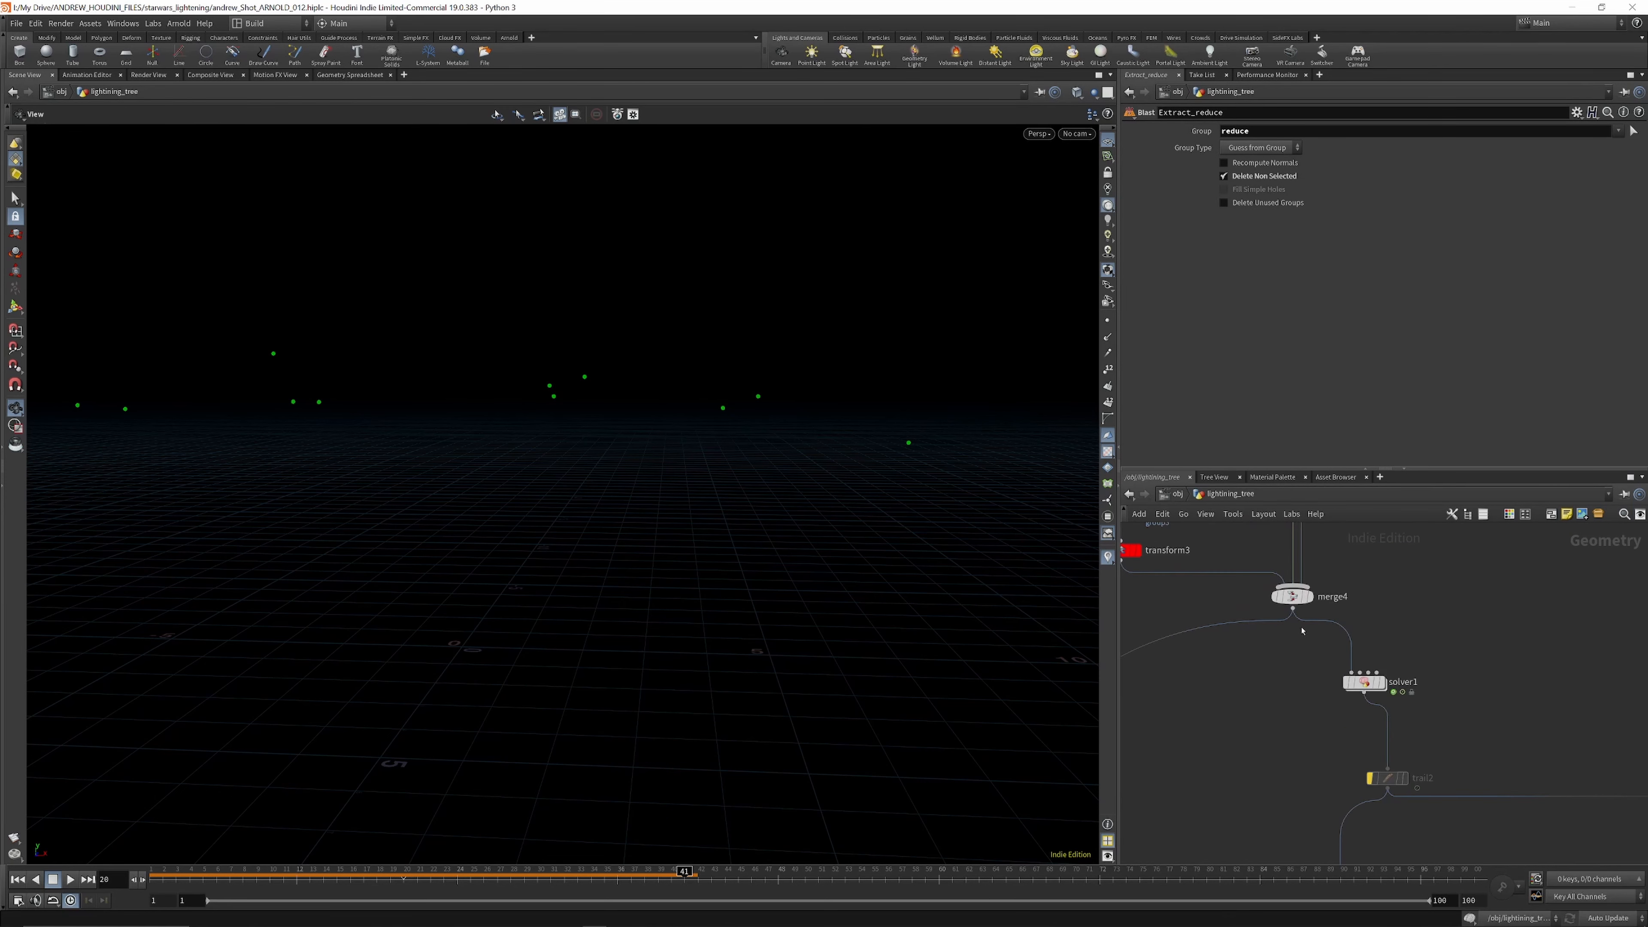
left_click(1307, 597)
left_click(1293, 596)
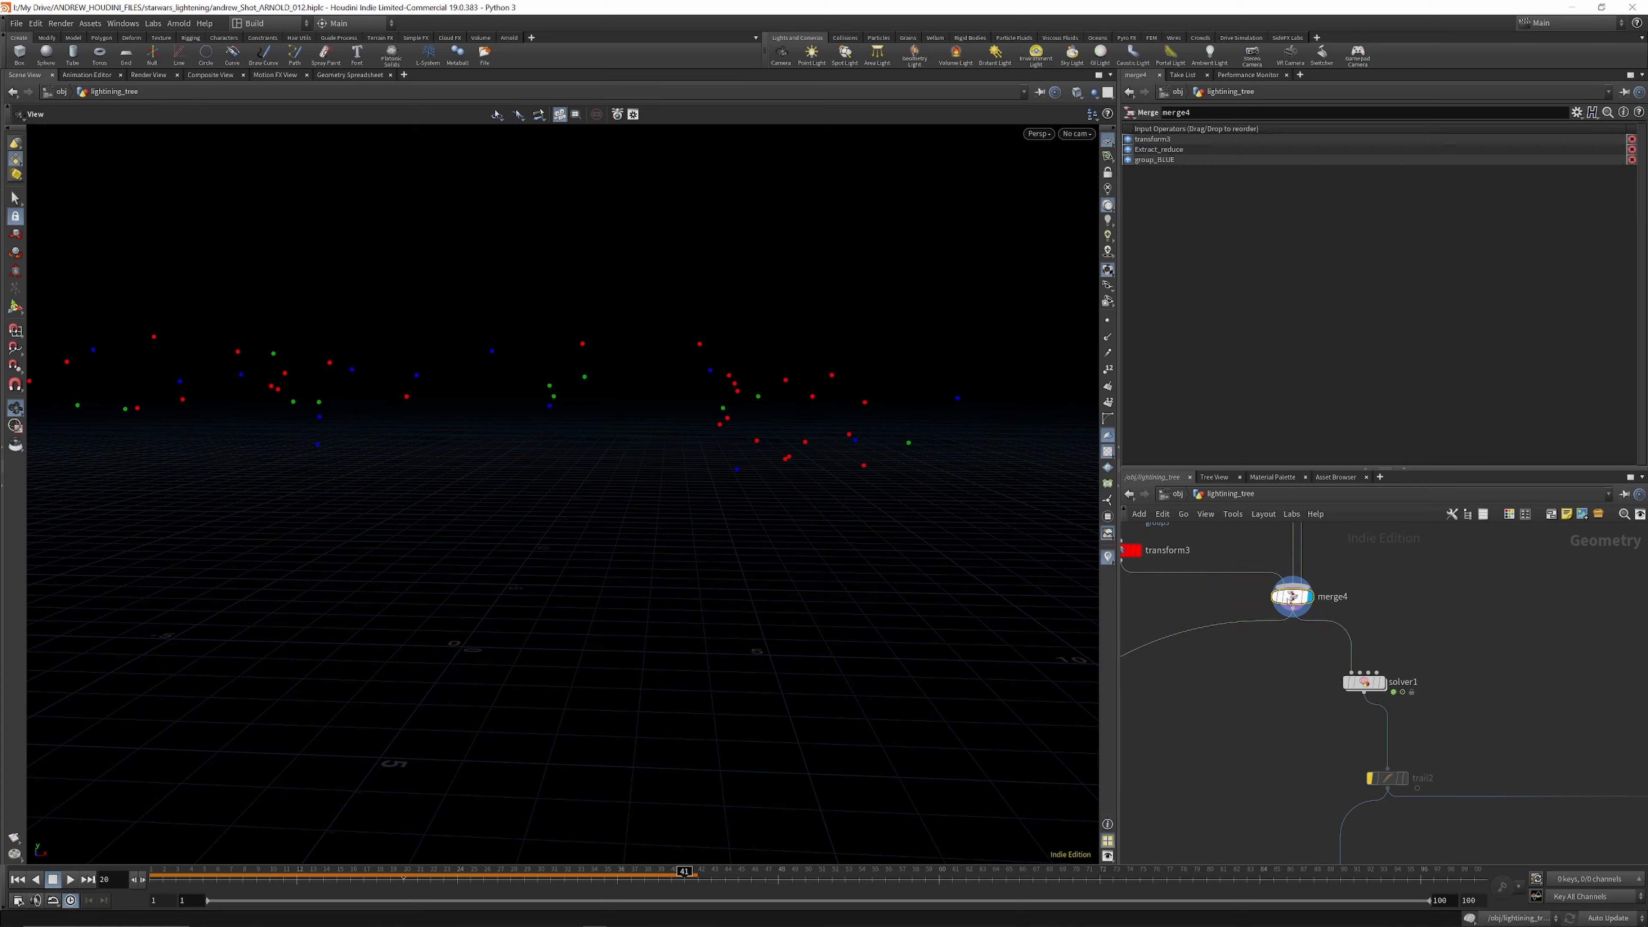
left_click_drag(646, 387, 886, 394)
scroll(651, 372, "up", 1)
scroll(1258, 623, "down", 3)
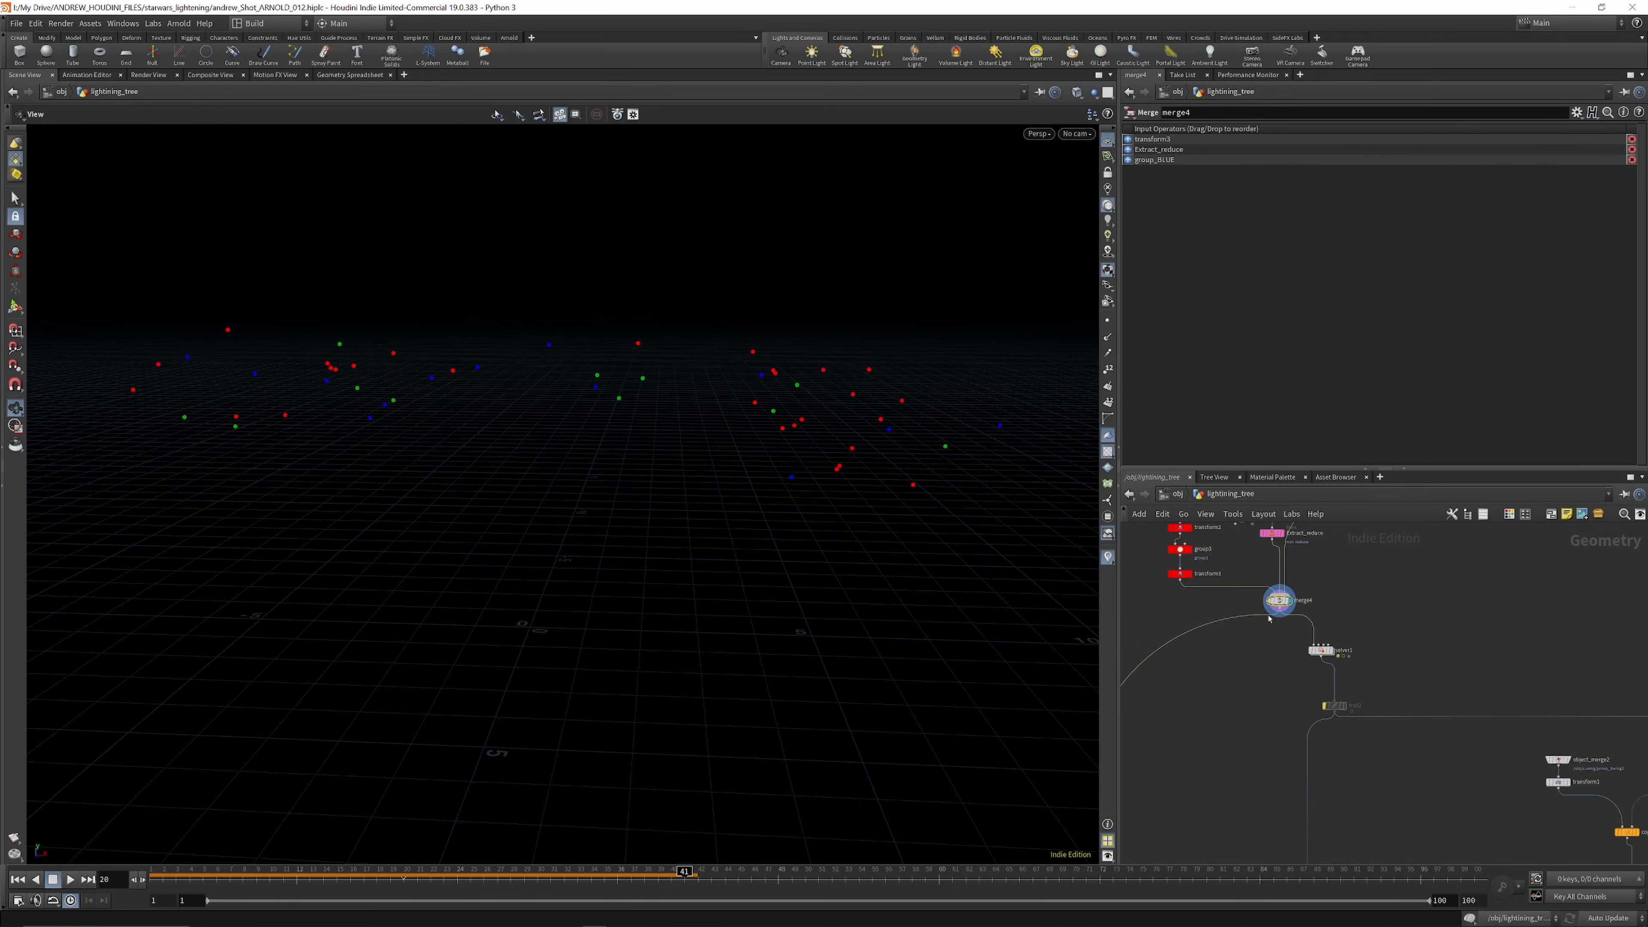
Step: Open solver1 below merge4 and enter its attribvop2 network
scroll(1320, 649, "up", 4)
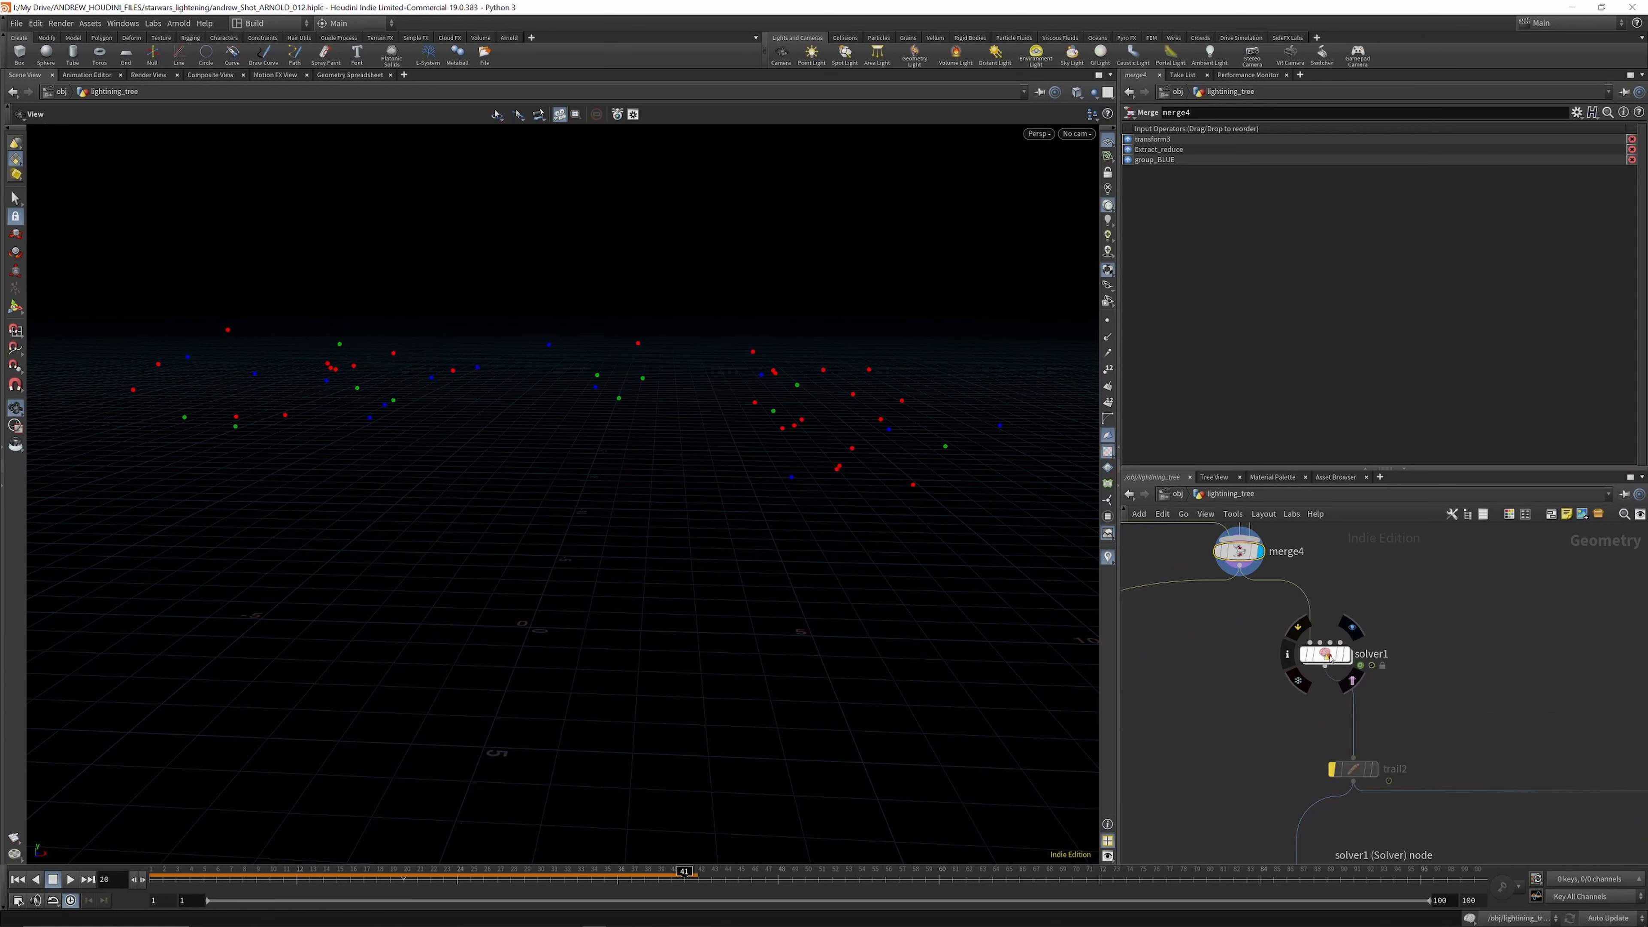
left_click(1326, 654)
double_click(1326, 654)
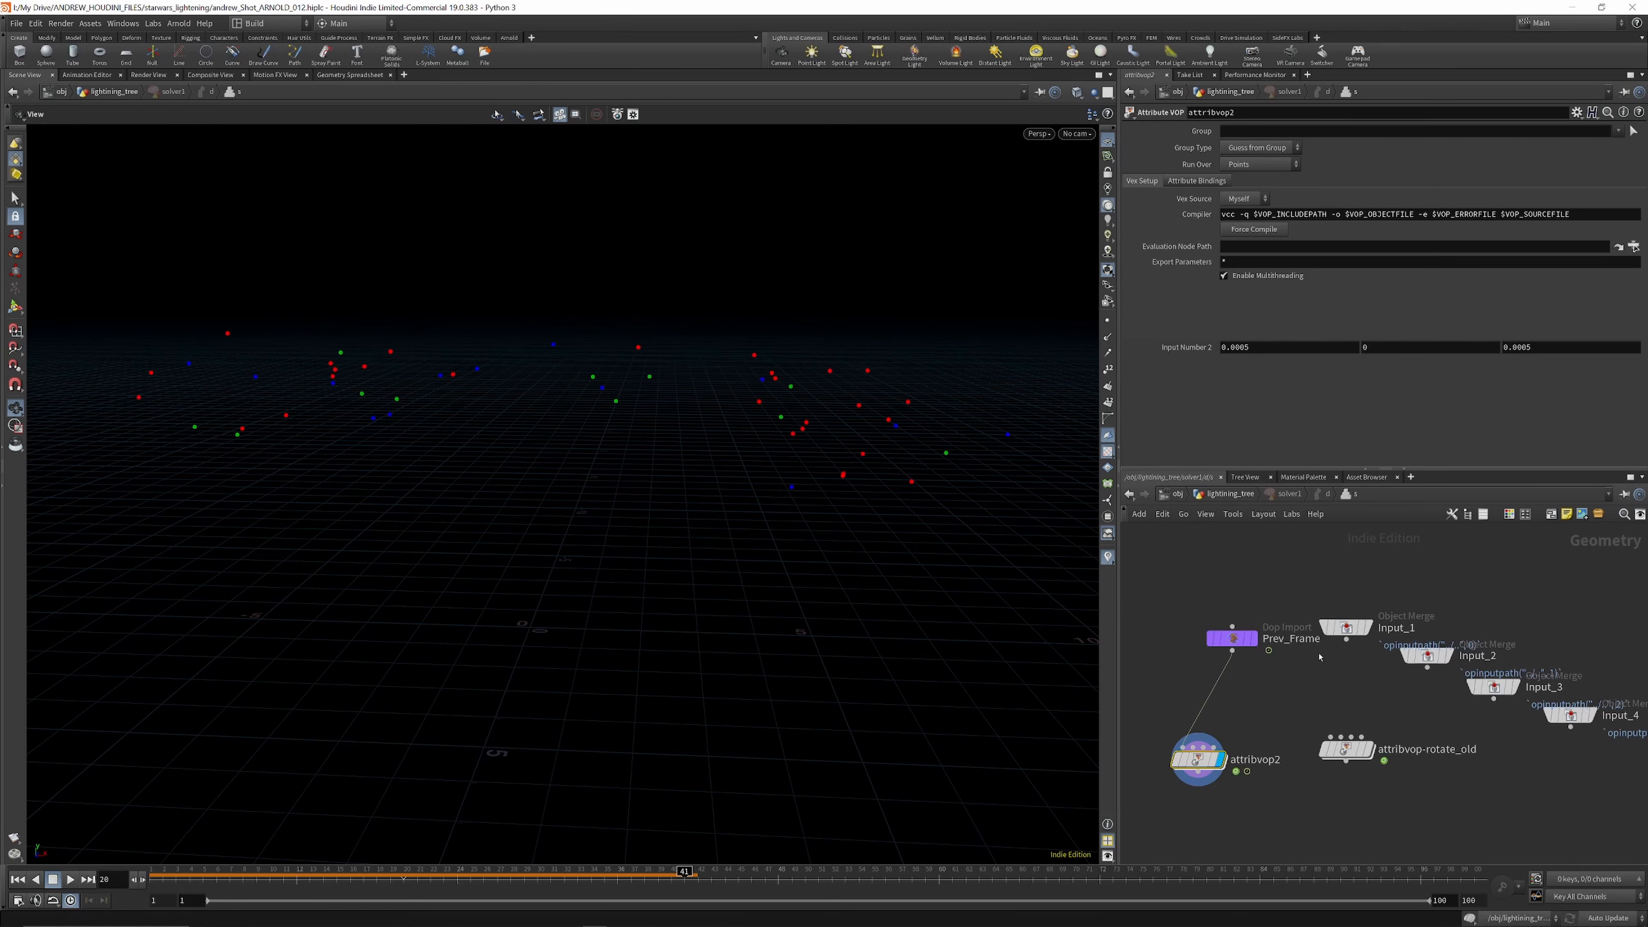
double_click(1200, 760)
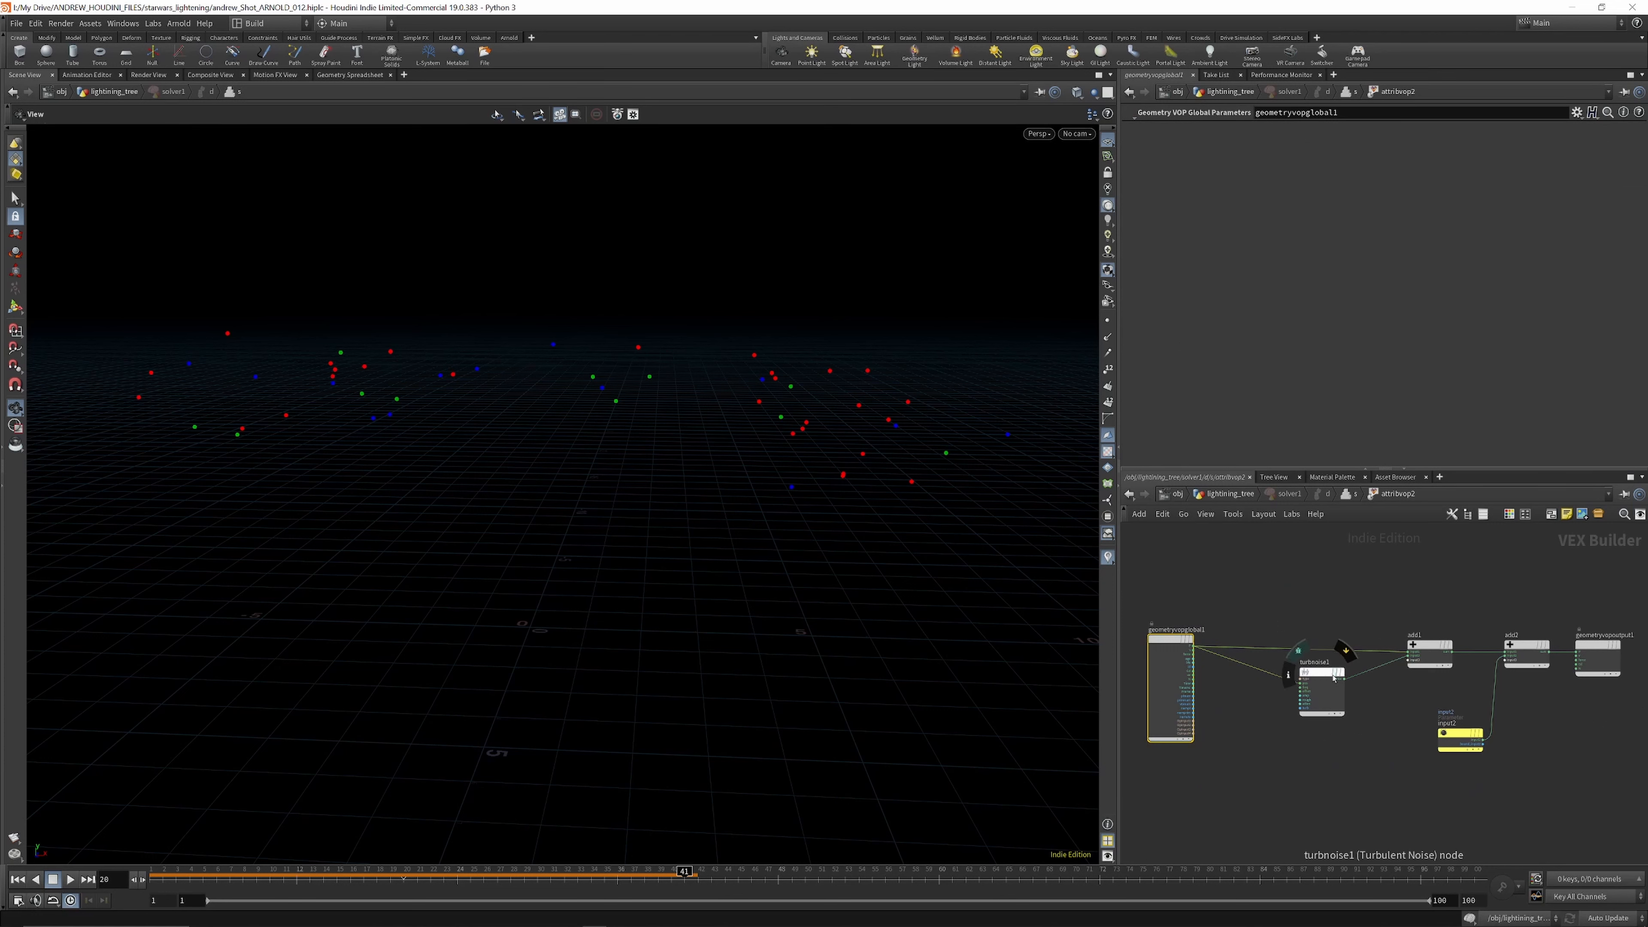
Step: Examine turbnoise1, add1, add2 and the input2 vector parameter inside attribvop2, and return to the lightning_tree network
scroll(1330, 652, "up", 3)
scroll(1314, 651, "down", 2)
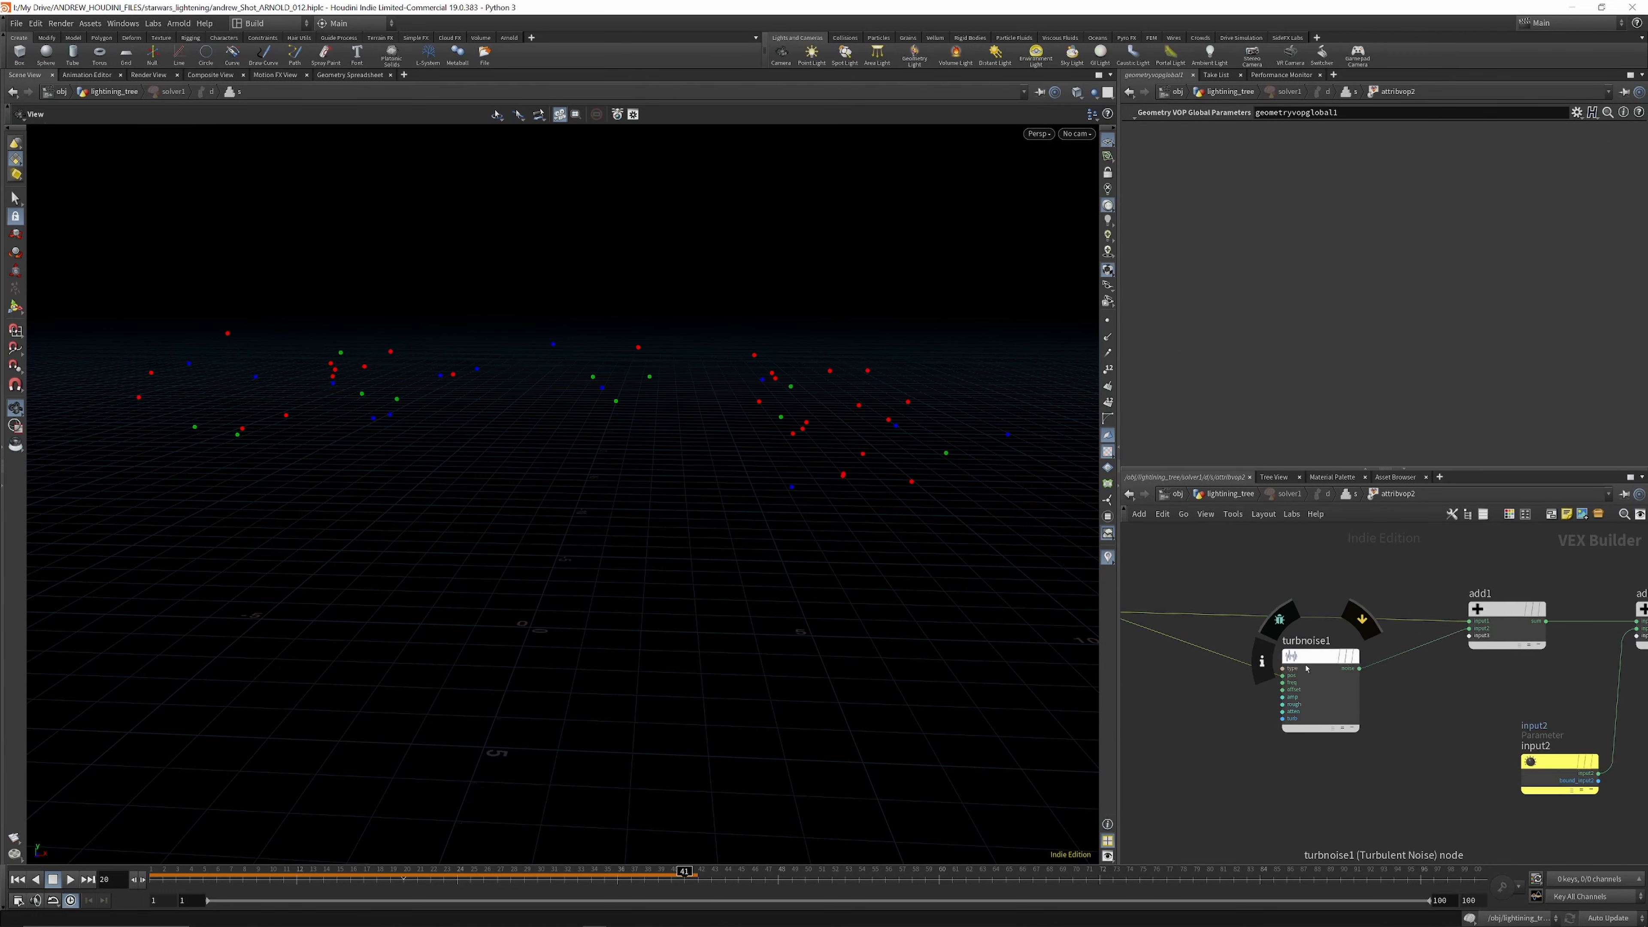
middle_click_drag(1414, 656, 1417, 611)
scroll(1417, 611, "up", 2)
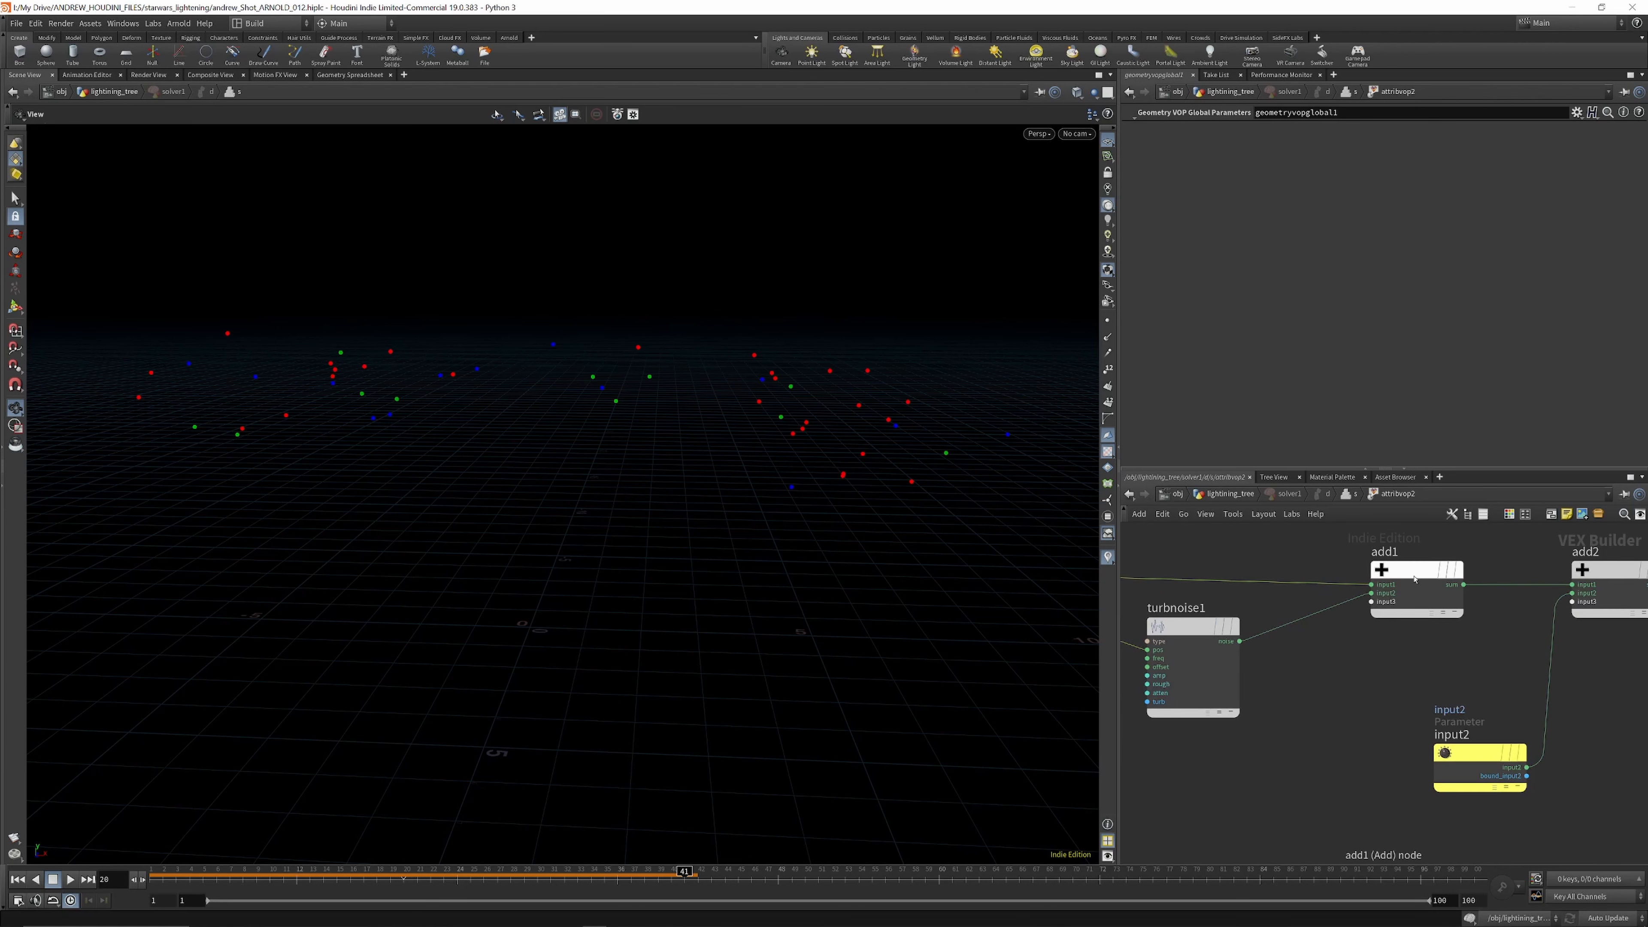
scroll(1517, 592, "down", 2)
scroll(1517, 592, "up", 3)
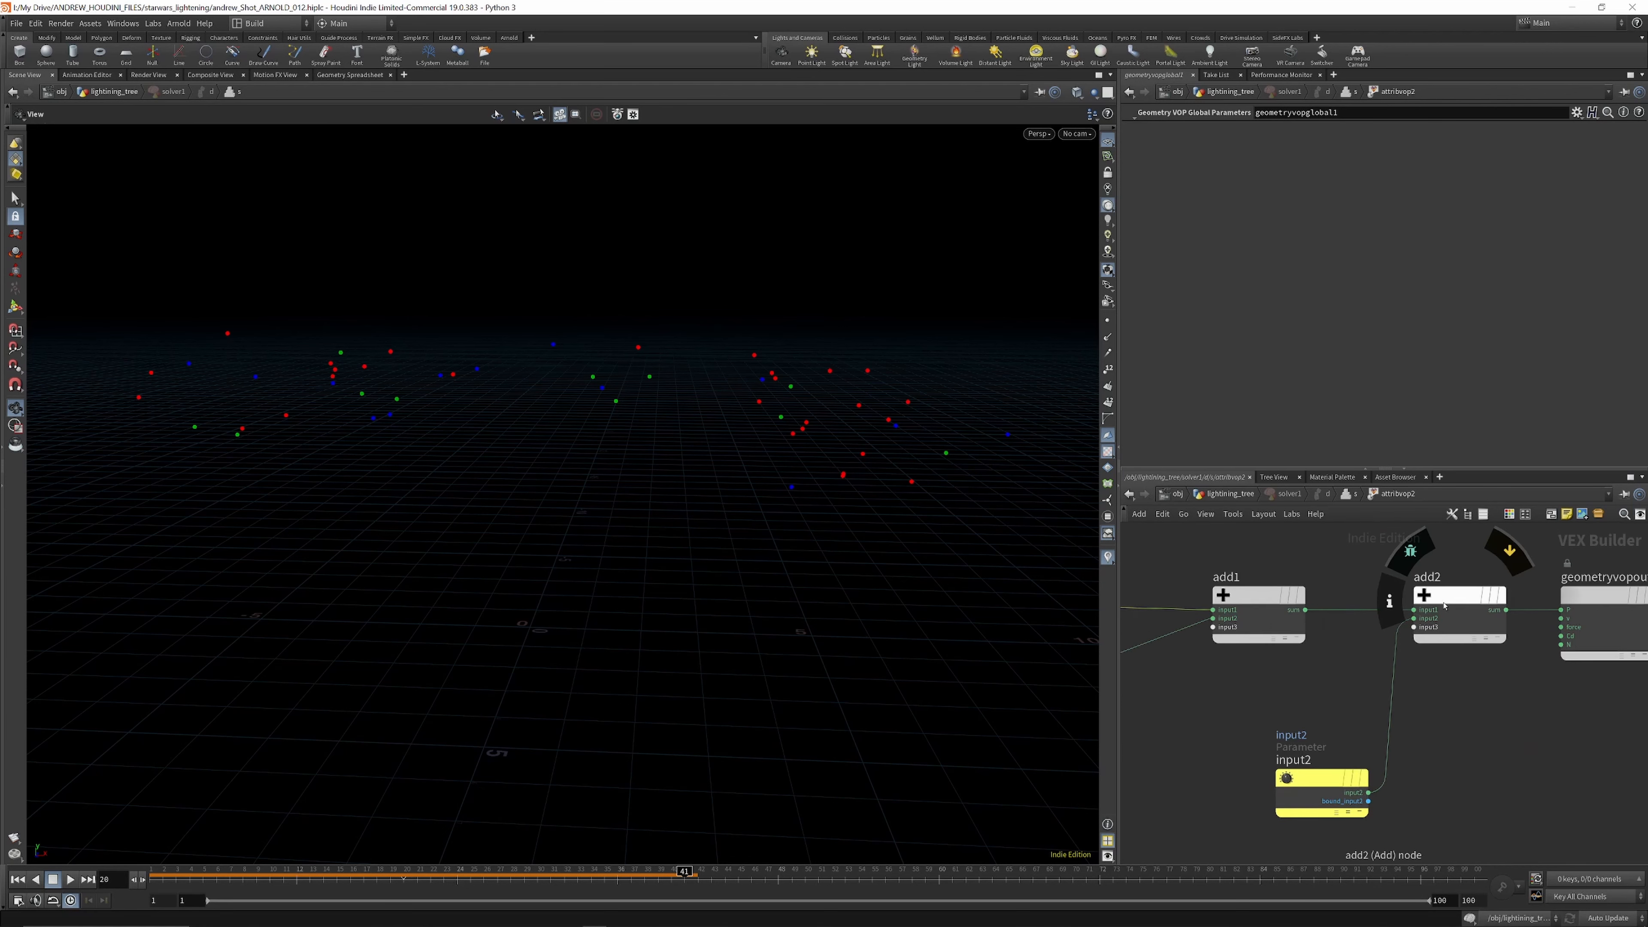
left_click(1492, 592)
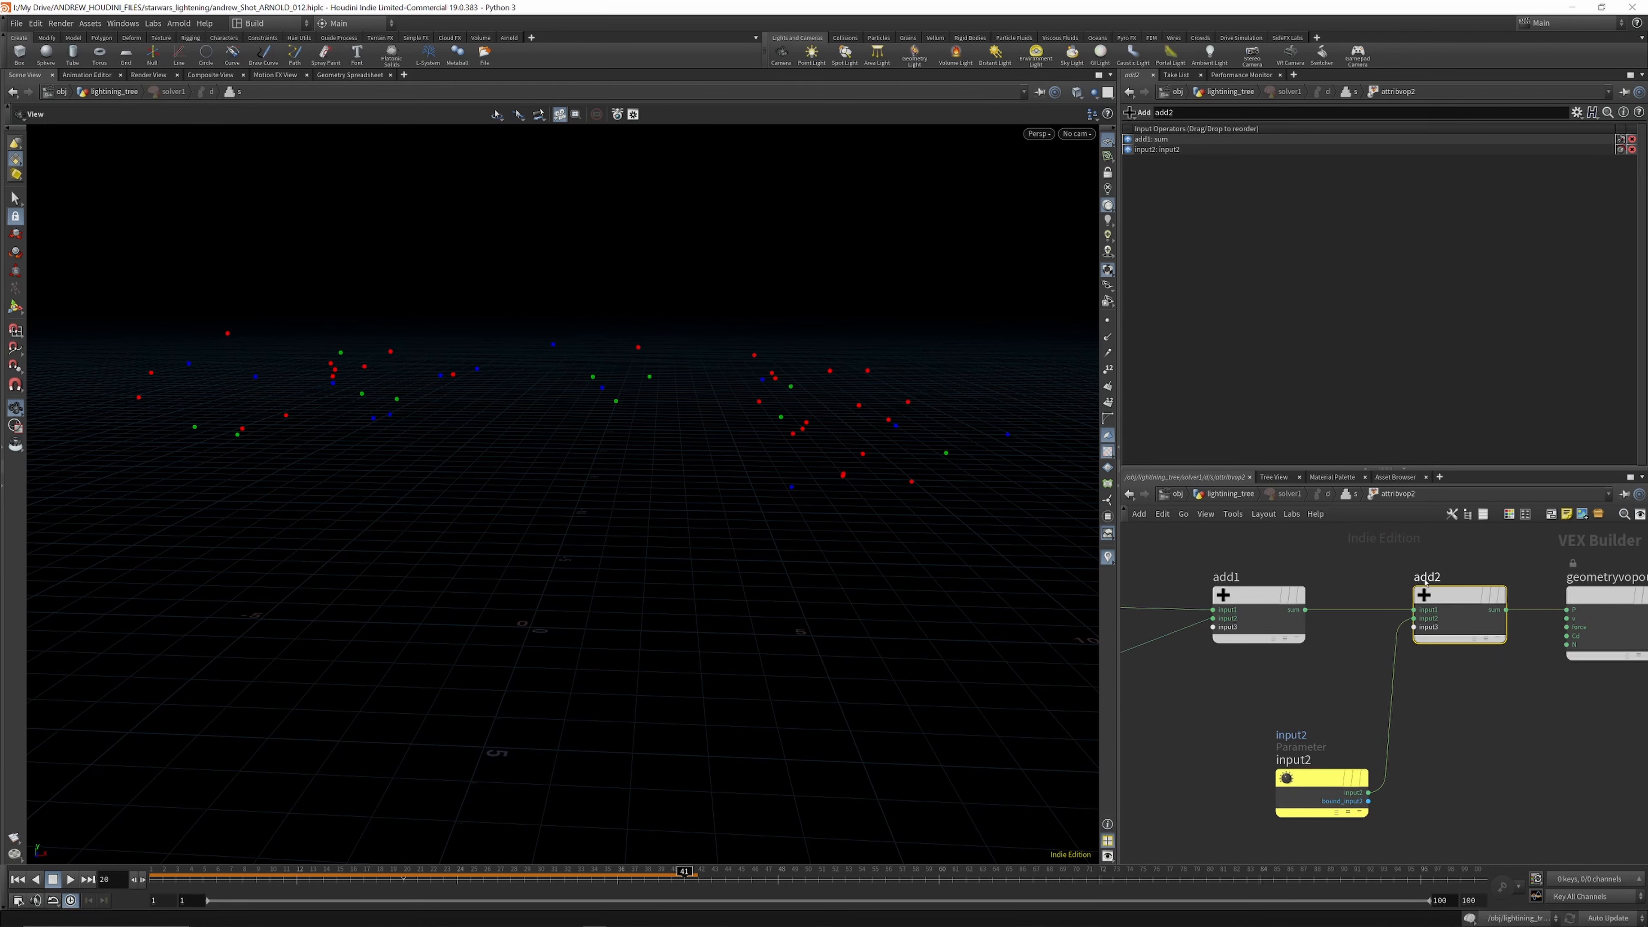
scroll(1447, 597, "down", 2)
scroll(1463, 612, "up", 3)
left_click(1300, 785)
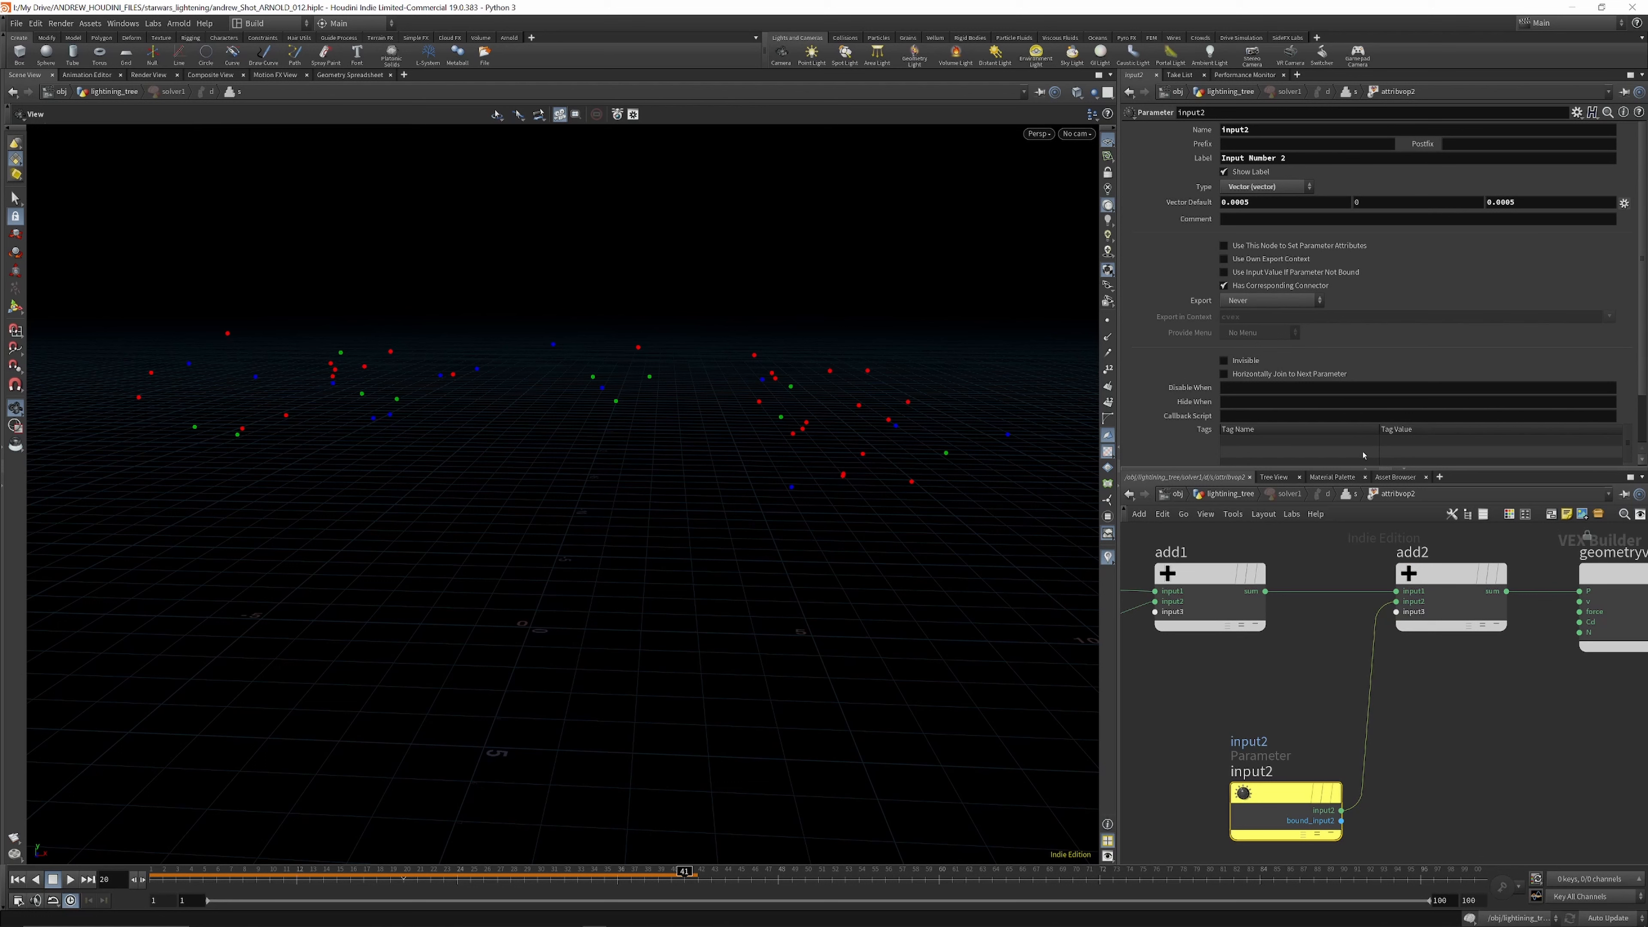
left_click(1242, 493)
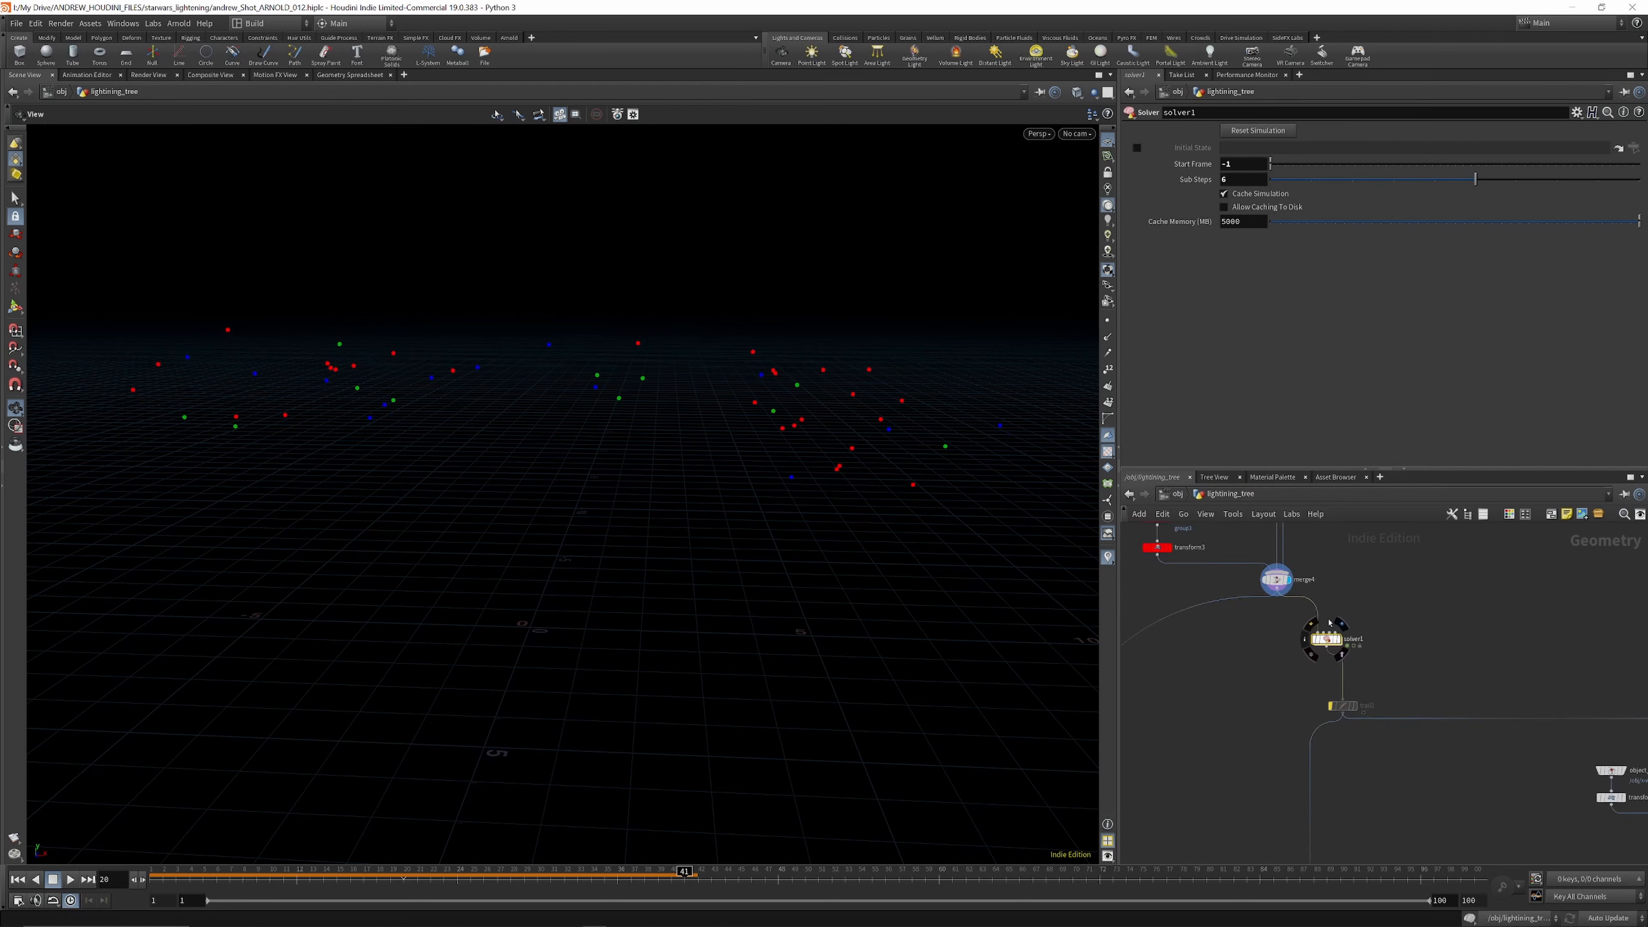
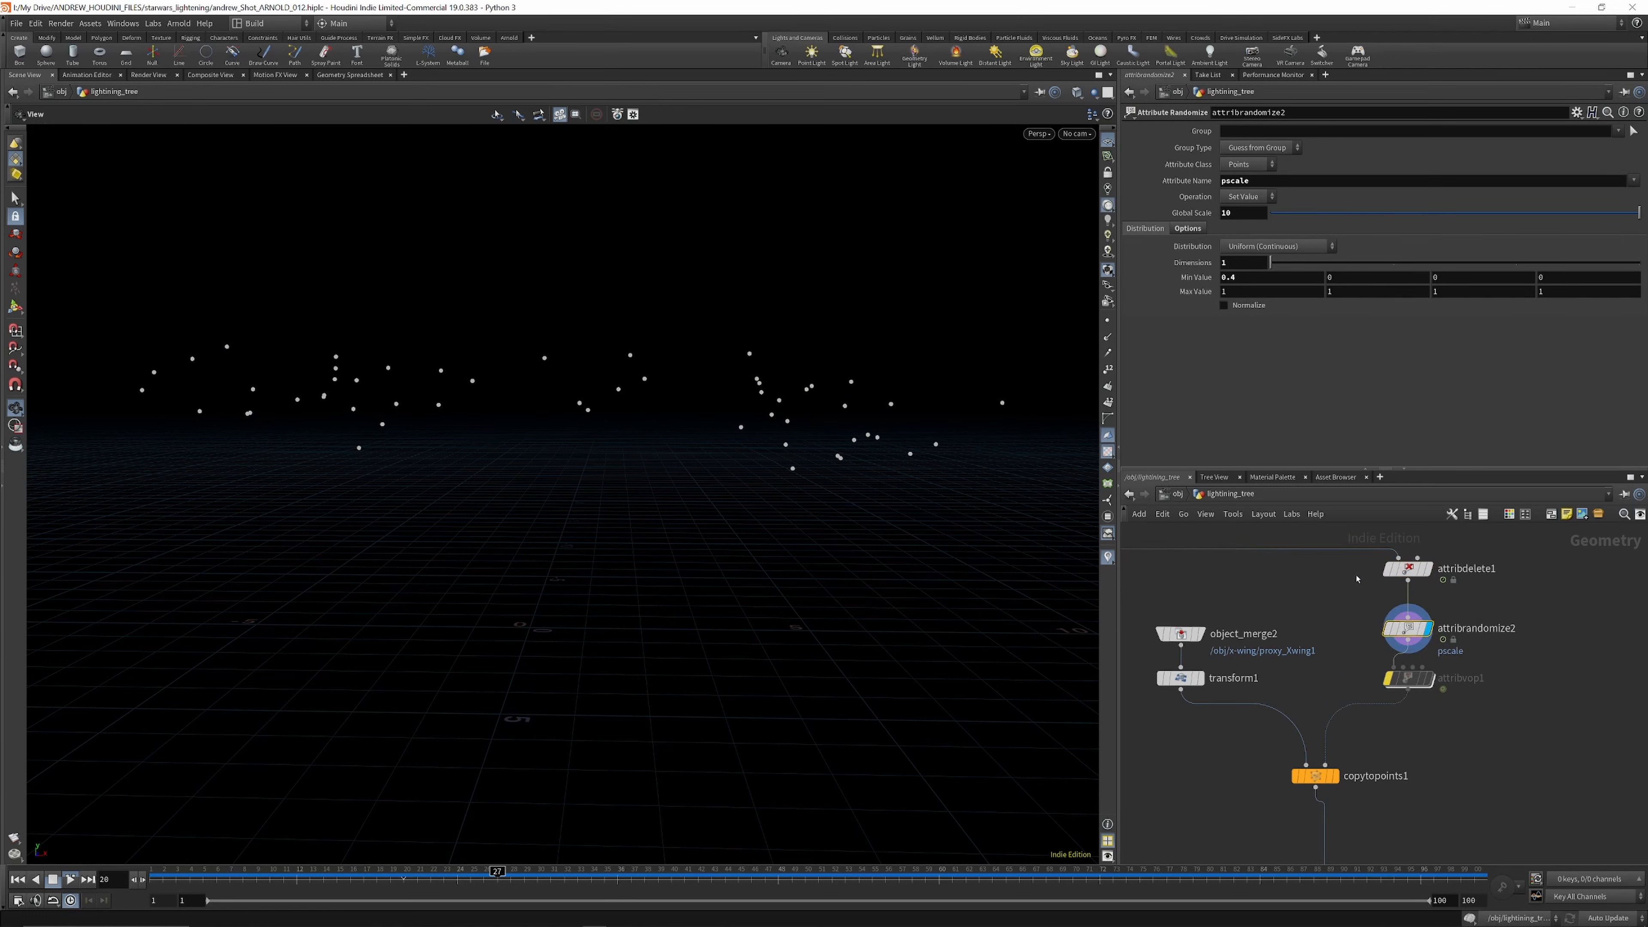
Step: Display object_merge2 to view the imported X-wing proxy geometry feeding the copytopoints1 branch
scroll(1356, 577, "down", 3)
scroll(1290, 633, "up", 3)
left_click(1243, 594)
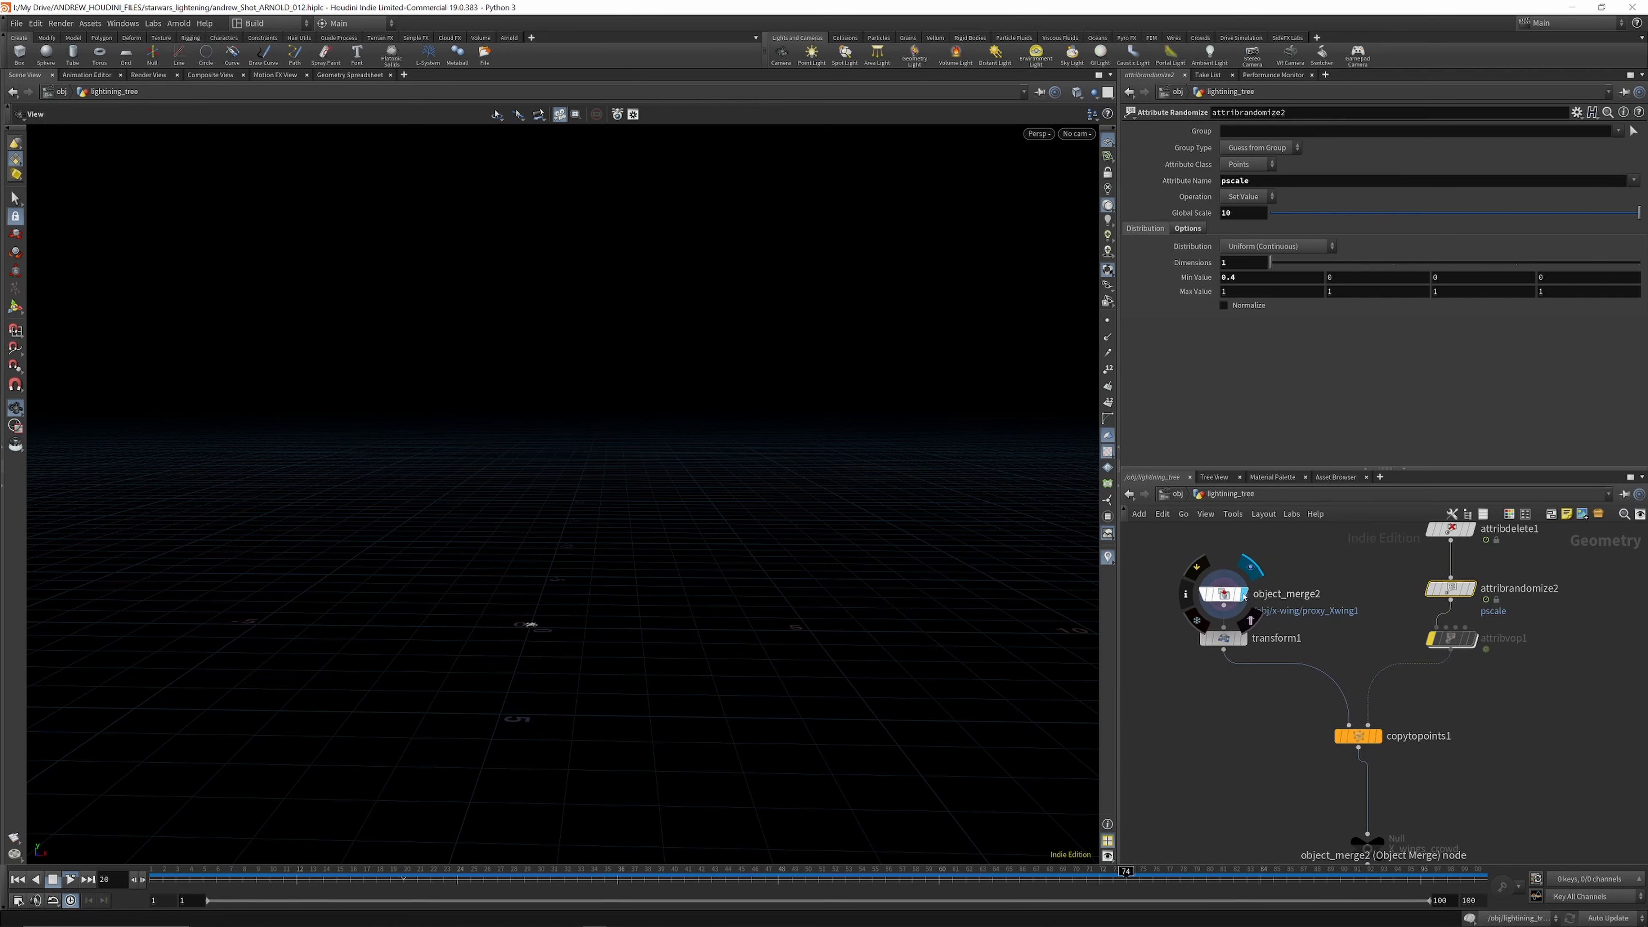
Step: Display and select transform1 below object_merge2 to review the scaling applied to the X-wing proxy
left_click_drag(496, 618, 538, 633)
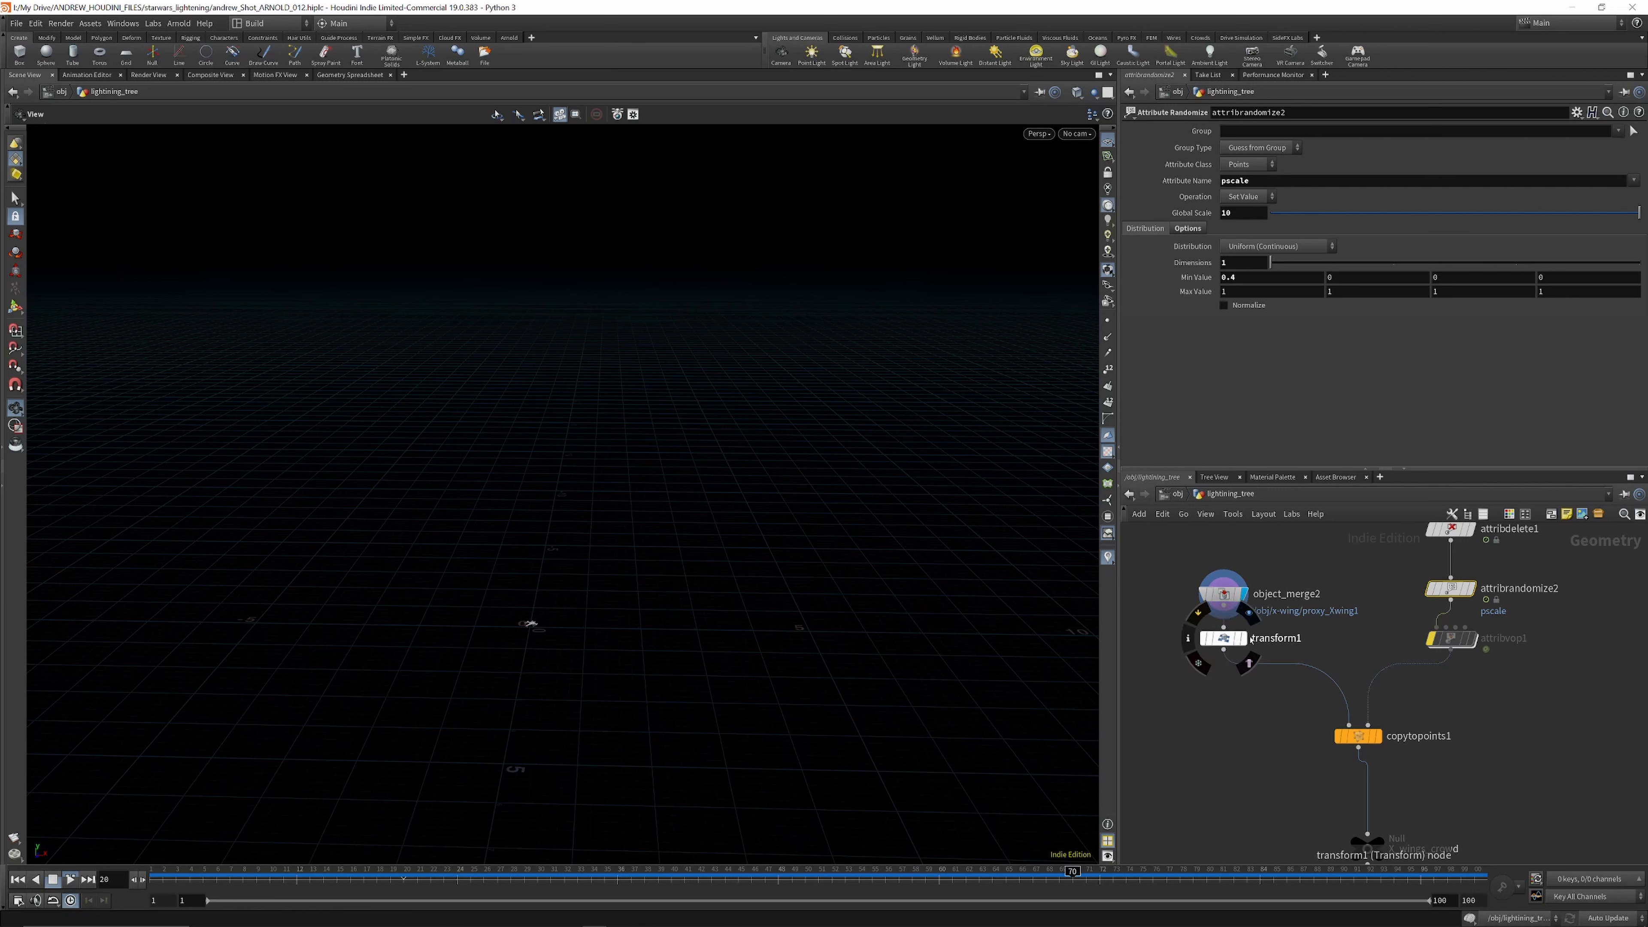
left_click(1247, 613)
left_click(1223, 639)
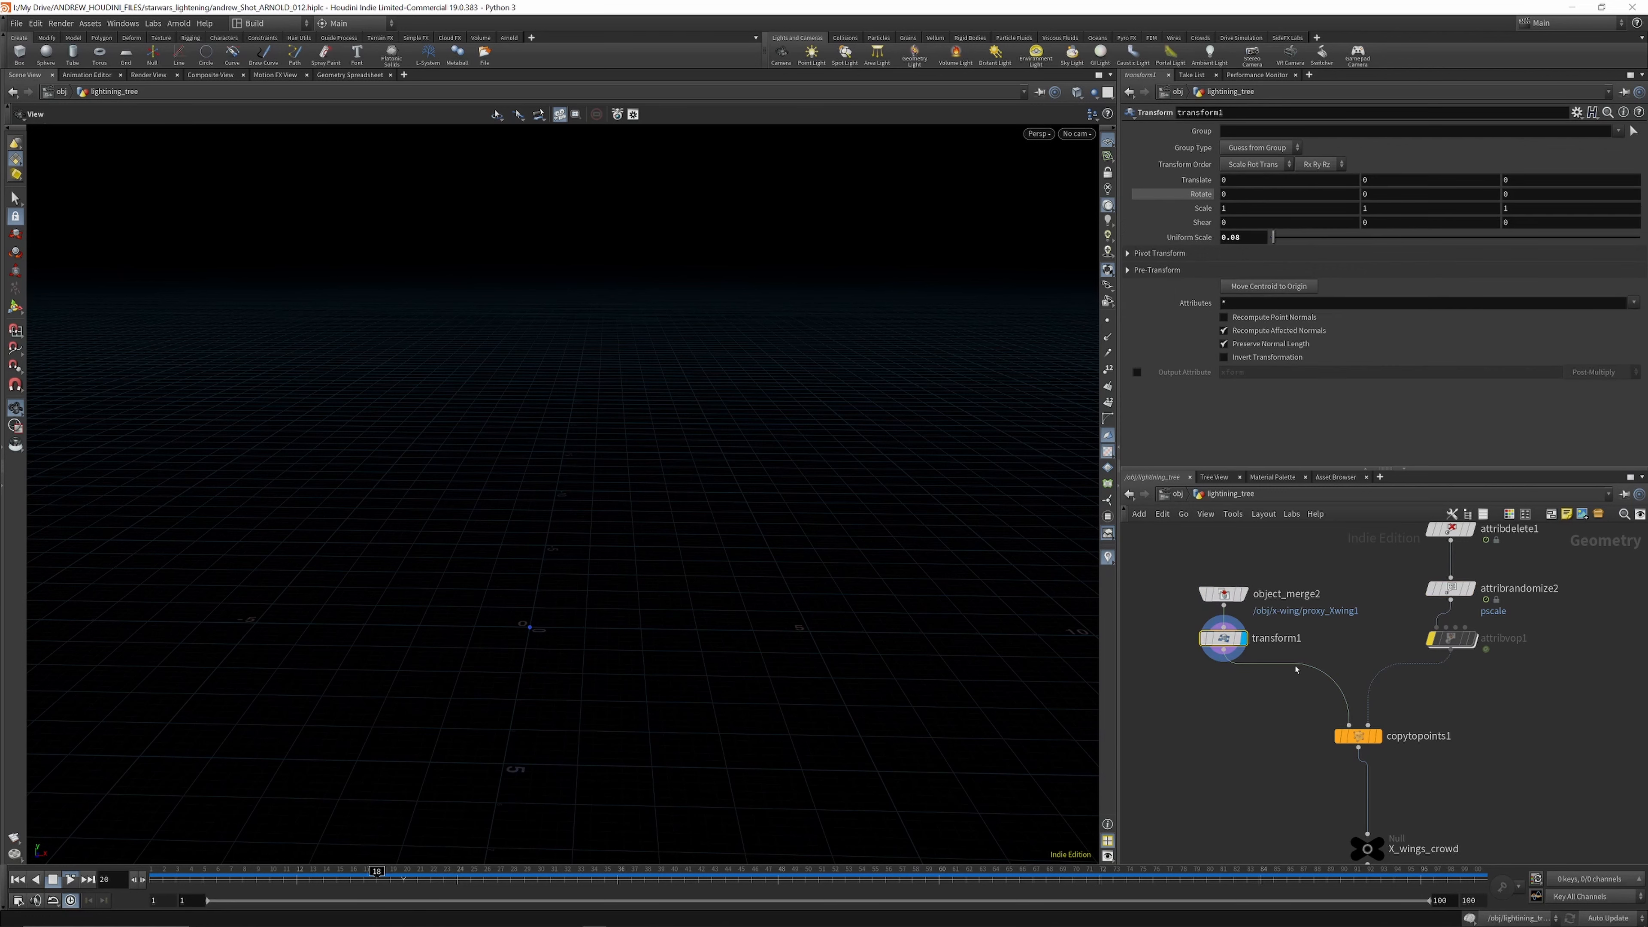
Step: Display copytopoints1 and the X_wings_crowd null to view the X-wing proxies copied onto the points
left_click(1375, 736)
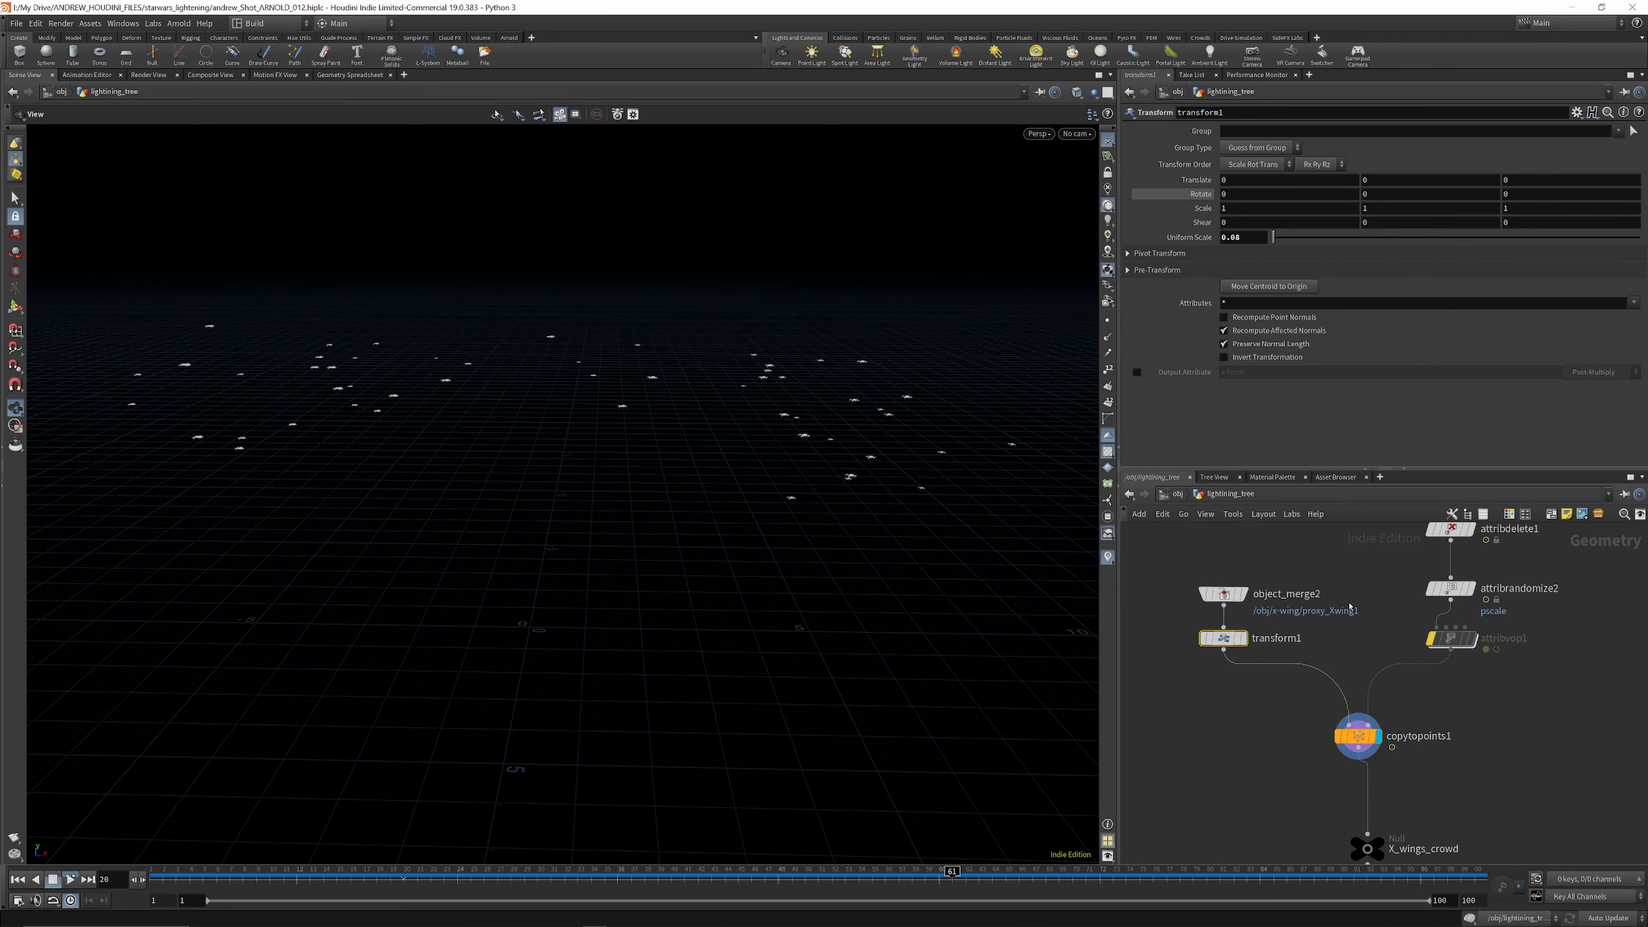
scroll(1350, 604, "down", 4)
scroll(1372, 729, "up", 4)
mouse_move(1359, 710)
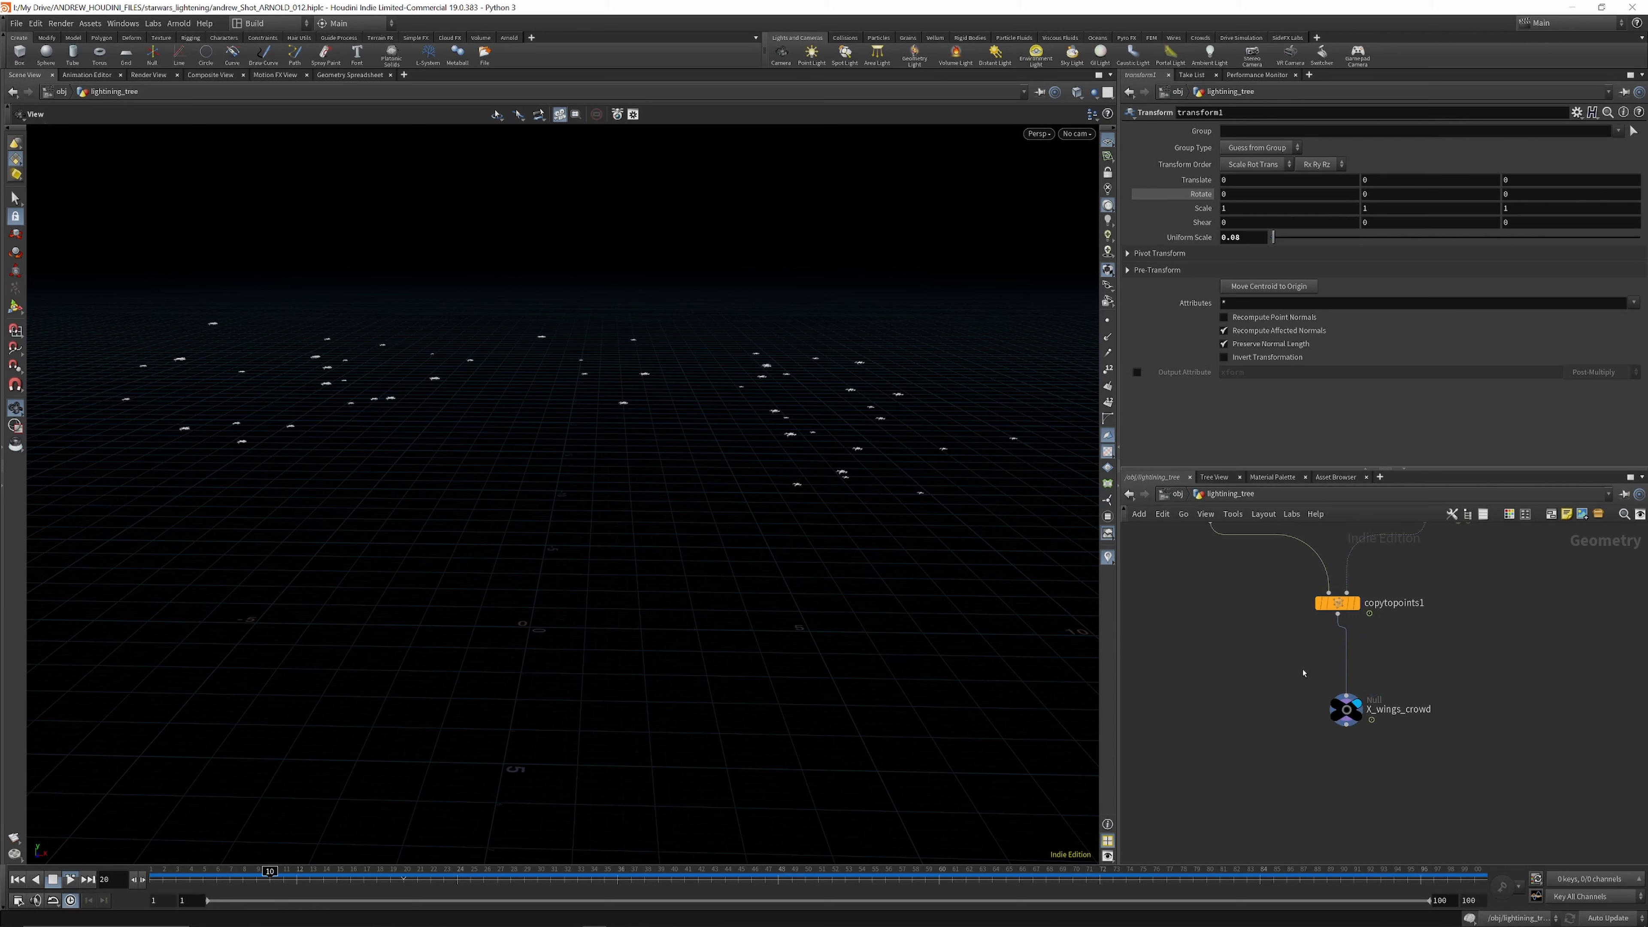
Step: Display and select line1_First_Strick to examine the vertical line and its length and point settings
scroll(1398, 705, "down", 5)
scroll(1219, 643, "up", 5)
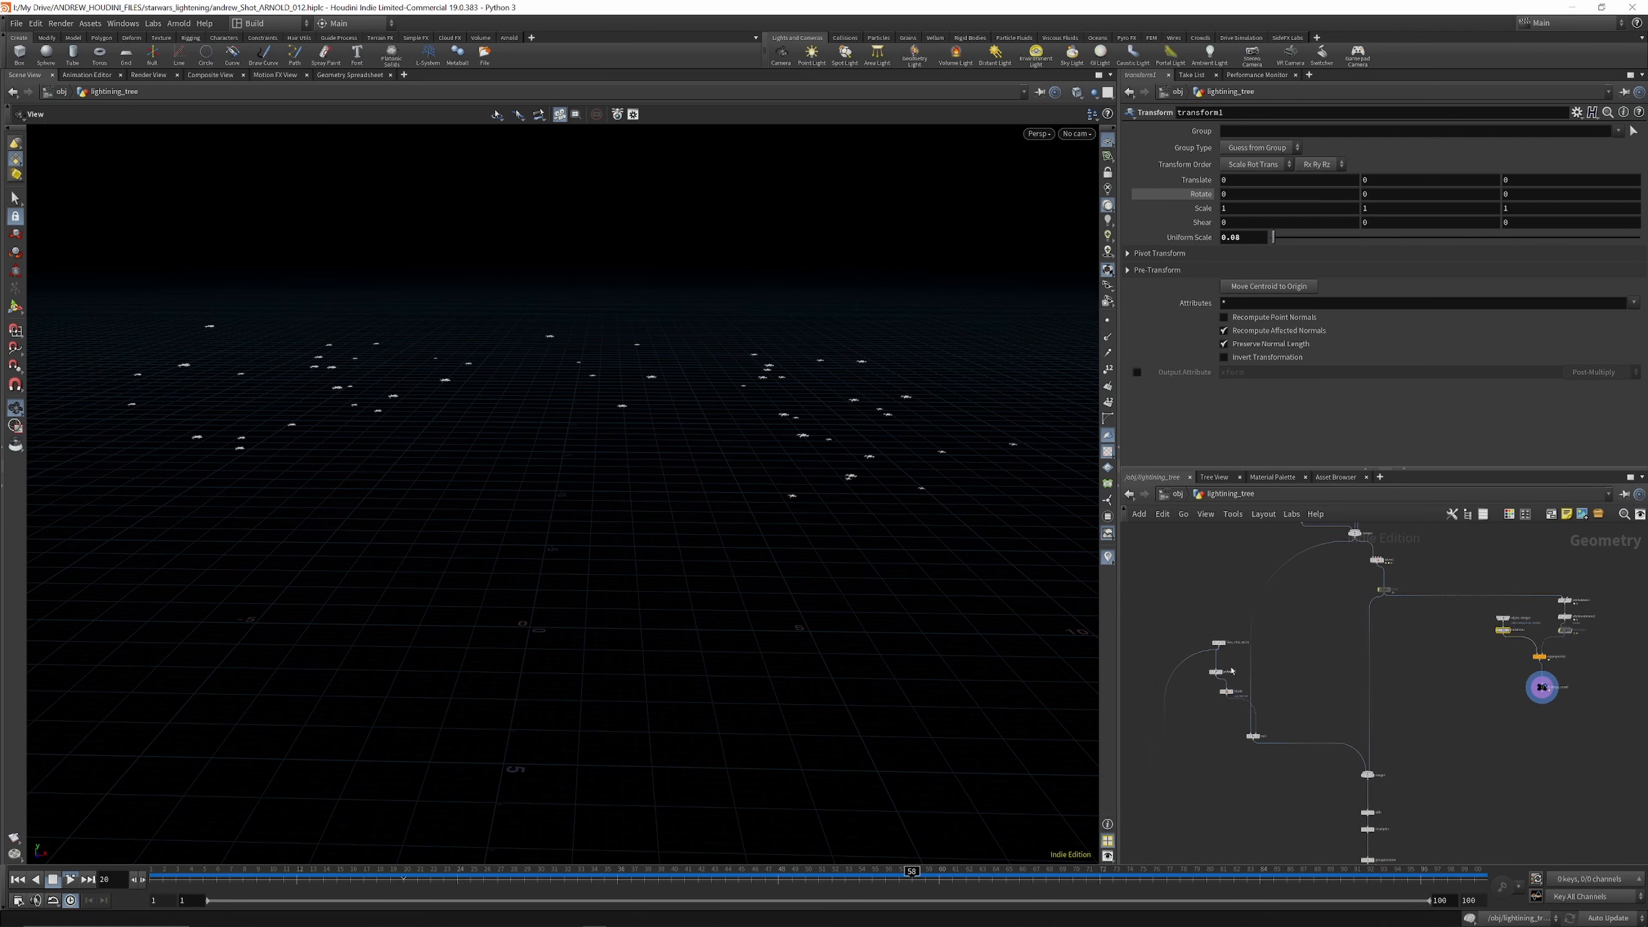
scroll(1219, 642, "down", 5)
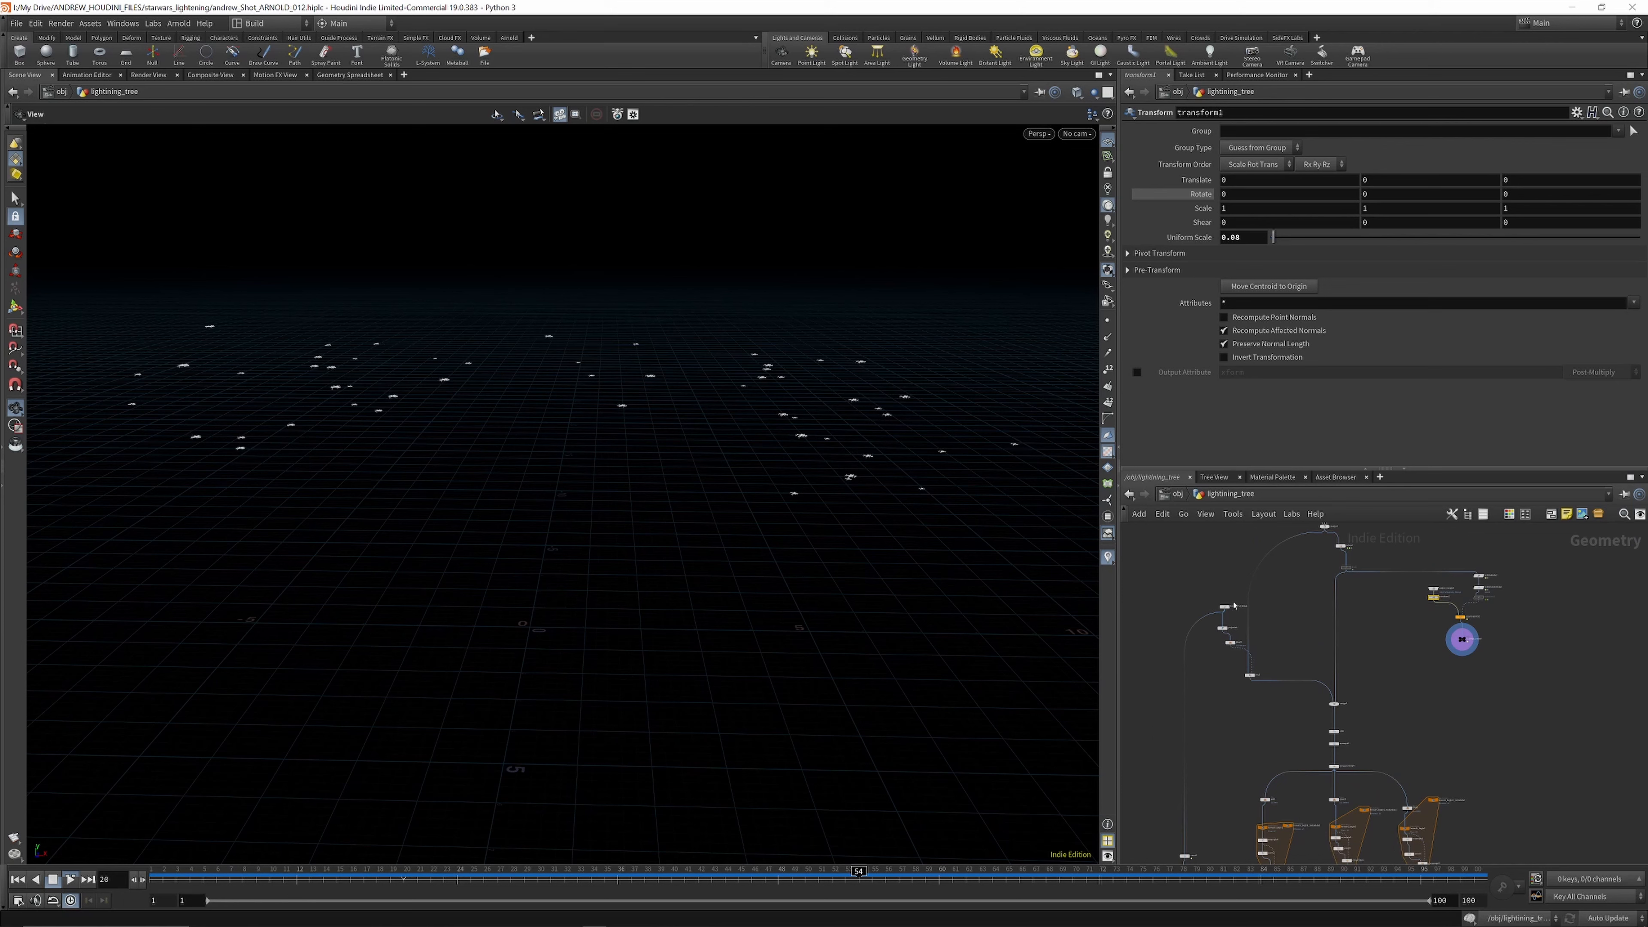
scroll(1227, 584, "up", 5)
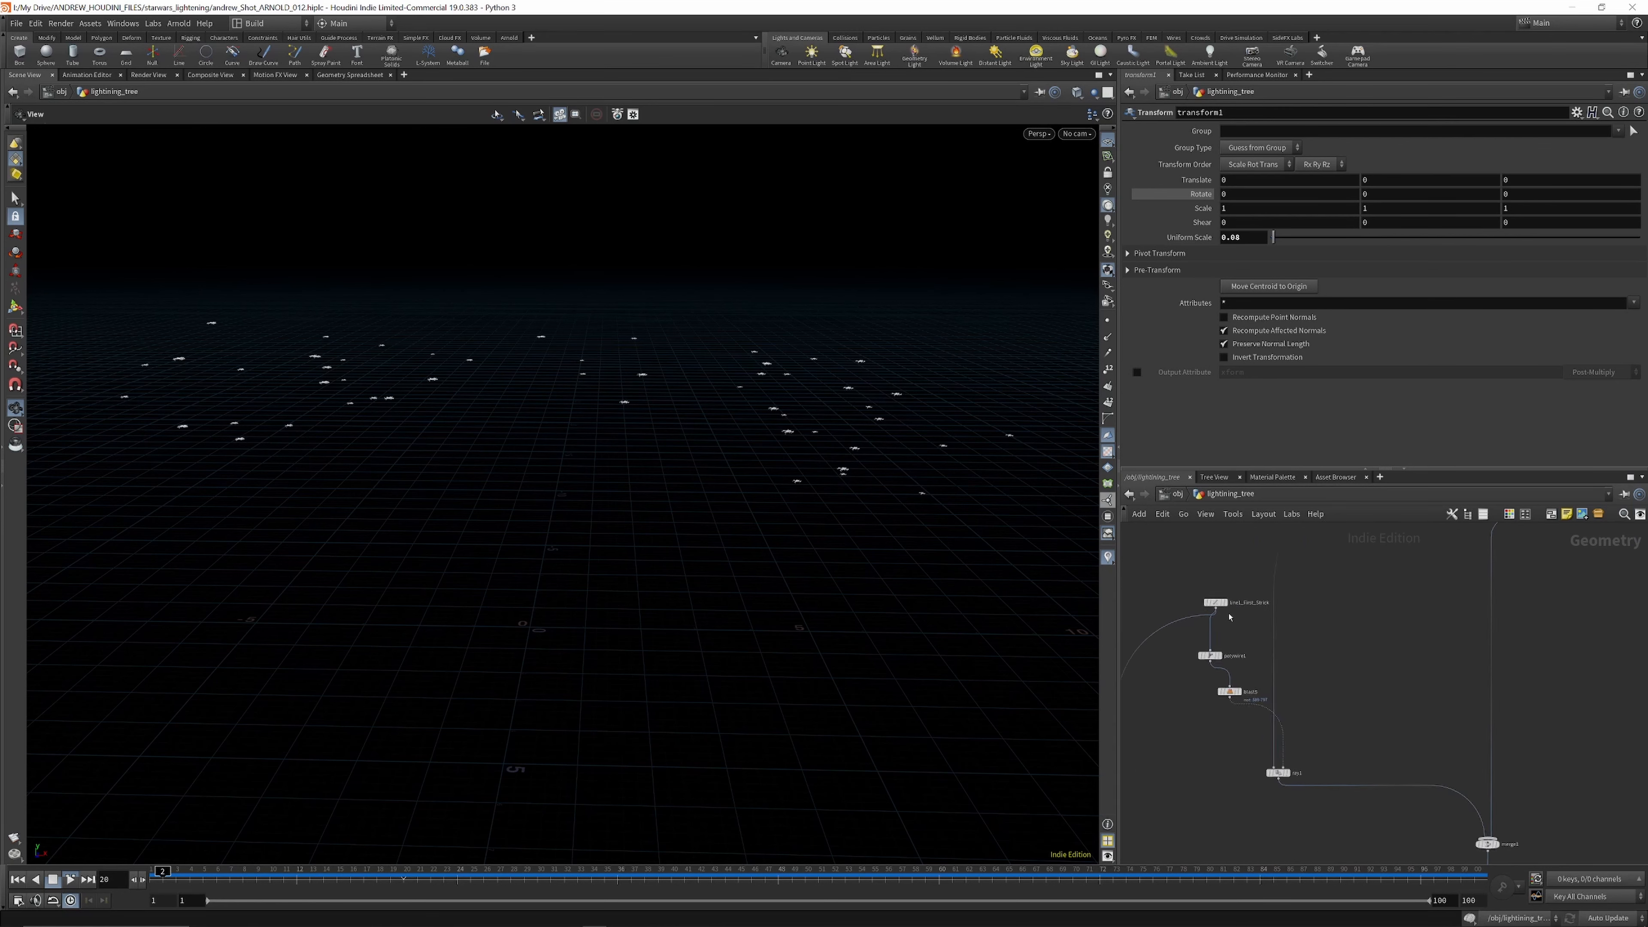
left_click(1220, 582)
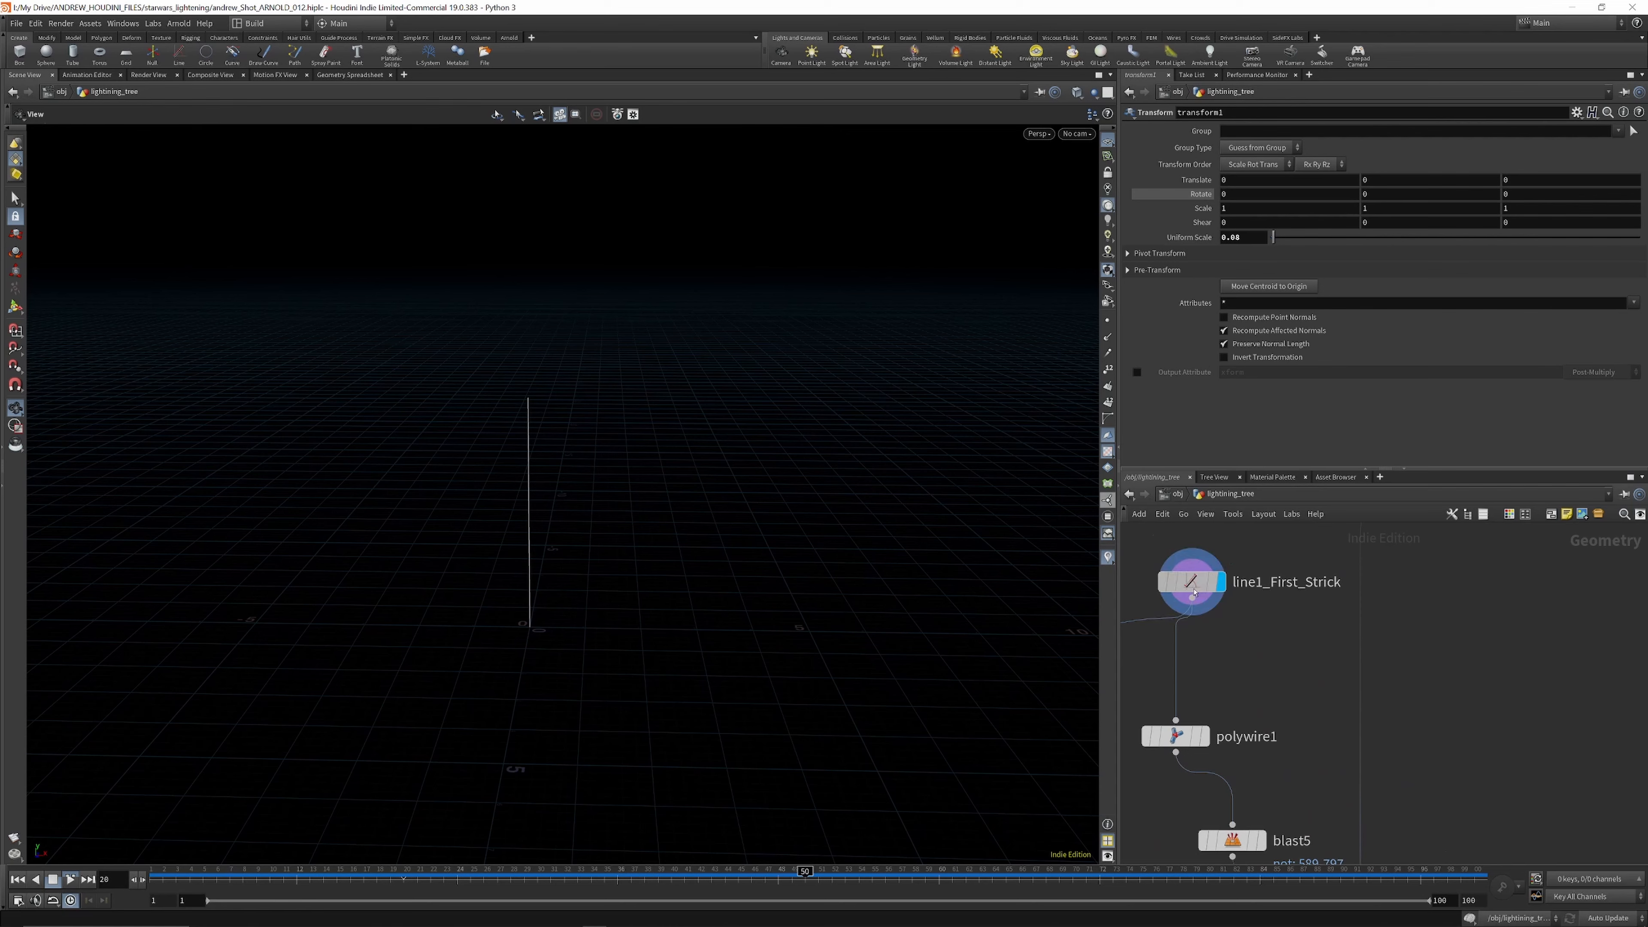
left_click_drag(560, 431, 563, 418)
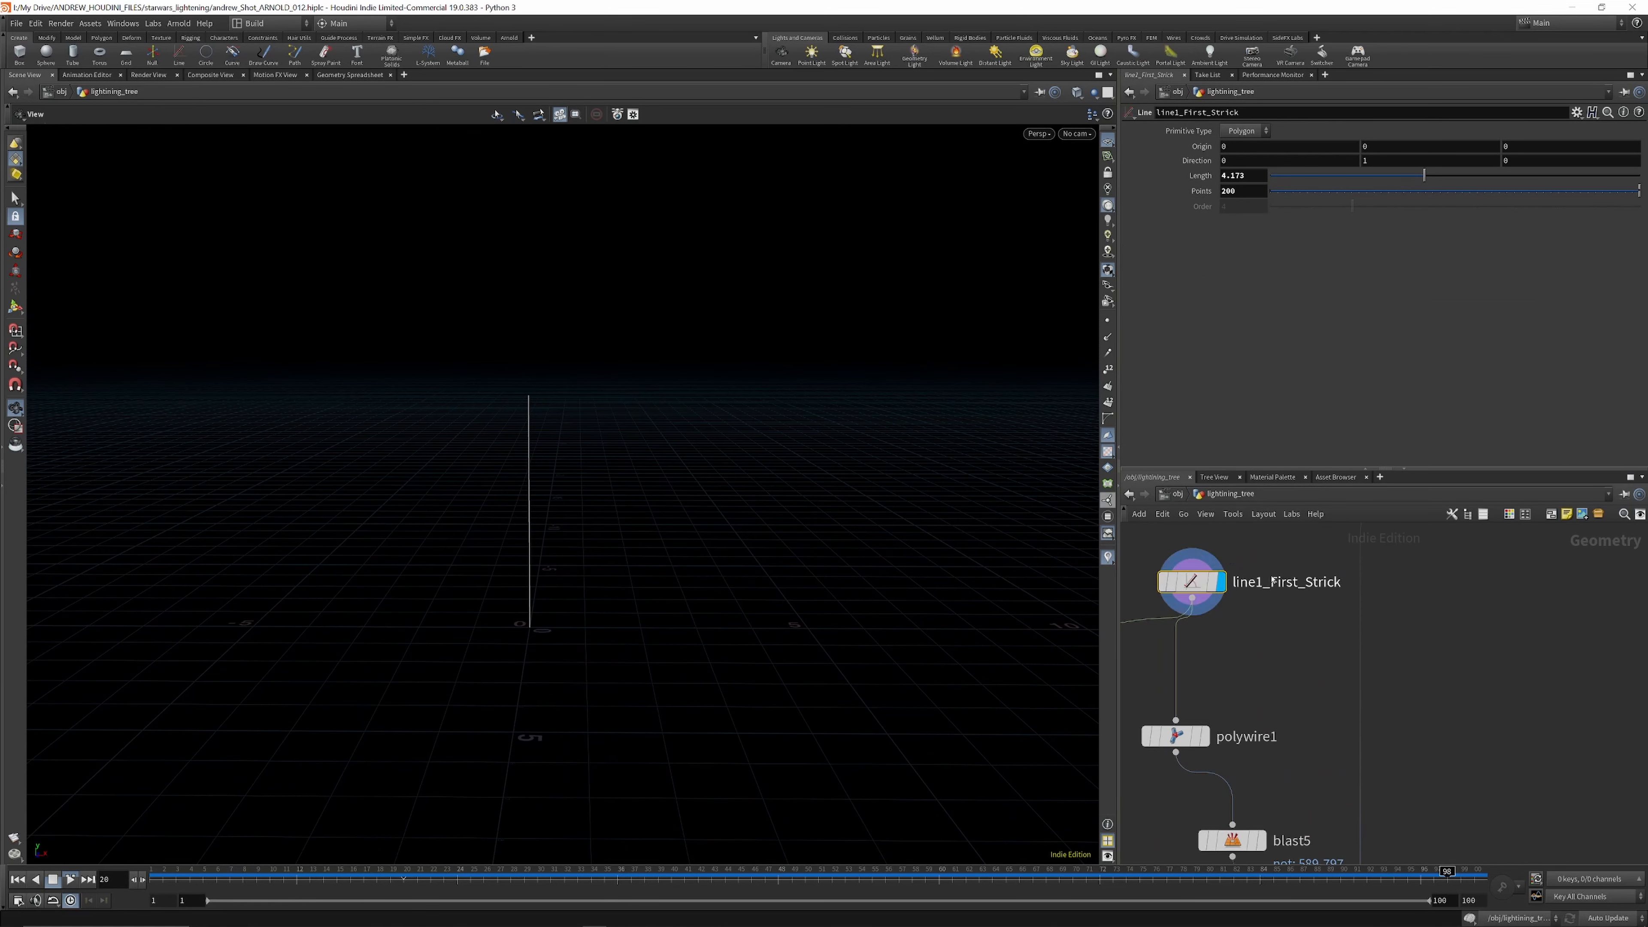
Step: Display and select polywire1 to examine its wire settings, and display blast5 to view the remaining section of the tube
scroll(1270, 574, "down", 4)
scroll(1254, 663, "up", 4)
left_click(1236, 605)
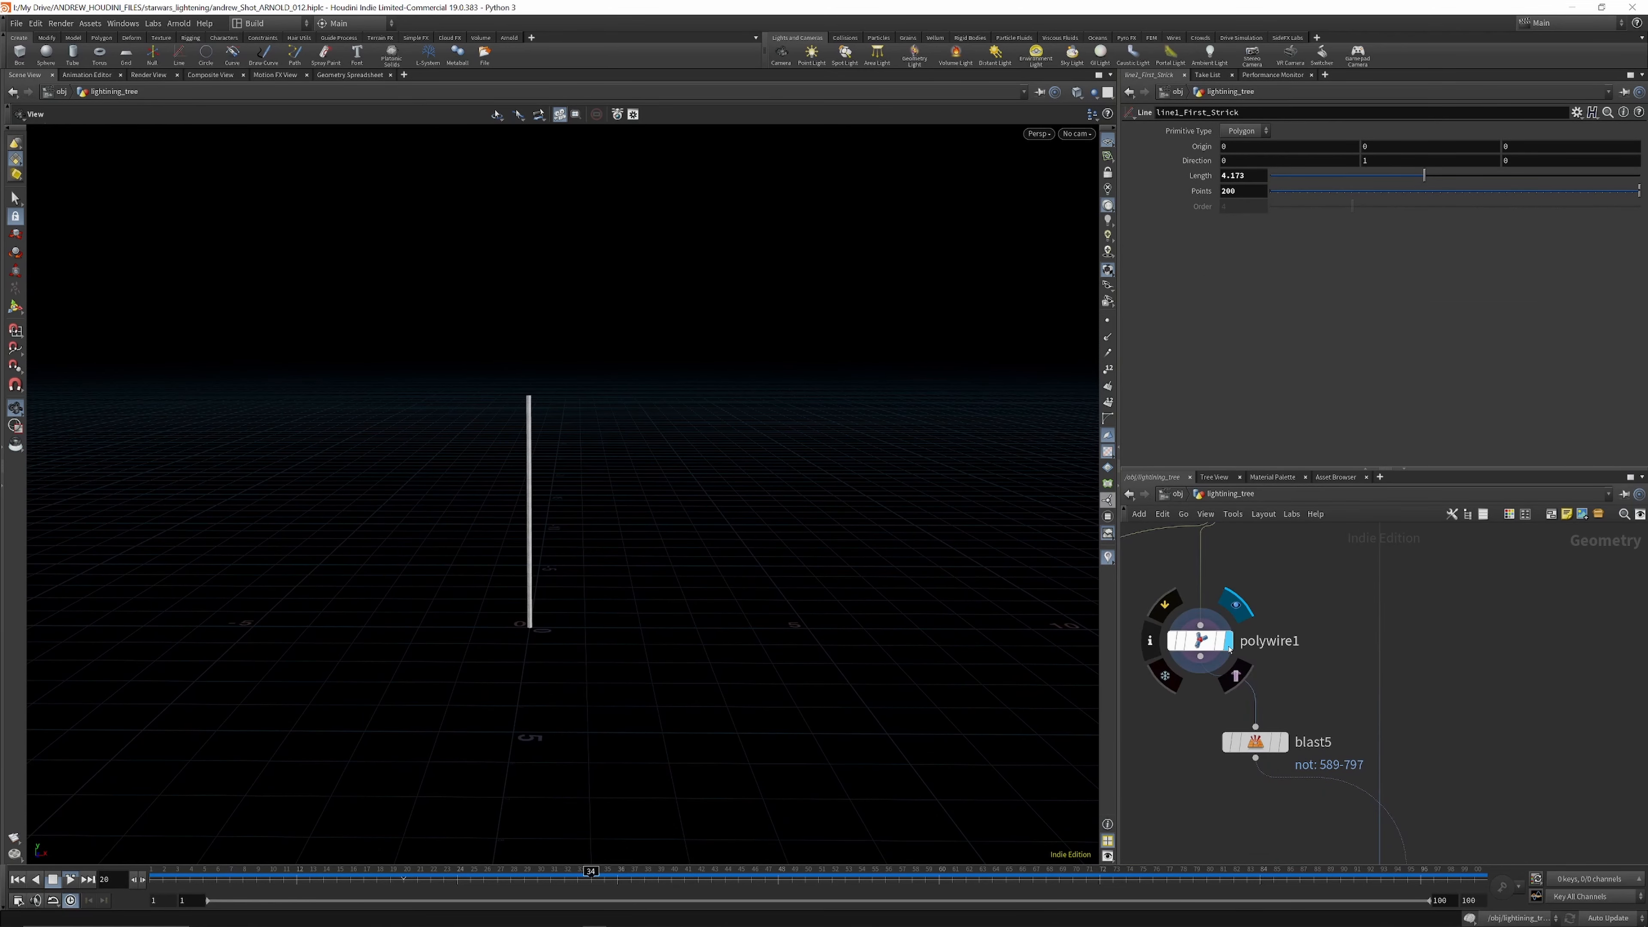
left_click(1200, 641)
scroll(1259, 649, "up", 2)
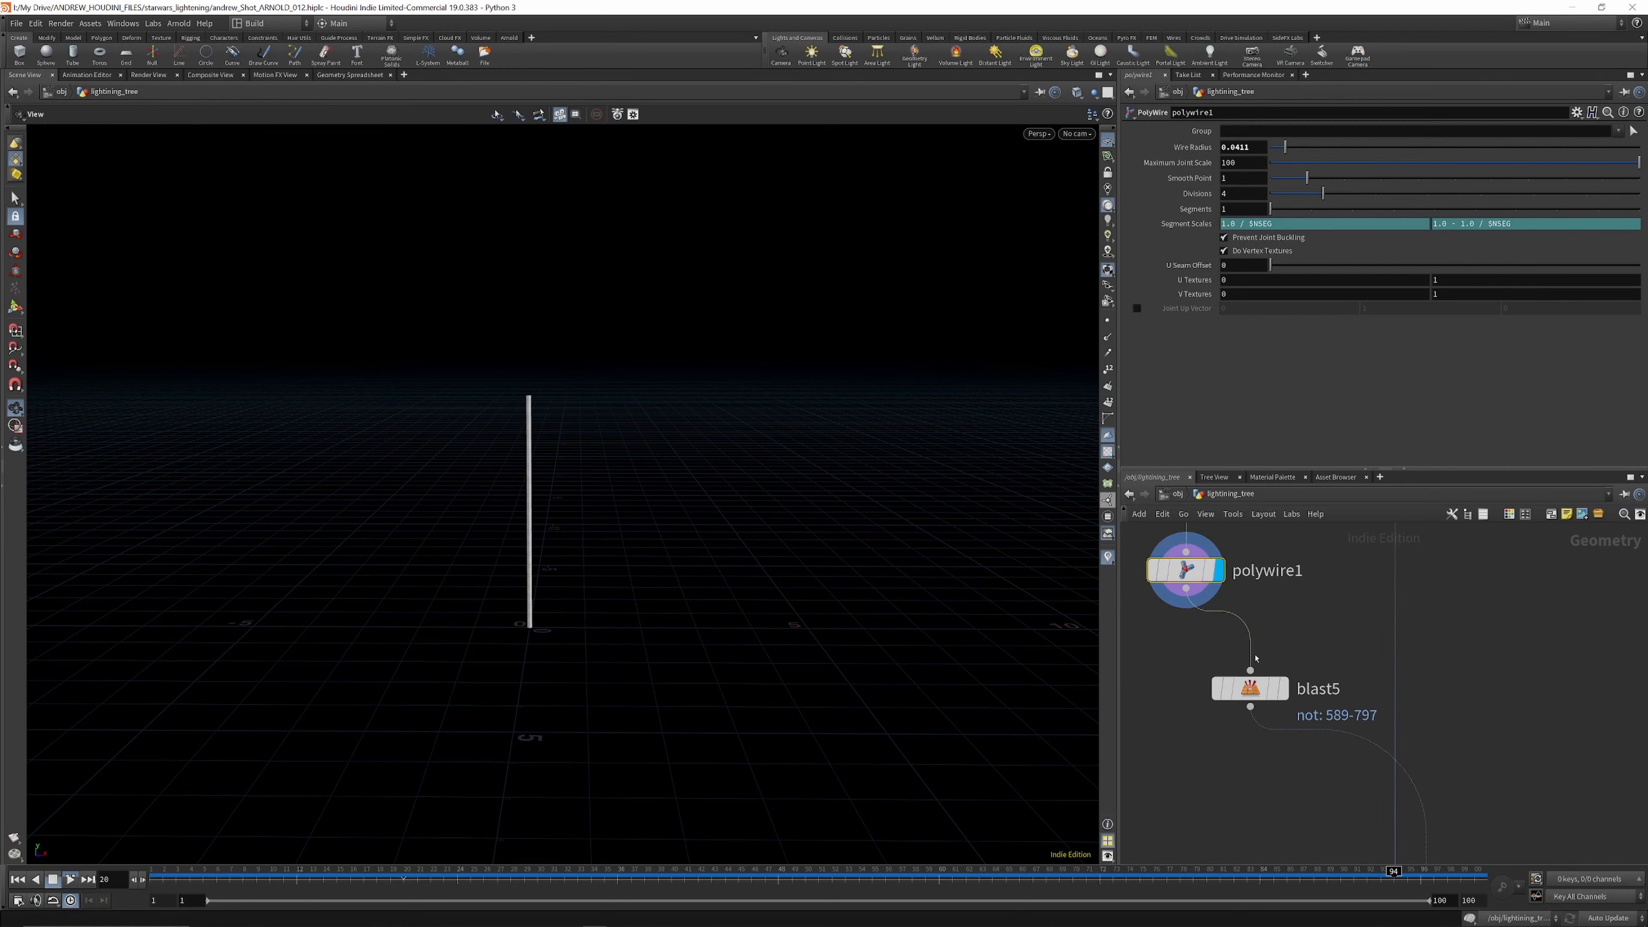
left_click(1287, 689)
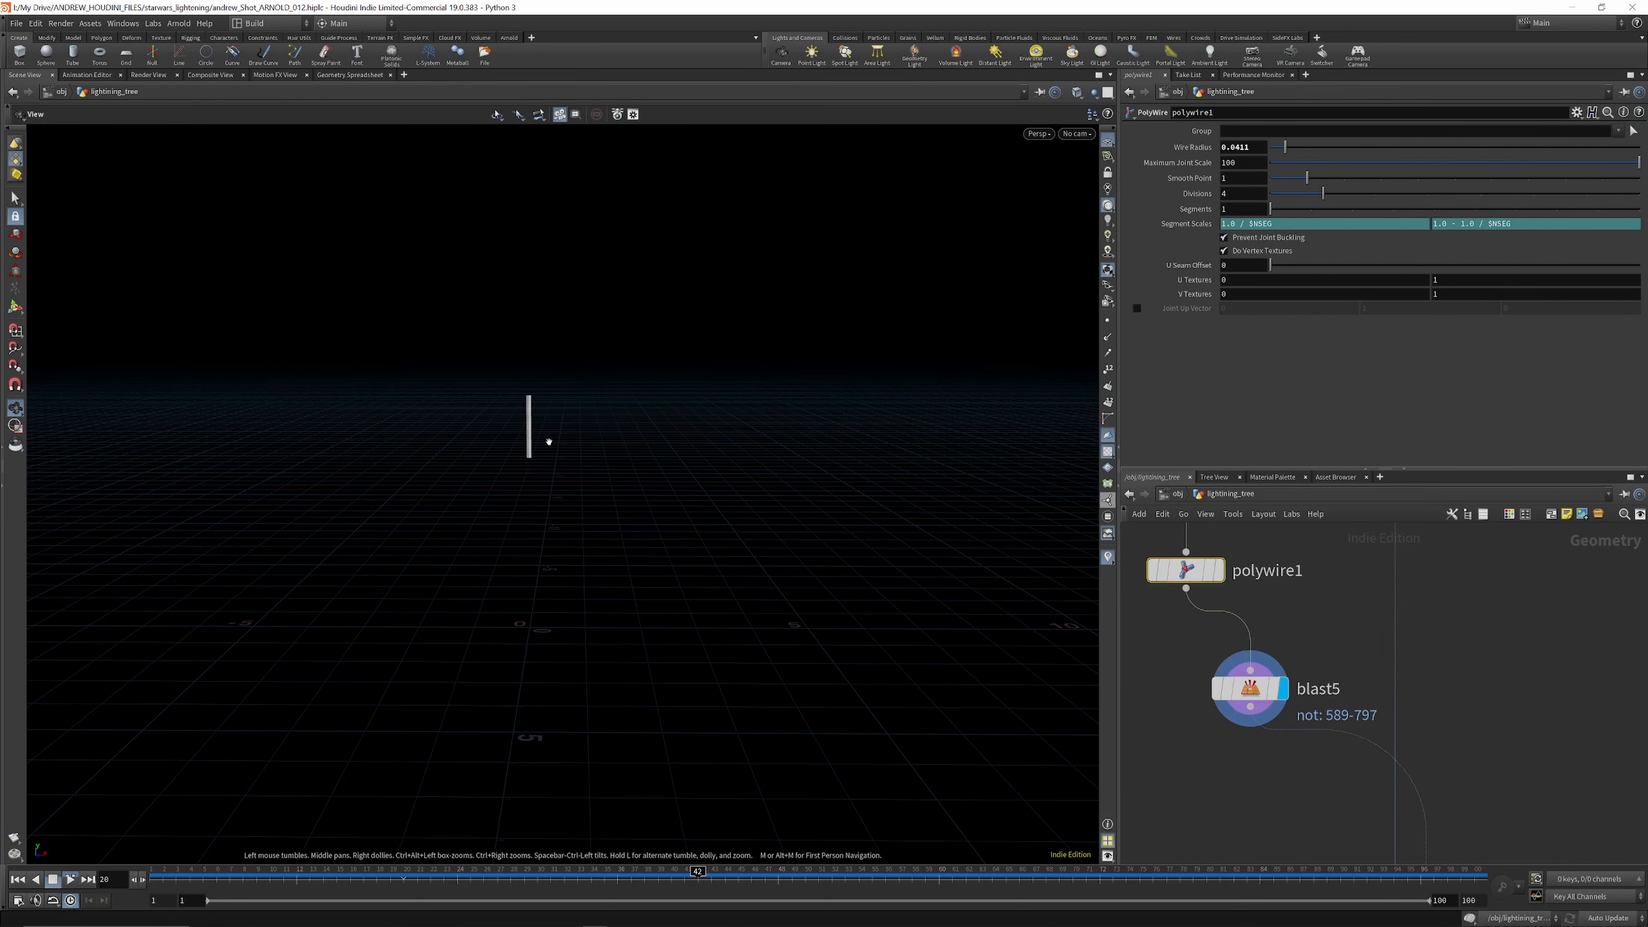
Step: Display the merged colored points above the branch, and ray1 to view those points projected onto the tube section
scroll(1374, 628, "down", 8)
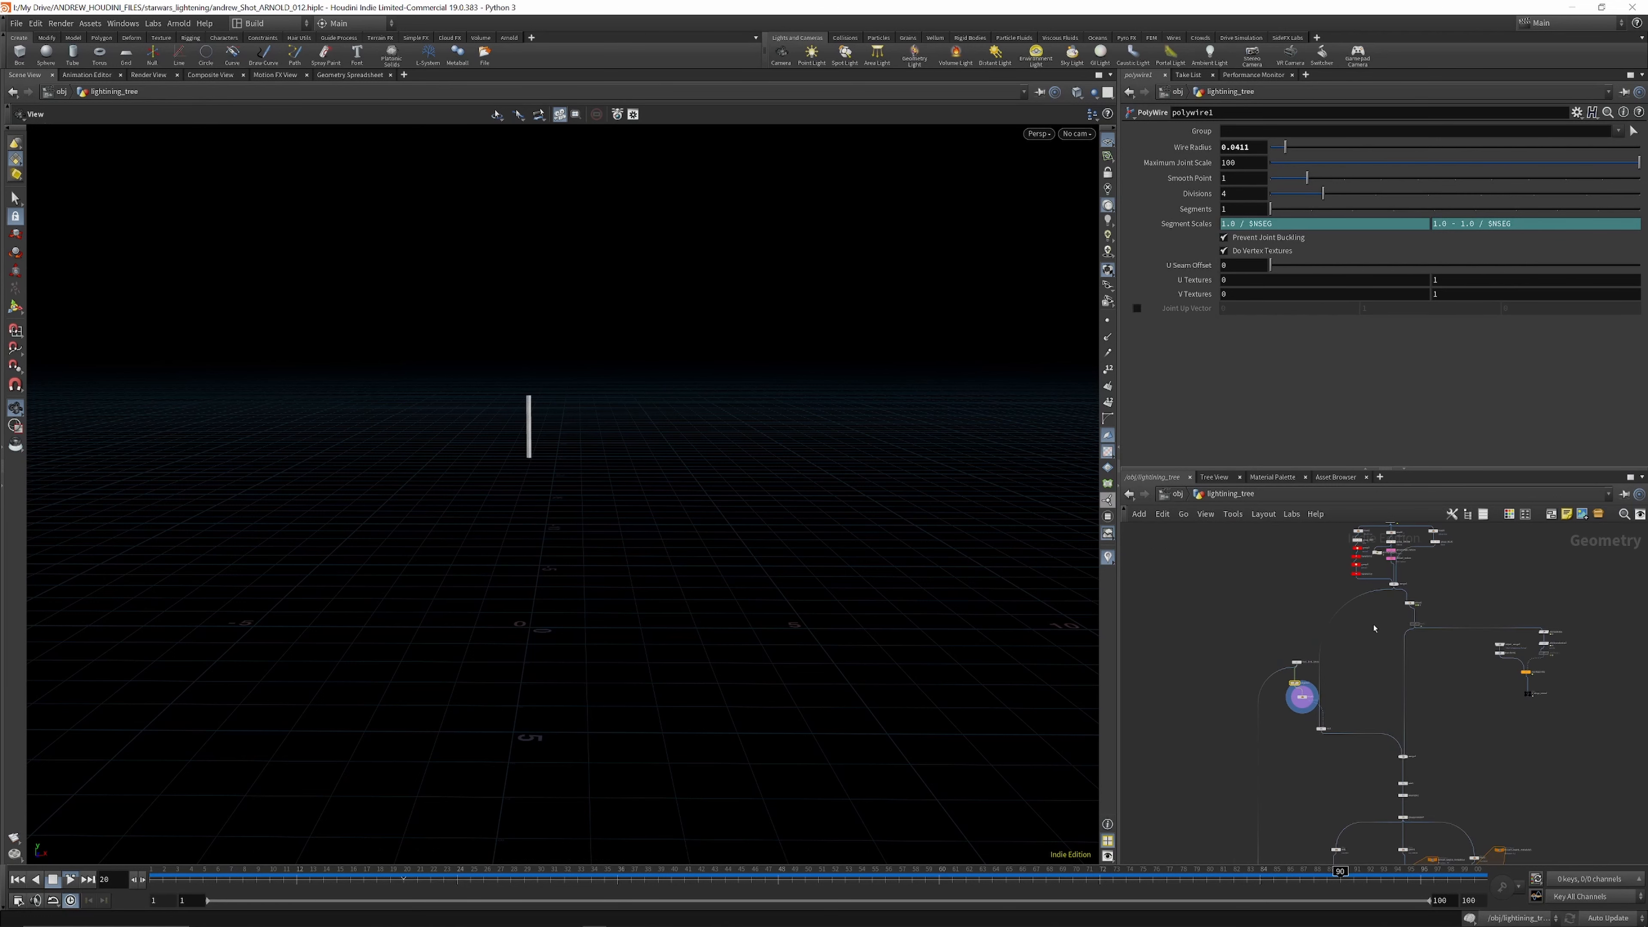
scroll(1396, 584, "up", 6)
left_click(1397, 583)
scroll(1321, 572, "down", 4)
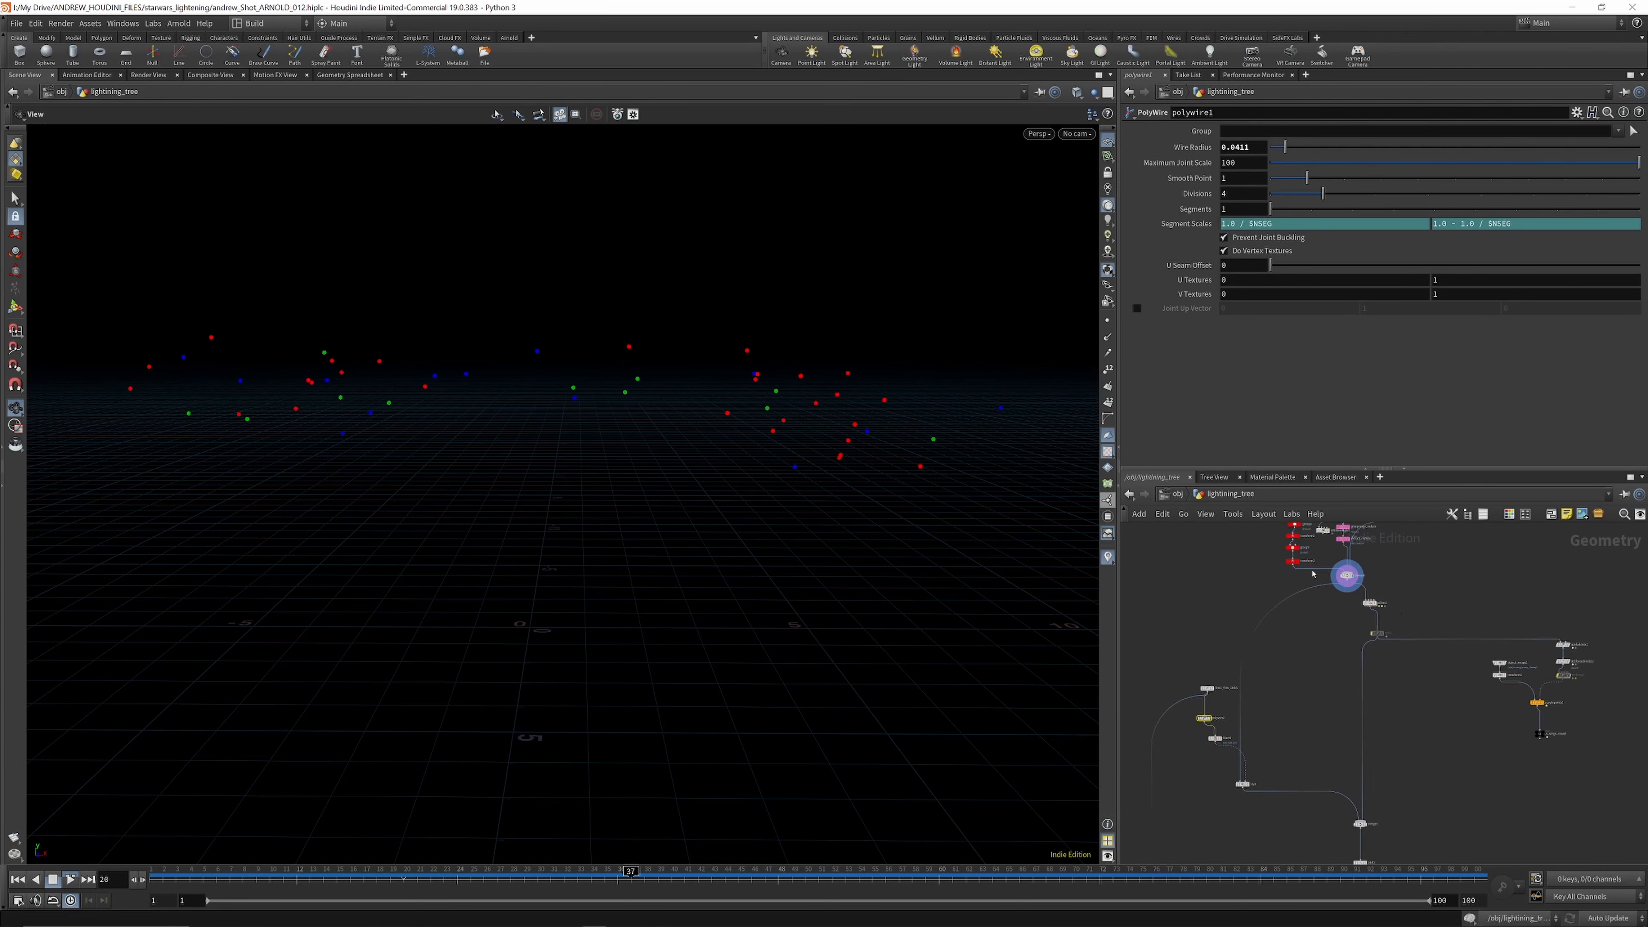
middle_click_drag(1291, 656, 1316, 561)
scroll(1270, 694, "up", 7)
left_click(1267, 675)
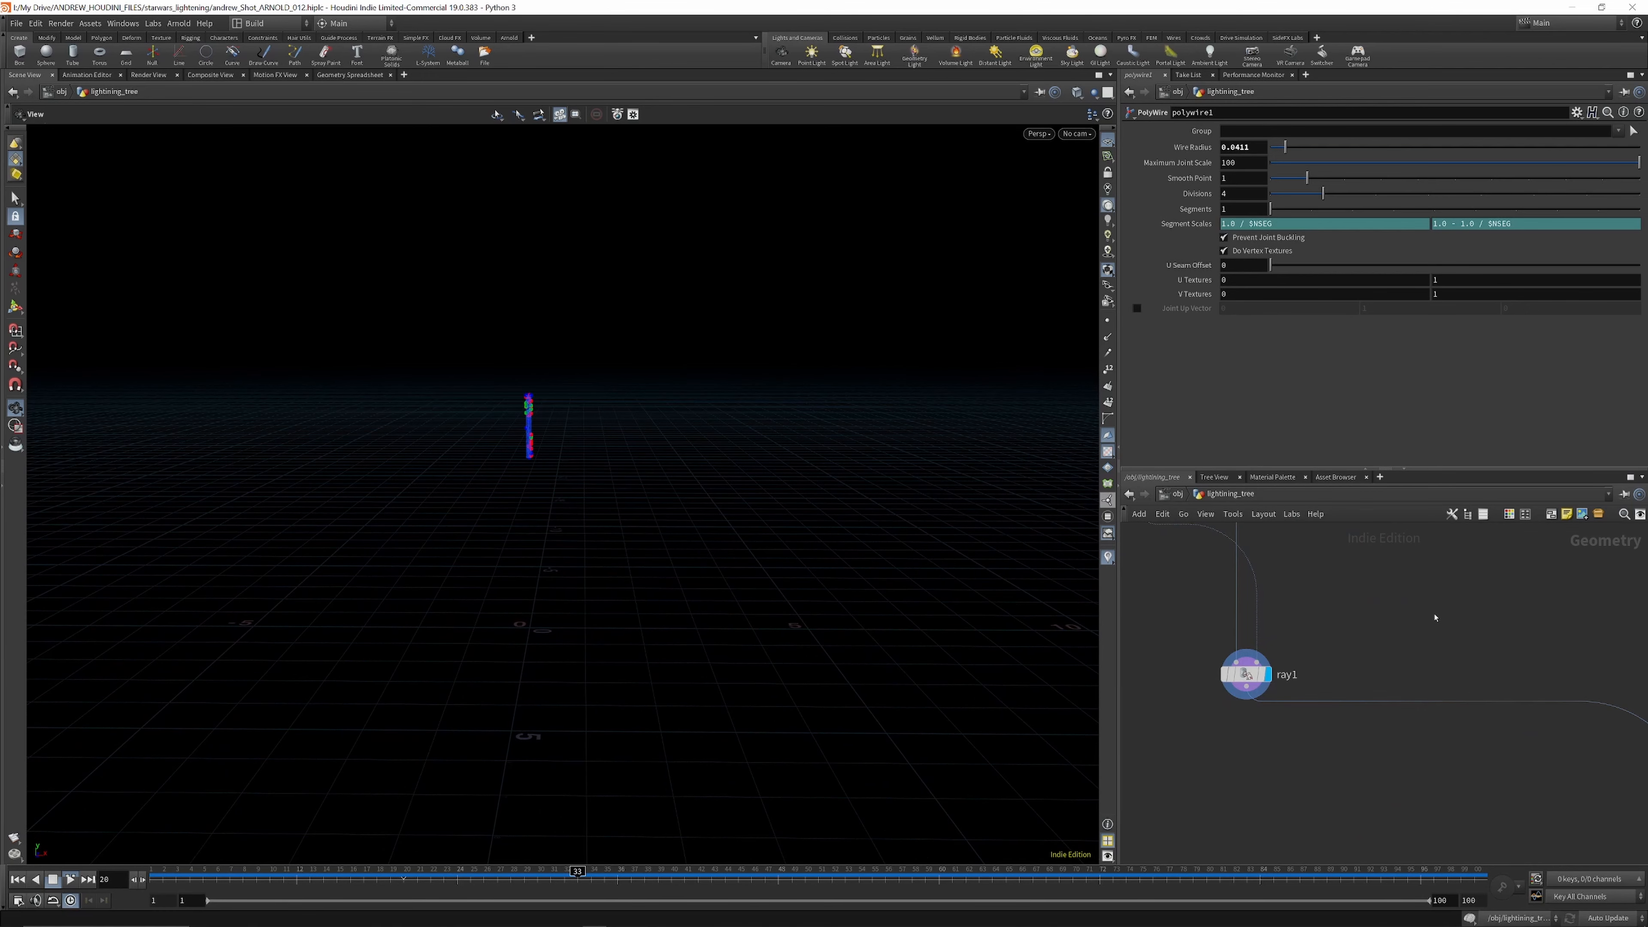
Step: Display merge1 to view the projected points together with the original colored points
scroll(1398, 631, "down", 5)
scroll(1321, 587, "up", 4)
scroll(1281, 580, "down", 4)
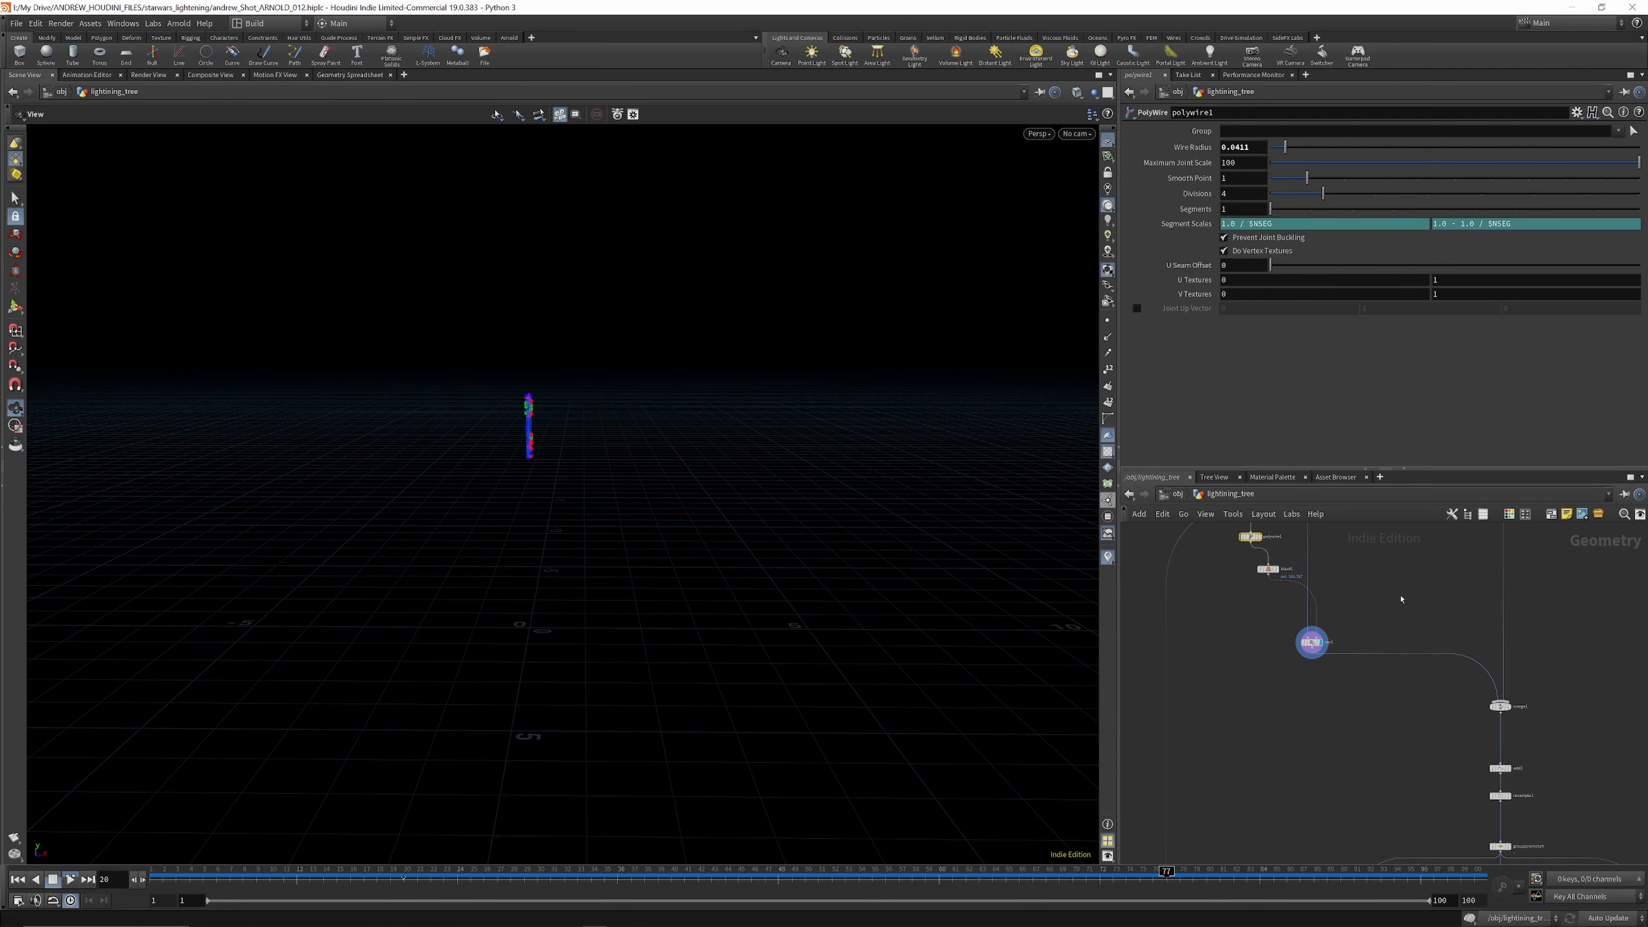
scroll(1394, 624, "down", 3)
scroll(1390, 650, "up", 6)
left_click(1385, 648)
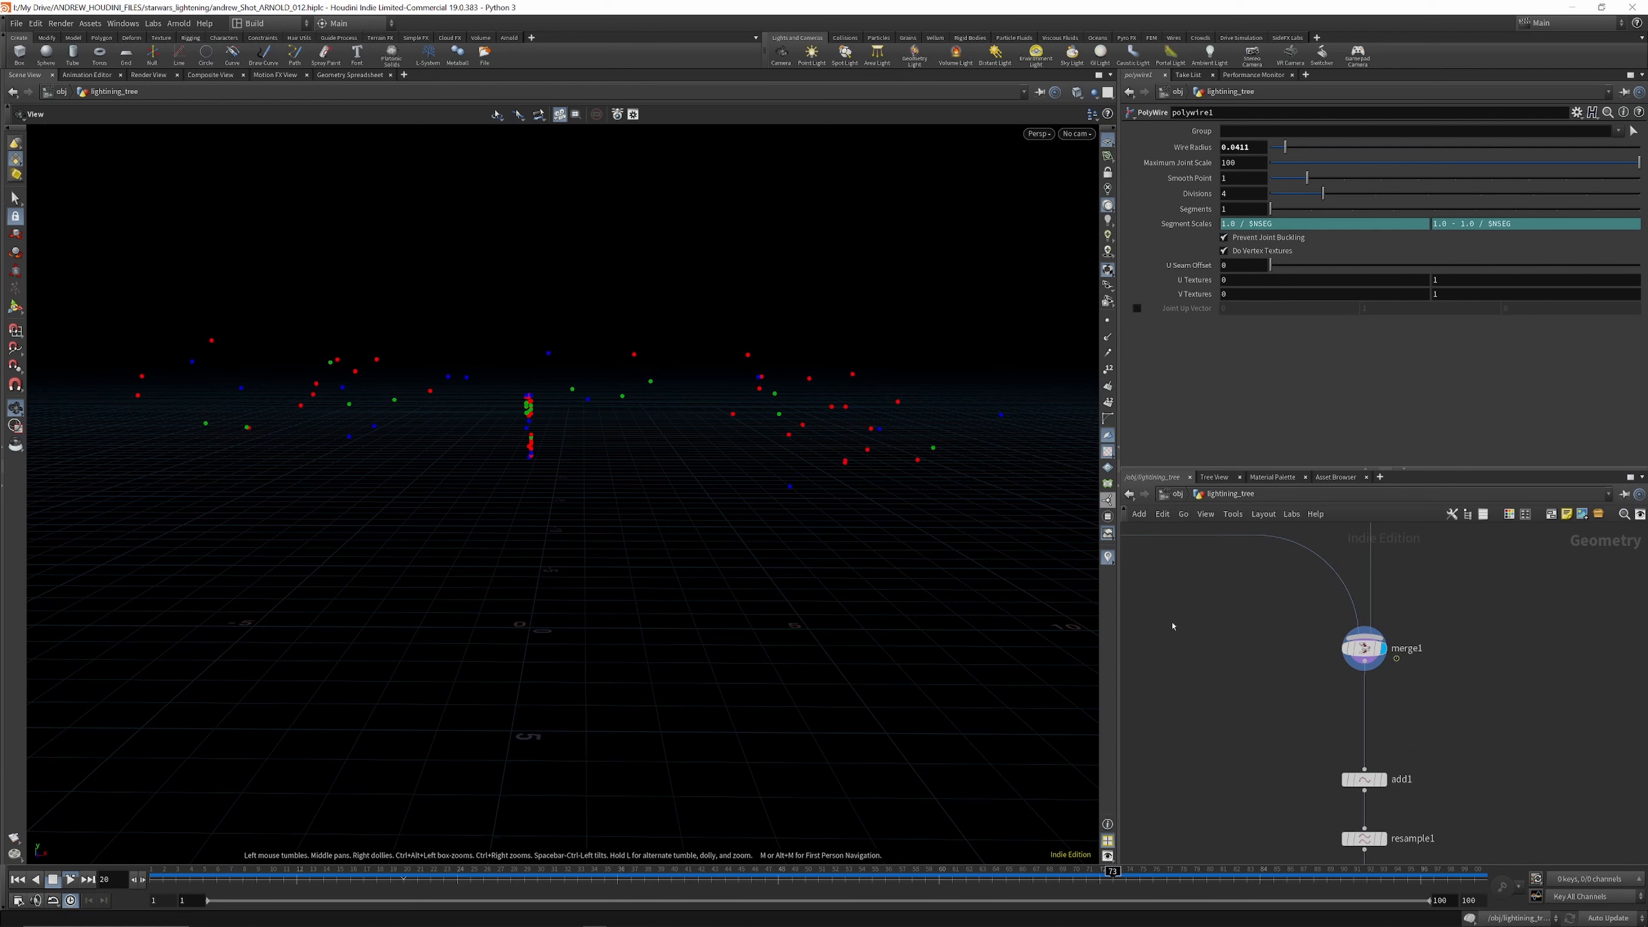
Step: Display and select add1 below merge1 to examine the lines built between points by attribute
scroll(1343, 714, "down", 3)
scroll(1342, 727, "up", 4)
left_click(1363, 727)
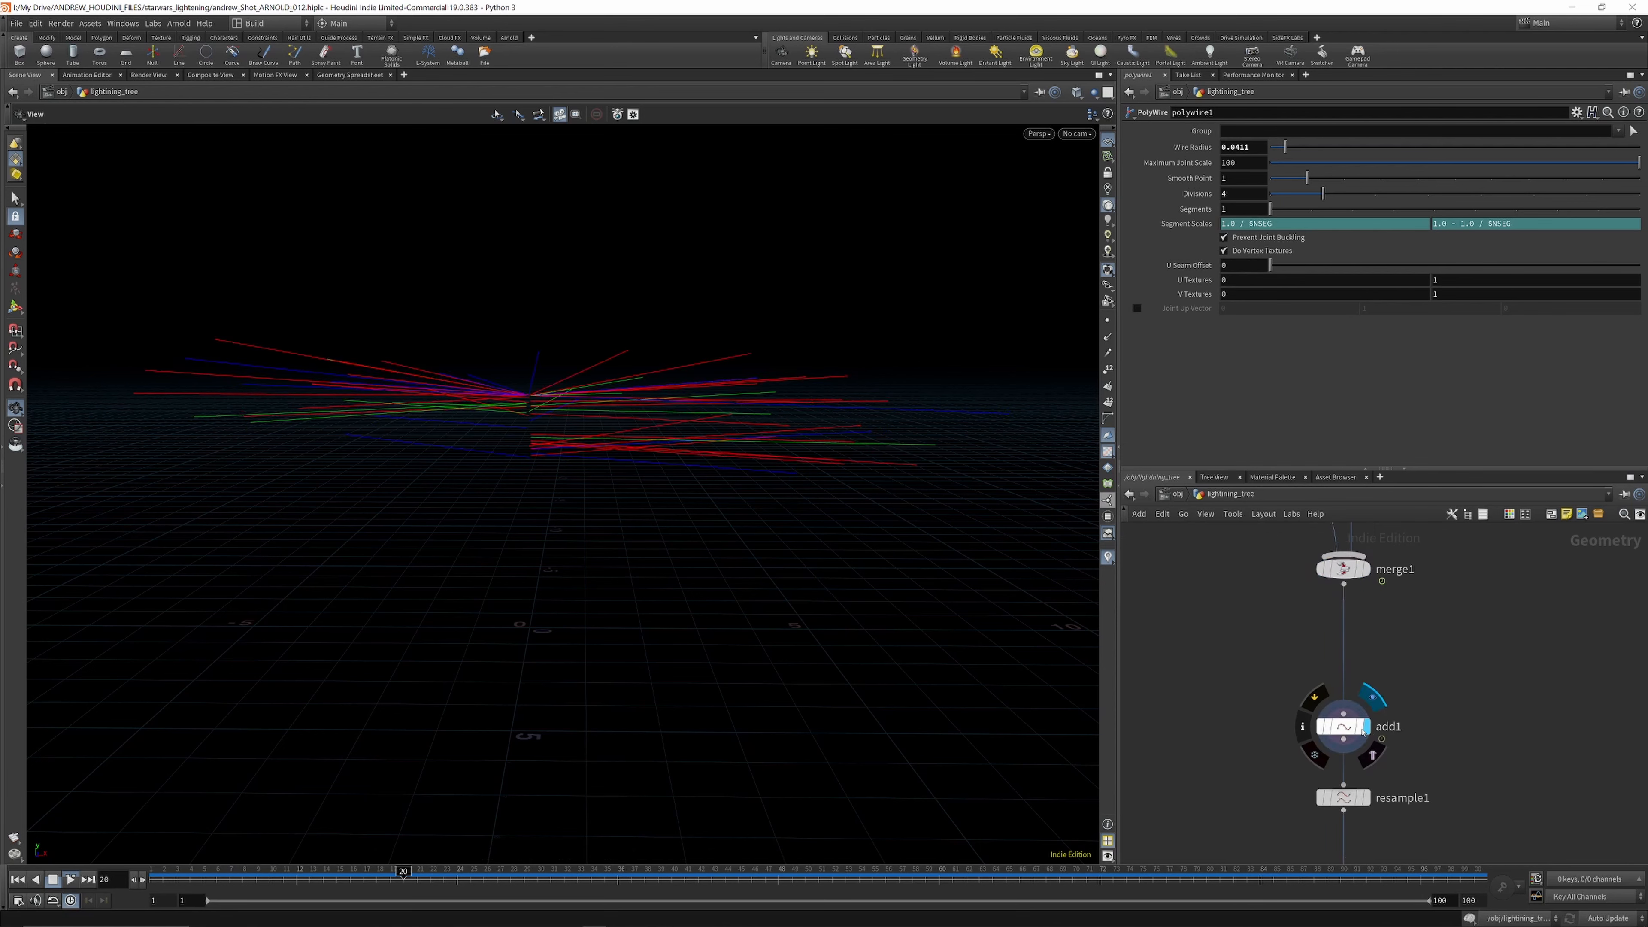
left_click(1343, 726)
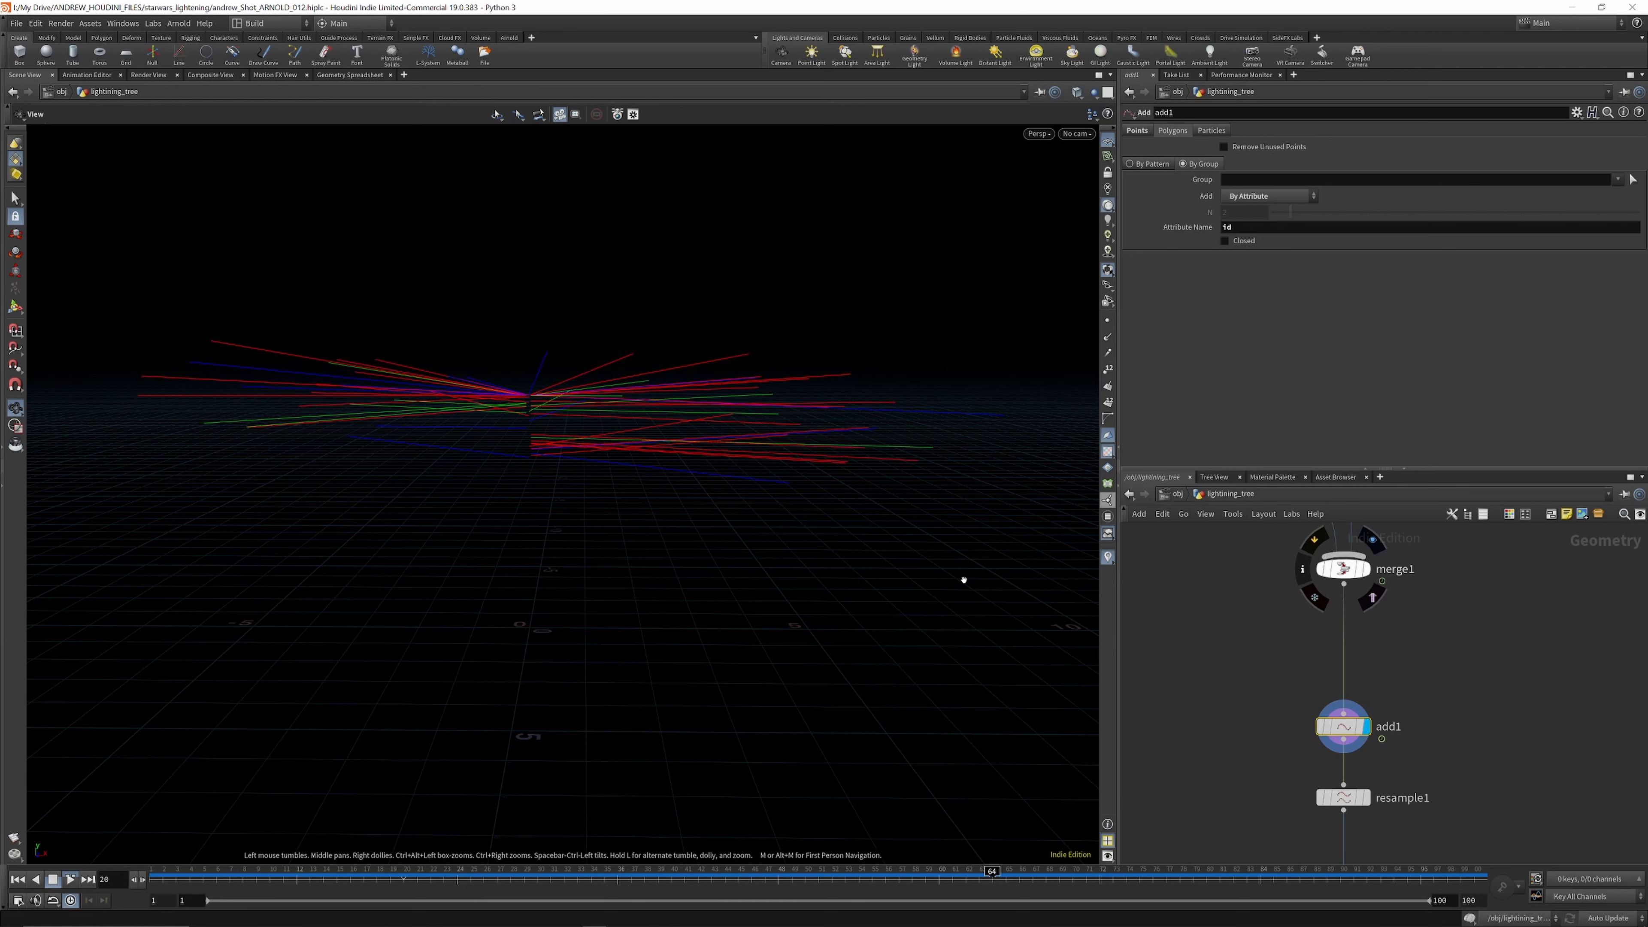
scroll(1325, 554, "down", 10)
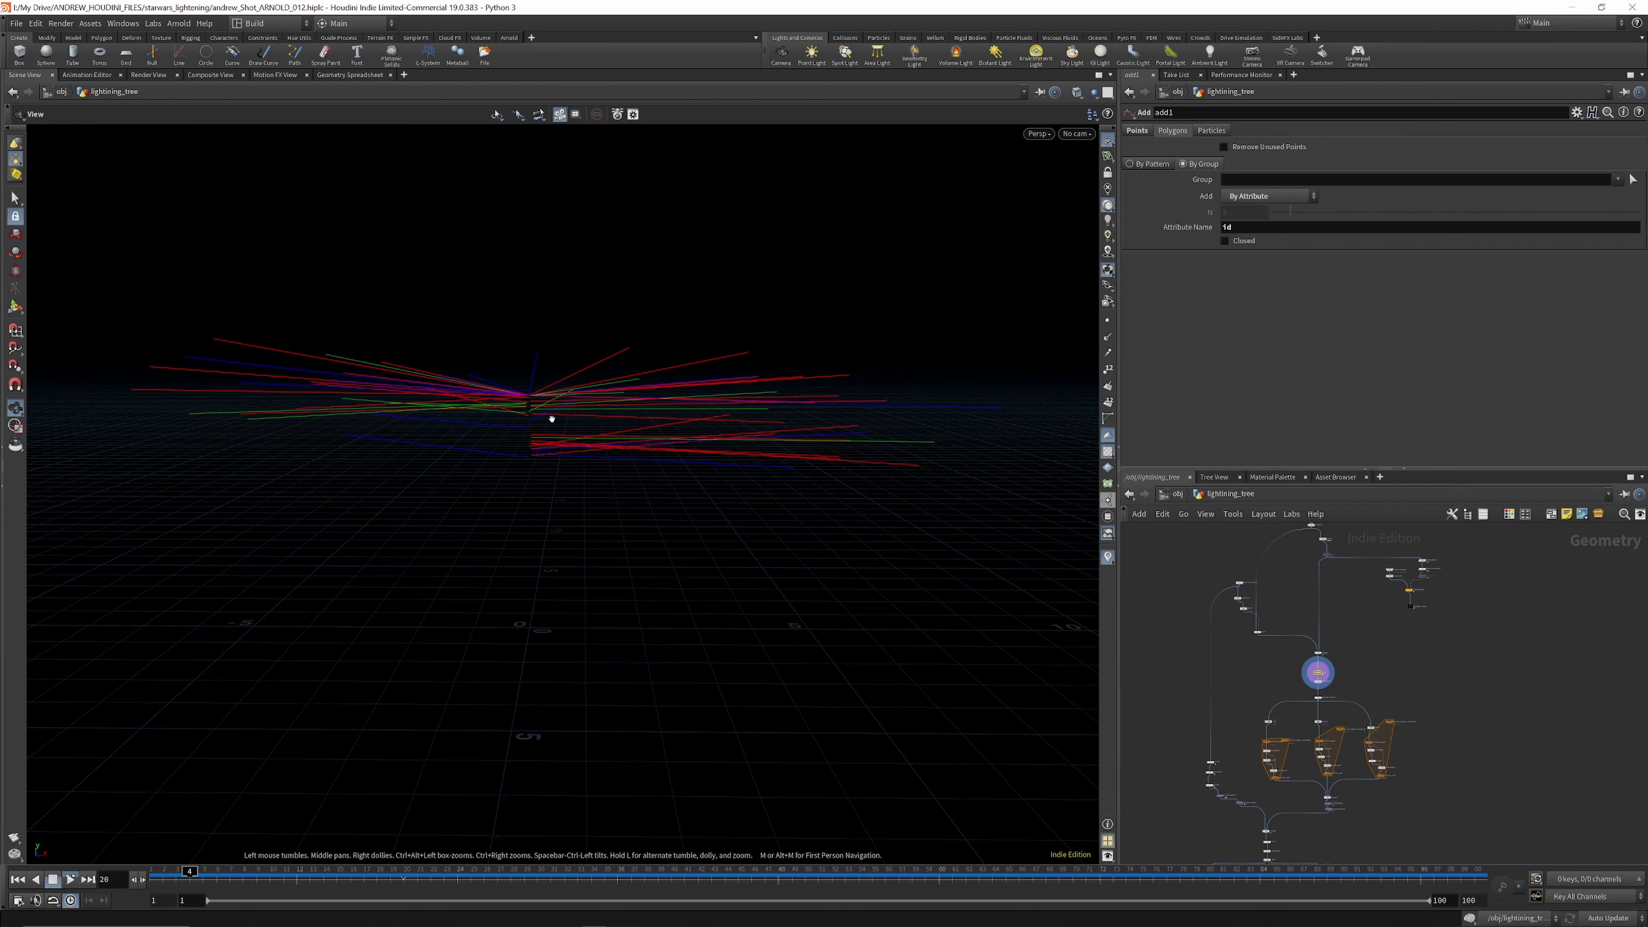
left_click_drag(632, 394, 570, 434)
Step: Display and select resample1 to examine its segment length and curve attribute settings
scroll(1317, 702, "up", 10)
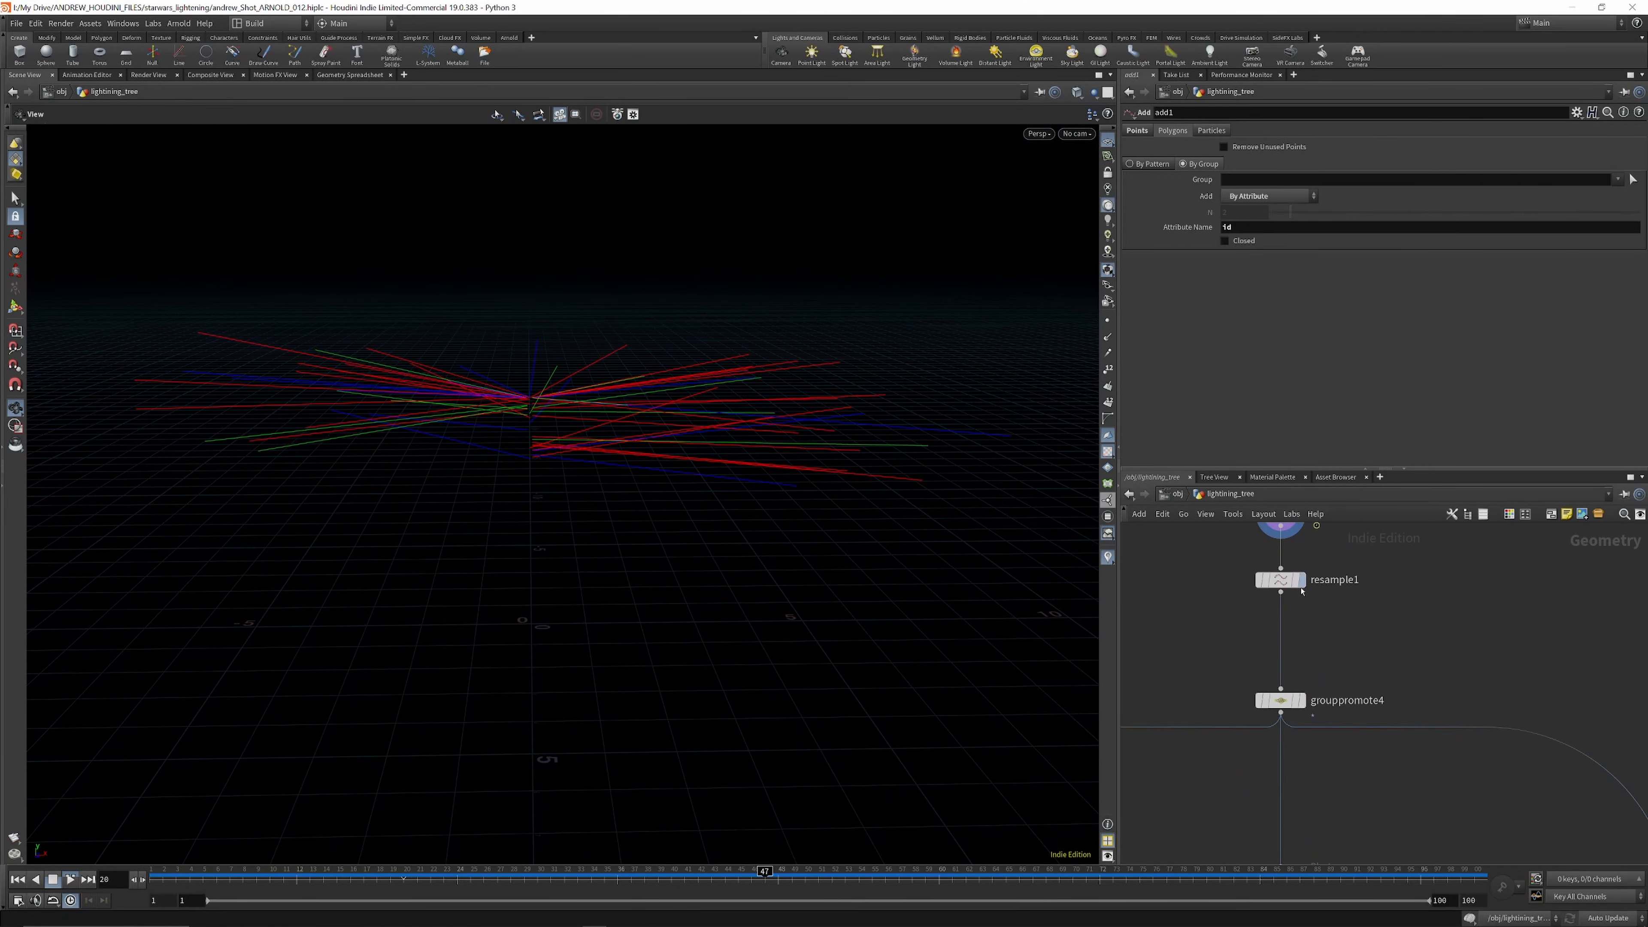
left_click(1286, 589)
scroll(1288, 623, "down", 3)
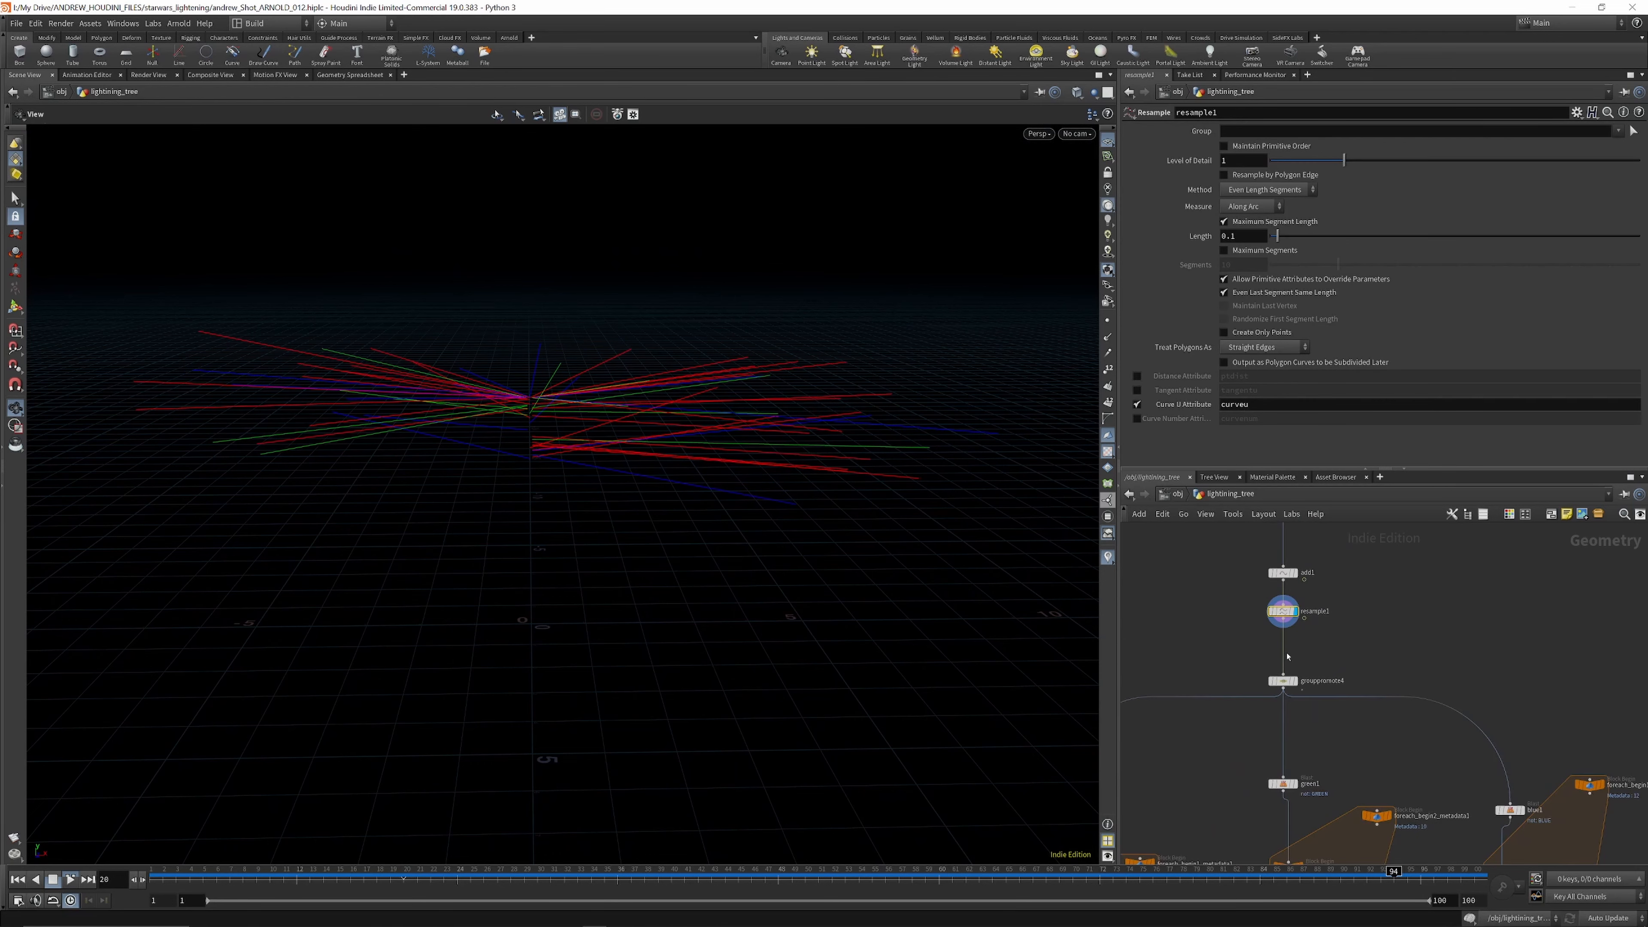
Step: Turn on point display in the viewport and compare the points of add1 with those of resample1
scroll(1293, 600, "up", 6)
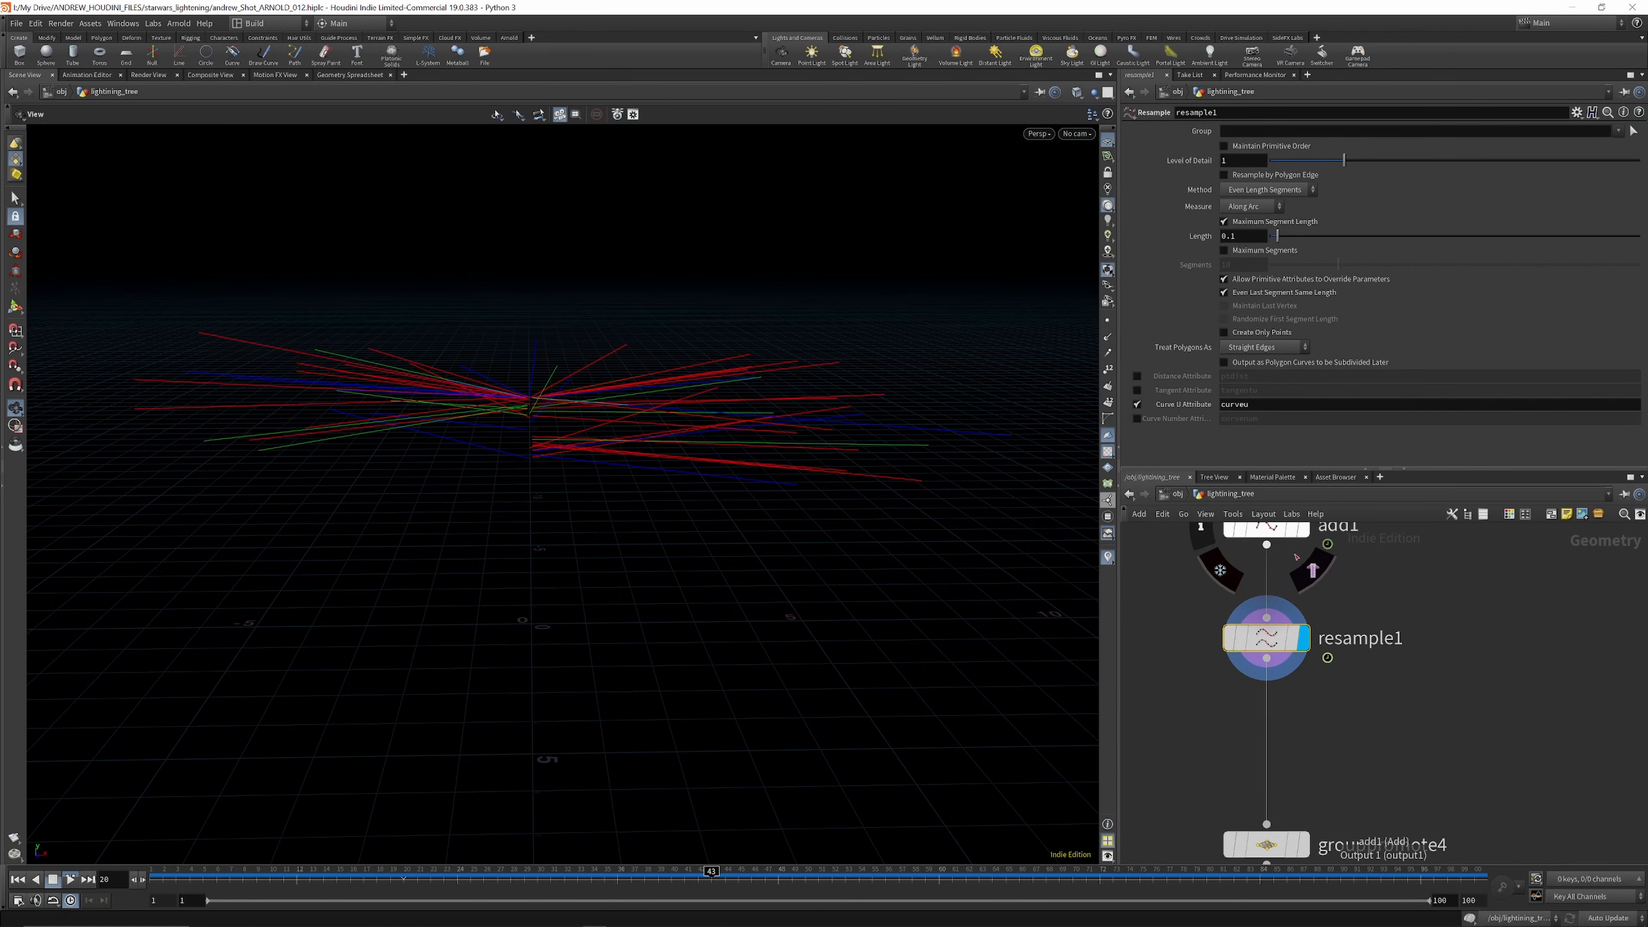
left_click(1107, 320)
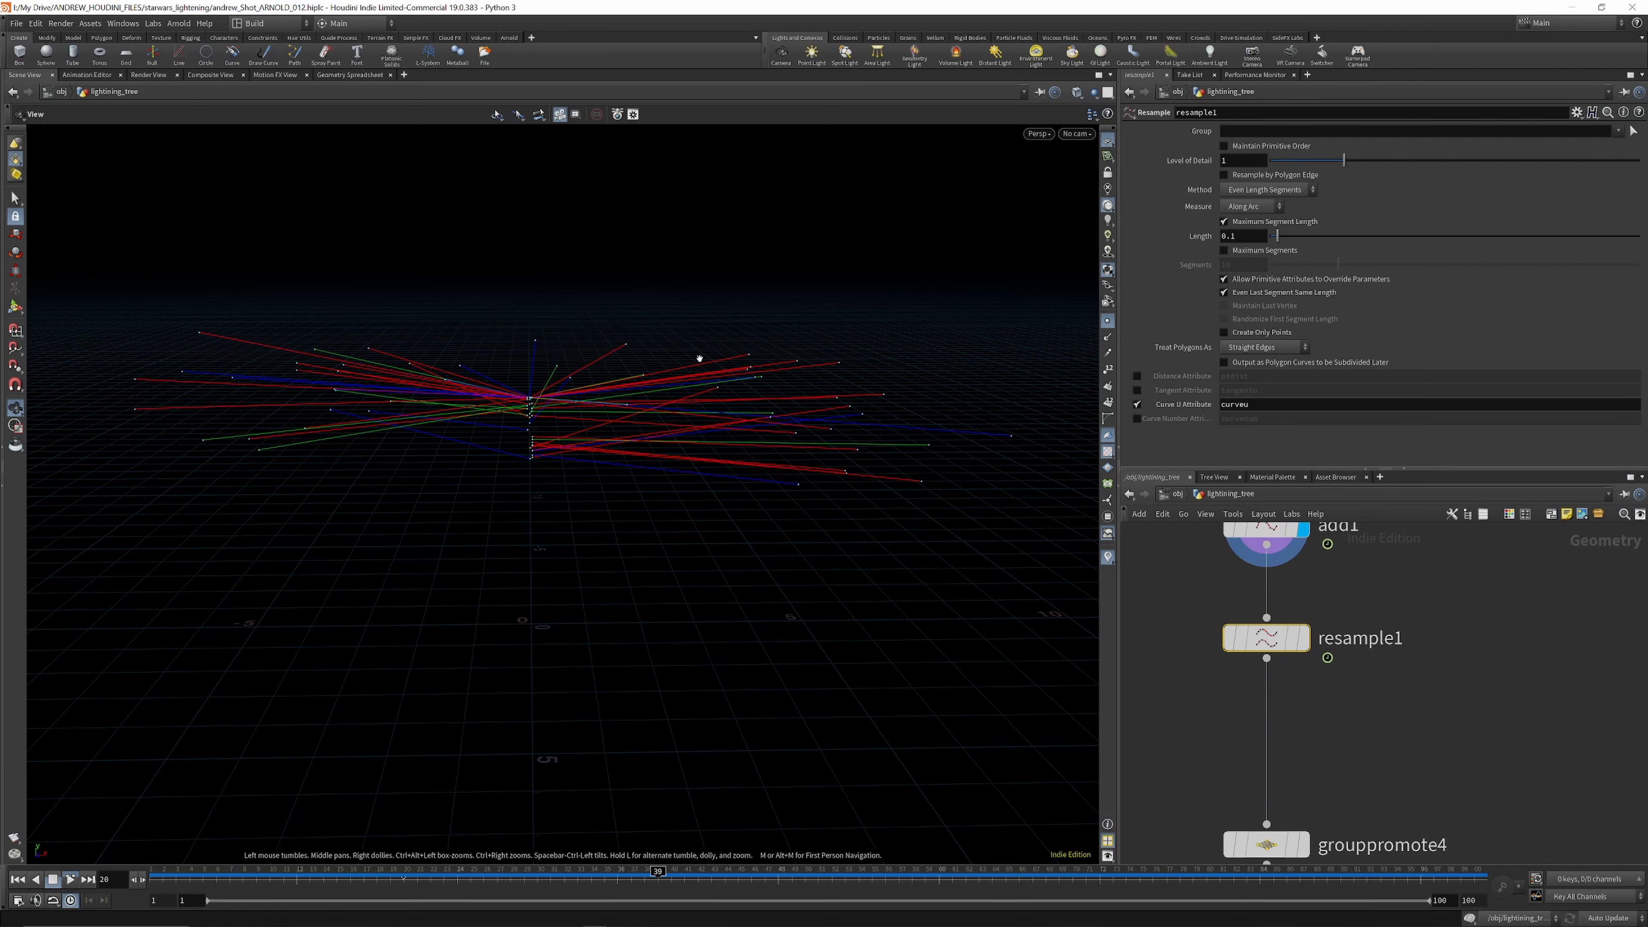
left_click(1306, 638)
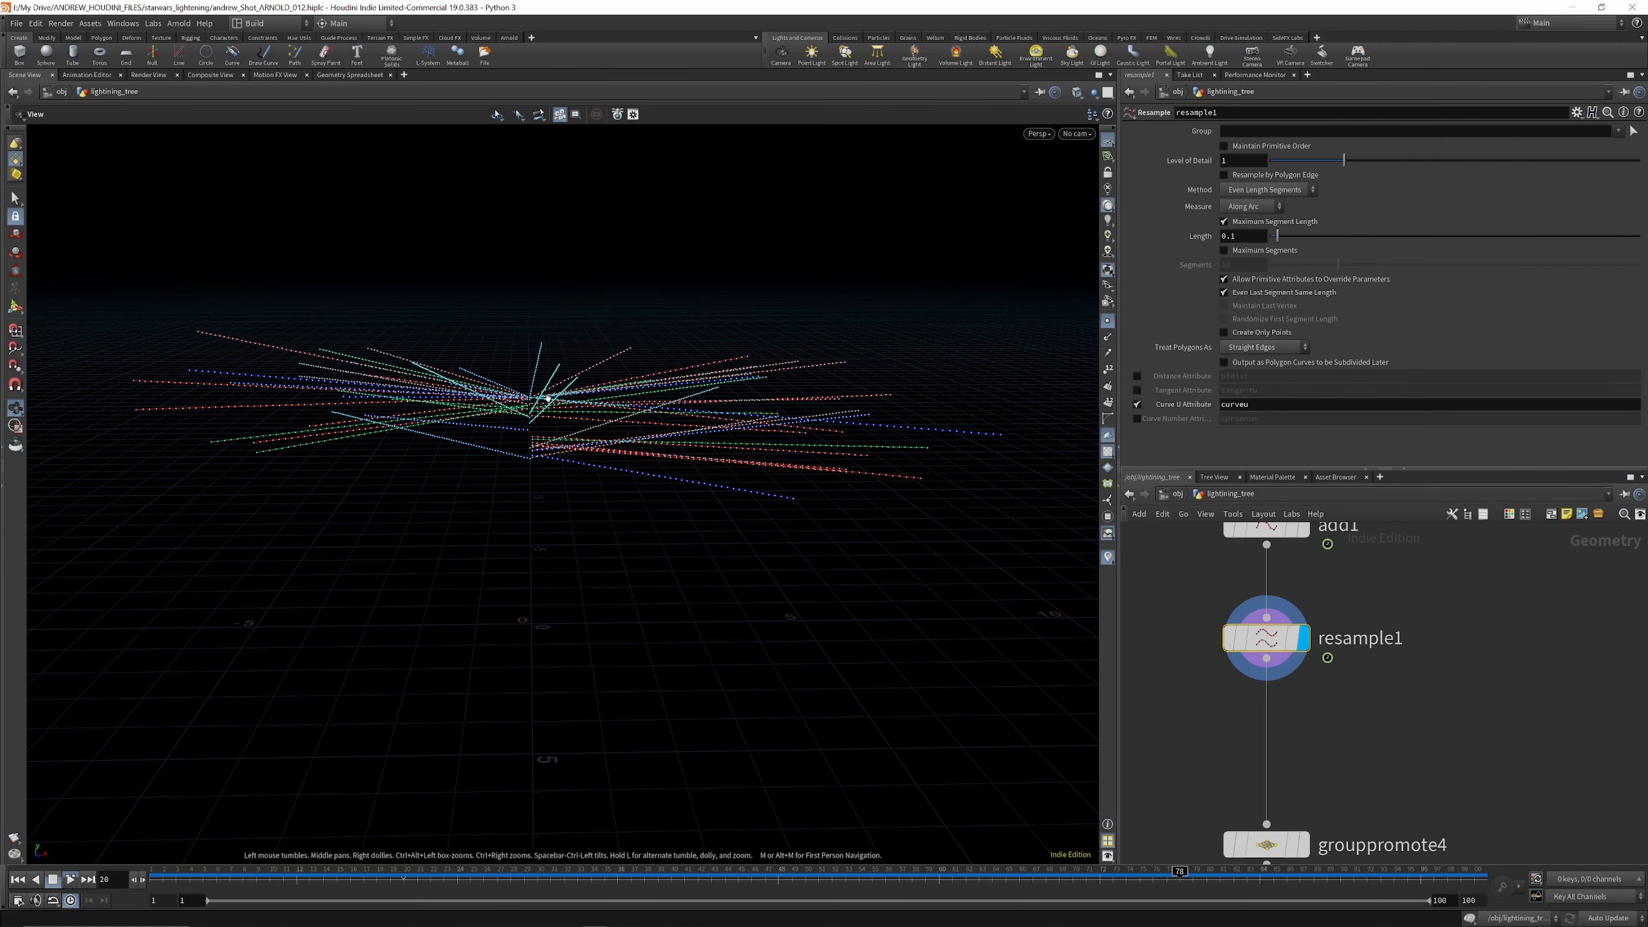
left_click_drag(548, 397, 544, 496)
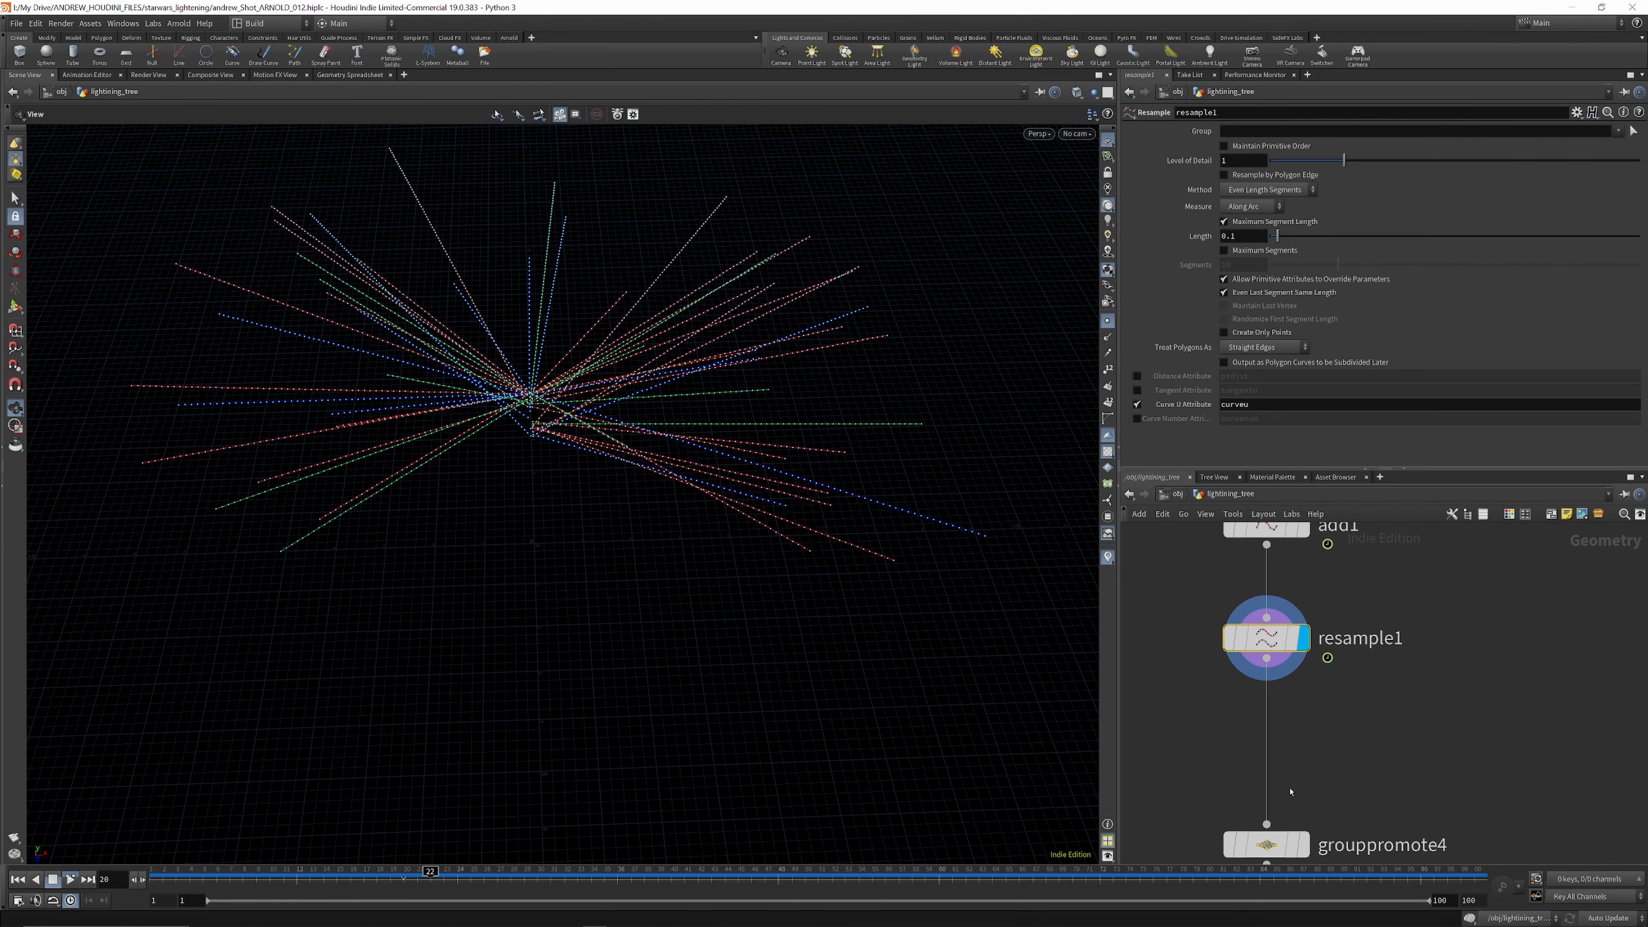
Step: Add a Color node beside the network, connect it to resample1's output, and display it
key("Tab")
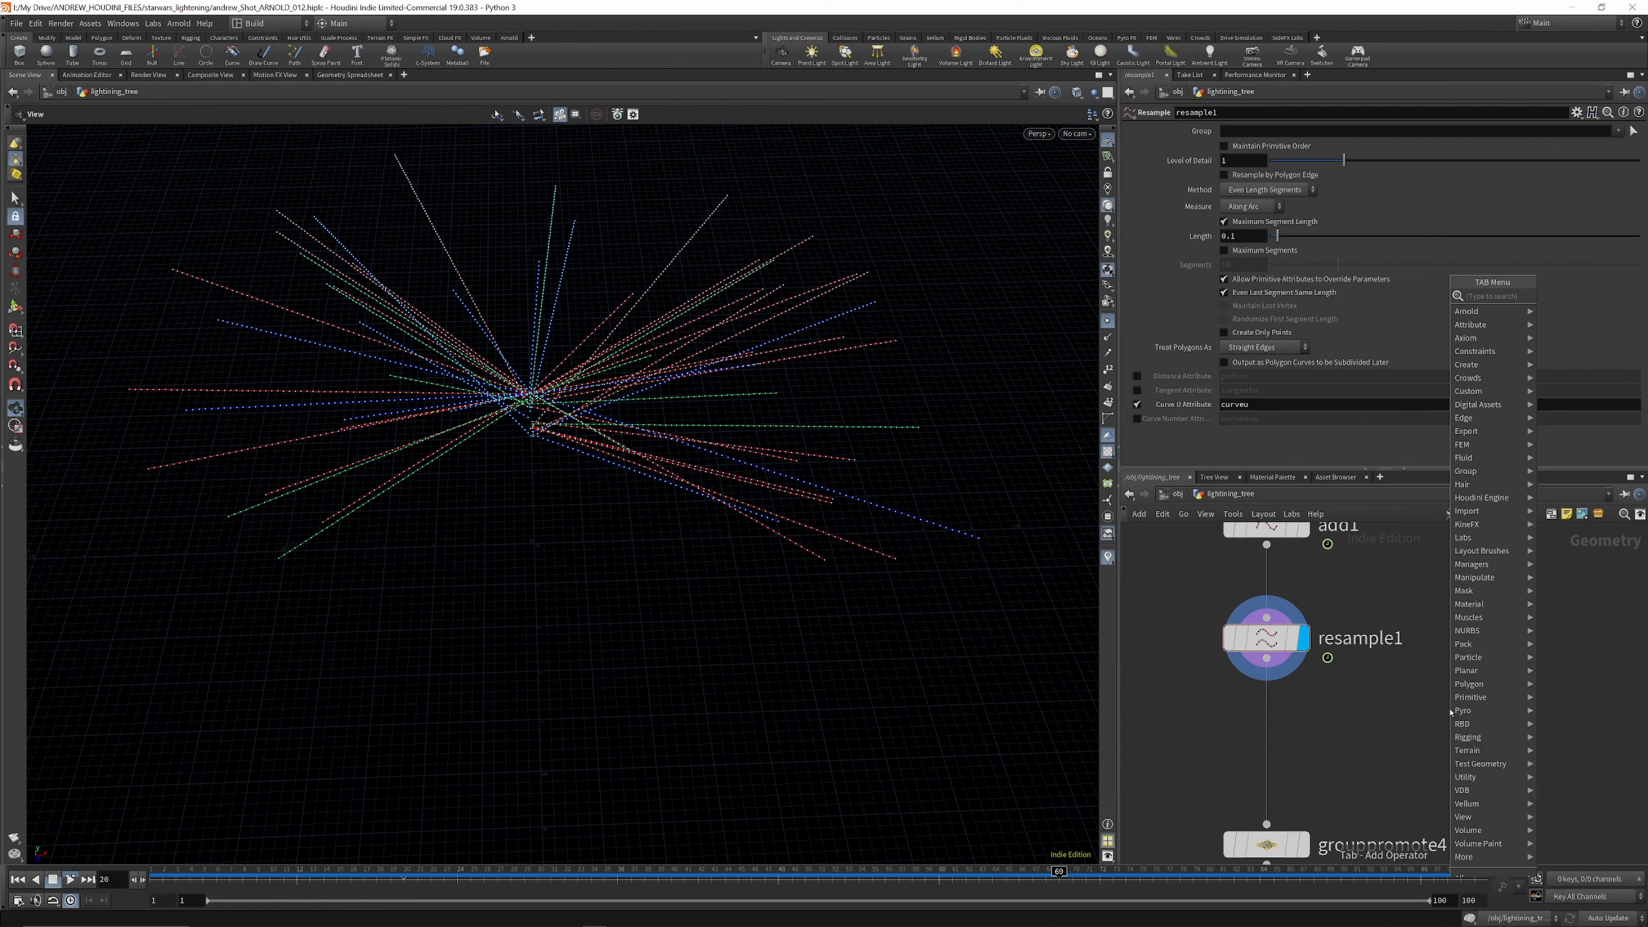
type("colo")
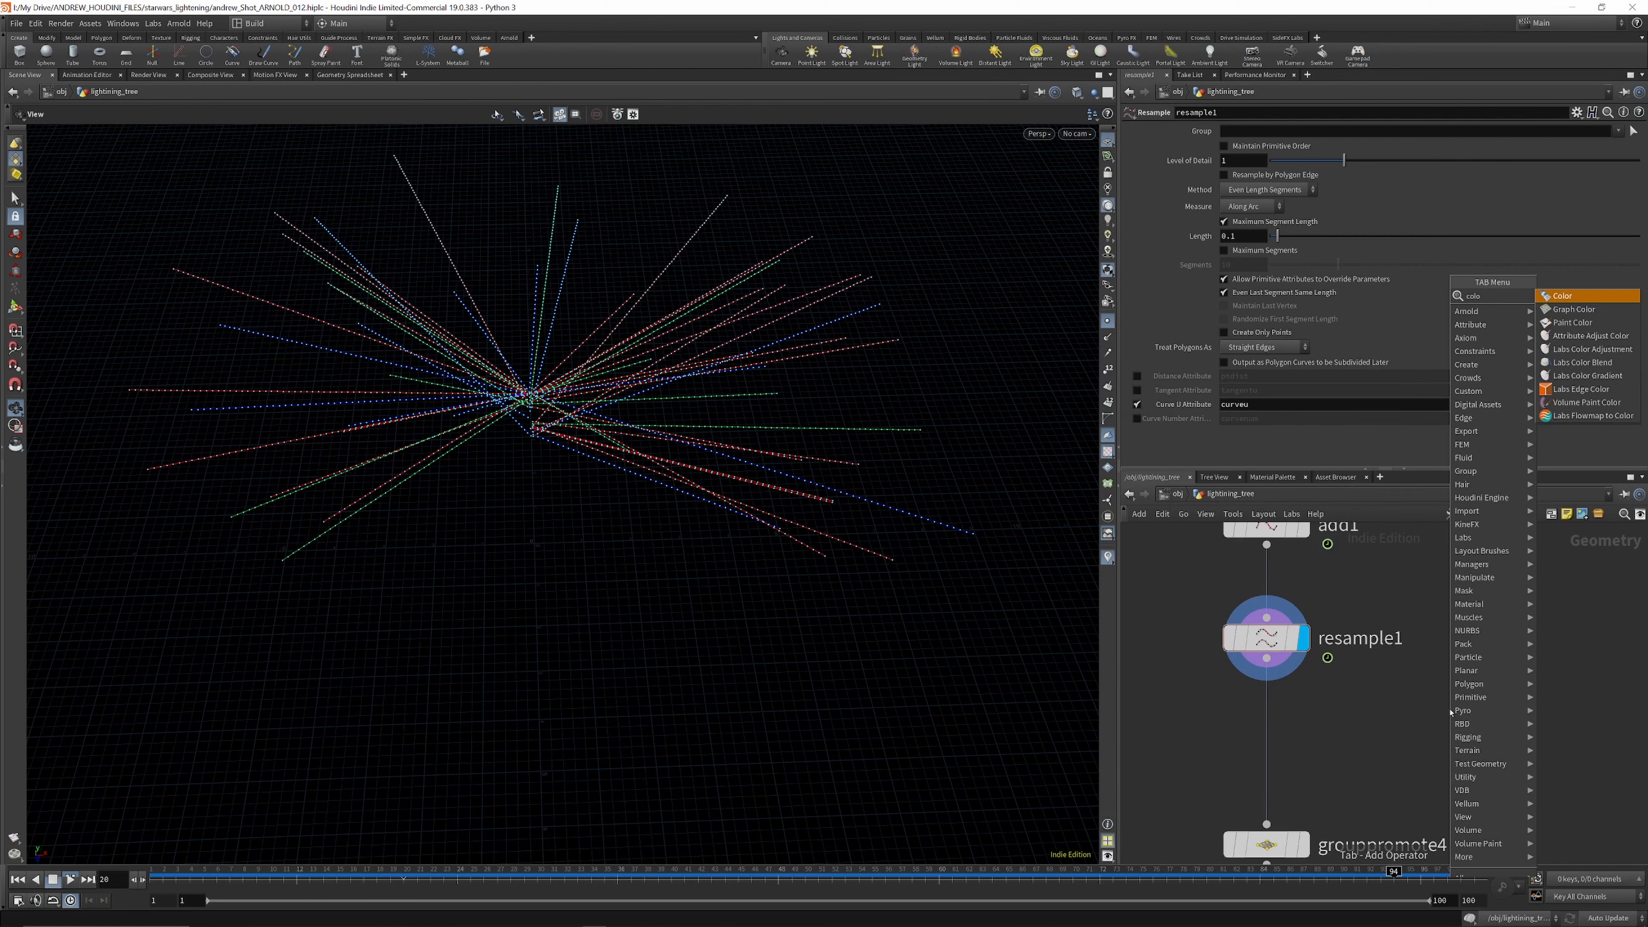
left_click(1560, 295)
left_click(1497, 724)
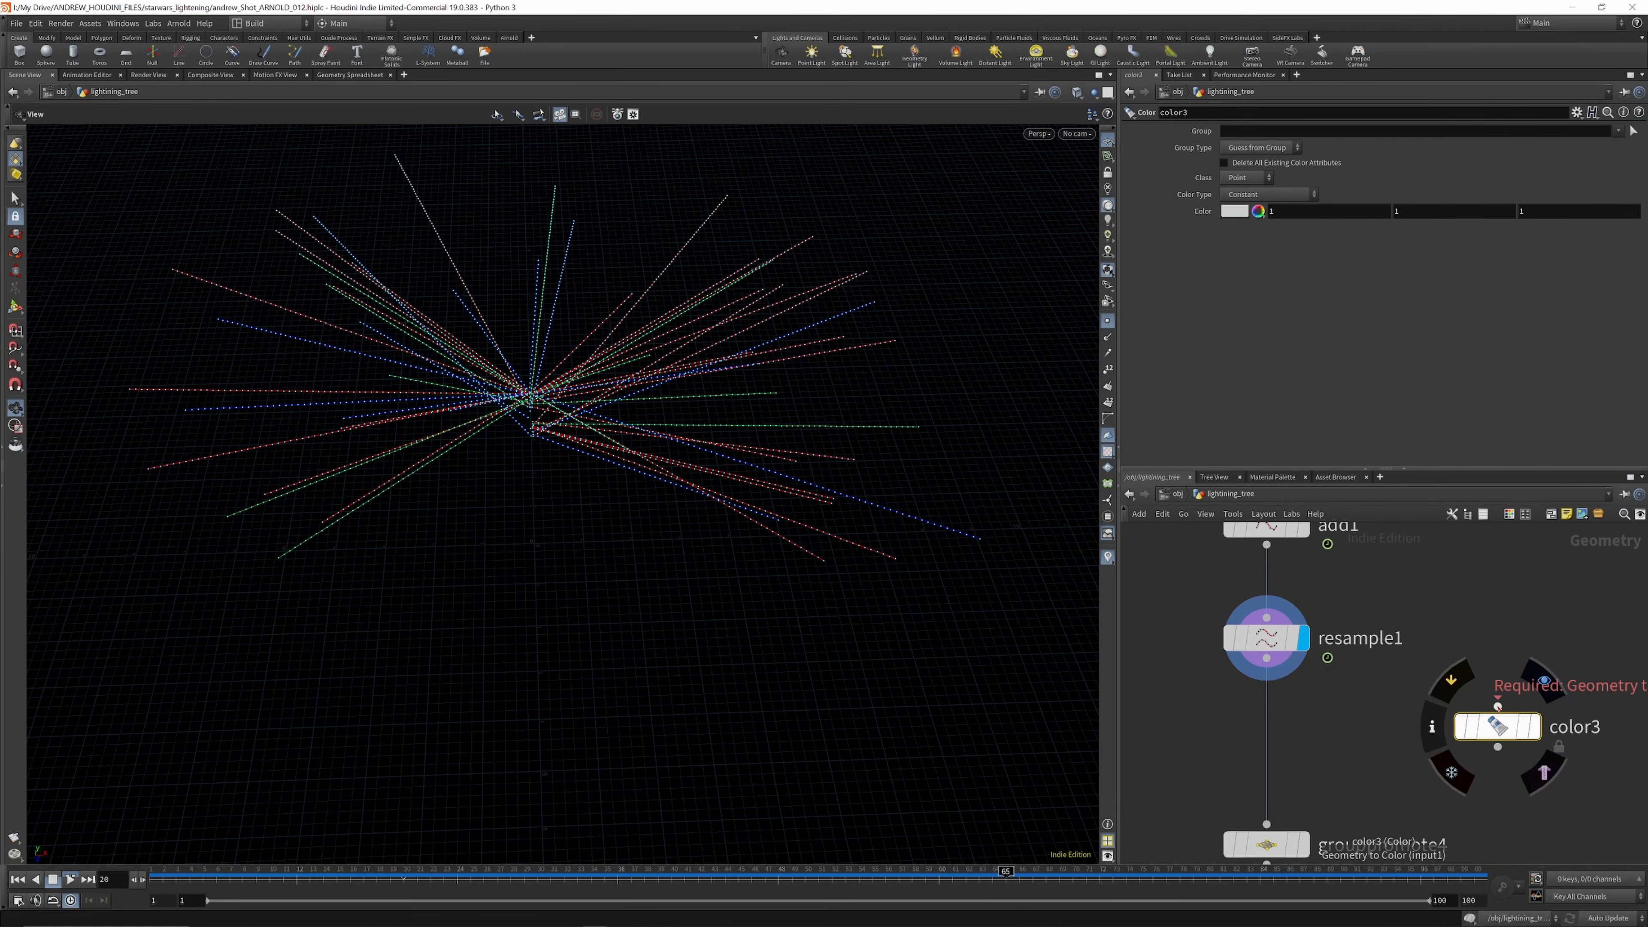
left_click(1535, 726)
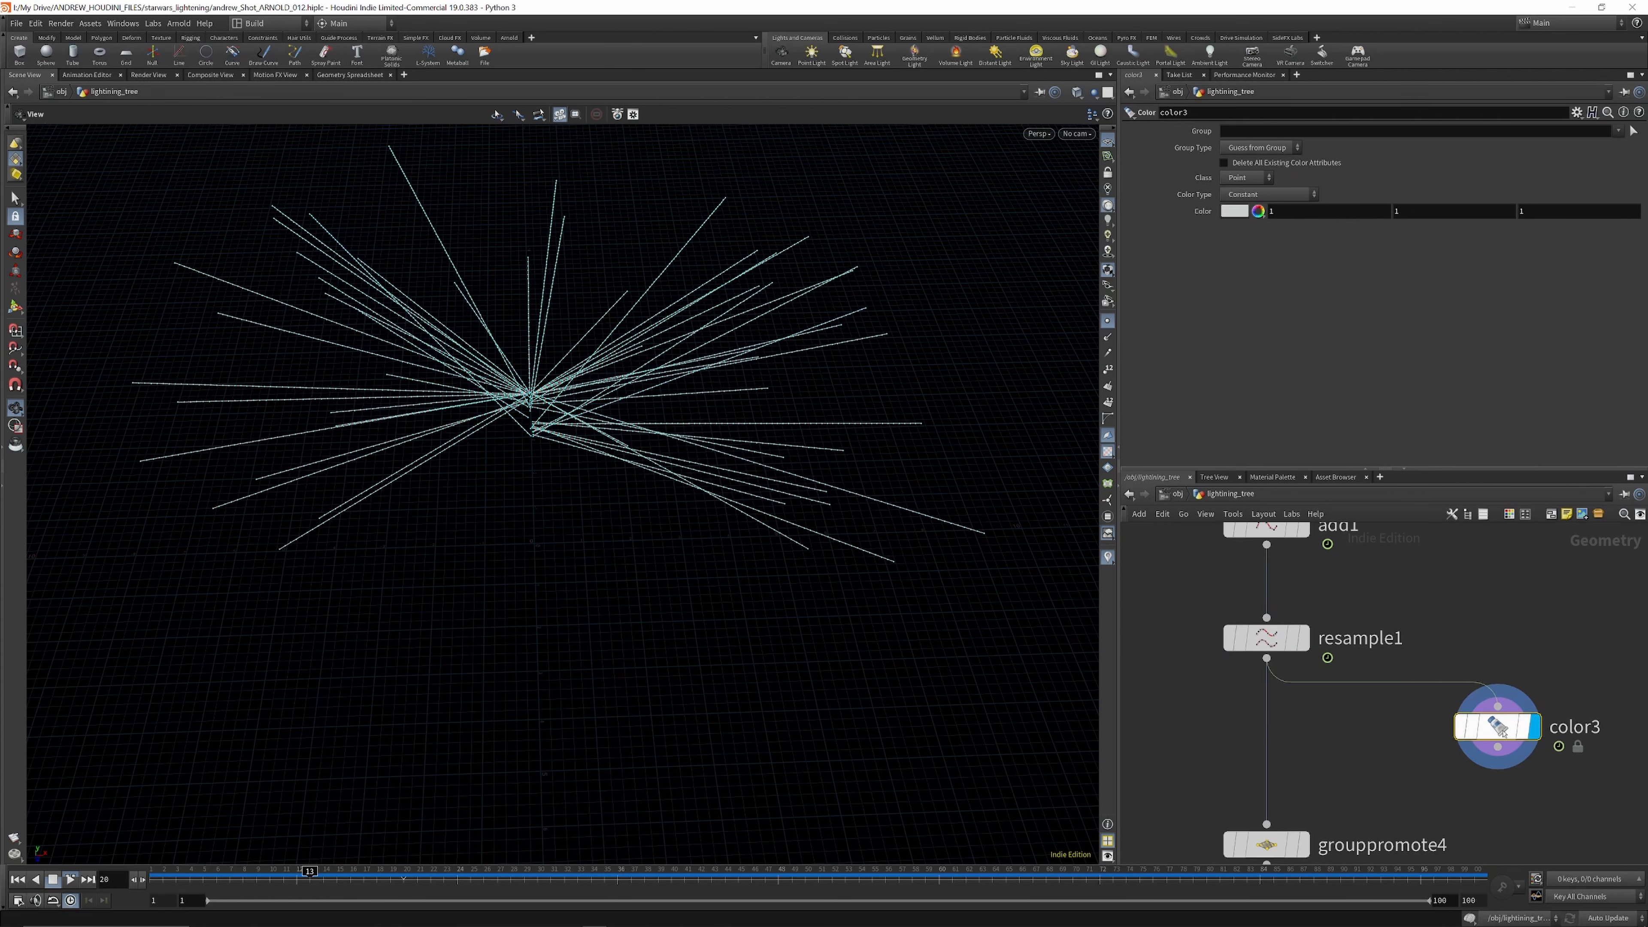
Step: Set color3's Color Type to Ramp from Attribute, and select resample1 to check its Curve U attribute name
left_click(1269, 194)
left_click(1265, 251)
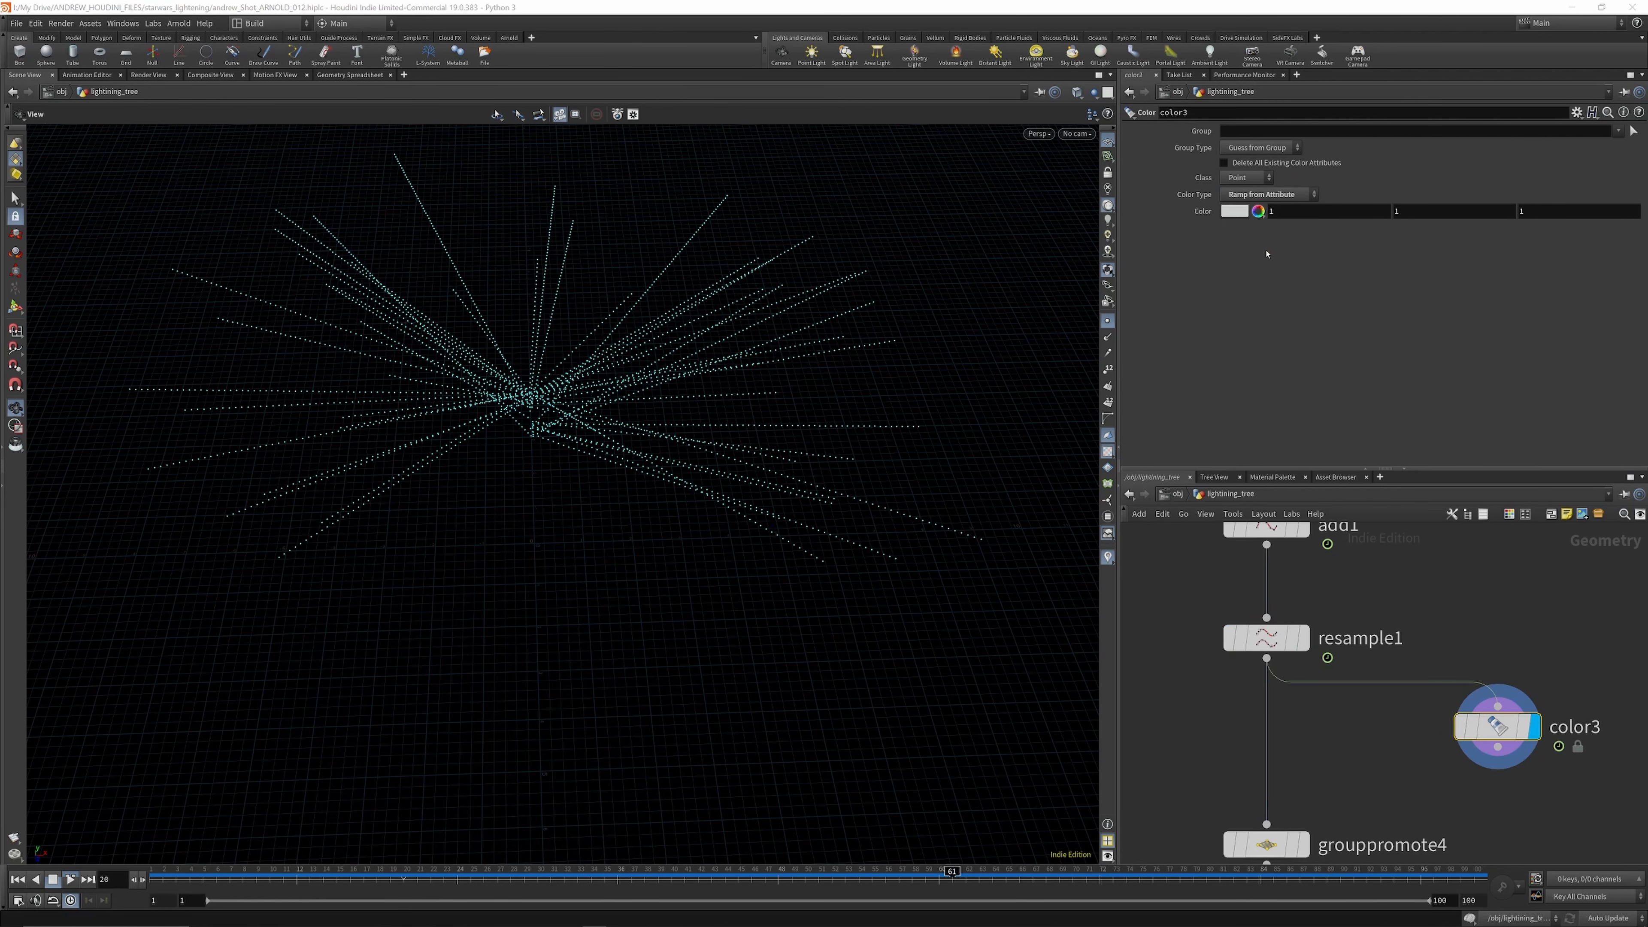
left_click(1265, 194)
left_click(1256, 261)
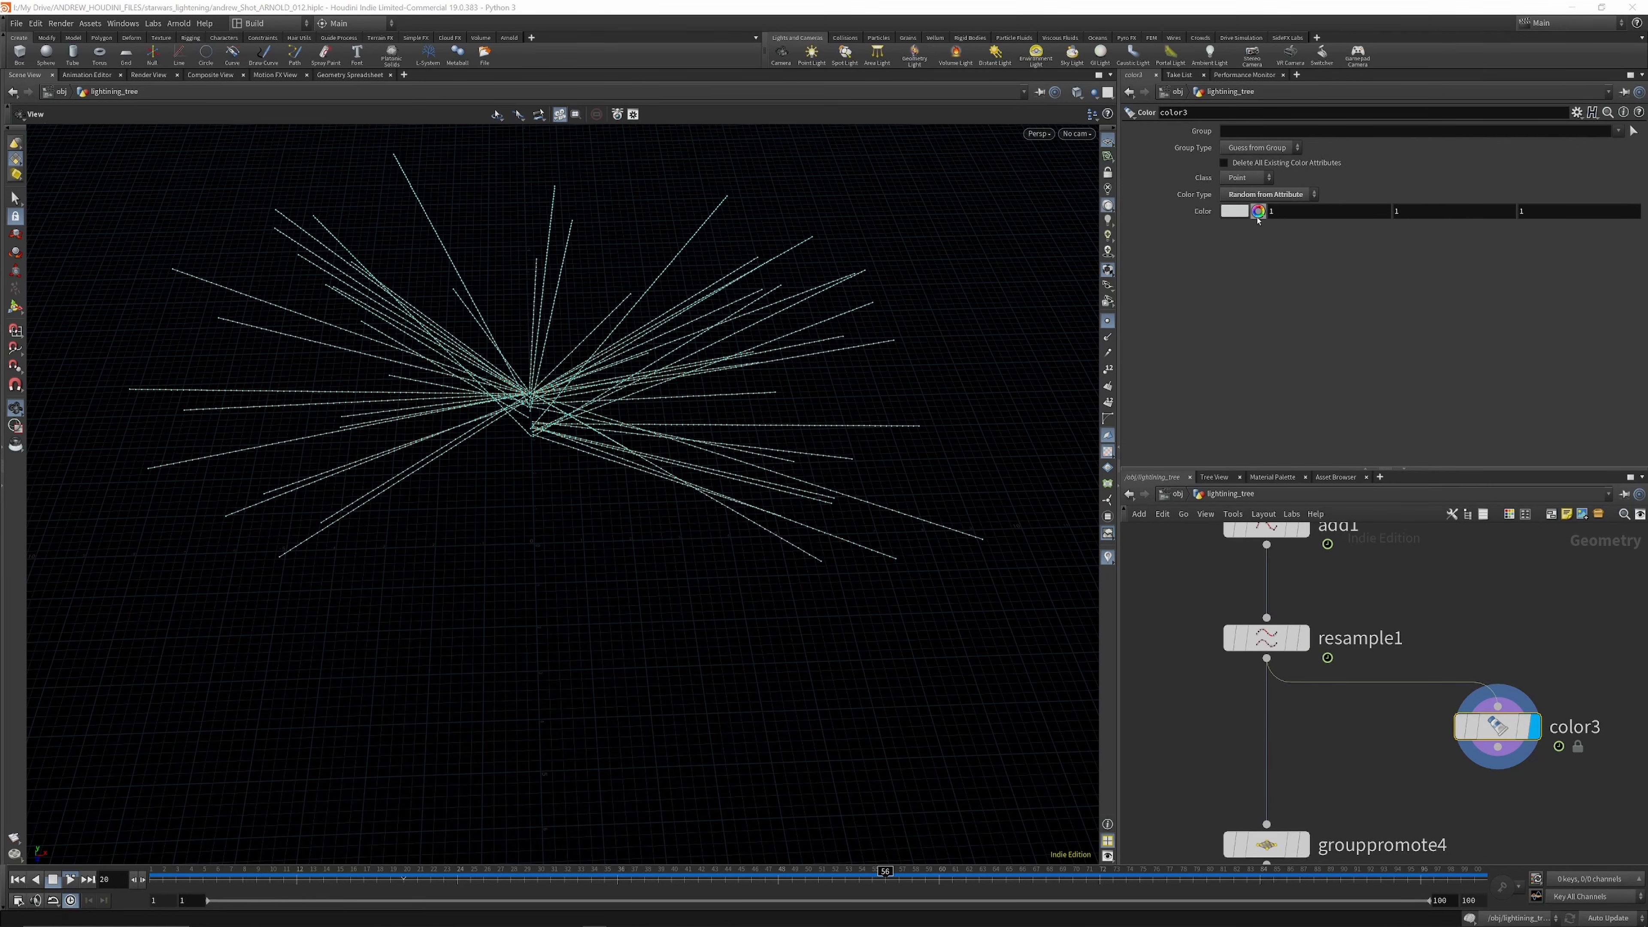
left_click(1265, 194)
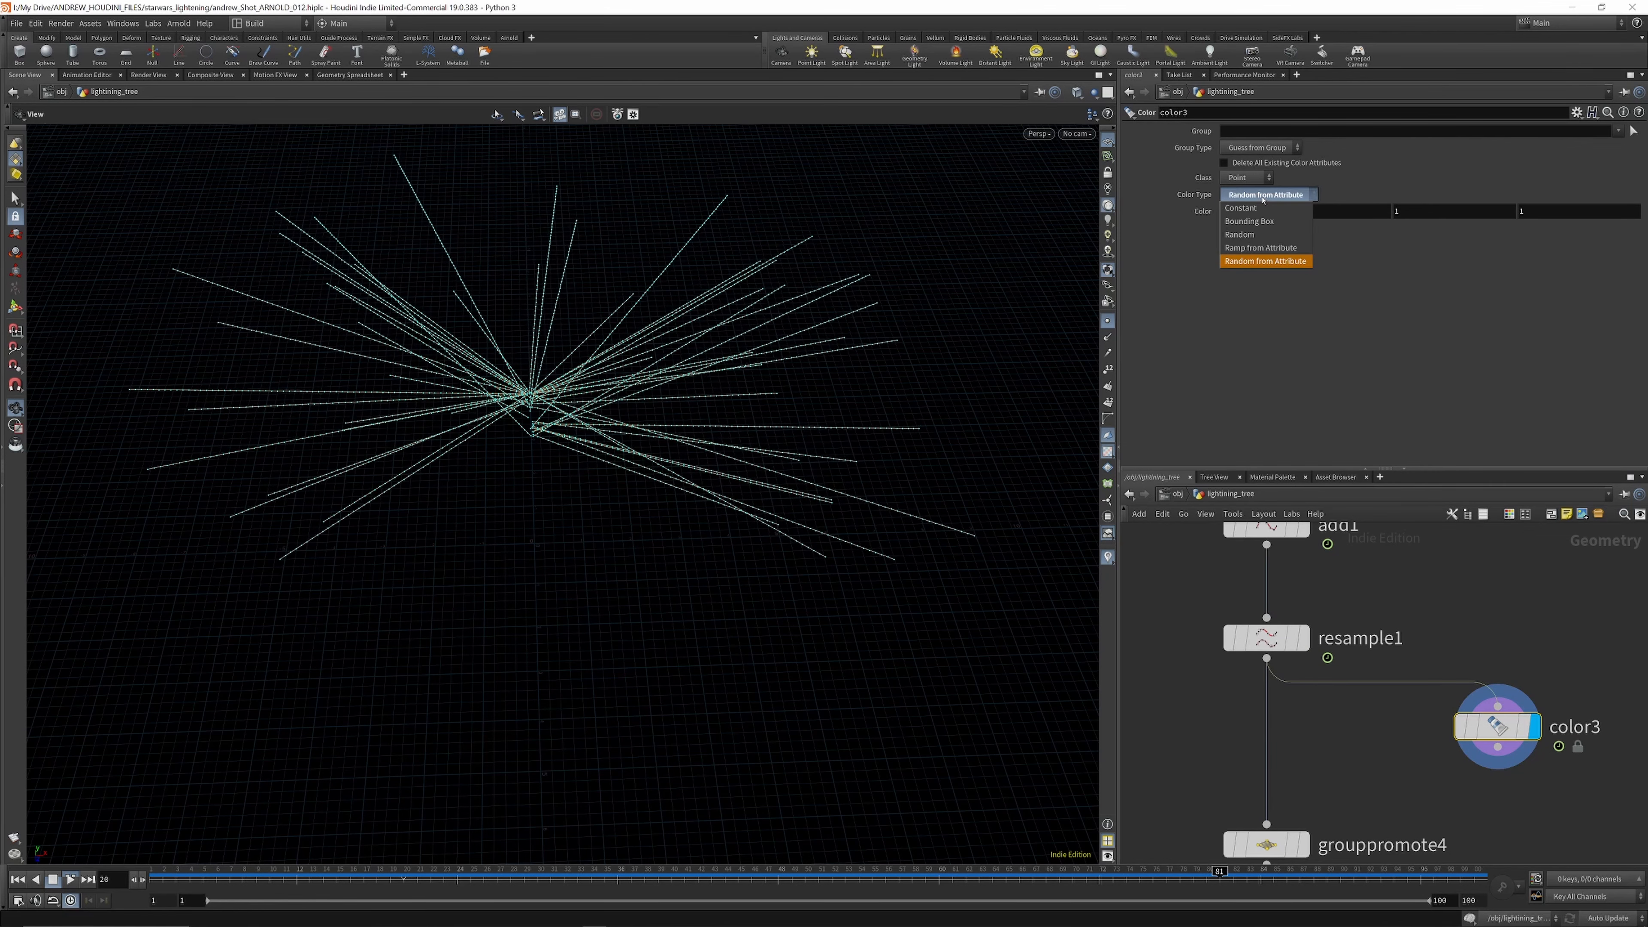
left_click(1259, 248)
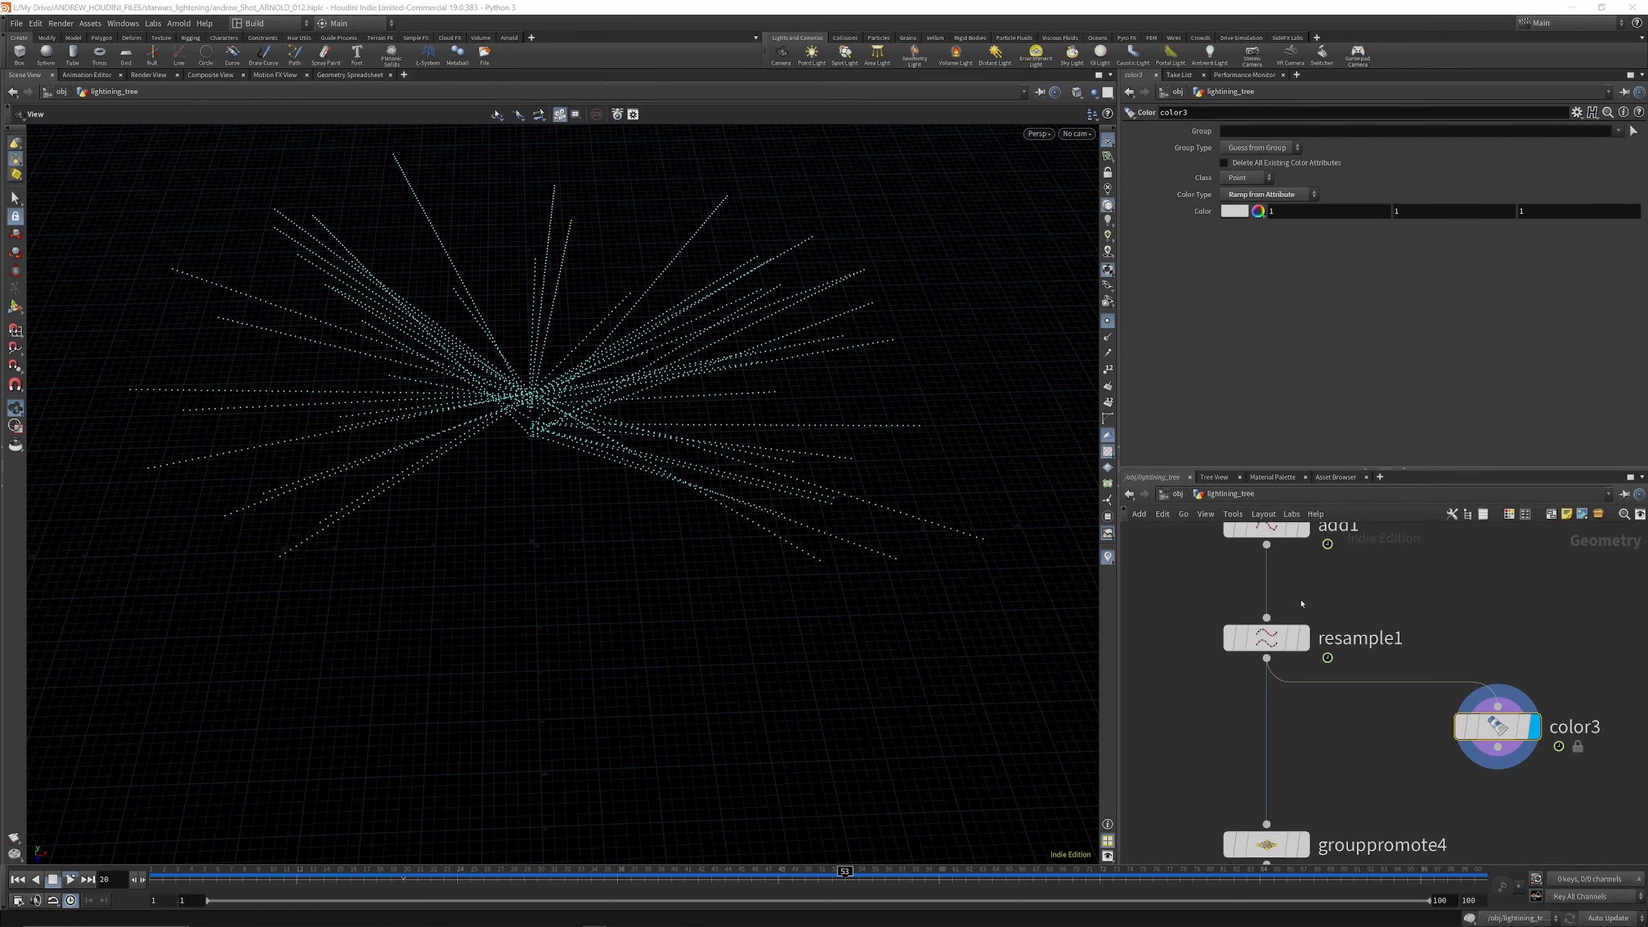
left_click(1266, 637)
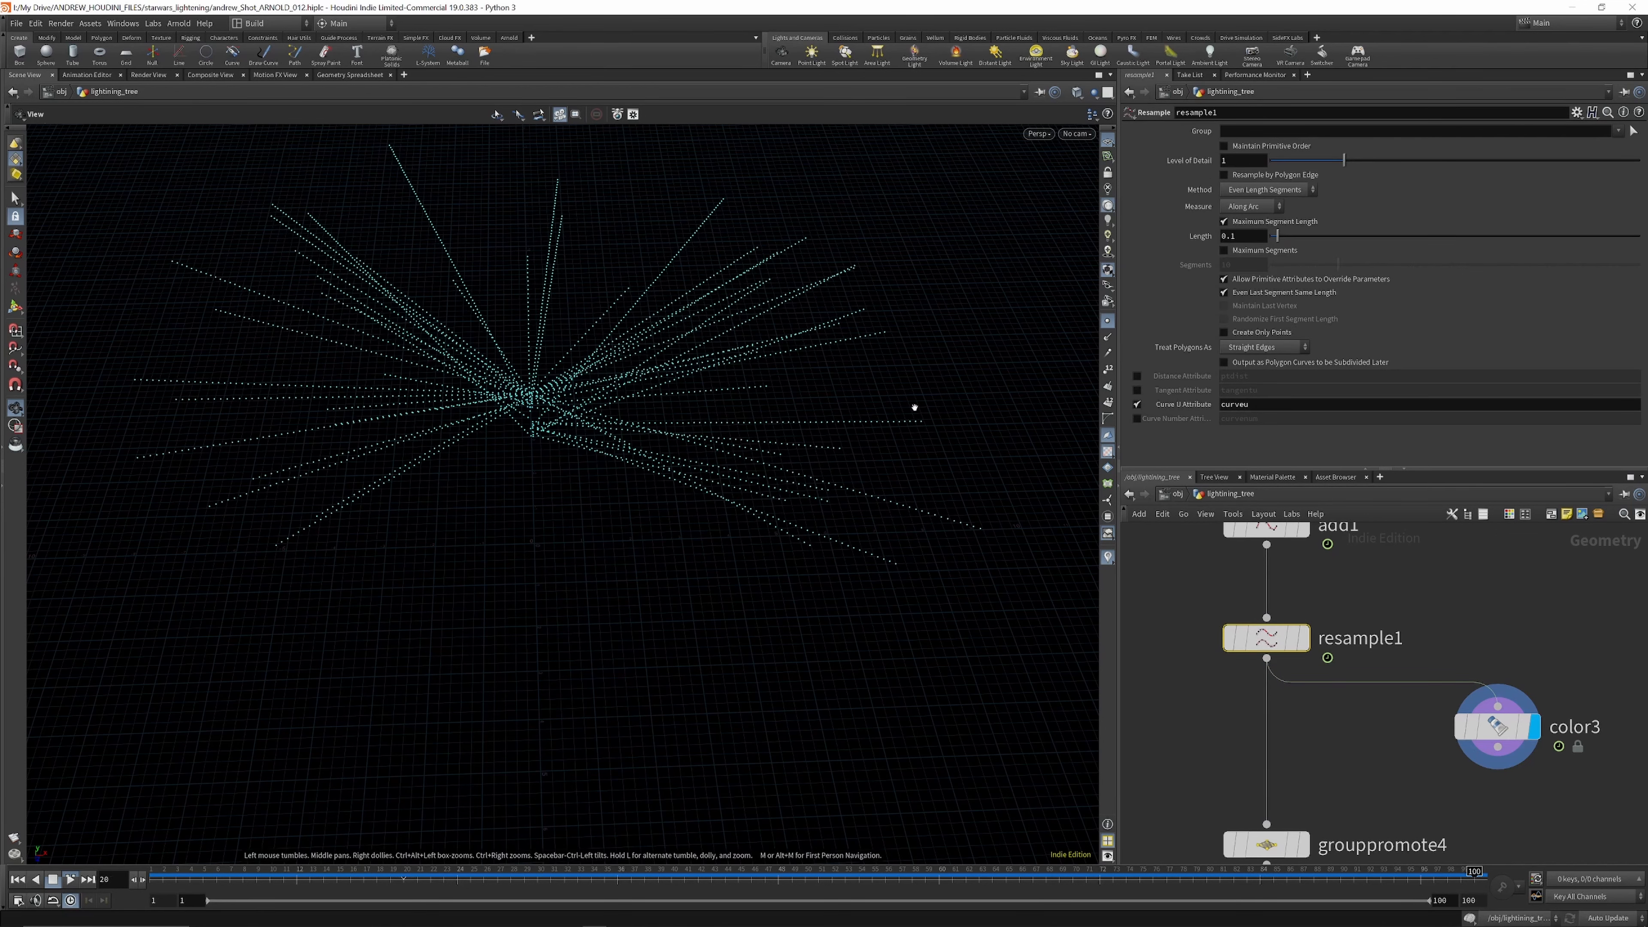
Step: Set color3's ramp attribute to curveu and turn off point display in the viewport
left_click(1497, 725)
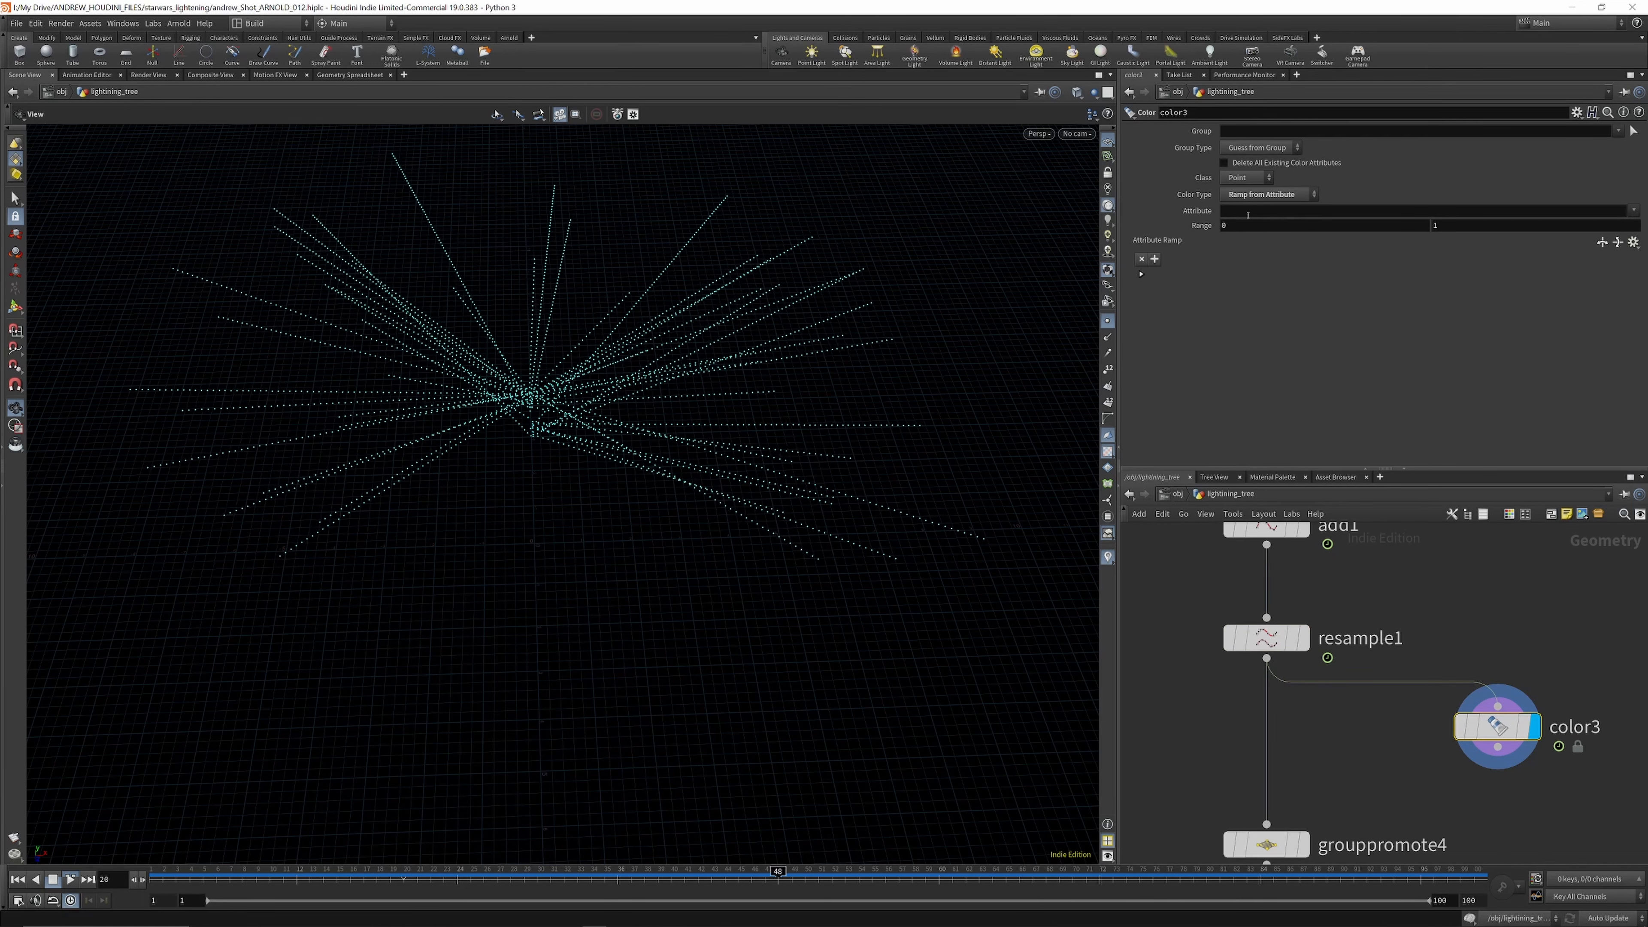
left_click(1543, 216)
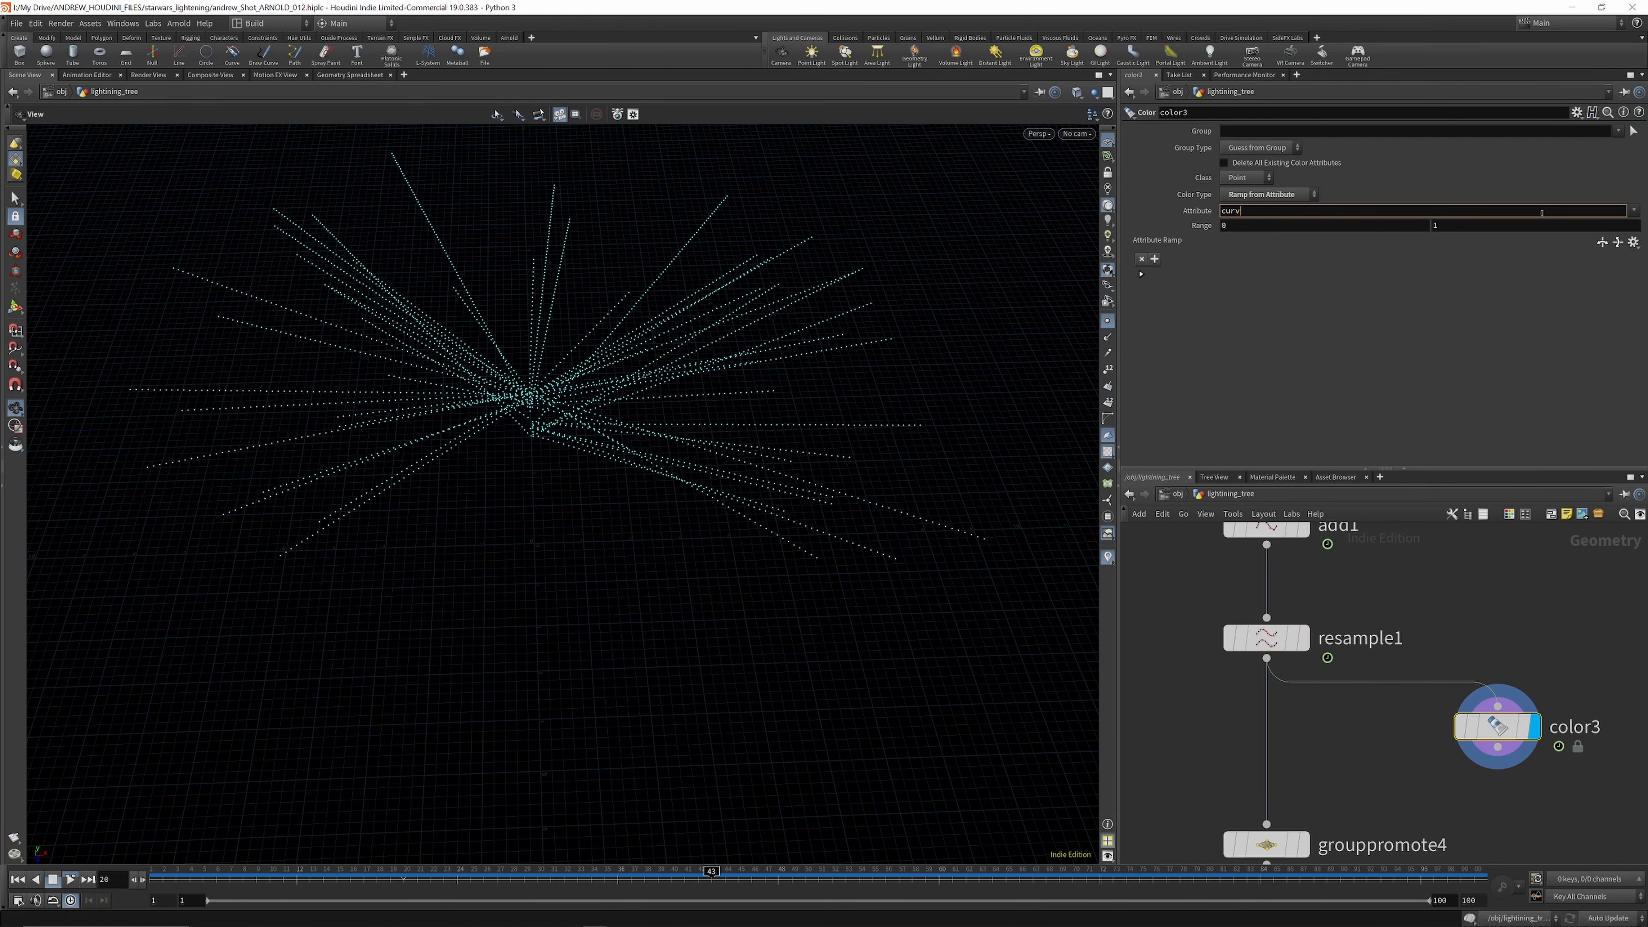
key("Return")
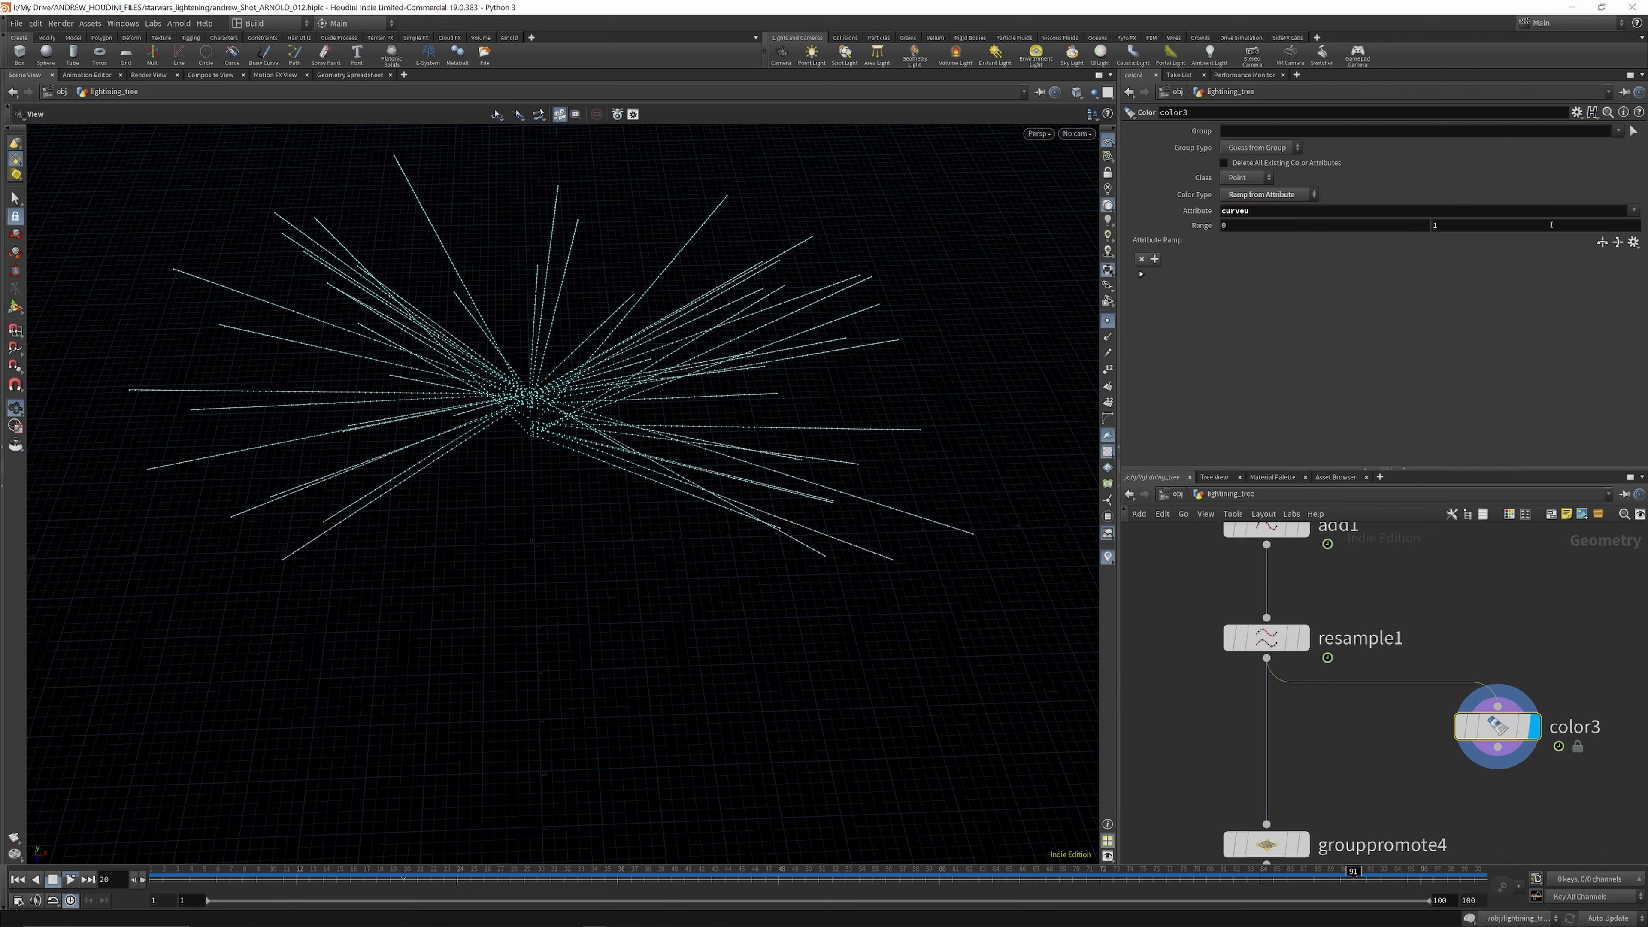
left_click(1107, 321)
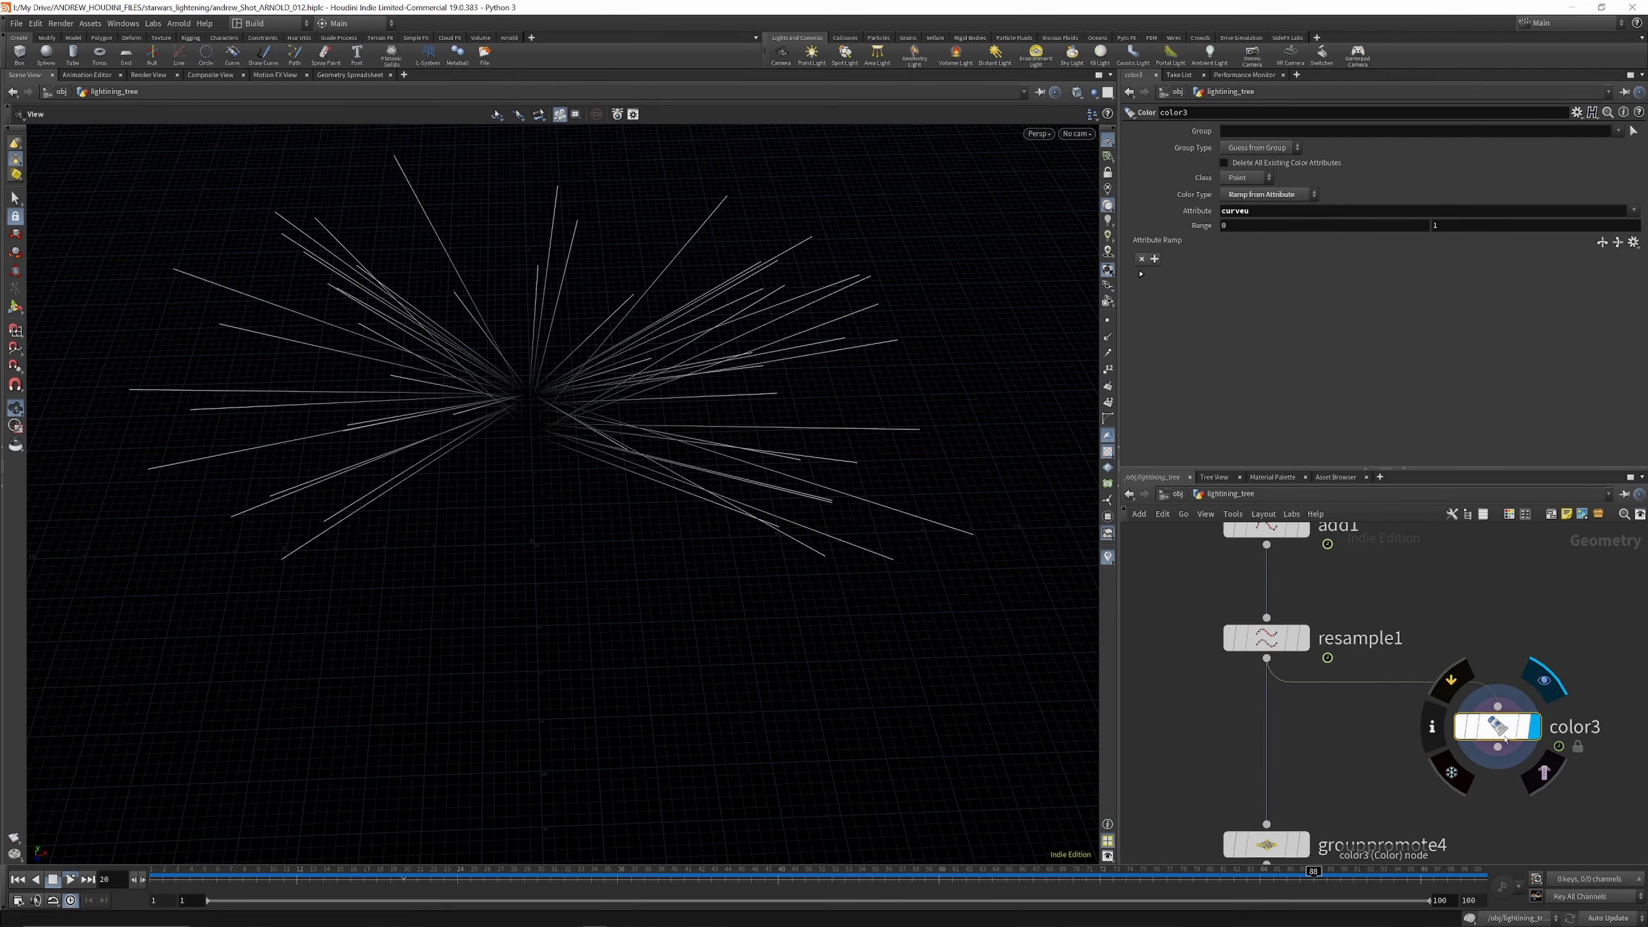
Step: Color color3's attribute ramp from pure red at the start to pure blue at the end, and inspect the lines from another angle
left_click(1141, 273)
left_click(1142, 275)
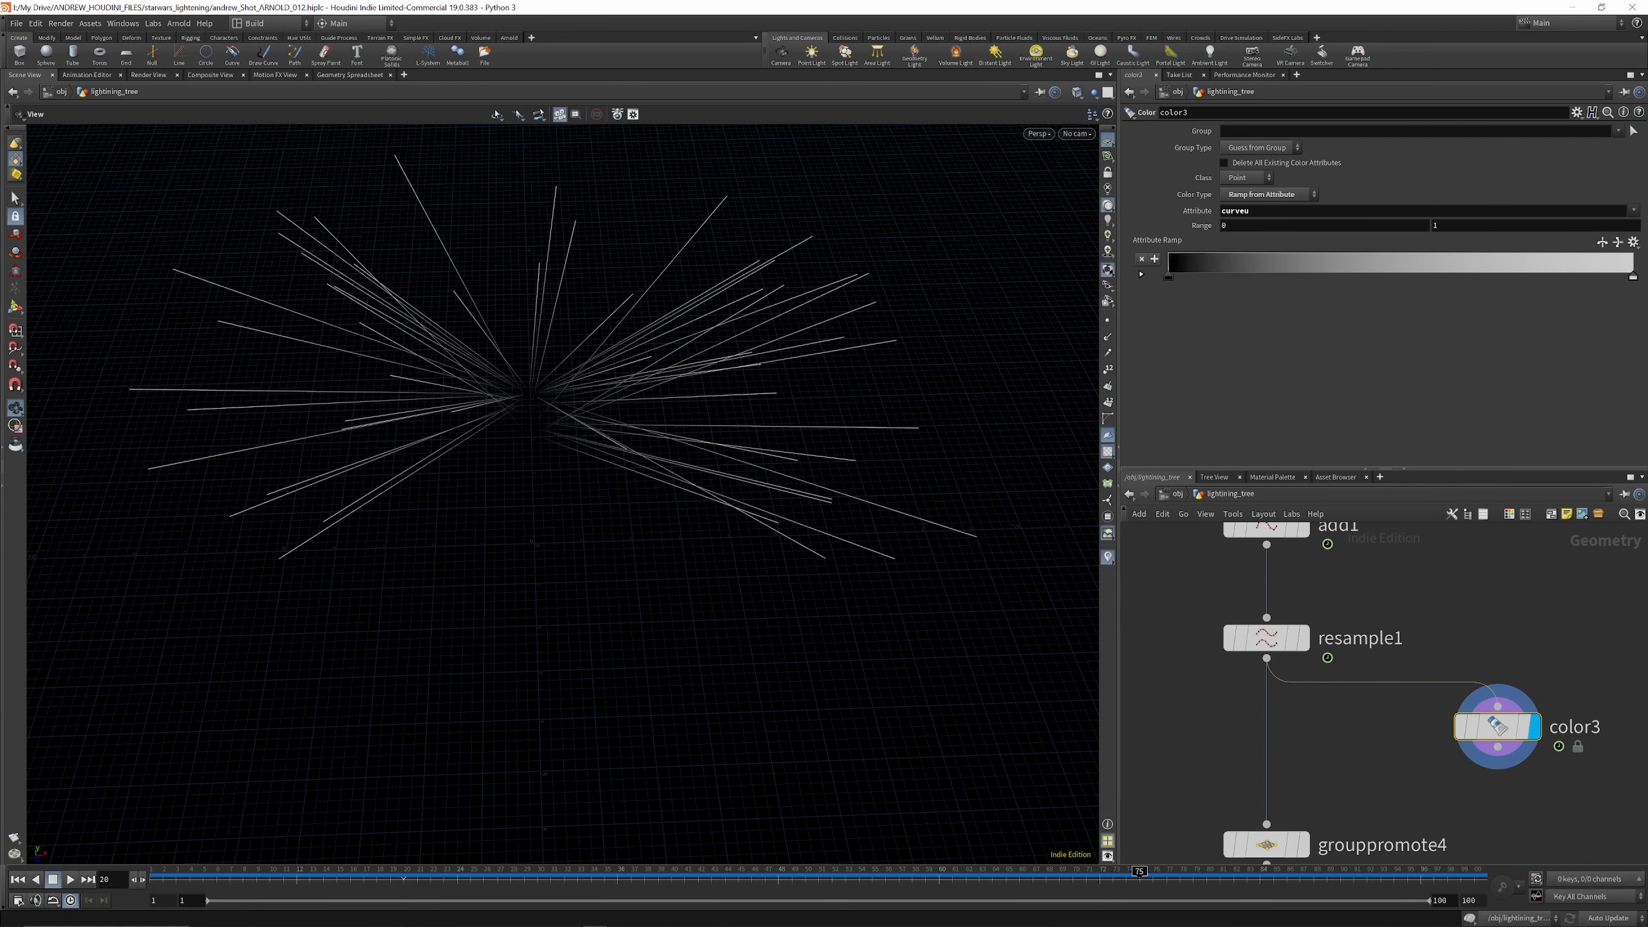
double_click(1168, 277)
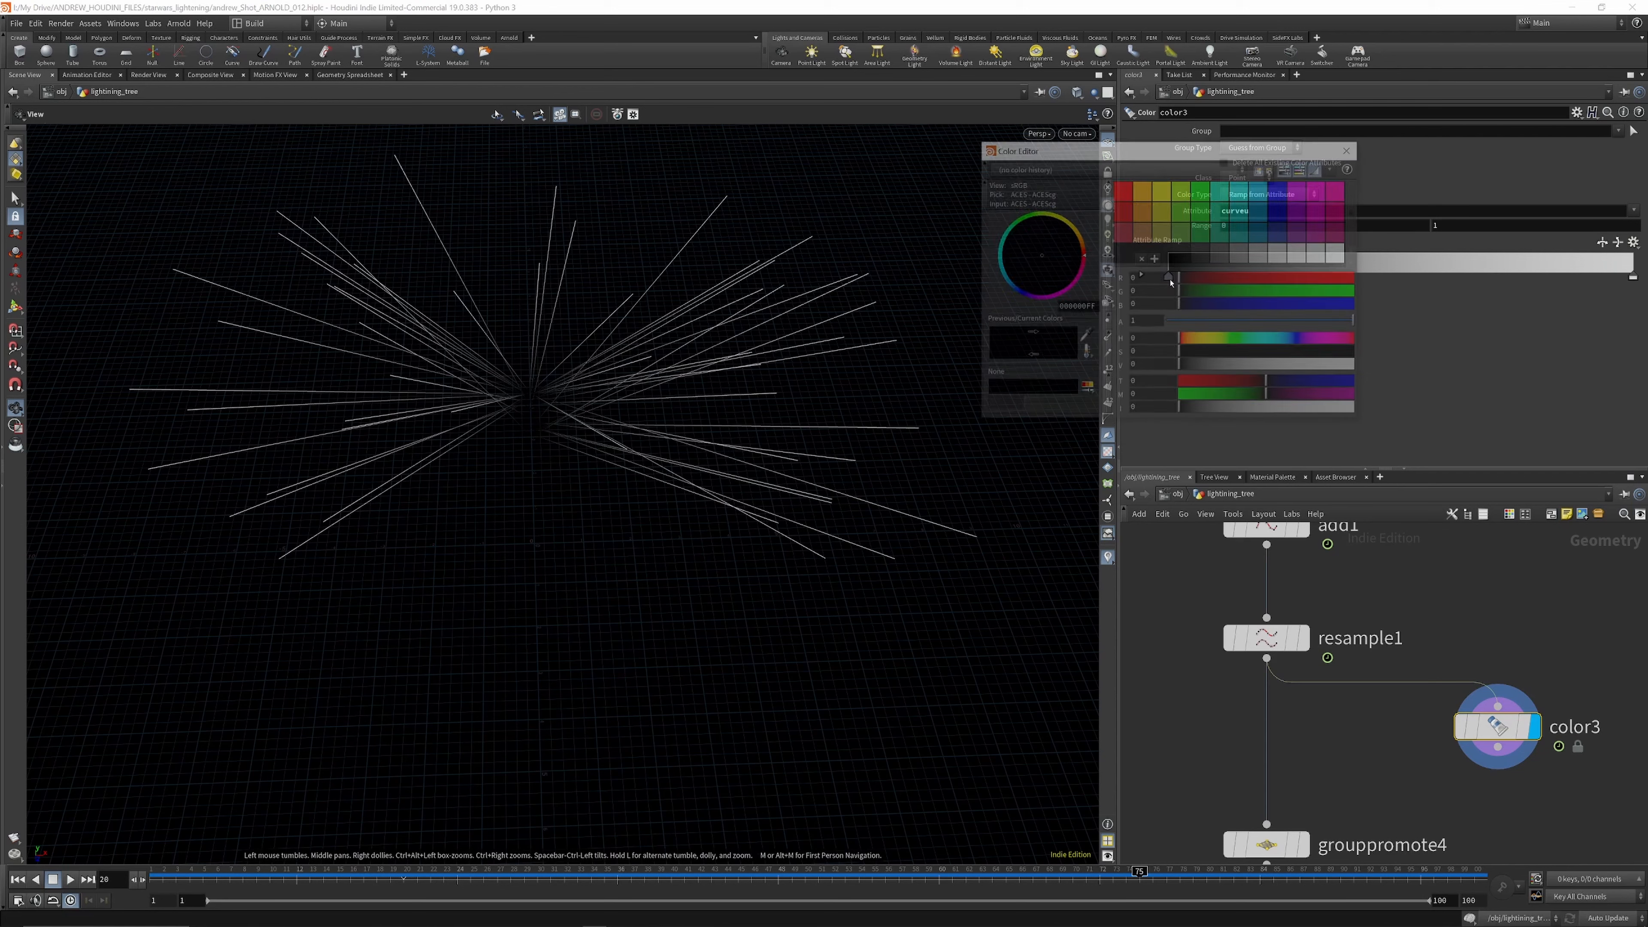
left_click(1122, 189)
left_click(1350, 149)
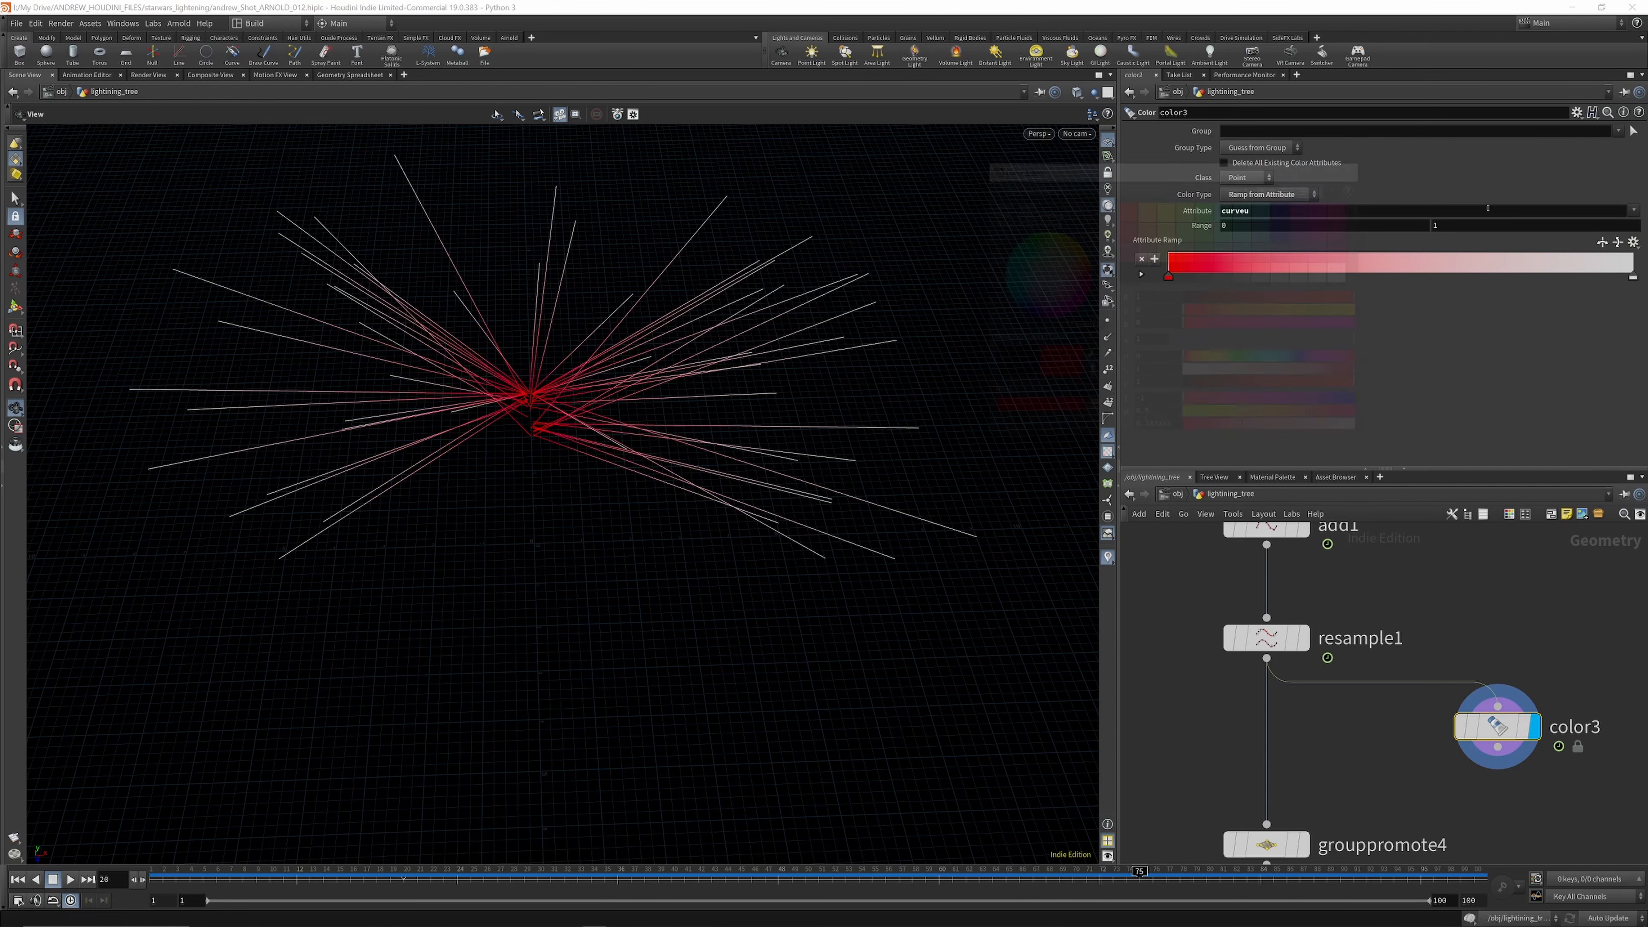
double_click(1633, 277)
left_click(1279, 190)
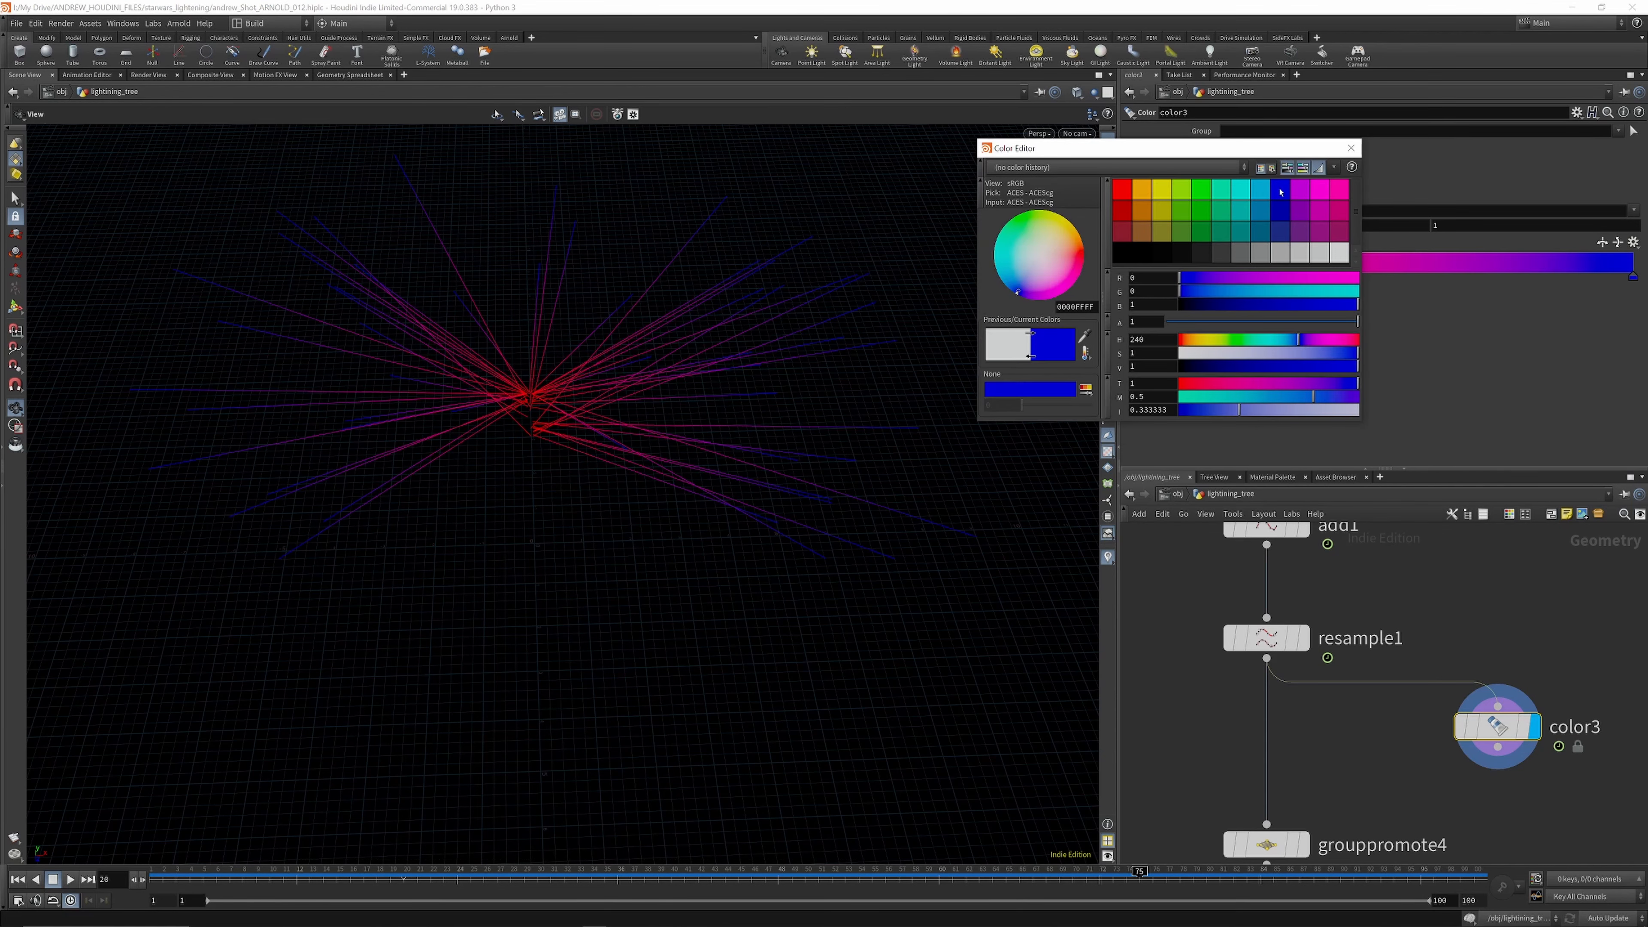
left_click(1351, 148)
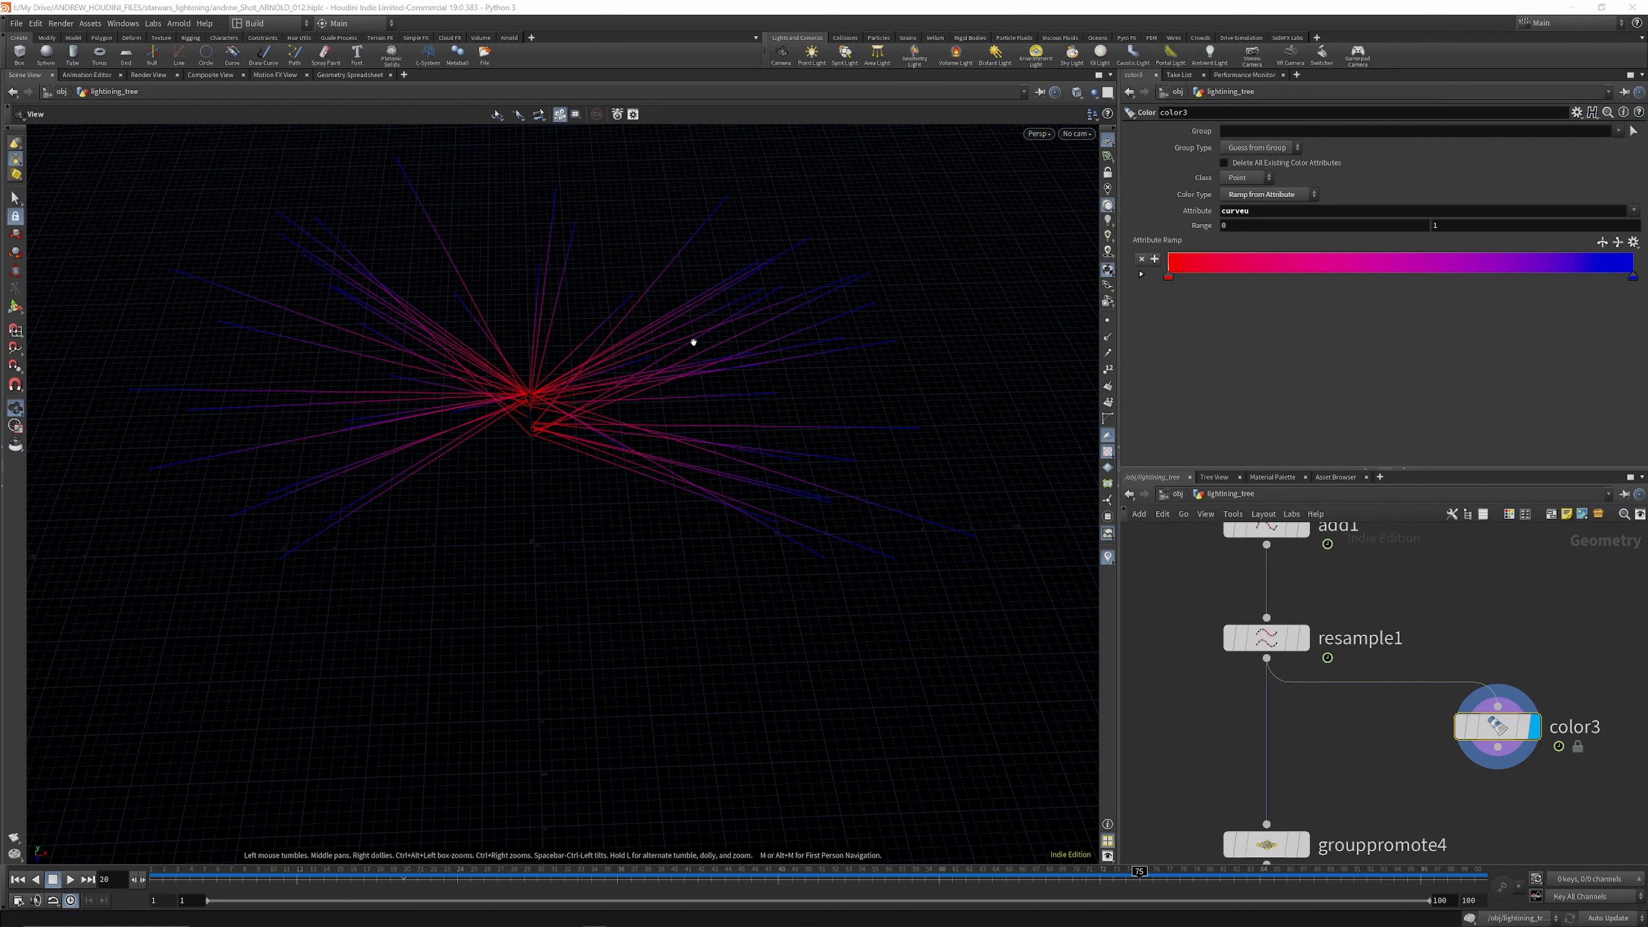
left_click_drag(693, 342, 639, 446)
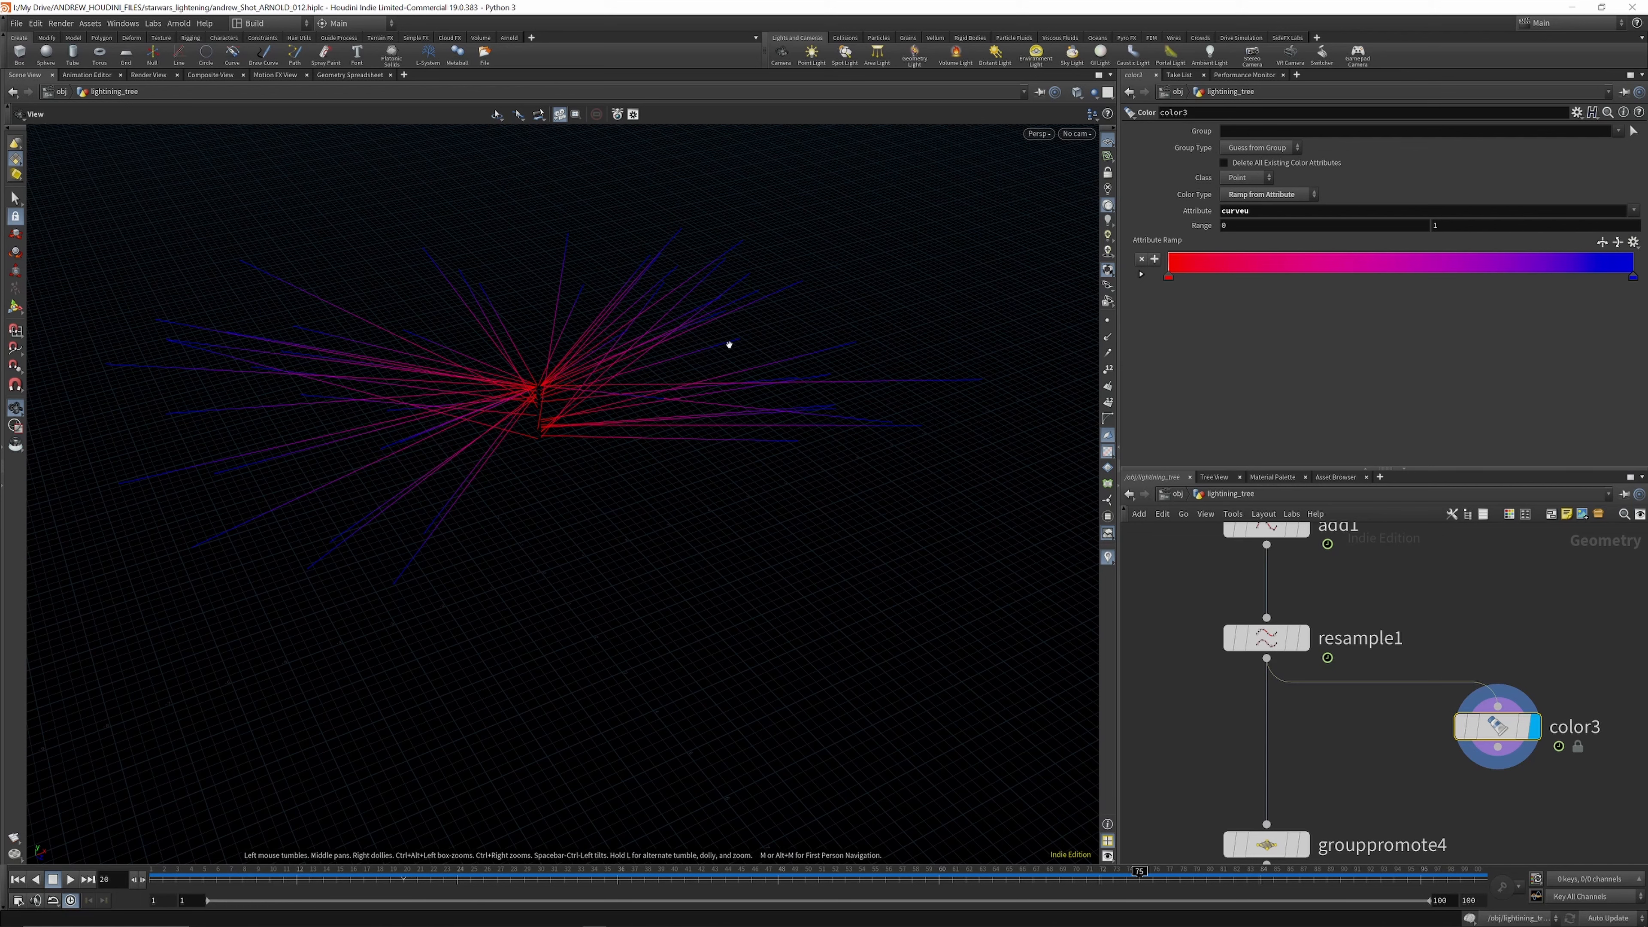
Step: Display and select grouppromote4 below resample1 to examine its points-to-primitives group conversion
scroll(1320, 812, "down", 2)
middle_click_drag(1320, 812, 1319, 617)
left_click(1308, 640)
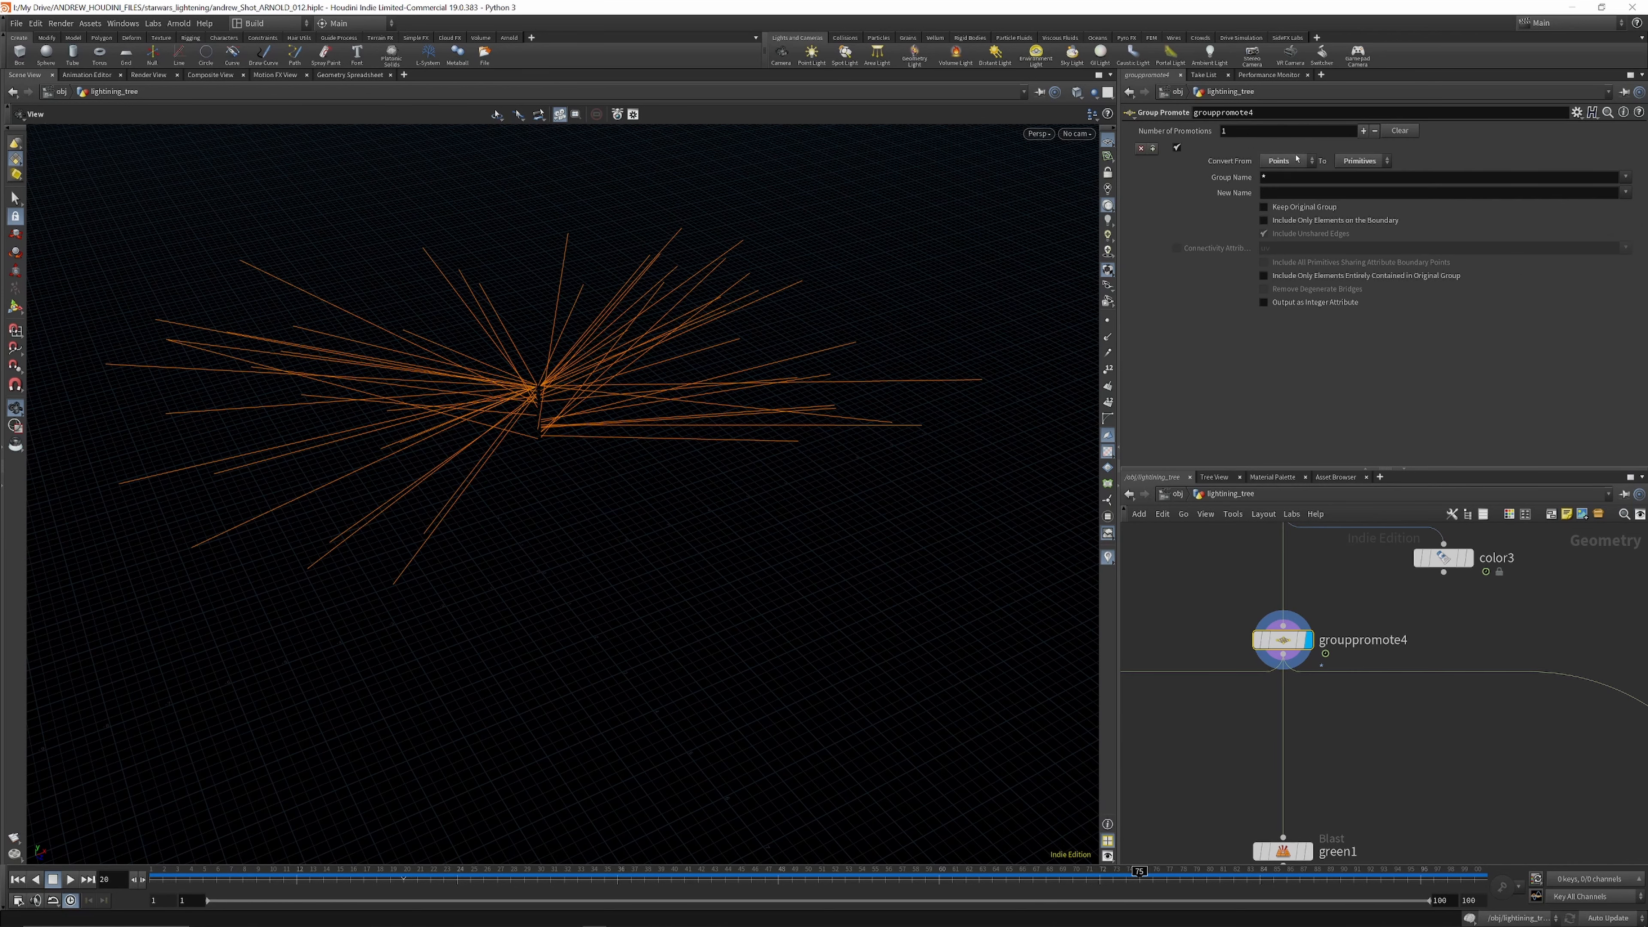
scroll(1329, 655, "down", 3)
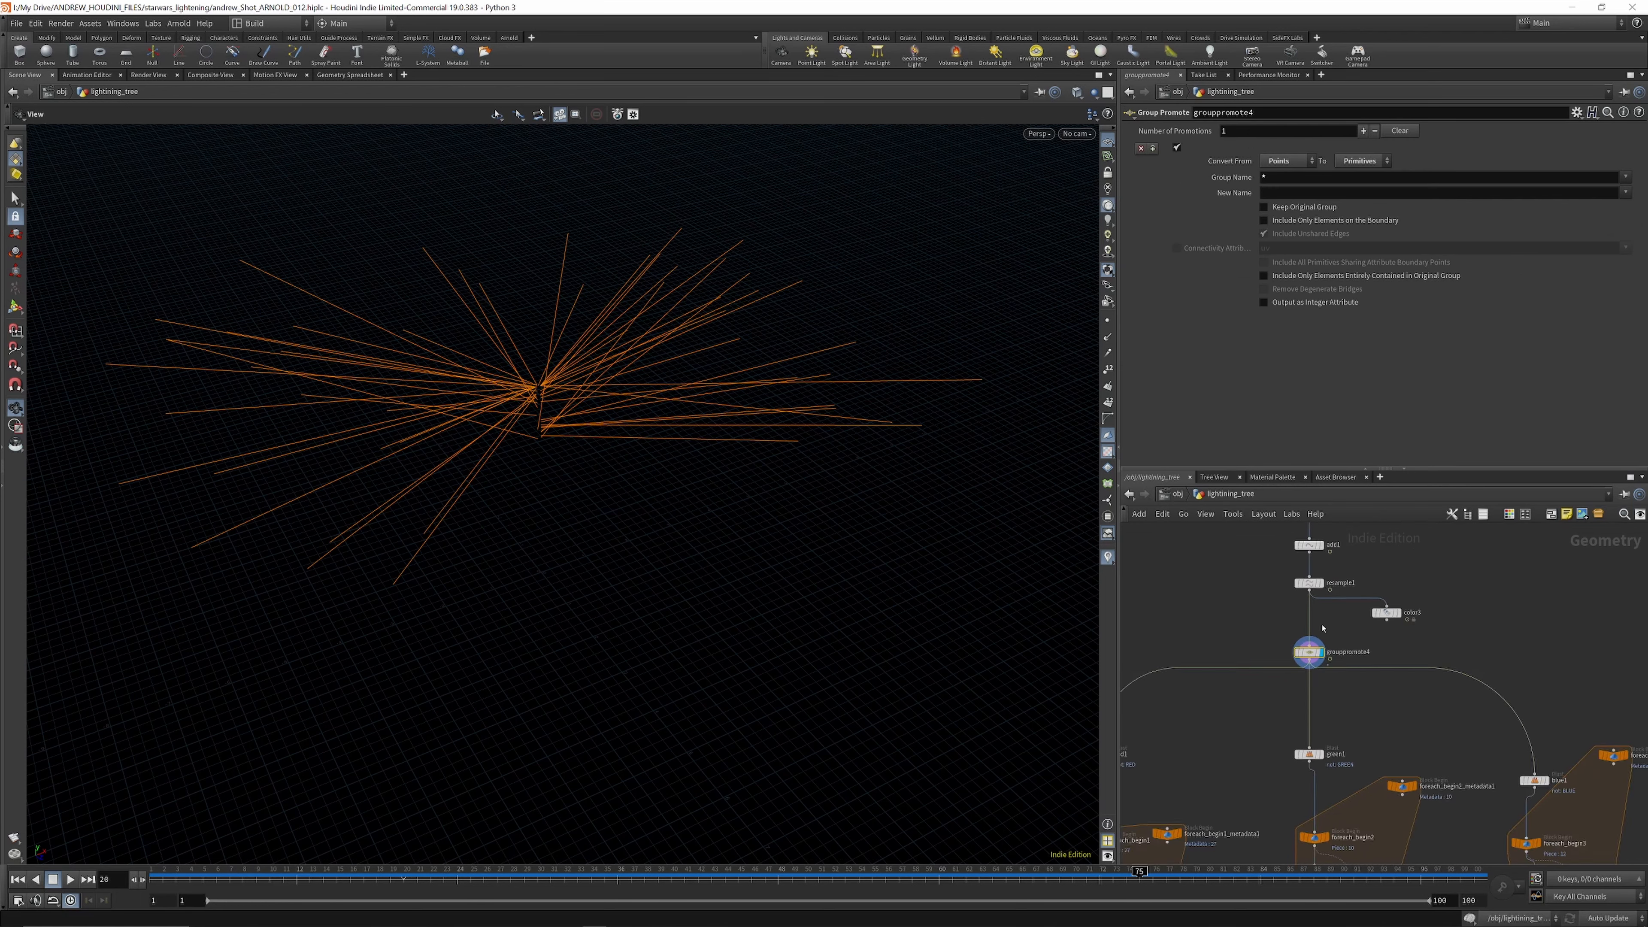
Step: Check the node info of resample1 and grouppromote4 to compare their point and primitive groups
scroll(1320, 617, "up", 3)
left_click(1320, 544)
left_click(1251, 544)
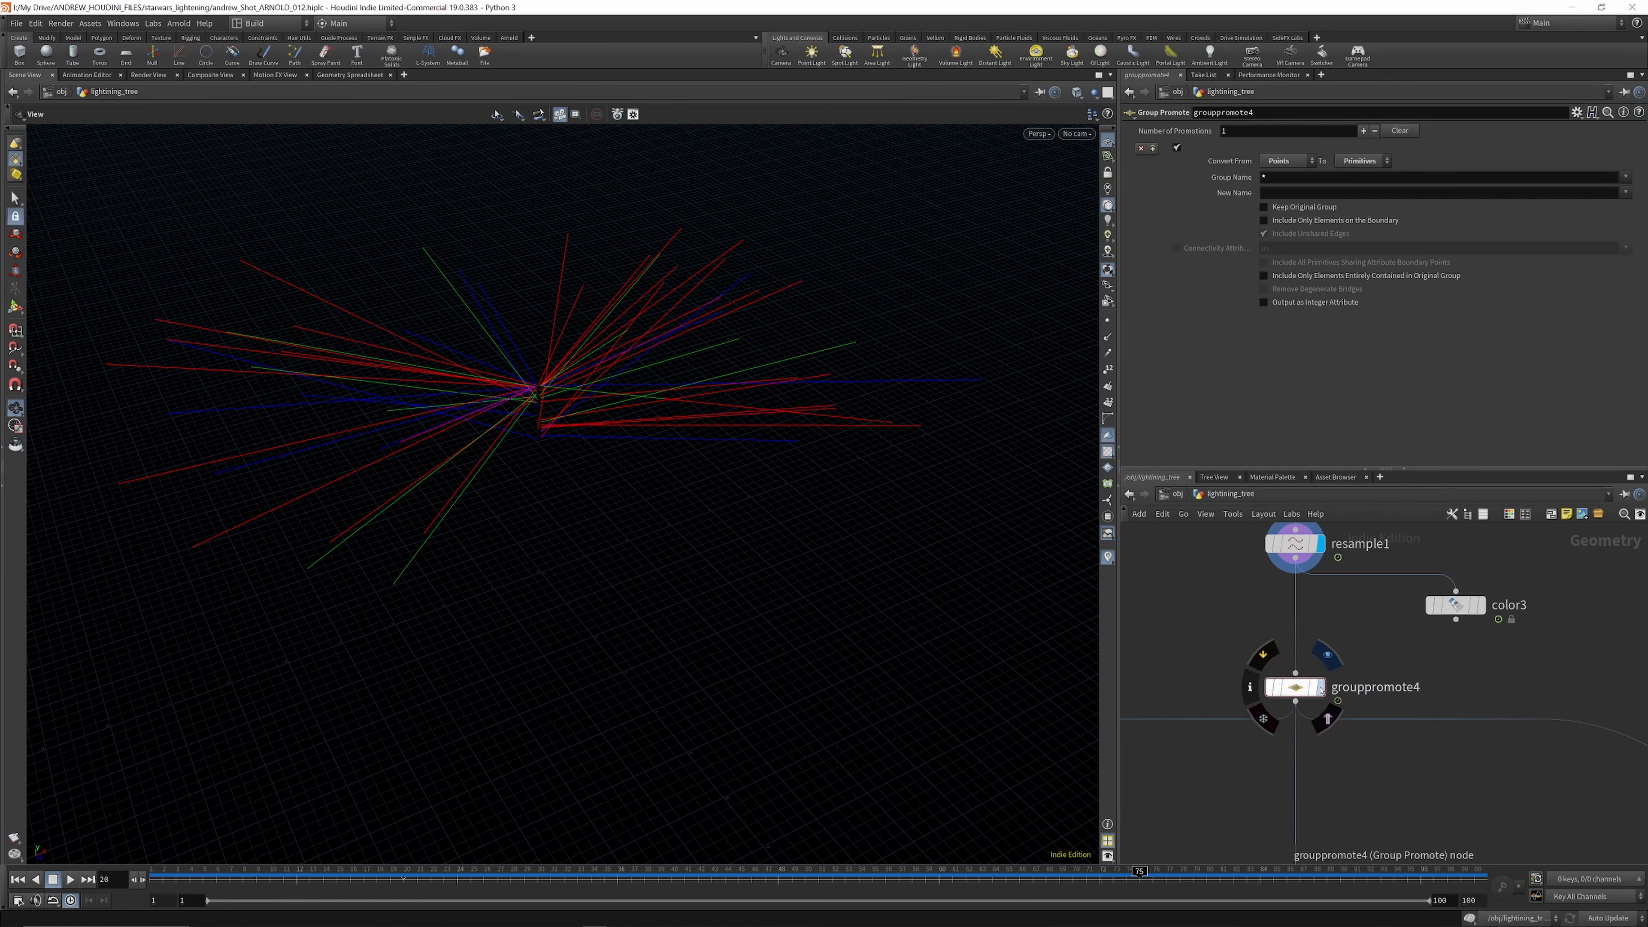
left_click(1323, 682)
left_click(1250, 688)
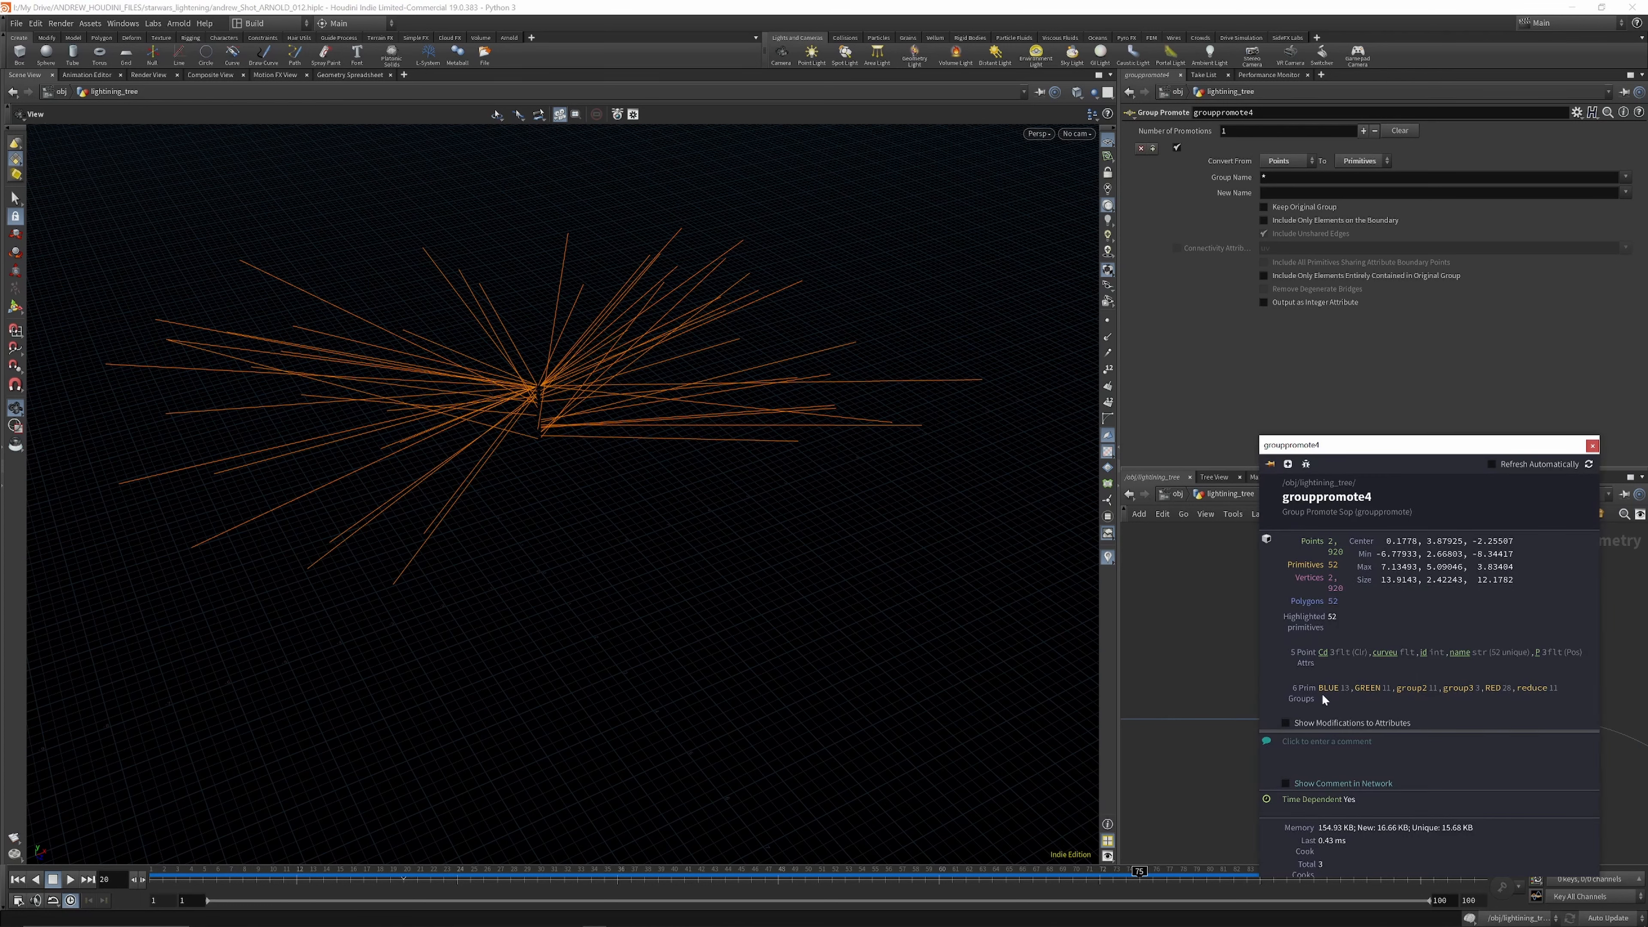
Step: Display and select the red1 Blast node to examine the lines isolated by the RED group
scroll(1307, 578, "down", 3)
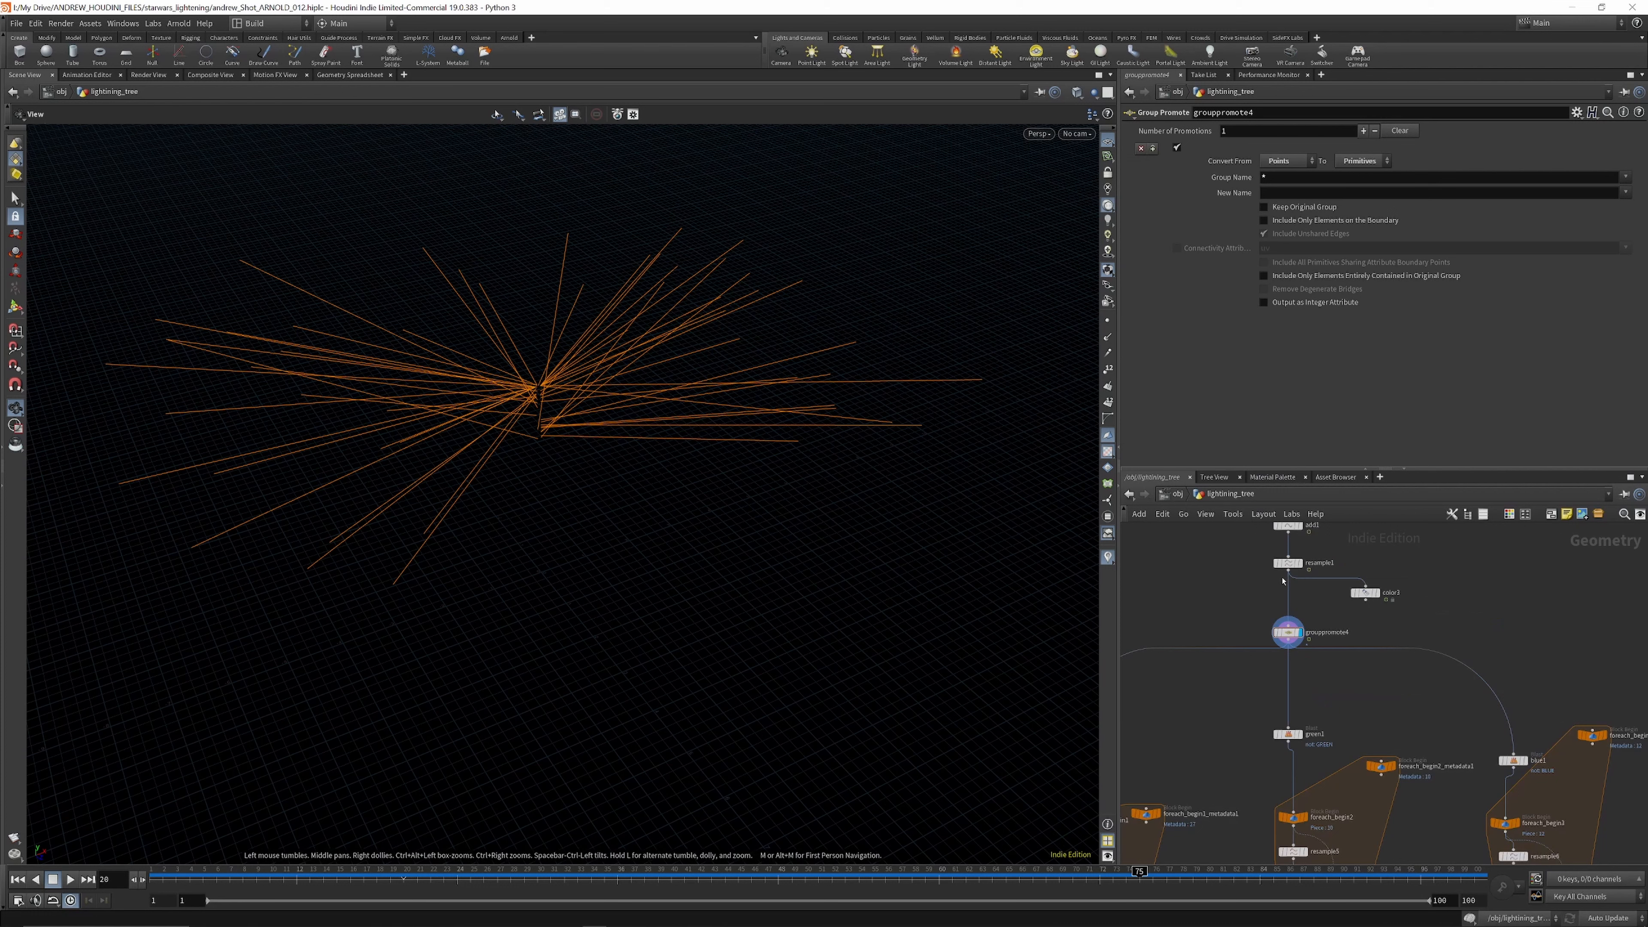
scroll(1213, 610, "up", 5)
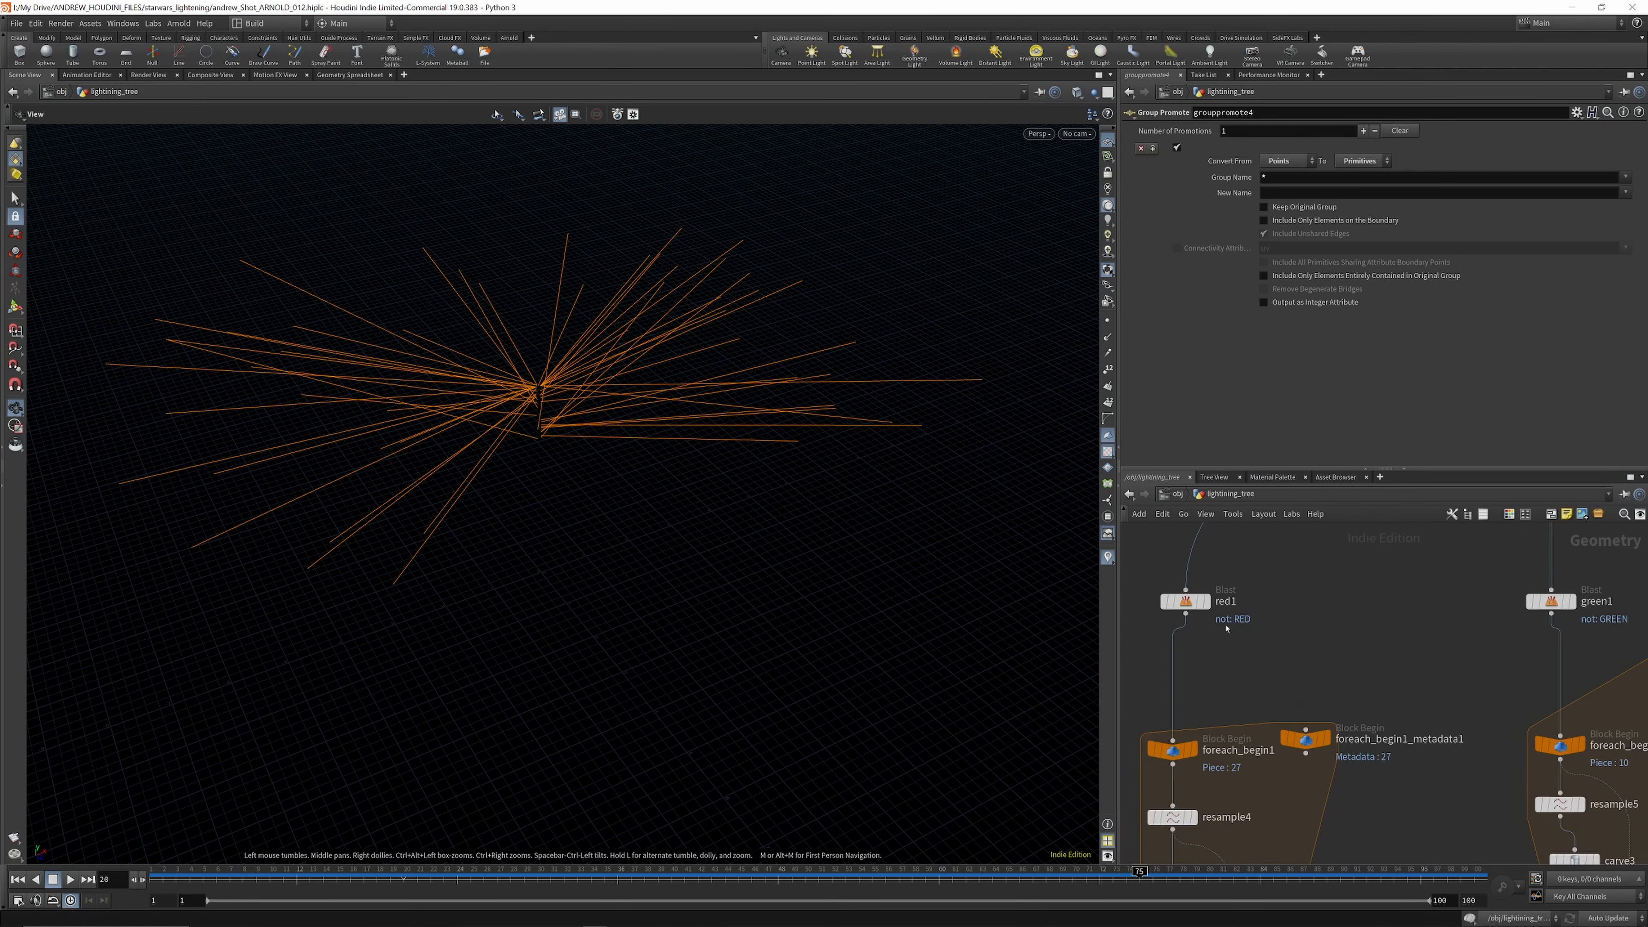
left_click(1212, 606)
left_click(1198, 605)
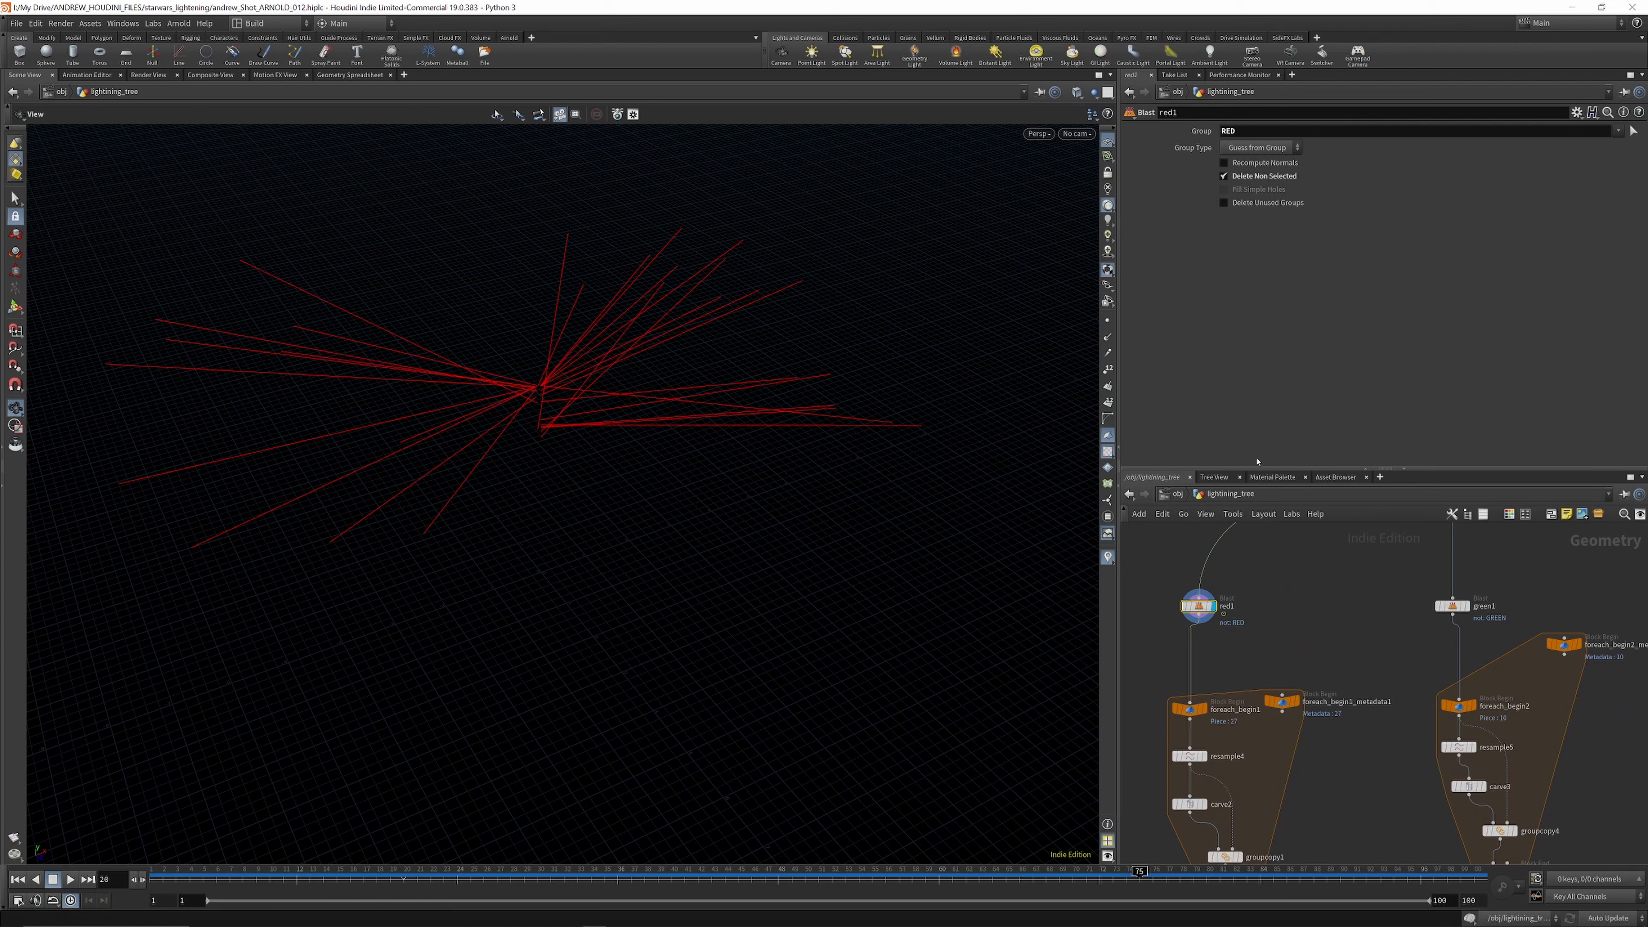
Step: Display the green1 and blue1 Blast nodes in turn to view the lines each one isolates
scroll(1201, 606, "down", 3)
scroll(1336, 604, "up", 4)
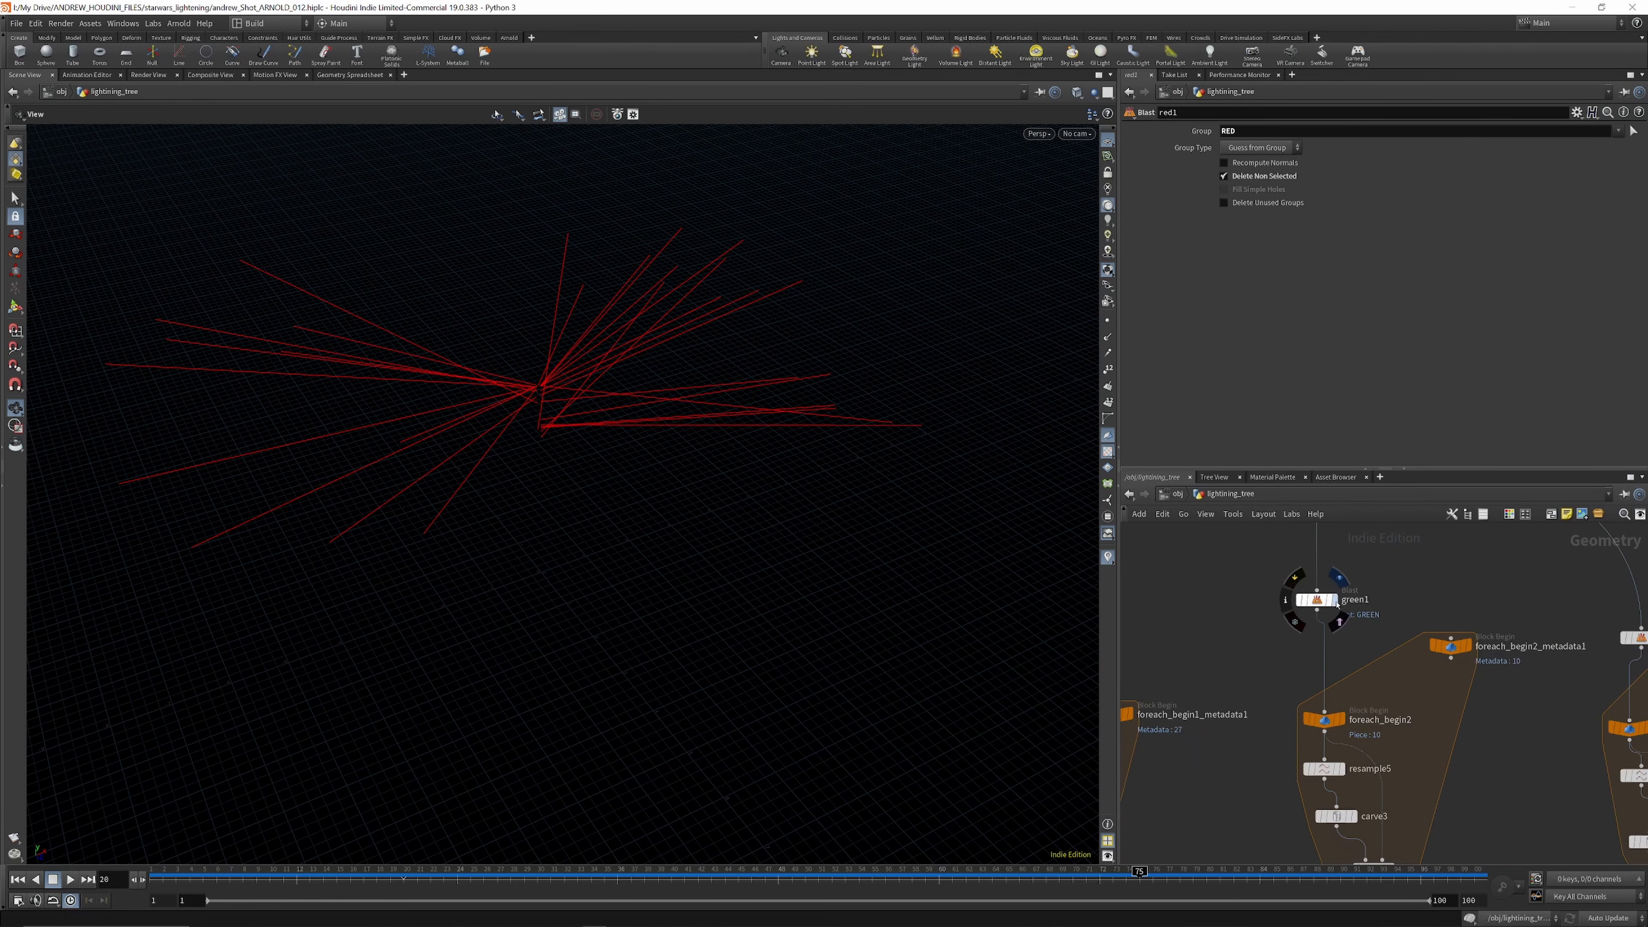
left_click(1336, 604)
scroll(1230, 569, "down", 5)
scroll(1435, 582, "up", 4)
left_click(1365, 612)
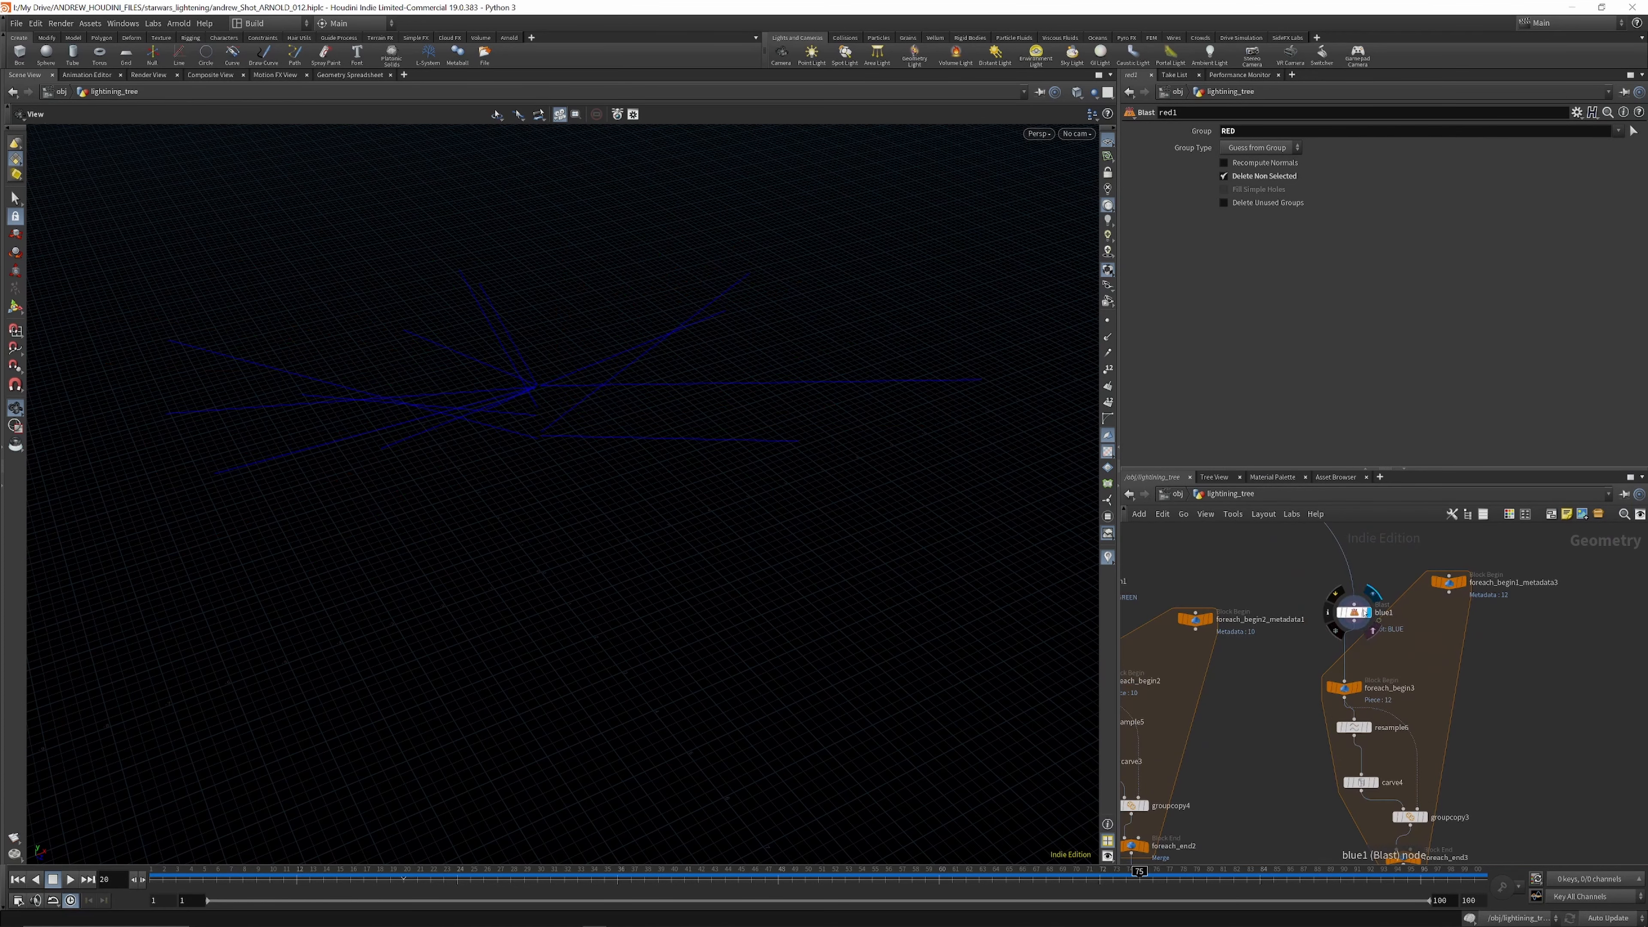
Step: Display carve2 in the red branch's for-each loop and scrub the timeline to watch the line grow
scroll(1365, 611, "down", 5)
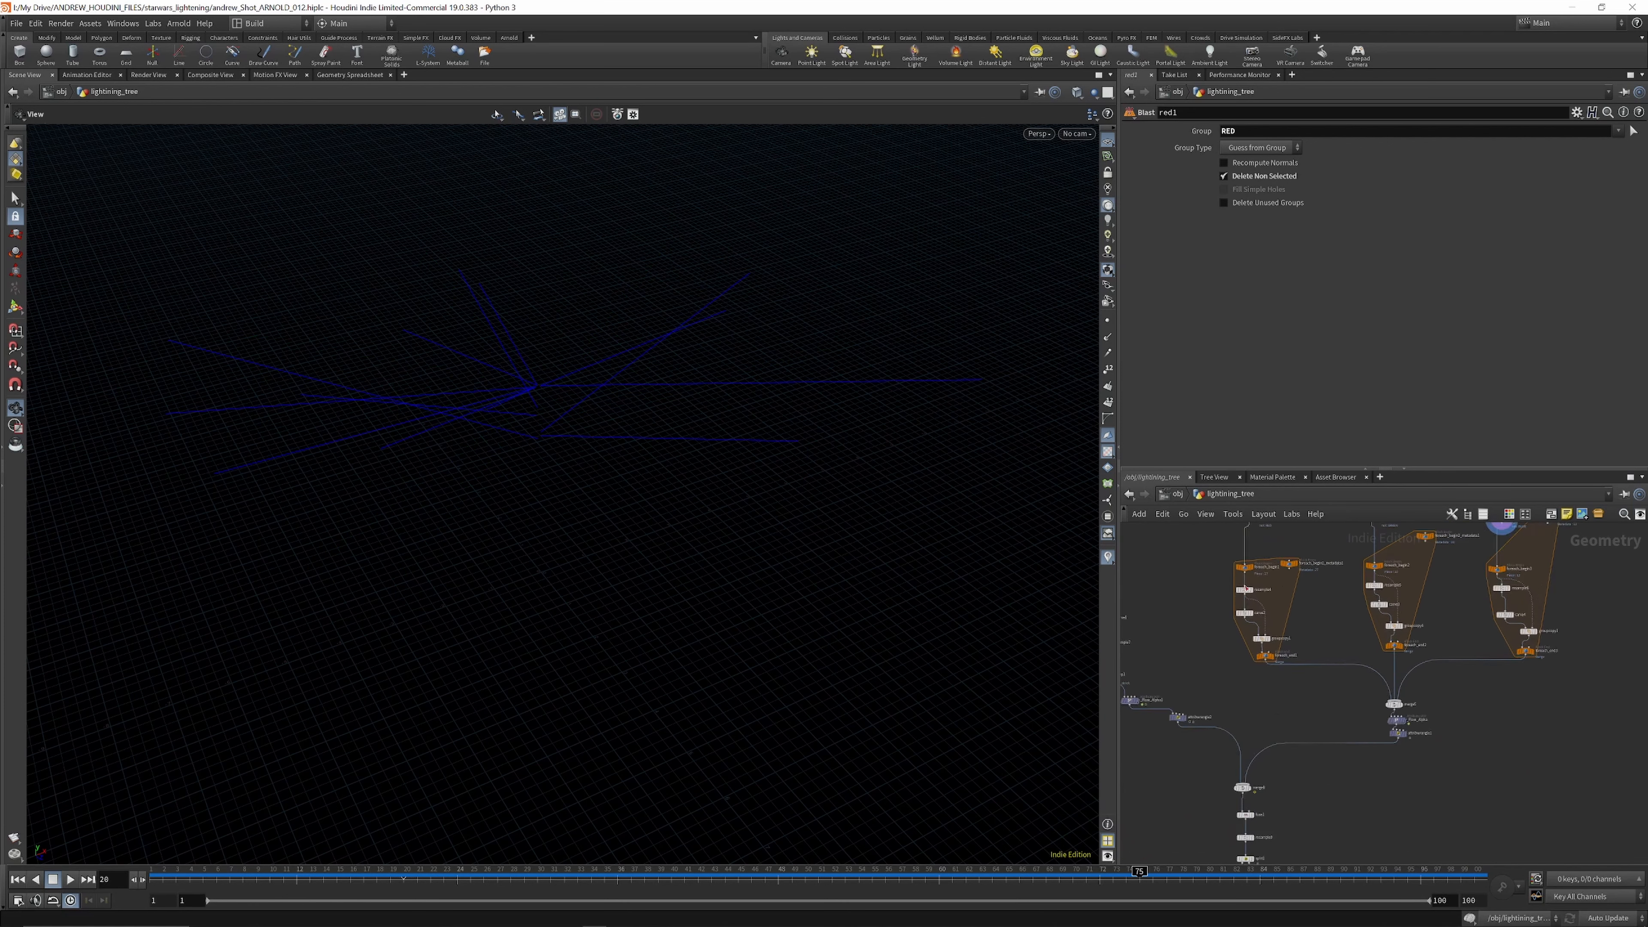
scroll(1244, 588, "up", 3)
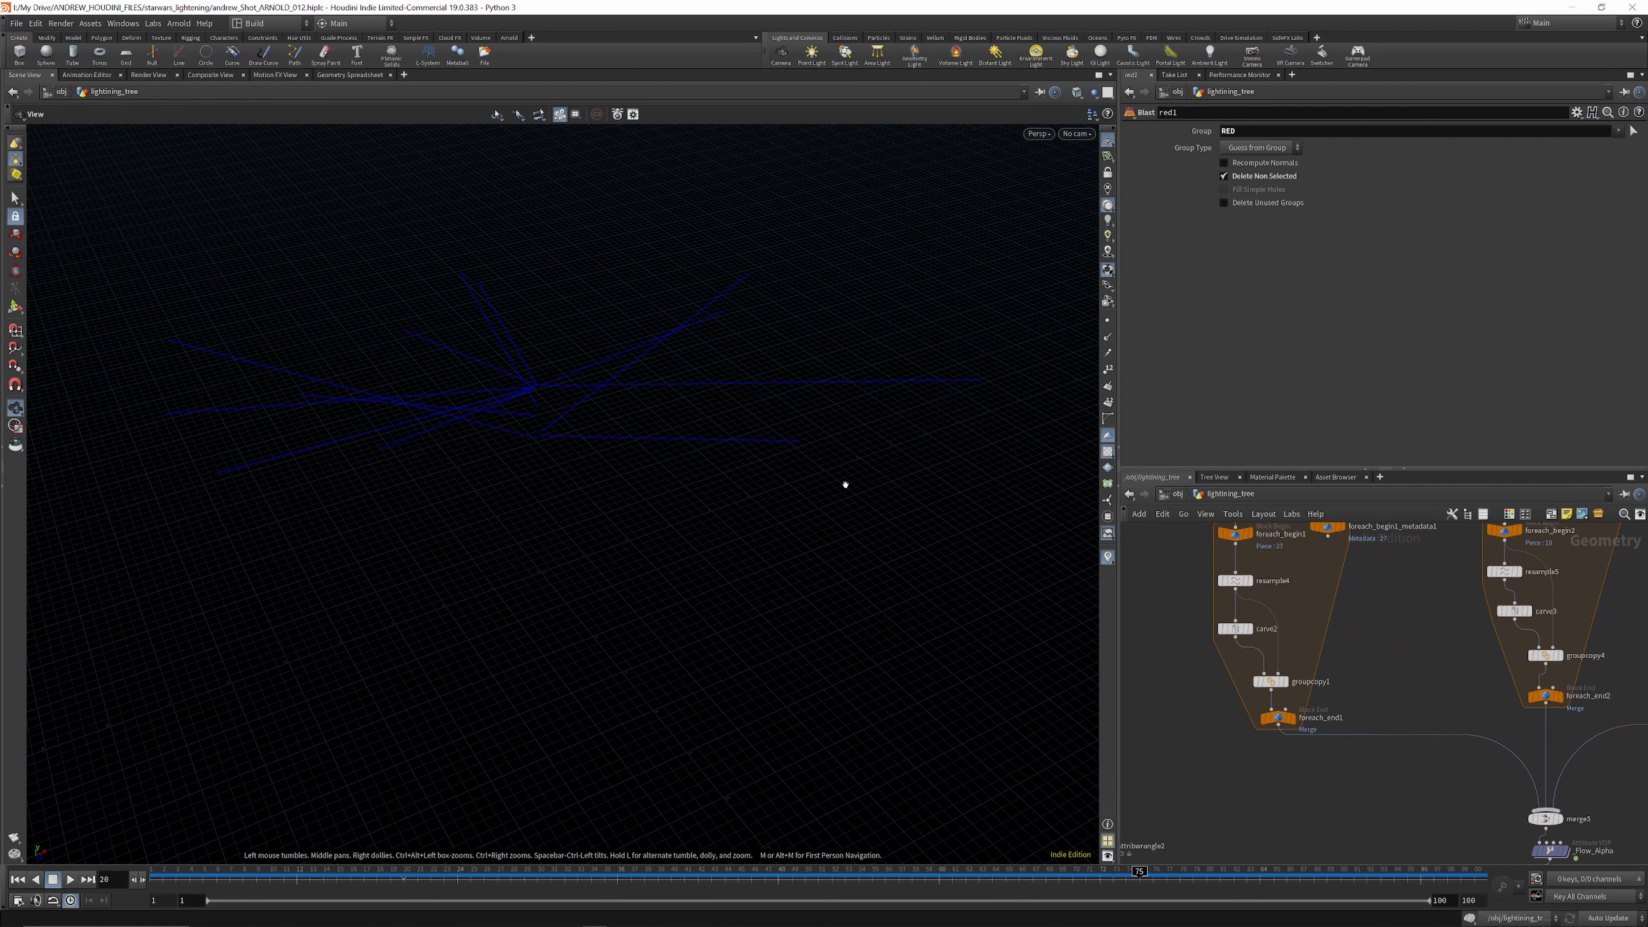
mouse_move(1248, 632)
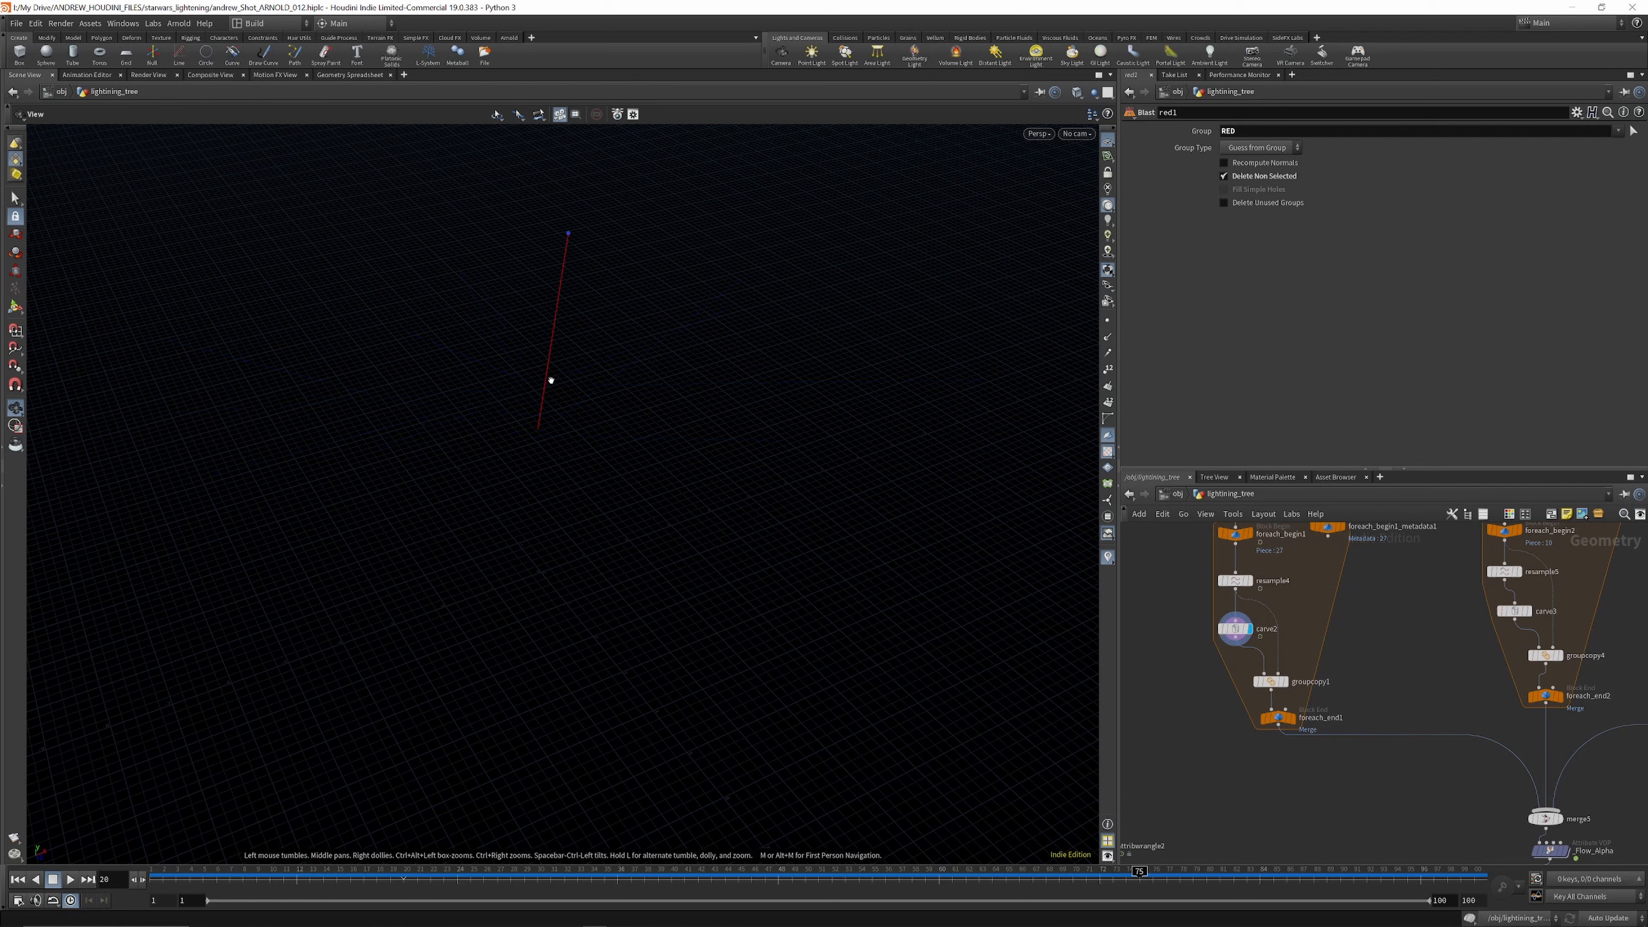
left_click(403, 873)
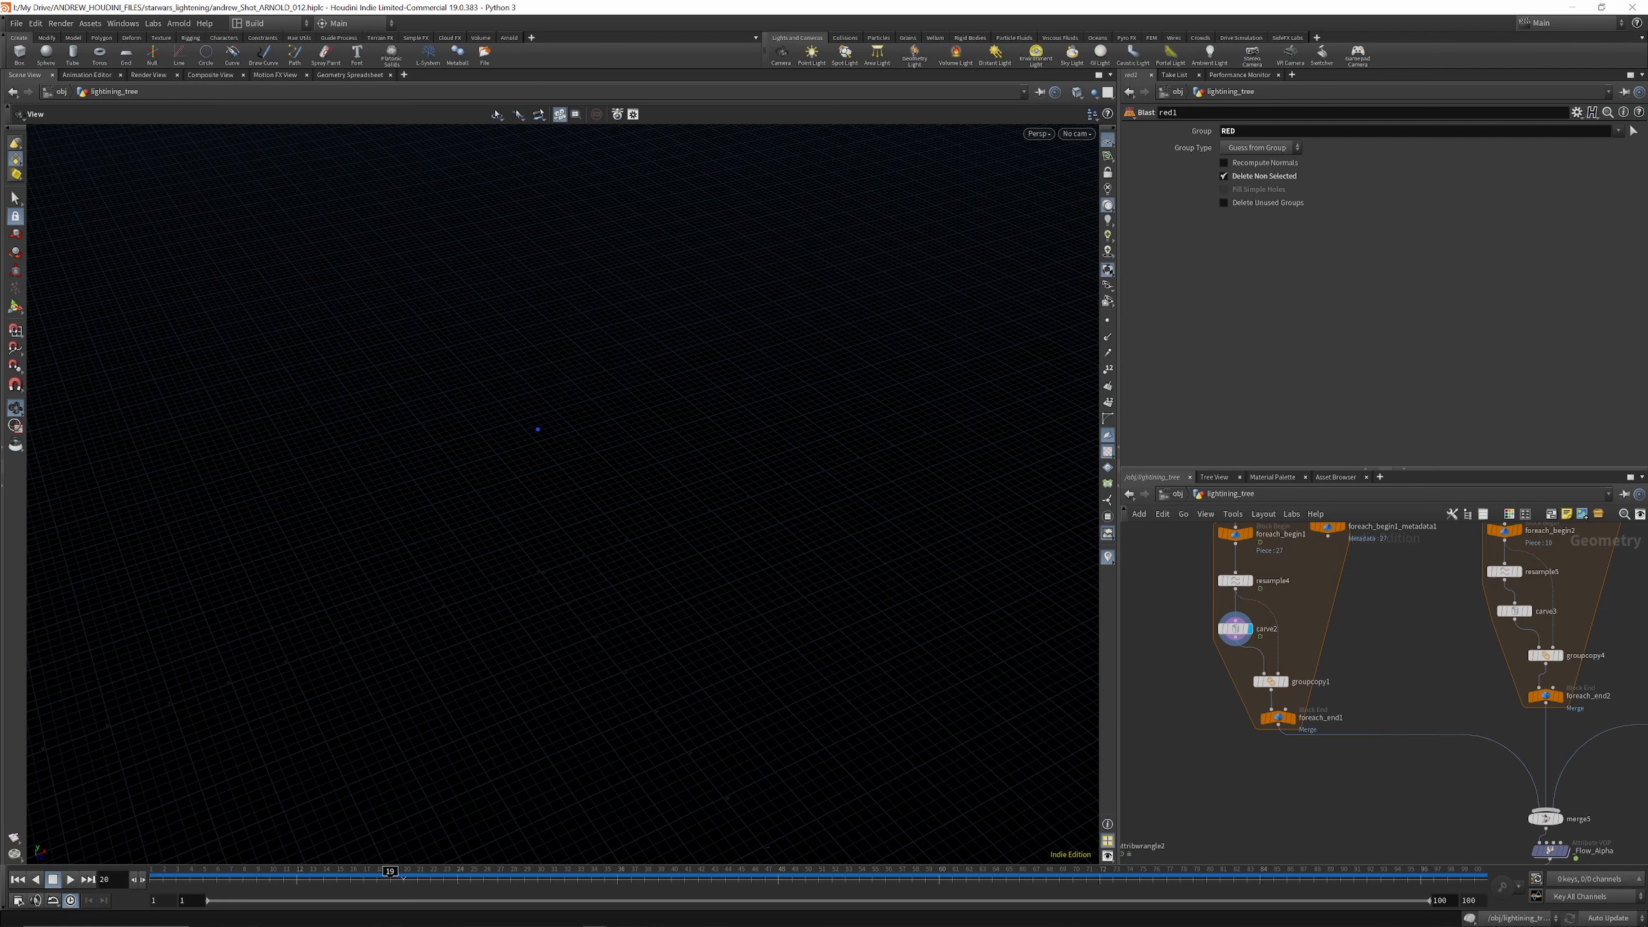
Step: Select and display resample4 in the red loop, with viewport points turned on, to examine its segment length
scroll(1222, 620, "up", 5)
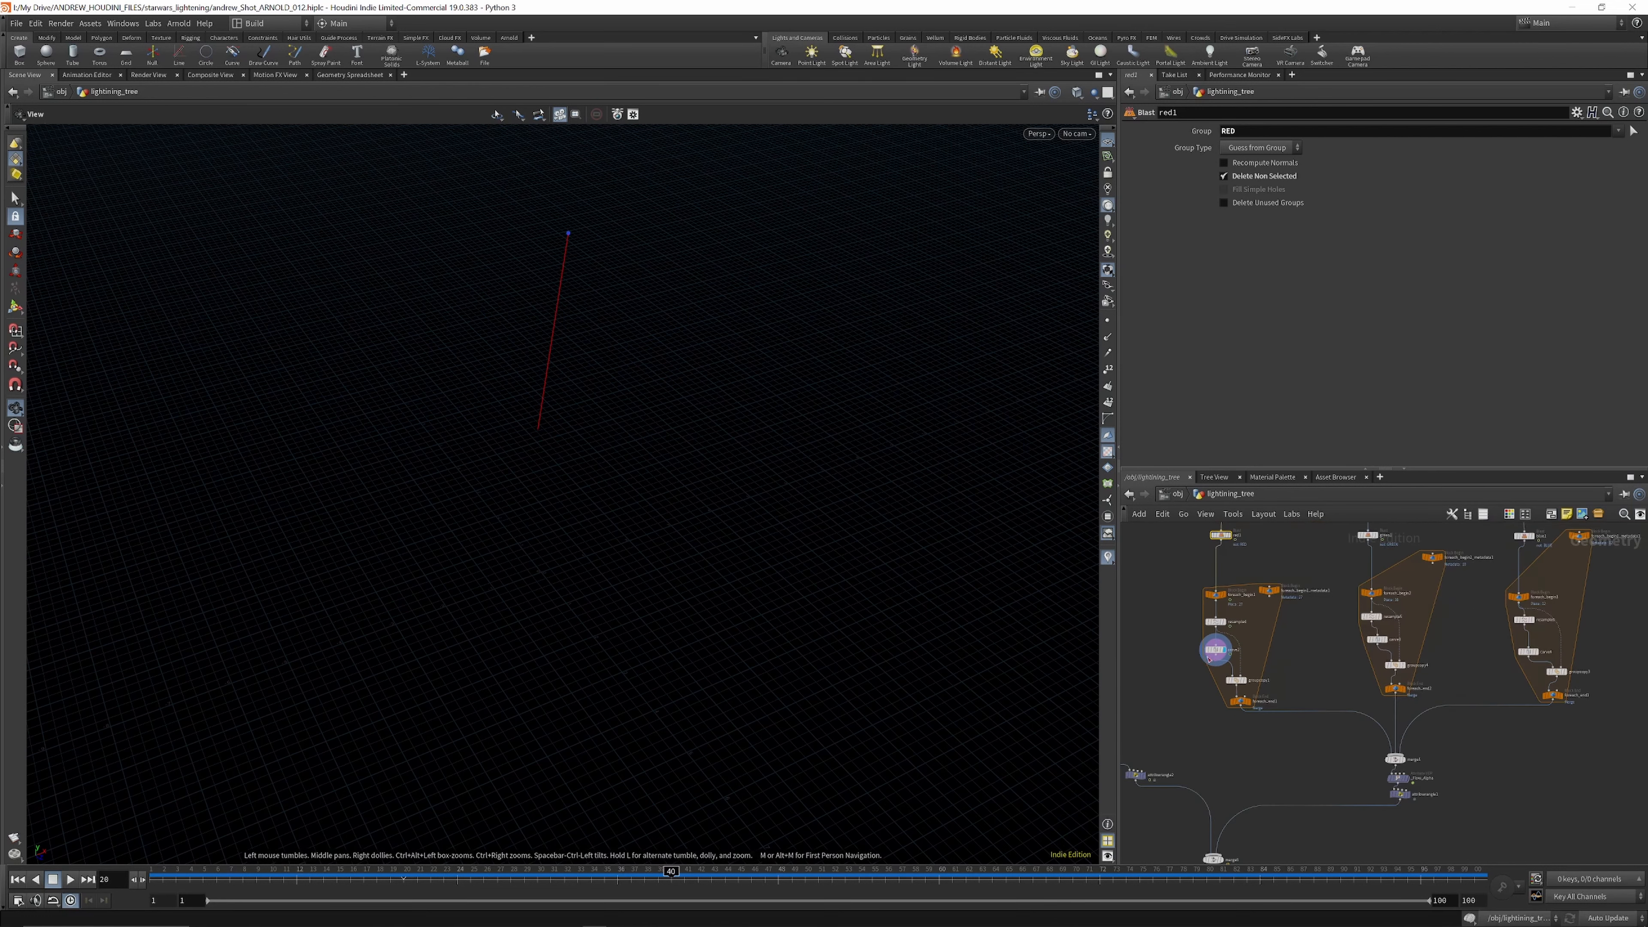
left_click(1212, 622)
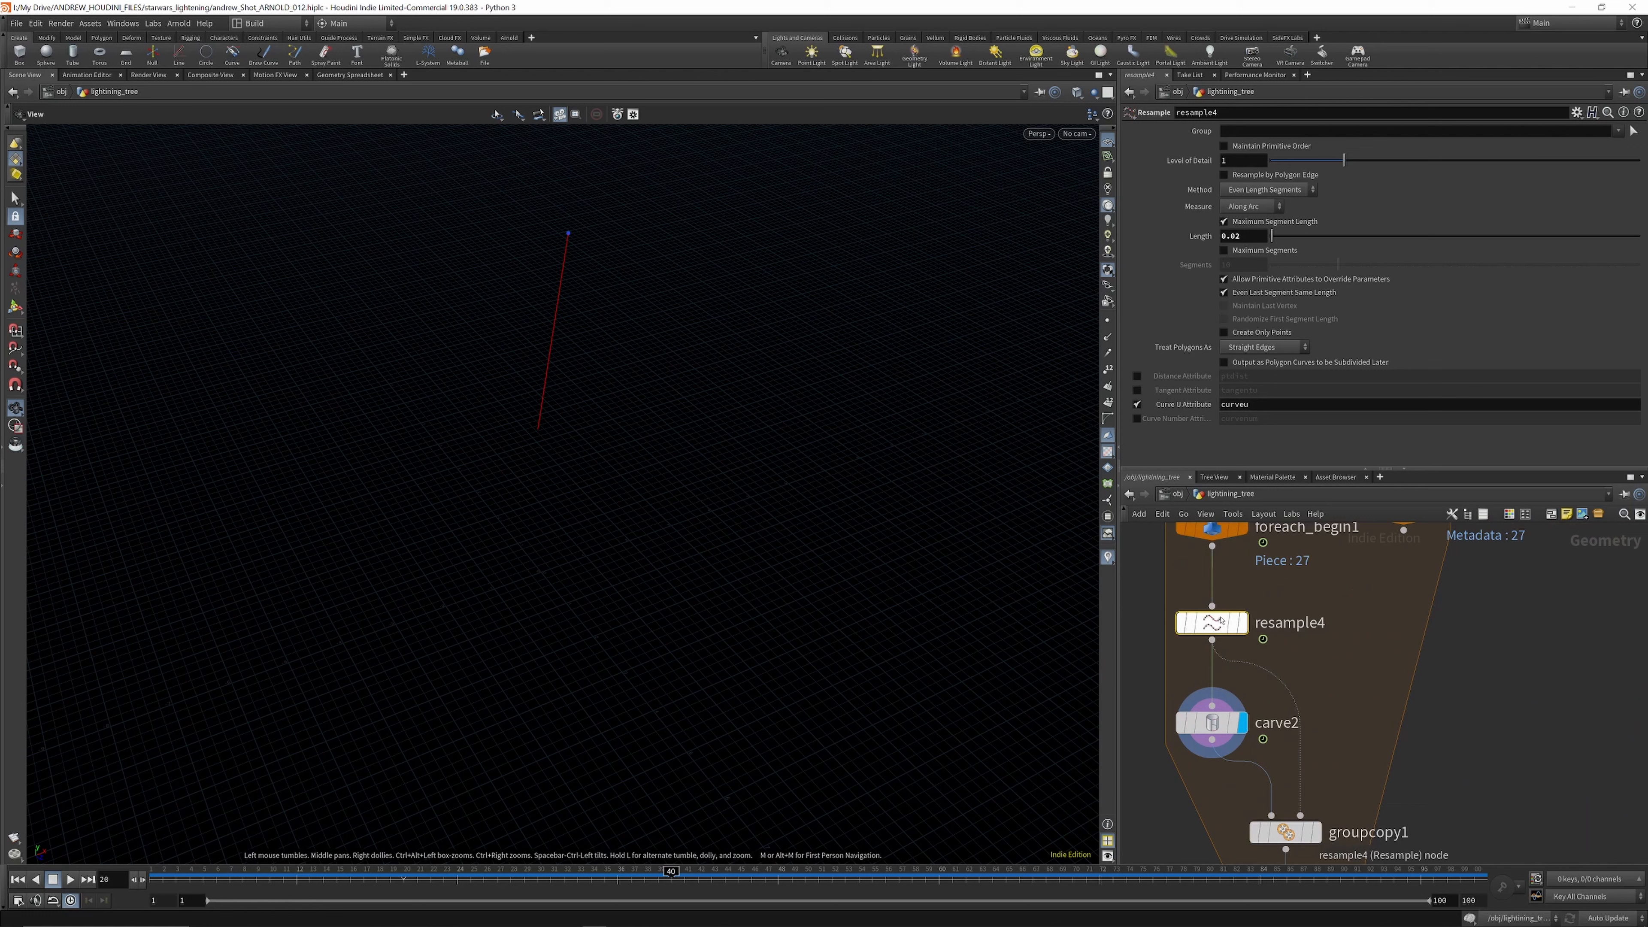
left_click(1242, 622)
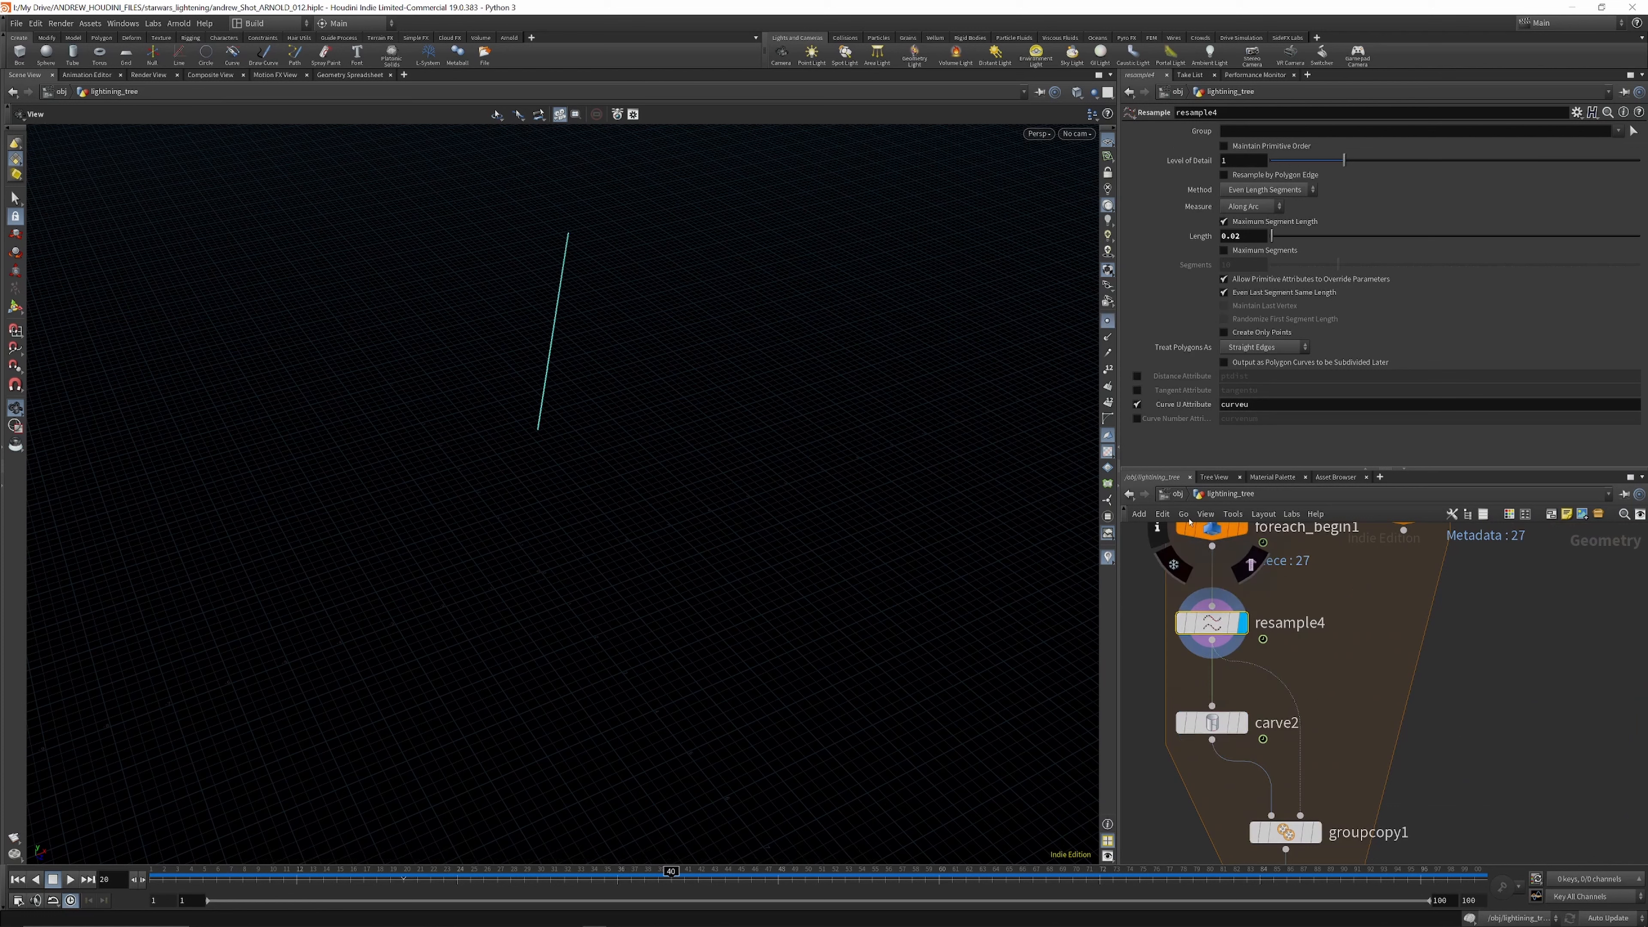
Step: Compare the point density of red1's lines with resample4's line, viewing the resampled line up close
scroll(1210, 689, "down", 6)
scroll(1225, 596, "up", 5)
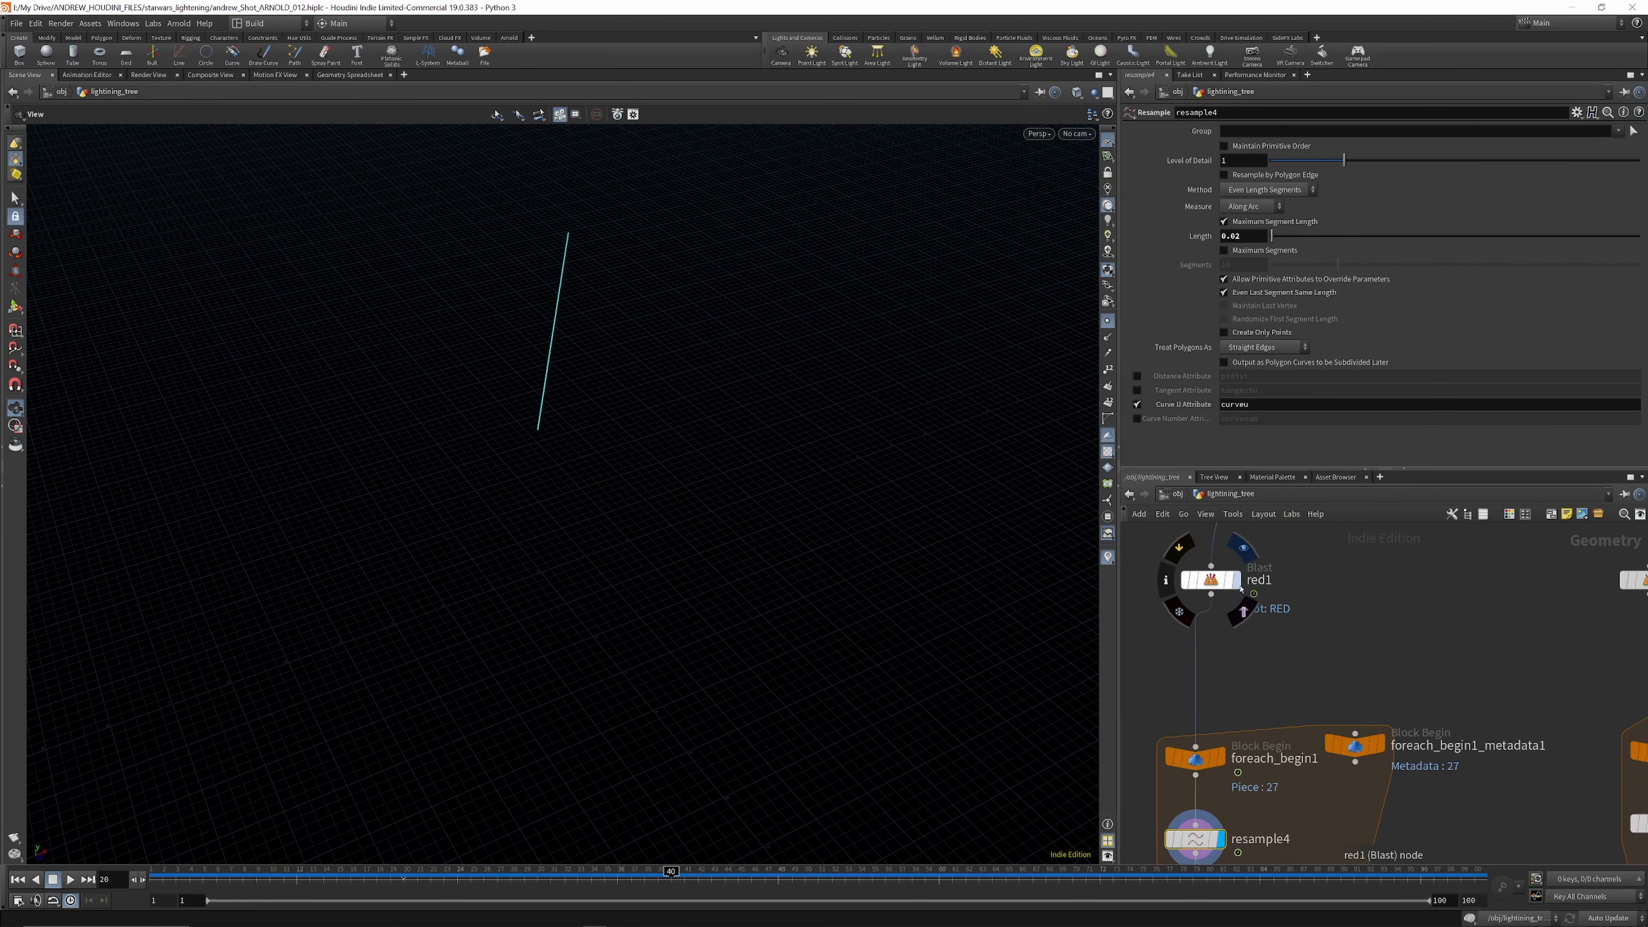
left_click(1239, 584)
scroll(1214, 589, "down", 5)
scroll(1216, 713, "up", 5)
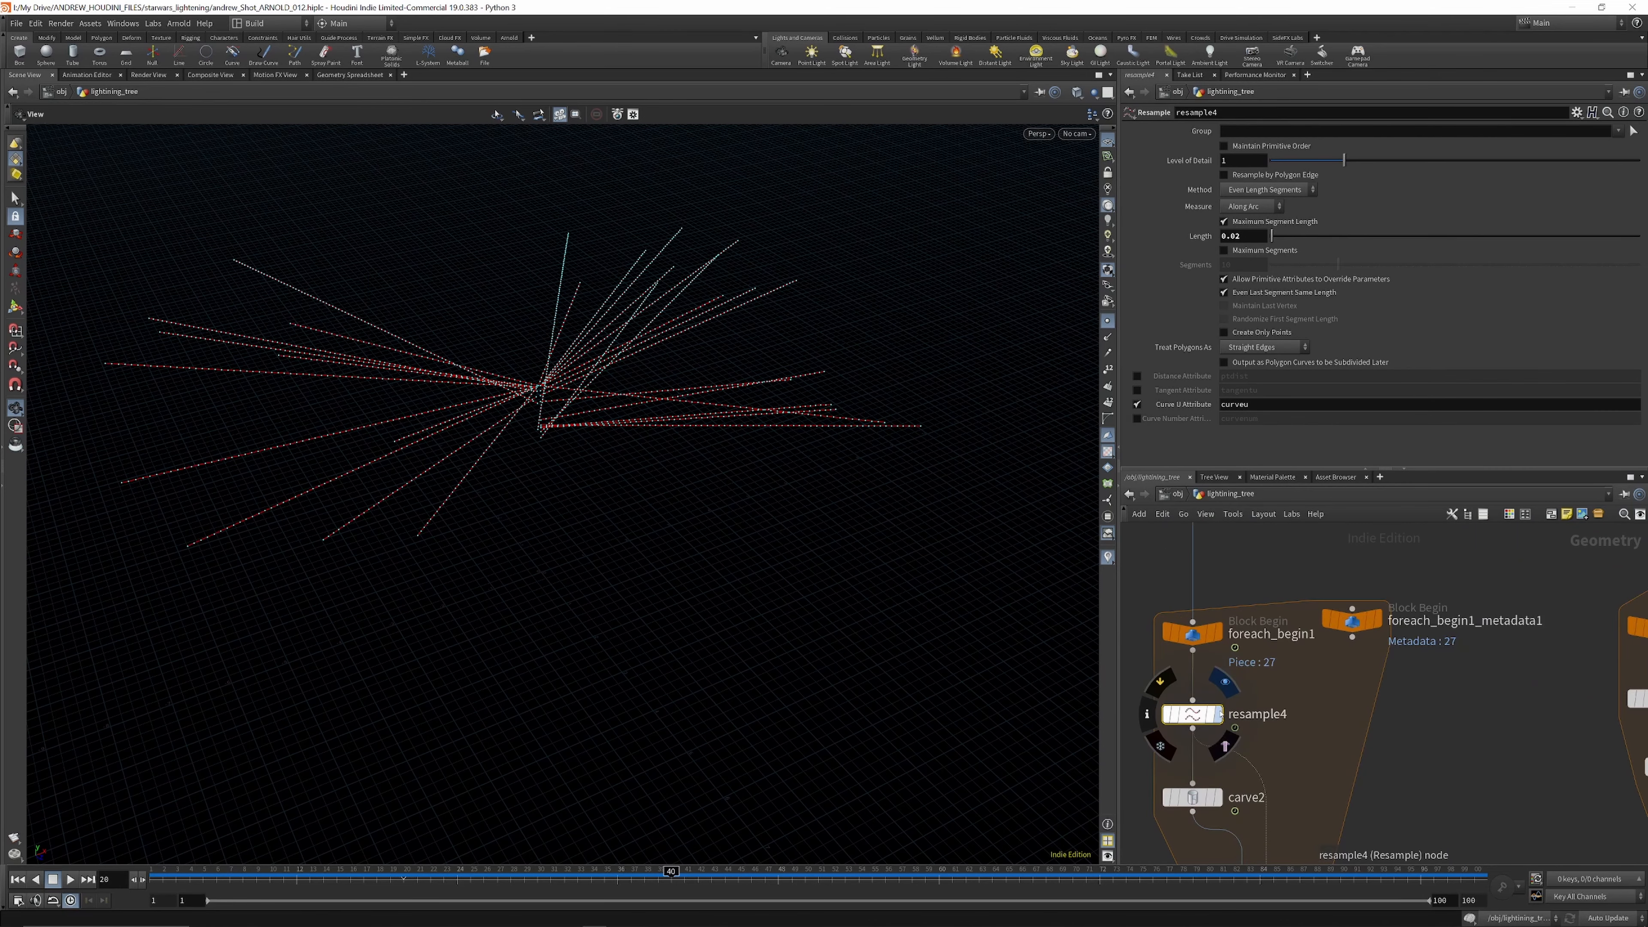
left_click(1220, 714)
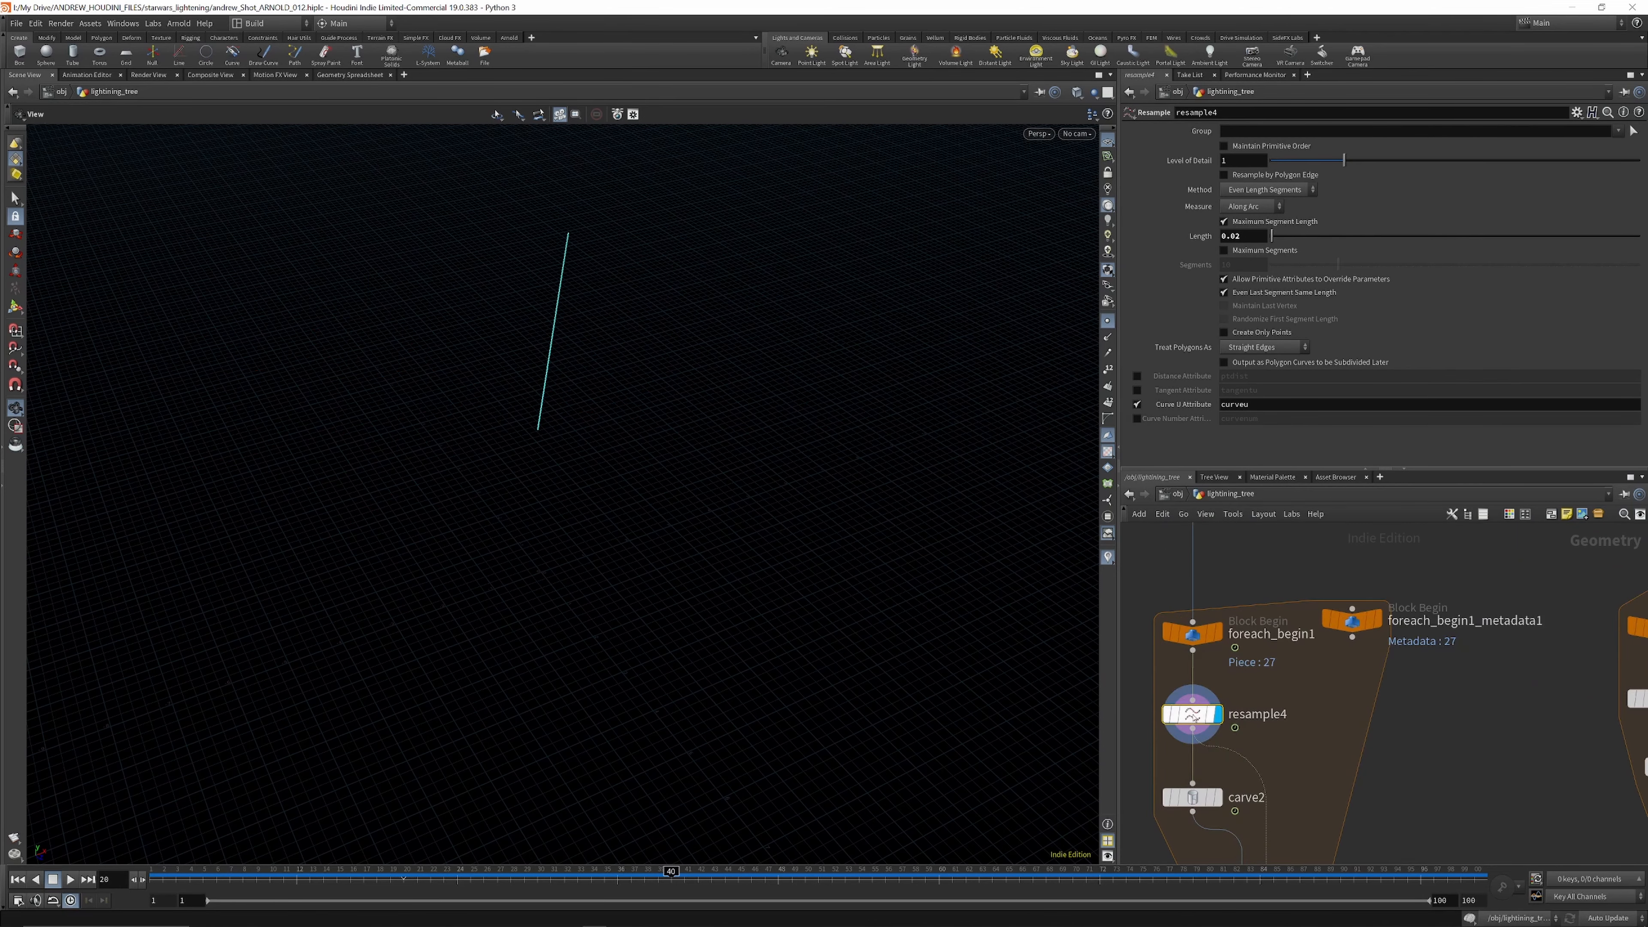
left_click_drag(611, 268, 357, 264)
scroll(1037, 413, "up", 3)
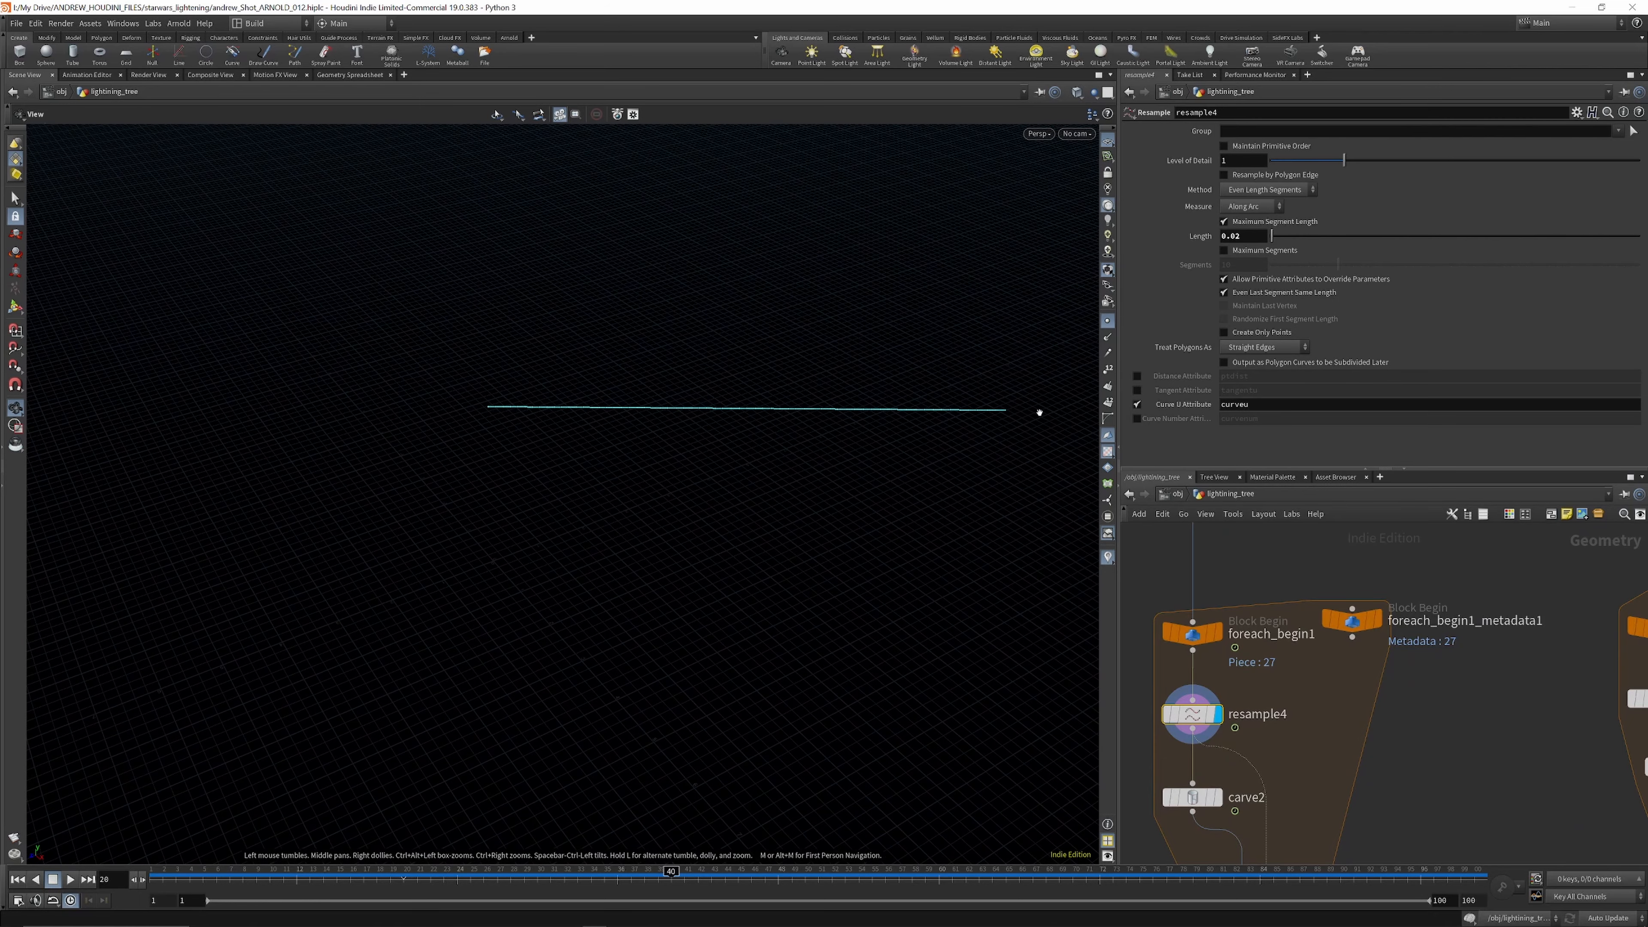
scroll(958, 414, "up", 2)
scroll(1252, 602, "down", 3)
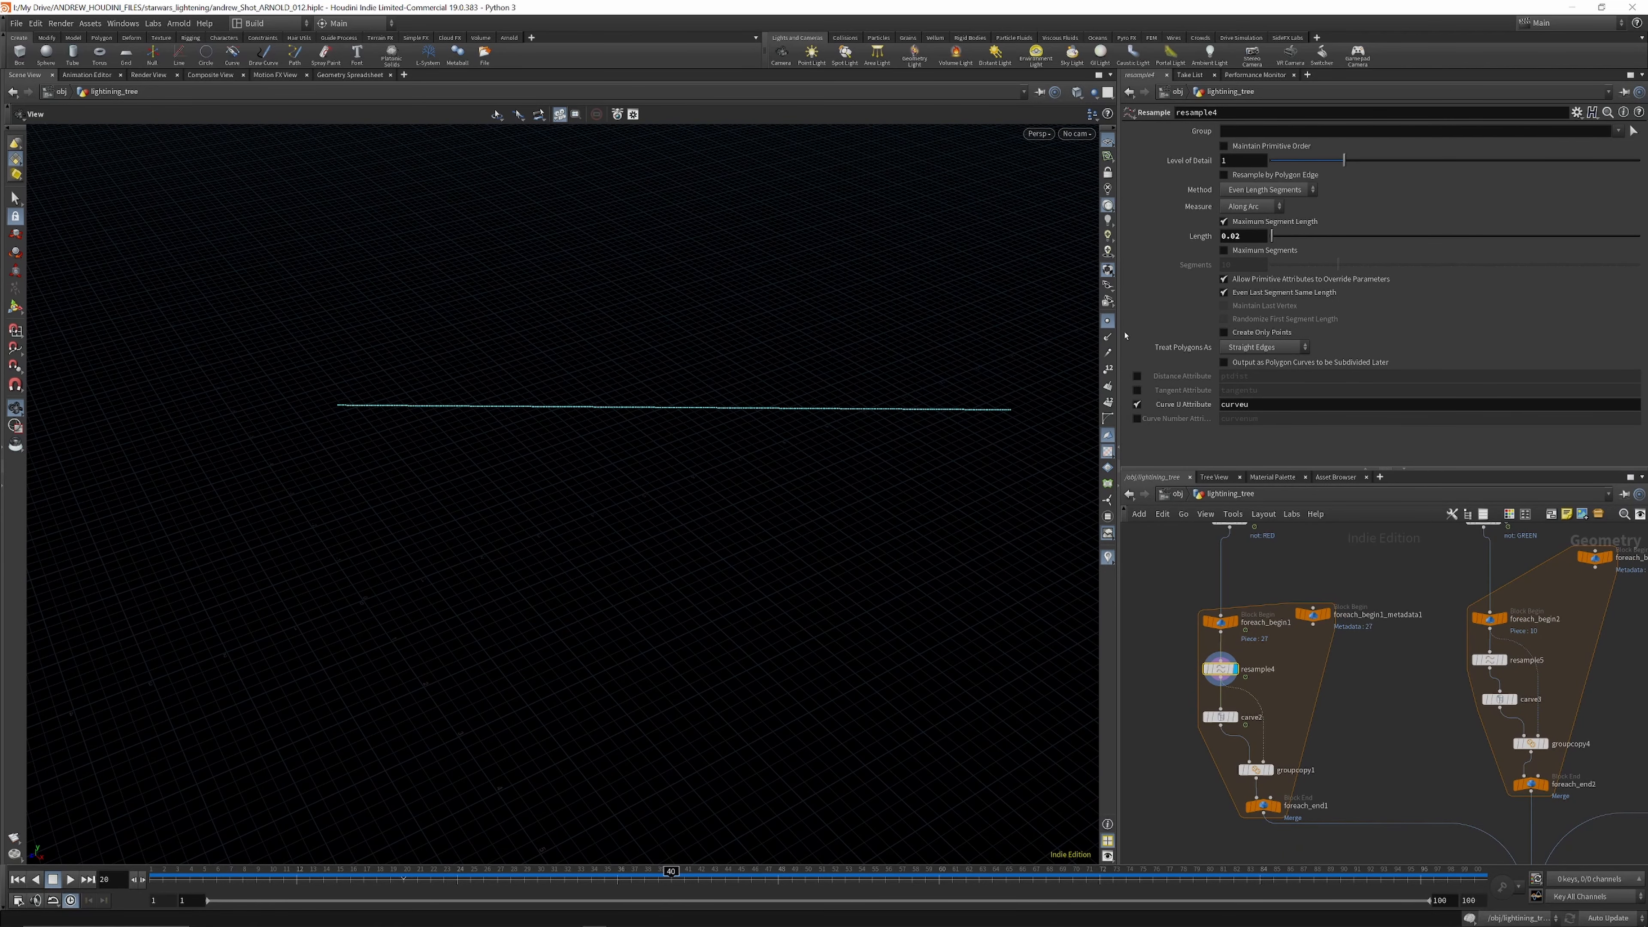
Step: Display and select carve2, scrub the timeline to frame 27, and examine the full expression driving its Second U
scroll(1247, 650, "up", 3)
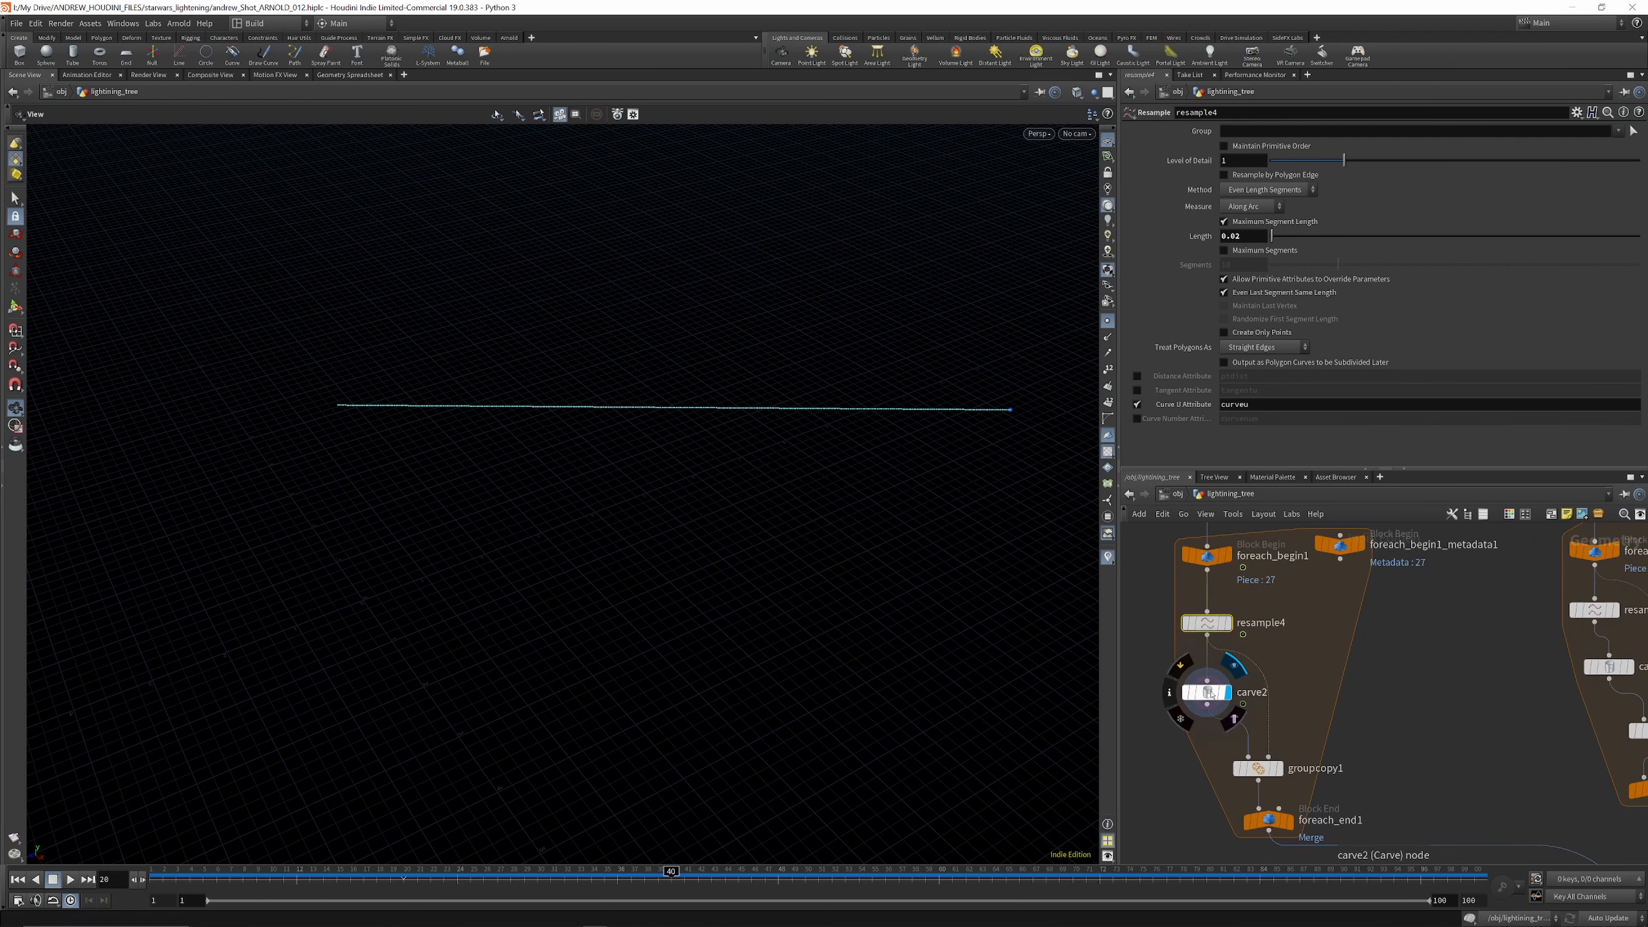
left_click(1208, 692)
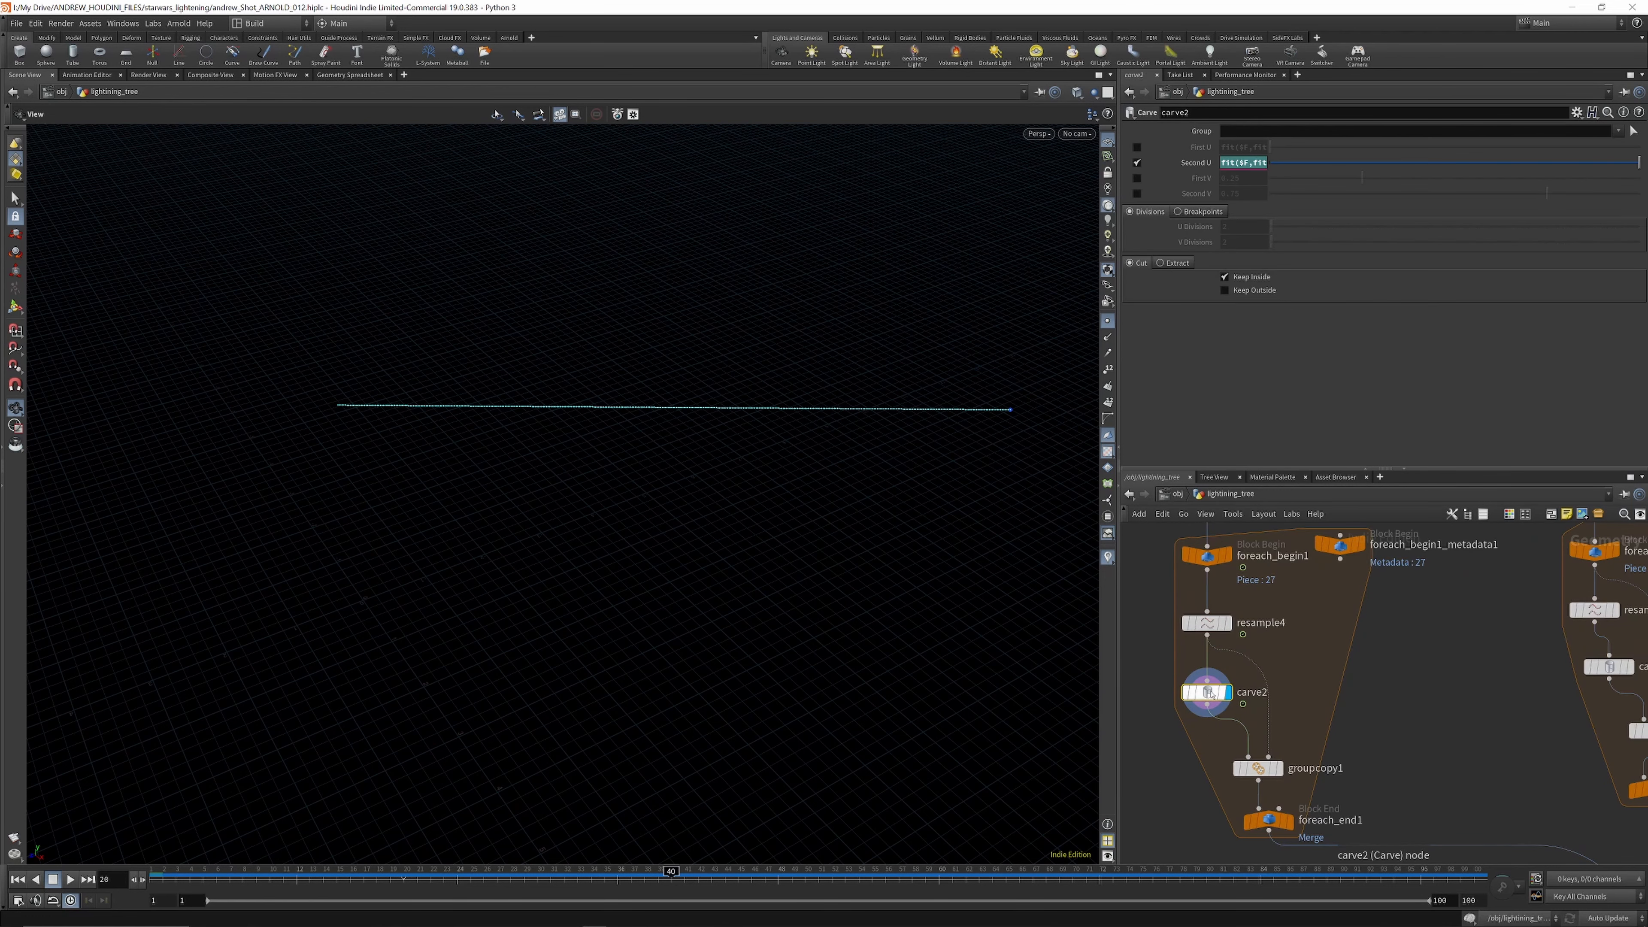
left_click_drag(671, 871, 497, 871)
left_click(1194, 166)
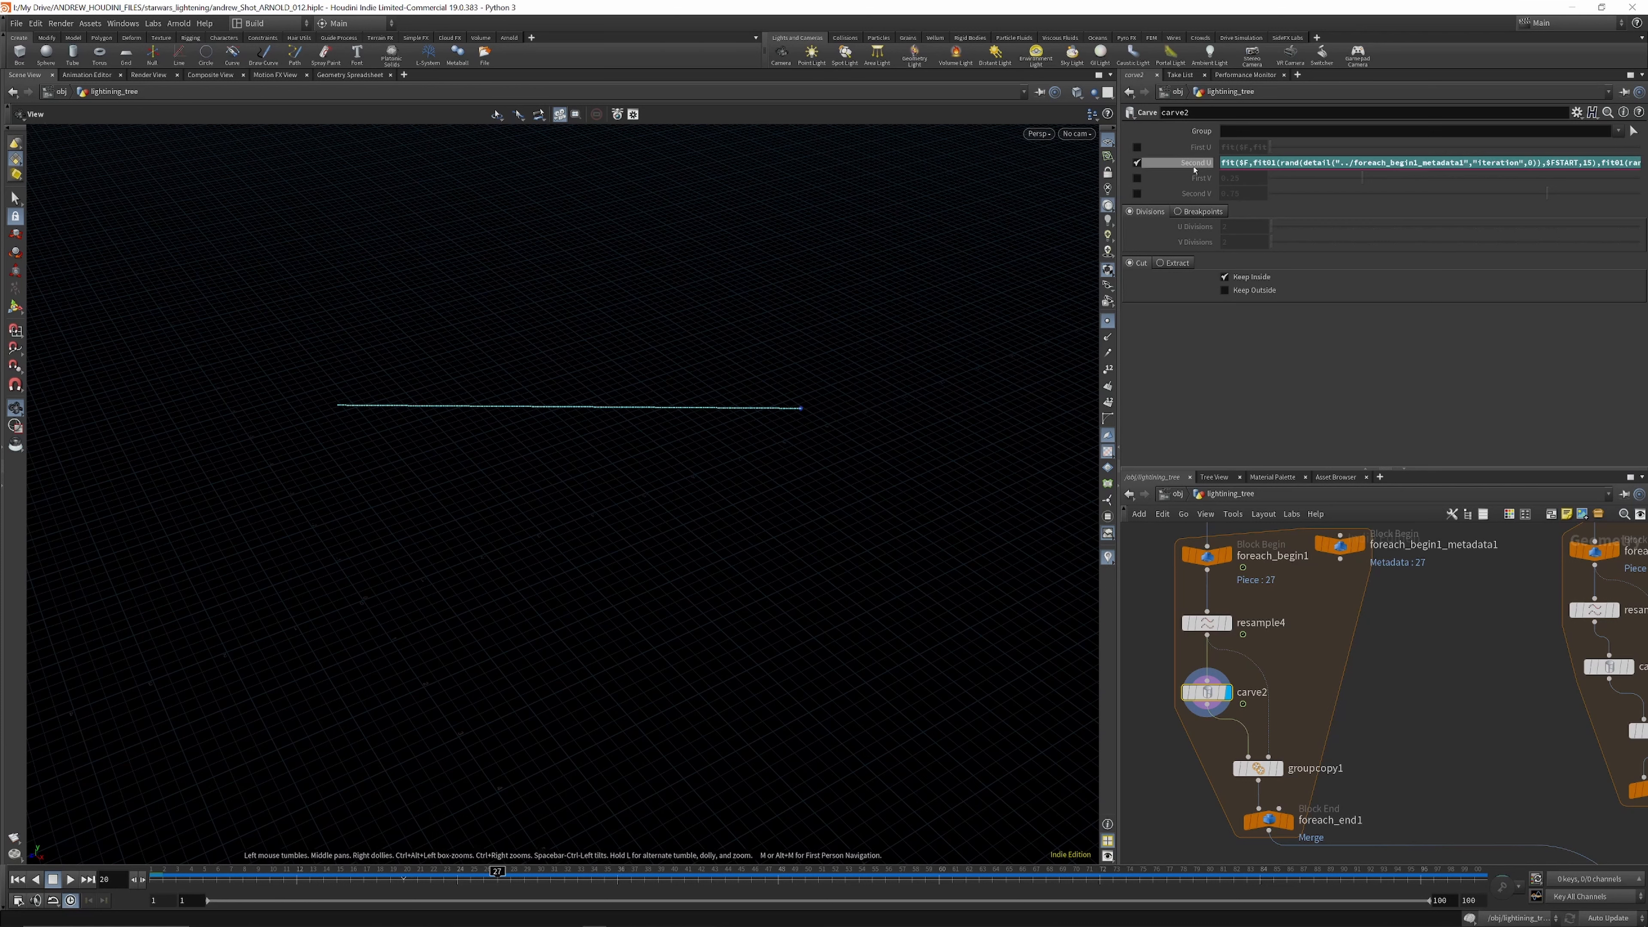
left_click_drag(1227, 162, 1625, 164)
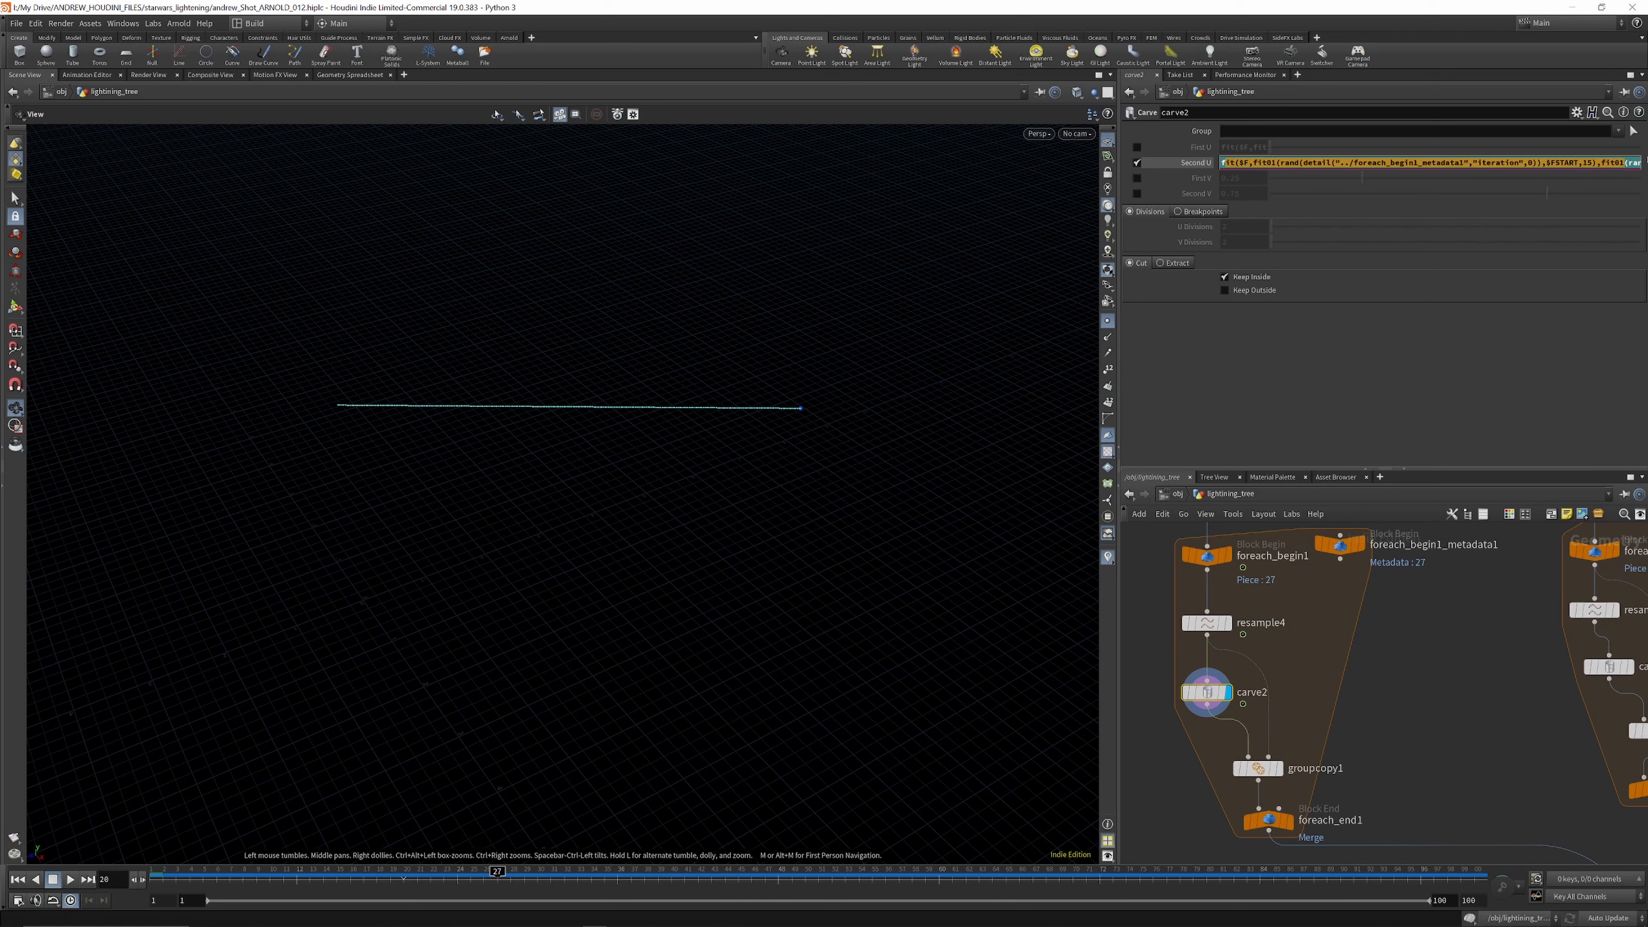
Step: Show carve2's Second U as an evaluated value and scrub the timeline to frame 36 to watch it change
left_click(1194, 163)
left_click_drag(443, 871, 617, 872)
Step: Display carve3 in the green branch's for-each loop and scrub the timeline to frame 81 to watch its line grow
scroll(1508, 656, "down", 5)
scroll(1508, 656, "up", 4)
middle_click_drag(1509, 656, 1371, 640)
scroll(1372, 640, "down", 5)
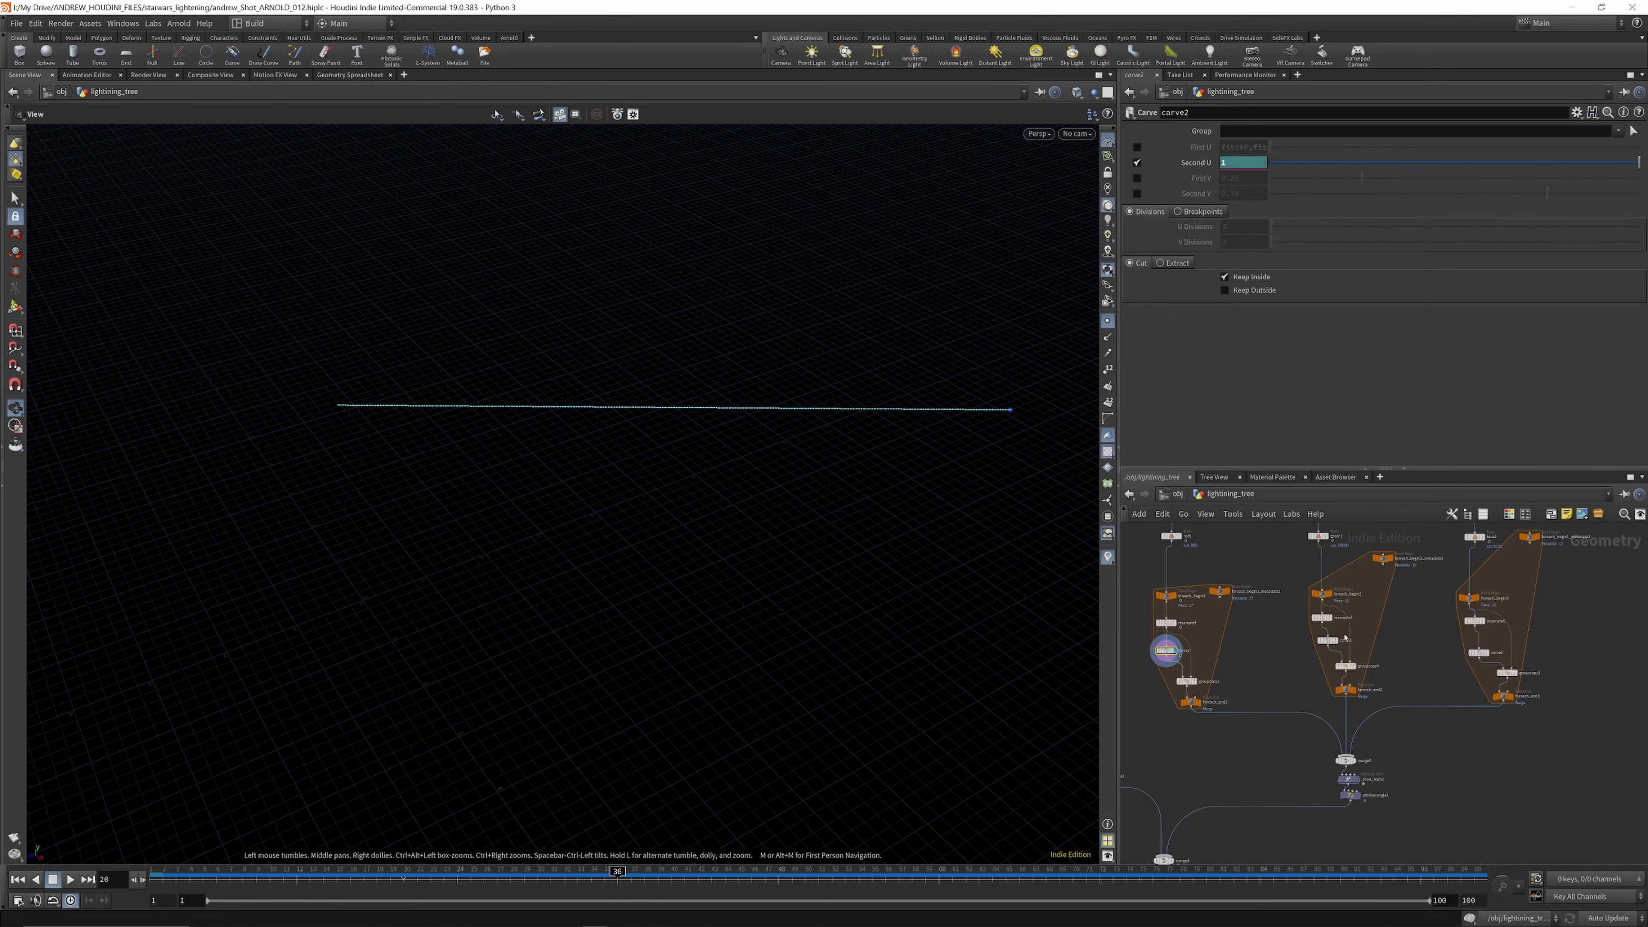
scroll(1340, 651, "up", 2)
left_click(1335, 646)
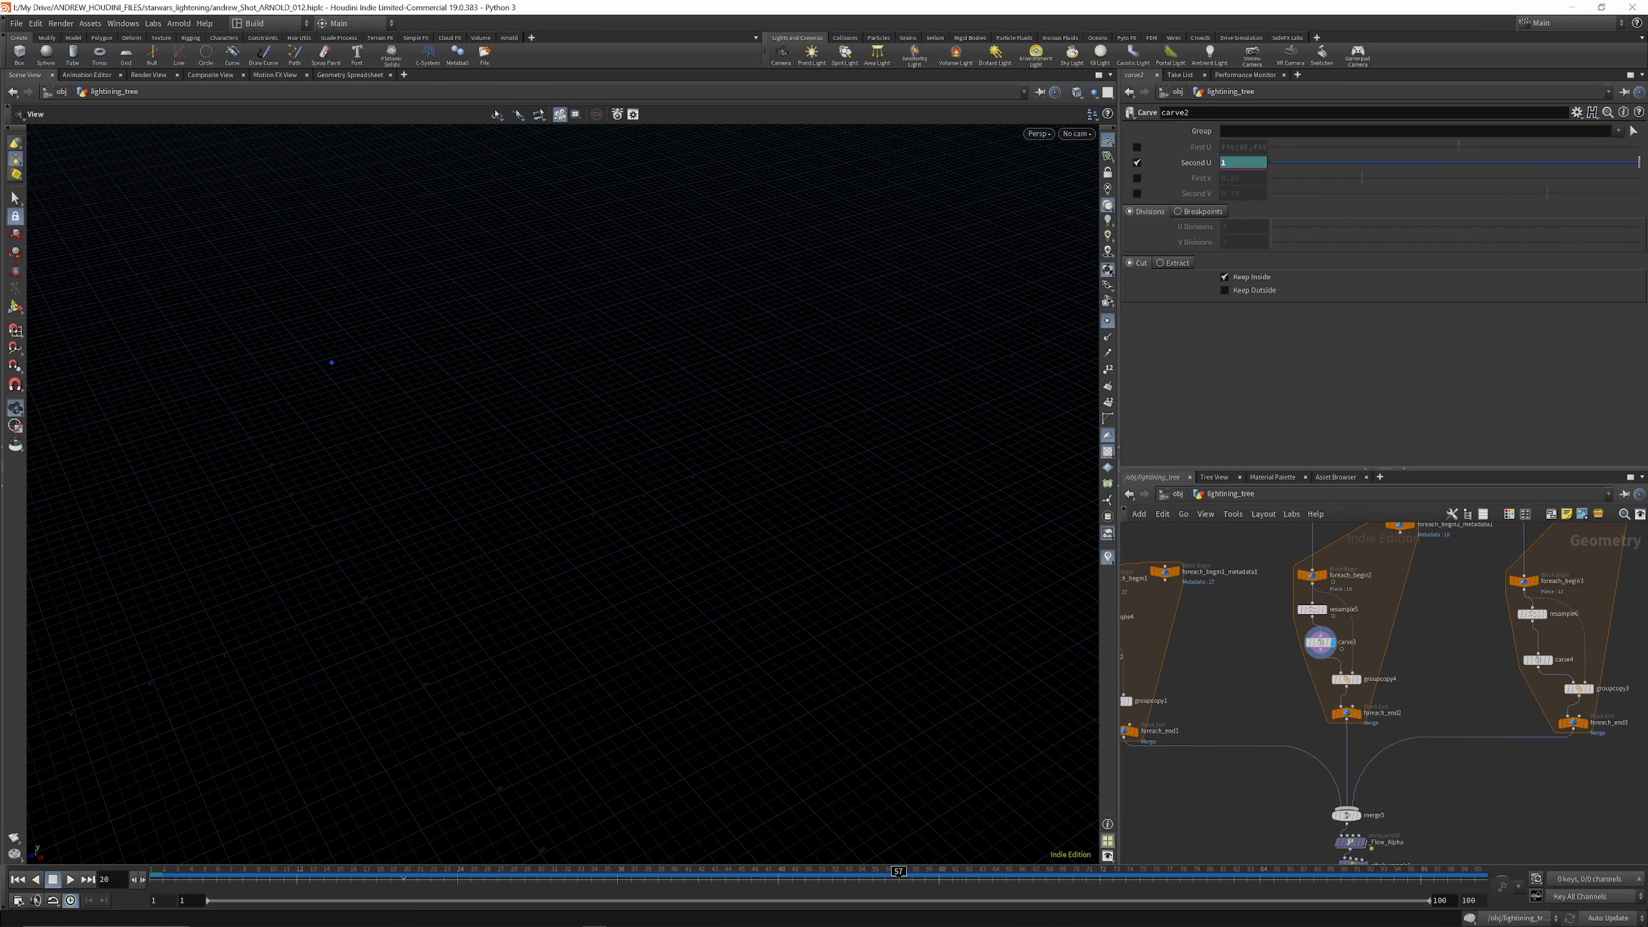
left_click_drag(899, 873, 991, 861)
scroll(1291, 746, "down", 5)
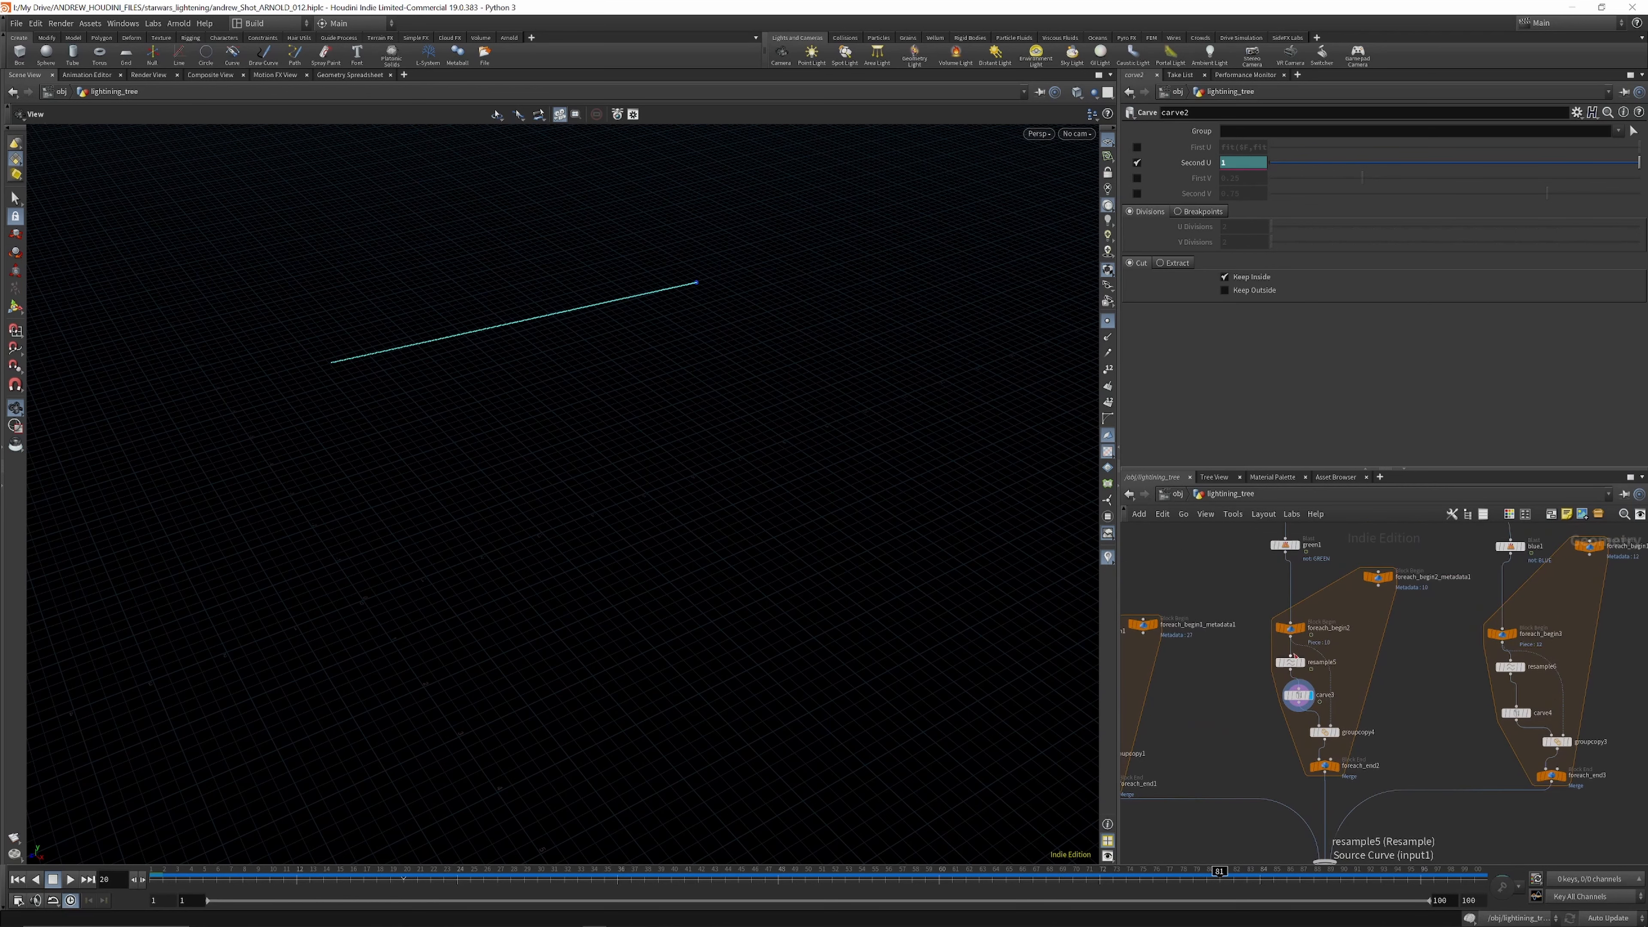
Step: Display carve4 in the blue branch's for-each loop and scrub the timeline to check its line's timing
scroll(1379, 636, "up", 4)
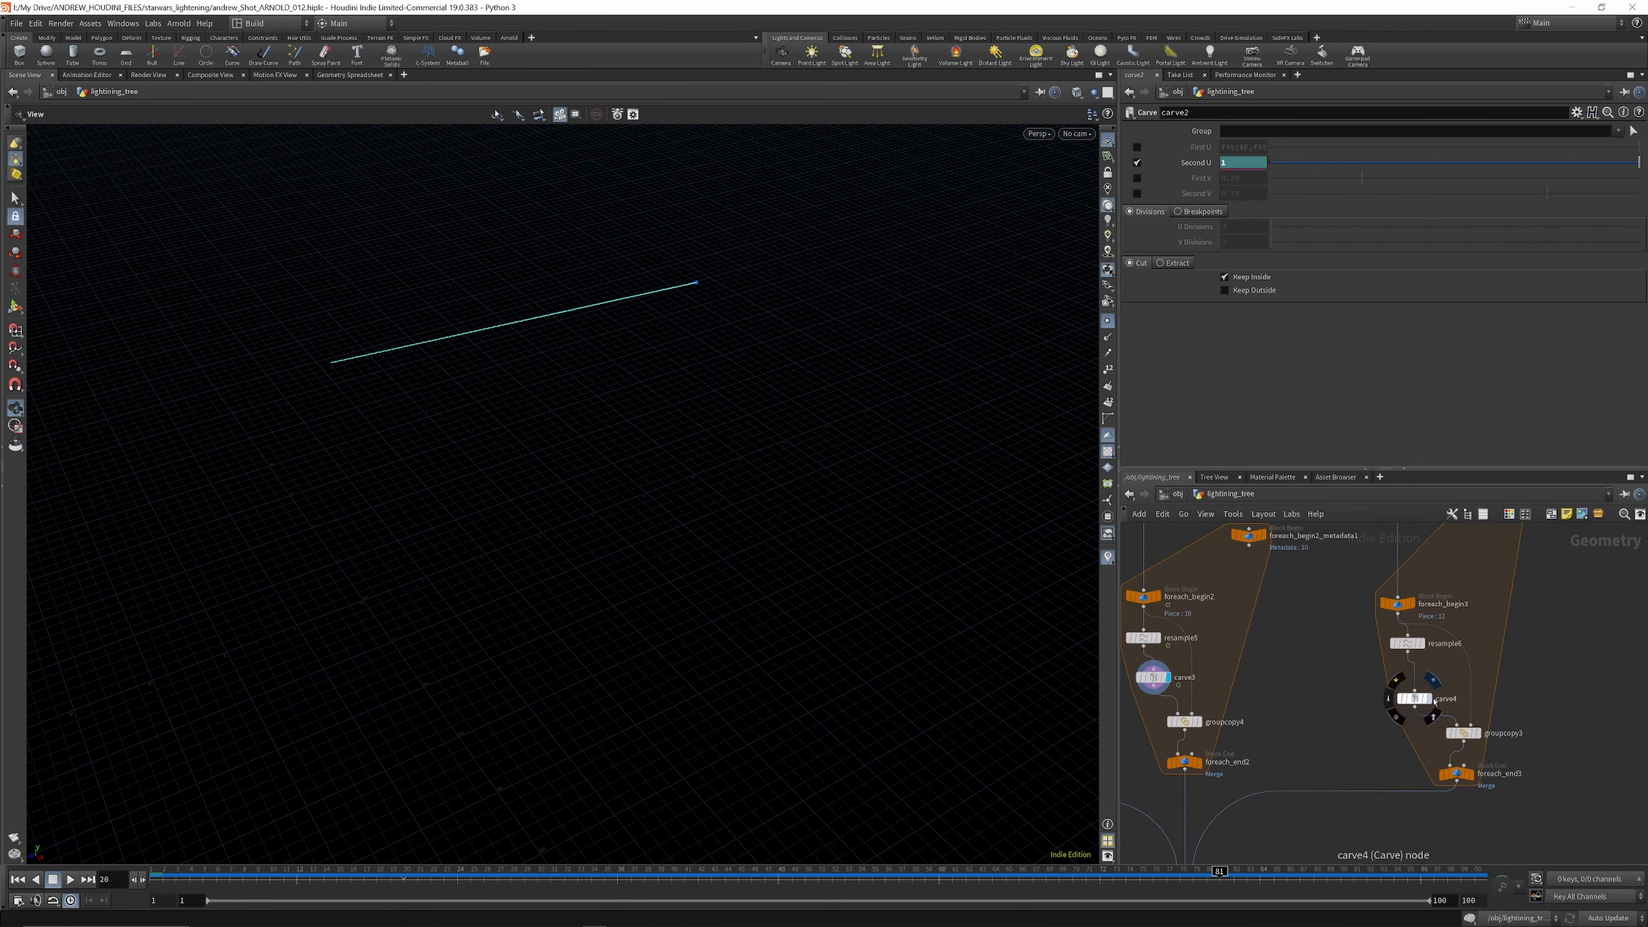
left_click(1430, 700)
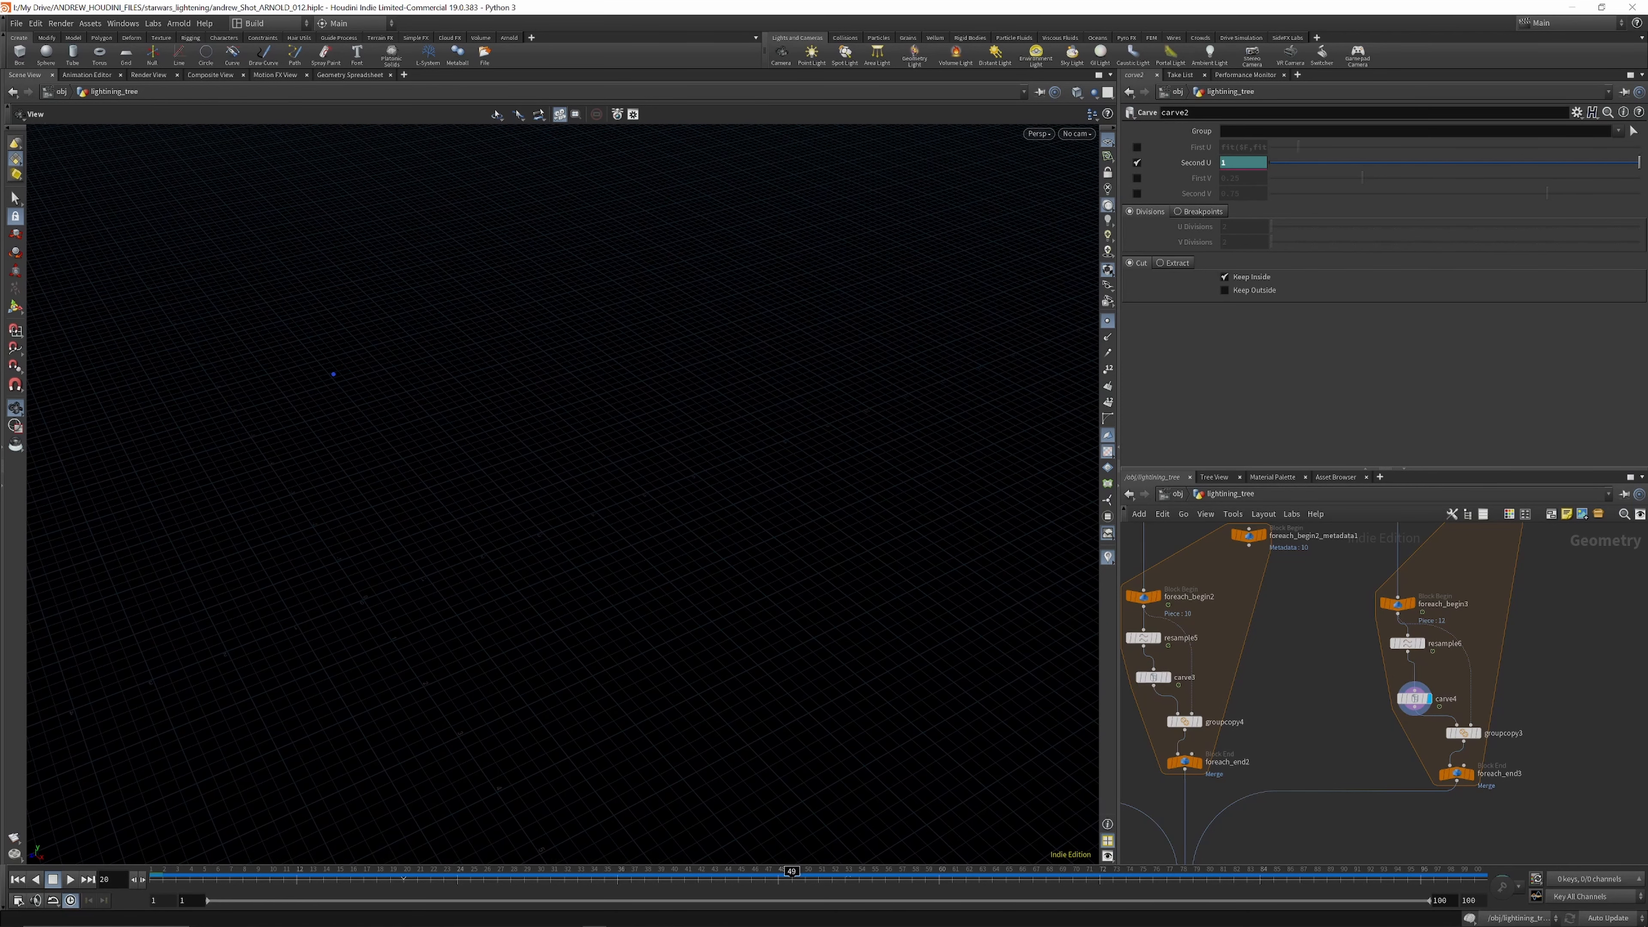
left_click_drag(1179, 876, 872, 877)
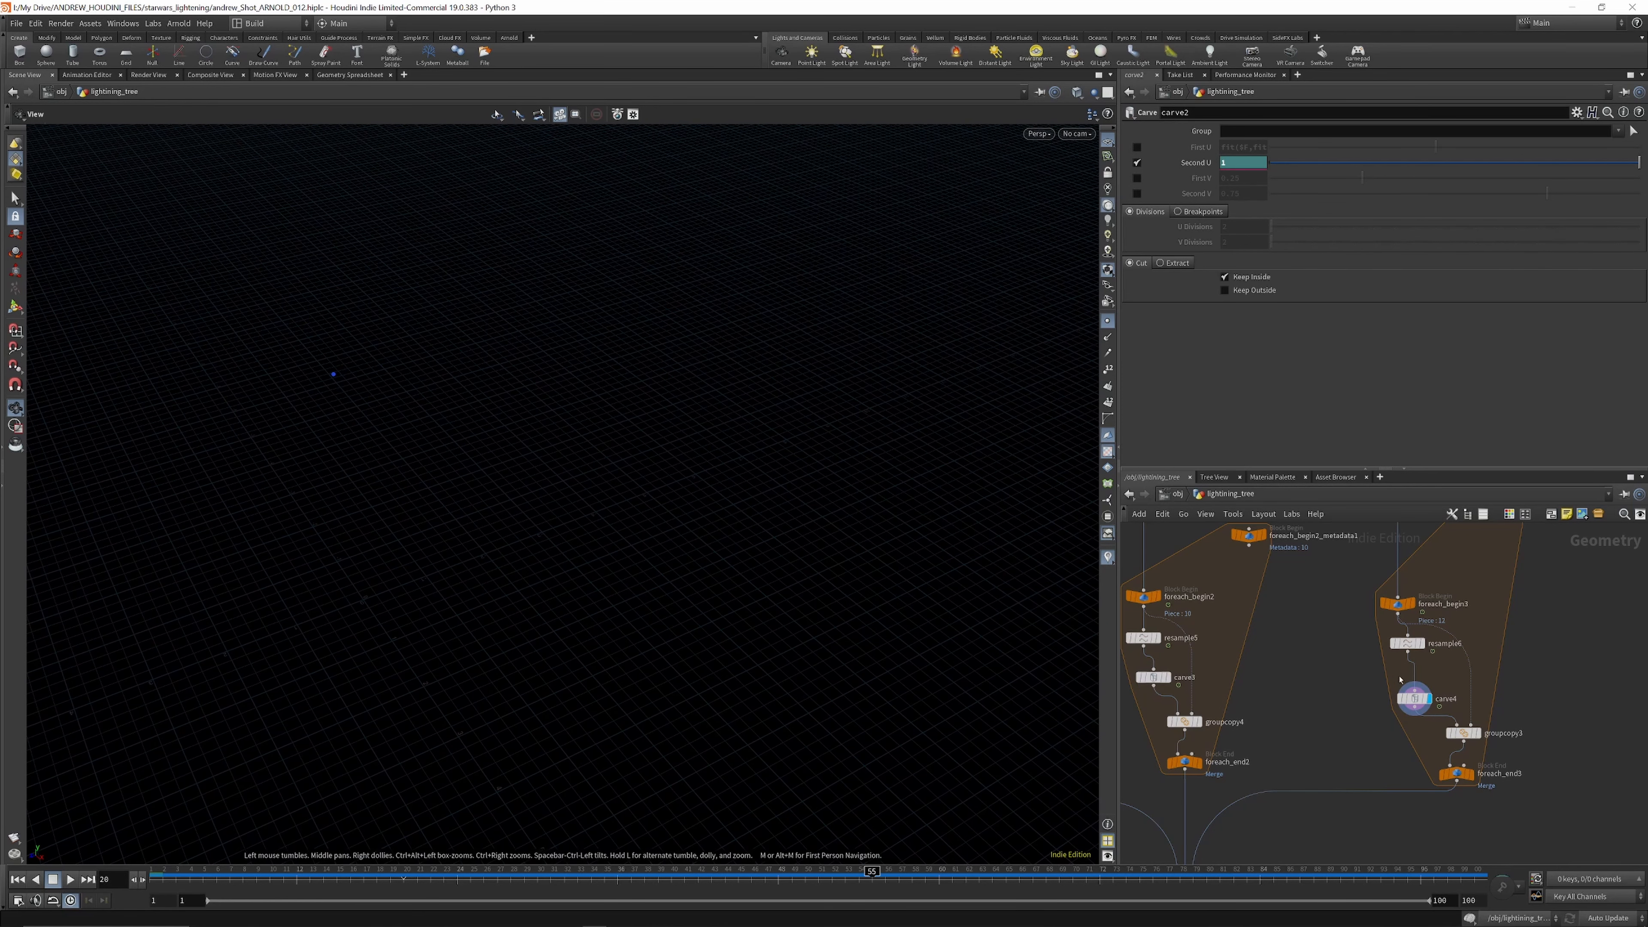
Step: Display merge5 and scrub the timeline from the early frames to frame 100 to watch all carved lines grow
scroll(1335, 614, "down", 4)
scroll(1252, 764, "up", 3)
scroll(1289, 722, "up", 4)
left_click(1283, 738)
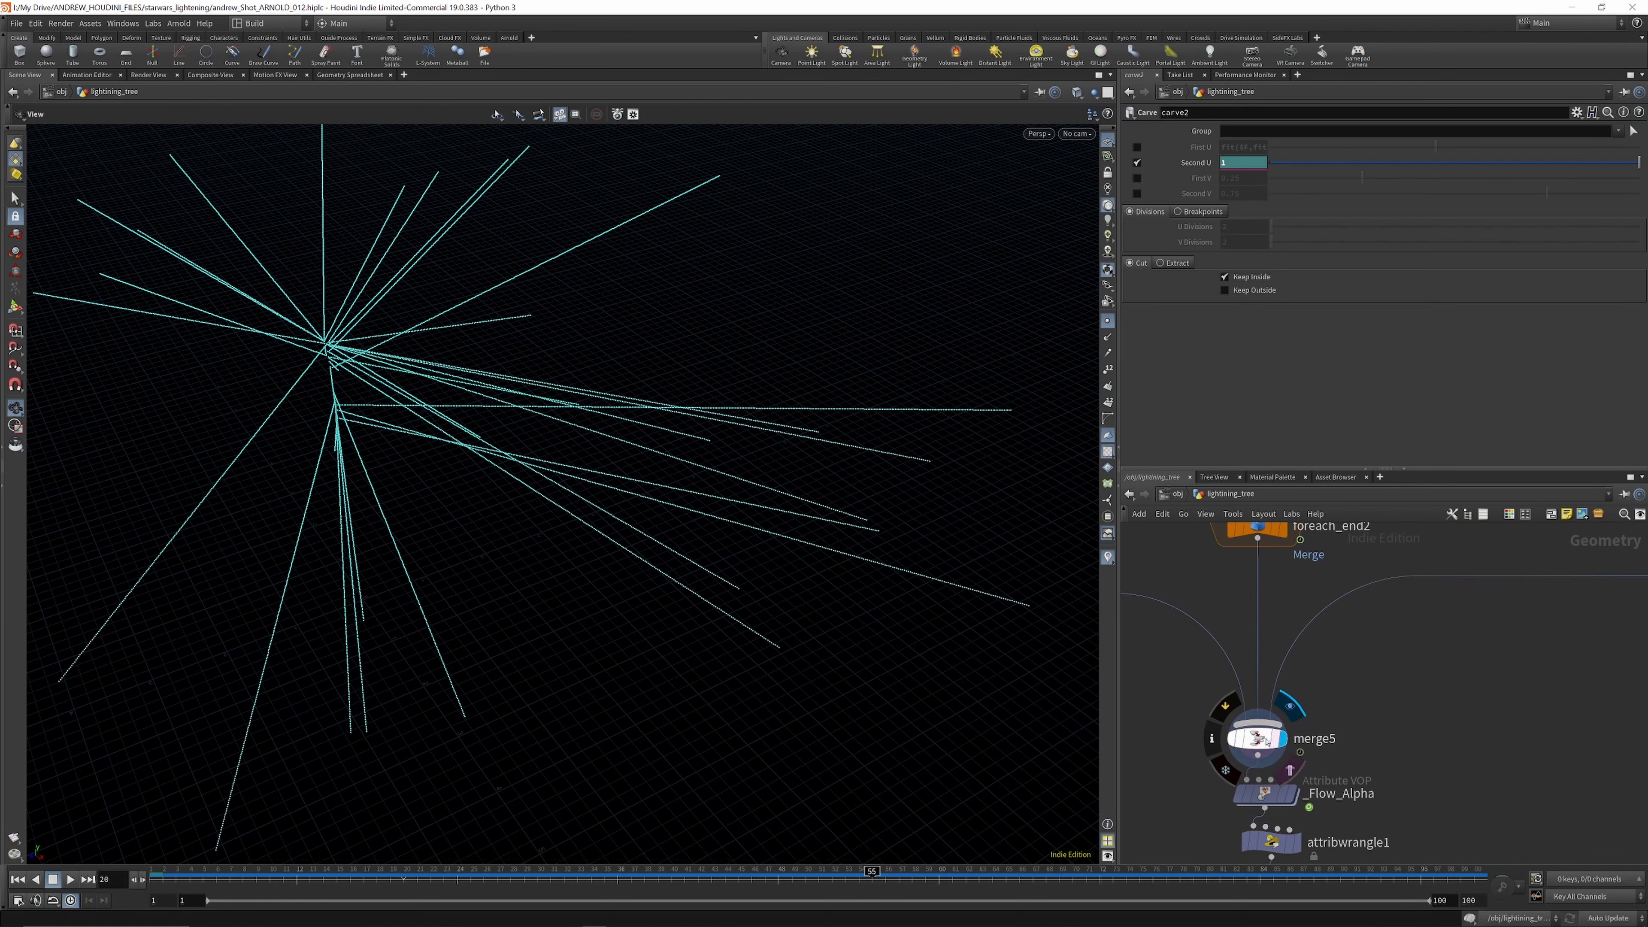
left_click(418, 873)
left_click_drag(420, 874, 350, 873)
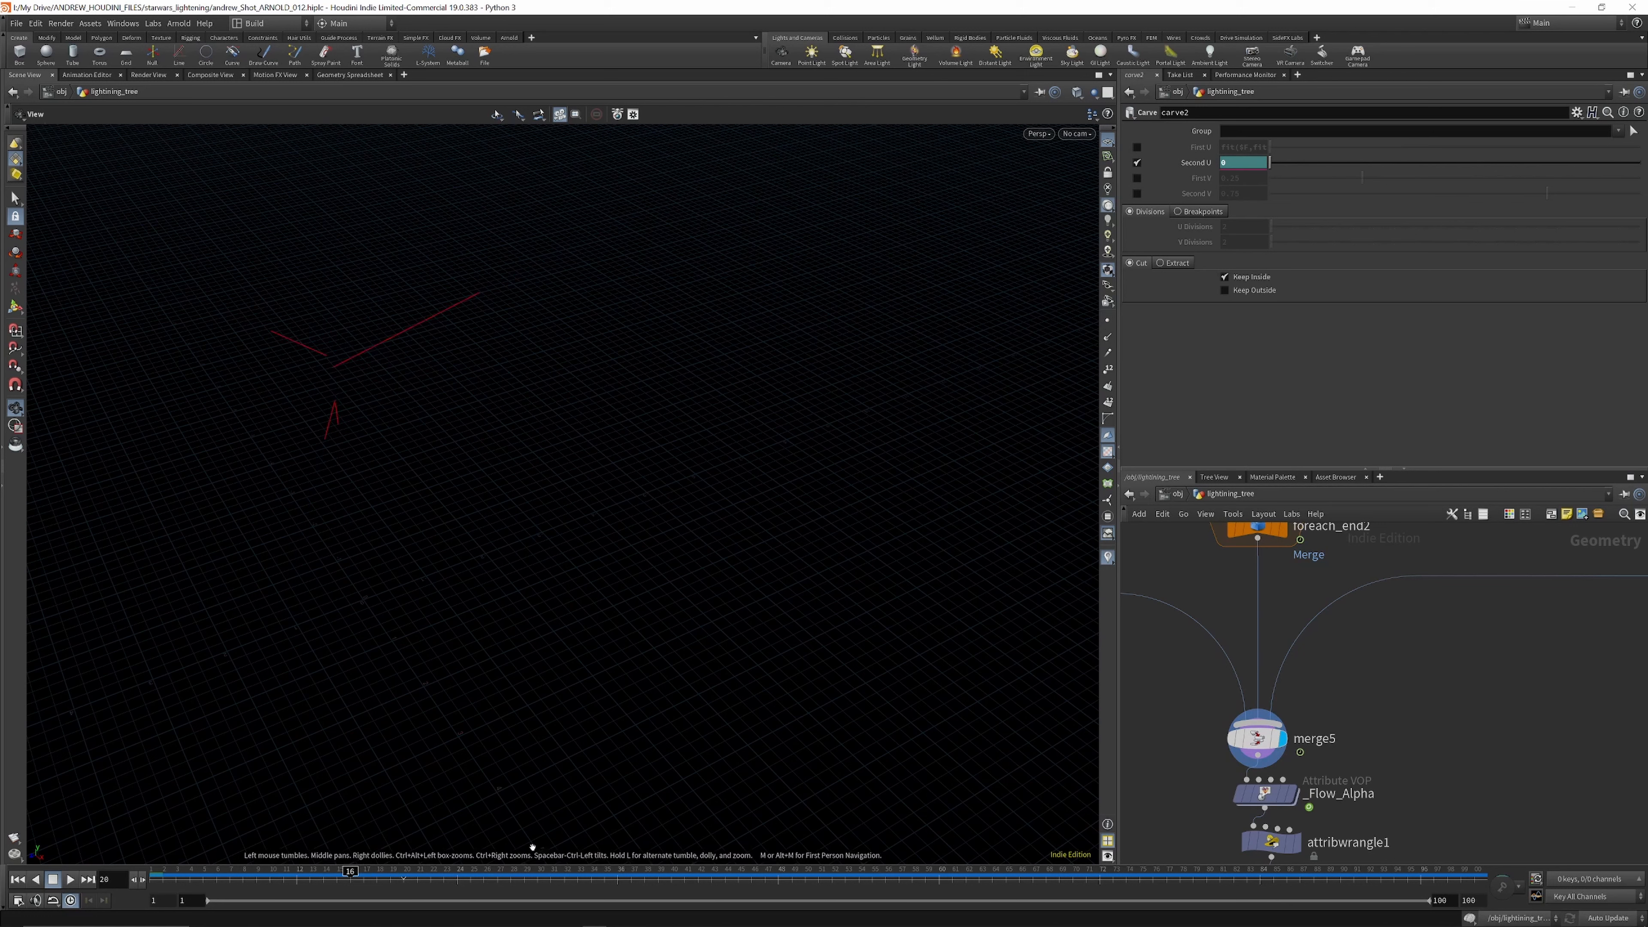
left_click_drag(359, 871, 725, 871)
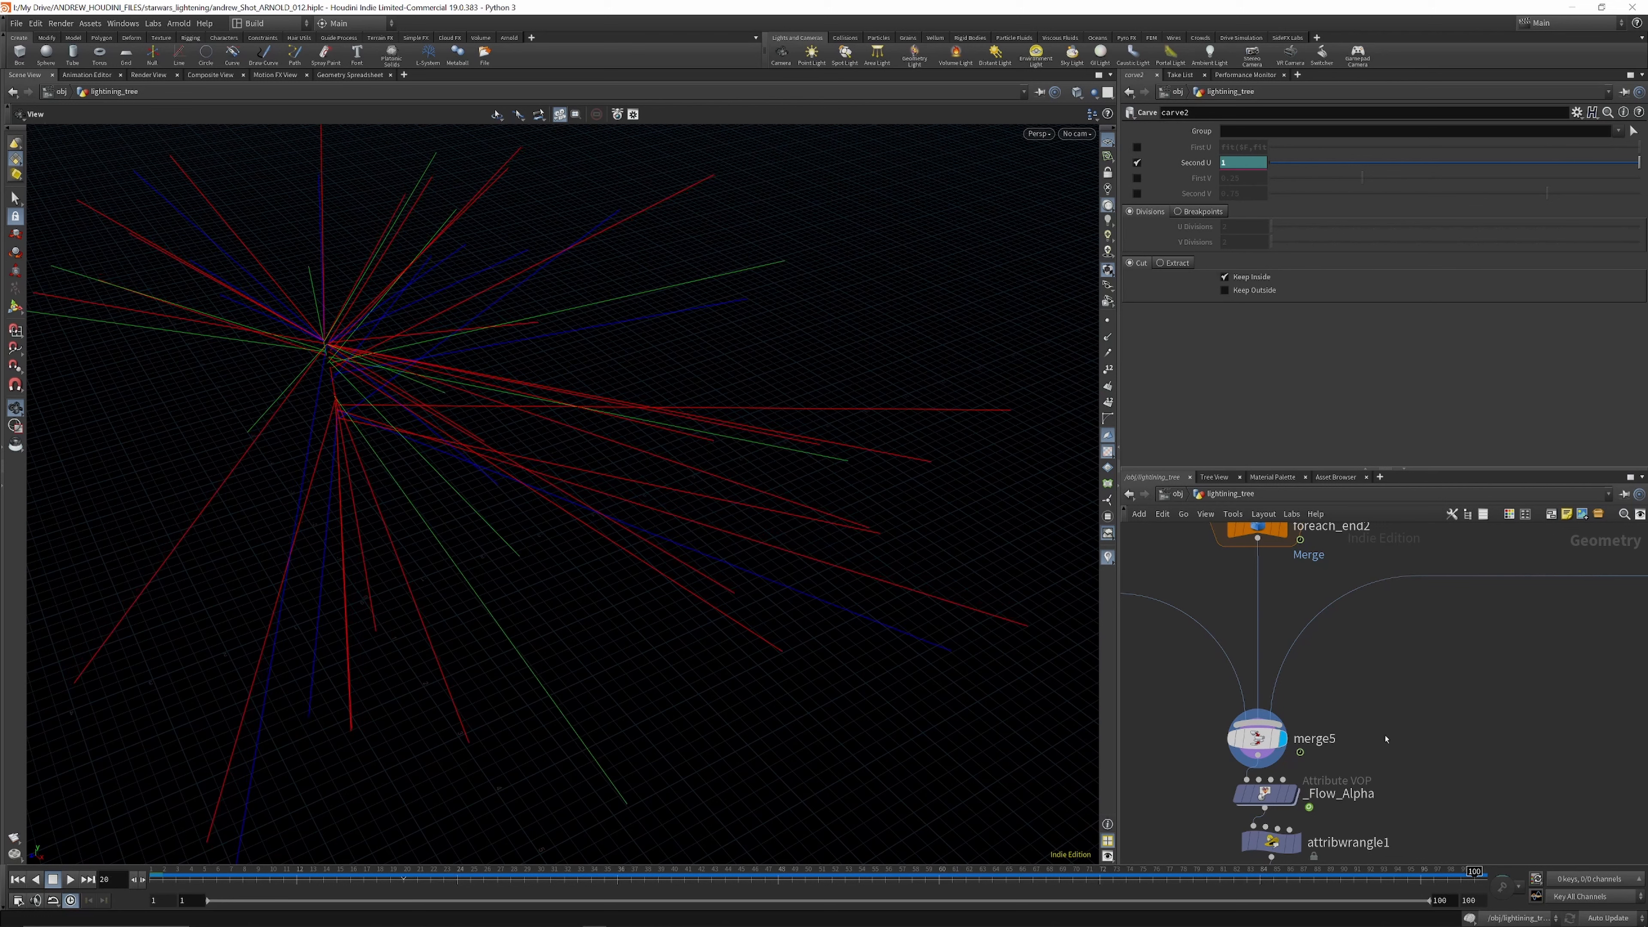
Step: Select and display foreach_end1 to examine the merged result of the red branch's loop
scroll(1340, 675, "down", 6)
scroll(1330, 692, "up", 5)
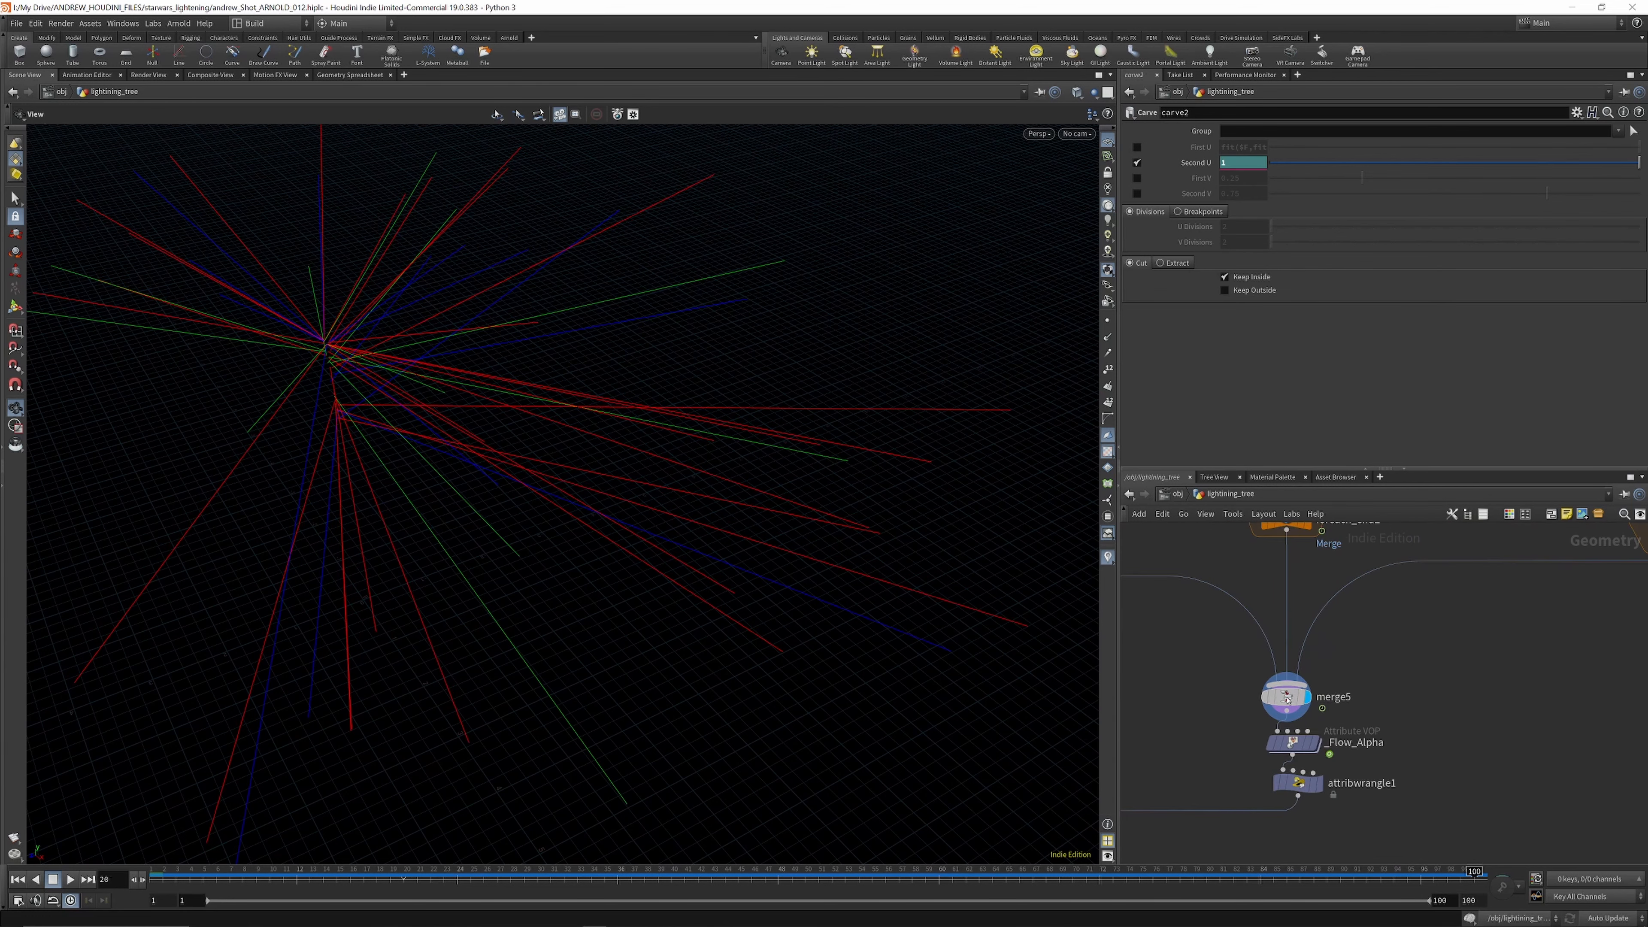
scroll(1313, 689, "down", 5)
scroll(1213, 628, "up", 7)
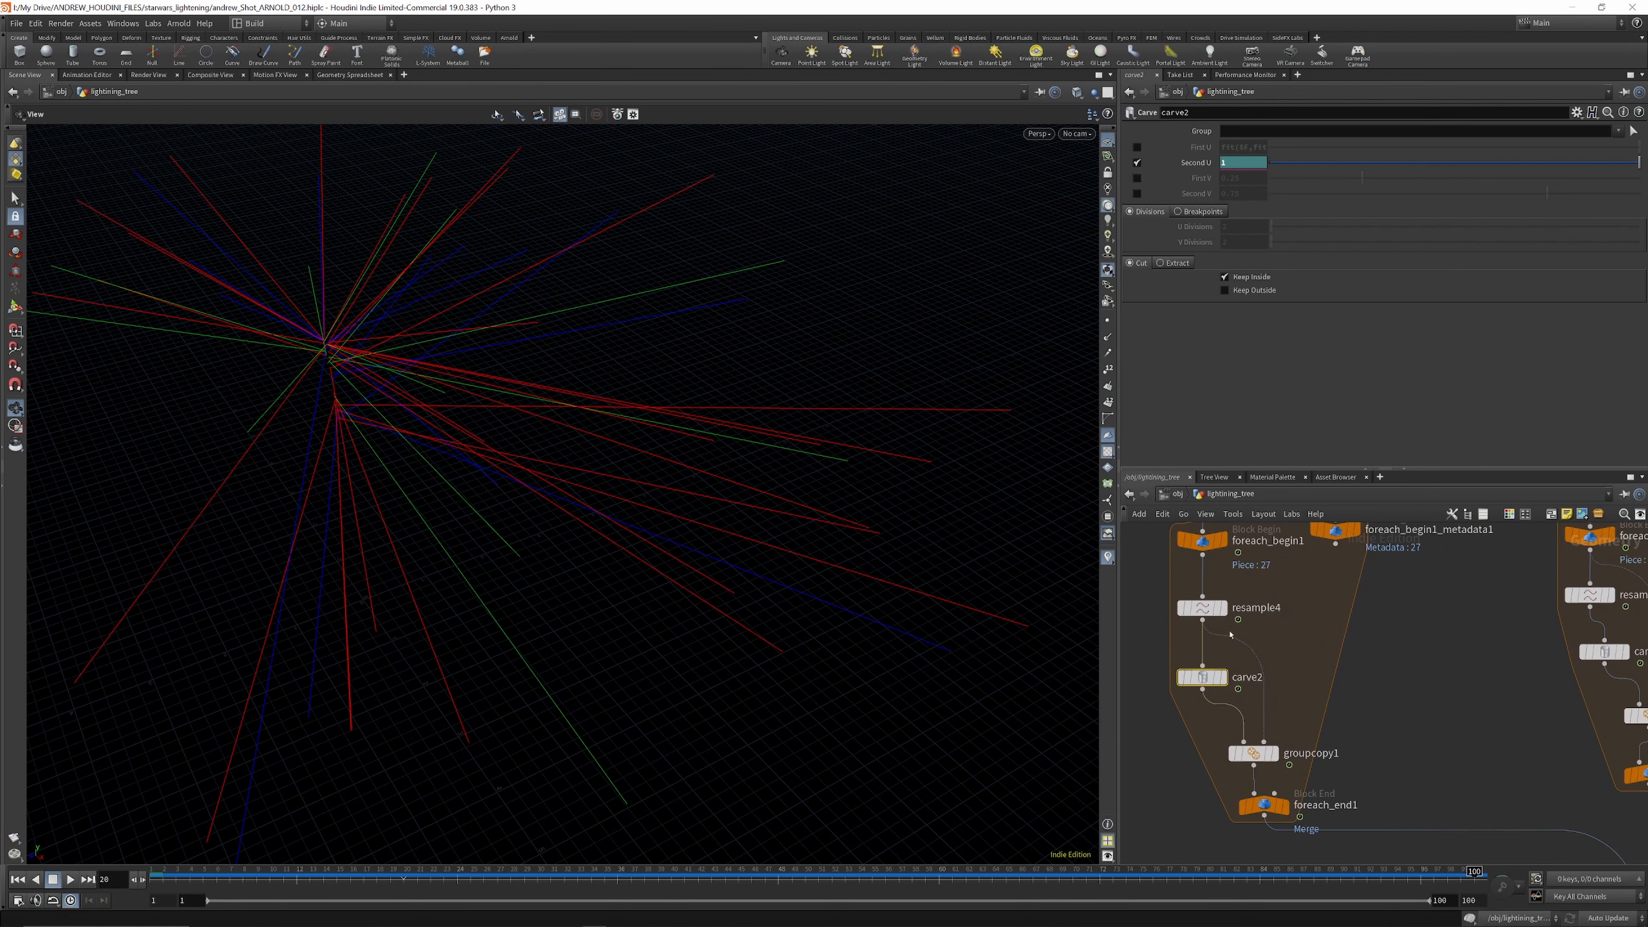
left_click_drag(320, 371, 320, 307)
scroll(1274, 695, "down", 4)
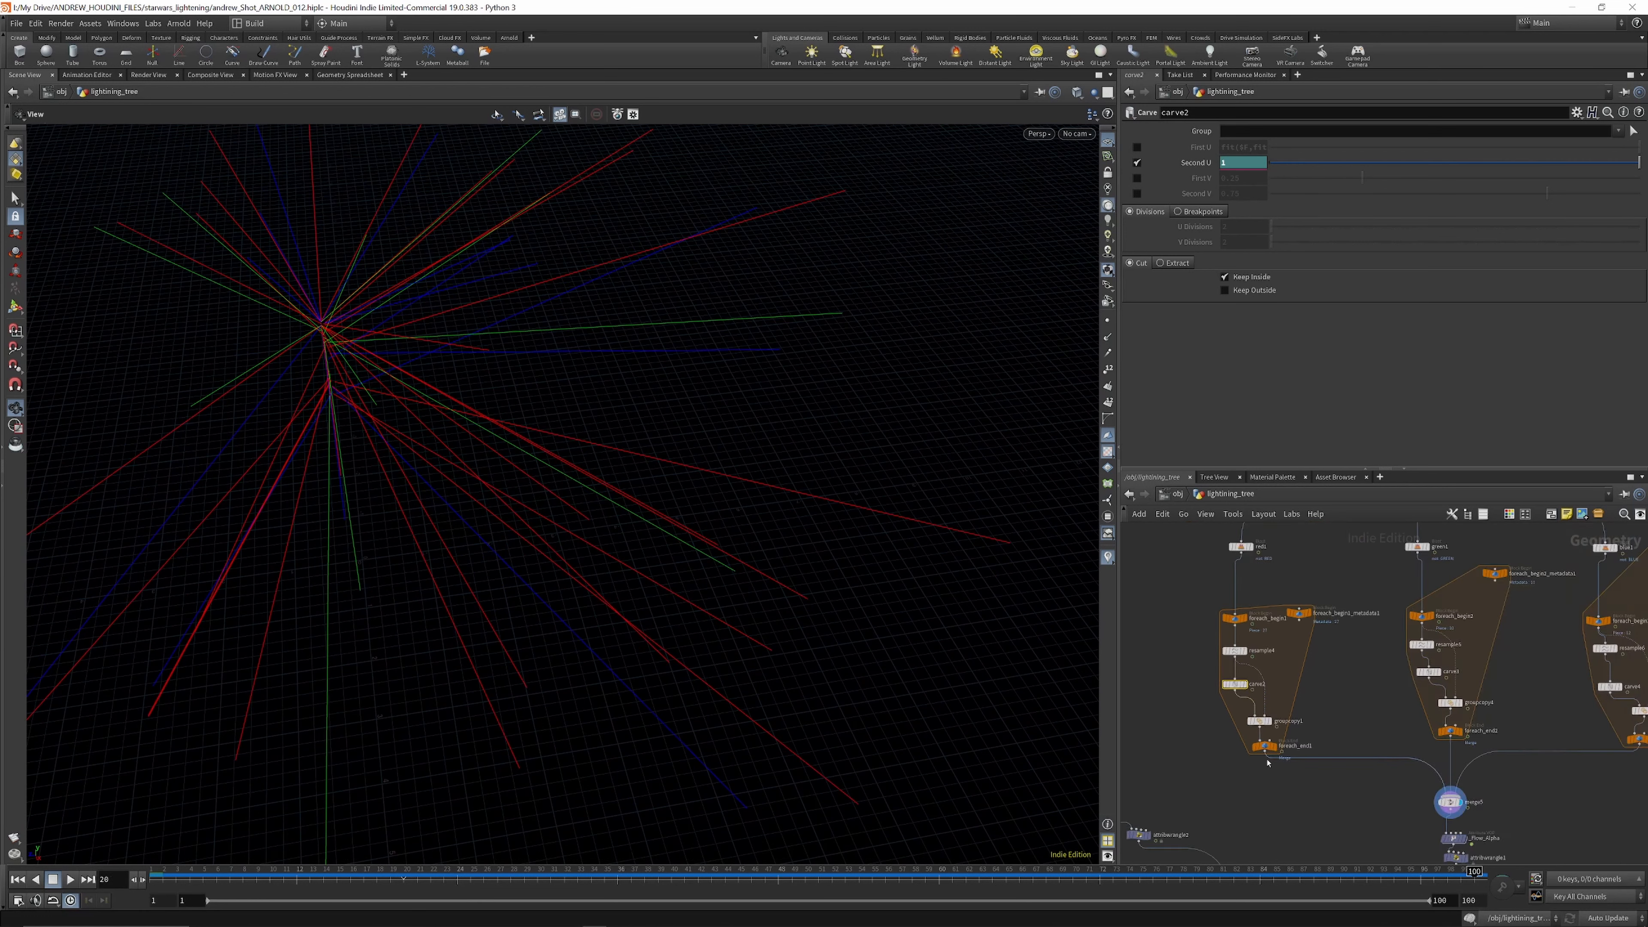
scroll(1272, 761, "up", 5)
mouse_move(1266, 724)
scroll(1267, 724, "up", 2)
left_click(1265, 723)
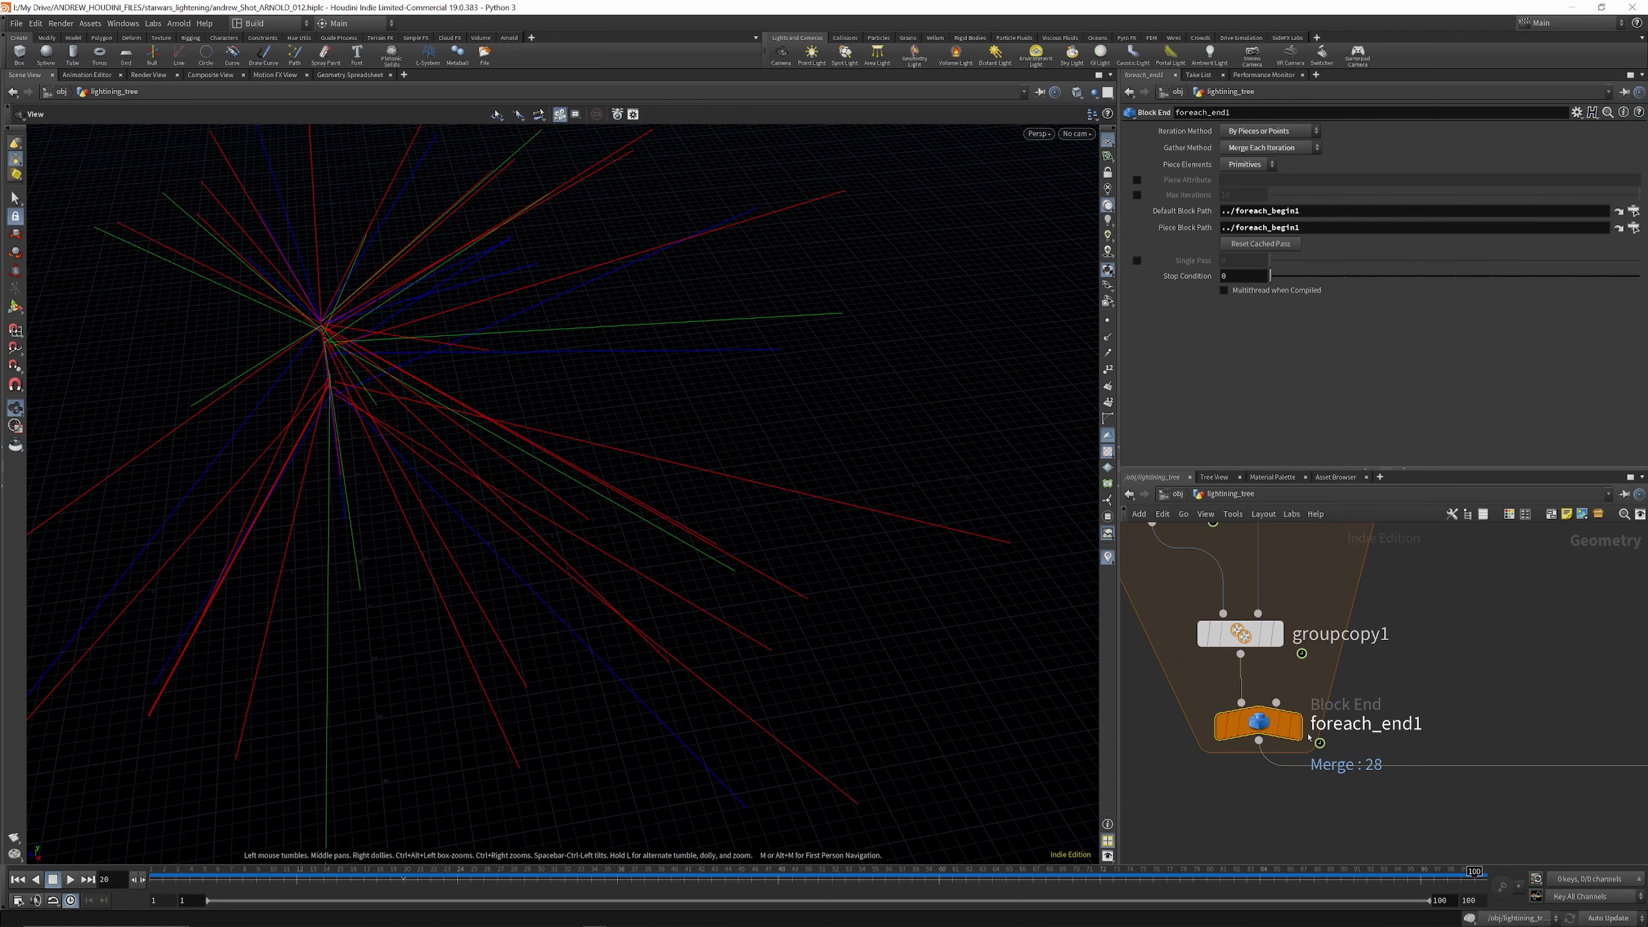
left_click(1304, 680)
Step: Compare groupcopy1's single line with foreach_end1's full set of red lines, viewing the set from a low angle
scroll(1252, 732, "down", 3)
scroll(1255, 694, "down", 1)
scroll(1256, 693, "up", 3)
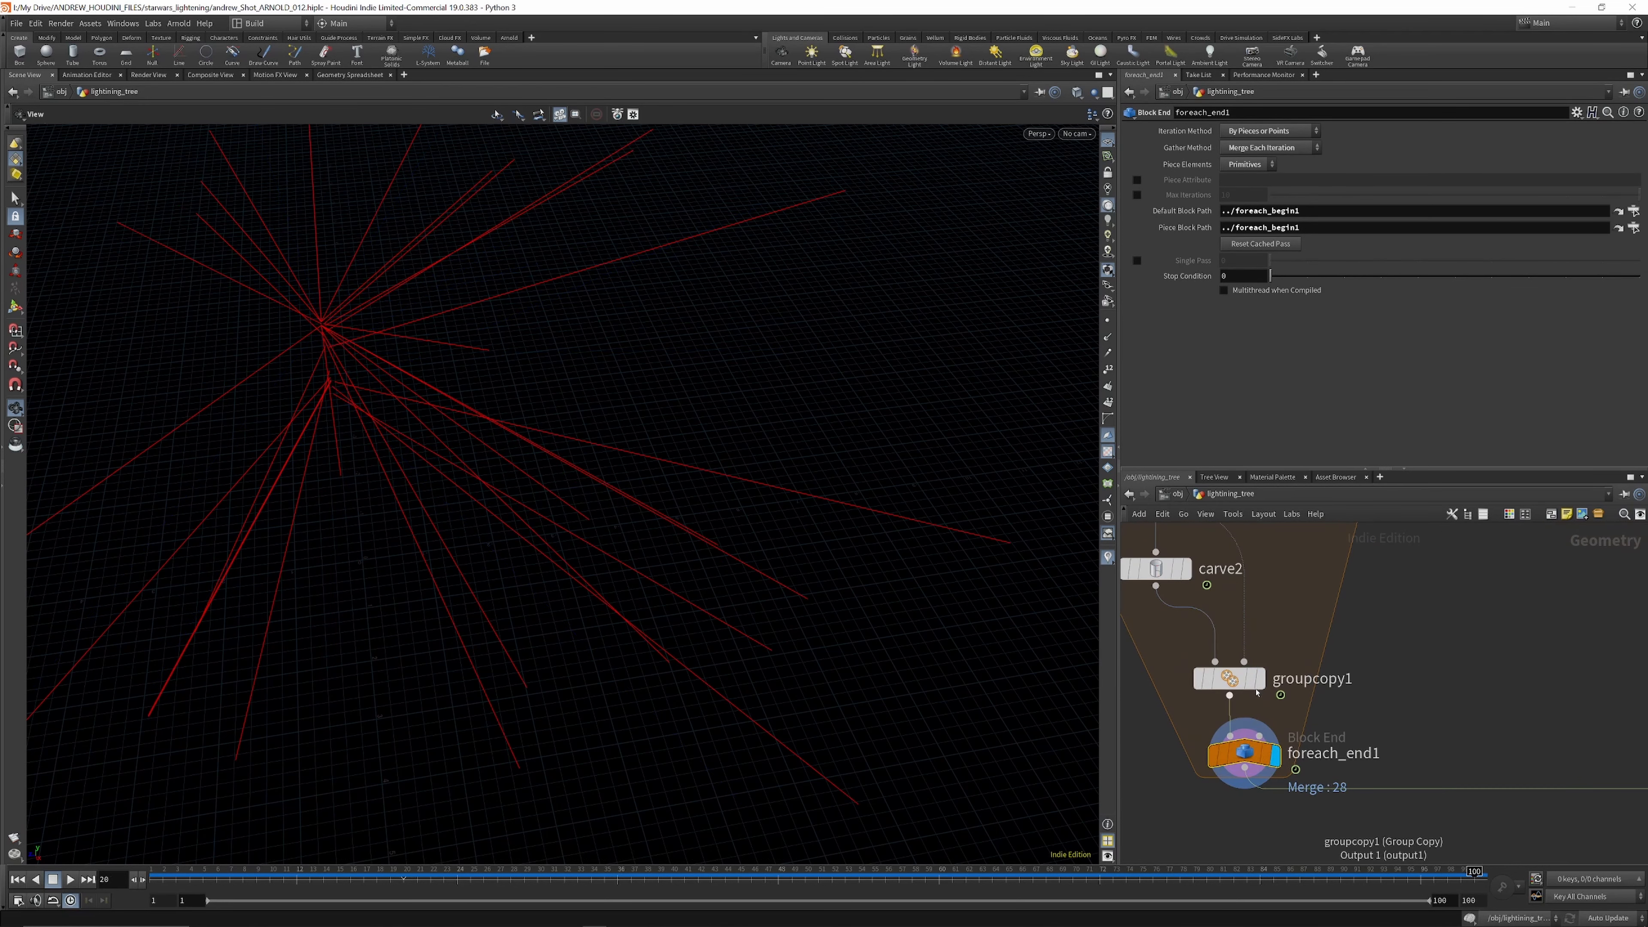
left_click(1261, 678)
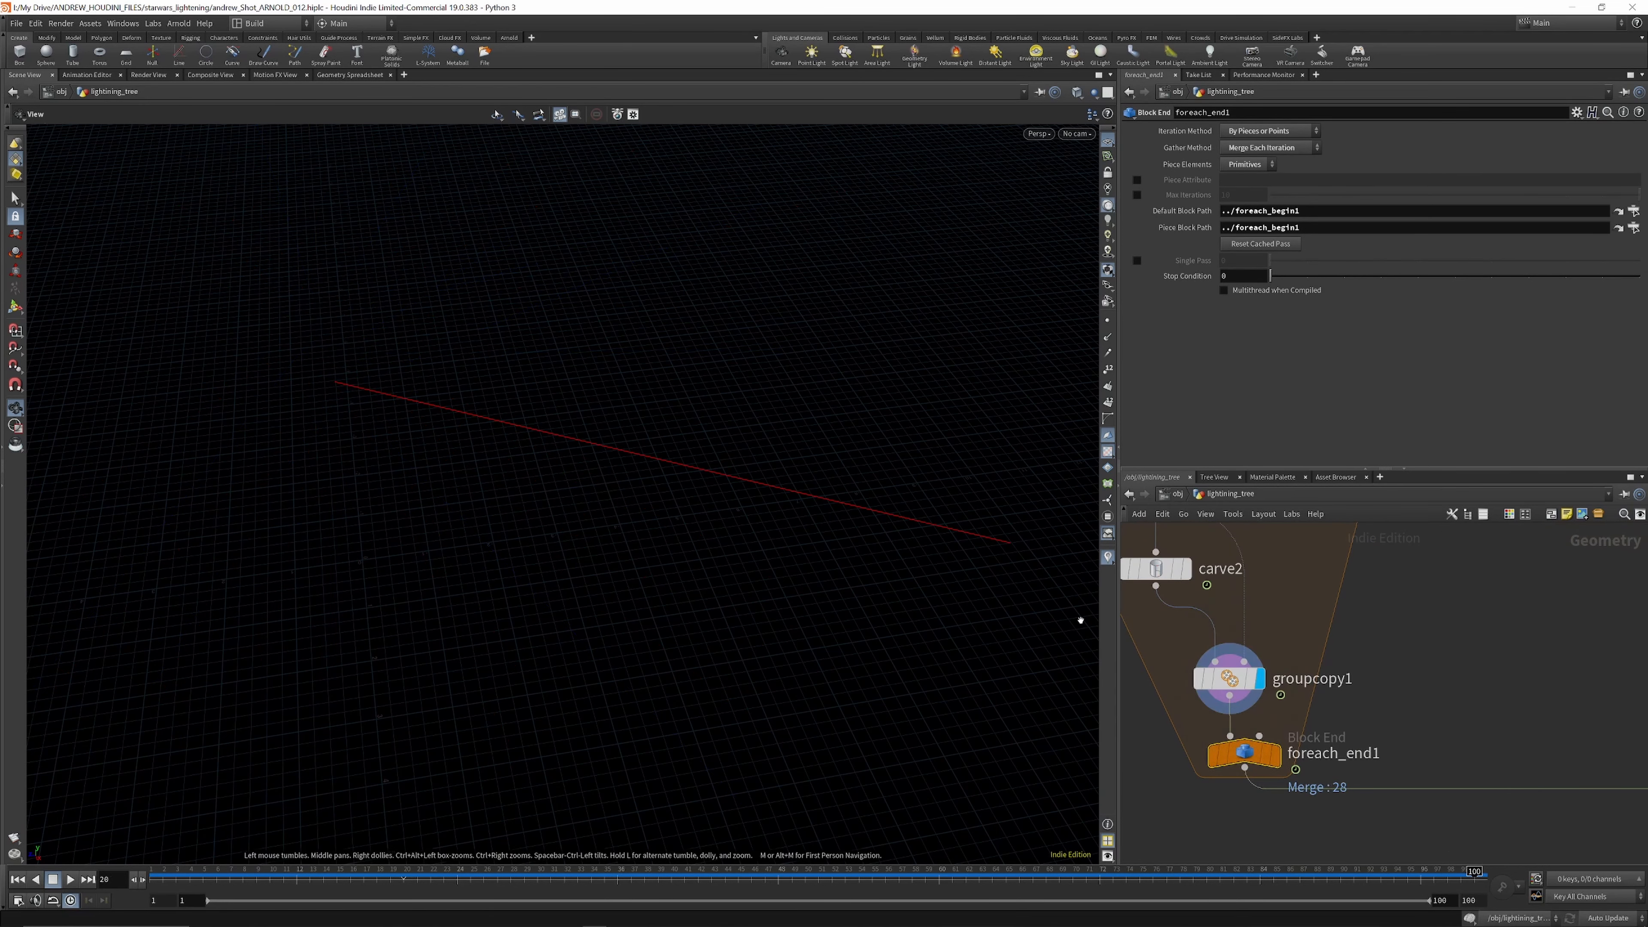
left_click(1274, 753)
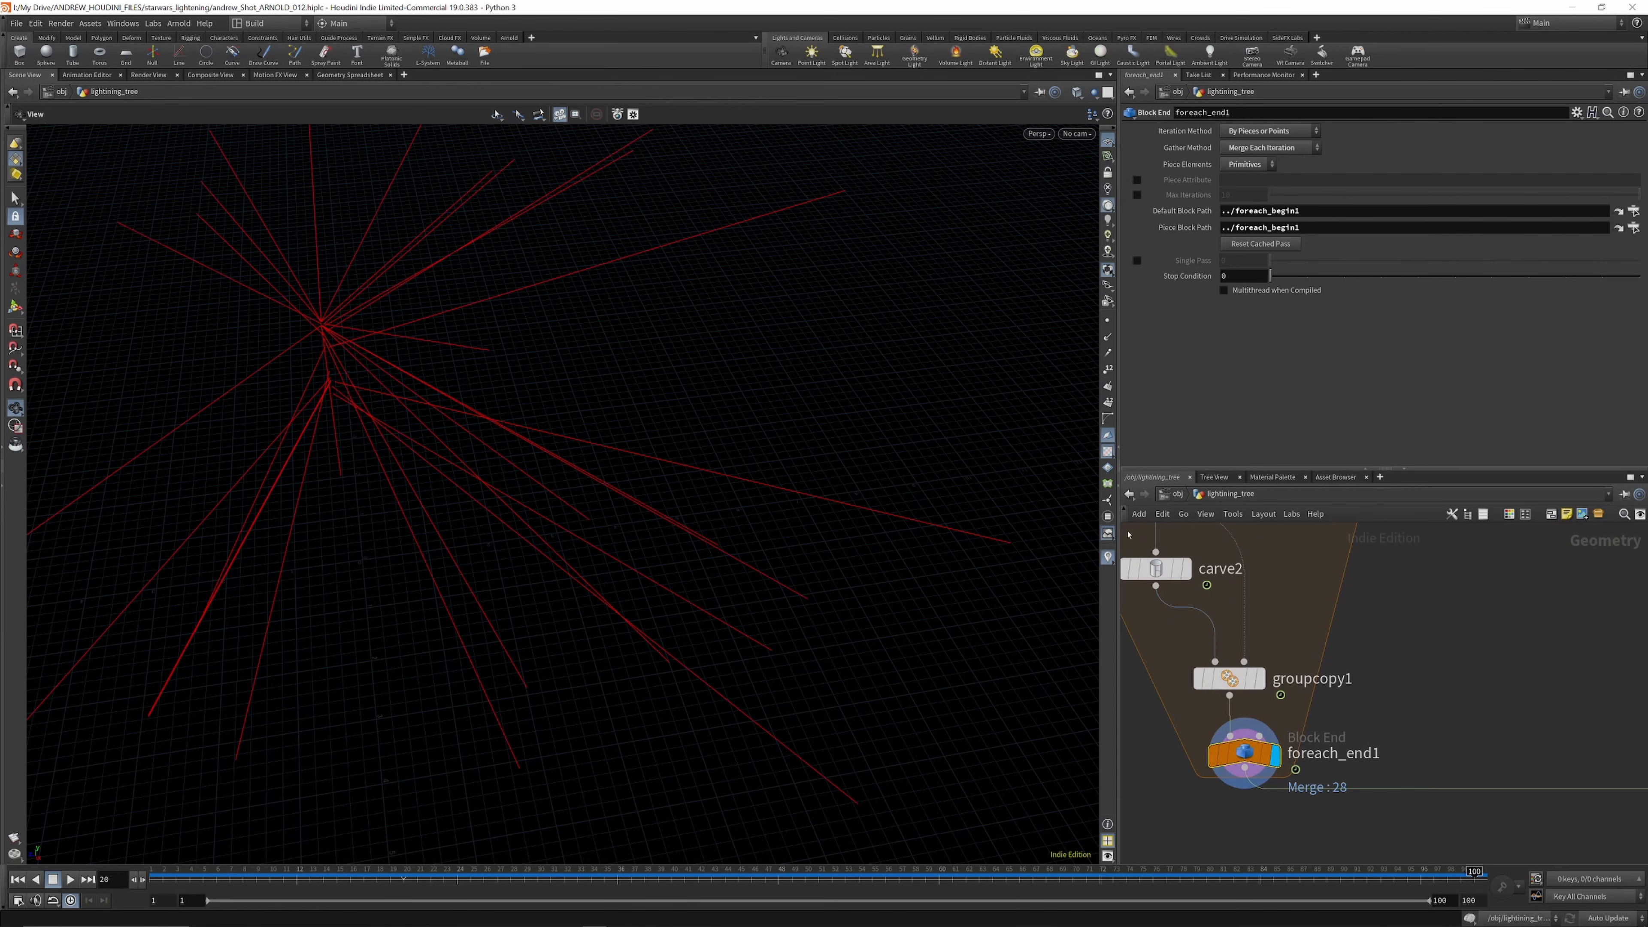
left_click_drag(411, 340, 240, 278)
Step: Display merge5 again and orbit around the combined red, green and blue lines
scroll(1281, 595, "down", 7)
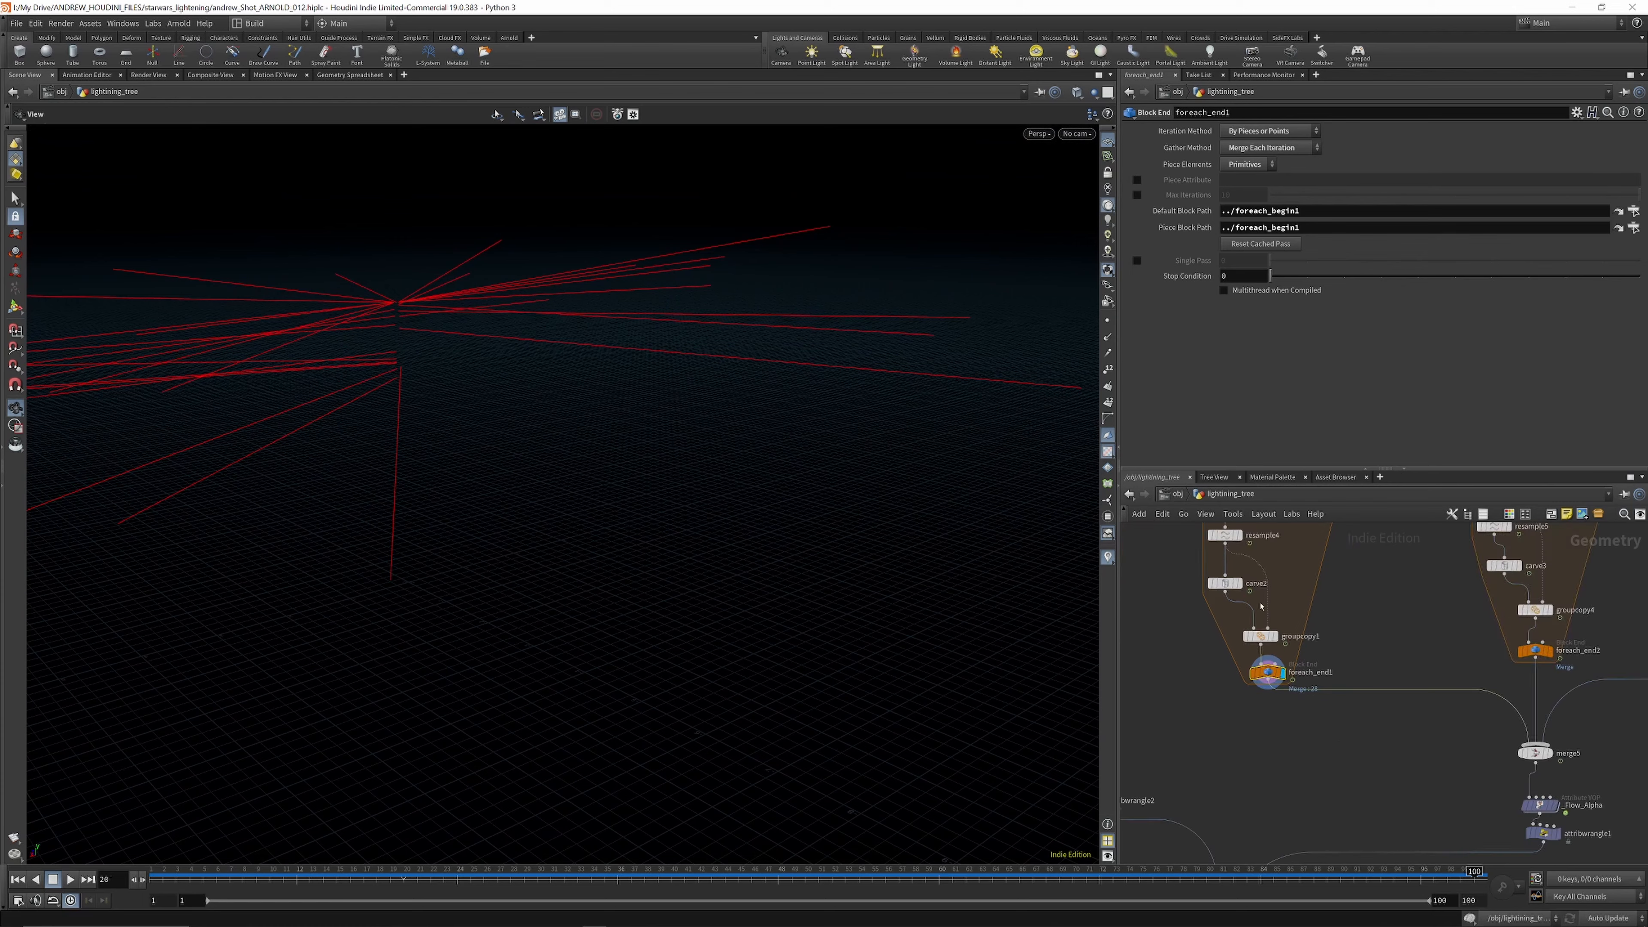
scroll(1398, 679, "up", 6)
left_click(1391, 657)
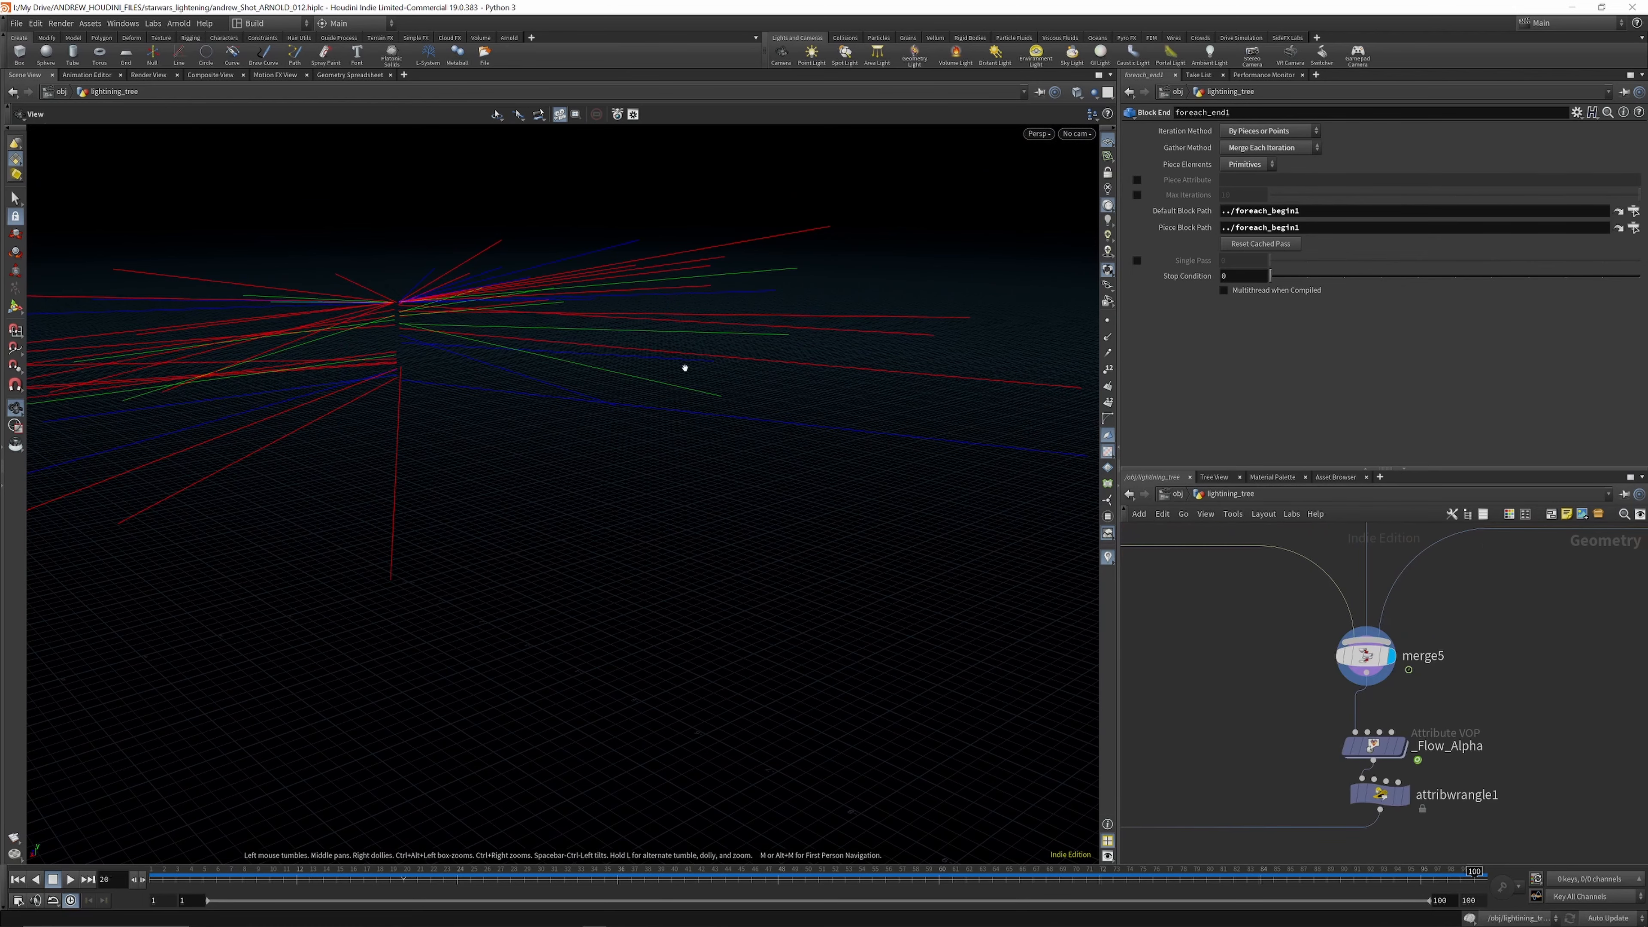
left_click_drag(685, 368, 605, 367)
Step: Display the _Flow_Alpha attribute VOP below merge5 and open its internal network
scroll(1441, 628, "down", 4)
scroll(1435, 708, "up", 6)
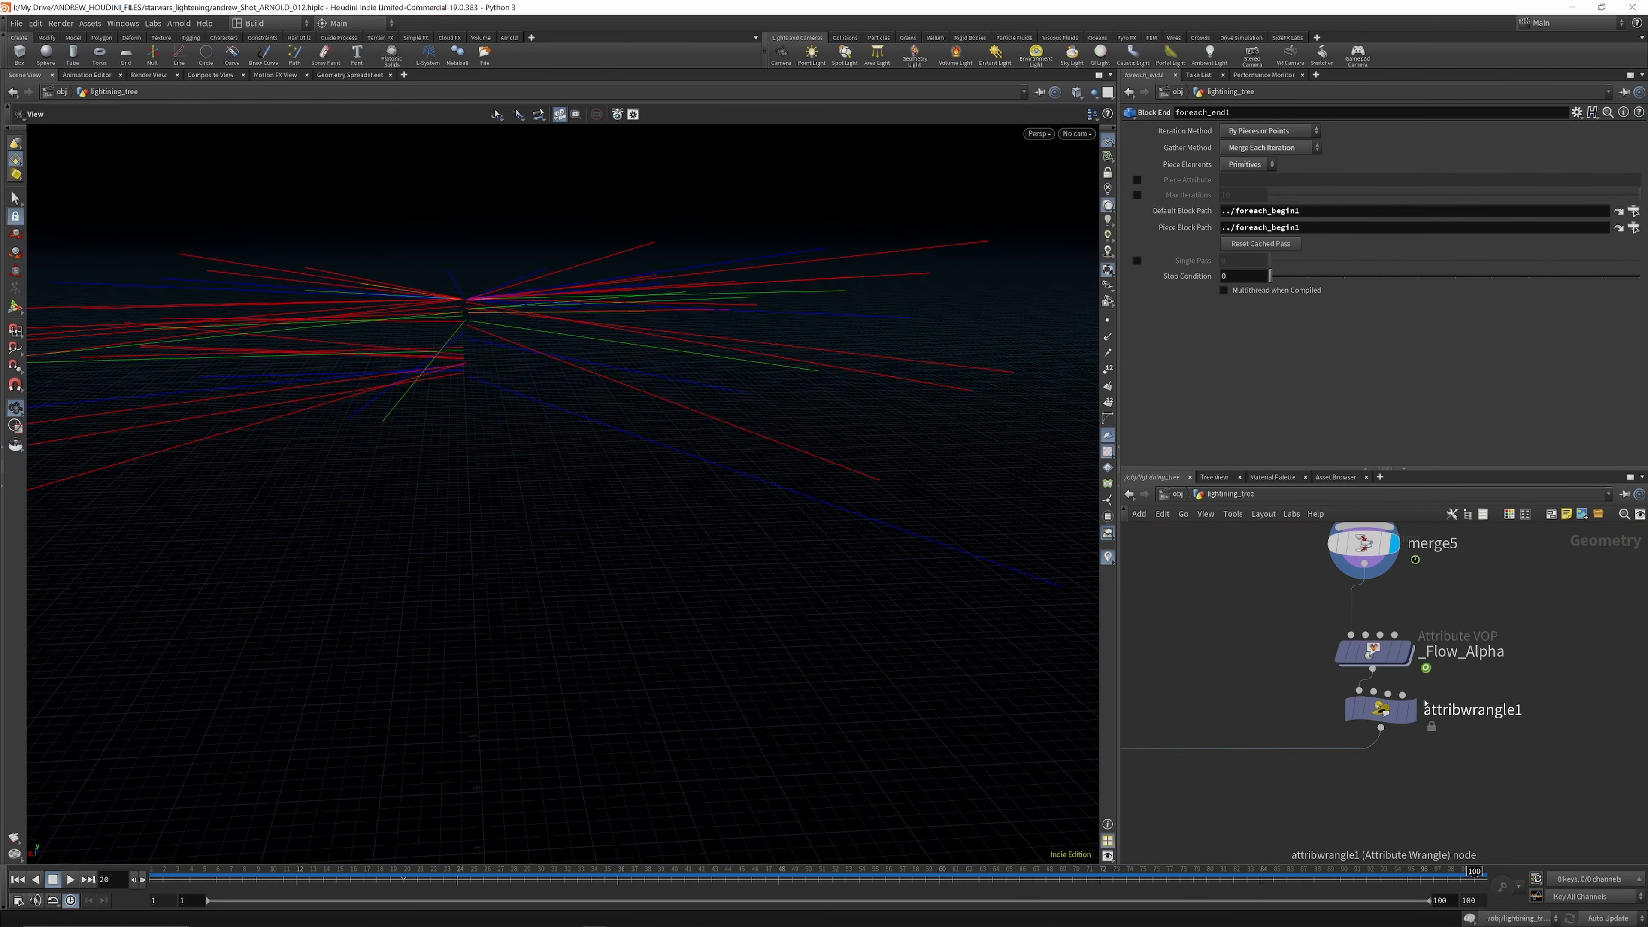
mouse_move(1364, 646)
left_mouse_down()
mouse_move(1372, 631)
mouse_move(1353, 635)
left_mouse_up()
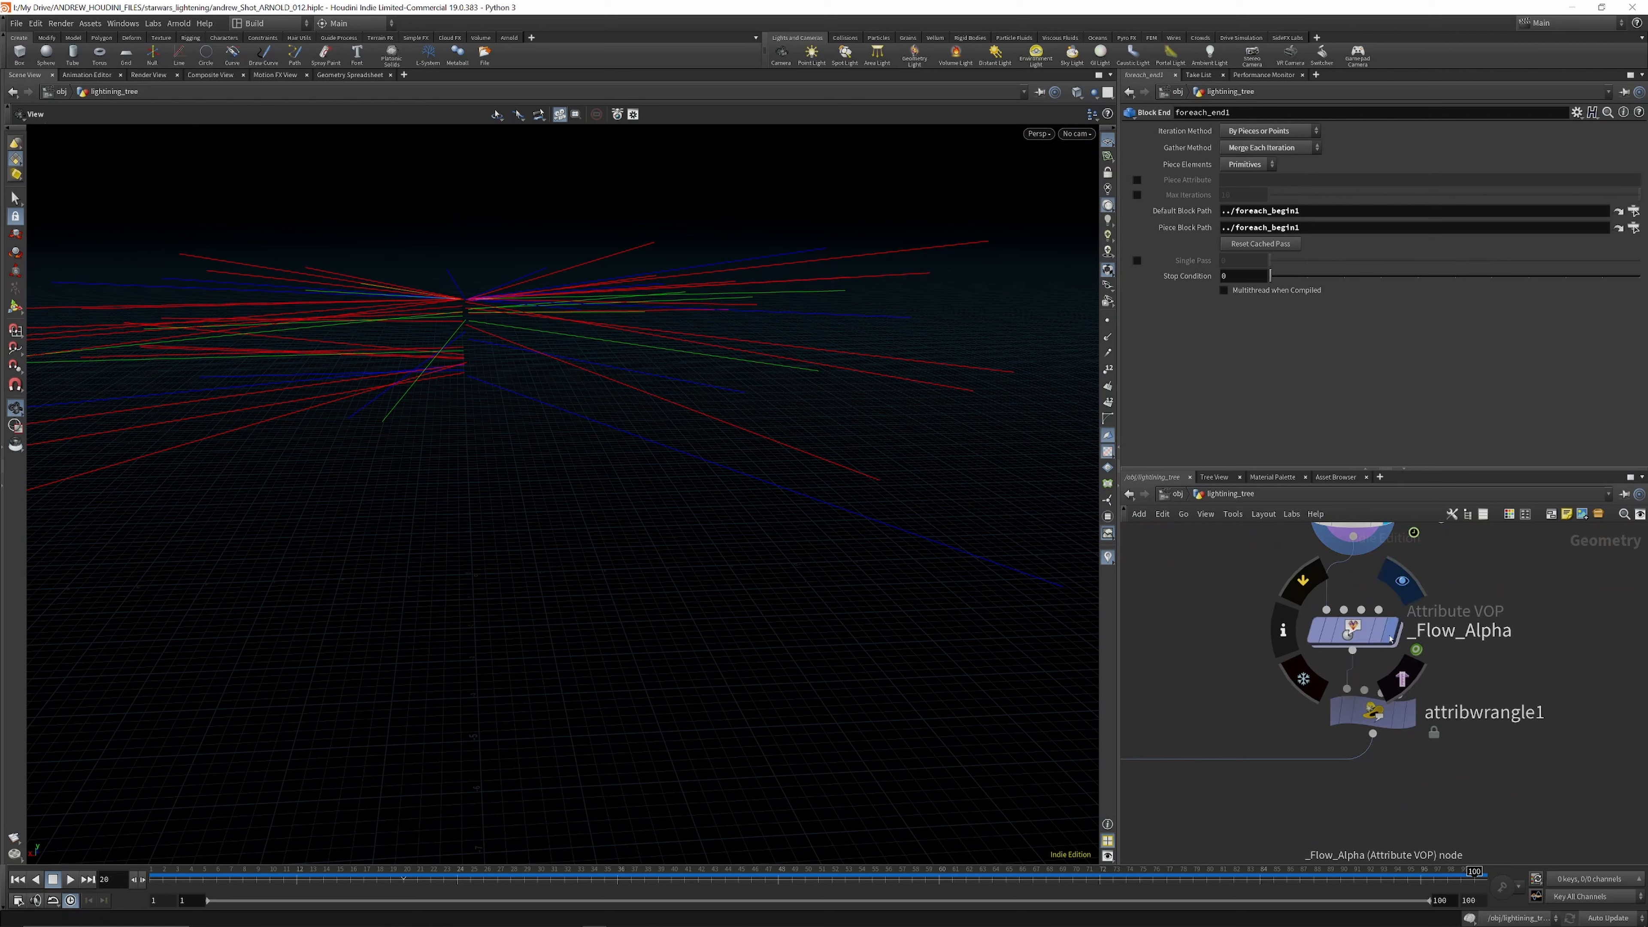
left_click(1391, 631)
left_click(1364, 637)
double_click(1363, 636)
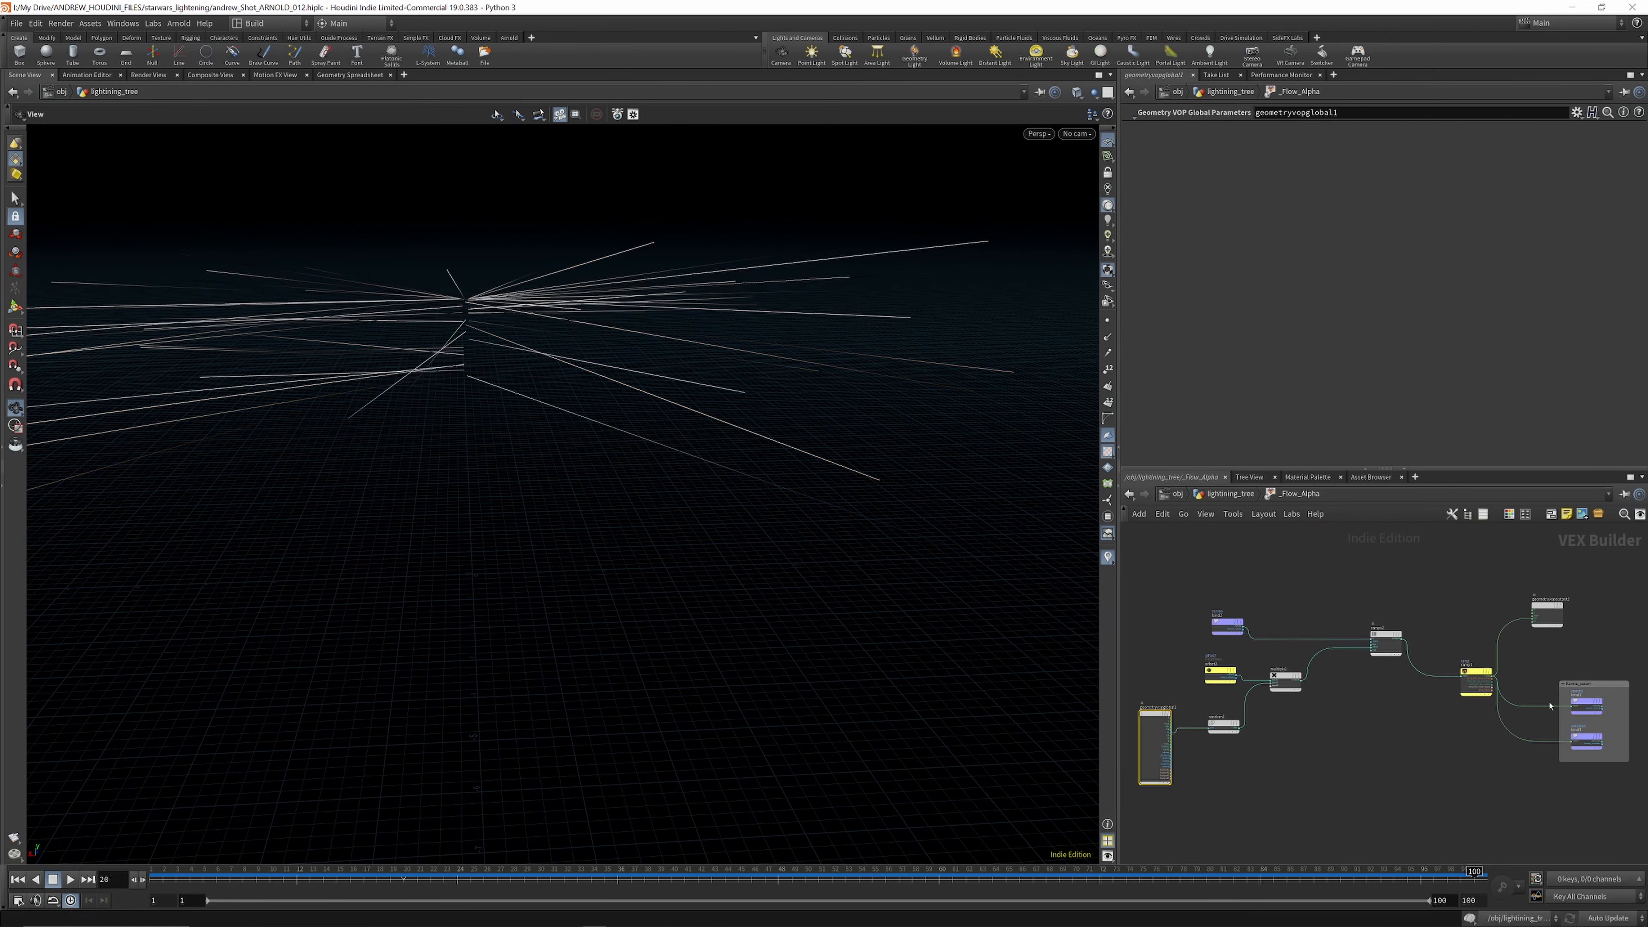
Step: Examine the curveu bind and the opacity and emission binds in the Karma_param box inside _Flow_Alpha
scroll(1253, 636, "up", 8)
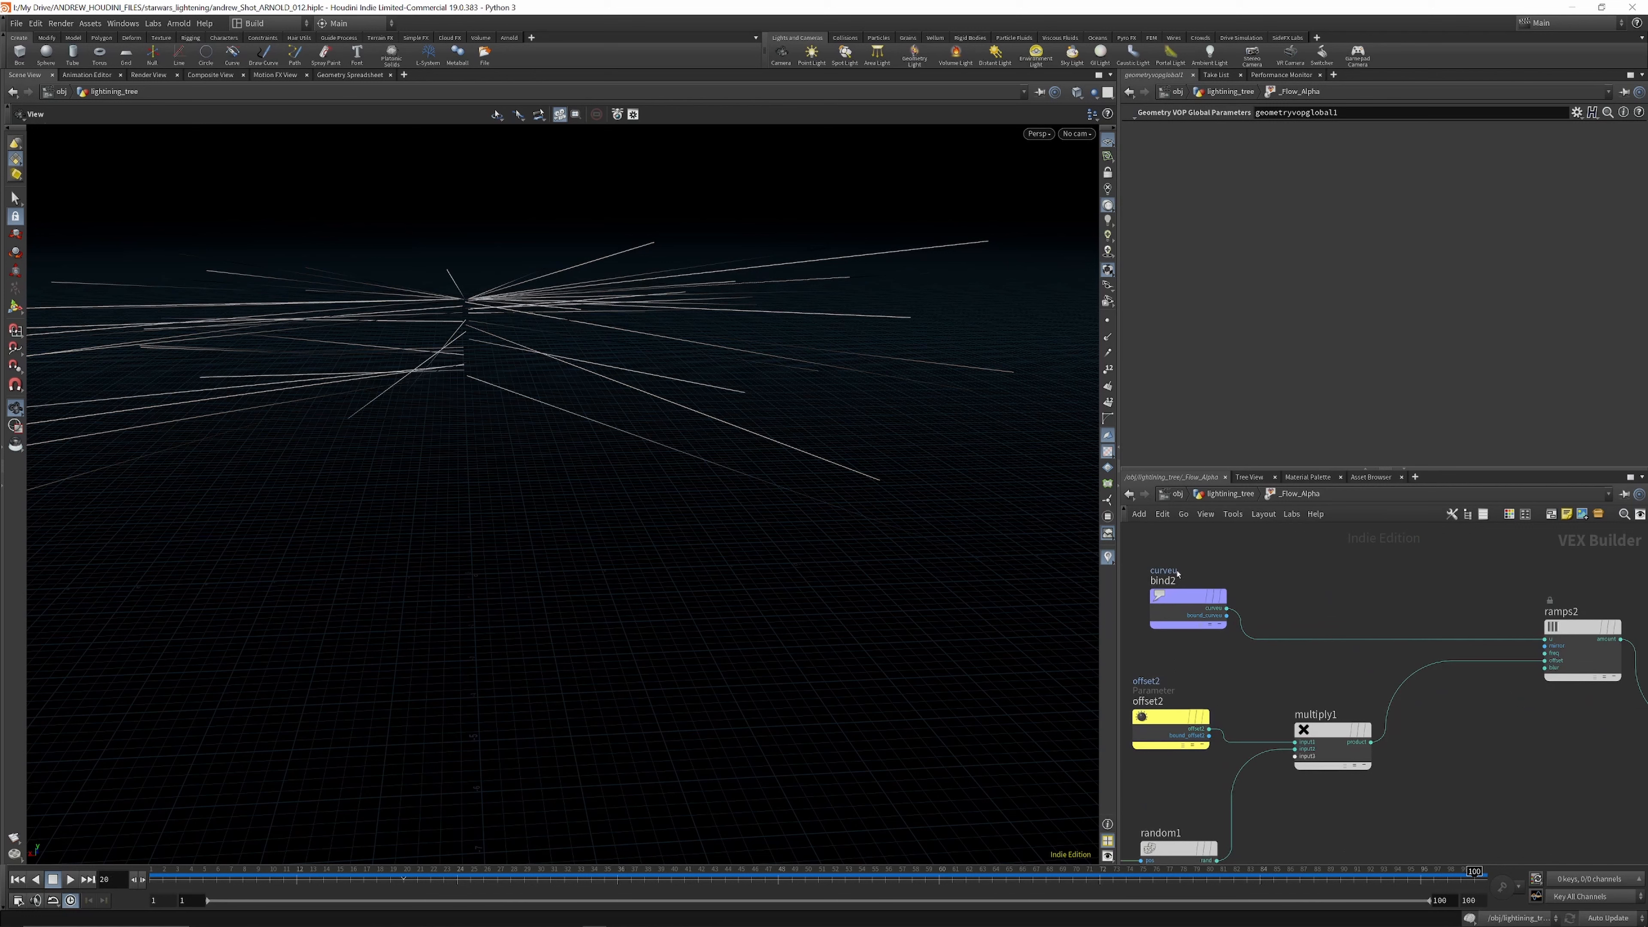
scroll(1273, 610, "down", 10)
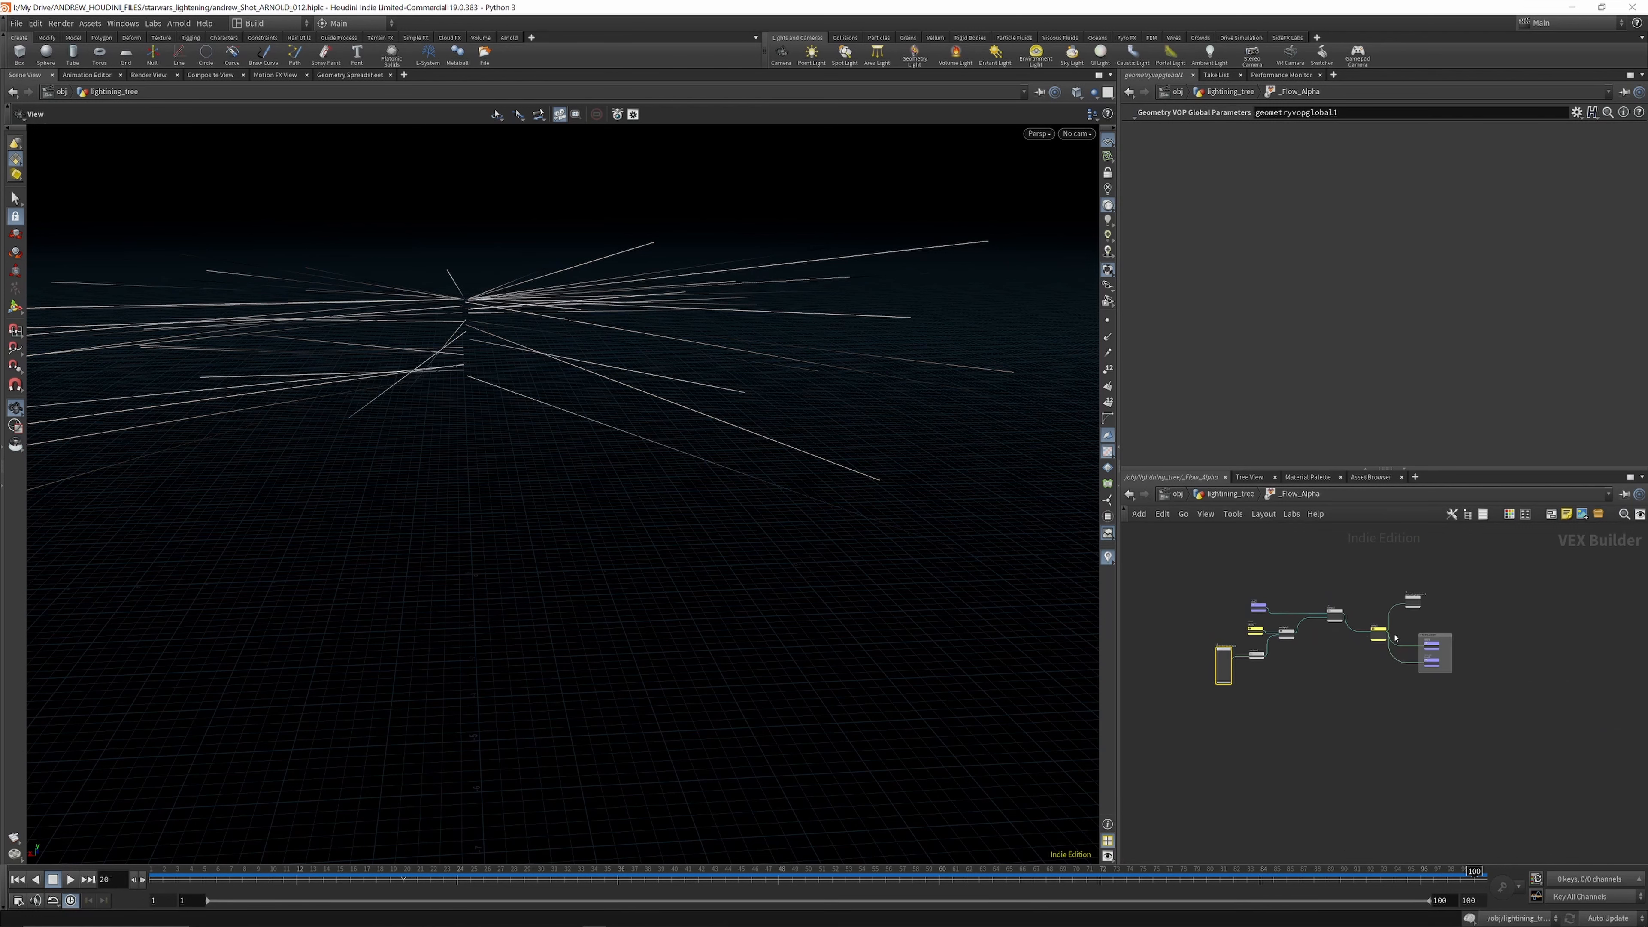
scroll(1448, 635, "up", 12)
scroll(1411, 659, "up", 1)
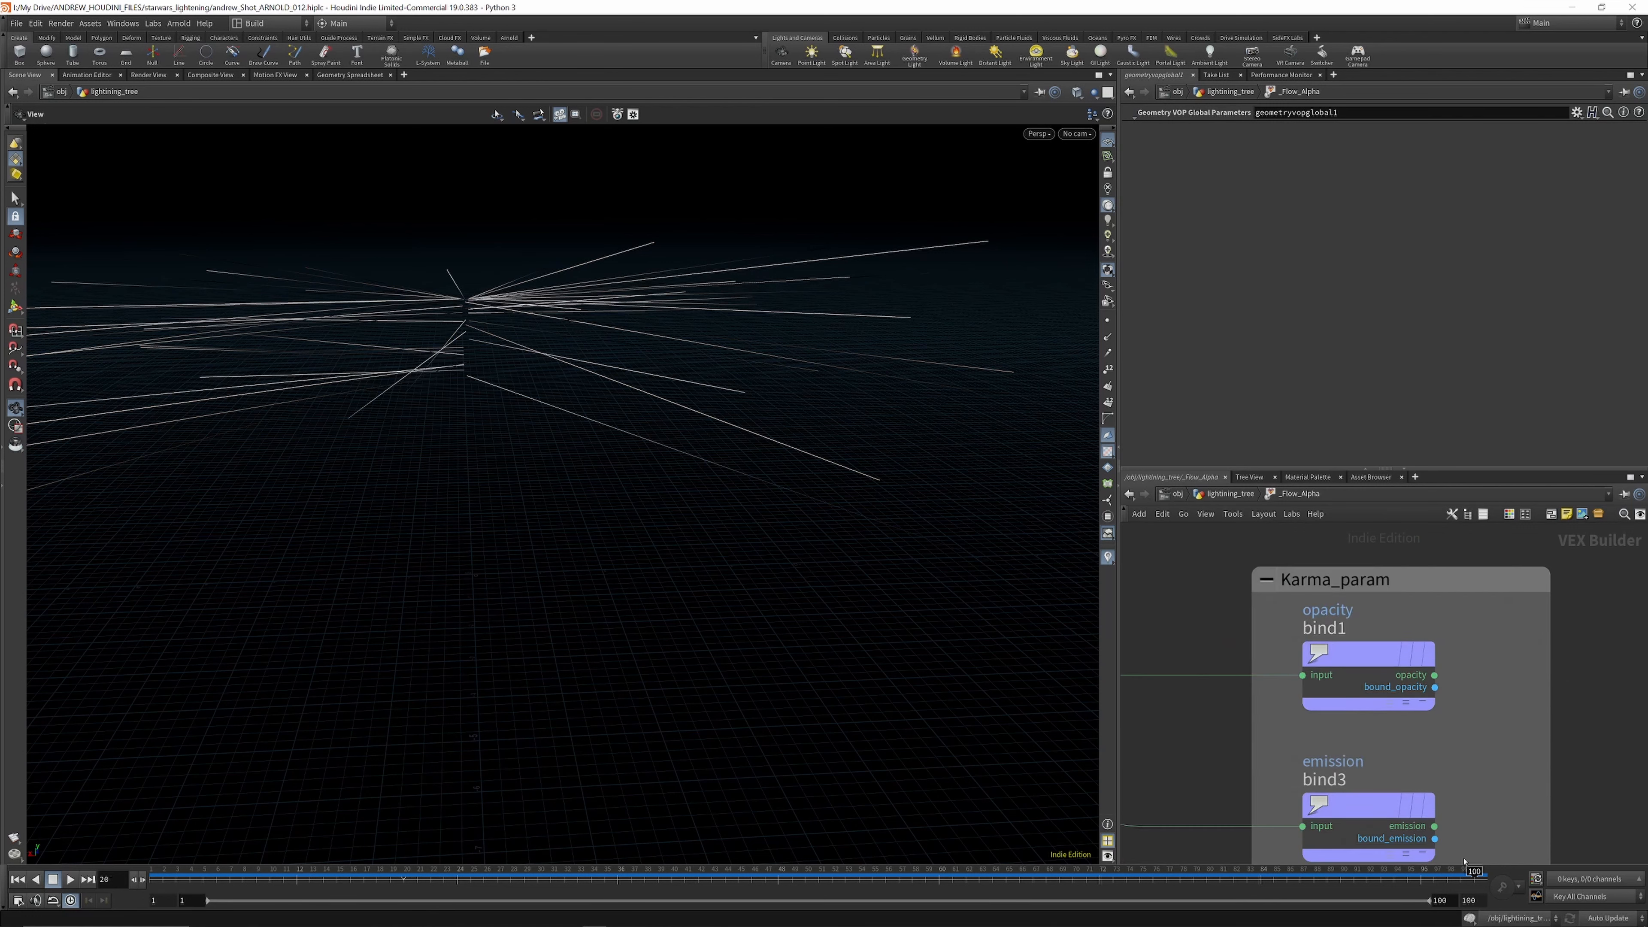
mouse_move(1350, 629)
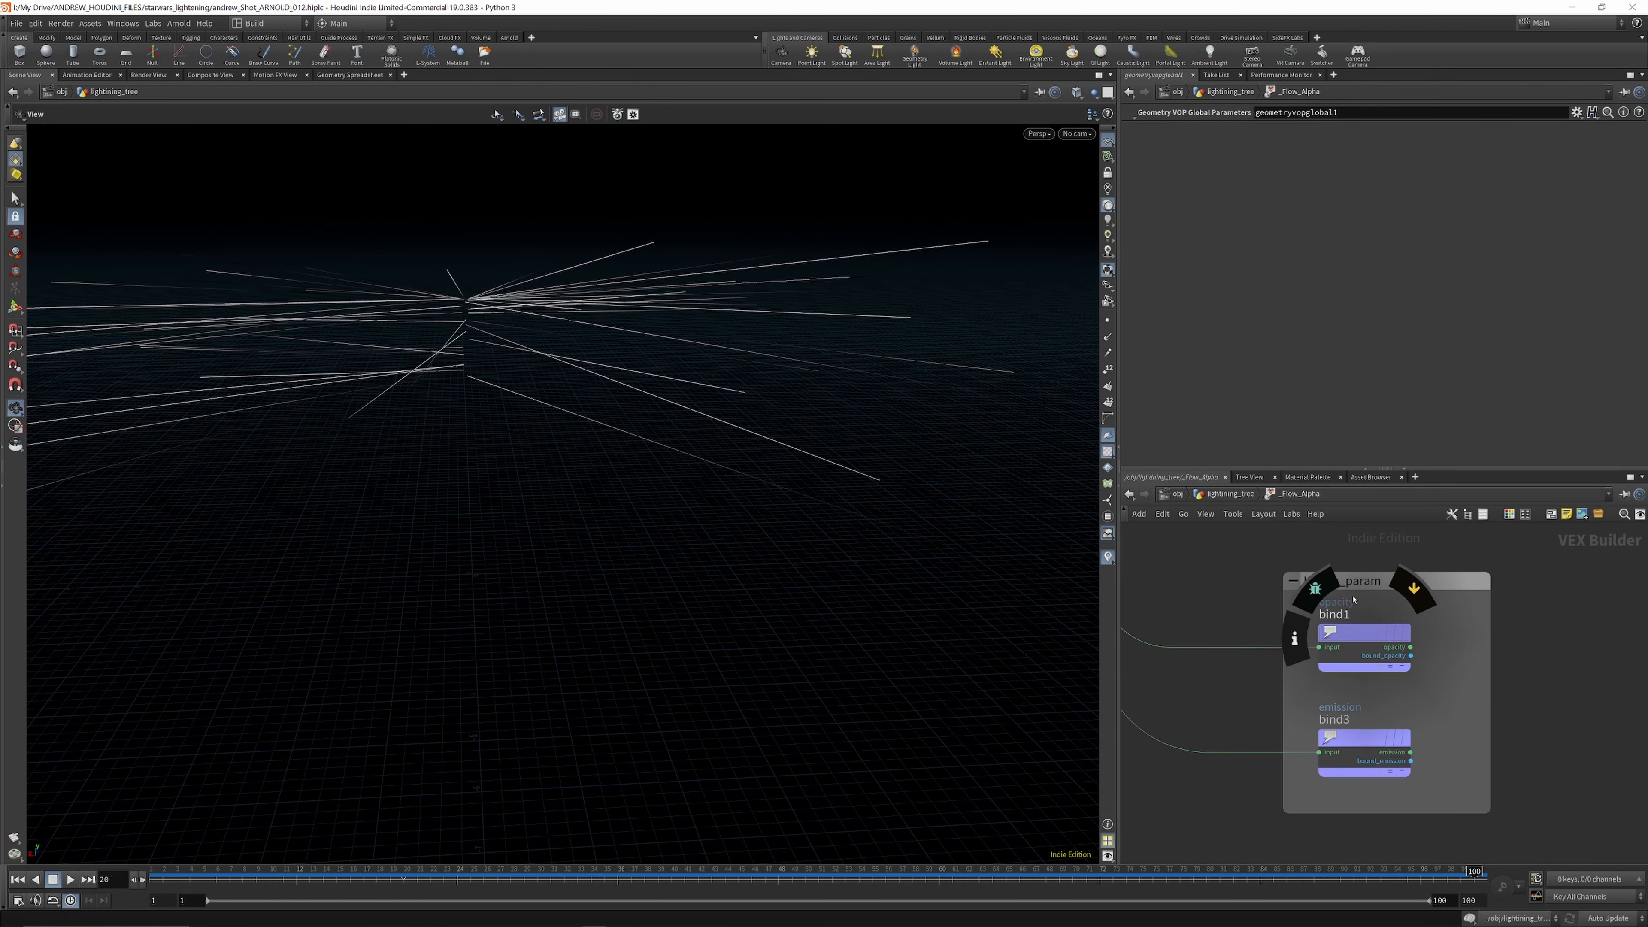
scroll(1400, 722, "down", 6)
scroll(1400, 714, "up", 6)
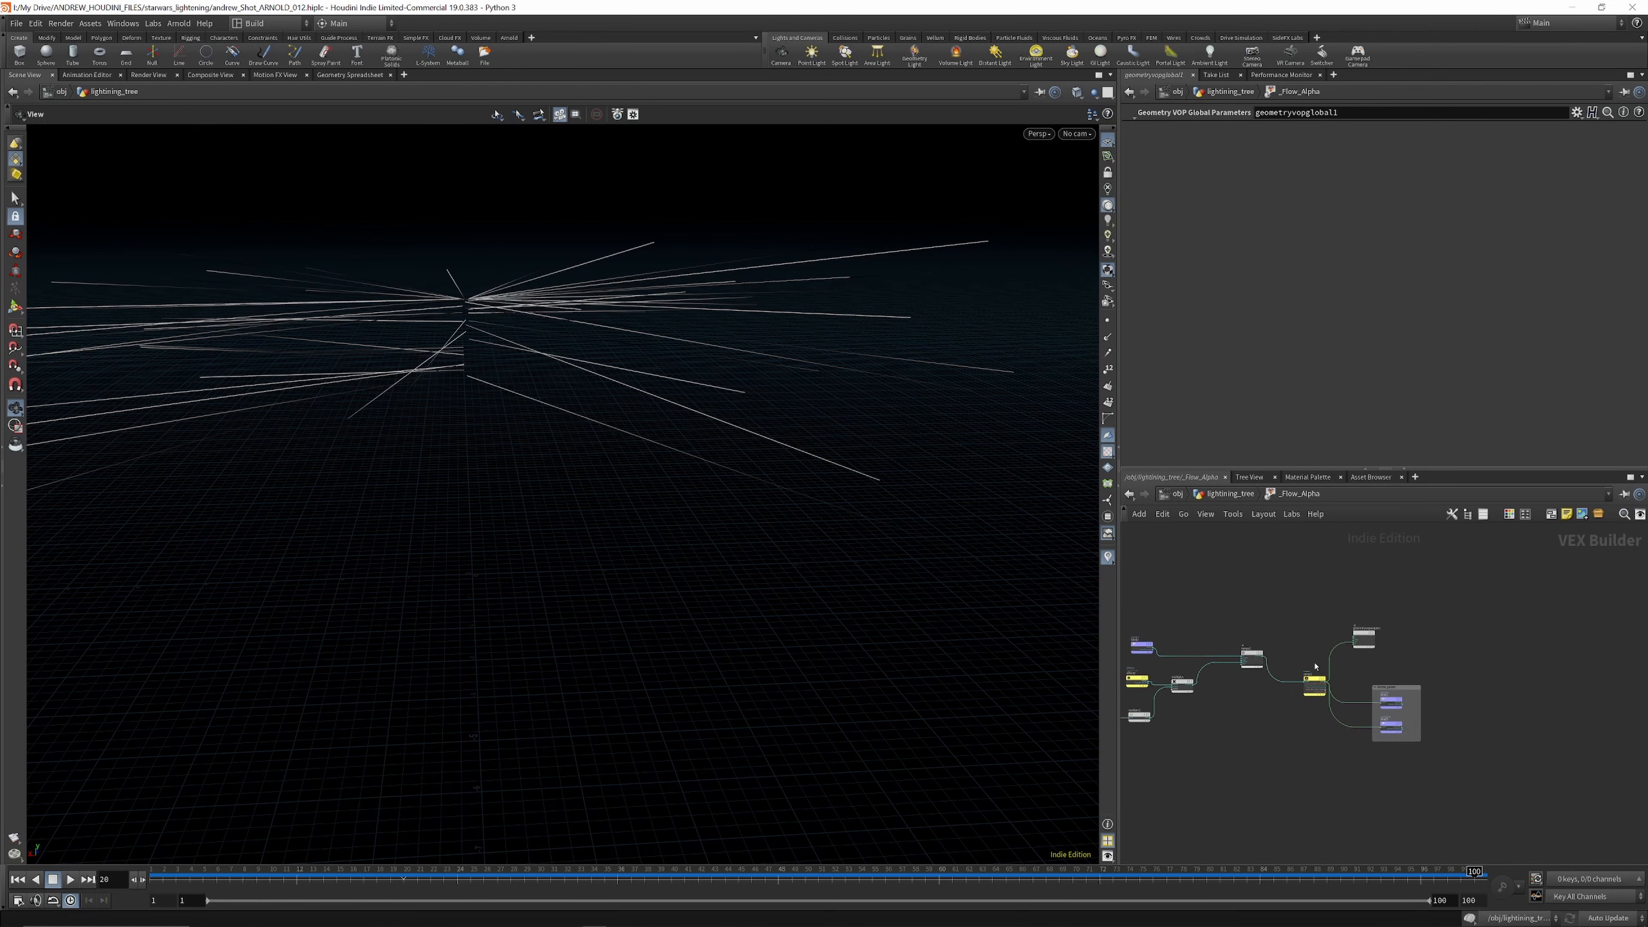
Step: Trace the connections from geometryvopglobal1 through random1 and from offset2, and select multiply1 to examine its inputs
scroll(1406, 620, "down", 2)
scroll(1406, 620, "down", 3)
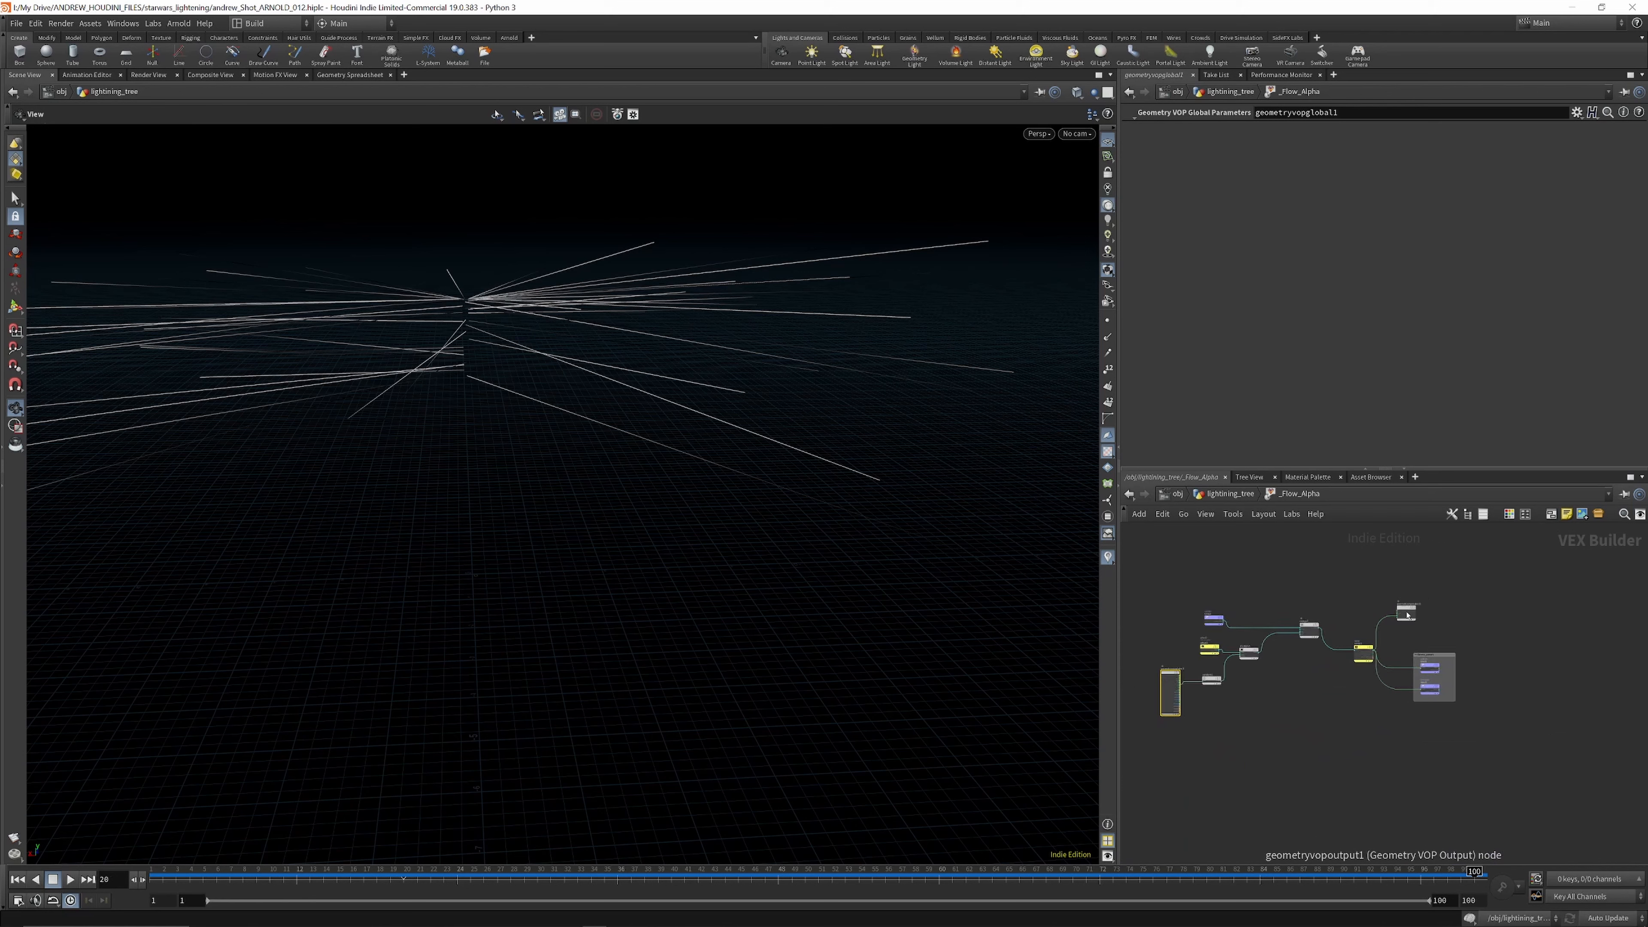
scroll(1222, 711, "up", 4)
scroll(1222, 711, "up", 3)
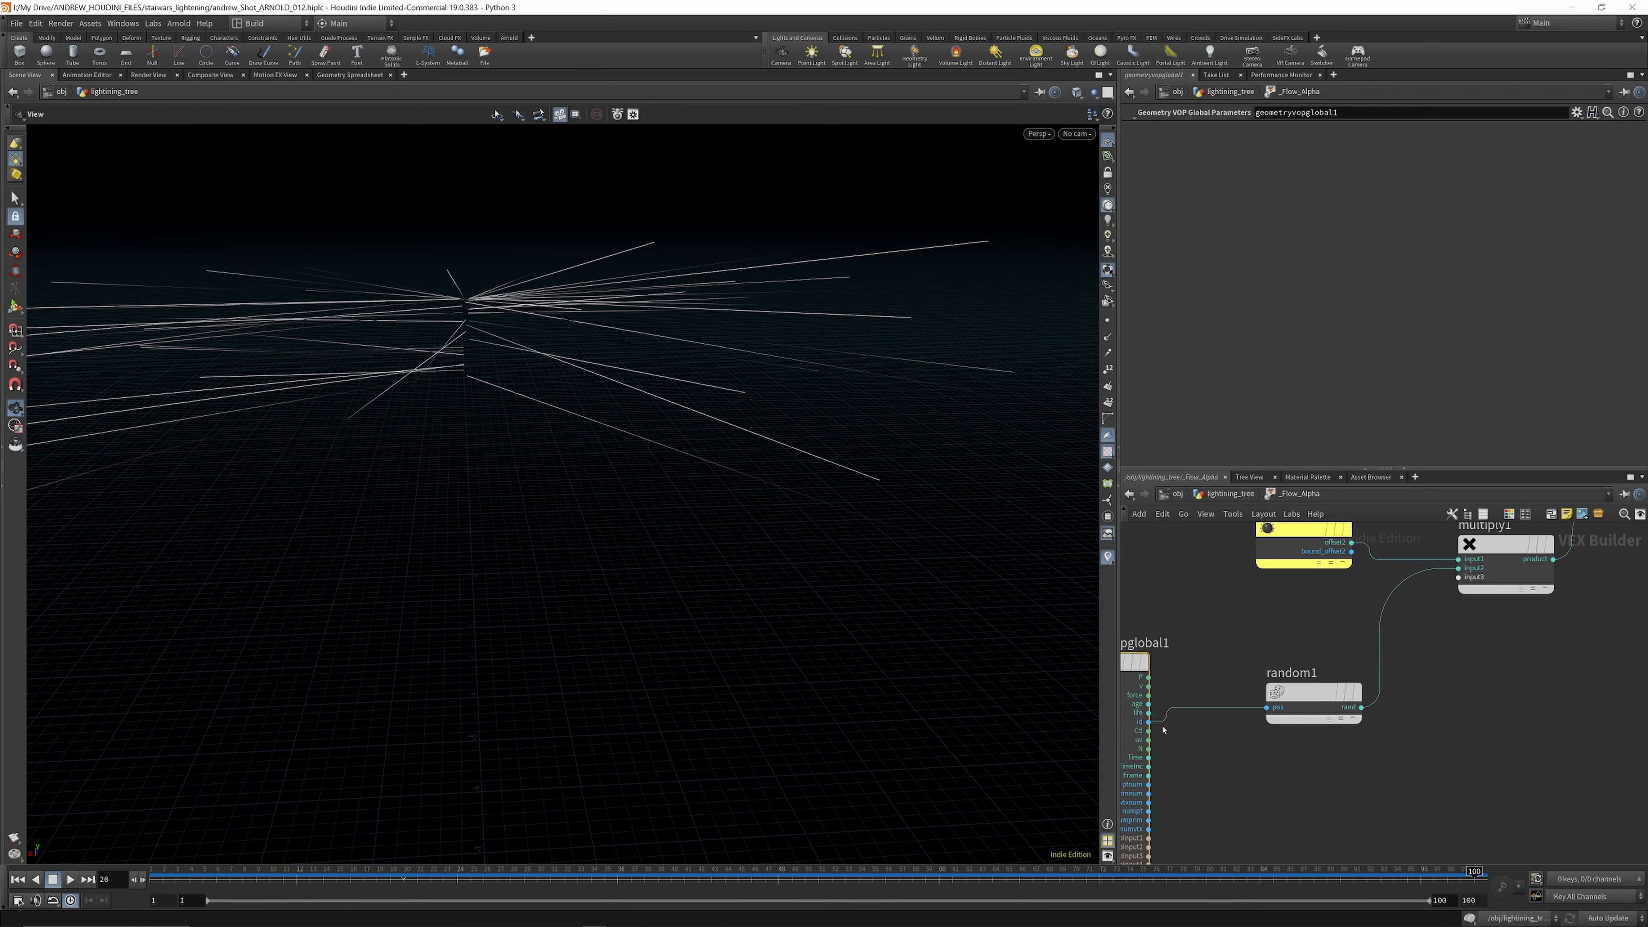
scroll(1269, 712, "down", 1)
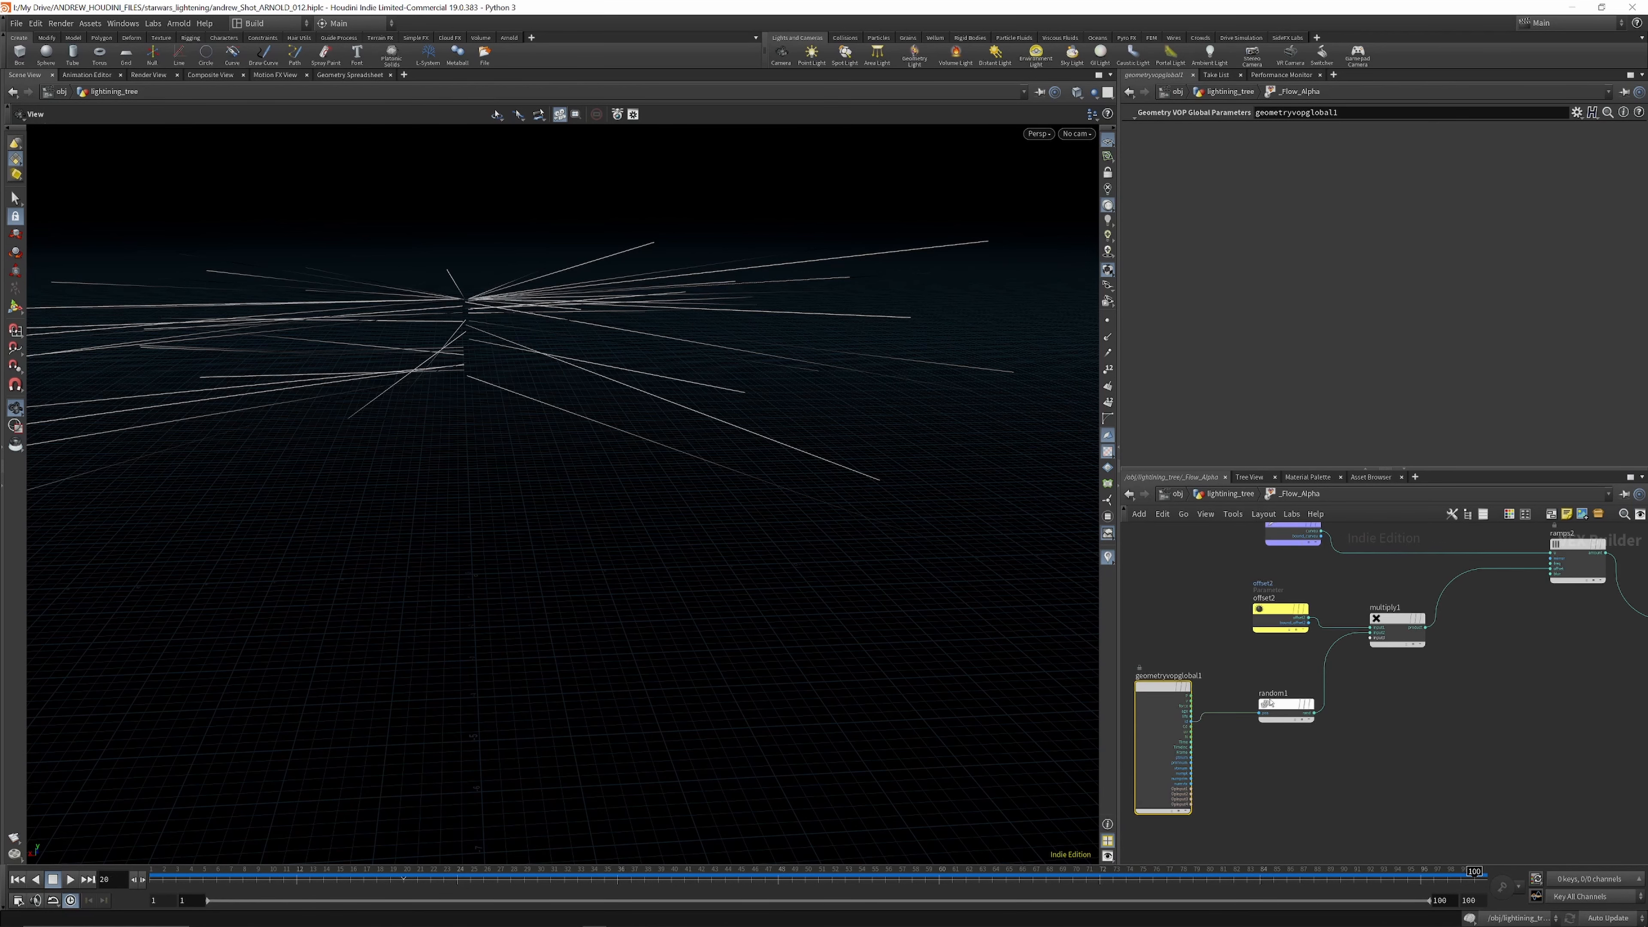
scroll(1247, 716, "down", 3)
scroll(1300, 673, "up", 5)
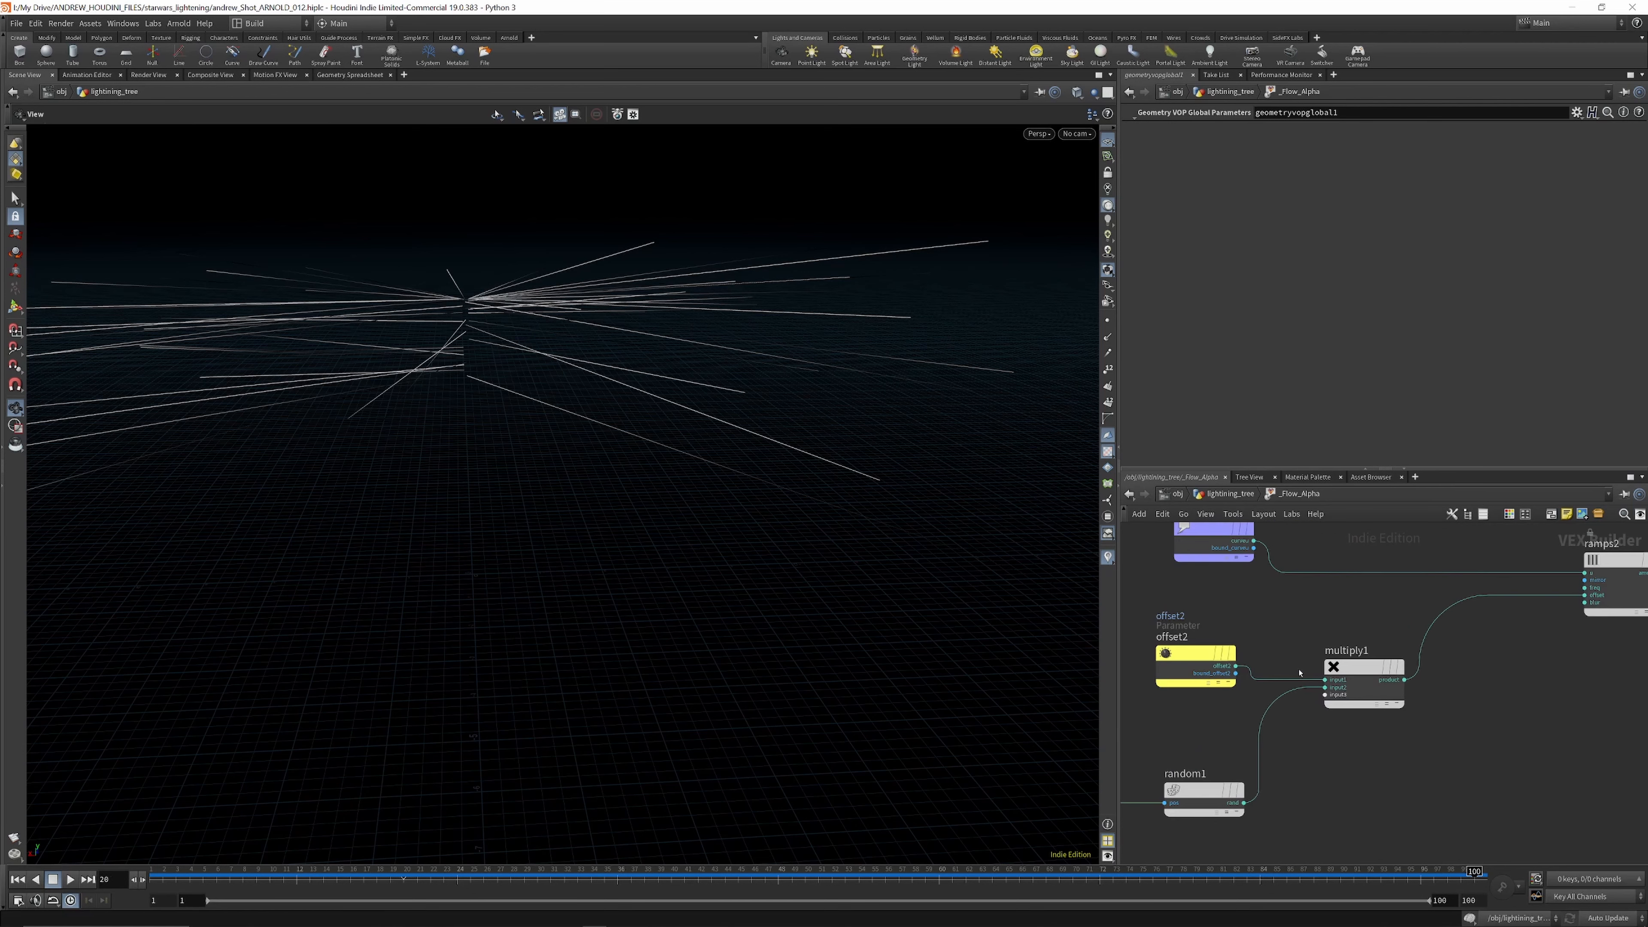
left_click_drag(1198, 658, 1185, 657)
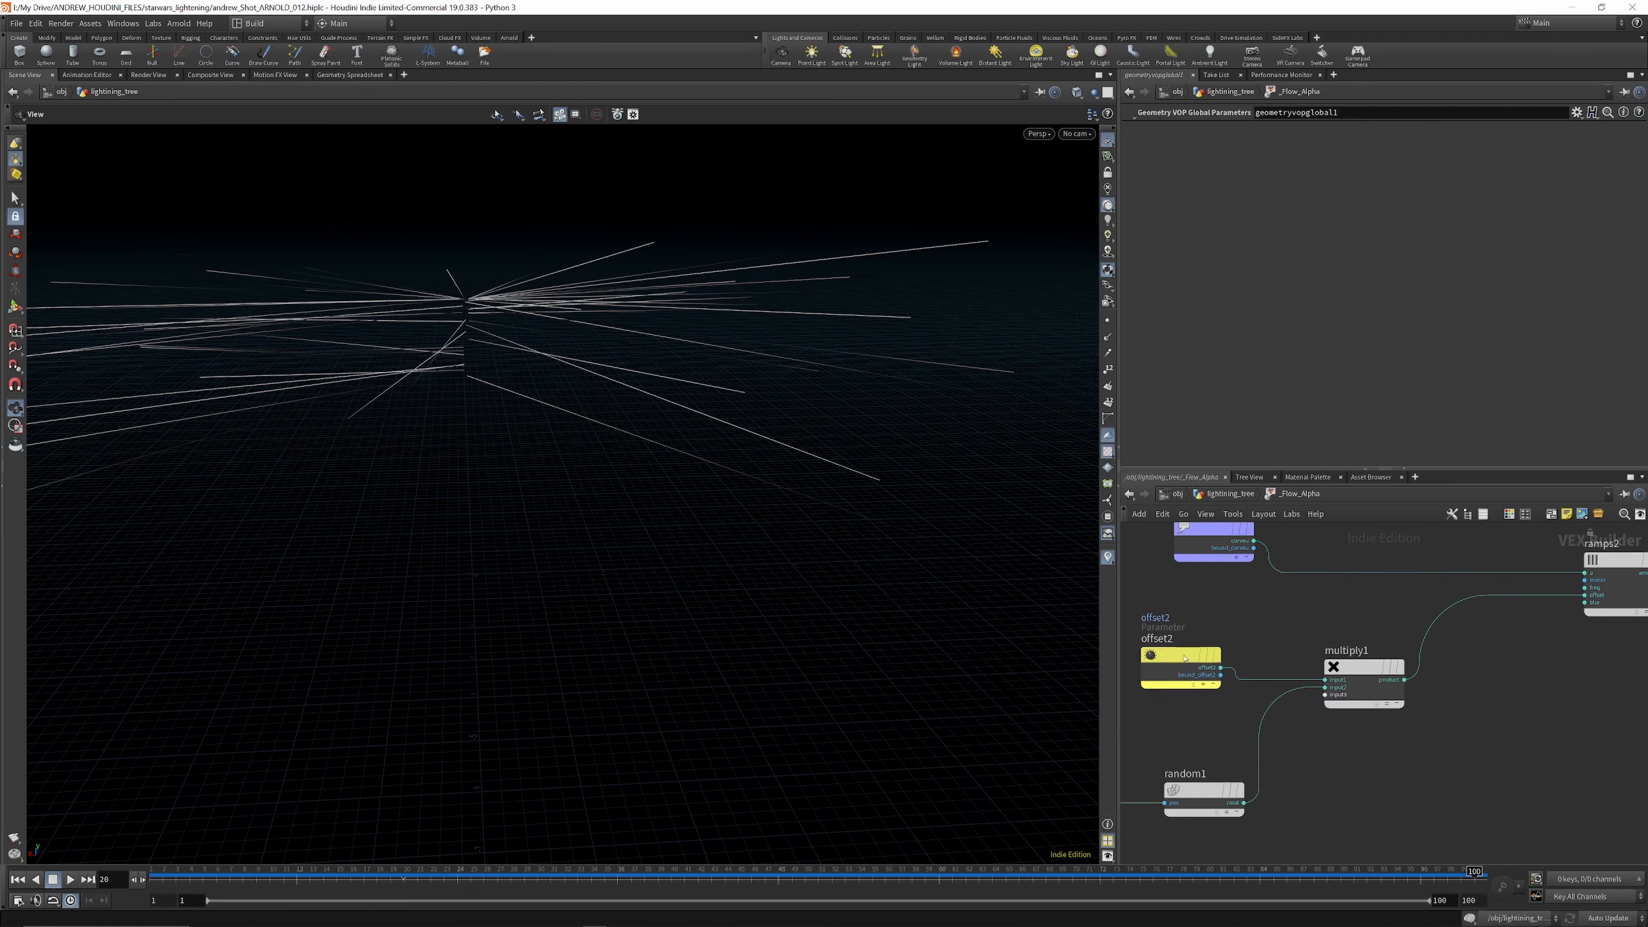
left_click(1354, 665)
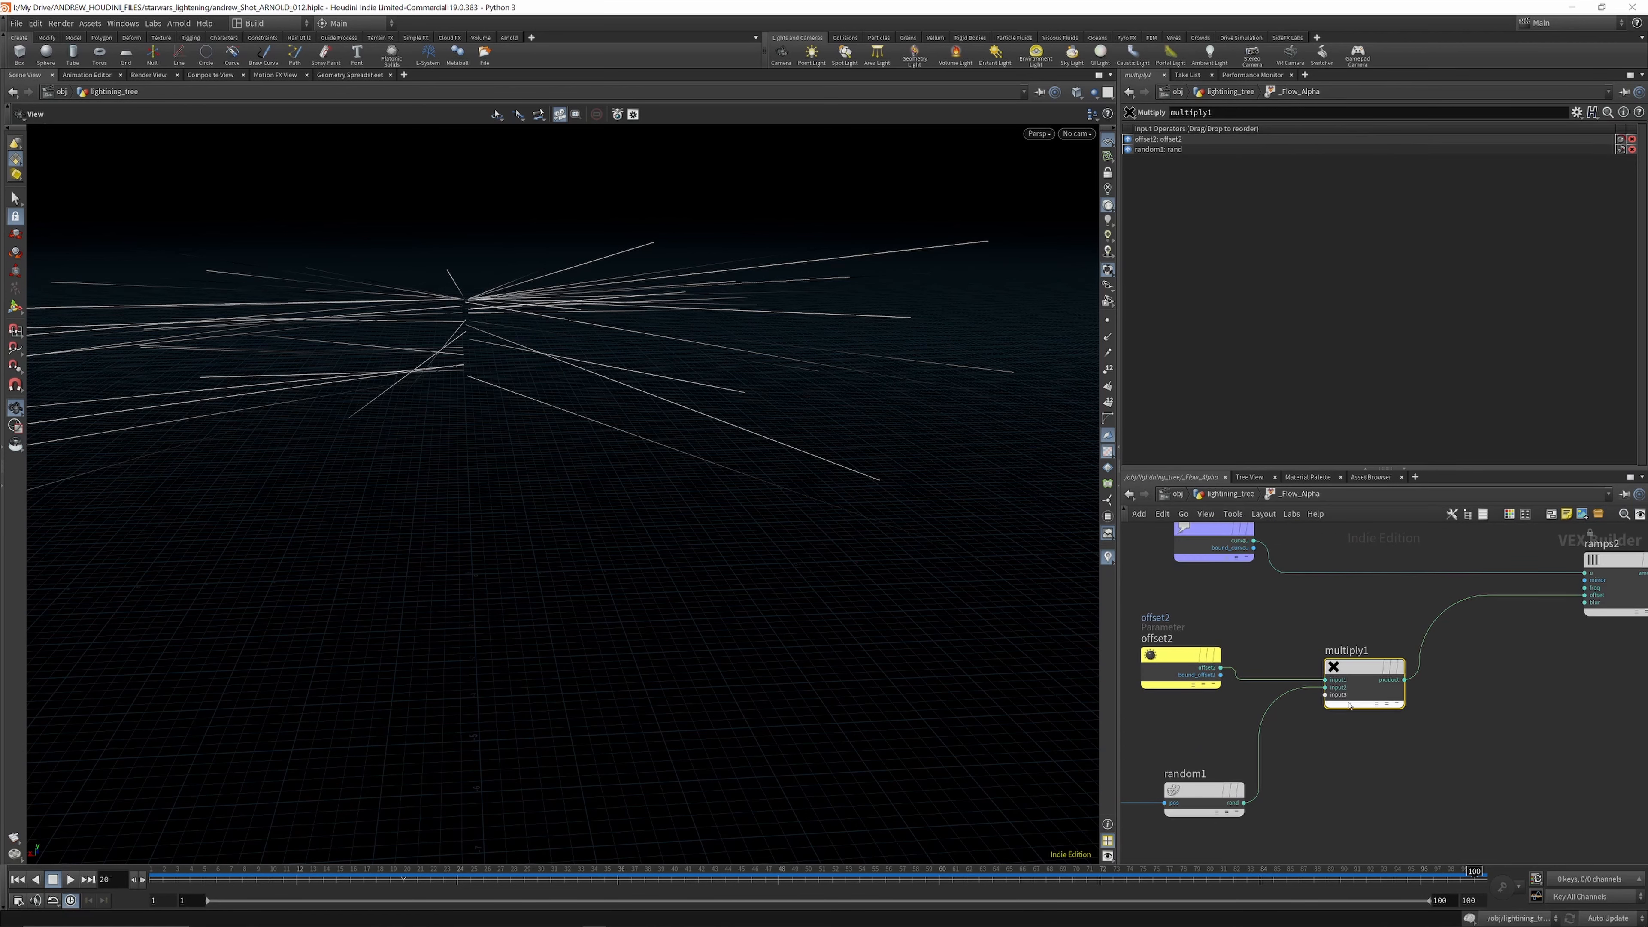
Step: Follow multiply1's output into the offset of ramps2 and select ramp1 to examine its color ramp settings
scroll(1287, 691, "down", 3)
scroll(1486, 633, "up", 6)
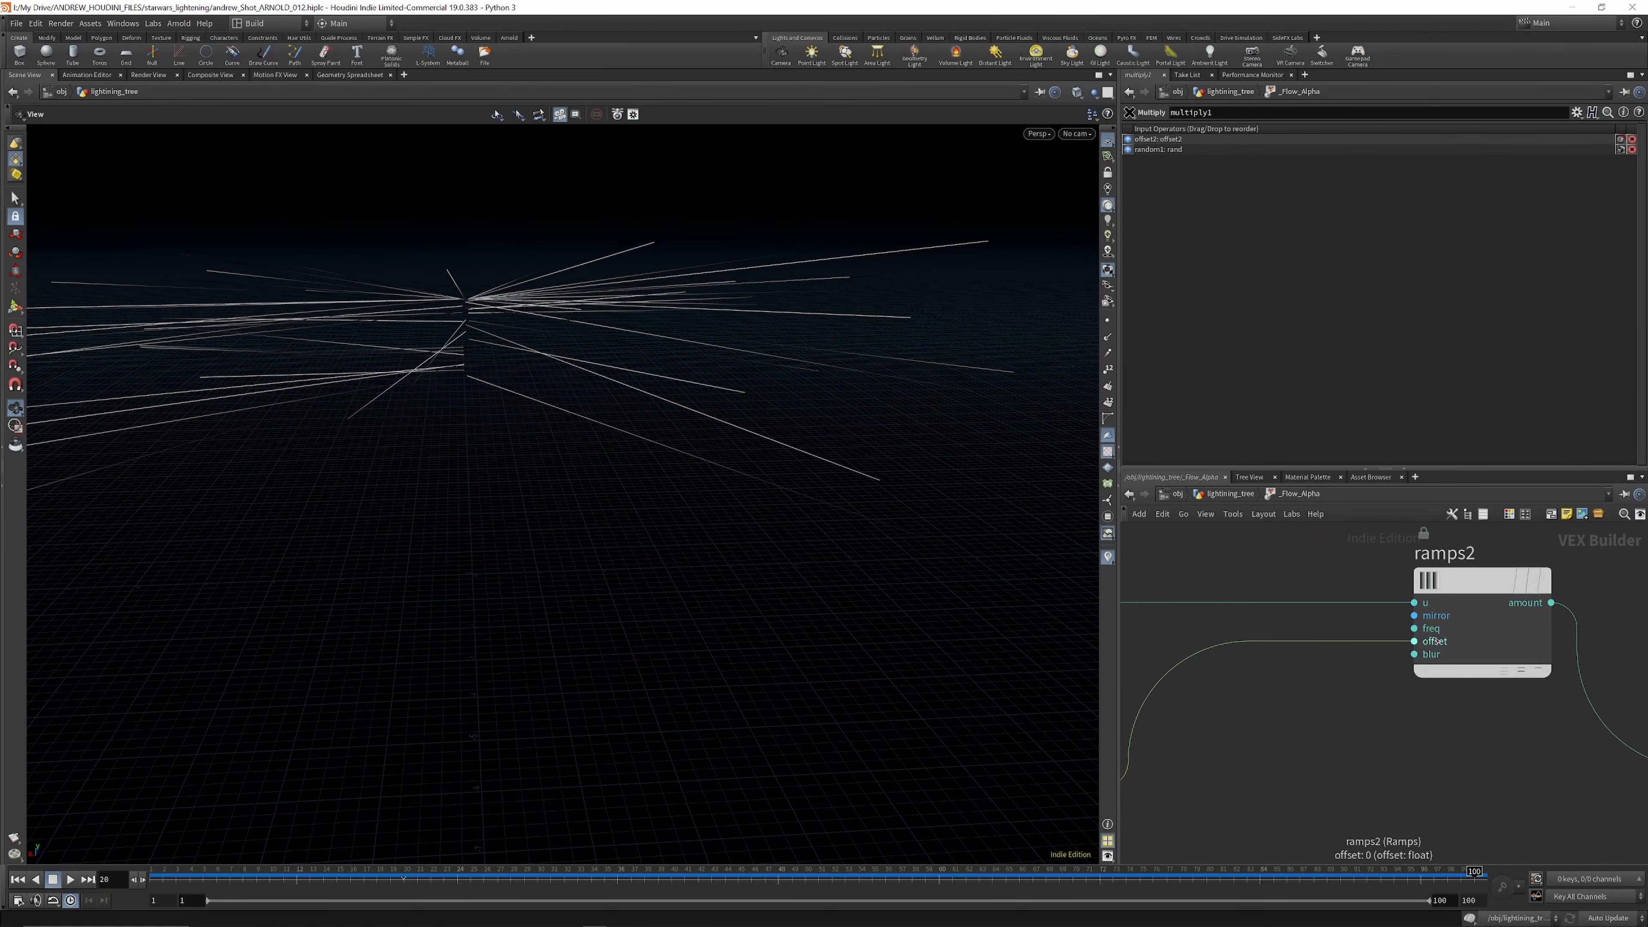
scroll(1436, 640, "down", 5)
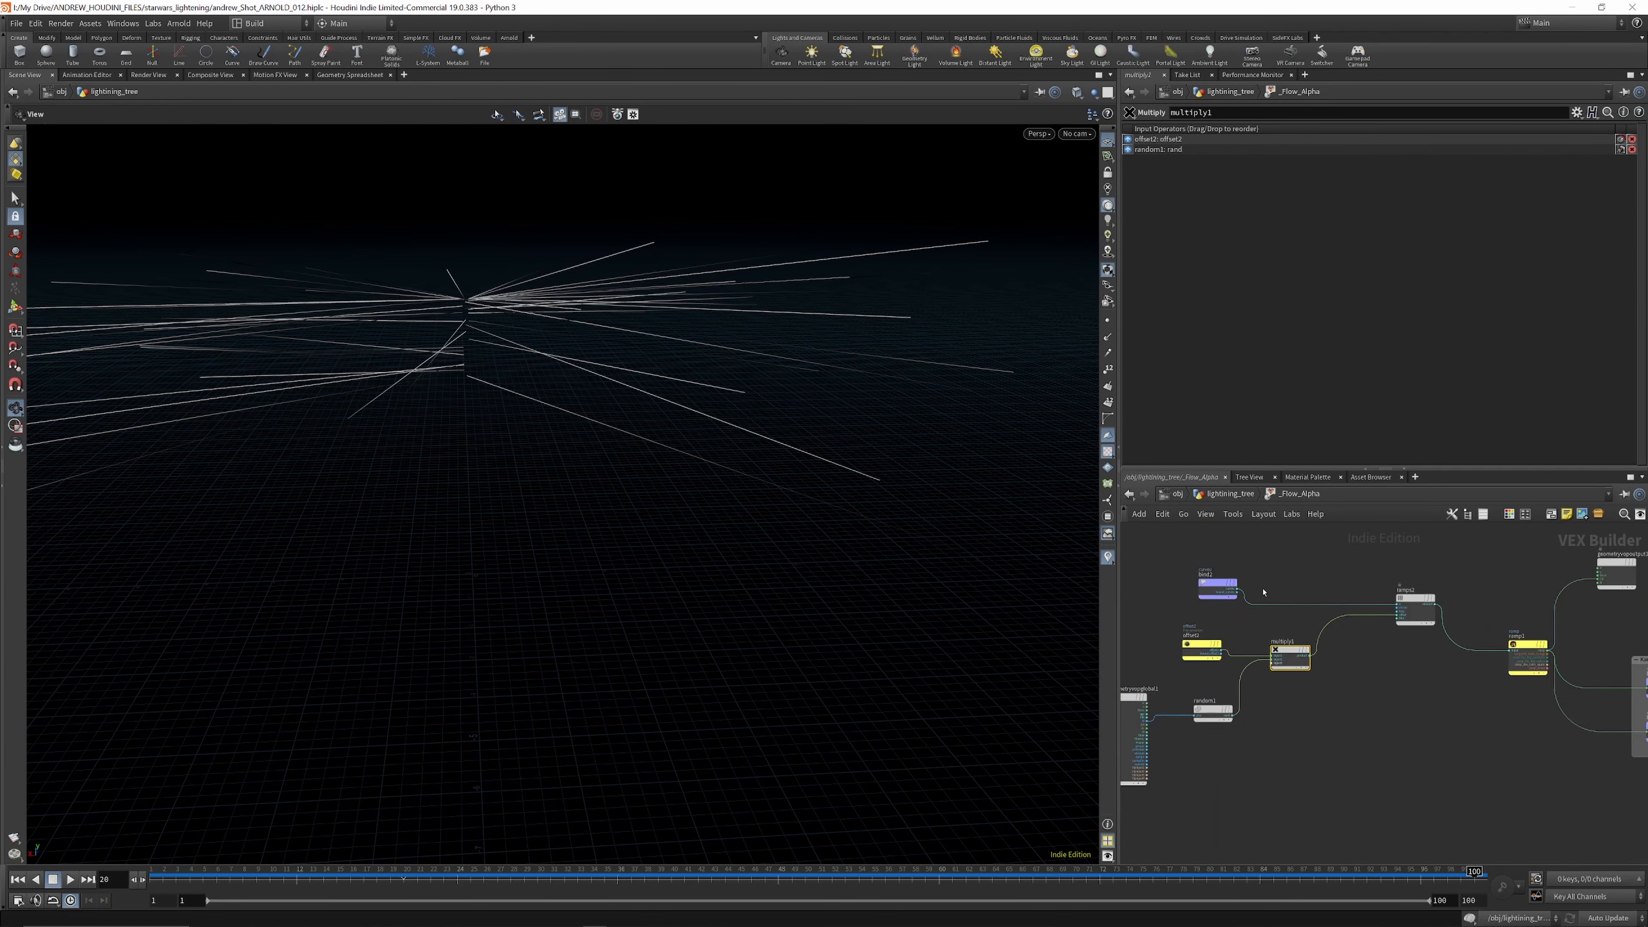
scroll(1544, 646, "up", 5)
left_click(1499, 656)
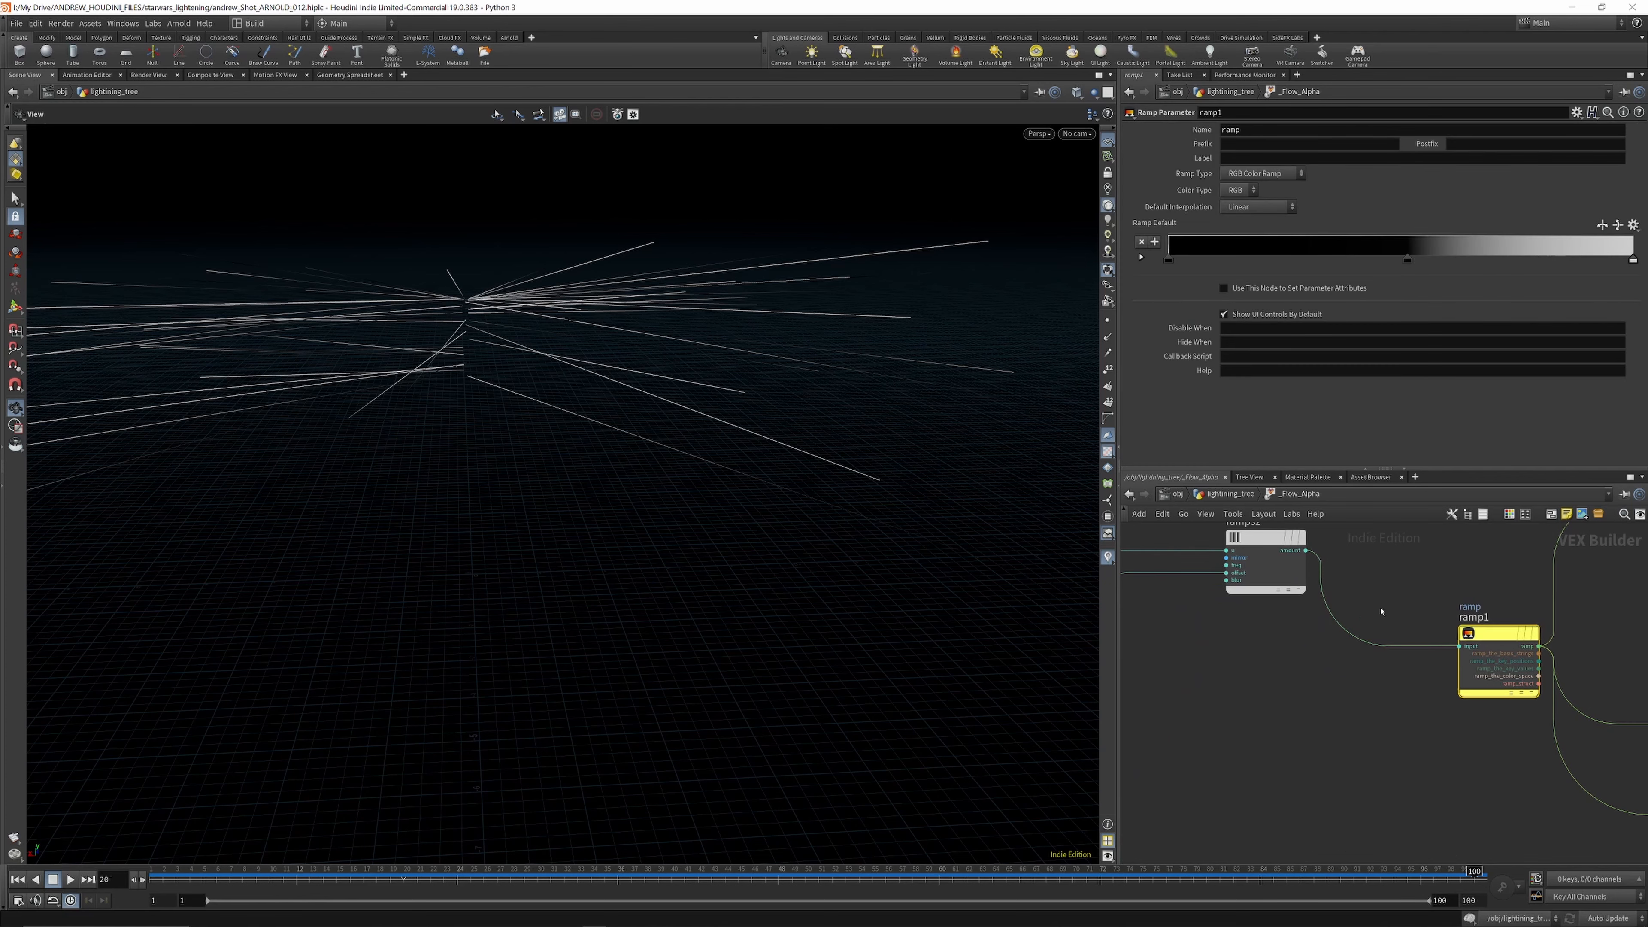
Step: Return to the lightning_tree network, add a Color node fed by _Flow_Alpha, and display it
scroll(1381, 611, "down", 5)
left_click(1238, 495)
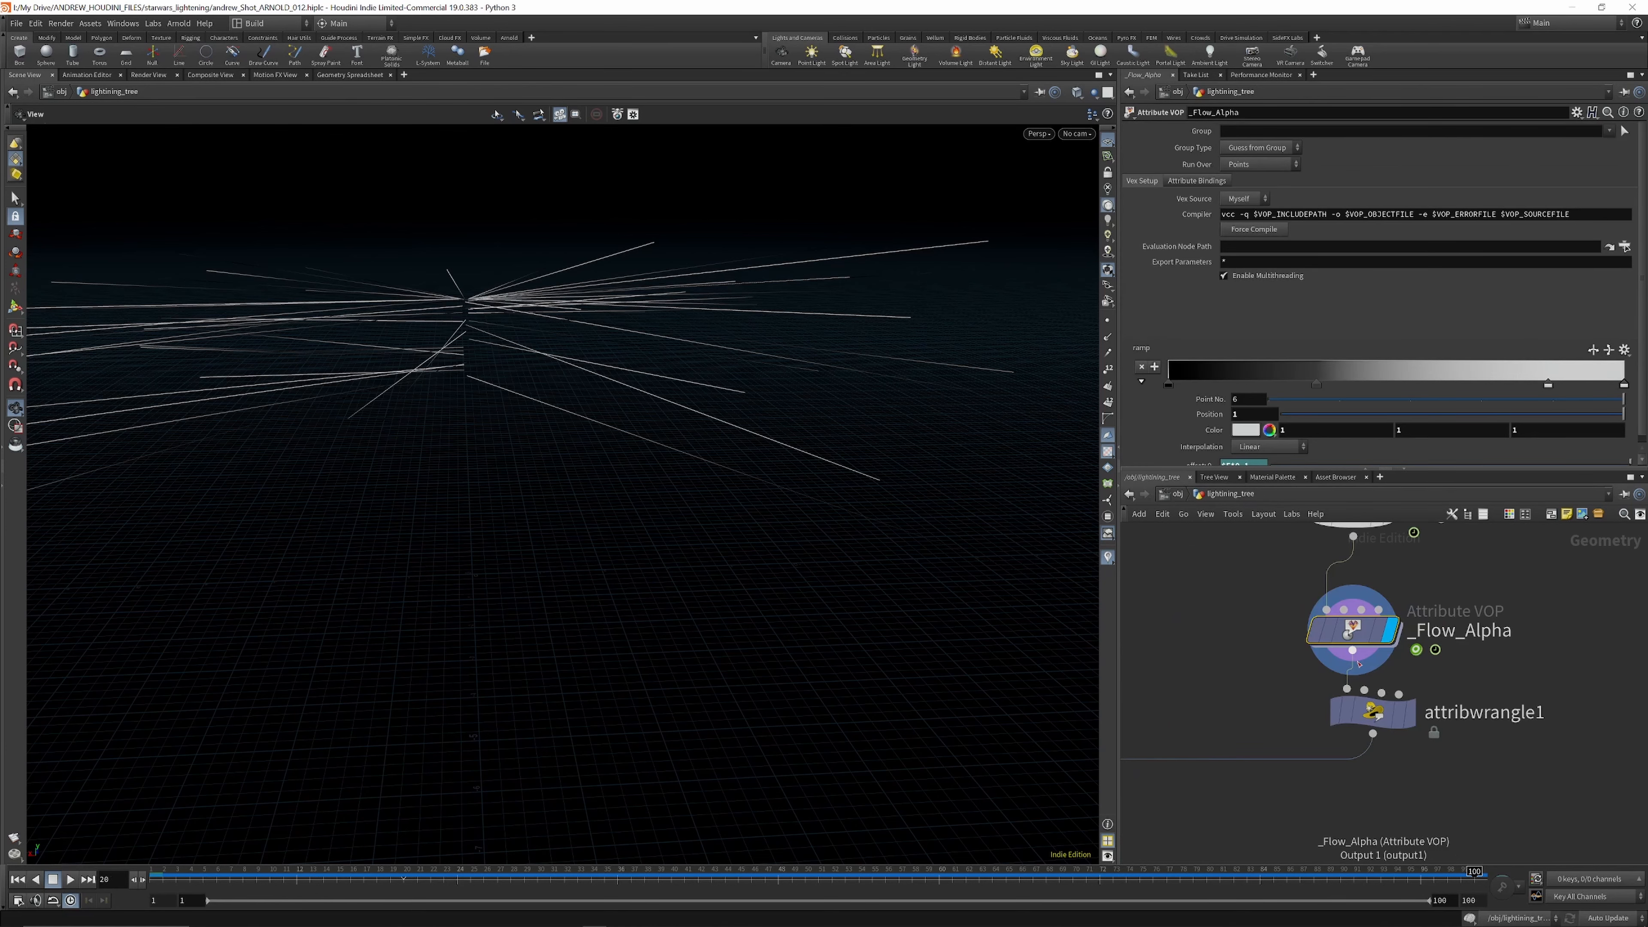
key("Tab")
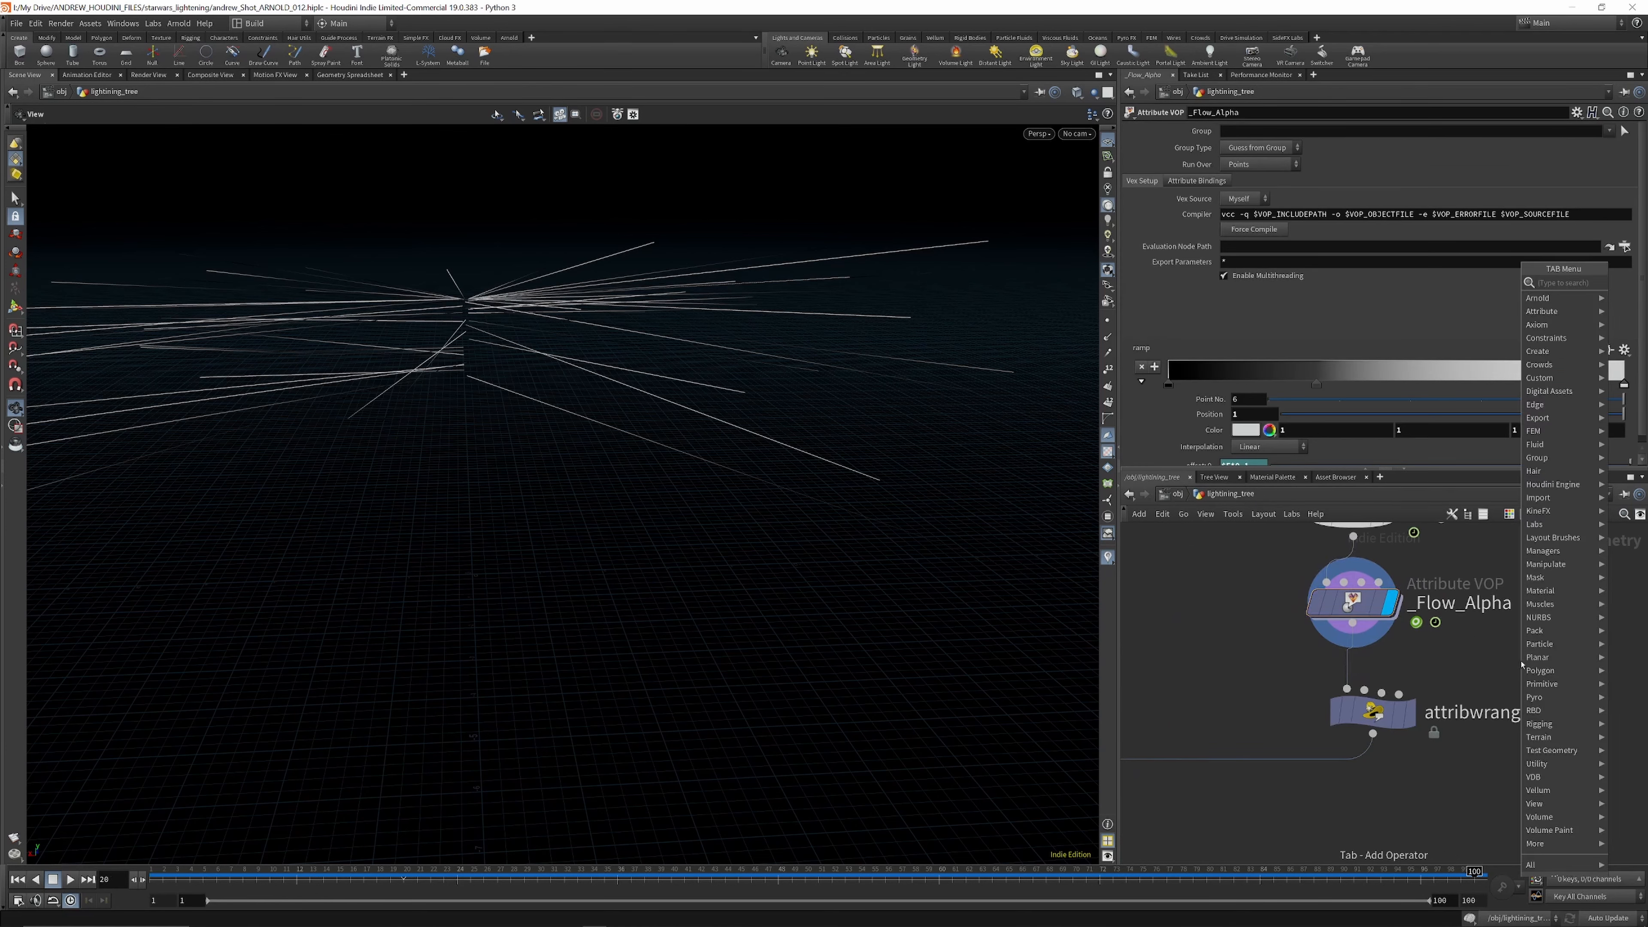
type("colo")
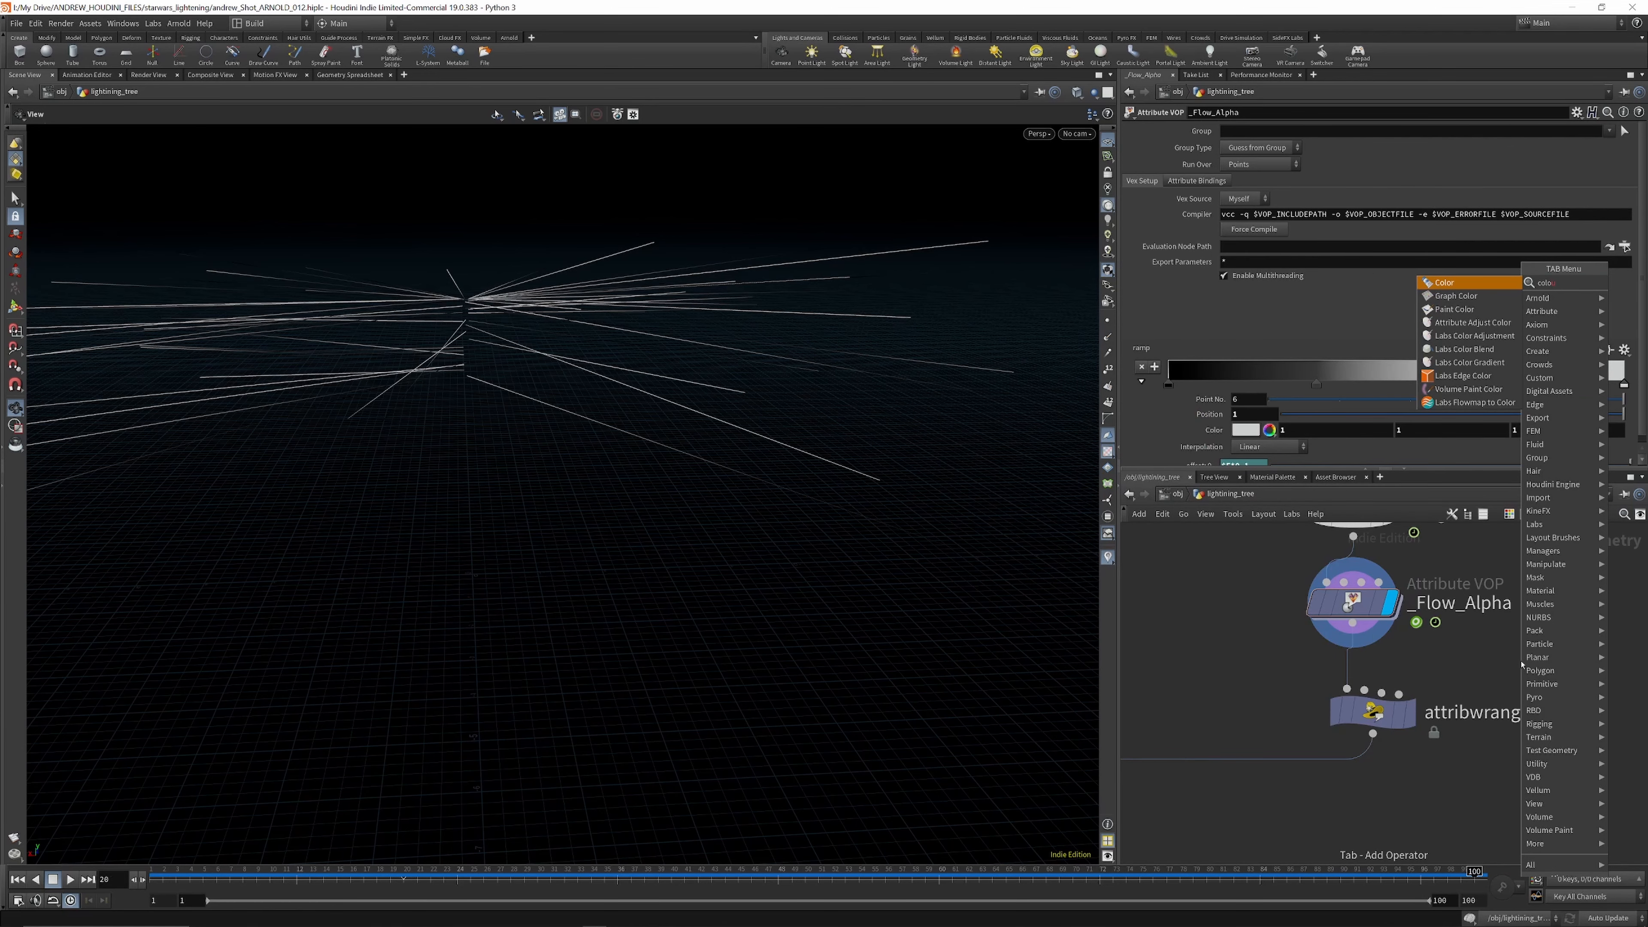
key("Down")
key("Down")
key("Up")
key("Up")
key("Return")
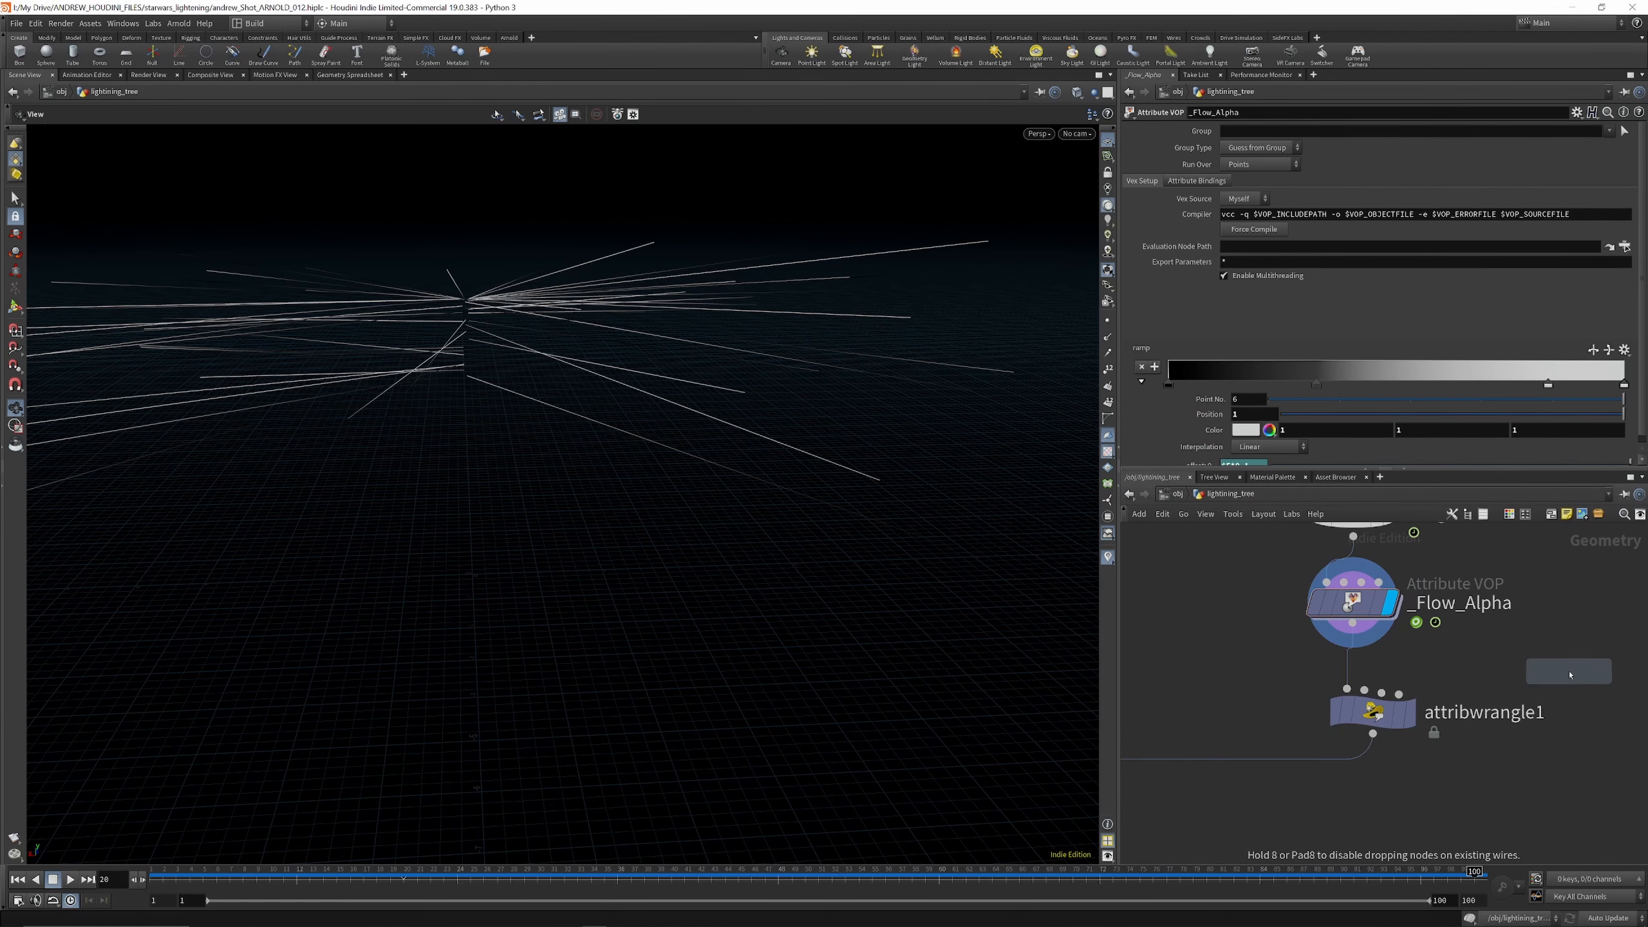
left_click(1570, 675)
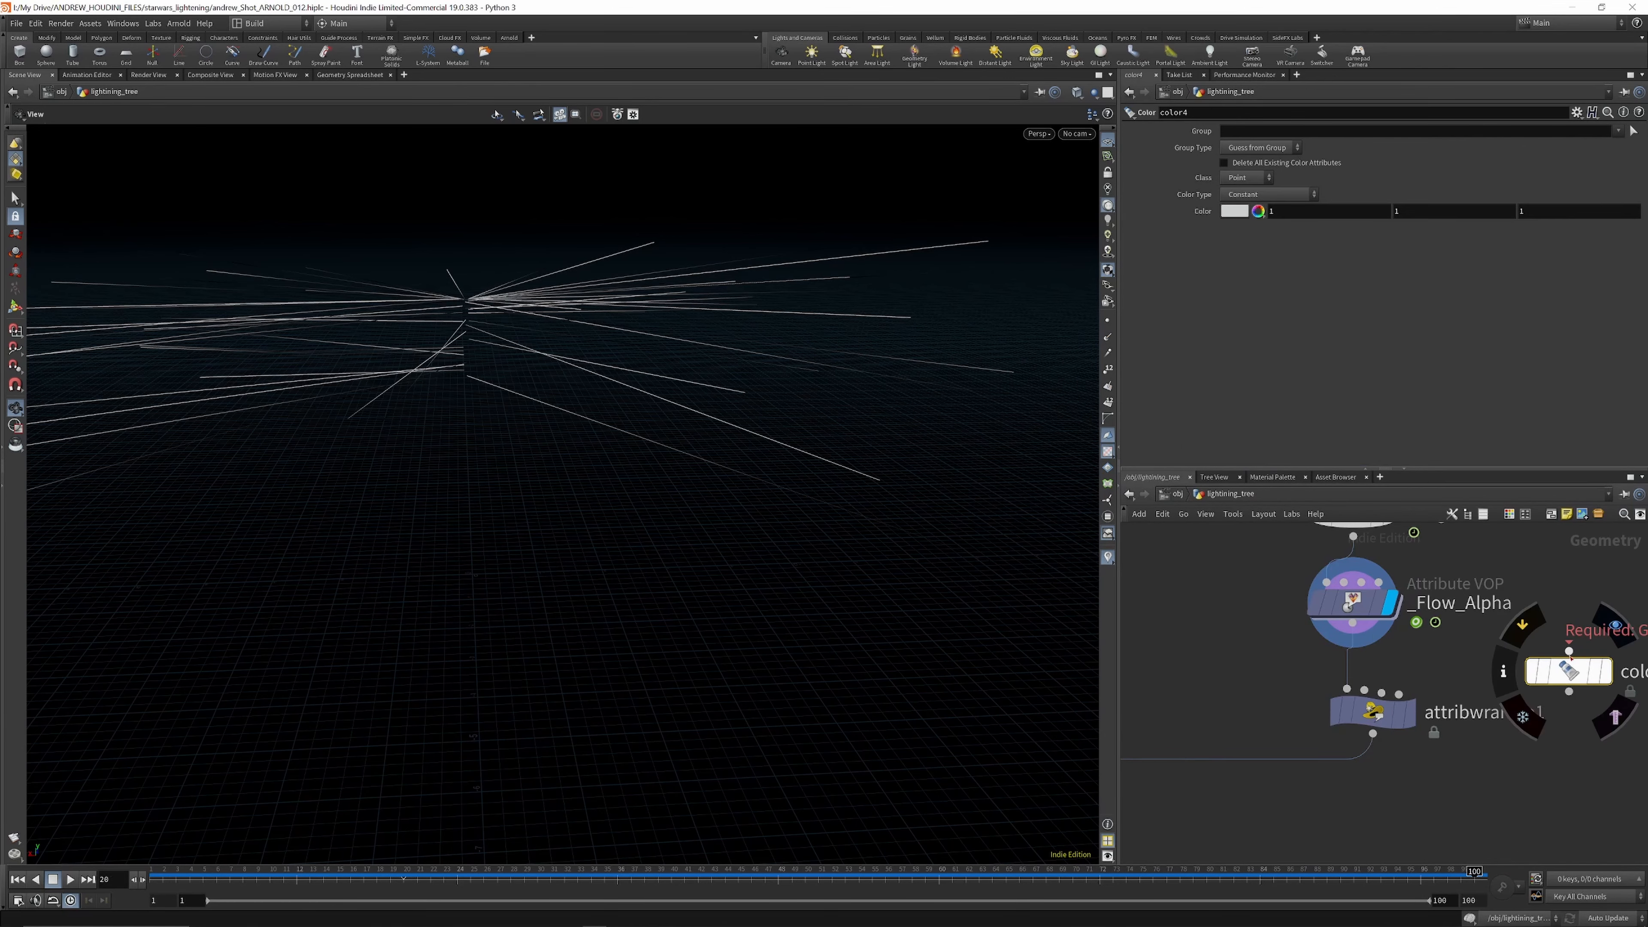
left_click(1607, 673)
Step: Set the new Color node's color type to Ramp from Attribute and its attribute to emission
left_click(1286, 194)
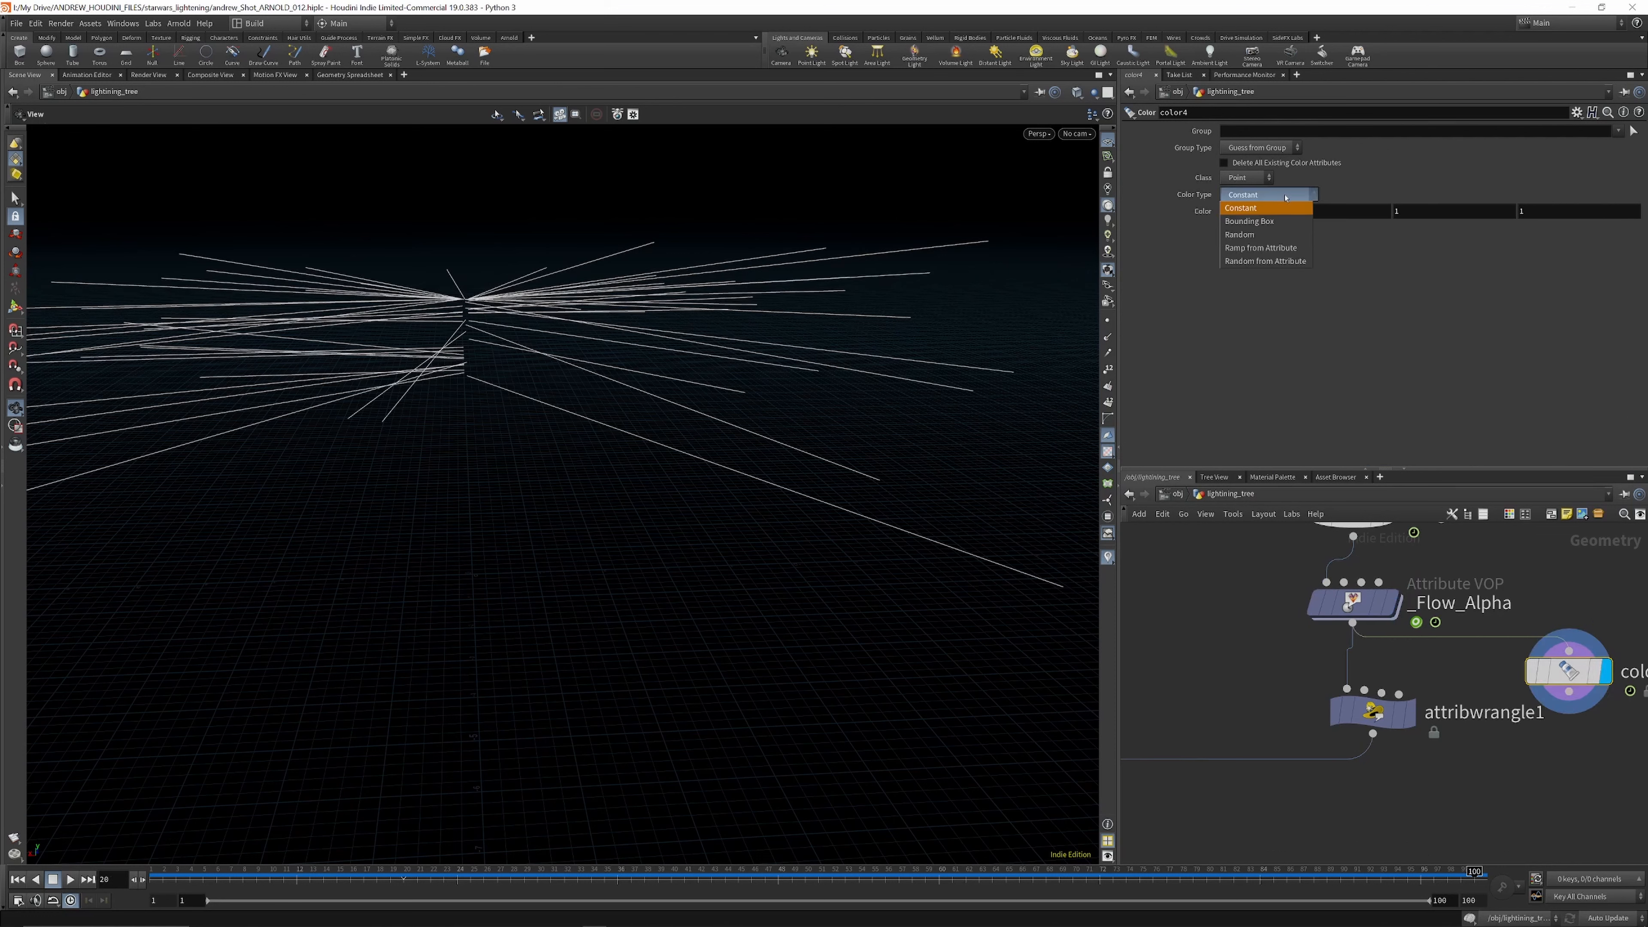
left_click(1285, 253)
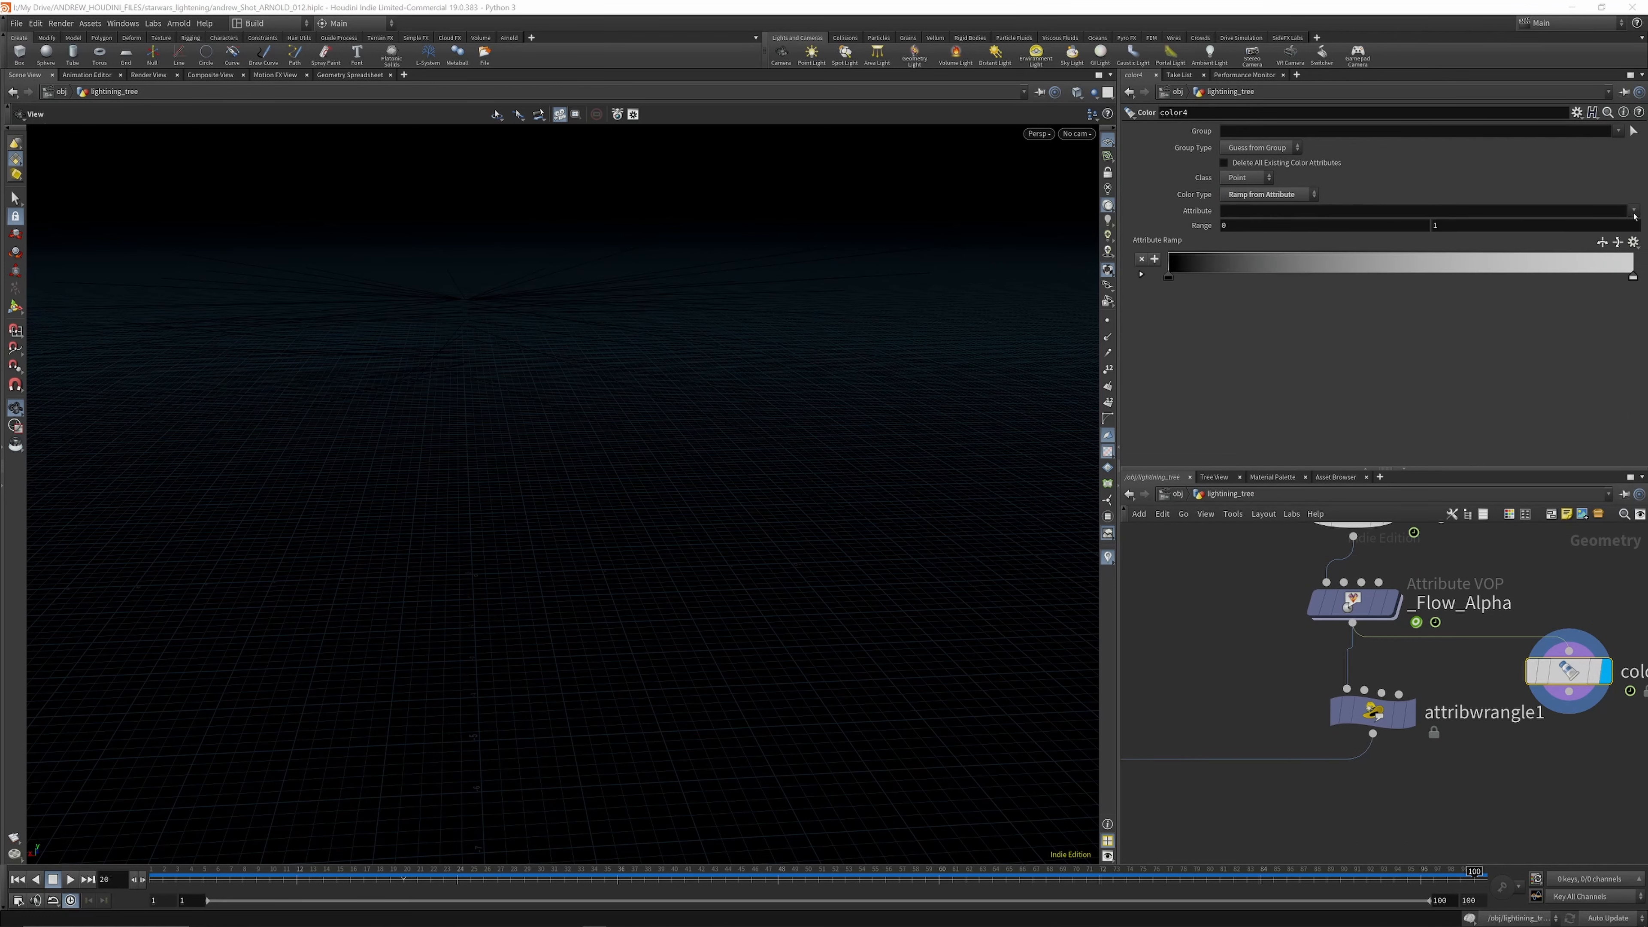
left_click(1634, 213)
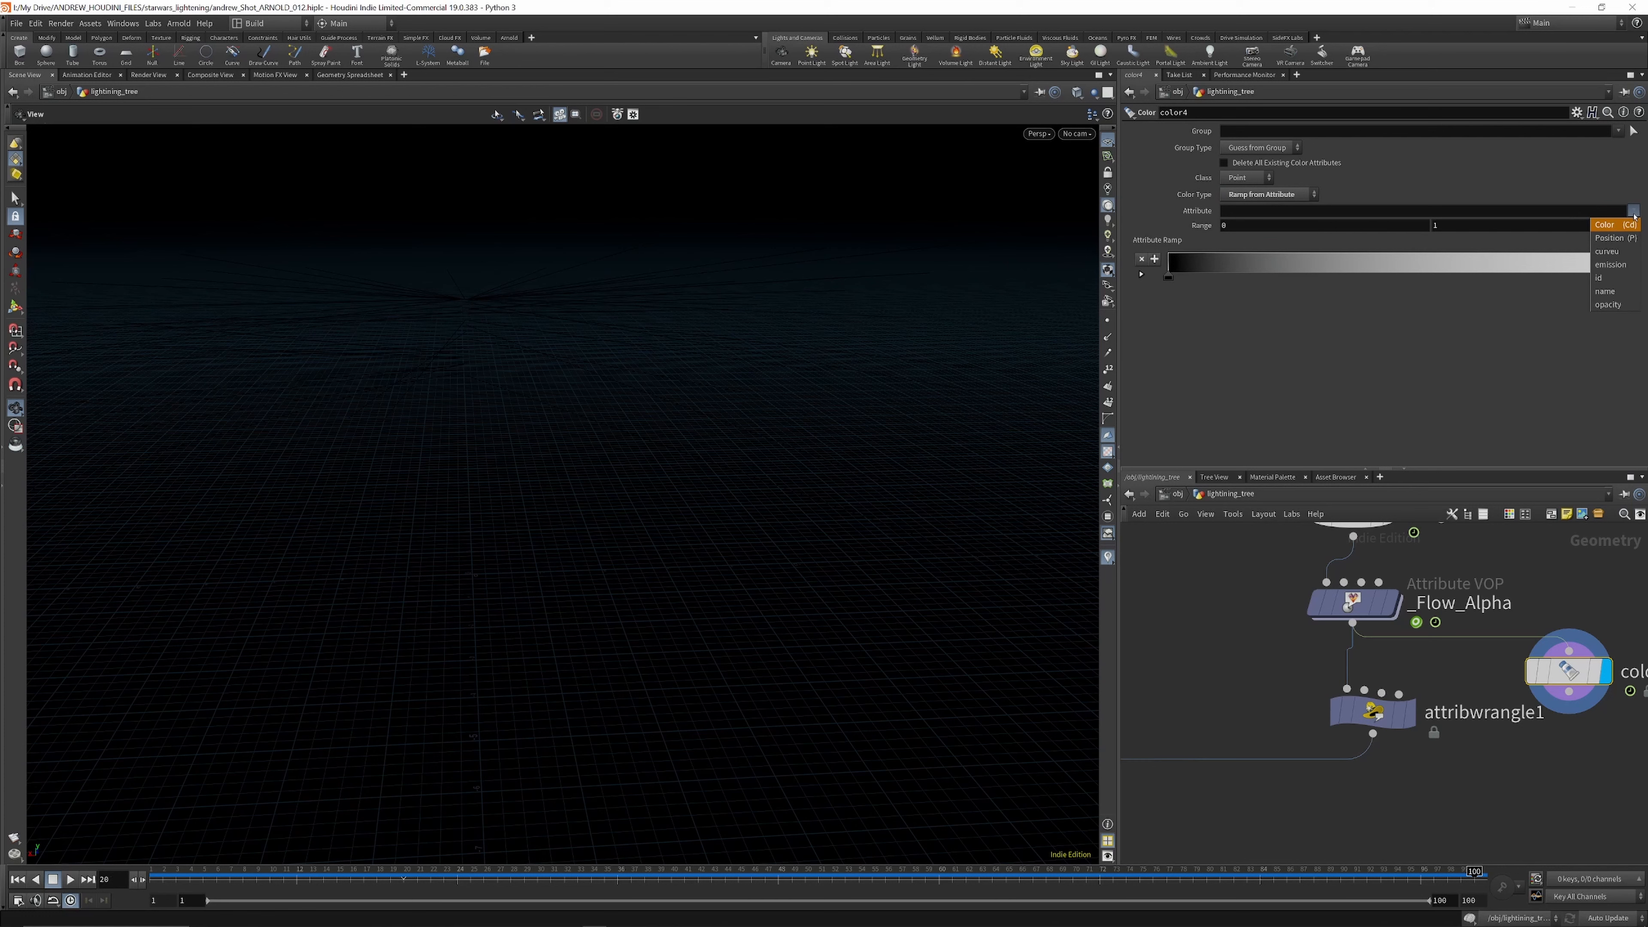
left_click(1618, 264)
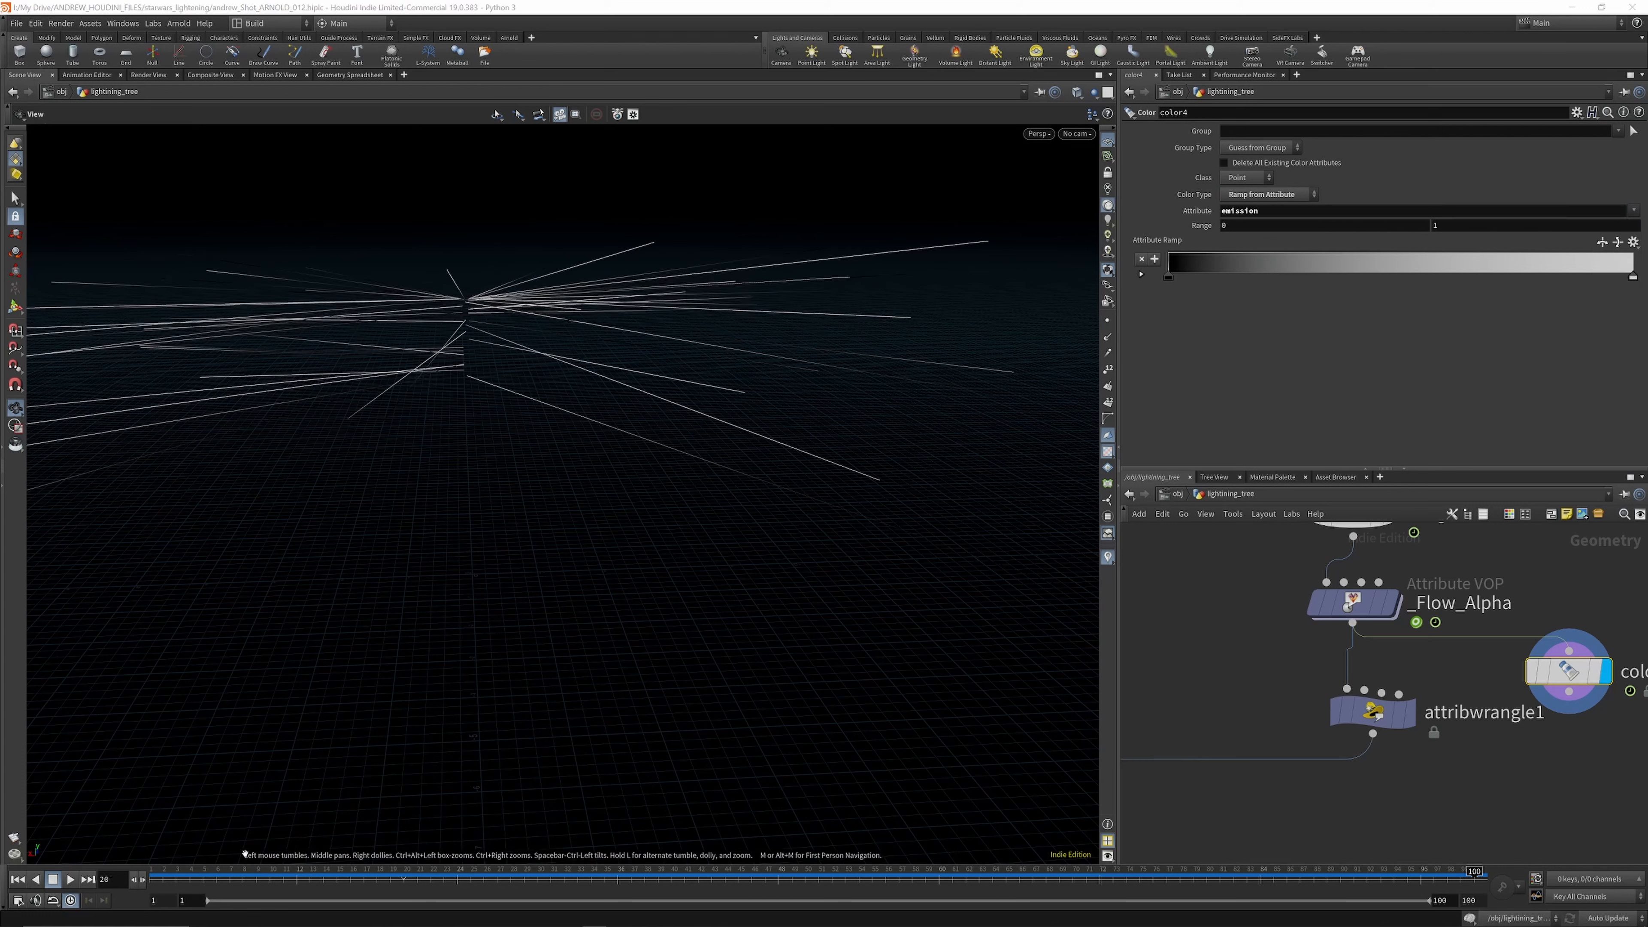
Step: Preview the emission coloring at several frames and examine the ramp and offset expression of _Flow_Alpha
left_click(202, 871)
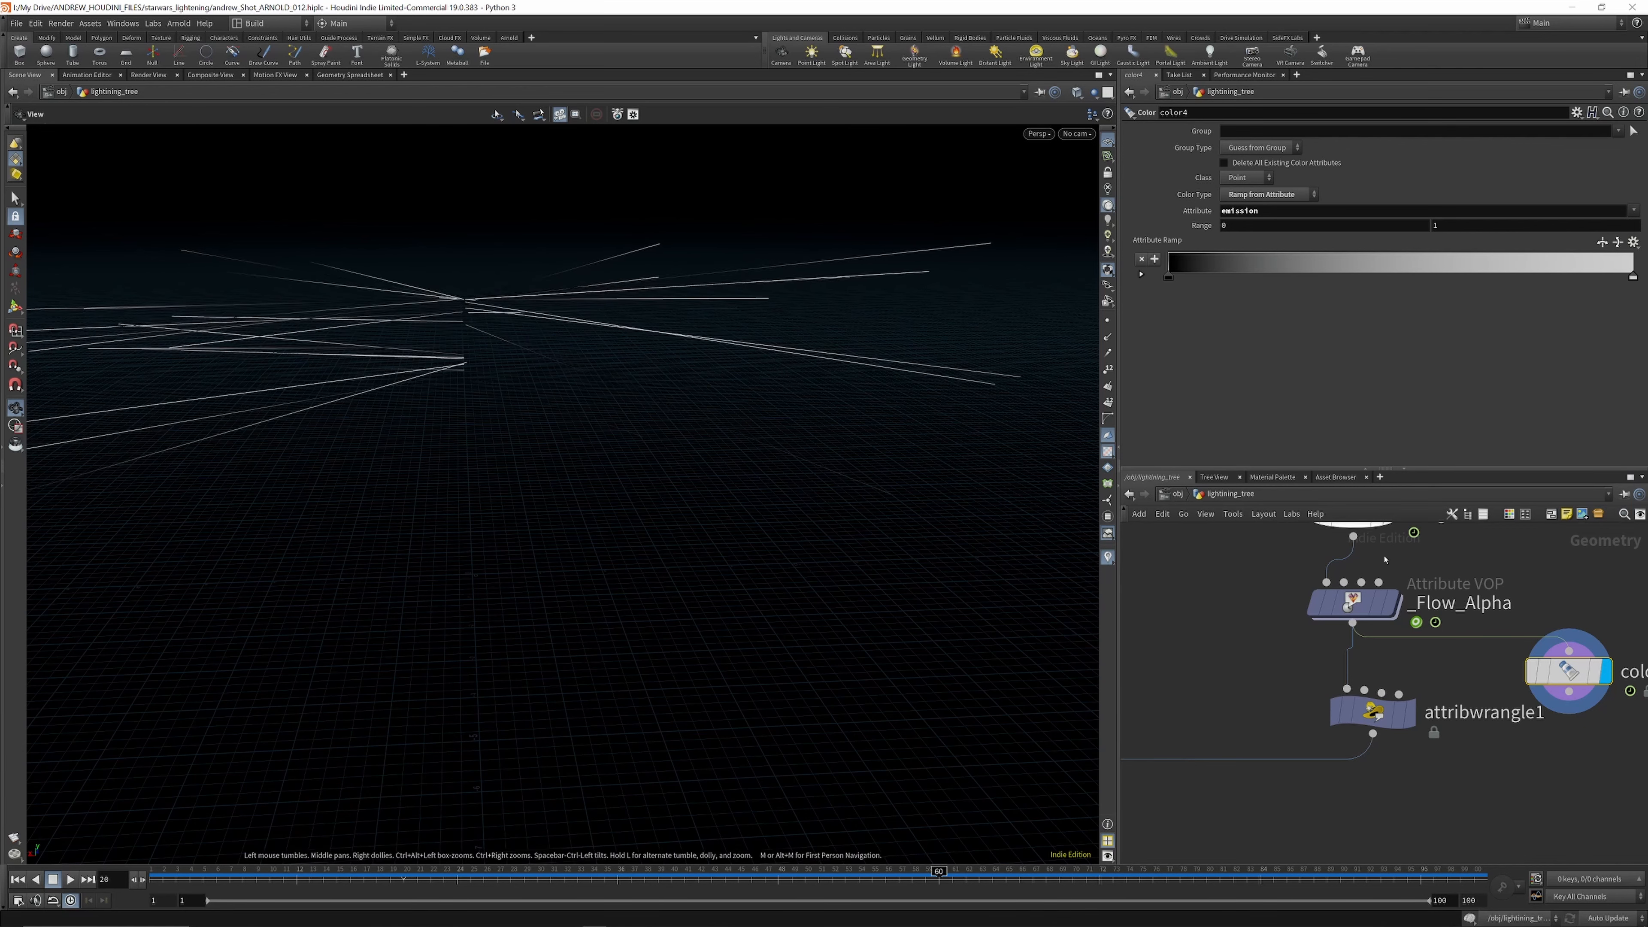
left_click(1355, 604)
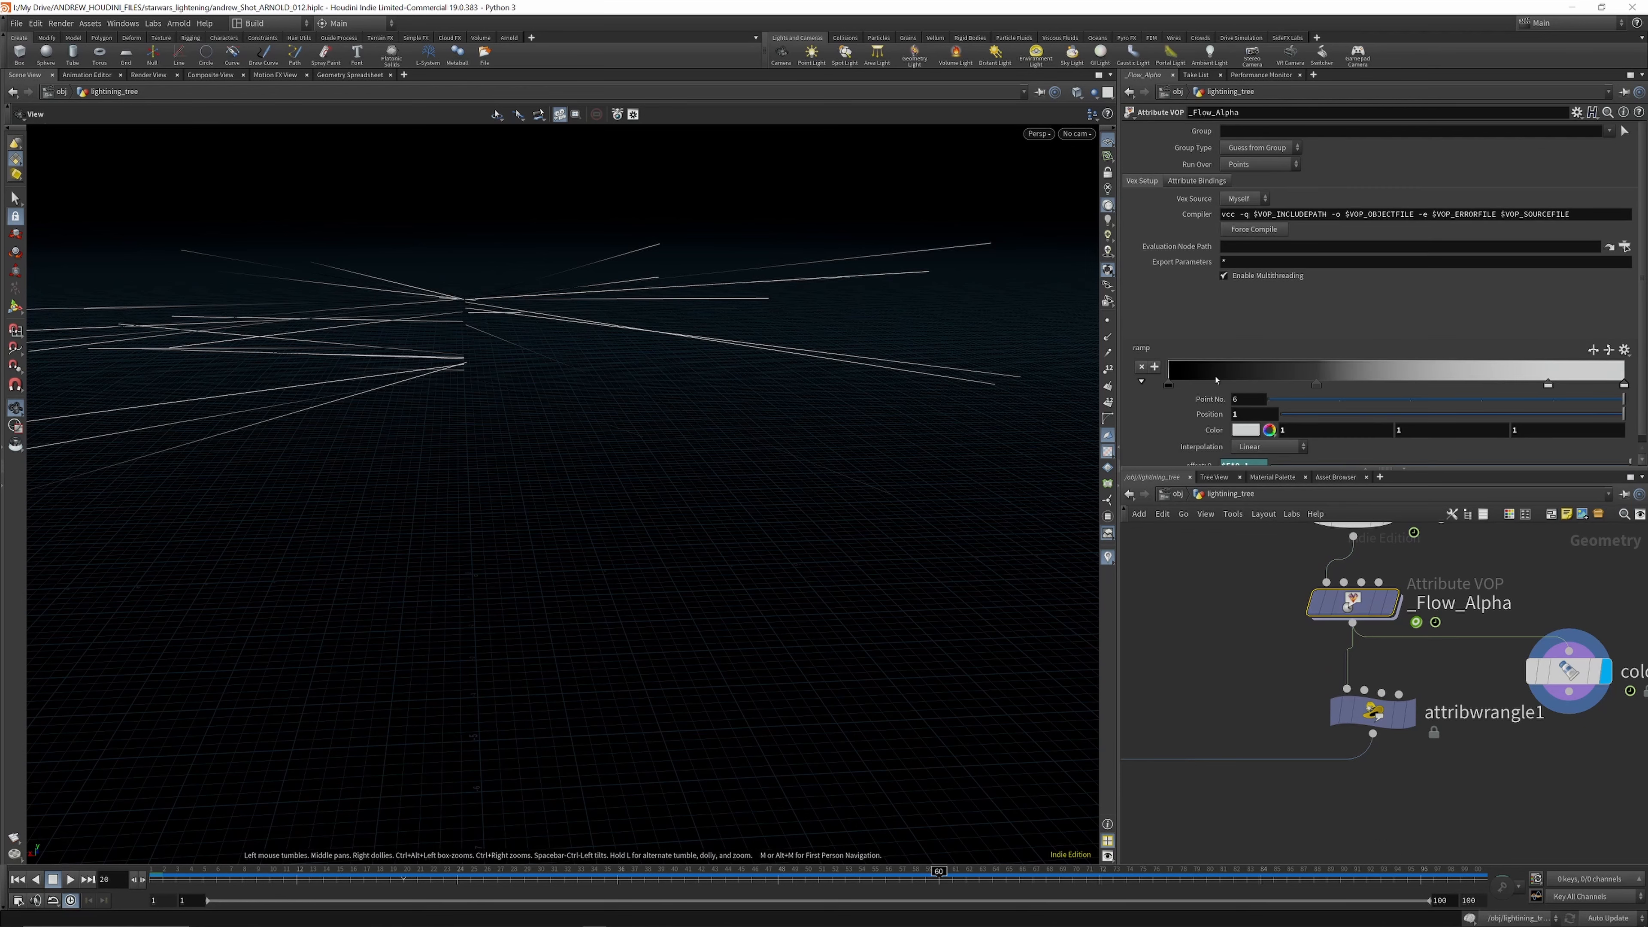
scroll(1295, 337, "down", 1)
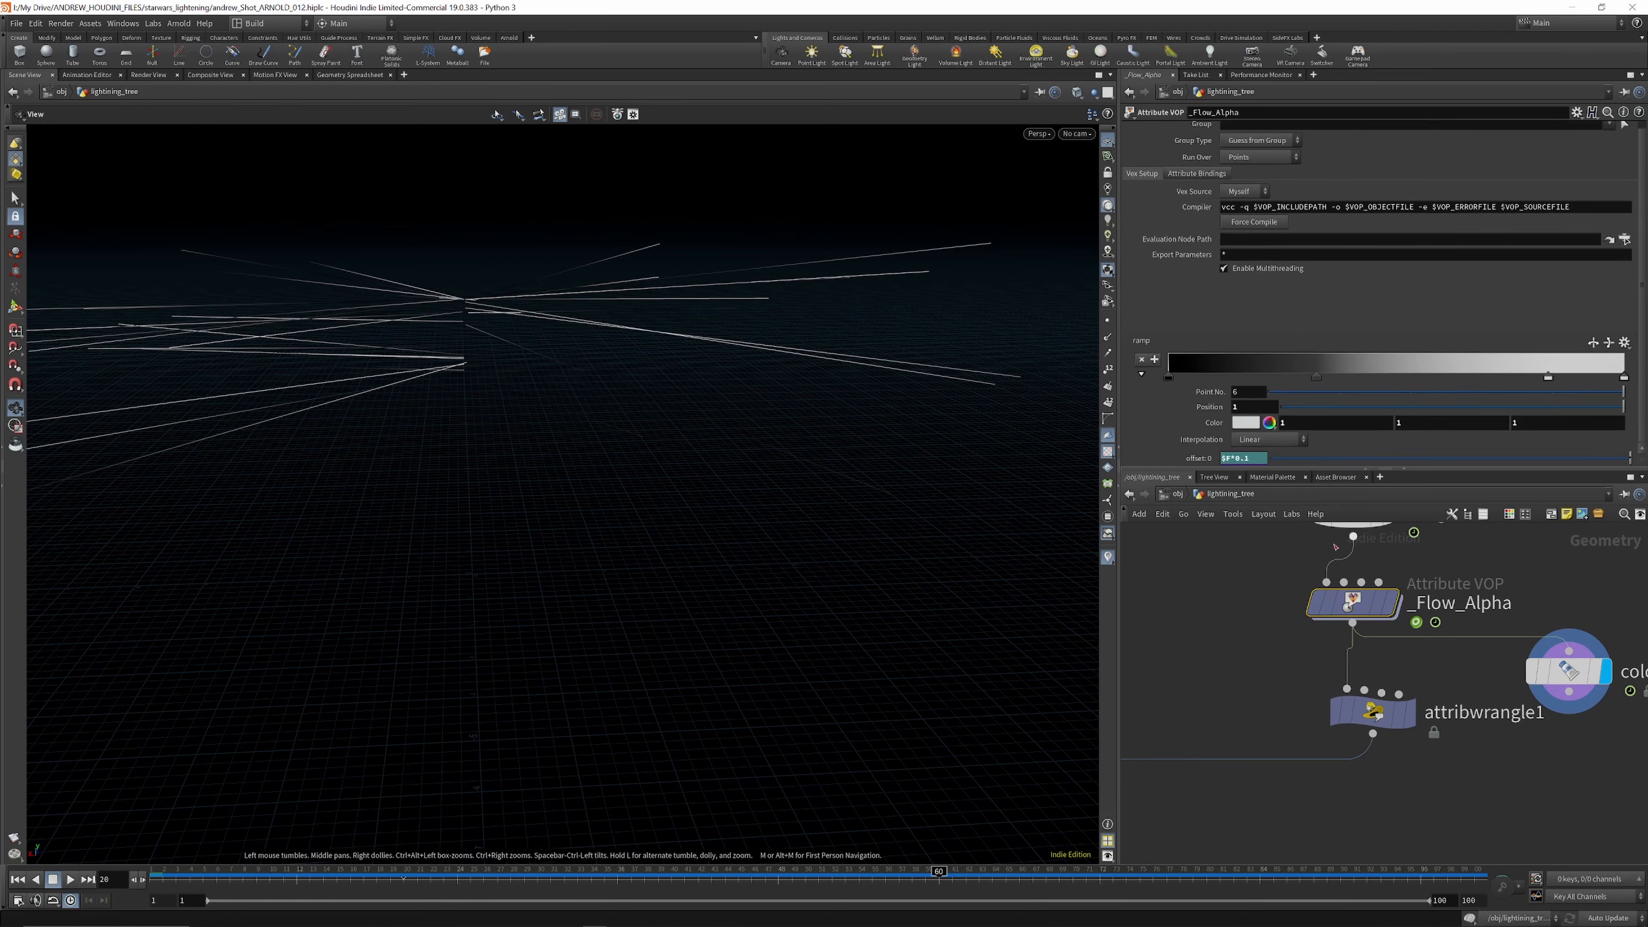
left_click_drag(939, 875, 1286, 876)
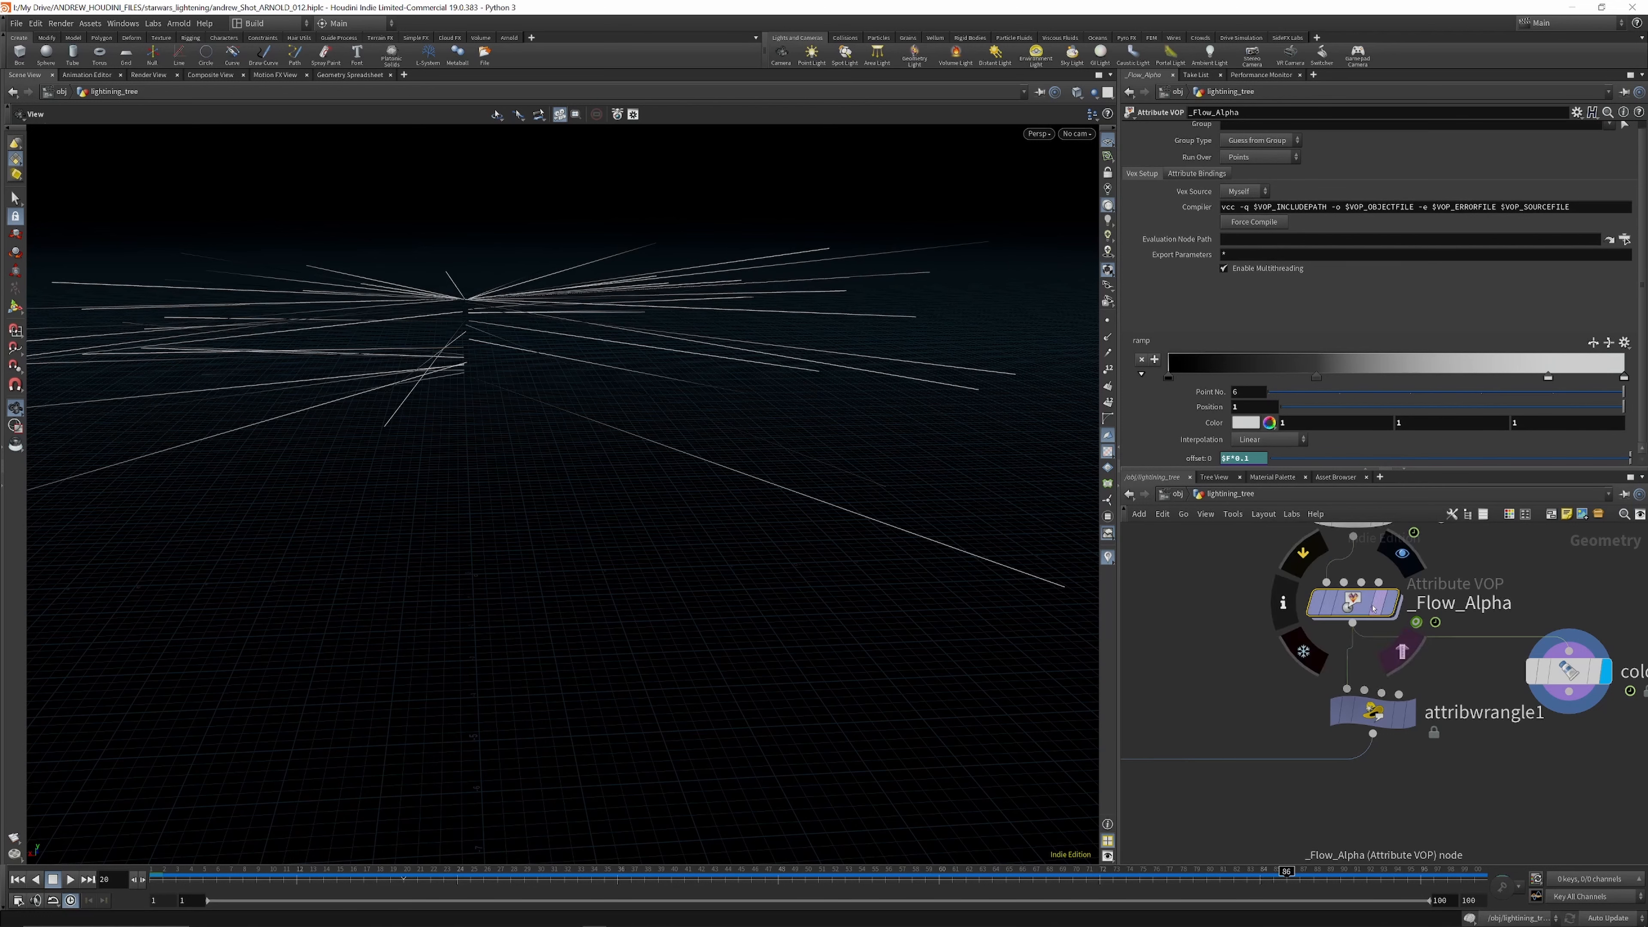
Step: Open the internal network of _Flow_Alpha and examine how ramp1 feeds the opacity and emission binds in Karma_param
double_click(1353, 603)
scroll(1361, 582, "up", 3)
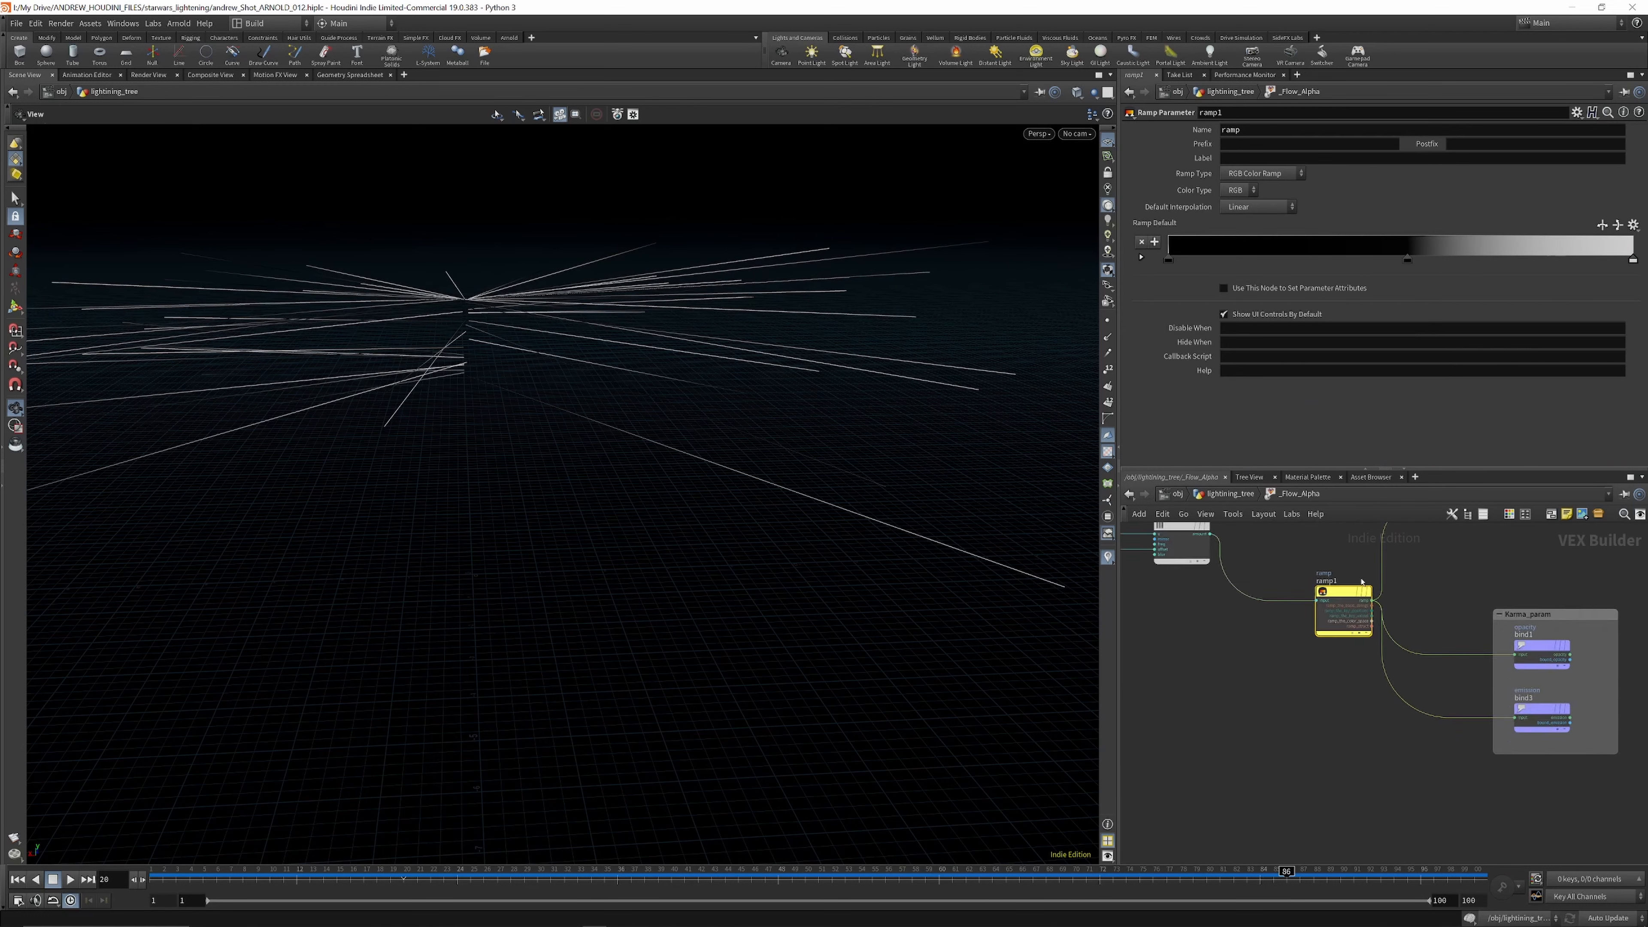
scroll(1453, 730, "down", 3)
scroll(1453, 623, "up", 4)
scroll(1452, 652, "down", 4)
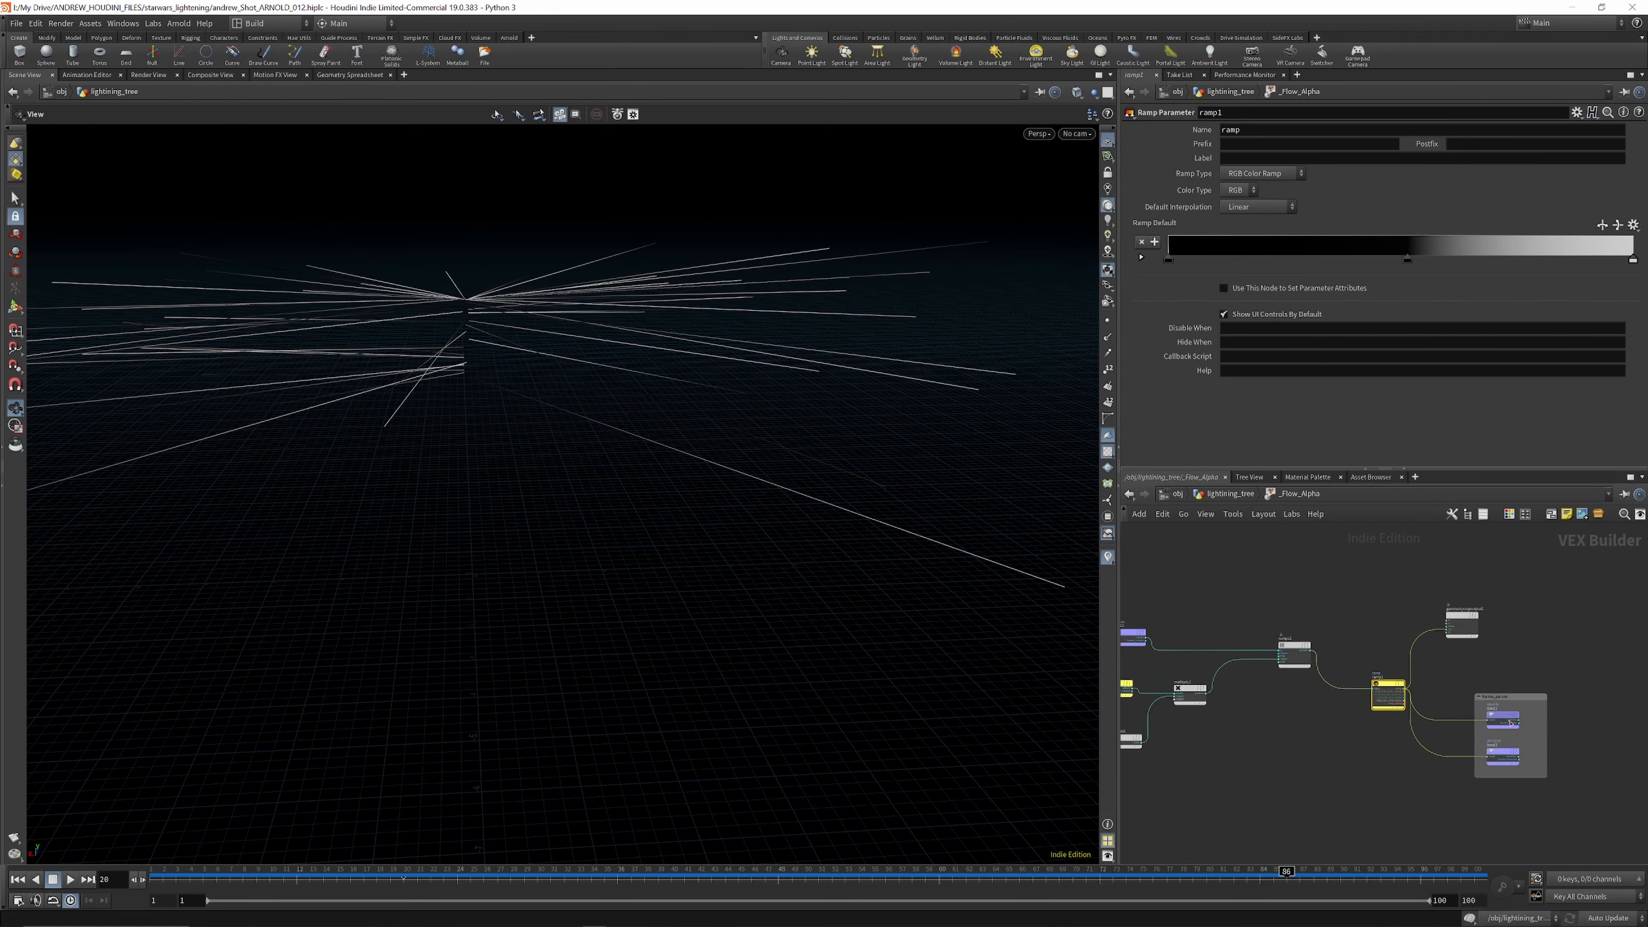
scroll(1496, 715, "up", 6)
scroll(1486, 697, "down", 4)
scroll(1484, 758, "up", 4)
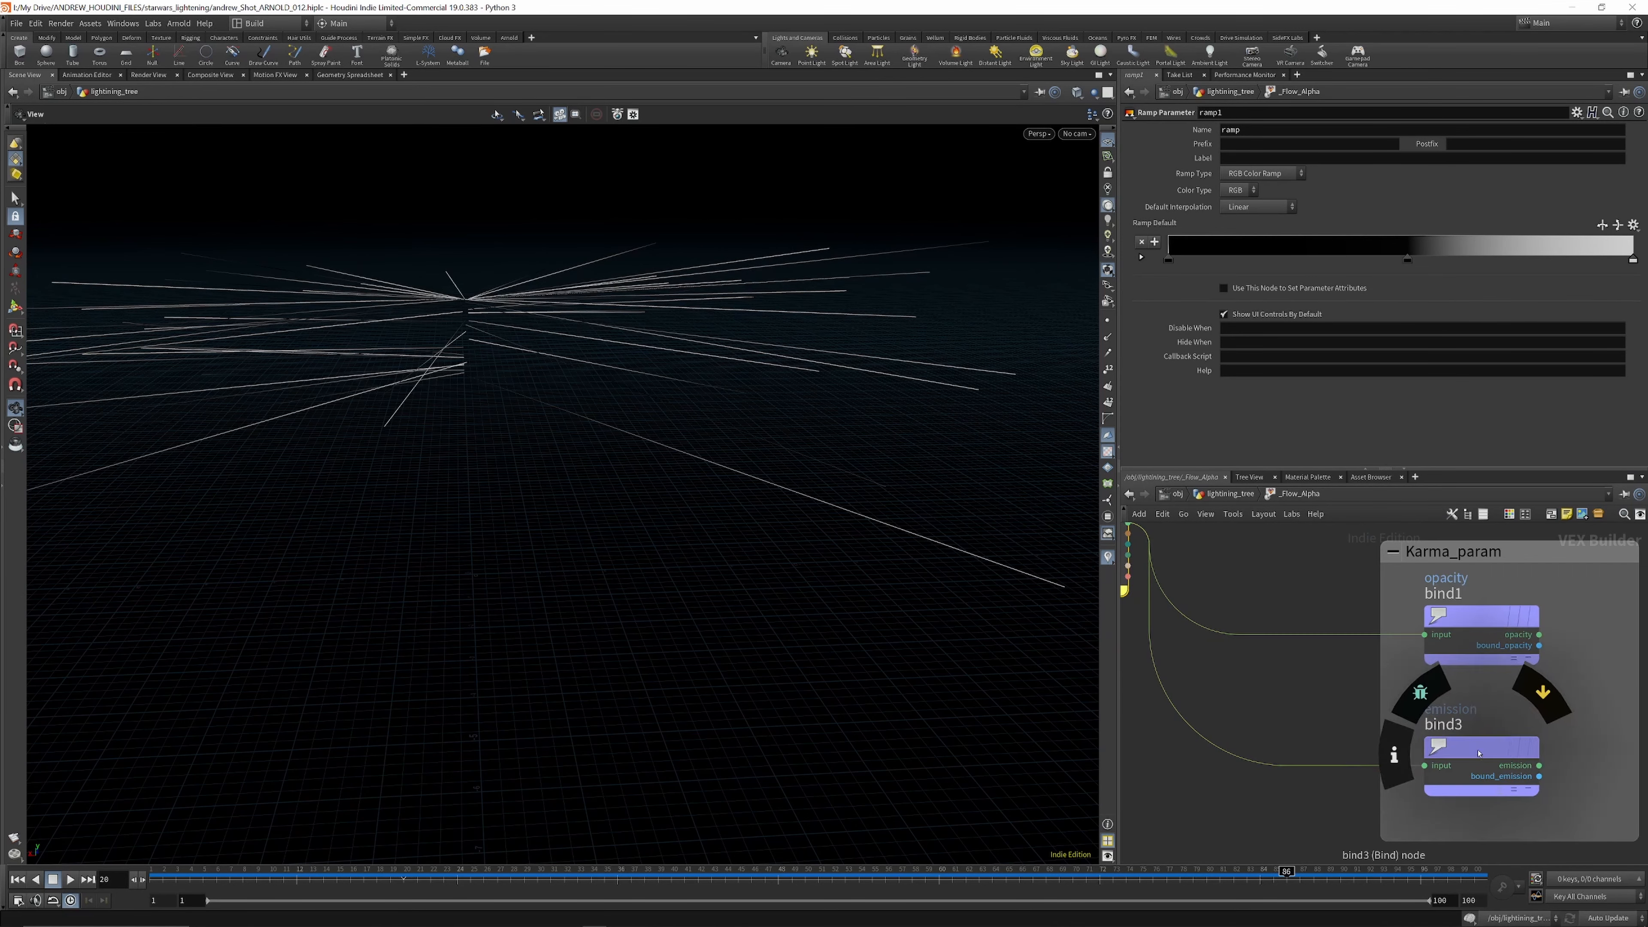
Step: Return to lightning_tree, try Cd and opacity as color4's ramp attribute, and set it back to emission
left_click(1228, 494)
scroll(1464, 650, "up", 2)
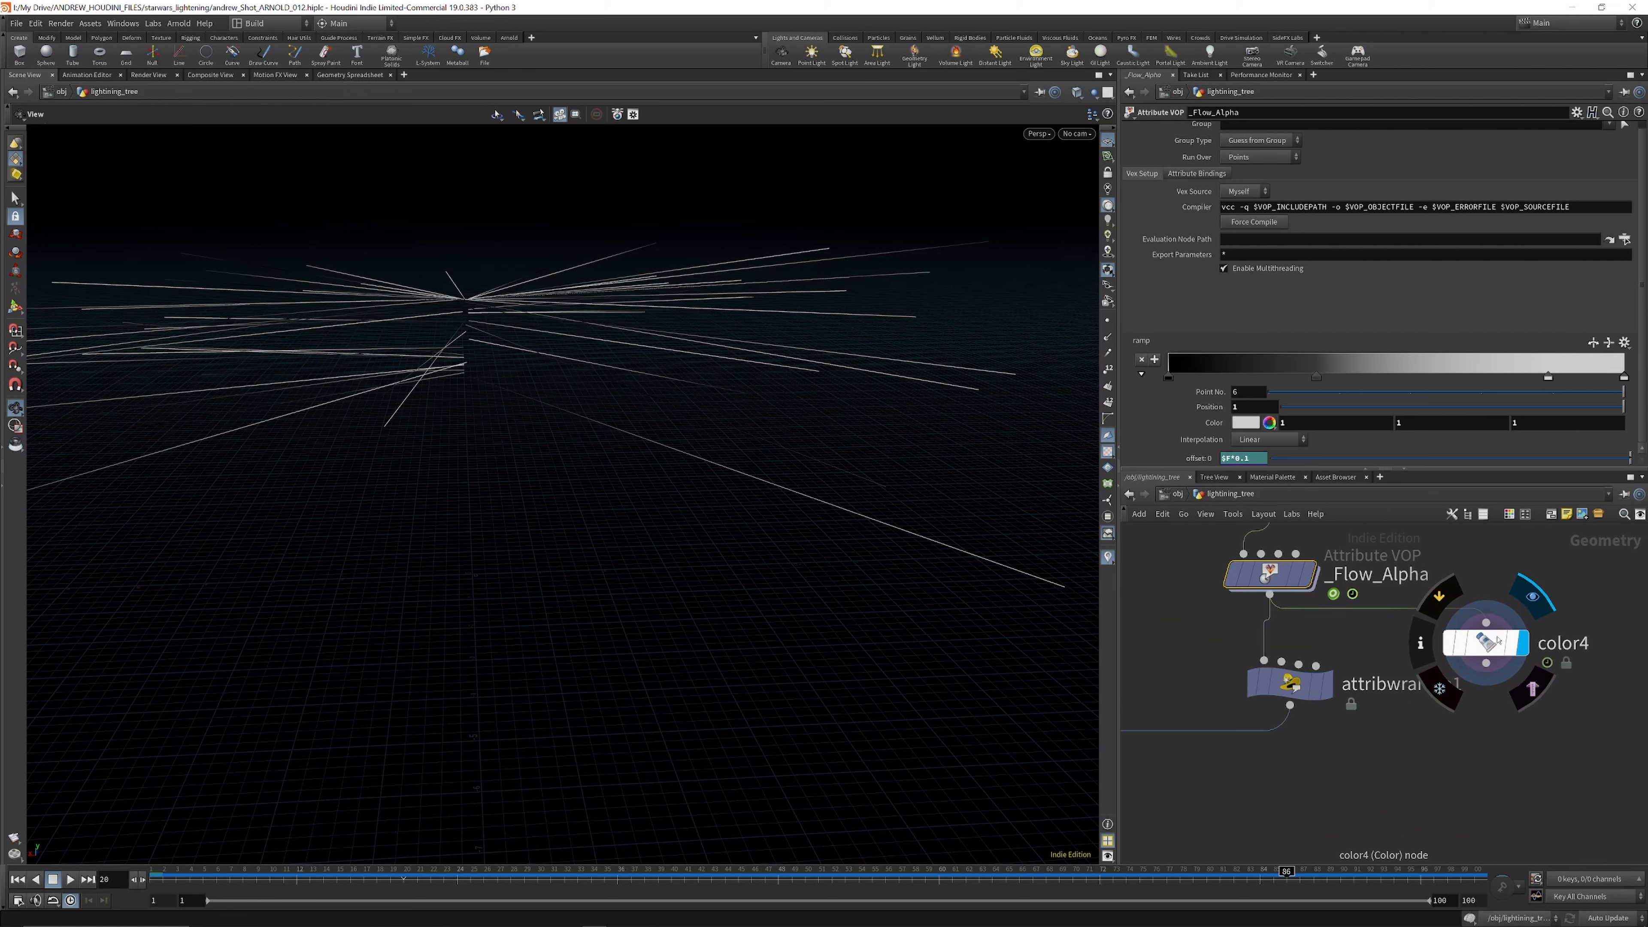
left_click(1471, 644)
left_click(1632, 211)
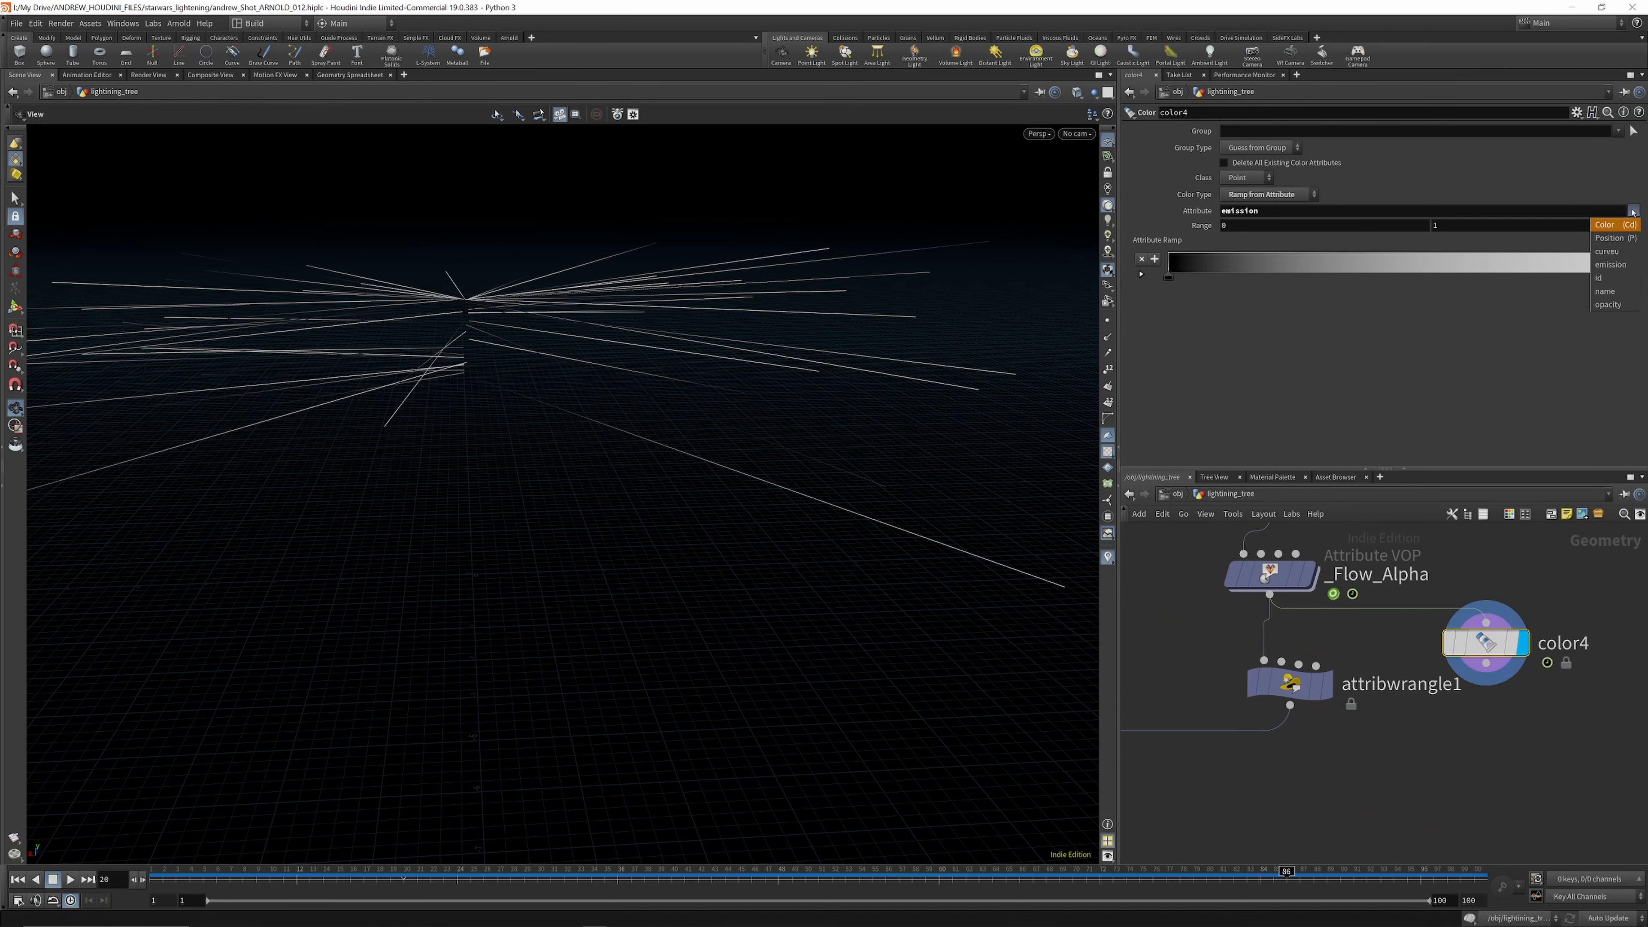
left_click(1614, 226)
left_click(1631, 211)
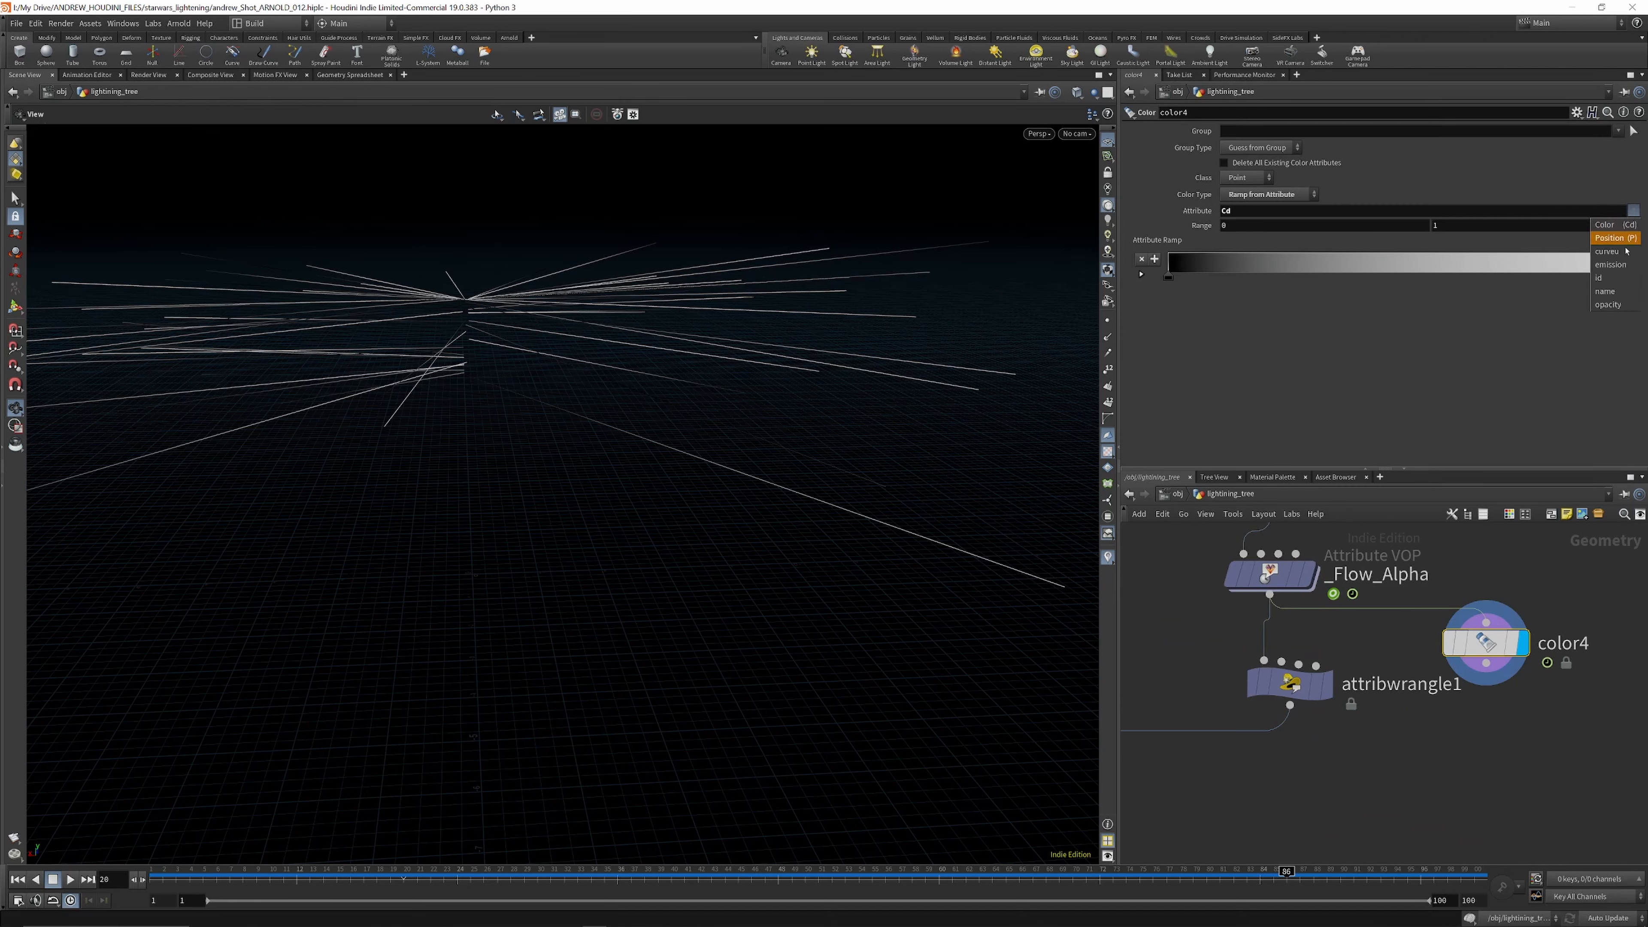
left_click(1619, 306)
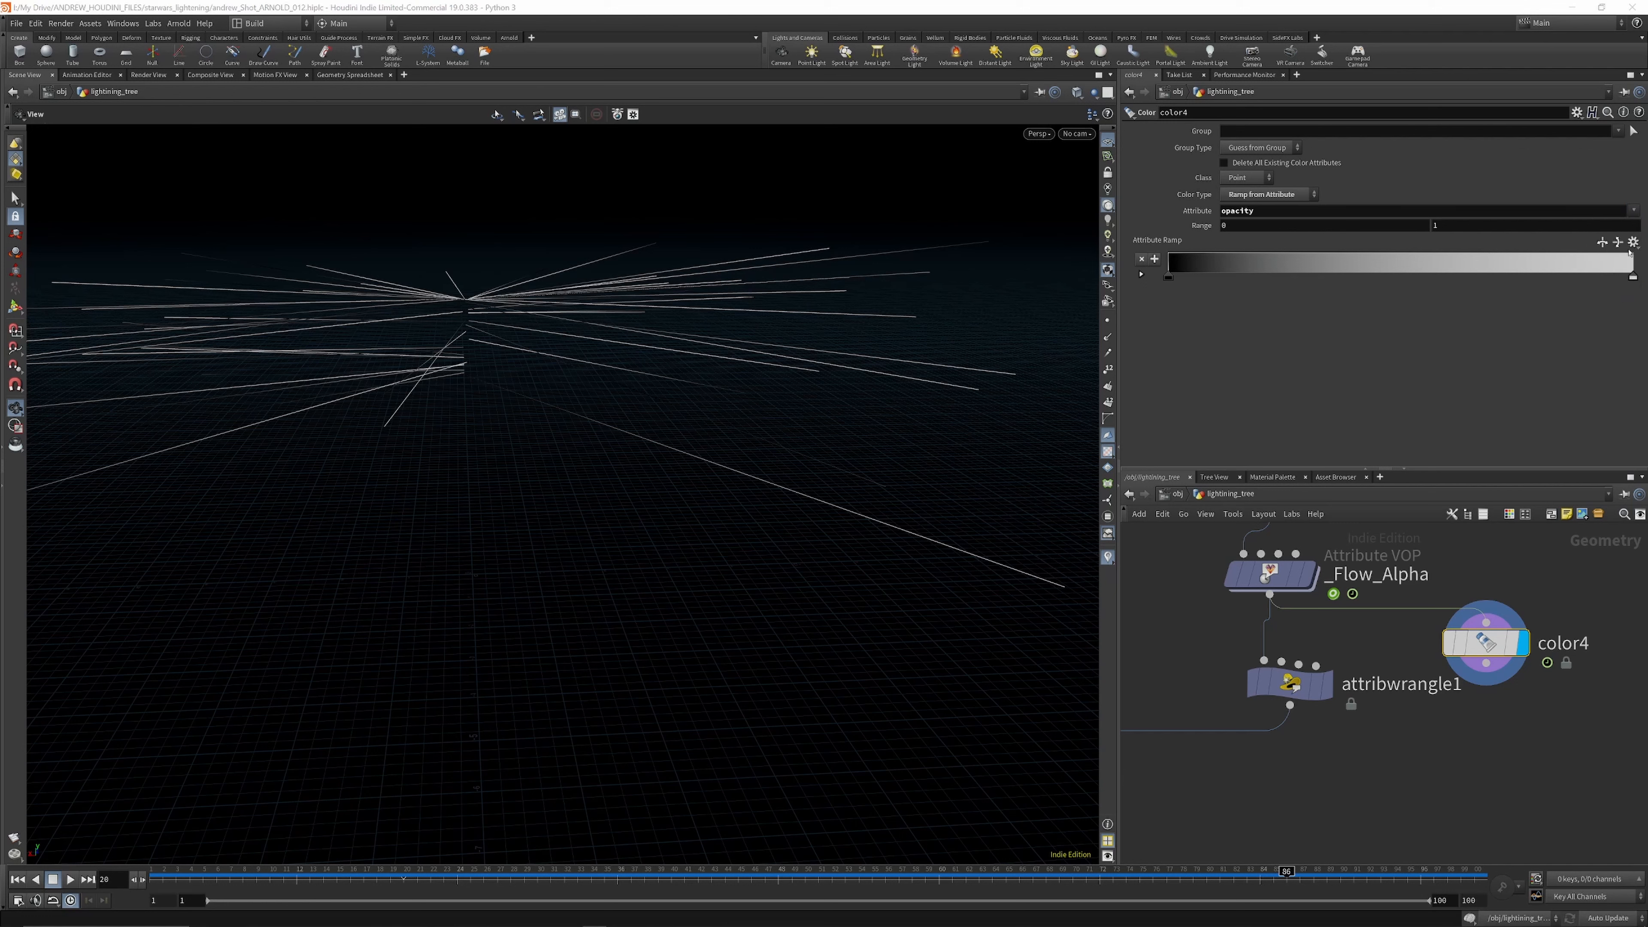
left_click(1629, 211)
left_click(1625, 267)
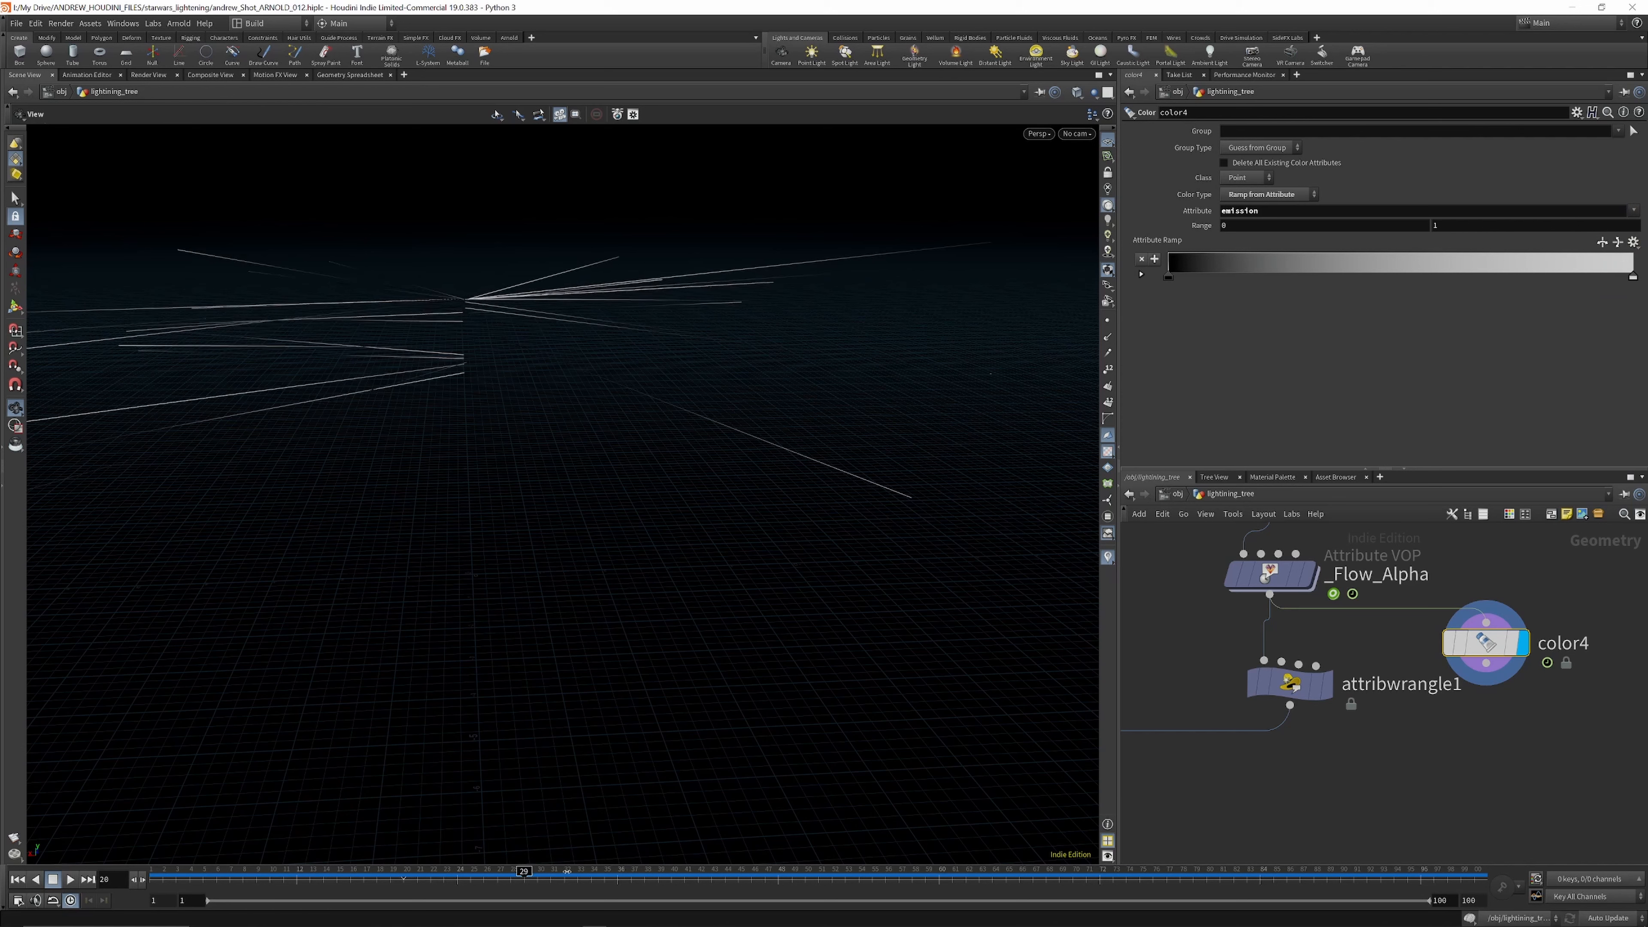
Step: Display attribwrangle1 below _Flow_Alpha and examine its VEXpression
scroll(1378, 552, "down", 3)
scroll(1342, 639, "up", 3)
left_click(1364, 591)
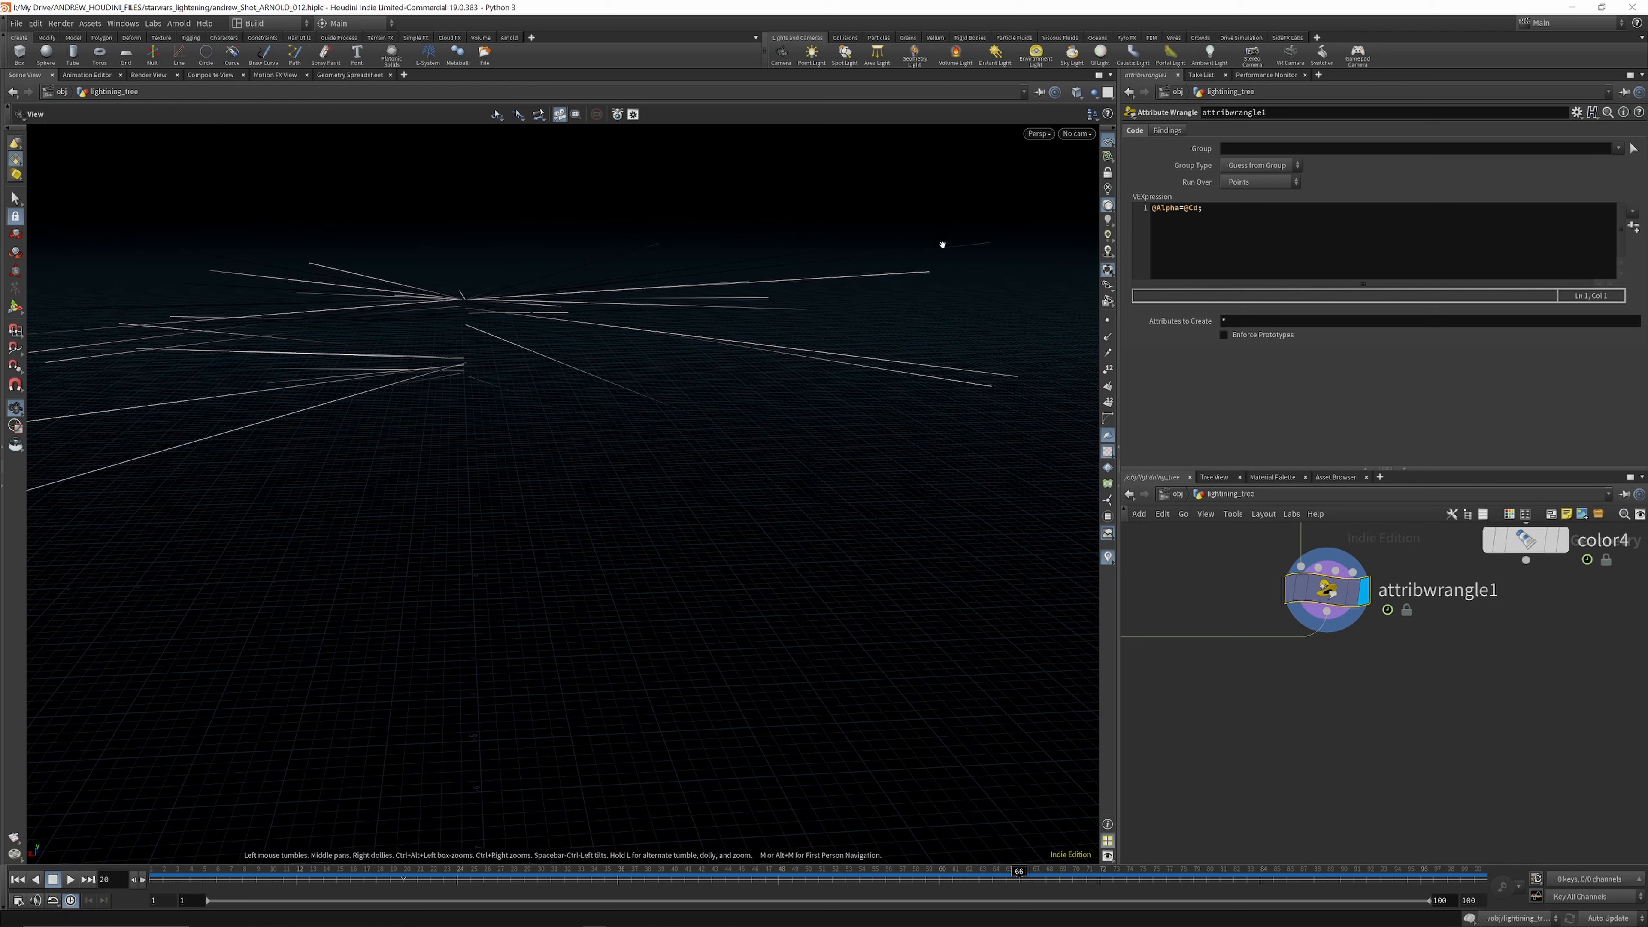
Step: Scrub back to frame 63 and inspect the parameters of the _Flow_Alpha1 Attribute VOP in the First_strick branch
left_click_drag(1285, 875, 982, 874)
scroll(1393, 651, "down", 9)
scroll(1286, 646, "up", 8)
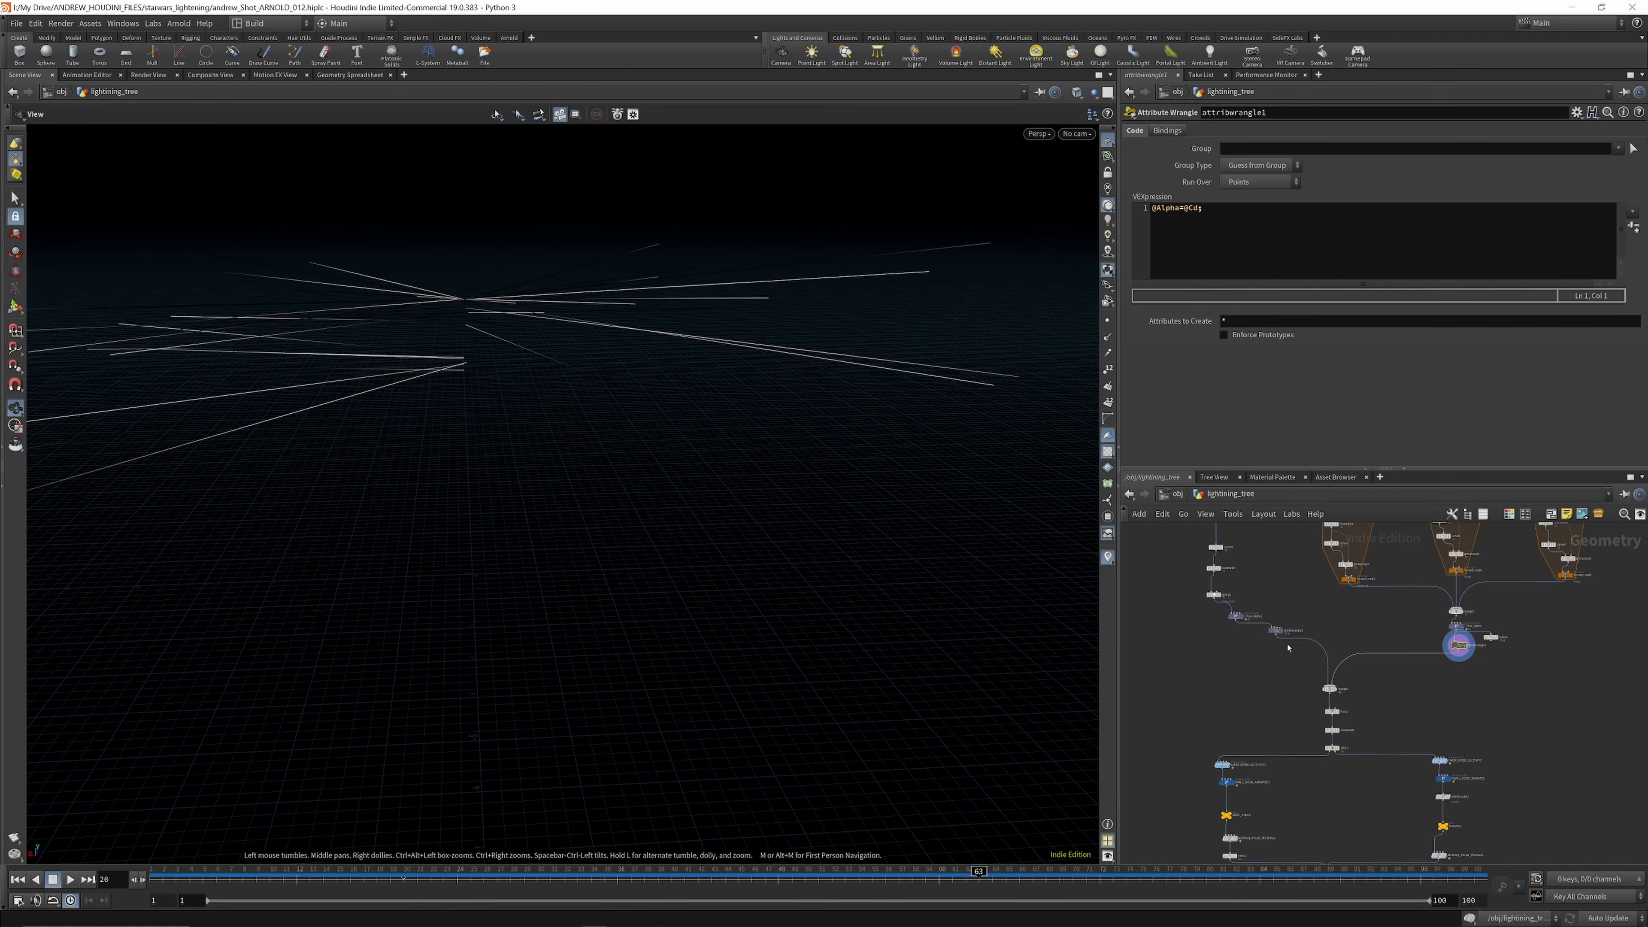
scroll(1260, 654, "down", 4)
scroll(1237, 619, "up", 5)
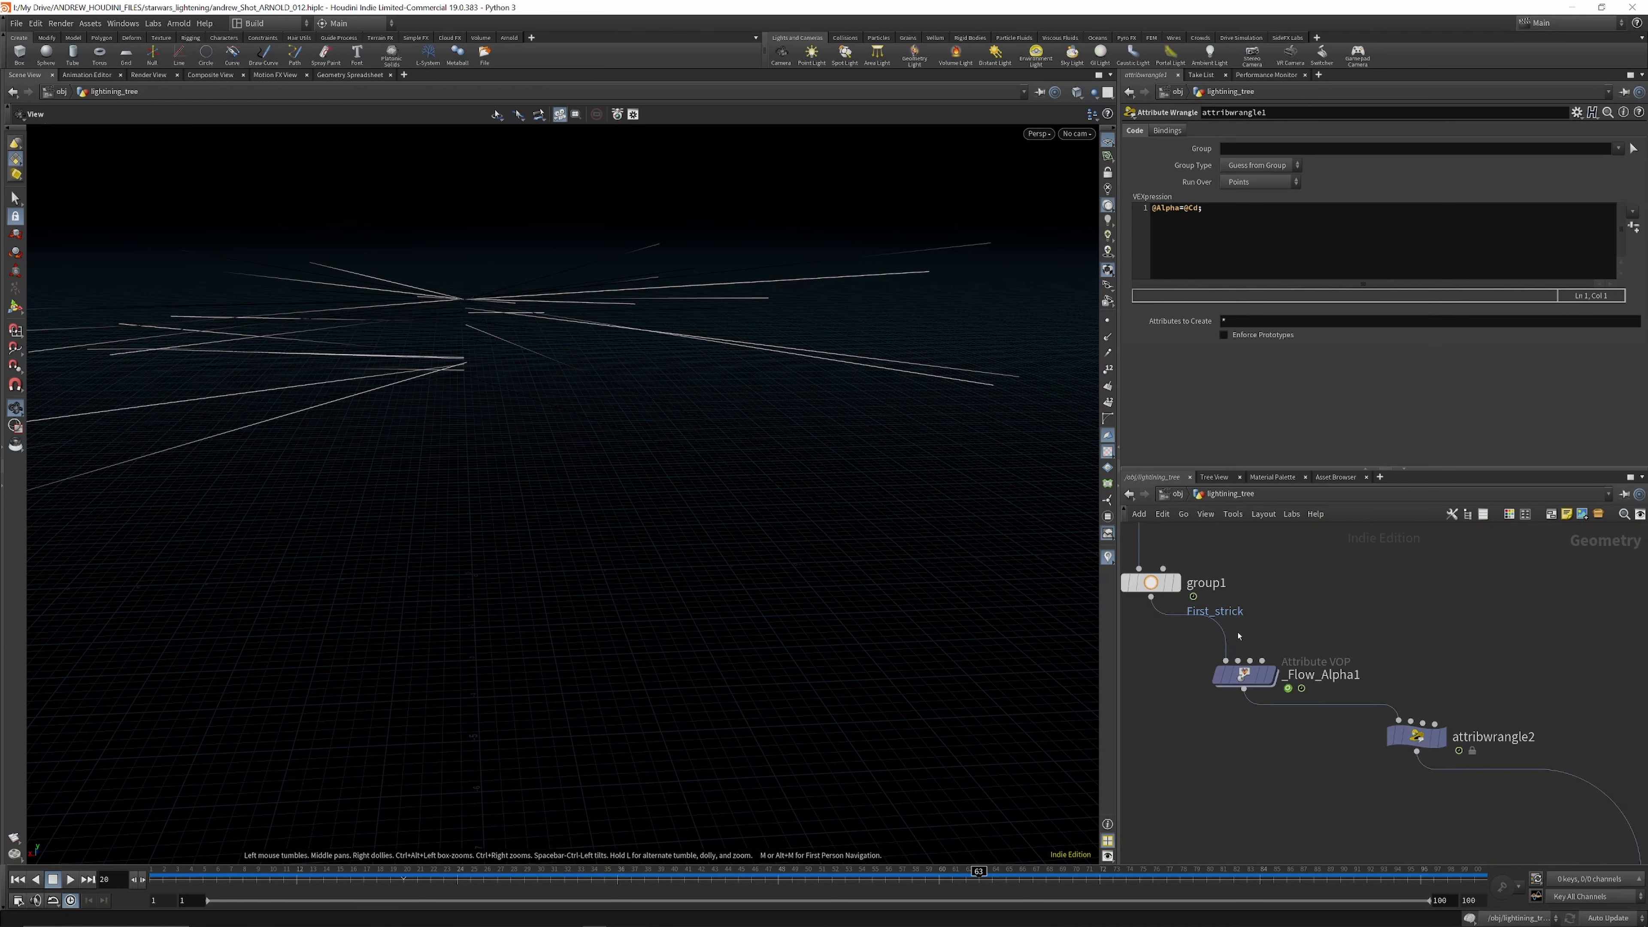
left_click(1267, 673)
scroll(1253, 650, "down", 4)
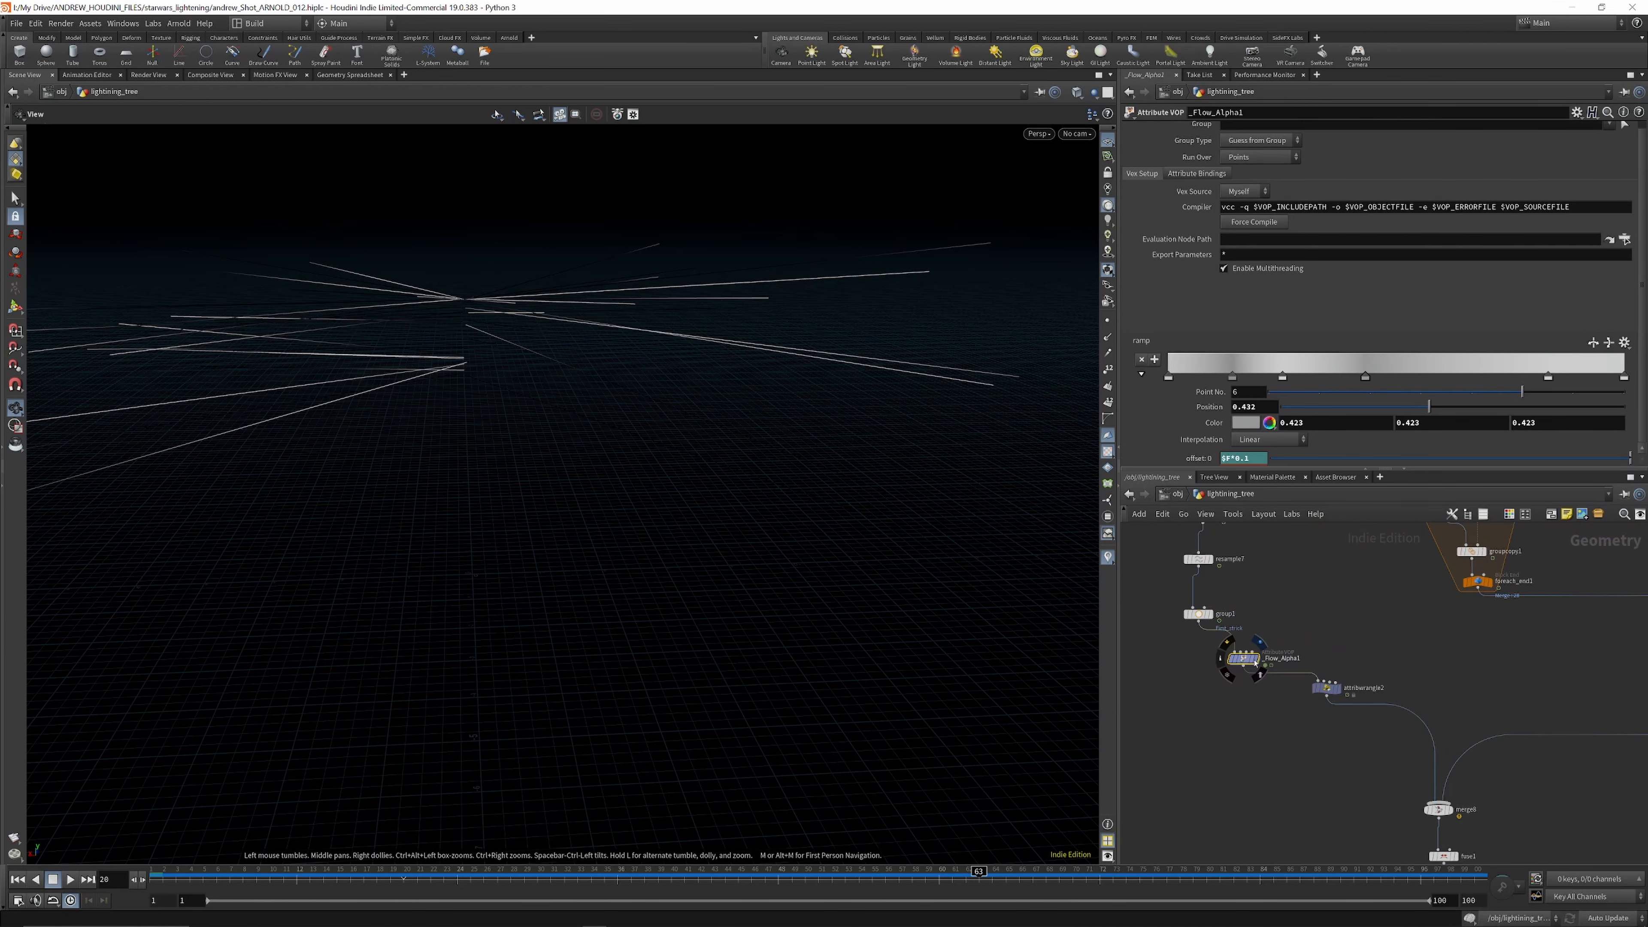
scroll(1253, 654, "up", 4)
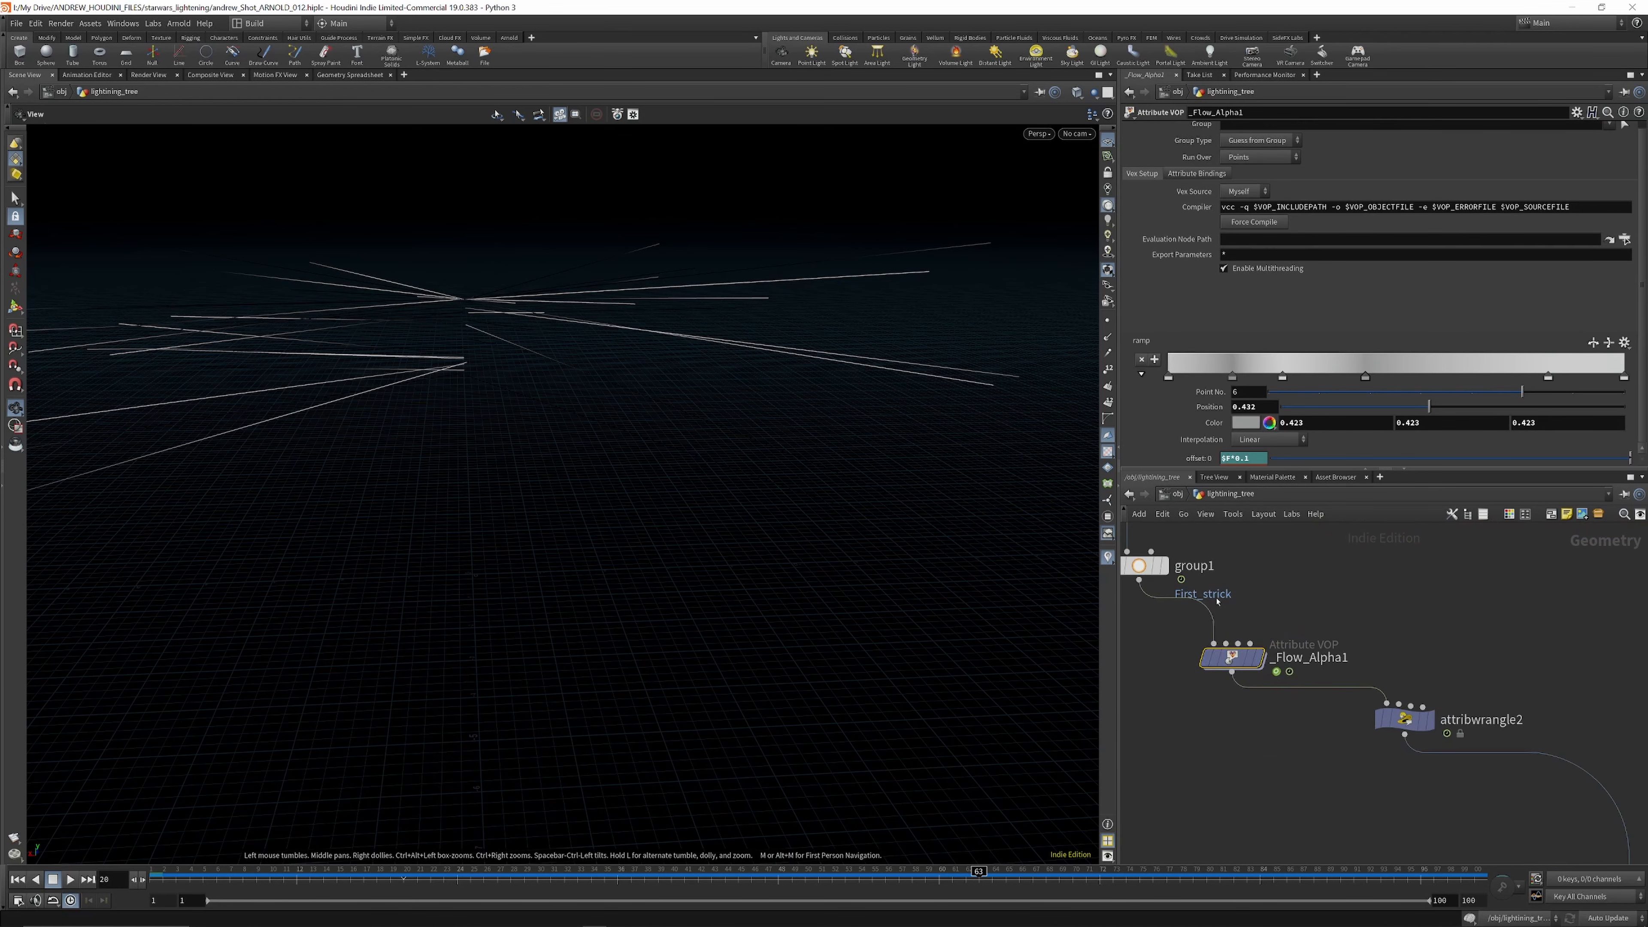
Step: Display the group1 output, switch the display to carve5, and inspect its Second U setting while scrubbing the animation
left_click(1165, 568)
scroll(1180, 679, "down", 10)
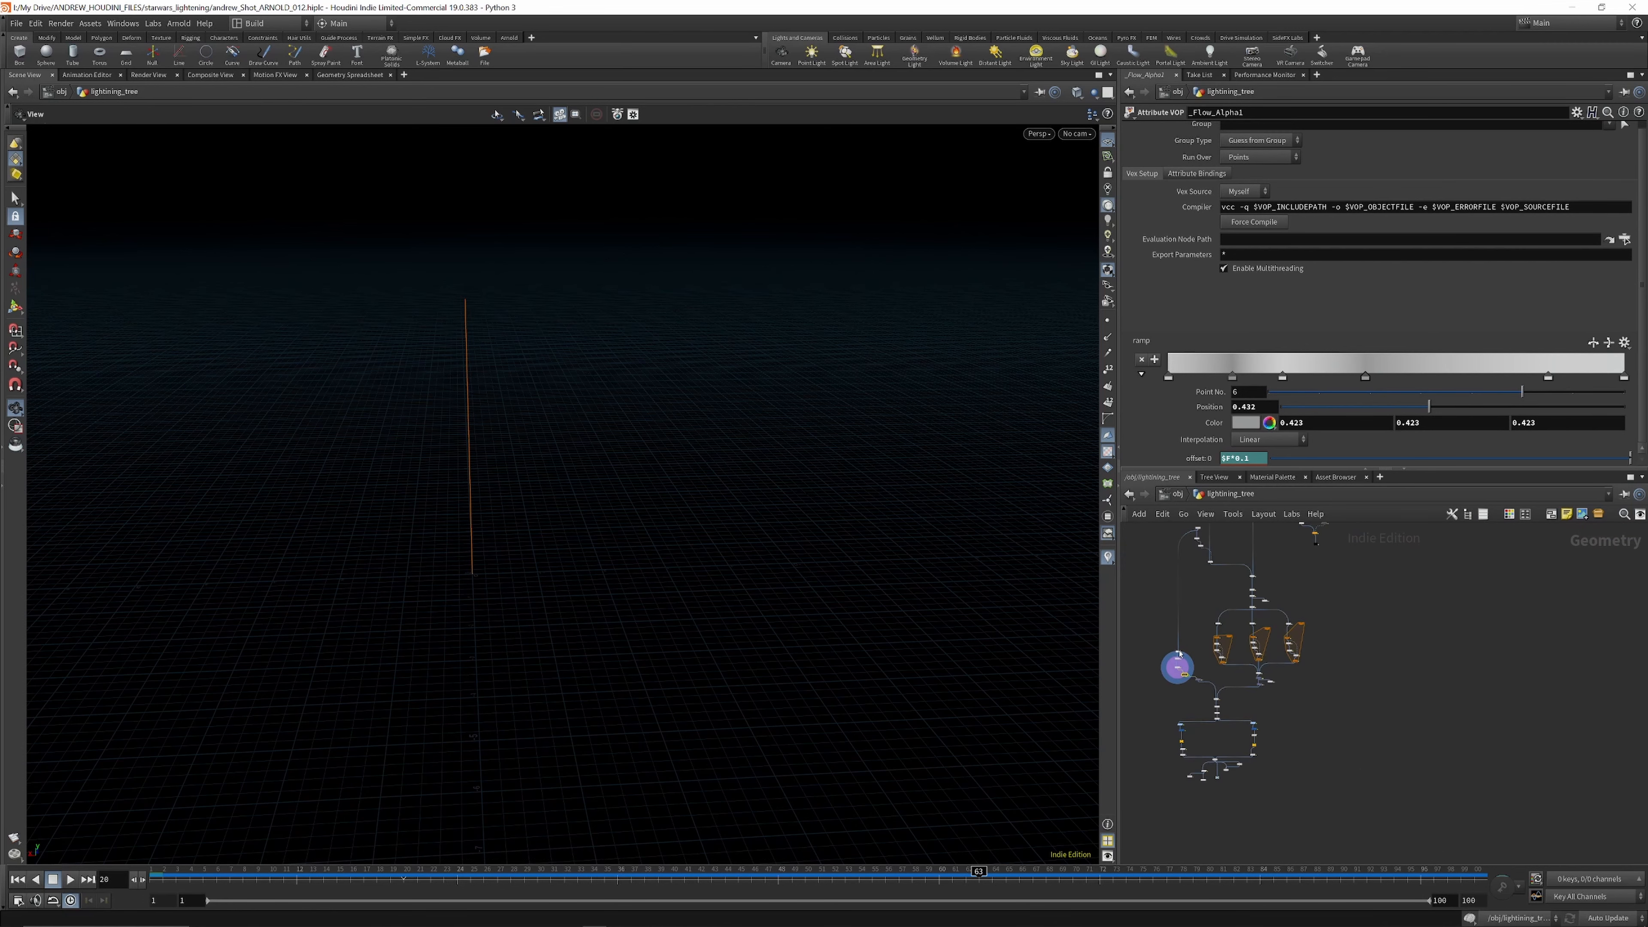
scroll(1179, 653, "up", 10)
left_click(1171, 627)
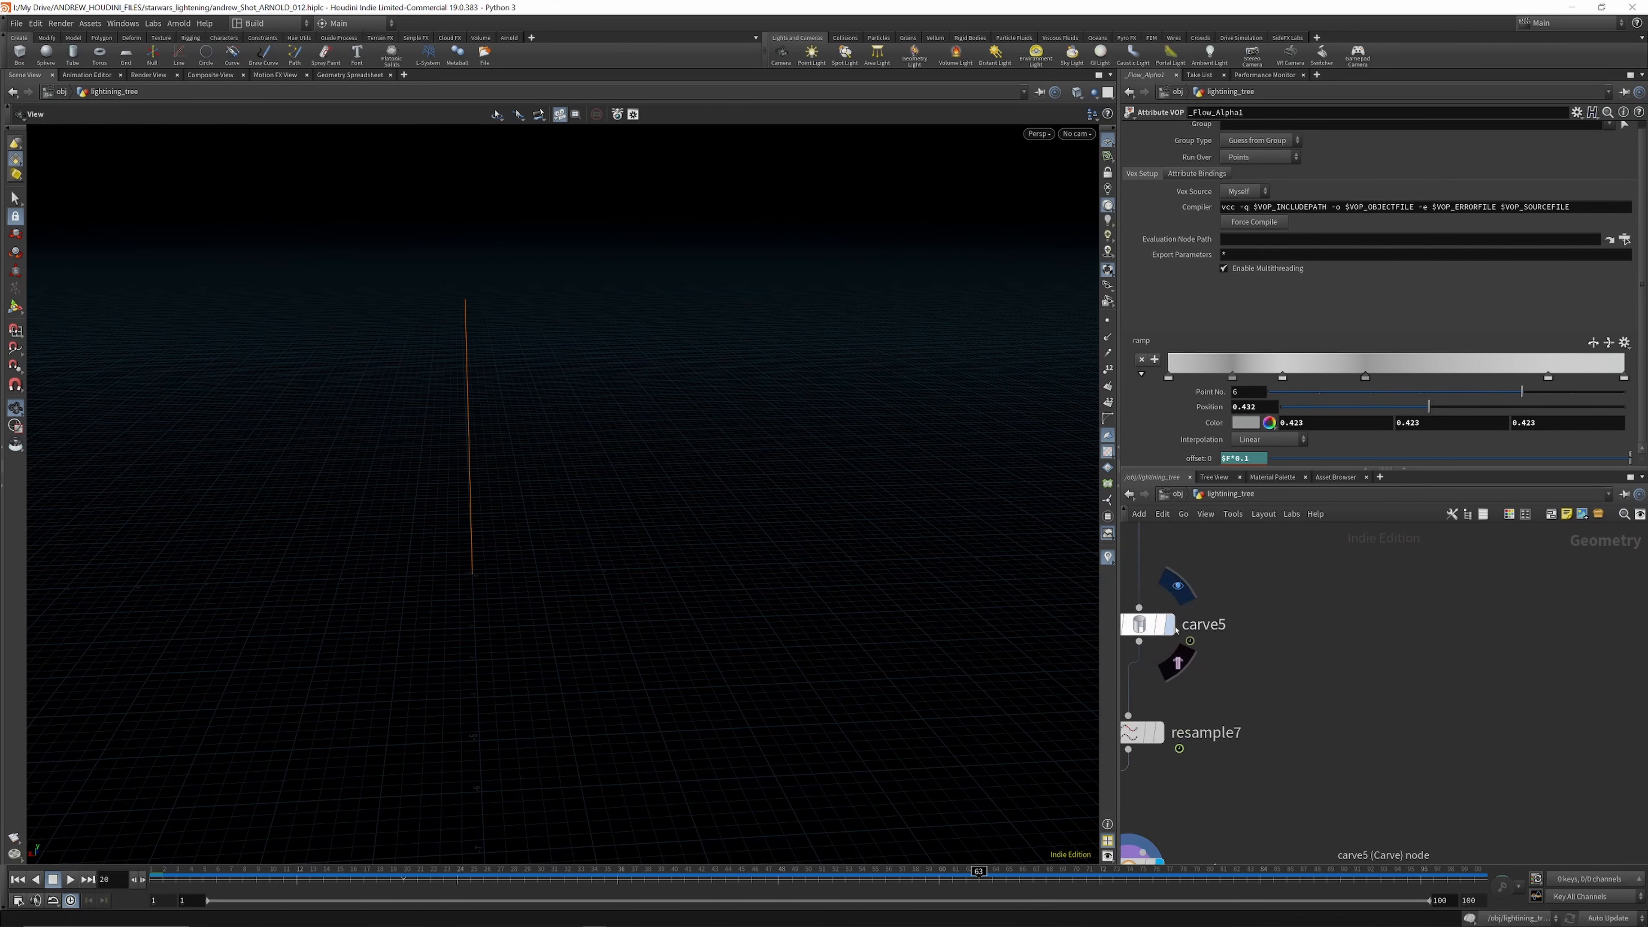
left_click(1146, 627)
scroll(1236, 666, "down", 3)
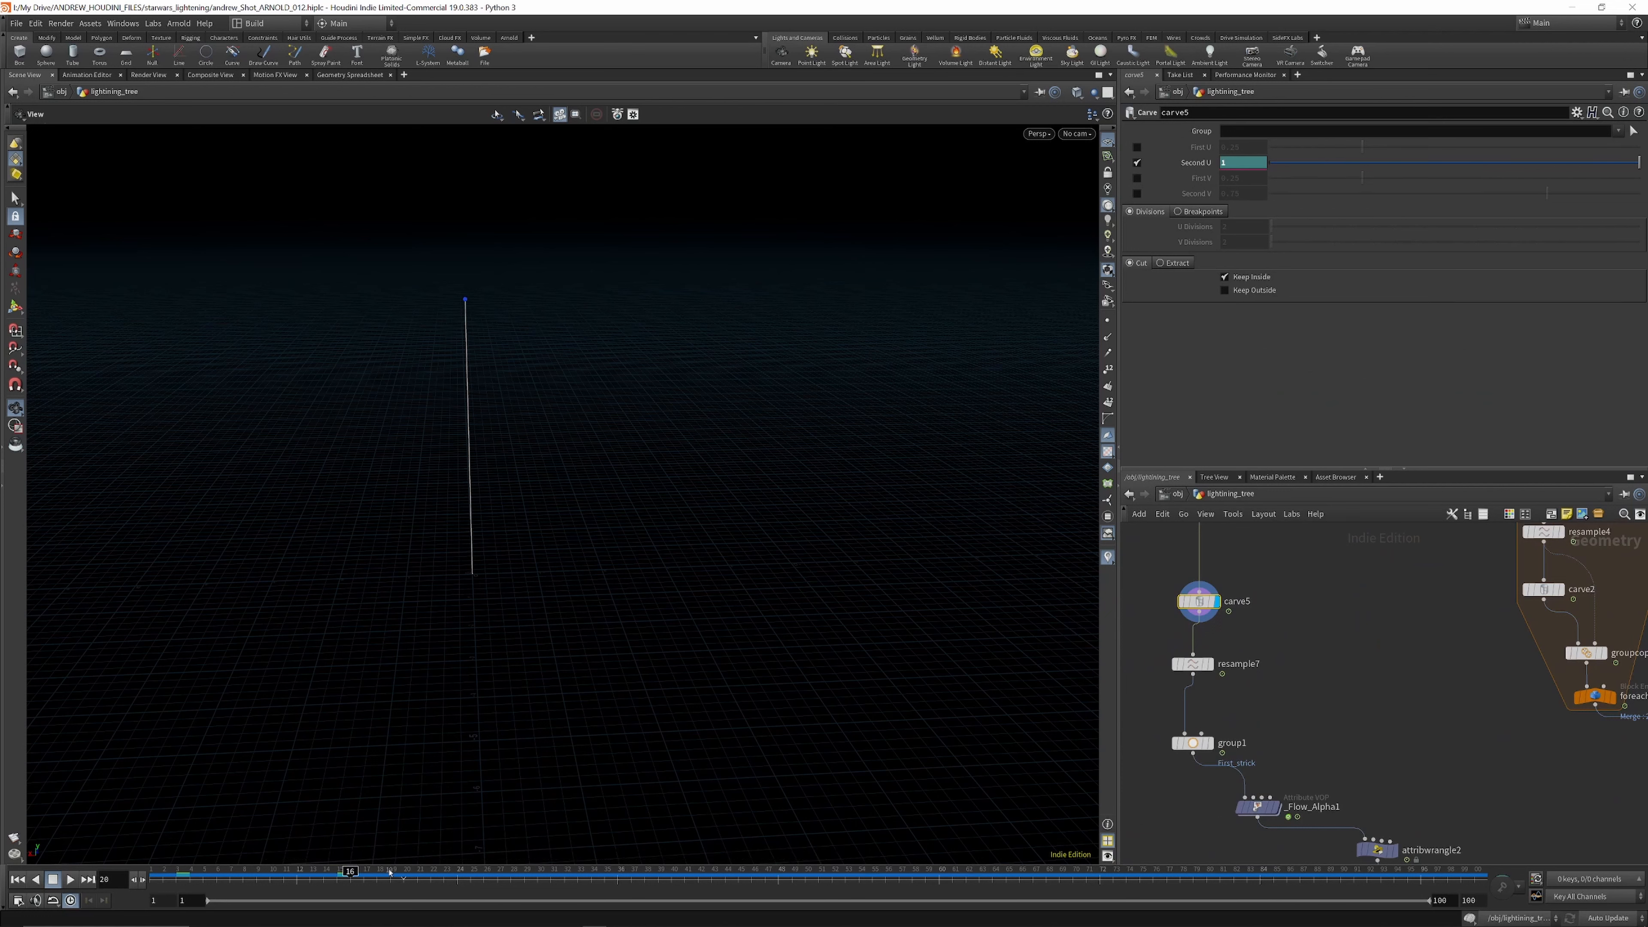
Step: Display and inspect the resample7 and group1 nodes of the first strike branch one after the other
scroll(1194, 623, "up", 3)
left_click(1206, 639)
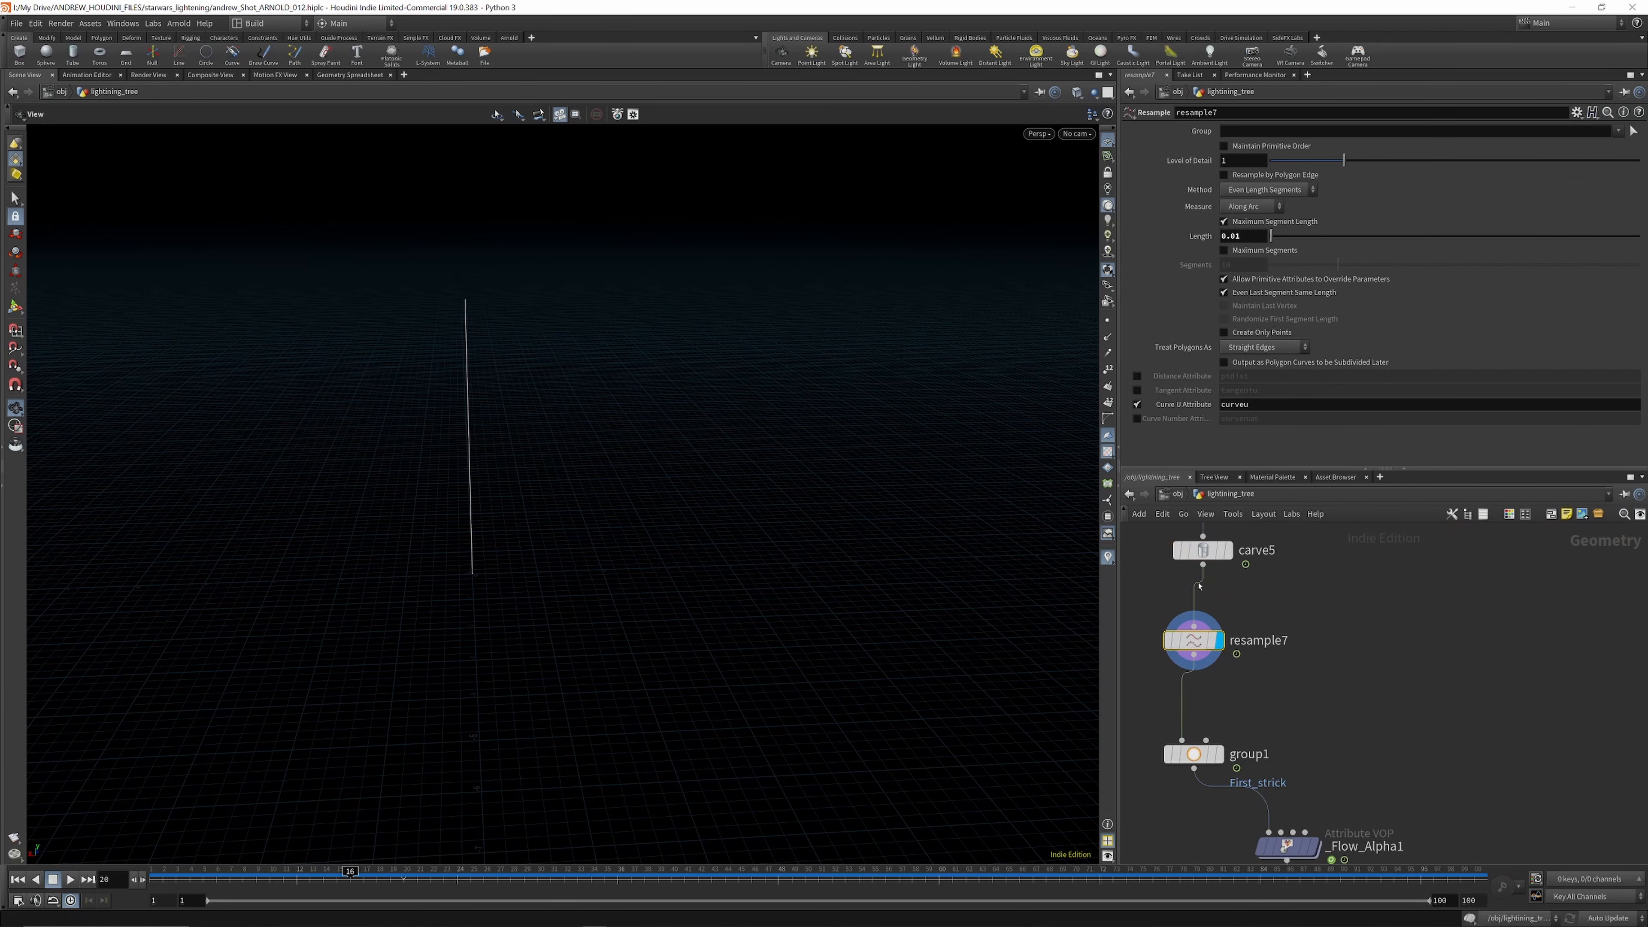
scroll(1215, 605, "down", 3)
scroll(1245, 722, "up", 4)
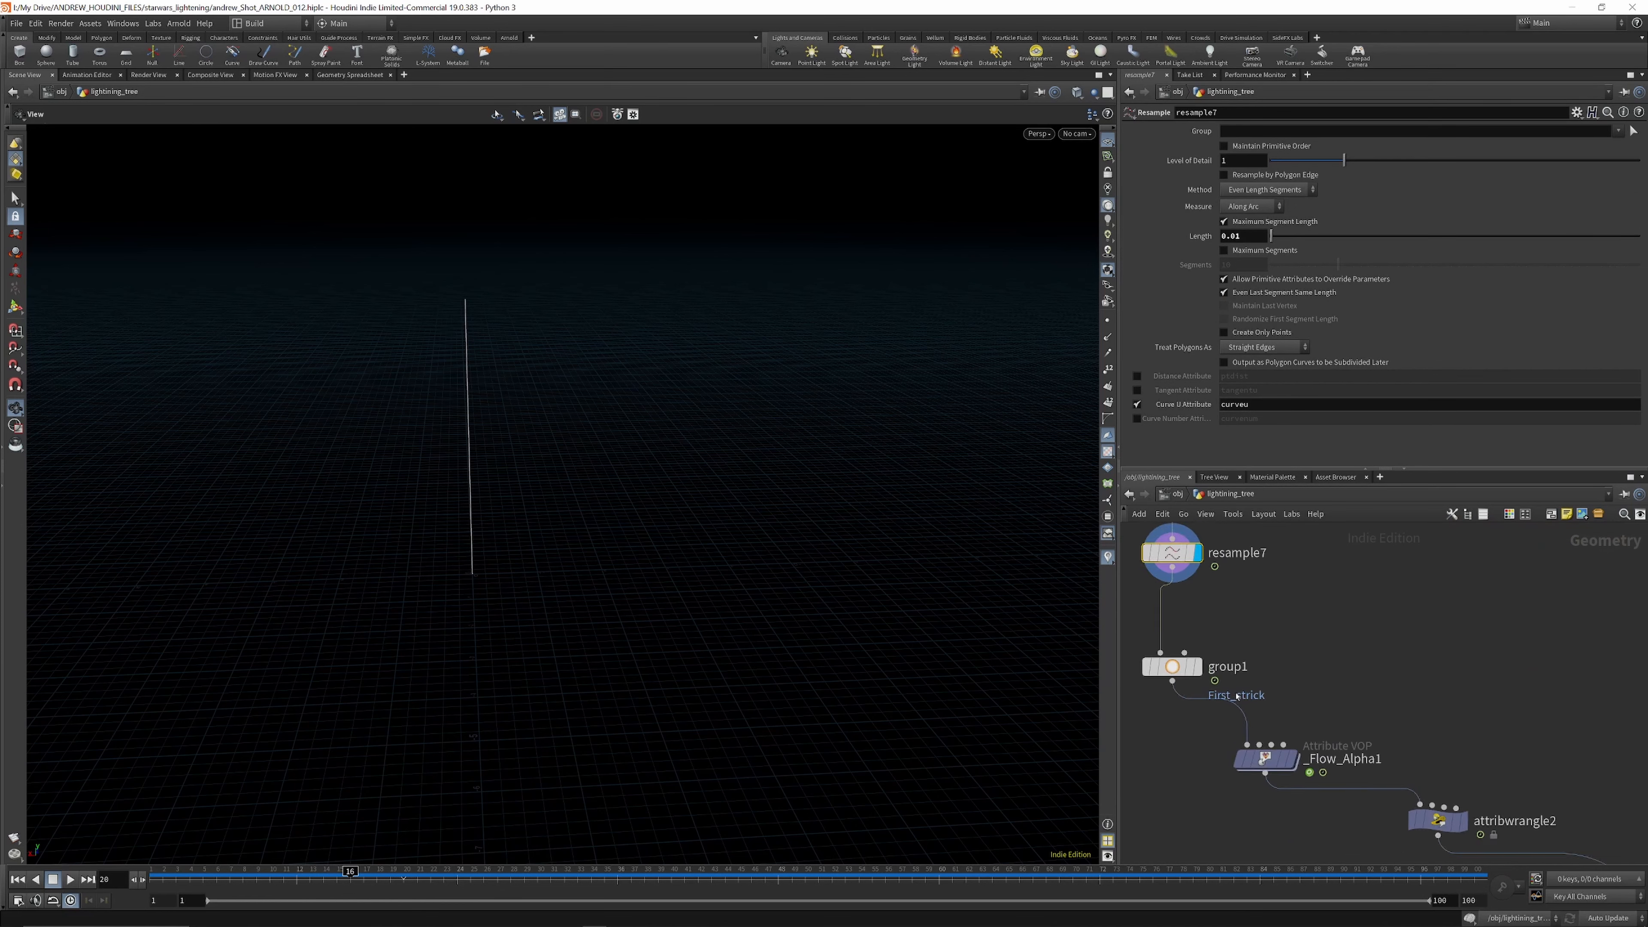
left_click(1193, 662)
scroll(1193, 662, "down", 3)
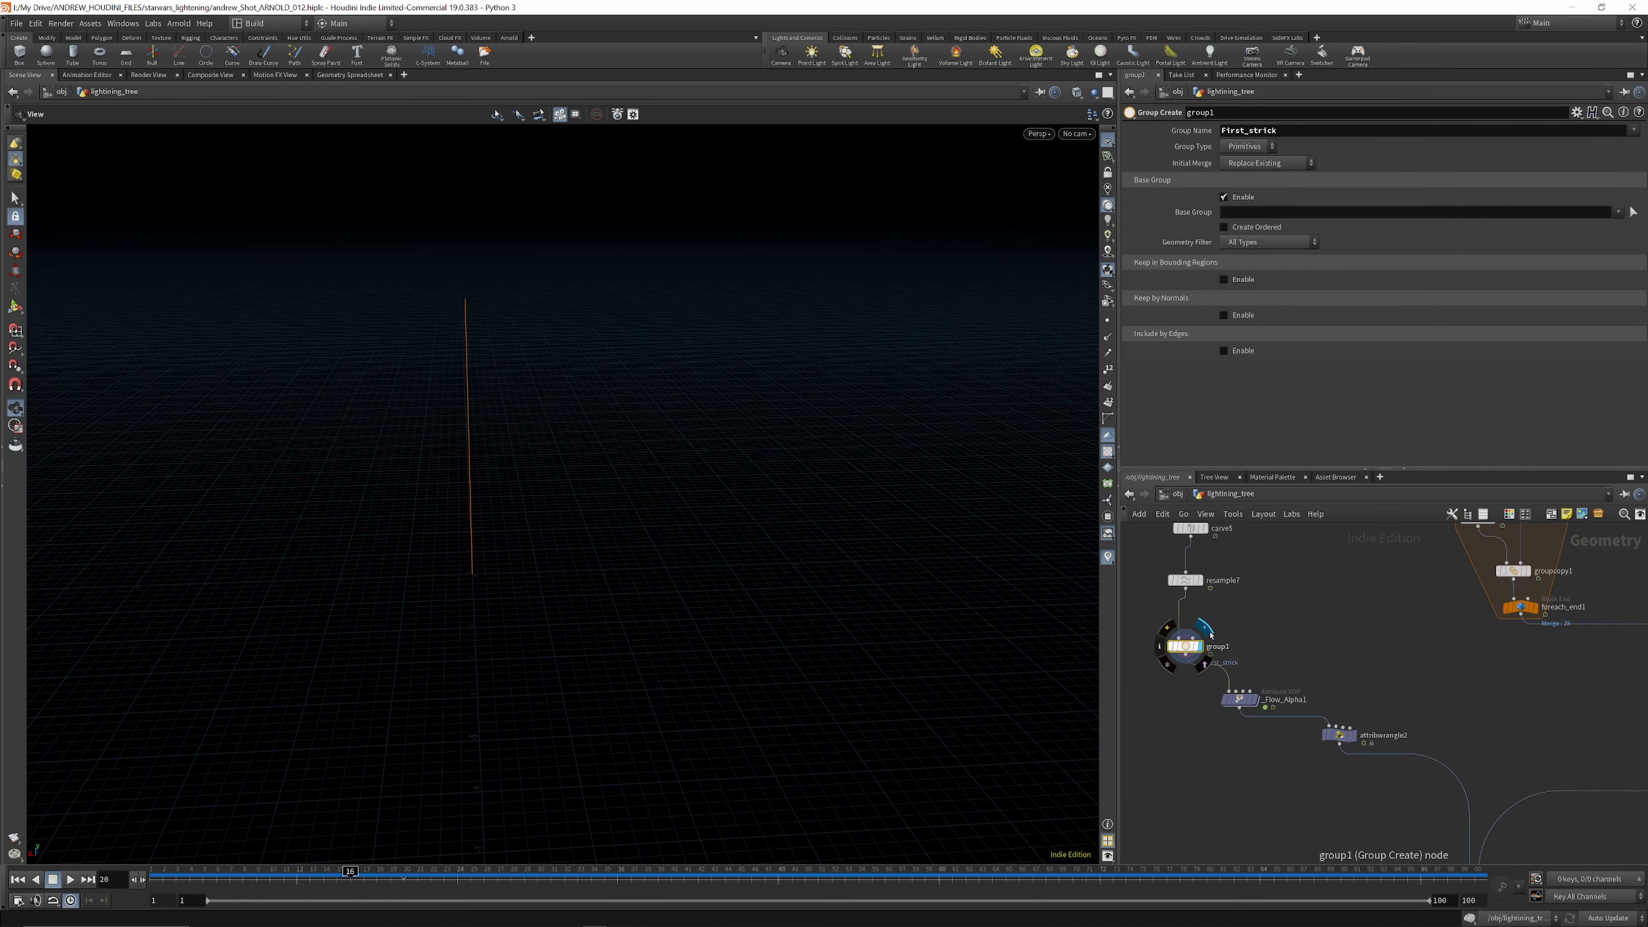
scroll(1250, 709, "up", 3)
Step: Display the output of _Flow_Alpha1 and of the attribwrangle2 node that follows it
double_click(1249, 709)
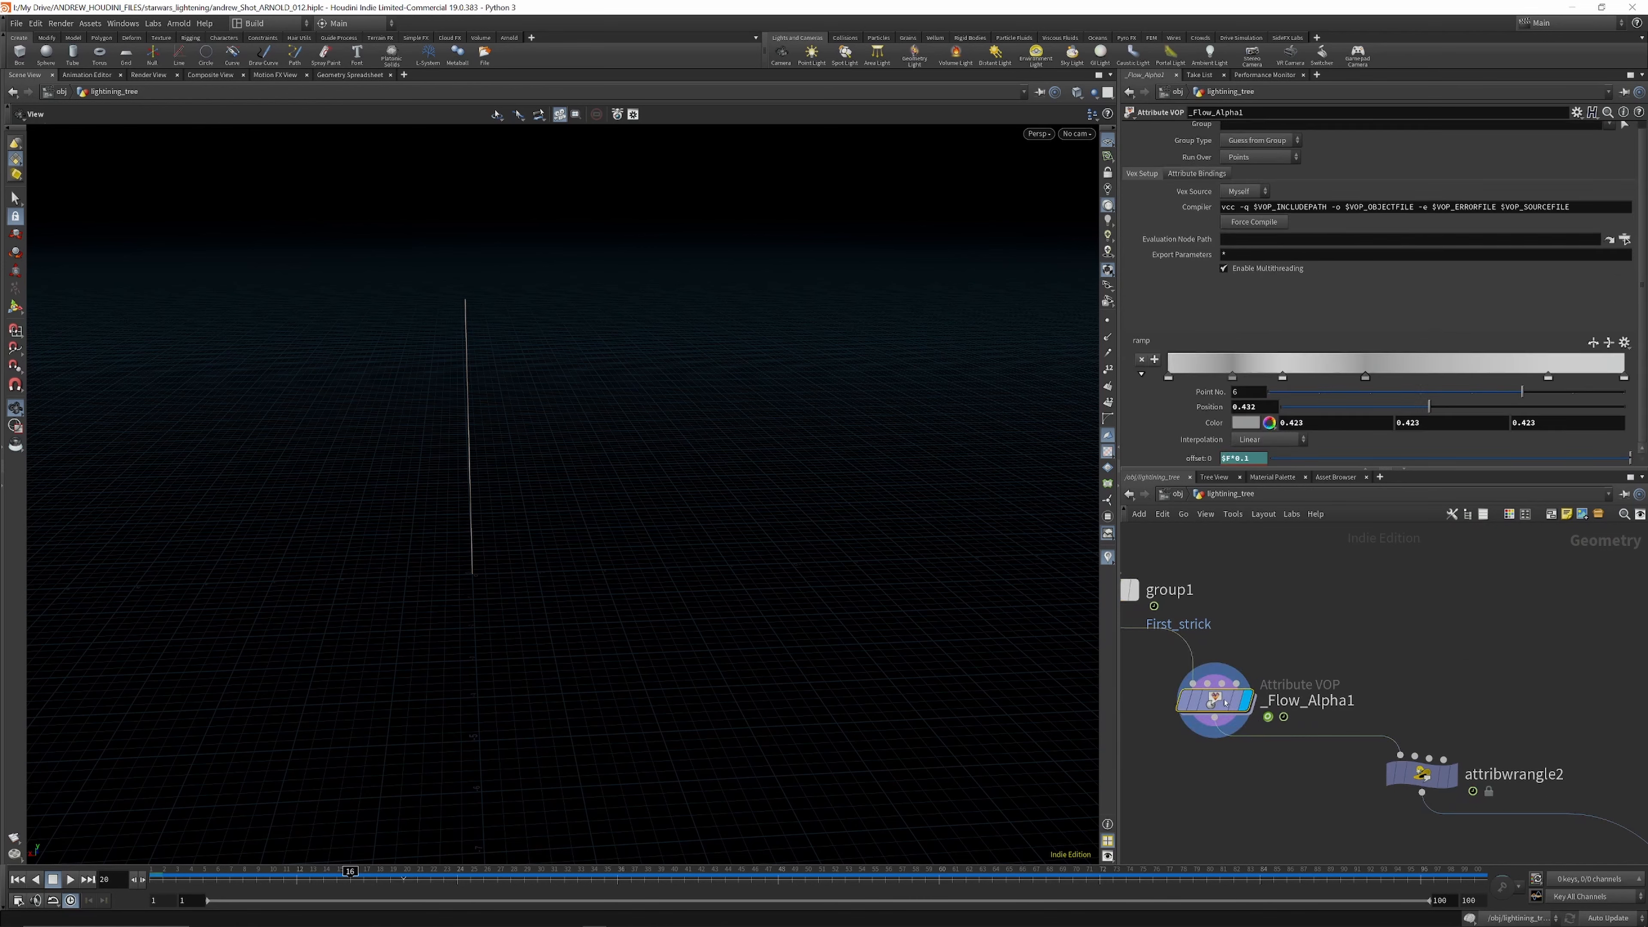
left_click(1226, 494)
scroll(1076, 692, "down", 1)
scroll(1362, 719, "up", 3)
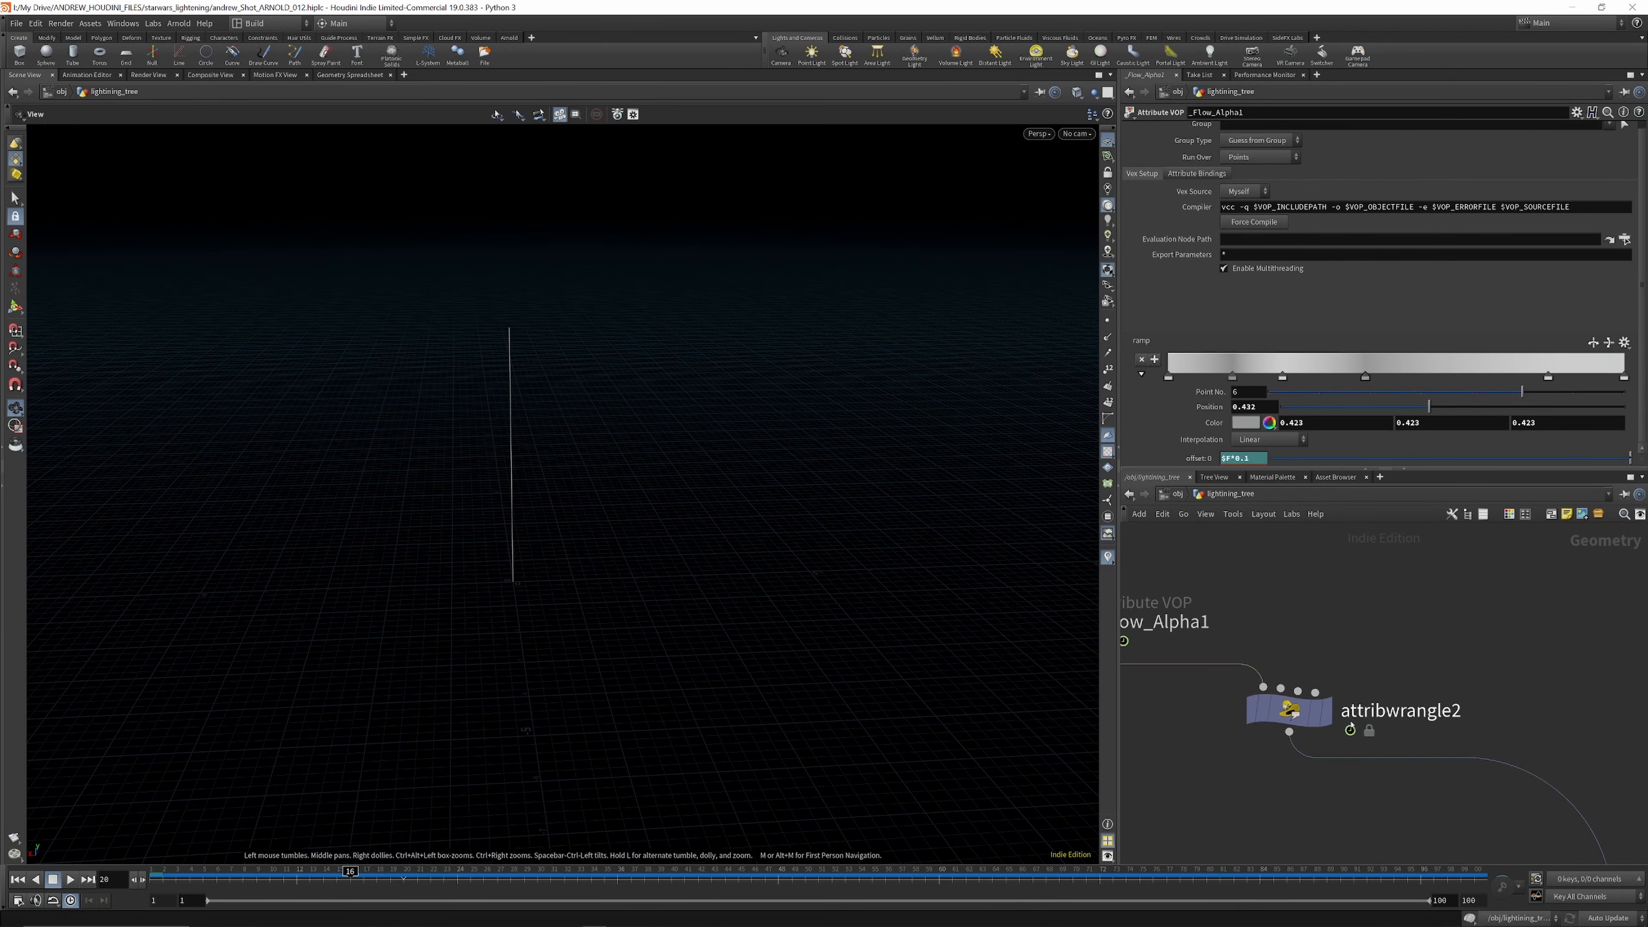
left_click(1330, 712)
scroll(1243, 577, "down", 3)
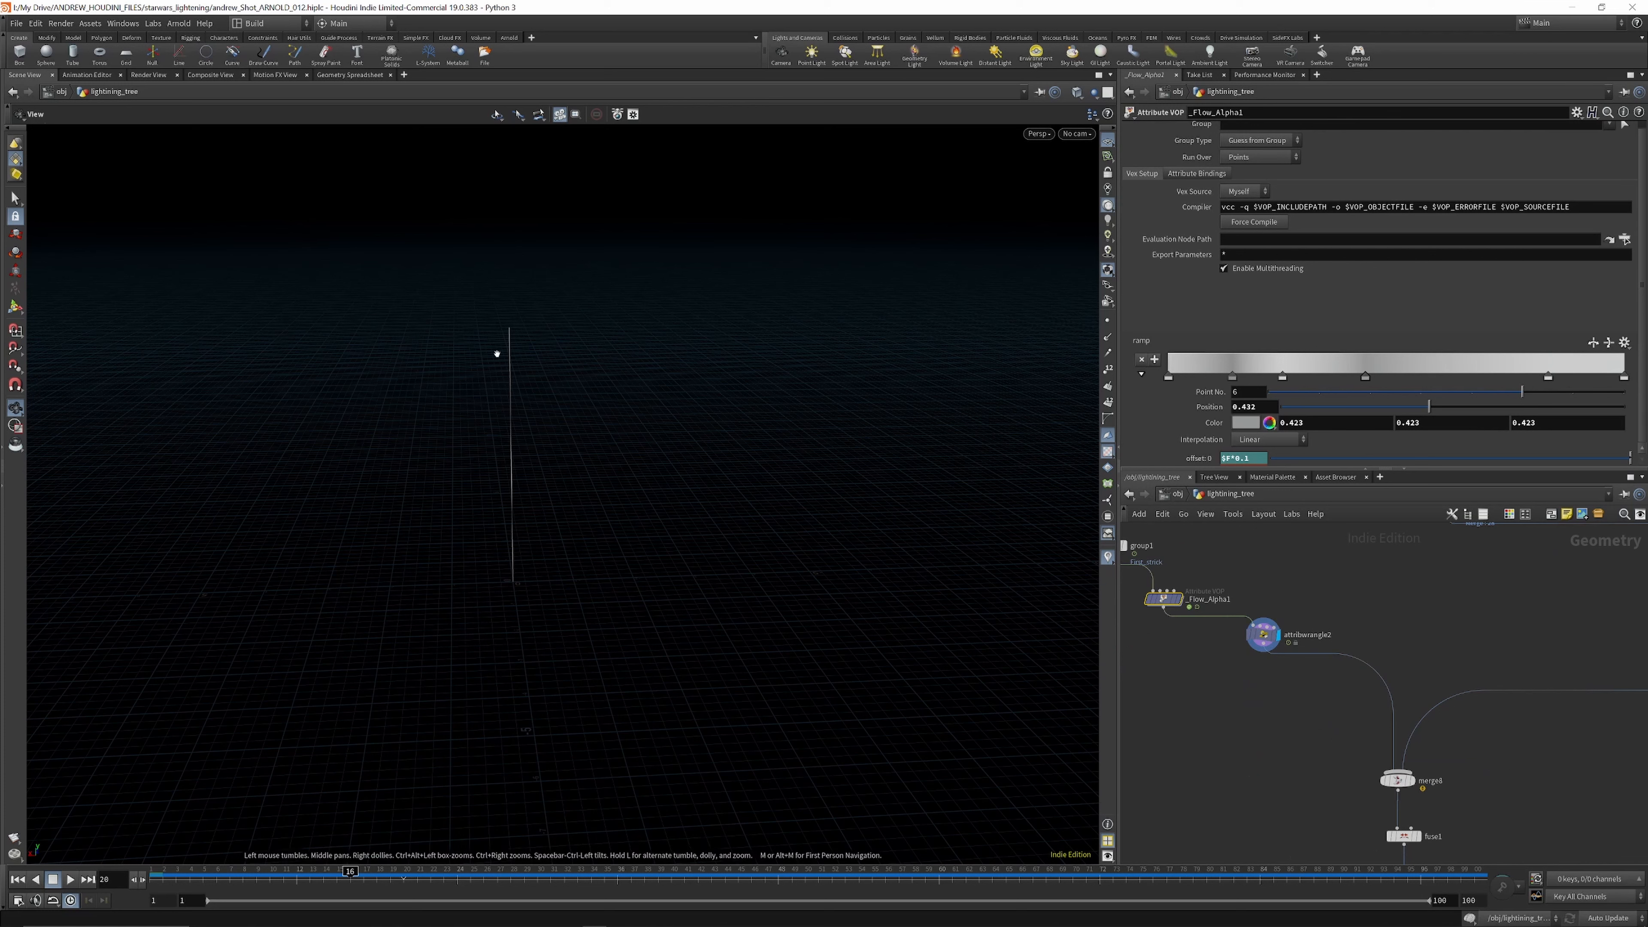
Step: Display merge8 and scrub the timeline to review the combined first strike and branch lines
scroll(1226, 587, "down", 3)
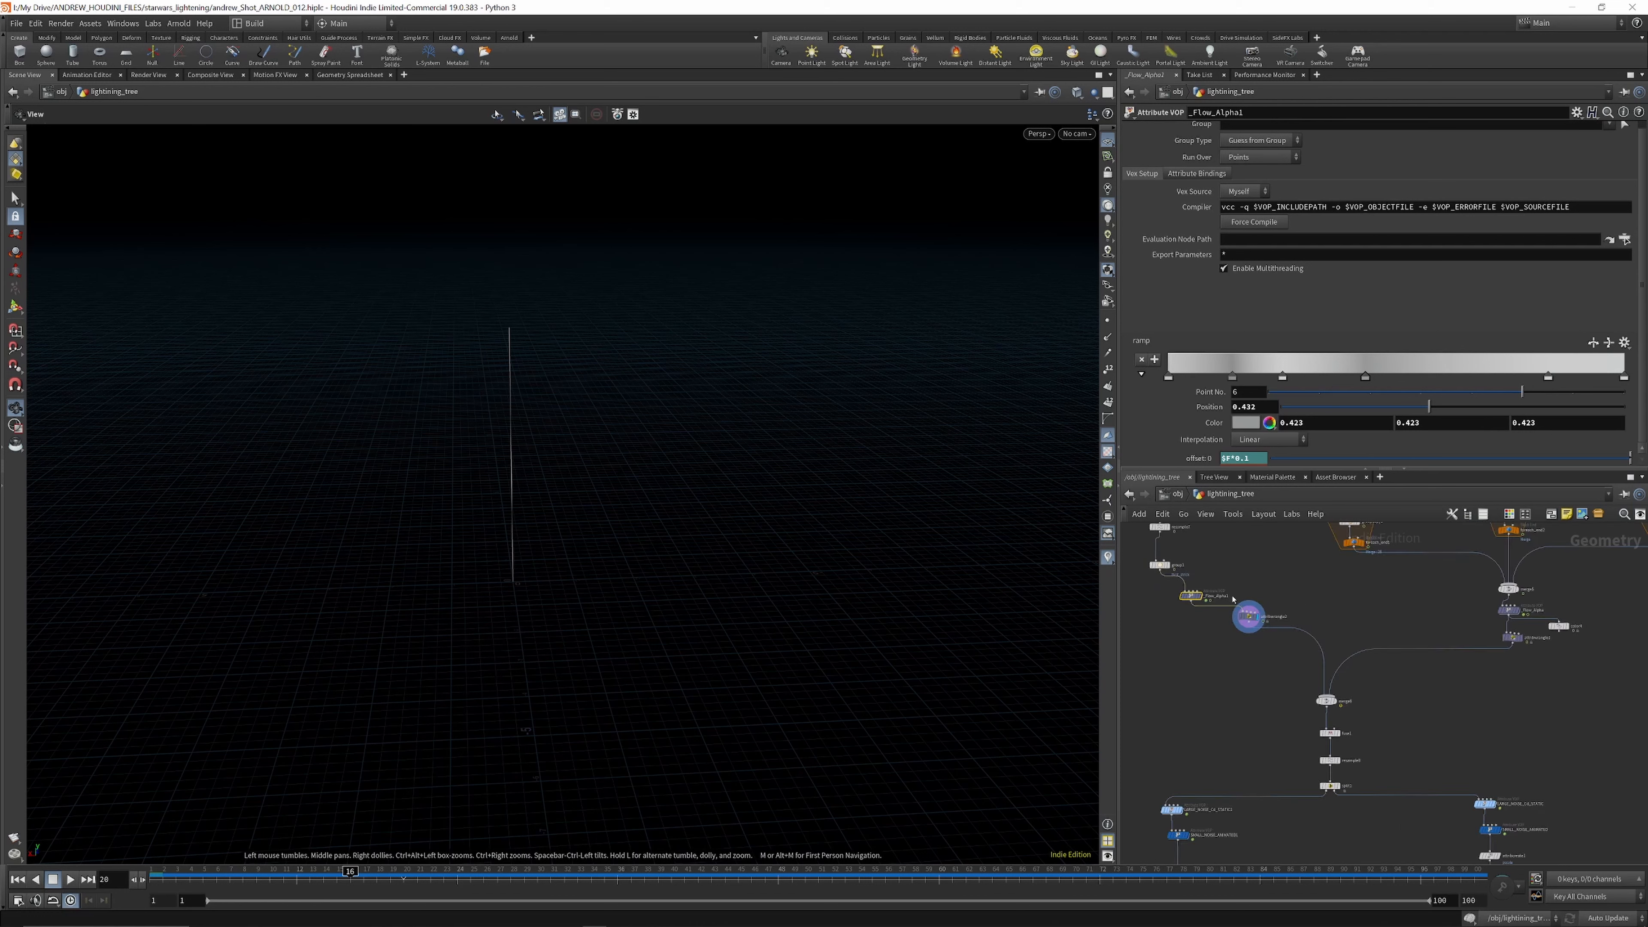
scroll(1341, 702, "up", 6)
left_click(1311, 696)
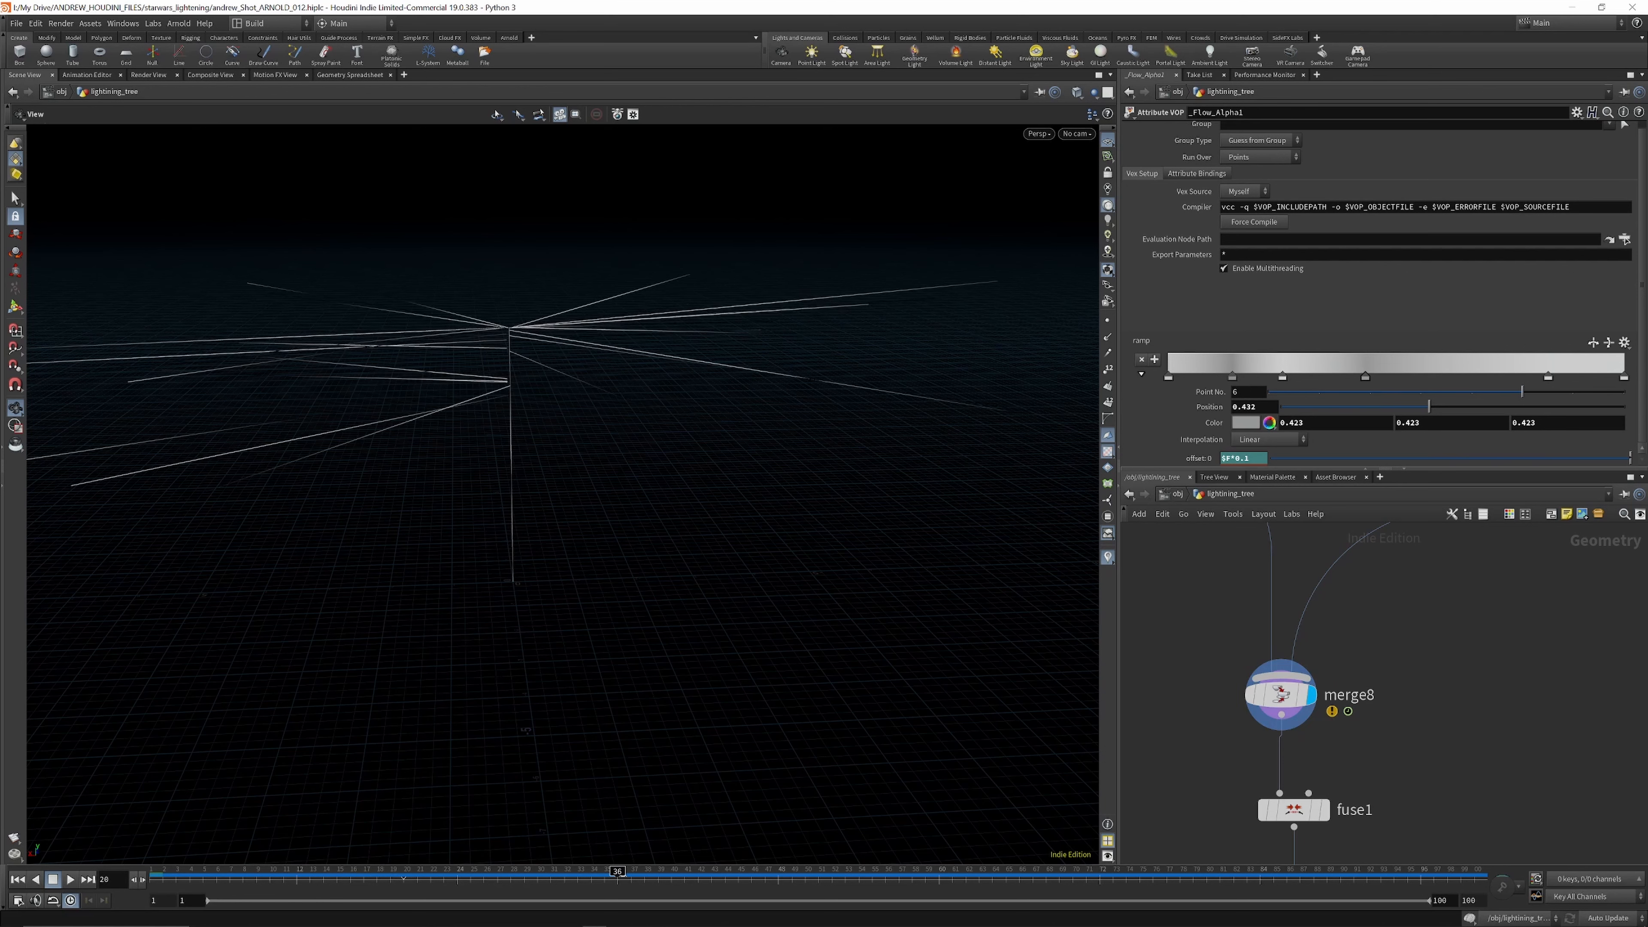
middle_click_drag(1179, 748, 1144, 602)
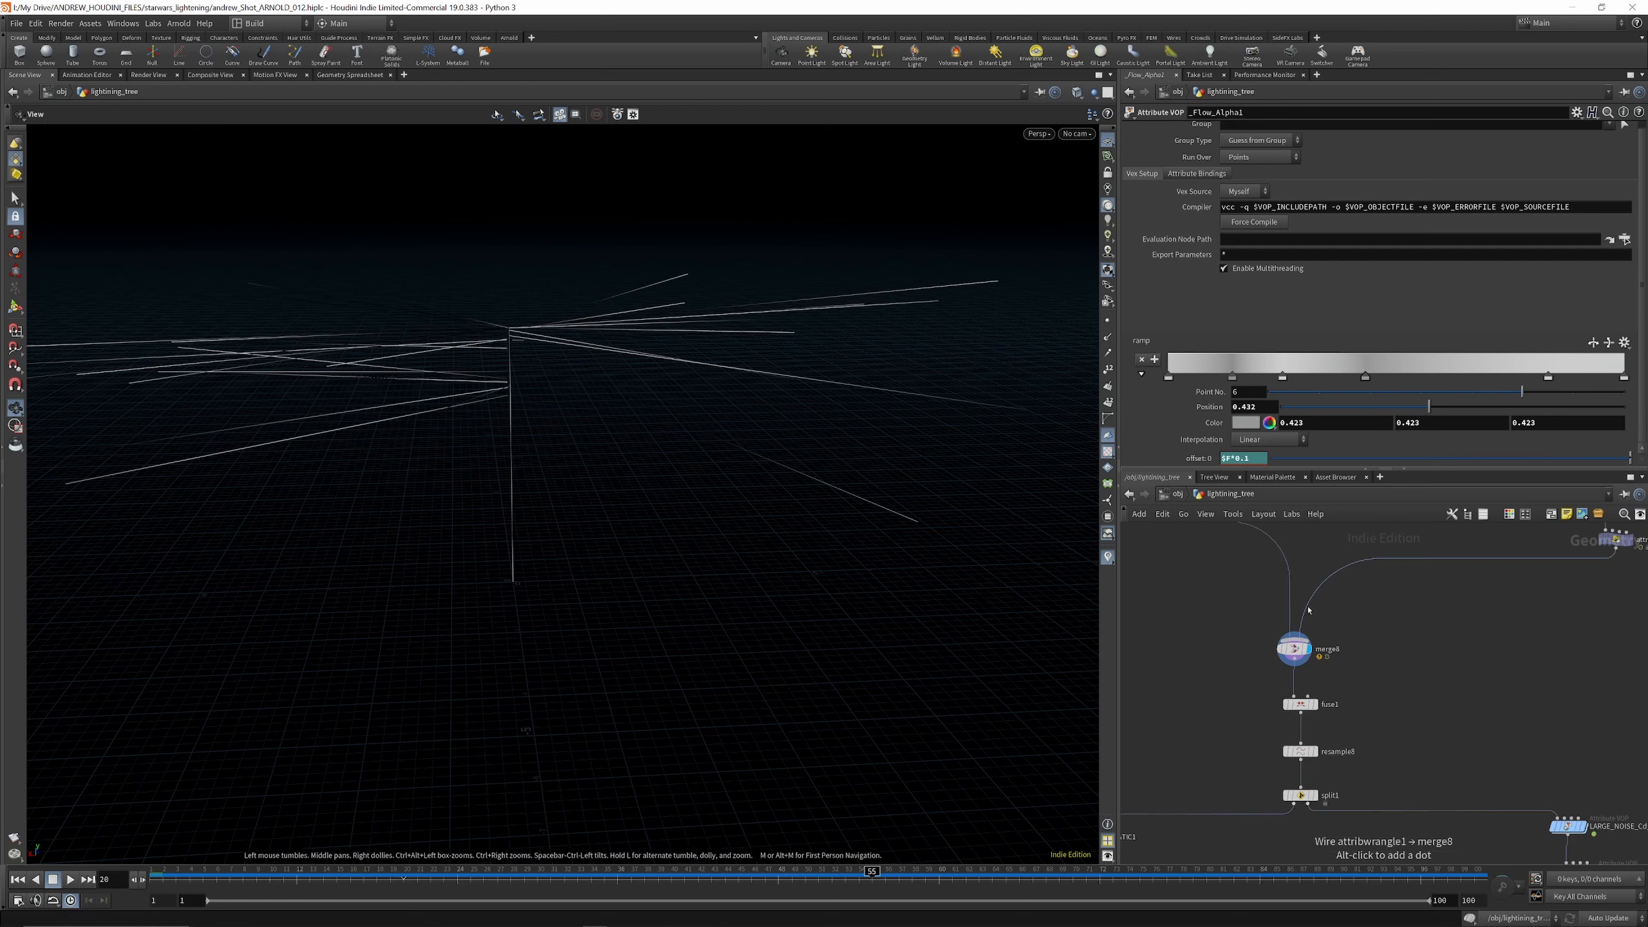
Step: Display fuse1, inspect its snap settings and review the fused line junctions while scrubbing to frame 50
left_click(1294, 686)
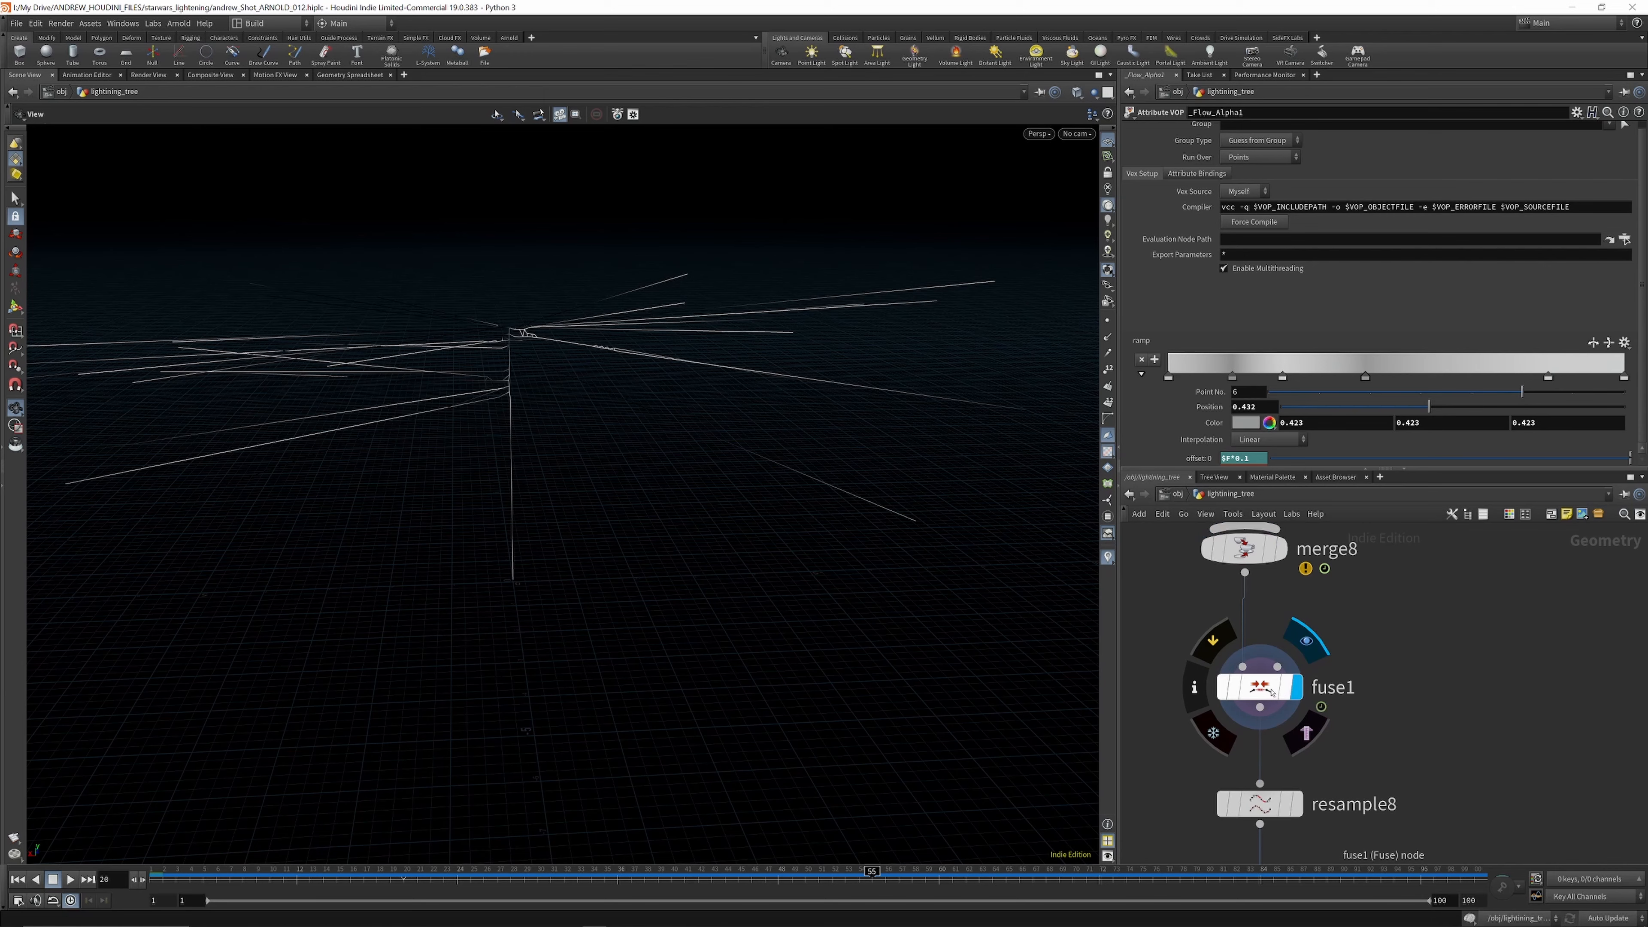
left_click(1276, 689)
left_click_drag(512, 426, 511, 334)
scroll(511, 333, "up", 3)
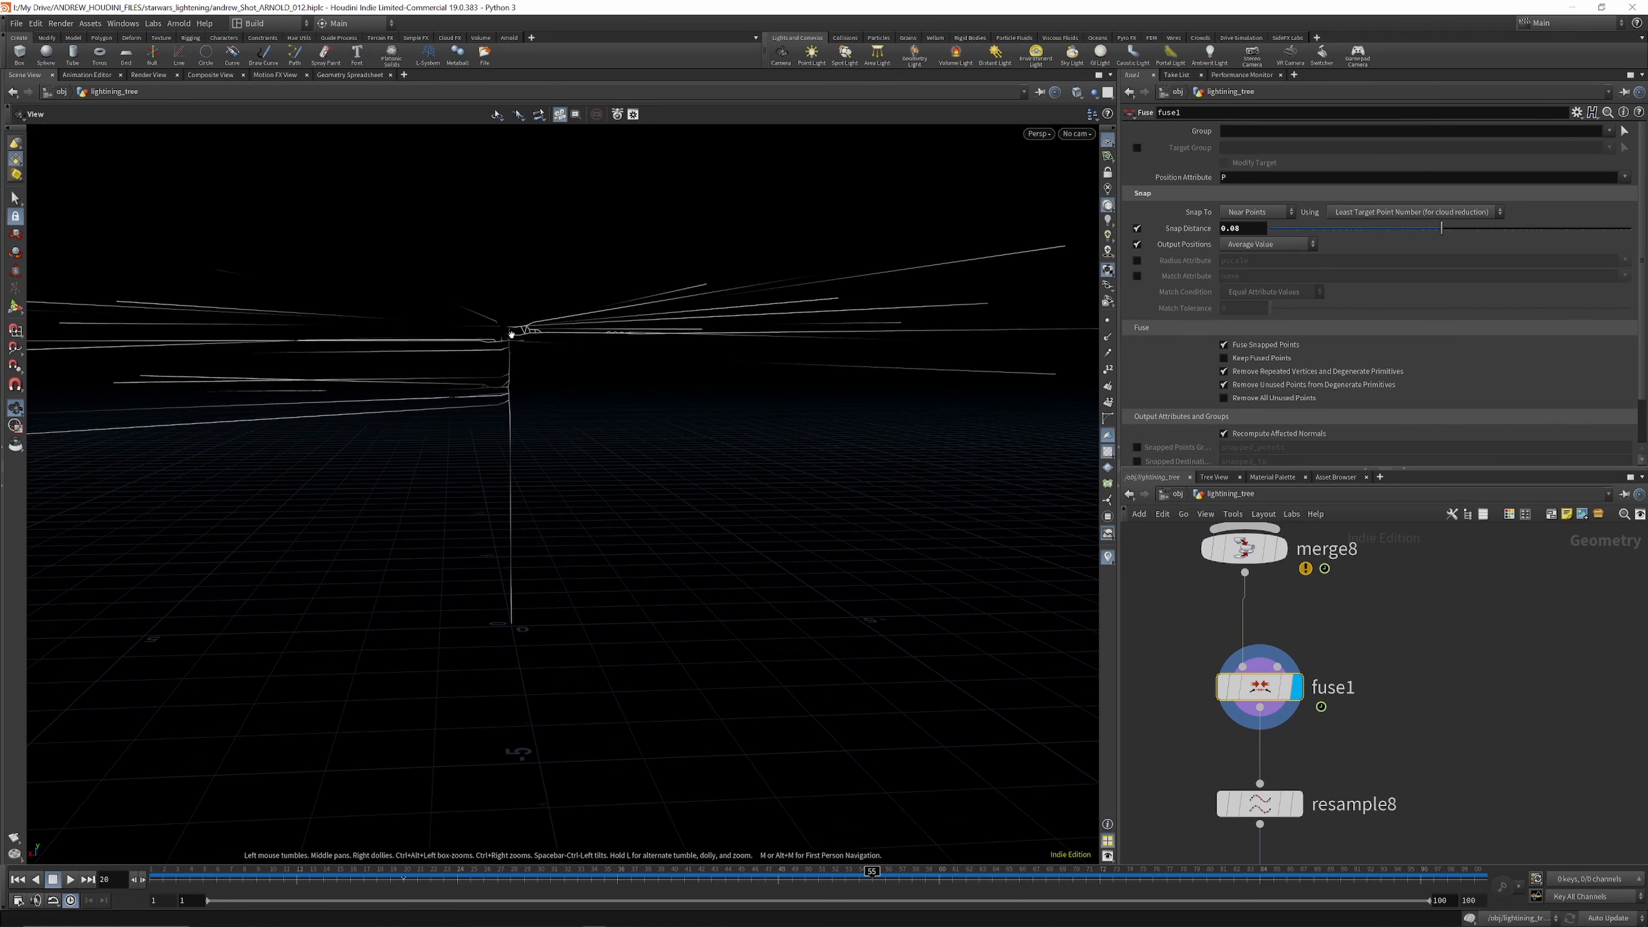
left_click_drag(157, 875, 804, 875)
scroll(1279, 562, "down", 4)
scroll(1324, 694, "up", 3)
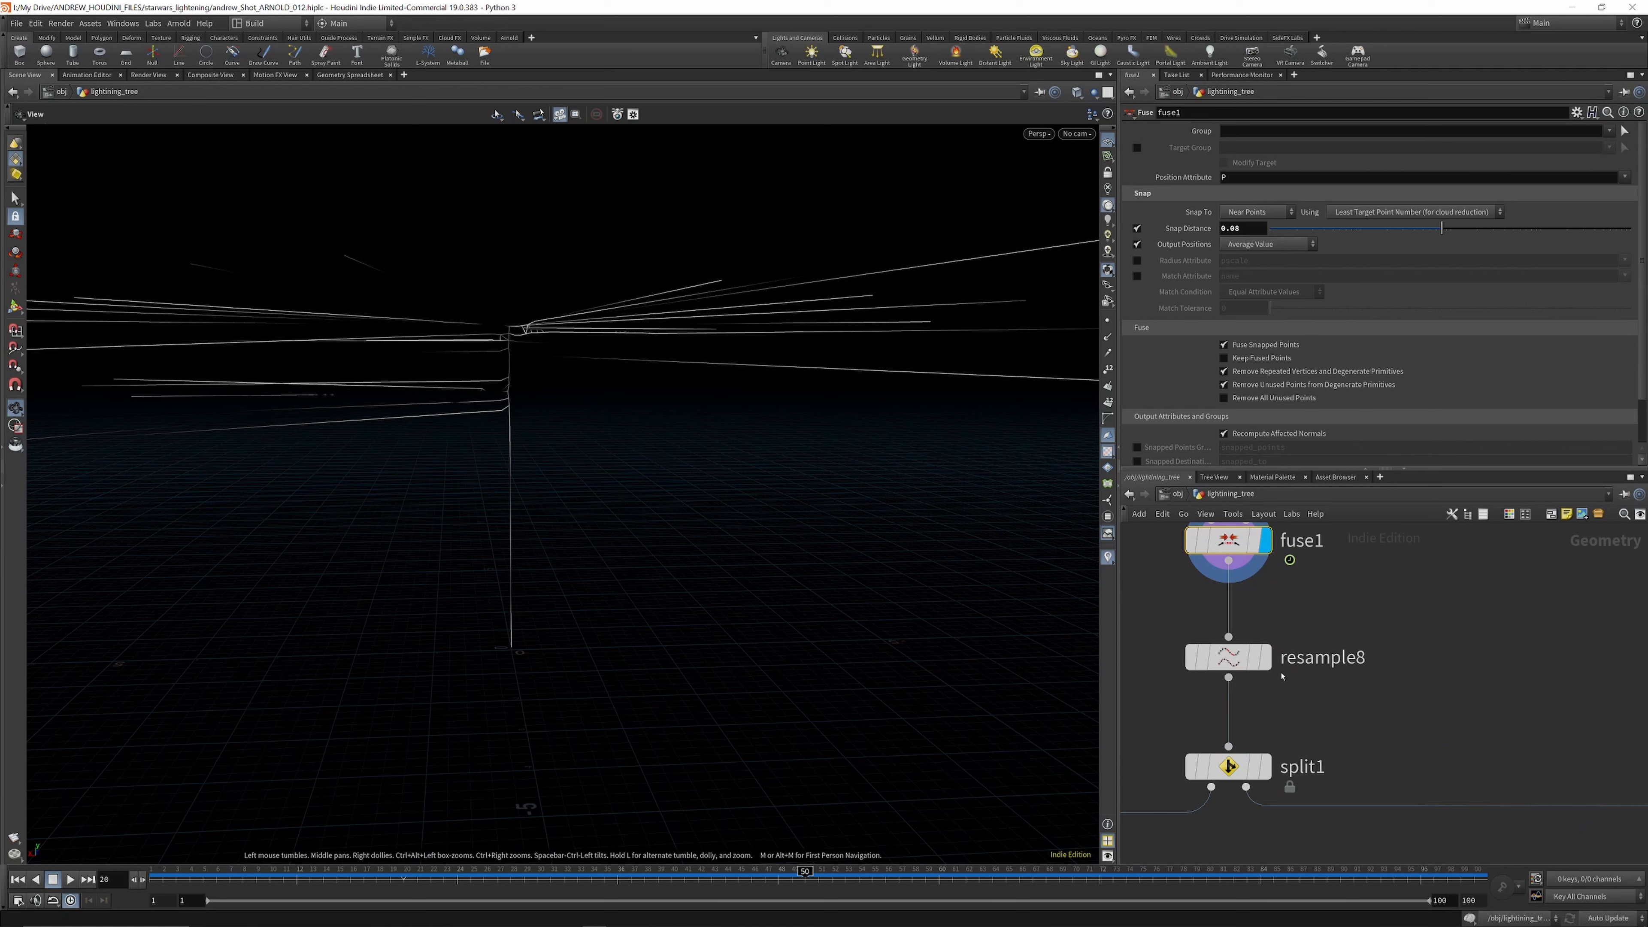
Step: Display resample8 with points visible and compare its point density with the fuse1 output
left_click(1240, 655)
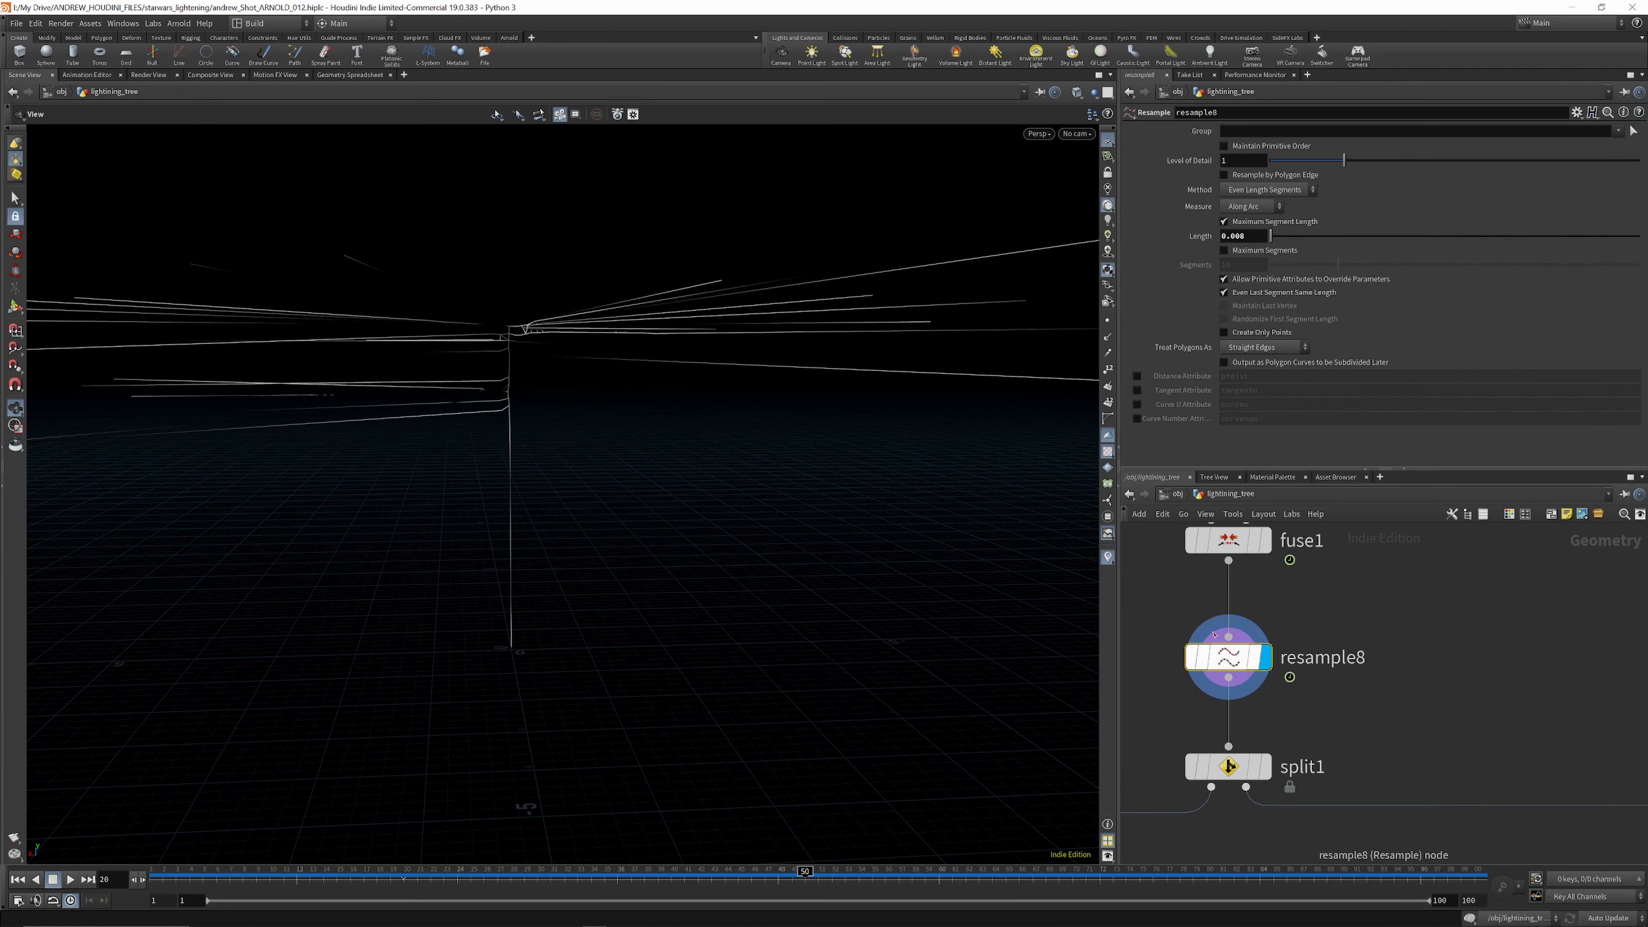
left_click(1106, 320)
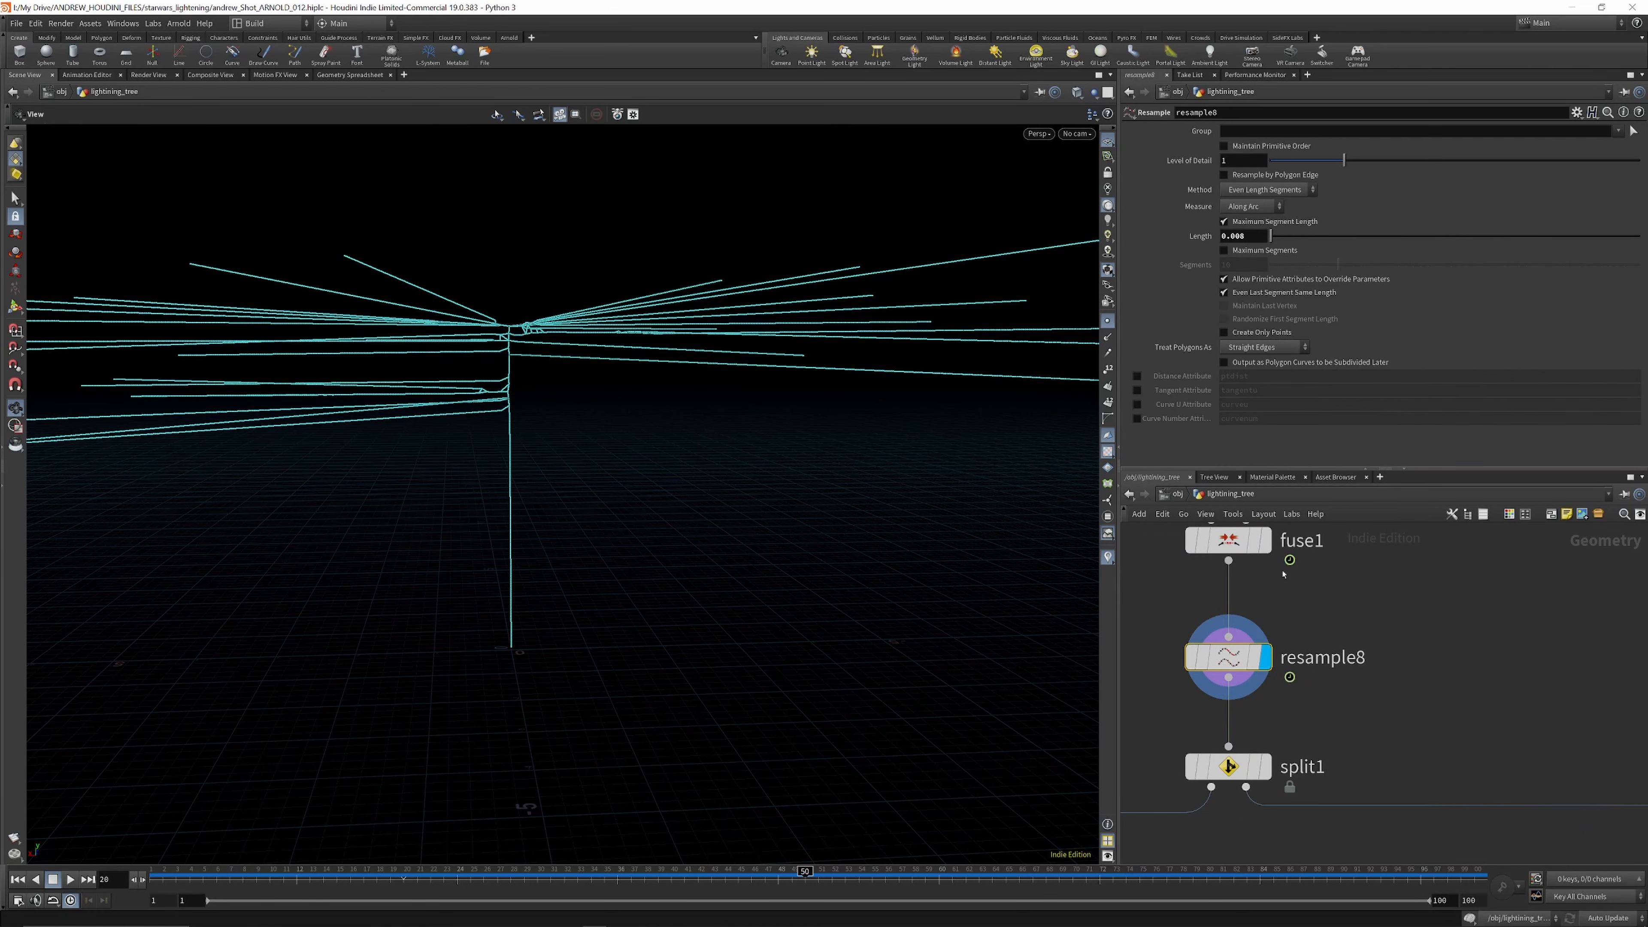
left_click(1263, 539)
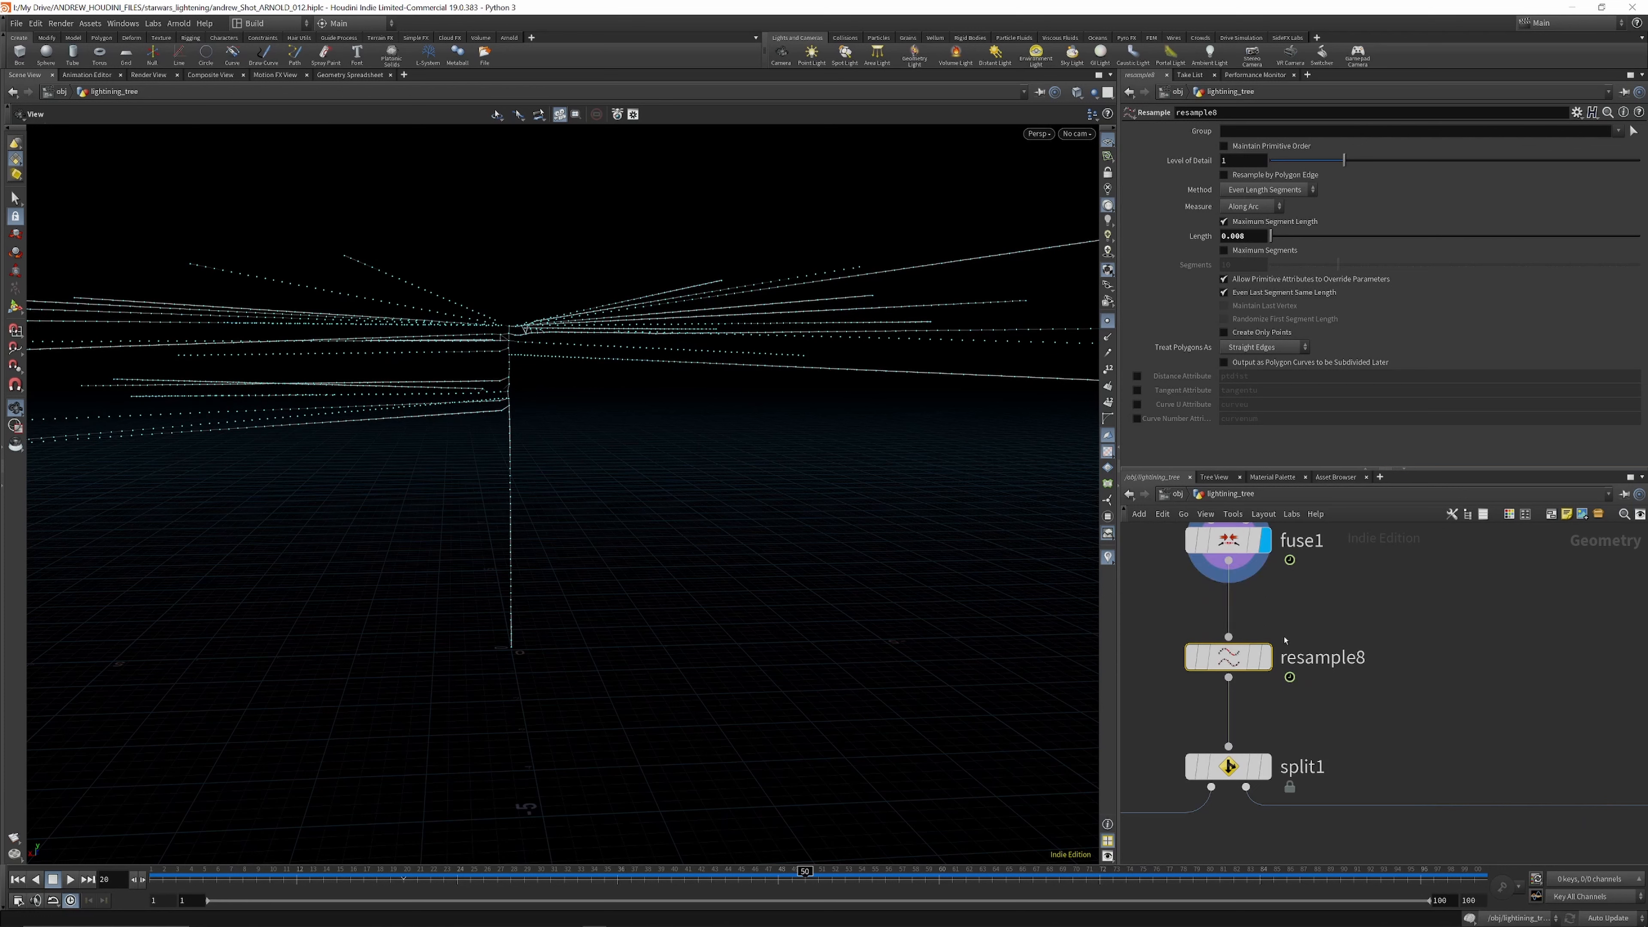
left_click(1269, 657)
scroll(1286, 604, "down", 4)
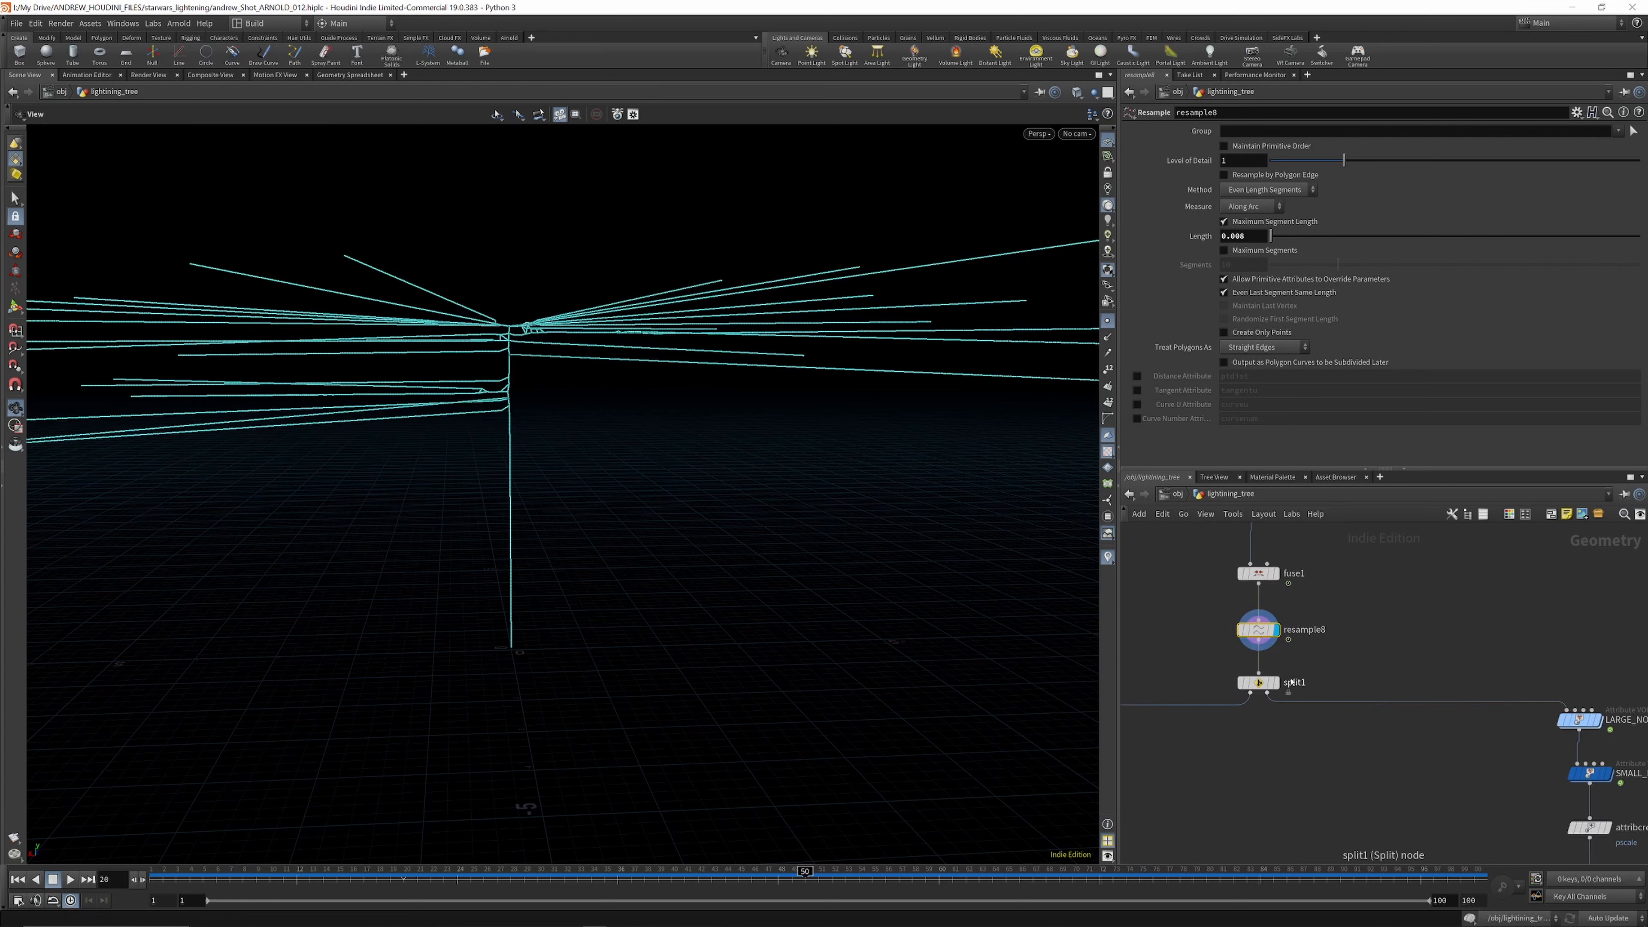
Step: Display split1 and inspect its First_strick group setting and the two branches it feeds
scroll(1285, 681, "up", 3)
left_click(1269, 685)
left_click(1230, 683)
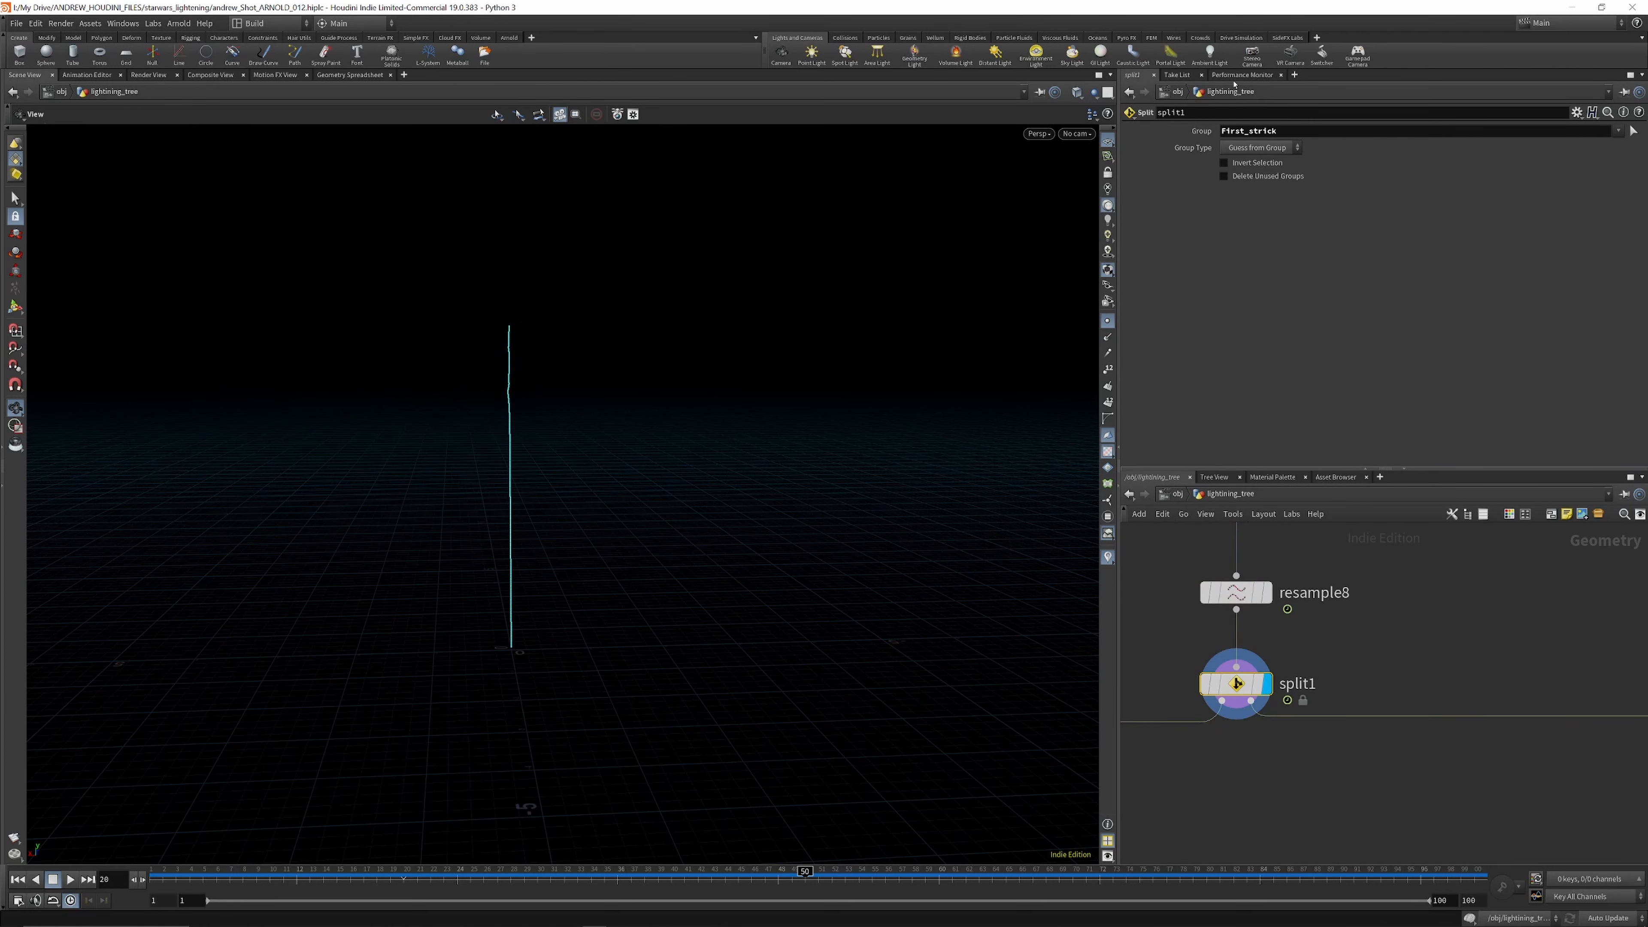
scroll(1359, 602, "down", 5)
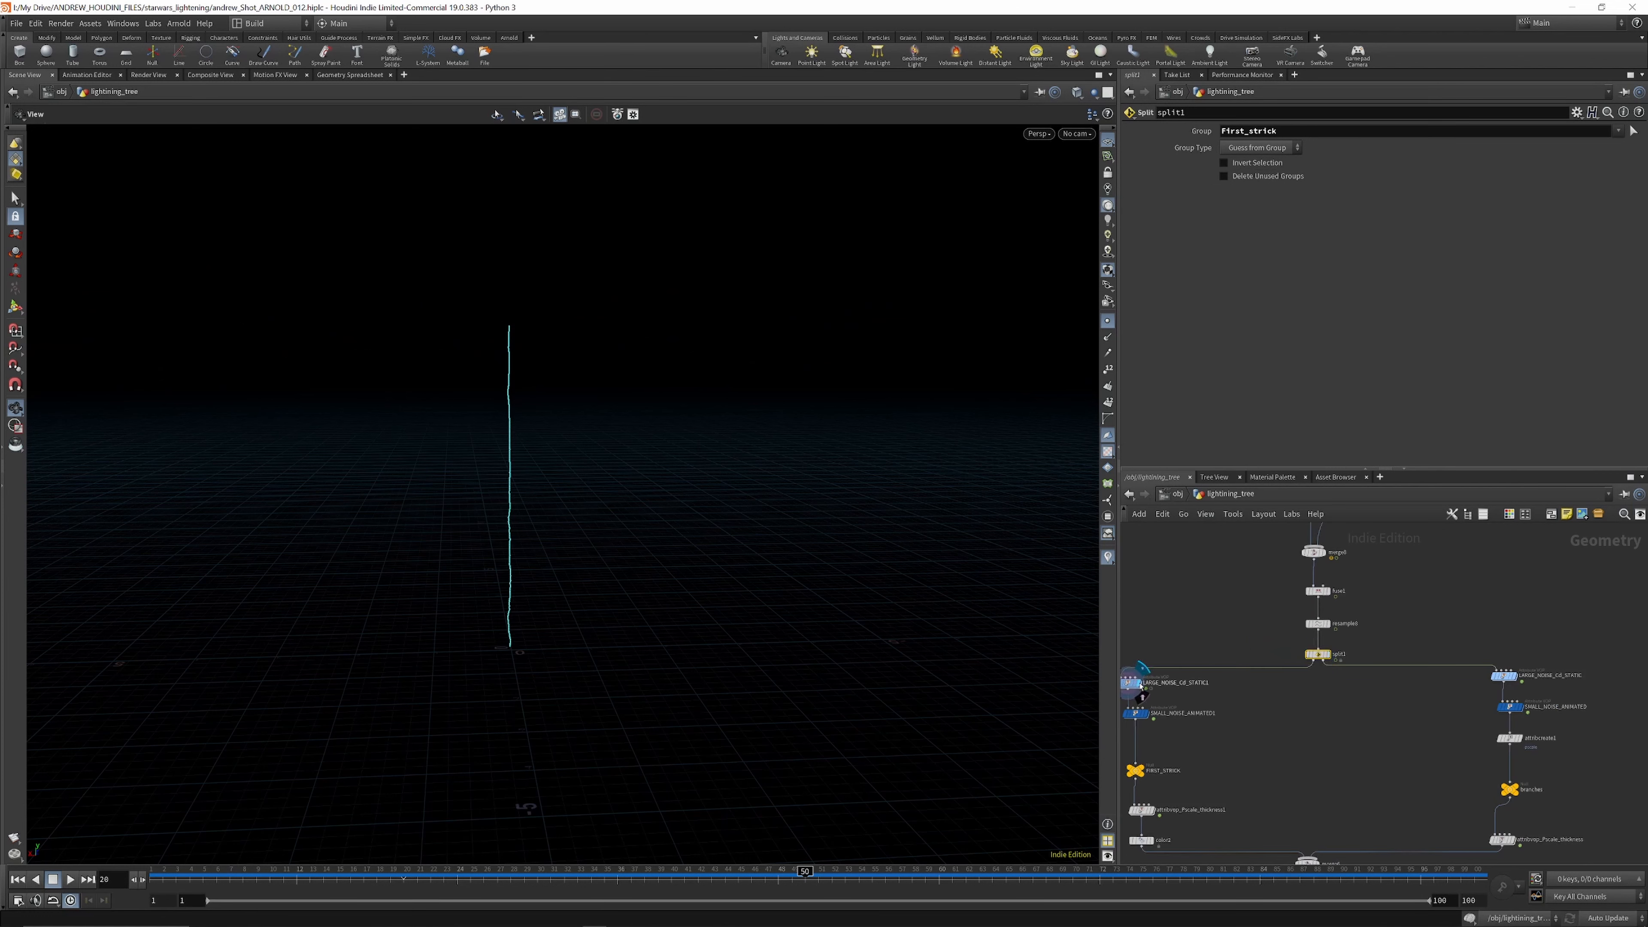
Step: Display the LARGE_NOISE_Cd_STATIC output for the branches, and switch to LARGE_NOISE_Cd_STATIC1 of the first strike
left_click(1517, 675)
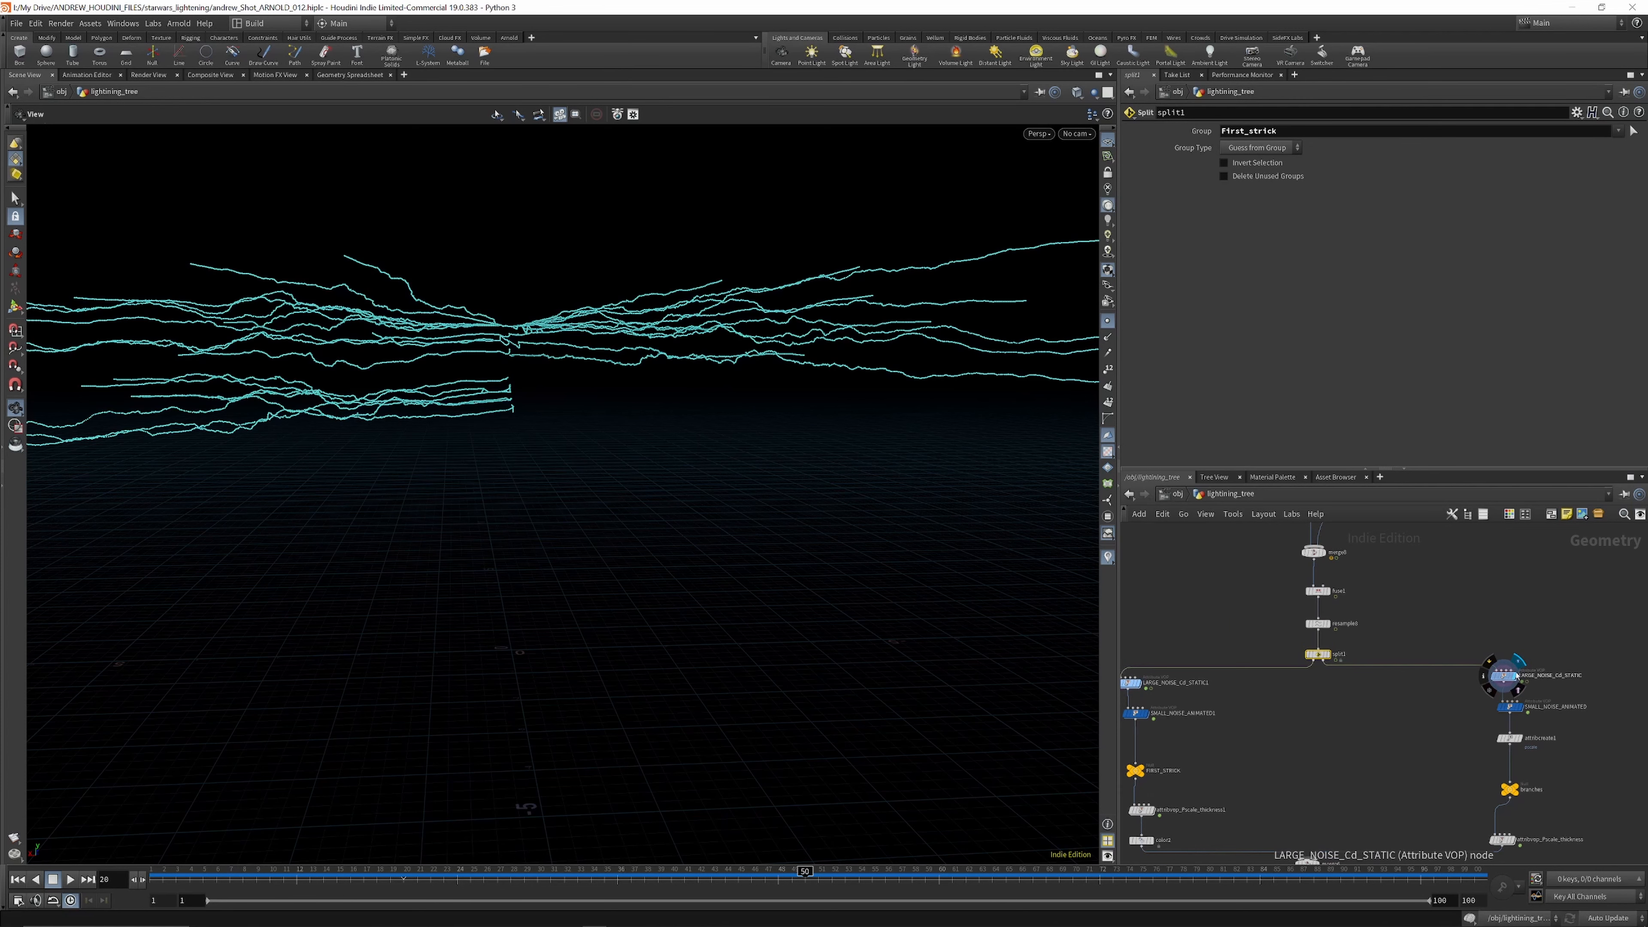
scroll(1506, 608, "down", 5)
scroll(1371, 642, "up", 9)
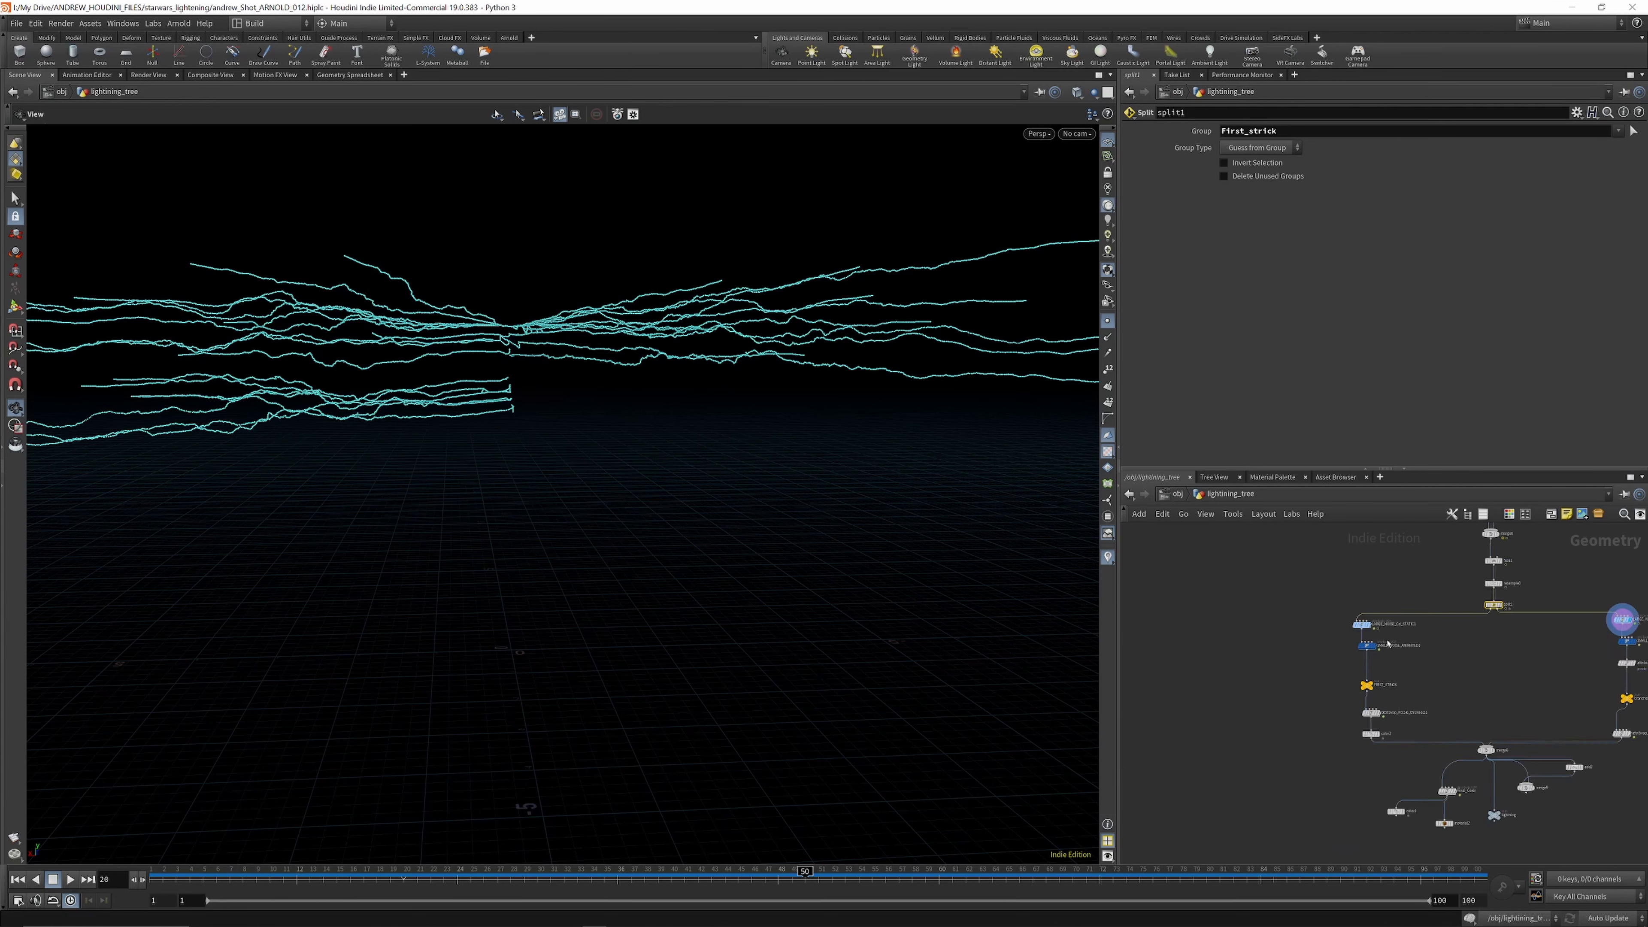
left_click(1357, 609)
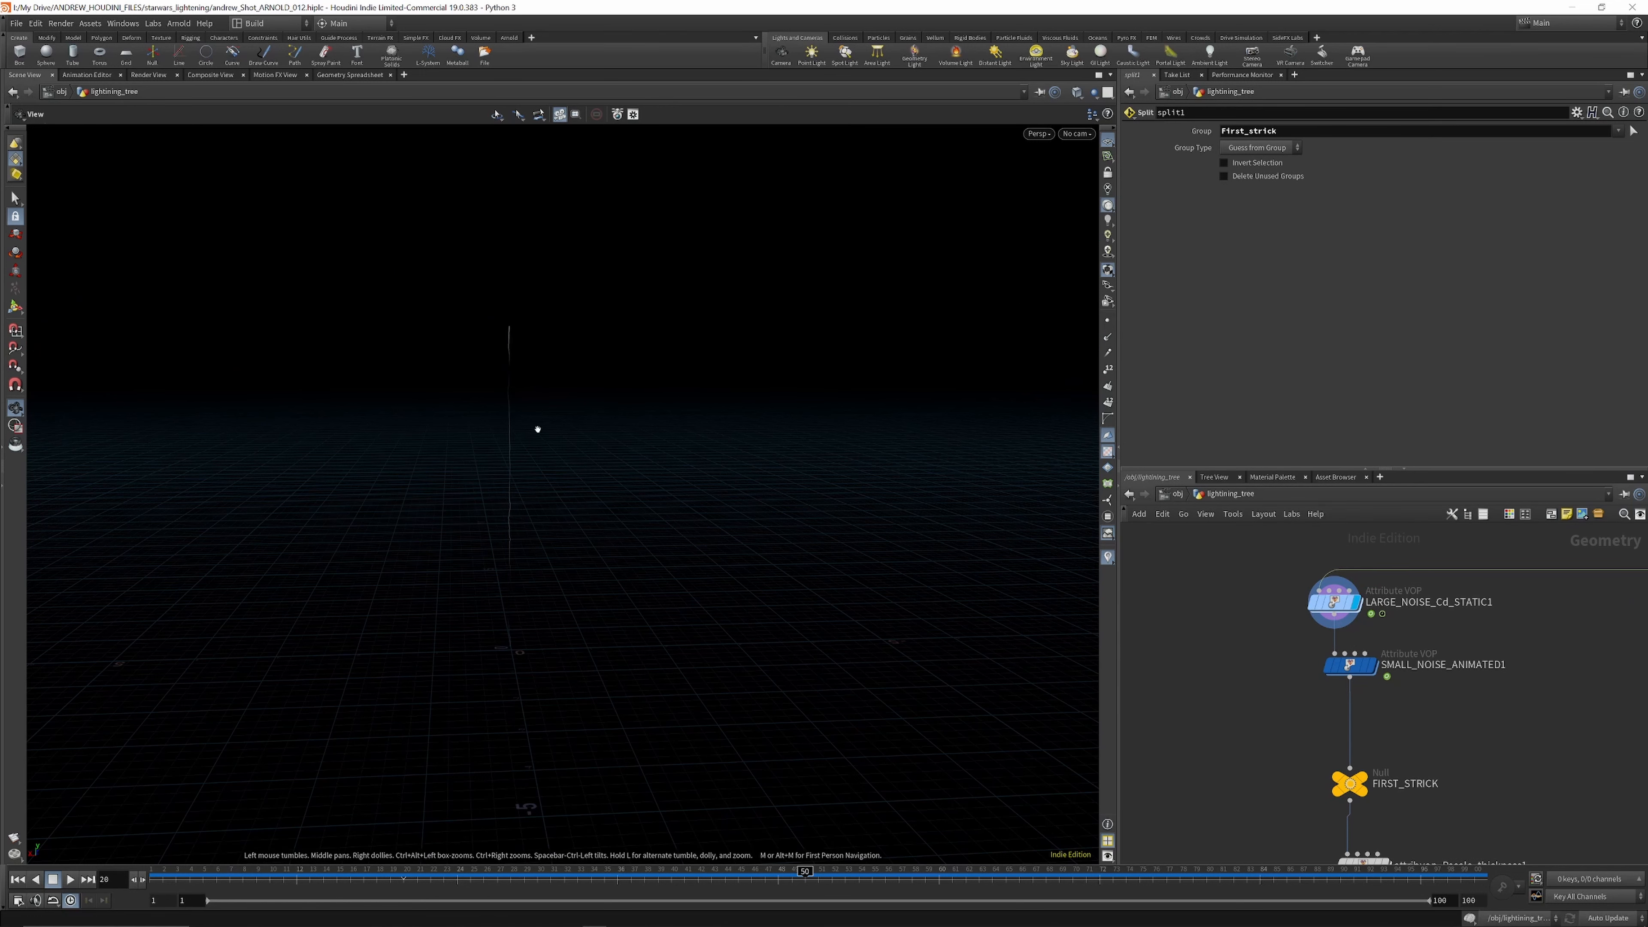
Step: Open the LARGE_NOISE_Cd_STATIC1 VOP network and examine the turbnoise2 settings and its connections
double_click(1333, 602)
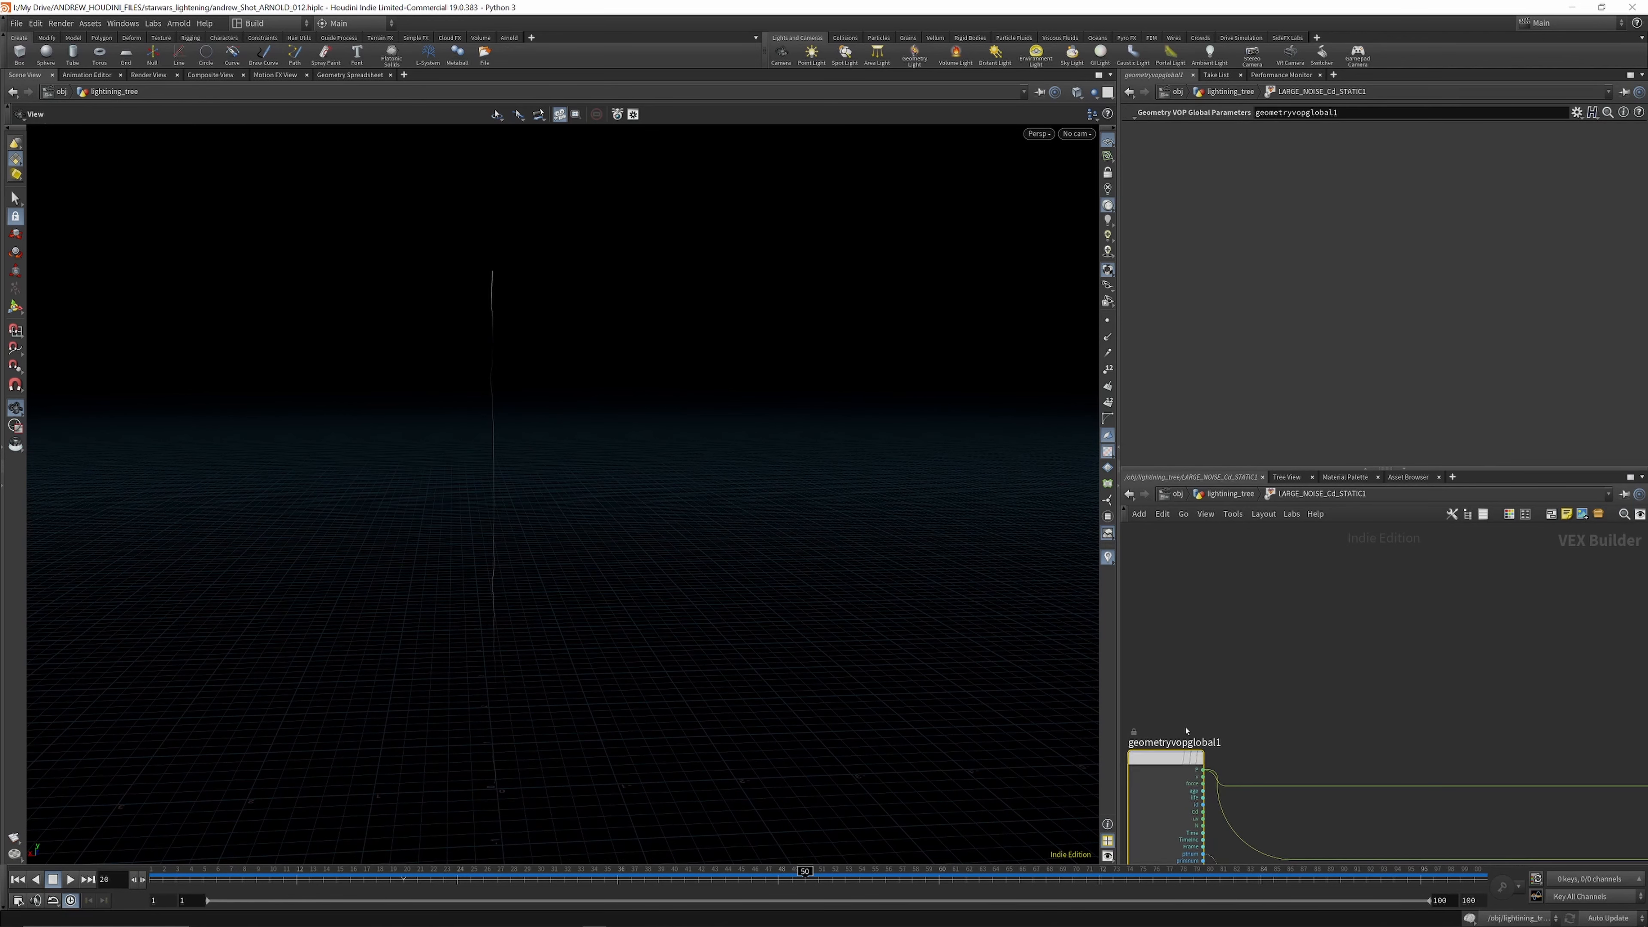
scroll(1220, 666, "up", 3)
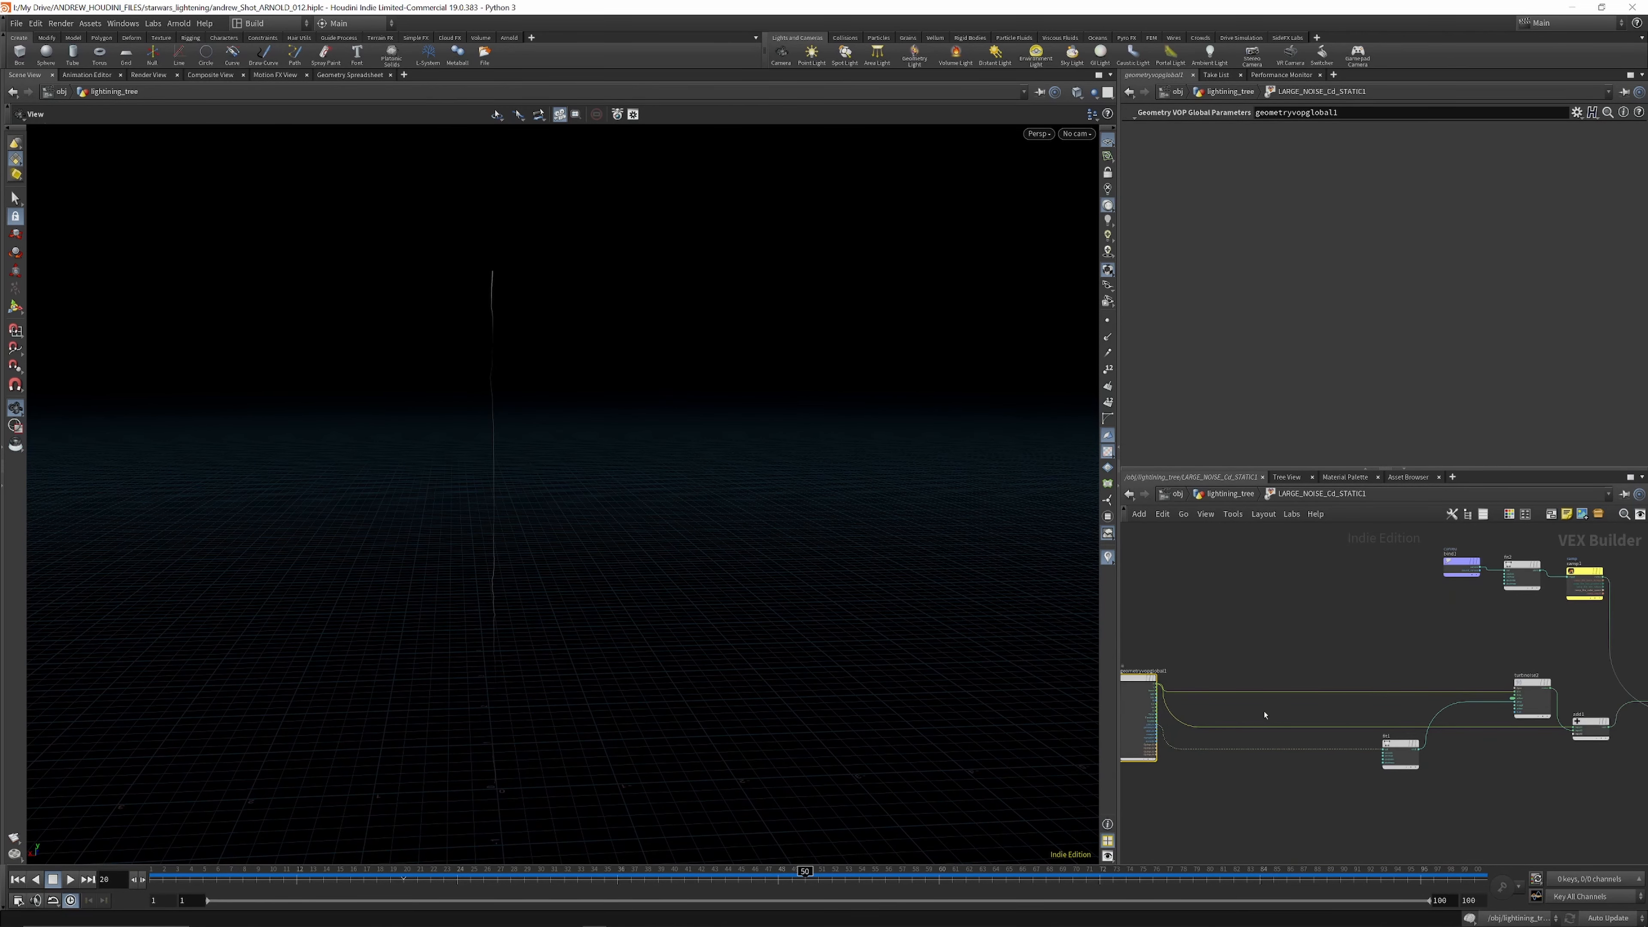
scroll(1540, 690, "up", 3)
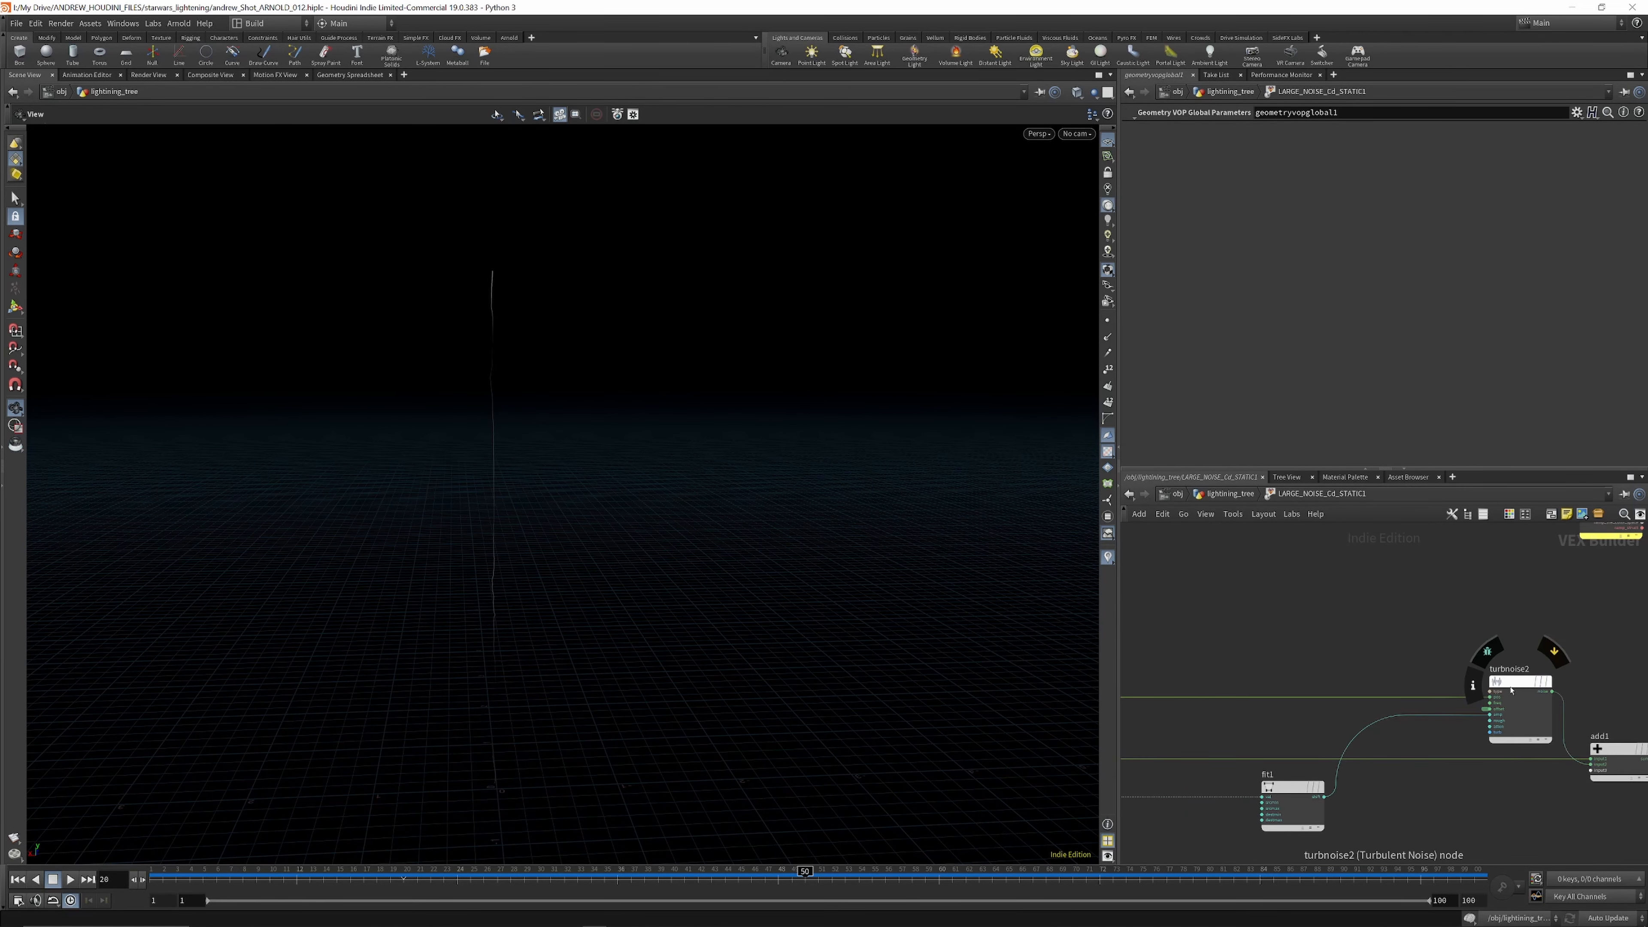
scroll(1473, 649, "down", 4)
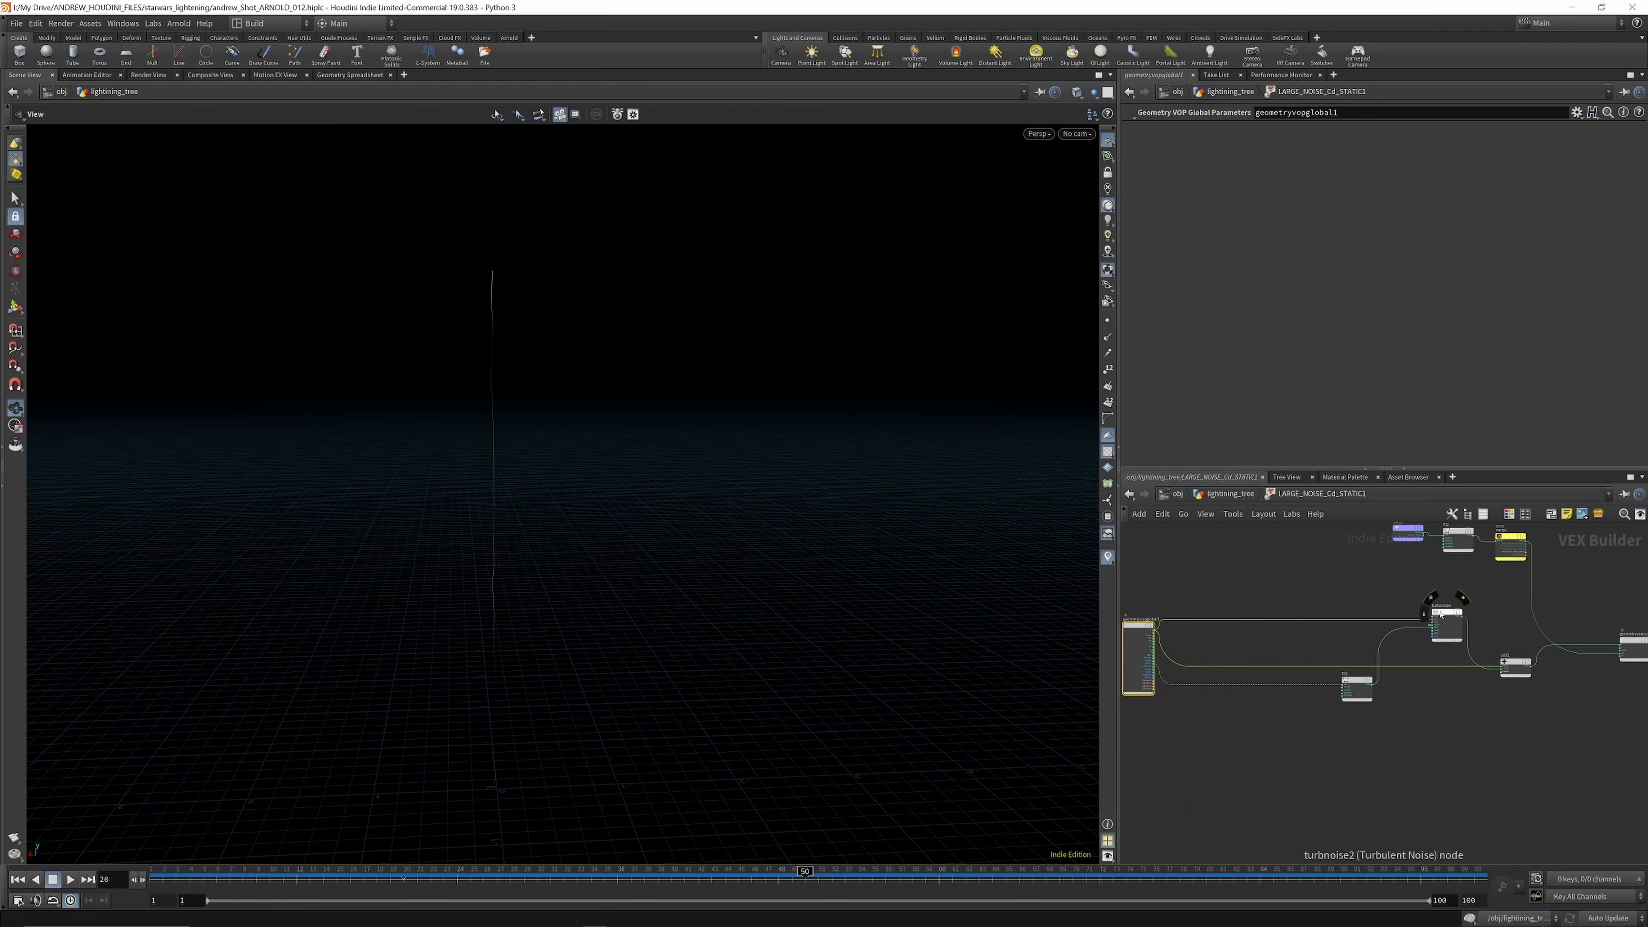
scroll(1441, 615, "up", 5)
left_click(1443, 617)
scroll(1386, 589, "down", 3)
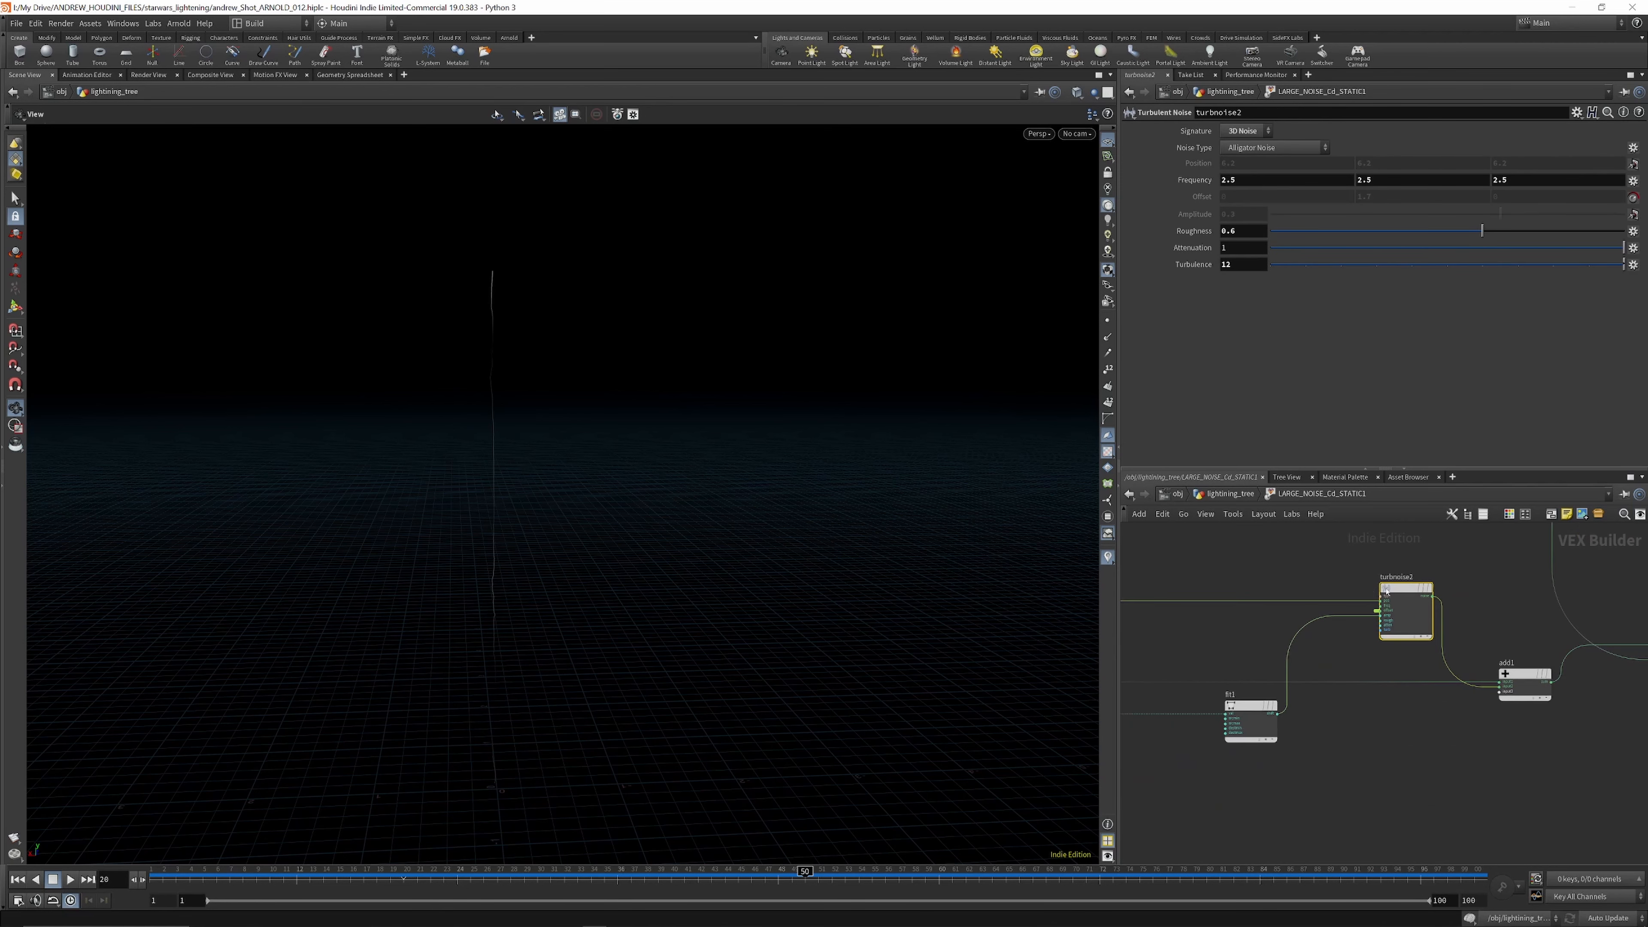
scroll(1386, 589, "up", 3)
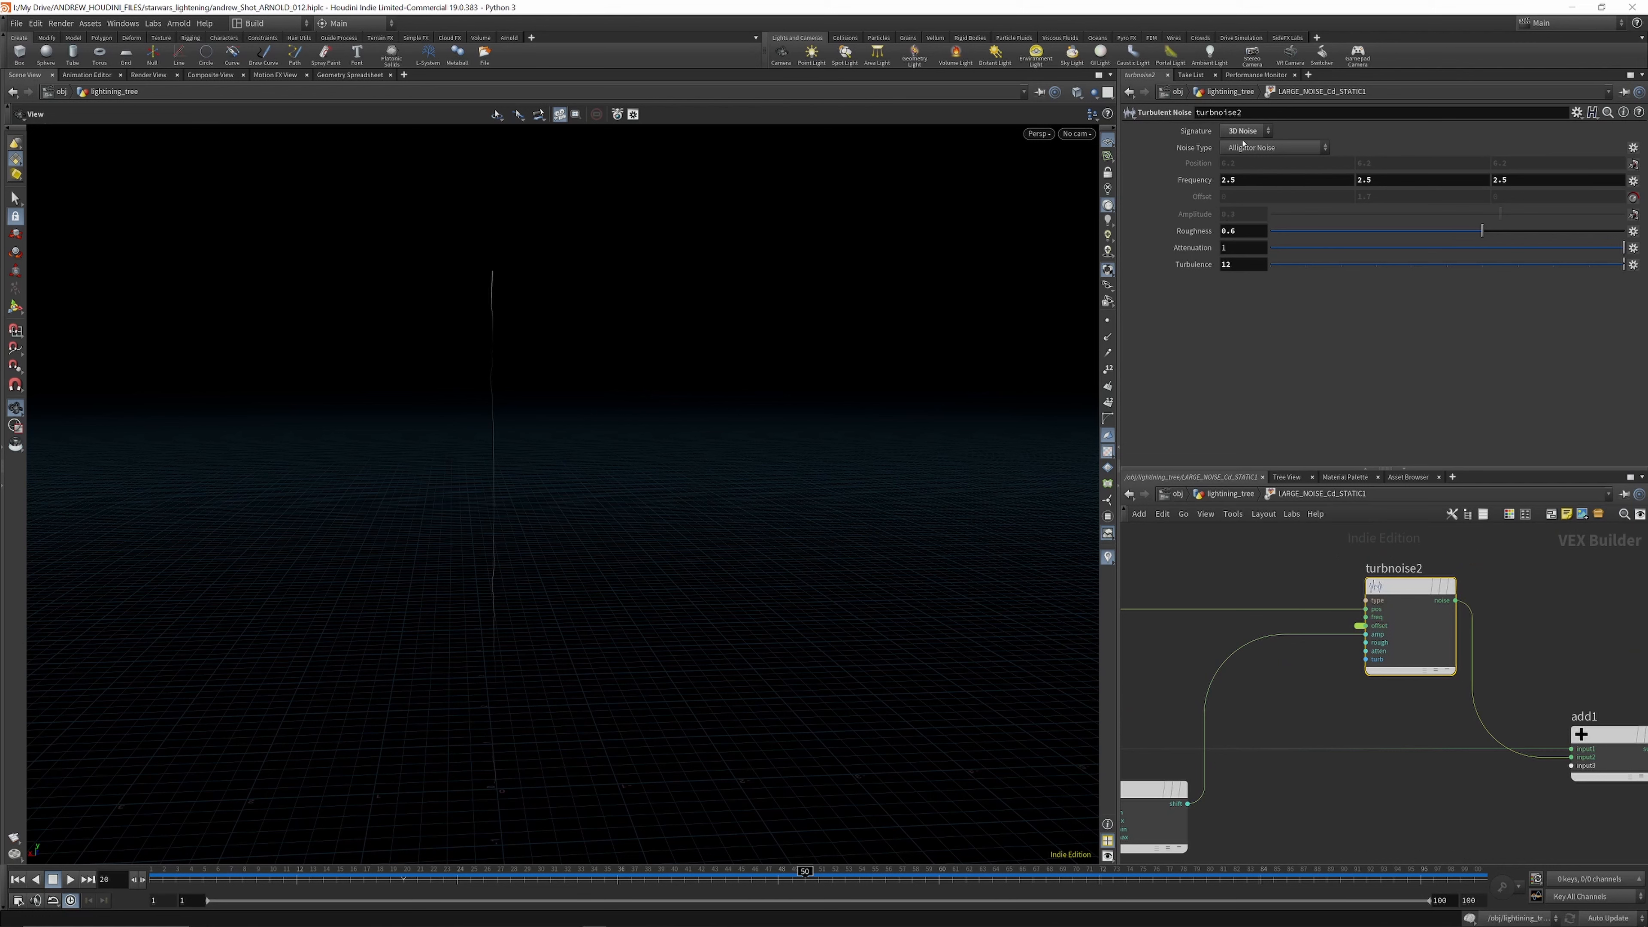
scroll(1273, 609, "down", 4)
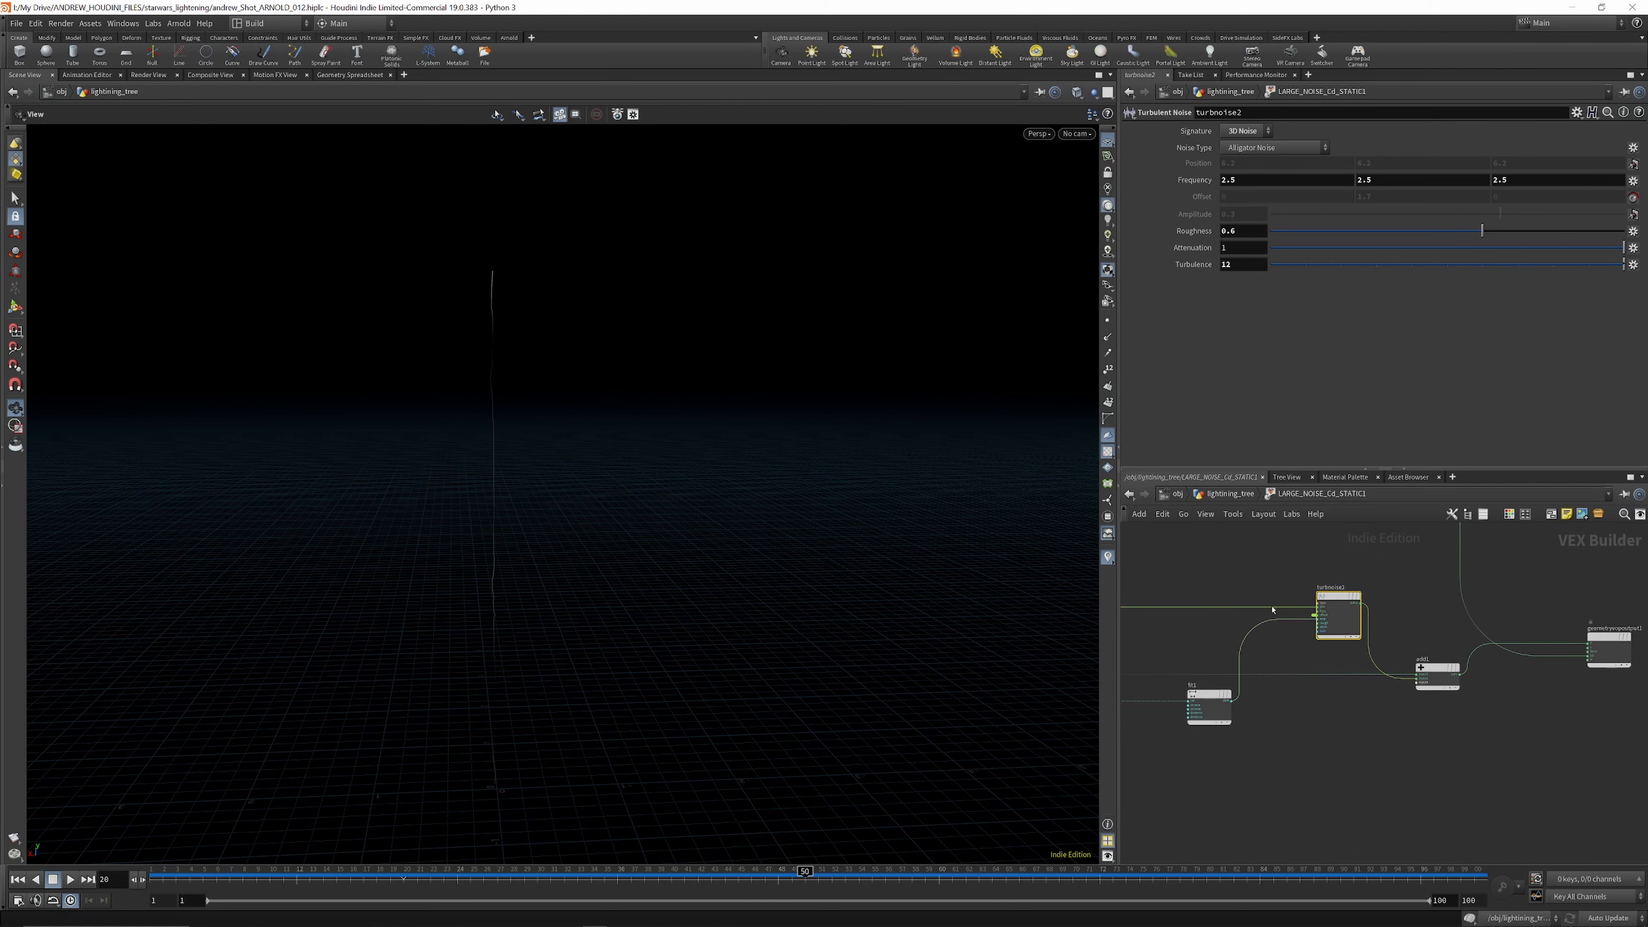
Step: Trace the turbnoise2 inputs back to the global point number and inspect the fit1 range settings
scroll(1284, 689, "down", 4)
scroll(1288, 678, "up", 2)
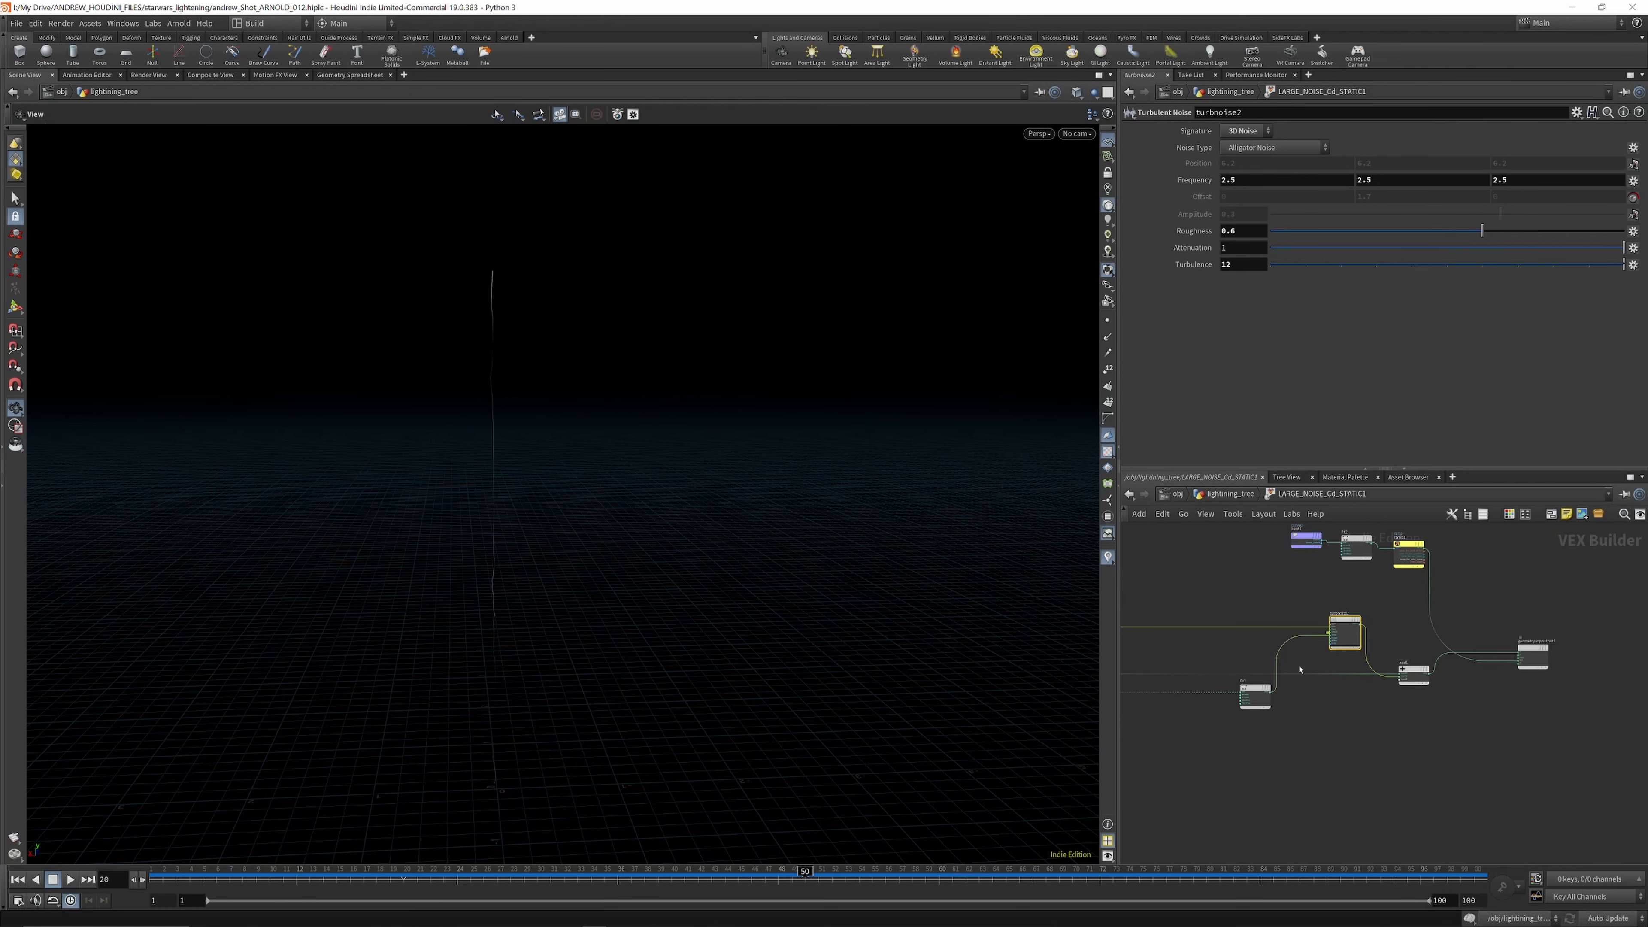
scroll(1299, 666, "down", 4)
scroll(1223, 662, "up", 4)
scroll(1161, 656, "up", 8)
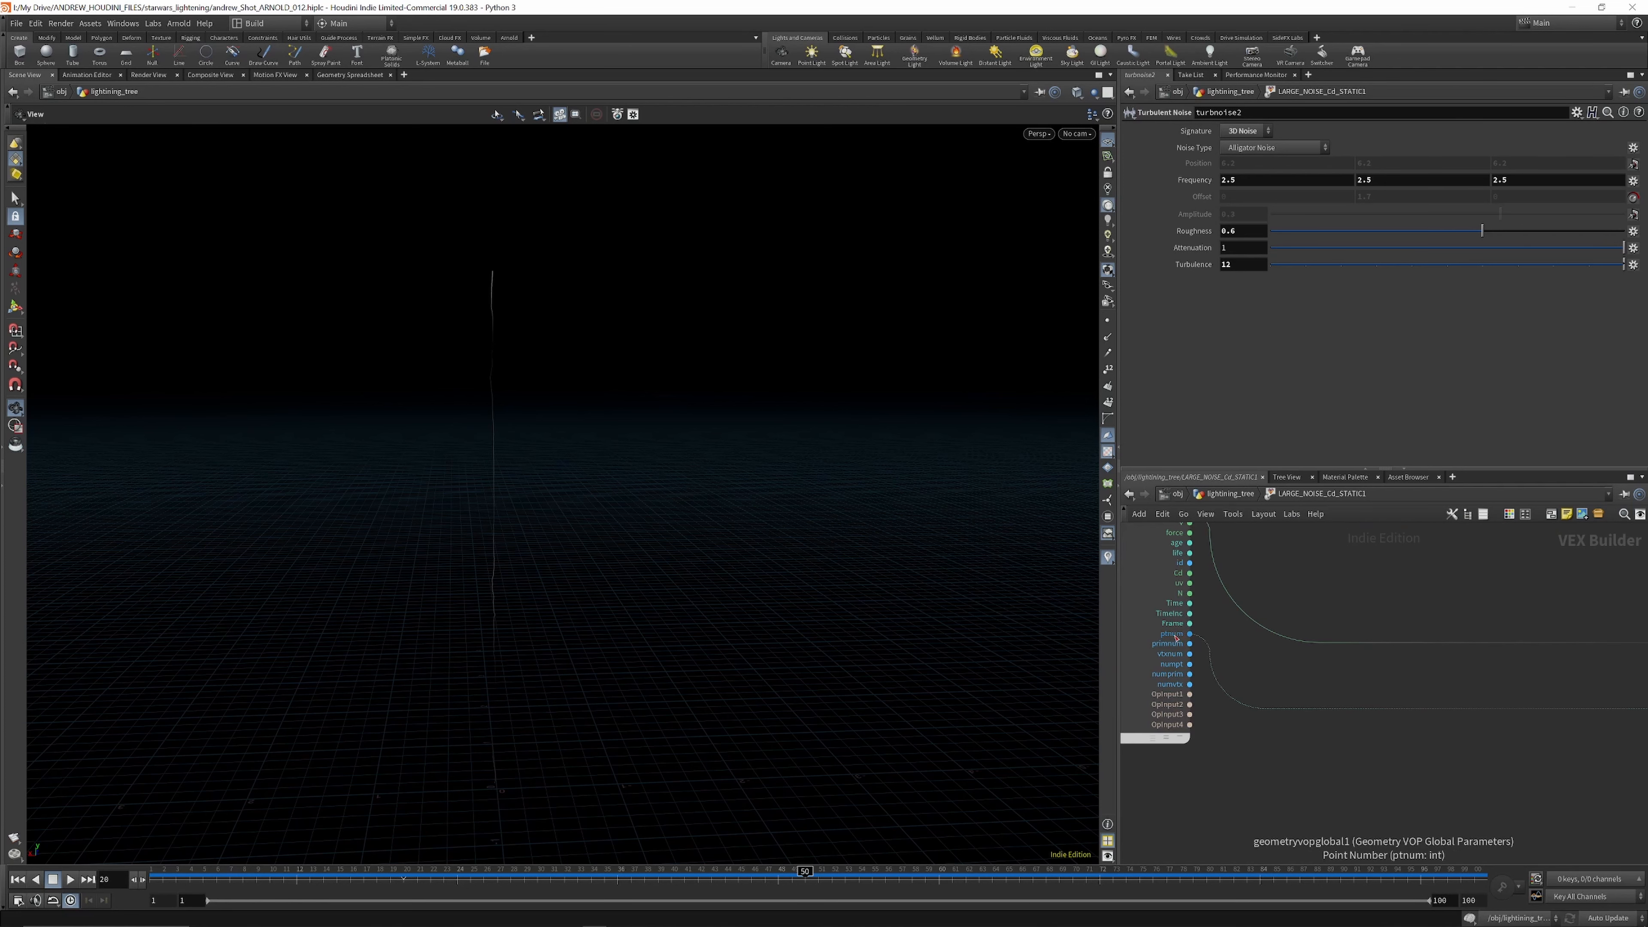
scroll(1192, 646, "down", 8)
scroll(1317, 667, "up", 2)
scroll(1321, 665, "up", 3)
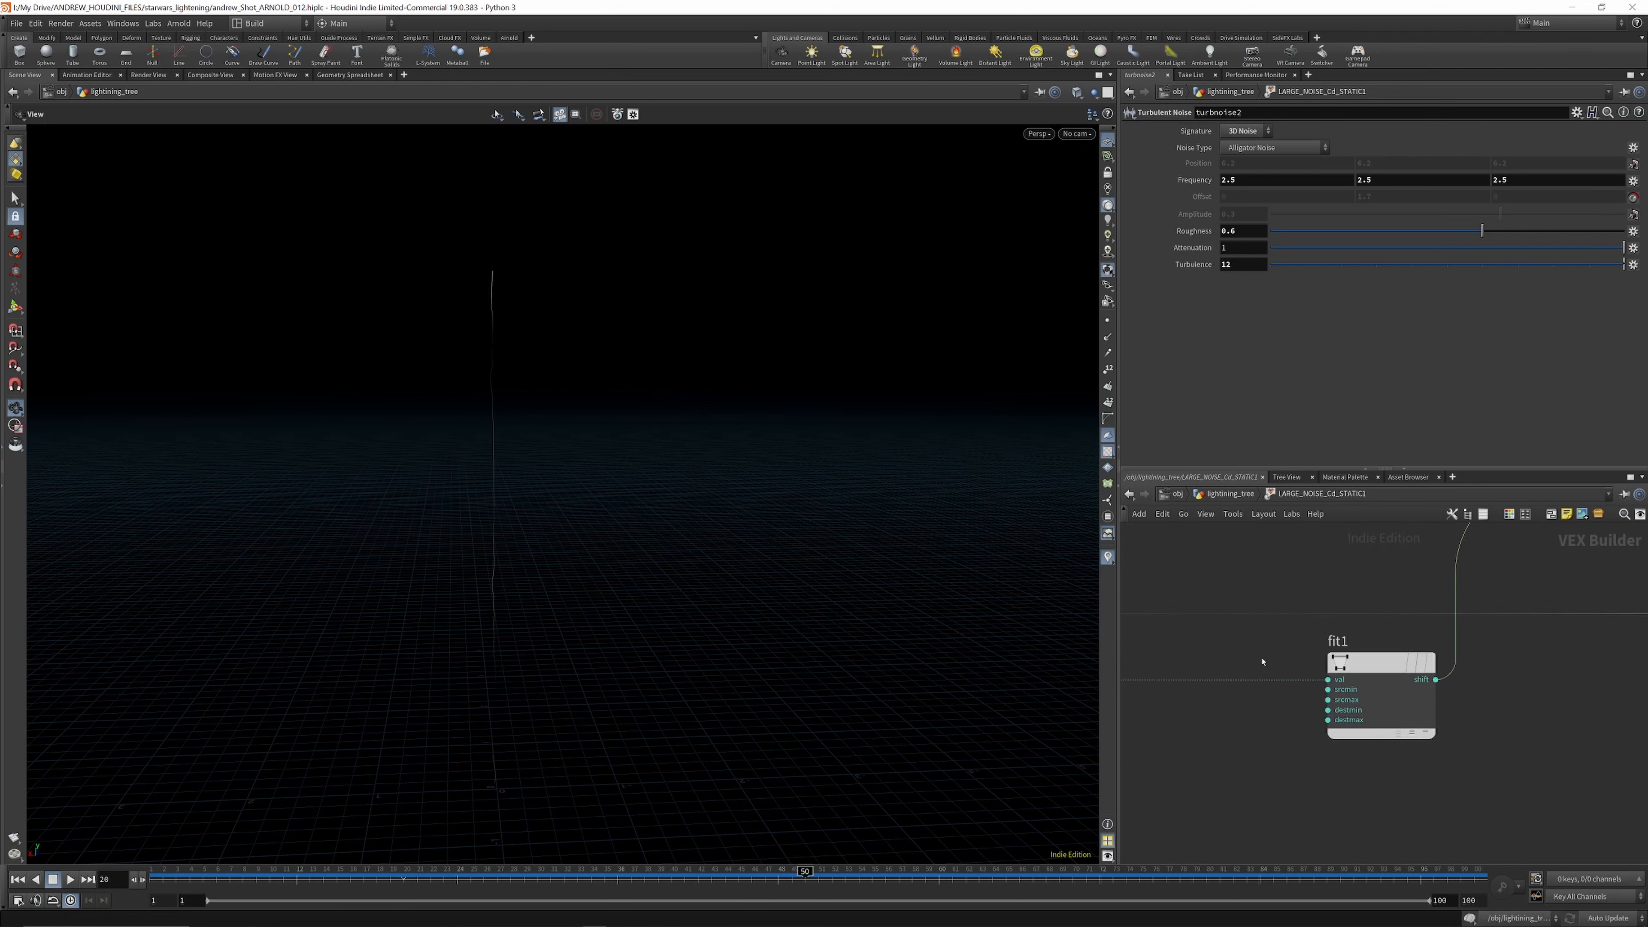
scroll(1323, 665, "down", 4)
scroll(1329, 664, "up", 2)
left_click(1333, 663)
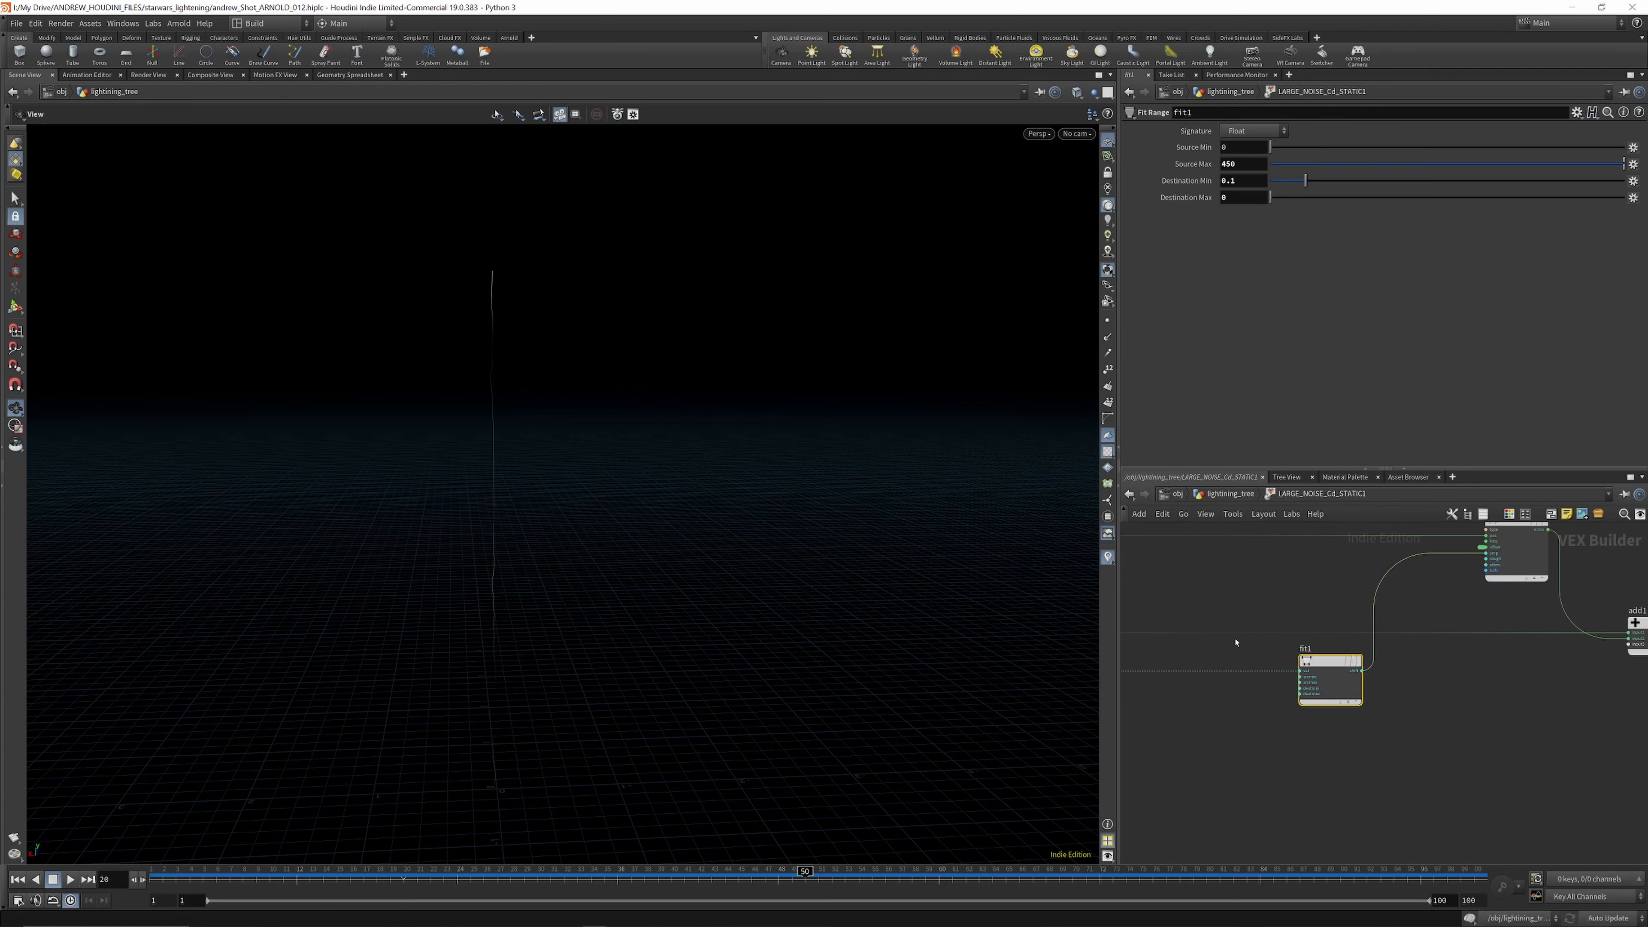
Step: Follow the noise connections from turbnoise2 through add1 to the geometryvopoutput1 inputs
scroll(1236, 643, "down", 3)
scroll(1295, 618, "down", 4)
scroll(1405, 619, "up", 5)
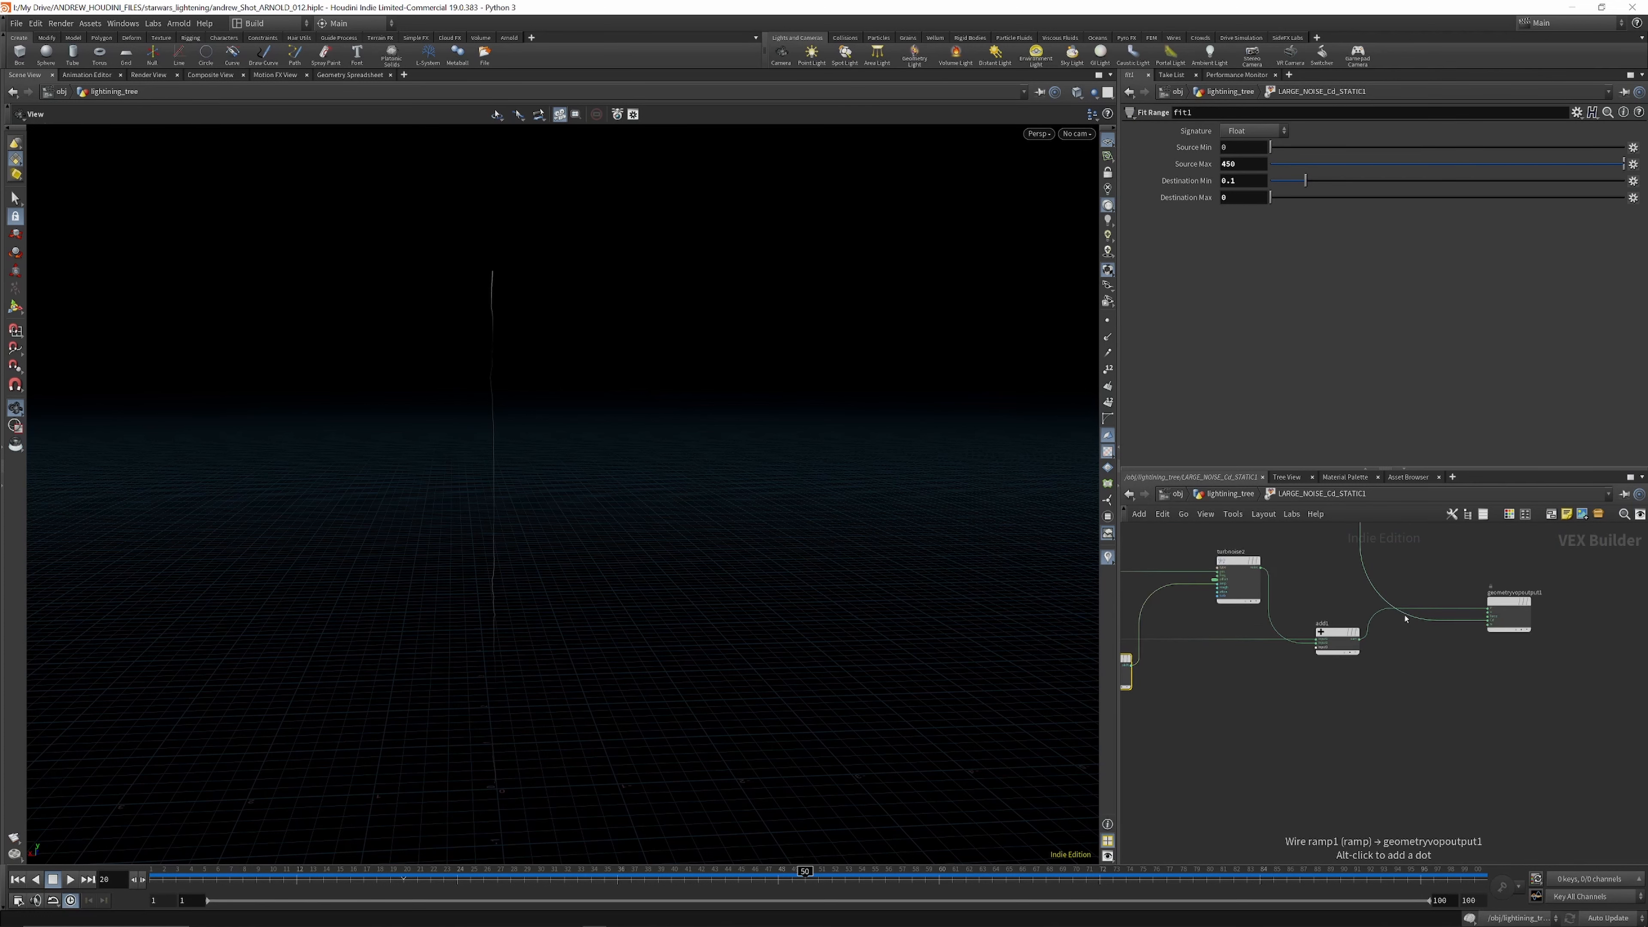
scroll(1406, 619, "down", 3)
scroll(1447, 643, "up", 5)
scroll(1467, 661, "down", 3)
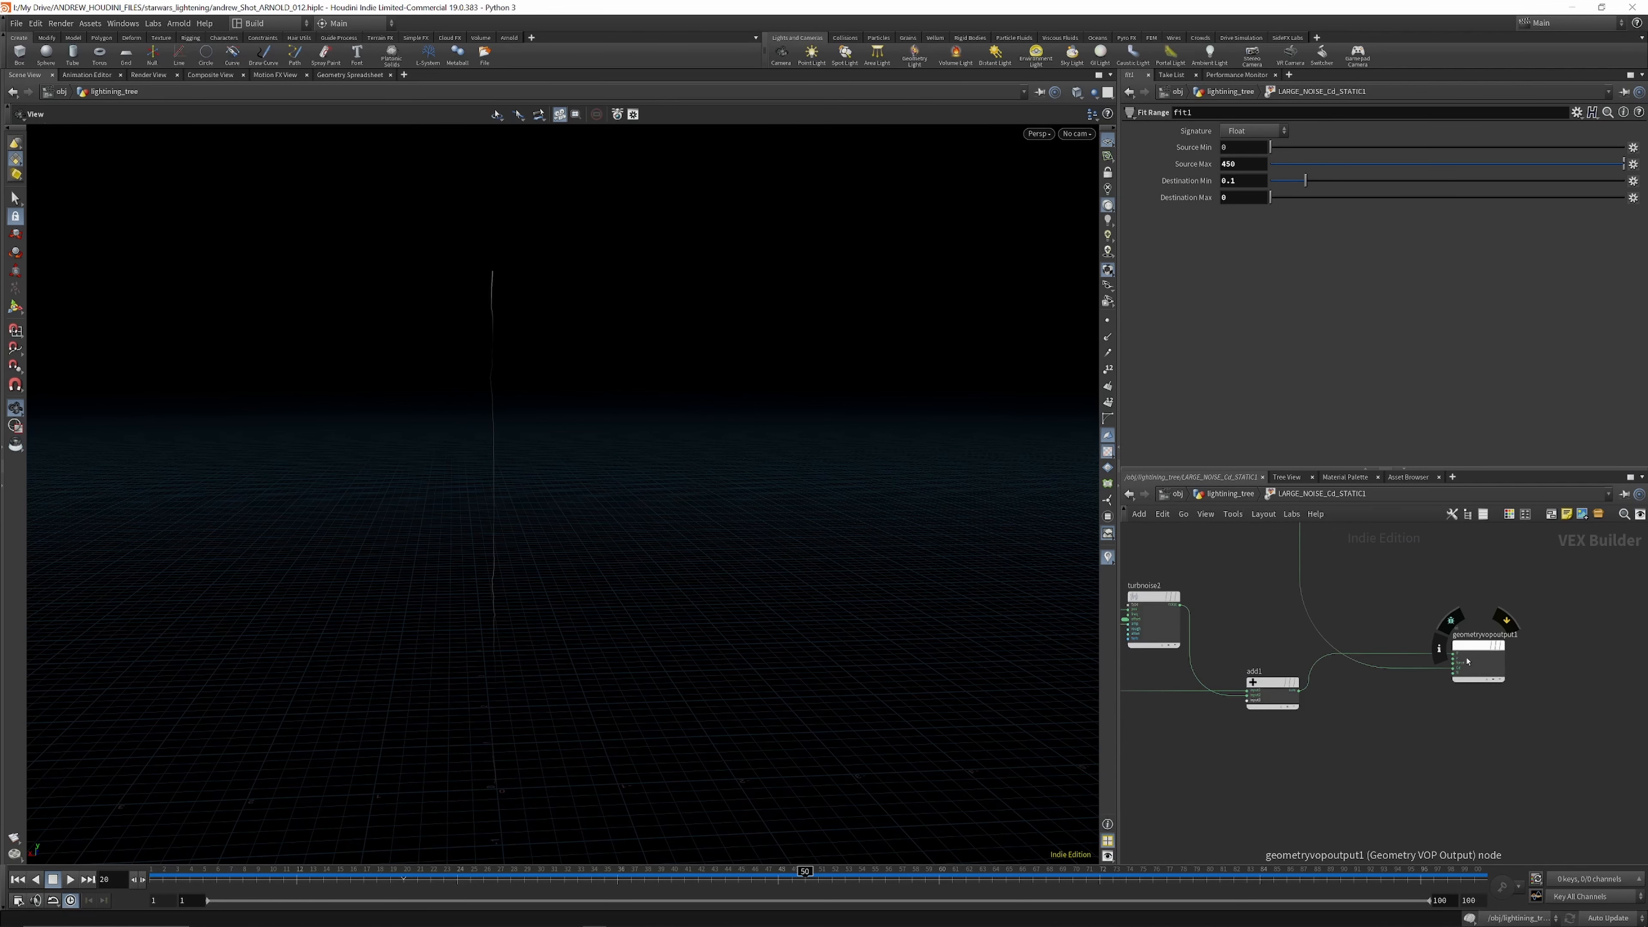
scroll(1459, 669, "up", 3)
scroll(1434, 679, "down", 2)
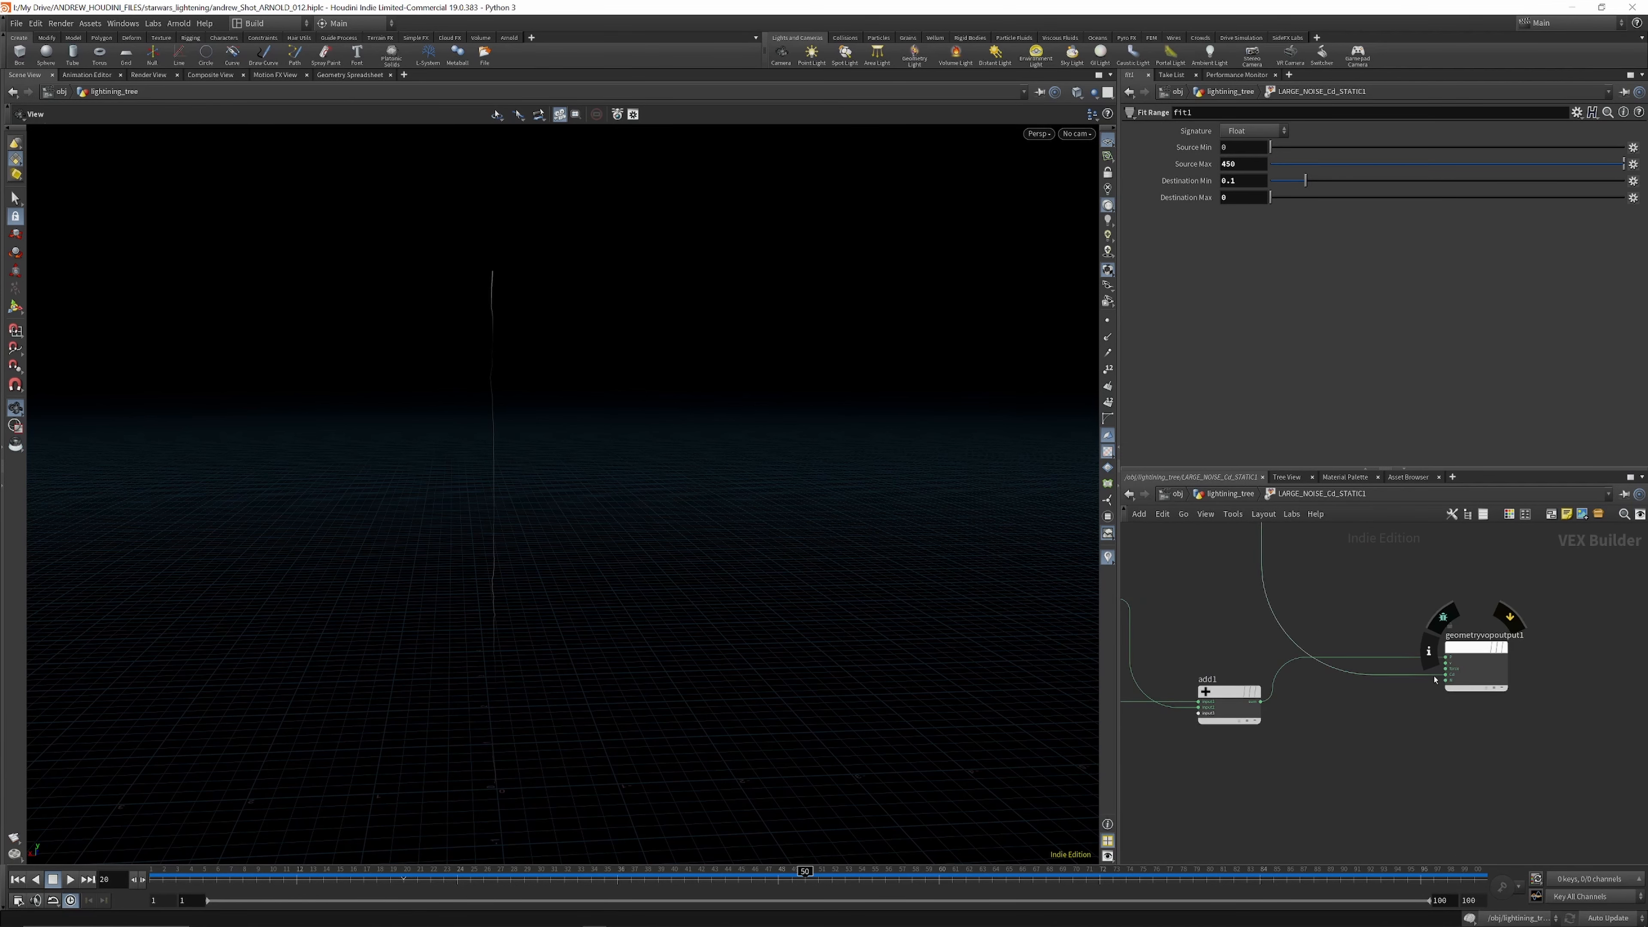
scroll(1435, 679, "down", 3)
Step: Inspect the fit2 range and the ramp1 parameter that feed the geometry output
left_click(1273, 562)
scroll(1229, 547, "up", 3)
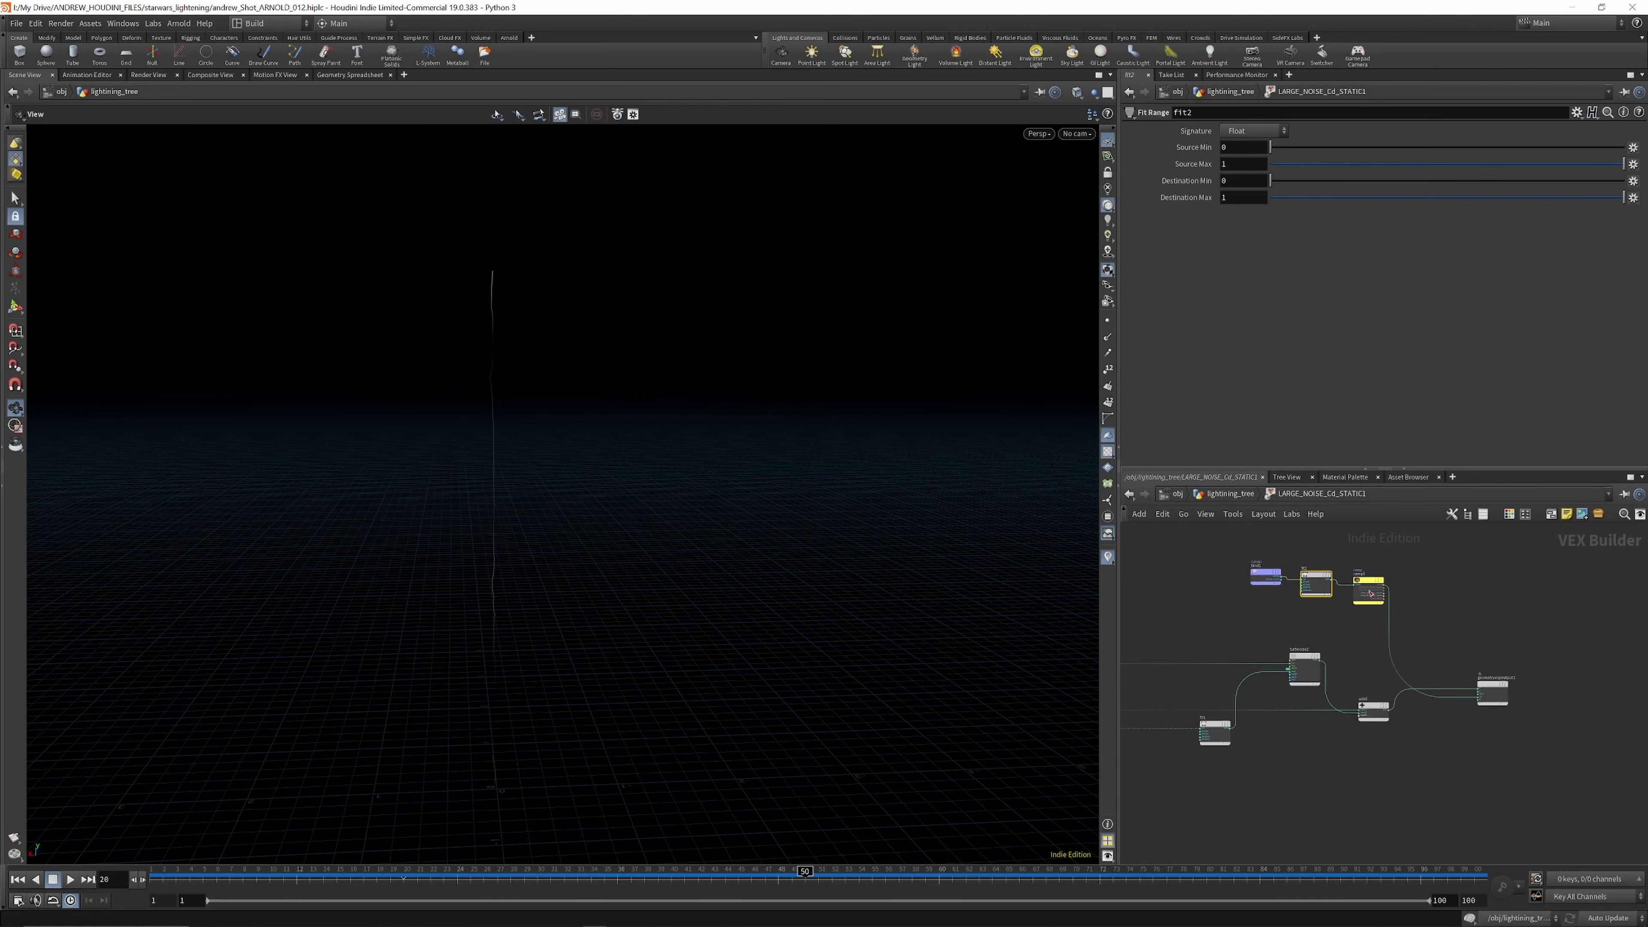
scroll(1433, 603, "up", 2)
left_click(1363, 575)
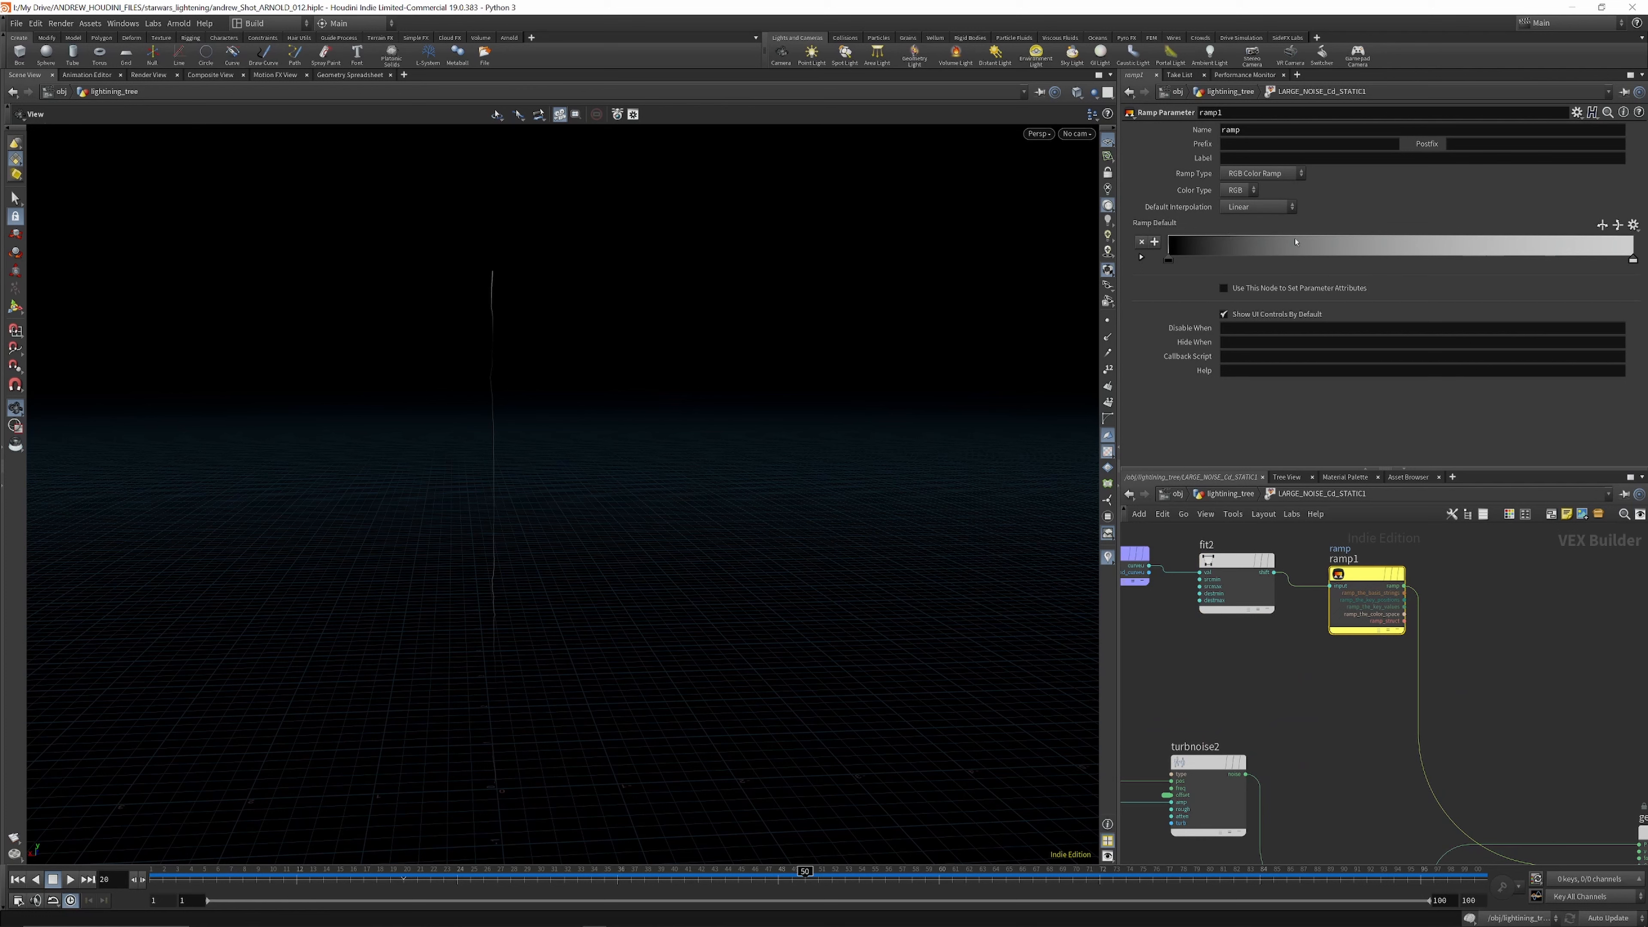
Step: Return to the lightning_tree network and examine the ramp and Offset parameters of LARGE_NOISE_Cd_STATIC1
left_click(1240, 494)
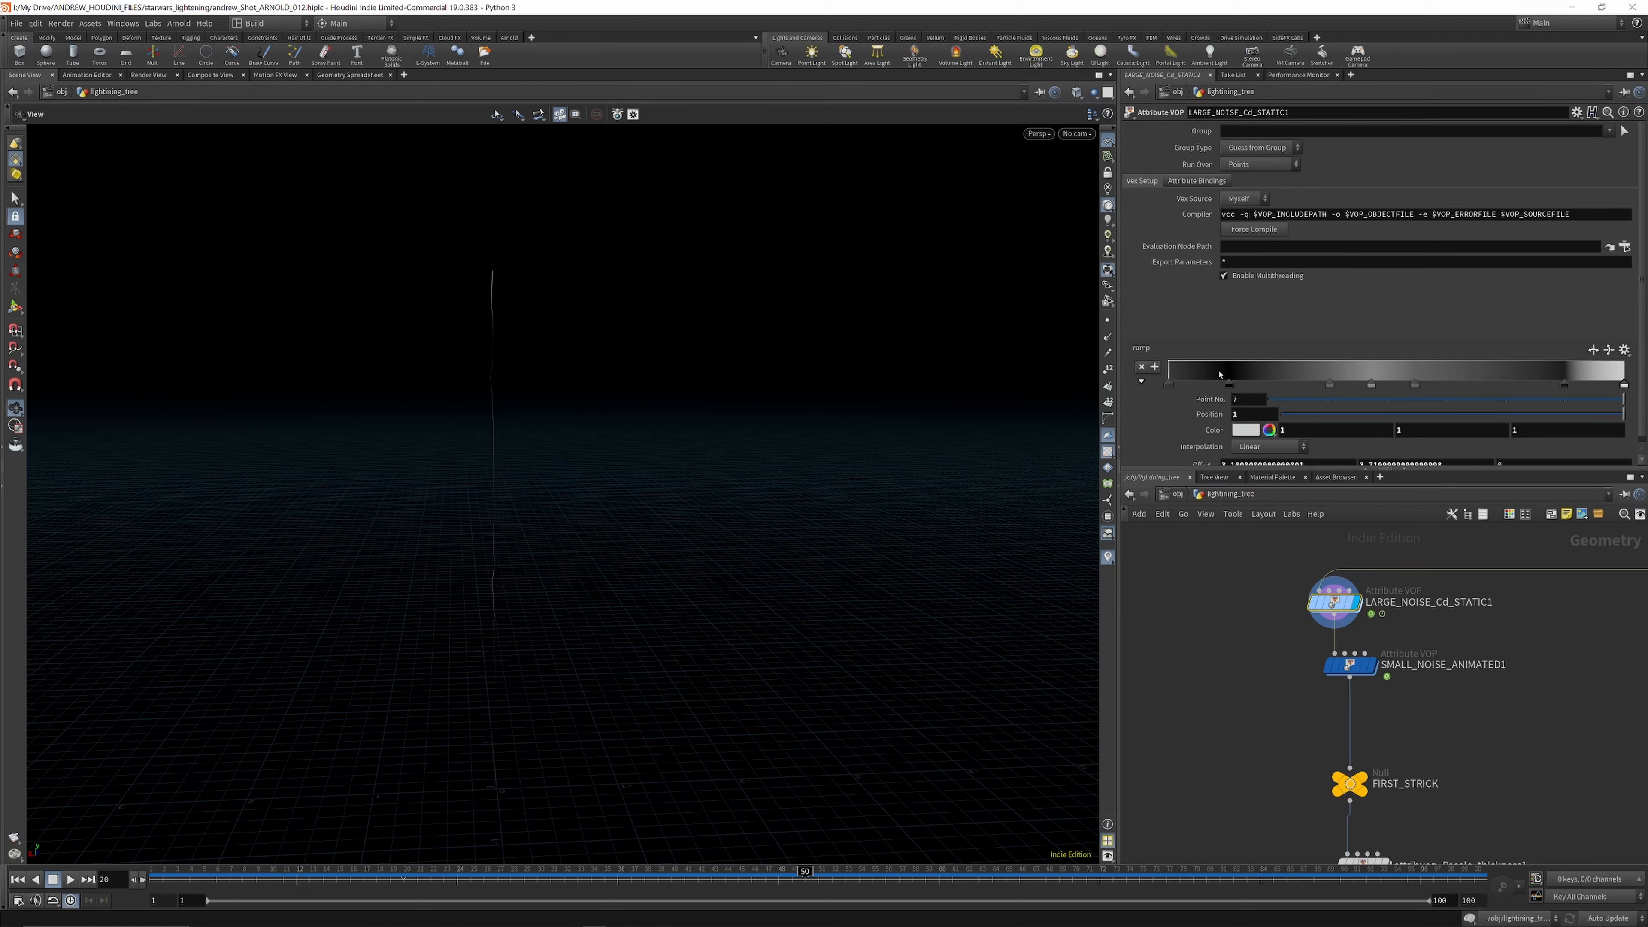
double_click(1338, 596)
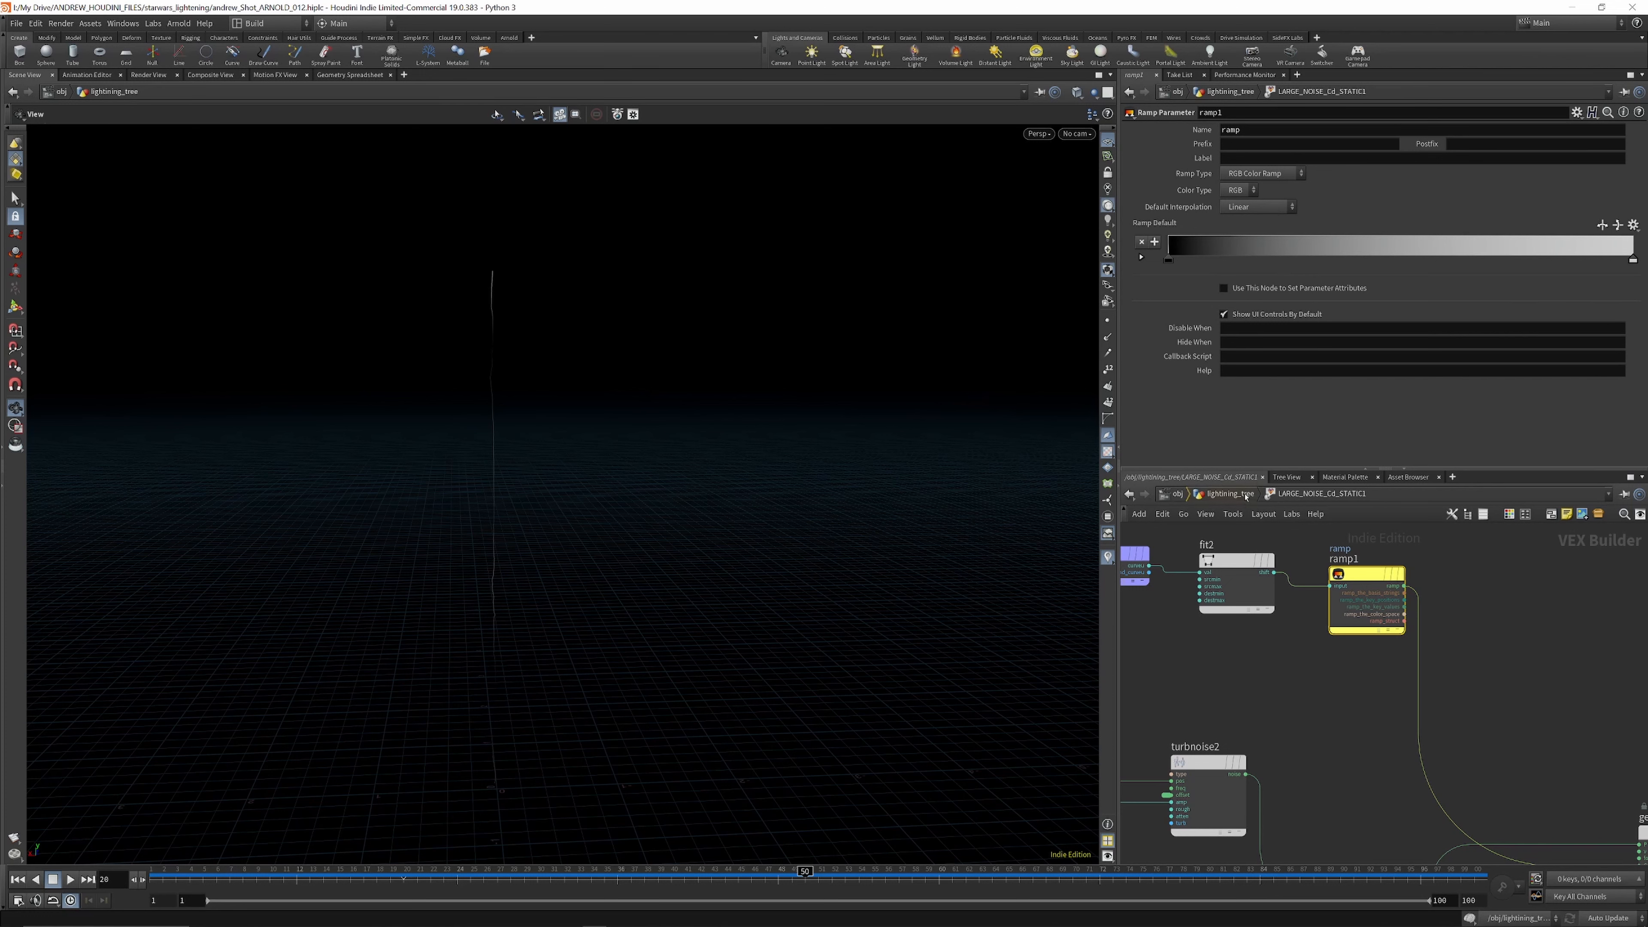
left_click(1230, 494)
scroll(1341, 290, "down", 1)
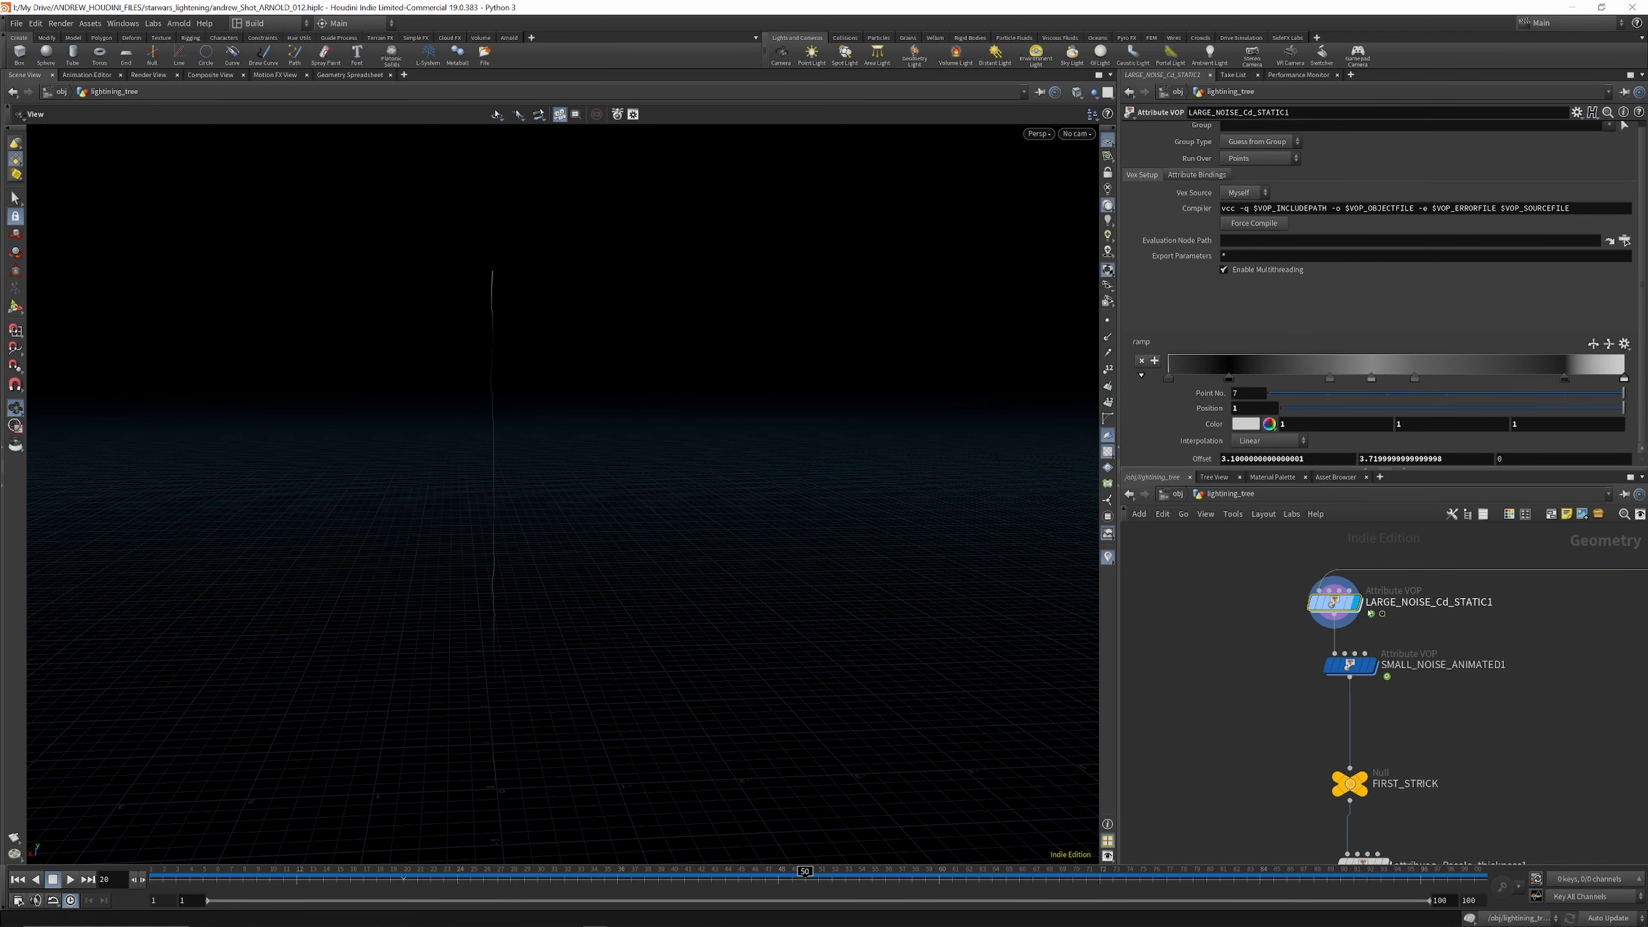
scroll(1293, 550, "down", 4)
scroll(1319, 596, "down", 3)
scroll(1327, 600, "up", 8)
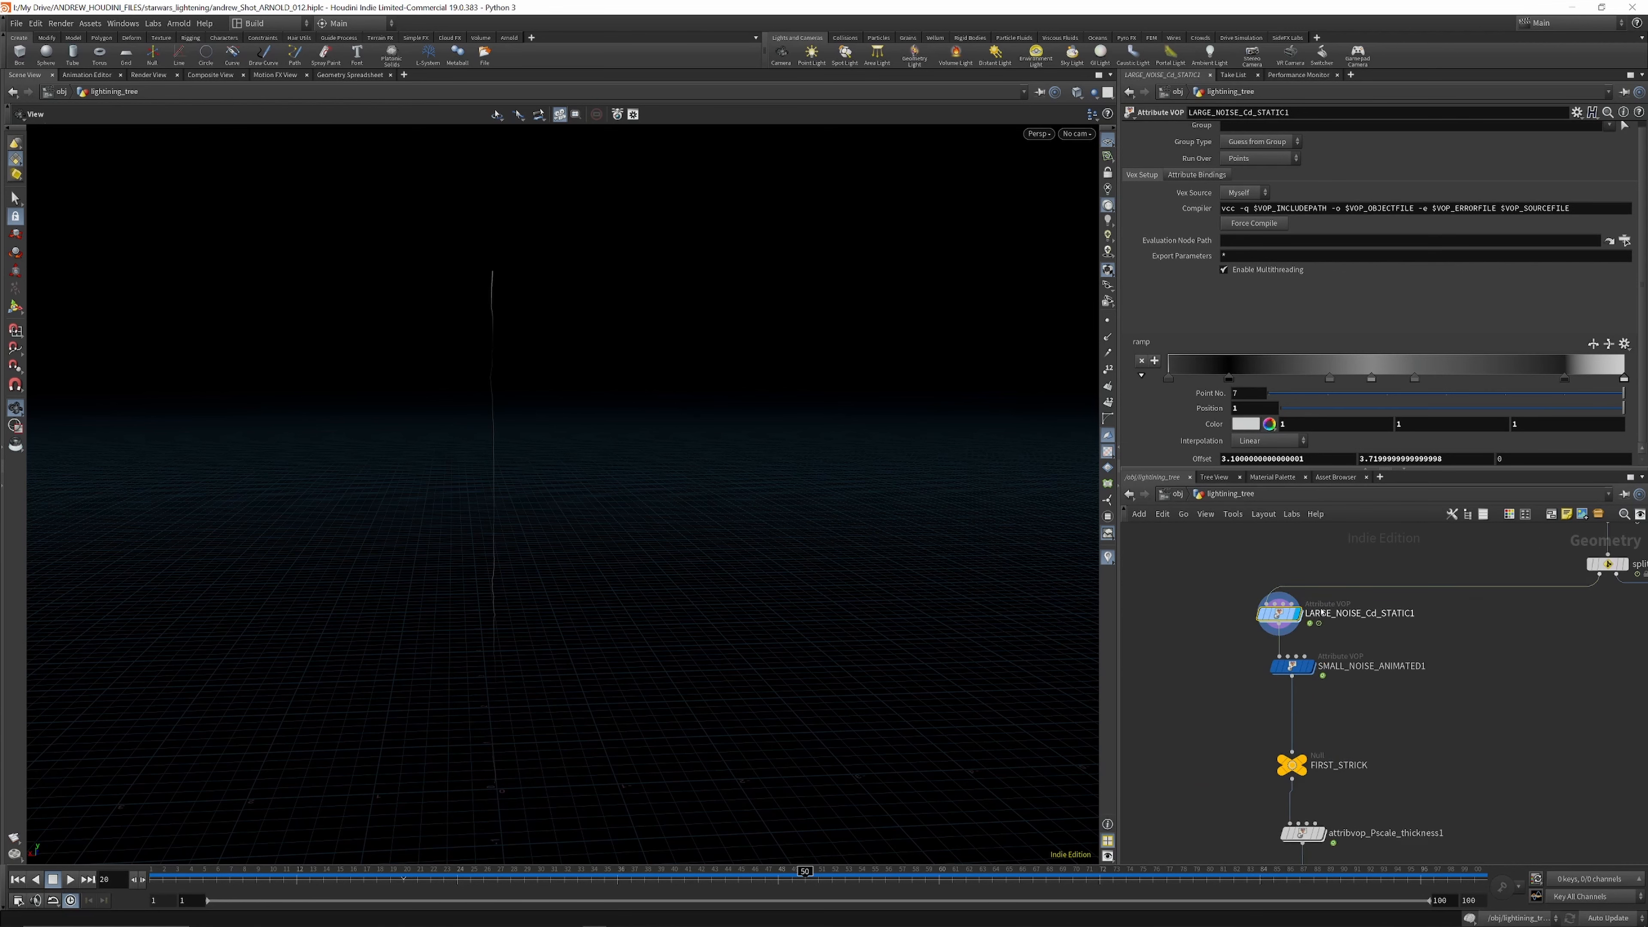
scroll(1239, 623, "down", 5)
scroll(1240, 625, "up", 3)
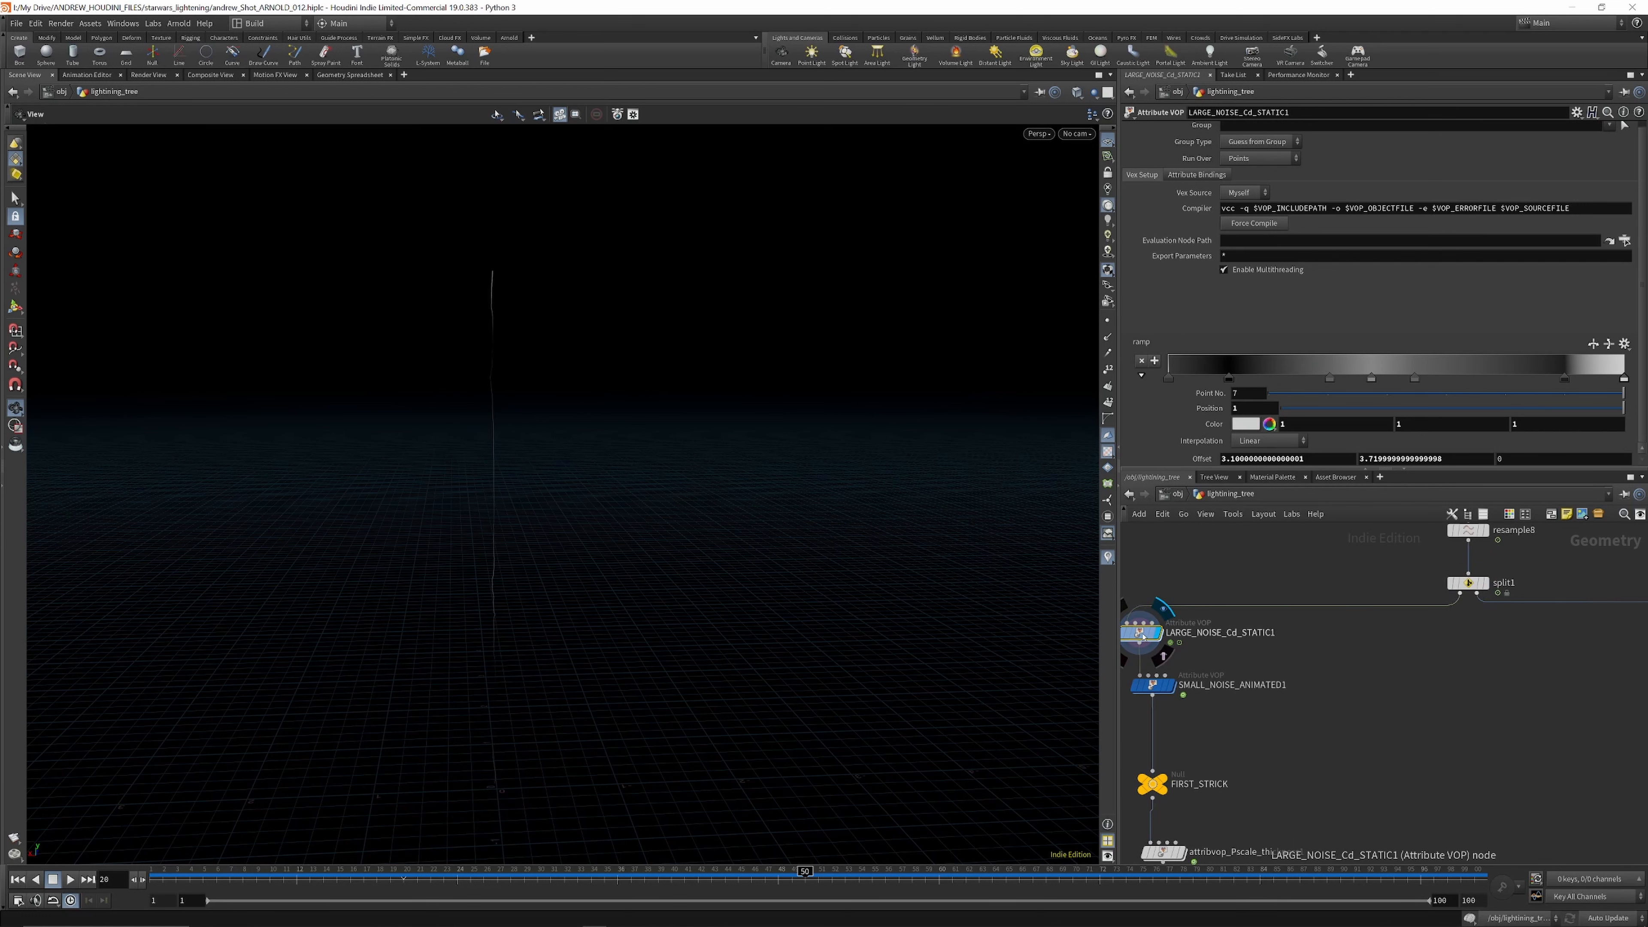
Step: View the first strike from a different angle and display the SMALL_NOISE_ANIMATED1 output
left_click_drag(566, 315, 552, 286)
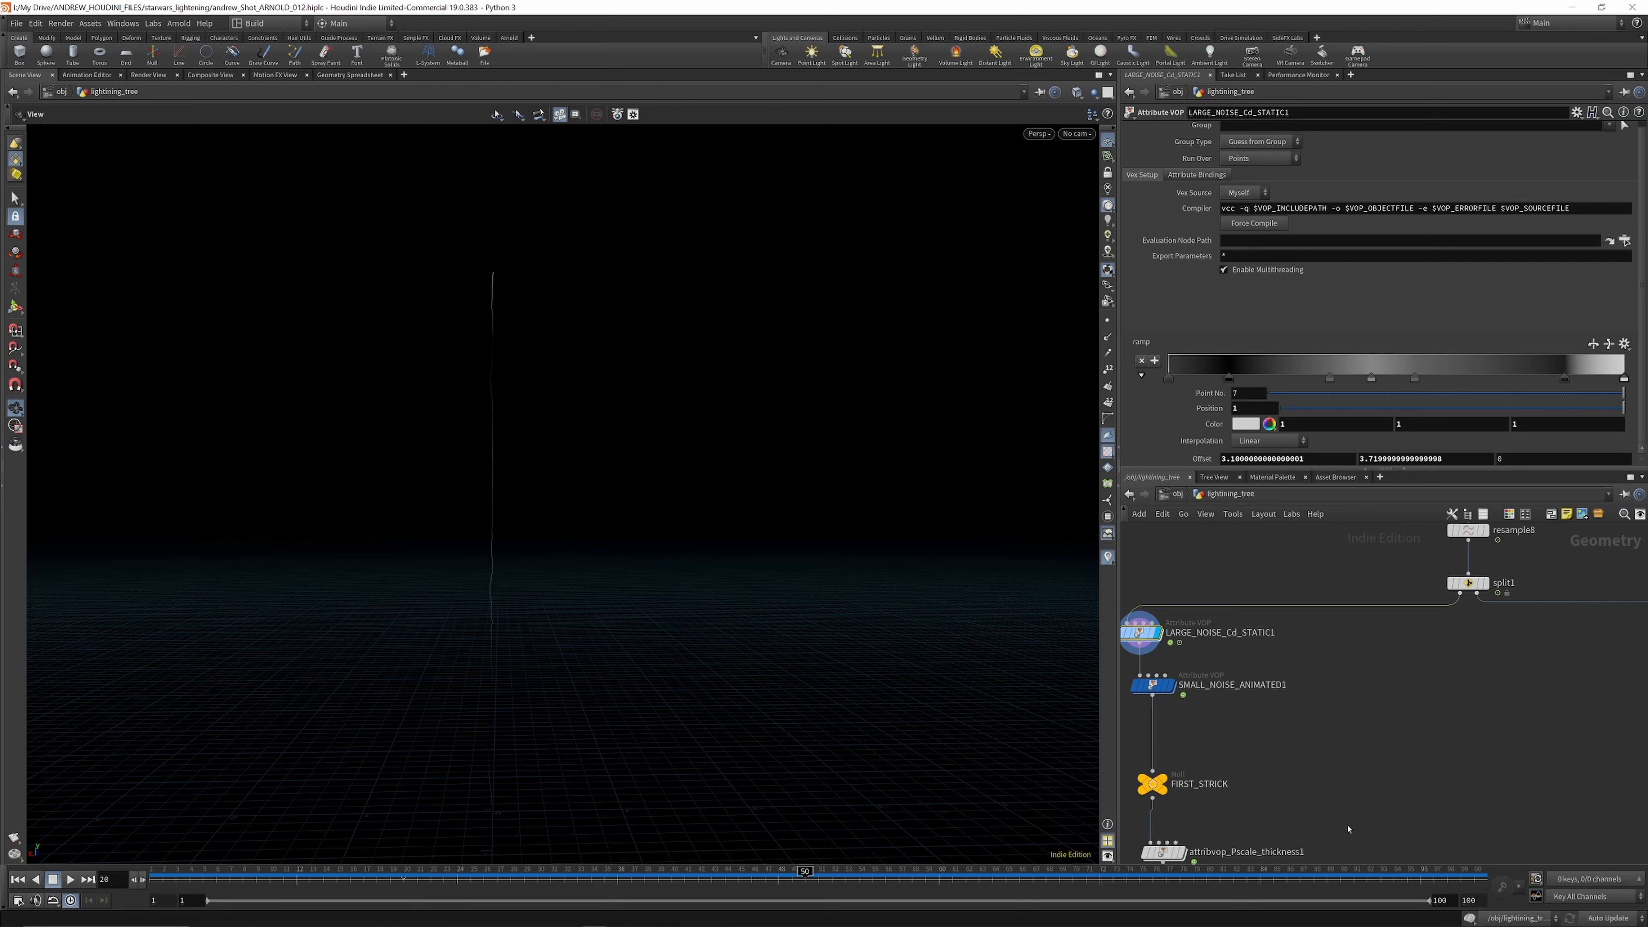
scroll(1346, 641, "down", 3)
scroll(1240, 684, "up", 5)
left_click(1248, 648)
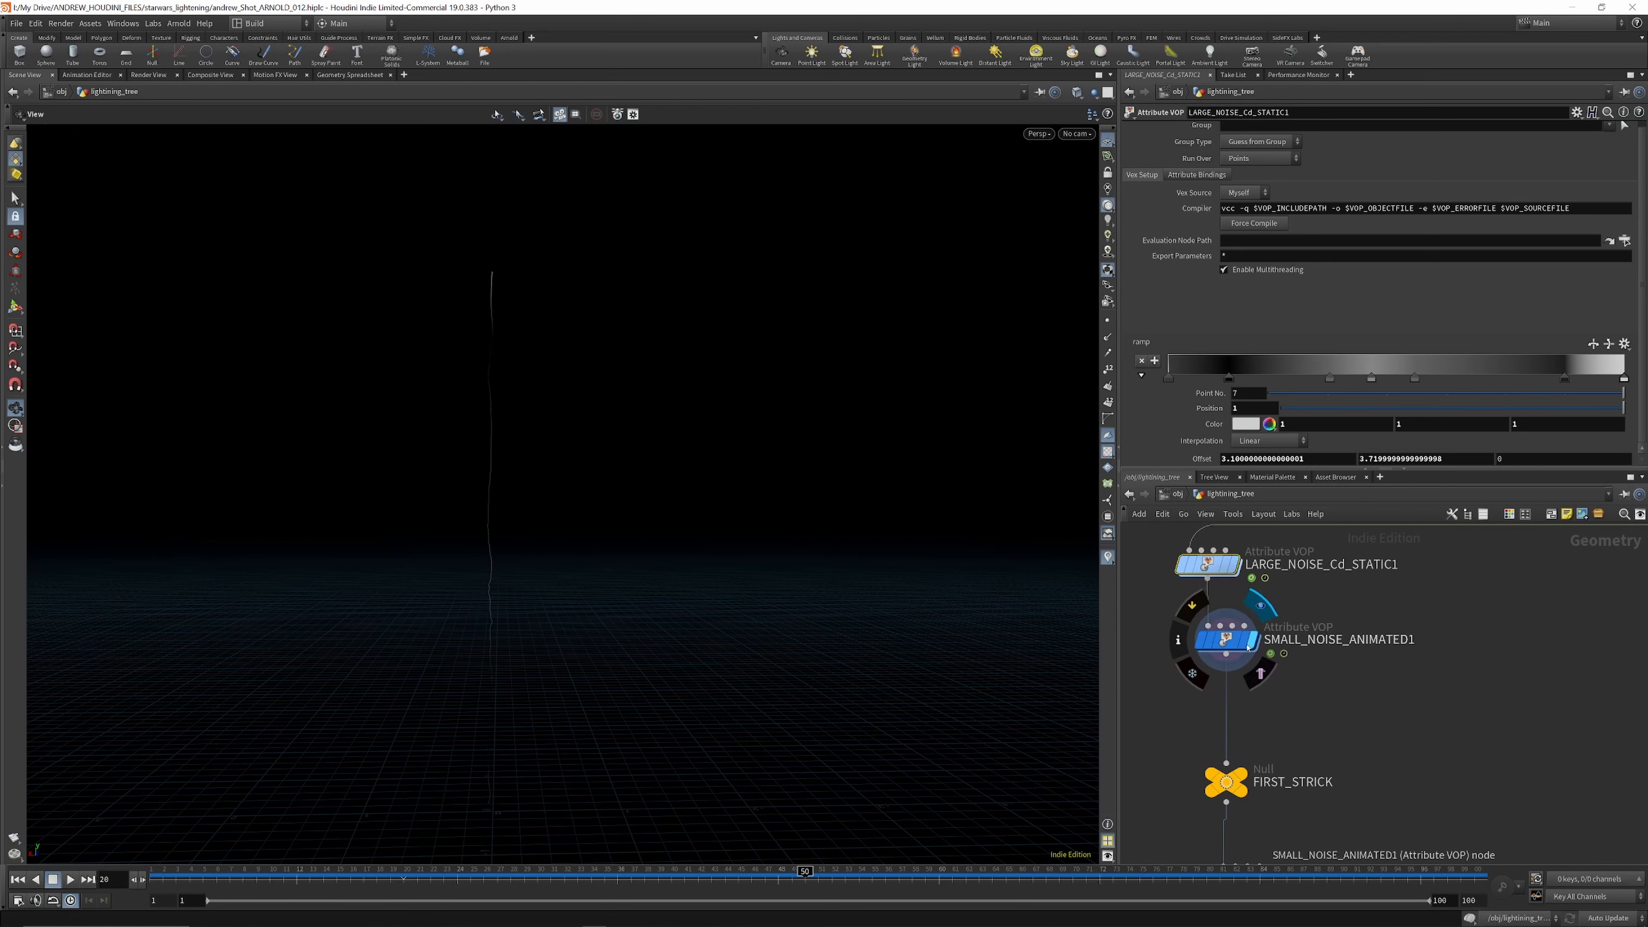
Step: Examine the turbnoise1 connections inside SMALL_NOISE_ANIMATED1, and compare its output with LARGE_NOISE_Cd_STATIC1
double_click(1236, 641)
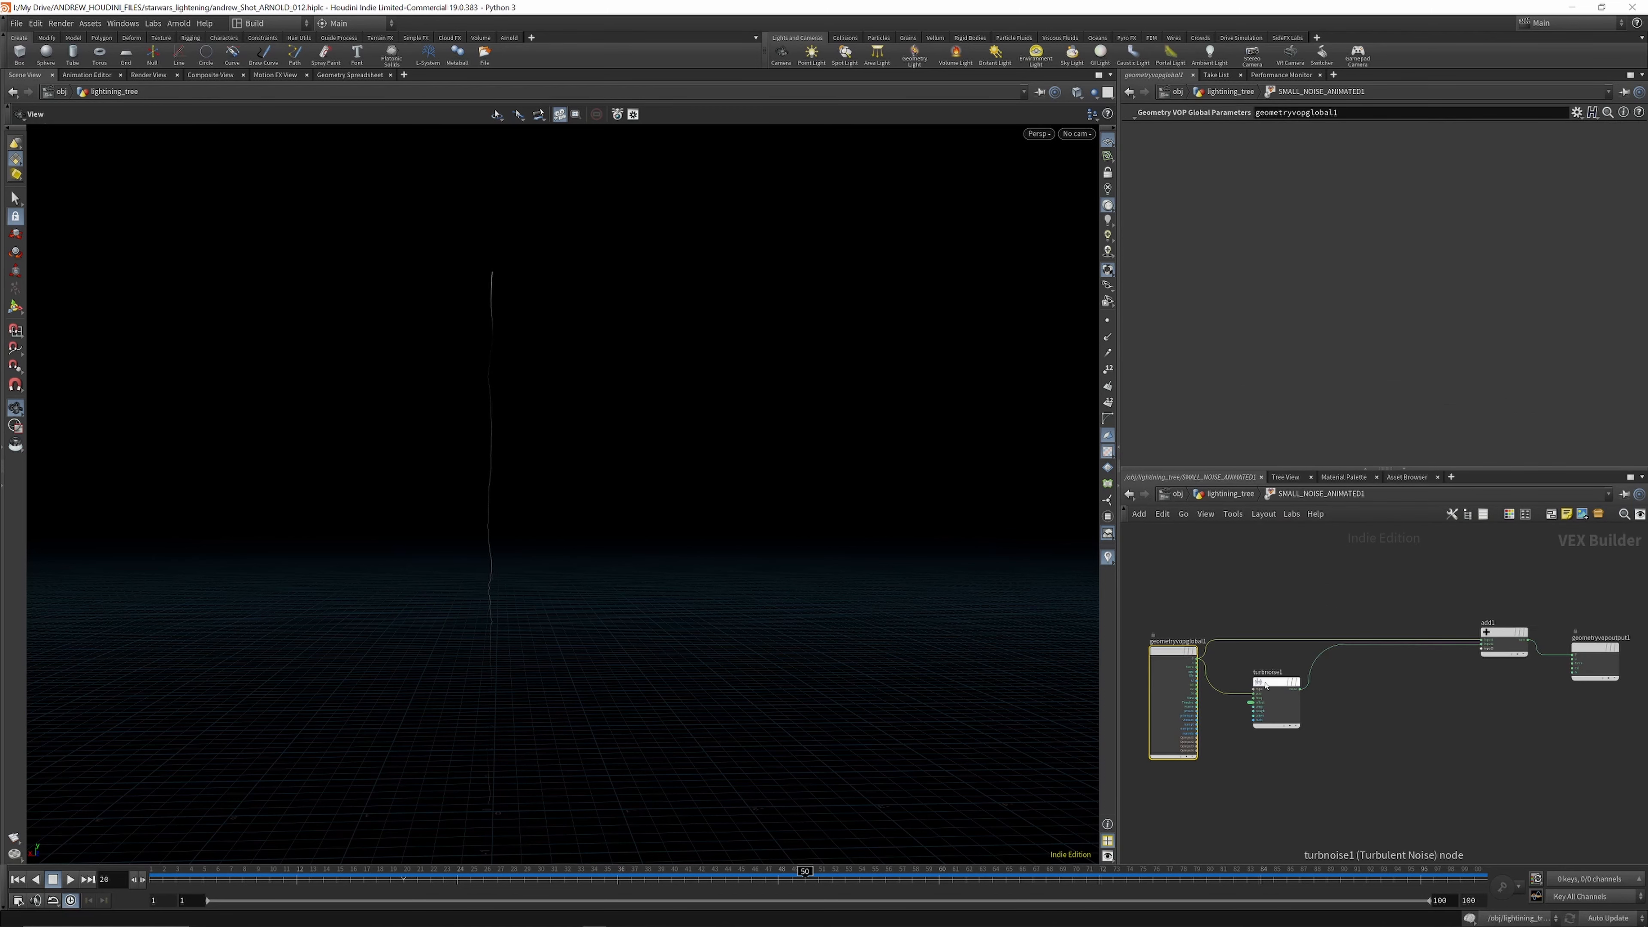
scroll(1237, 701, "up", 4)
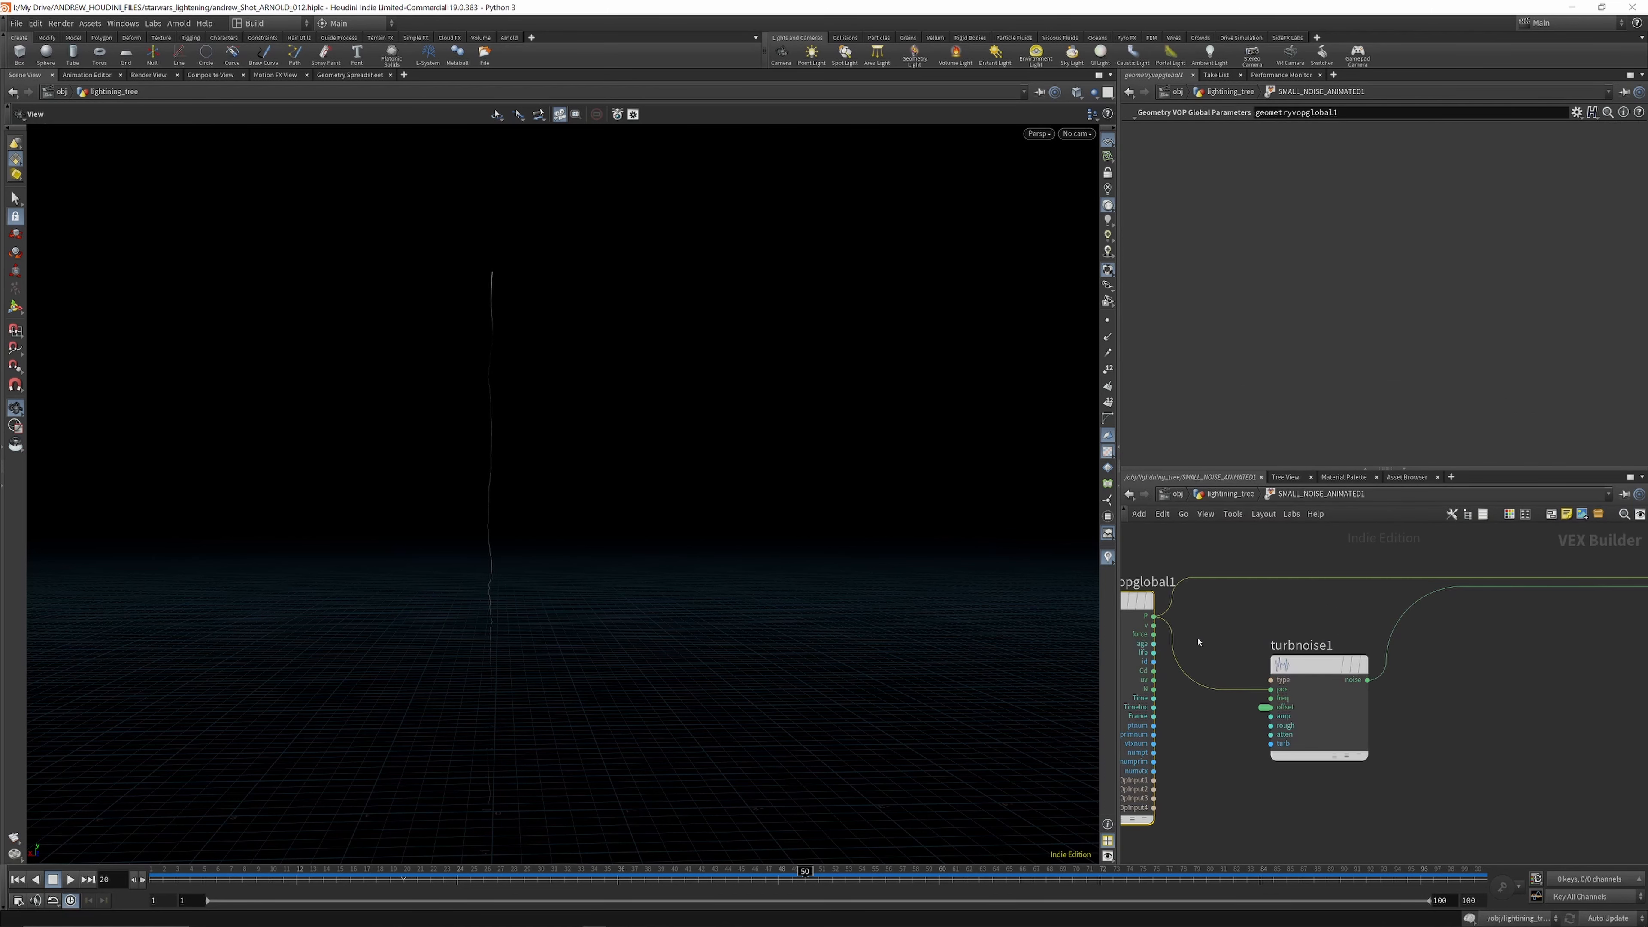
scroll(1199, 641, "down", 3)
scroll(1272, 649, "down", 3)
scroll(1327, 639, "up", 2)
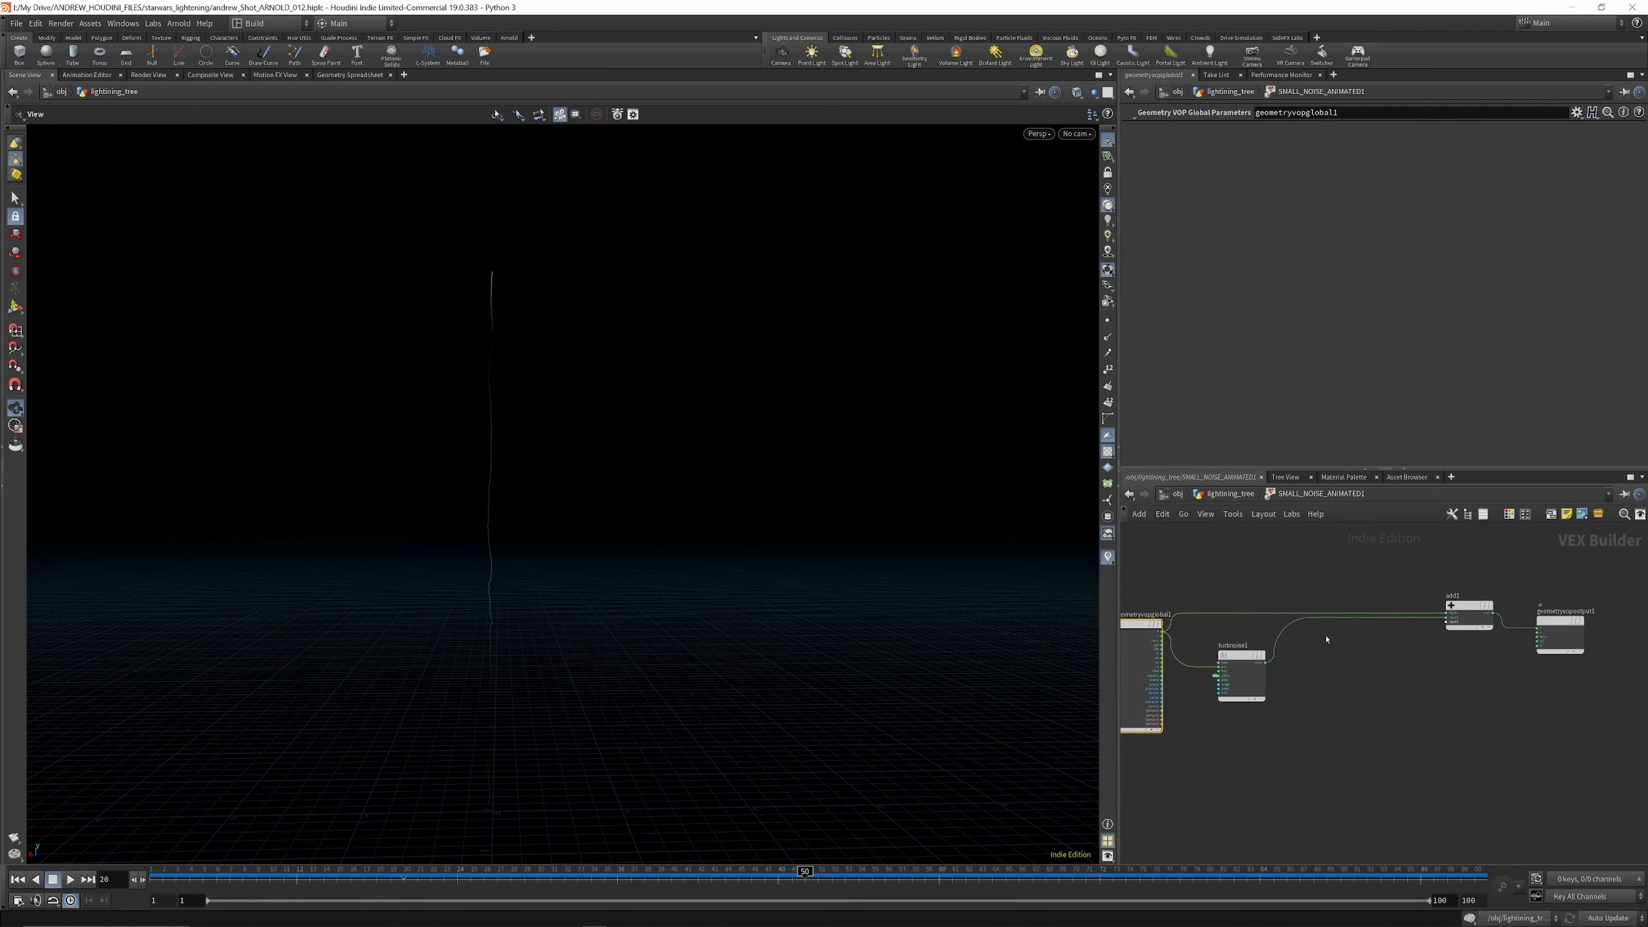
left_click(1218, 497)
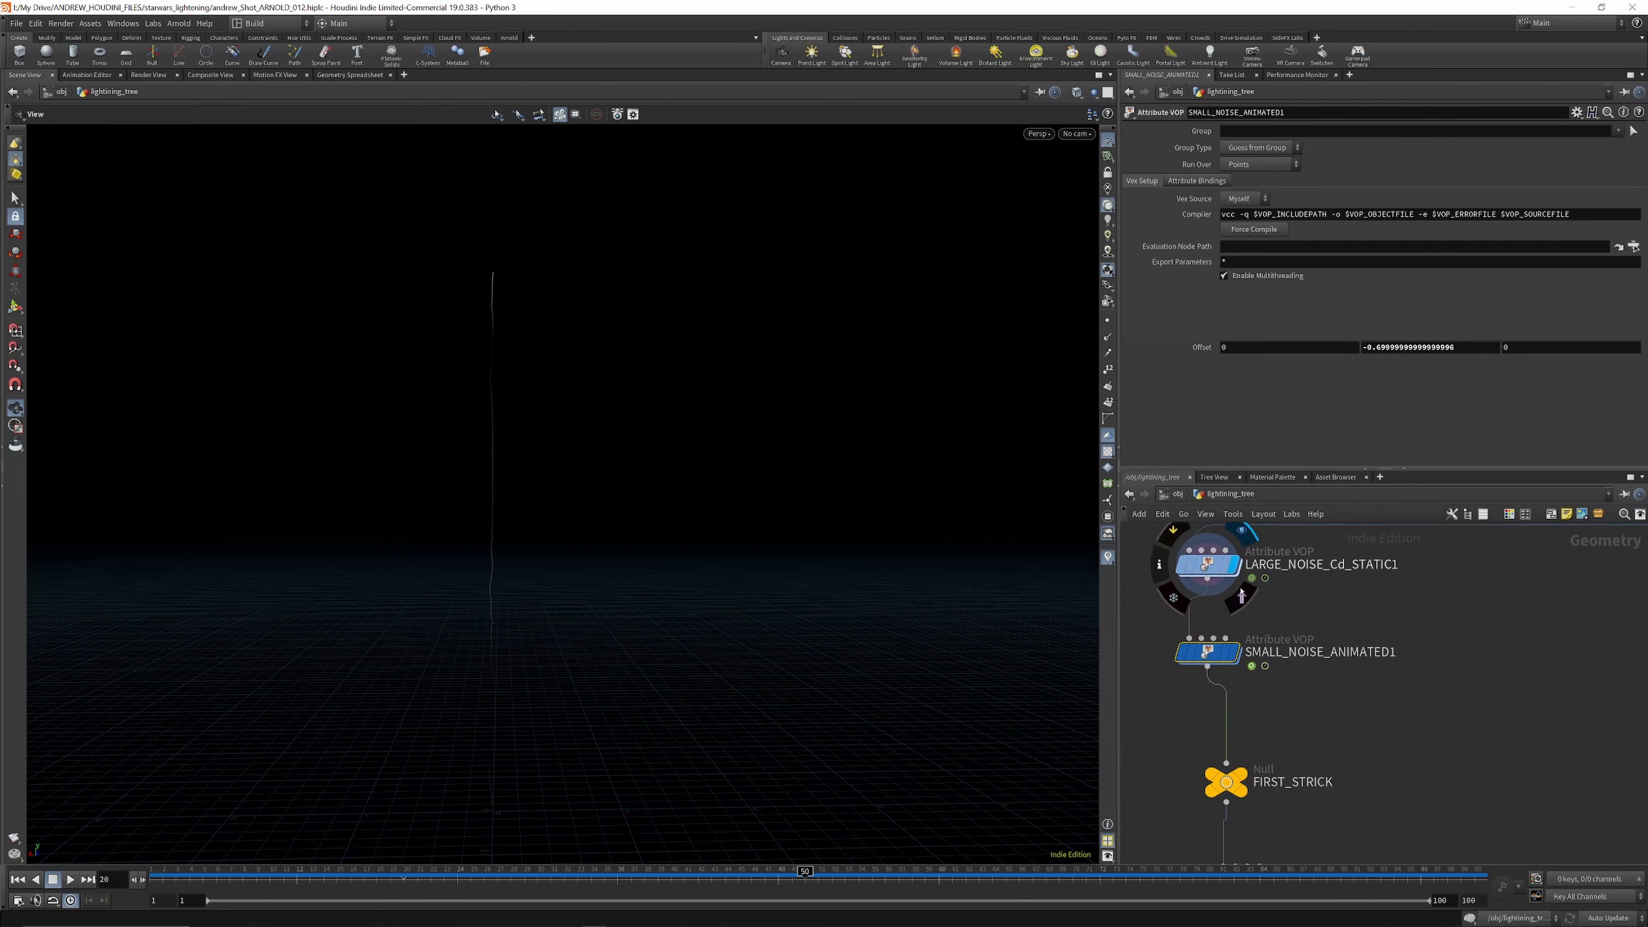
scroll(1240, 650, "down", 2)
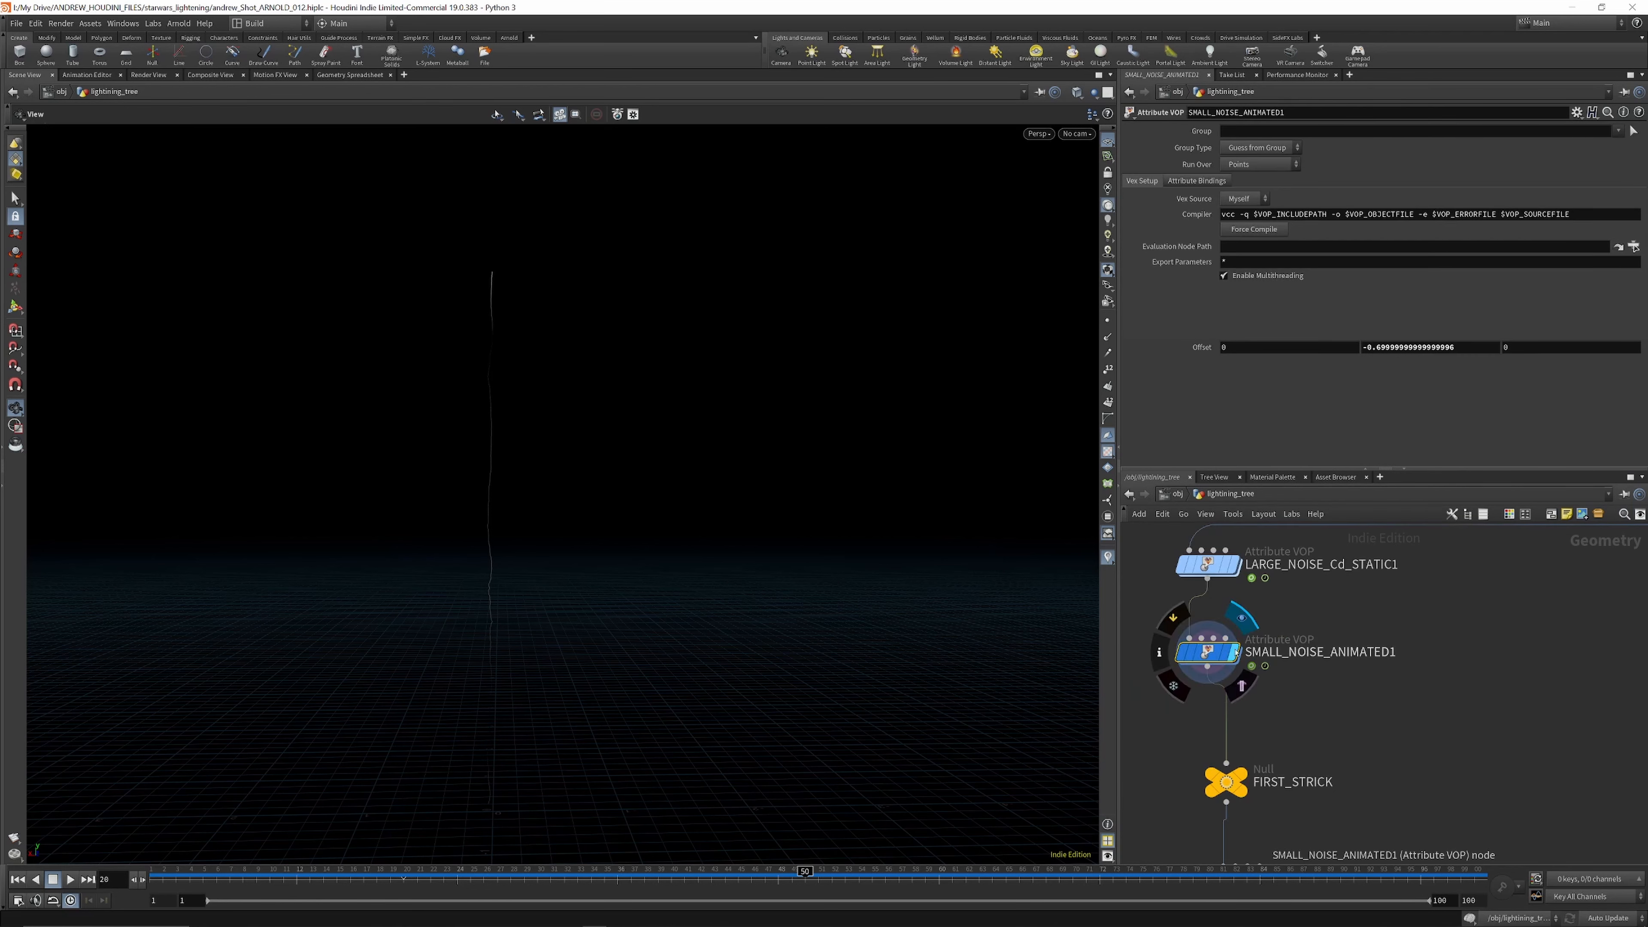
Step: Display LARGE_NOISE_Cd_STATIC of the branches and bring all the noisy branch lines into view
scroll(1248, 610, "down", 3)
scroll(1248, 611, "down", 3)
scroll(1480, 587, "up", 5)
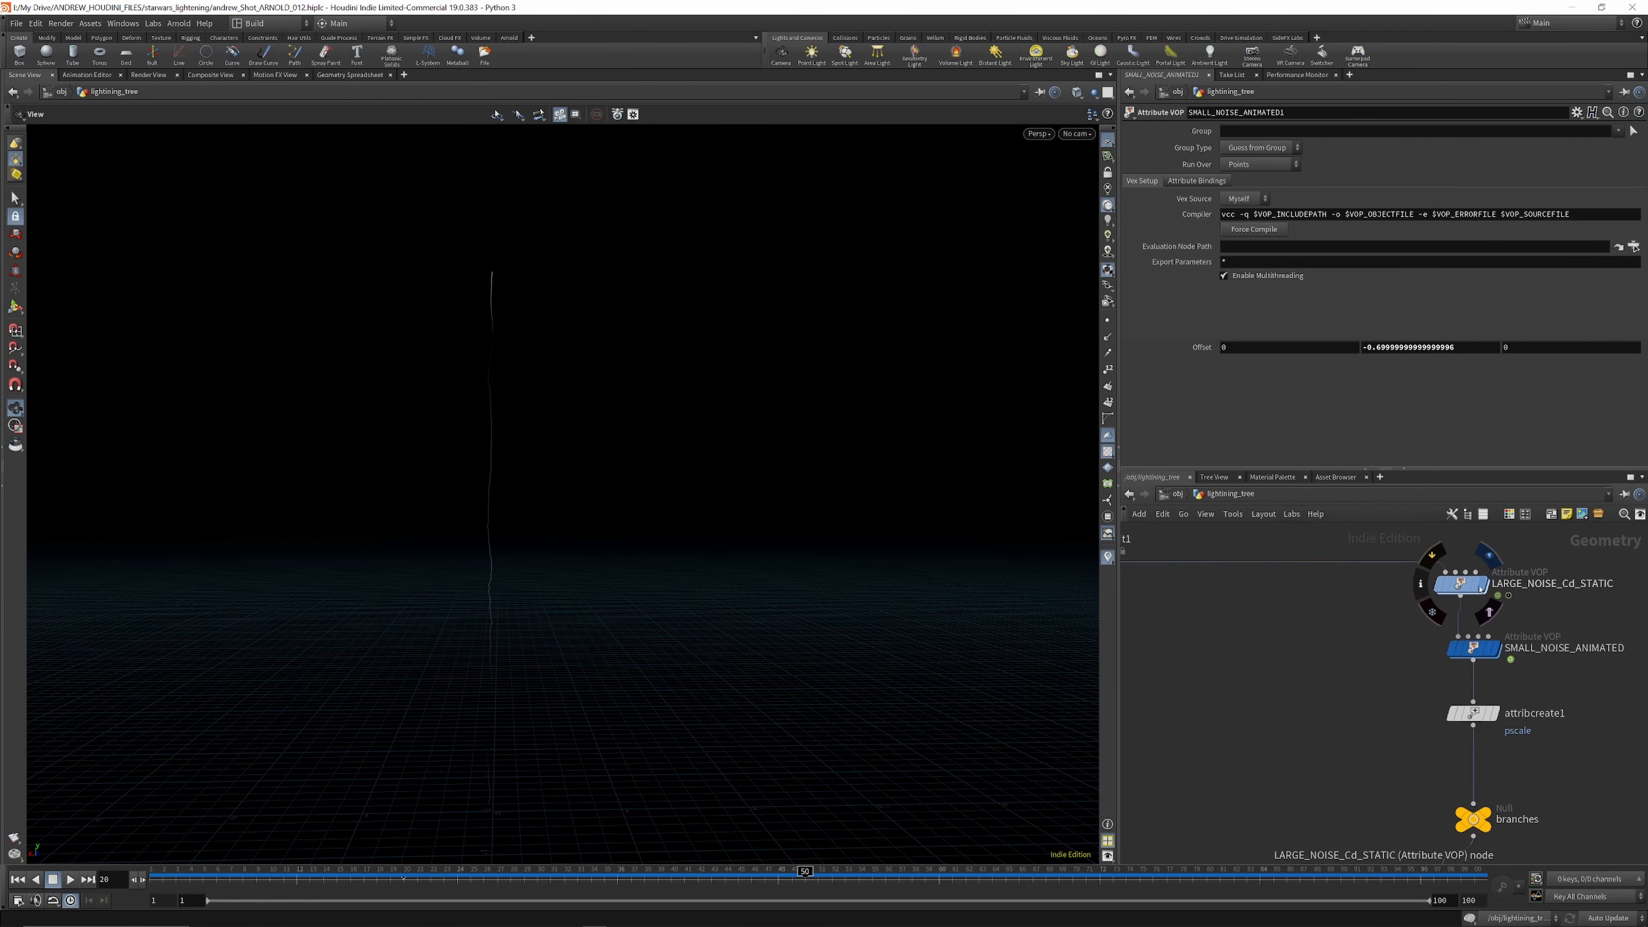
left_click(1486, 585)
scroll(1396, 626, "down", 4)
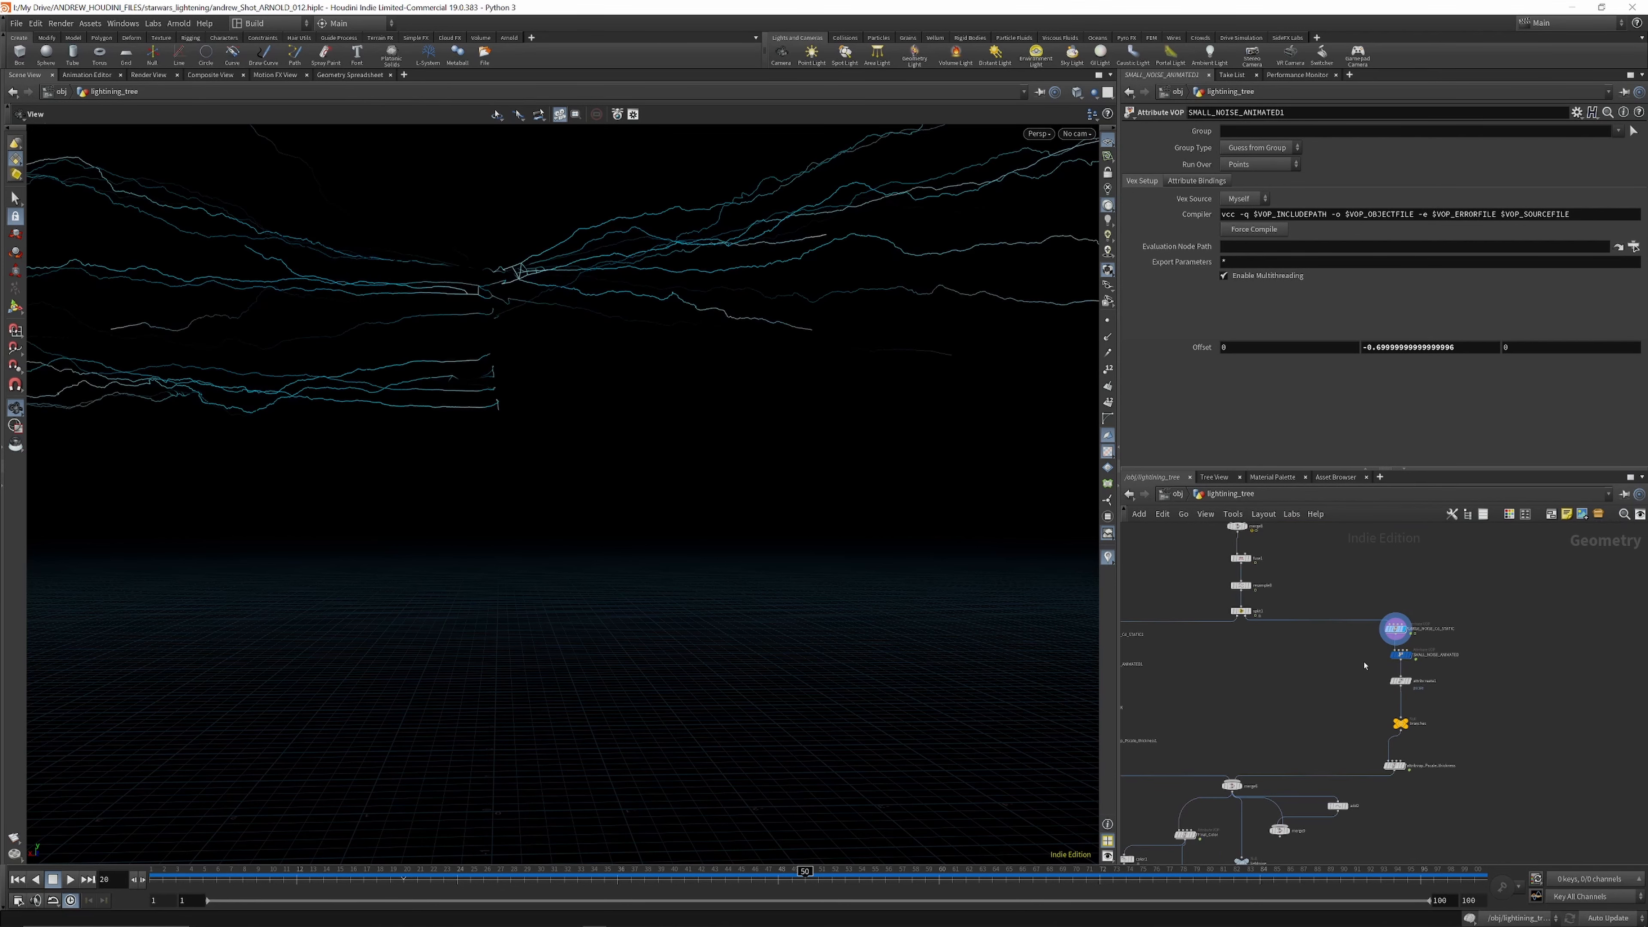
scroll(716, 522, "down", 3)
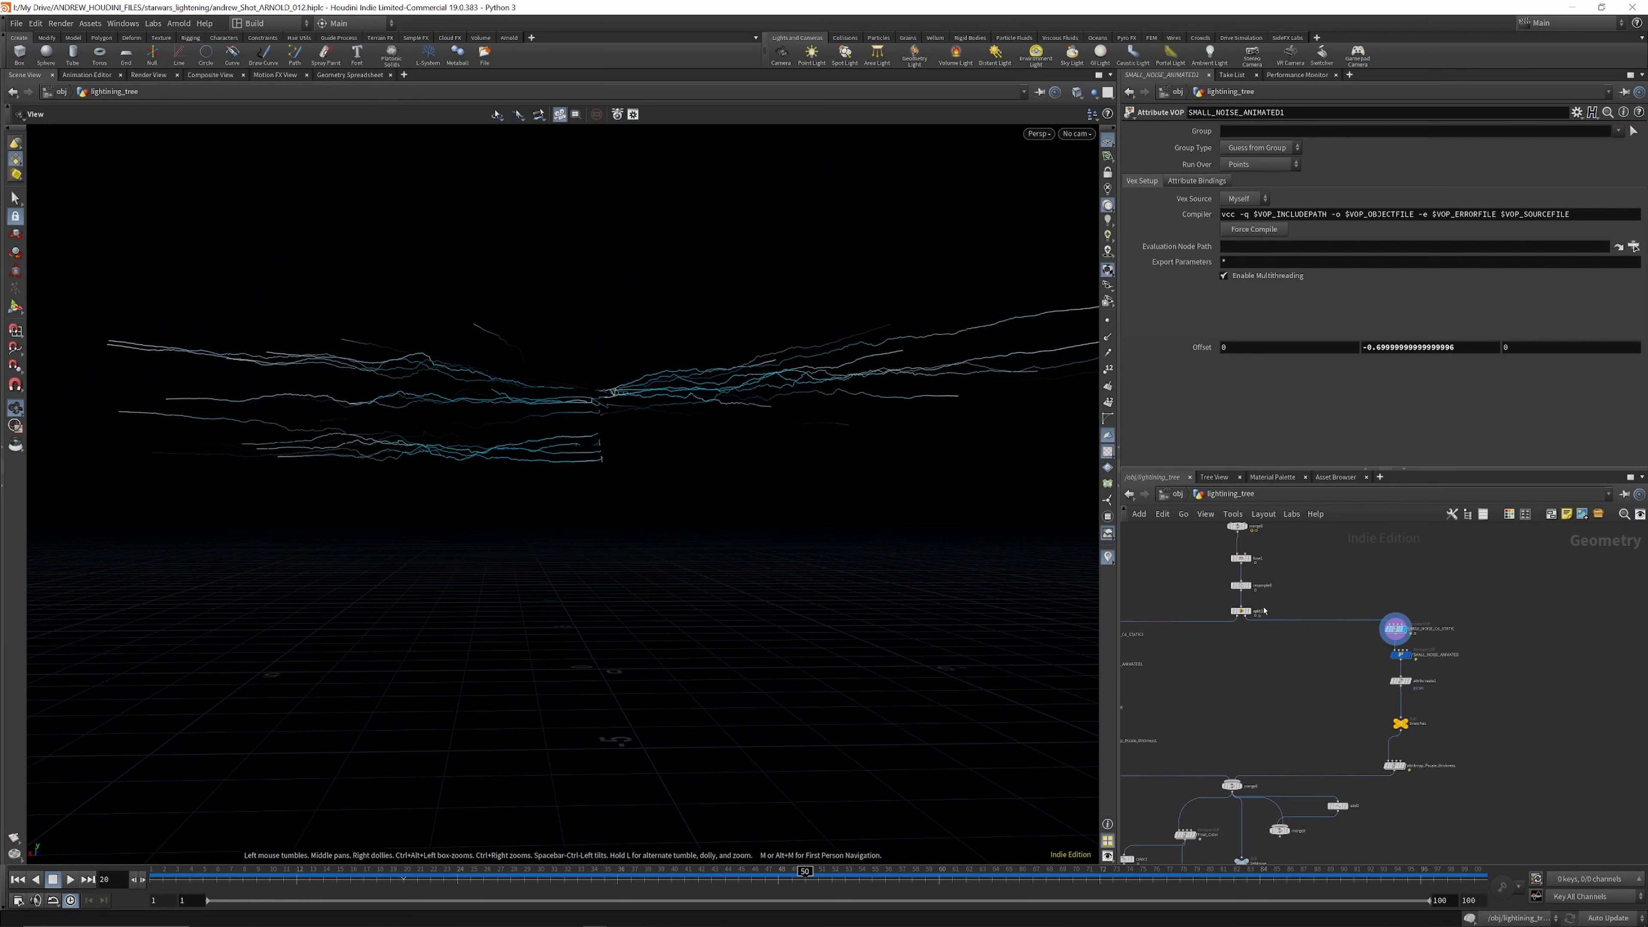
Step: Display split1 and insert a Null node on the wire between it and the branches' LARGE_NOISE_Cd_STATIC
mouse_move(1251, 612)
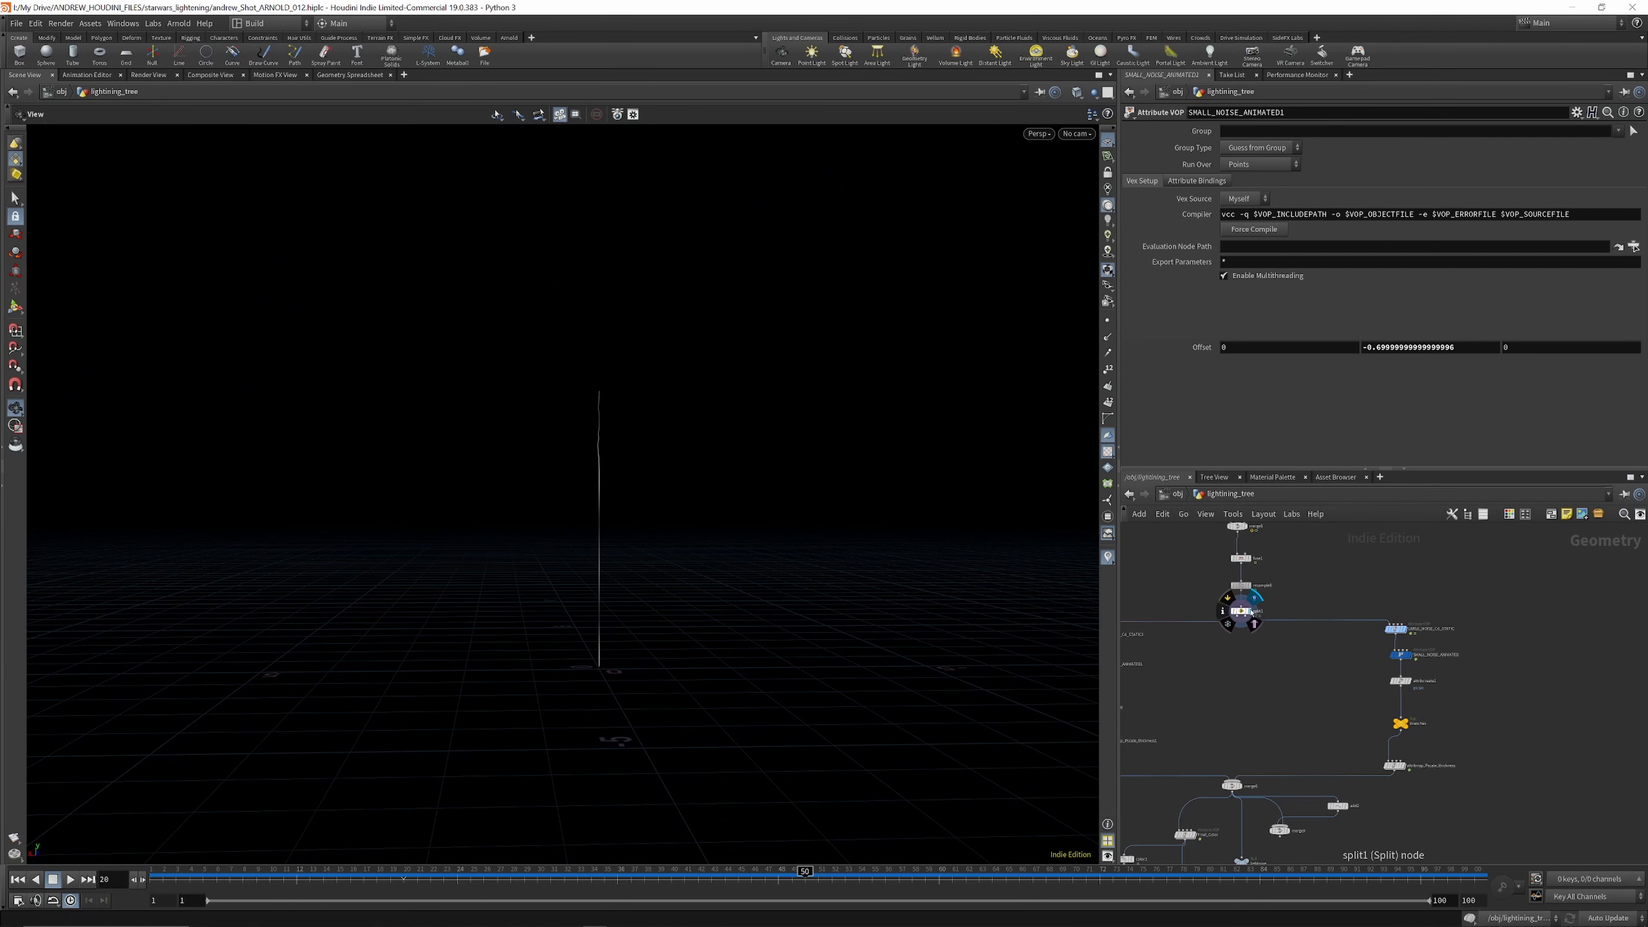
scroll(1252, 617, "up", 3)
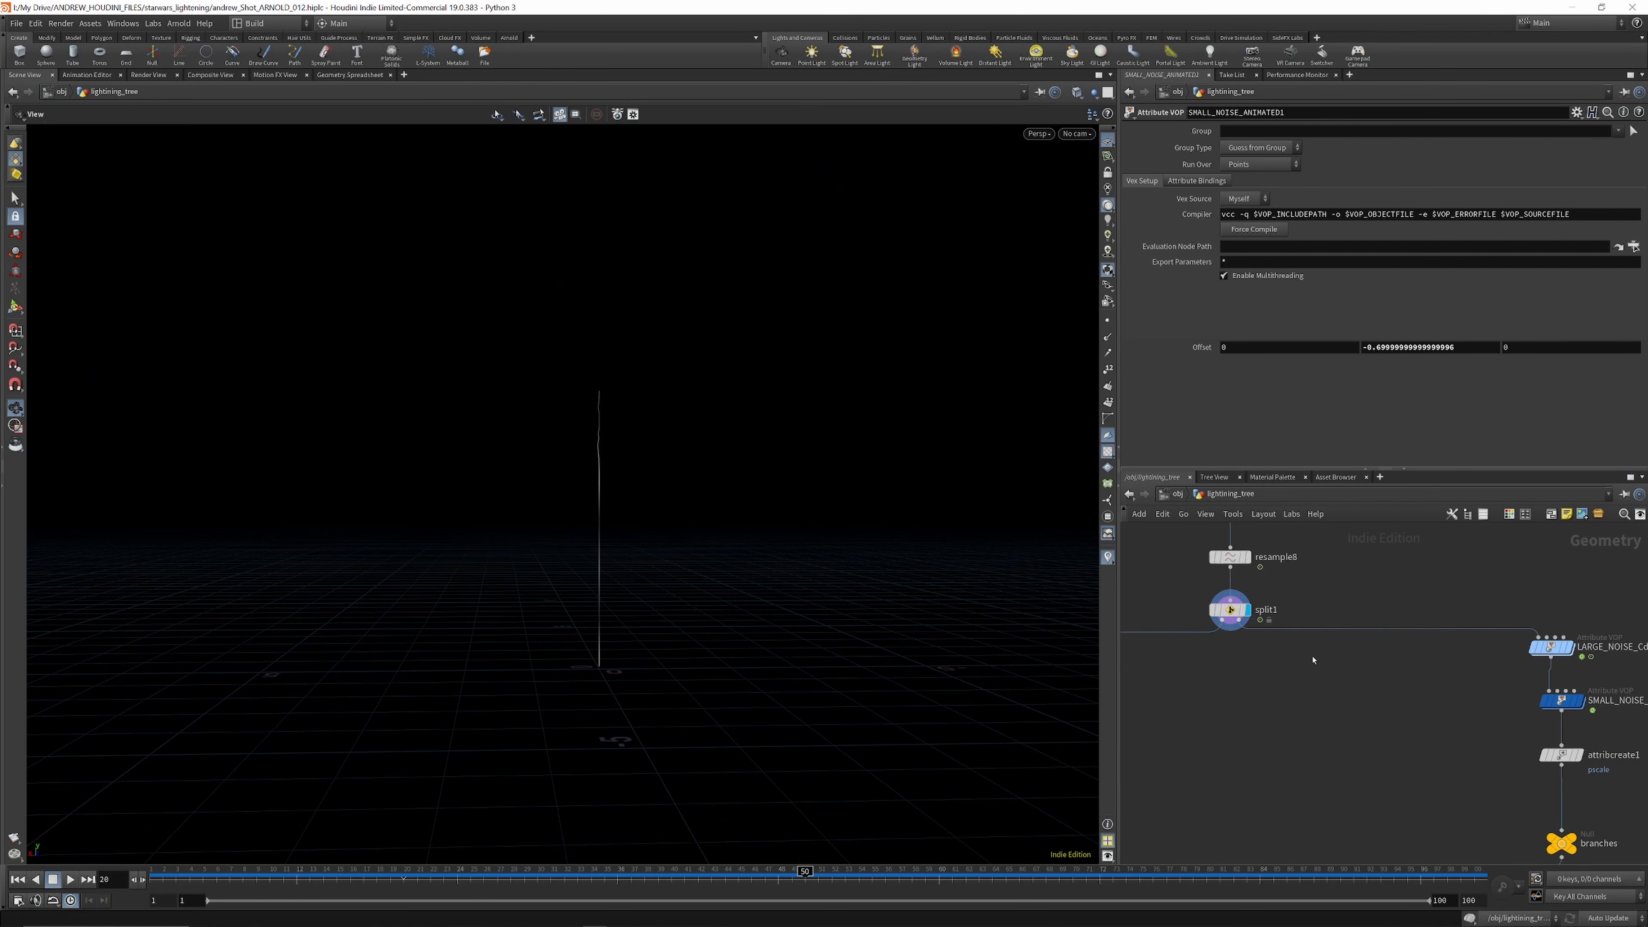
key("Tab")
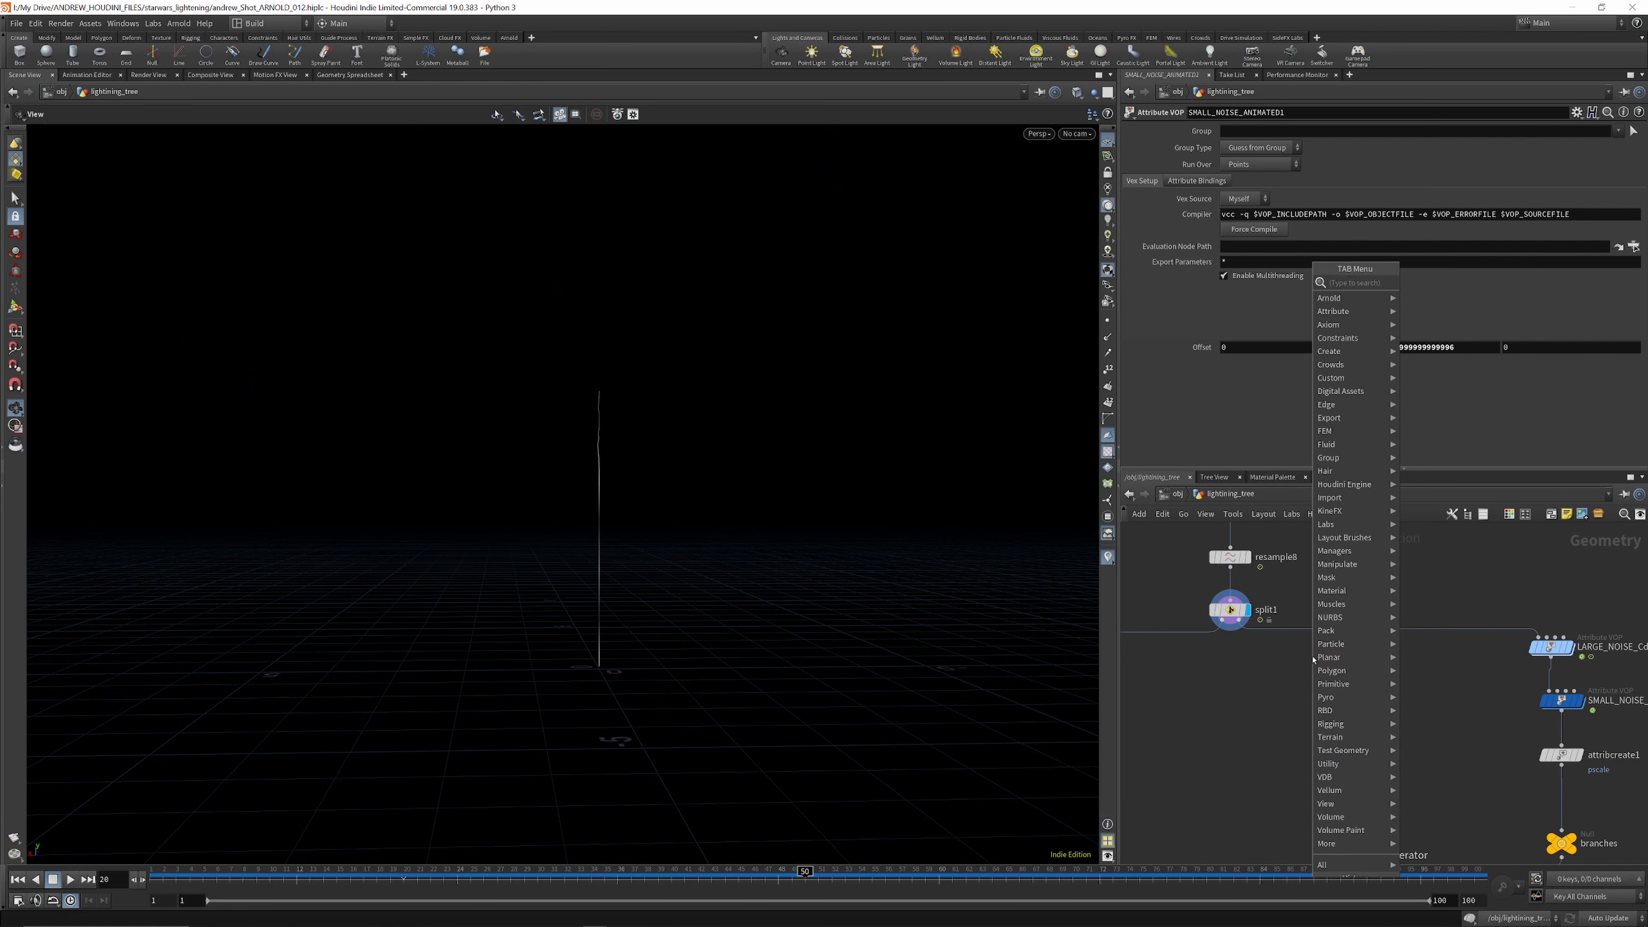
type("nul")
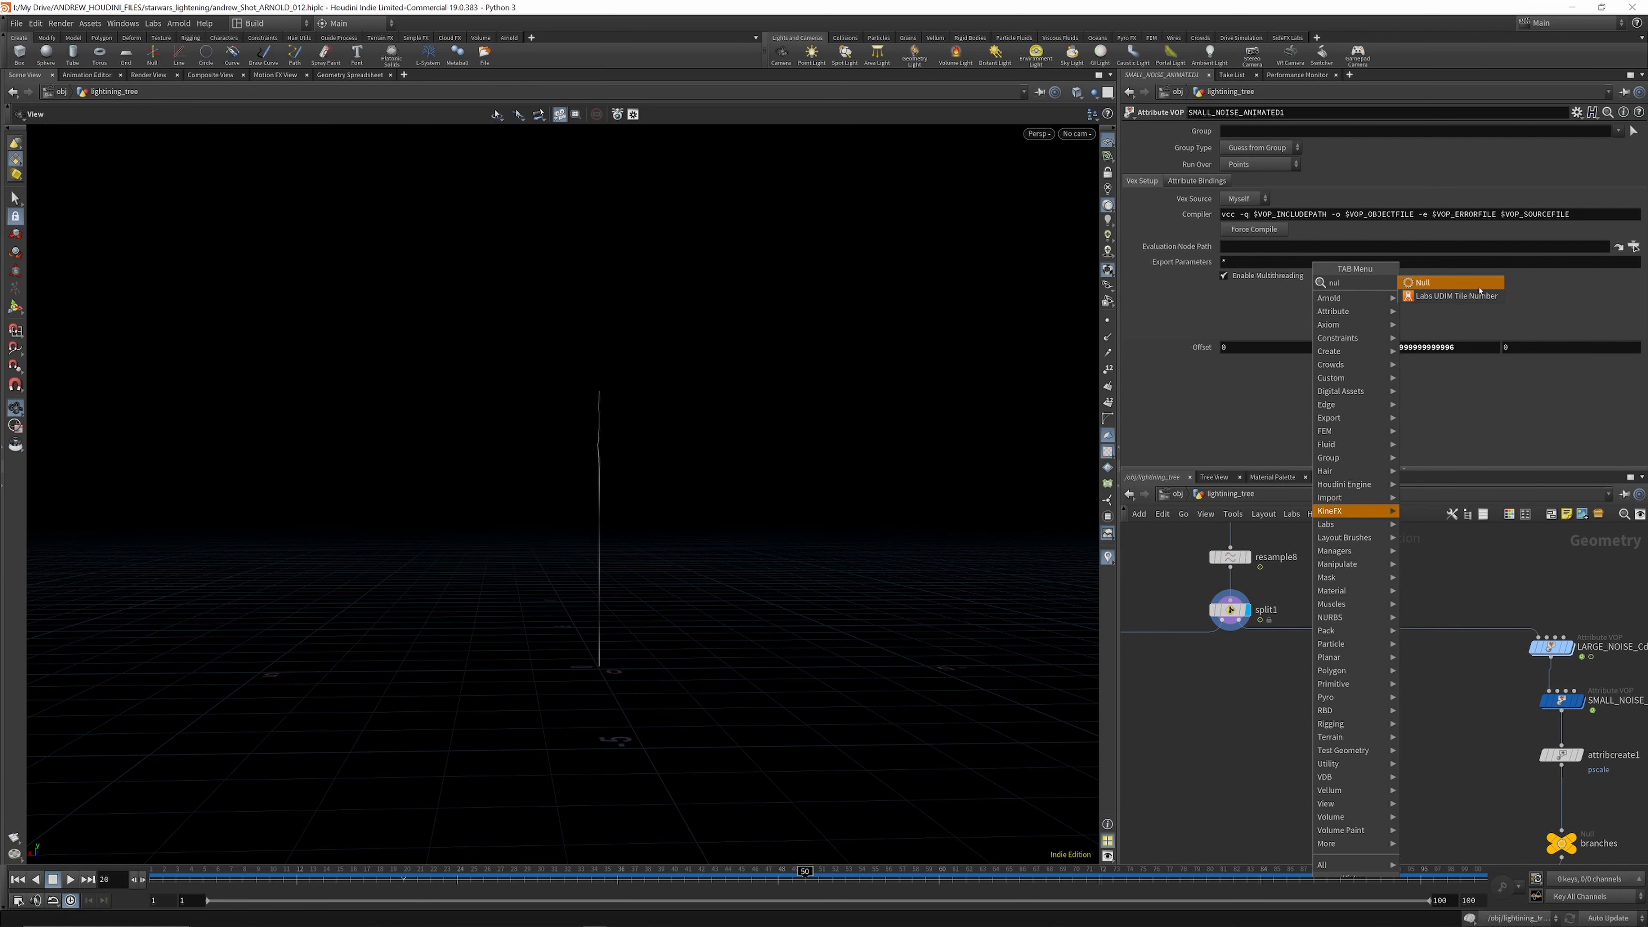
left_click(1479, 287)
left_click(1378, 649)
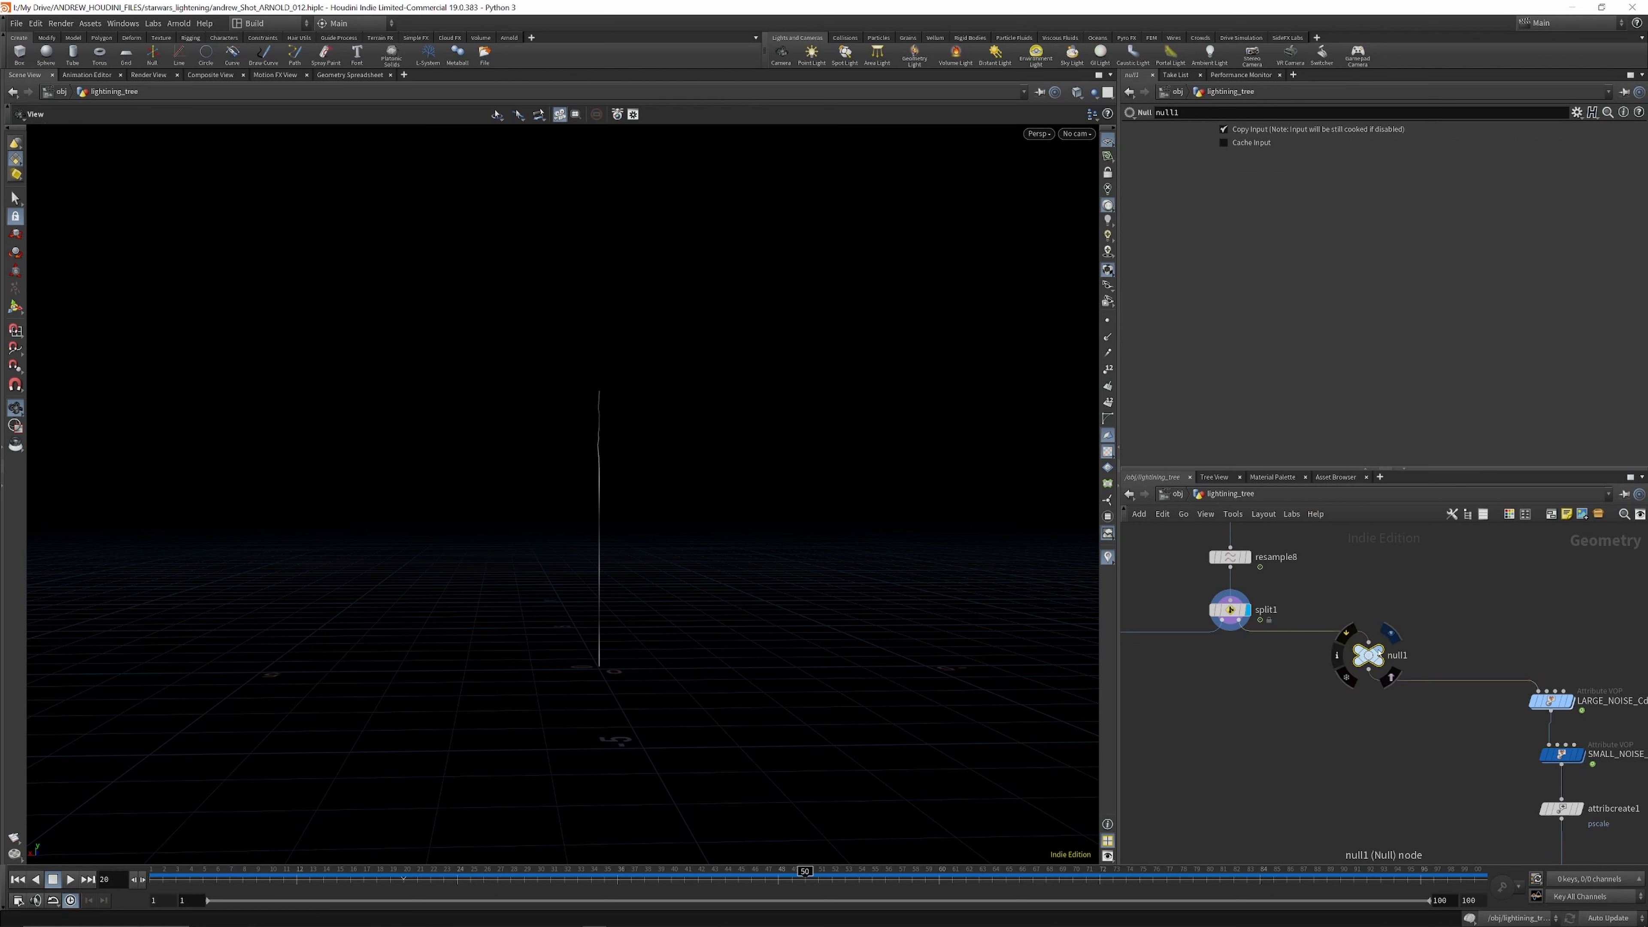
Step: Display the new Null's straight branch lines and compare them with the LARGE_NOISE_Cd_STATIC output
left_click(1379, 652)
scroll(1373, 607, "down", 2)
middle_click_drag(1537, 689, 1459, 655)
scroll(1459, 655, "up", 2)
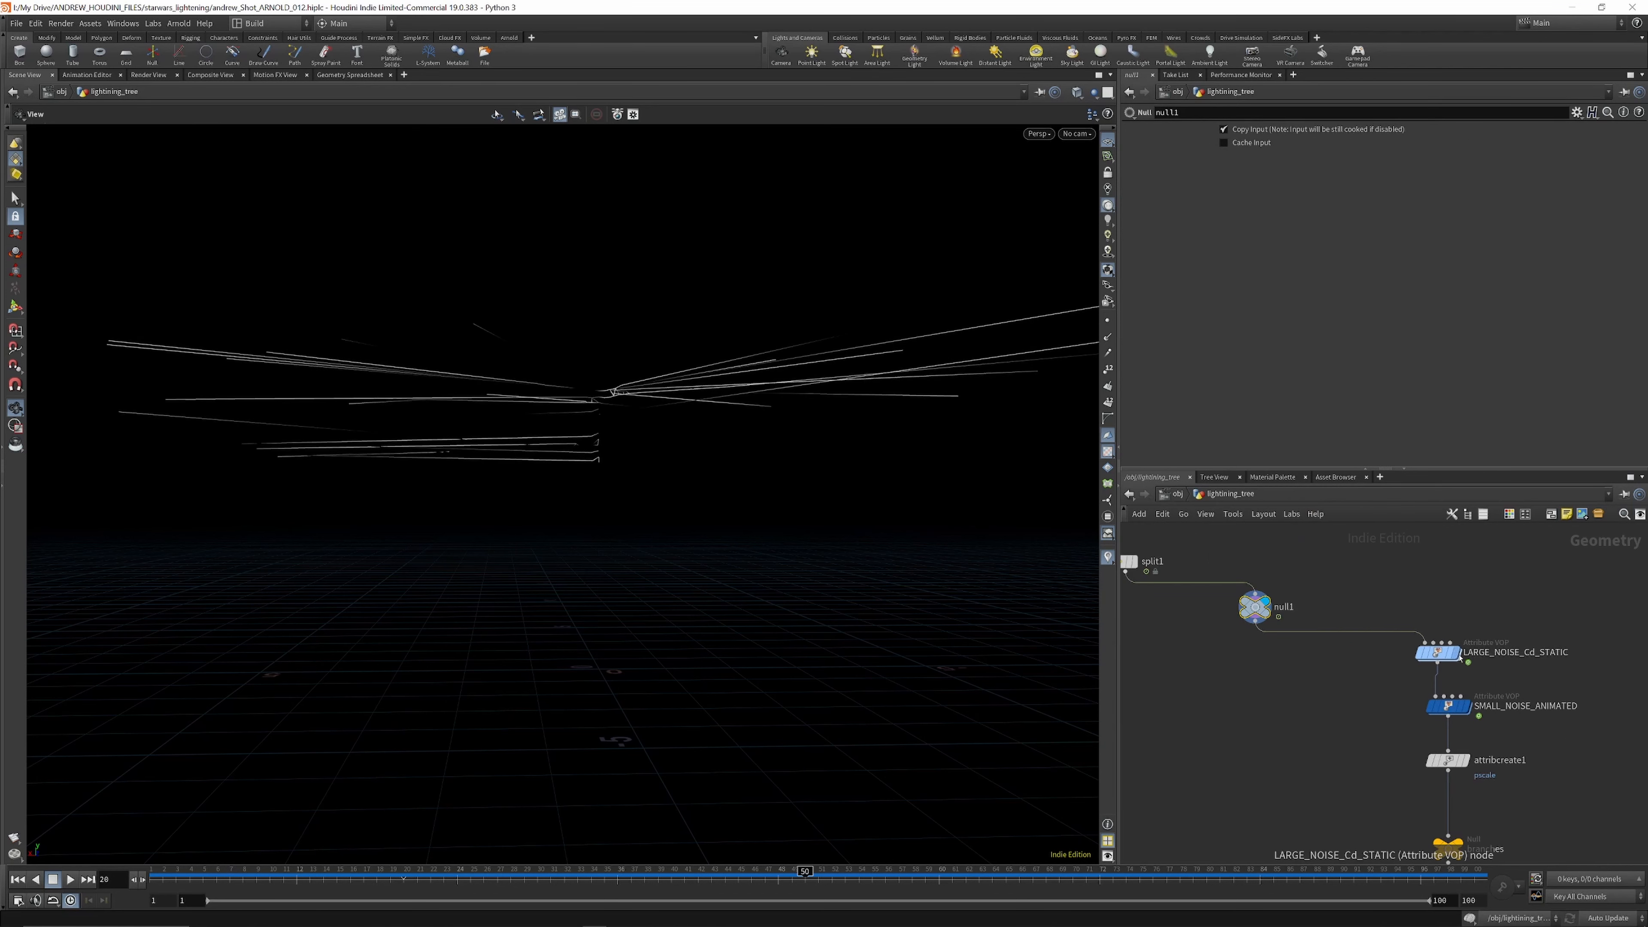
left_click(1459, 653)
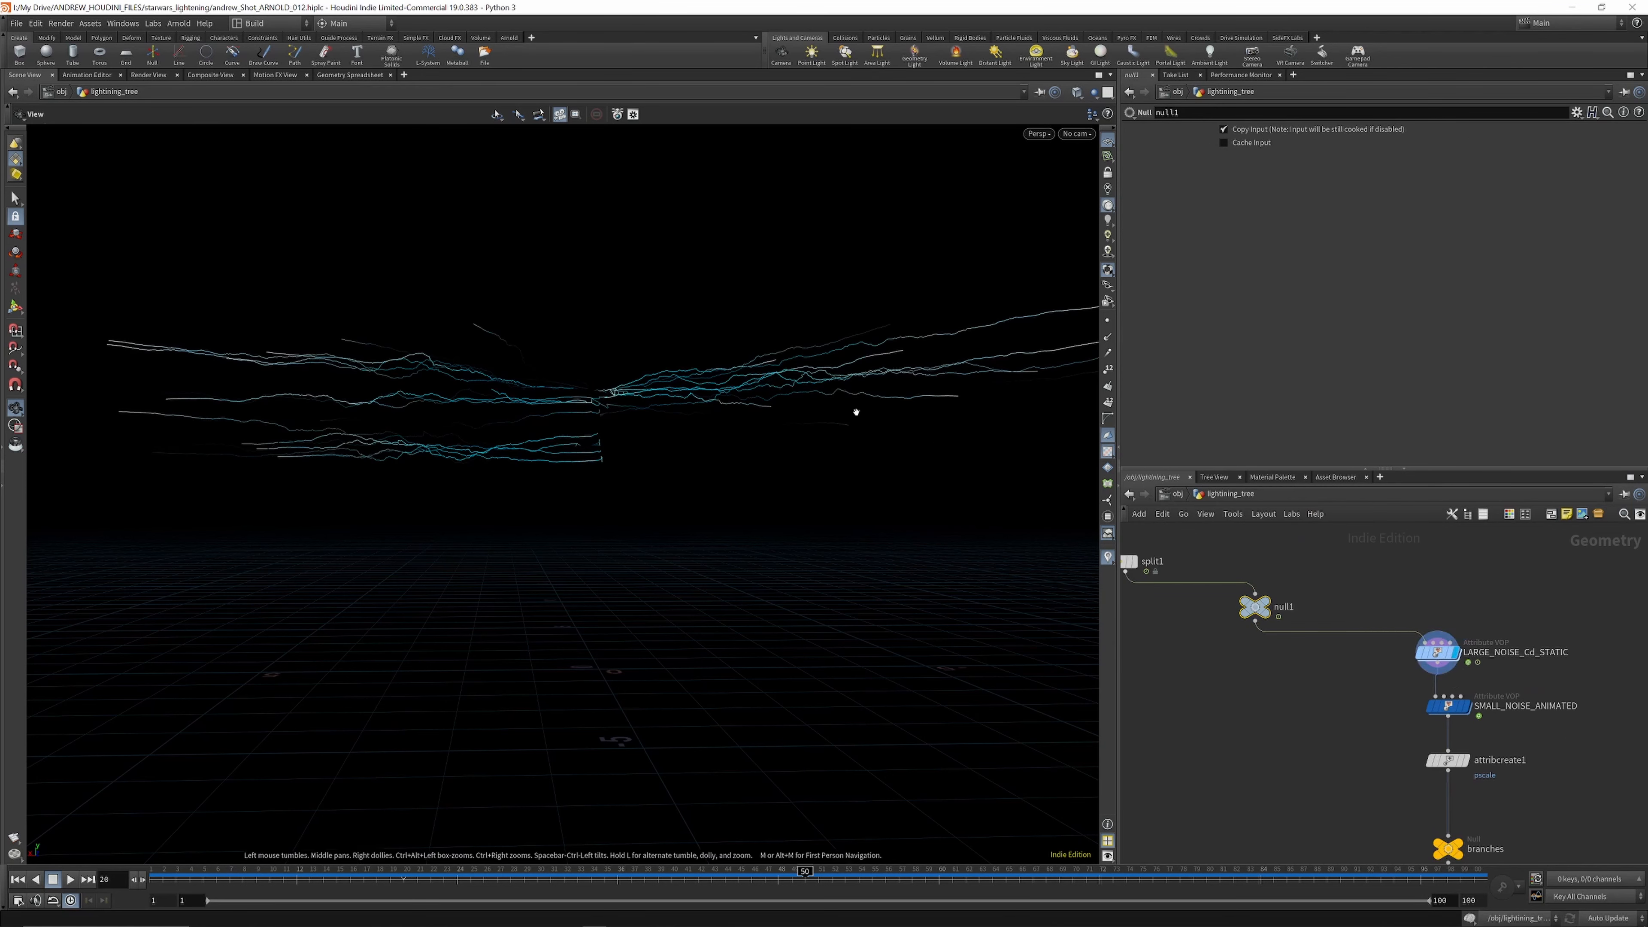
Step: View the branches from above and examine the colour ramp and large-noise parameters of LARGE_NOISE_Cd_STATIC
left_click_drag(673, 386, 674, 457)
left_click_drag(674, 457, 671, 453)
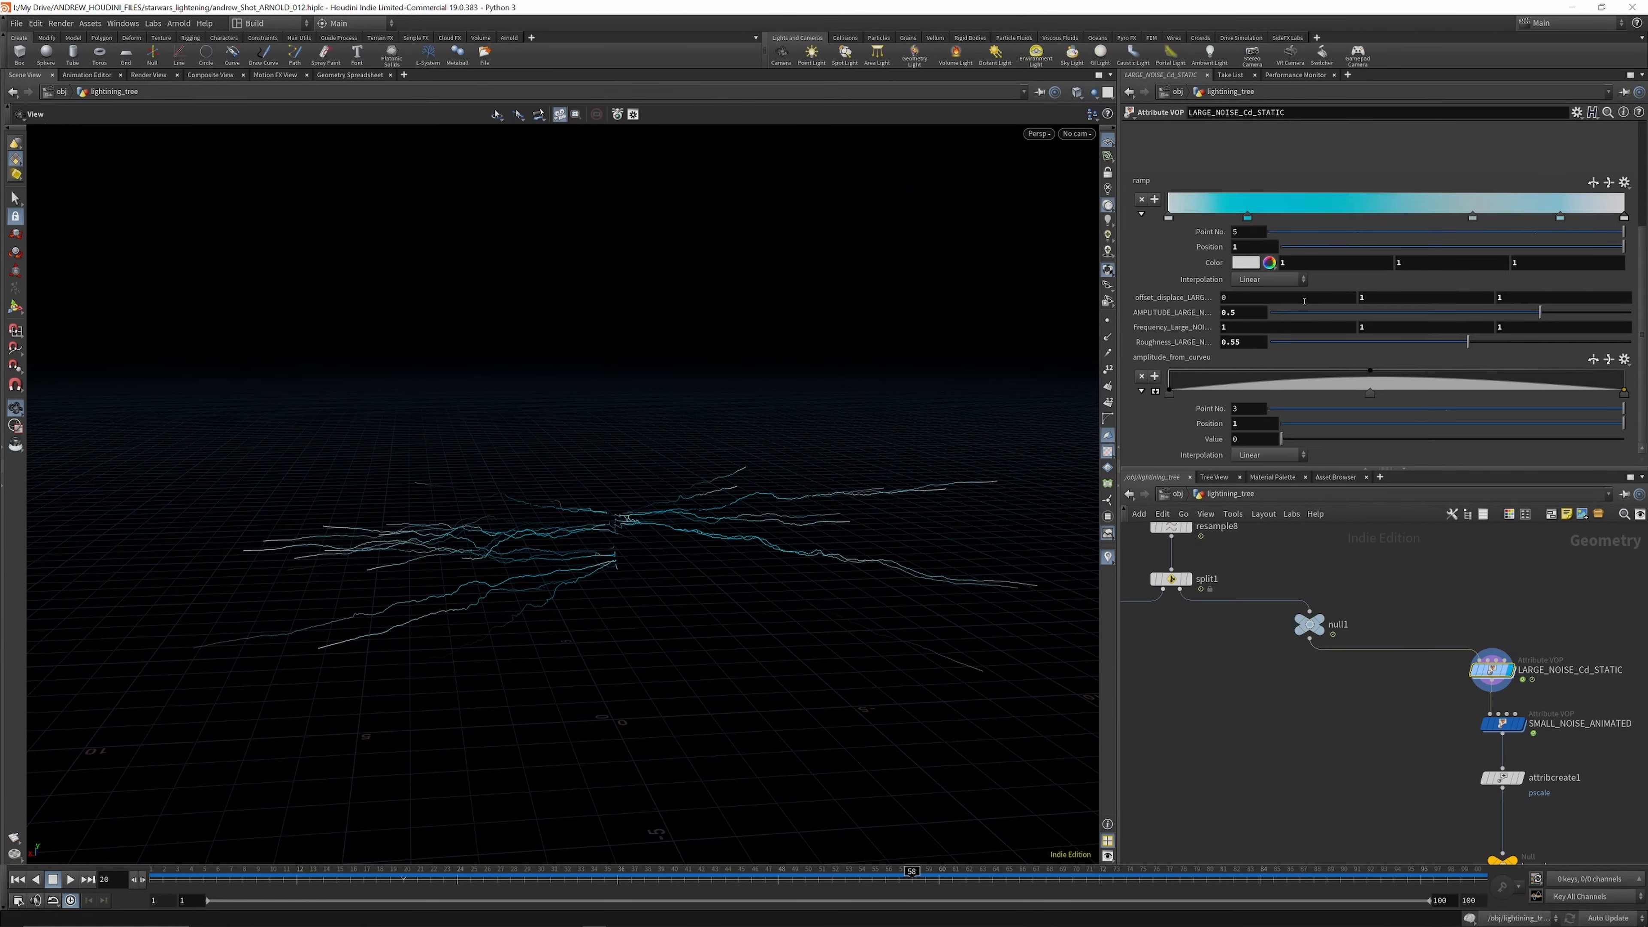
scroll(1310, 275, "up", 4)
scroll(1310, 275, "down", 4)
Step: Open the LARGE_NOISE_Cd_STATIC VOP network and relate its parameter nodes to the controls on the parent node
double_click(1490, 669)
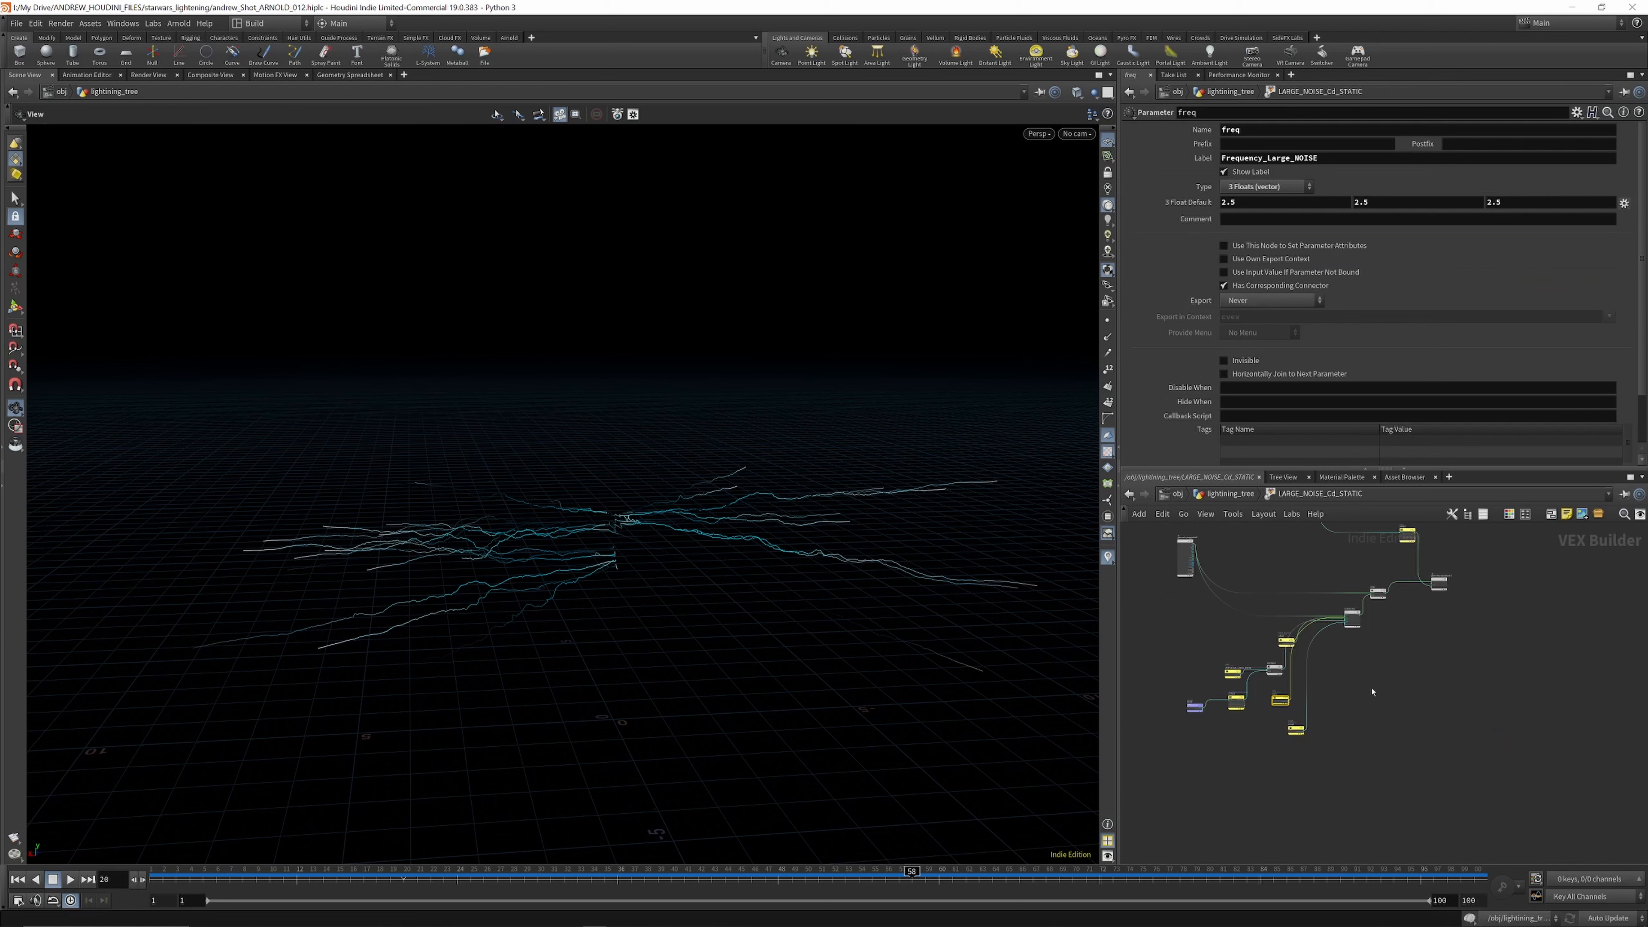
scroll(1357, 739, "down", 3)
left_click(1240, 496)
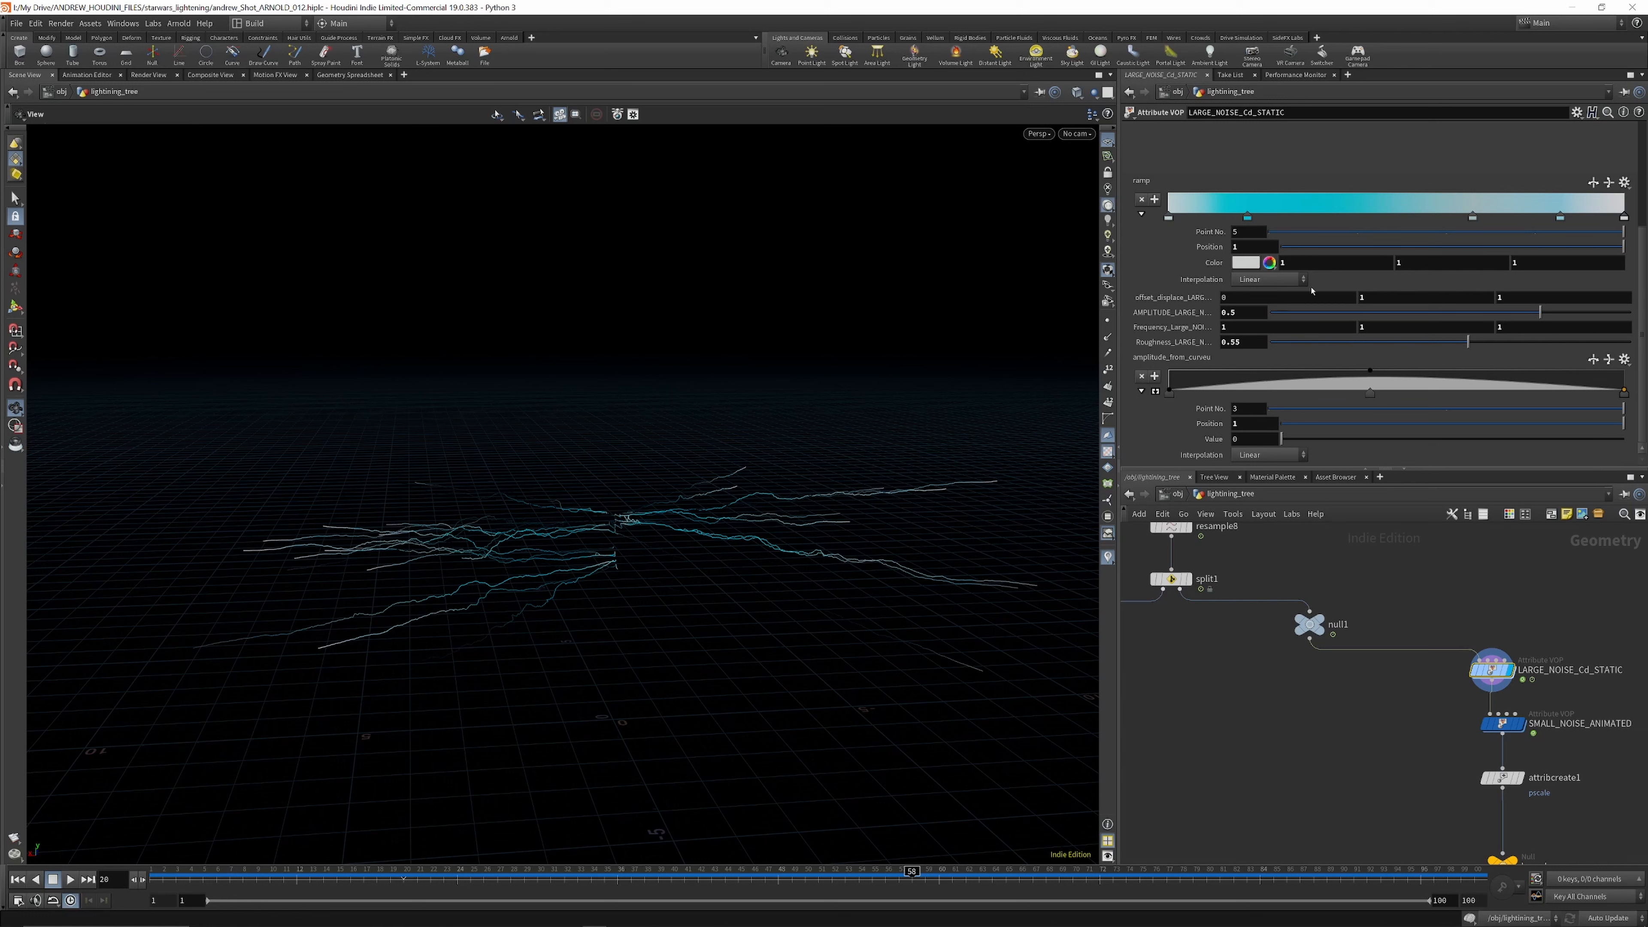
double_click(1491, 669)
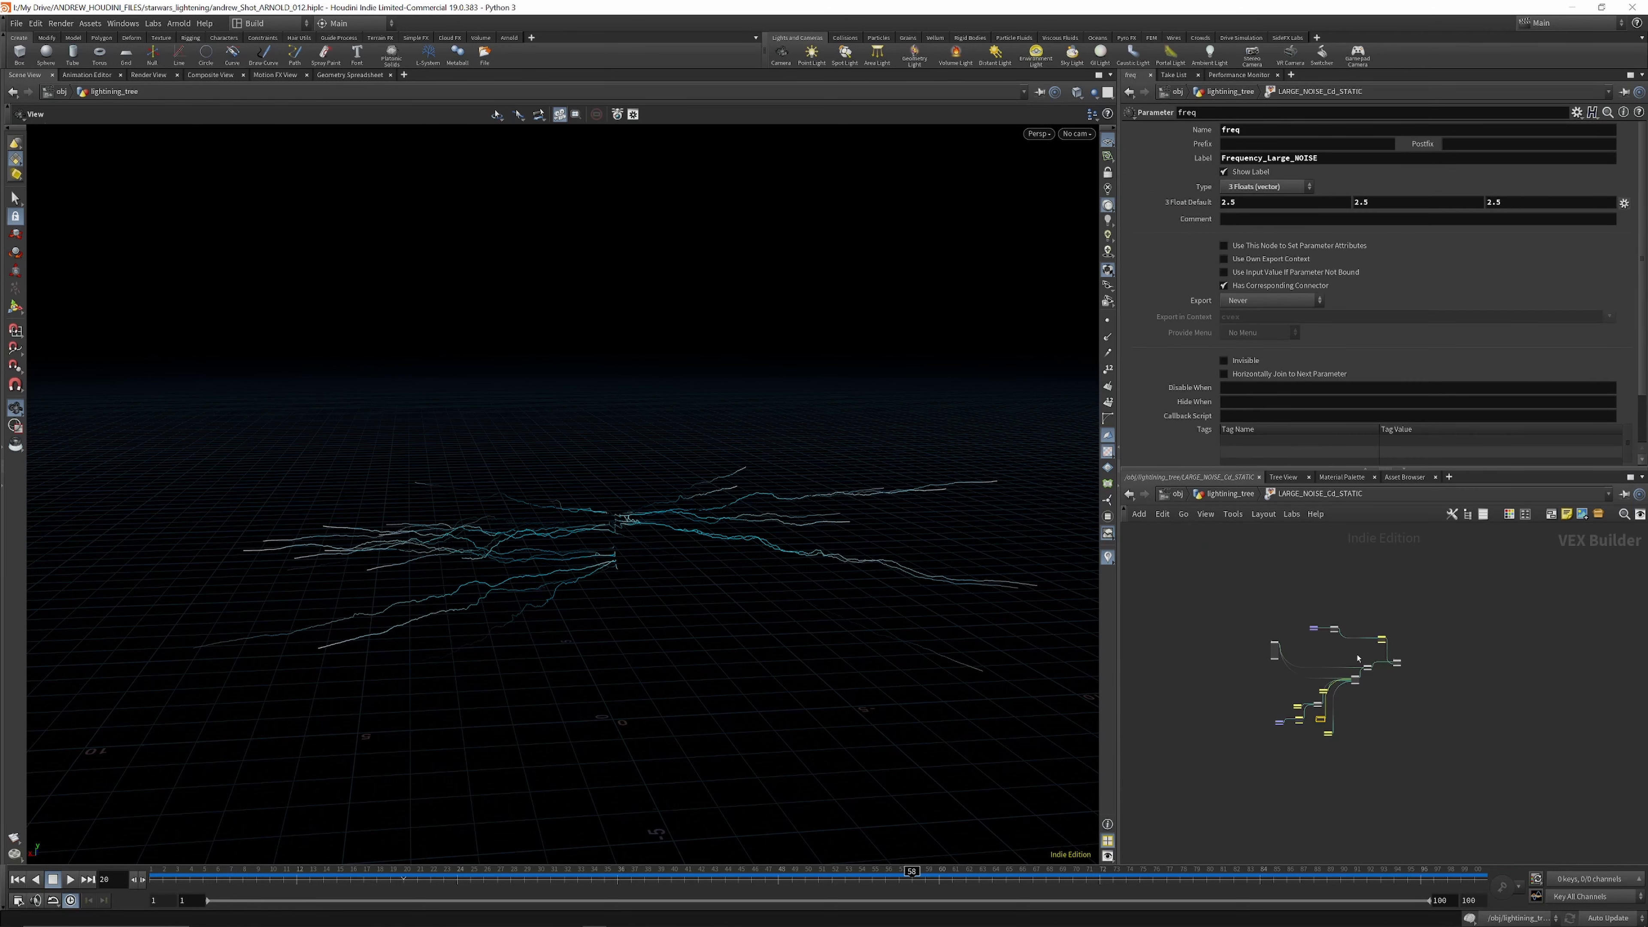
Step: Inspect the fit2 Fit Range node and its wire into the ramp1 colour ramp in the VOP network
scroll(1310, 627, "up", 6)
scroll(1238, 609, "down", 4)
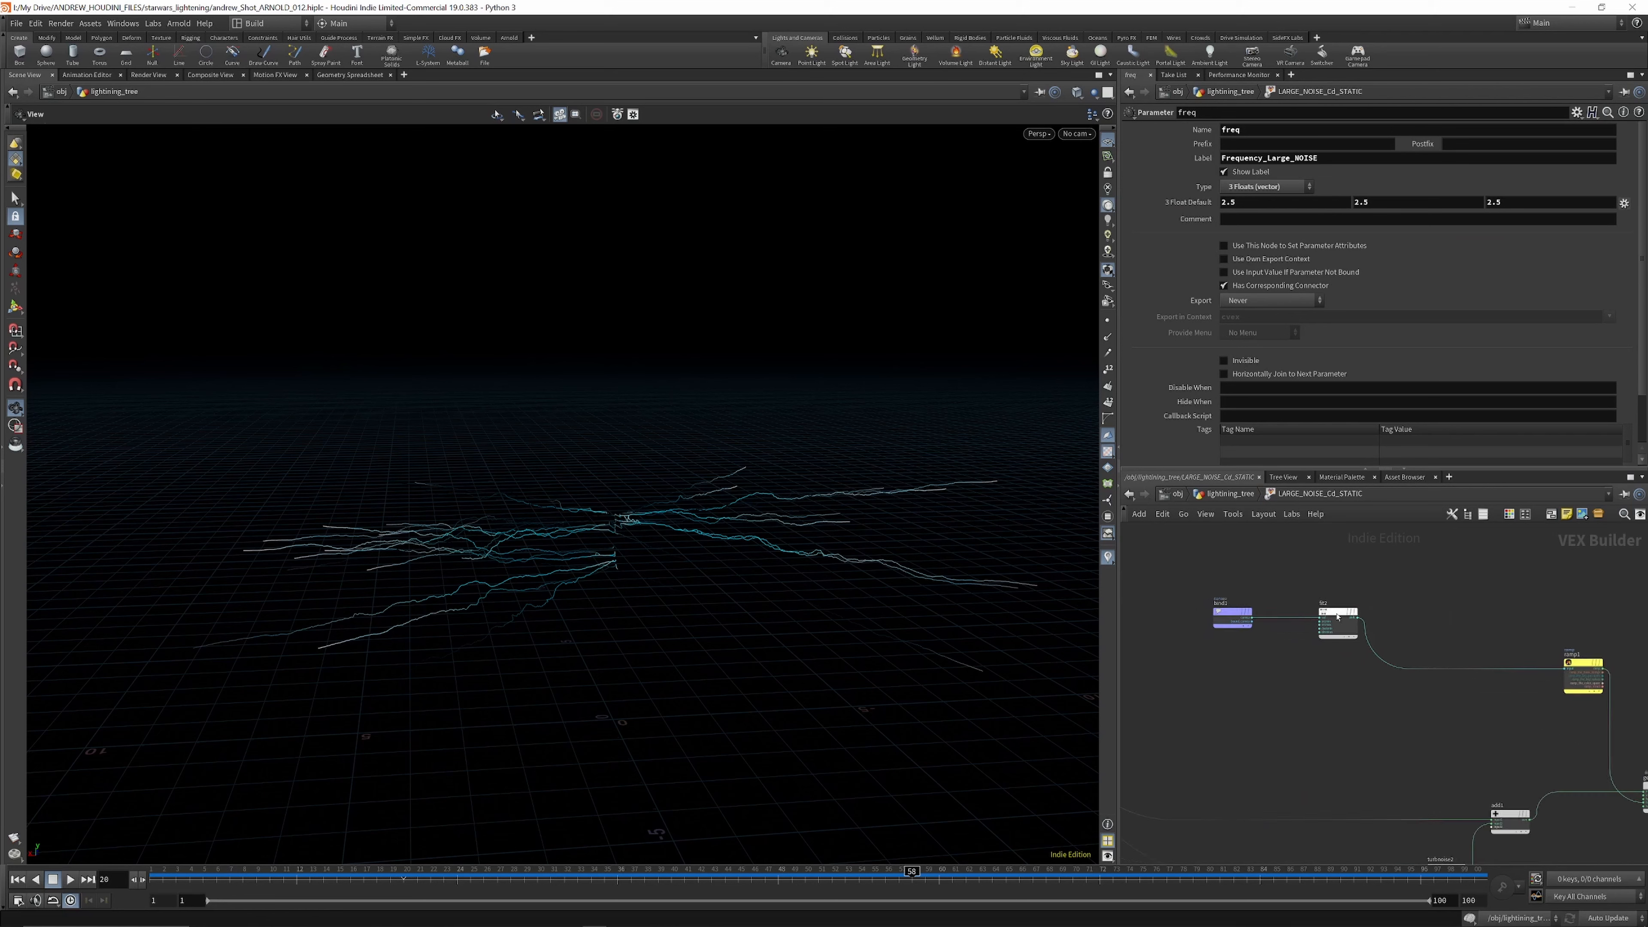
scroll(1339, 612, "up", 2)
left_click(1339, 612)
scroll(1338, 612, "down", 3)
scroll(1498, 644, "up", 3)
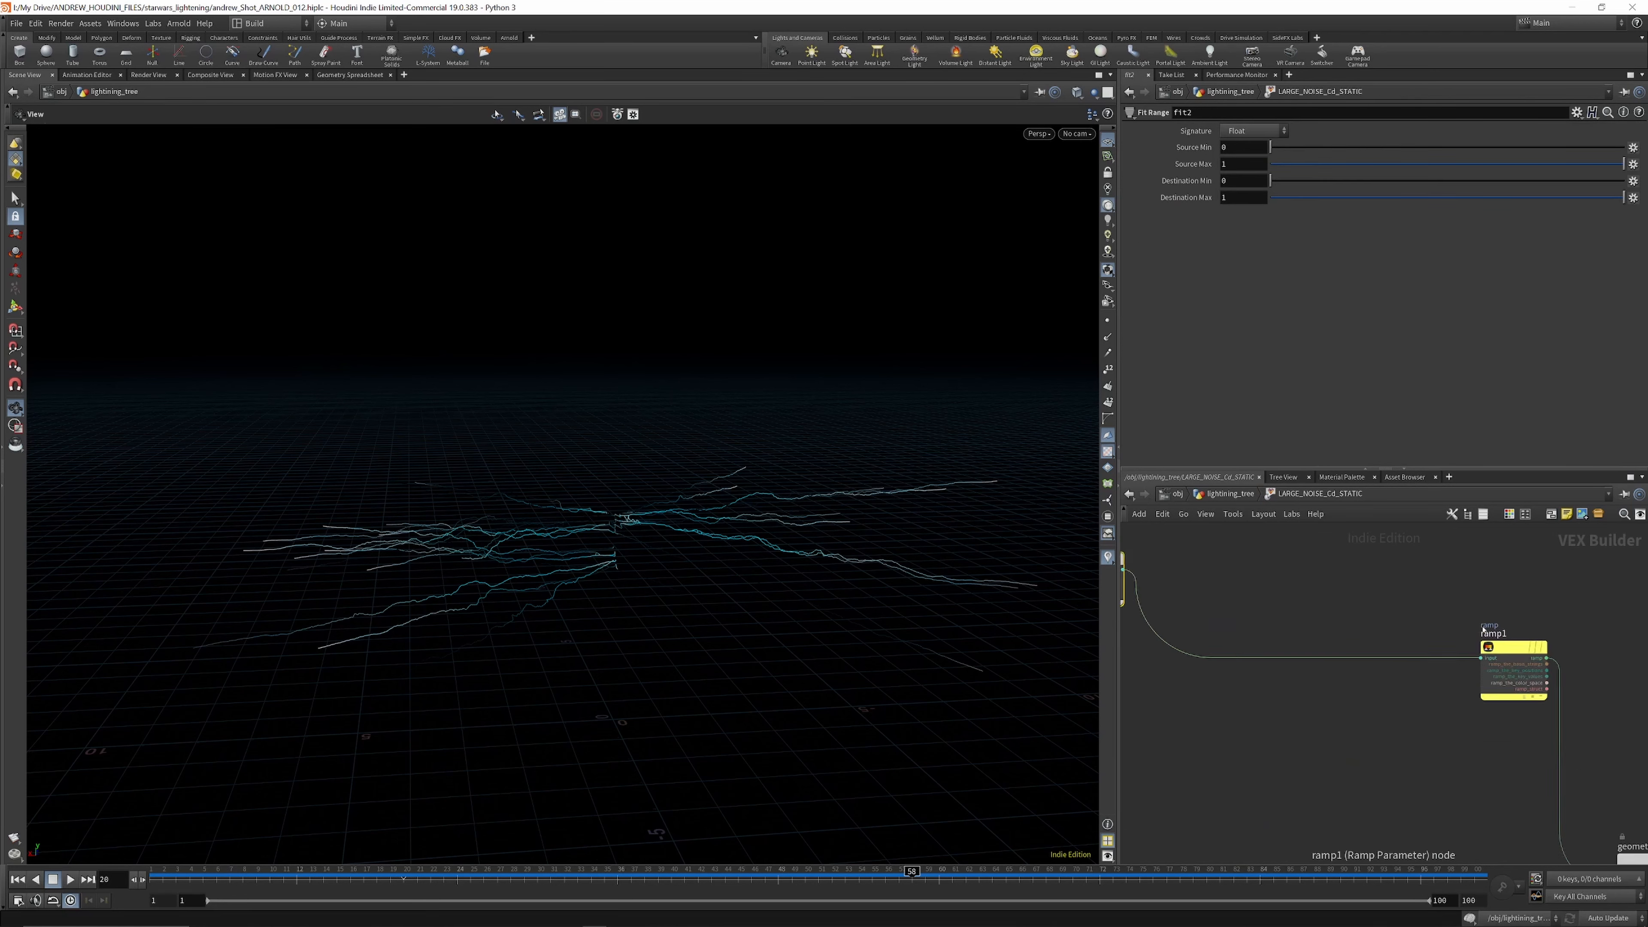
Step: Try deleting the fit2 node that feeds ramp1 and undo the deletion
scroll(1459, 617, "down", 4)
scroll(1251, 561, "up", 4)
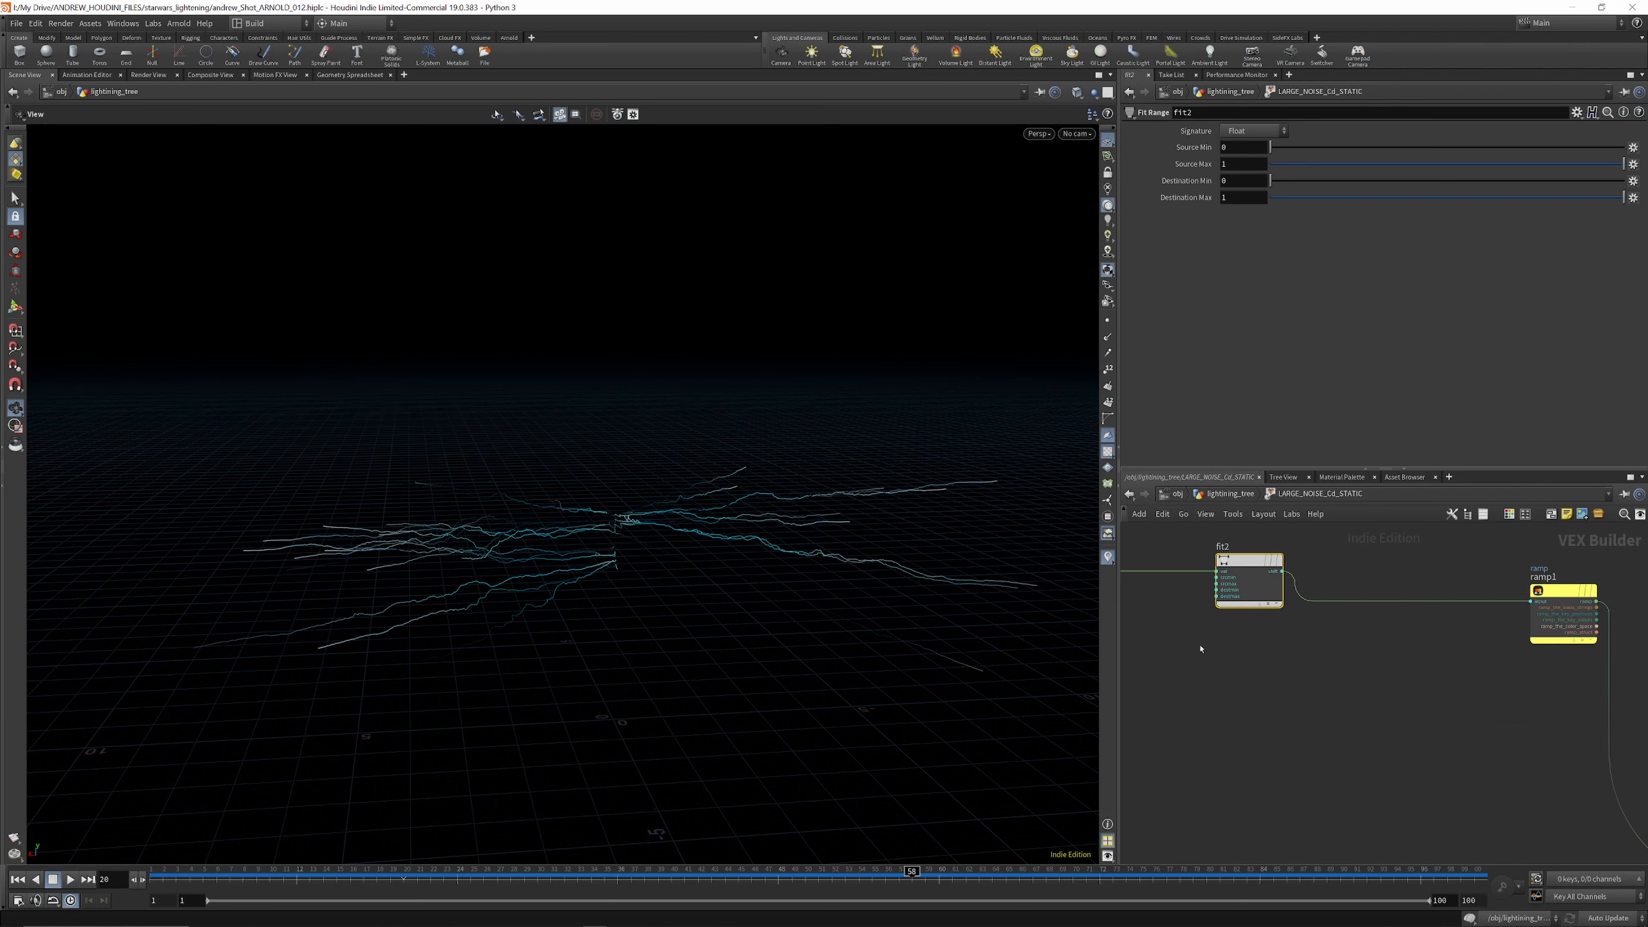
key("Delete")
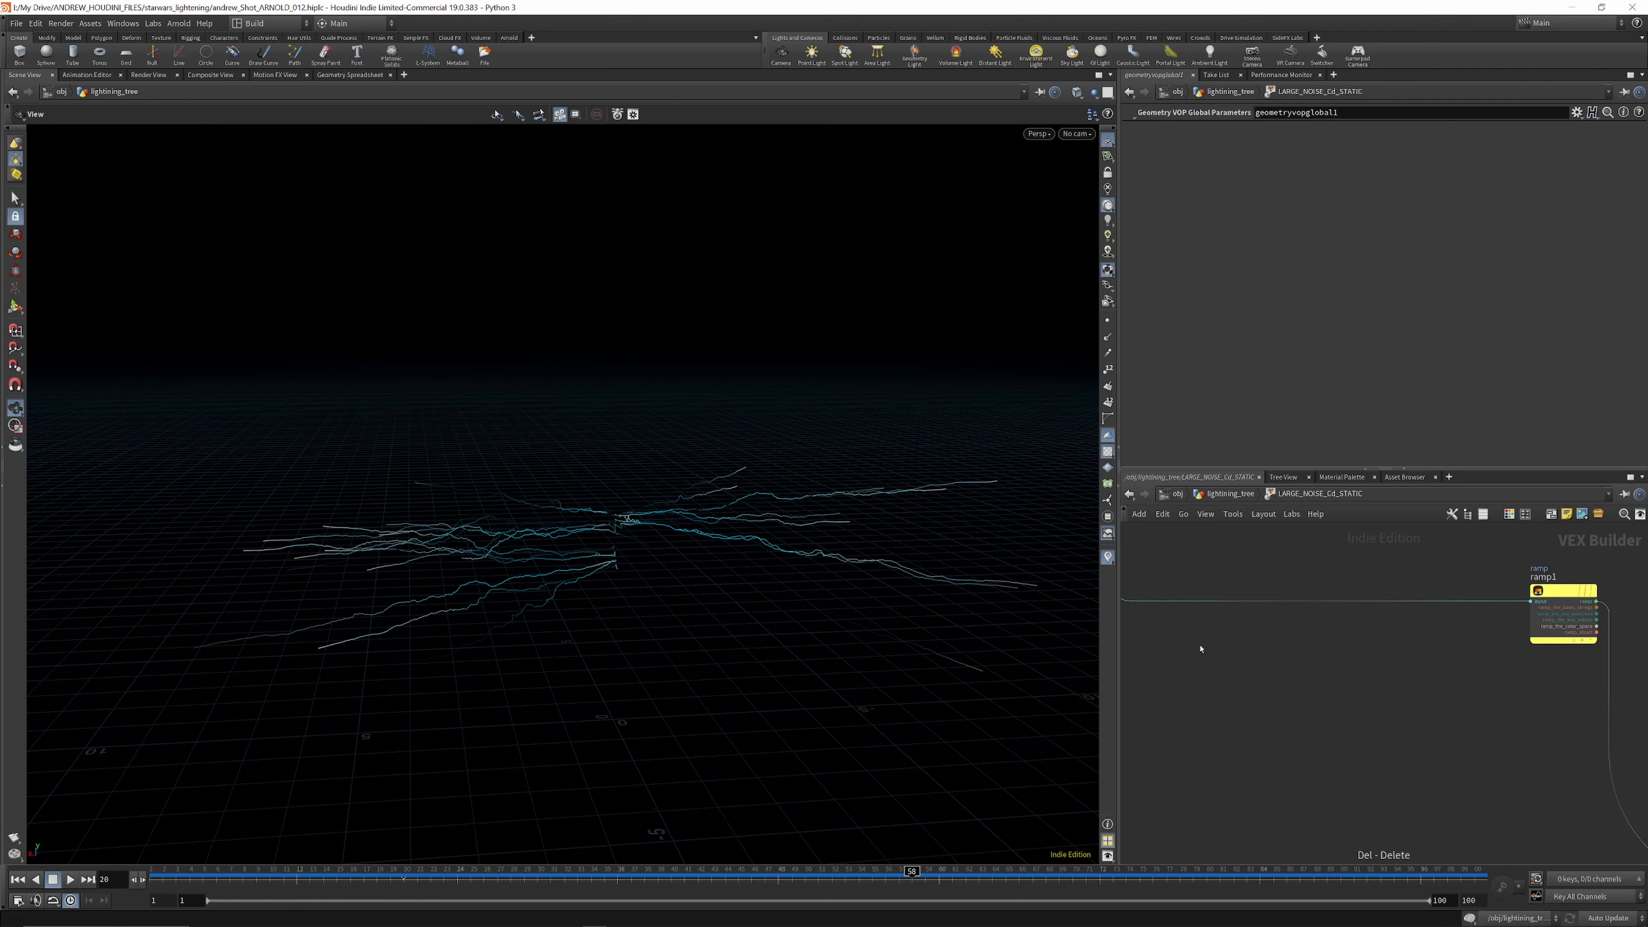
key("ctrl+z")
Step: Inspect ramp1's RGB colour ramp settings and return to the lightning_tree network to compare them with LARGE_NOISE_Cd_STATIC's controls
middle_click_drag(1547, 616, 1301, 603)
scroll(1301, 603, "down", 1)
left_click(1304, 584)
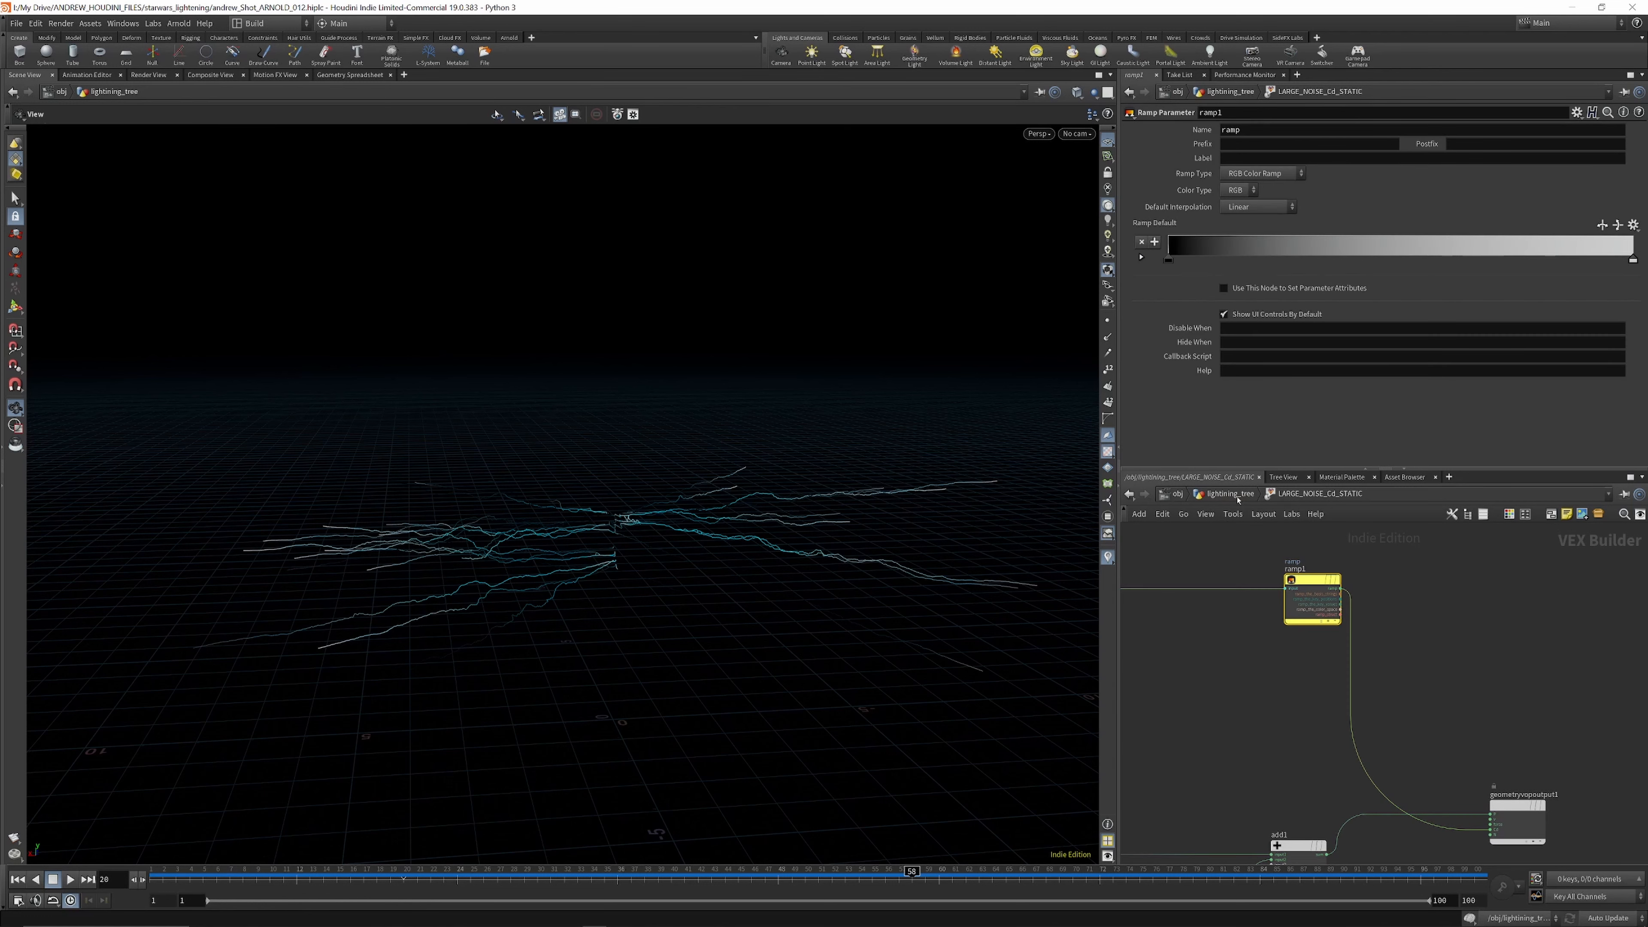
left_click(1232, 495)
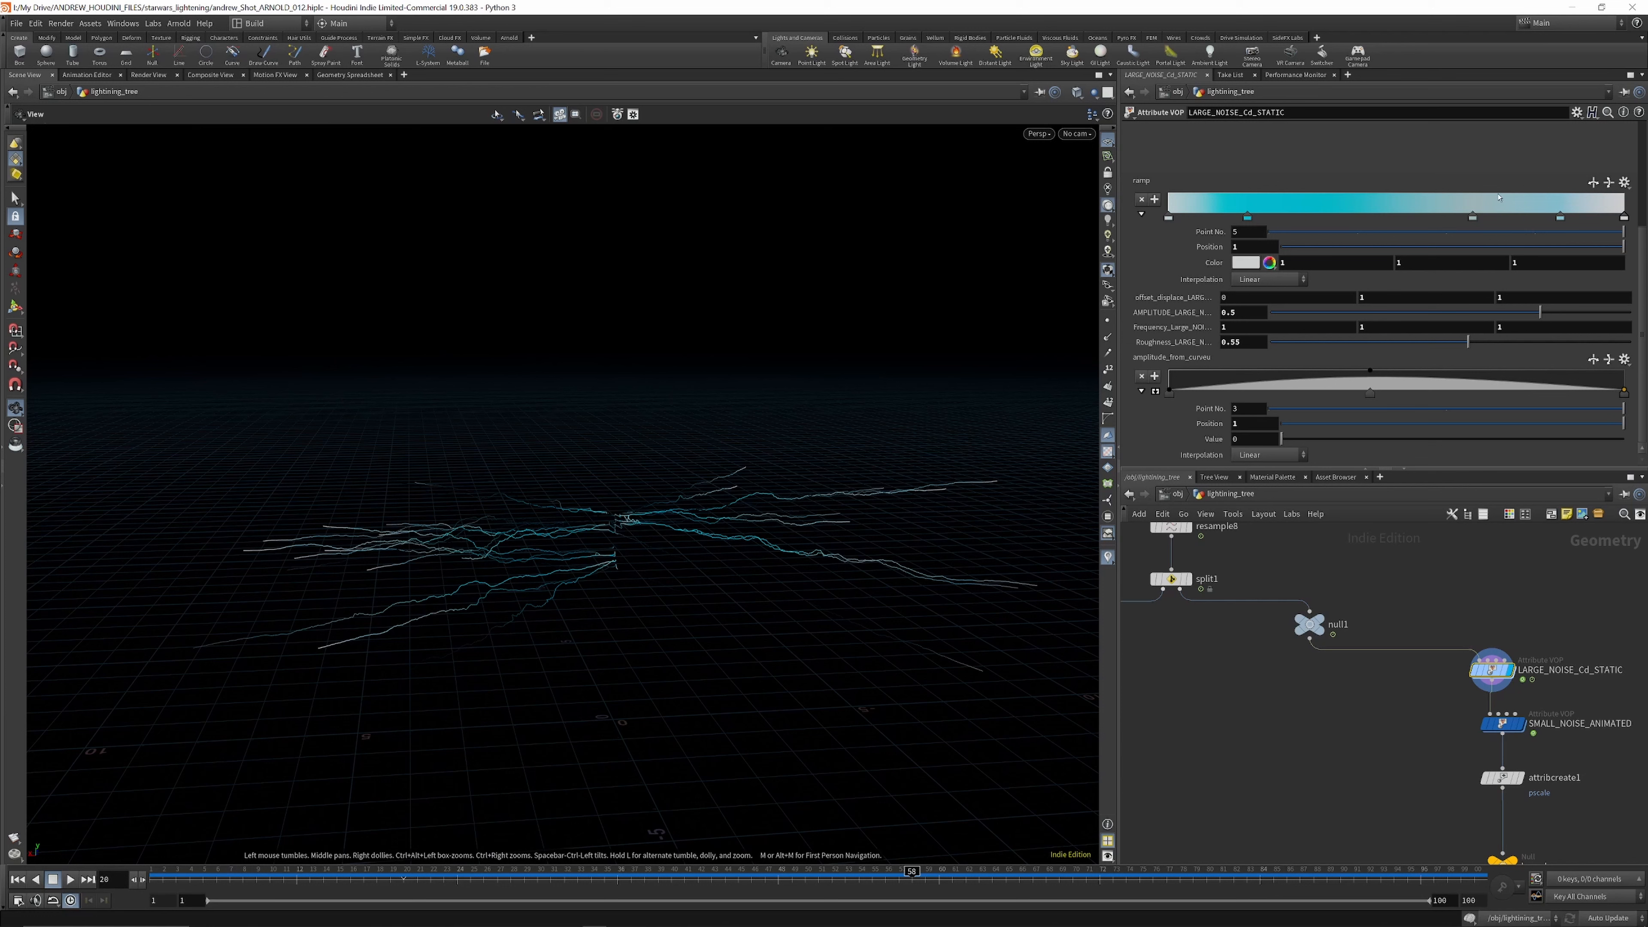
scroll(1349, 628, "down", 4)
scroll(1407, 646, "up", 5)
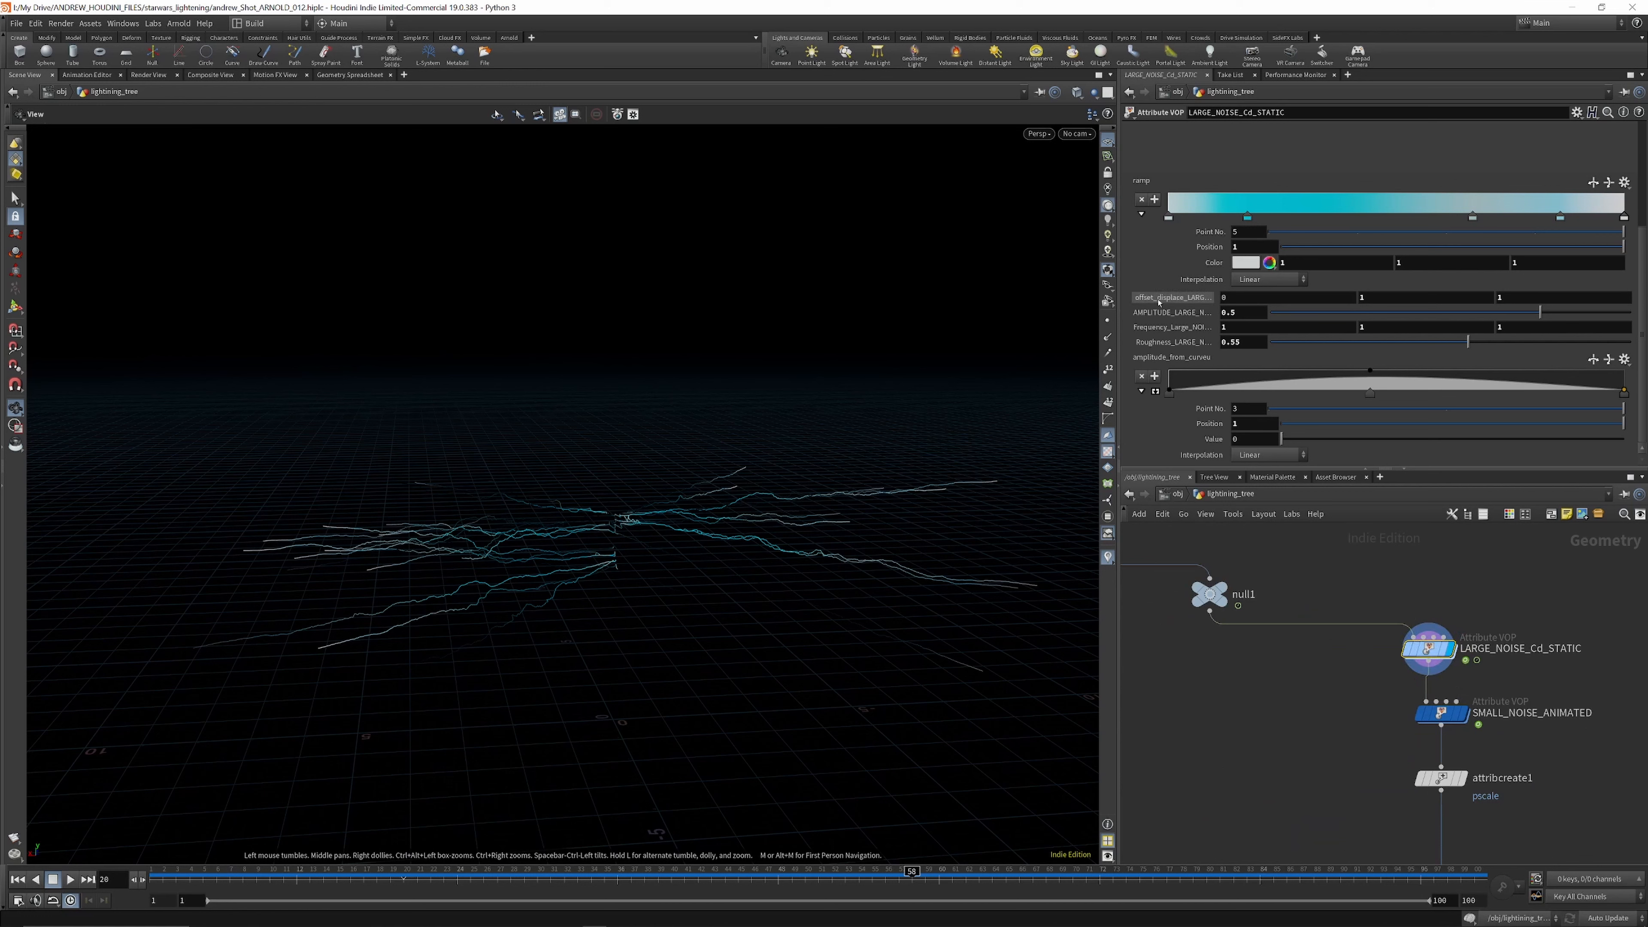
Step: Try changing the second component of LARGE_NOISE_Cd_STATIC's displacement offset and undo the change
left_click(1170, 316)
left_click(1203, 313)
middle_click_drag(1371, 298, 1465, 263)
key("ctrl+z")
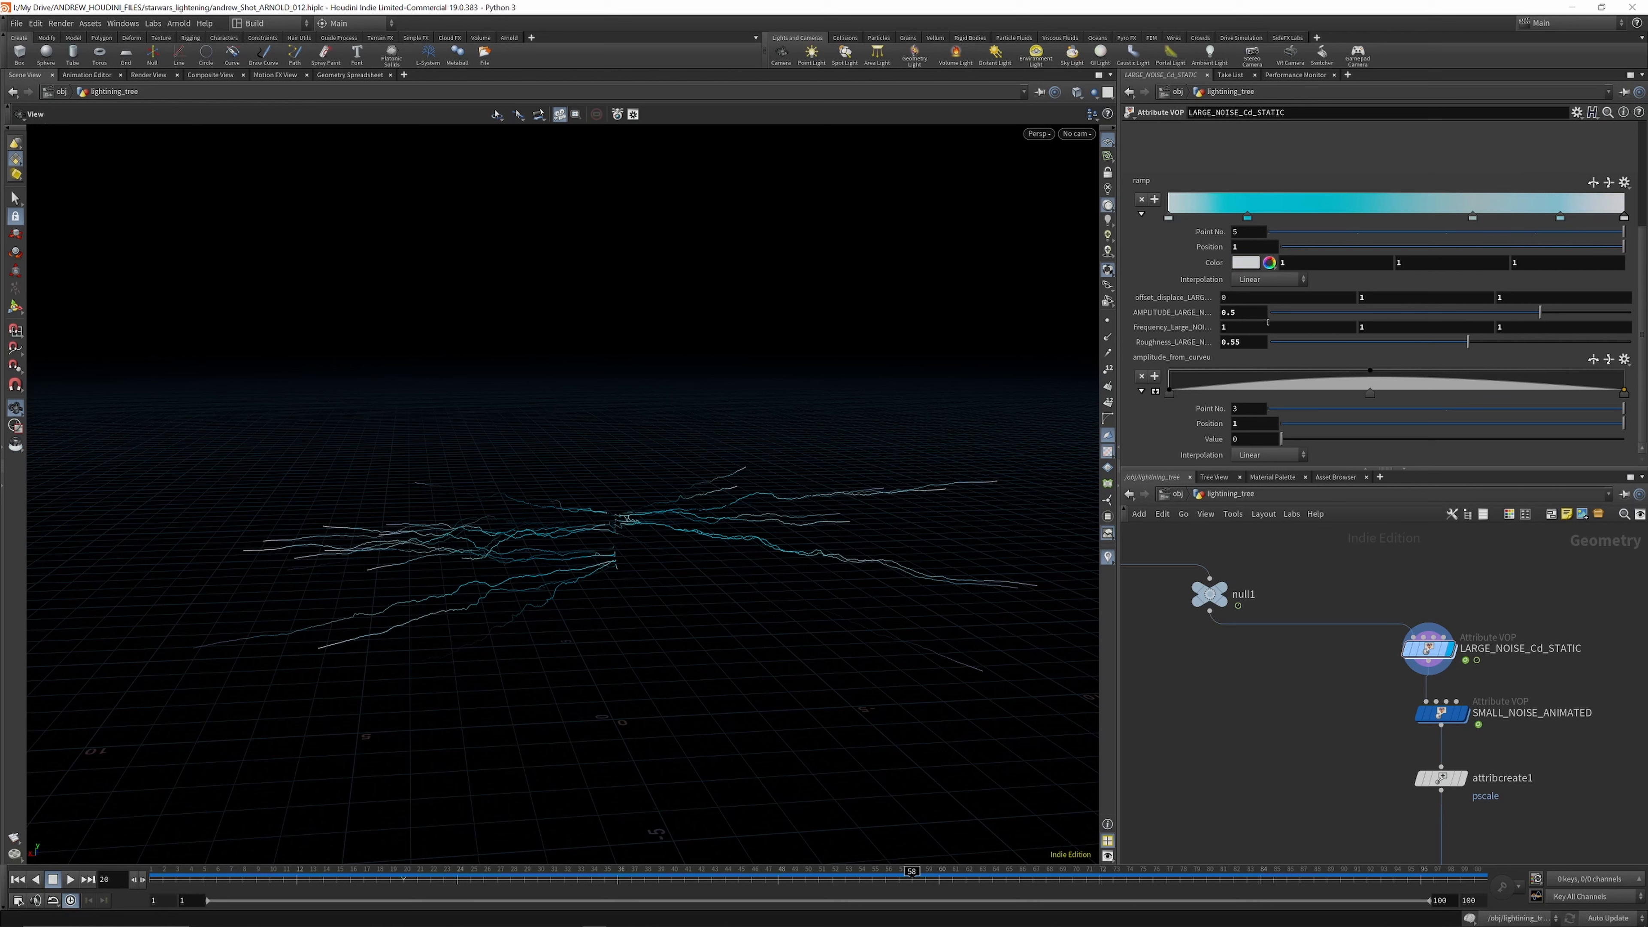
Step: Try raising the large noise amplitude to 0.909 and undo the change
left_click(1196, 313)
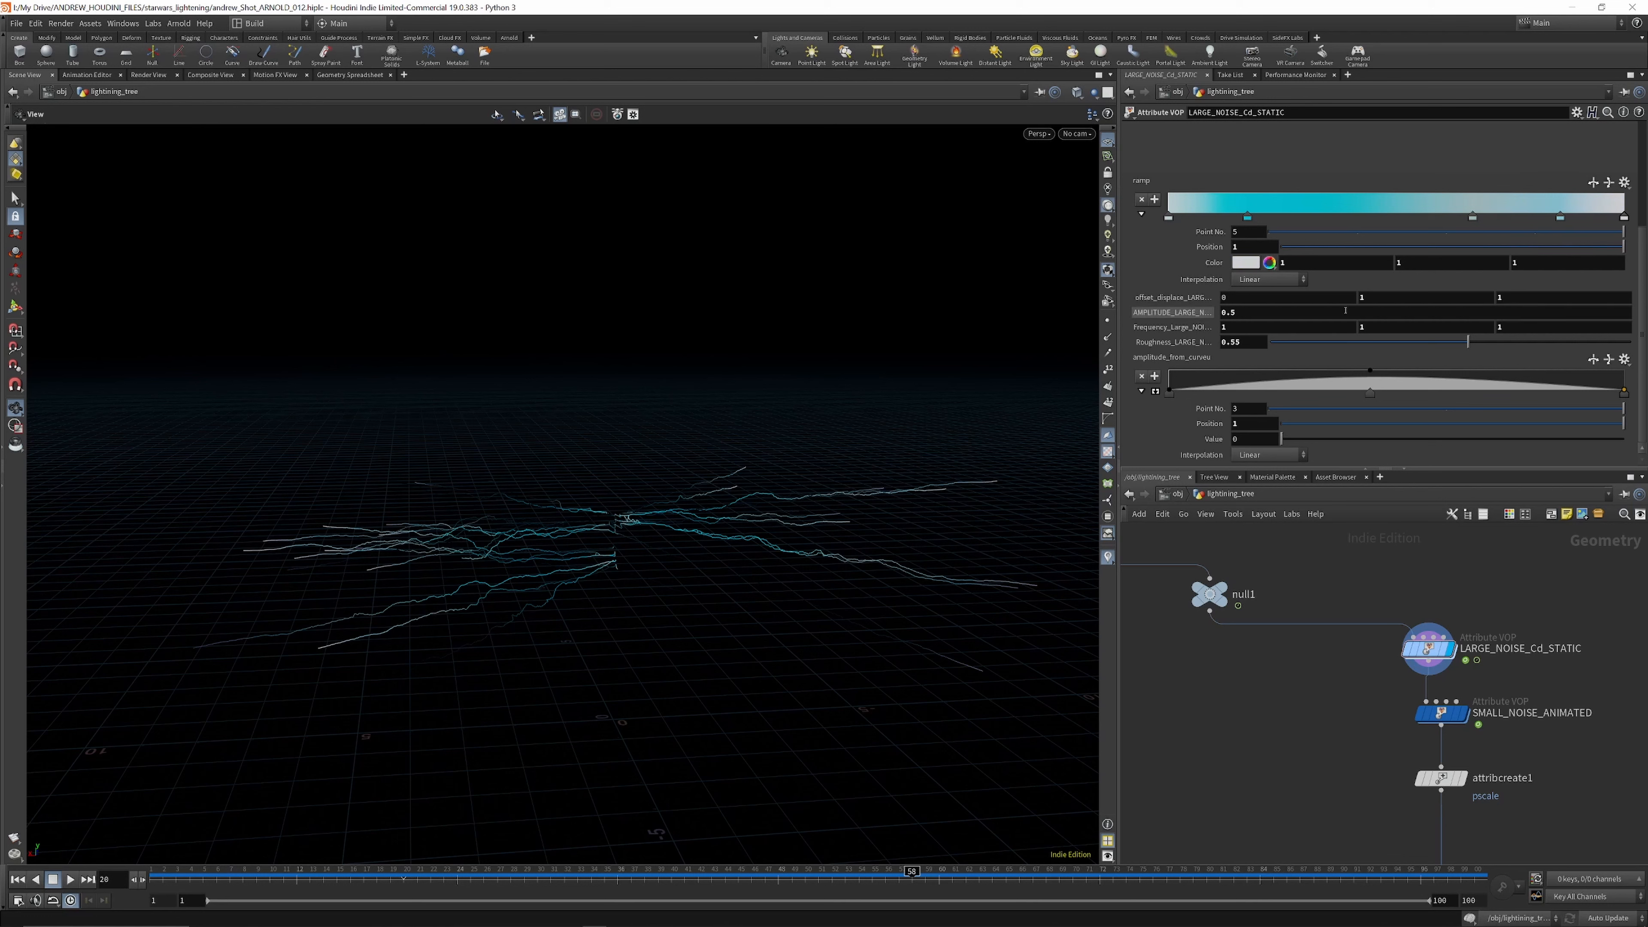
left_click(1187, 314)
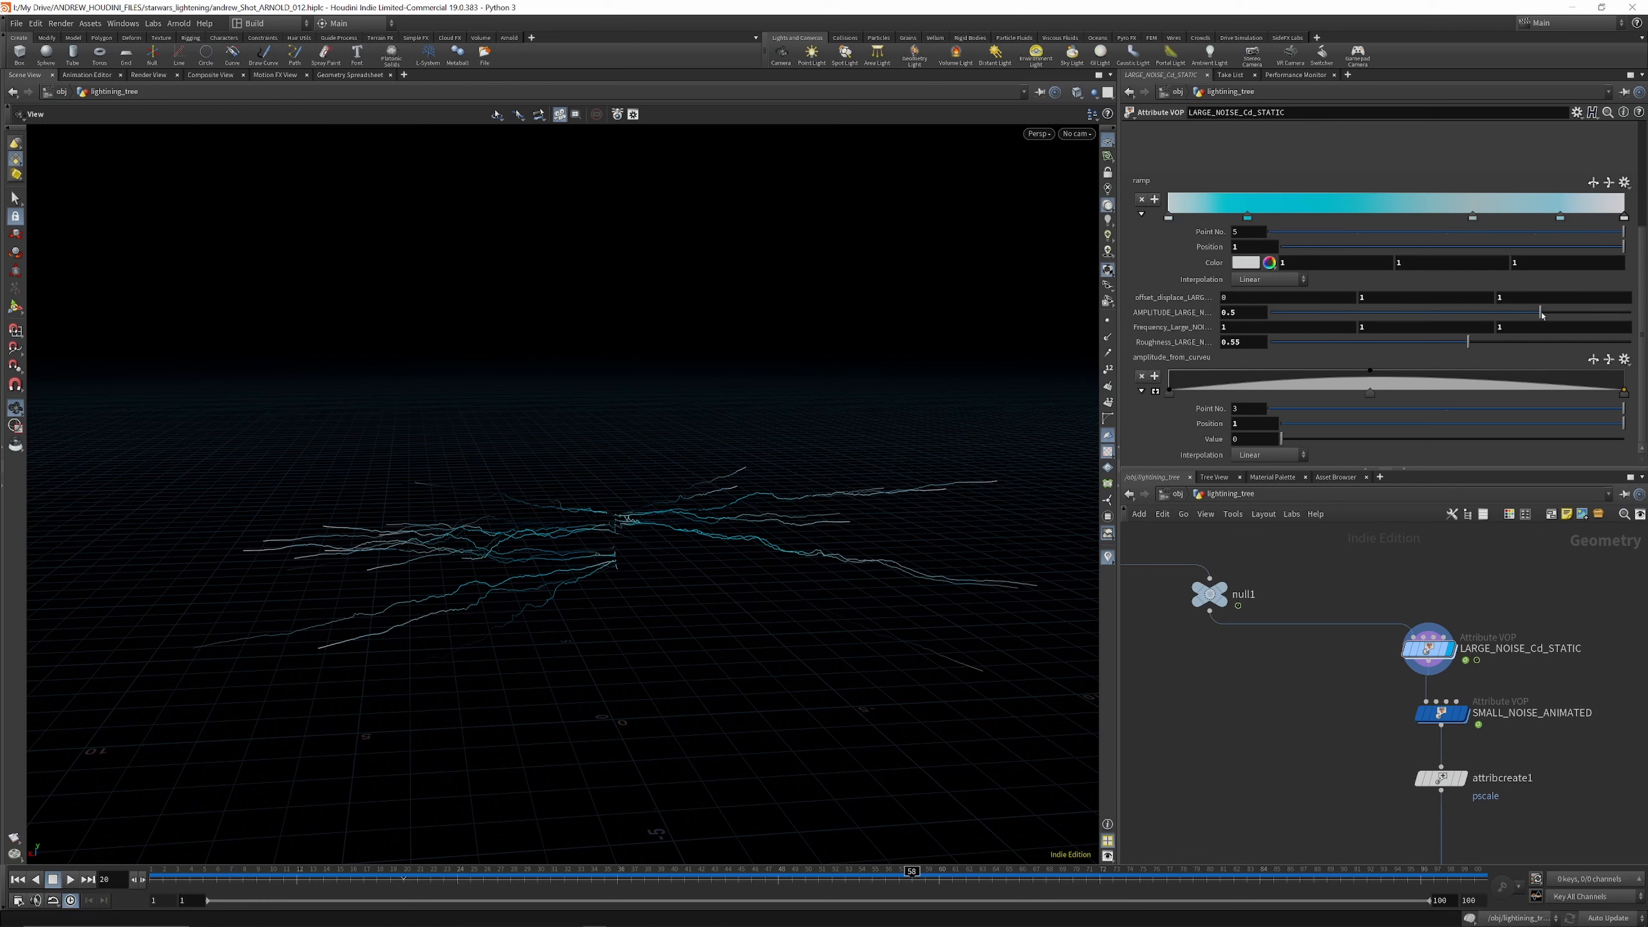
left_click_drag(1542, 314, 1615, 325)
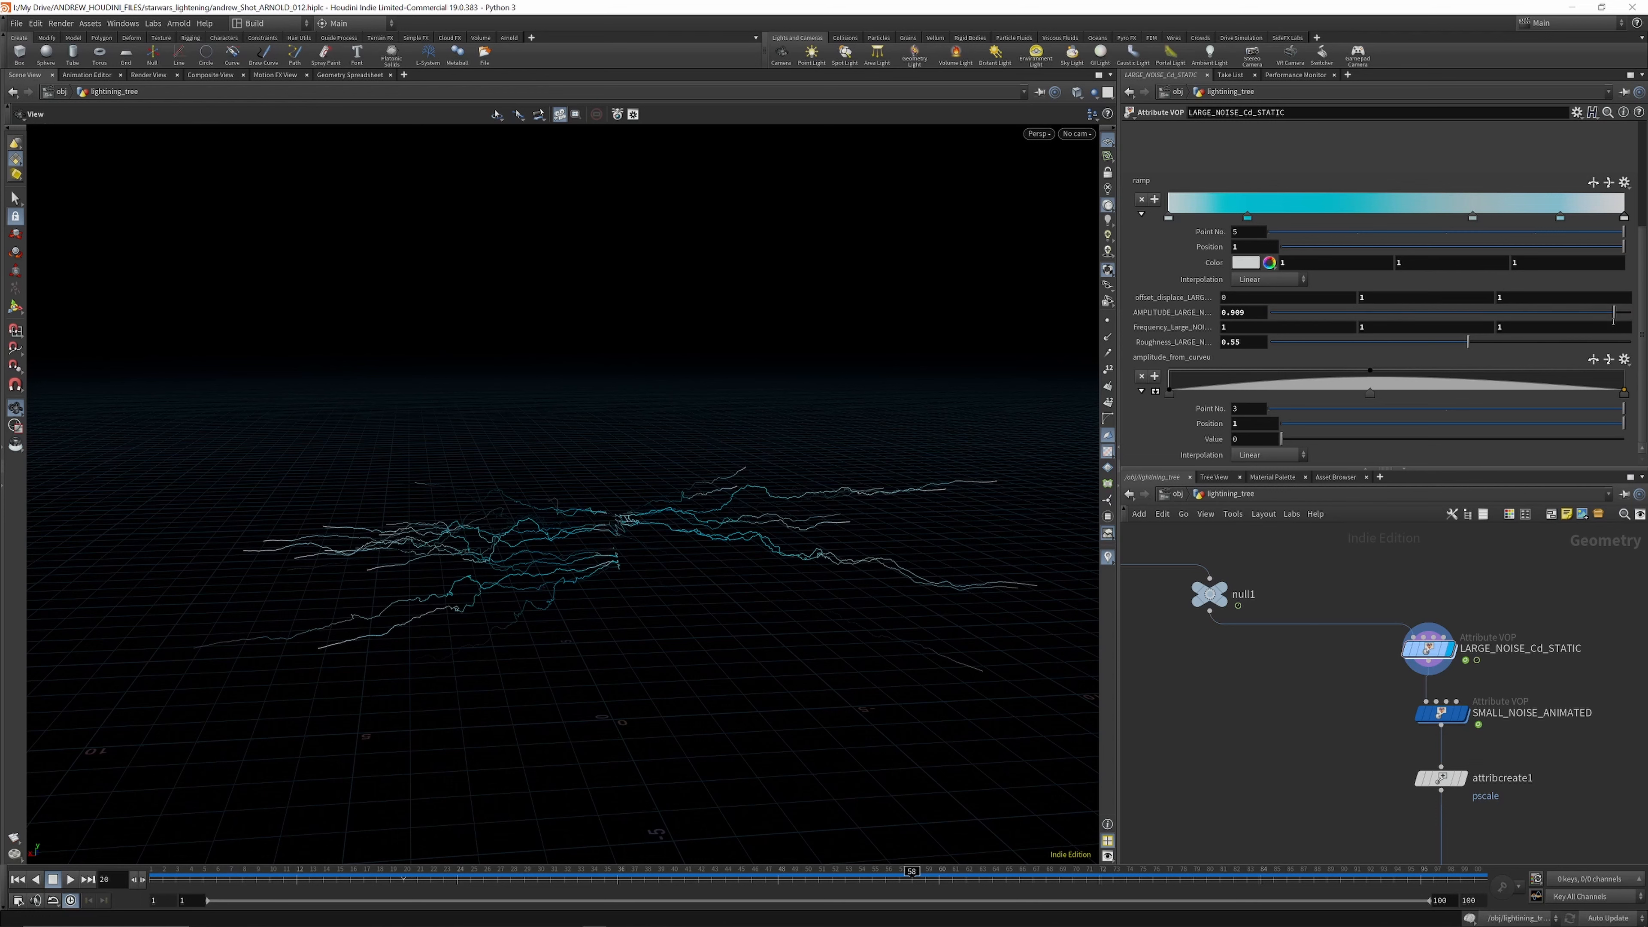
key("ctrl+z")
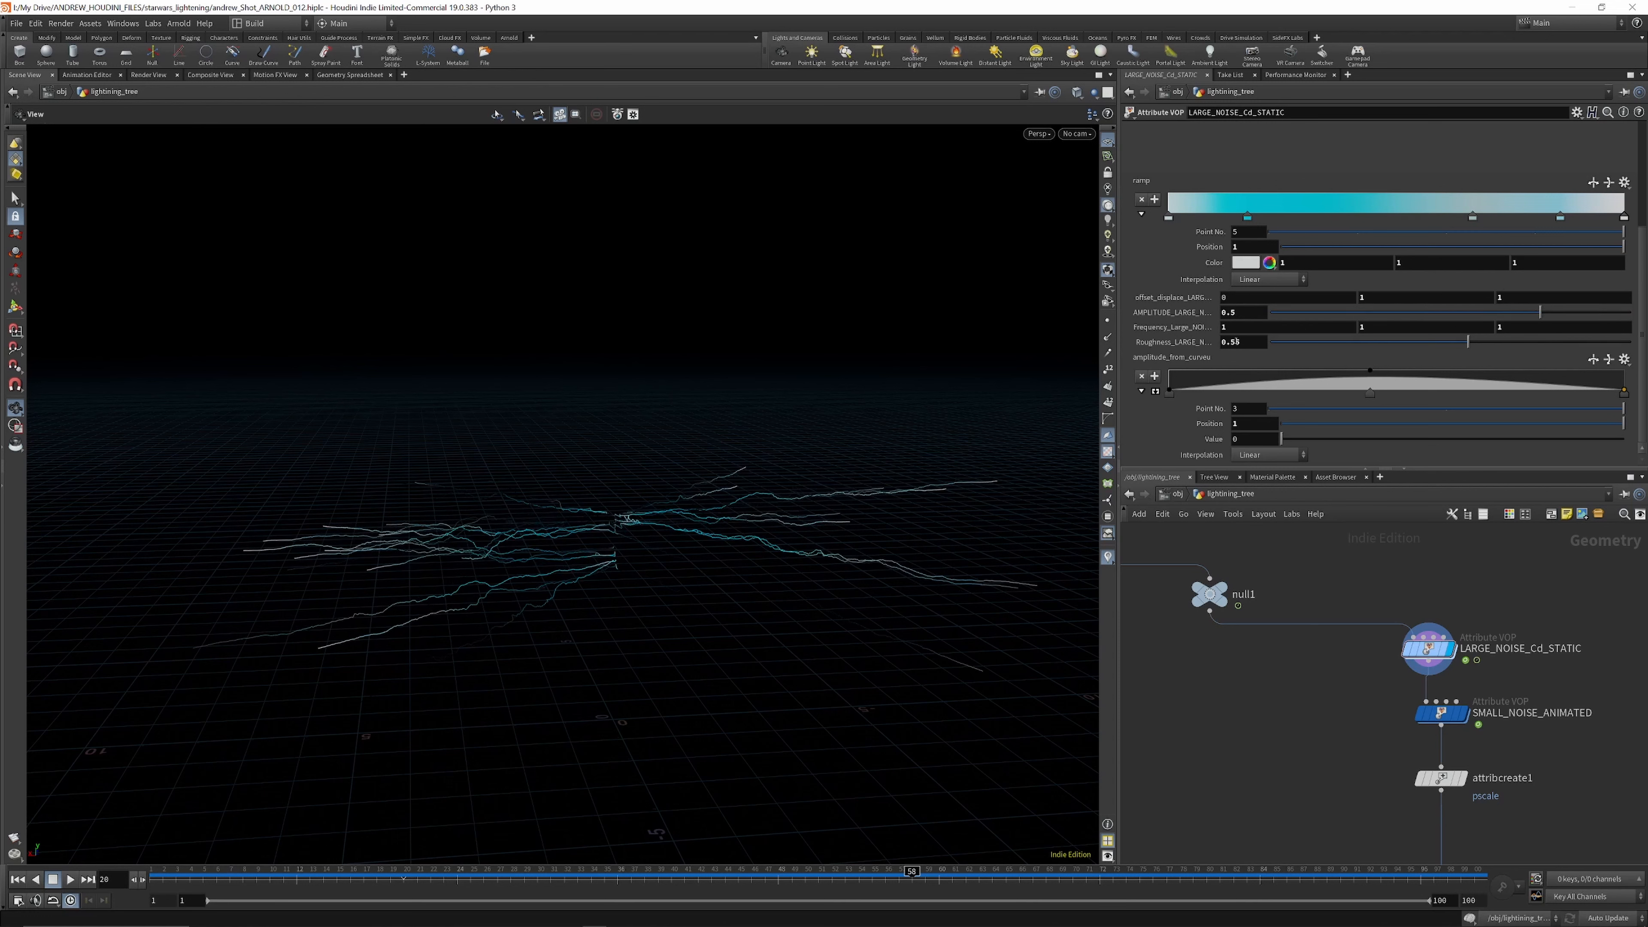
Step: Try setting the large noise roughness to 0 to smooth the branches, and restore it to 0.55
mouse_move(1177, 326)
middle_mouse_down()
mouse_move(1456, 303)
mouse_move(1182, 331)
middle_mouse_up()
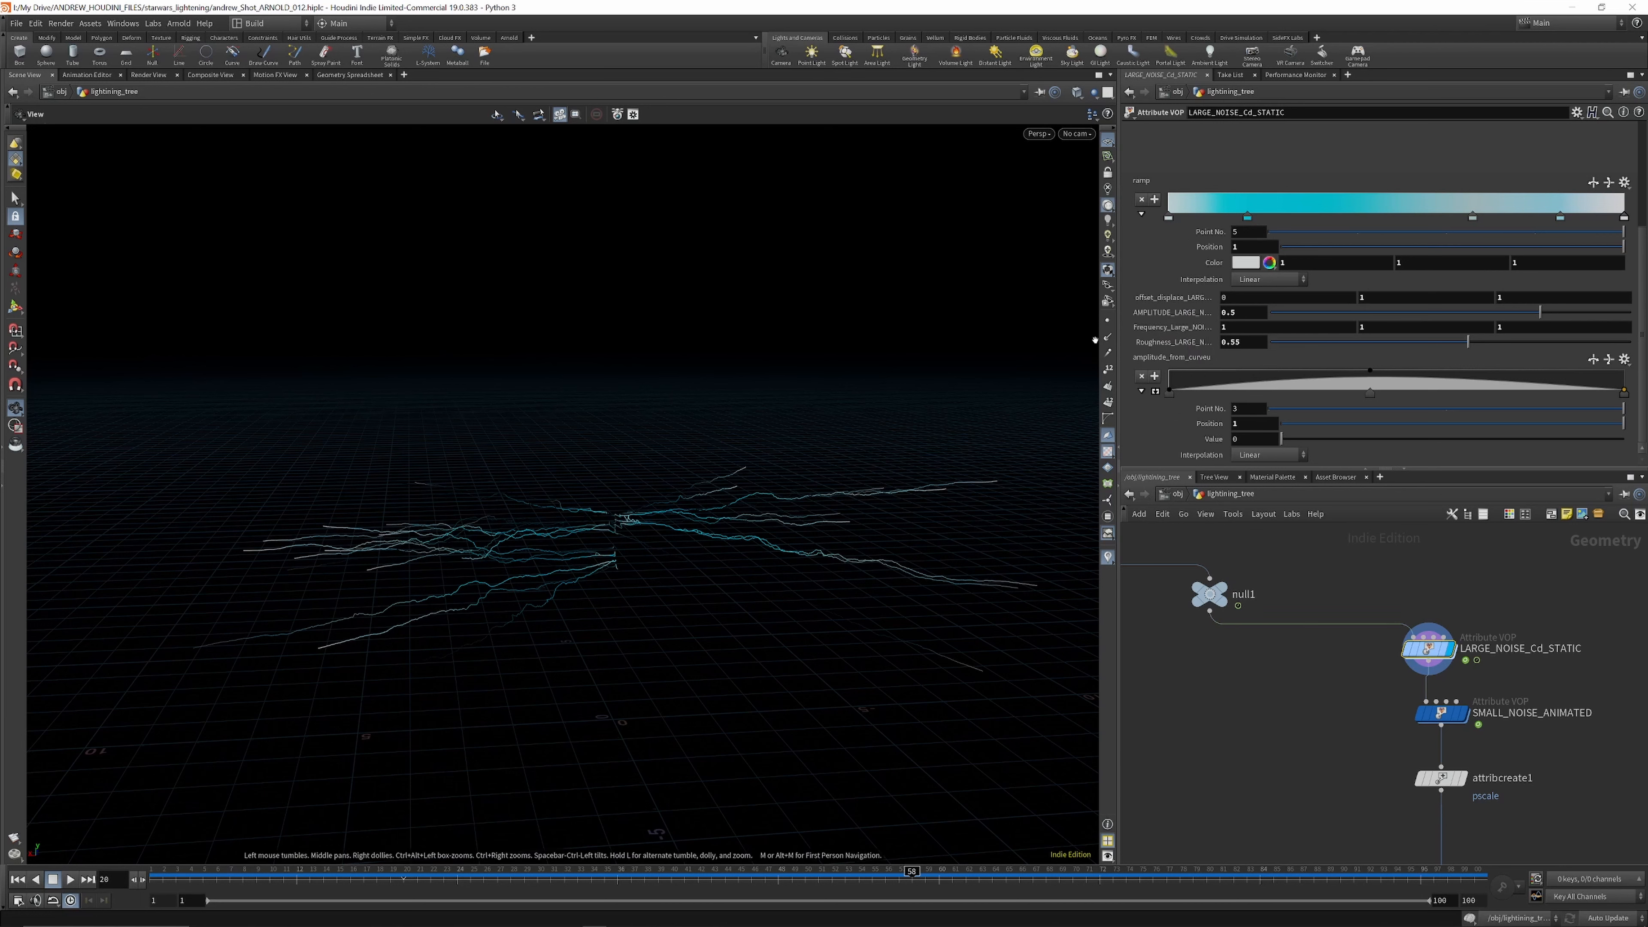
middle_click(1191, 342)
left_click_drag(1473, 357, 1247, 360)
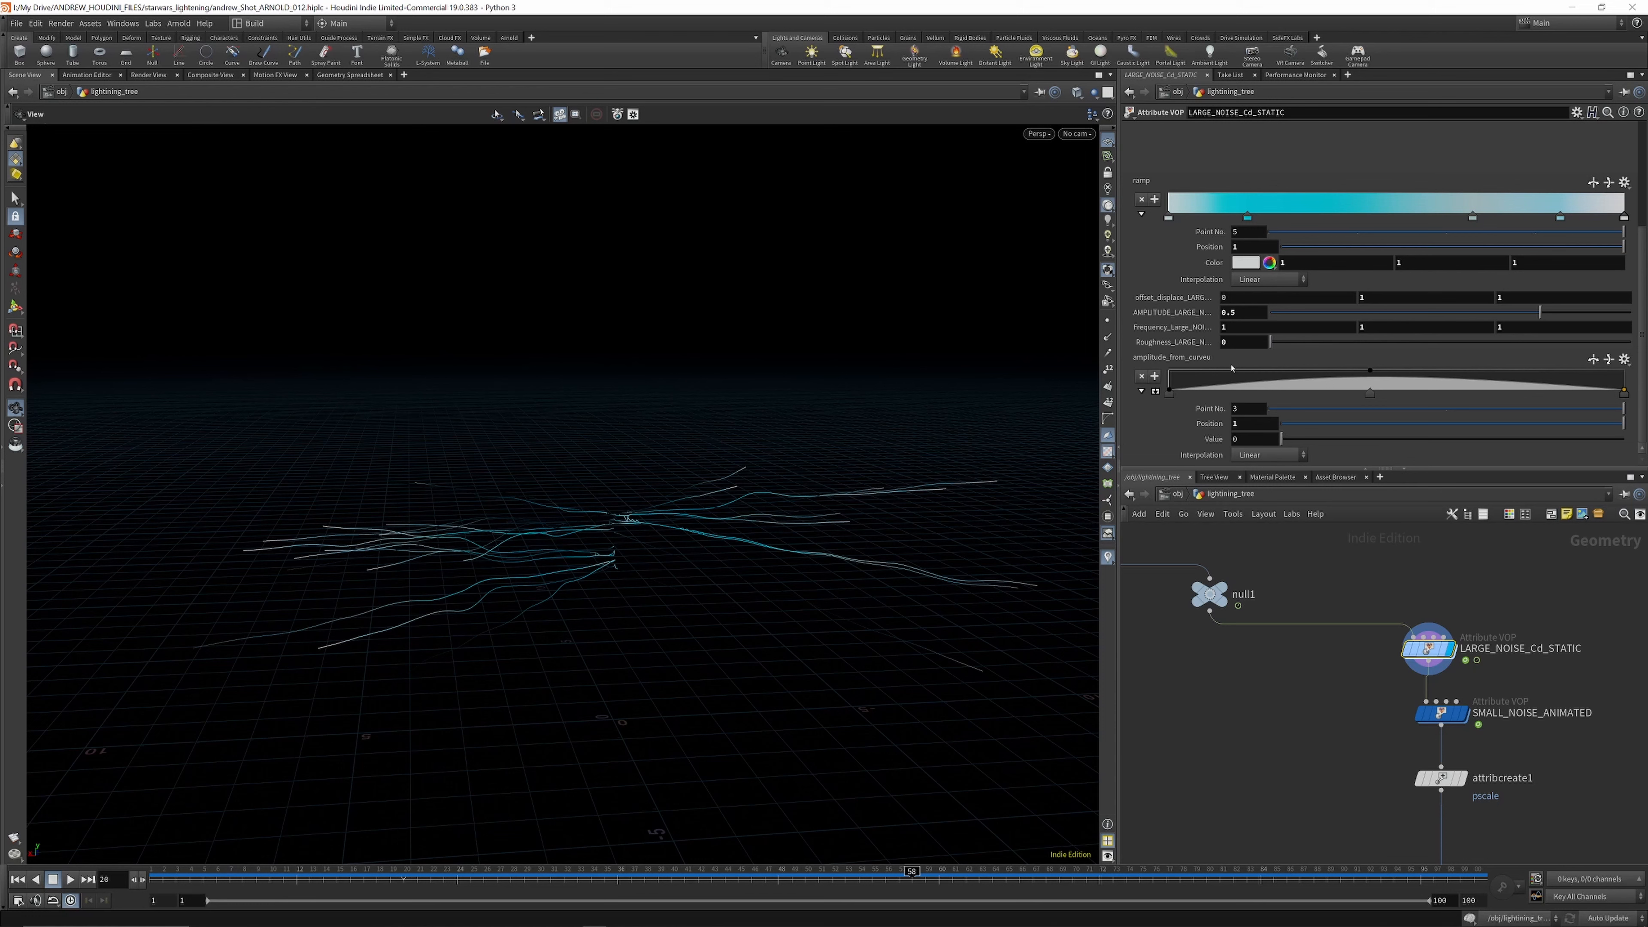
left_click_drag(1270, 342, 1481, 337)
Step: View the branches from a lower angle and shift the peak of the amplitude_from_curveu ramp to about position 0.43
left_click_drag(696, 488, 681, 473)
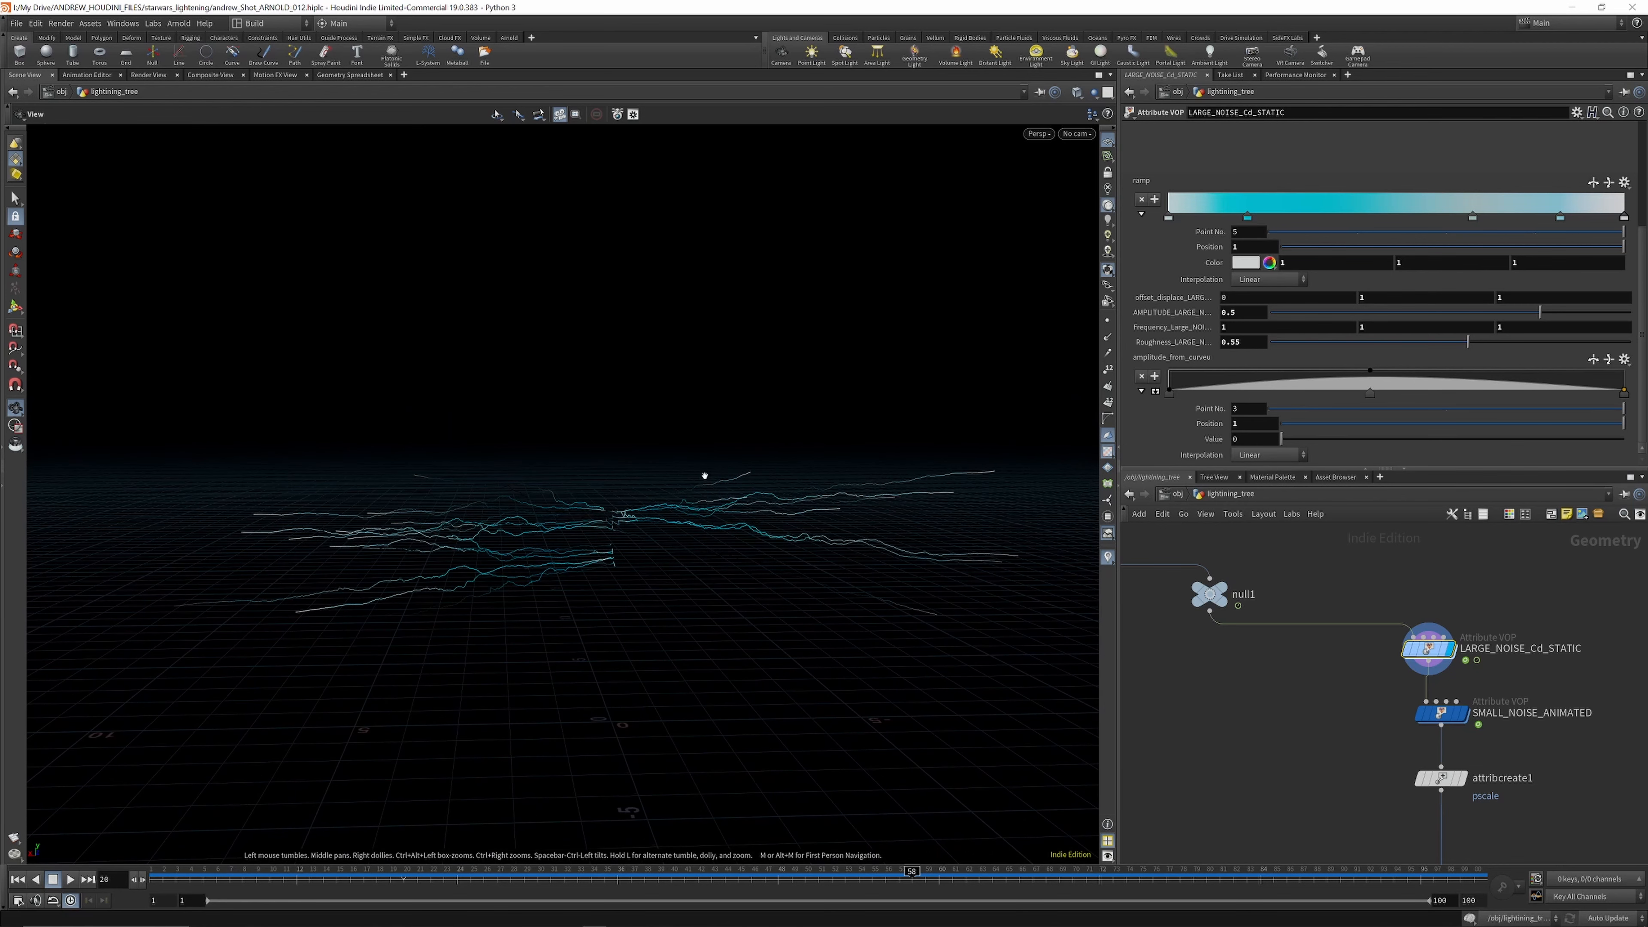
left_click(1358, 588)
mouse_move(1370, 372)
left_mouse_down()
mouse_move(1369, 393)
mouse_move(1367, 371)
left_mouse_up()
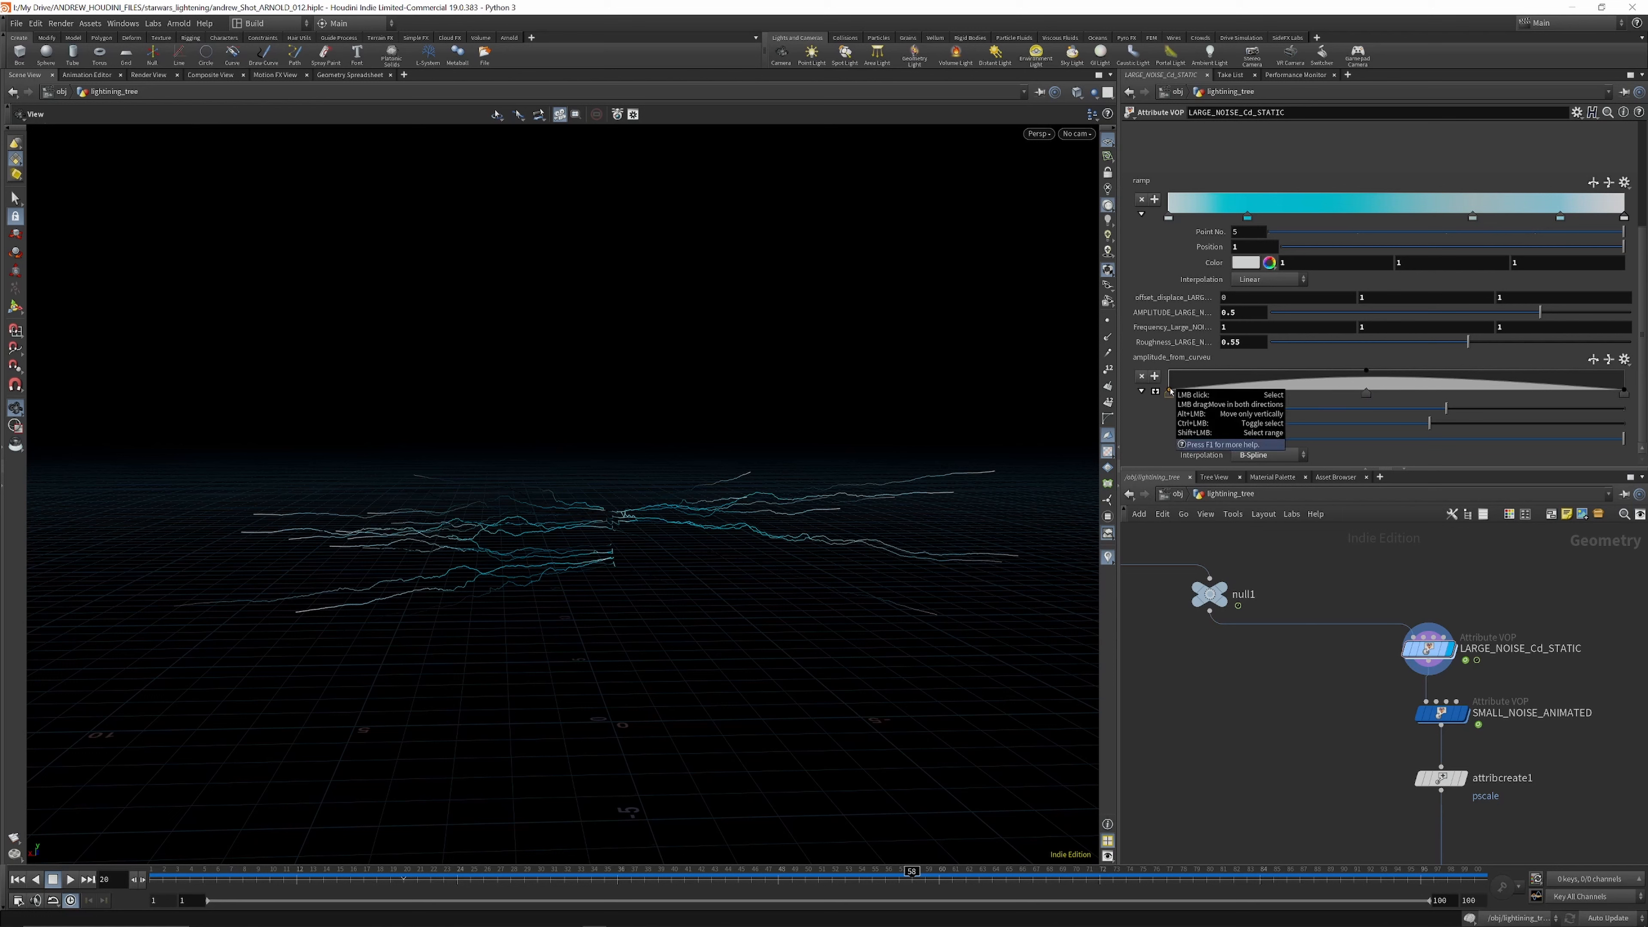
Step: Try raising the start and end points of the amplitude_from_curveu ramp to full value, restoring each to 0
left_click_drag(1170, 390, 1171, 370)
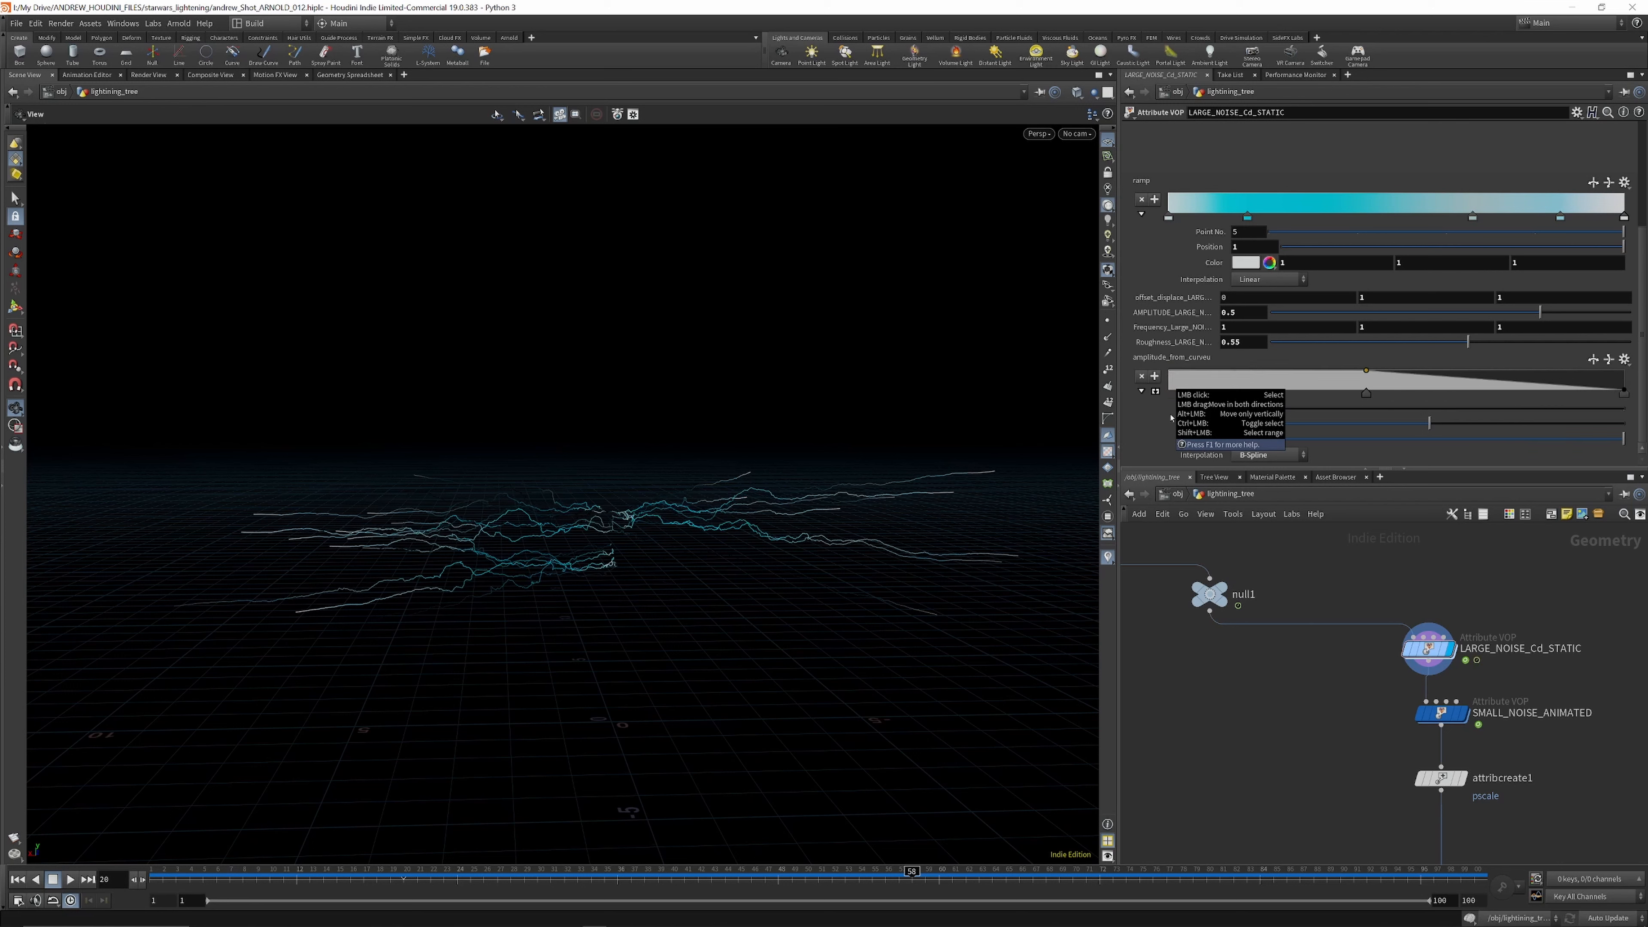
key("ctrl+z")
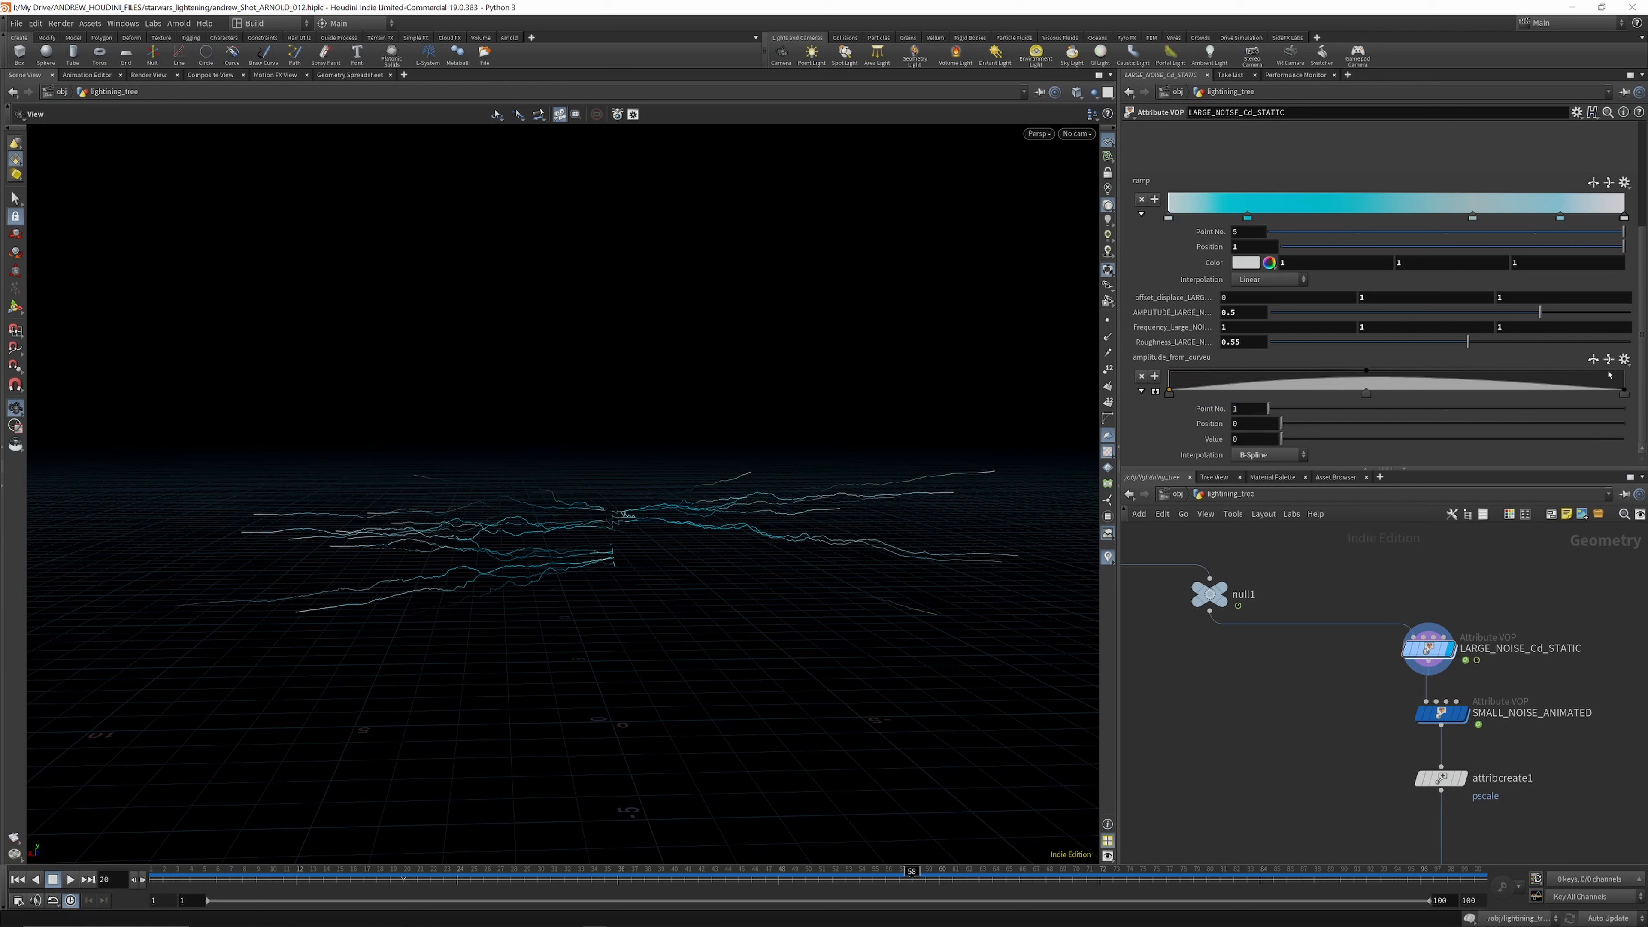
left_click_drag(1622, 392, 1608, 363)
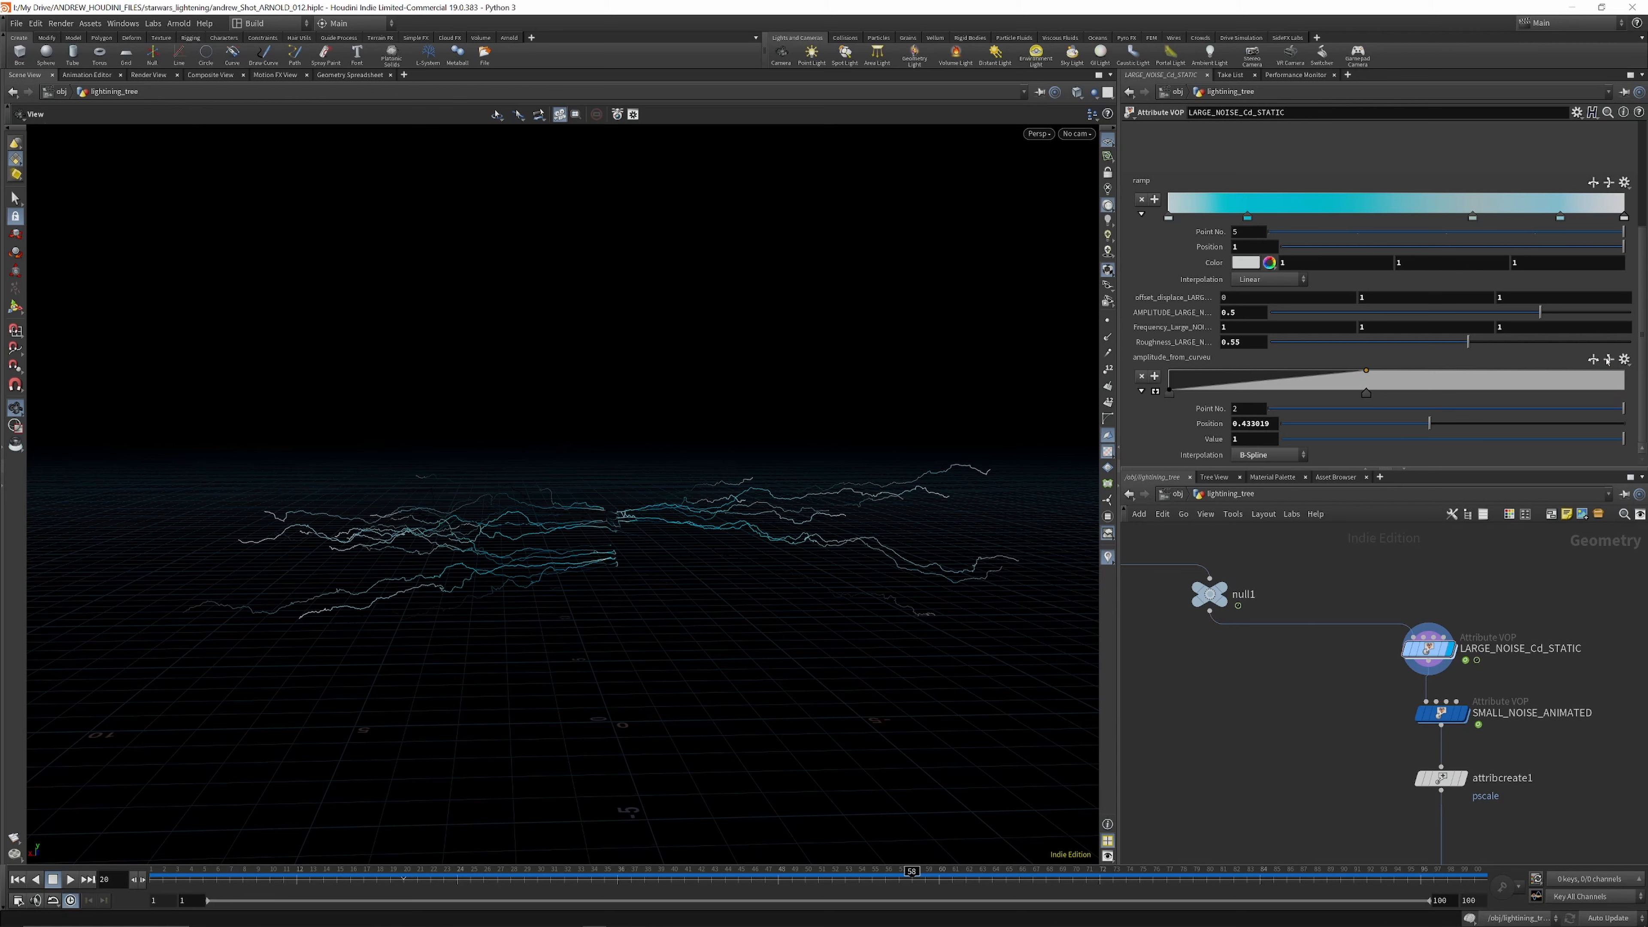
left_click_drag(1614, 371, 1625, 394)
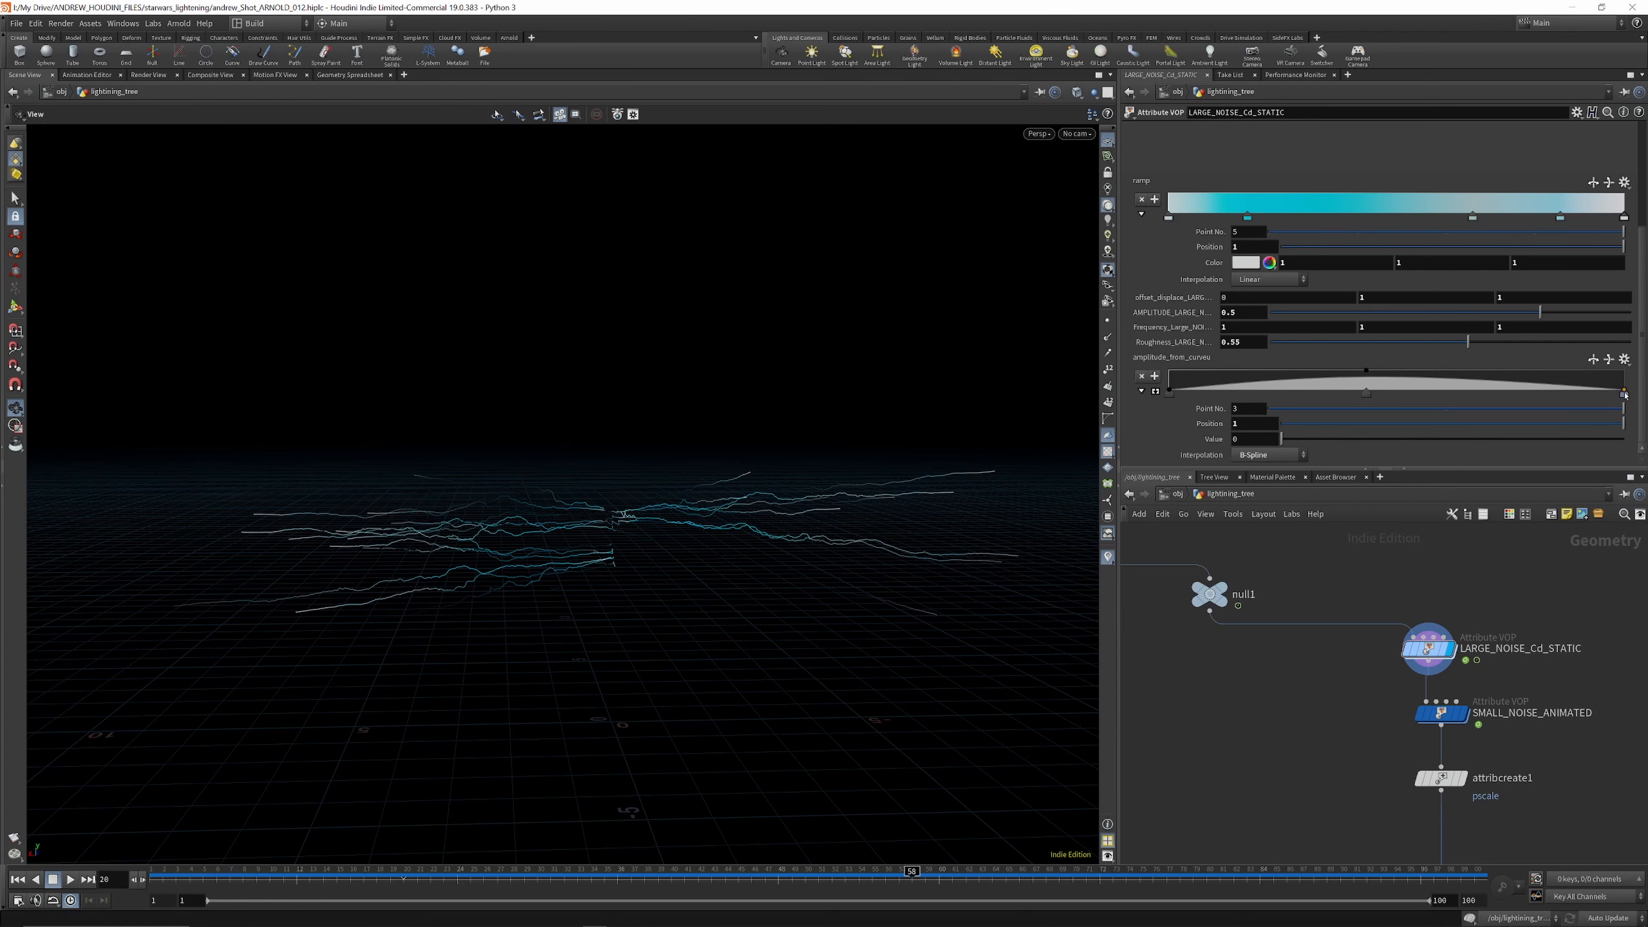
Step: Open the LARGE_NOISE_Cd_STATIC VOP network and move the offset parameter node clear of the amplitude wiring
scroll(1464, 622, "up", 3)
mouse_move(1419, 635)
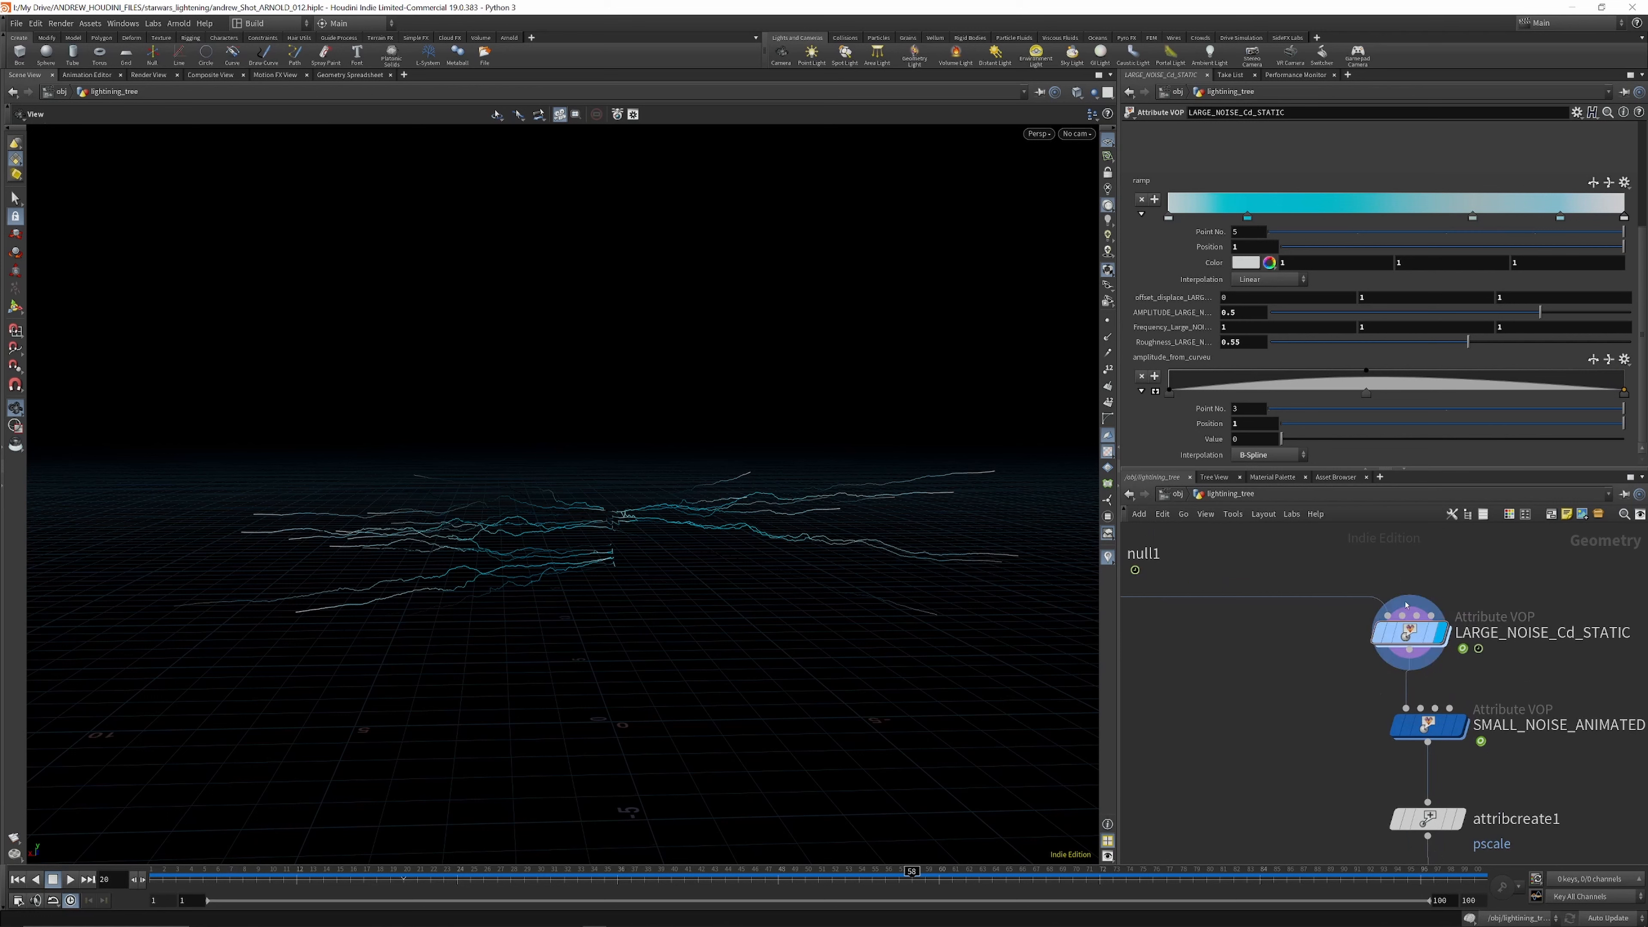
double_click(1405, 605)
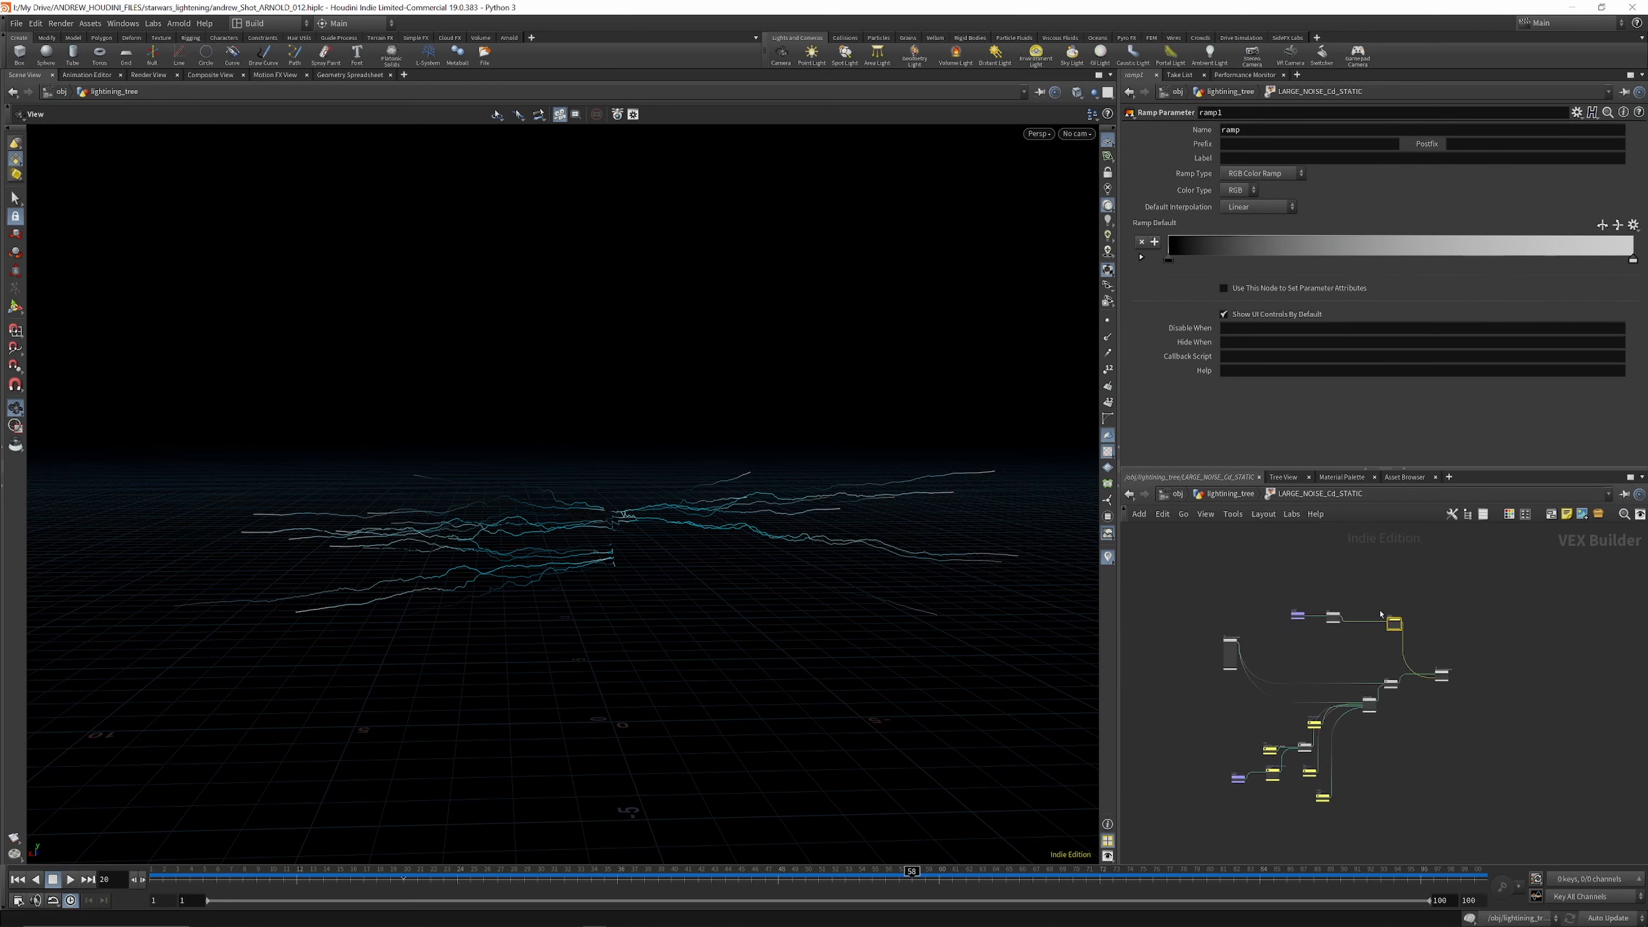
scroll(1298, 753, "up", 5)
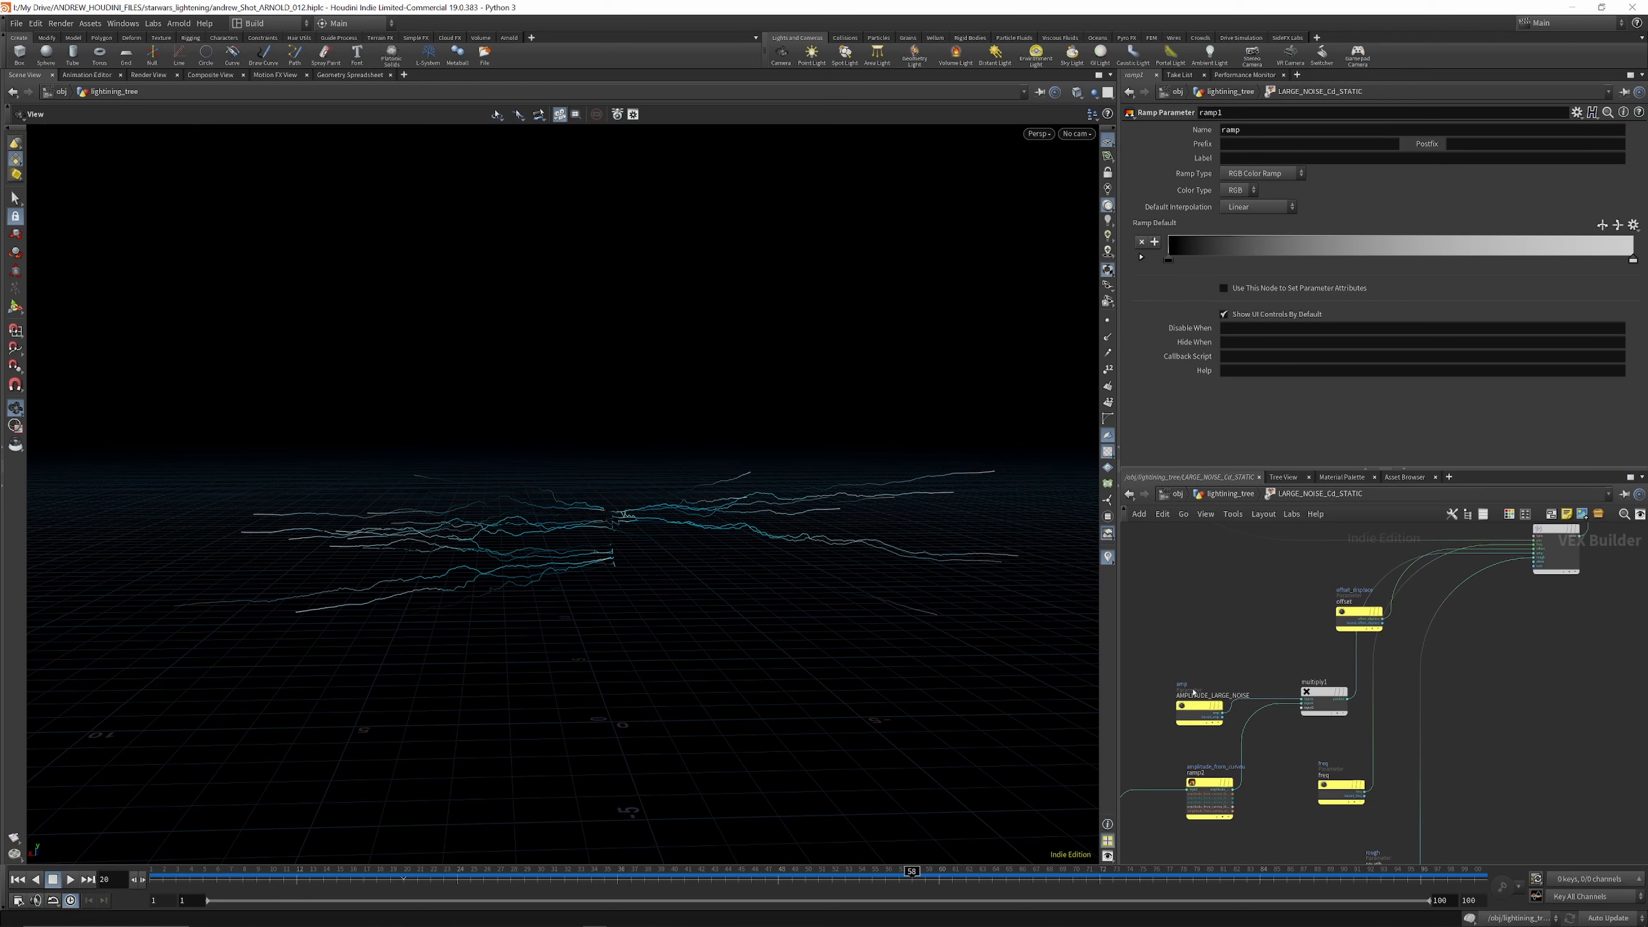
left_click_drag(1358, 601, 1263, 589)
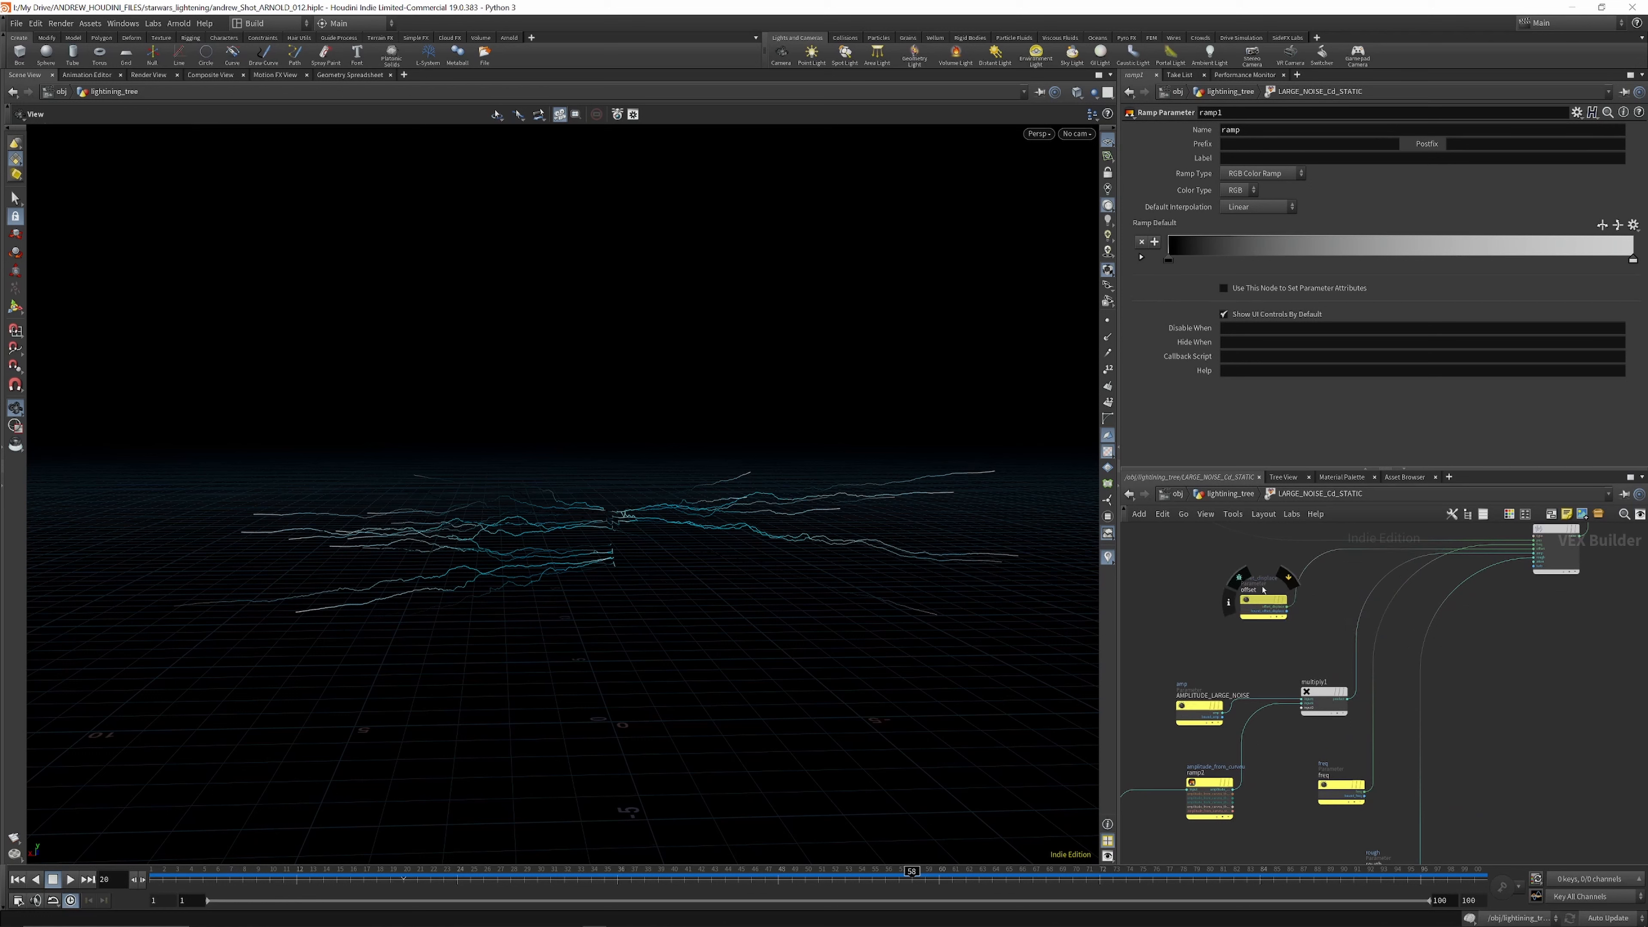
scroll(1263, 589, "up", 2)
scroll(1263, 589, "down", 5)
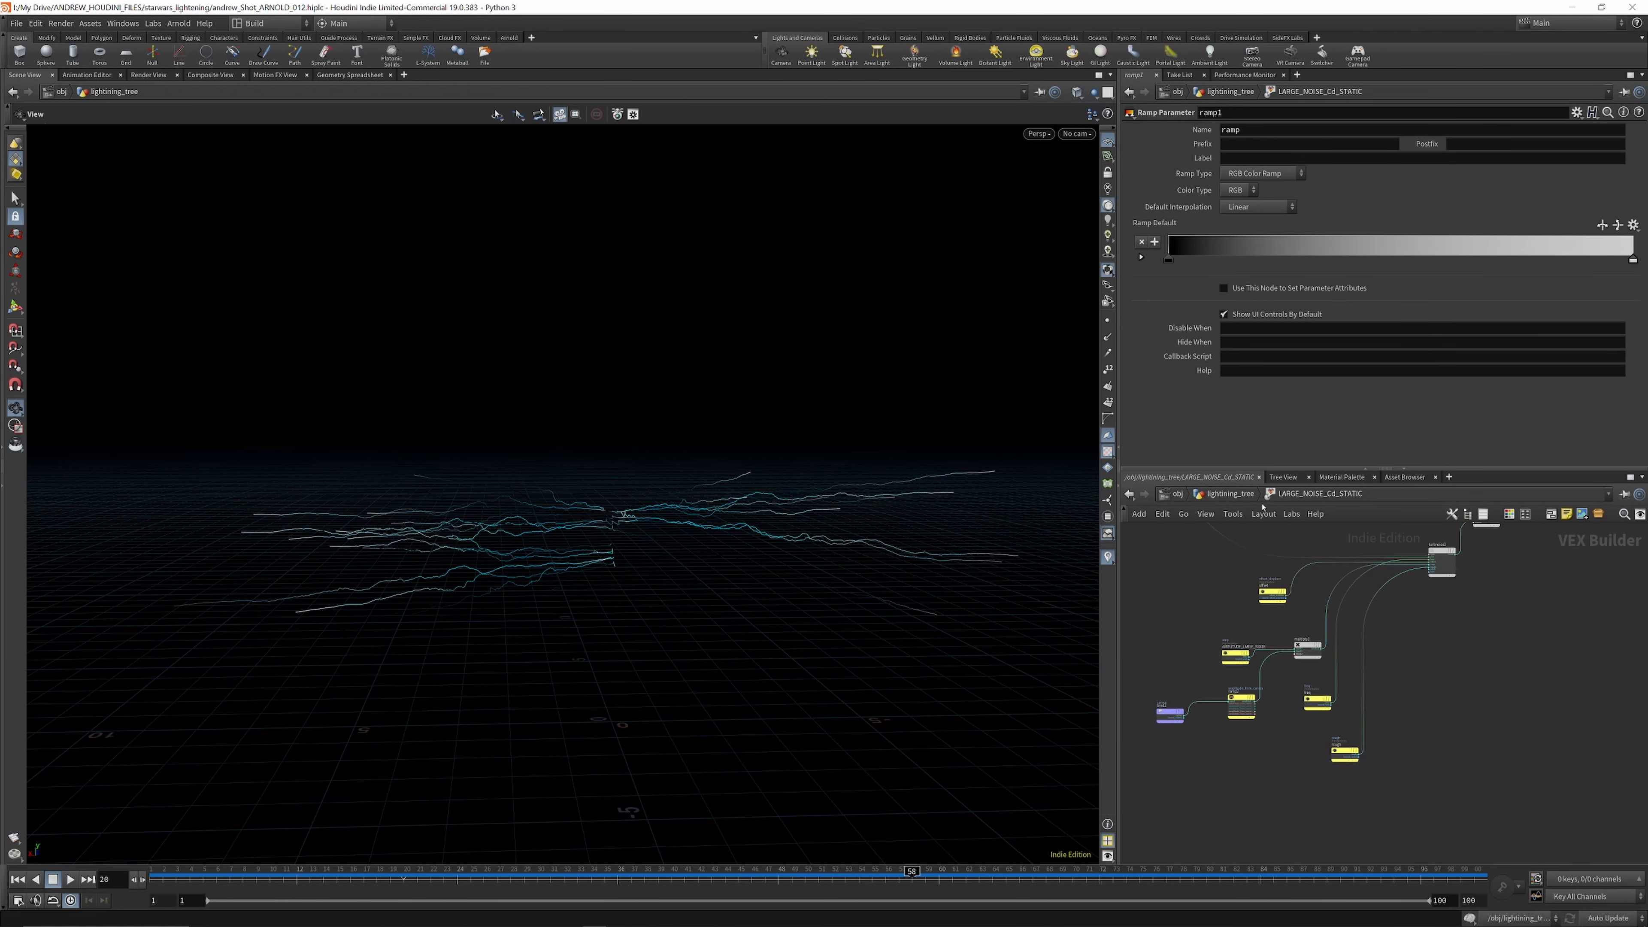
Step: Reopen the LARGE_NOISE_Cd_STATIC network and examine the turbnoise2 node's settings and wired inputs
left_click(1233, 494)
double_click(1410, 638)
scroll(1451, 549, "up", 8)
left_click(1366, 594)
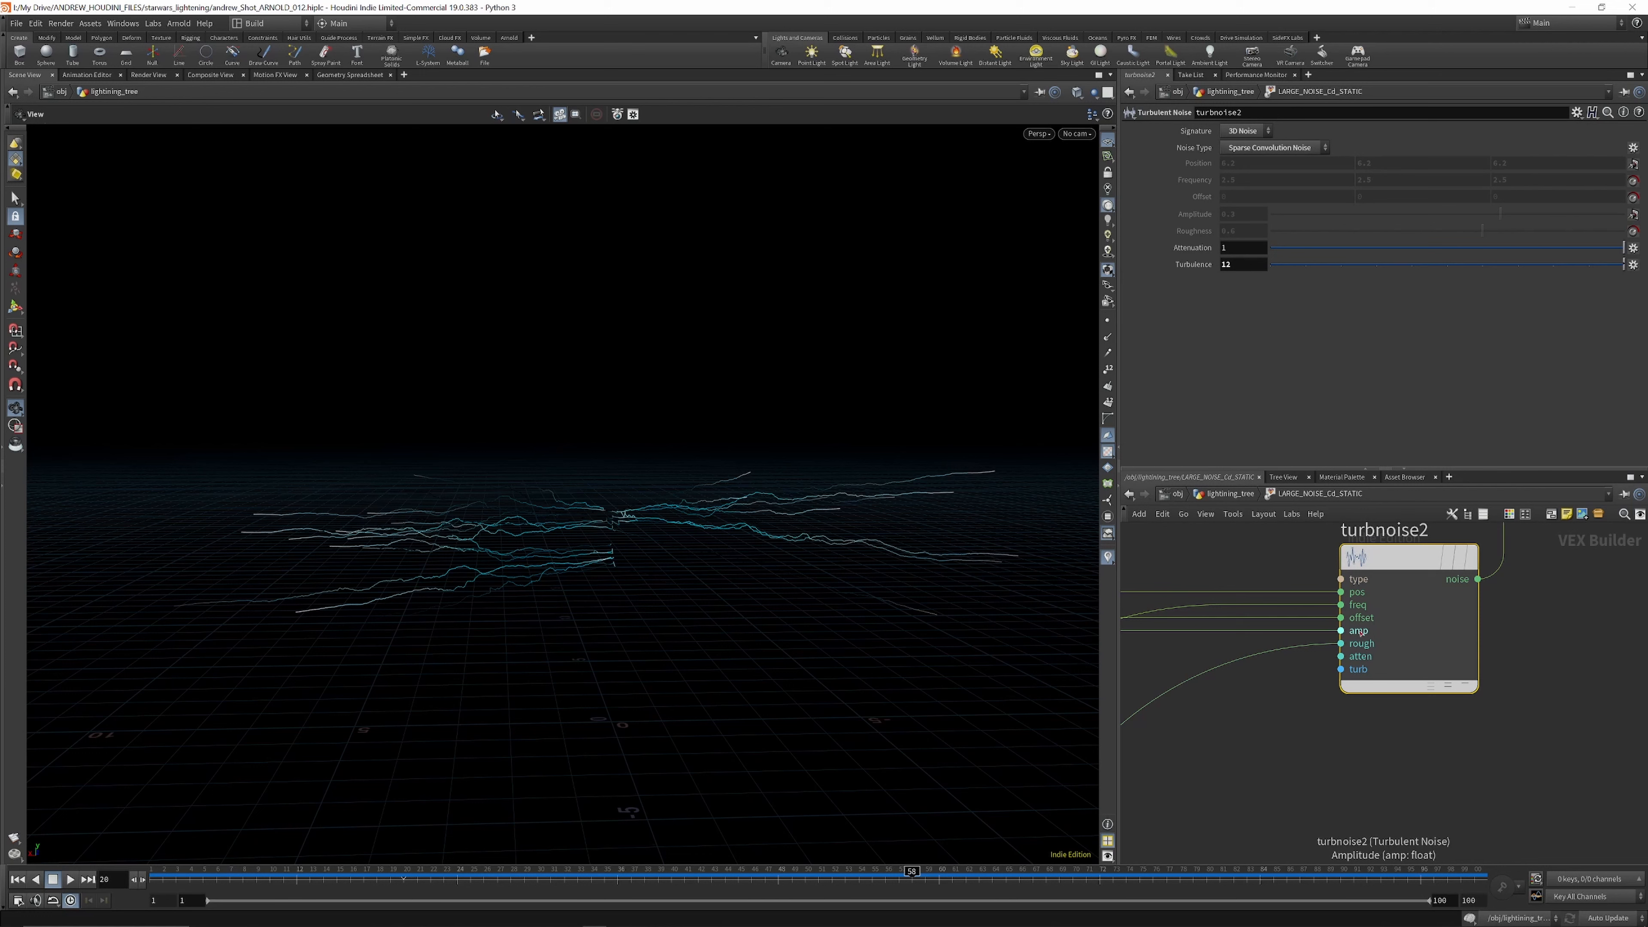
scroll(1349, 643, "down", 8)
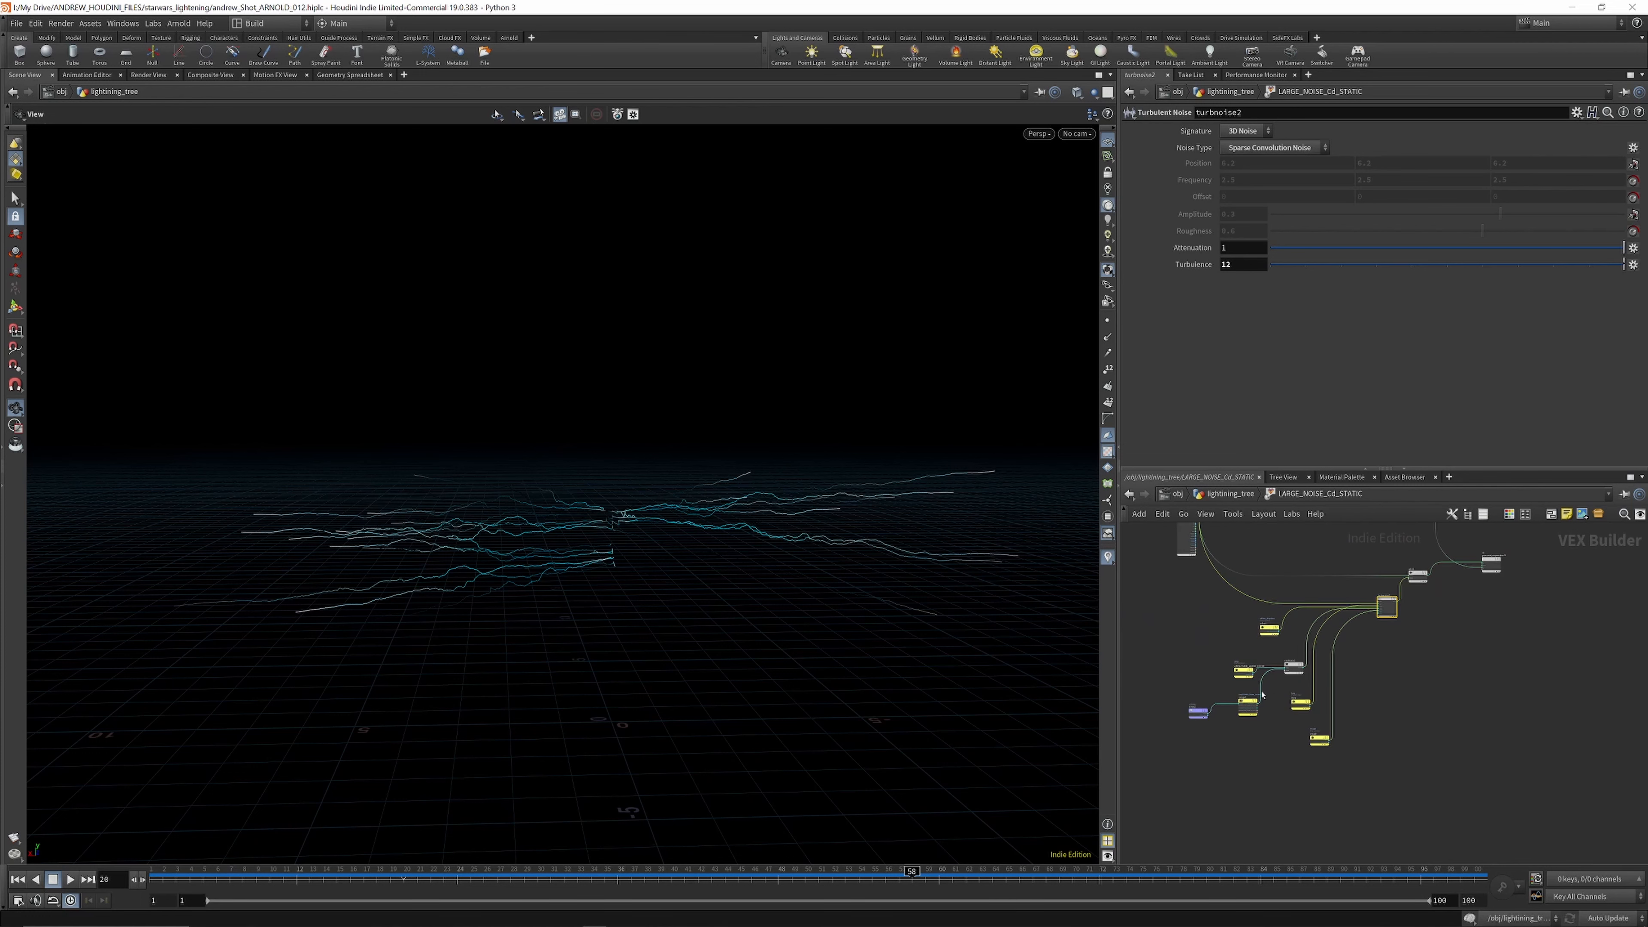
Step: Examine the curveu bind node bind2 and the amplitude_from_curveu spline ramp it feeds
scroll(1233, 701, "up", 8)
left_click(1210, 698)
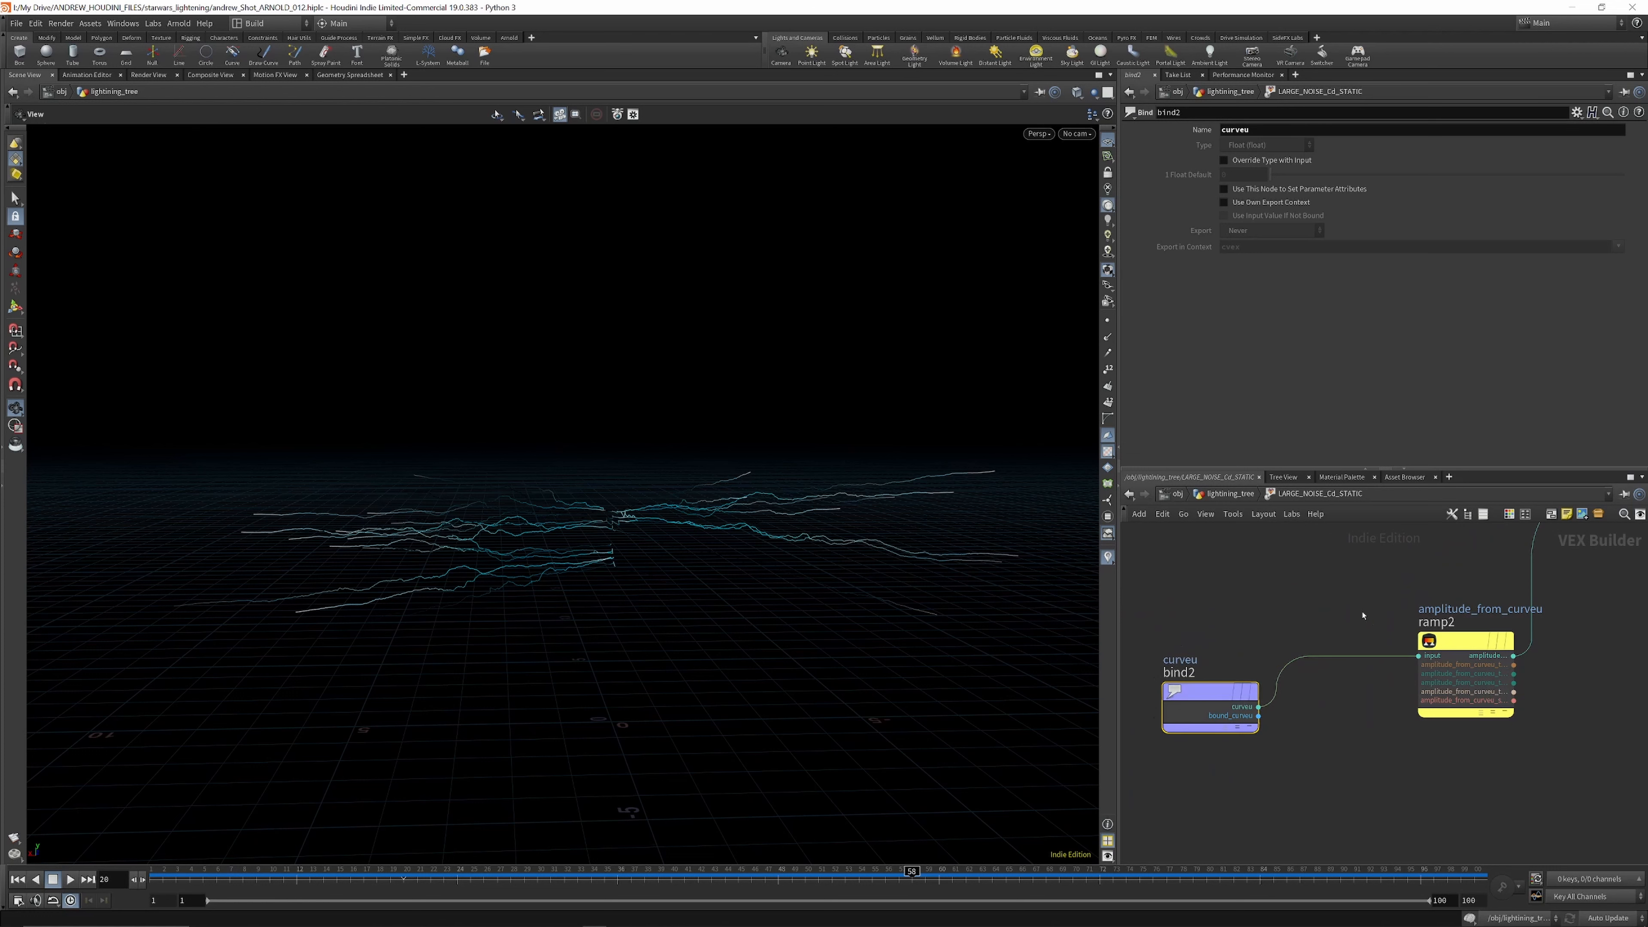
scroll(1366, 620, "down", 3)
scroll(1368, 633, "up", 5)
left_click(1368, 639)
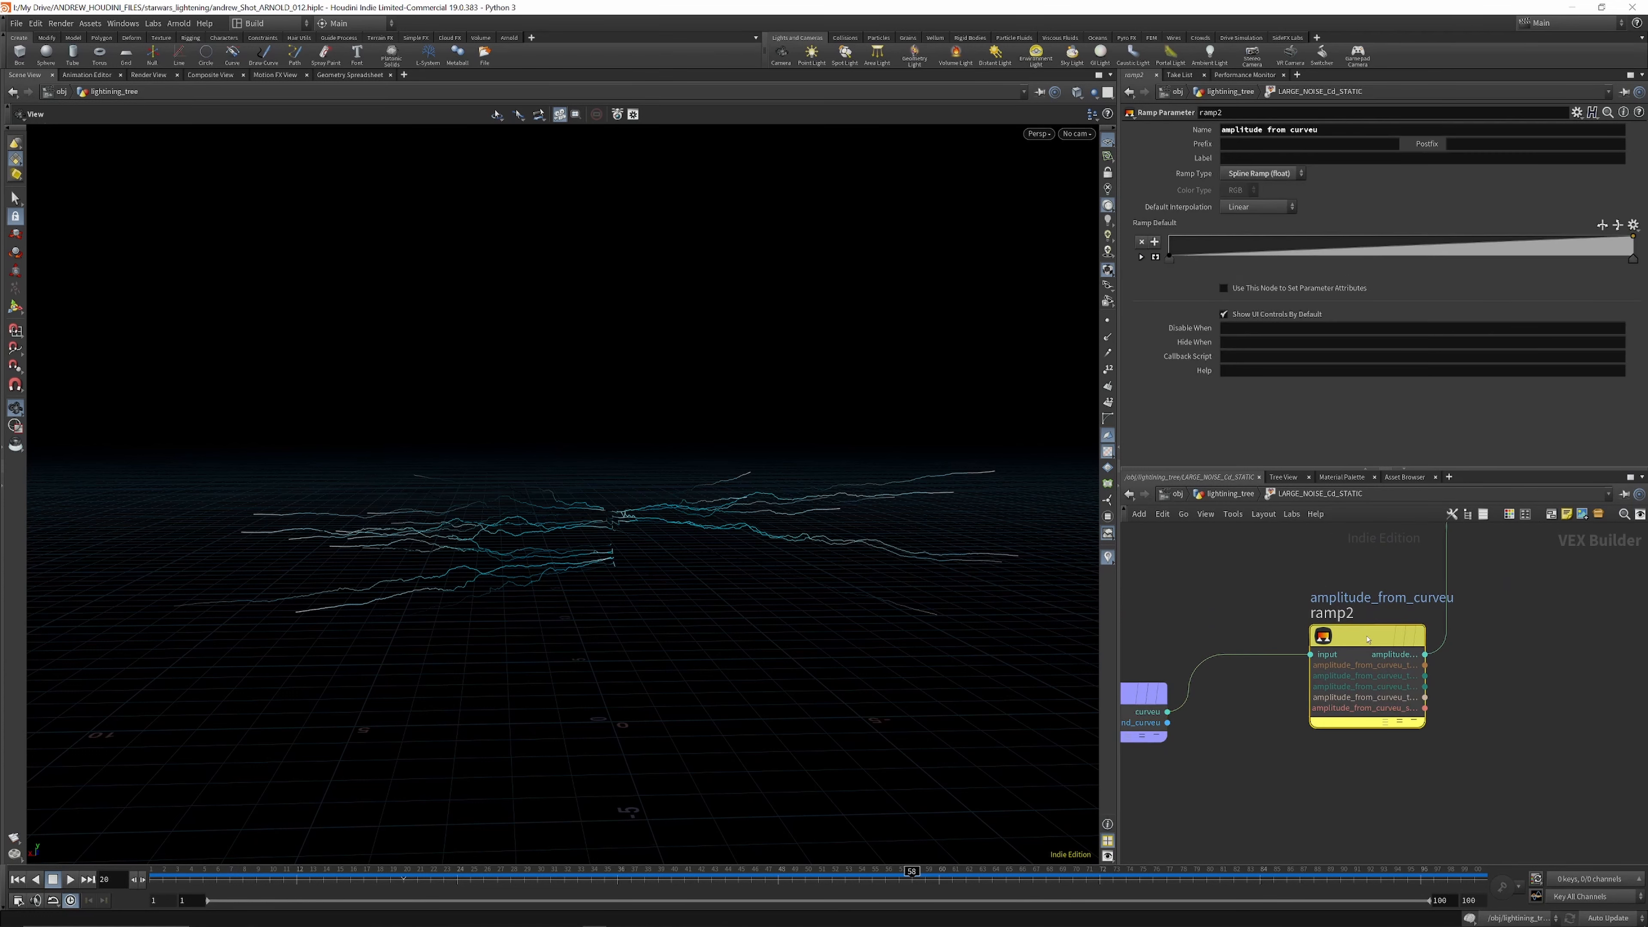
Step: Compare the amplitude ramp on the parent node with the VOP network and trace the multiply, frequency and roughness wires into turbnoise2
left_click(1232, 494)
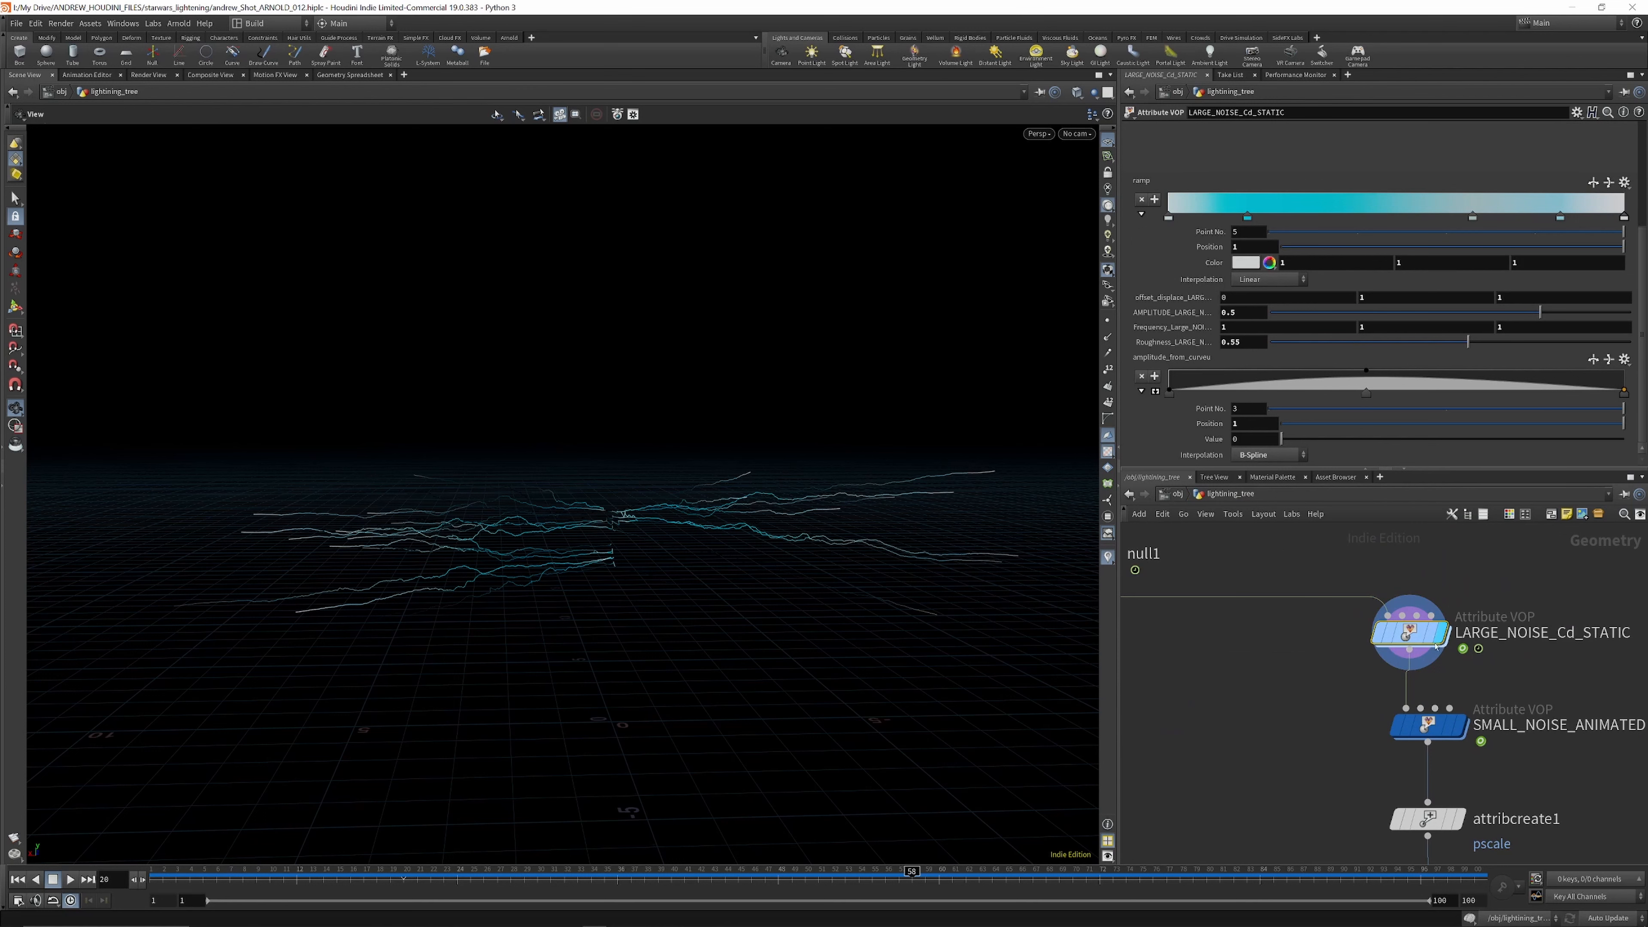
double_click(1410, 633)
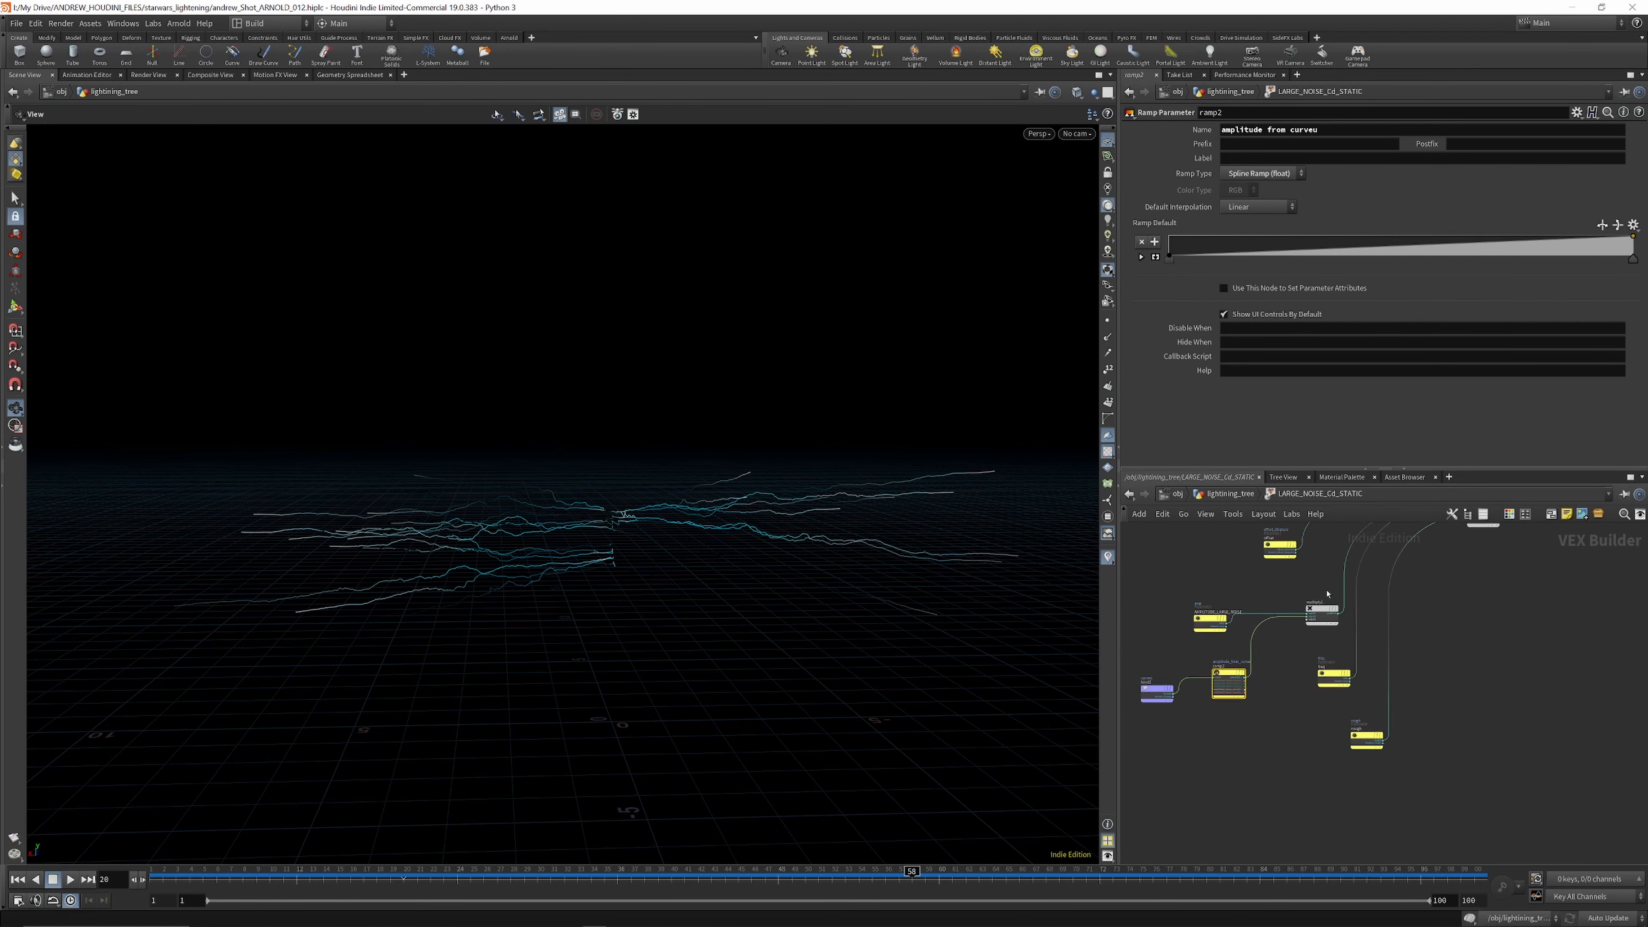
scroll(1327, 585, "up", 3)
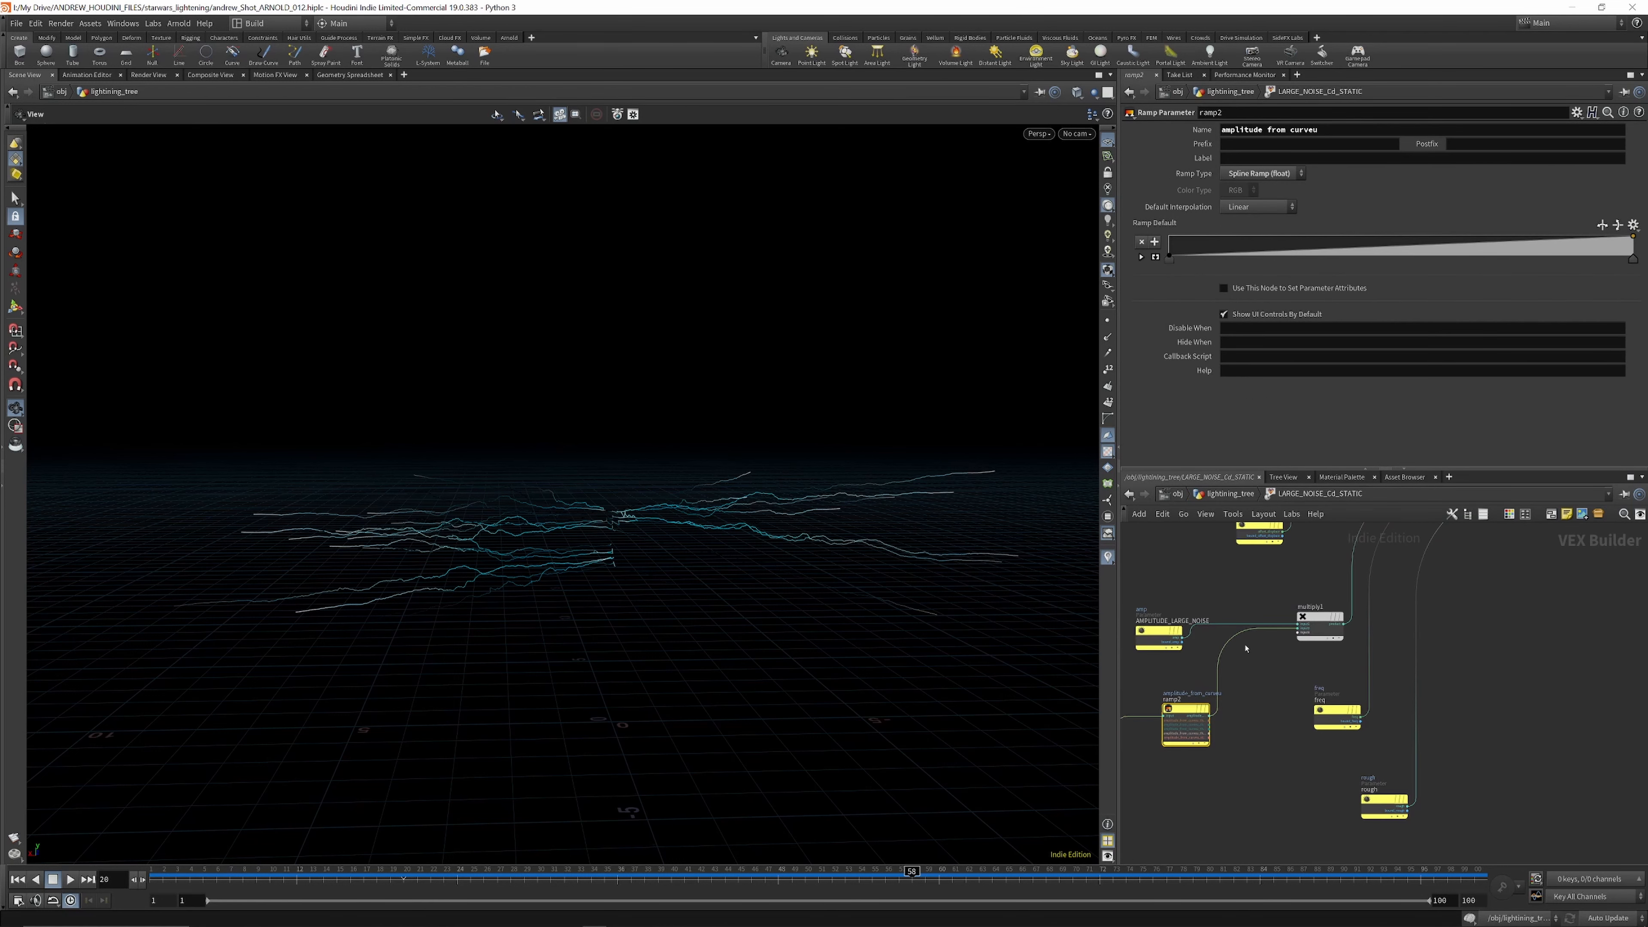
scroll(1213, 665, "down", 4)
scroll(1380, 577, "up", 3)
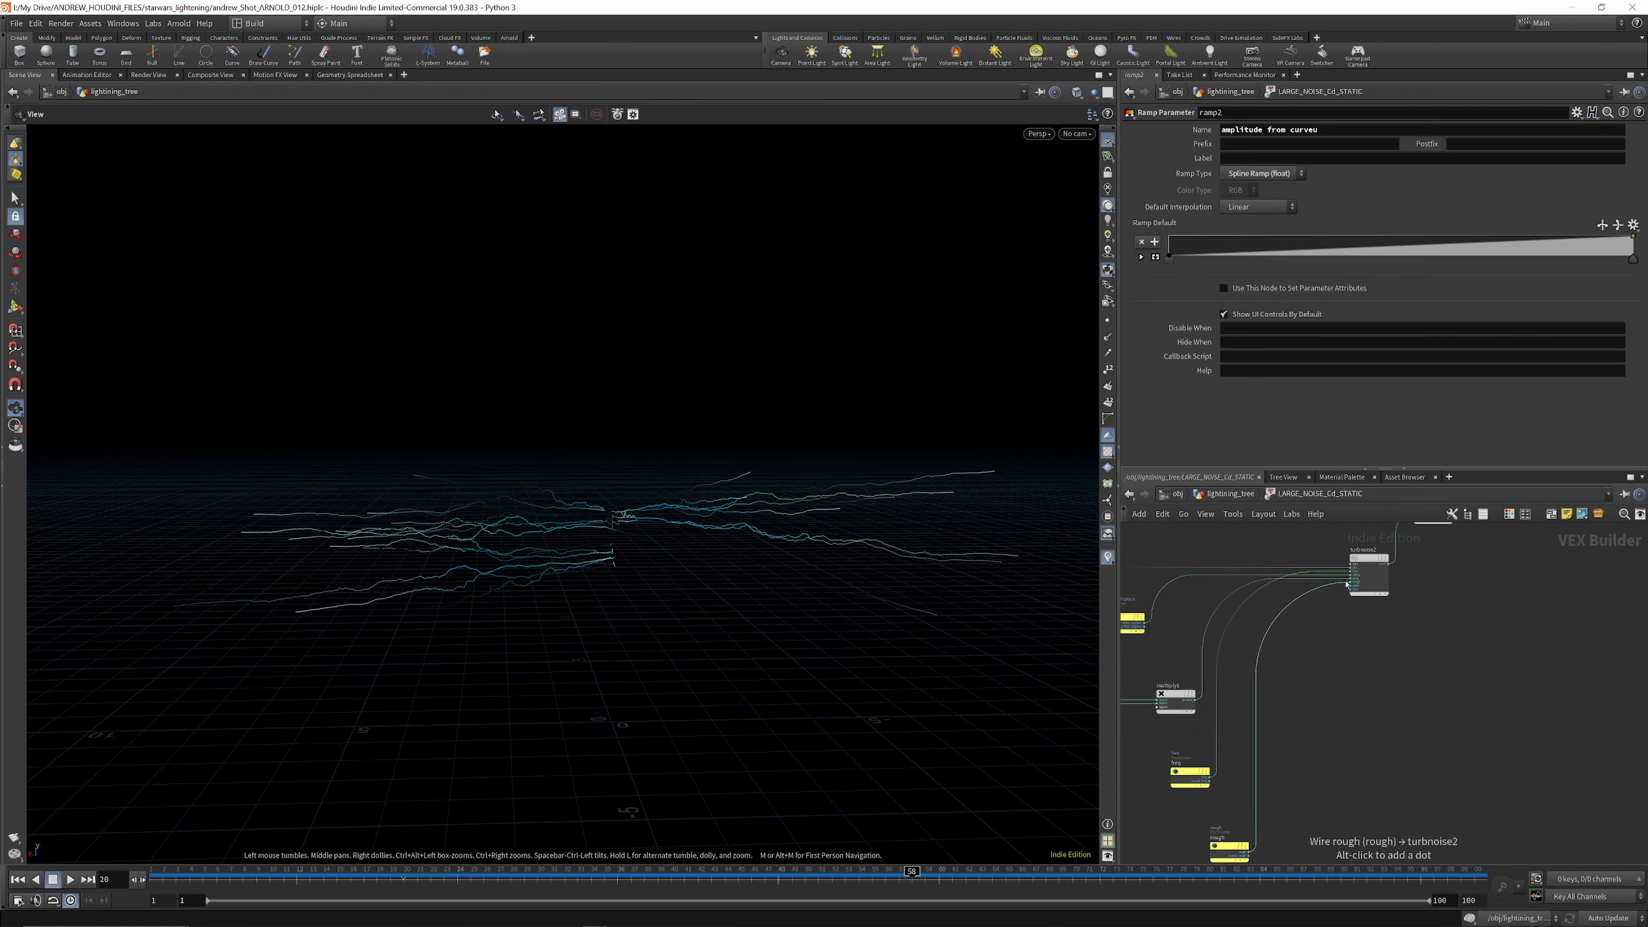
scroll(1358, 574, "up", 5)
scroll(1363, 582, "down", 5)
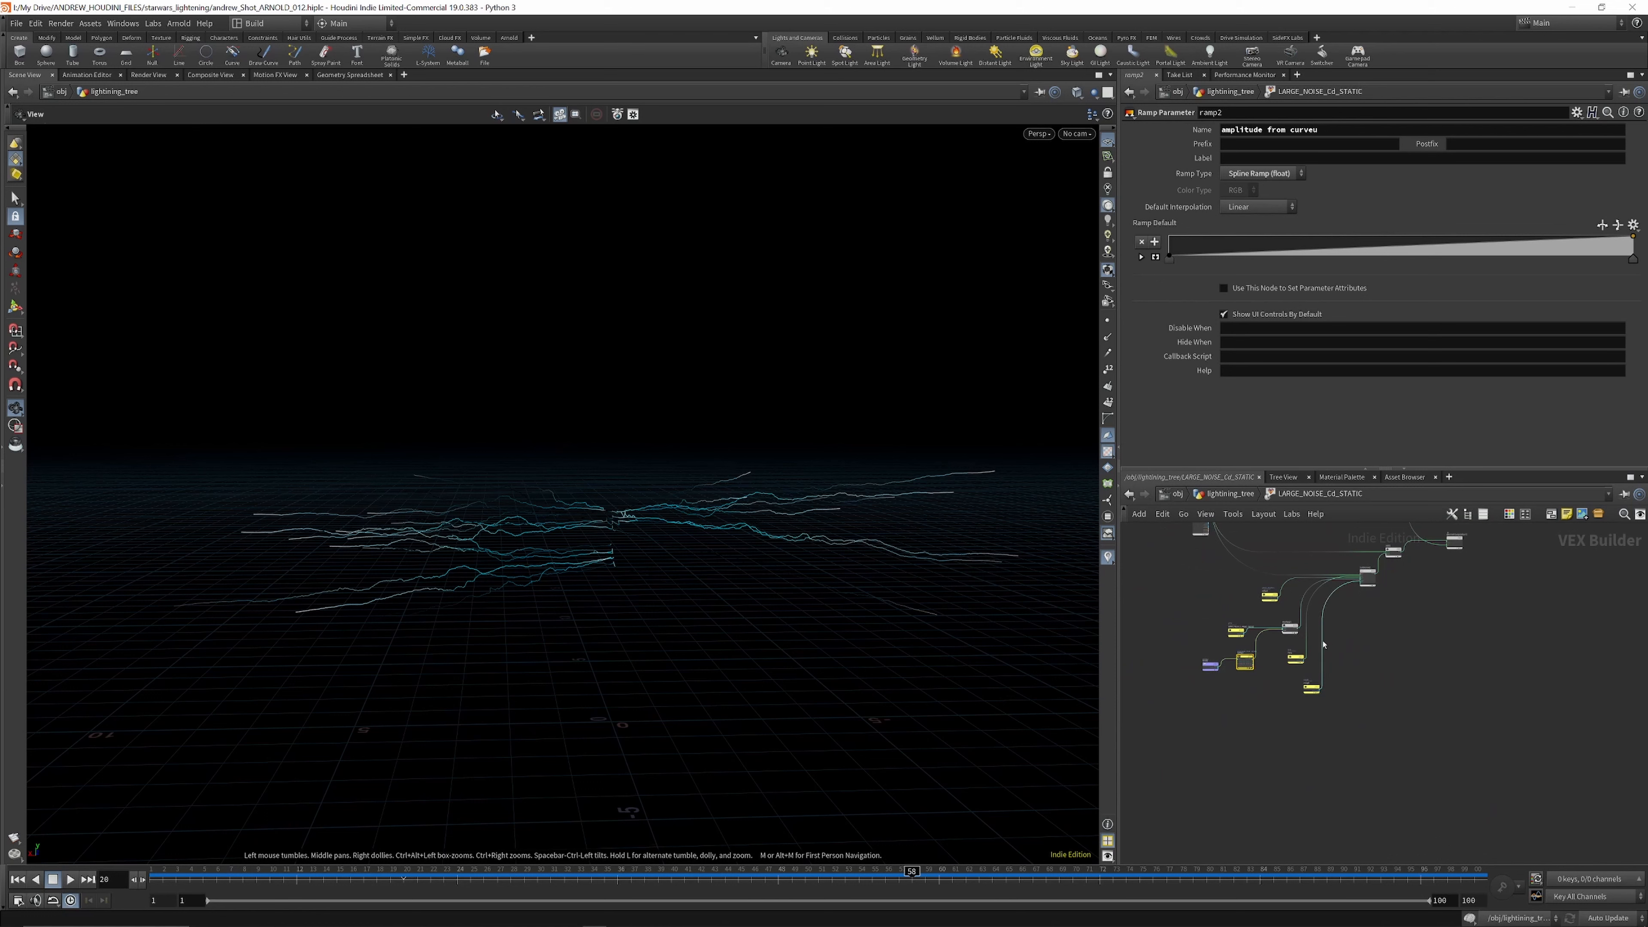
scroll(1291, 663, "up", 3)
scroll(1292, 662, "down", 6)
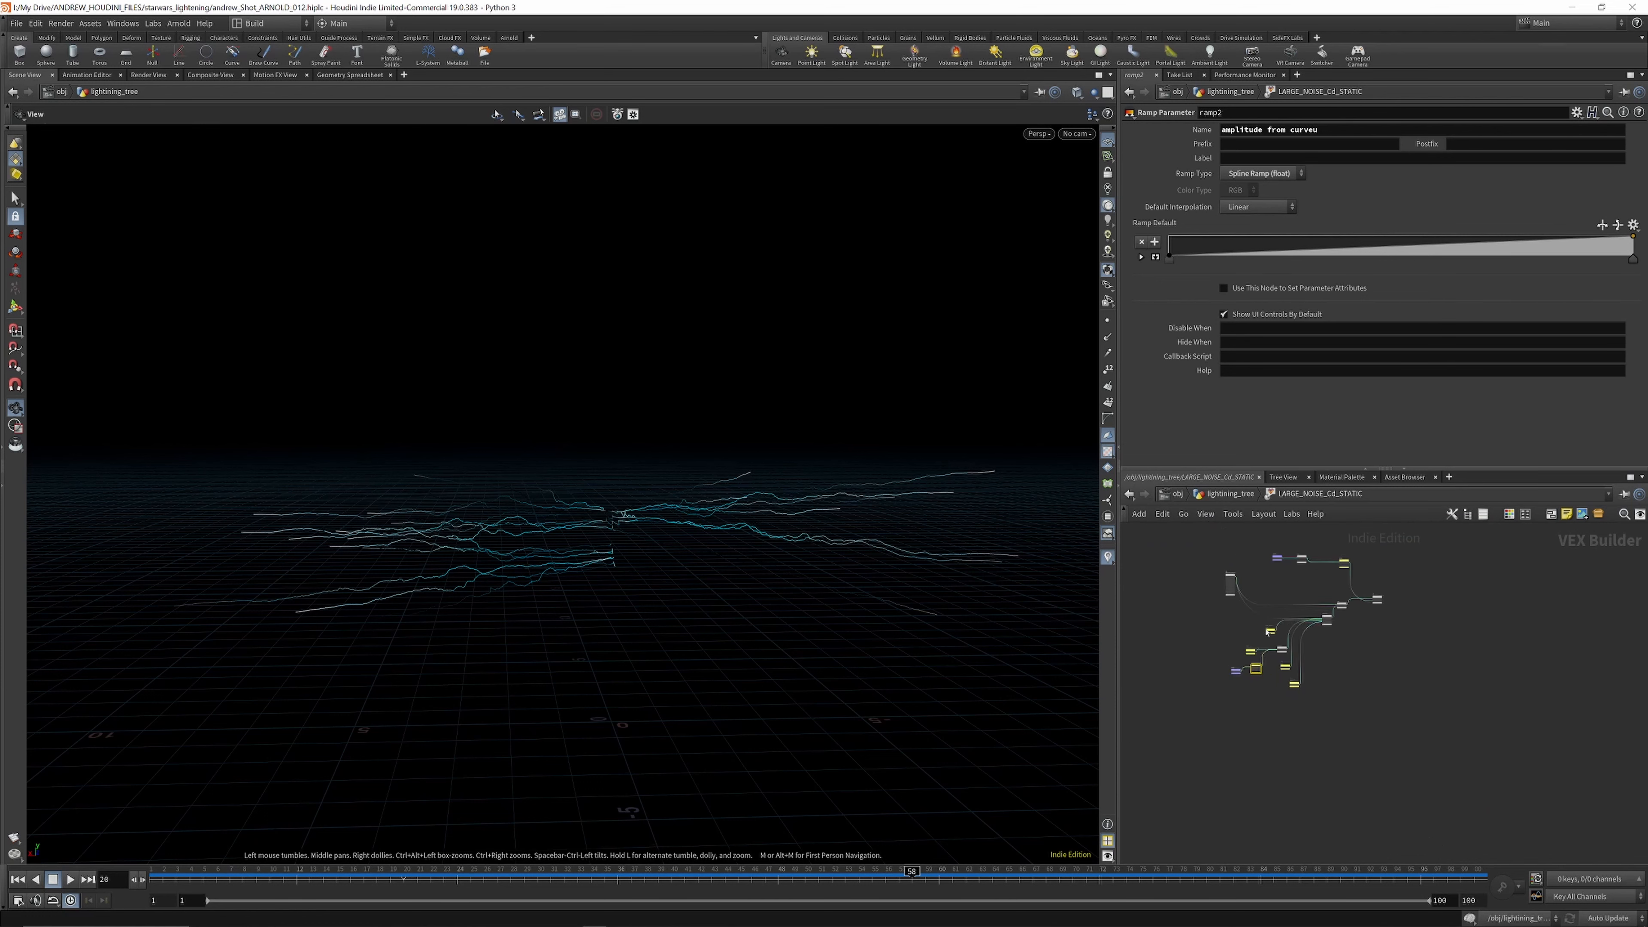
Step: Return to the lightning_tree network, bypass LARGE_NOISE_Cd_STATIC and display SMALL_NOISE_ANIMATED to inspect the small noise alone on the branches
left_click(1231, 494)
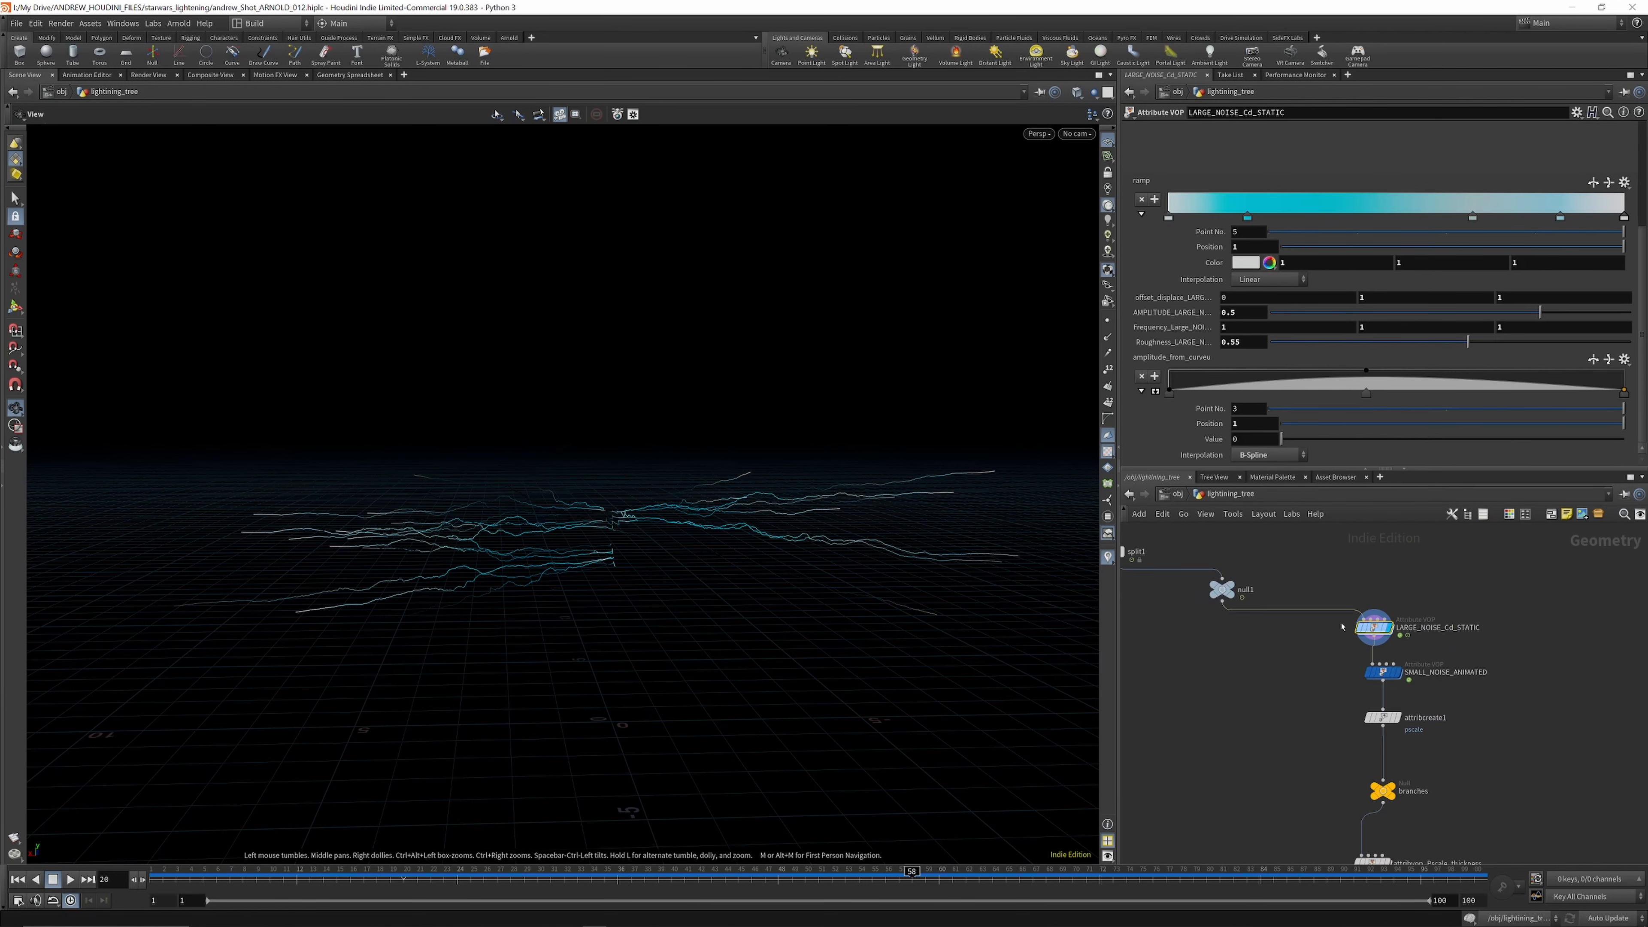
scroll(1394, 649, "up", 2)
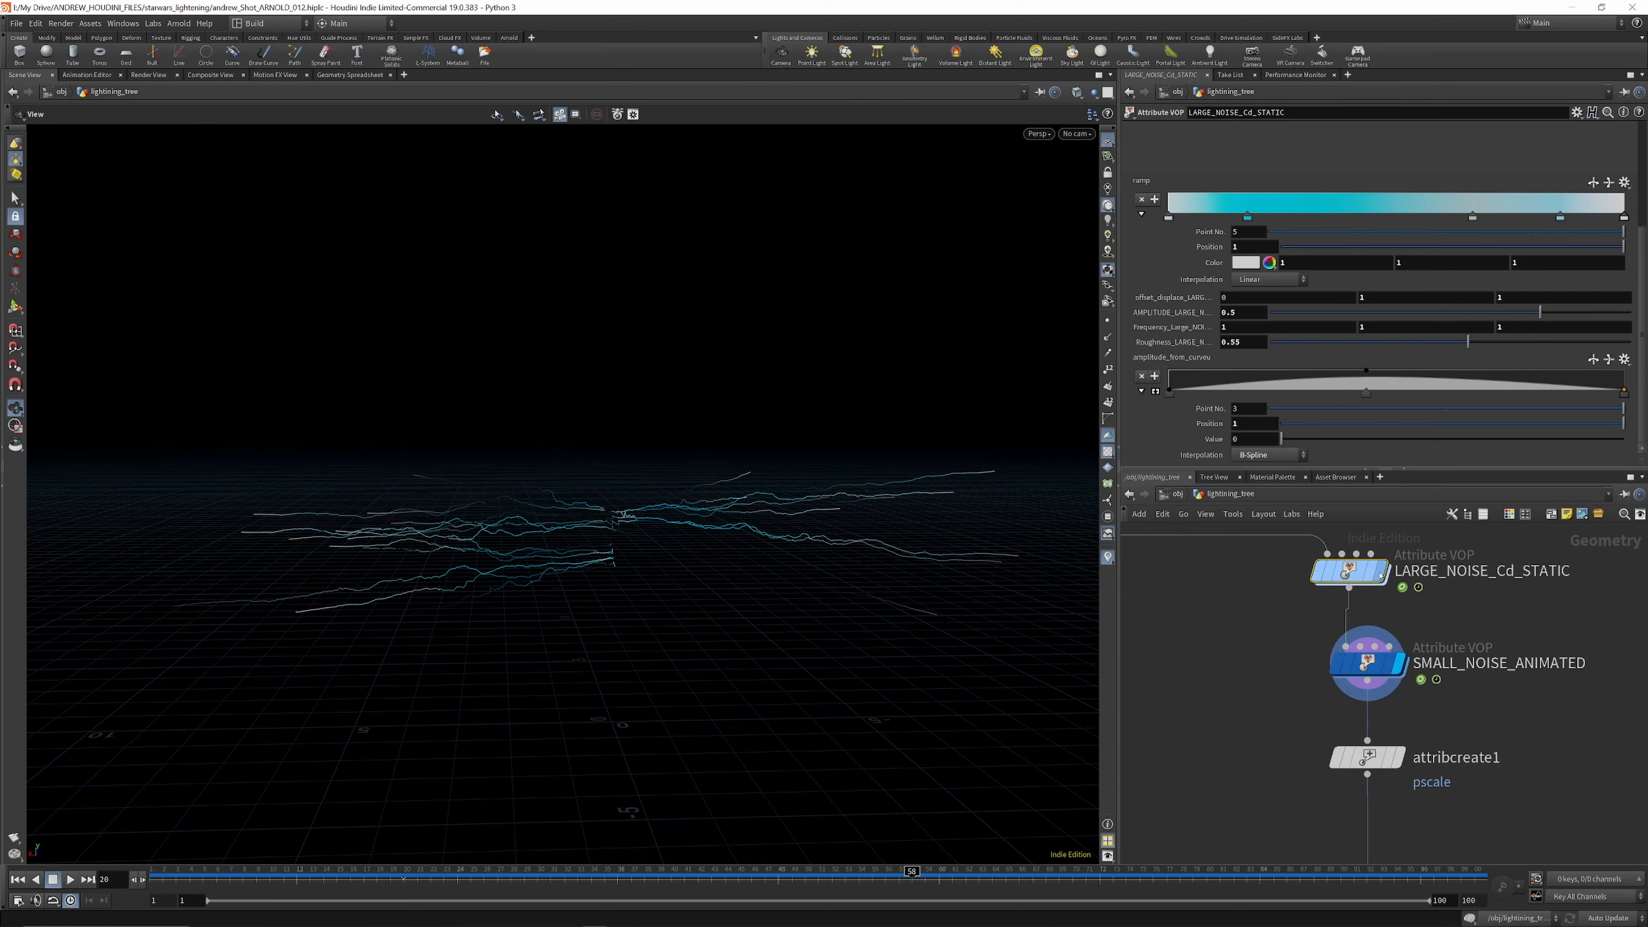
left_click(1307, 529)
mouse_move(1399, 675)
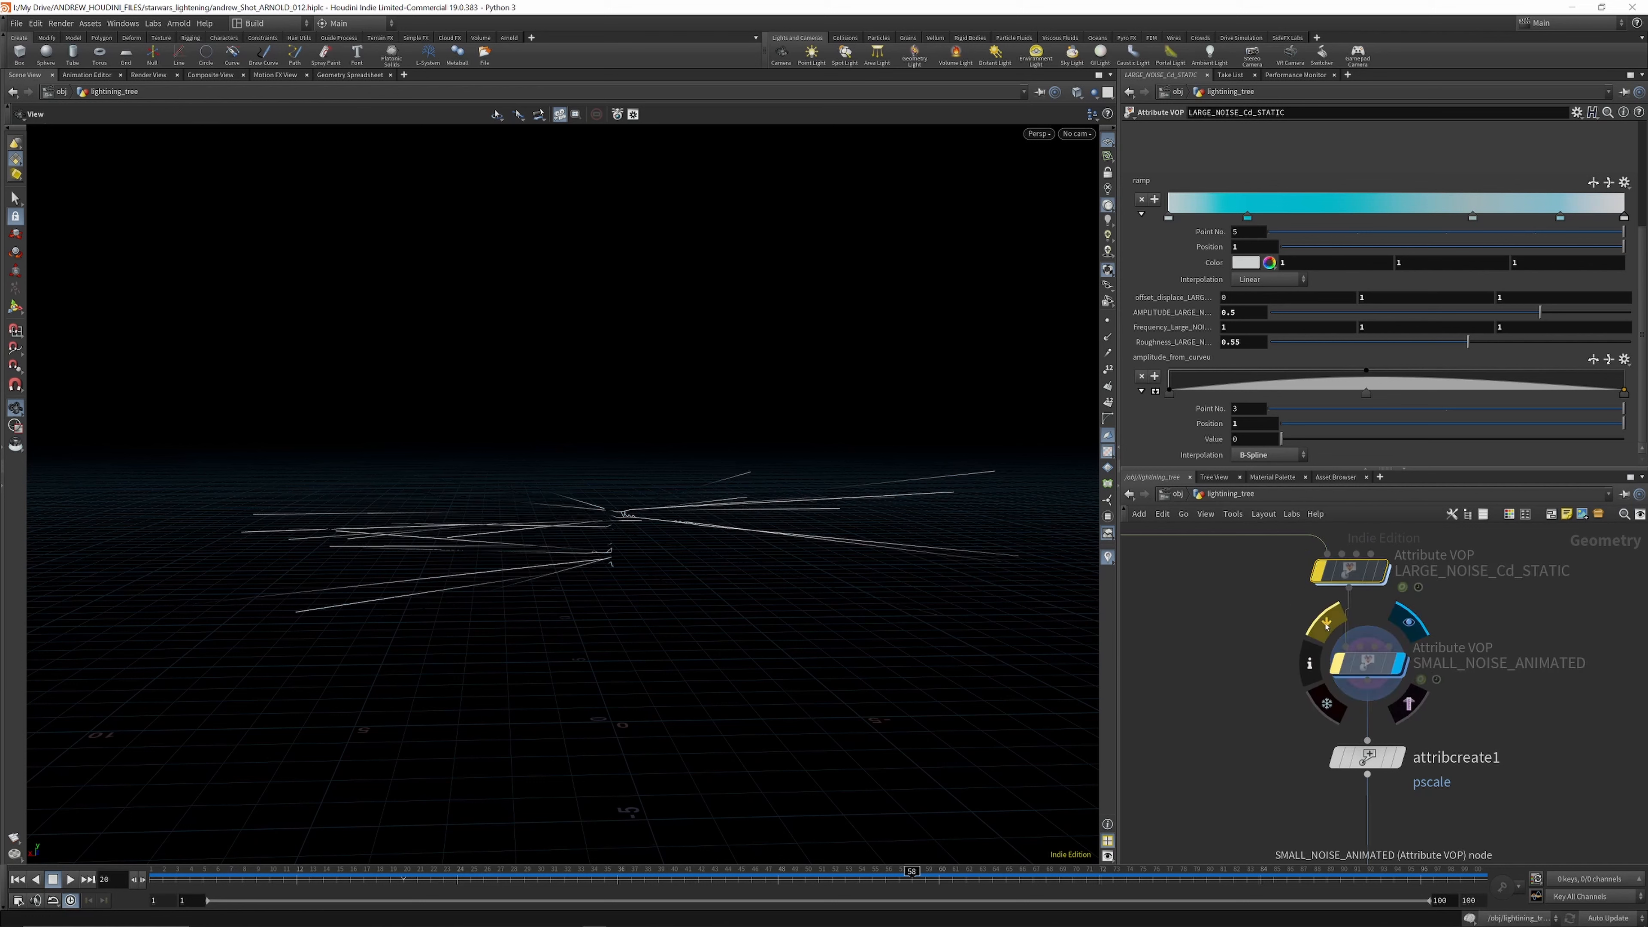
left_click_drag(389, 539, 646, 621)
scroll(438, 553, "up", 10)
mouse_move(1382, 682)
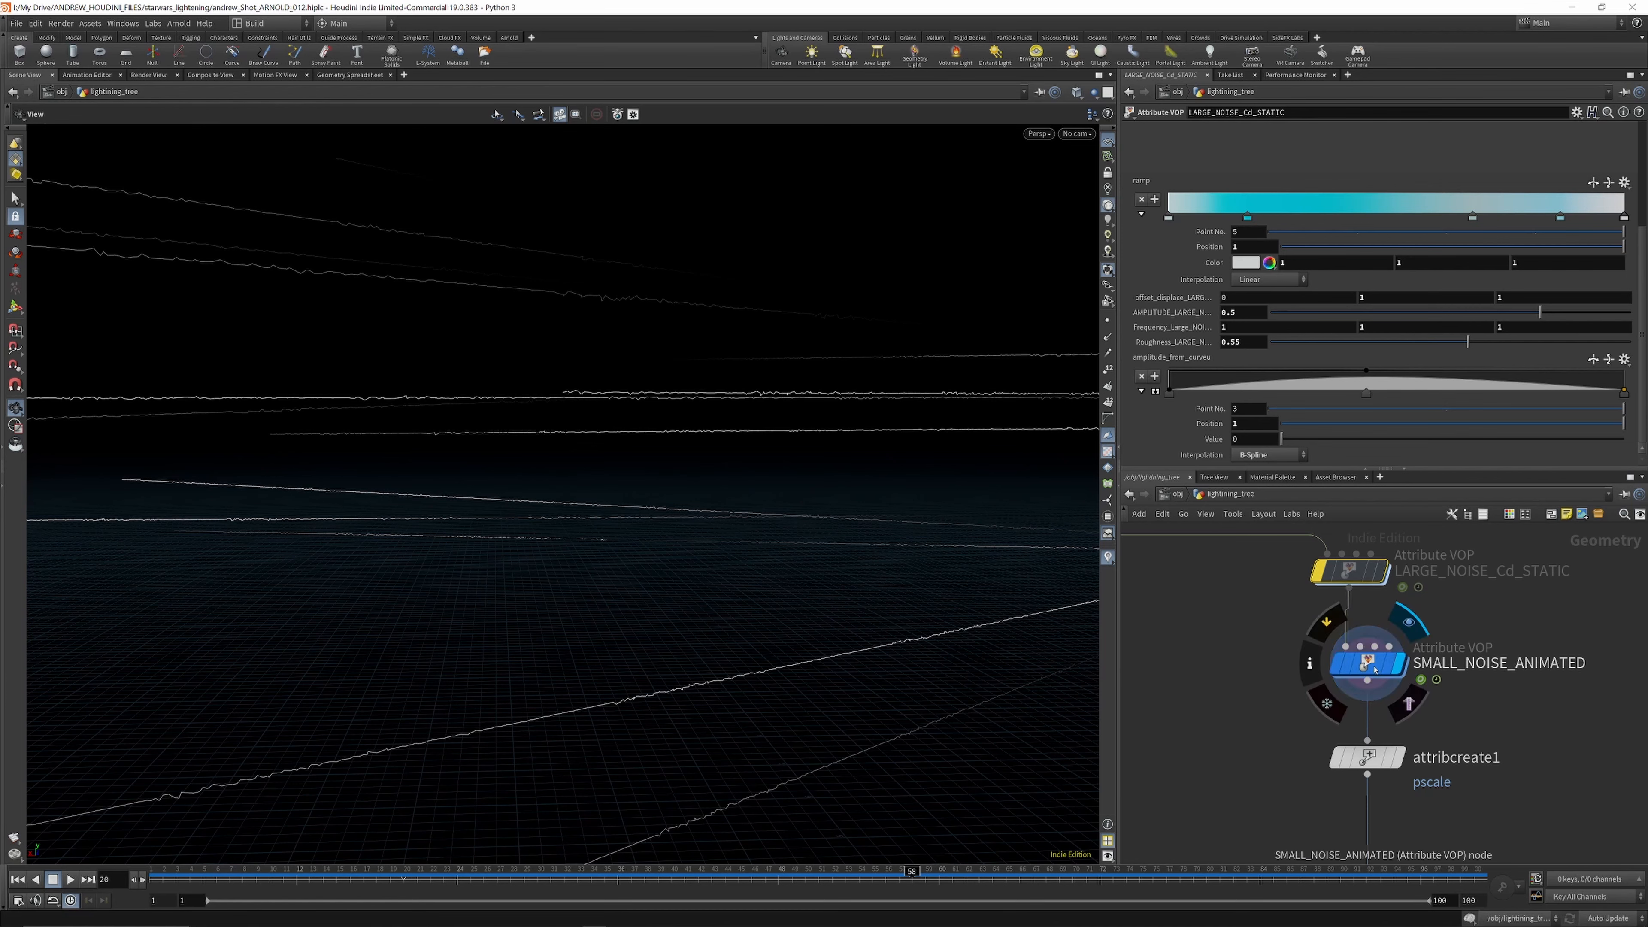
Step: Open the SMALL_NOISE_ANIMATED VOP network and move the random1 node closer beneath multiply1
double_click(1376, 646)
left_click_drag(1271, 628, 1247, 597)
middle_click_drag(1403, 636, 1352, 614)
left_click_drag(1223, 662, 1199, 637)
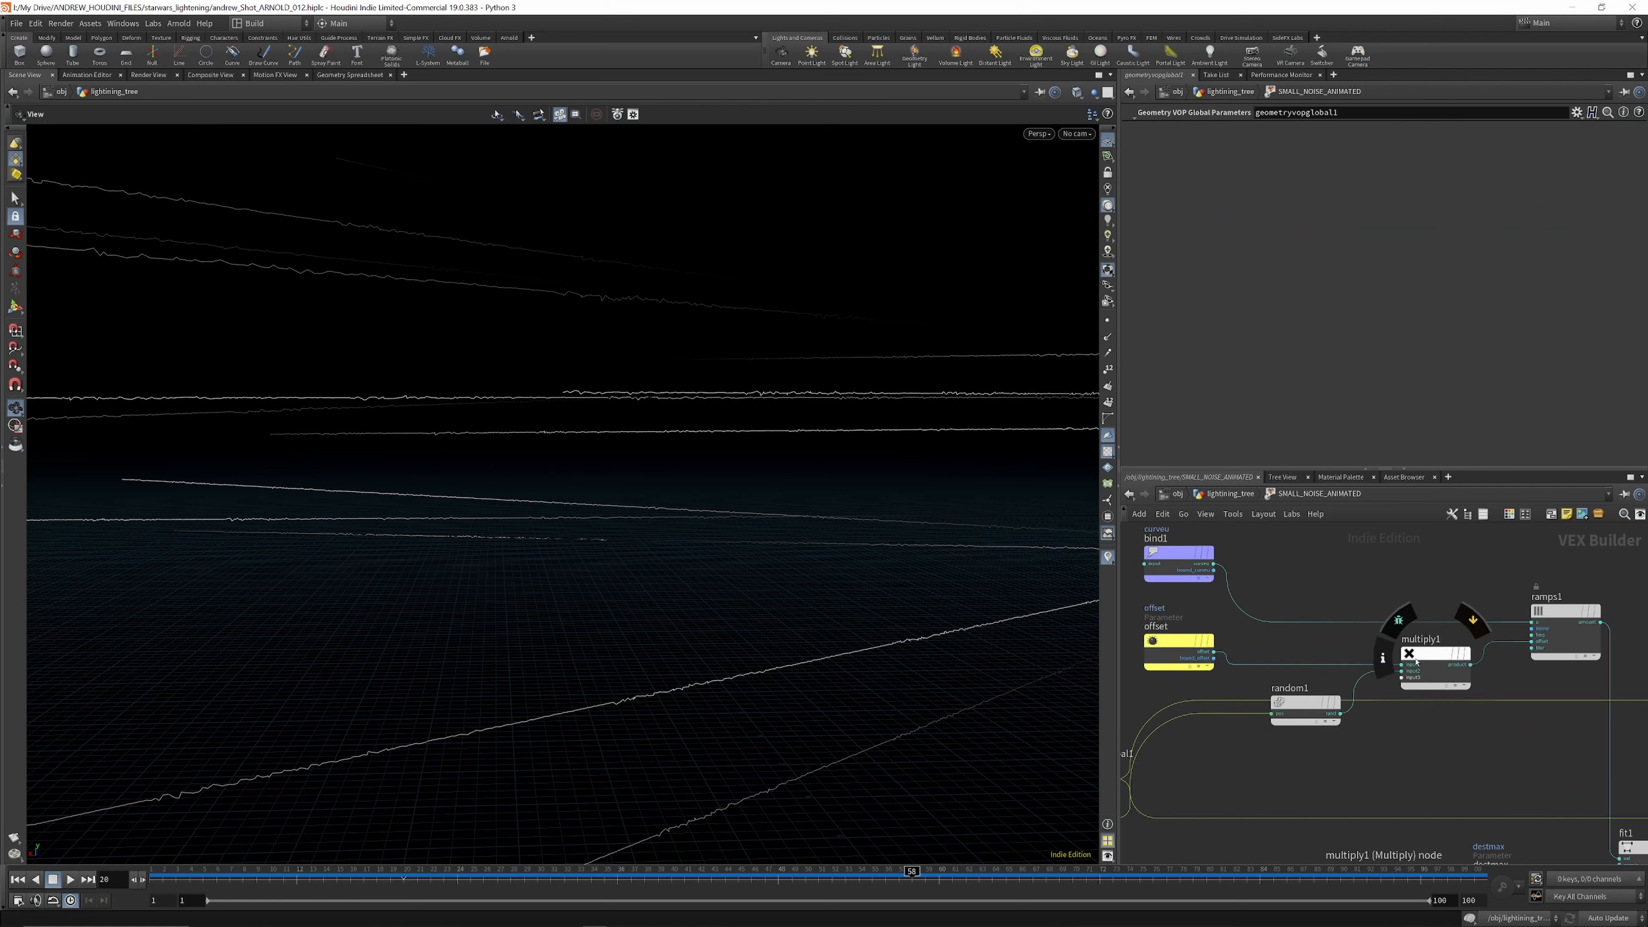
left_click_drag(1435, 654, 1435, 642)
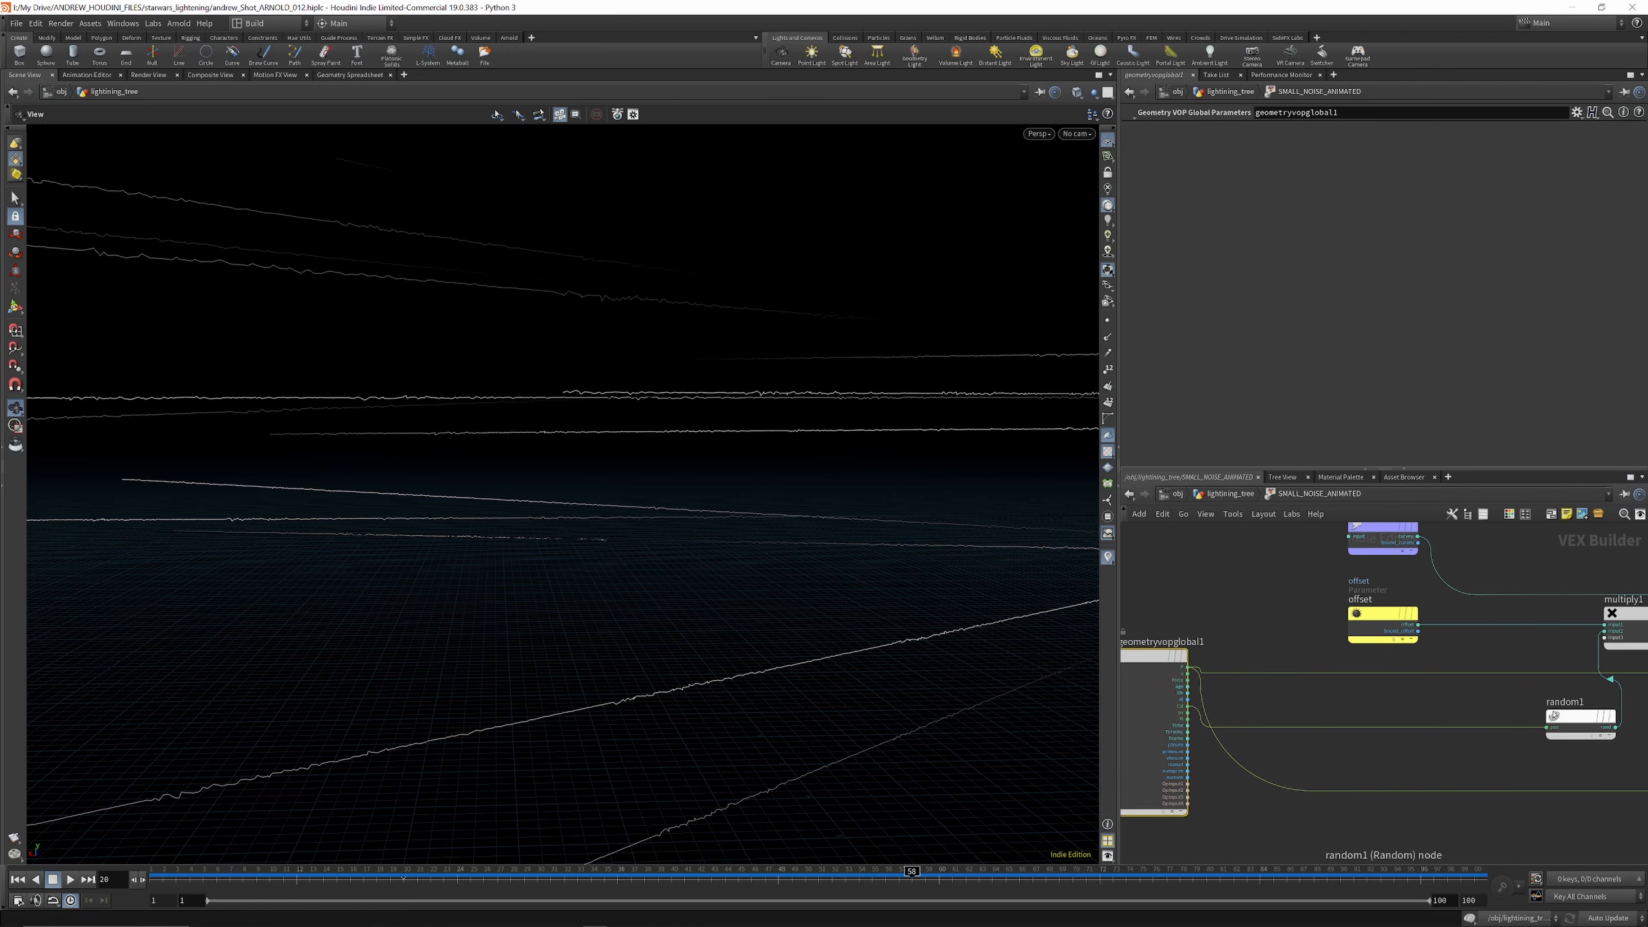
Step: Trace the offset wiring from random1 and multiply1 through ramps1 into fit1, with its destmax parameter
scroll(1197, 707, "down", 5)
scroll(1233, 746, "up", 5)
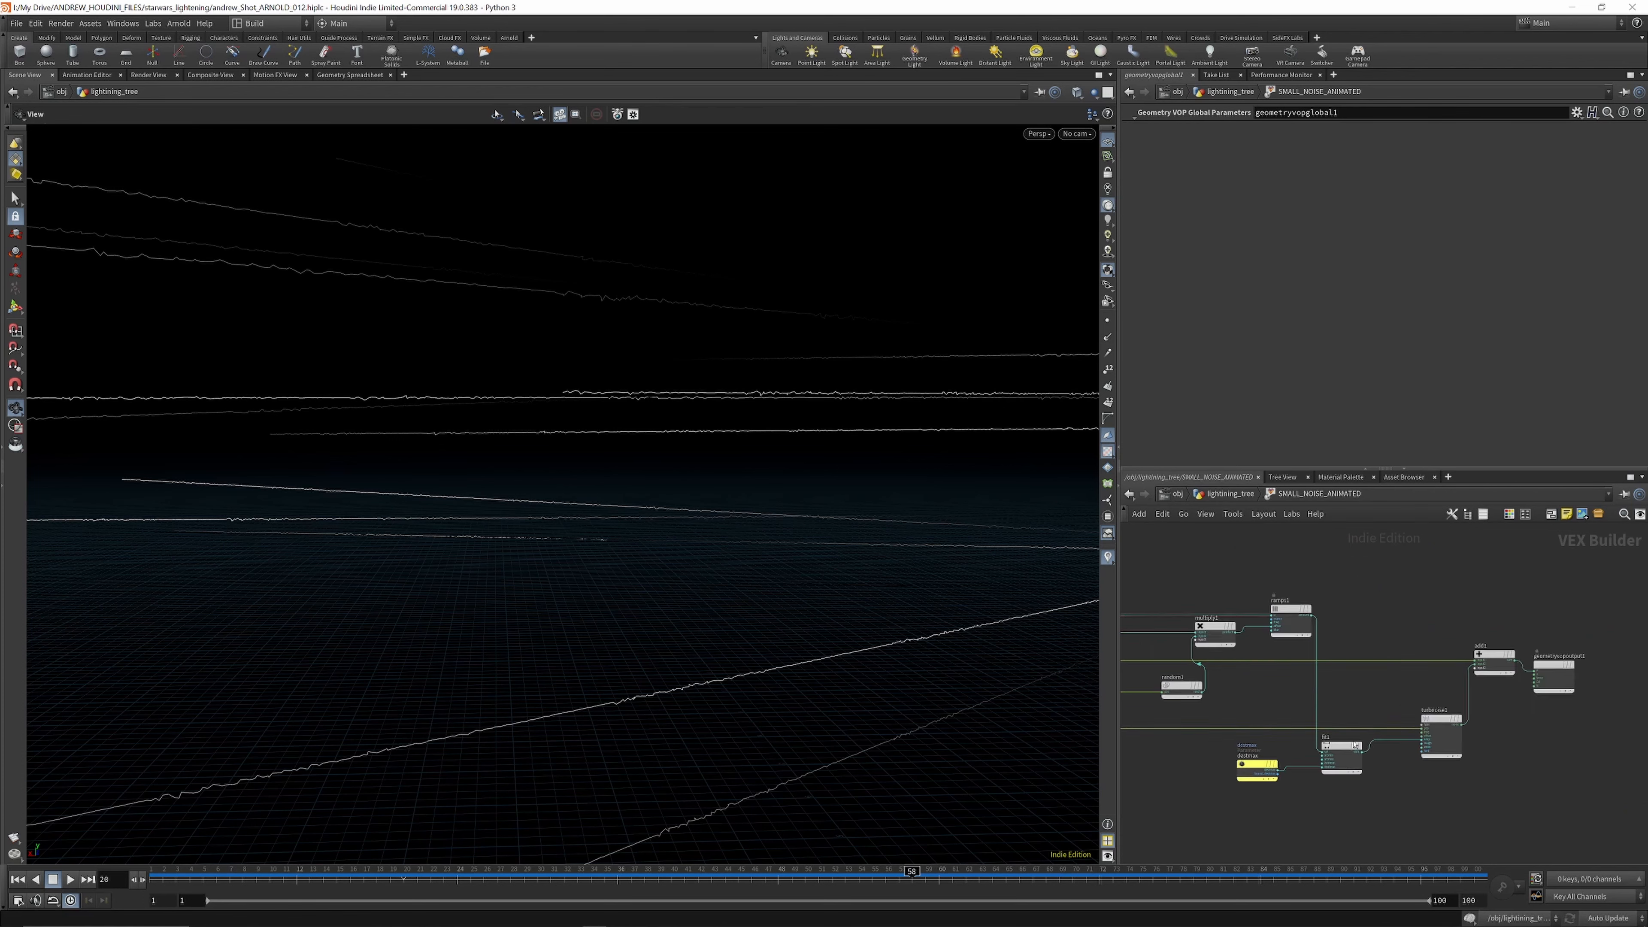
scroll(1222, 771, "up", 3)
scroll(1221, 770, "down", 6)
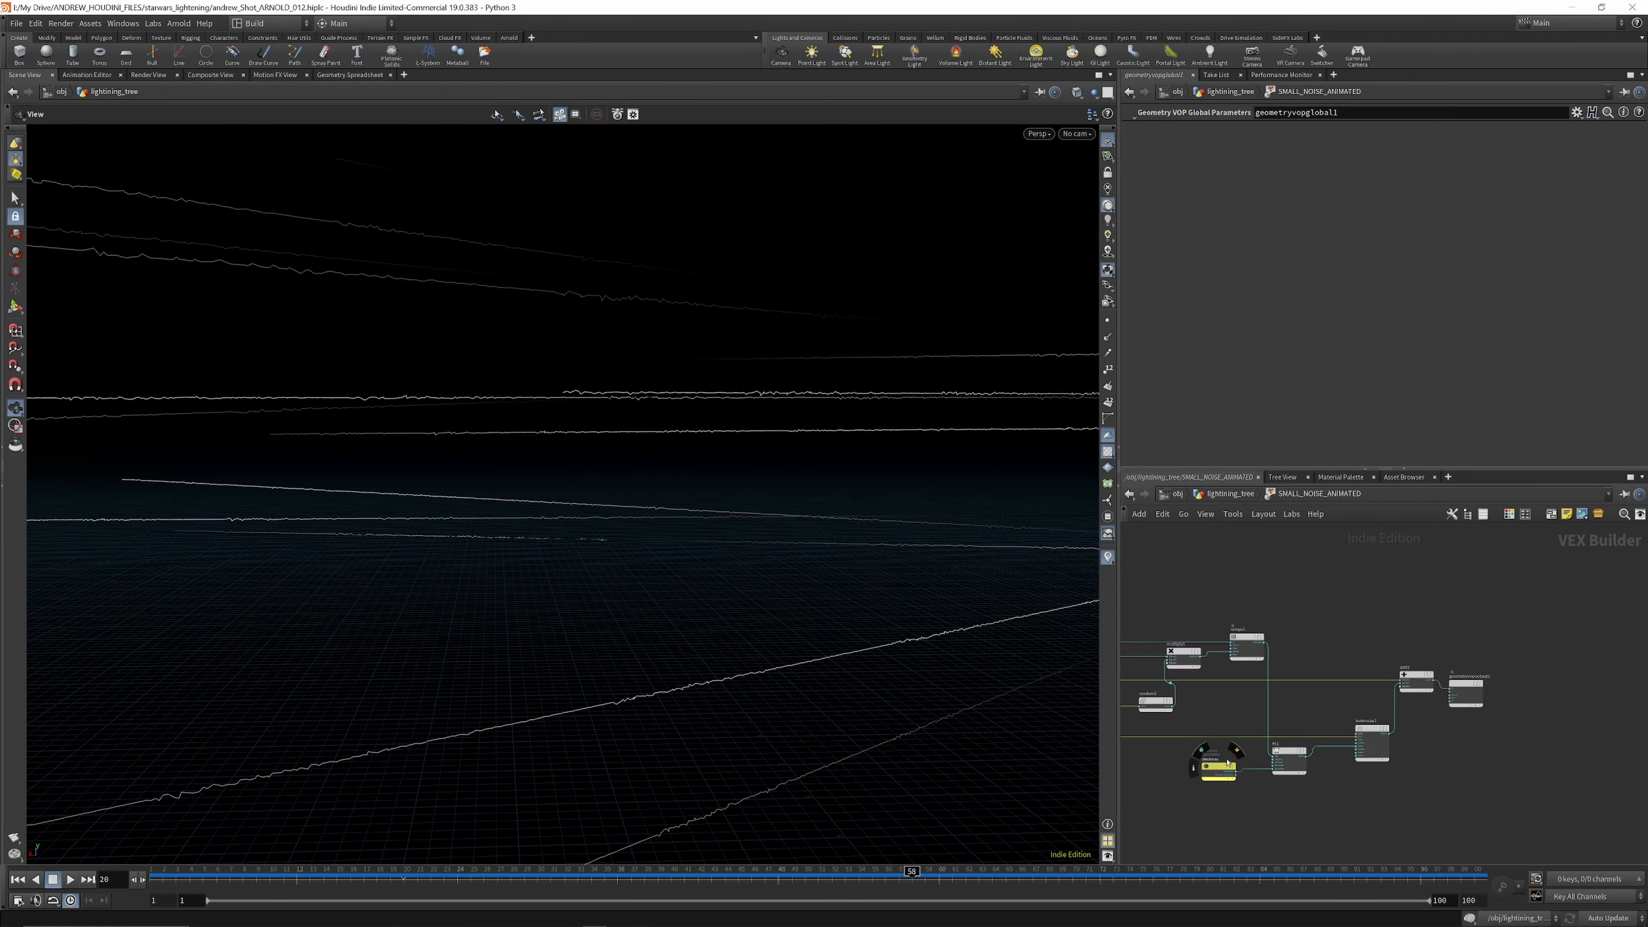
scroll(1279, 763, "up", 7)
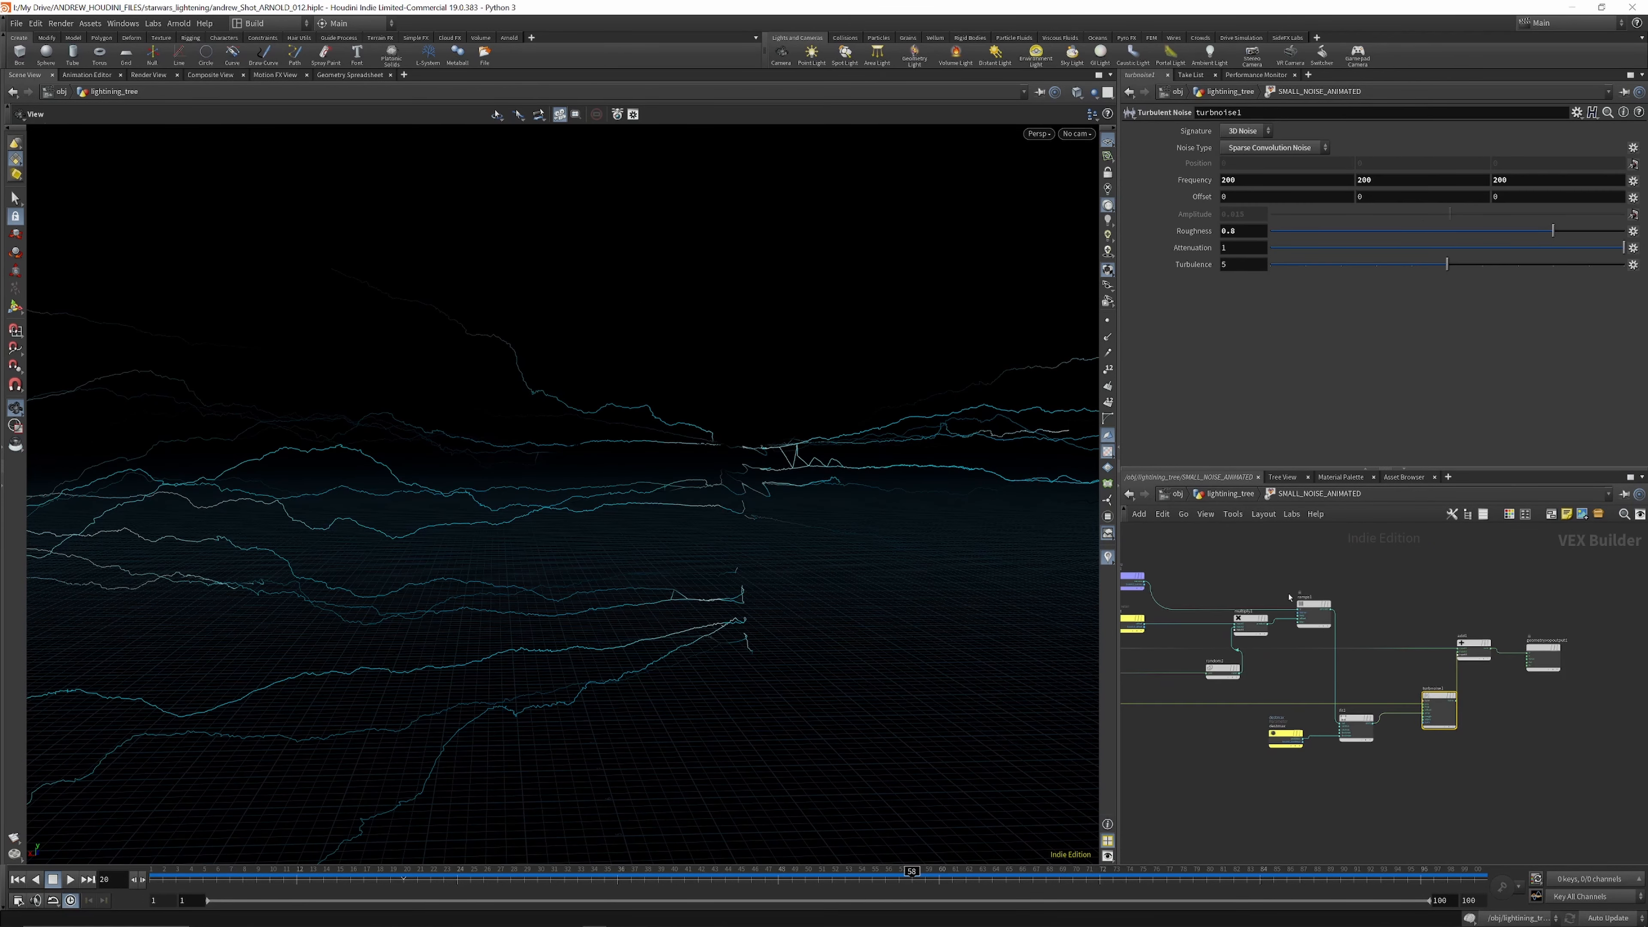
Step: Examine the turbnoise1 node's settings and its wire into add1 and the geometry output
scroll(1442, 700, "up", 4)
left_click_drag(1443, 702, 1407, 687)
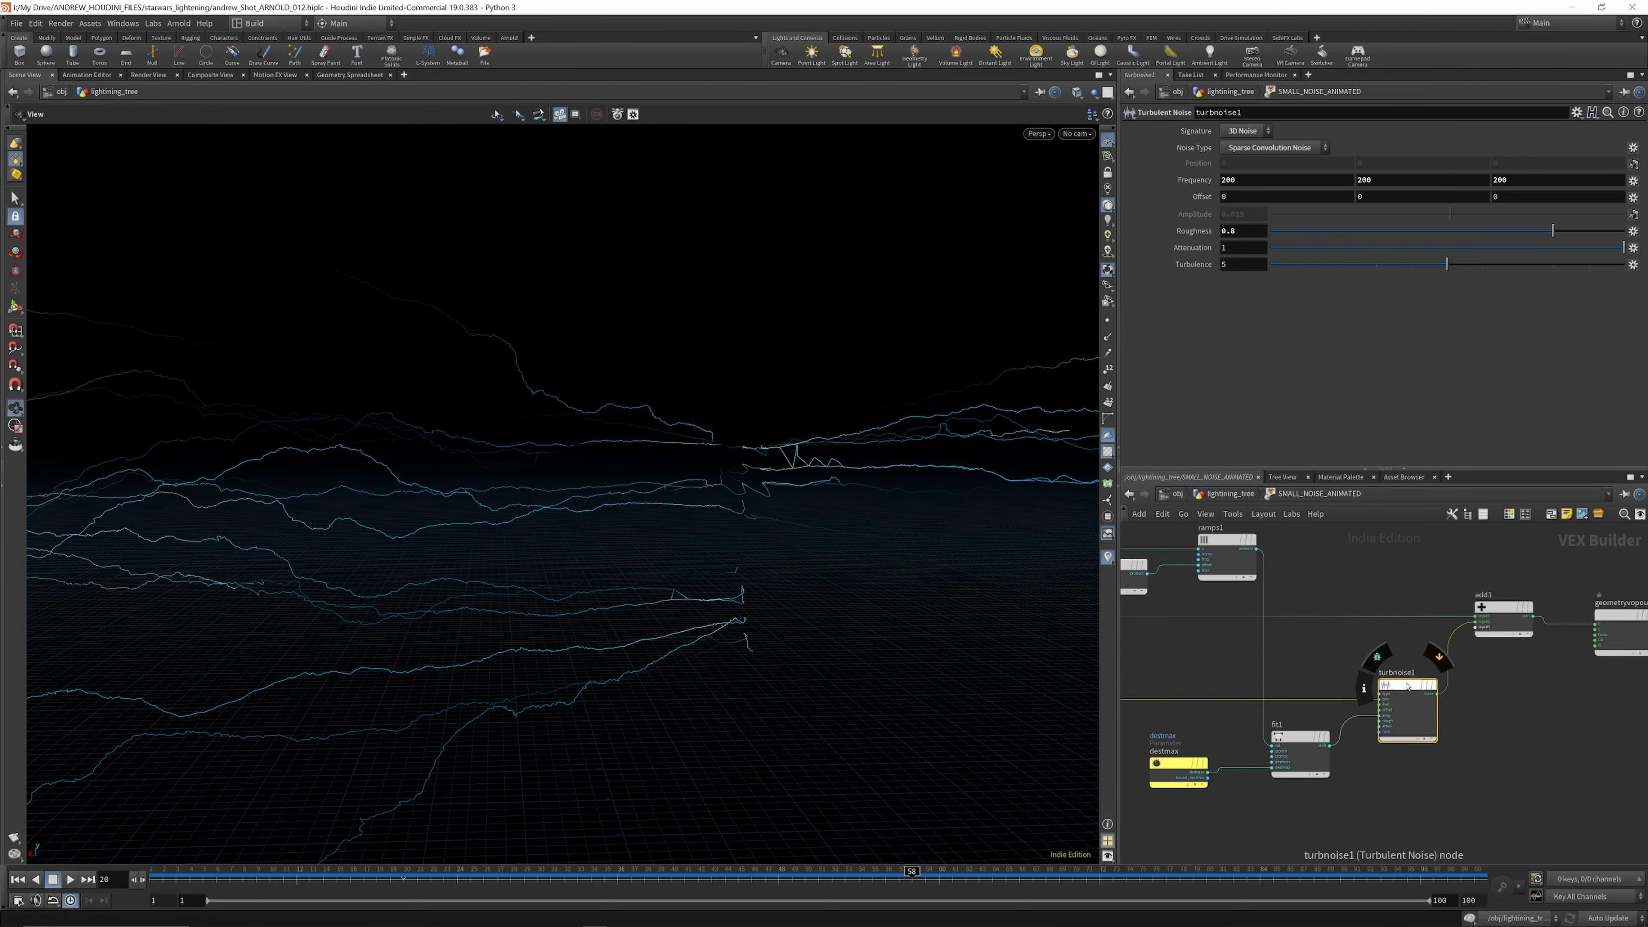
scroll(1516, 610, "down", 3)
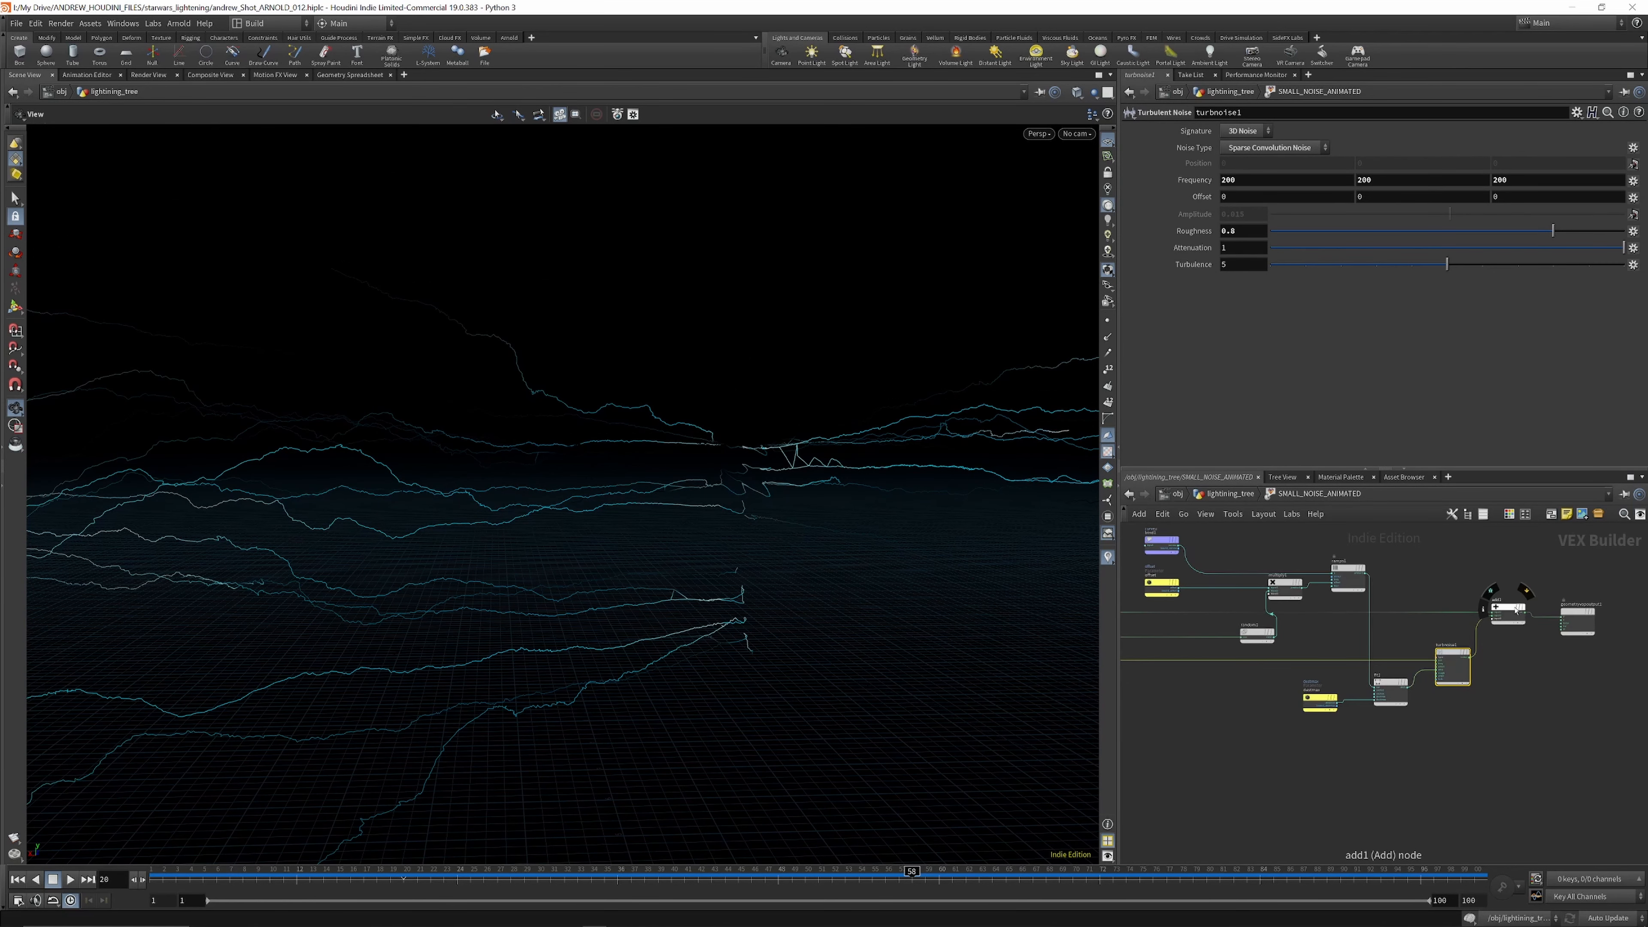
scroll(1516, 610, "up", 3)
scroll(1481, 610, "down", 6)
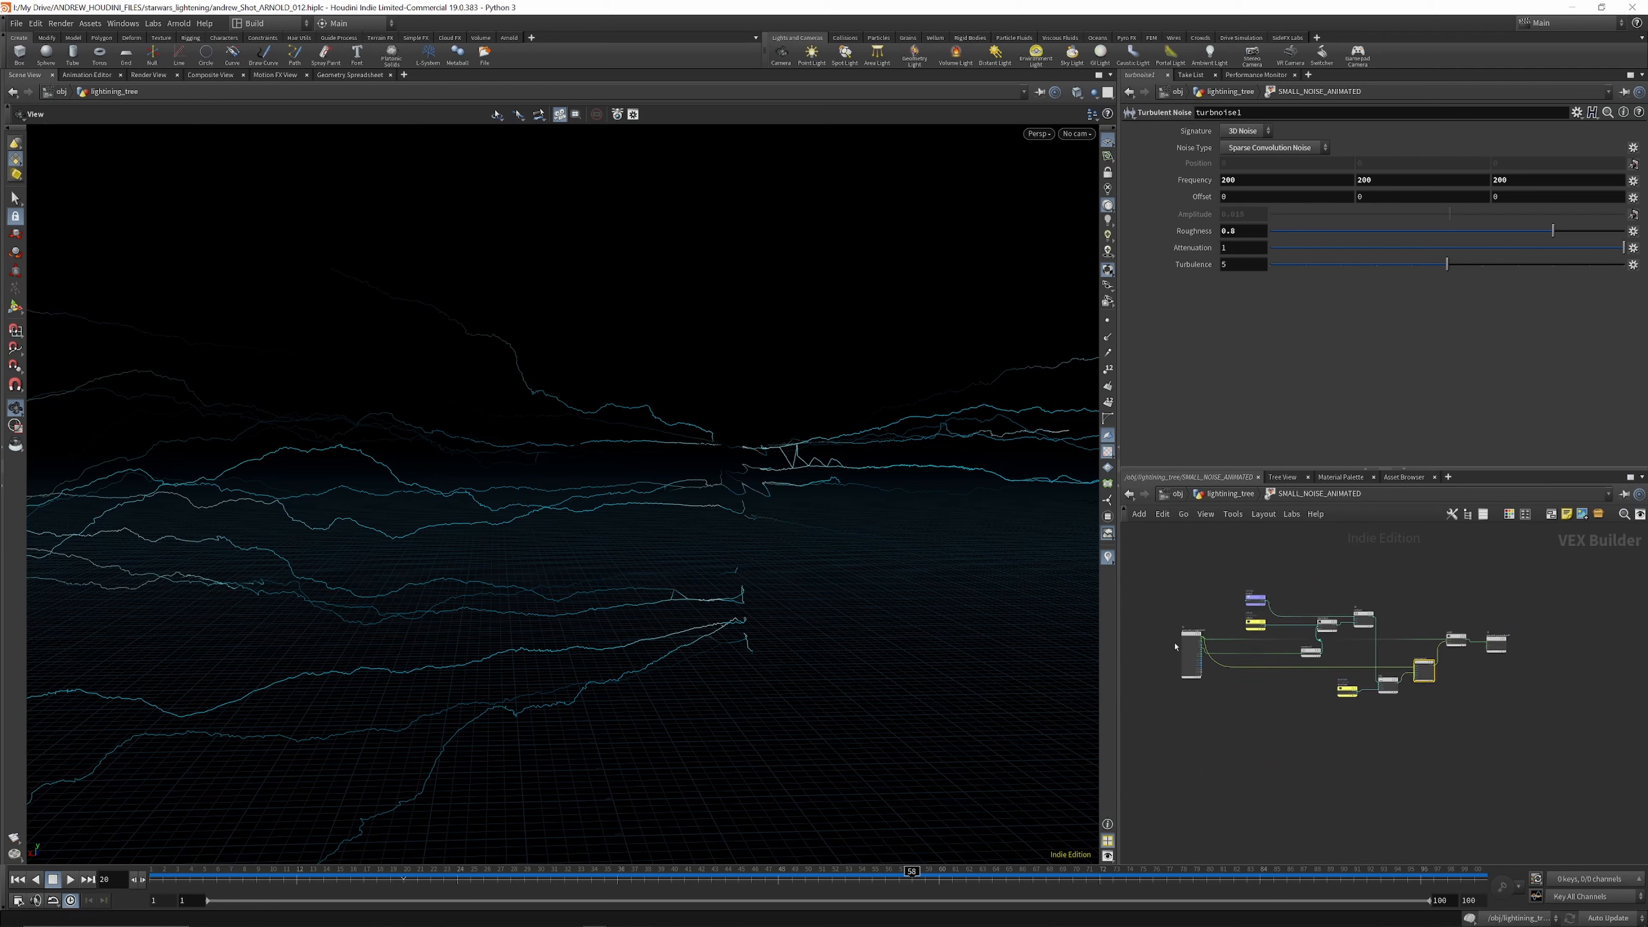
scroll(1484, 636, "up", 2)
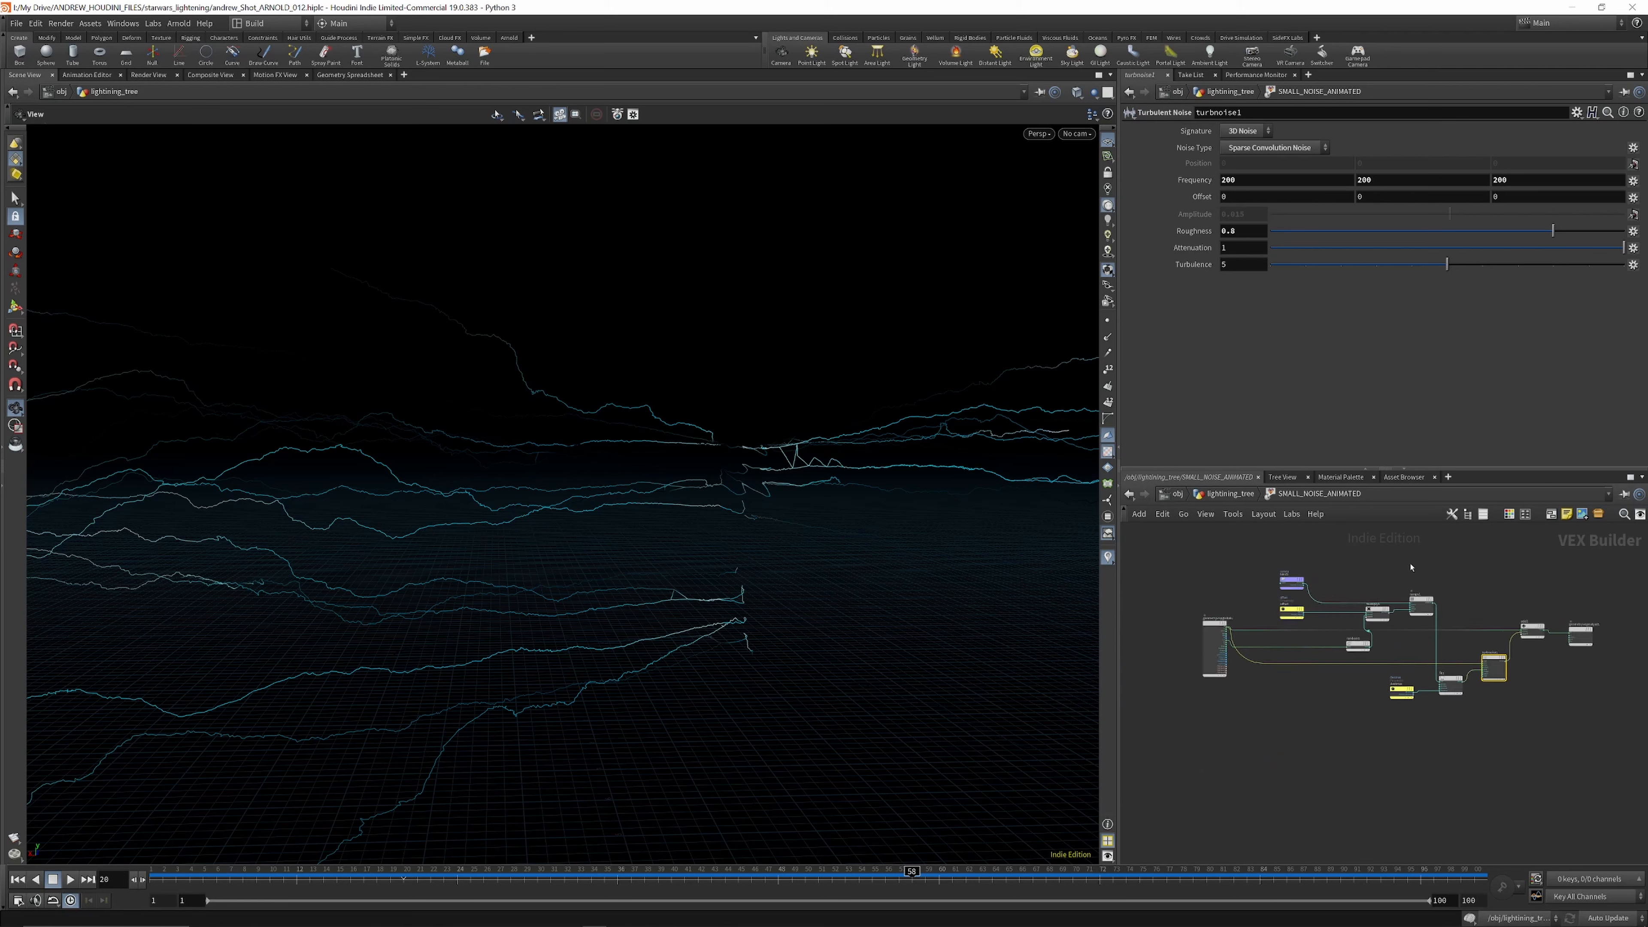
Step: Return to the lightning_tree network, review SMALL_NOISE_ANIMATED's parameters and examine the pscale attribute in attribcreate1
left_click(1228, 499)
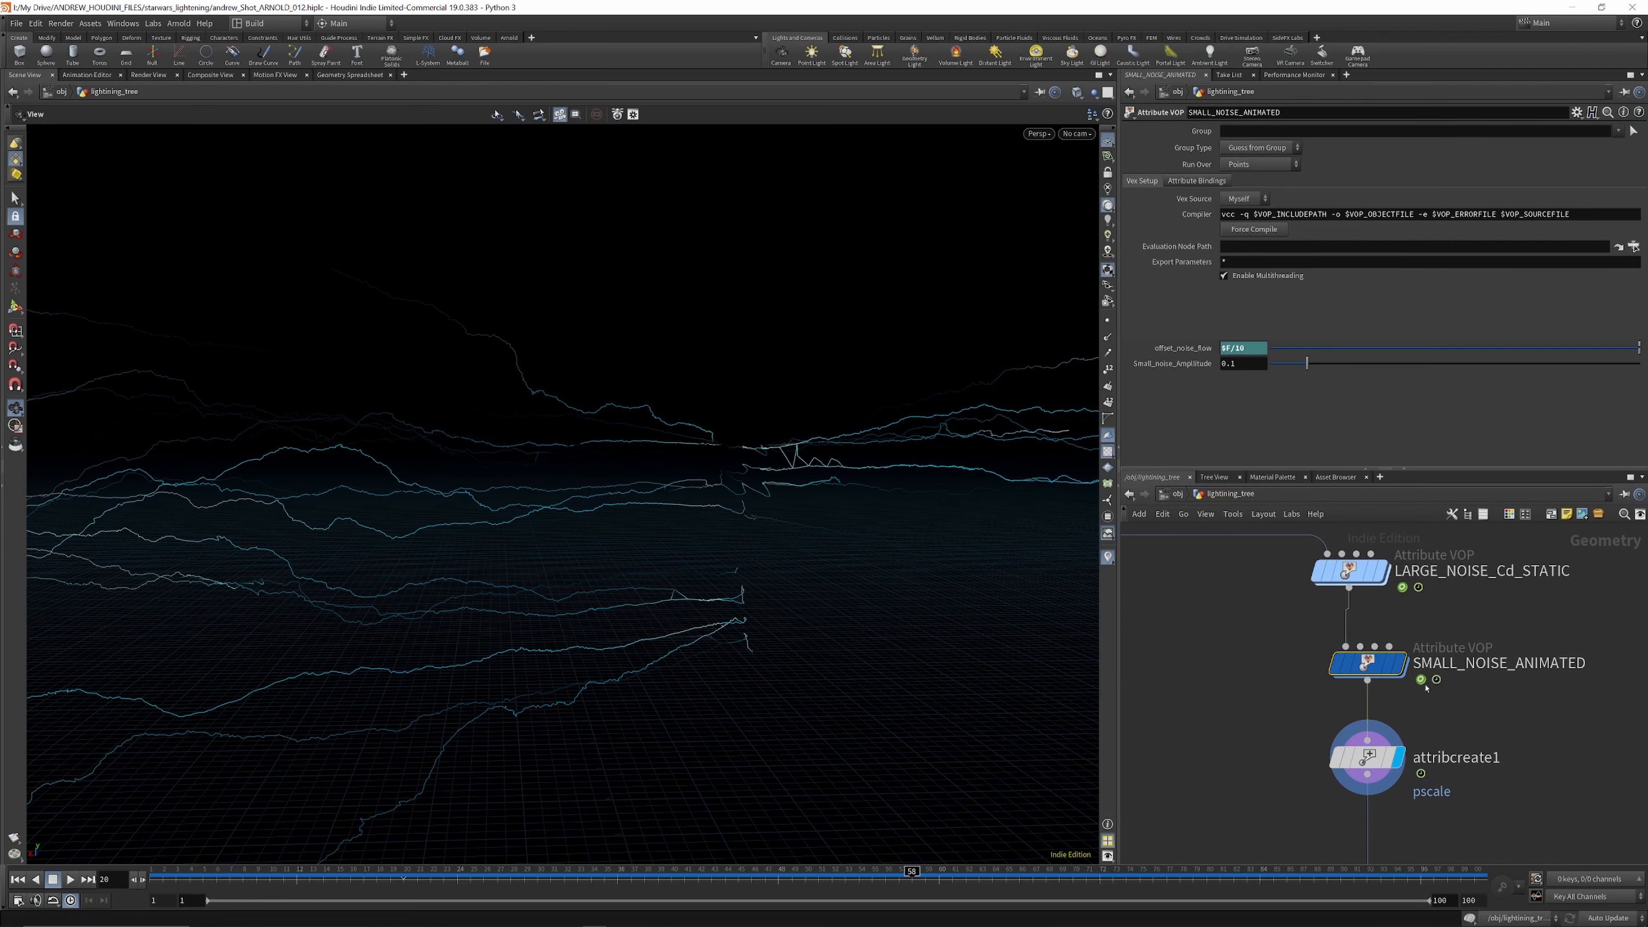
scroll(1365, 627, "down", 3)
scroll(1364, 652, "up", 3)
left_click(1371, 732)
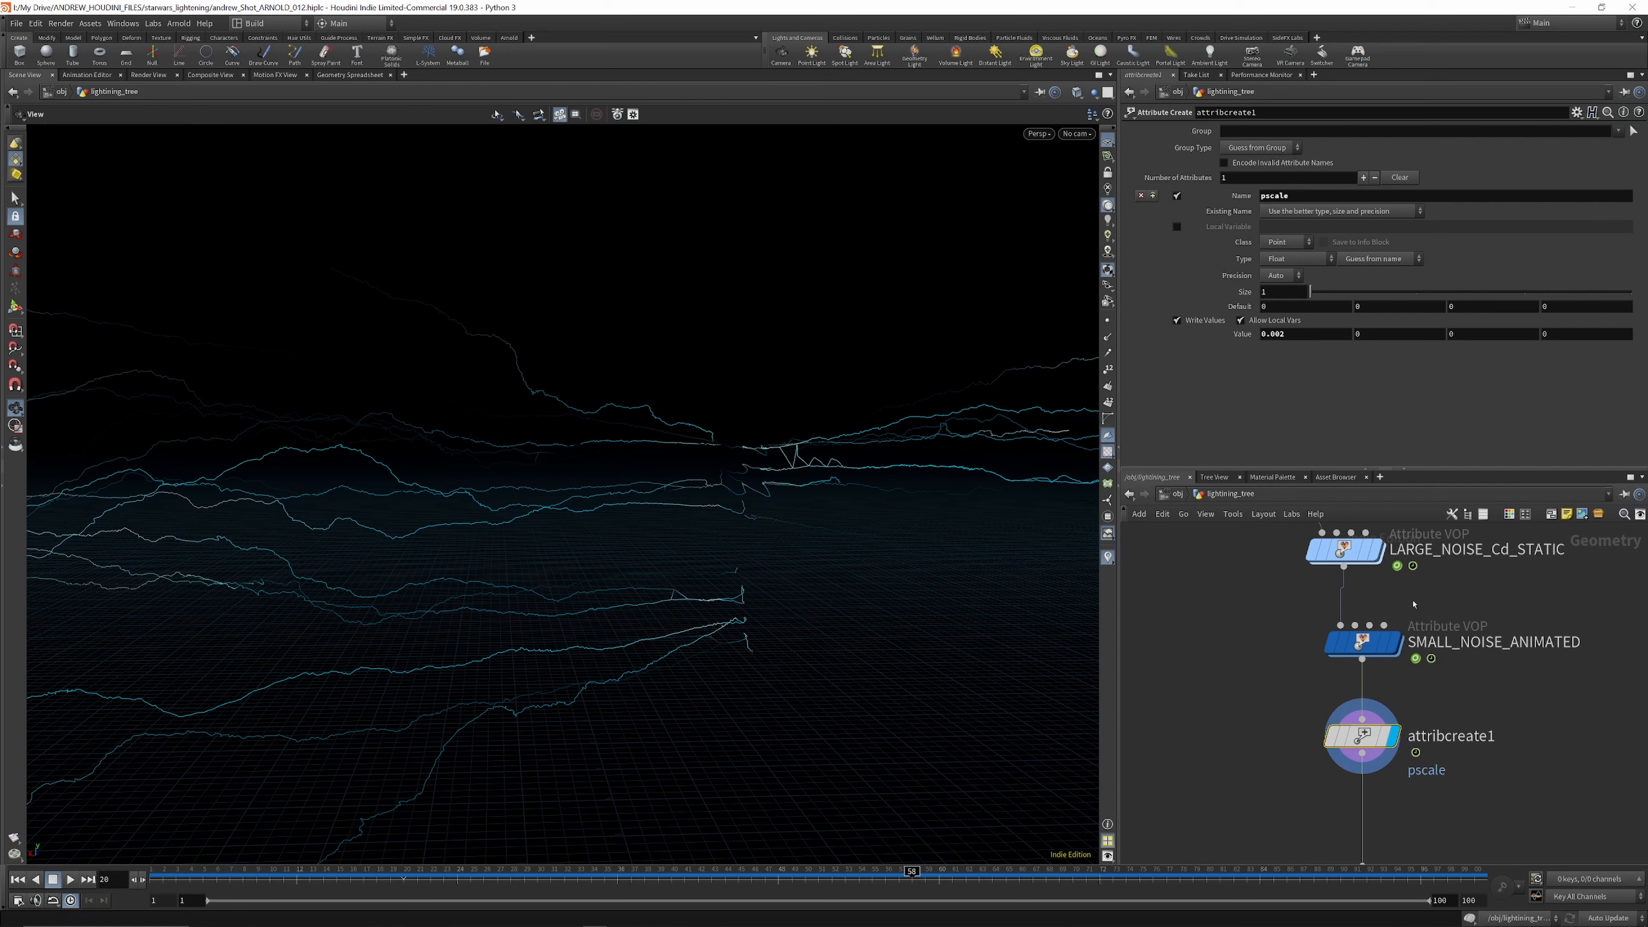
scroll(1413, 604, "down", 3)
scroll(1363, 726, "up", 3)
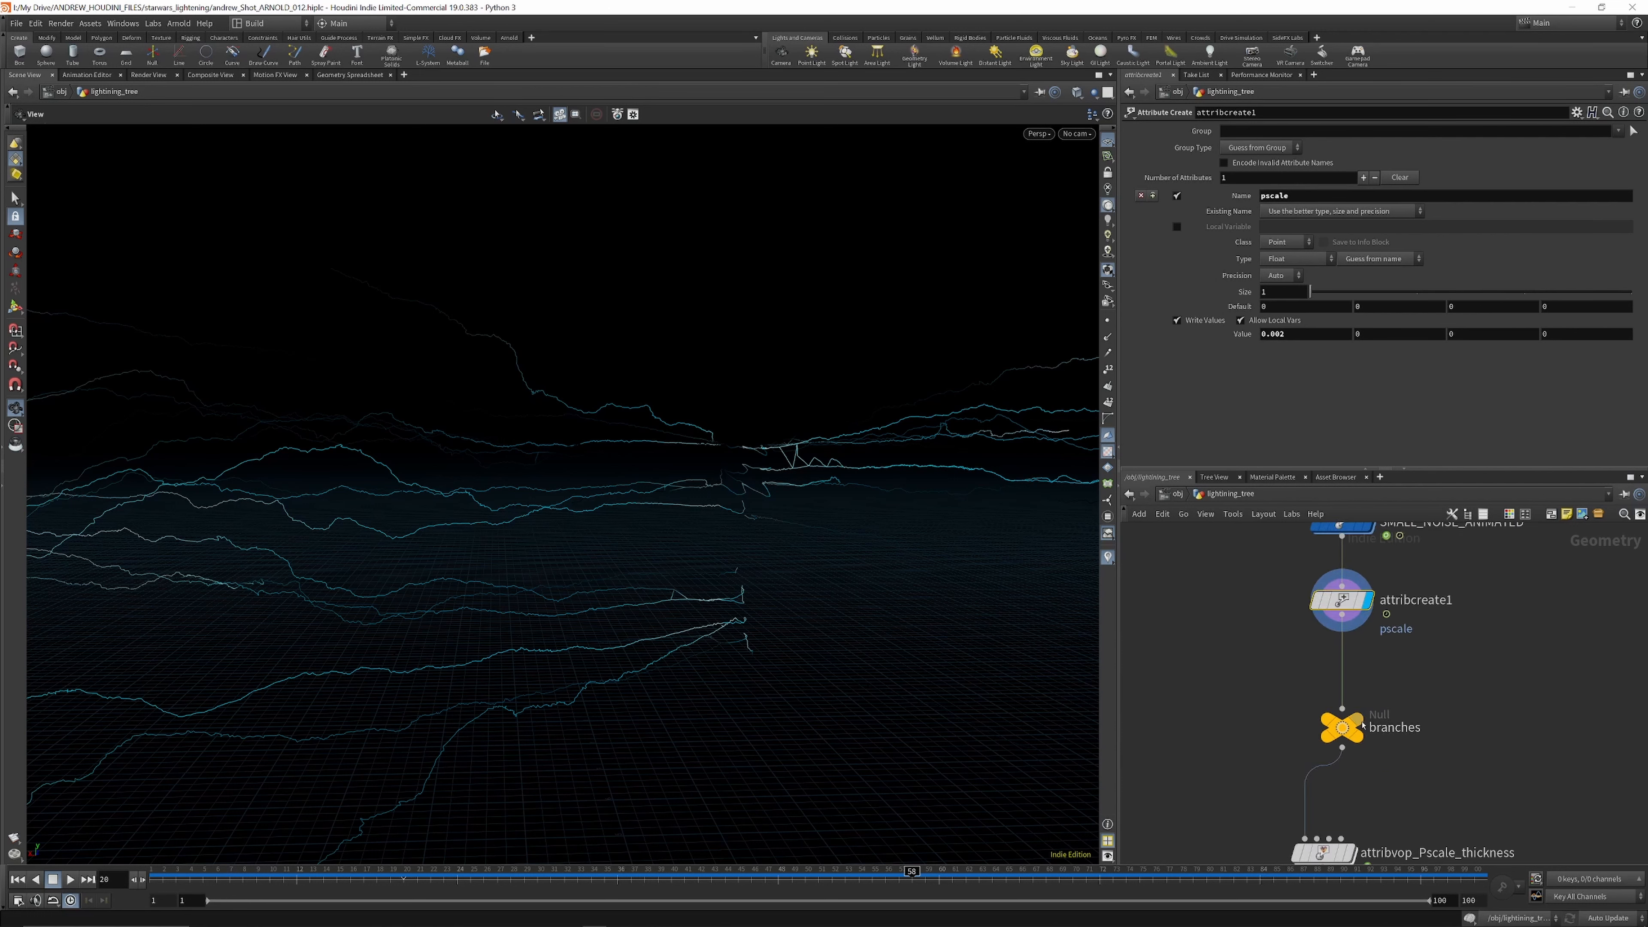
Step: Follow the branches null down to attribvop_Pscale_thickness, display that node and inspect its parameters and the full lightning in the viewport
scroll(1347, 649, "down", 3)
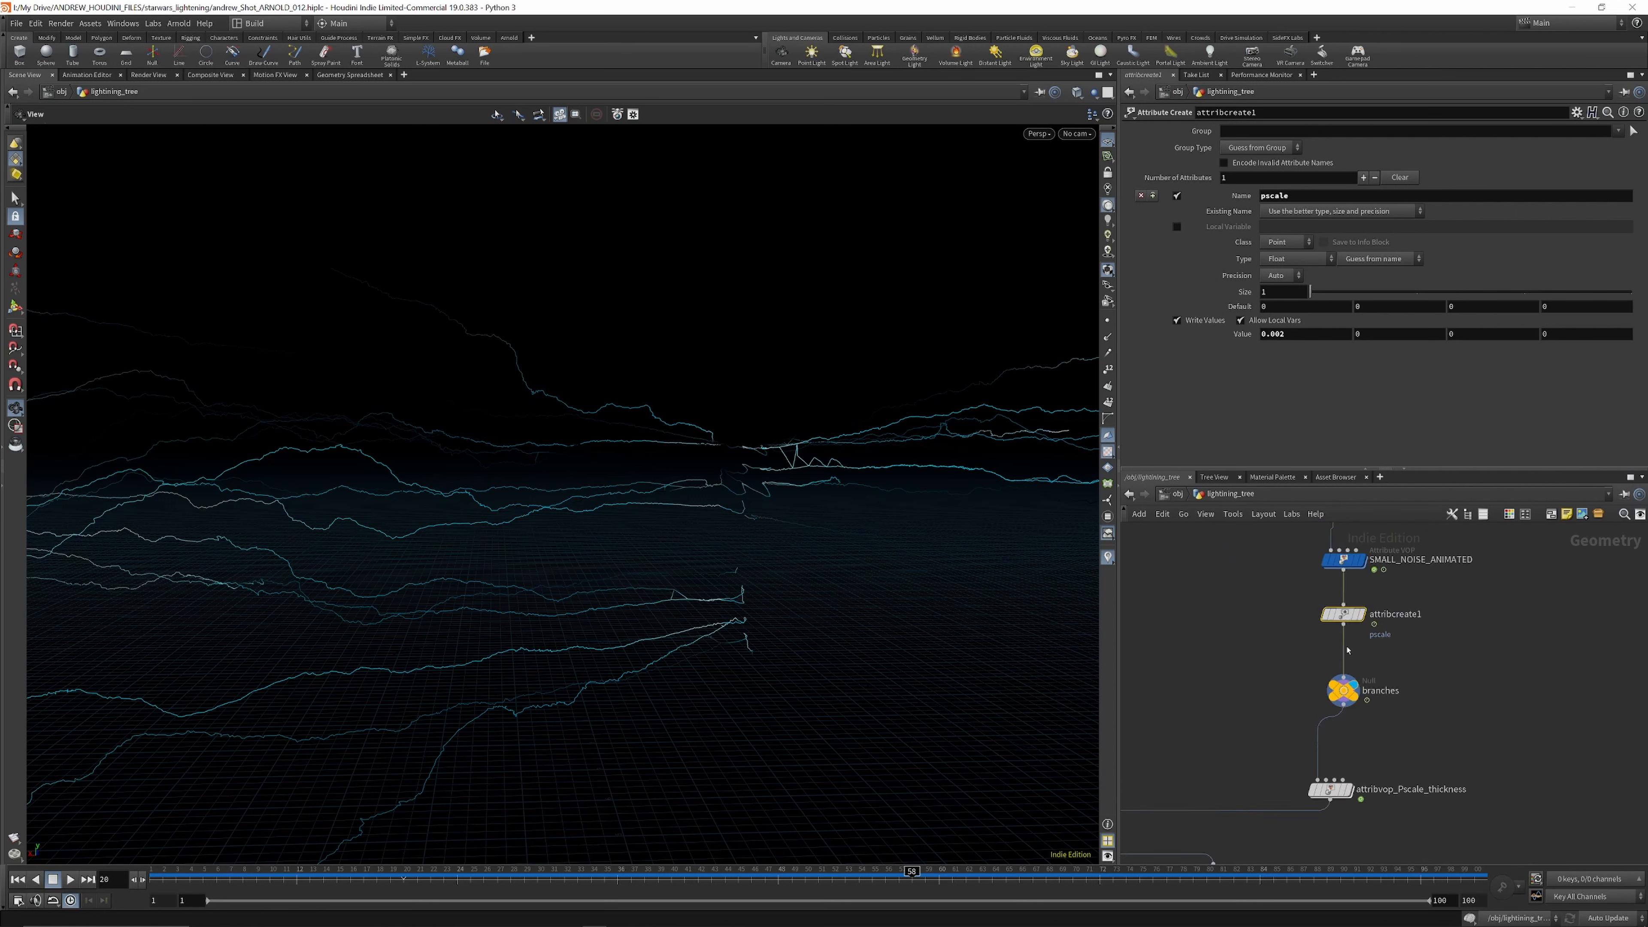
scroll(1347, 650, "down", 3)
scroll(1351, 728, "up", 4)
scroll(1358, 692, "up", 3)
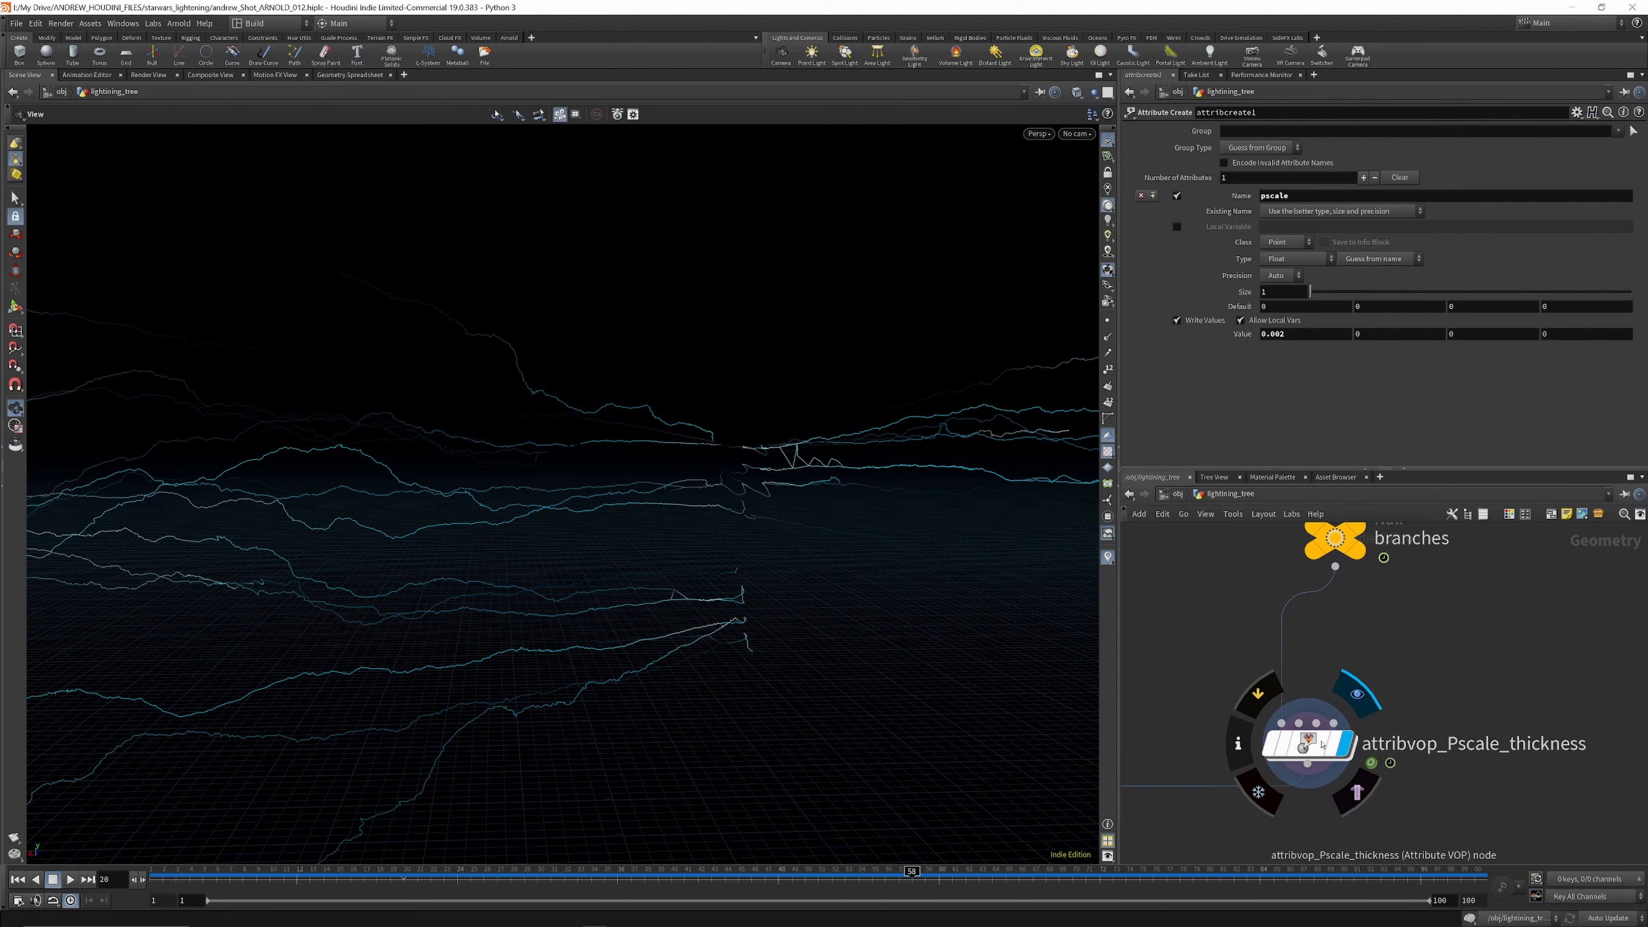
left_click(1341, 740)
left_click_drag(575, 502, 952, 614)
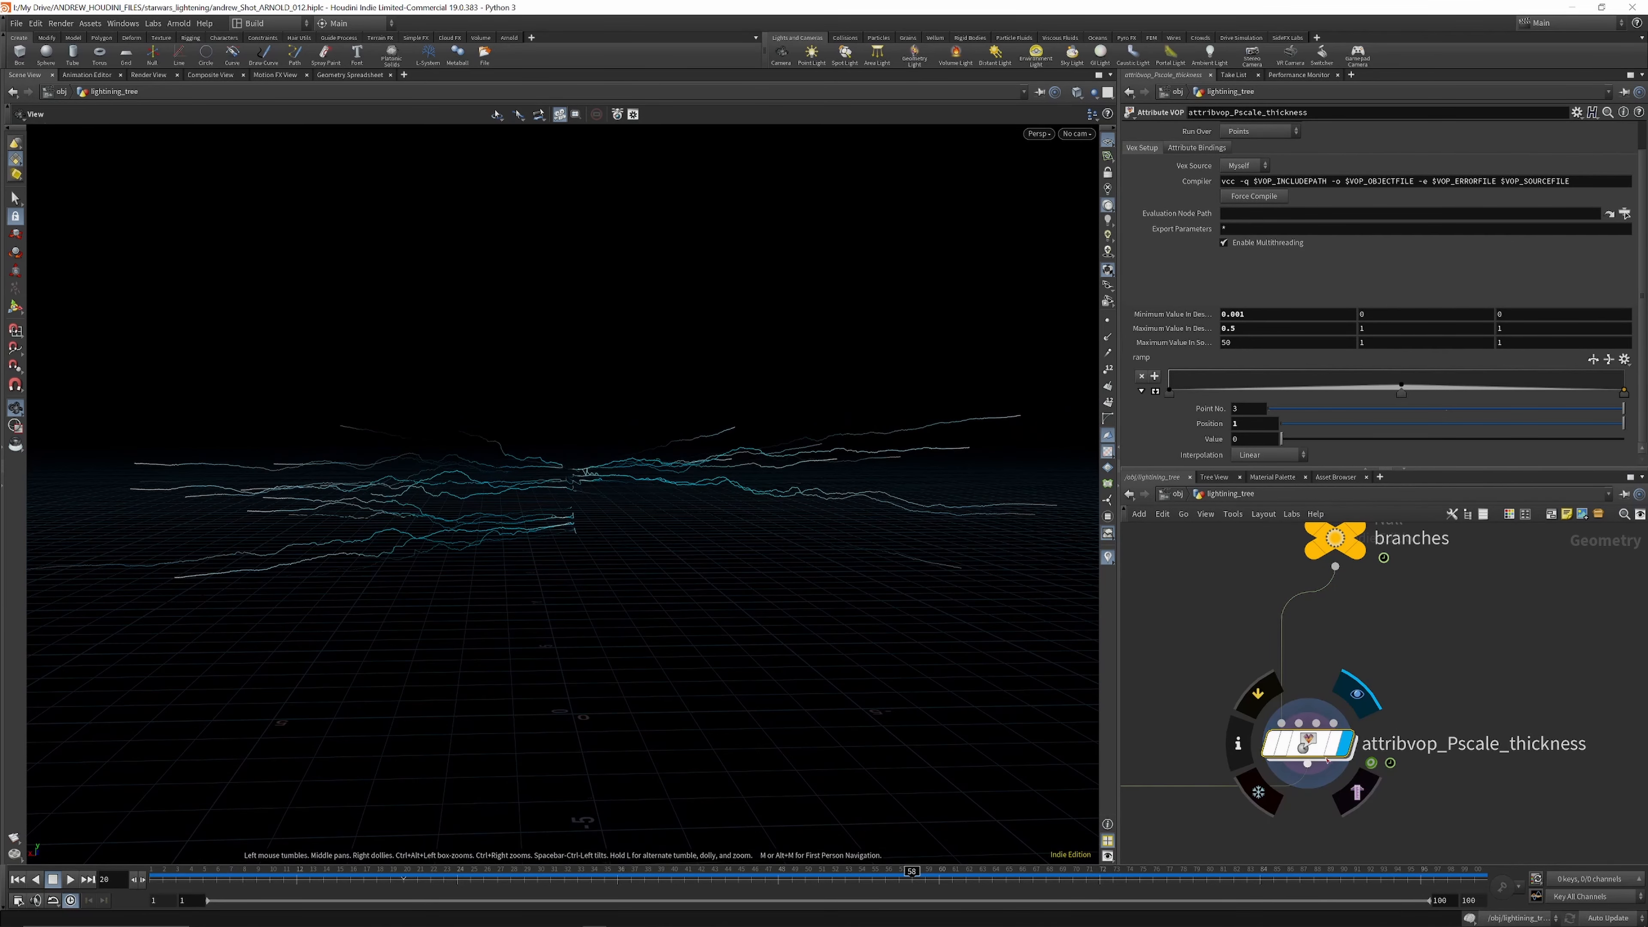
Step: Open the attribvop_Pscale_thickness VOP network and examine the ramp1 spline ramp and the fit1 range node
double_click(1309, 745)
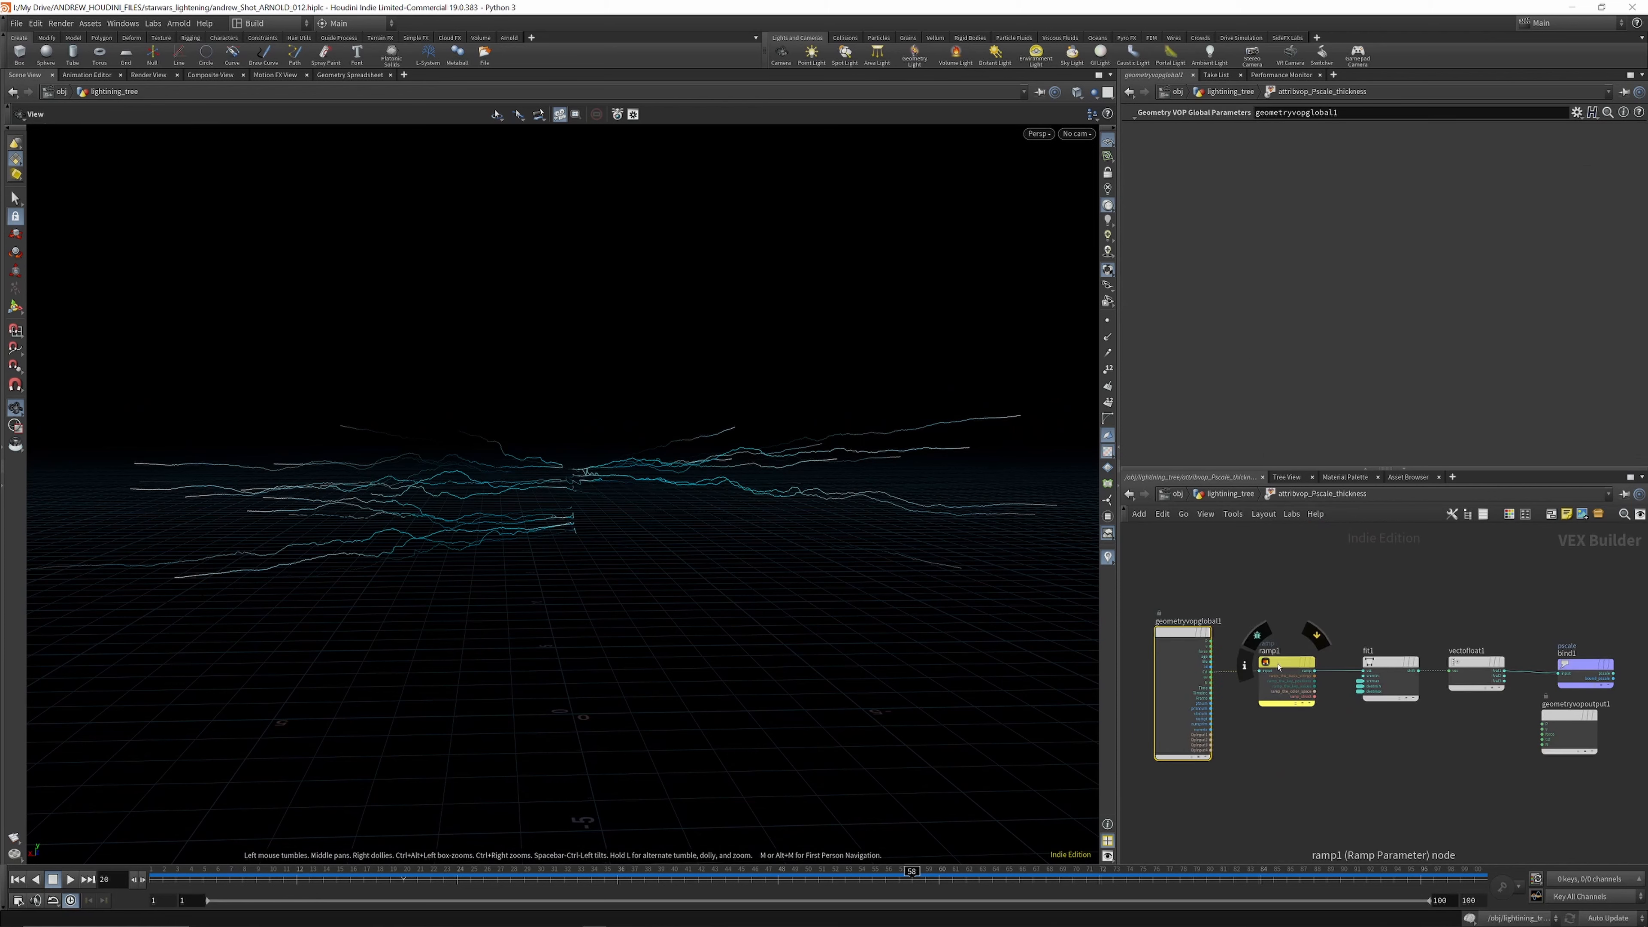
left_click(1309, 677)
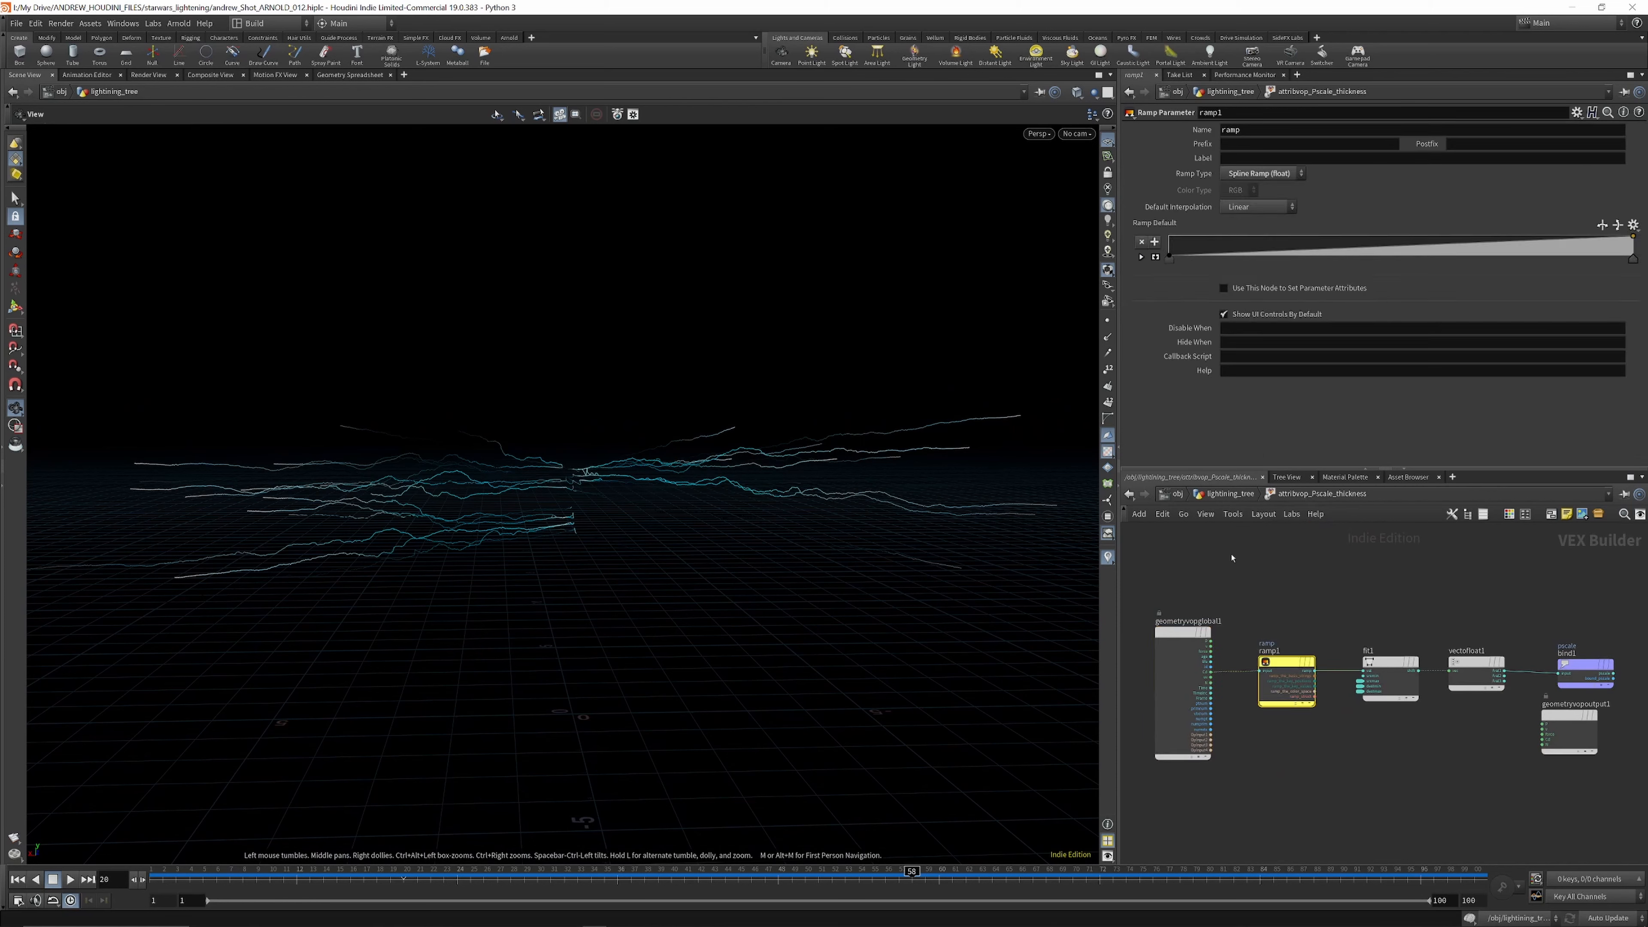
scroll(1217, 691, "up", 4)
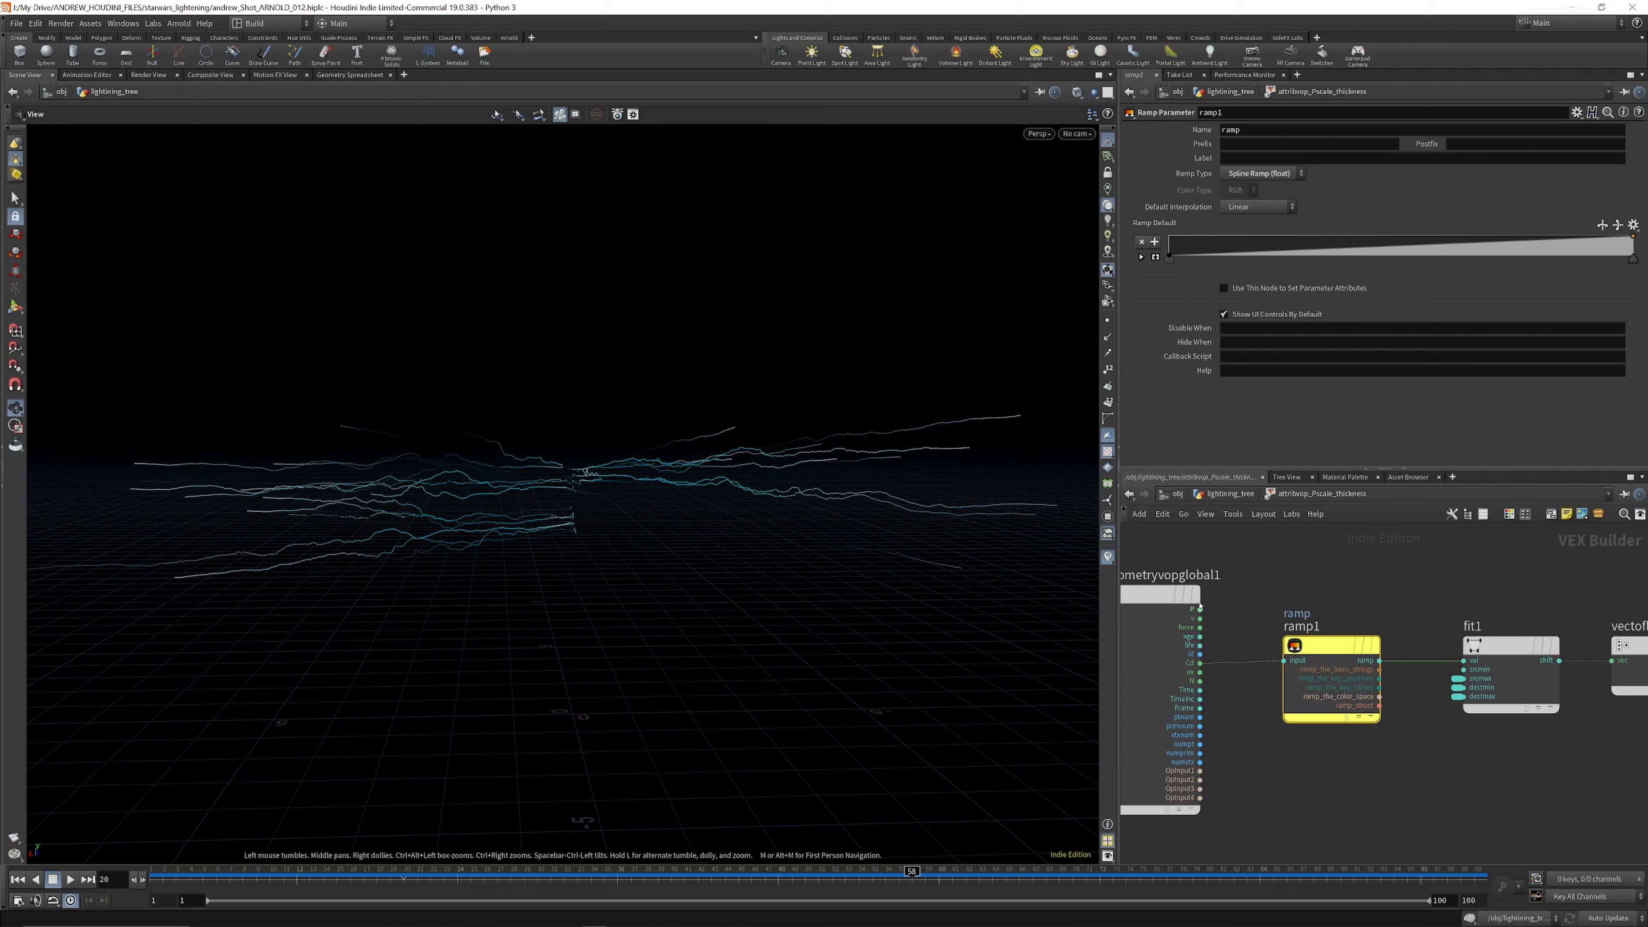
scroll(1200, 606, "down", 3)
left_click(1356, 627)
scroll(1367, 618, "up", 3)
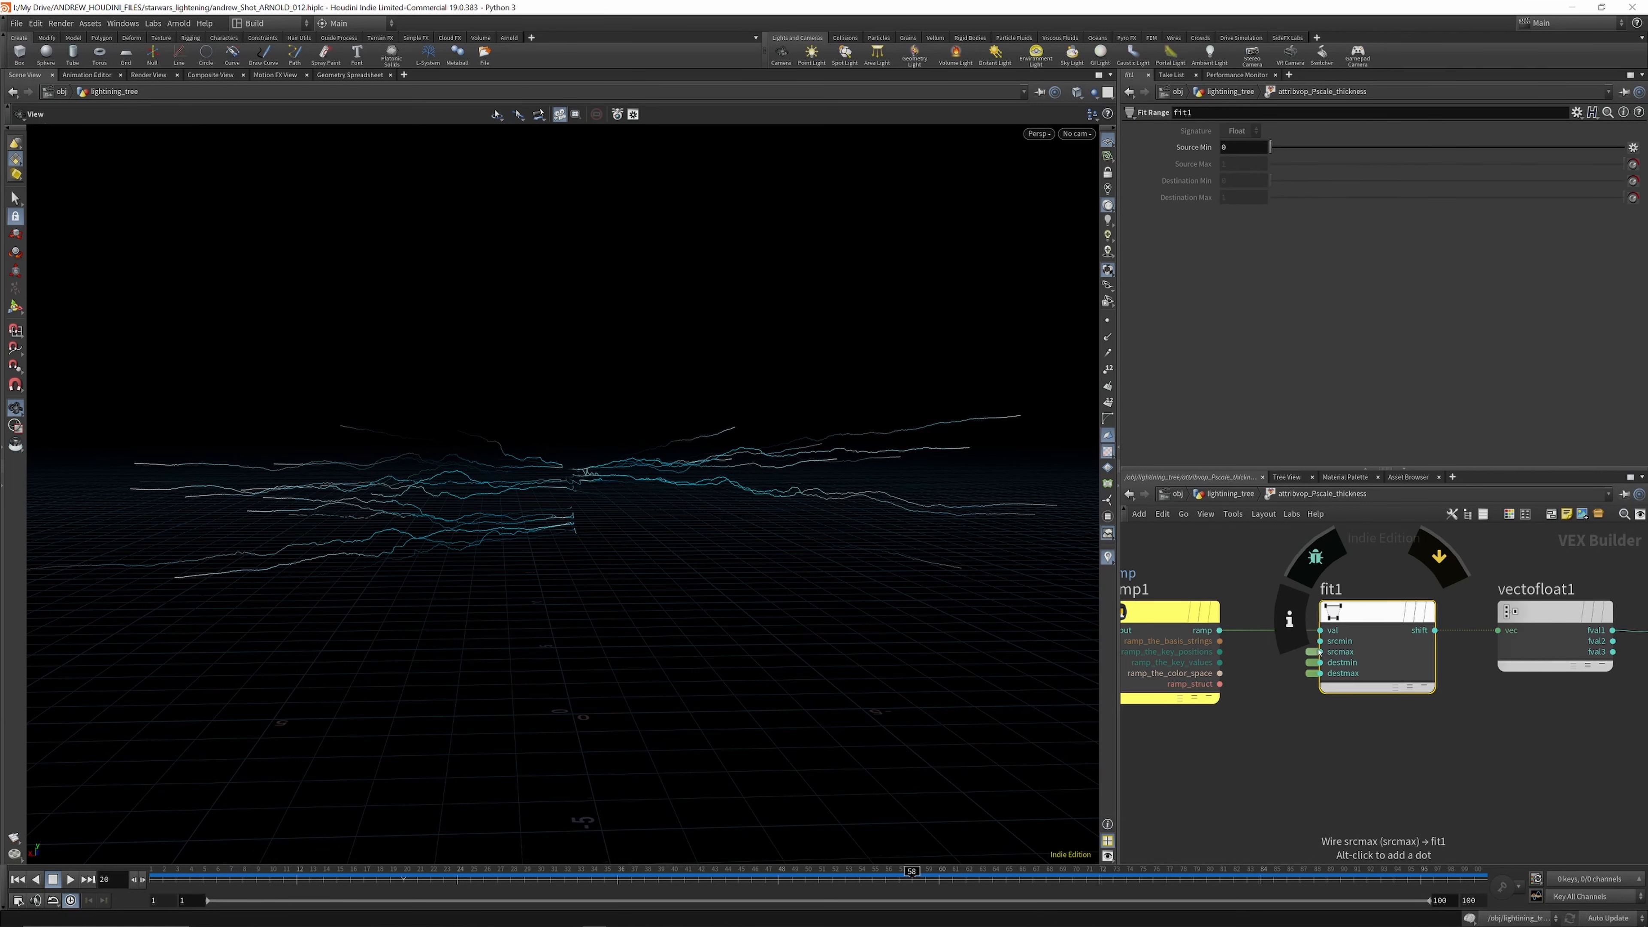
scroll(1309, 566, "down", 3)
Step: Compare fit1's promoted source and destination inputs with the minimum, maximum and ramp parameters on attribvop_Pscale_thickness
key("u")
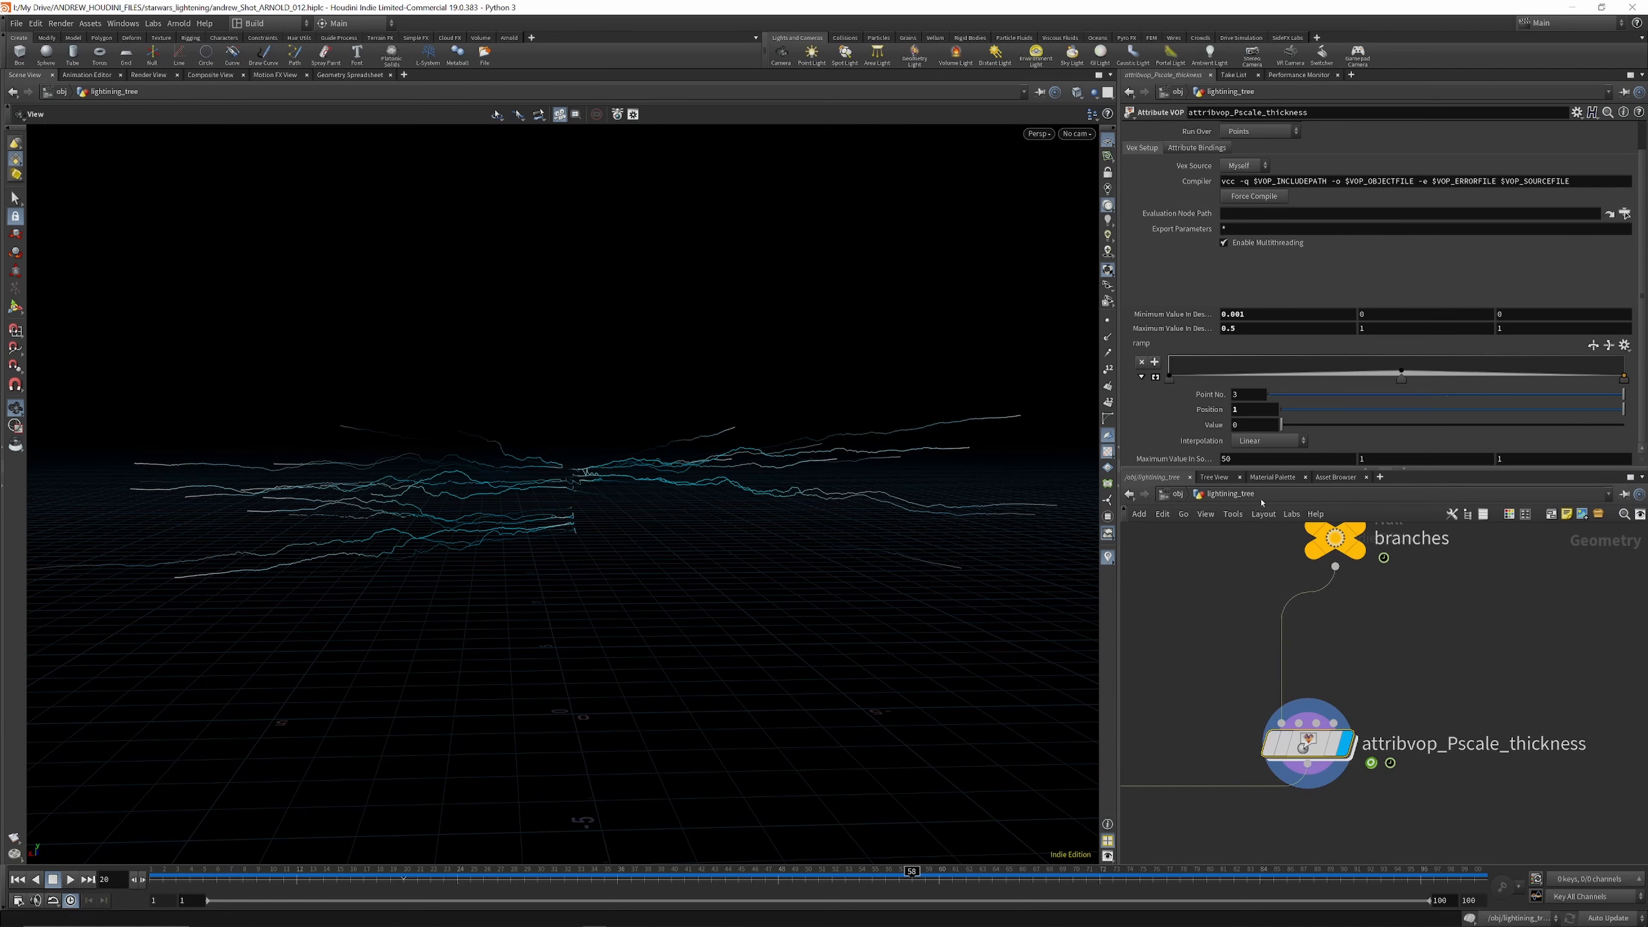
double_click(1307, 742)
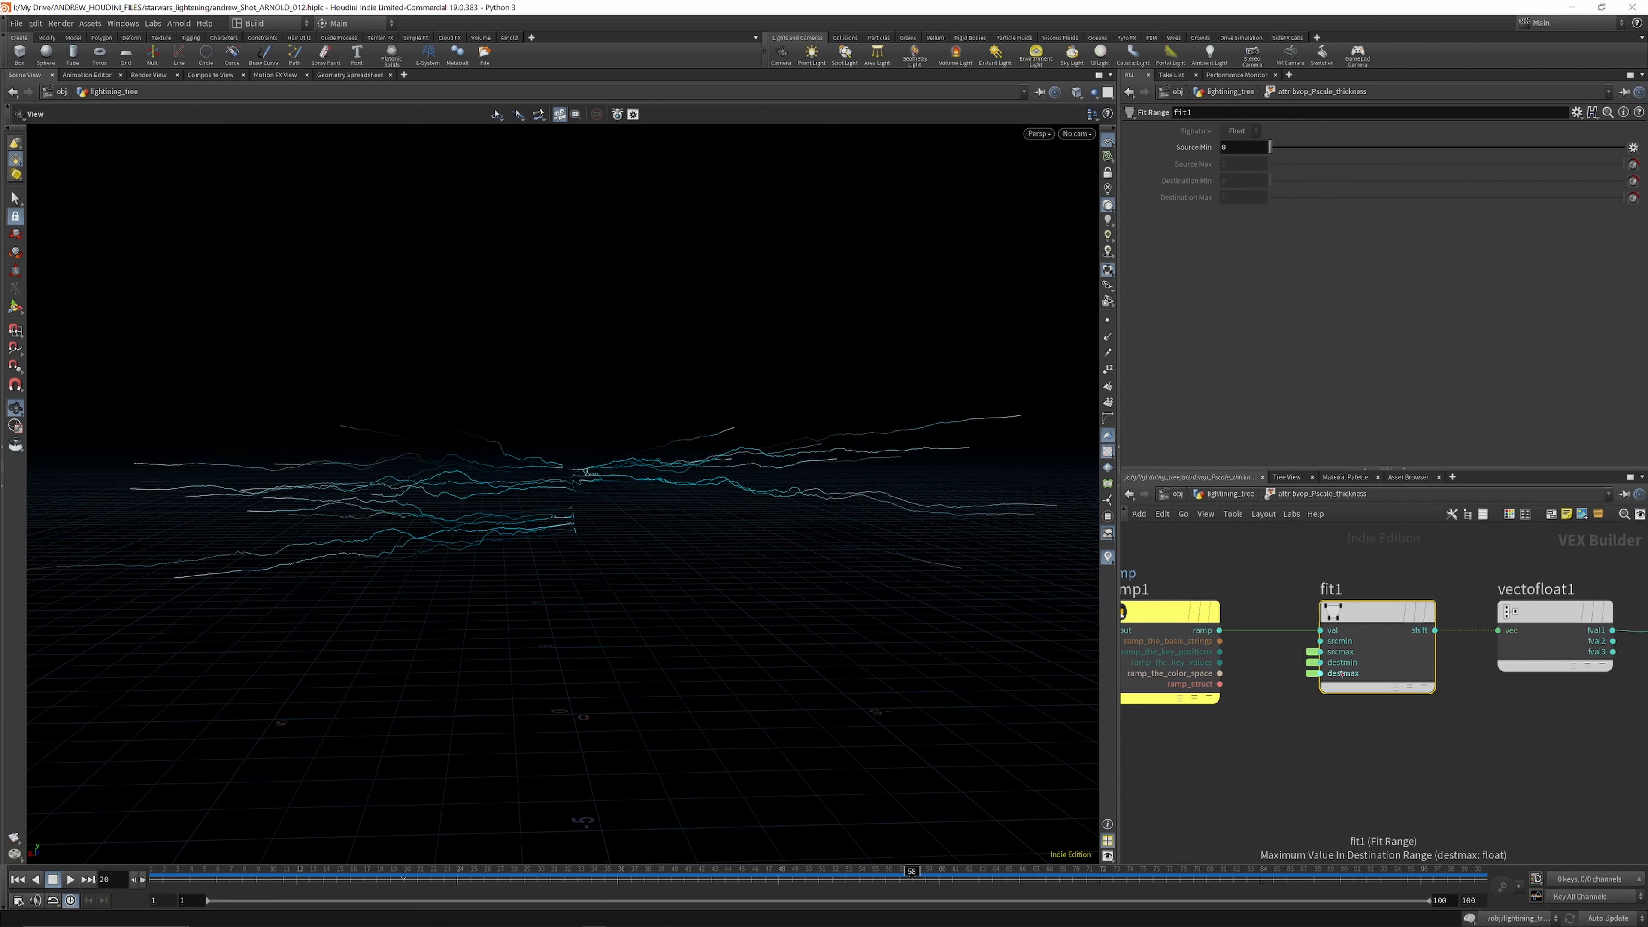
left_click(1242, 495)
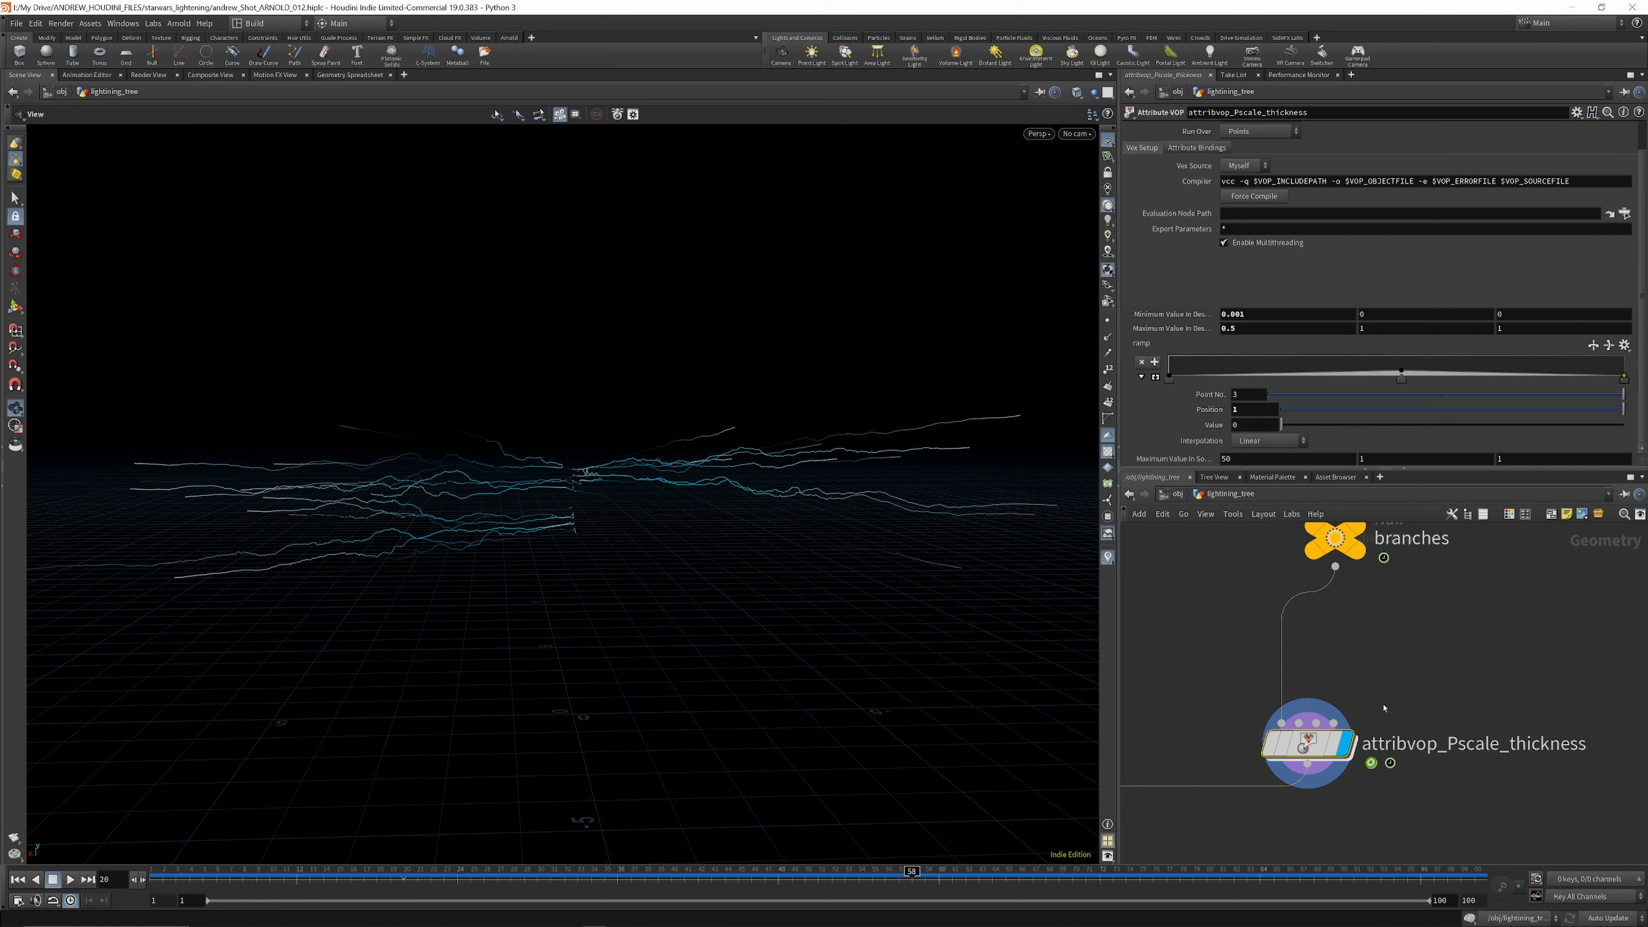
double_click(1307, 743)
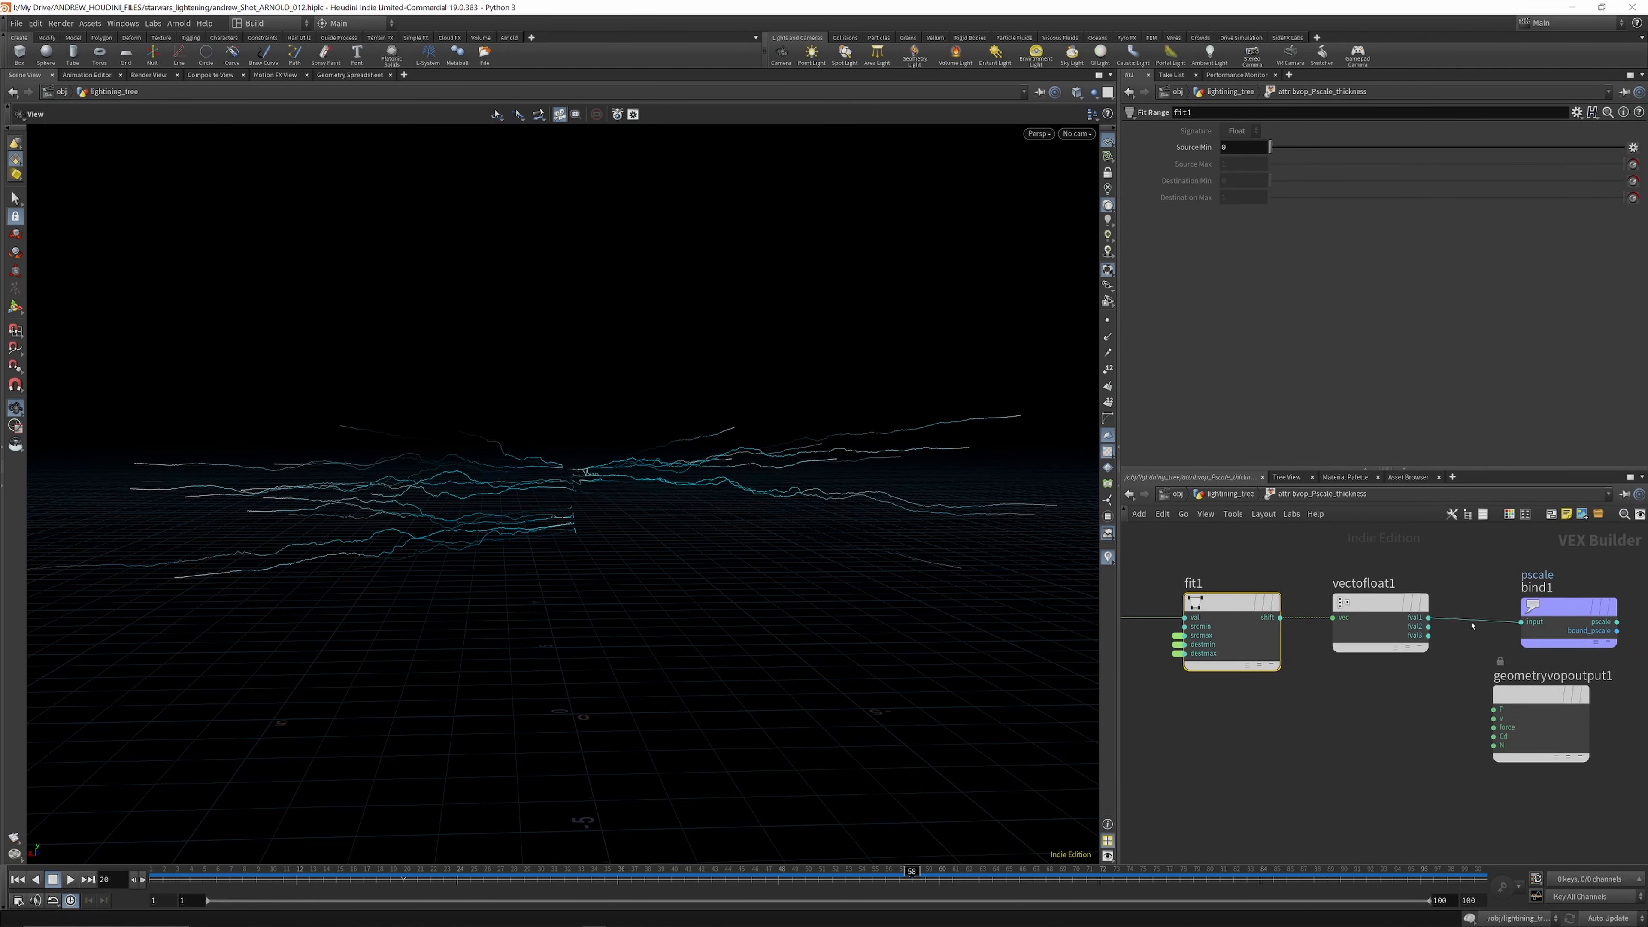
left_click(1224, 499)
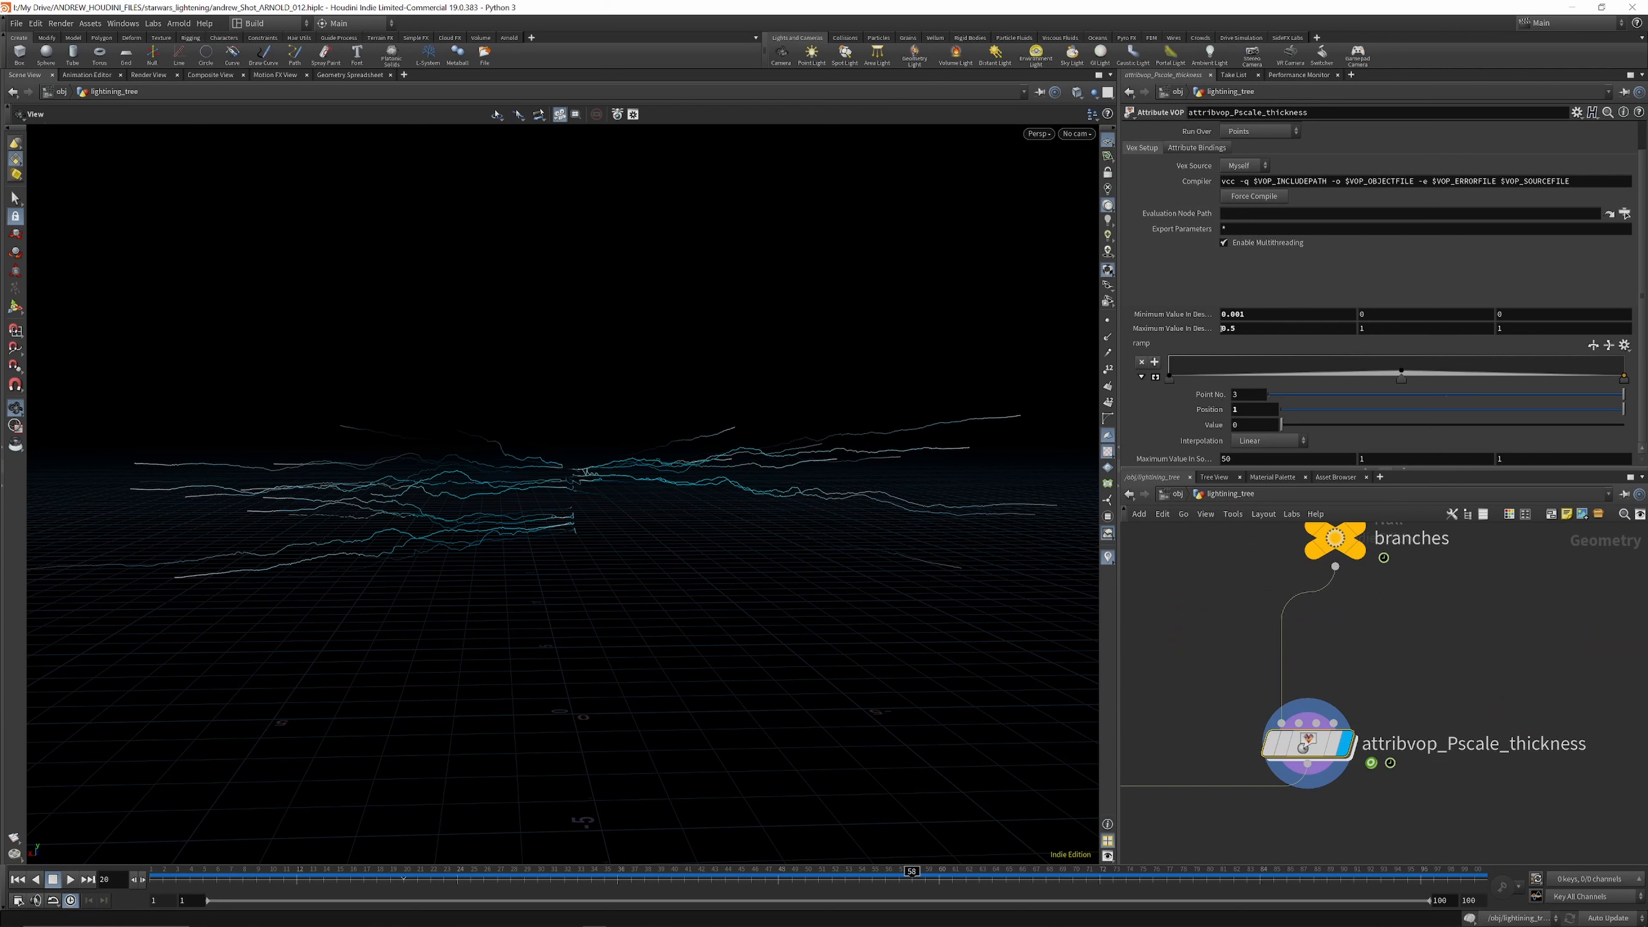
double_click(1311, 743)
Step: Examine vectofloat1 and trace the wiring from the global Cd output through ramp1 and fit1 to the pscale bind node
scroll(1316, 657, "down", 3)
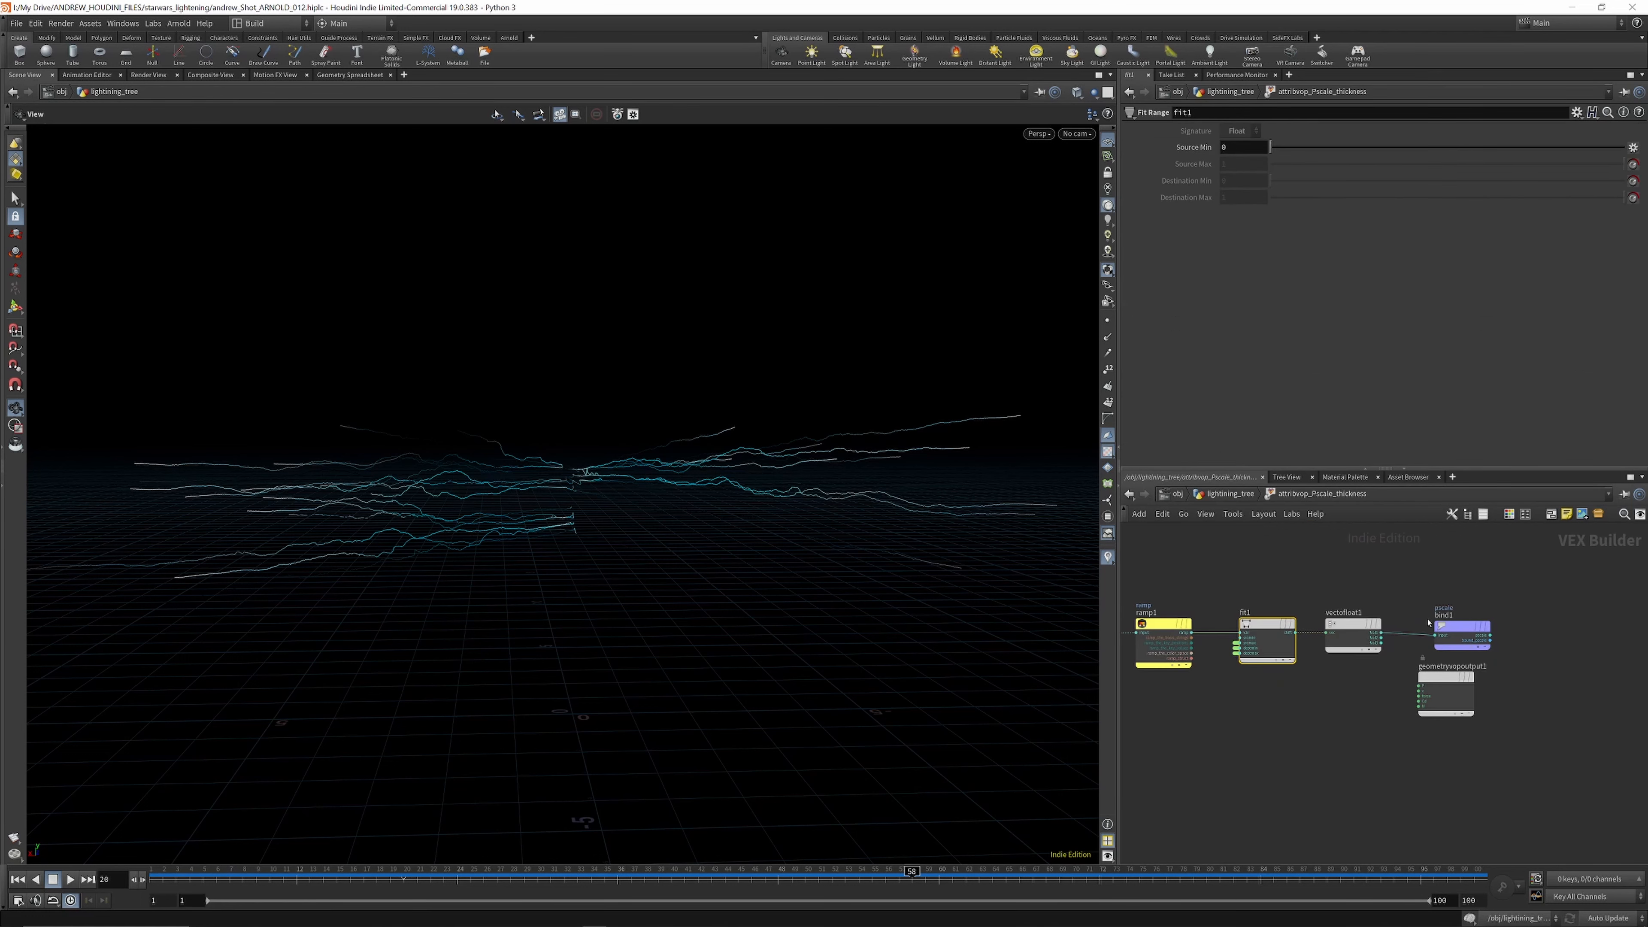
scroll(1351, 624, "up", 3)
left_click(1358, 627)
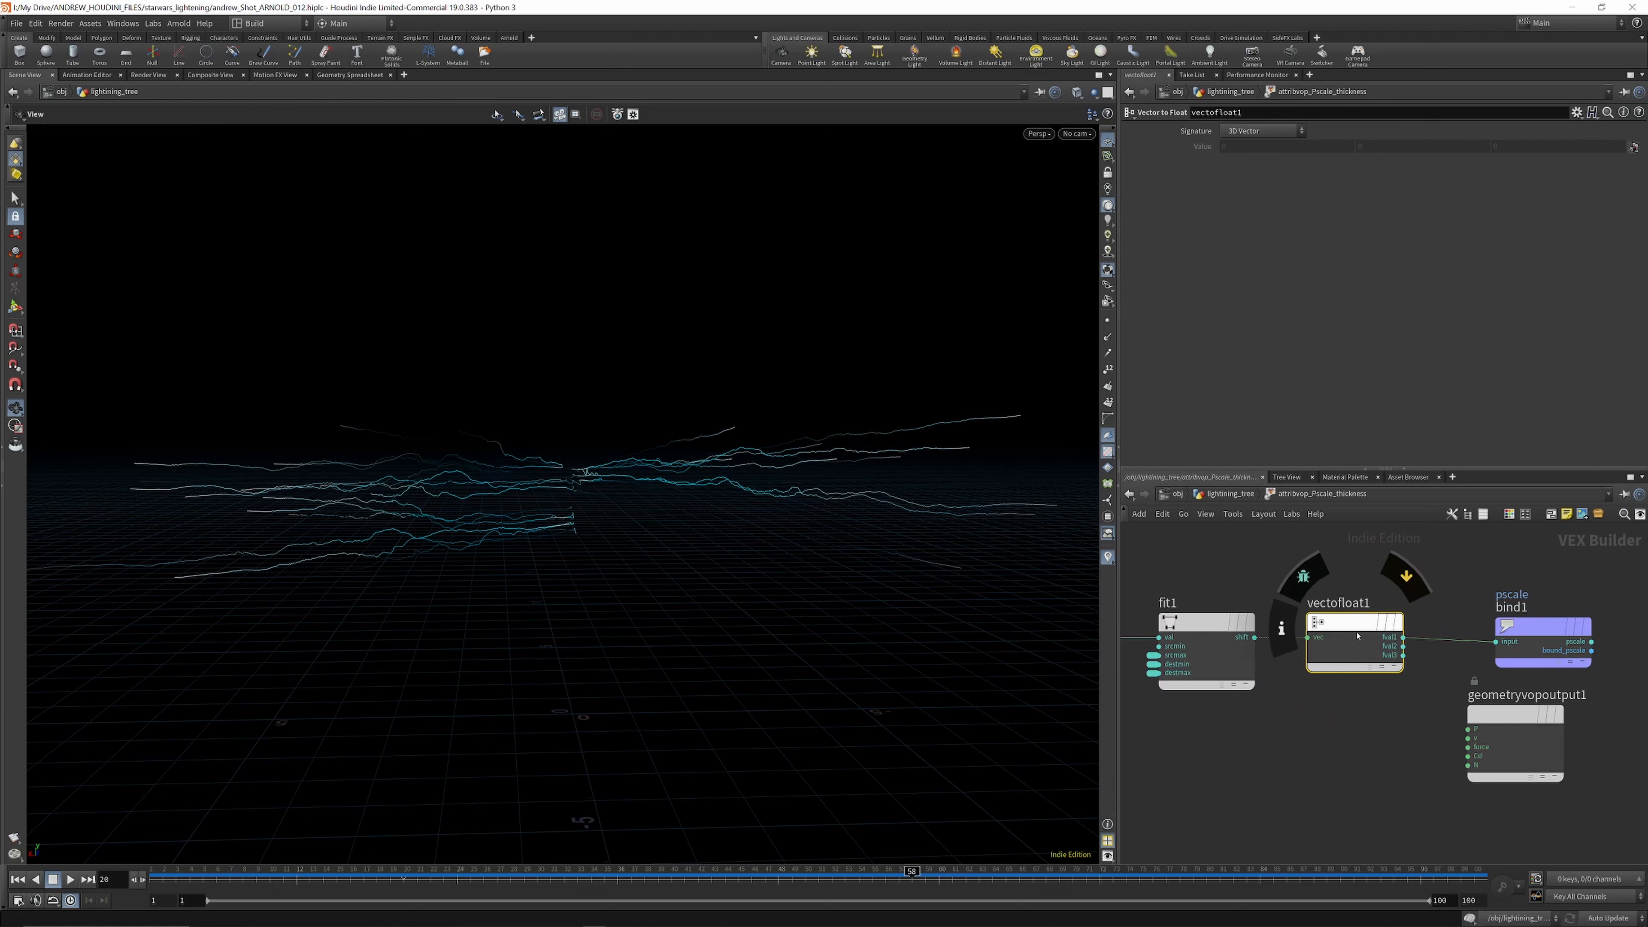
scroll(1449, 615, "down", 4)
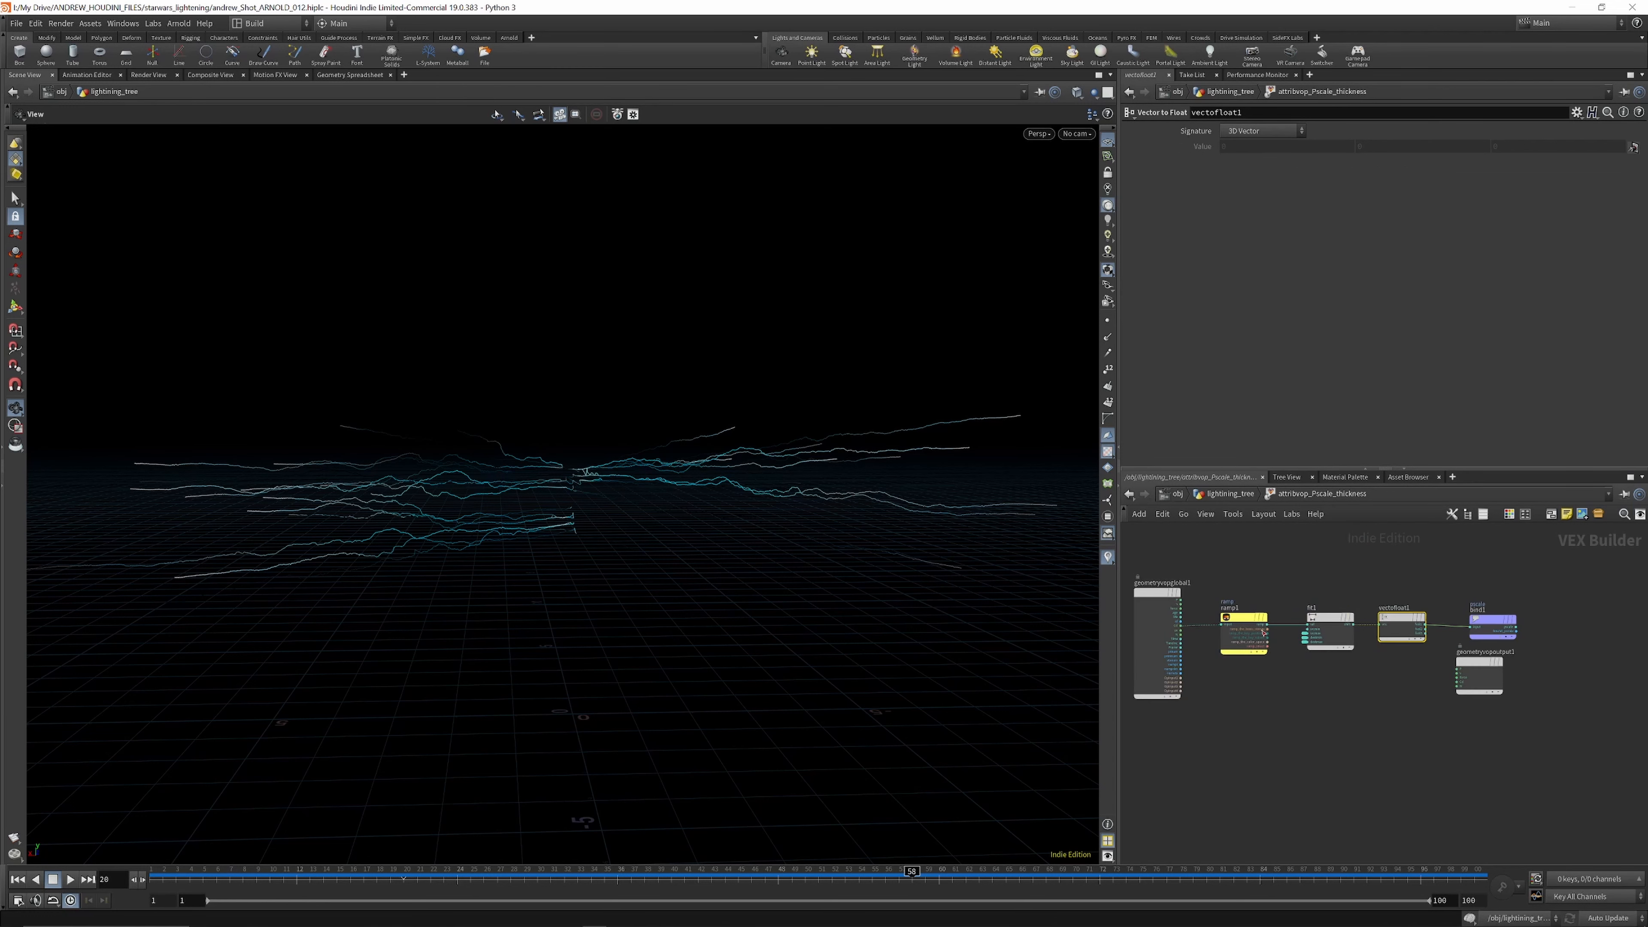
scroll(1254, 615, "up", 4)
scroll(1256, 613, "down", 3)
scroll(1179, 622, "up", 4)
scroll(1171, 619, "down", 6)
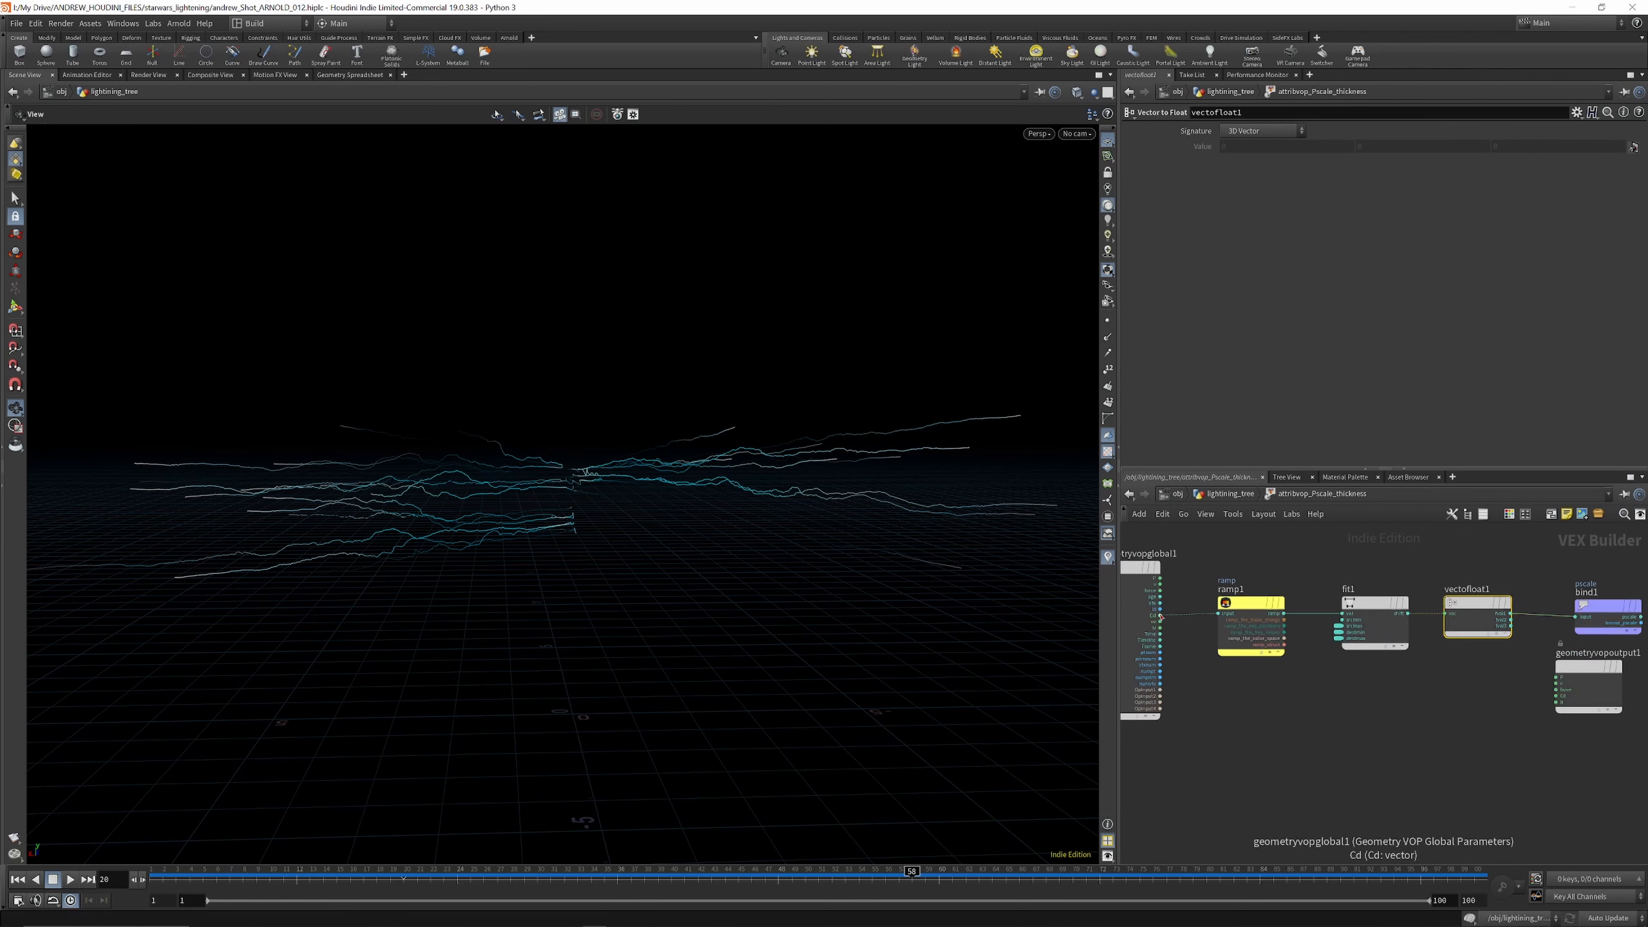
scroll(1401, 609, "up", 4)
scroll(1402, 608, "up", 2)
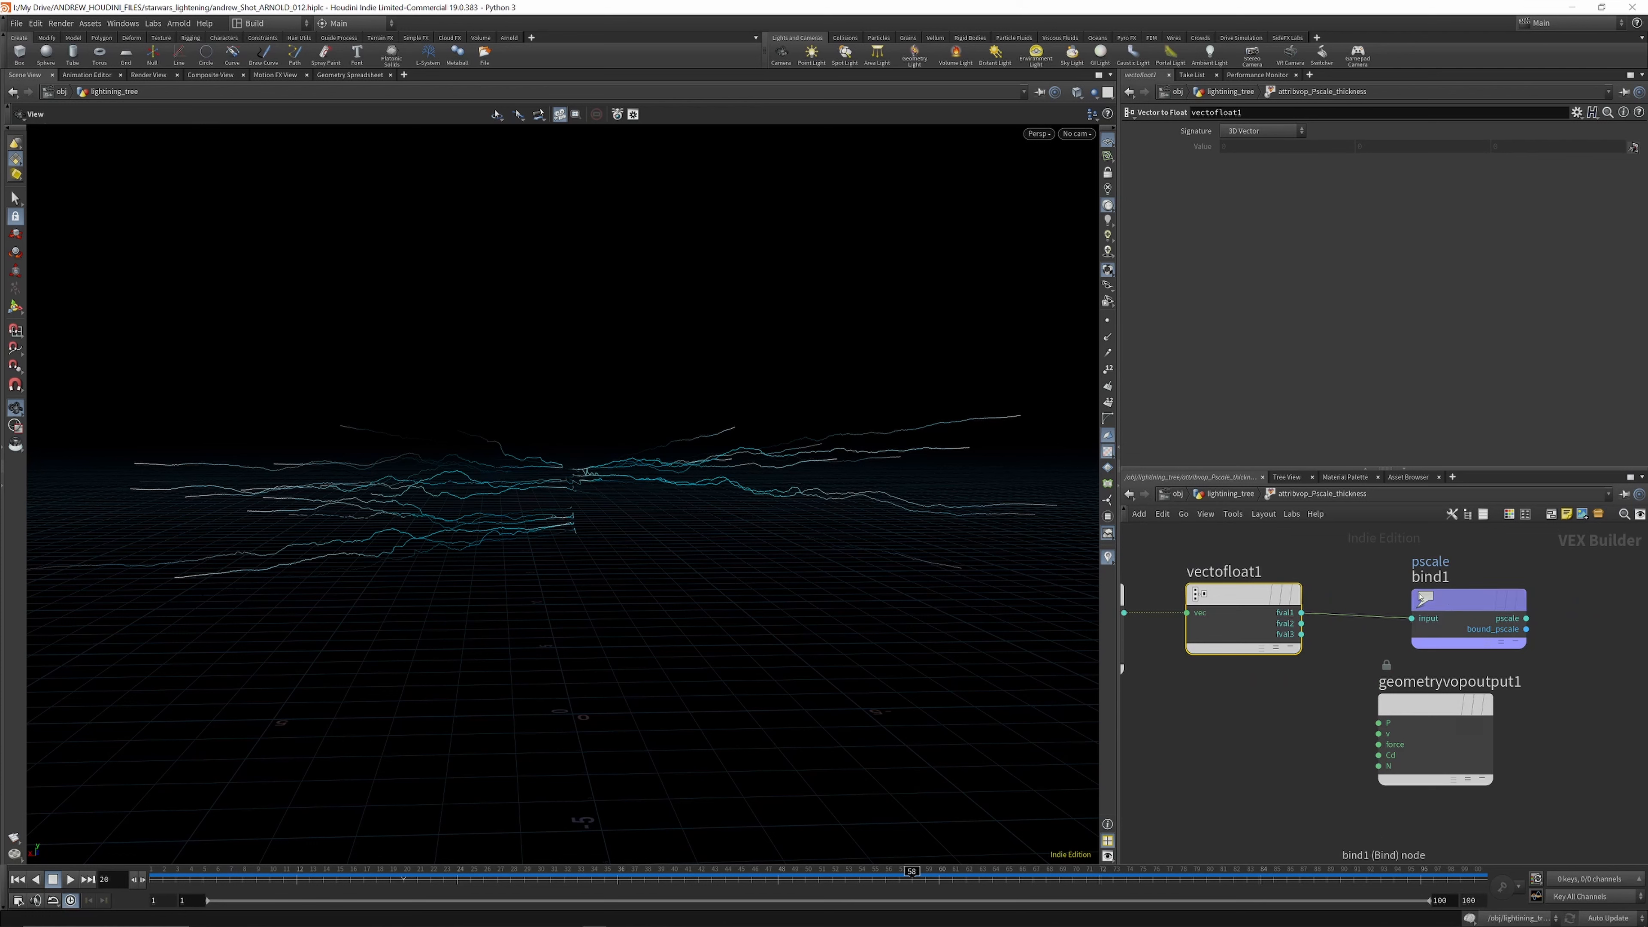
Step: Return from the attribvop_Pscale_thickness network to lightning_tree and display merge6 to view the trunk and branches together
left_click(1230, 493)
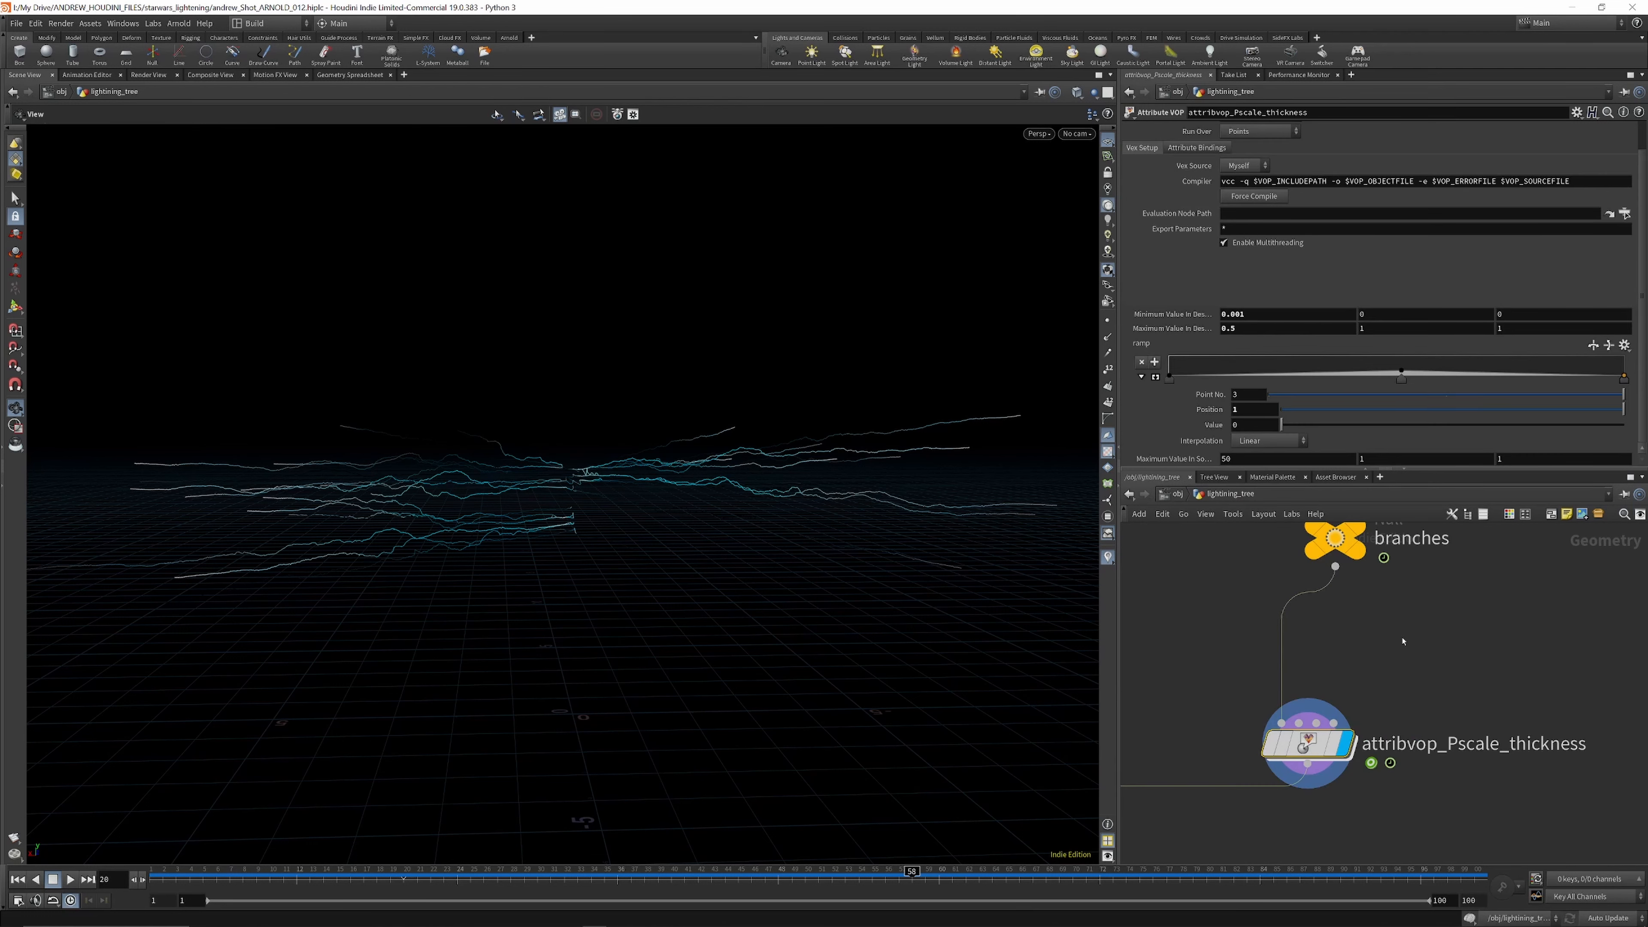
scroll(1402, 641, "down", 6)
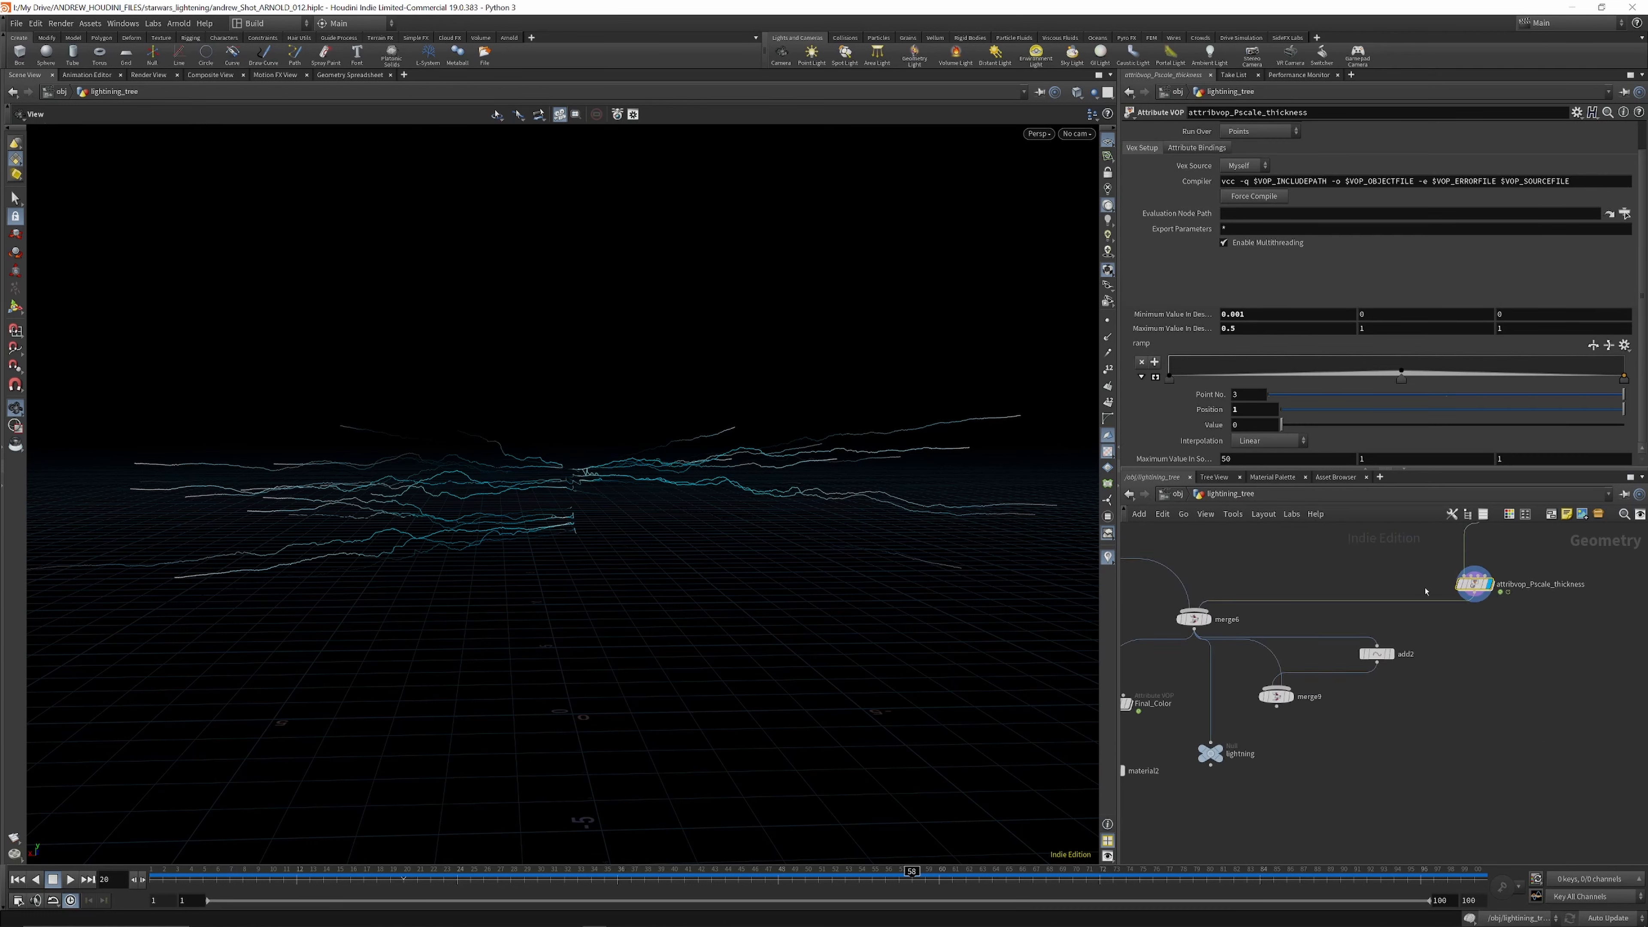
double_click(1471, 584)
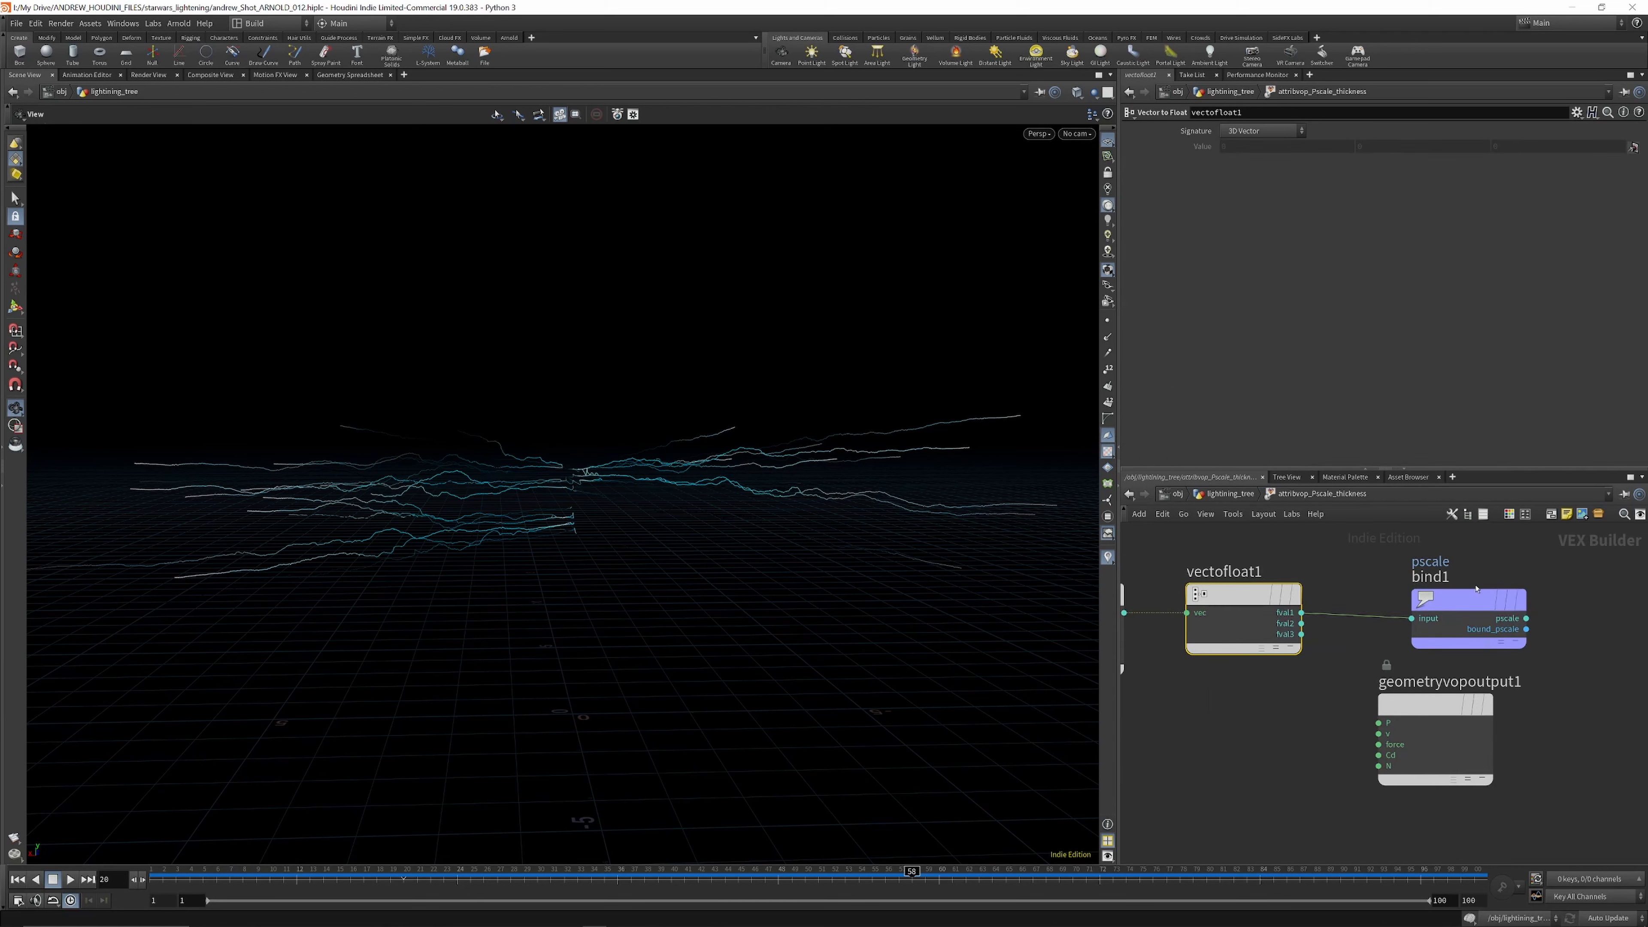
left_click(1253, 496)
scroll(1328, 629, "up", 5)
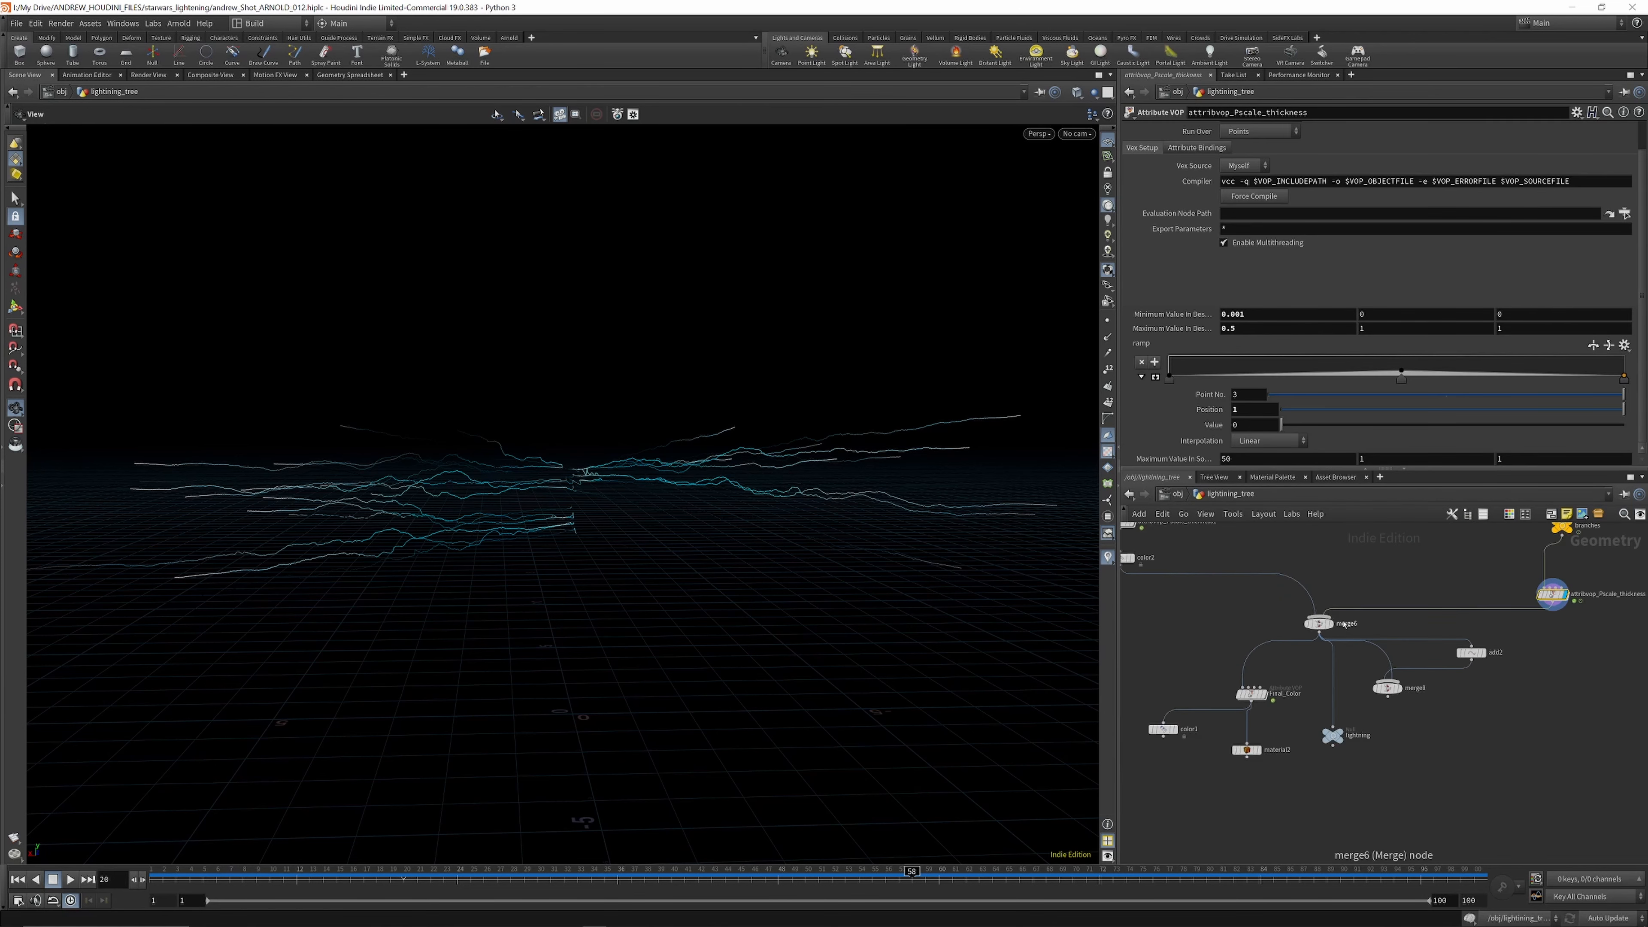
left_click(1320, 627)
scroll(1256, 619, "down", 5)
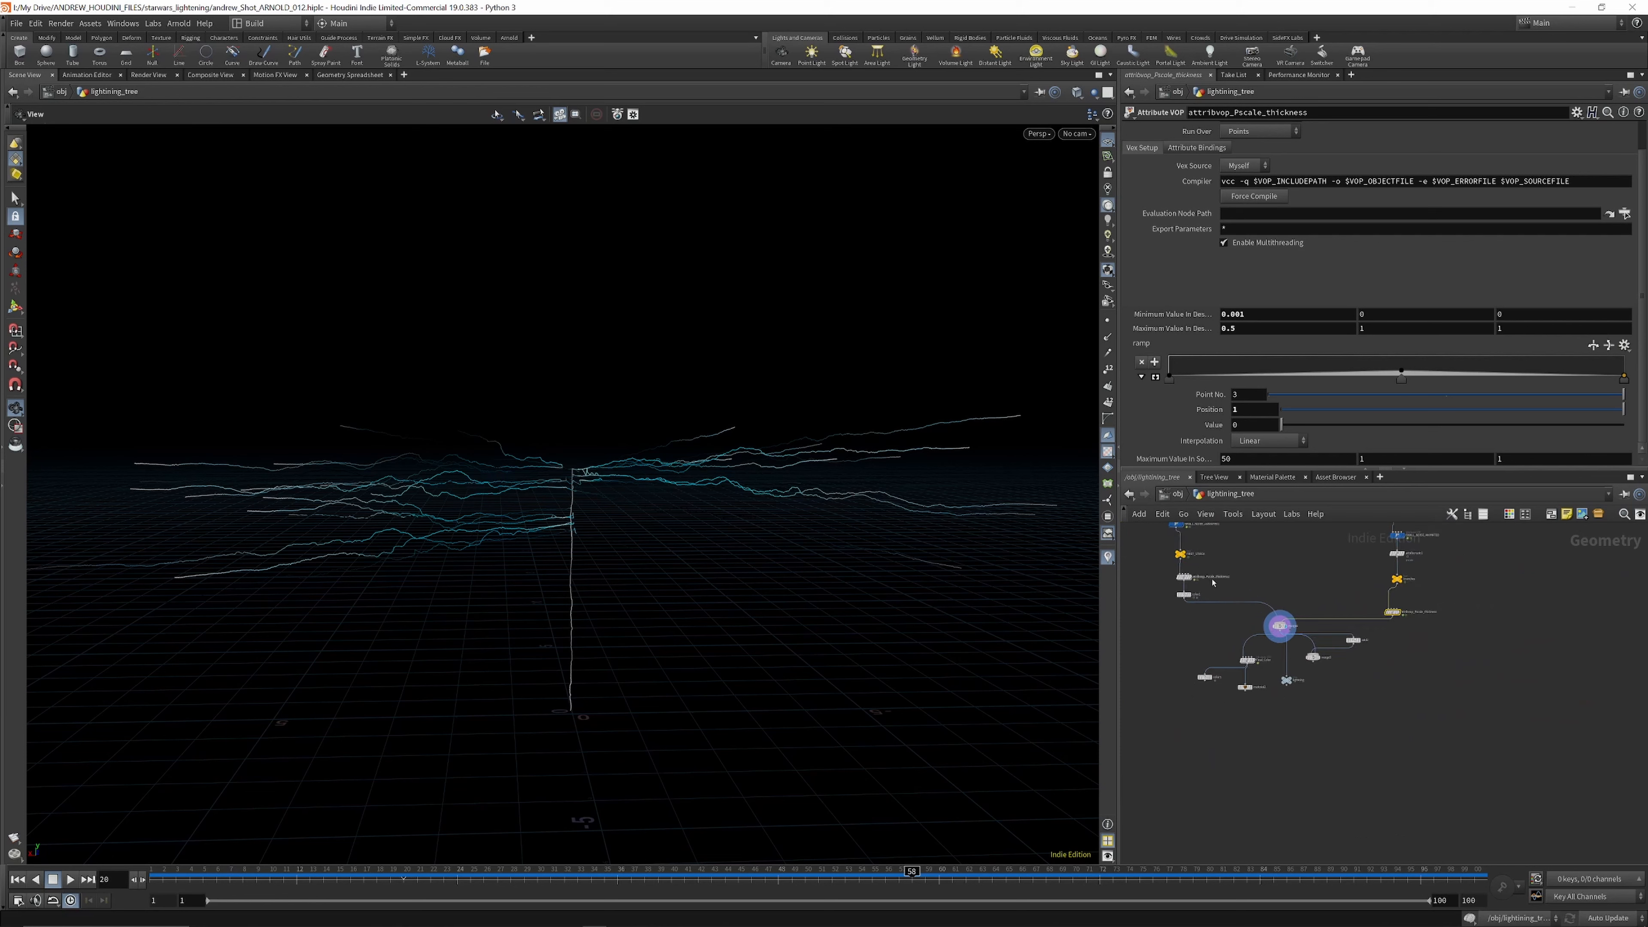
Step: Display attribvop_Pscale_thickness1 below FIRST_STRICK and examine its internal VOP network and ramp parameters
scroll(1129, 538, "up", 4)
left_click(1166, 580)
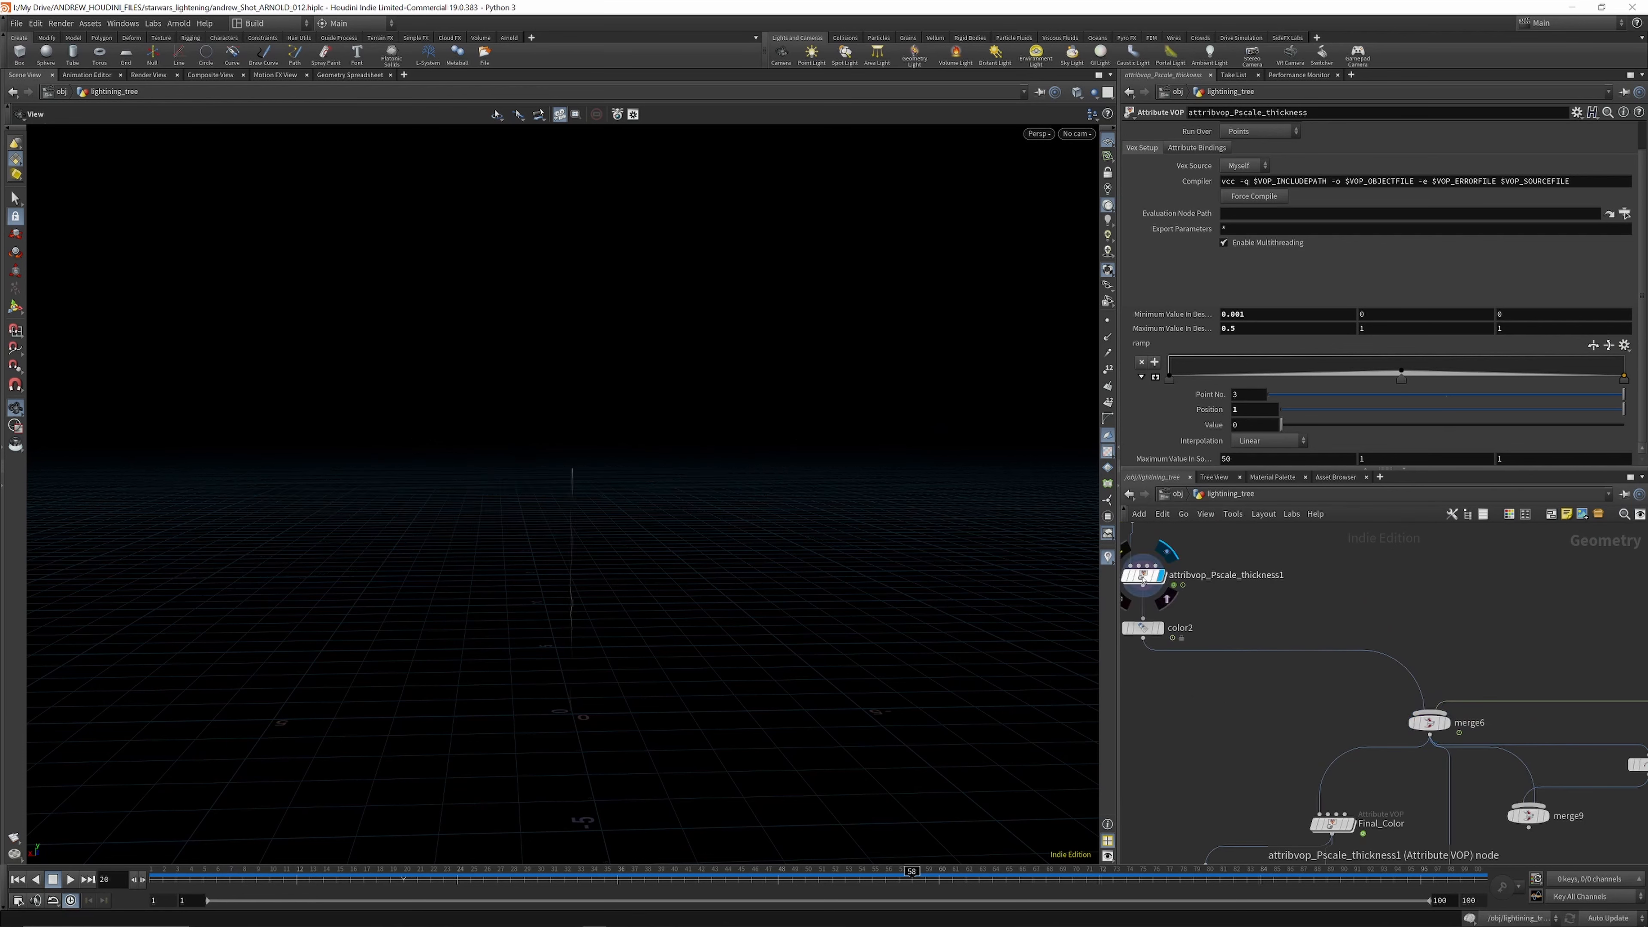
double_click(1143, 577)
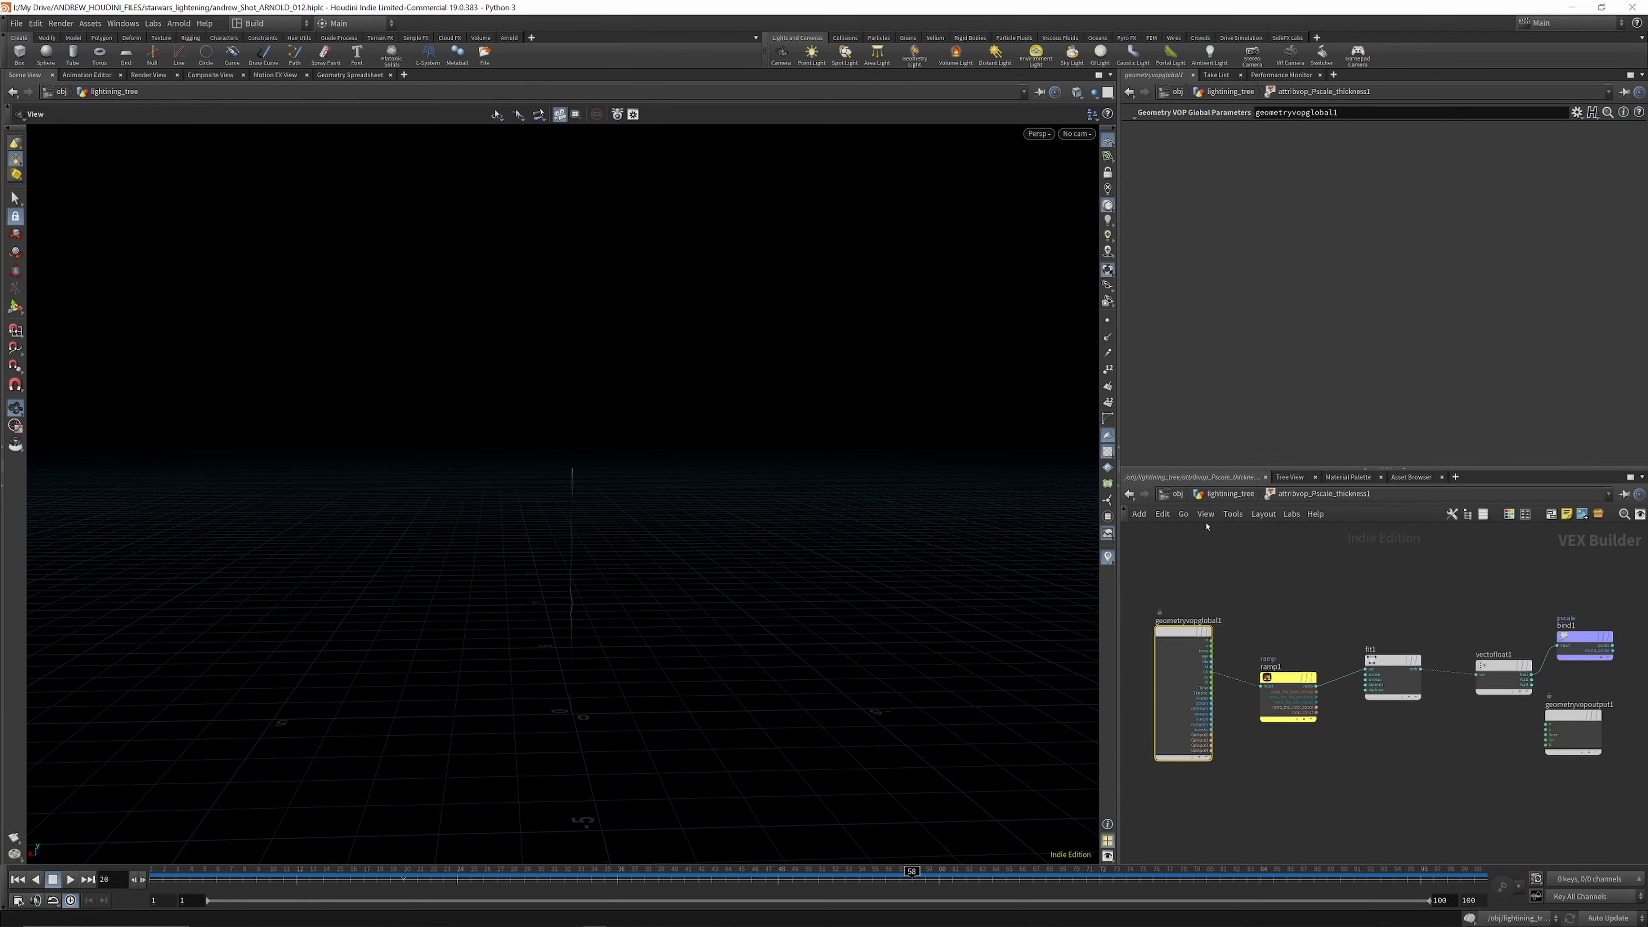
left_click(1219, 498)
scroll(1220, 632, "down", 3)
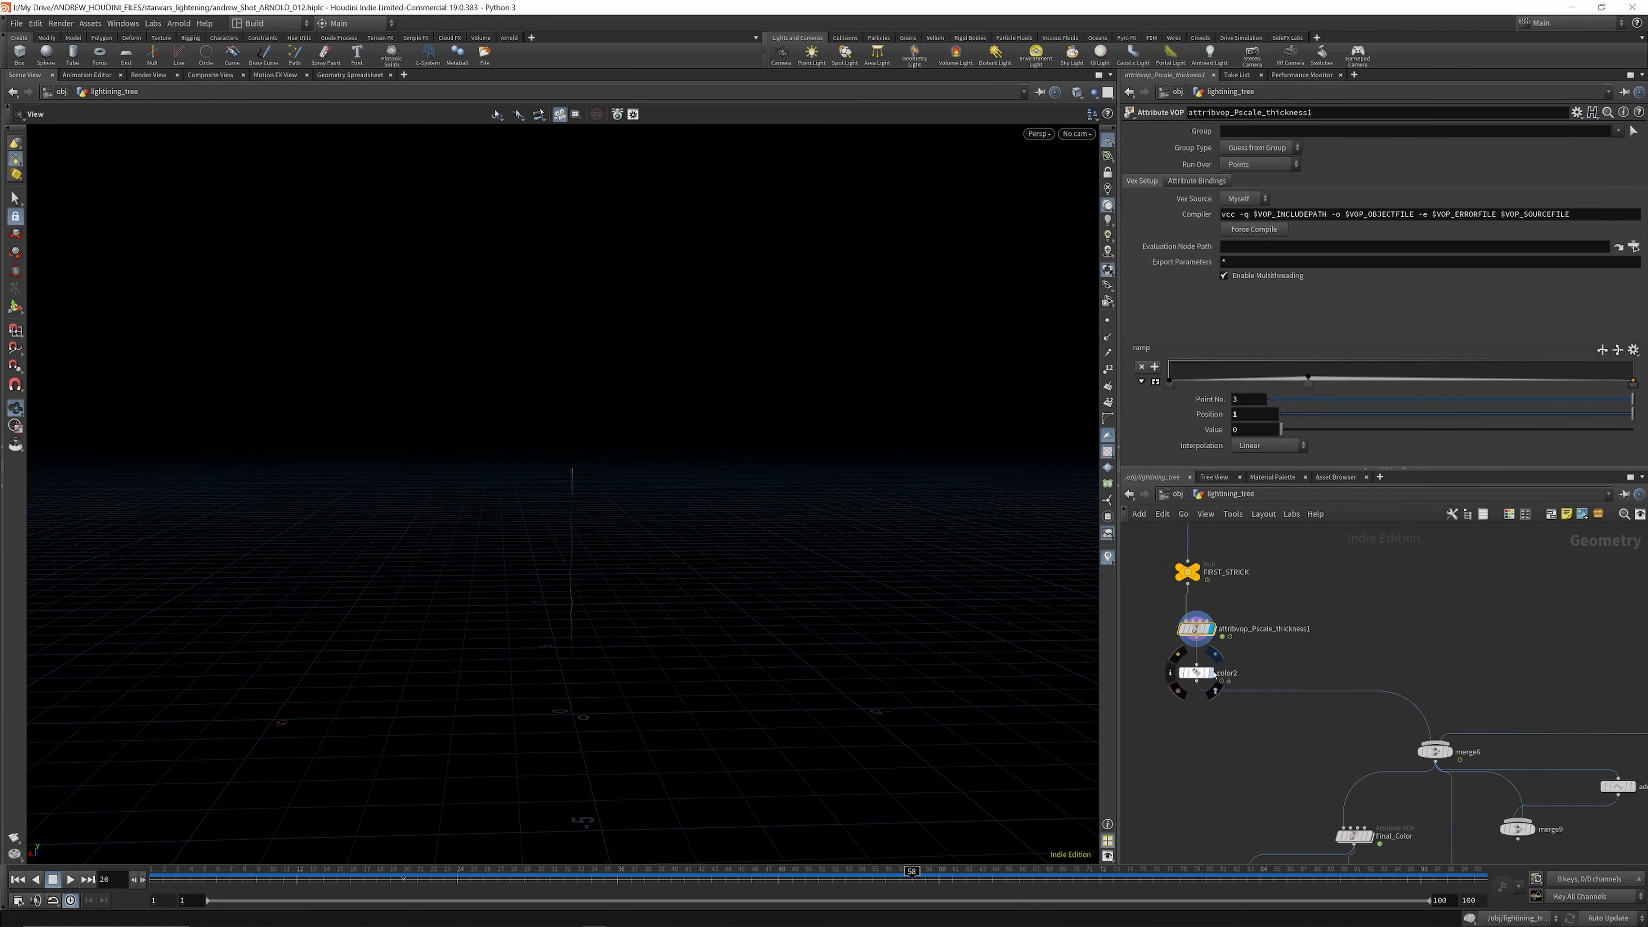
Step: Display color2 to inspect the main strike's constant colour, and compare it with the combined merge6 result
left_click(1210, 672)
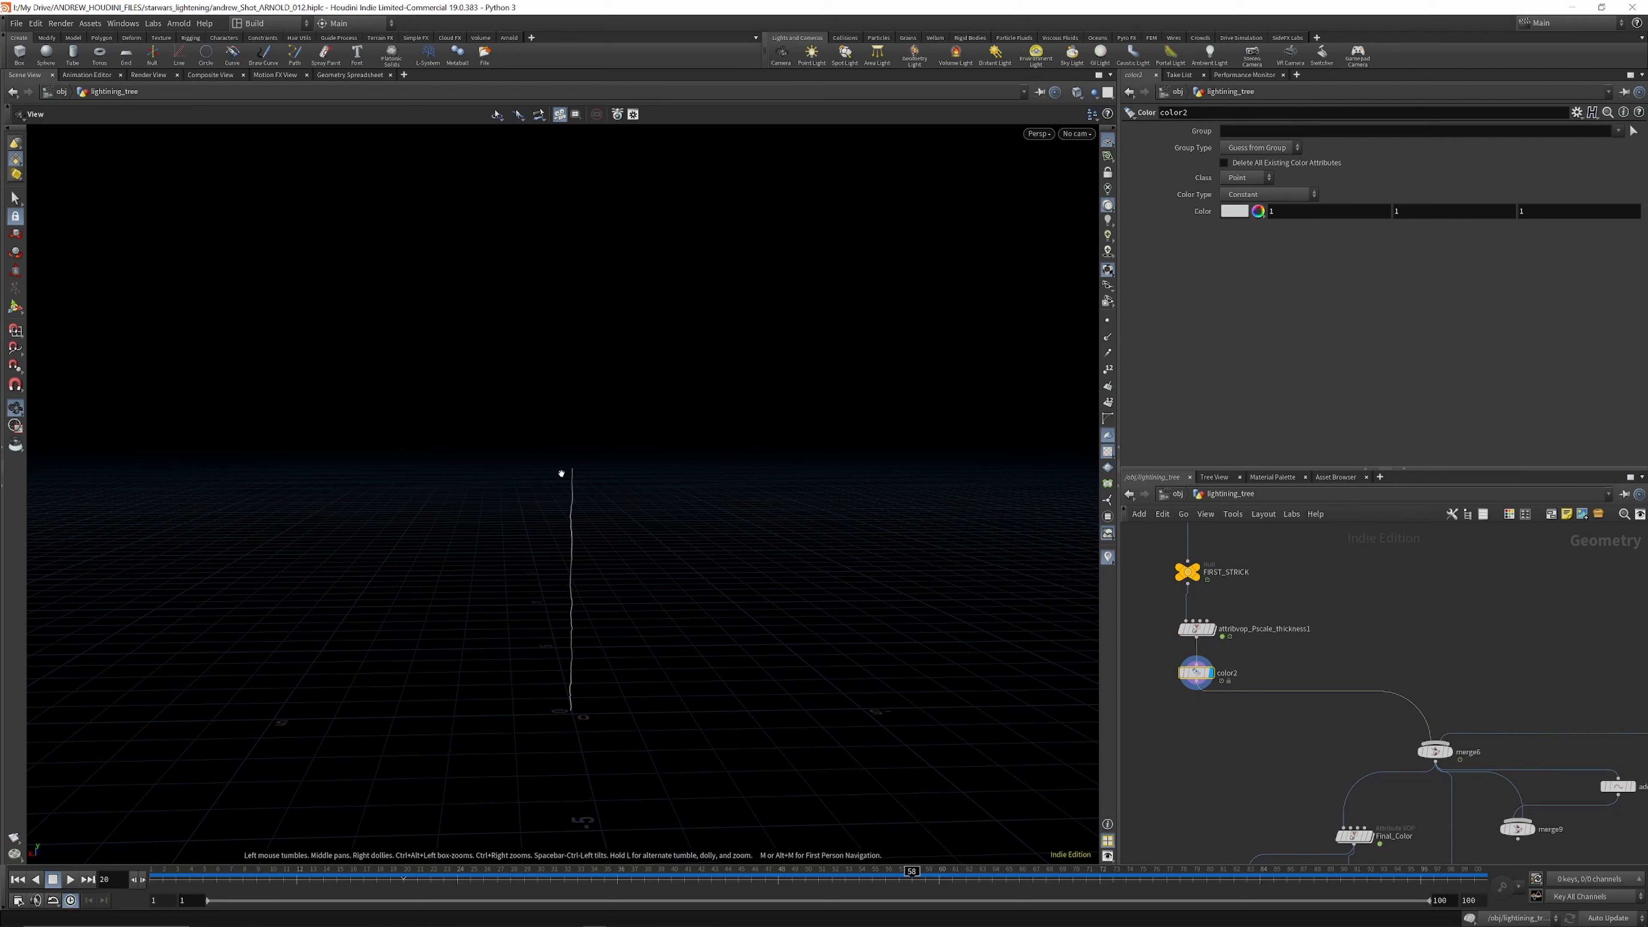
scroll(1230, 623, "down", 4)
scroll(1333, 682, "up", 5)
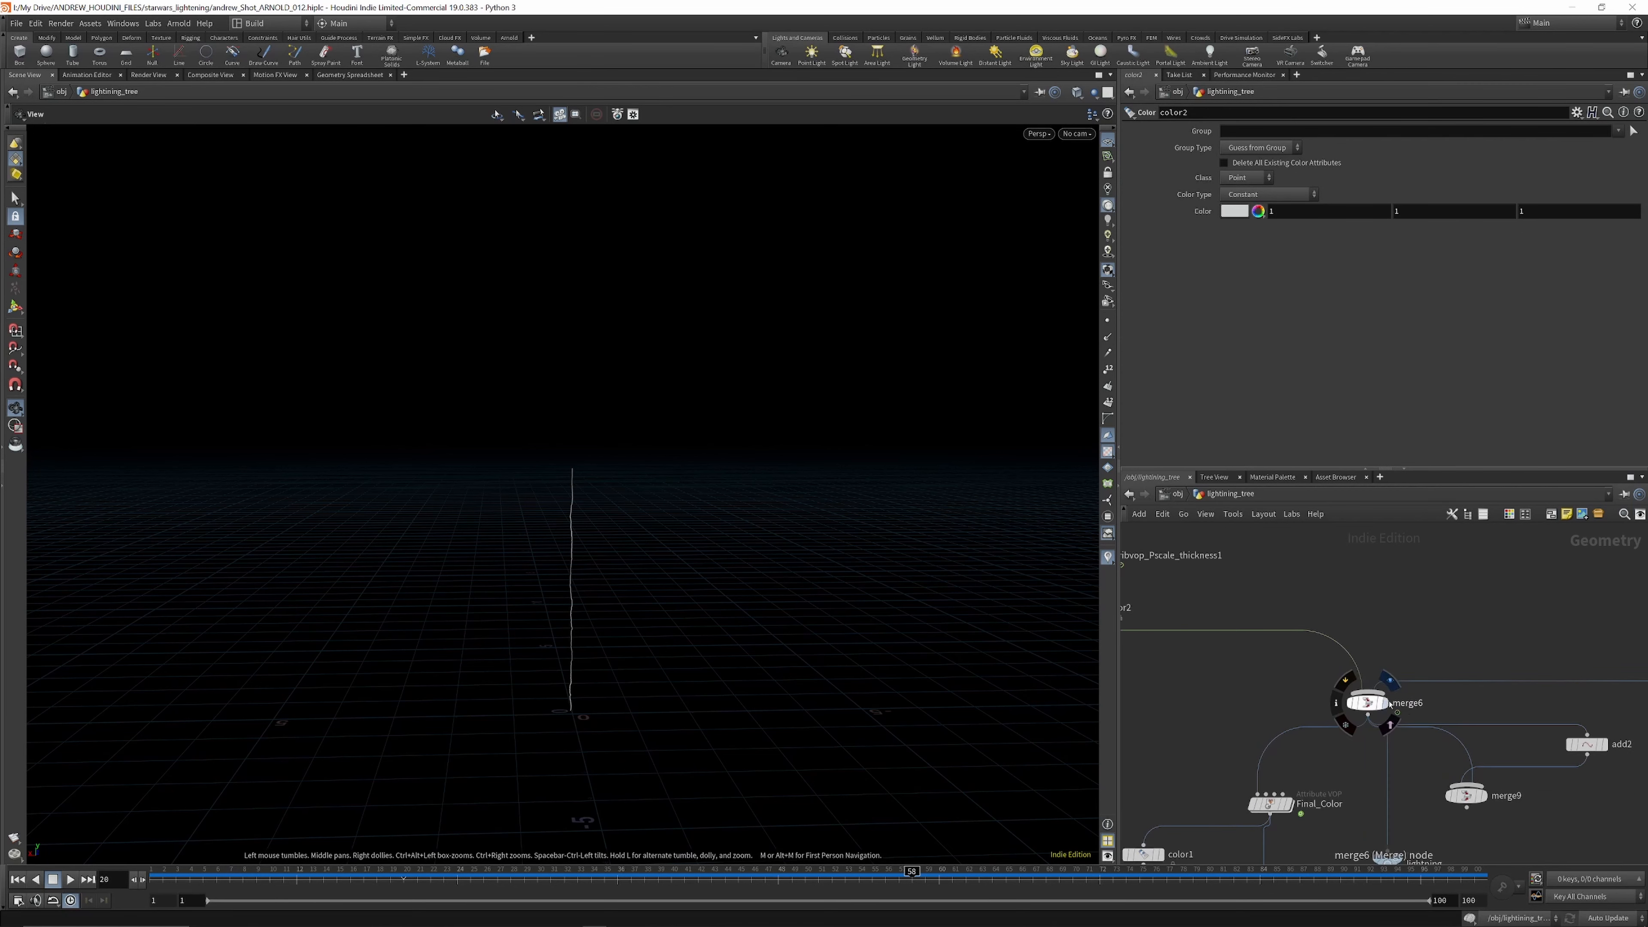
left_click(1390, 702)
scroll(1428, 708, "down", 2)
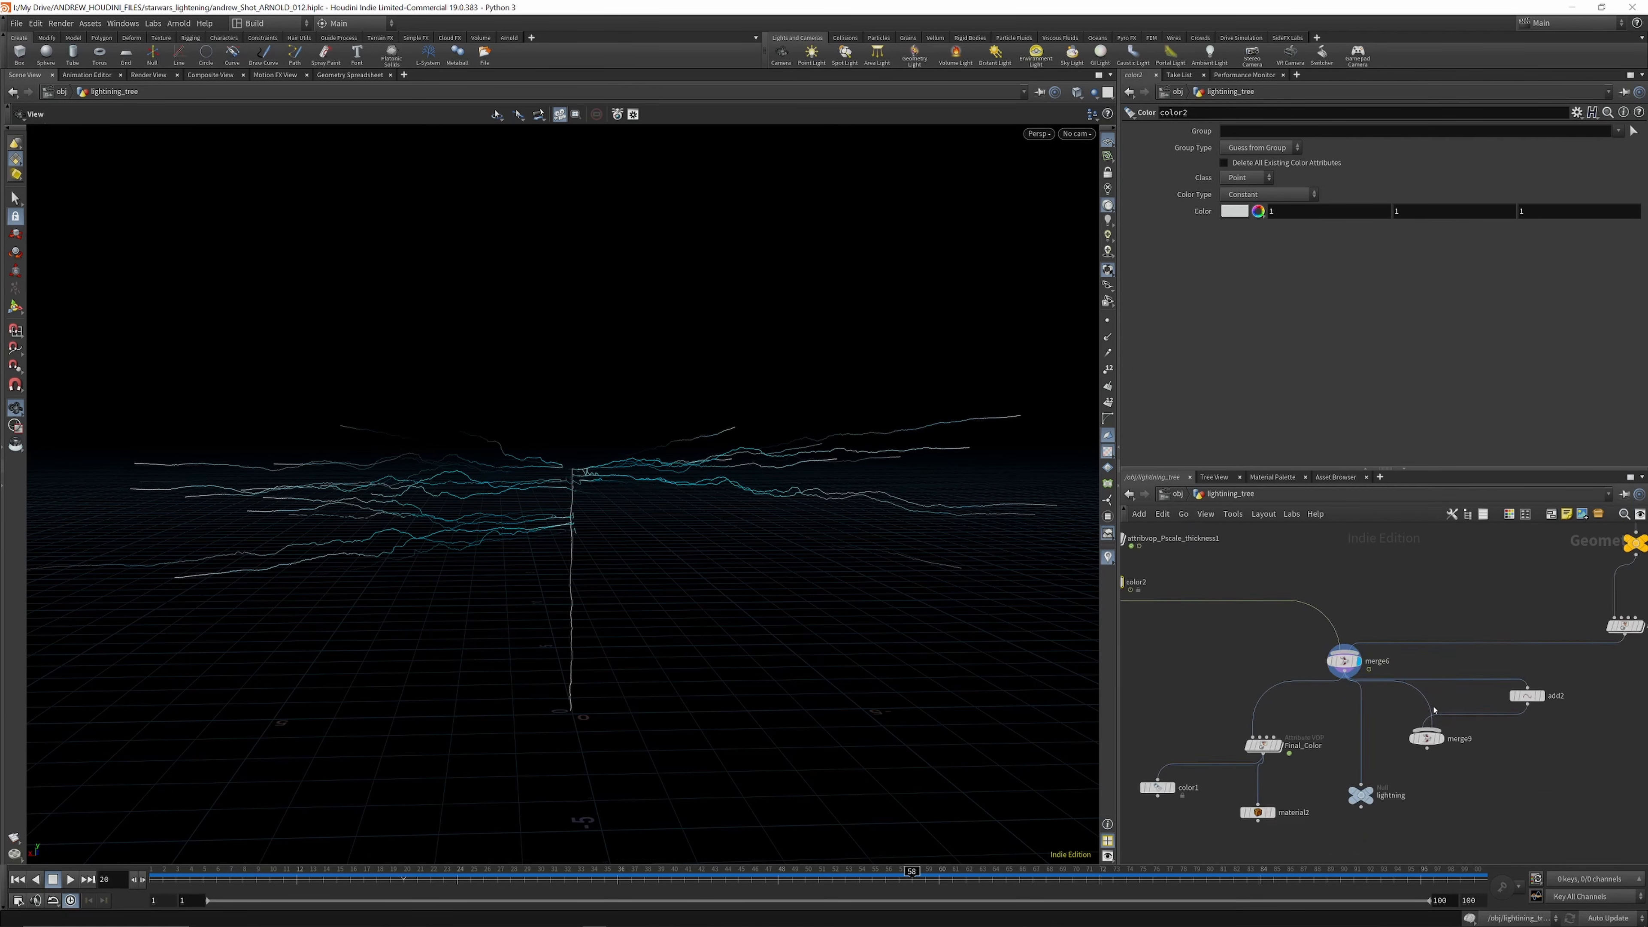
Step: Display the Final_Color node below merge6 and inspect its colour ramp on the full lightning
scroll(1433, 710, "down", 2)
scroll(1280, 729, "up", 5)
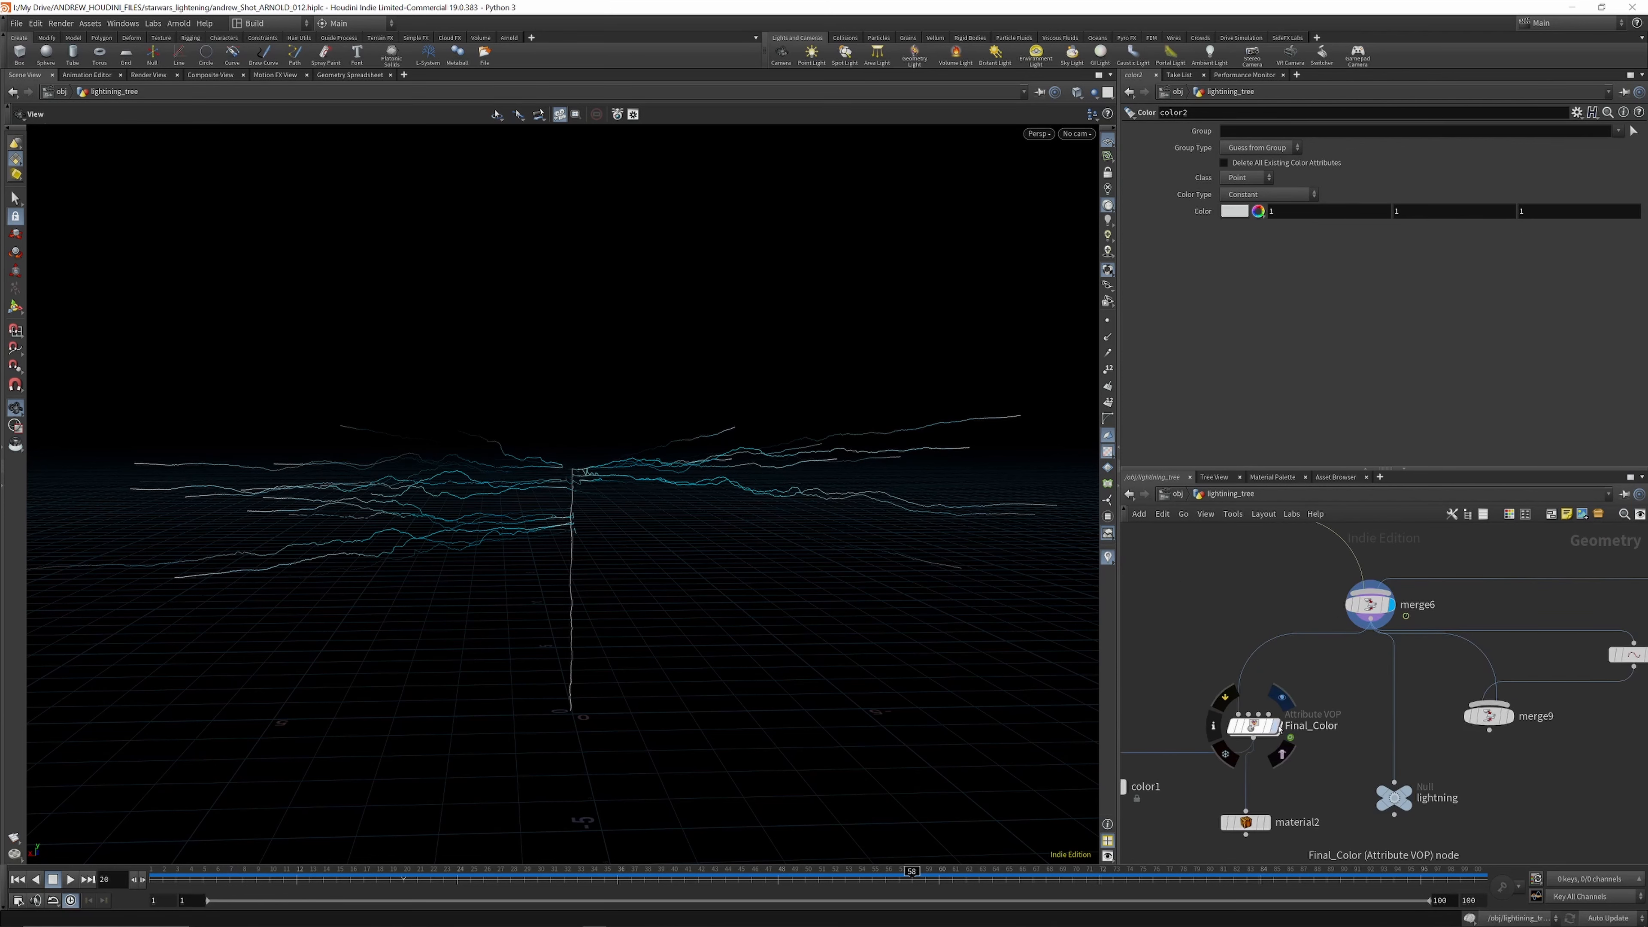
left_click(1279, 727)
left_click(1253, 727)
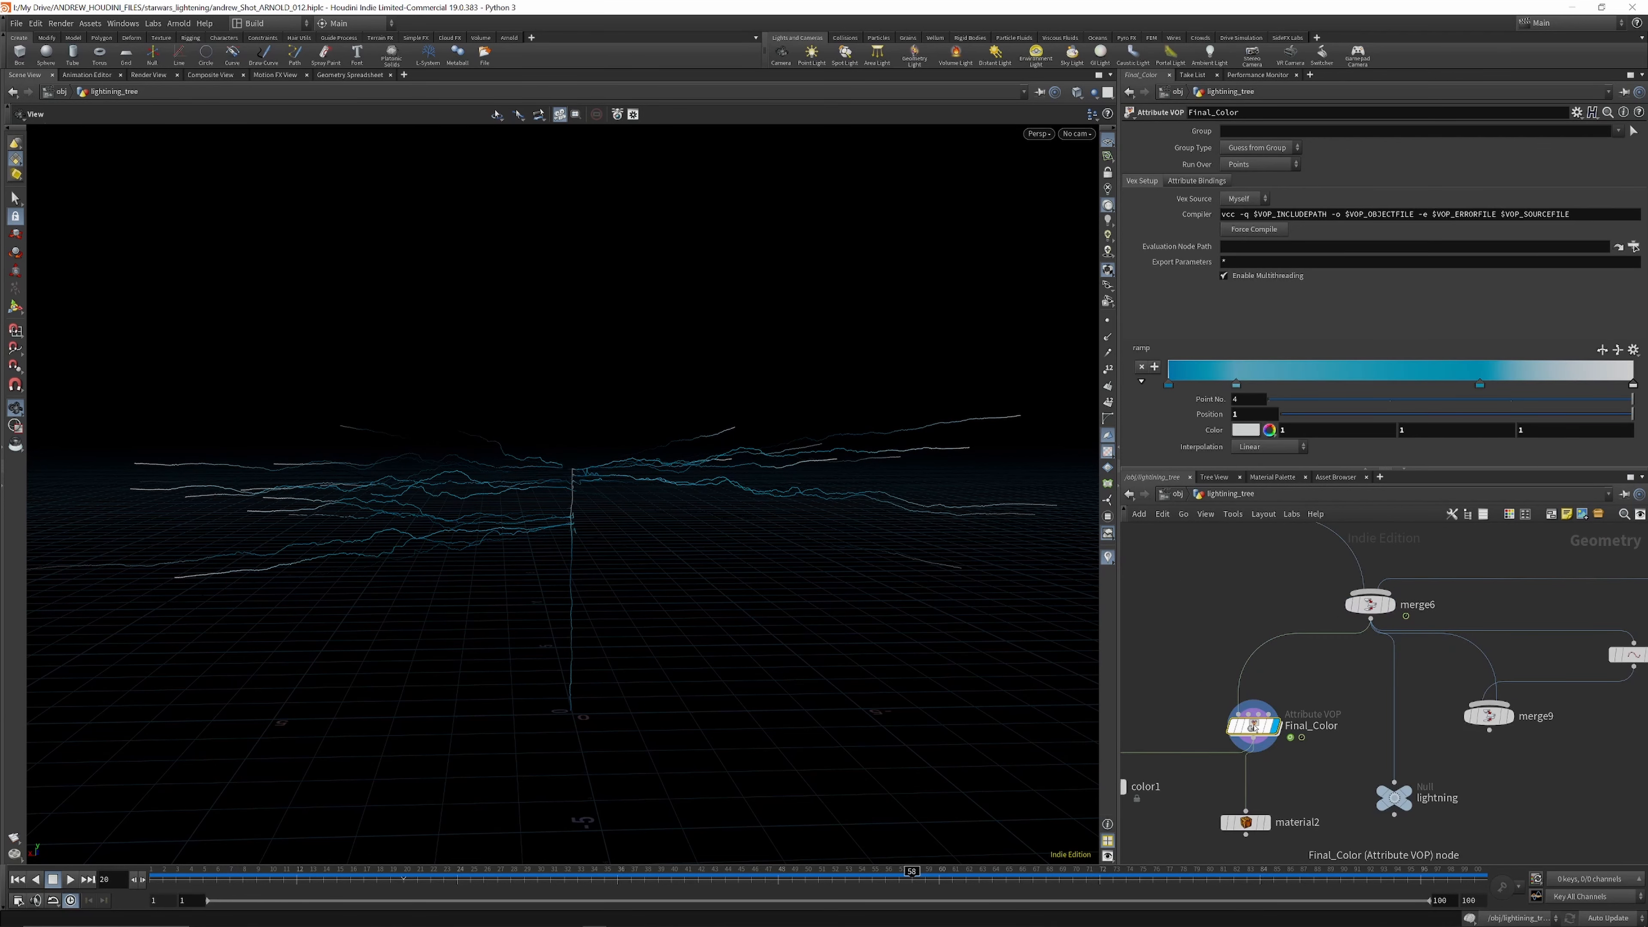
left_click_drag(1254, 727, 1255, 717)
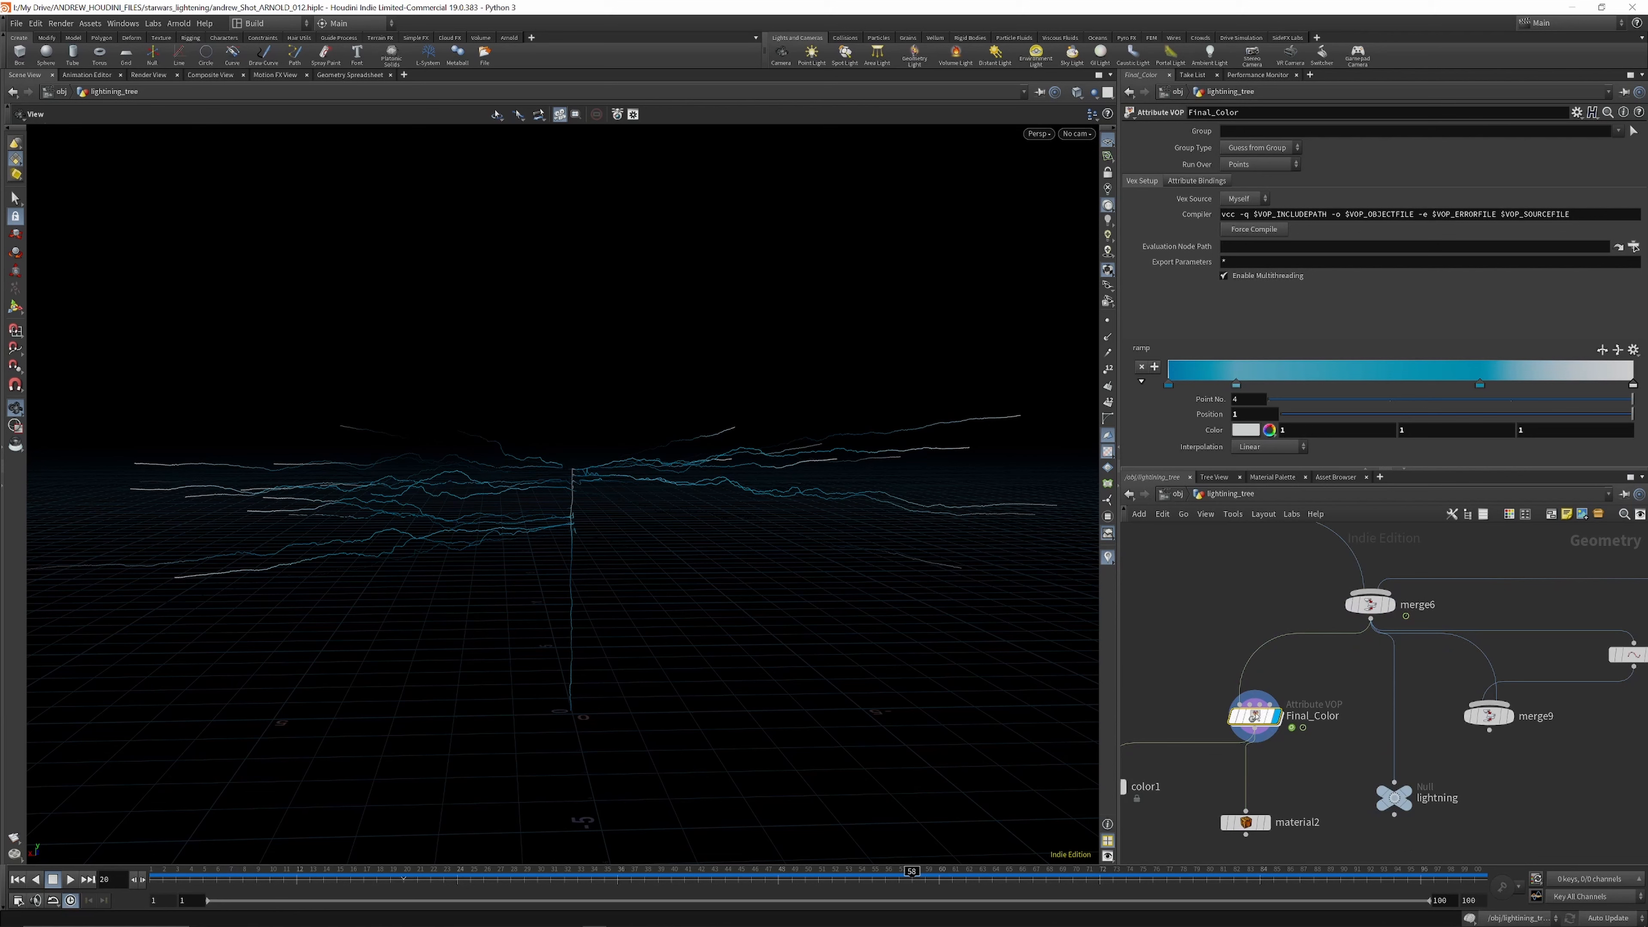
Step: Examine inside Final_Color how the curveu bind drives the ramp1 RGB colour ramp into the geometry output
double_click(1255, 717)
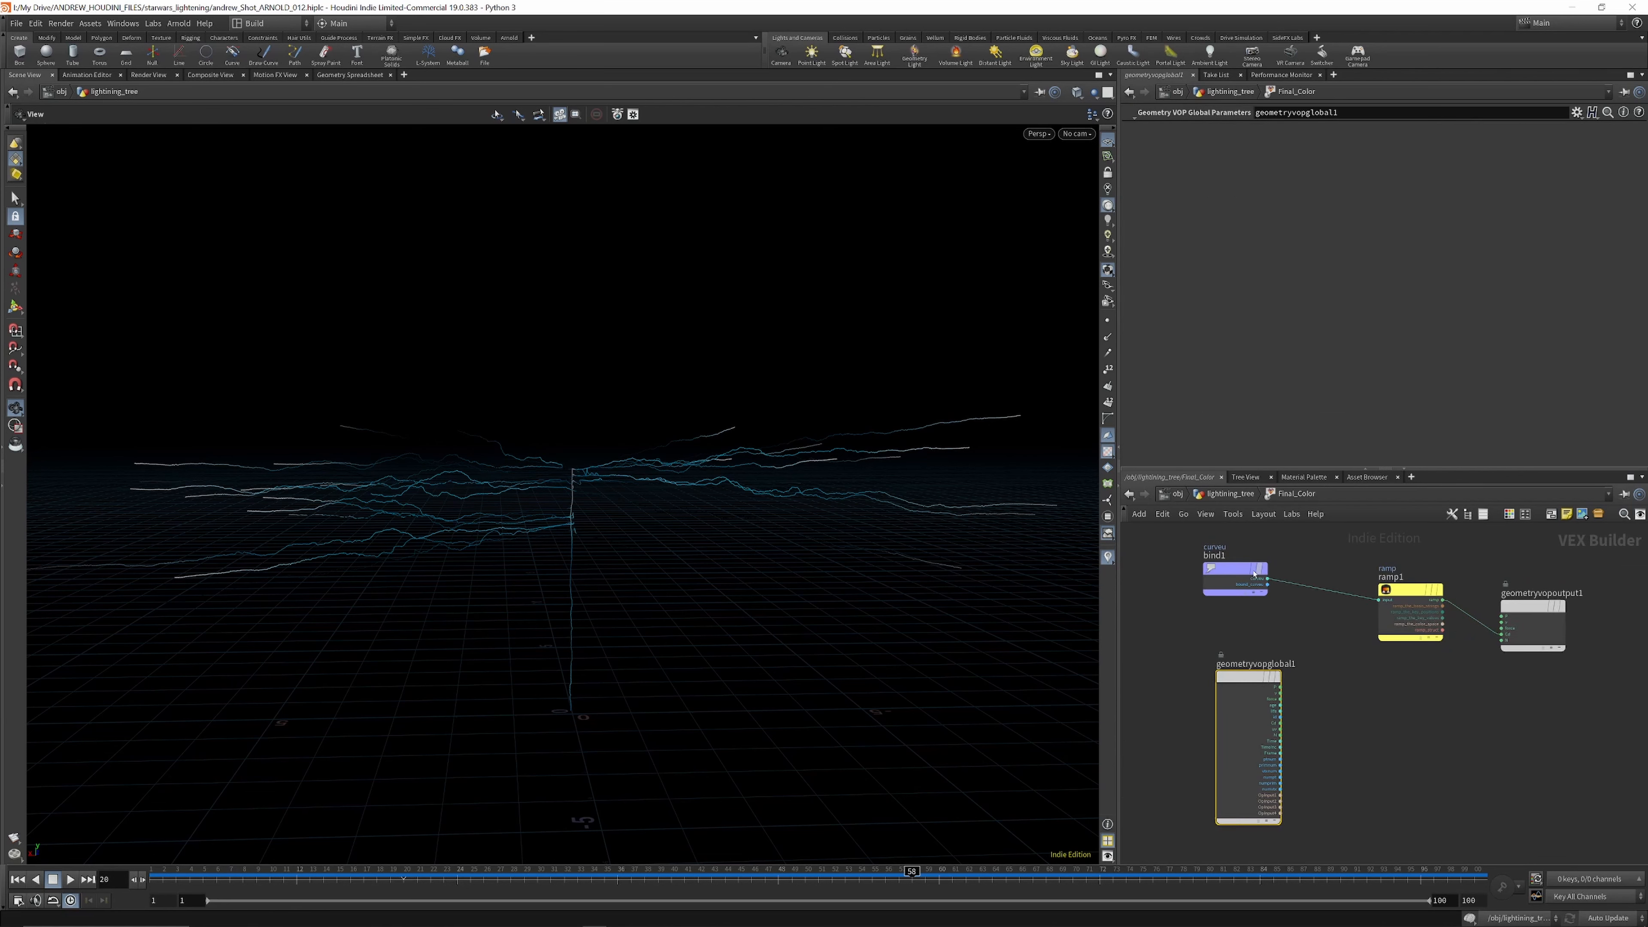
left_click(1209, 493)
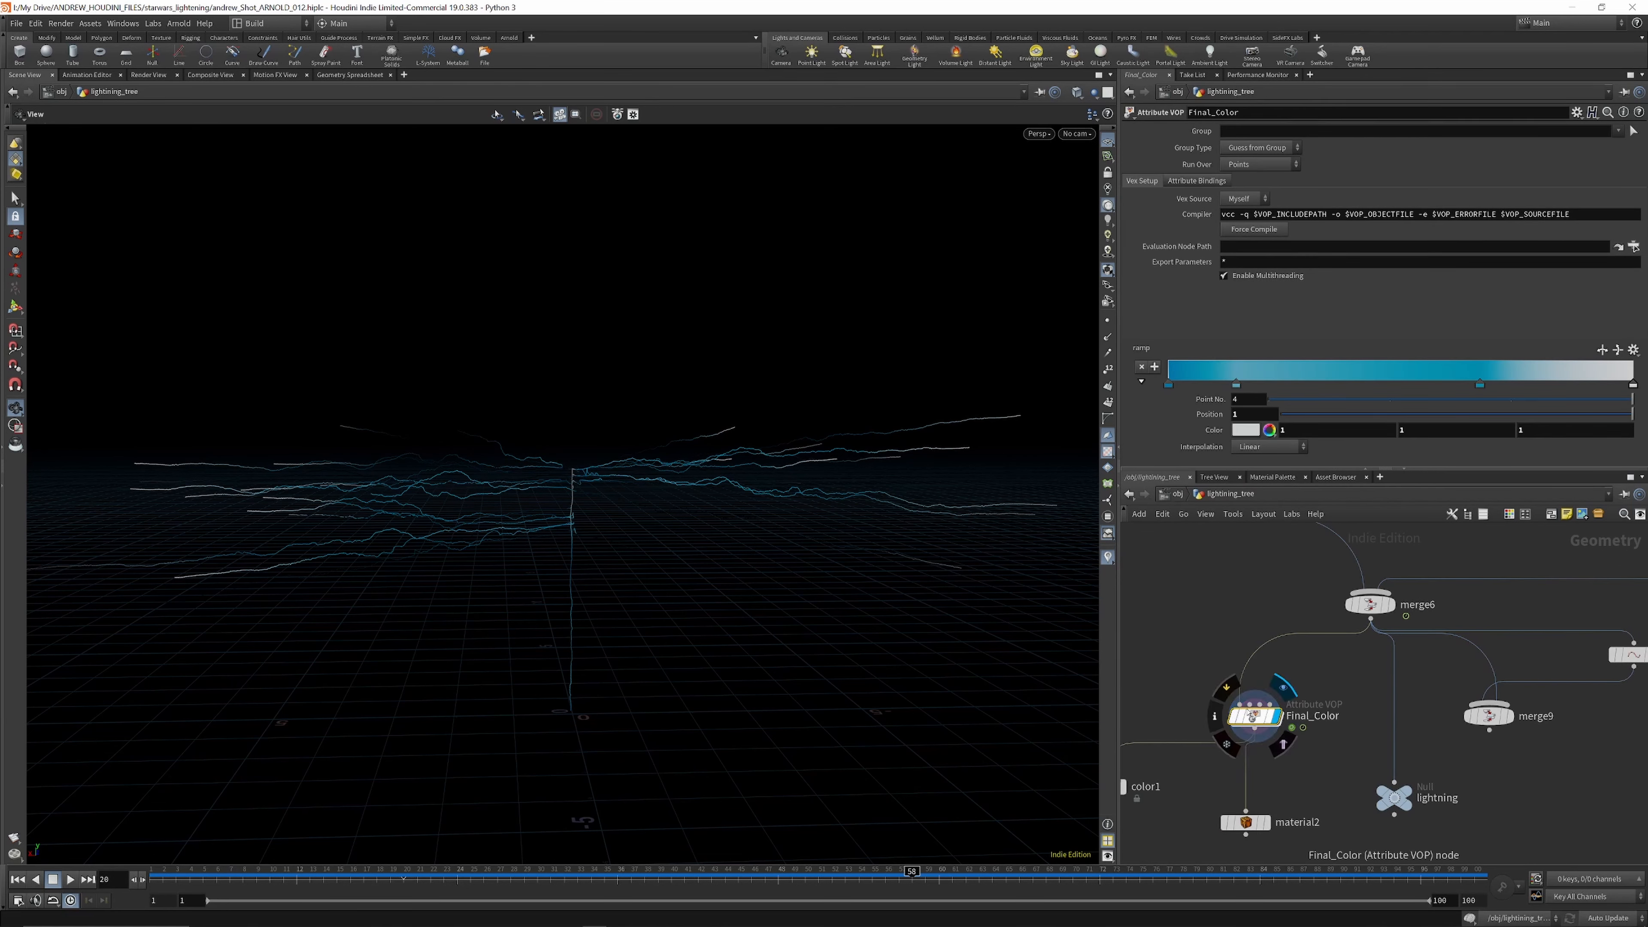
double_click(1262, 719)
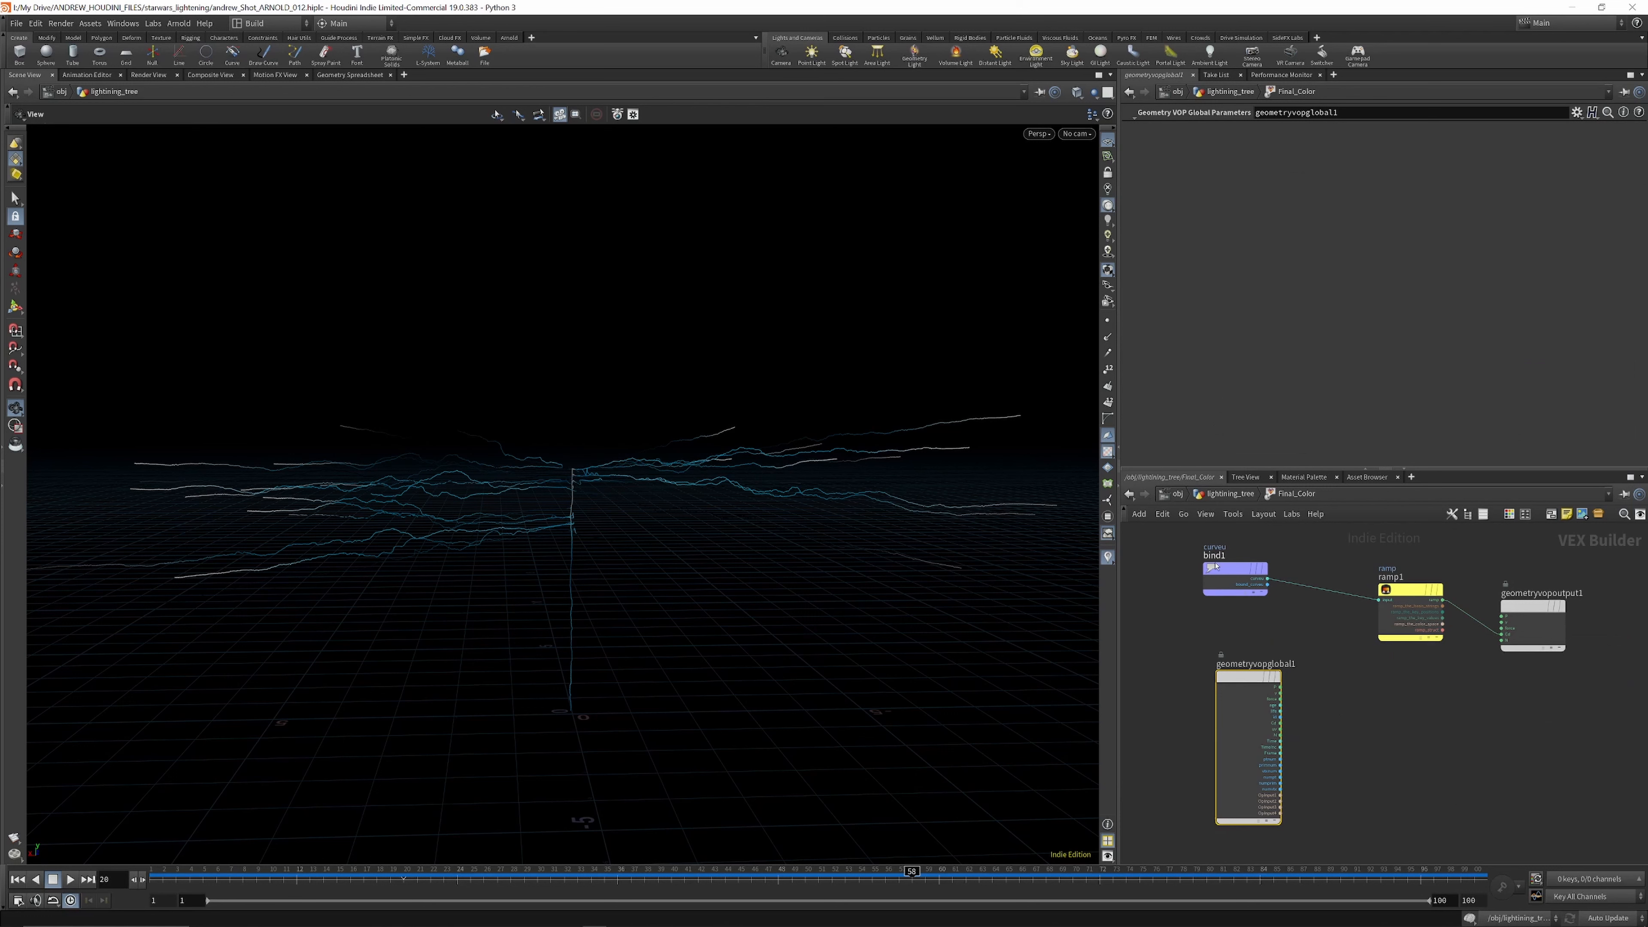
left_click(1405, 606)
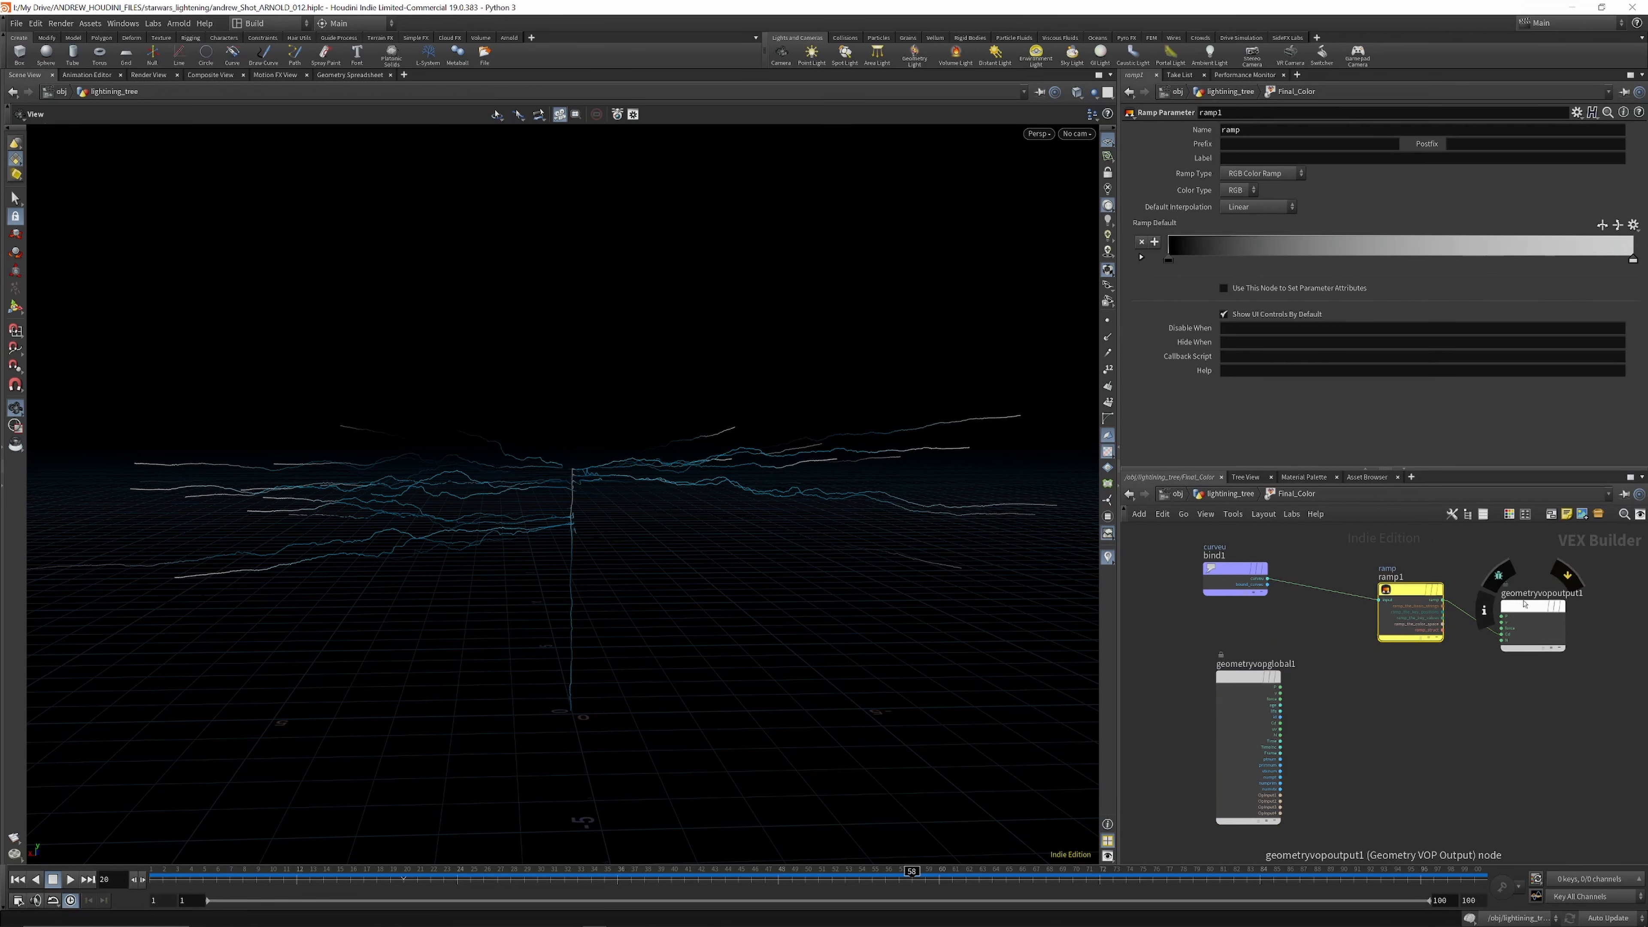
key("u")
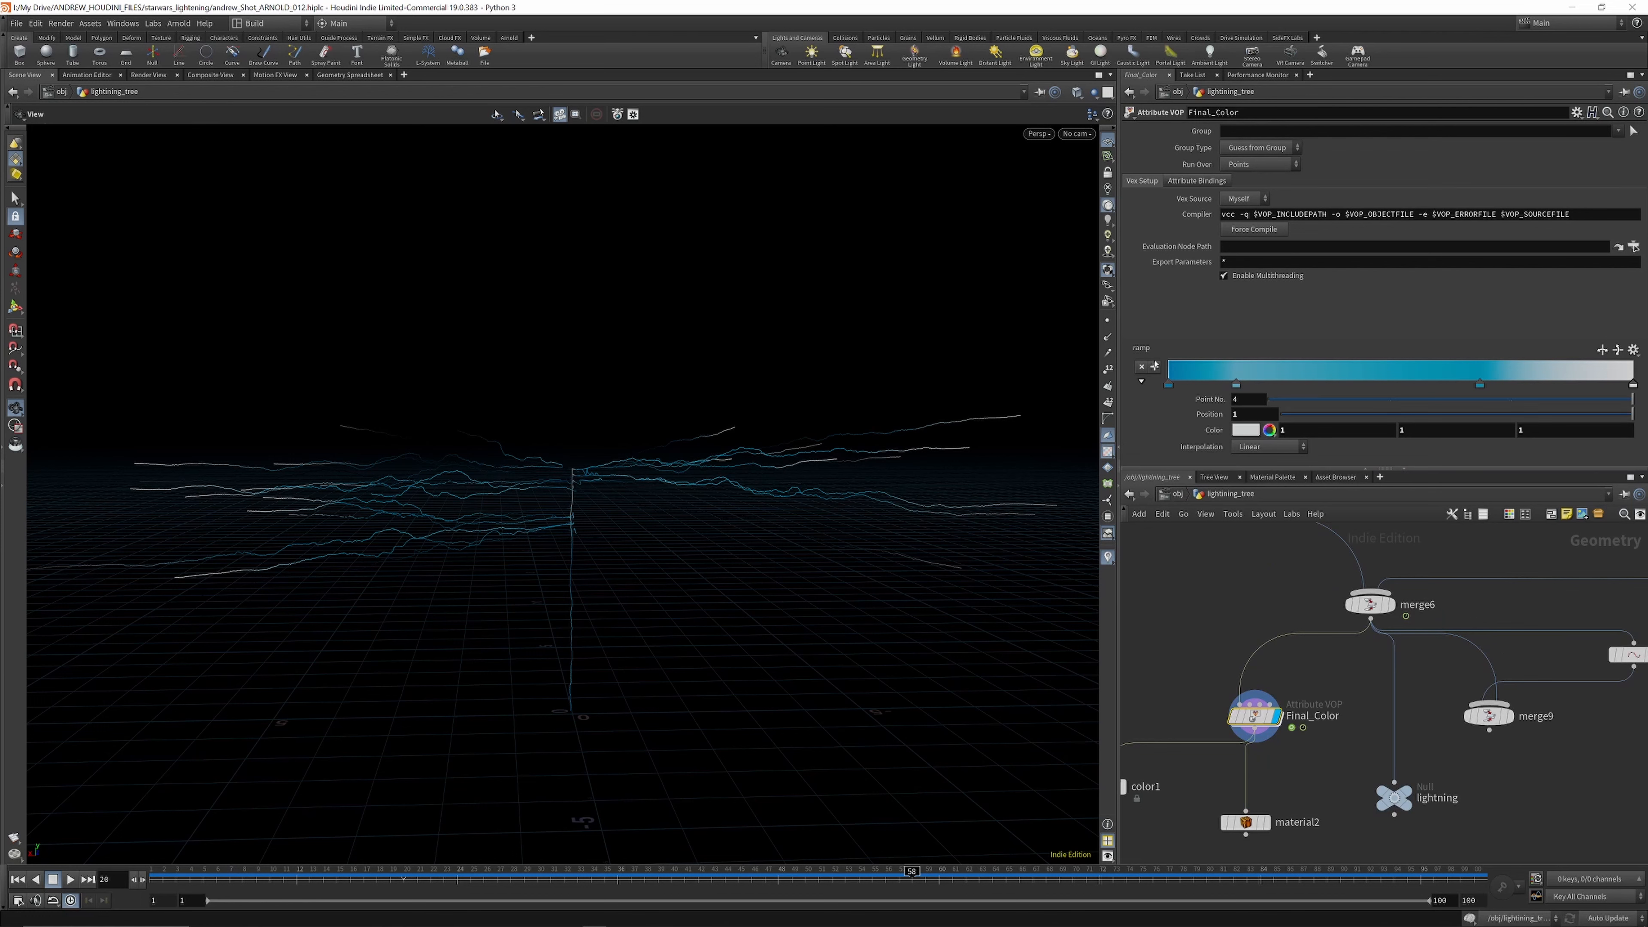
Step: Display material2, check its assigned material and view the lightning at another frame of the timeline
middle_click_drag(1282, 654, 1344, 555)
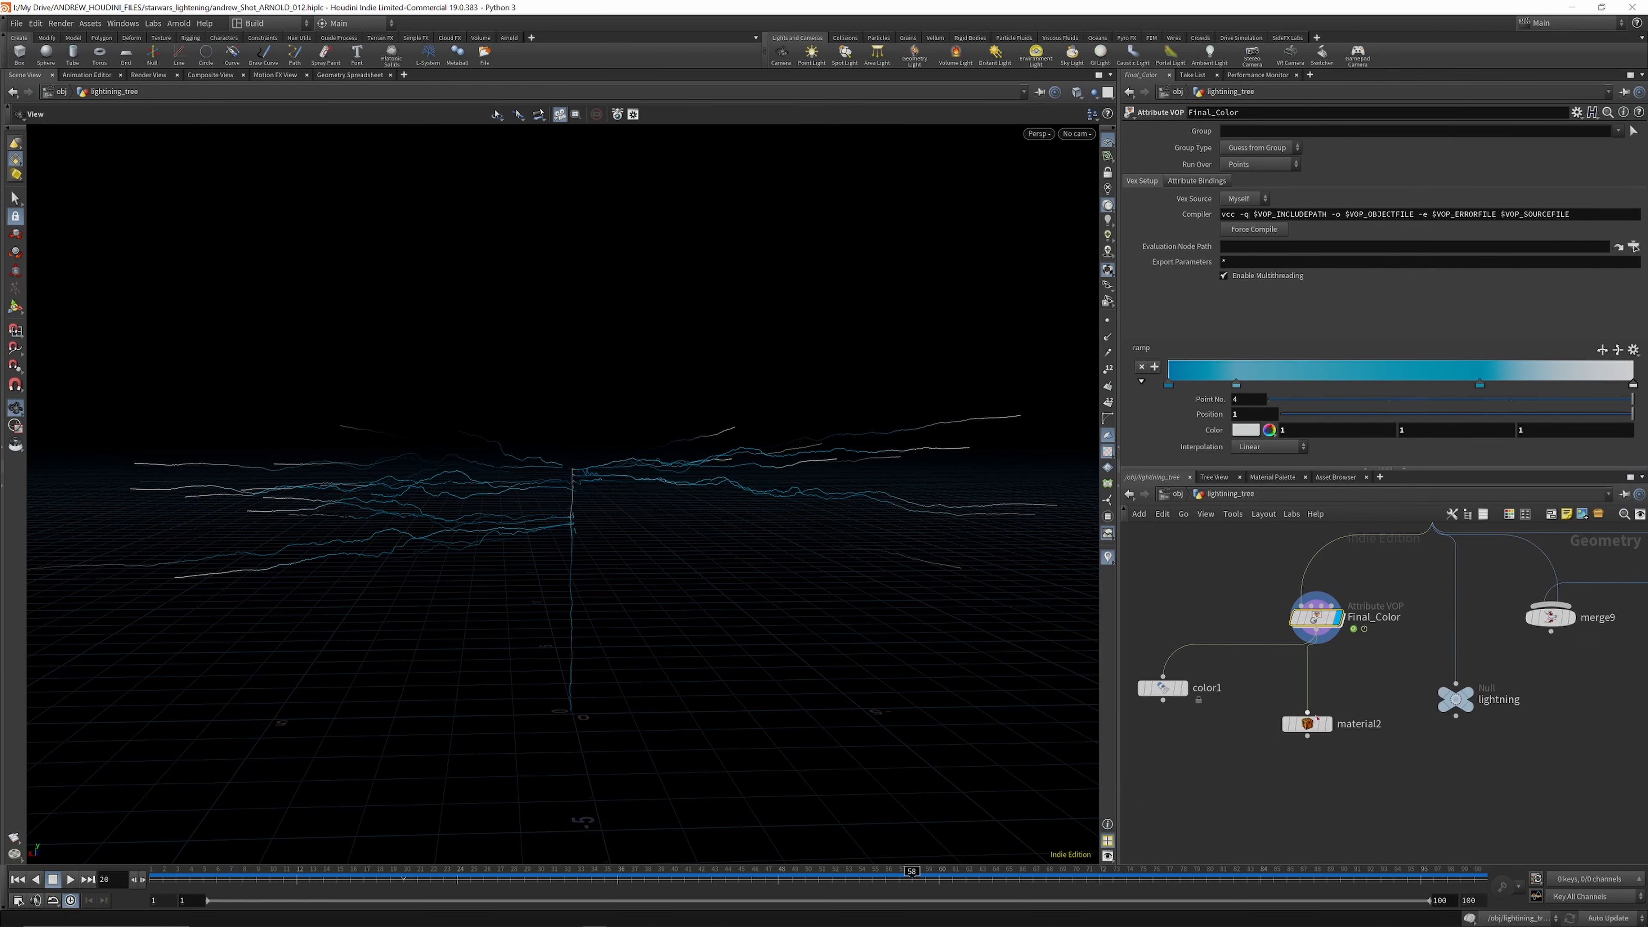
left_click(1320, 725)
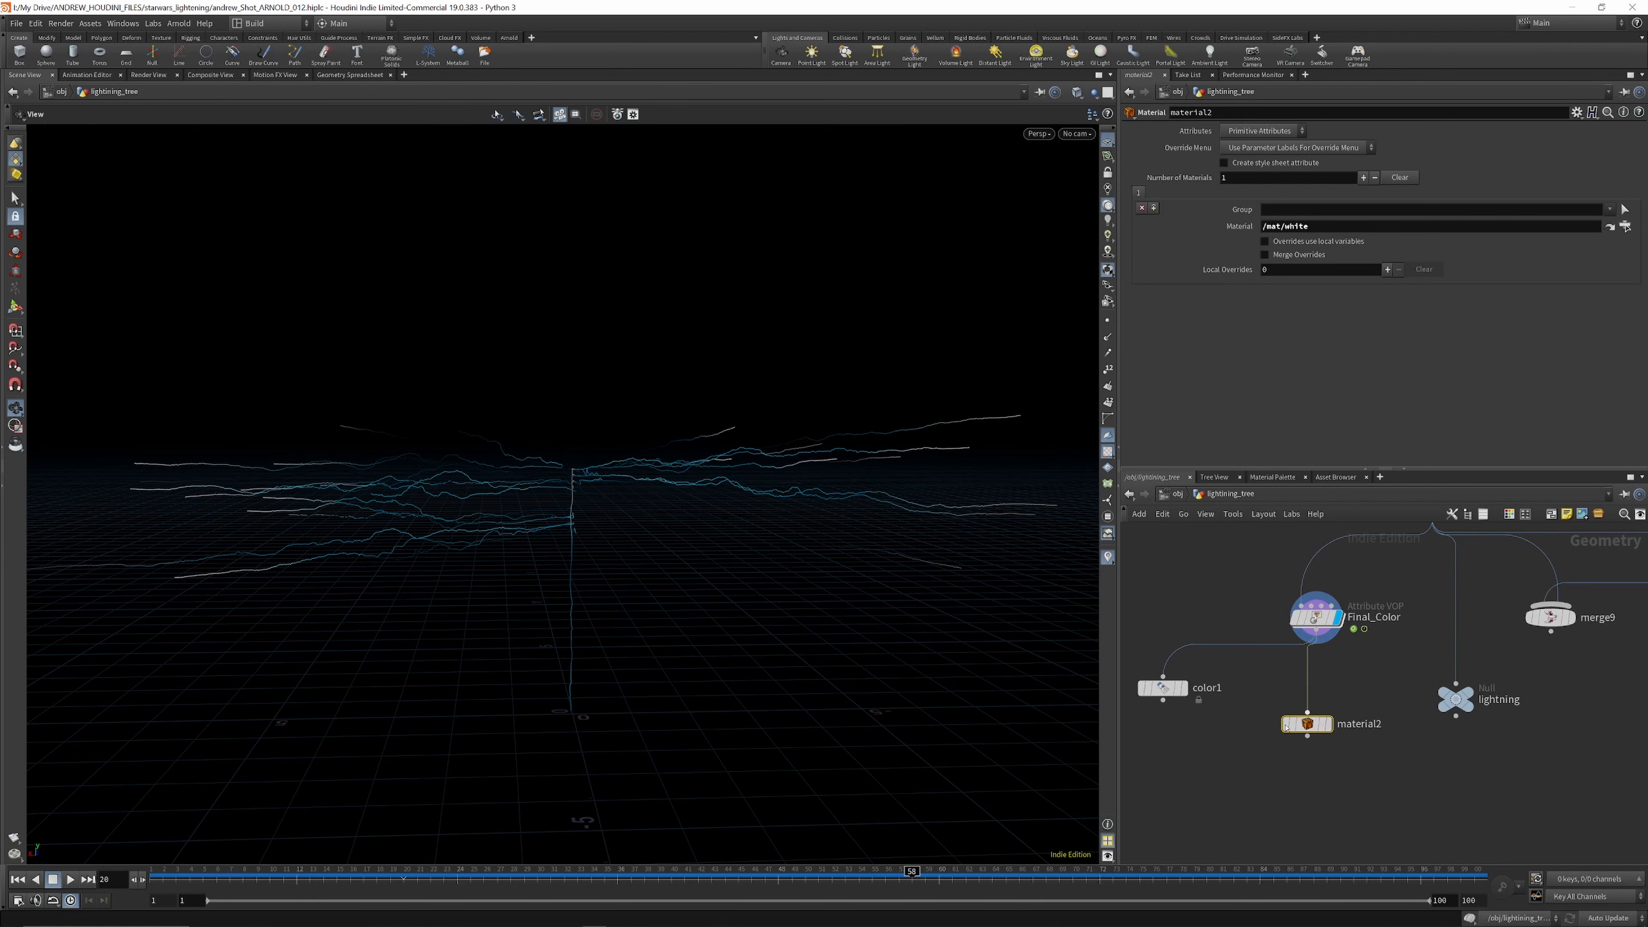
key("r")
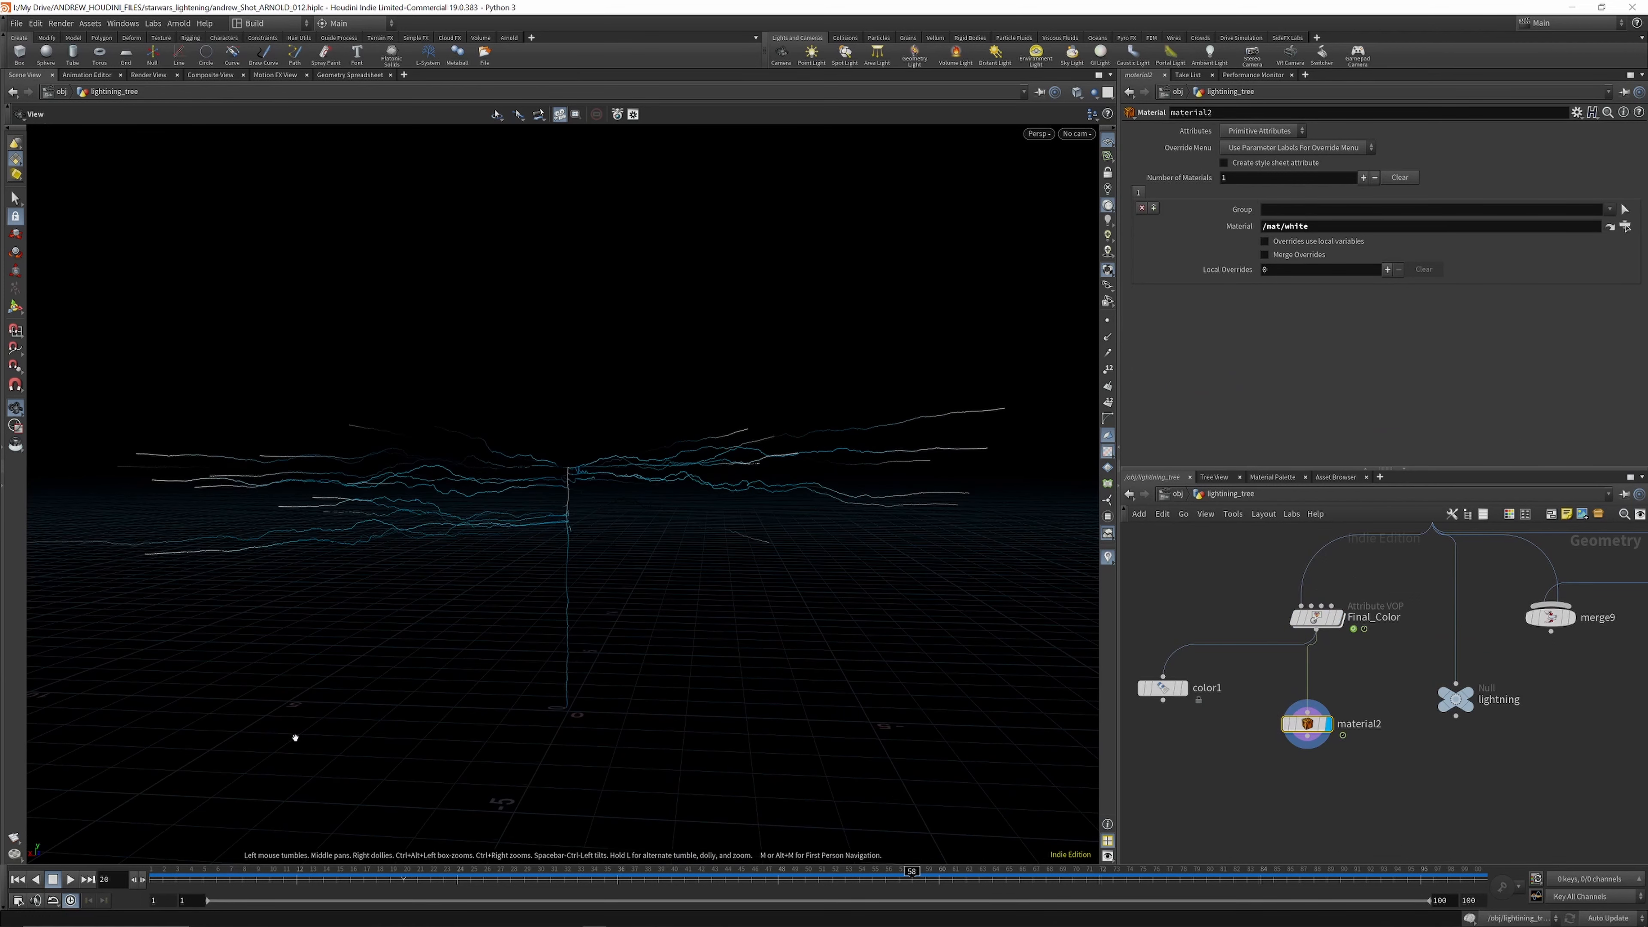
left_click(245, 874)
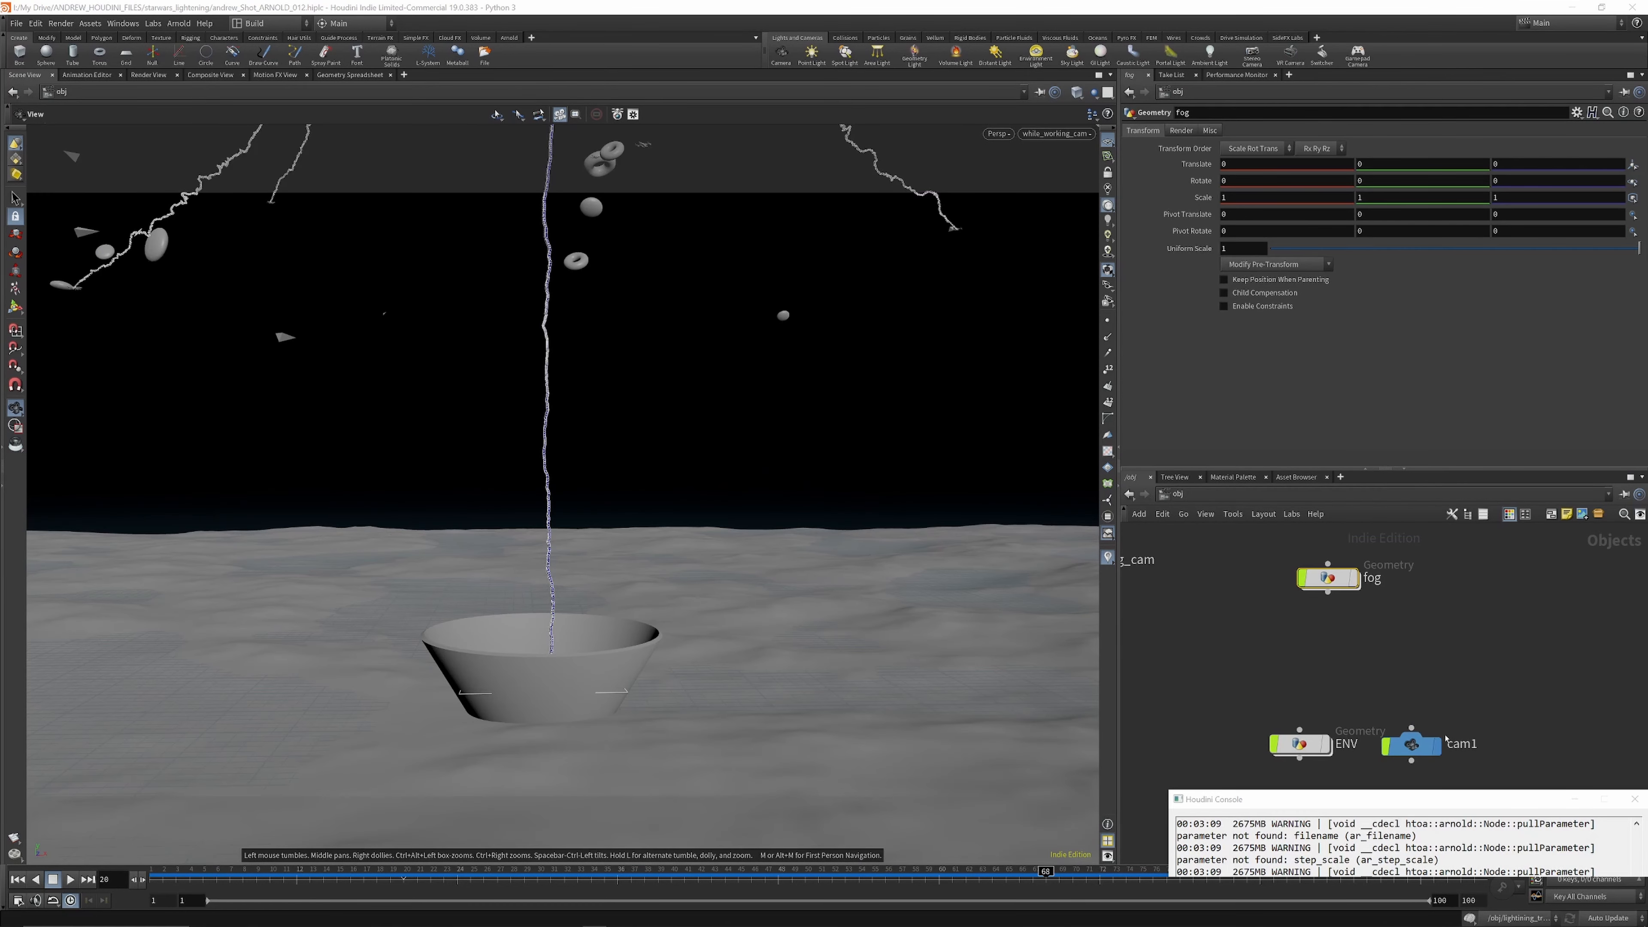
Step: Open the fog object's network and display object_merge_Lightining, which brings in the lightning from /obj/lightining_tree/merge6
double_click(1327, 578)
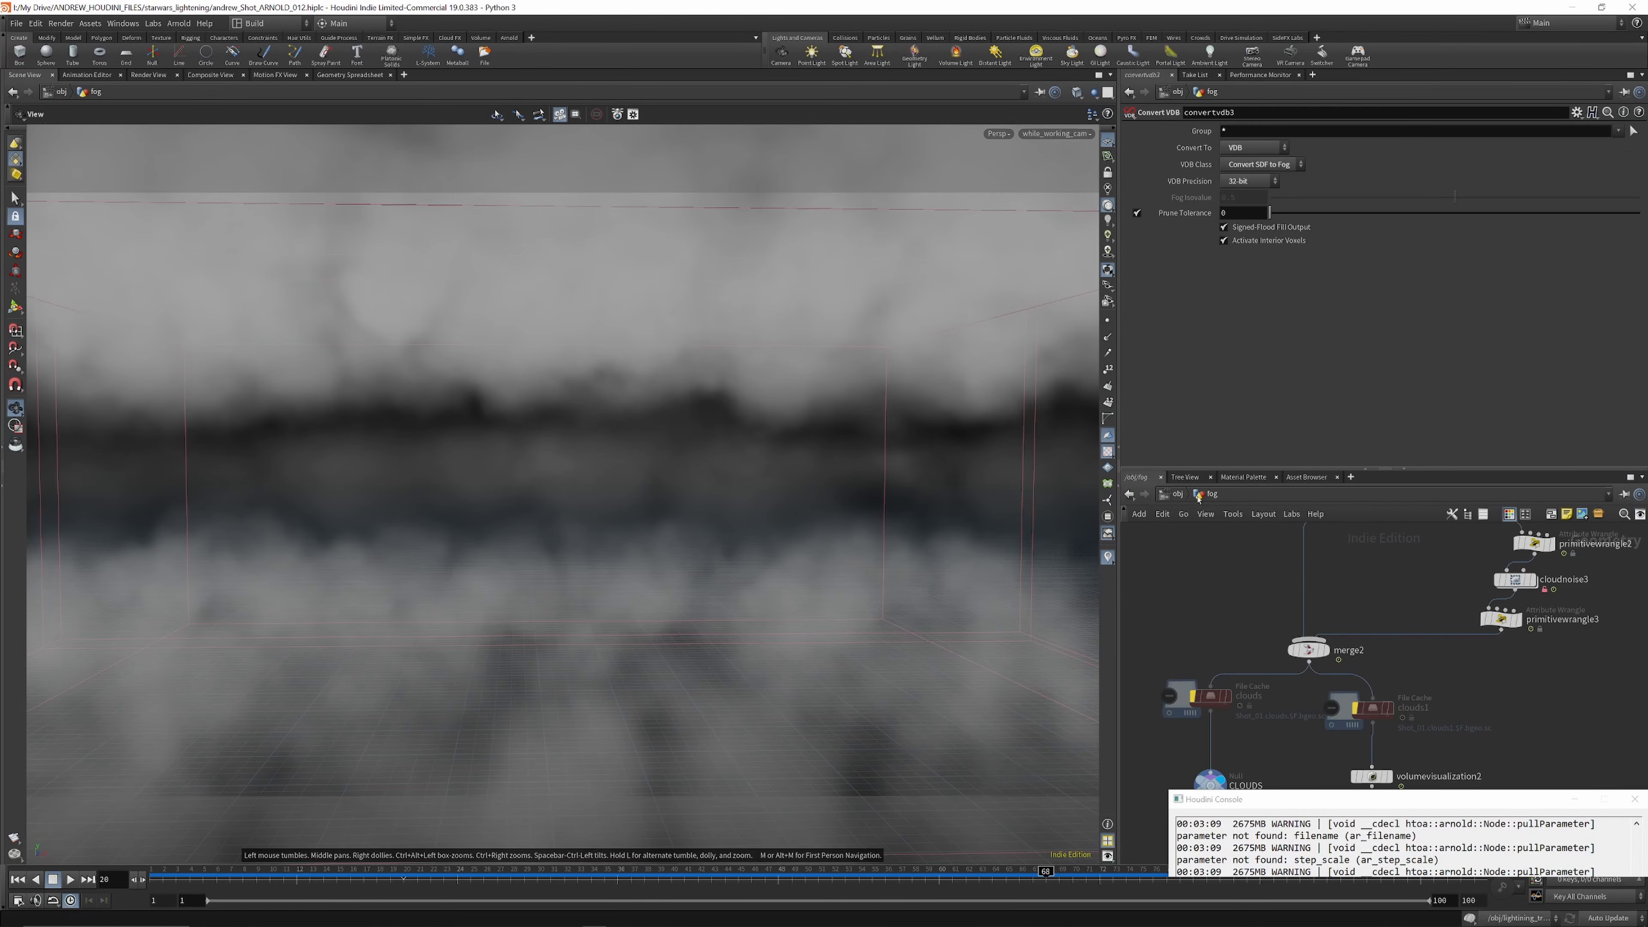
scroll(1286, 628, "down", 10)
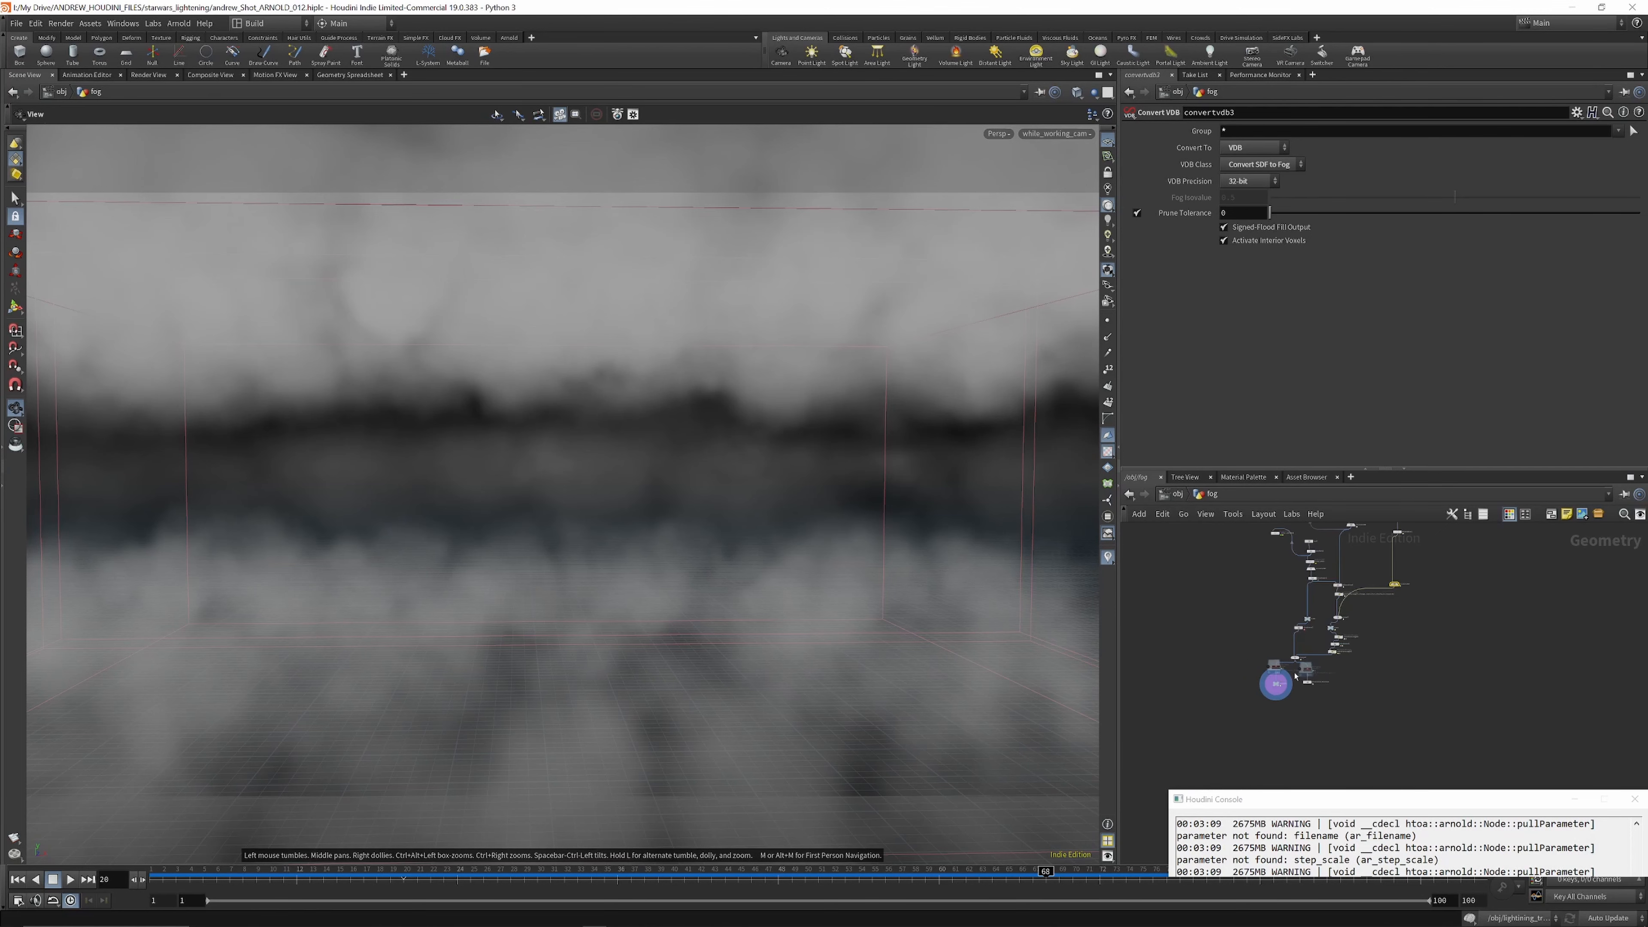
scroll(1329, 585, "up", 7)
scroll(1330, 585, "up", 5)
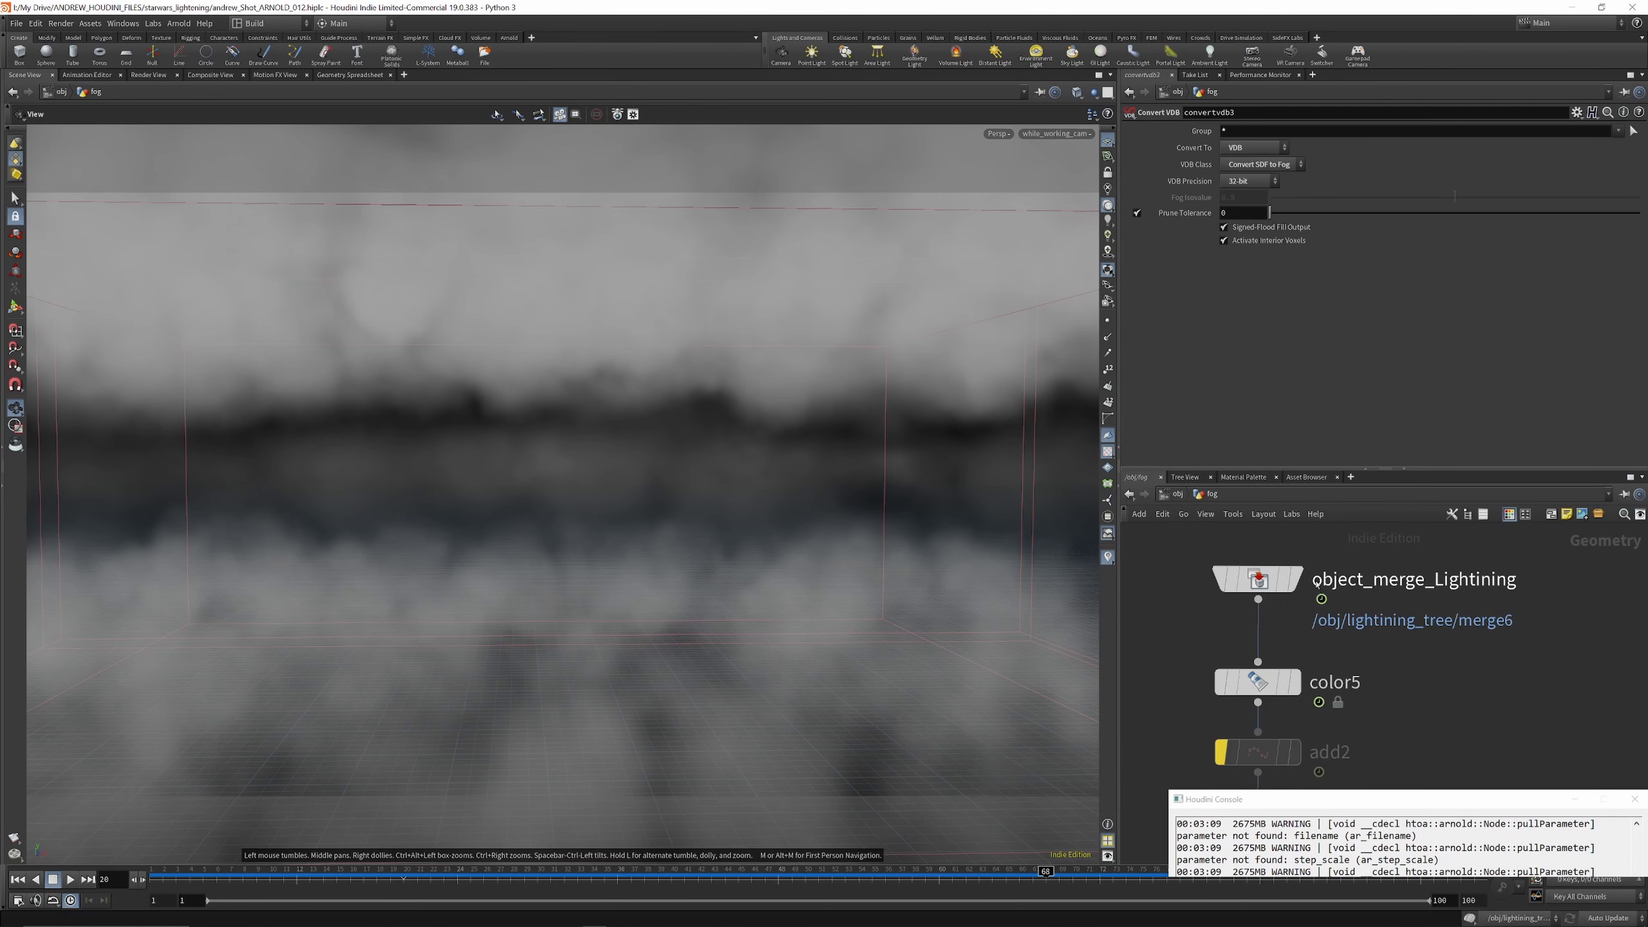
left_click(1294, 579)
left_click(1259, 577)
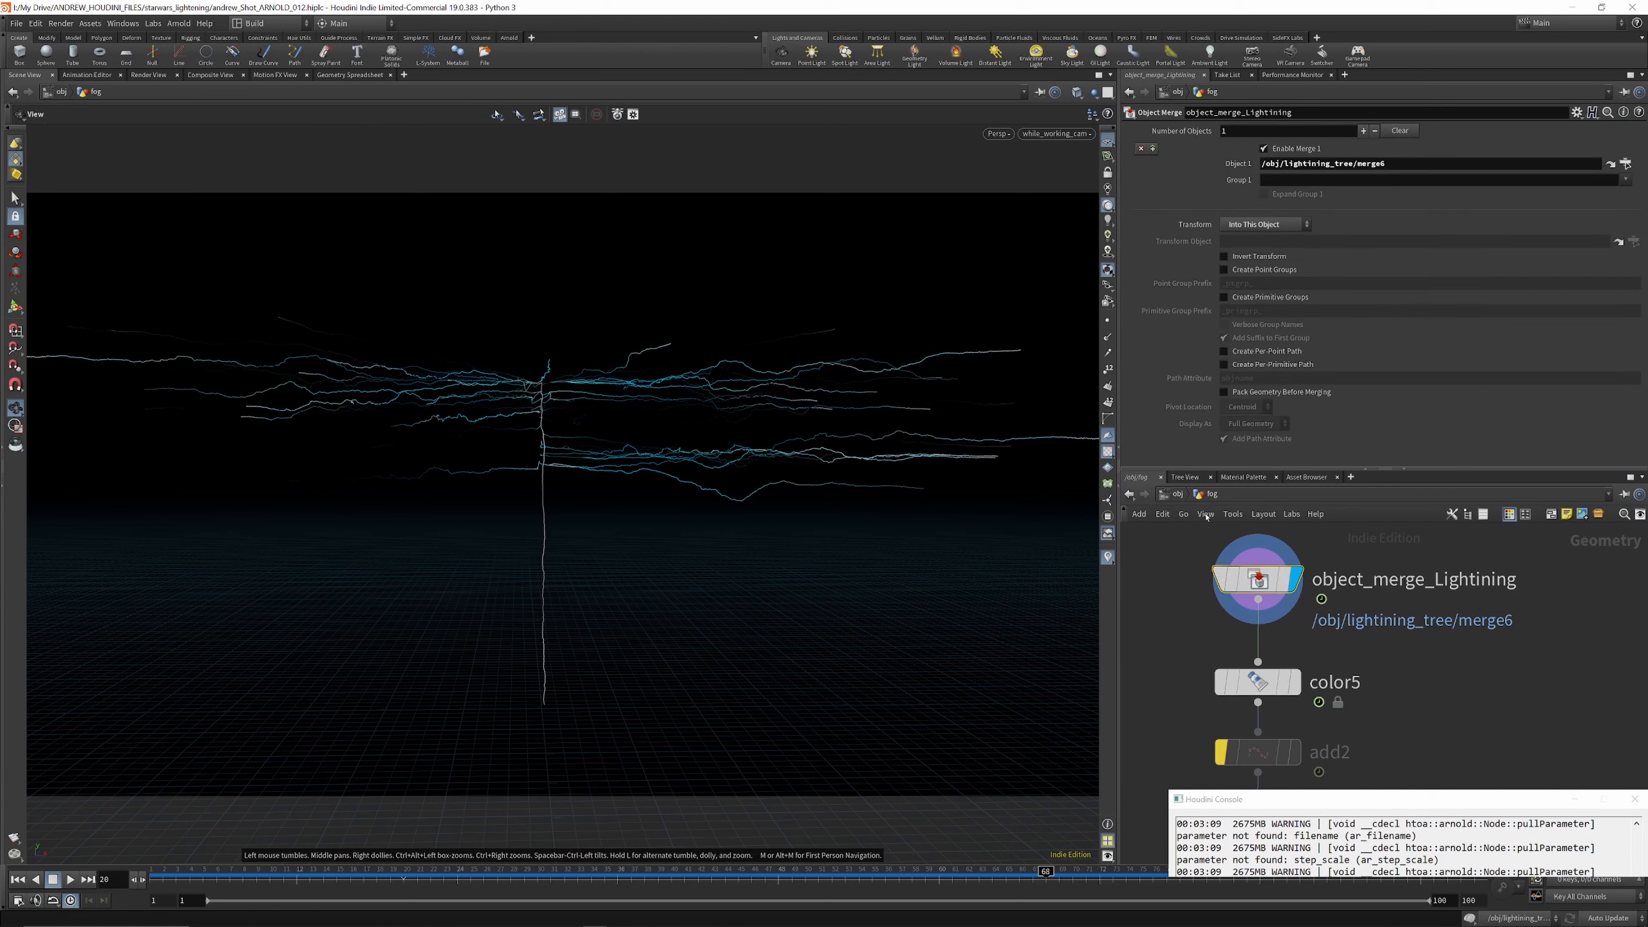
Step: Display color5 and shift the inner black point of its Alpha attribute ramp towards the white end
middle_click_drag(1309, 565, 1304, 509)
left_click(1294, 625)
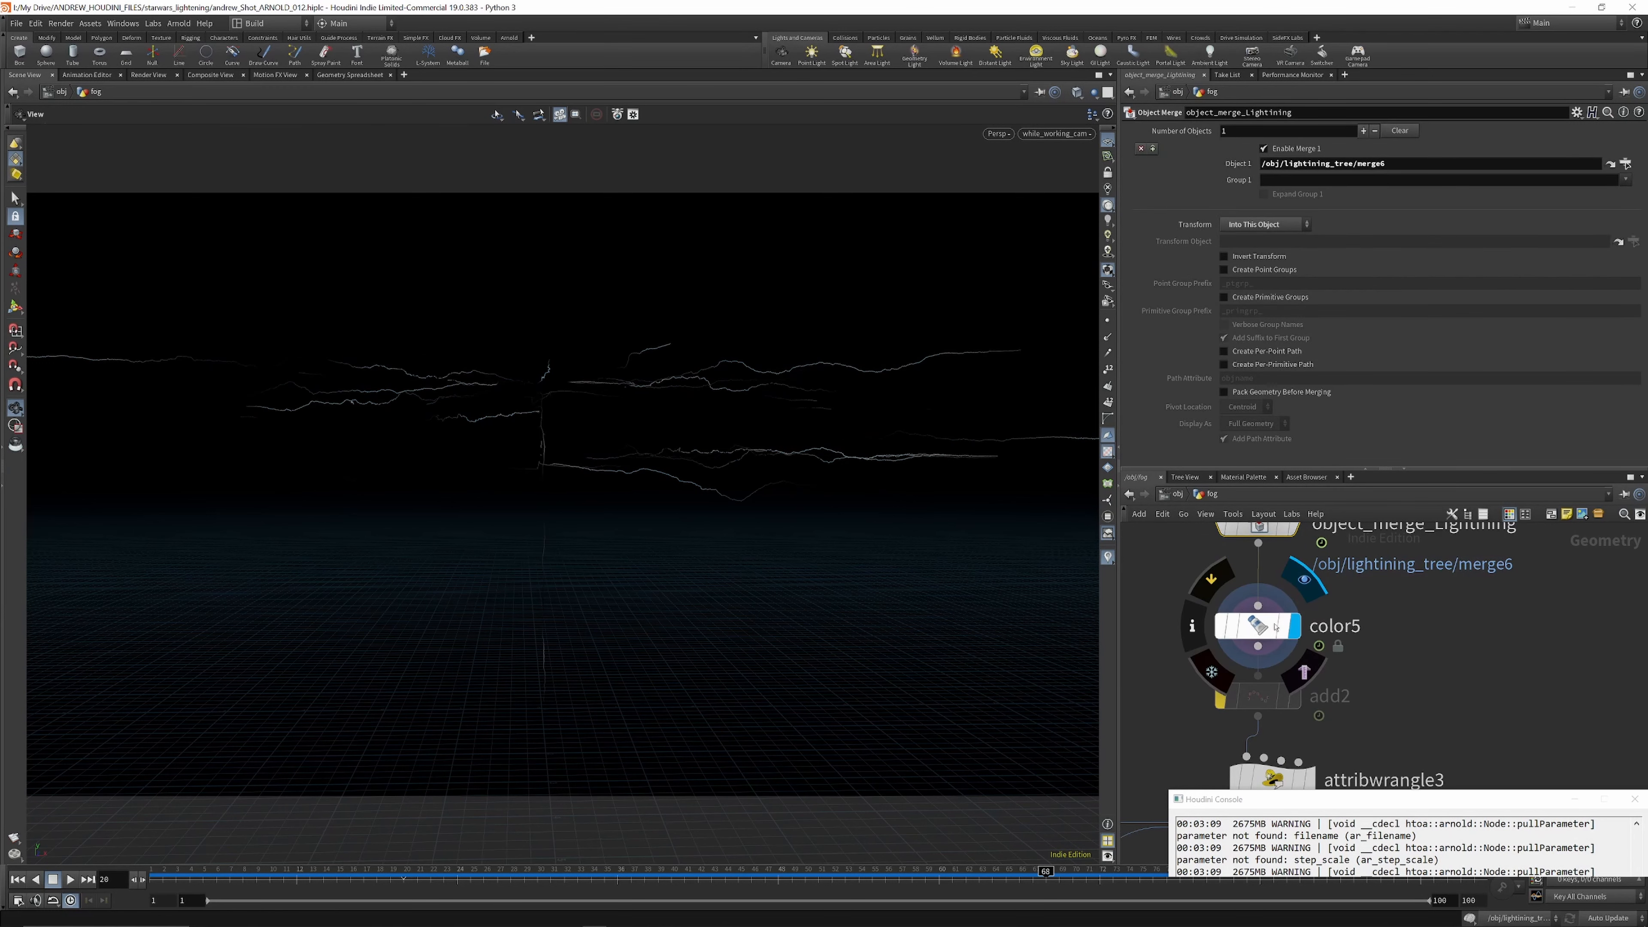
left_click(1275, 628)
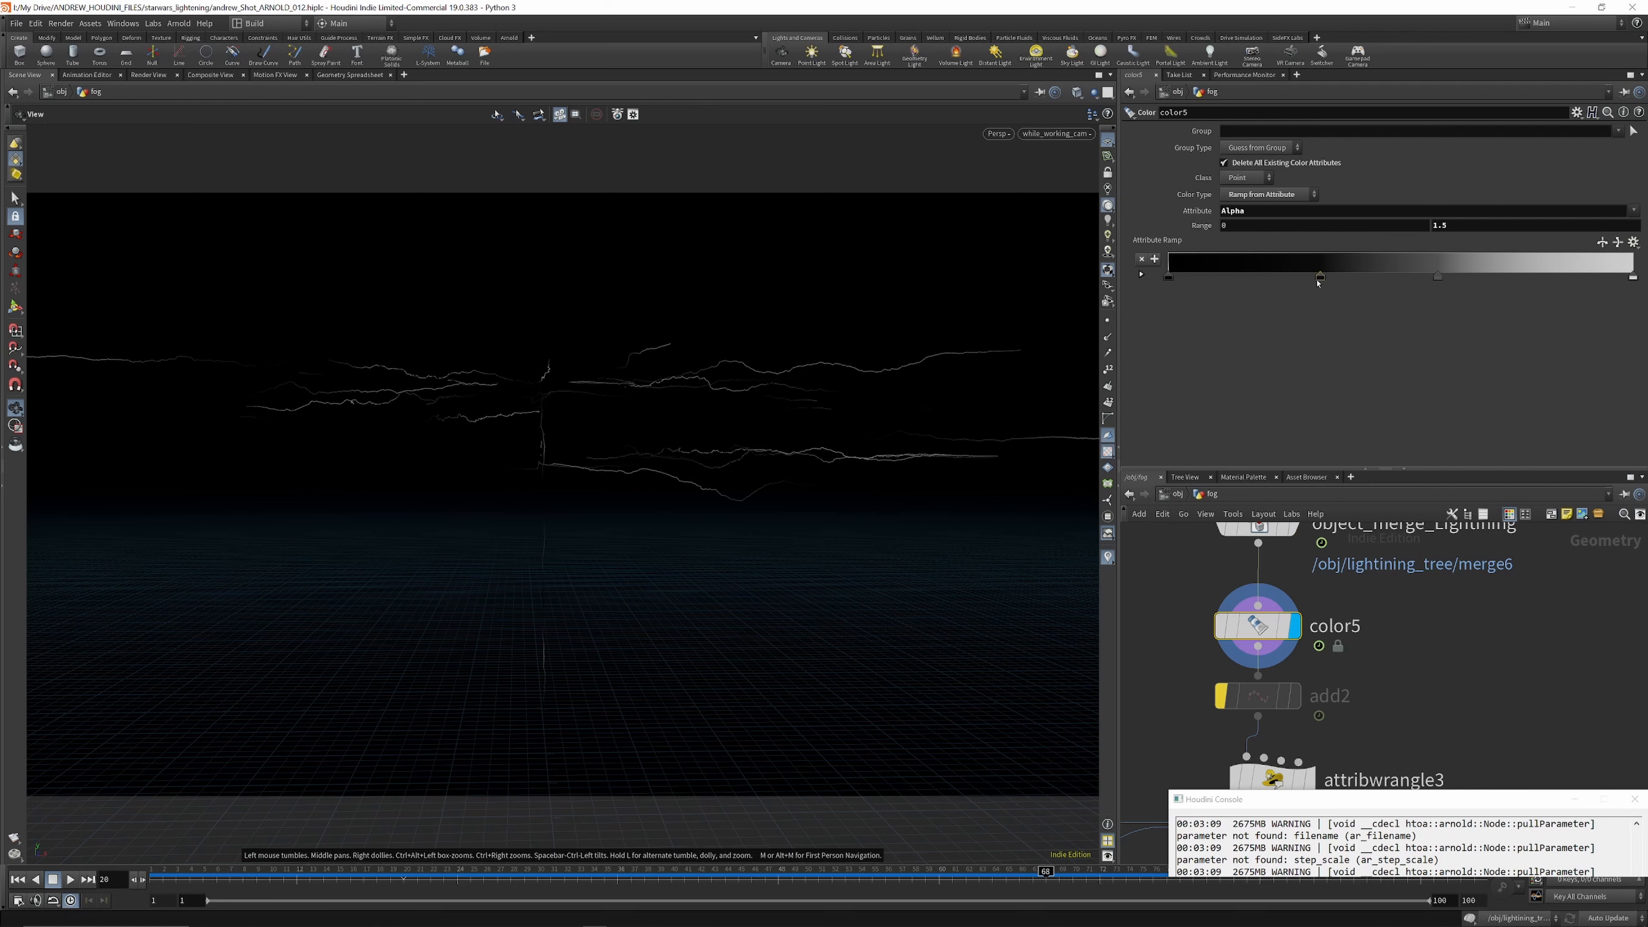
left_click_drag(1319, 282, 1364, 291)
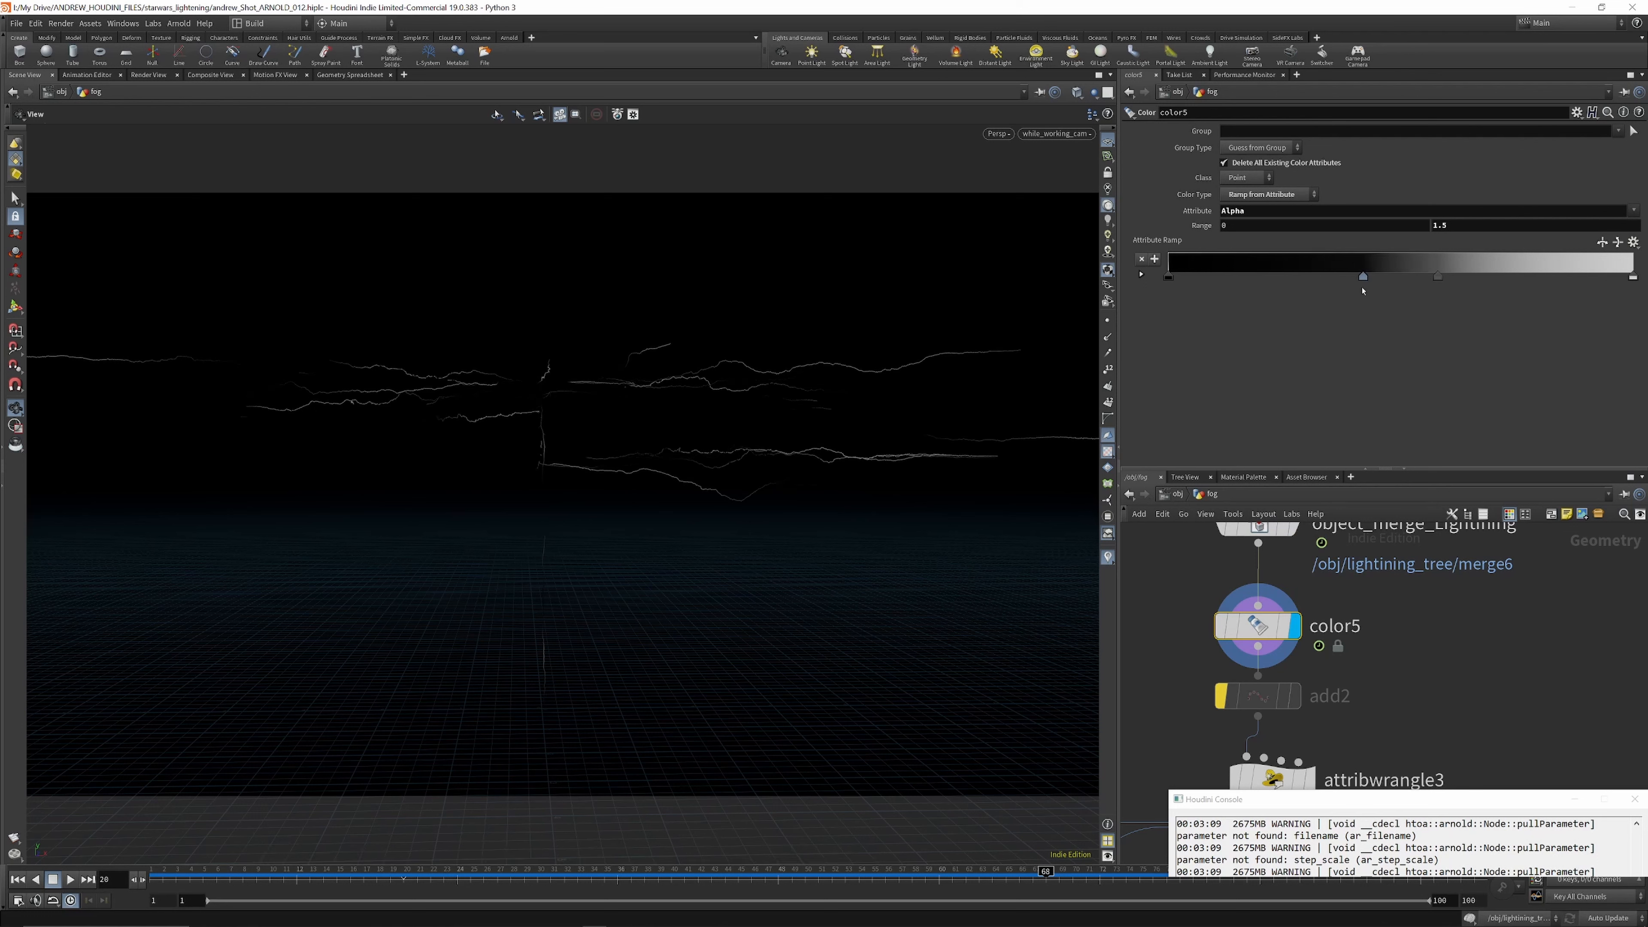
Step: Display attribwrangle3 and examine its VEX expression that sets density from Cd
scroll(1352, 582, "down", 6)
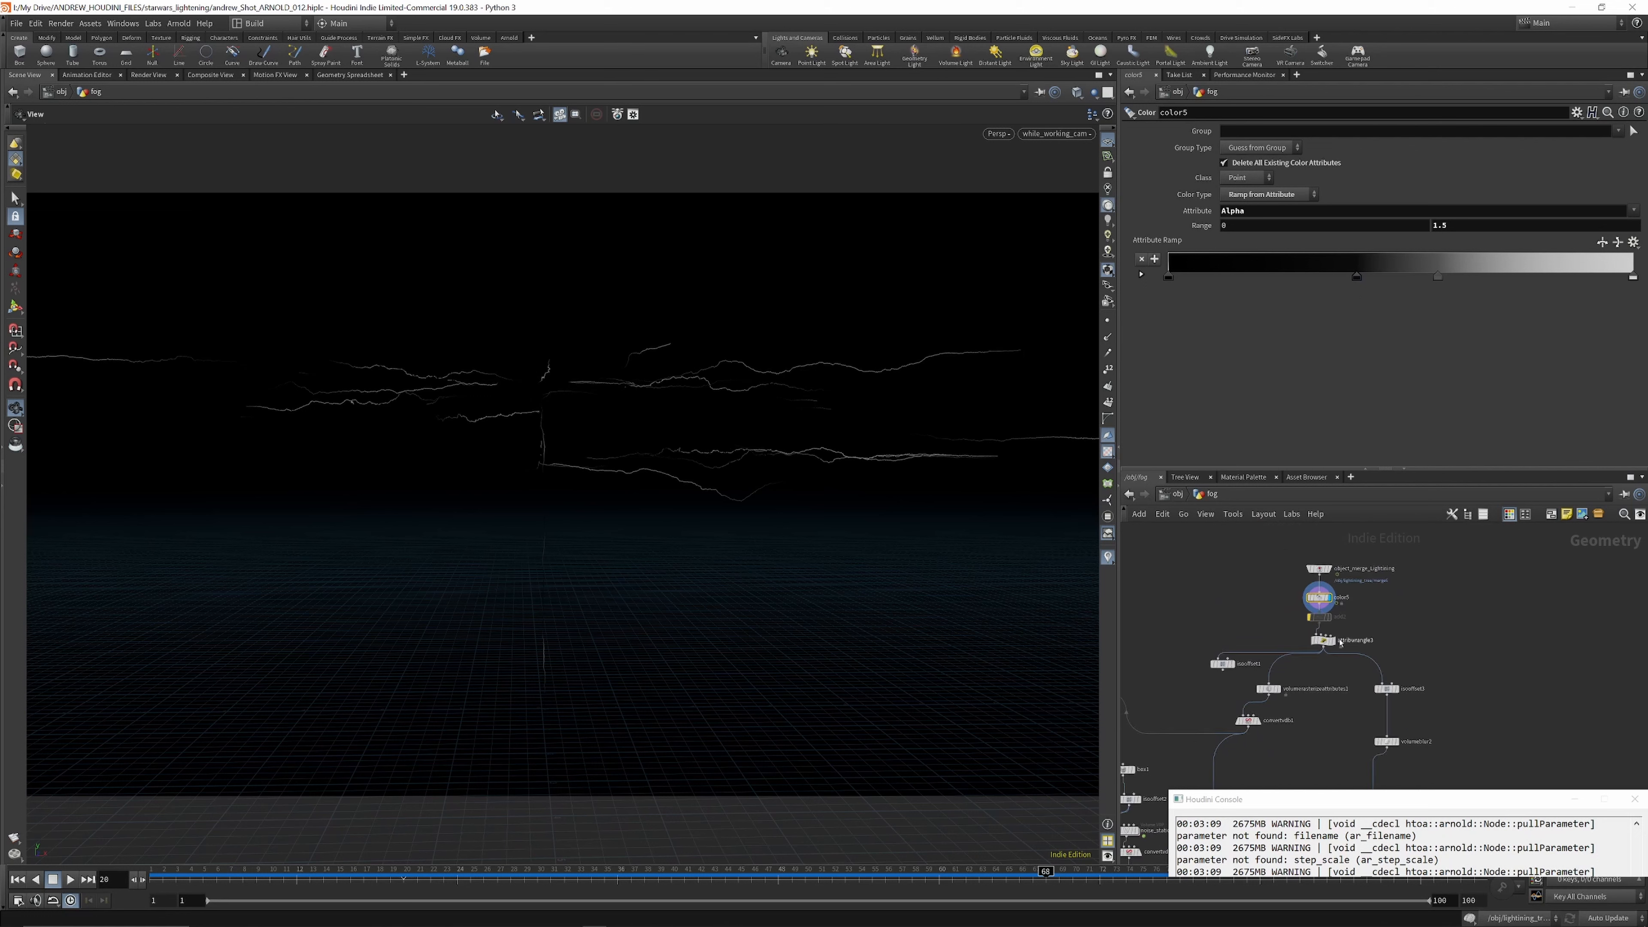
scroll(1339, 639, "up", 6)
left_click(1290, 642)
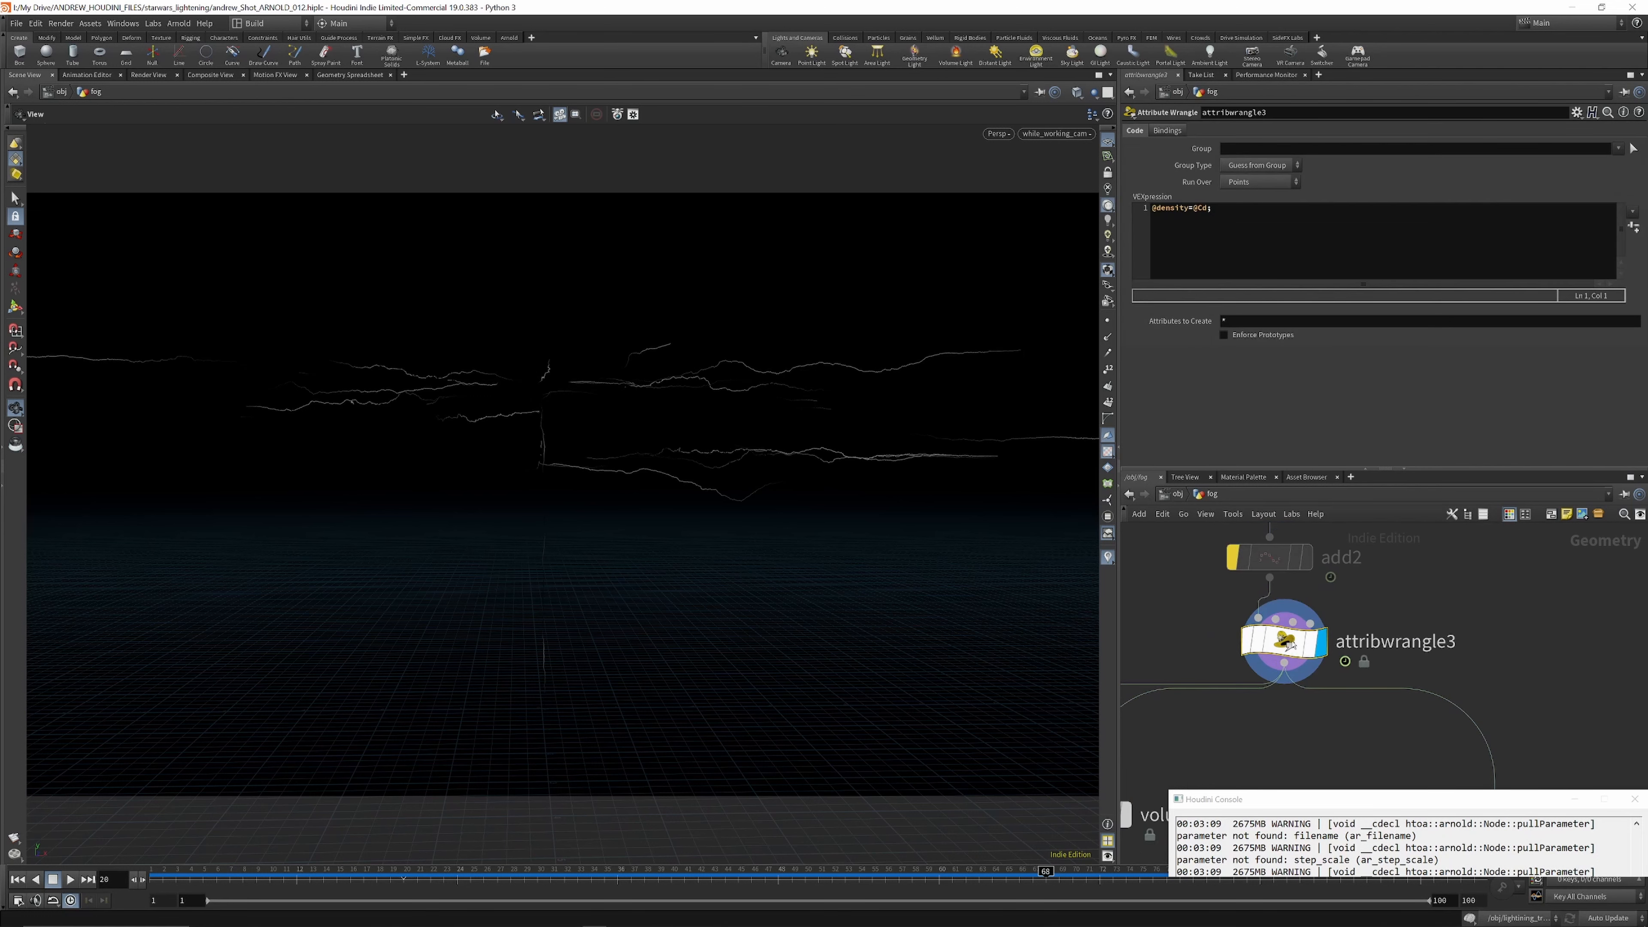
Step: Turn off the bypass on the add2 node between color5 and attribwrangle3
scroll(1290, 642, "down", 4)
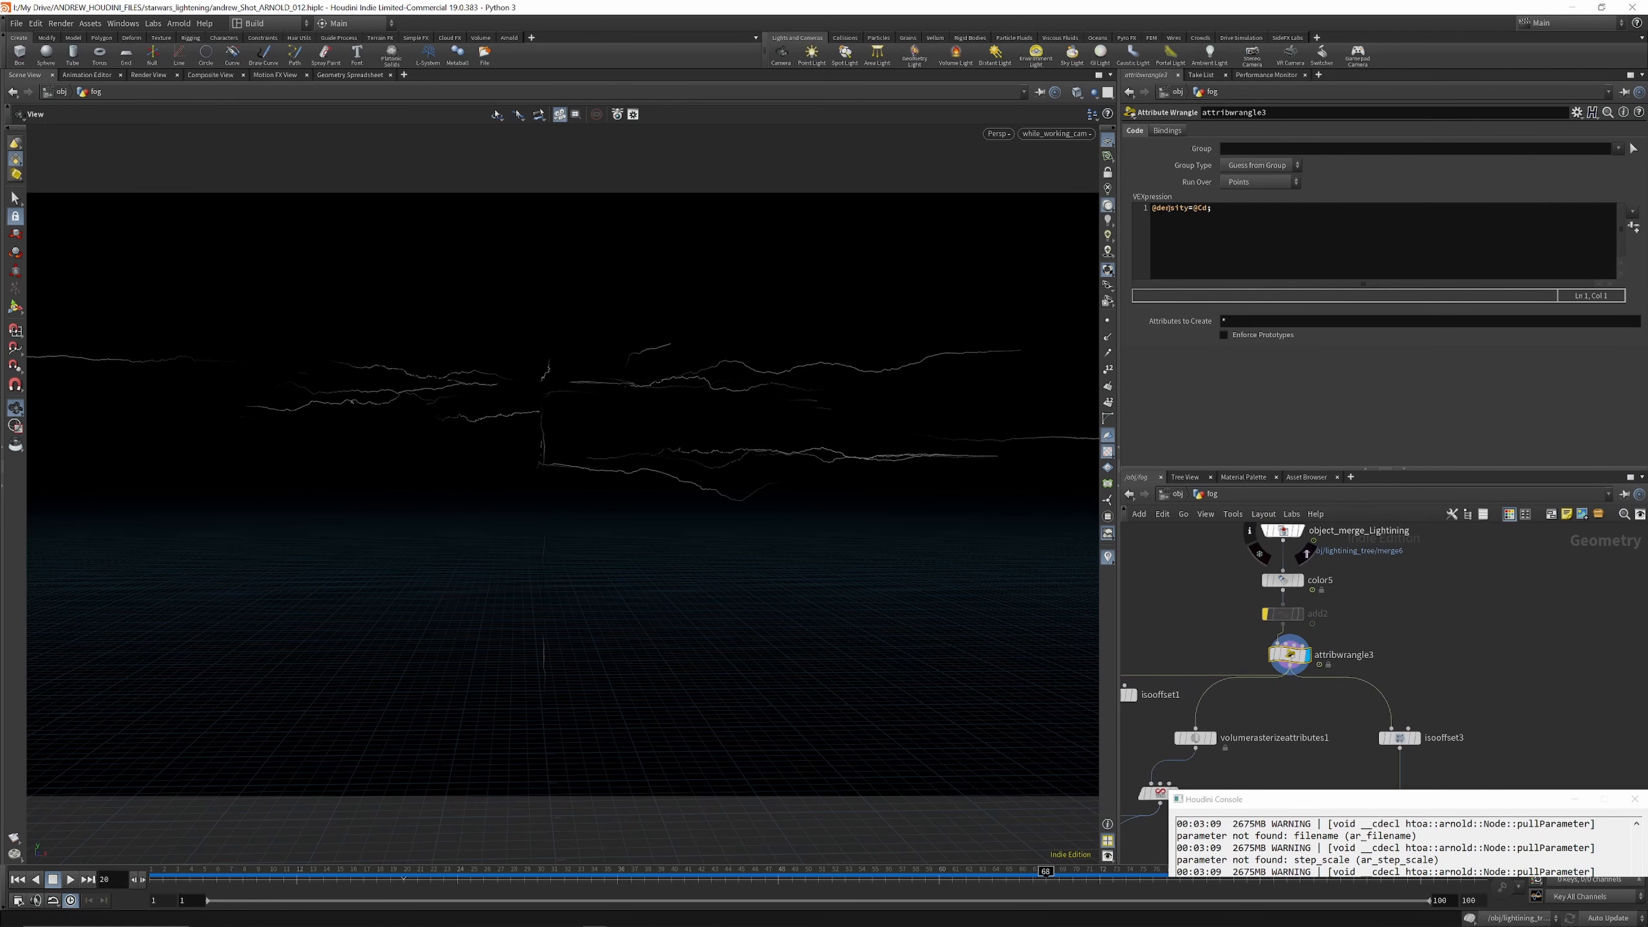
left_click(1260, 591)
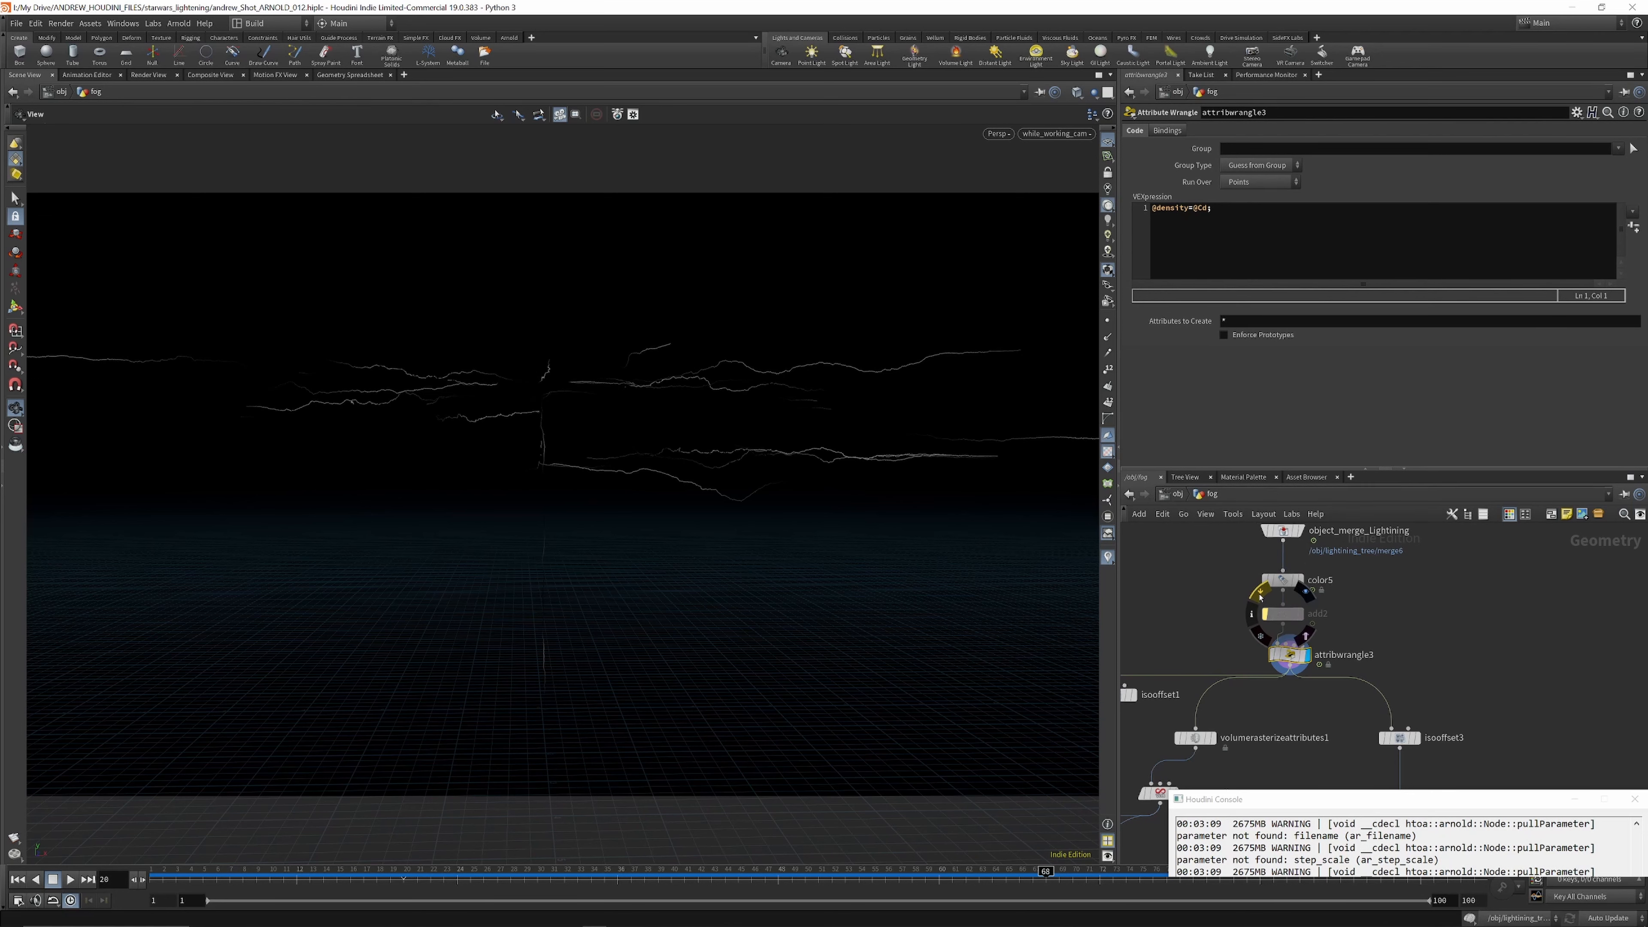
left_click(1260, 592)
left_click(1260, 592)
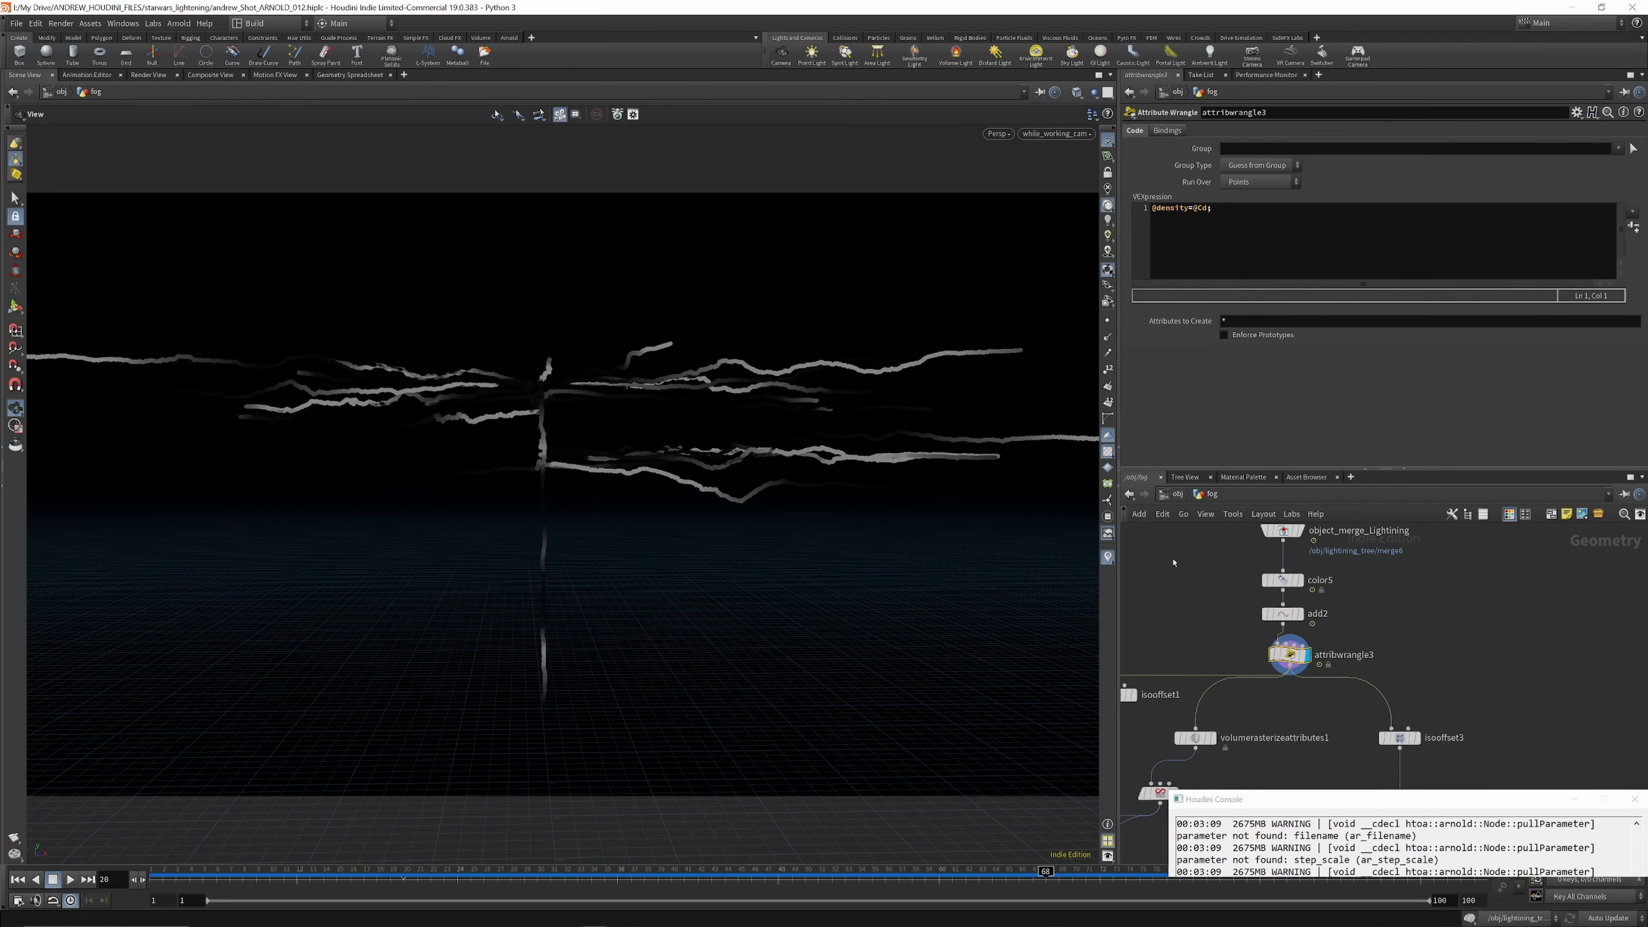
Step: Display volumerasterizeattributes1 and open its parameters to examine how the lightning points' density attribute is rasterized into a volume
left_click_drag(618, 361, 528, 391)
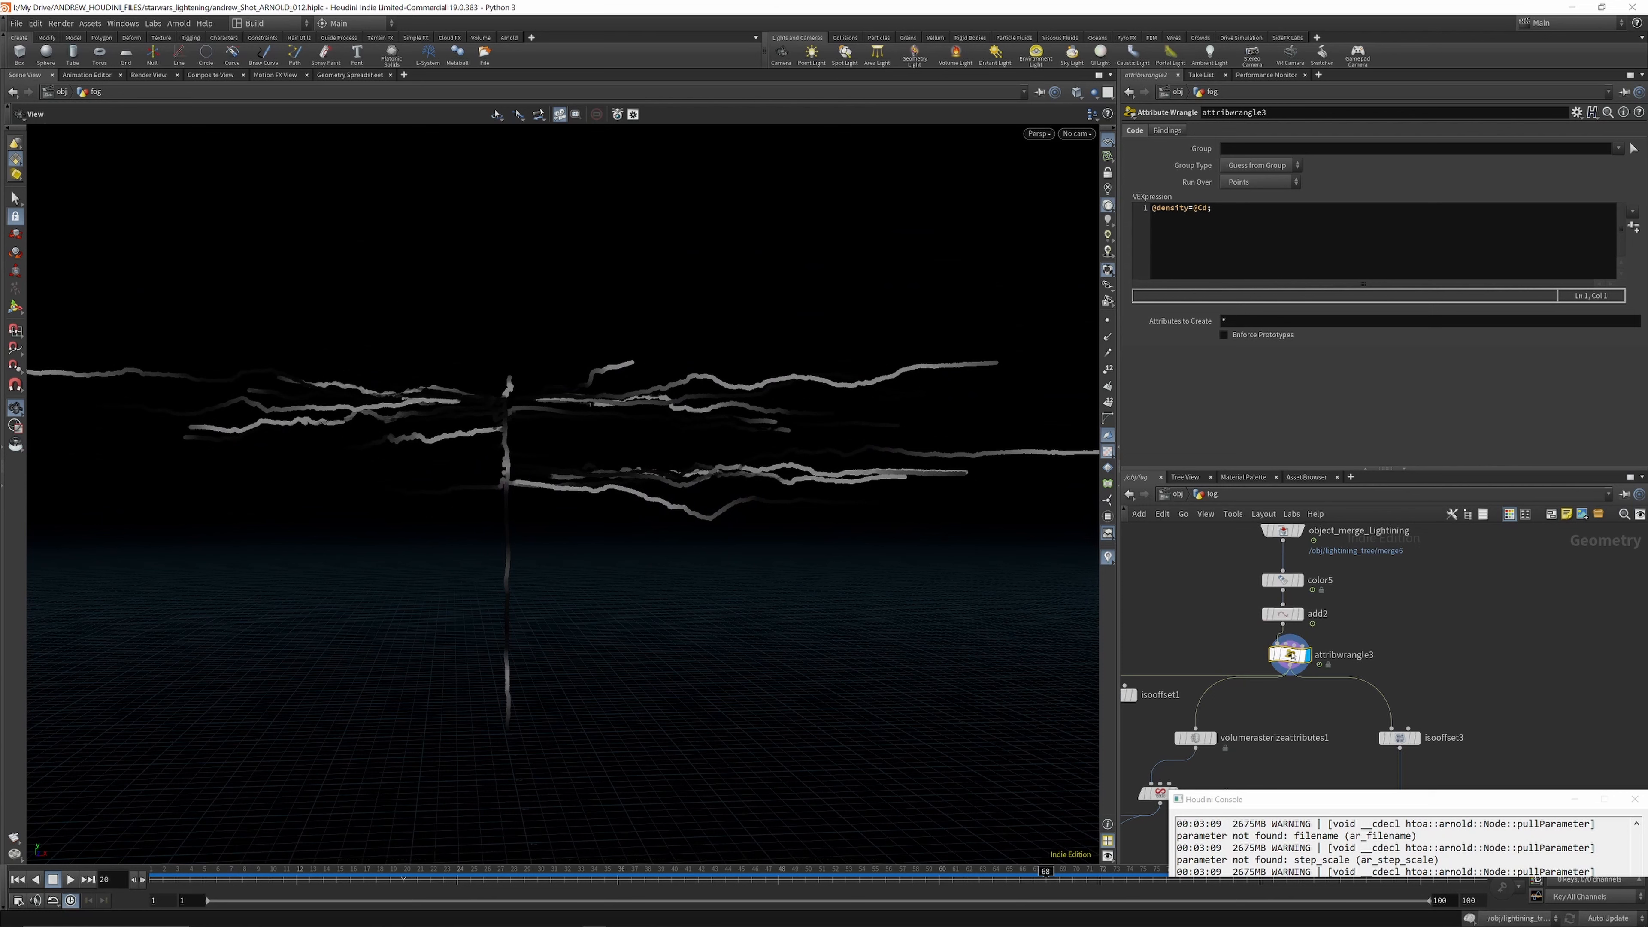
mouse_move(1286, 614)
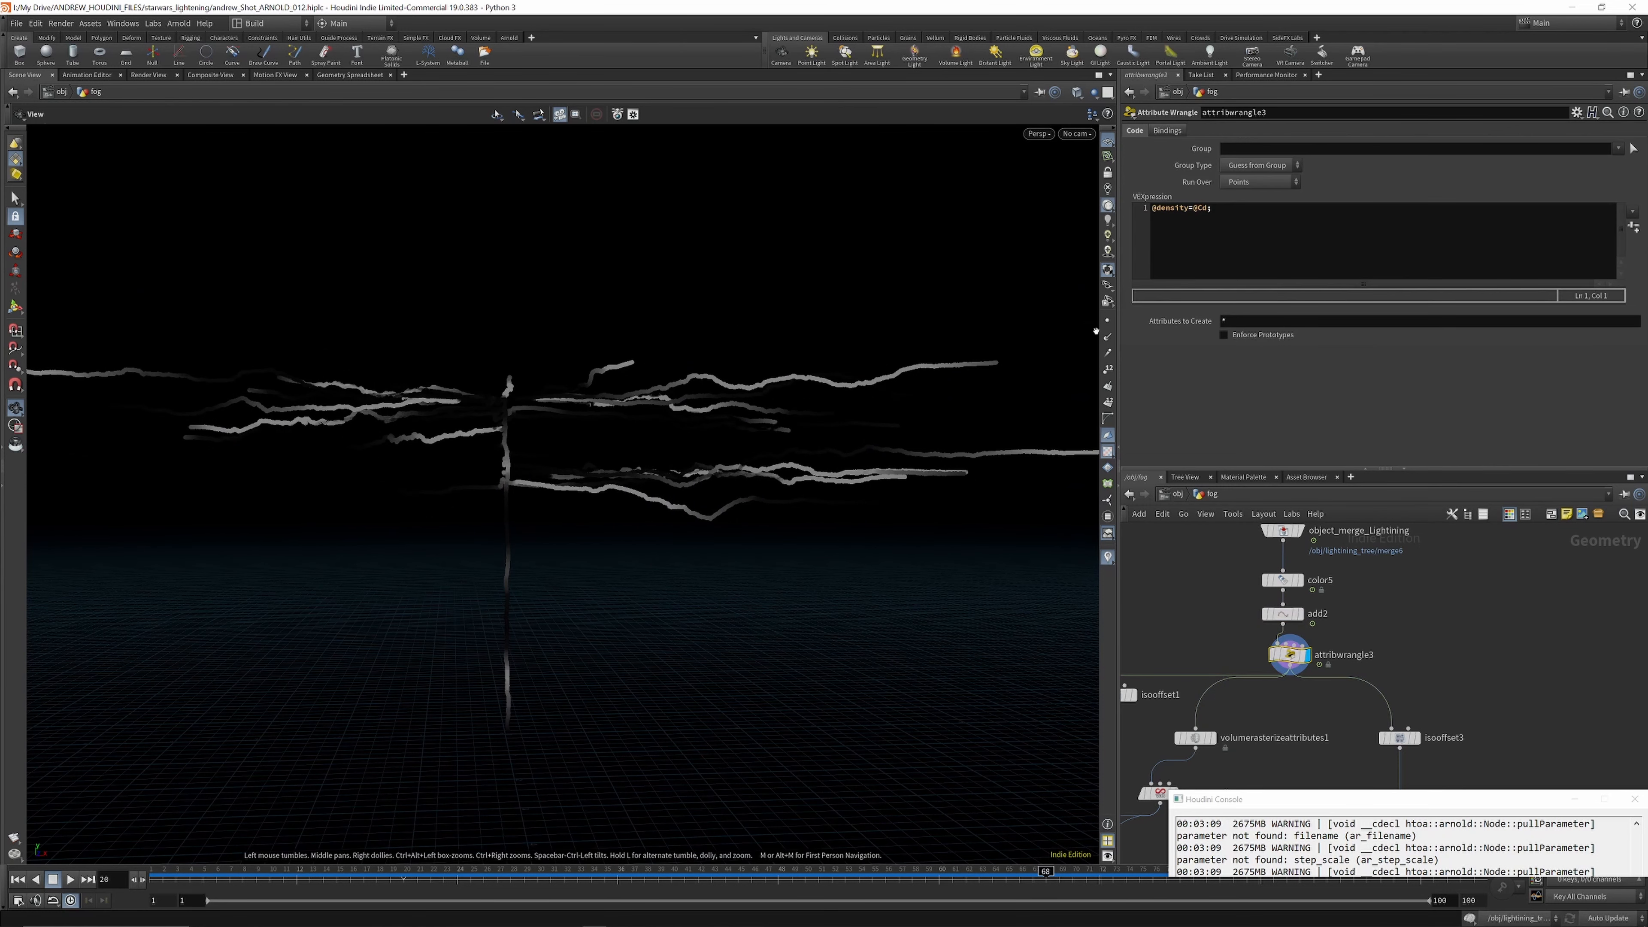
scroll(1279, 611, "down", 3)
scroll(1294, 649, "up", 3)
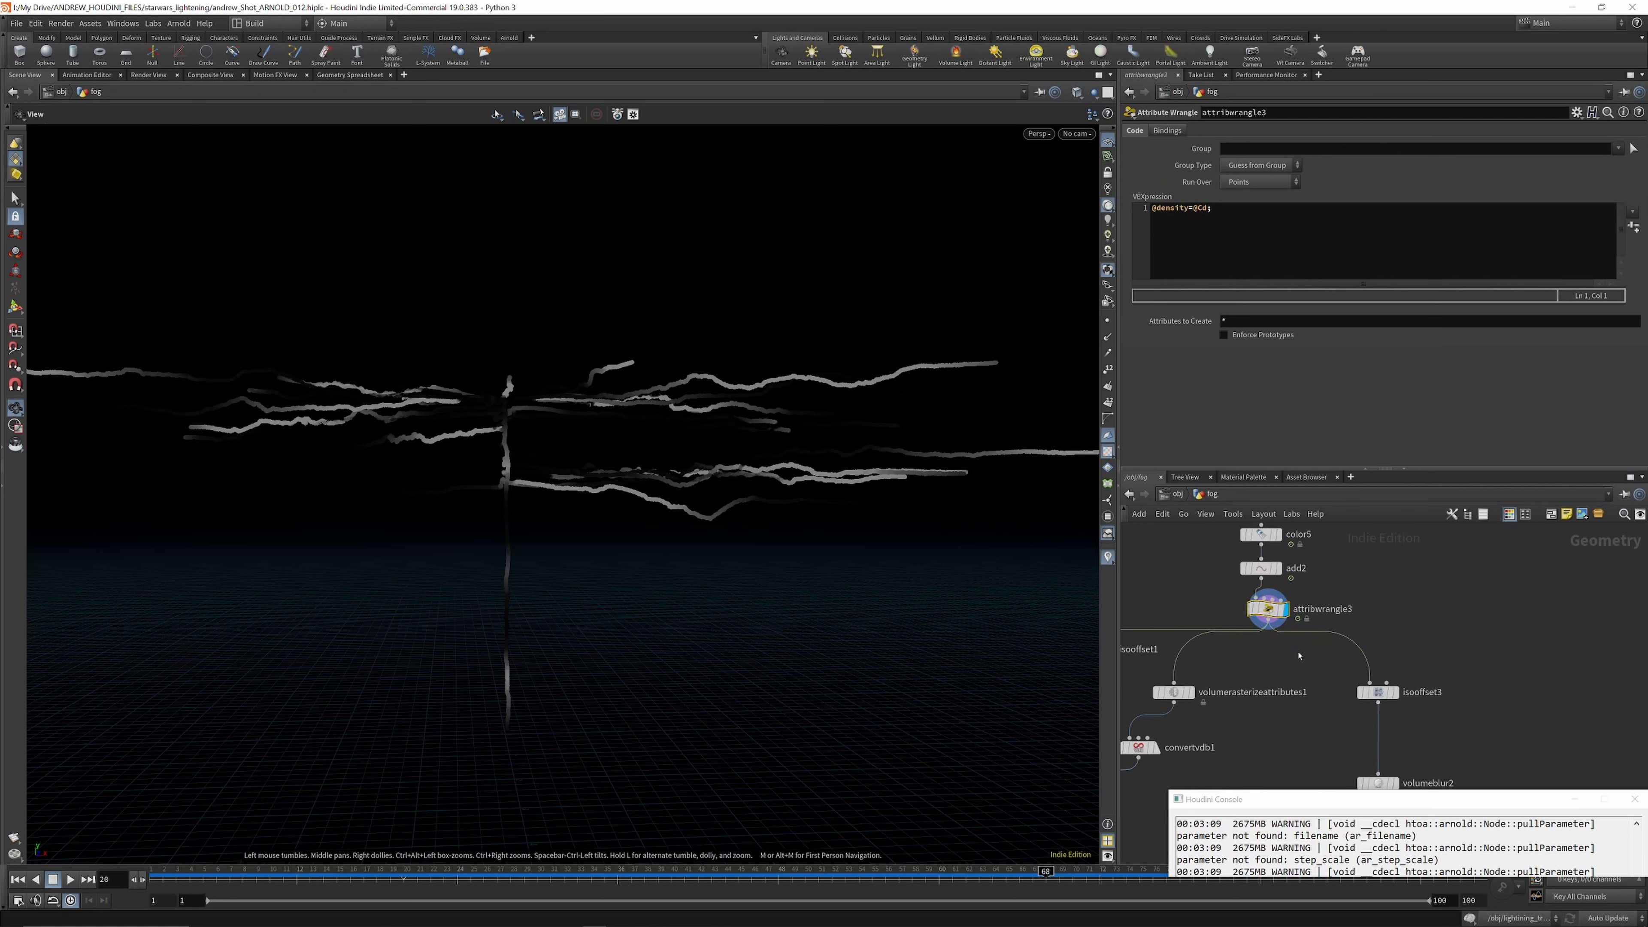
middle_click_drag(1298, 654, 1387, 626)
left_click(1260, 662)
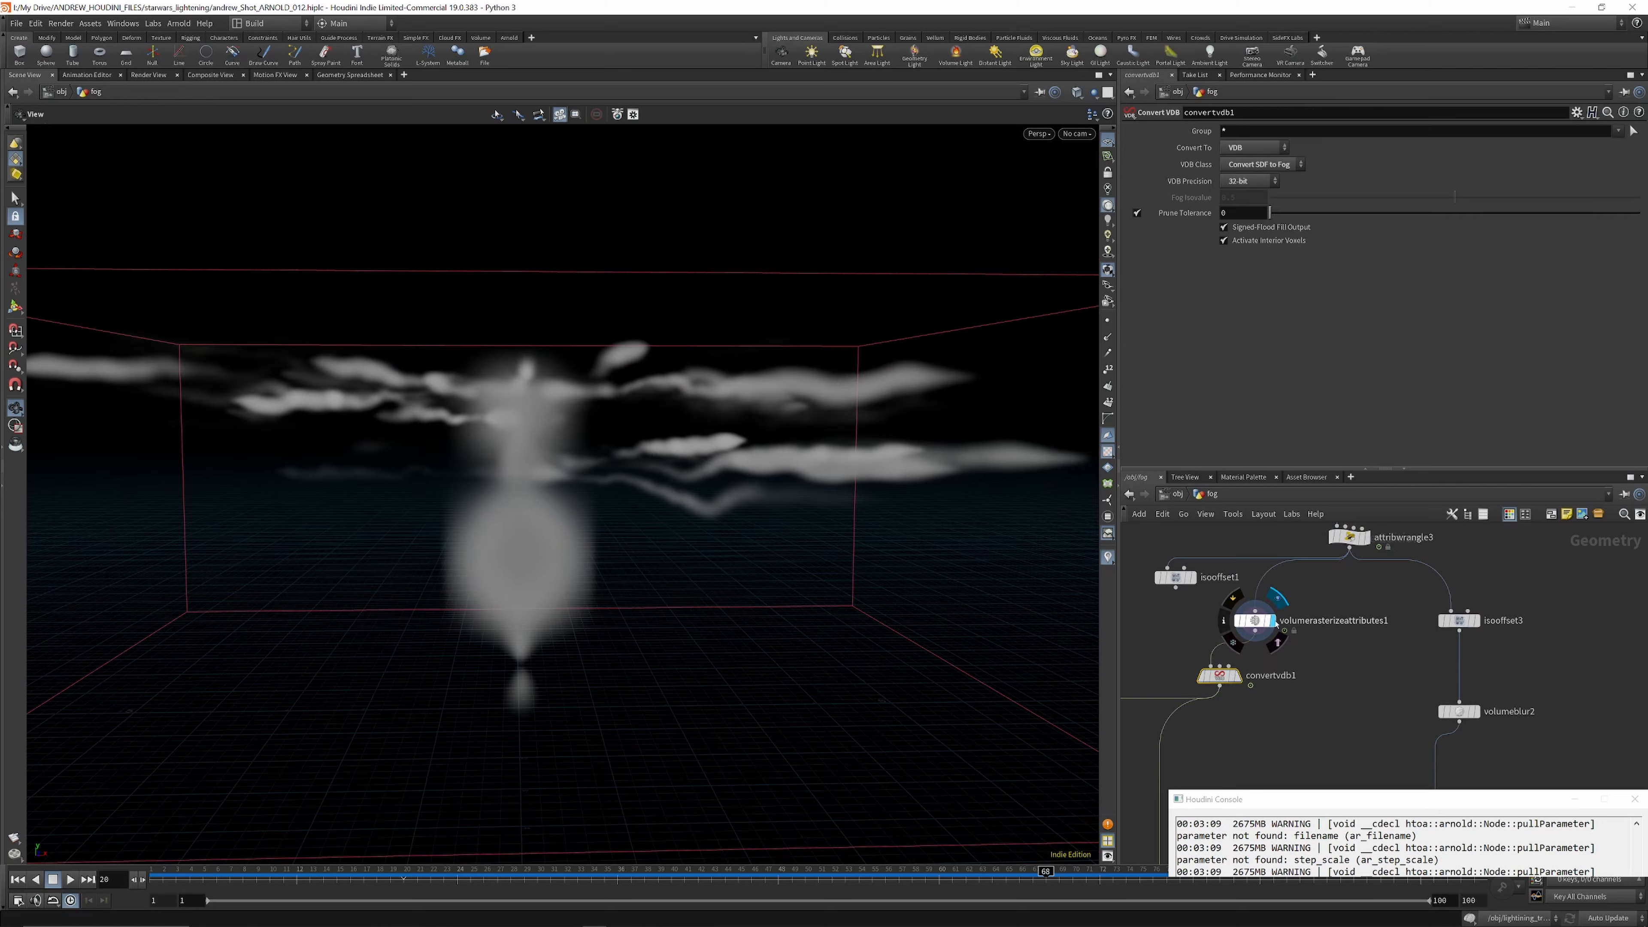
left_click(1272, 619)
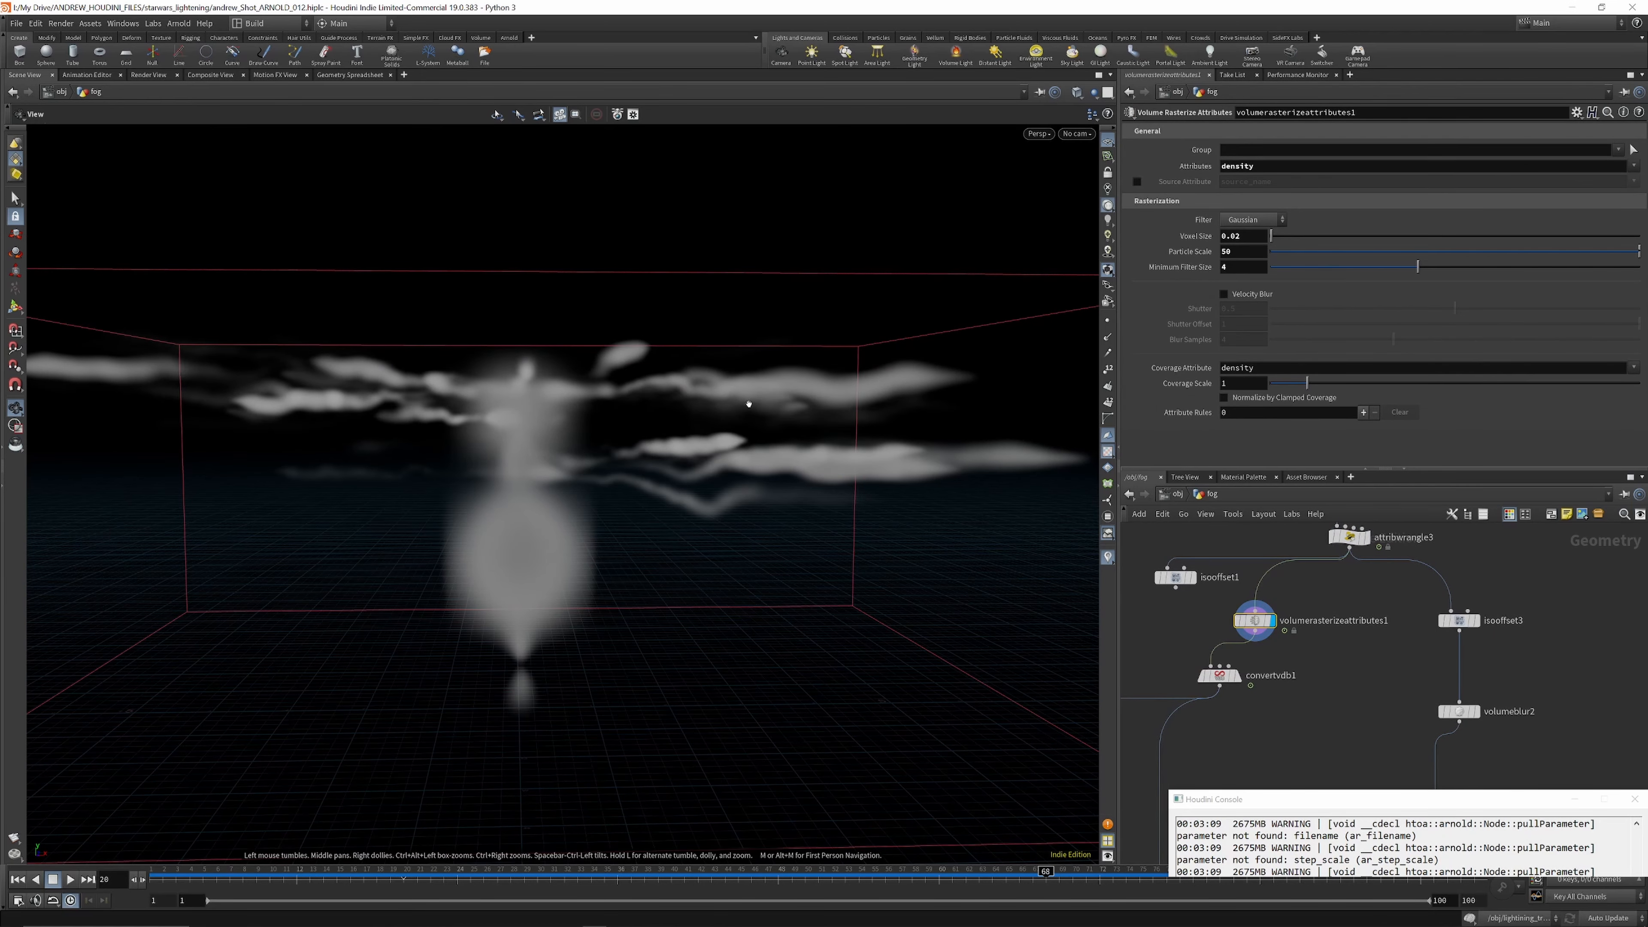
Step: Display the convertvdb1 node below volumerasterizeattributes1
scroll(1260, 604, "down", 4)
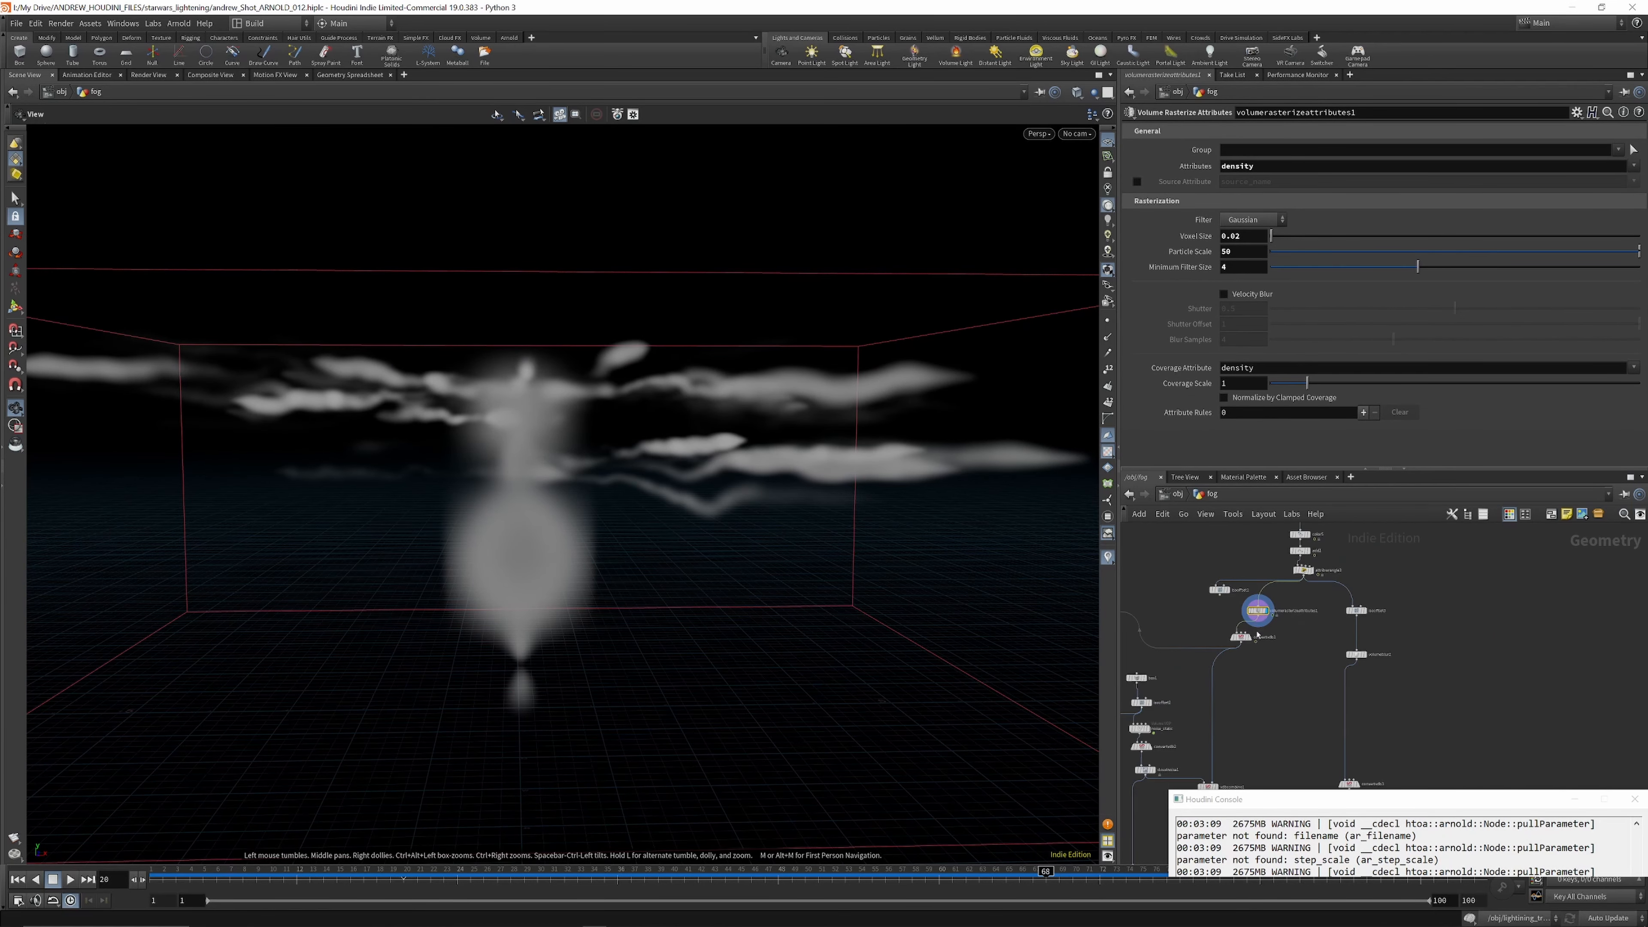
scroll(1255, 636, "up", 6)
left_click(1240, 638)
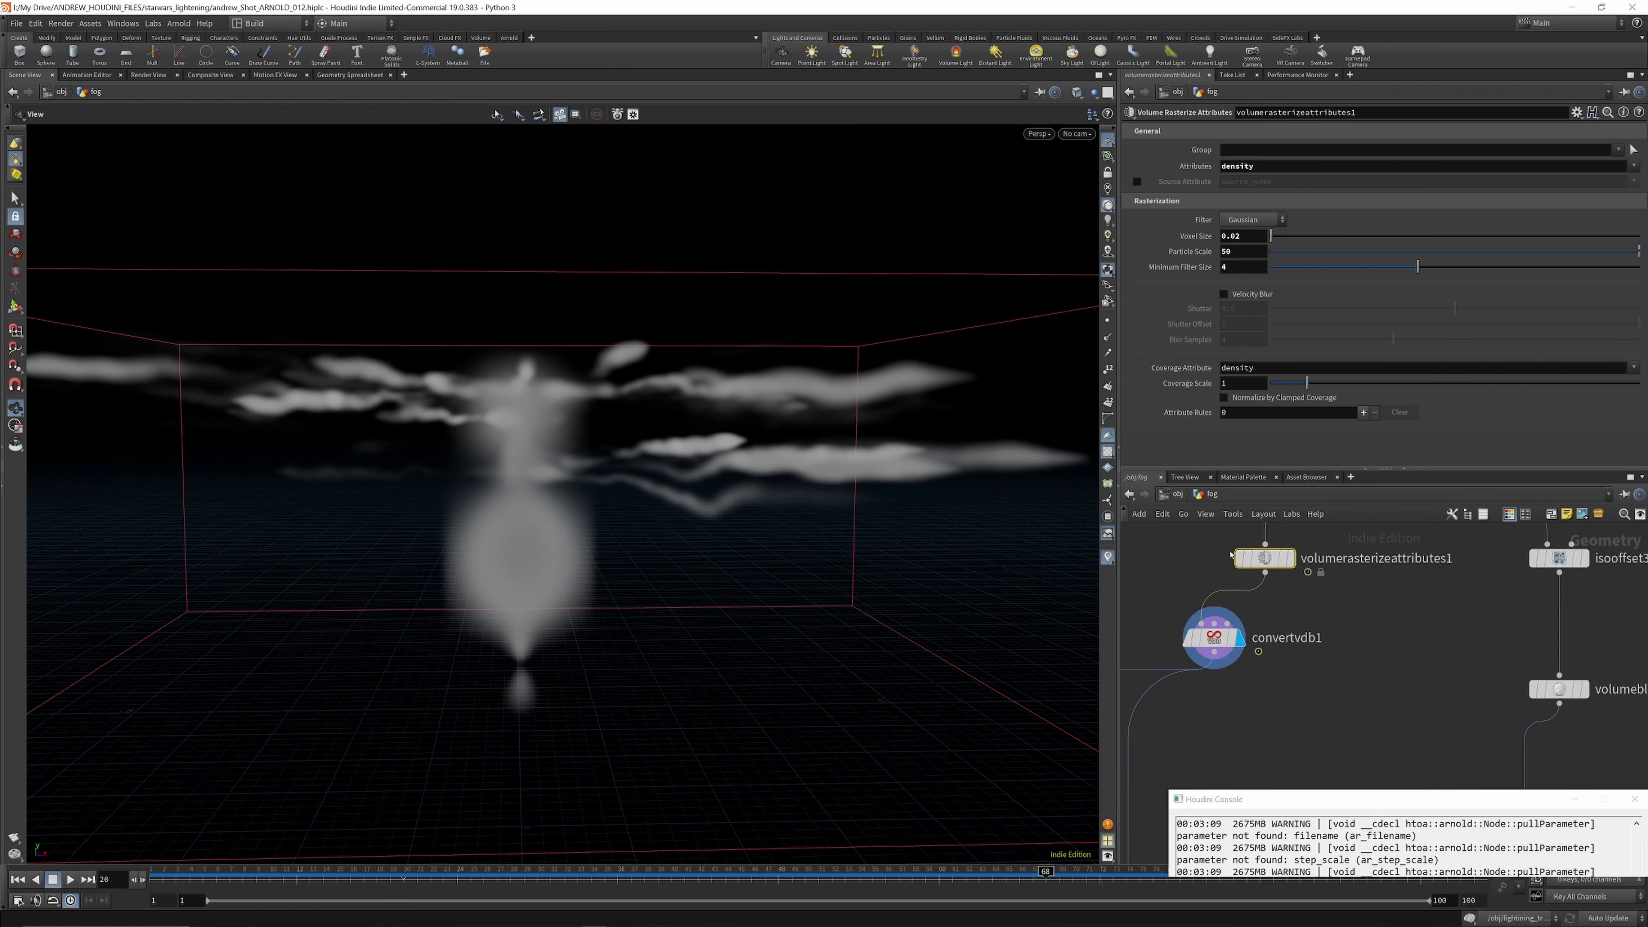
left_click(1215, 639)
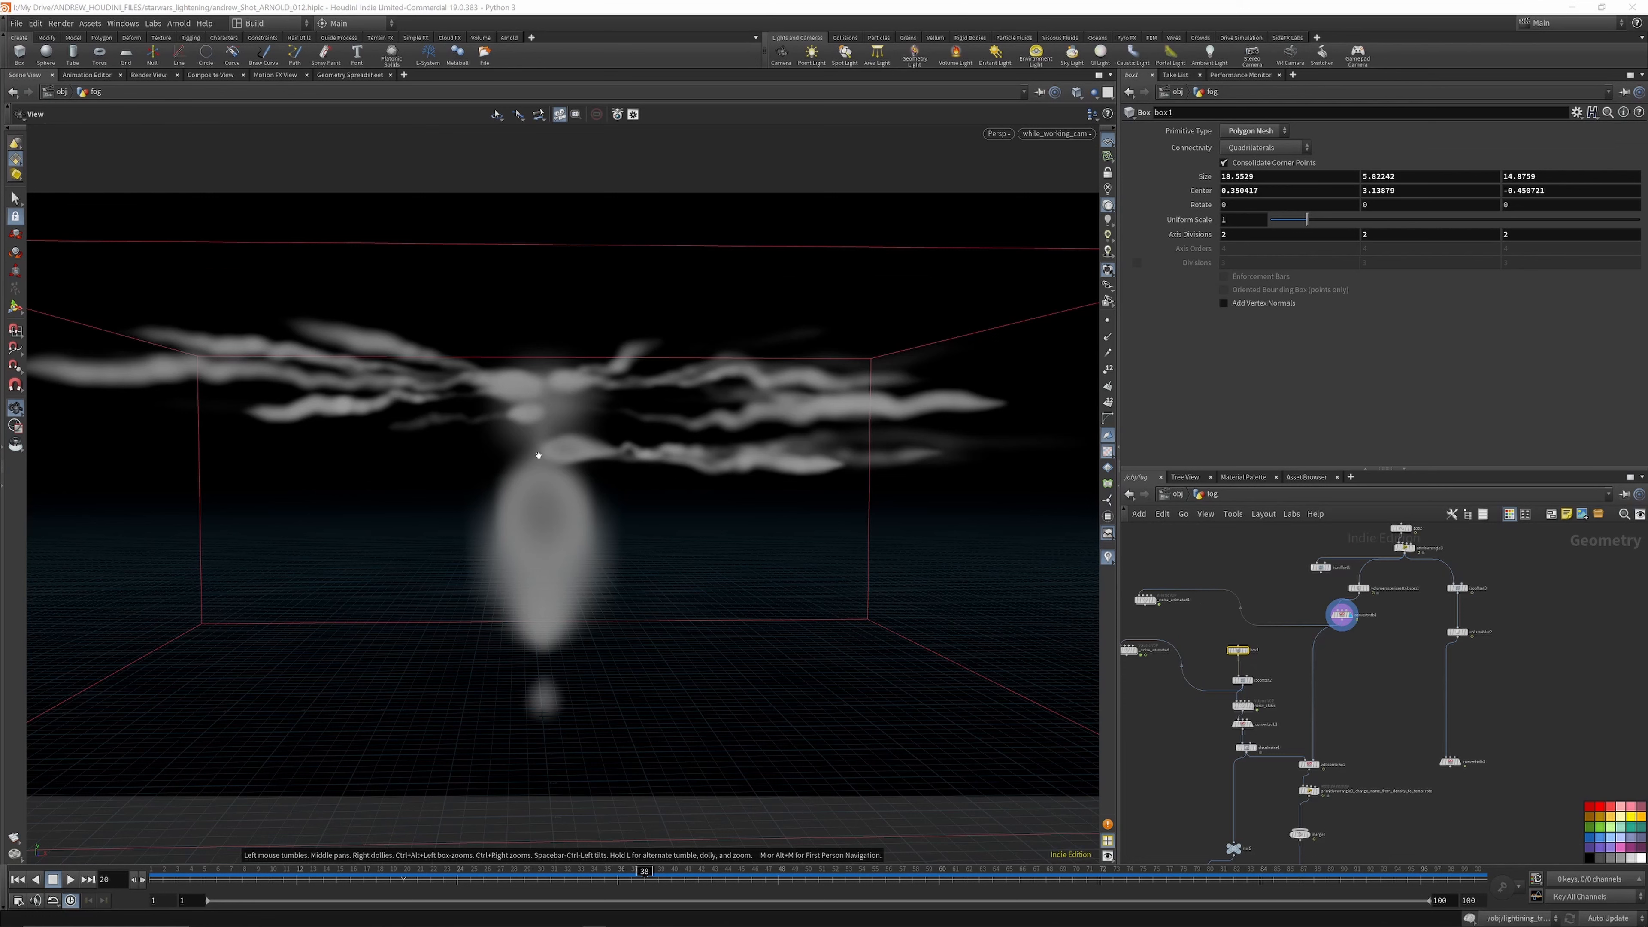
Step: Display the box1 node at the start of the cloud branch and view the whole box from outside
scroll(1247, 650, "up", 3)
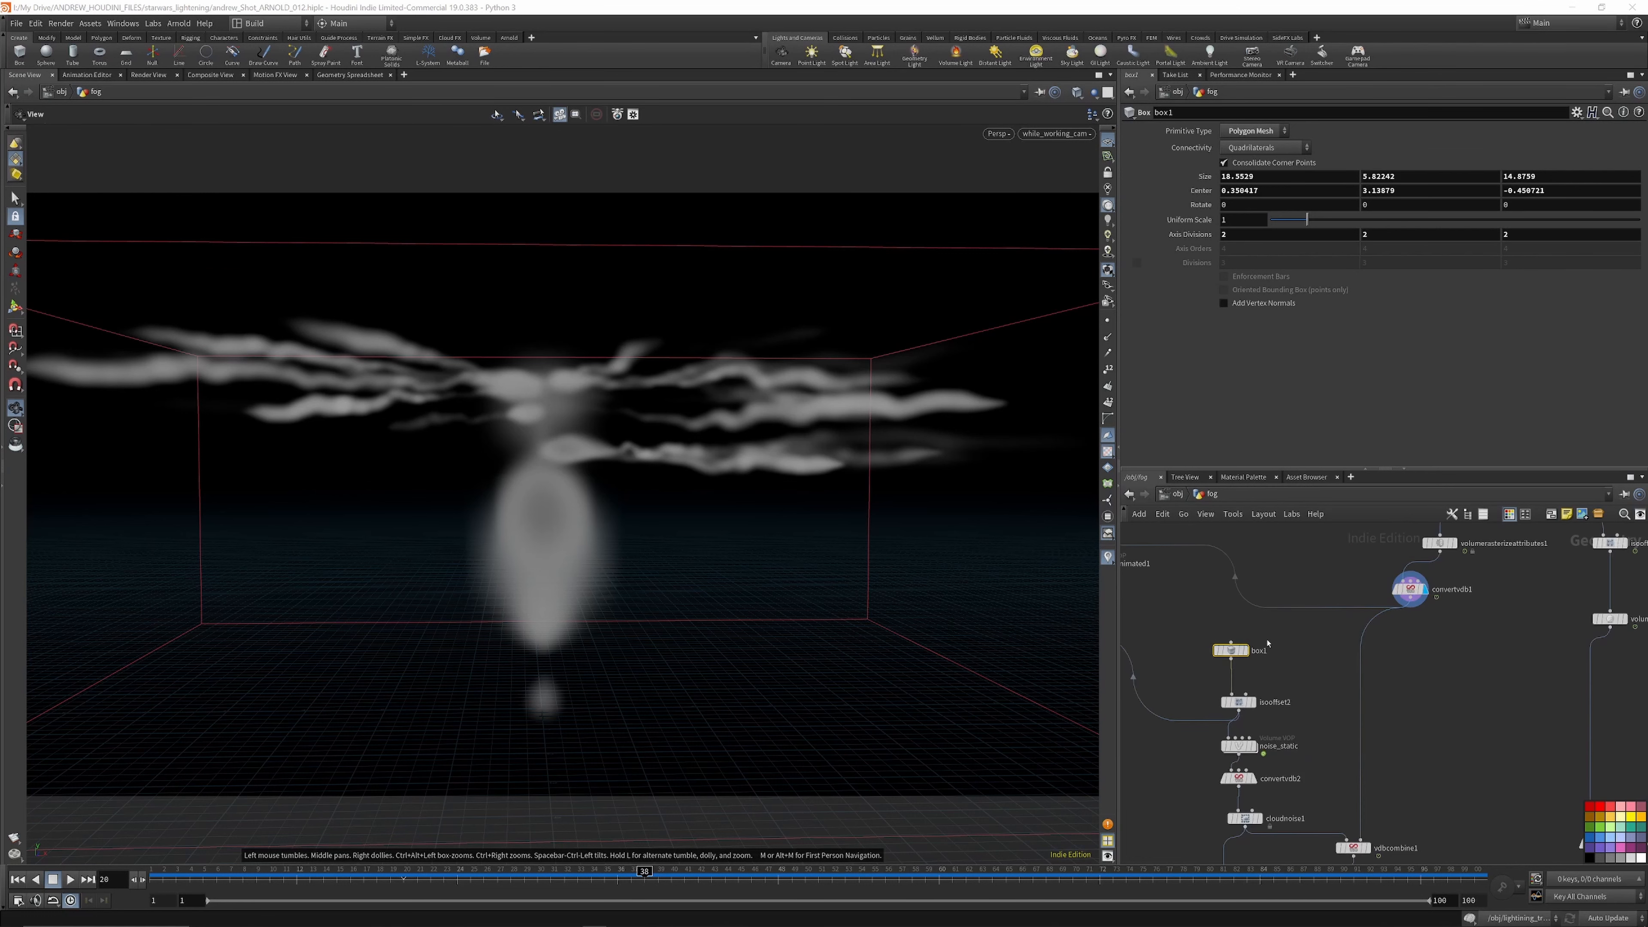
scroll(1274, 629, "down", 3)
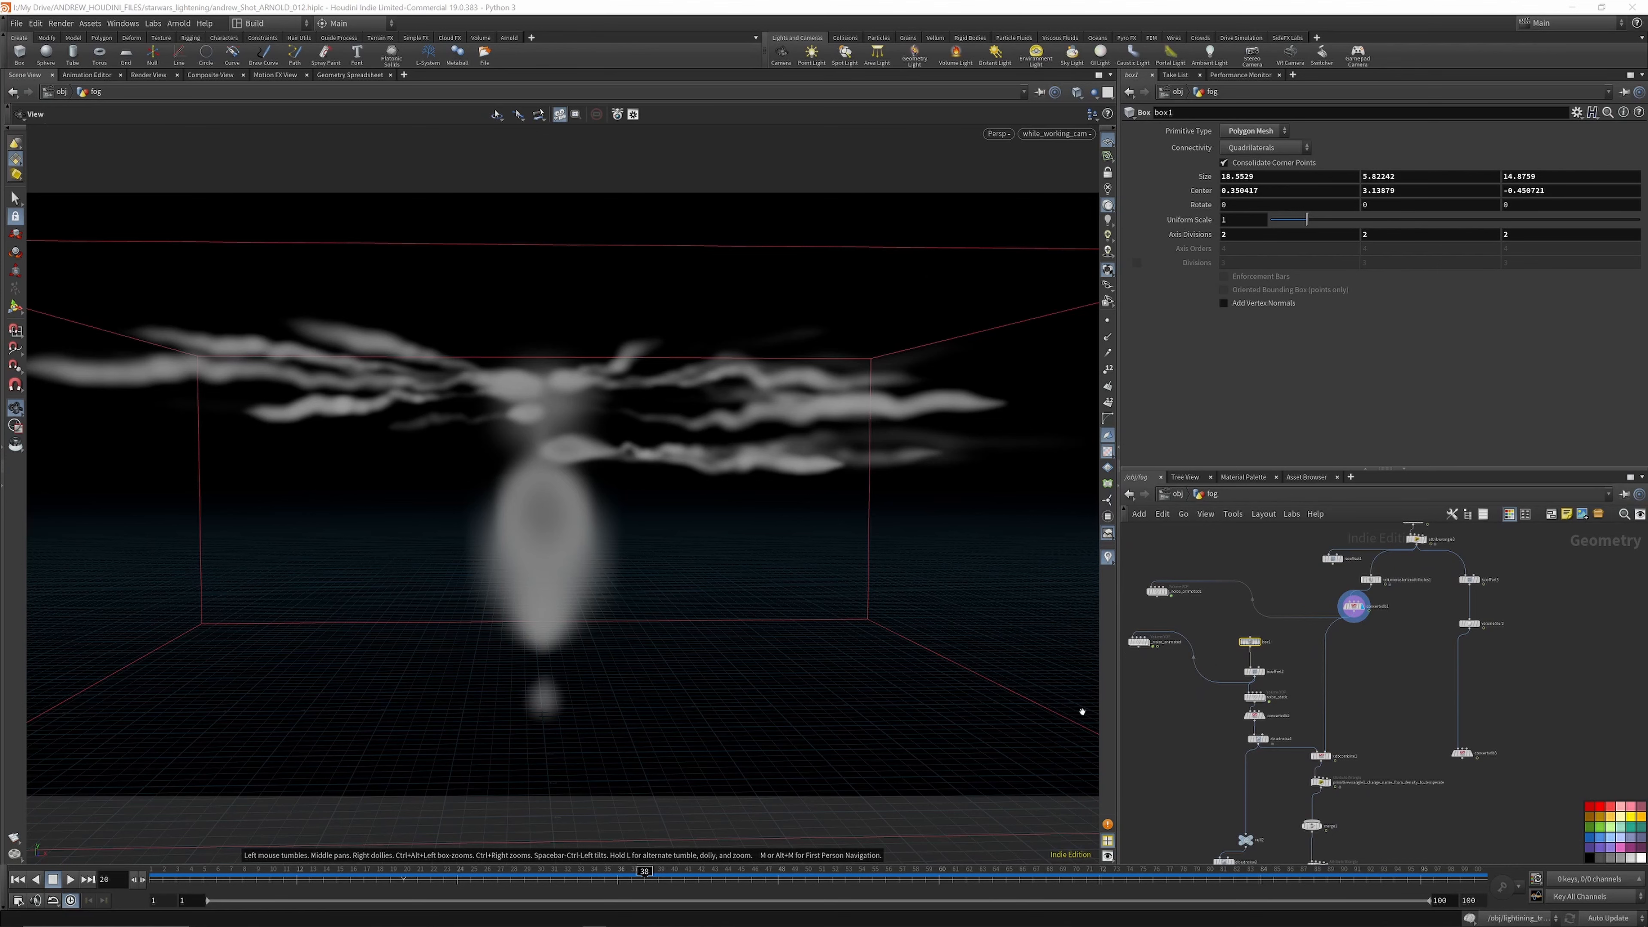
scroll(1249, 642, "up", 4)
left_click(1234, 628)
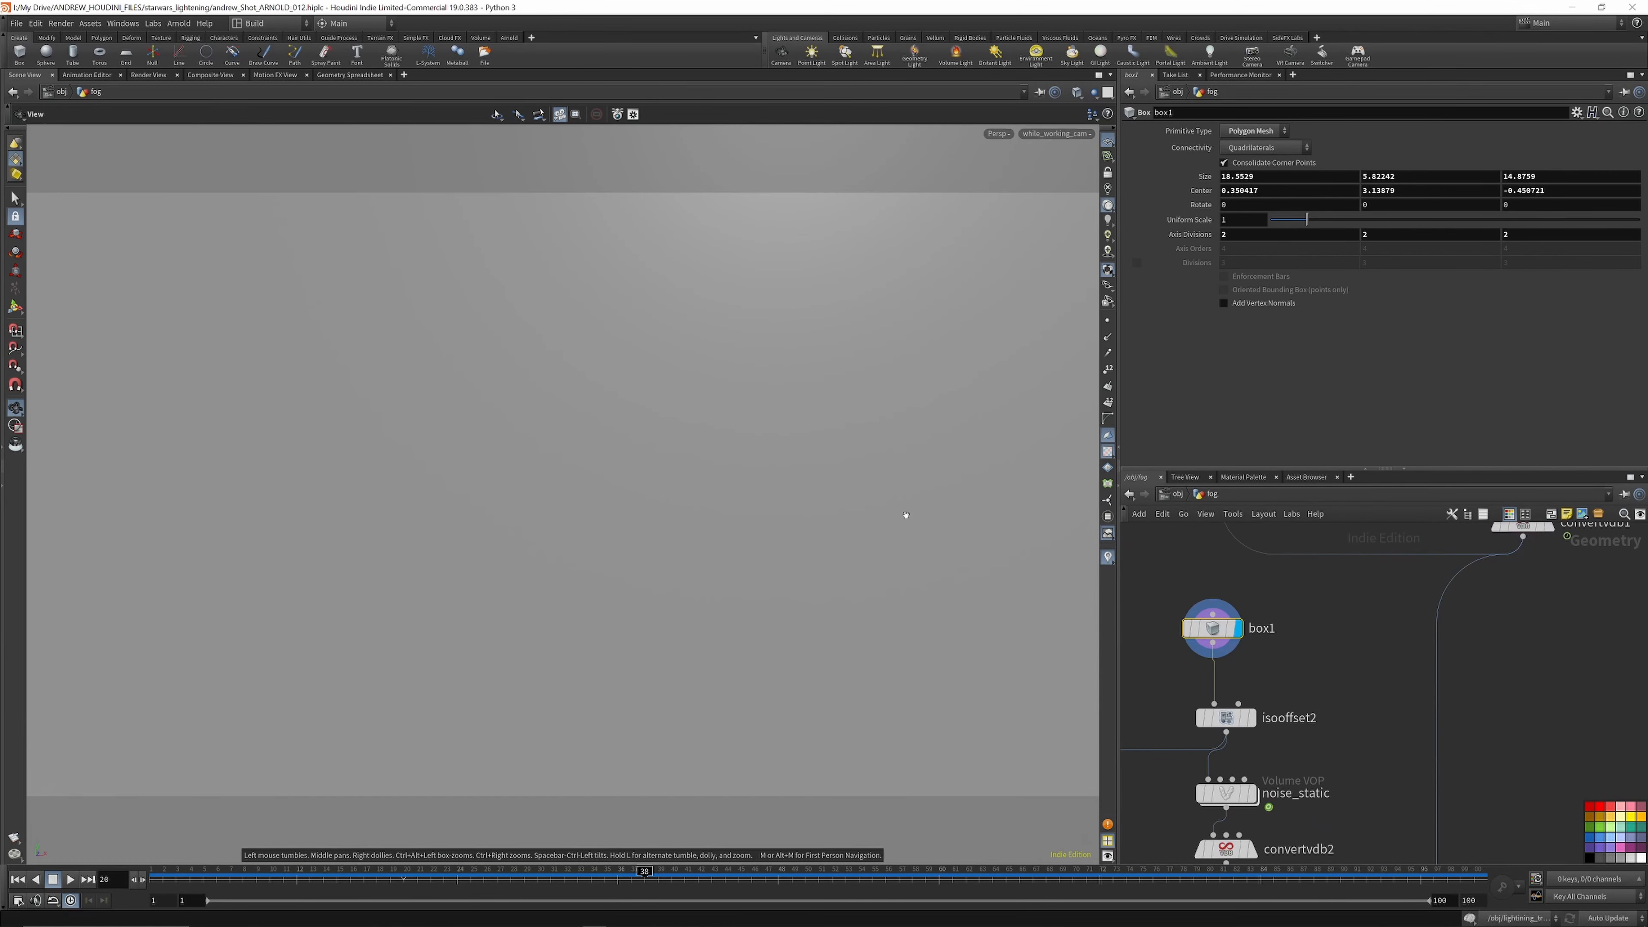
left_click_drag(906, 514, 607, 413)
scroll(622, 467, "down", 10)
Step: Display isooffset2 and open its parameters to examine the box as a fog volume
left_click(1282, 668)
left_click_drag(607, 413, 559, 427)
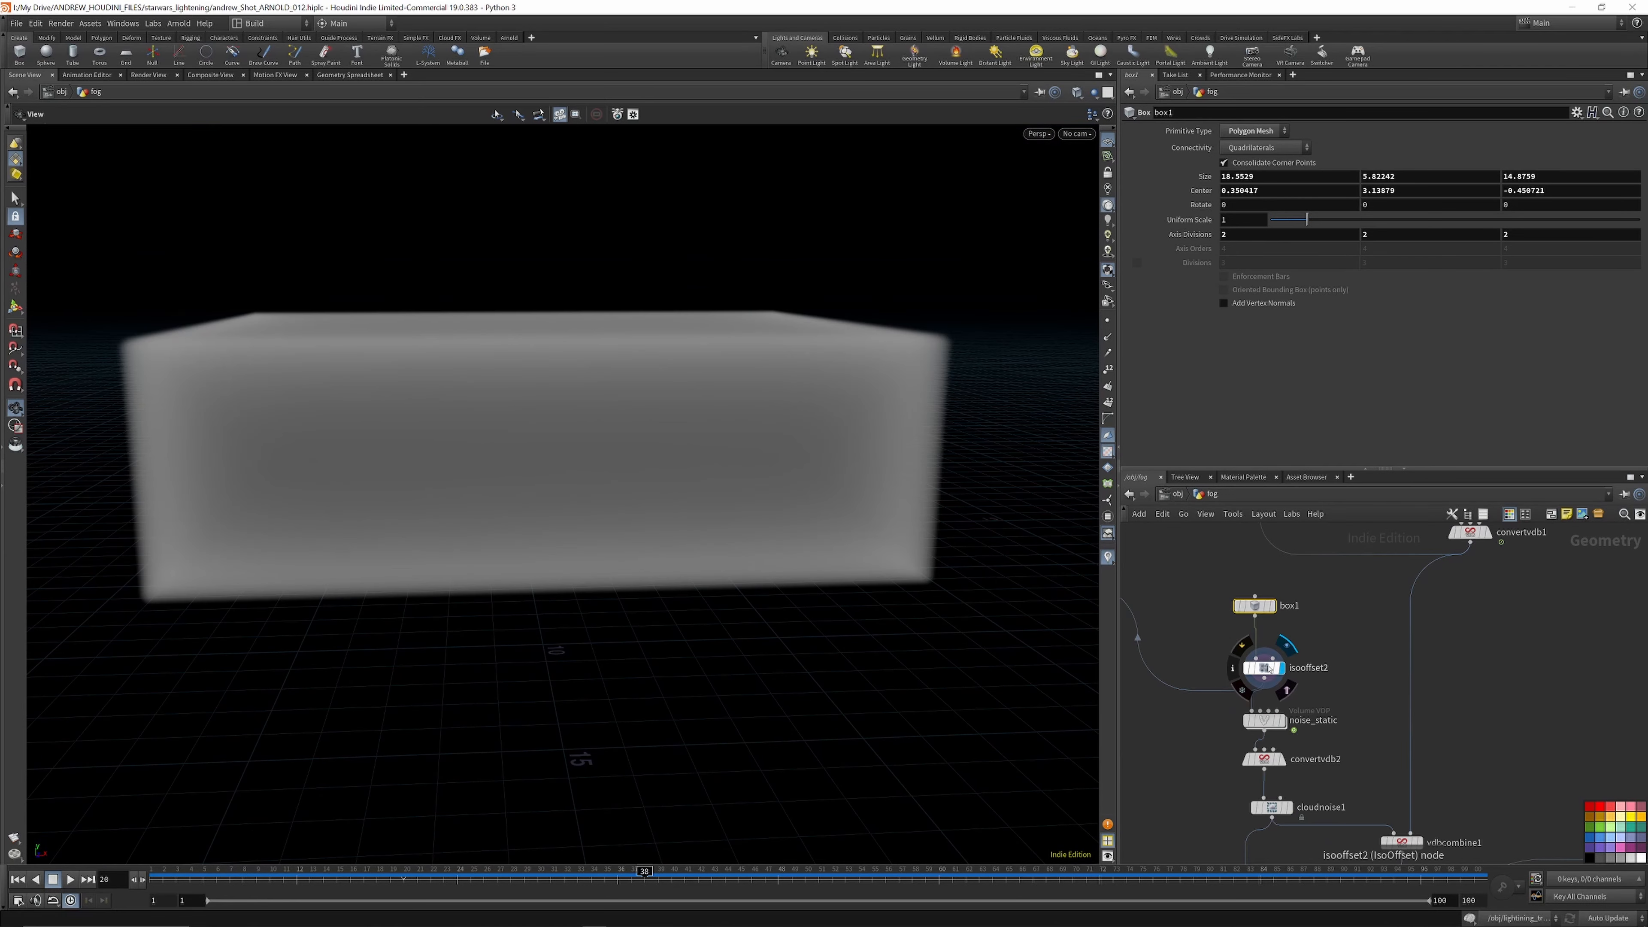
left_click(1263, 668)
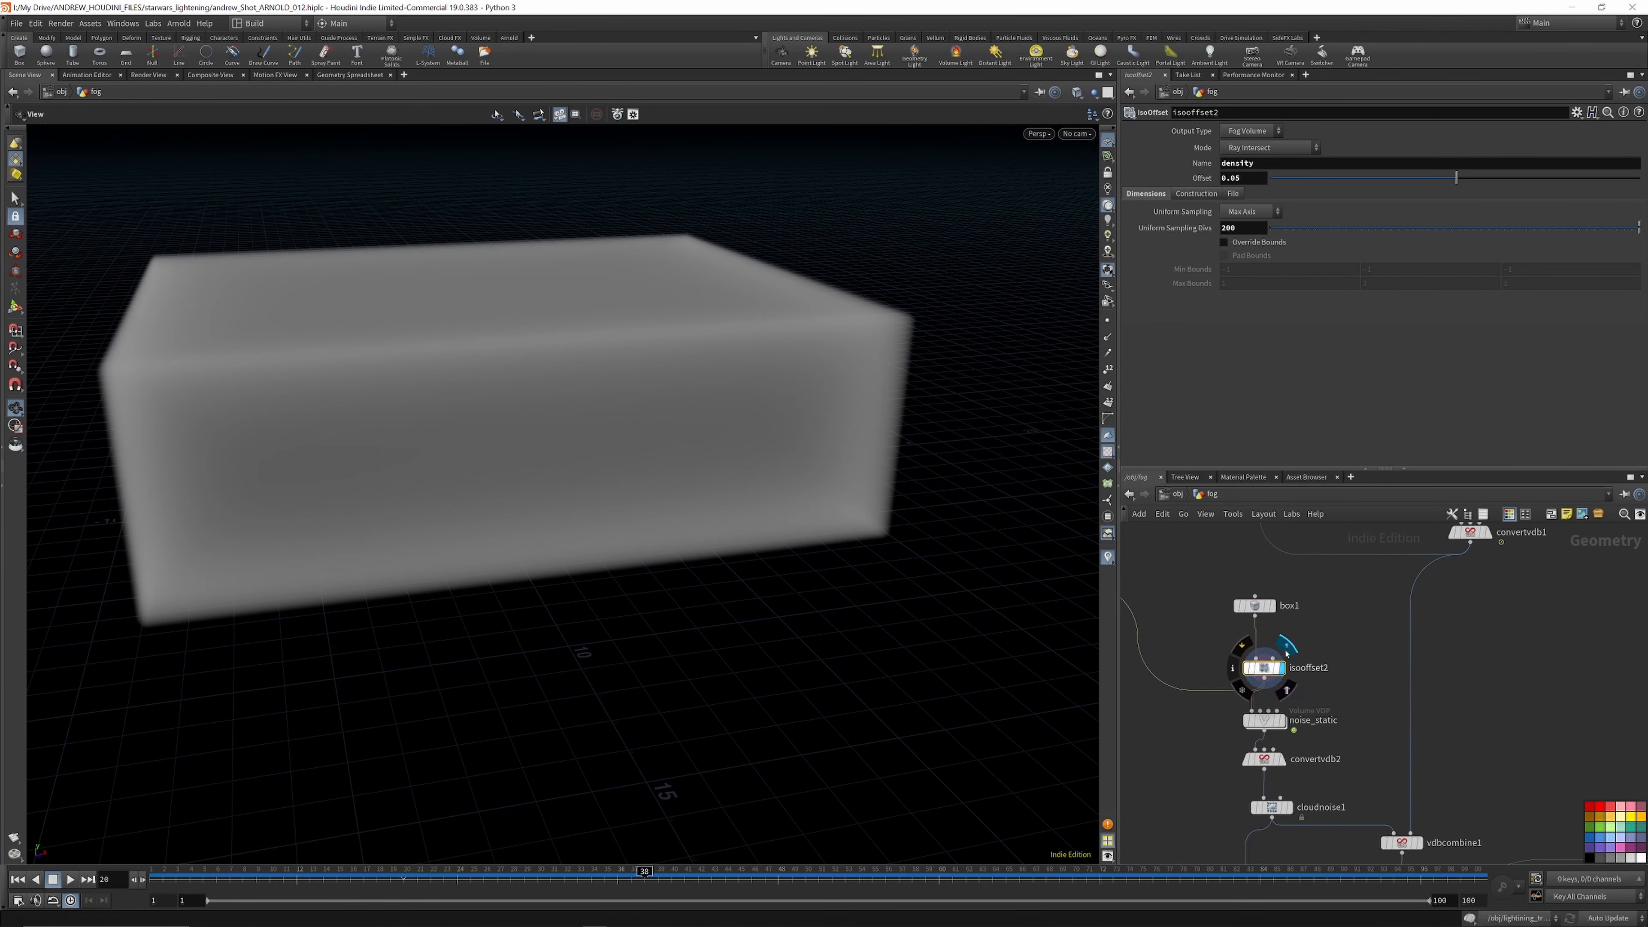
Step: Display the noise_static Volume VOP and open its ramp and offset parameters
scroll(1287, 688, "up", 3)
left_click(1276, 725)
left_click(1242, 725)
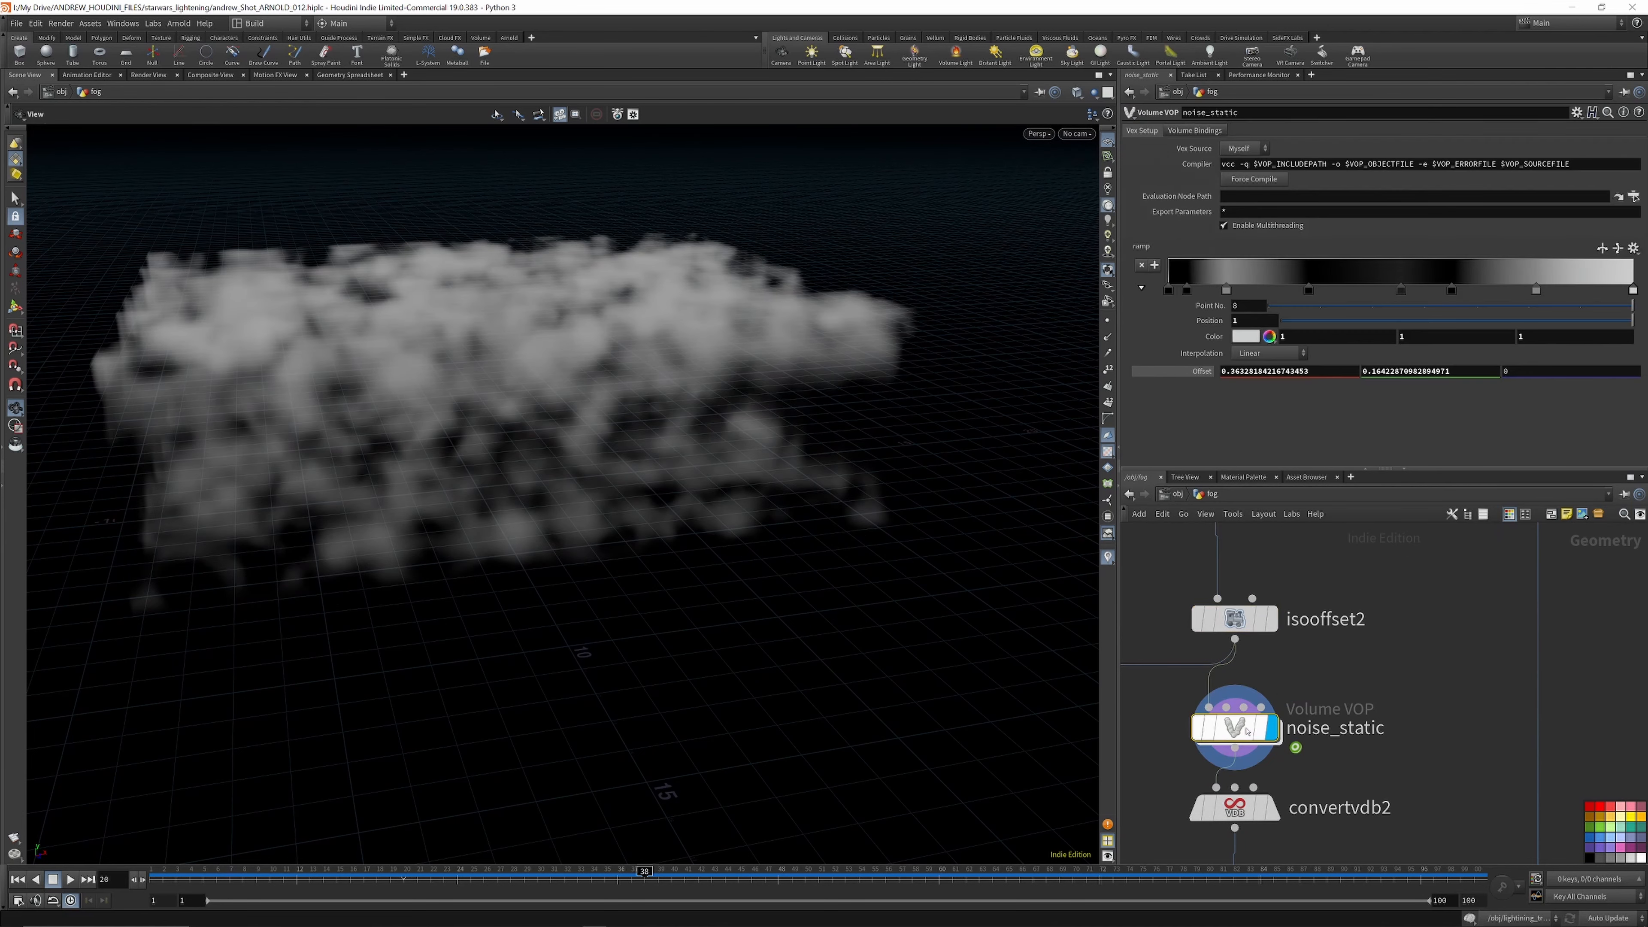
Step: Examine inside noise_static how relbbox1 and vectofloat1 feed the ramp1 parameter, and return to the fog network
double_click(1242, 726)
scroll(1339, 627, "down", 8)
scroll(1222, 626, "up", 7)
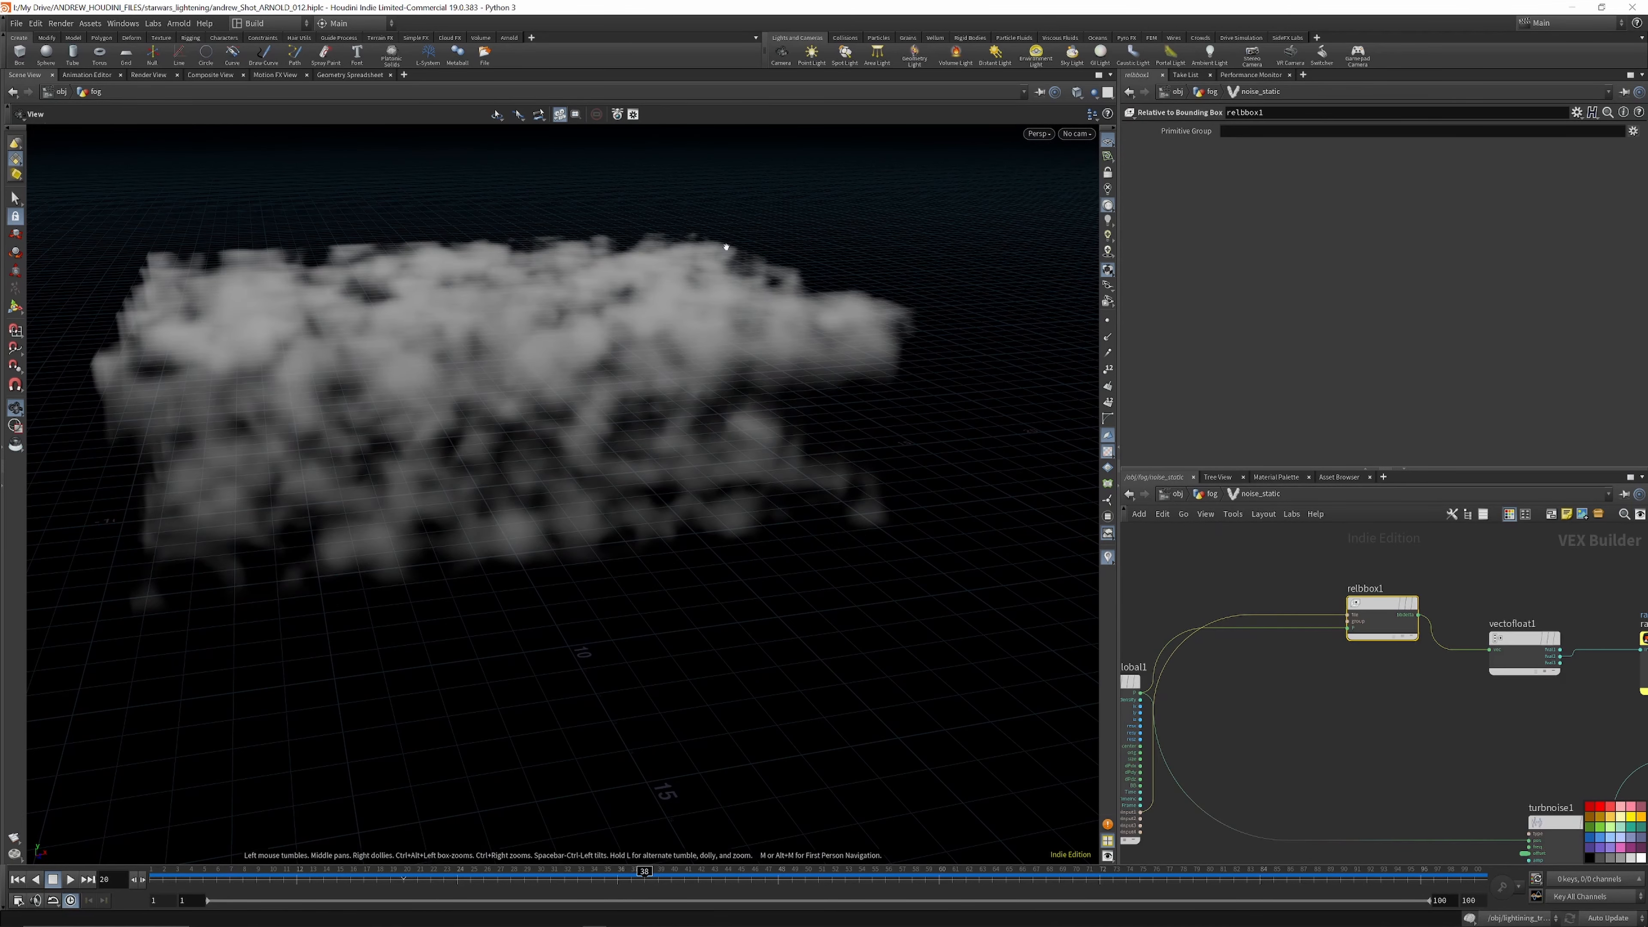
left_click_drag(756, 220, 718, 266)
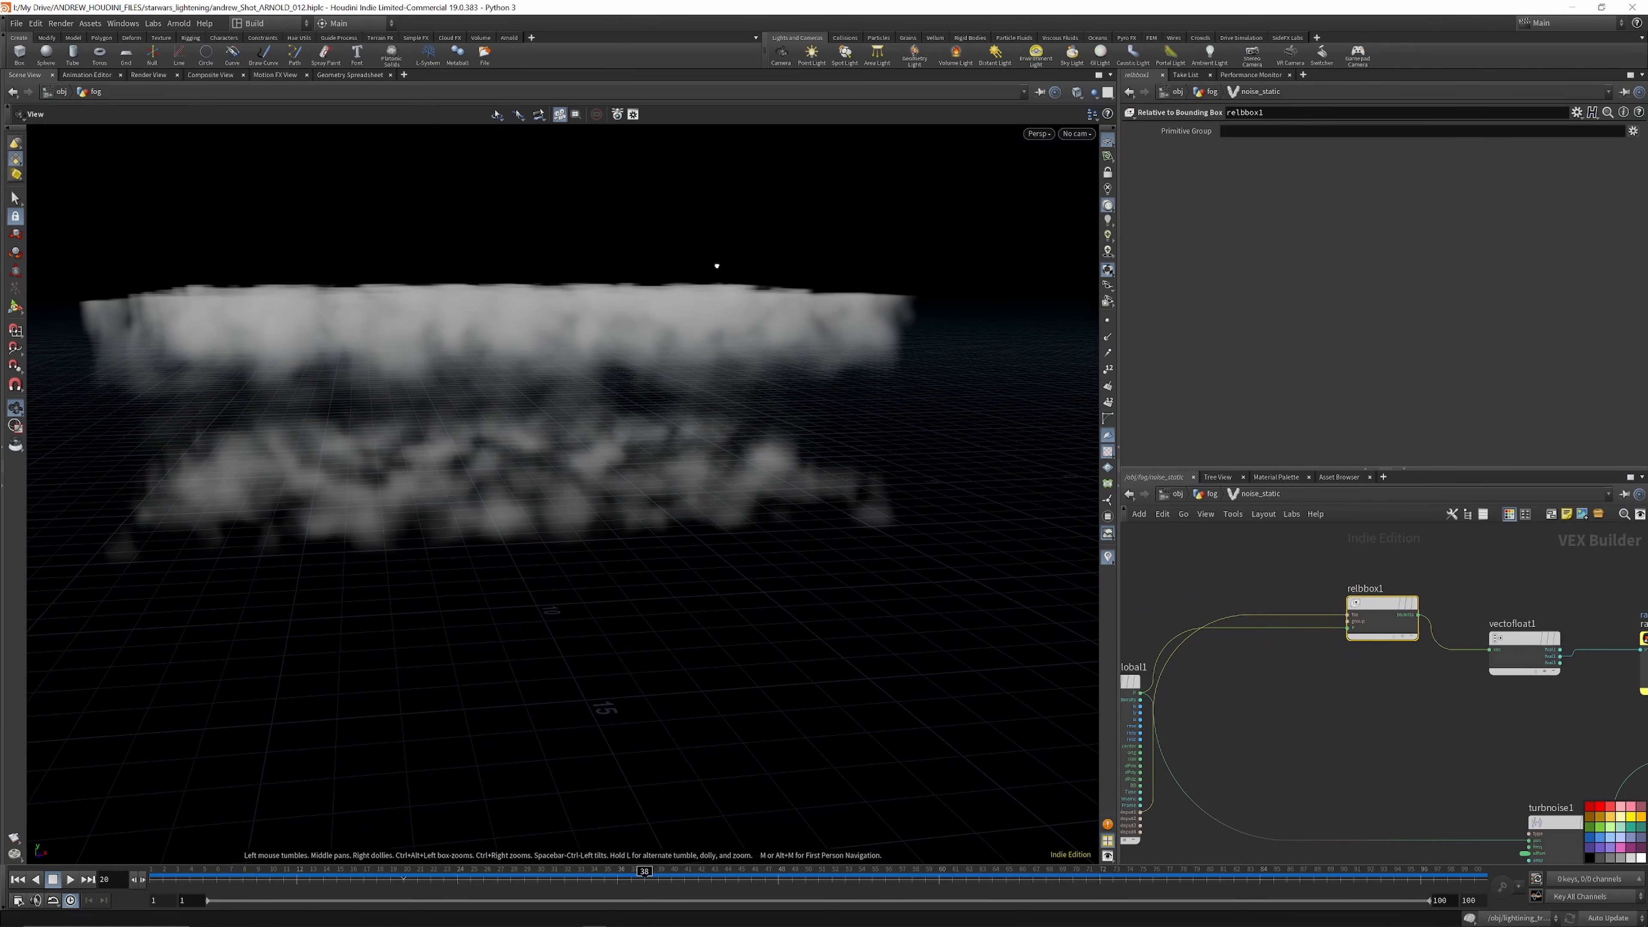
scroll(1363, 623, "down", 3)
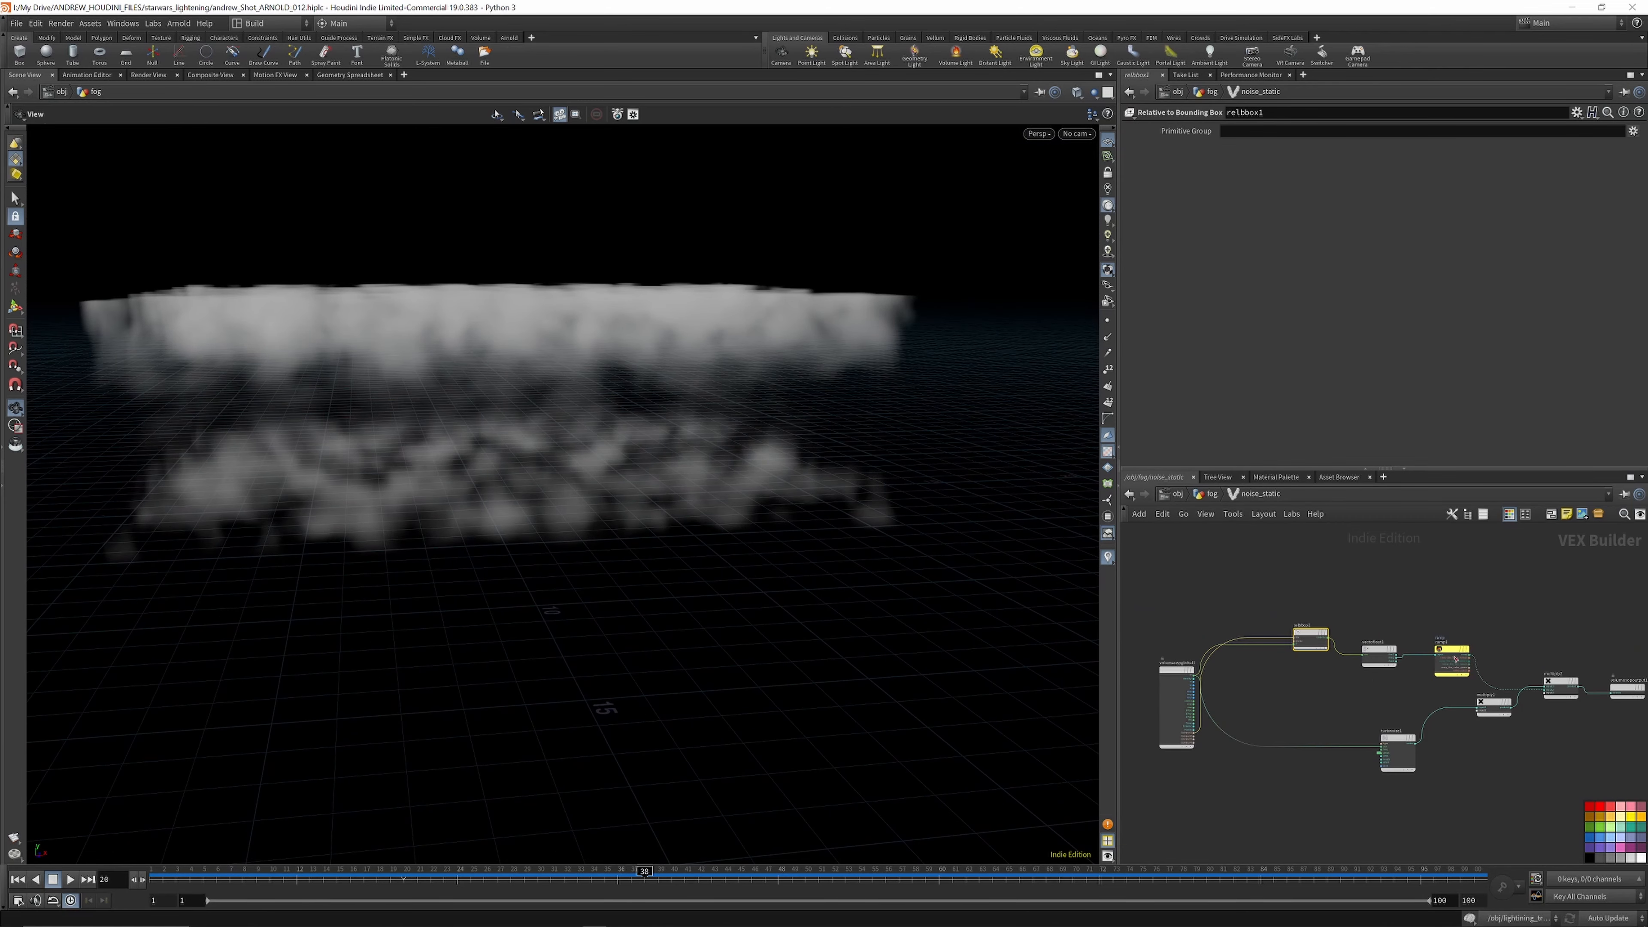
scroll(1362, 623, "up", 5)
scroll(1214, 588, "down", 3)
scroll(1379, 612, "up", 3)
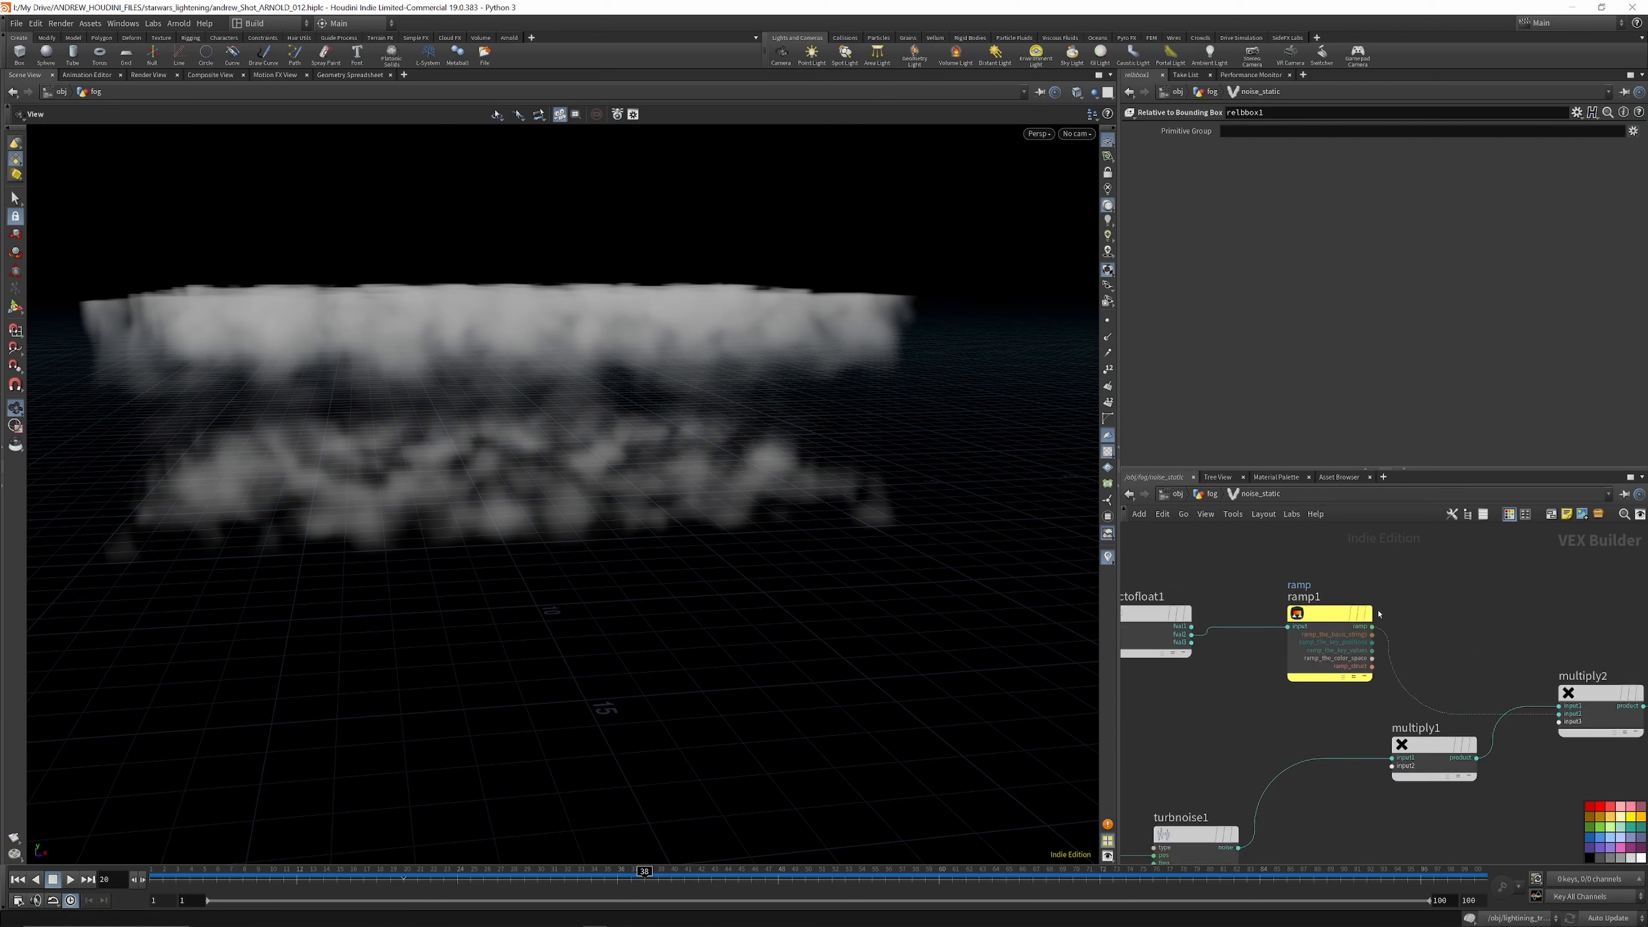
left_click(1330, 615)
left_click(1211, 494)
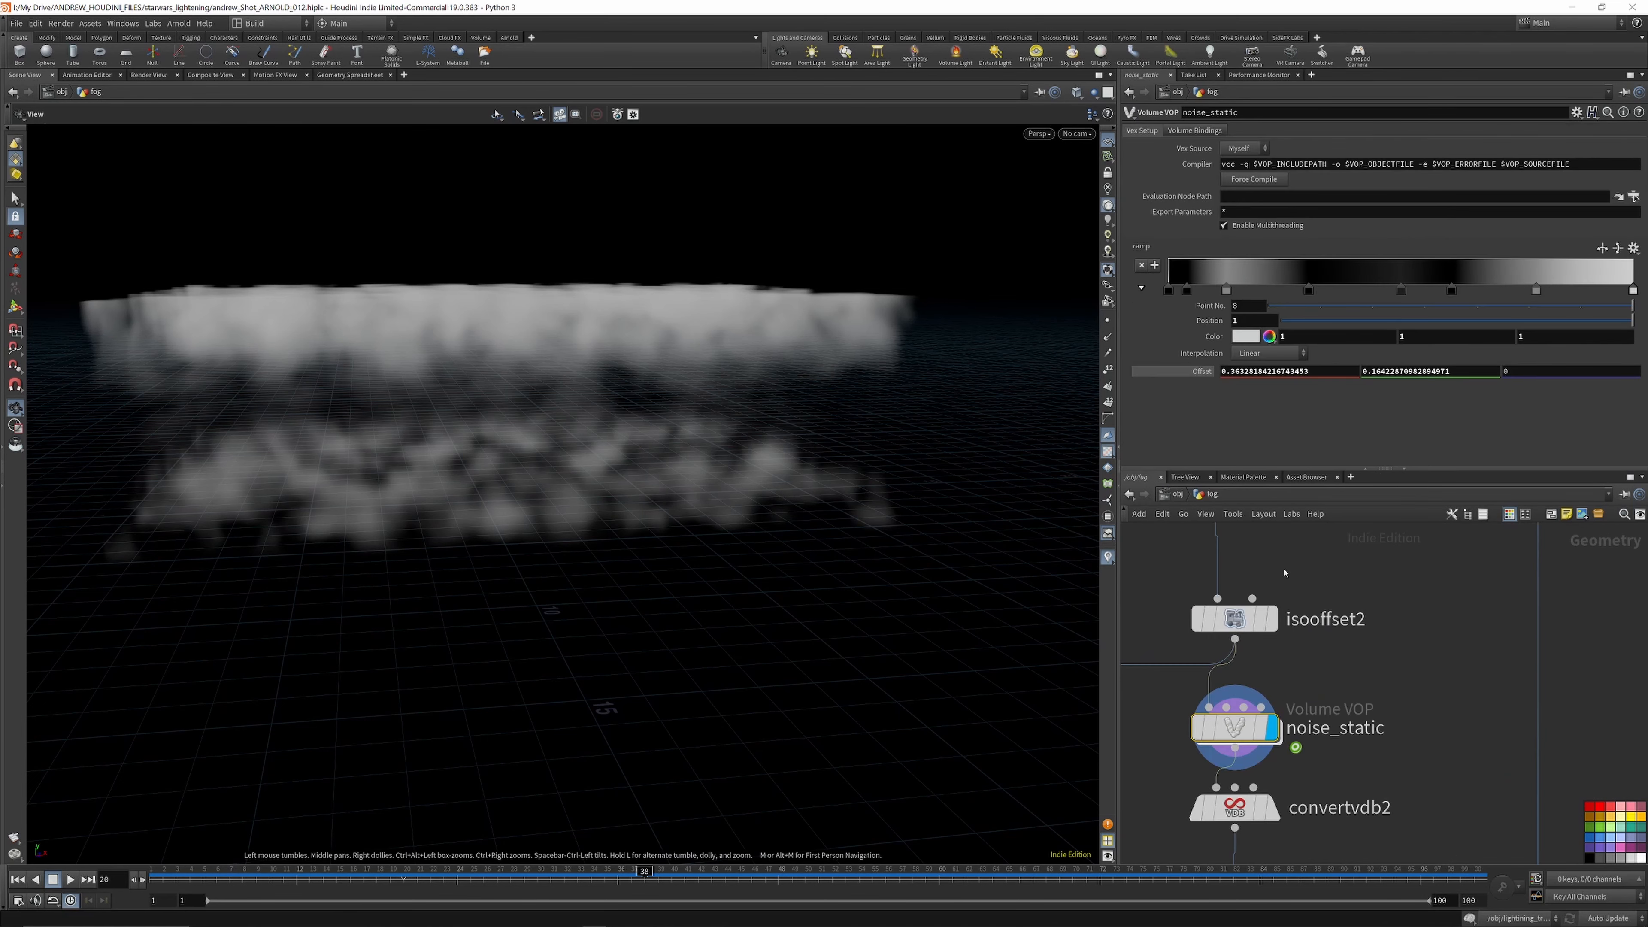
Step: Try a black point at position 0.865189 near the white end of the noise_static ramp, and remove it
left_click_drag(504, 379, 361, 384)
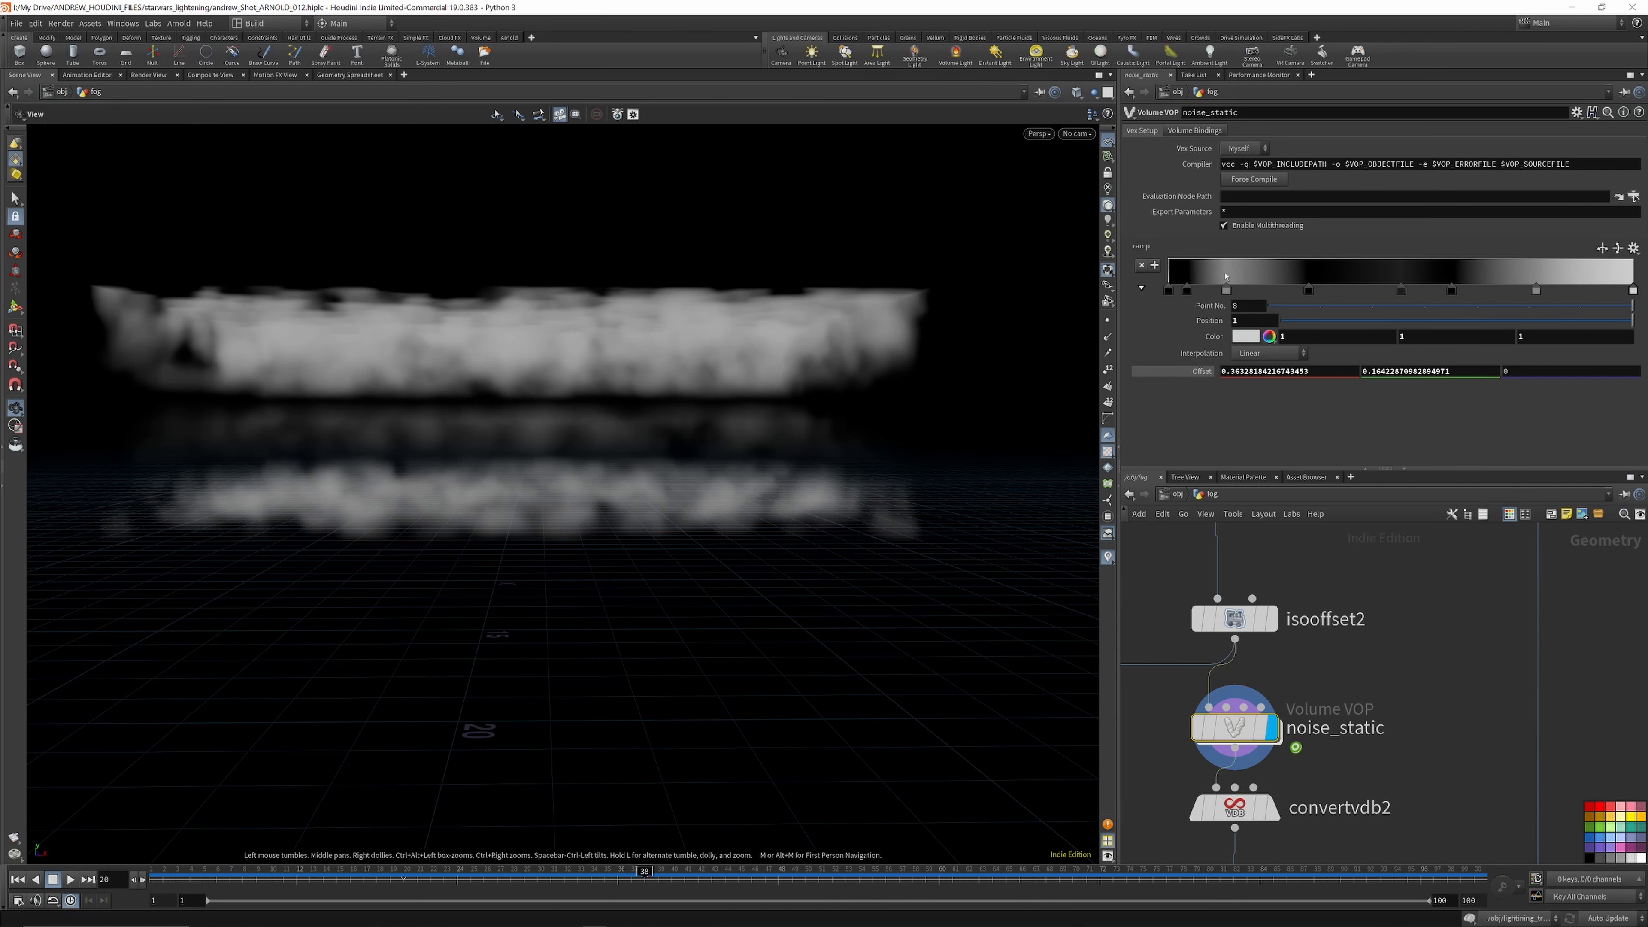
left_click_drag(524, 449, 527, 457)
double_click(1579, 287)
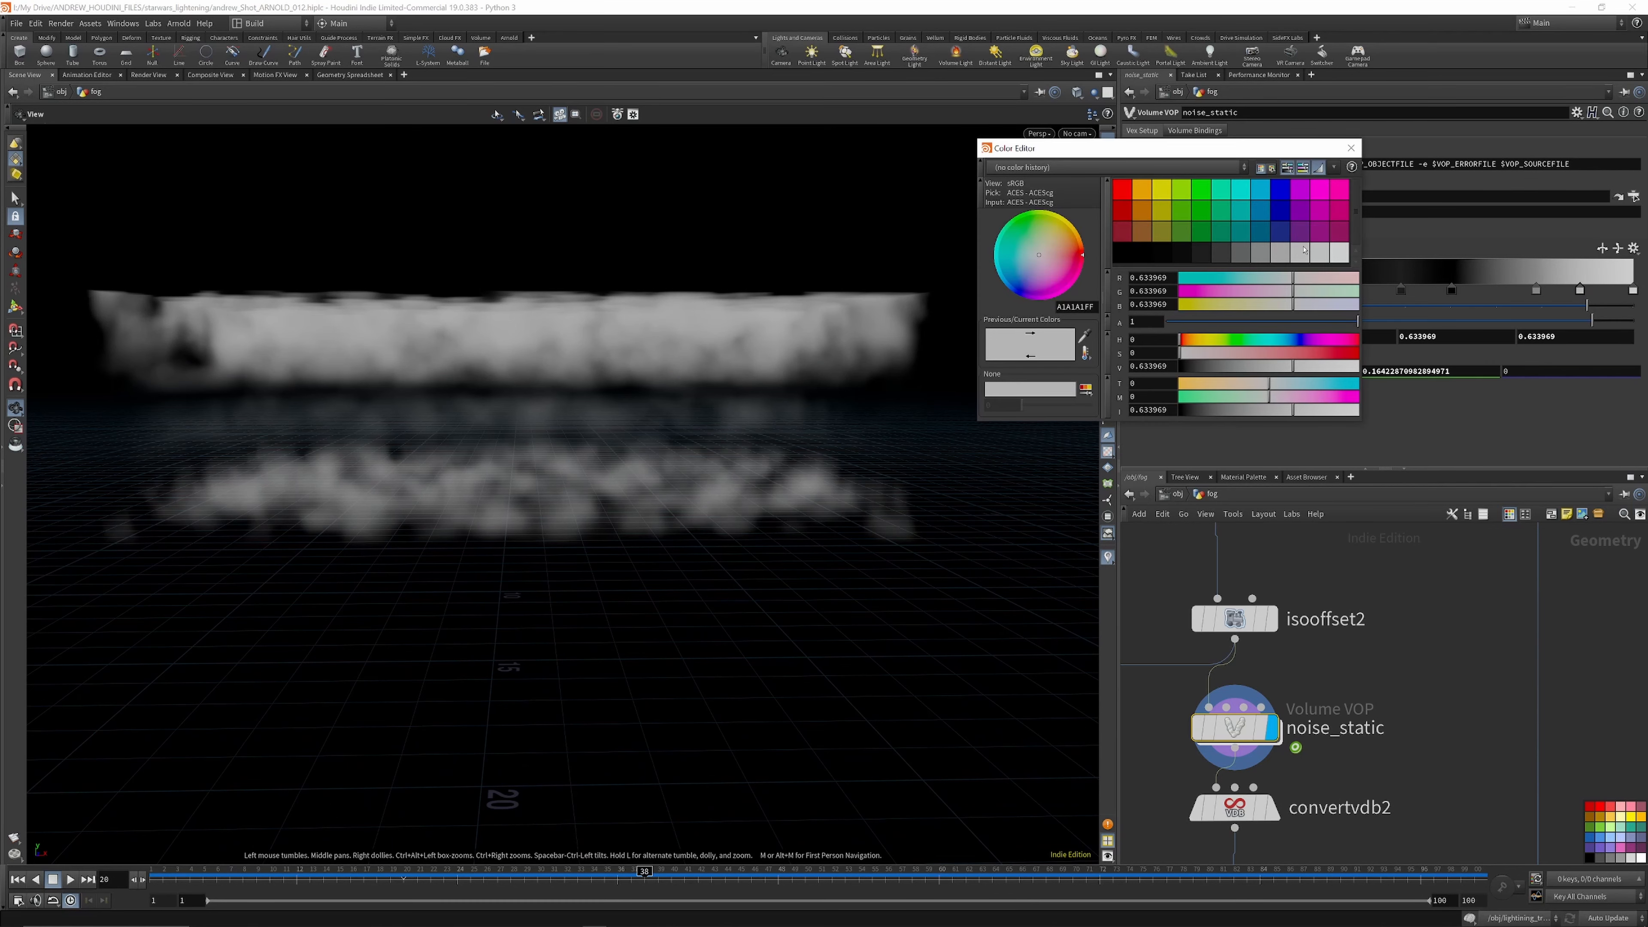
left_click(1147, 258)
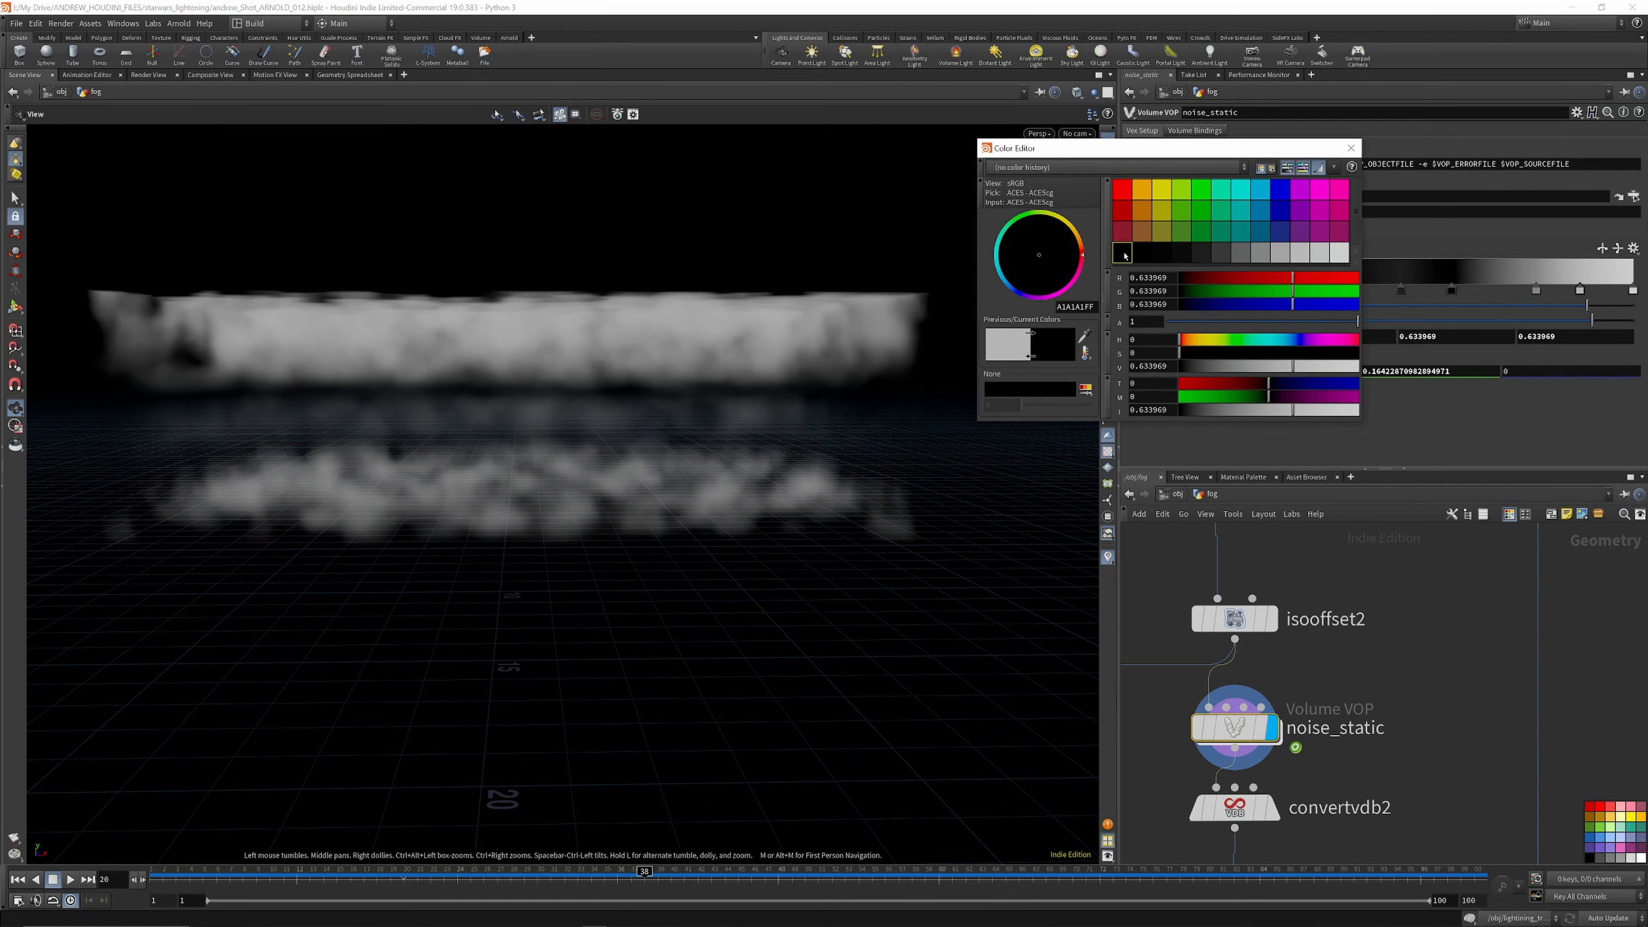
left_click(1350, 148)
mouse_move(1578, 290)
left_mouse_down()
mouse_move(1521, 291)
mouse_move(1570, 296)
left_mouse_up()
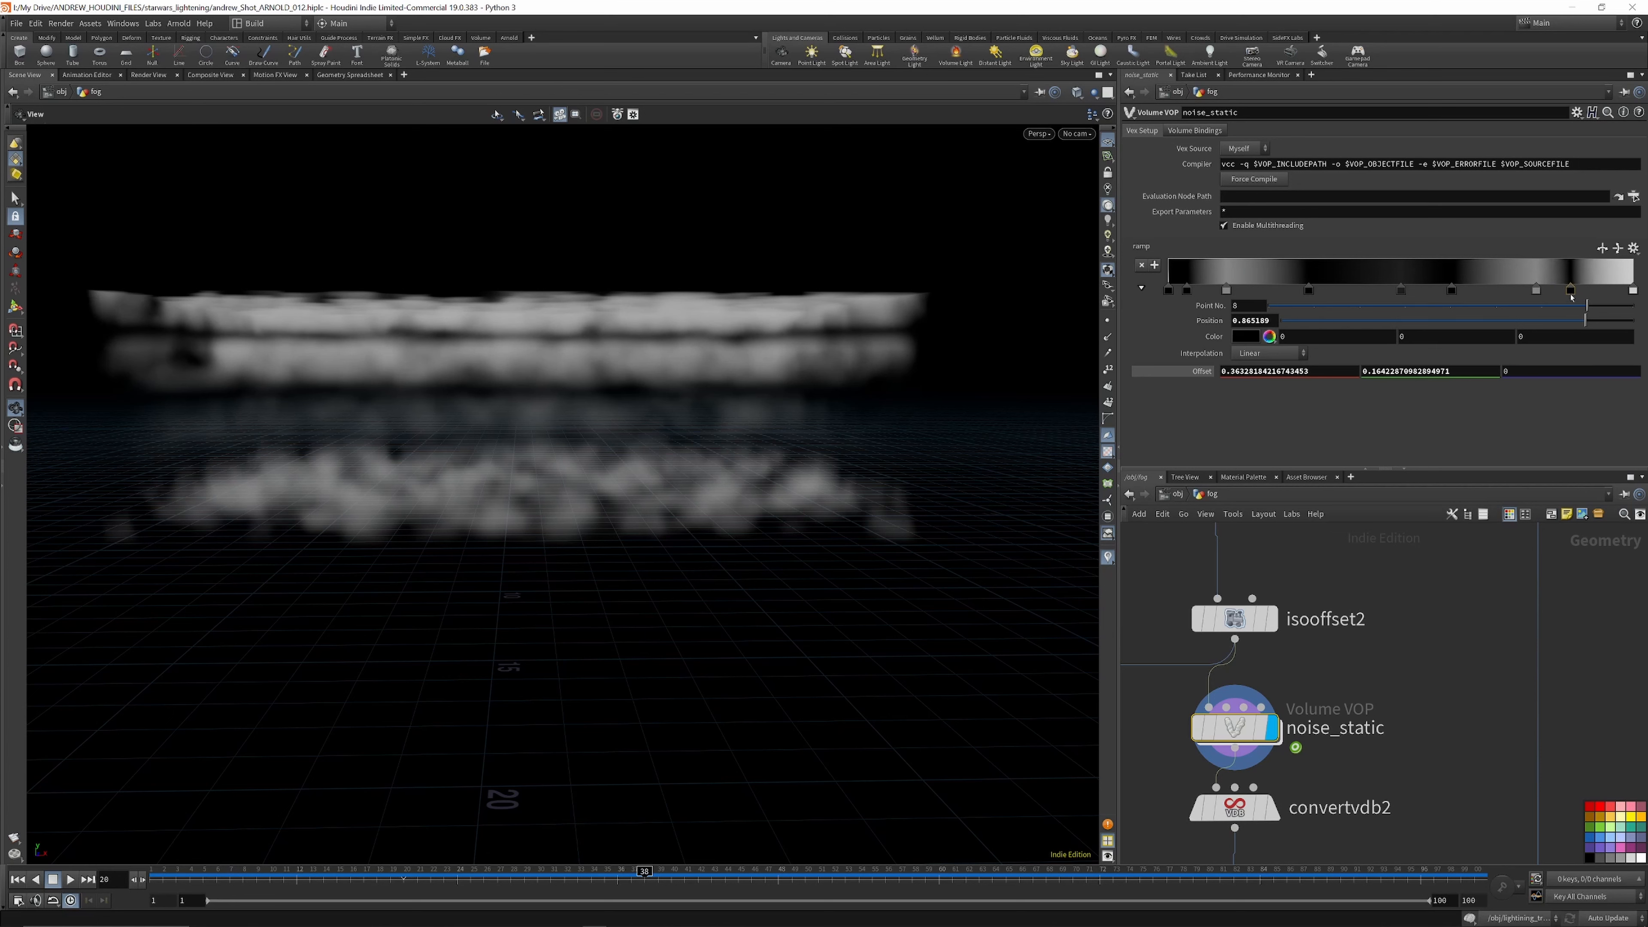
left_click(1571, 296)
left_click(1570, 294, "ctrl")
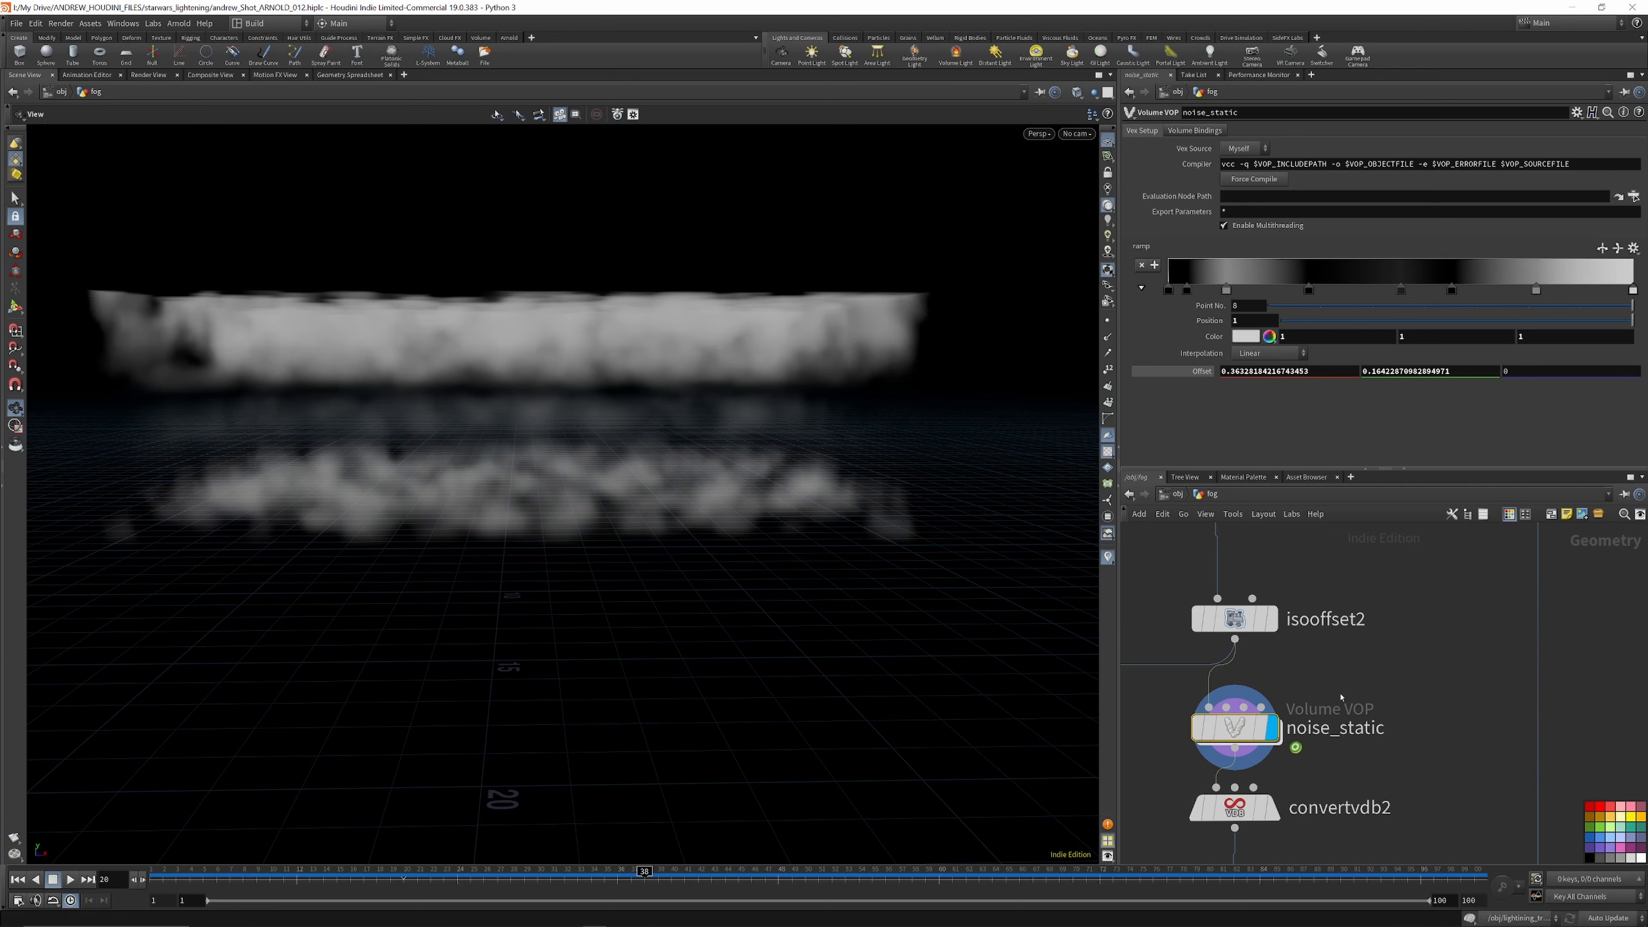
Step: Reopen noise_static's inner network and examine how turbnoise1 is multiplied with the ramp and fed to the volume output
double_click(1234, 727)
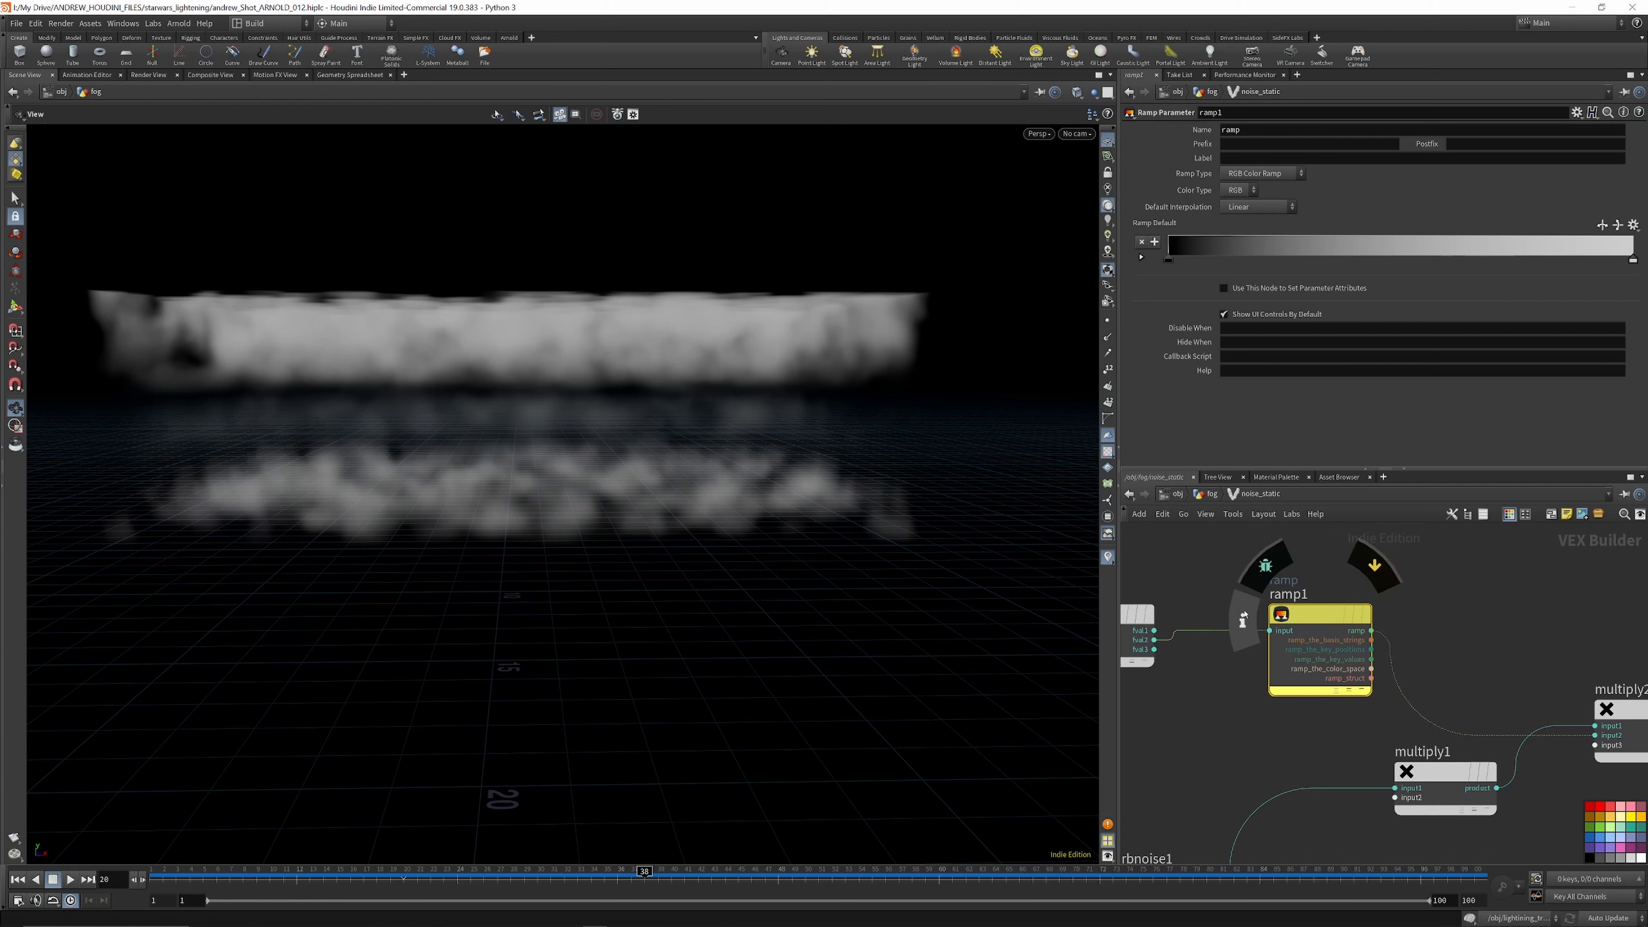
scroll(1245, 615, "down", 5)
scroll(1433, 669, "up", 6)
scroll(1385, 624, "down", 3)
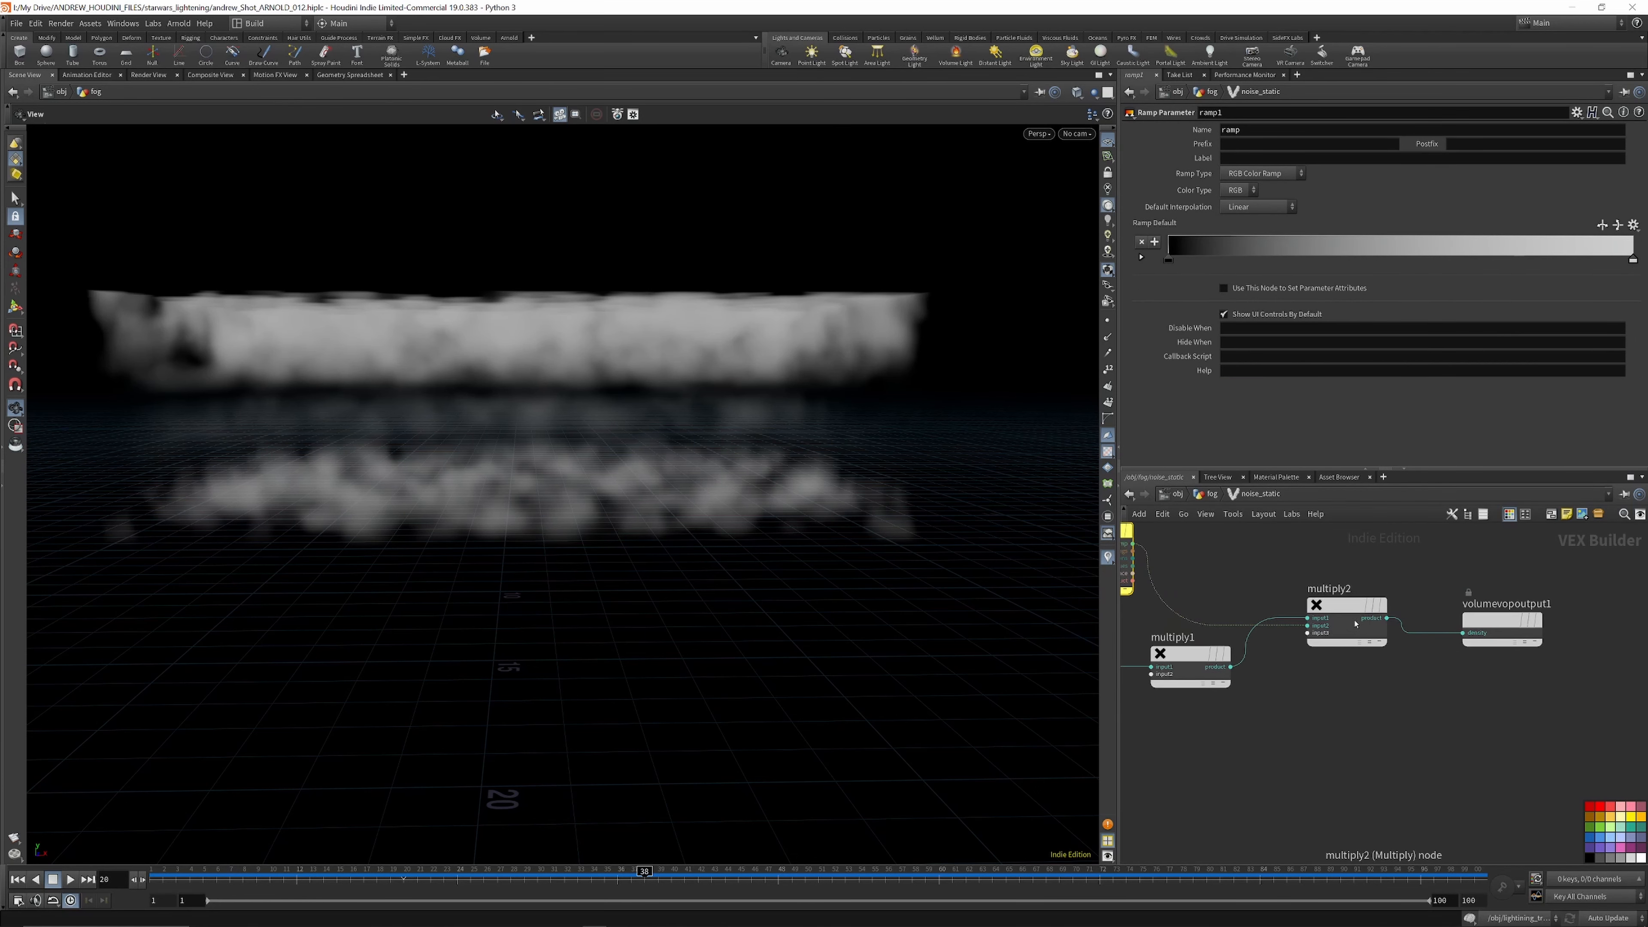
scroll(1500, 621, "down", 5)
scroll(1316, 672, "up", 3)
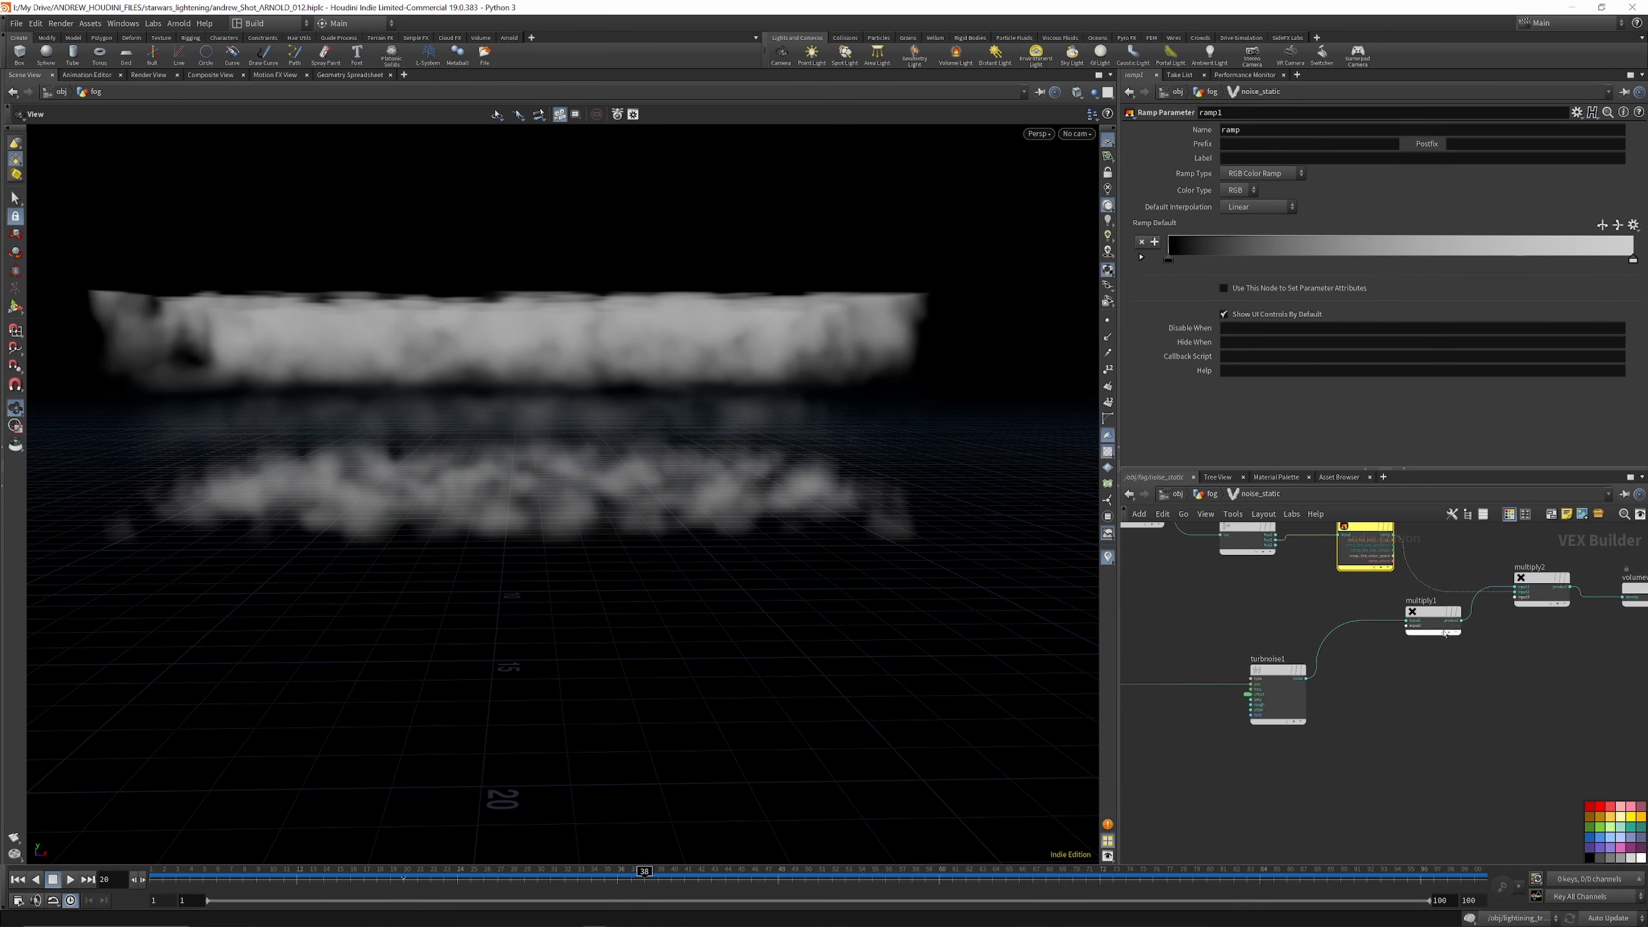
left_click(1294, 673)
scroll(1320, 677, "down", 3)
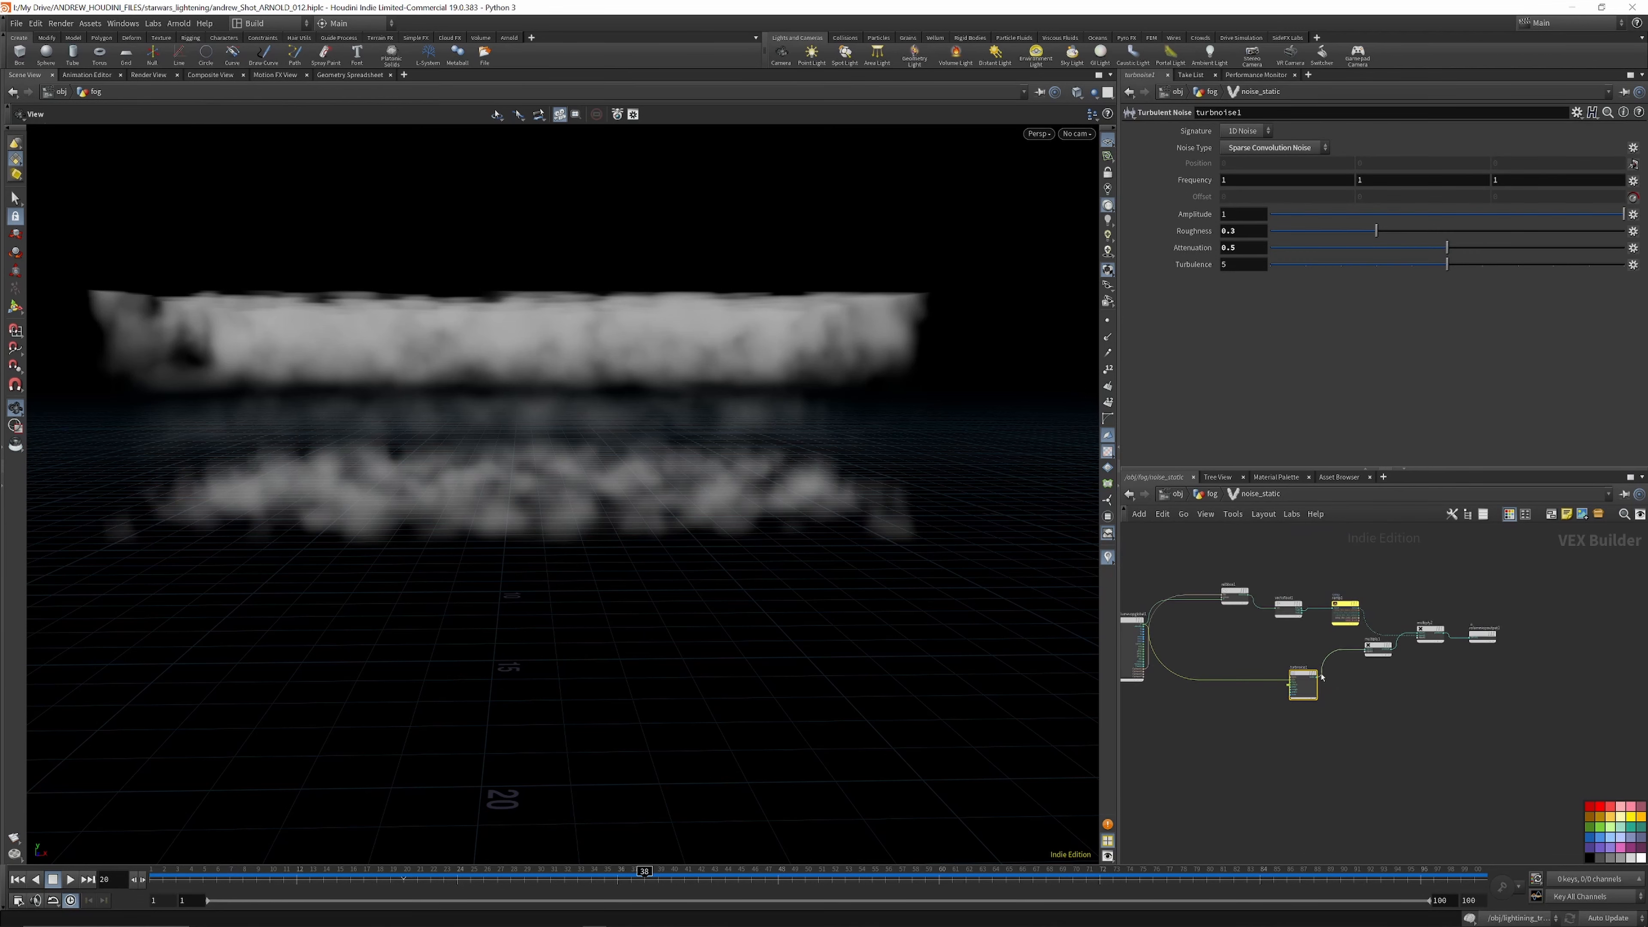
scroll(1140, 620, "up", 6)
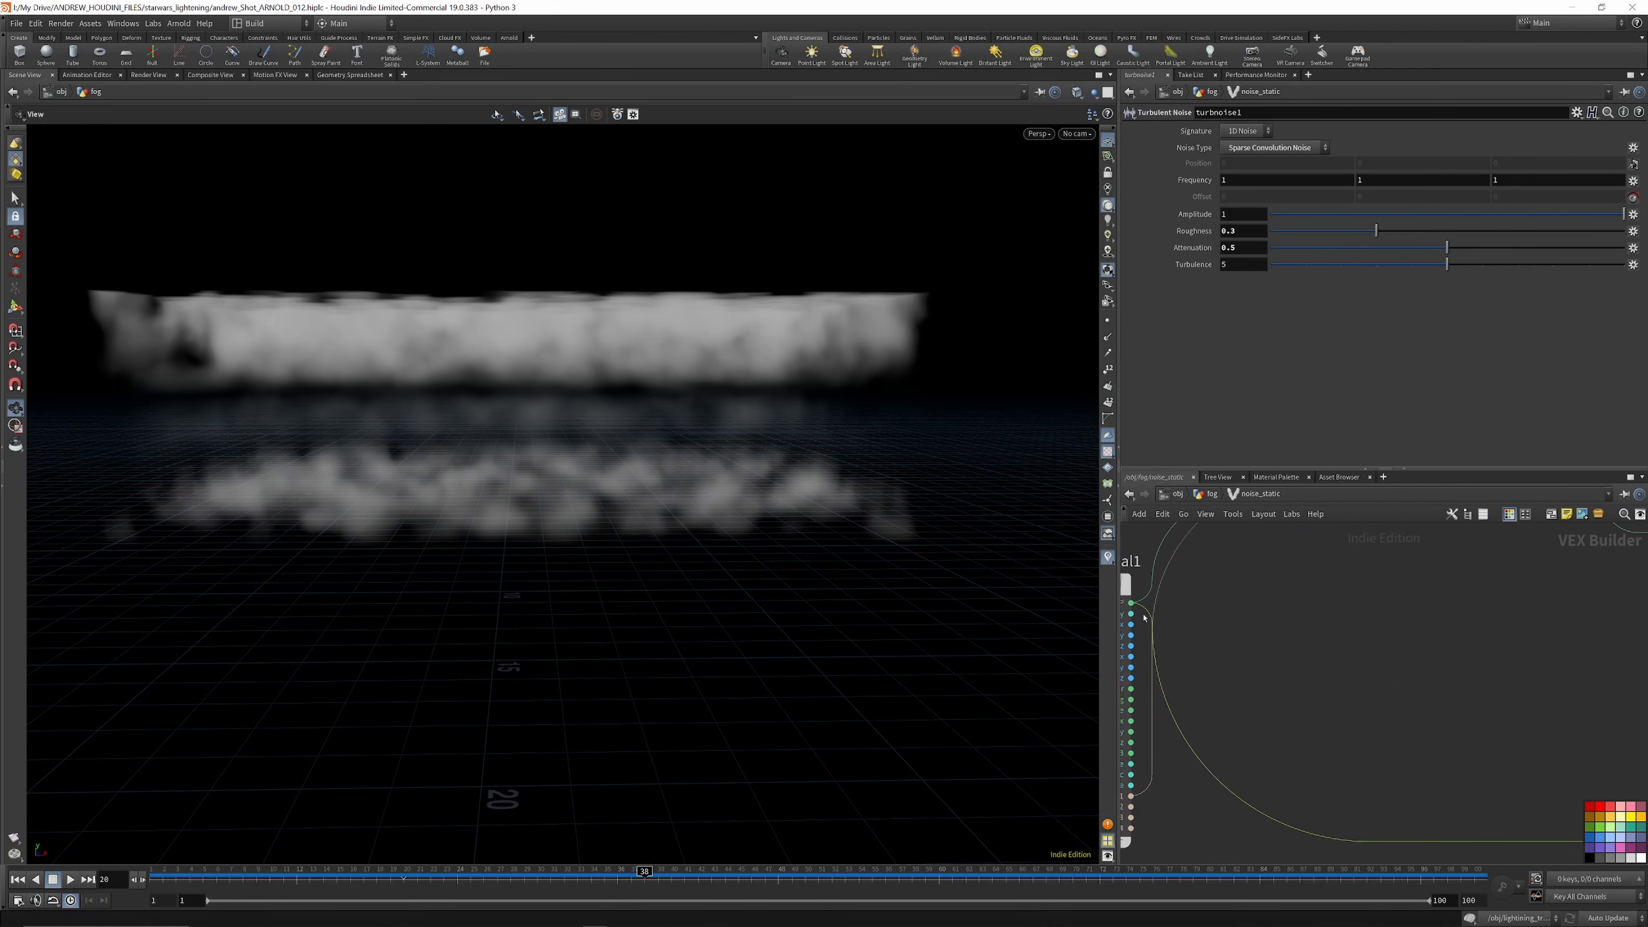
scroll(1144, 617, "down", 5)
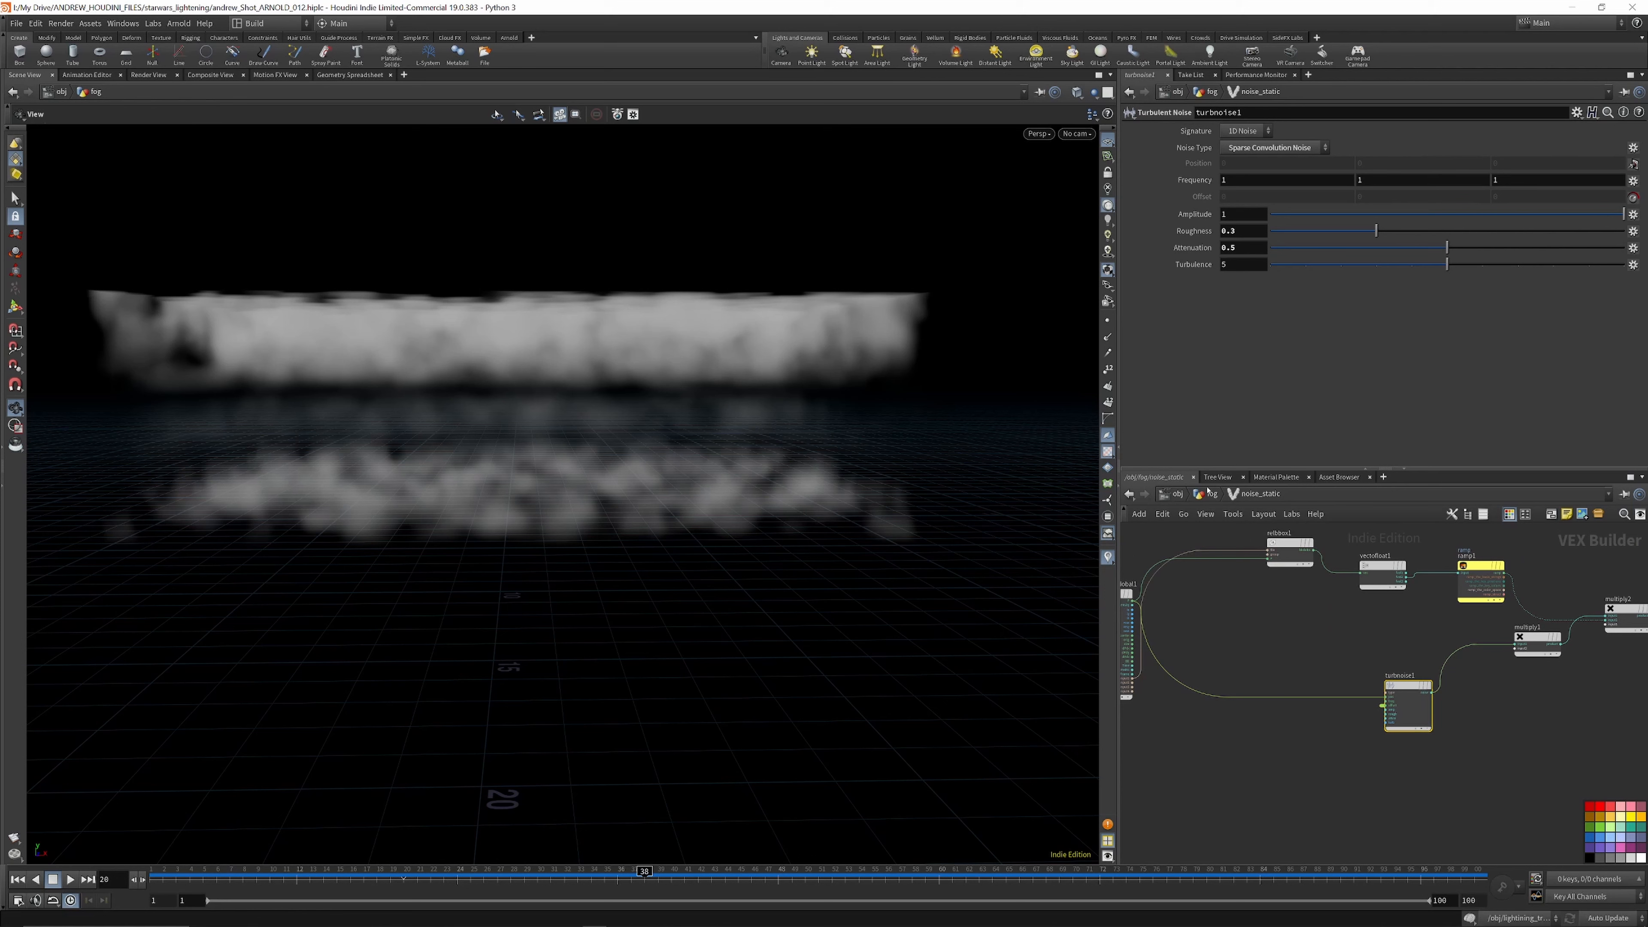
Step: Return to the fog network and display convertvdb2 to inspect the converted density volume
key("u")
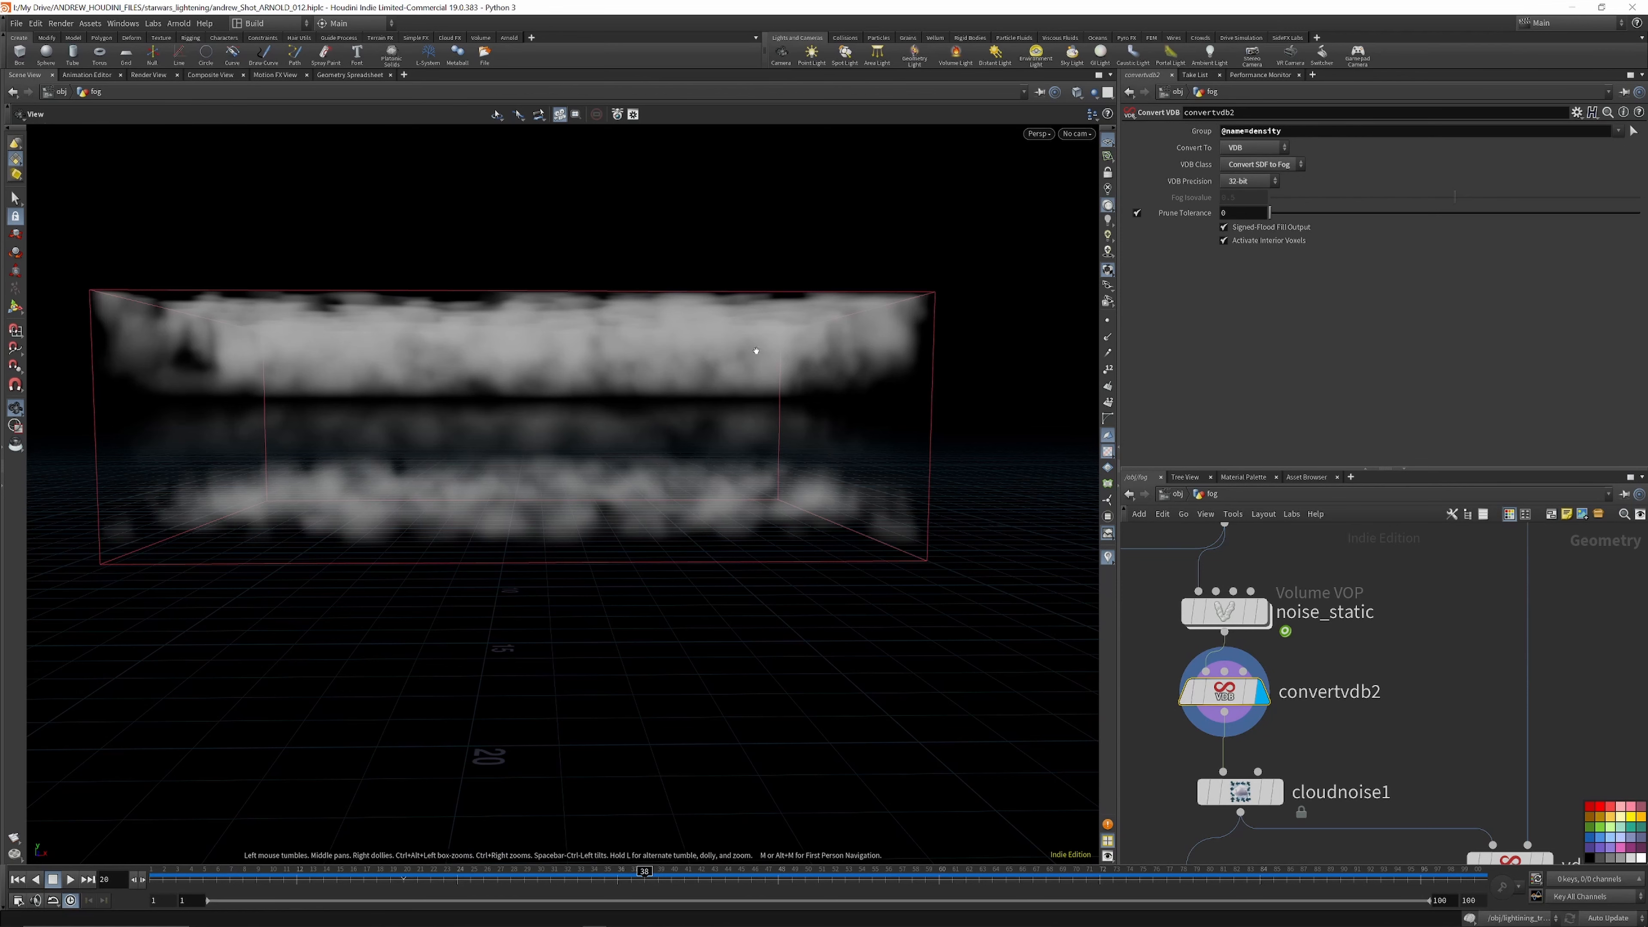
mouse_move(754, 349)
left_mouse_down()
mouse_move(704, 351)
mouse_move(762, 361)
left_mouse_up()
scroll(1291, 651, "down", 3)
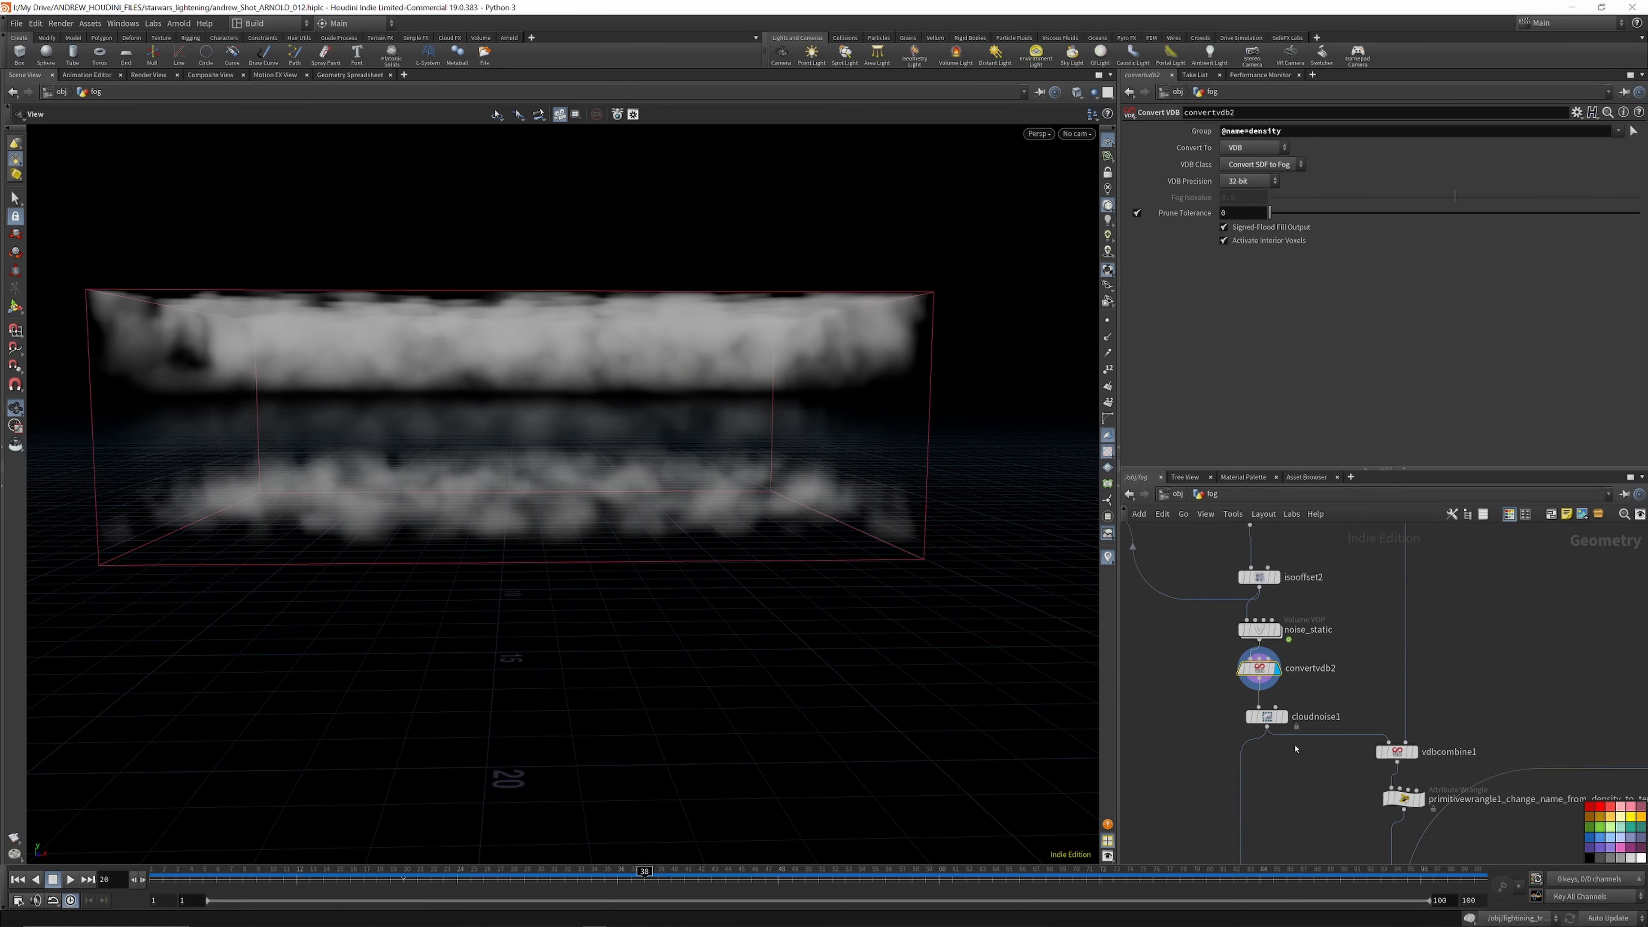
Step: Display cloudnoise1, open its noise parameters, and inspect the detailed cloud volume from above and from the side
scroll(1296, 748, "up", 3)
left_click(1247, 687)
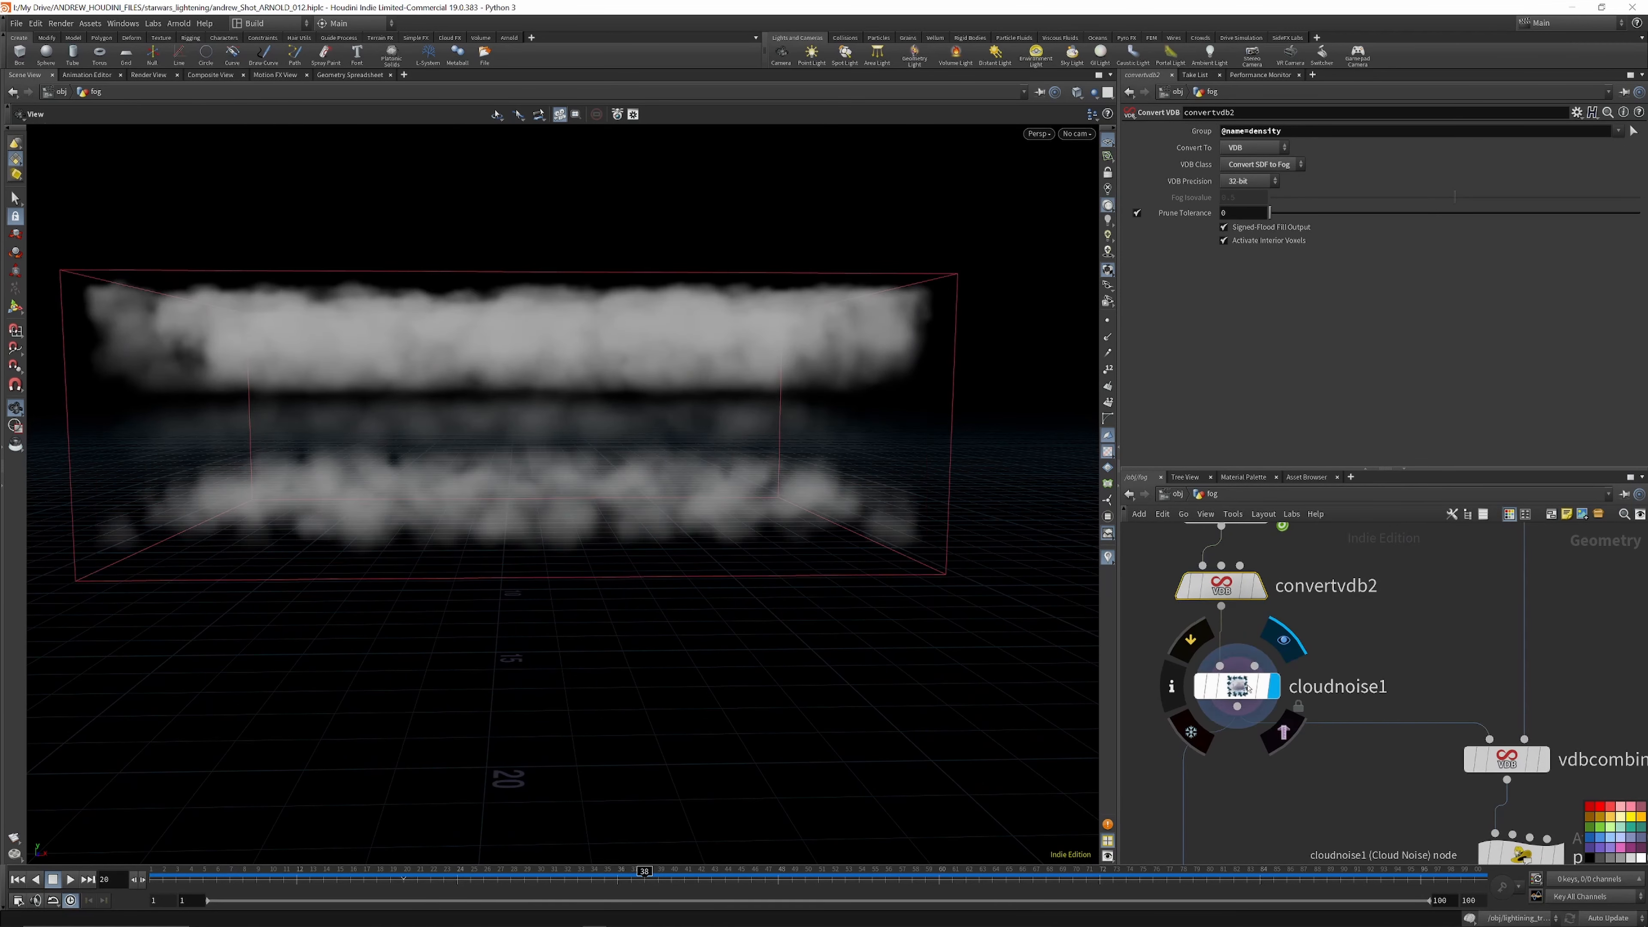
left_click_drag(565, 353, 533, 423)
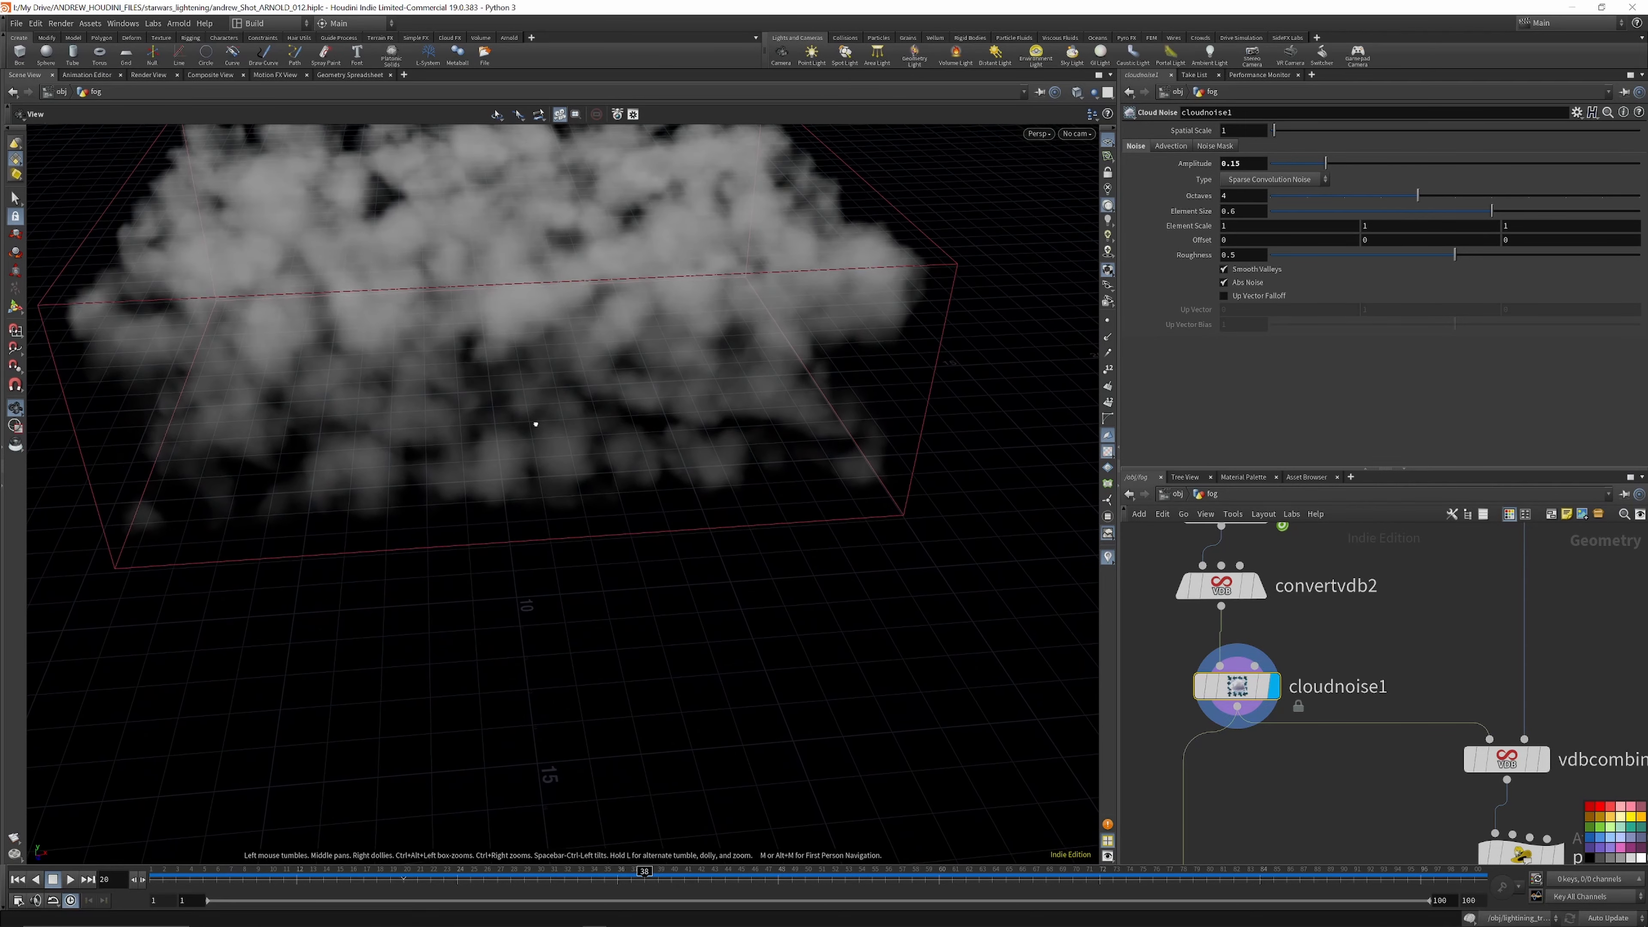
left_click_drag(750, 360, 507, 323)
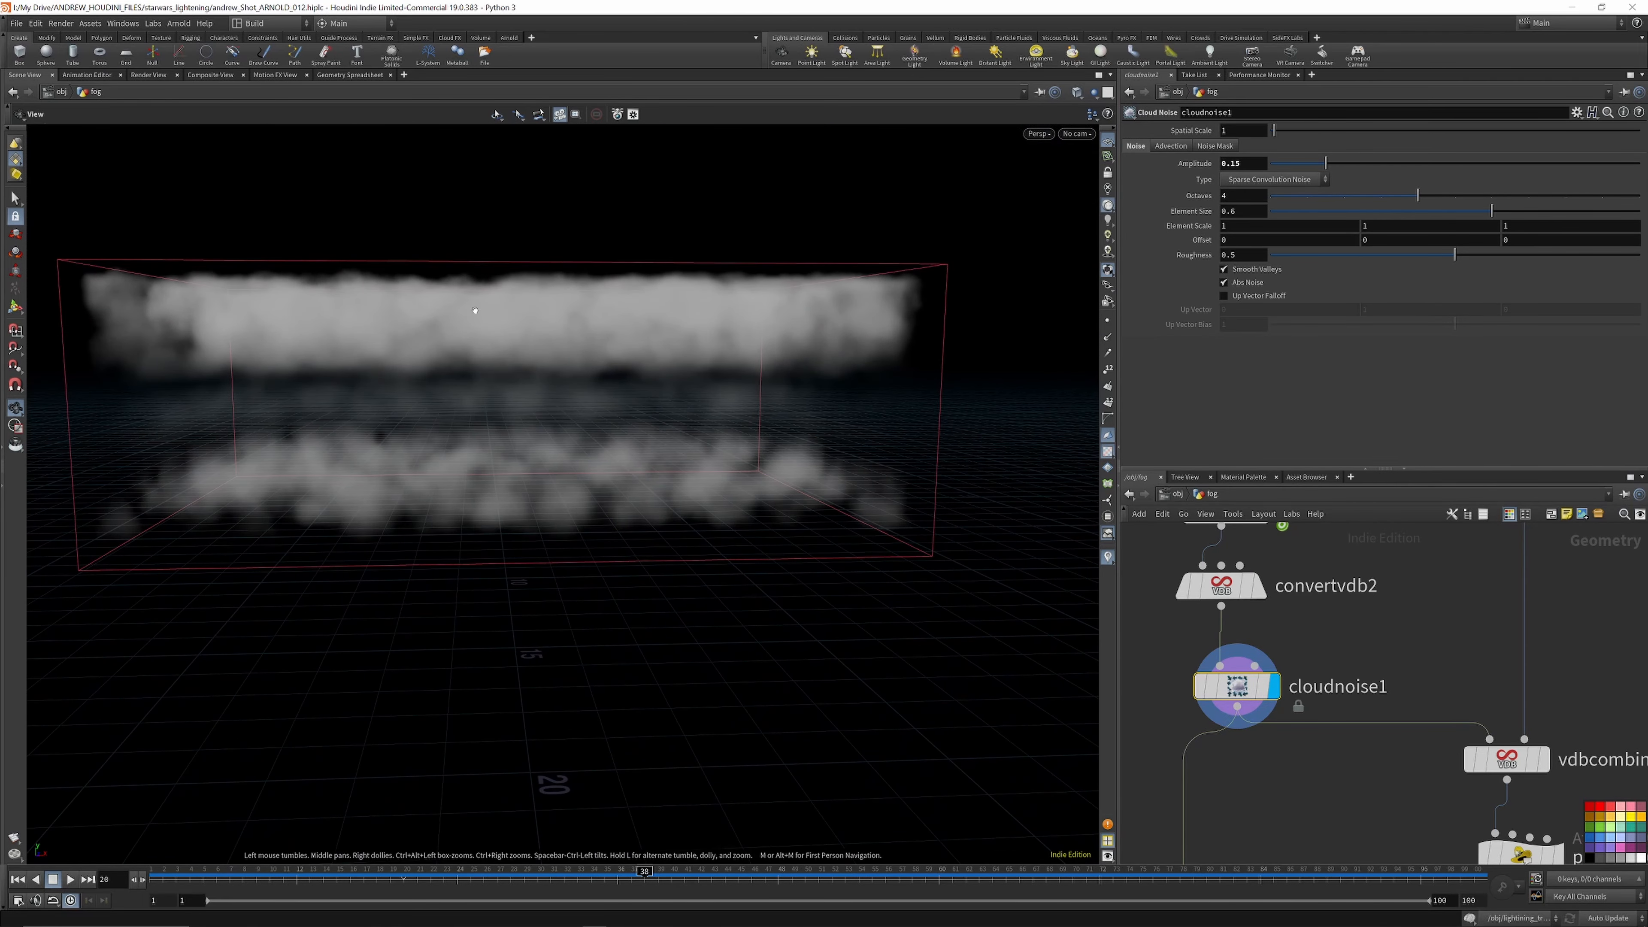
Step: Display vdbcombine1 and inspect its Multiply operation and the volume it outputs
scroll(1366, 767, "down", 5)
left_click(1260, 724)
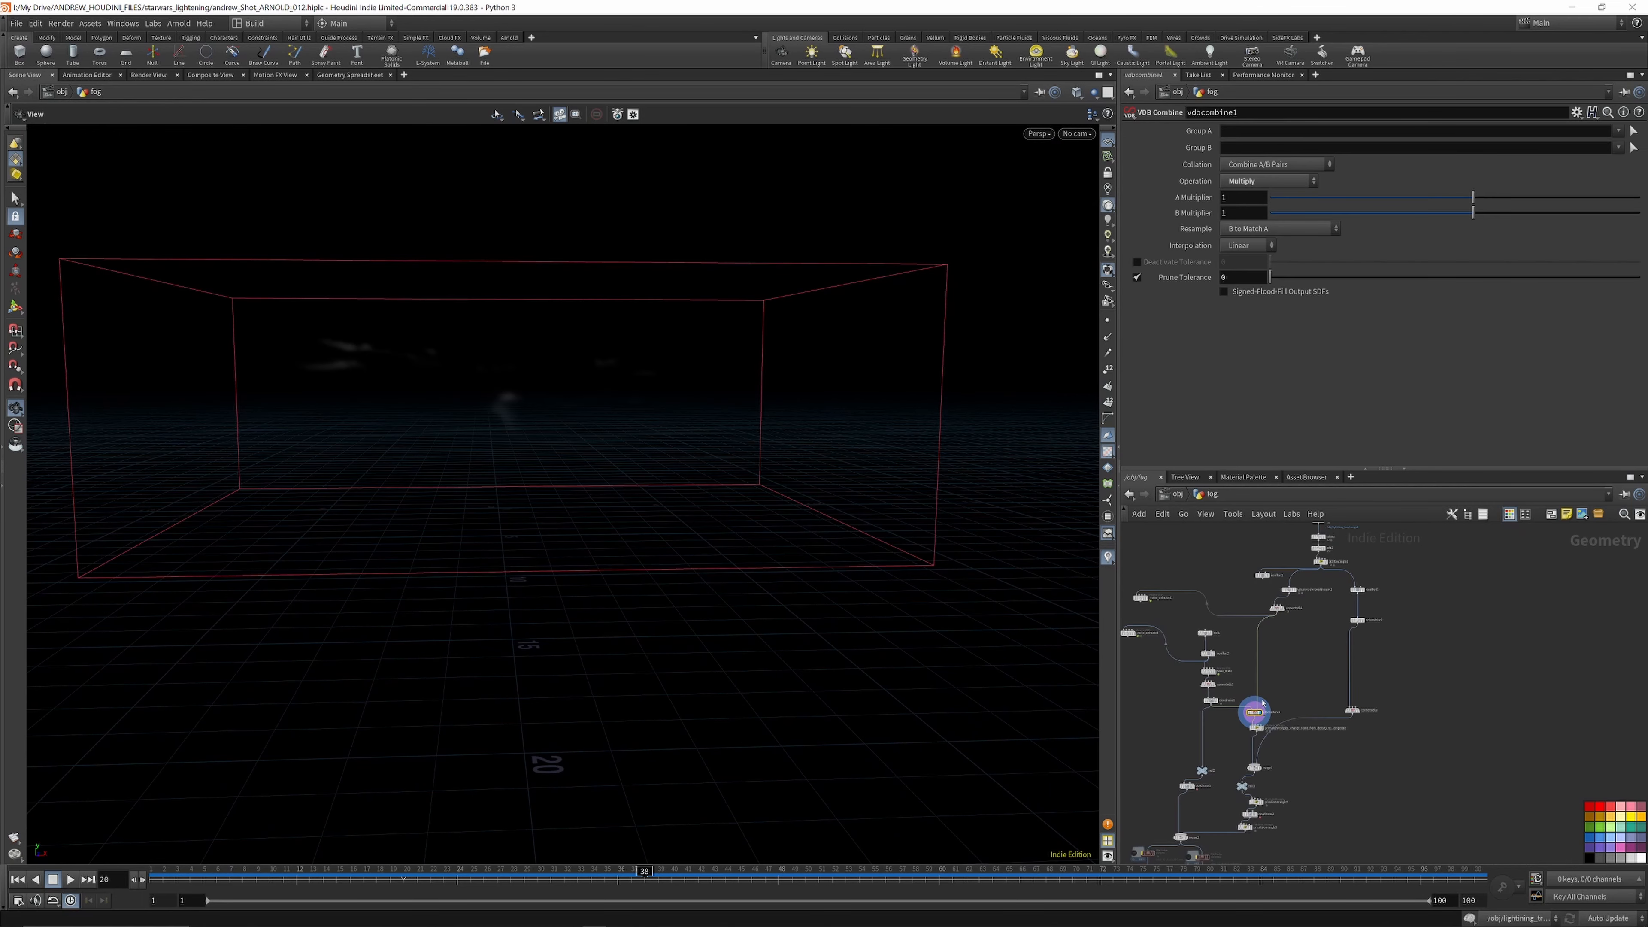
scroll(1256, 720, "down", 3)
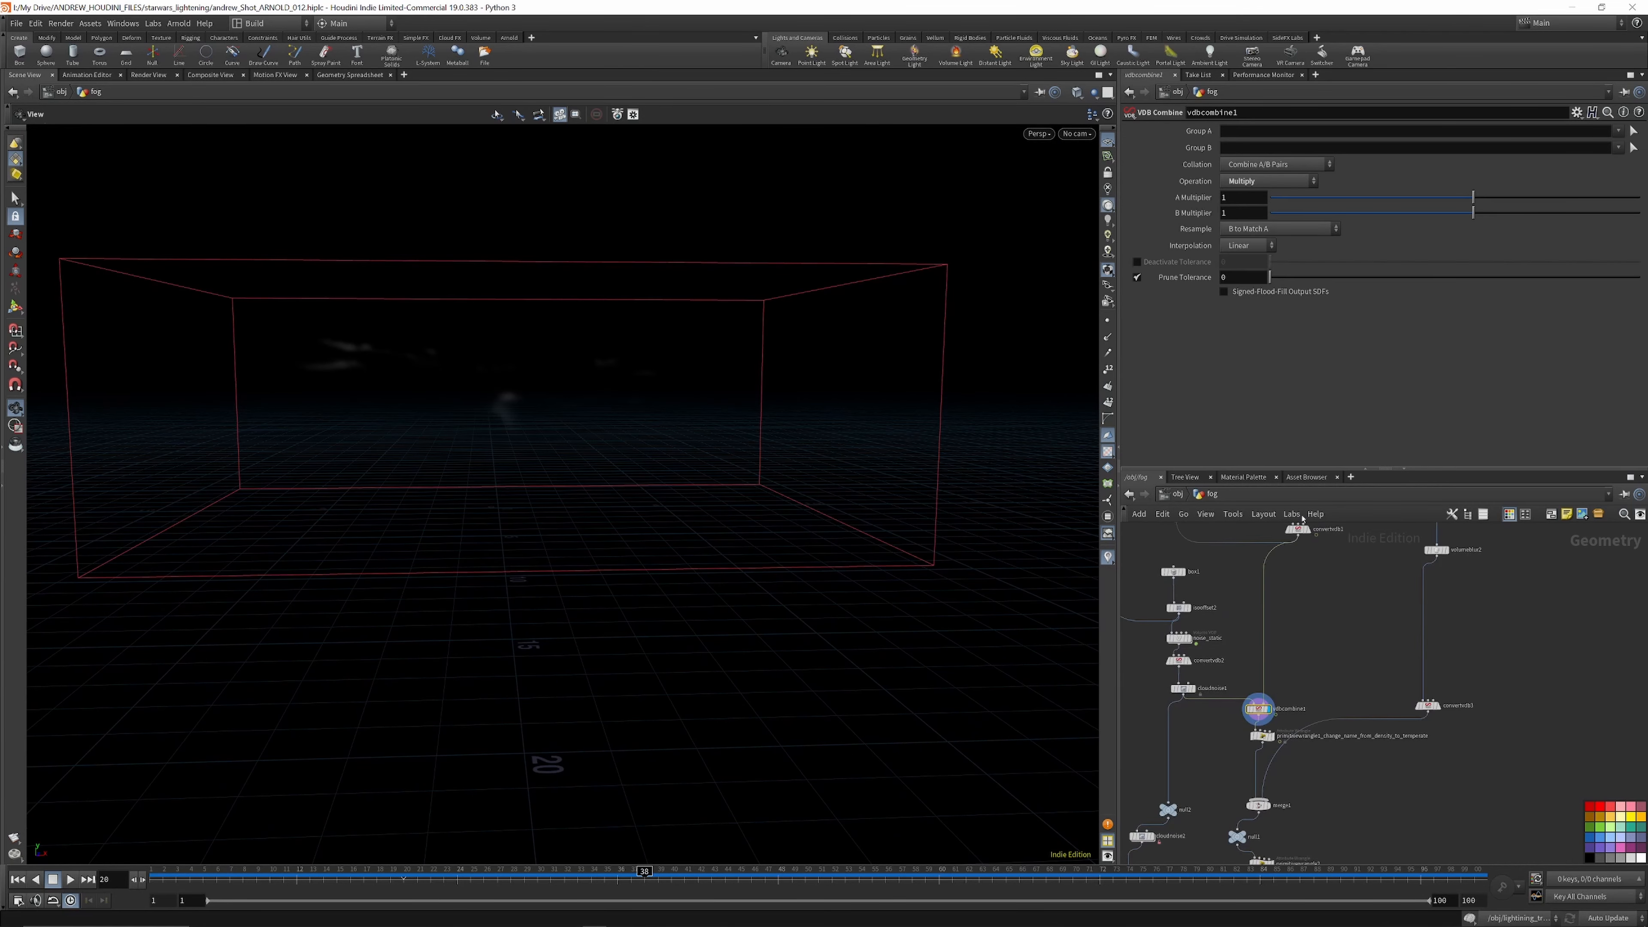
Step: Display convertvdb1 and cloudnoise1 in turn to compare the lightning and cloud volumes that feed vdbcombine1
left_click(1306, 534)
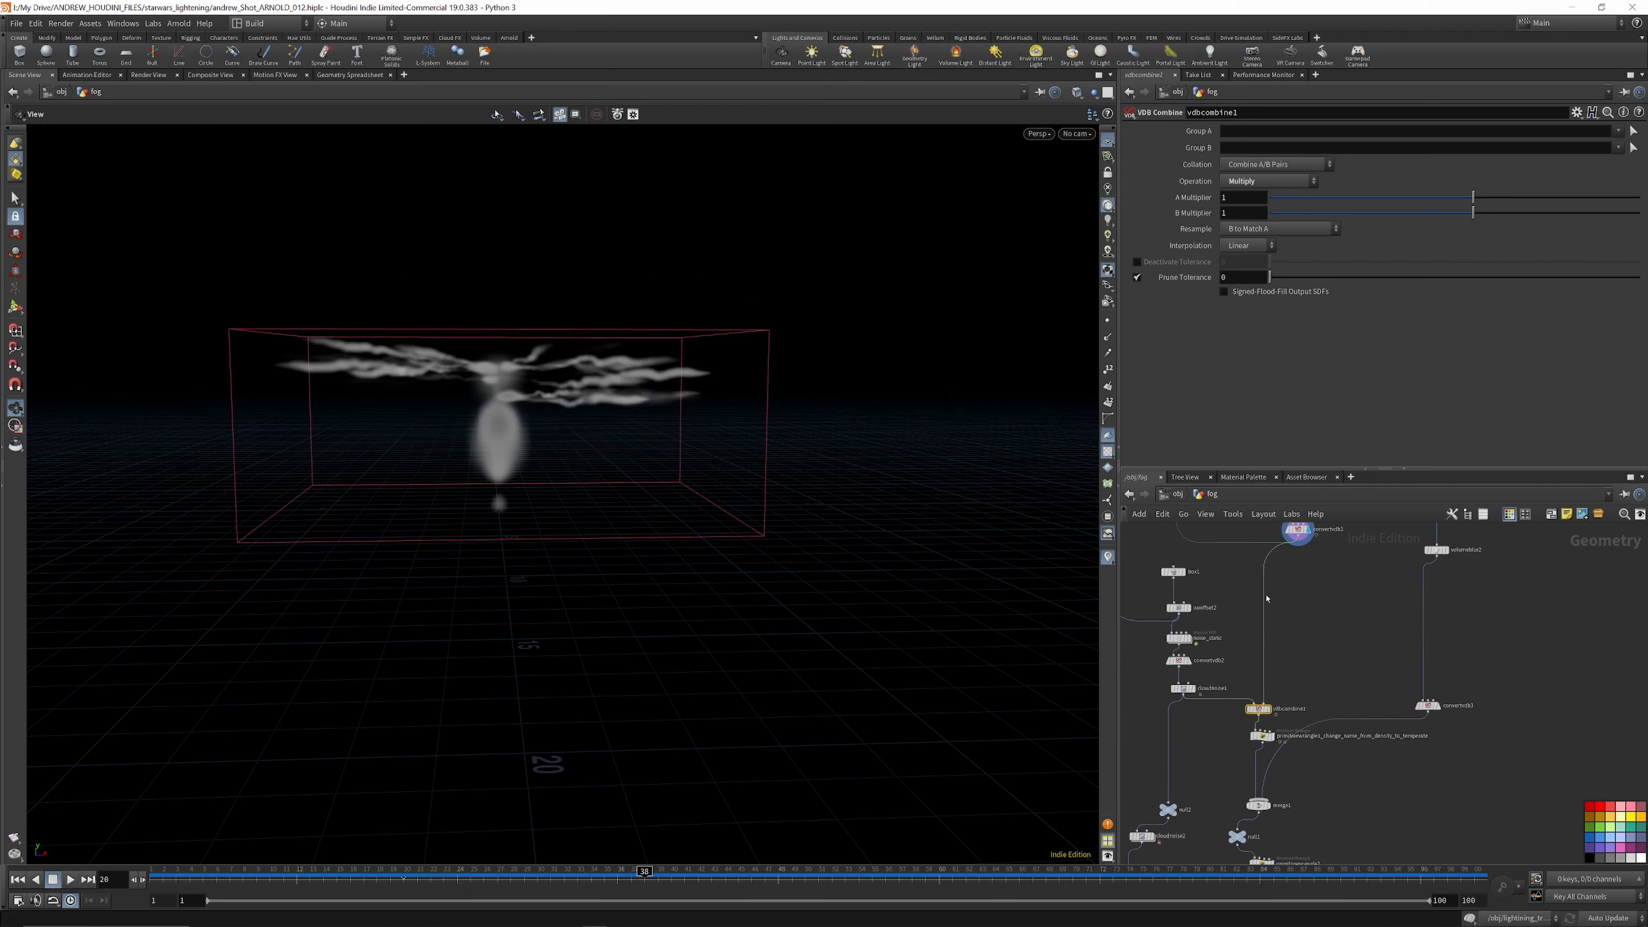
left_click(1197, 693)
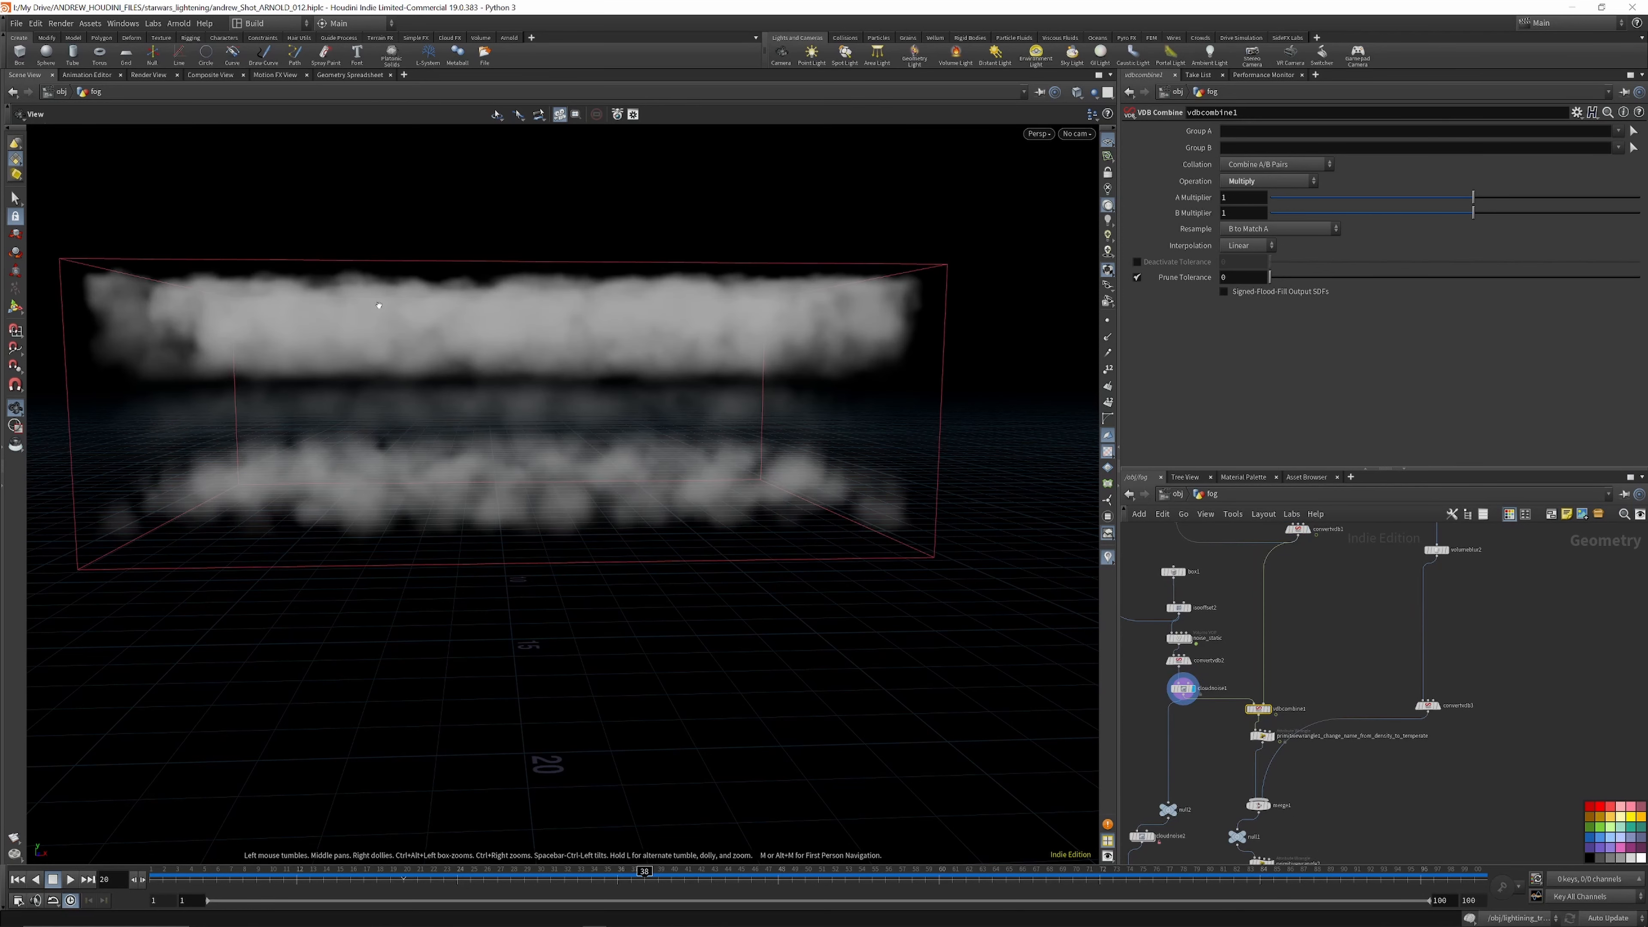
left_click_drag(651, 459, 510, 365)
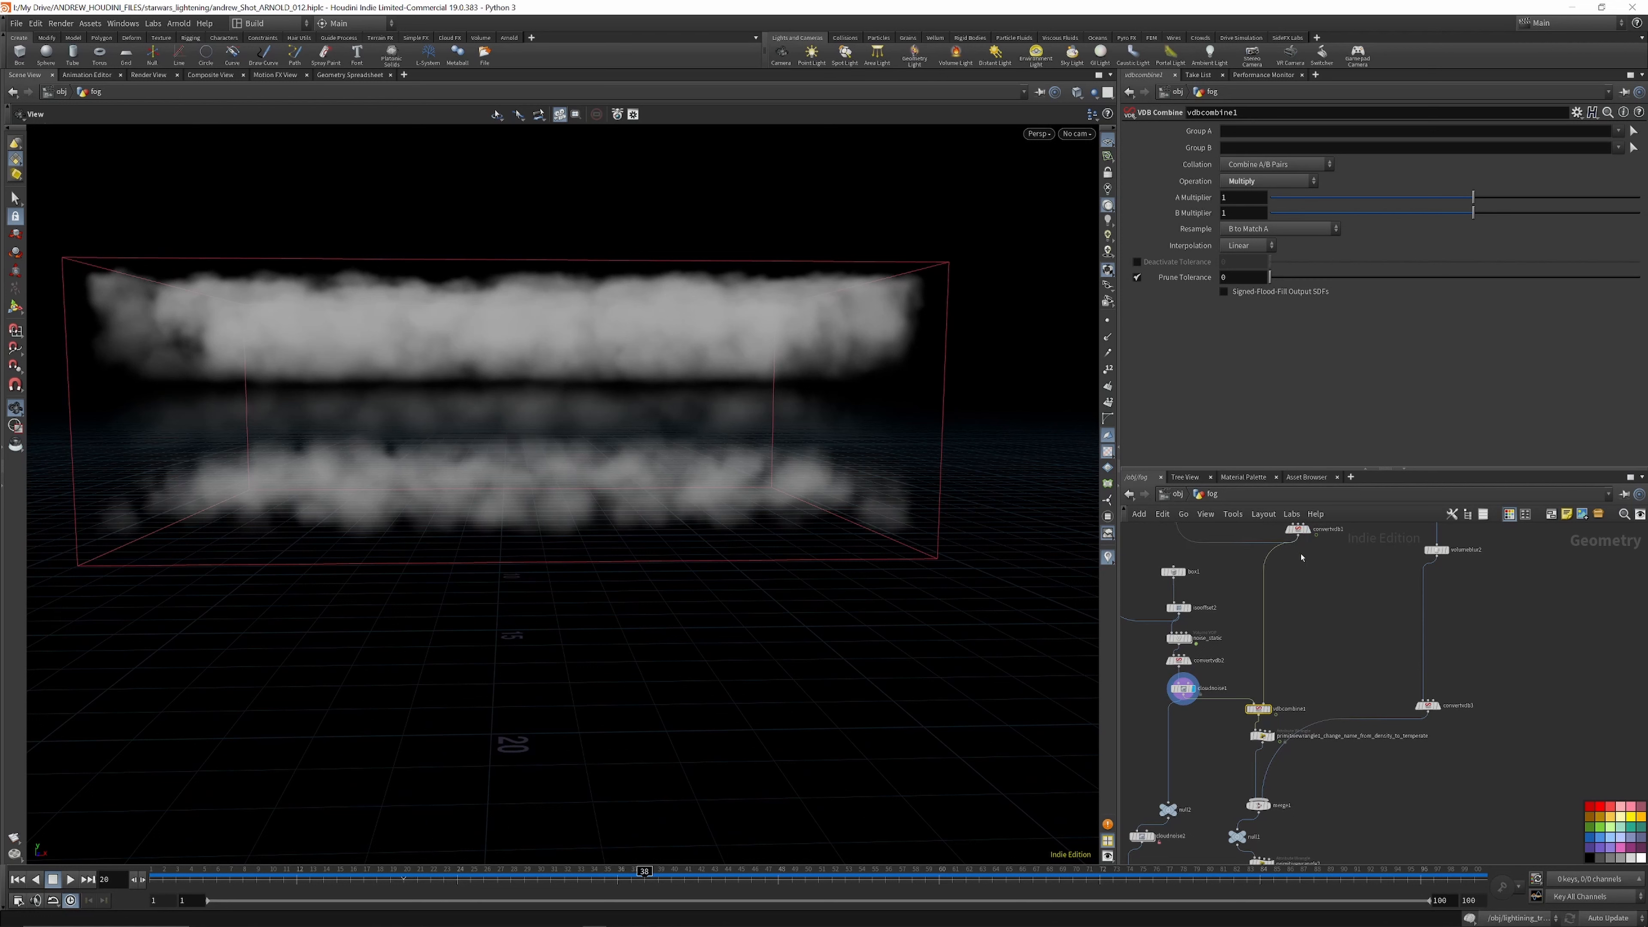
left_click(1307, 529)
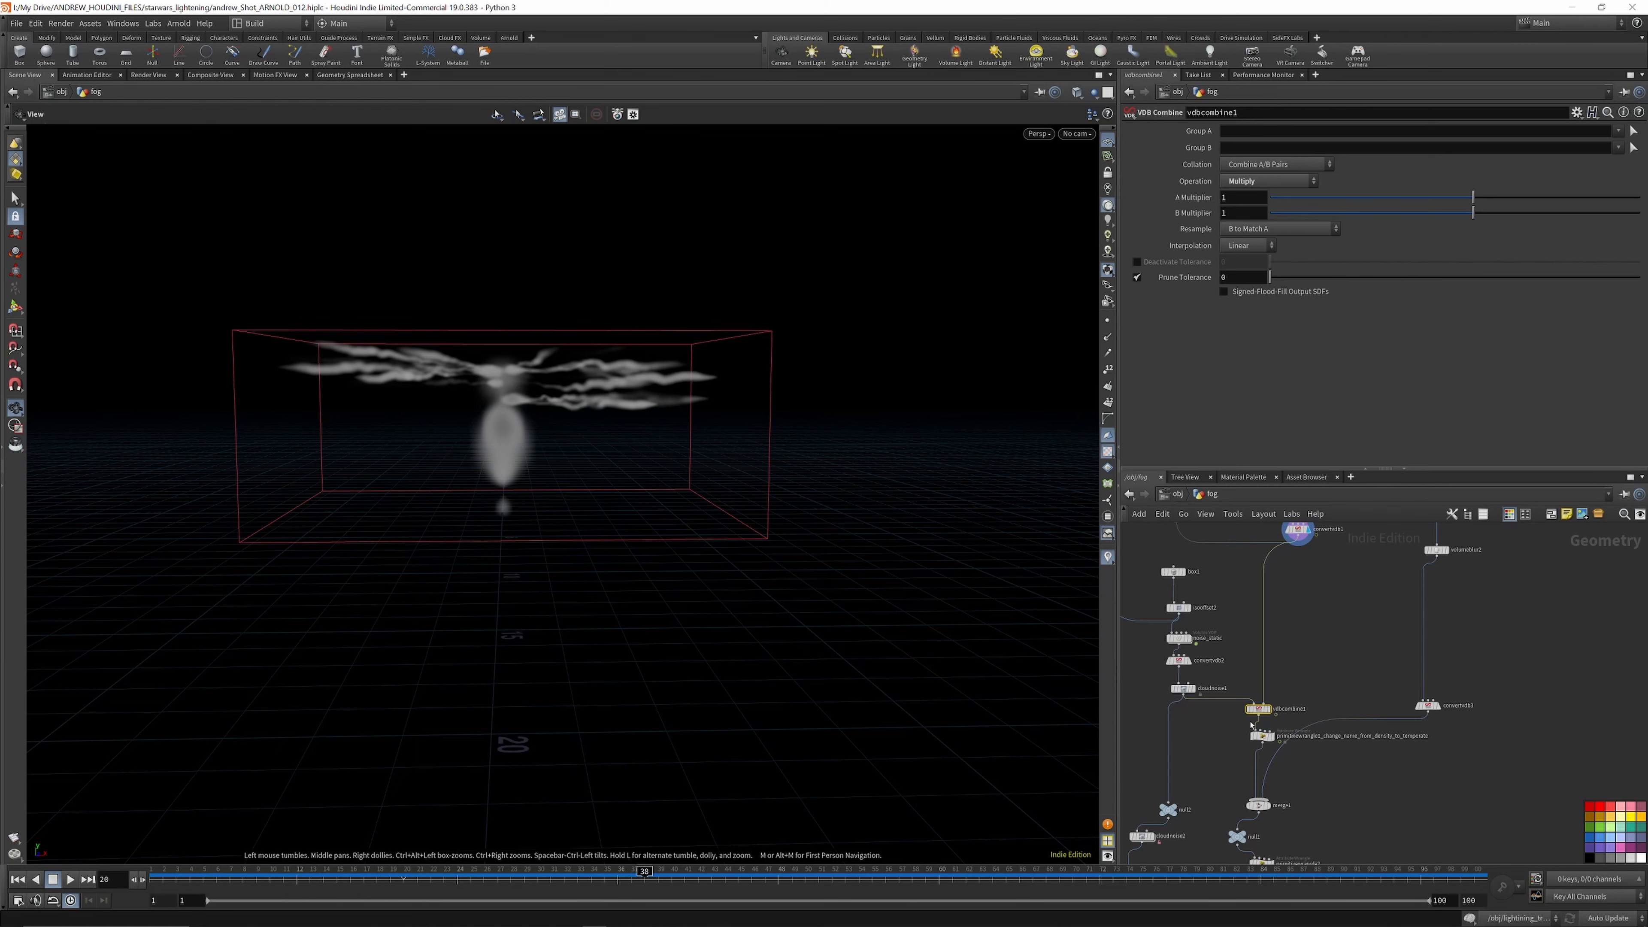
Step: Display vdbcombine1 again and inspect where the lightning density overlaps the cloud
scroll(1251, 725, "up", 3)
left_click(1278, 701)
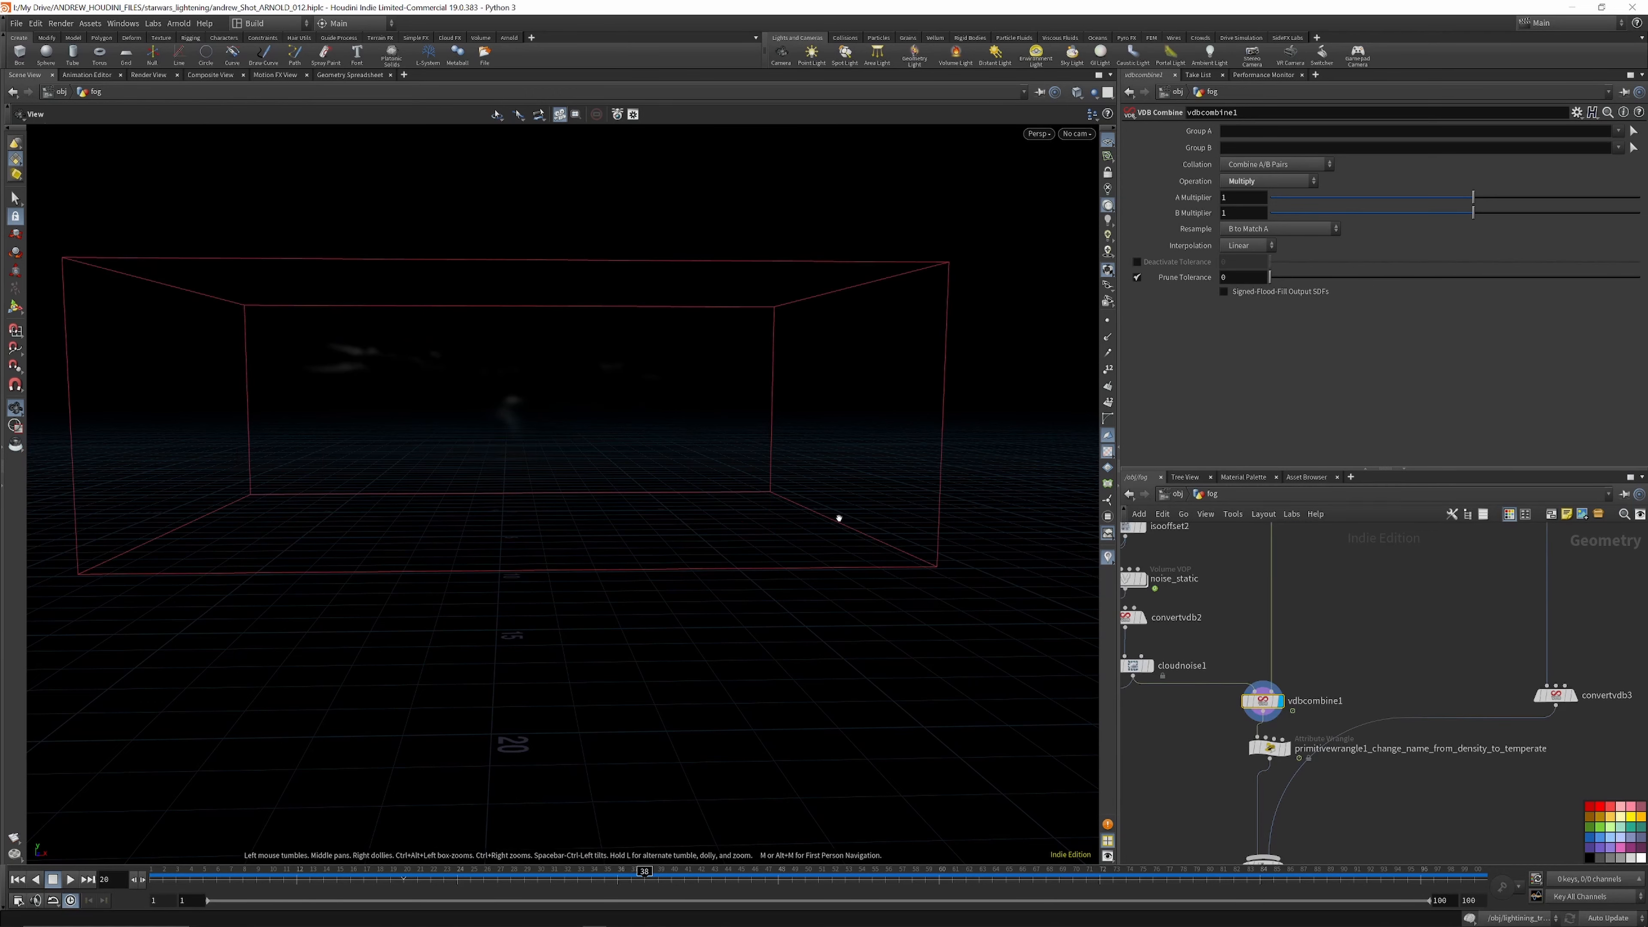
left_click_drag(434, 372, 327, 361)
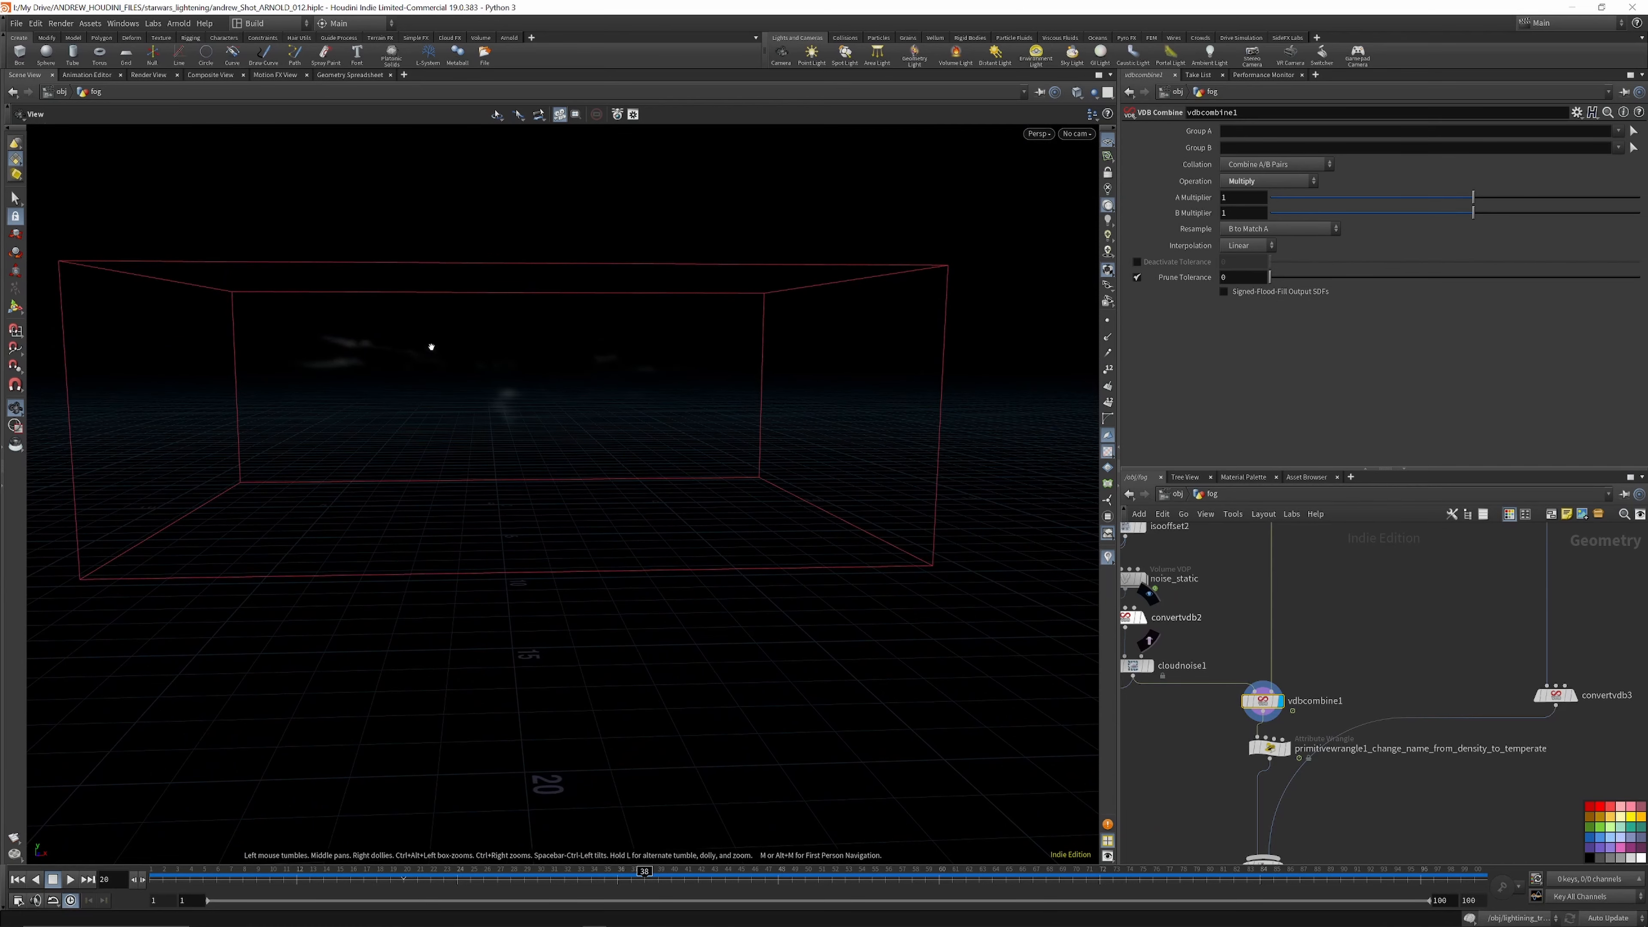
Step: Display the attribute wrangle primitivewrangle1_change_name_from_density_to_temperate and examine its name expression
scroll(1304, 630, "down", 3)
scroll(1294, 699, "up", 4)
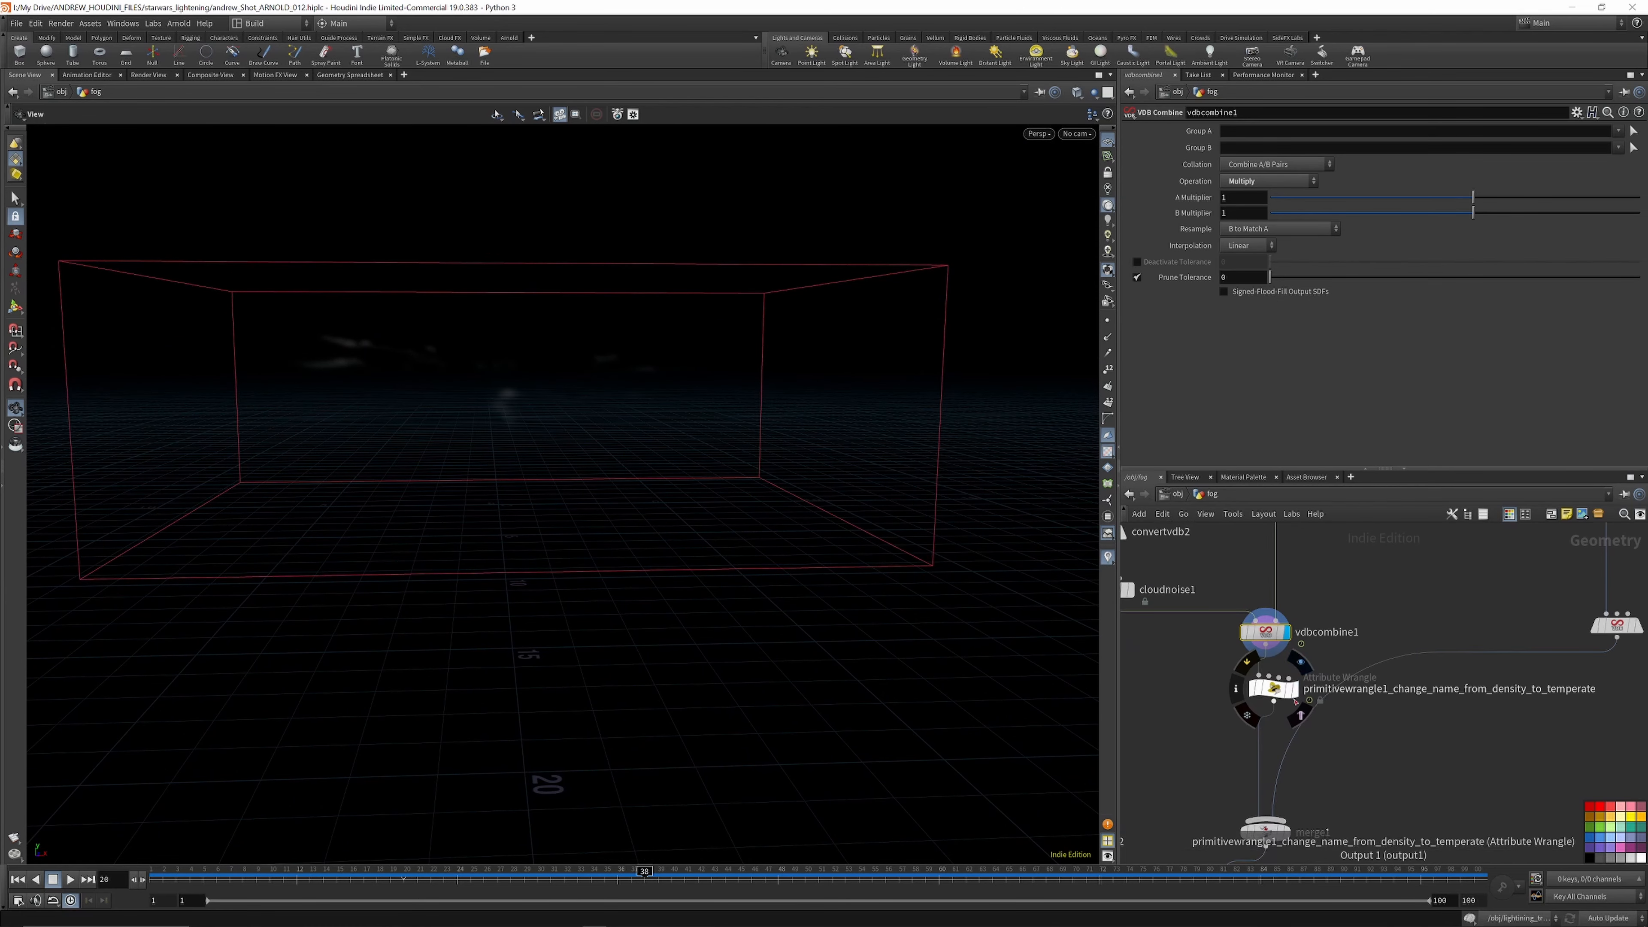
left_click(1293, 689)
left_click_drag(1286, 692, 1279, 700)
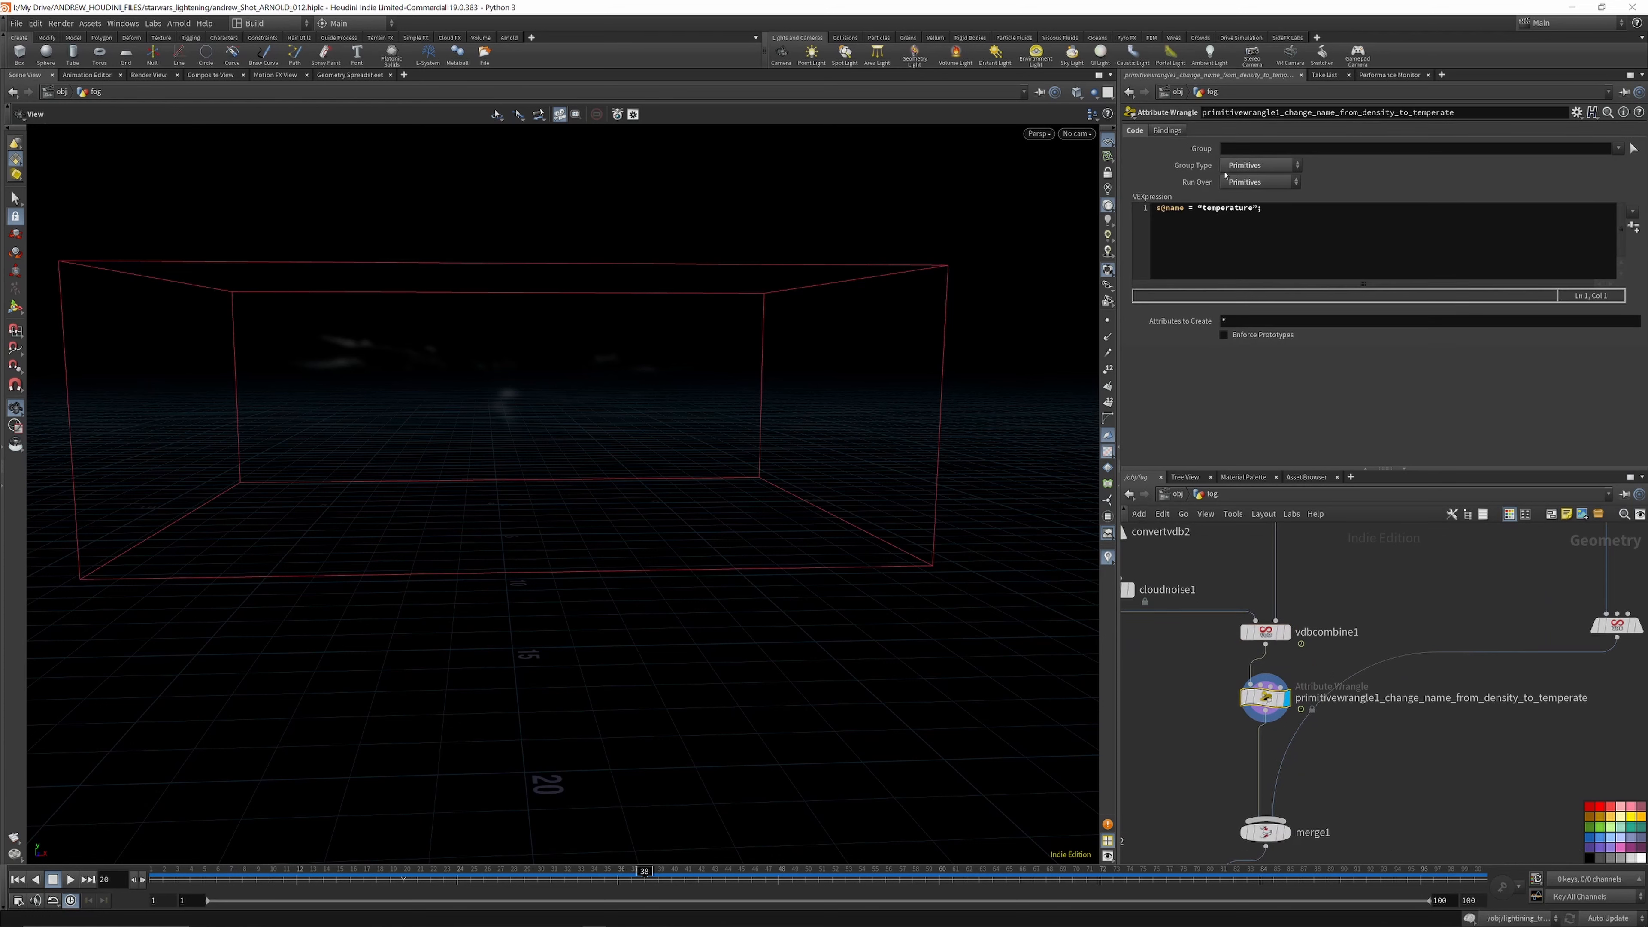
scroll(1334, 579, "down", 5)
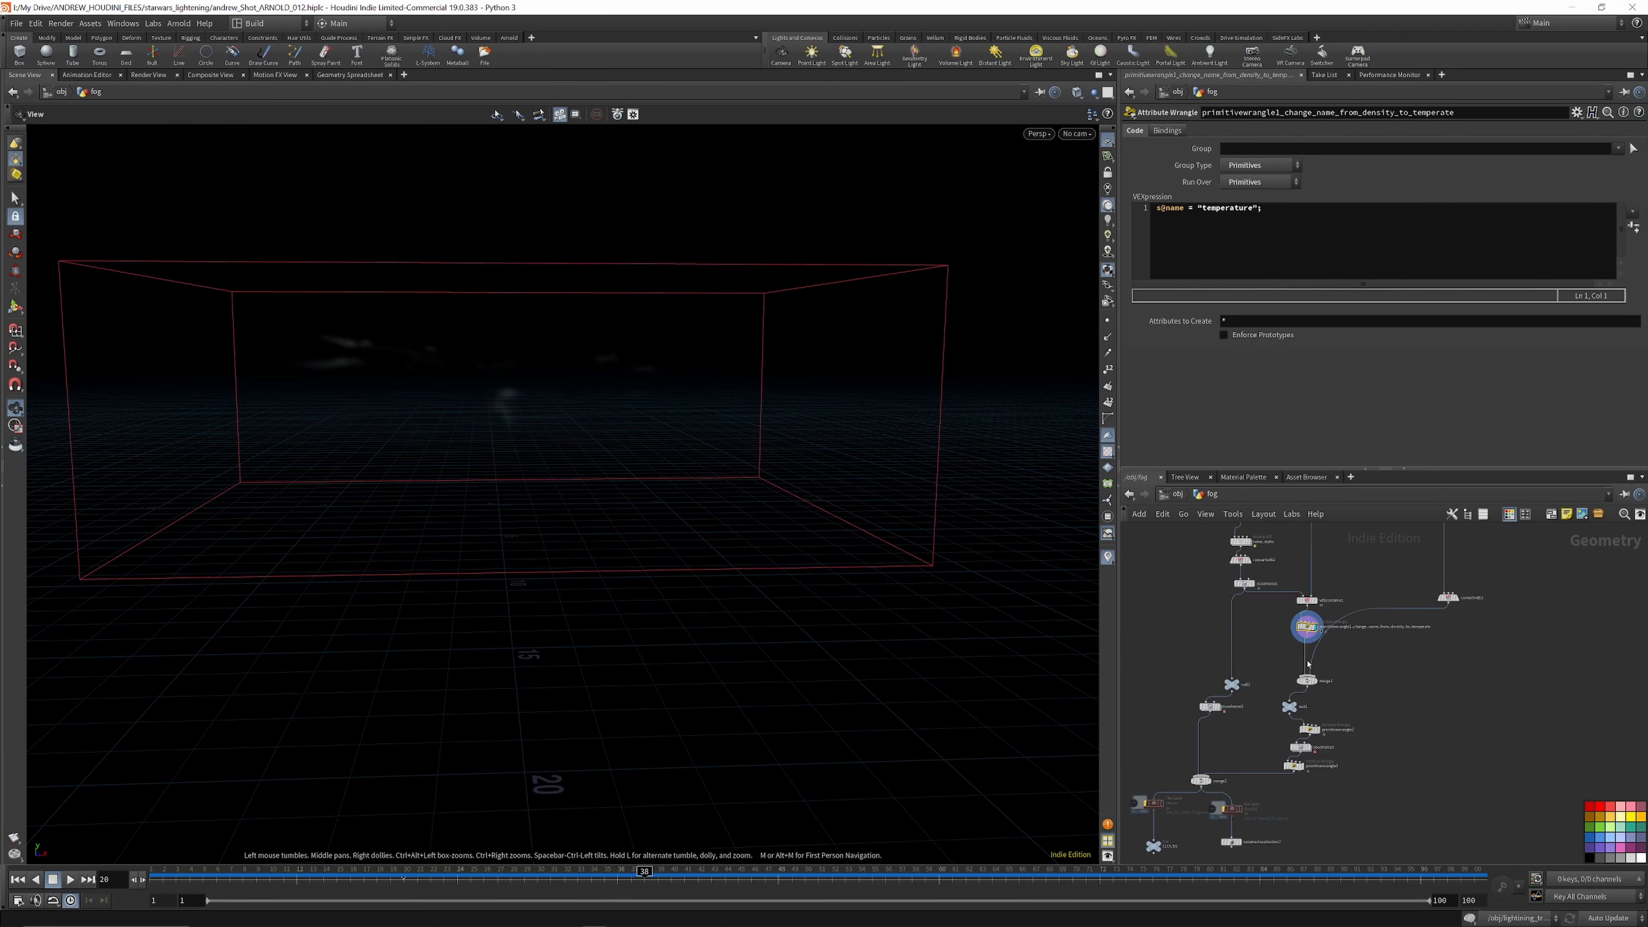
Step: Display merge1 to inspect the renamed volume merged with the convertvdb3 volume
scroll(1308, 664, "up", 5)
scroll(1359, 653, "down", 5)
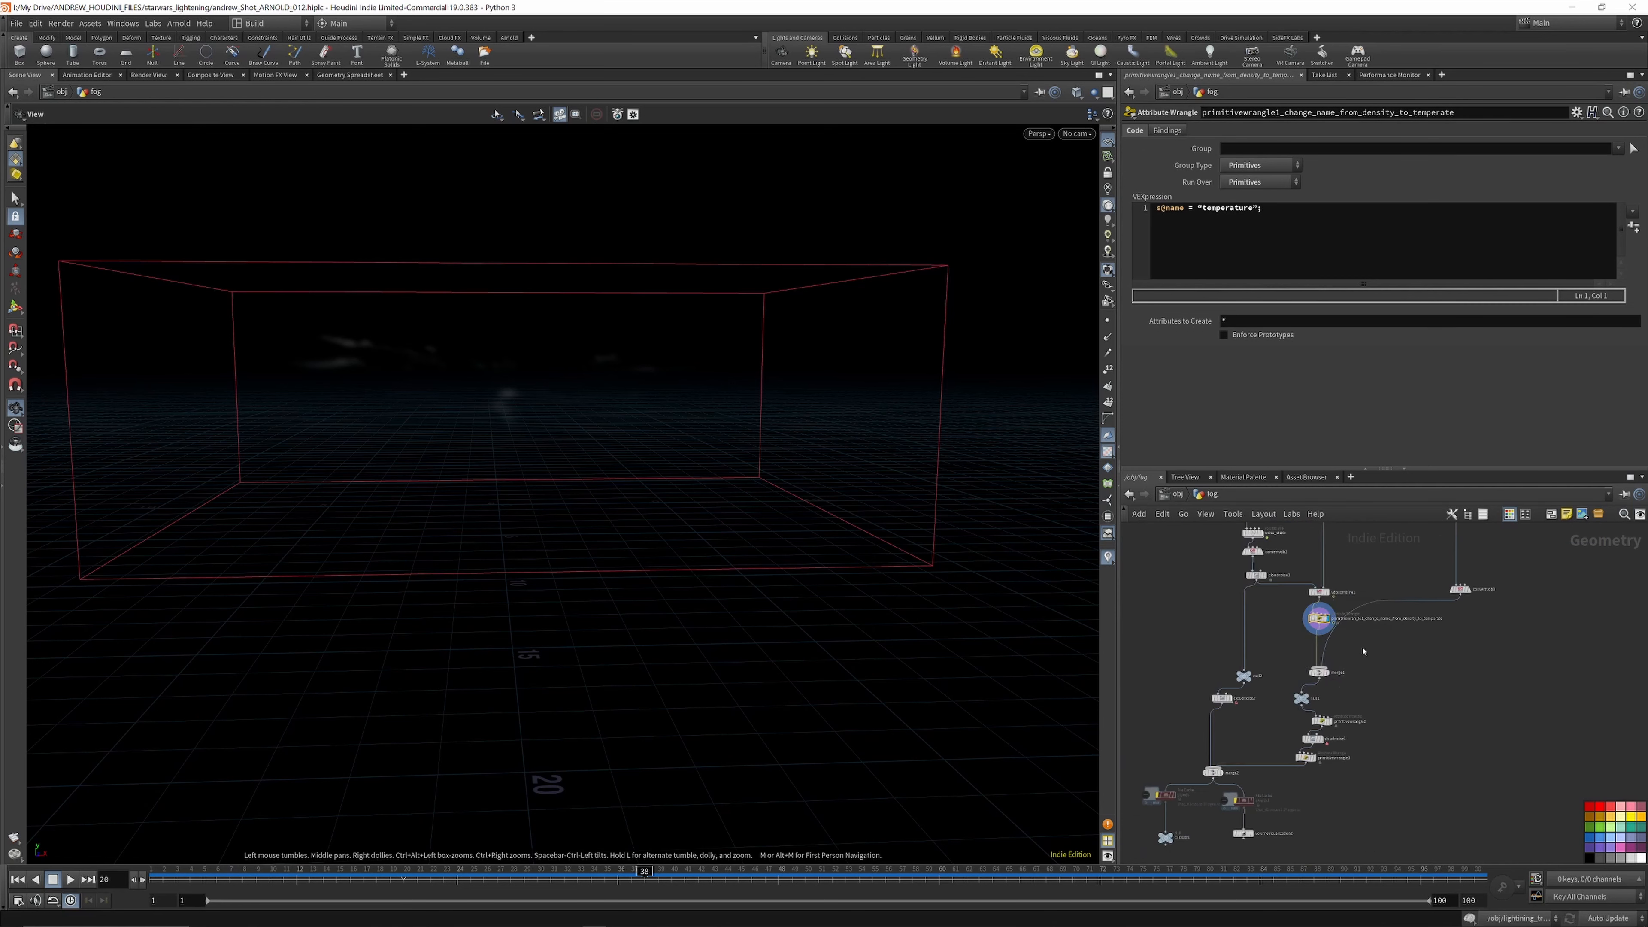
scroll(1361, 654, "up", 4)
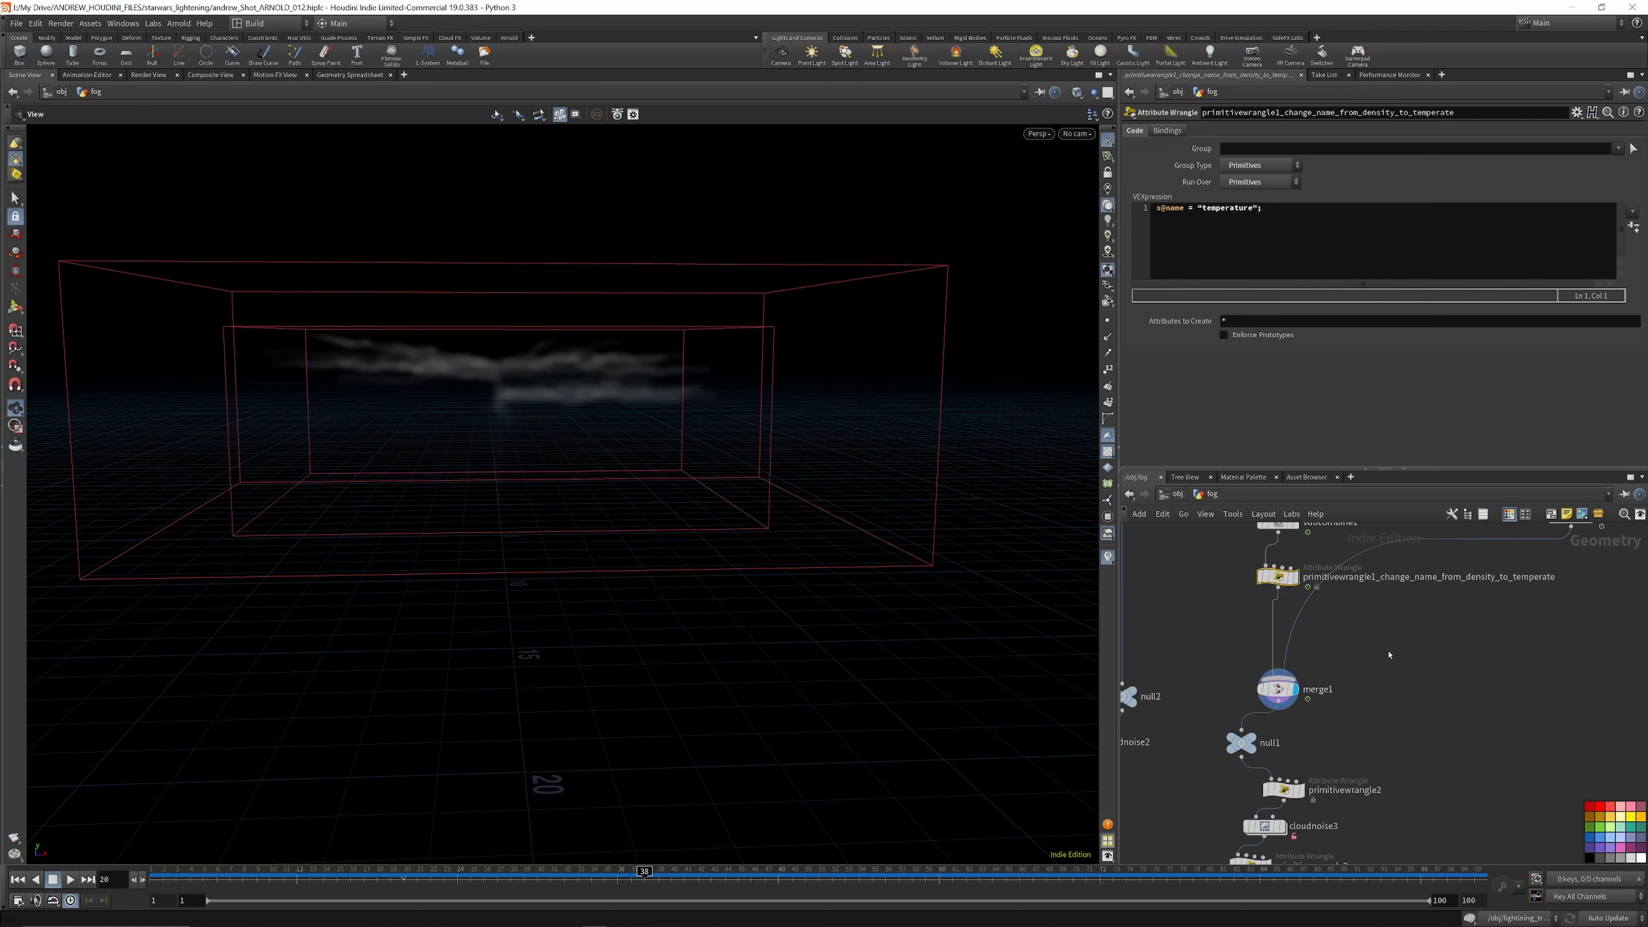
scroll(1396, 666, "down", 3)
scroll(1386, 659, "down", 3)
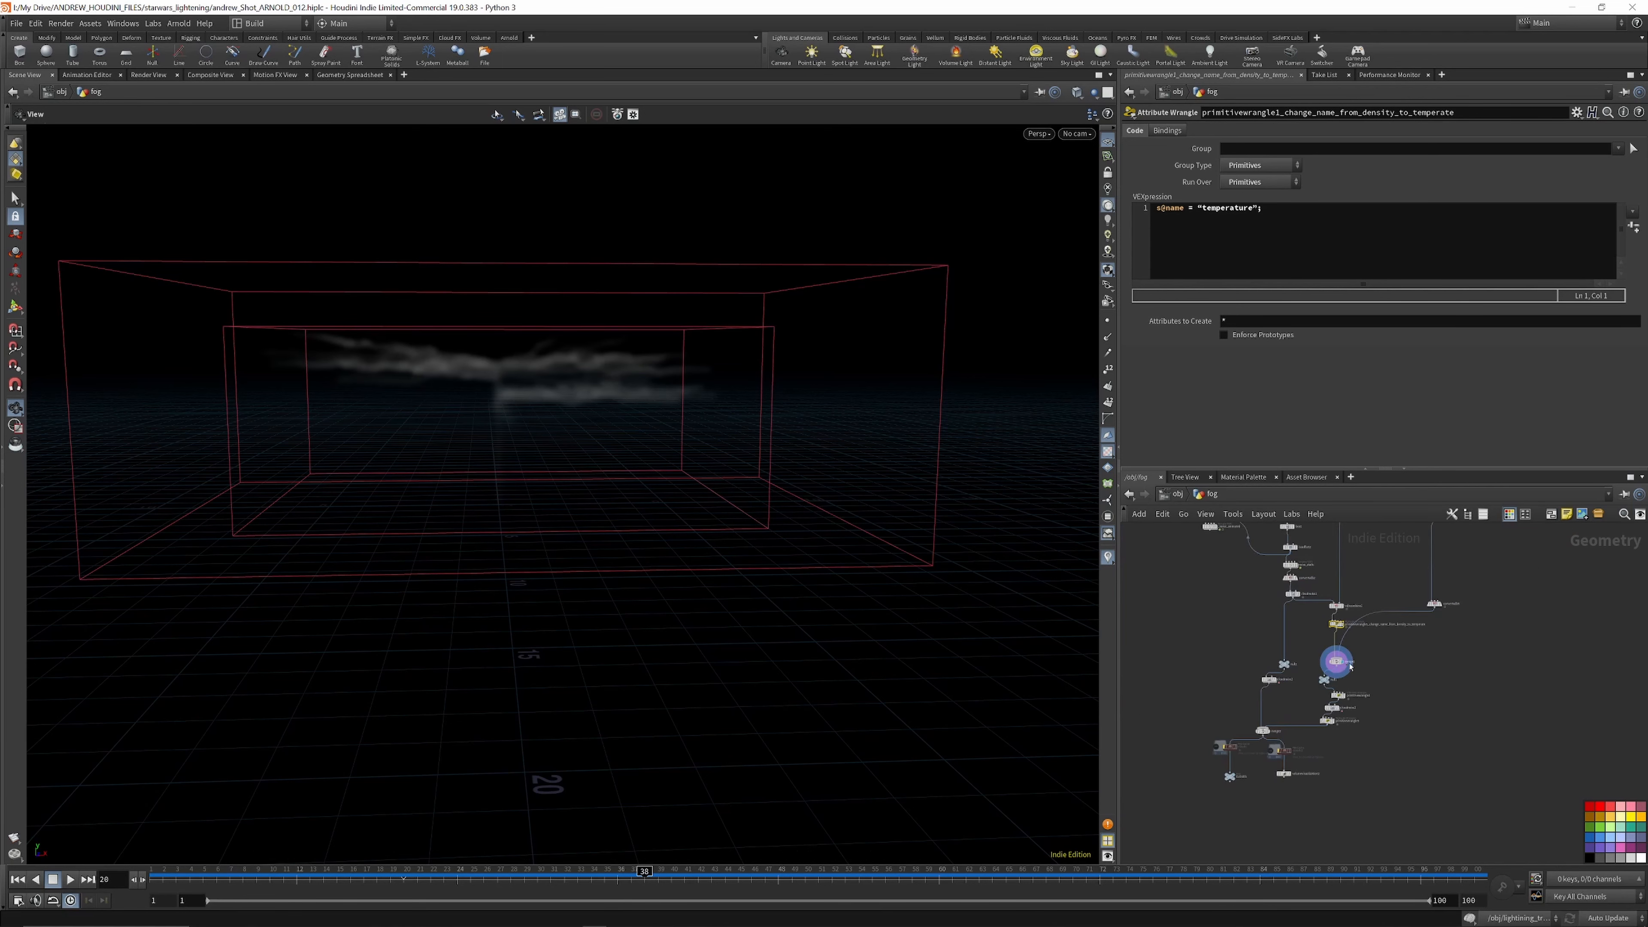
Step: Display volumevisualization2 at the end of the network and inspect the lightning glow inside the clouds
scroll(1287, 775, "up", 6)
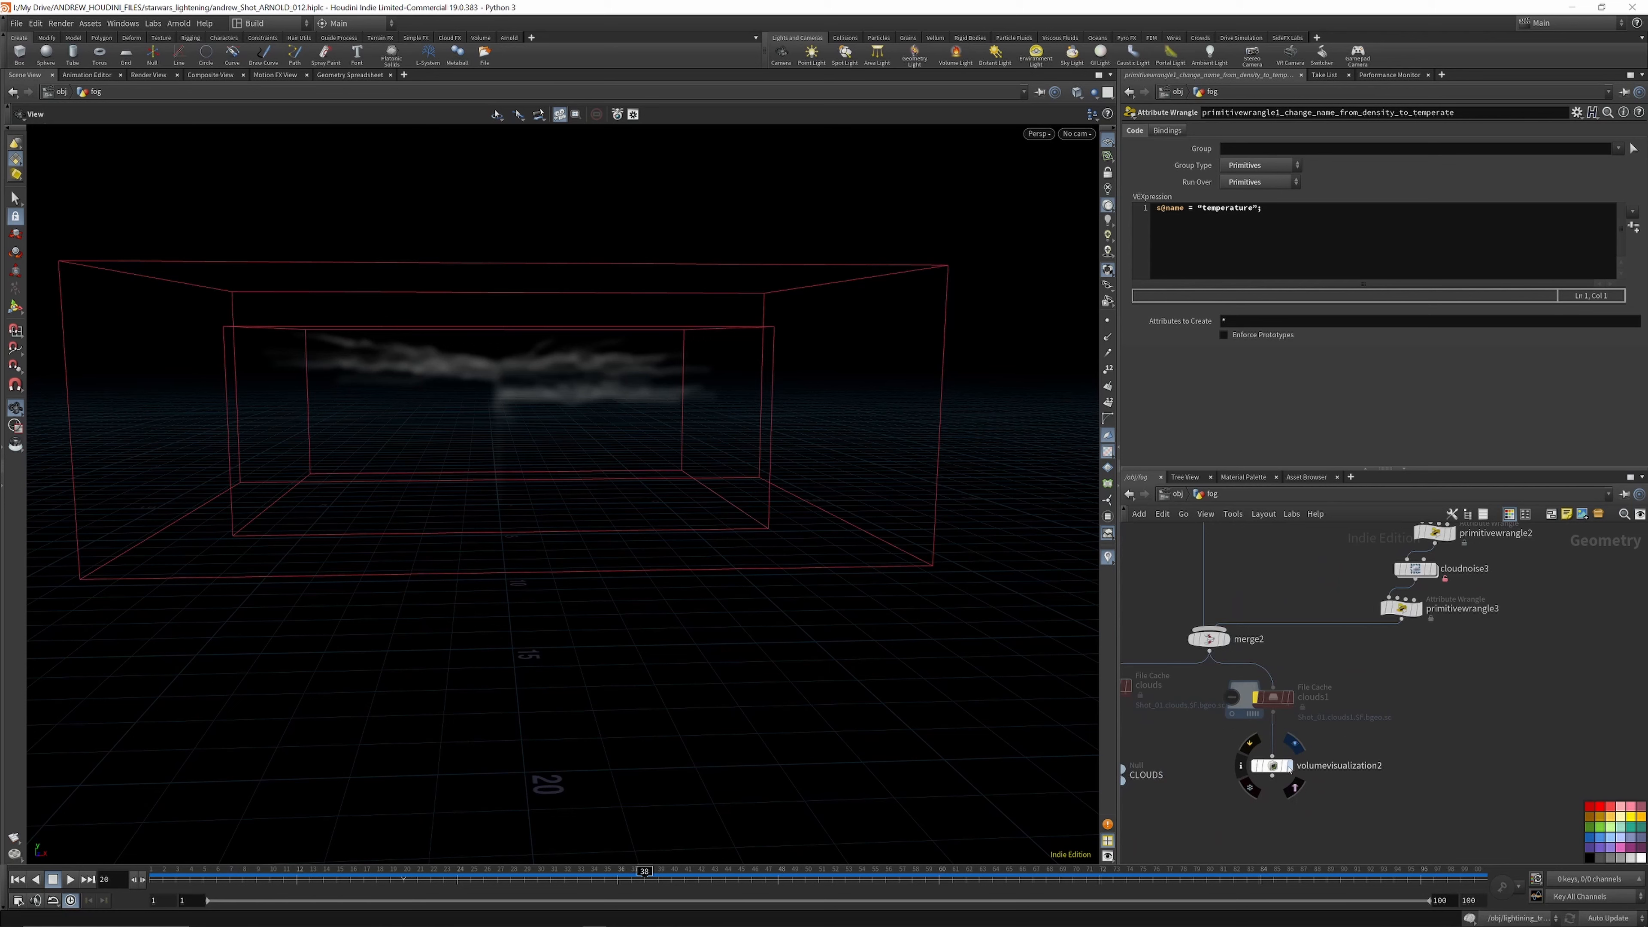
left_click(1289, 768)
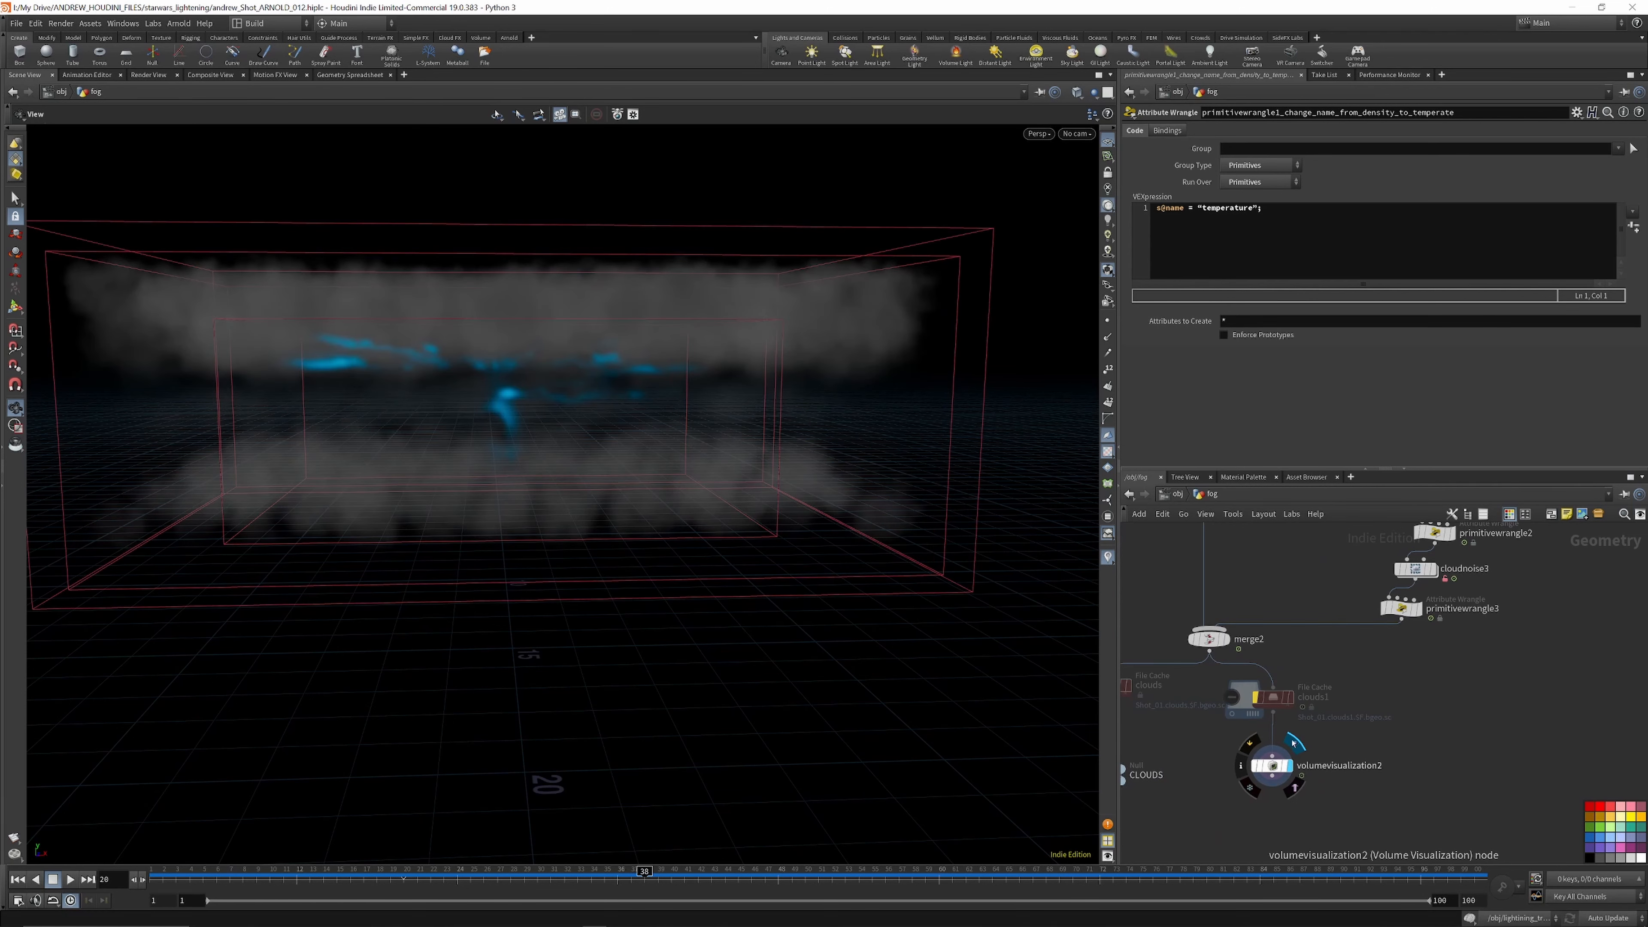
scroll(1291, 735, "down", 4)
left_click_drag(736, 407, 538, 361)
scroll(1317, 701, "down", 5)
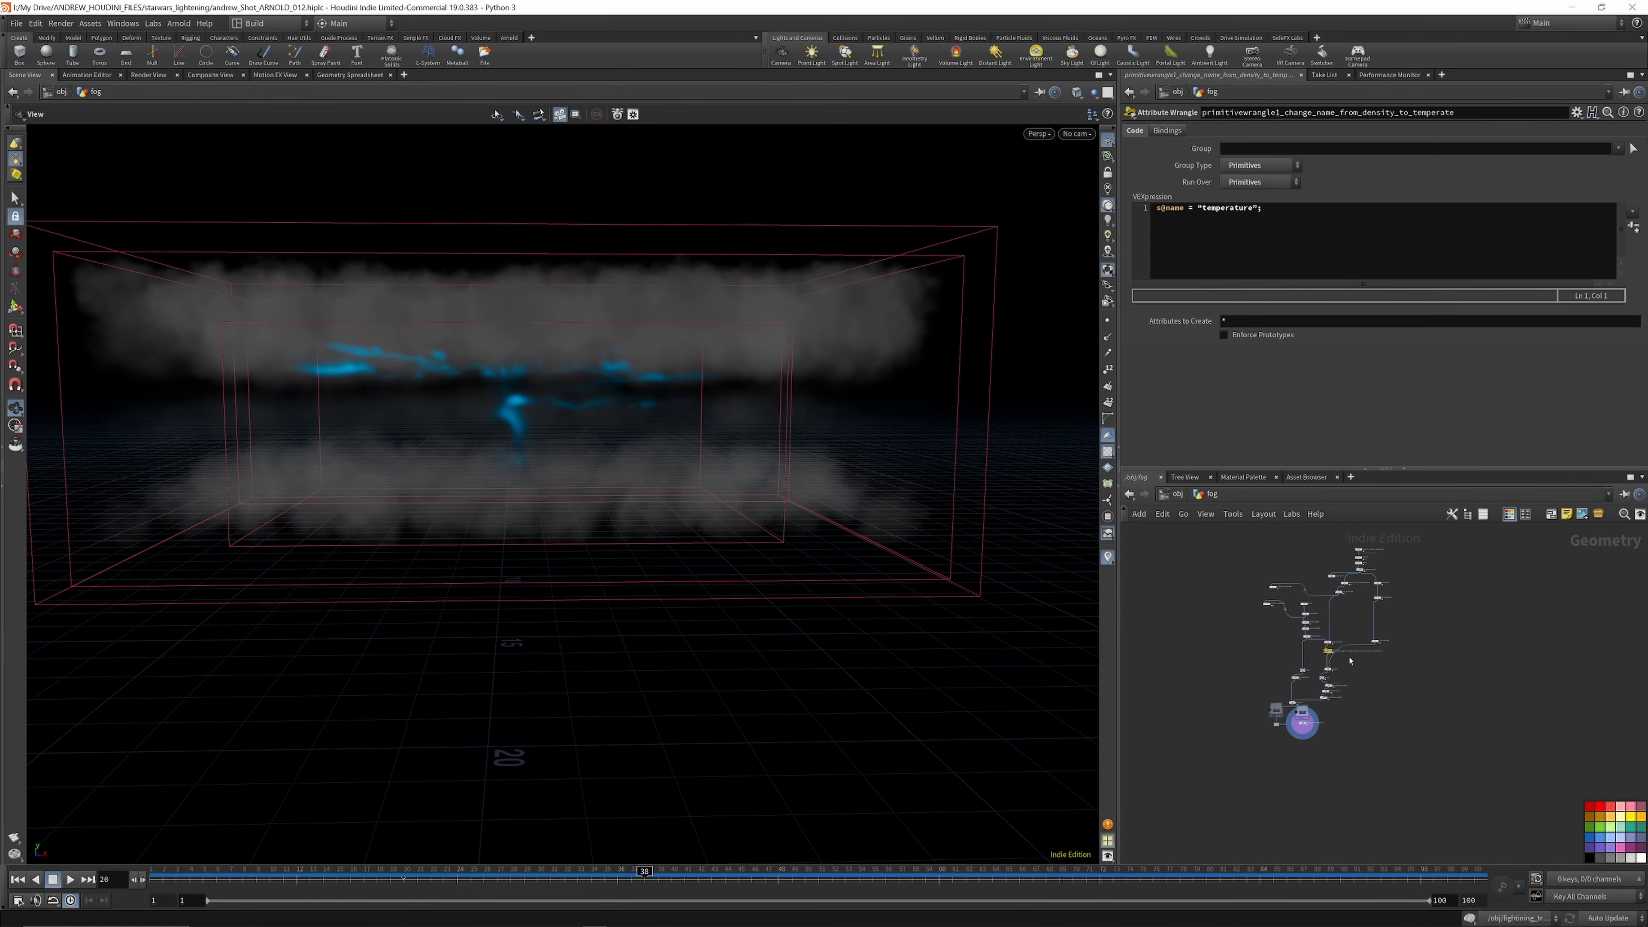
Step: Delete the wire from convertvdb3 to merge1 and inspect the updated glow in the clouds
scroll(1361, 660, "up", 6)
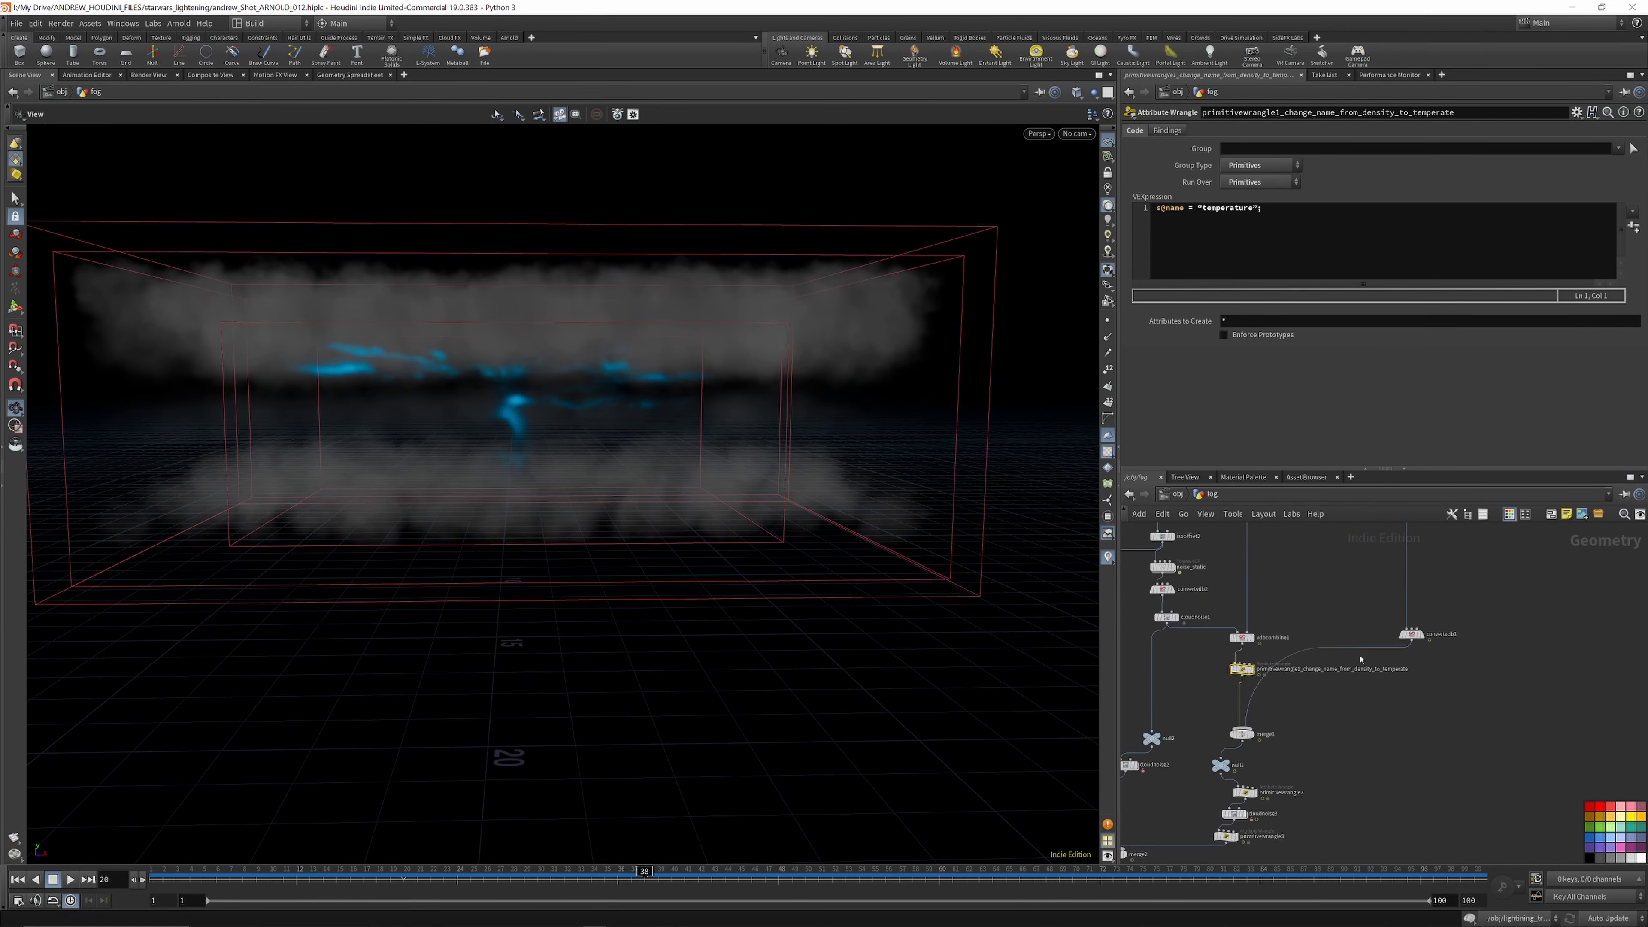
left_click(1323, 632)
key("Delete")
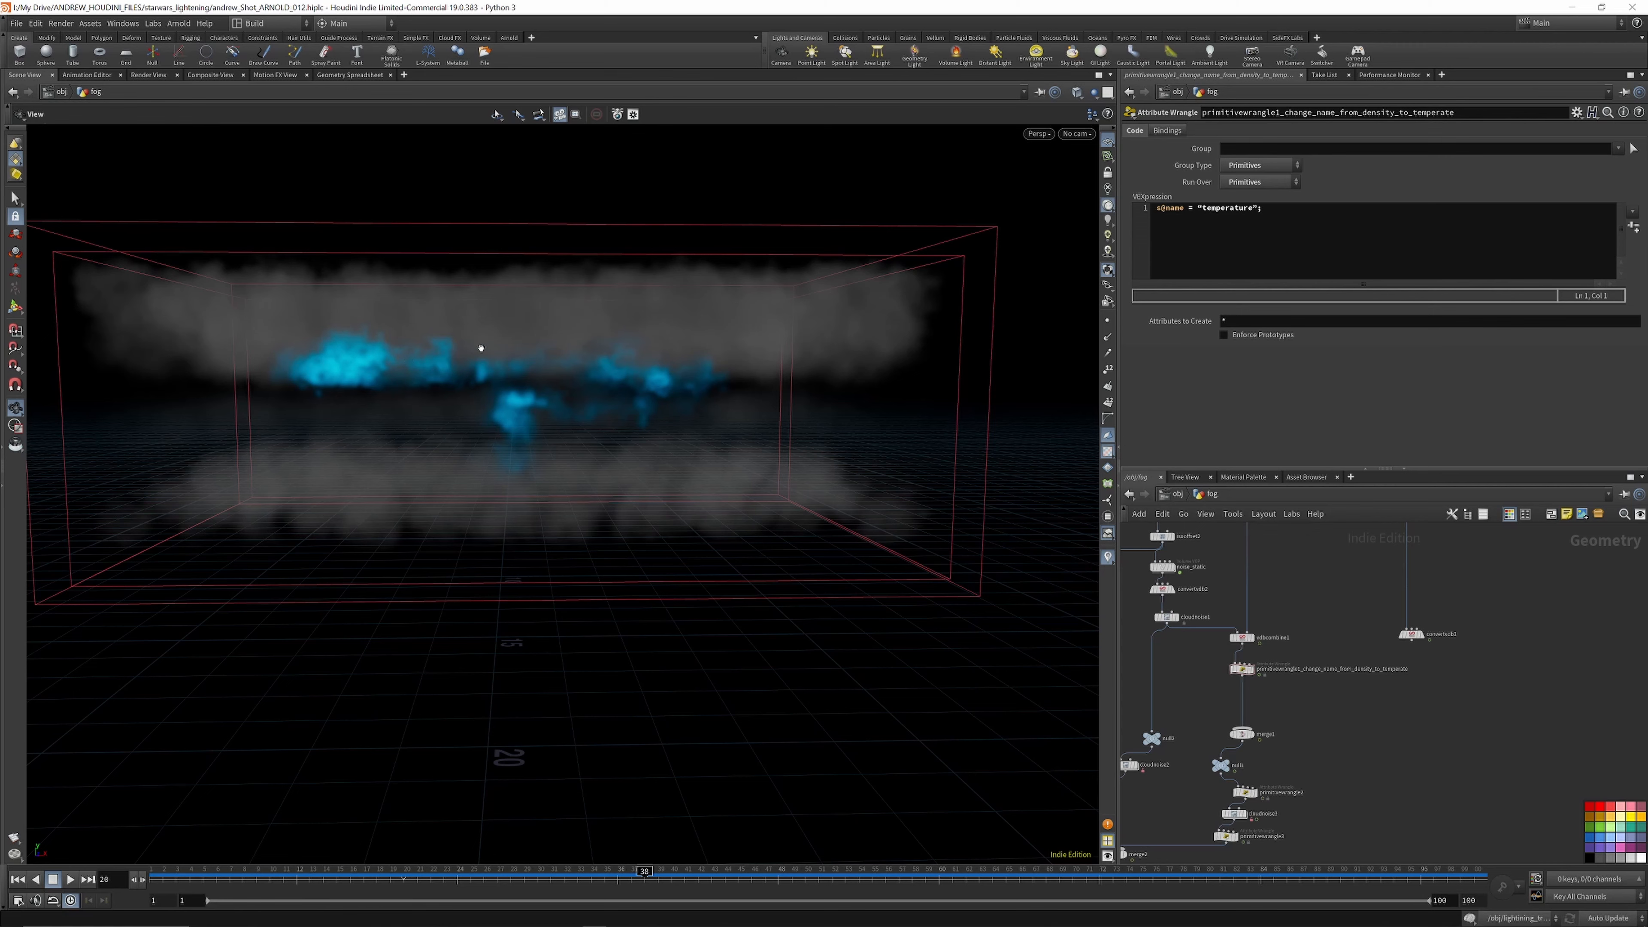
left_click_drag(589, 380, 498, 346)
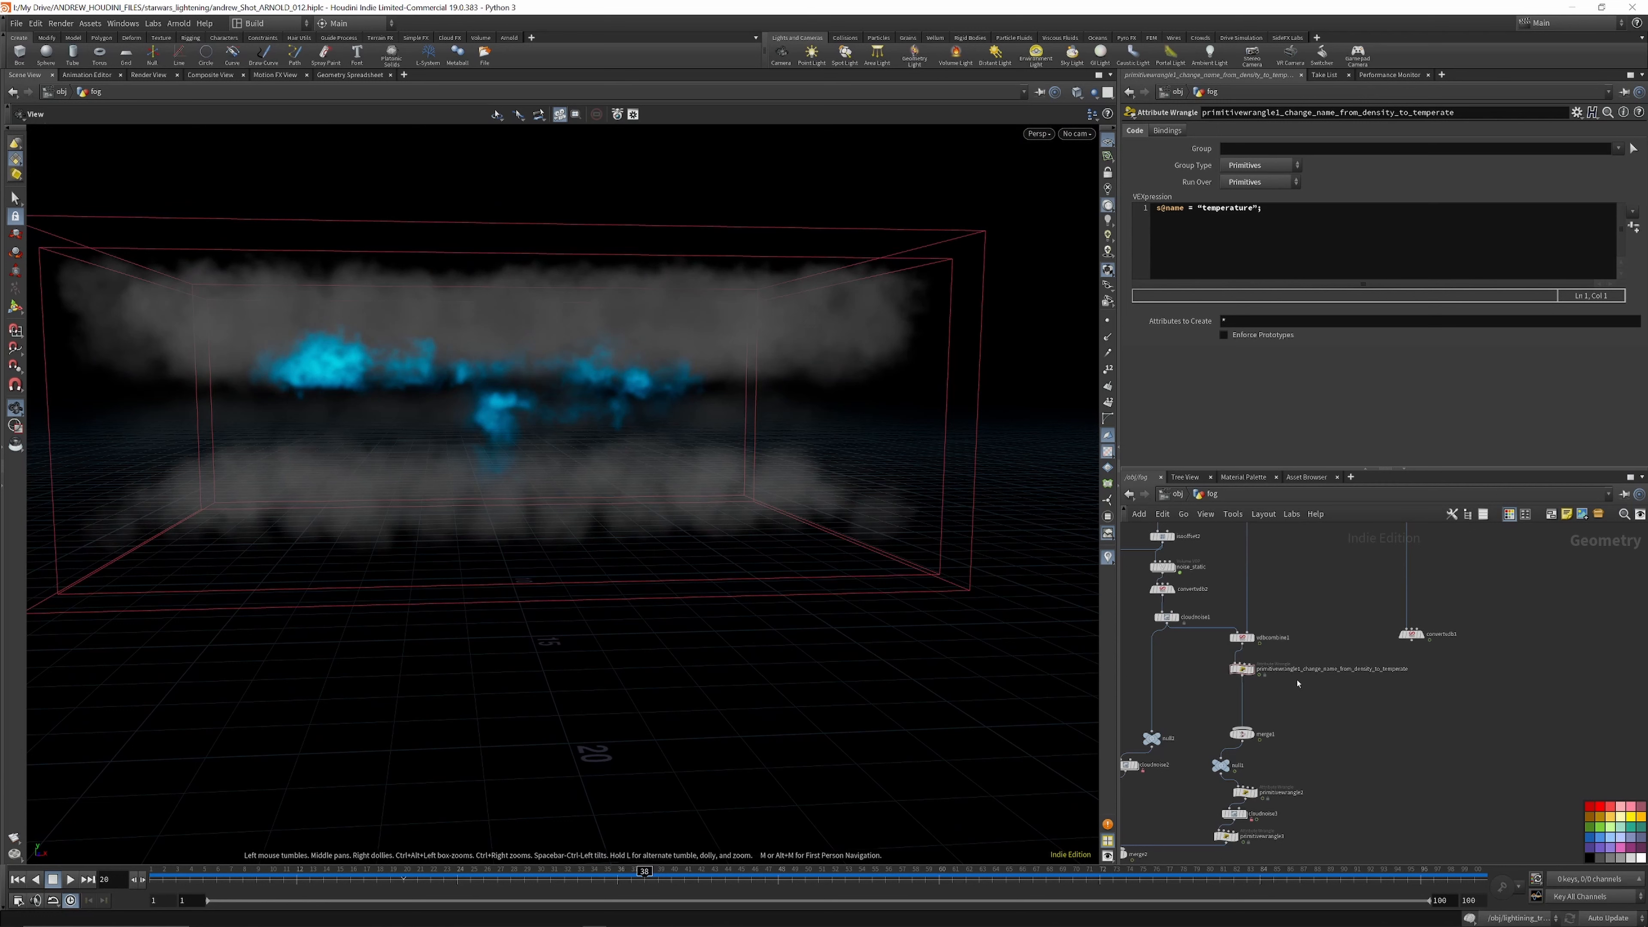
Step: Review vdbcombine1's parameters and the density-to-temperature wrangle below it while the final cloud volume stays displayed
scroll(1243, 646, "up", 3)
left_click(1242, 629)
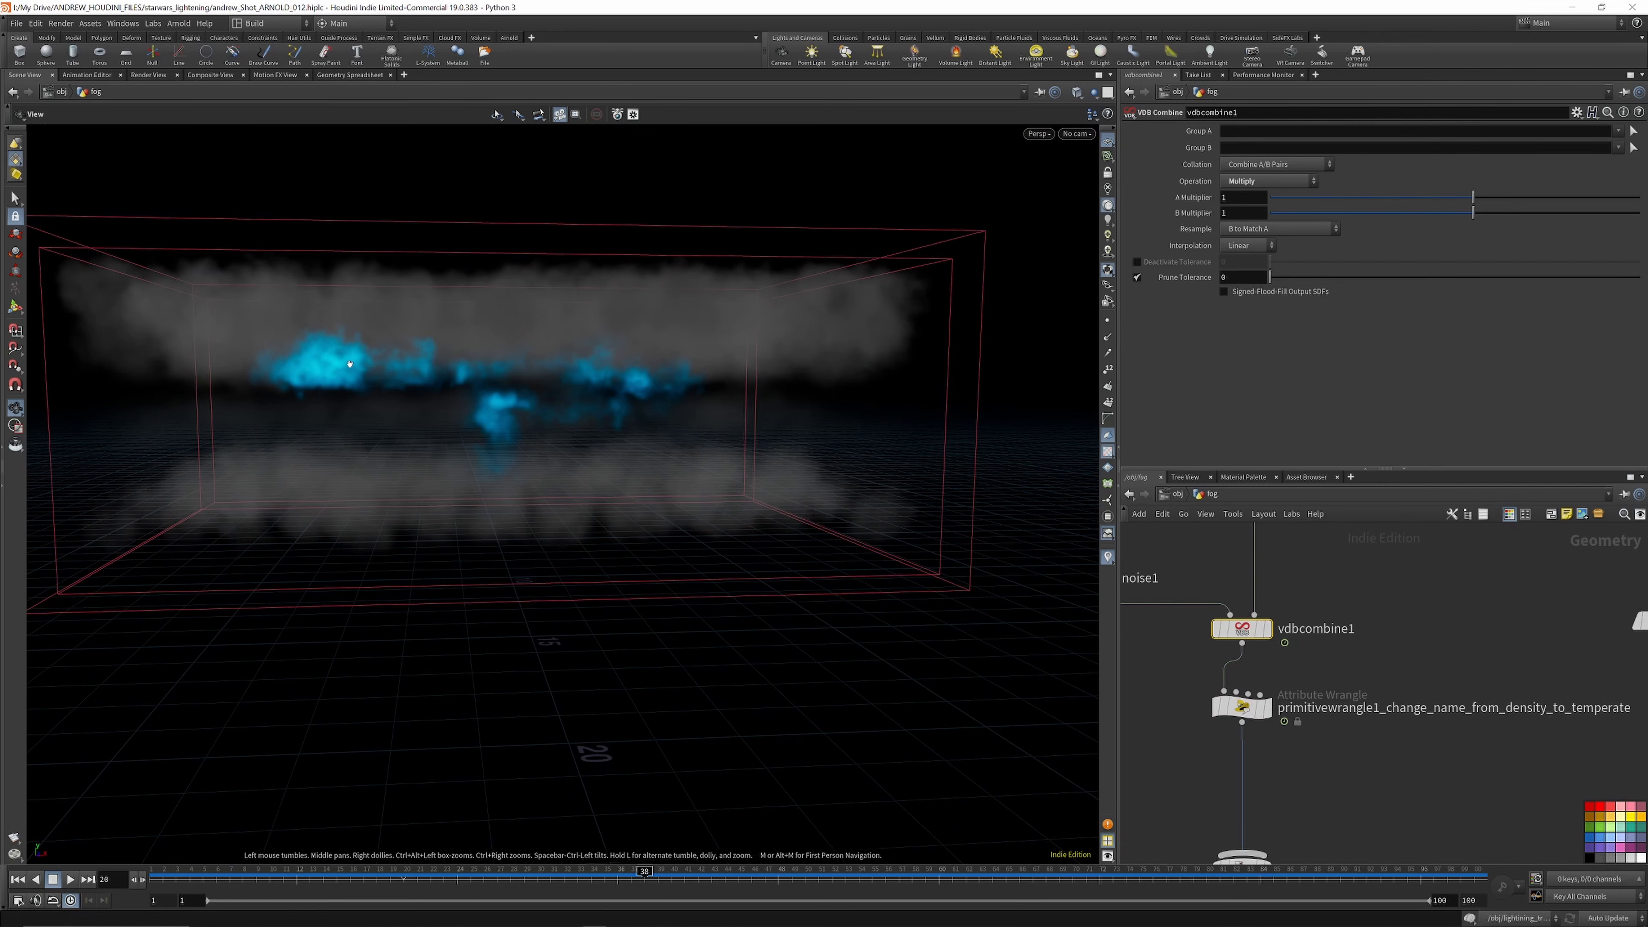
scroll(1264, 796, "down", 5)
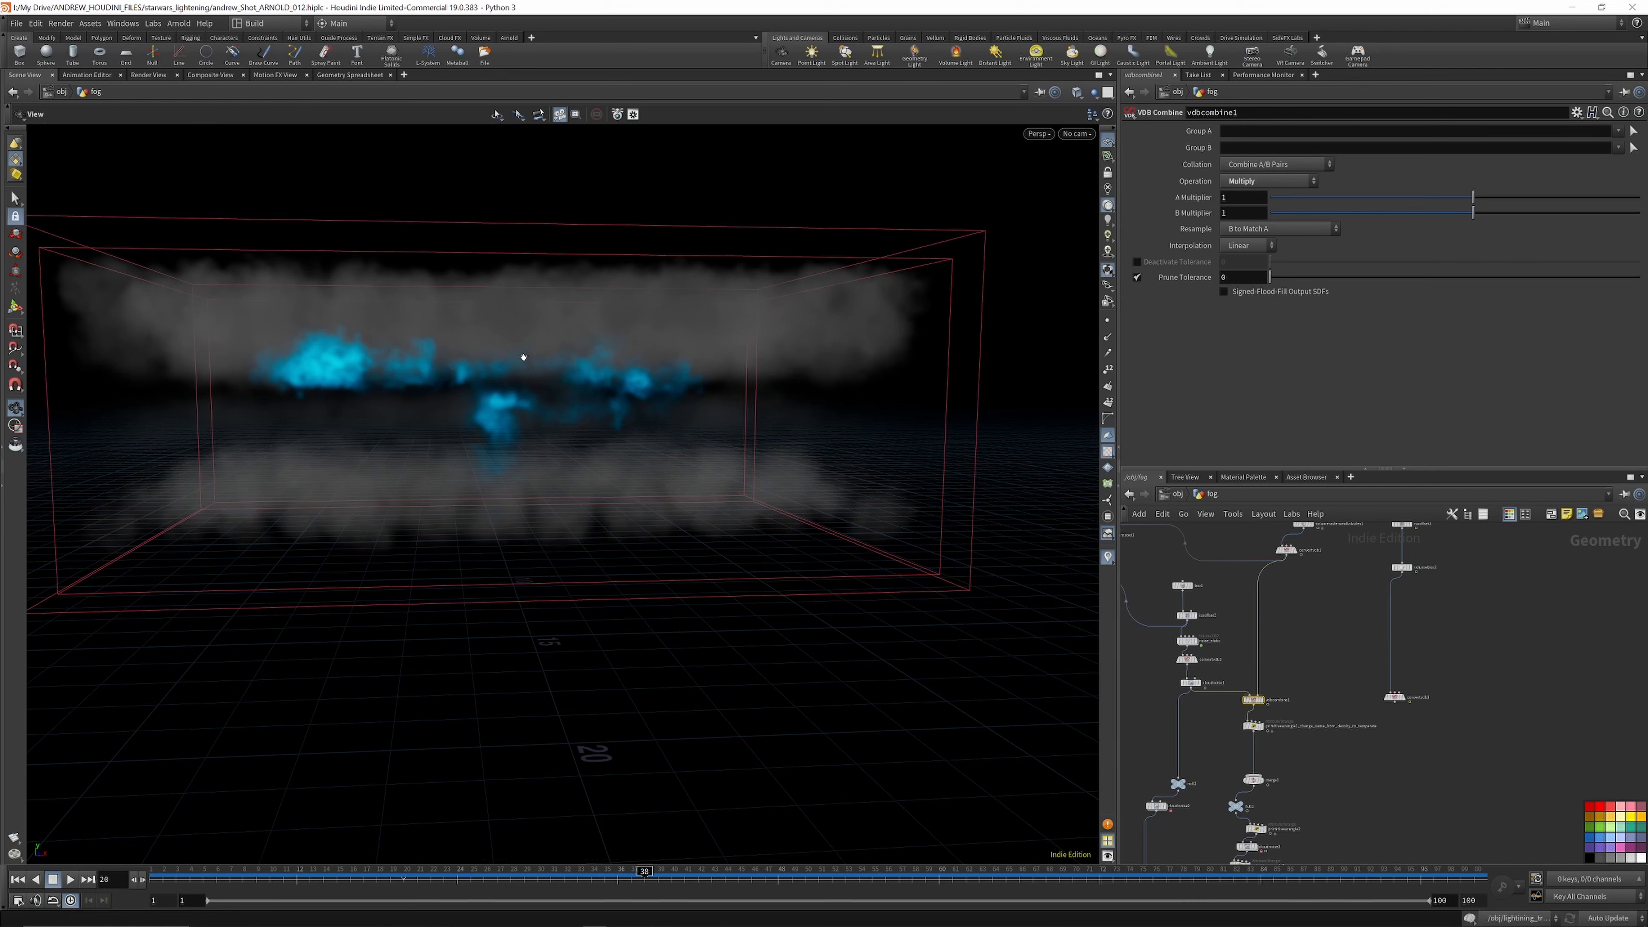
scroll(1236, 761, "up", 5)
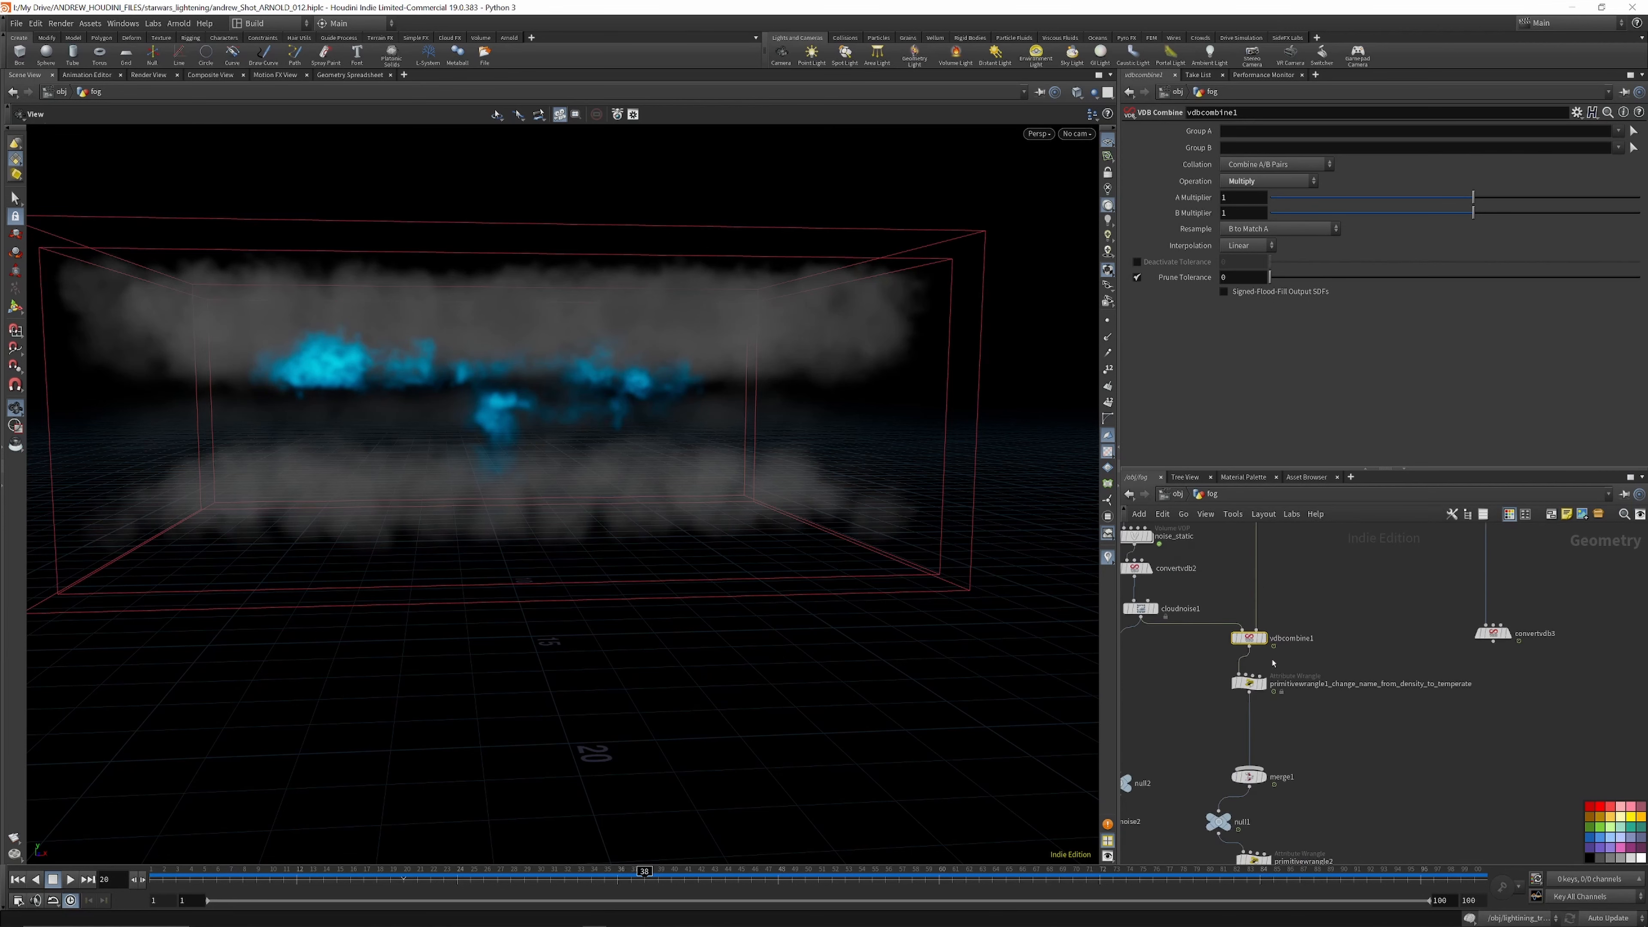
scroll(1262, 643, "down", 3)
scroll(1262, 642, "up", 2)
left_click(1254, 658)
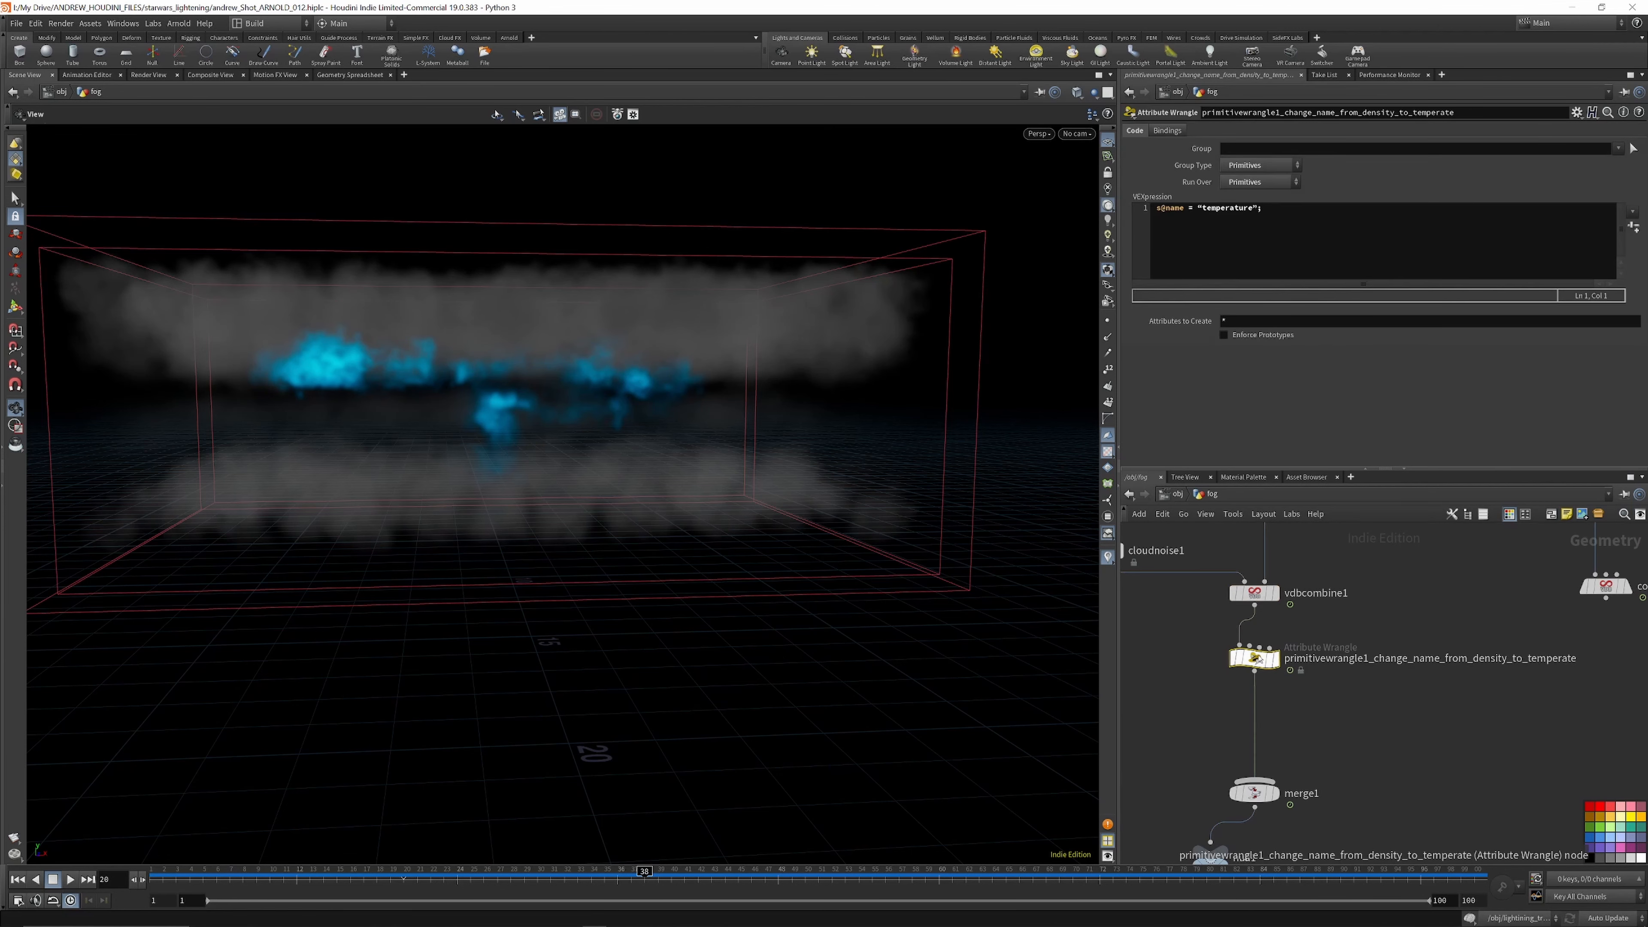
Step: Delete the merge1 and null1 nodes between the two primitive wrangles
scroll(1328, 536, "down", 5)
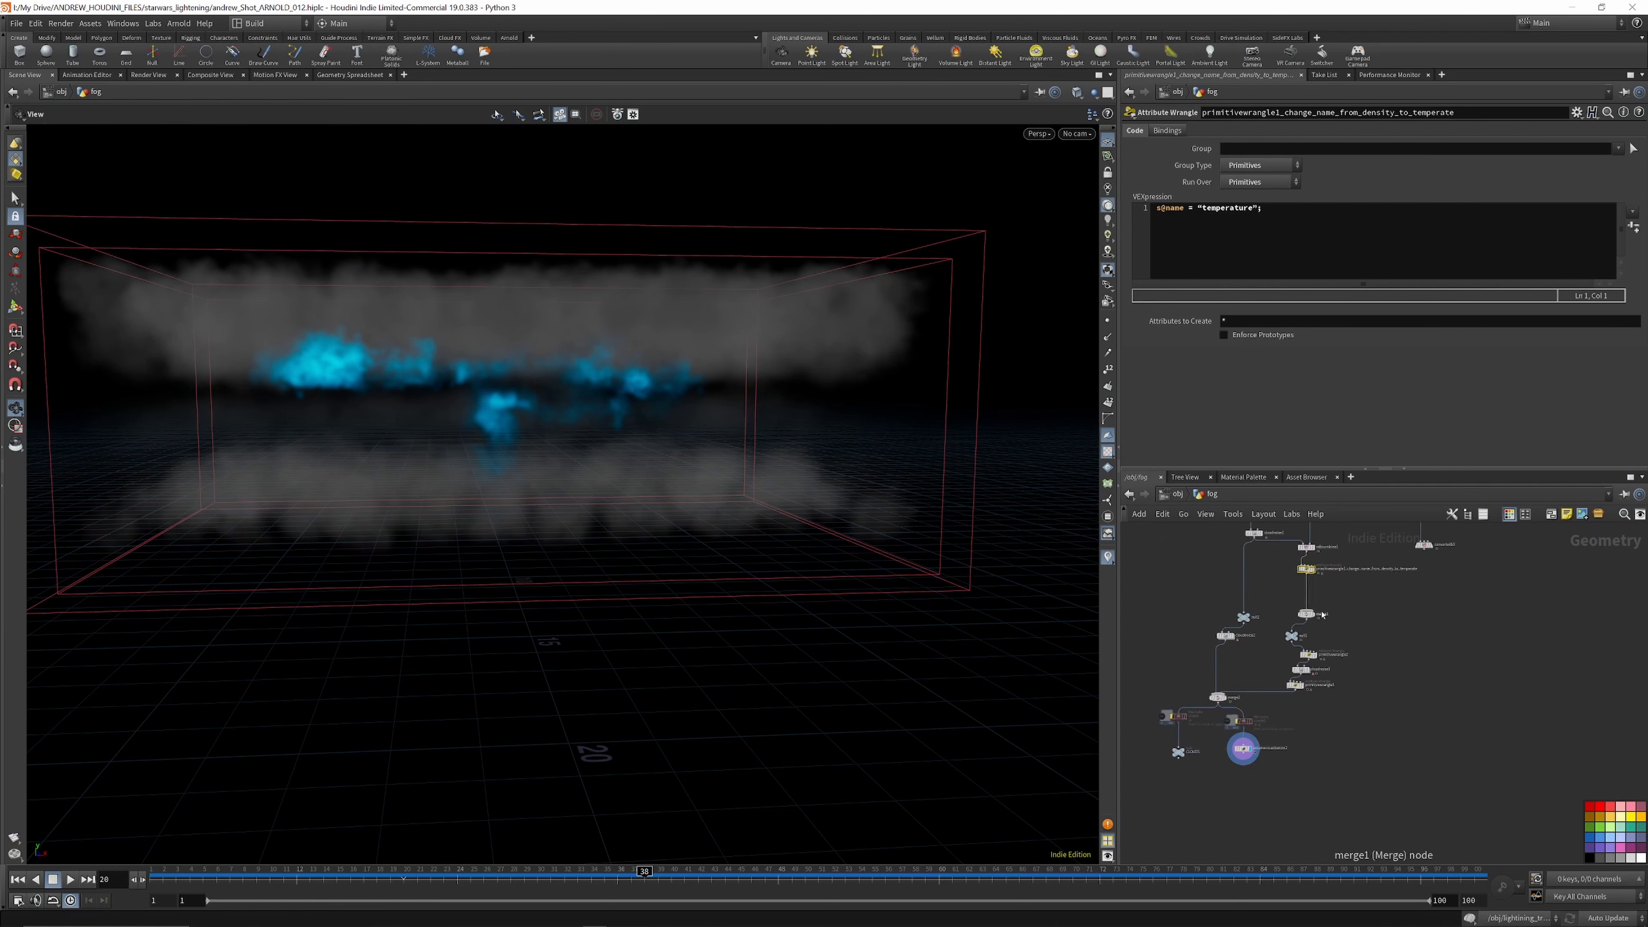
scroll(1326, 604, "up", 6)
scroll(1327, 599, "down", 3)
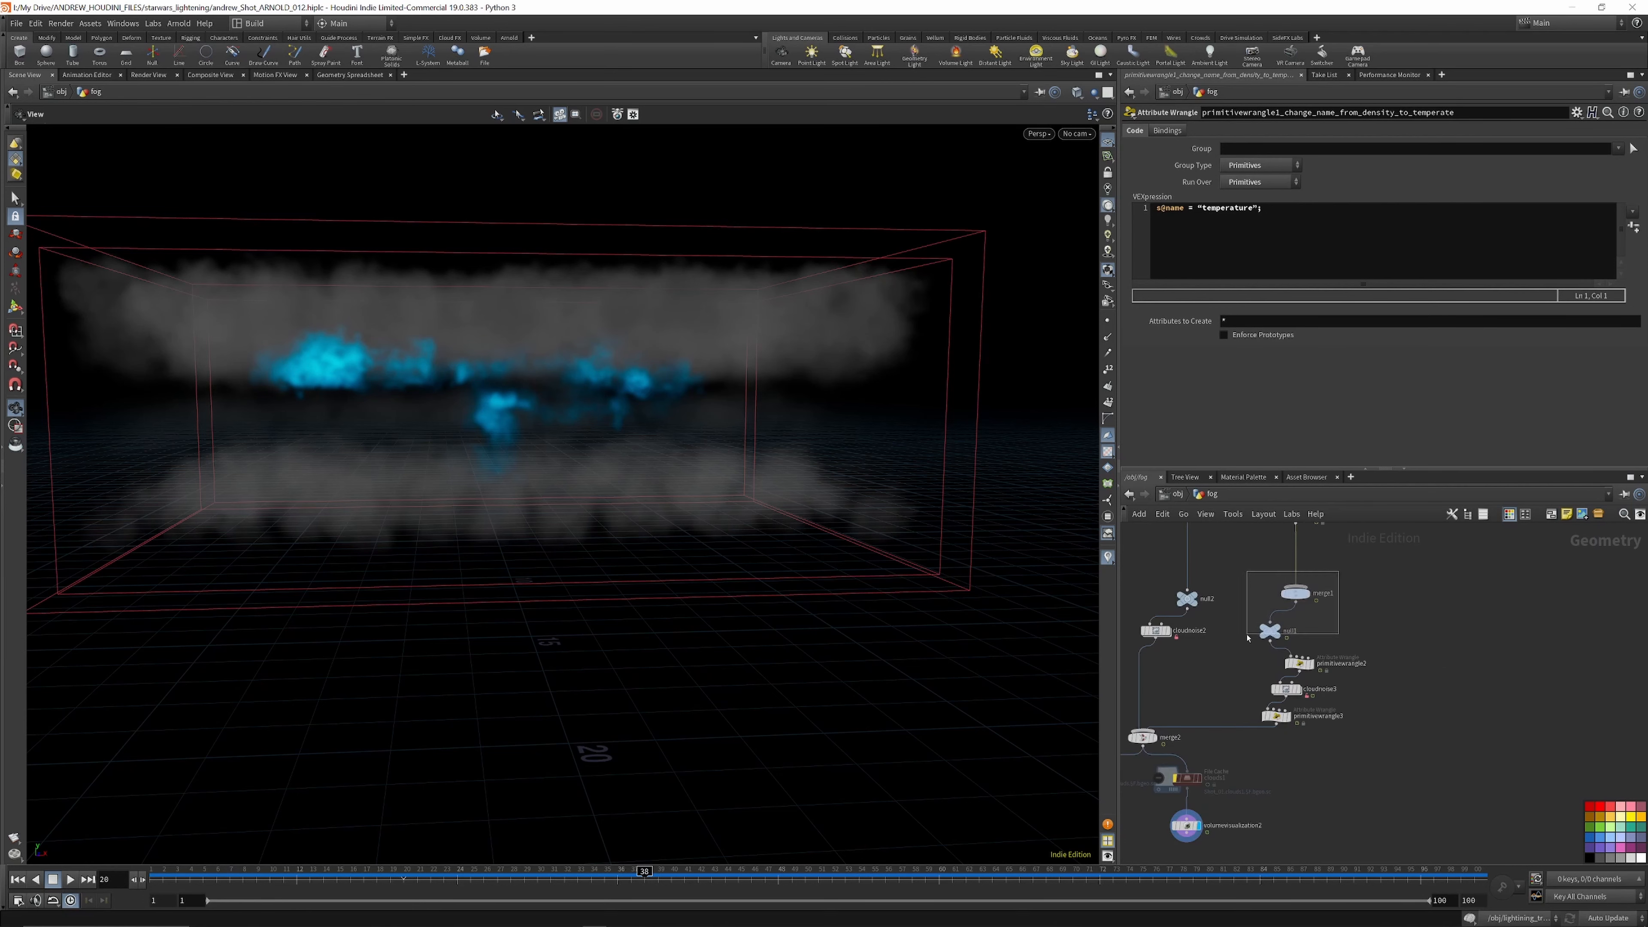
left_click_drag(1247, 638, 1247, 641)
key("Delete")
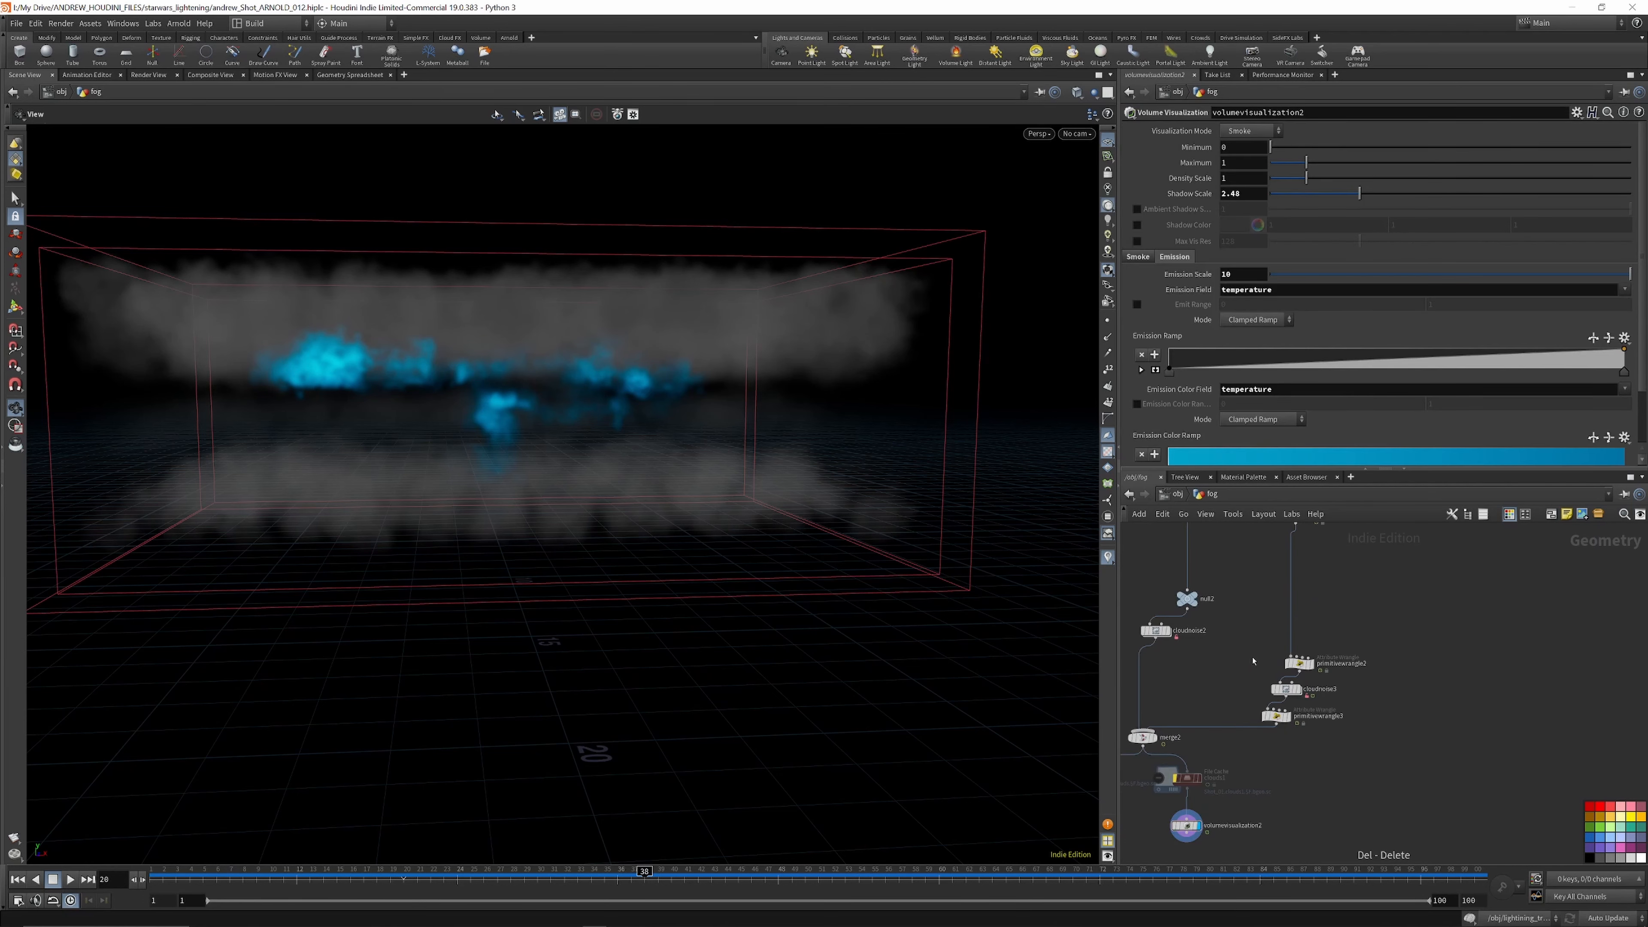
Step: Open primitivewrangle2 to examine its name expression, and display its output volume
scroll(1252, 660, "up", 3)
left_click(1295, 630)
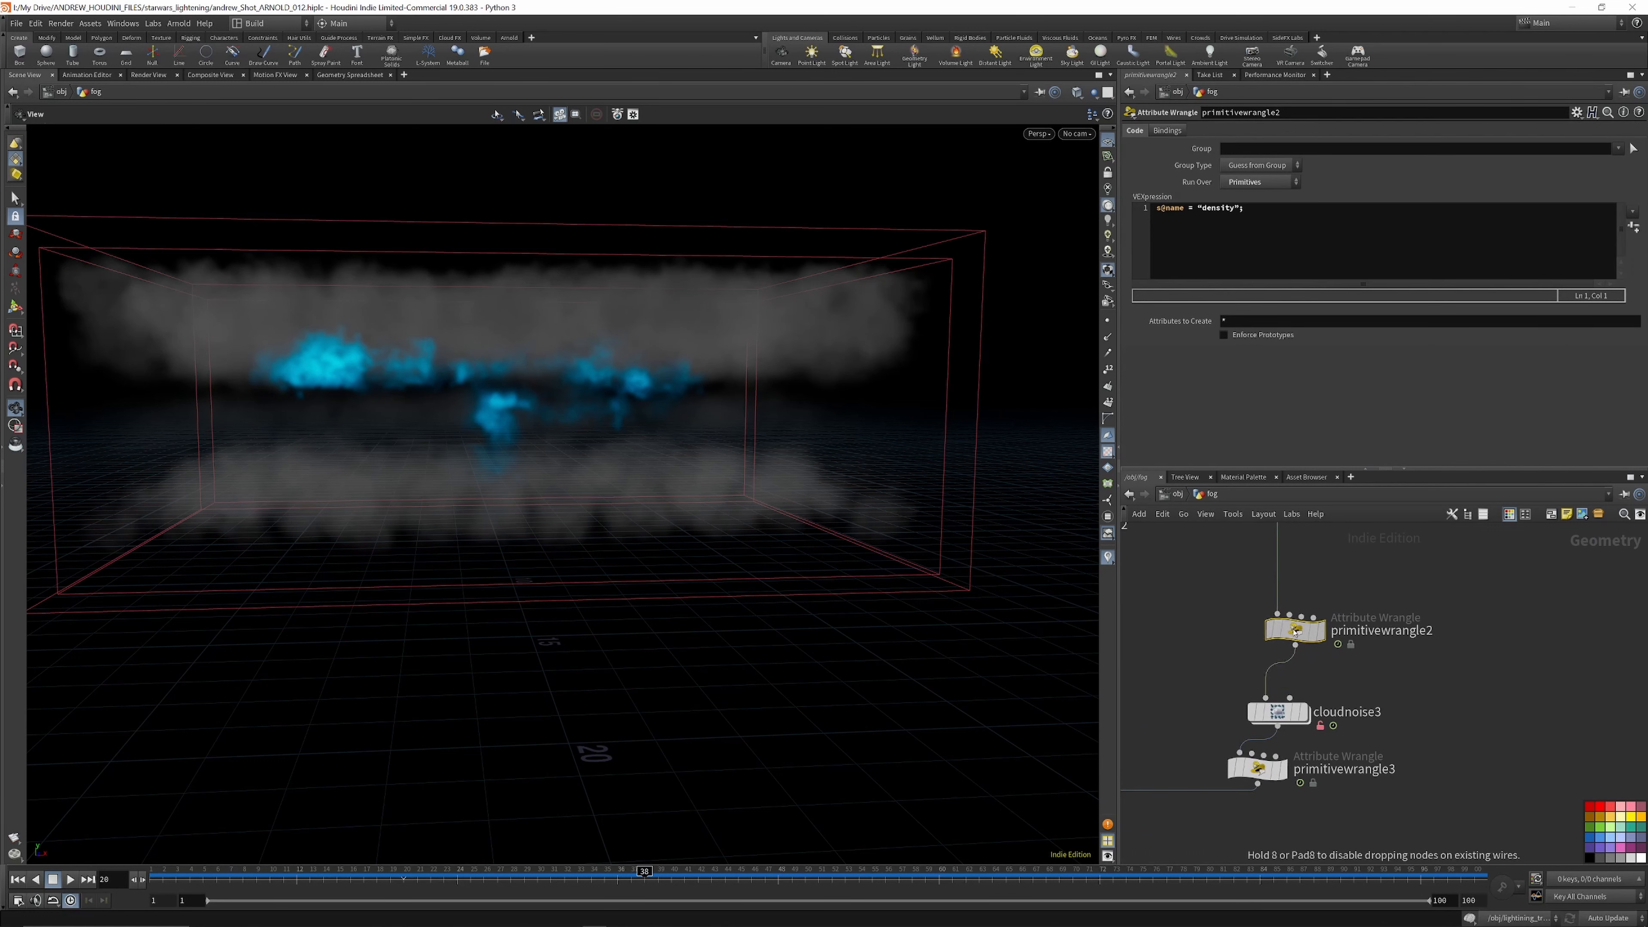
scroll(1295, 634, "down", 4)
scroll(1304, 633, "up", 4)
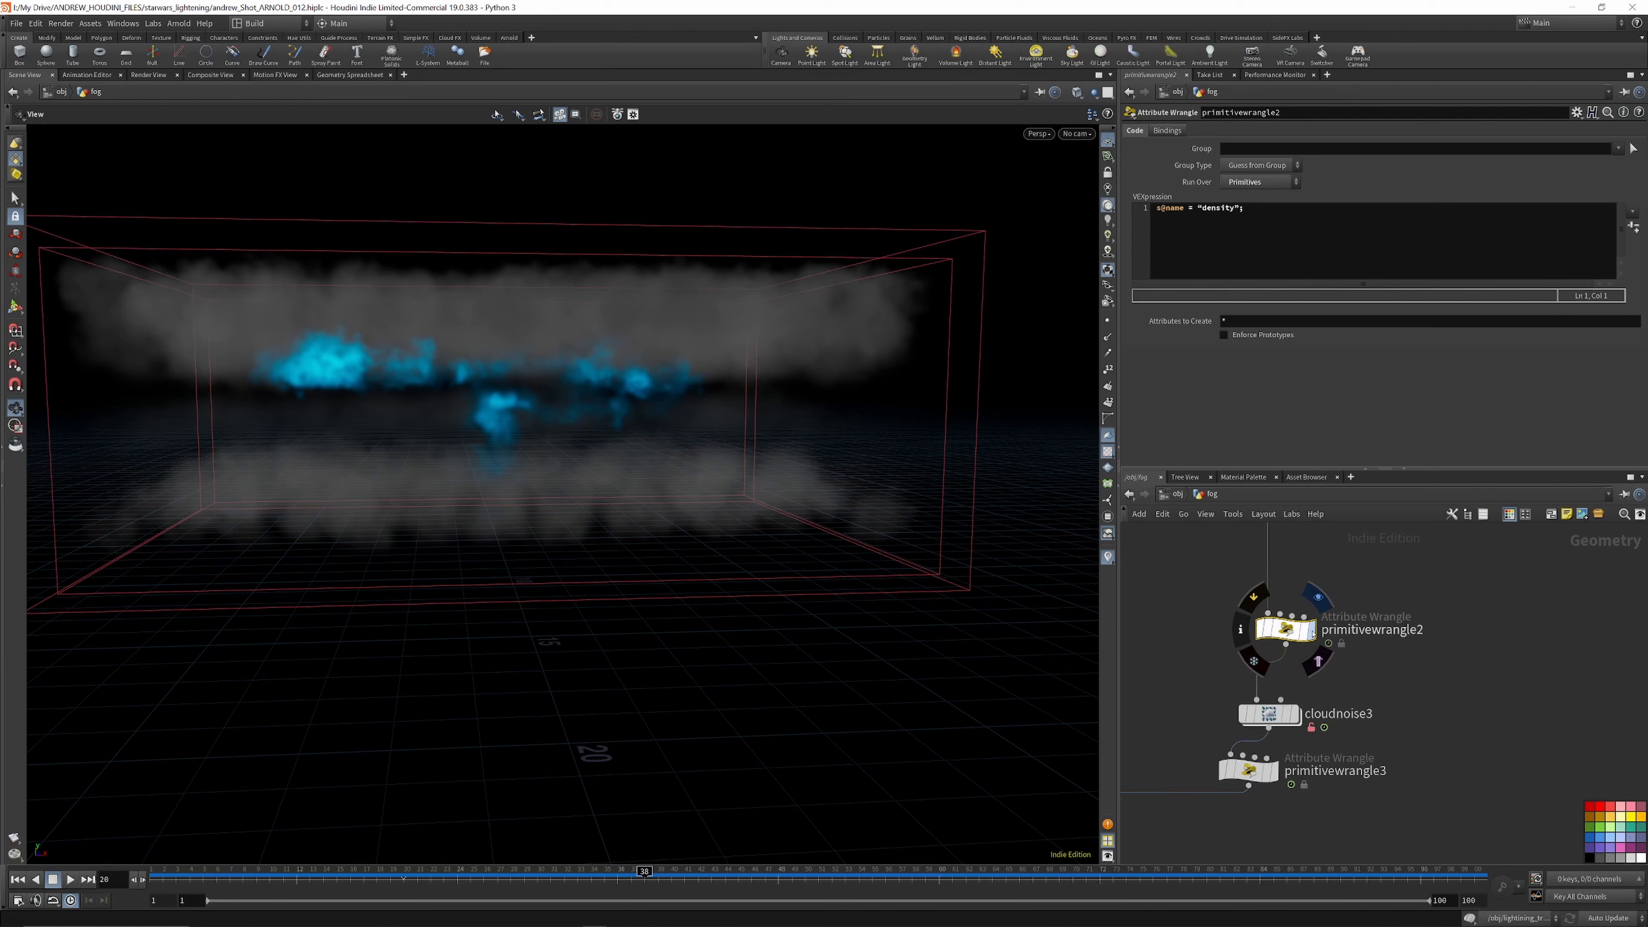
left_click(1312, 633)
Step: Display cloudnoise3 and open its noise parameters to inspect the noise added to the lightning volume
scroll(1300, 597, "down", 3)
scroll(1292, 672, "up", 4)
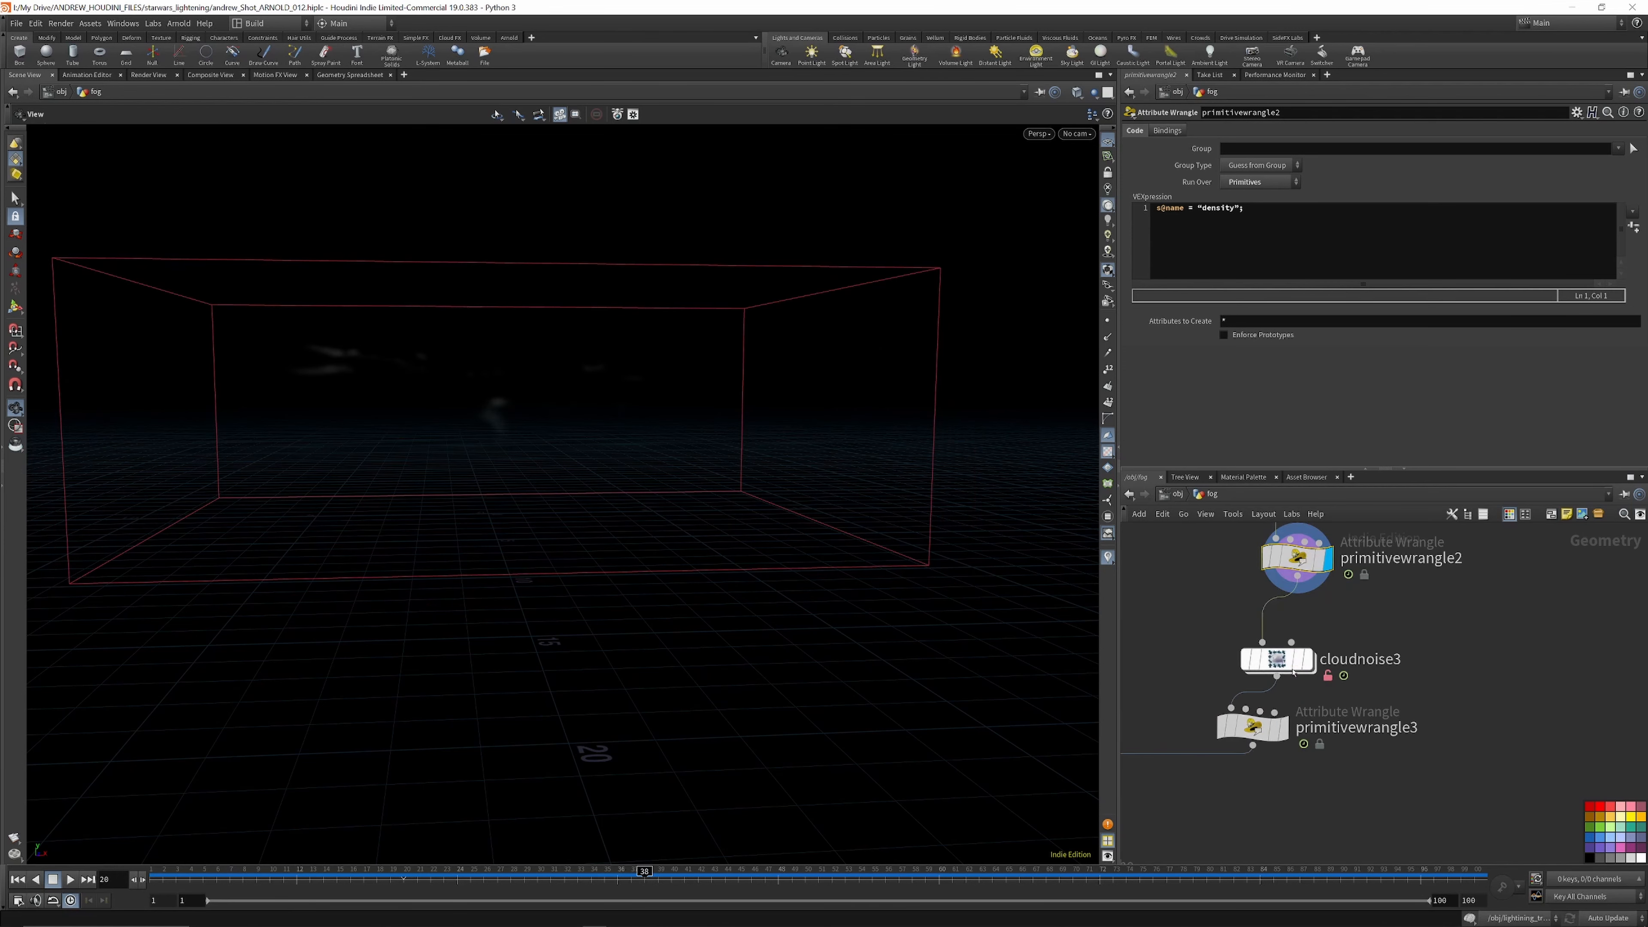
left_click(1245, 560)
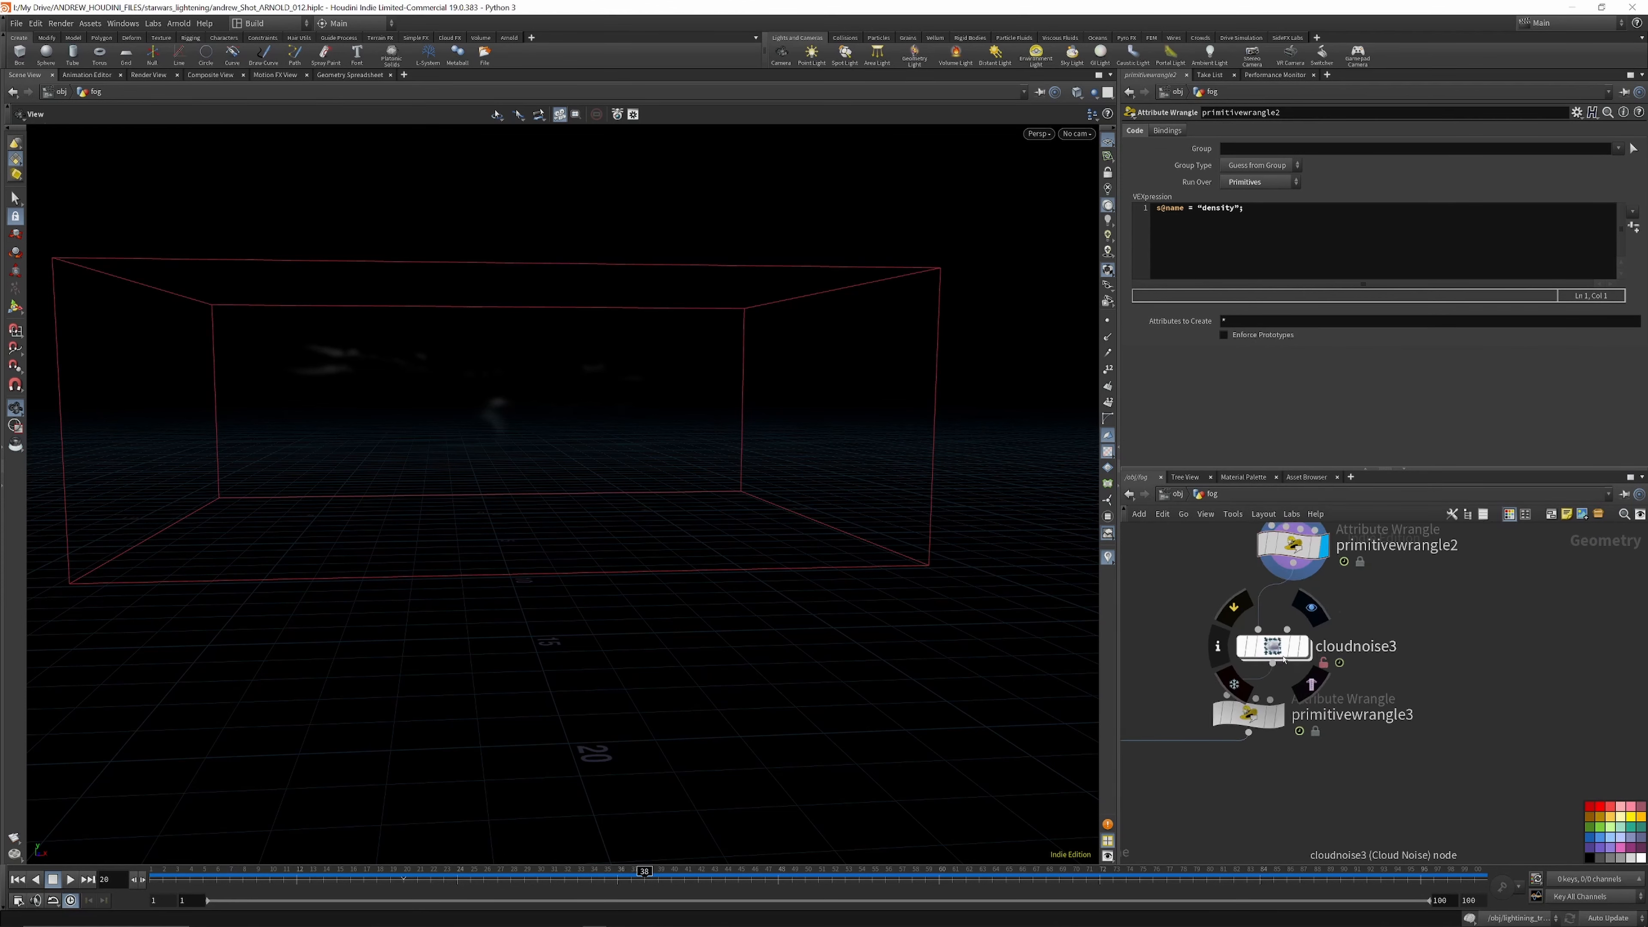
left_click(1309, 650)
left_click(1272, 636)
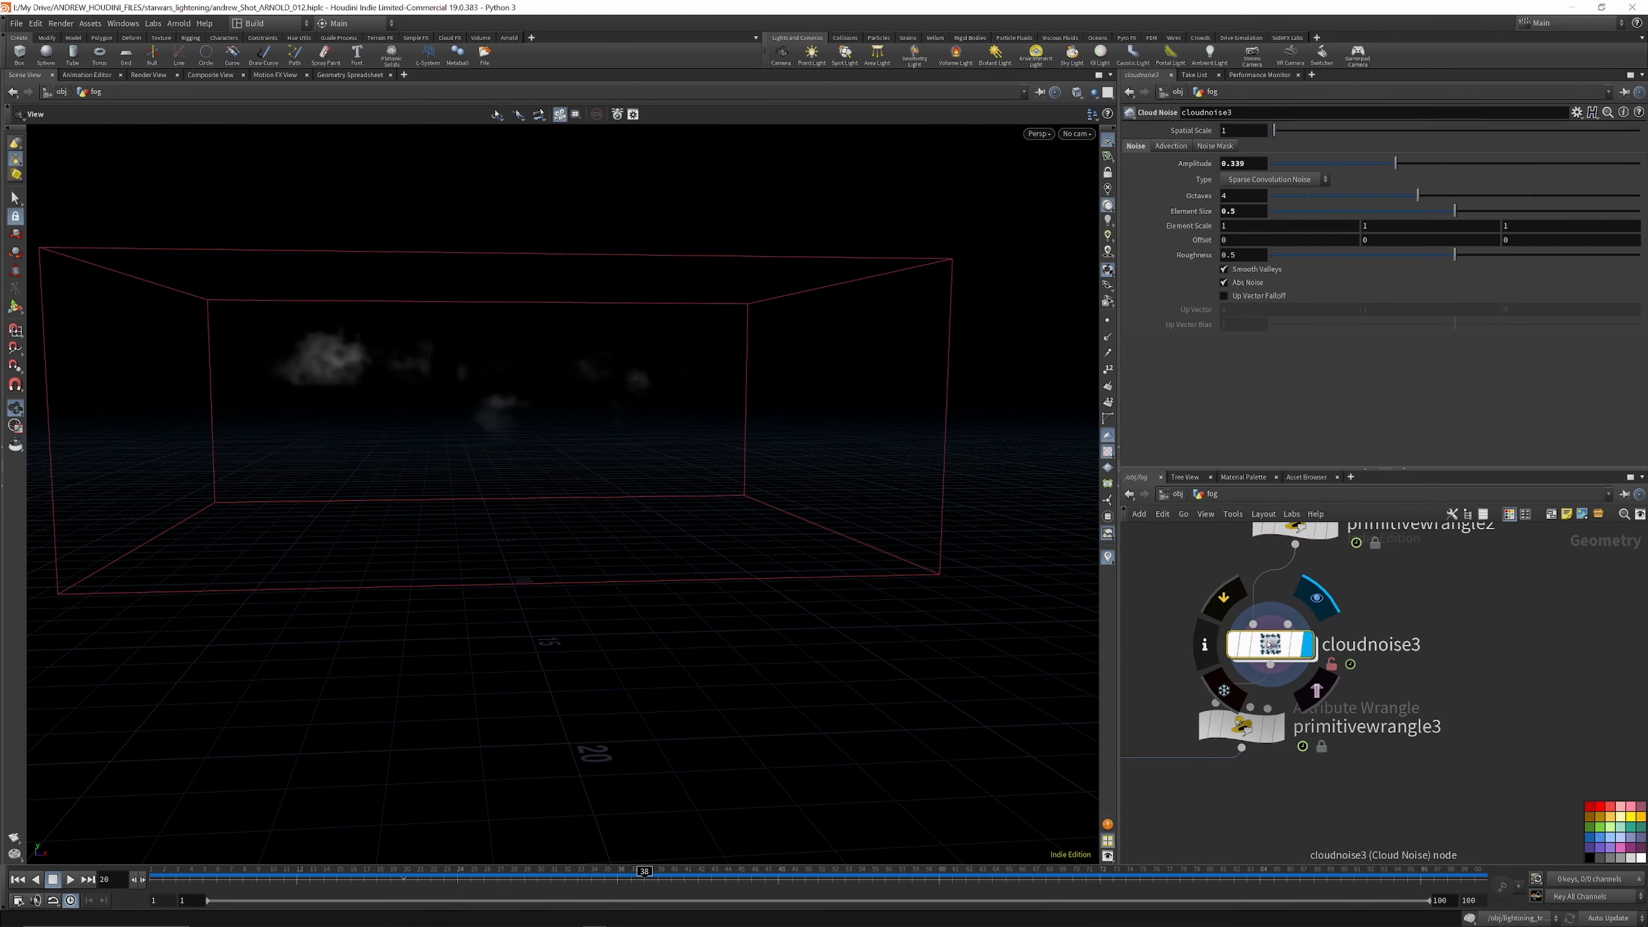
Step: Display primitivewrangle3 below cloudnoise3 and examine its name expression
scroll(1311, 656, "down", 3)
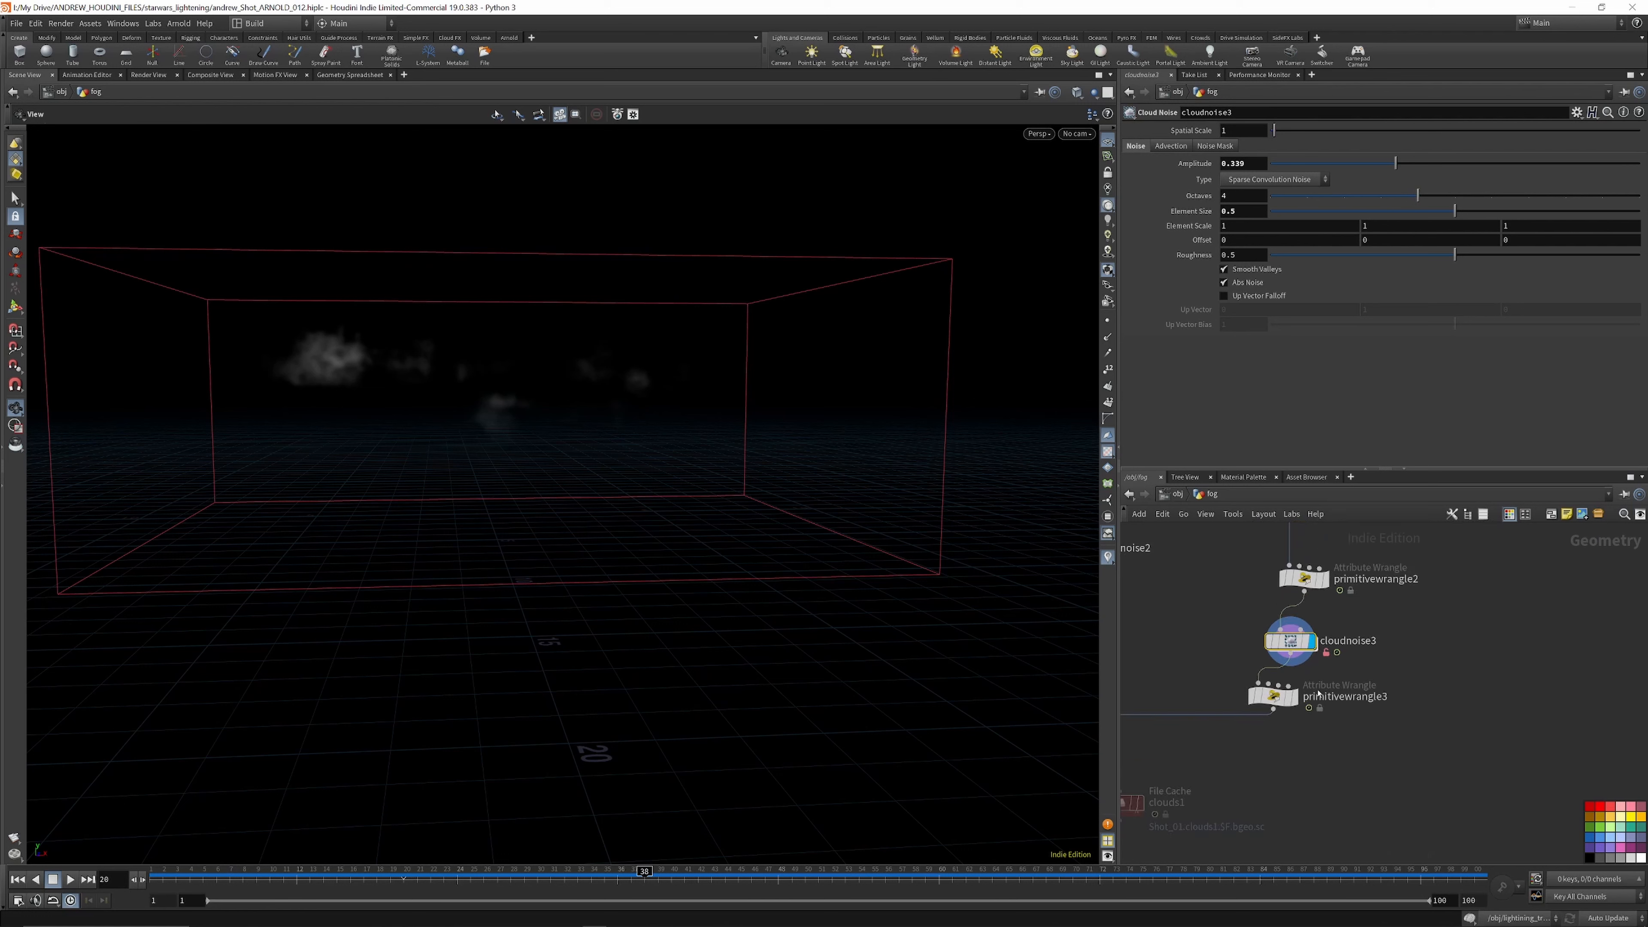
scroll(1299, 701, "up", 3)
scroll(1295, 696, "down", 2)
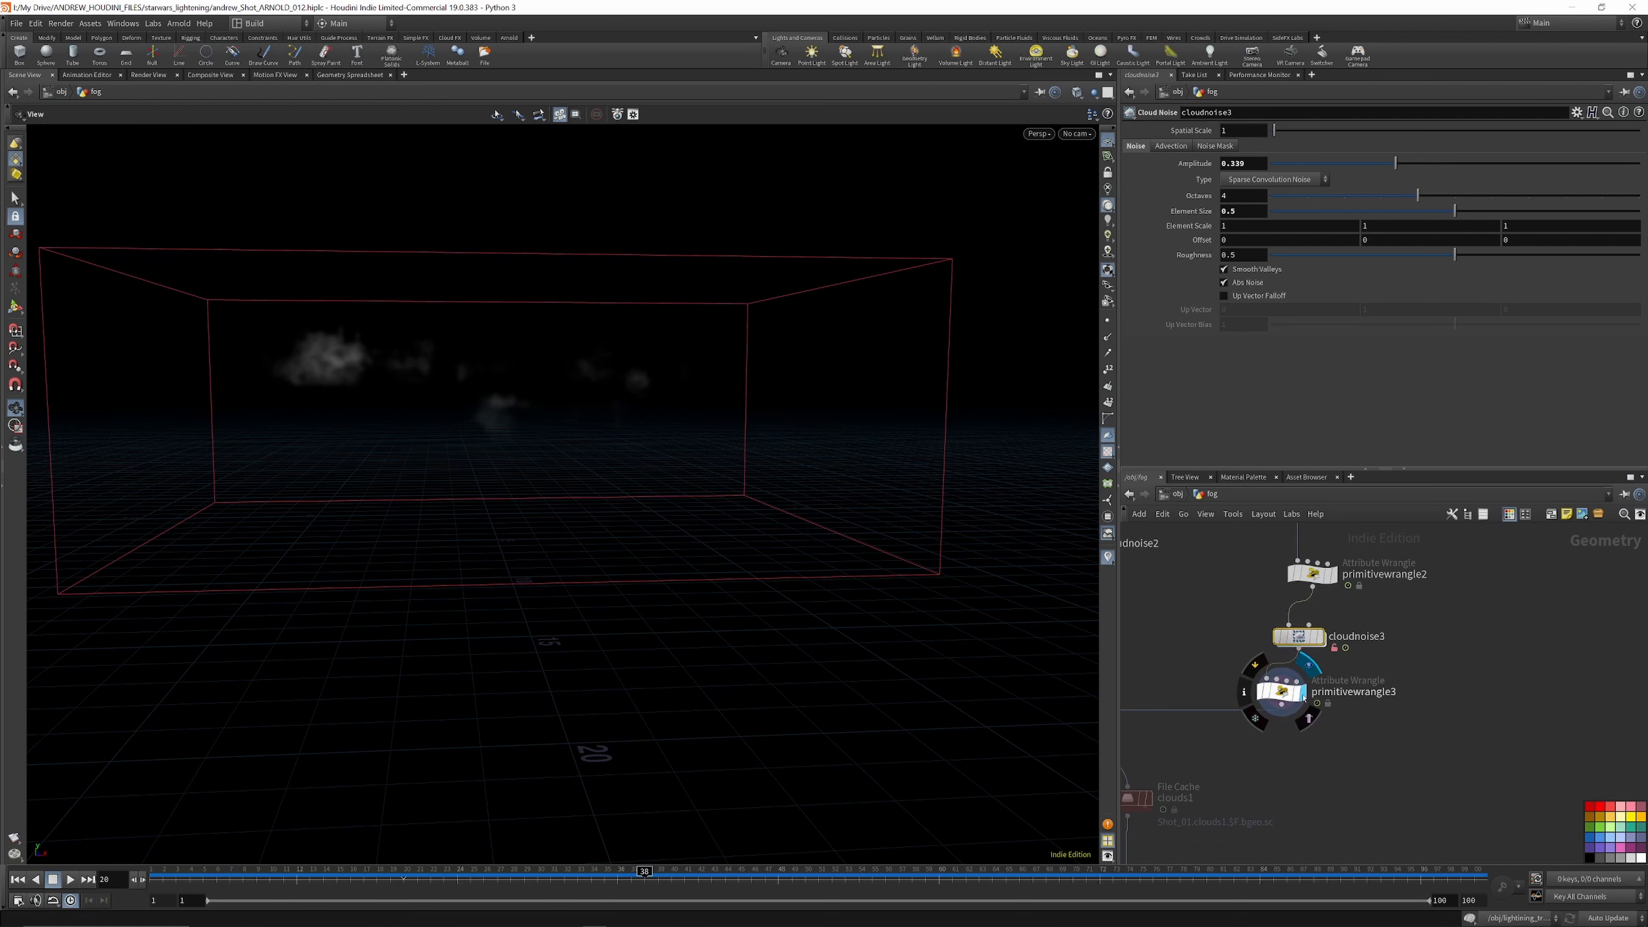
left_click(1282, 692)
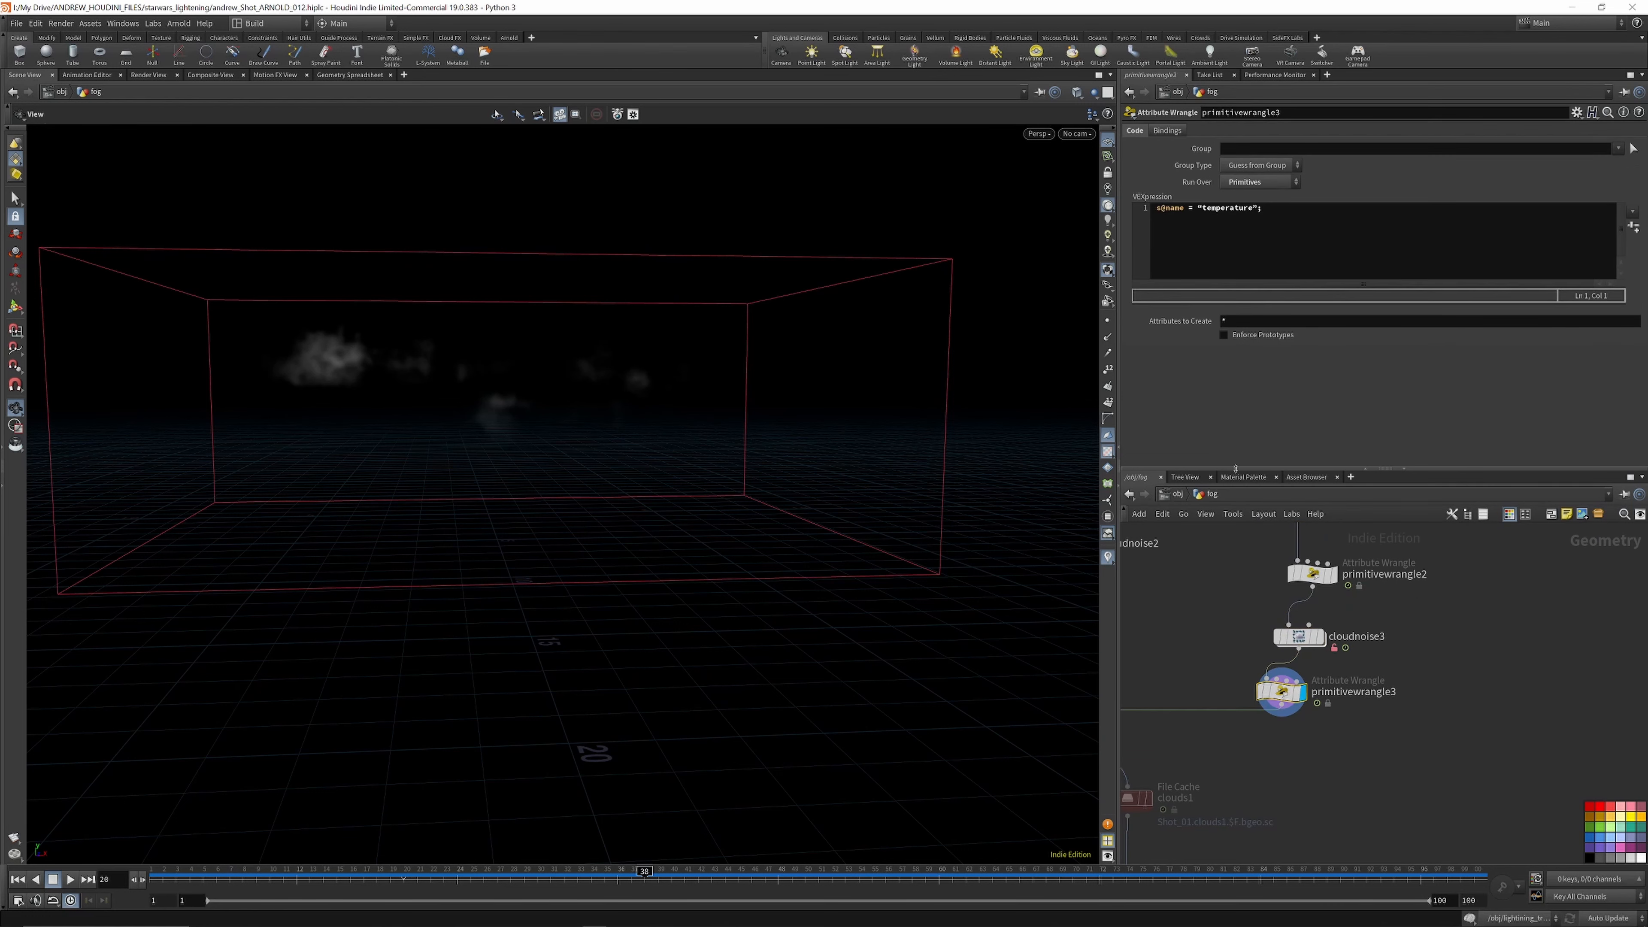
Step: Display primitivewrangle1_change_name_from_density_to_temperate and inspect its node information
scroll(1313, 709, "down", 4)
scroll(1320, 565, "up", 5)
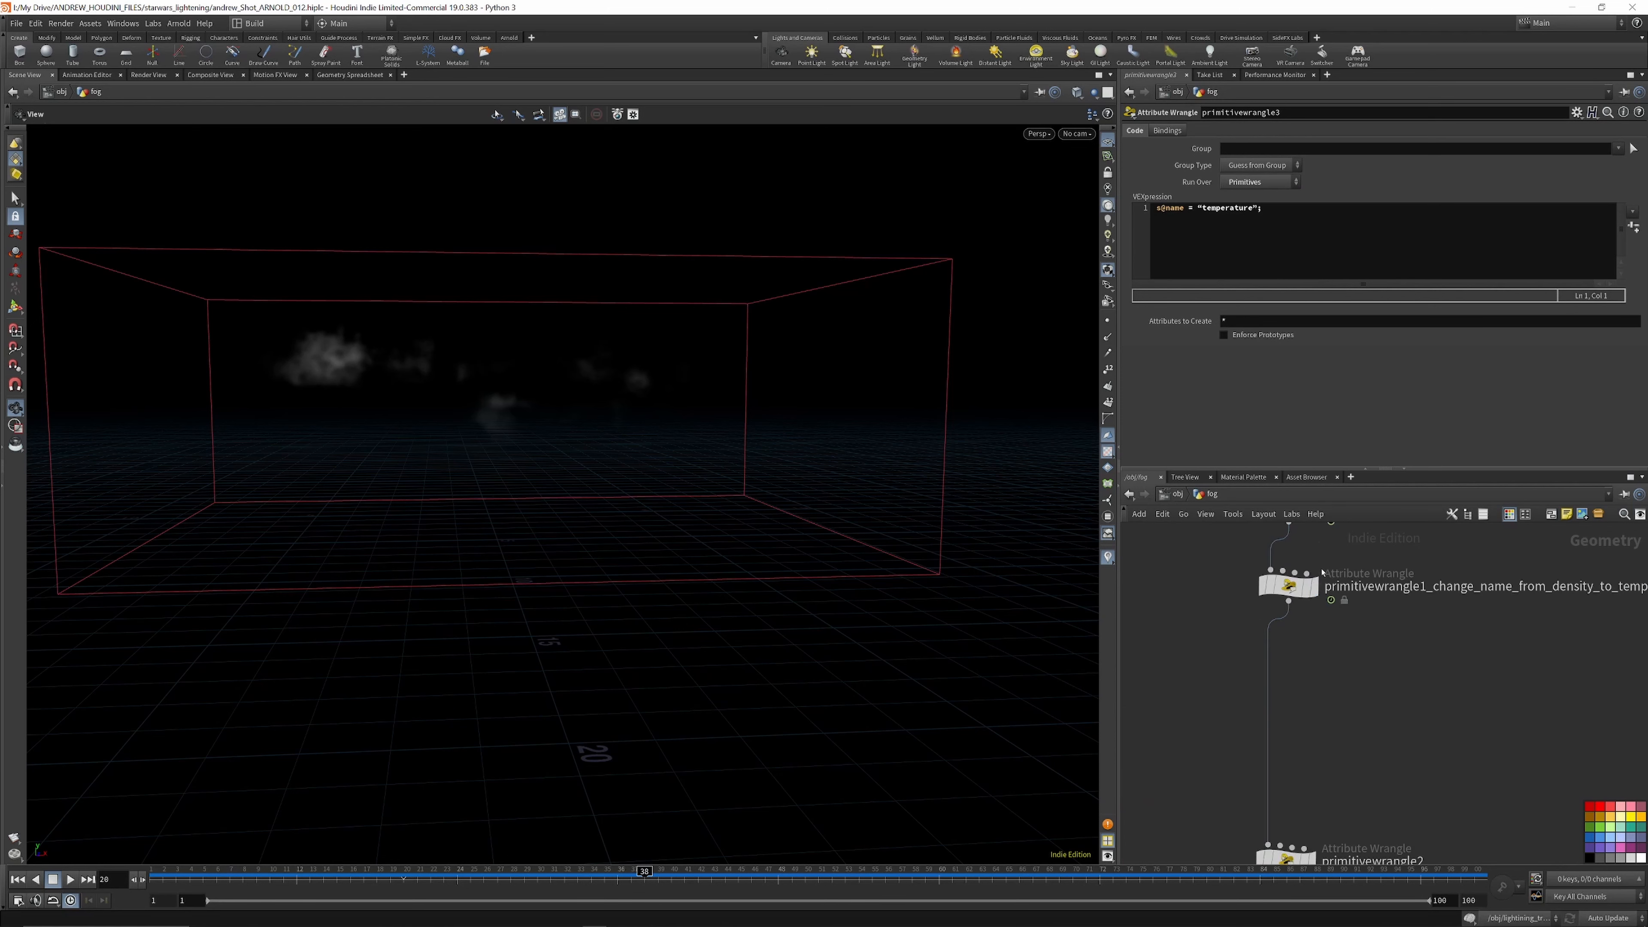
left_click(1321, 553)
left_click(1243, 586)
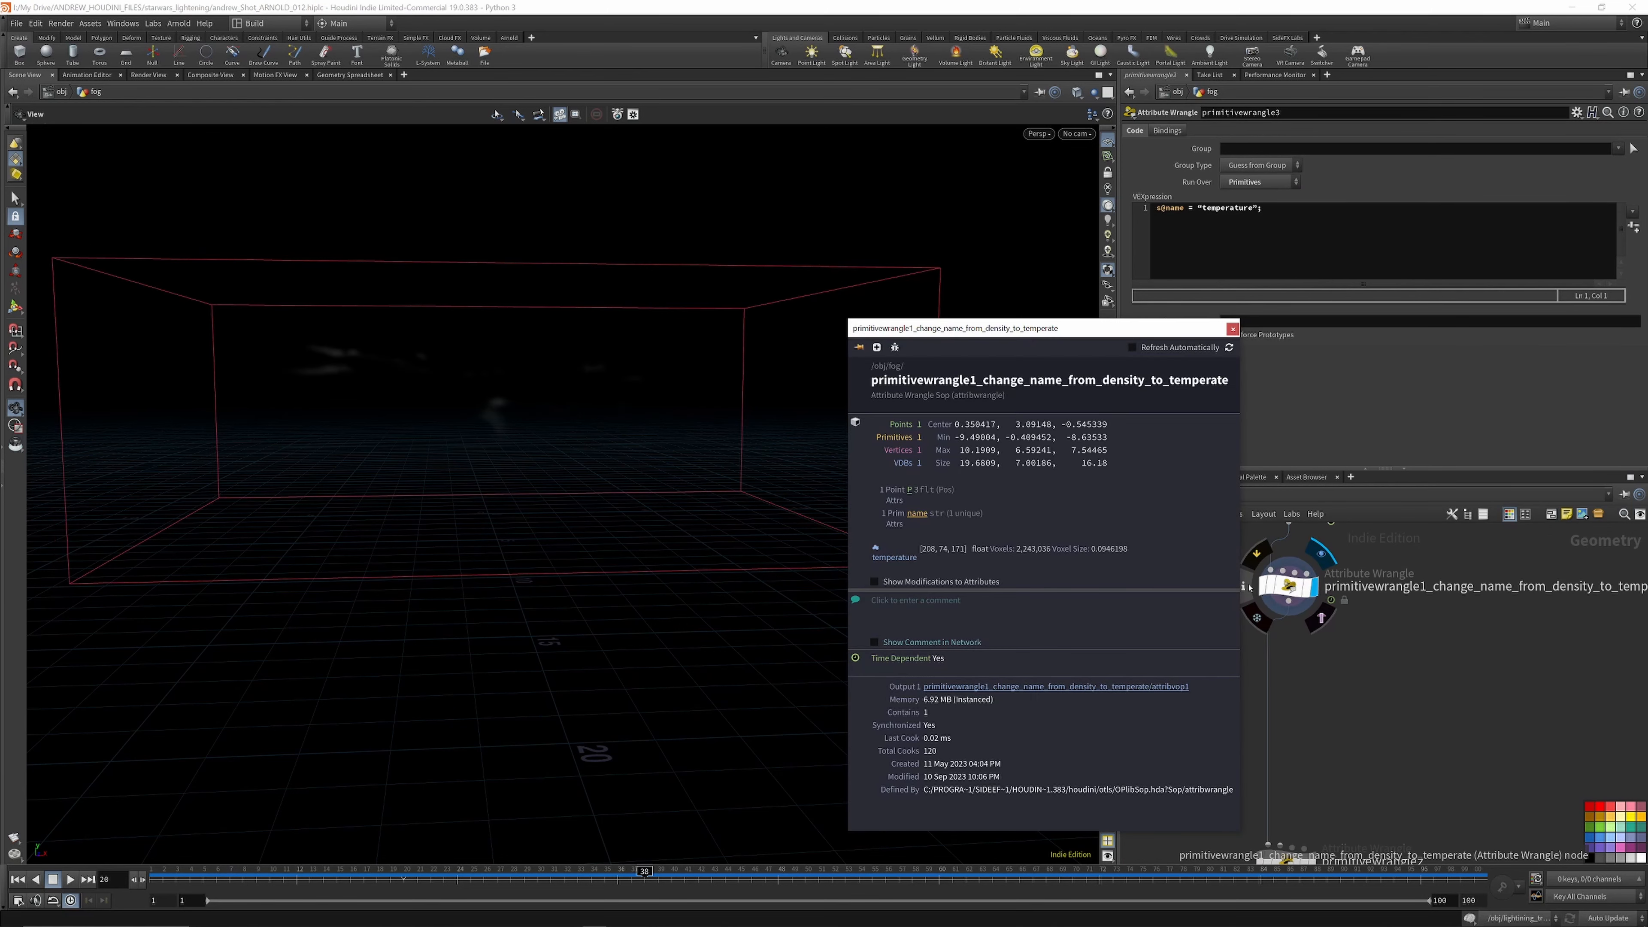
Step: Display primitivewrangle2 and open its name expression for review
scroll(1292, 597, "down", 5)
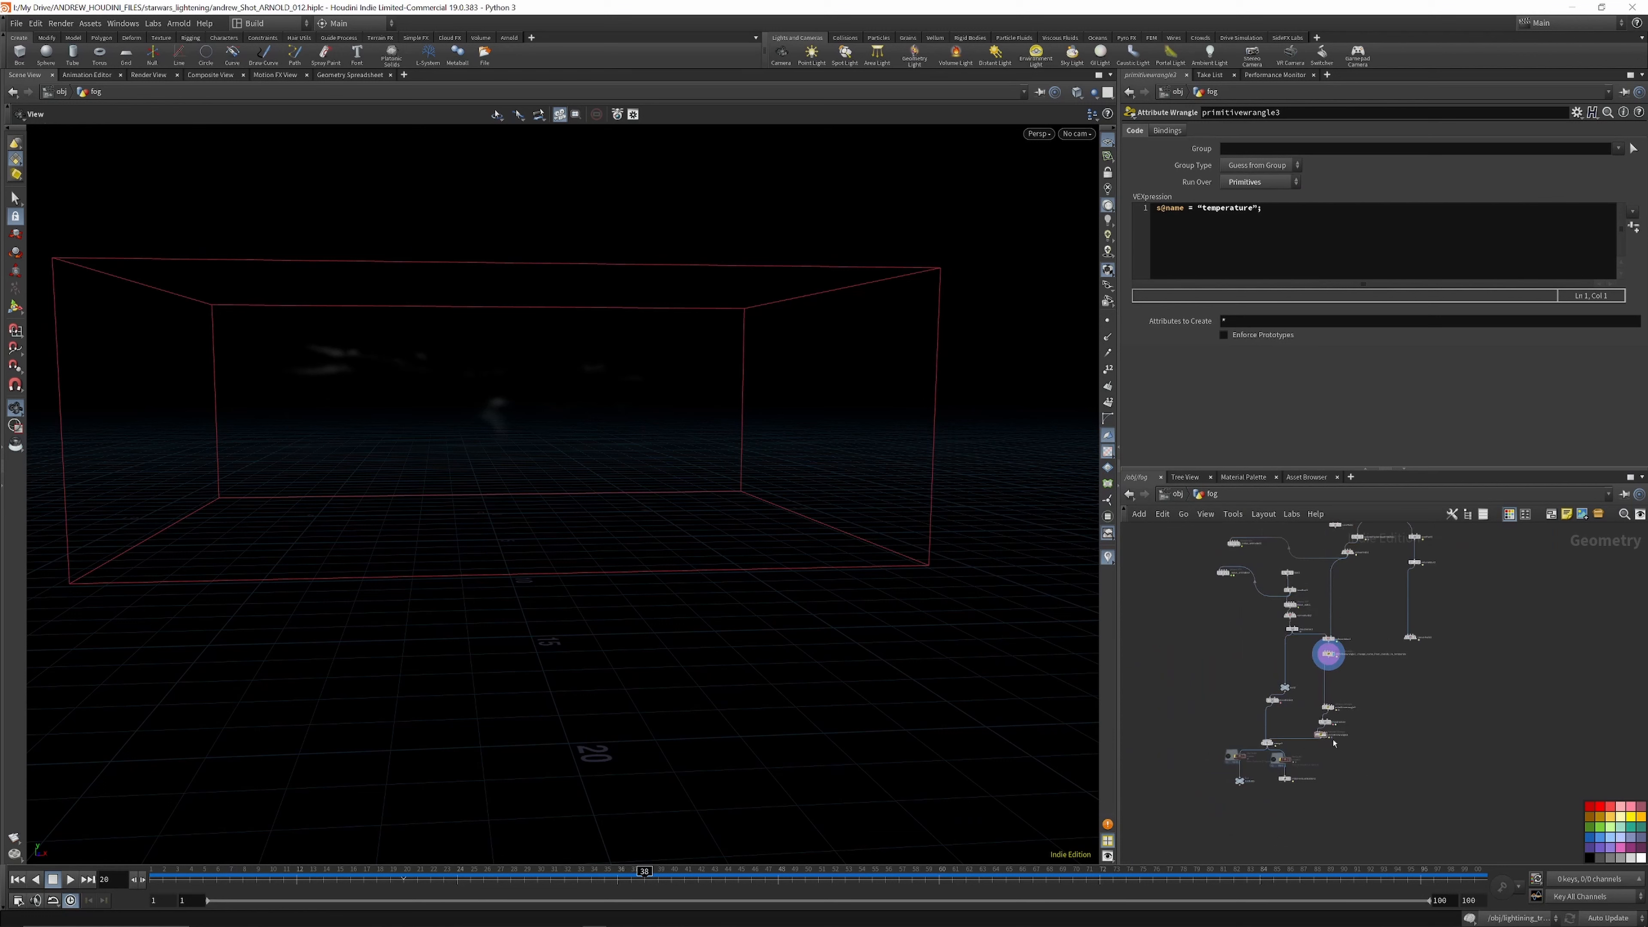
scroll(1333, 742, "up", 5)
left_click(1323, 668)
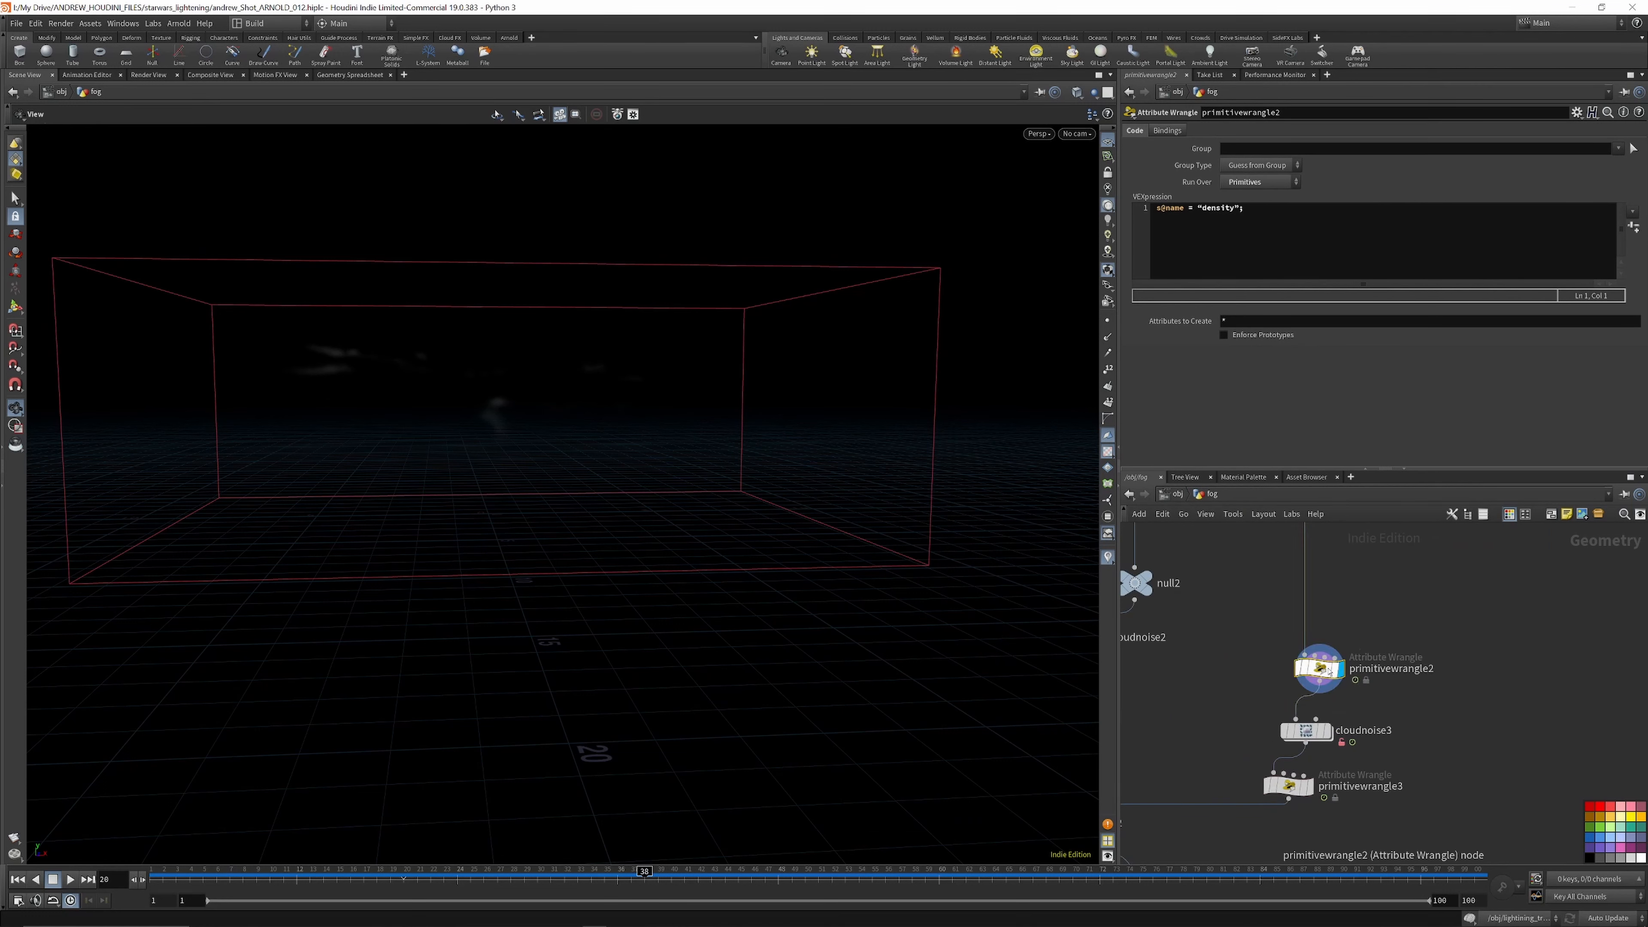
scroll(1338, 736, "up", 1)
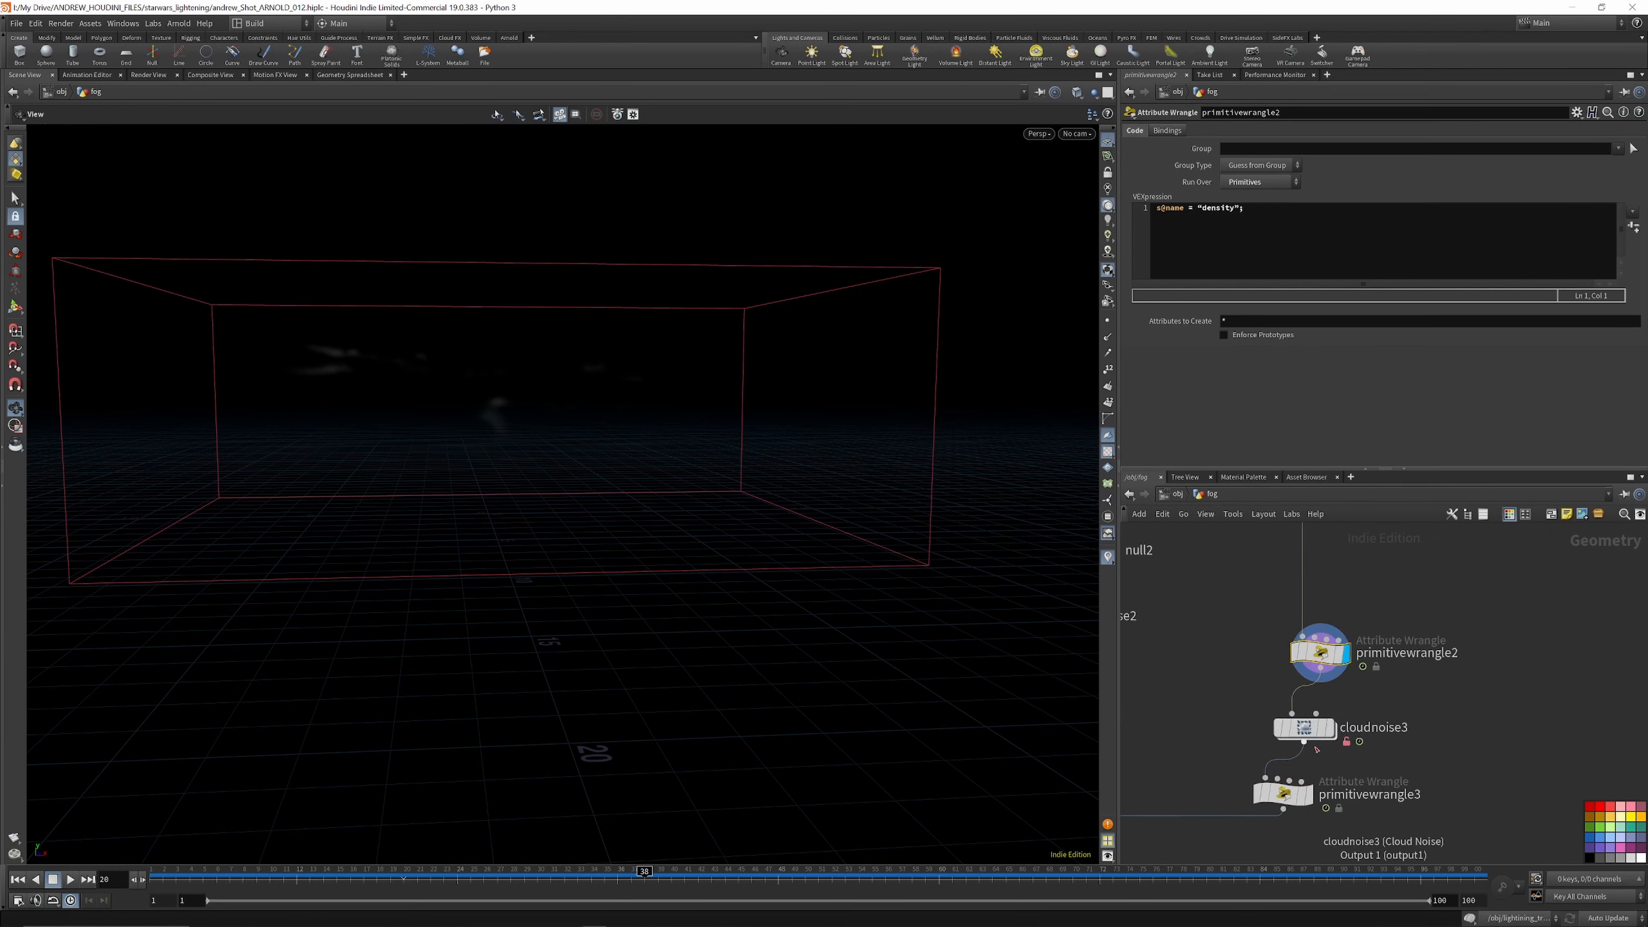
Step: Display cloudnoise3 and briefly bypass primitivewrangle2 to check how the noise depends on the density rename
left_click(1326, 697)
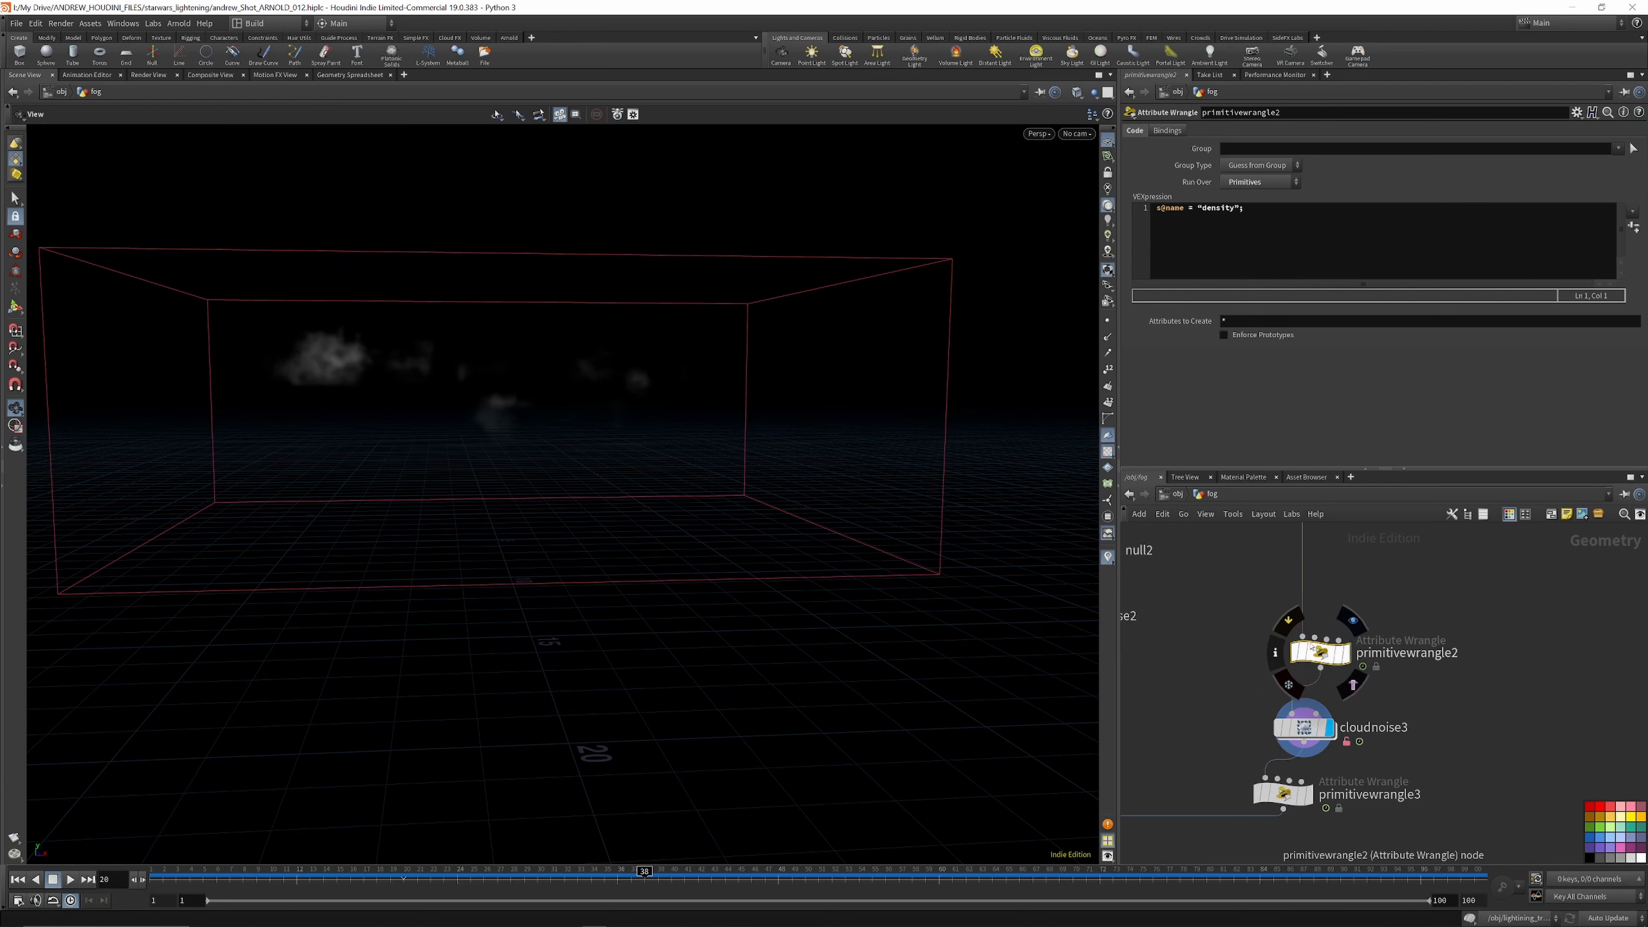
left_click(1290, 621)
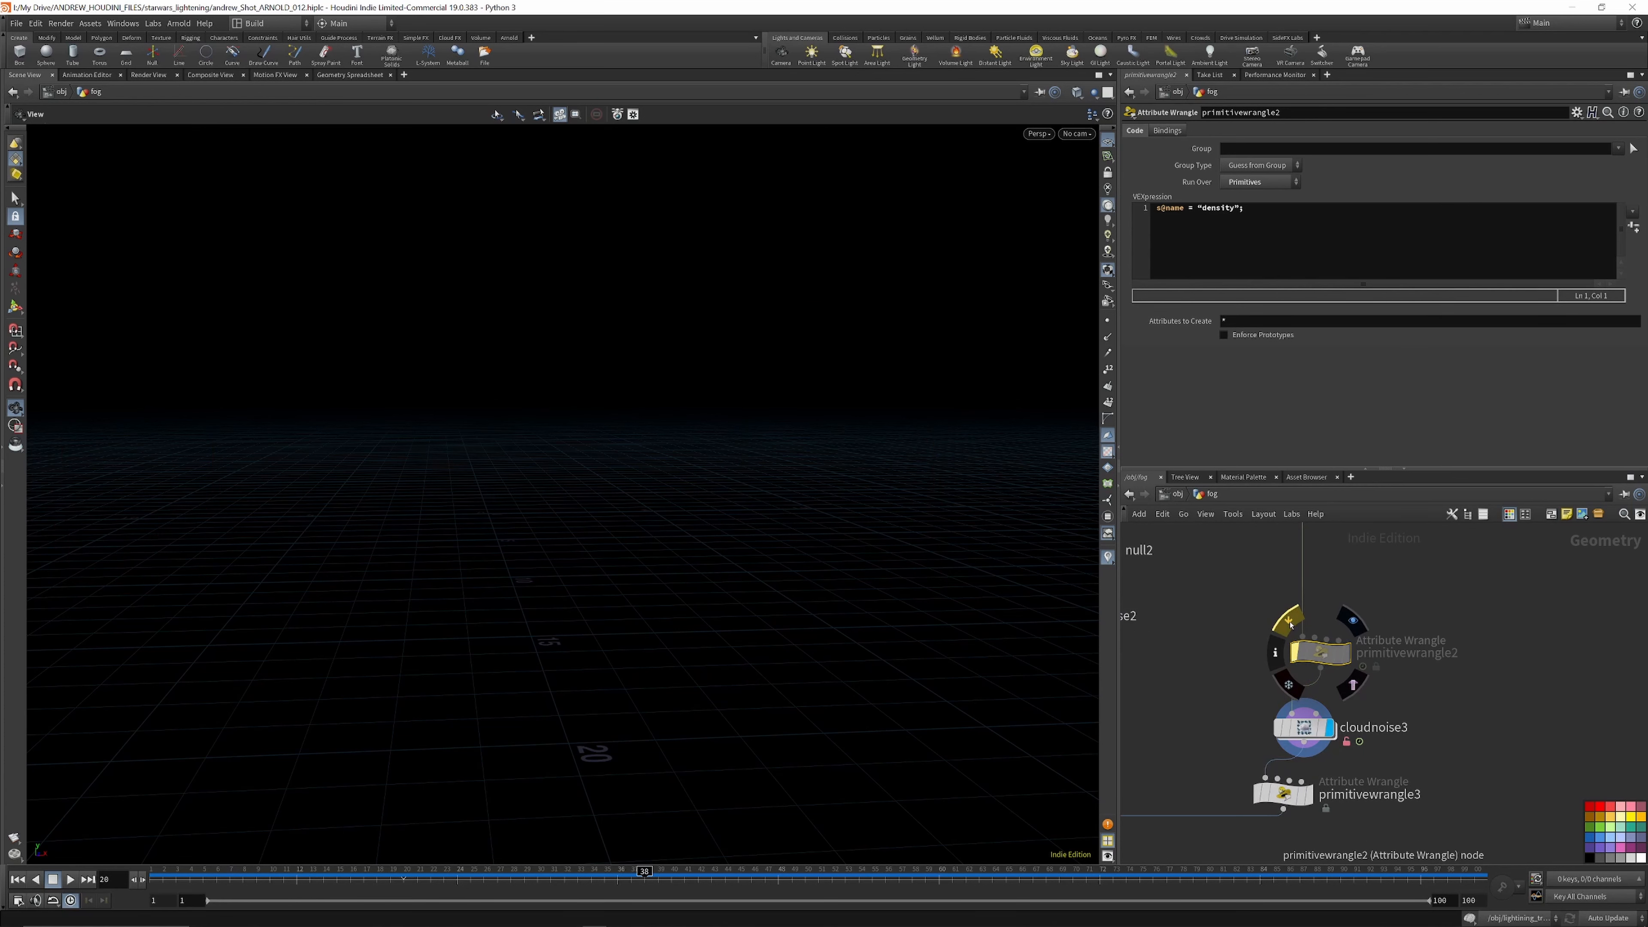
left_click(1289, 621)
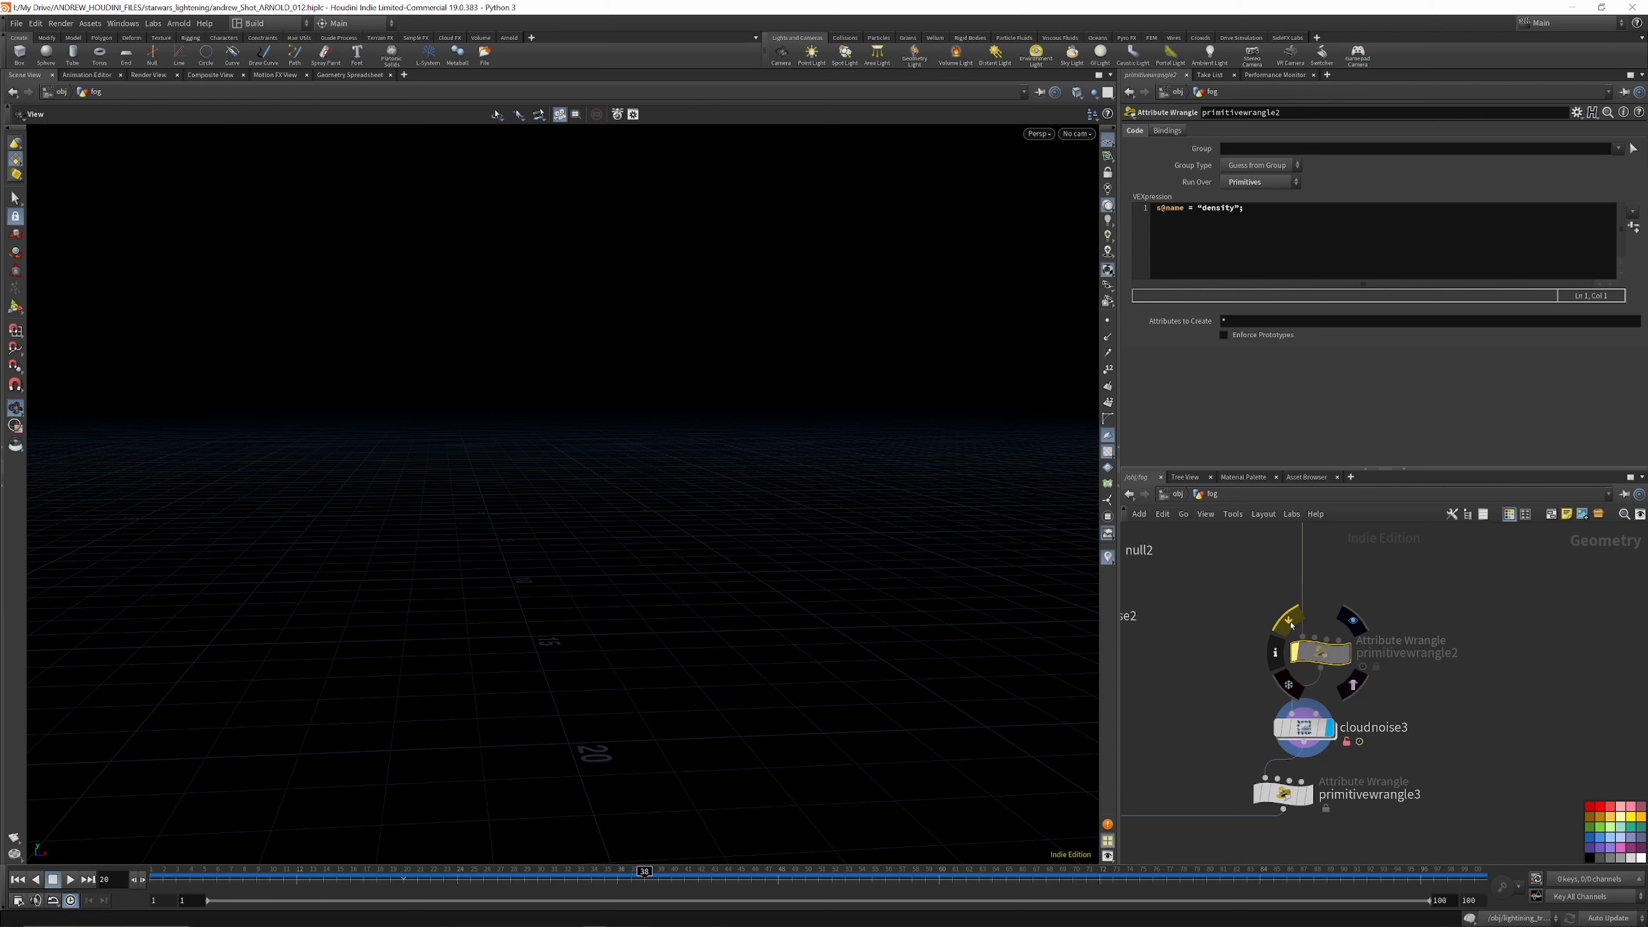
Step: Move primitivewrangle2 and cloudnoise3 slightly apart in the network and open cloudnoise3's parameters
left_click_drag(1305, 727, 1315, 717)
left_click_drag(1320, 652, 1312, 629)
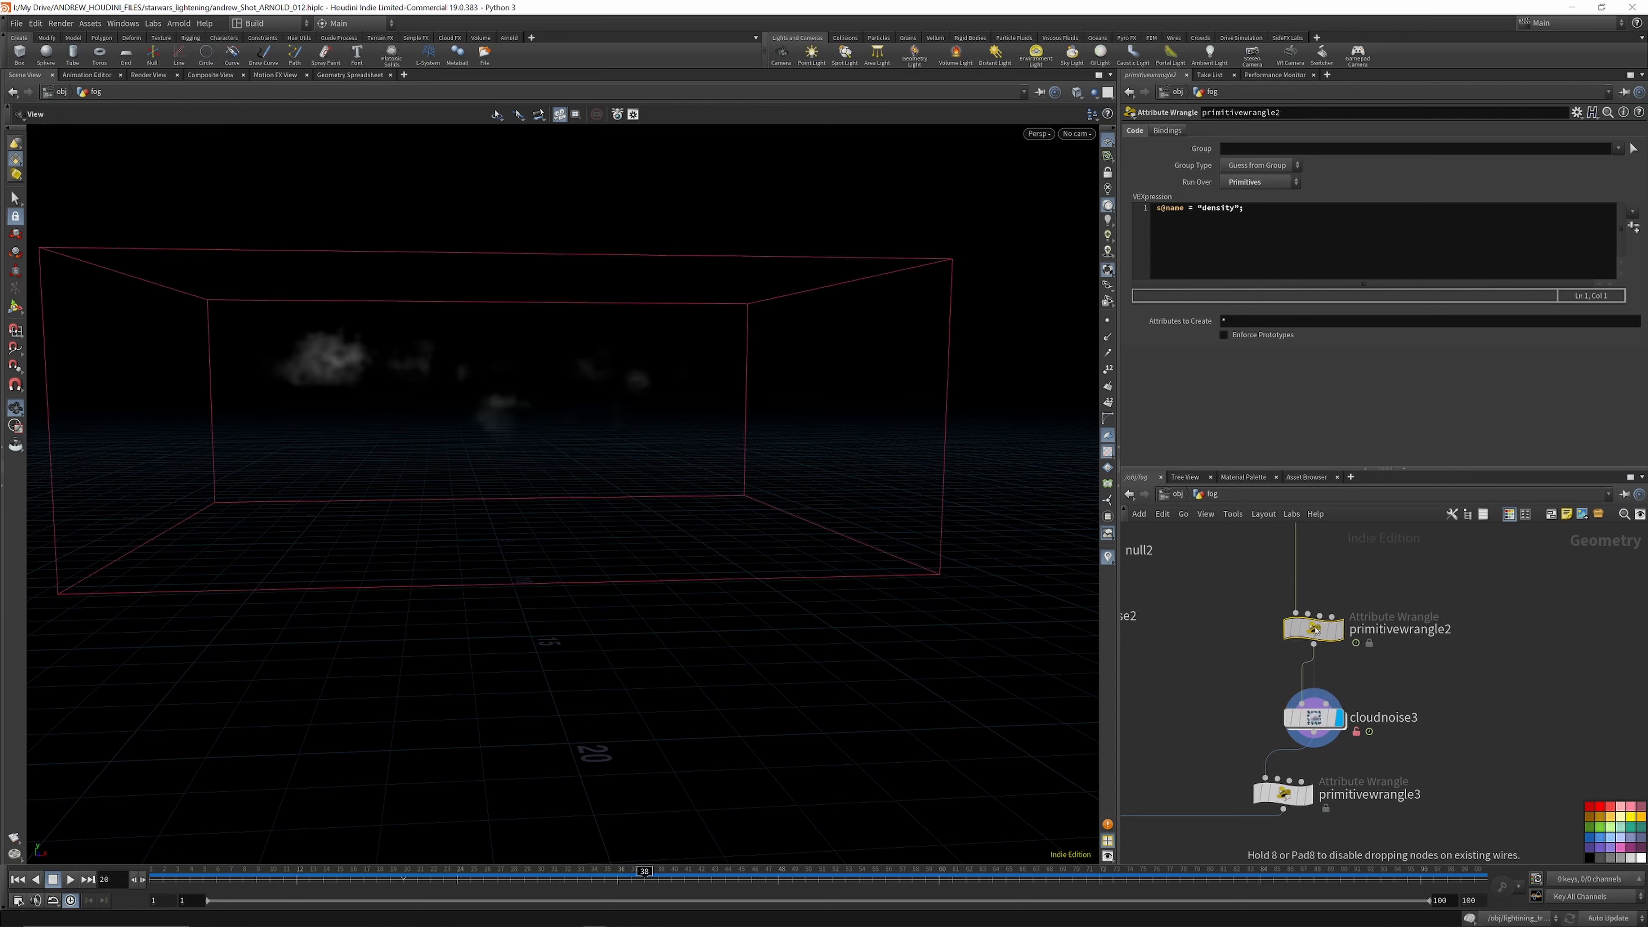
left_click(1315, 717)
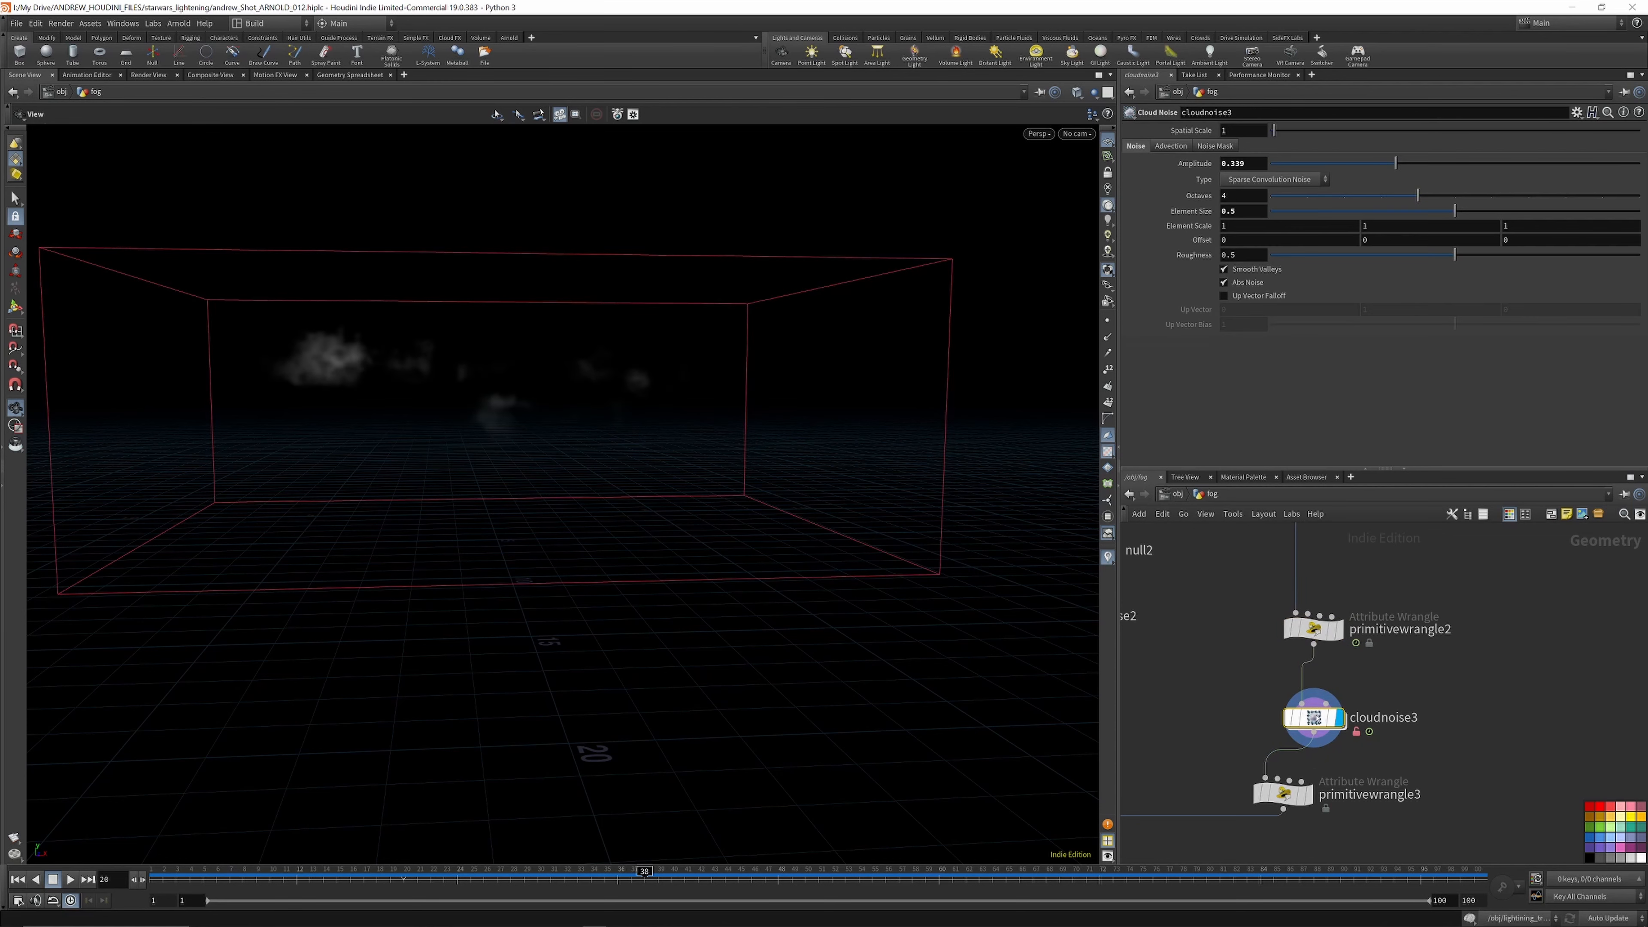
Step: Display primitivewrangle3 and review its expression that renames the volume to temperature
middle_click_drag(1316, 825, 1327, 773)
scroll(1327, 774, "up", 1)
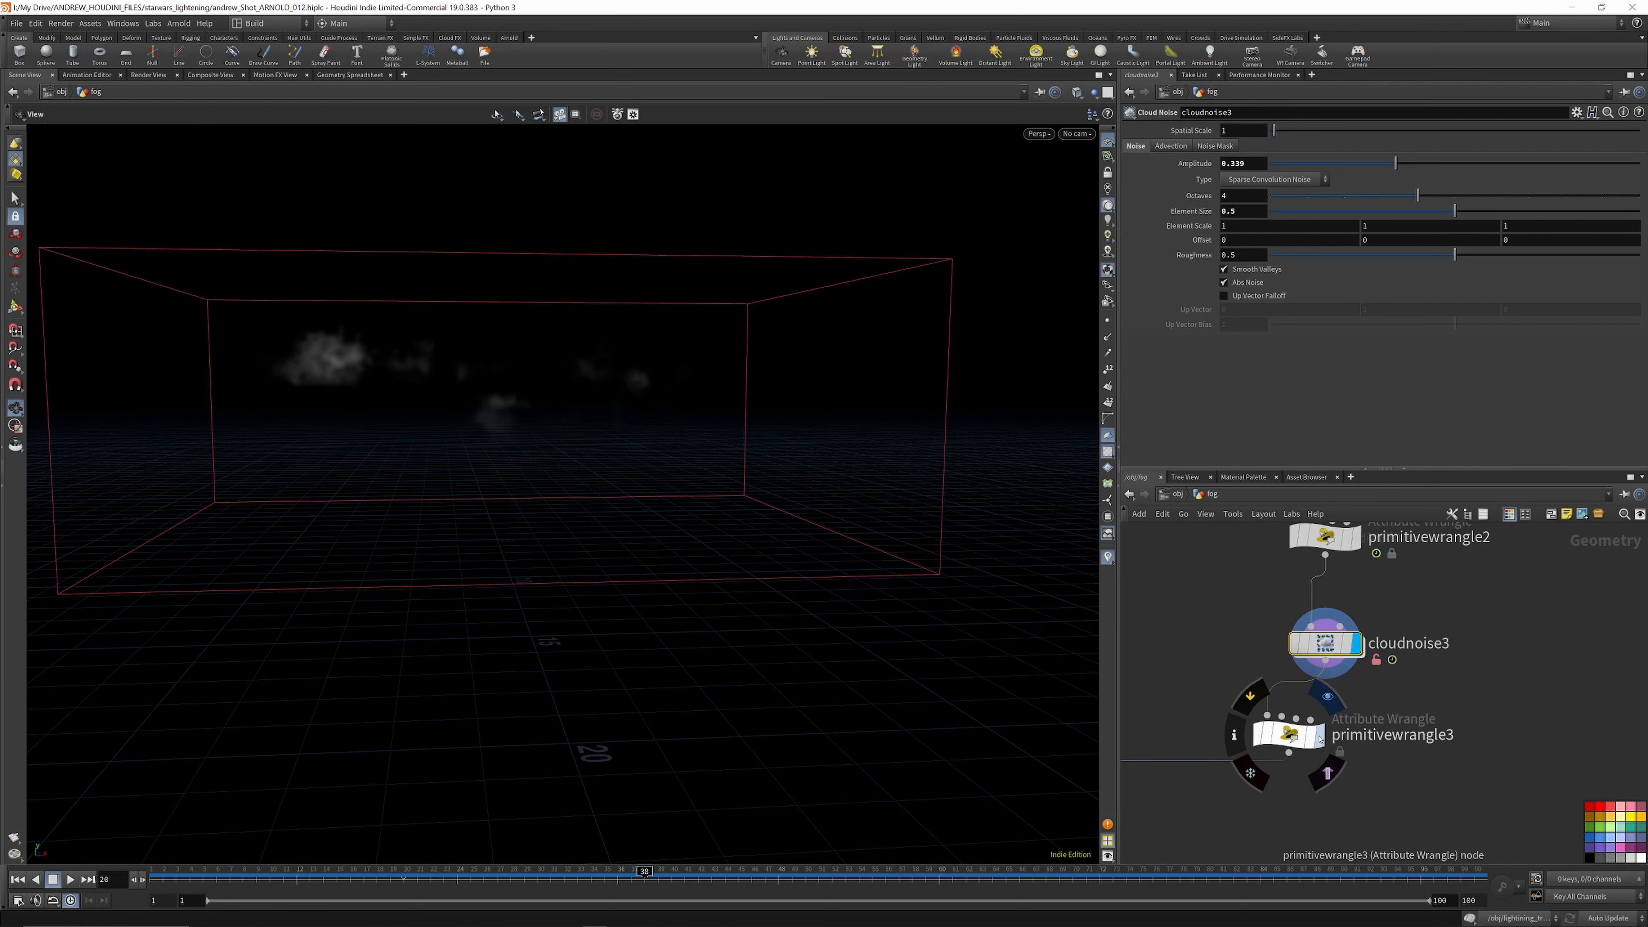
left_click(1327, 697)
left_click(1305, 735)
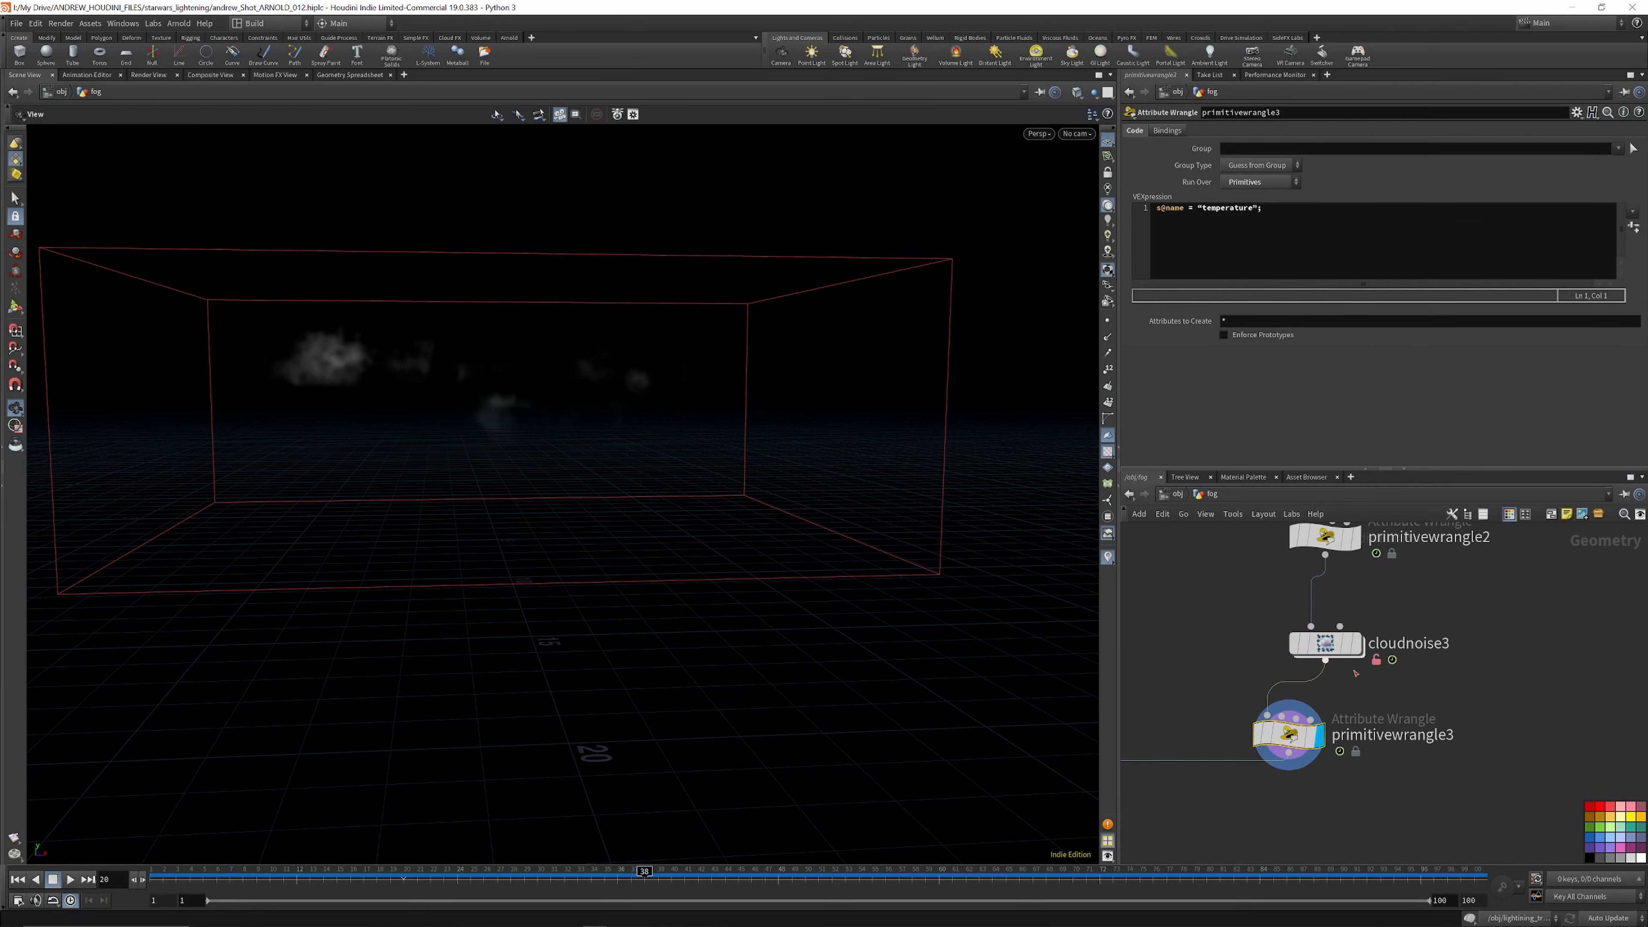
Step: Display cloudnoise2 and examine the main cloud volume together with its noise parameters
scroll(1369, 661, "down", 5)
middle_click_drag(1269, 718, 1309, 692)
scroll(1311, 692, "down", 3)
scroll(1314, 625, "up", 3)
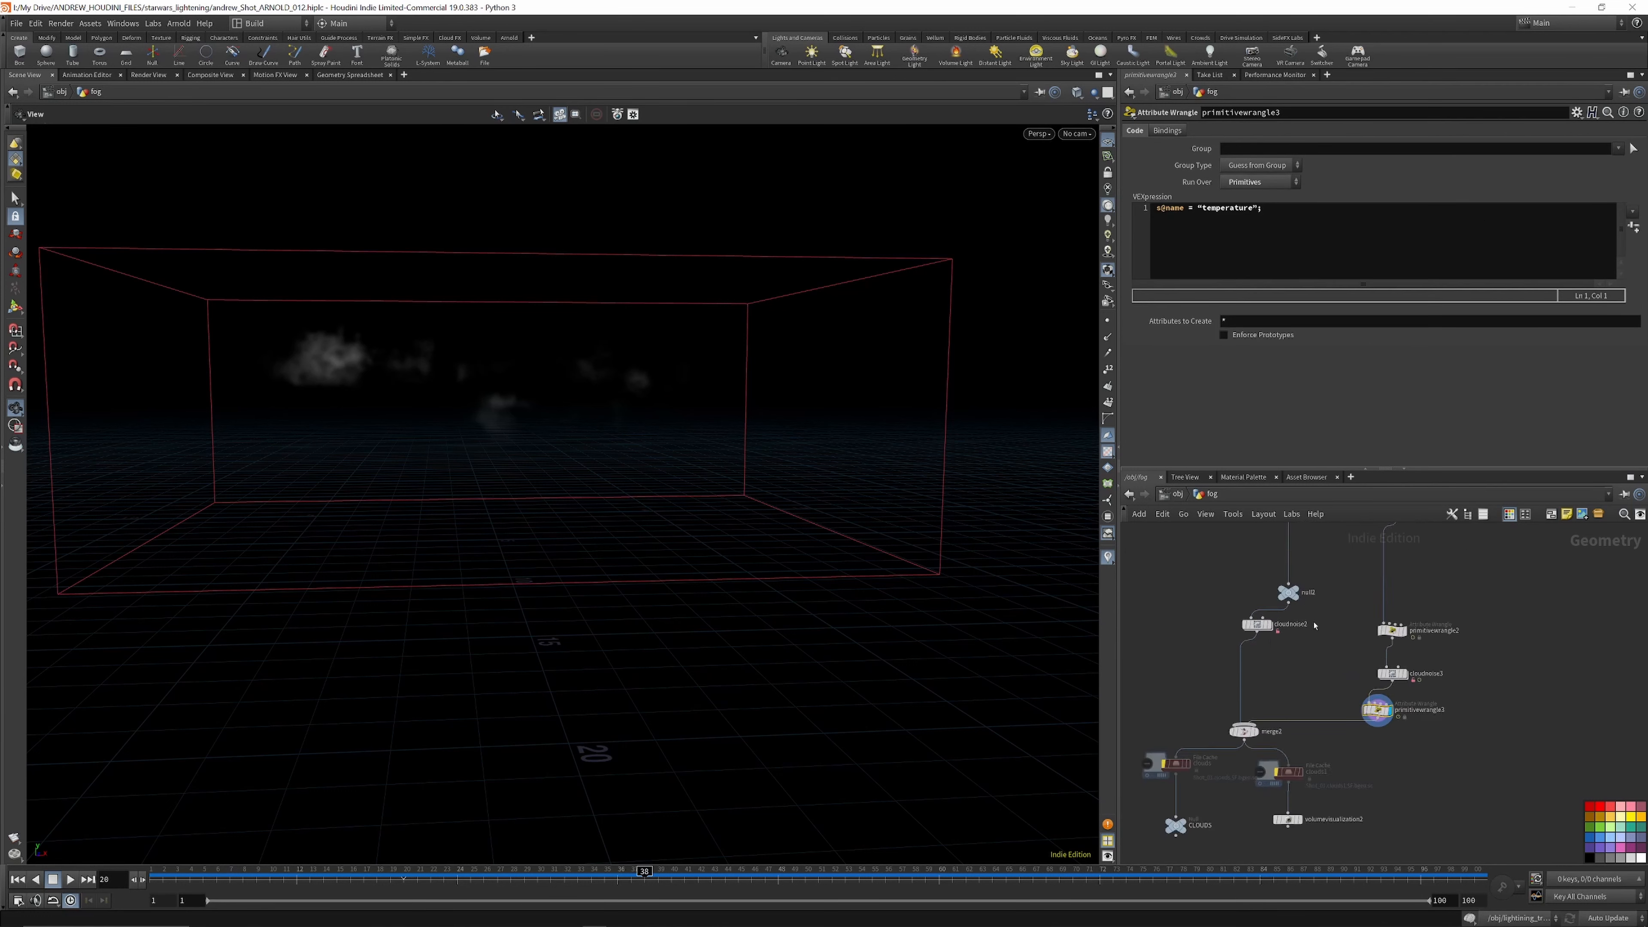
scroll(1315, 626, "up", 3)
left_click(1232, 634)
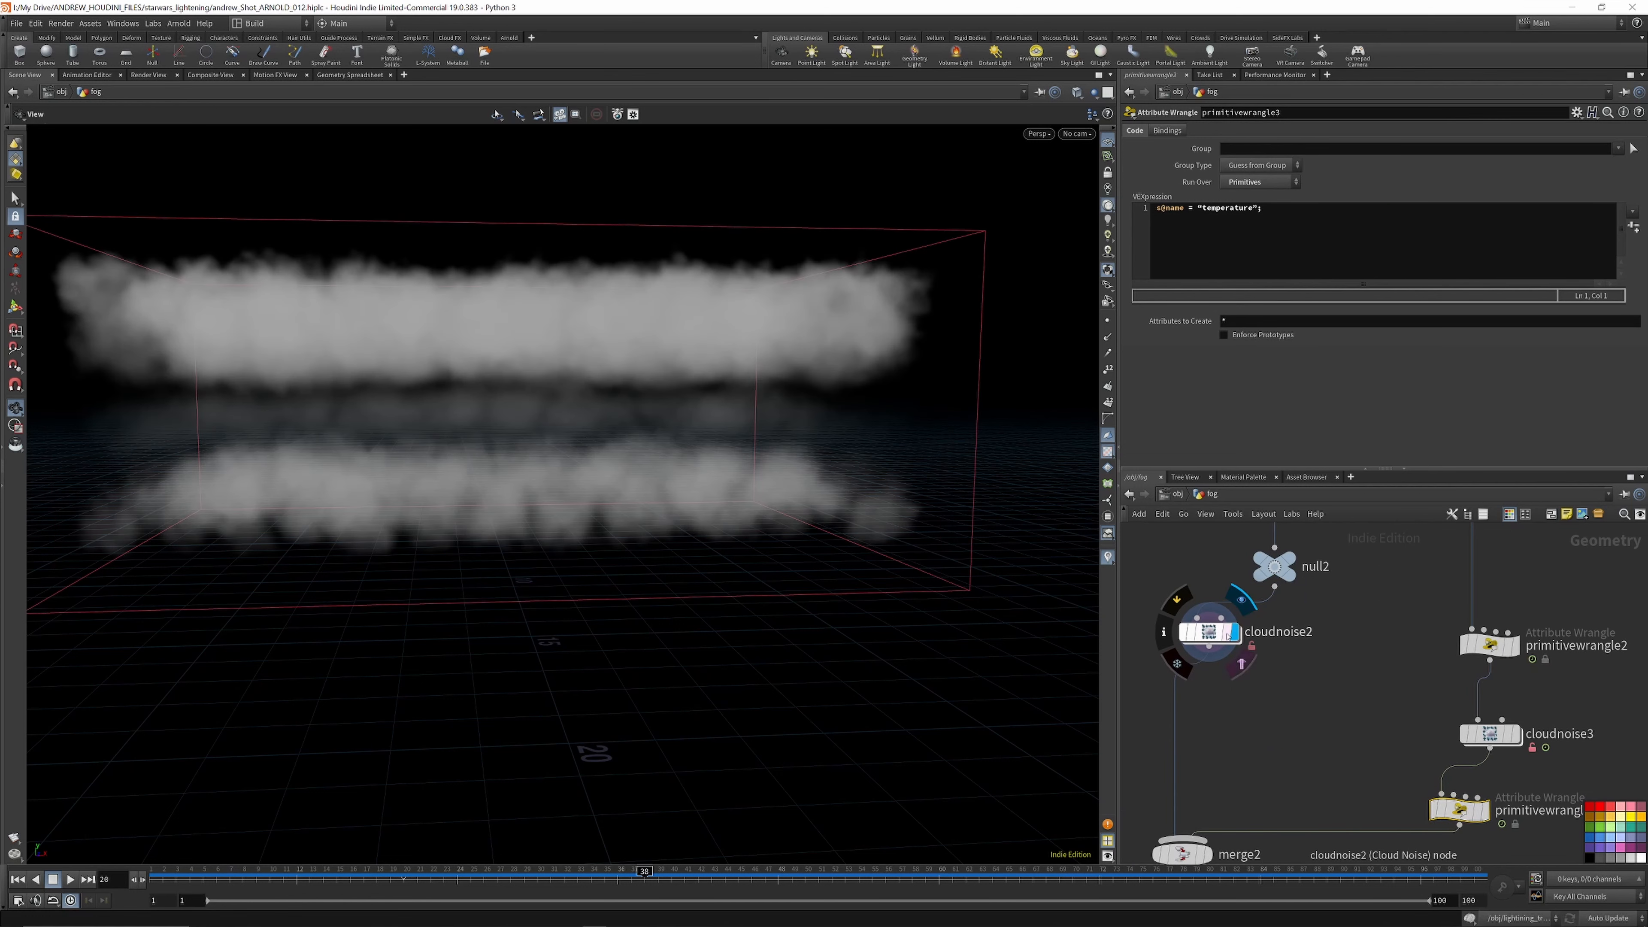
left_click(1207, 633)
scroll(1208, 631, "down", 3)
scroll(1209, 626, "up", 2)
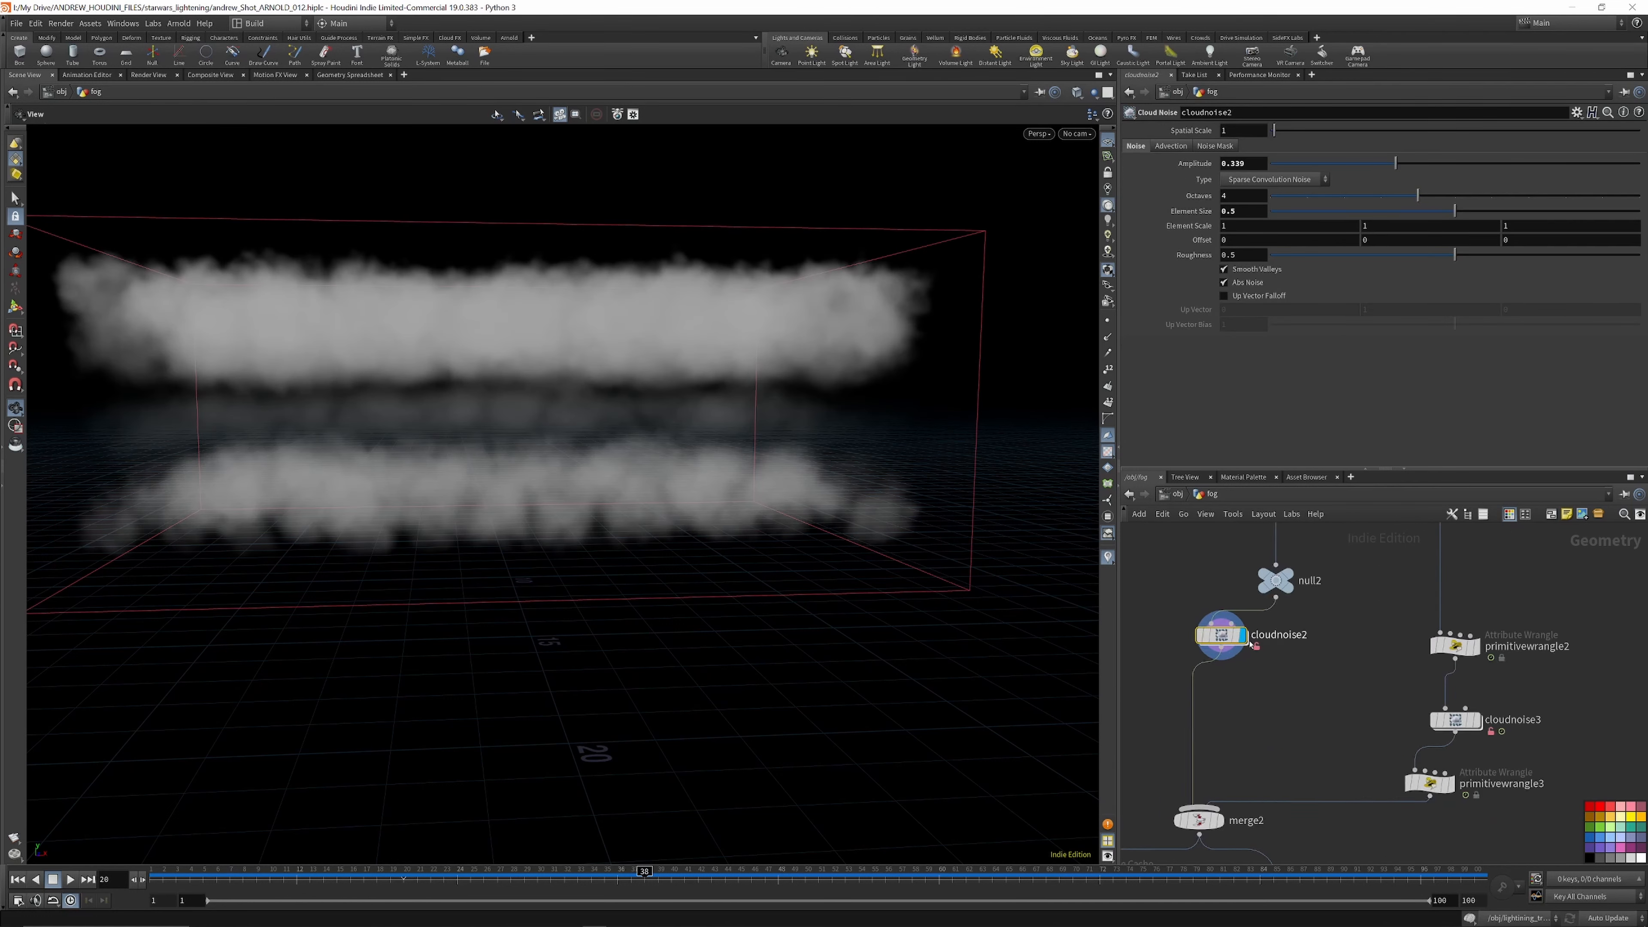
left_click_drag(640, 339, 663, 390)
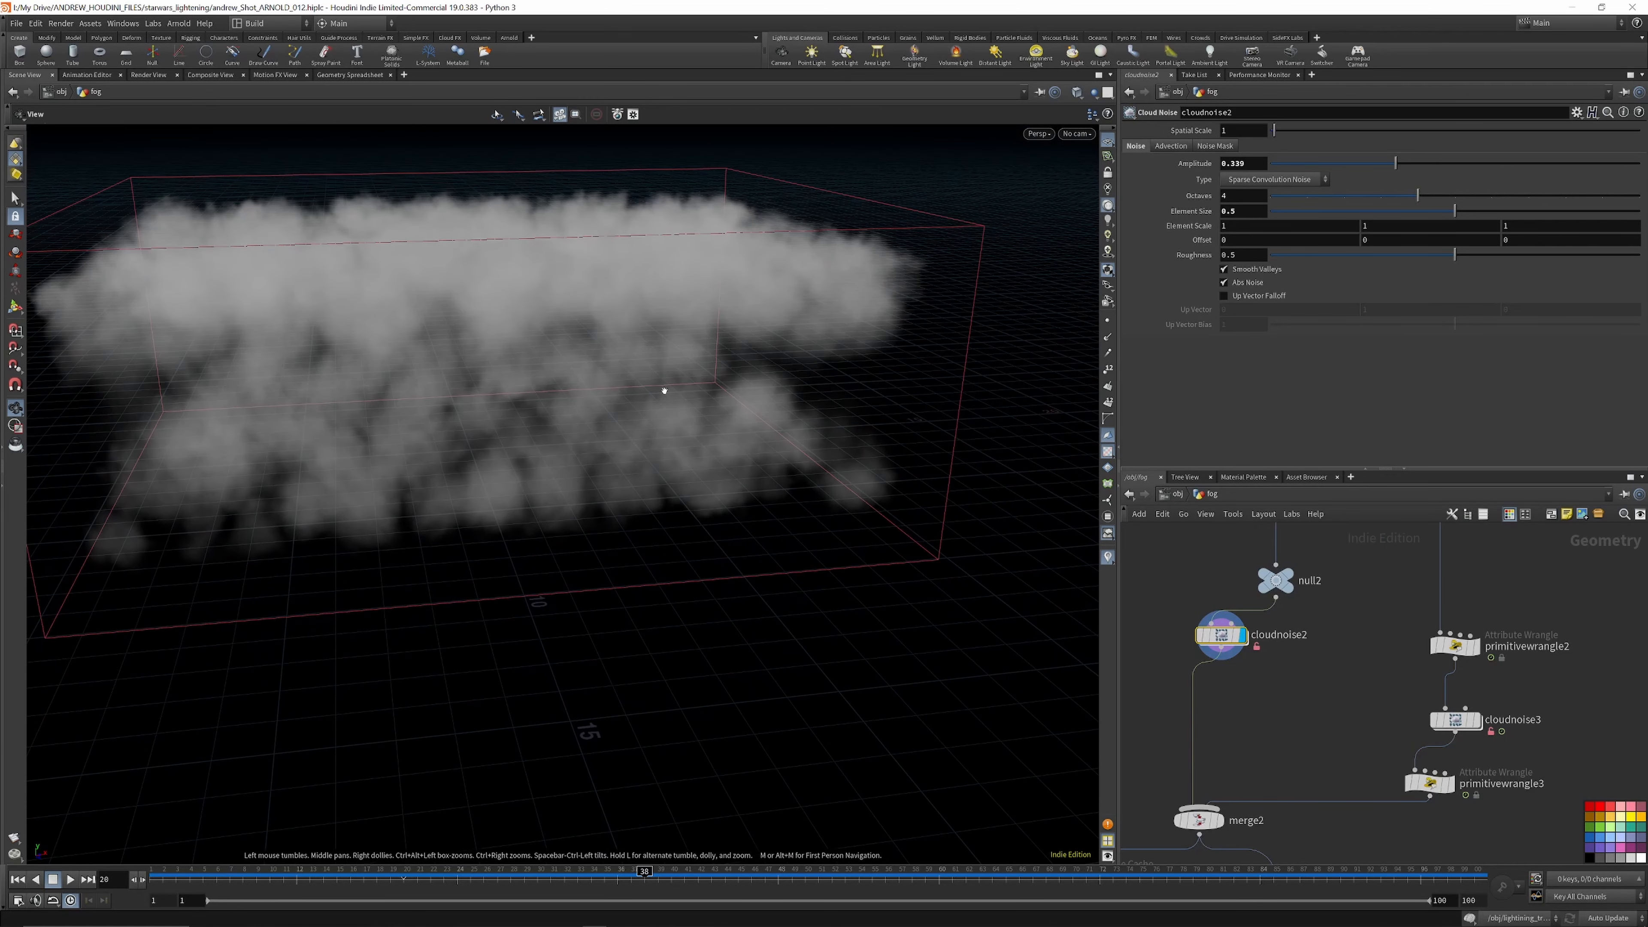
Step: Display merge2 to view the cloud and lightning volumes combined
scroll(1259, 590, "down", 2)
scroll(1237, 743, "up", 3)
left_click(1223, 747)
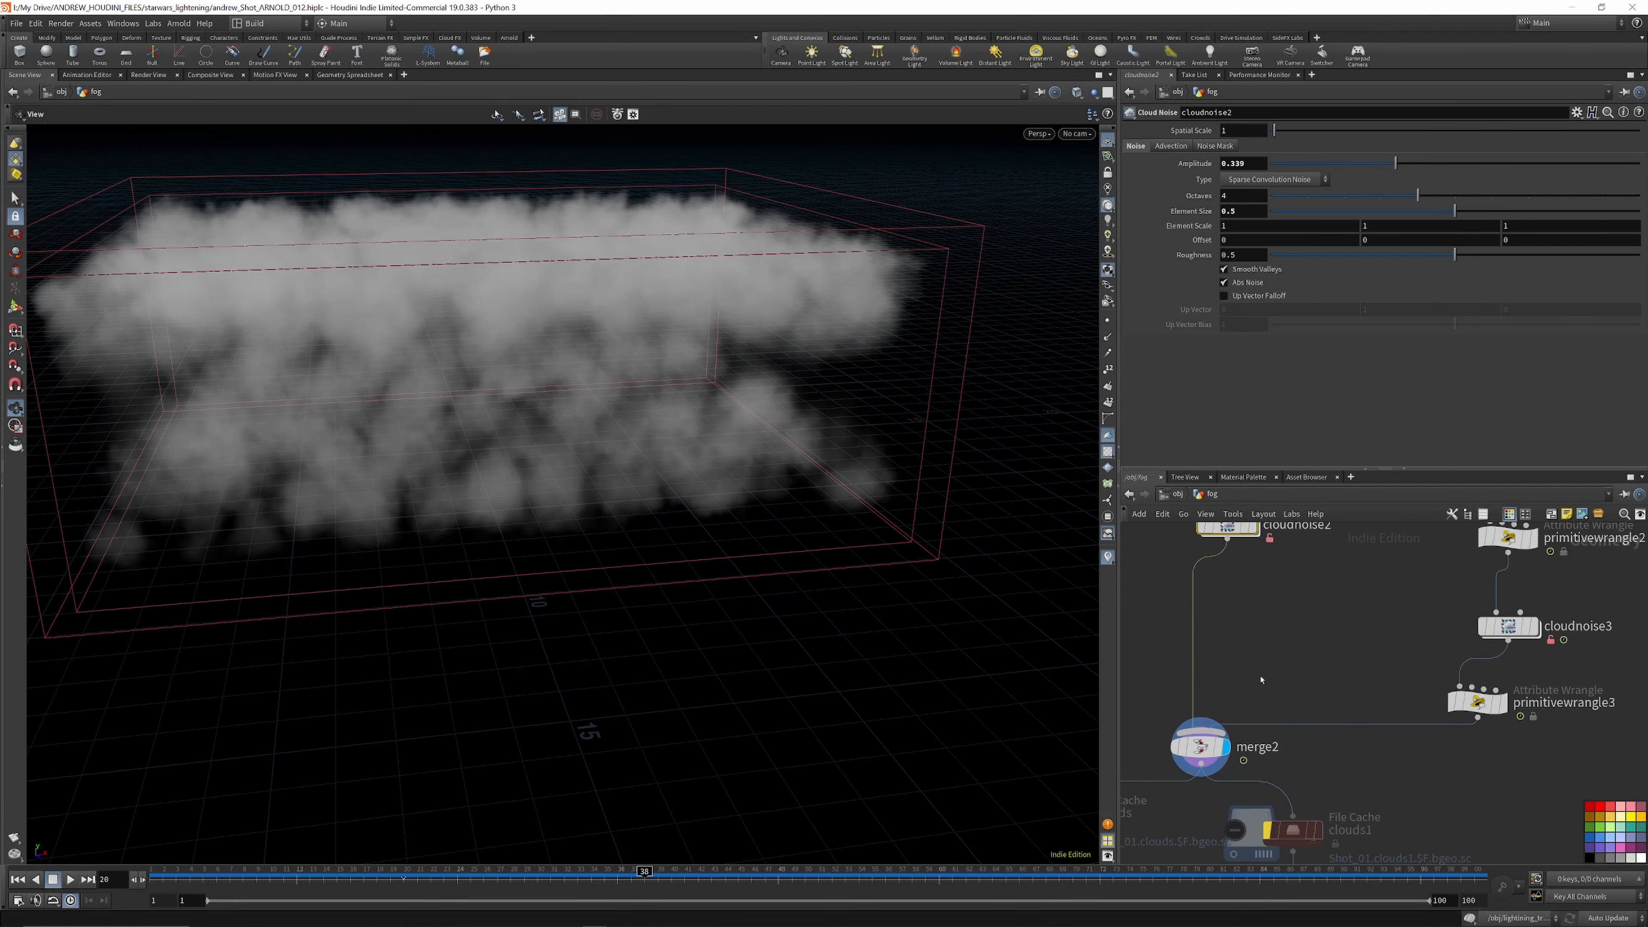
Step: Open the clouds1 file cache below merge2 and turn off its bypass
scroll(1283, 616, "down", 3)
scroll(1291, 701, "up", 2)
left_click(1285, 725)
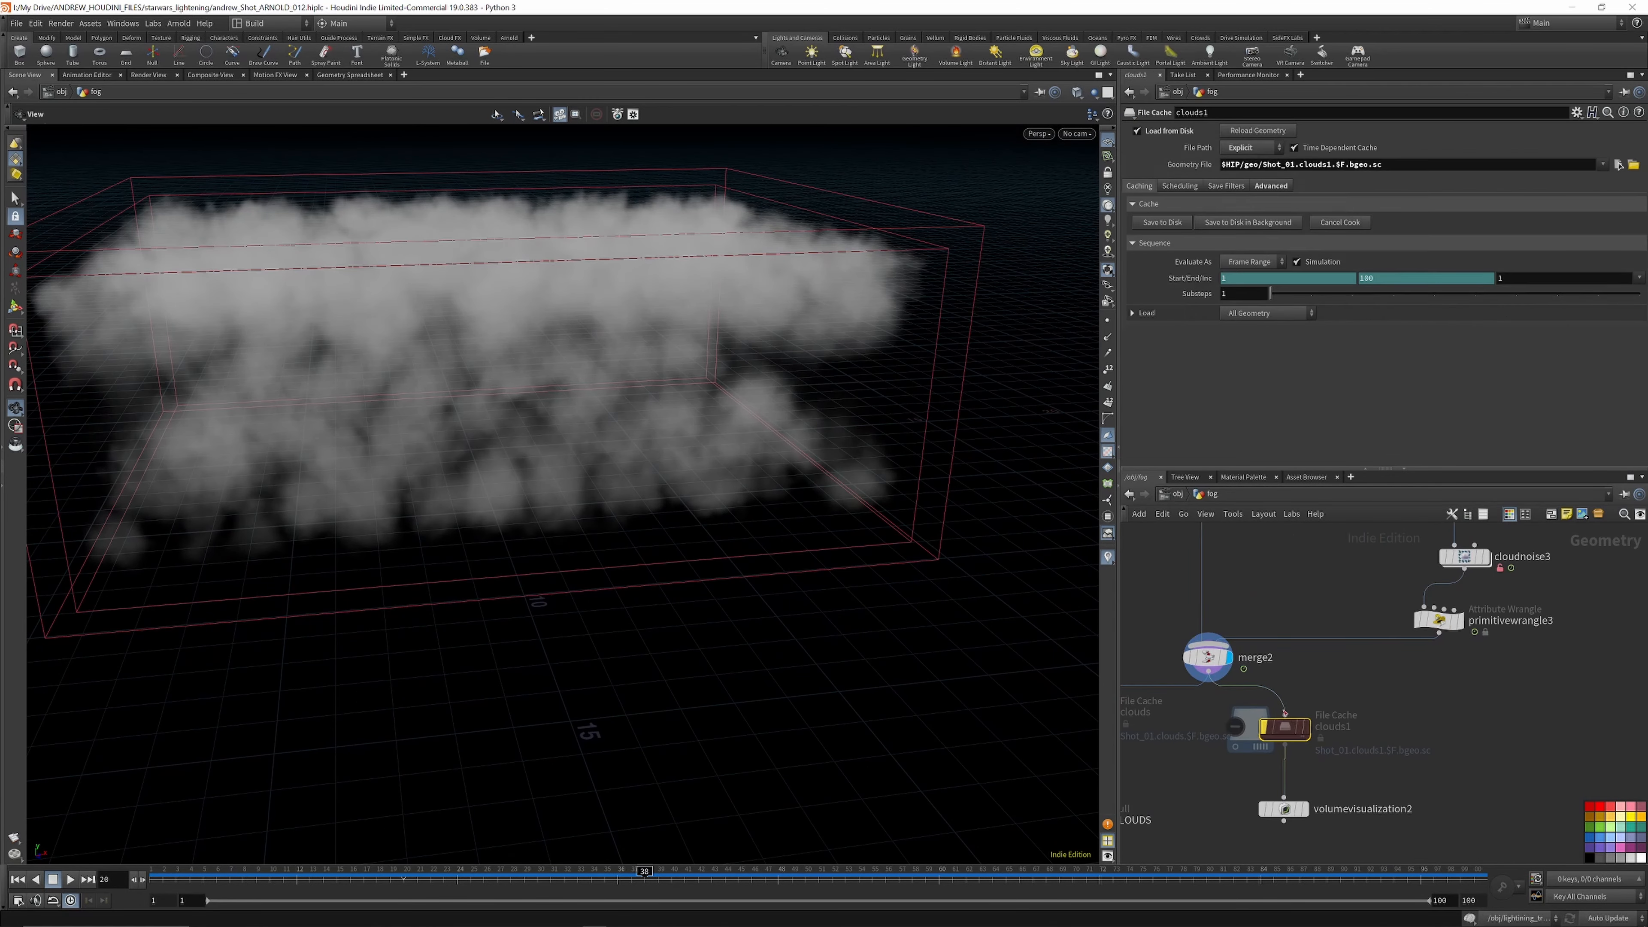
left_click(1259, 702)
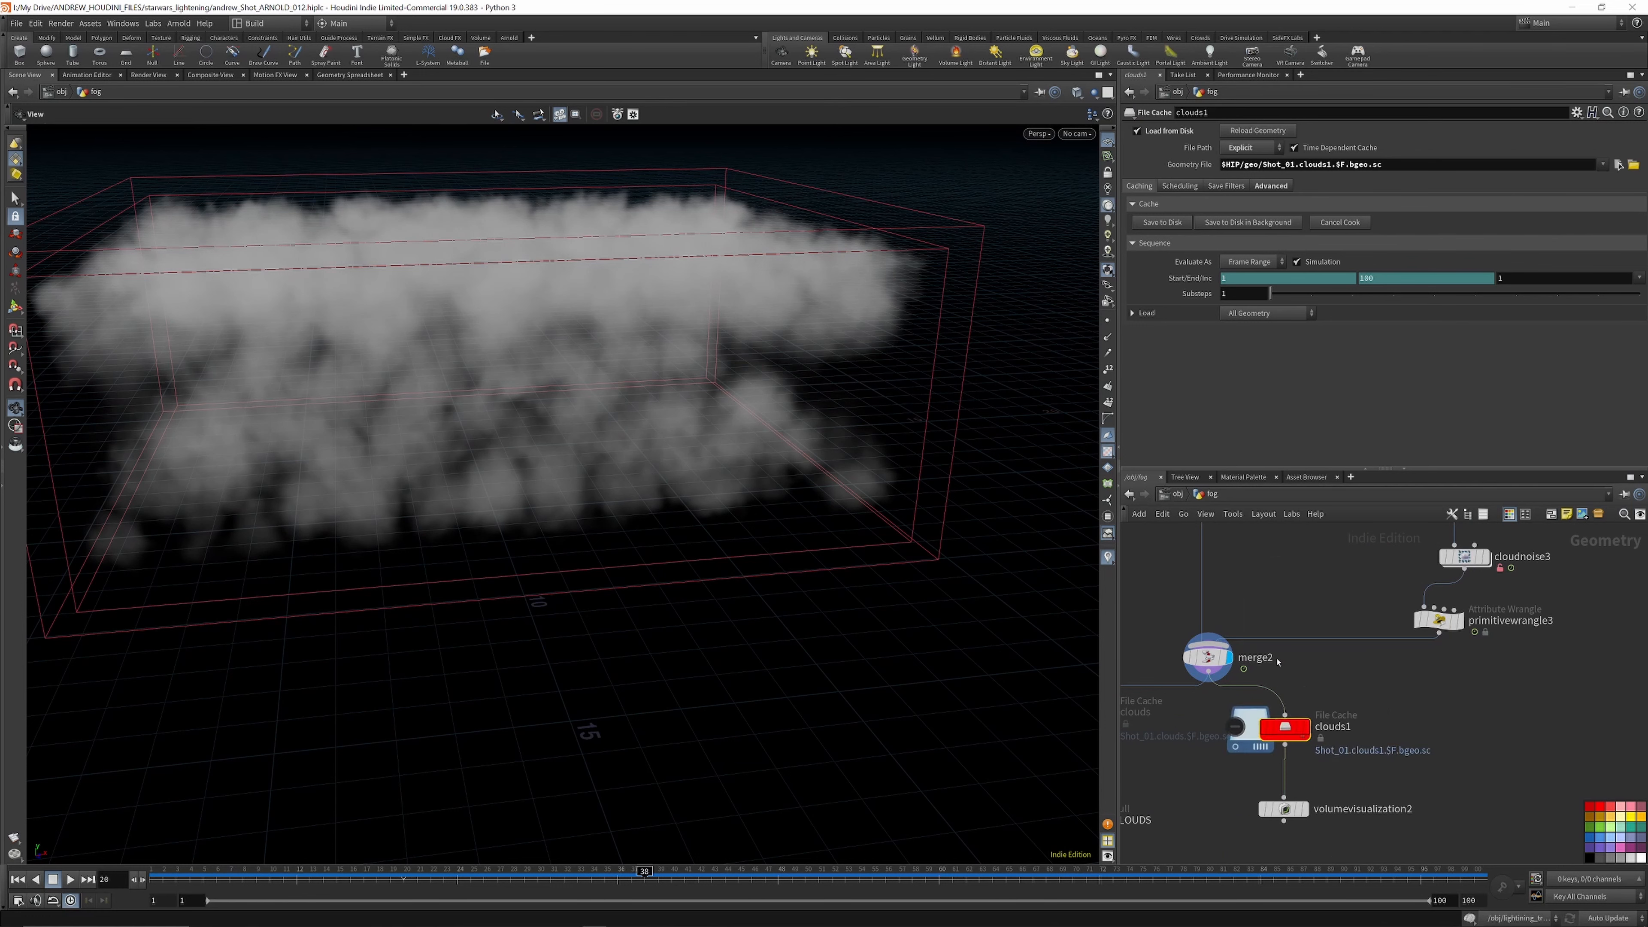
Step: Display volumevisualization2 and examine the glowing lightning in the clouds along with its emission settings
scroll(1273, 627, "down", 3)
scroll(1287, 712, "up", 3)
left_click(1268, 752)
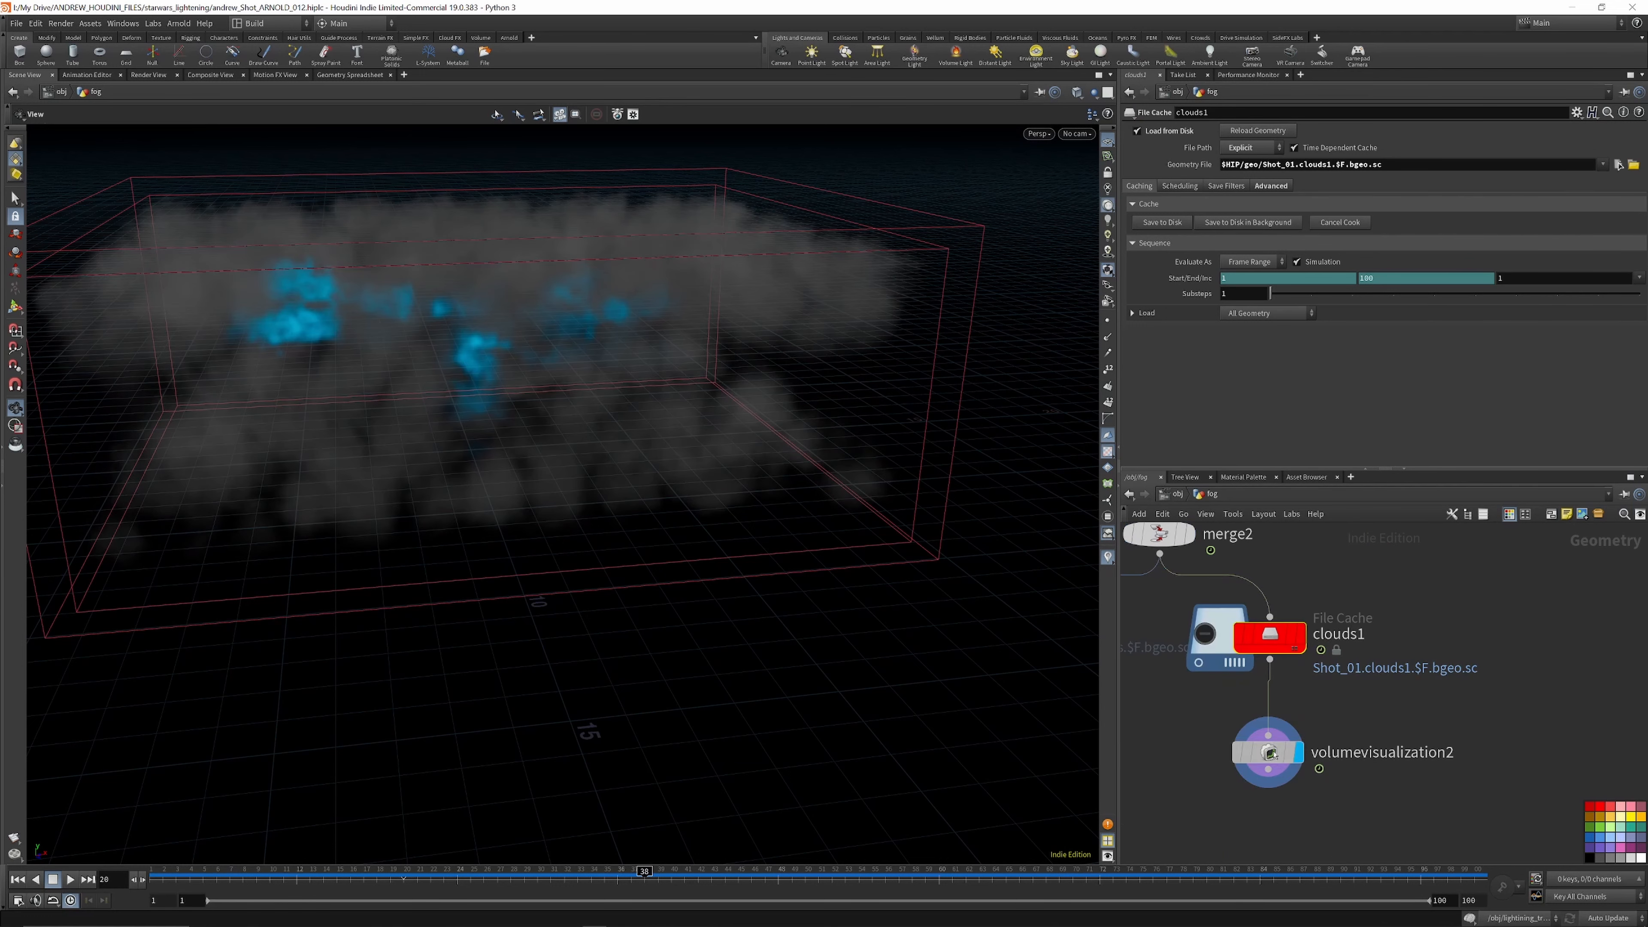
left_click_drag(454, 266, 652, 367)
scroll(1400, 585, "down", 6)
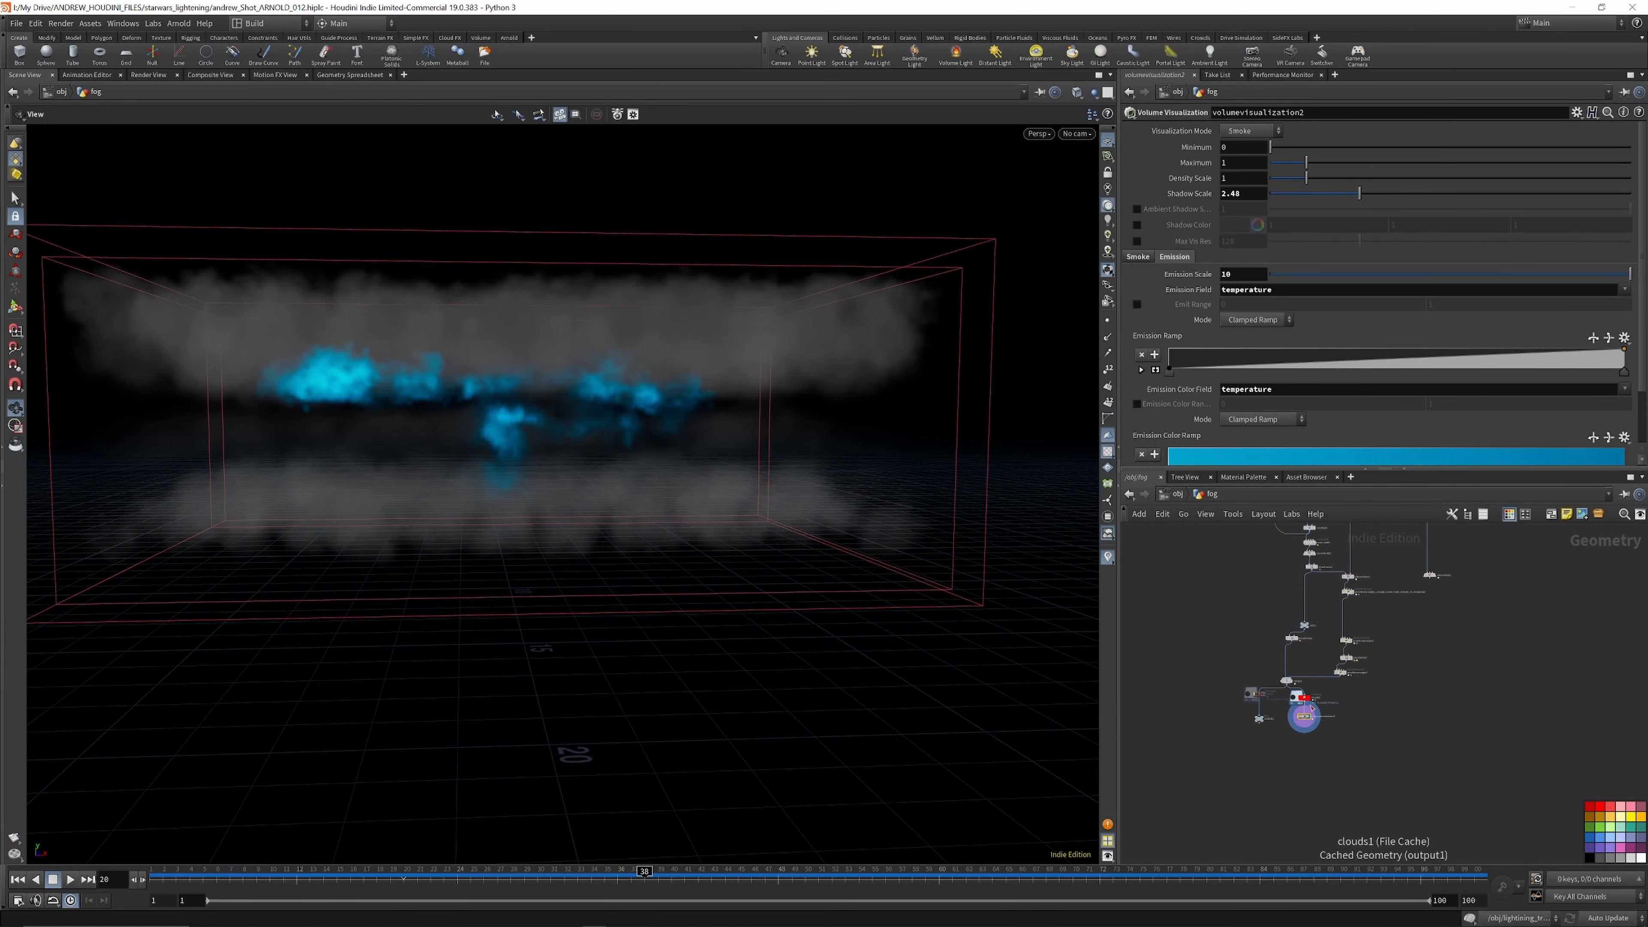
Step: Insert a Merge node between the density-to-temperature wrangle and primitivewrangle2, and connect convertvdb3 as its second input
scroll(1400, 586, "down", 2)
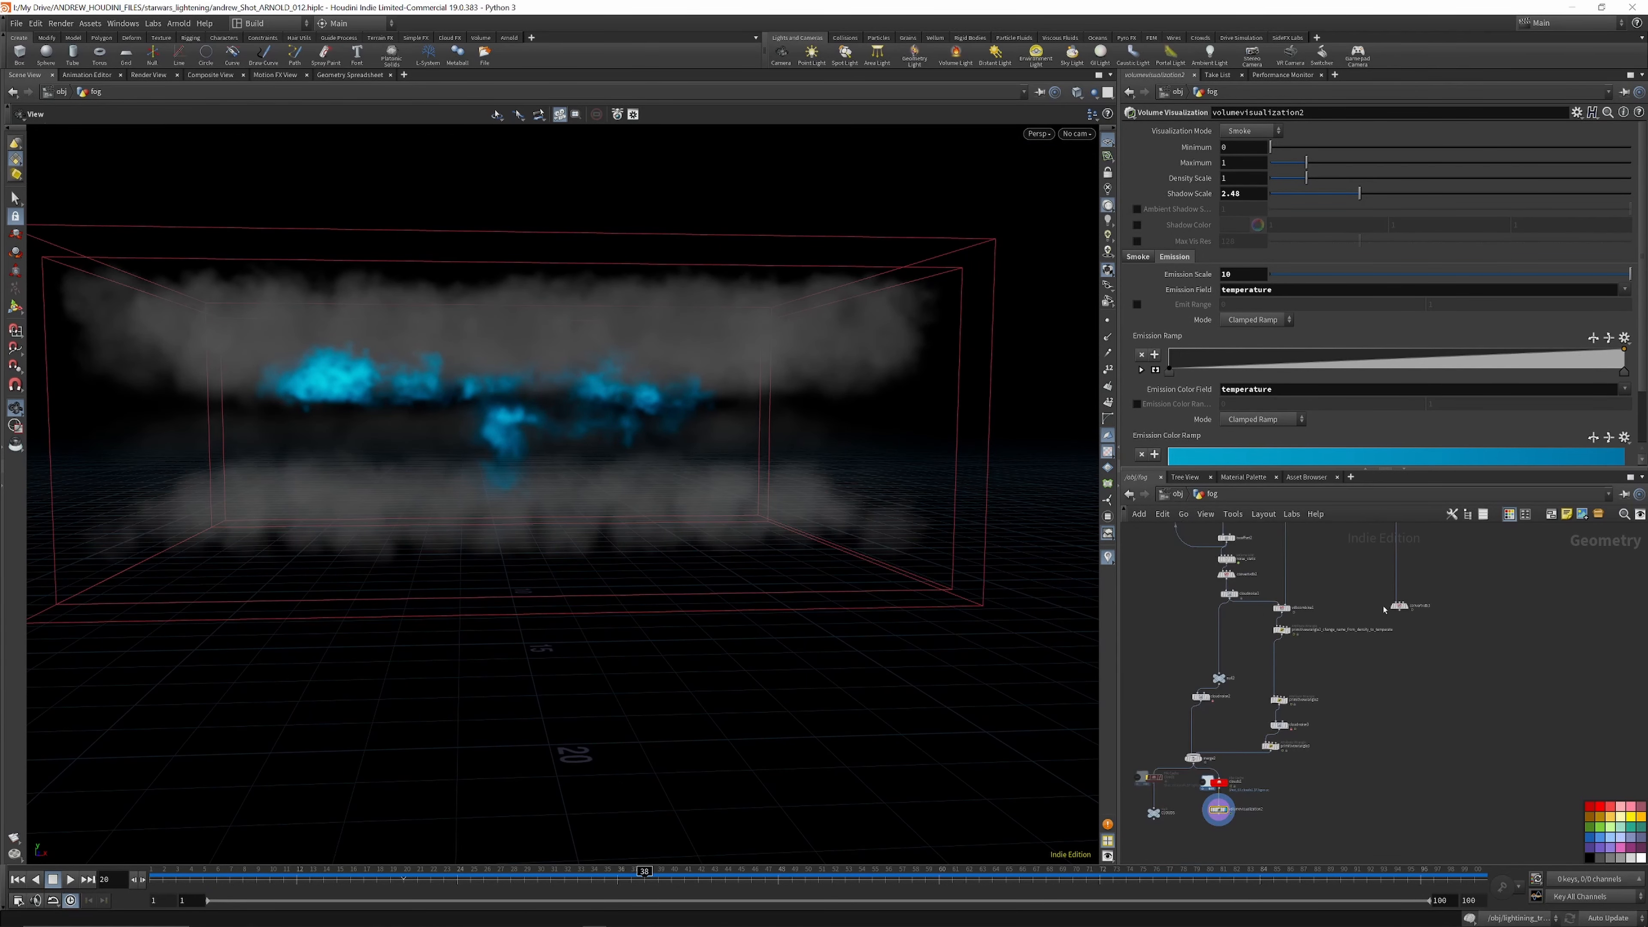
scroll(1342, 646, "up", 4)
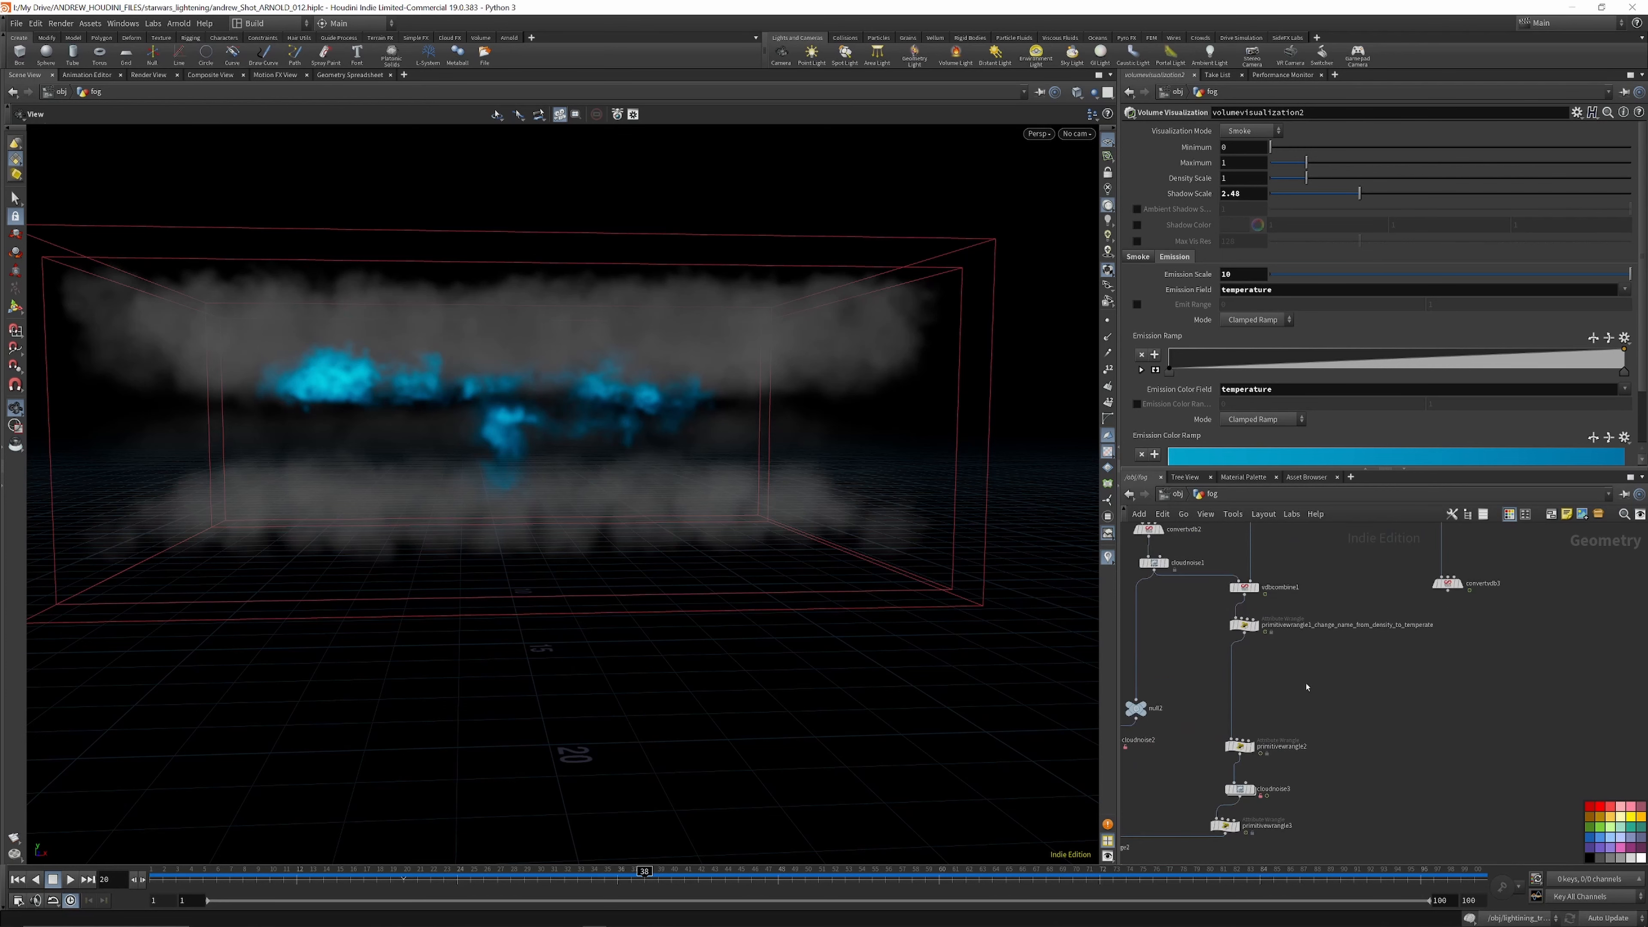
key("Tab")
type("mer")
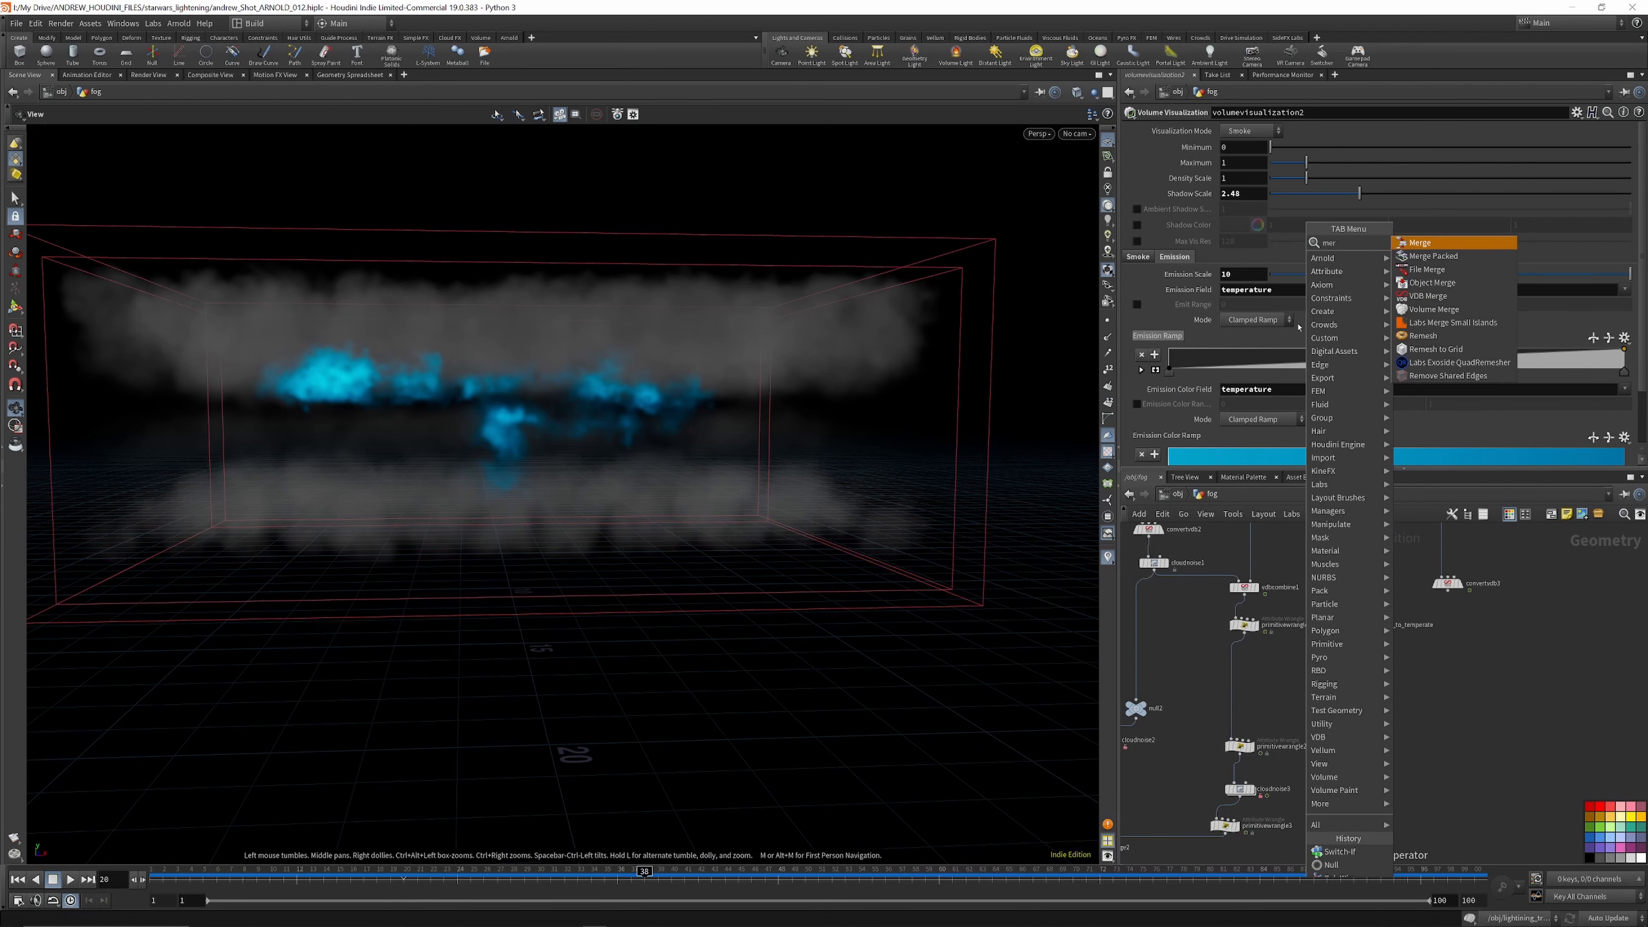
key("Return")
left_click(1234, 691)
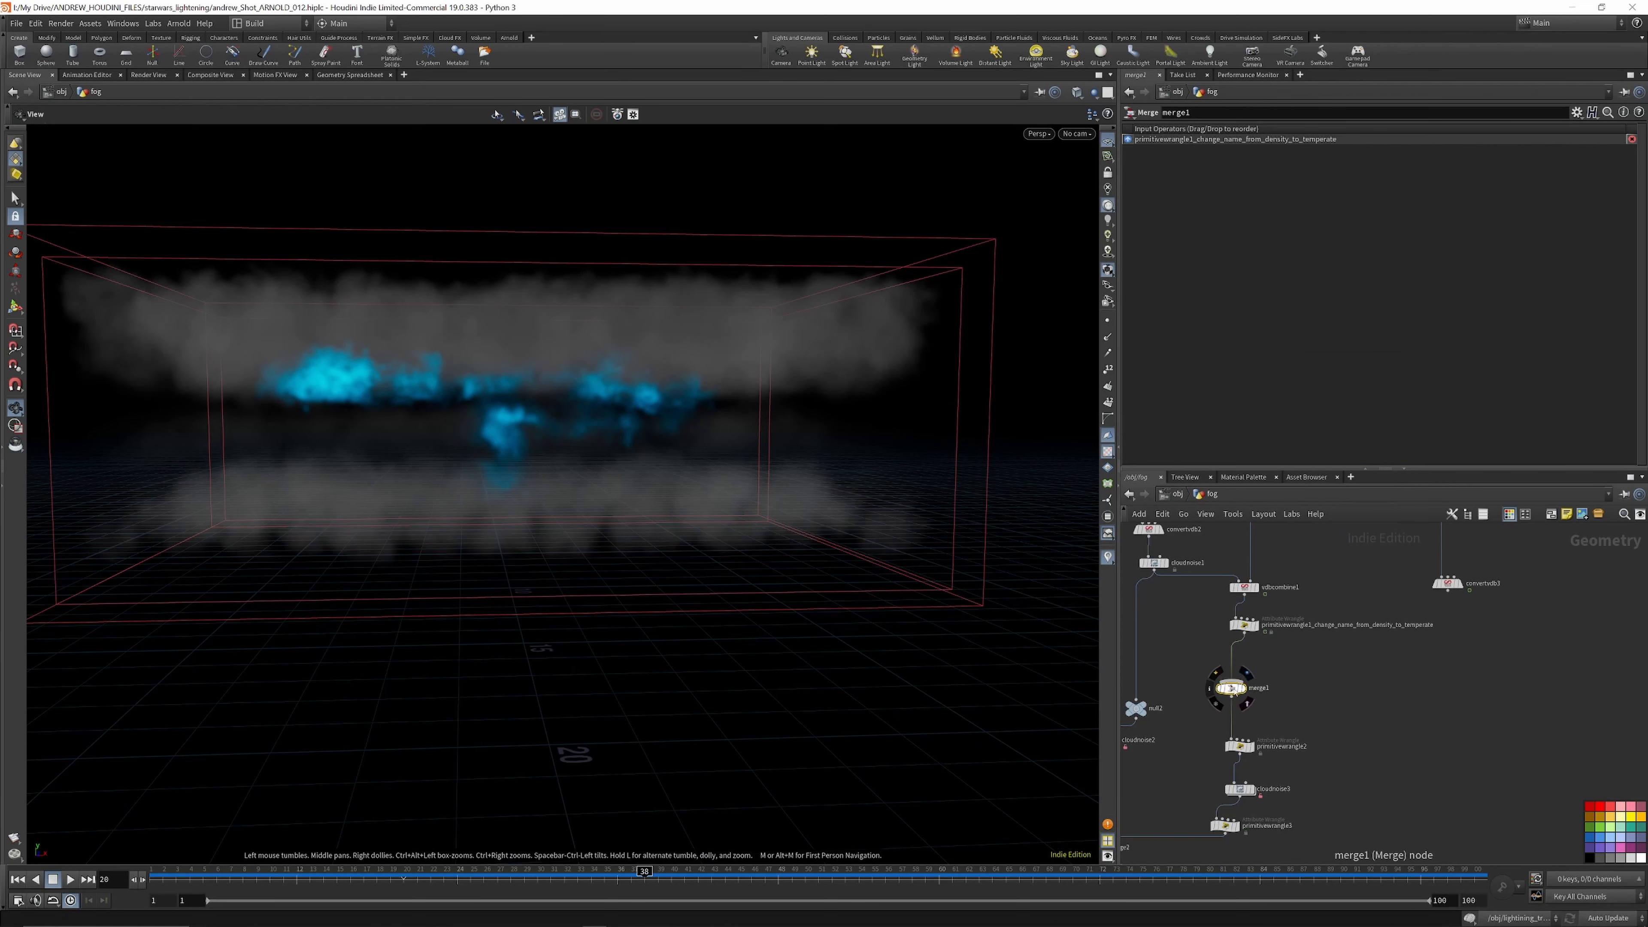
left_click_drag(1448, 590, 1234, 681)
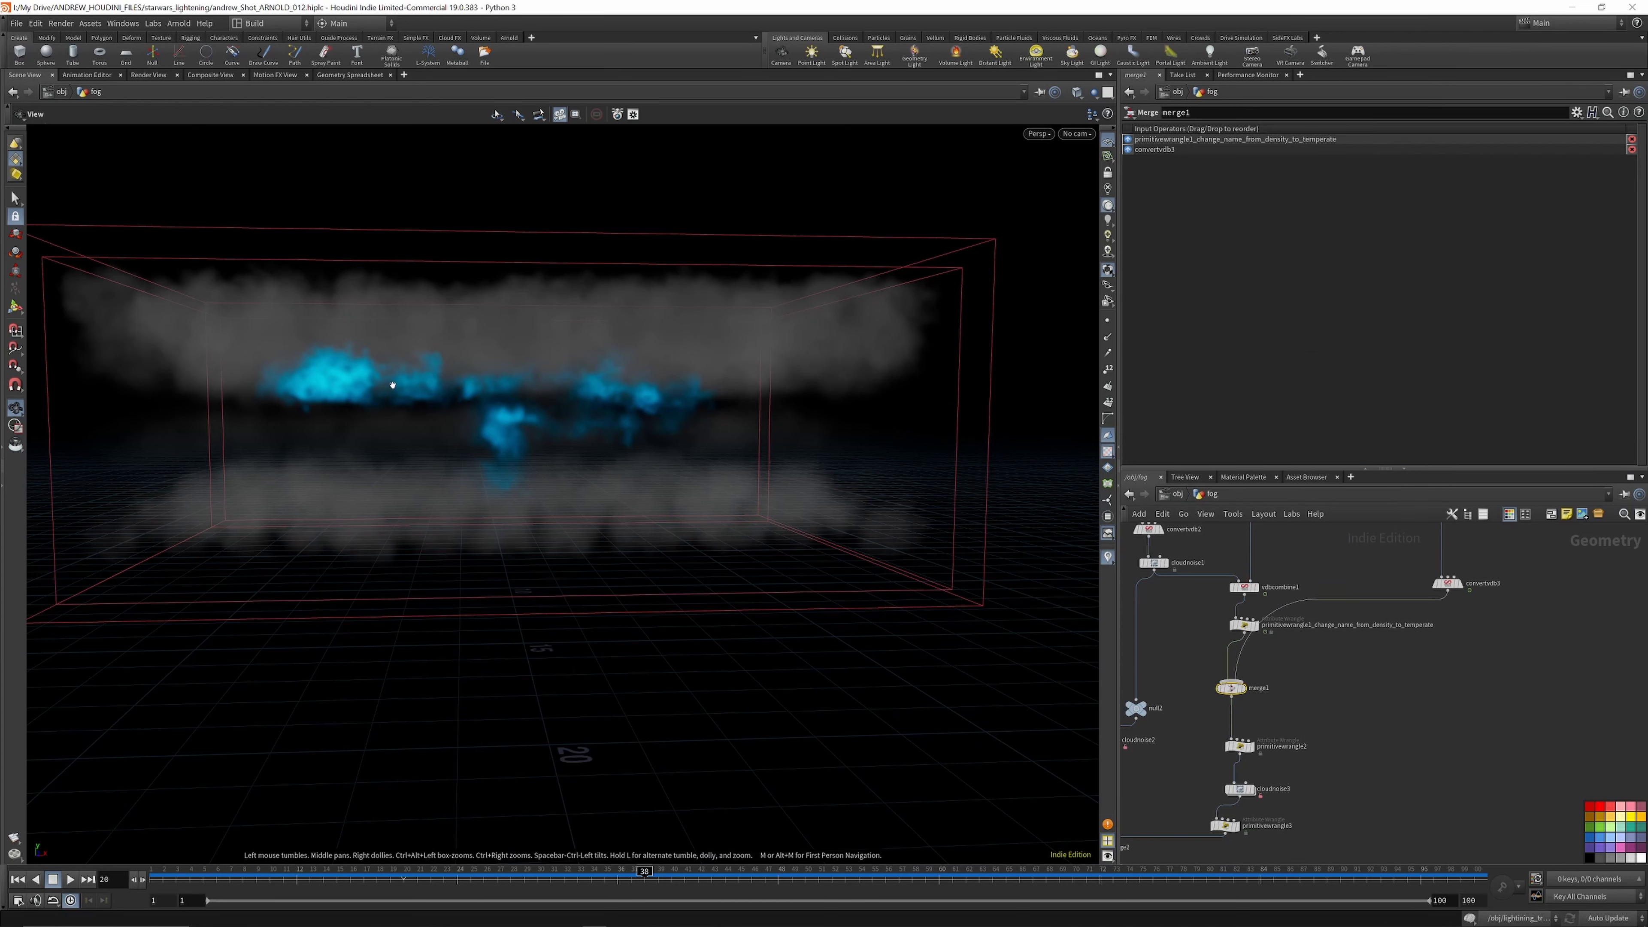
Step: Bypass the clouds1 file cache and inspect the live lightning and cloud result in the viewport
scroll(1342, 657, "down", 3)
scroll(1228, 804, "up", 4)
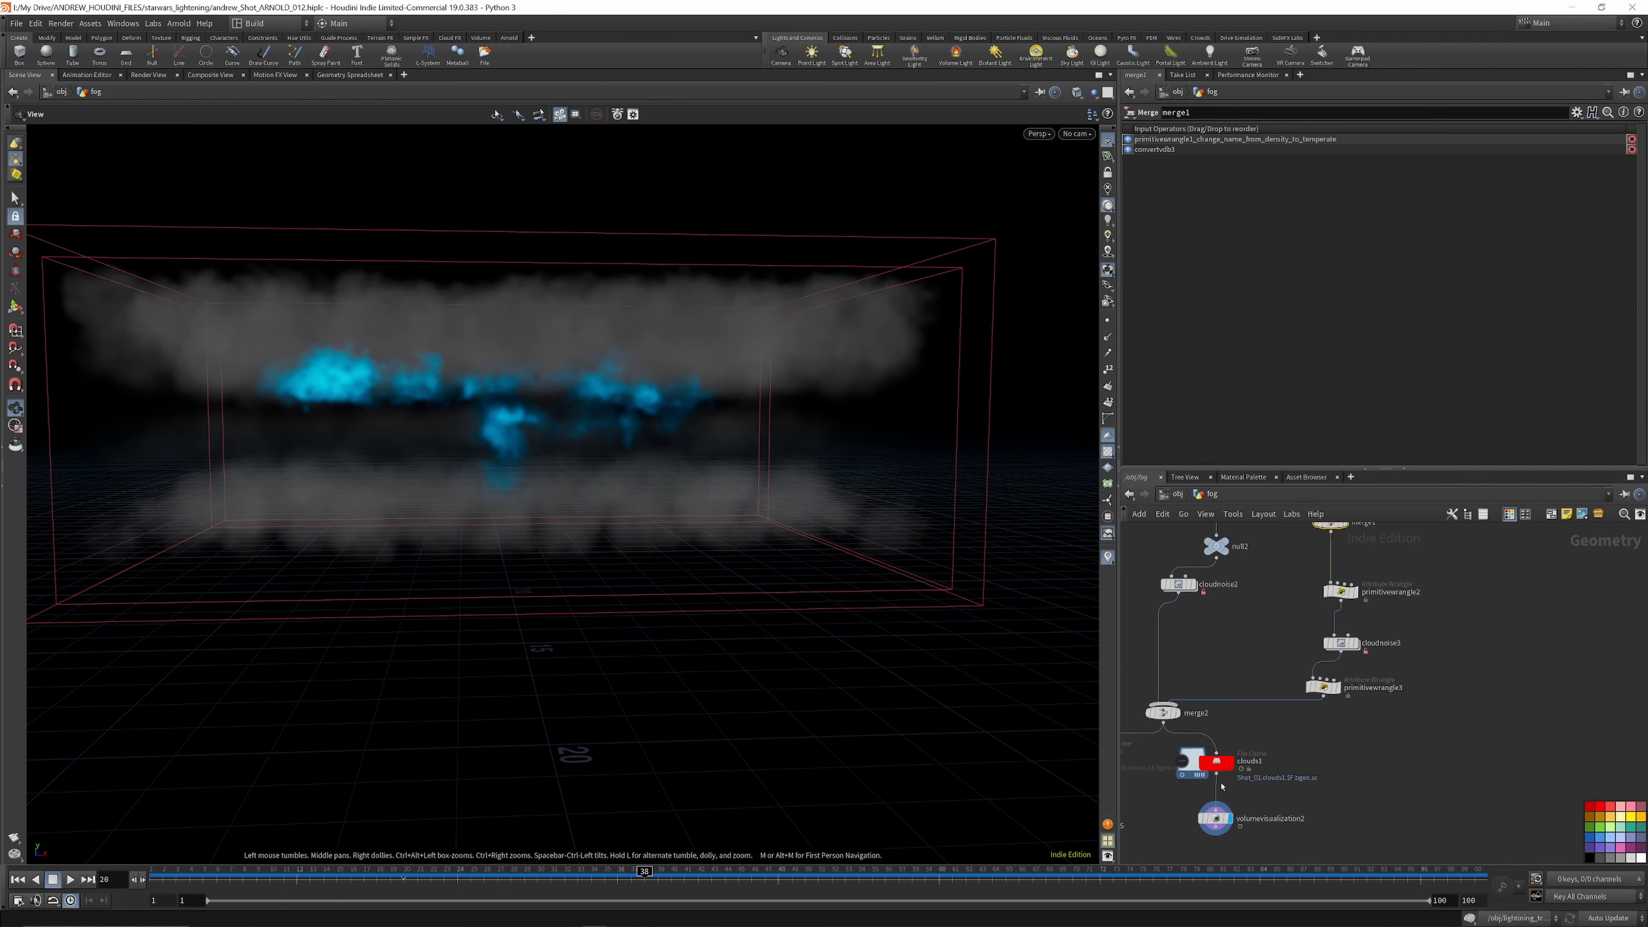
left_click(1199, 743)
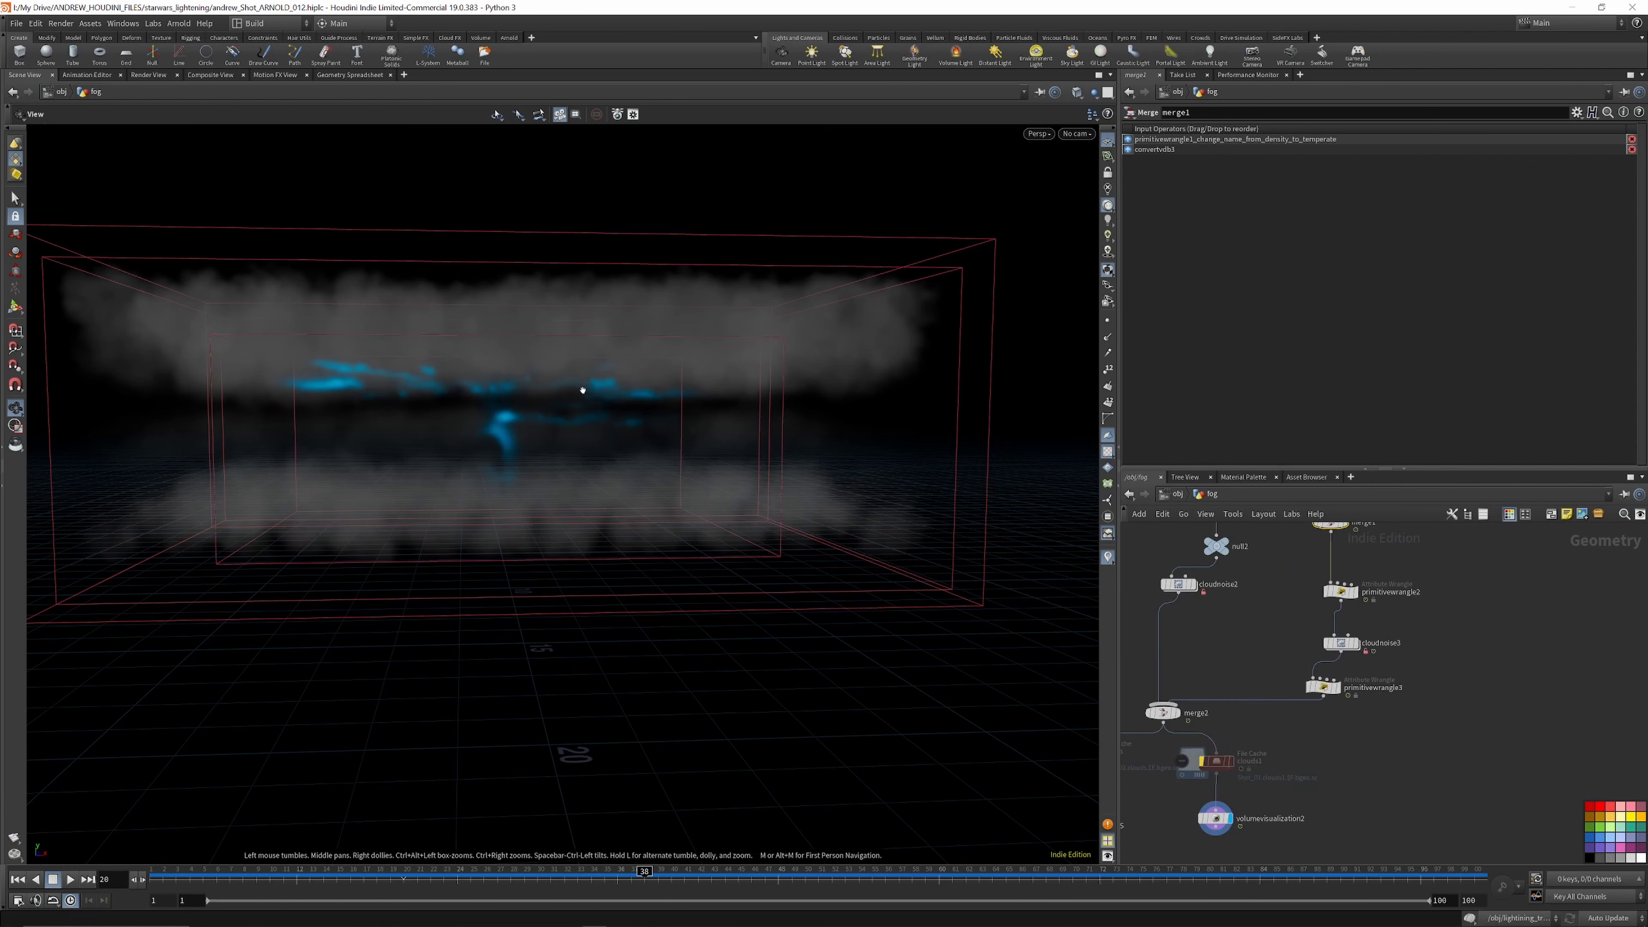
mouse_move(585, 390)
left_mouse_down()
mouse_move(522, 392)
mouse_move(566, 364)
mouse_move(635, 365)
mouse_move(573, 364)
left_mouse_up()
Step: Delete the wire from convertvdb3 to merge1
scroll(1313, 677, "down", 3)
scroll(1418, 543, "up", 3)
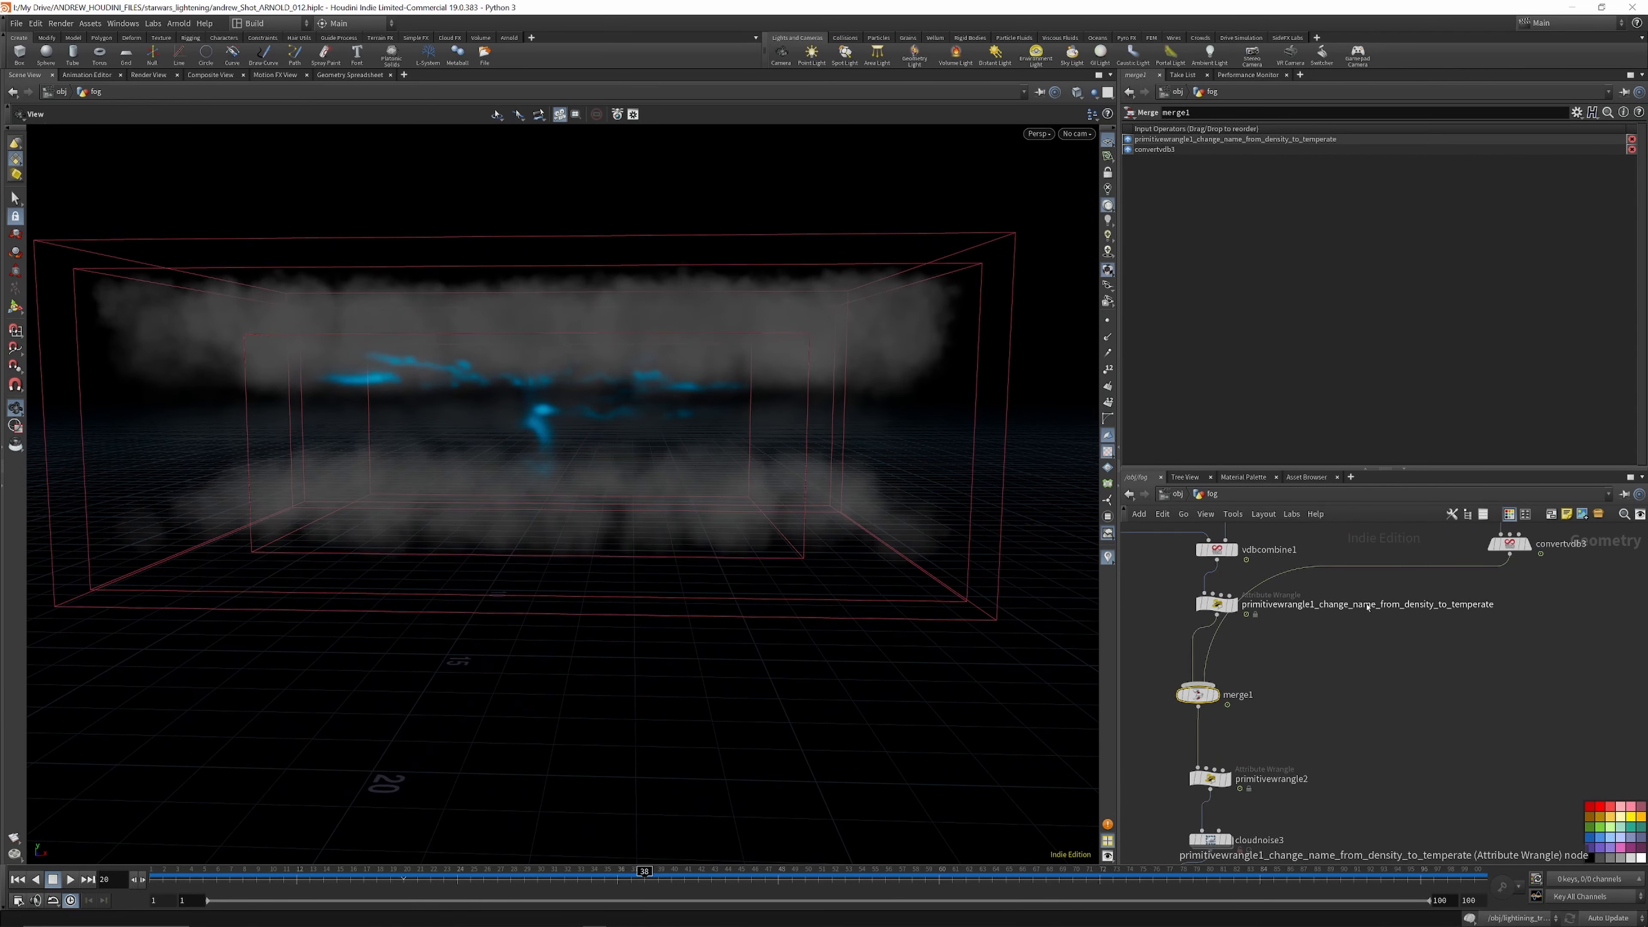
left_click_drag(1388, 642, 1350, 552)
key("Delete")
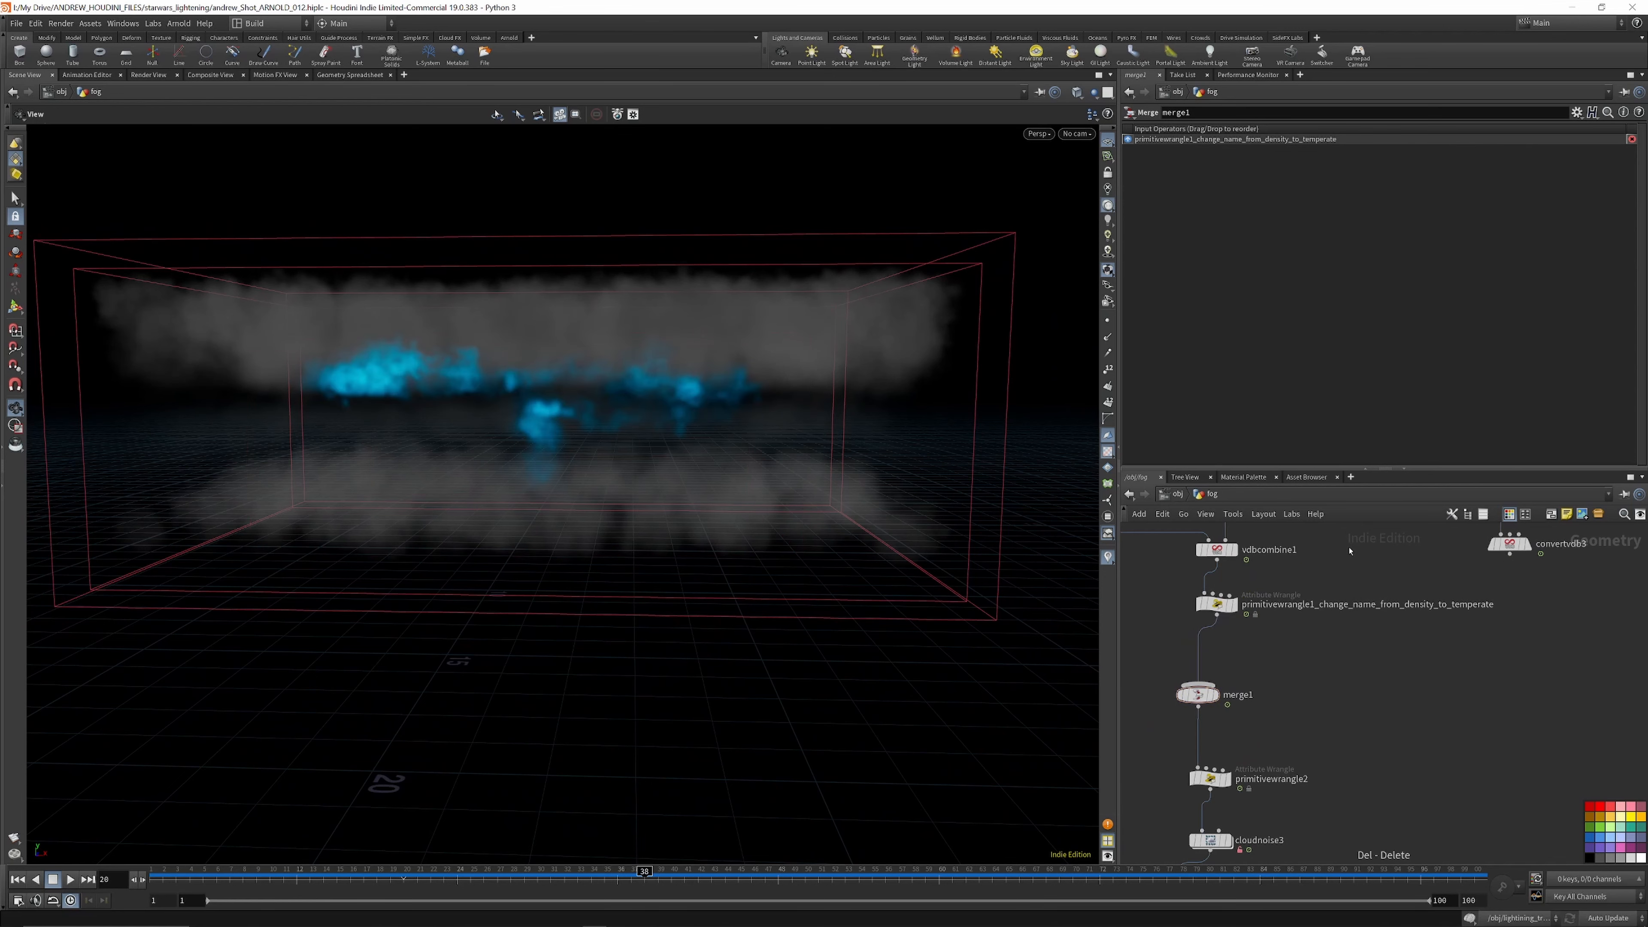
Step: Examine the lightning glow inside the clouds from several angles and review the lower network down to volumevisualization2
left_click_drag(544, 342, 568, 365)
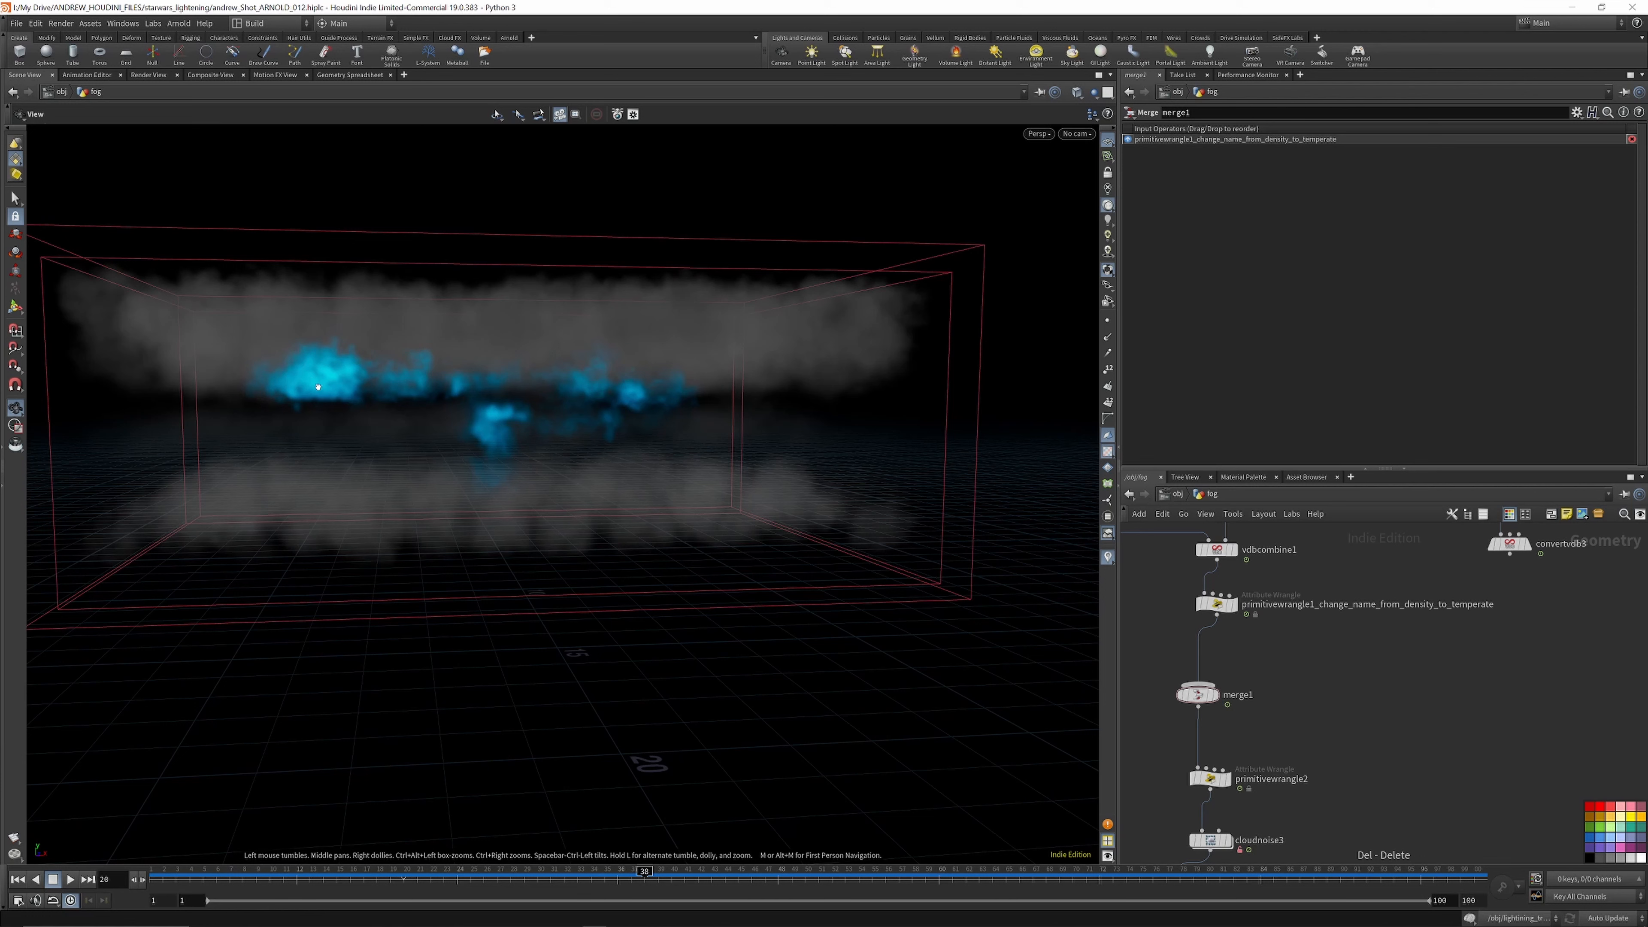
scroll(1343, 644, "down", 6)
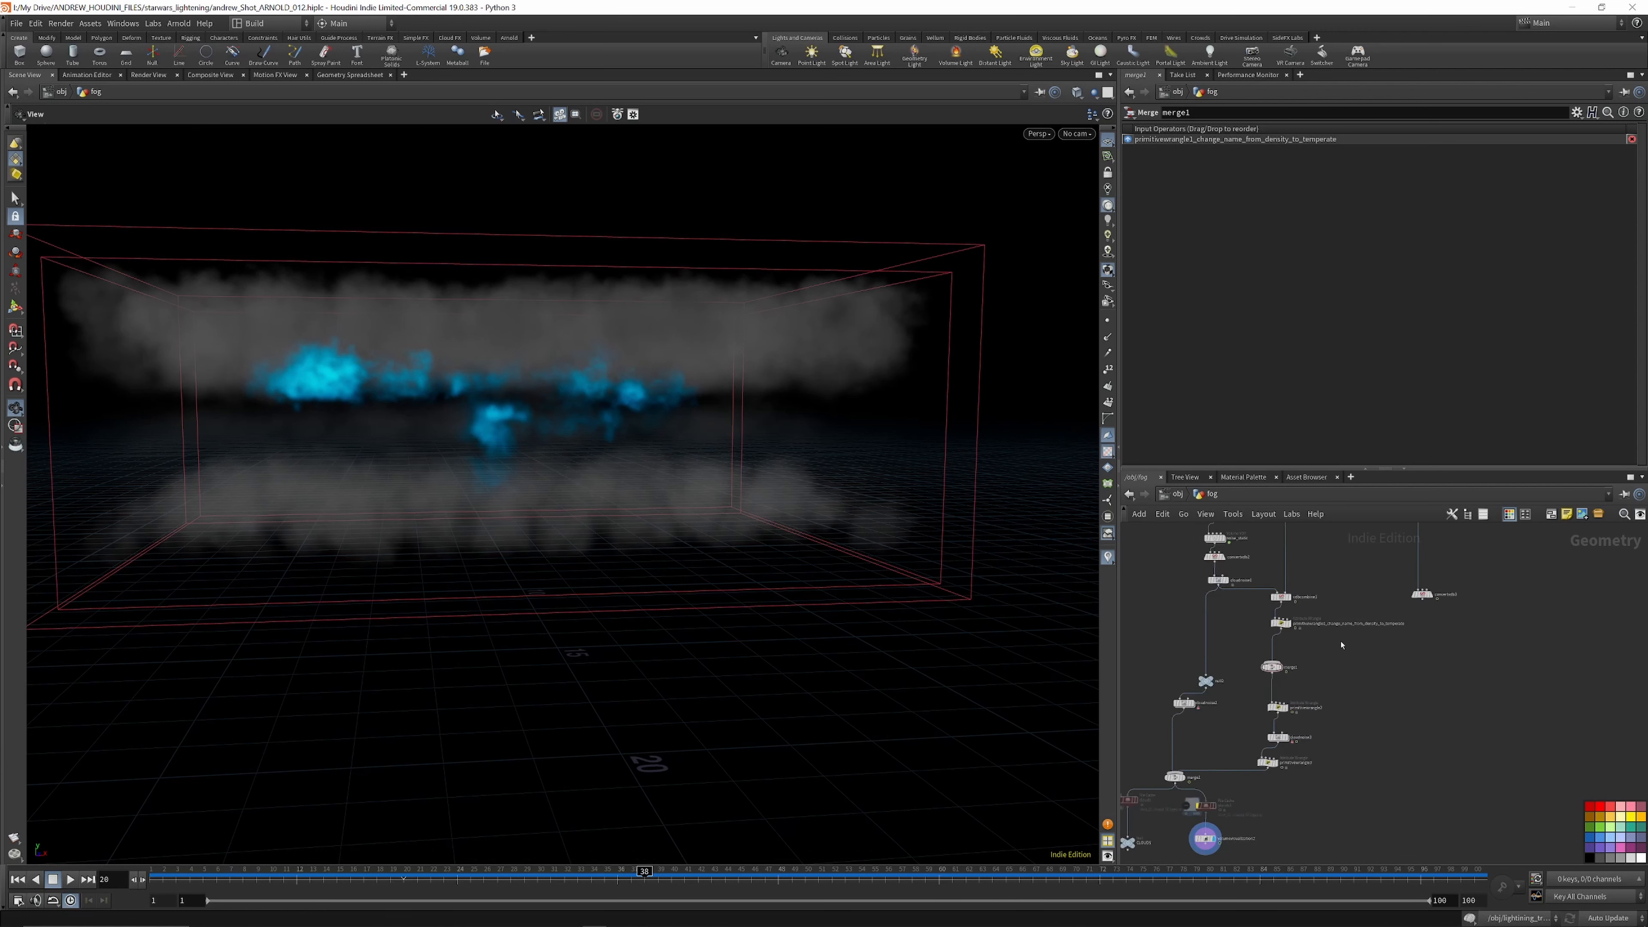
scroll(1250, 750, "up", 4)
scroll(1265, 726, "down", 5)
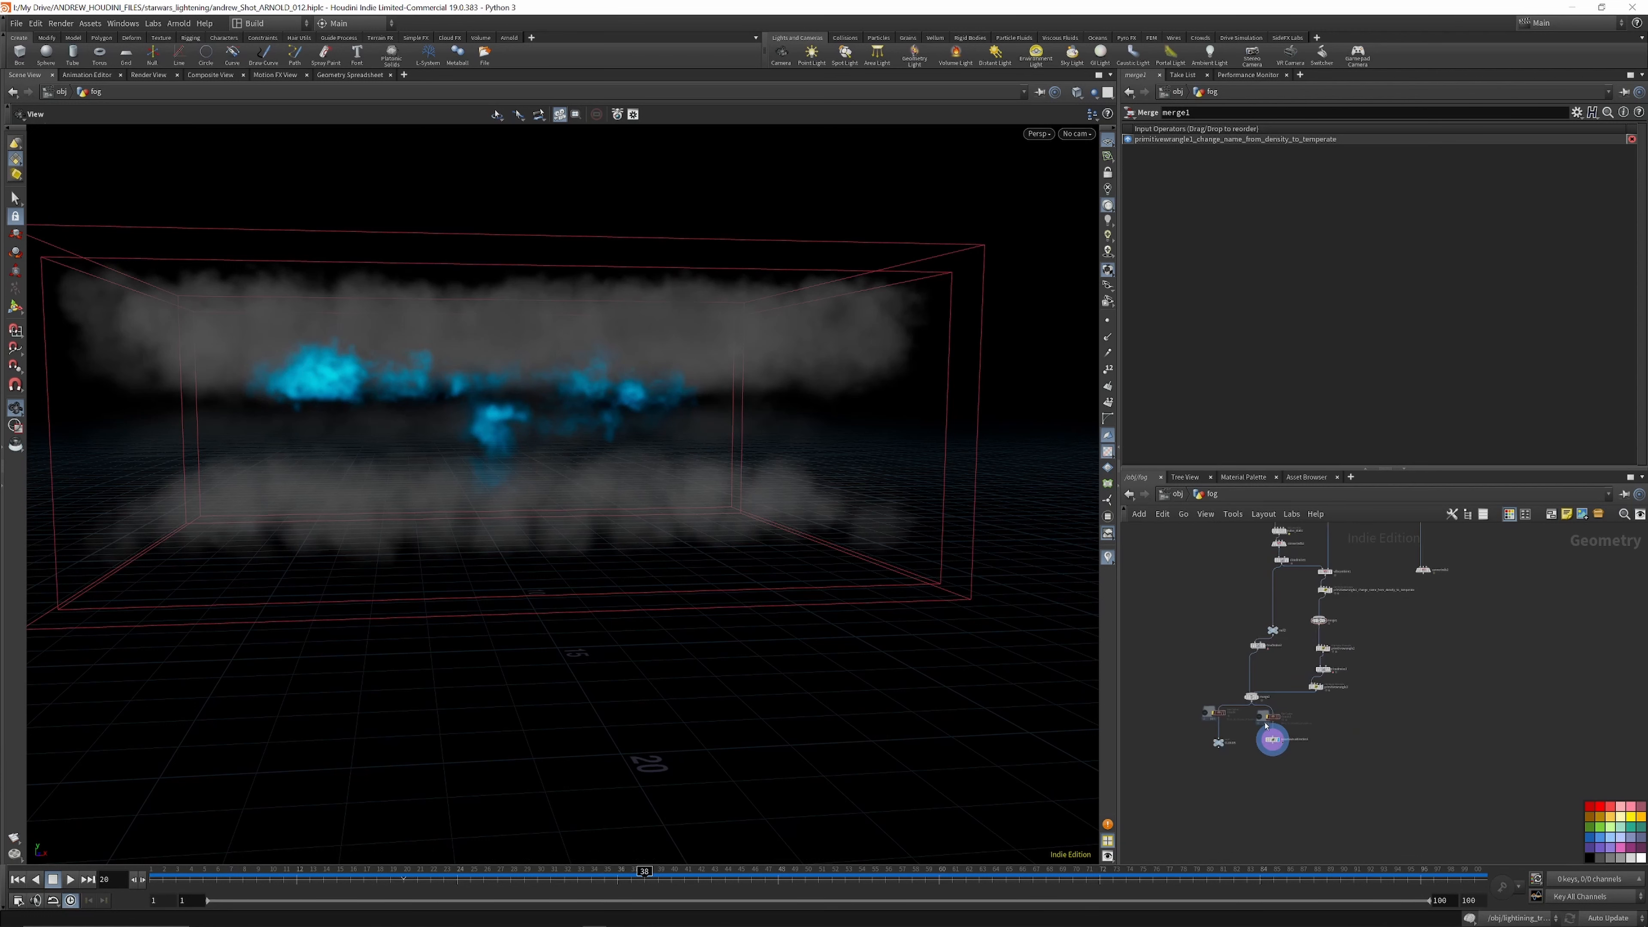
scroll(1277, 714, "up", 5)
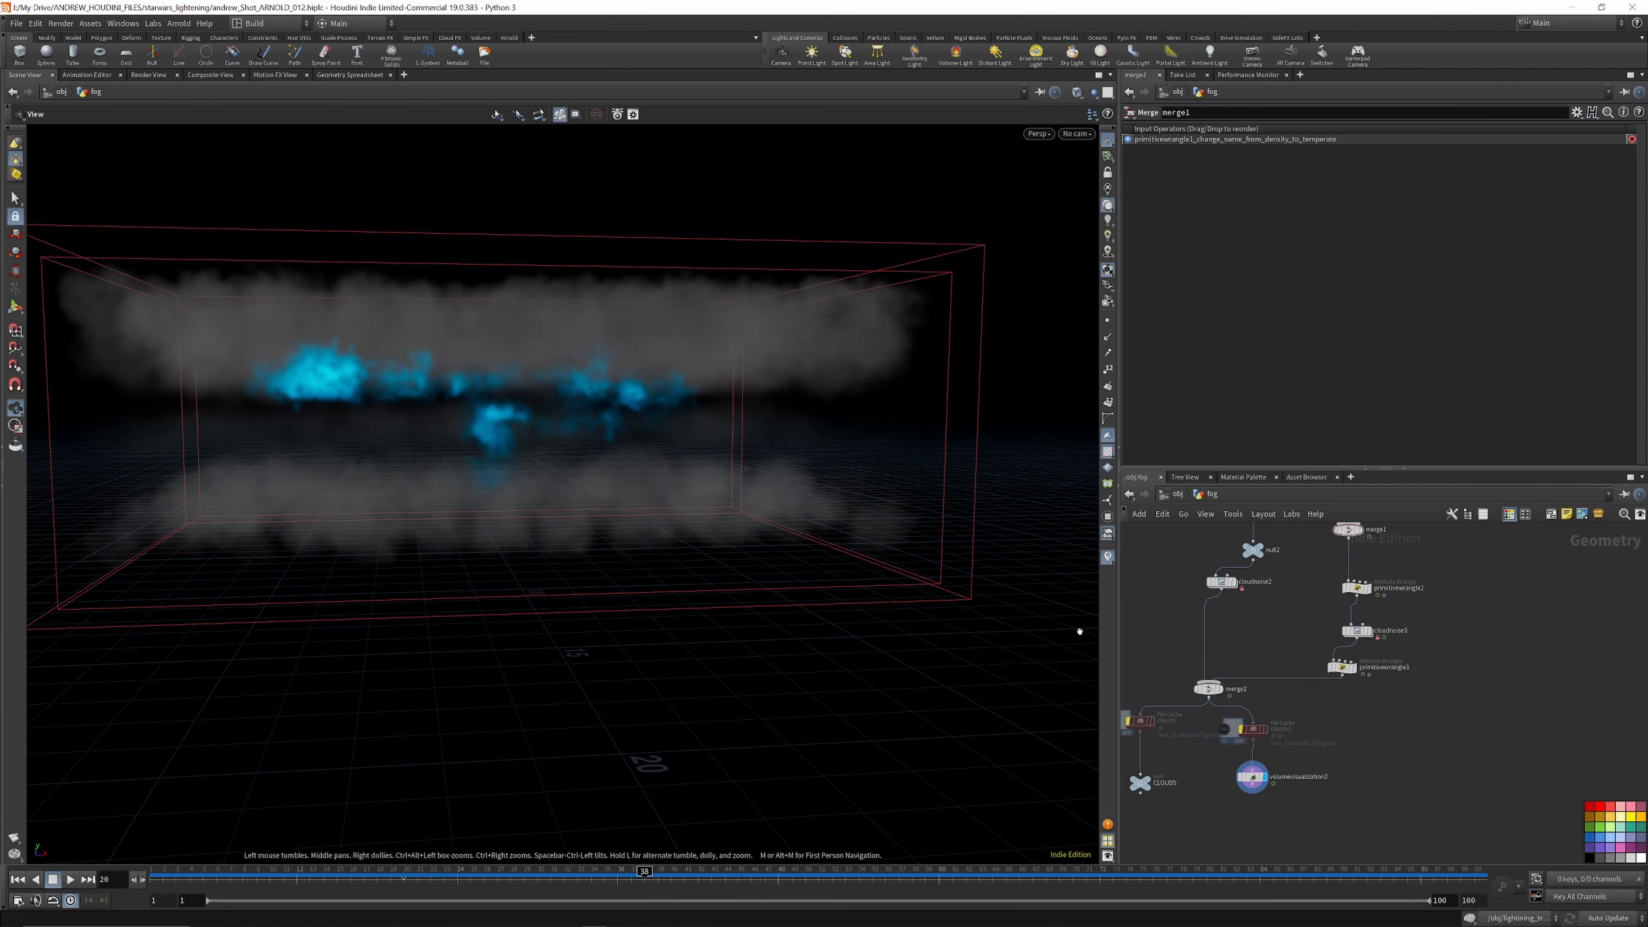
mouse_move(487, 311)
left_mouse_down()
mouse_move(571, 350)
mouse_move(478, 342)
mouse_move(467, 316)
mouse_move(561, 380)
mouse_move(460, 309)
left_mouse_up()
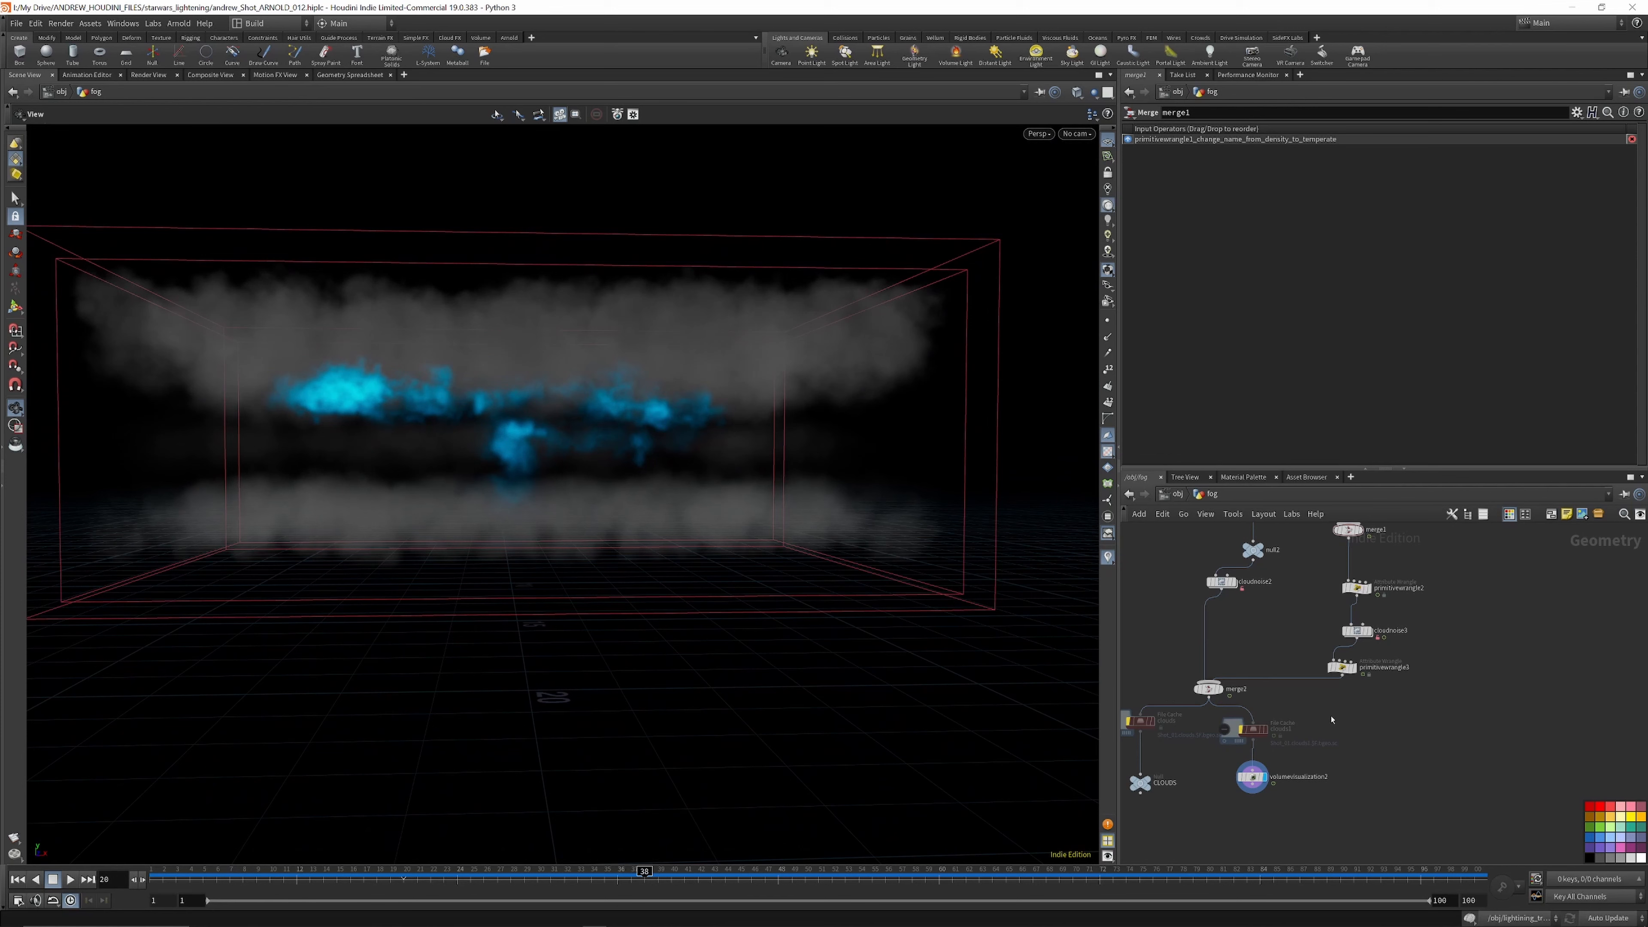
Step: Enter the render_Fog network and display the clouds brought in by object_merge1
scroll(1270, 671, "down", 3)
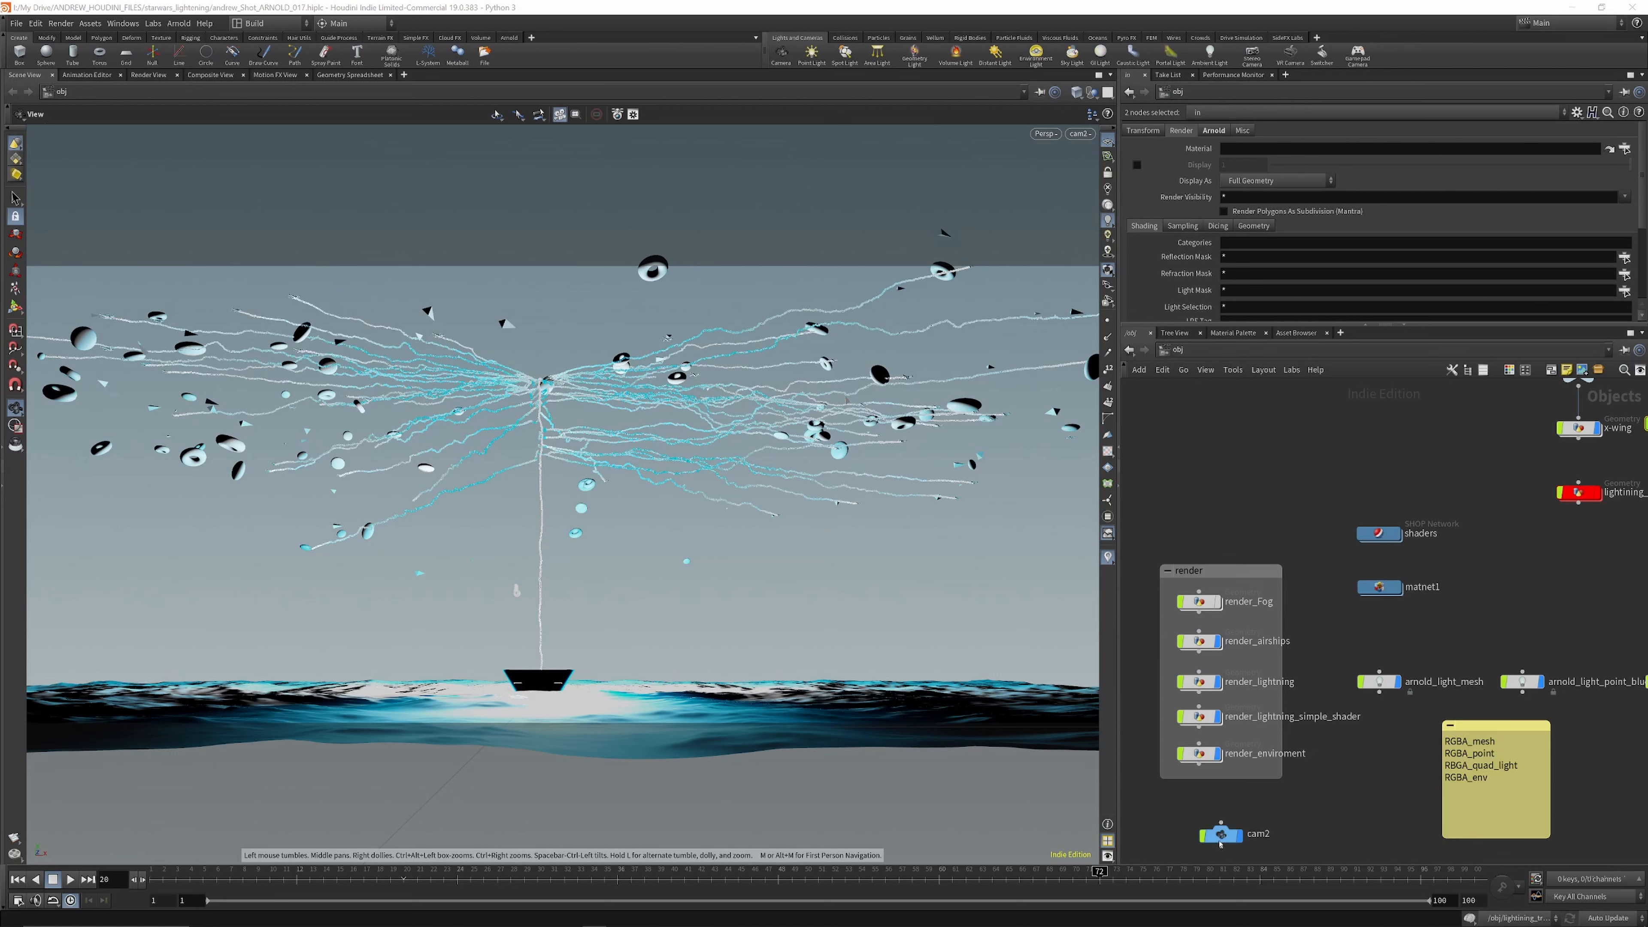
scroll(1208, 581, "down", 2)
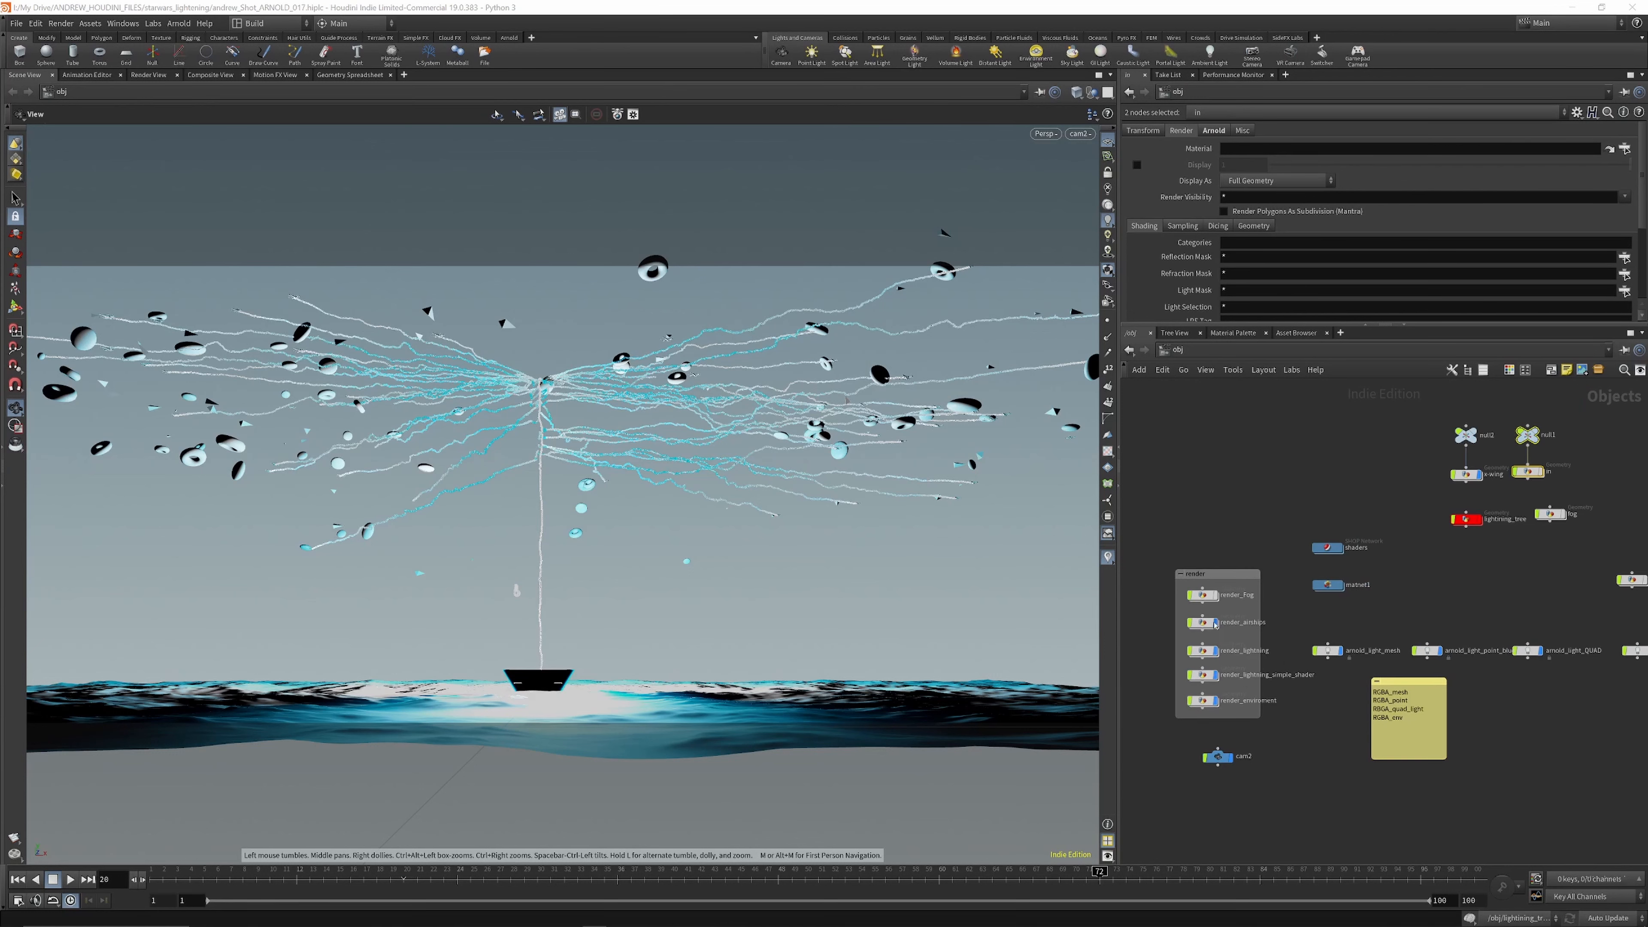
scroll(1155, 629, "up", 2)
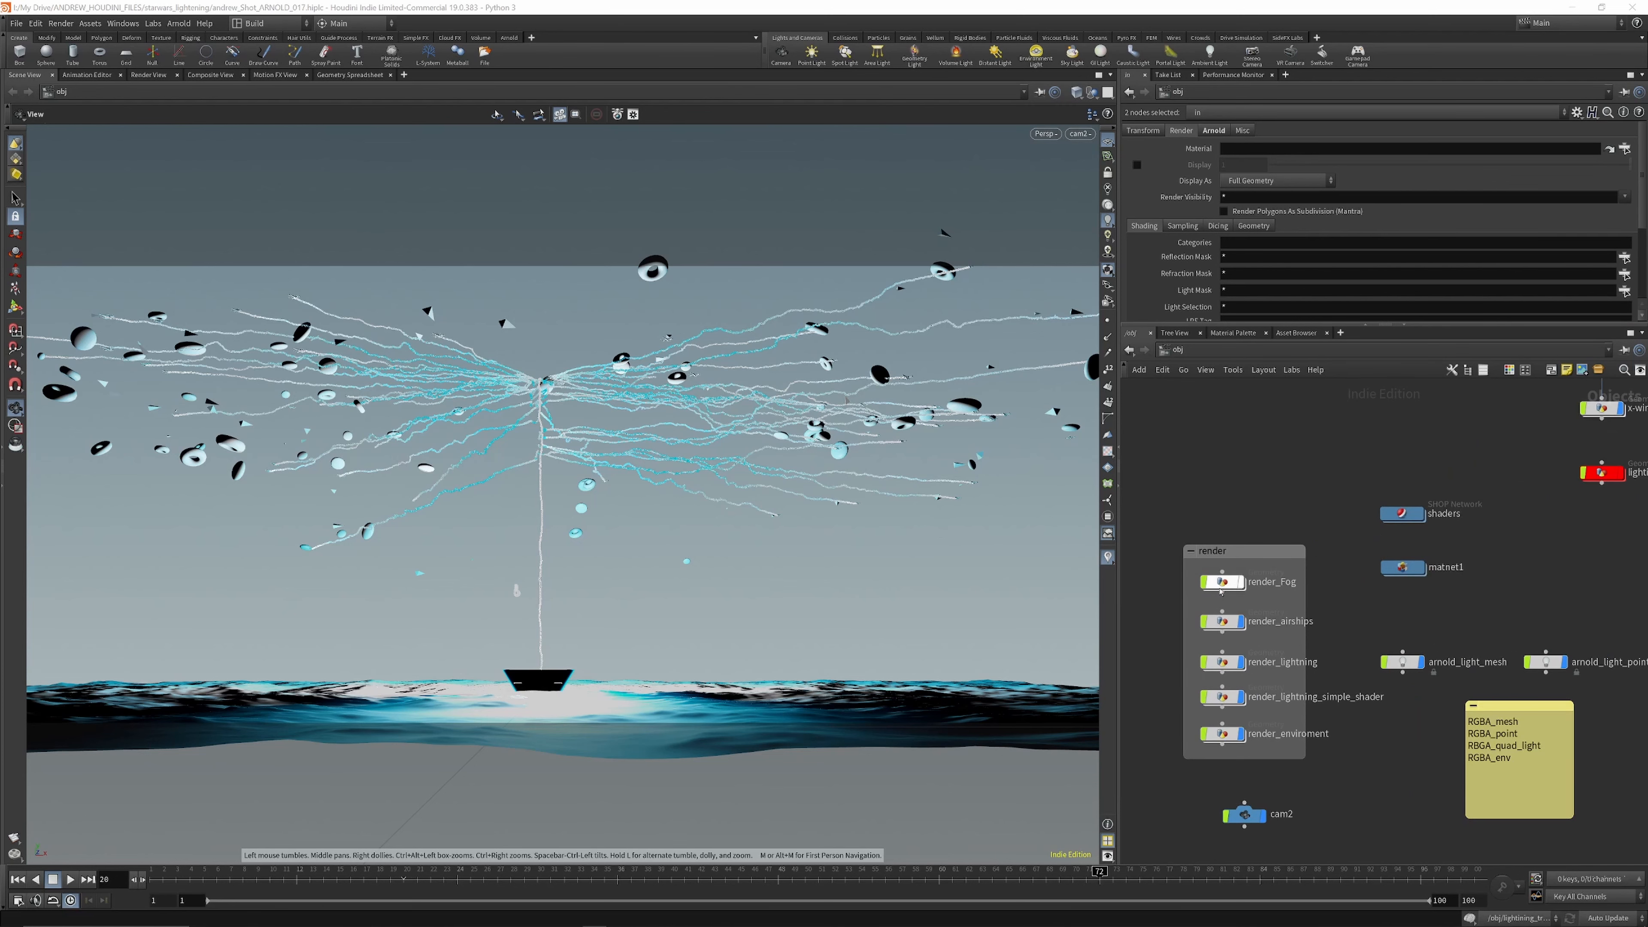
double_click(1221, 582)
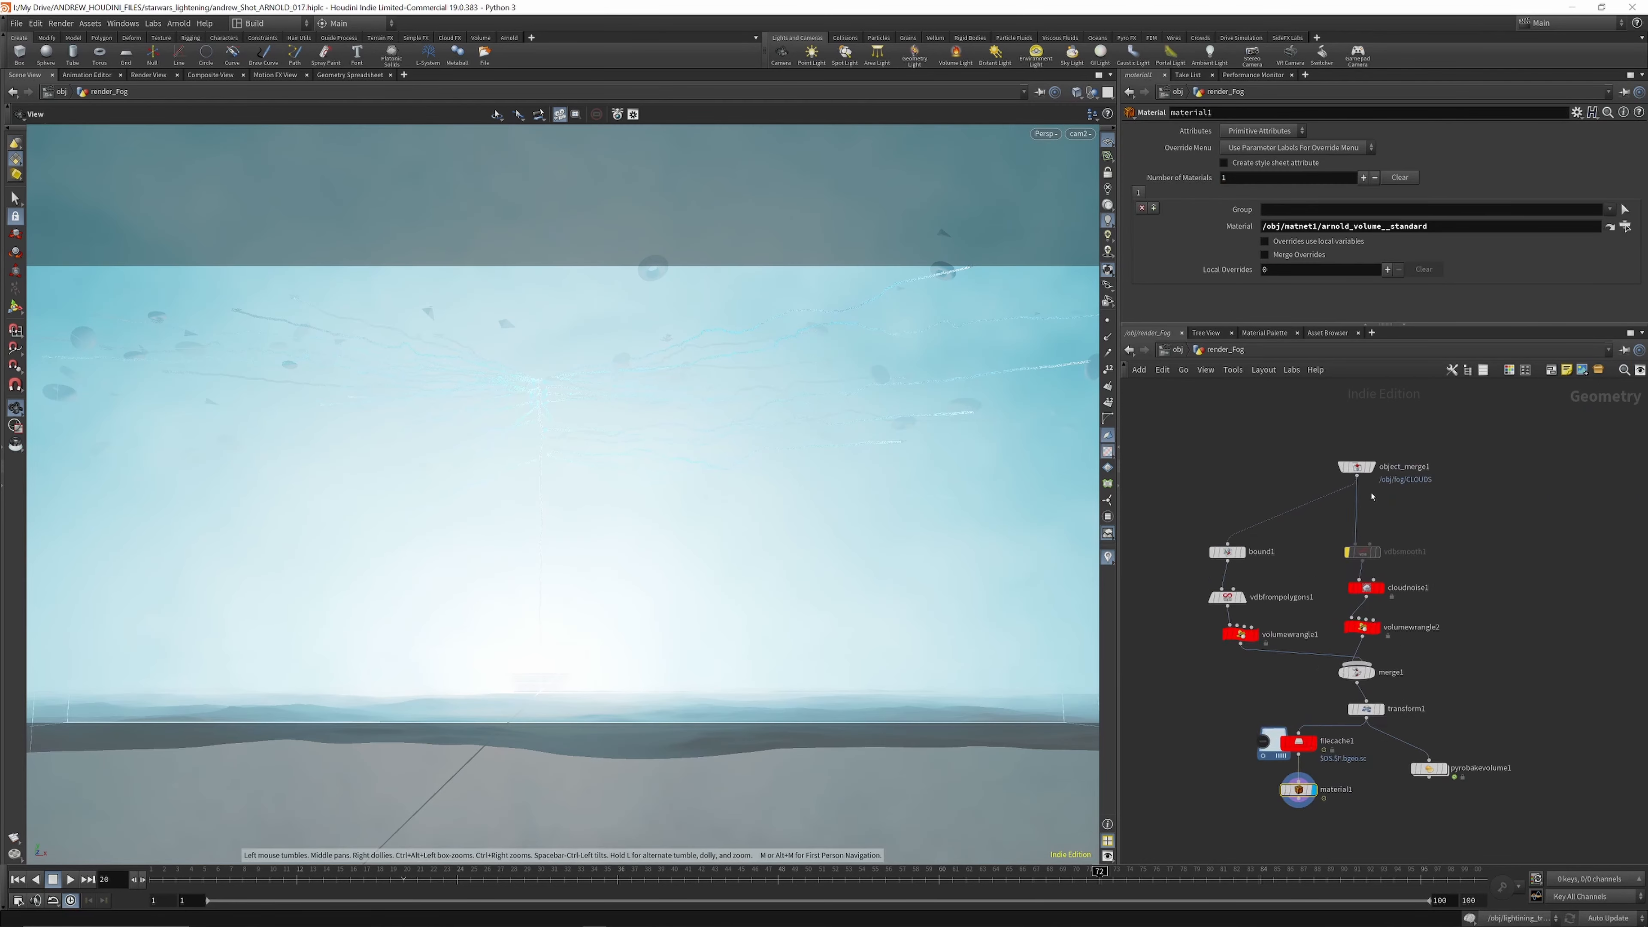
scroll(1370, 491, "up", 2)
mouse_move(1356, 457)
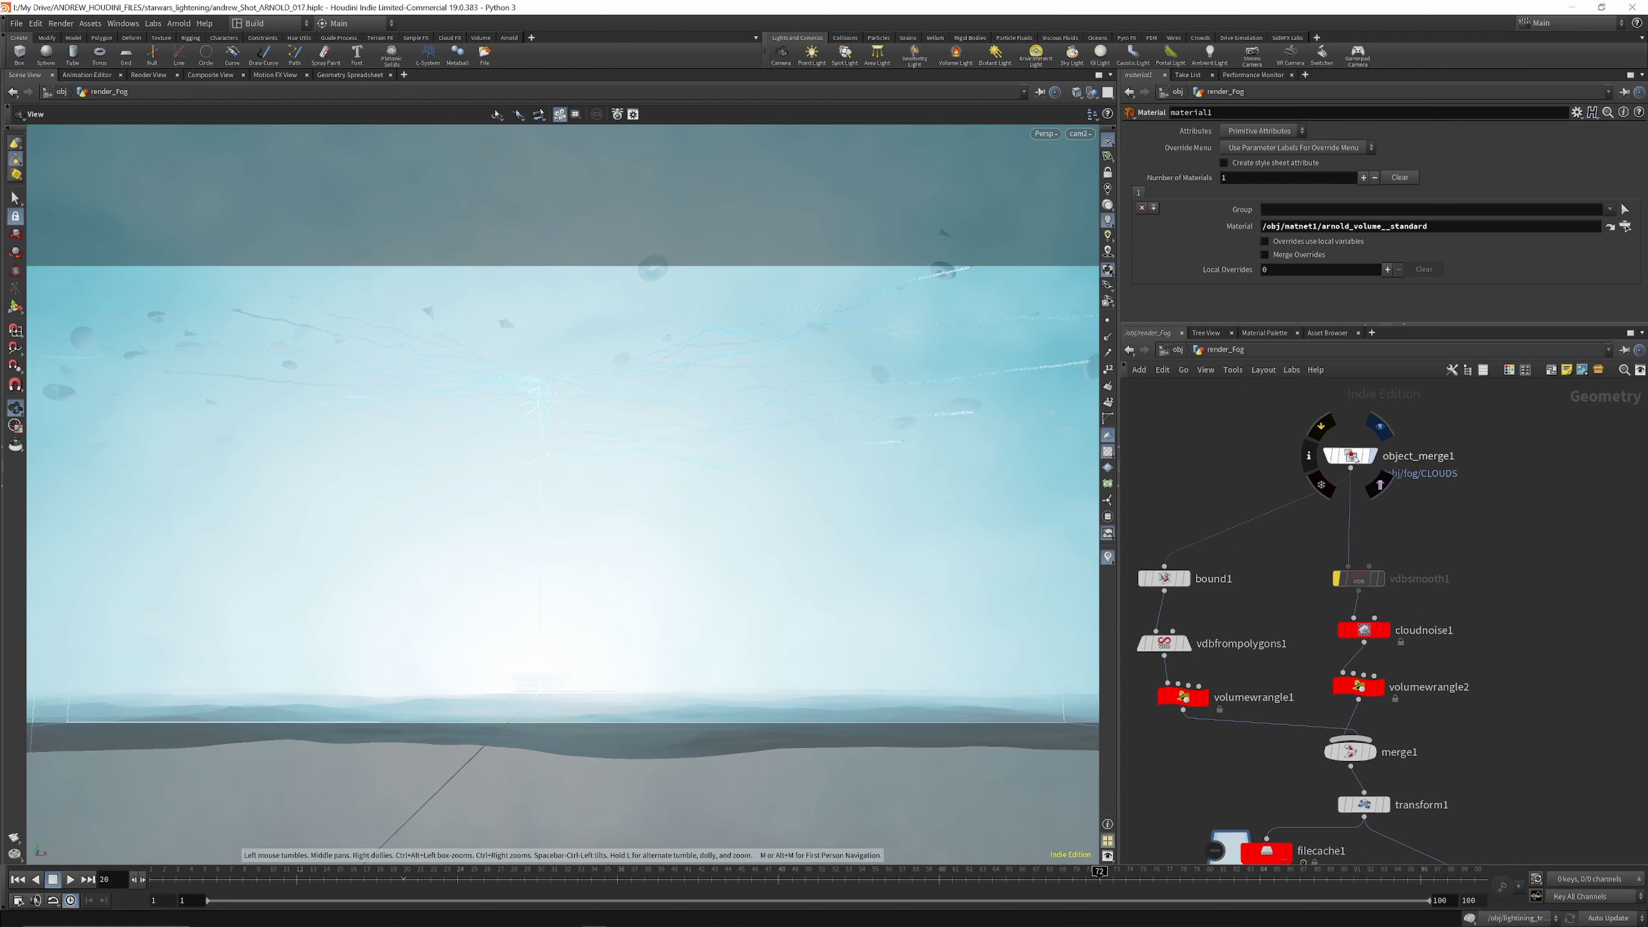
left_click(1353, 456)
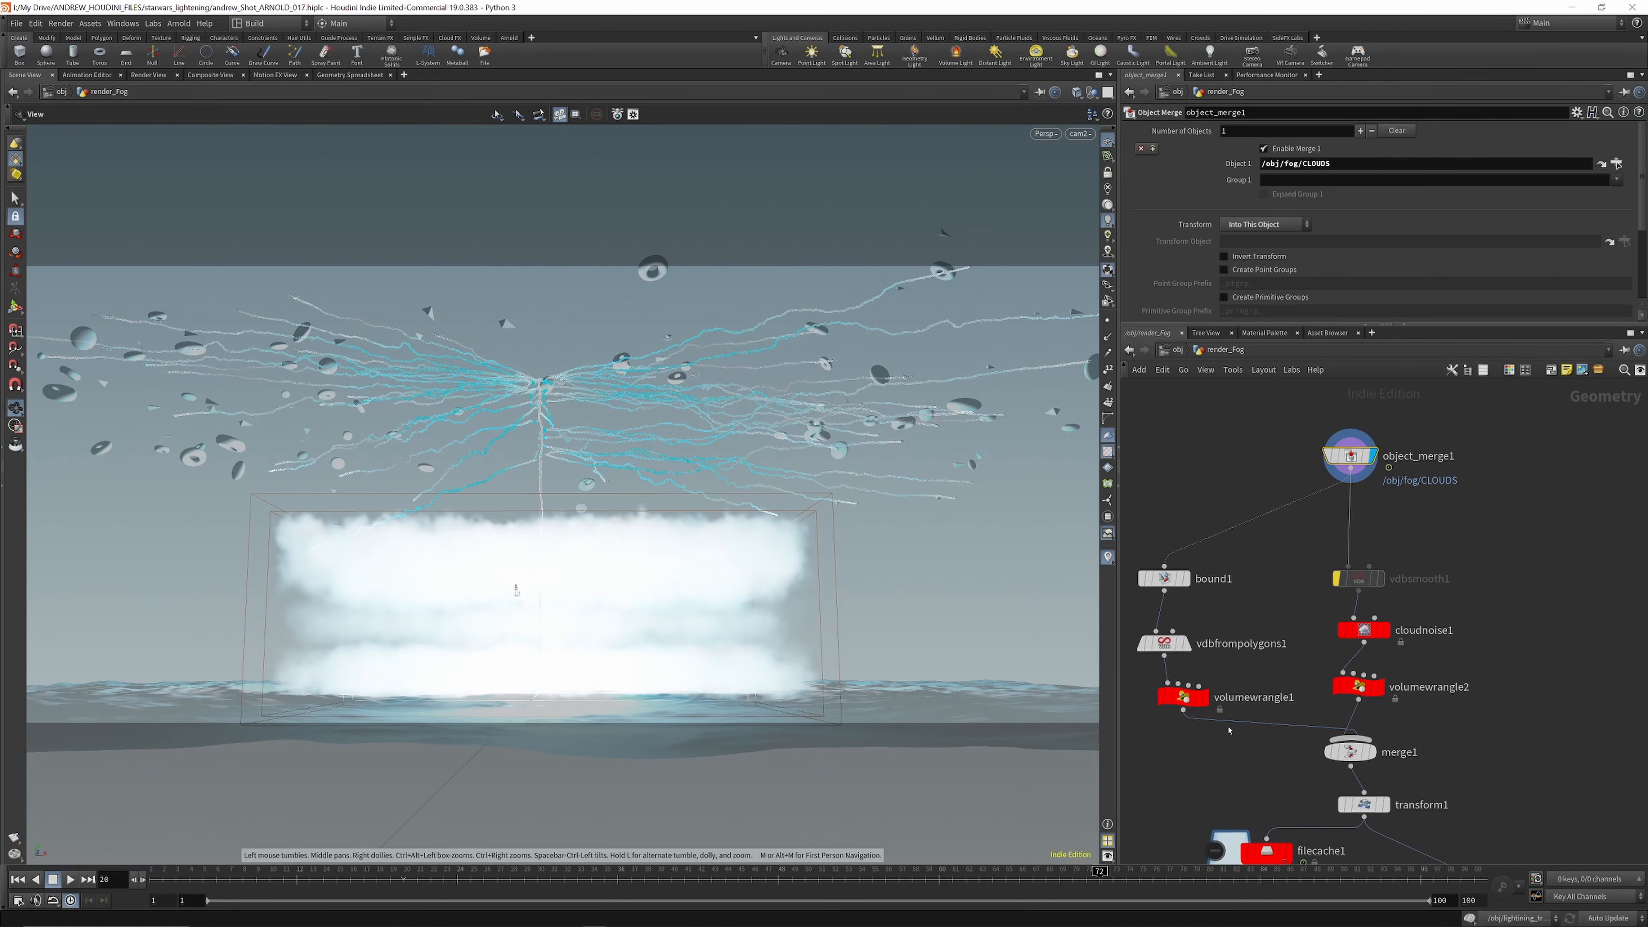
Step: Check the transform1 settings and display its scaled fog result through the camera
scroll(1270, 626, "down", 2)
scroll(1329, 756, "up", 3)
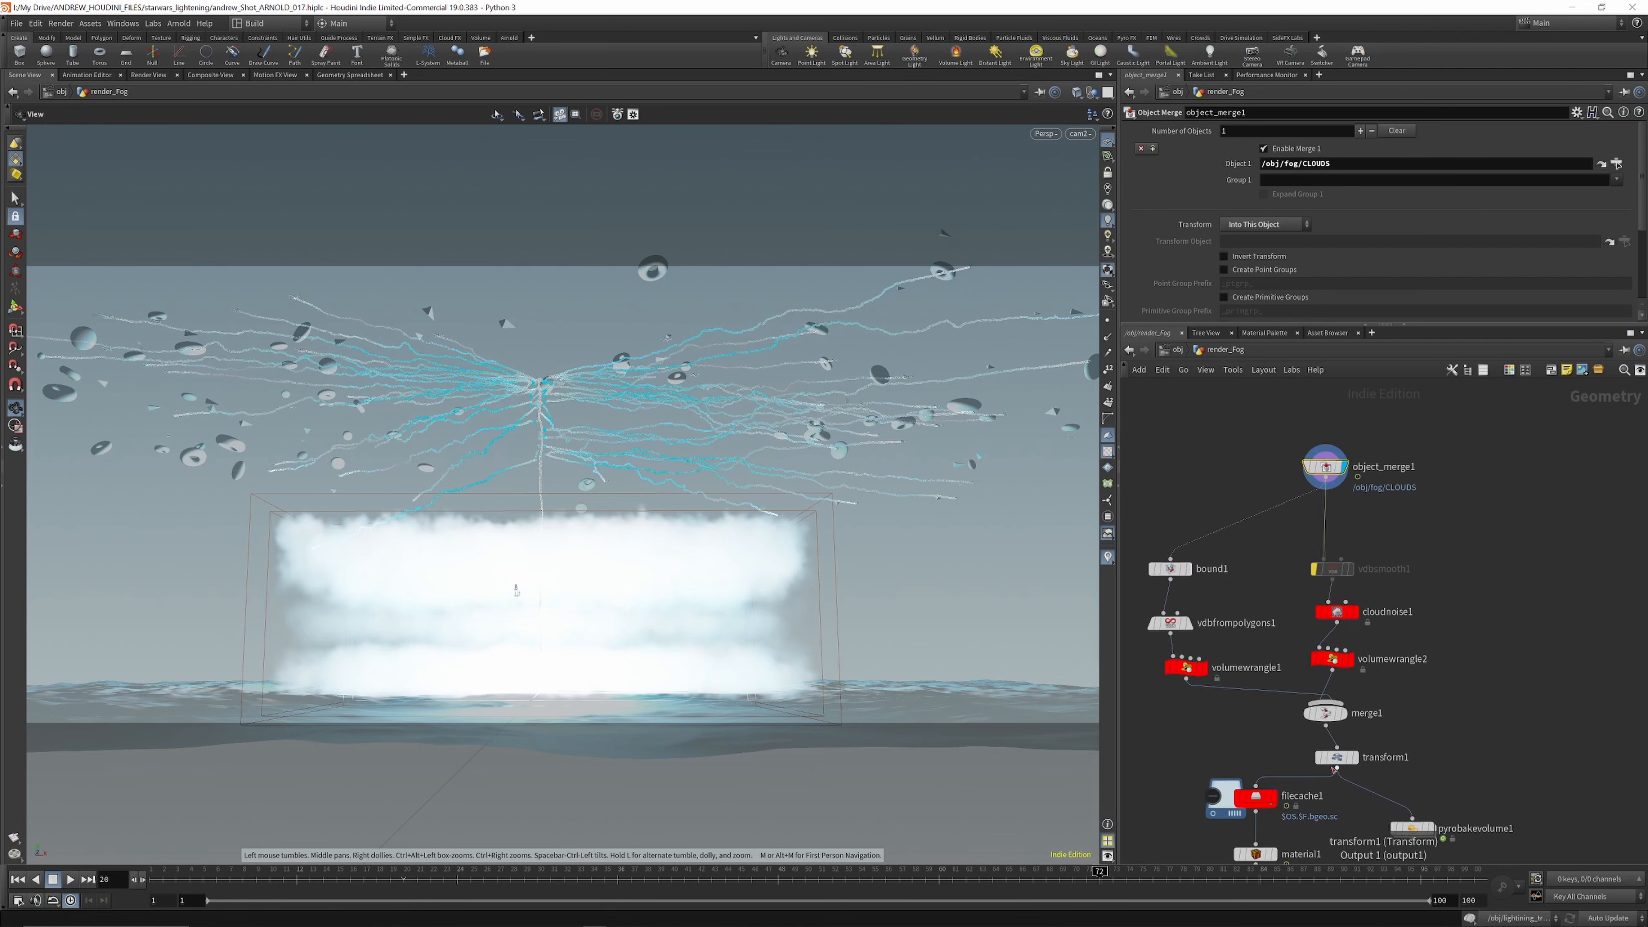
left_click(1338, 755)
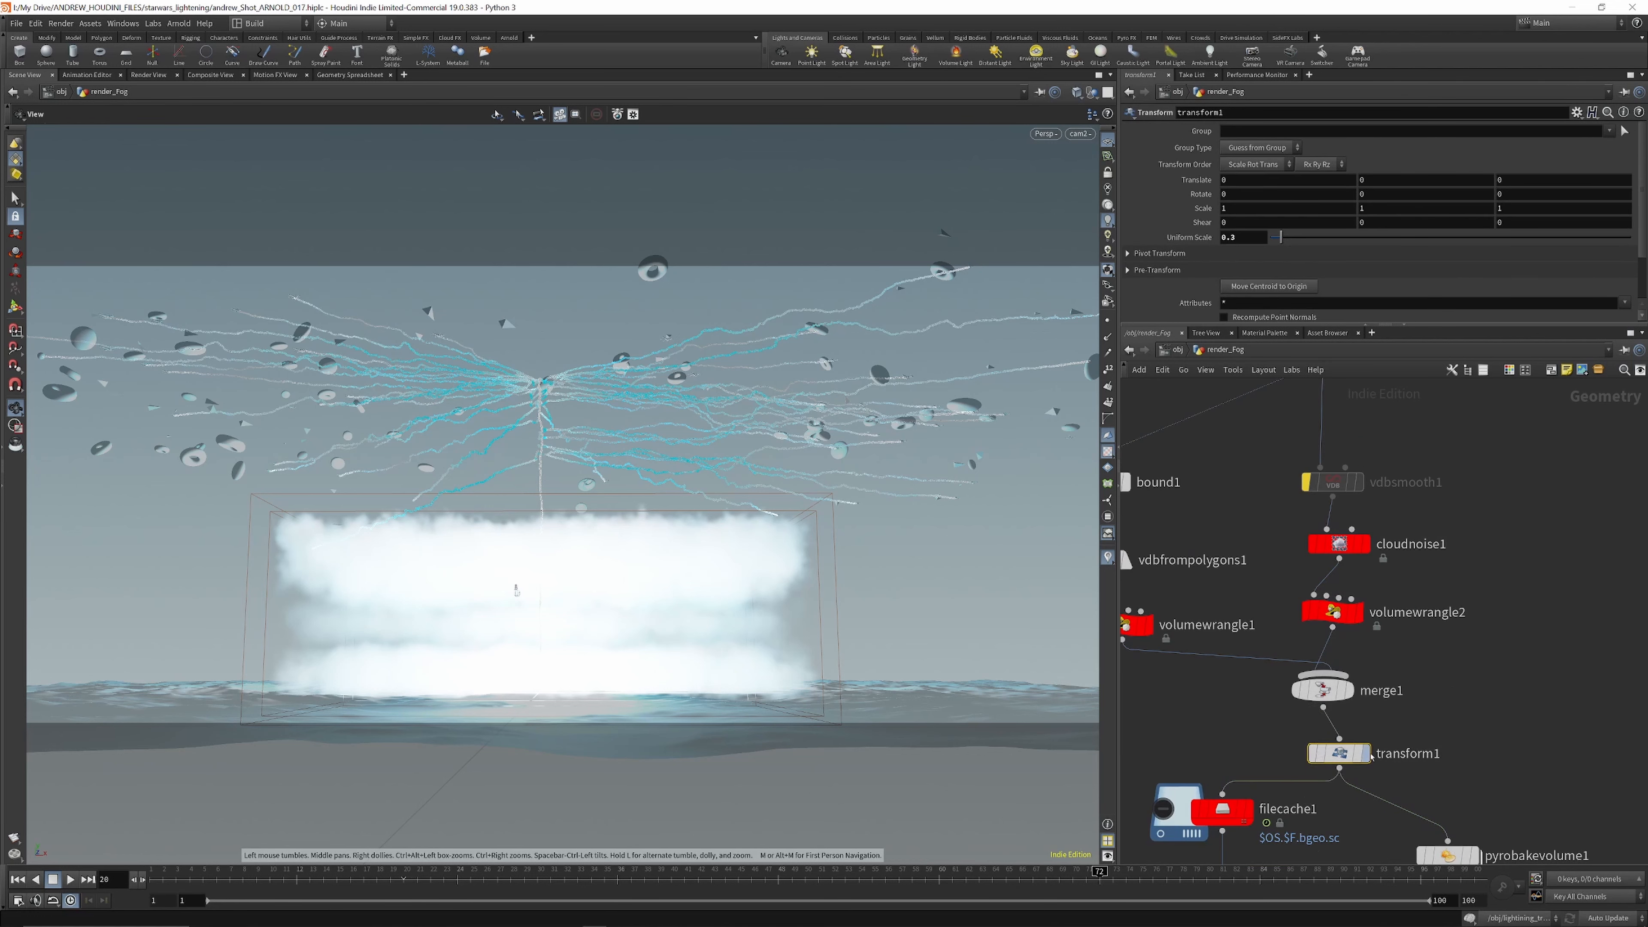
mouse_move(1370, 758)
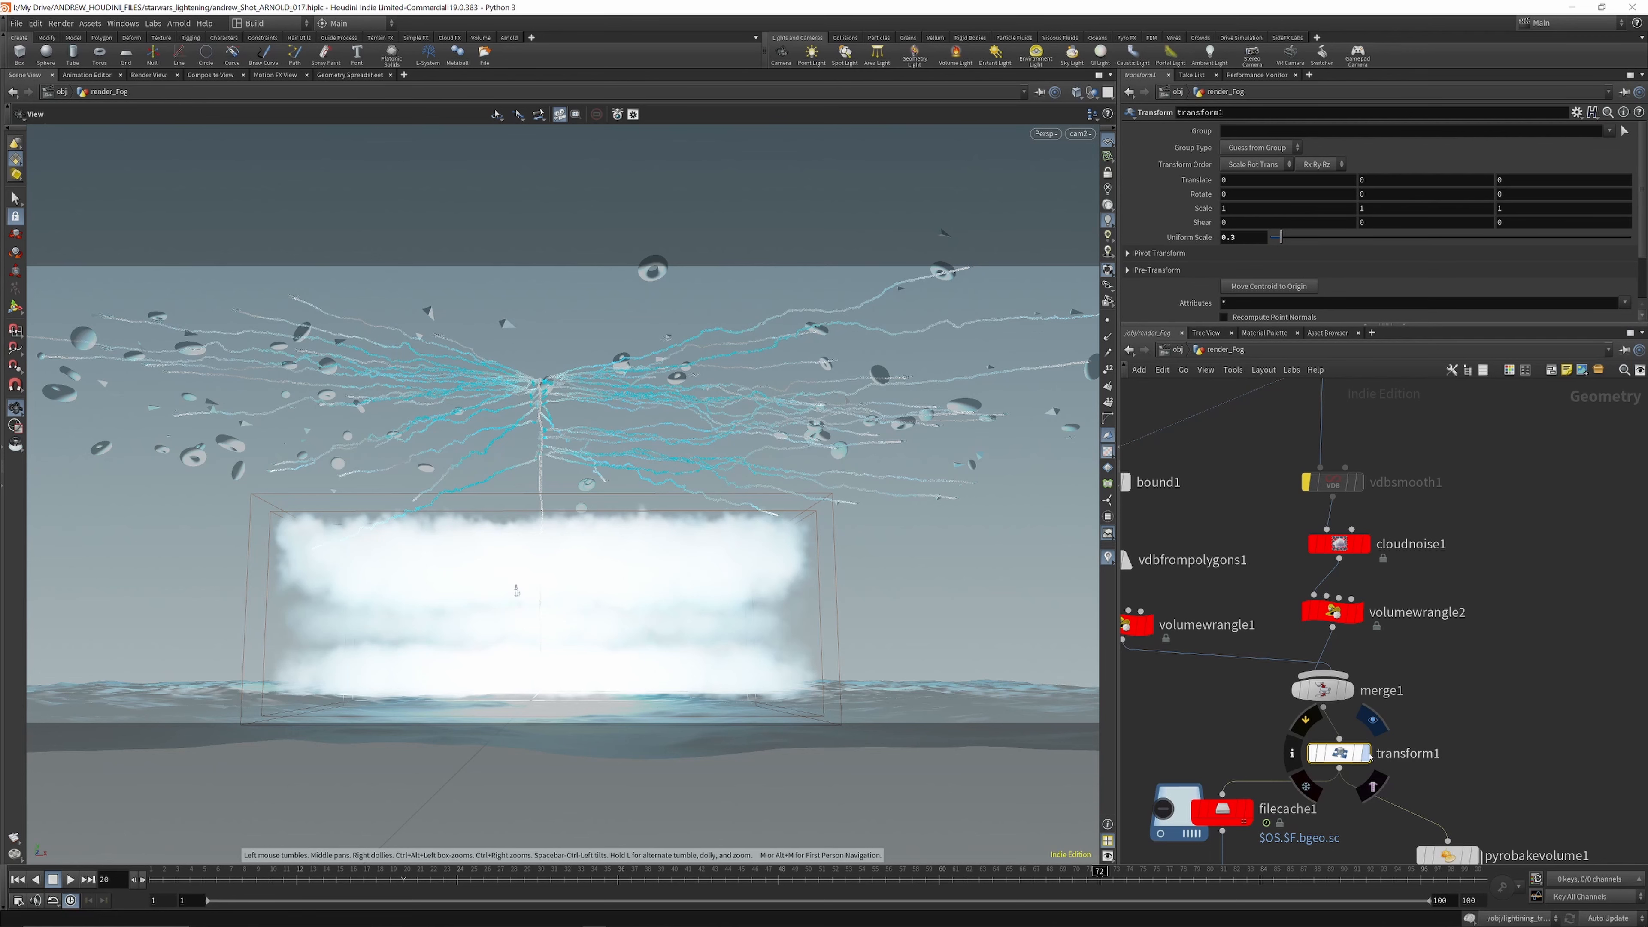
left_click(1371, 719)
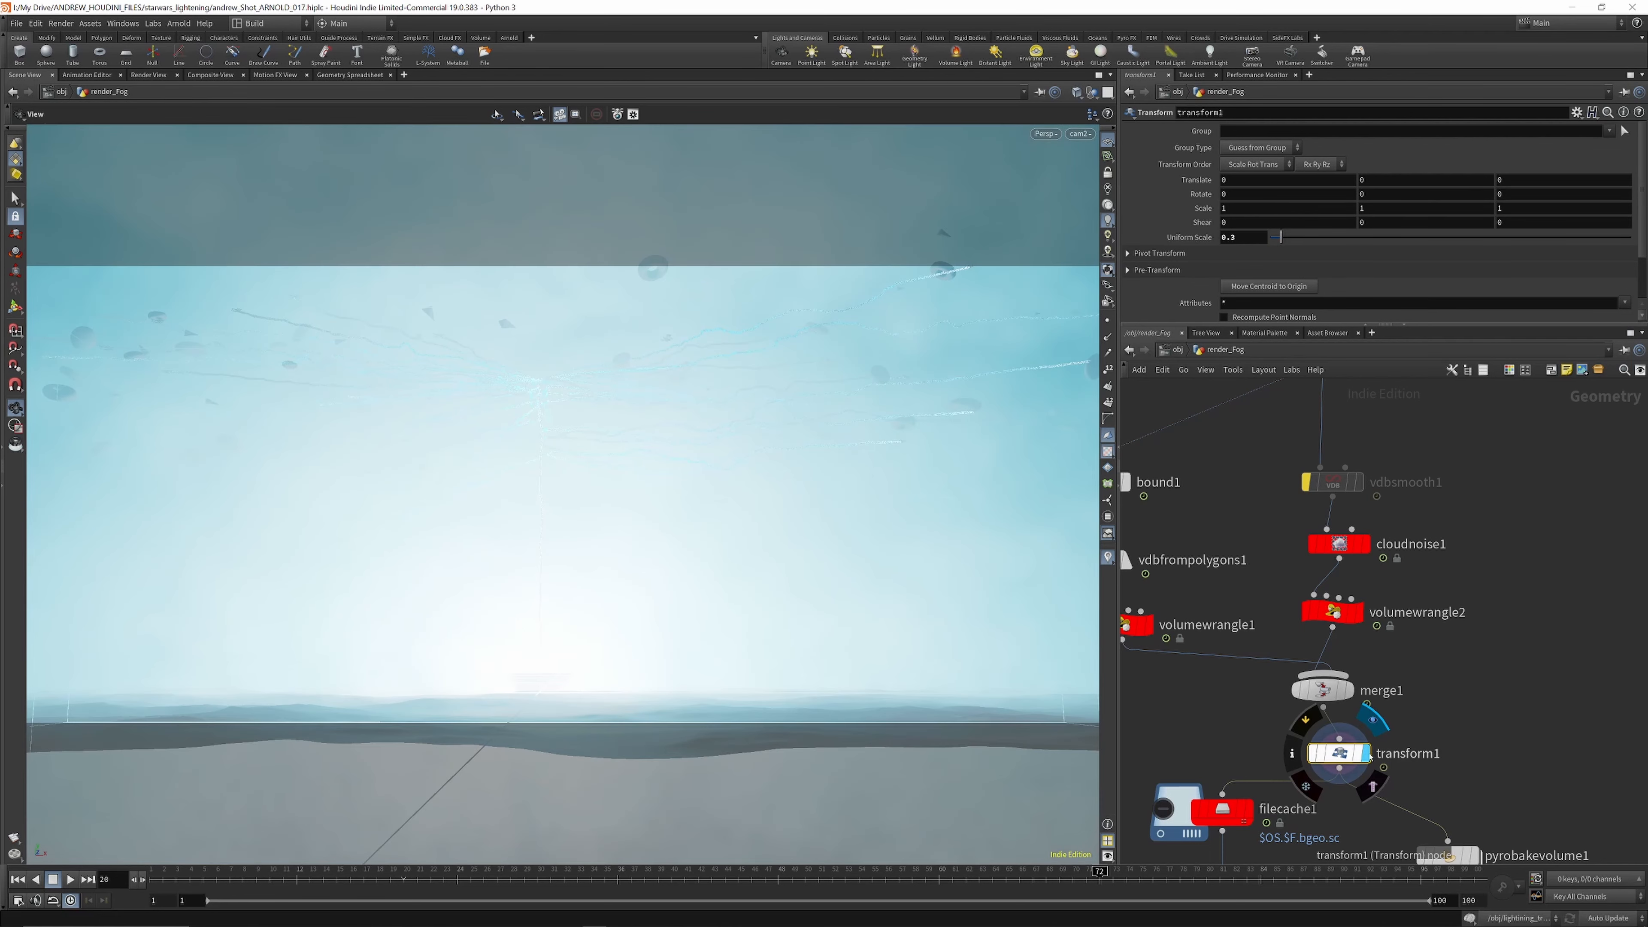
scroll(1362, 714, "down", 2)
Step: Review the bound1 settings and display object_merge1 again
scroll(1197, 575, "up", 3)
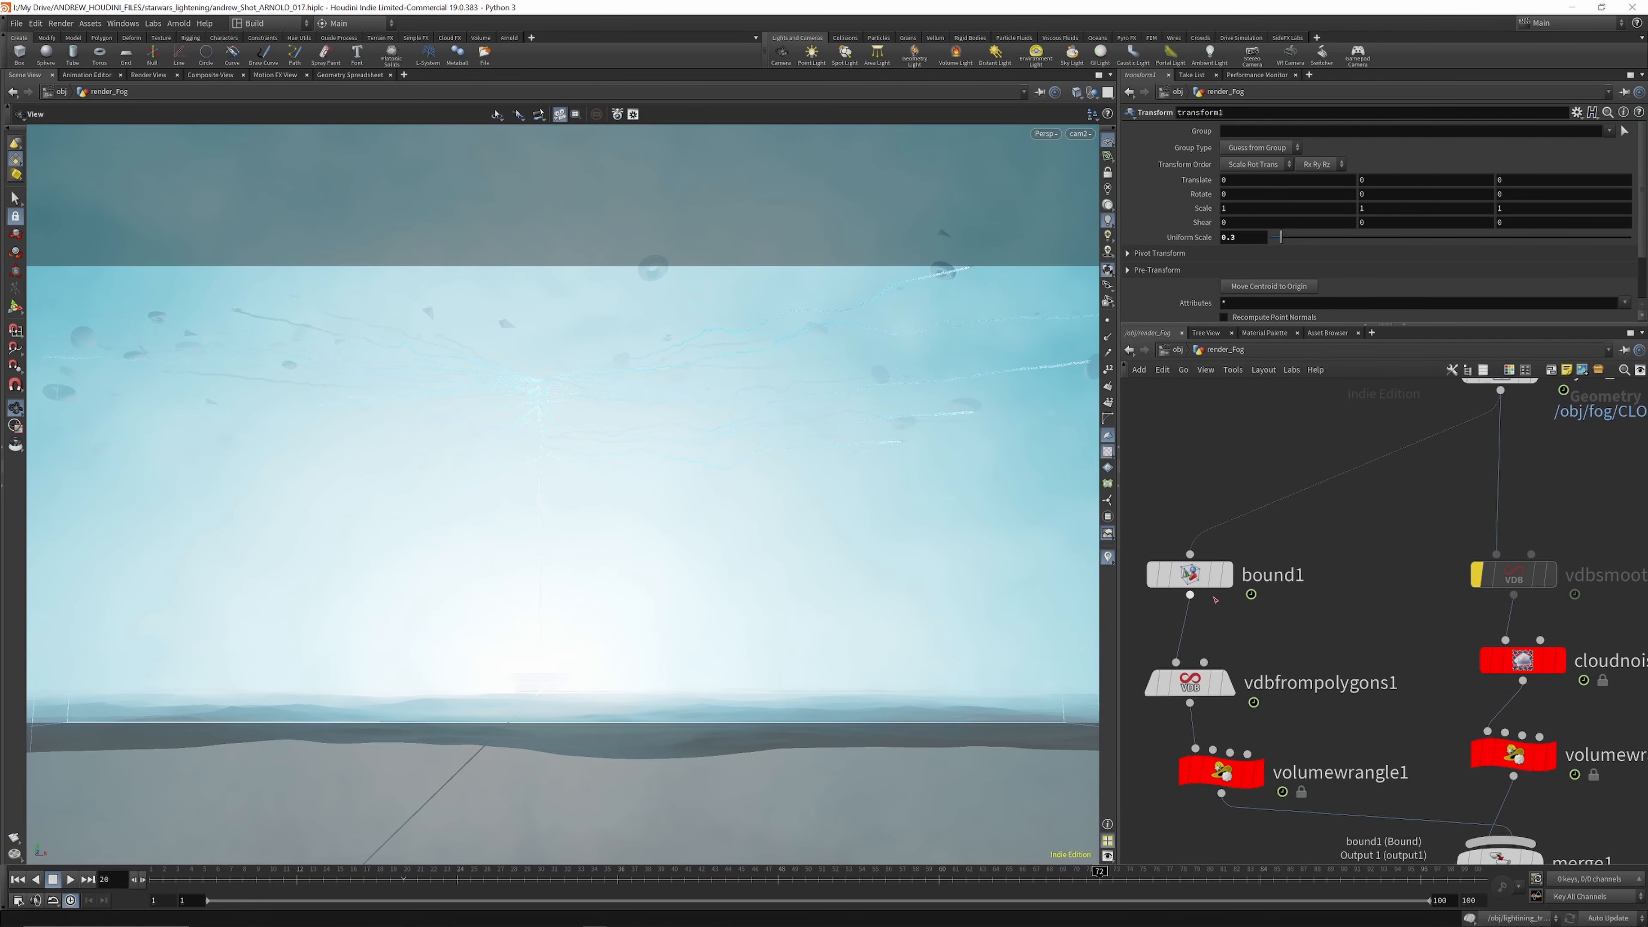
left_click(1190, 574)
mouse_move(1191, 547)
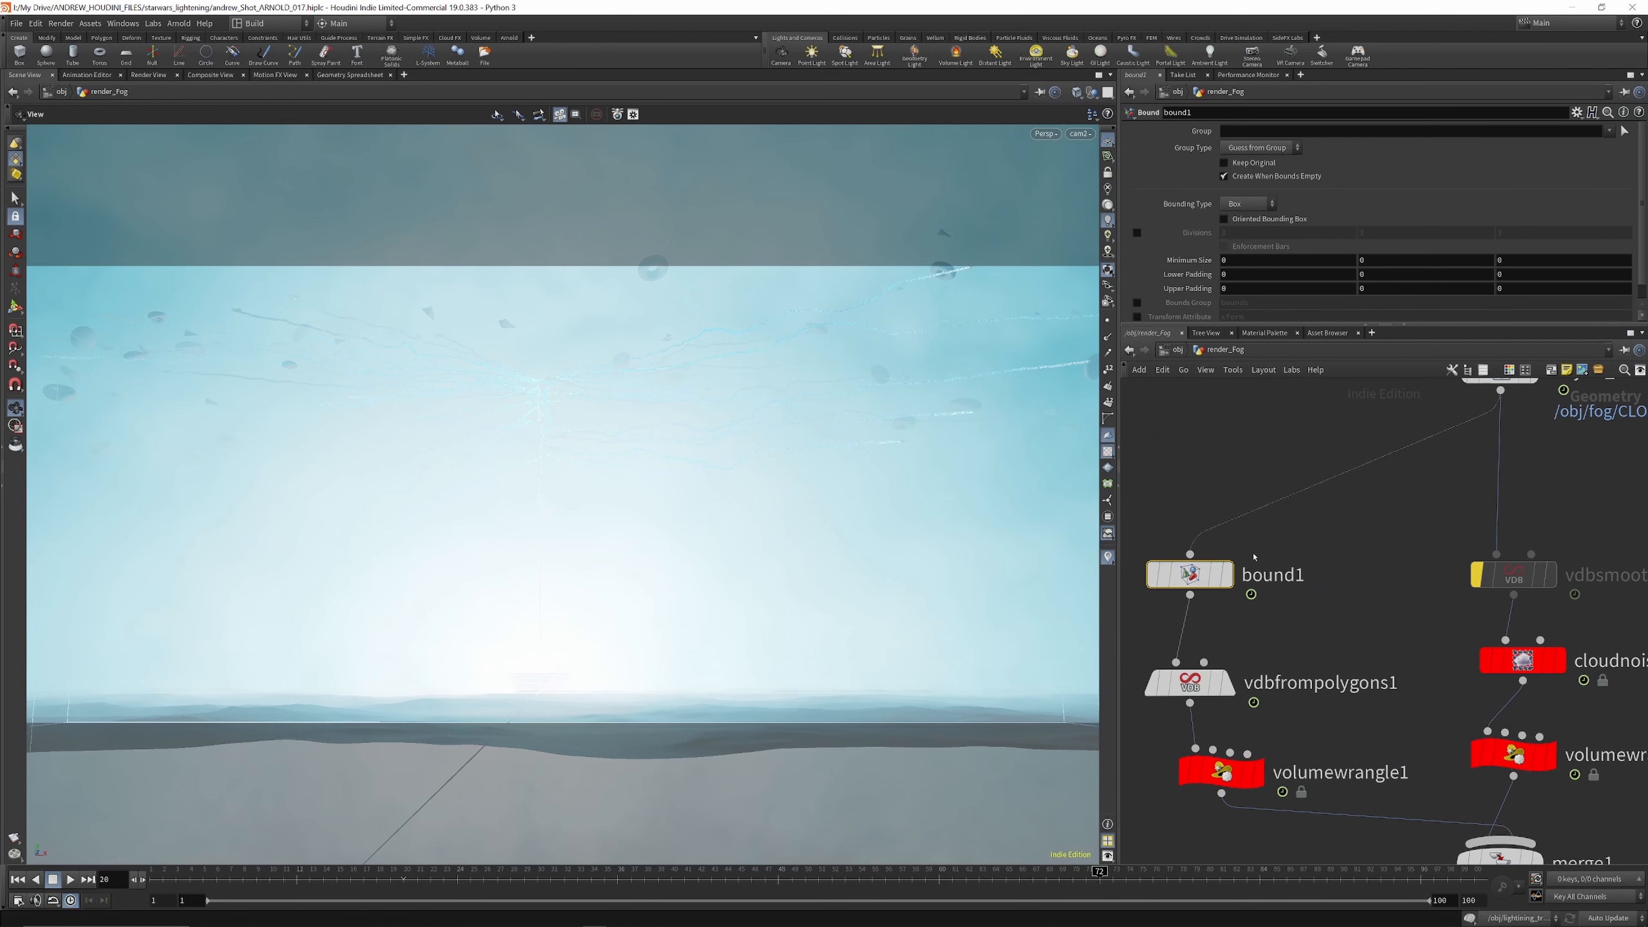
scroll(1252, 550, "down", 3)
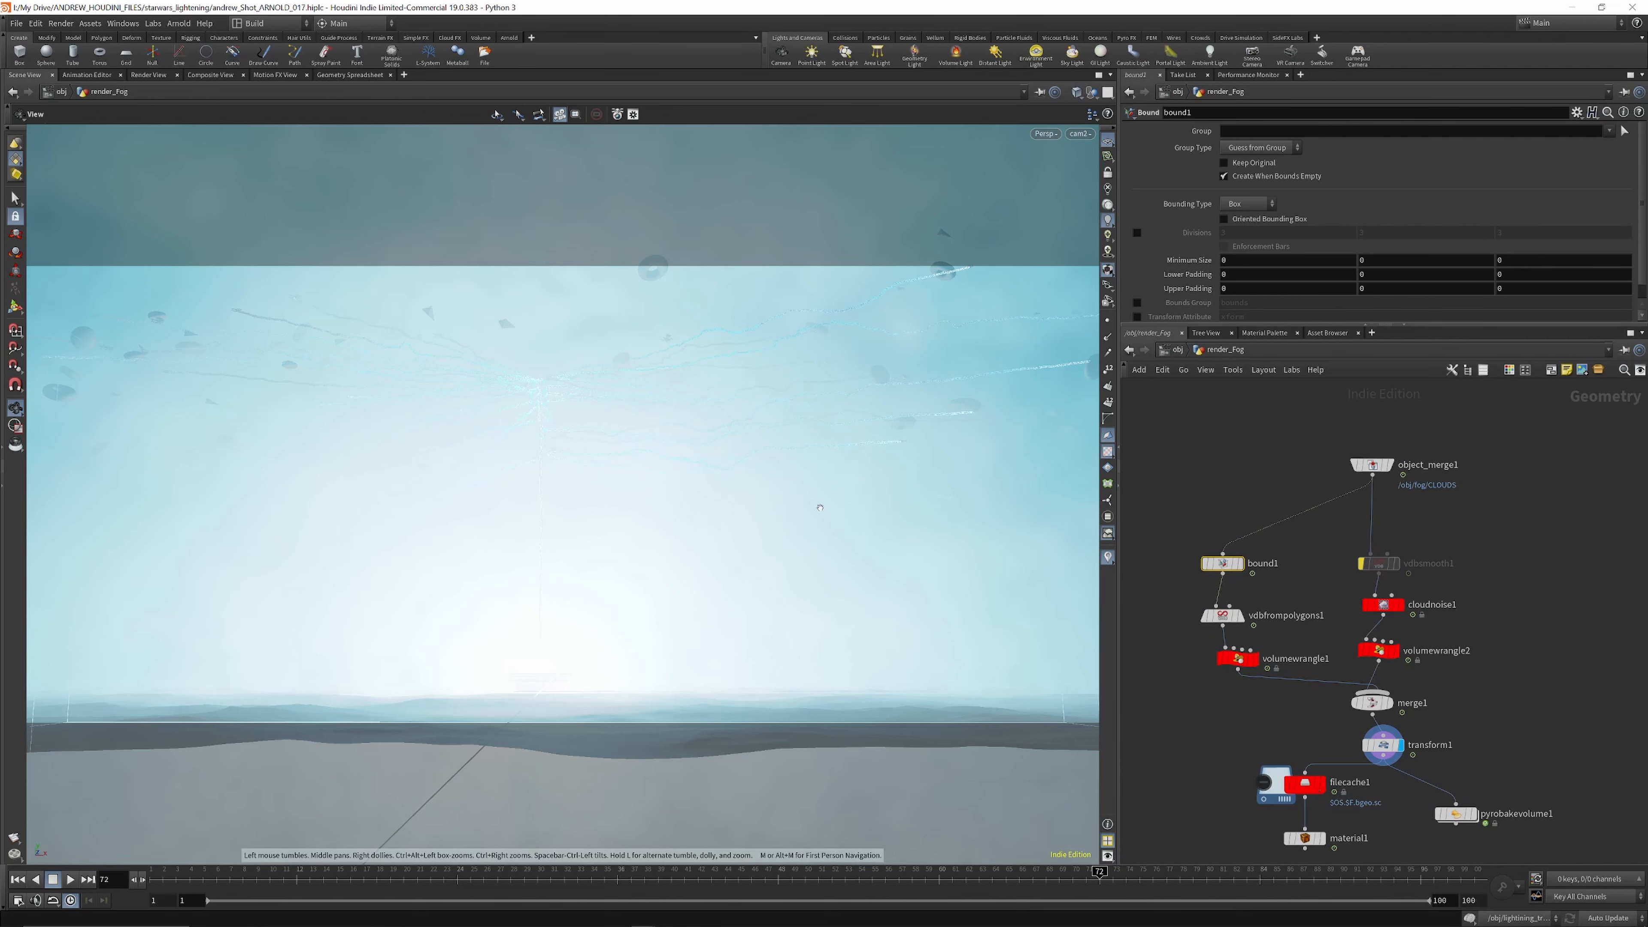
left_click(1390, 465)
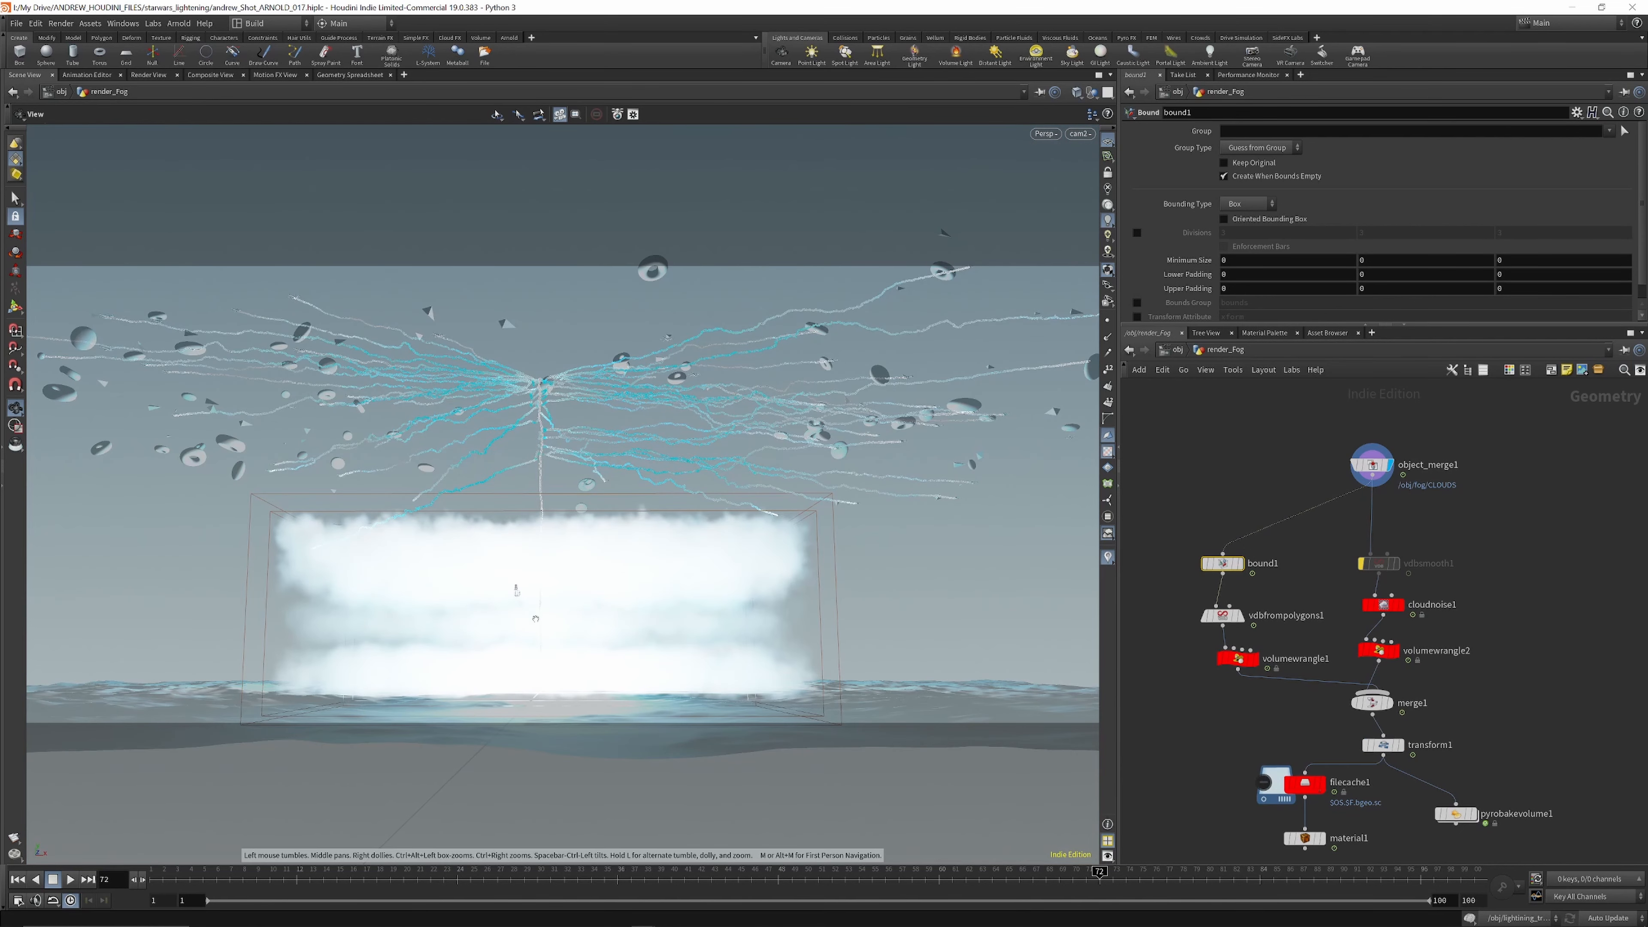
Step: Leave the cam2 view for a free perspective around the clouds and hide the other objects
left_click(1080, 133)
left_click(1115, 221)
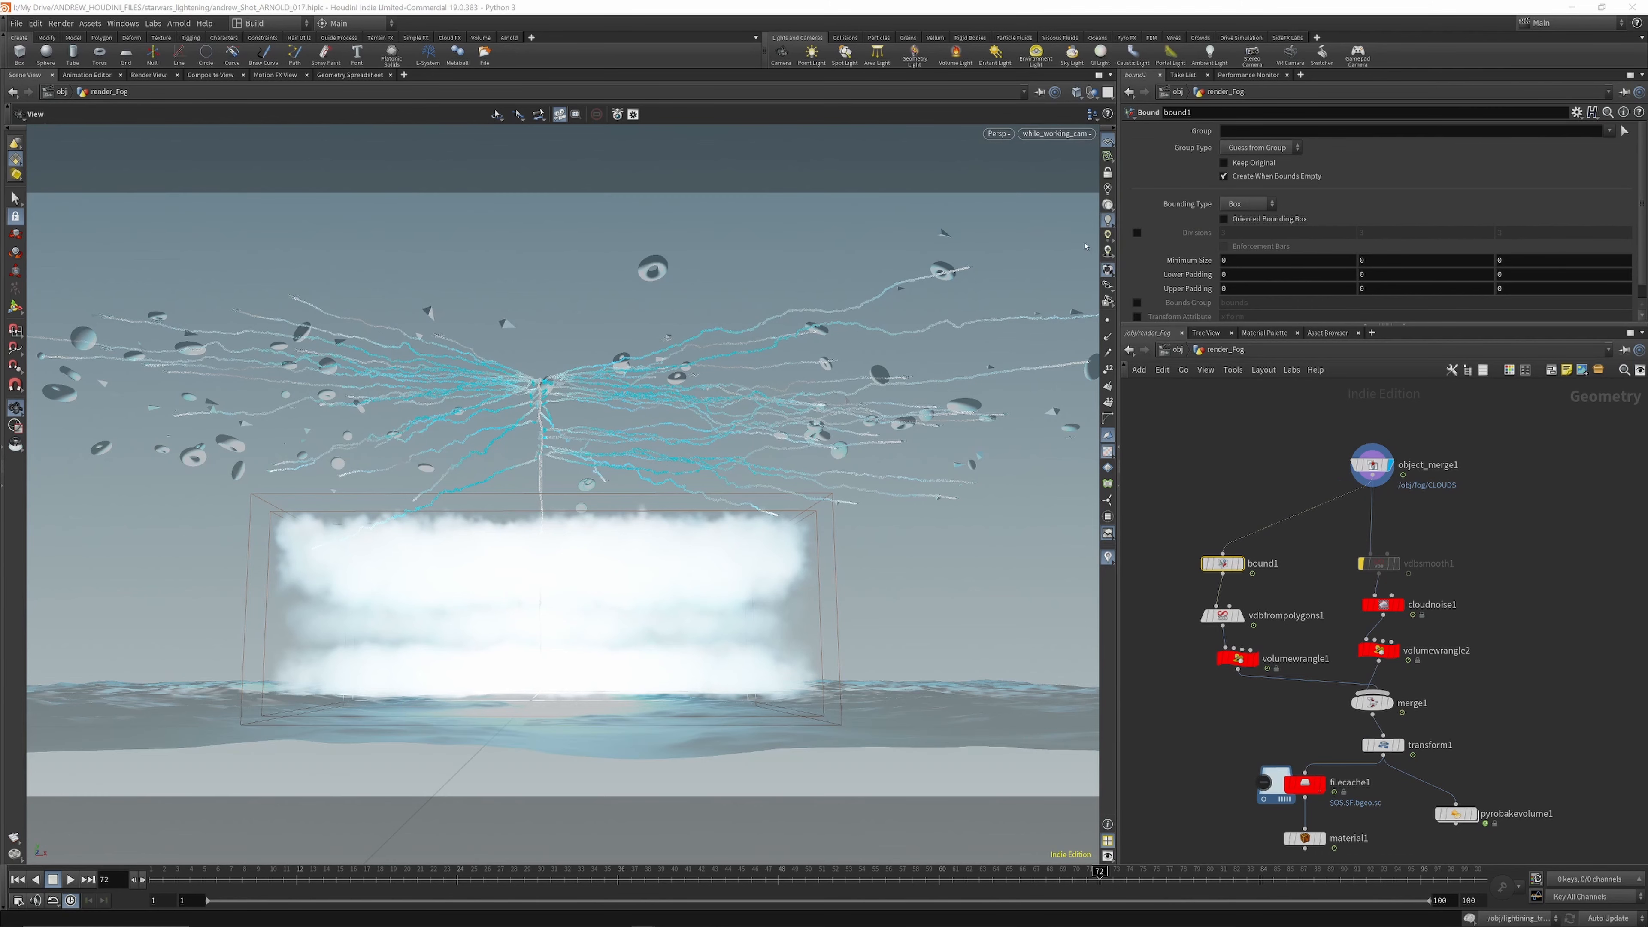
right_click_drag(654, 559, 472, 513)
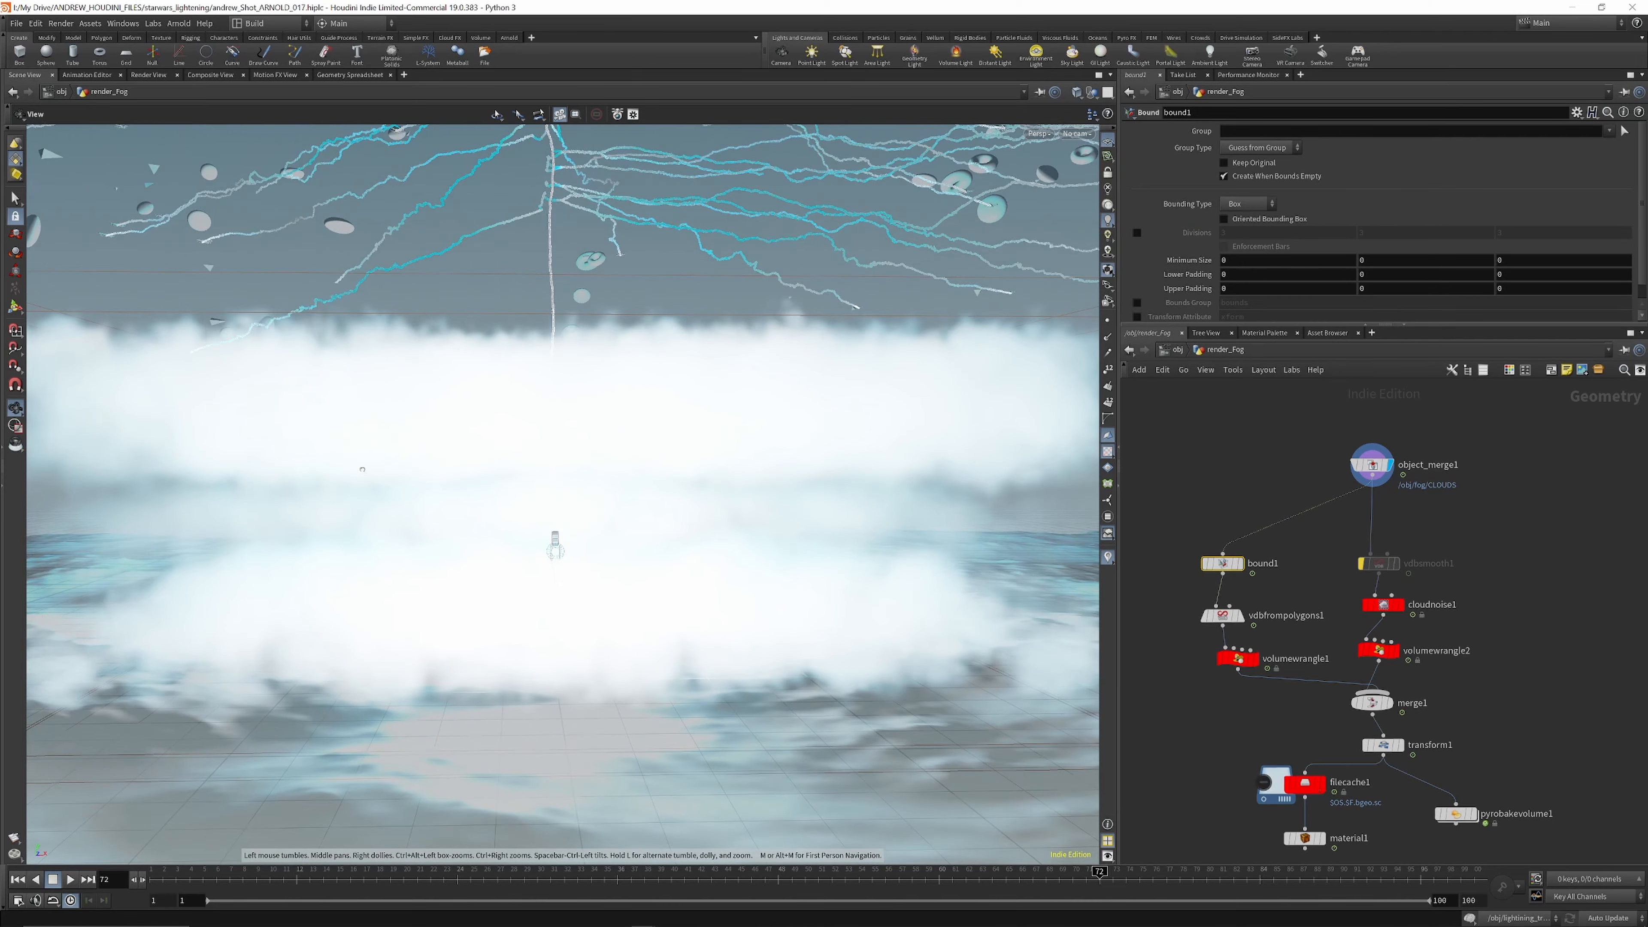
left_click_drag(473, 513, 109, 513)
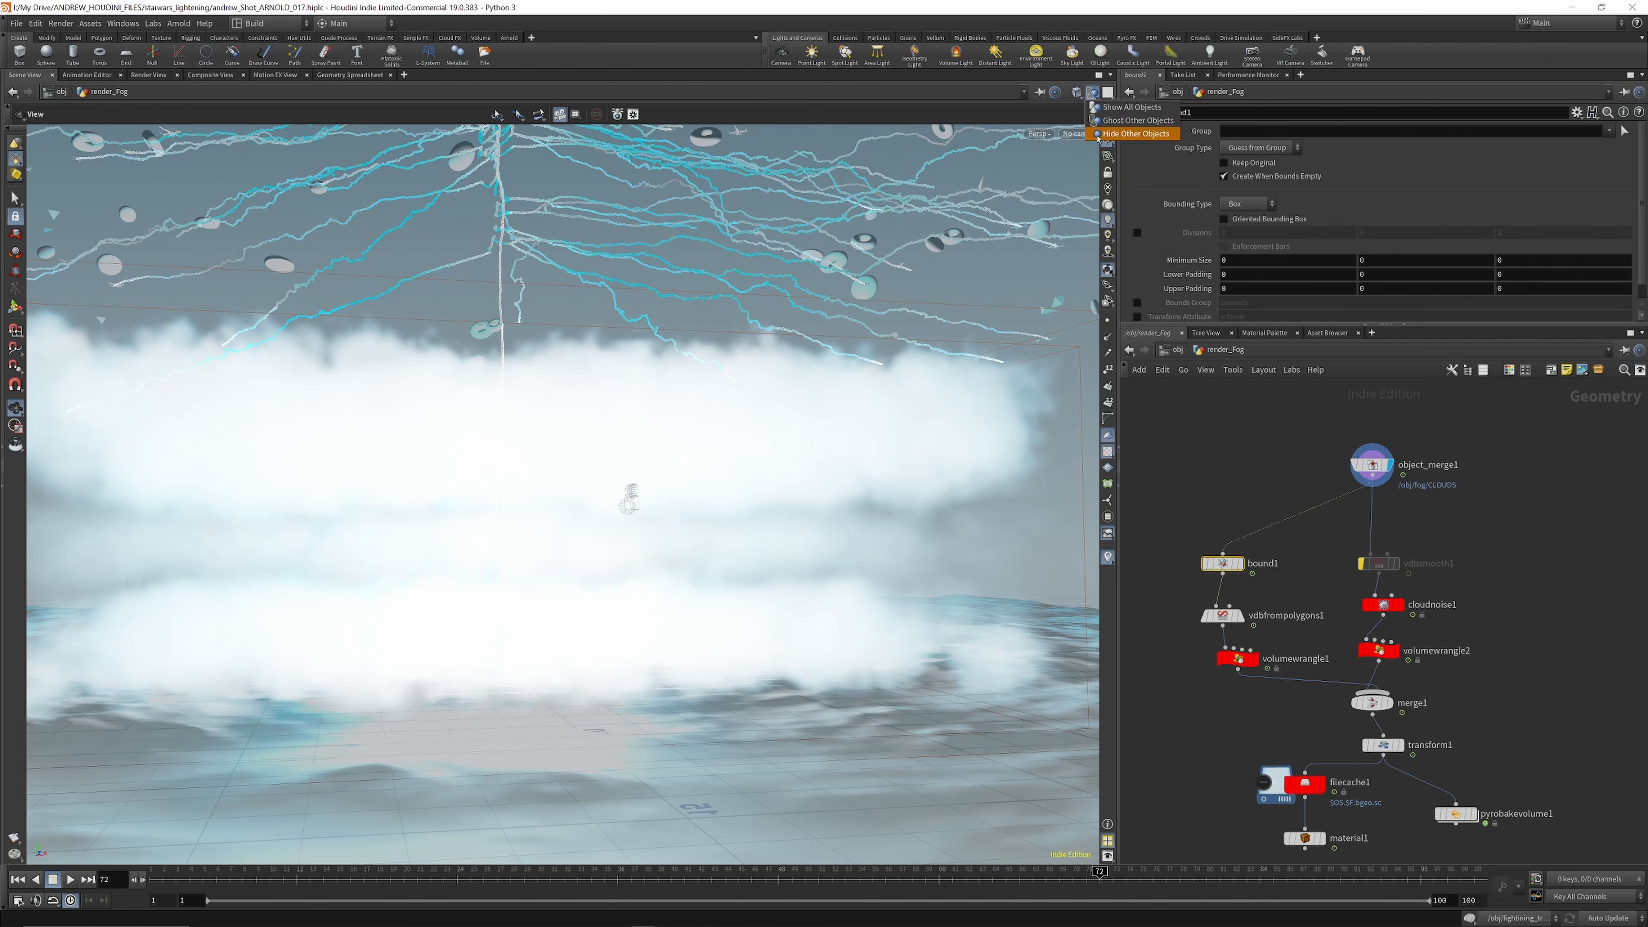
left_click(1091, 93)
left_click_drag(412, 434, 506, 443)
Step: Display the bound1 result and inspect the bounding box from above
scroll(1246, 571, "up", 3)
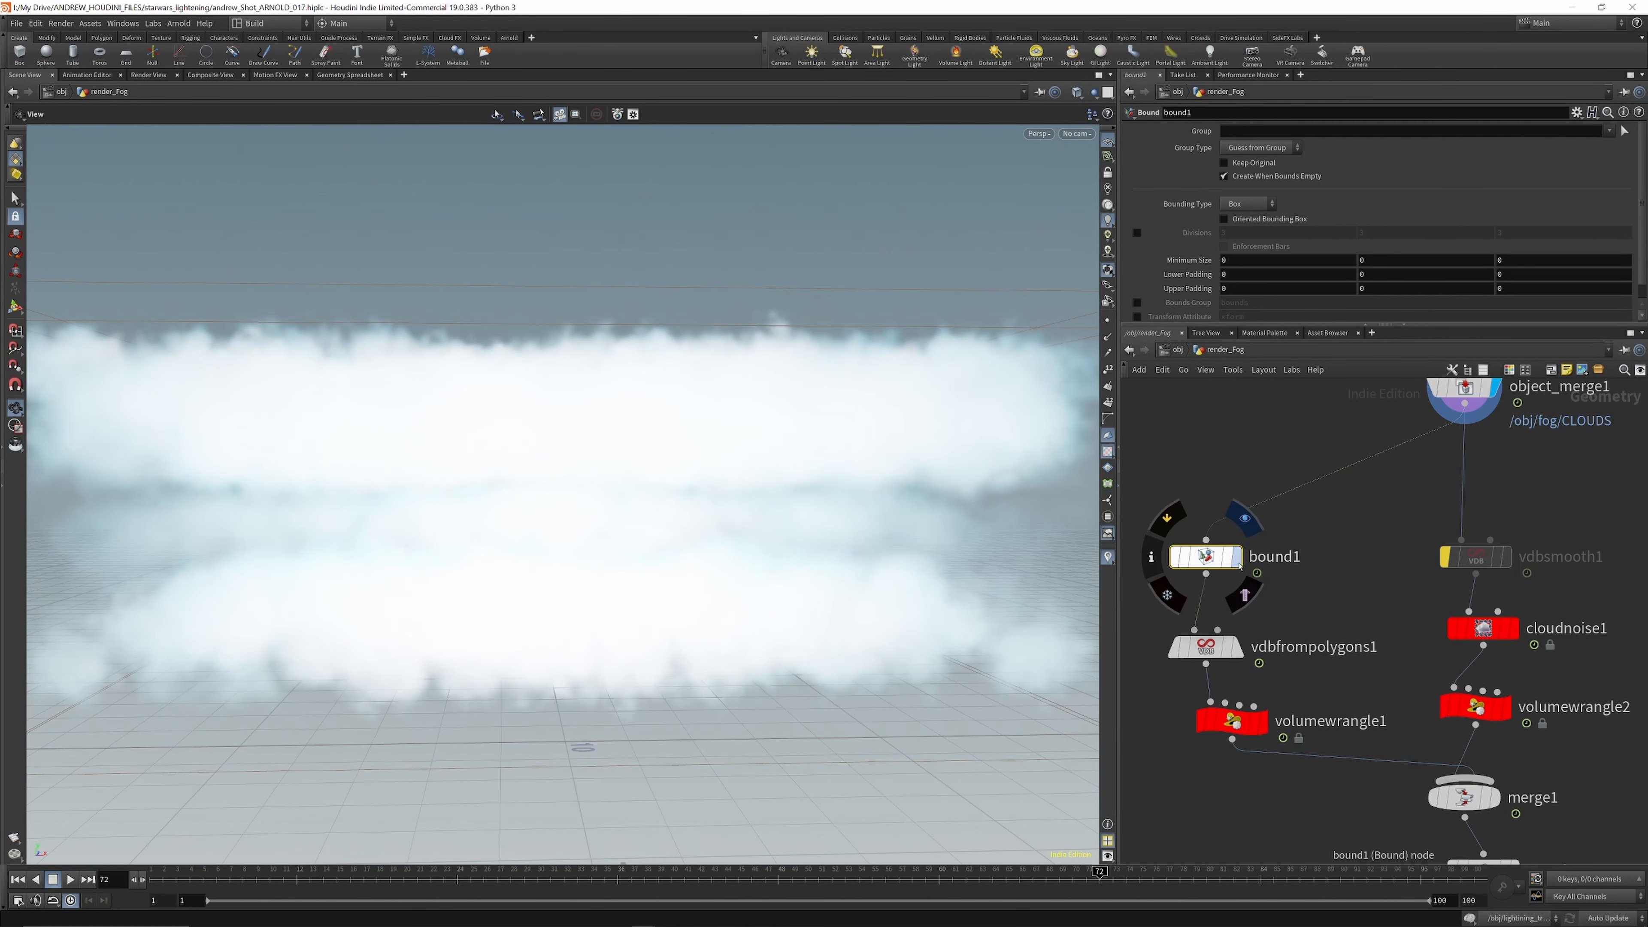
left_click(1239, 548)
left_click_drag(458, 355, 544, 468)
scroll(629, 533, "down", 6)
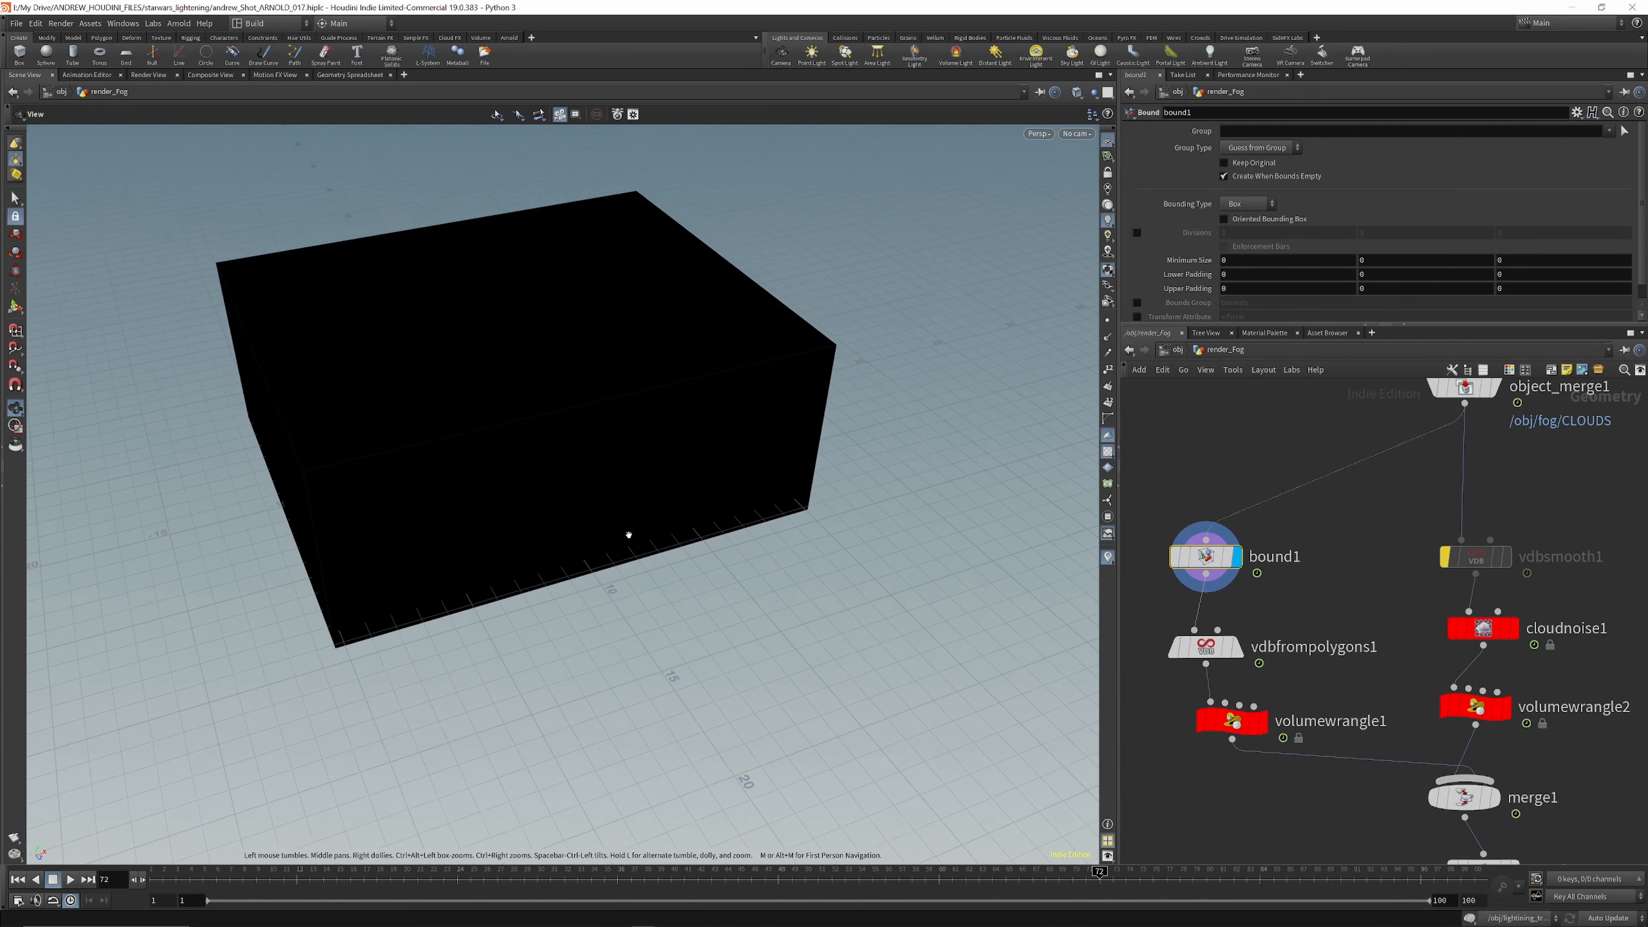
scroll(431, 341, "up", 2)
Step: Display the vdbfrompolygons1 fog volume and look at it from the side
scroll(1289, 604, "up", 2)
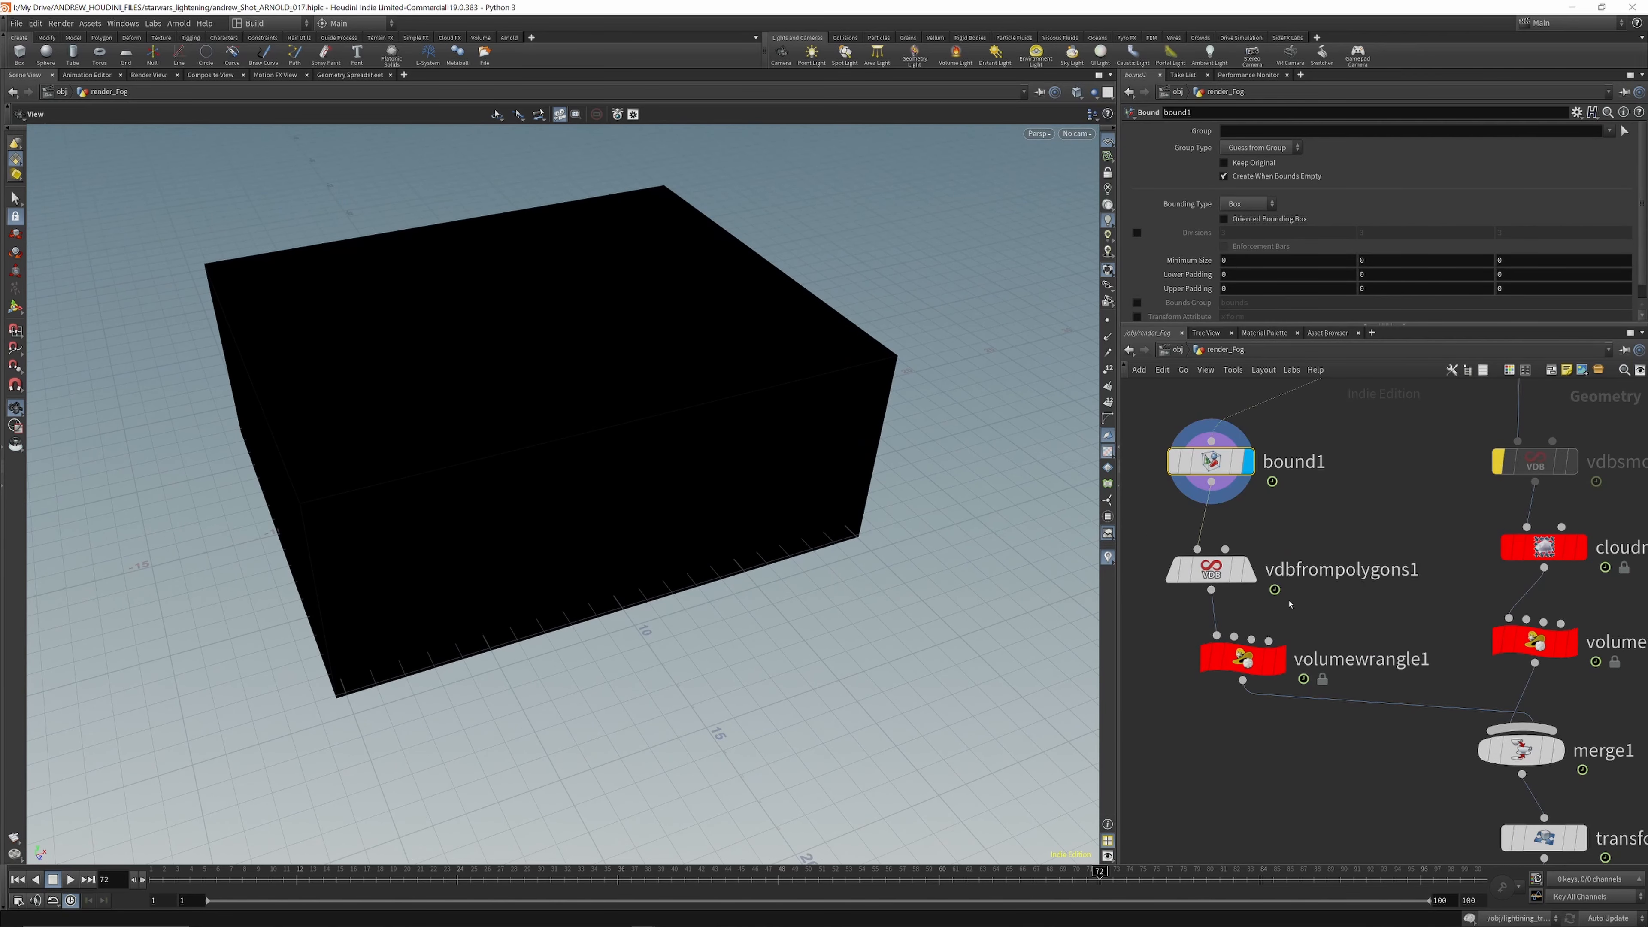
left_click(1252, 571)
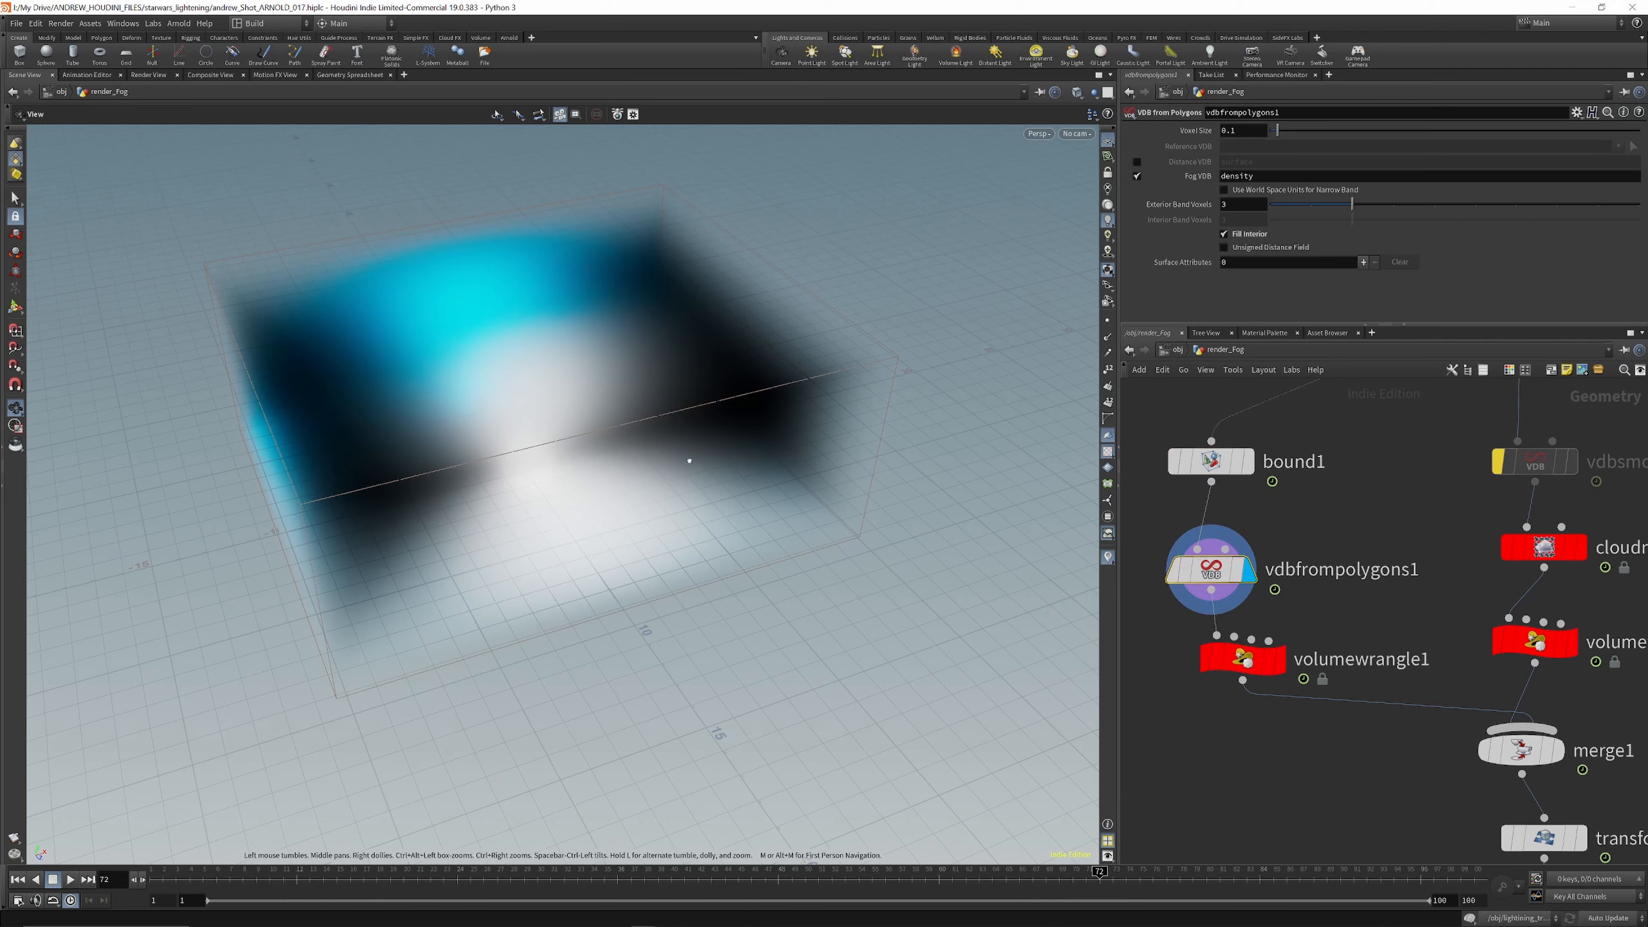
left_click_drag(684, 460, 721, 445)
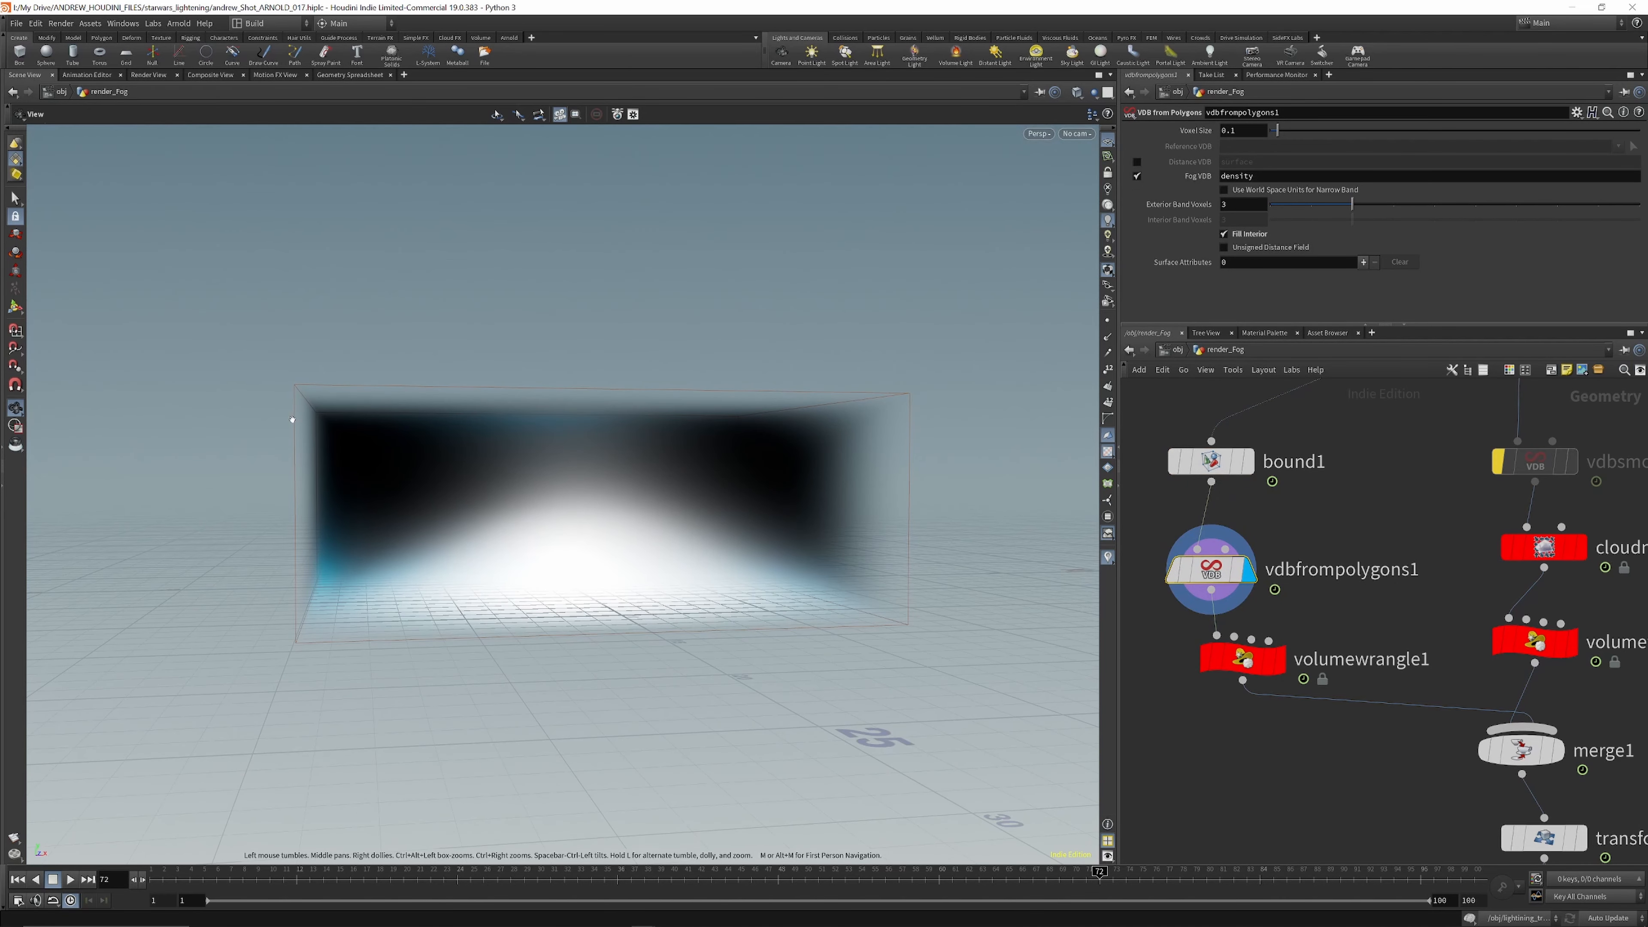
Step: Review the density expression in volumewrangle1 and display its thinned box volume
scroll(1218, 466, "down", 3)
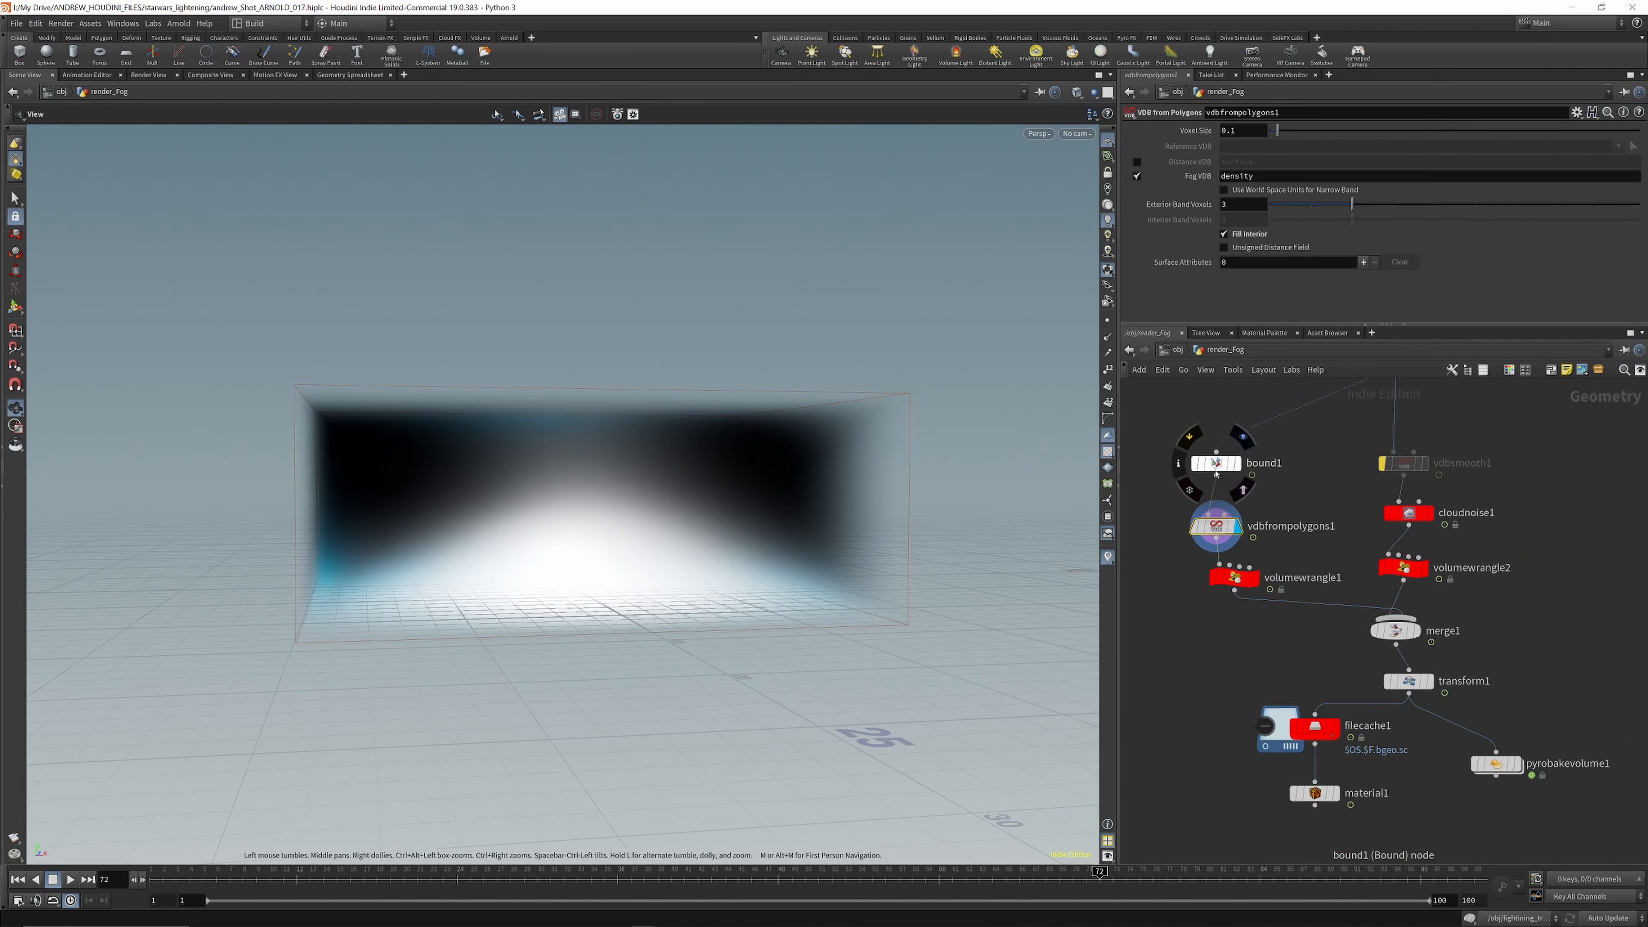
scroll(1251, 580, "up", 3)
left_click(1218, 578)
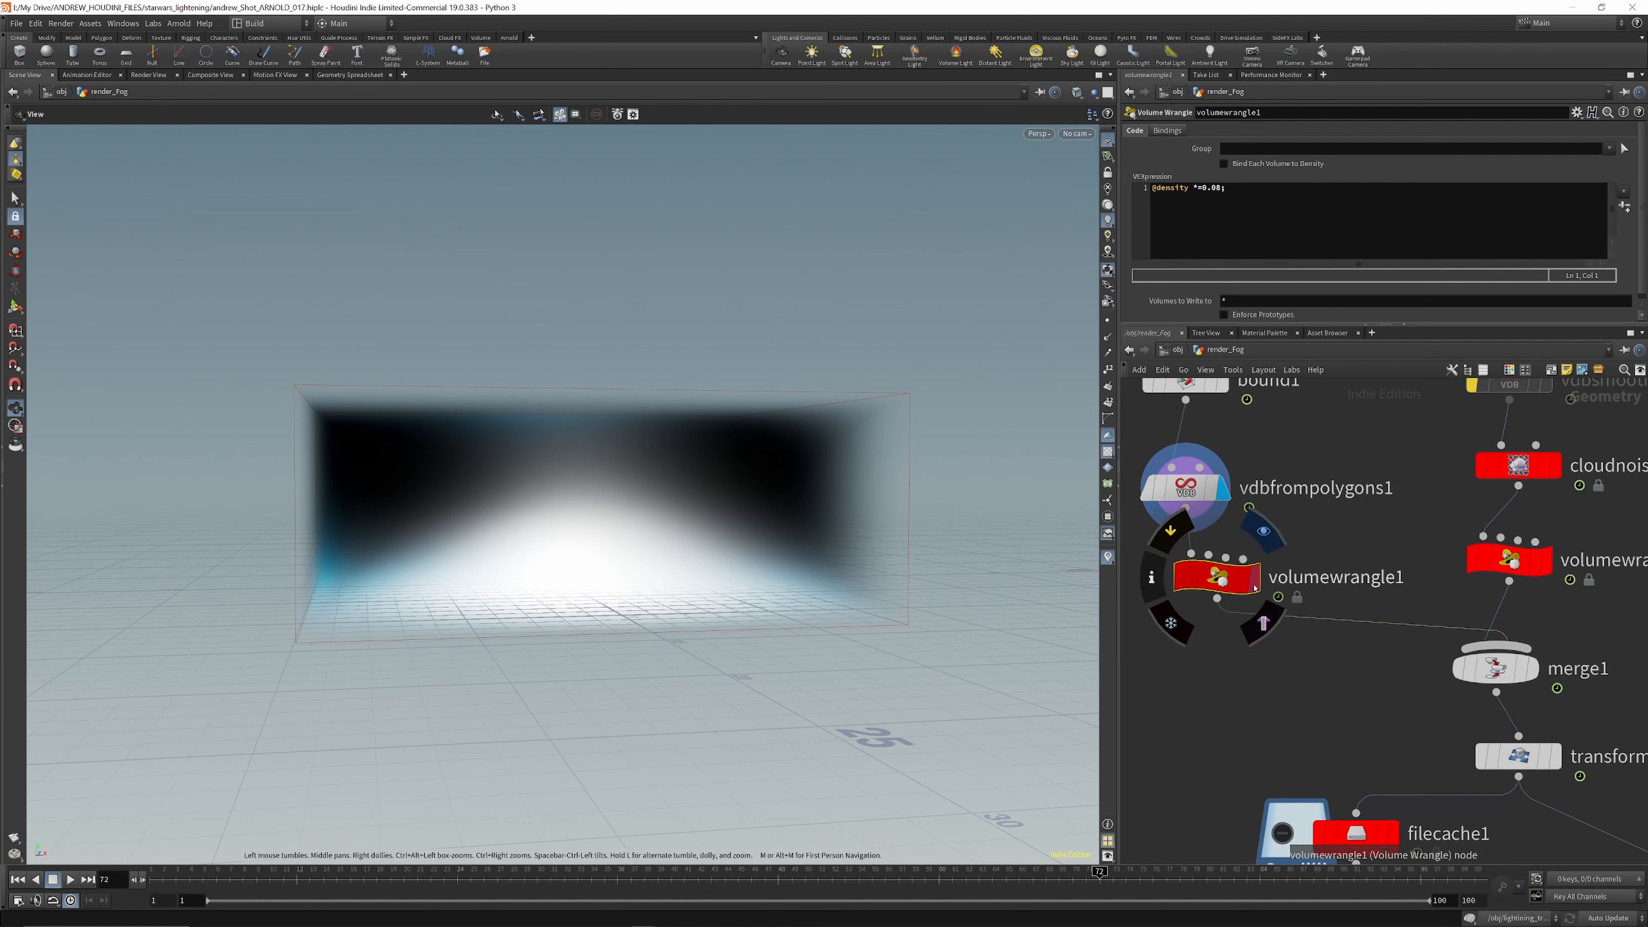
left_click(1255, 576)
left_click_drag(605, 457, 641, 478)
scroll(1197, 523, "down", 5)
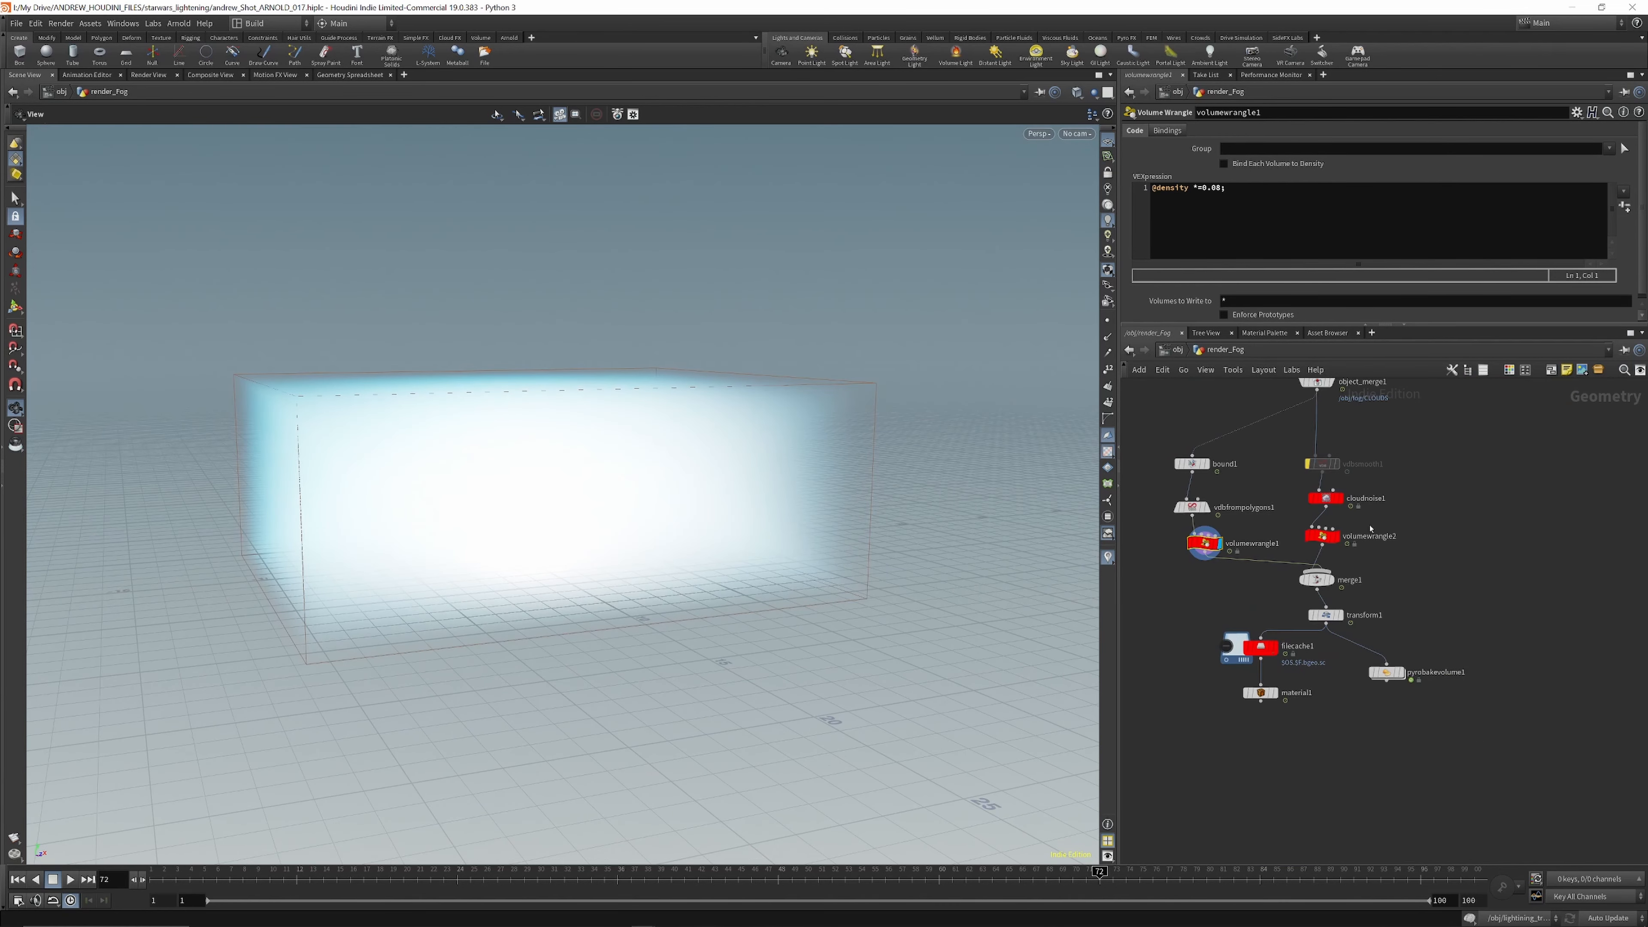
Step: Review the cloudnoise1 noise settings and display the original clouds from object_merge1 for comparison
scroll(1372, 524, "up", 4)
scroll(1334, 589, "down", 3)
scroll(1298, 501, "down", 2)
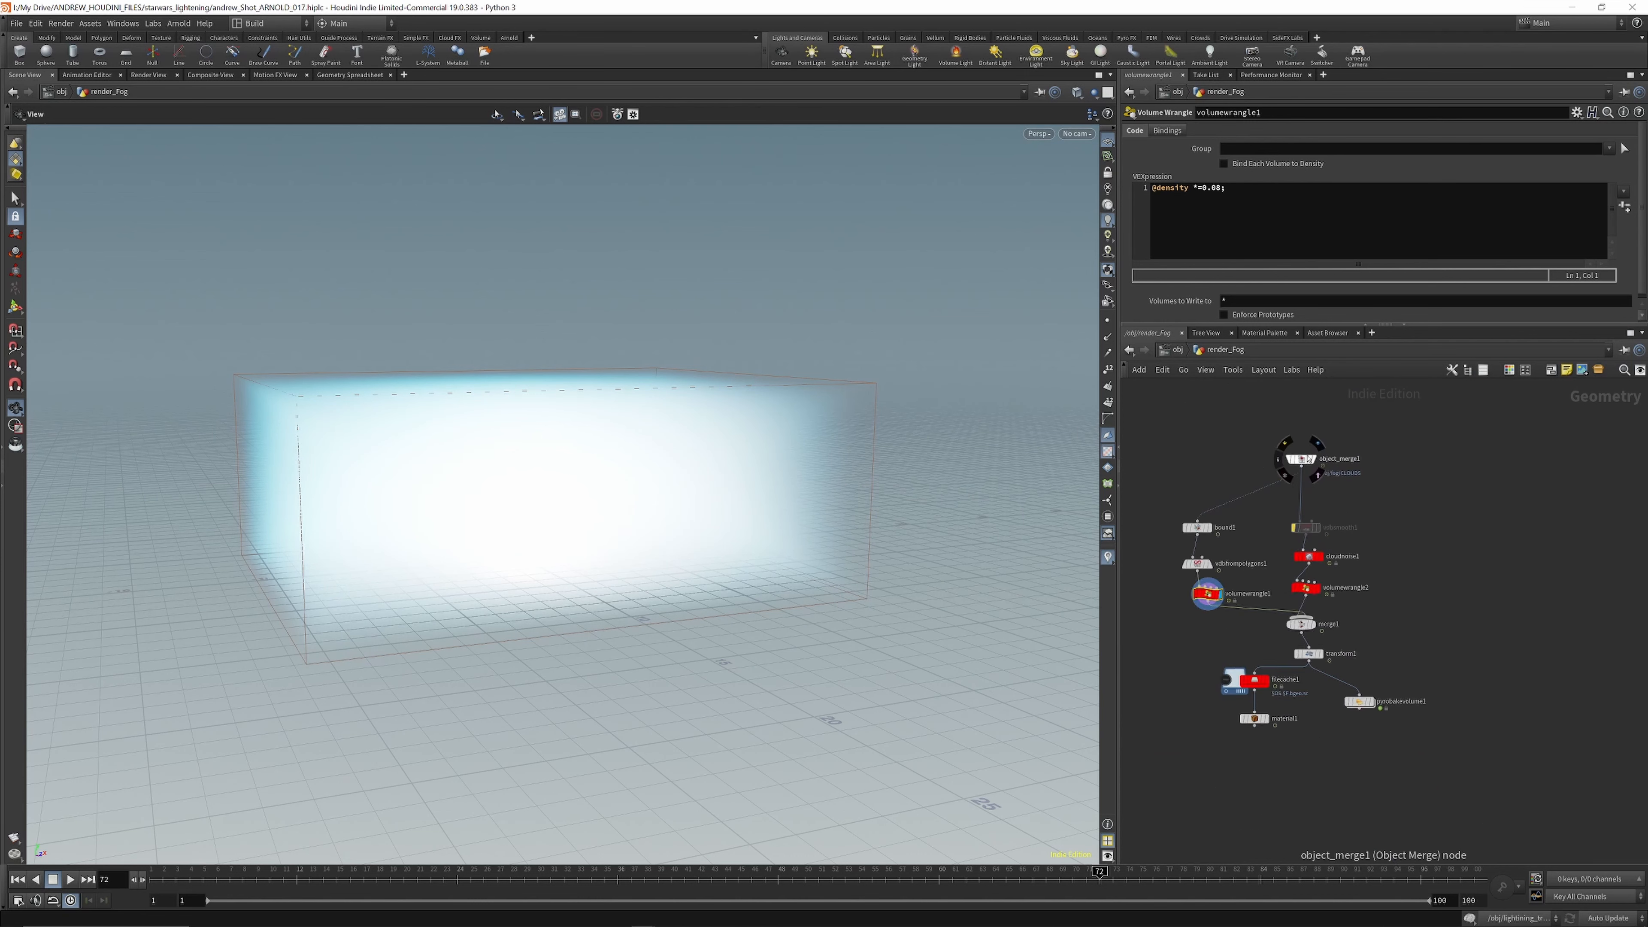
scroll(1310, 623, "up", 3)
left_click(1311, 638)
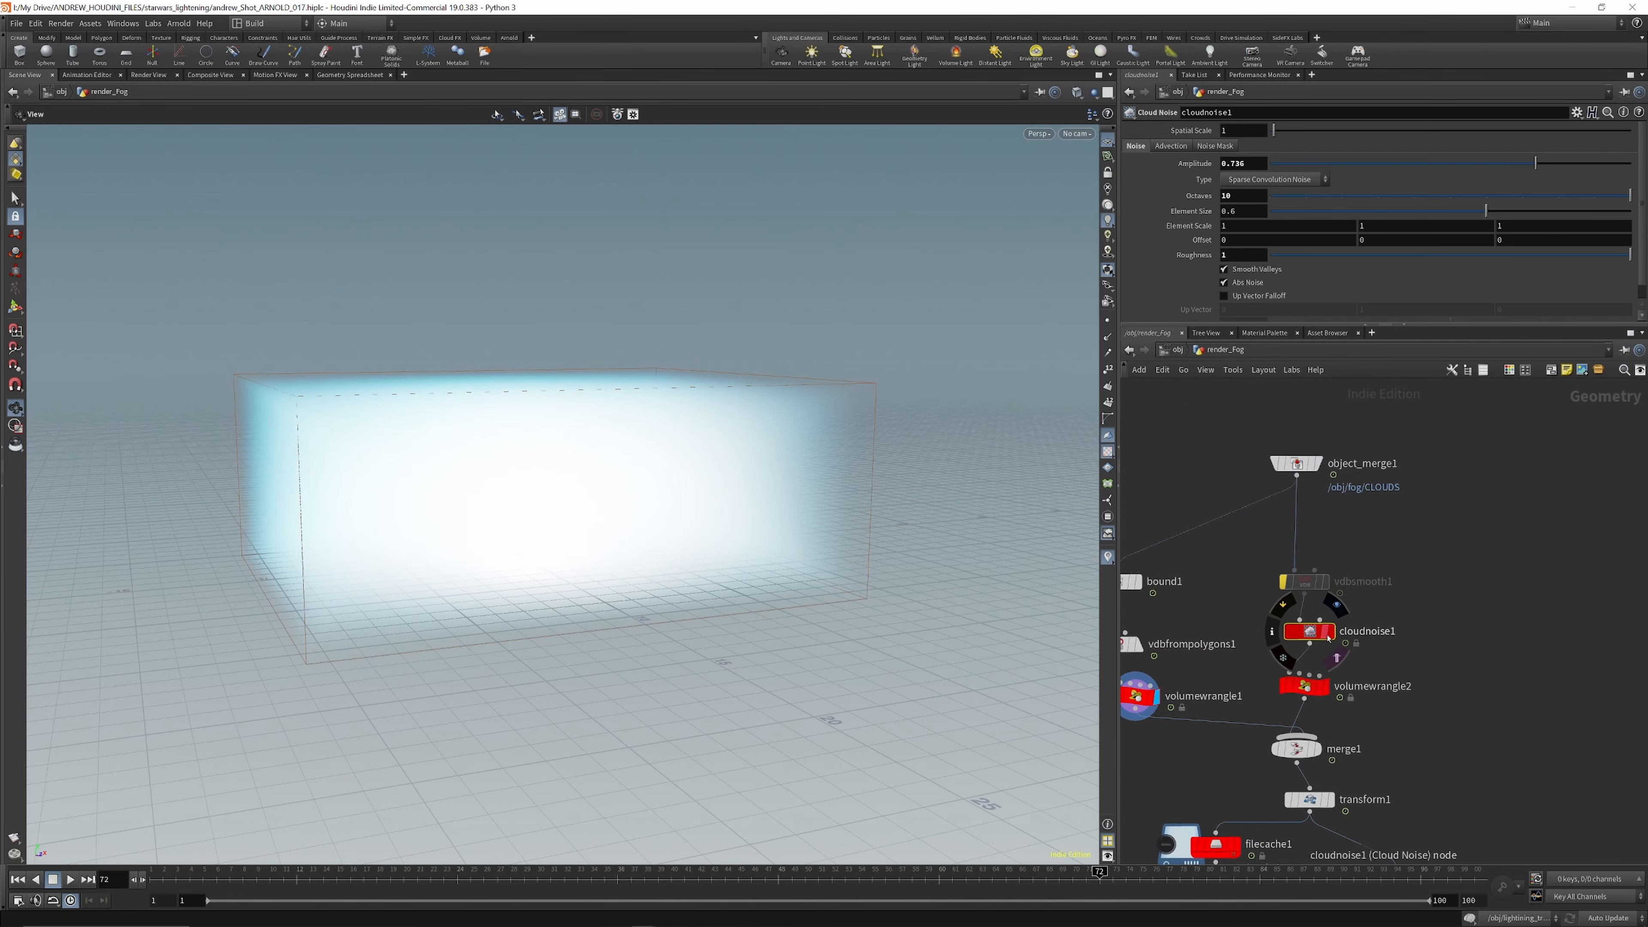
left_click(1328, 608)
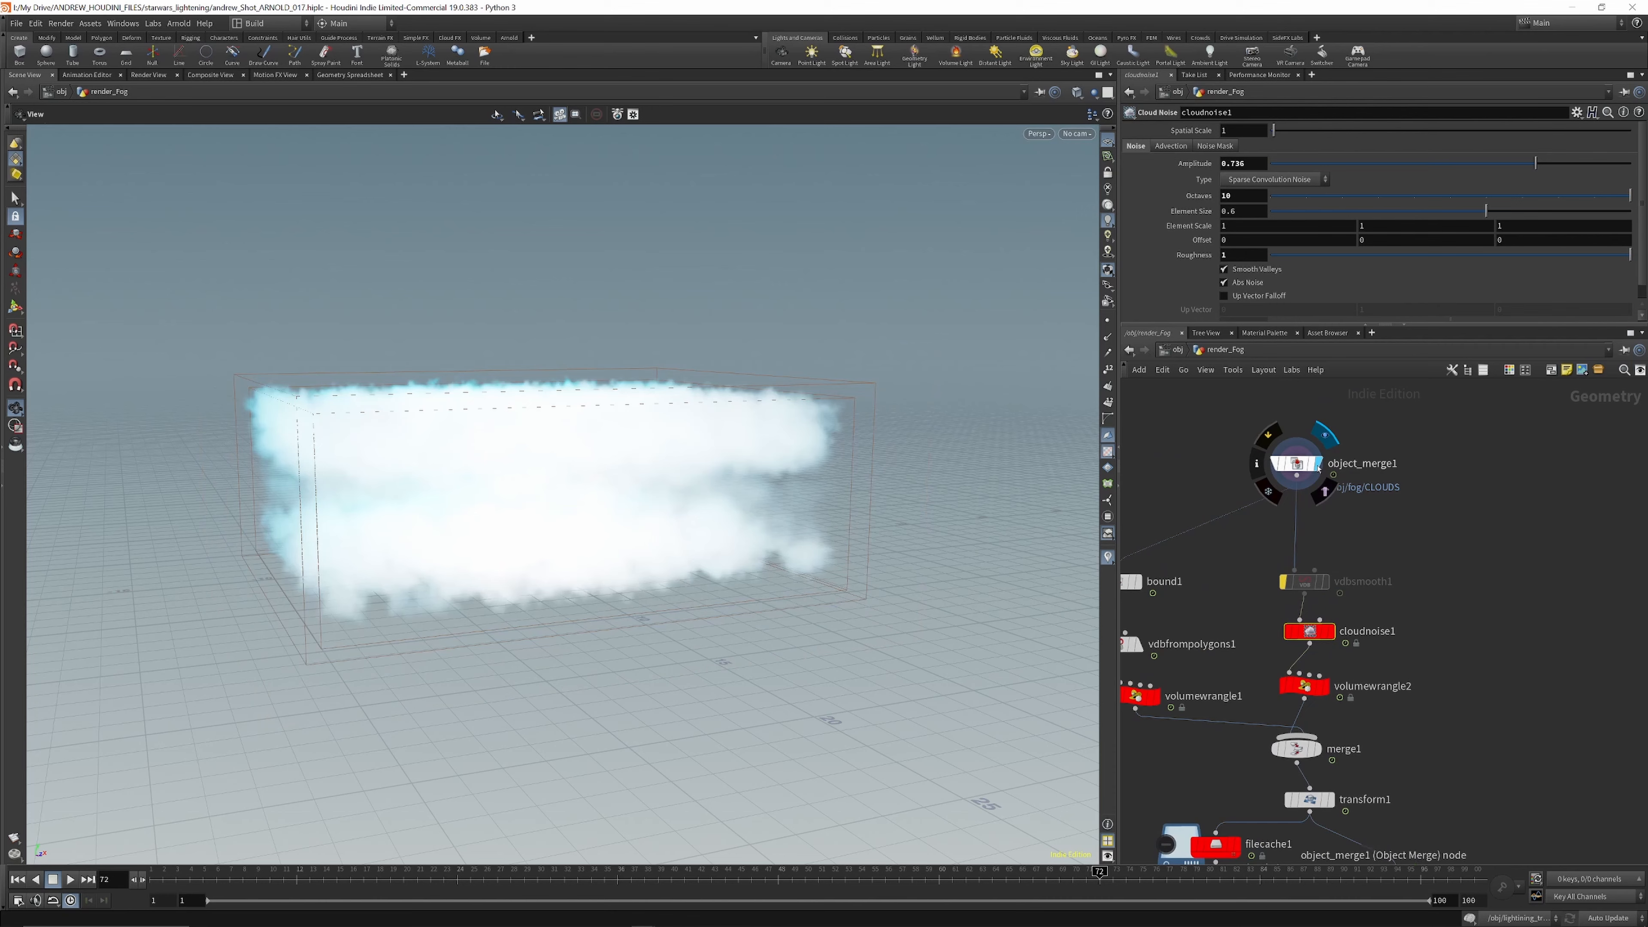
left_click(1325, 435)
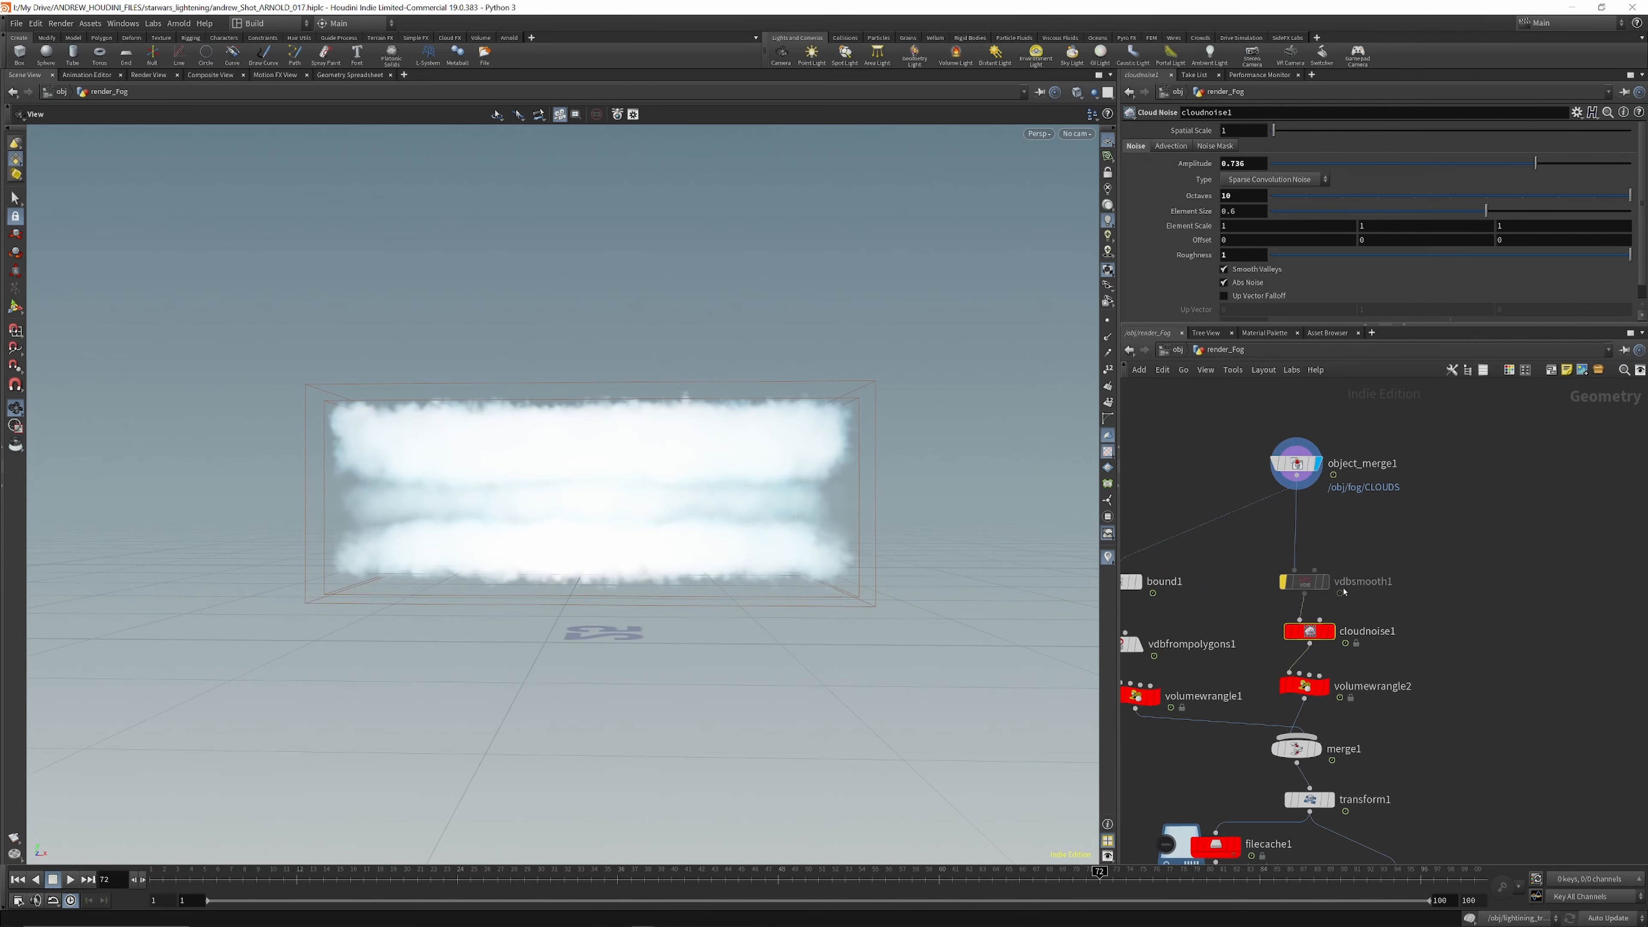
Step: Display cloudnoise1 and examine the noised clouds up close
left_click(1329, 631)
mouse_move(581, 464)
left_mouse_down()
mouse_move(607, 460)
mouse_move(552, 464)
mouse_move(496, 423)
mouse_move(584, 476)
mouse_move(571, 468)
left_mouse_up()
scroll(584, 475, "up", 10)
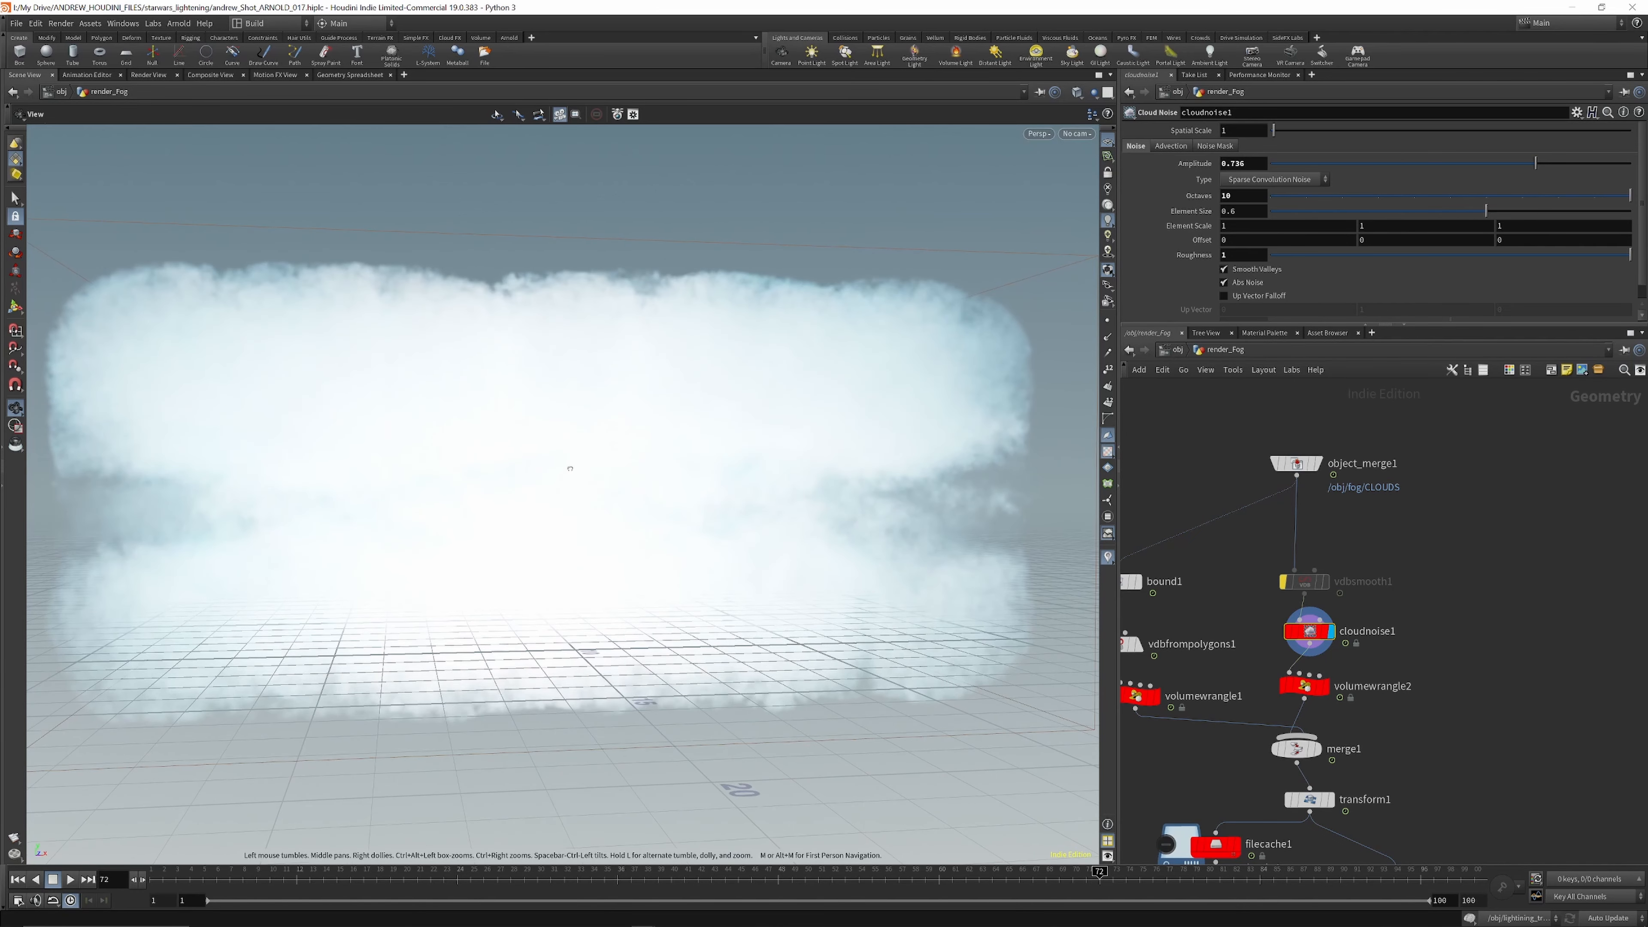
scroll(1276, 508, "down", 4)
scroll(1308, 584, "up", 4)
Step: Check the density expression in volumewrangle2 and display merge1 to view the clouds combined with the box fog
left_click(1292, 596)
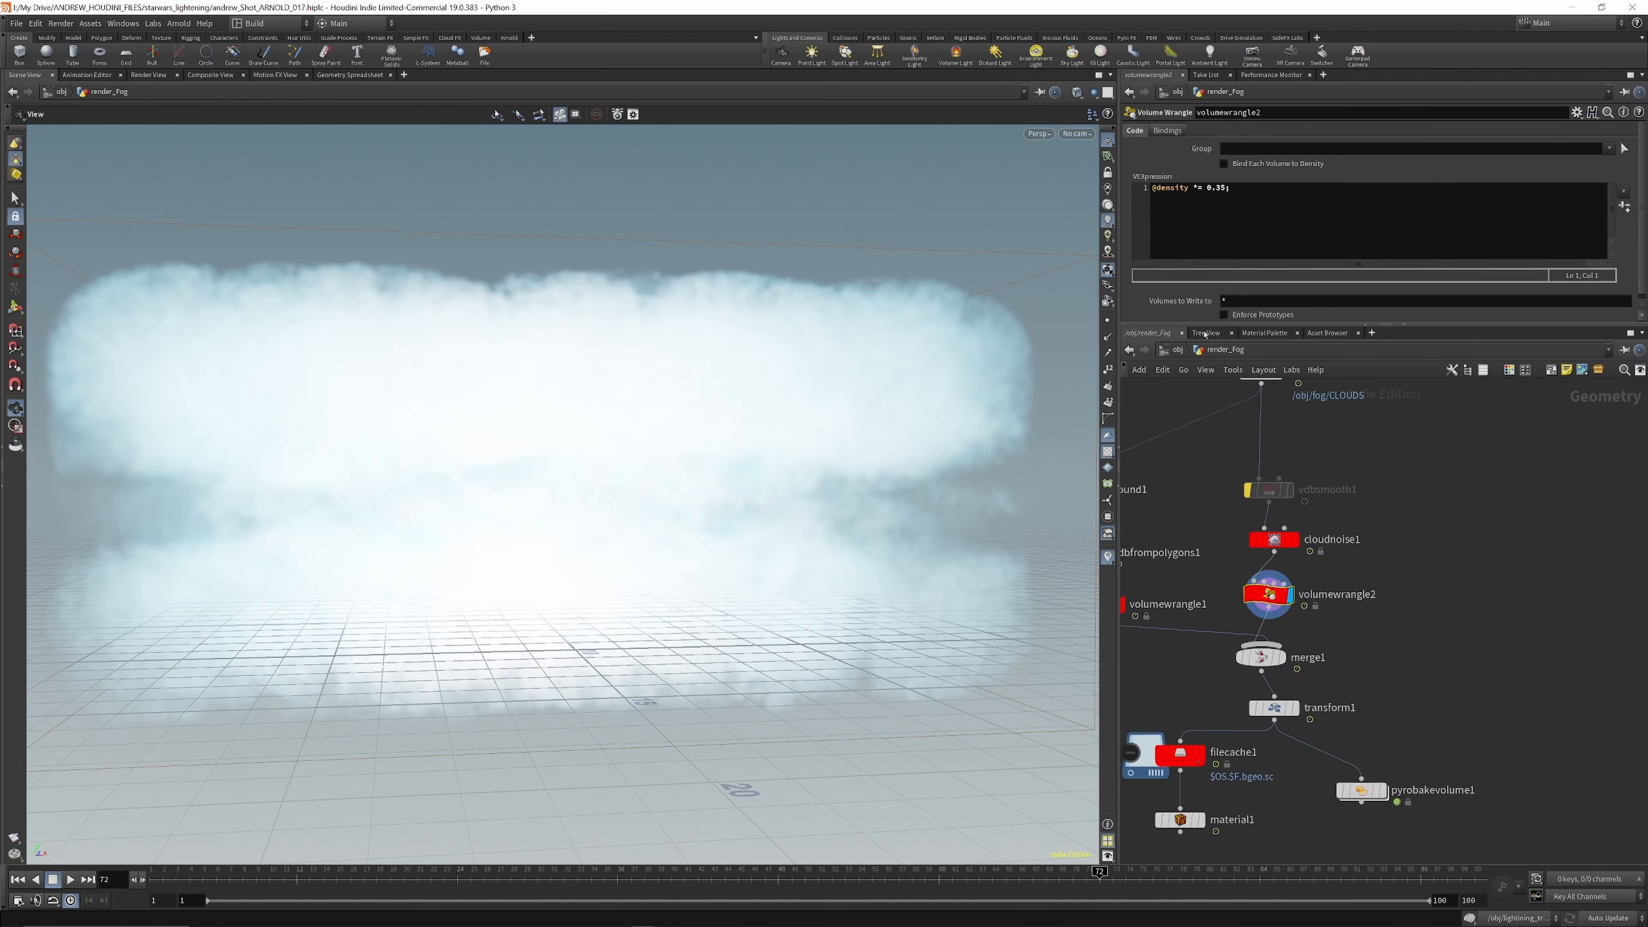
left_click(1282, 657)
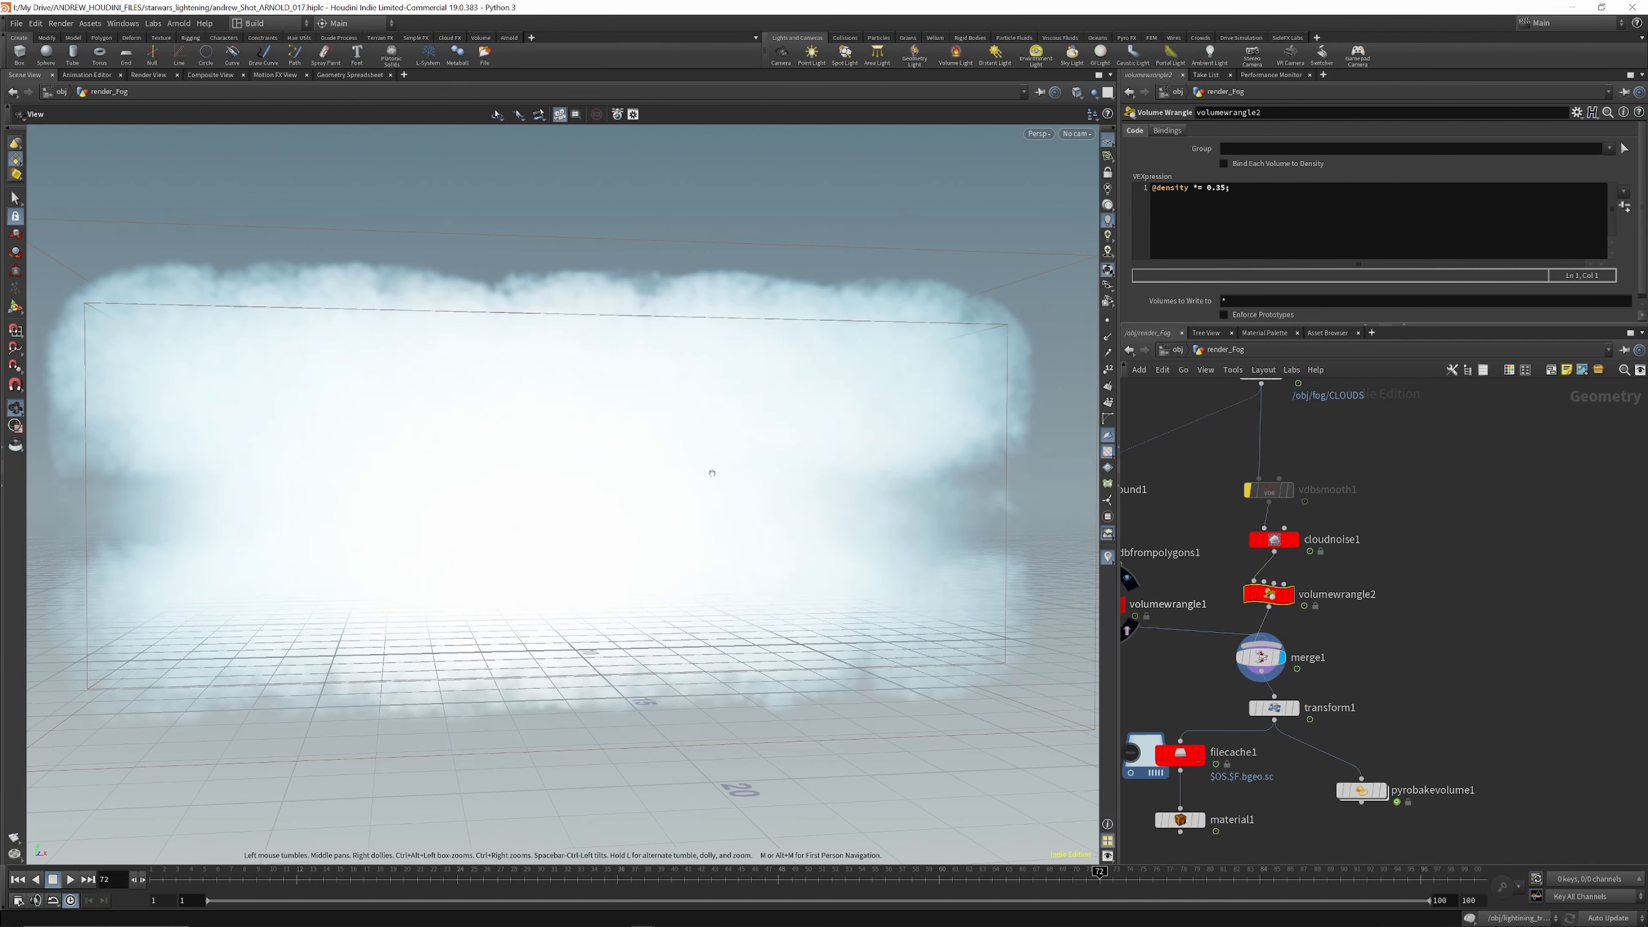
left_click_drag(710, 471, 653, 473)
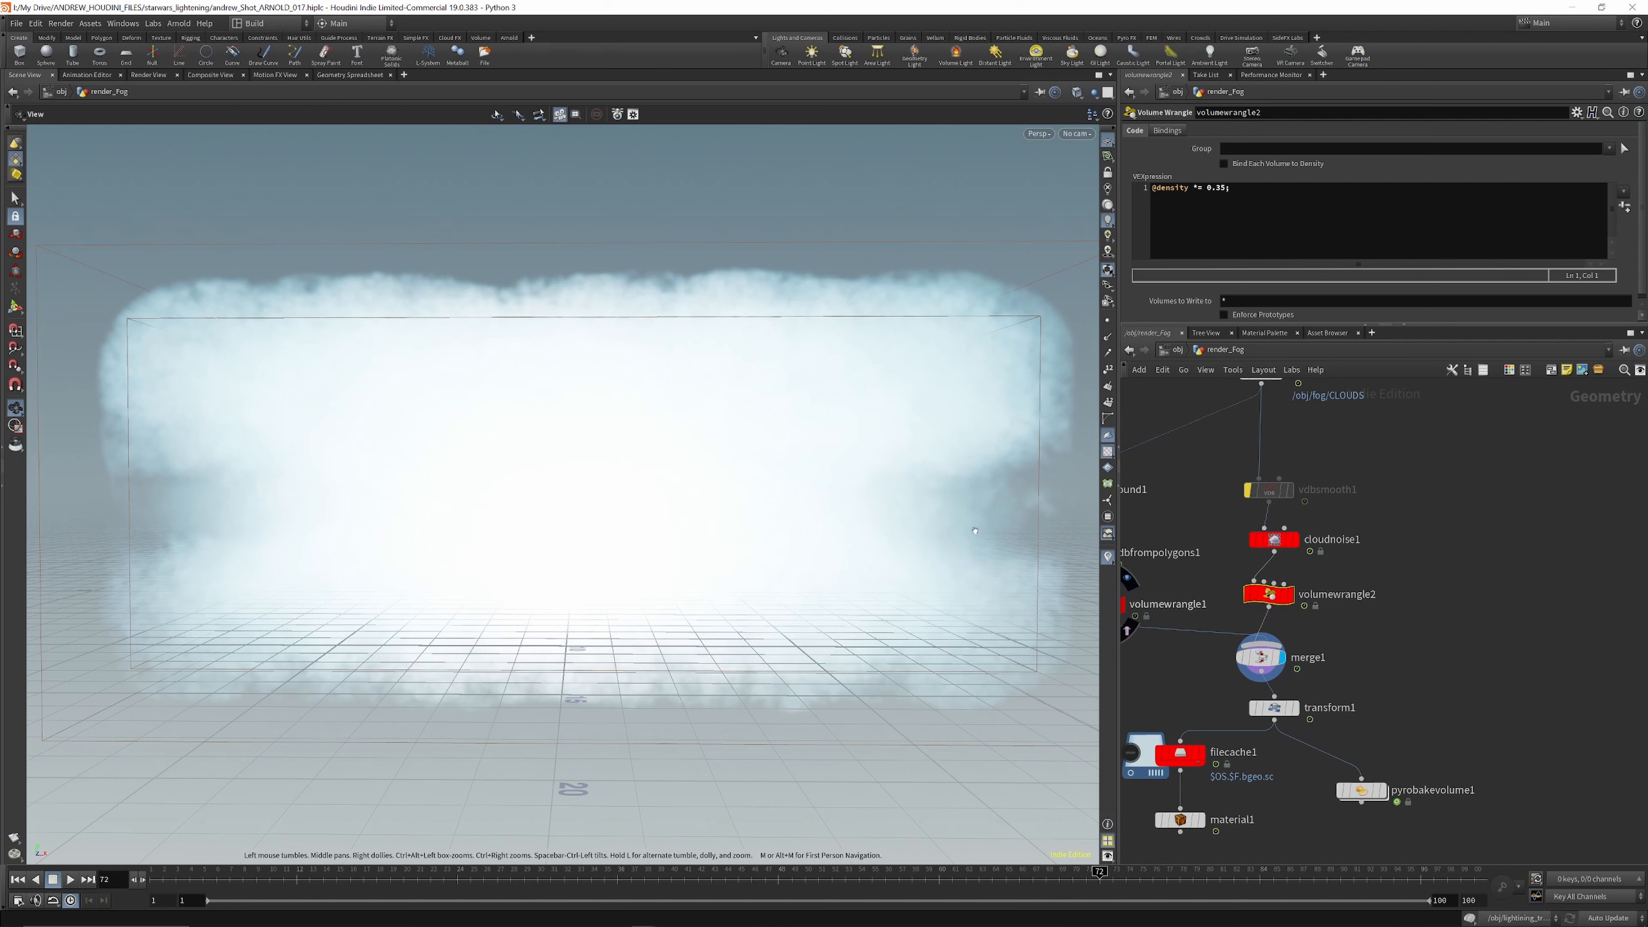
Step: Display transform1 to view the scaled combined fog in the isolated viewport
scroll(1319, 546, "down", 2)
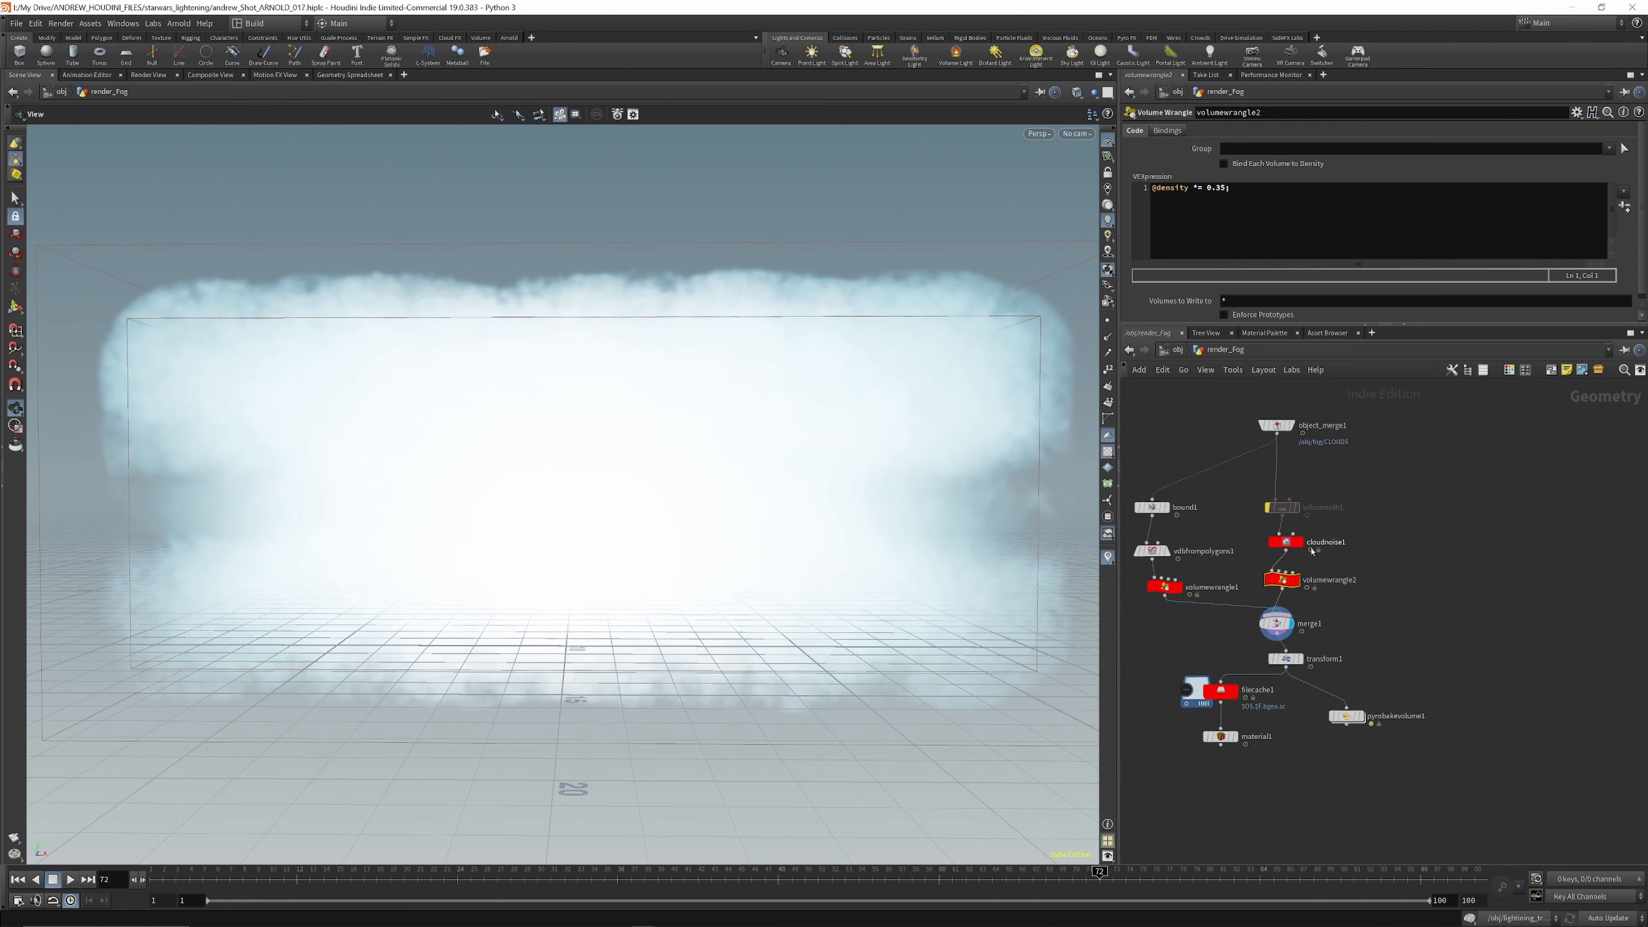
scroll(1306, 675, "up", 3)
left_click(1299, 649)
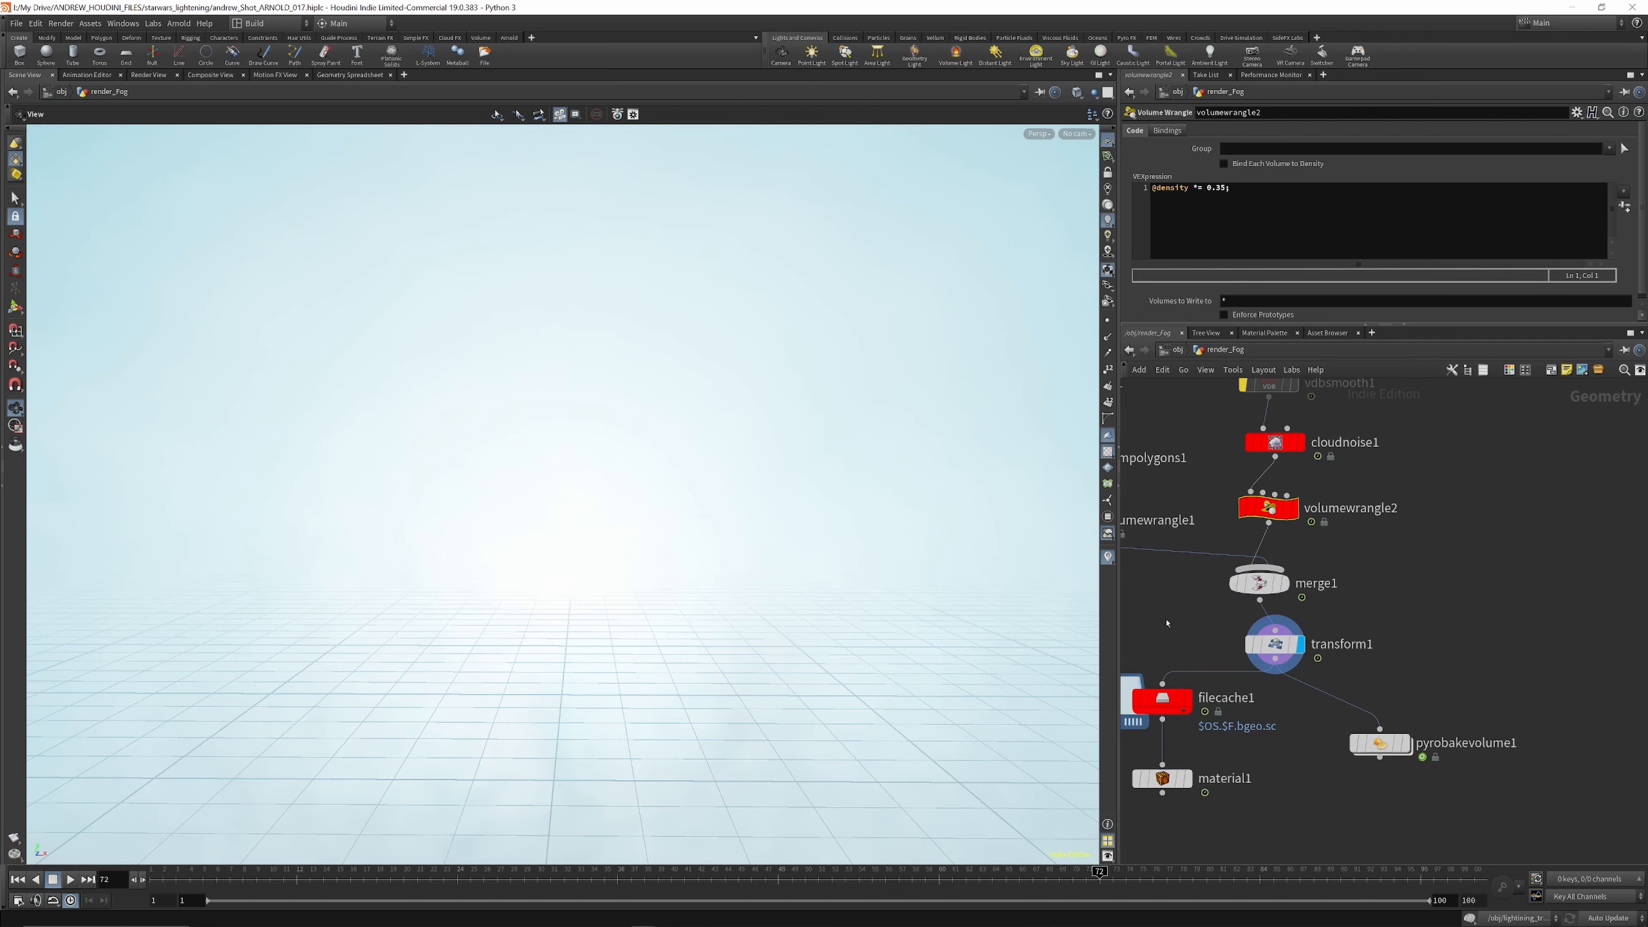
Step: Look through cam2 at the scaled fog and check the settings of filecache1 and material1
left_click(1090, 135)
left_click(1092, 211)
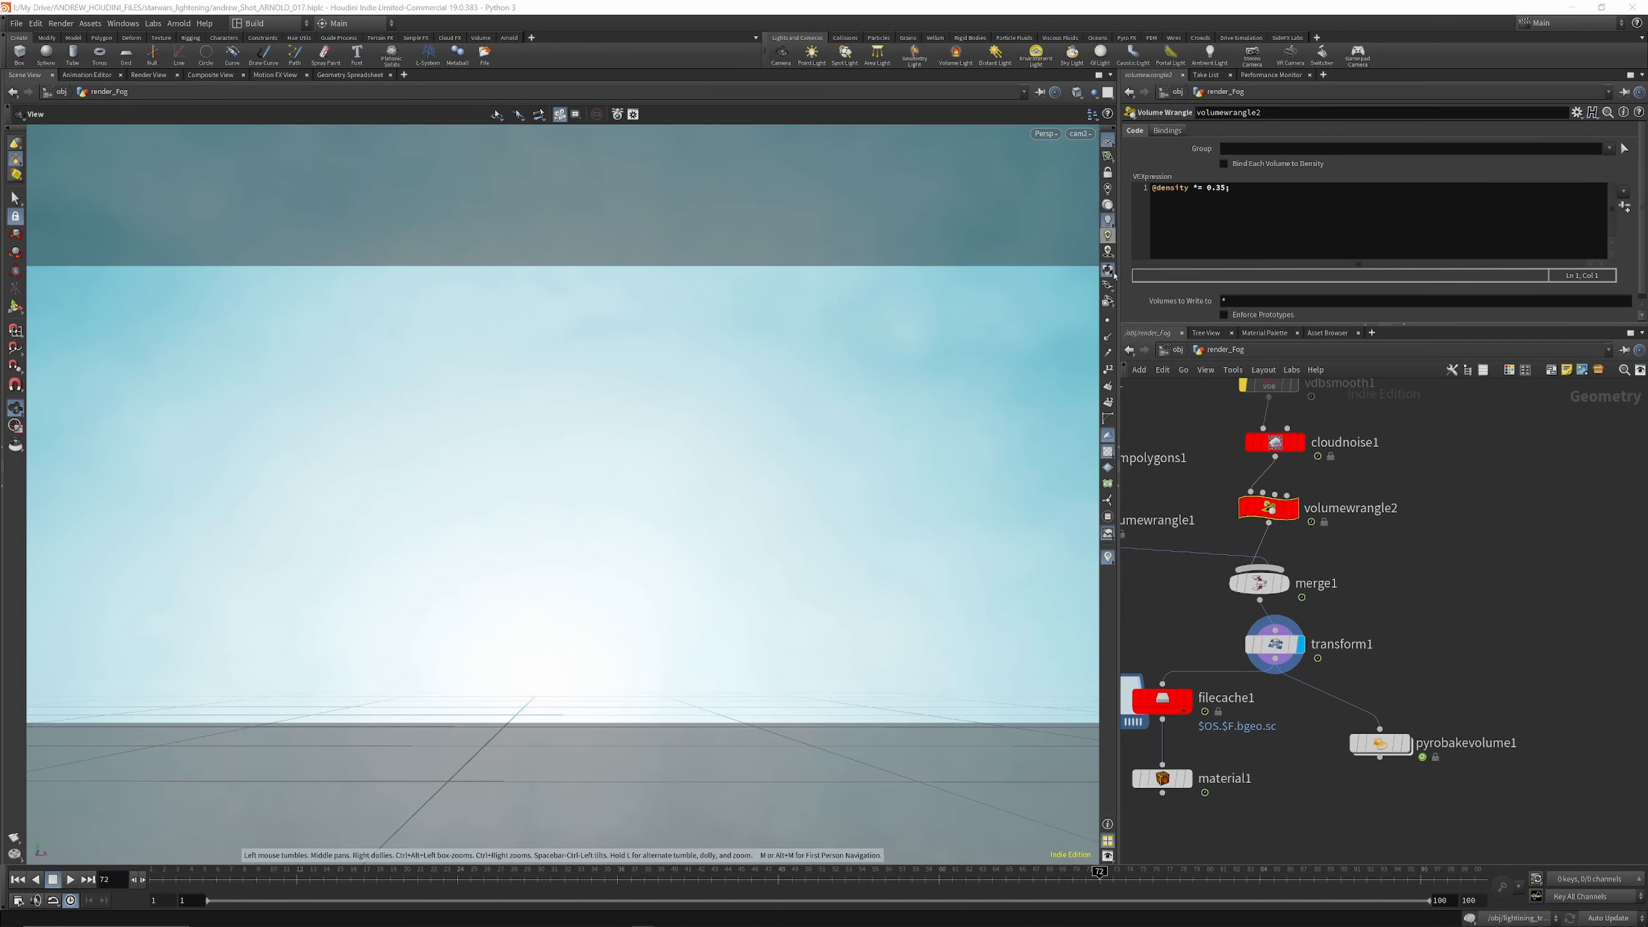
scroll(1347, 594, "down", 3)
scroll(1296, 675, "up", 3)
left_click(1225, 619)
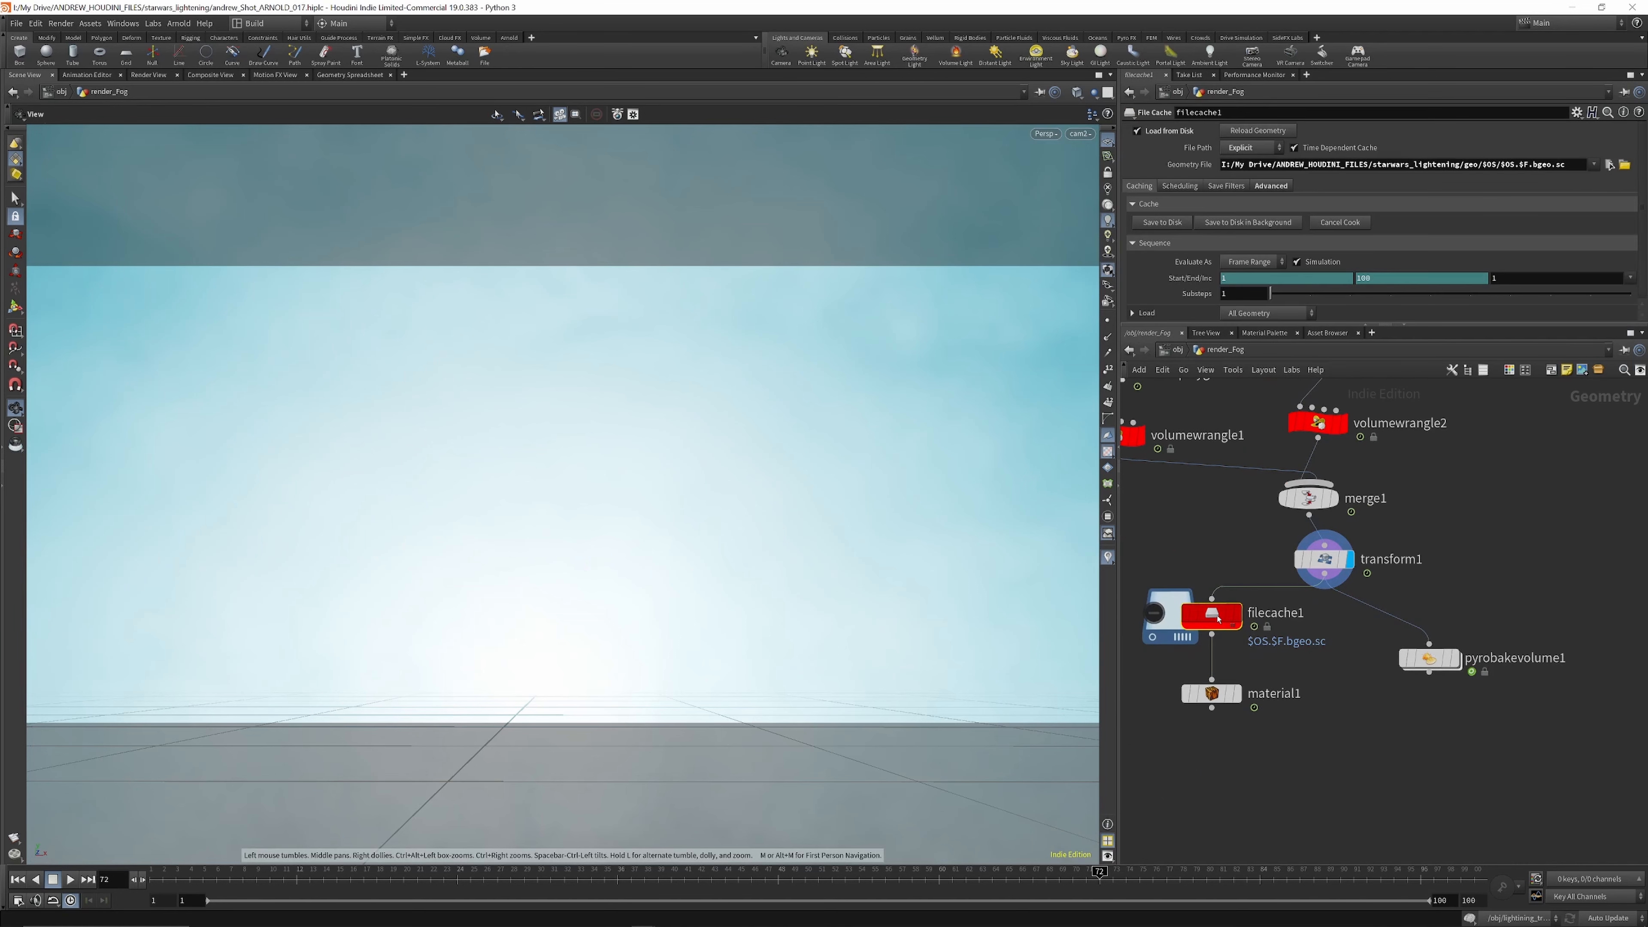
left_click(1212, 695)
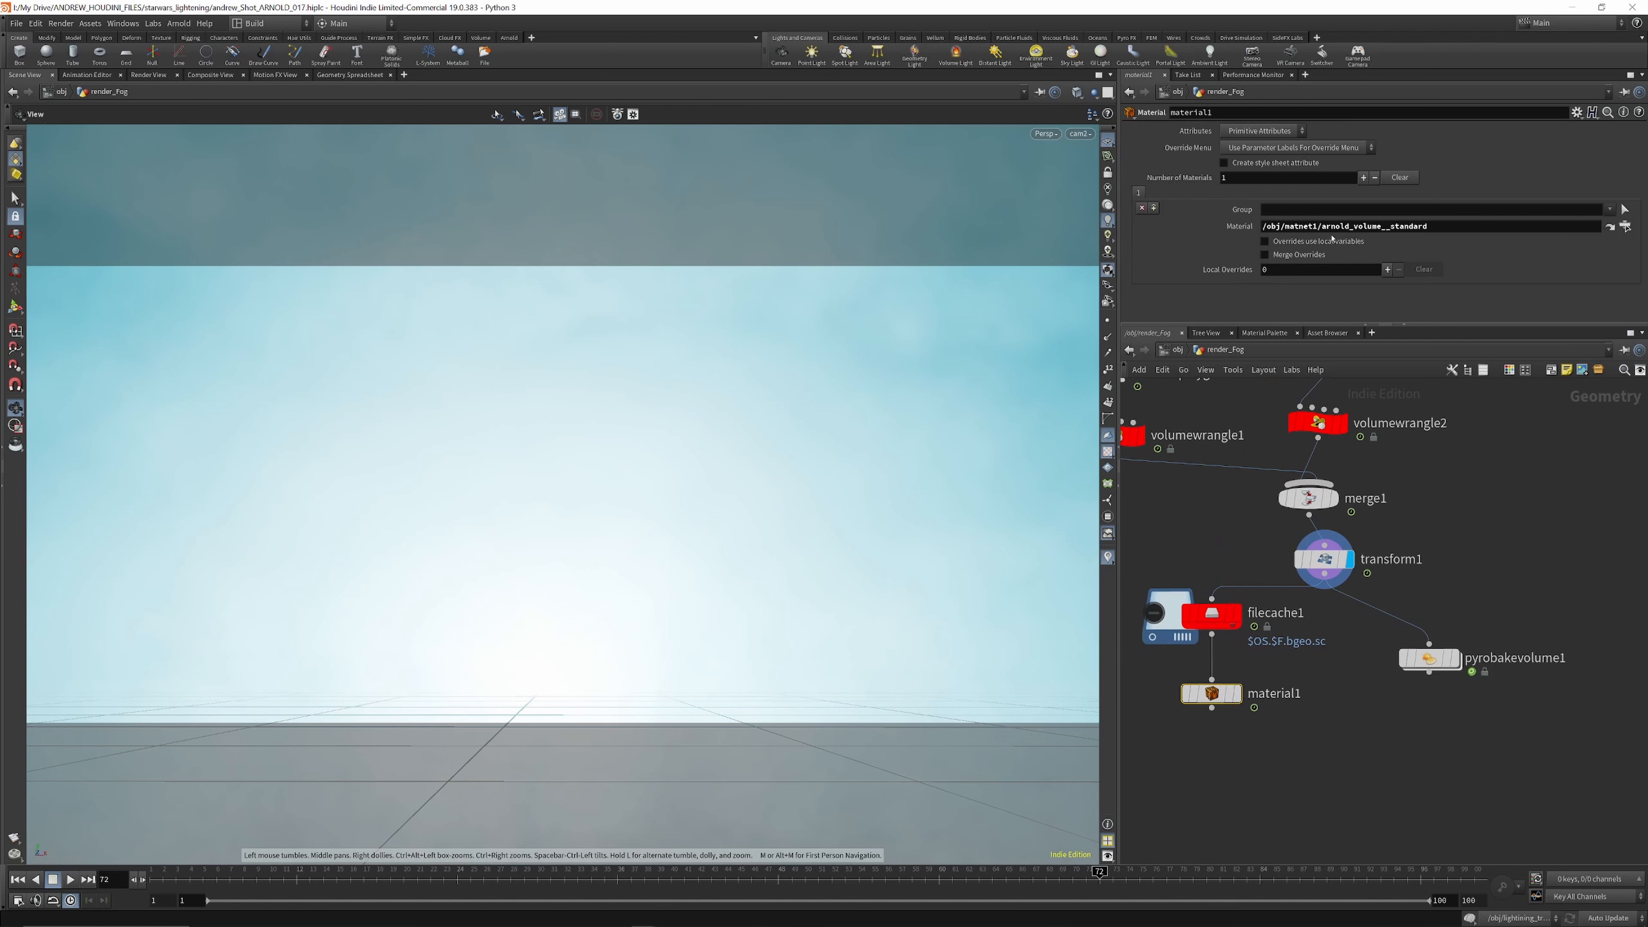
Step: Return to the object level and display render_Fog together with the rest of the scene
left_click(1177, 351)
scroll(1237, 497, "down", 3)
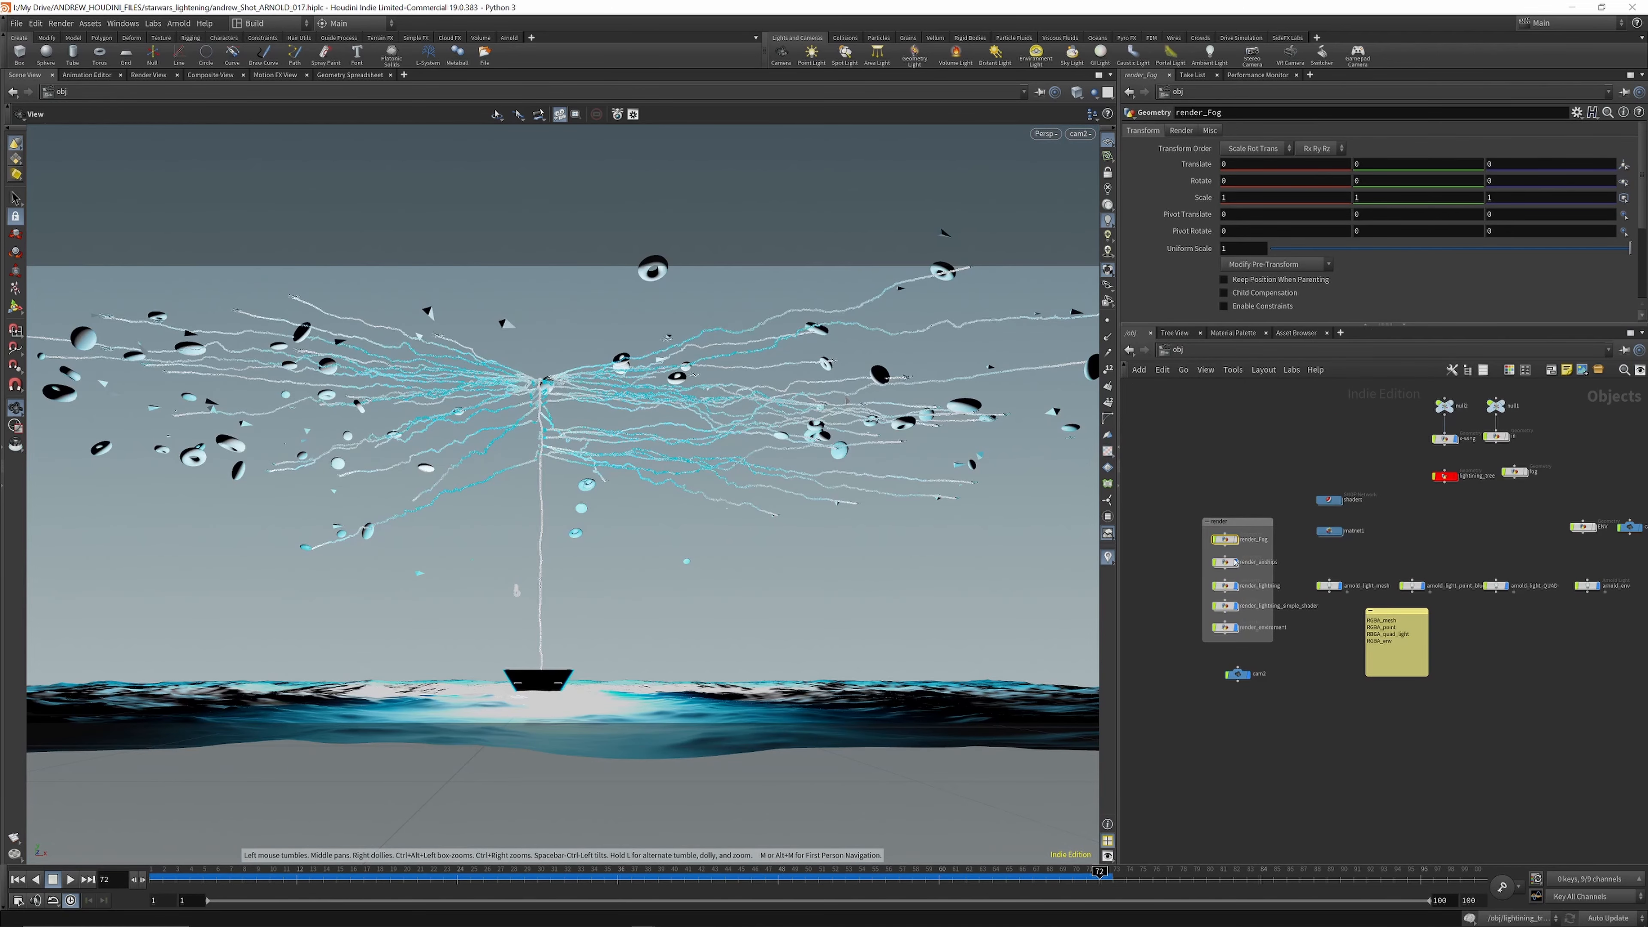
scroll(1235, 559, "up", 4)
left_click(1237, 521)
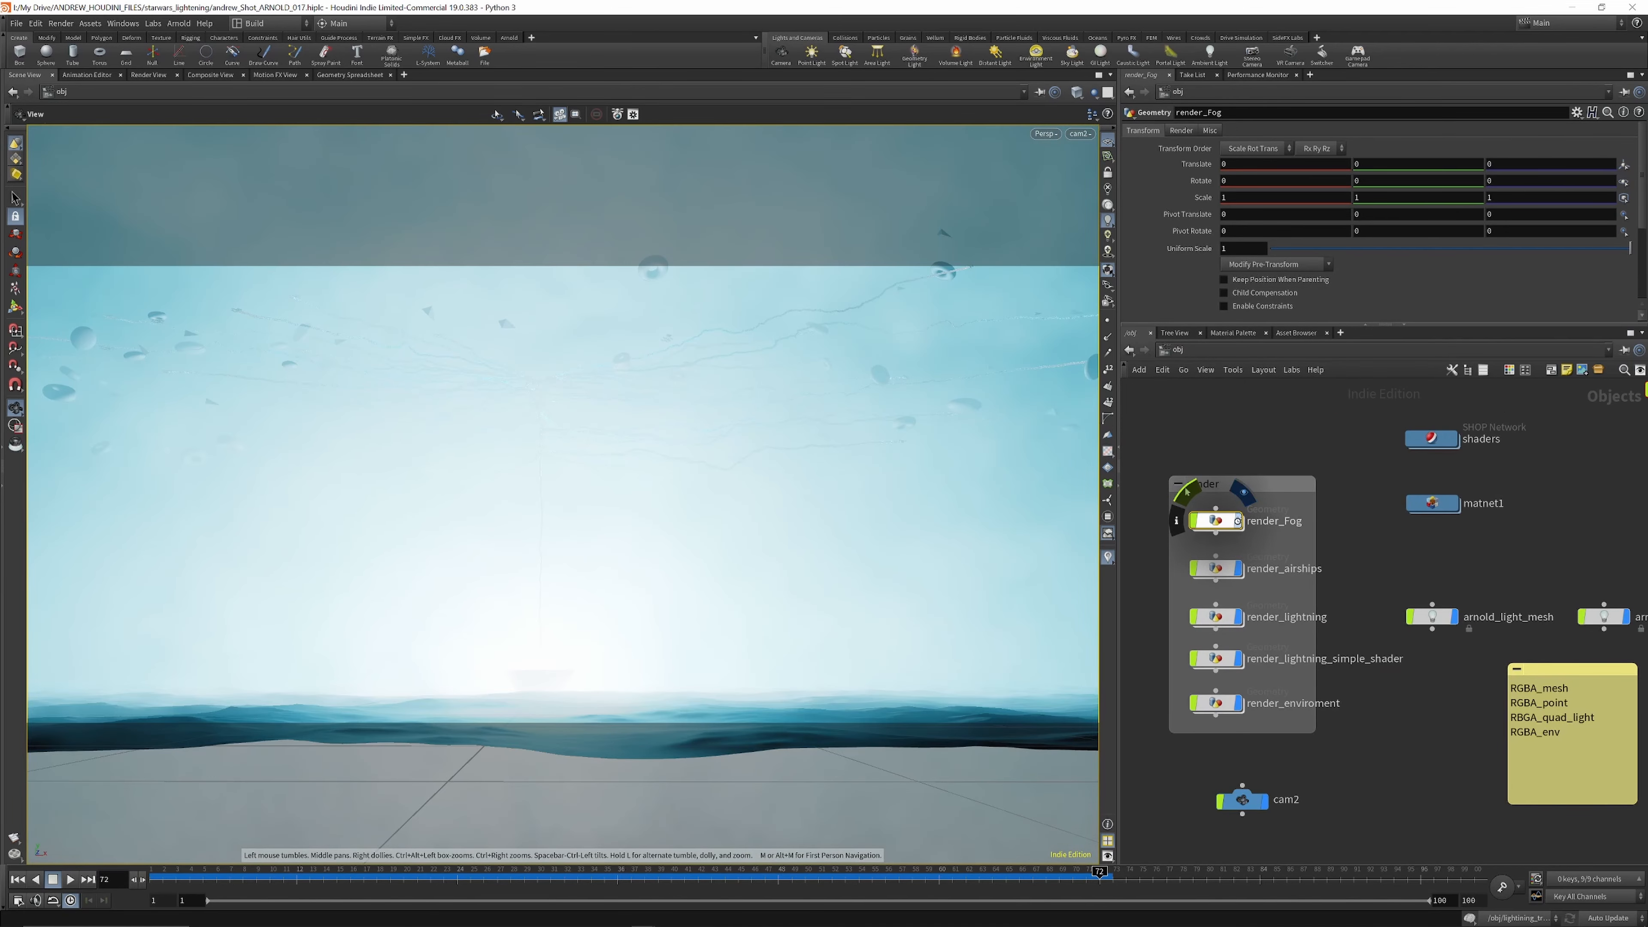
Step: Open the render_airships network and display object_merge1 followed by object_merge2
double_click(1219, 570)
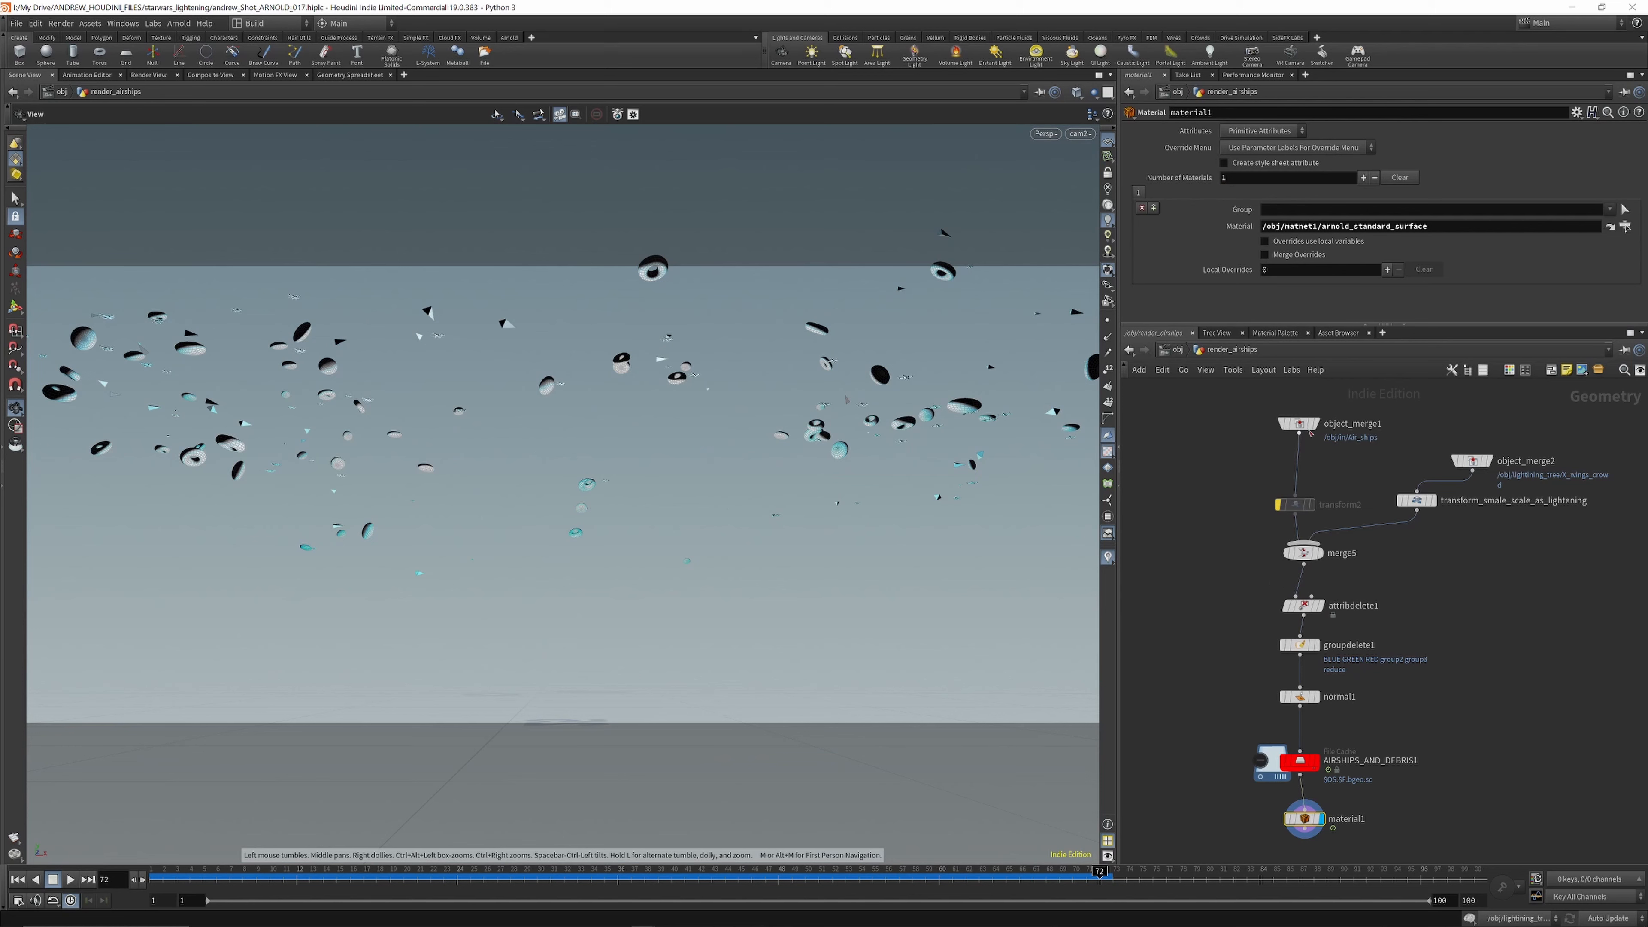
left_click(1315, 425)
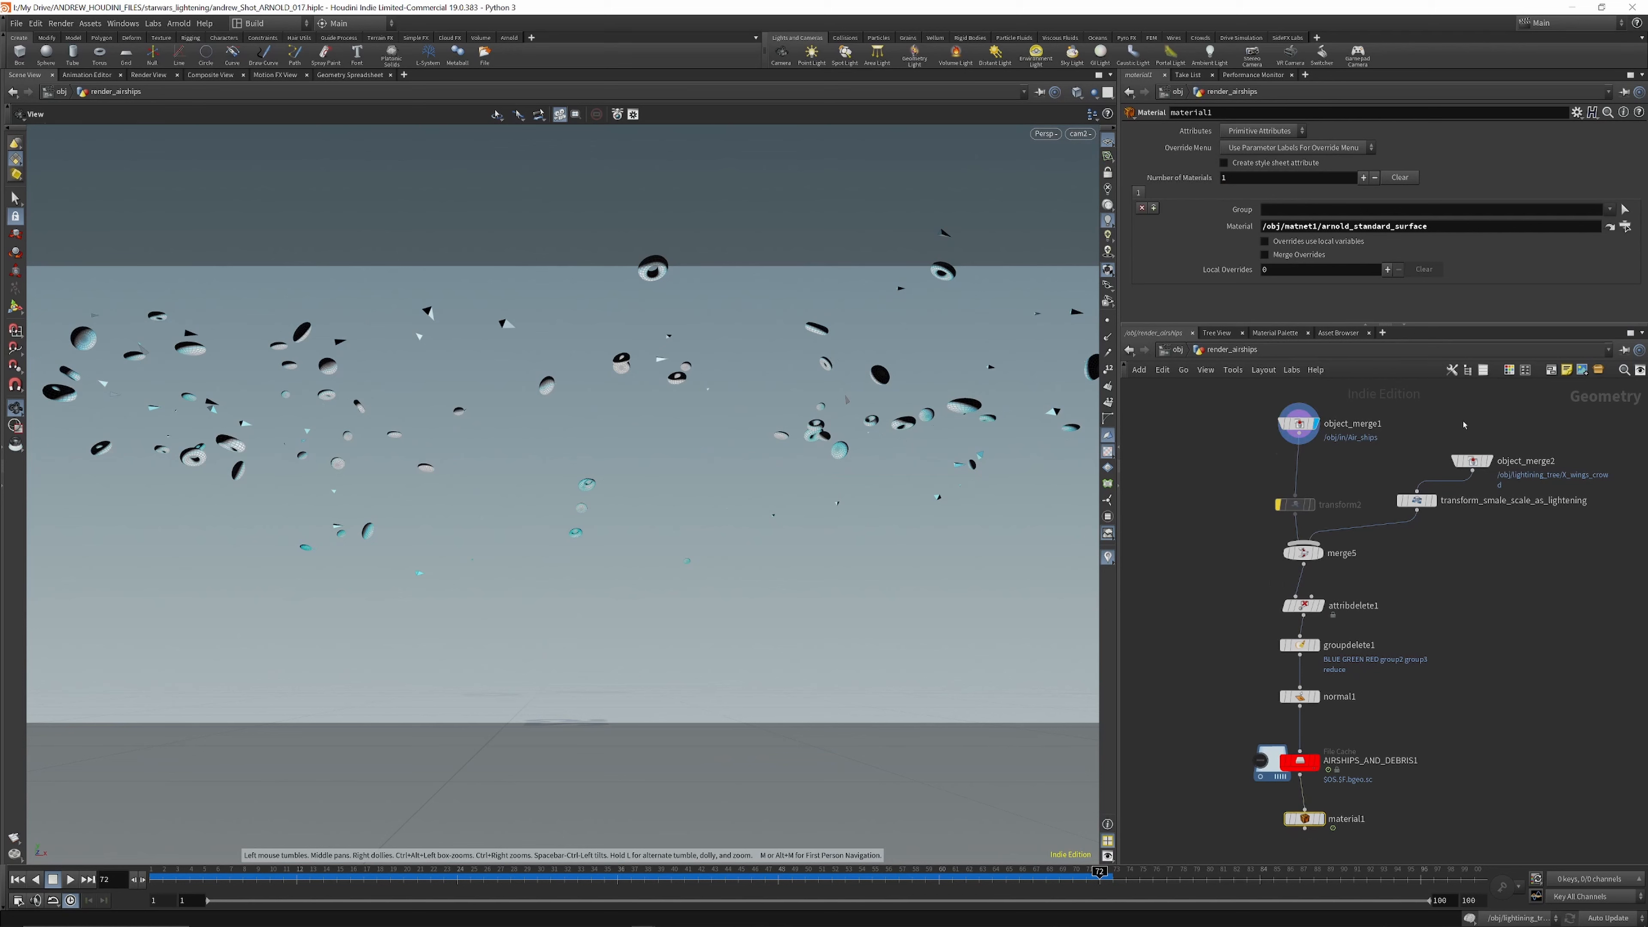
left_click(1489, 462)
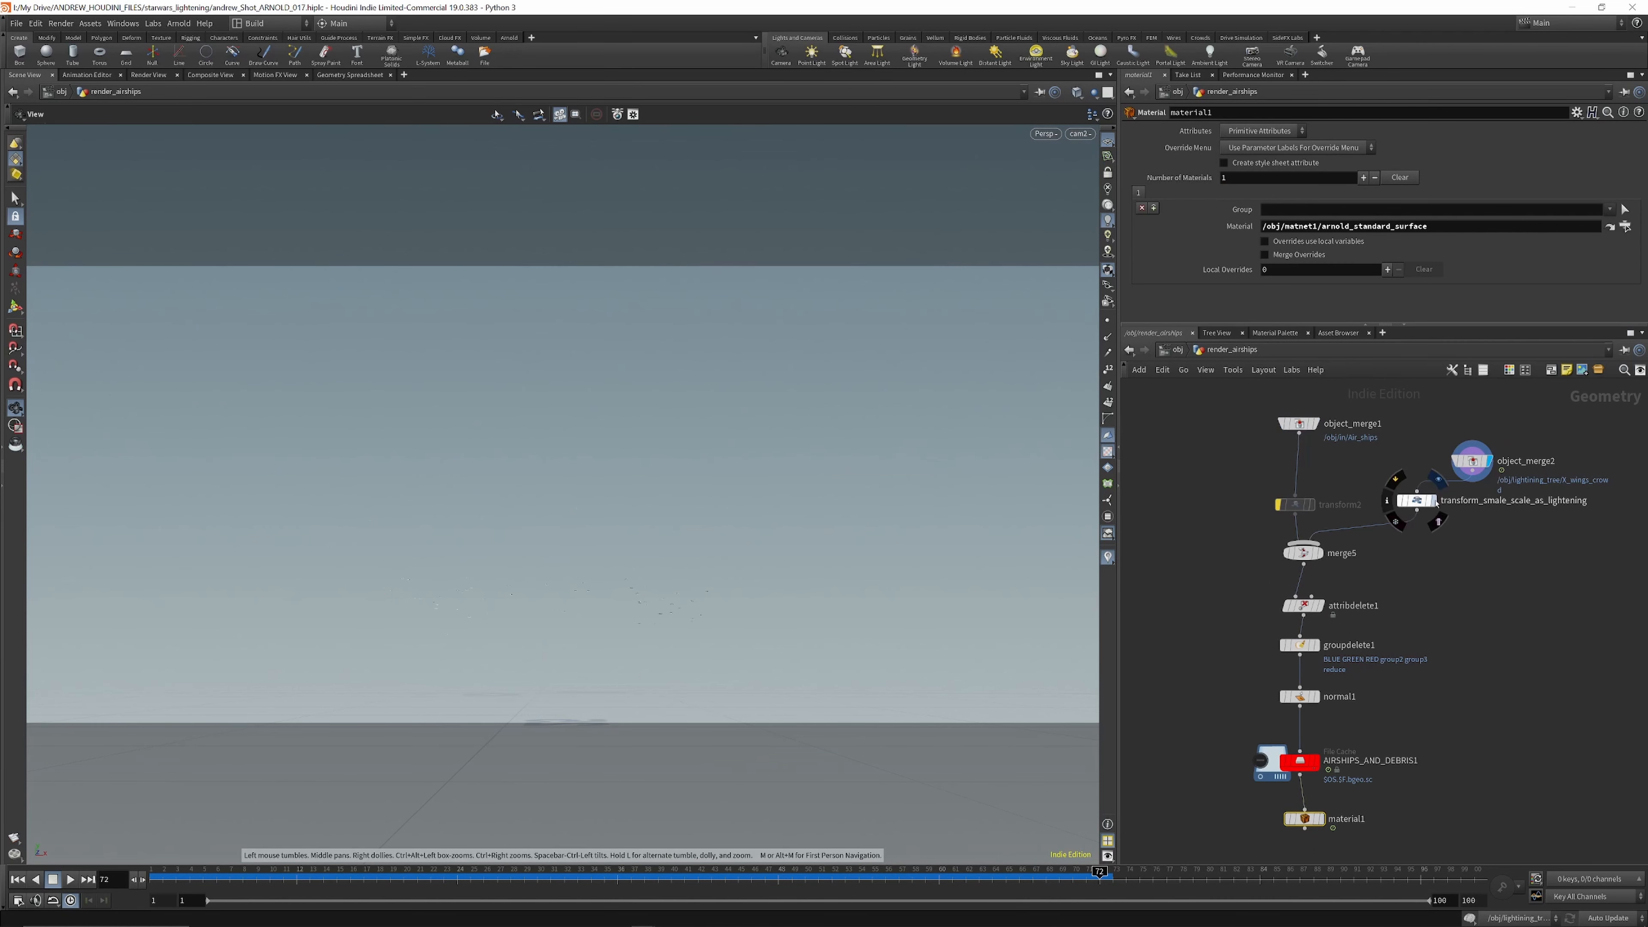
Step: Display transform_smale_scale_as_lightening and view the scaled debris through cam2
left_click(1432, 500)
left_click_drag(462, 373, 433, 364)
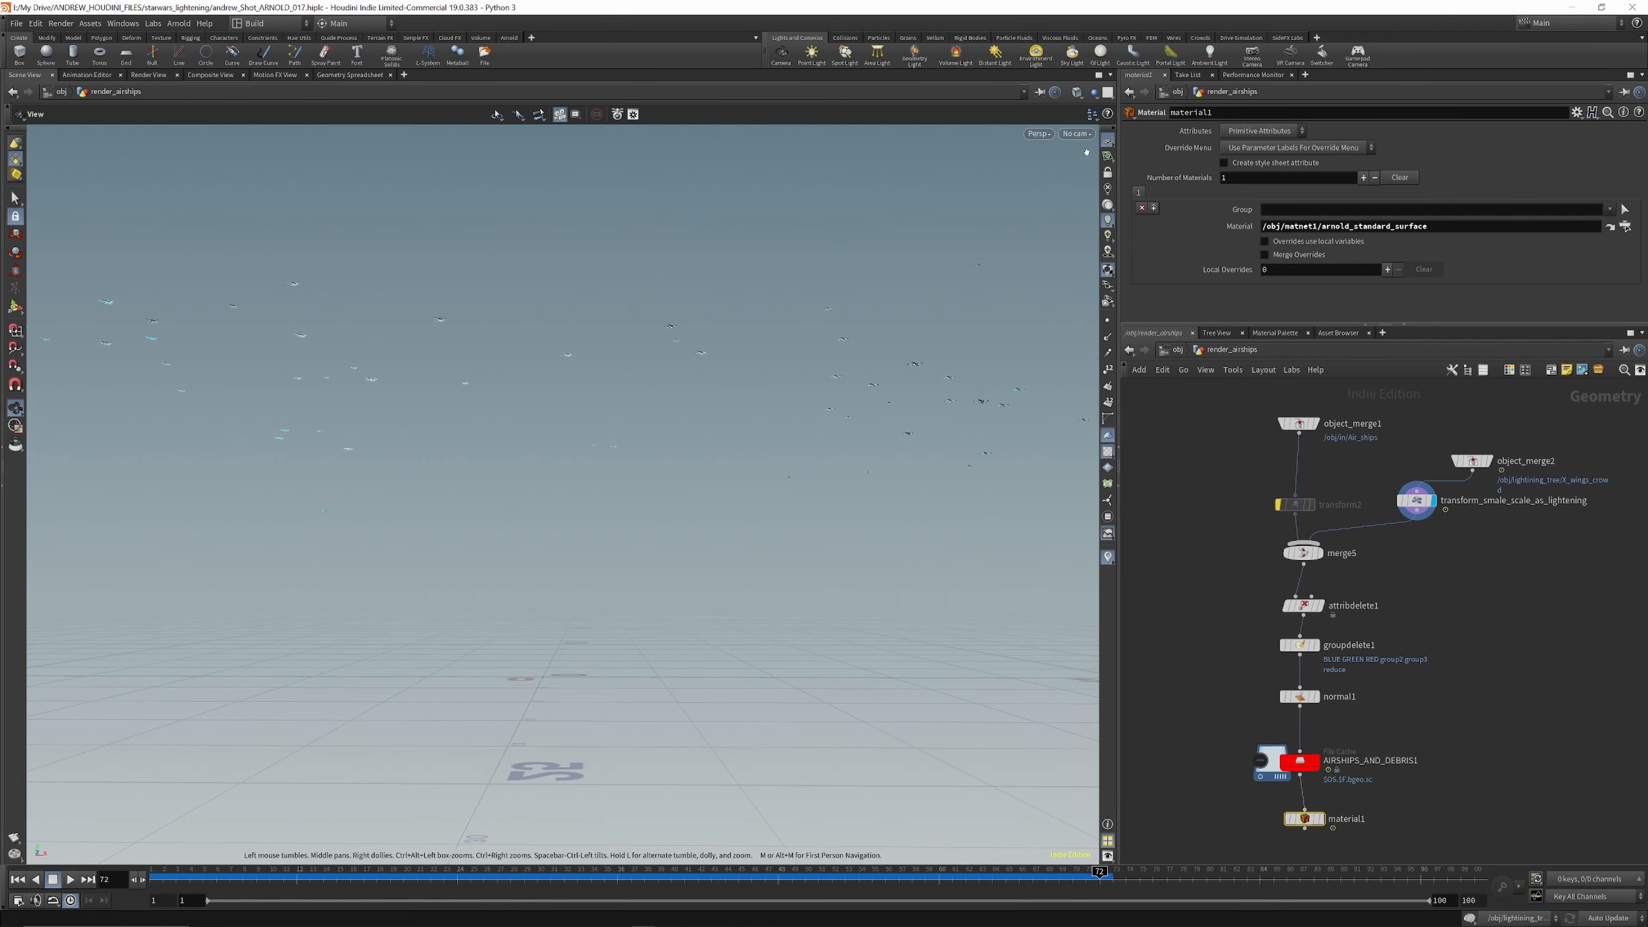
left_click(1077, 133)
left_click(1102, 220)
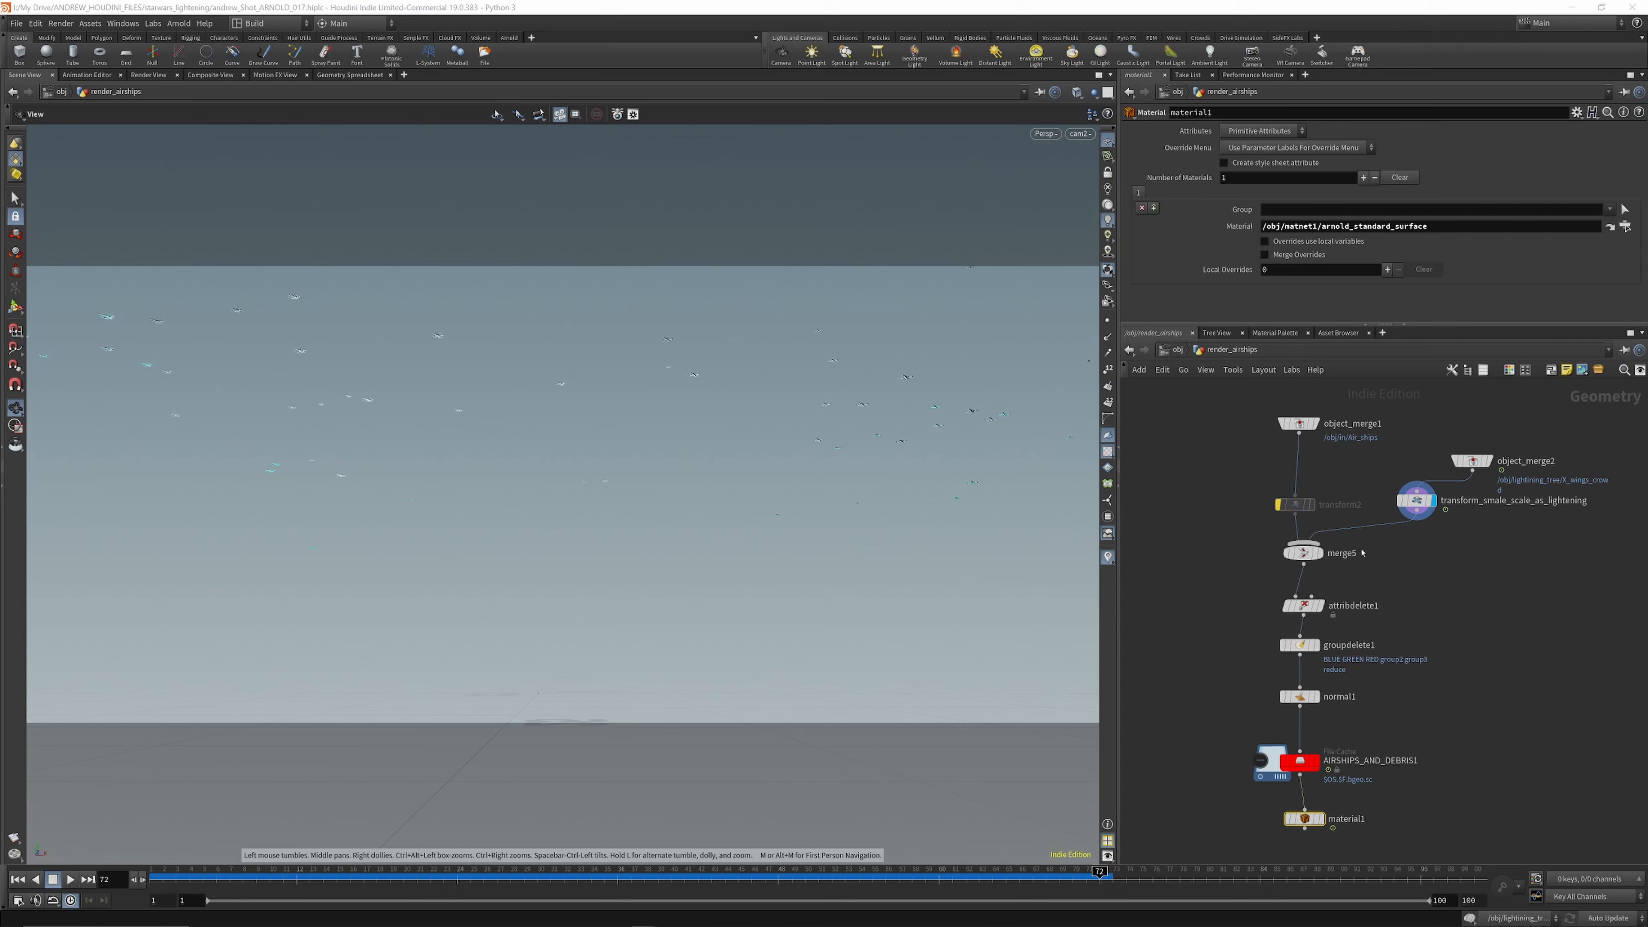
Step: Display merge5, attribdelete1 and groupdelete1 in turn and check which attributes and groups are deleted
left_click(1317, 553)
left_click(1303, 605)
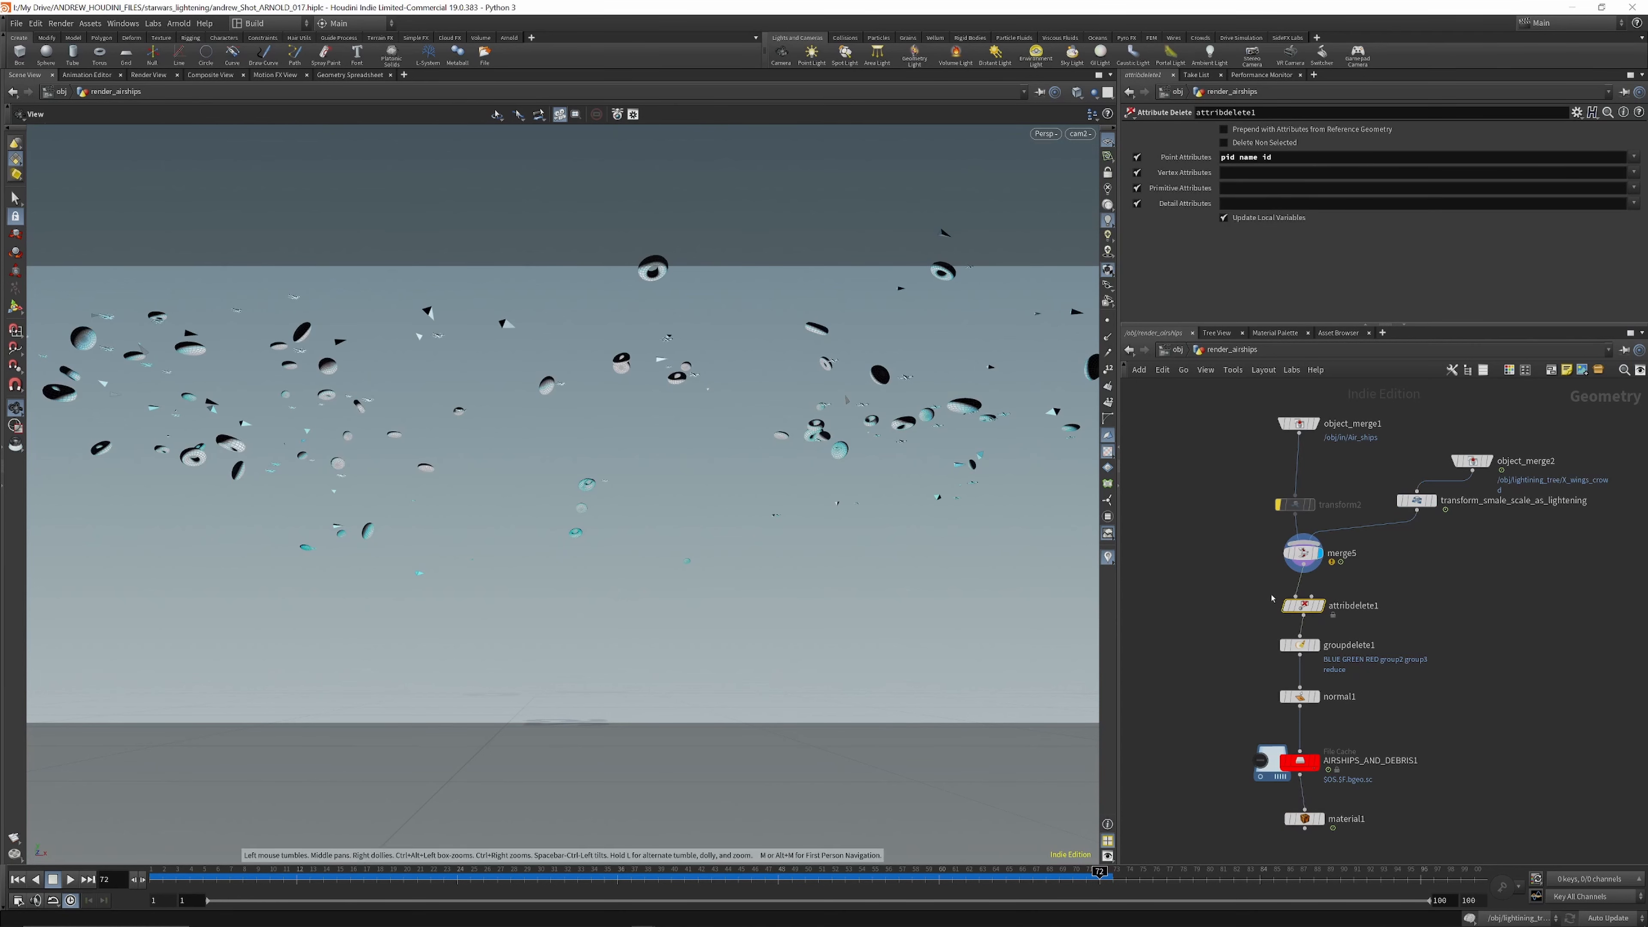
left_click(1319, 605)
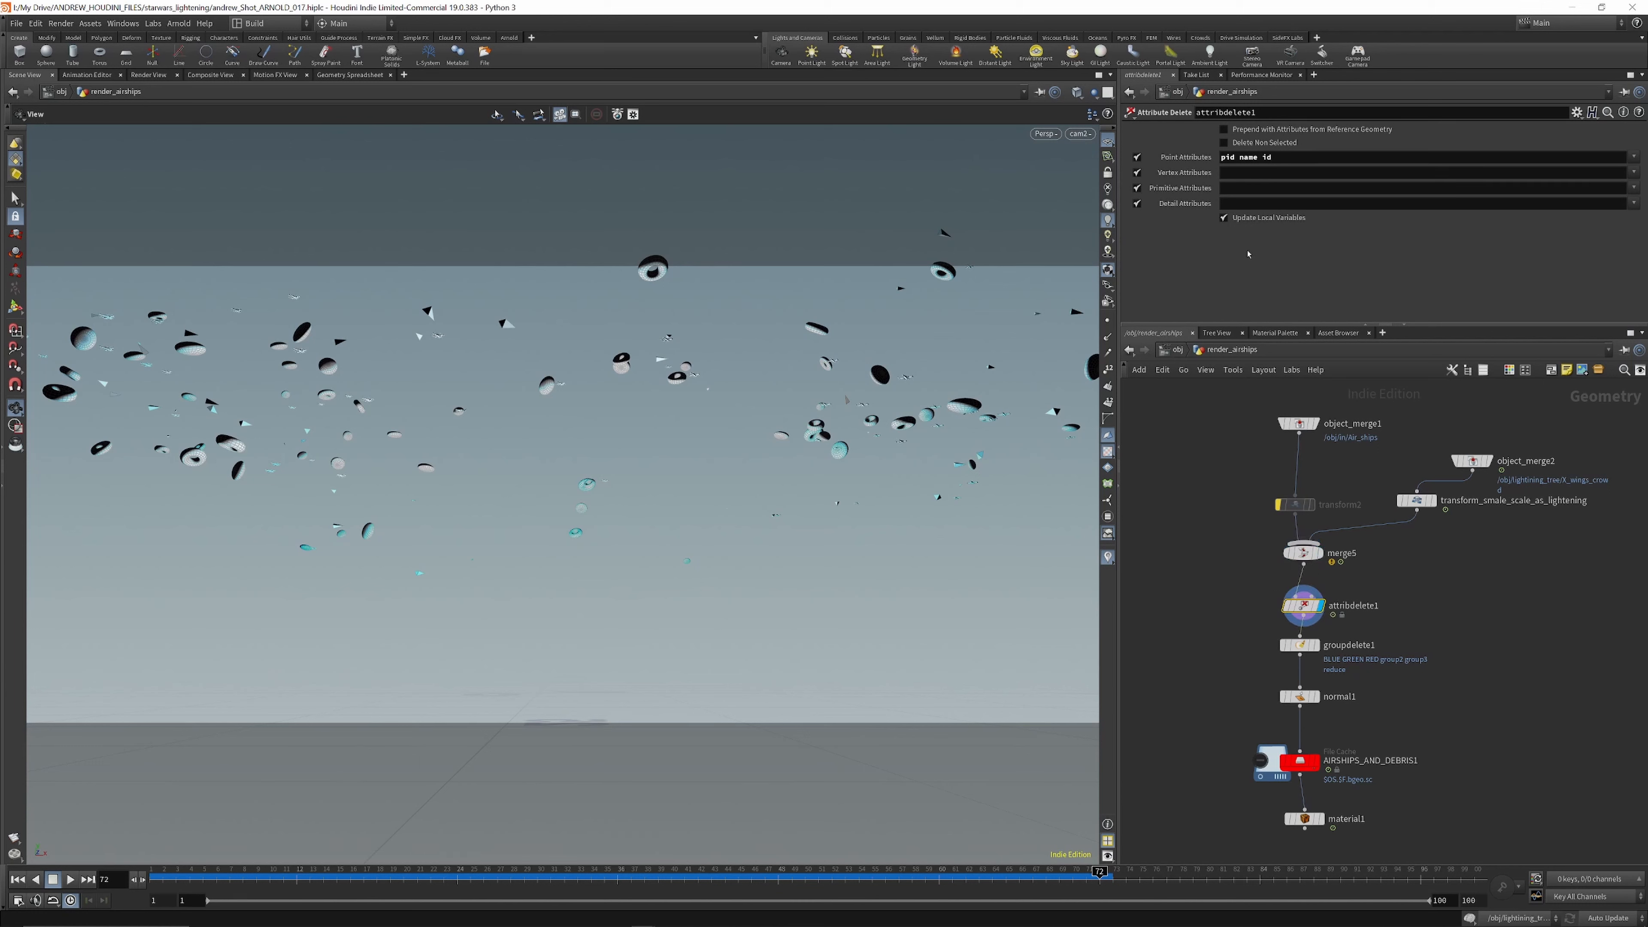
left_click(1318, 645)
left_click(1300, 645)
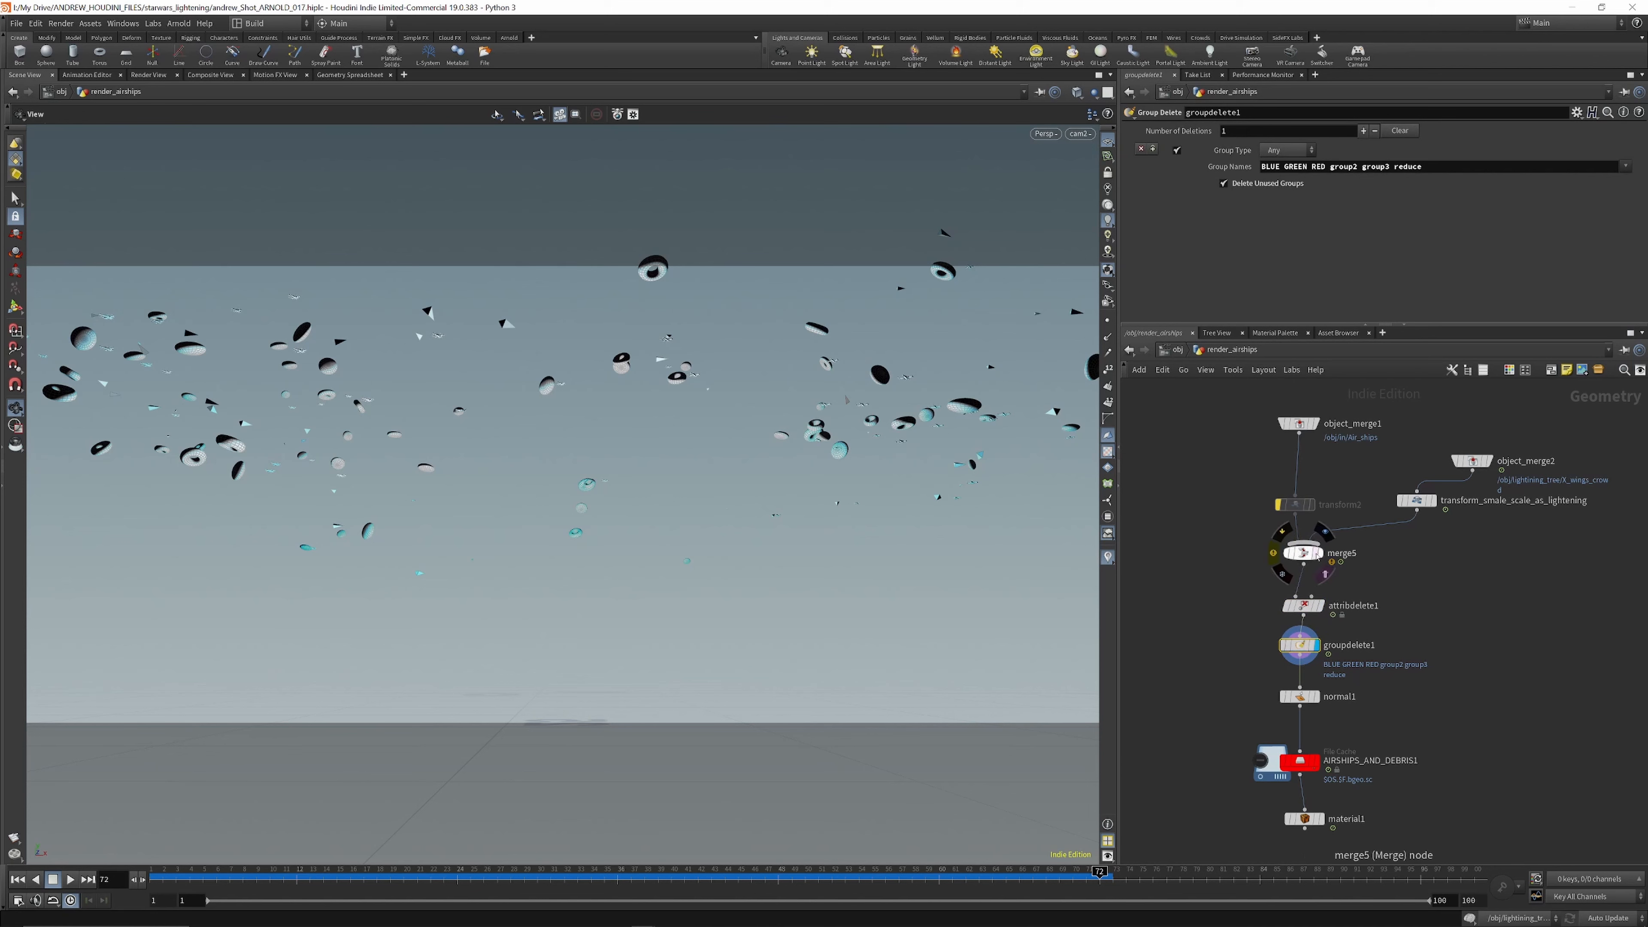
Step: Inspect the node information of merge5 and groupdelete1 to compare their attributes and groups
left_click(1274, 553)
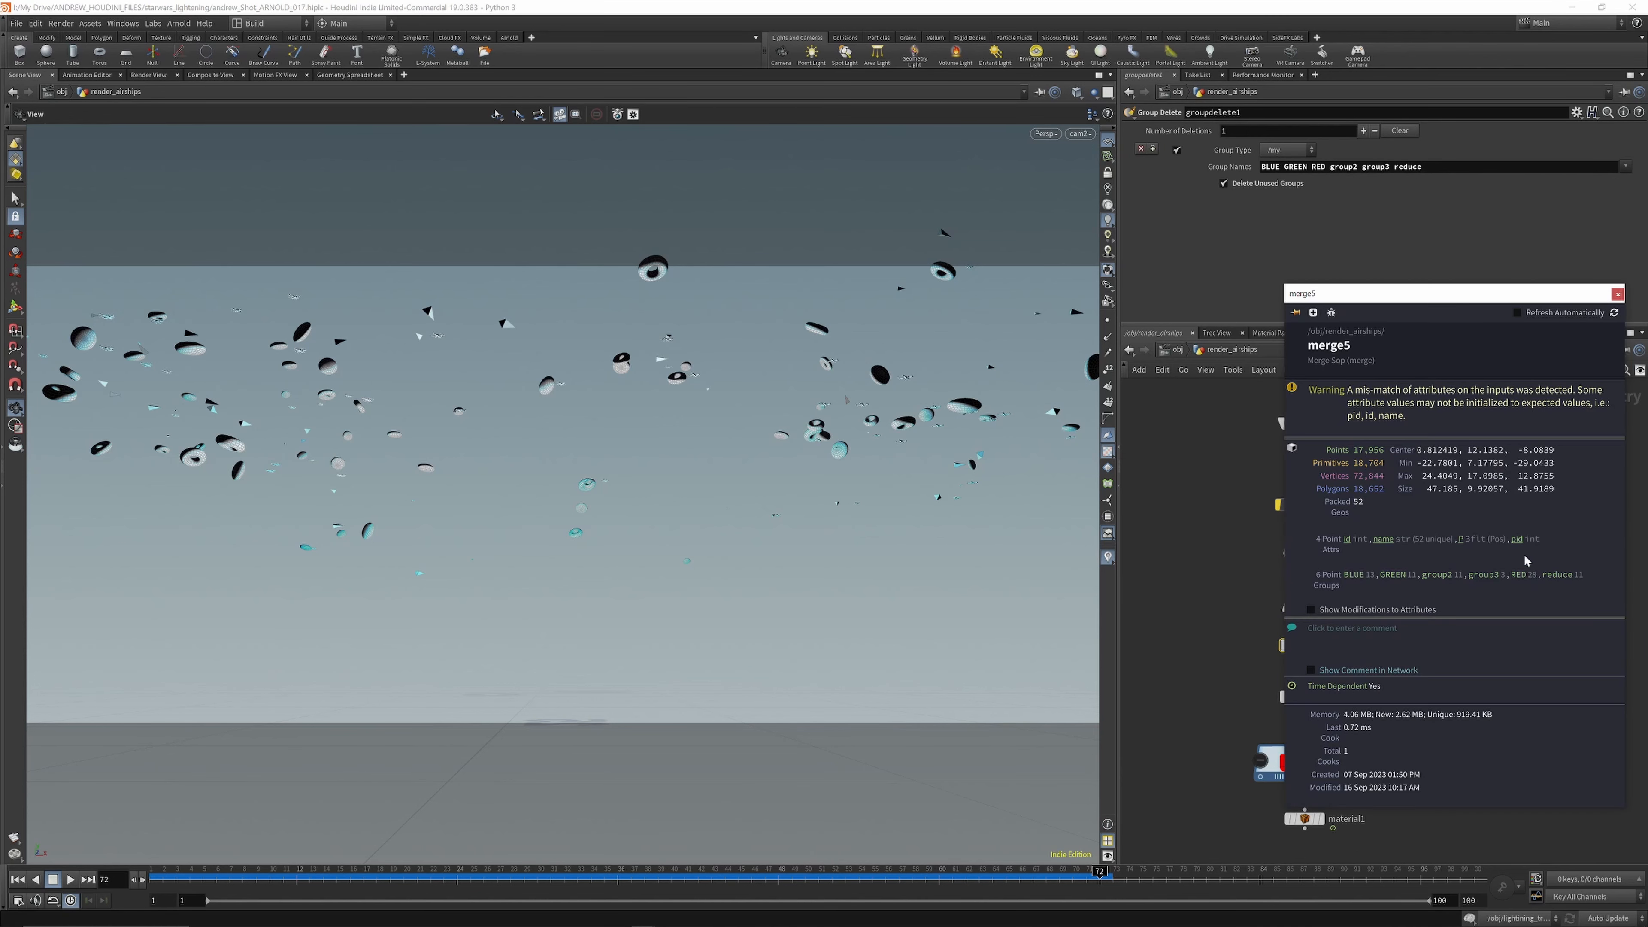
left_click(1225, 581)
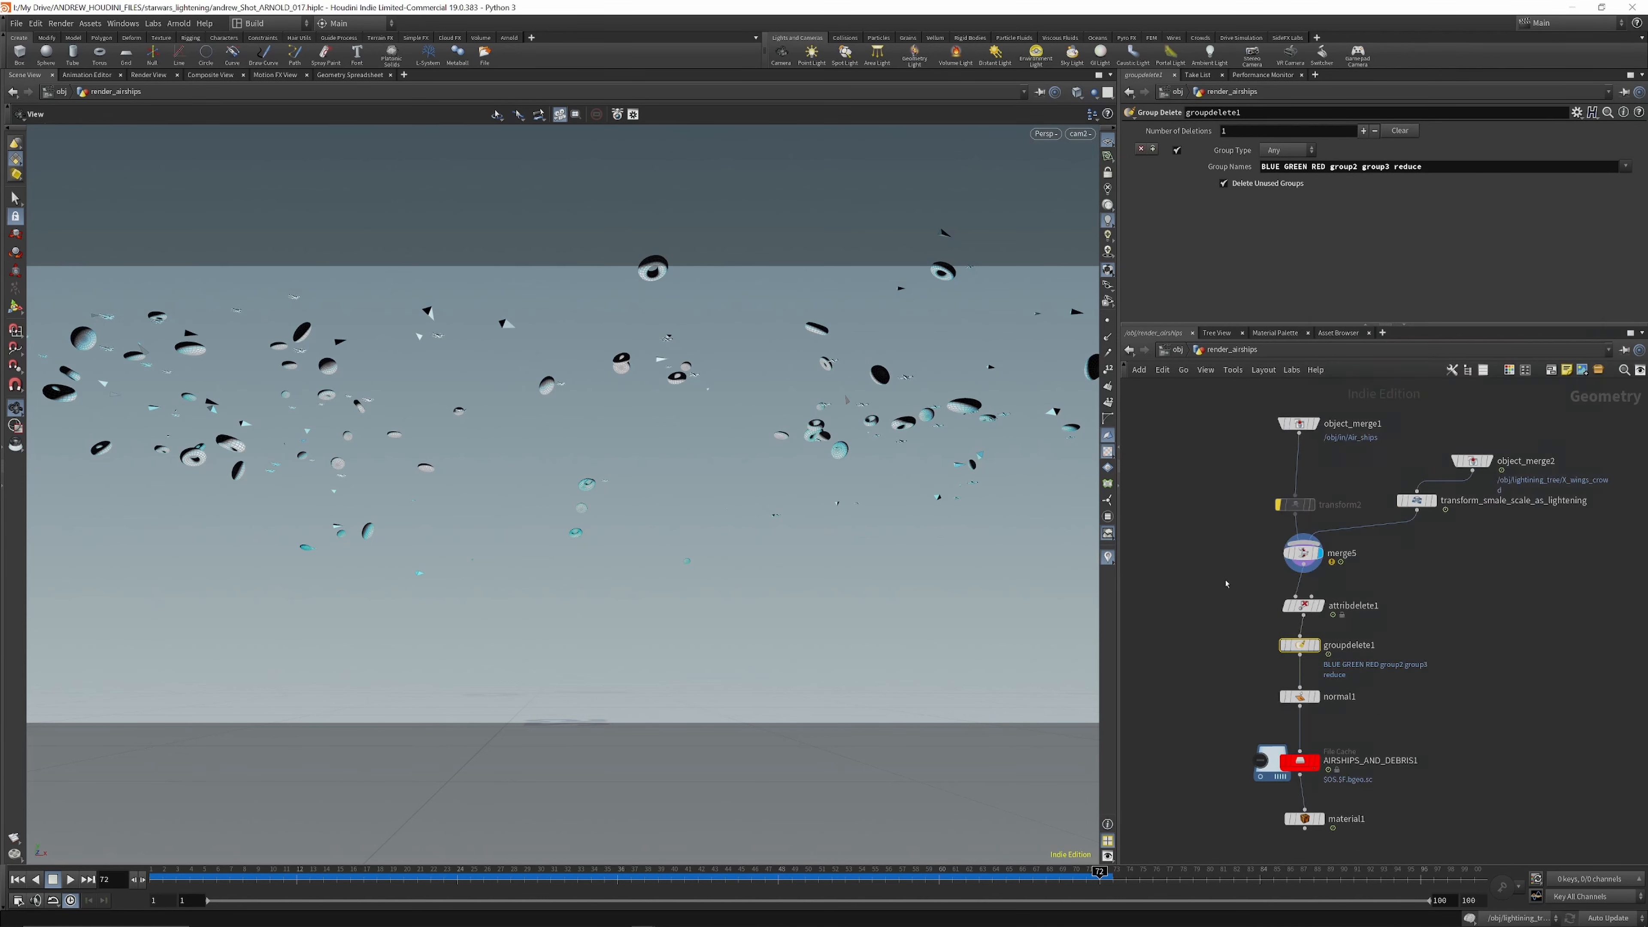
left_click(1299, 646)
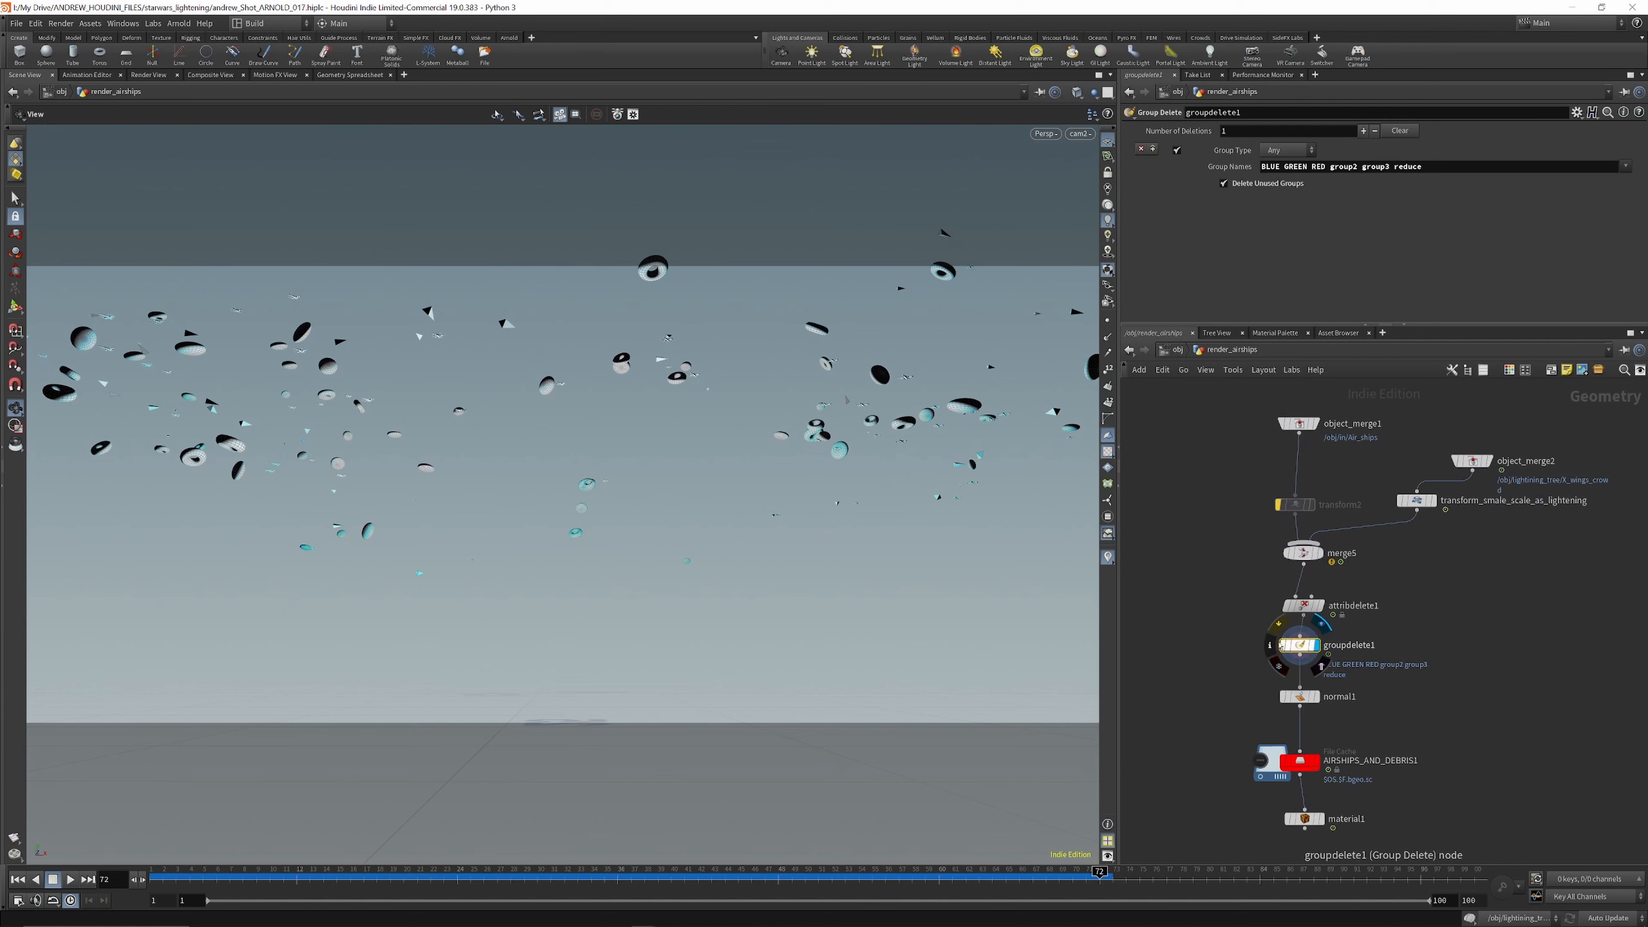
left_click(1270, 643)
left_click(1196, 551)
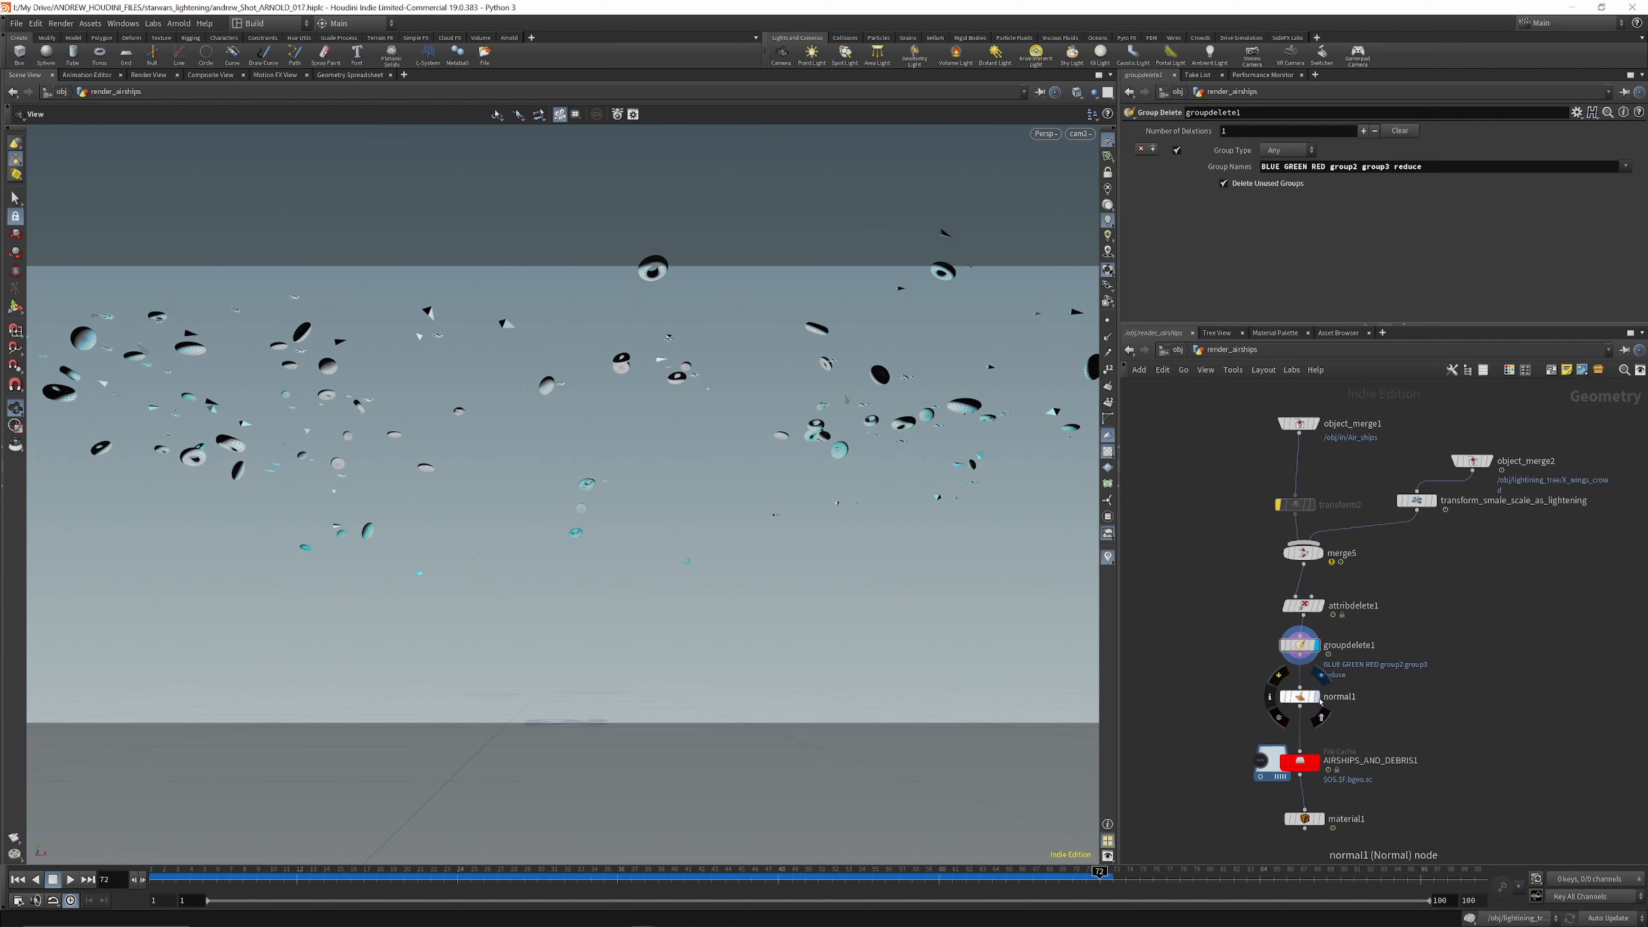
Step: Display normal1 and review its settings, plus those of the AIRSHIPS_AND_DEBRIS1 file cache
left_click(1299, 698)
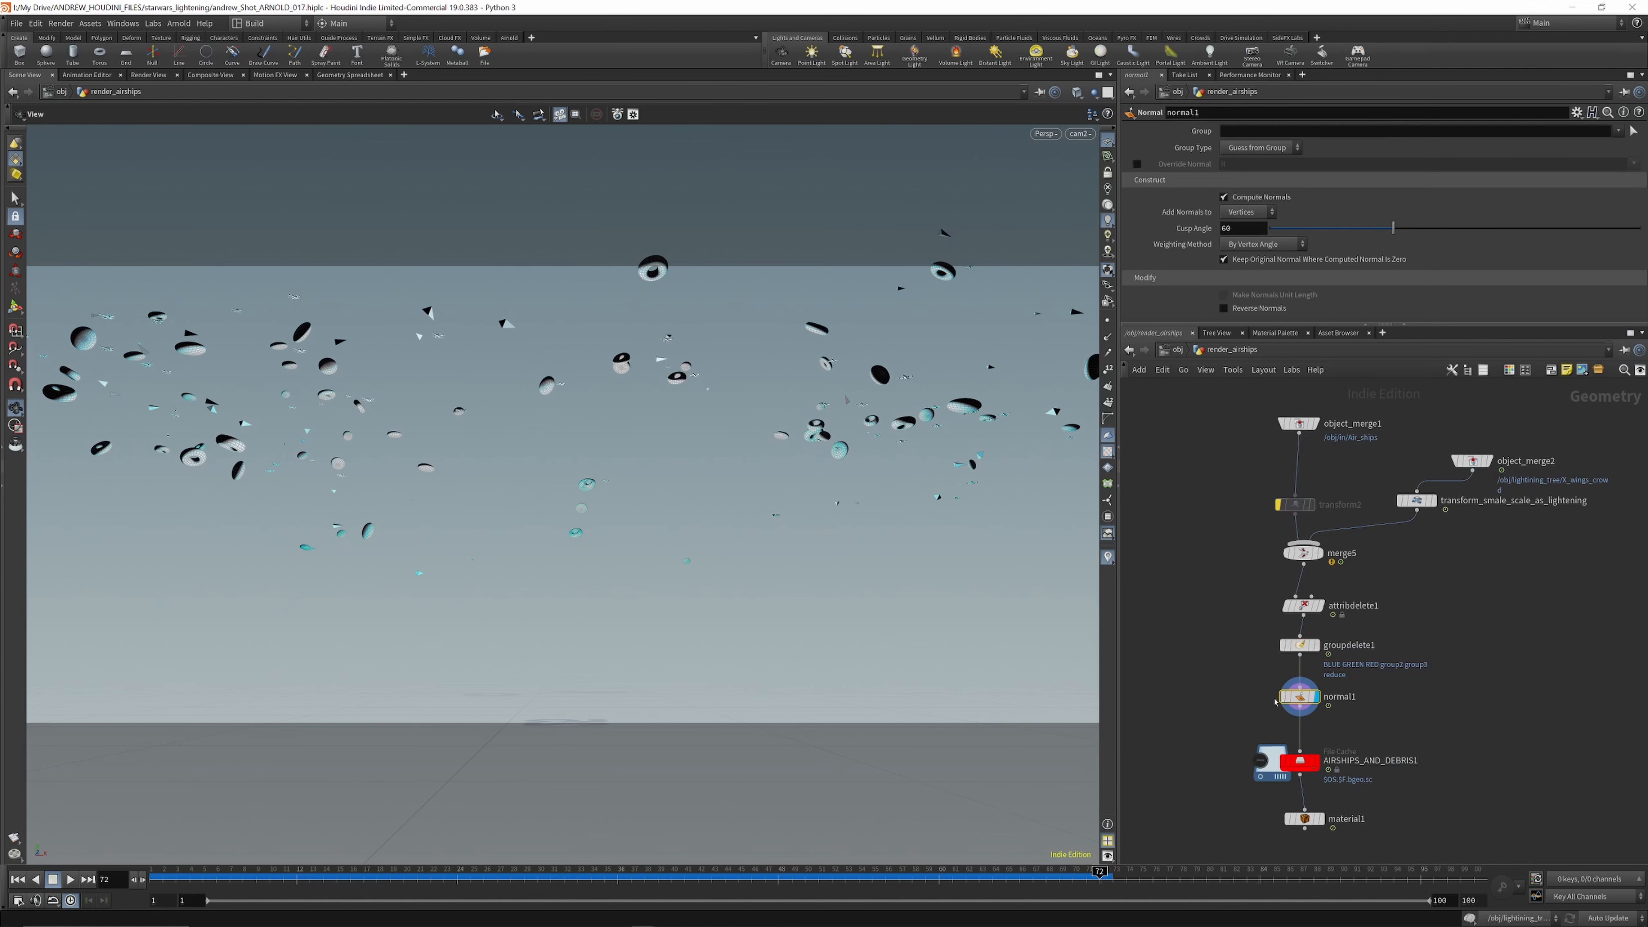
key("f")
left_click(1291, 690)
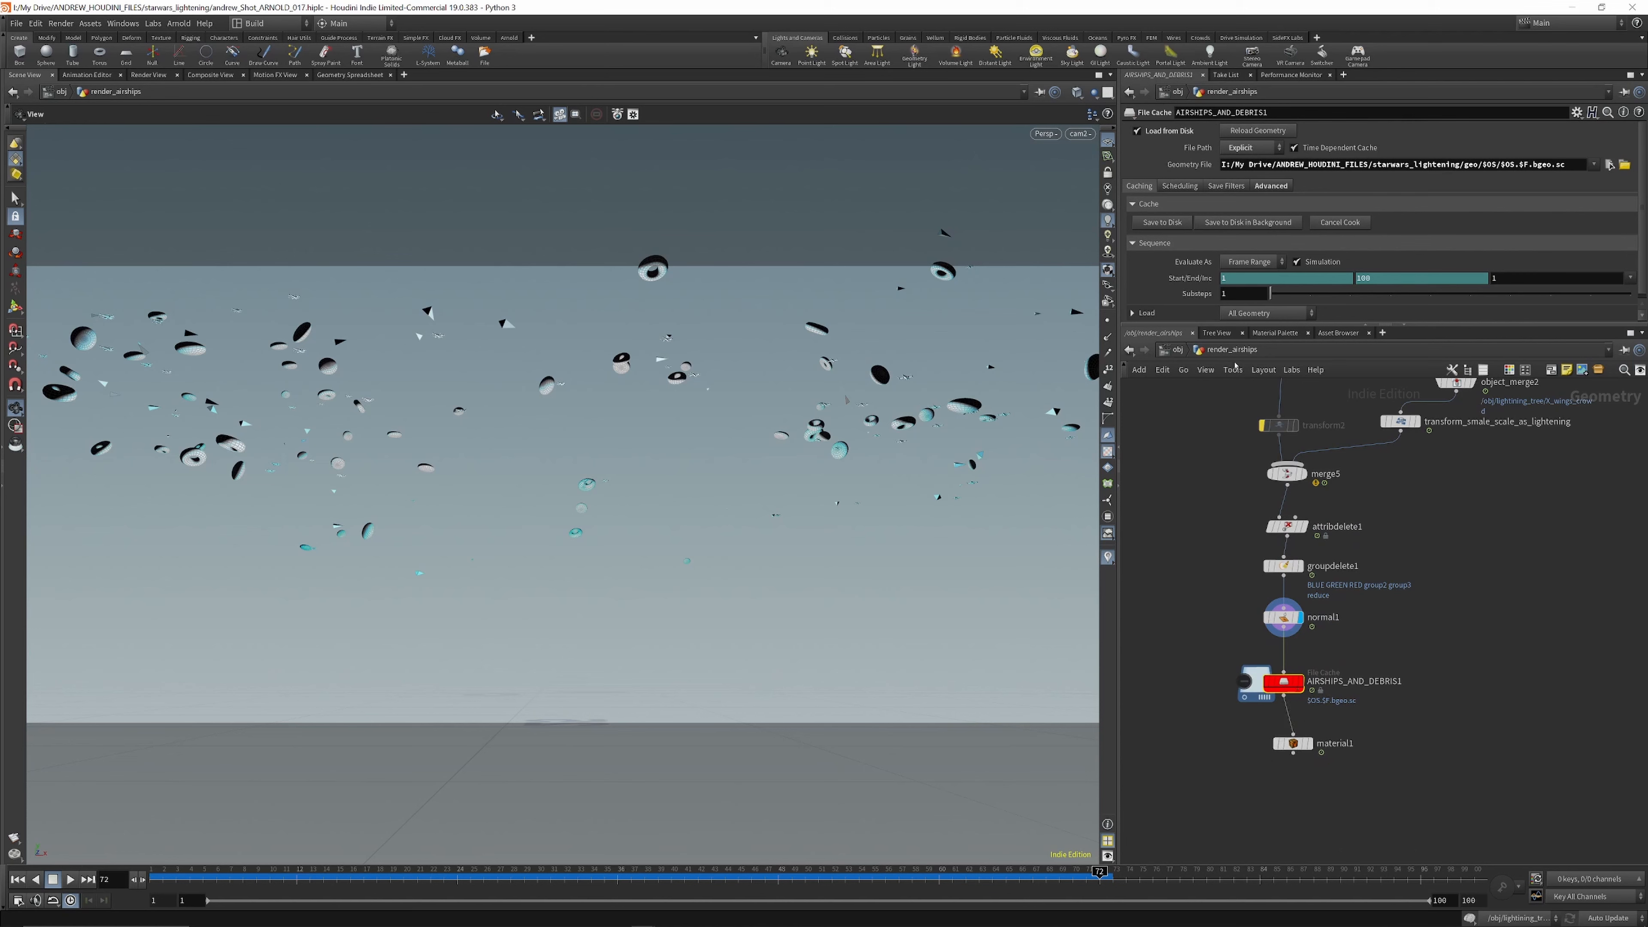
Step: Open the render_lightning network from the object level and display object_merge1 through the wide working camera
left_click(1177, 351)
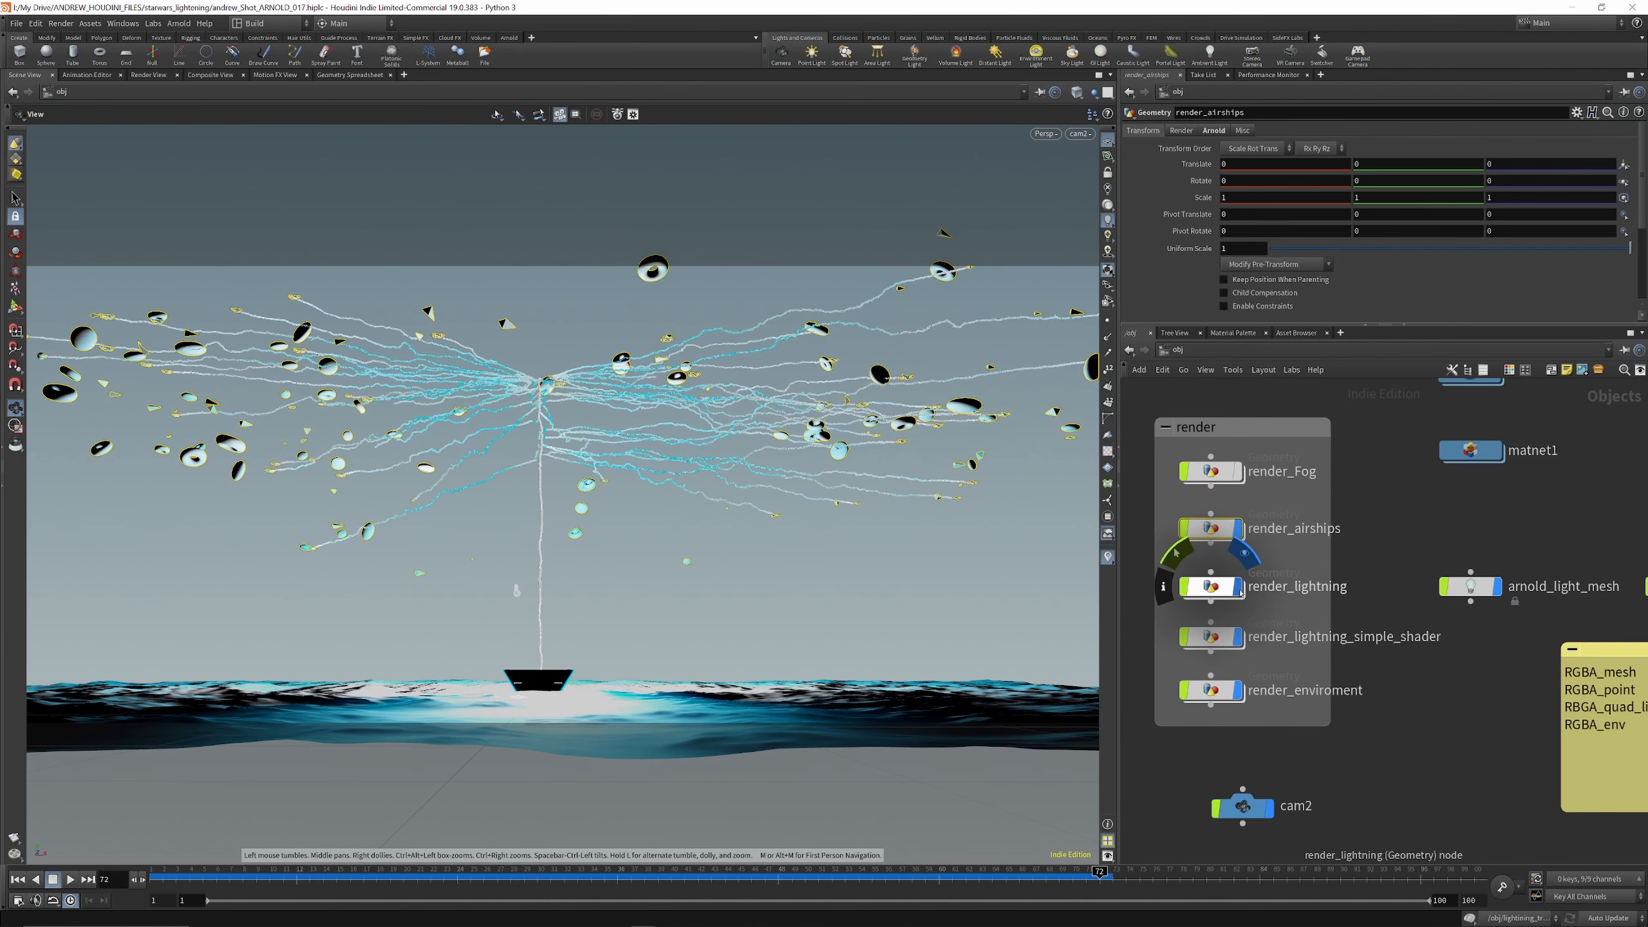
left_click(1227, 592)
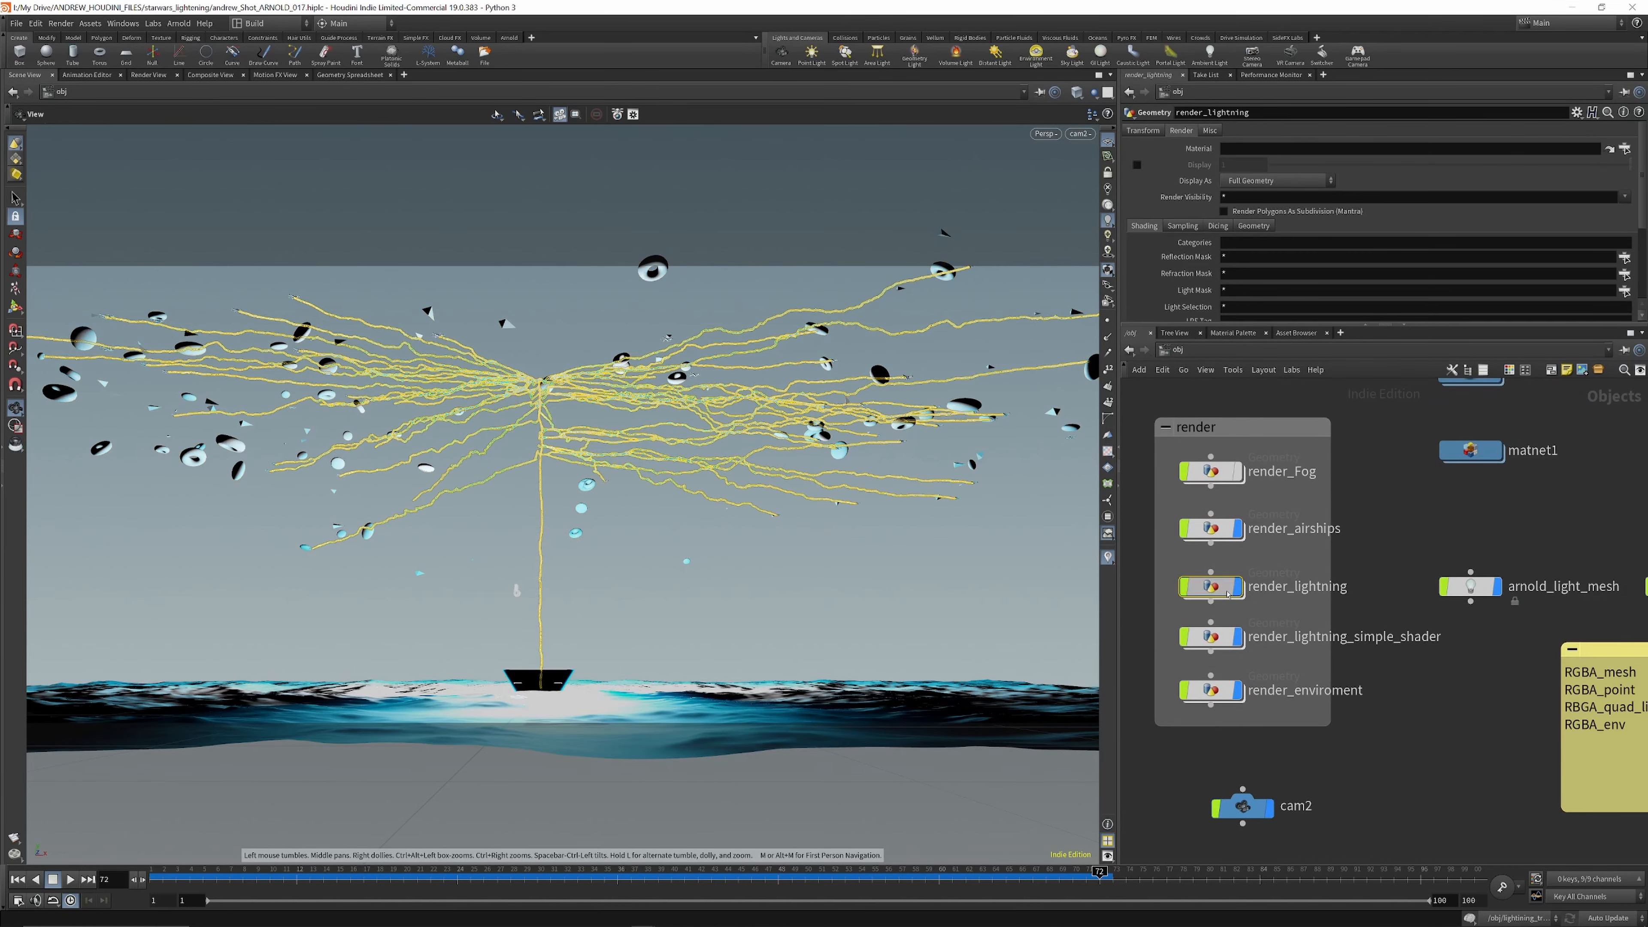
double_click(1227, 592)
left_click(1314, 422)
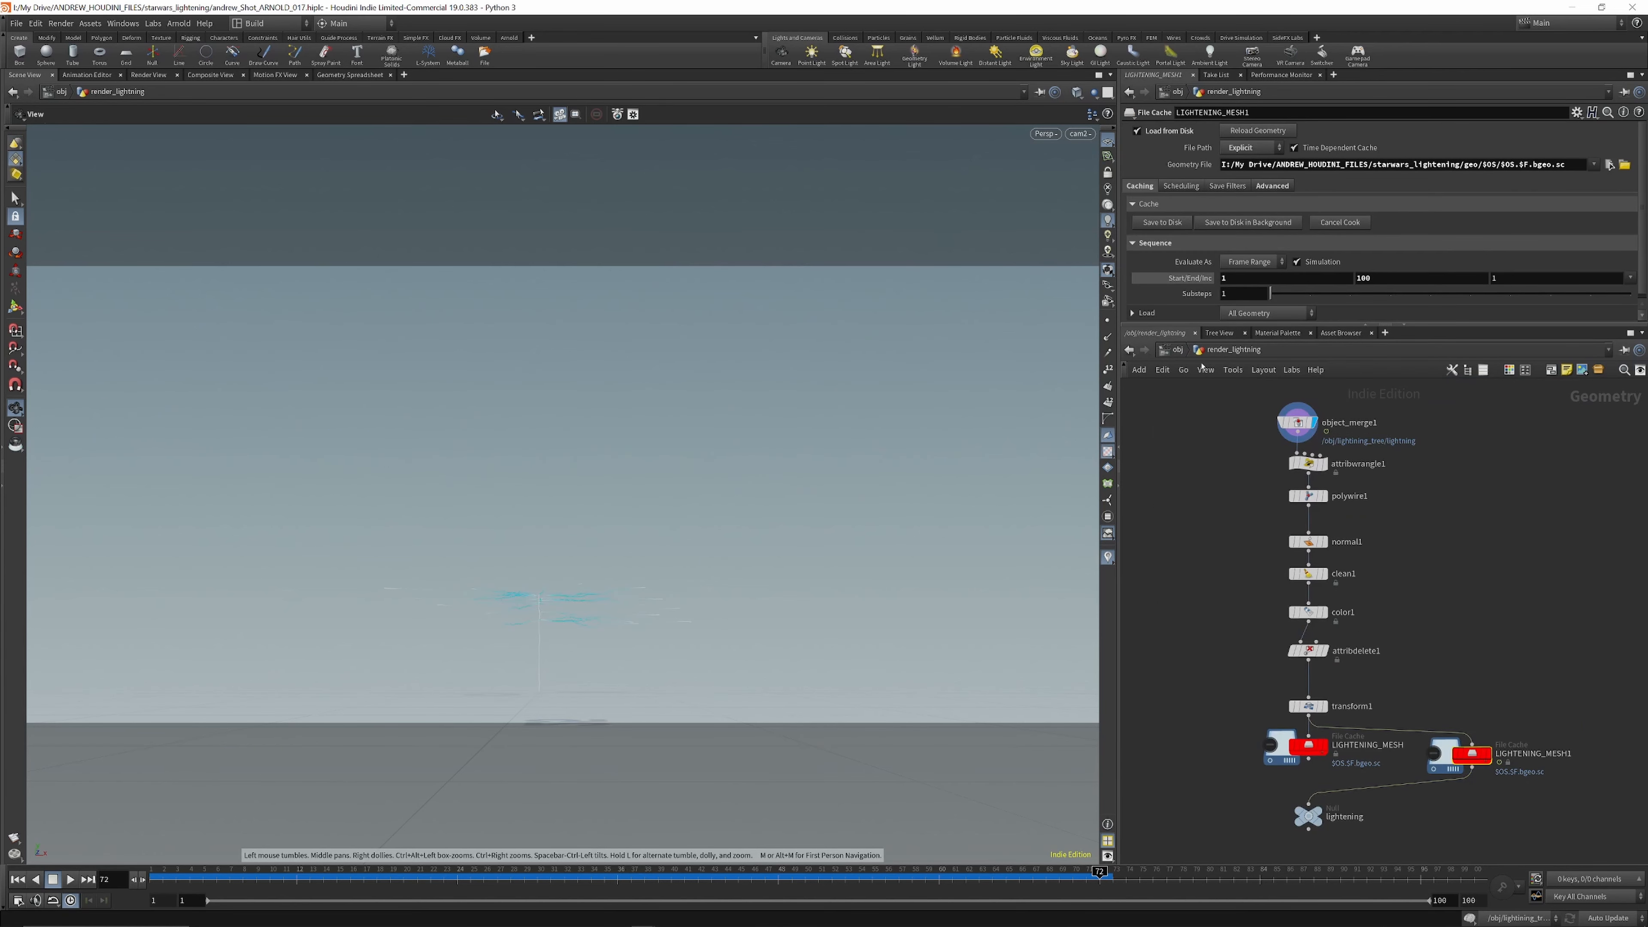
left_click(1076, 135)
left_click(1115, 218)
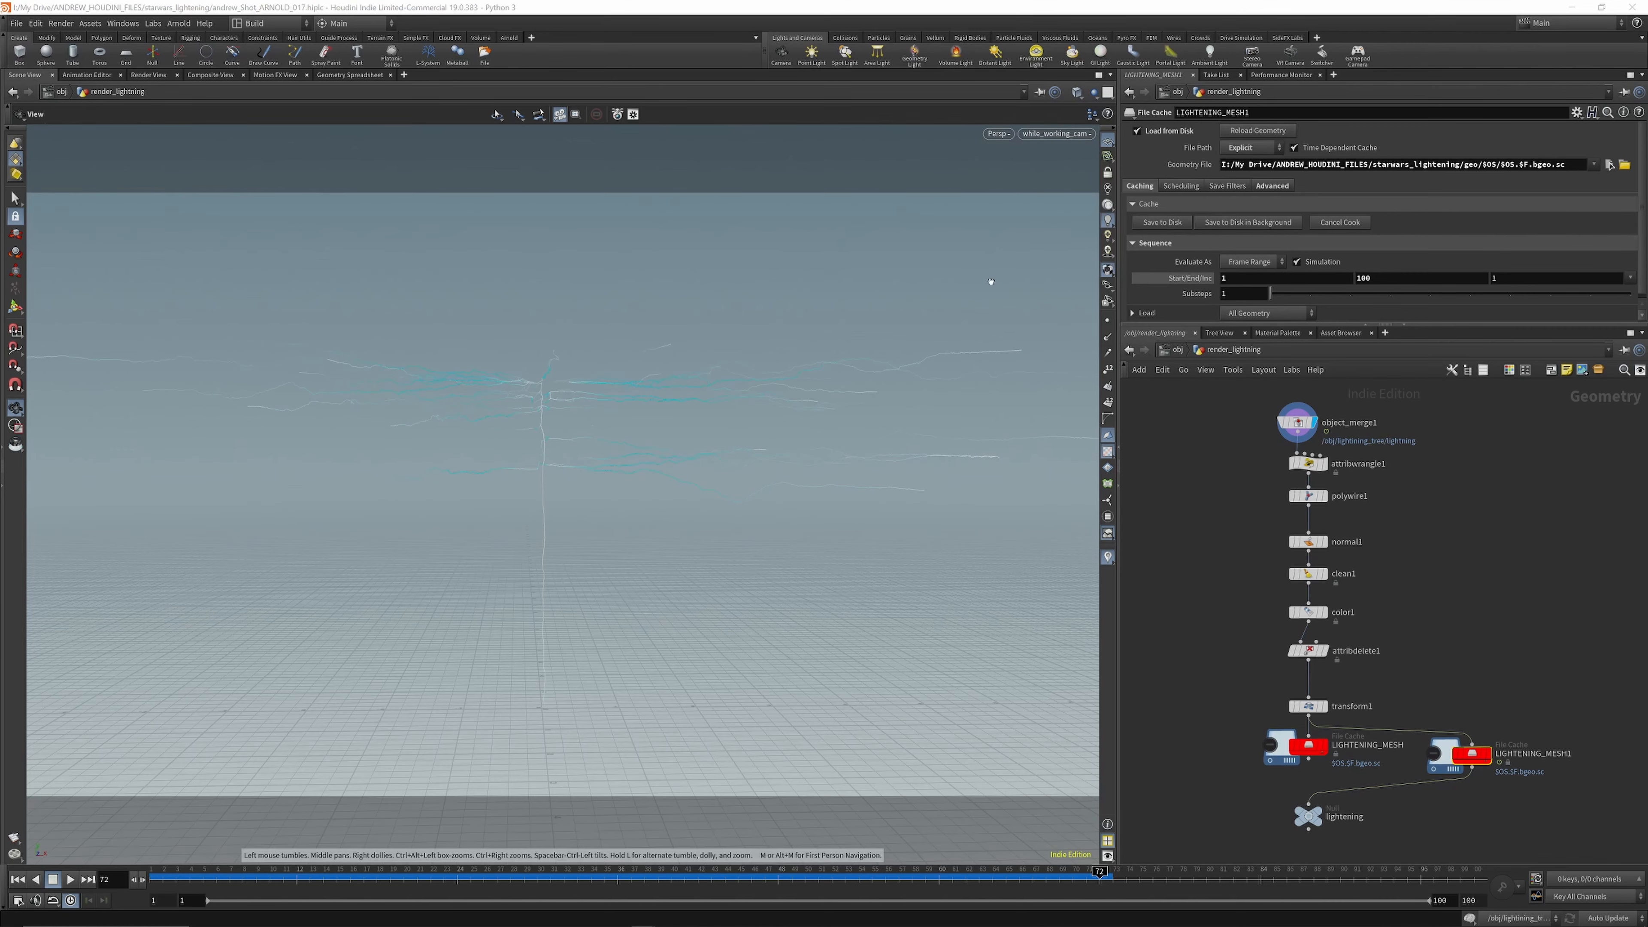
Step: Set the viewport background color scheme to Dark in the display options
key("d")
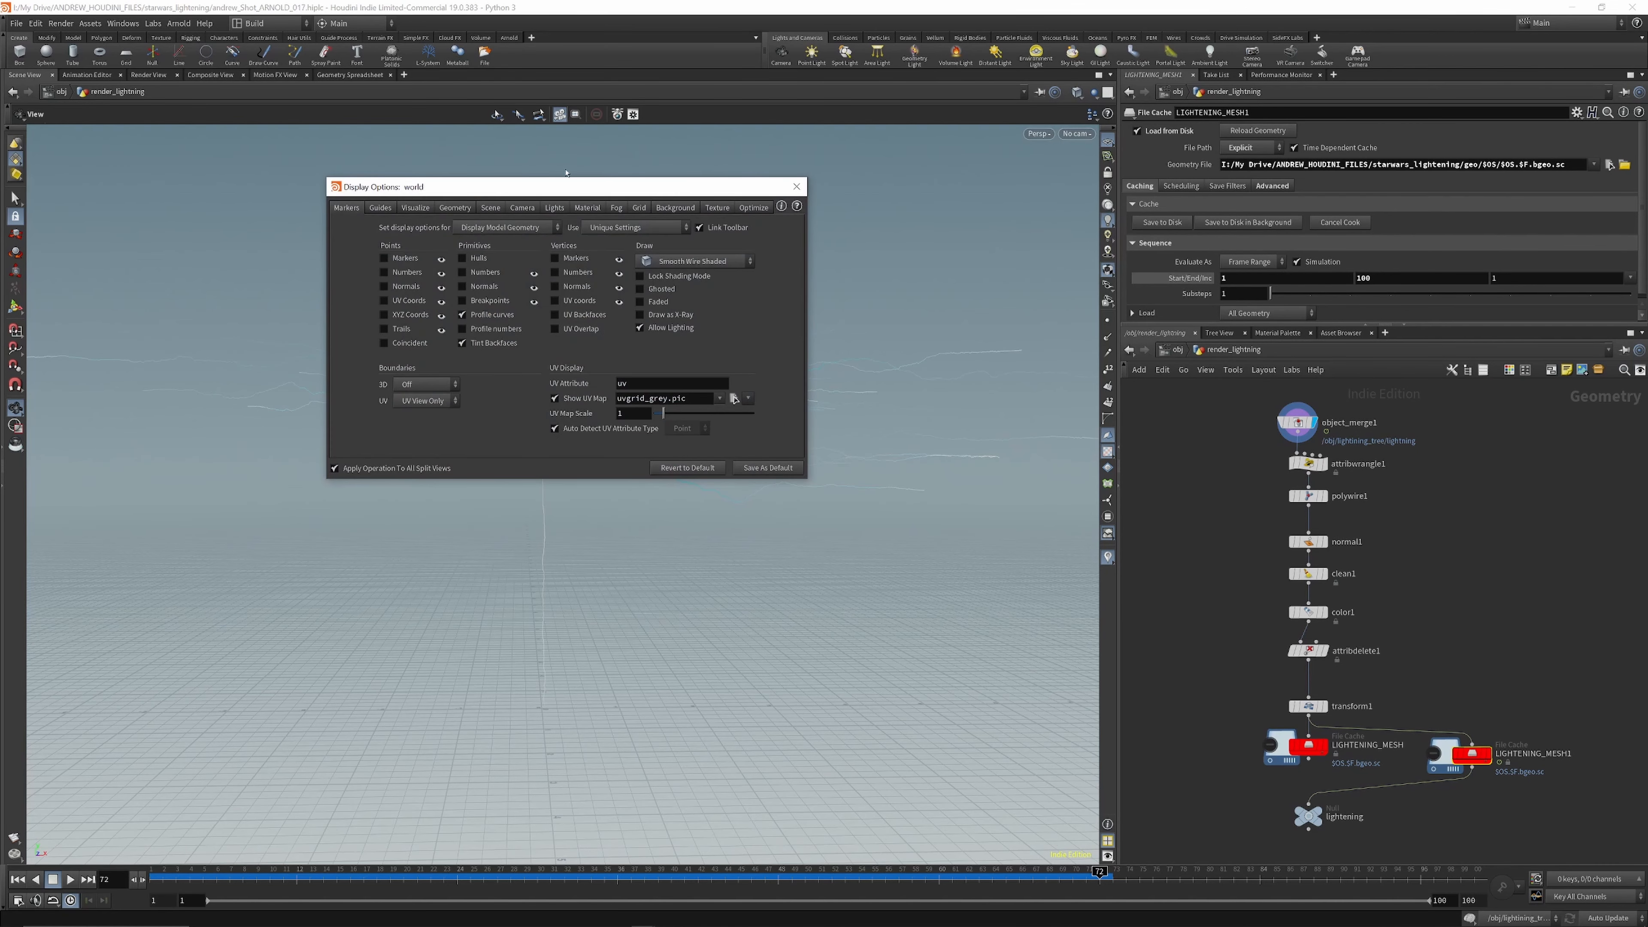
left_click(674, 208)
left_click(427, 227)
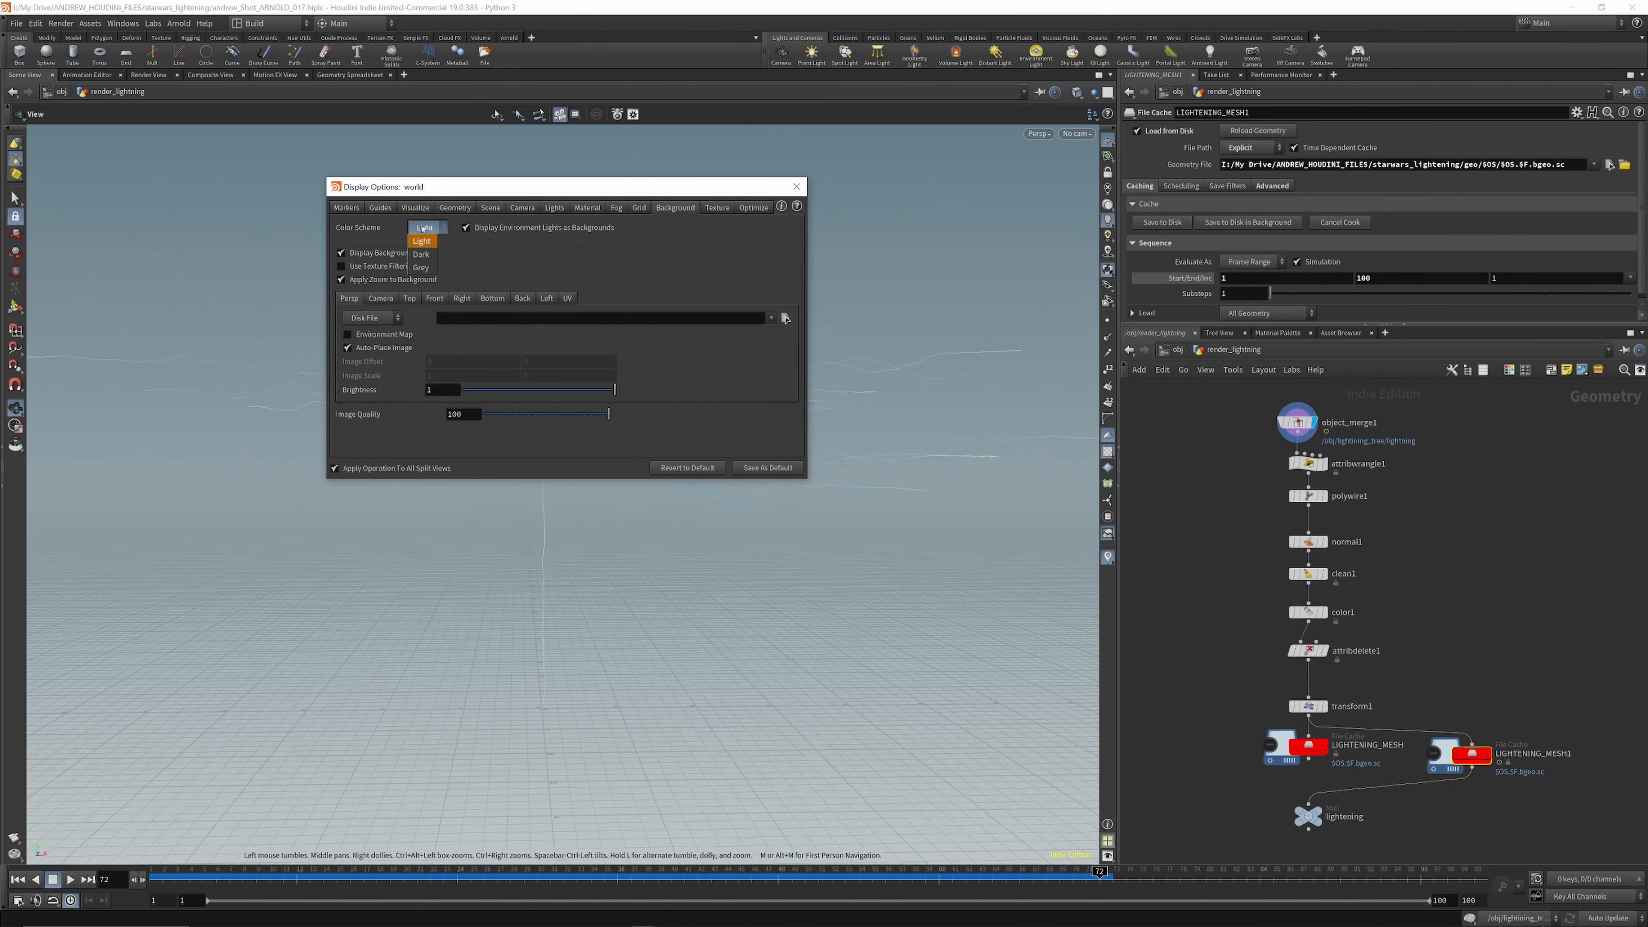
left_click(425, 240)
left_click(797, 186)
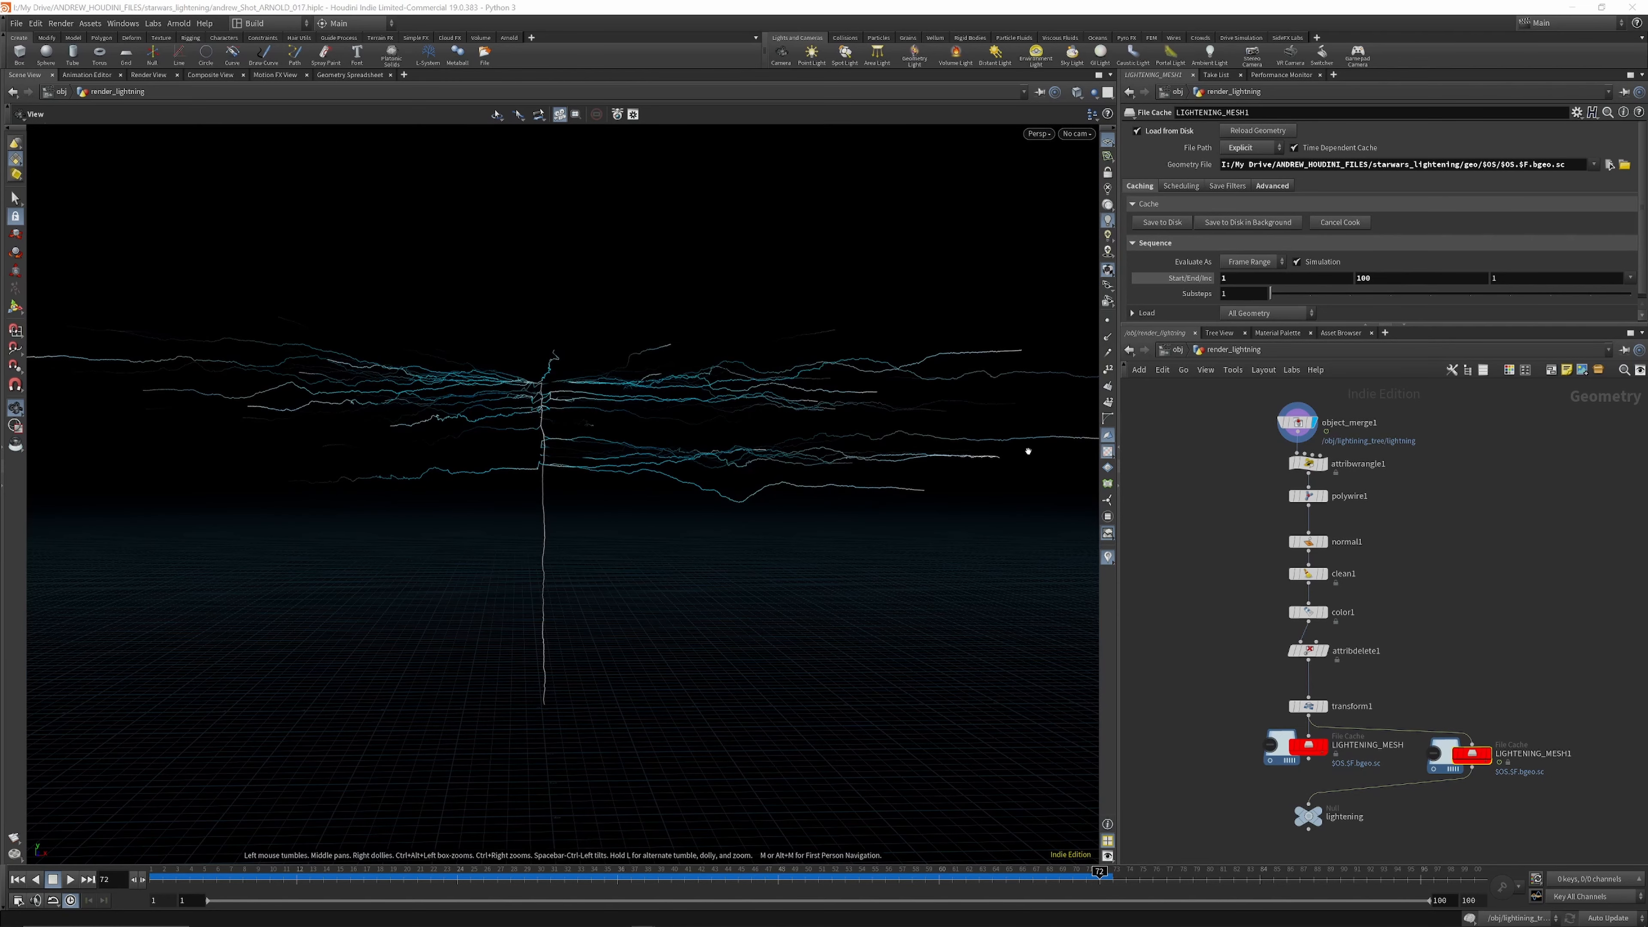
Step: Display attribwrangle1 and polywire1 to review the pscale expression and wire settings, enlarging the parameter area
scroll(1273, 465, "up", 3)
left_click(1299, 457)
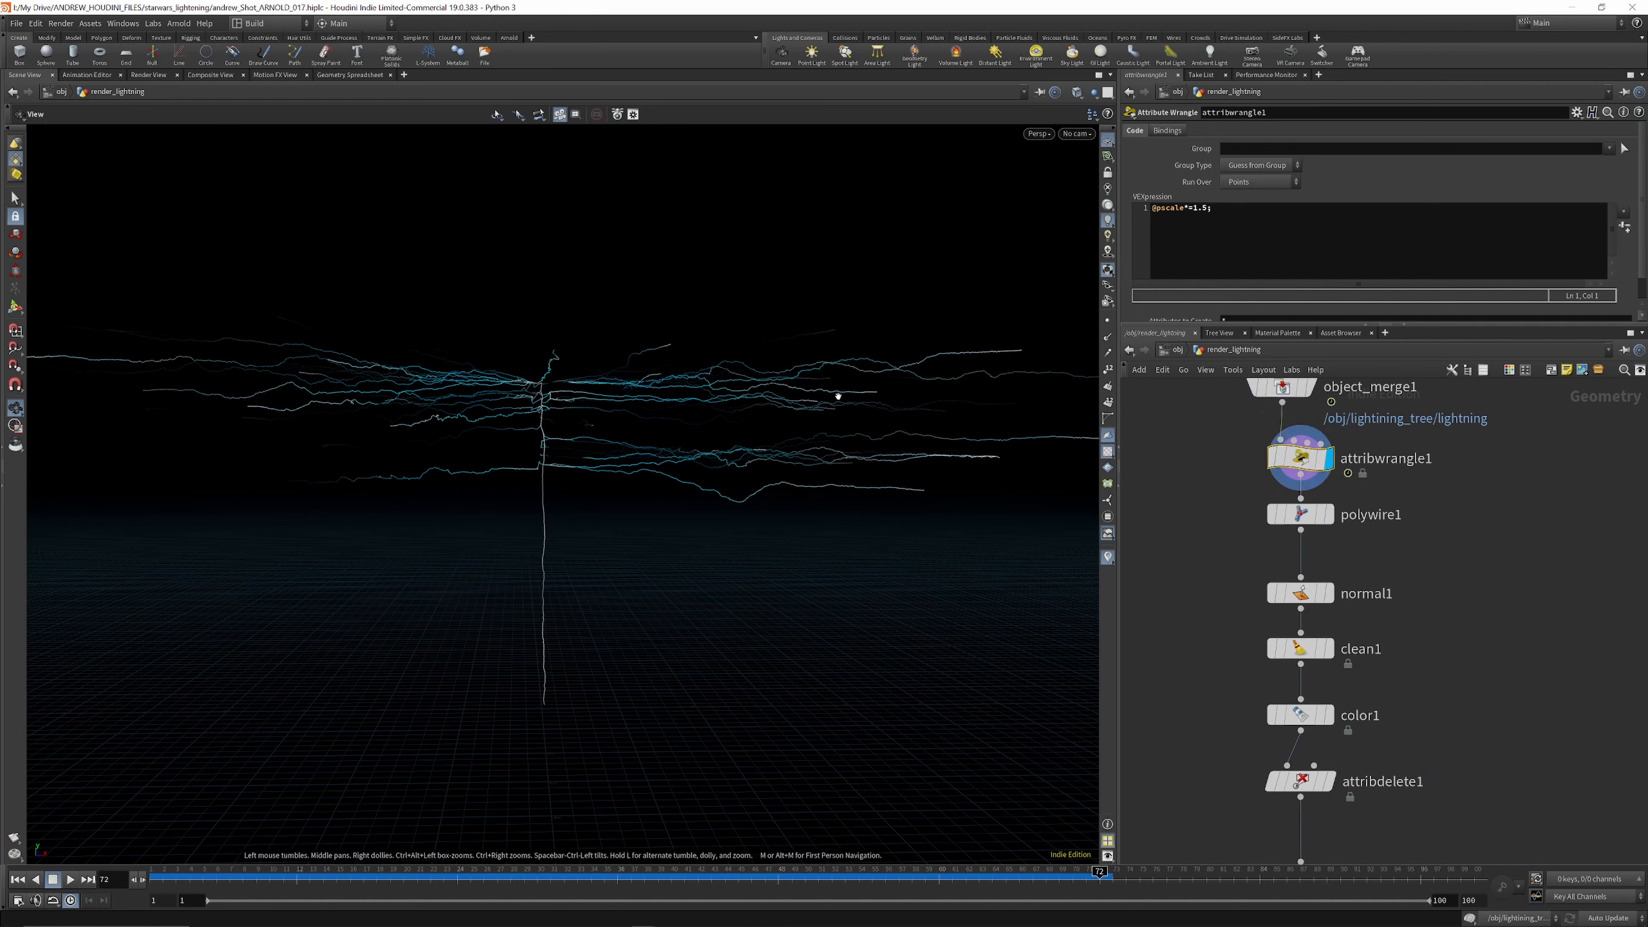
key("r")
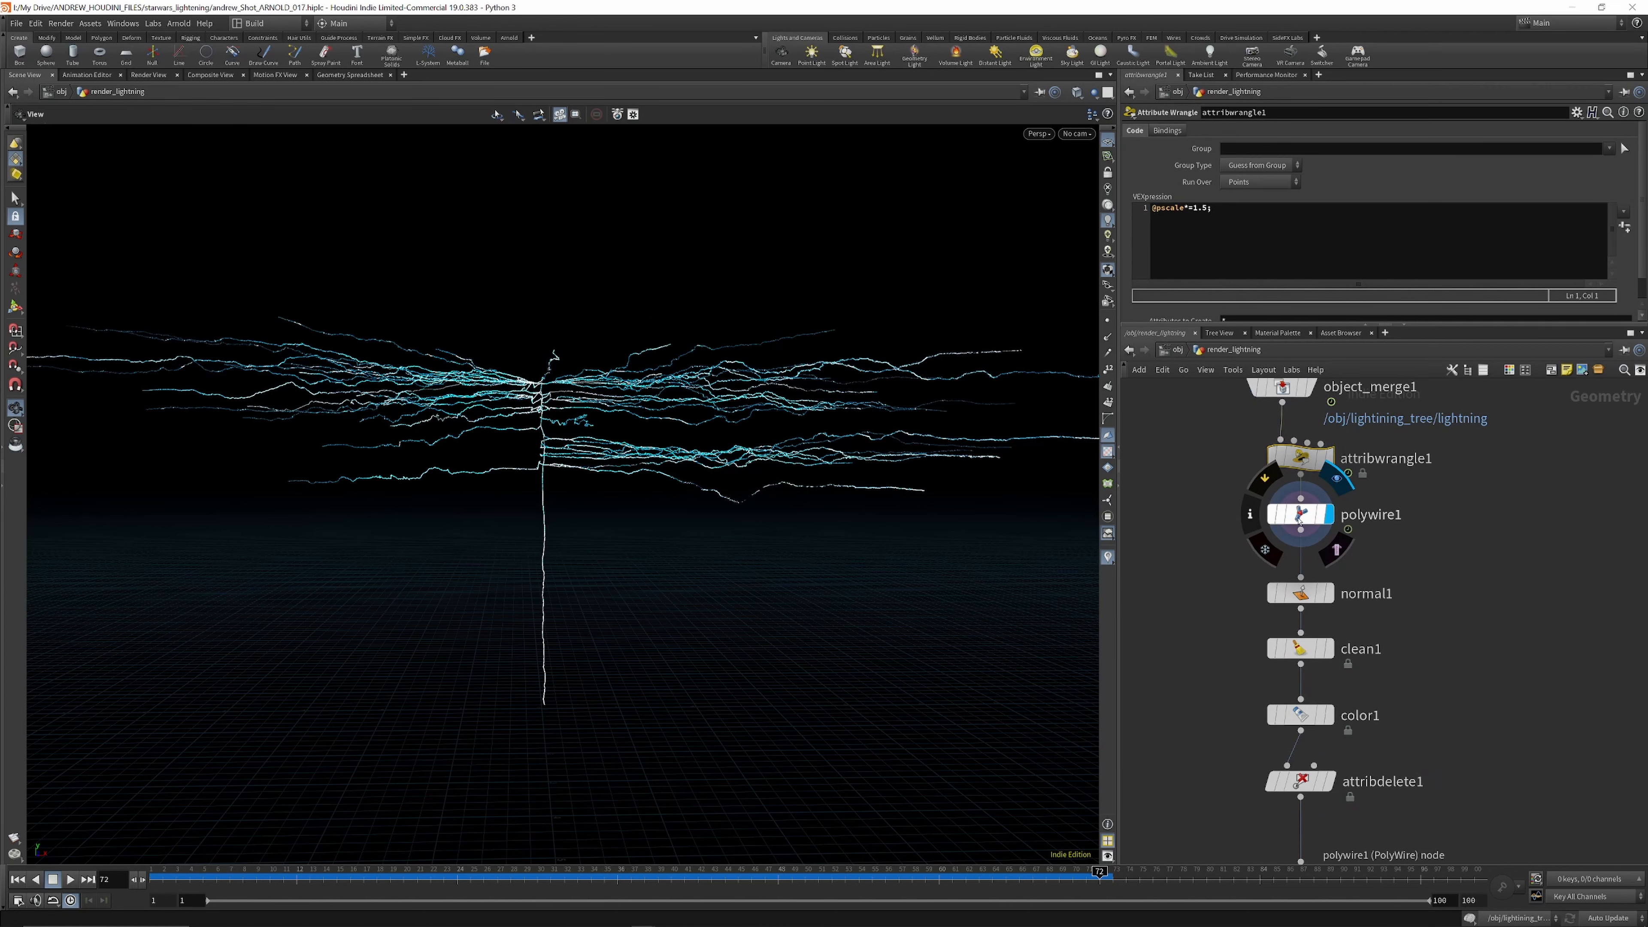
left_click(1299, 517)
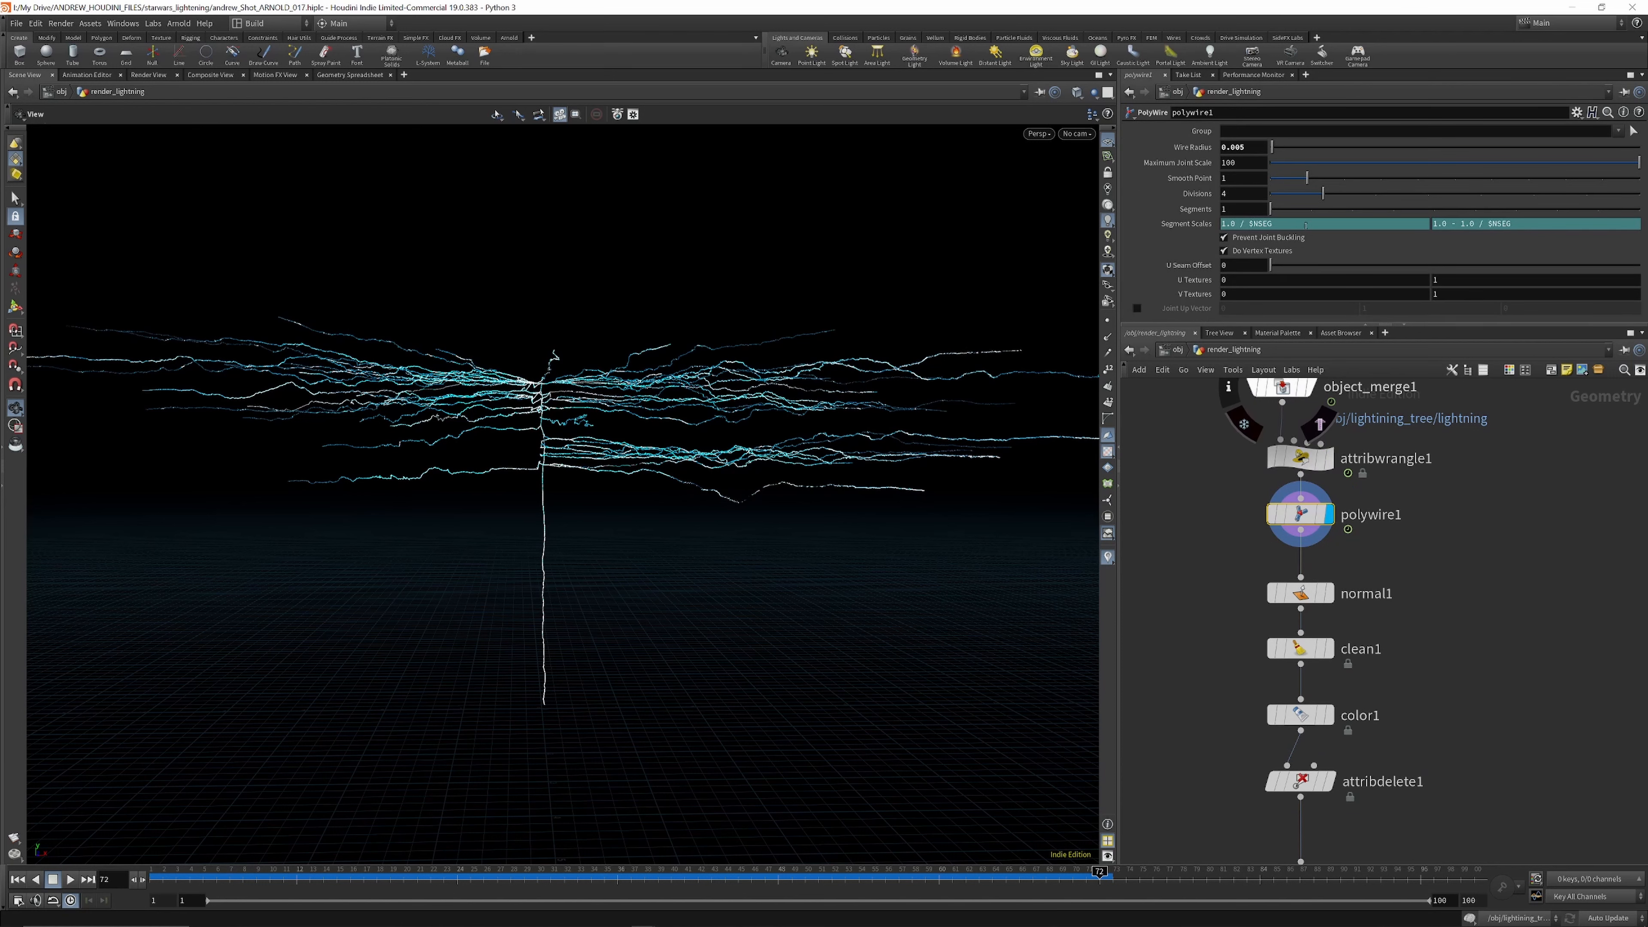
left_click_drag(1276, 322, 1277, 394)
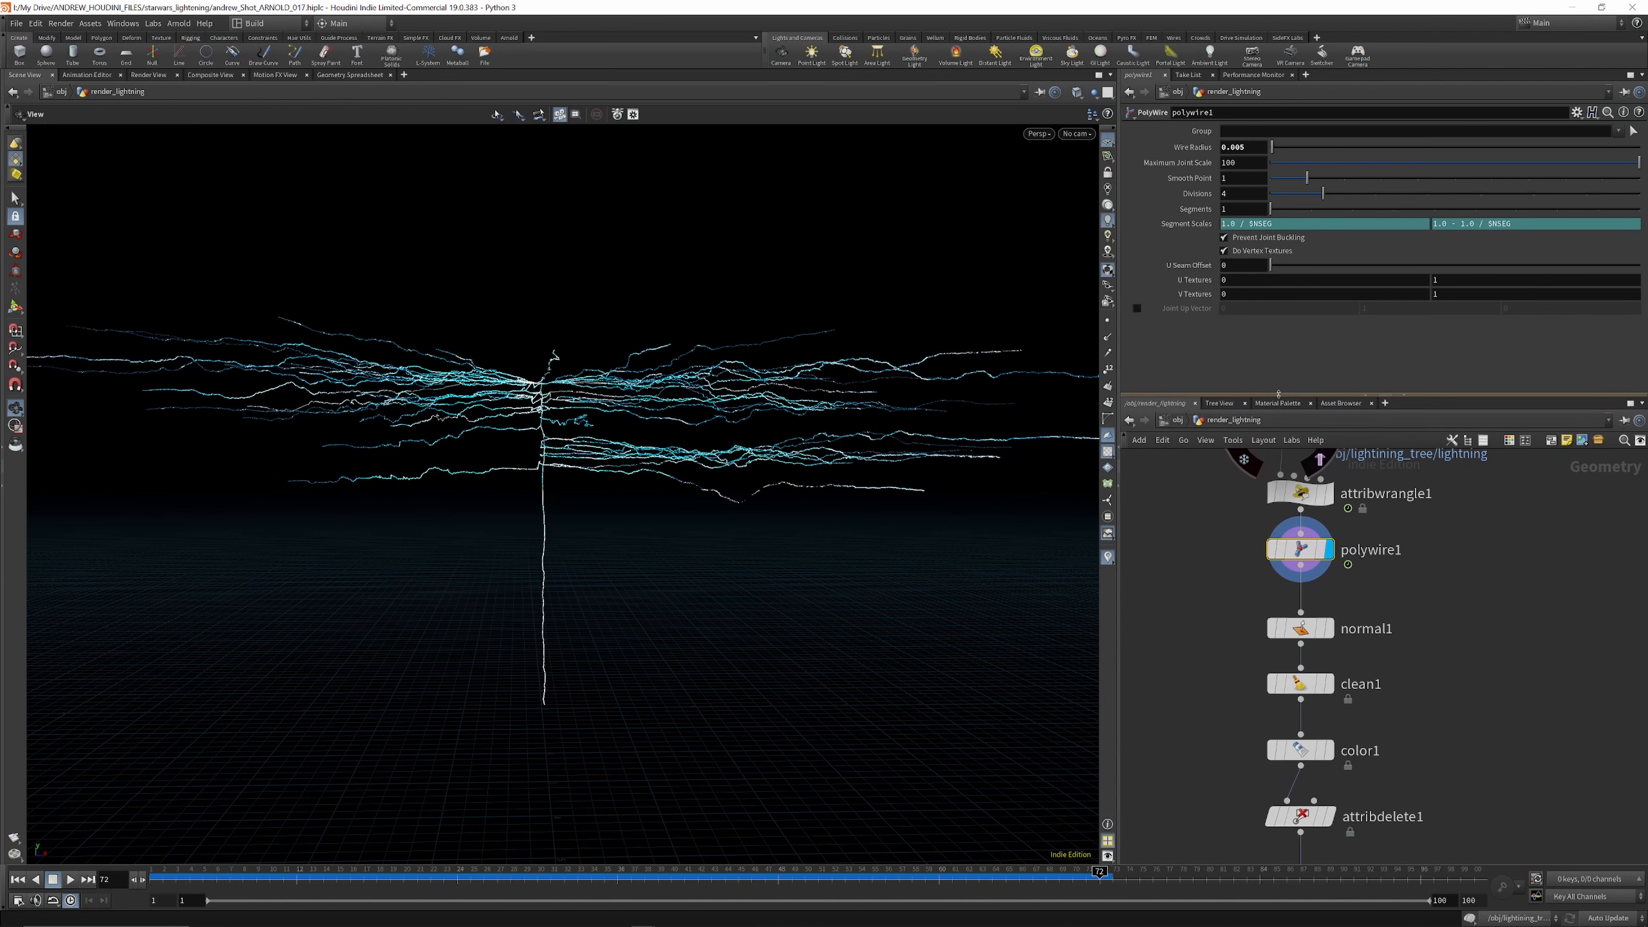
Step: Display normal1 and clean1, review their settings, and inspect the node information of both
left_click(1326, 631)
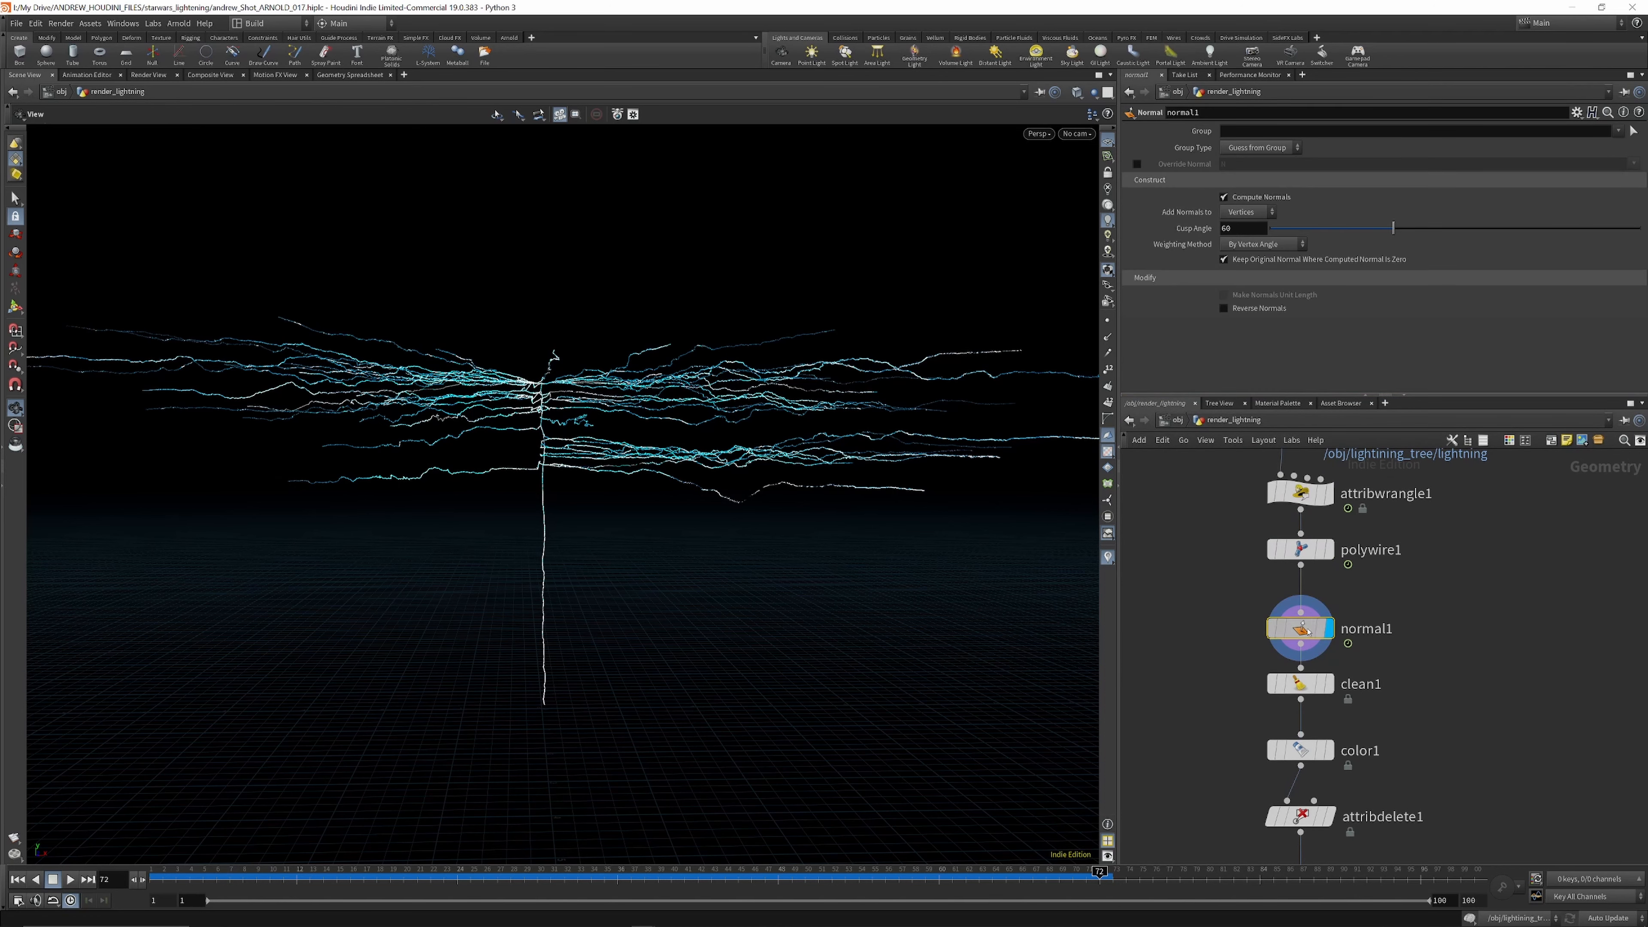
mouse_move(1322, 634)
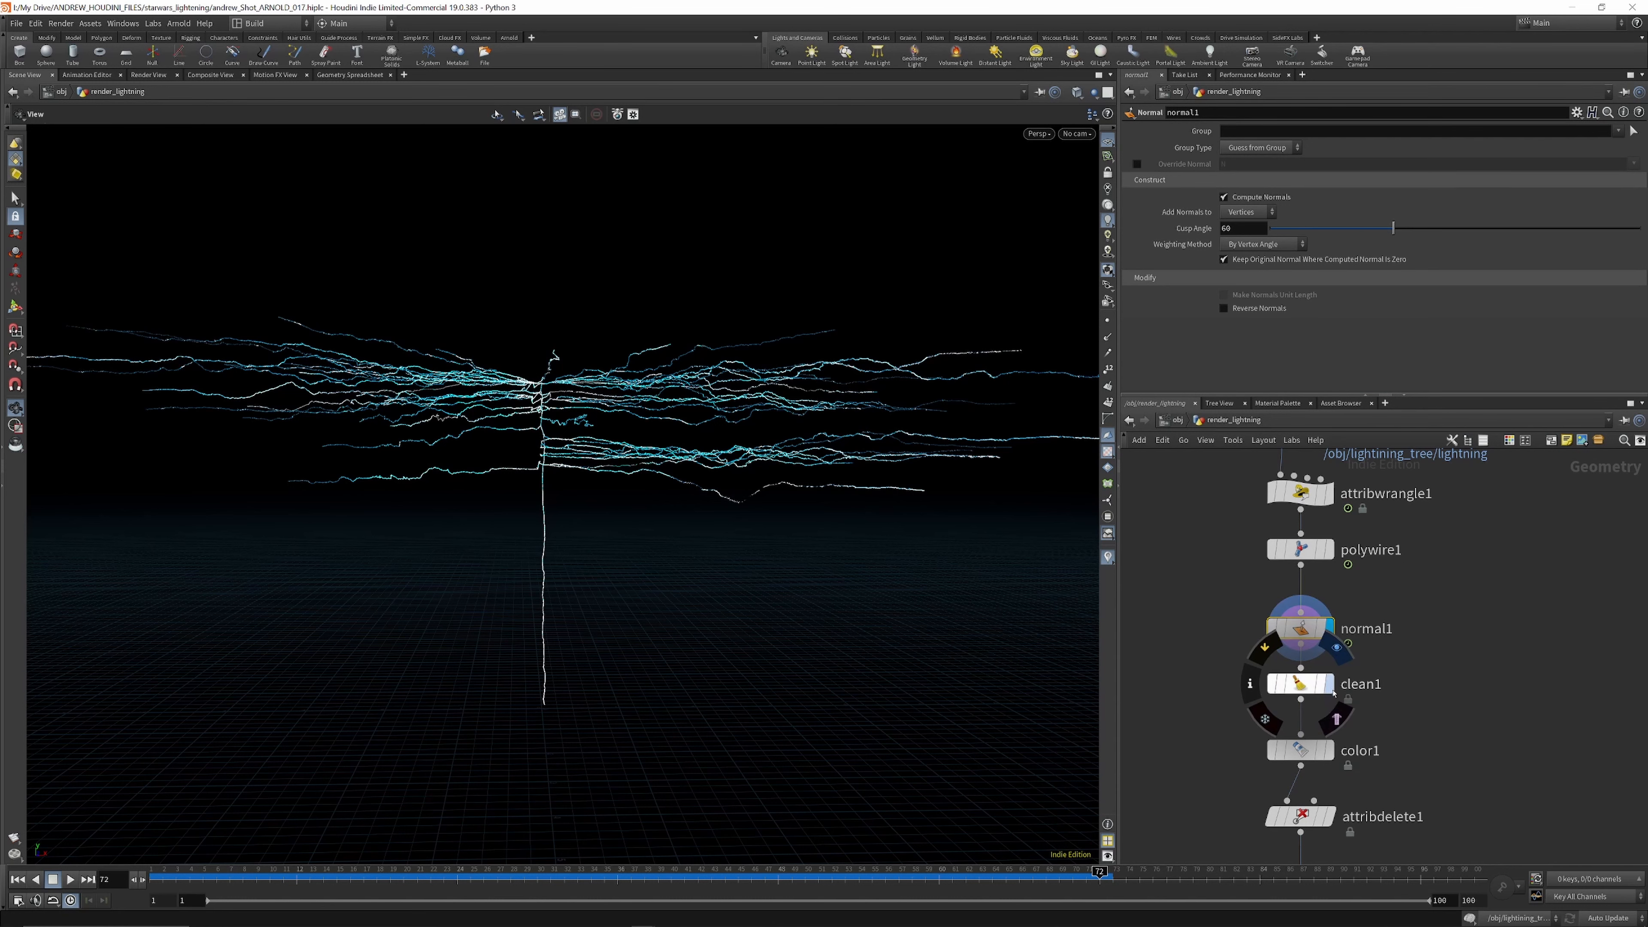
left_click(1300, 683)
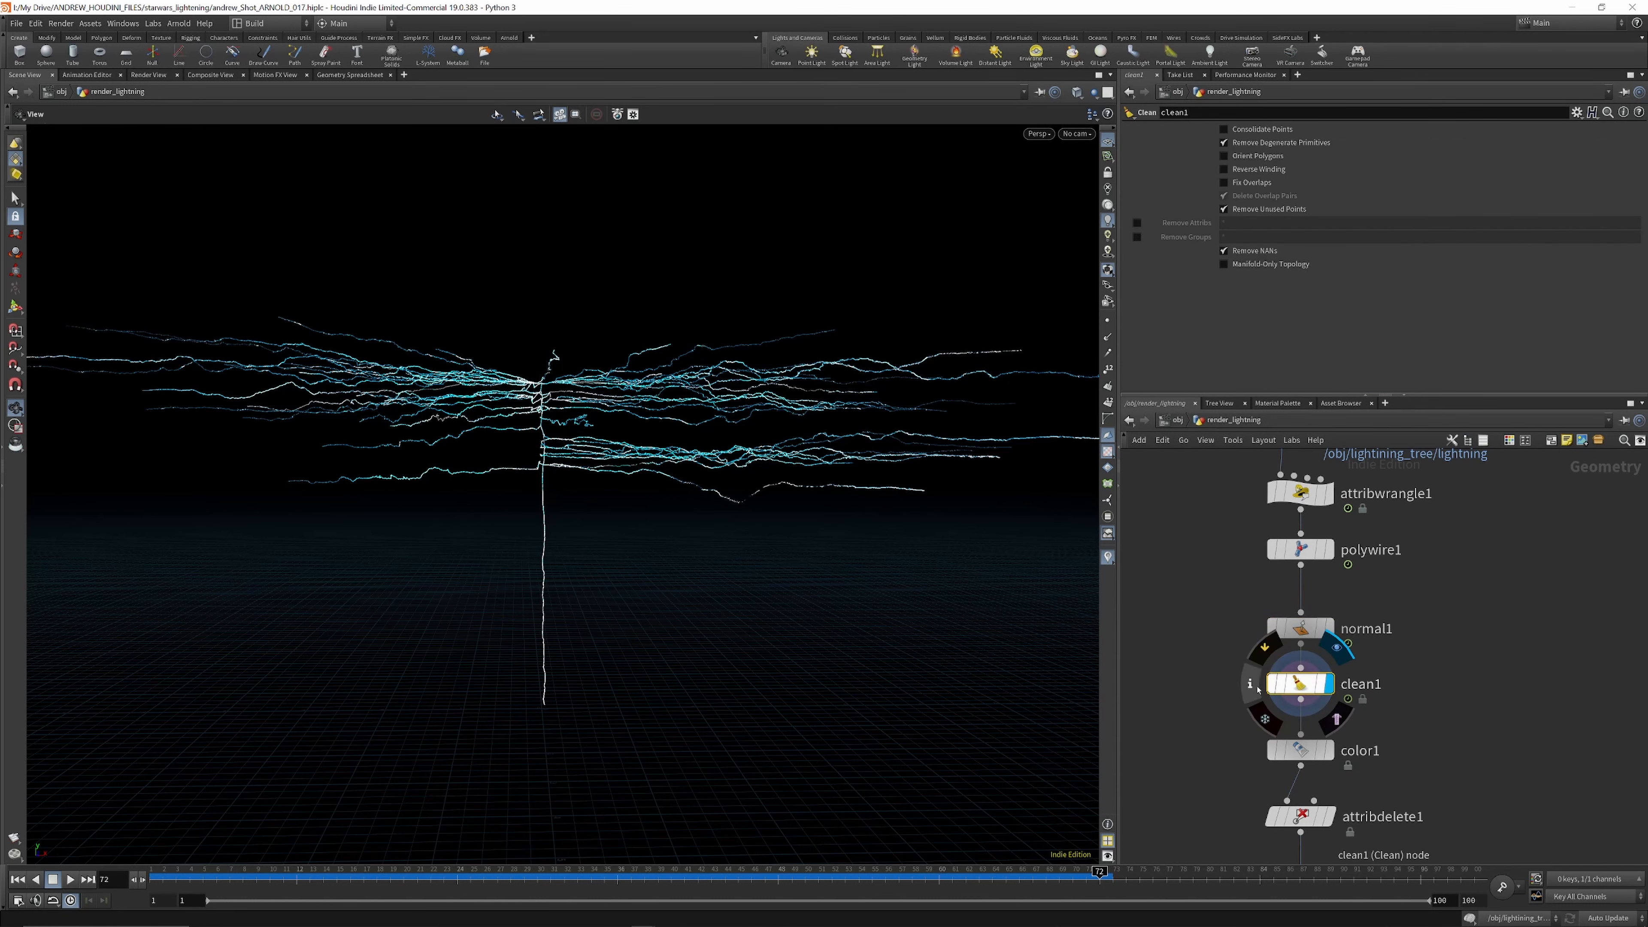
left_click(1250, 685)
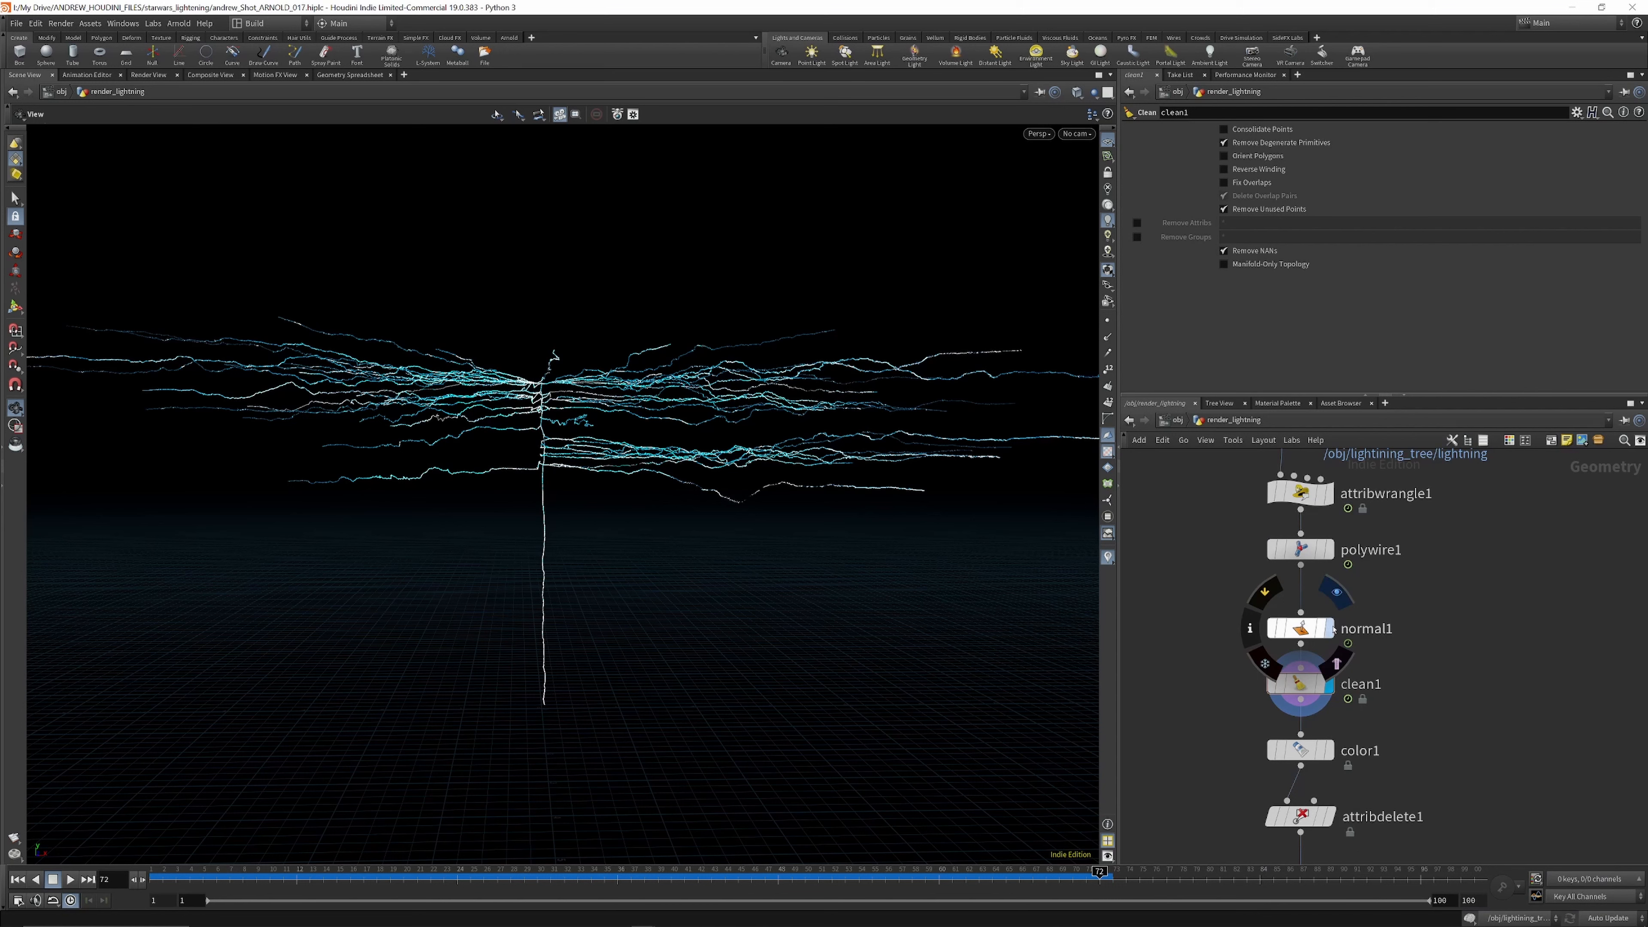
left_click(1250, 631)
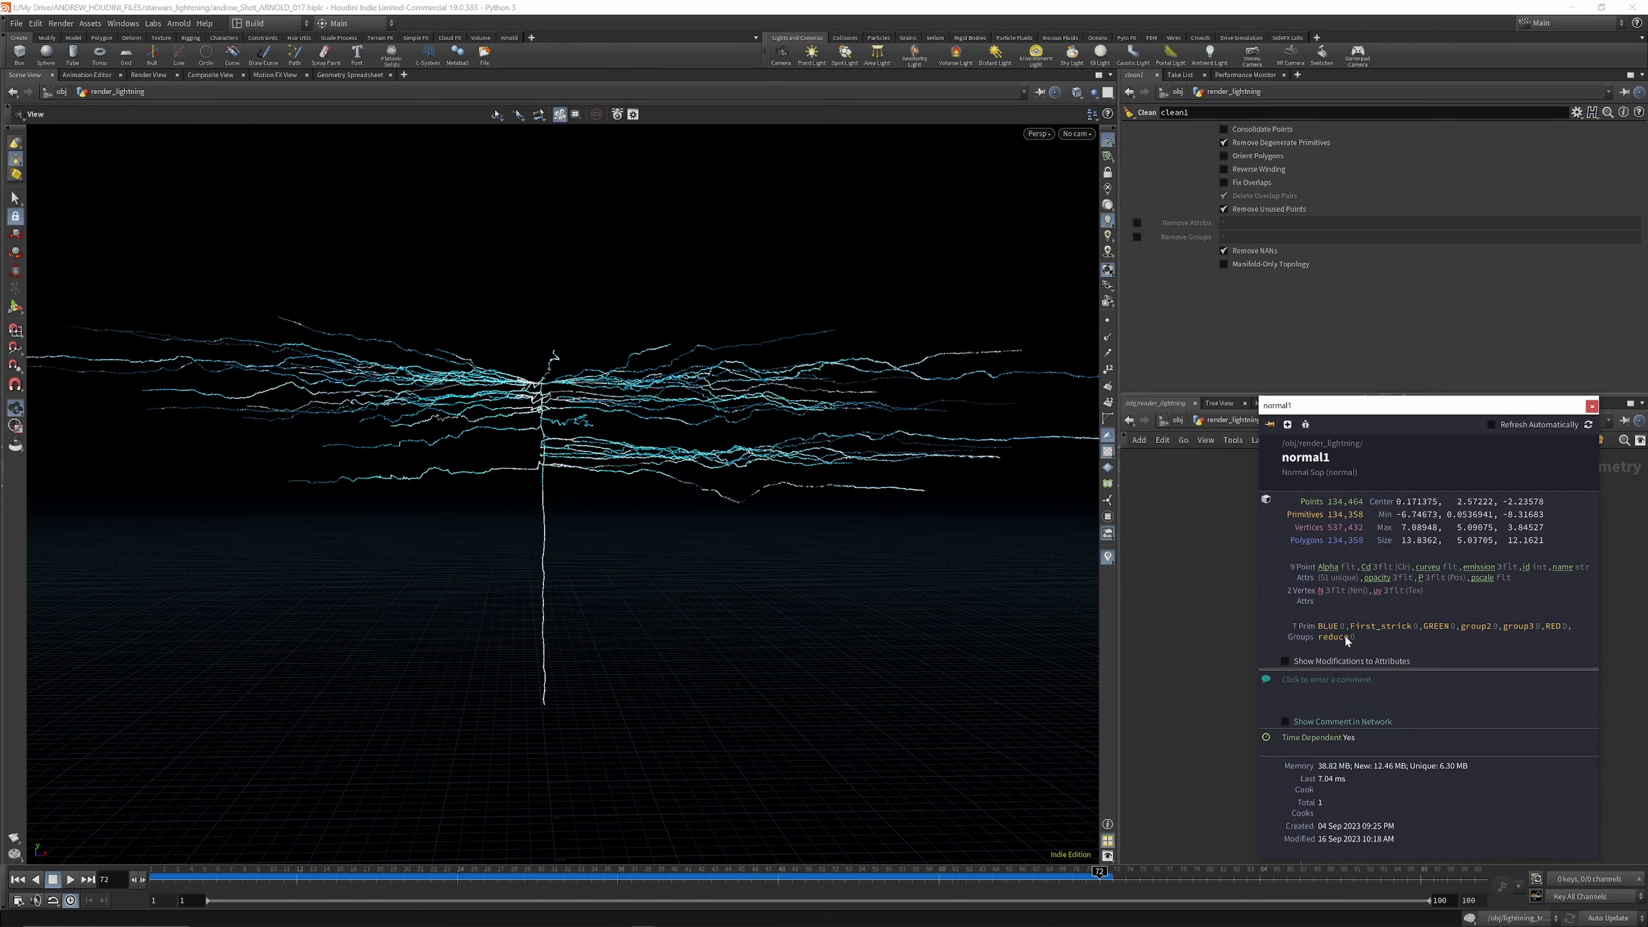
Step: Display clean1 and color1 in the render_lightning network to review the constant point color settings
left_click(1180, 630)
left_click(1331, 684)
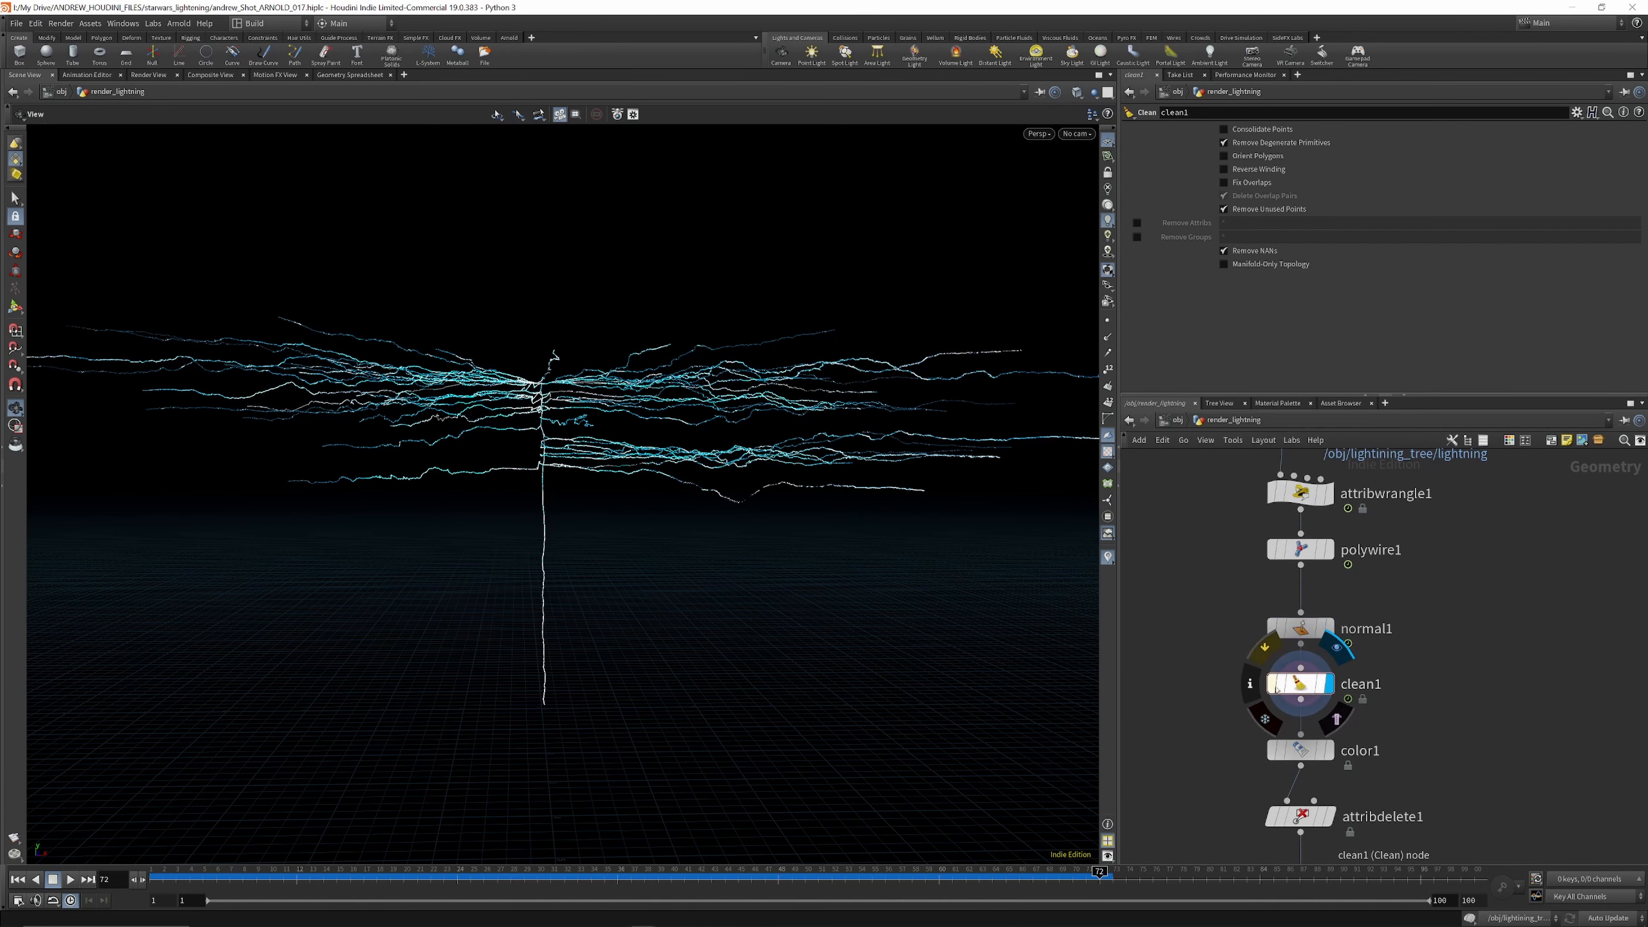
left_click(1330, 751)
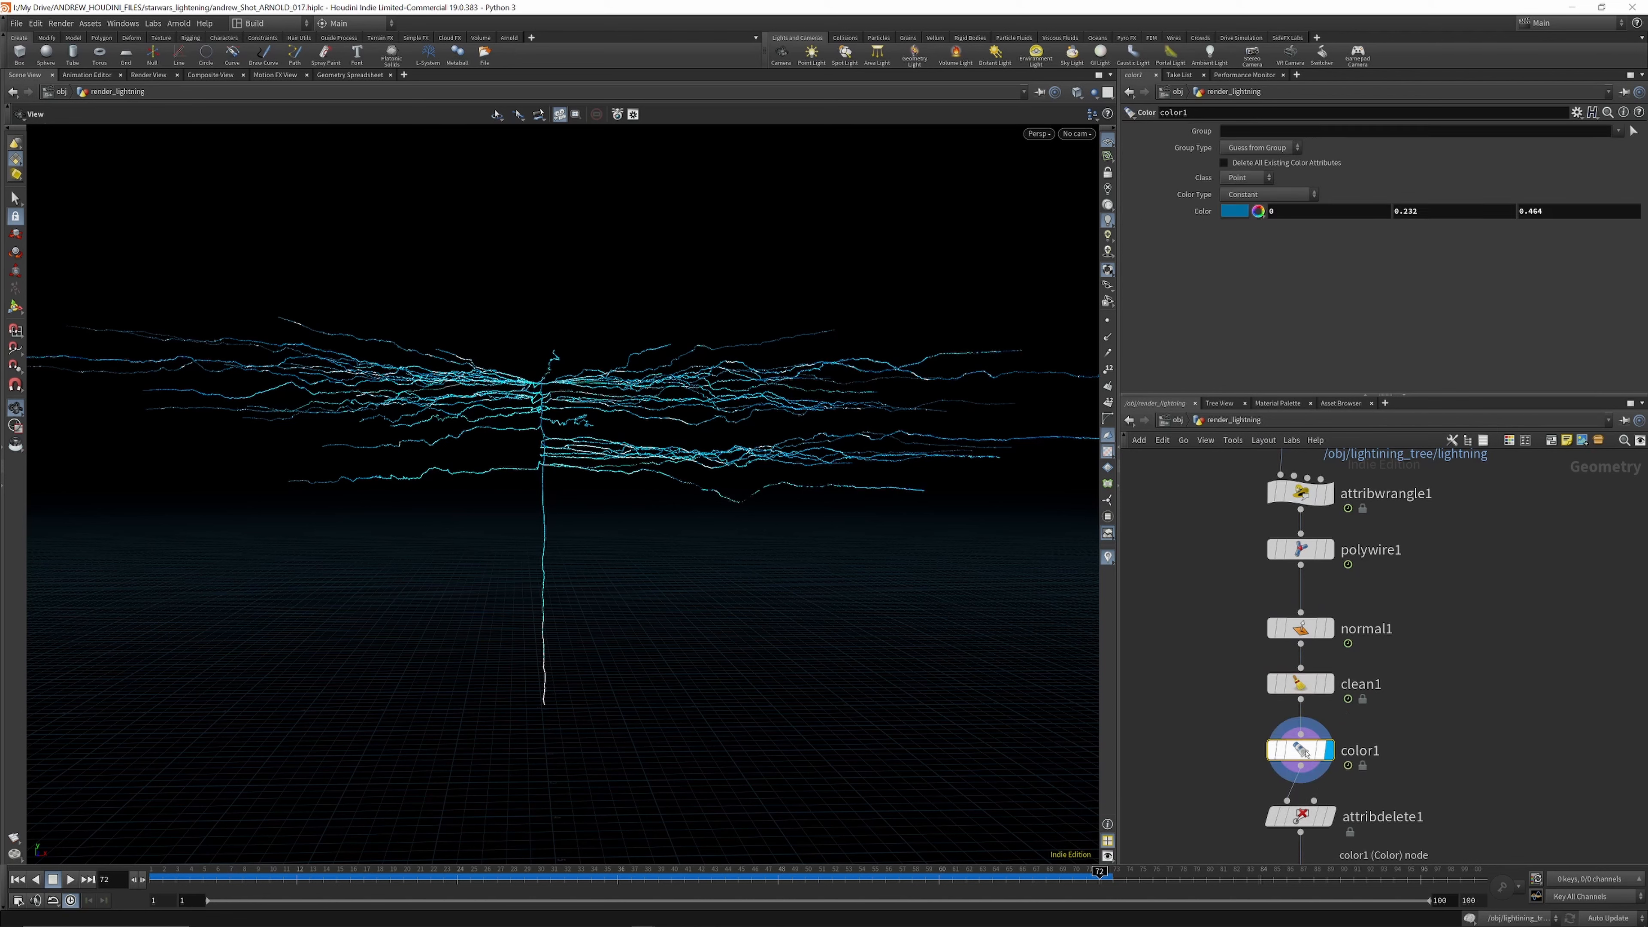
Step: Display the attribdelete1 result and bypass the color1 node above it
scroll(1306, 650, "down", 2)
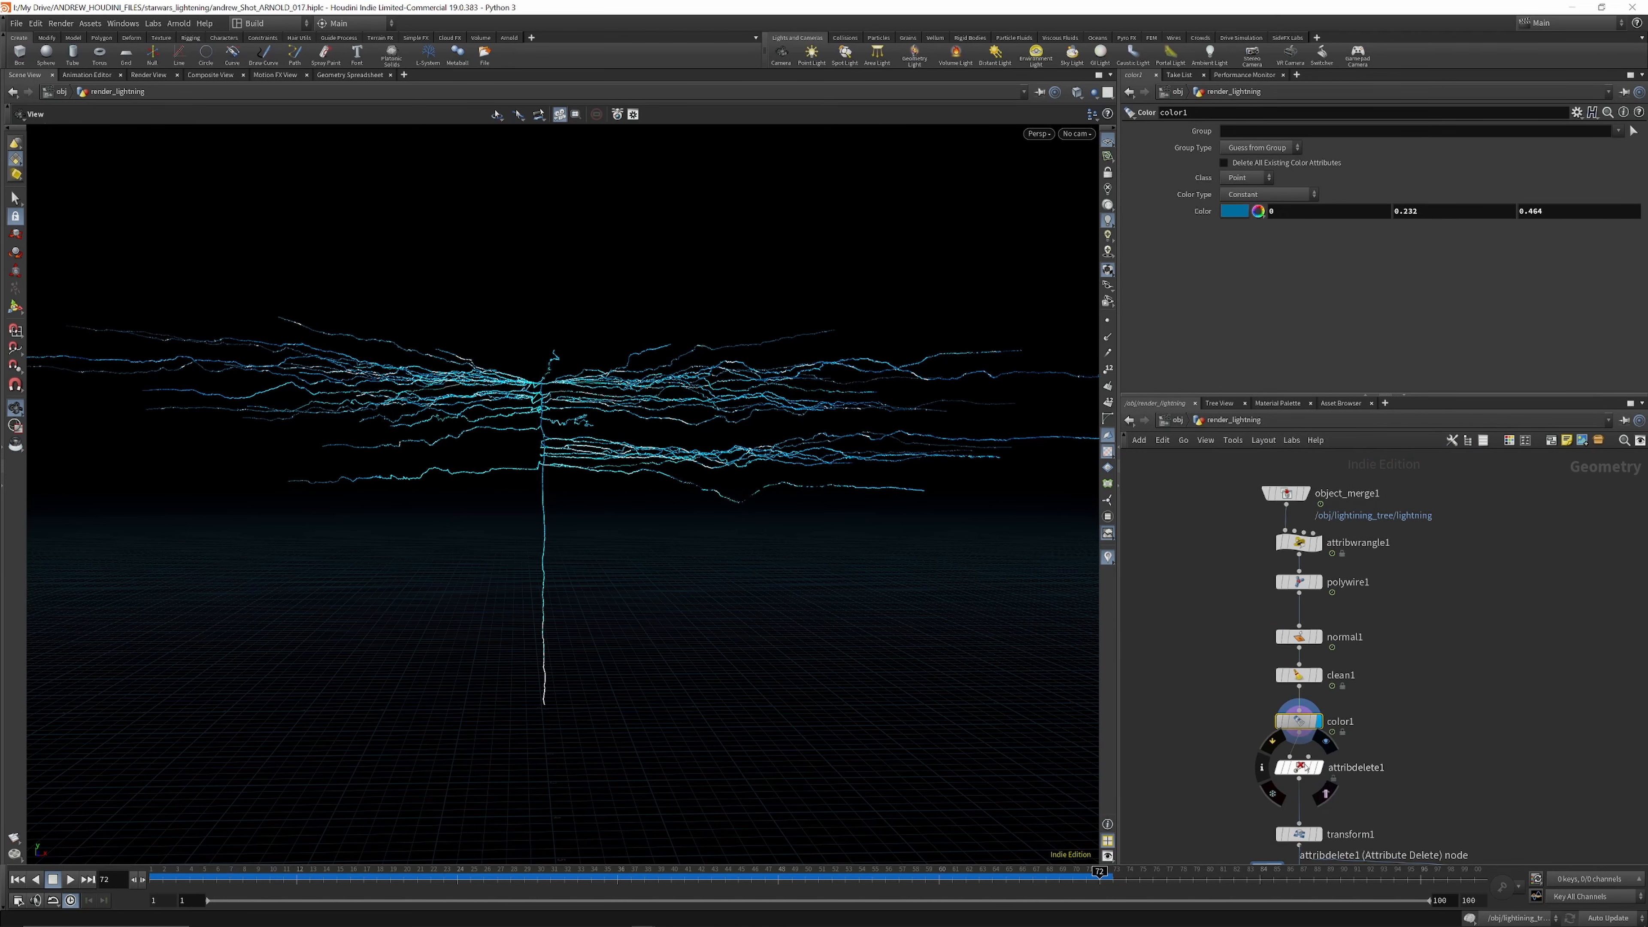
scroll(1327, 773, "up", 2)
left_click(1316, 760)
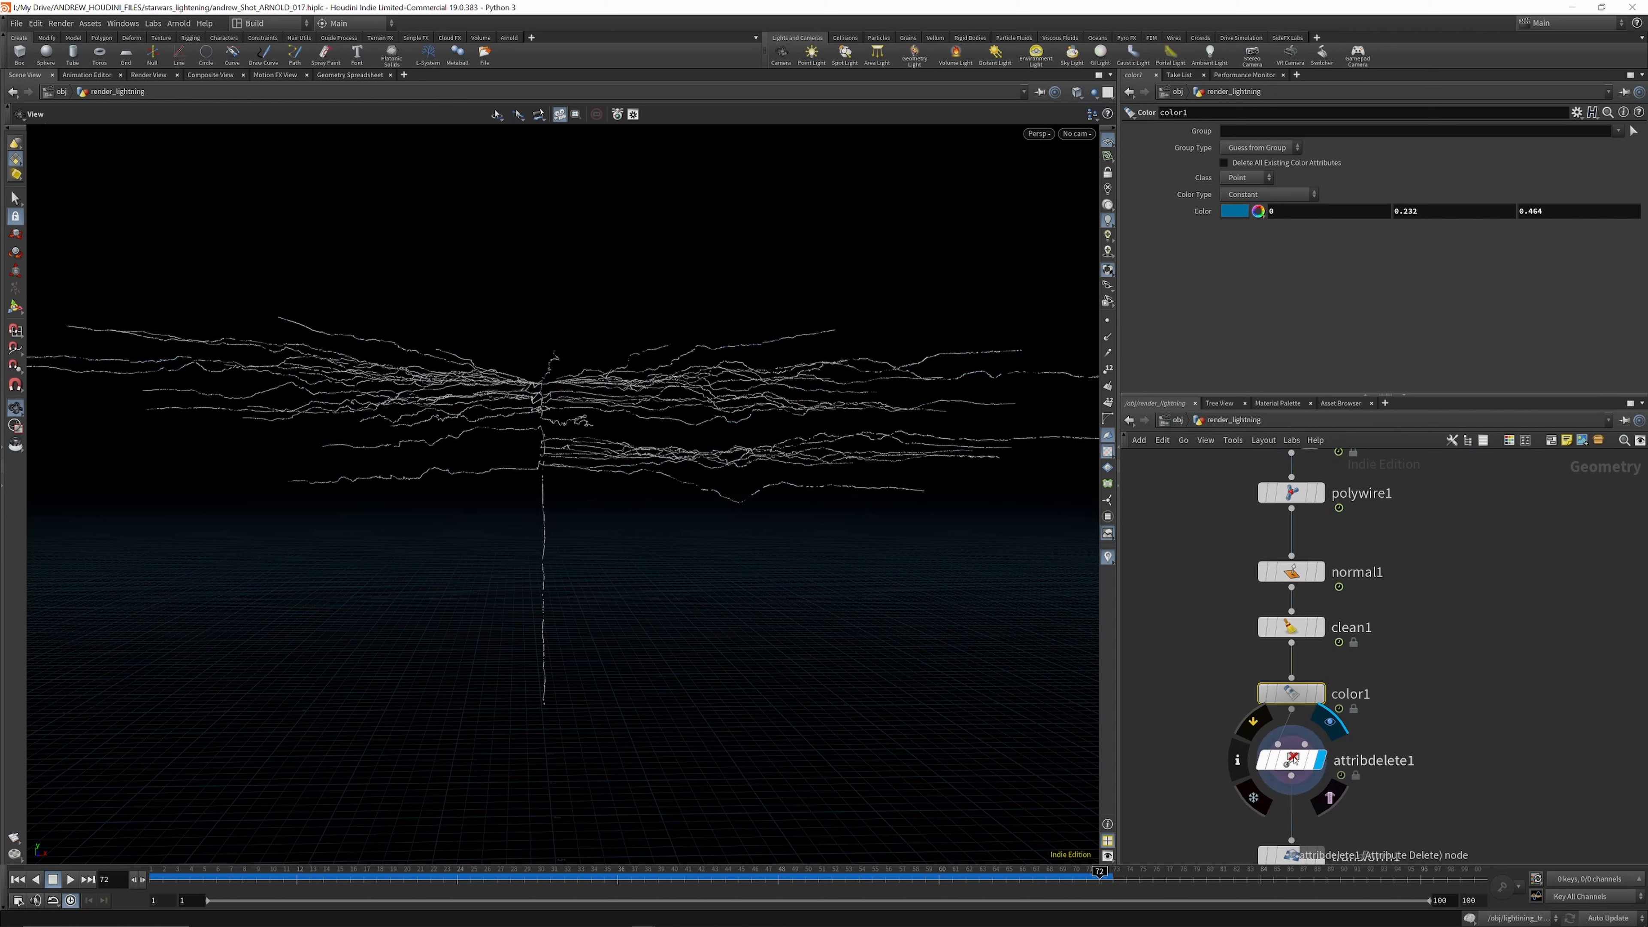
left_click(1292, 761)
left_click(1291, 693)
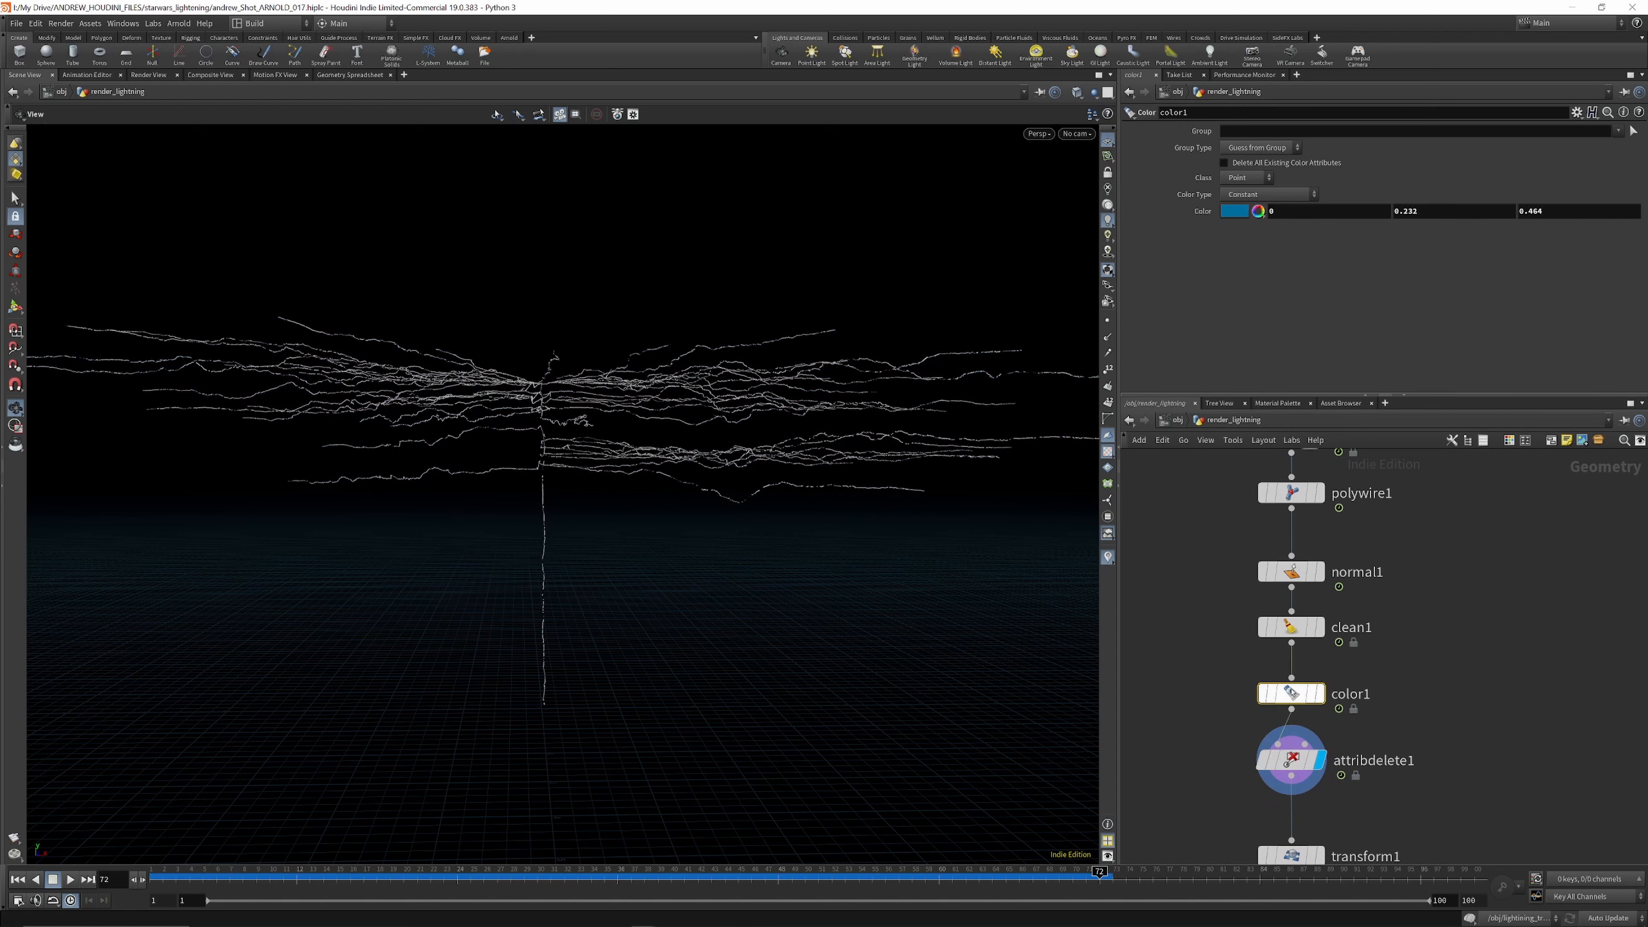
mouse_move(1306, 693)
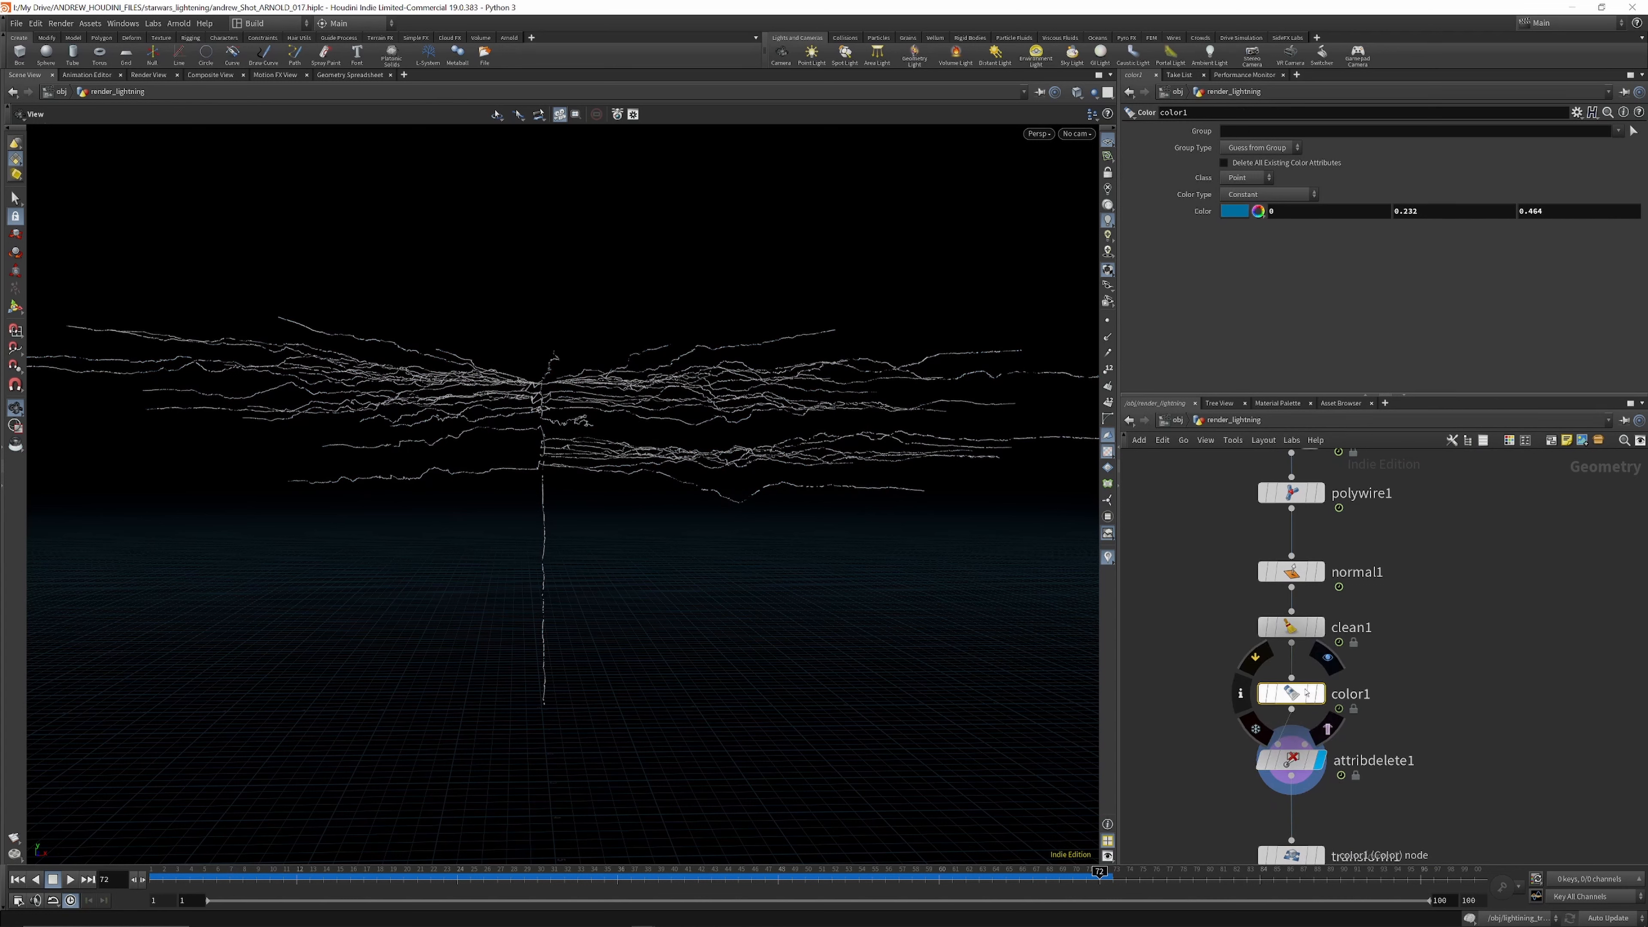
left_click(1257, 657)
Step: Display transform1 with its inverted uniform scale and view the lightning through cam2
scroll(1284, 714, "down", 3)
scroll(1287, 747, "up", 3)
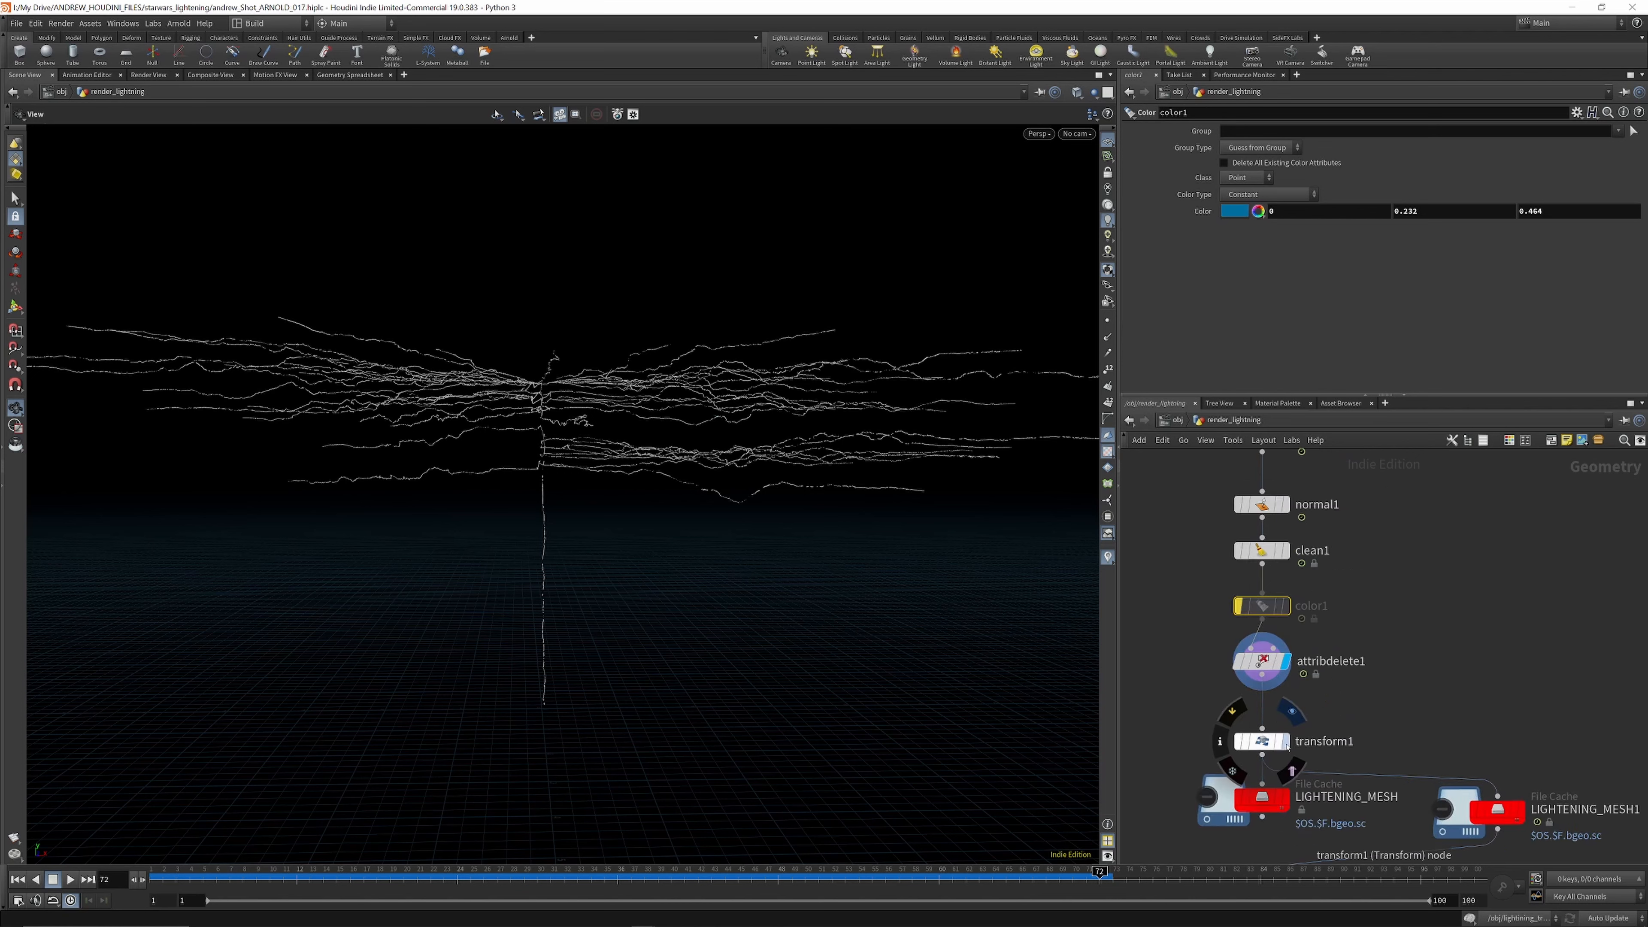
left_click(1287, 741)
left_click(1261, 741)
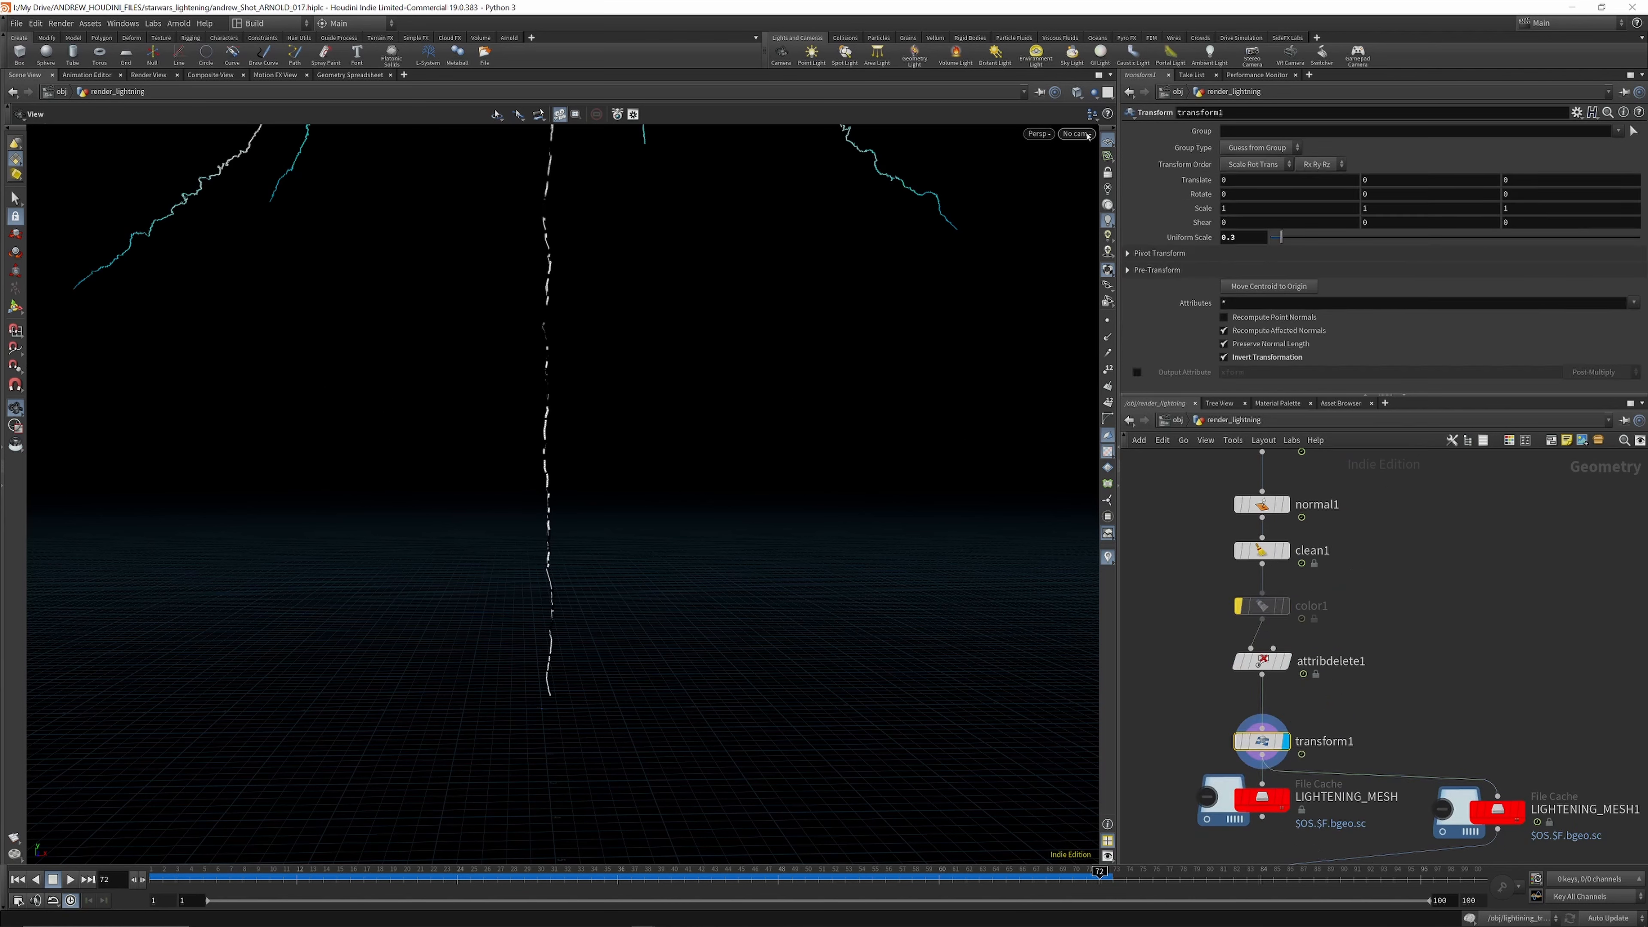
left_click(1087, 134)
left_click(1087, 222)
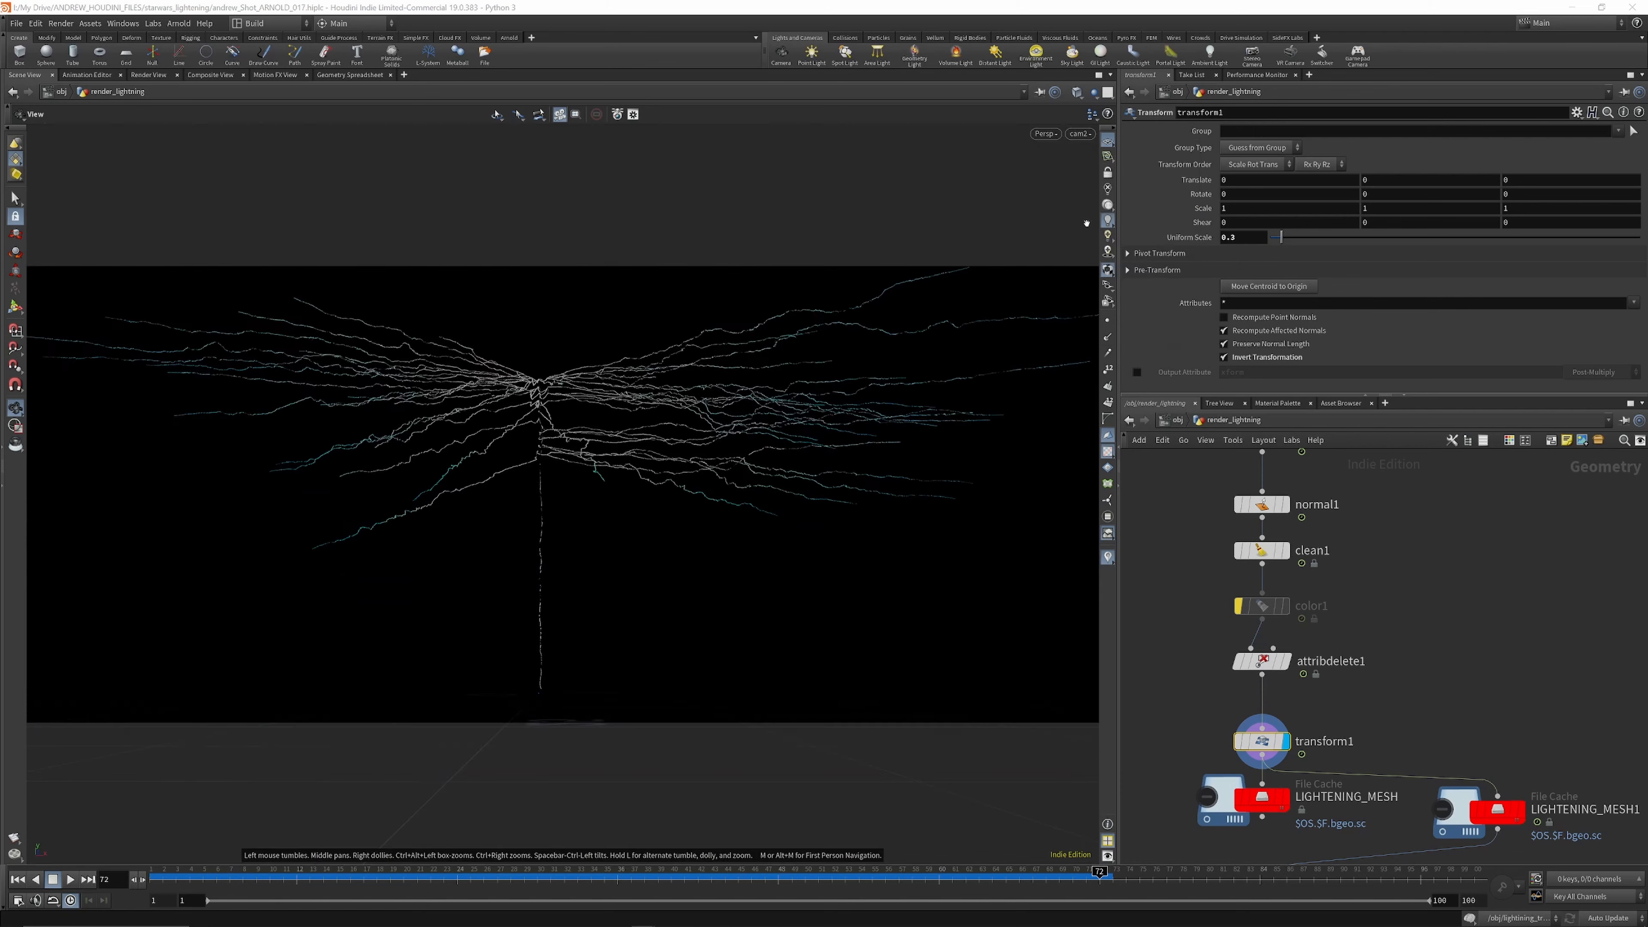
scroll(1271, 713, "down", 4)
scroll(1273, 760, "up", 3)
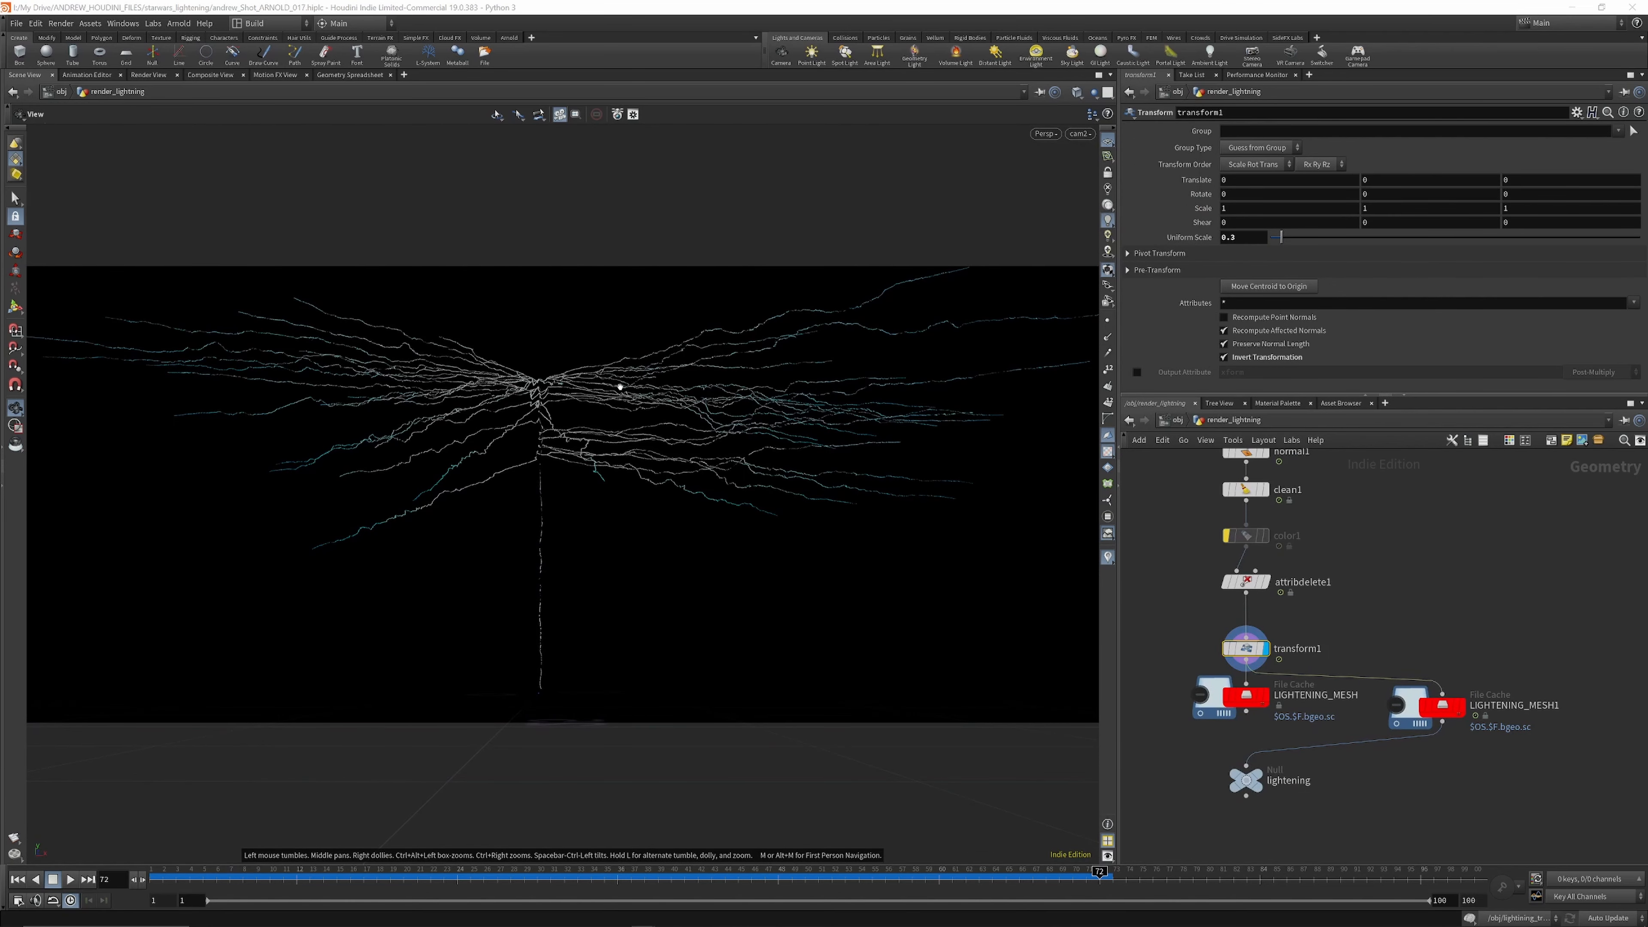
Step: Return to the object level and review arnold_light_mesh's light settings, including its mesh reference to render_lightning
left_click(1178, 420)
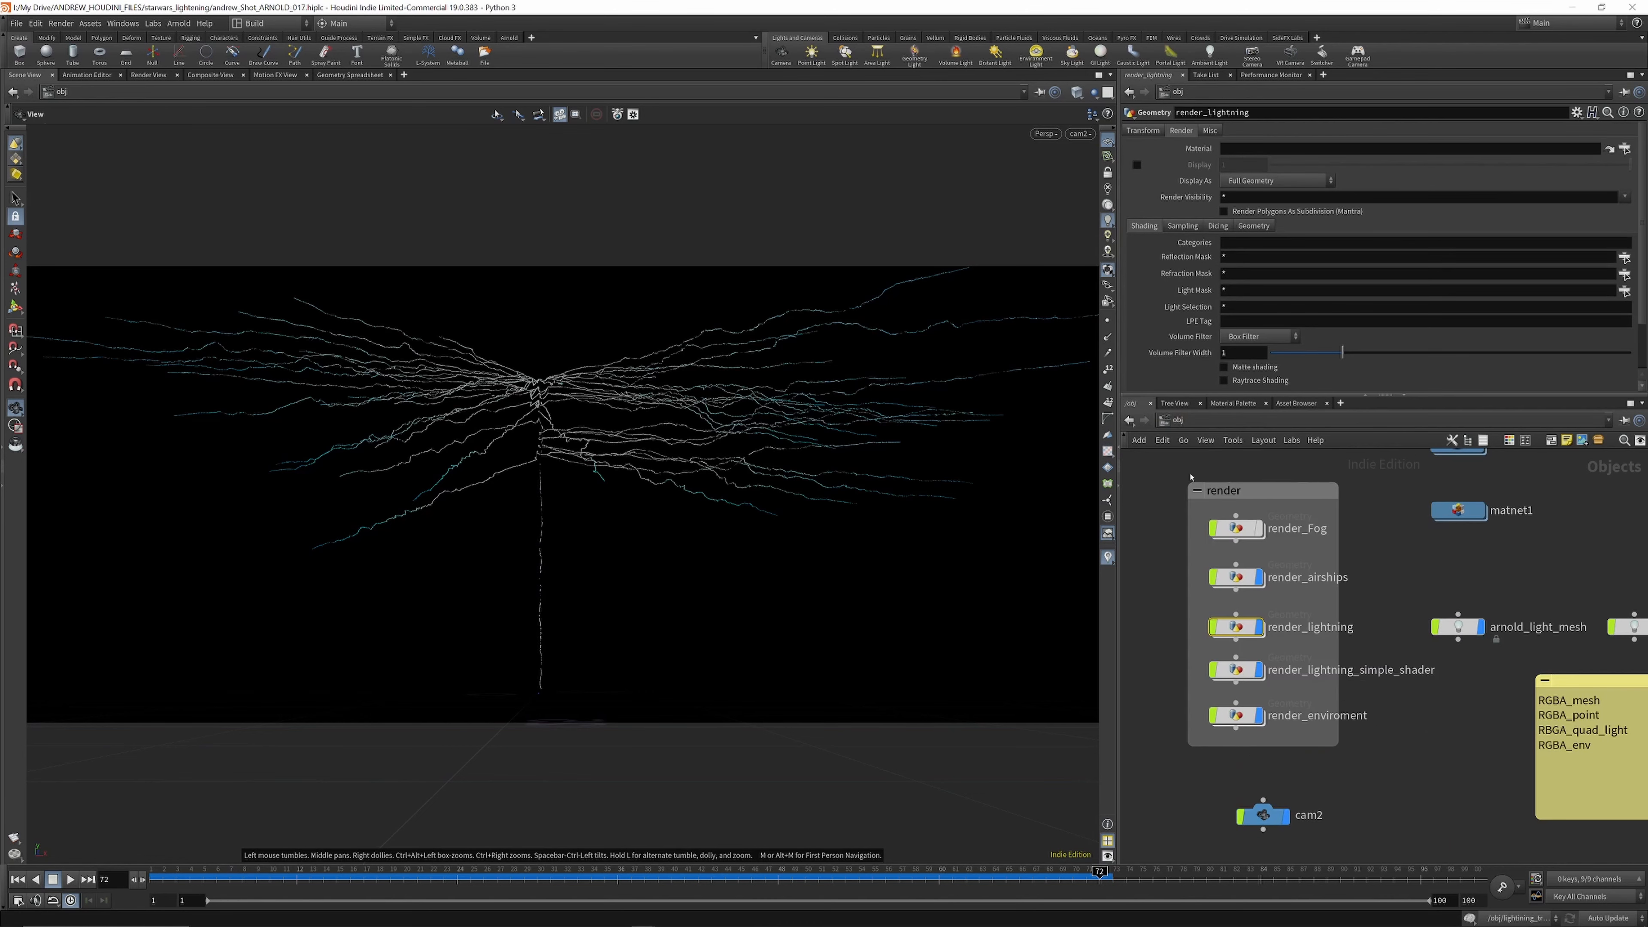
left_click(1455, 628)
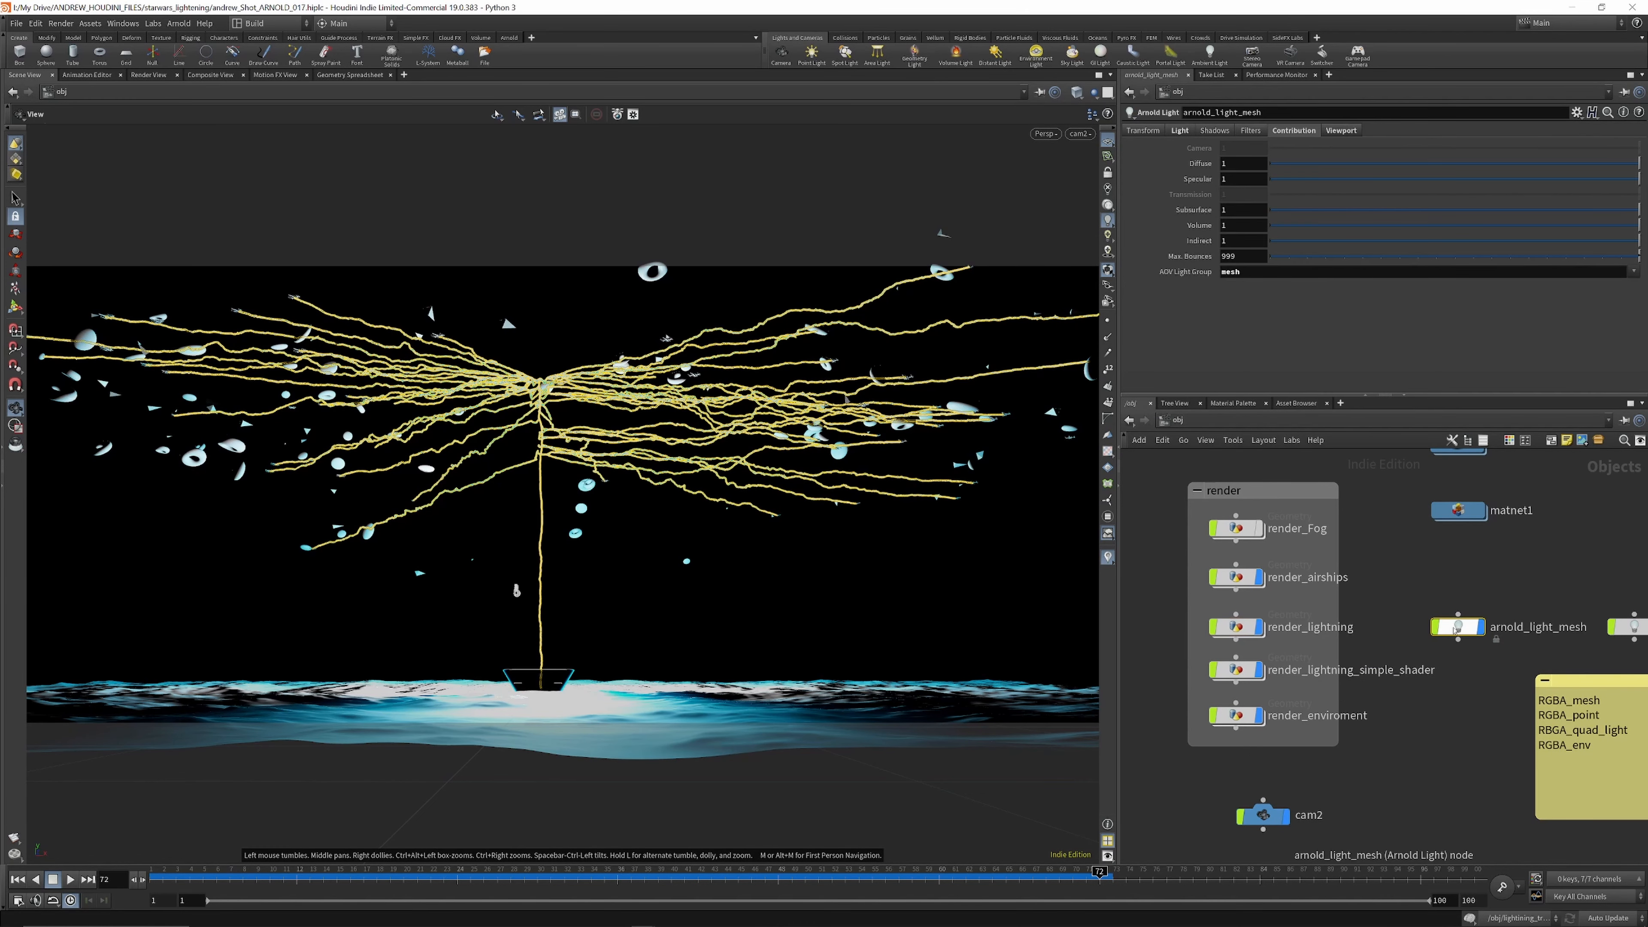
left_click(1180, 131)
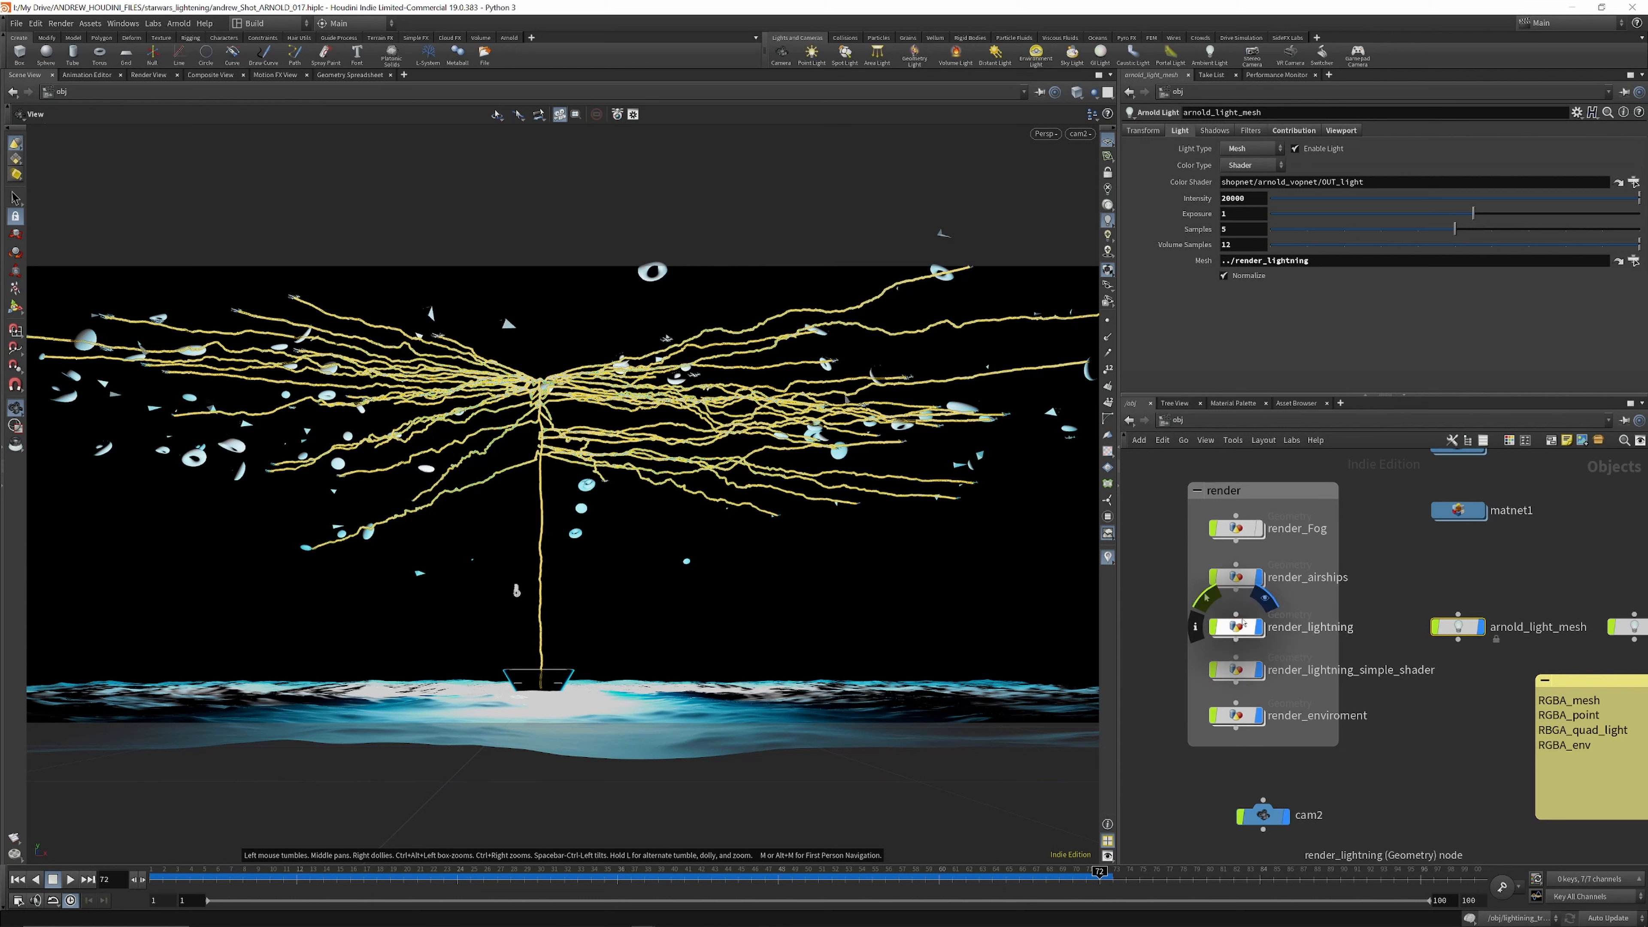
left_click_drag(1239, 628, 1310, 354)
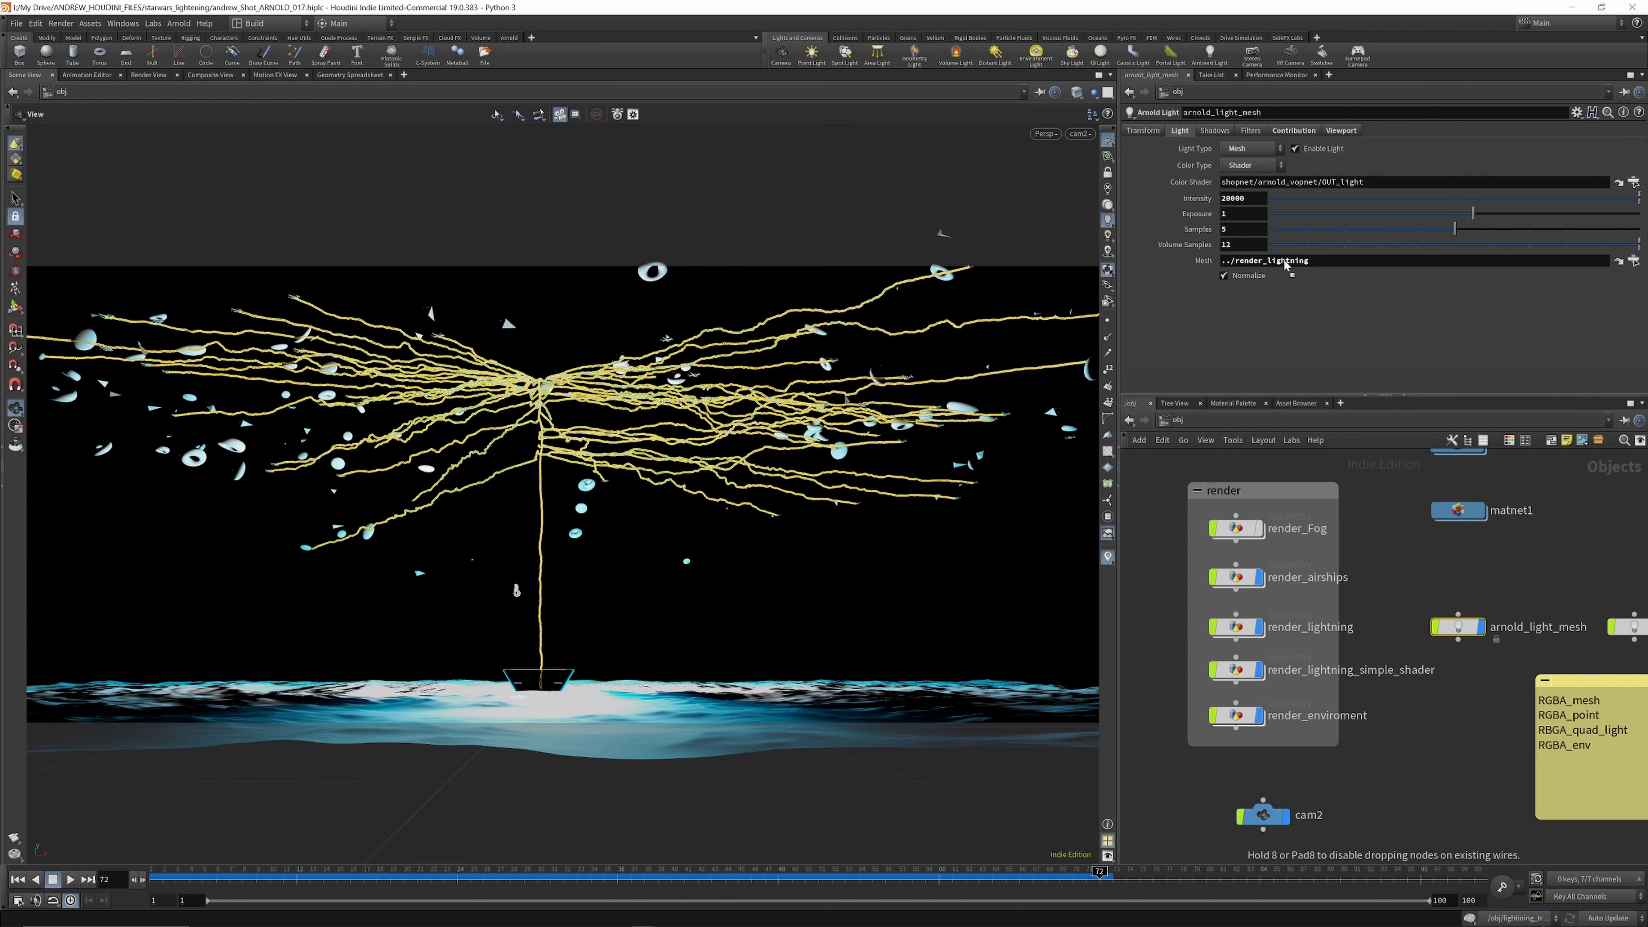
left_click_drag(1285, 264, 1275, 261)
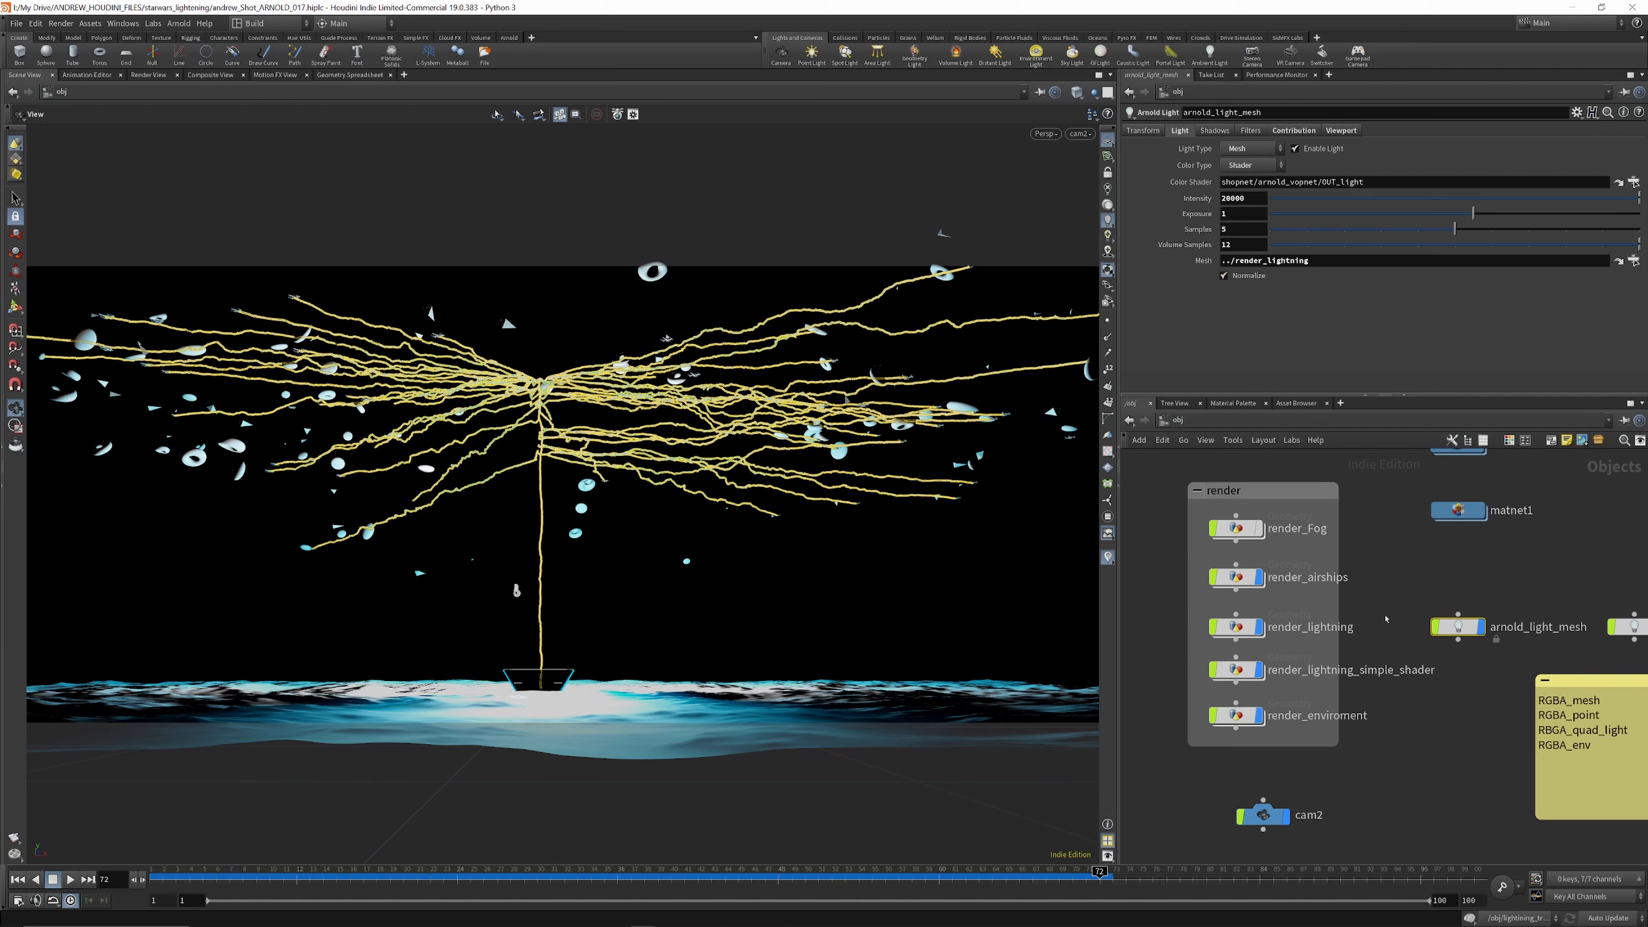
Step: Review render_lightning_simple_shader's material assignment, open its network and display attribwrangle1 with its pscale expression
left_click(1247, 671)
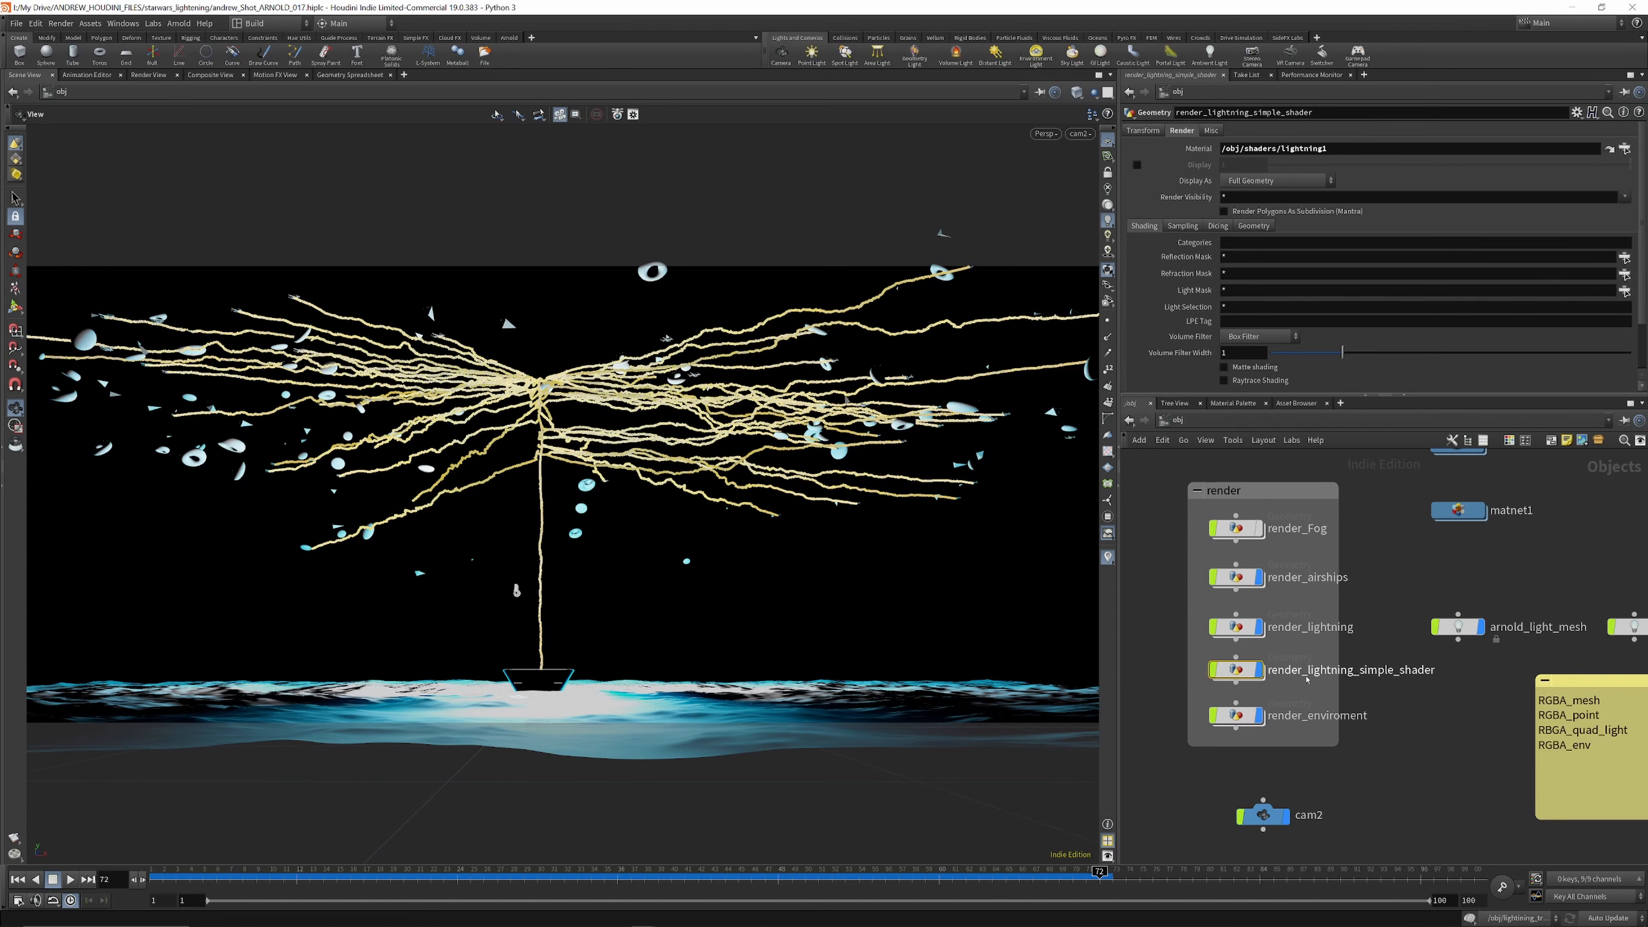
double_click(1239, 672)
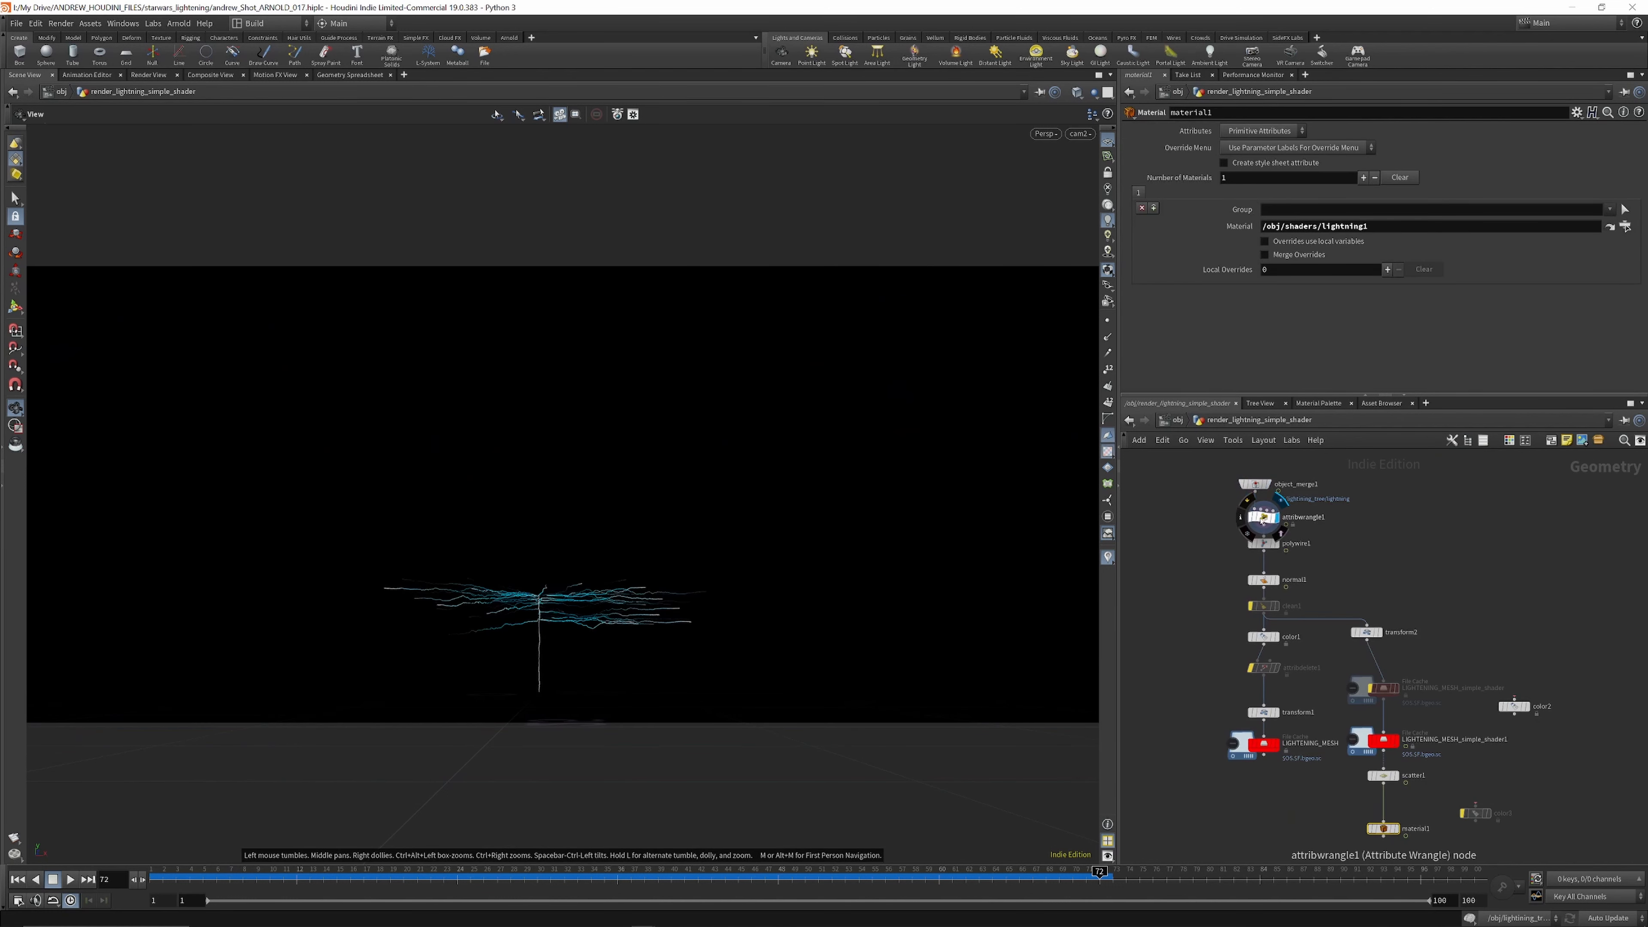
left_click(1262, 518)
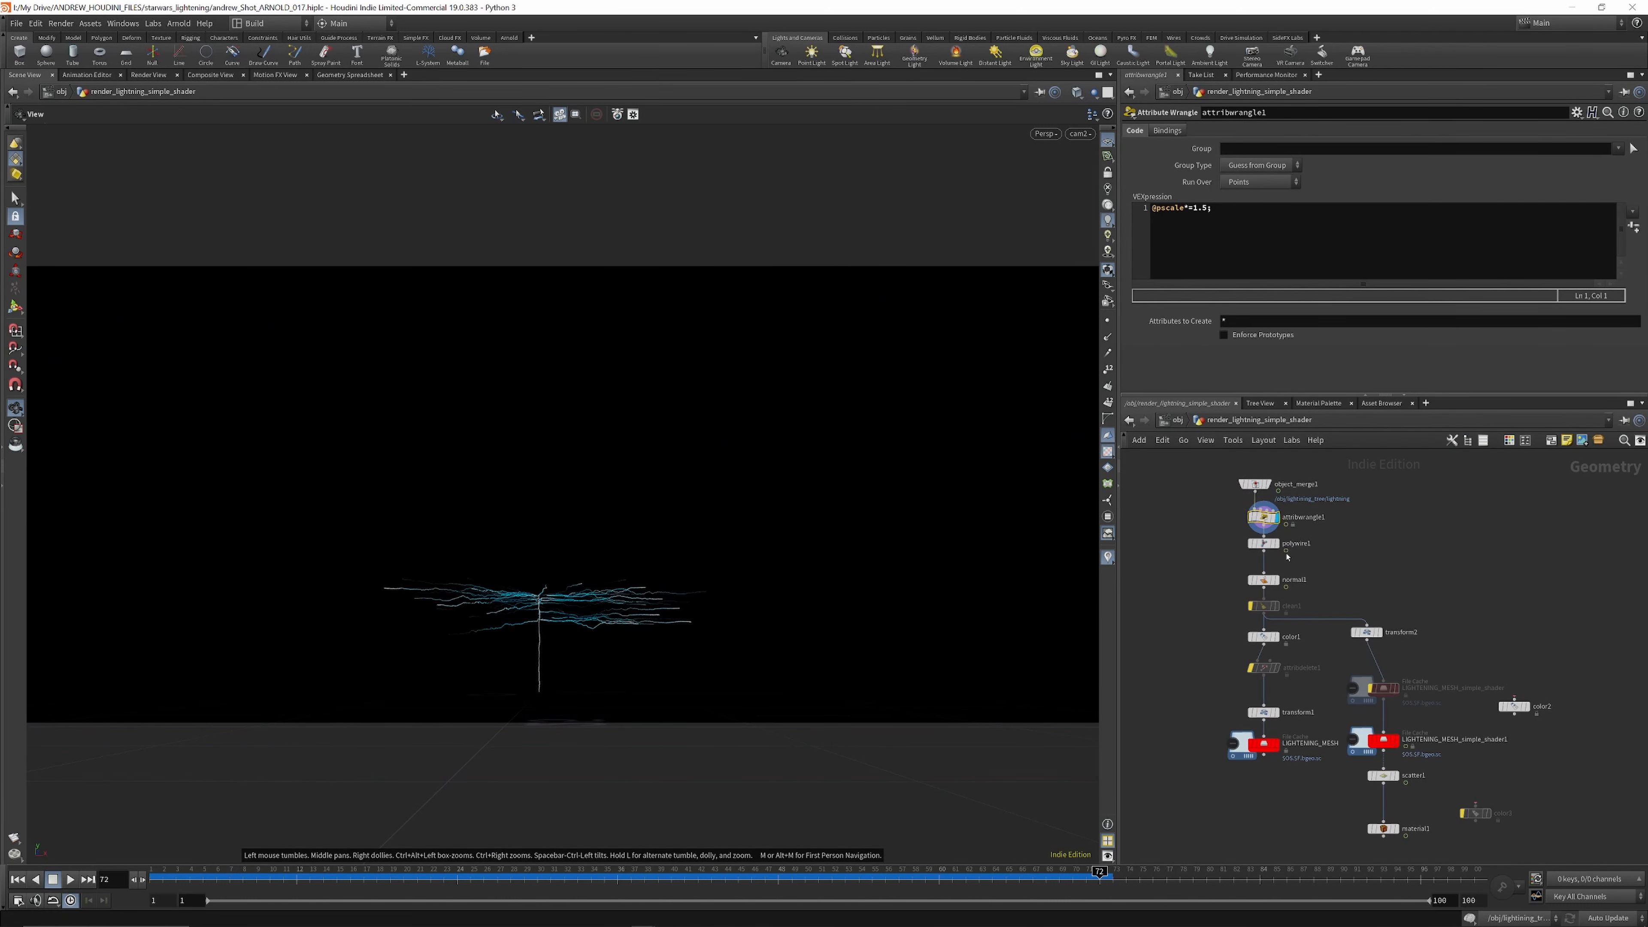
Step: Display polywire1, normal1 and transform2 in turn and show the settings of the LIGHTENING_MESH_simple_shader1 file cache
left_click(1264, 544)
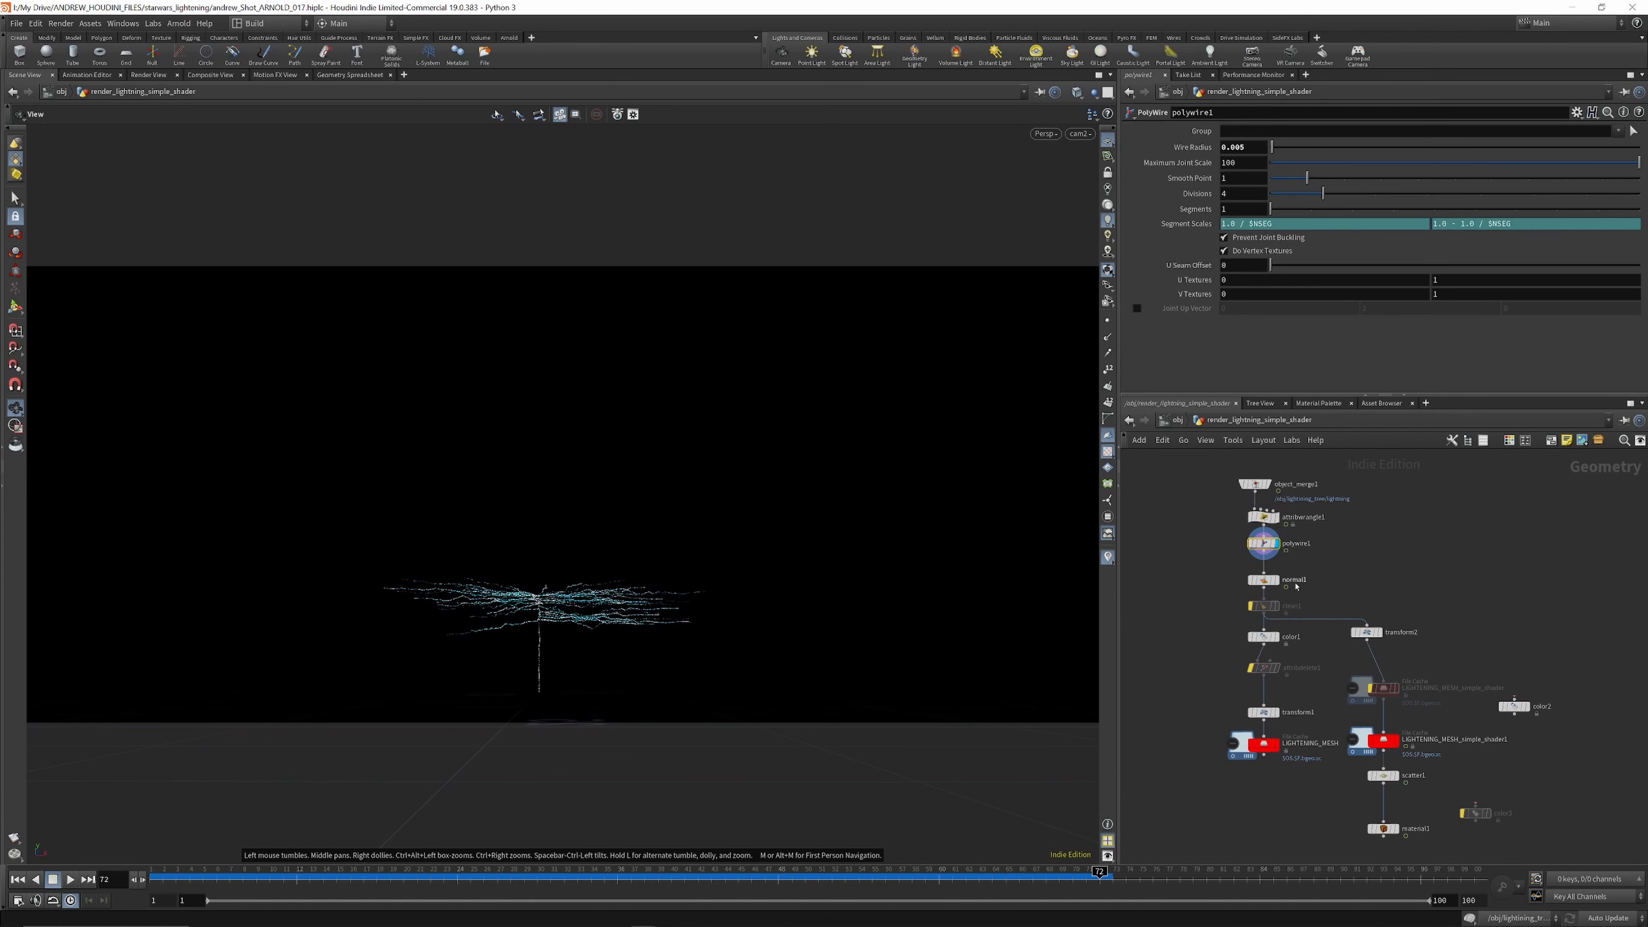
left_click(1265, 581)
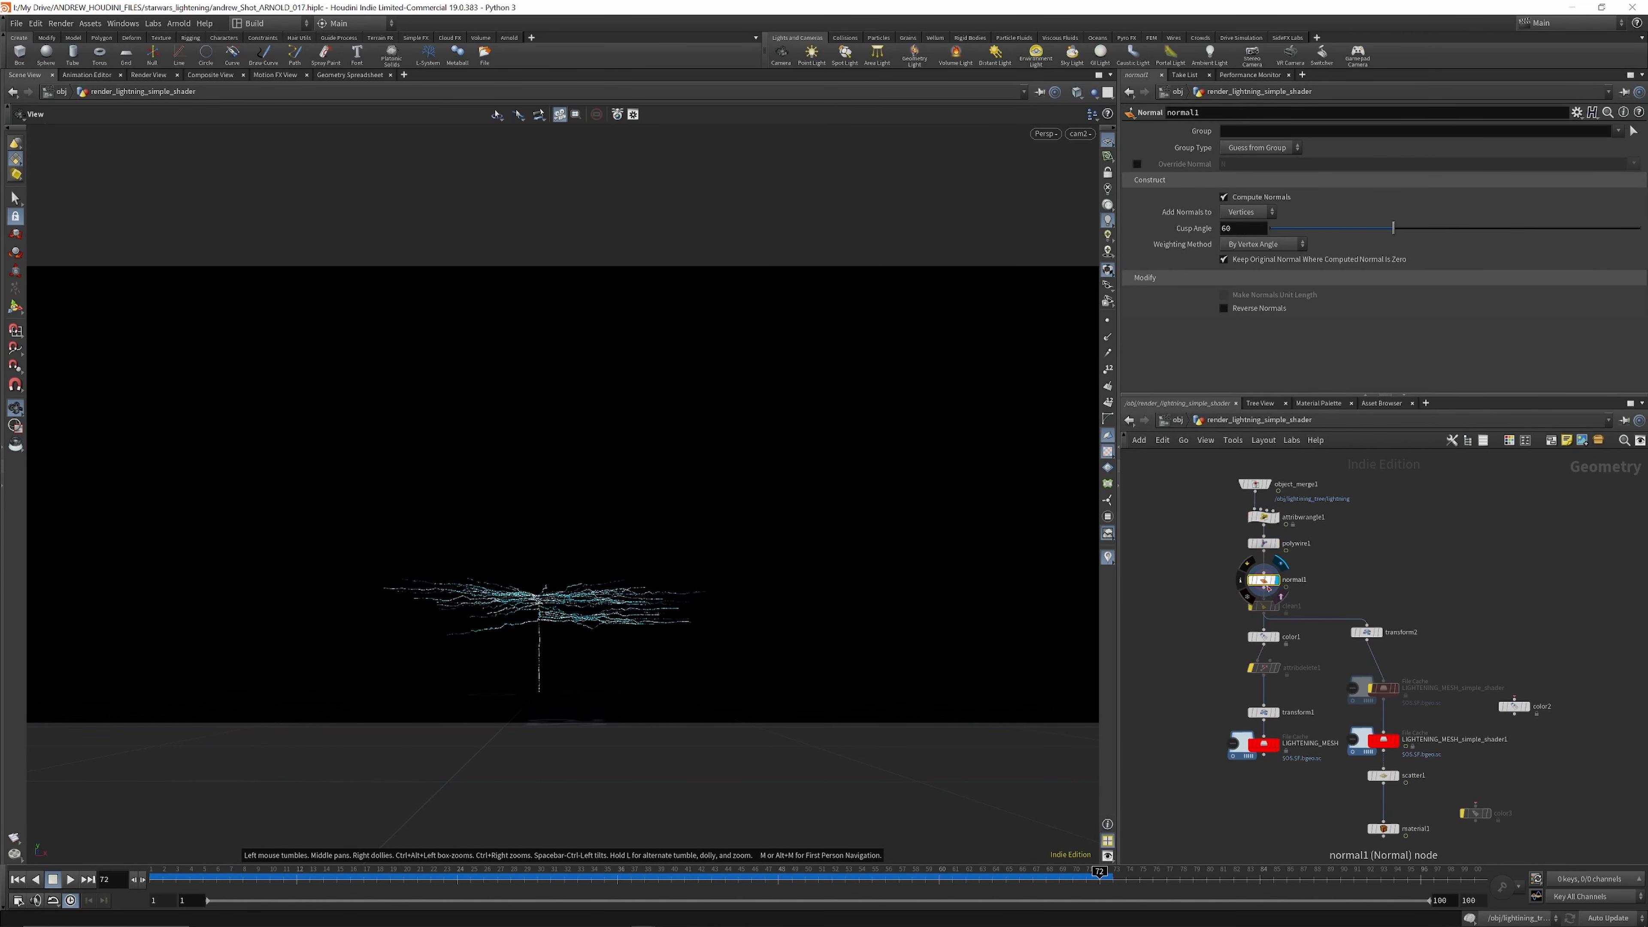
left_click(1378, 632)
scroll(1393, 686, "down", 3)
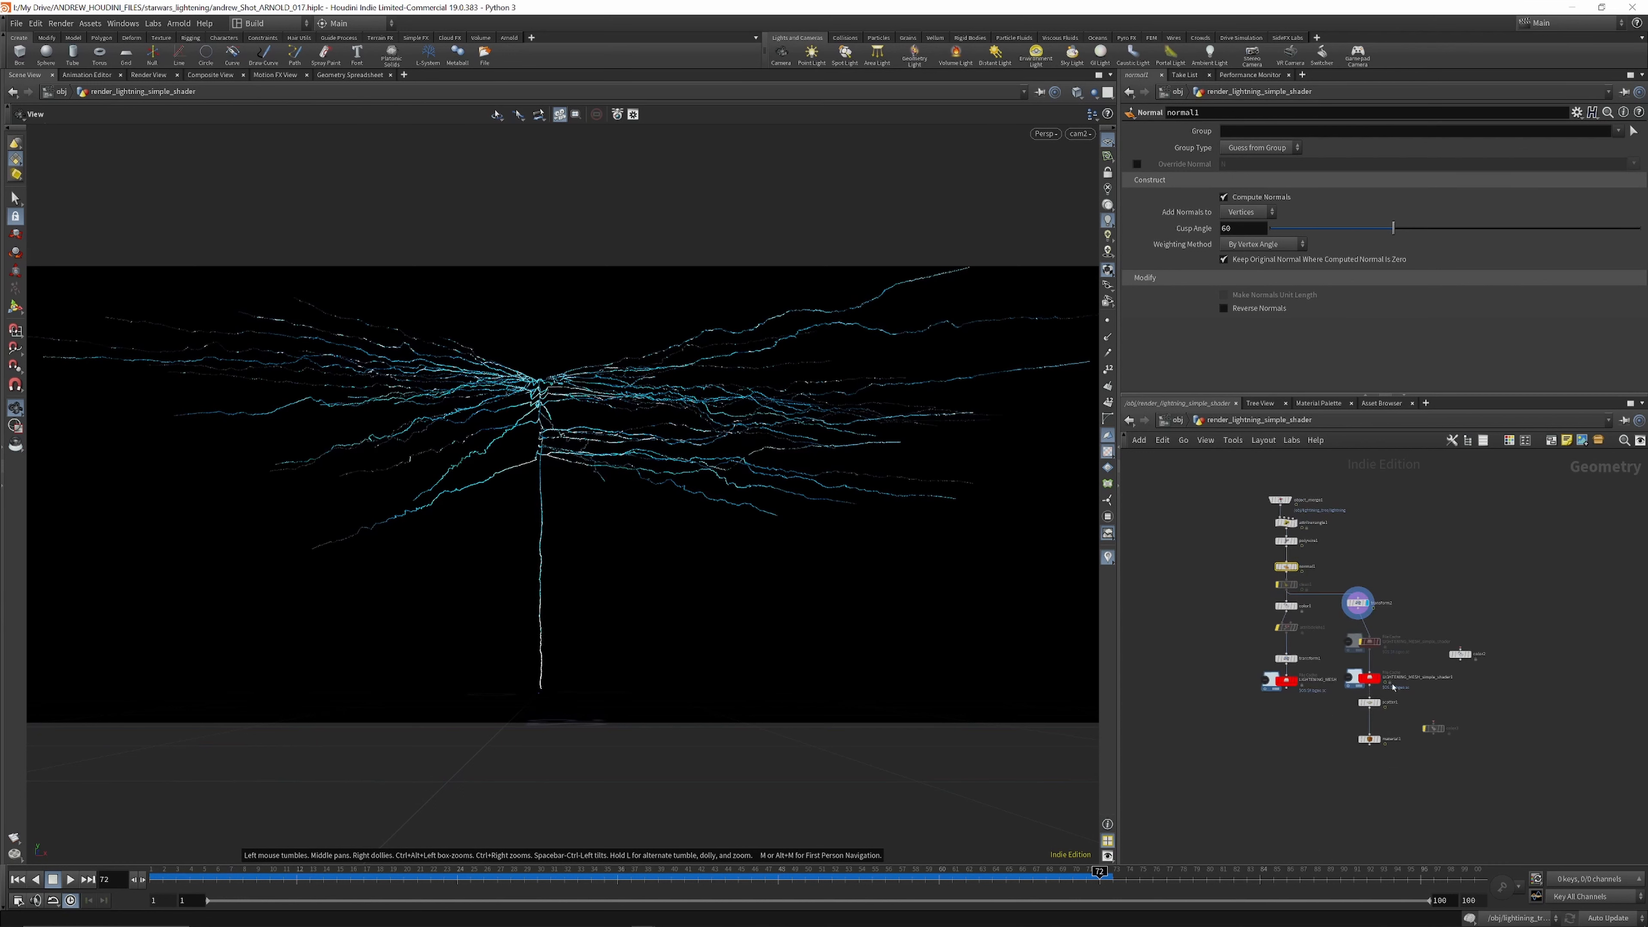
scroll(1393, 687, "up", 5)
left_click(1360, 683)
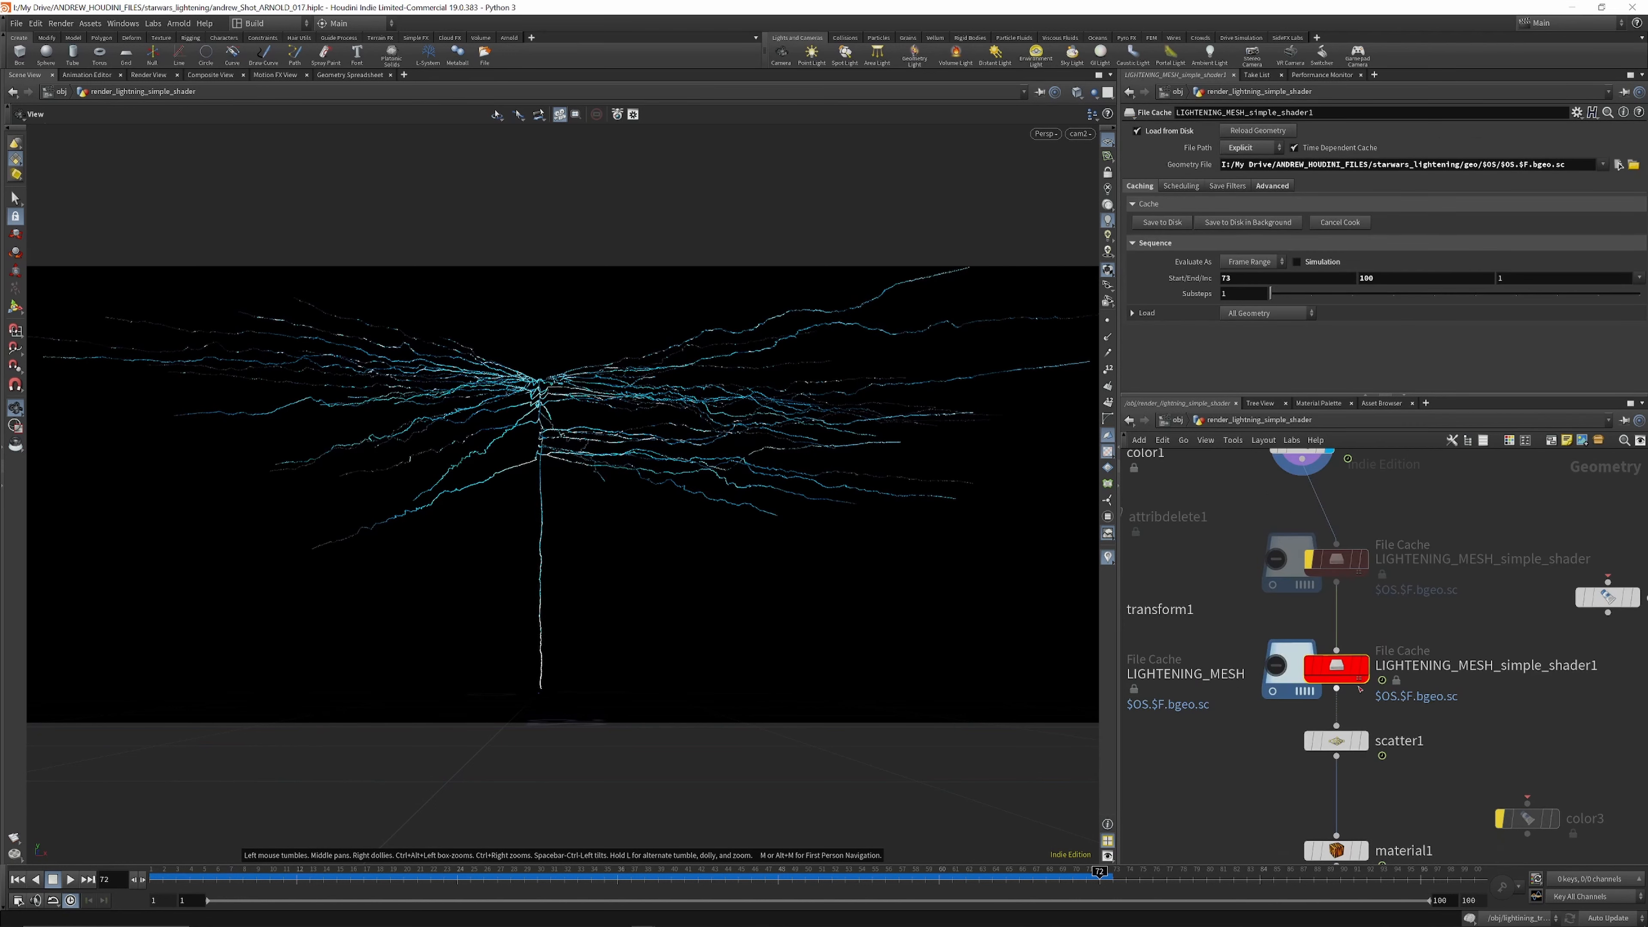
Step: Display scatter1 below the cache and review the settings of the scatter1 and material1 nodes
left_click(1365, 741)
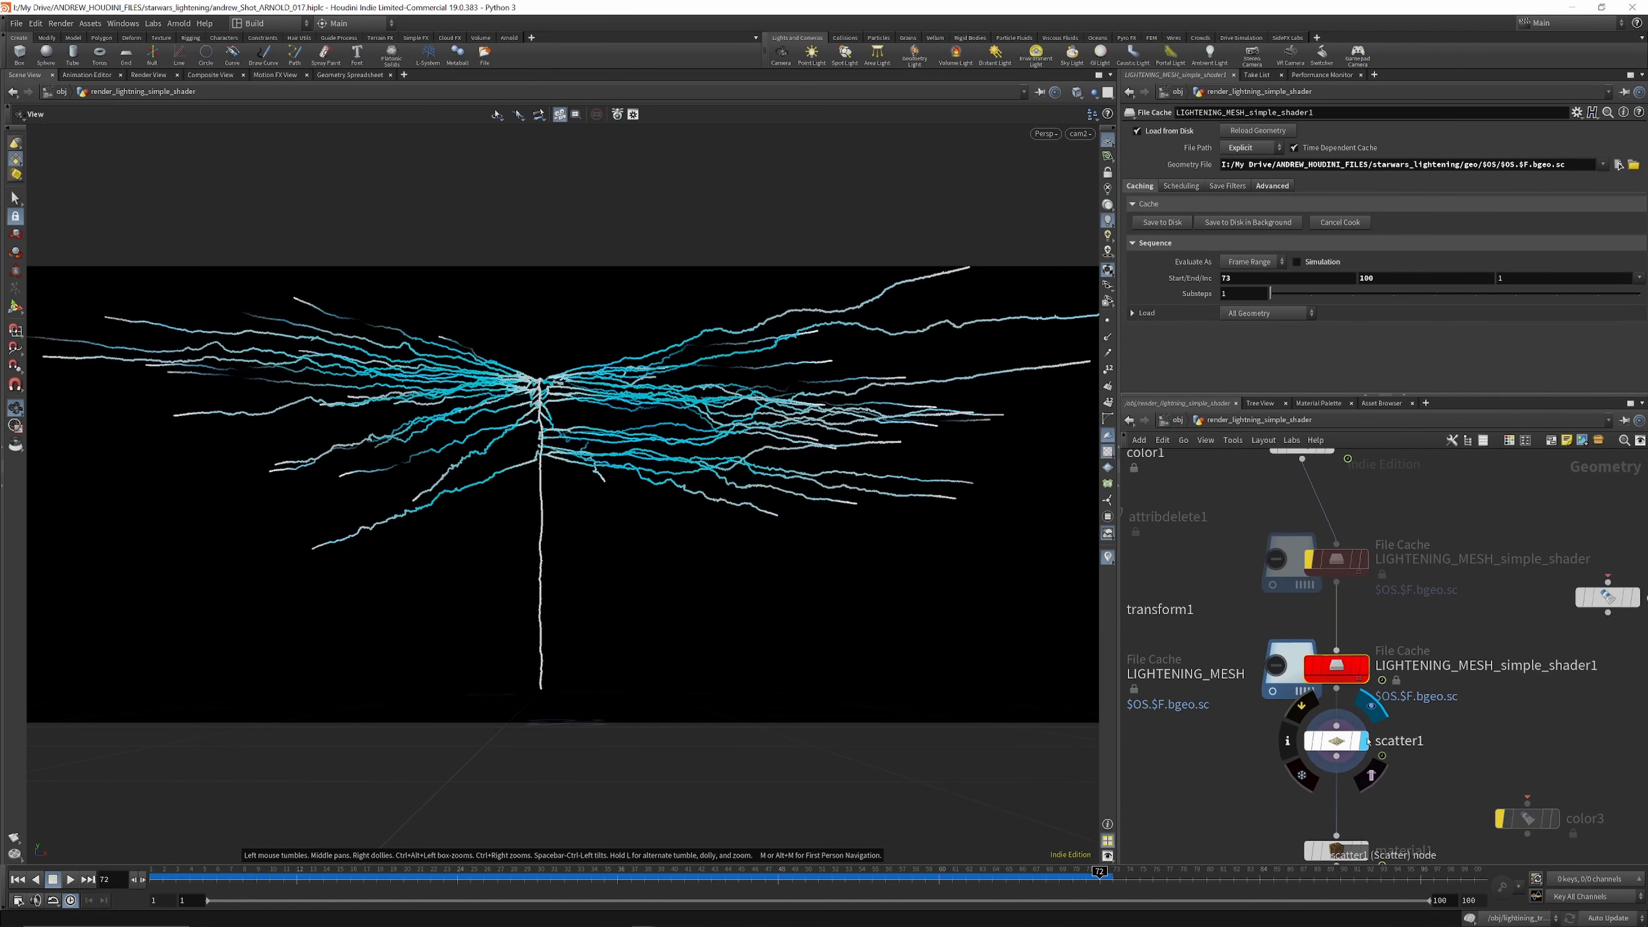
left_click(1361, 740)
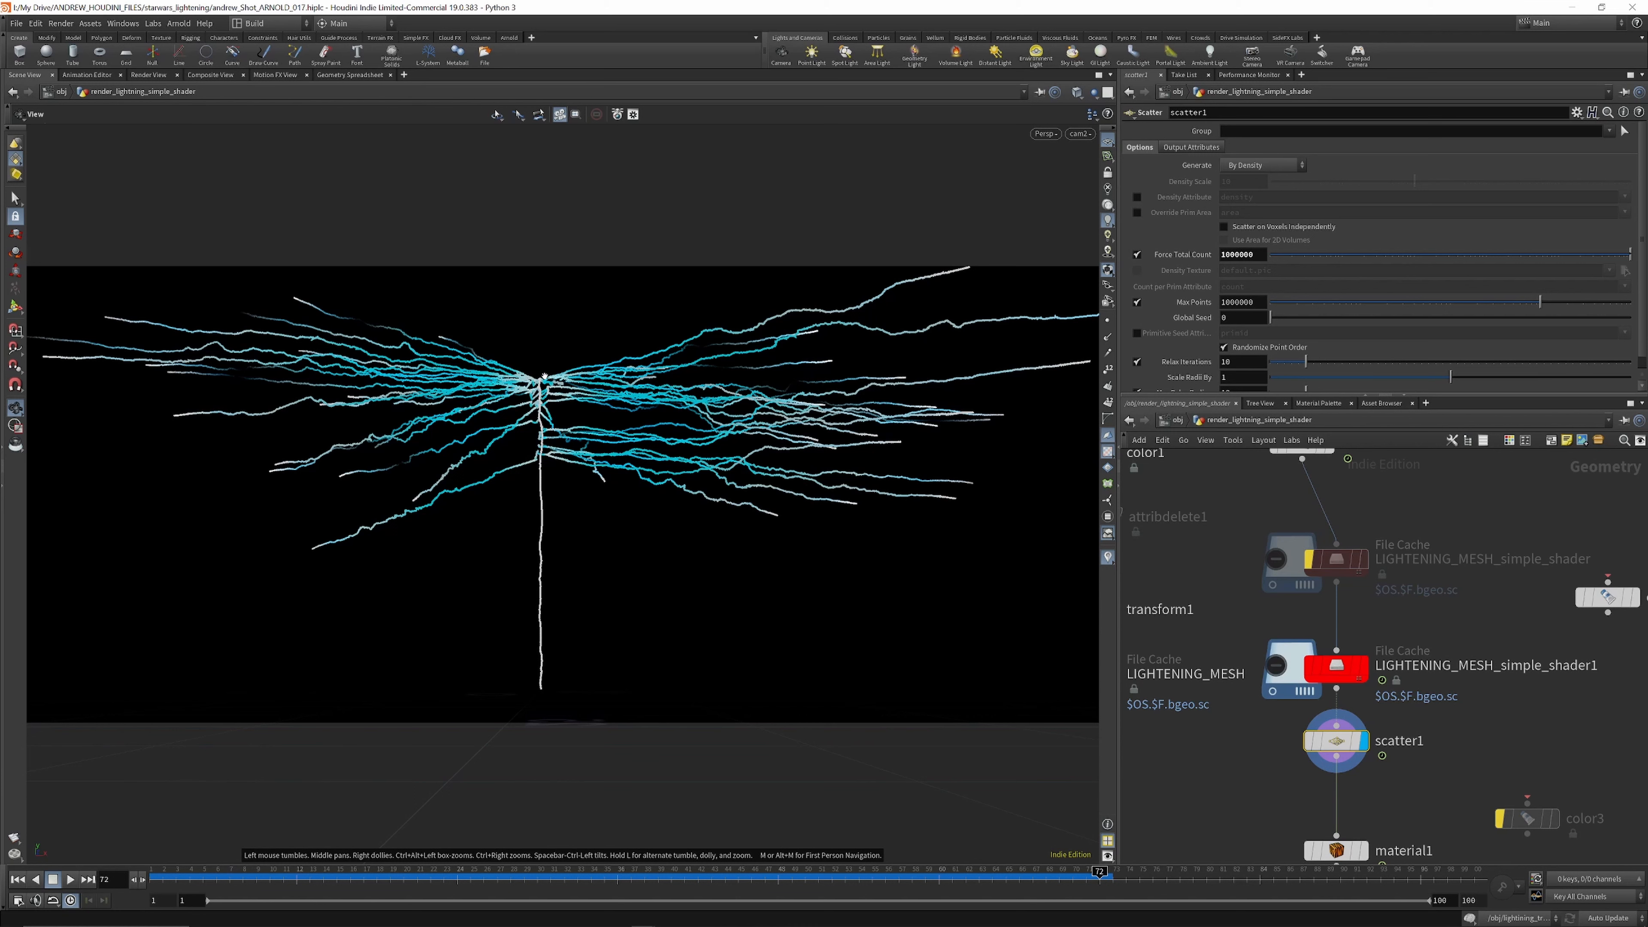
left_click_drag(1338, 741, 1339, 762)
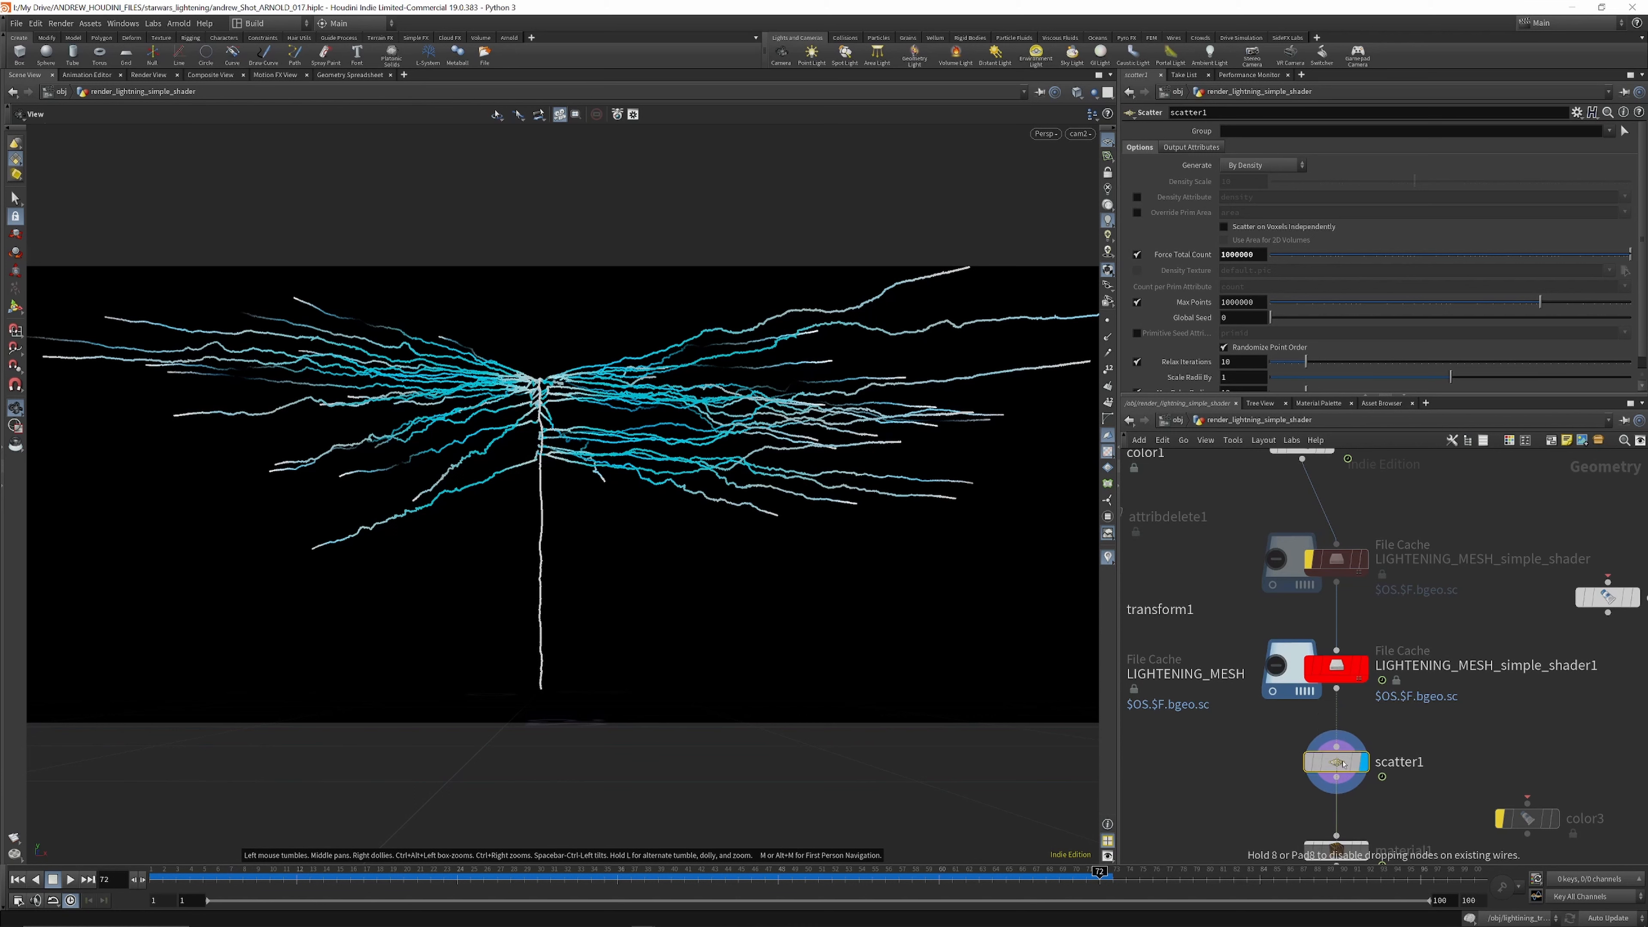
mouse_move(1340, 766)
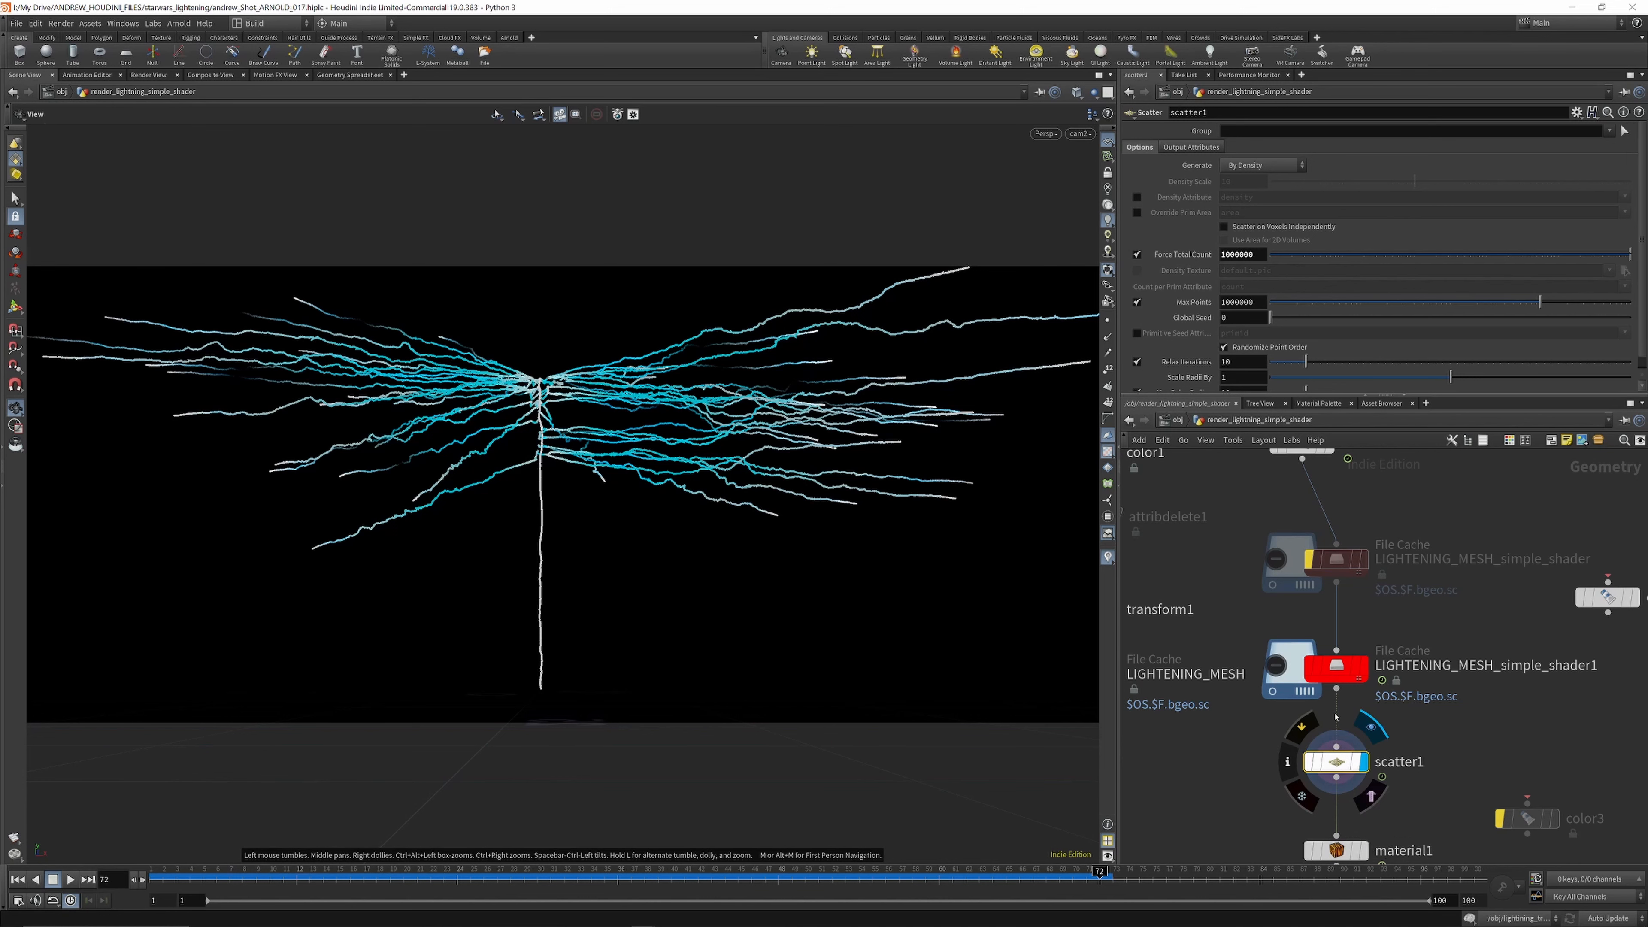
scroll(1324, 626, "down", 4)
scroll(1327, 704, "up", 6)
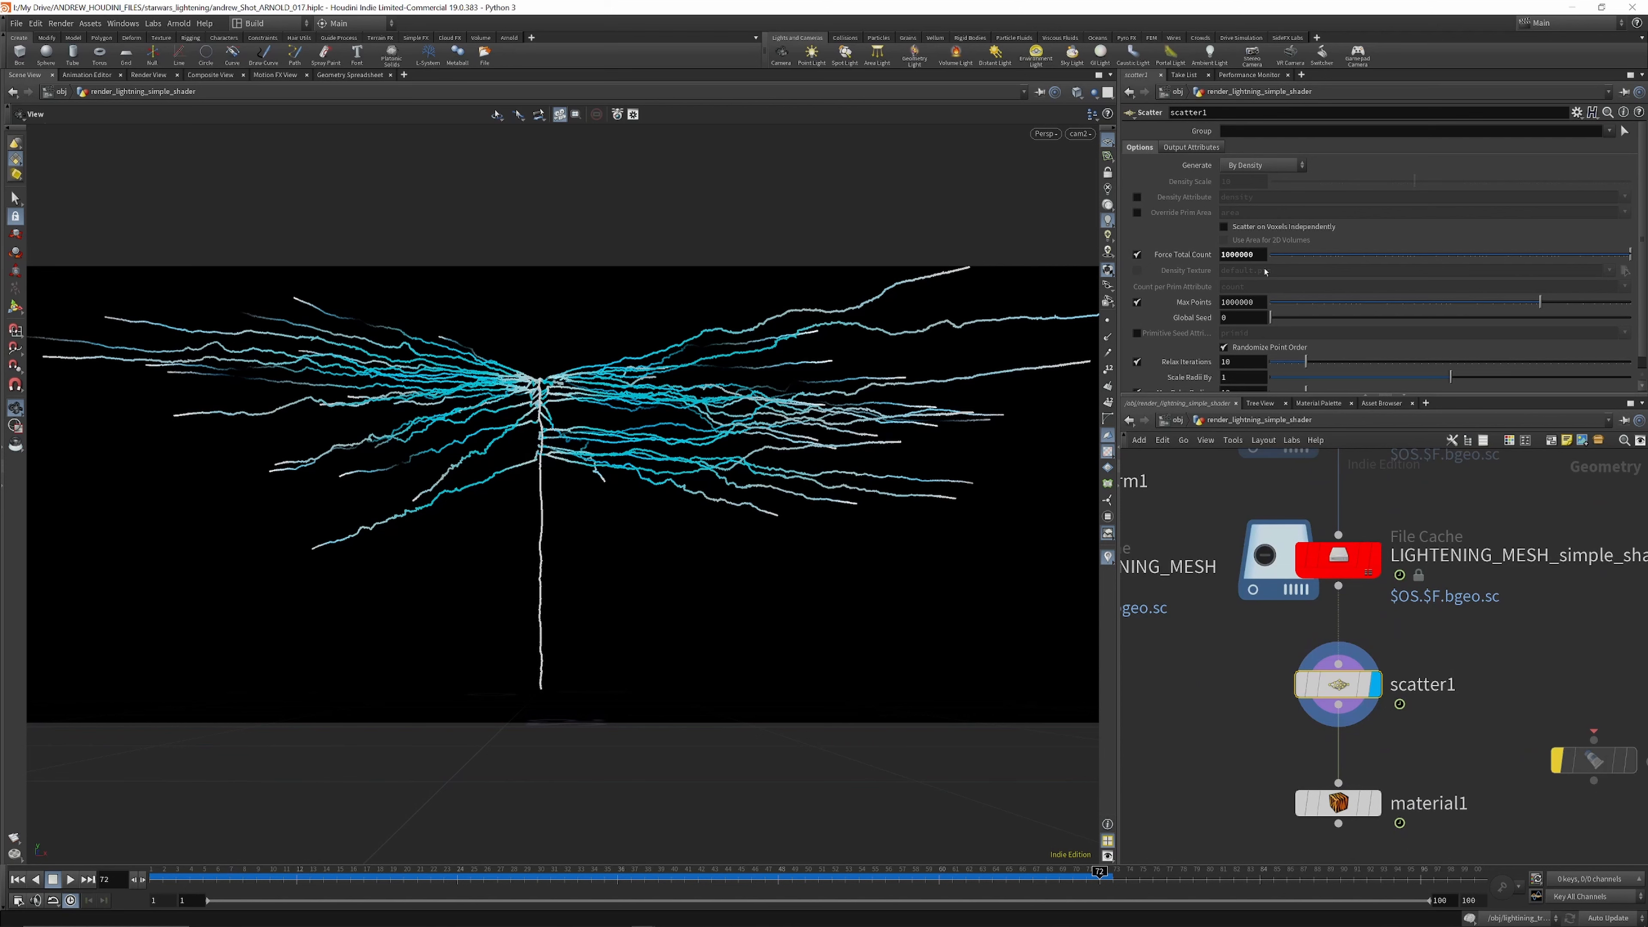
left_click(1338, 803)
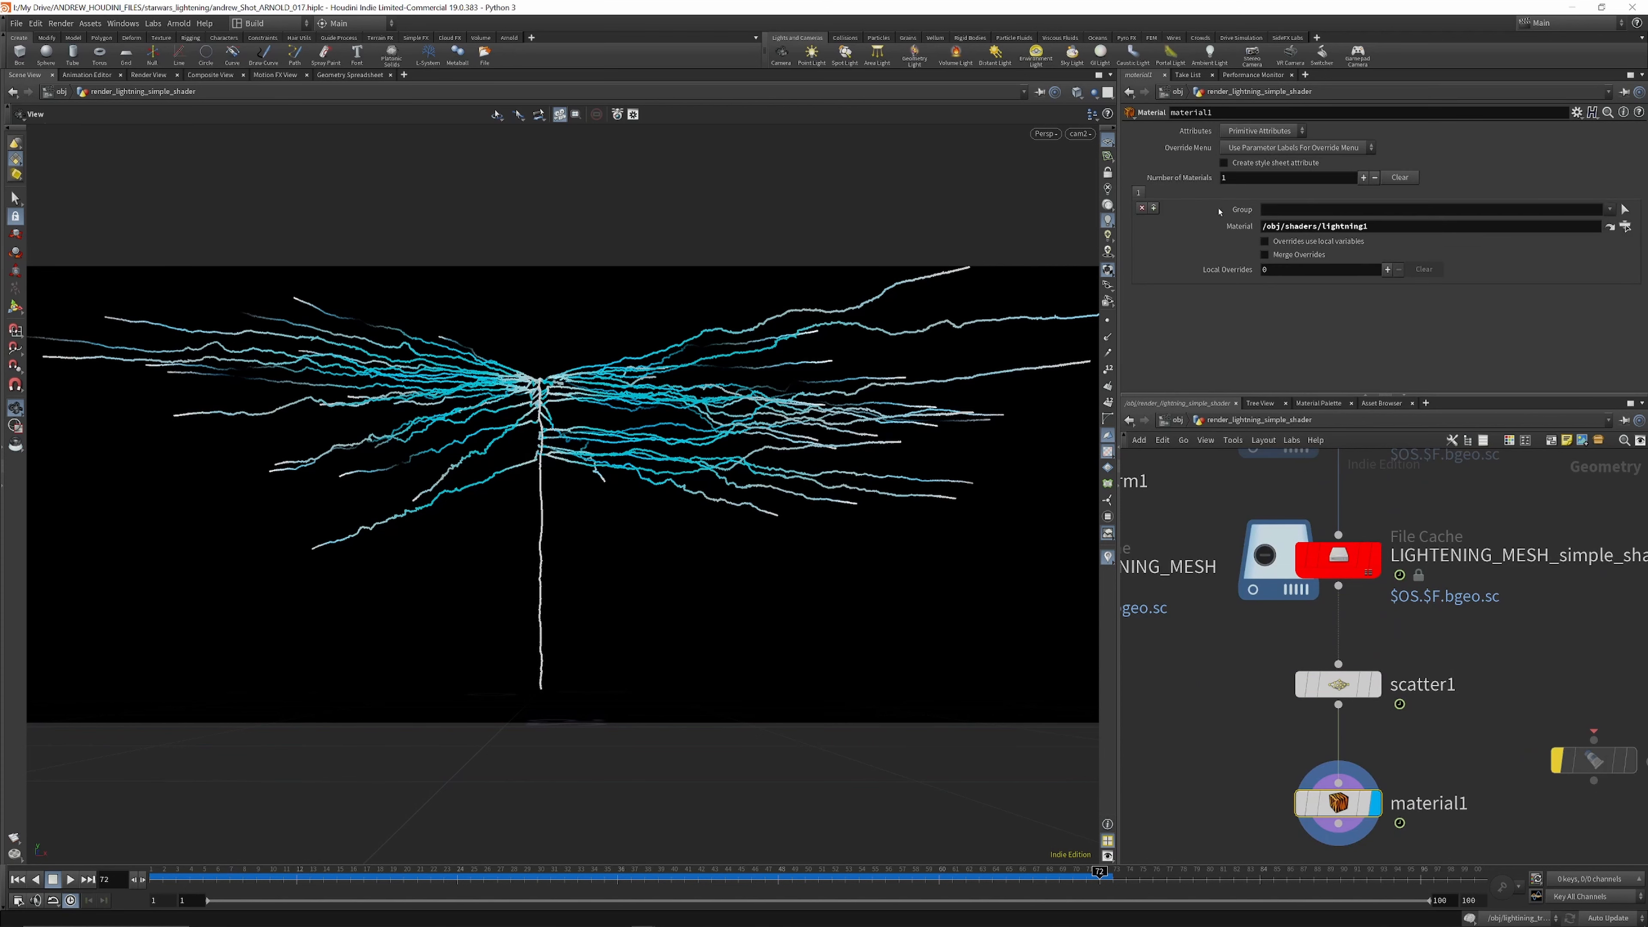
Step: Return to the object level and enter the render_enviroment network
left_click(1182, 422)
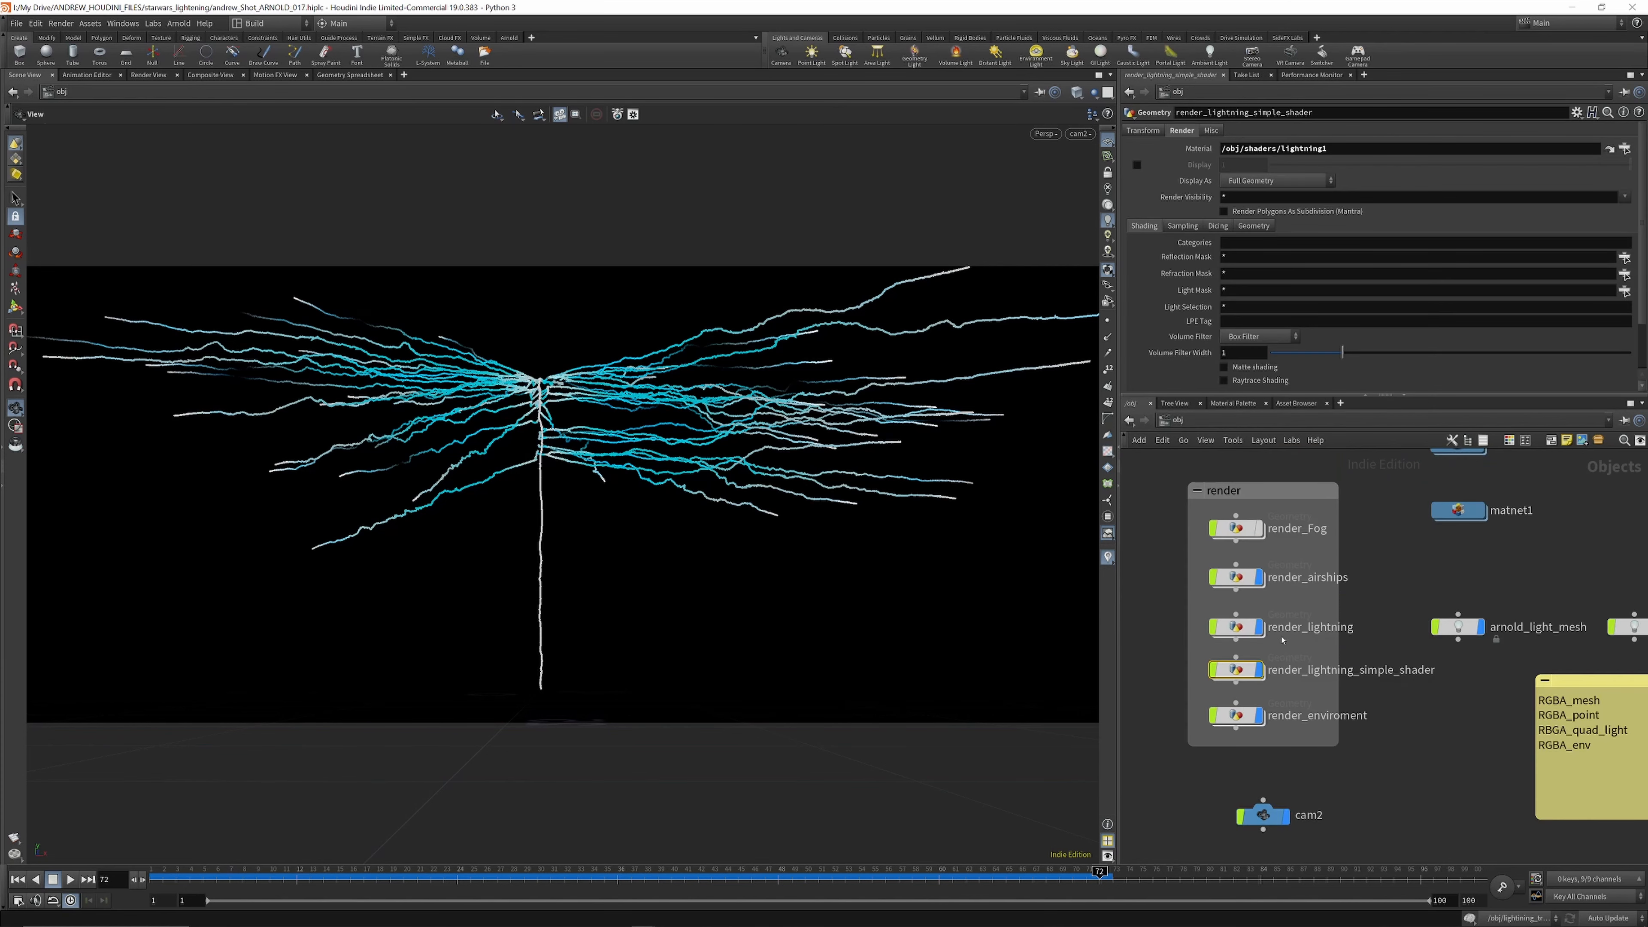
scroll(1292, 667, "down", 3)
scroll(1283, 688, "up", 5)
left_click(1275, 693)
left_click(1301, 670)
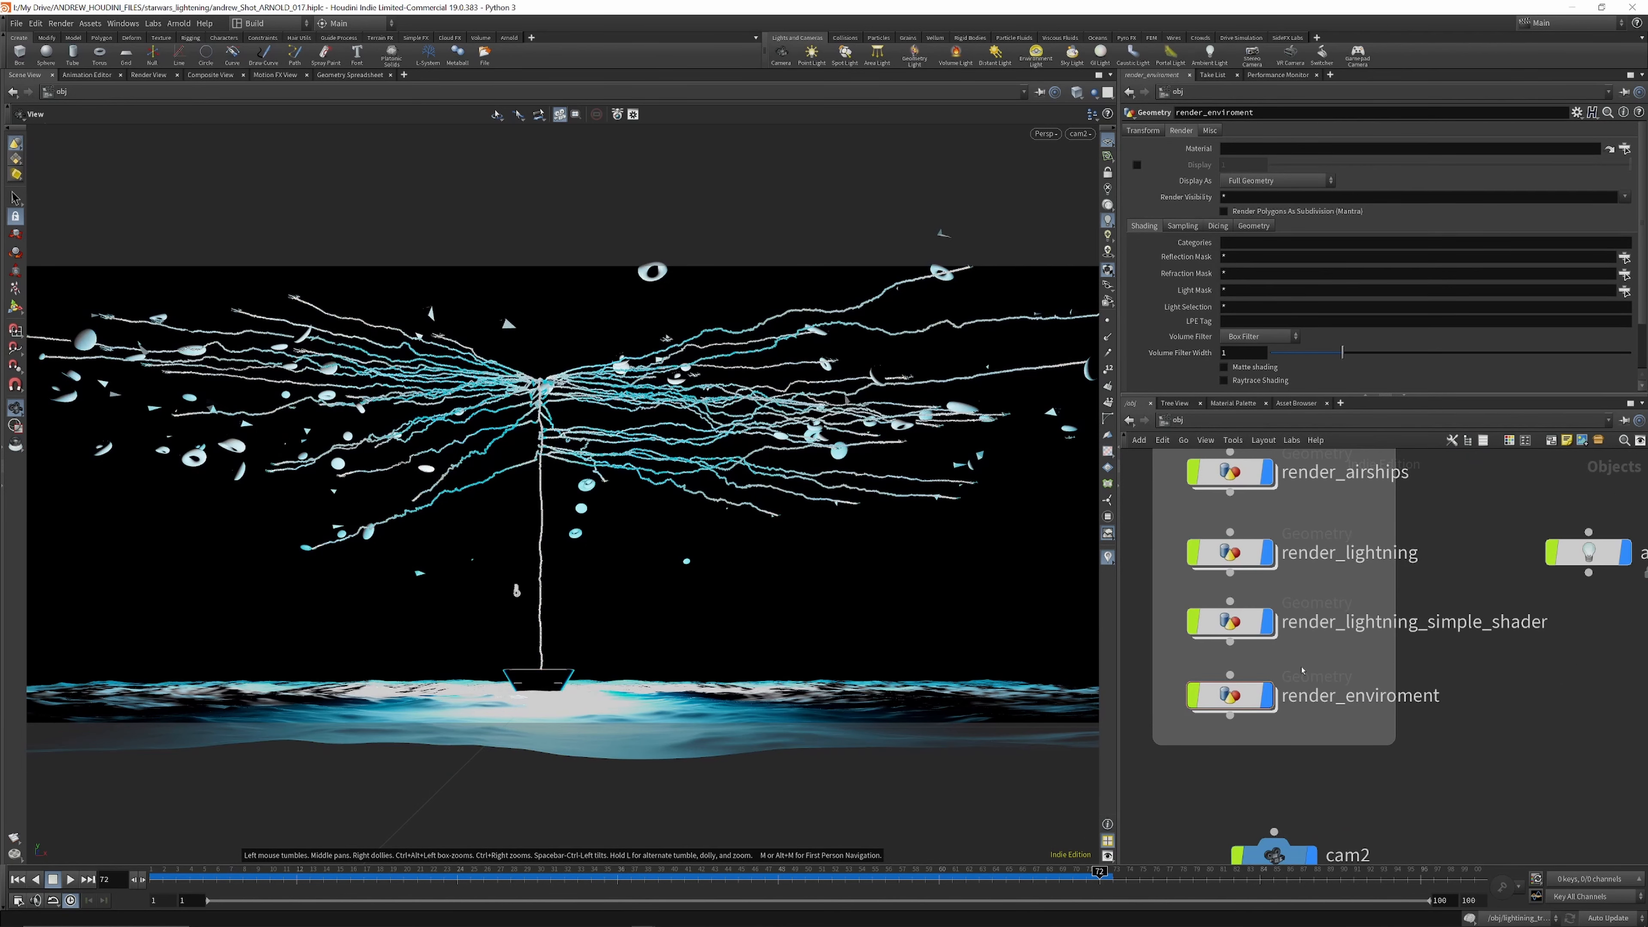
double_click(1259, 685)
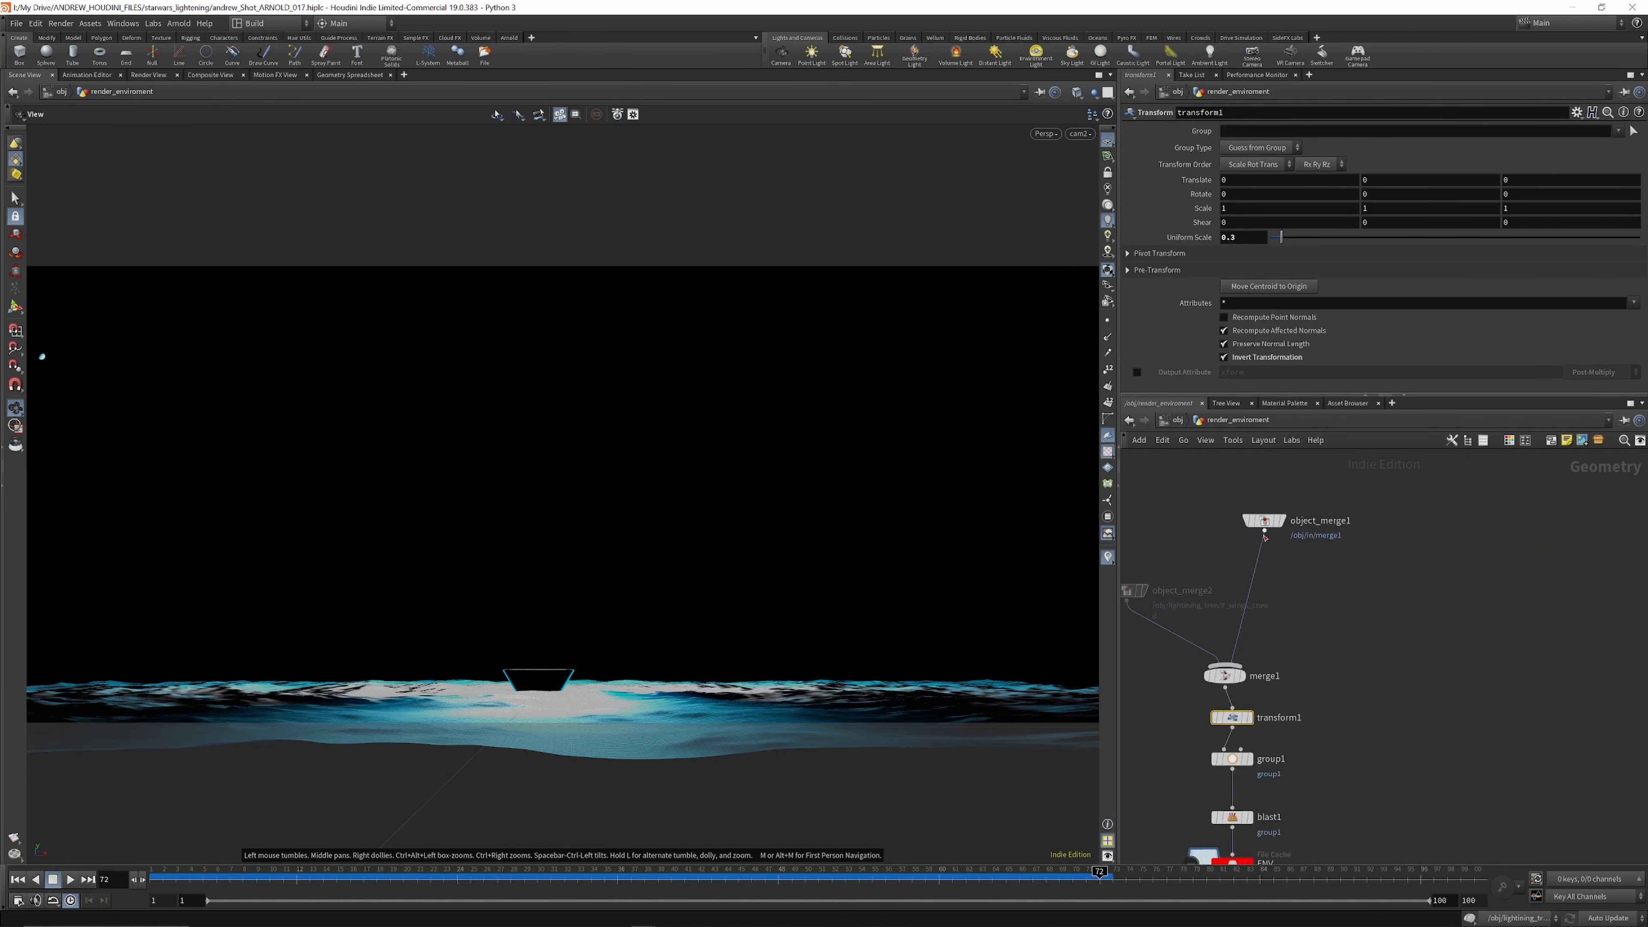
Step: Display object_merge1 and transform1 in turn to compare the environment's scale, viewing the transformed result through cam2
left_click(1291, 491)
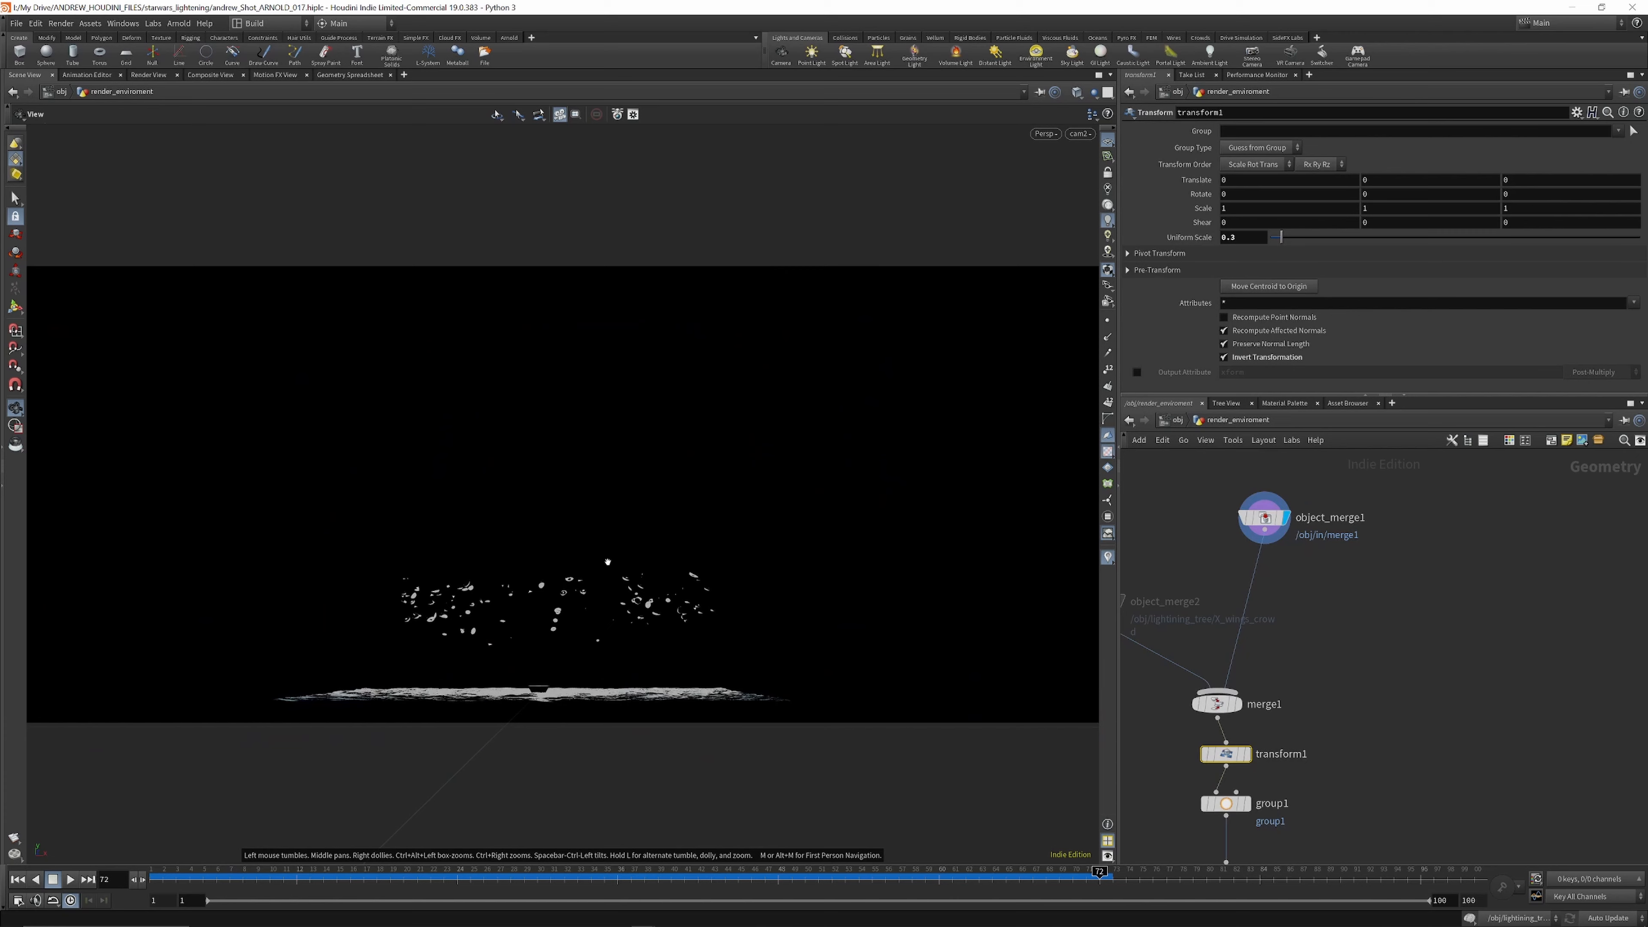
left_click_drag(610, 586, 613, 539)
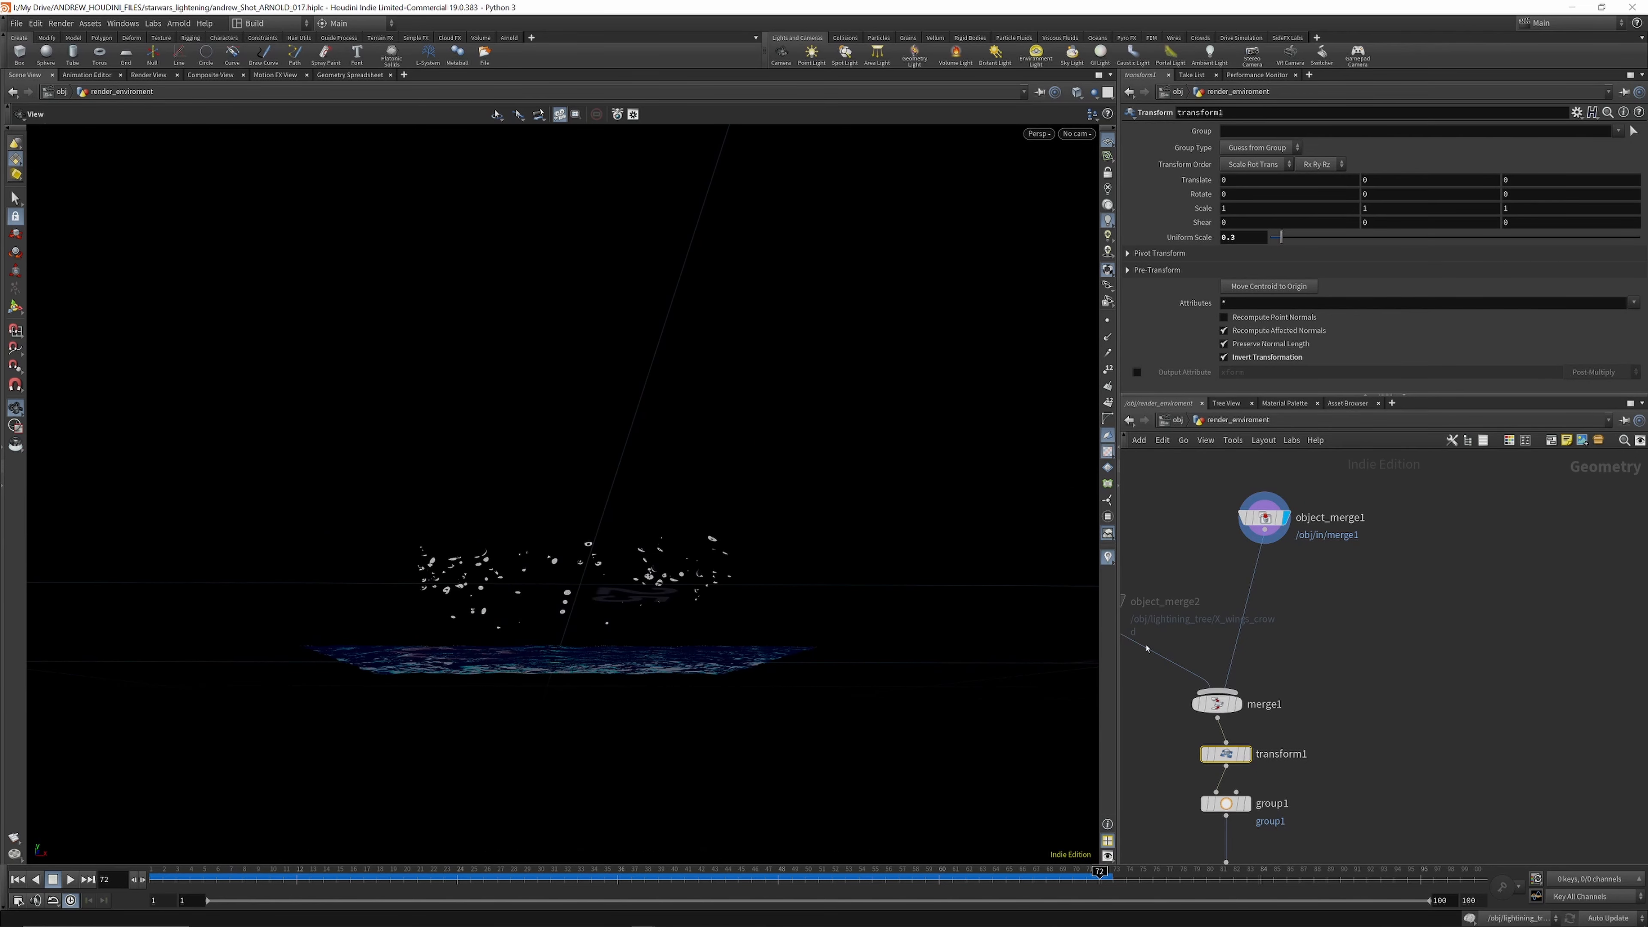
left_click(1247, 753)
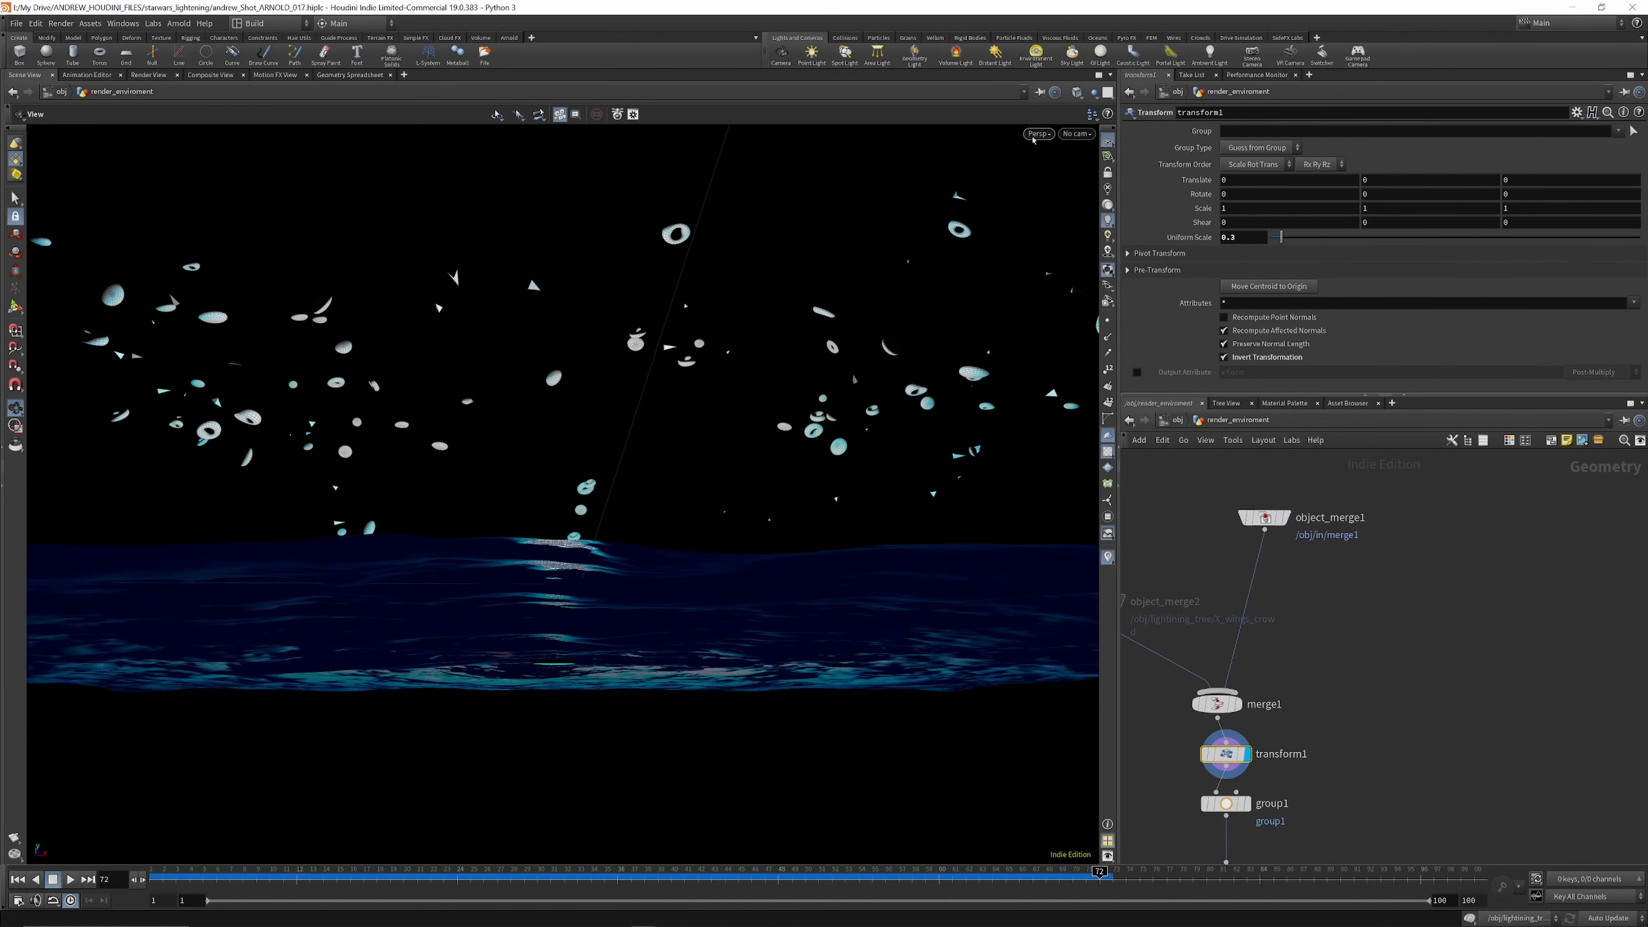
left_click(1080, 136)
left_click(1090, 227)
scroll(1273, 732, "down", 2)
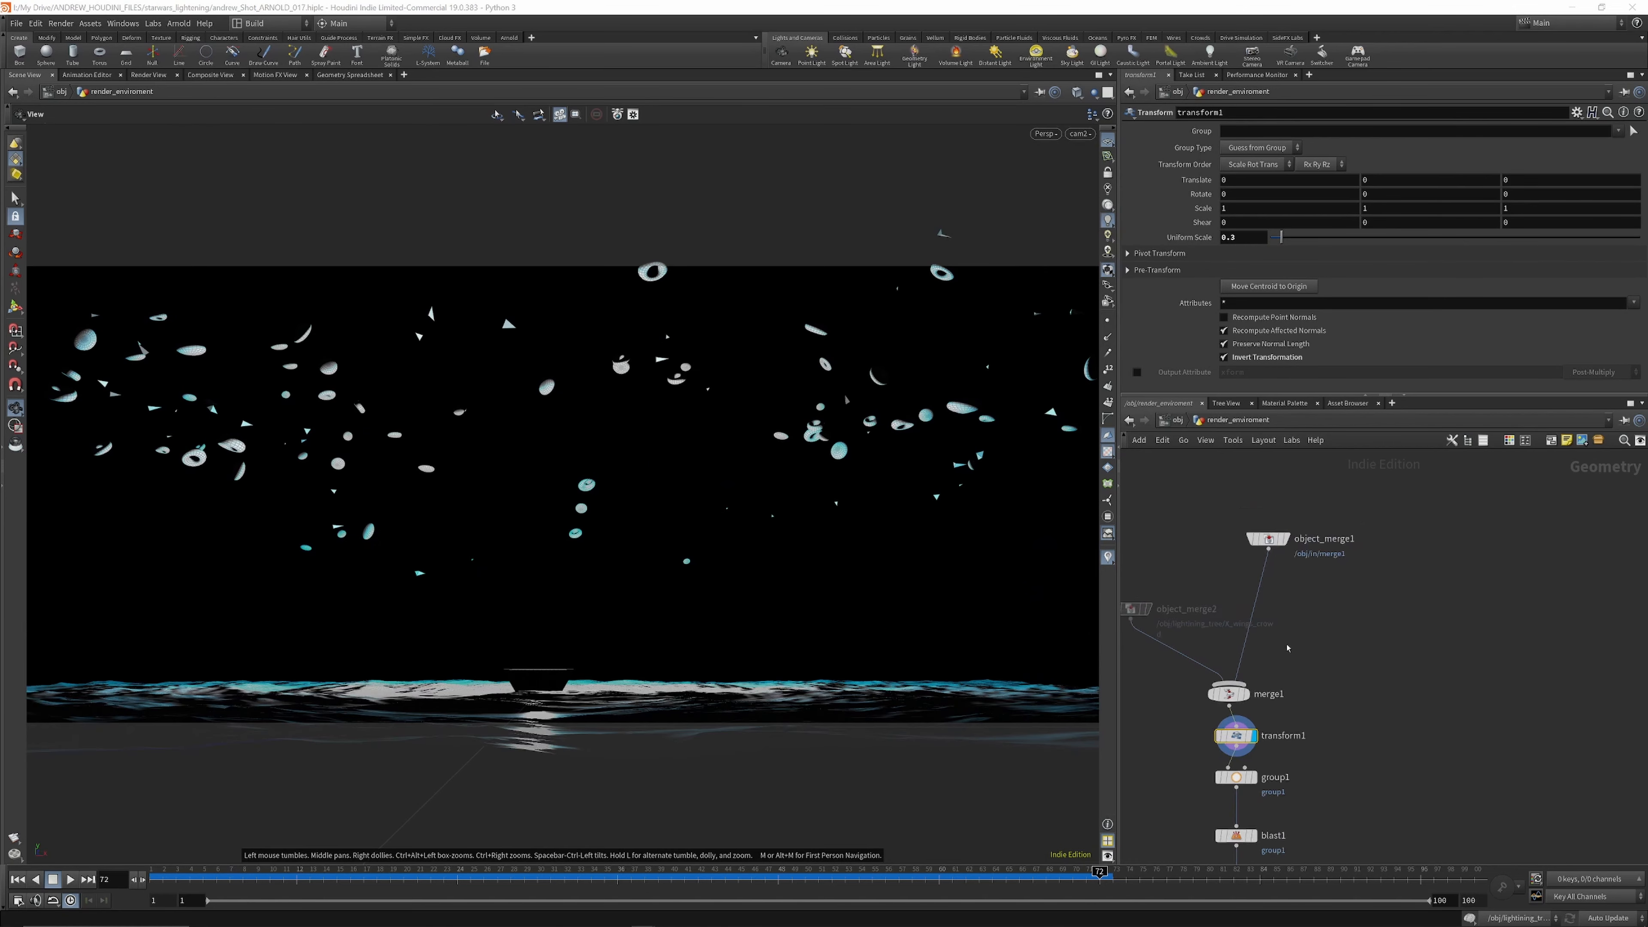
Step: Display group1, blast1 and the ENV file cache in turn to review how the airships are removed from the environment
scroll(1273, 733, "up", 2)
left_click(1260, 708)
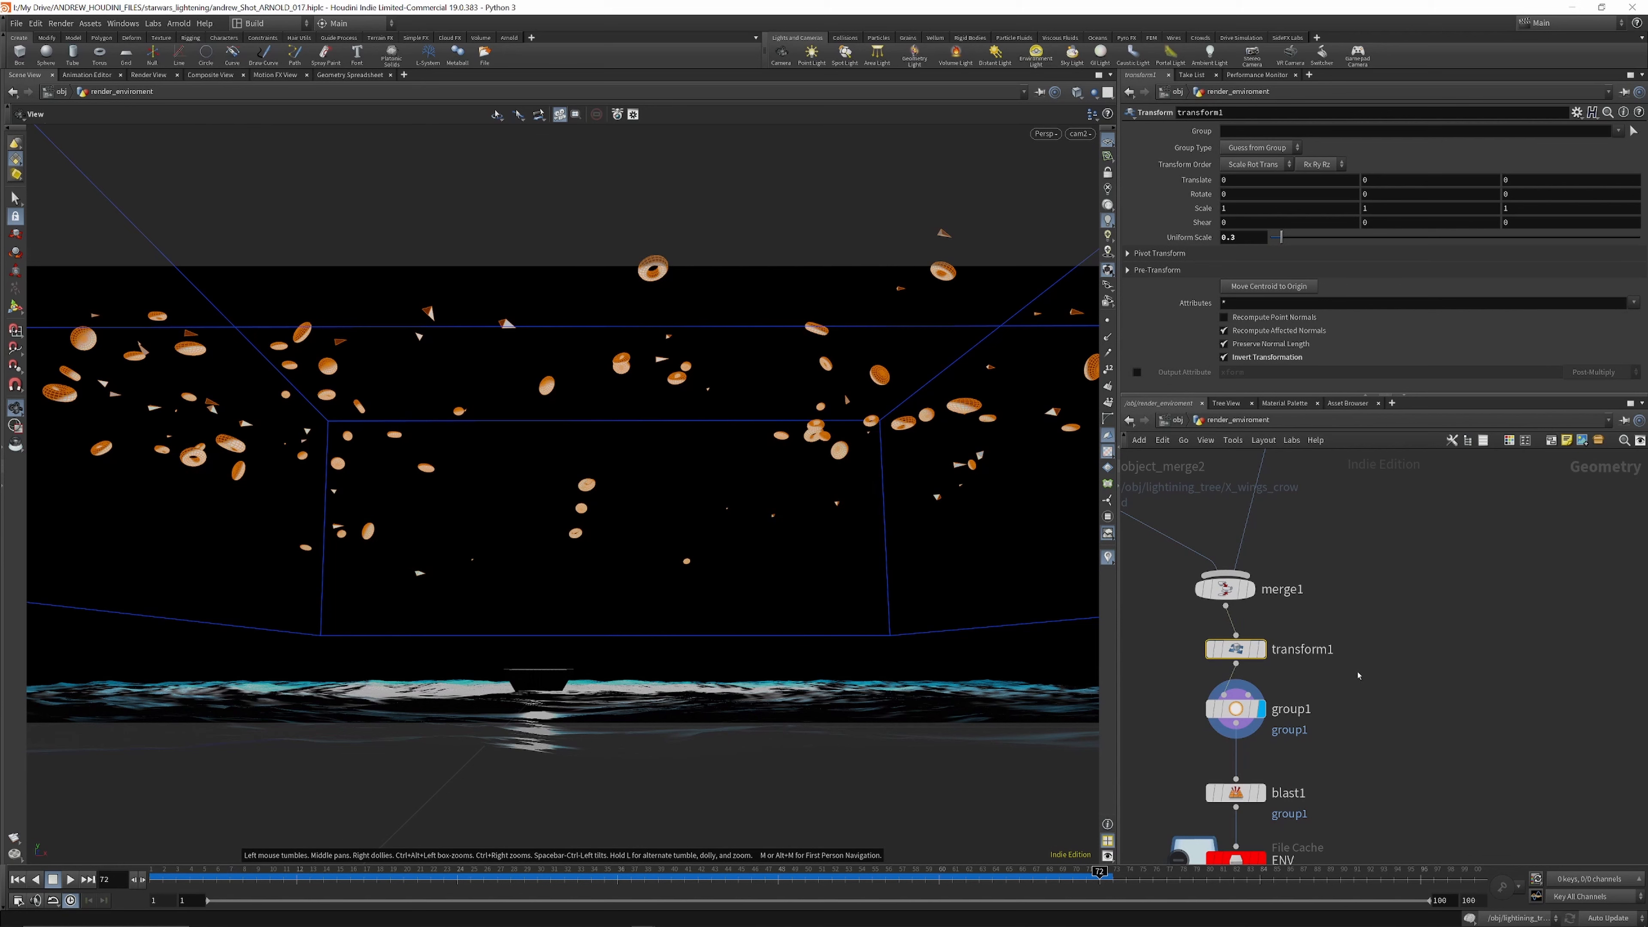
middle_click_drag(1357, 675, 1363, 577)
left_click(1263, 694)
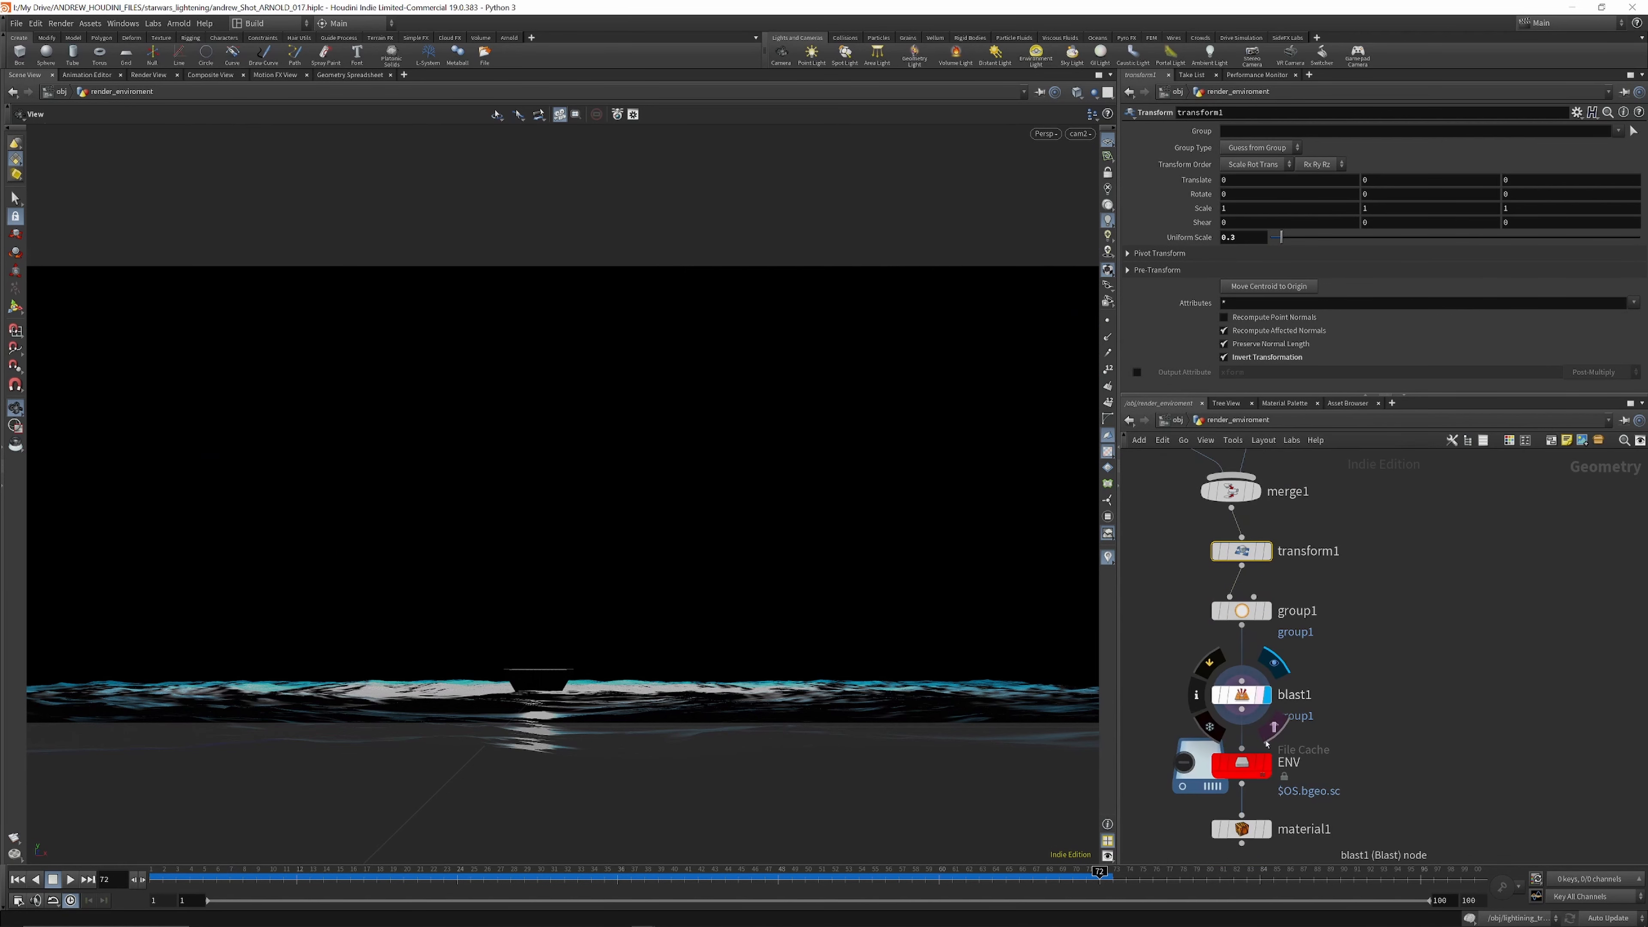
left_click(1262, 740)
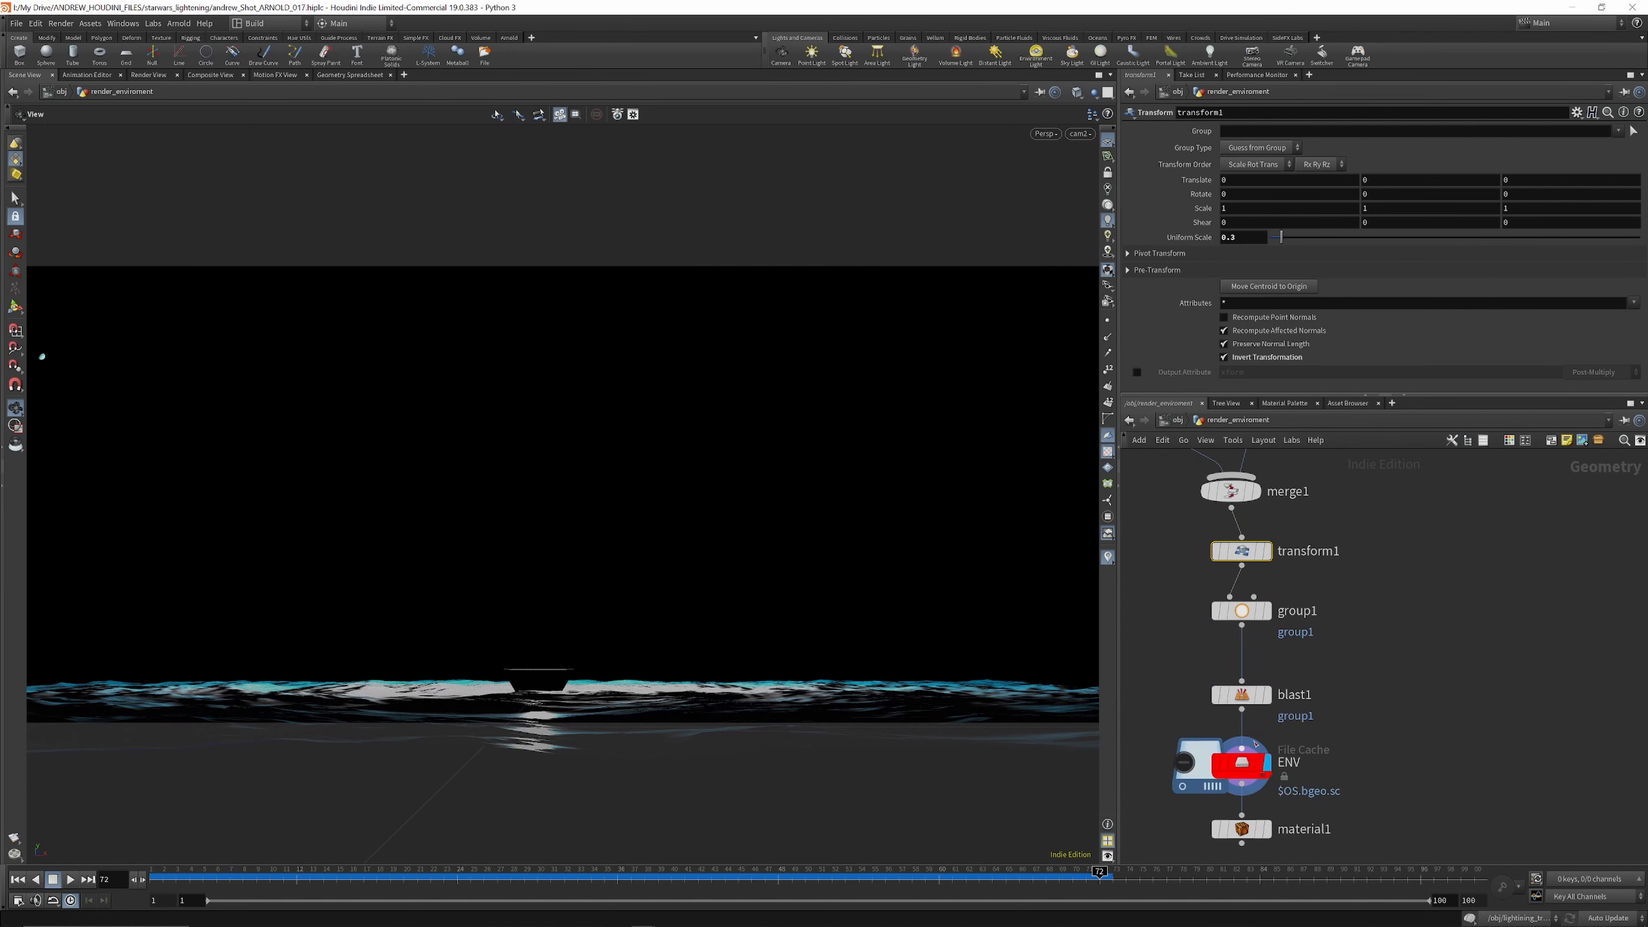
Step: Display material1 with its settings and bypass the ENV file cache
left_click(1263, 830)
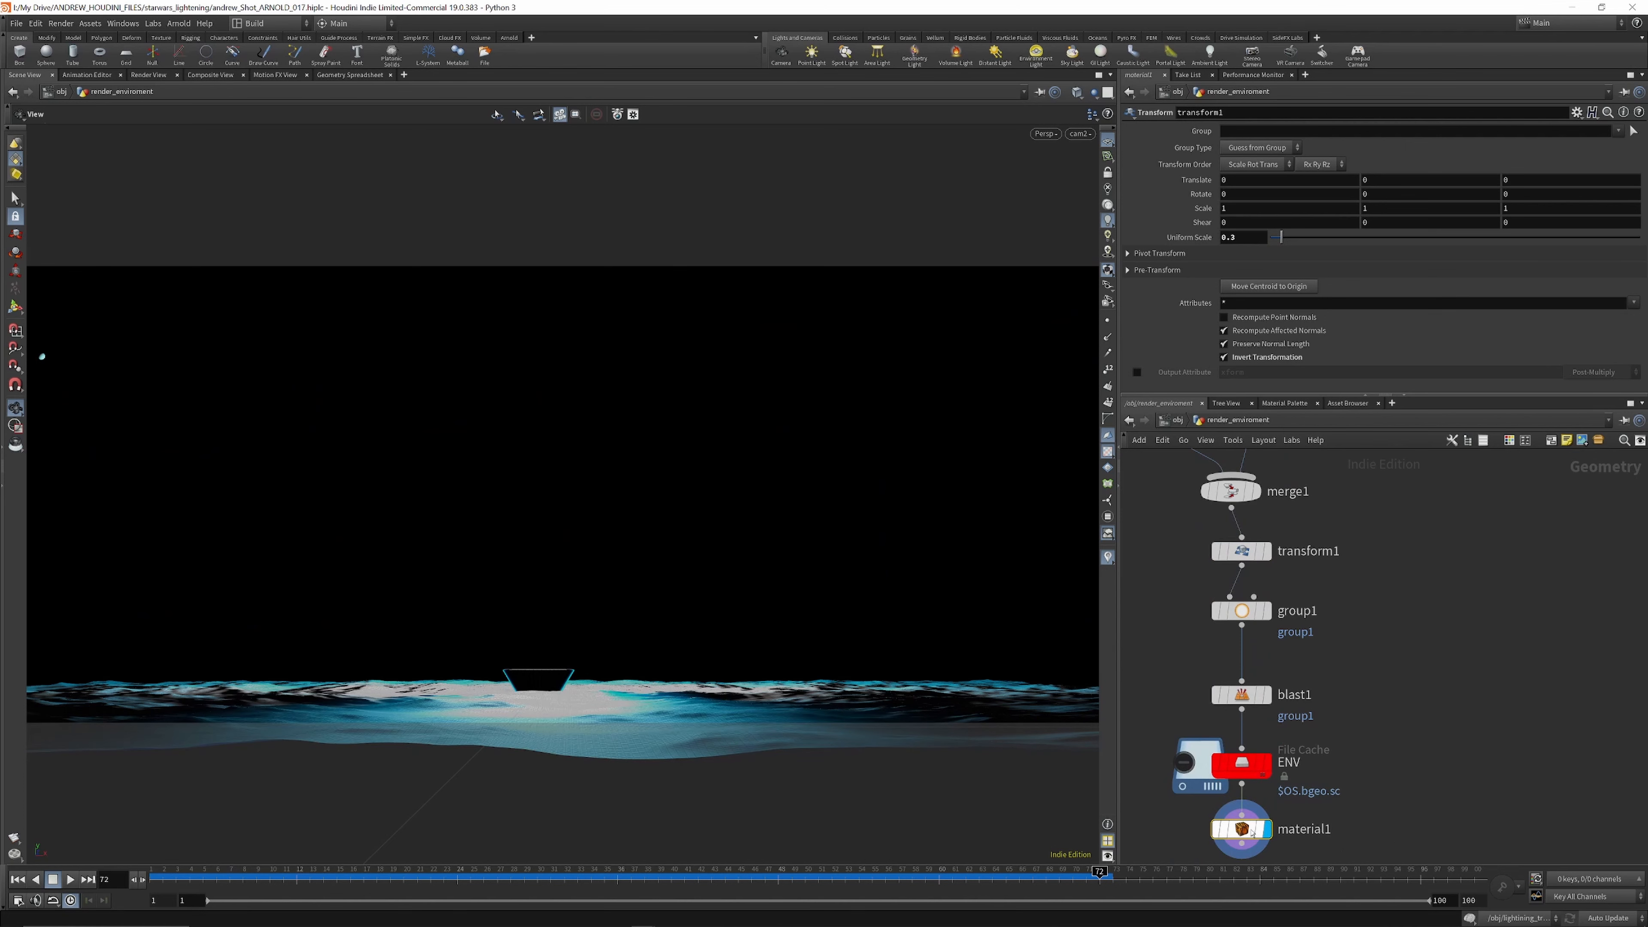
left_click(1251, 830)
left_click(1209, 730)
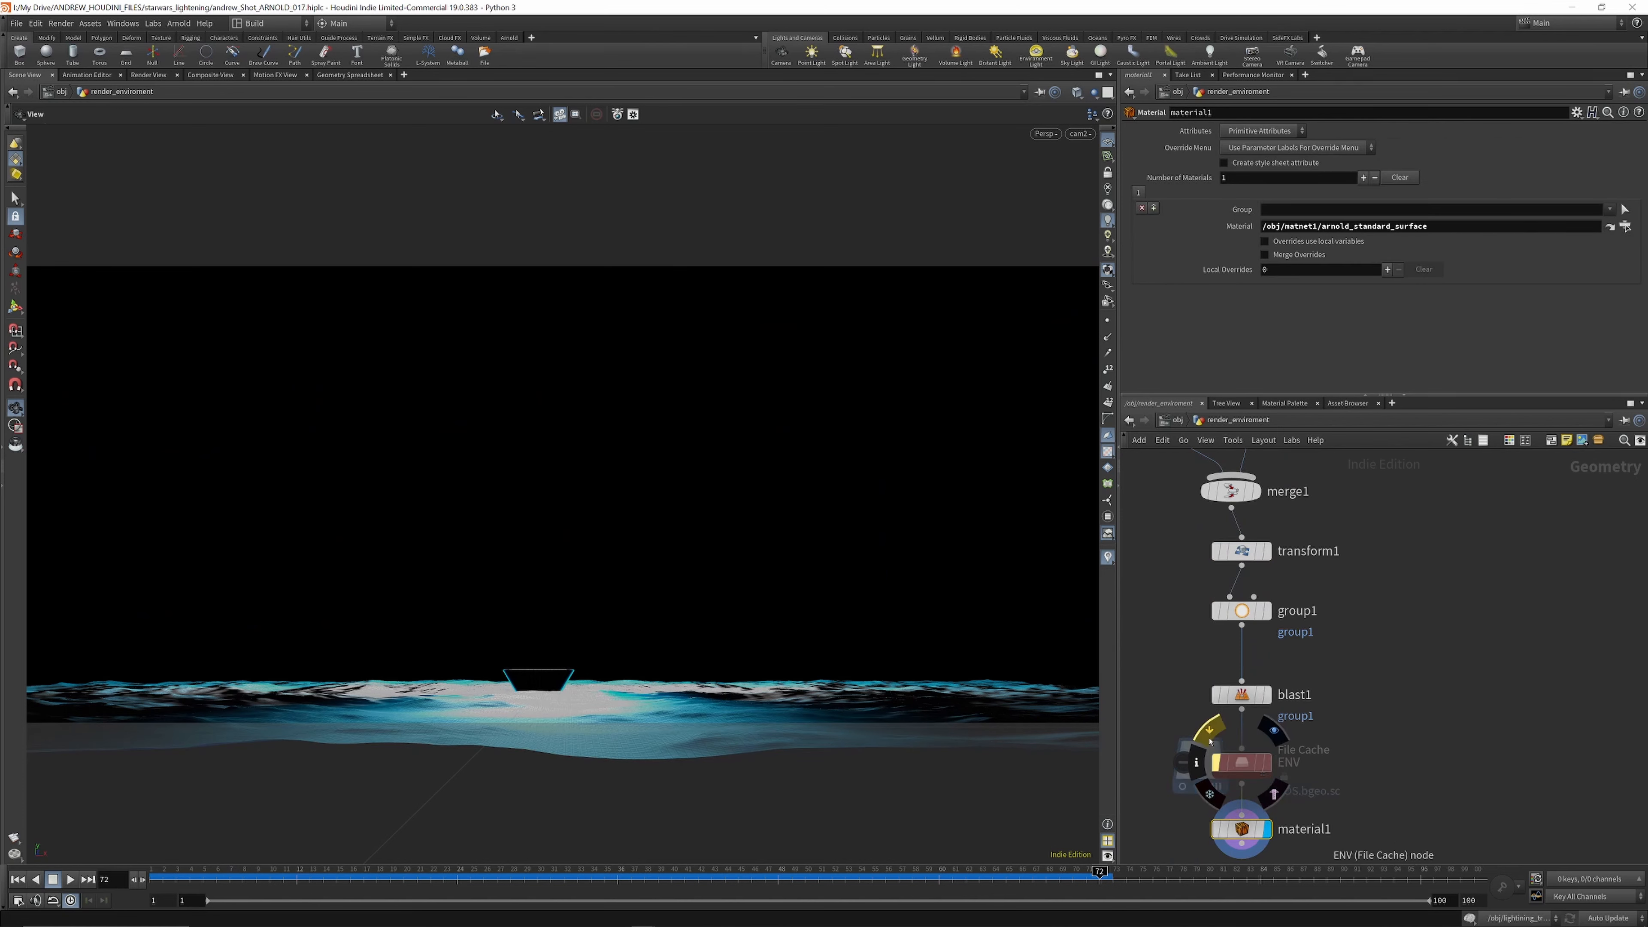
Step: Leave render_enviroment, switch to the stage network and inspect sopimport1 and the SOP import heading the neighbouring branch
left_click(1179, 420)
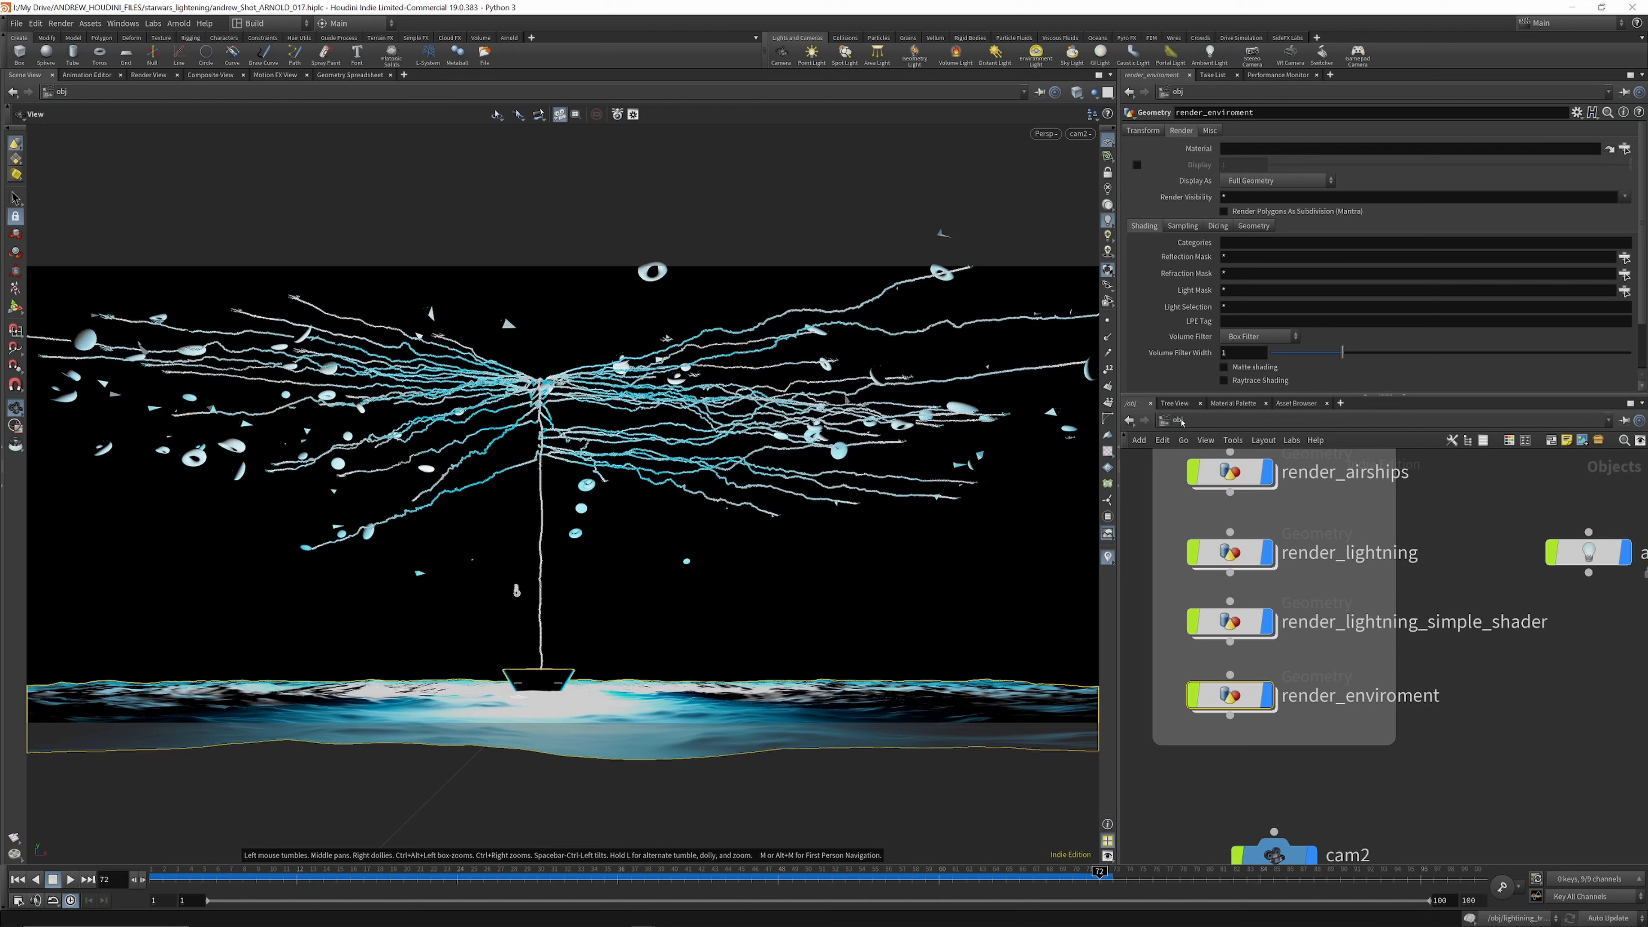
scroll(1201, 593, "down", 10)
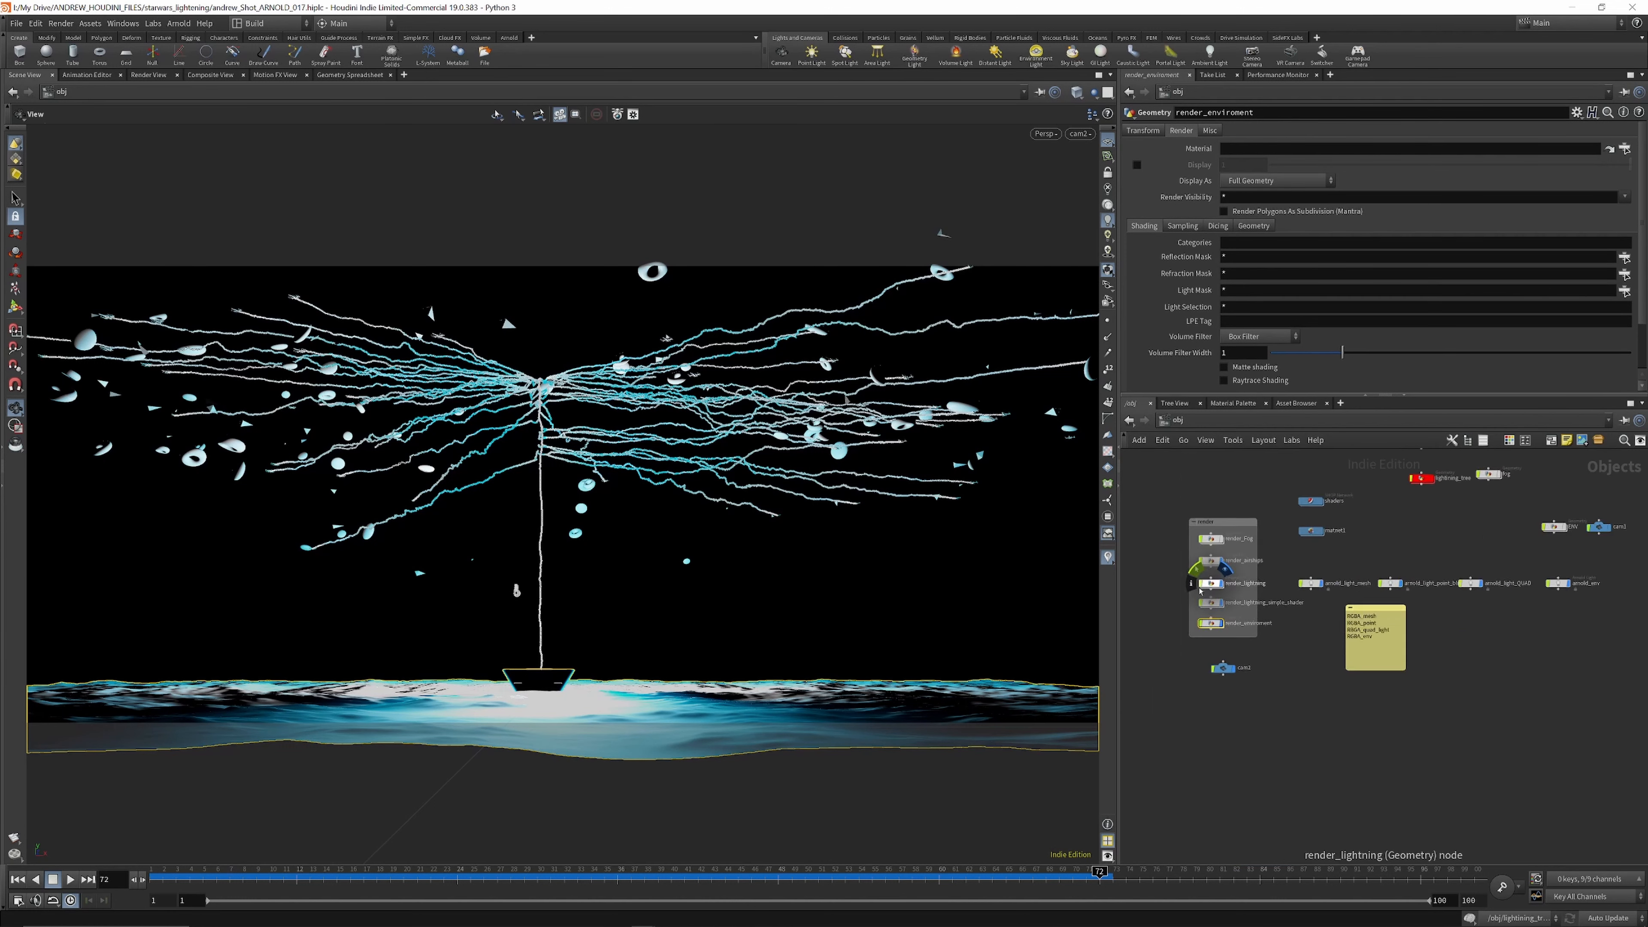
scroll(1202, 593, "up", 3)
left_click(1178, 420)
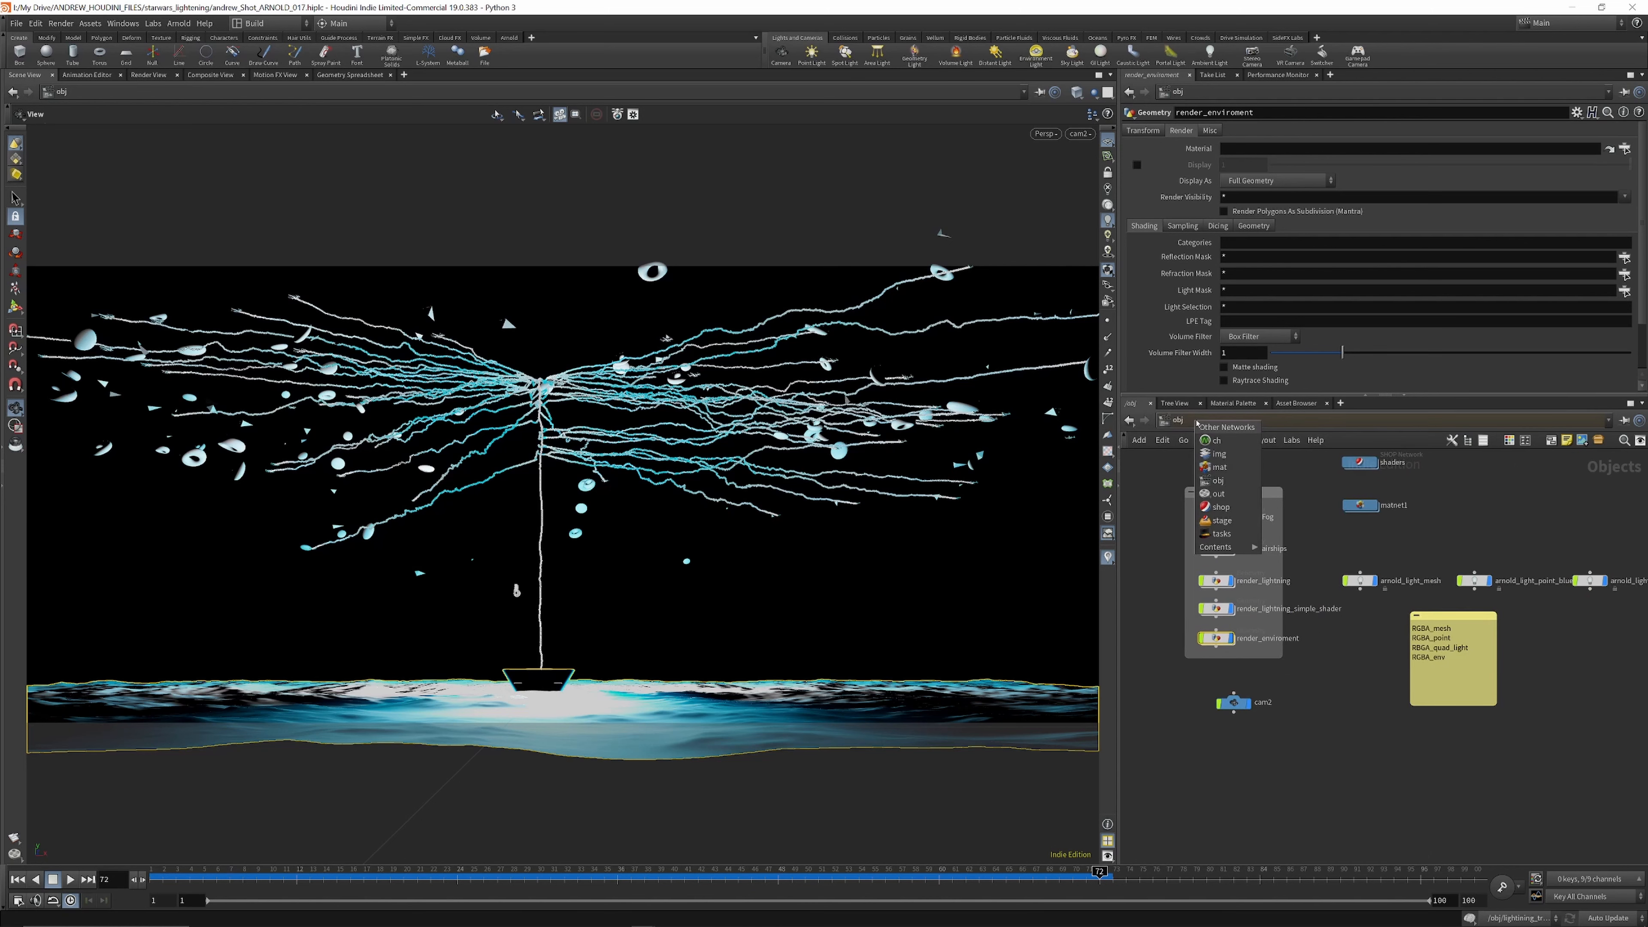
left_click(1220, 520)
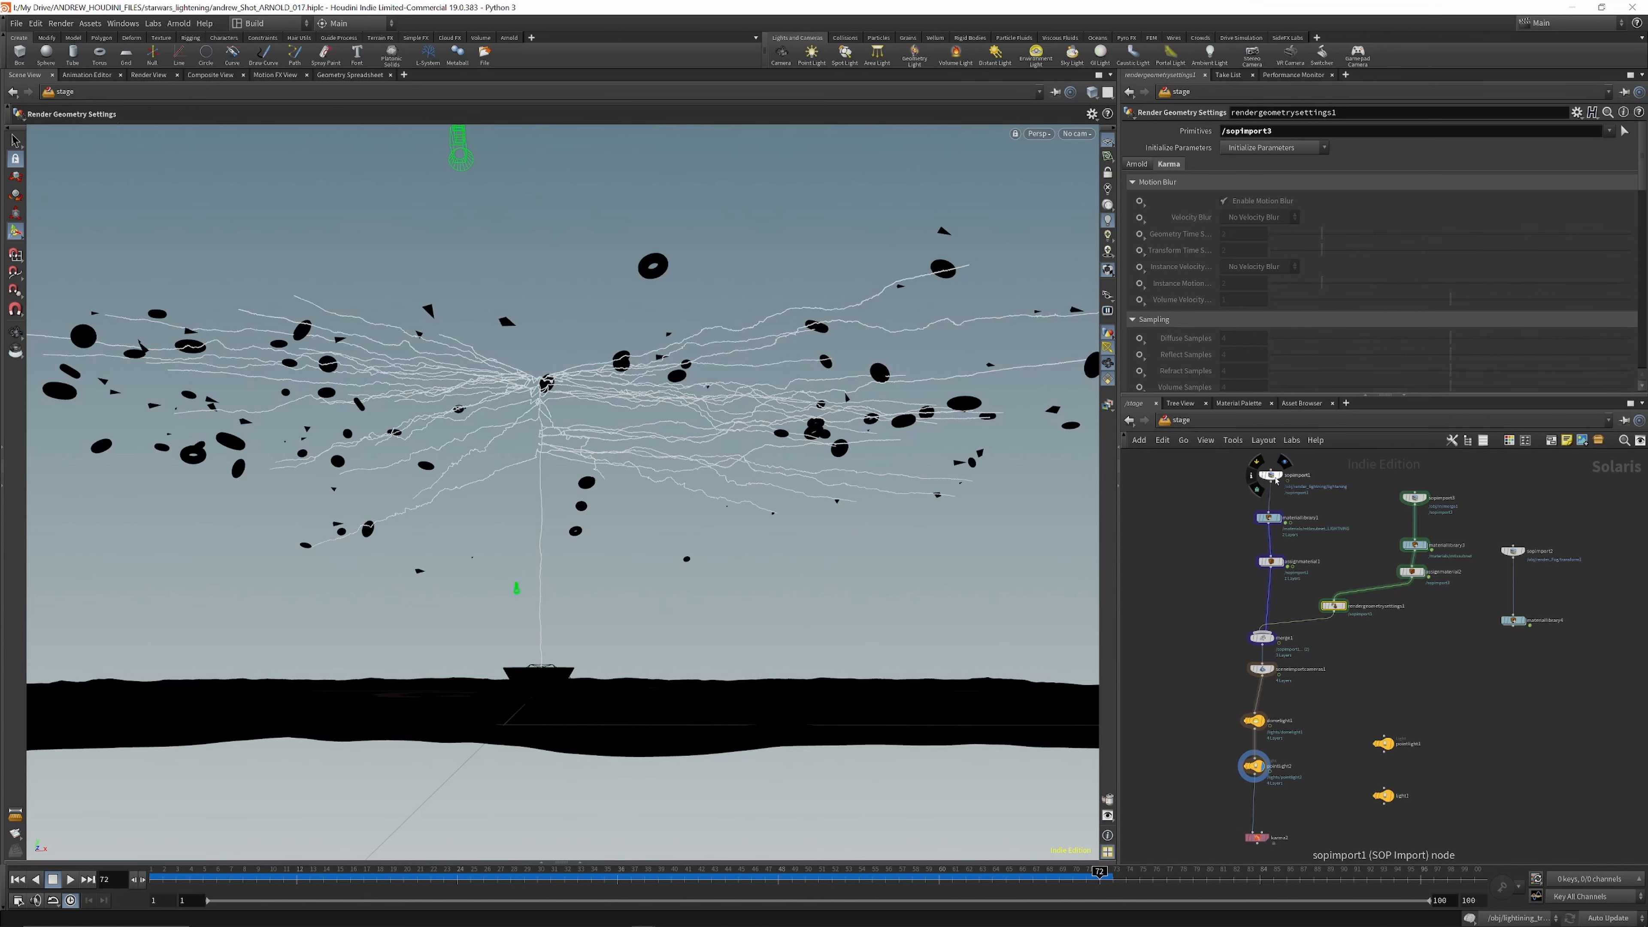
left_click(1271, 476)
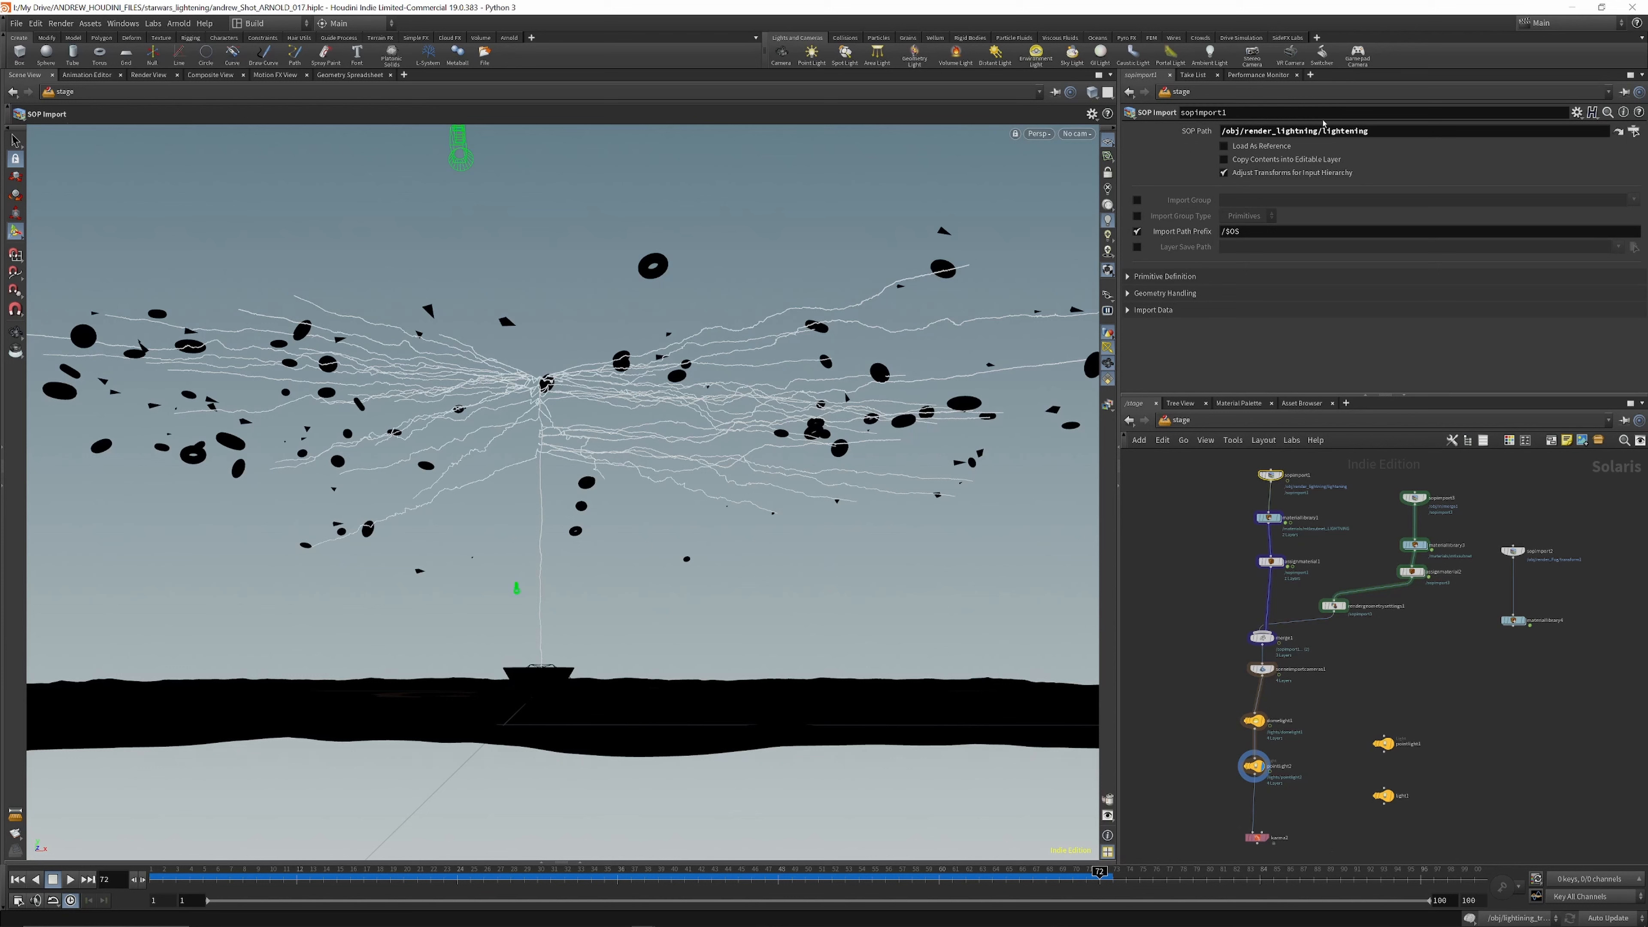
left_click(1414, 497)
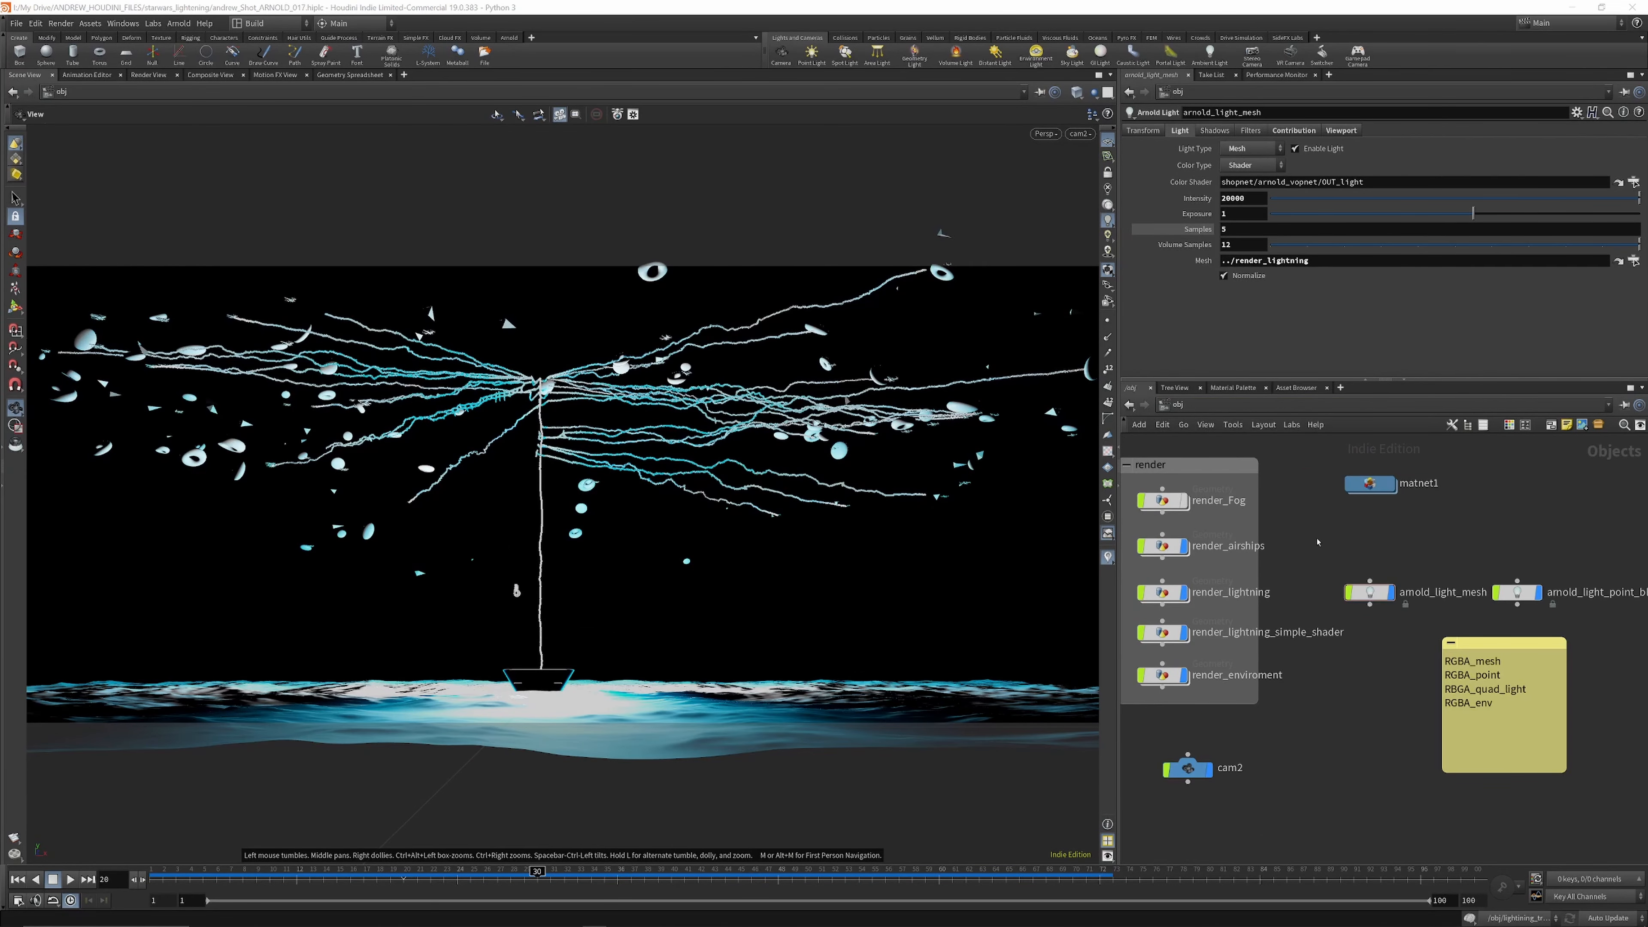
Step: Switch from the Houdini object network to the lightning composite in NukeStudio
scroll(1317, 542, "down", 5)
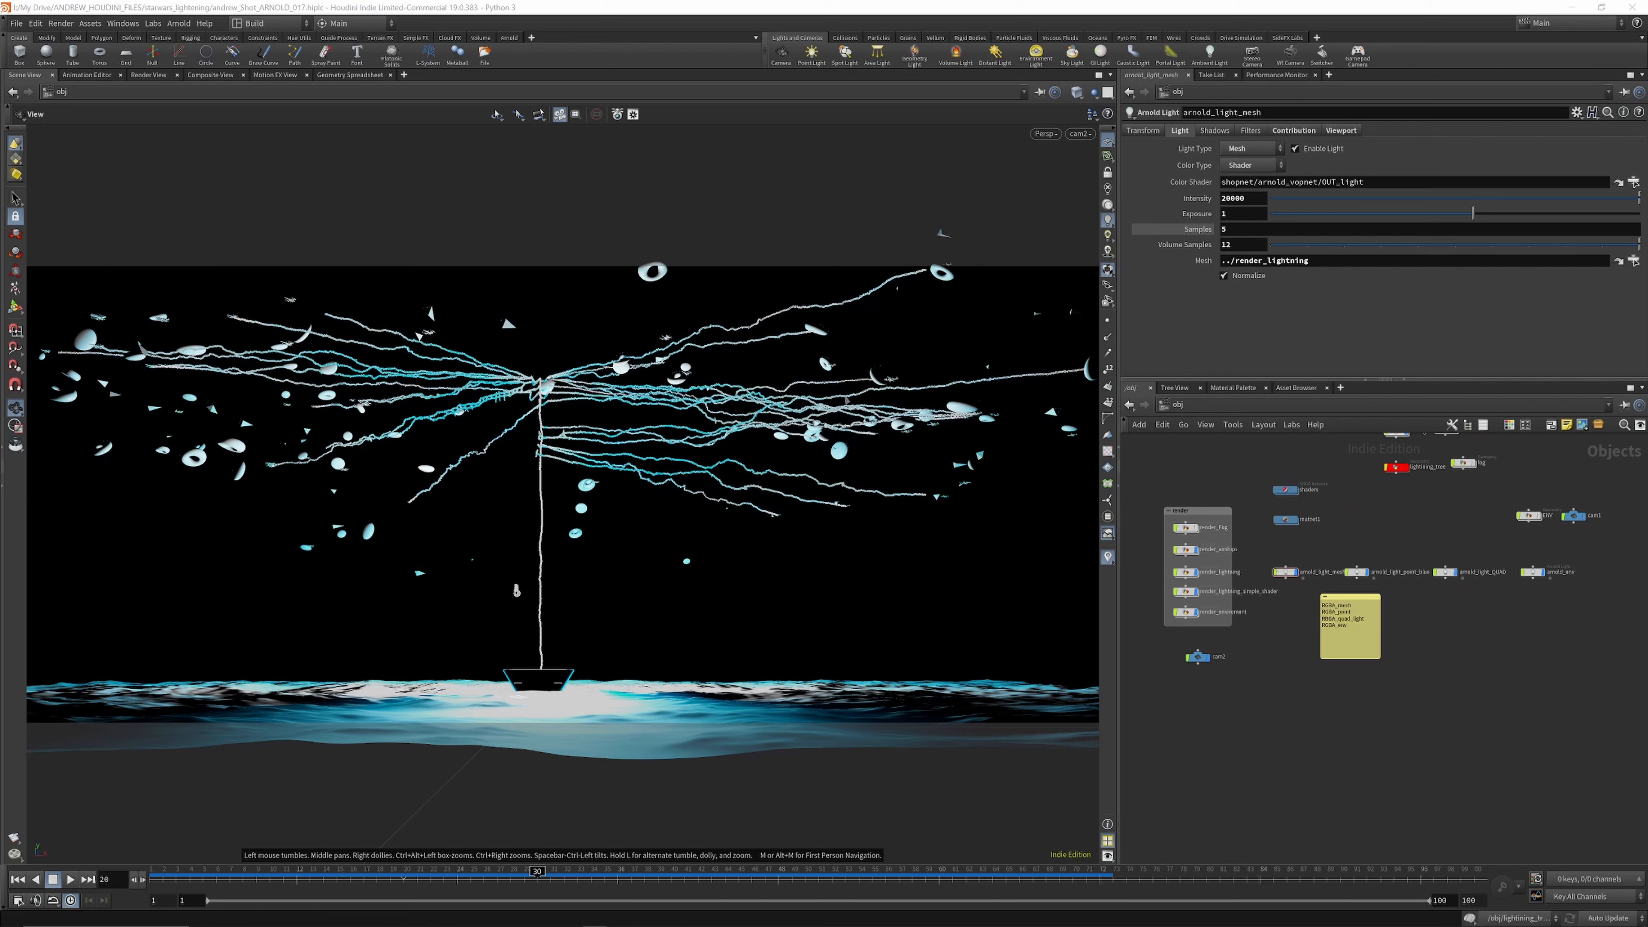
left_click(814, 912)
left_click(881, 849)
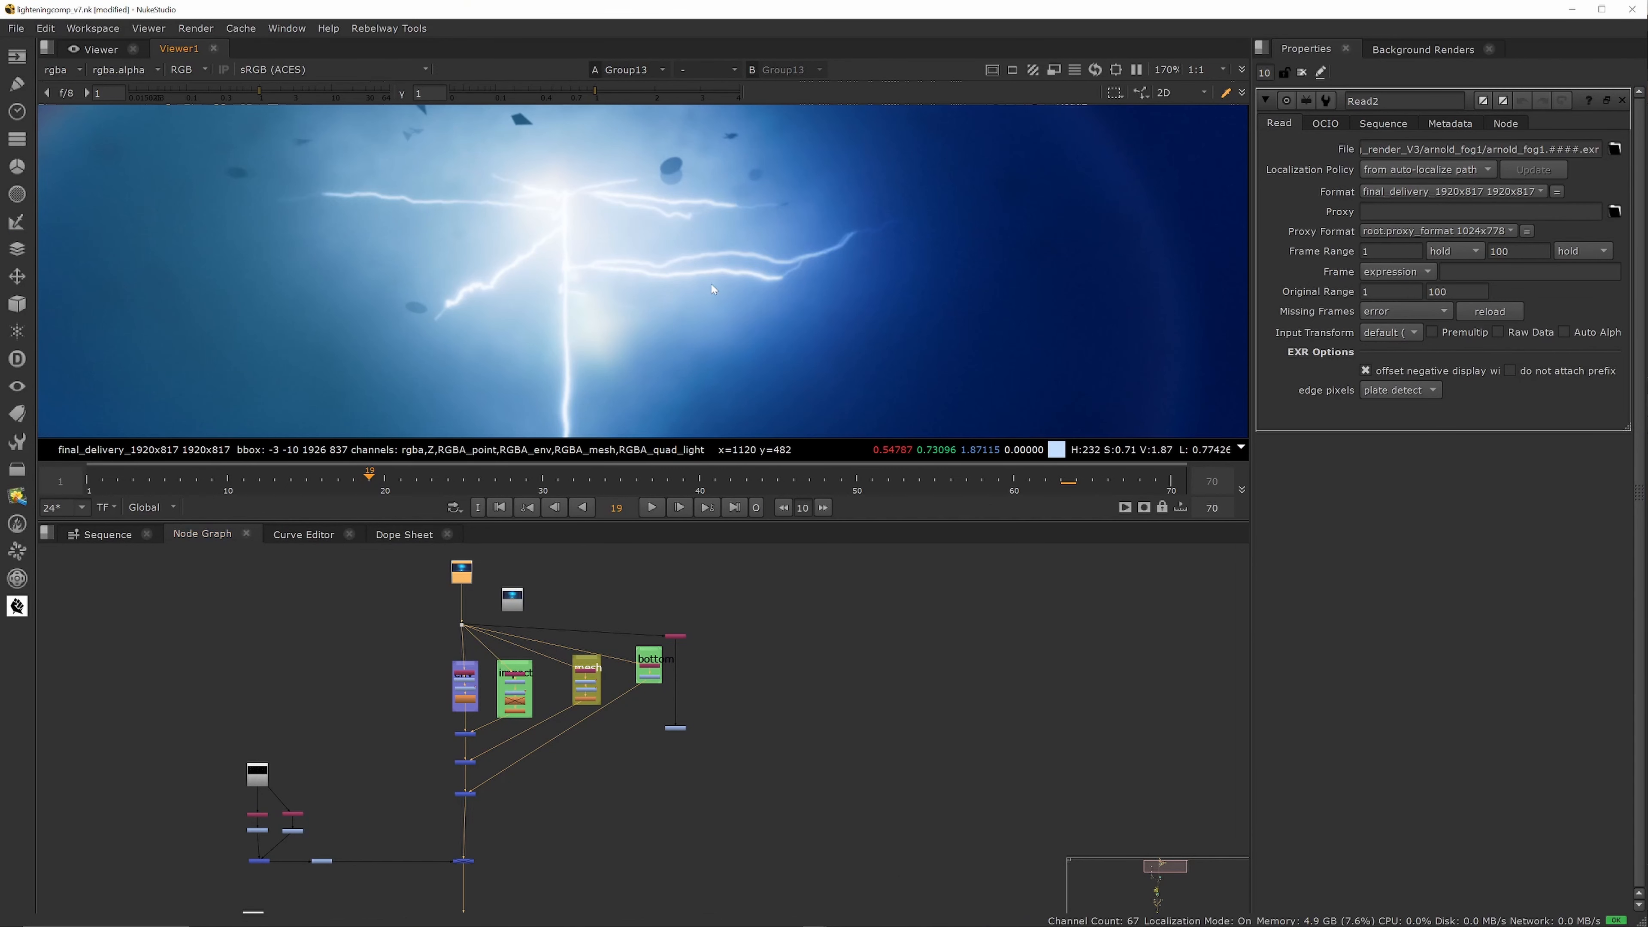
Step: Re-enable the disabled merge node that joins the ColorCorrect19 branch to the main comp stream
scroll(710, 283, "down", 6)
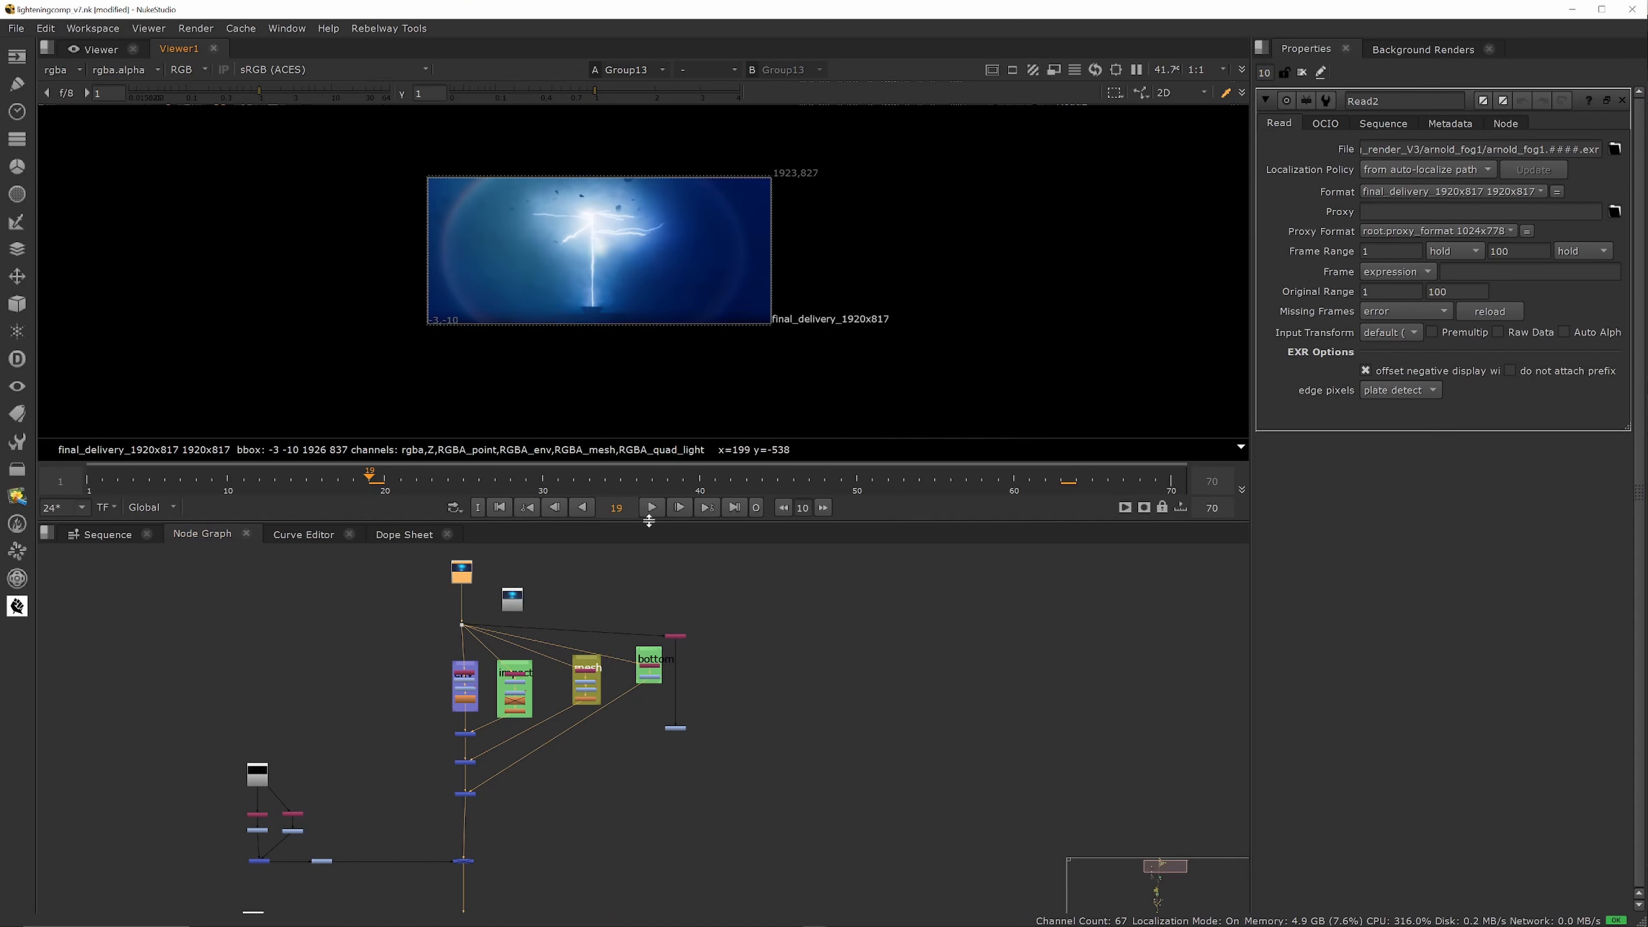
scroll(642, 614, "down", 6)
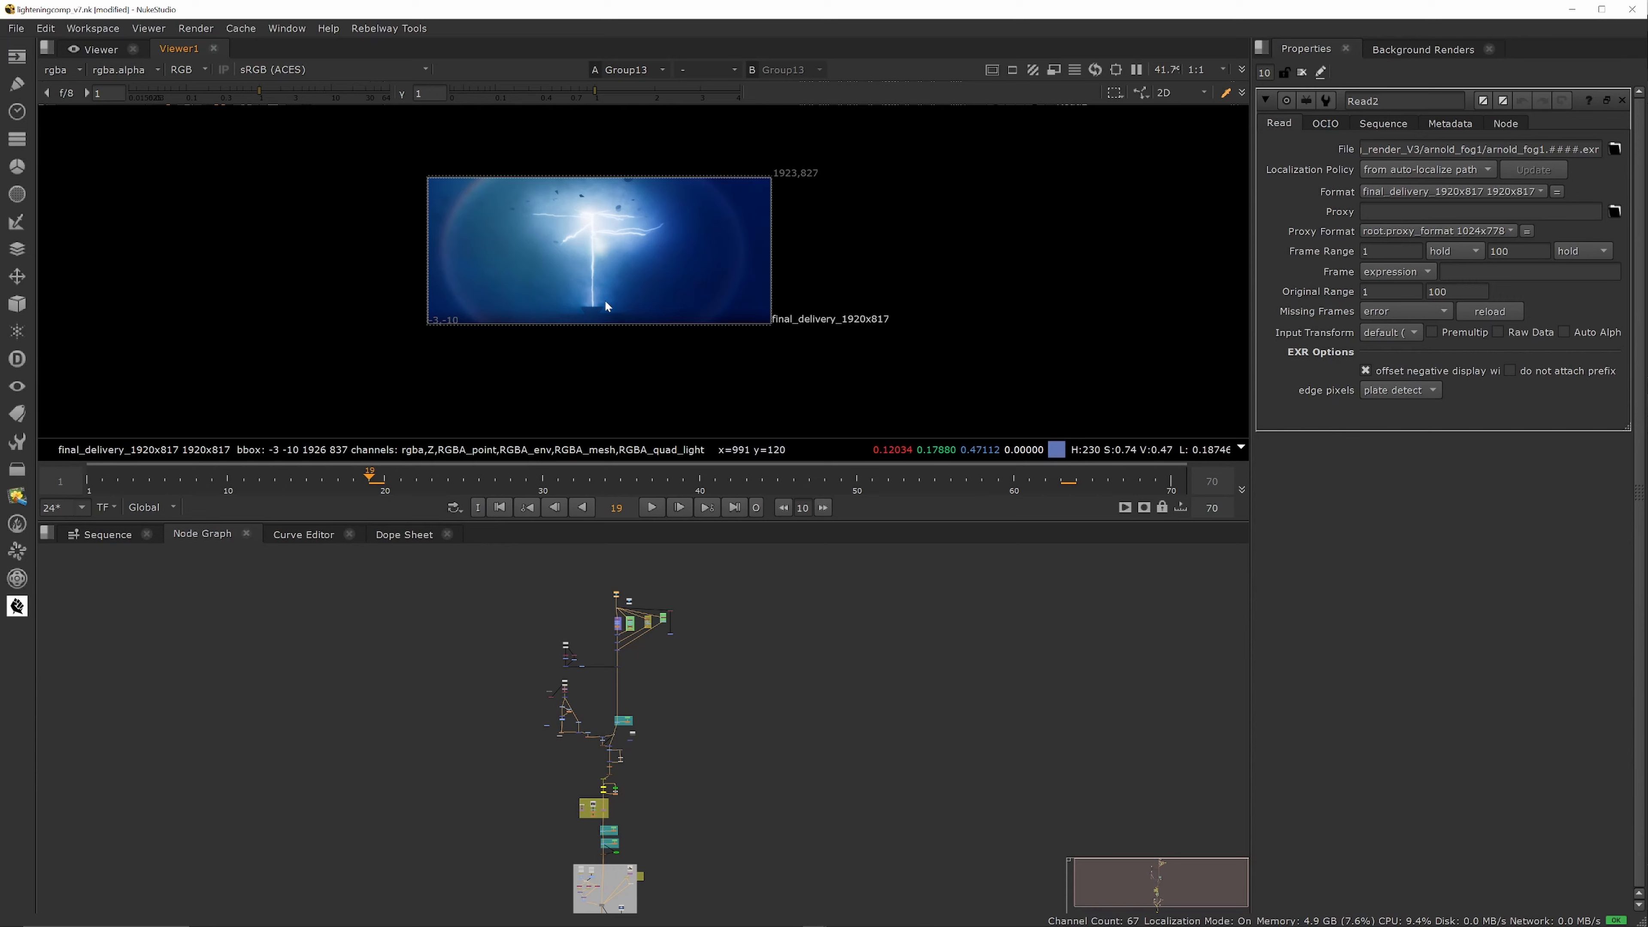
scroll(603, 298, "up", 5)
scroll(625, 288, "down", 2)
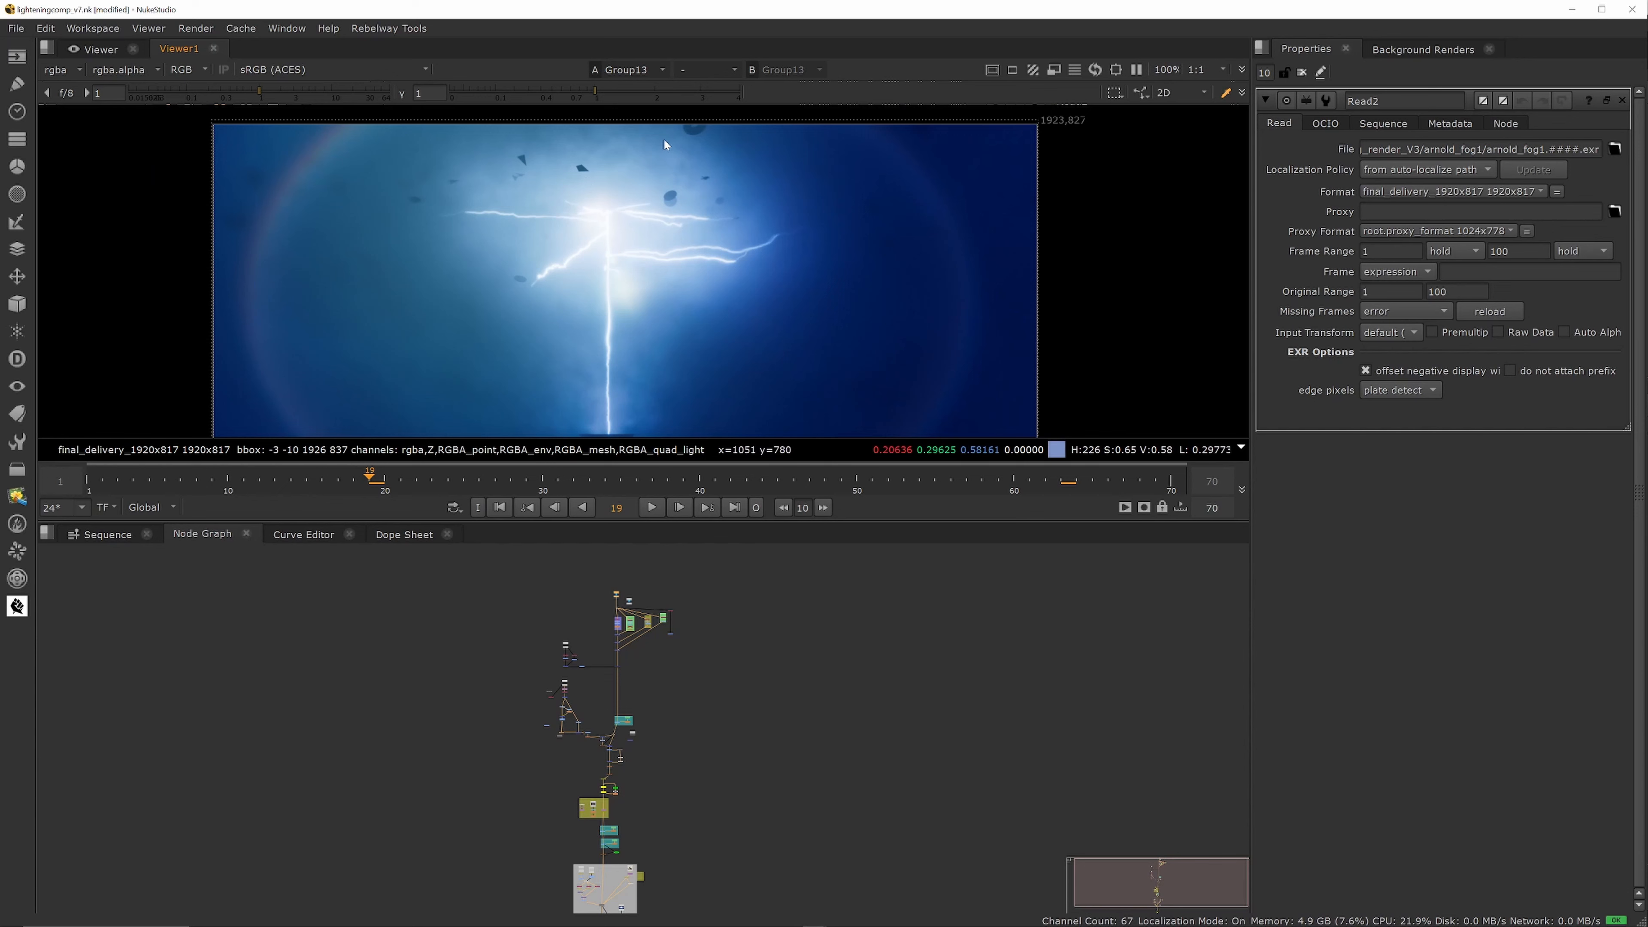
scroll(633, 662, "up", 6)
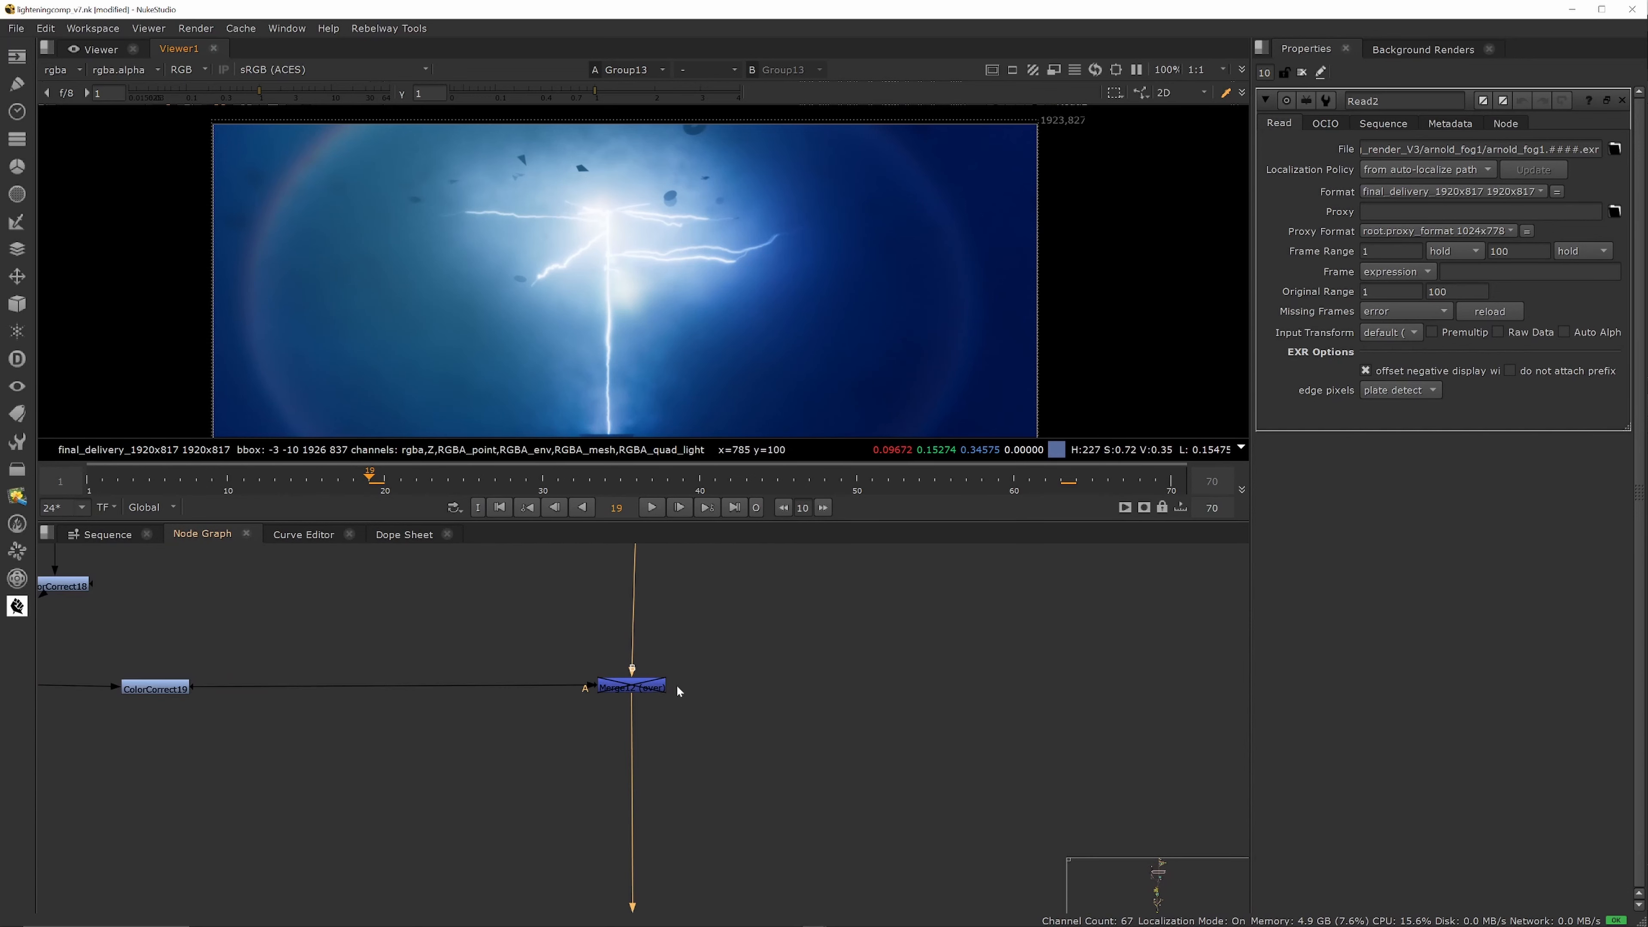
left_click(644, 685)
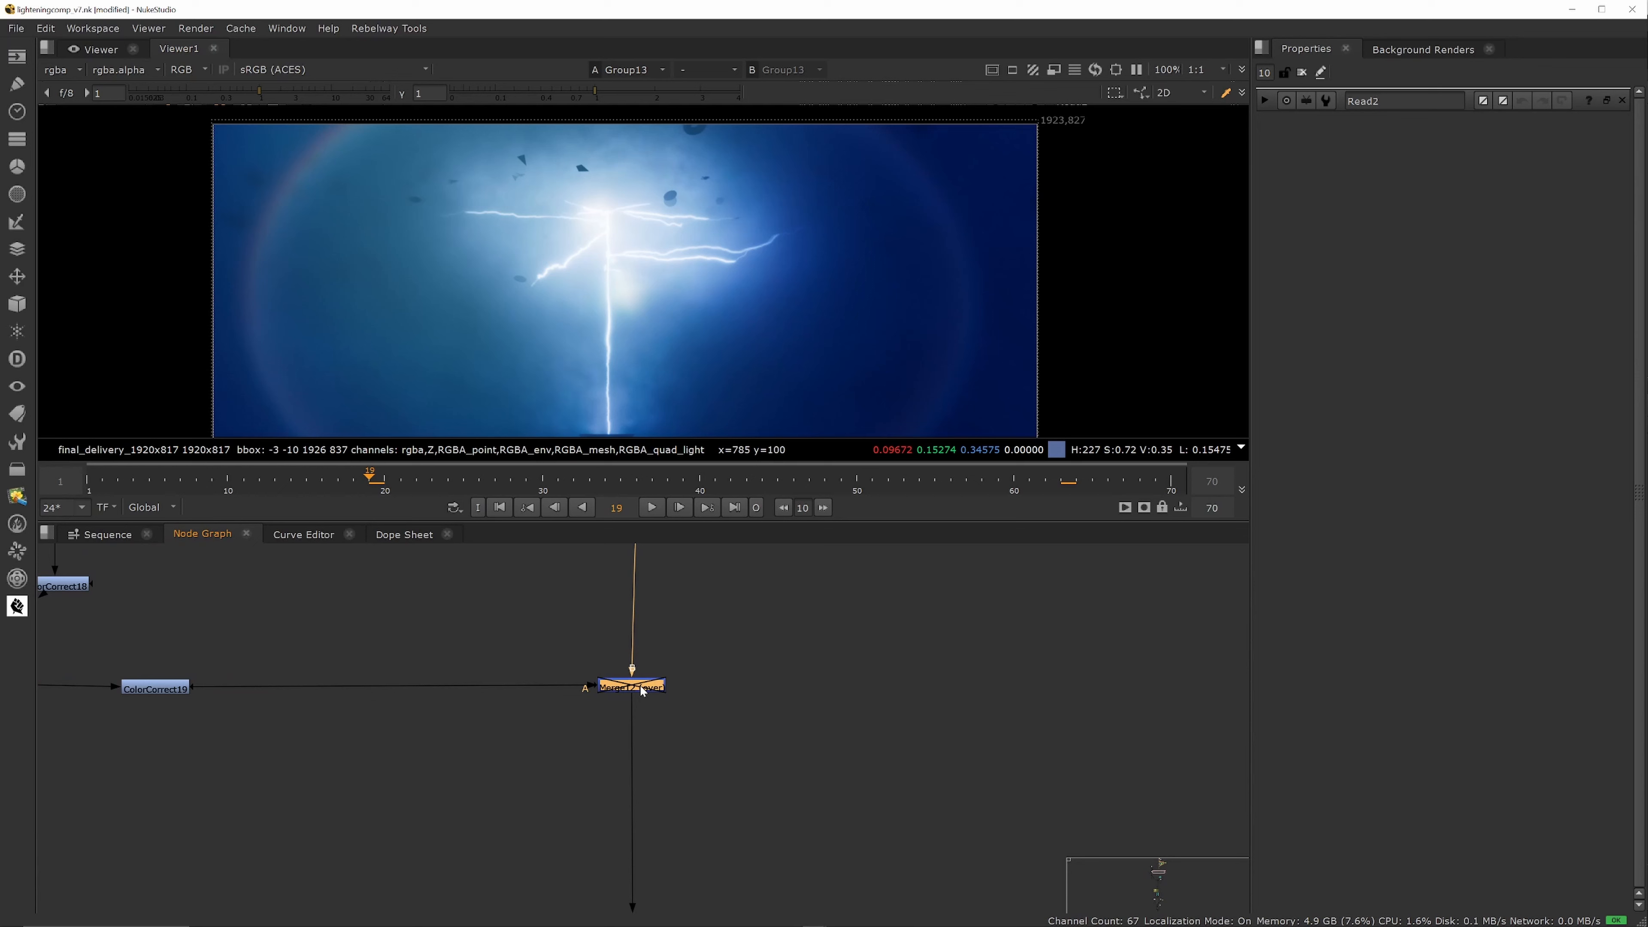
key("d")
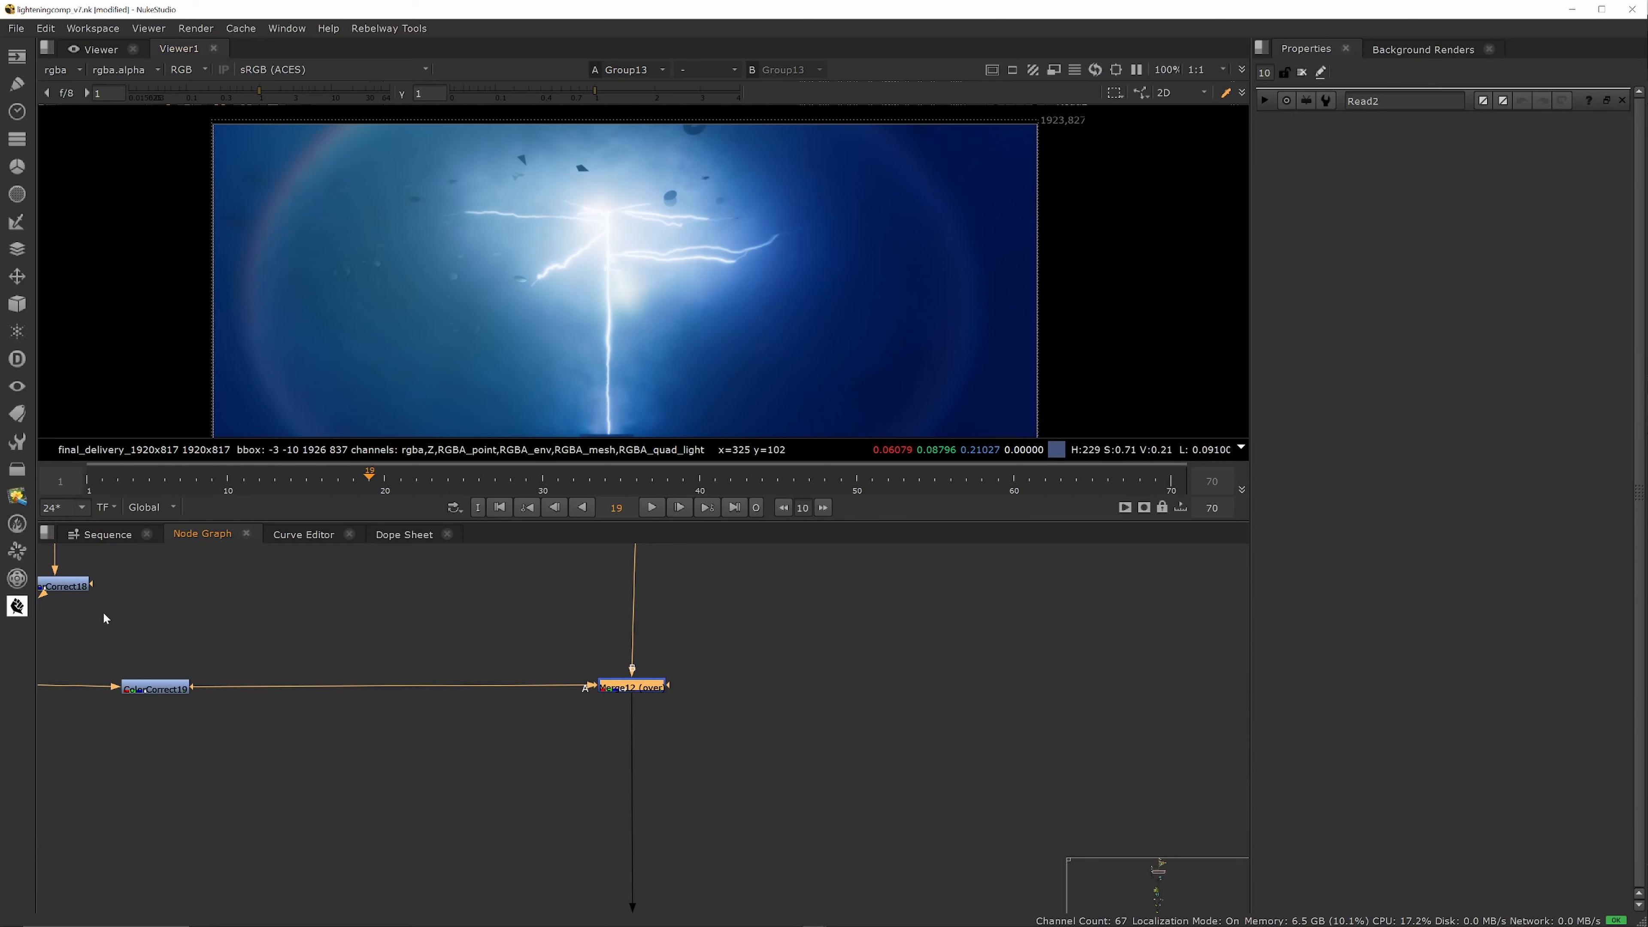
Step: Switch to the Houdini object network and inspect arnold_light_mesh's light settings alongside the render_lightning object it uses as mesh
scroll(403, 714, "down", 3)
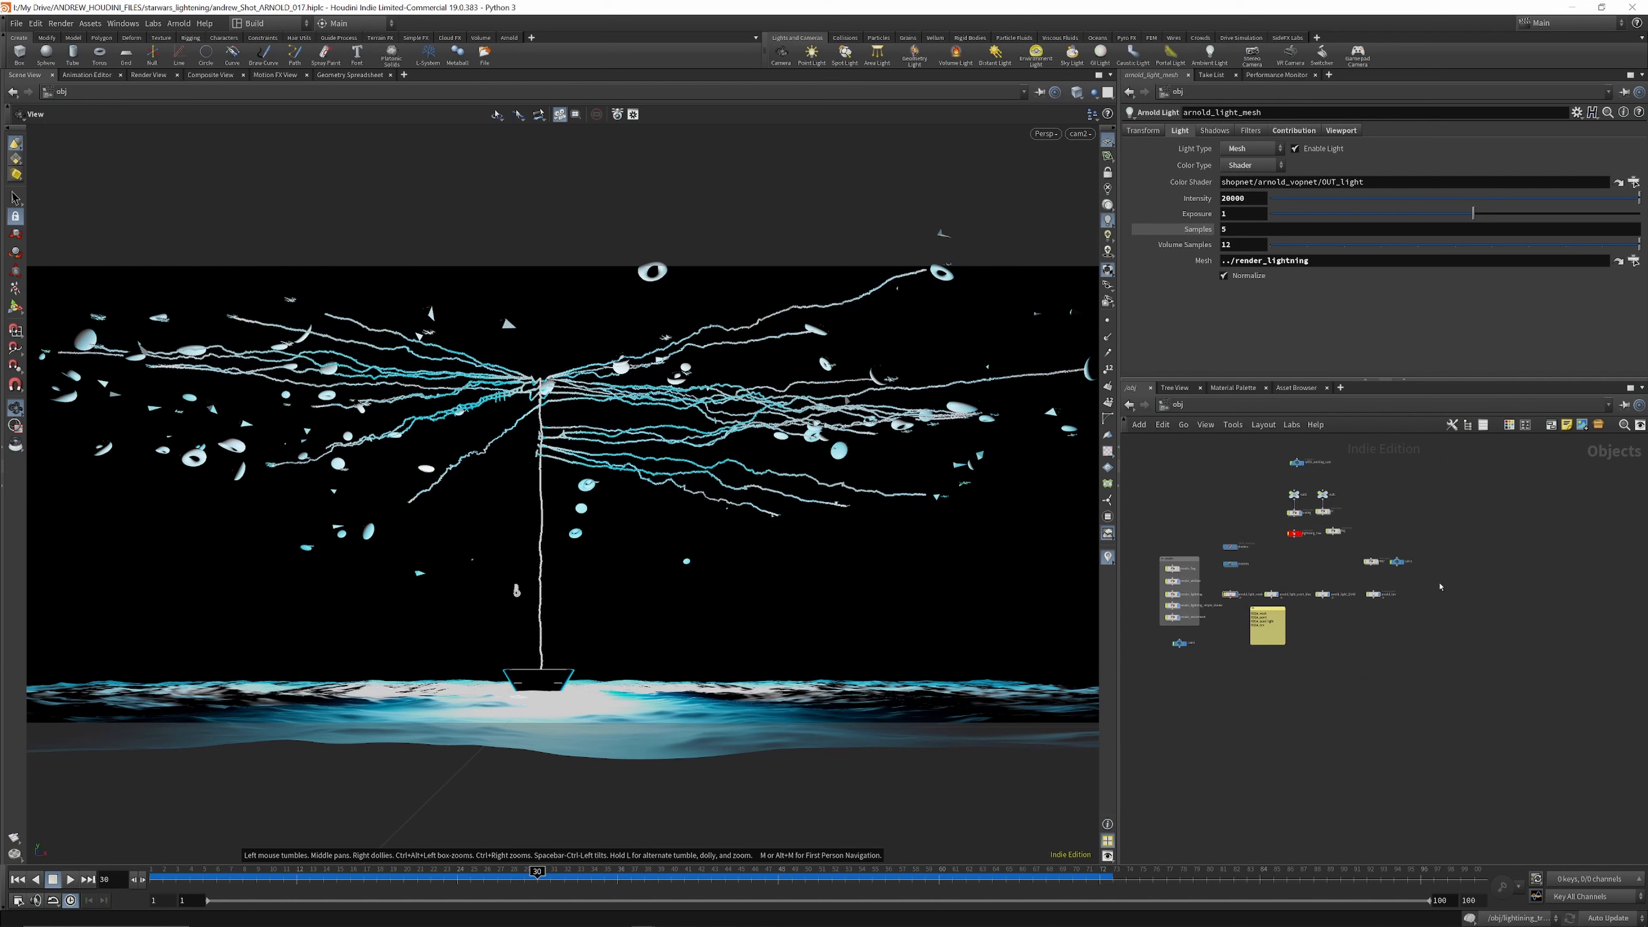
scroll(1253, 592, "up", 3)
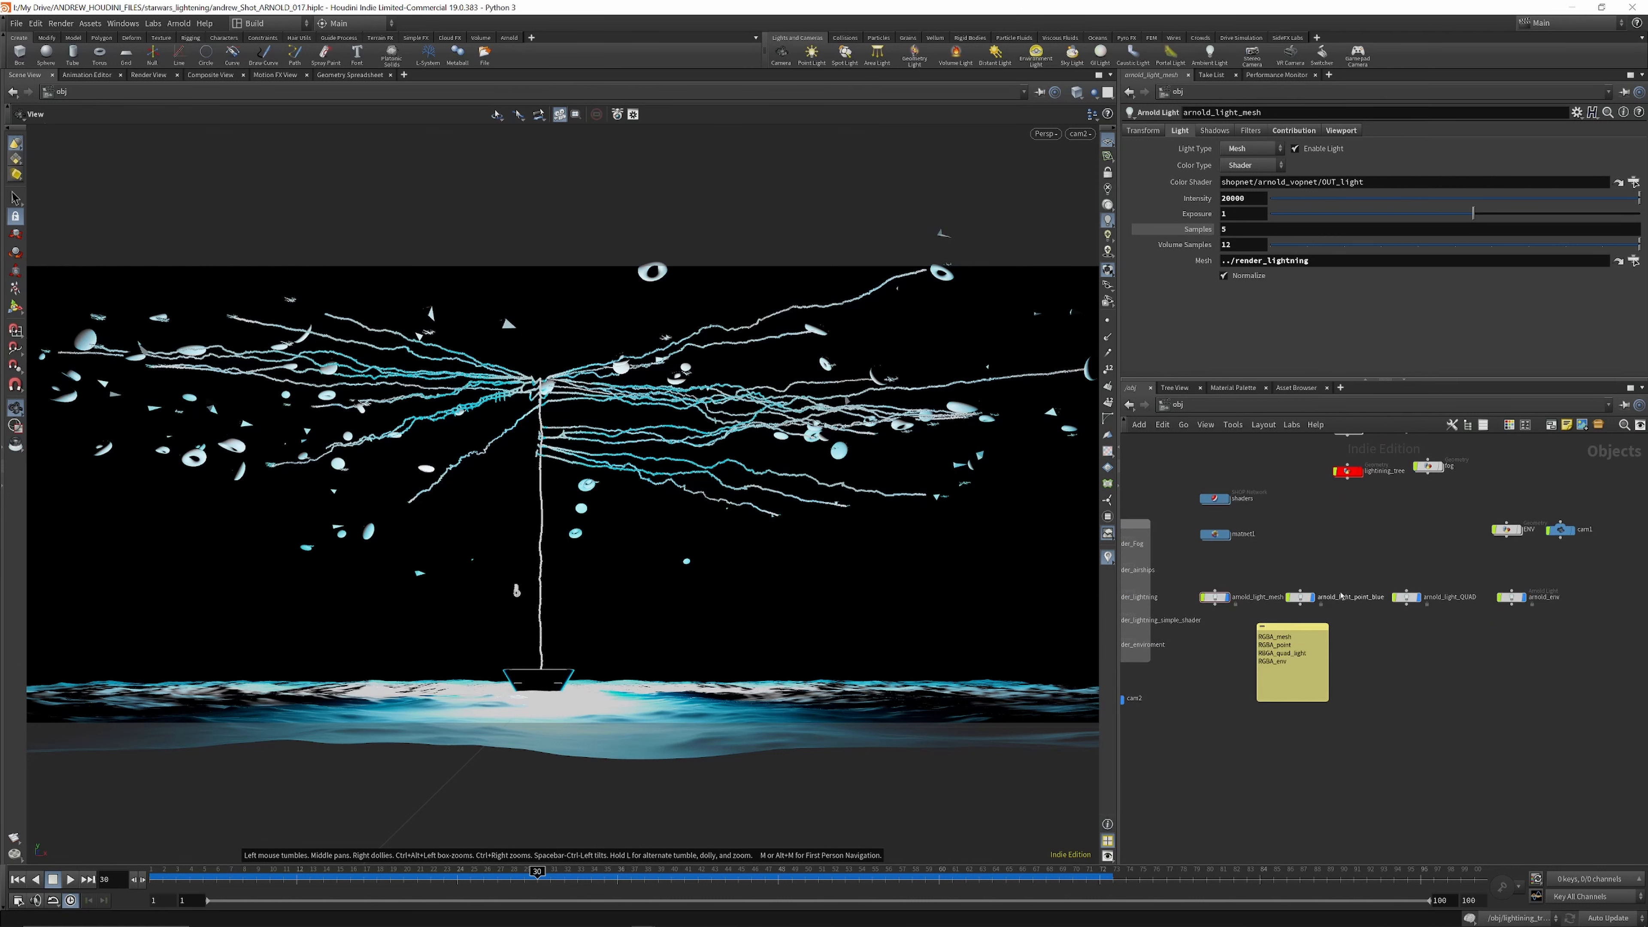
left_click(1216, 595)
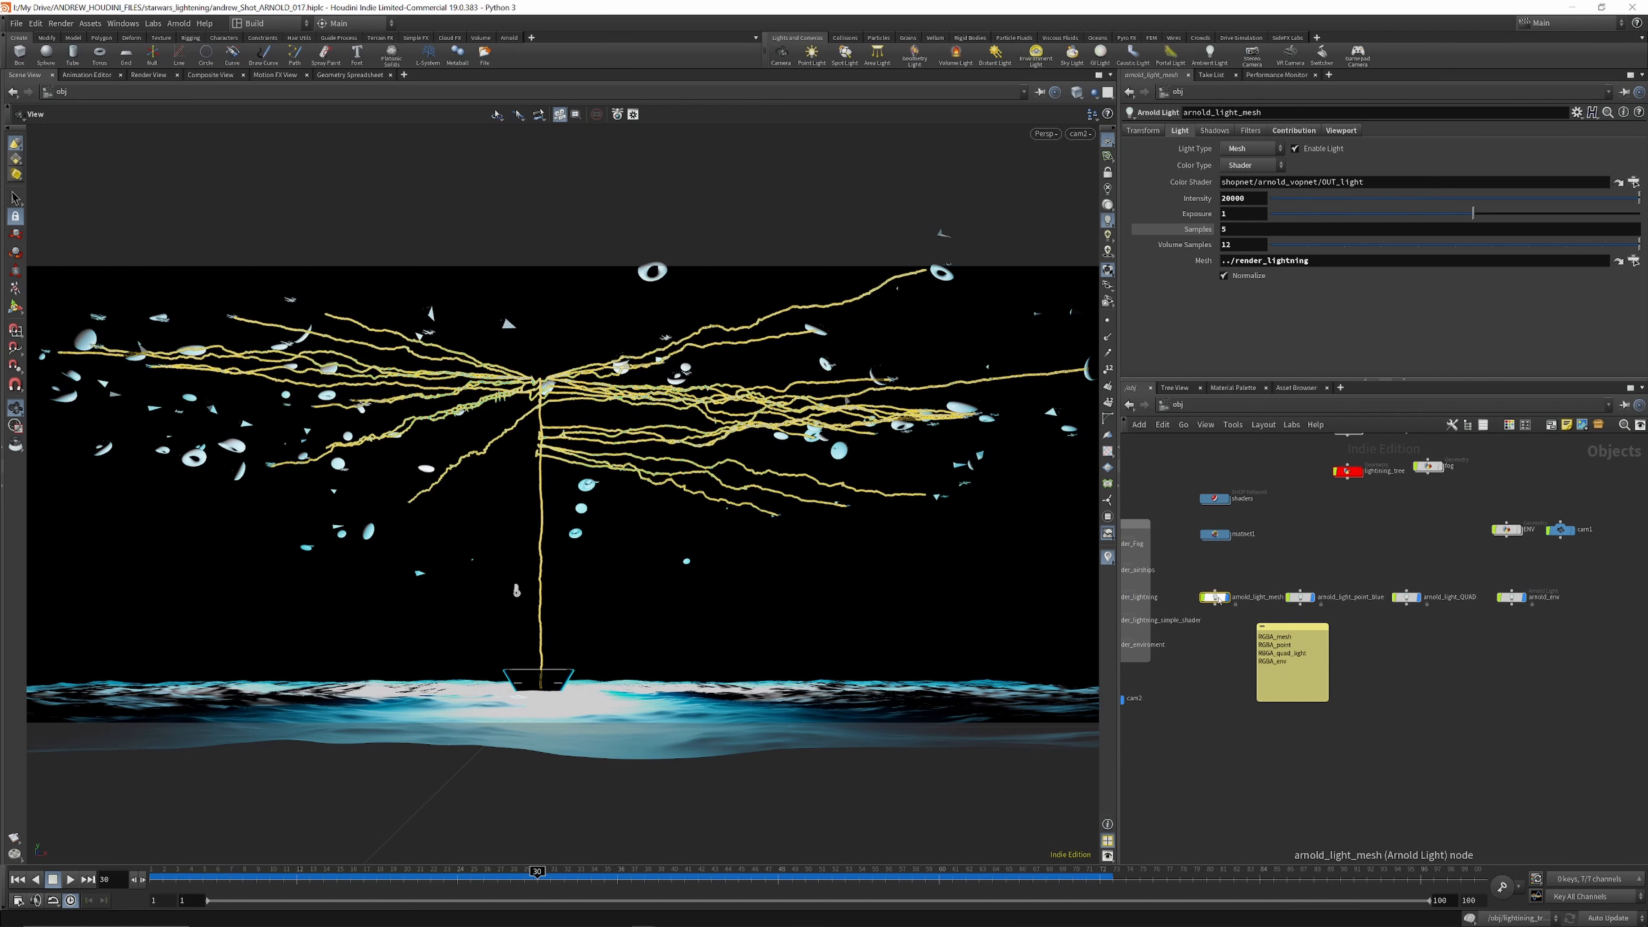
scroll(1288, 584, "down", 2)
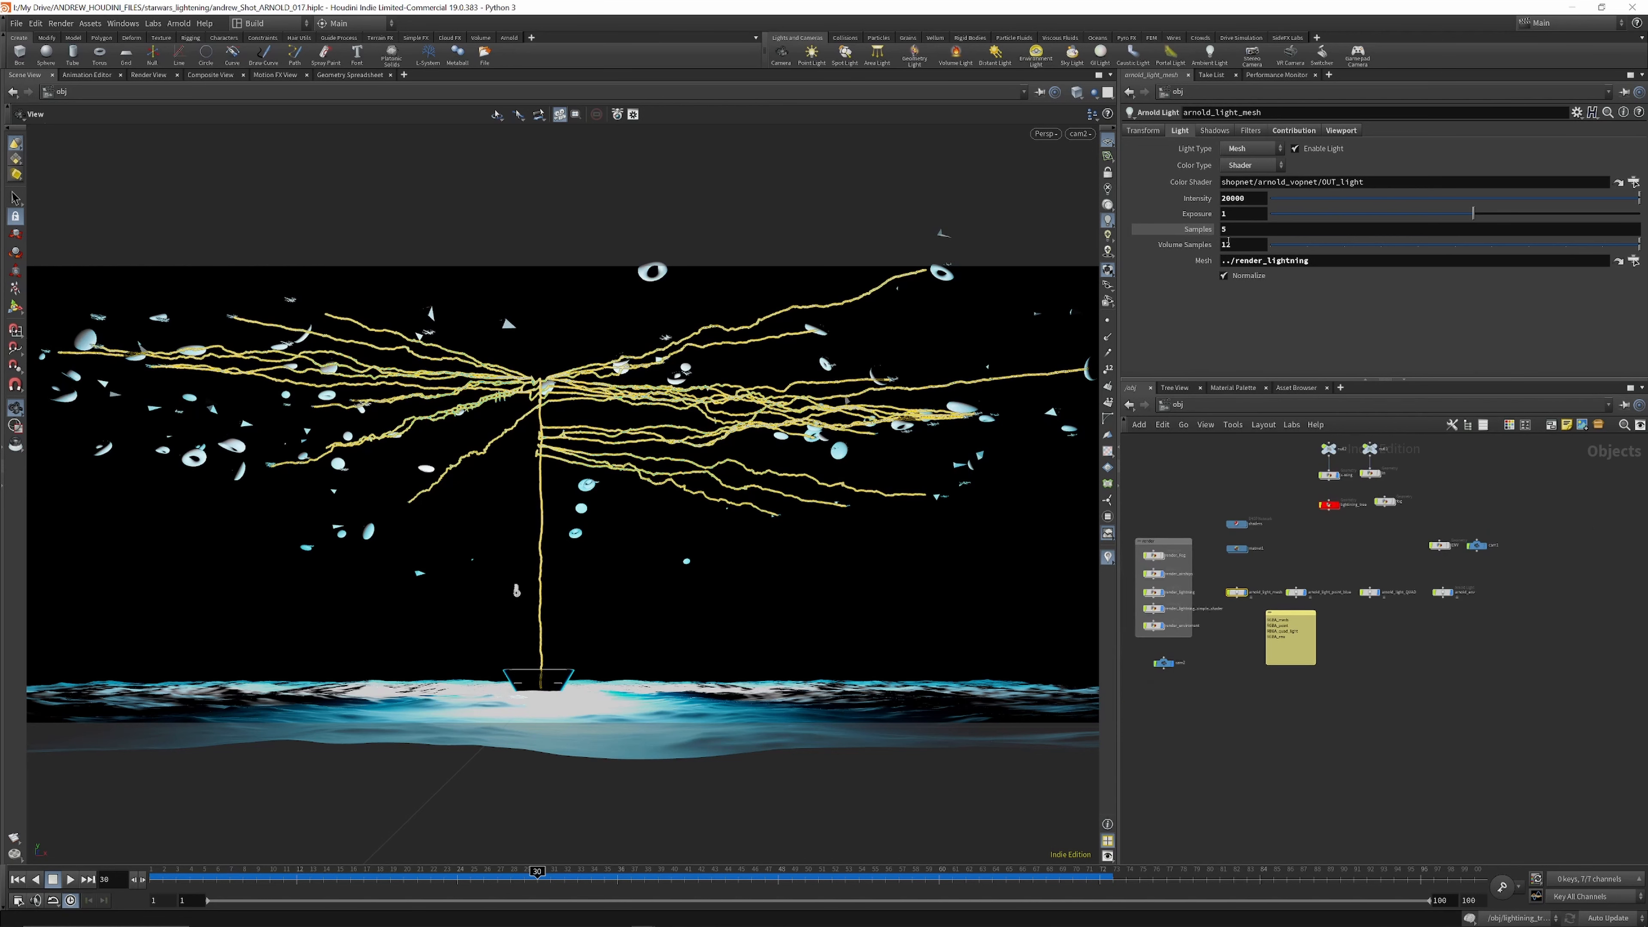
scroll(1156, 611, "up", 3)
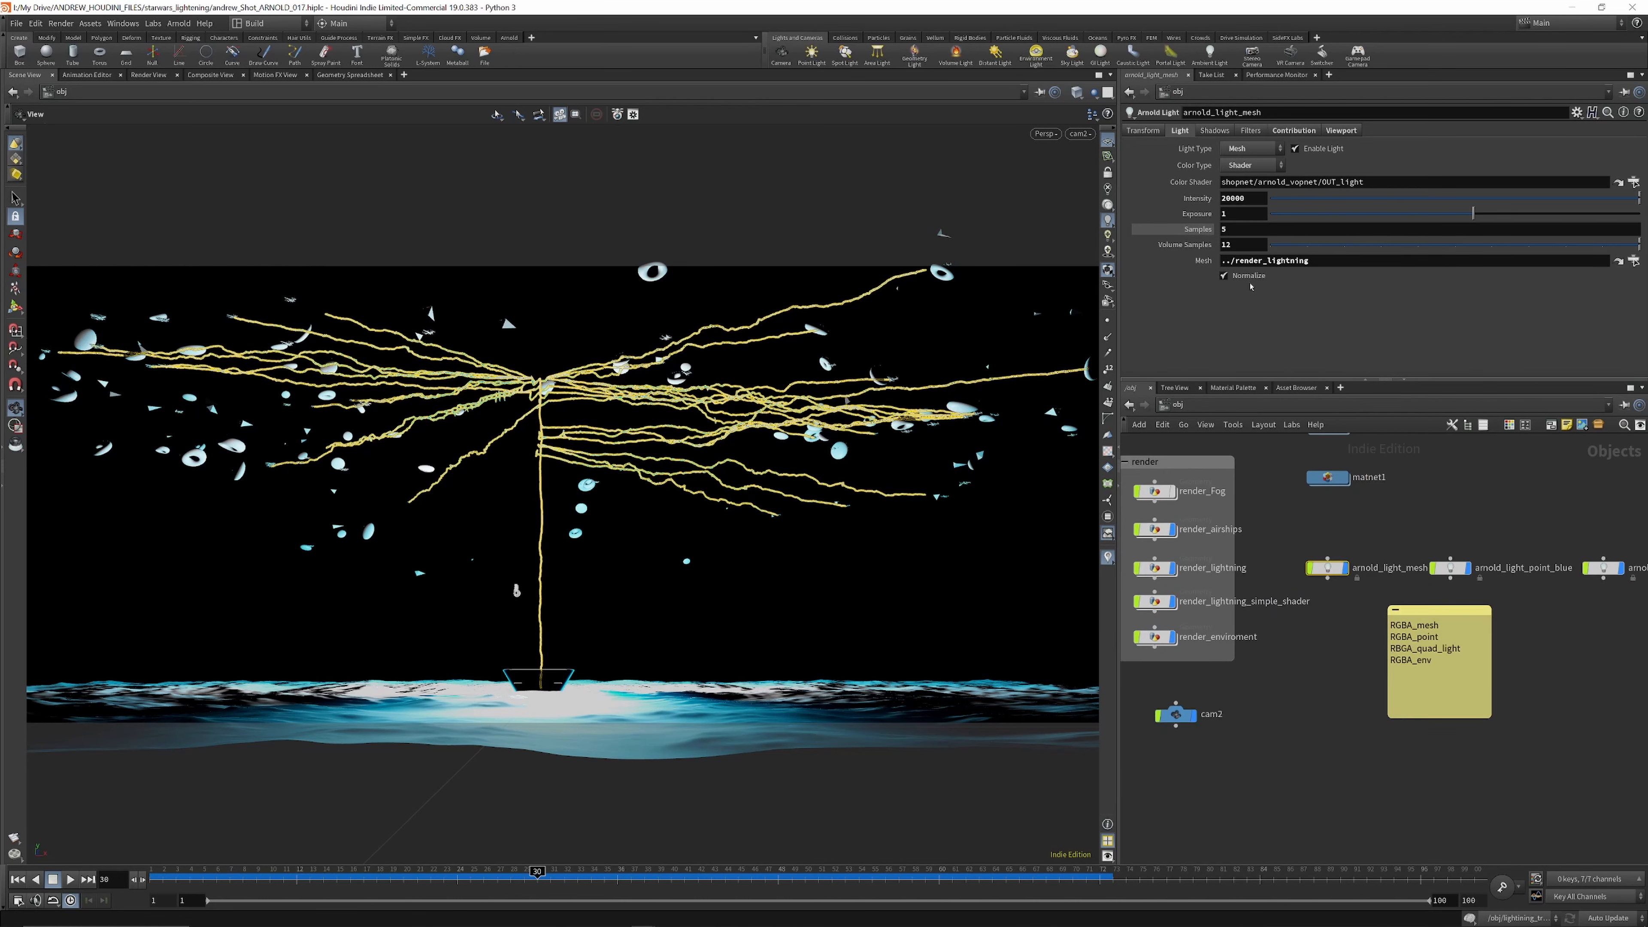
mouse_move(1164, 570)
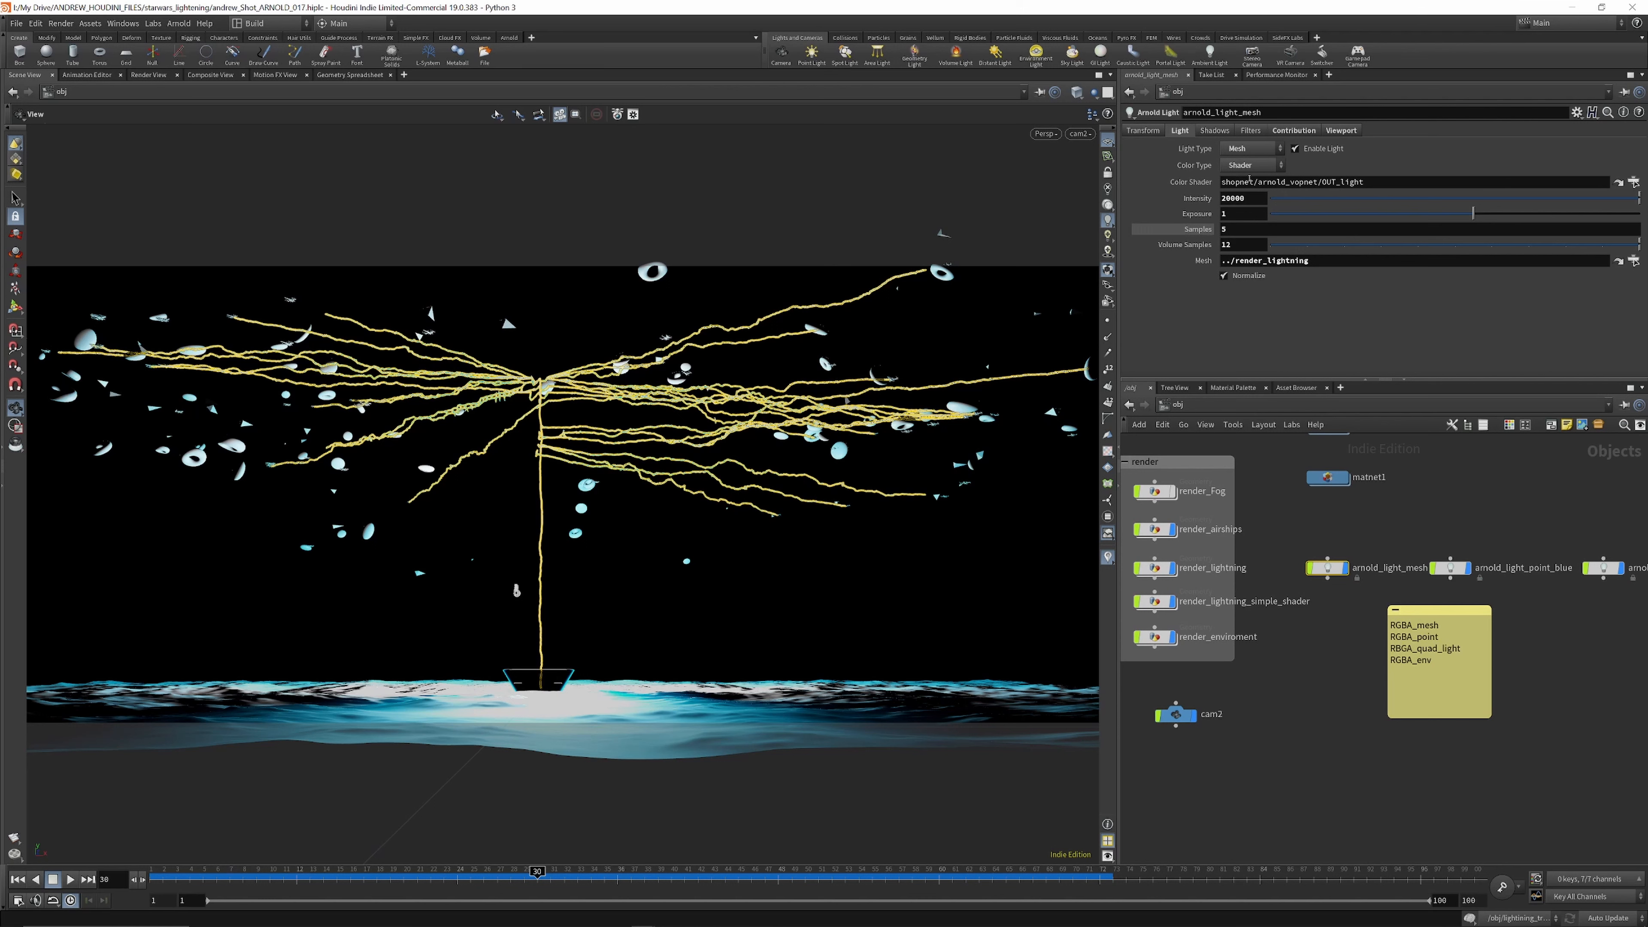
Step: Open the color shader network of arnold_light_mesh and review the light_decay1 node feeding OUT_light
left_click(1617, 184)
scroll(1281, 603, "down", 4)
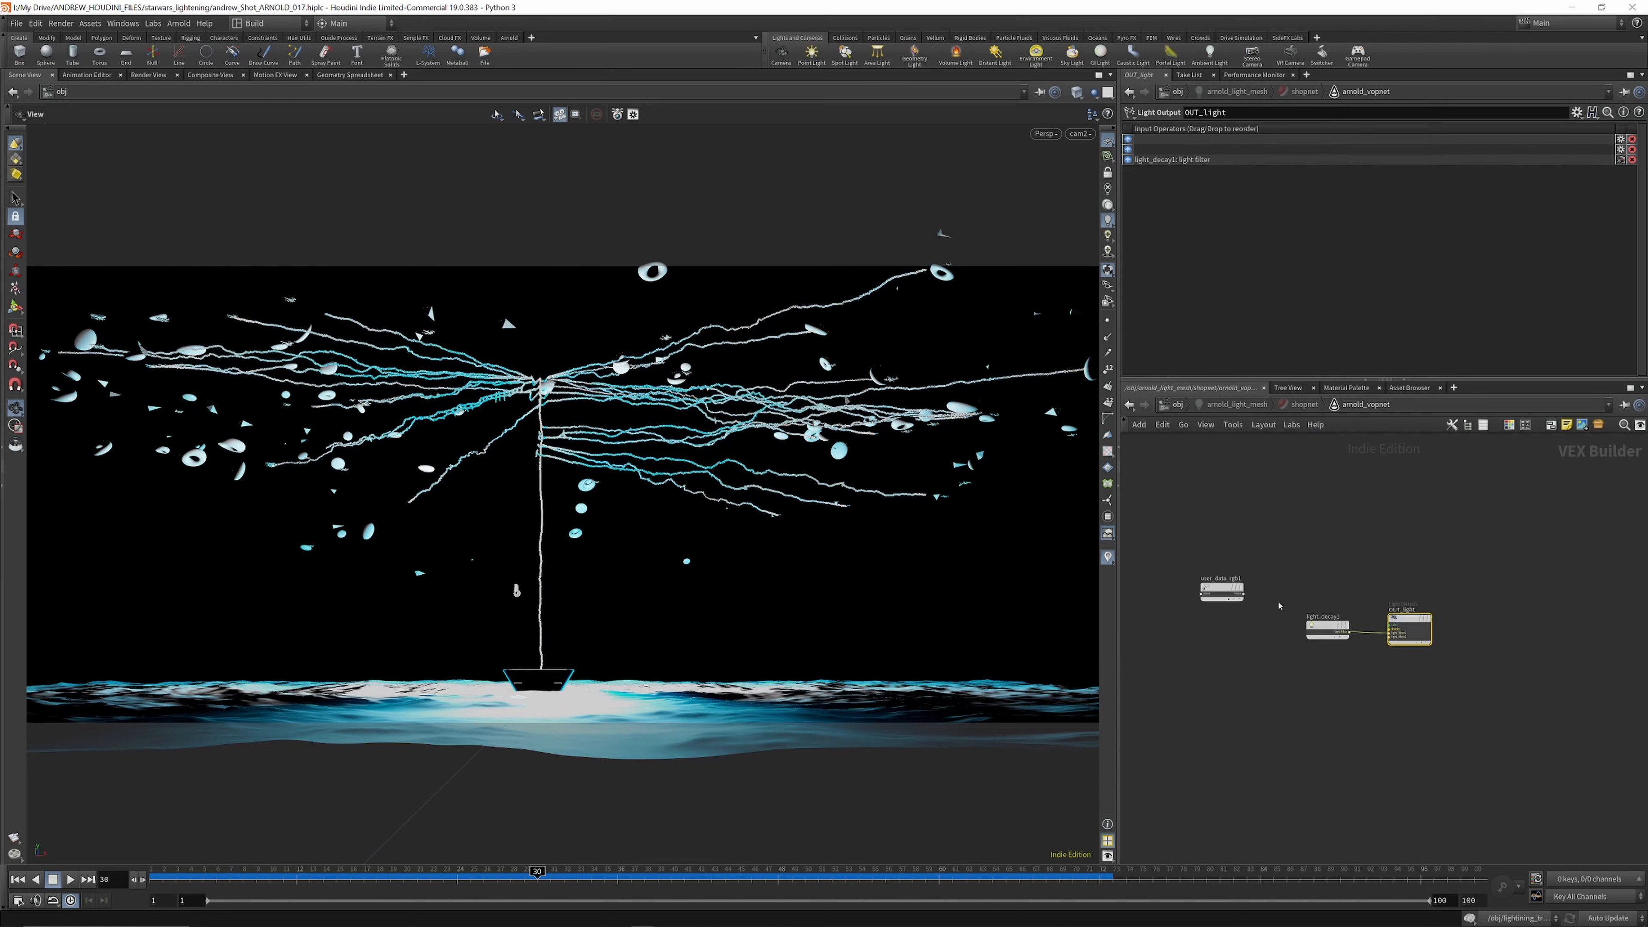
scroll(1398, 617, "up", 5)
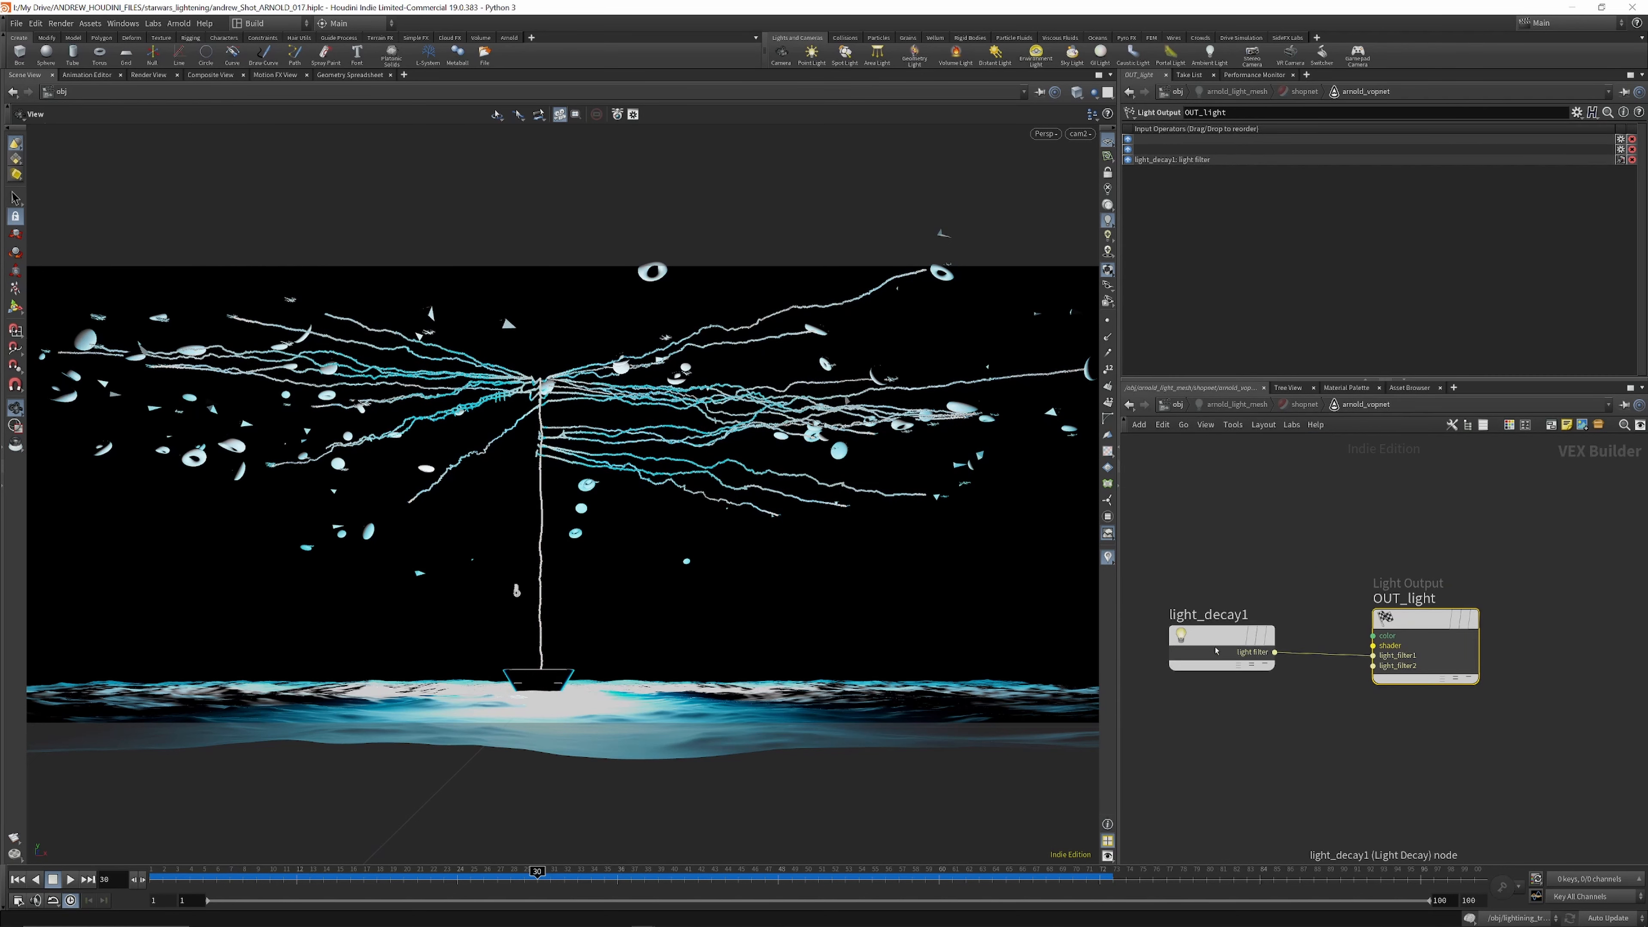
mouse_move(1238, 636)
left_mouse_down()
mouse_move(1239, 622)
mouse_move(1232, 634)
left_mouse_up()
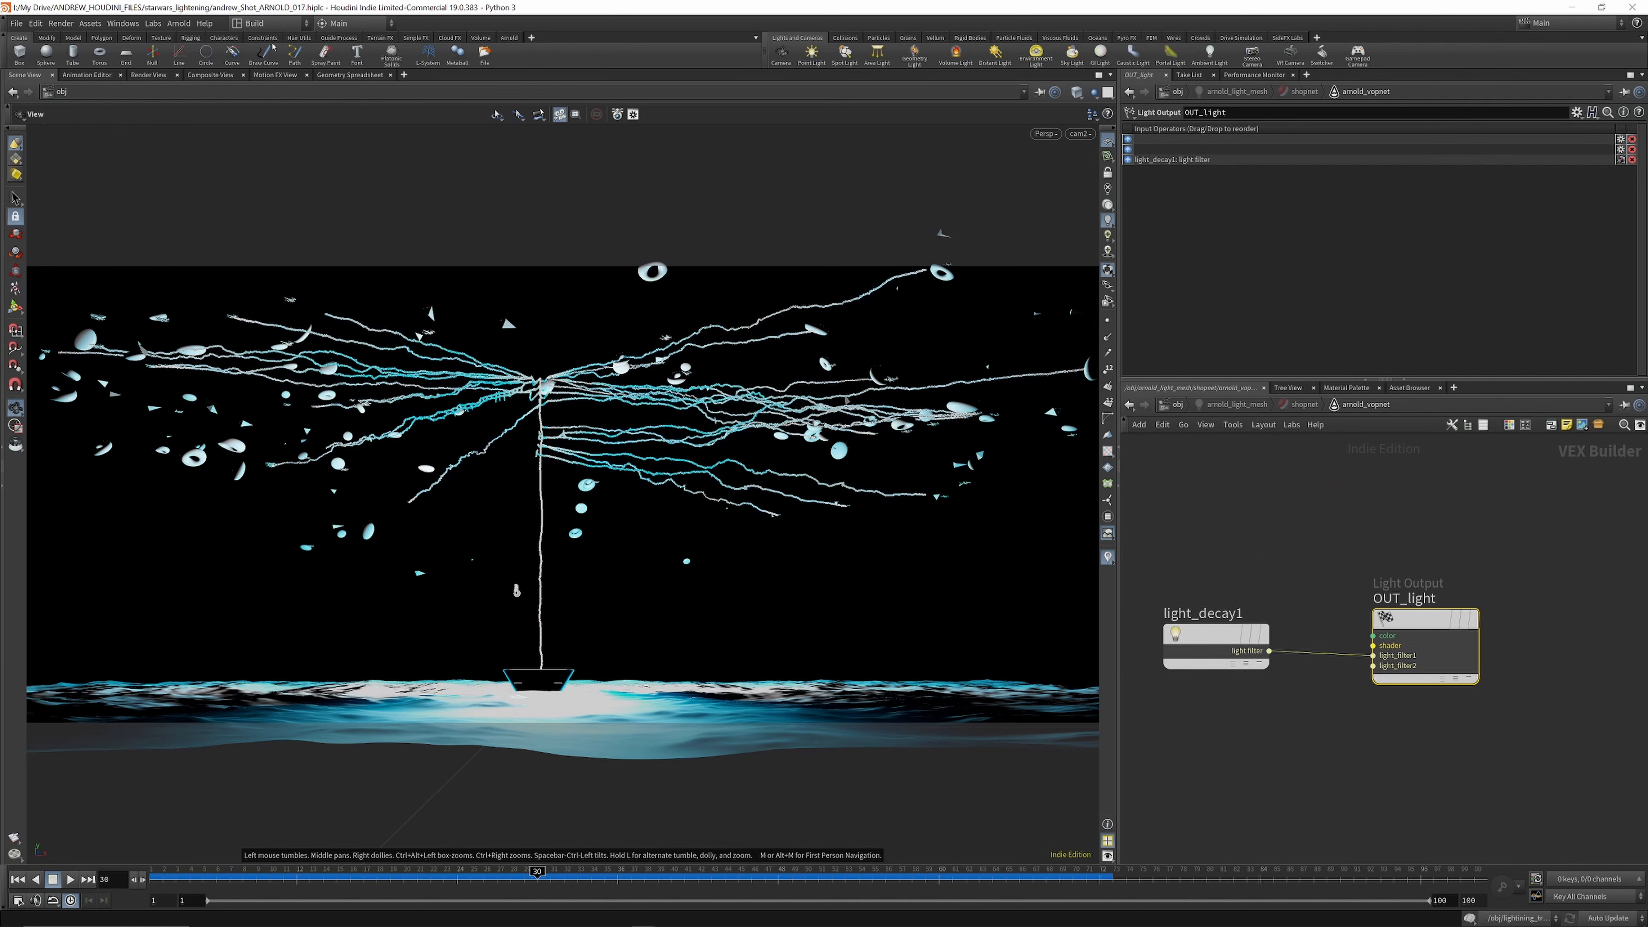
Step: Show Snap 4 in the render view and disconnect light_decay1 from OUT_light to examine the fog without light decay
left_click(148, 75)
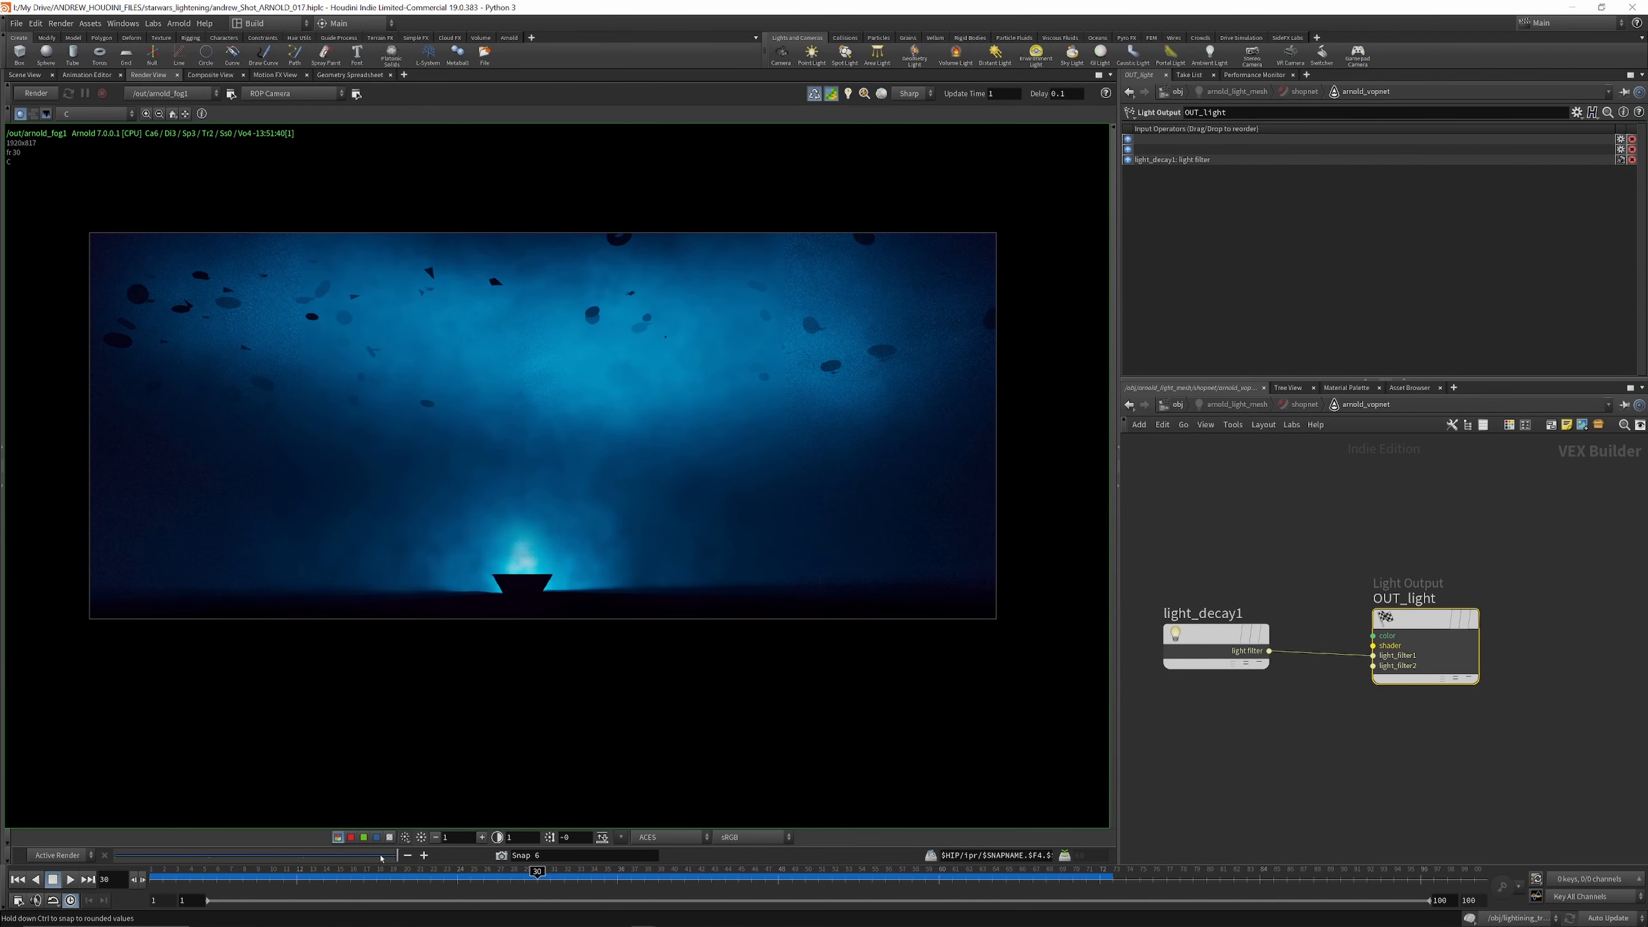
left_click_drag(381, 859, 209, 857)
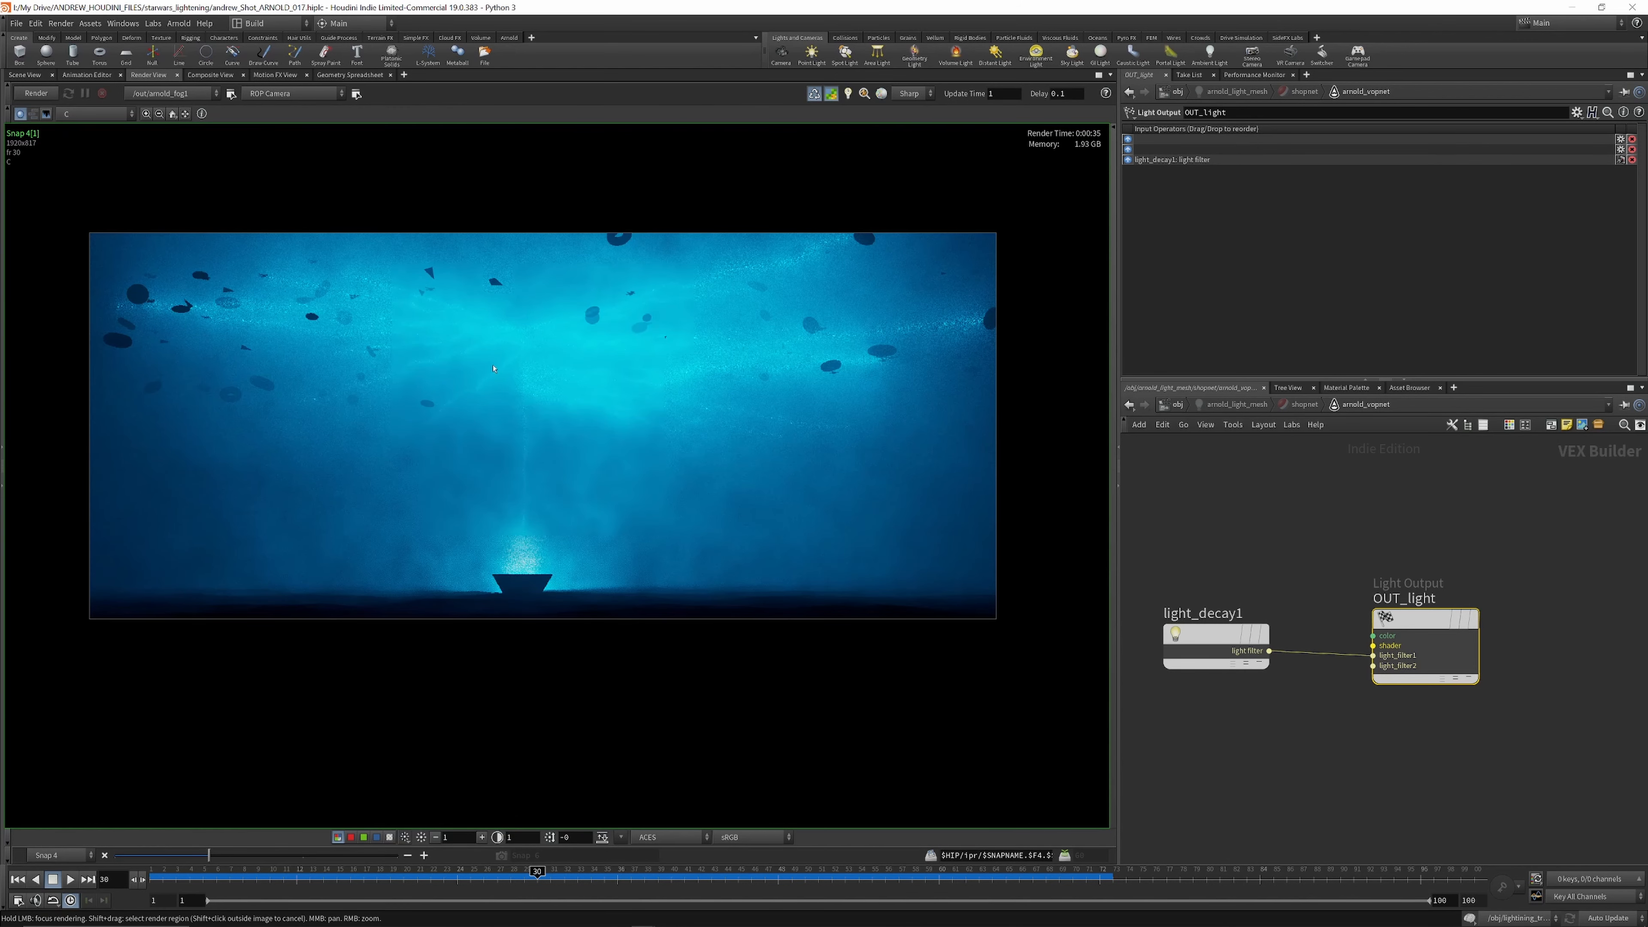
left_click_drag(1326, 587, 1325, 775)
key("Delete")
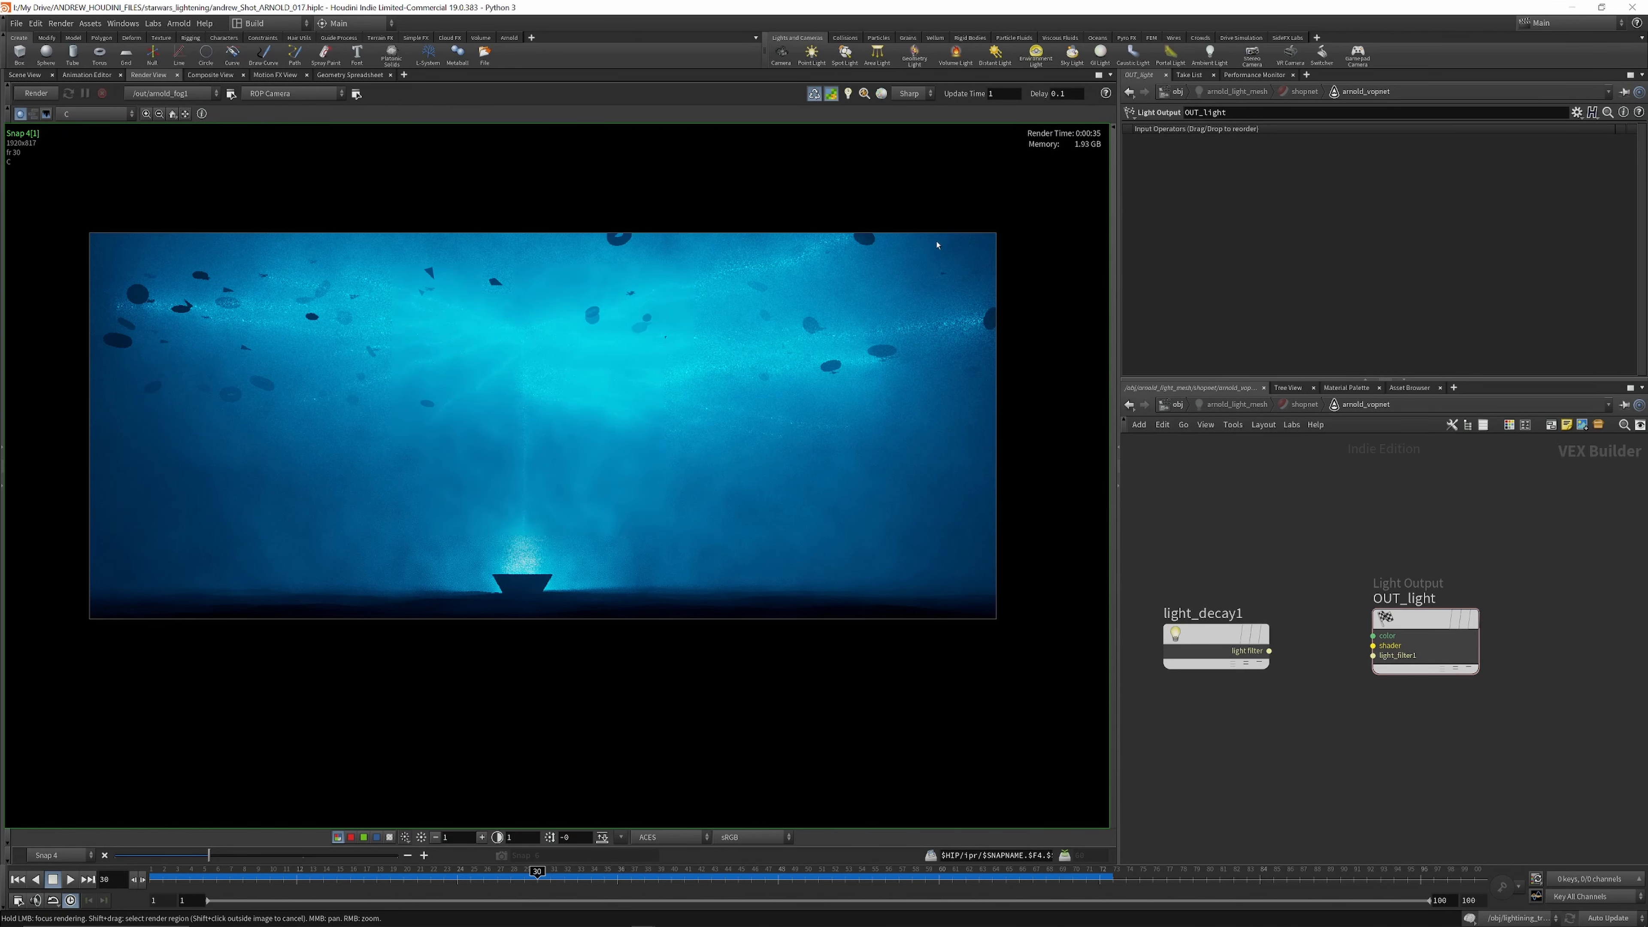
scroll(487, 353, "up", 4)
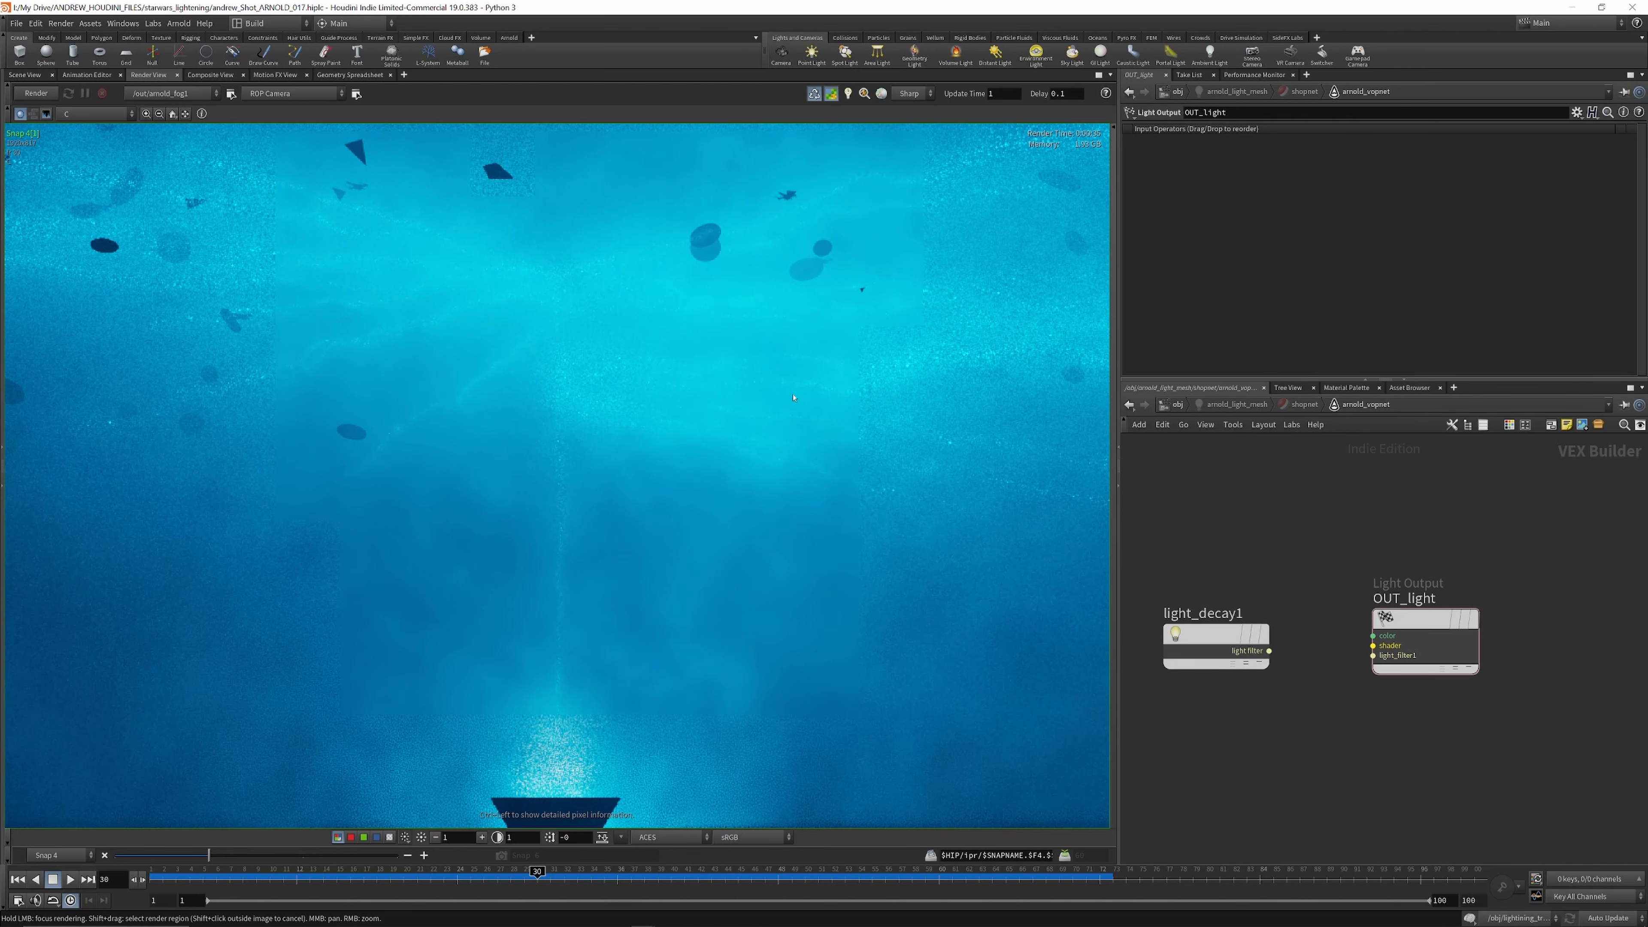
scroll(793, 398, "down", 5)
scroll(548, 372, "up", 2)
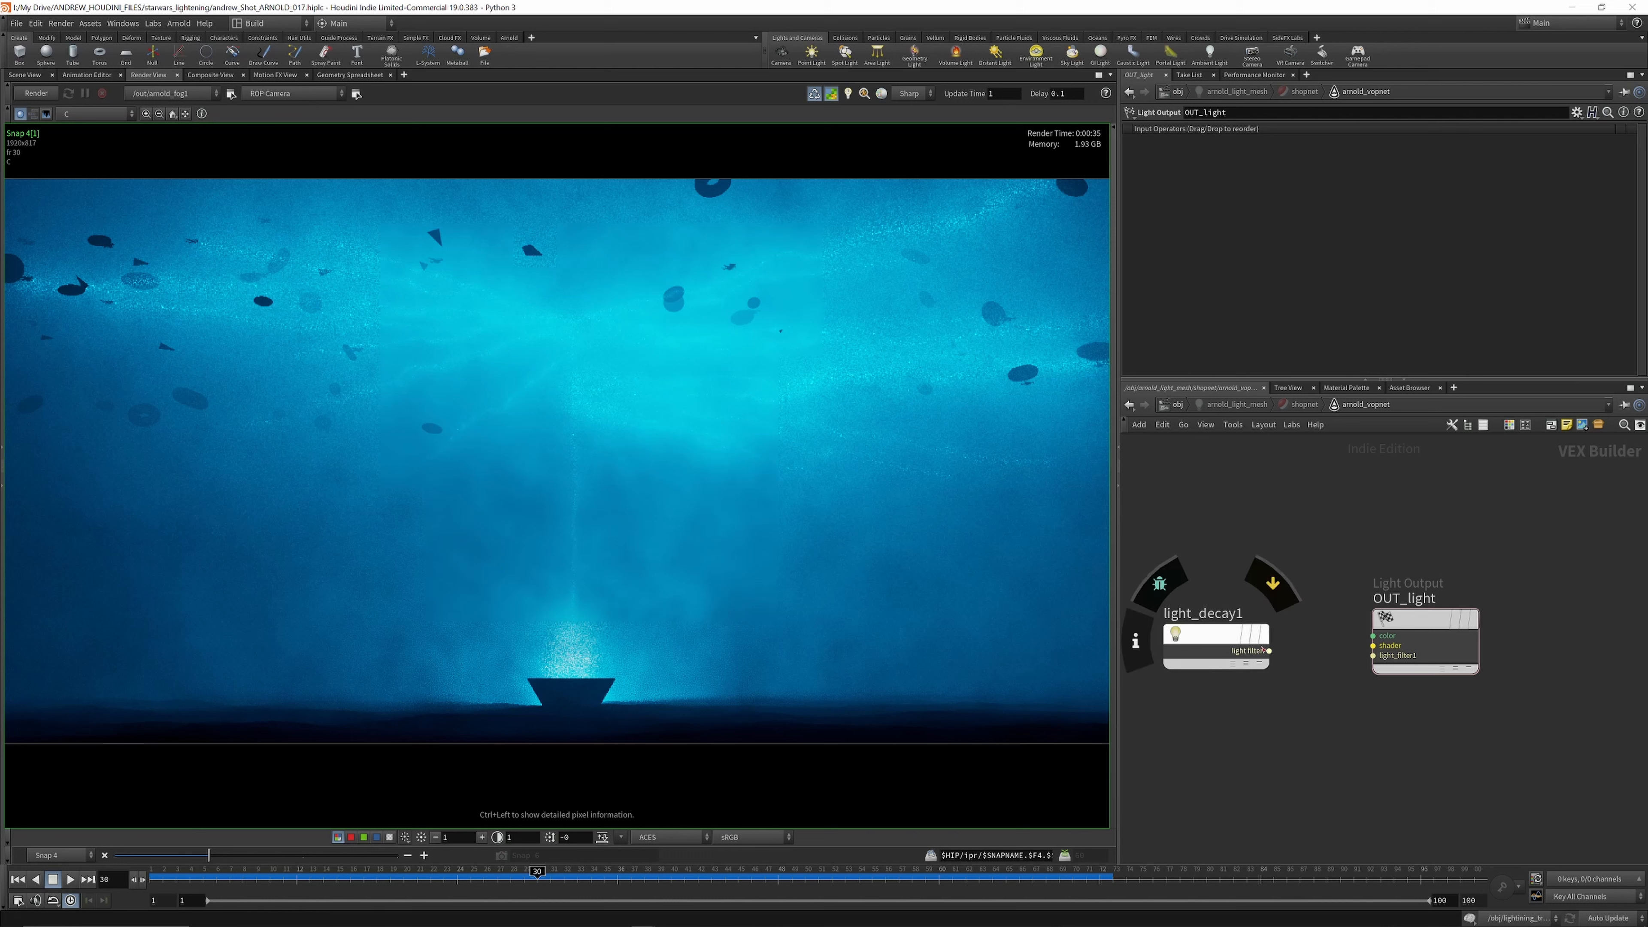
Step: Reconnect light_decay1 to OUT_light's light_filter1 input, display its attenuation settings and show Snap 5 for comparison
left_click_drag(1268, 651, 1373, 656)
left_click(1373, 655)
left_click(1216, 635)
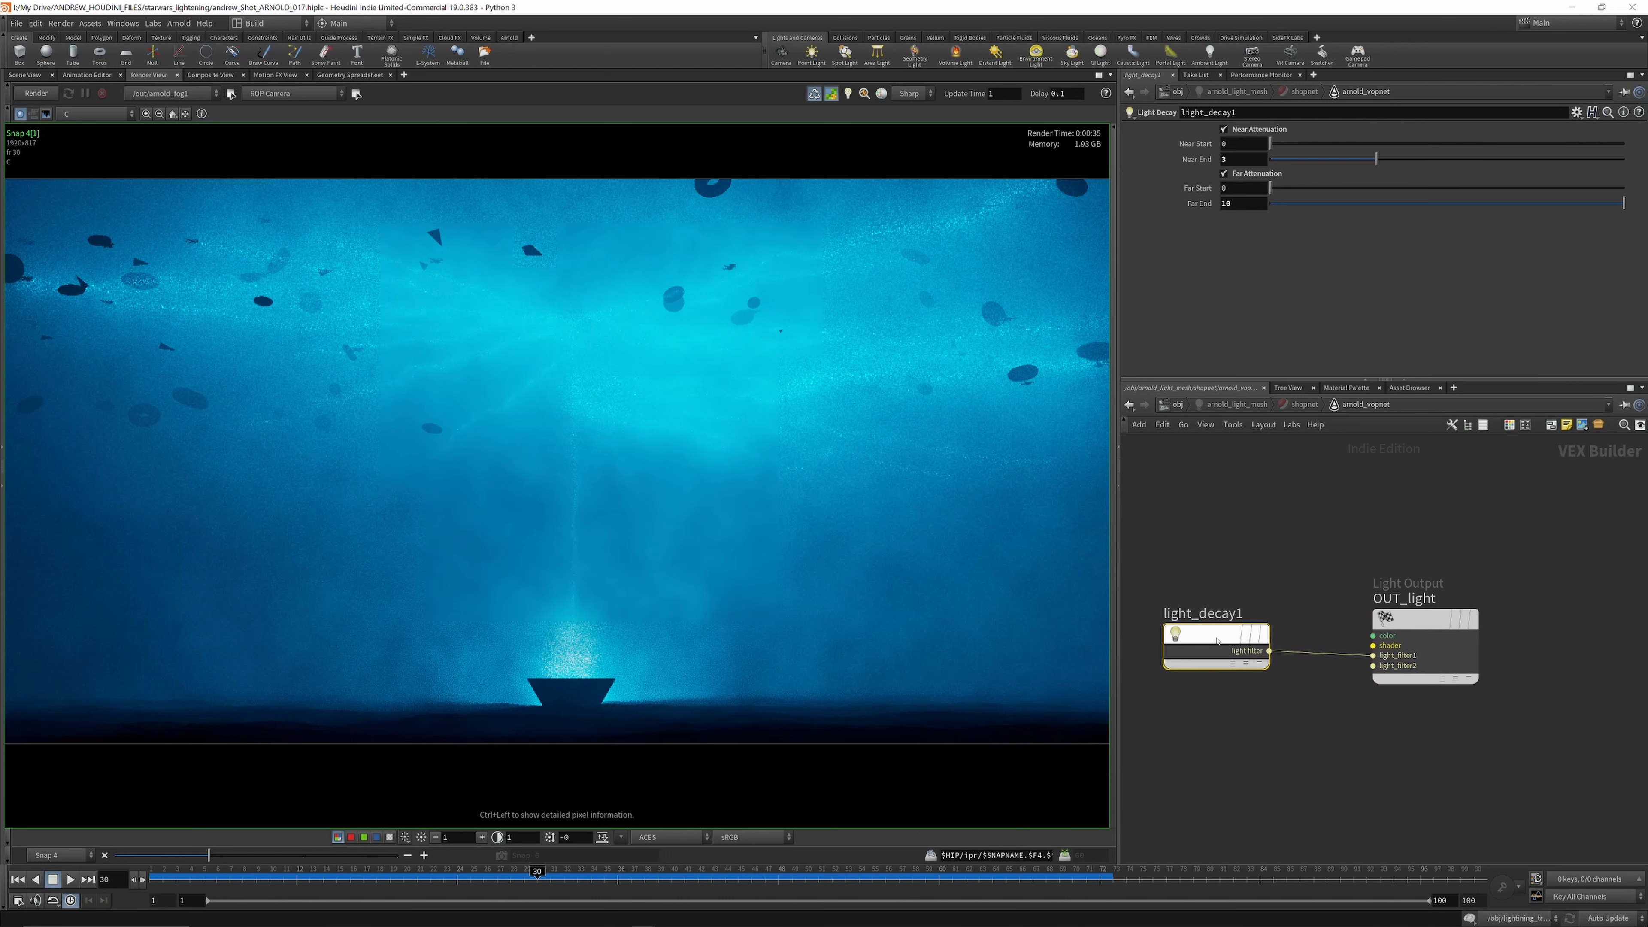
left_click(303, 856)
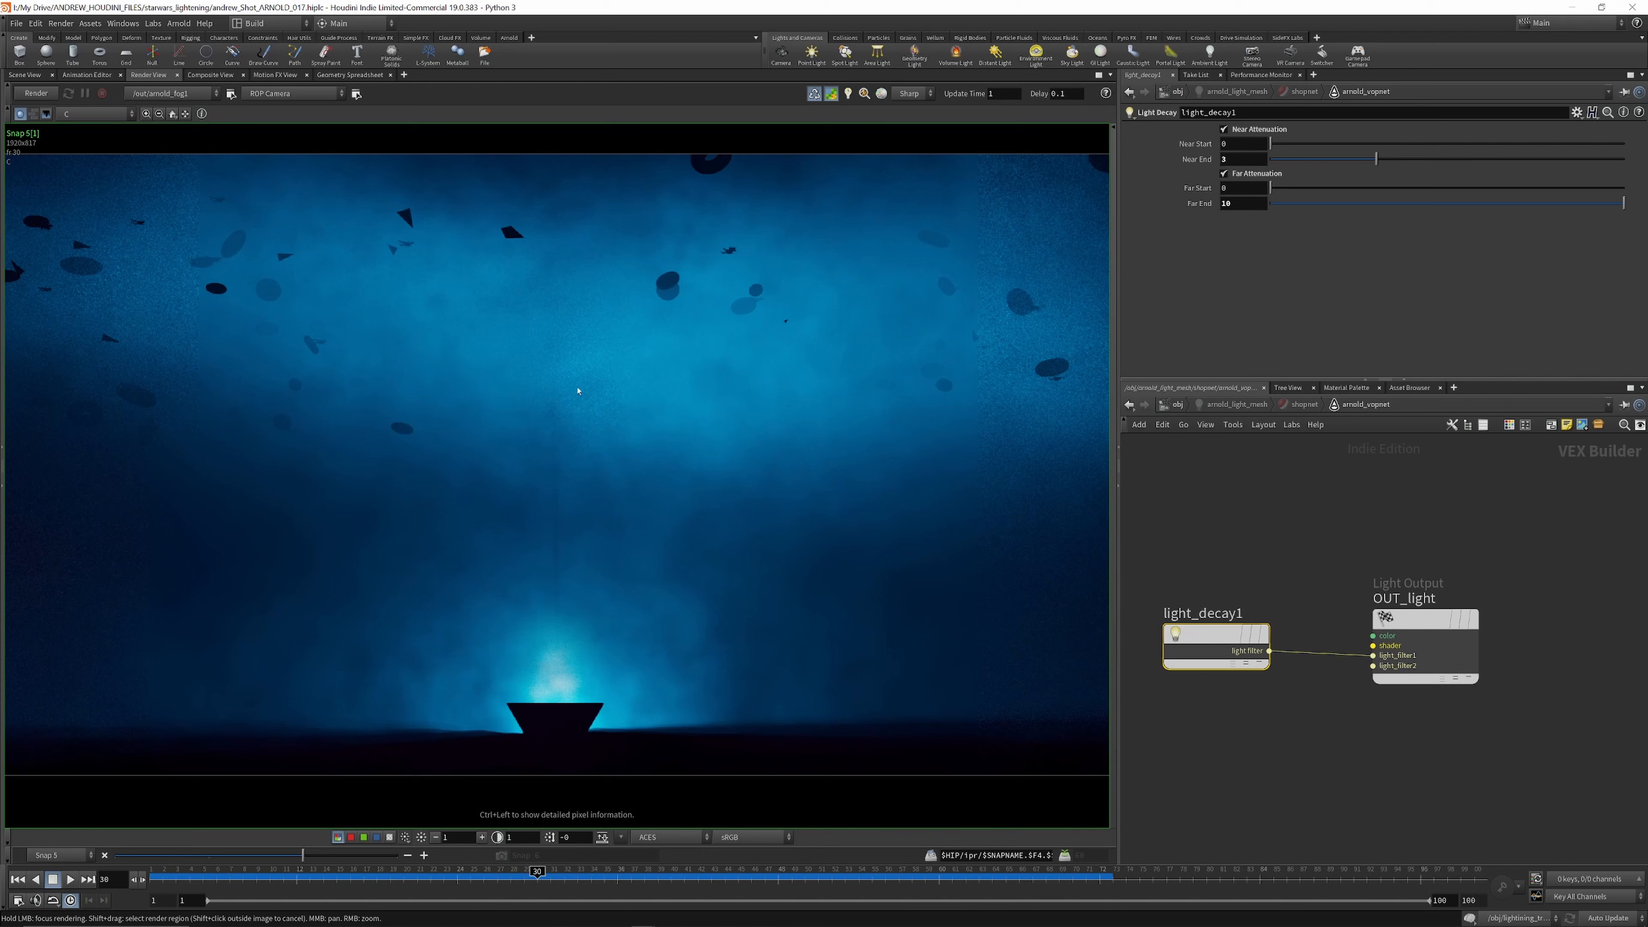
Step: Switch to the out network, enlarge the parameter area and review arnold_fog1's camera, object and light assignments
left_click(1186, 413)
left_click(1240, 409)
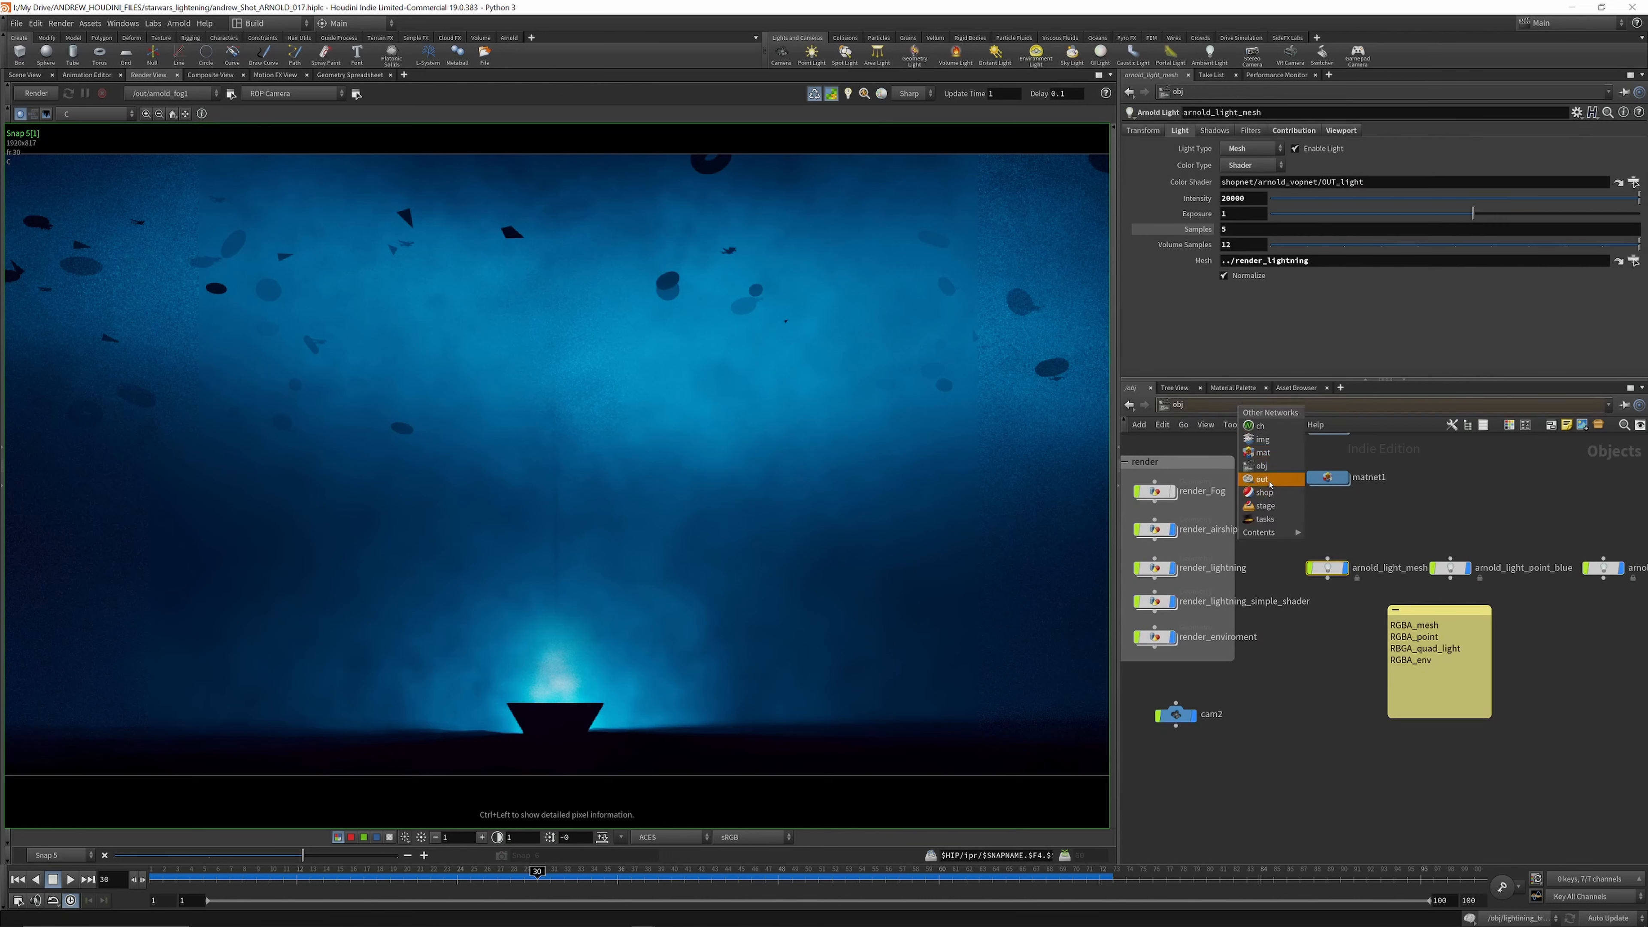
left_click(1265, 485)
scroll(1287, 593, "up", 5)
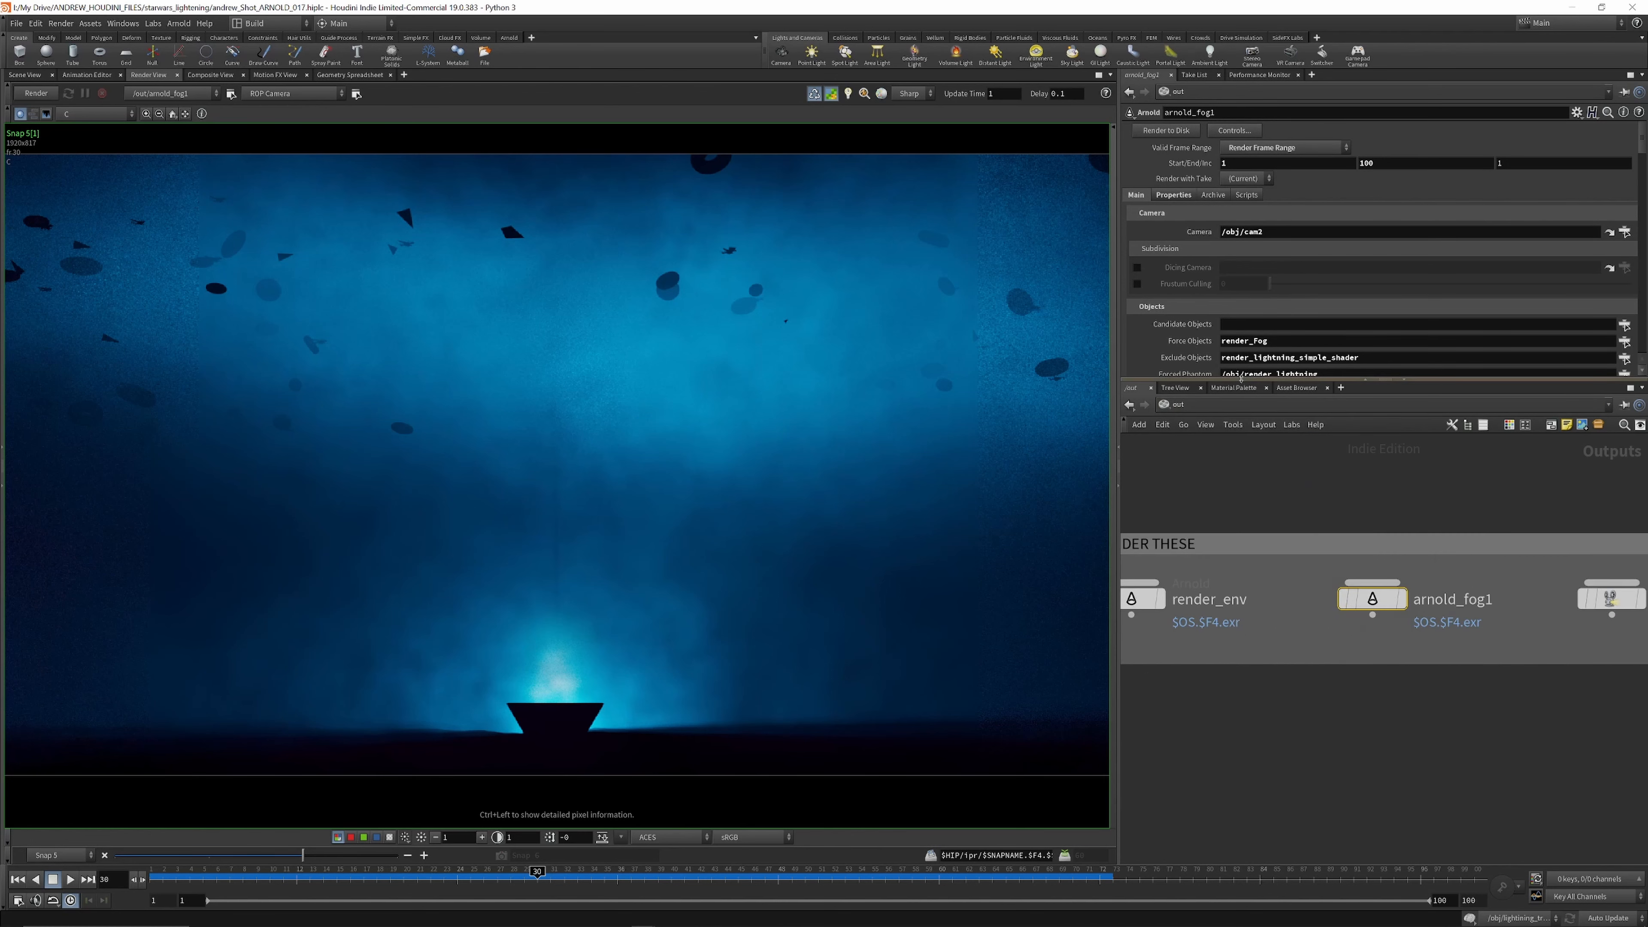
left_click_drag(1249, 381, 1245, 537)
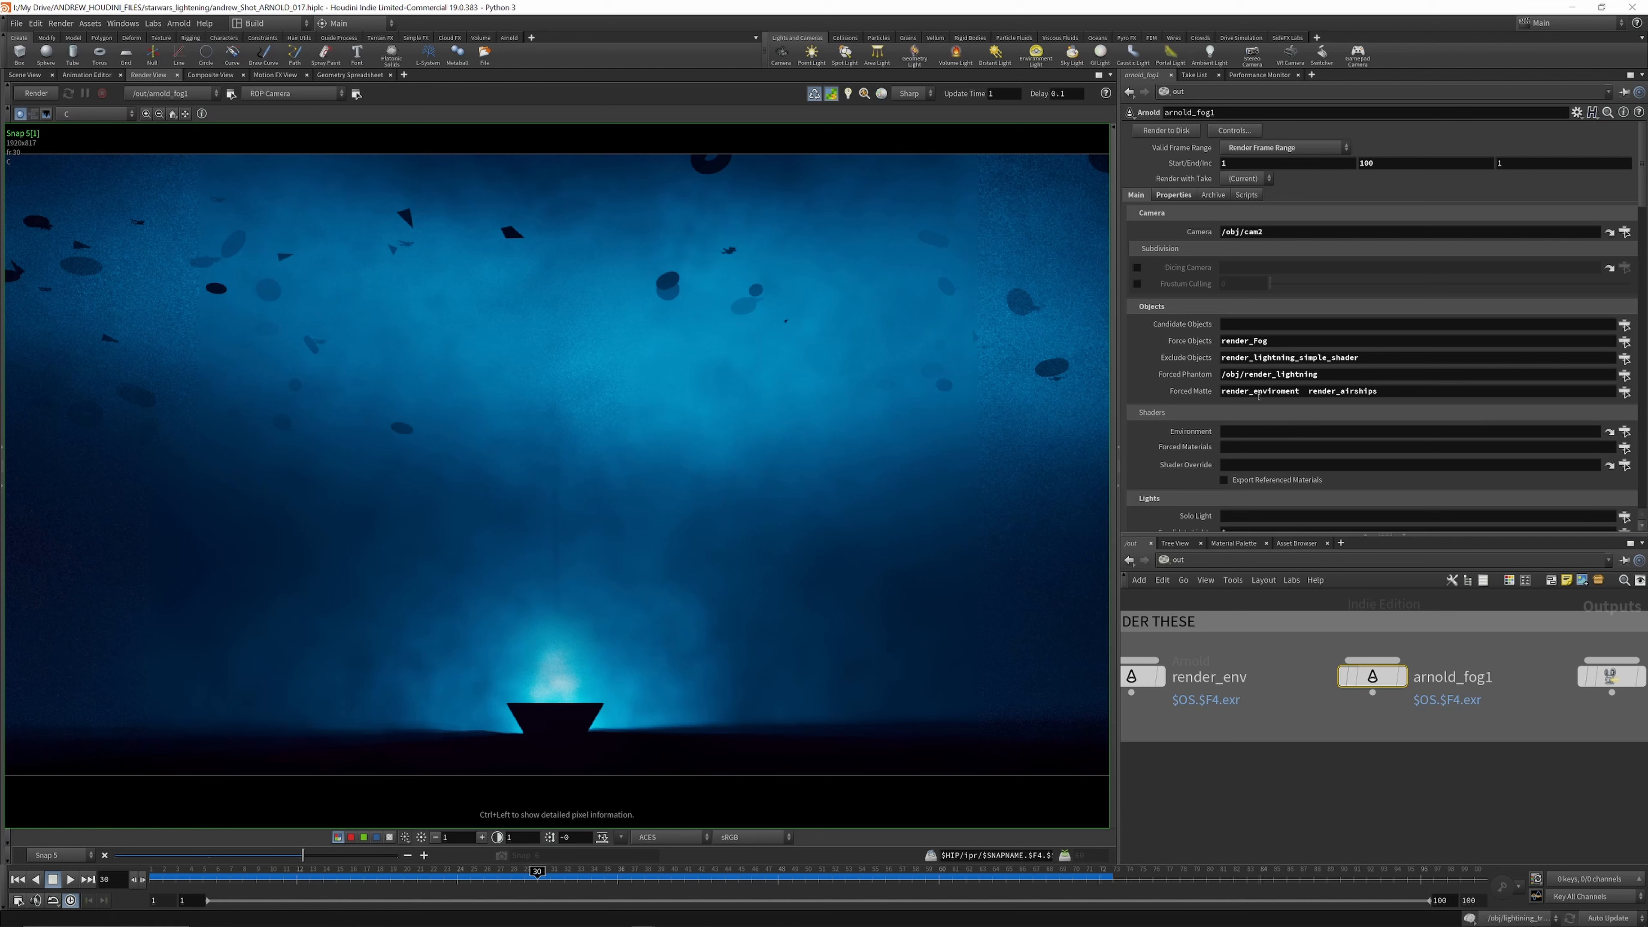
scroll(1289, 370, "down", 1)
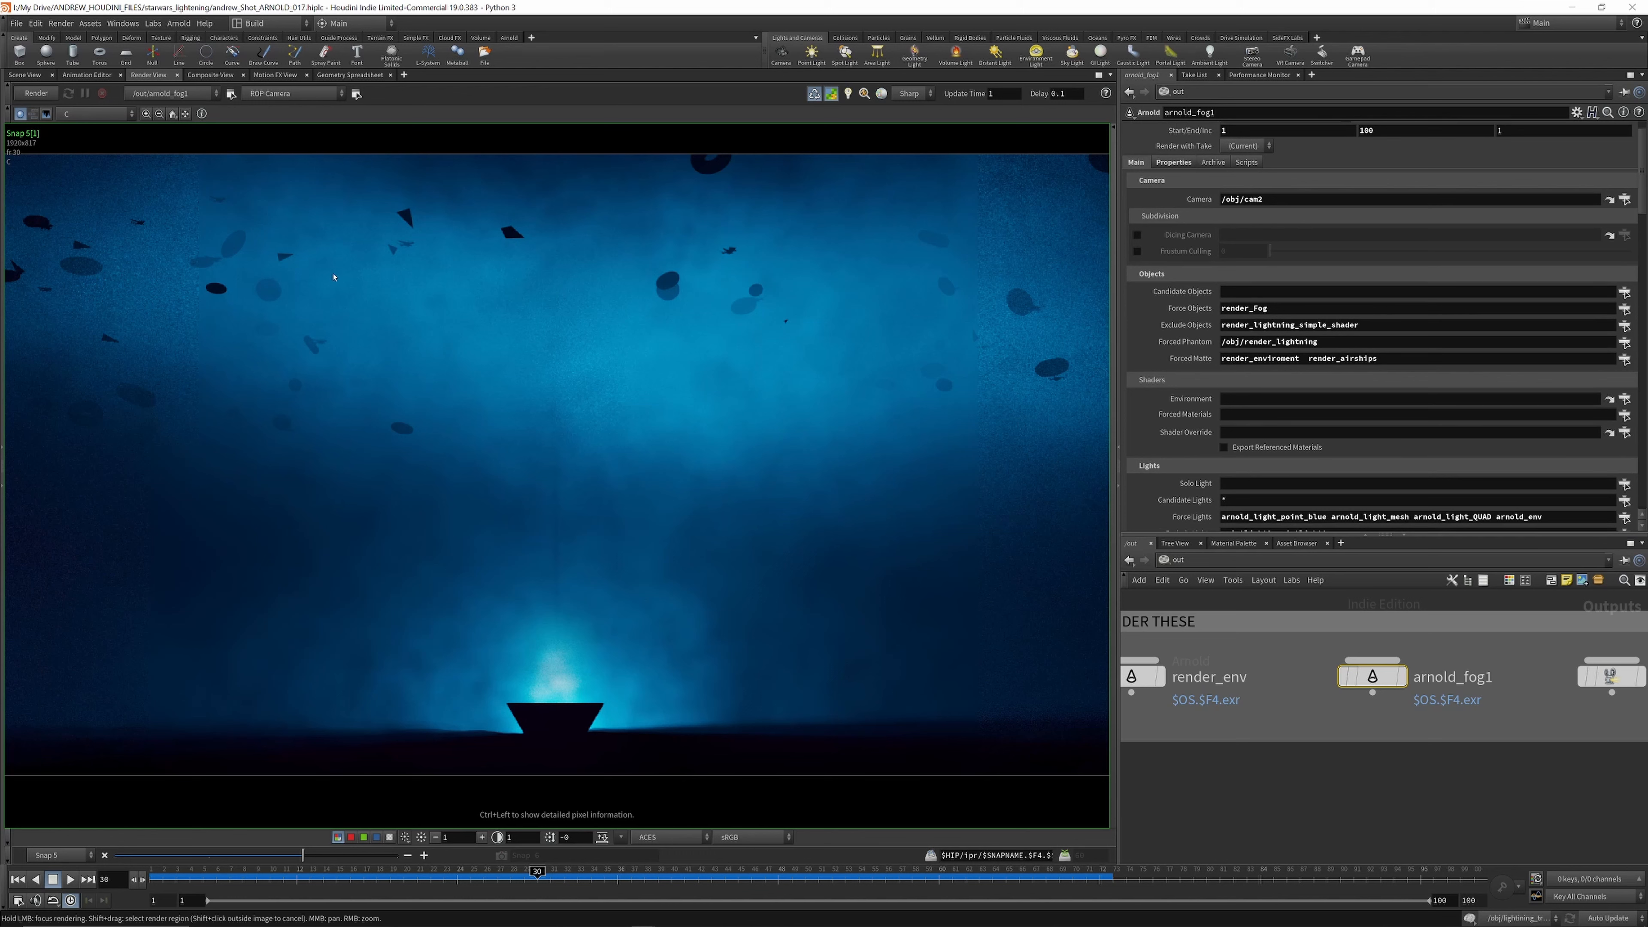
scroll(1233, 464, "down", 2)
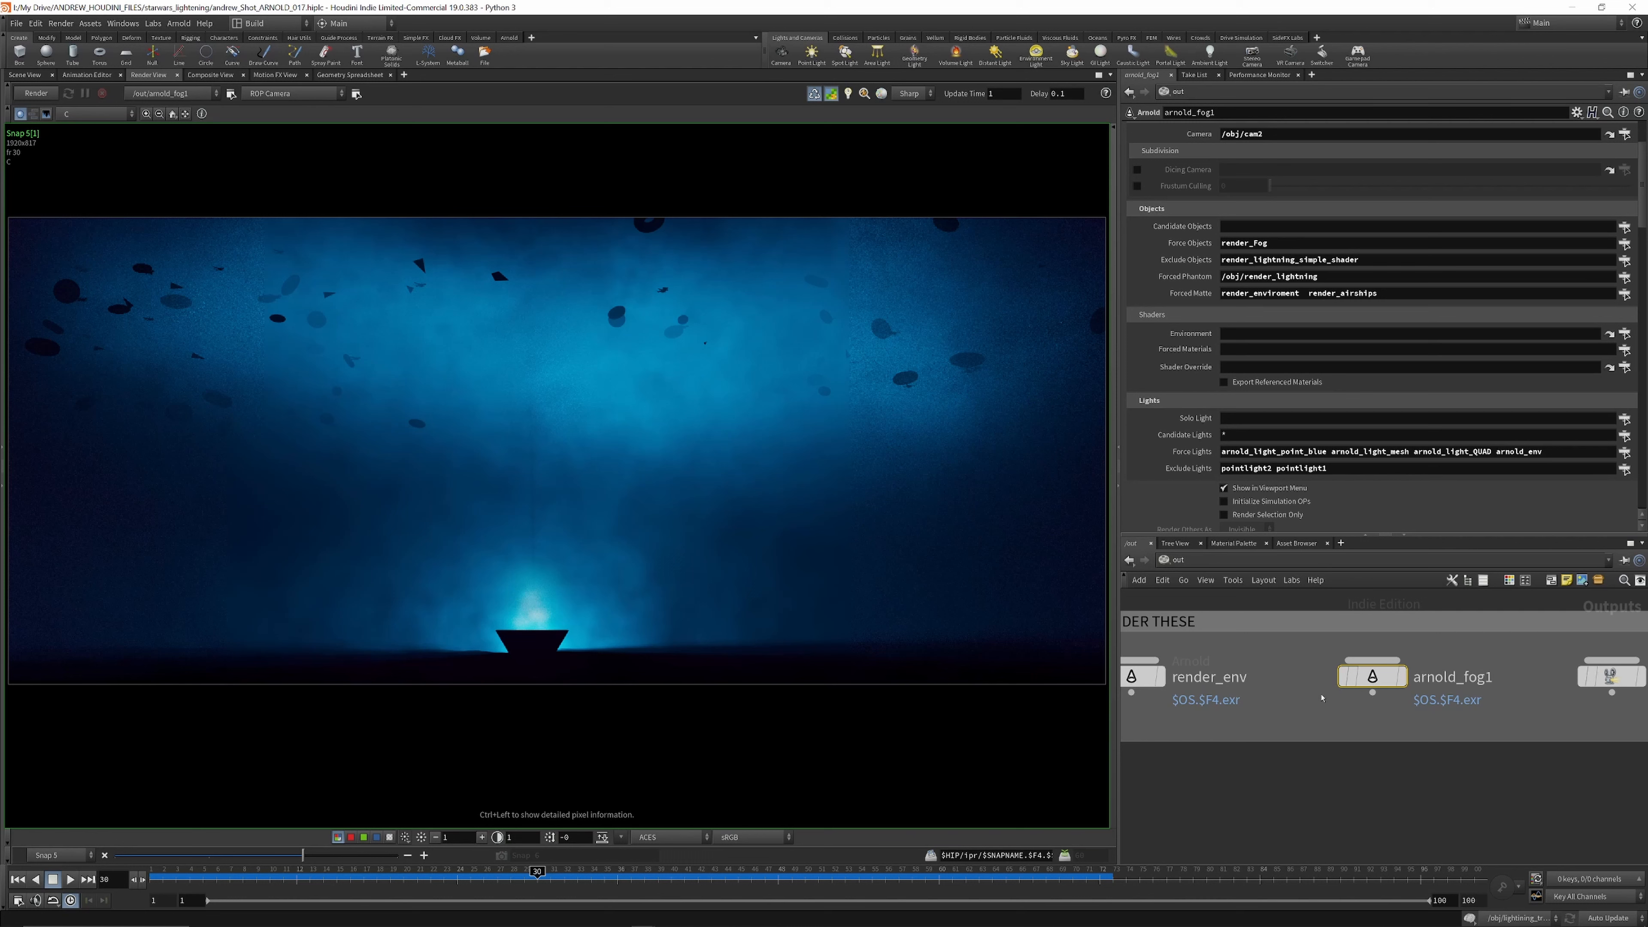
Step: Return to the object network and open the render_Fog geometry network
scroll(1282, 694, "down", 4)
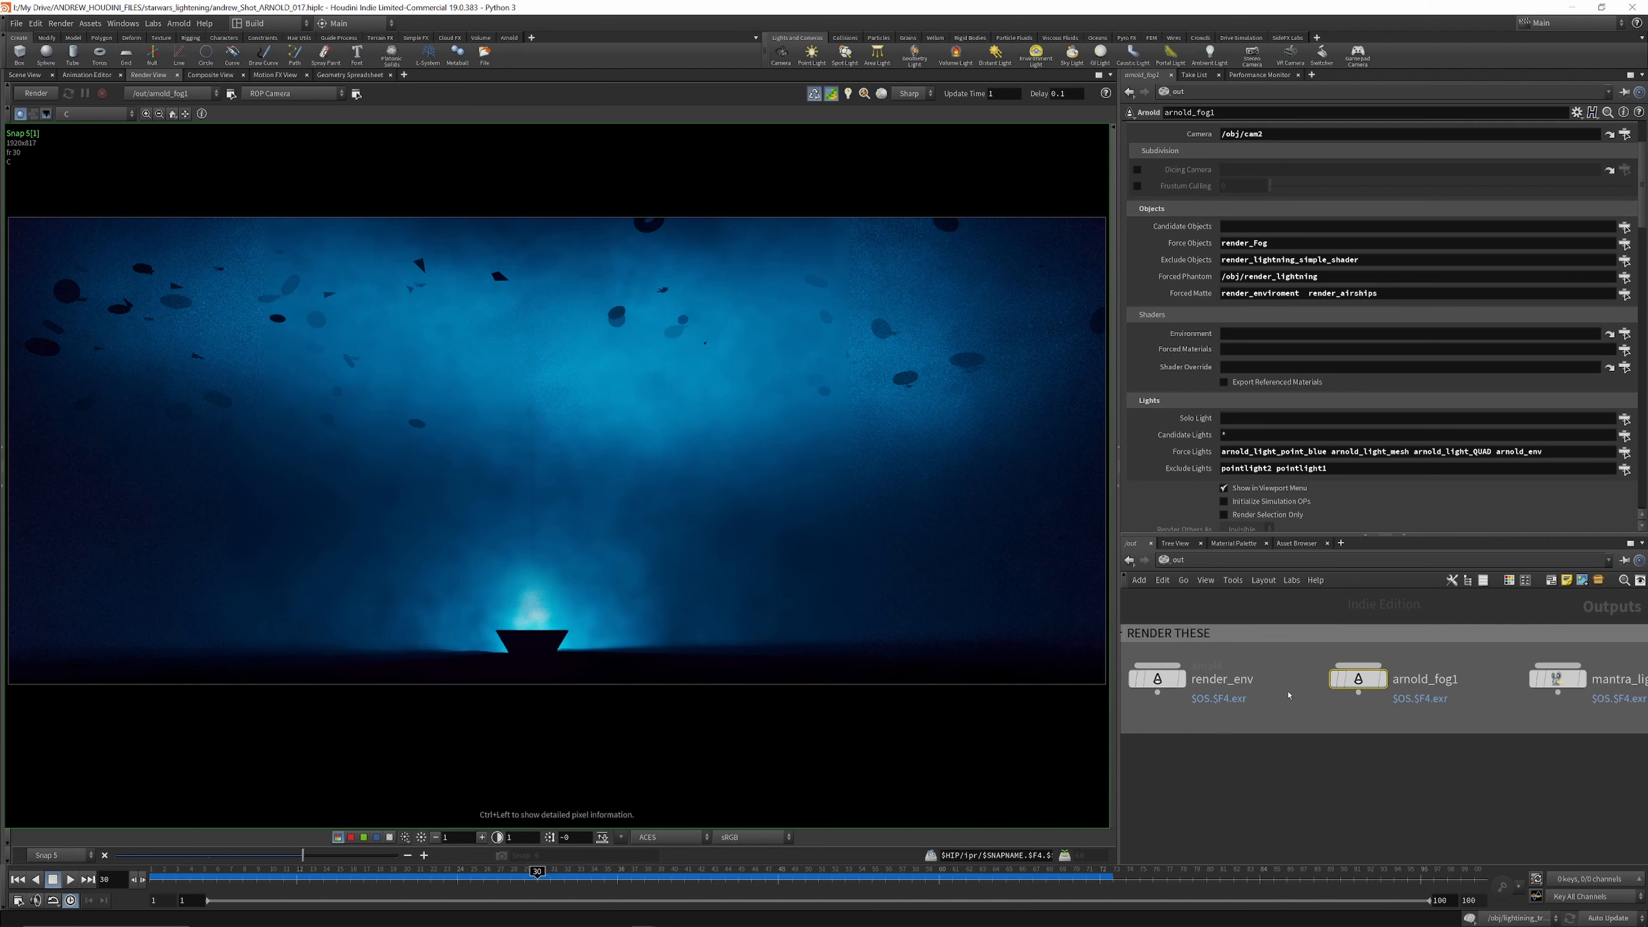
left_click(1225, 564)
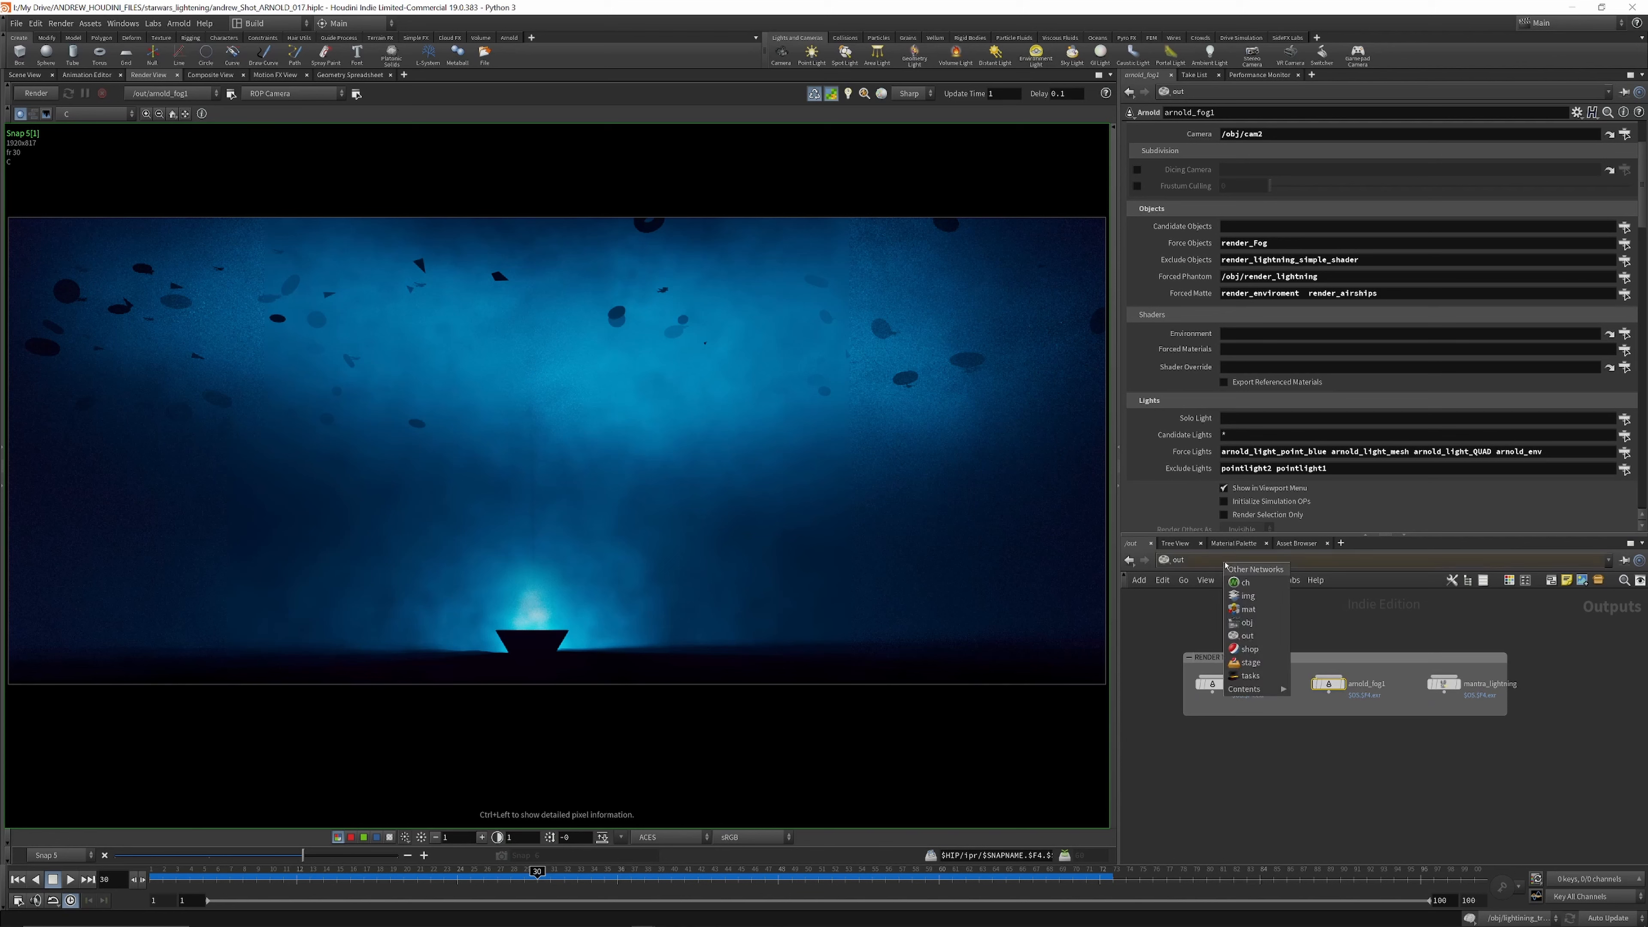
left_click(1251, 625)
scroll(1246, 641, "up", 5)
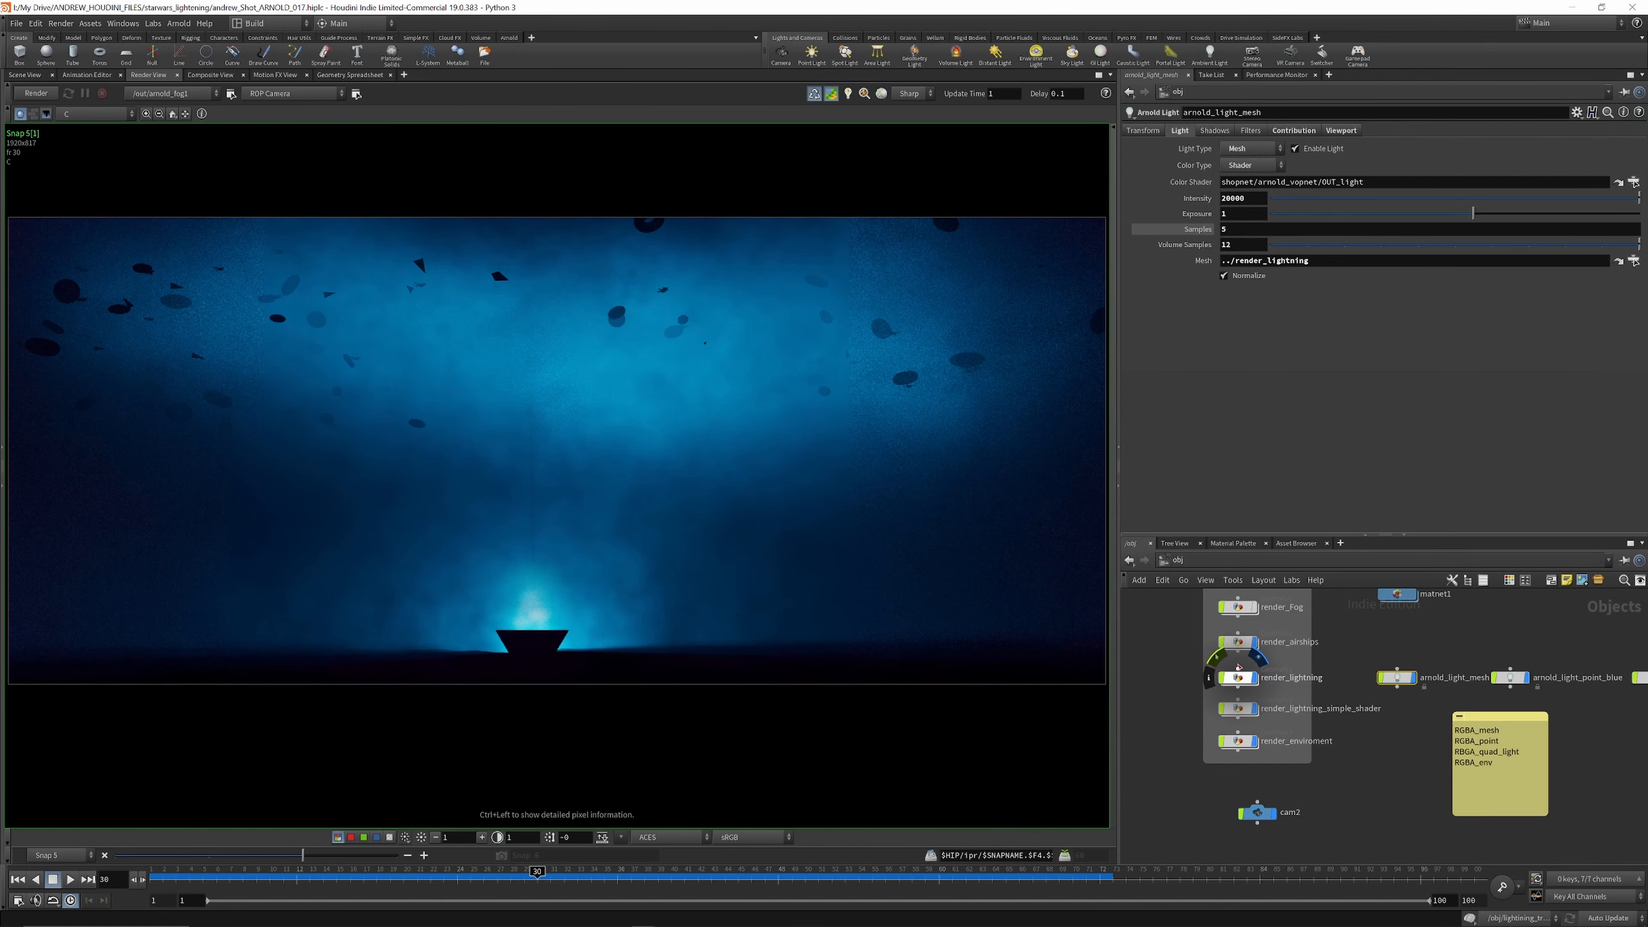
scroll(1246, 642, "down", 6)
scroll(1241, 632, "up", 6)
double_click(1242, 634)
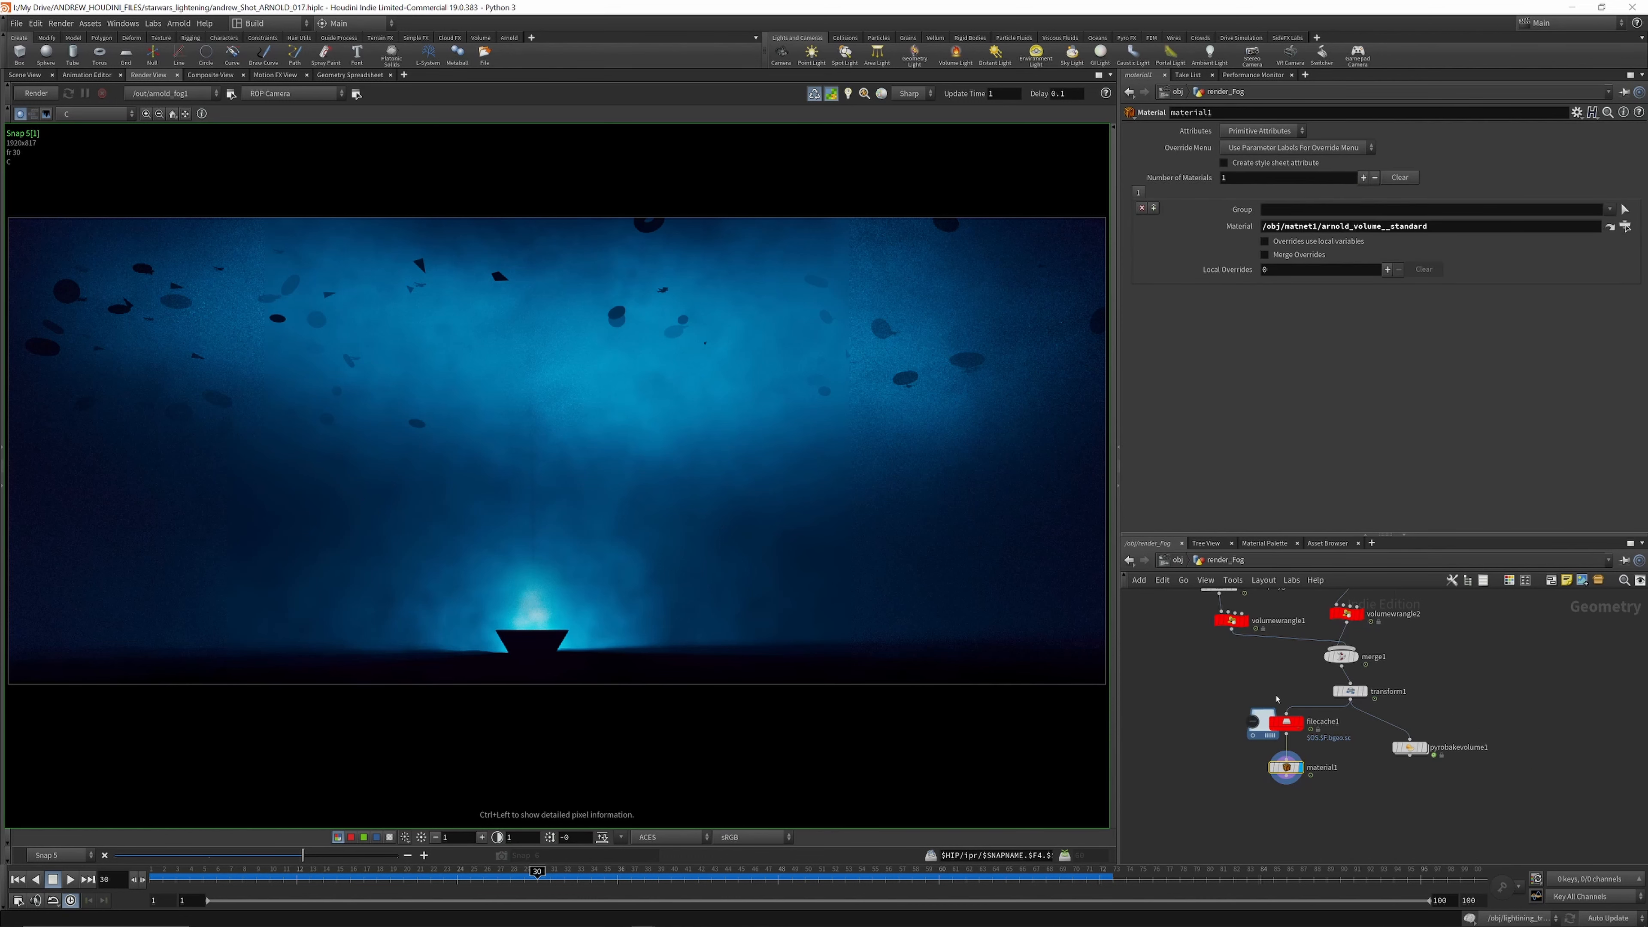
Step: Follow material1's assignment to arnold_volume__standard, open that material and inspect the standard_volume1 settings
scroll(1288, 747, "up", 2)
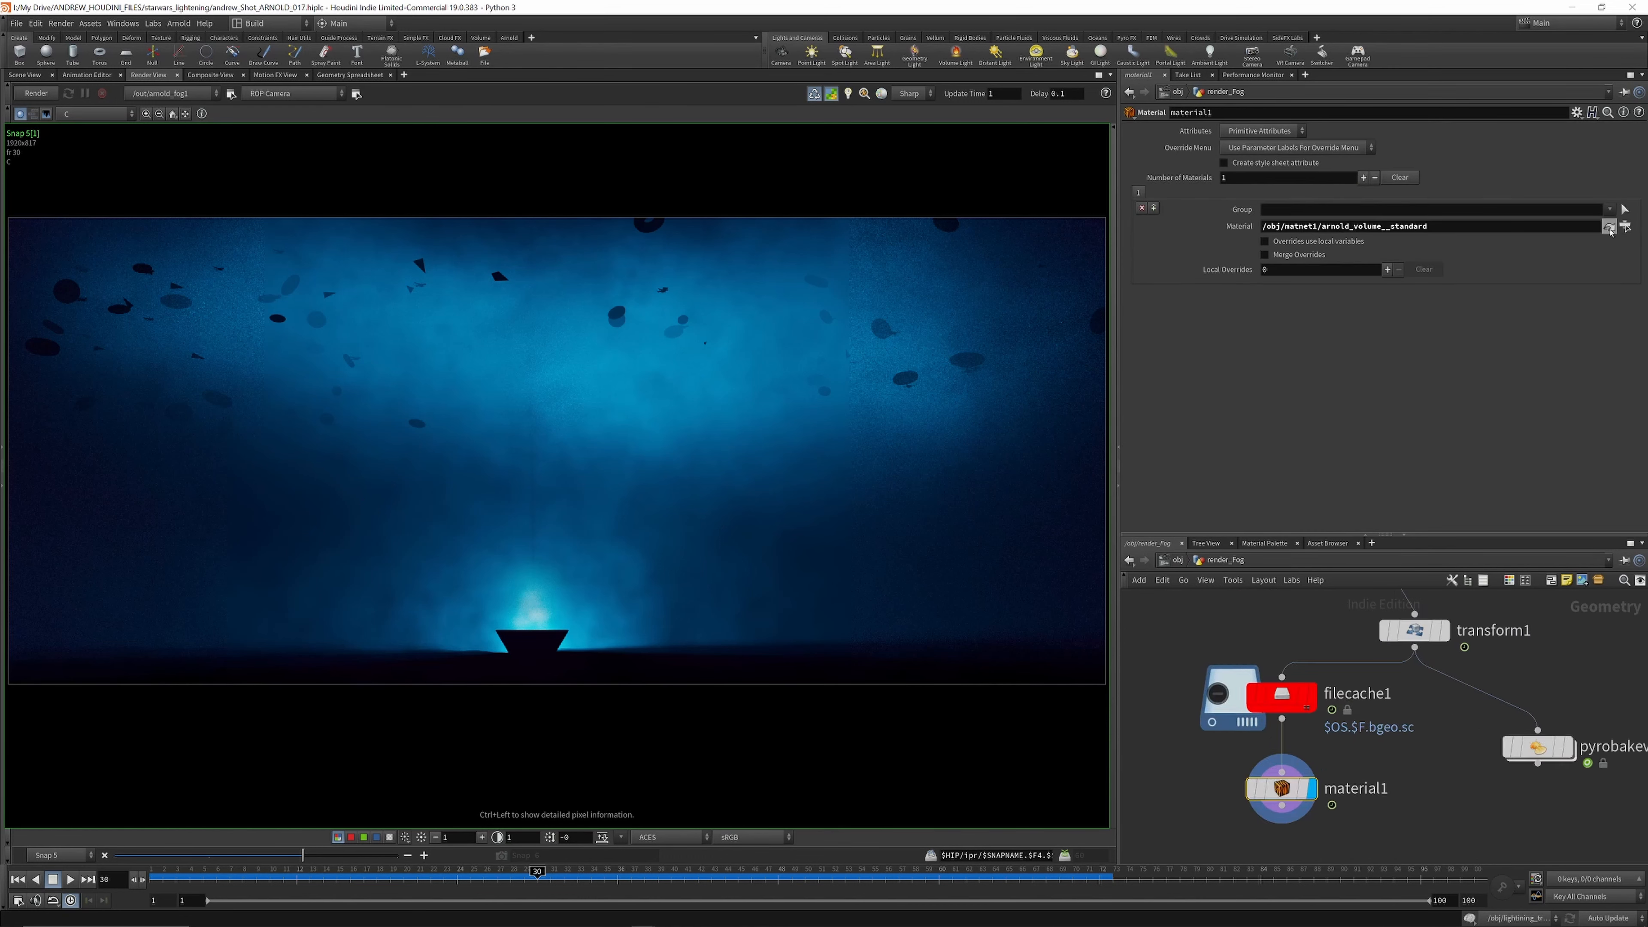
left_click(1609, 226)
scroll(1337, 645, "down", 4)
scroll(1356, 712, "up", 5)
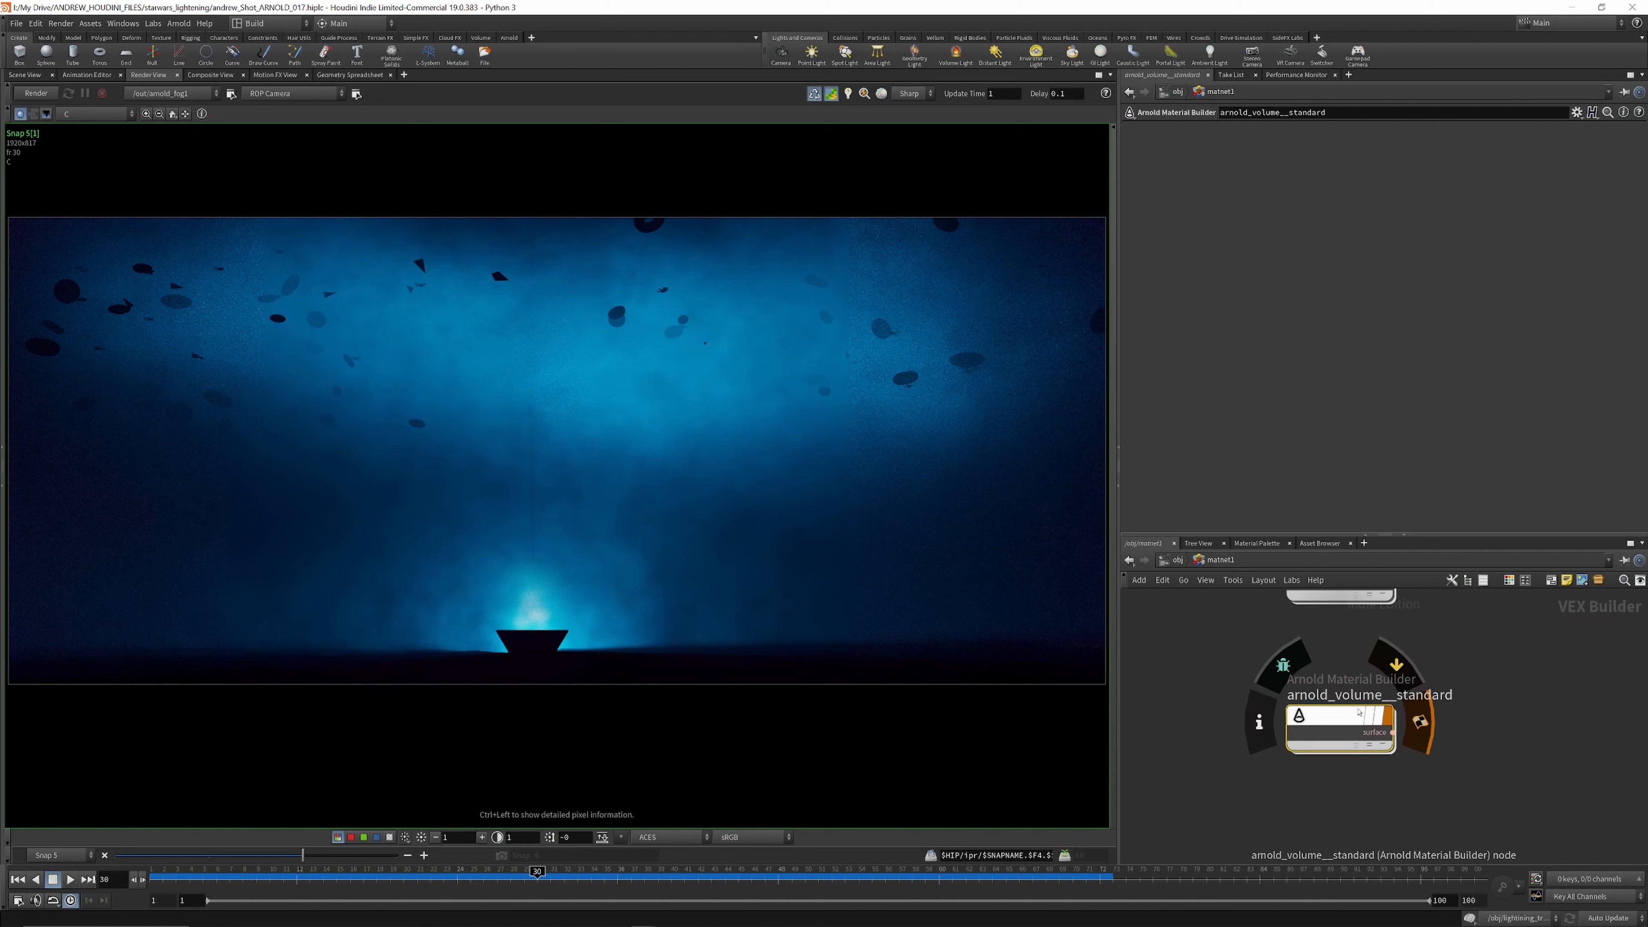
double_click(1350, 714)
left_click(1295, 726)
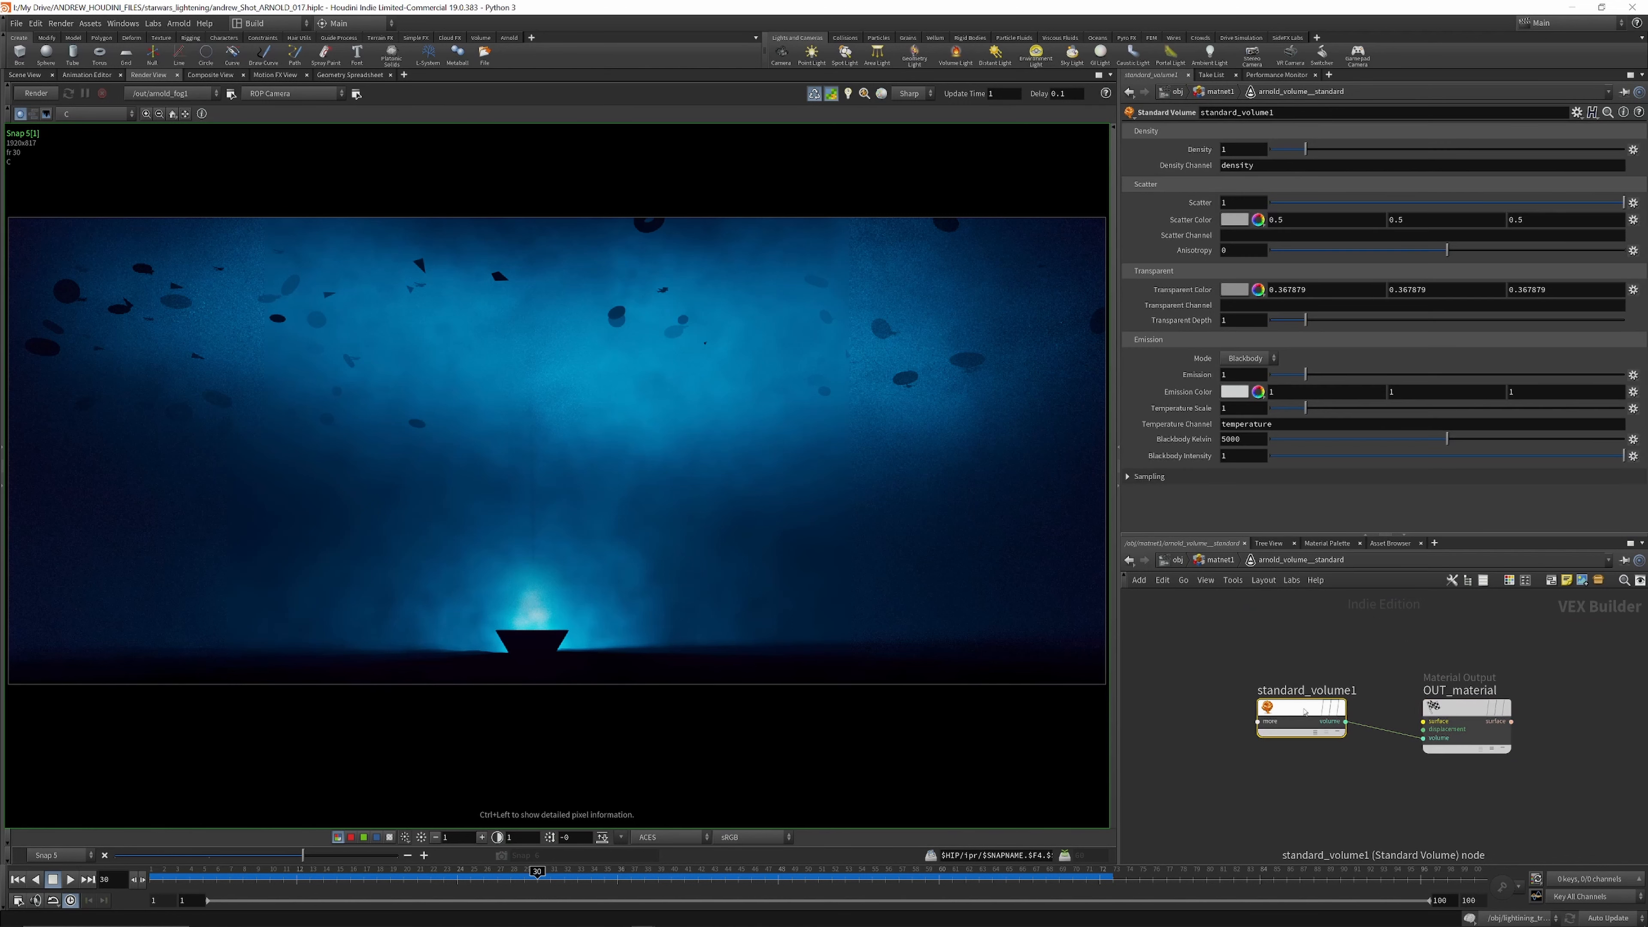
mouse_move(1303, 713)
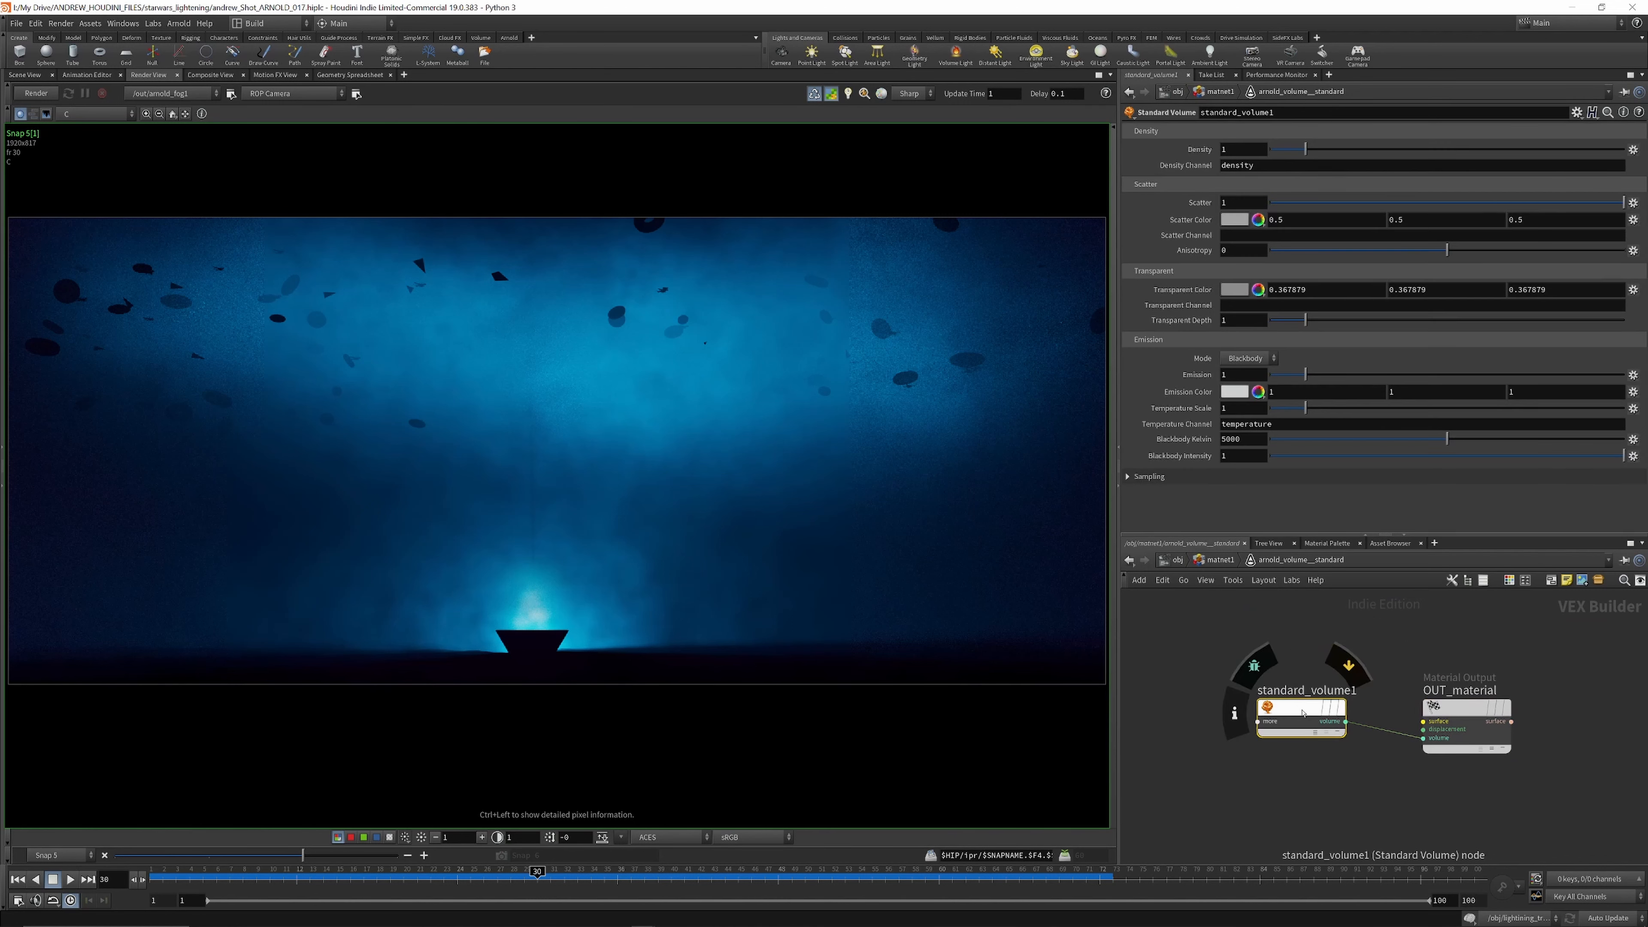
Step: Leave the standard_volume1 material network and reopen the render_Fog geometry network from the object level
left_click_drag(1303, 712, 1298, 720)
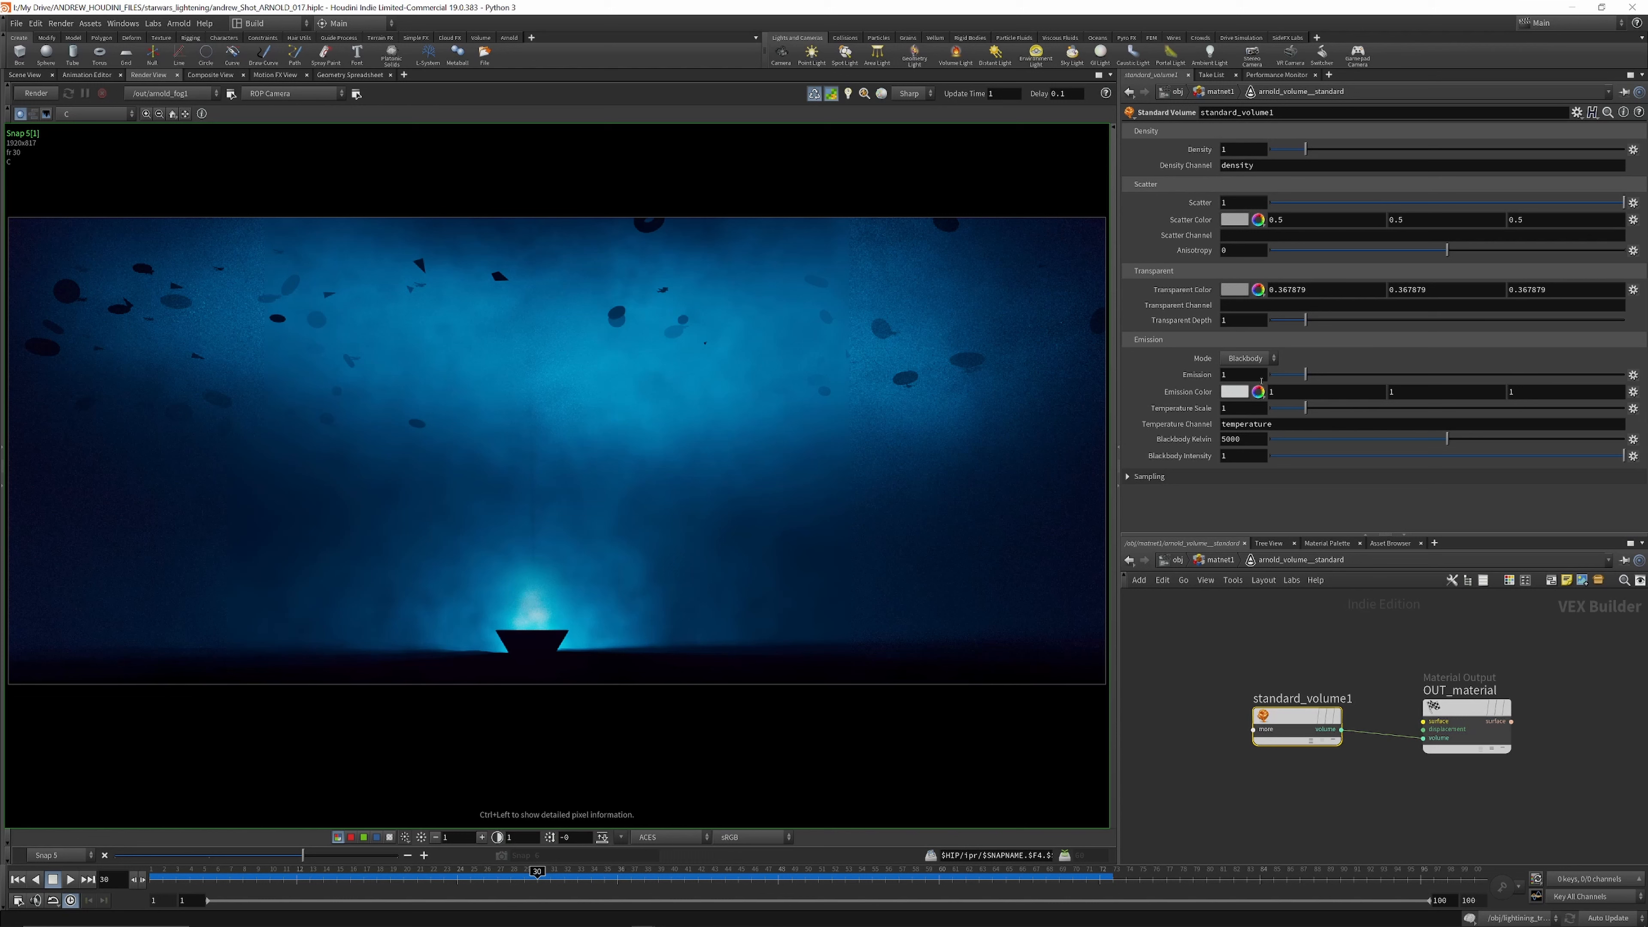
left_click(1177, 559)
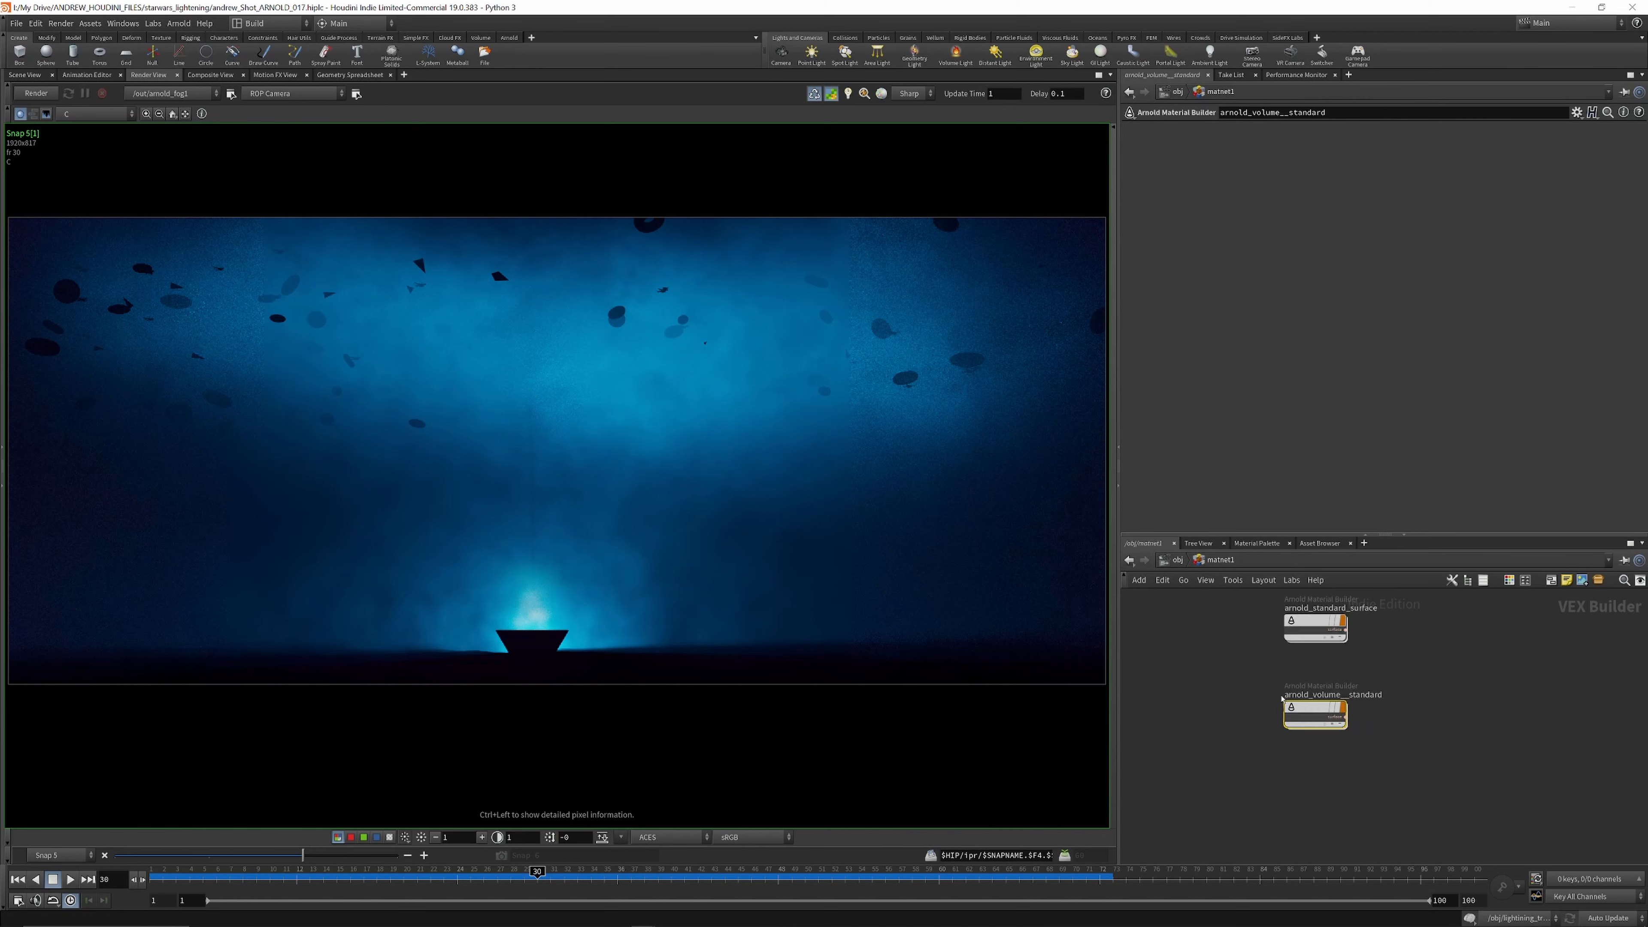
scroll(1274, 671, "down", 5)
scroll(1273, 668, "up", 5)
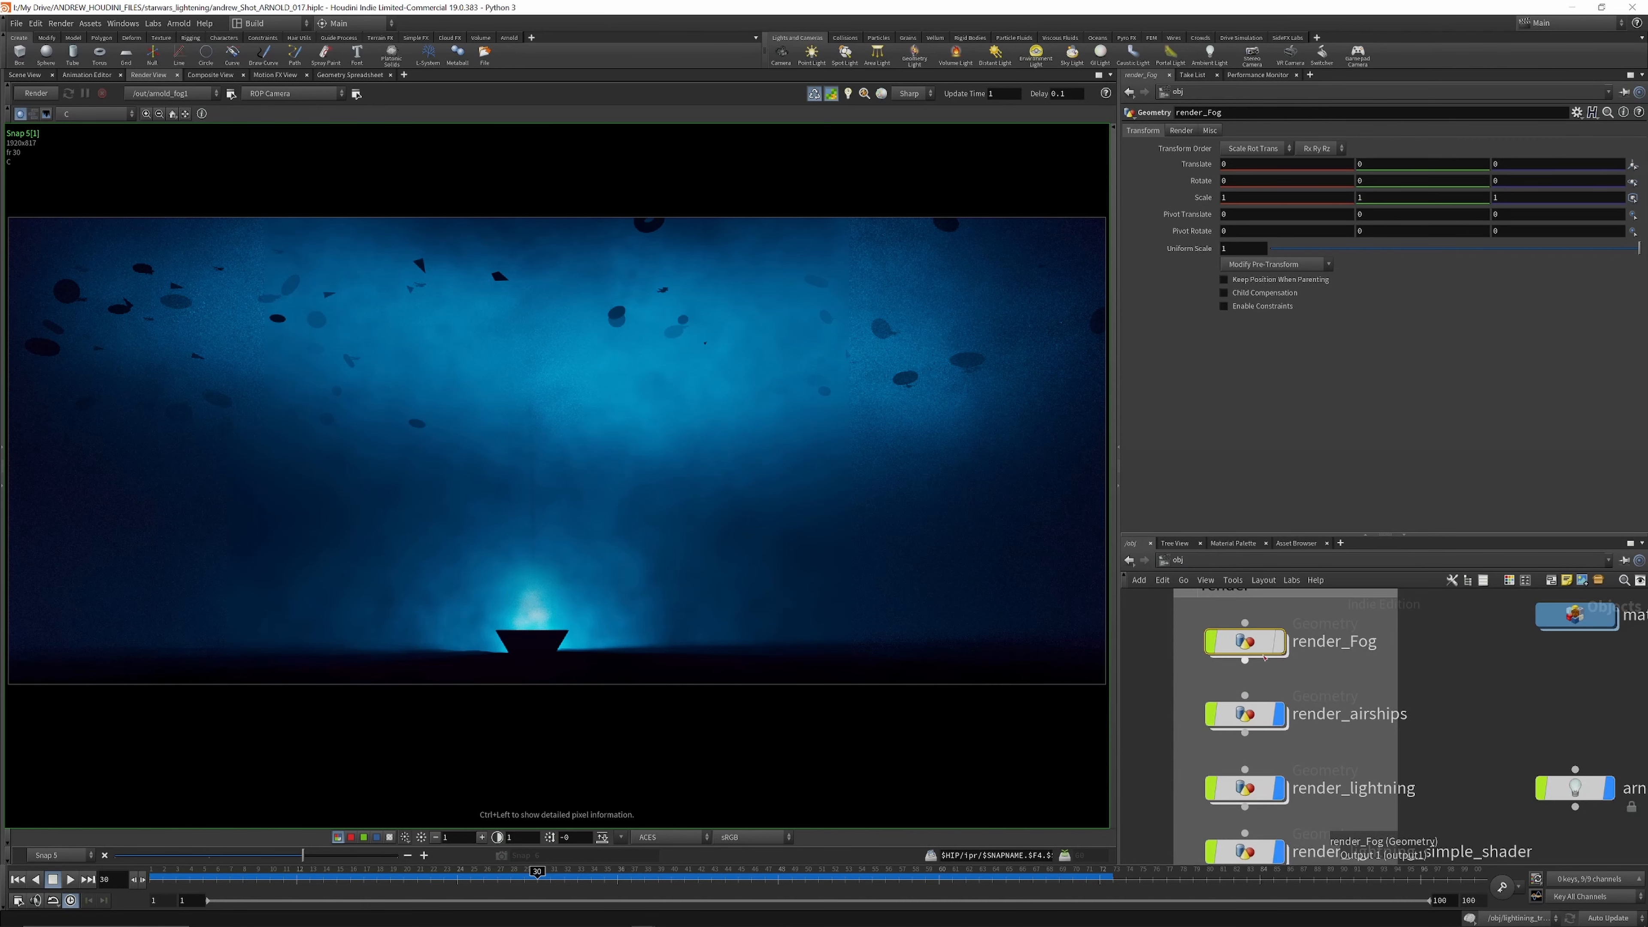
double_click(1249, 641)
Step: Inspect the density expressions of volumewrangle1 and volumewrangle2, and review the fog network down to filecache1 and material1
scroll(1269, 690, "down", 3)
scroll(1240, 728, "up", 4)
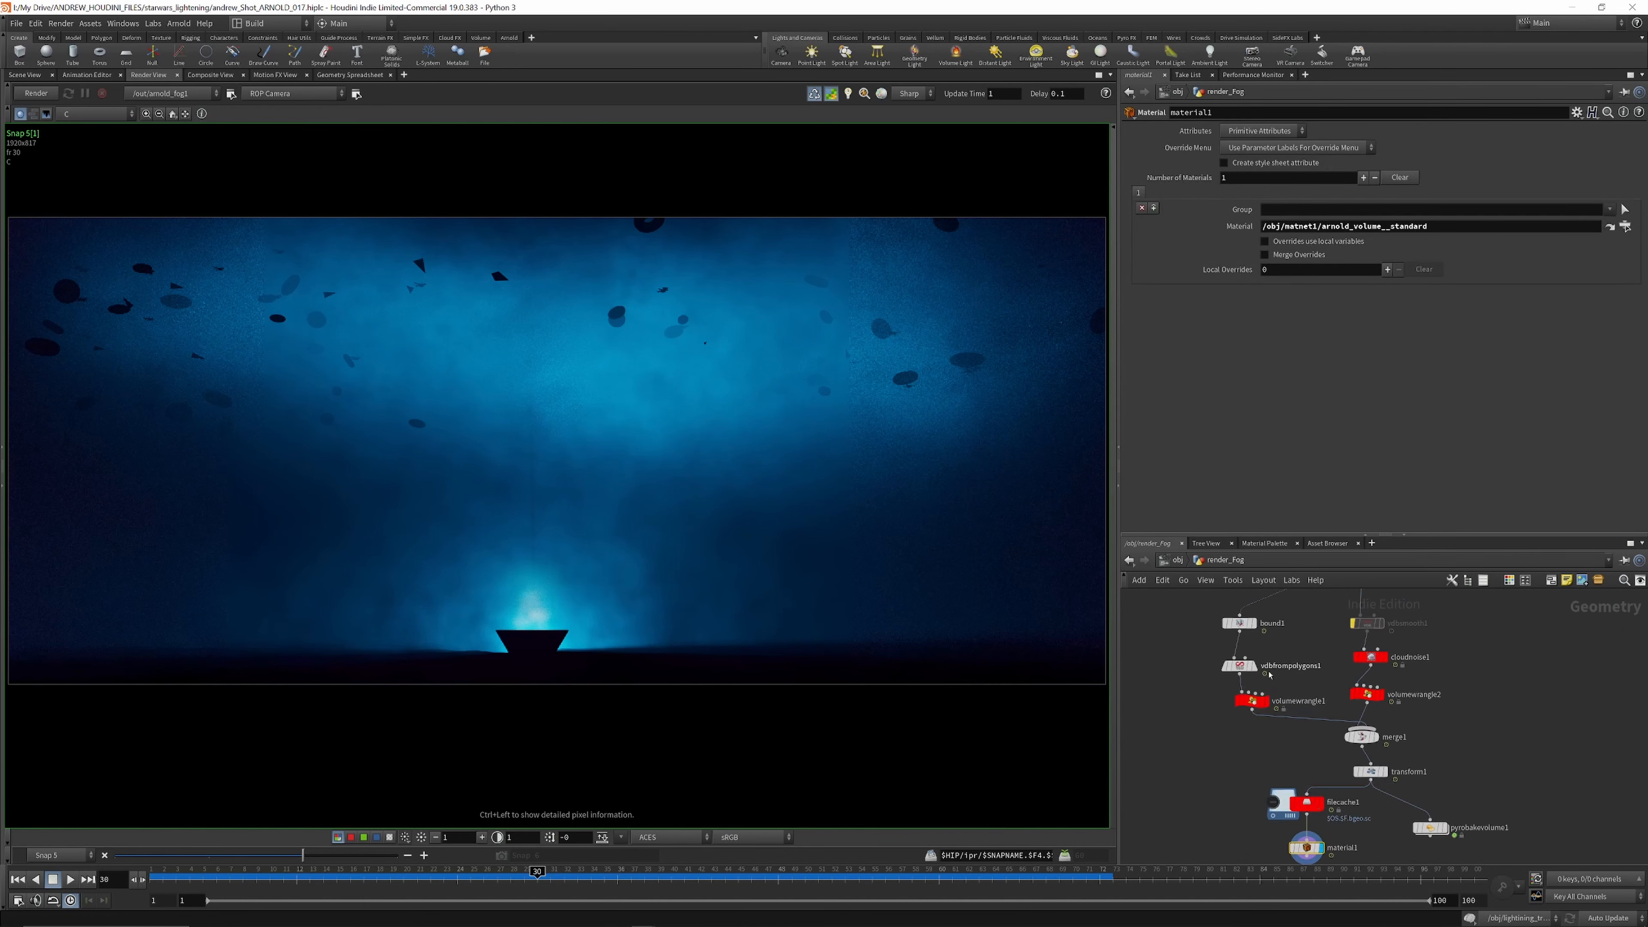
left_click(1235, 727)
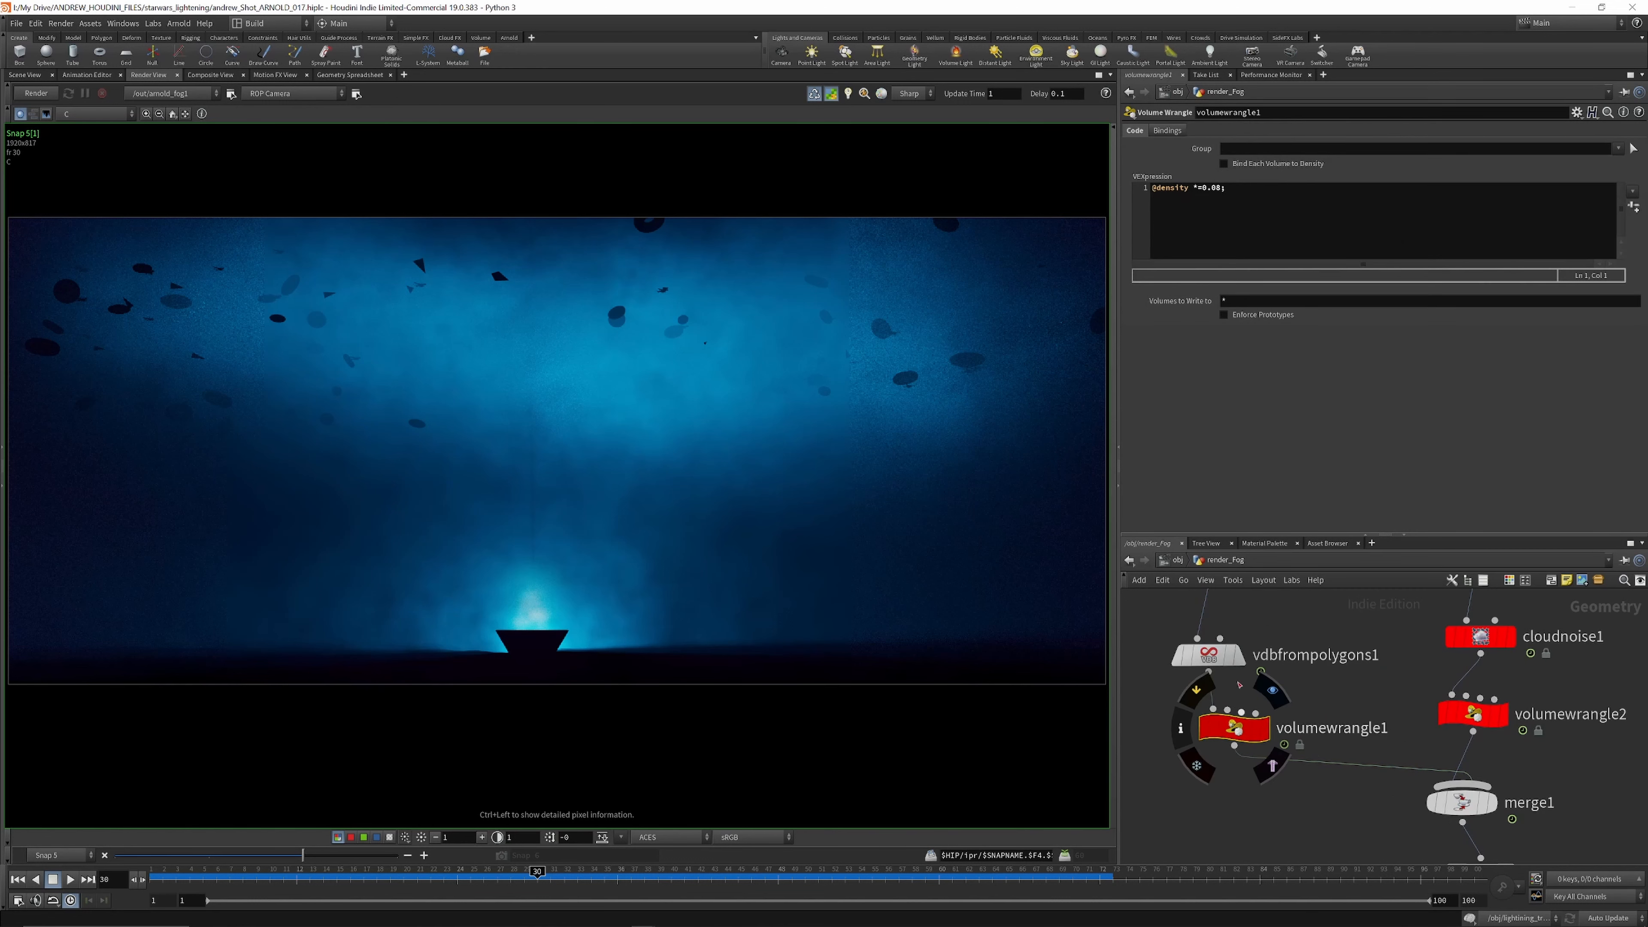
left_click(1472, 713)
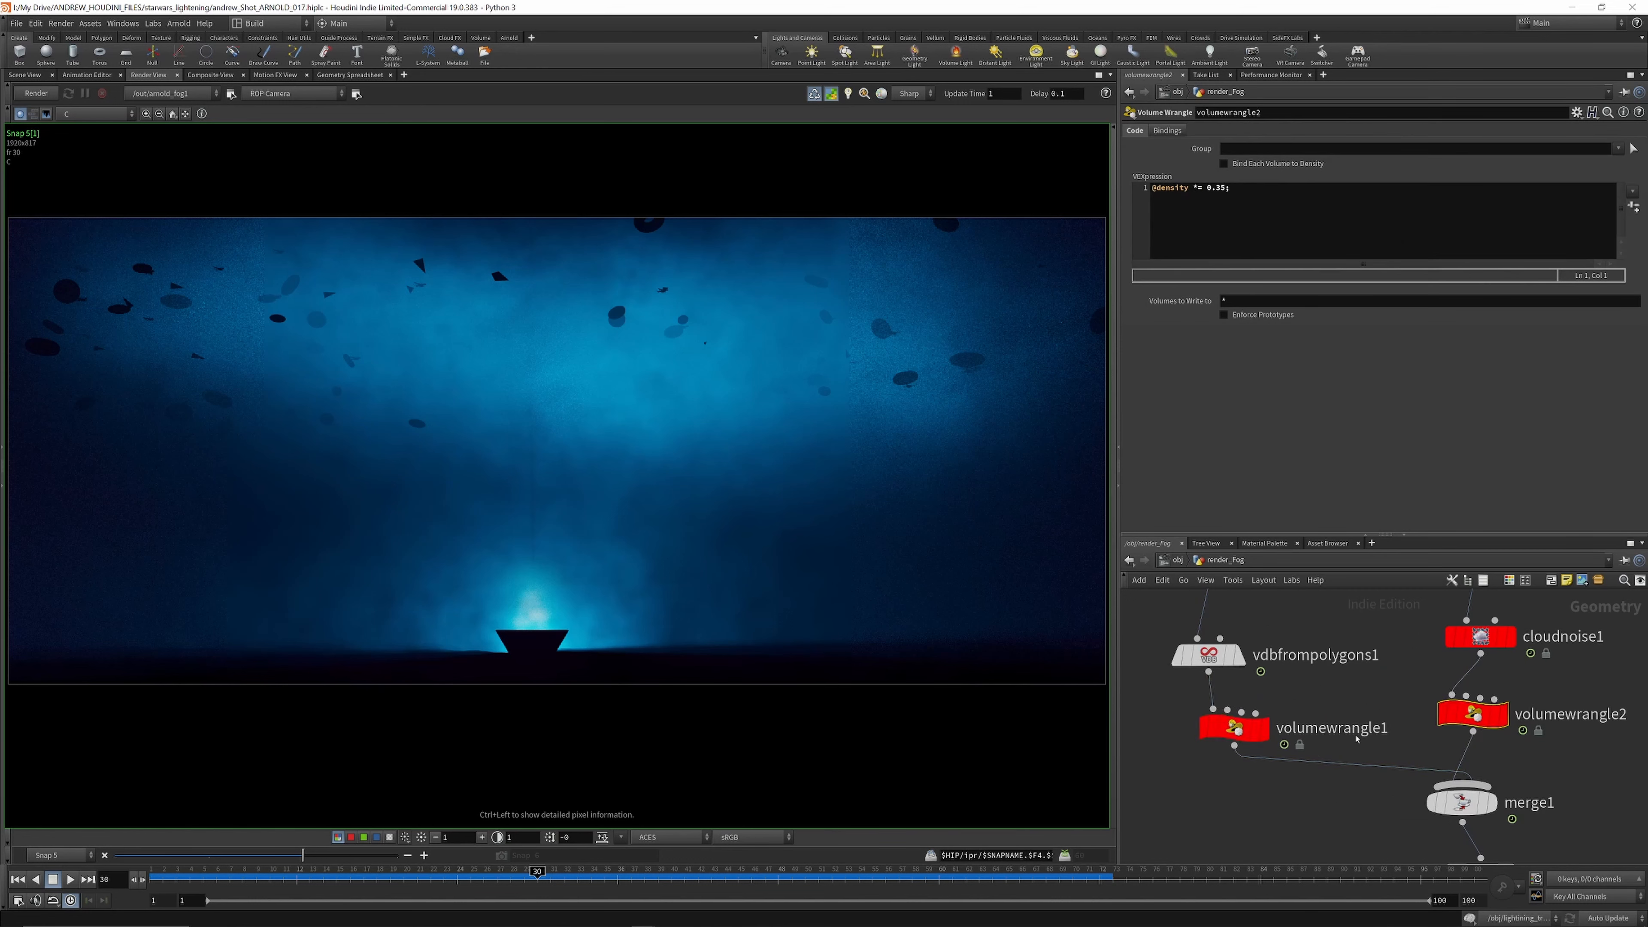
scroll(1356, 738, "down", 6)
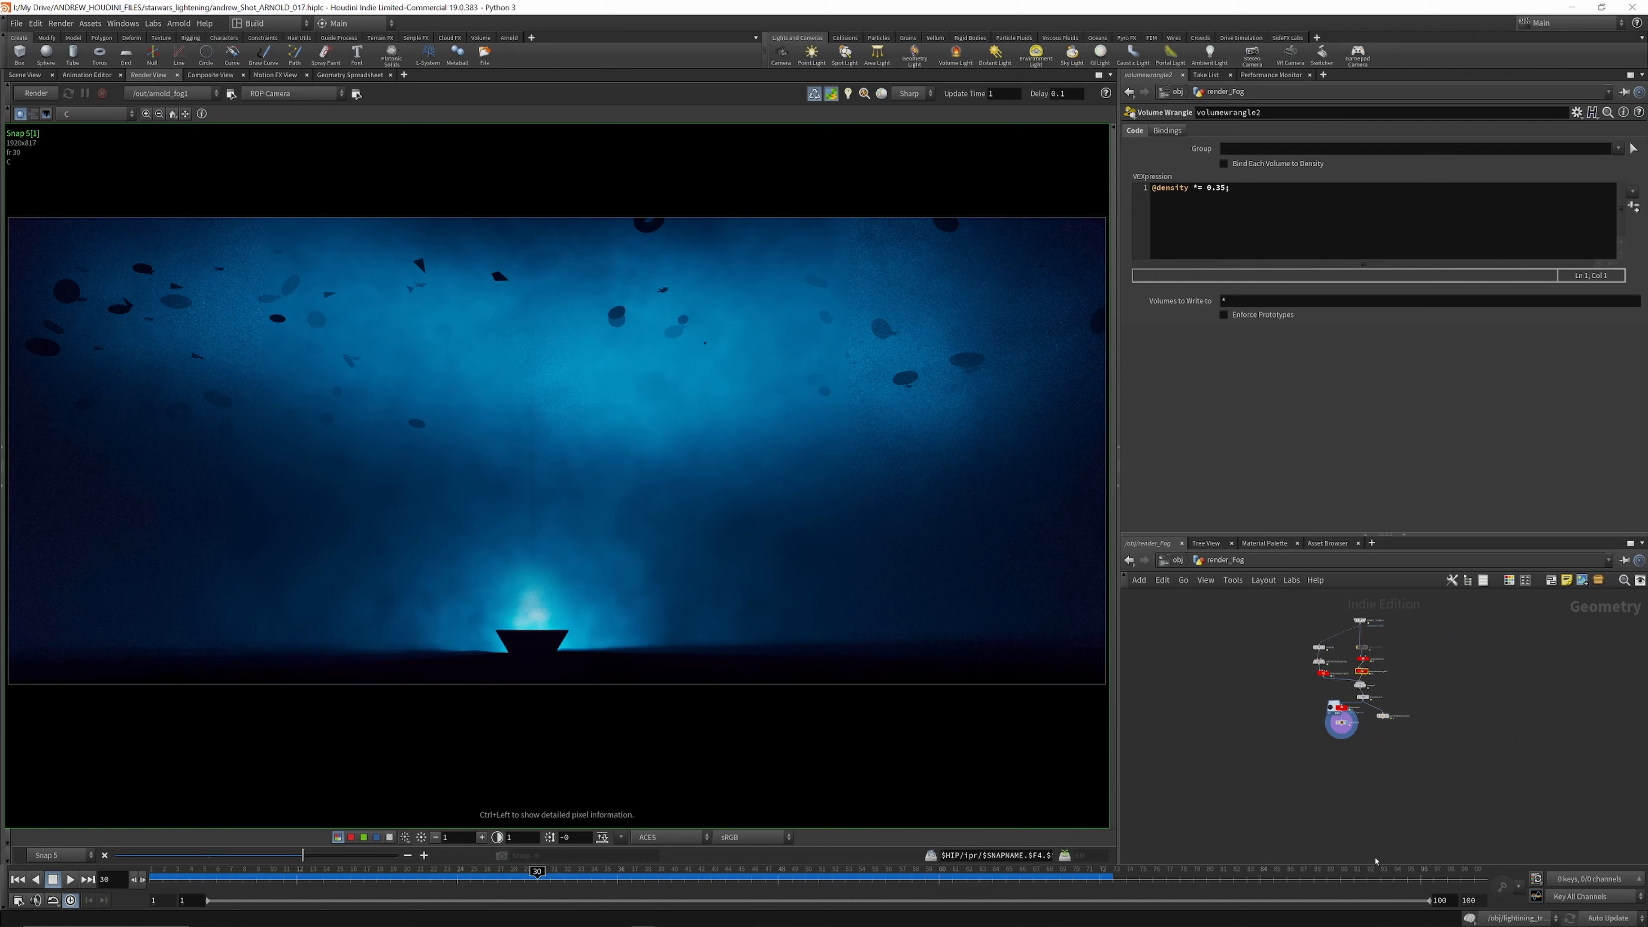
scroll(1340, 720, "up", 6)
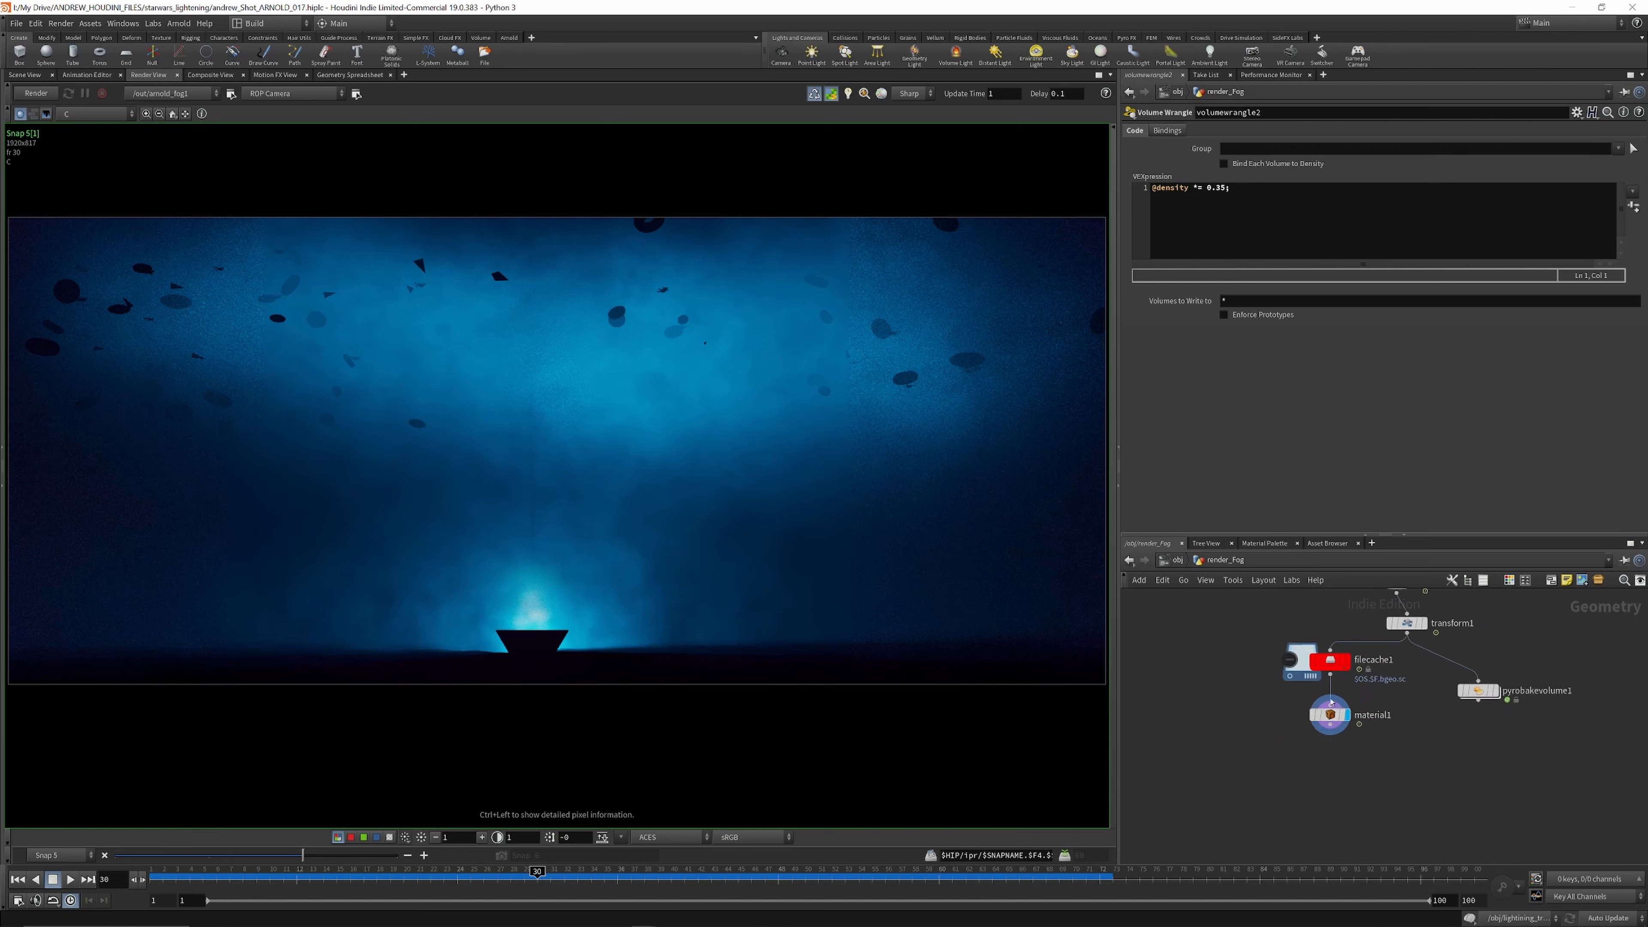
scroll(1331, 701, "down", 3)
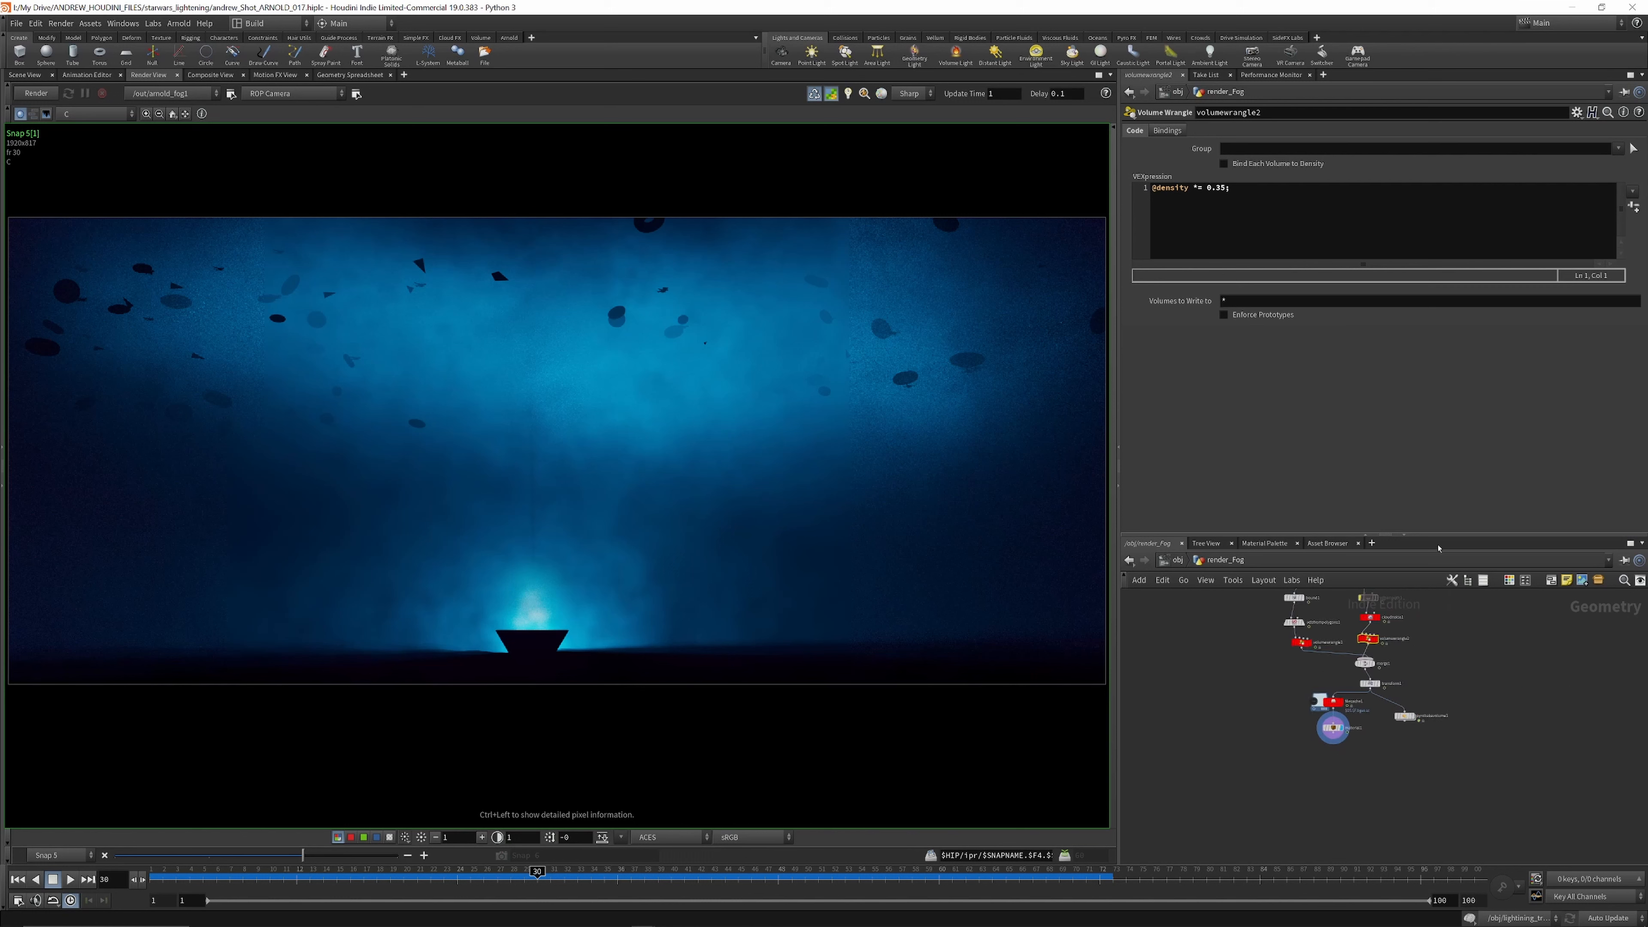
scroll(1313, 691, "down", 2)
scroll(1301, 628, "up", 1)
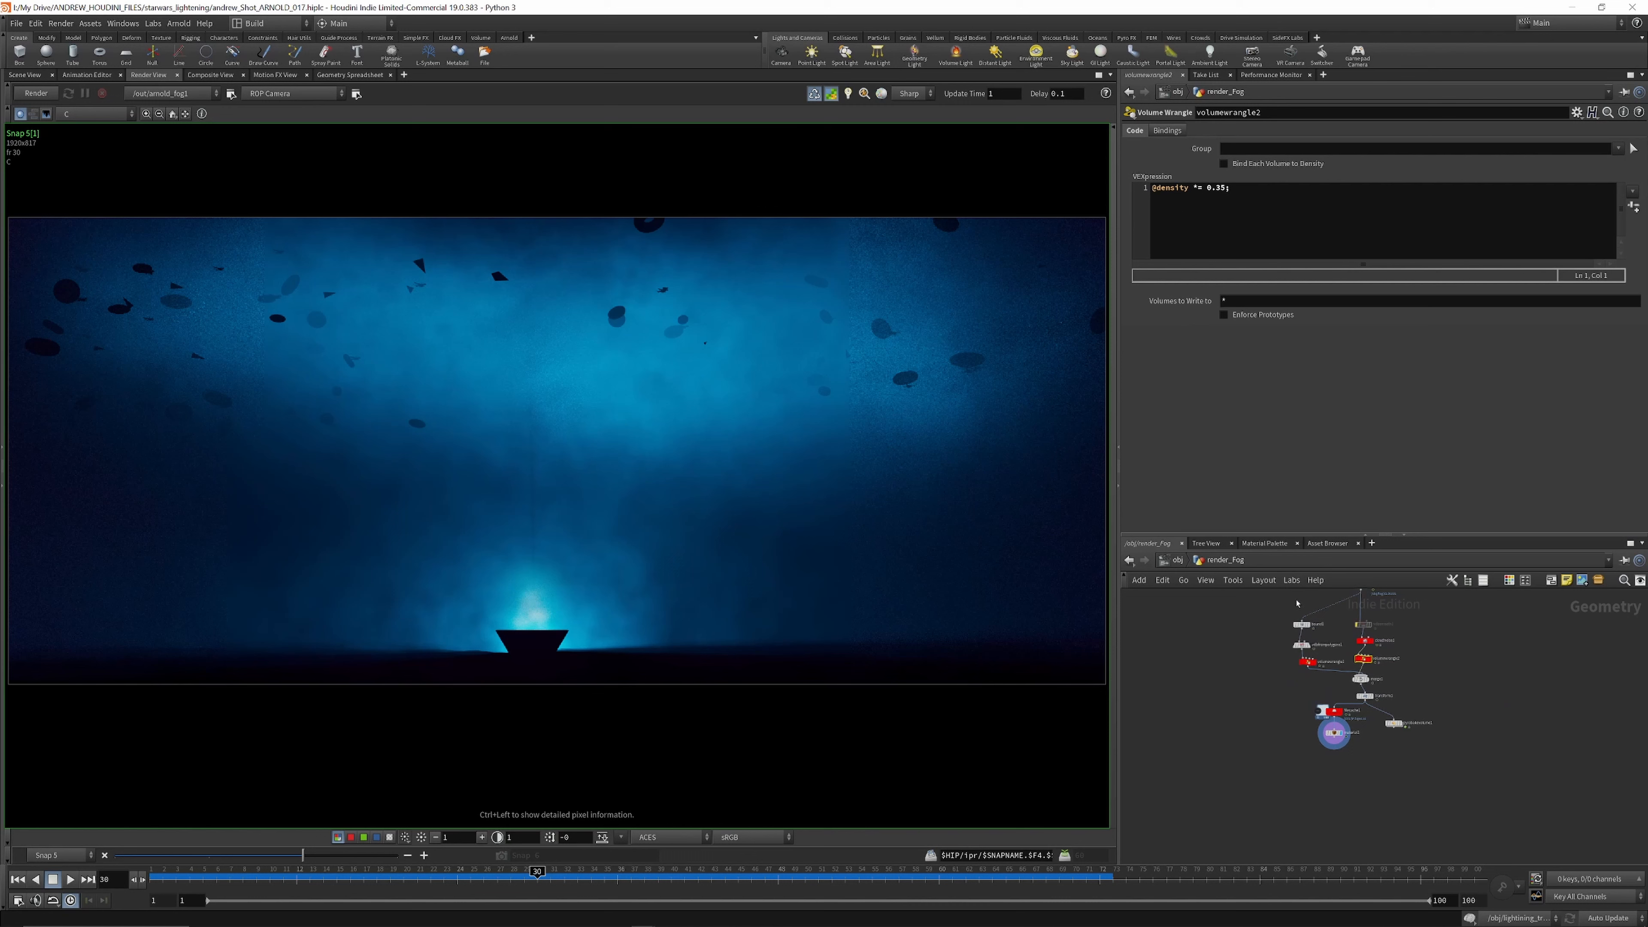
Step: Return to the object network and display the light settings of arnold_light_point_blue
left_click(1177, 560)
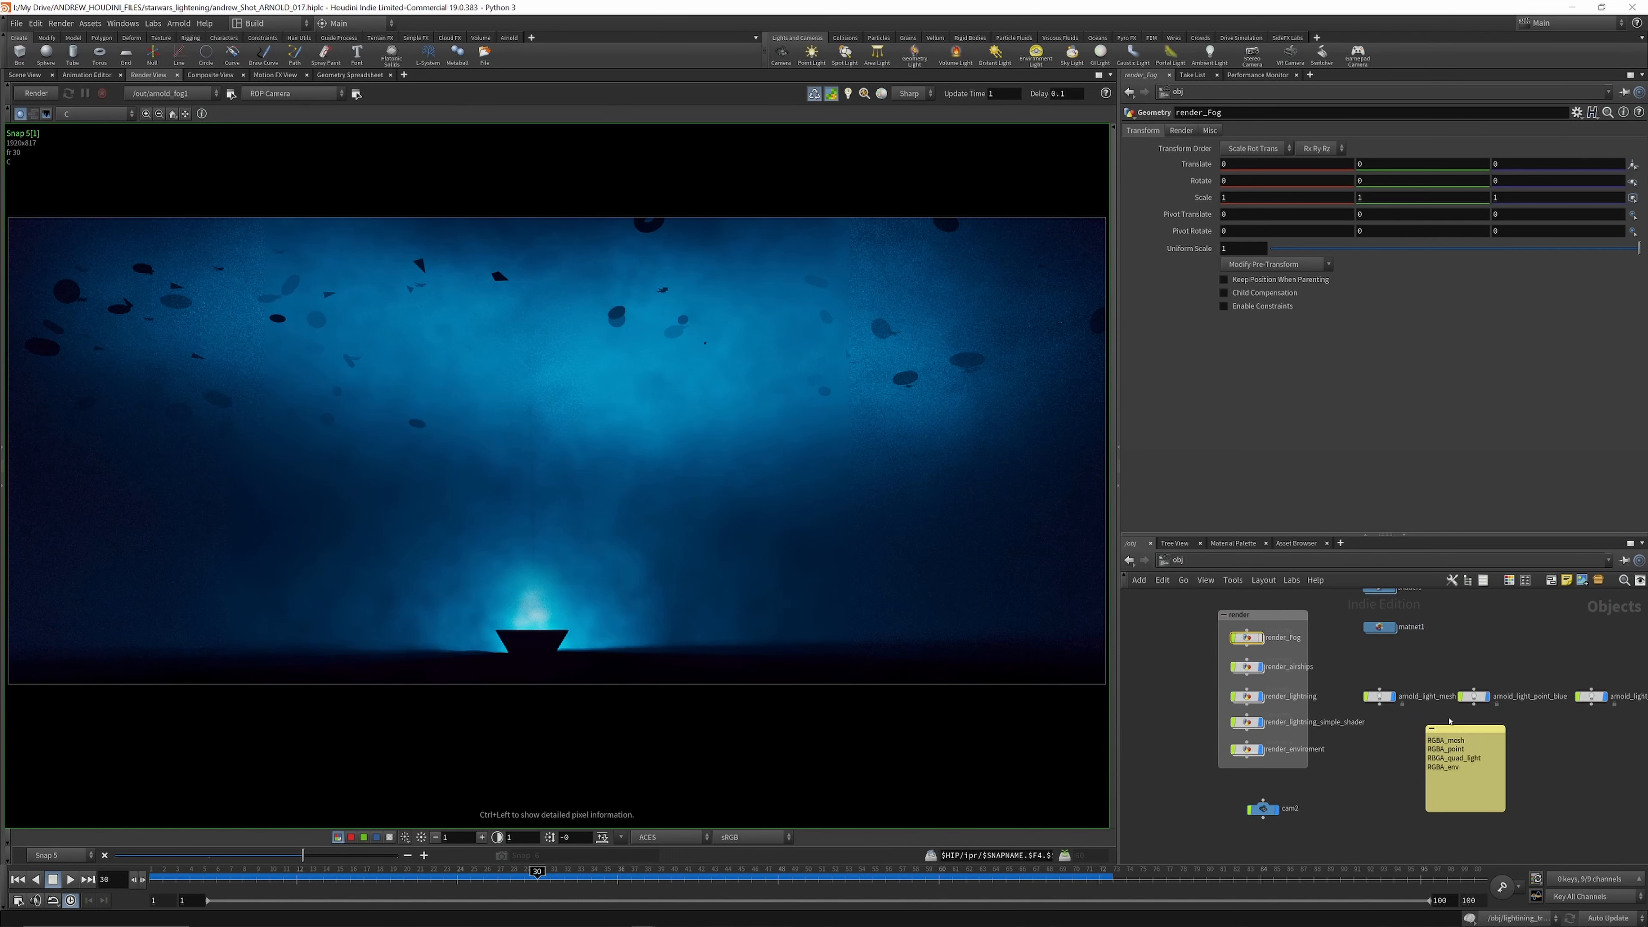
scroll(1550, 707, "up", 5)
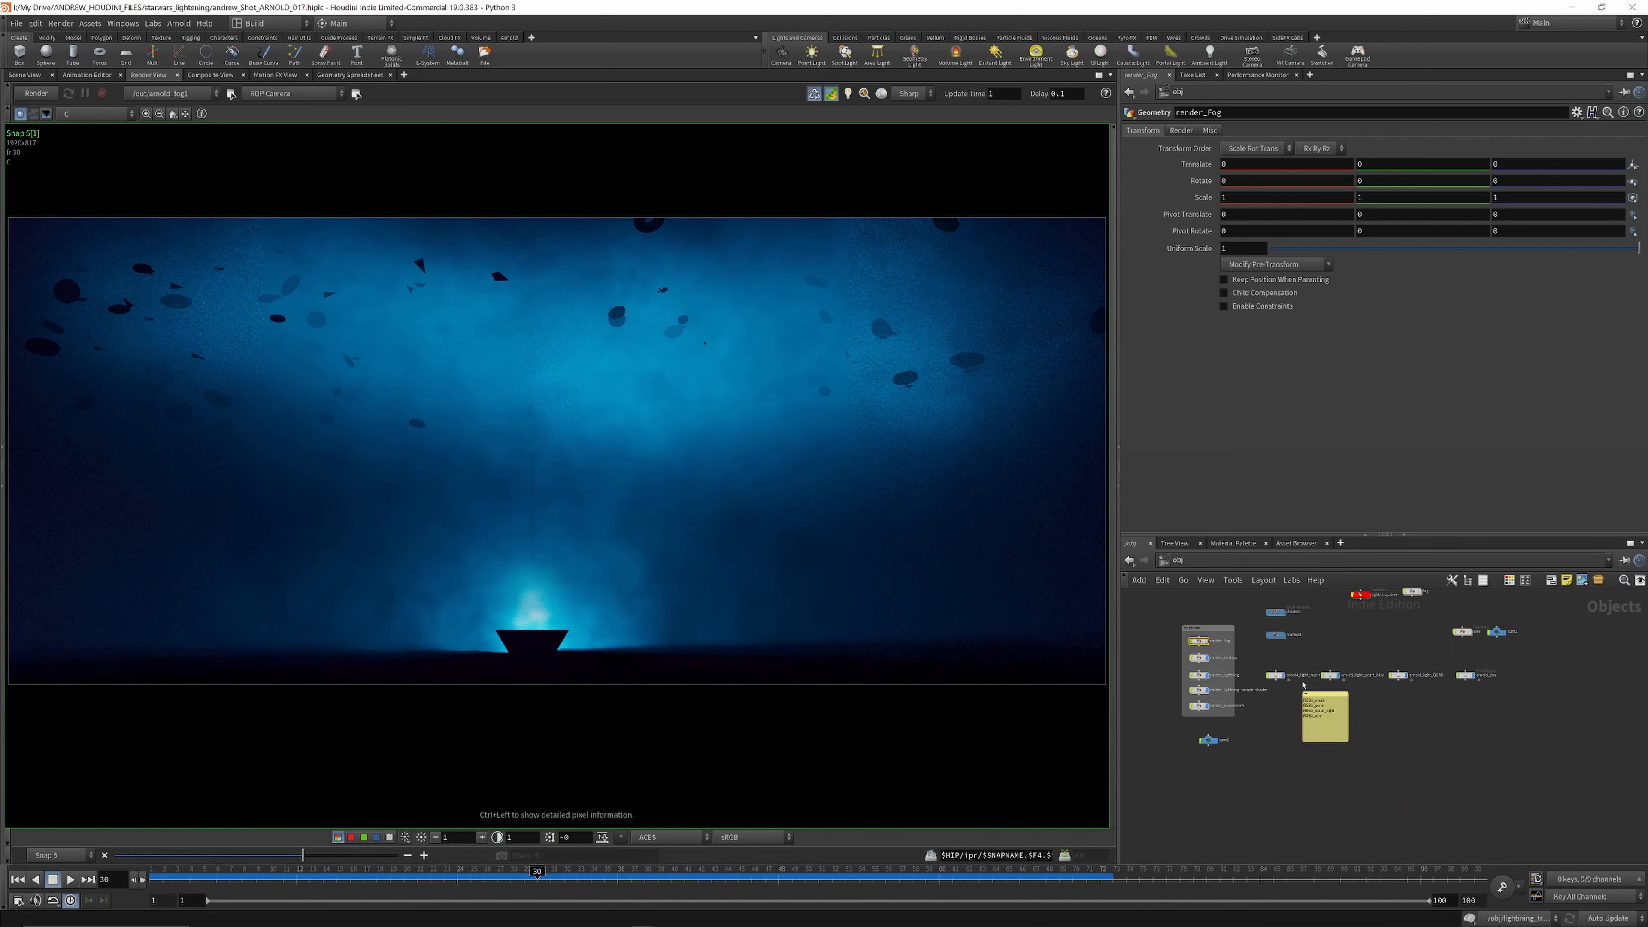
left_click(1306, 663)
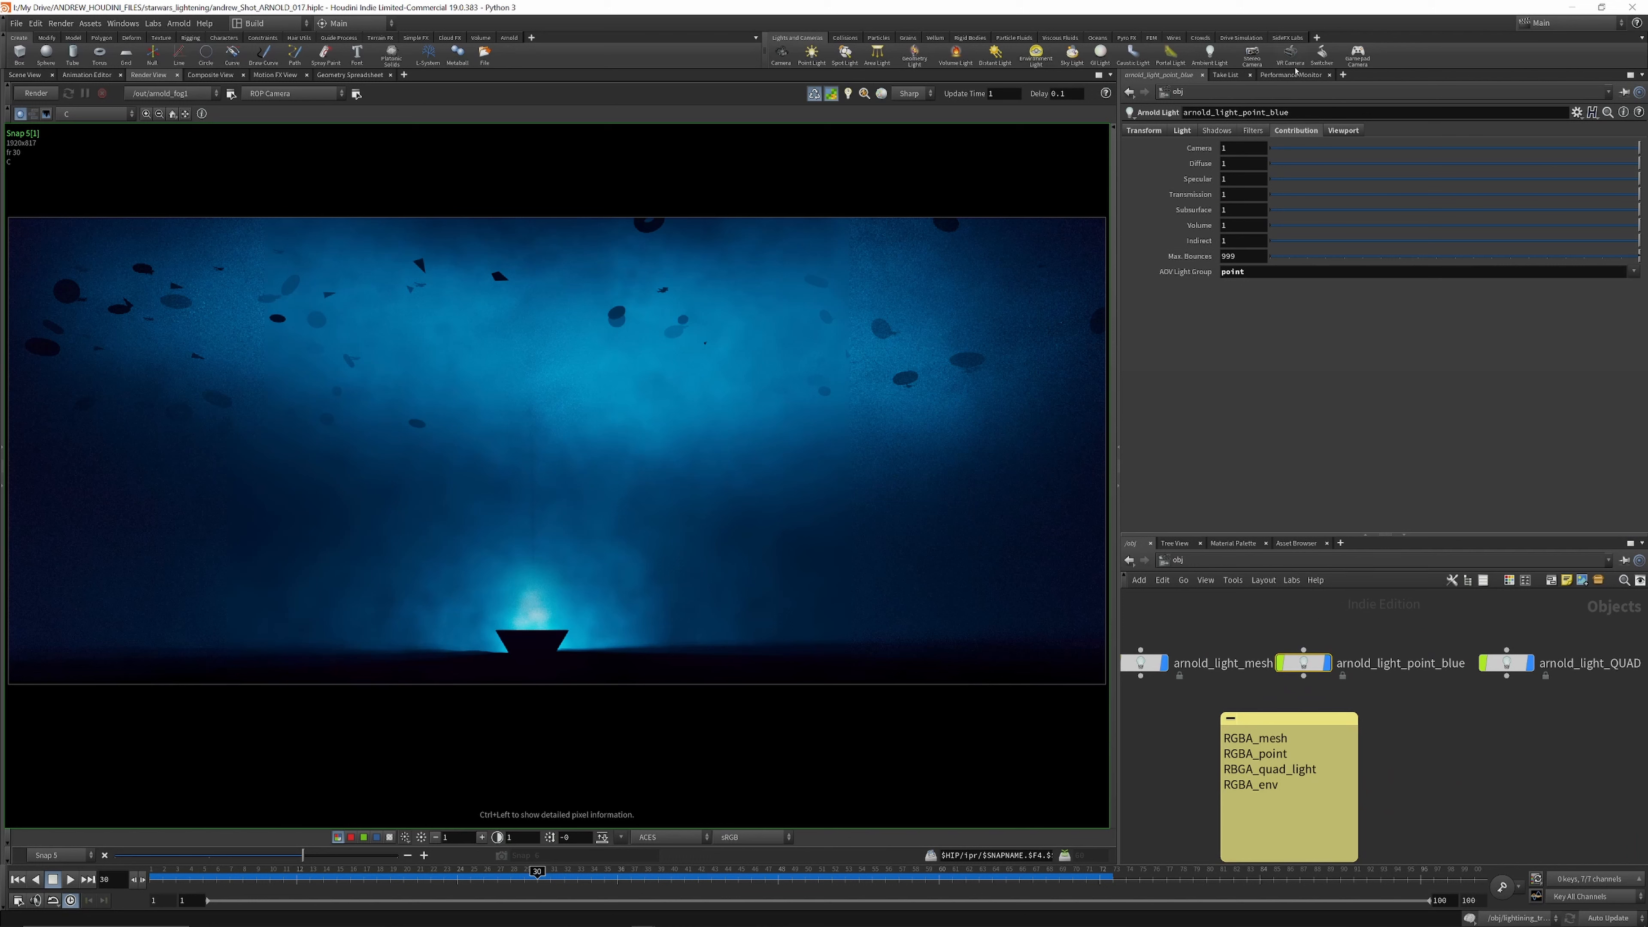
left_click(1183, 130)
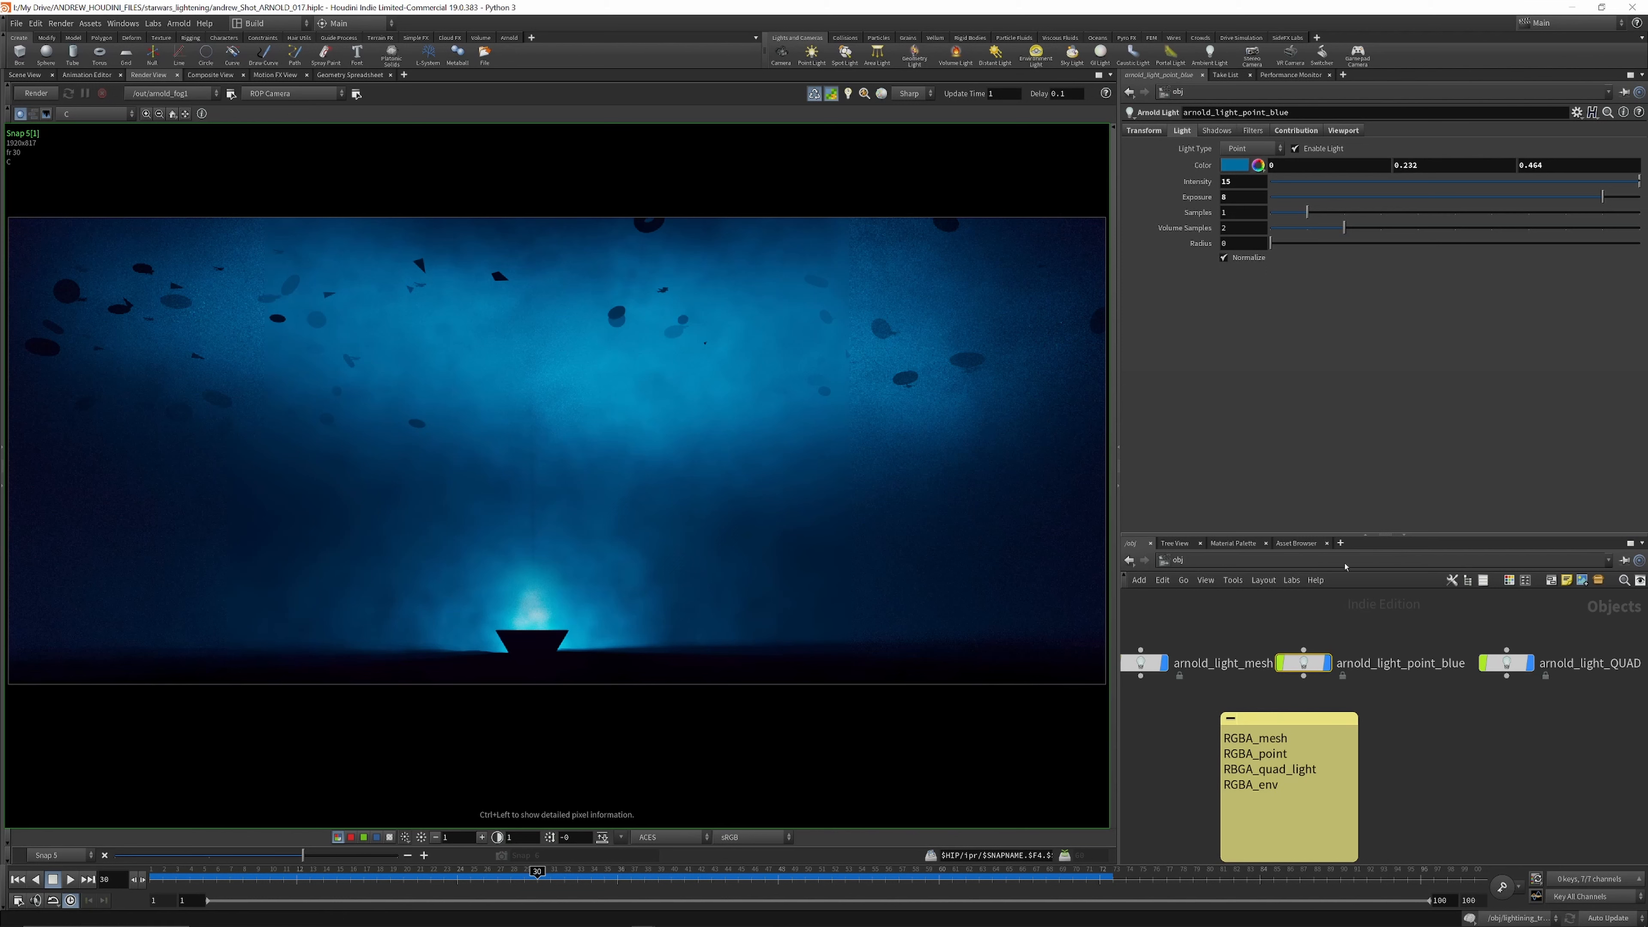
Step: View the RGBA_point, RGBA_mesh, RGBA_env and RGBA_quad_light passes of the fog render in turn, then restore the C image plane
left_click(92, 117)
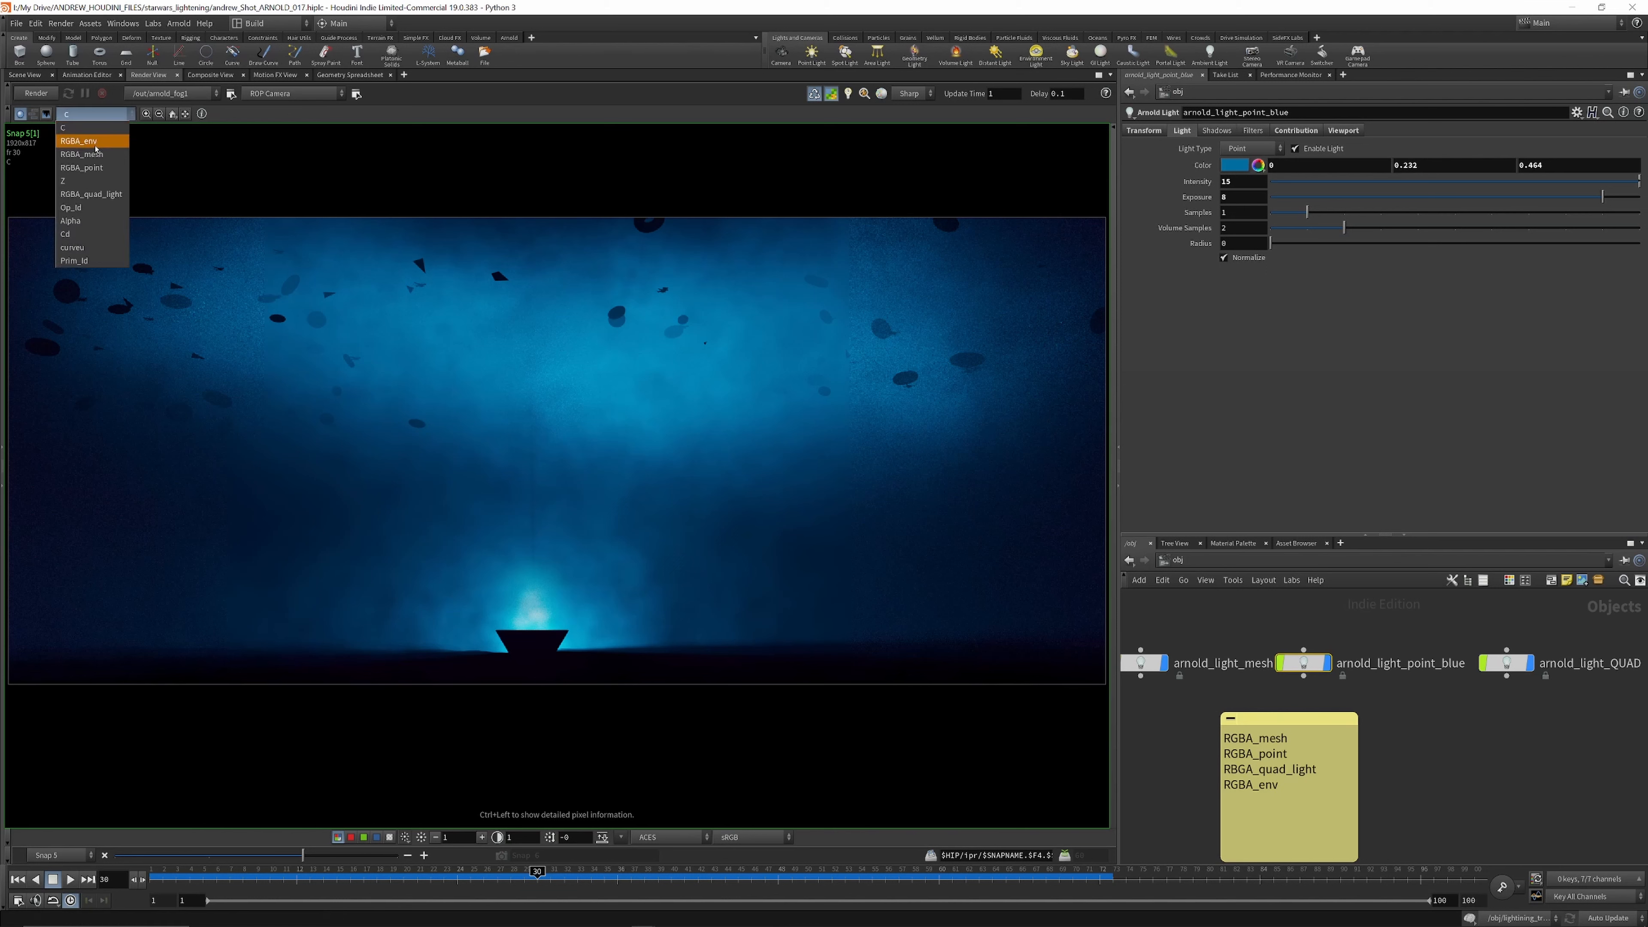
left_click(91, 167)
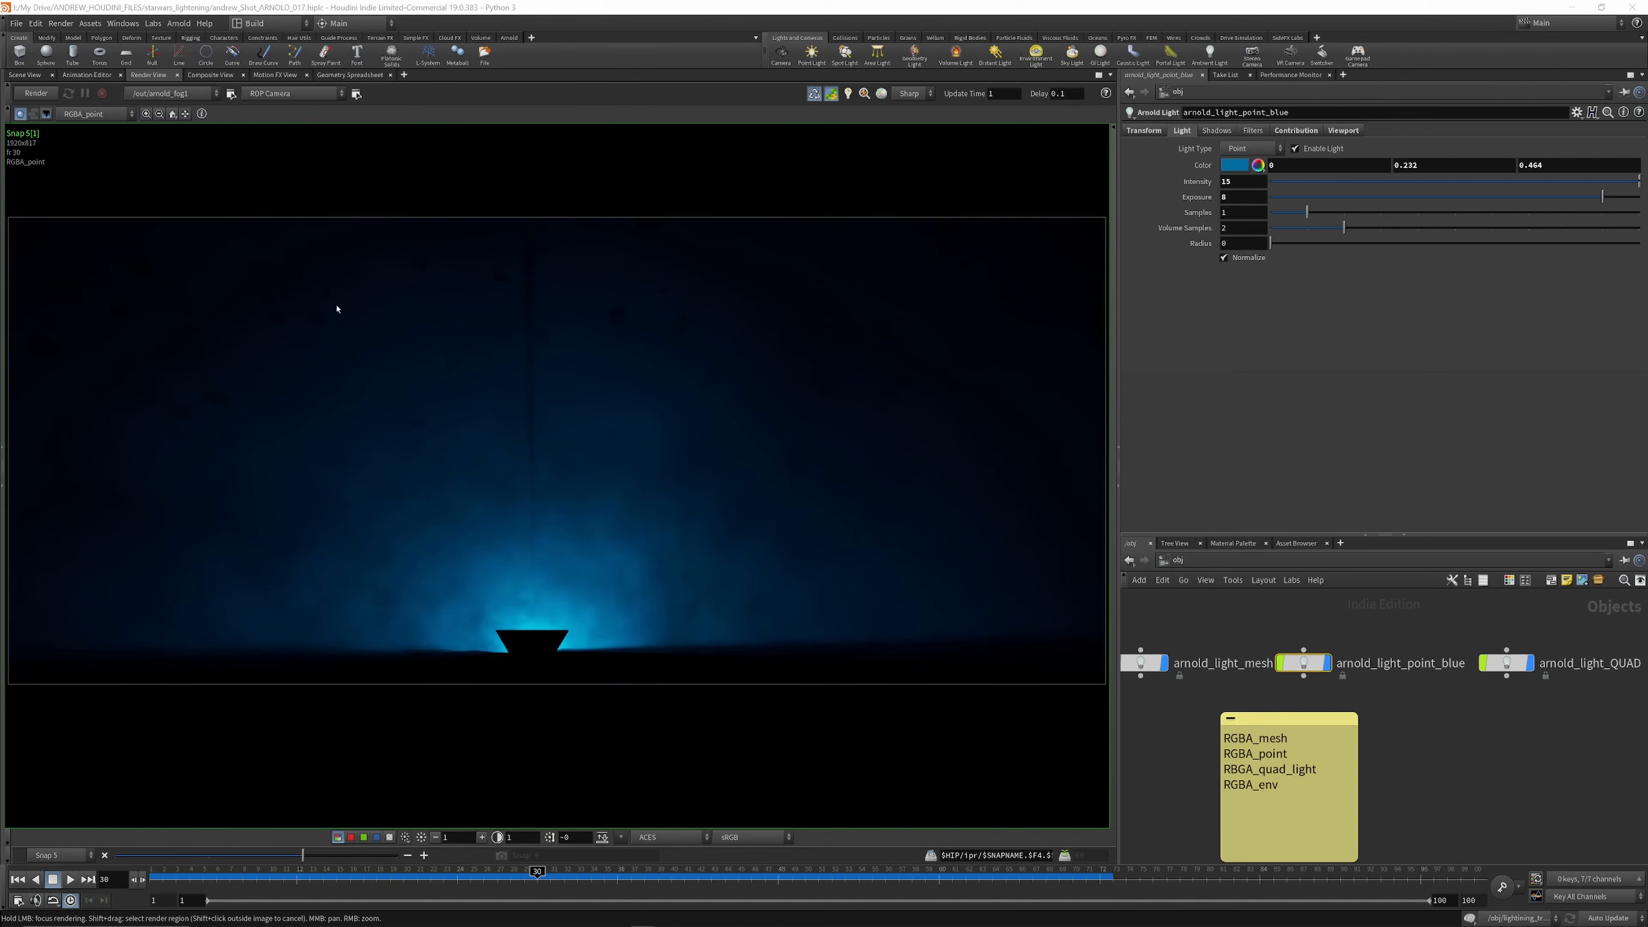
left_click(94, 114)
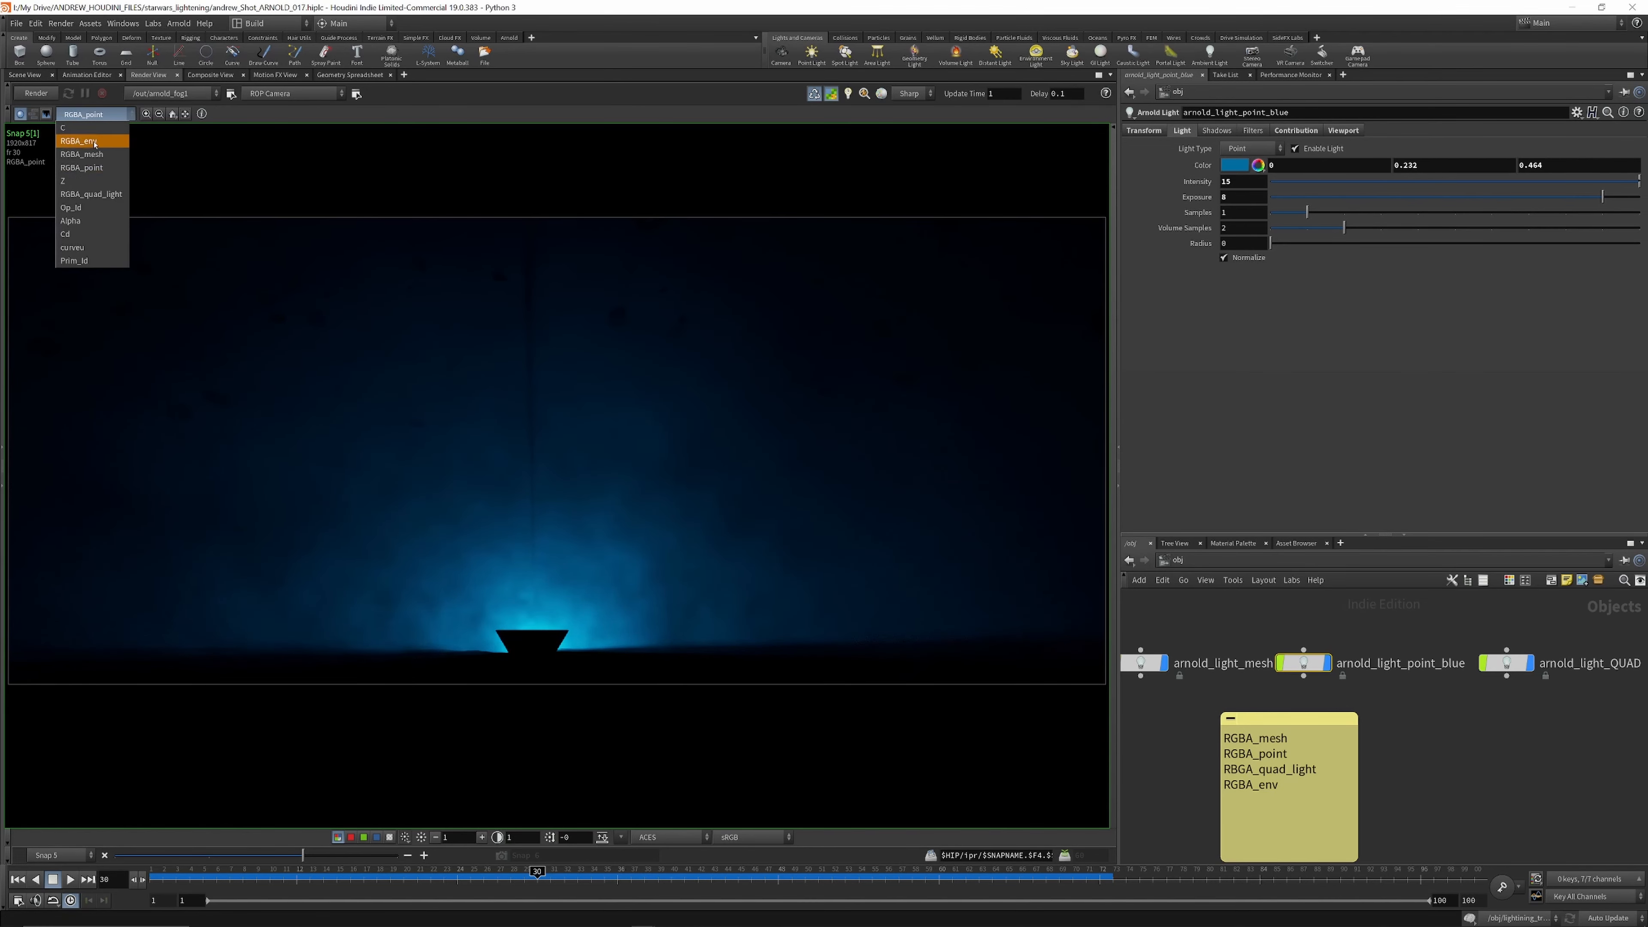
left_click(91, 141)
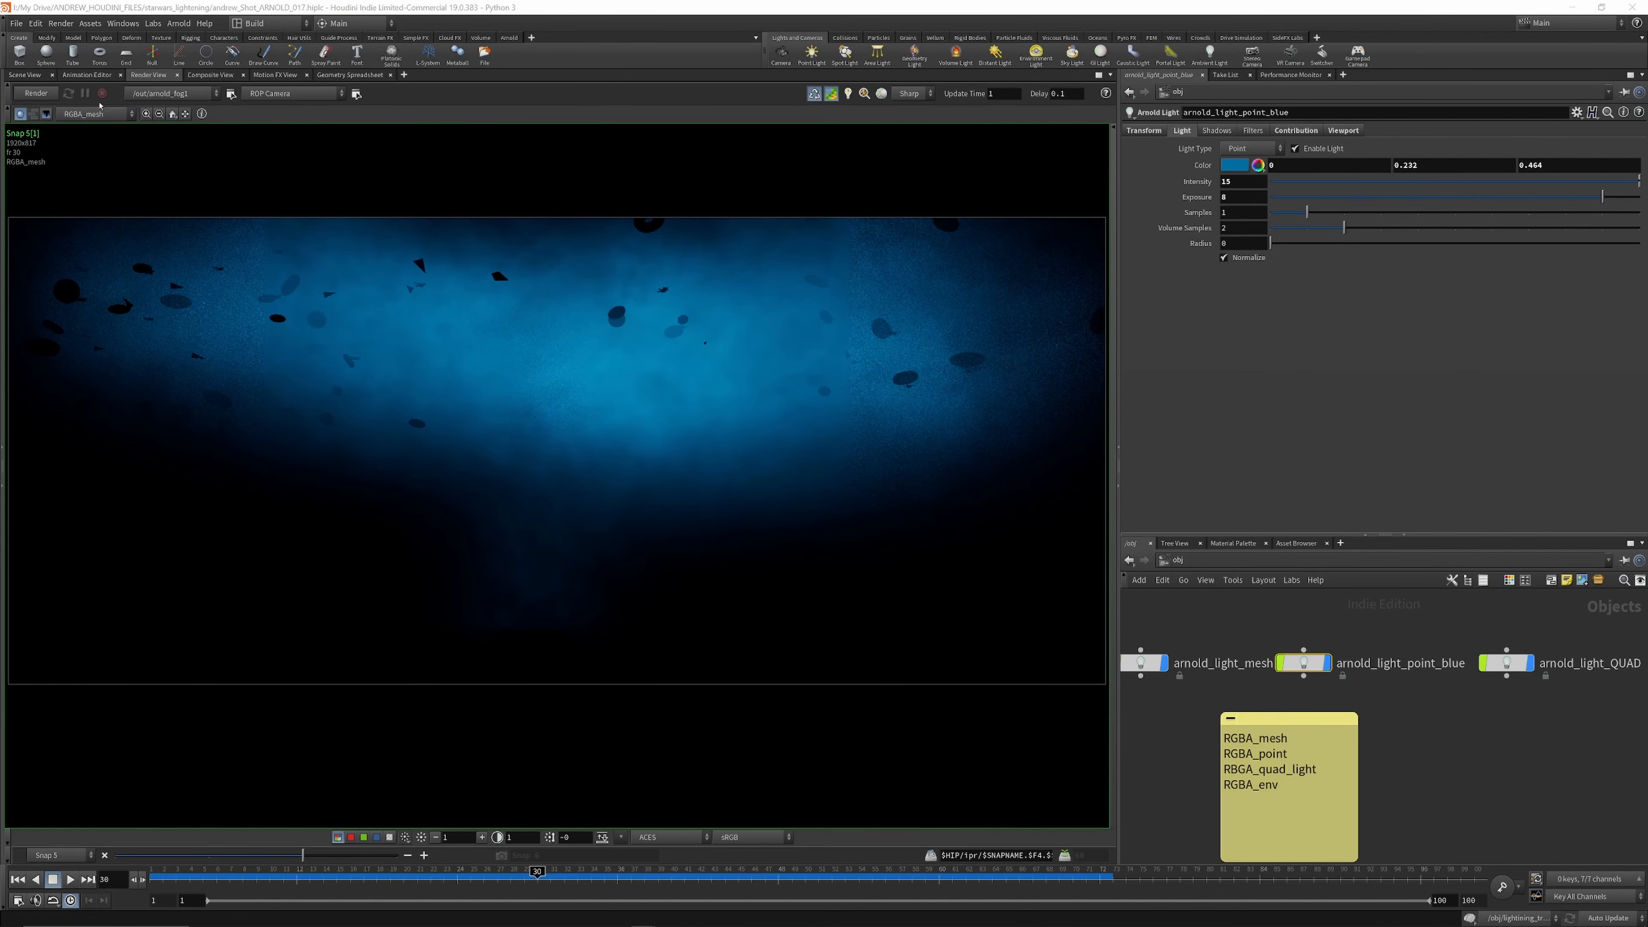
left_click(97, 113)
left_click(99, 145)
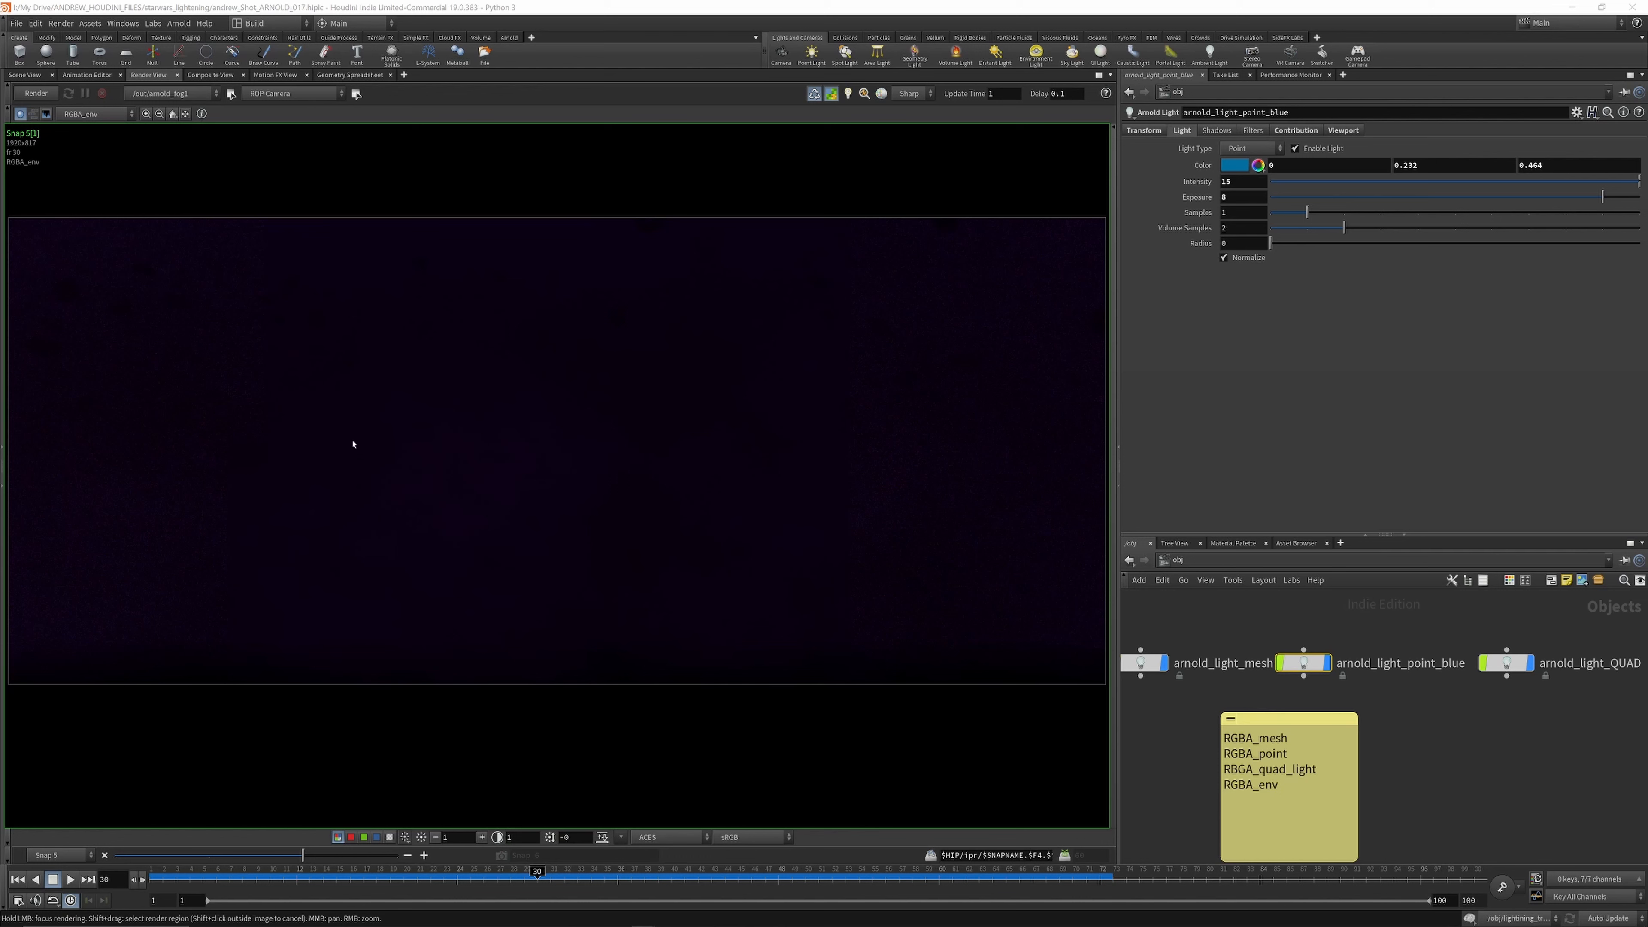
left_click(97, 115)
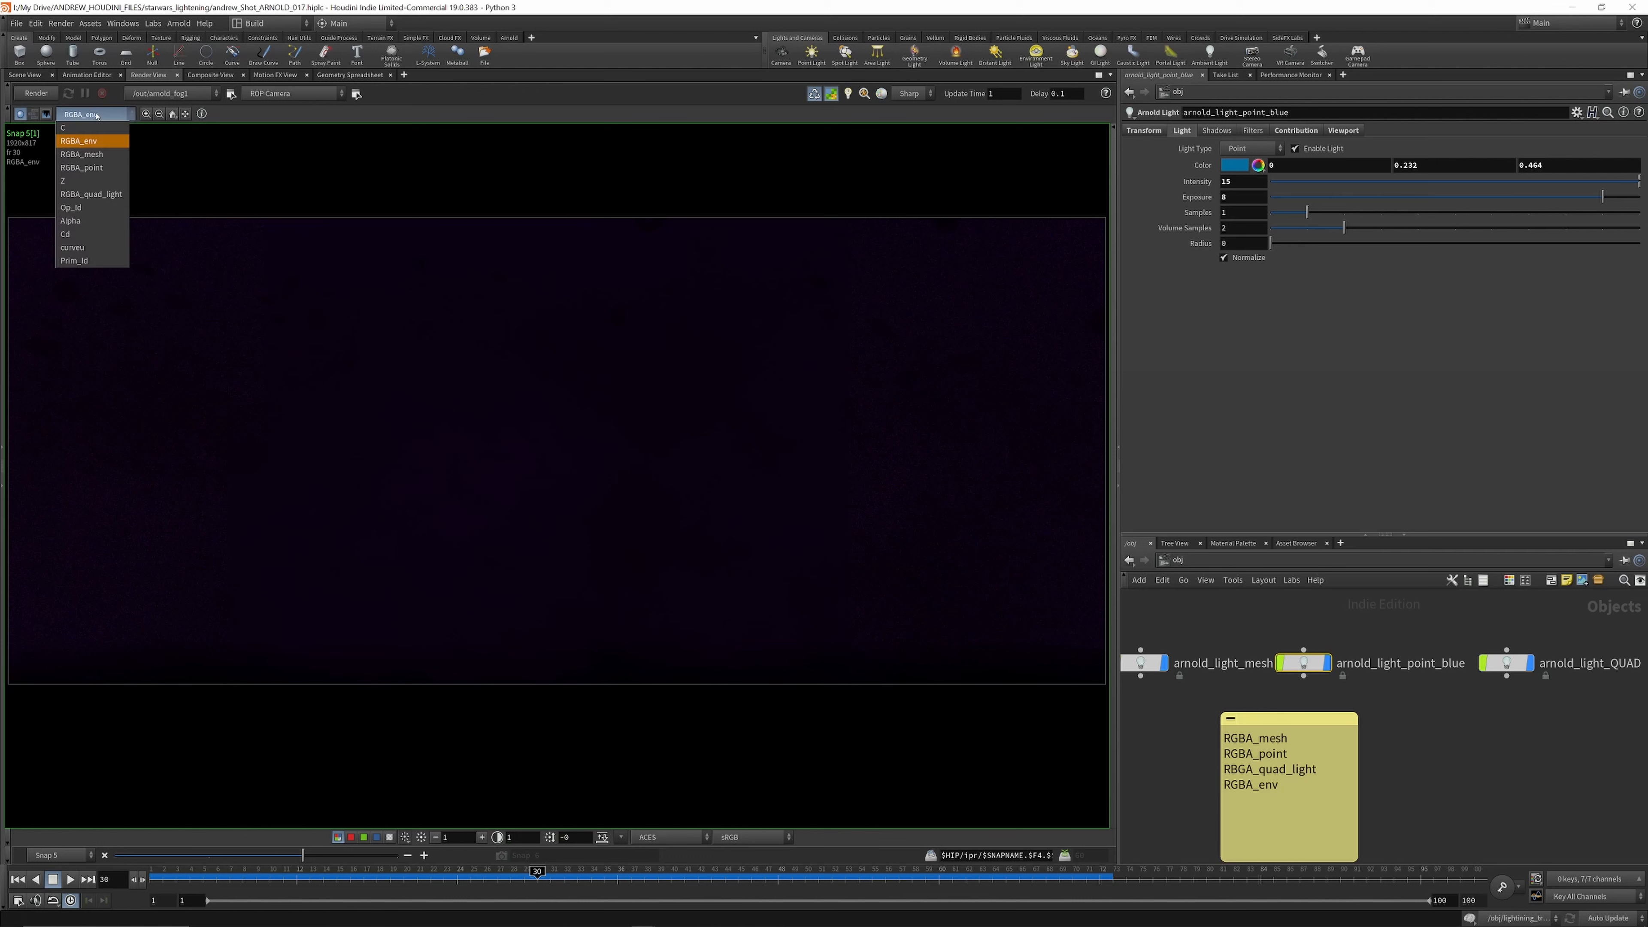
left_click(103, 195)
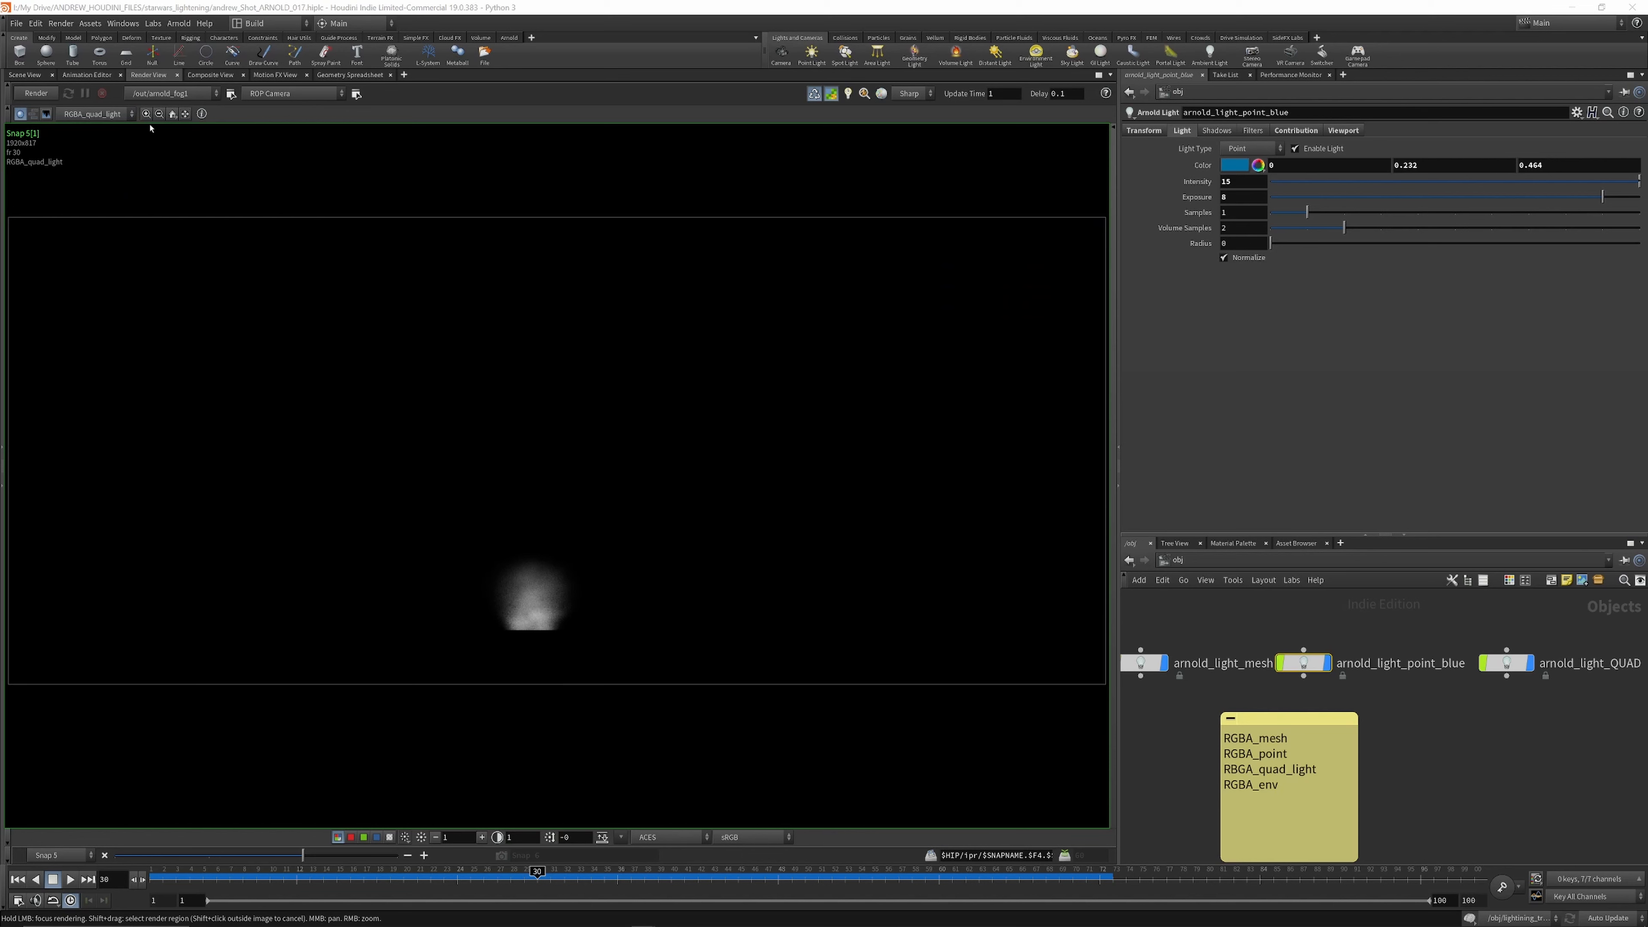
left_click(113, 115)
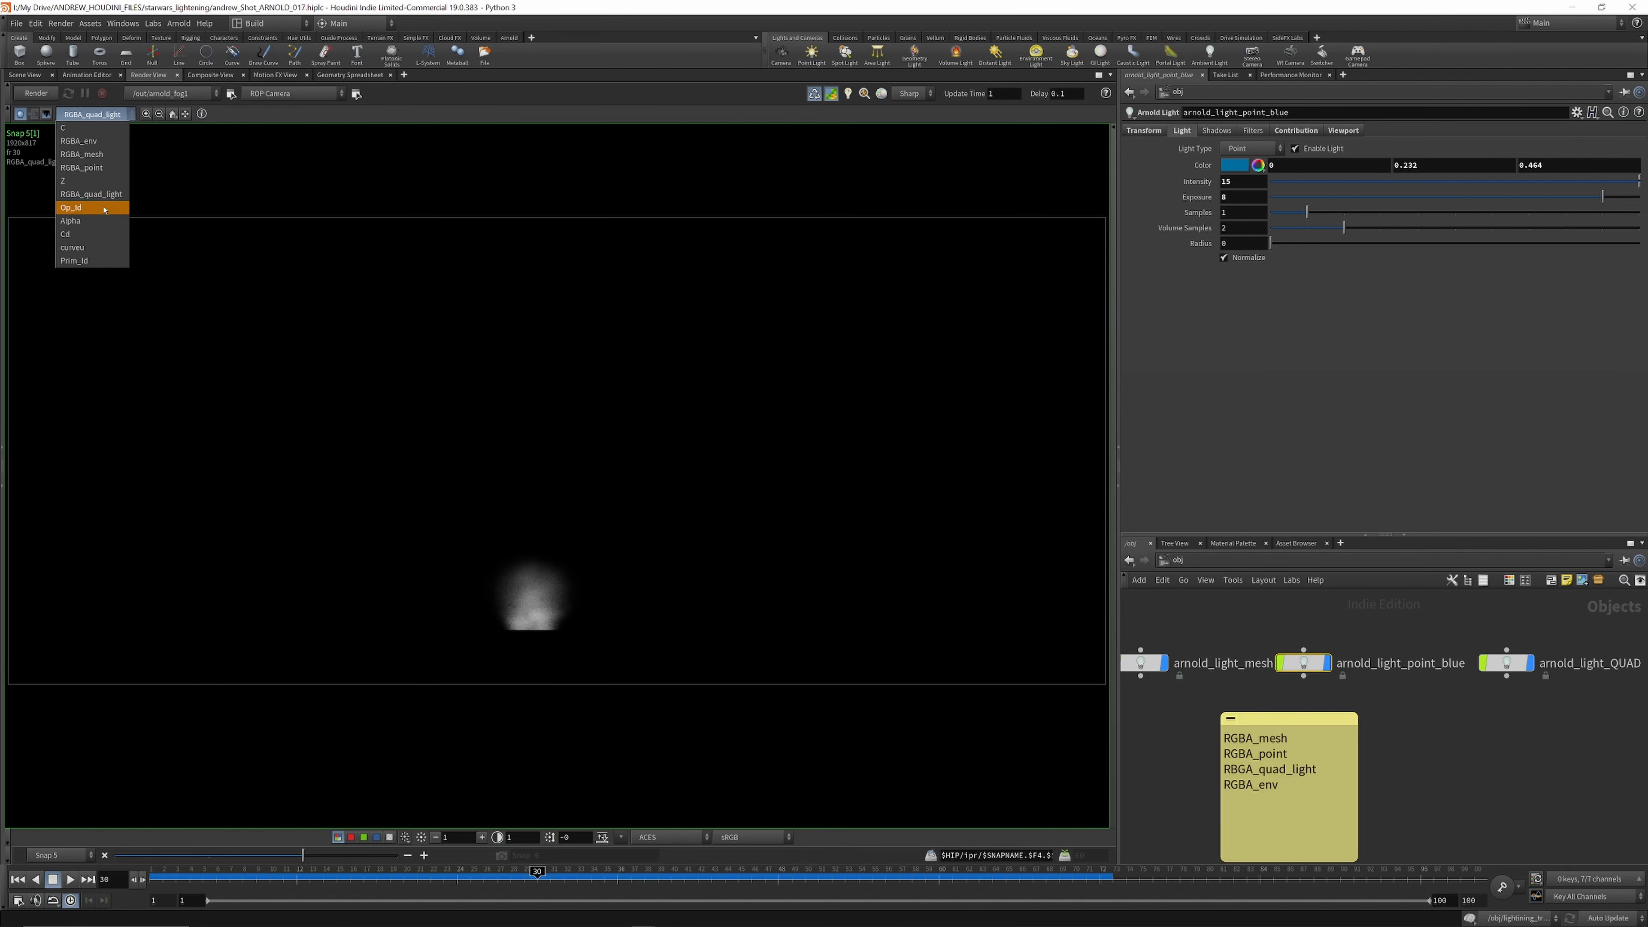
left_click(74, 128)
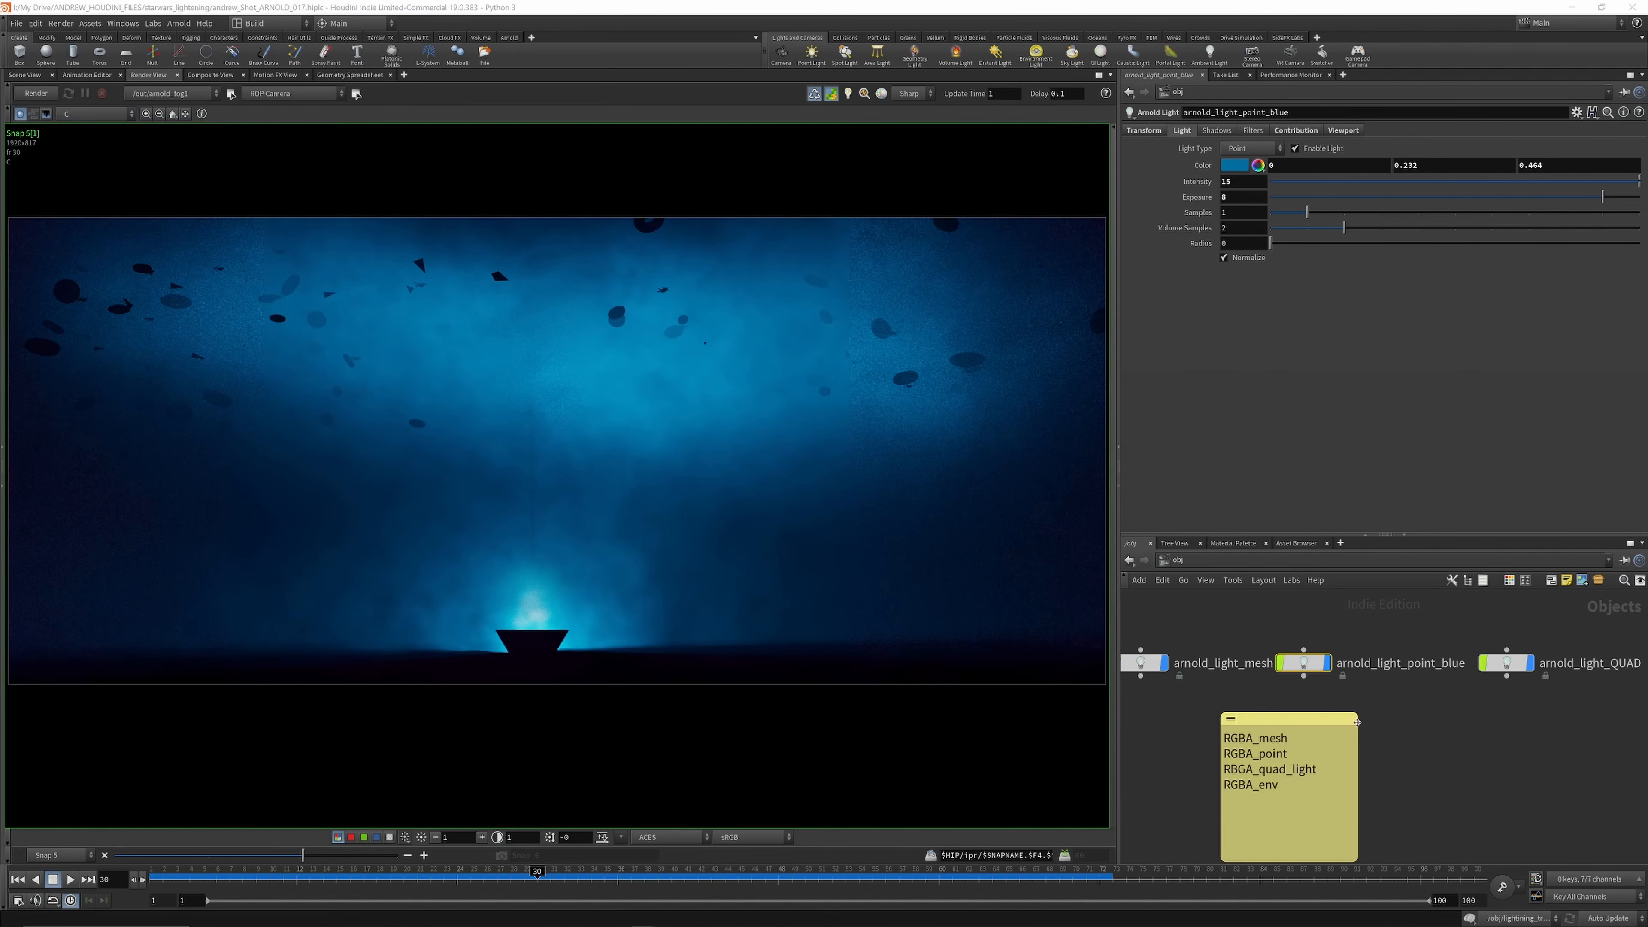
Step: Select arnold_light_QUAD in the object network and display its light settings
key("h")
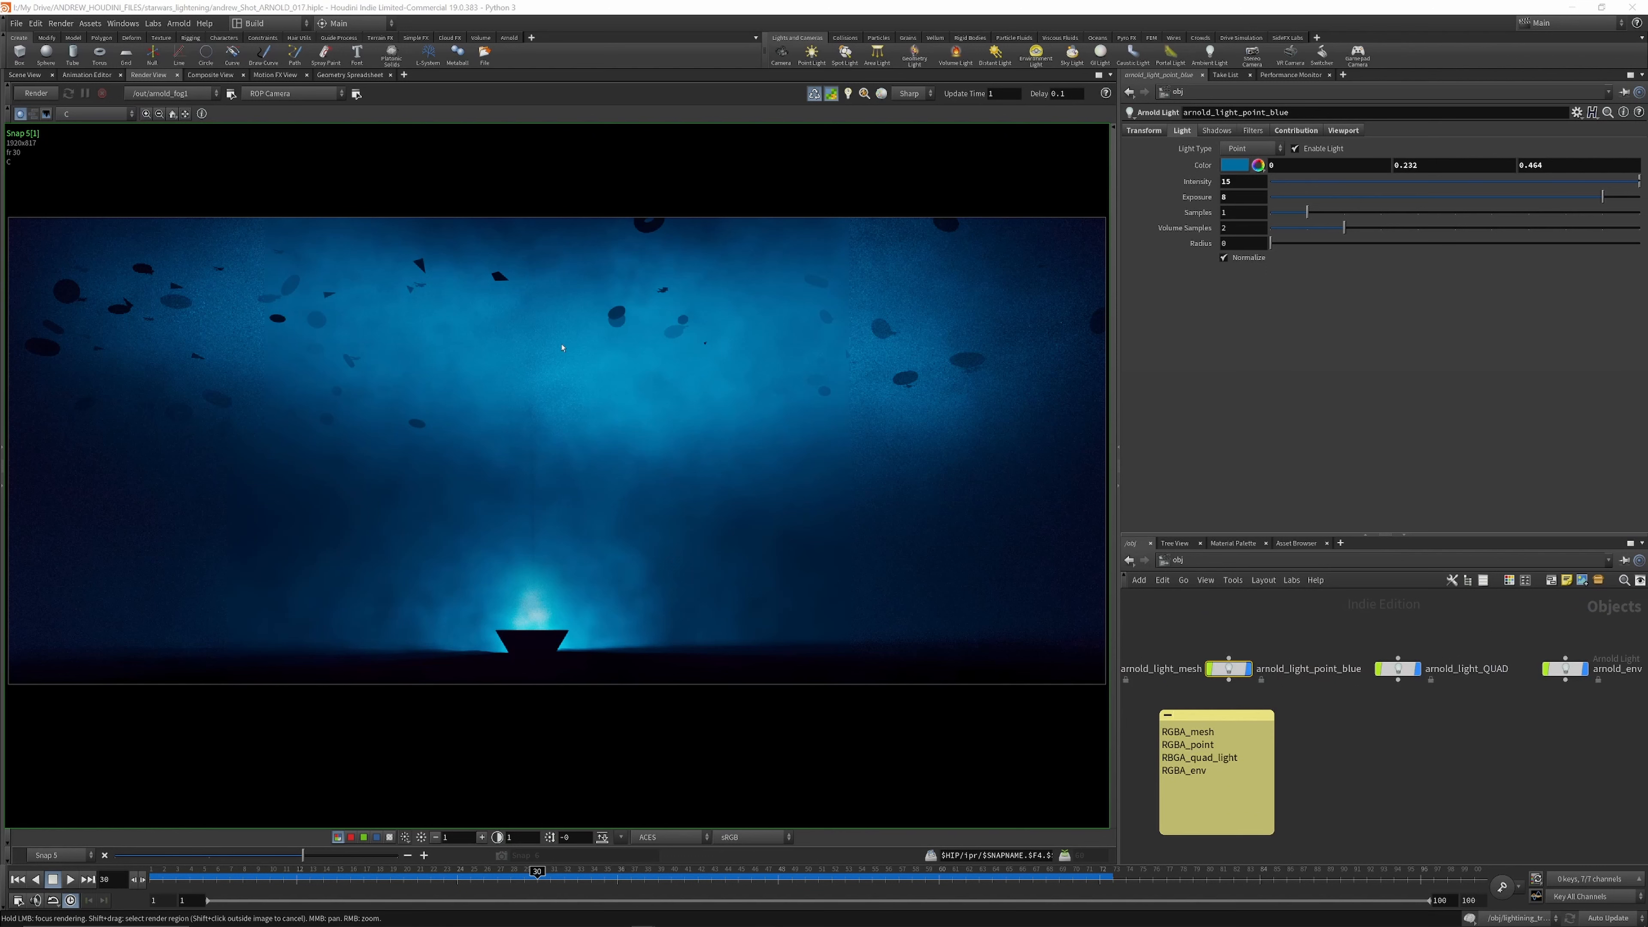
left_click(1402, 672)
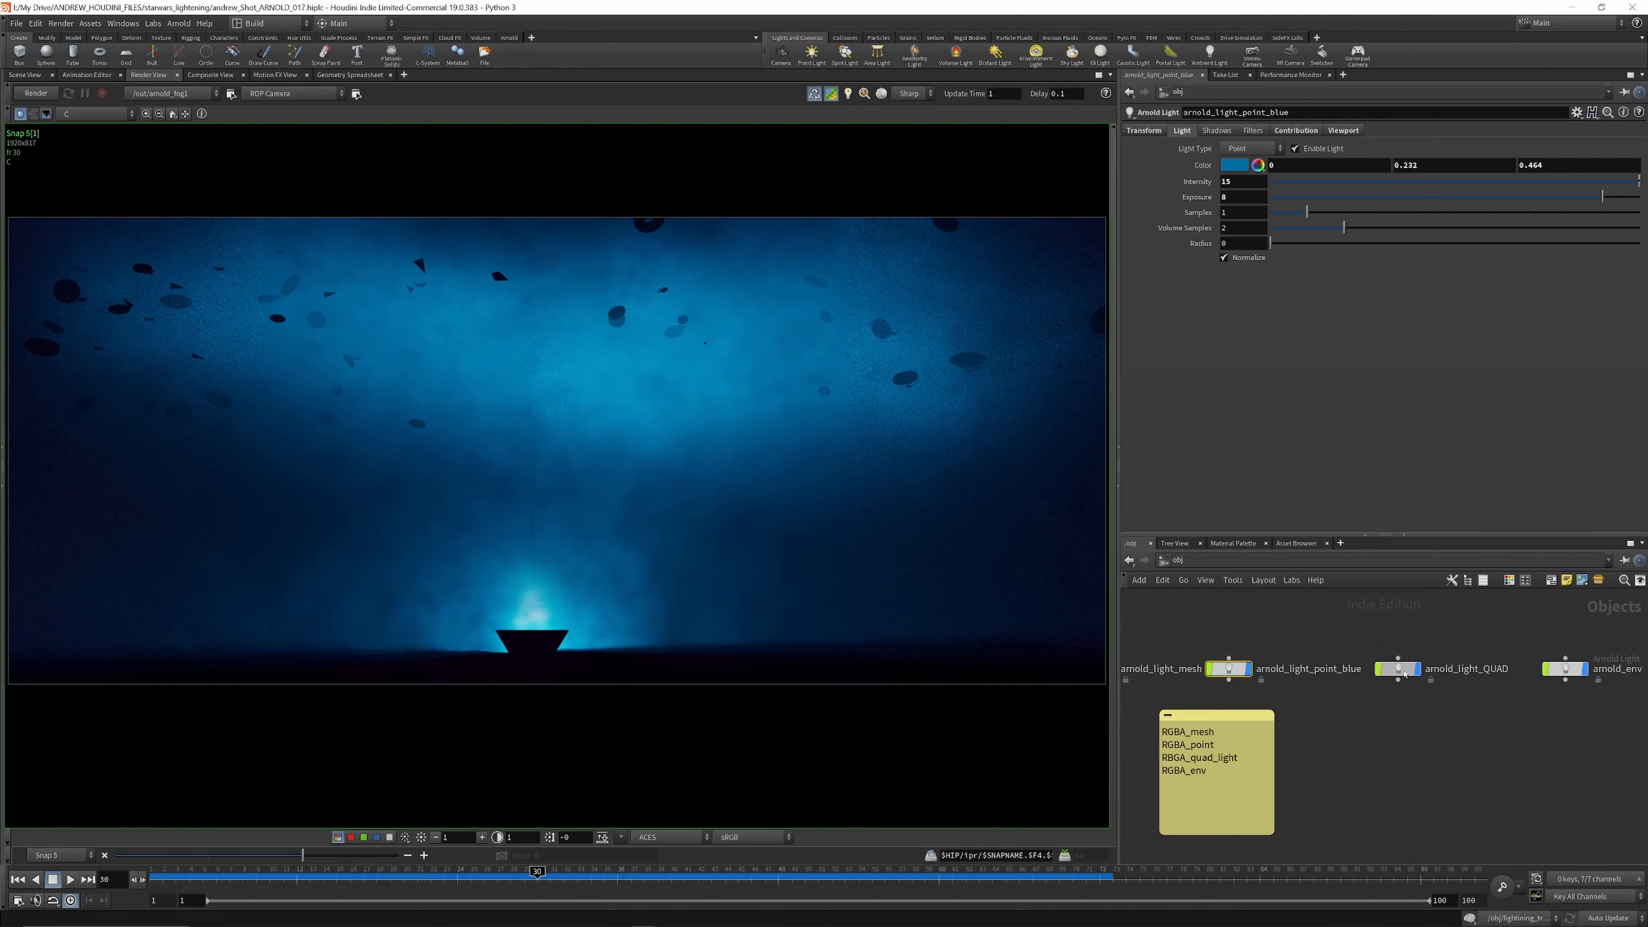
left_click(1181, 130)
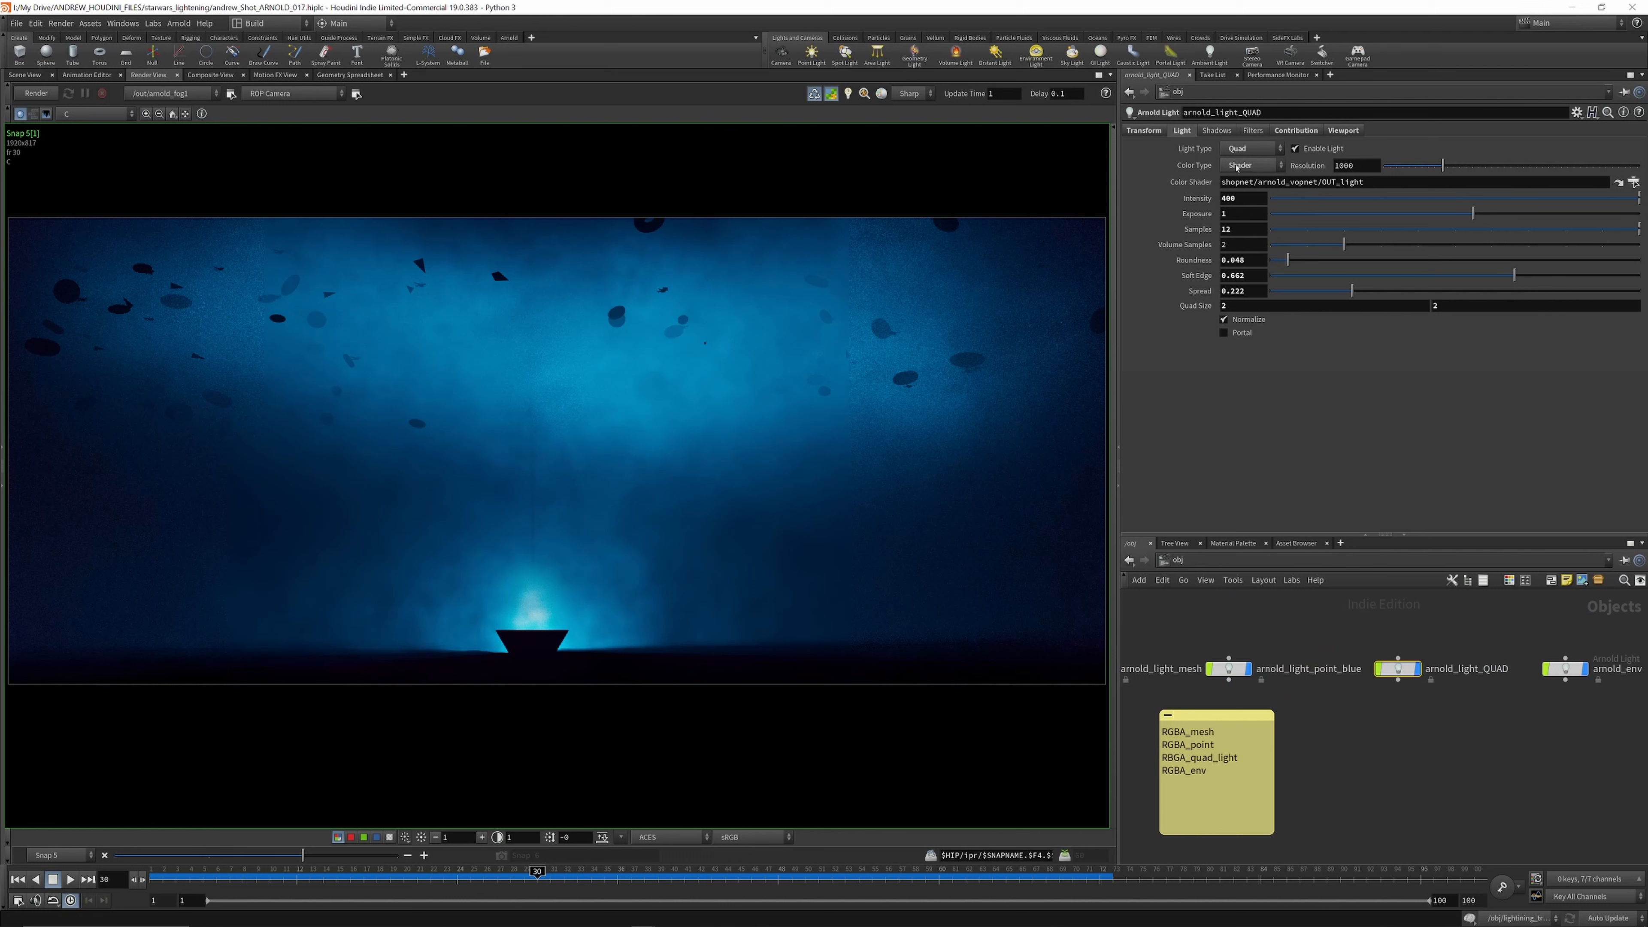
Step: Display arnold_env's light settings, follow its color shader into arnold_vopnet and inspect the image1 texture node
scroll(1317, 647, "down", 3)
scroll(1479, 663, "up", 4)
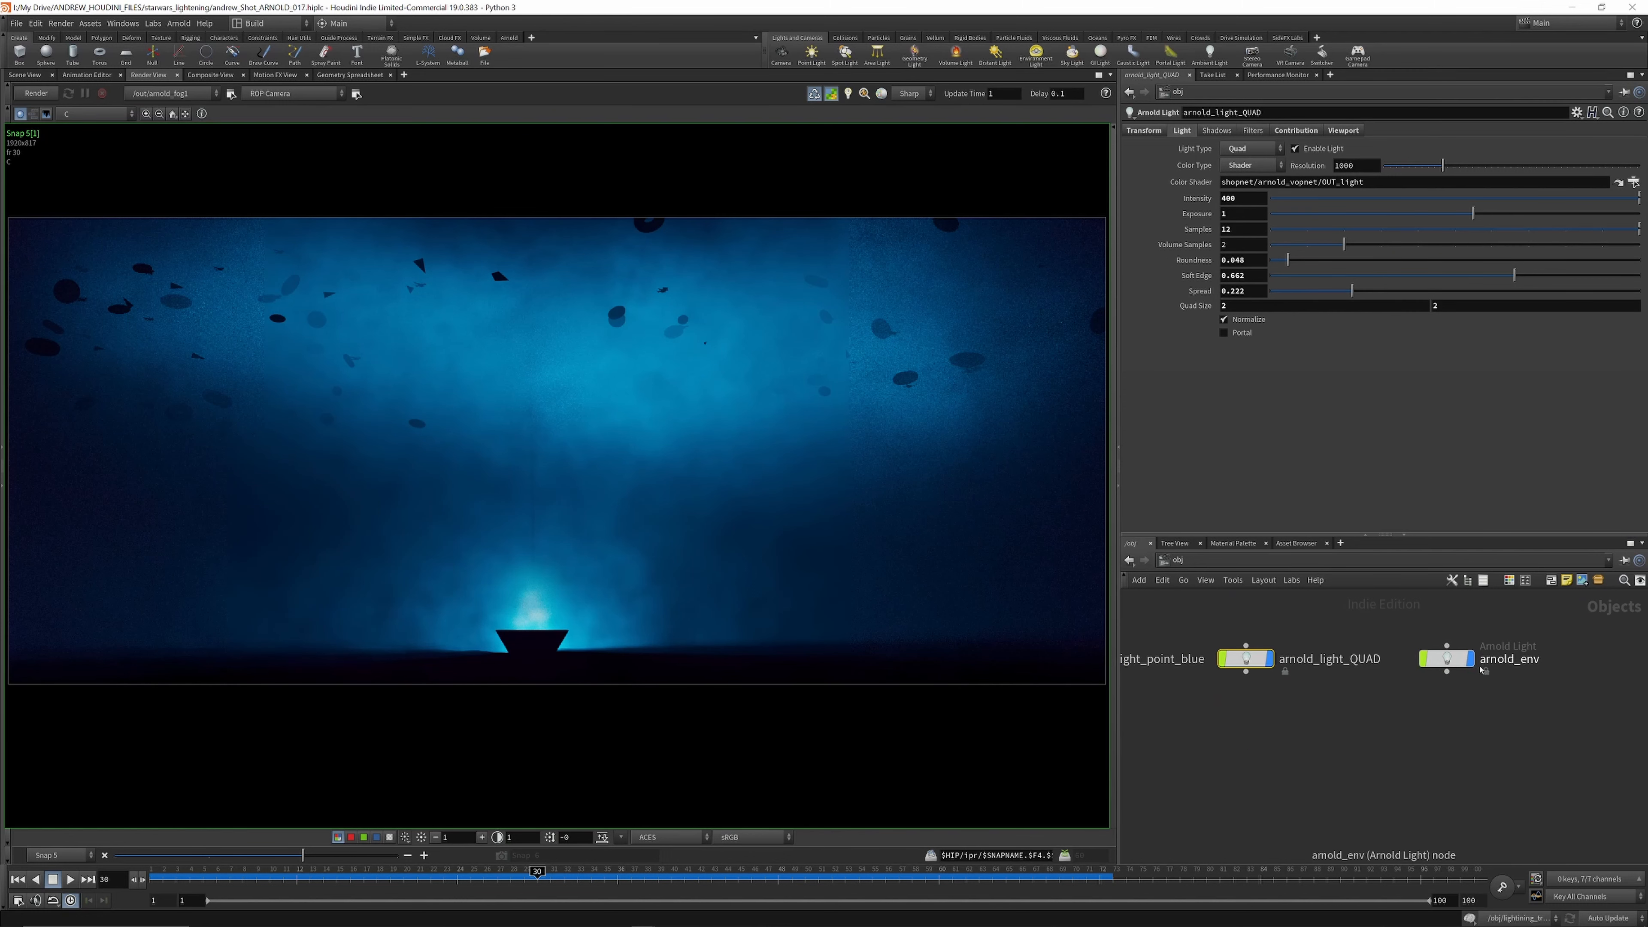
left_click(1446, 659)
left_click(1178, 130)
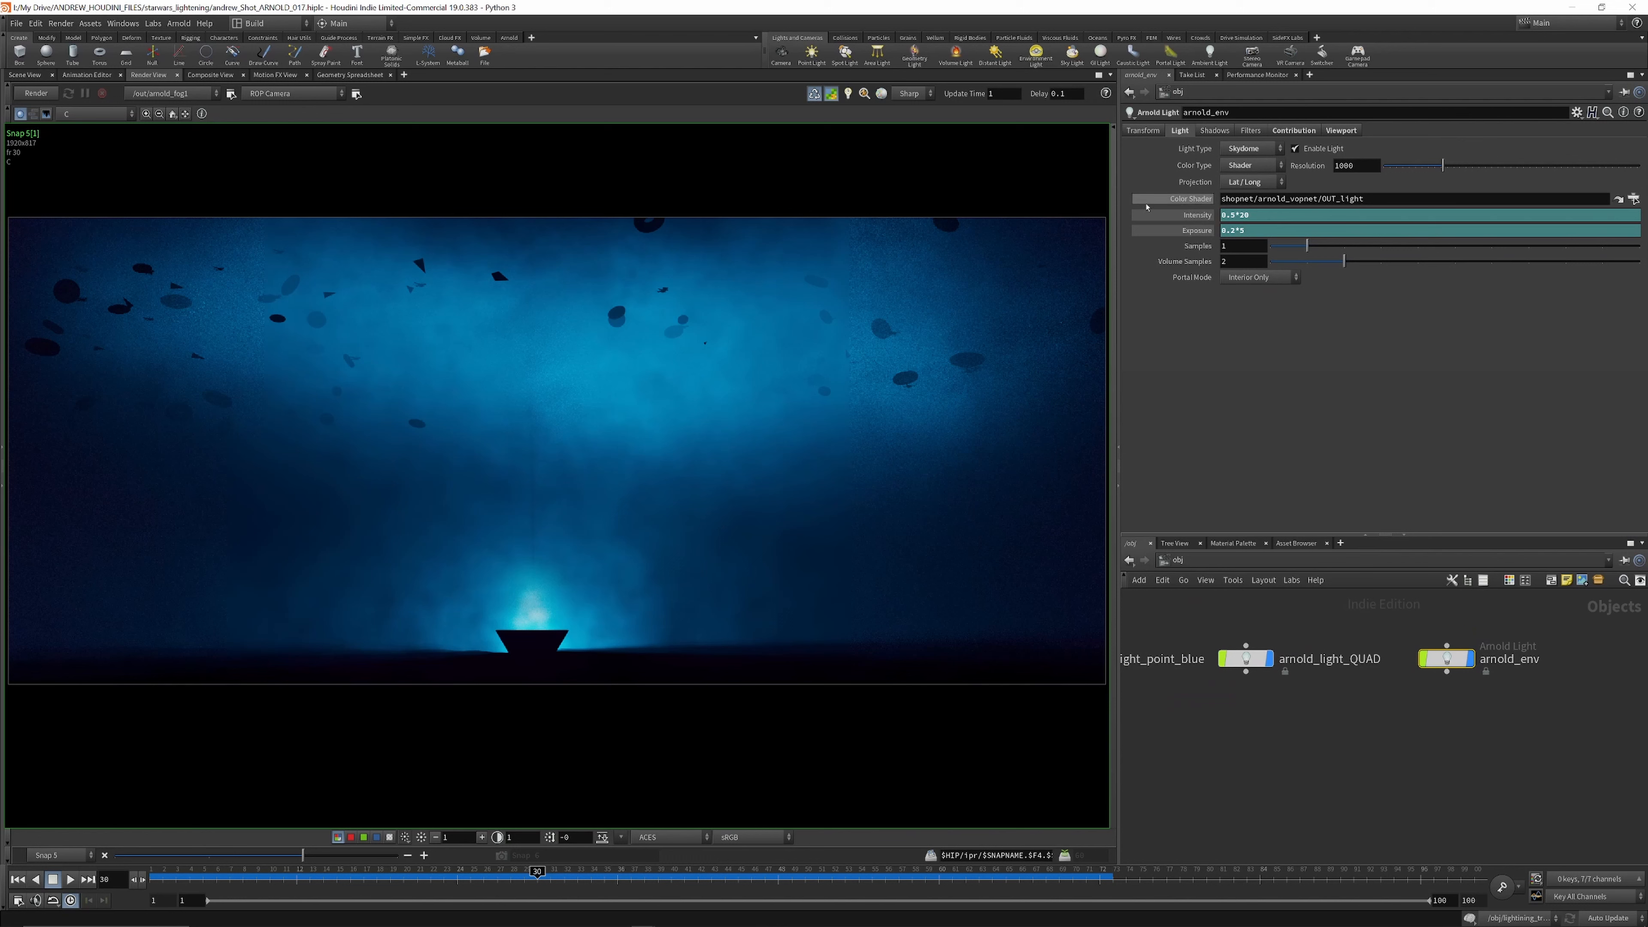
left_click(1619, 199)
left_click(1309, 716)
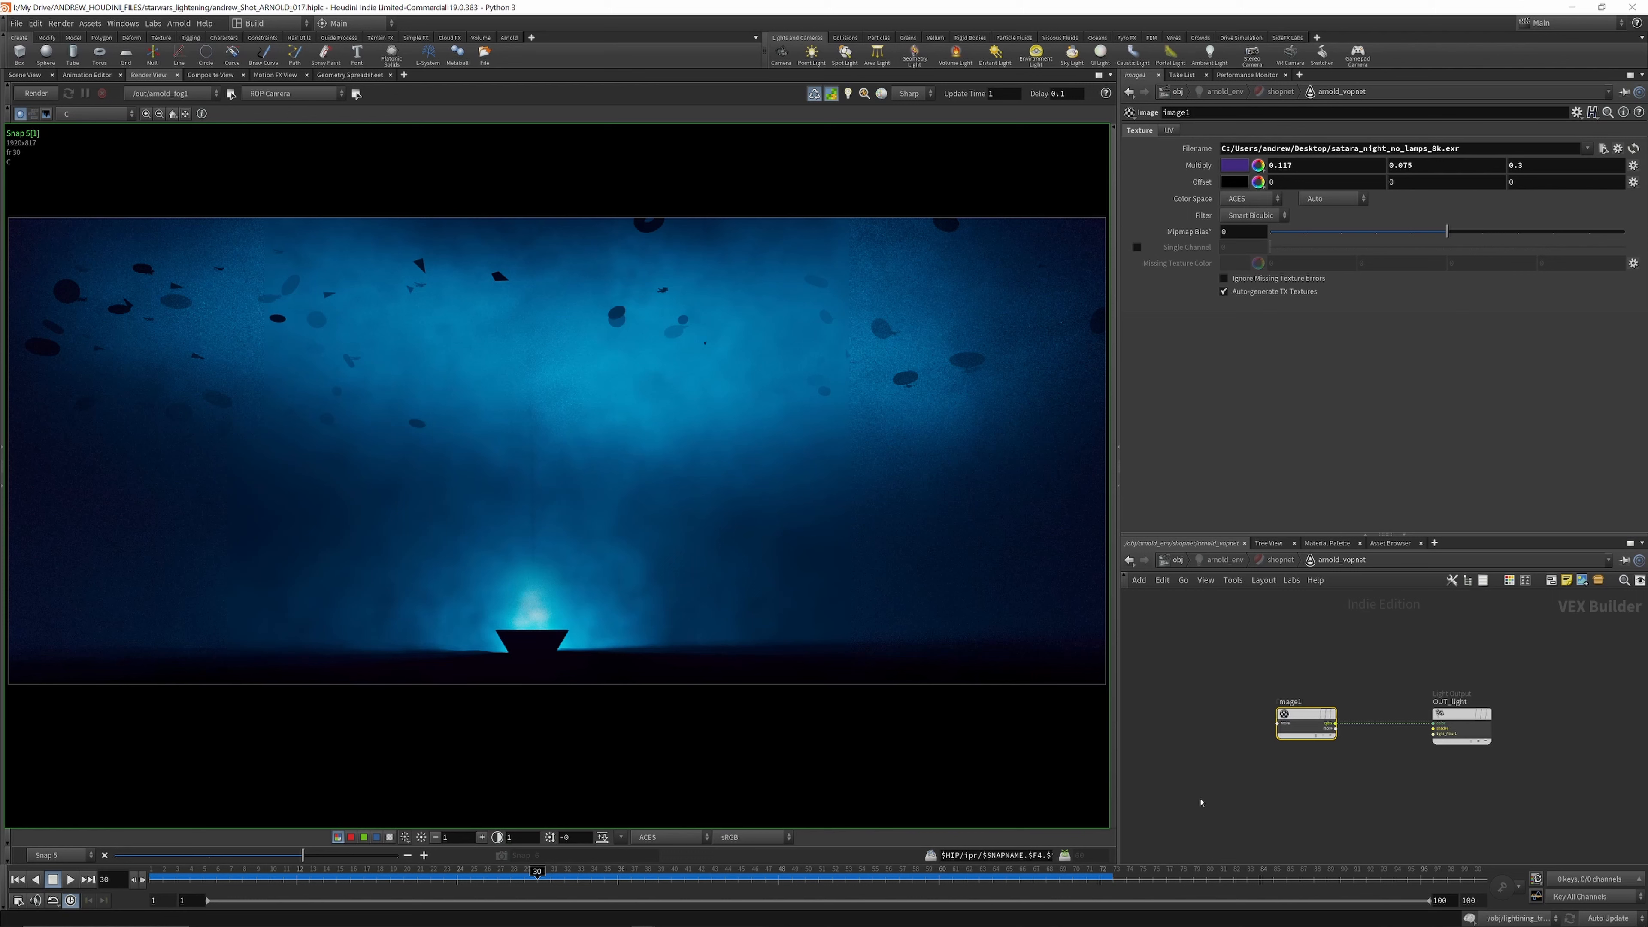
Step: Delete image1 from arnold_env's shader network, undo the deletion and reselect the node
key("Delete")
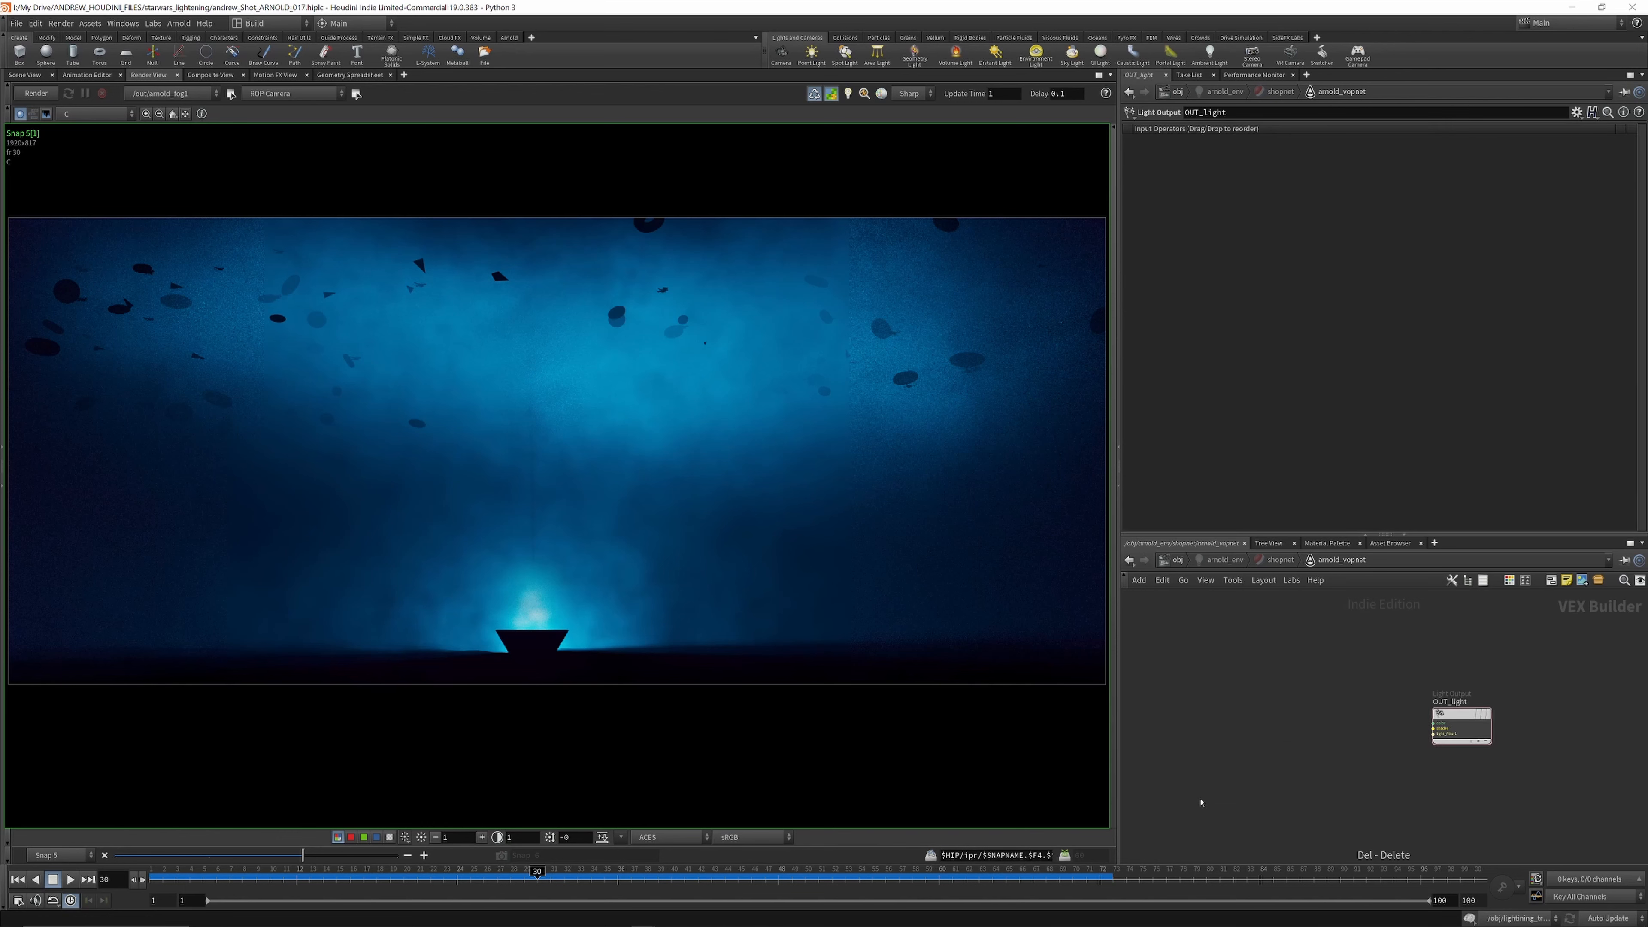
key("ctrl+z")
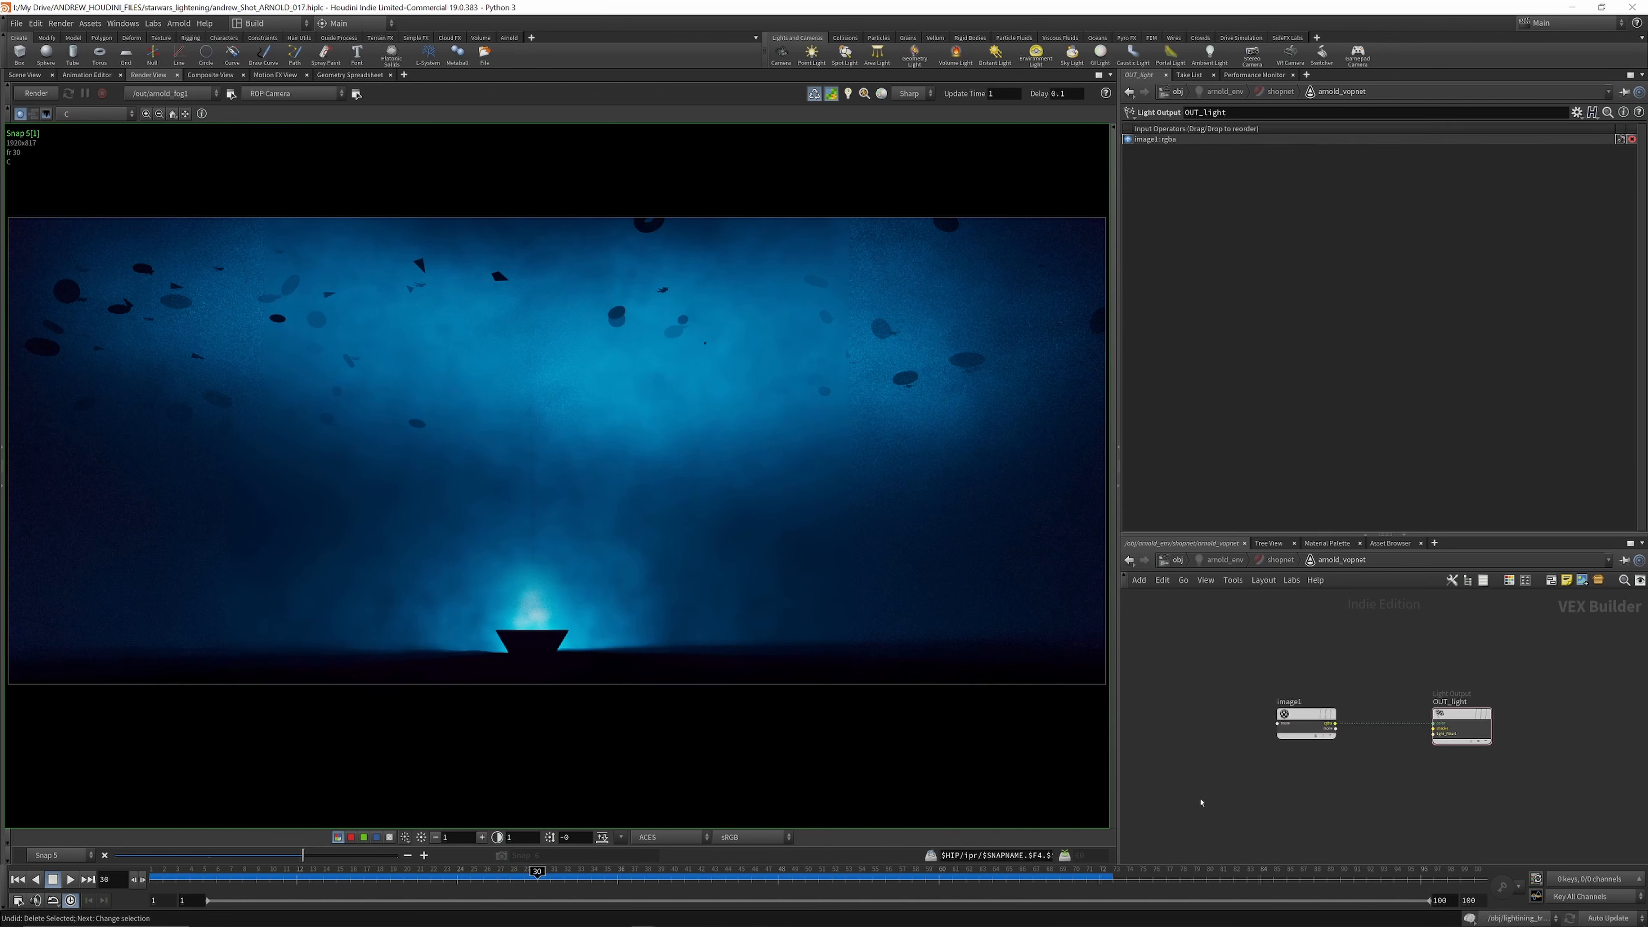
left_click(1306, 719)
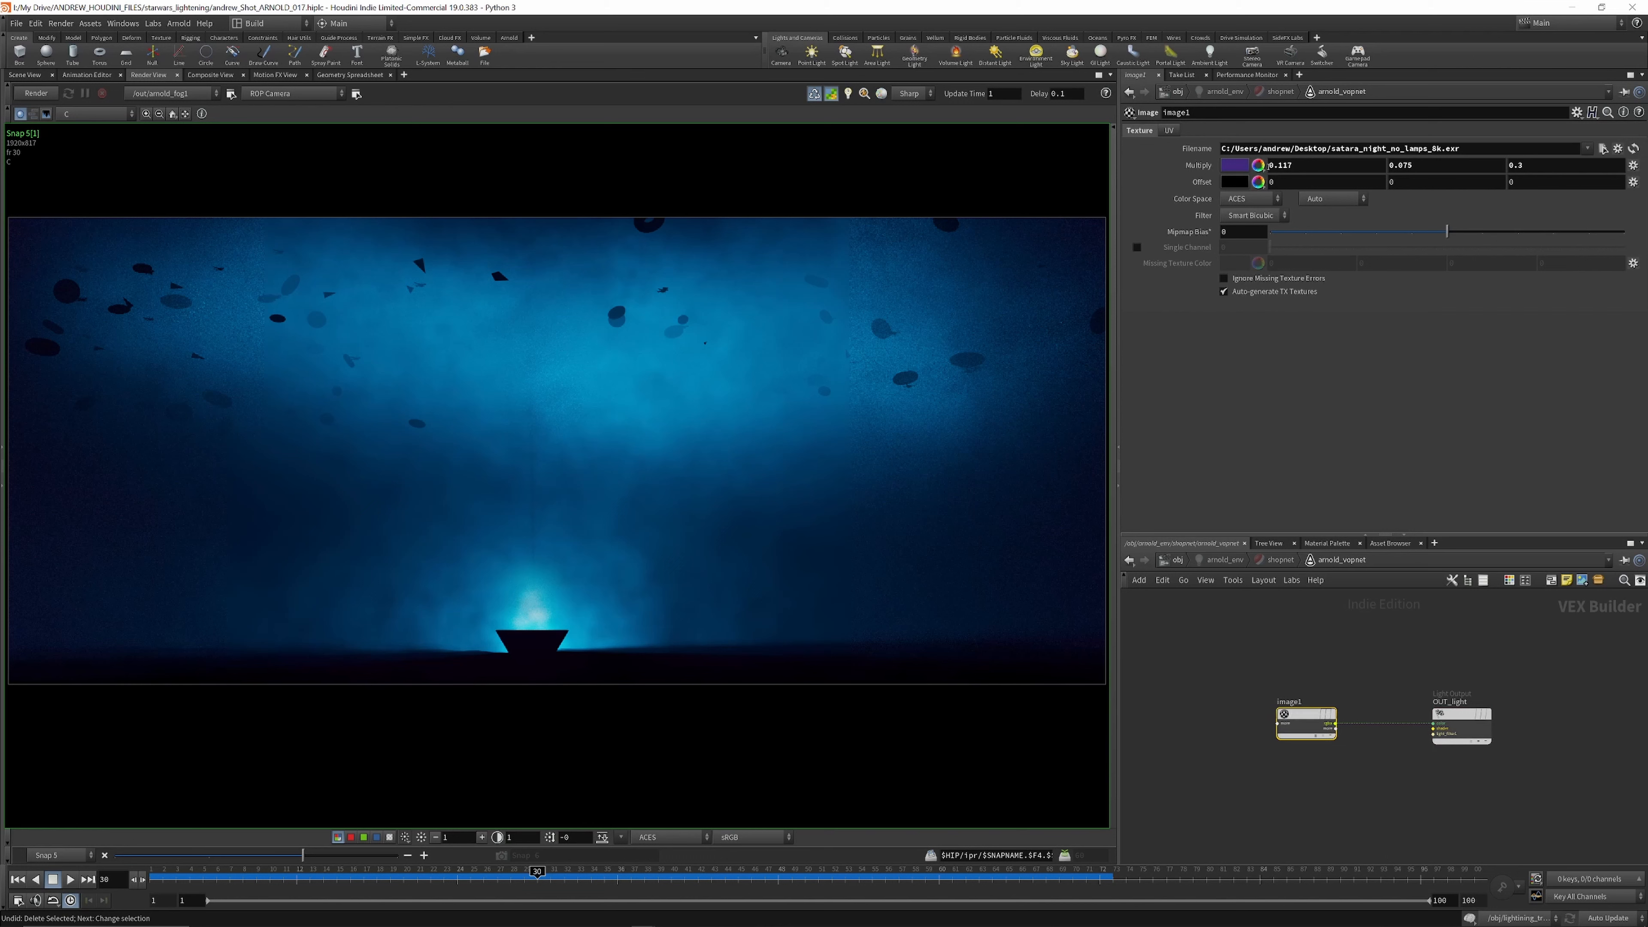
Step: Return to the object network and set arnold_env's Color Type to Texture
left_click(1187, 560)
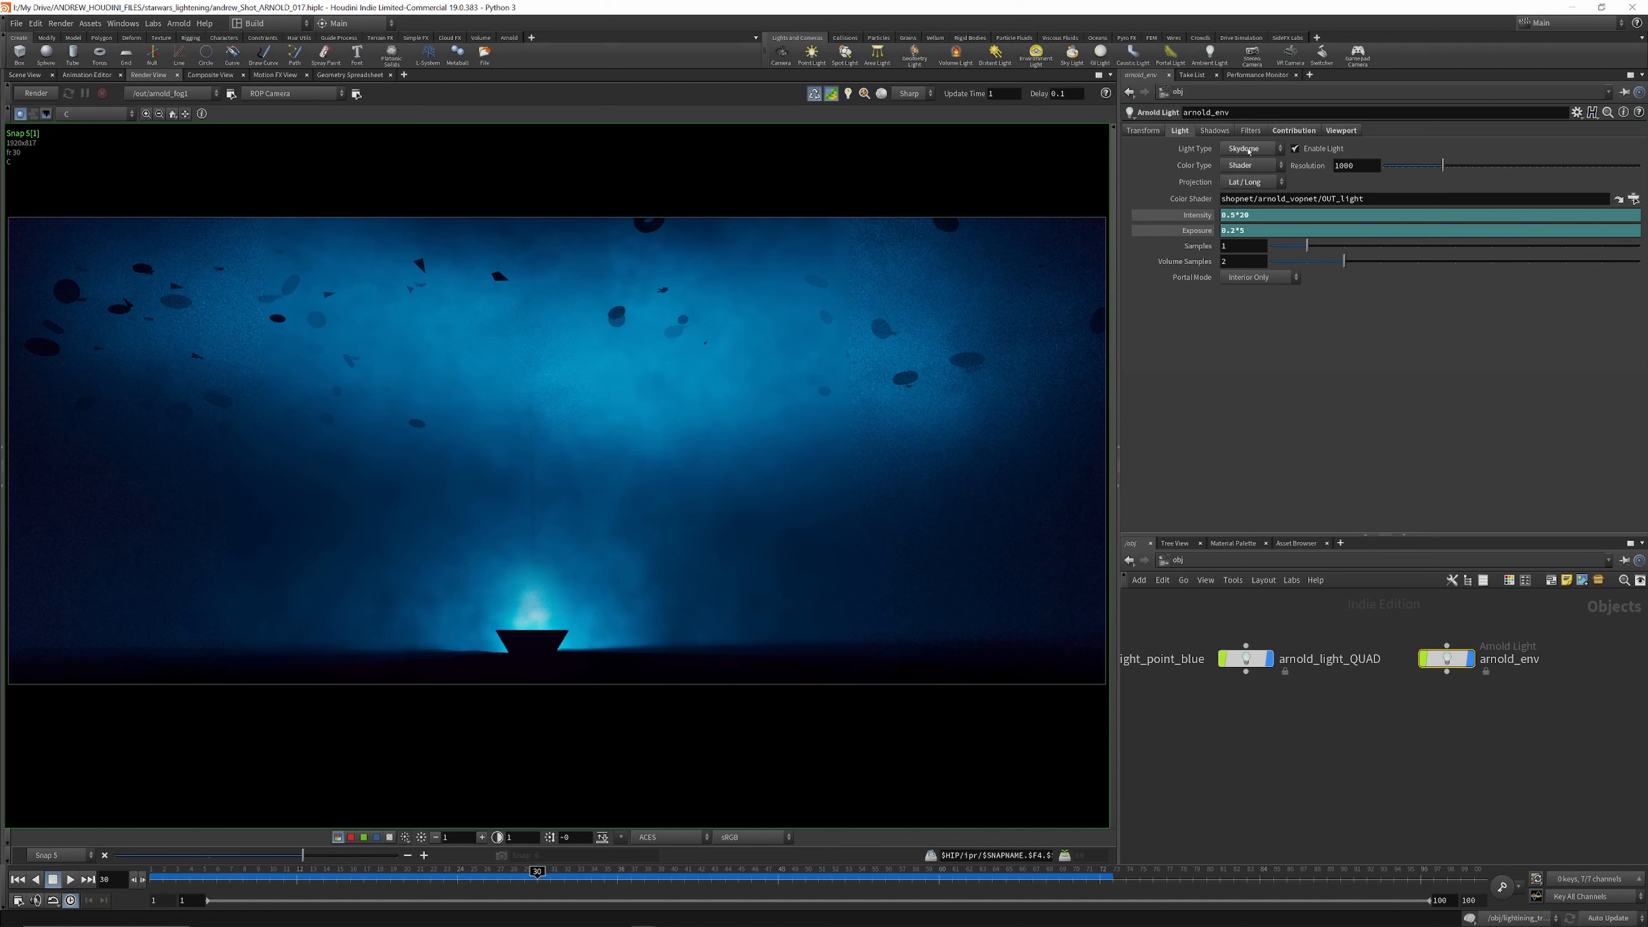
left_click(1257, 170)
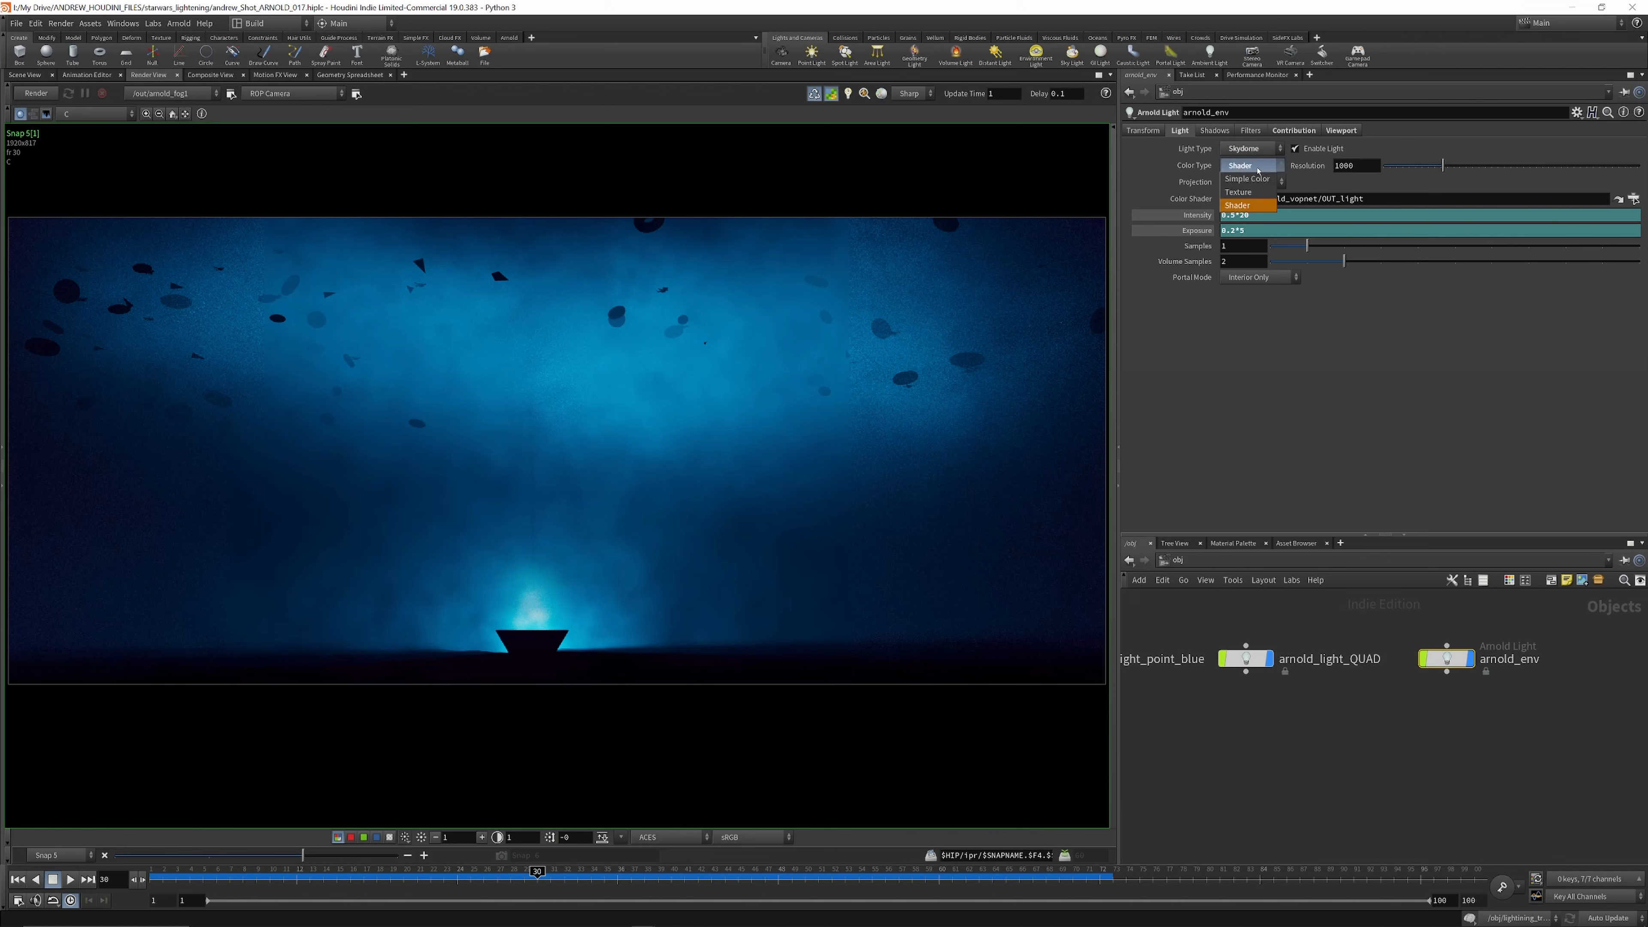
left_click(1252, 191)
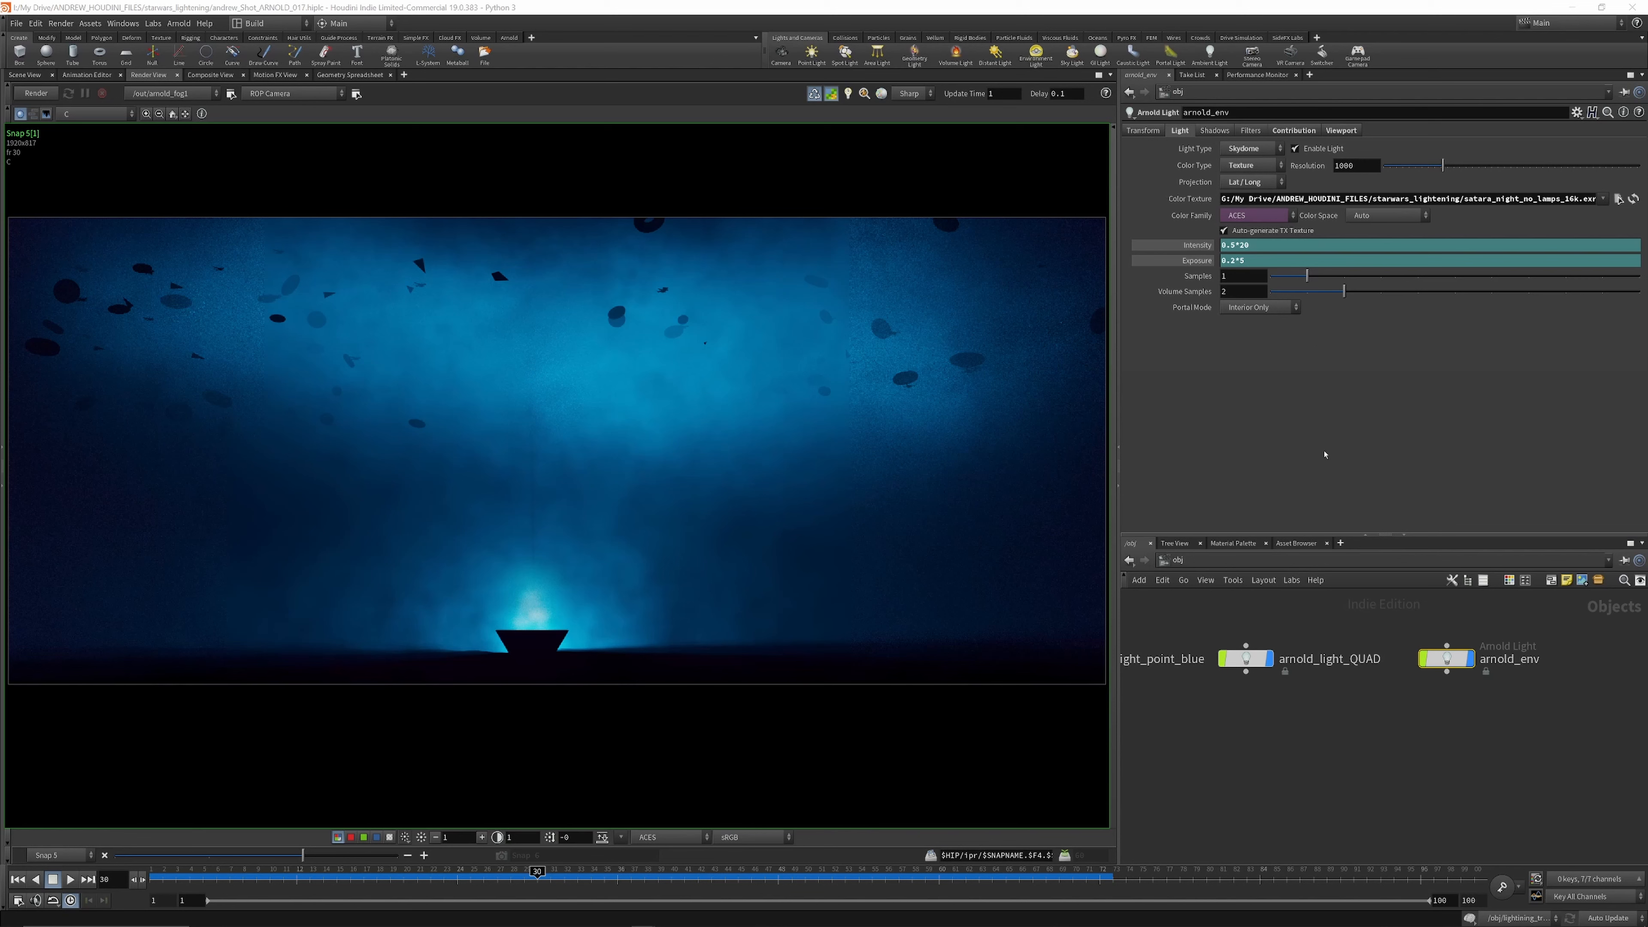
Step: Select arnold_light_QUAD among the Arnold lights in the object network to show its light settings
scroll(1399, 652, "down", 8)
scroll(1305, 658, "up", 5)
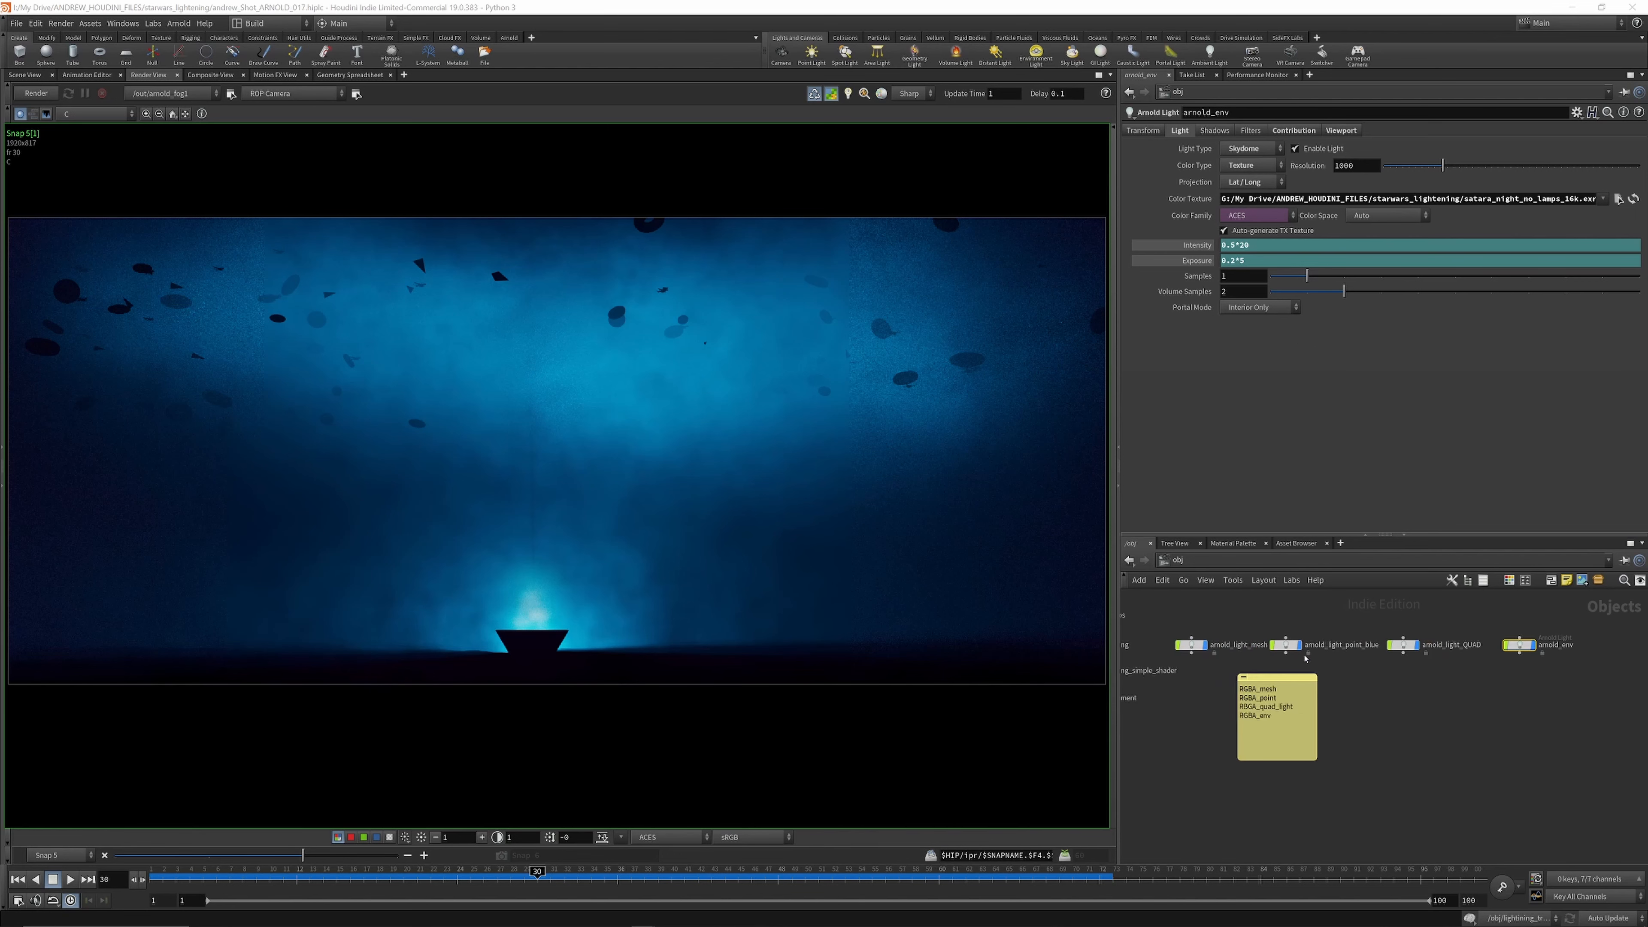
scroll(1305, 658, "down", 1)
left_click_drag(1195, 627, 1456, 650)
left_click(1516, 623)
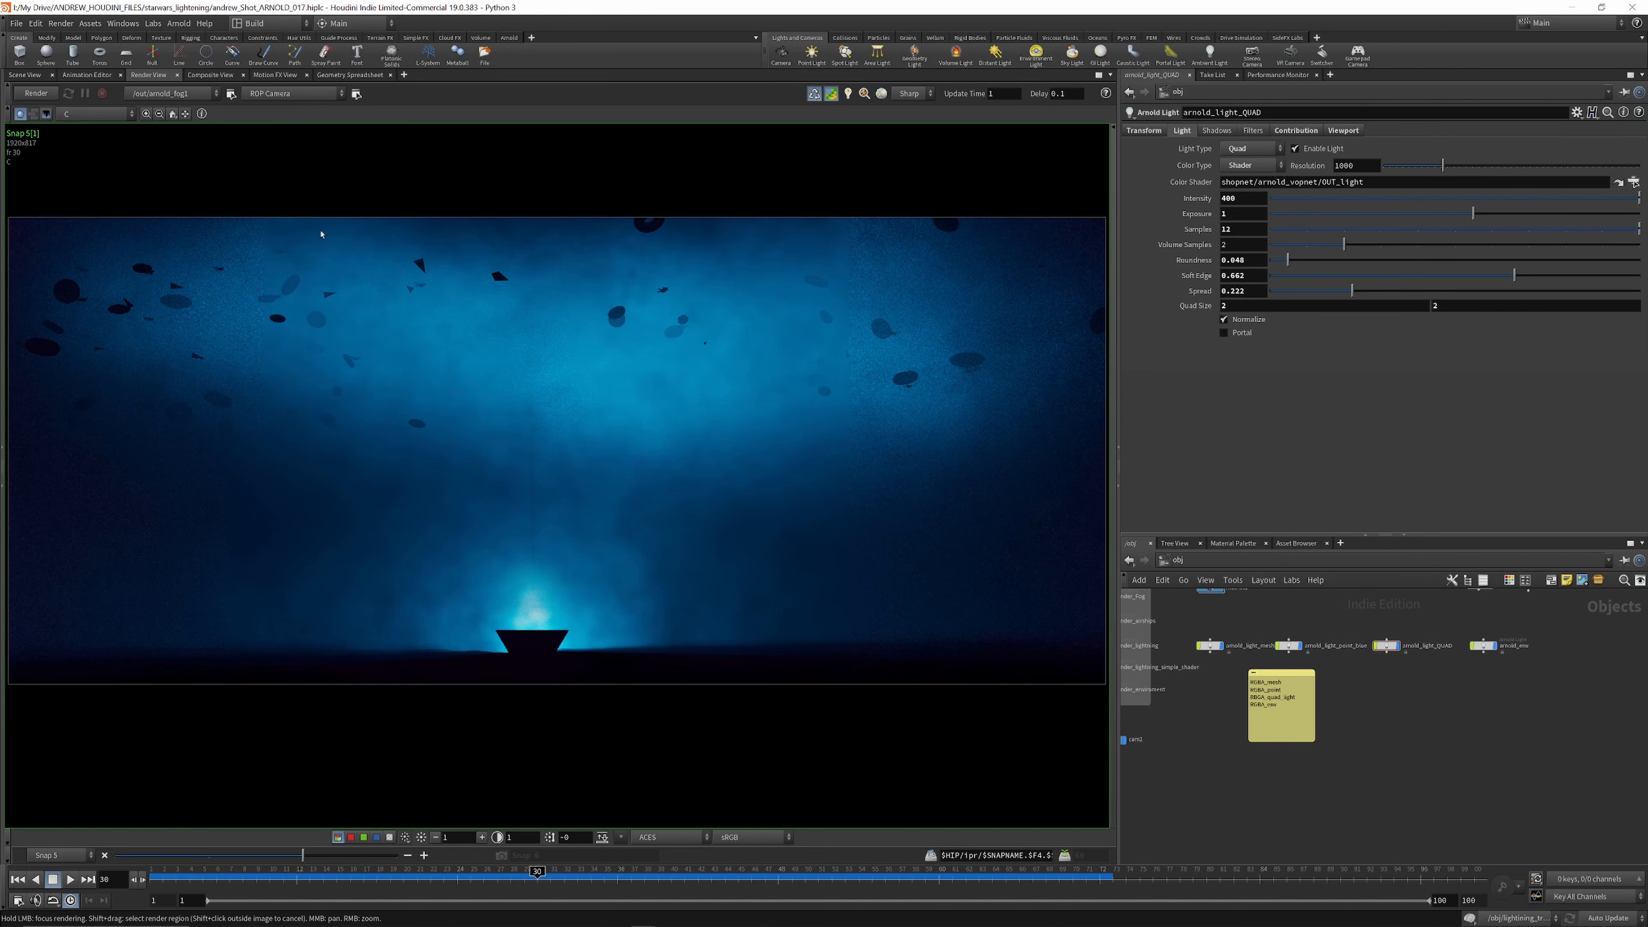
Step: Cycle the rendered fog image through the RGBA_env, RGBA_mesh and RGBA_point light passes and return to C
left_click(96, 114)
left_click(88, 128)
left_click(94, 114)
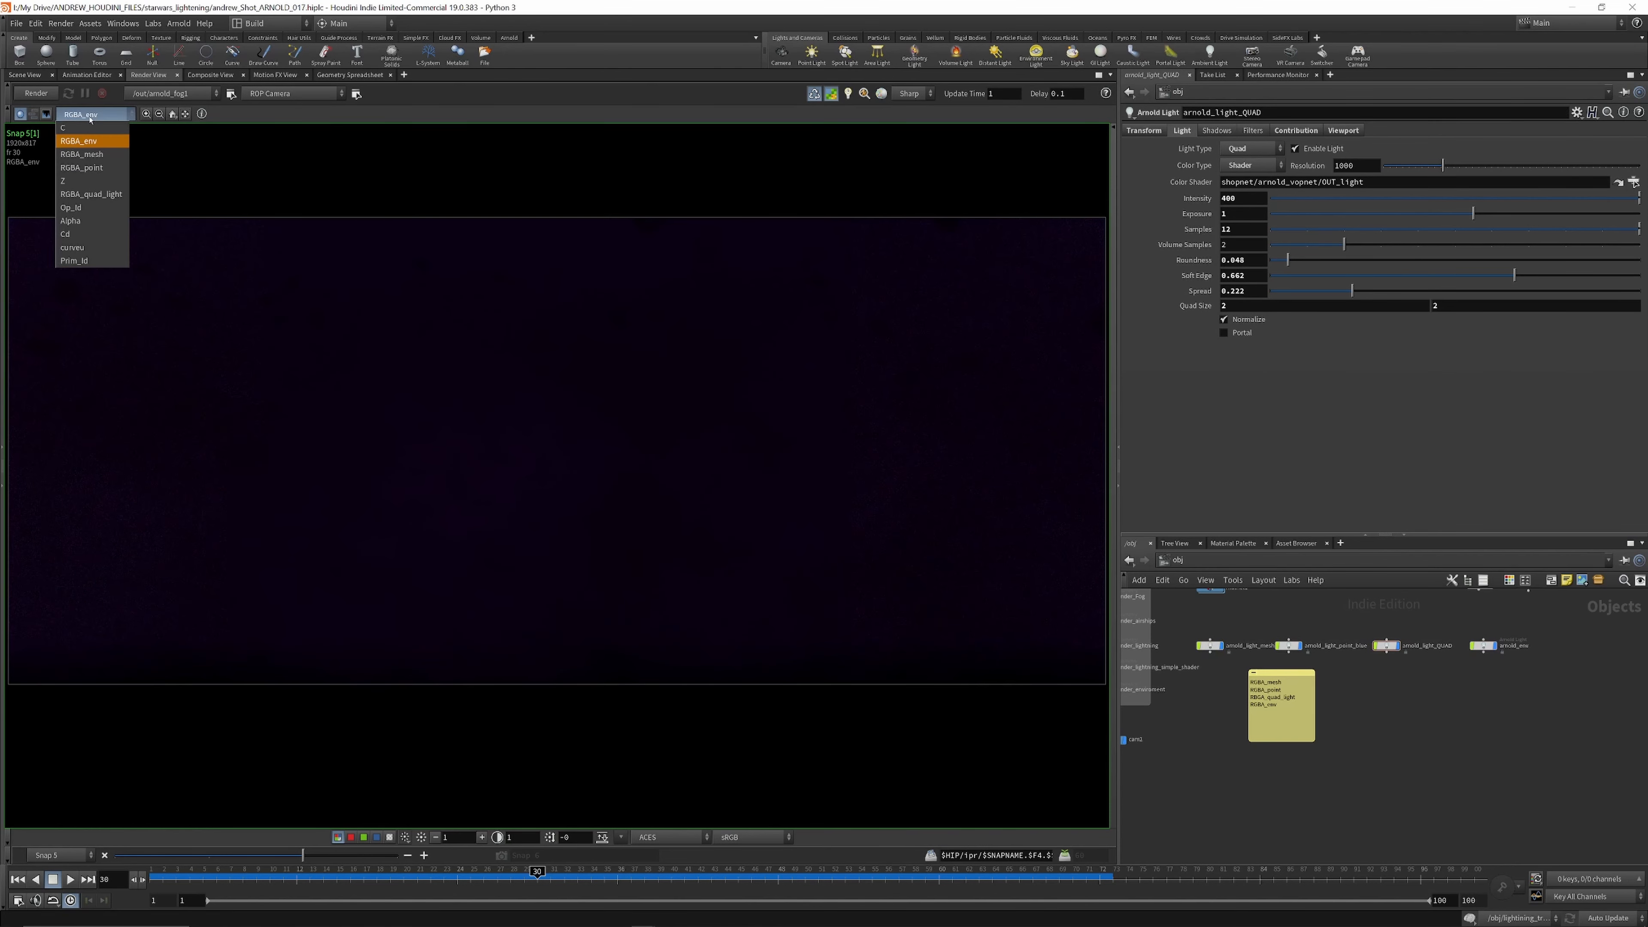
left_click(81, 153)
left_click(94, 114)
left_click(91, 194)
left_click(94, 113)
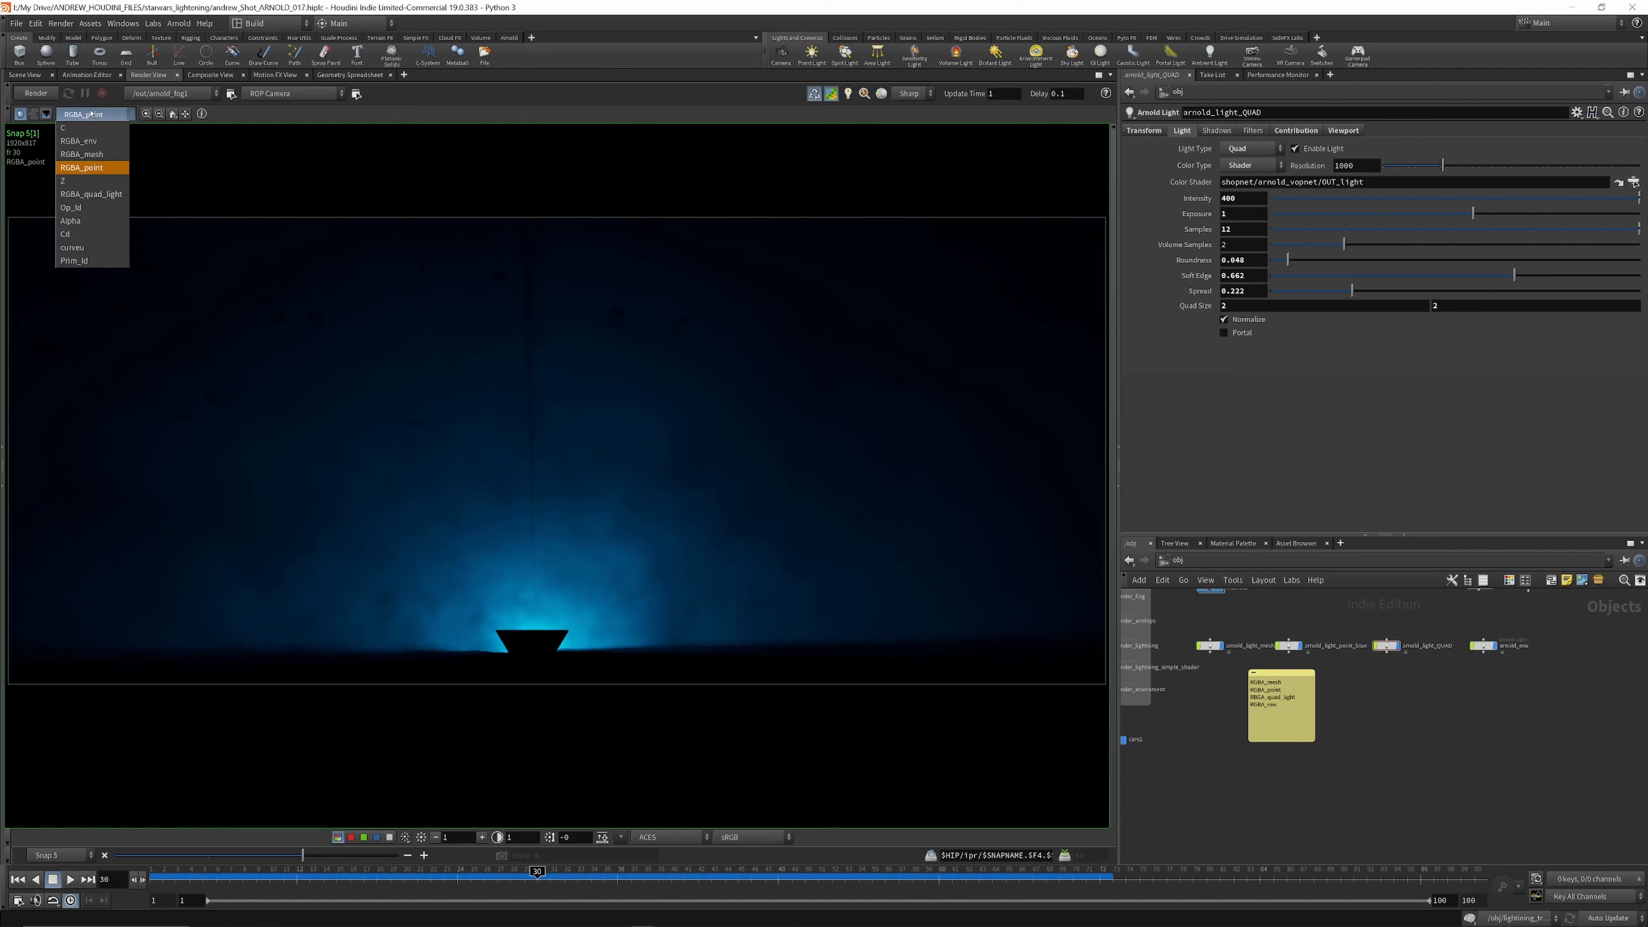
left_click(65, 127)
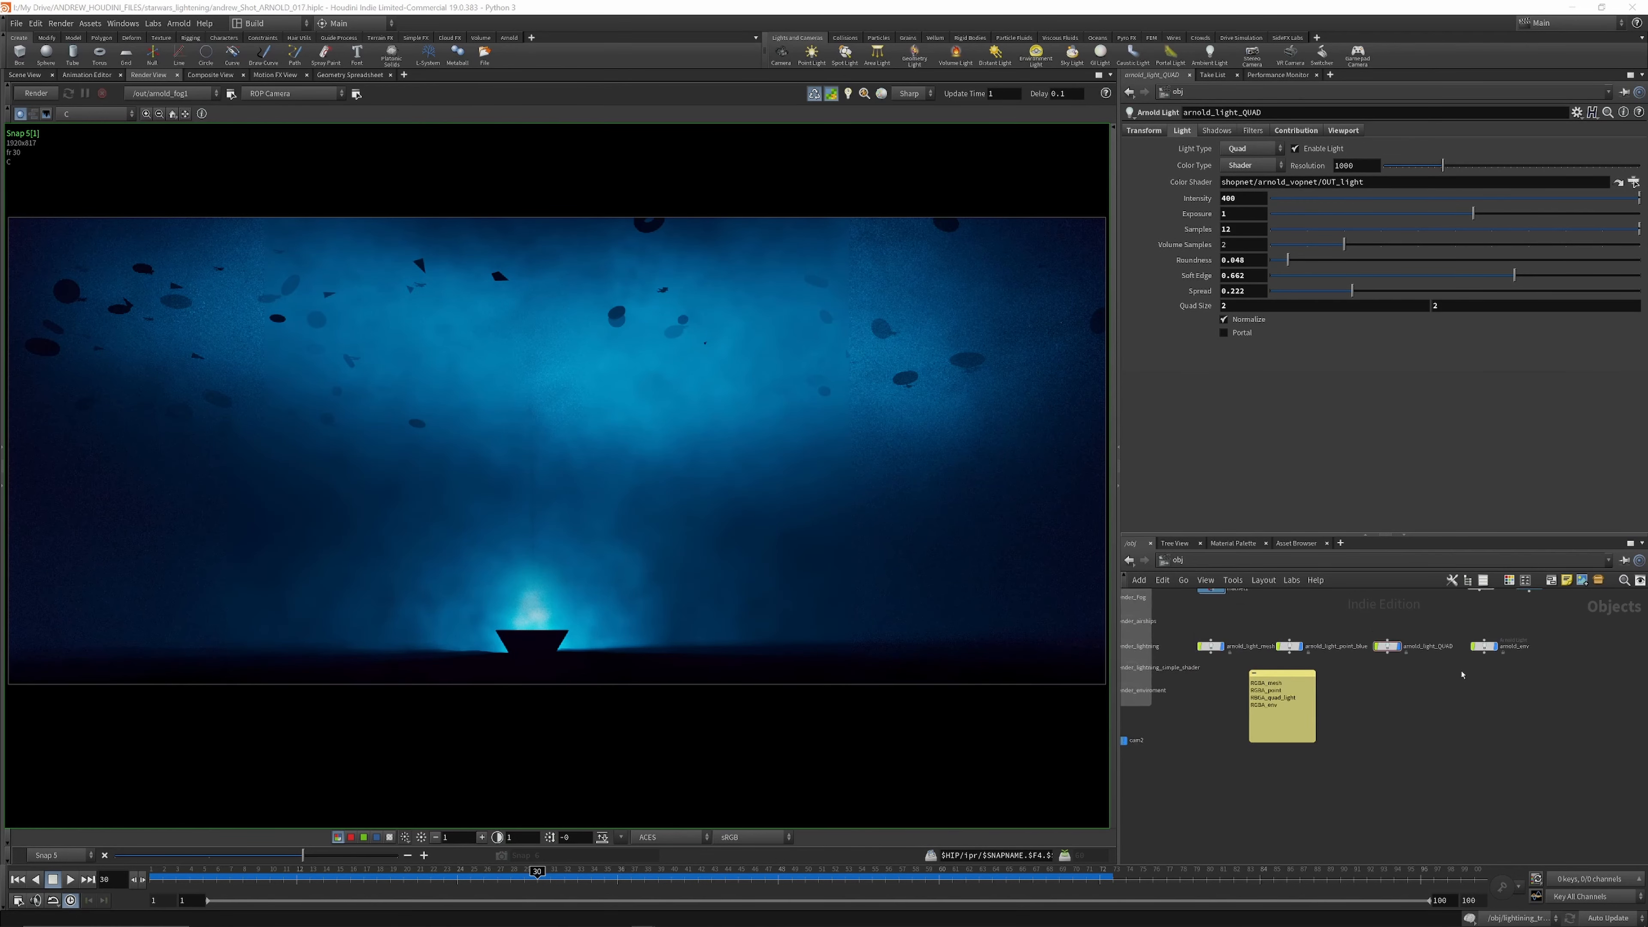
Step: Inspect the contribution settings and AOV Light Group of arnold_light_QUAD and arnold_env
scroll(1469, 673, "up", 2)
left_click(1297, 130)
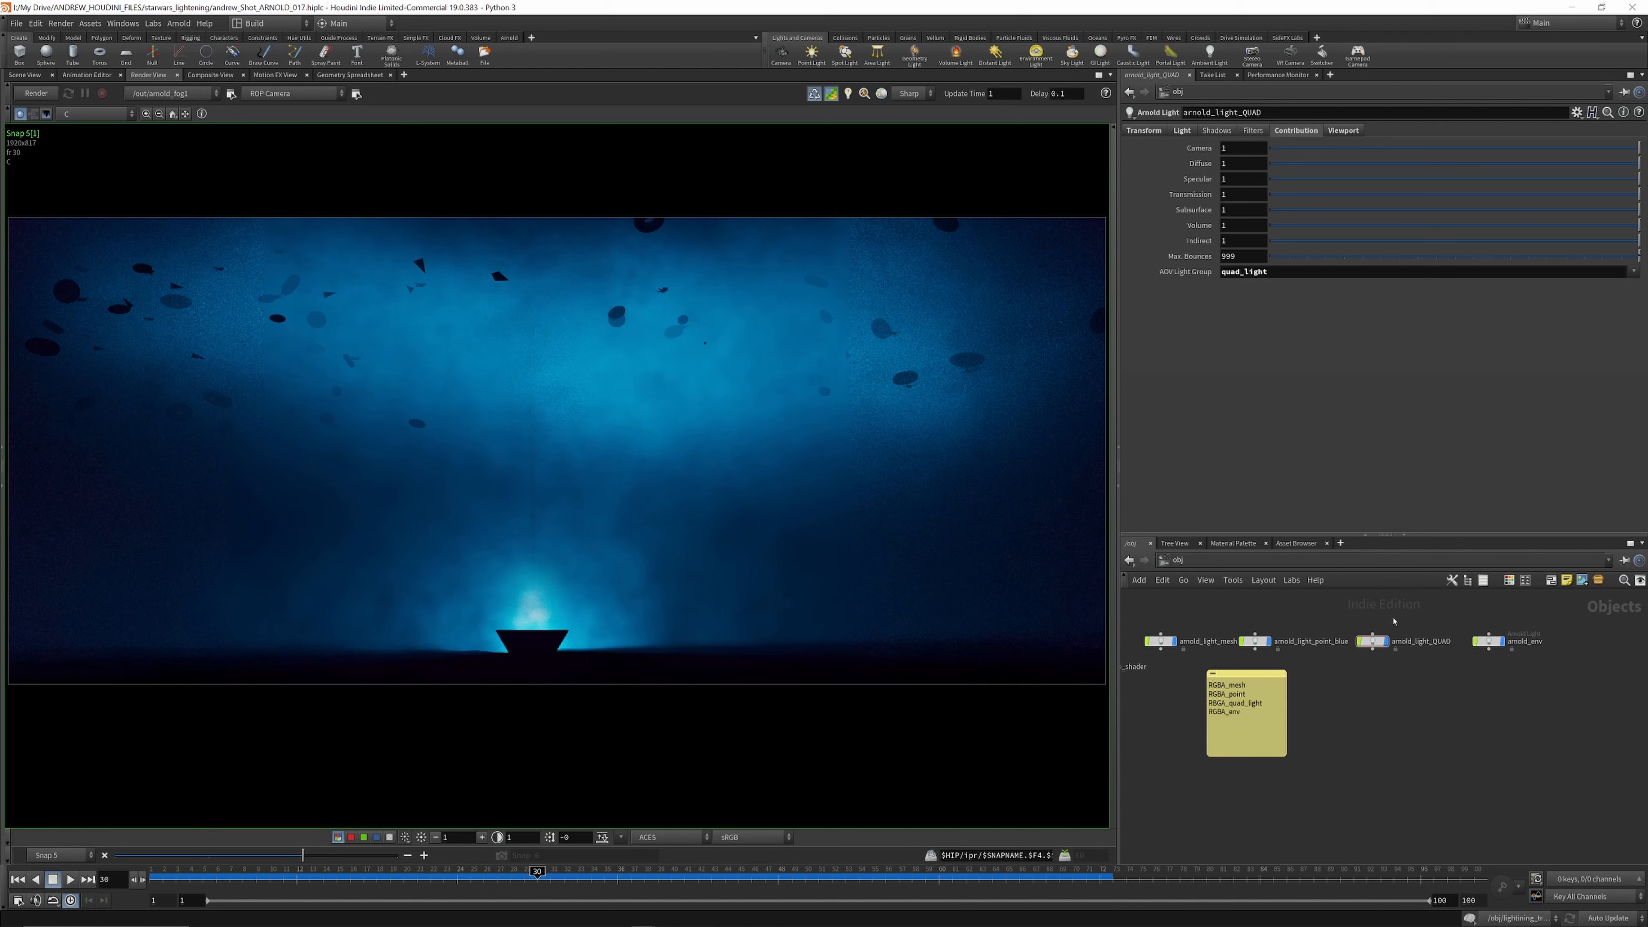
left_click(1373, 641)
left_click(1488, 641)
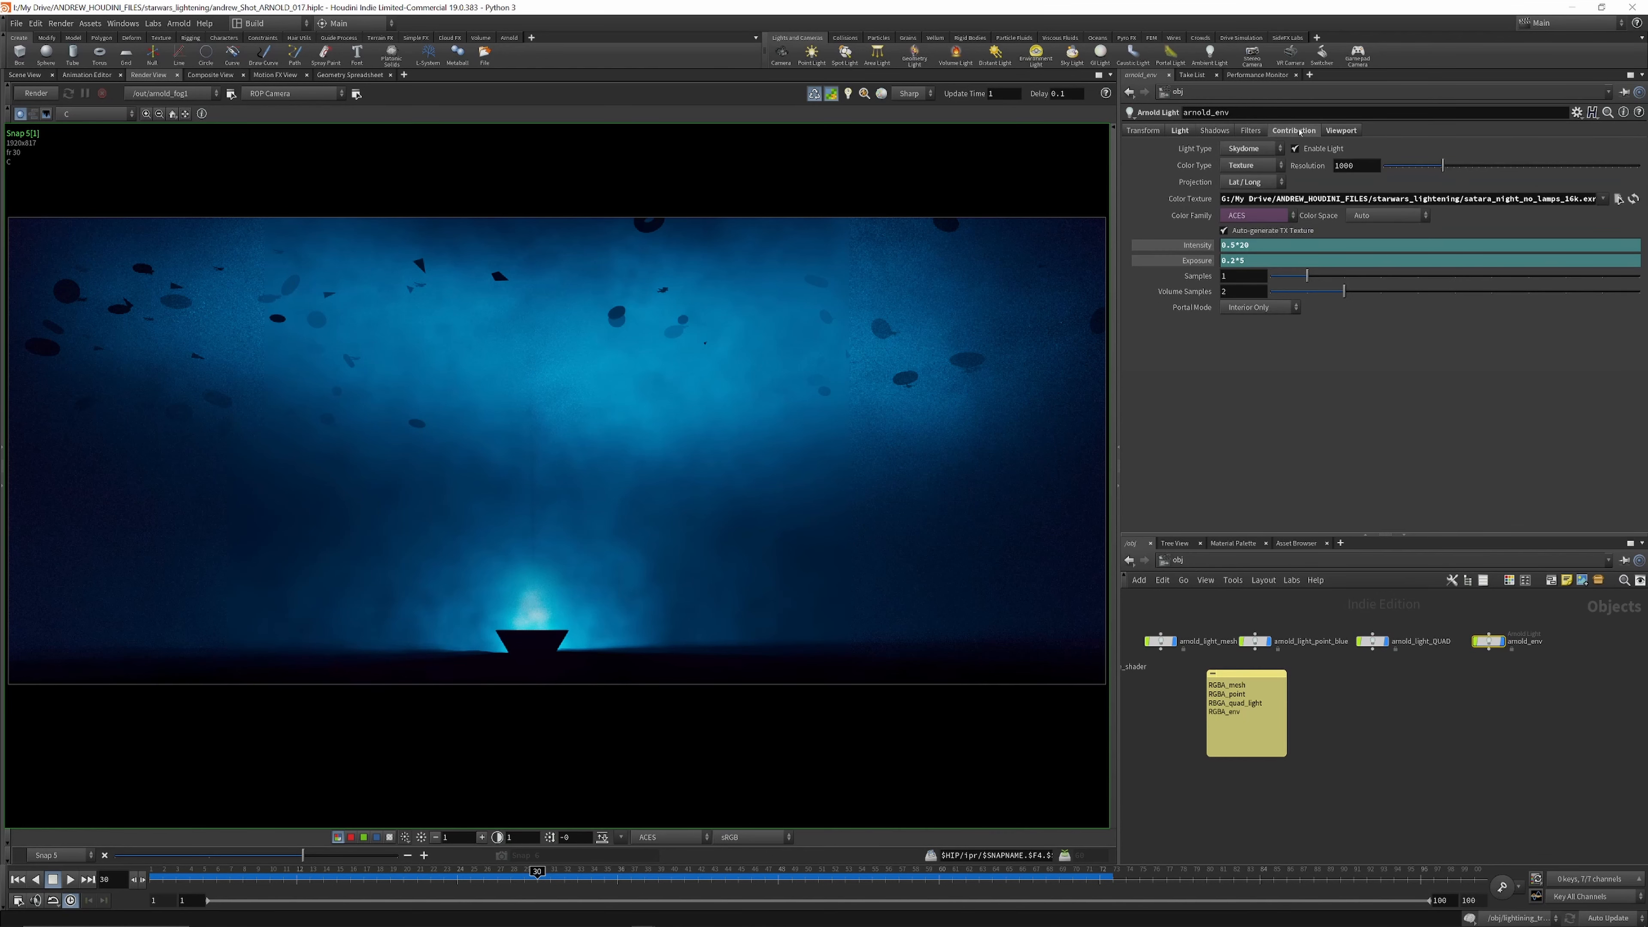
left_click(1297, 131)
Step: Inspect the AOV Light Group of arnold_light_point_blue and arnold_light_mesh, and read the sticky note listing the pass names
left_click(1254, 641)
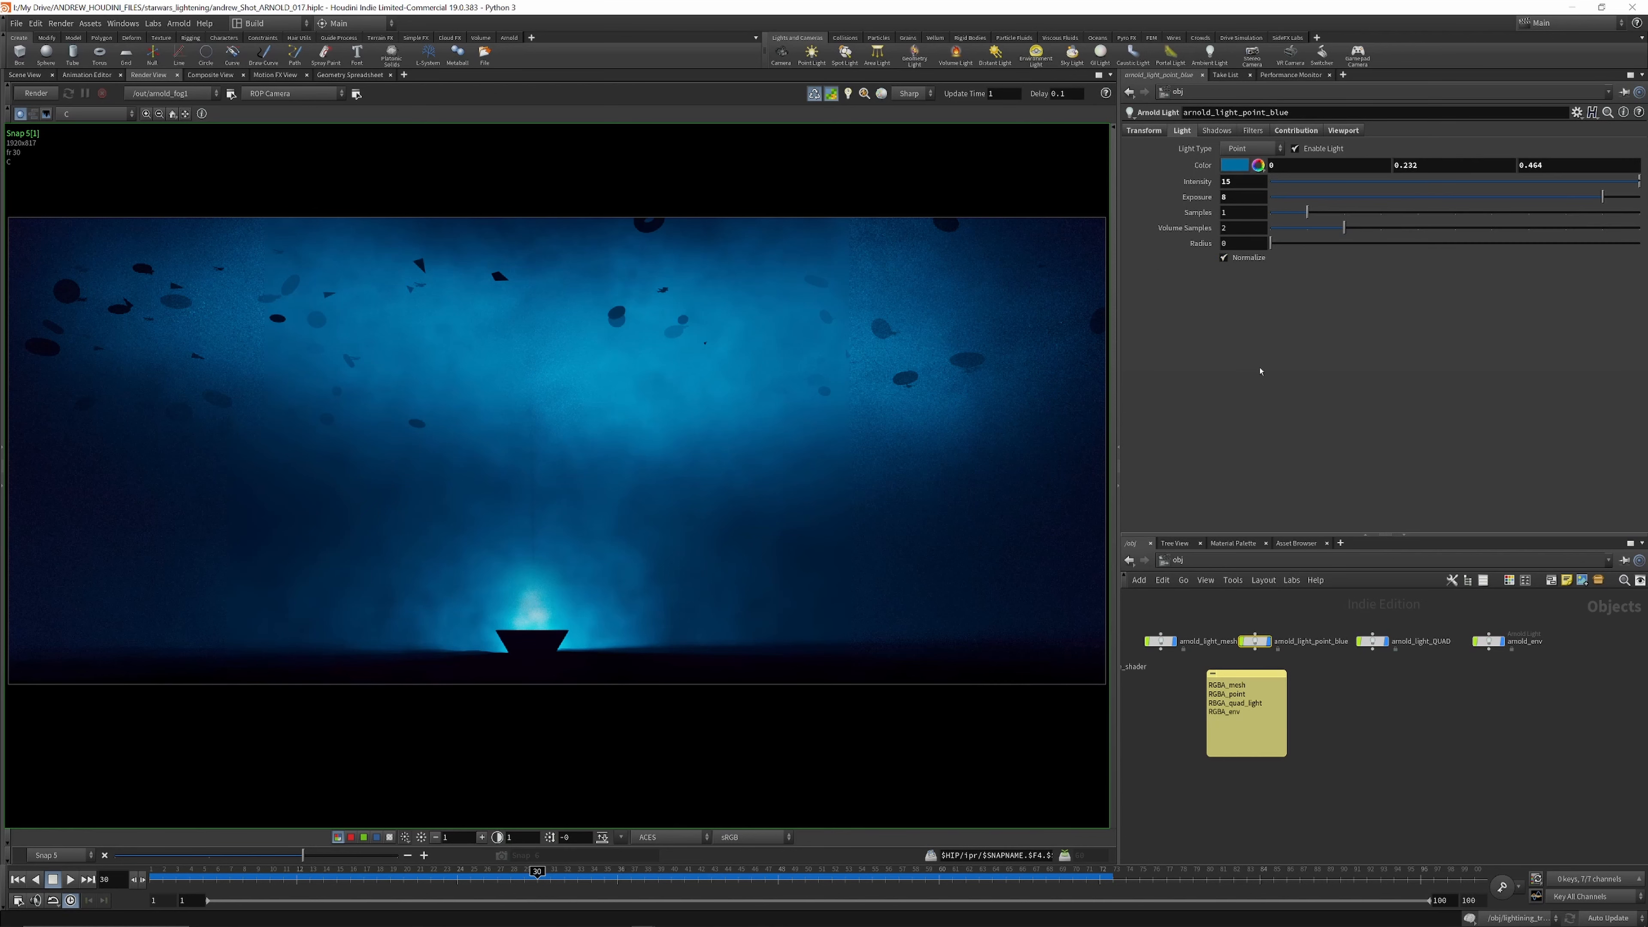
left_click(1295, 131)
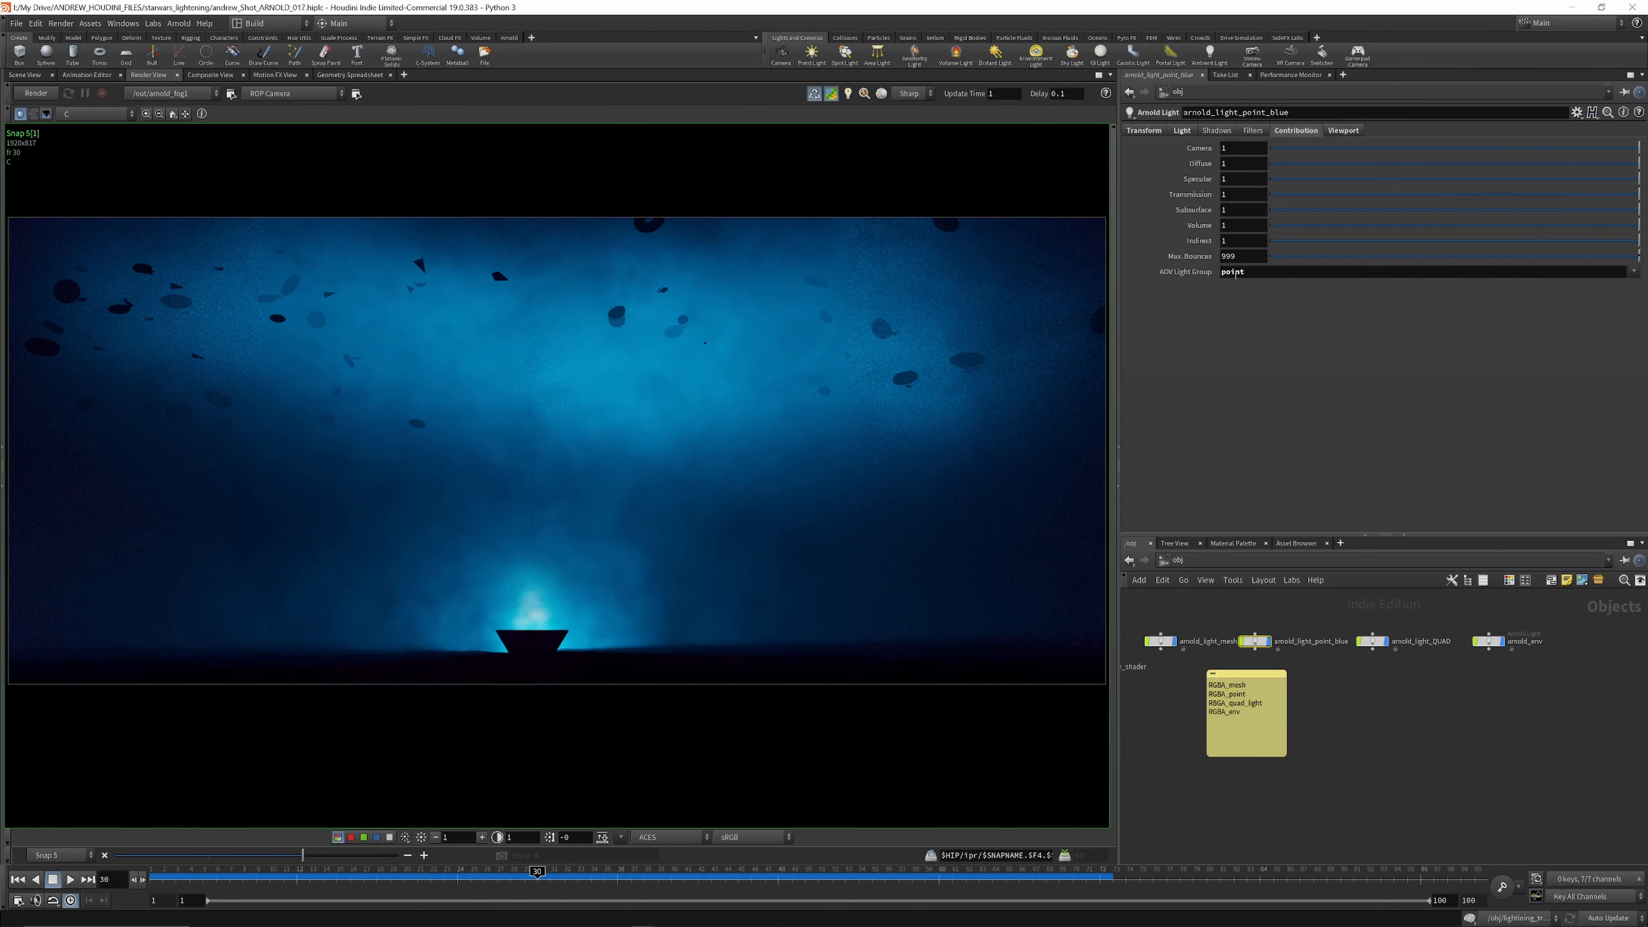
left_click(1159, 641)
left_click(1293, 130)
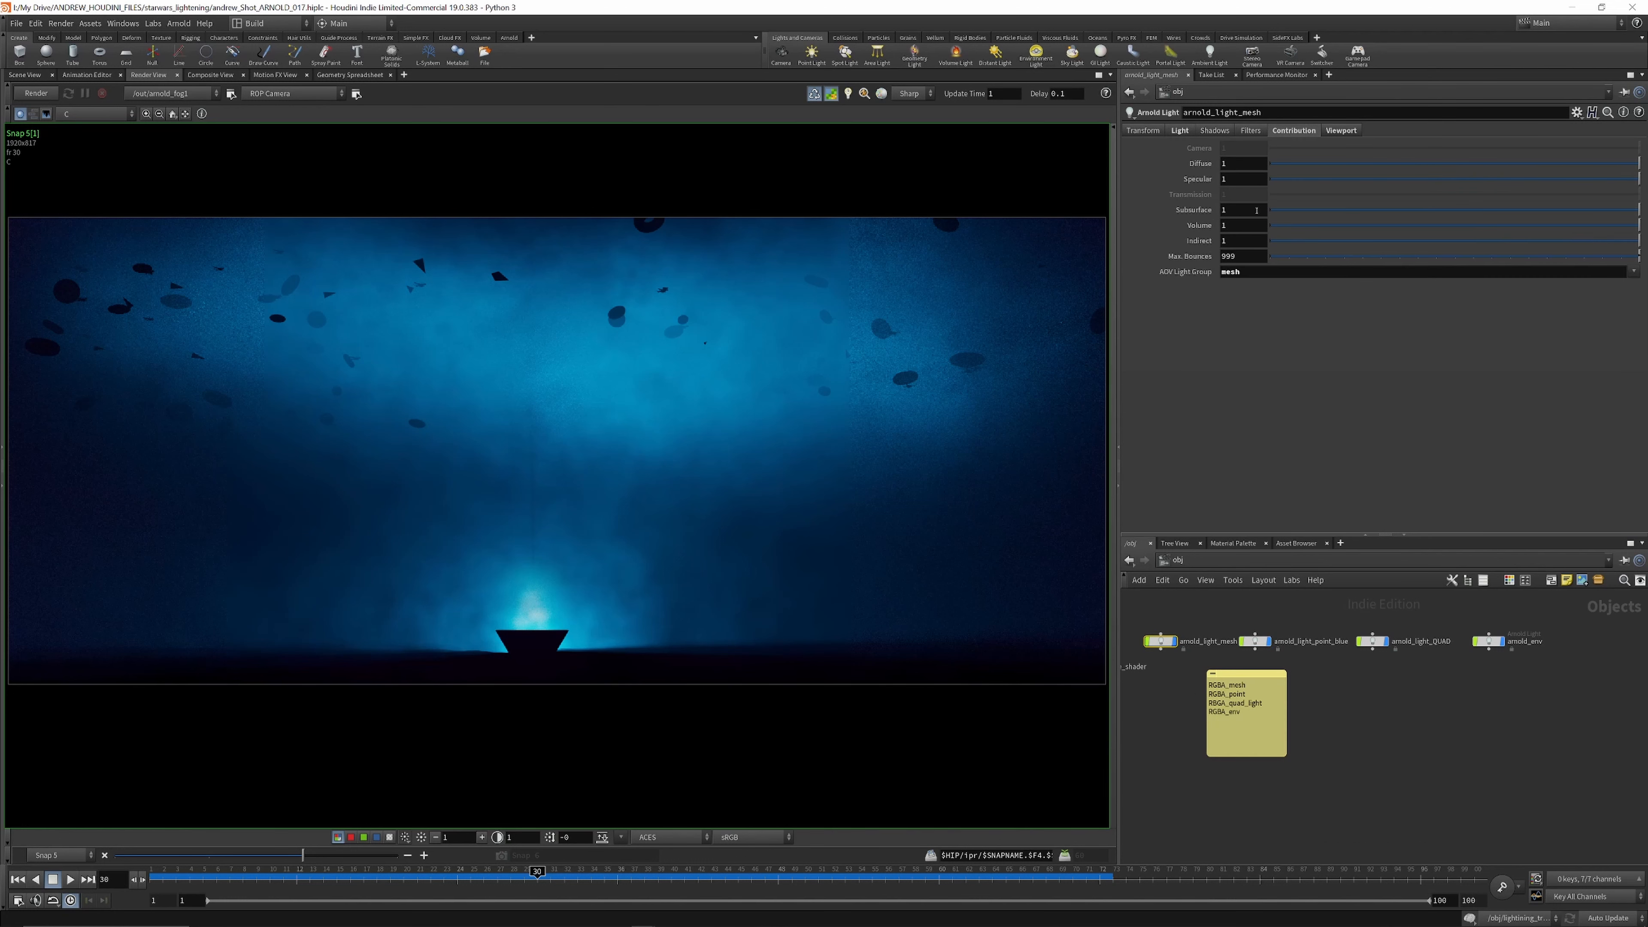
scroll(1255, 703, "down", 4)
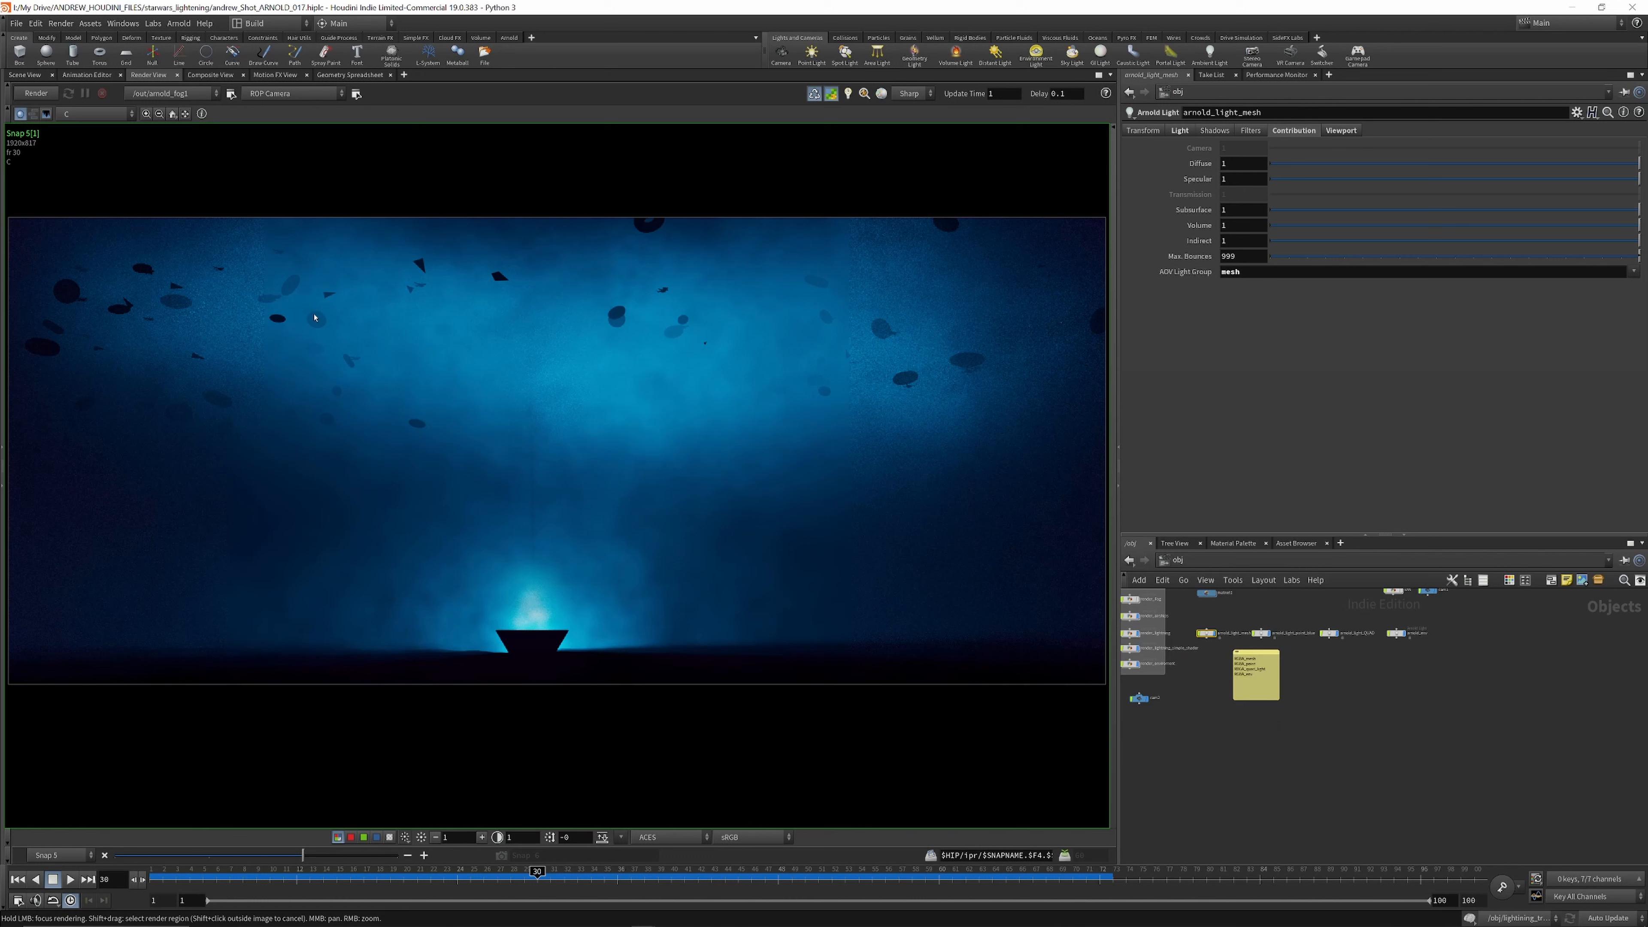
scroll(1252, 662, "up", 5)
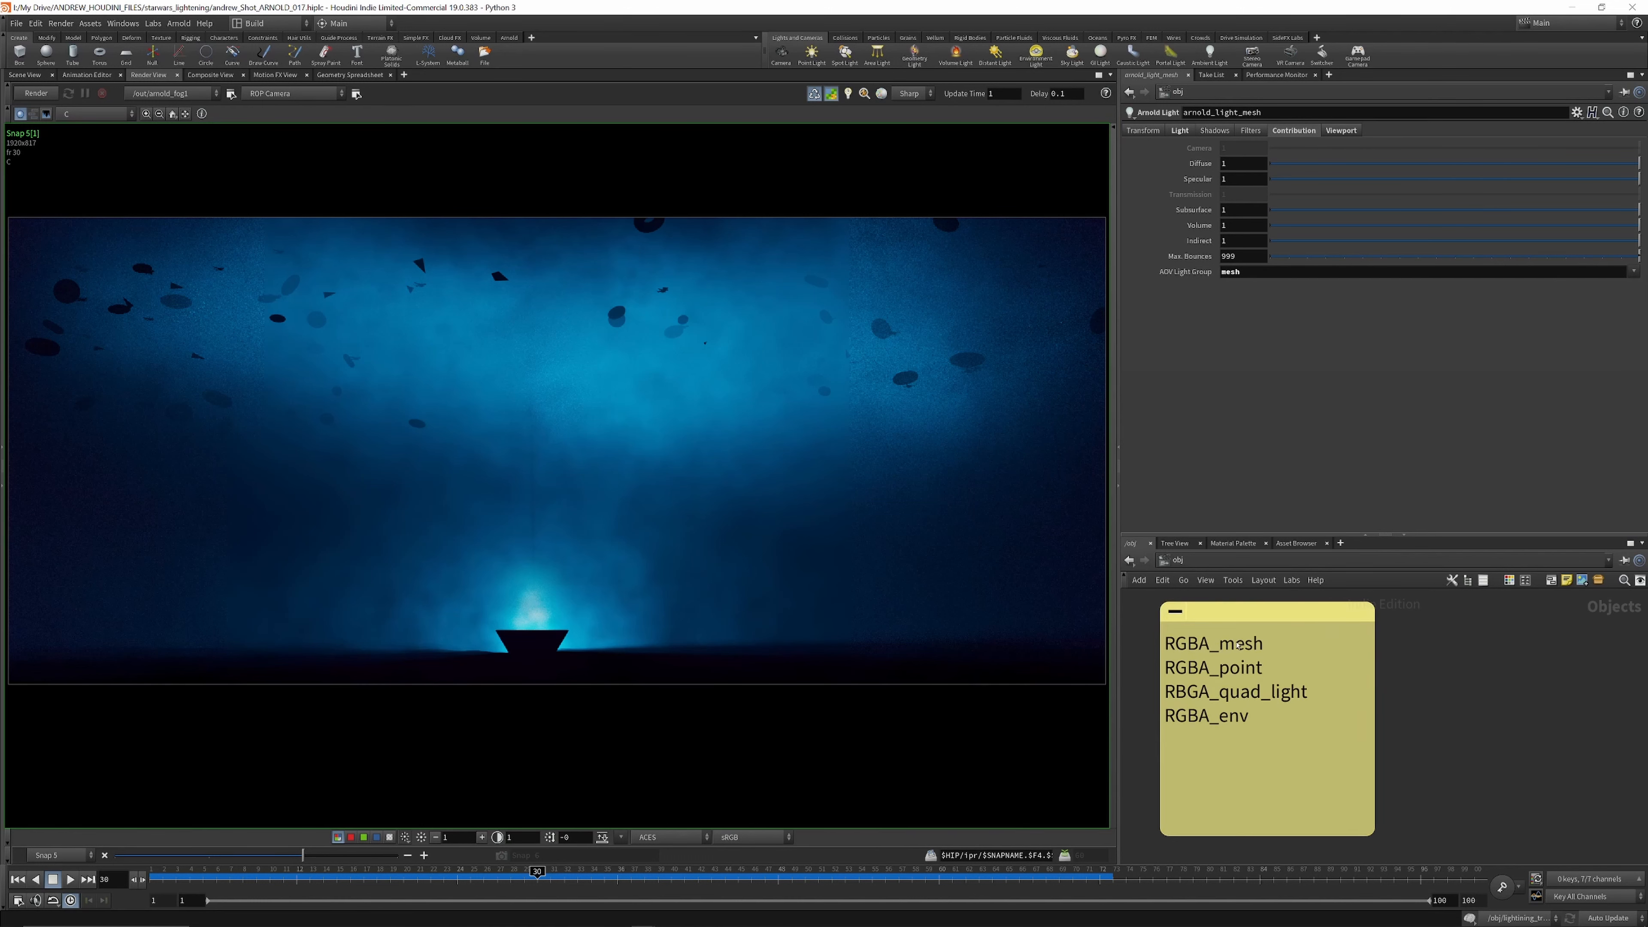
Step: Switch to the out network and display arnold_fog1's output properties
left_click(1178, 560)
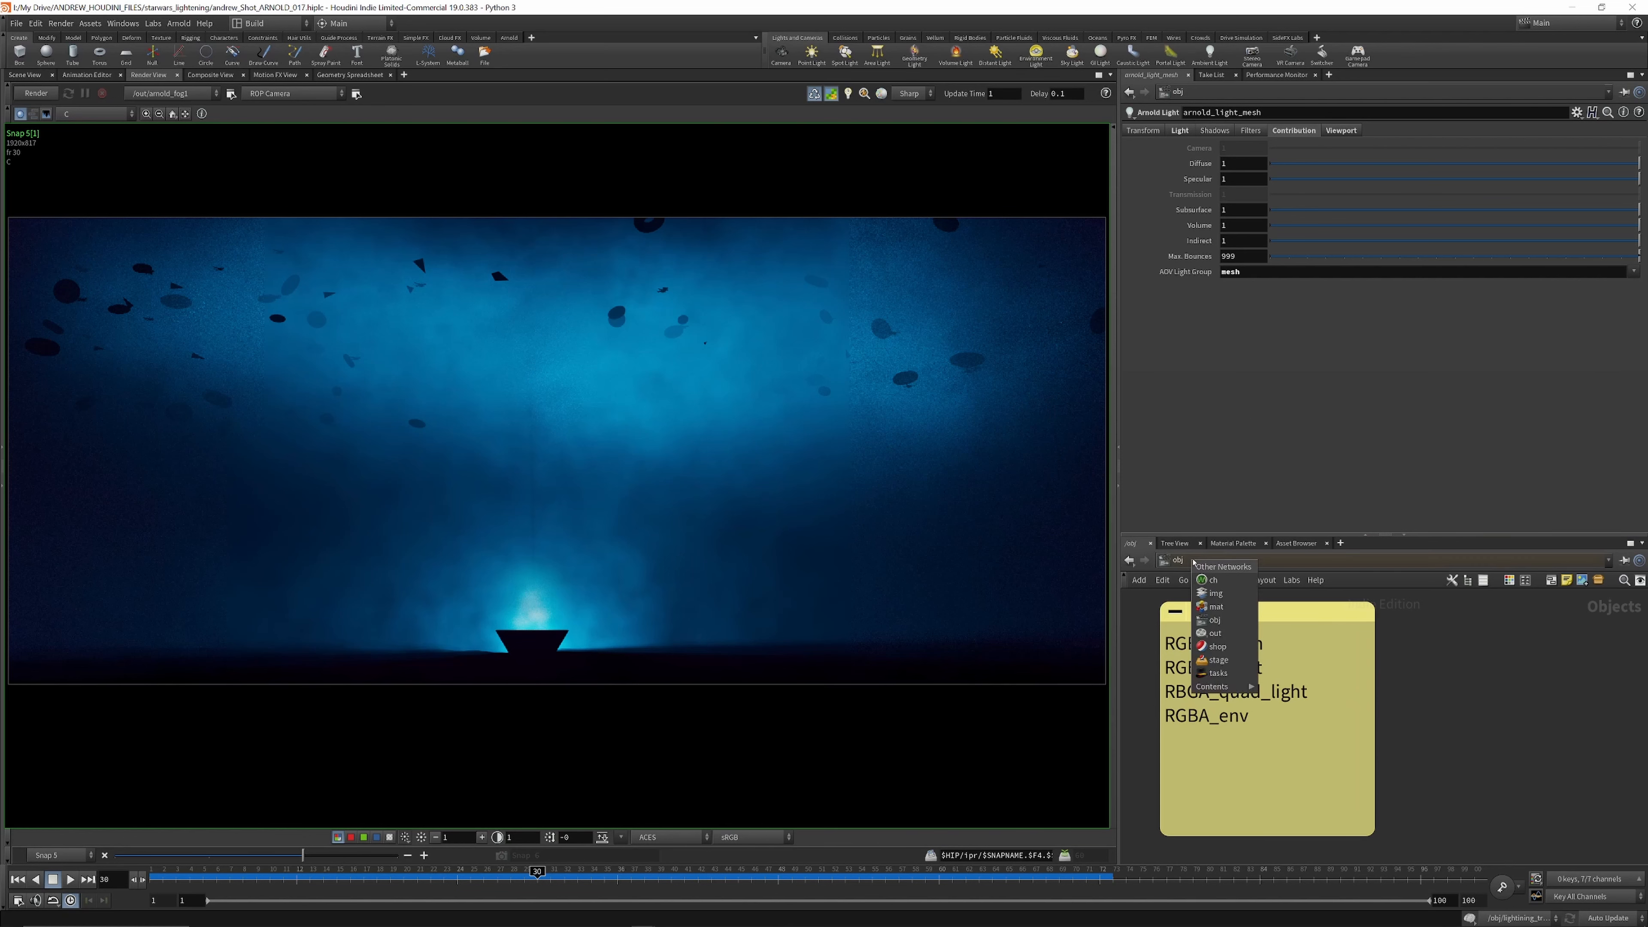
left_click(1232, 642)
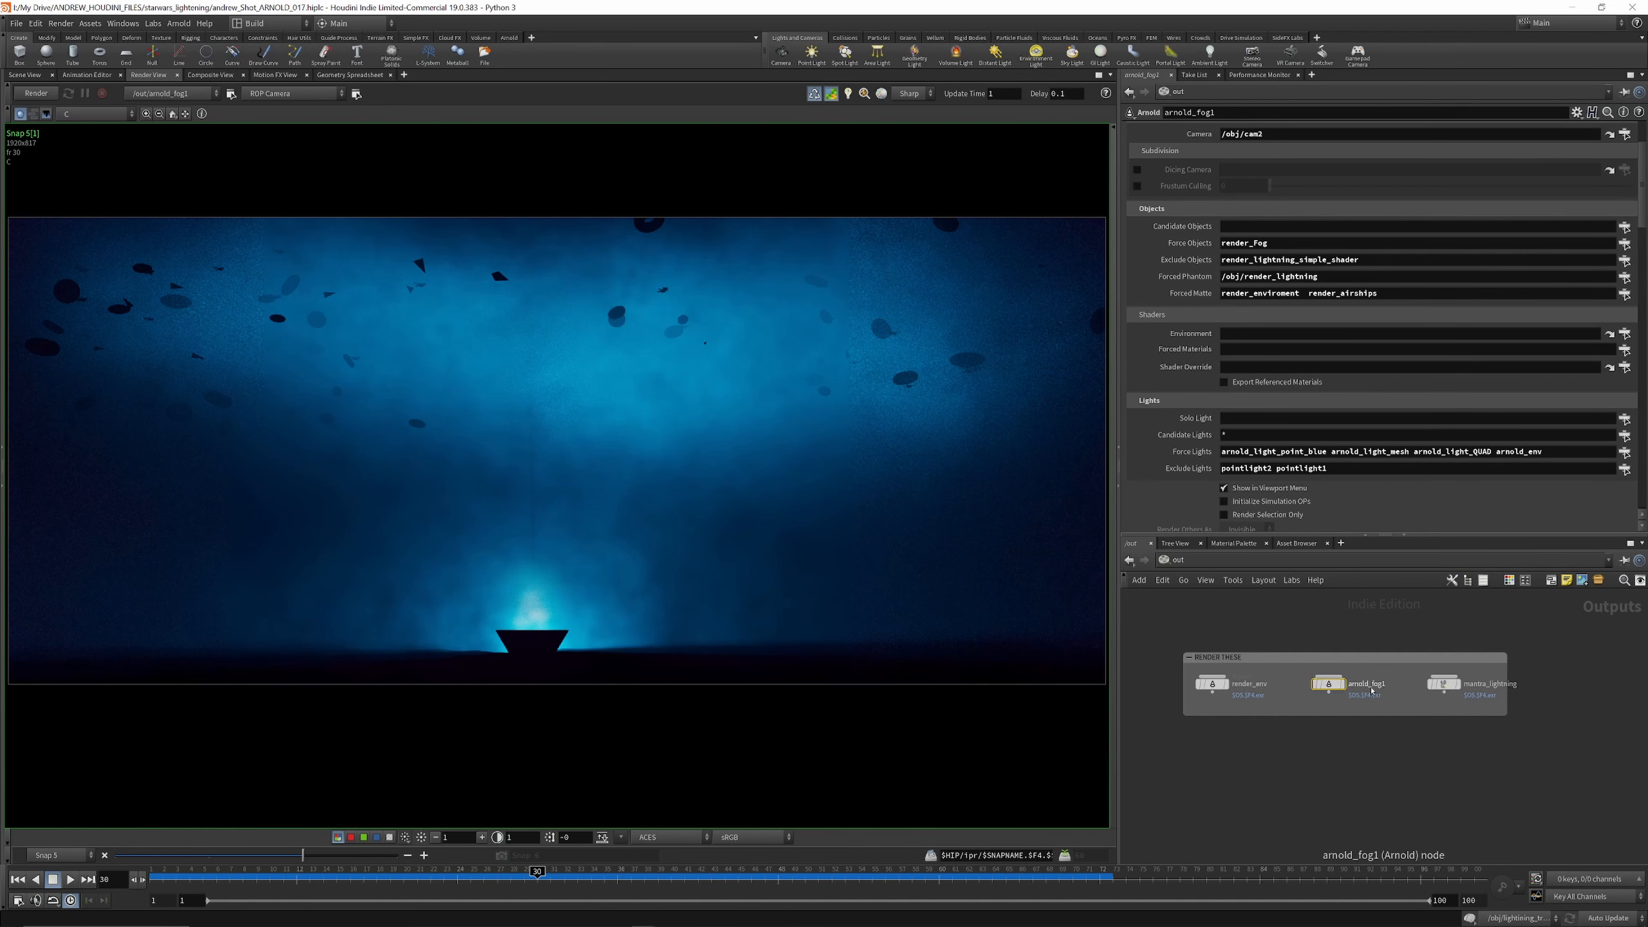
scroll(1366, 681, "up", 4)
scroll(1265, 286, "up", 3)
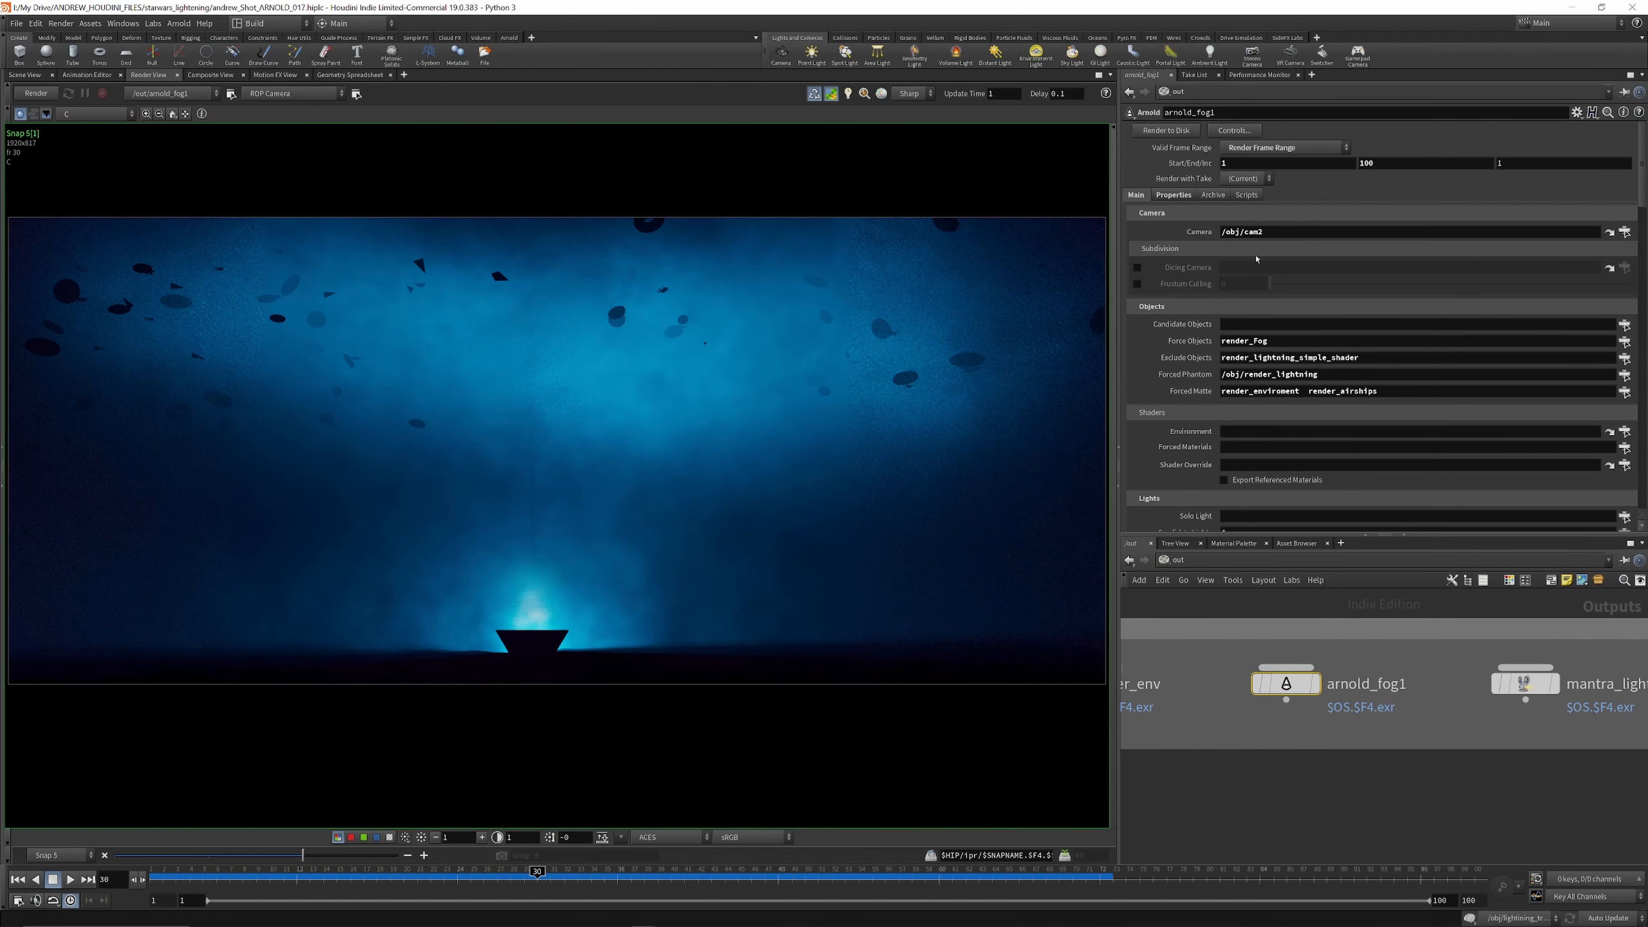
left_click(1187, 196)
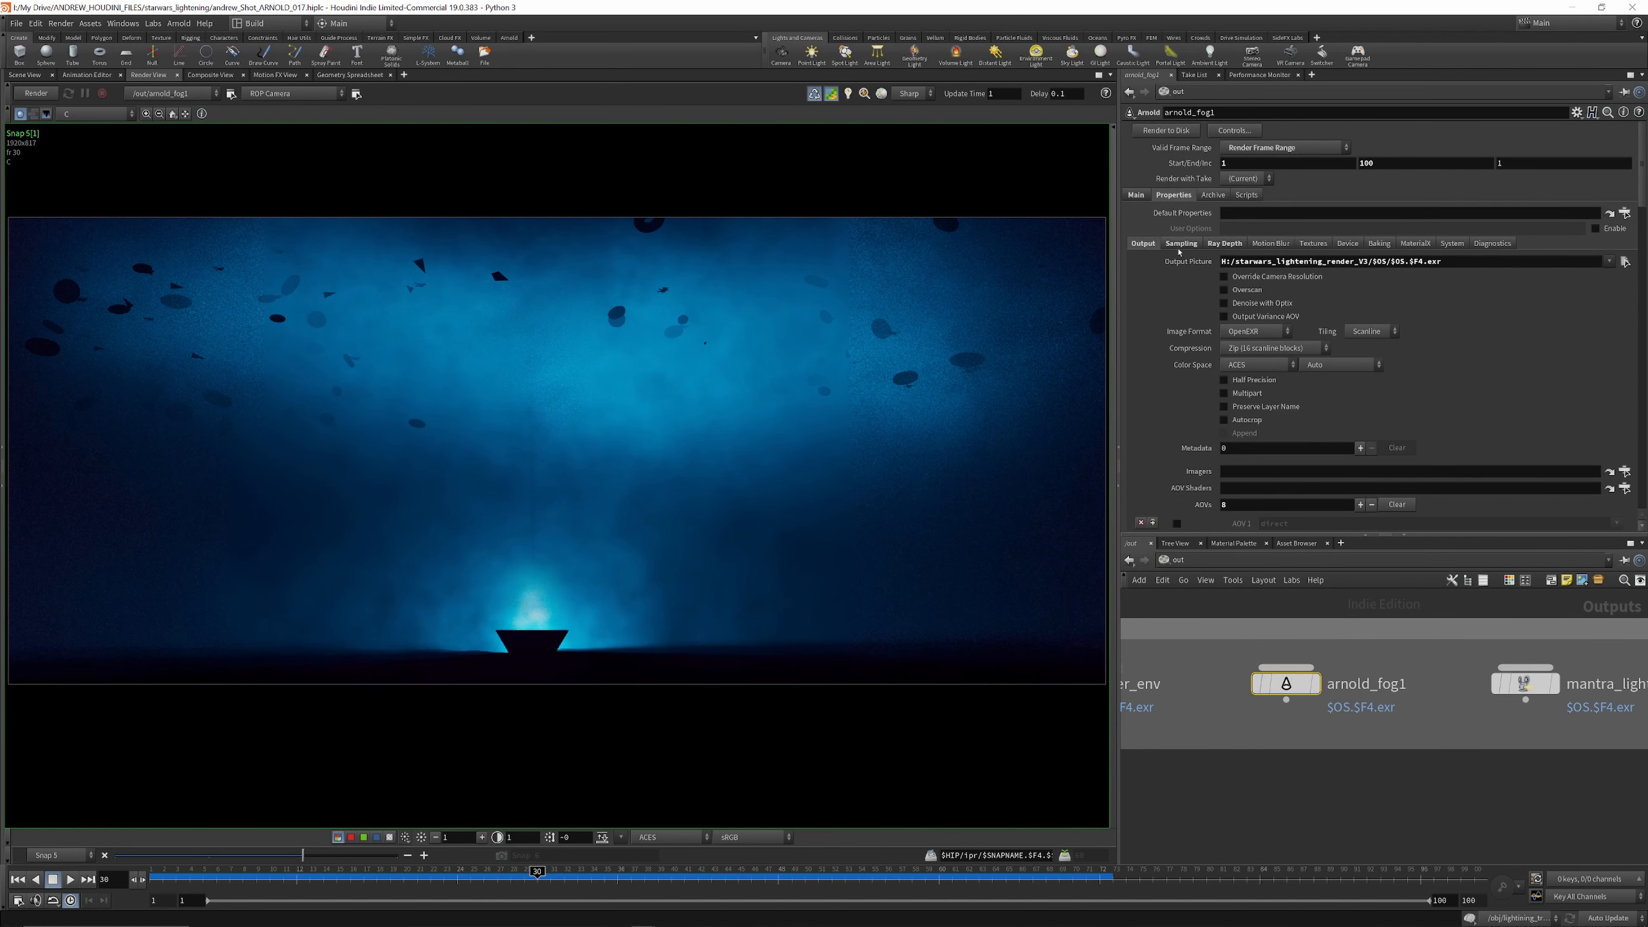
Step: Examine arnold_fog1's AOV entries for the env, mesh, point, Z and quad light passes
scroll(1200, 324, "down", 4)
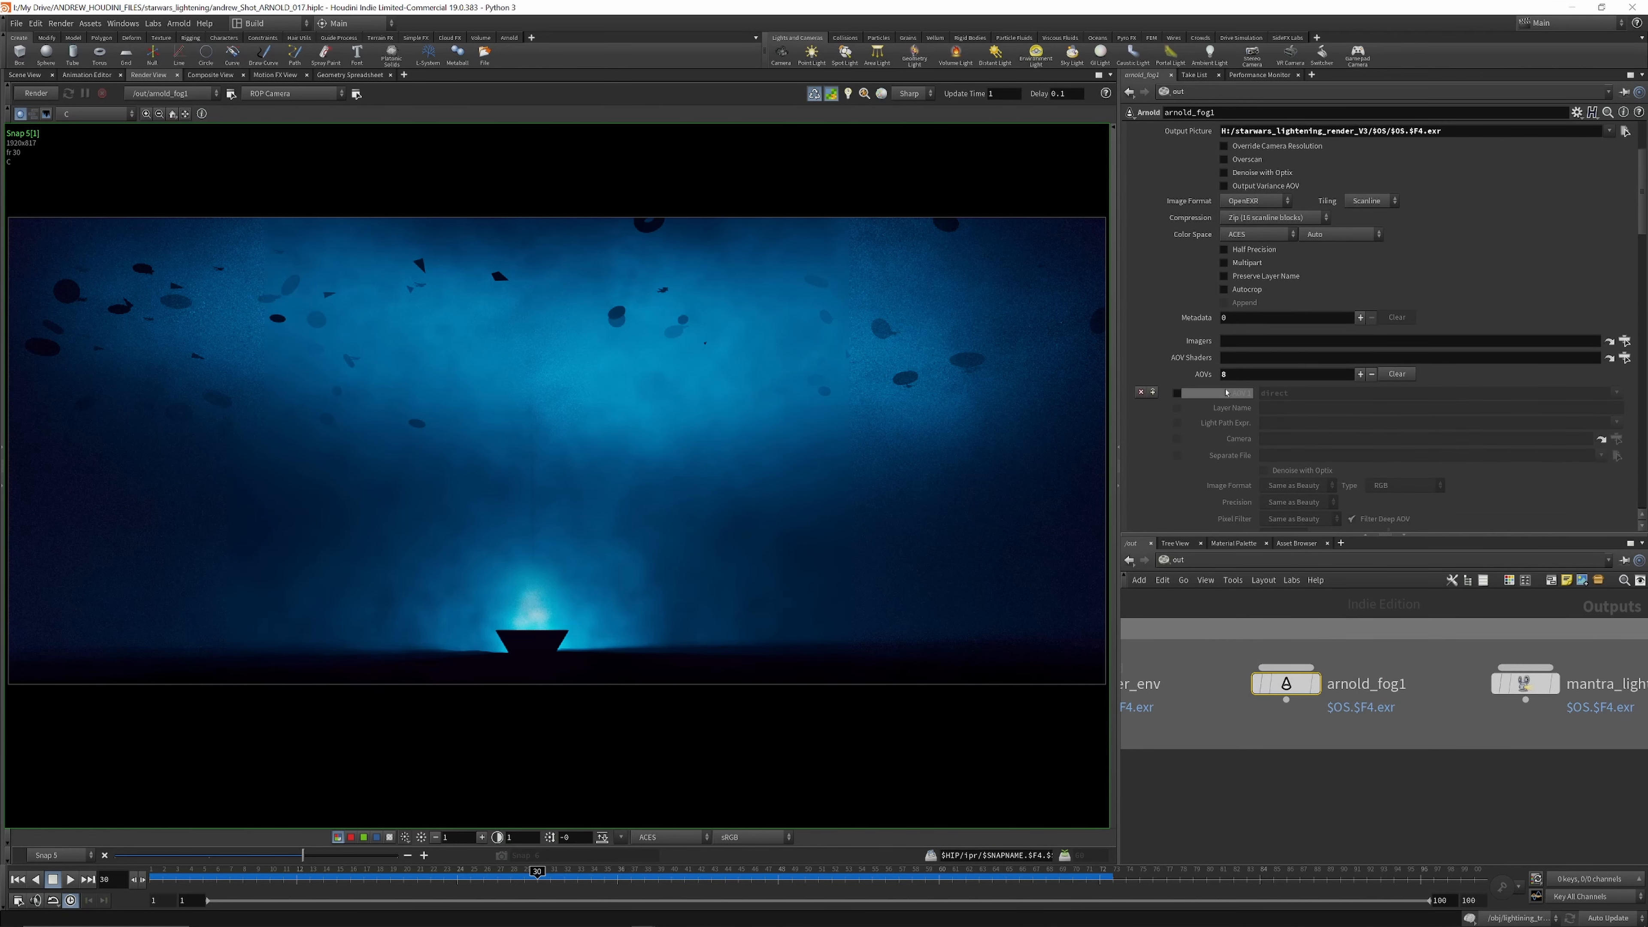
scroll(1246, 396, "down", 10)
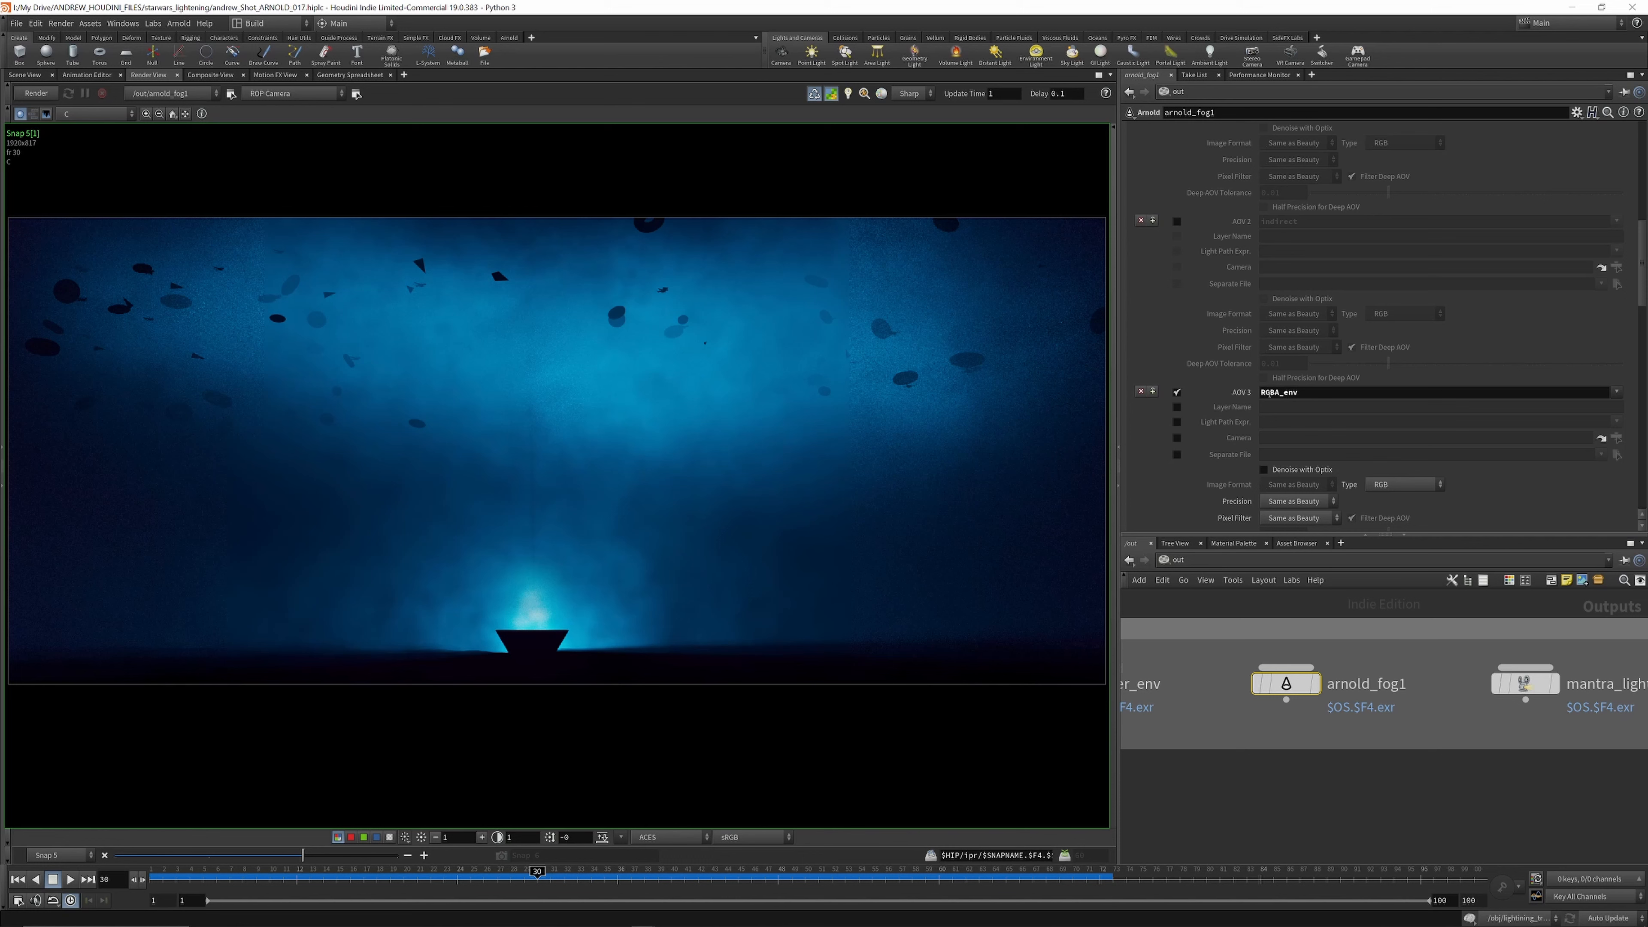
scroll(1291, 395, "down", 5)
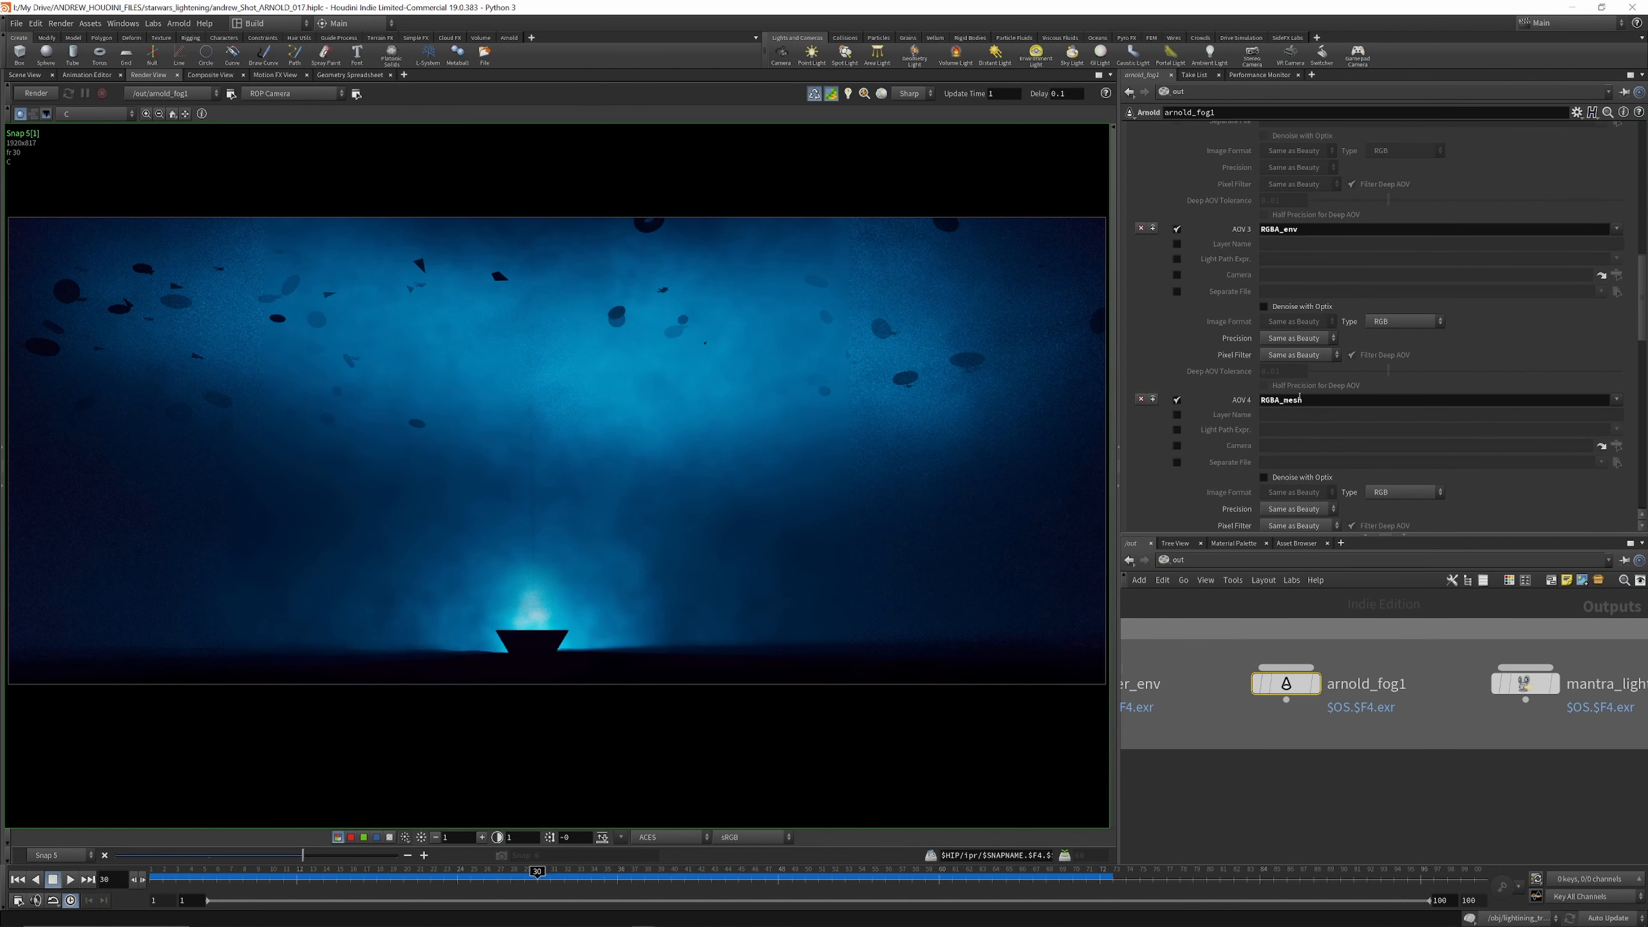
scroll(1288, 402, "down", 10)
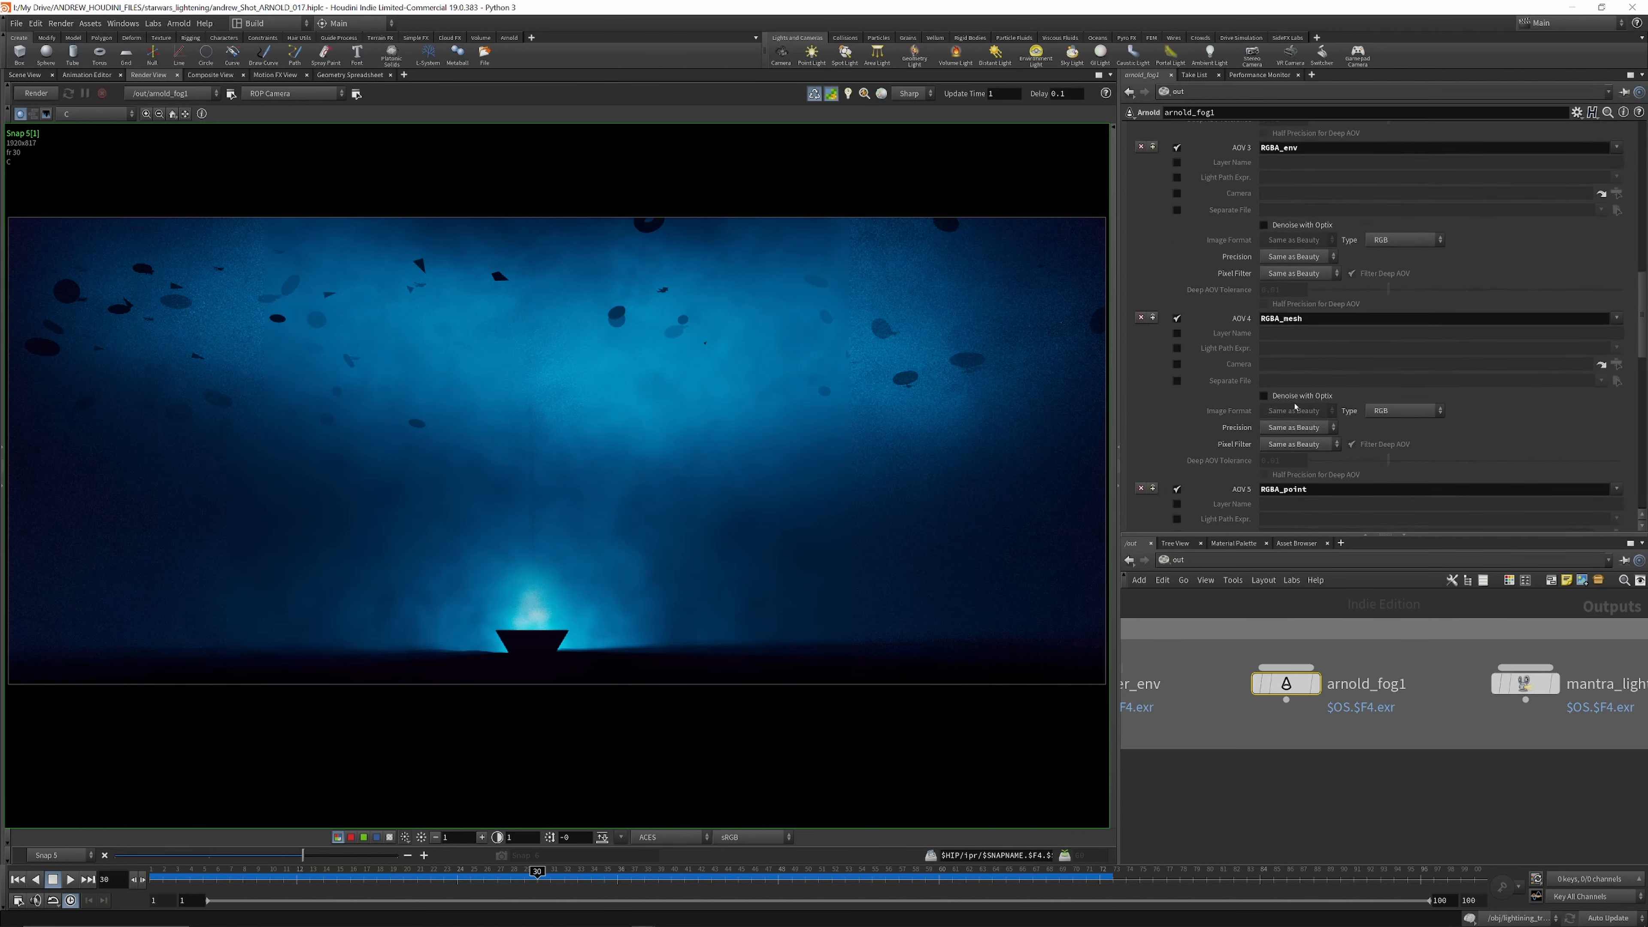
scroll(1292, 408, "down", 3)
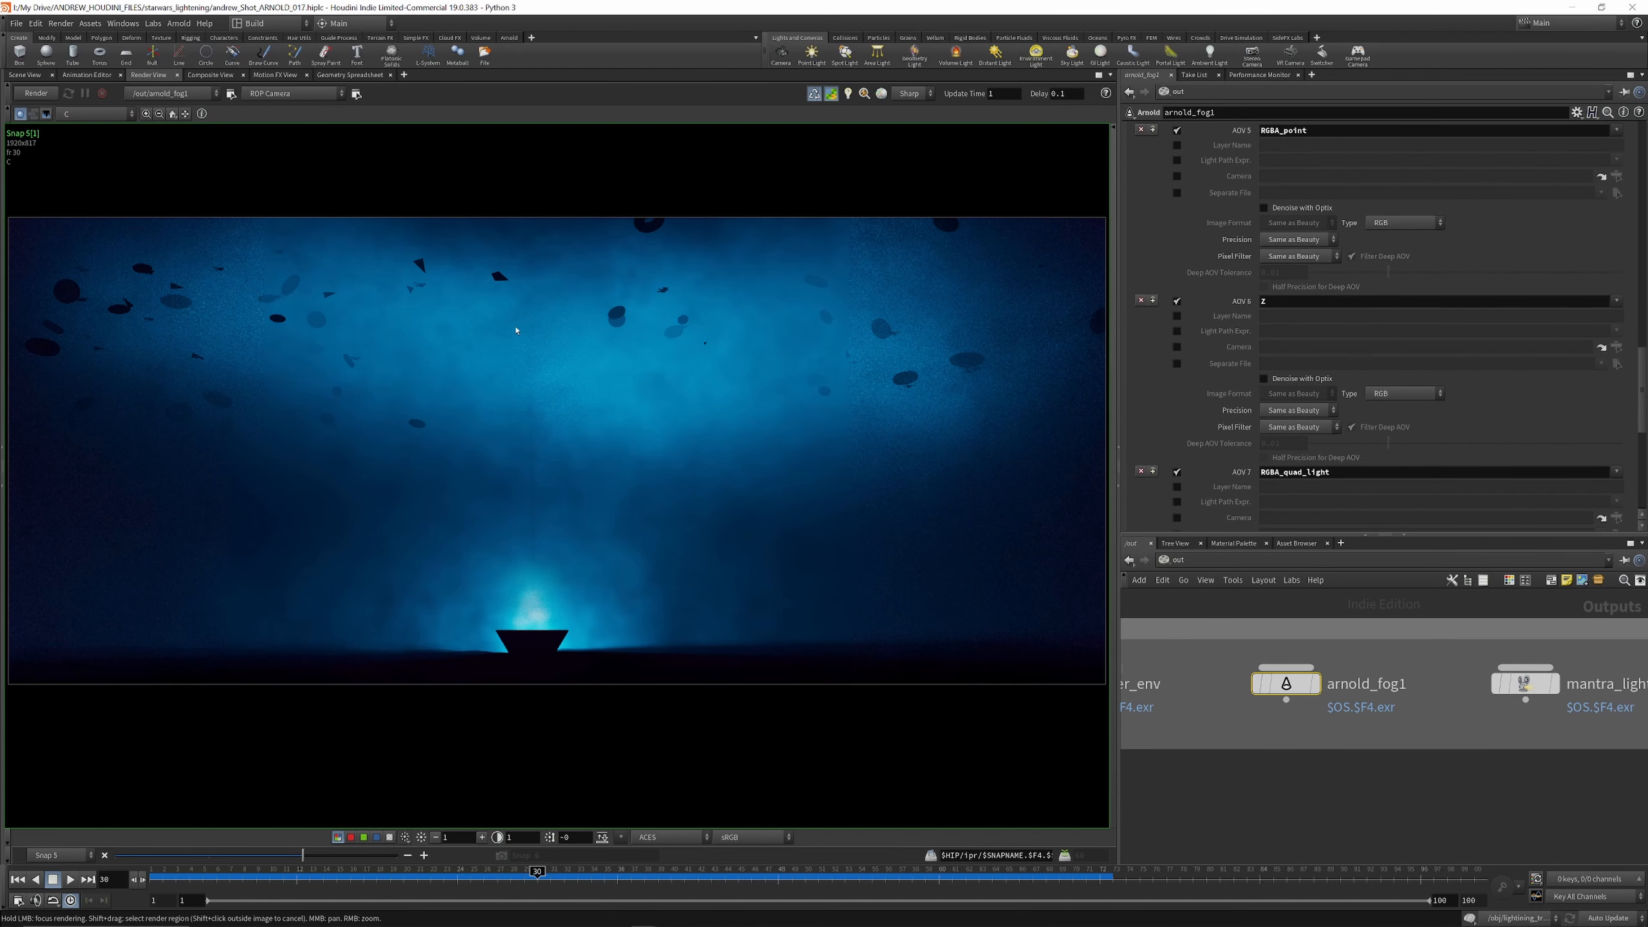
Step: Display the Z pass in the render view and lower the display brightness to about 0.0039 to reveal the depth
left_click(110, 114)
left_click(91, 181)
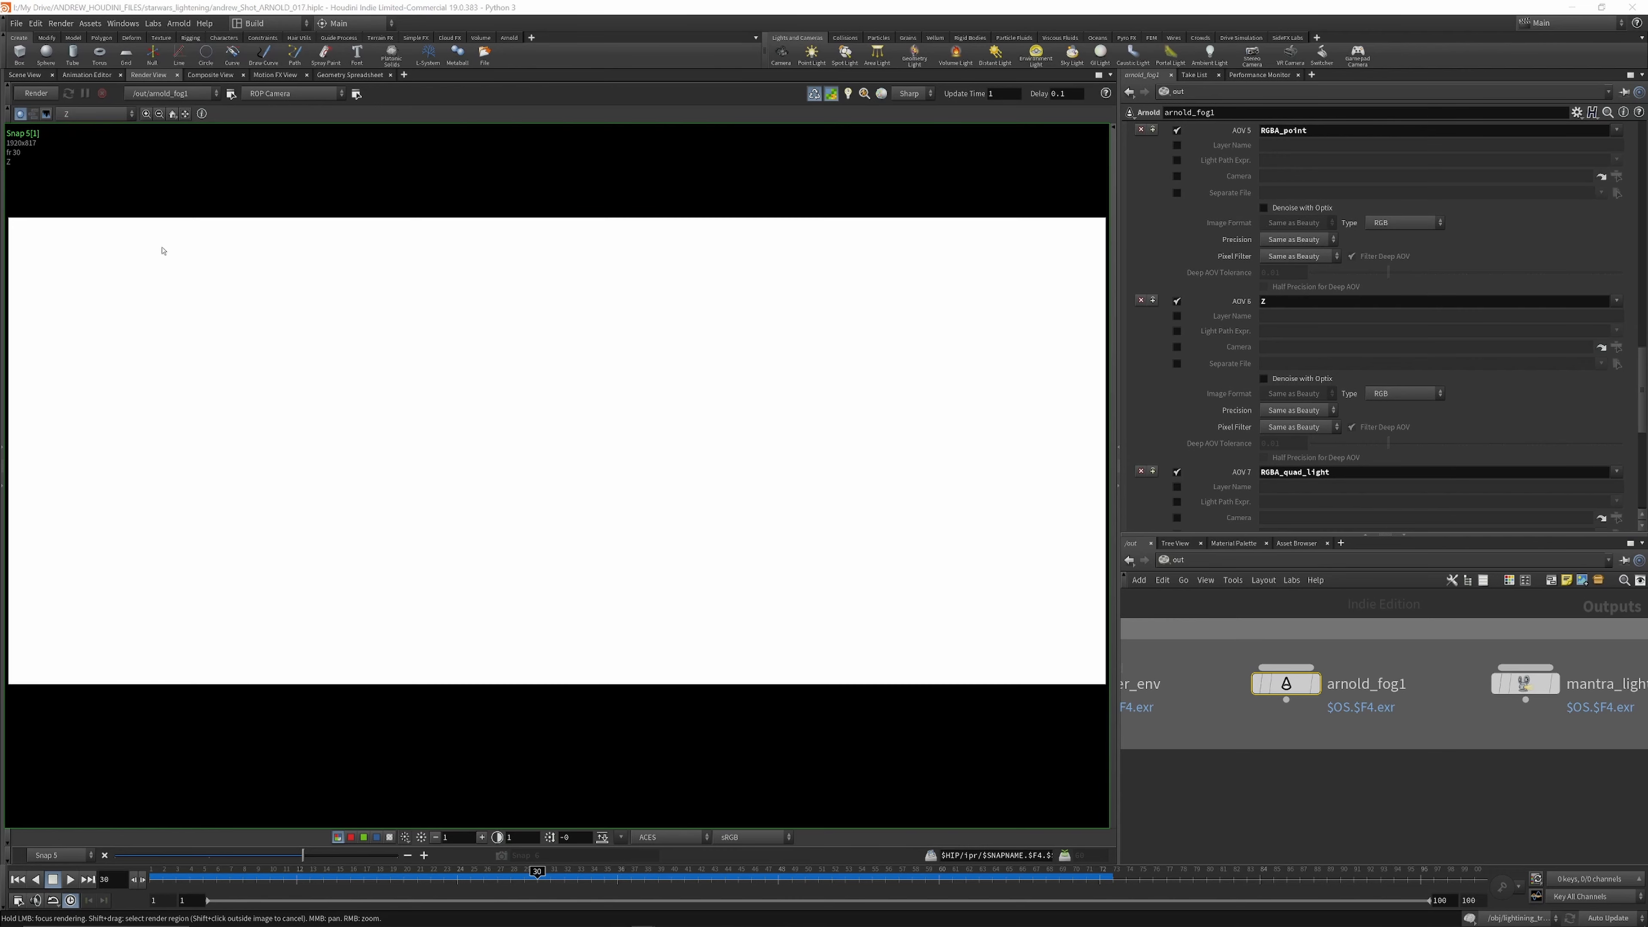
left_click(436, 838)
left_click(437, 838)
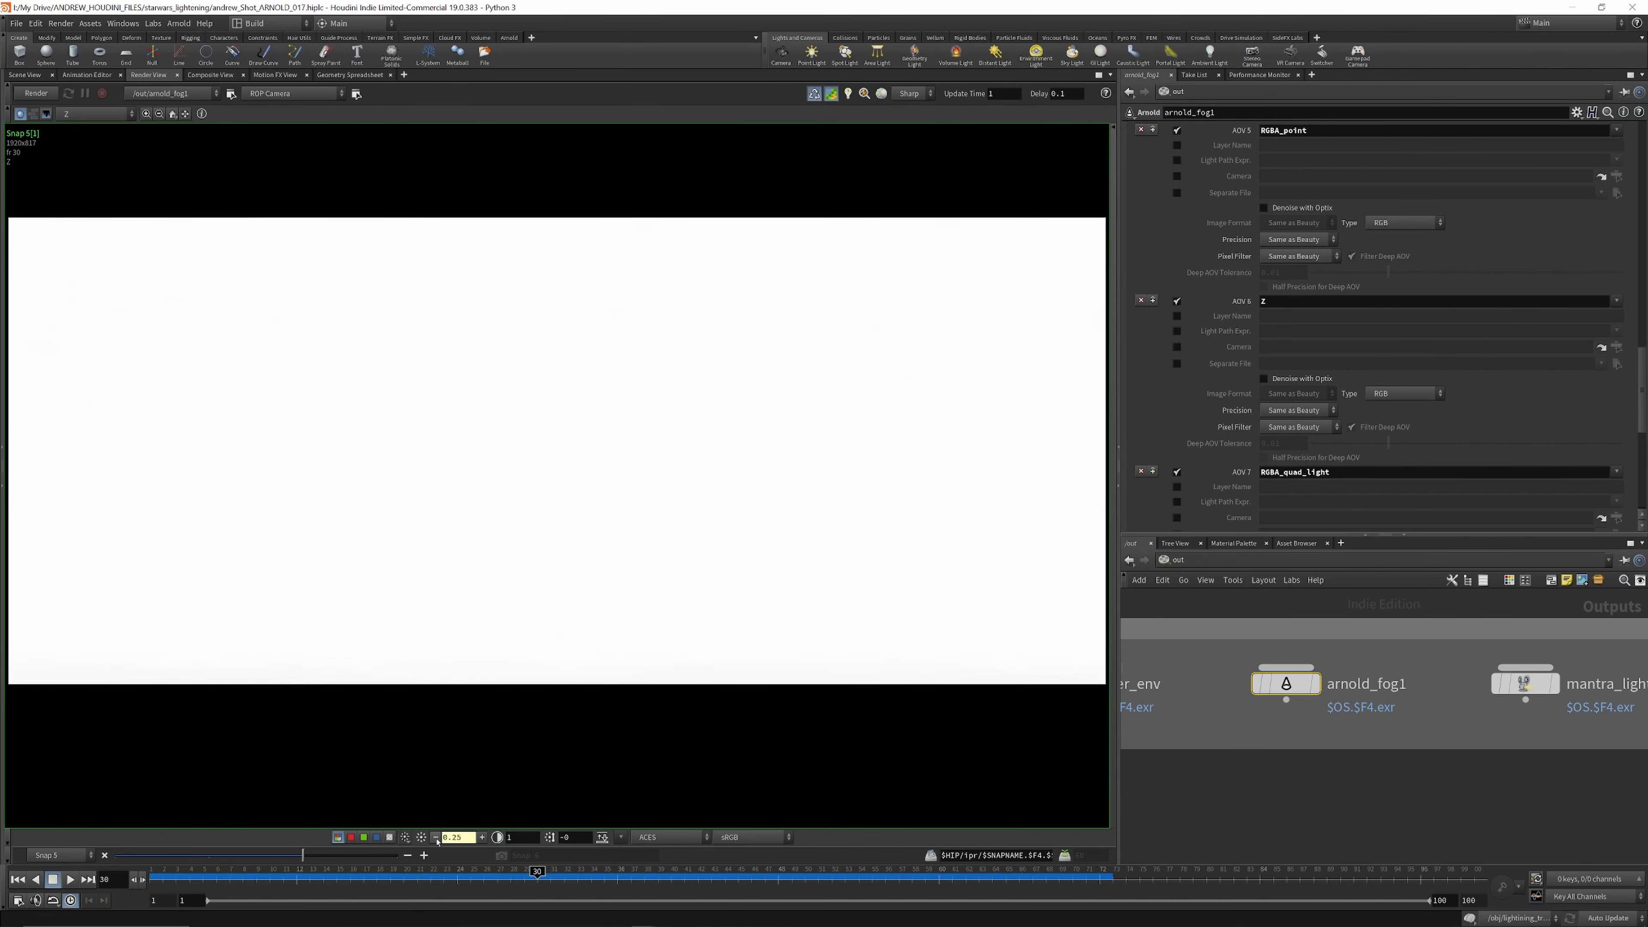
left_click(436, 839)
left_click(437, 838)
left_click(436, 839)
left_click(437, 838)
left_click(436, 838)
left_click(436, 838)
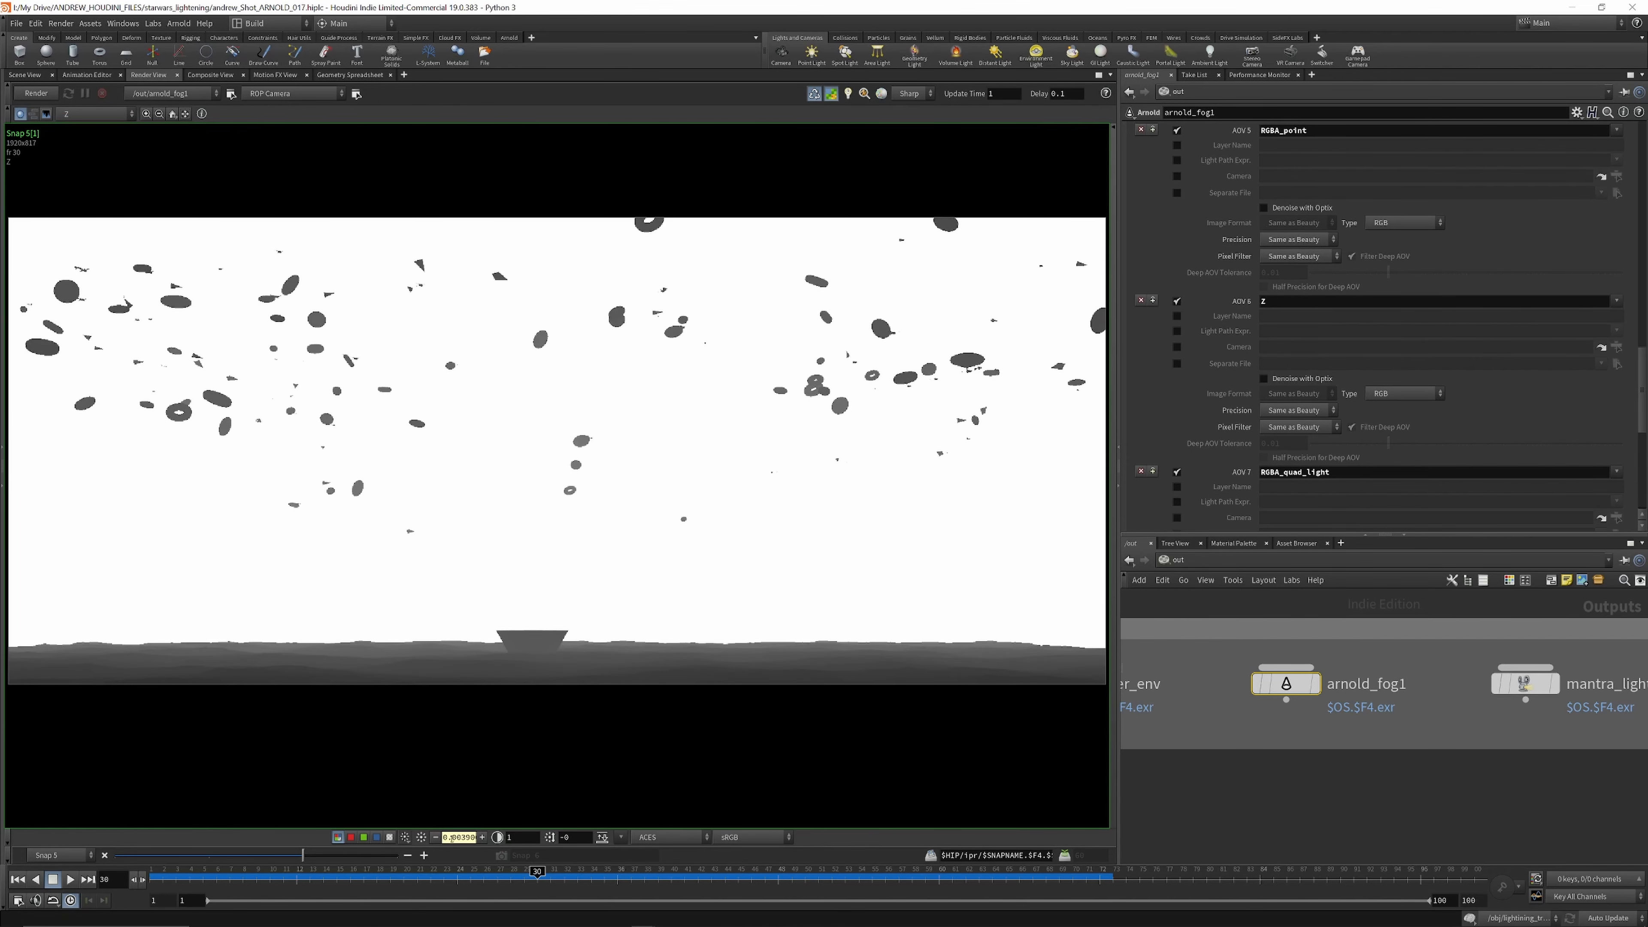
Step: Try a display brightness of about 0.0156 on the Z pass, restore about 0.0039 and return the image to C
left_click(480, 837)
left_click(481, 837)
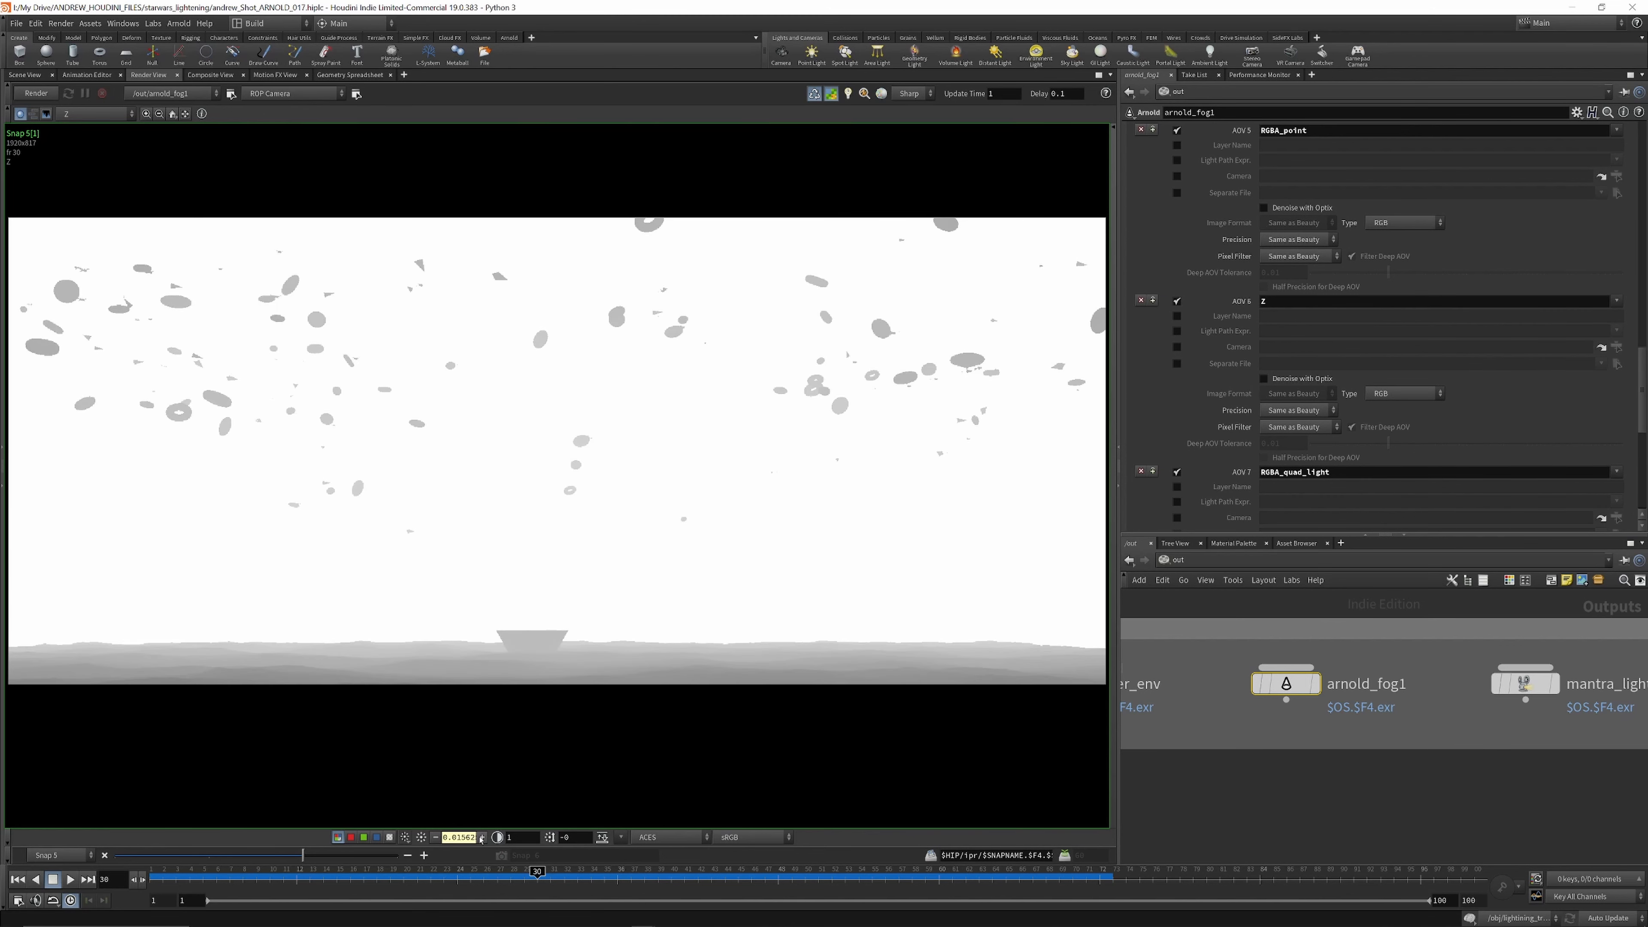
left_click(436, 837)
left_click(435, 837)
left_click(91, 114)
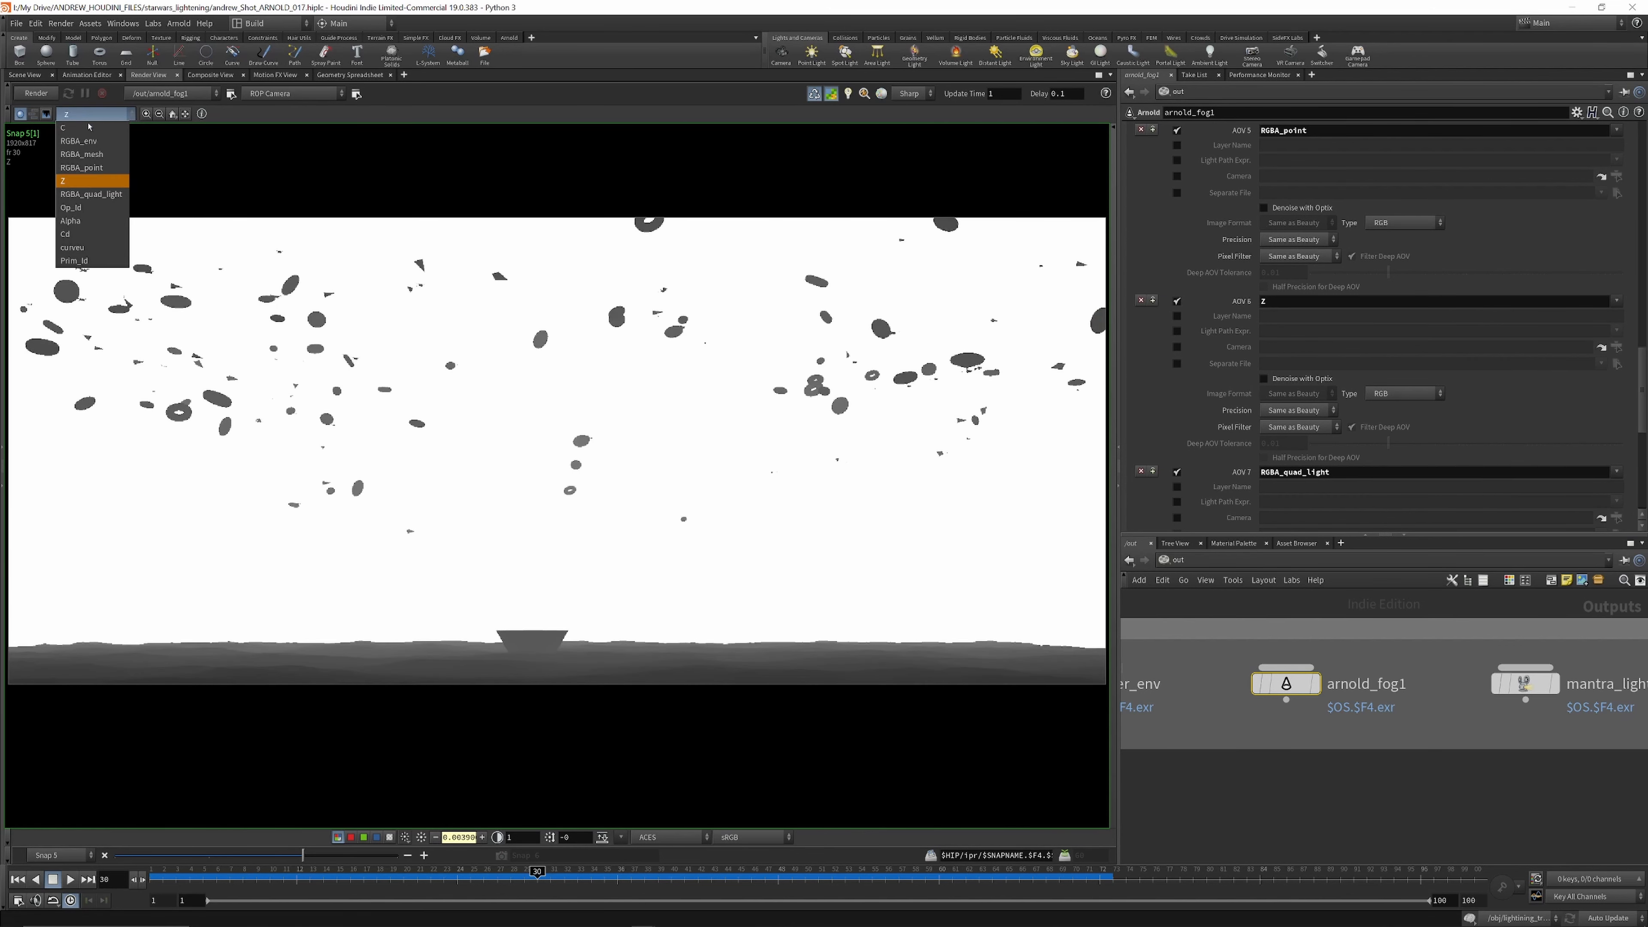
left_click(89, 127)
Step: Review arnold_fog1's remaining AOV entries down to AOV 8 and go back to the start of its output properties
scroll(1376, 429, "down", 5)
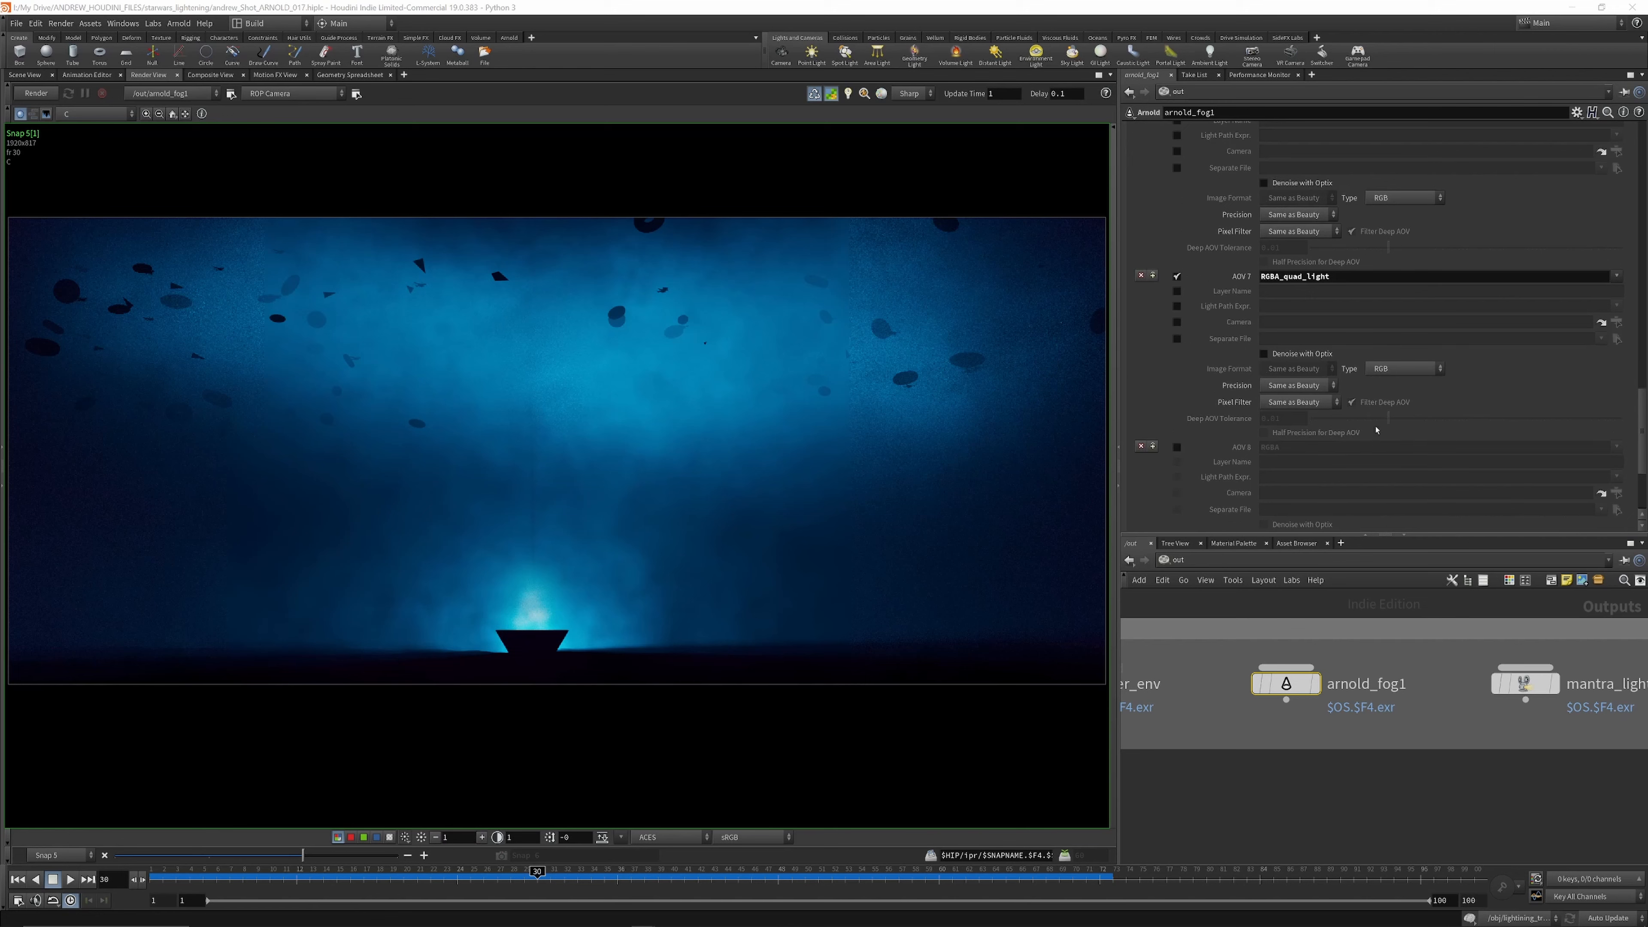
scroll(1376, 429, "up", 2)
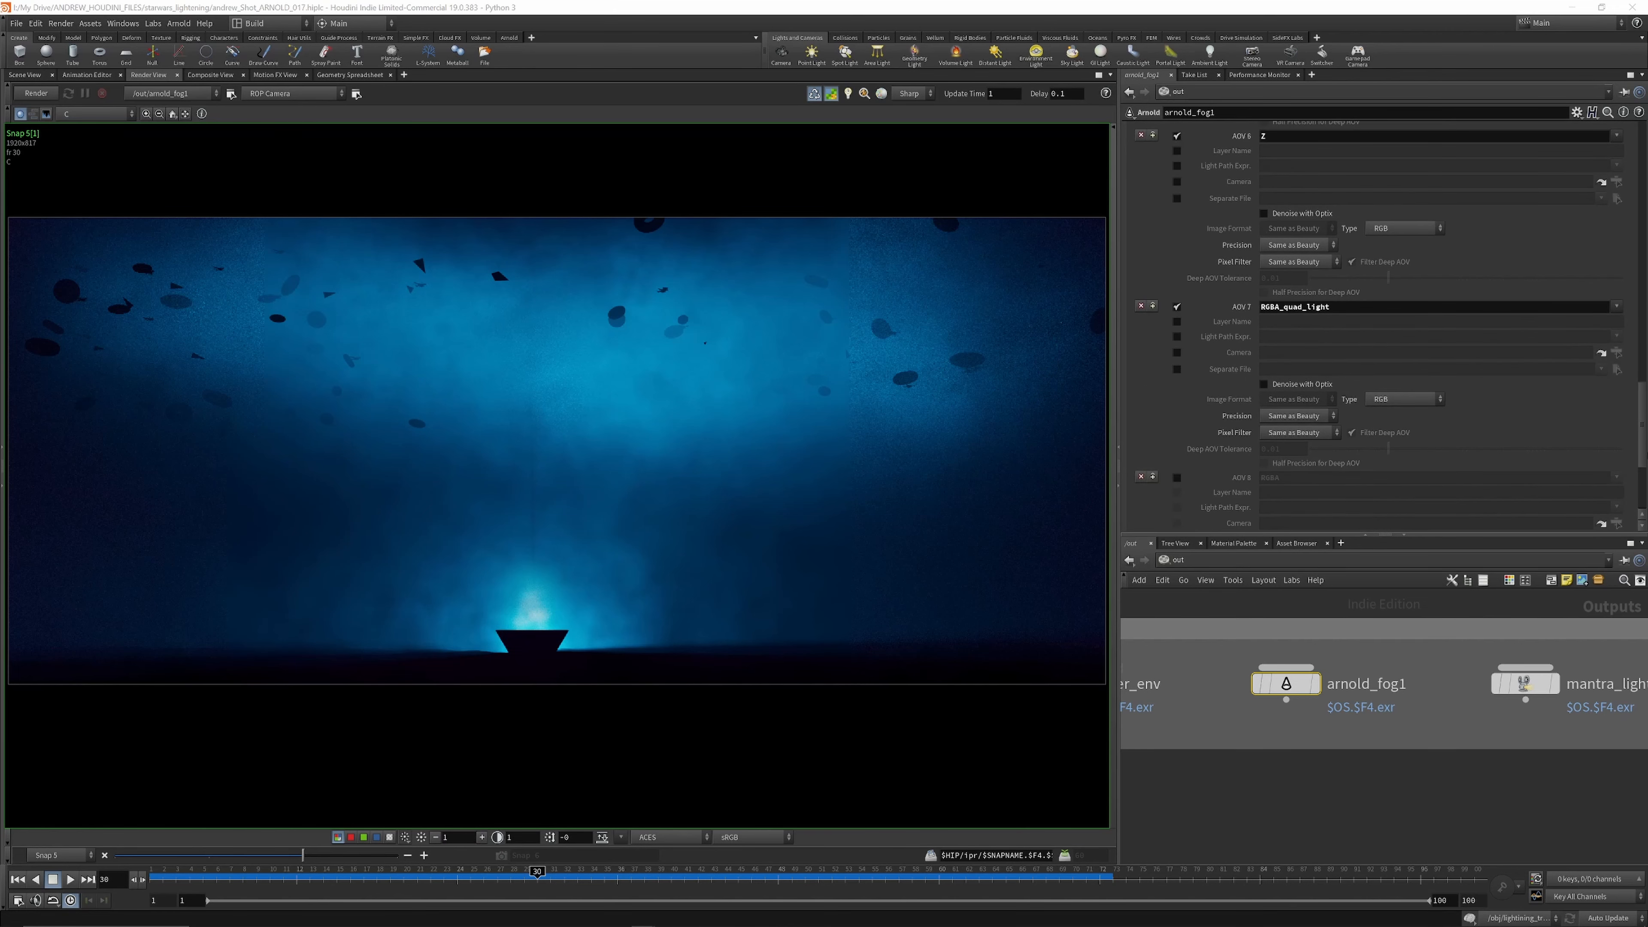
left_click_drag(1642, 442, 1617, 166)
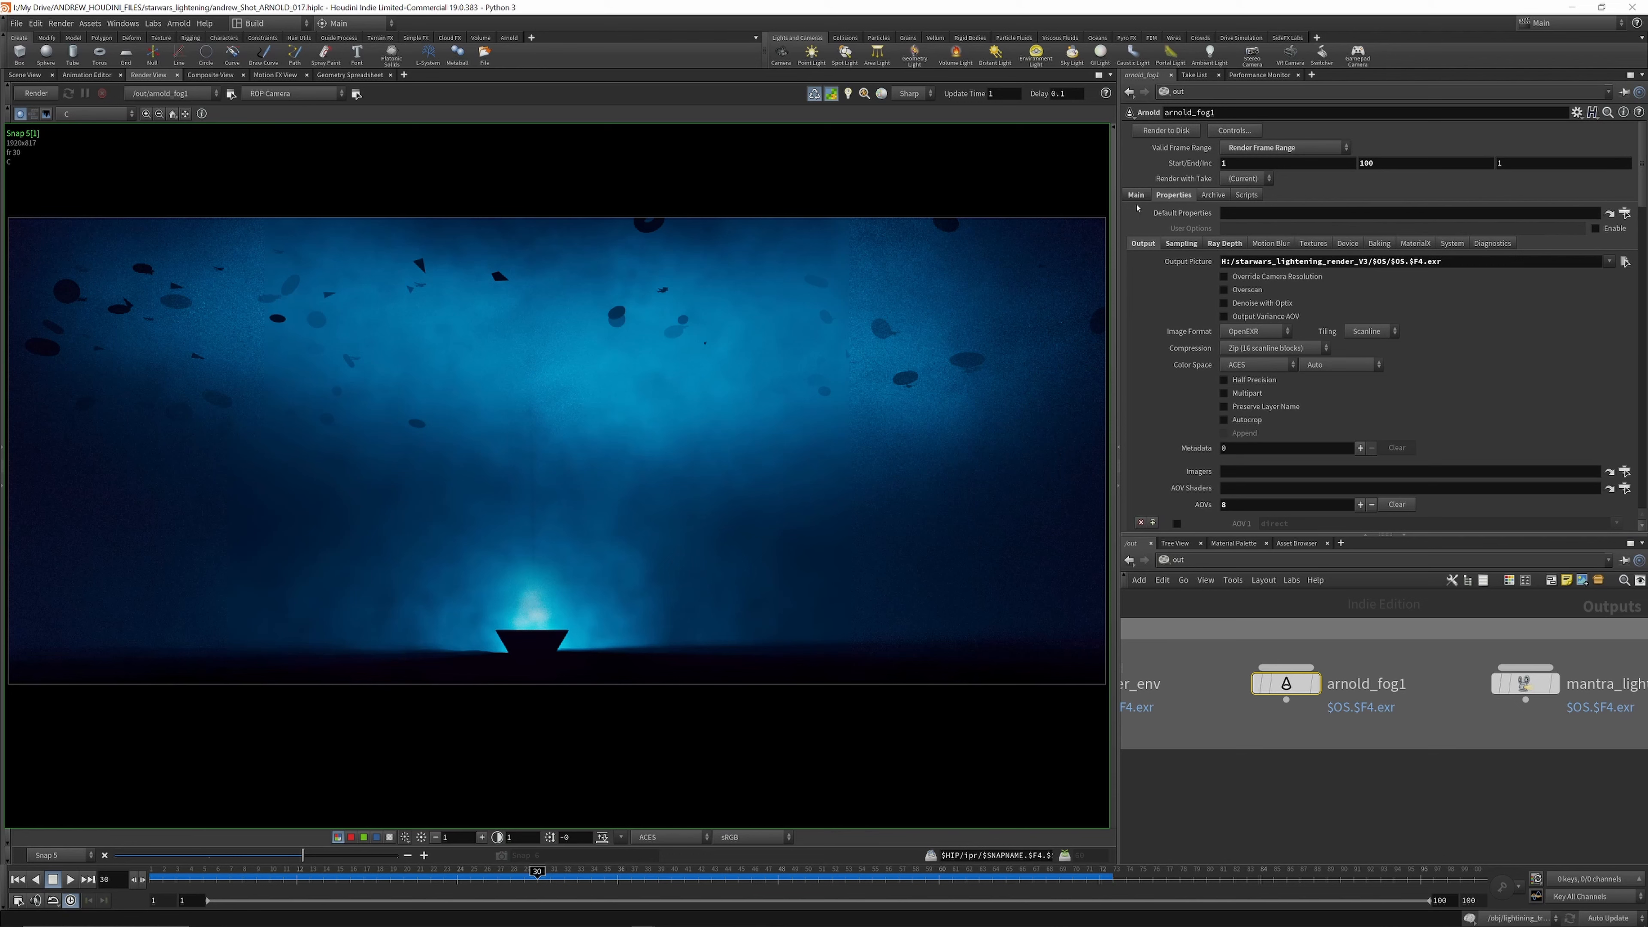
Step: Display arnold_fog1's Sampling properties and examine the sample counts, pixel filter and clamping settings
left_click(1180, 243)
scroll(1273, 319, "down", 2)
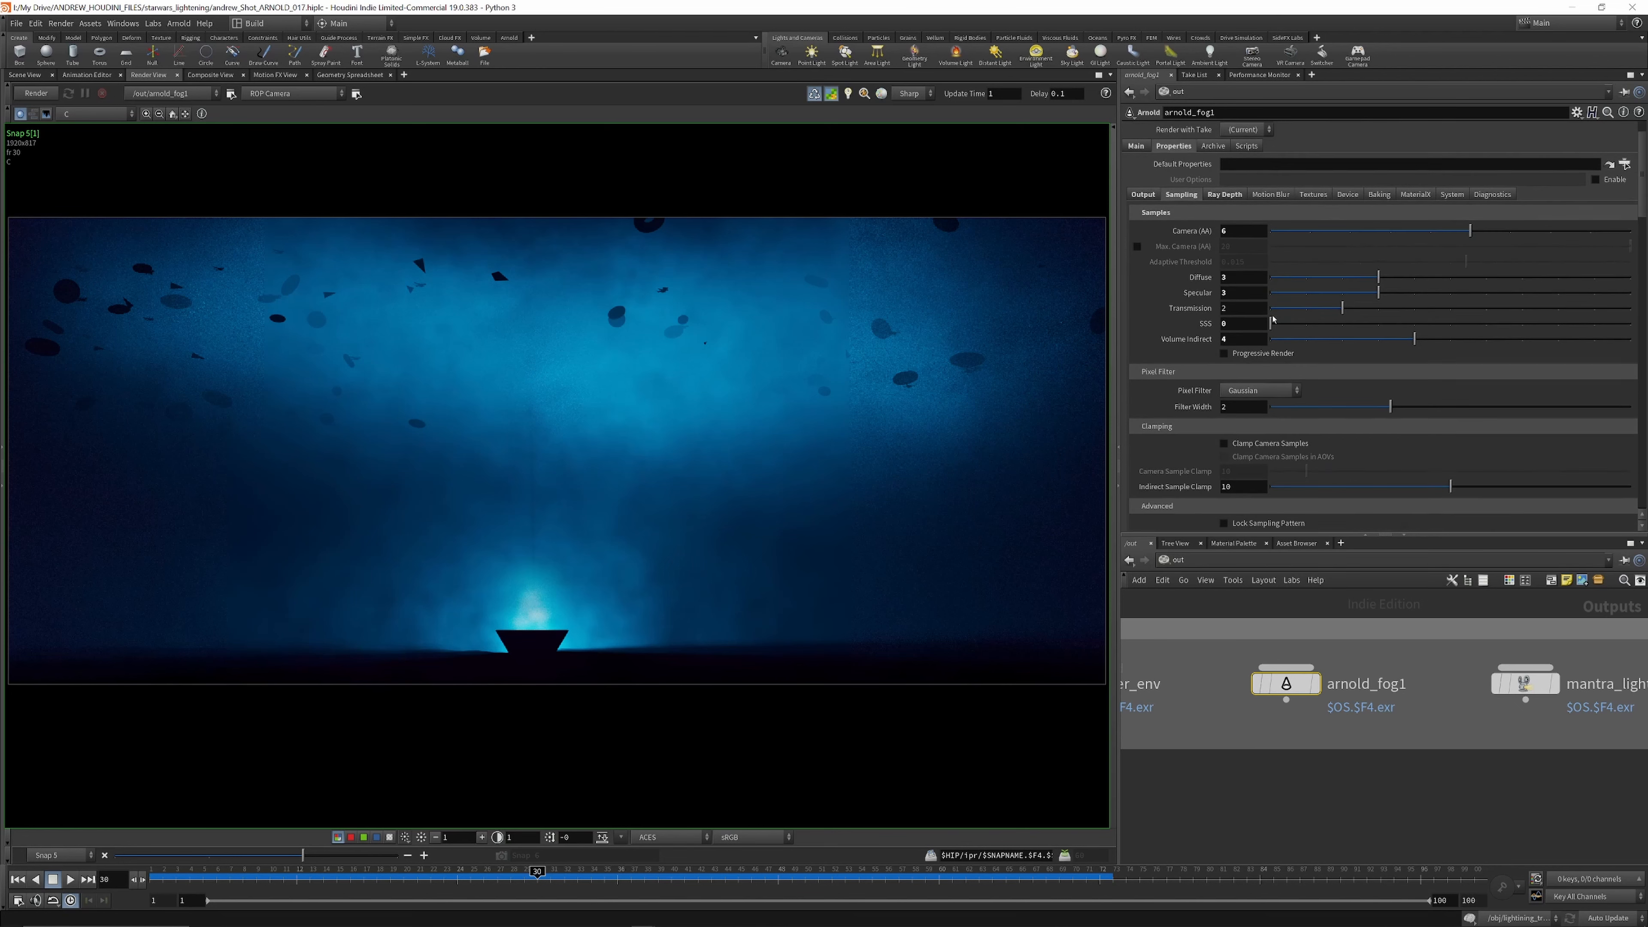
scroll(1273, 319, "down", 2)
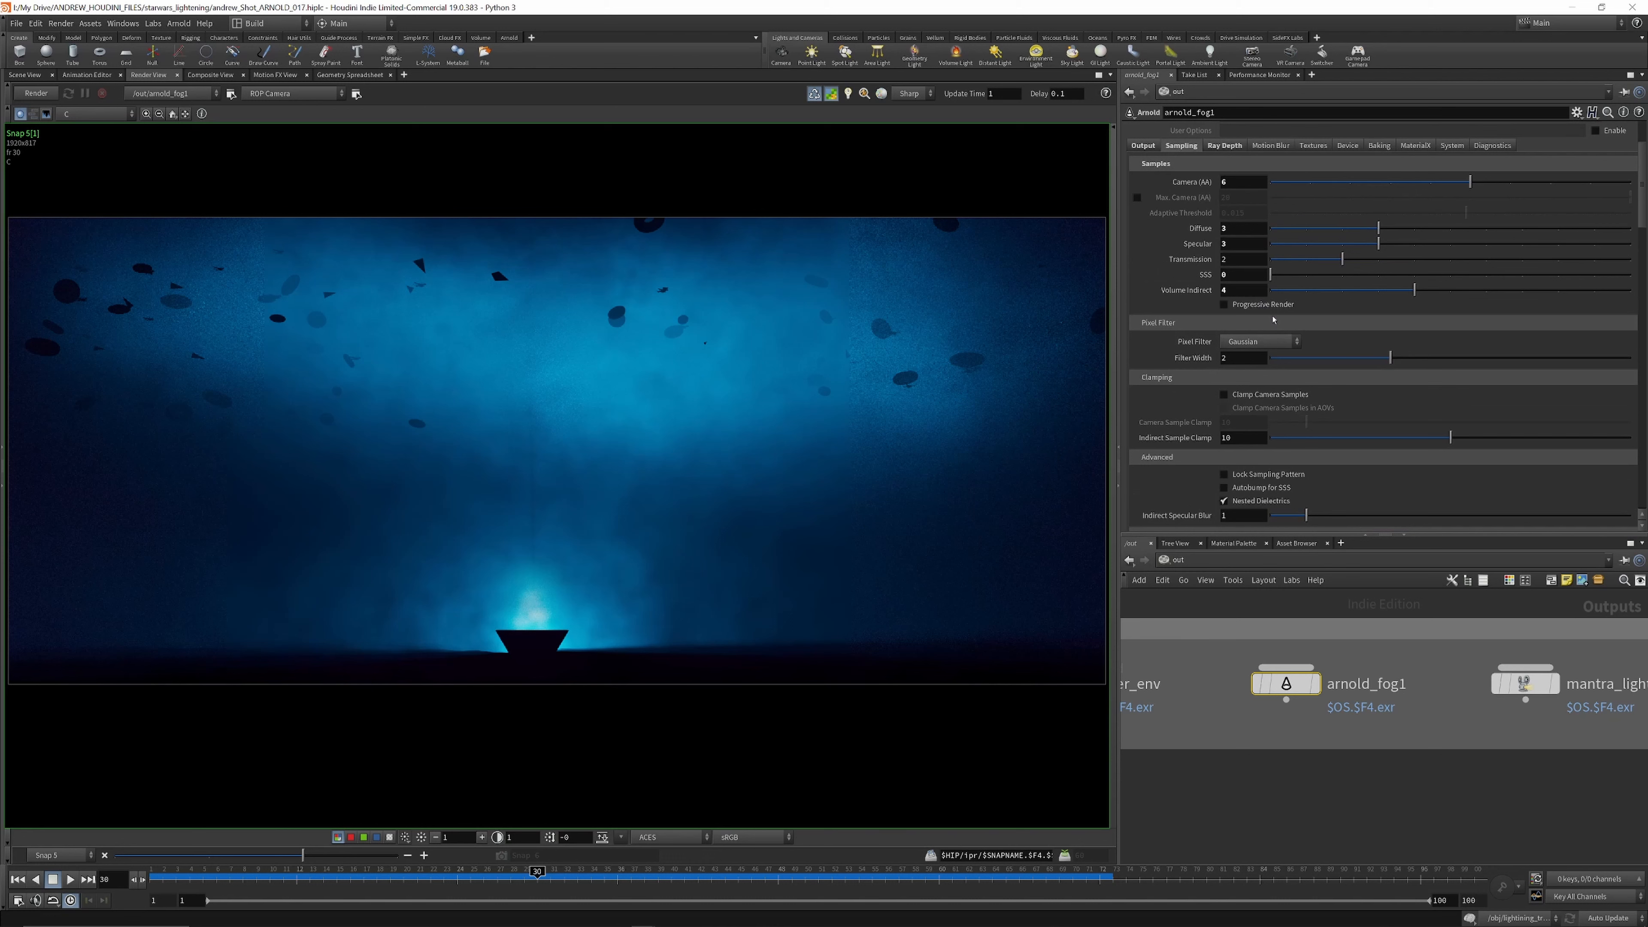
scroll(1255, 248, "up", 3)
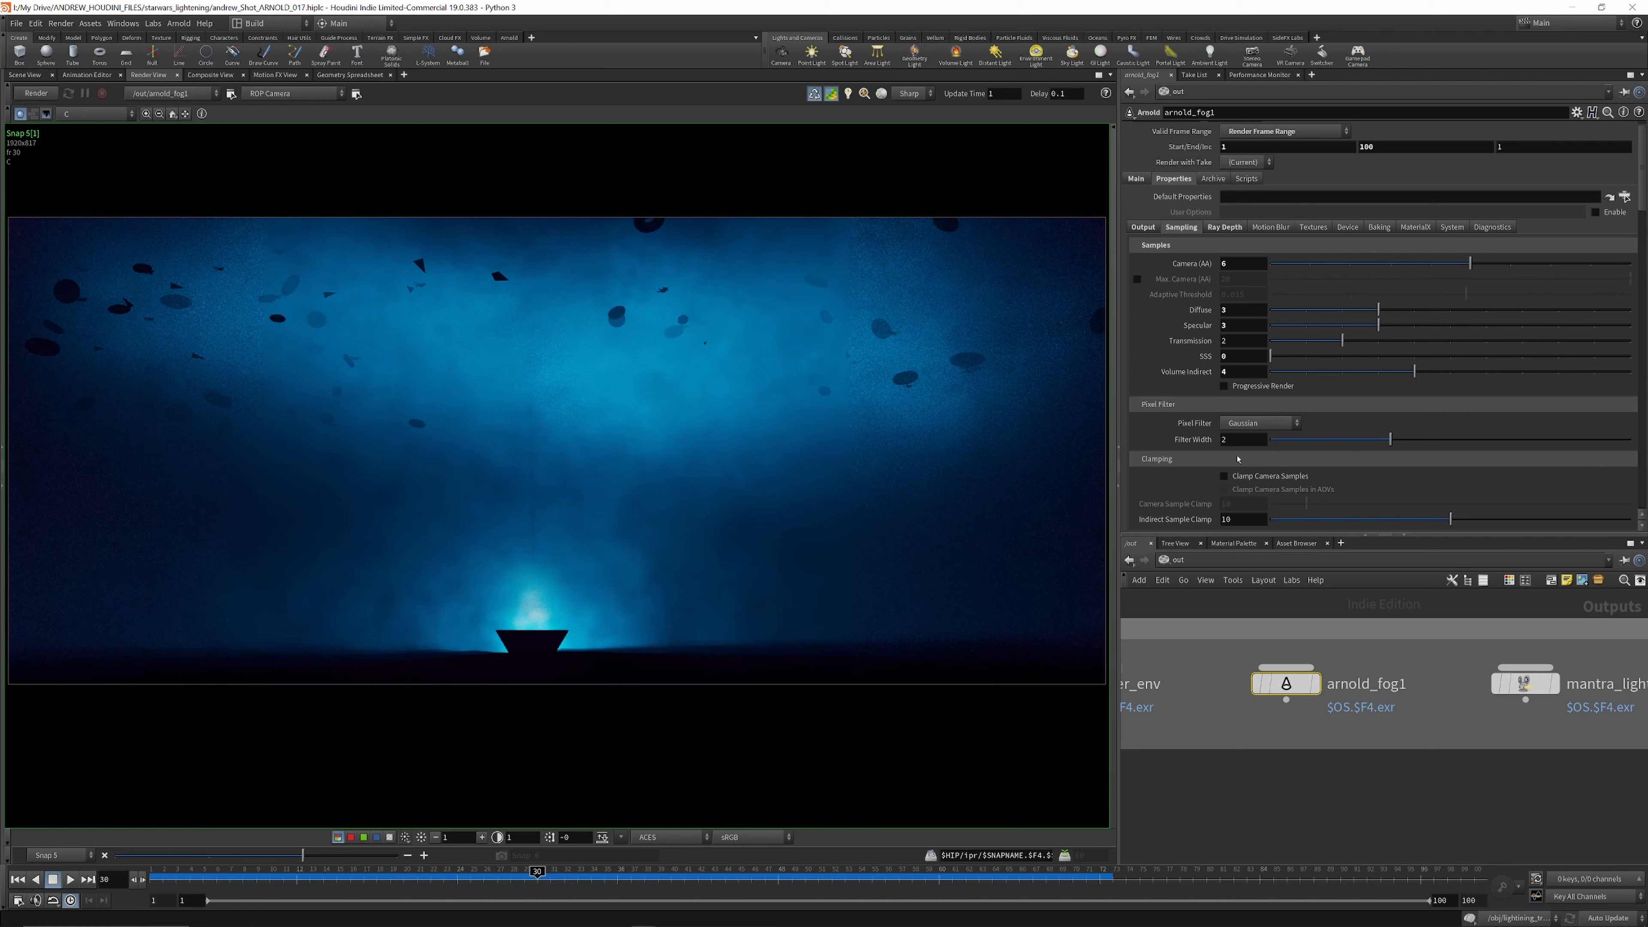
Step: Return arnold_fog1 to its Output properties, and select render_env to inspect its camera and object assignments
left_click(1142, 226)
scroll(1369, 691, "down", 3)
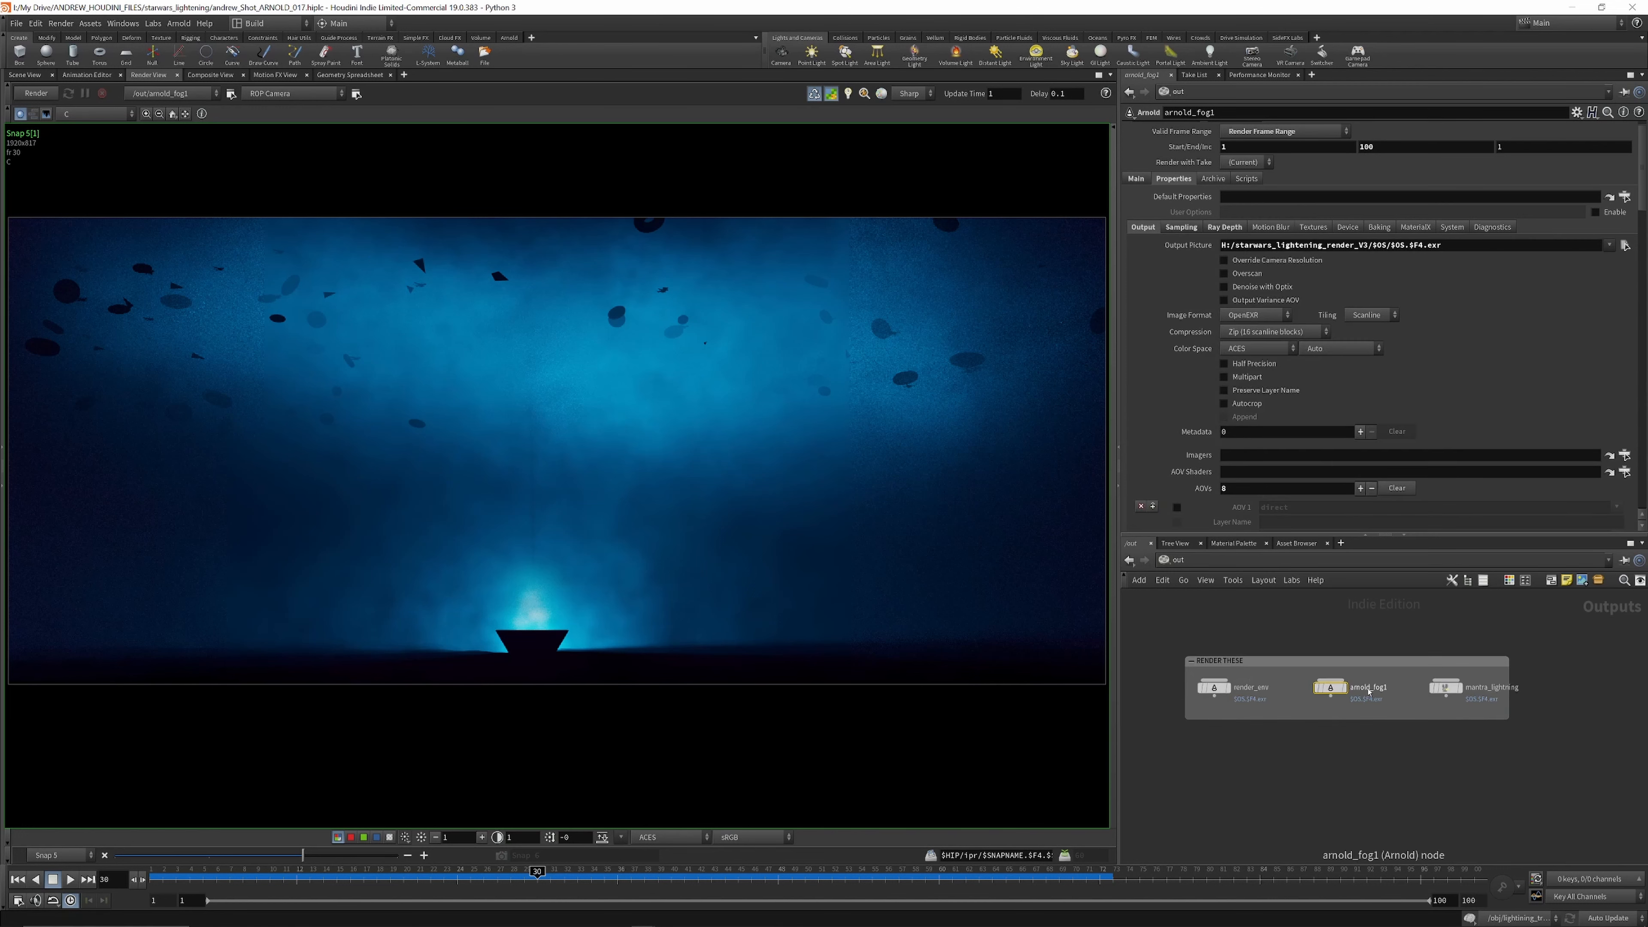
scroll(1214, 692, "up", 3)
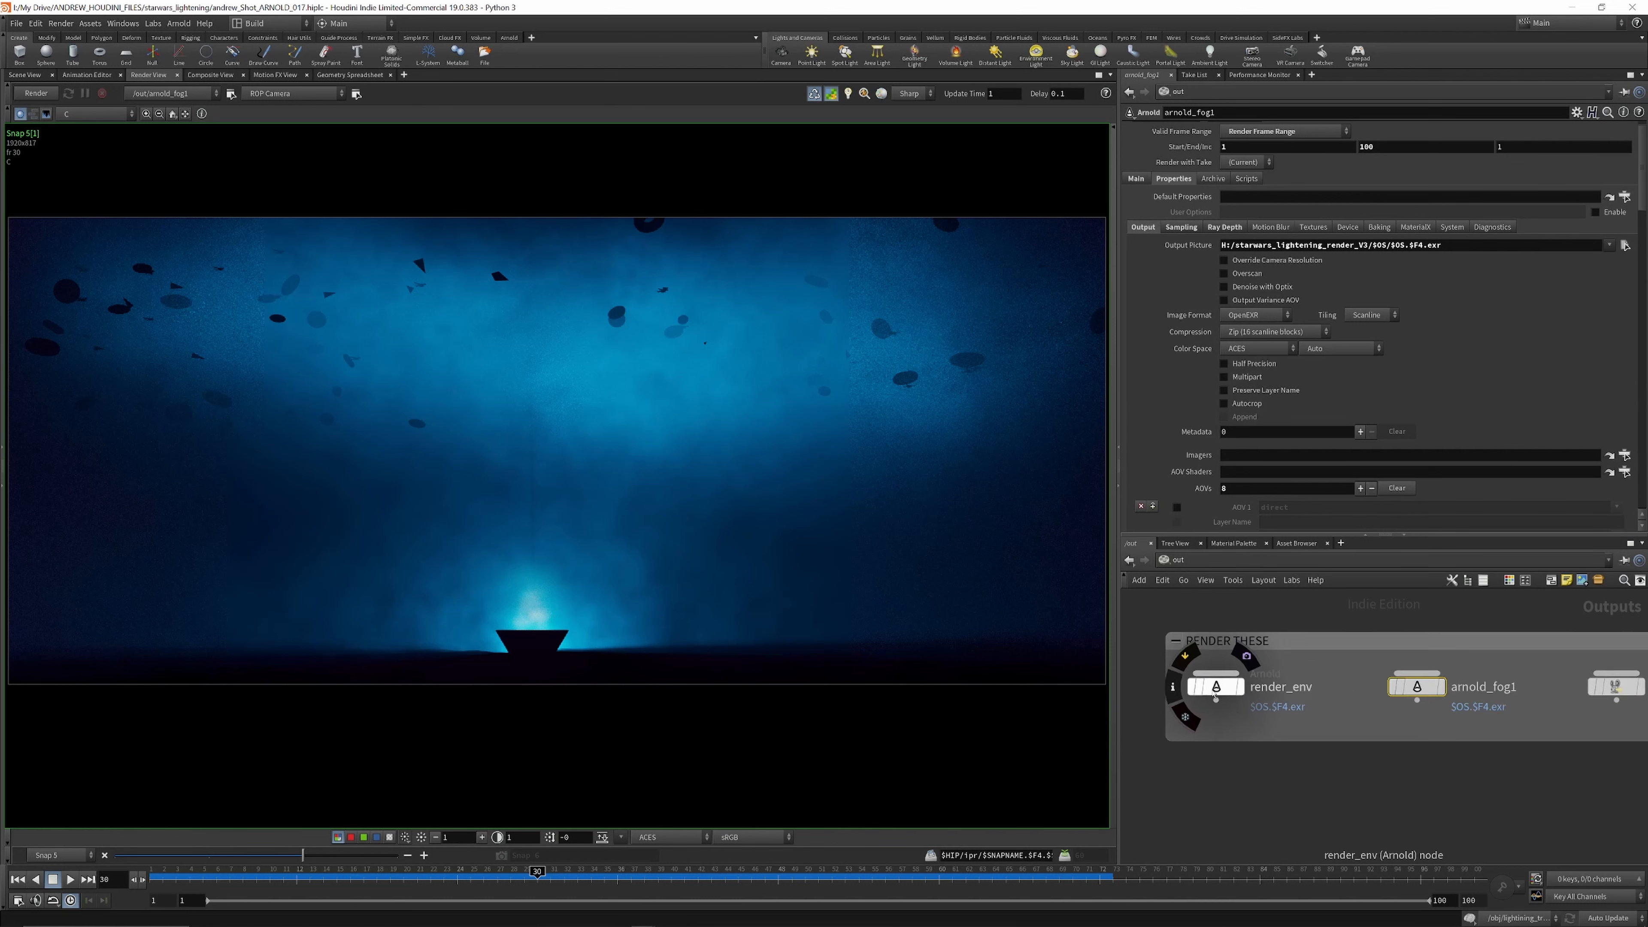
left_click(1215, 692)
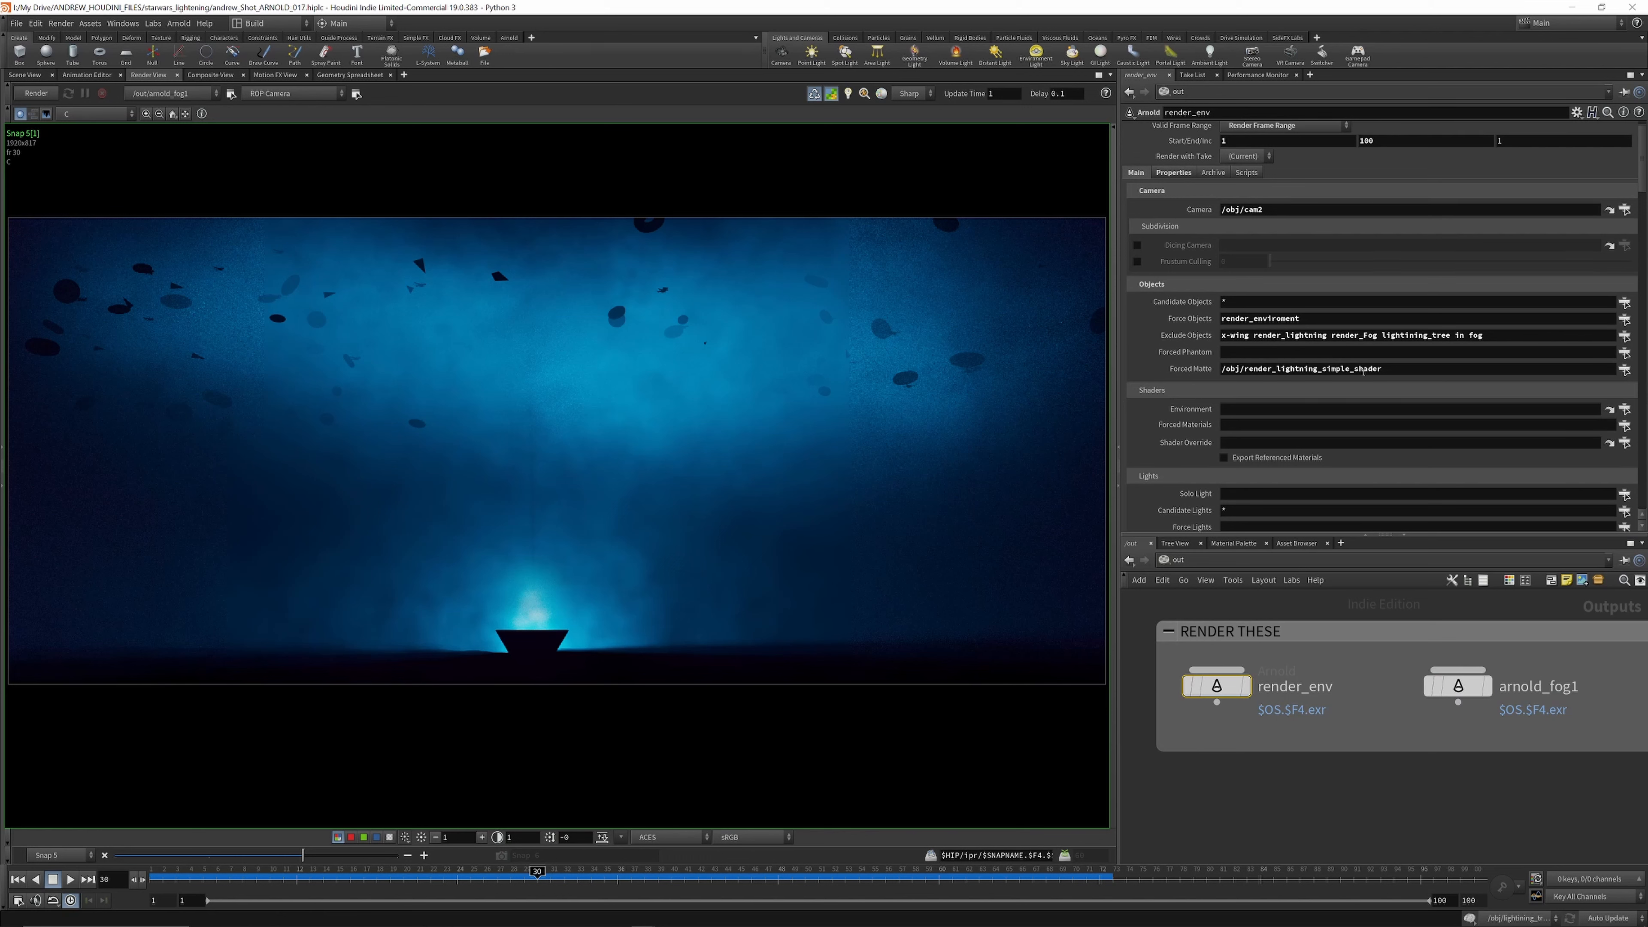
Step: Review render_env's object and light assignments, and examine its Sampling, Ray Depth and Motion Blur properties
scroll(1328, 402, "down", 3)
scroll(1232, 292, "up", 5)
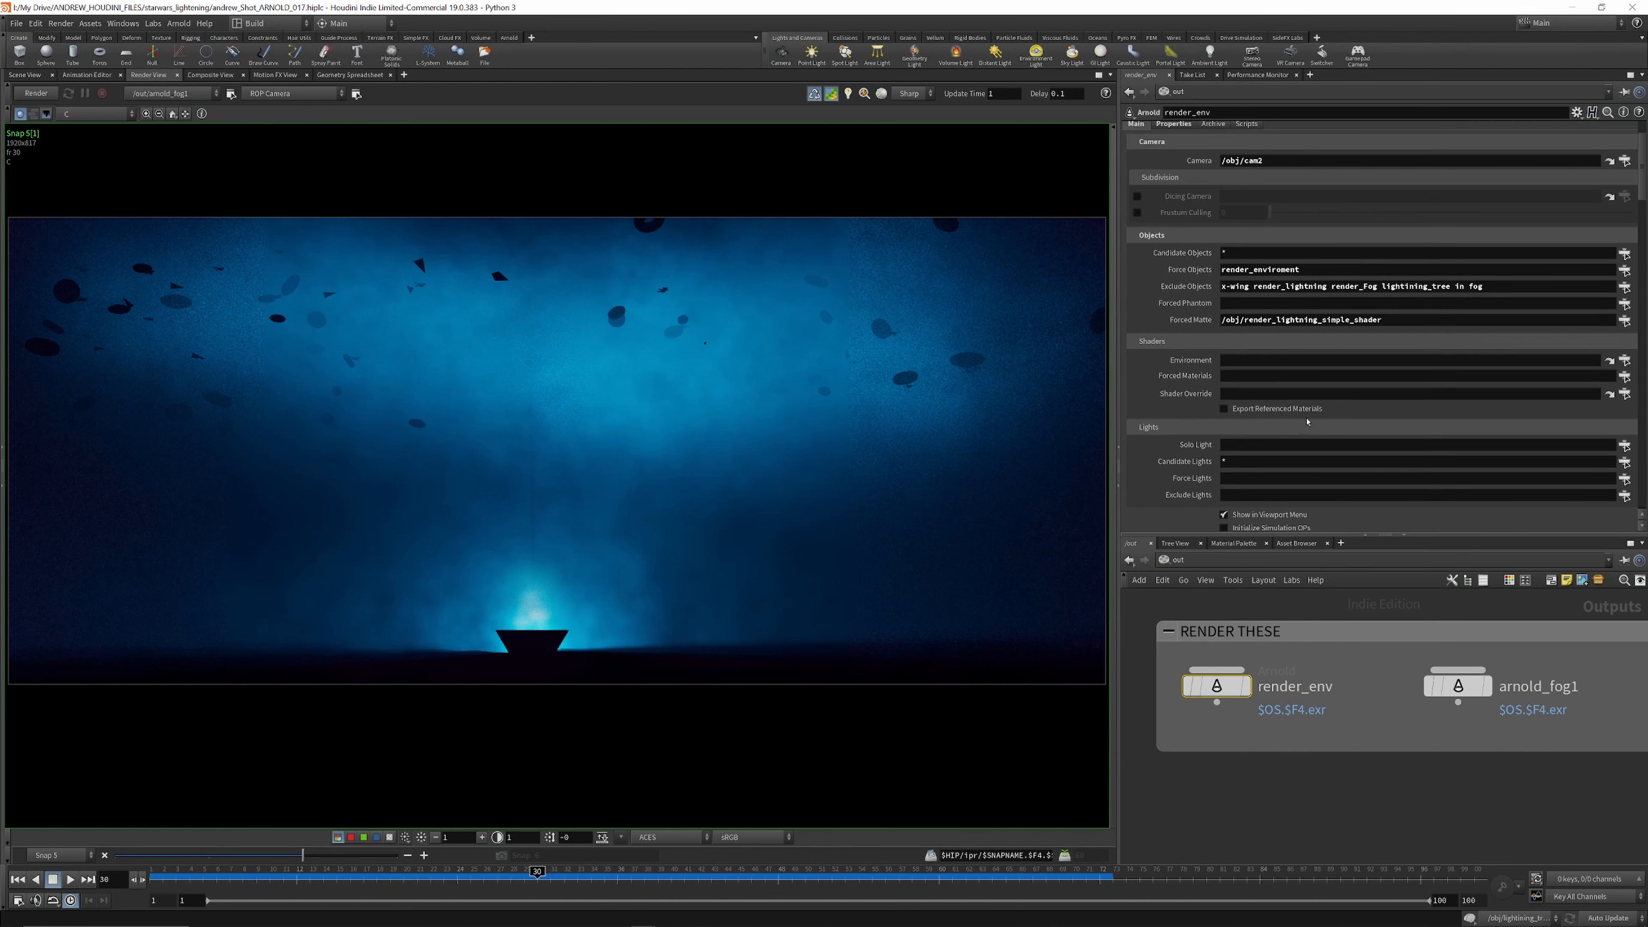
left_click(1175, 195)
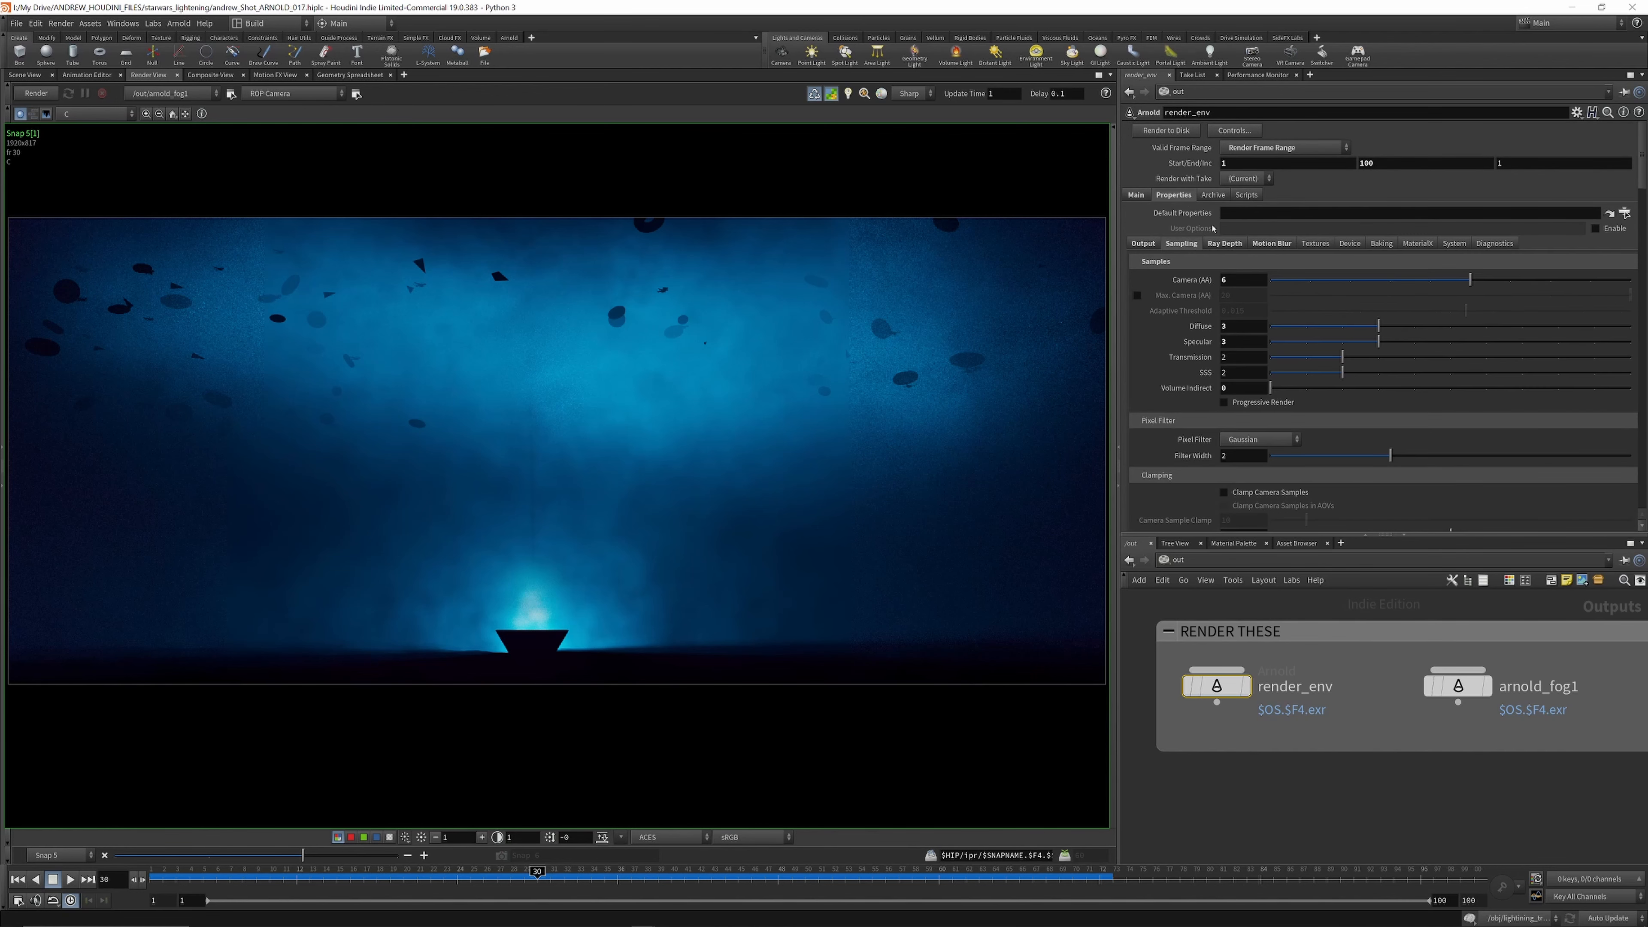
scroll(1276, 302, "down", 2)
scroll(1276, 303, "down", 2)
scroll(1249, 279, "up", 4)
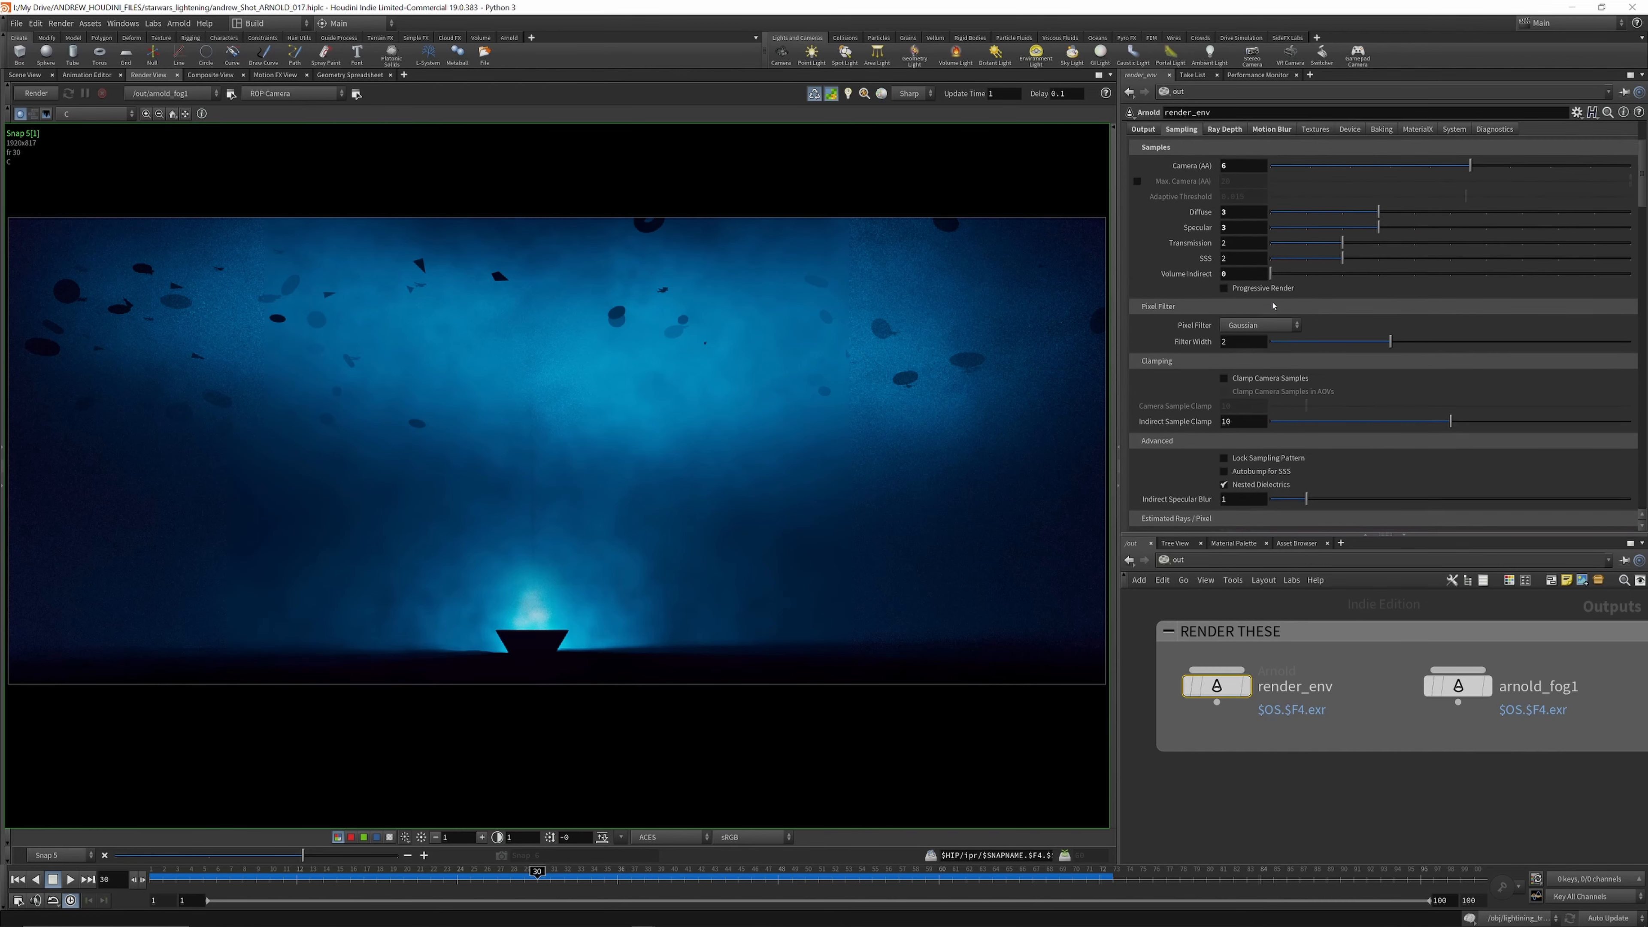
left_click(1225, 195)
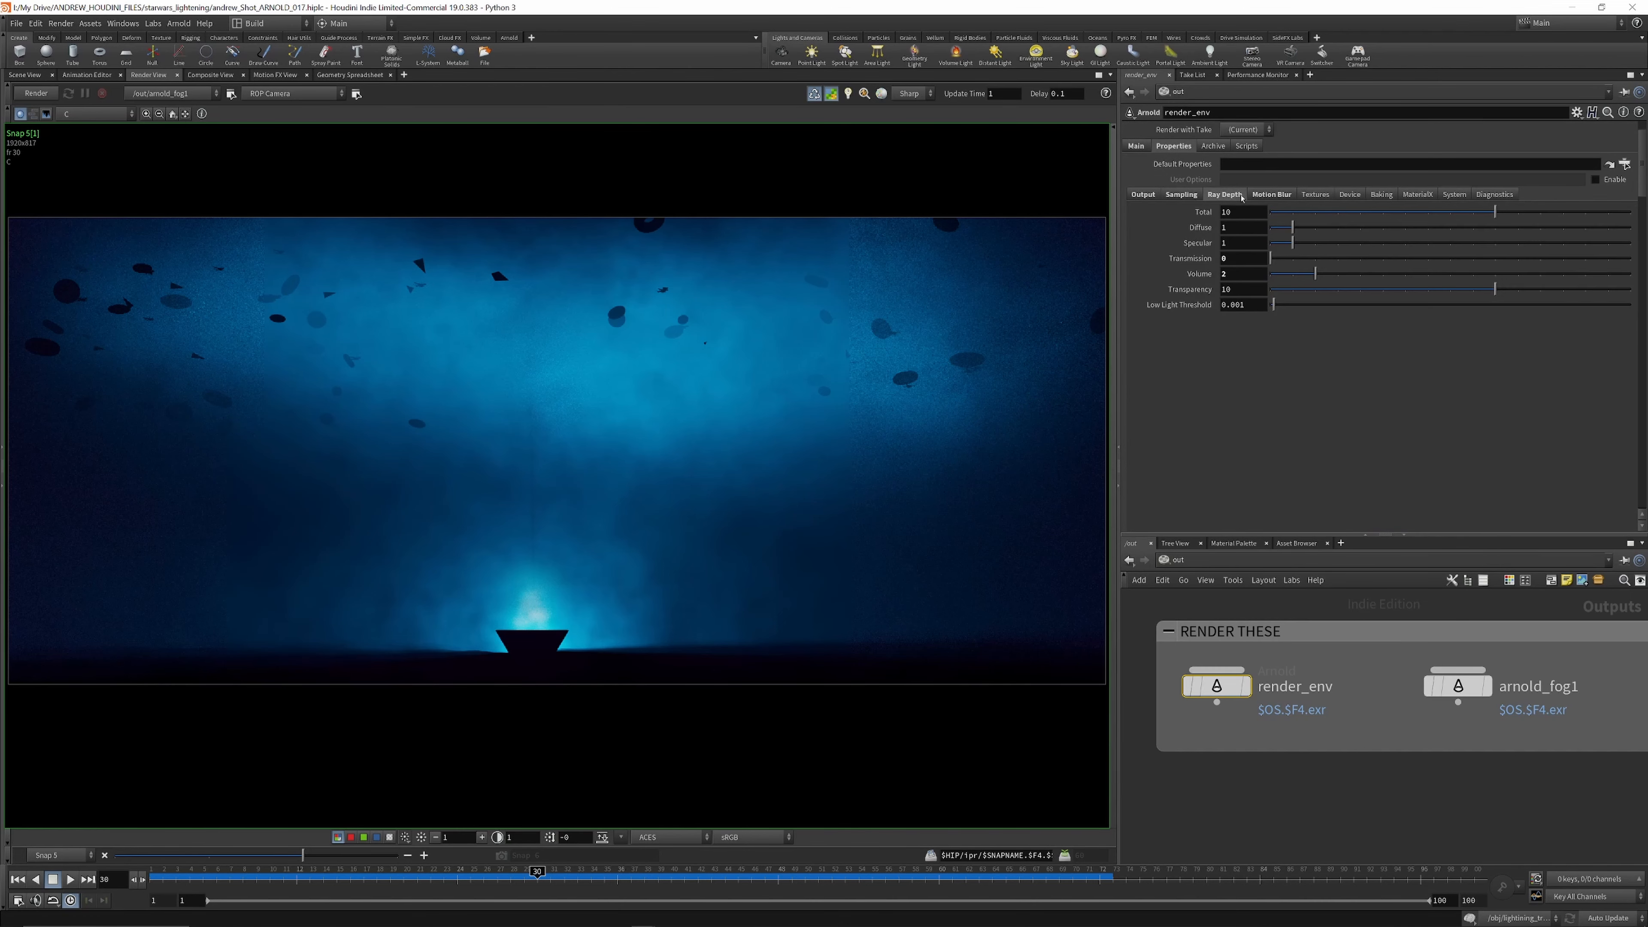
left_click(1272, 195)
Step: Display render_env's Output properties and review its AOV entries from RGBA_mesh down to emission
left_click(1146, 196)
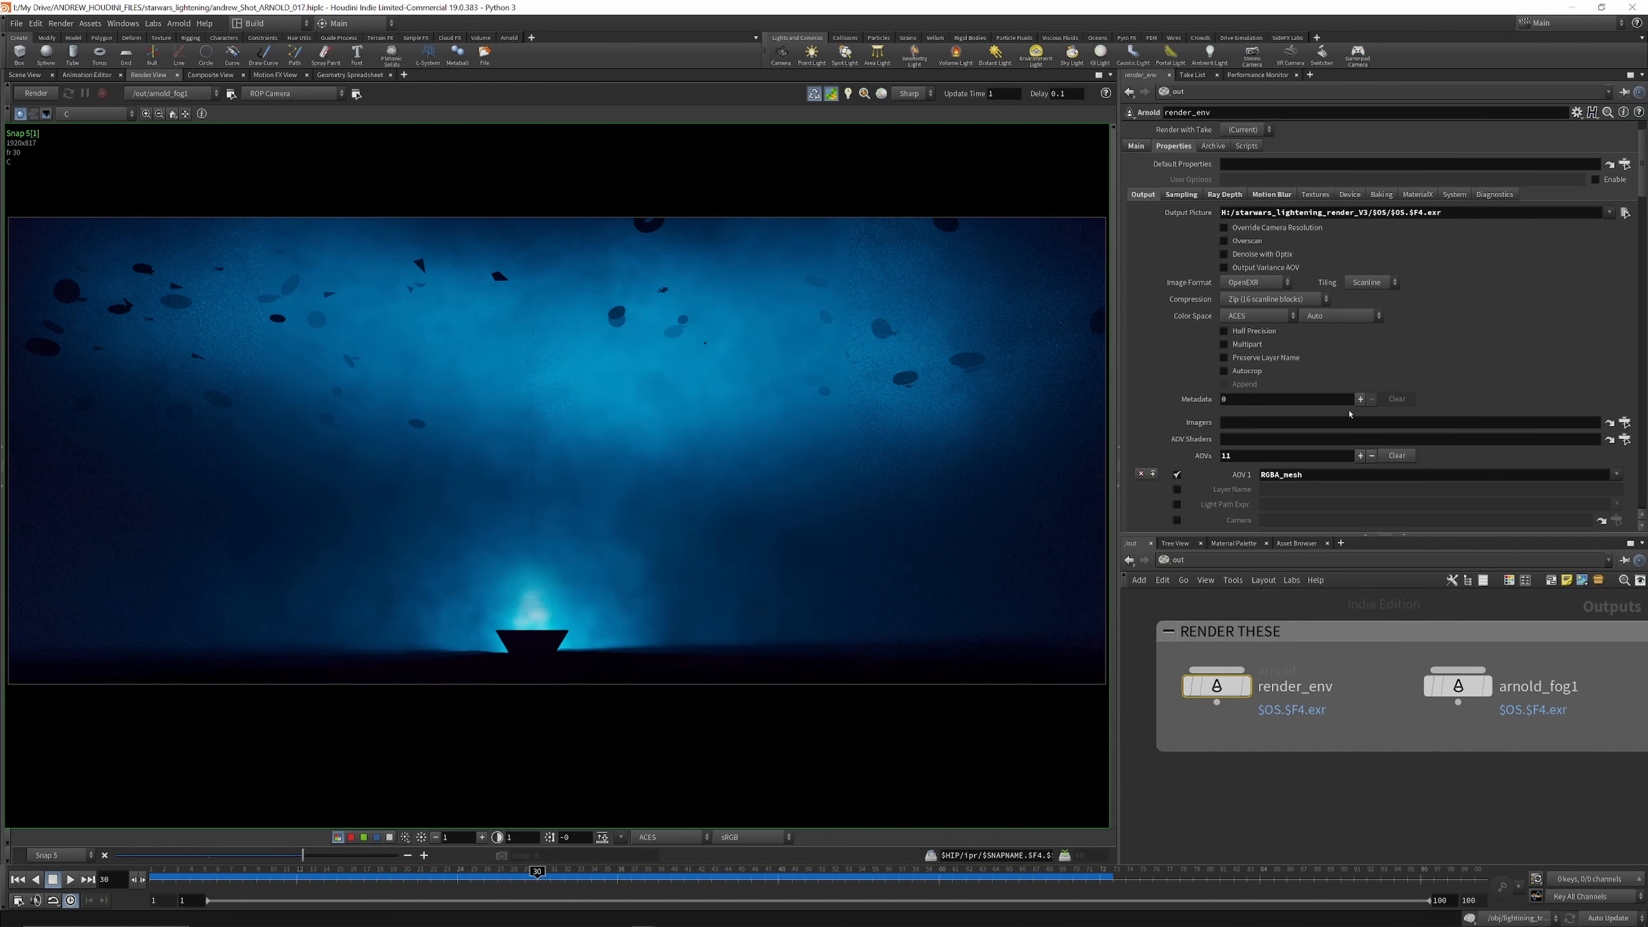
scroll(1349, 413, "down", 4)
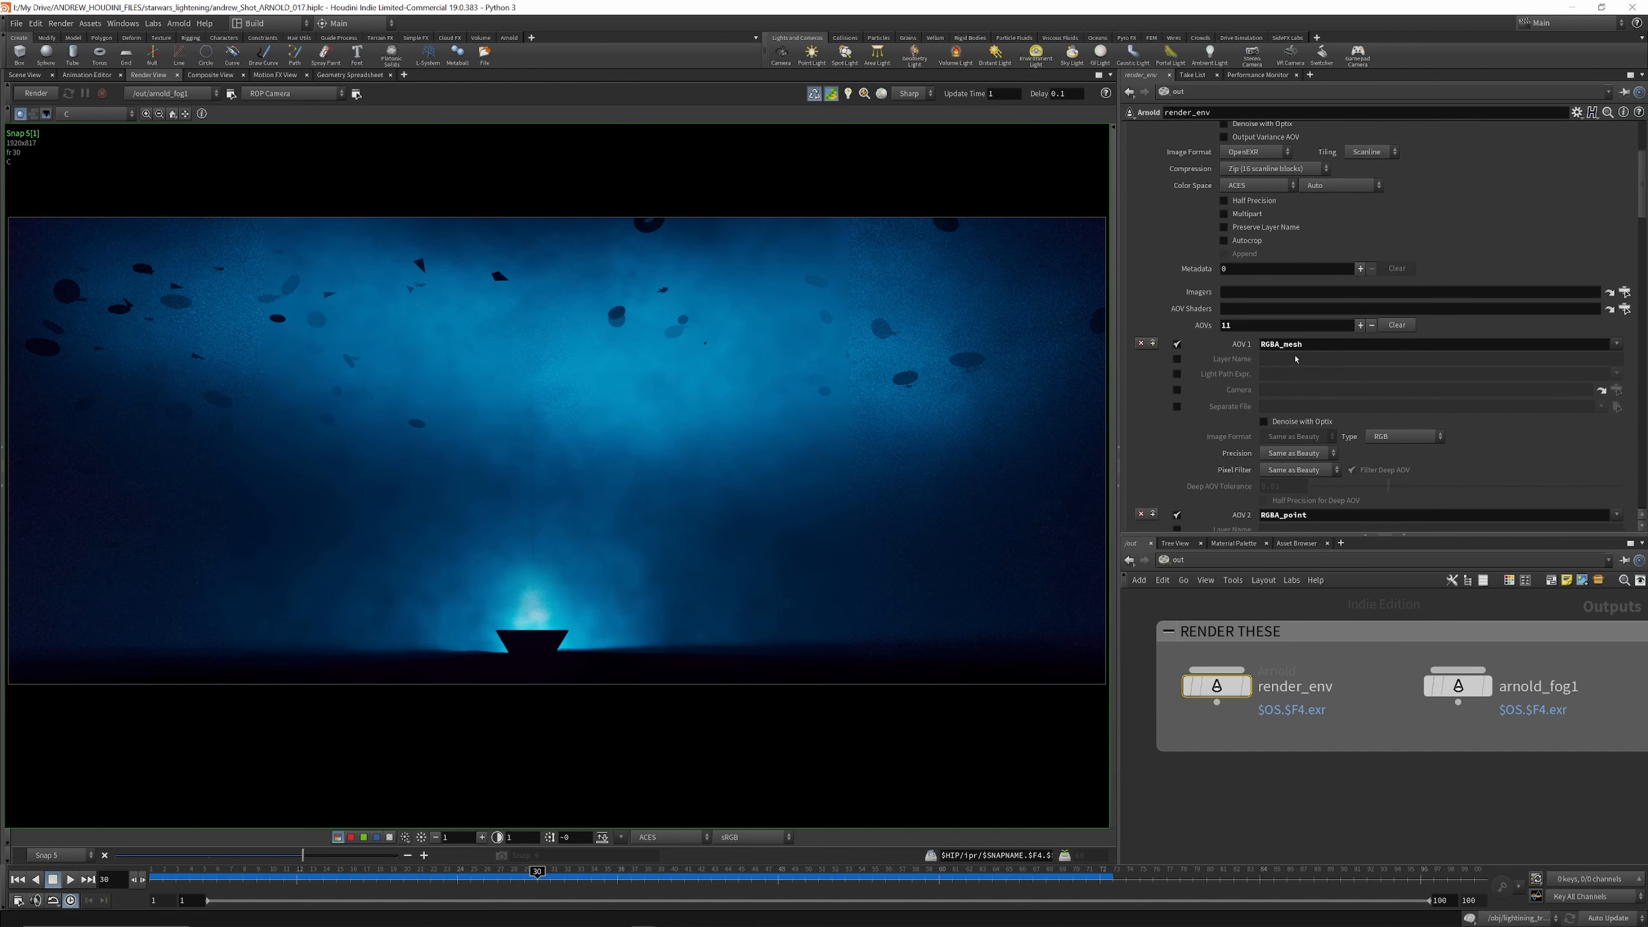
scroll(1295, 358, "down", 12)
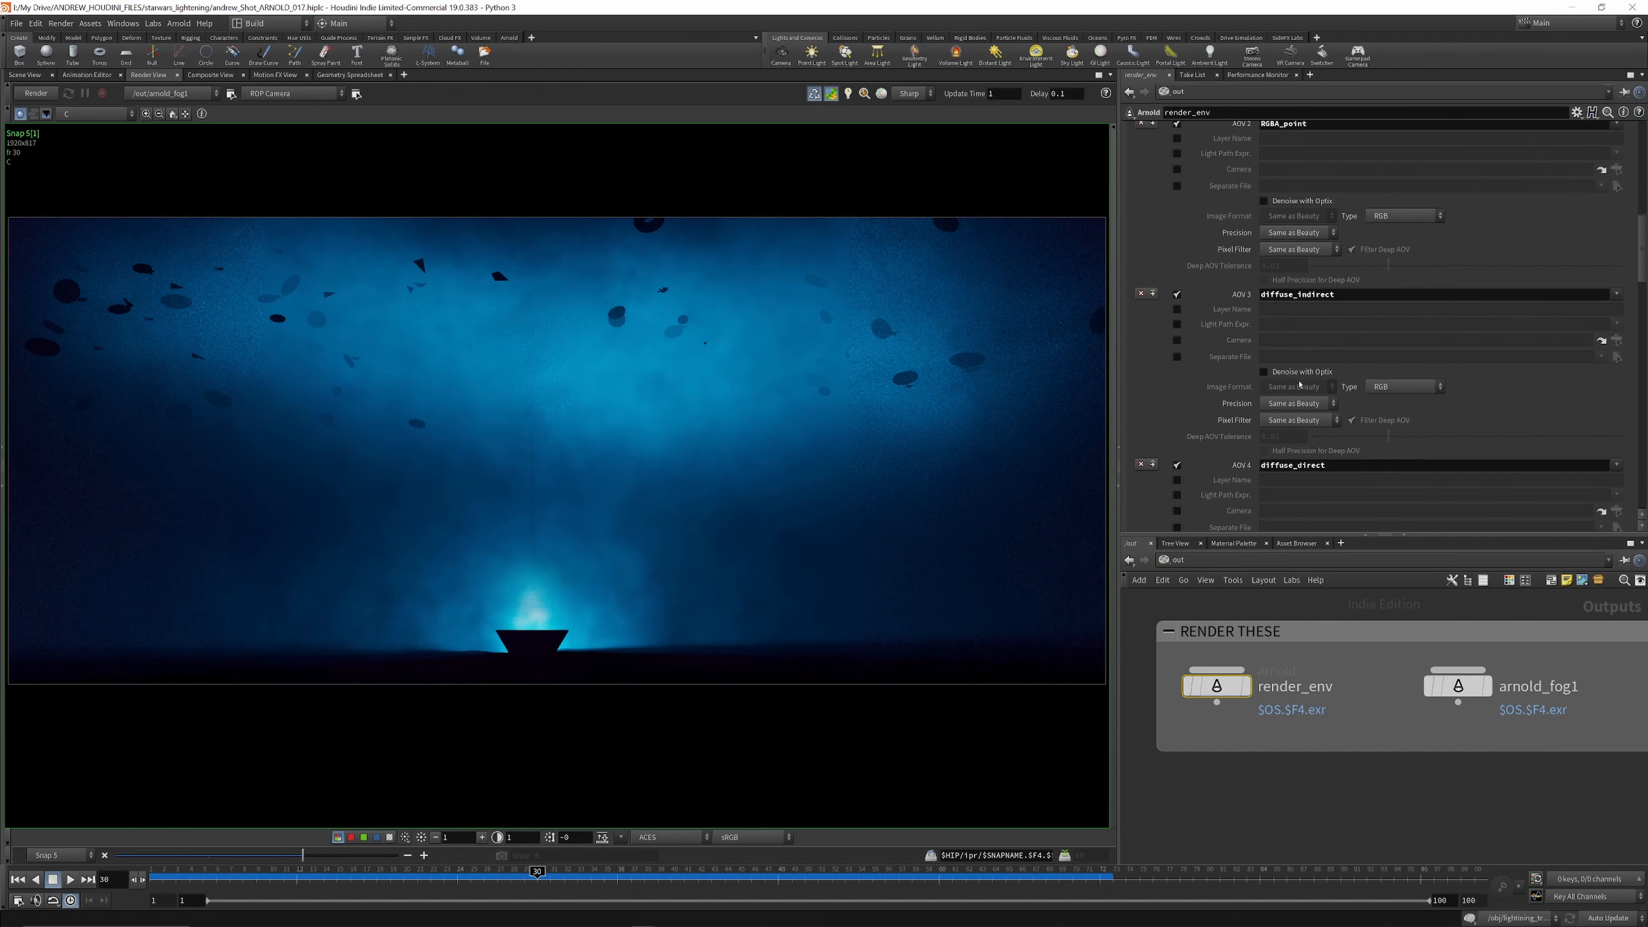
scroll(1356, 298, "down", 14)
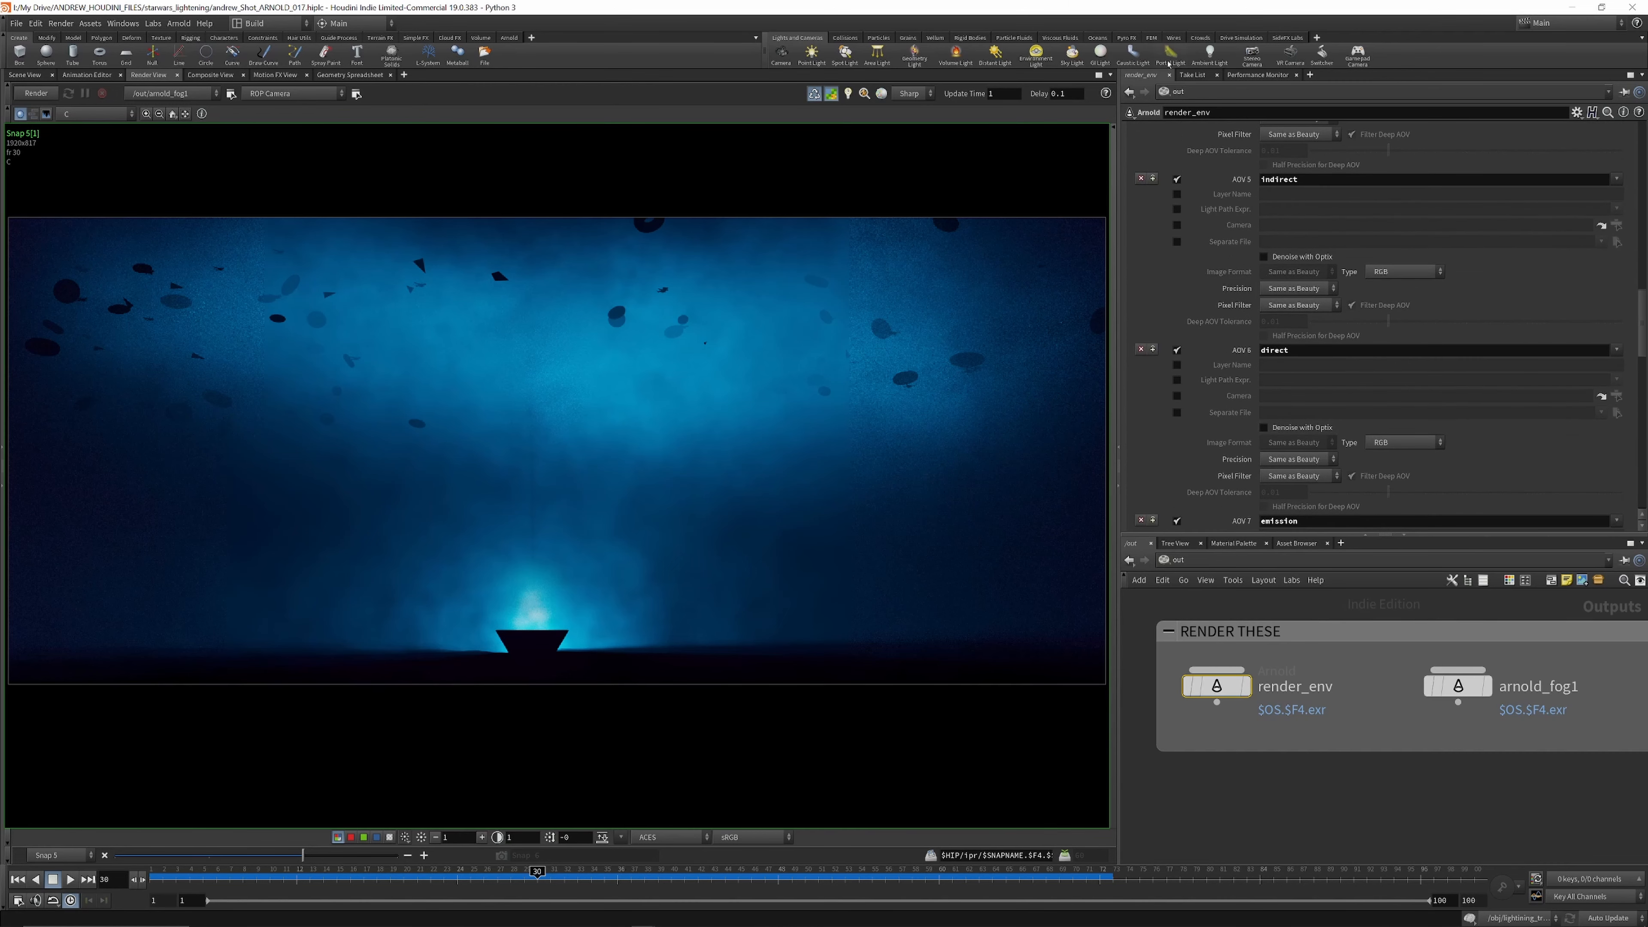
scroll(1258, 312, "down", 1)
Step: Select the mantra_lightning render node to inspect its camera, resolution and object assignments
scroll(1237, 666, "down", 5)
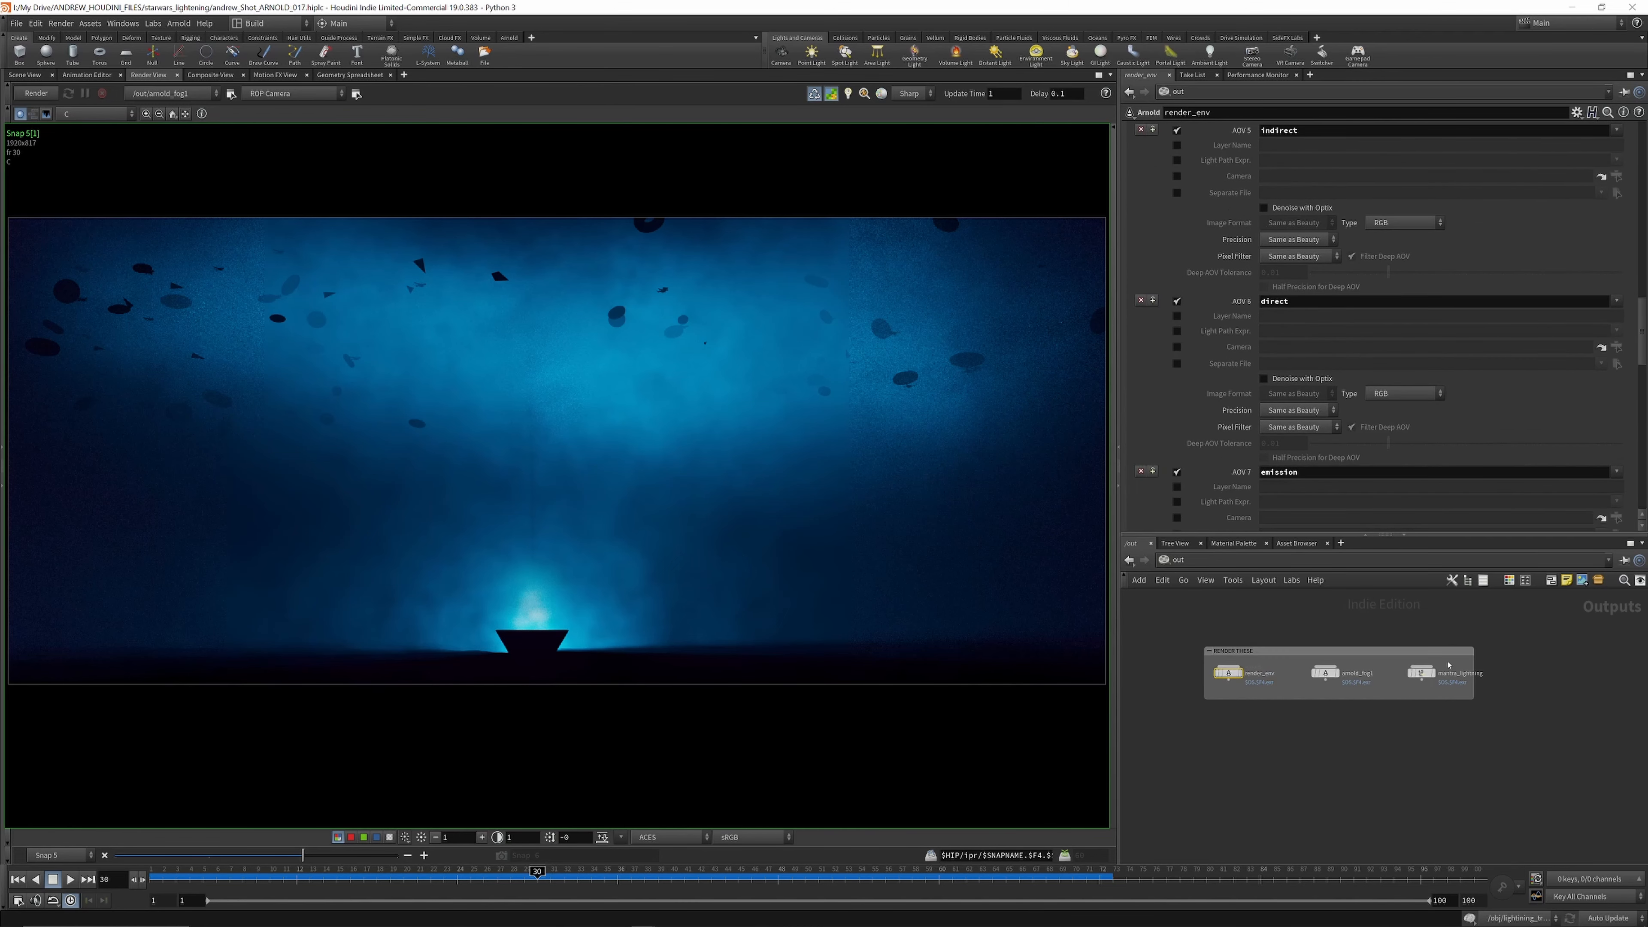
scroll(1440, 668, "up", 6)
left_click(1365, 696)
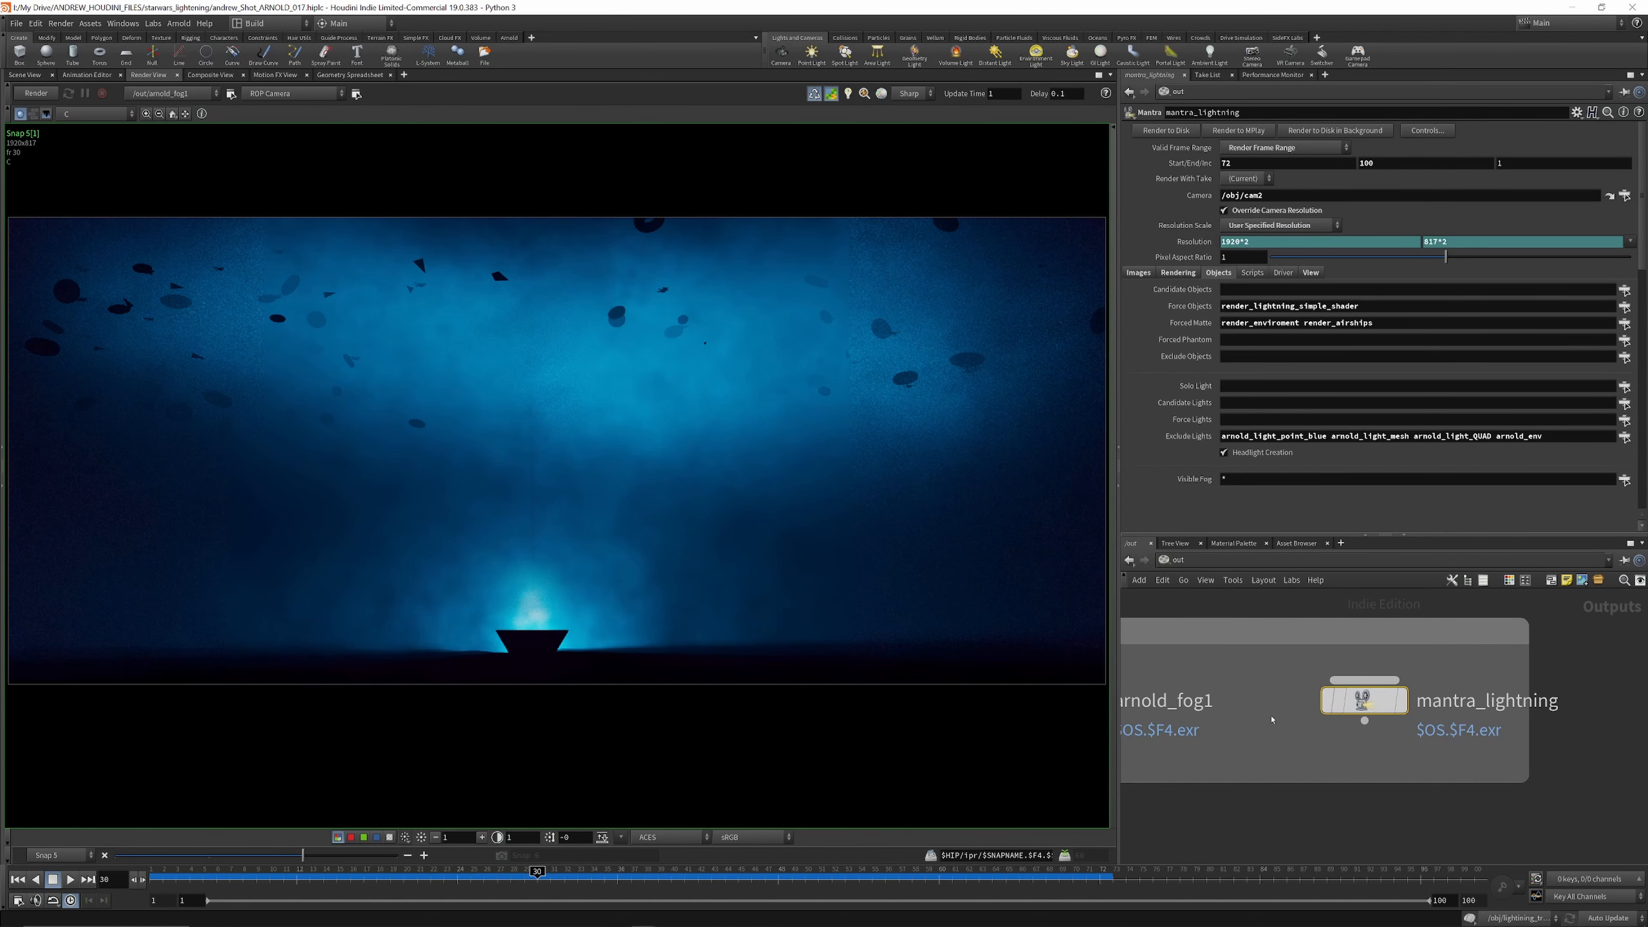
Step: Show Snap 1 in the render view with the Cd plane and inspect the lightning branches up close
left_click(118, 856)
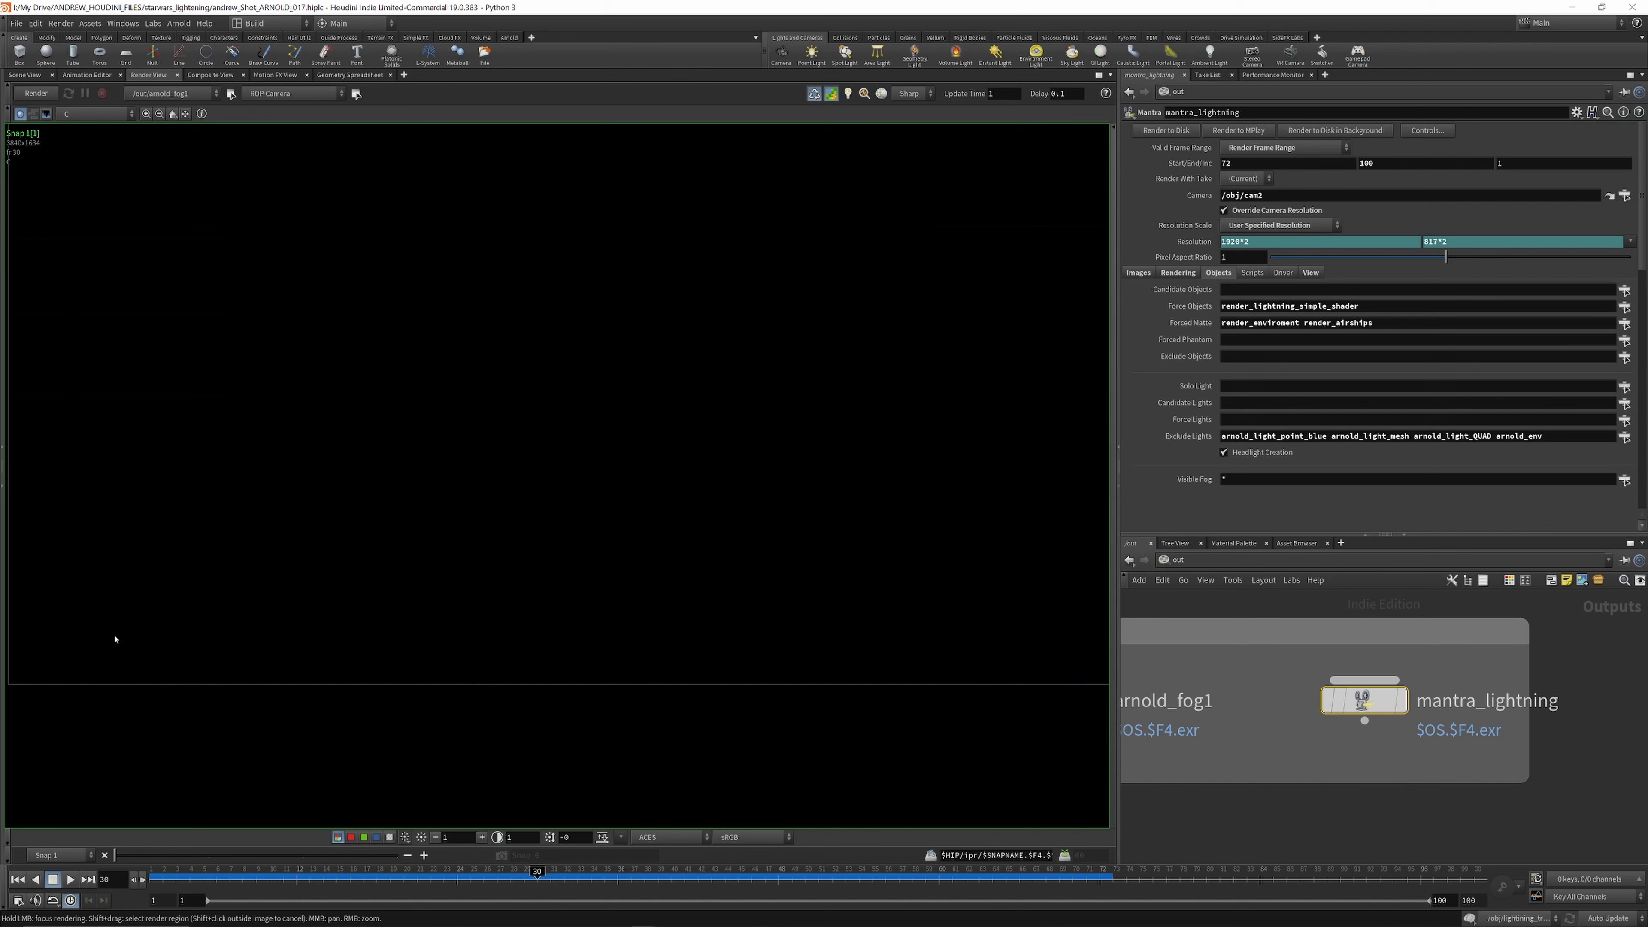
left_click(92, 114)
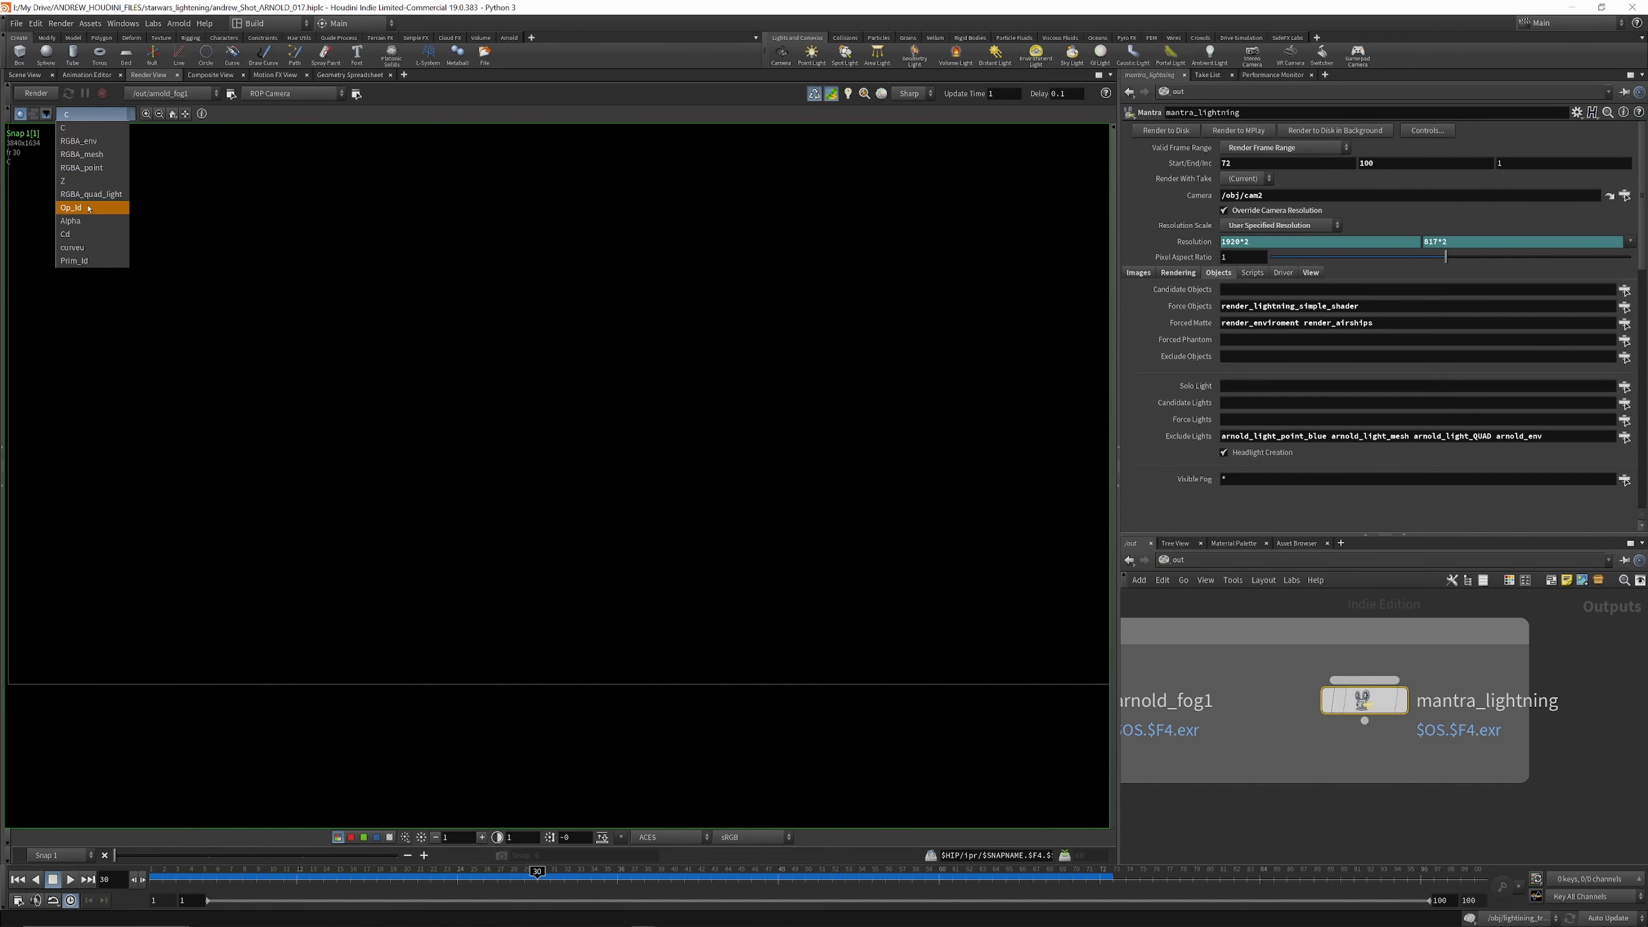
left_click(84, 234)
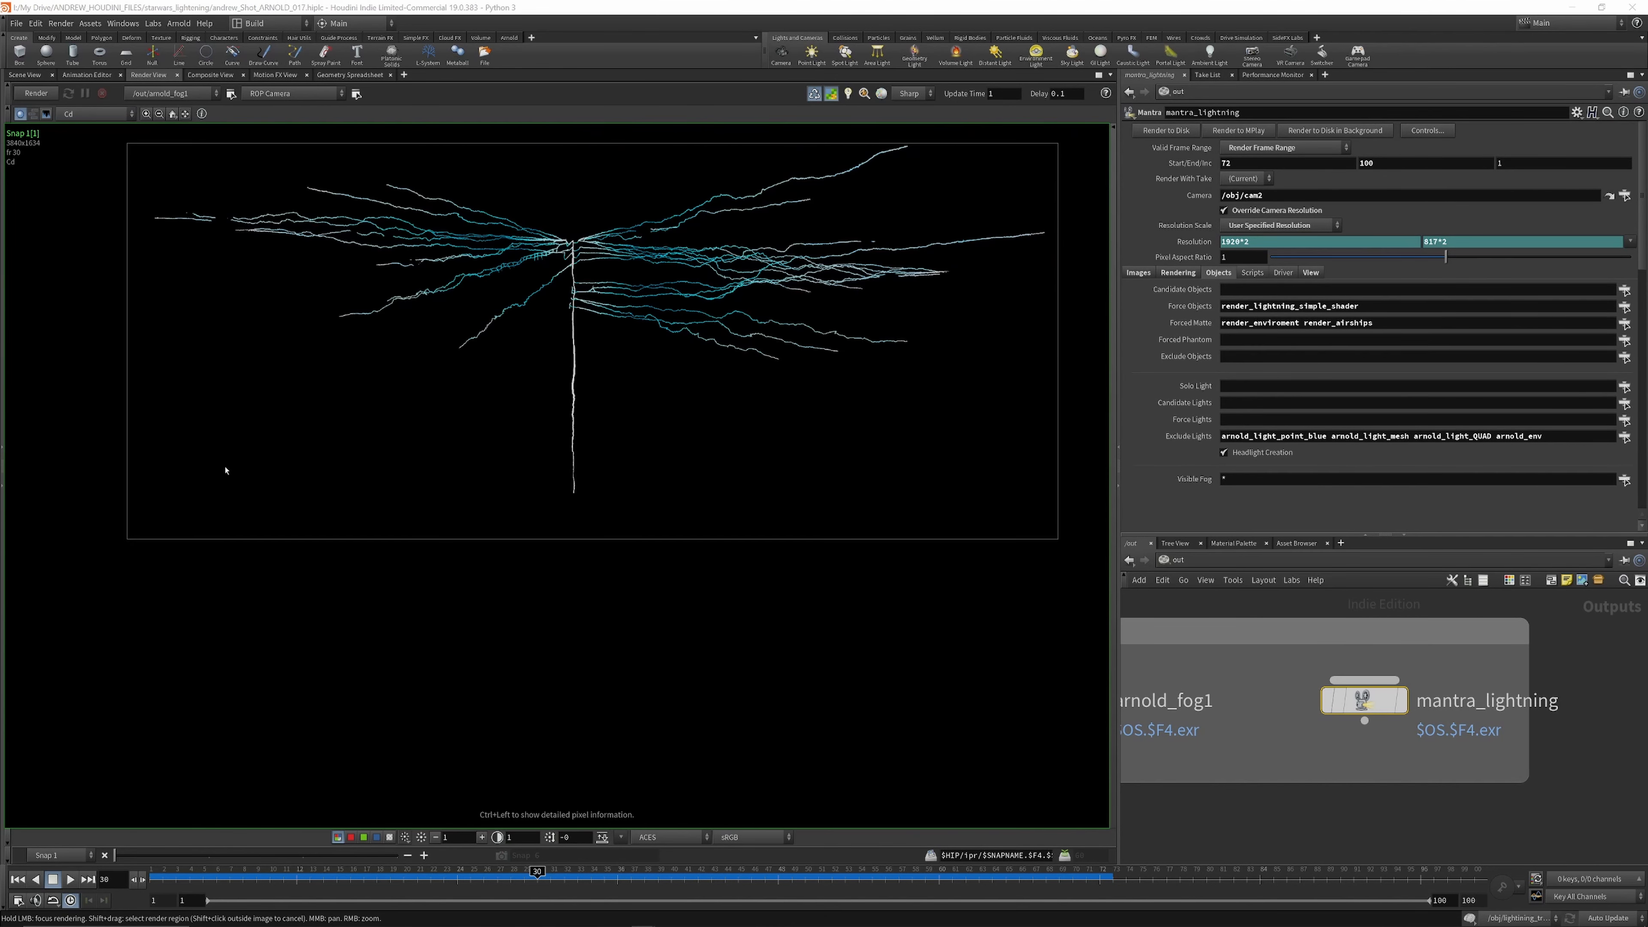
scroll(565, 227, "up", 10)
scroll(578, 294, "down", 9)
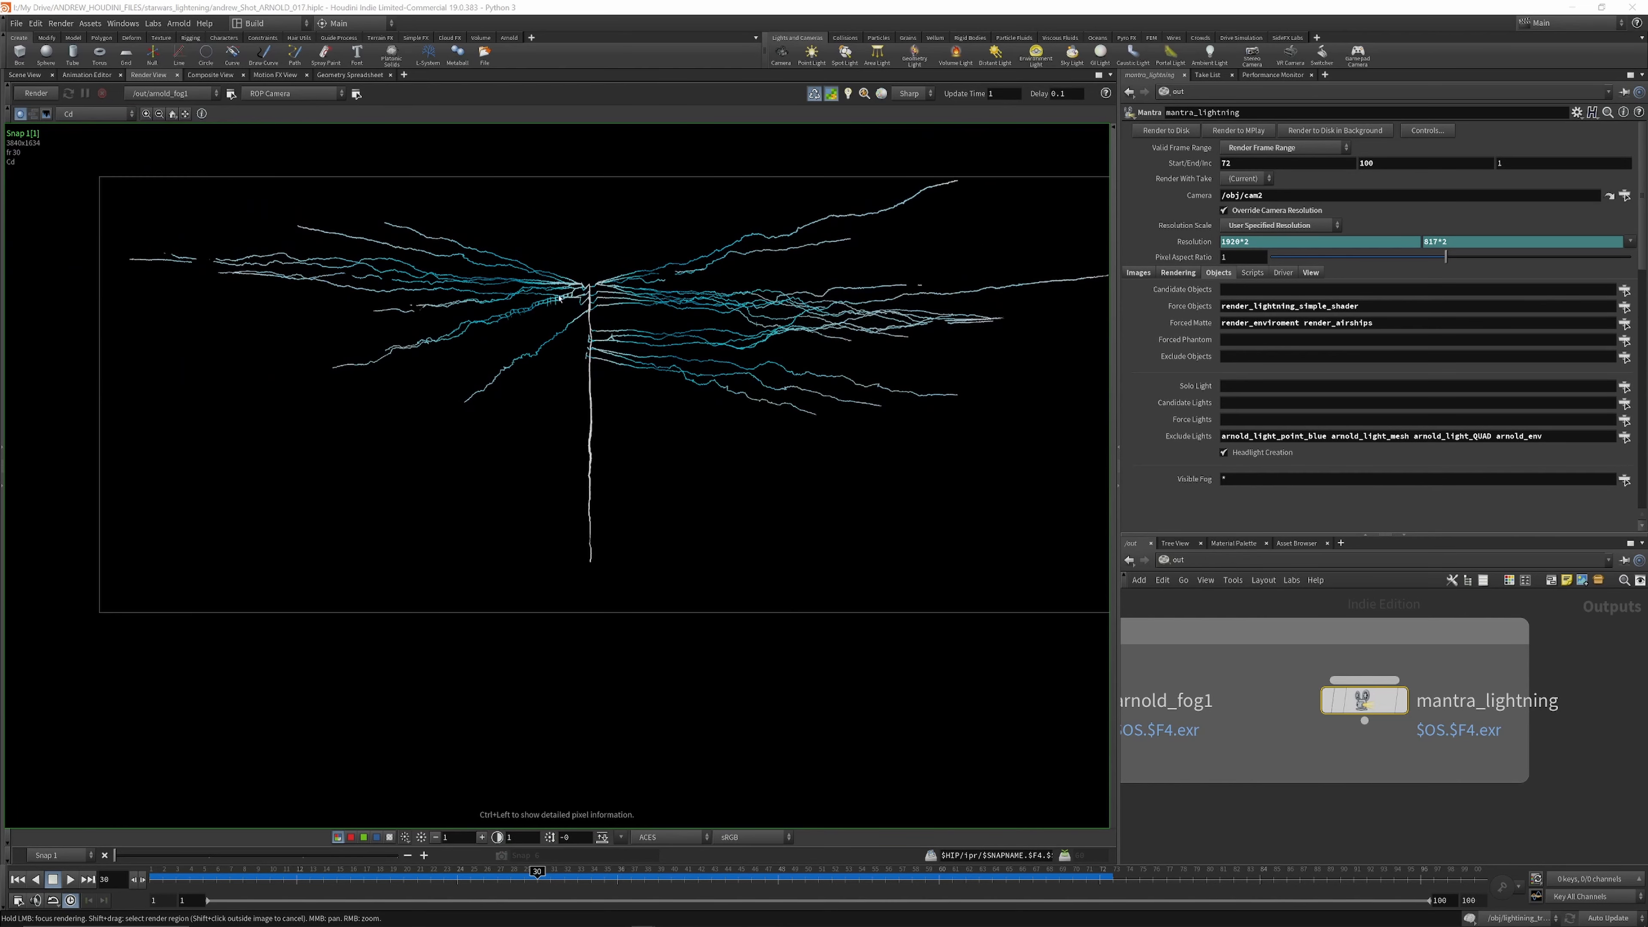
scroll(760, 268, "up", 4)
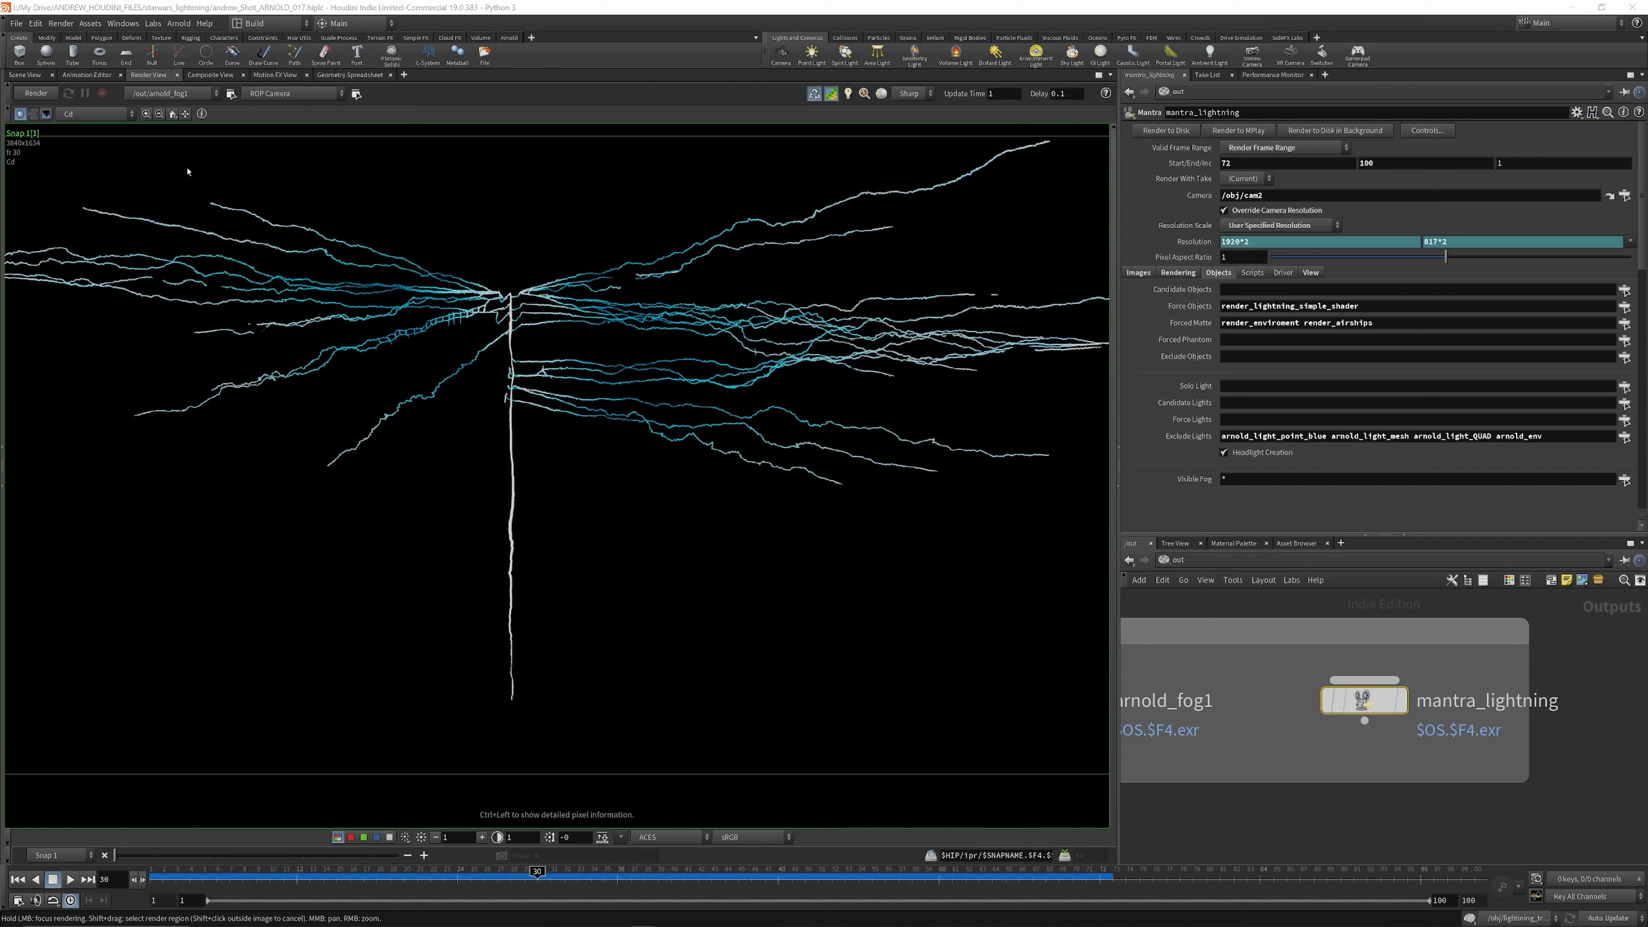
left_click(101, 115)
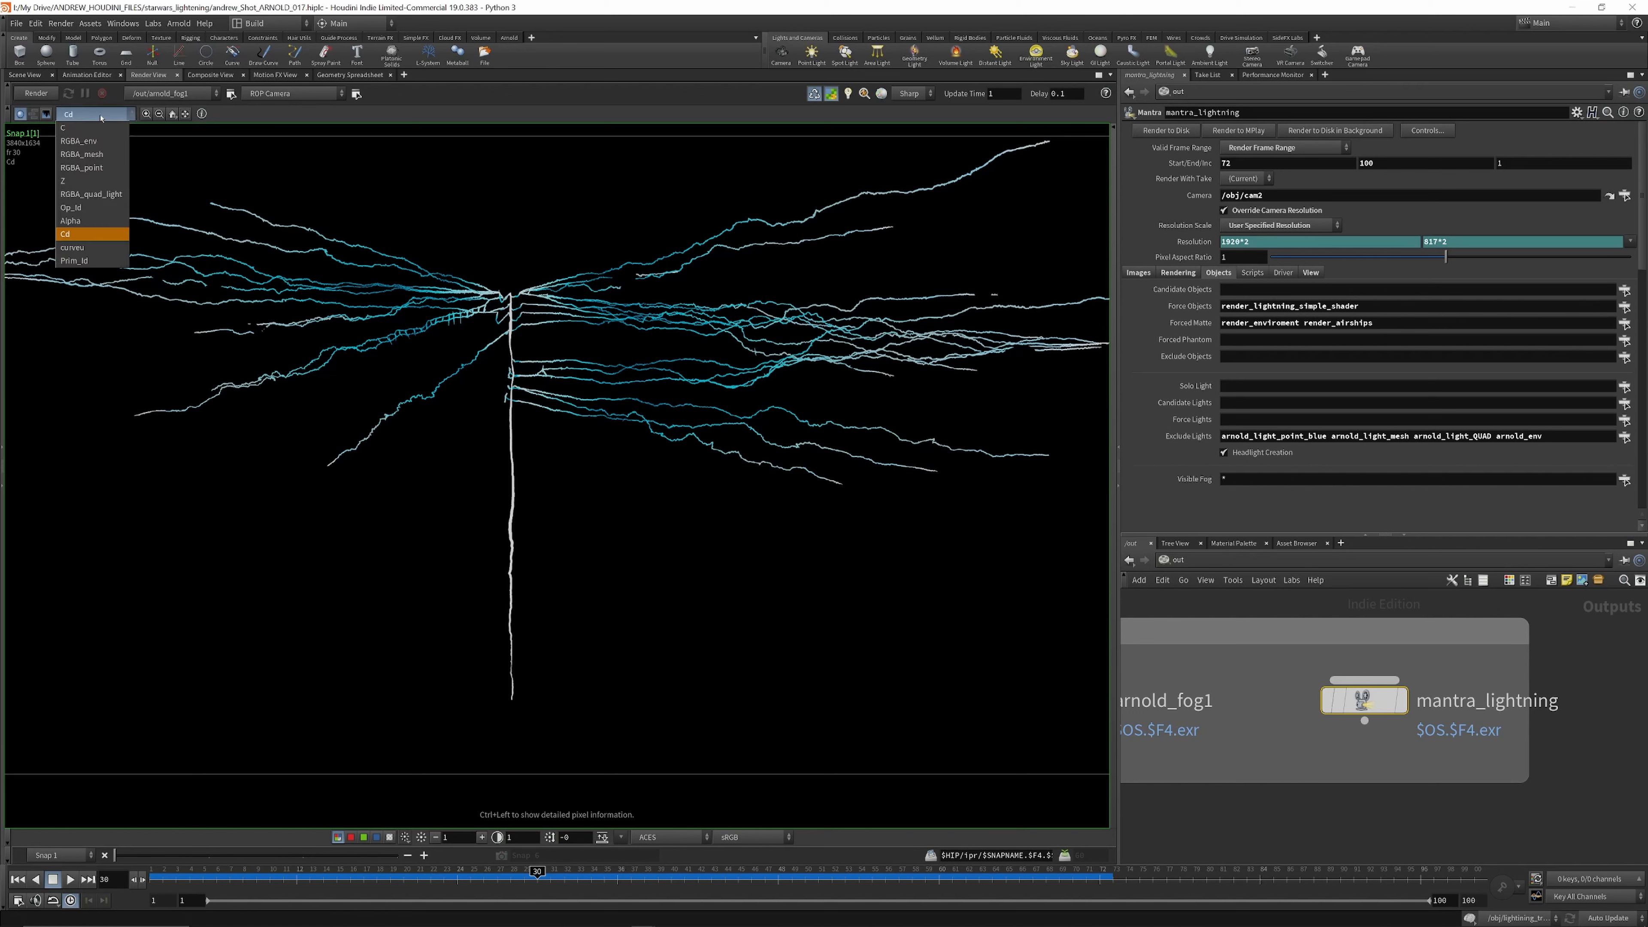
left_click(471, 202)
Step: Go to the obj network, select render_lightning_simple_shader and open its assigned lightning1 material's shader network
scroll(1432, 636, "down", 3)
left_click(1317, 557)
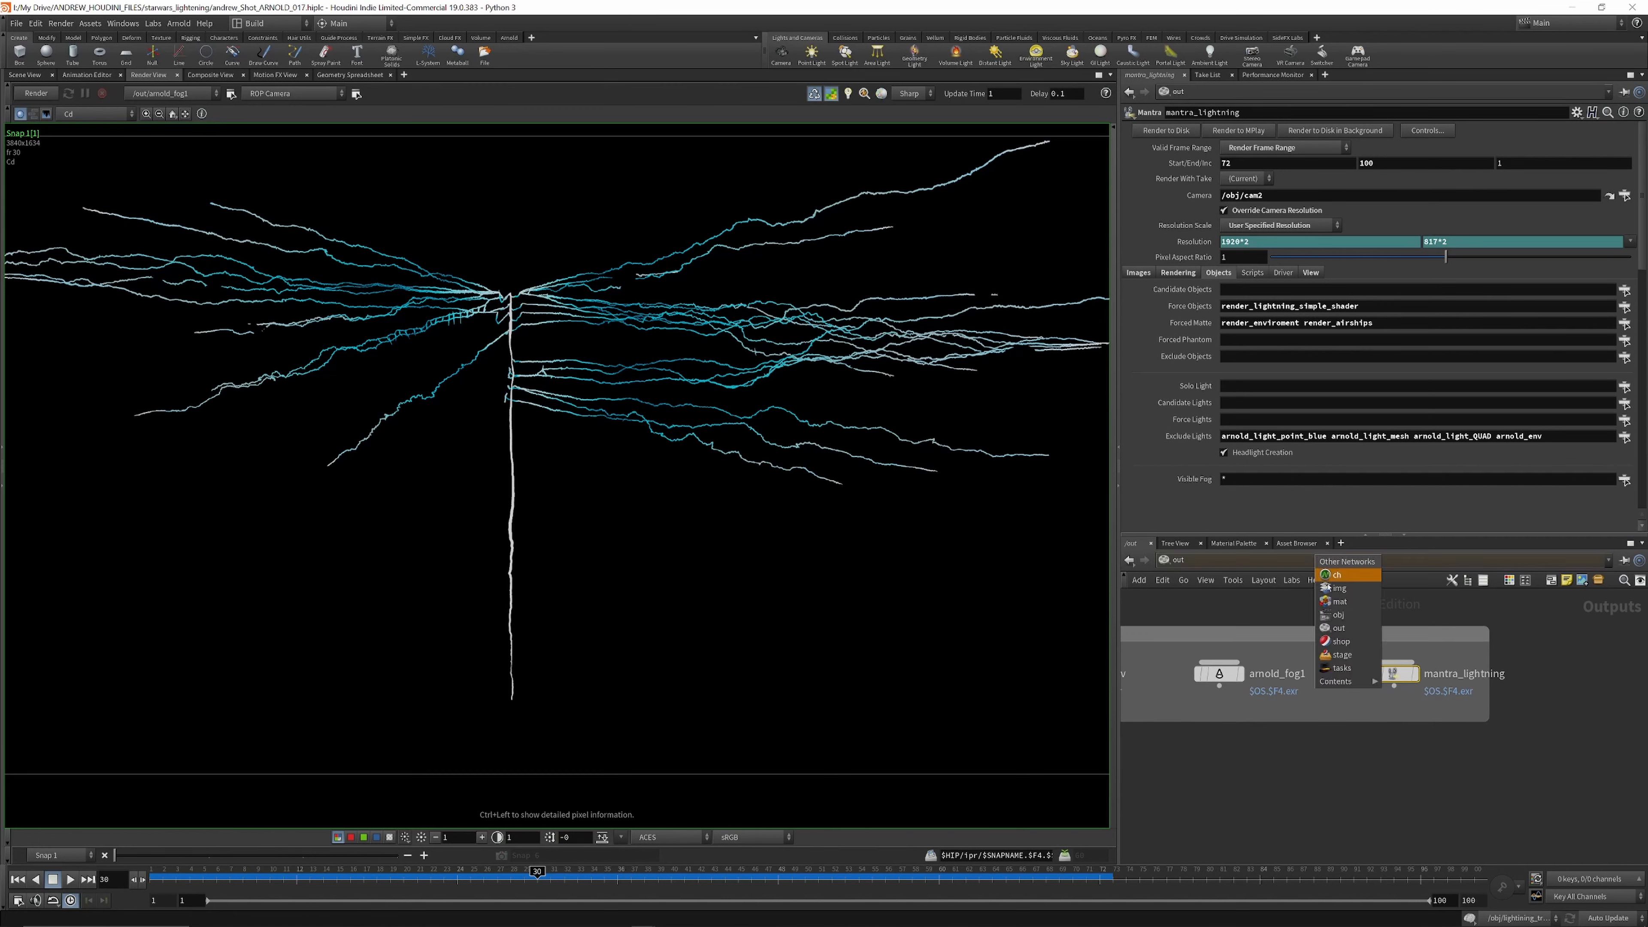
left_click(1346, 603)
scroll(1307, 687, "down", 5)
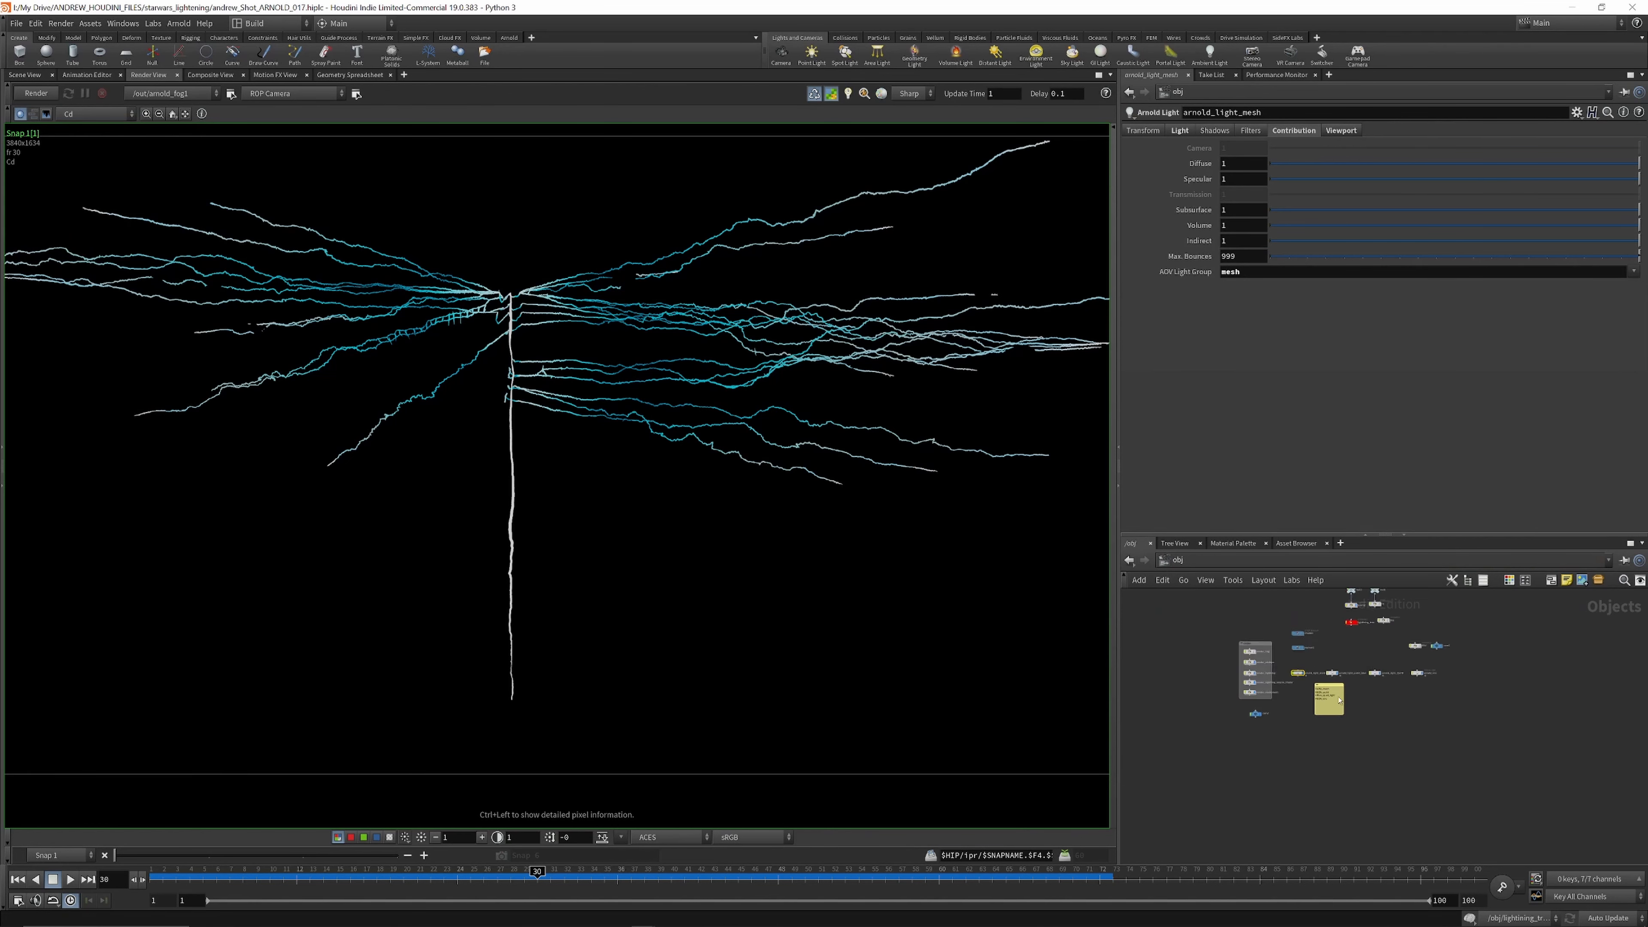
scroll(1262, 684, "up", 6)
left_click(1260, 685)
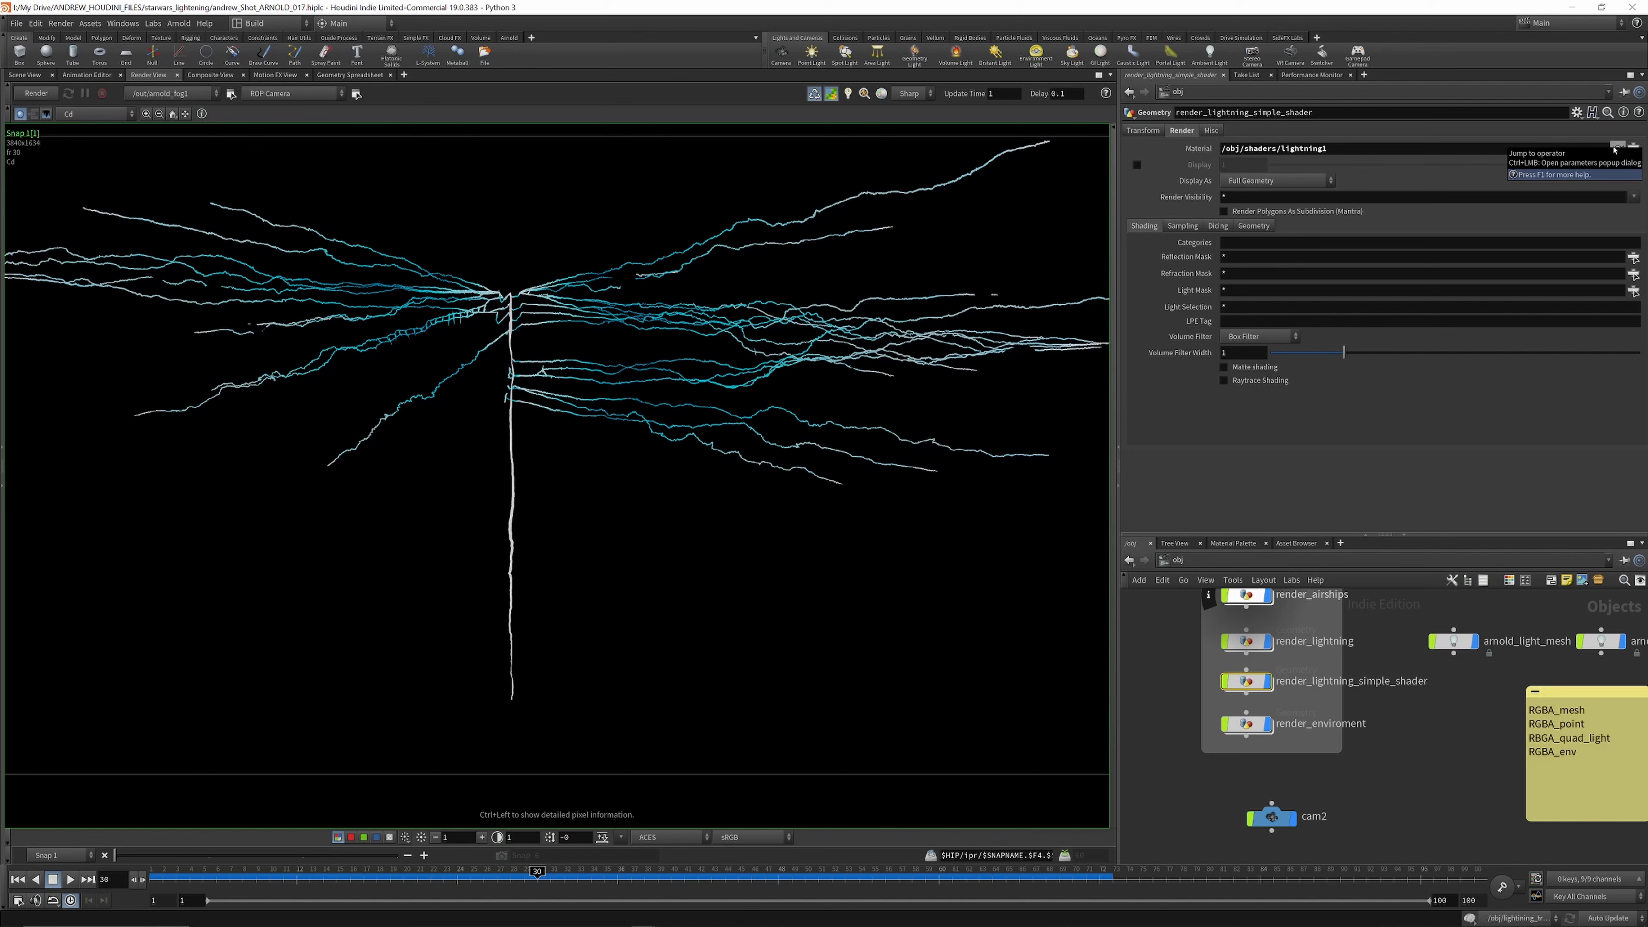
left_click(1619, 148)
double_click(1382, 724)
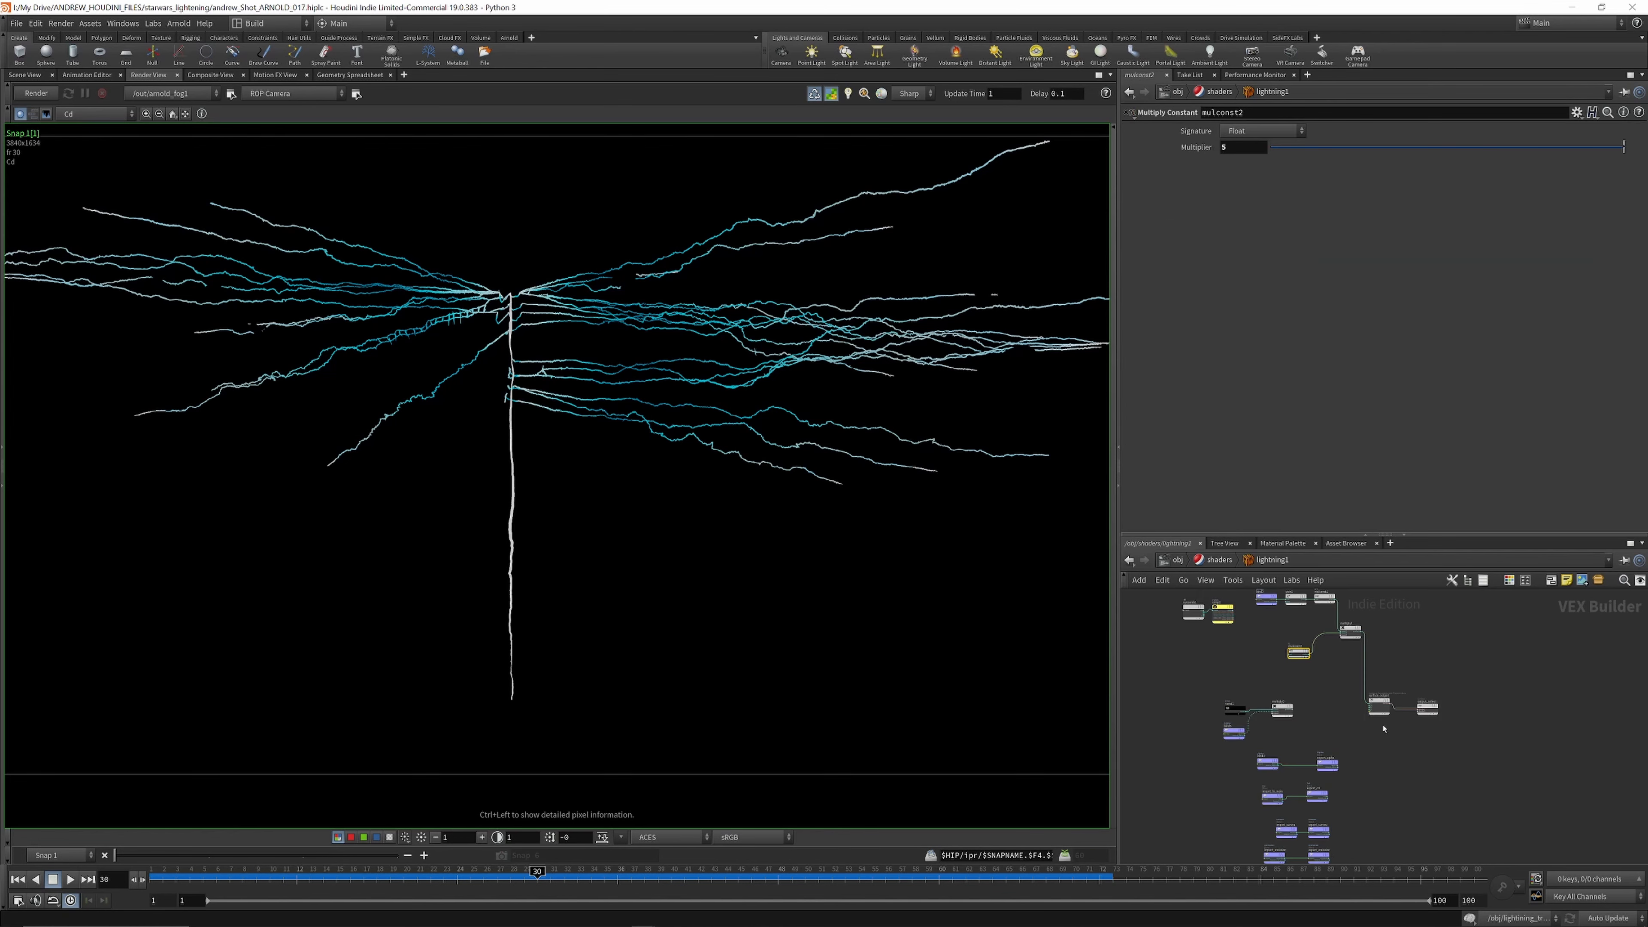
Step: Examine the curveu bind3 branch of the lightning1 shader and select pow1 to check its exponent
scroll(1270, 716, "down", 2)
scroll(1267, 652, "up", 5)
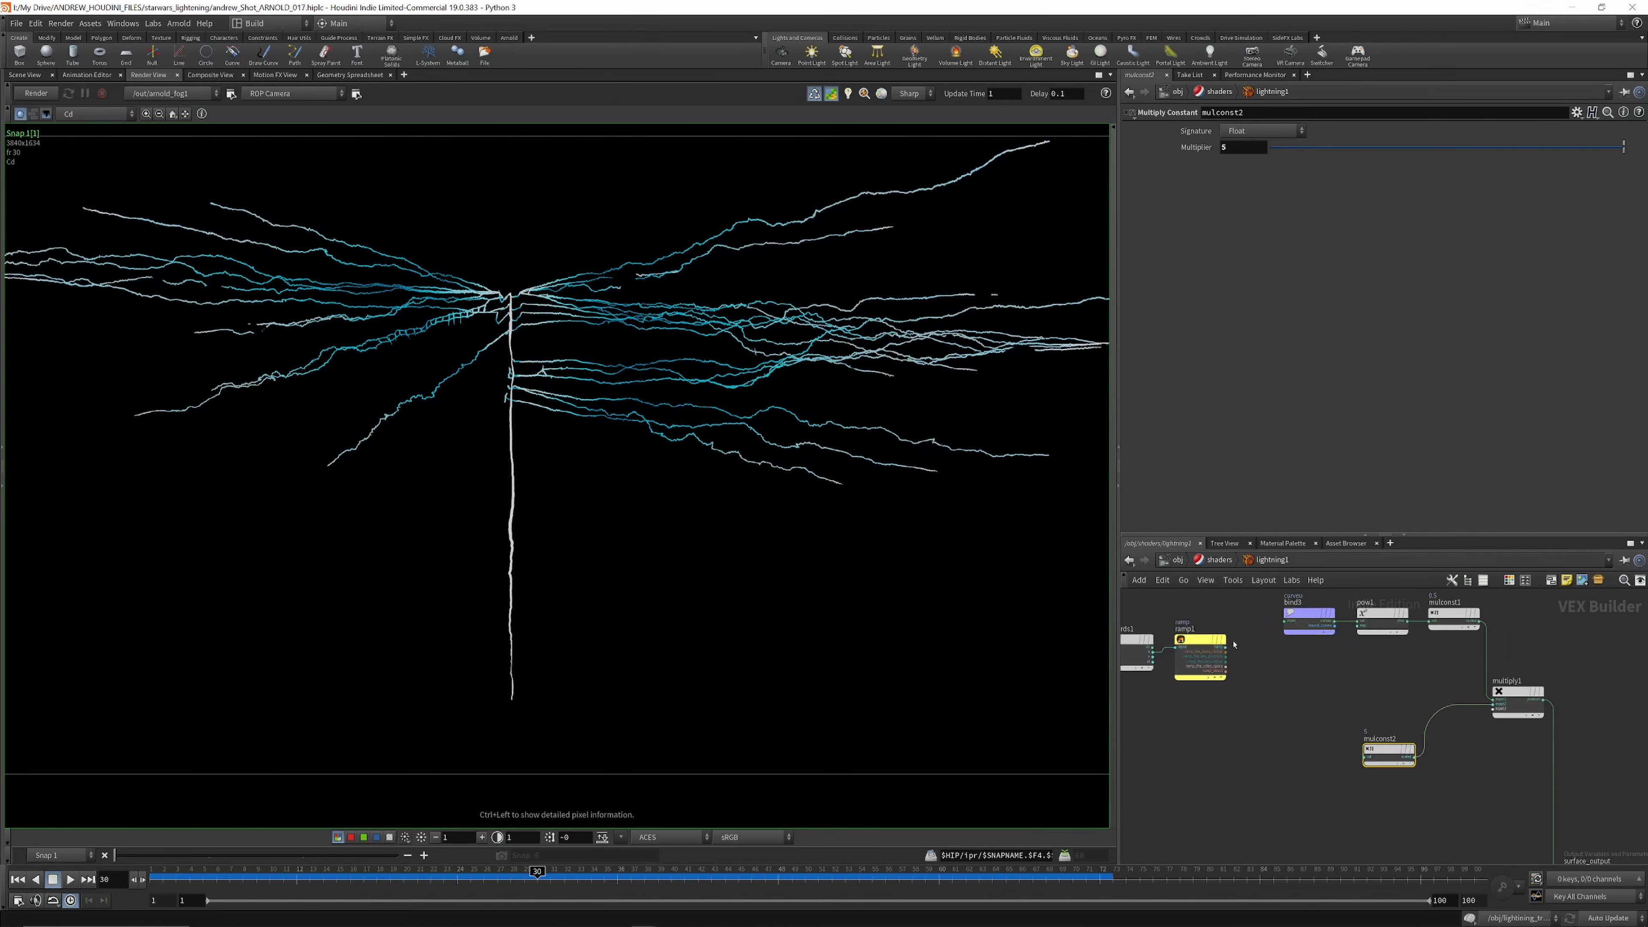
scroll(1299, 624, "up", 5)
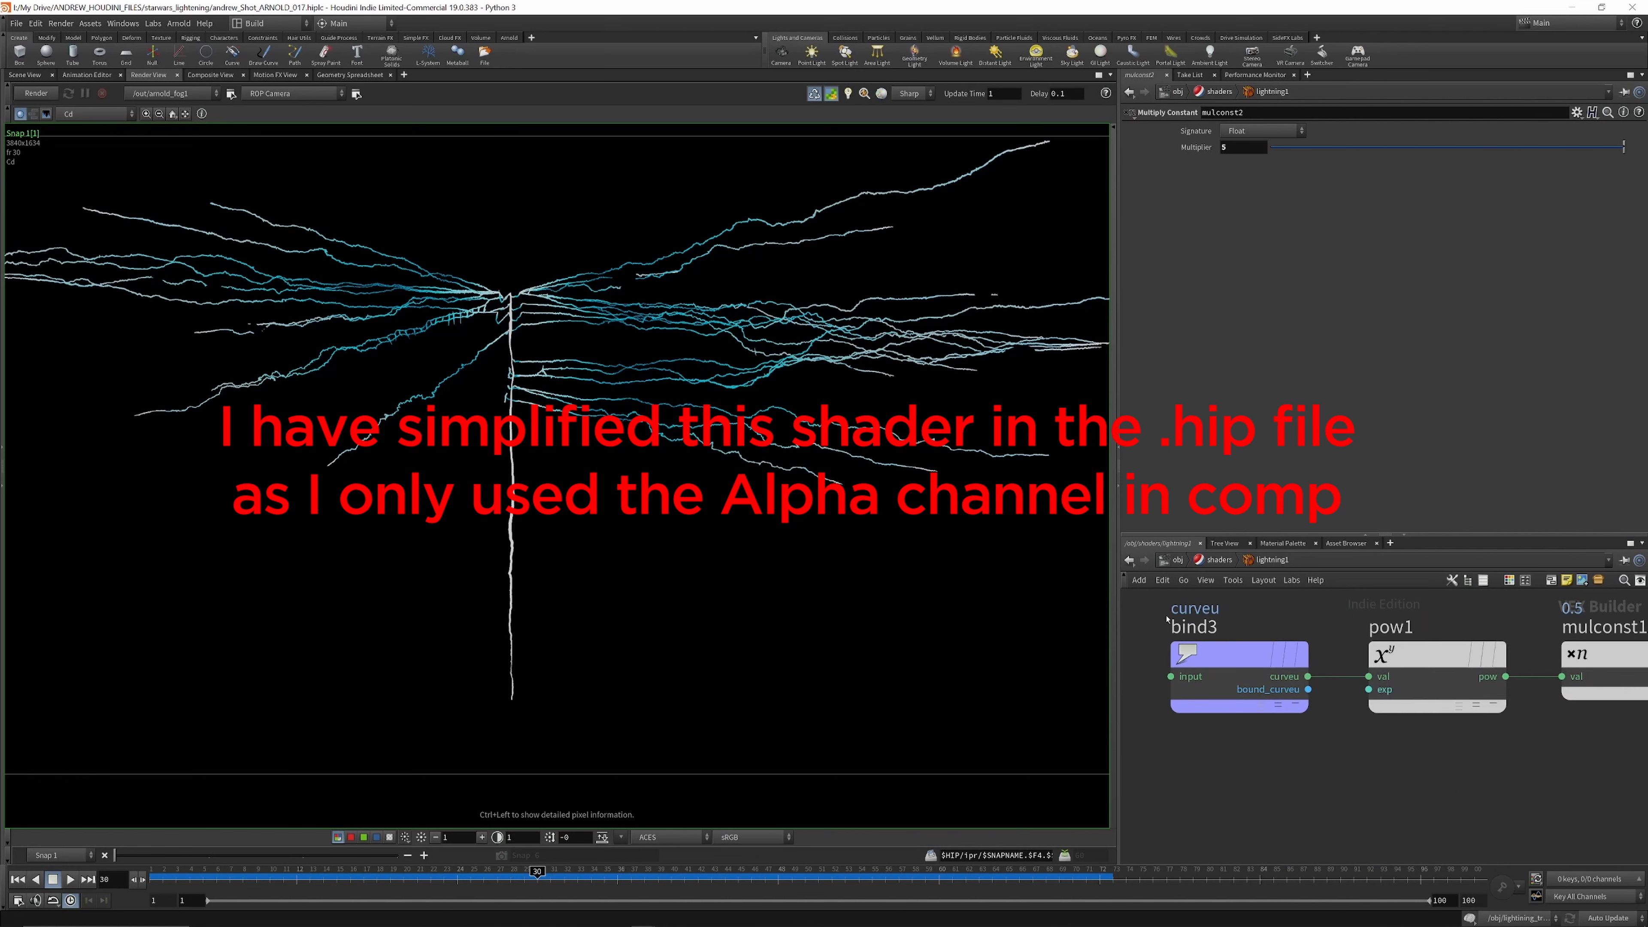
scroll(1254, 634, "down", 3)
scroll(1255, 635, "up", 3)
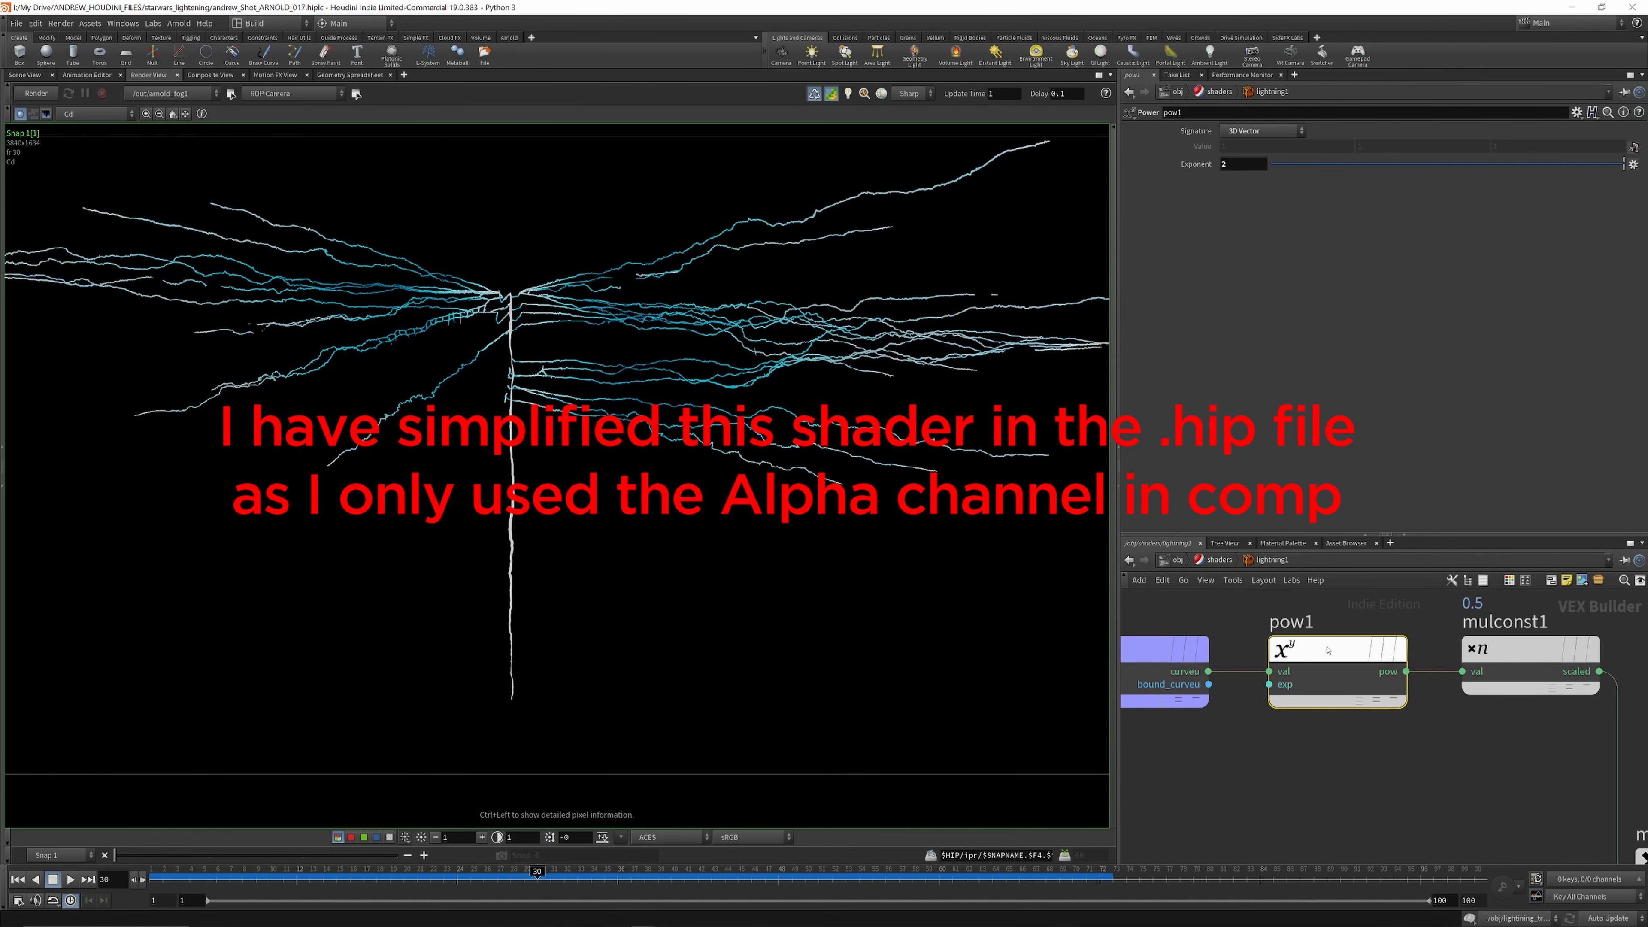
left_click(1252, 639)
scroll(1250, 640, "down", 4)
scroll(1304, 655, "up", 4)
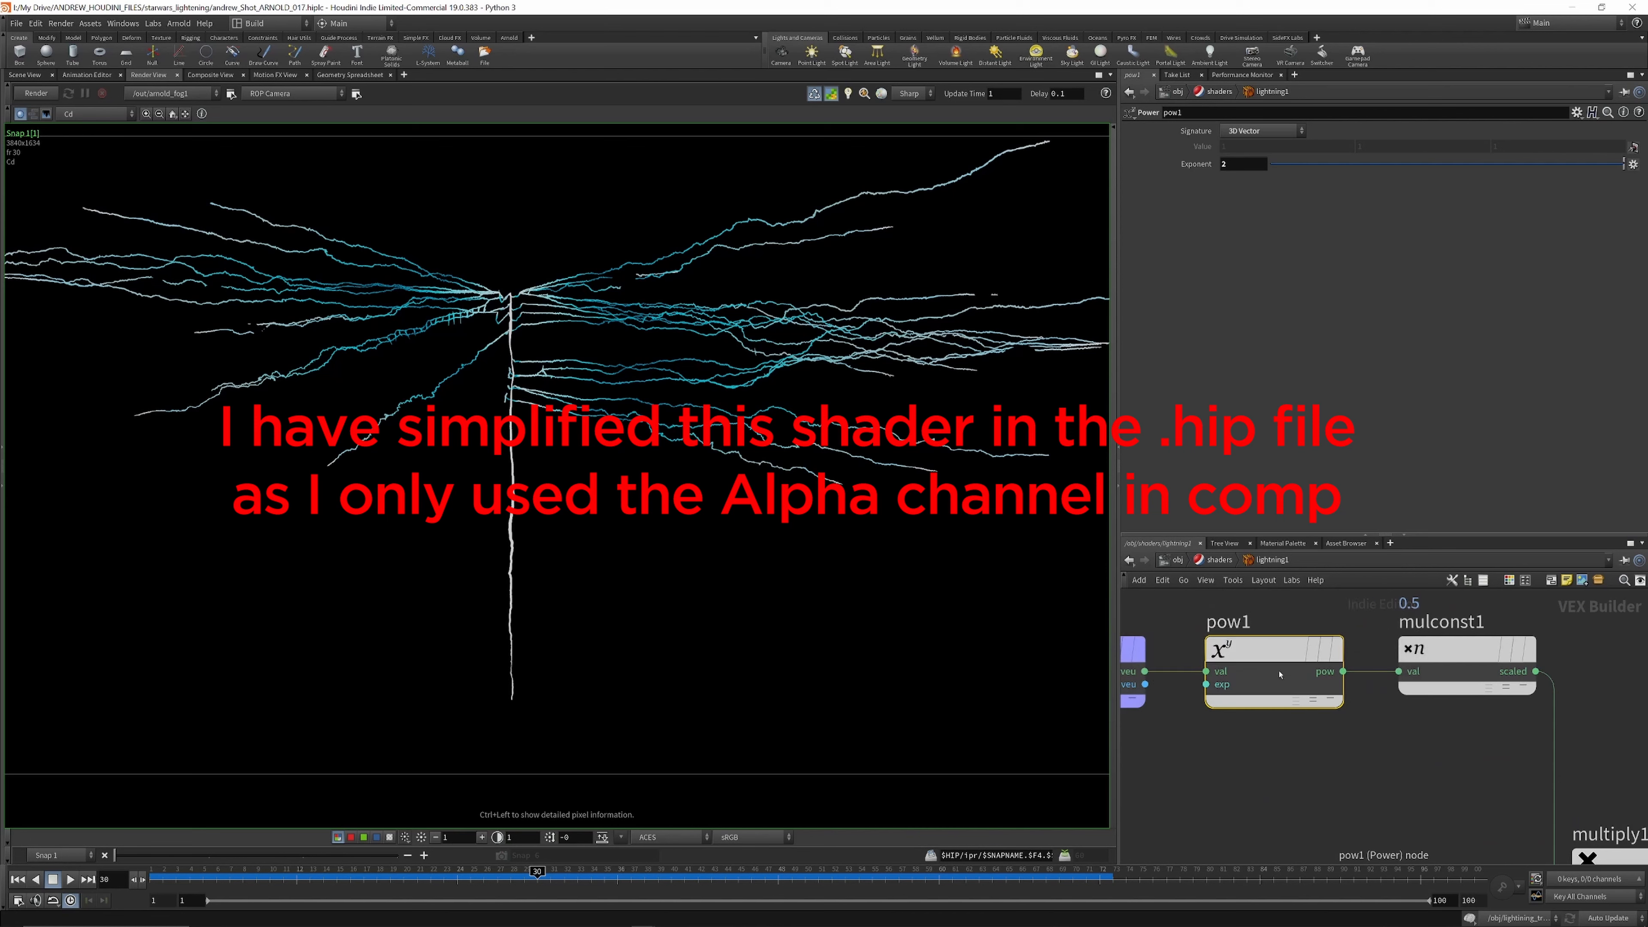
scroll(1228, 653, "down", 4)
scroll(1233, 651, "up", 3)
scroll(1233, 642, "down", 4)
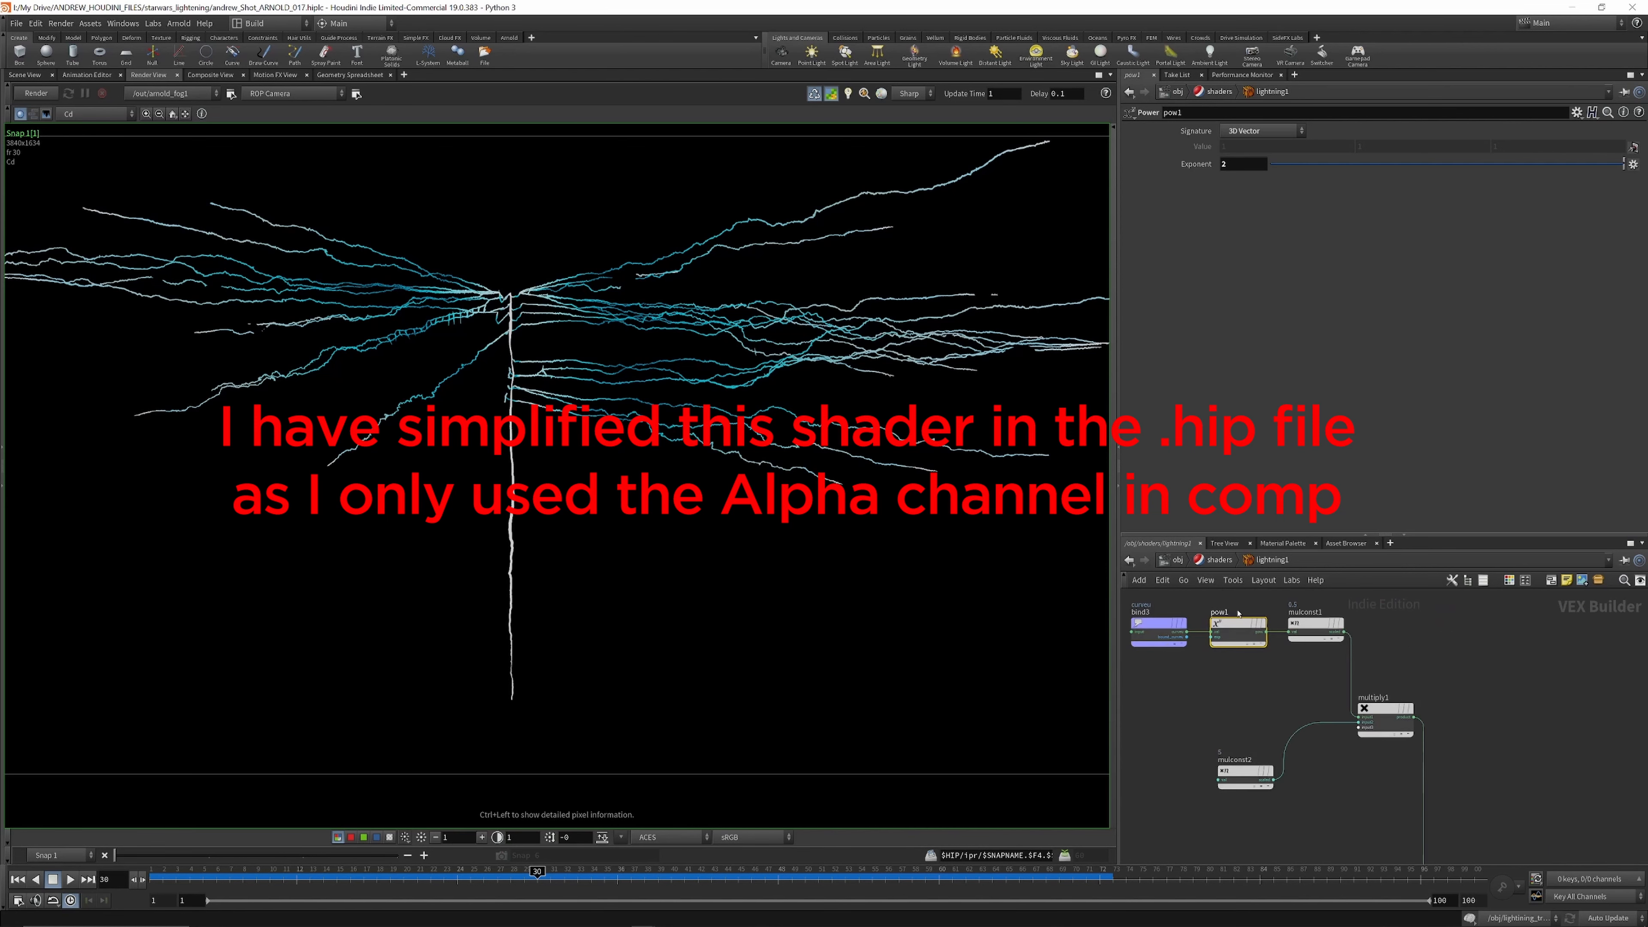
Step: Select mulconst1 and mulconst2 in turn to check their multipliers and how they feed multiply1
scroll(1336, 640, "up", 4)
scroll(1276, 696, "down", 3)
left_click(1269, 655)
scroll(1268, 655, "down", 3)
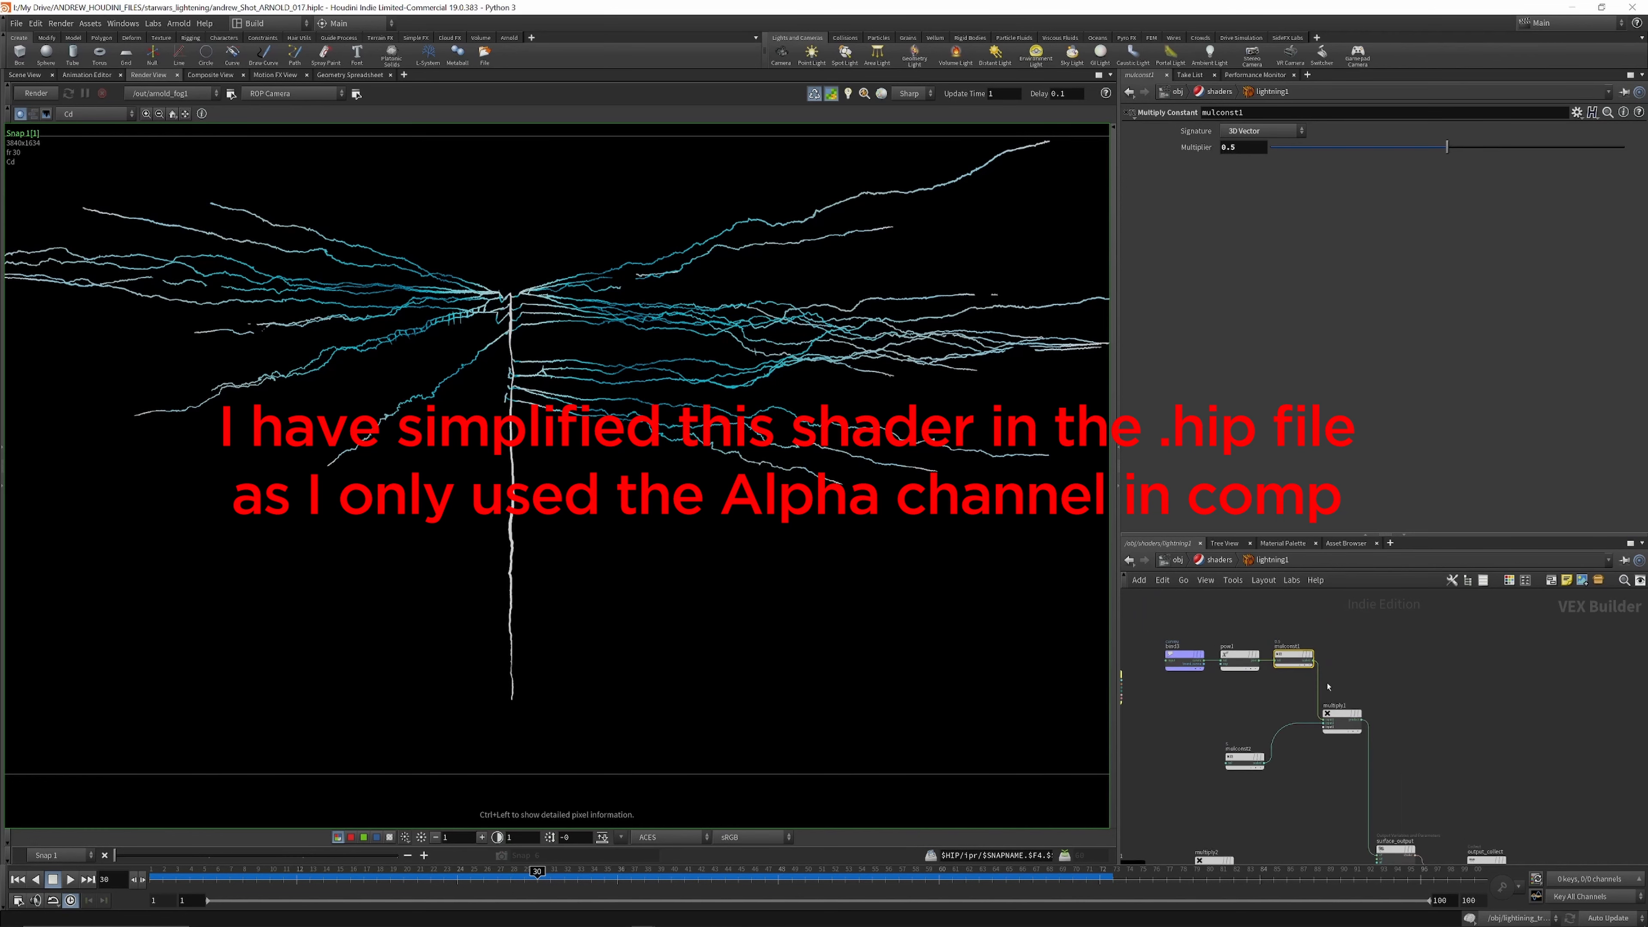
scroll(1213, 772, "up", 4)
left_click(1214, 772)
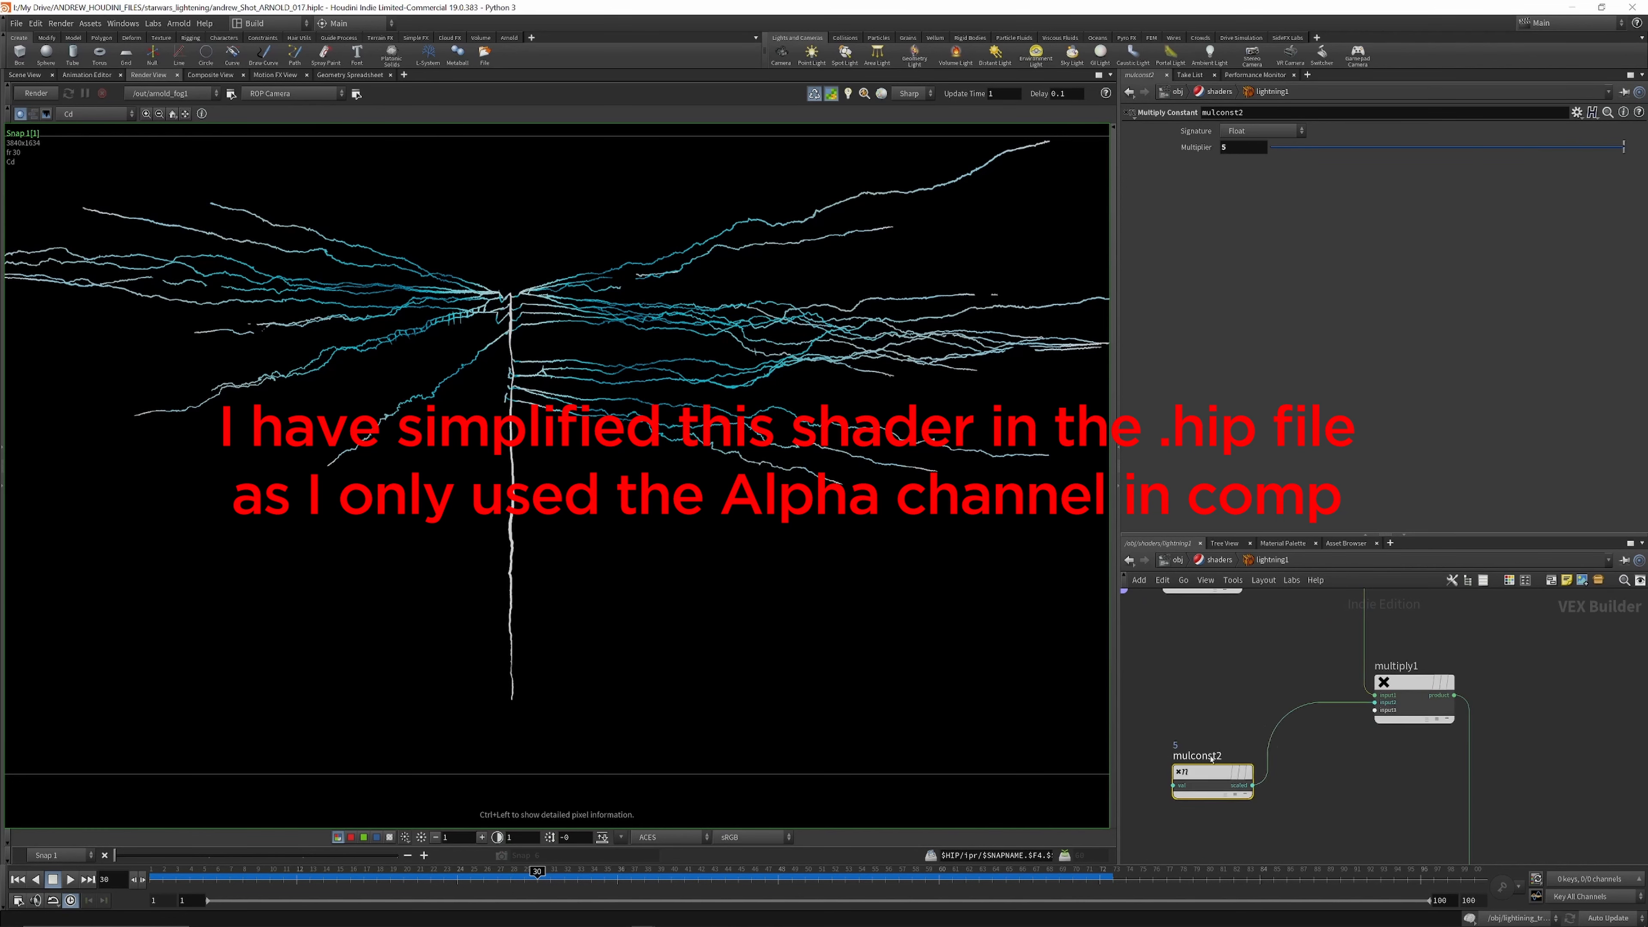
scroll(1270, 696, "down", 3)
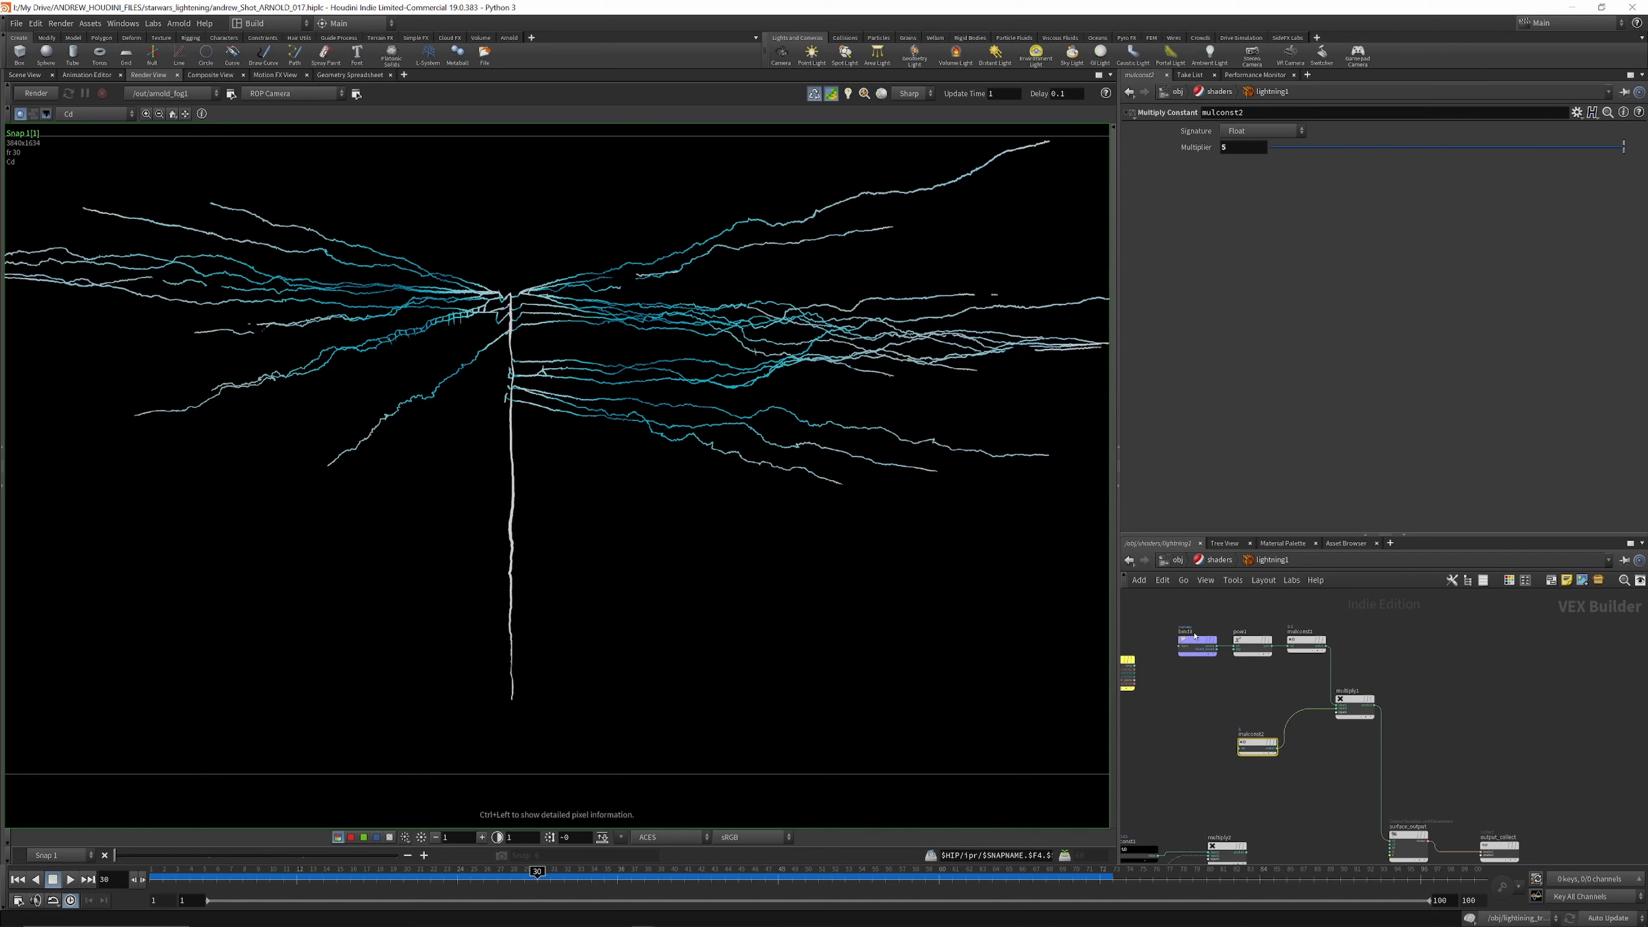
scroll(1186, 639, "up", 4)
scroll(1217, 638, "down", 5)
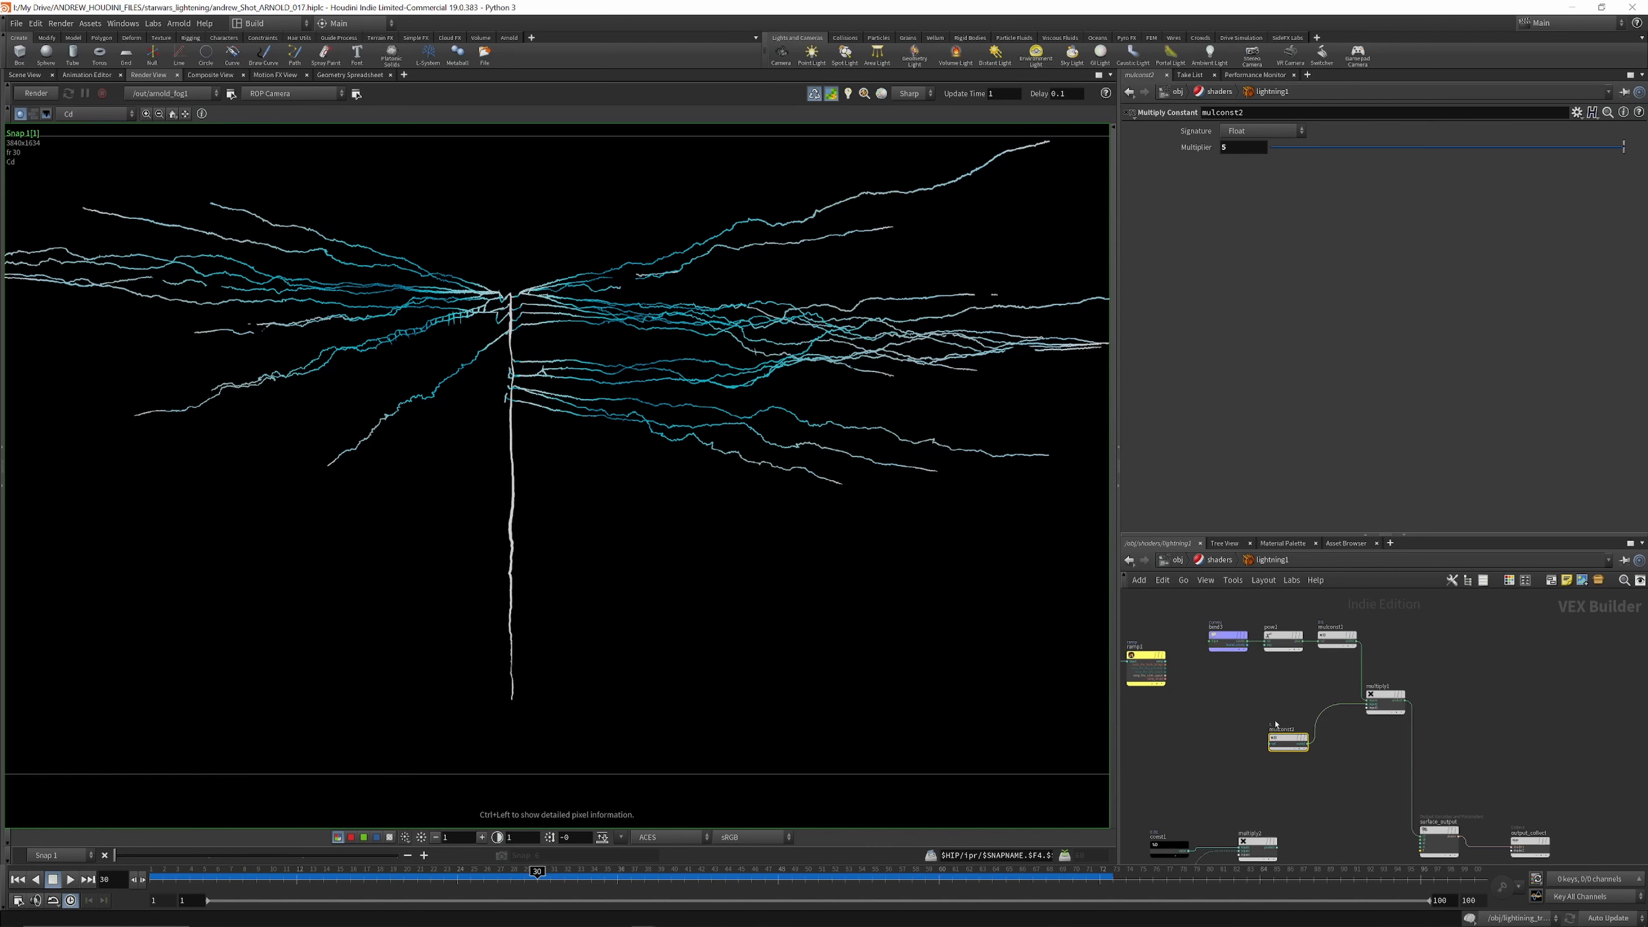
Step: Inspect the lightning1 shader's bind and export node pairs for Alpha, Cd and curveu
scroll(1266, 670, "down", 3)
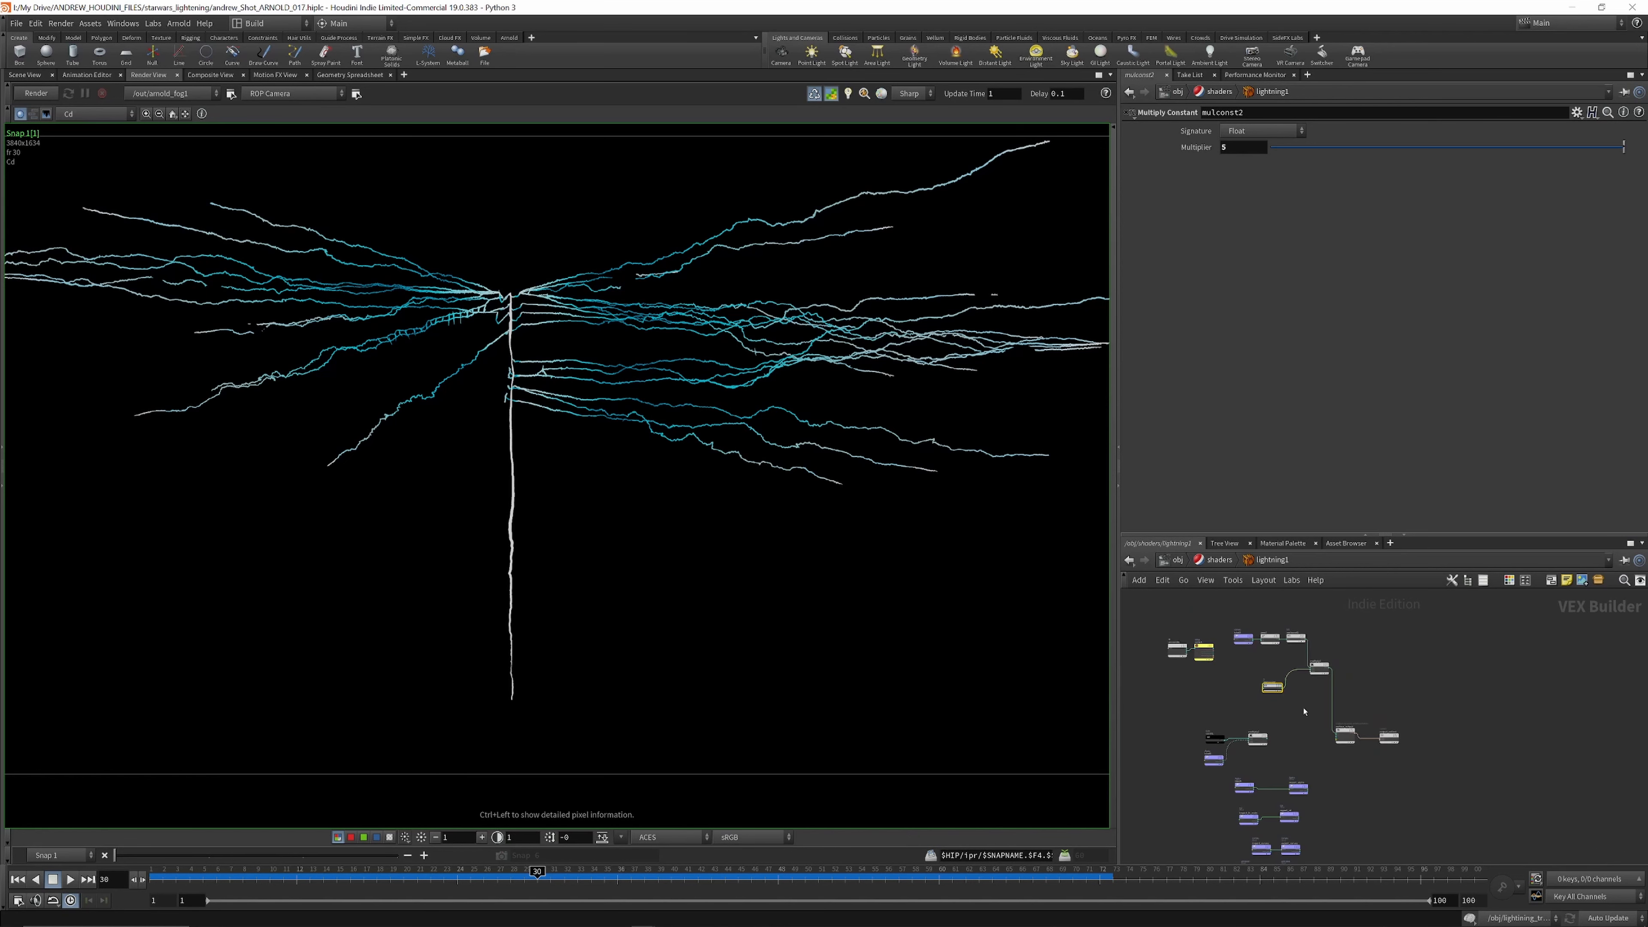
scroll(1368, 738, "up", 8)
scroll(1309, 672, "down", 3)
scroll(1311, 672, "down", 5)
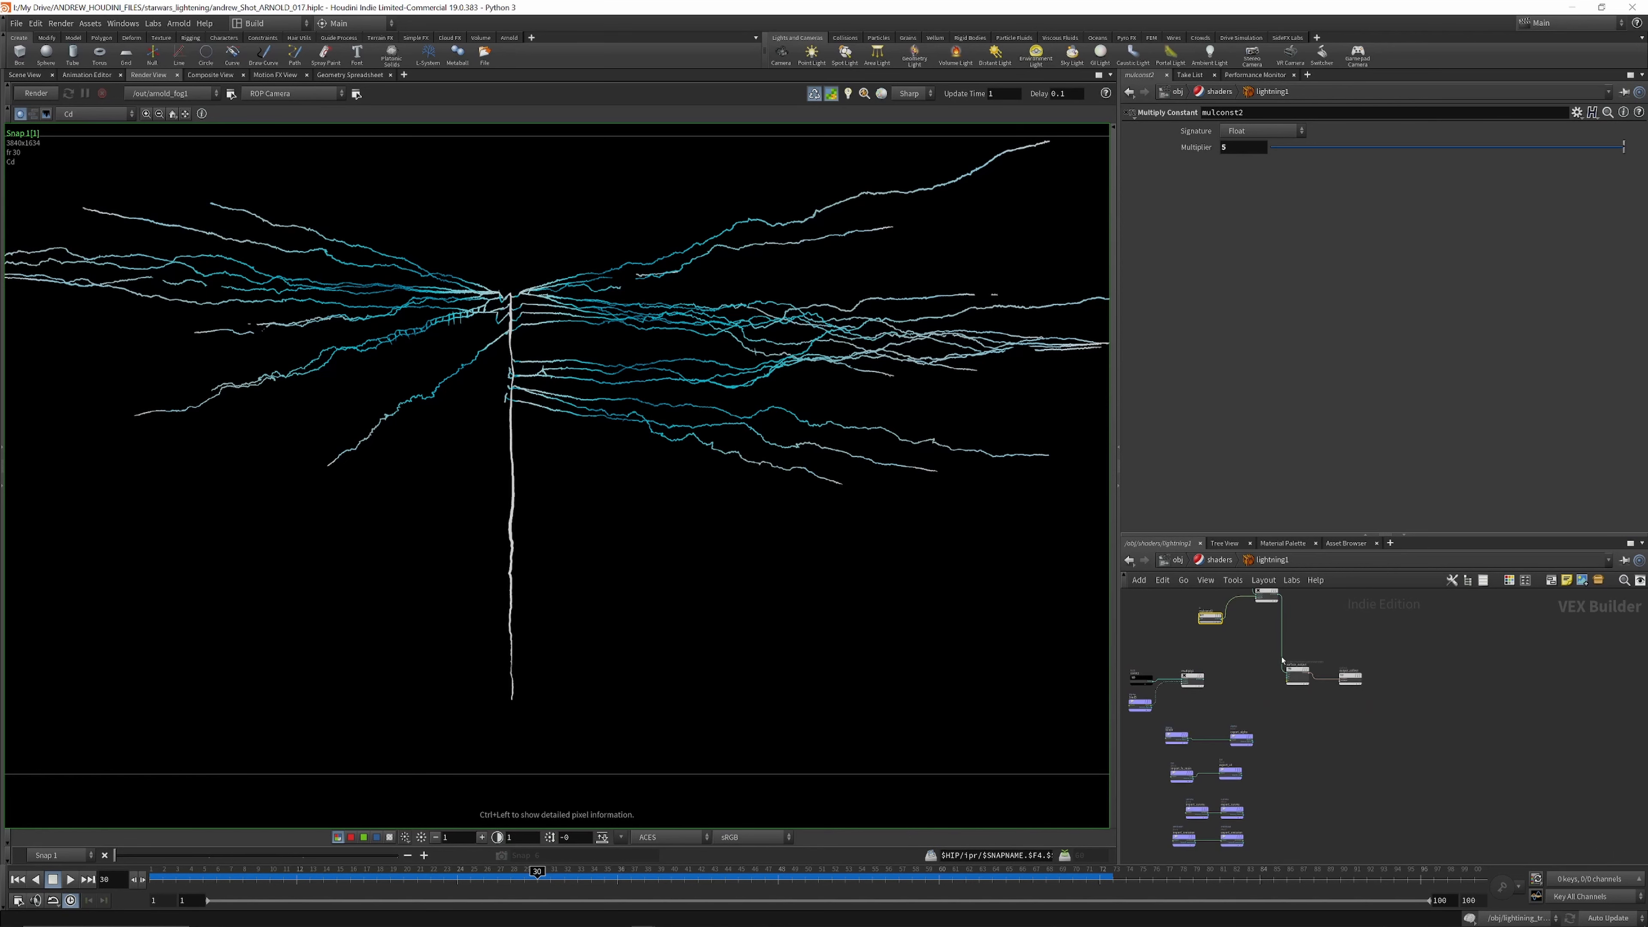
scroll(1247, 720, "up", 5)
scroll(1210, 695, "up", 3)
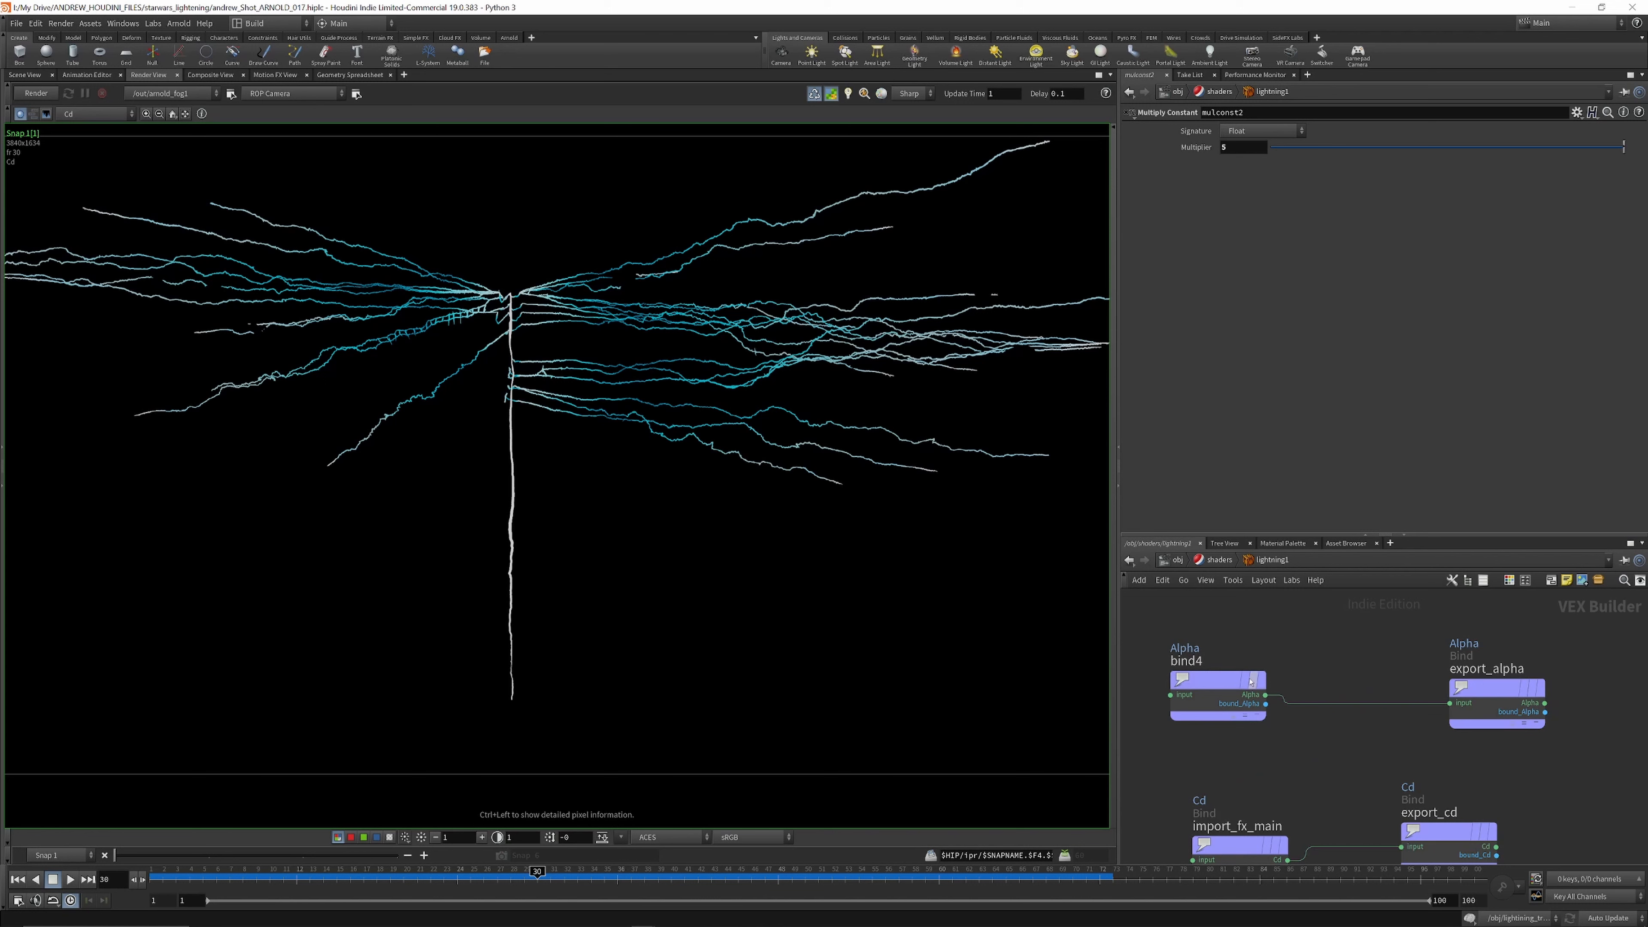
scroll(1319, 642, "down", 4)
scroll(1424, 652, "up", 3)
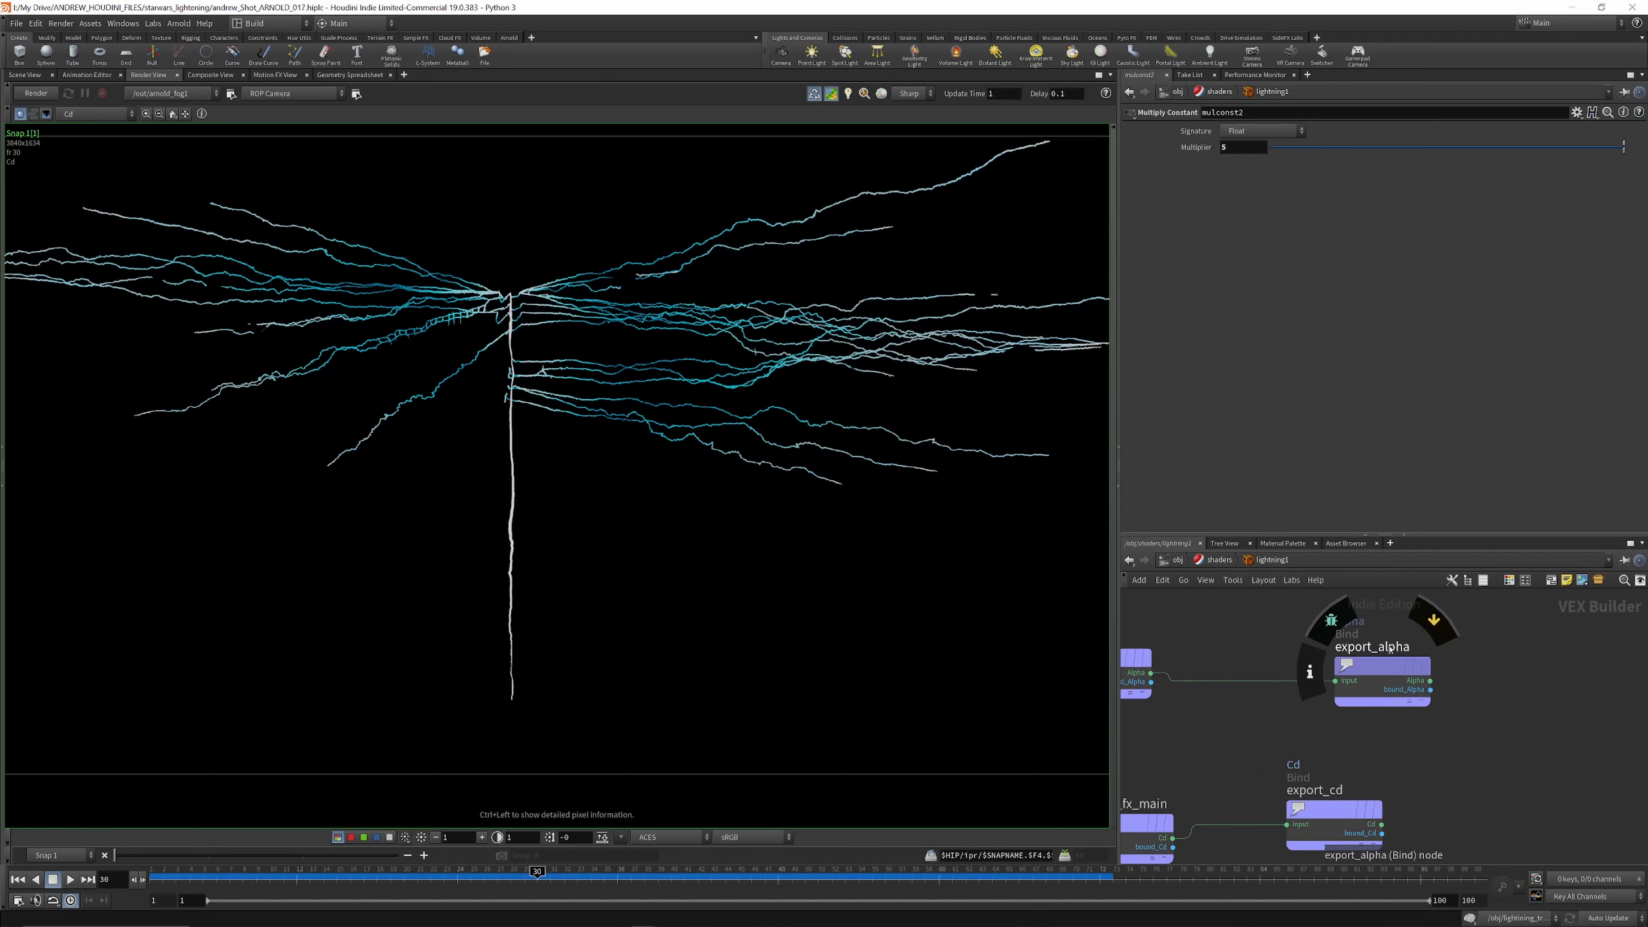
scroll(1382, 639, "down", 4)
scroll(1297, 709, "up", 4)
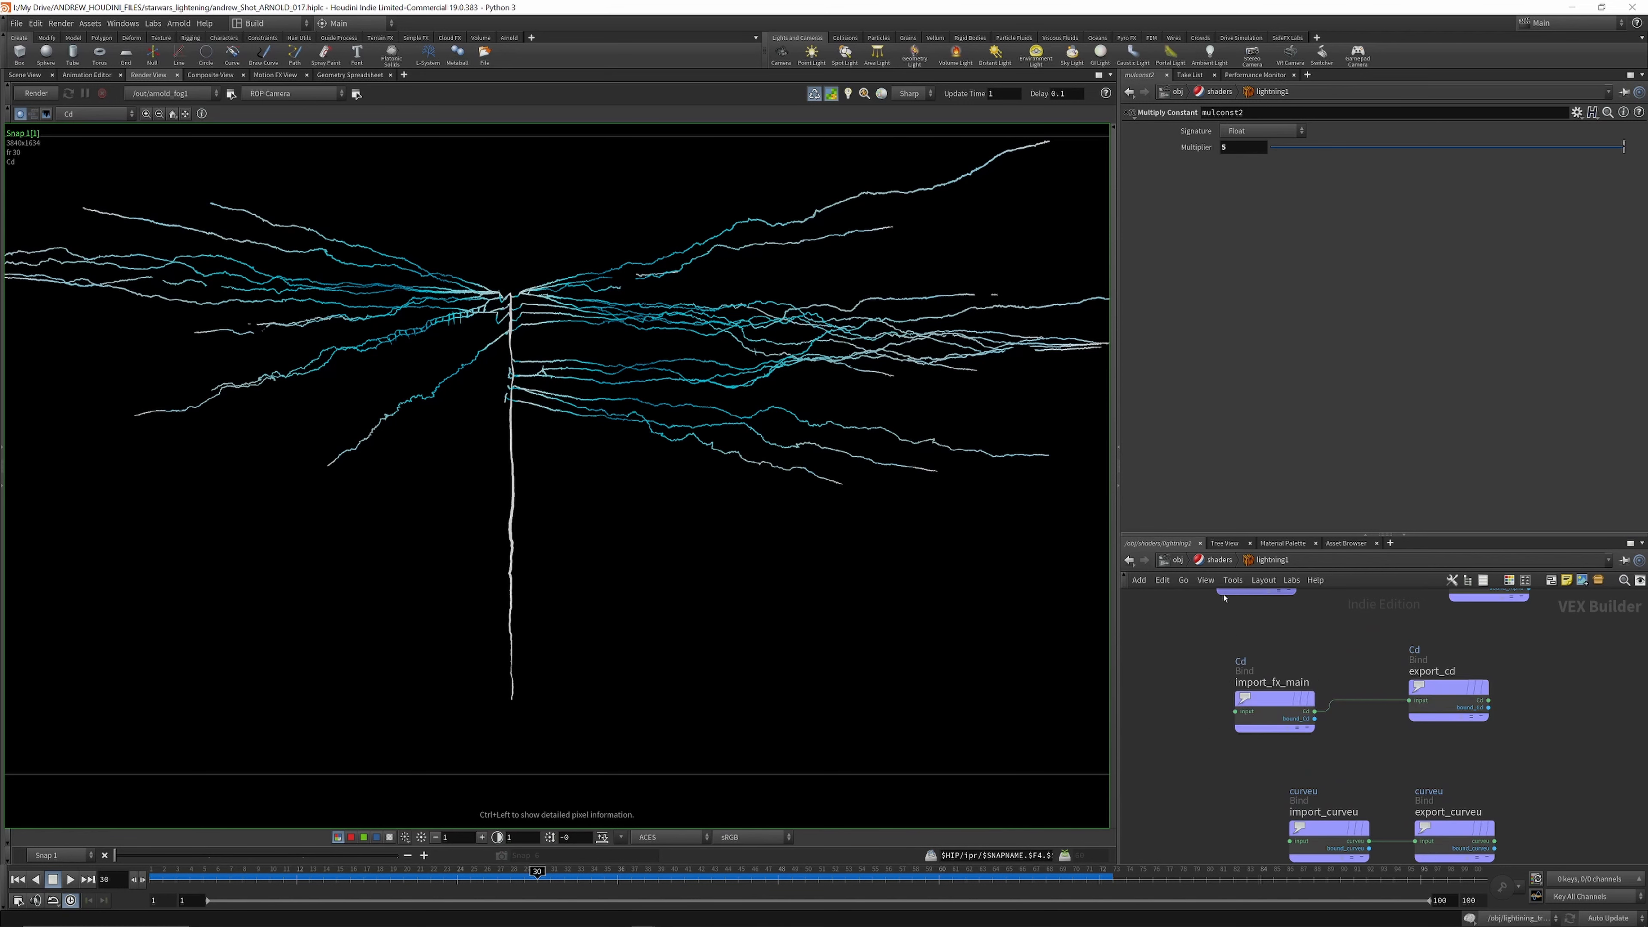
scroll(1282, 641, "down", 5)
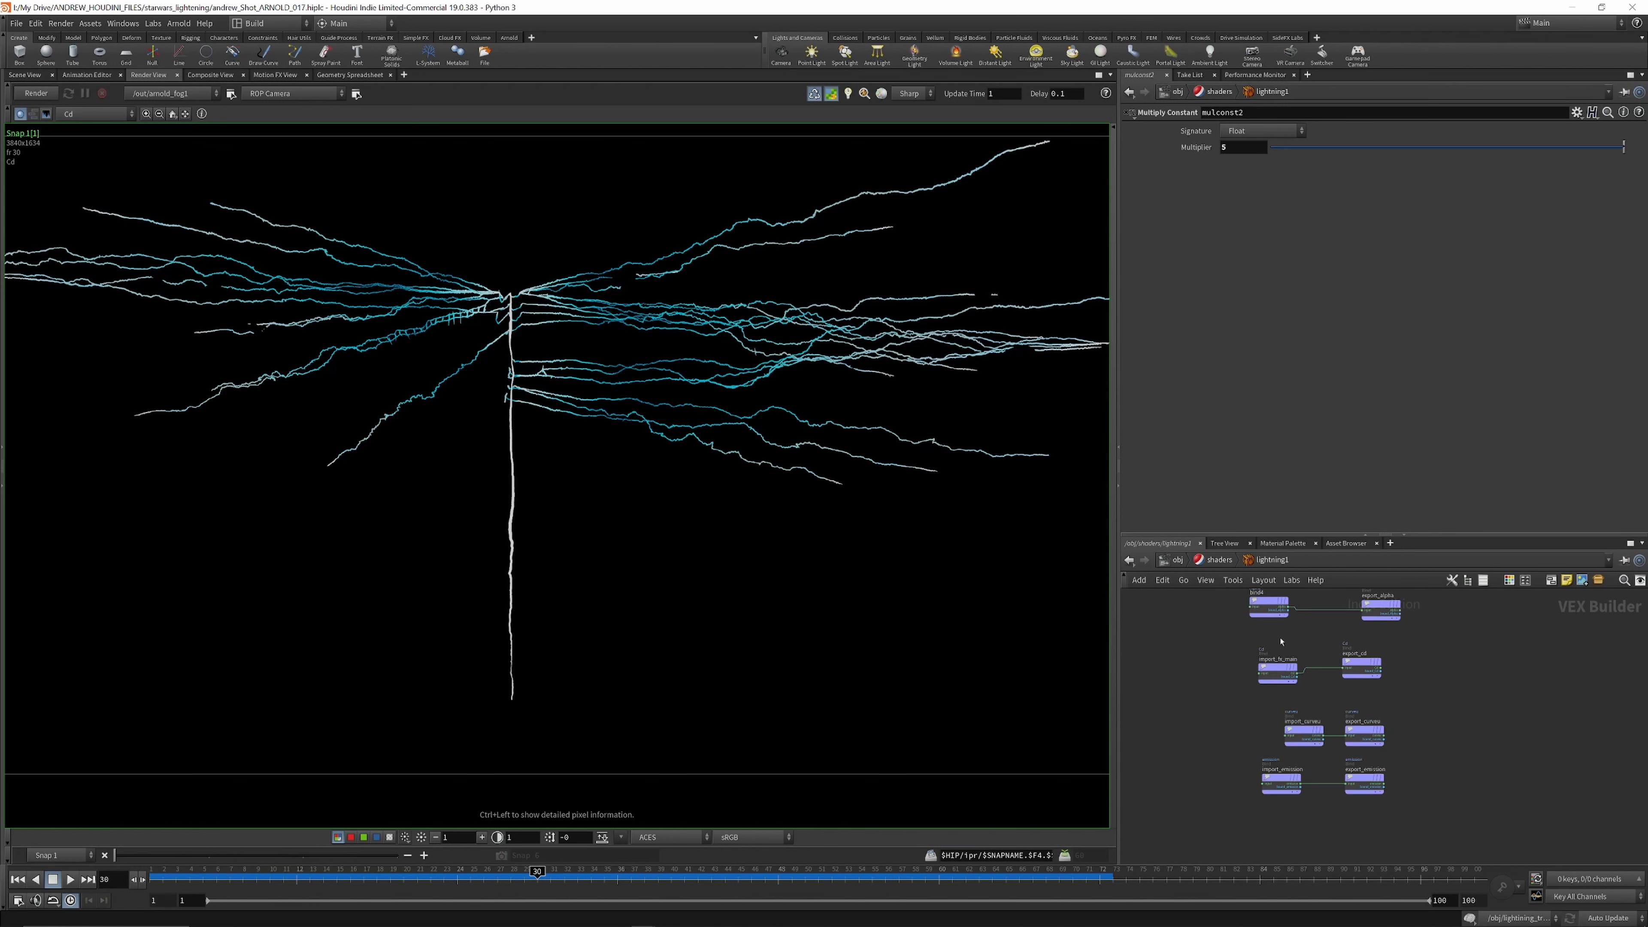
Step: Inspect the curveu and emission bind and export node pairs in the lightning1 shader network
scroll(1336, 756, "up", 5)
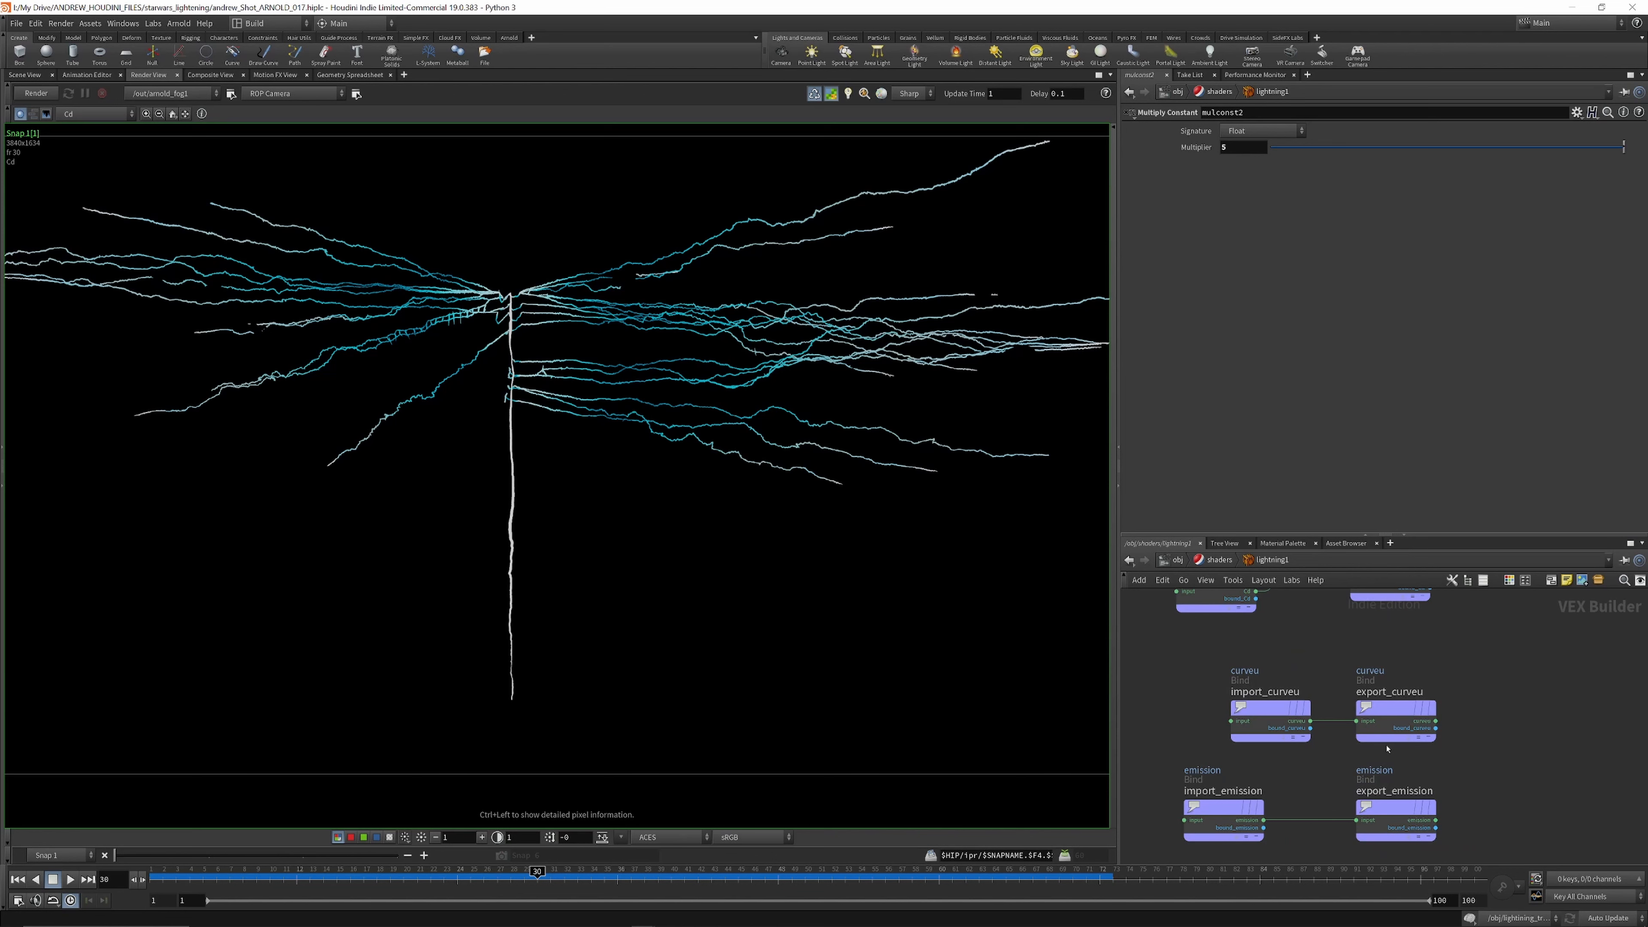
scroll(1290, 668, "down", 5)
scroll(1291, 701, "up", 5)
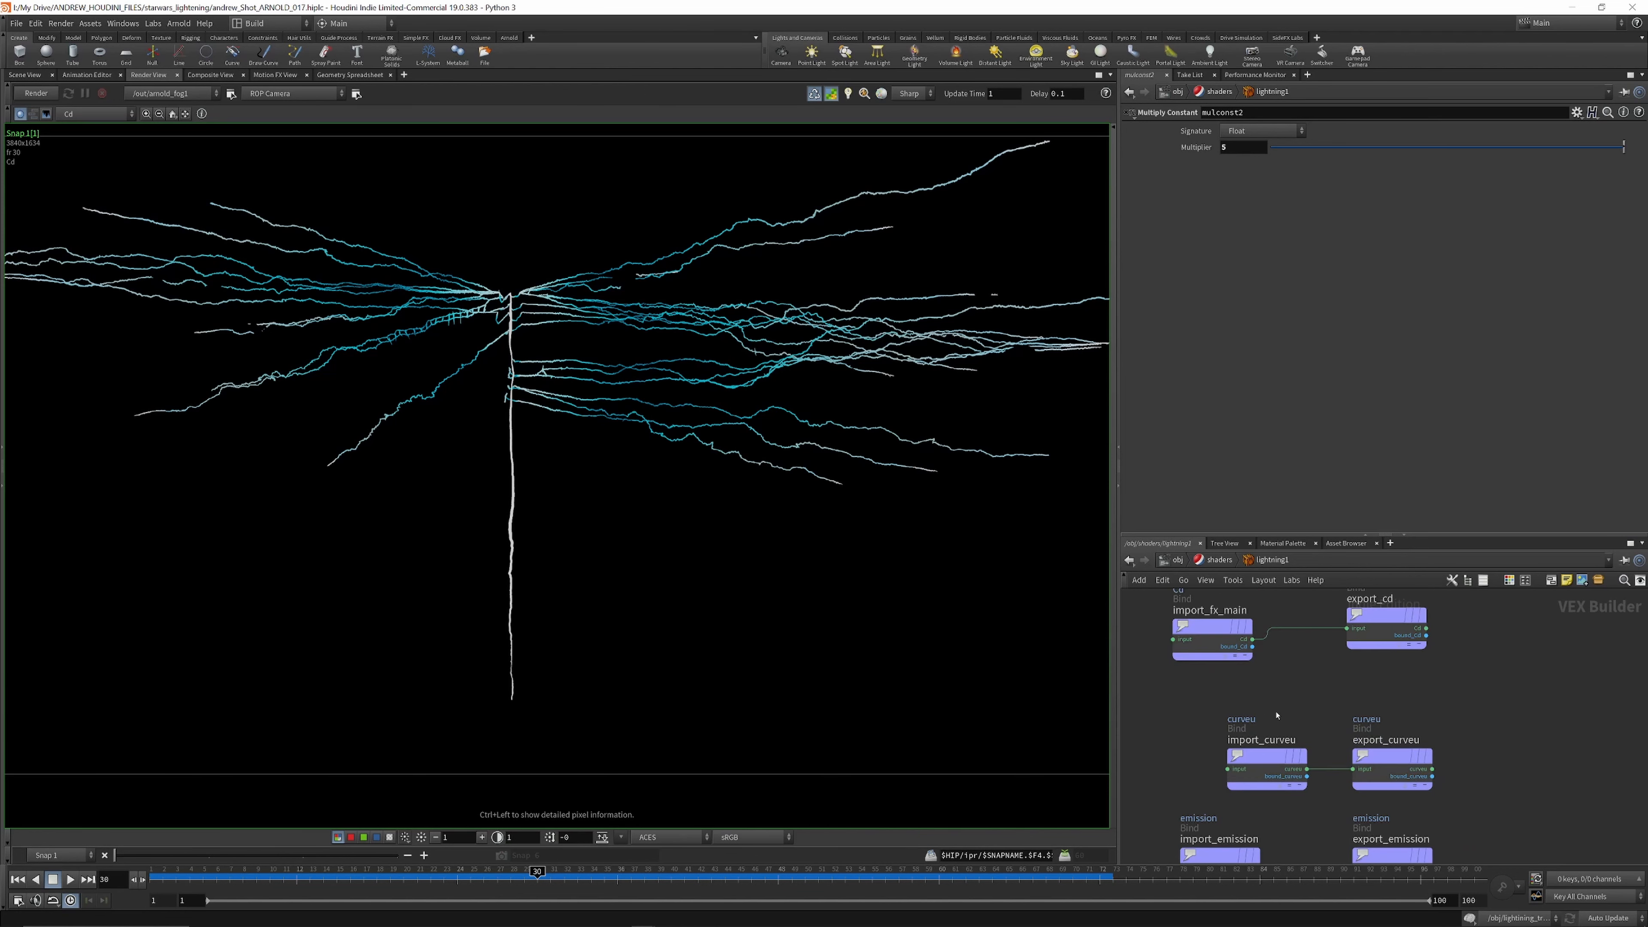
scroll(1276, 714, "down", 3)
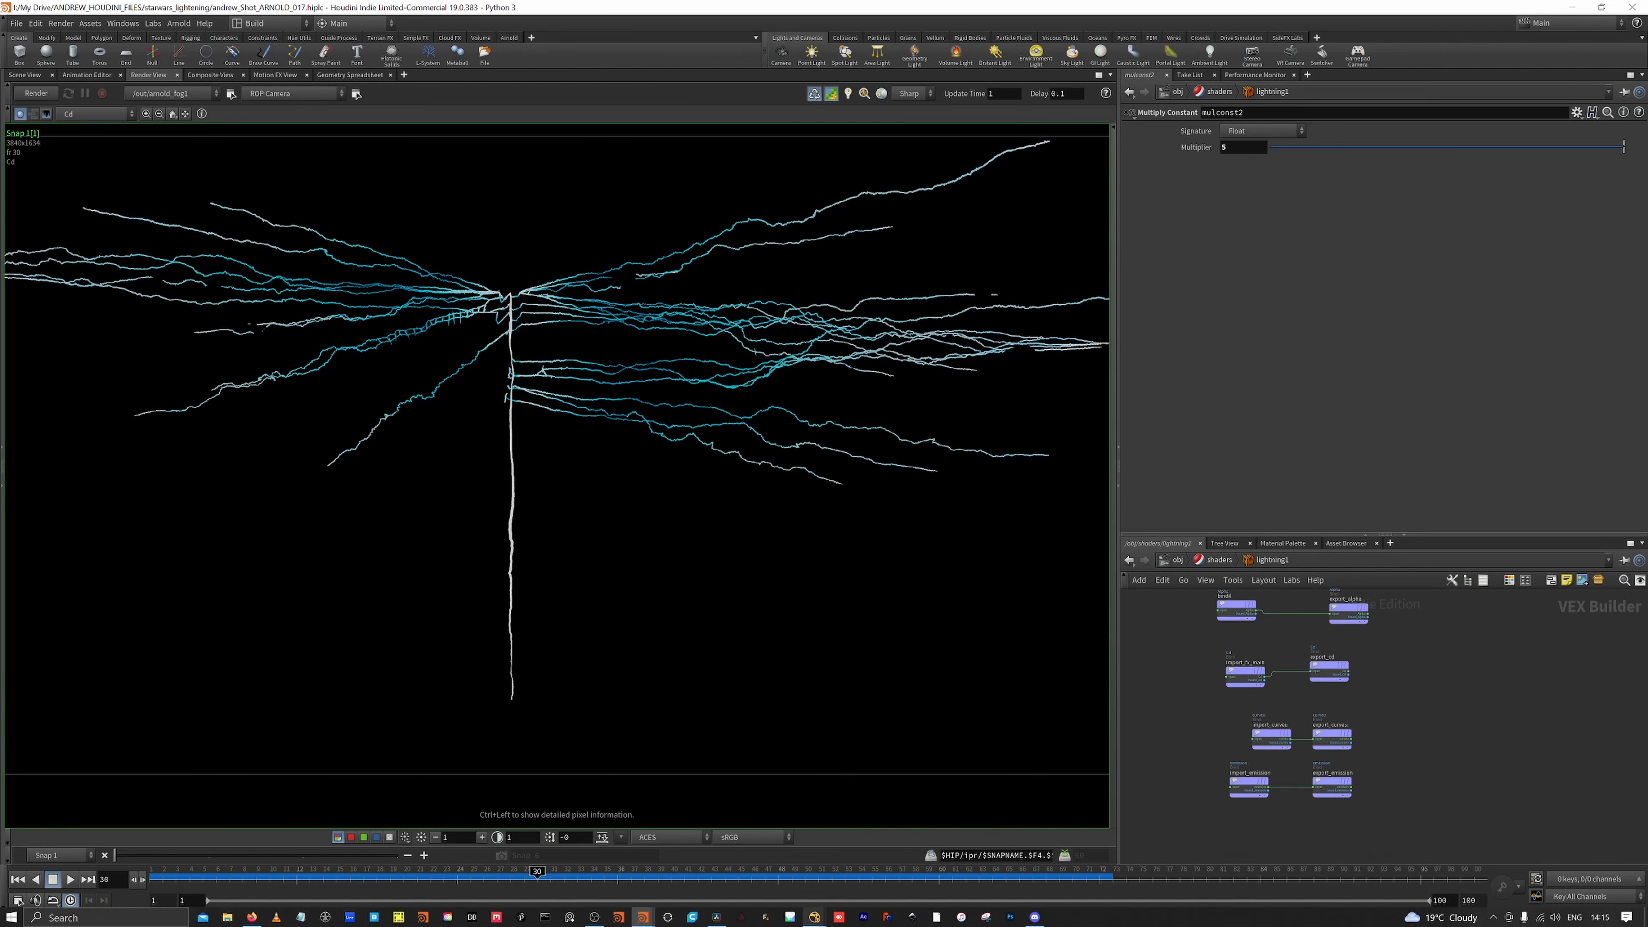
Step: Switch to NukeStudio, locate the mantra_lightning Read1 node and open the Shuffle8 node's properties to check its Alpha channel routing
mouse_move(817, 917)
left_click(882, 857)
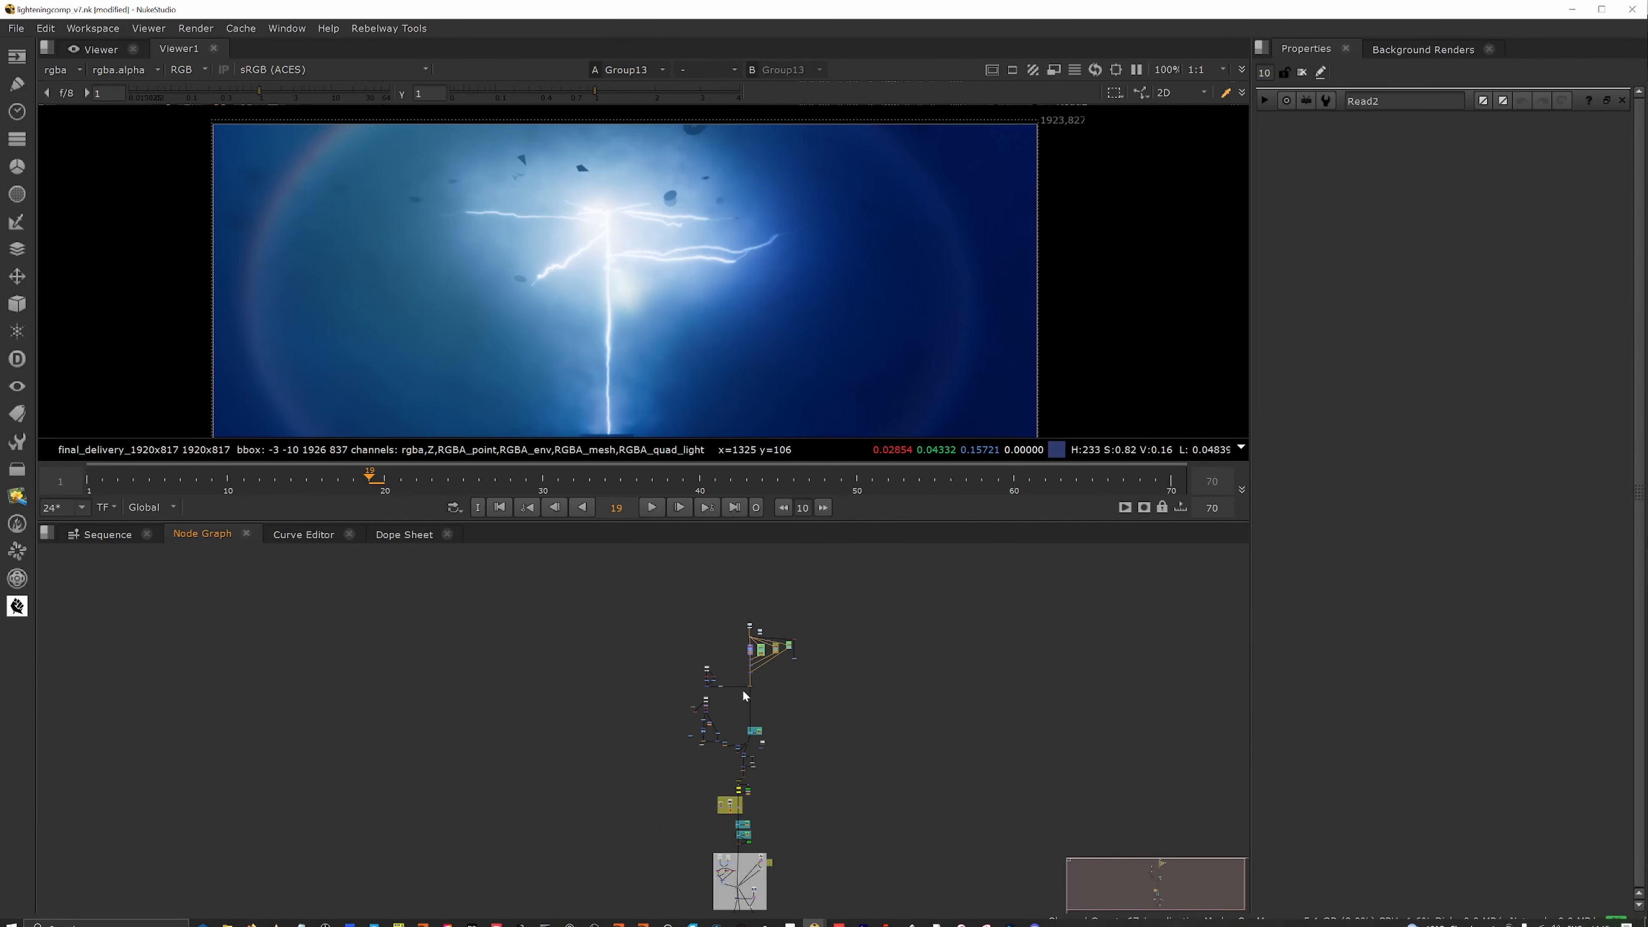
scroll(744, 695, "up", 10)
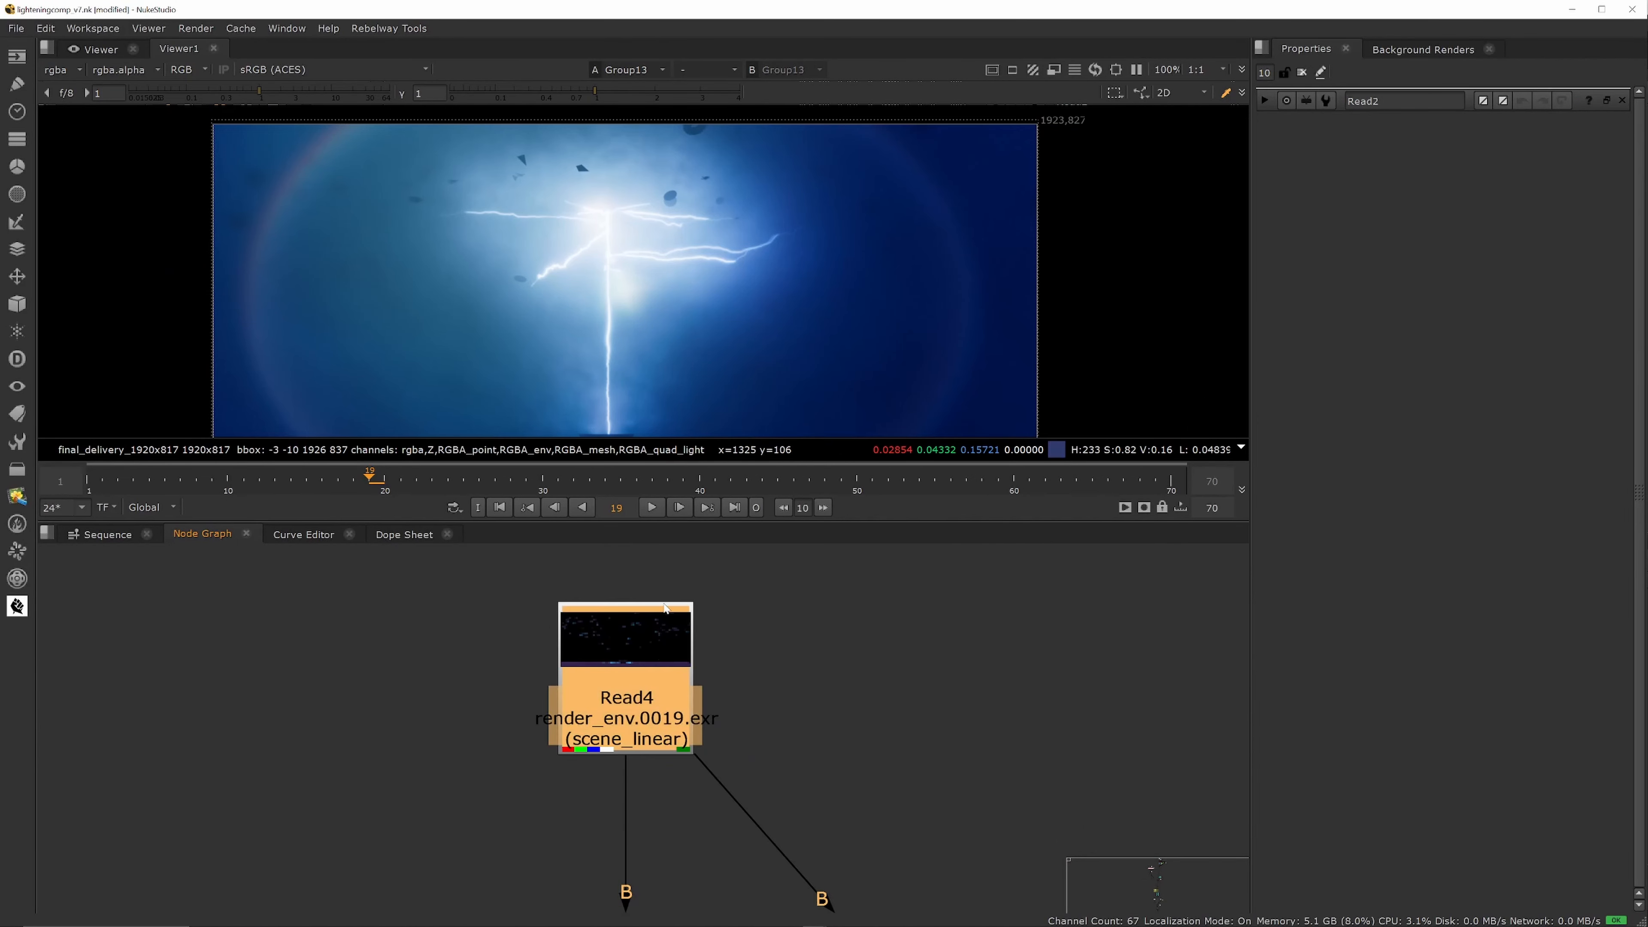
scroll(665, 607, "down", 8)
scroll(671, 656, "up", 8)
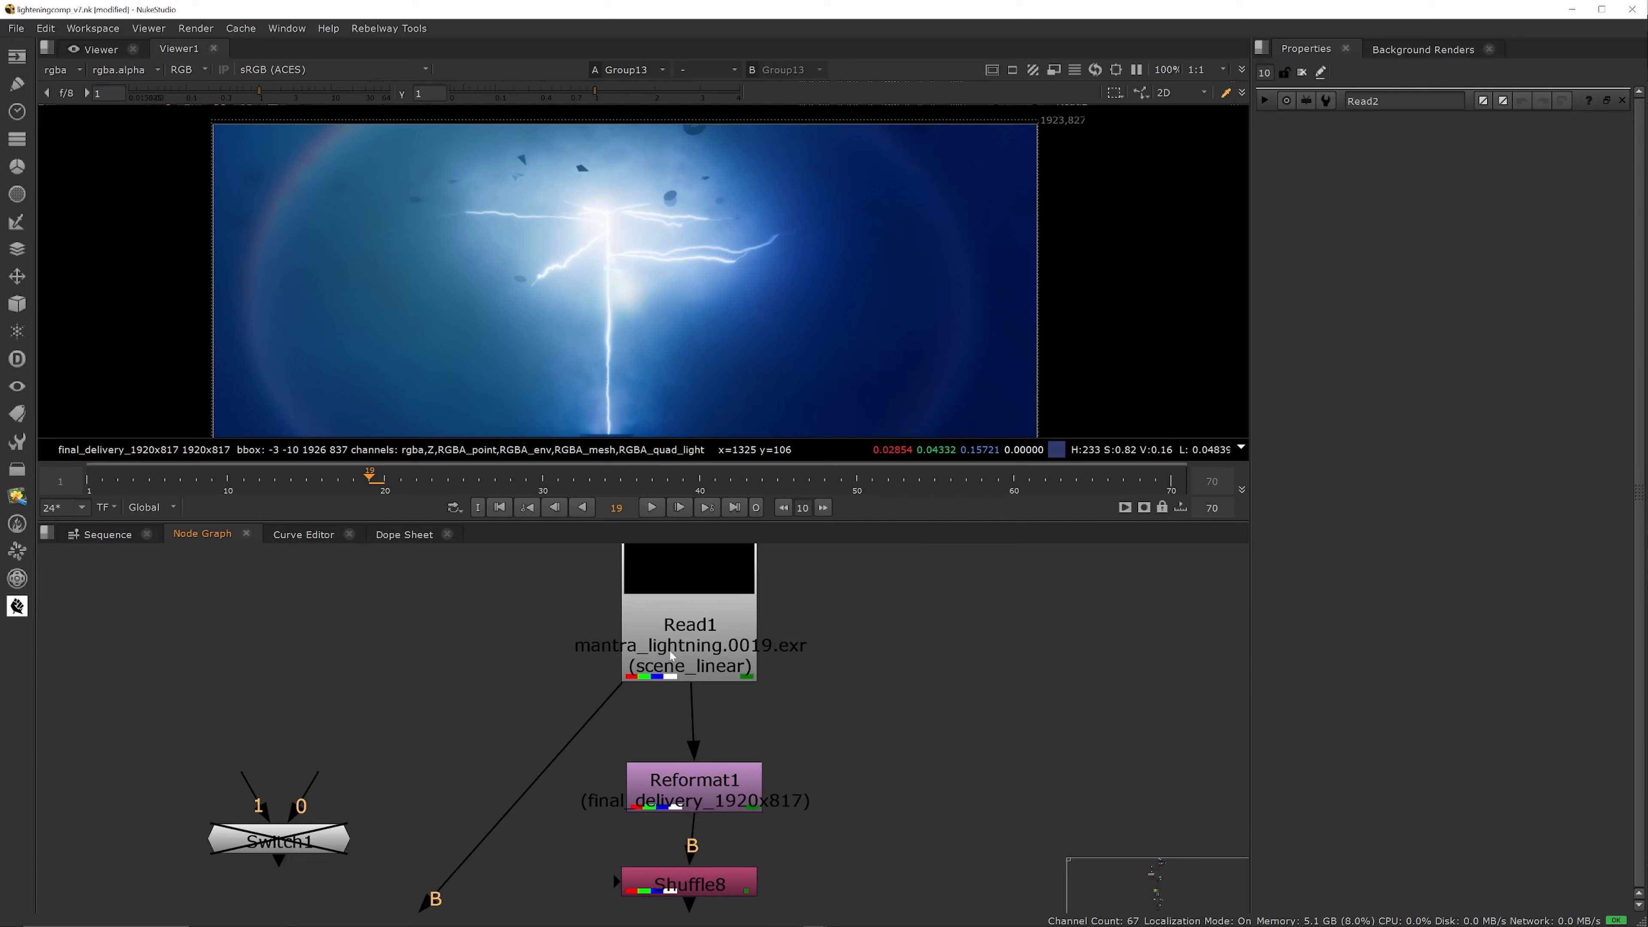
left_click(671, 656)
scroll(686, 735, "down", 4)
scroll(686, 734, "up", 4)
left_click(690, 712)
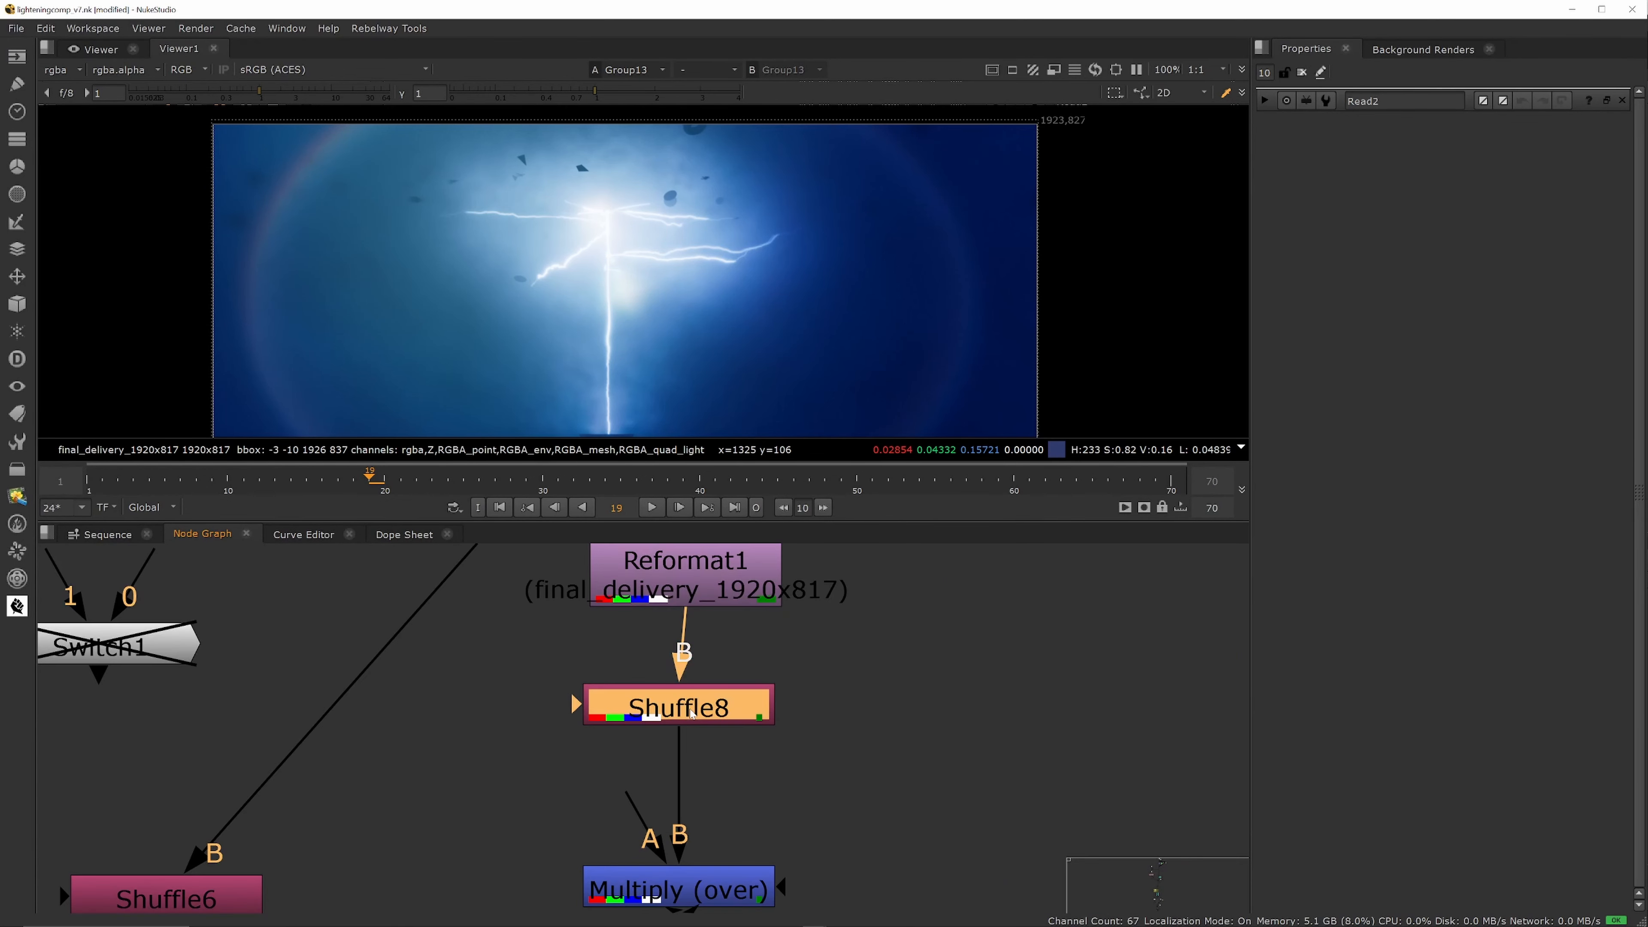
double_click(690, 712)
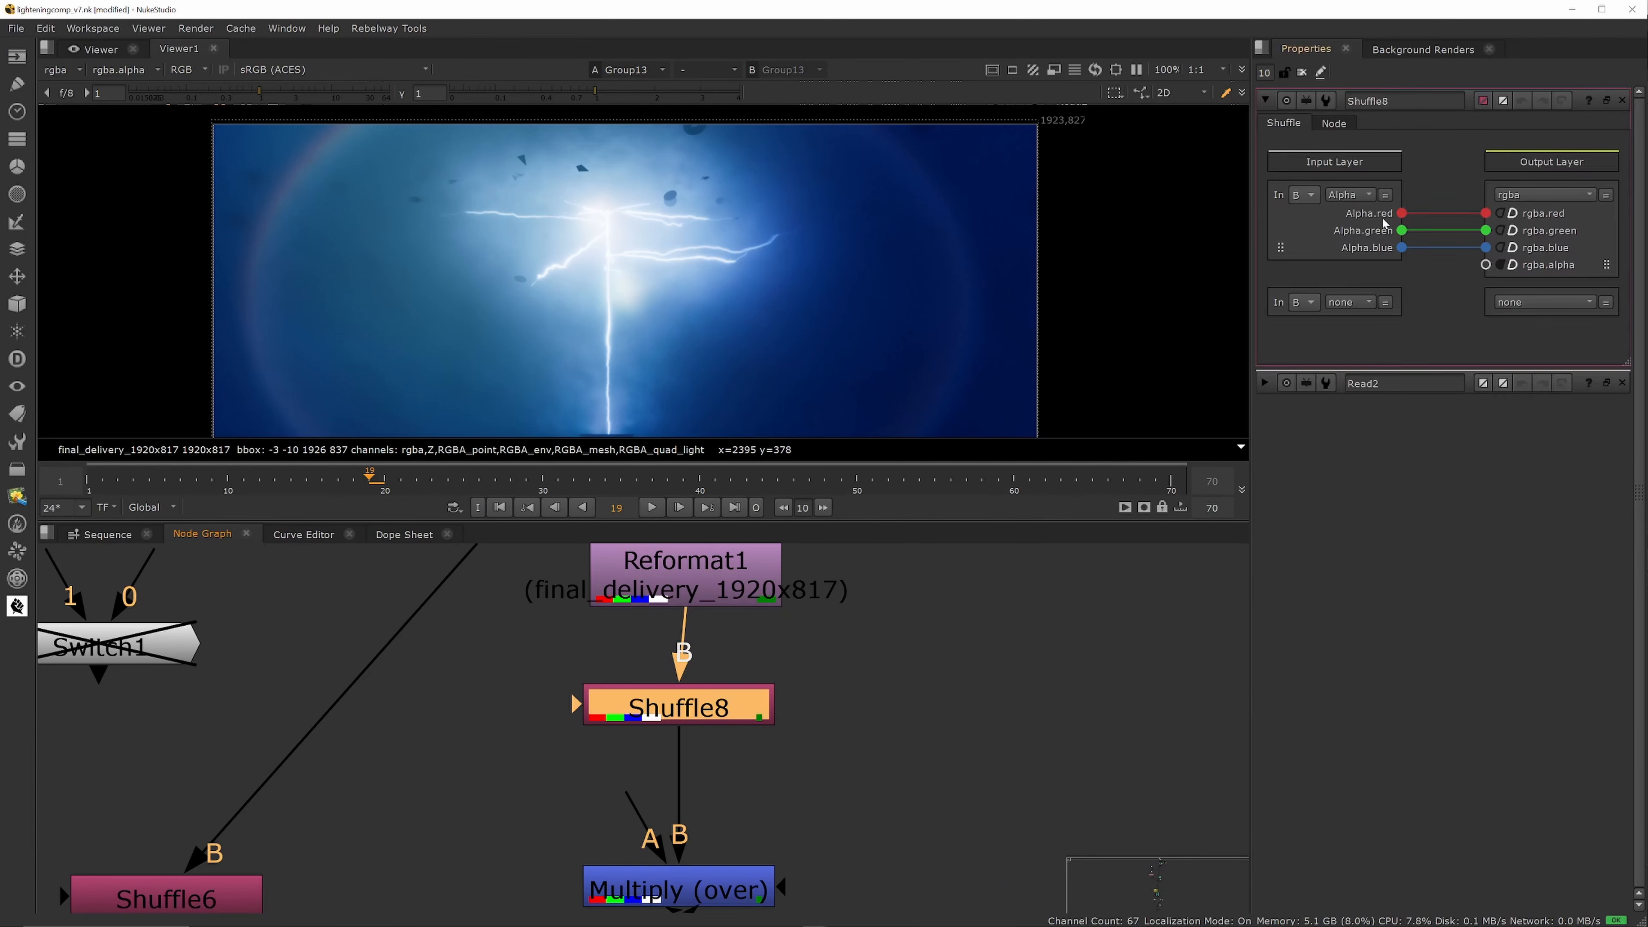
Step: Examine the lightning branch downstream of Shuffle8, following its Multiply, ColorCorrect, Blur and glow nodes to the main comp
scroll(801, 727, "down", 5)
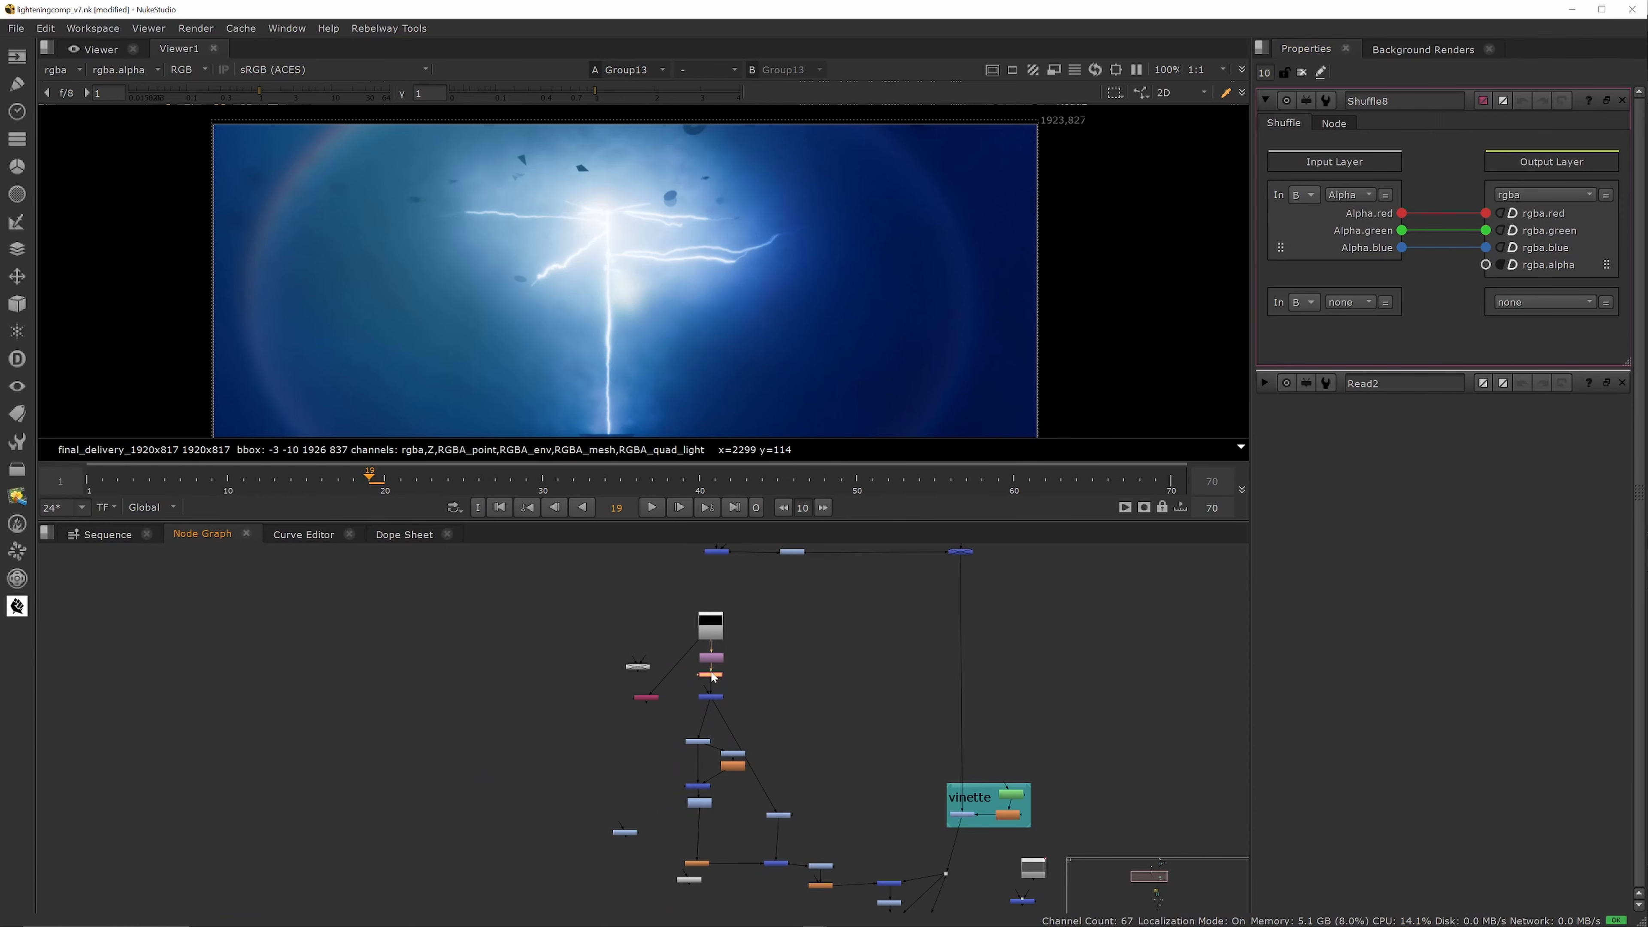
scroll(716, 749, "up", 3)
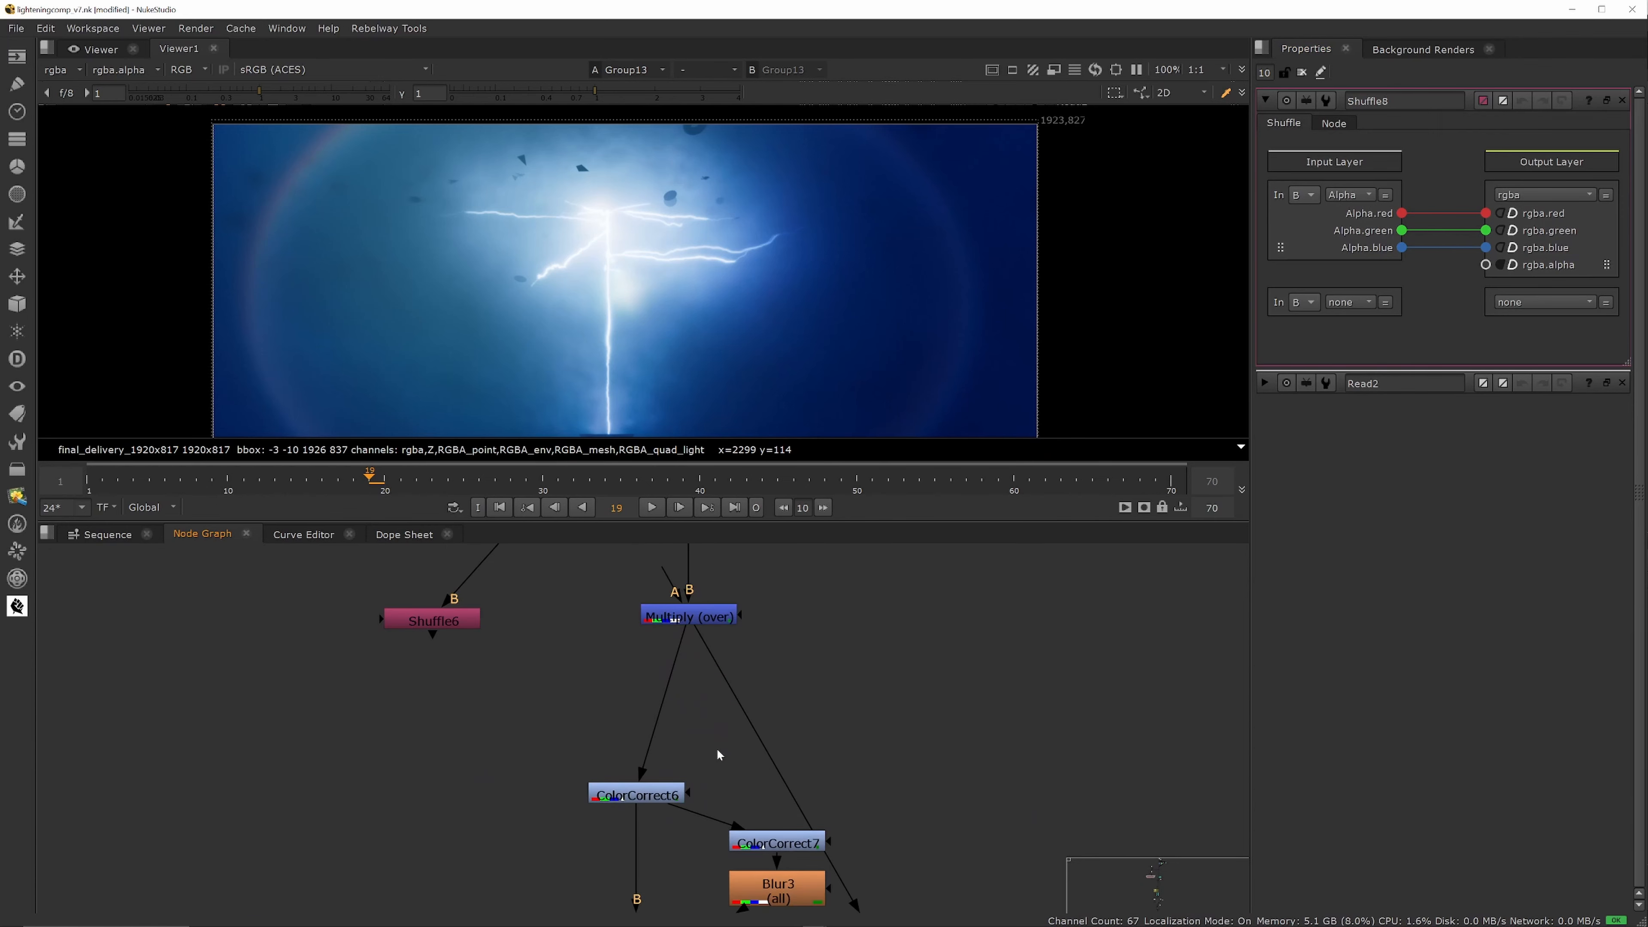
scroll(716, 750, "down", 3)
scroll(704, 678, "up", 3)
scroll(704, 678, "down", 6)
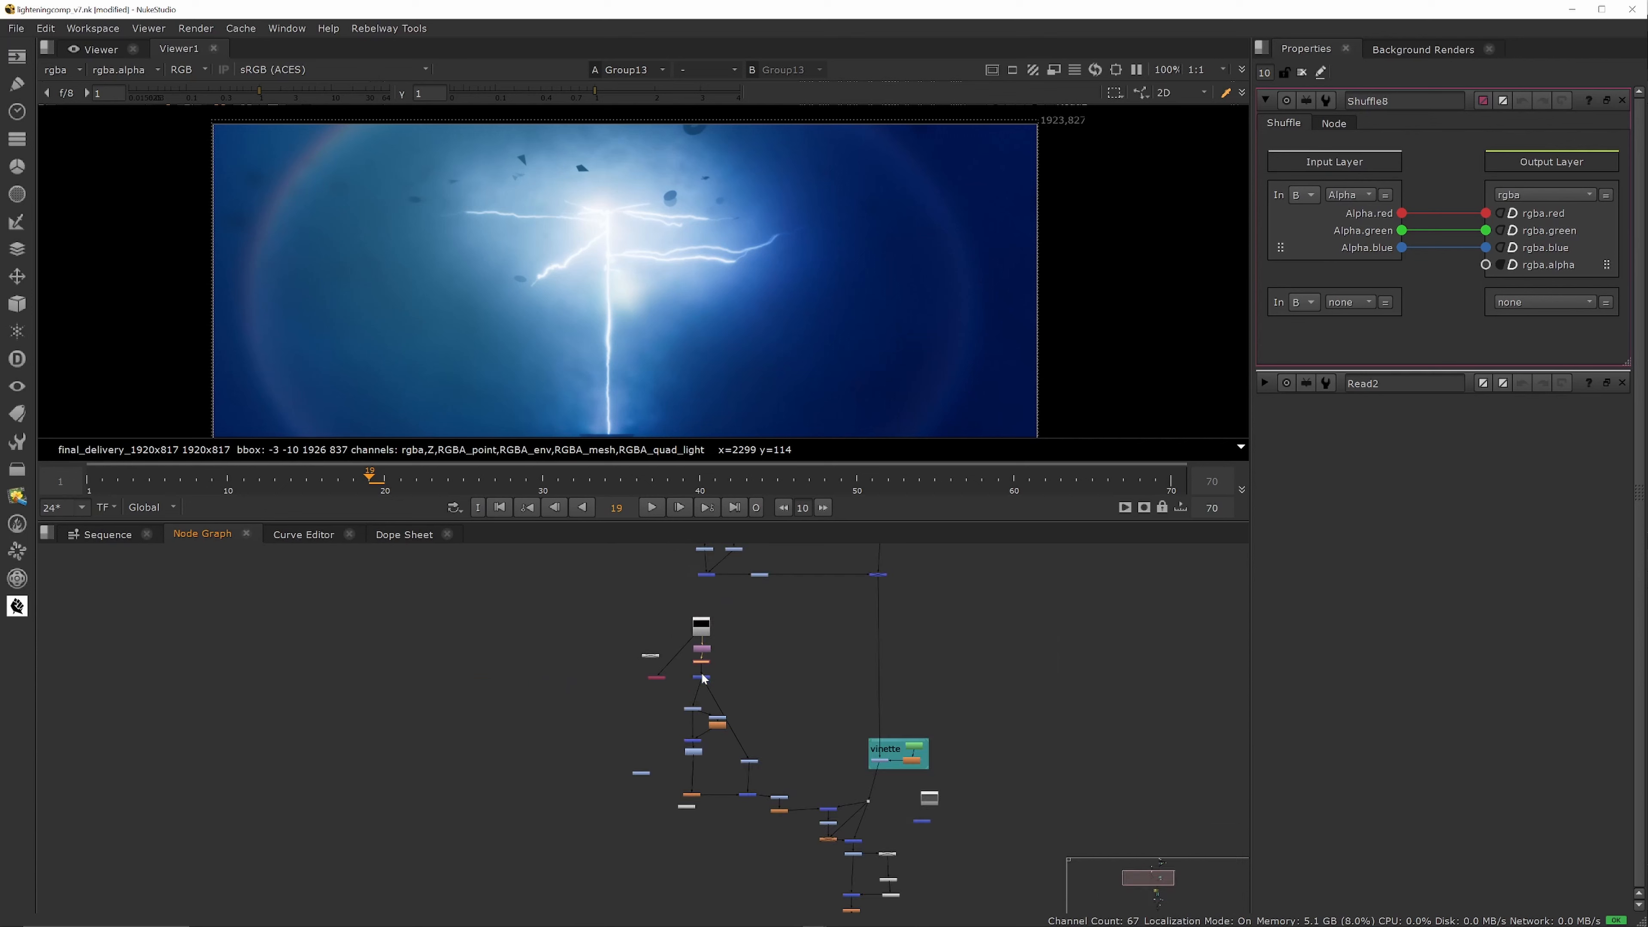
scroll(732, 758, "up", 3)
scroll(736, 776, "up", 2)
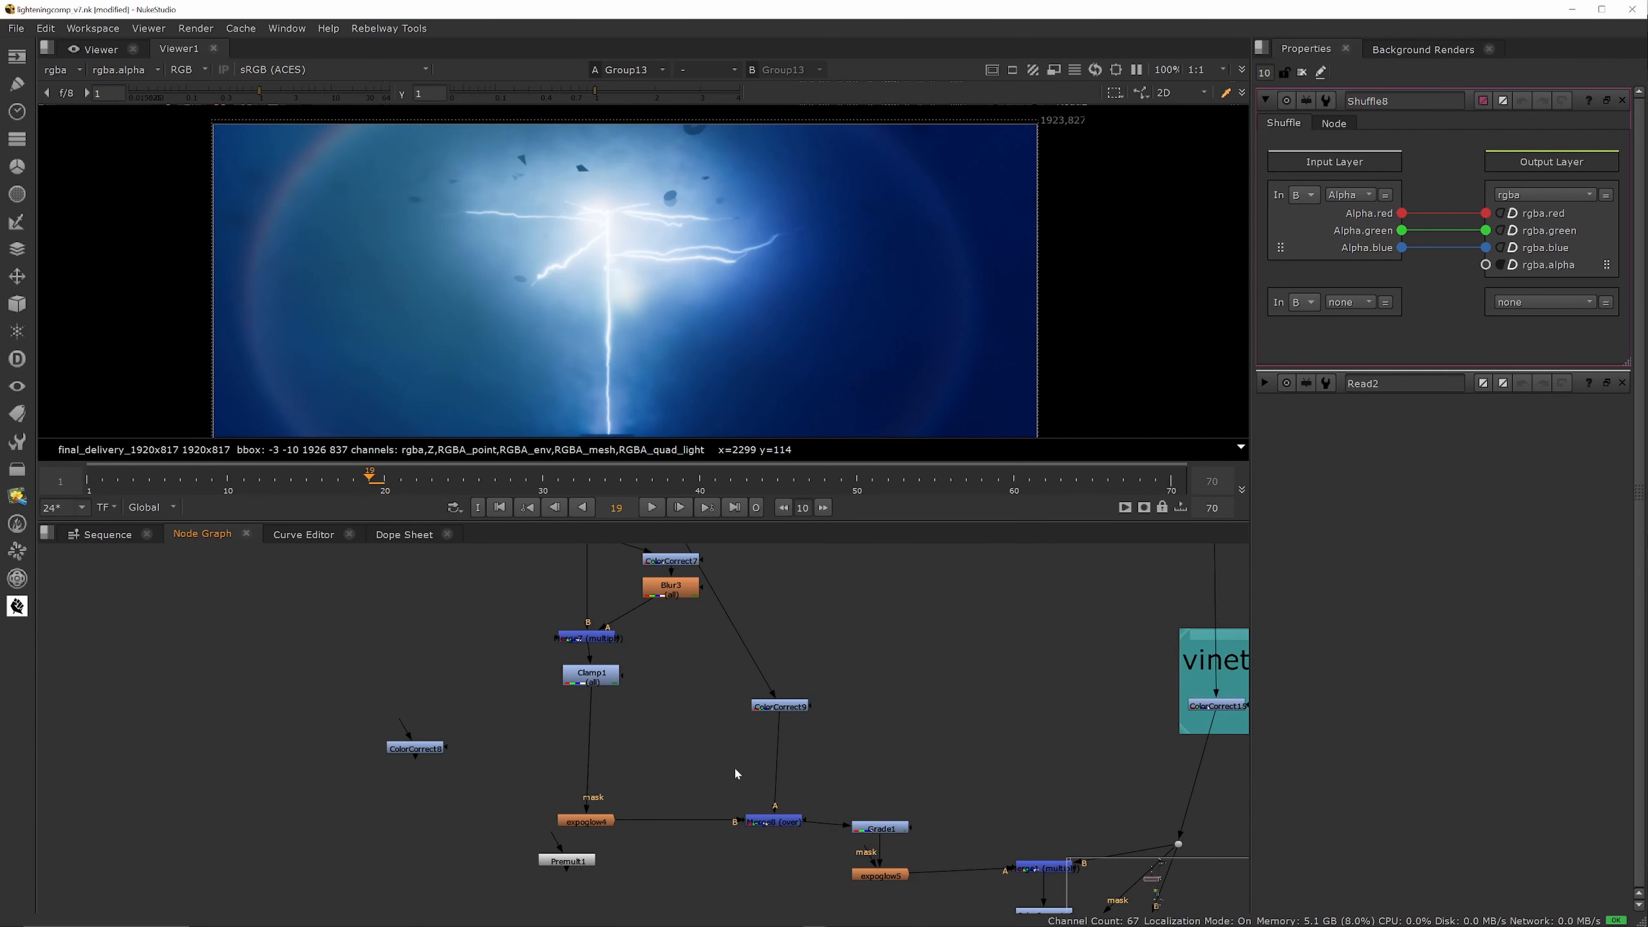
scroll(733, 765, "down", 5)
scroll(679, 548, "down", 2)
scroll(718, 599, "up", 5)
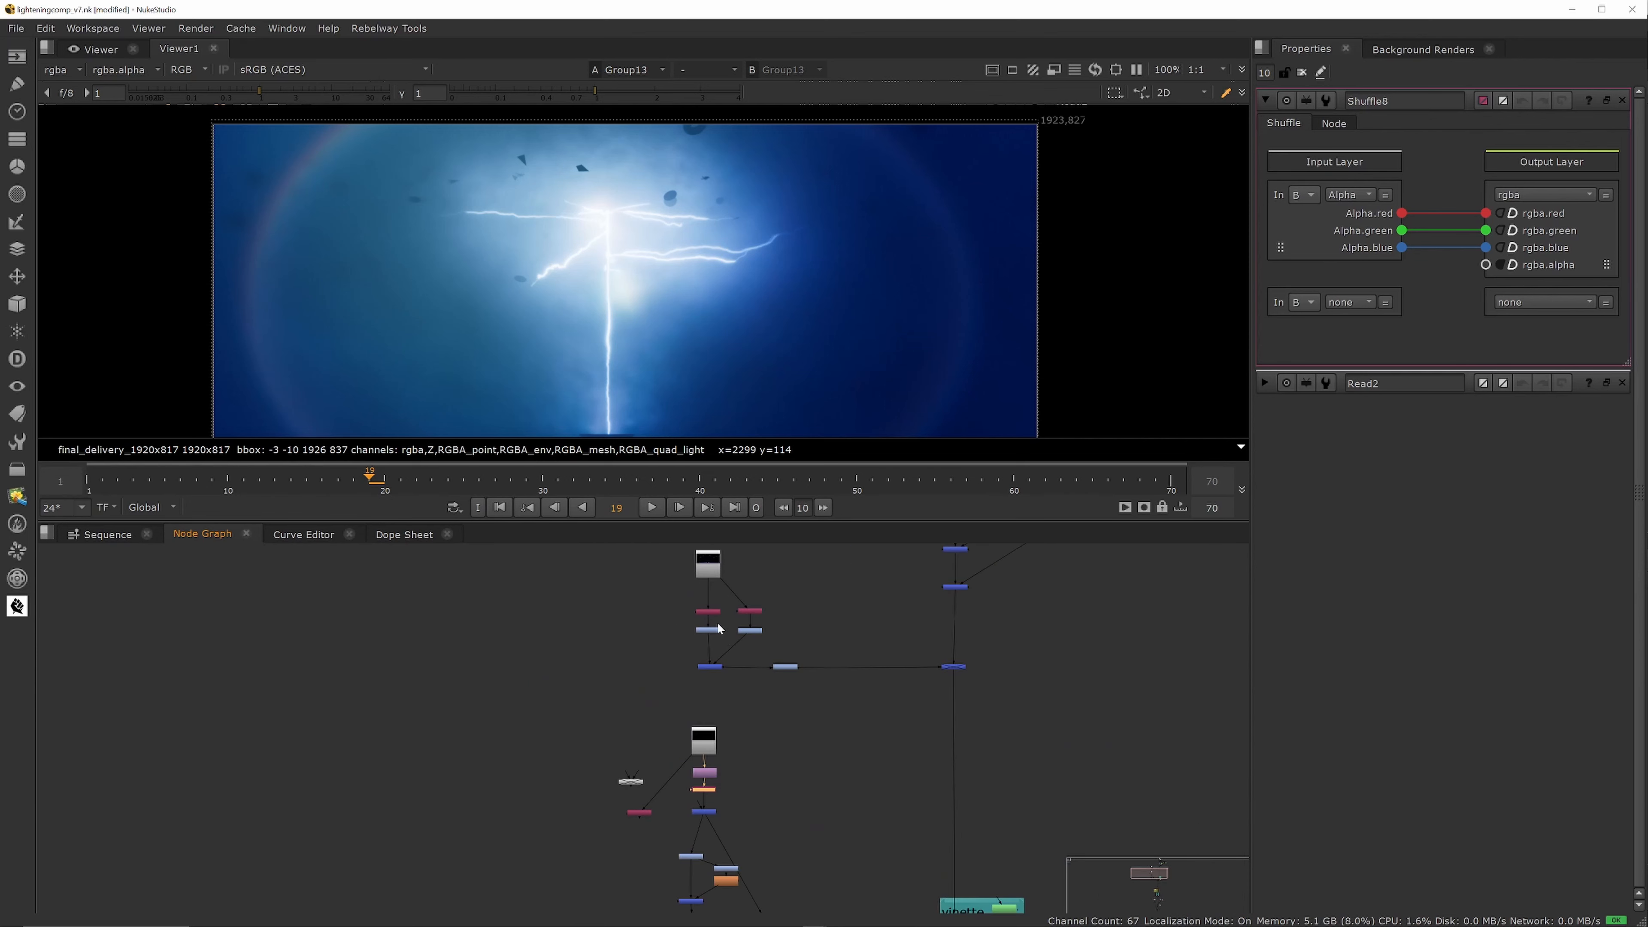
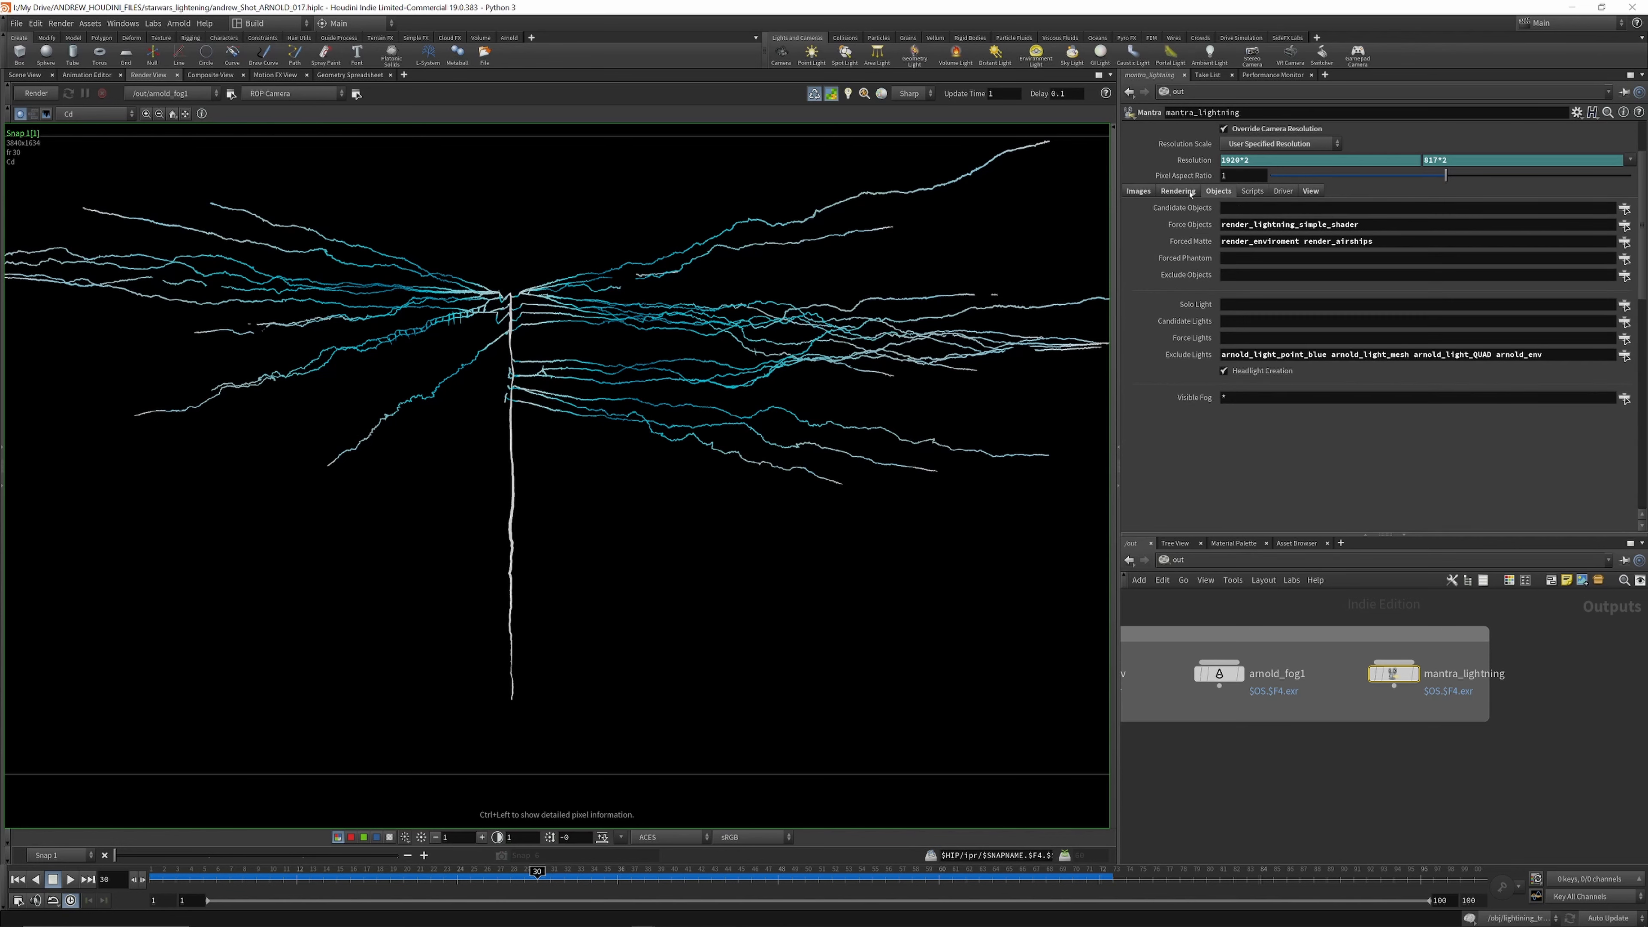
Step: Review the mantra_lightning node's image settings in Houdini, checking the extra image planes for Alpha, Cd and curveu
left_click(1143, 192)
scroll(1318, 250, "down", 5)
scroll(1309, 296, "down", 2)
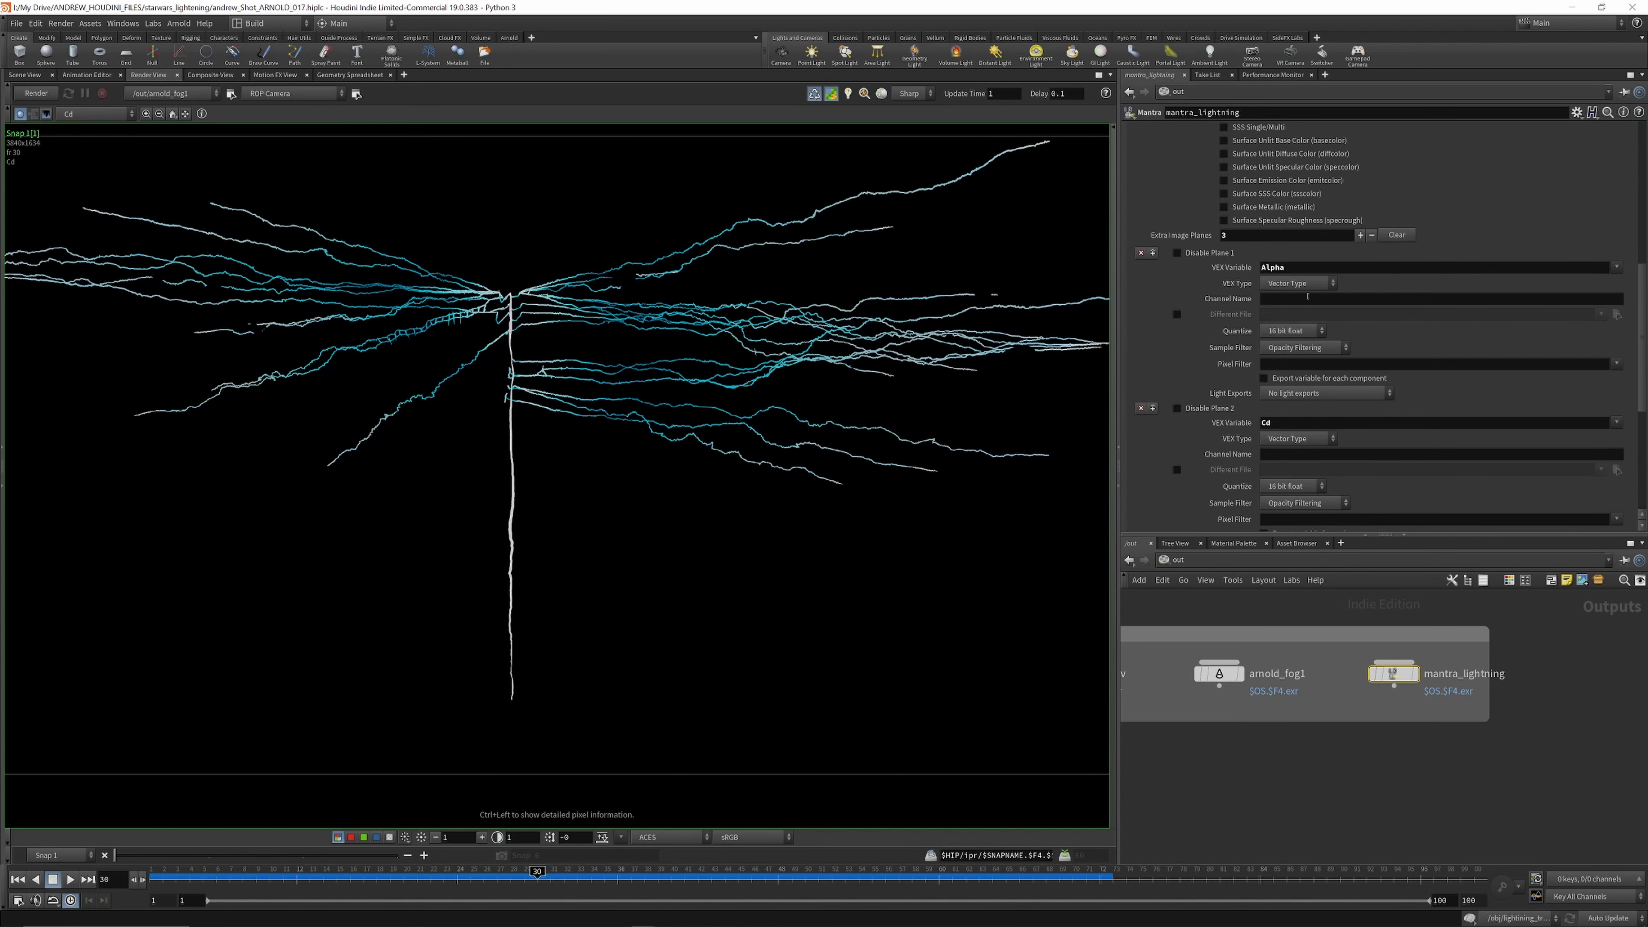
scroll(1276, 267, "down", 2)
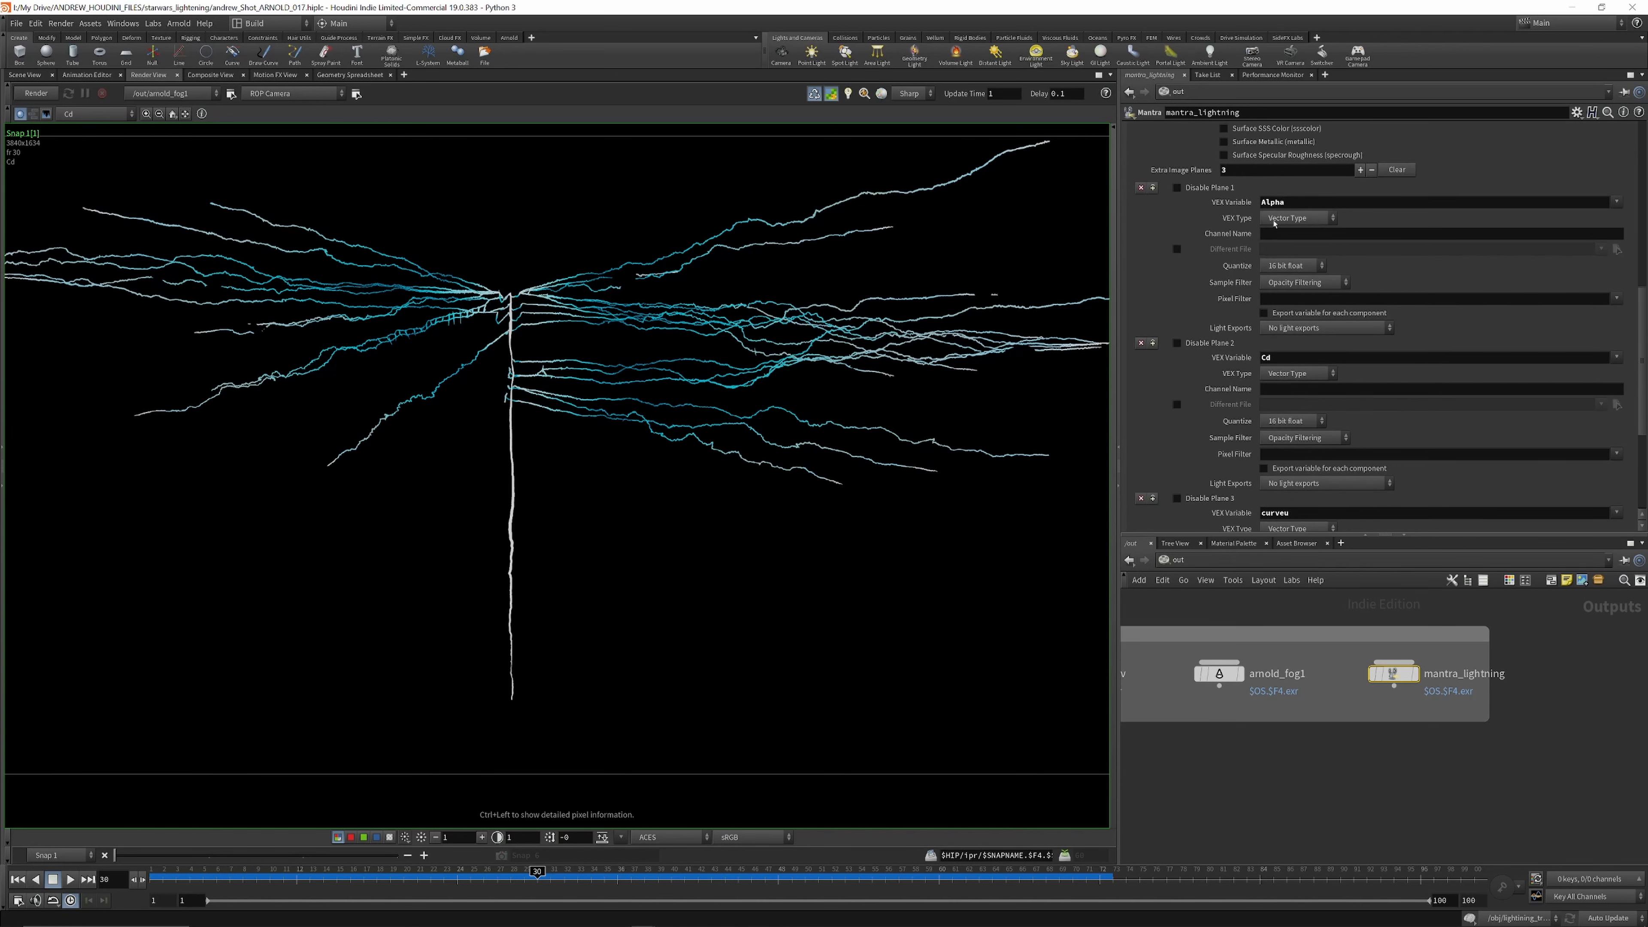
scroll(1282, 330, "down", 4)
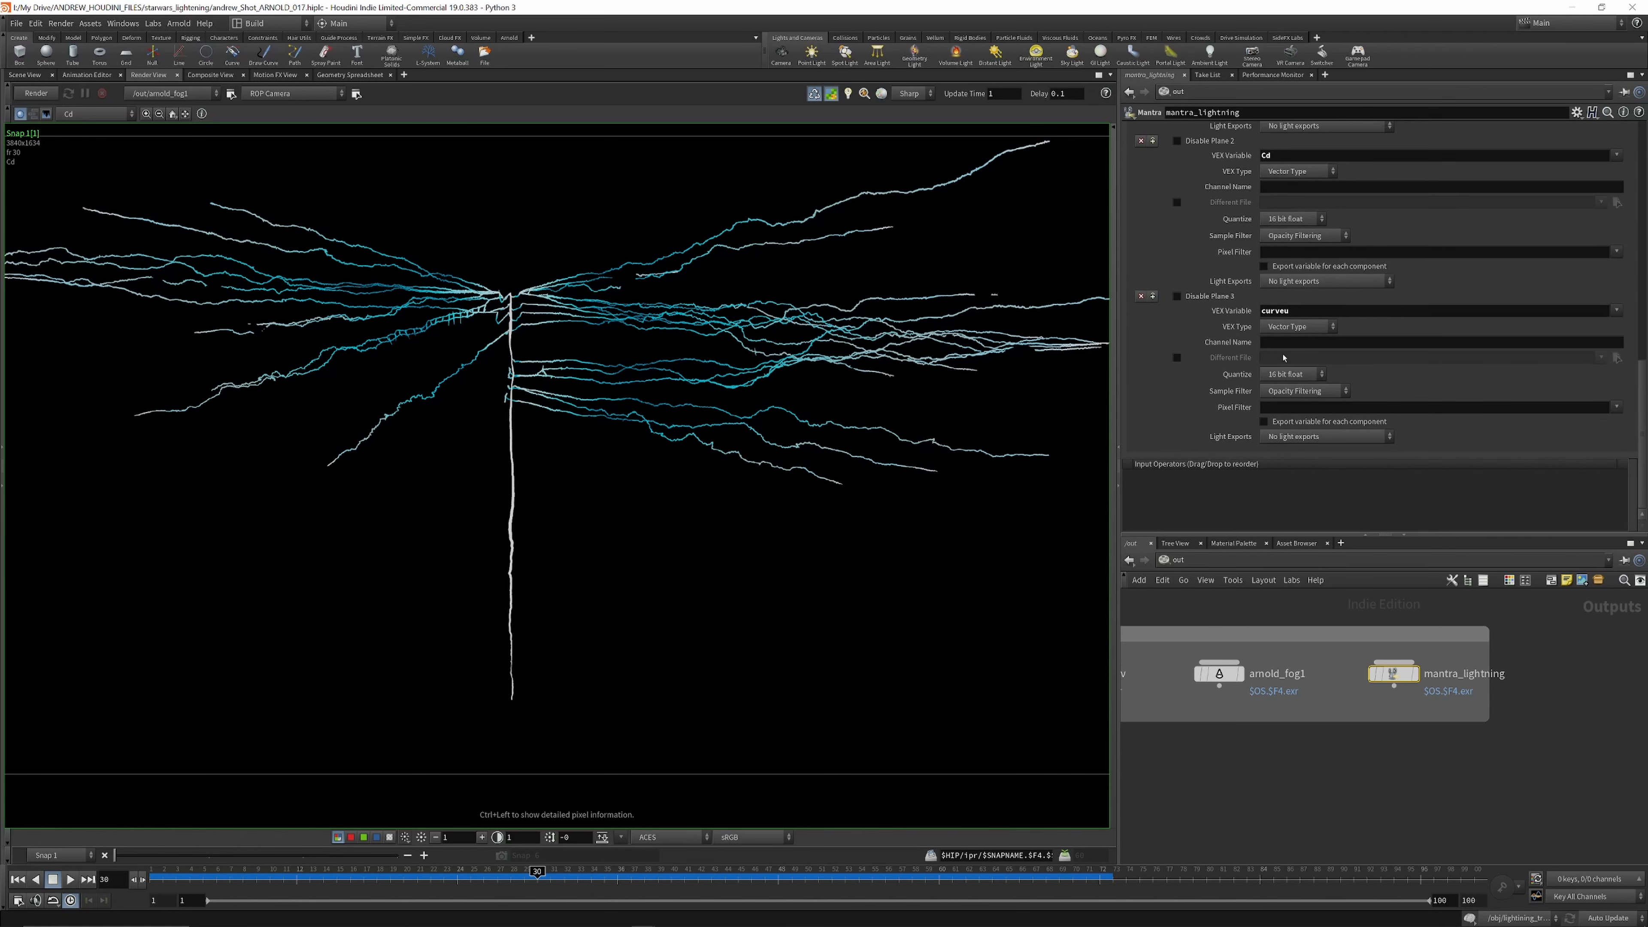
scroll(1282, 357, "up", 1)
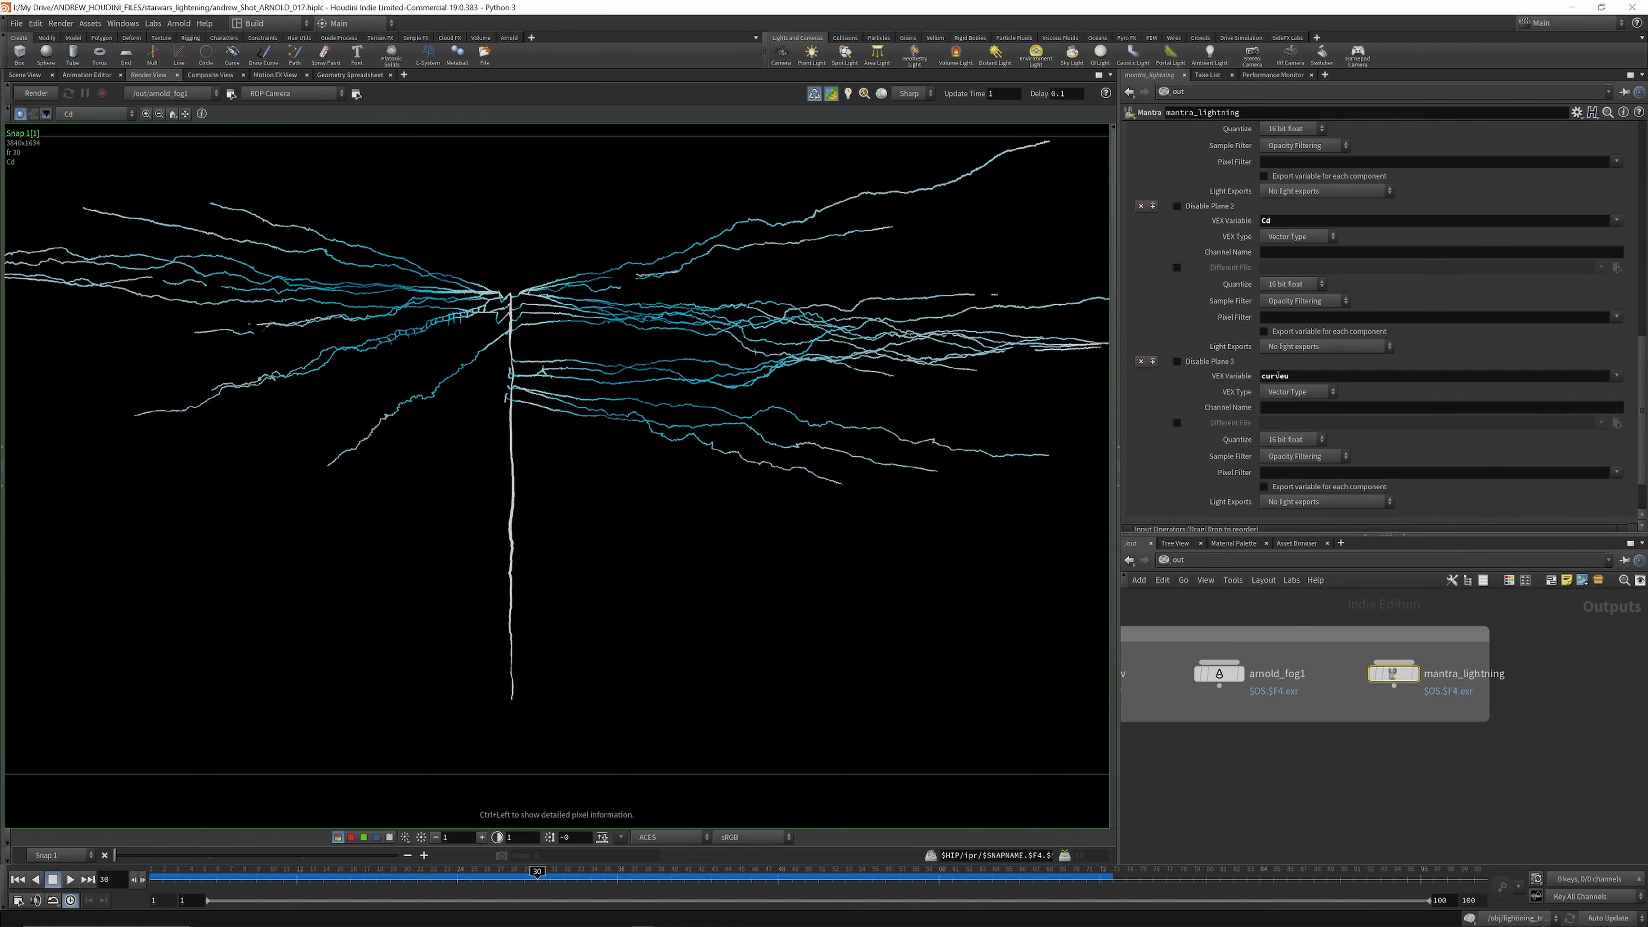
scroll(1286, 276, "up", 3)
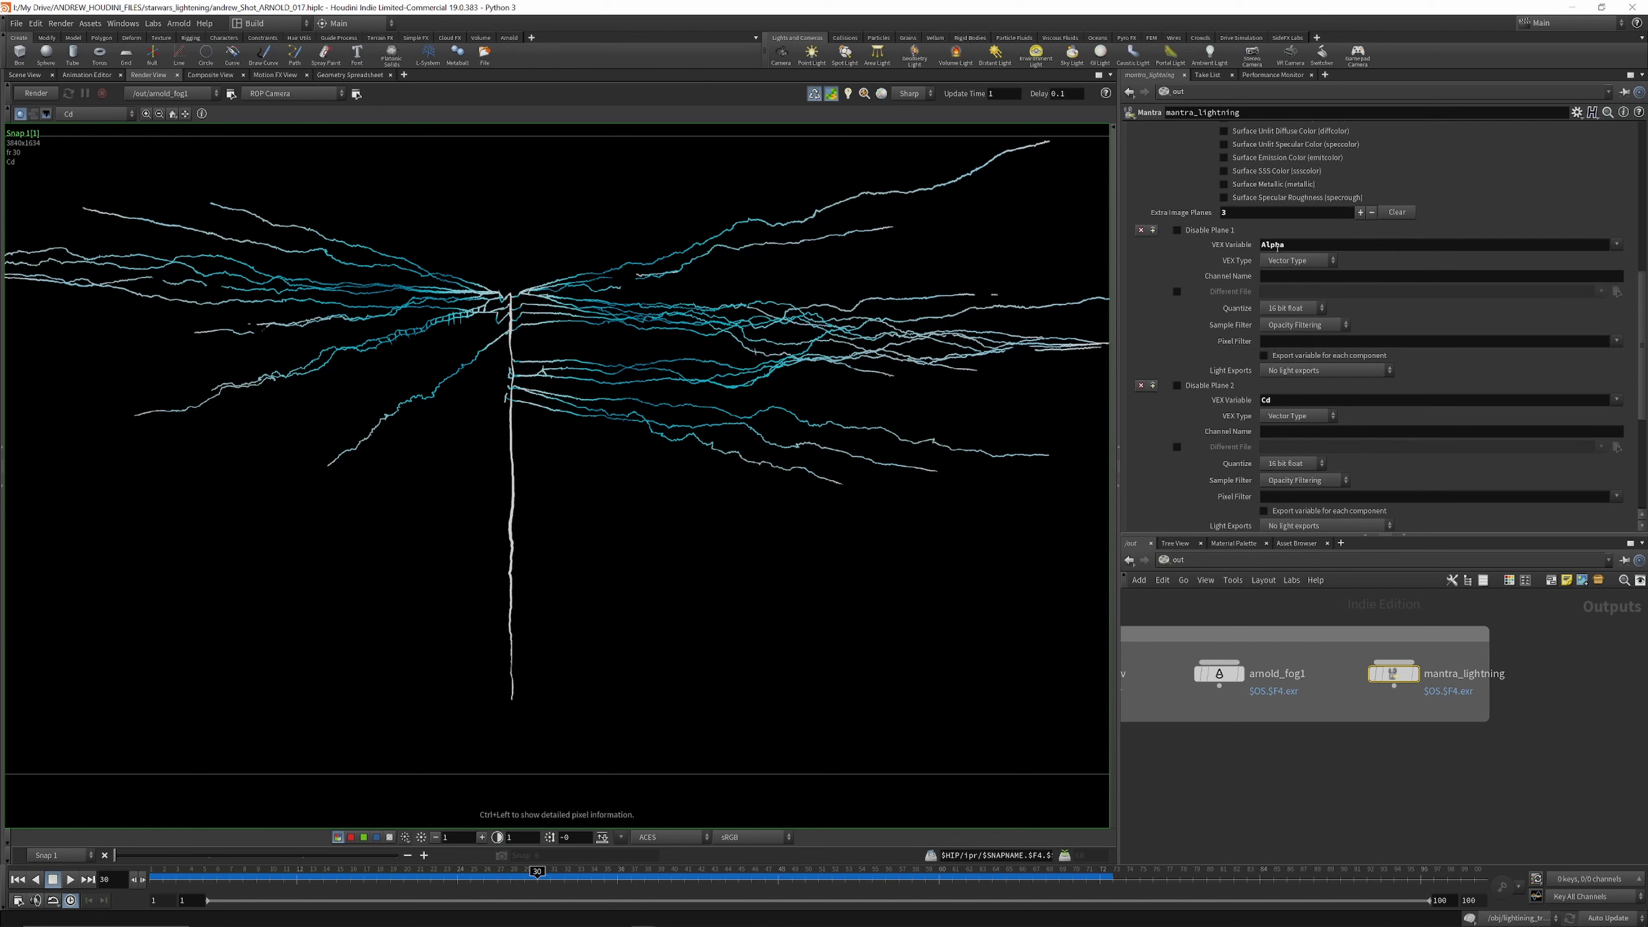
scroll(1295, 263, "up", 3)
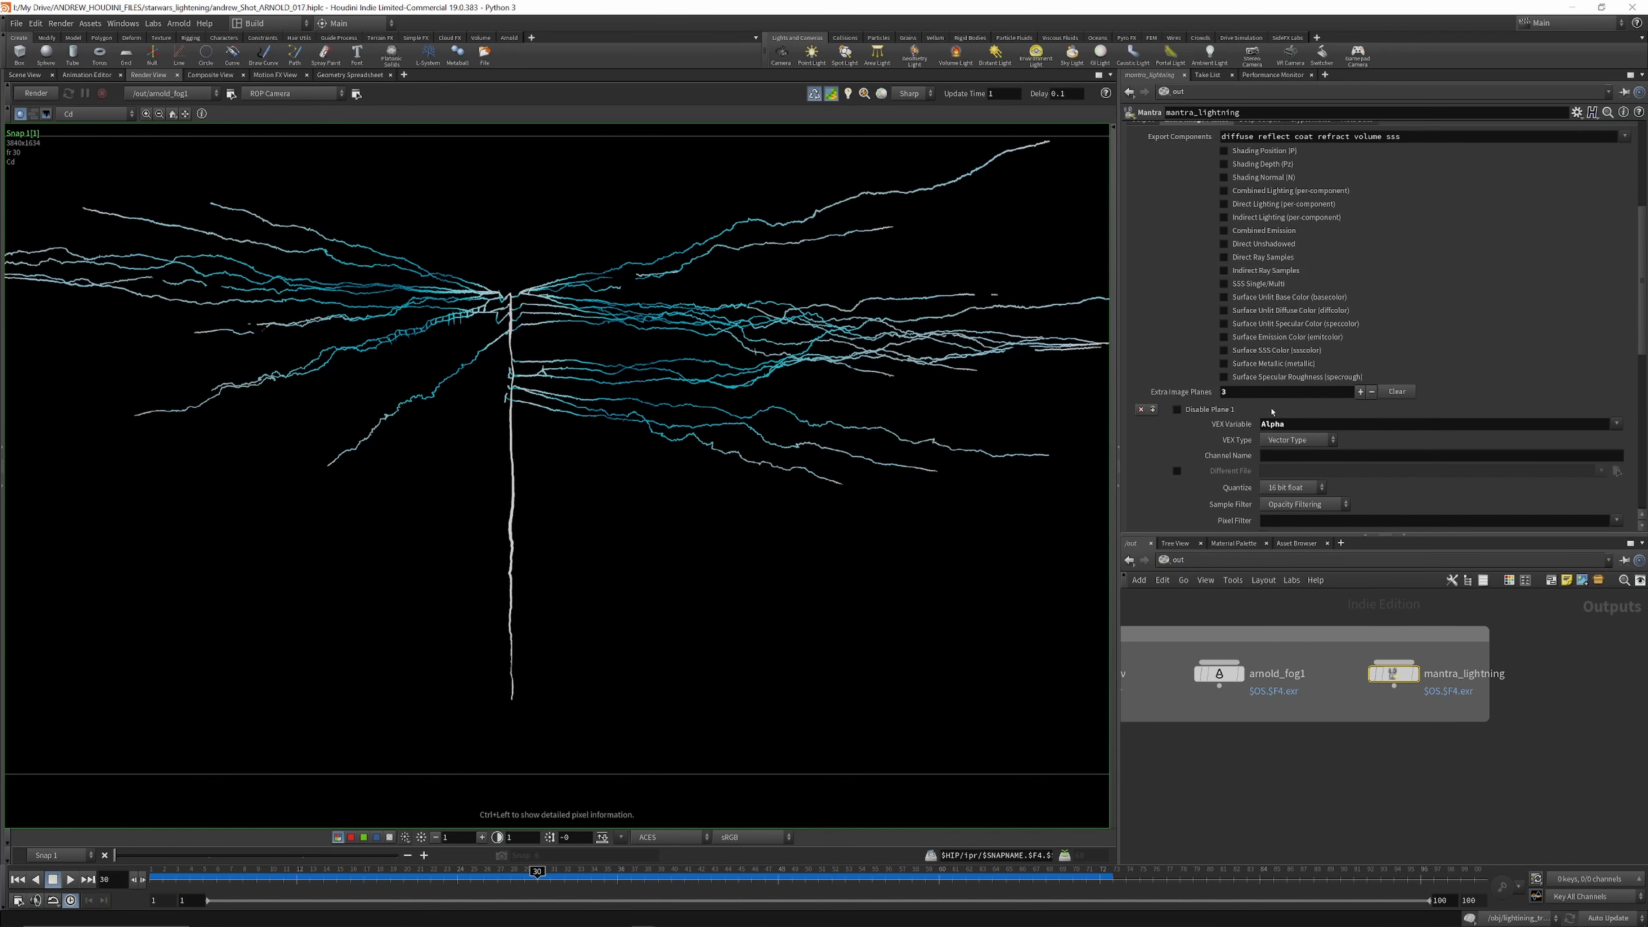
scroll(1271, 356, "down", 3)
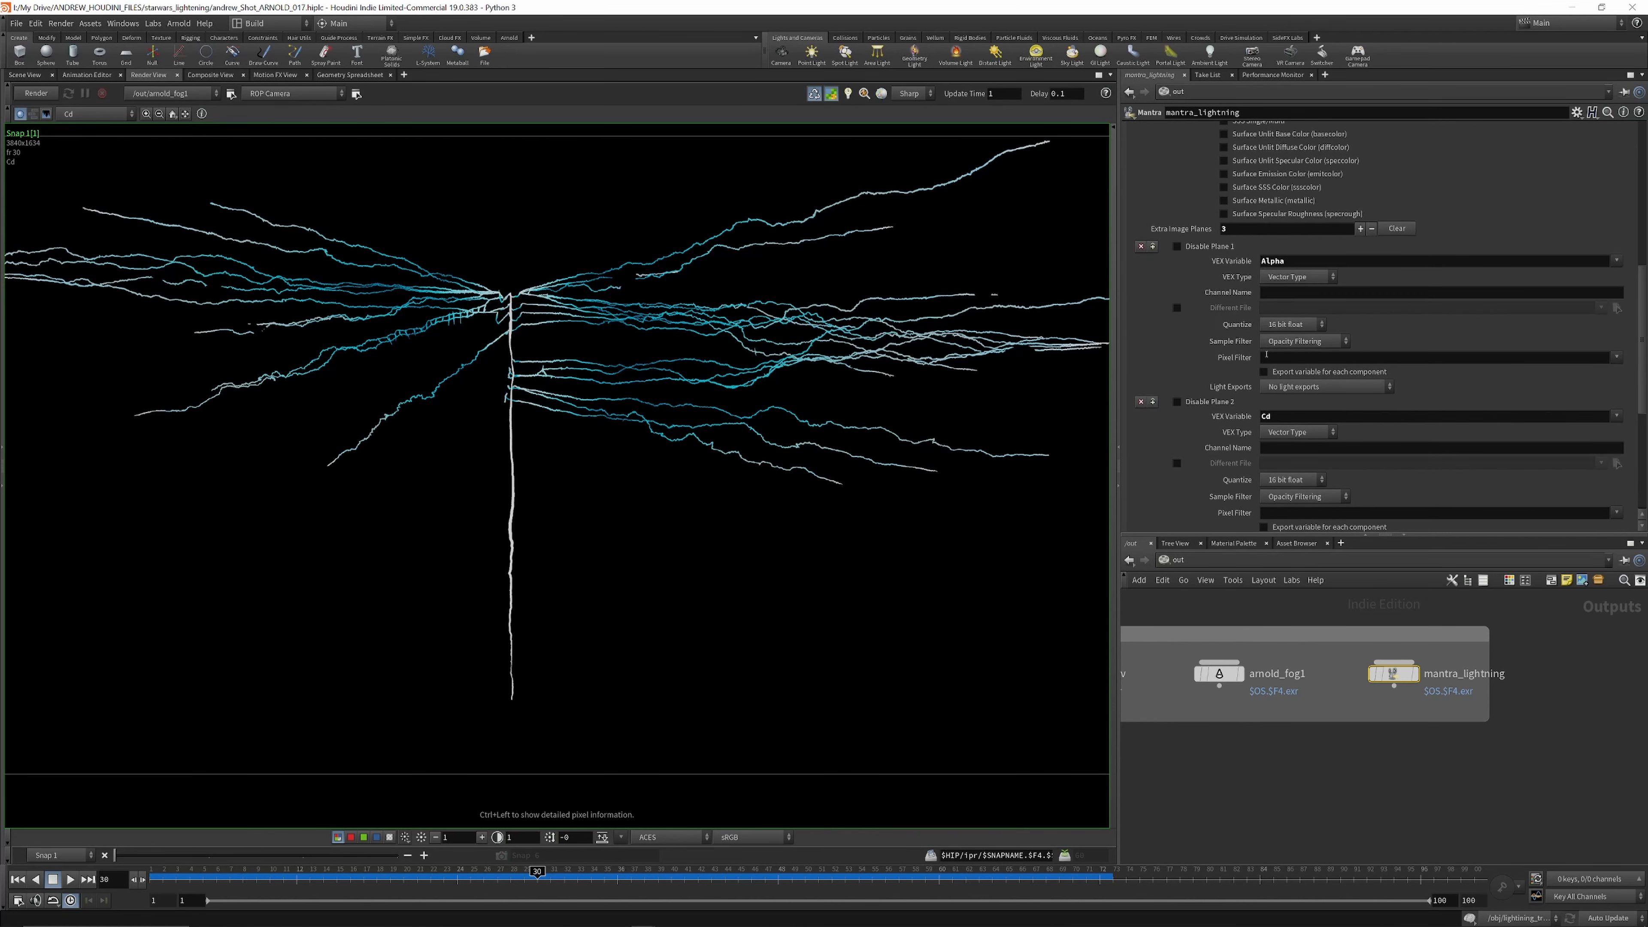
scroll(1265, 358, "down", 3)
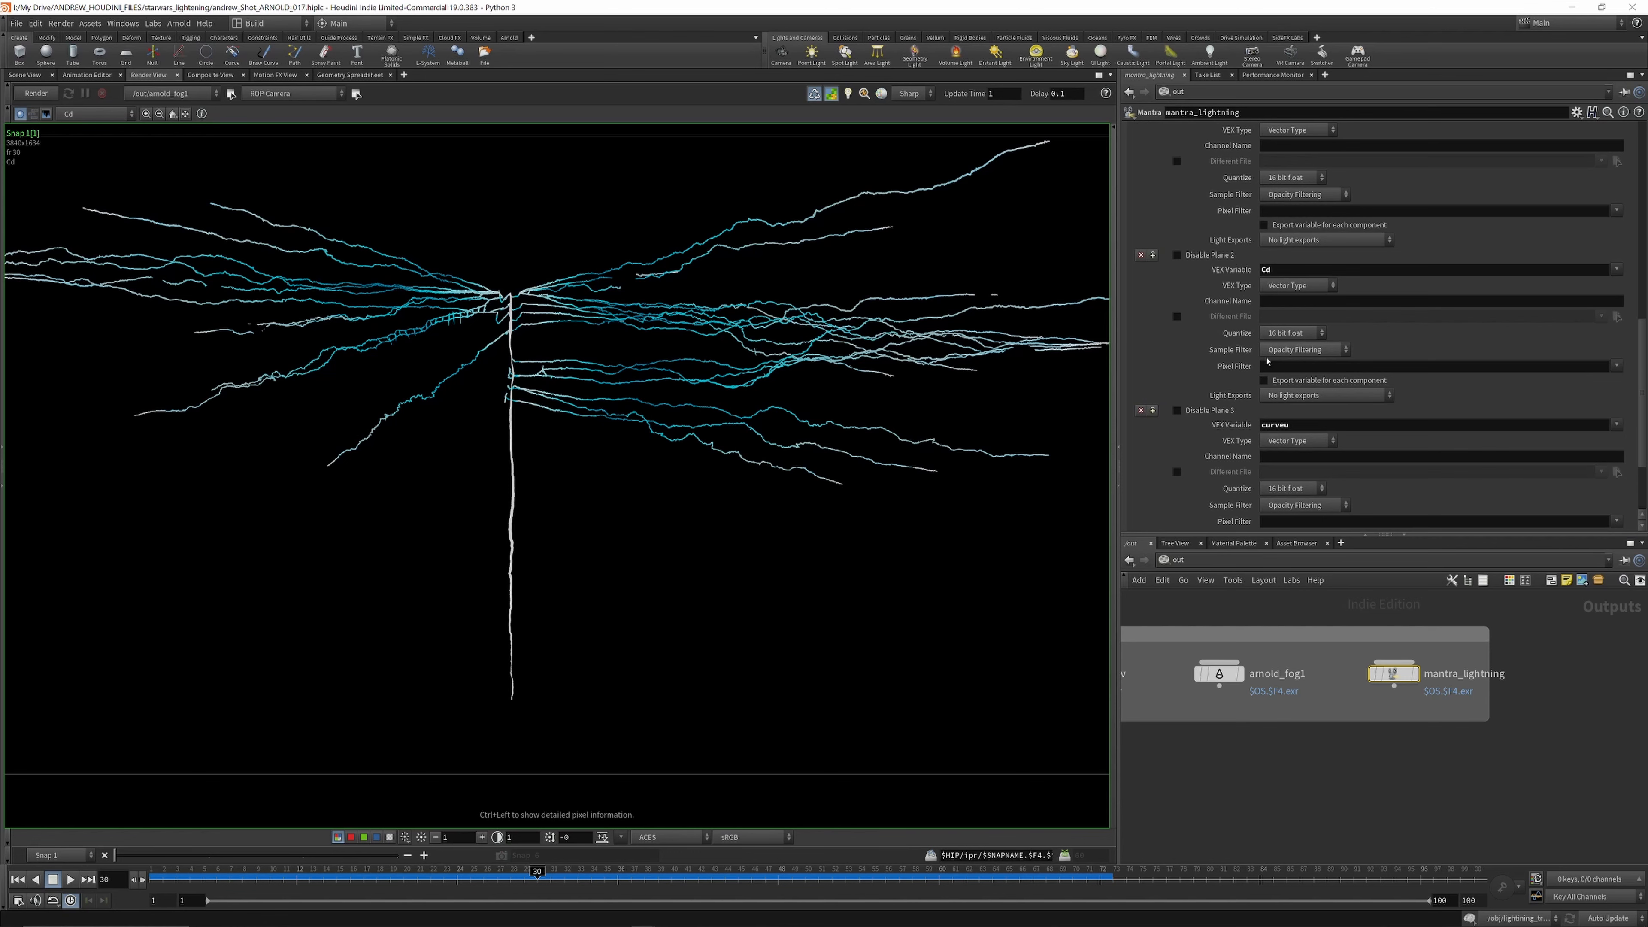
Step: Review the mantra_lightning node's rendering settings, checking its sampling, limits and shading parameters
scroll(1267, 361, "up", 10)
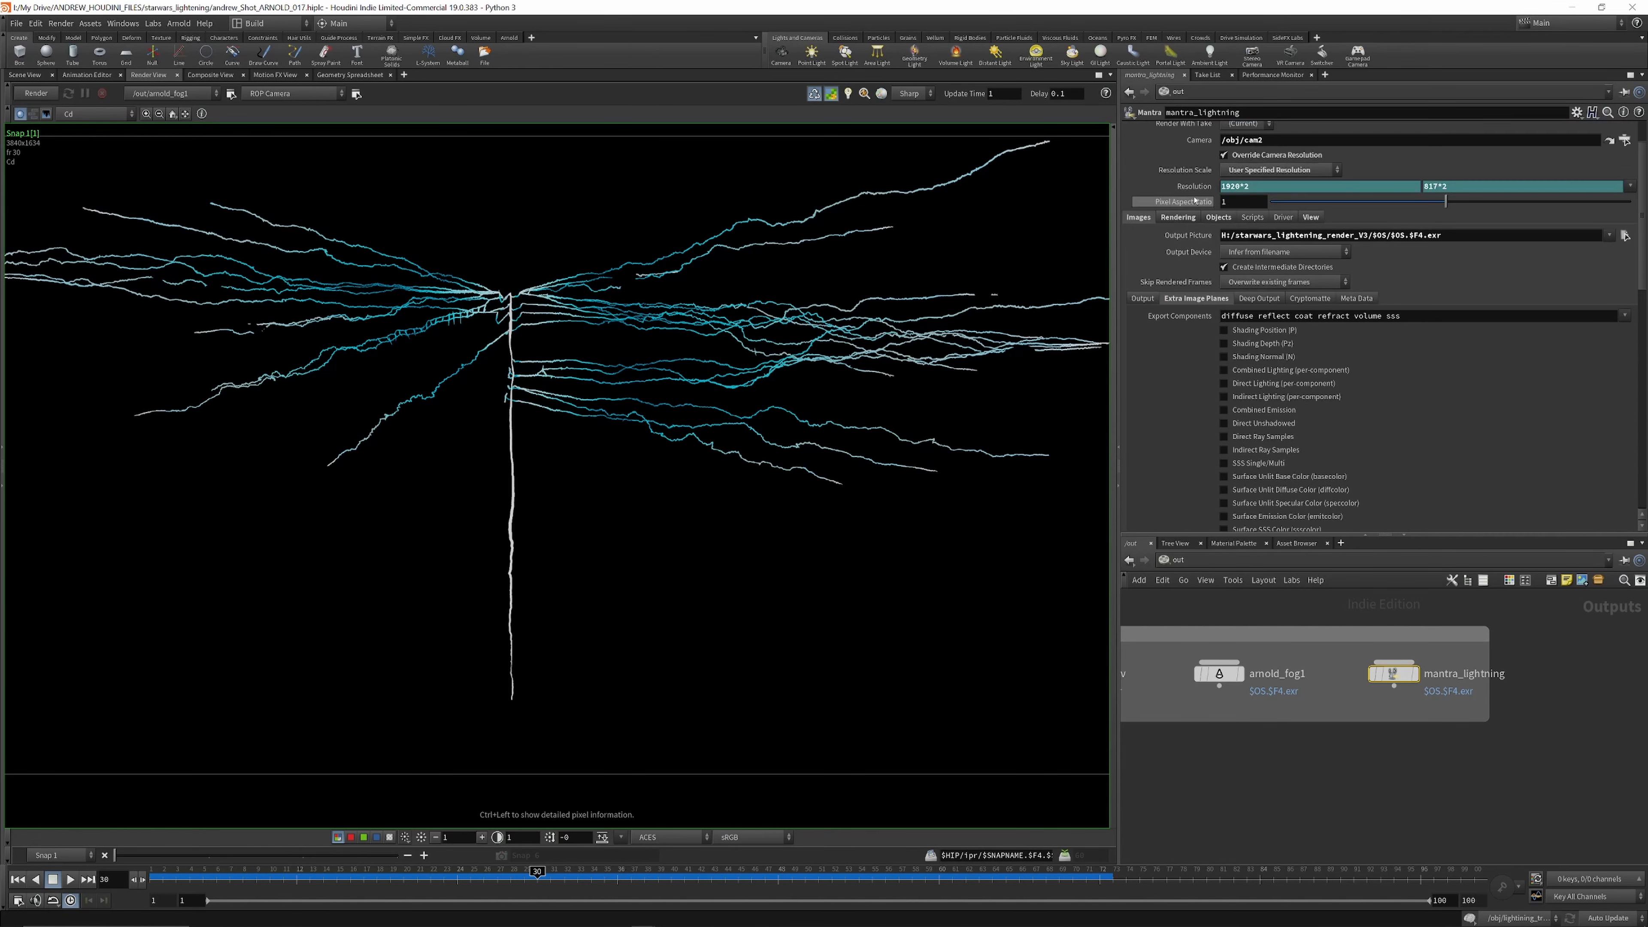
left_click(1173, 218)
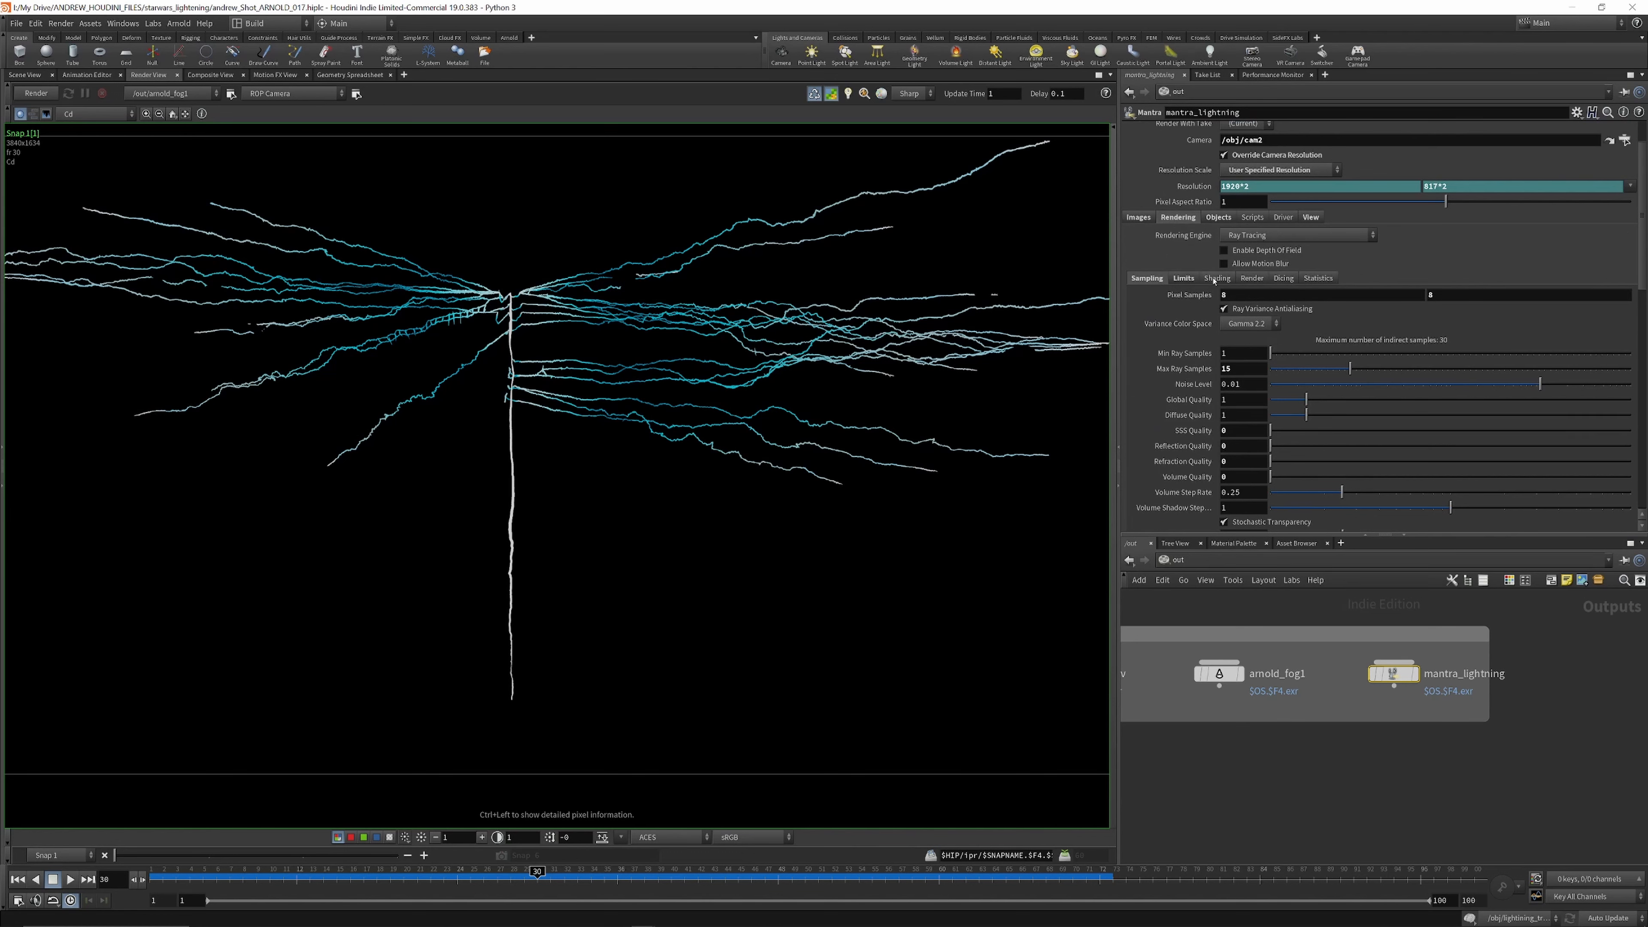
scroll(1215, 279, "down", 2)
scroll(1213, 329, "down", 2)
scroll(1232, 330, "up", 5)
left_click(1182, 295)
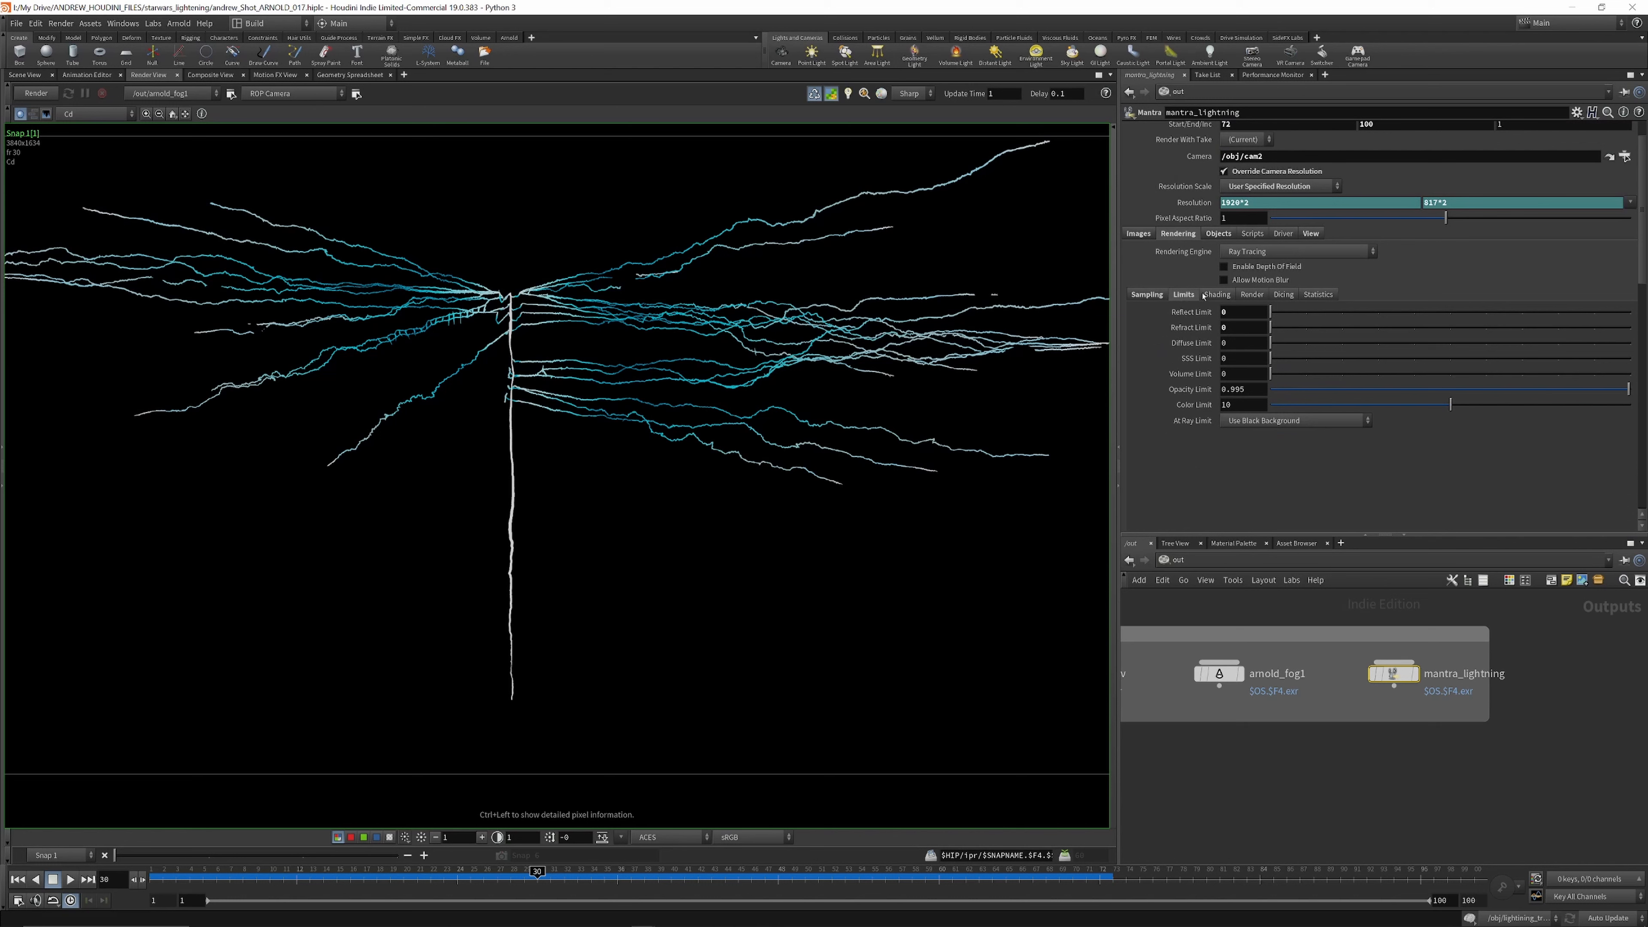
left_click(1217, 295)
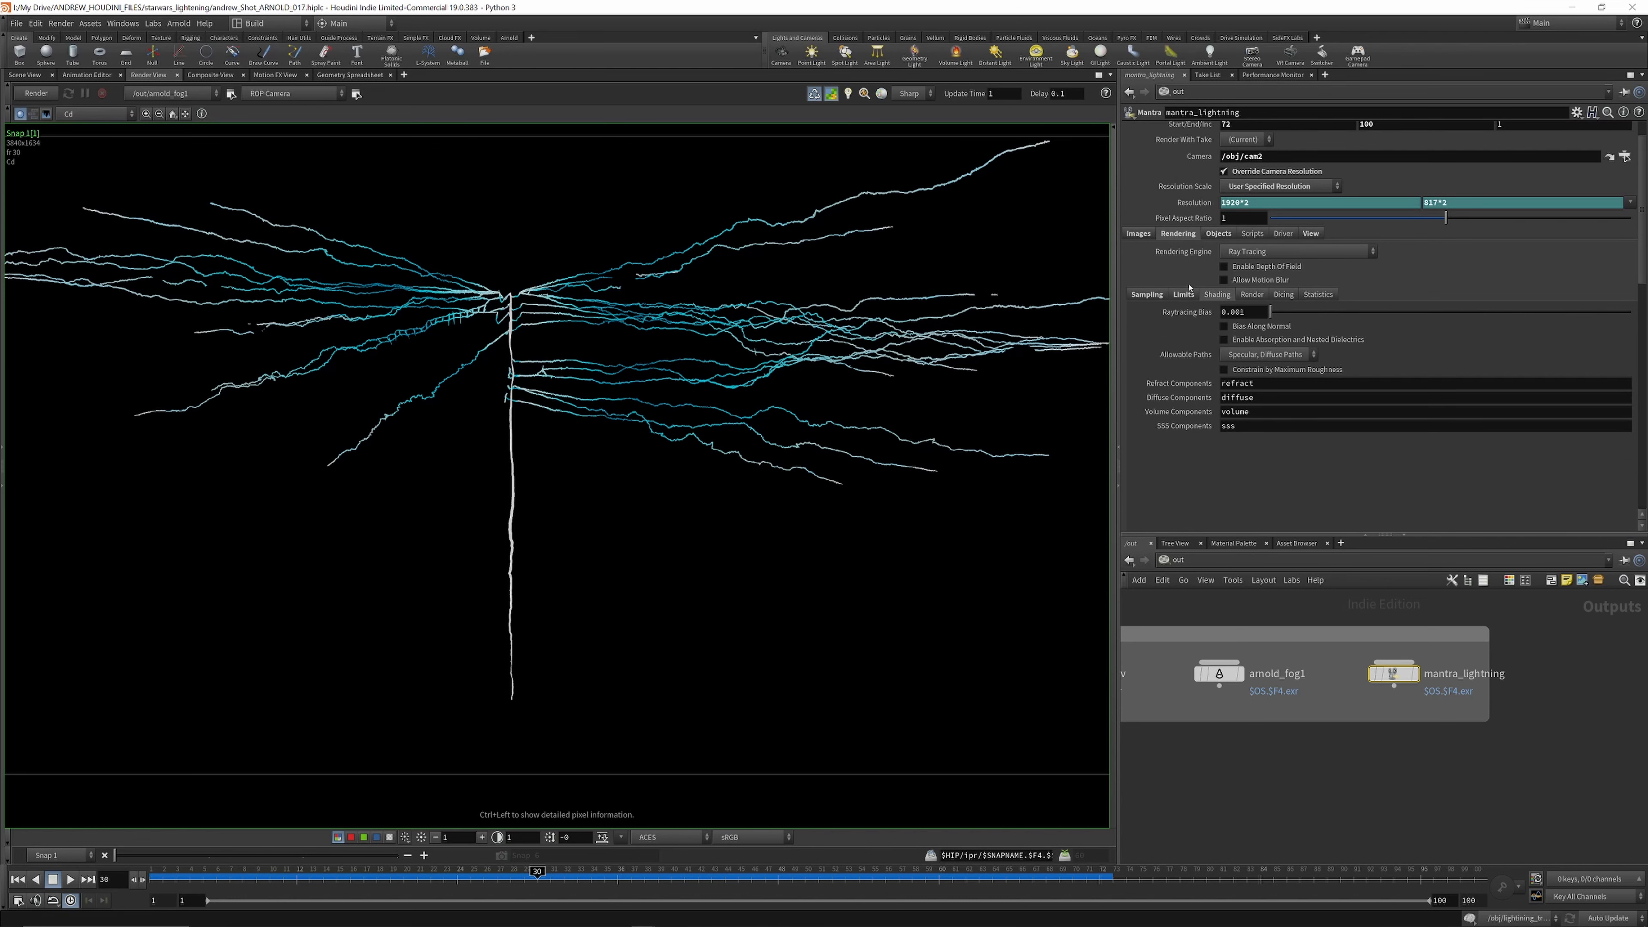
Step: Check the mantra_lightning node's forced objects, forced mattes and excluded lights
left_click(1146, 238)
left_click(1216, 234)
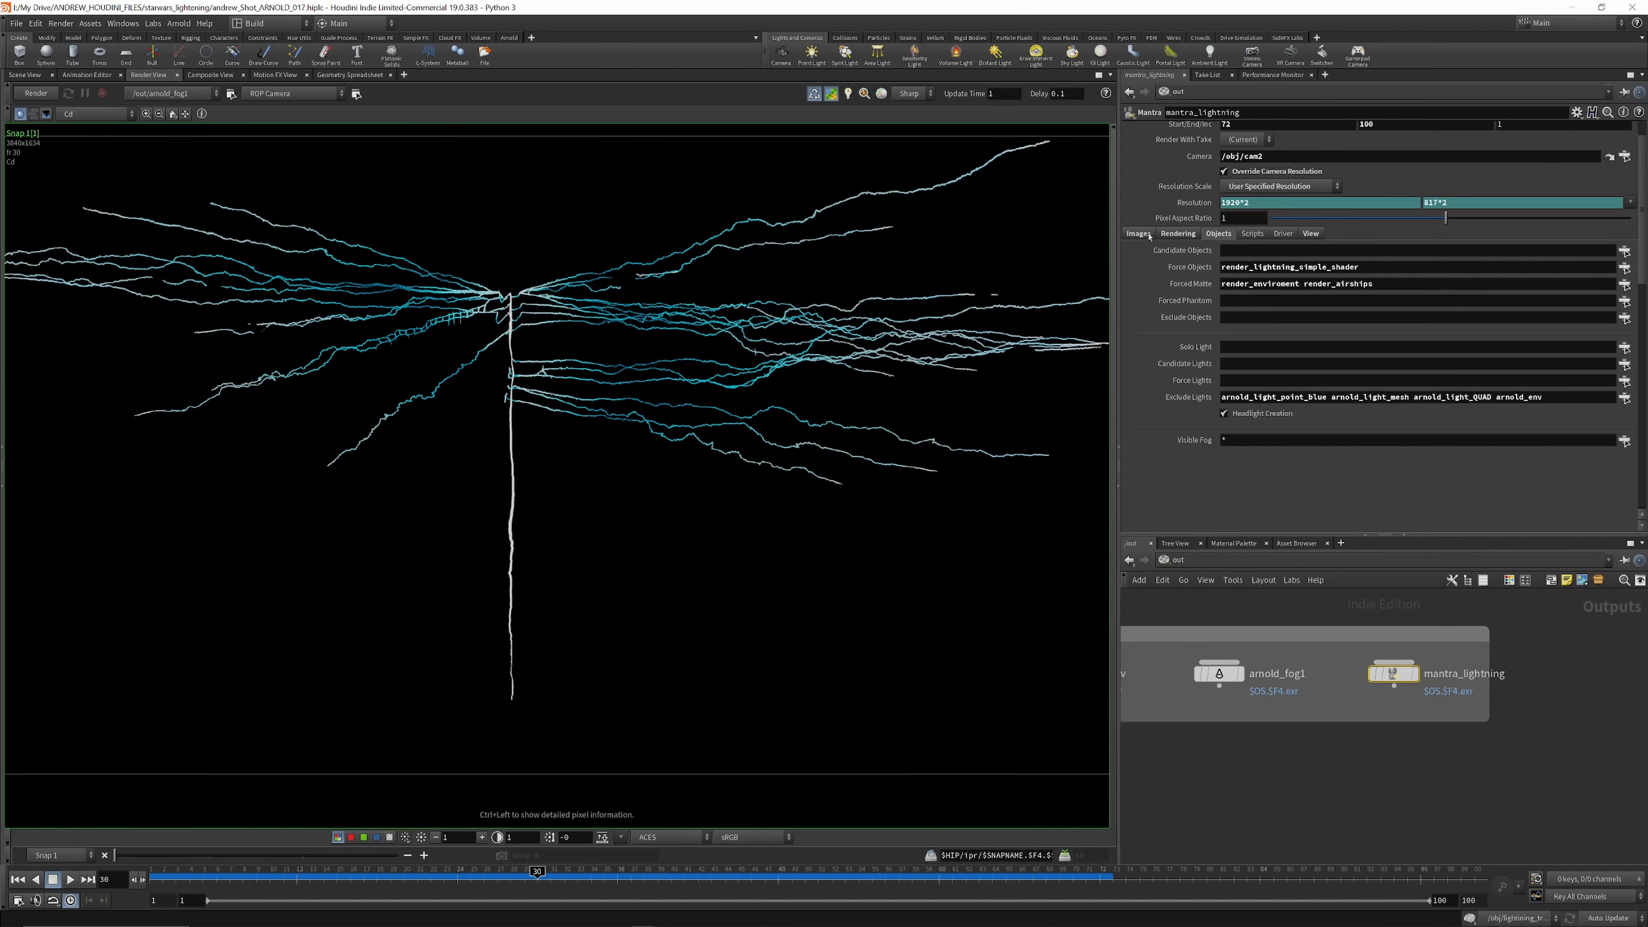
scroll(1338, 399, "up", 2)
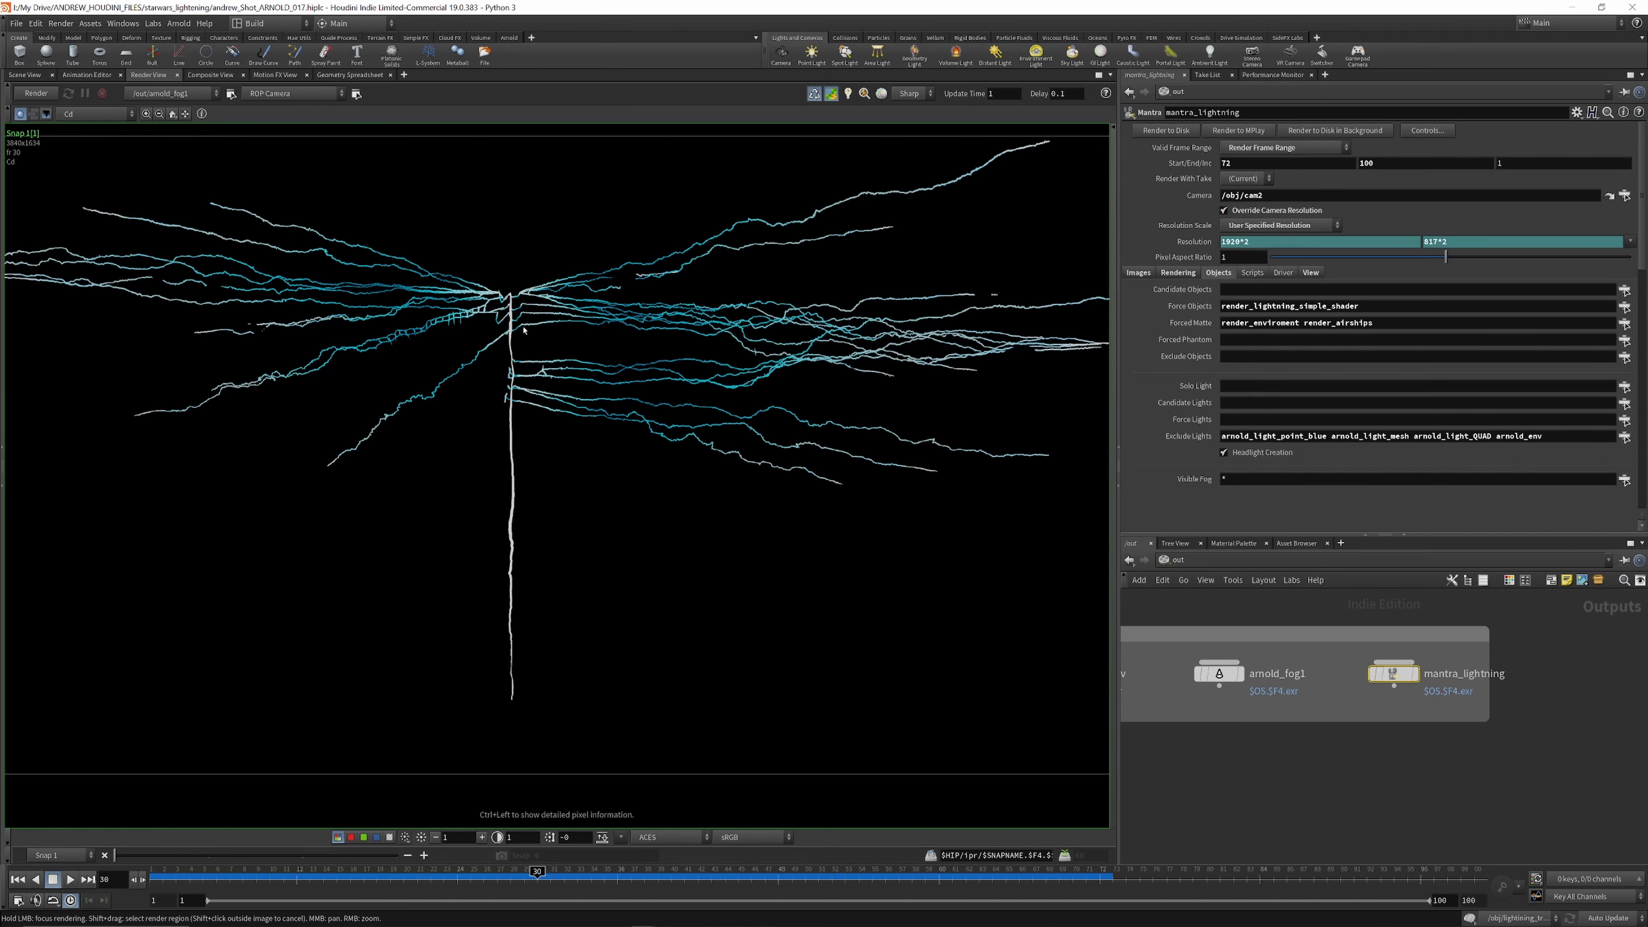
Step: Save the Houdini scene
left_click(17, 23)
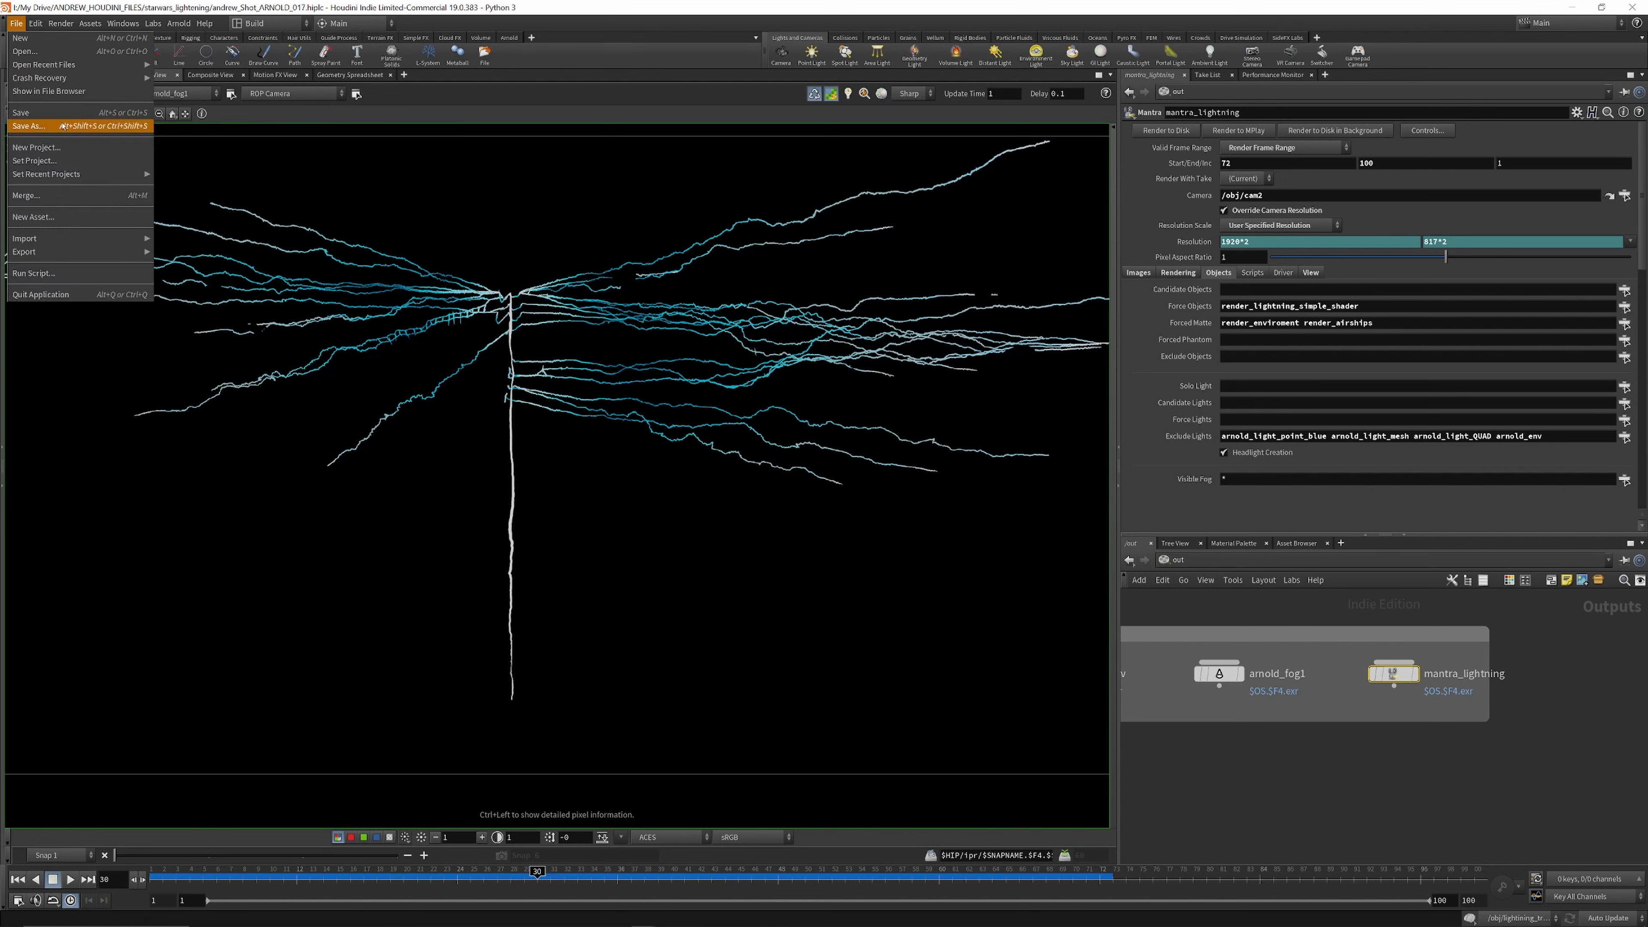
left_click(92, 116)
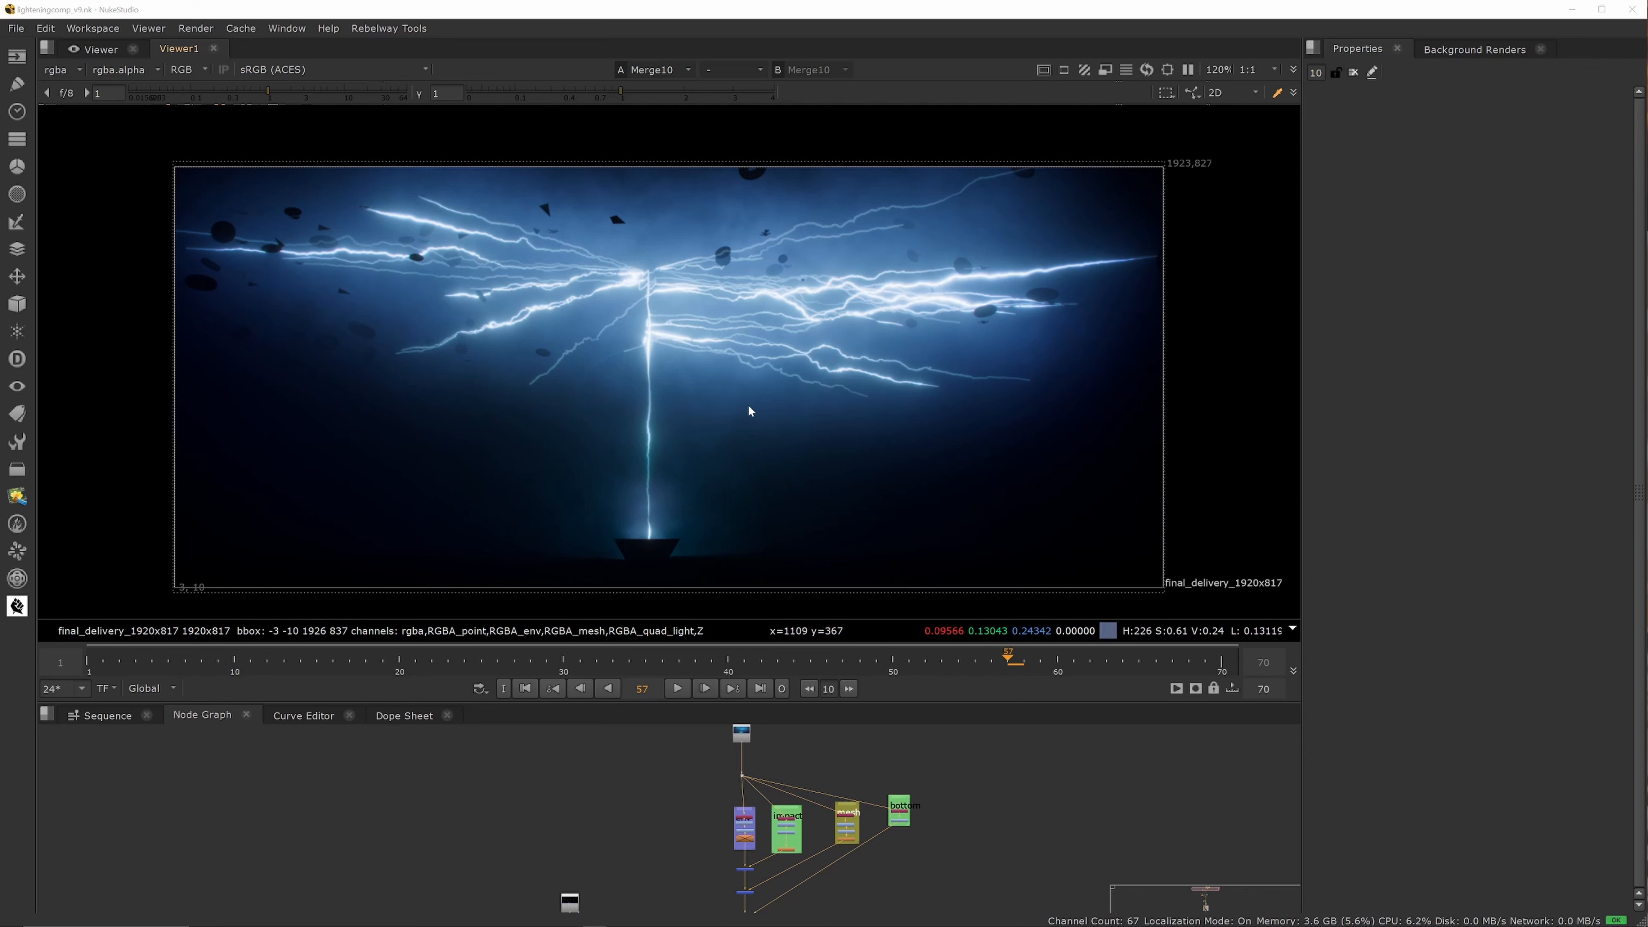
Step: Switch to NukeStudio's lighteningcomp_v9.nk comp and view the arnold_fog1 Read2 node's output
scroll(797, 766, "down", 3)
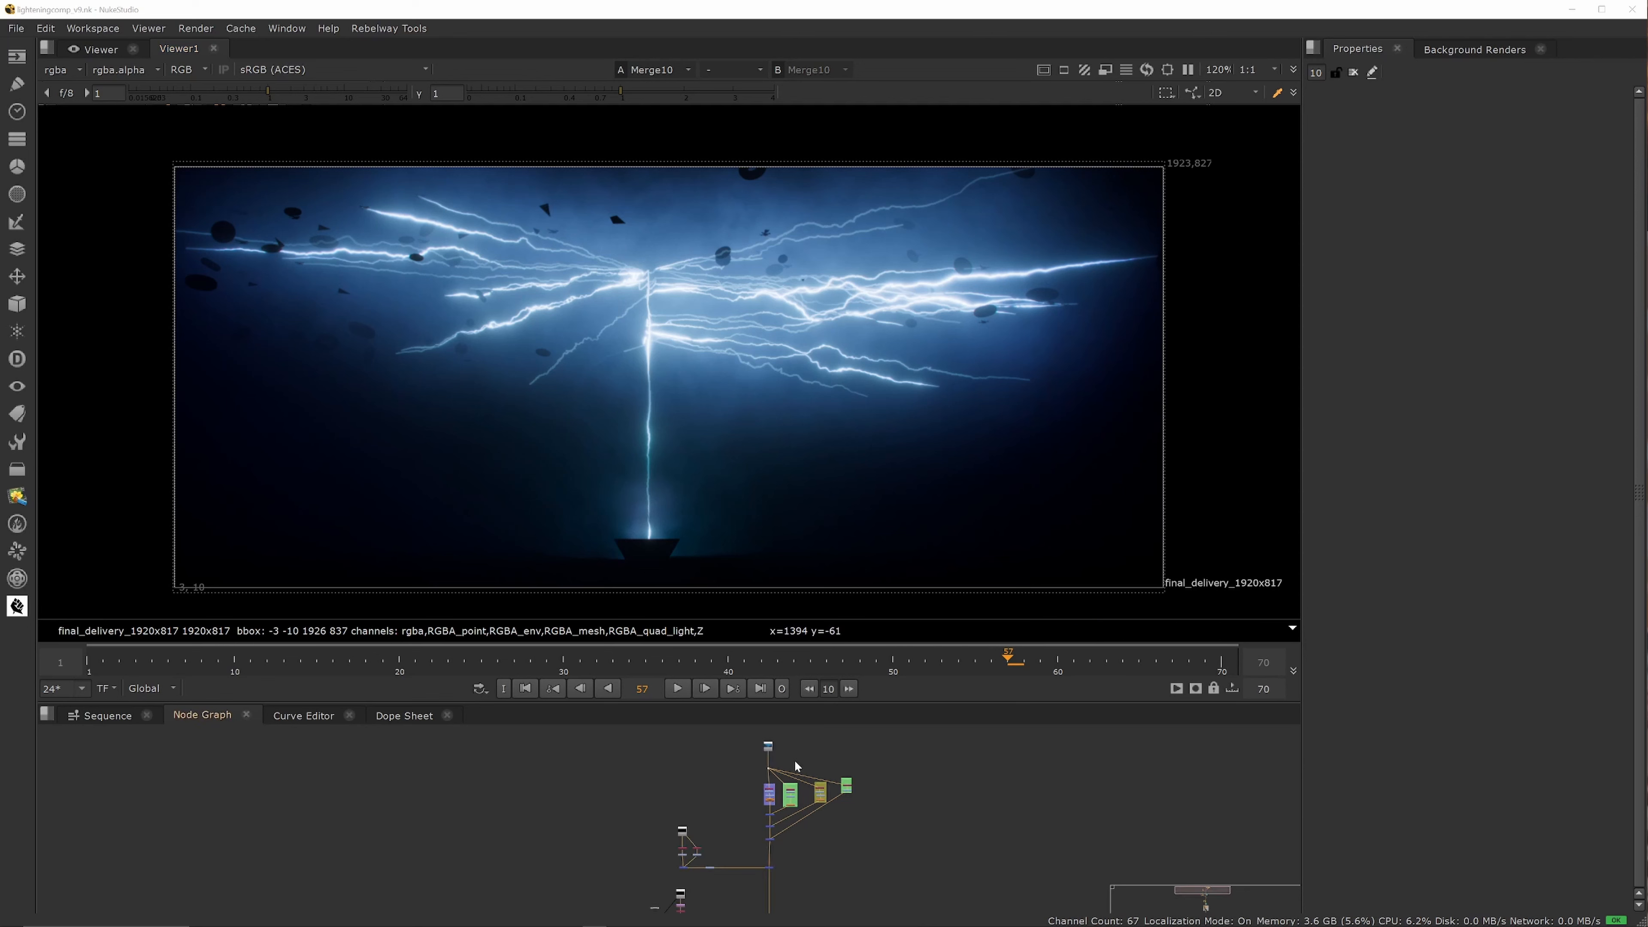
scroll(778, 750, "up", 3)
left_click(742, 739)
key("1")
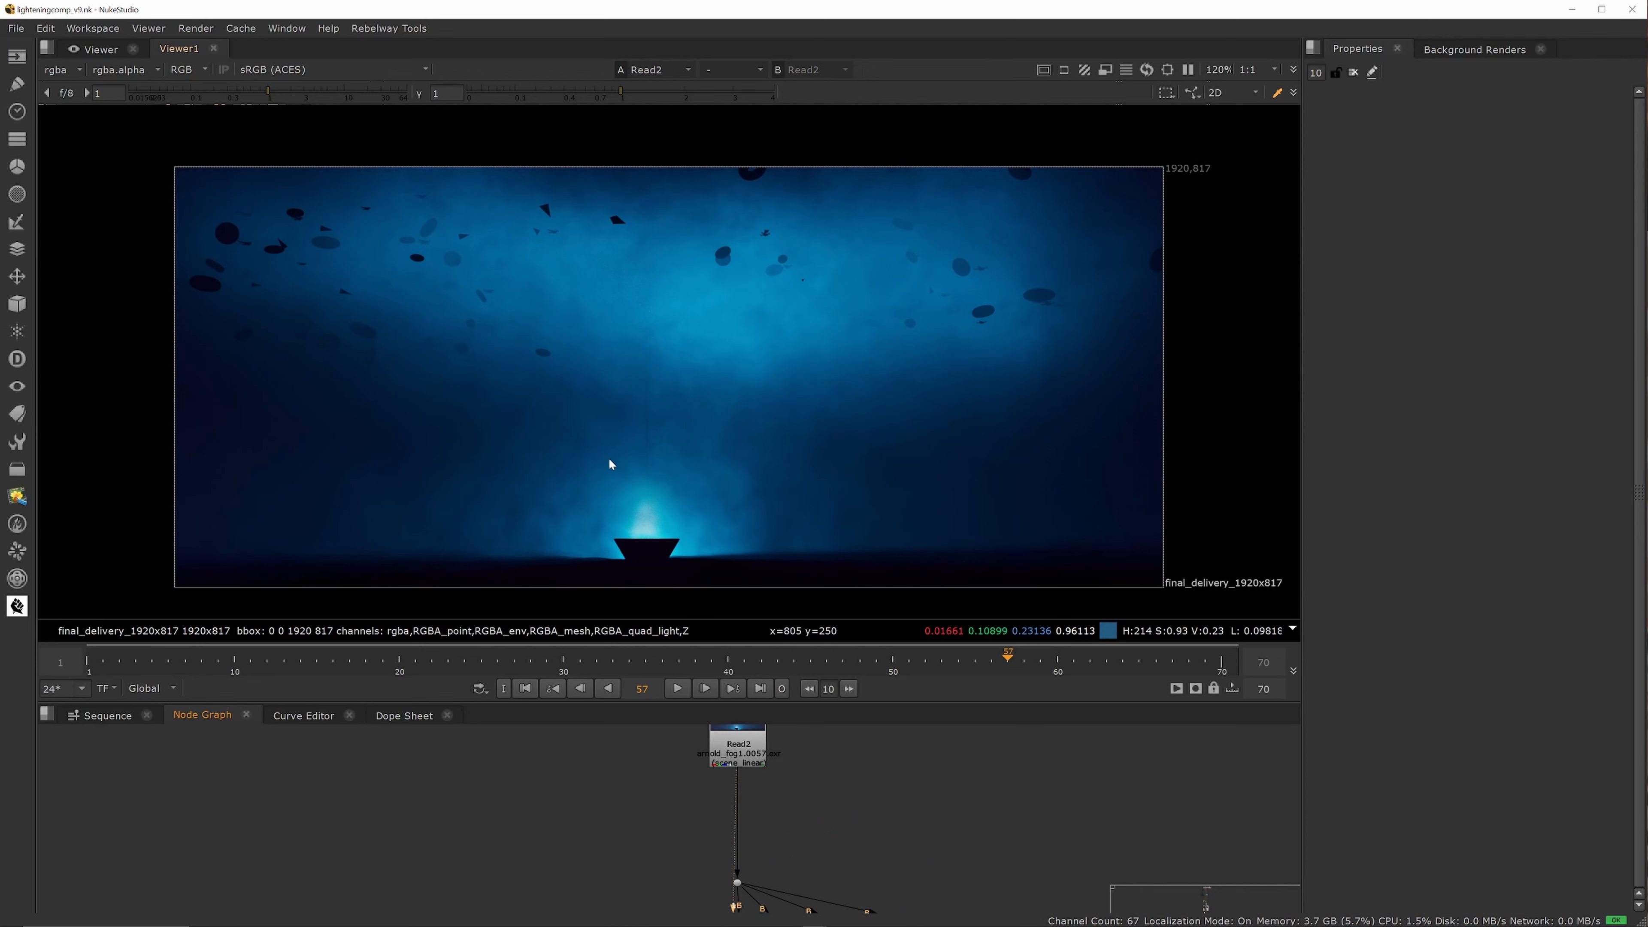
Step: Open the project's color management settings to check the OCIO config, and open the Read2 node's properties
key("s")
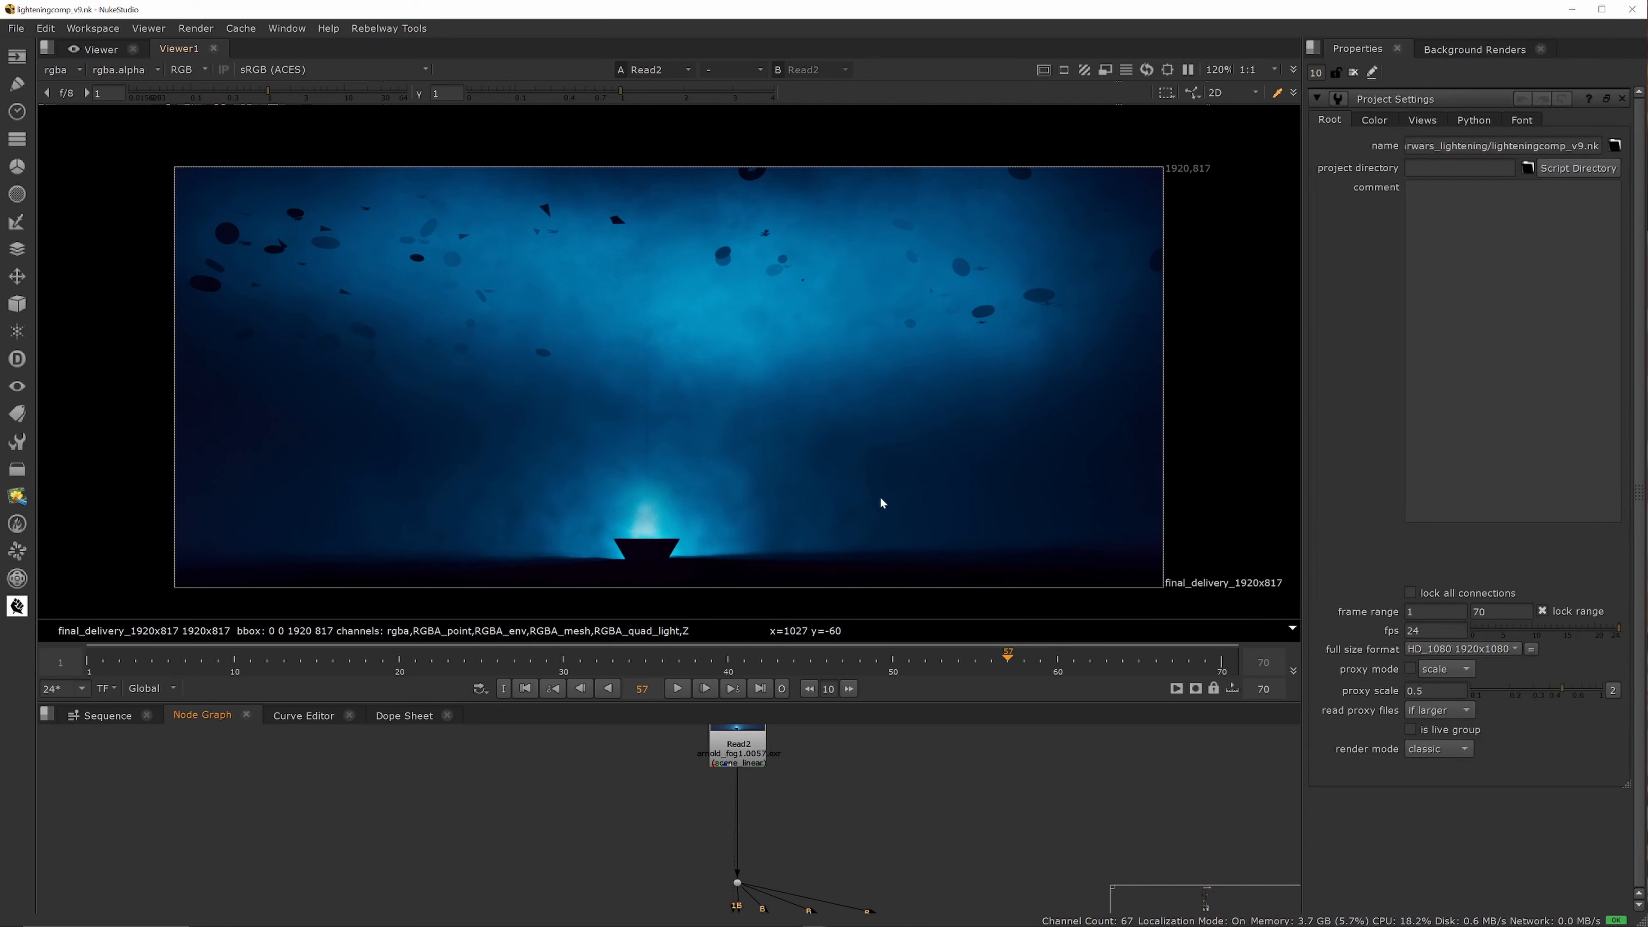
left_click(1386, 122)
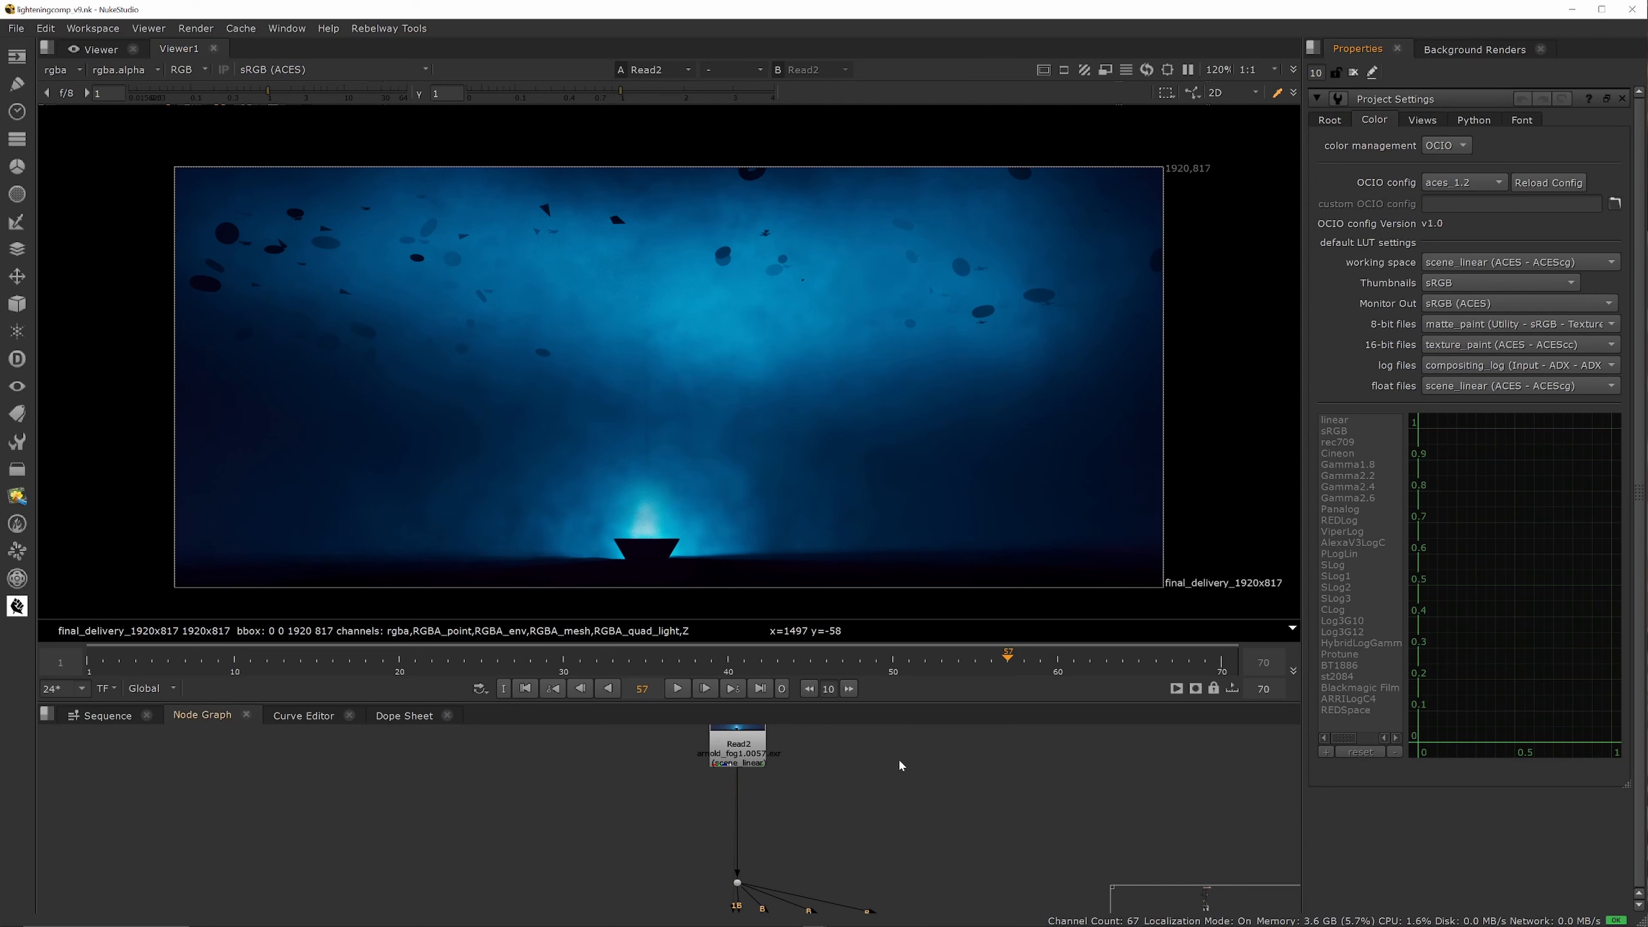
double_click(737, 748)
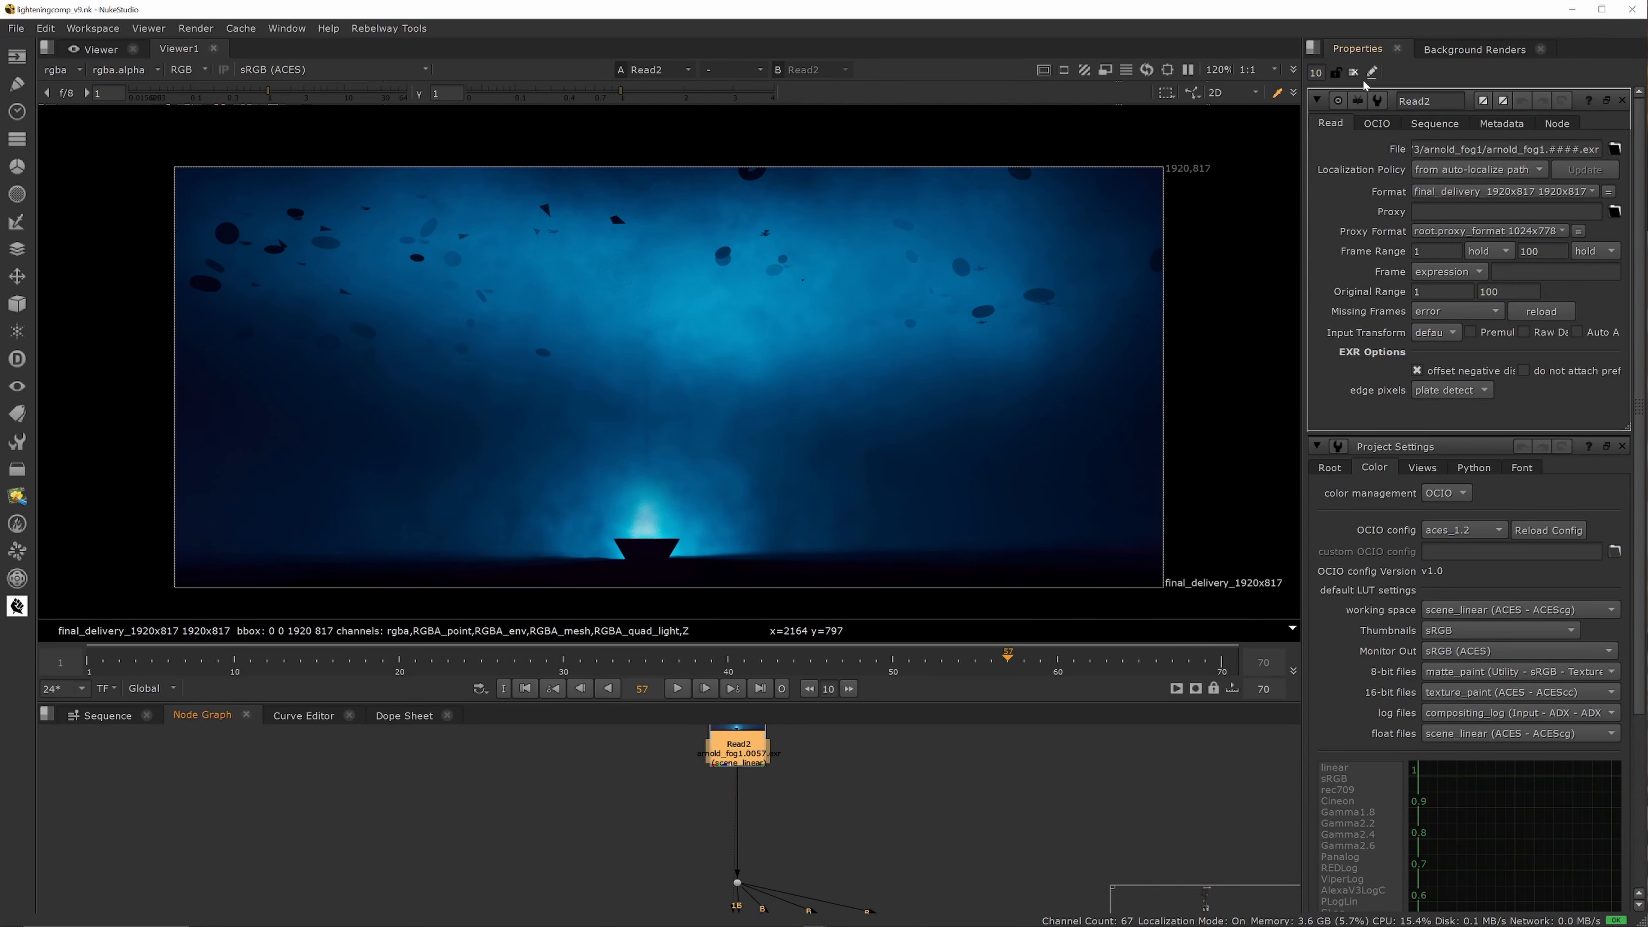
Step: Keep only the Read2 properties open and view the output of the env group's Shuffle1 node
left_click(1353, 72)
double_click(742, 738)
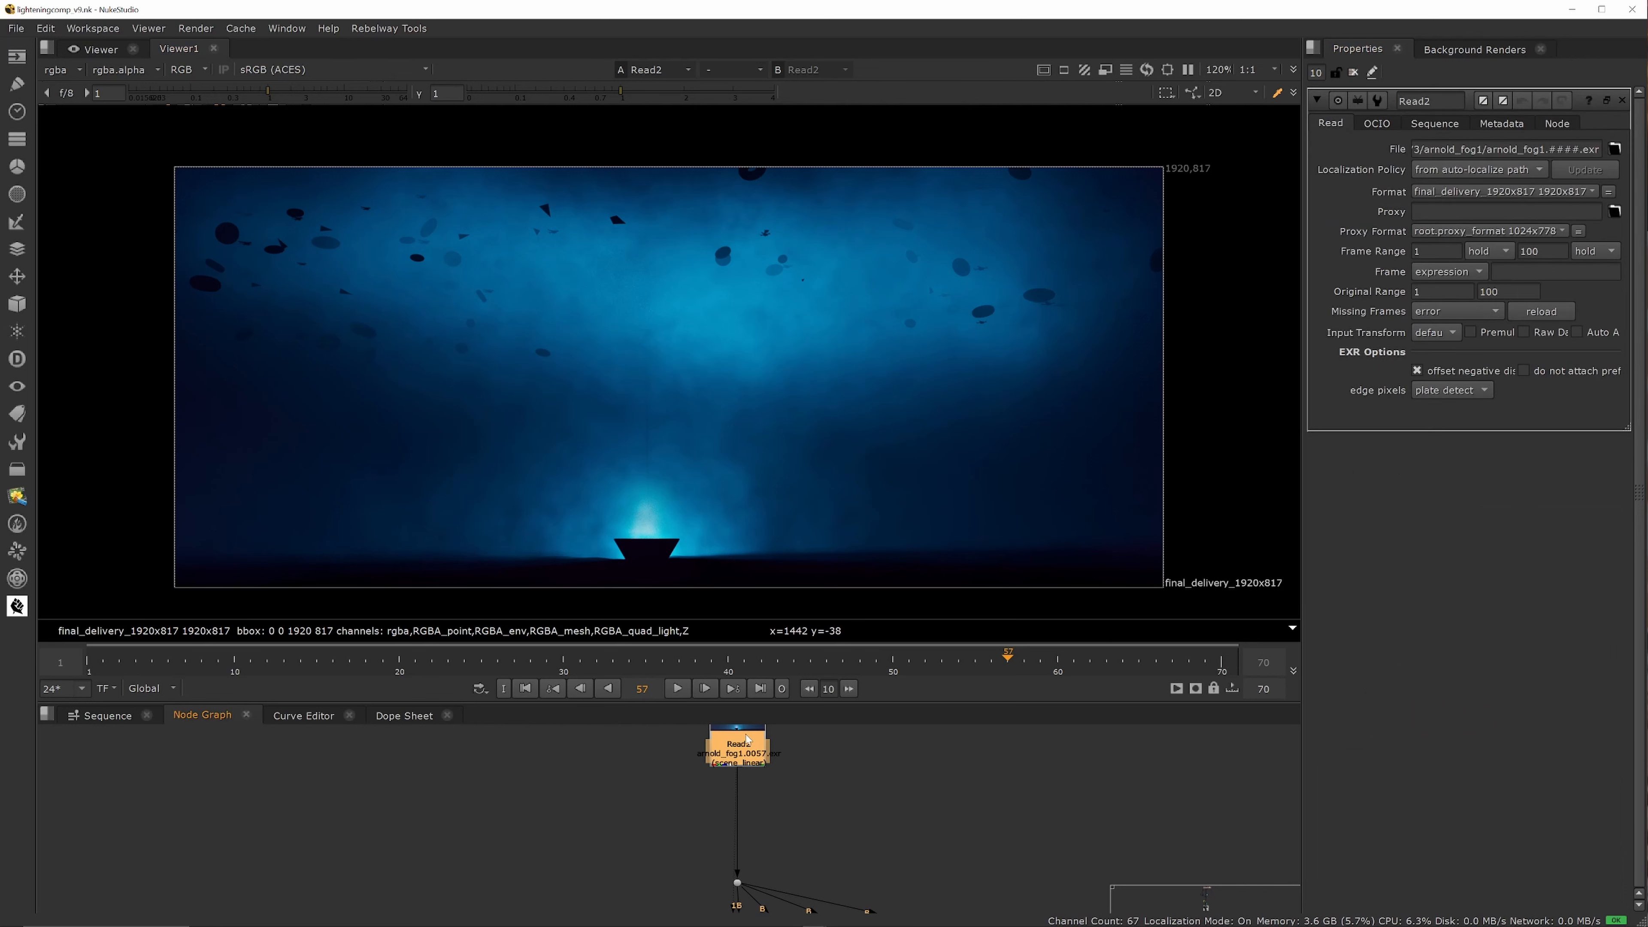
scroll(774, 767, "down", 3)
scroll(776, 785, "up", 6)
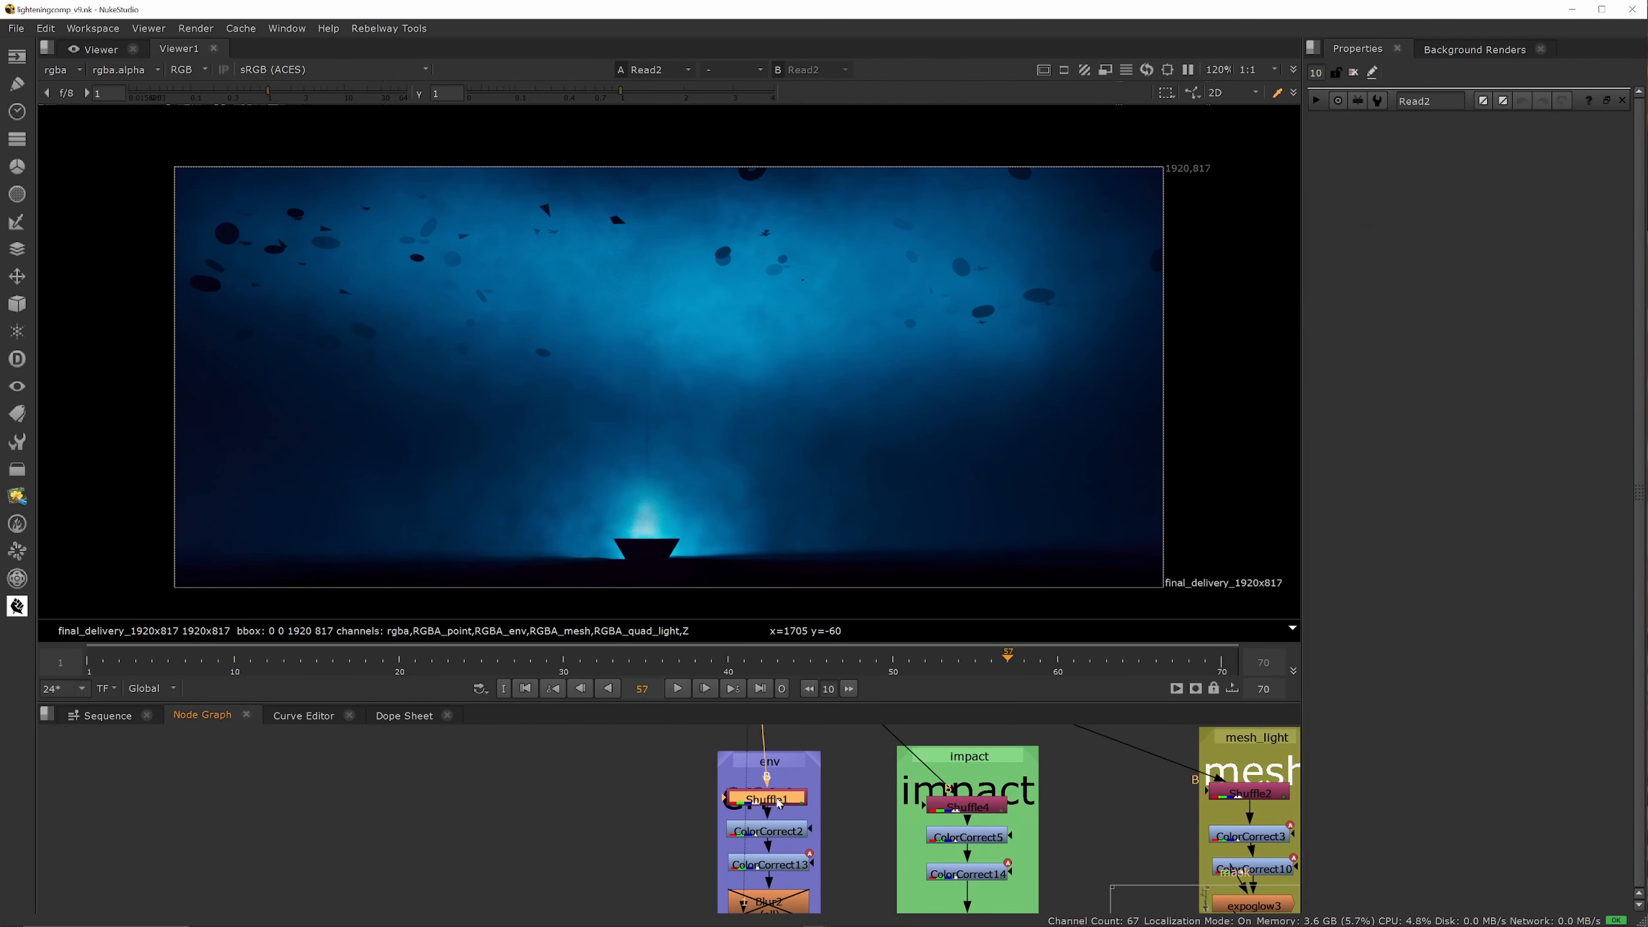
key("1")
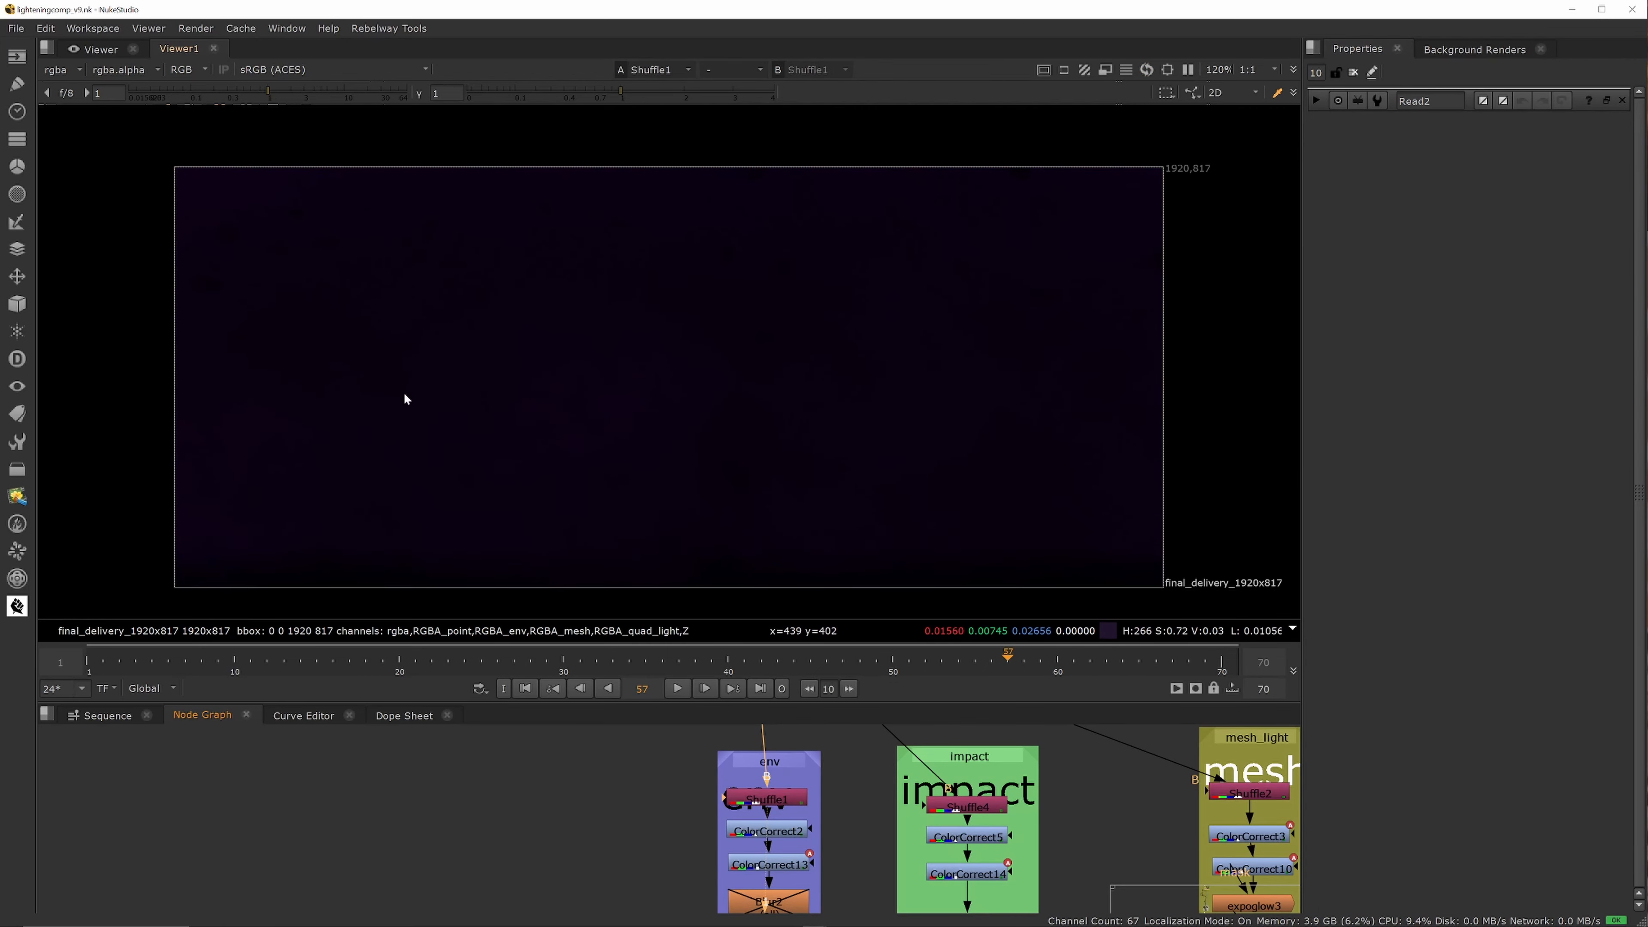
Step: View the ColorCorrect2 output and the ColorCorrect13 output in the env group
scroll(843, 751, "down", 3)
scroll(812, 803, "up", 3)
left_click(808, 799)
key("1")
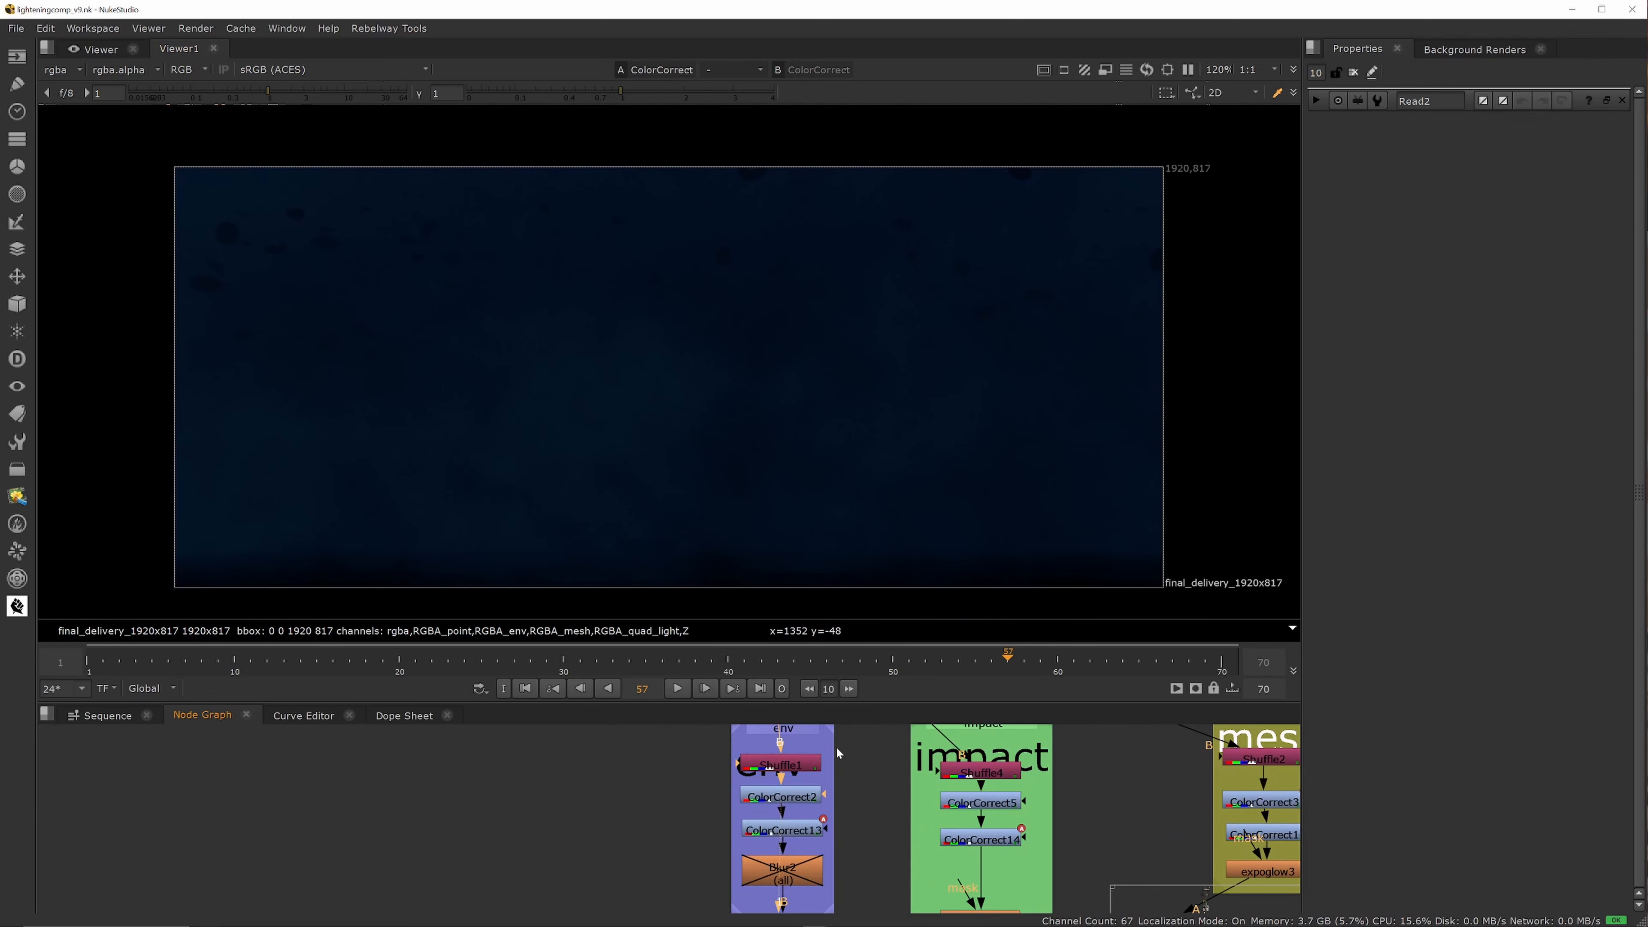
scroll(810, 834, "up", 1)
left_click(810, 829)
key("1")
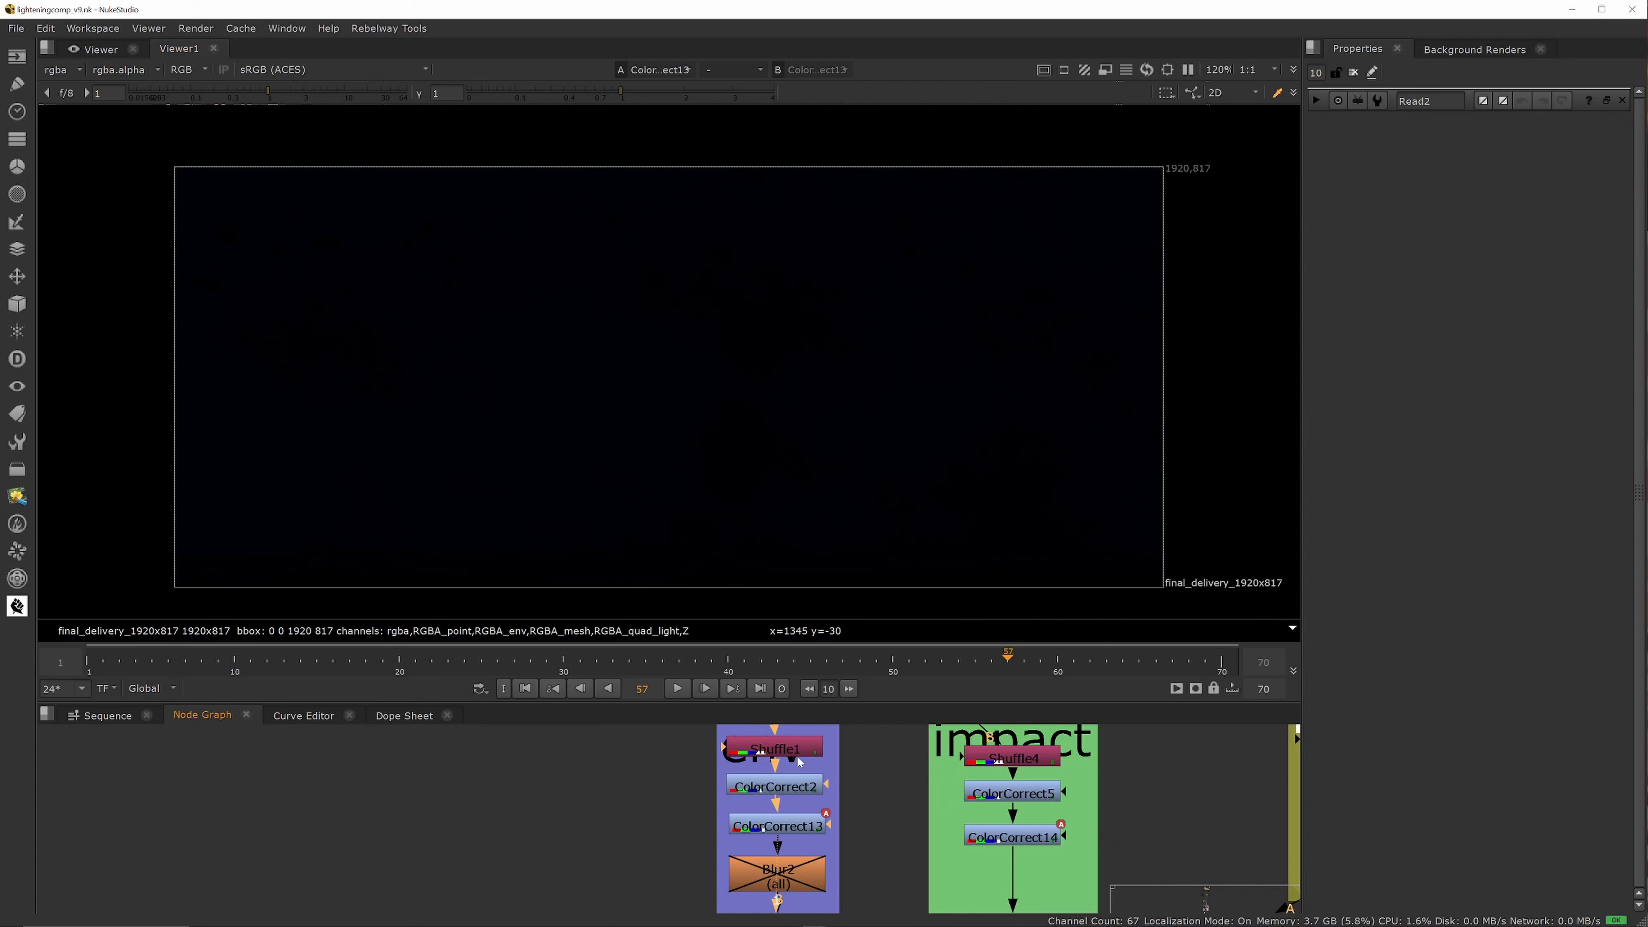
Step: Open ColorCorrect13's properties and scrub back through the keyframes to frame 15 to check its animated gain
double_click(803, 833)
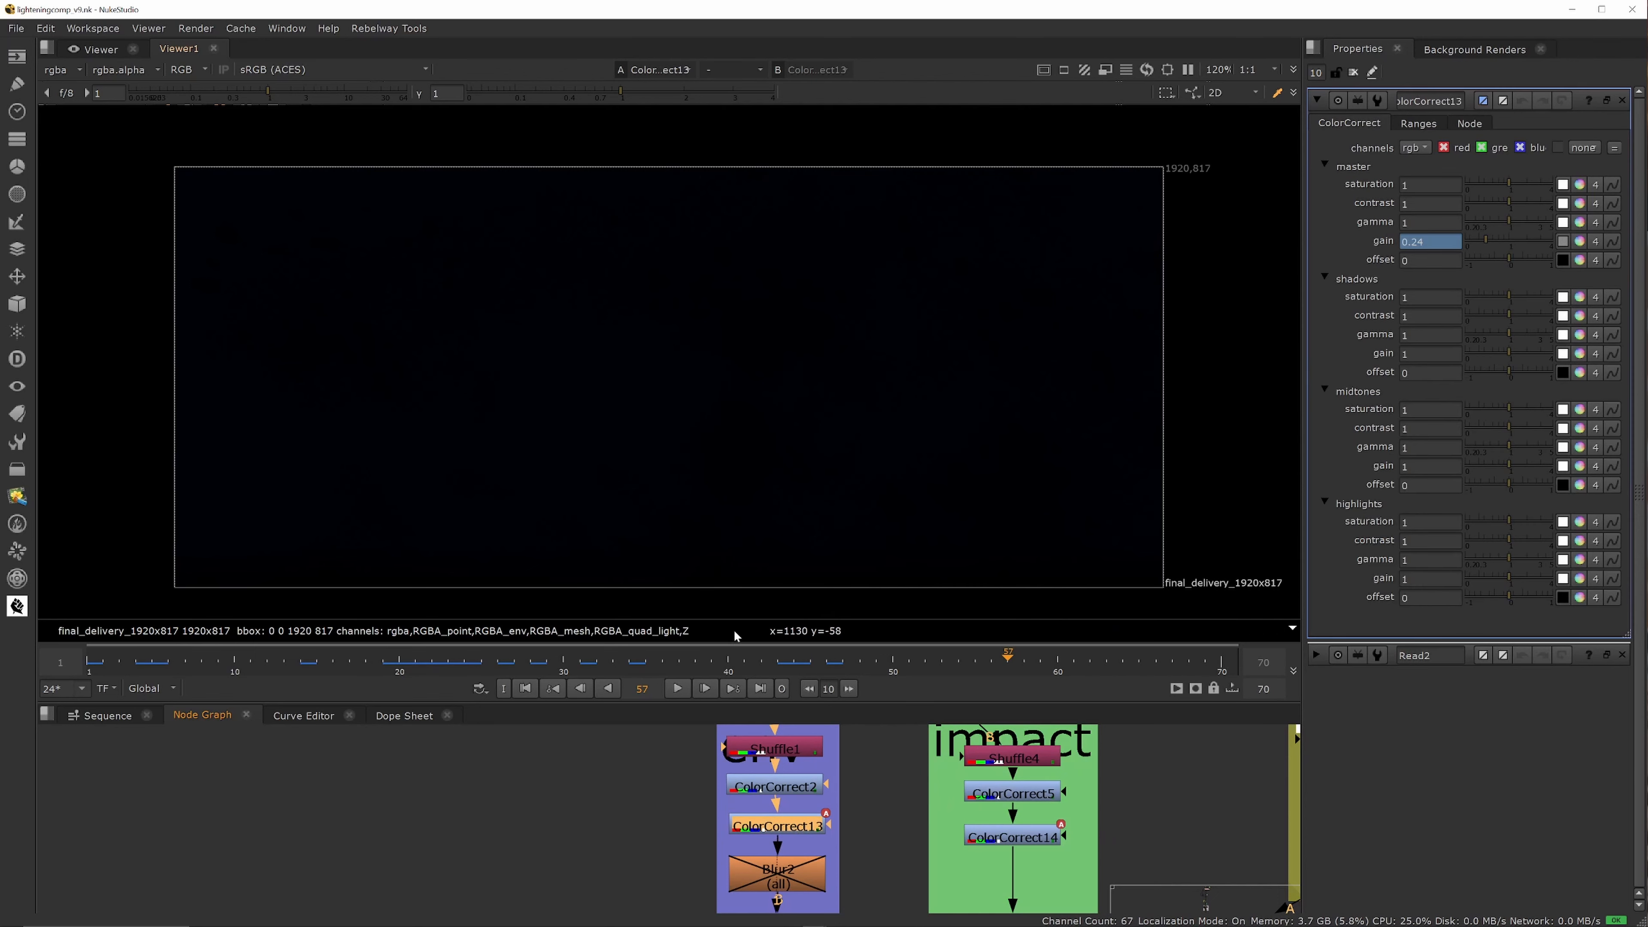
left_click_drag(830, 663, 796, 662)
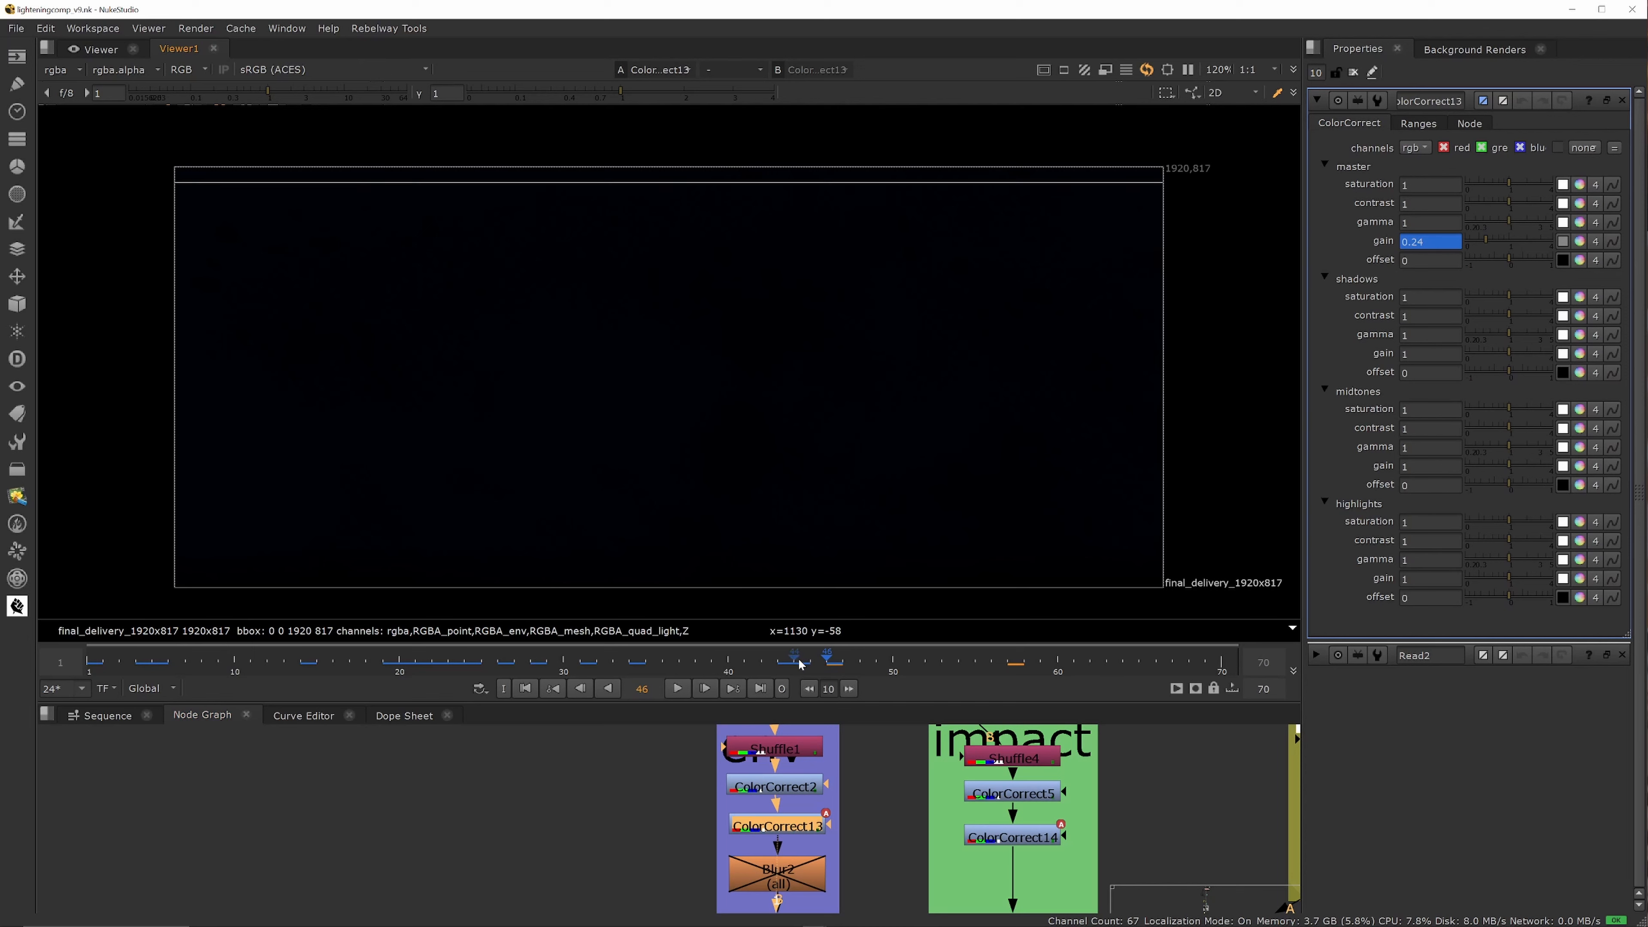
left_click_drag(449, 661, 310, 660)
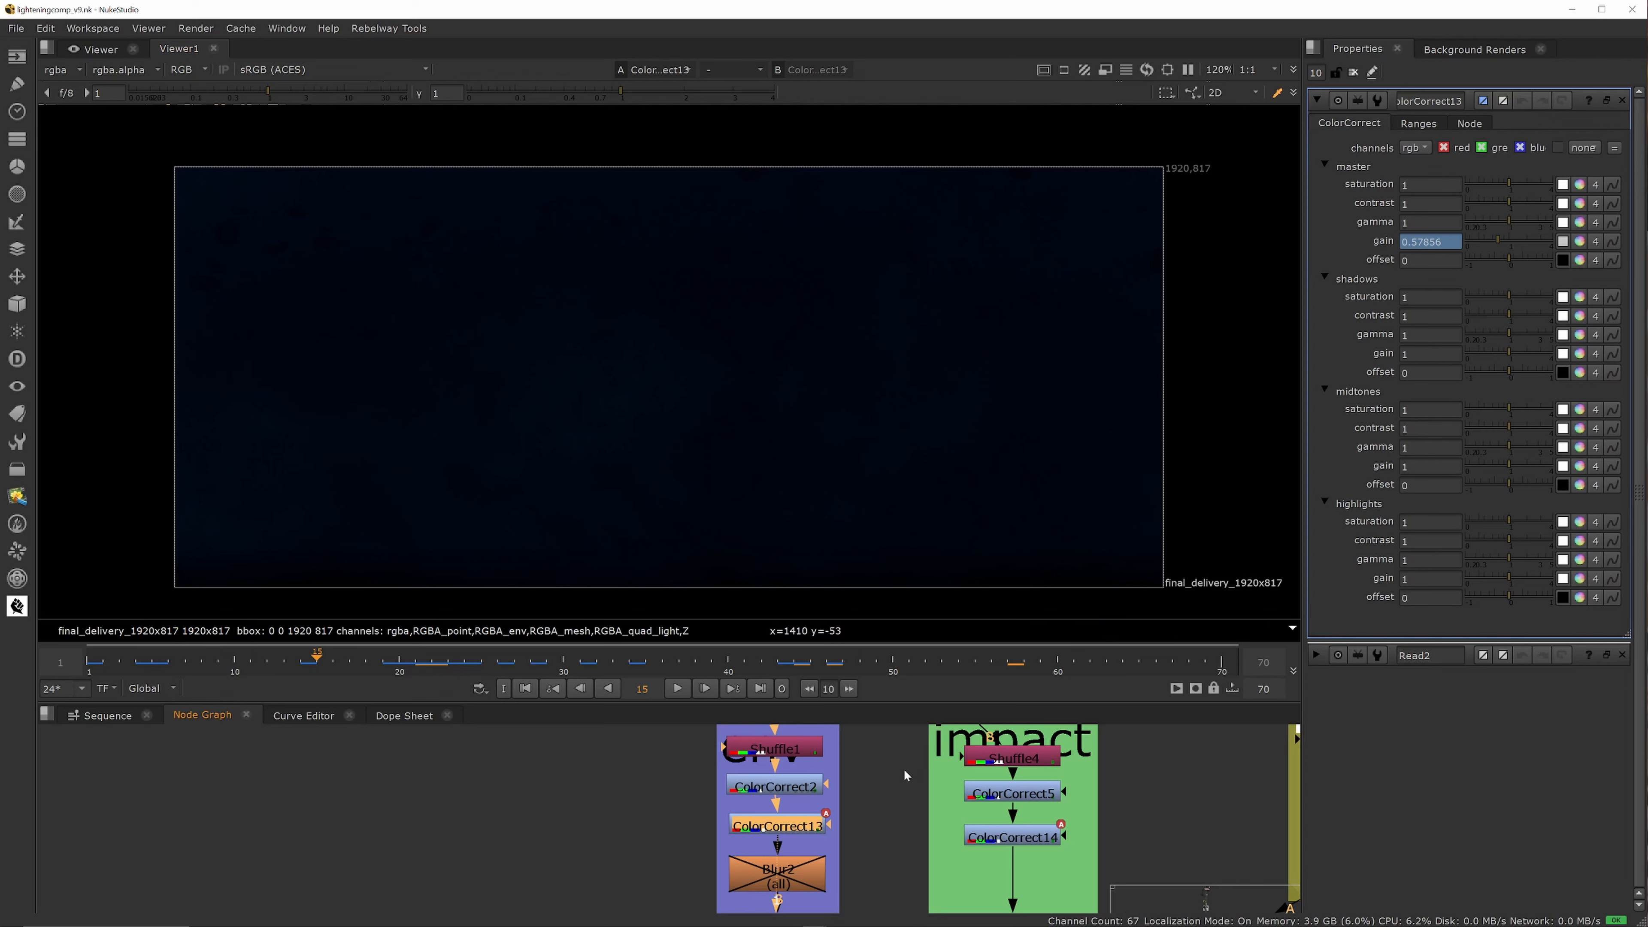
Step: View the outputs of Shuffle4 and ColorCorrect5 in the impact group and inspect ColorCorrect5's properties
scroll(903, 781, "down", 5)
scroll(844, 785, "up", 4)
scroll(849, 790, "down", 2)
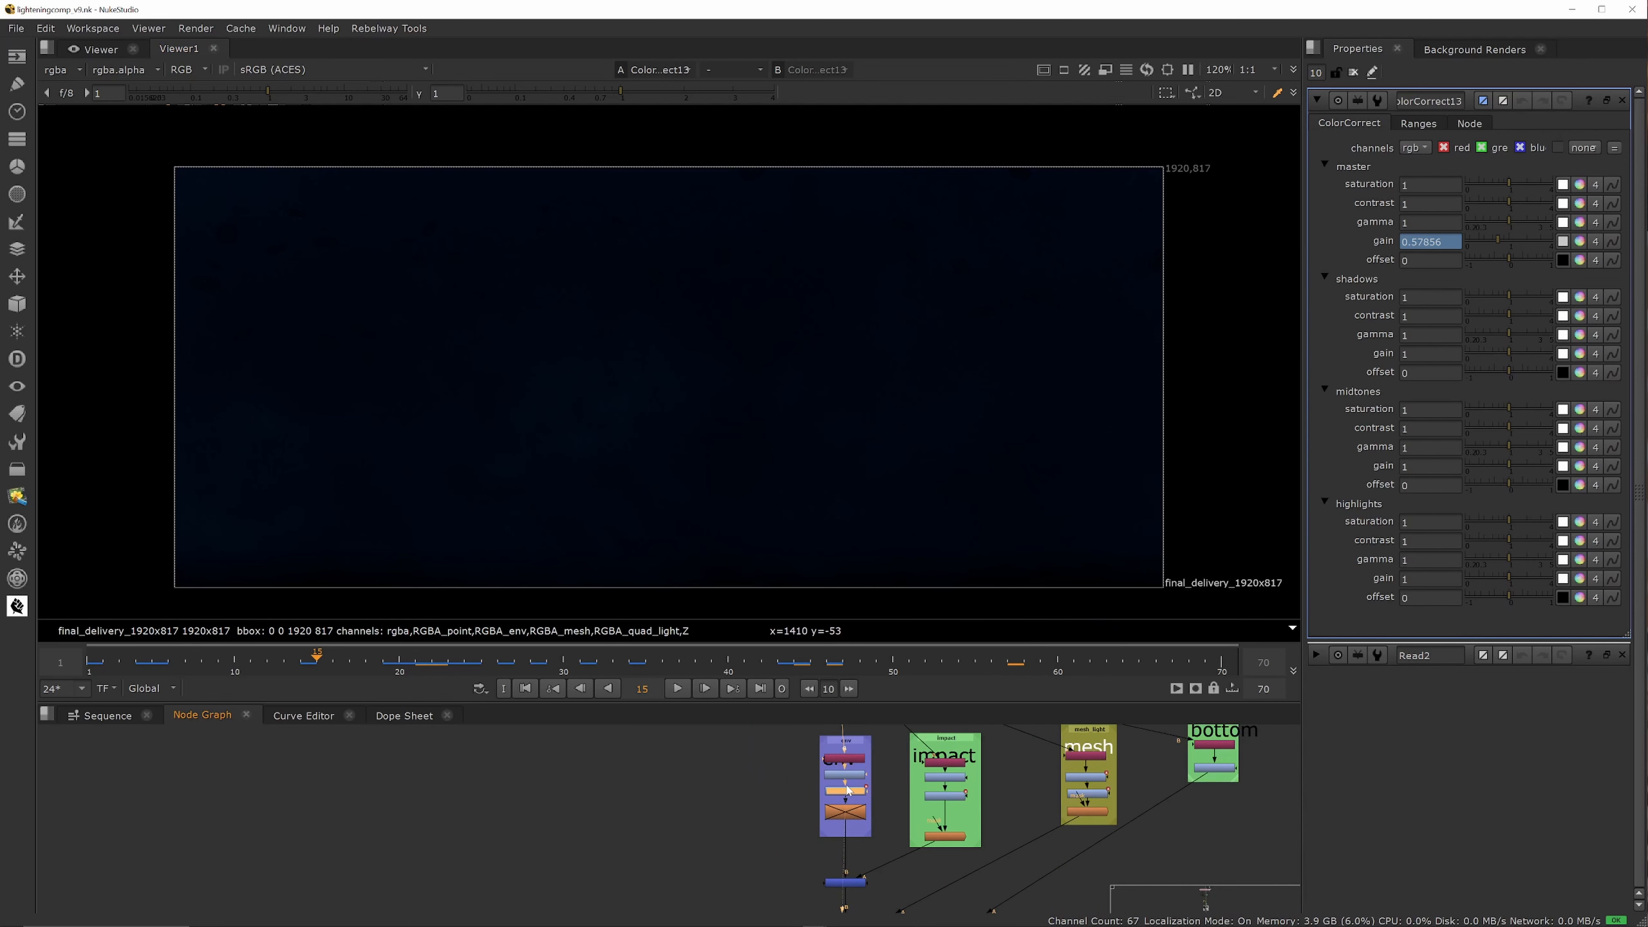
scroll(956, 768, "up", 5)
left_click(943, 760)
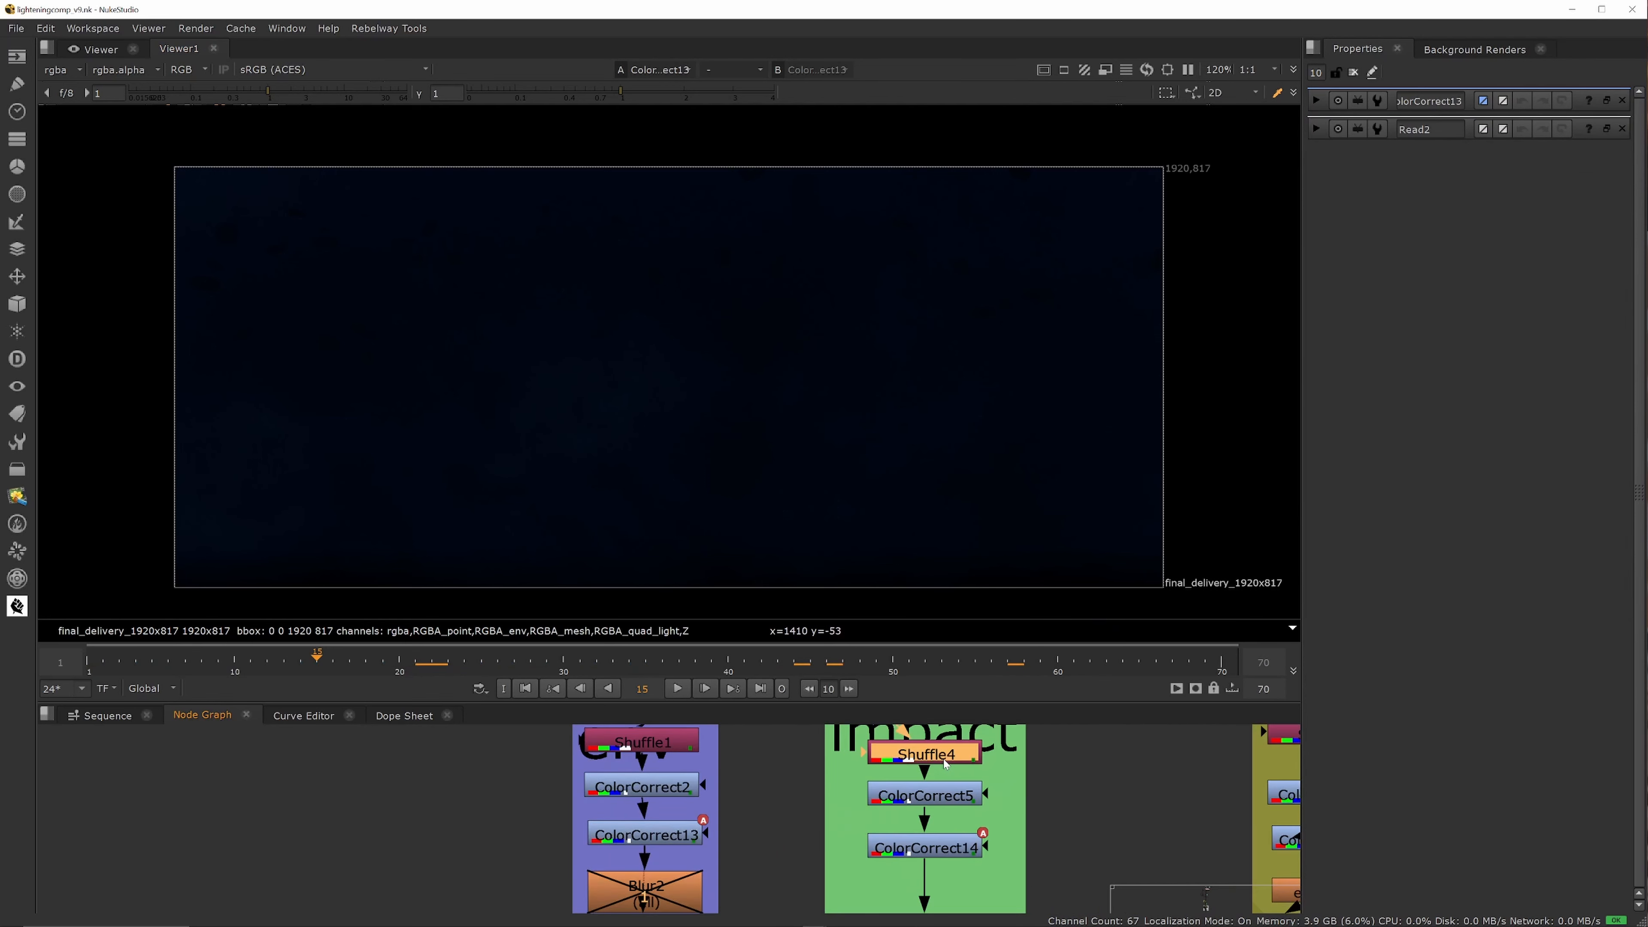
key("1")
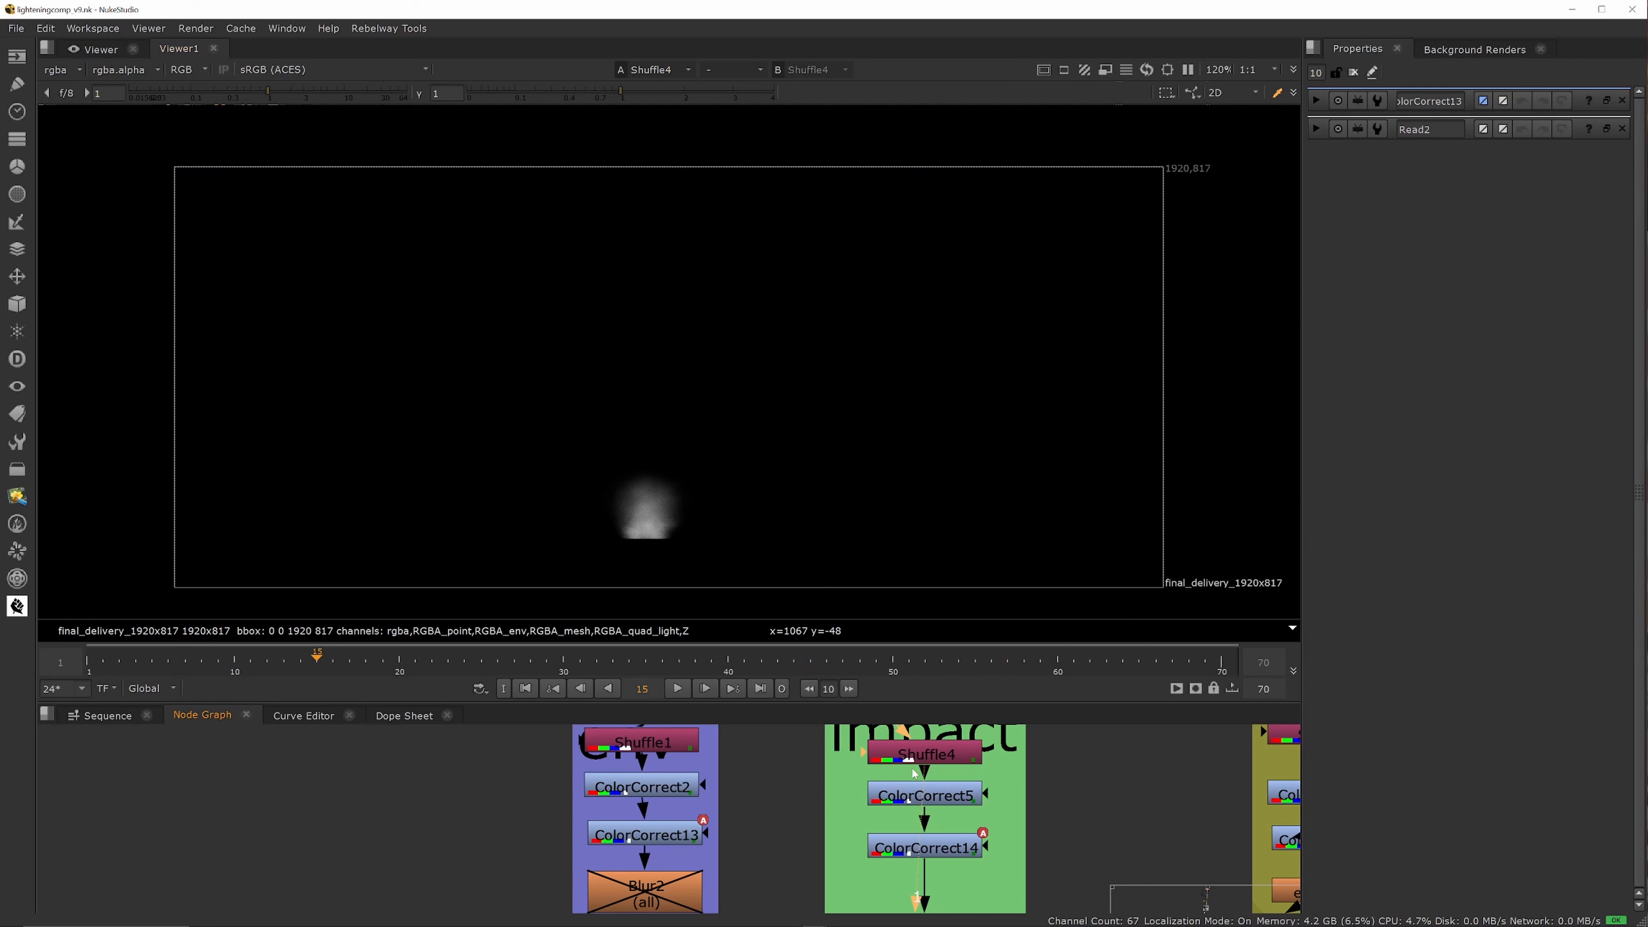
left_click(925, 800)
key("1")
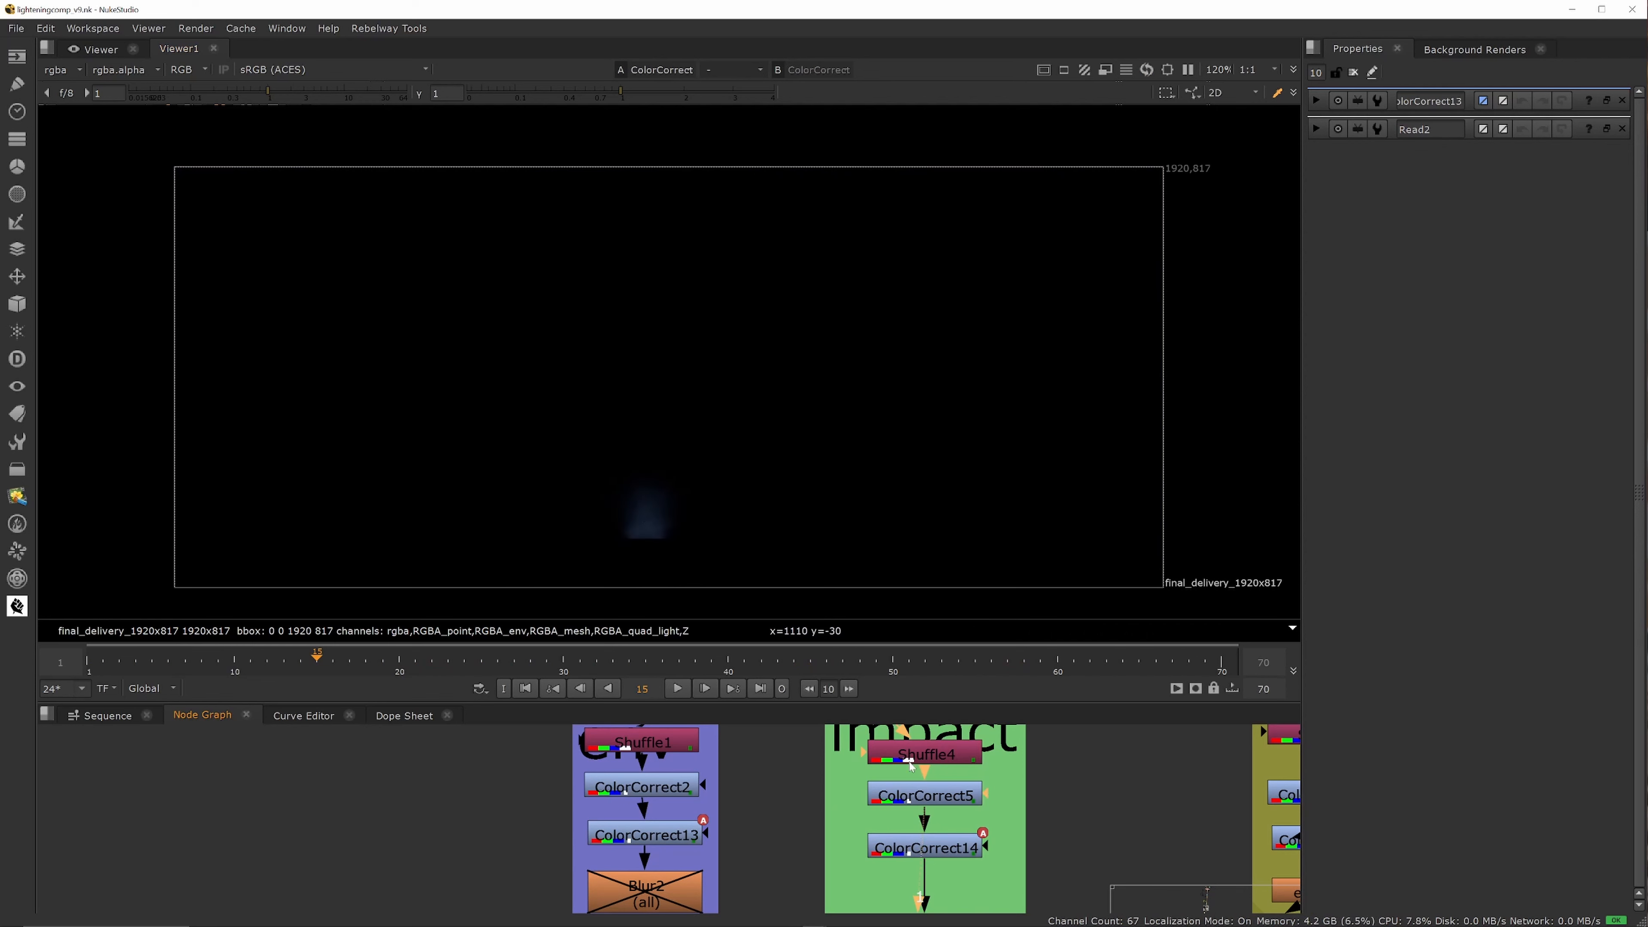
double_click(924, 796)
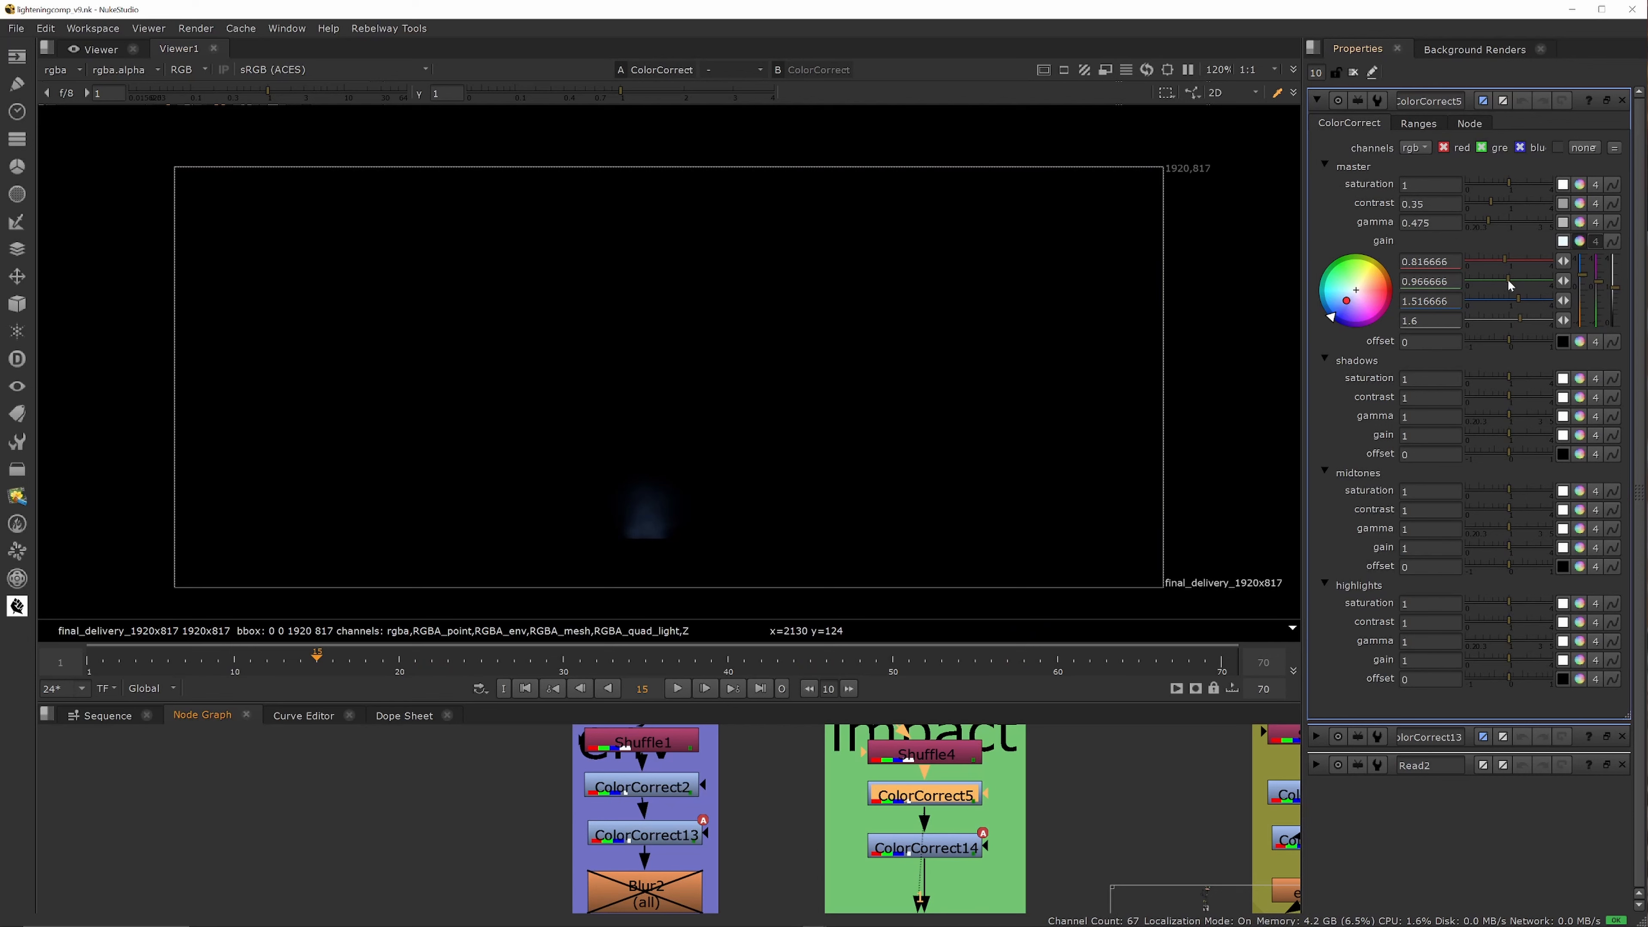
Step: View the impact group's ColorCorrect14 output and check its animated gain at frames 25 and 5
left_click(939, 843)
key("1")
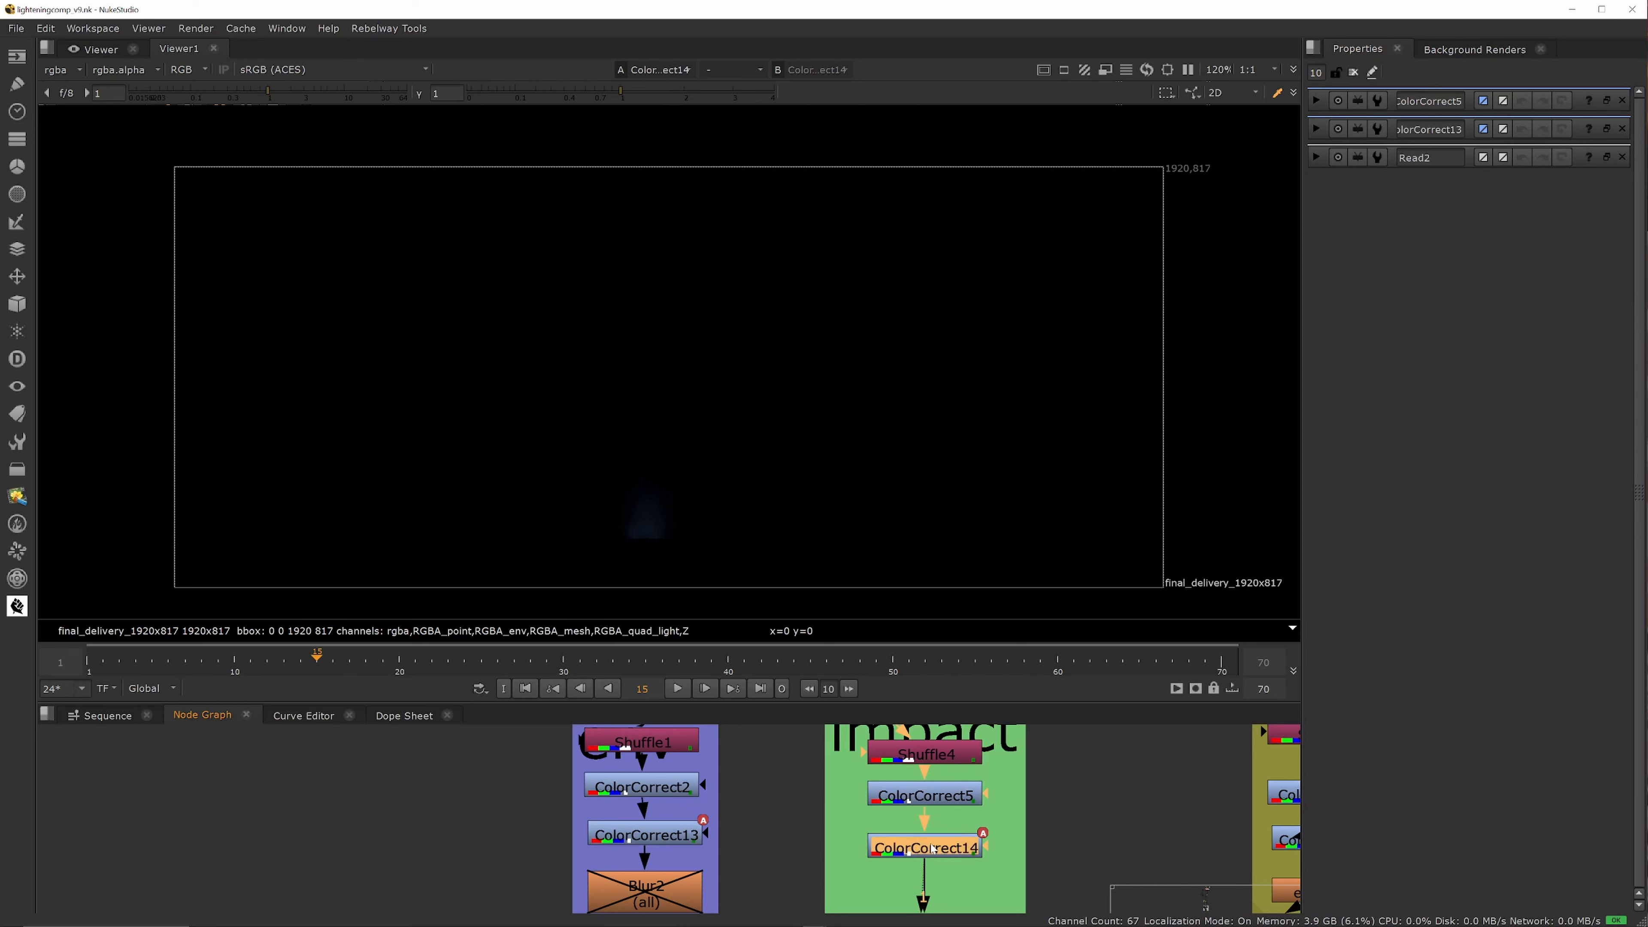
double_click(932, 847)
double_click(957, 793)
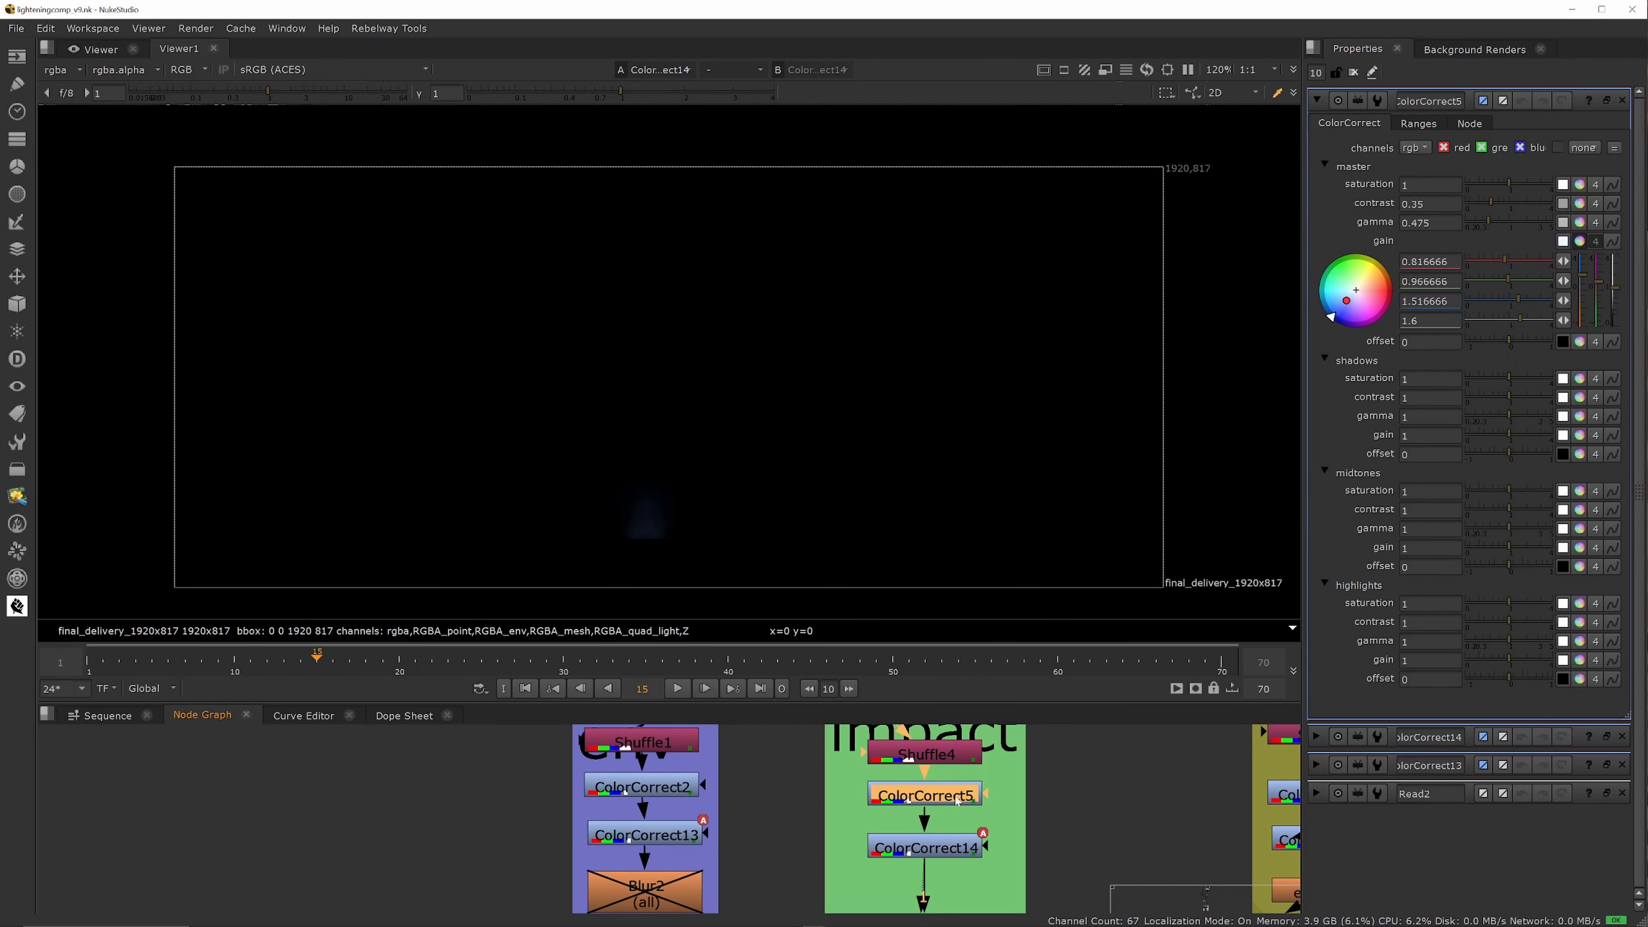
double_click(956, 843)
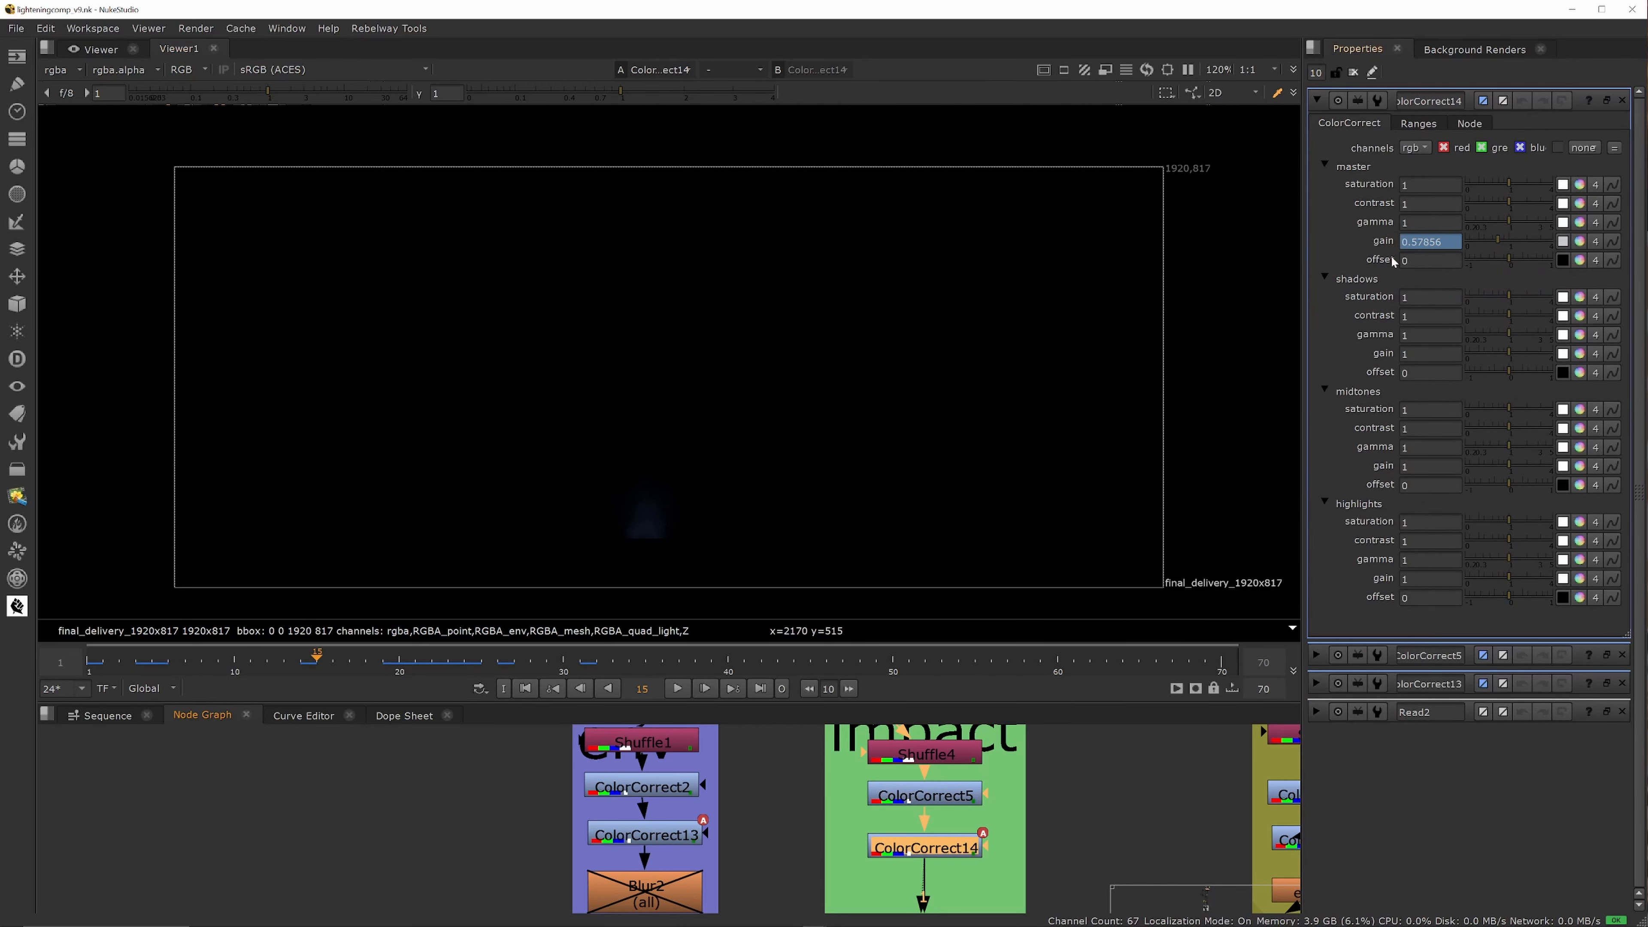
left_click_drag(400, 663, 478, 663)
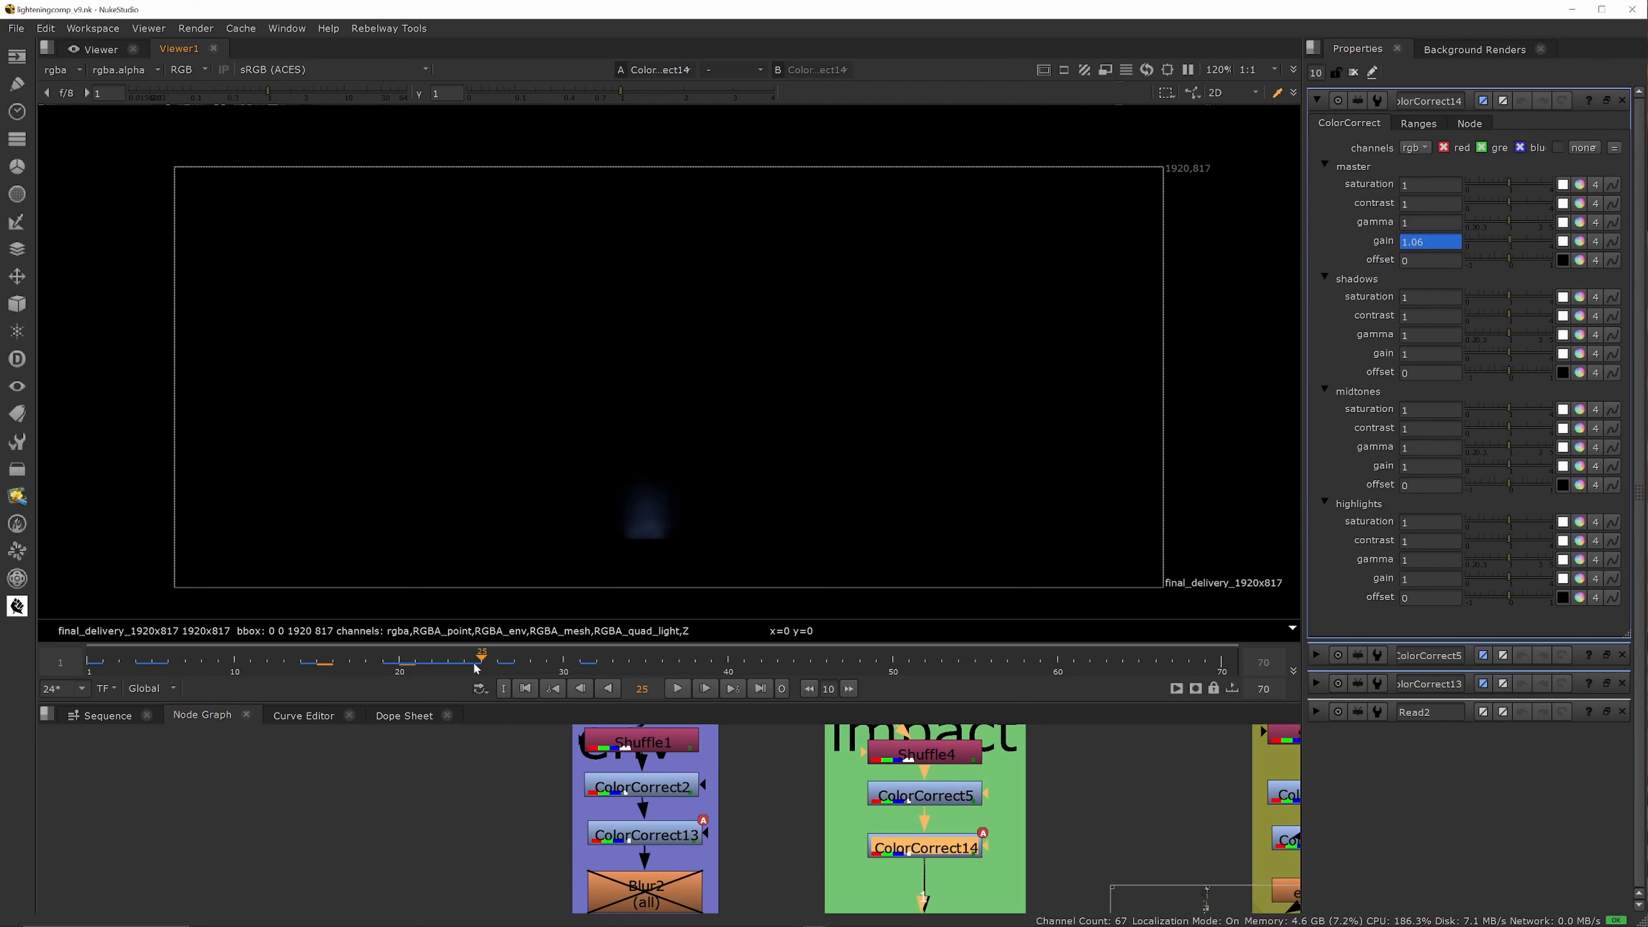
left_click(155, 664)
Step: View the mesh_light group's Shuffle2 output at frames 5 and 34
scroll(782, 786, "down", 5)
scroll(894, 781, "up", 3)
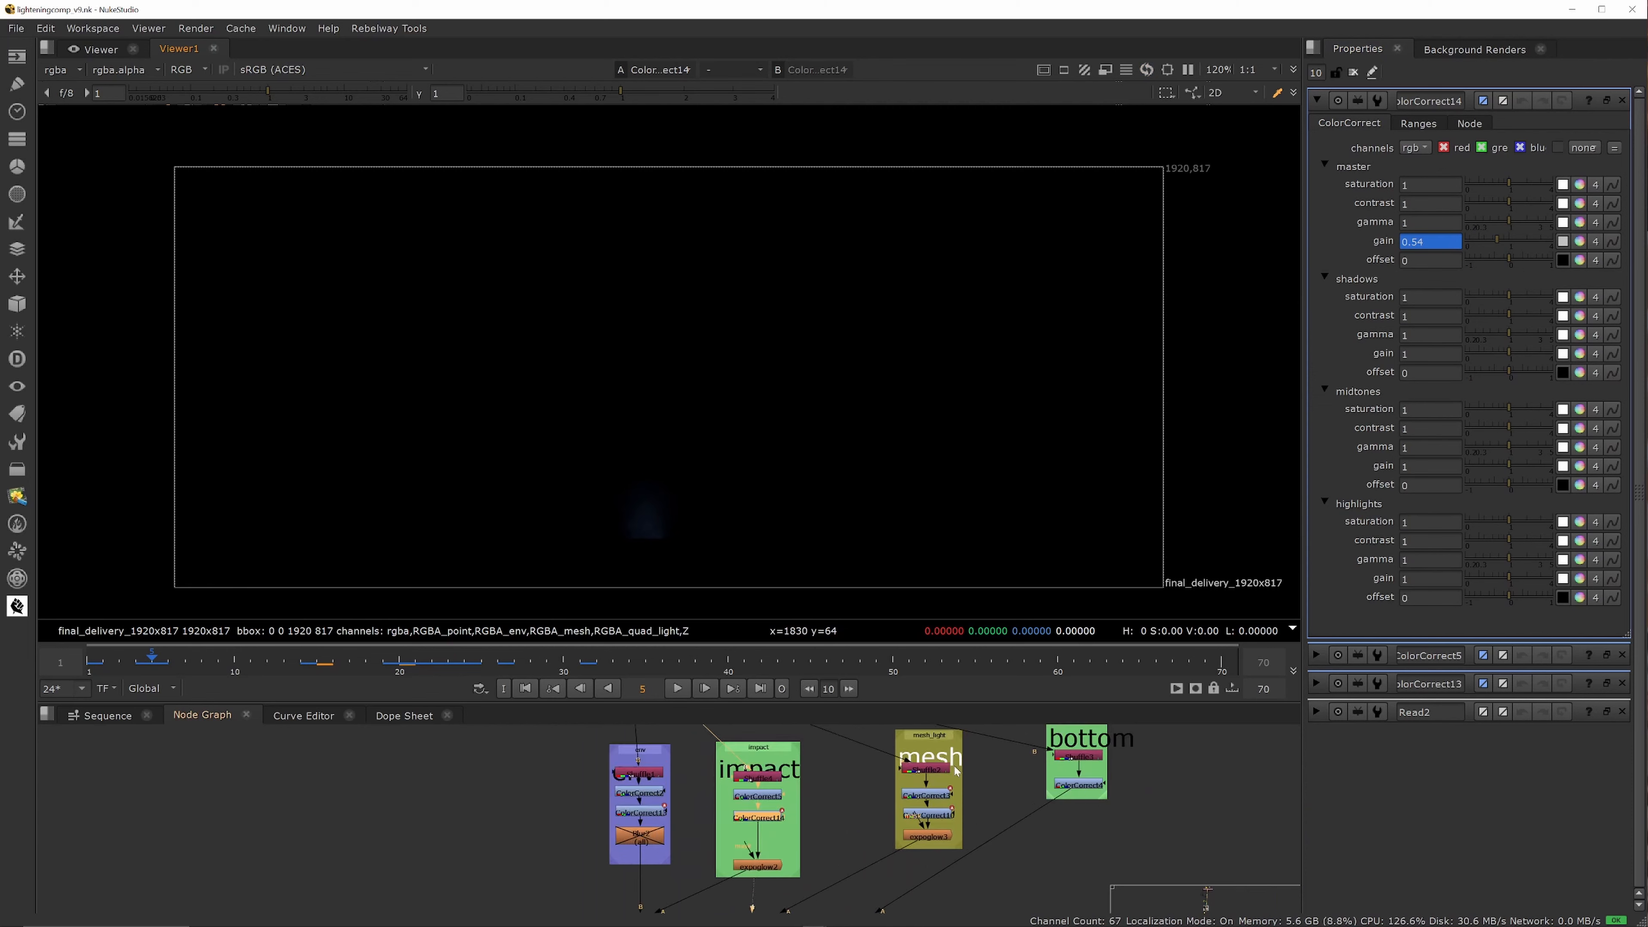
left_click(916, 772)
key("1")
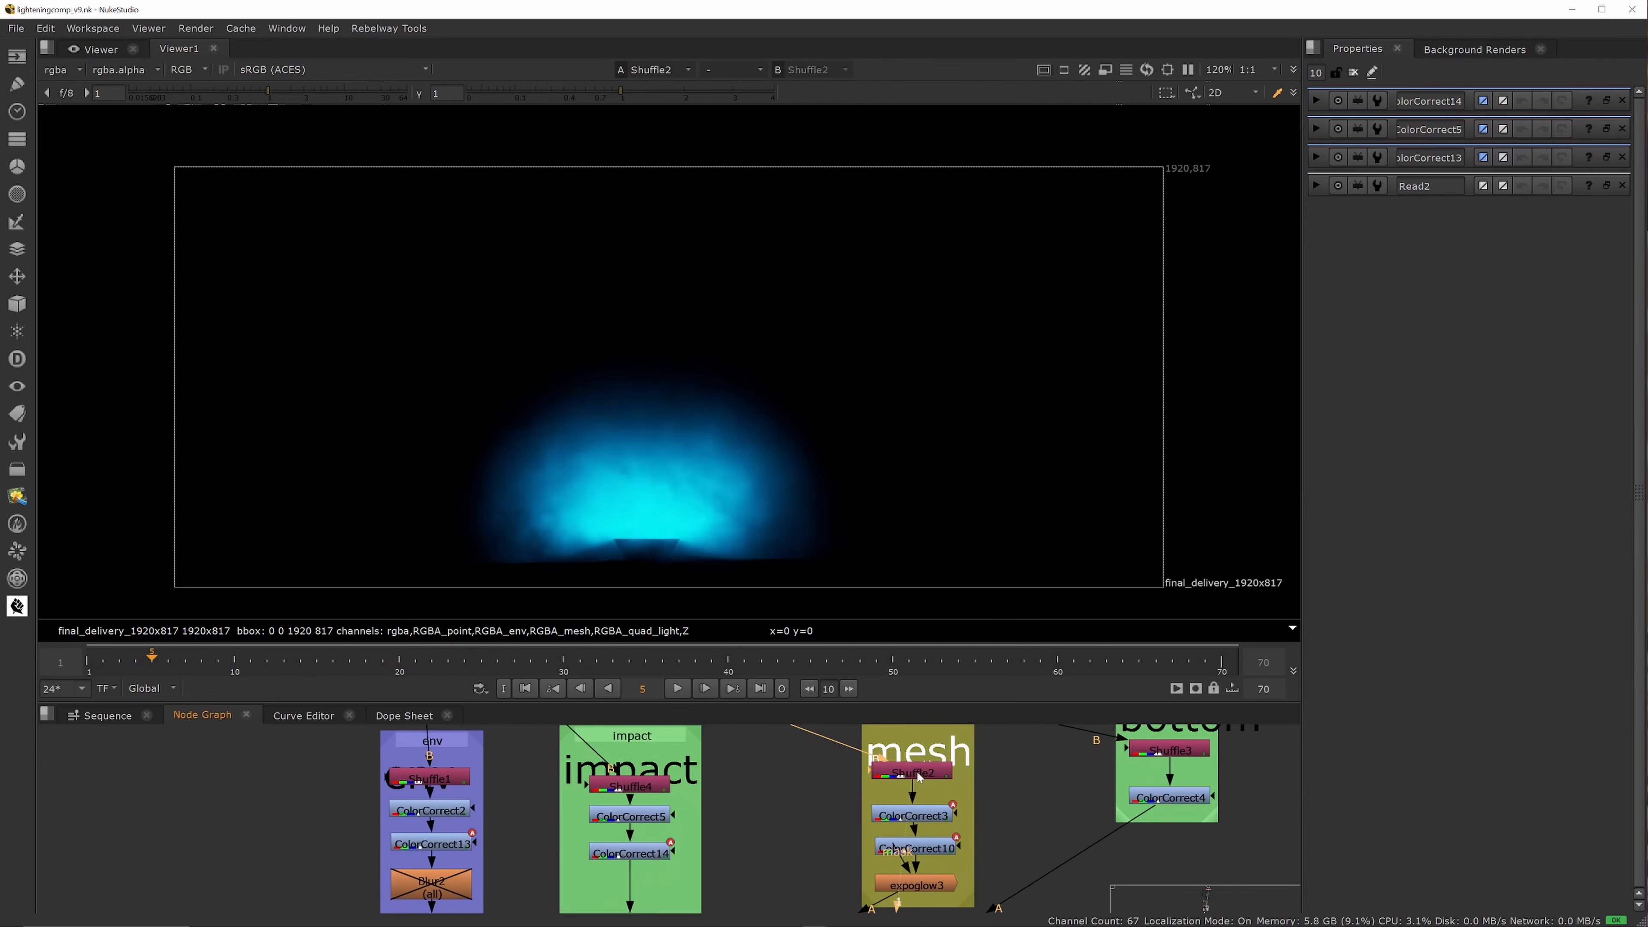
left_click(636, 657)
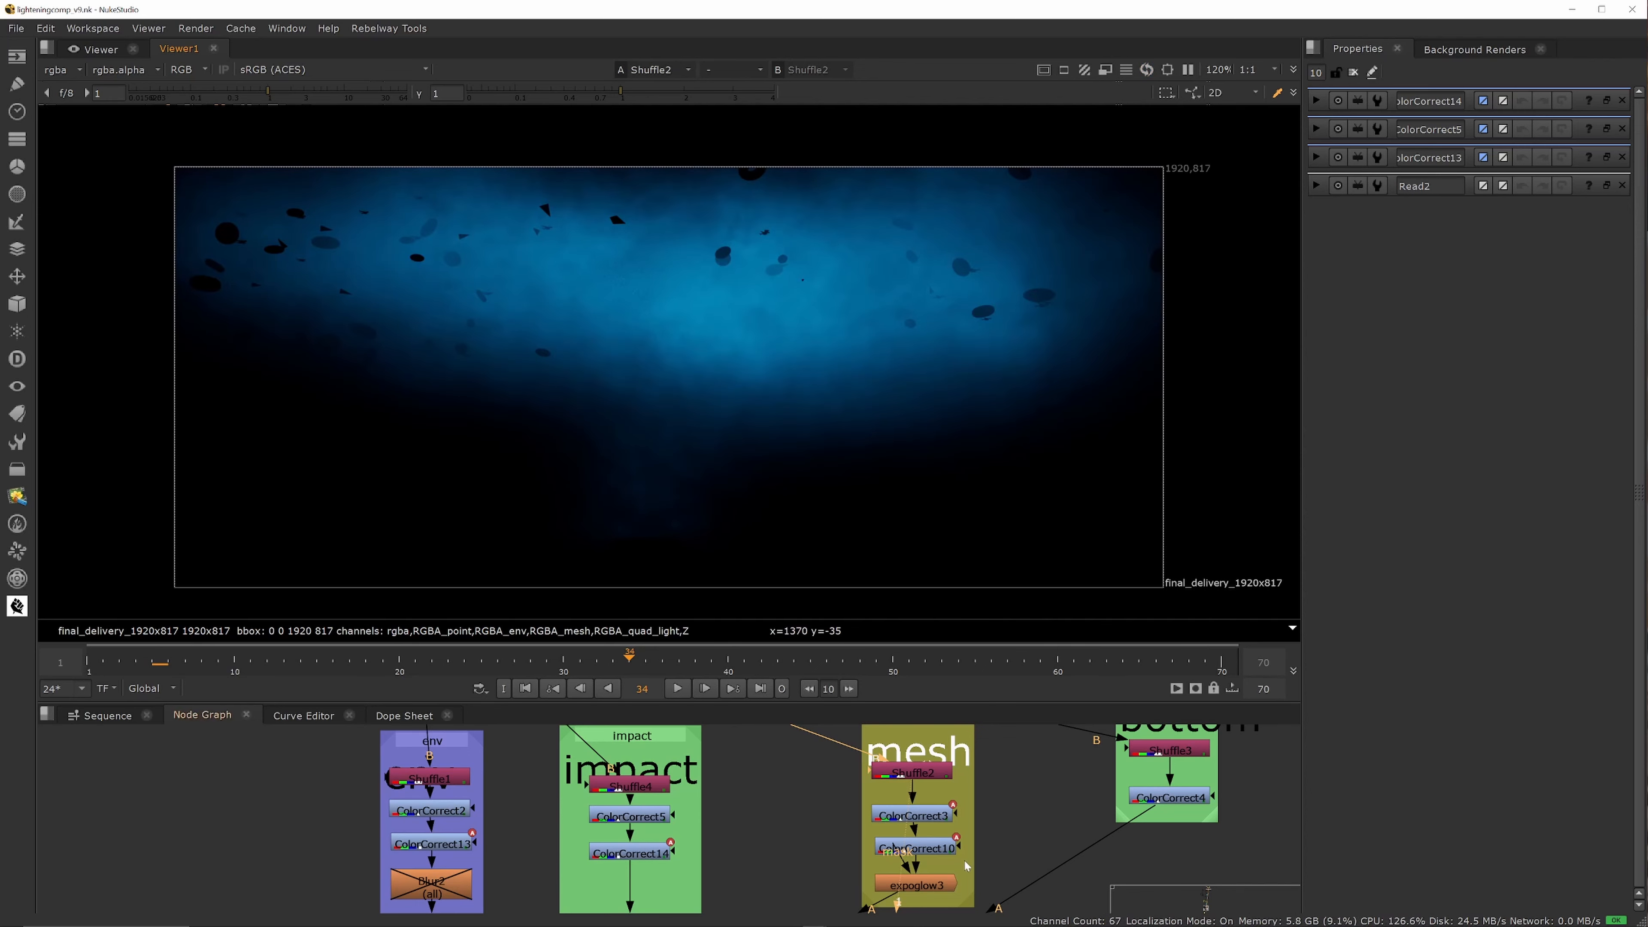
Step: Nudge Shuffle2 up slightly in the mesh_light group and inspect its input layer, keeping RGBA_mesh selected
left_click_drag(926, 775, 926, 764)
double_click(926, 764)
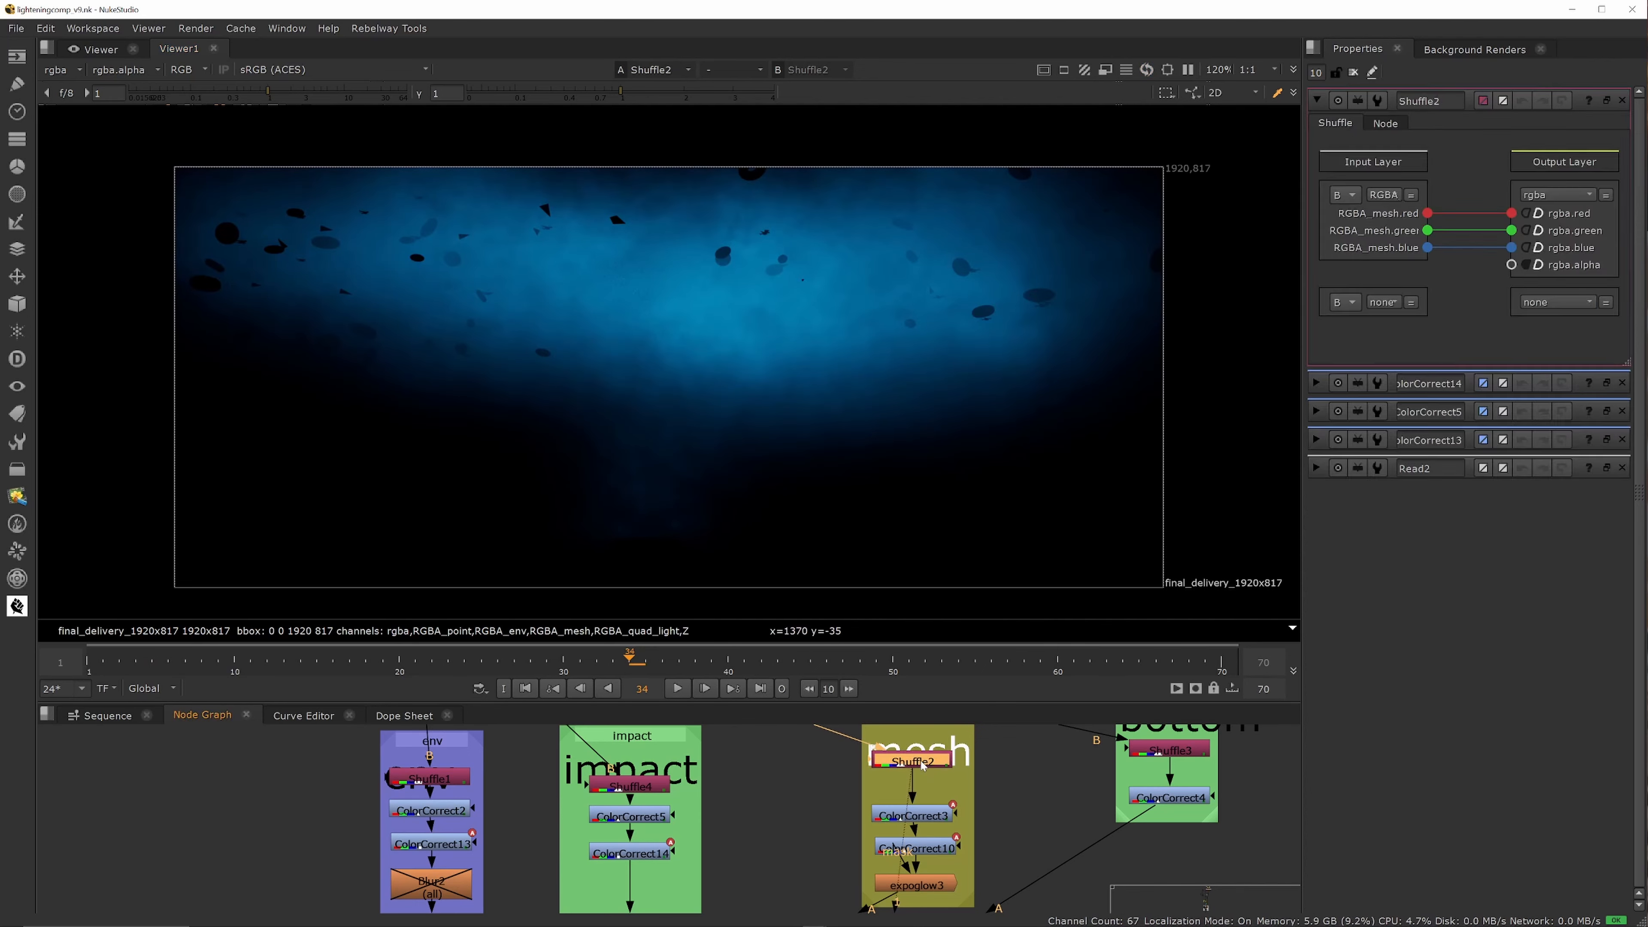
left_click(1384, 198)
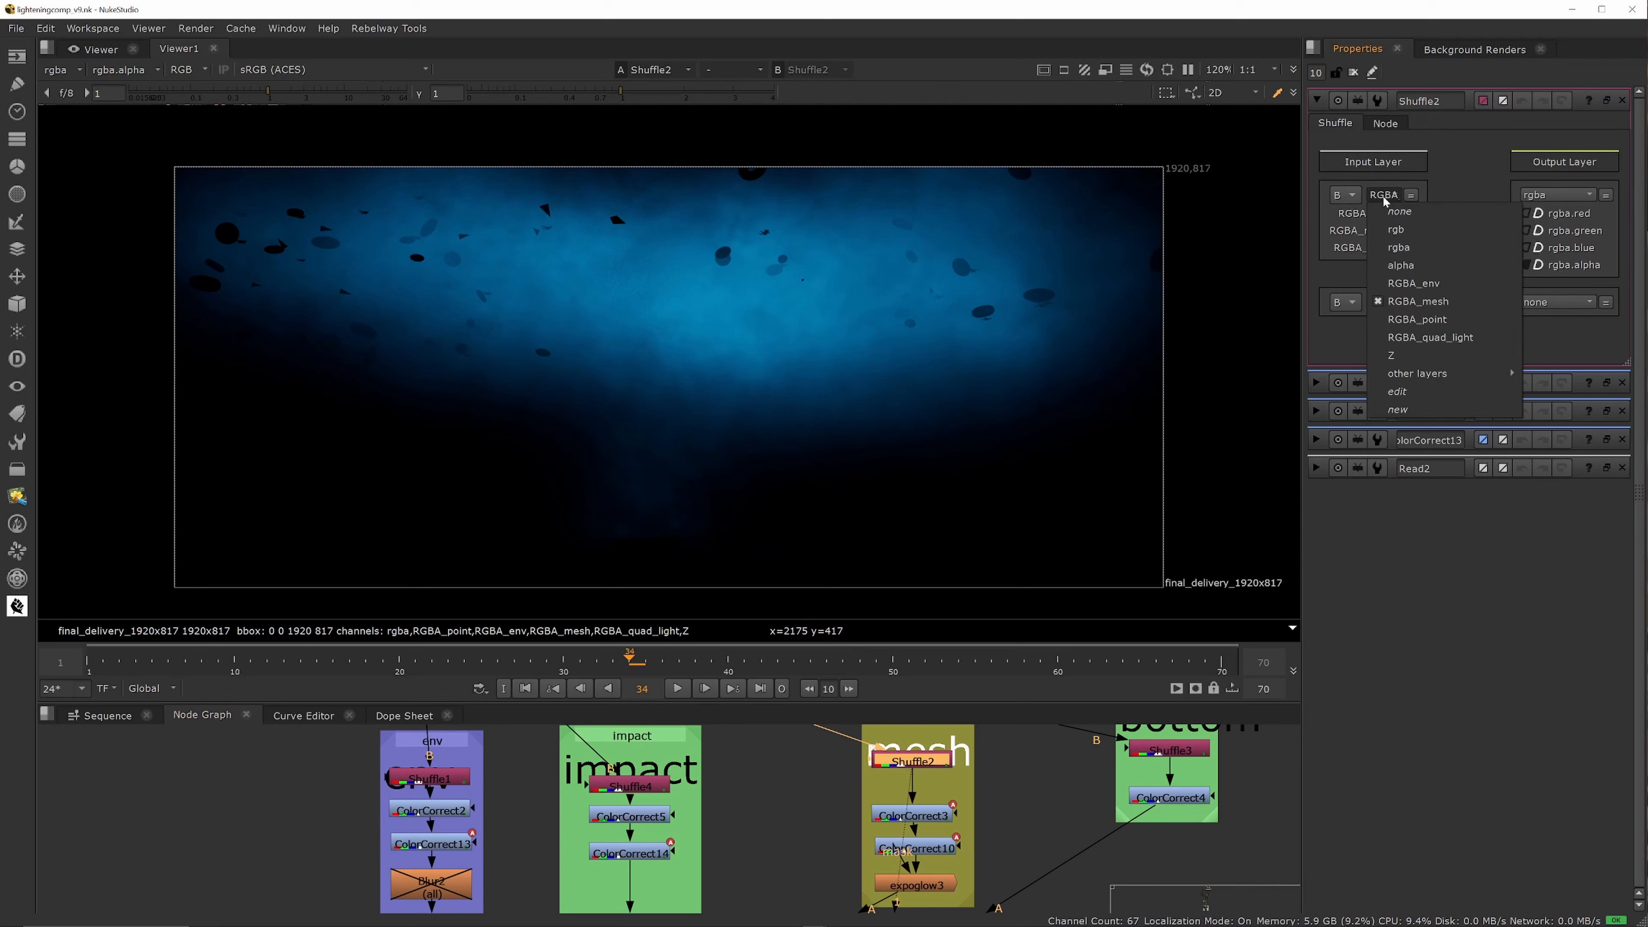
left_click(1409, 303)
Step: Compare the input layers of the impact group's Shuffle4, the env group's Shuffle1 and the mesh_light group's Shuffle2
double_click(619, 785)
left_click(1384, 195)
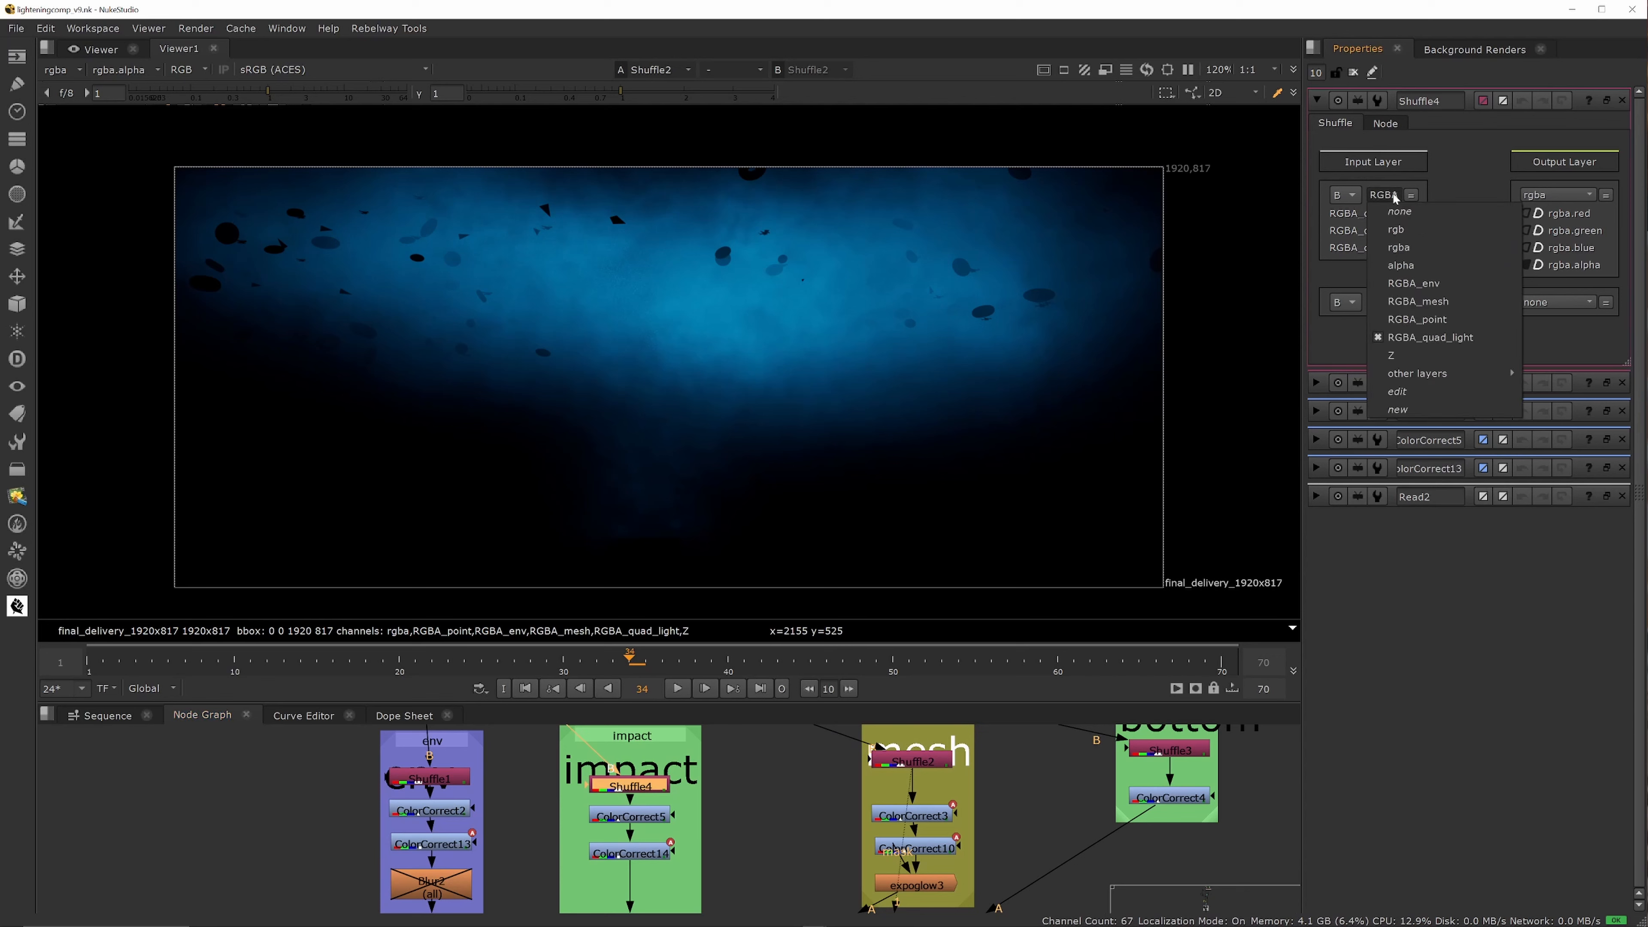
double_click(441, 776)
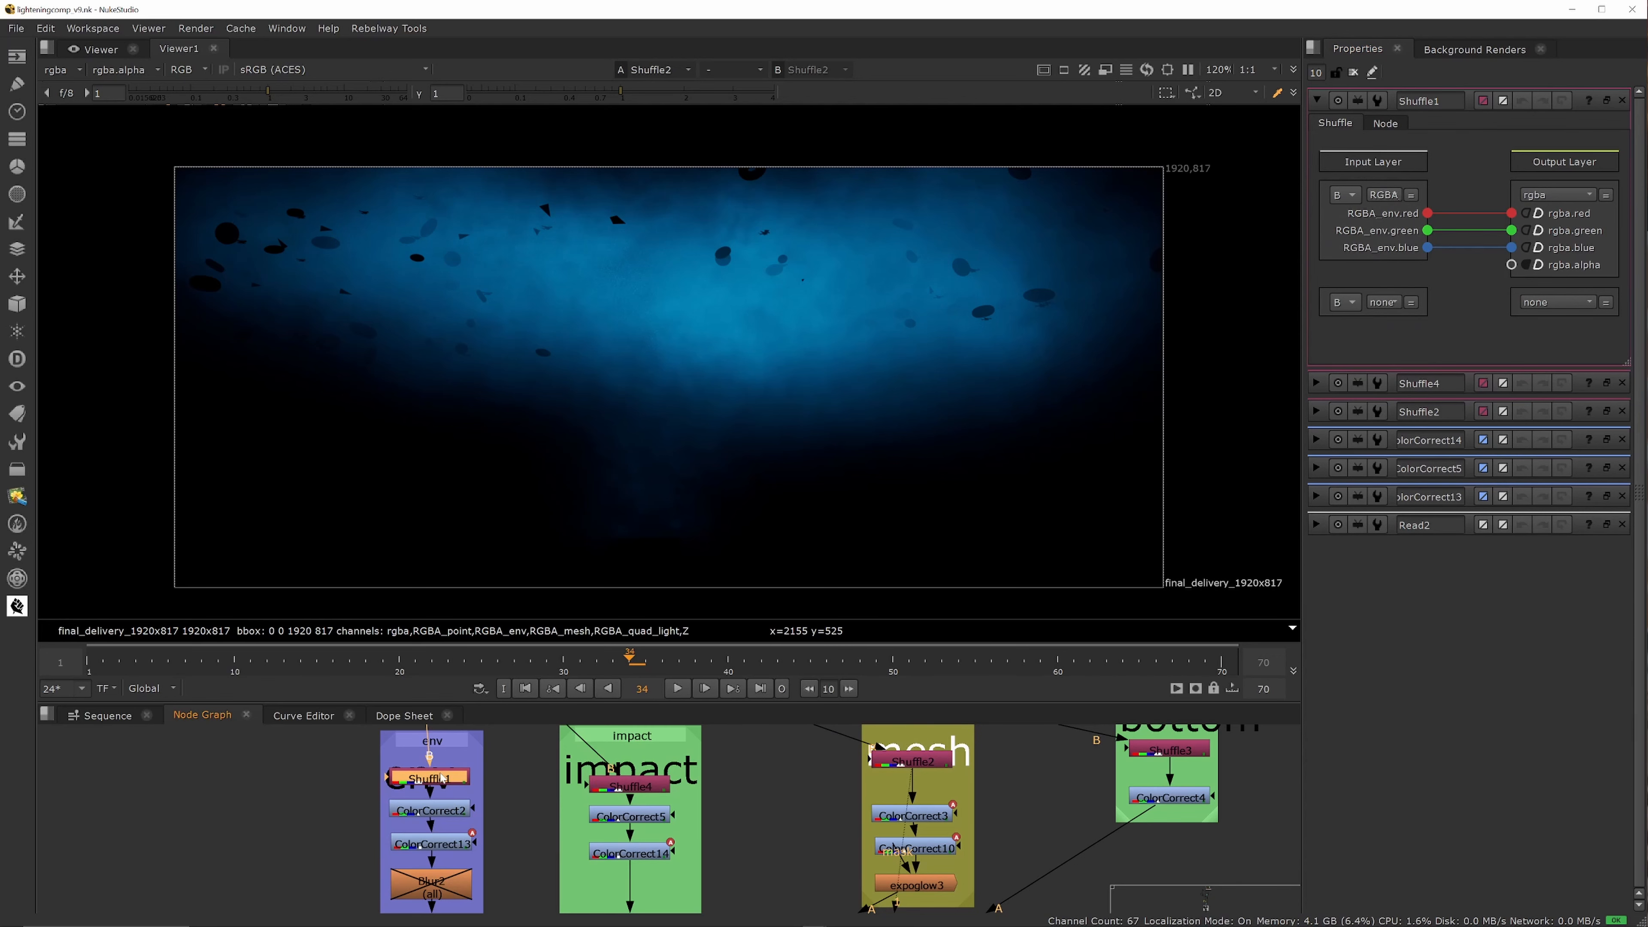
double_click(923, 766)
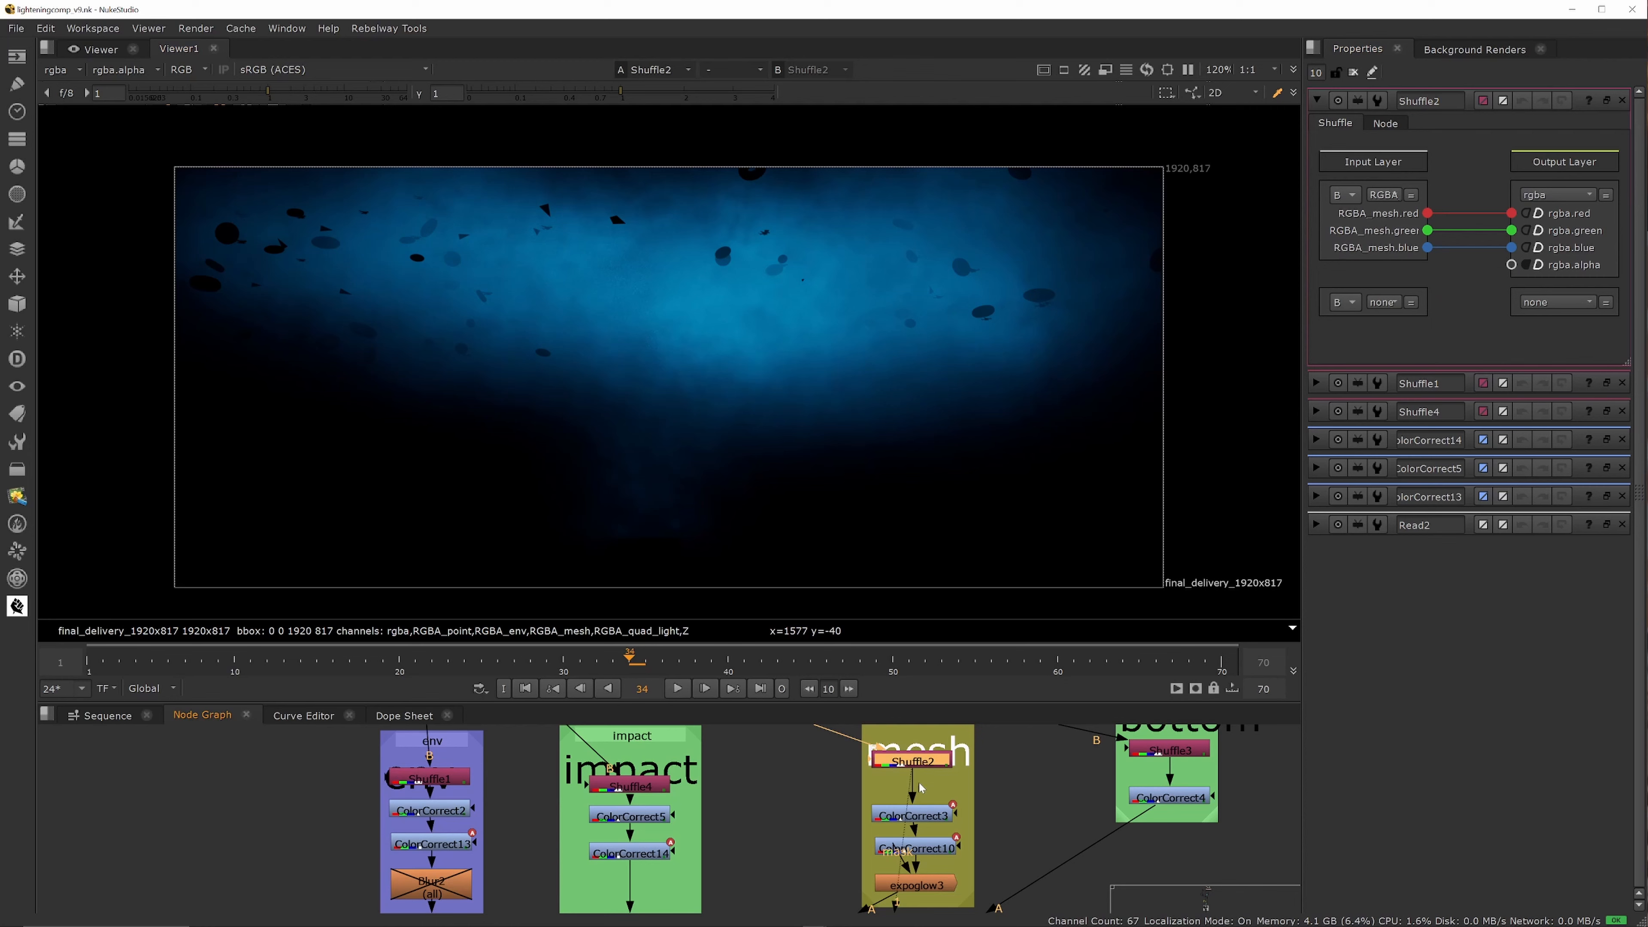
Step: View the ColorCorrect3 and ColorCorrect10 outputs in the mesh_light group, leaving only ColorCorrect10's properties open
double_click(925, 816)
scroll(916, 779, "down", 3)
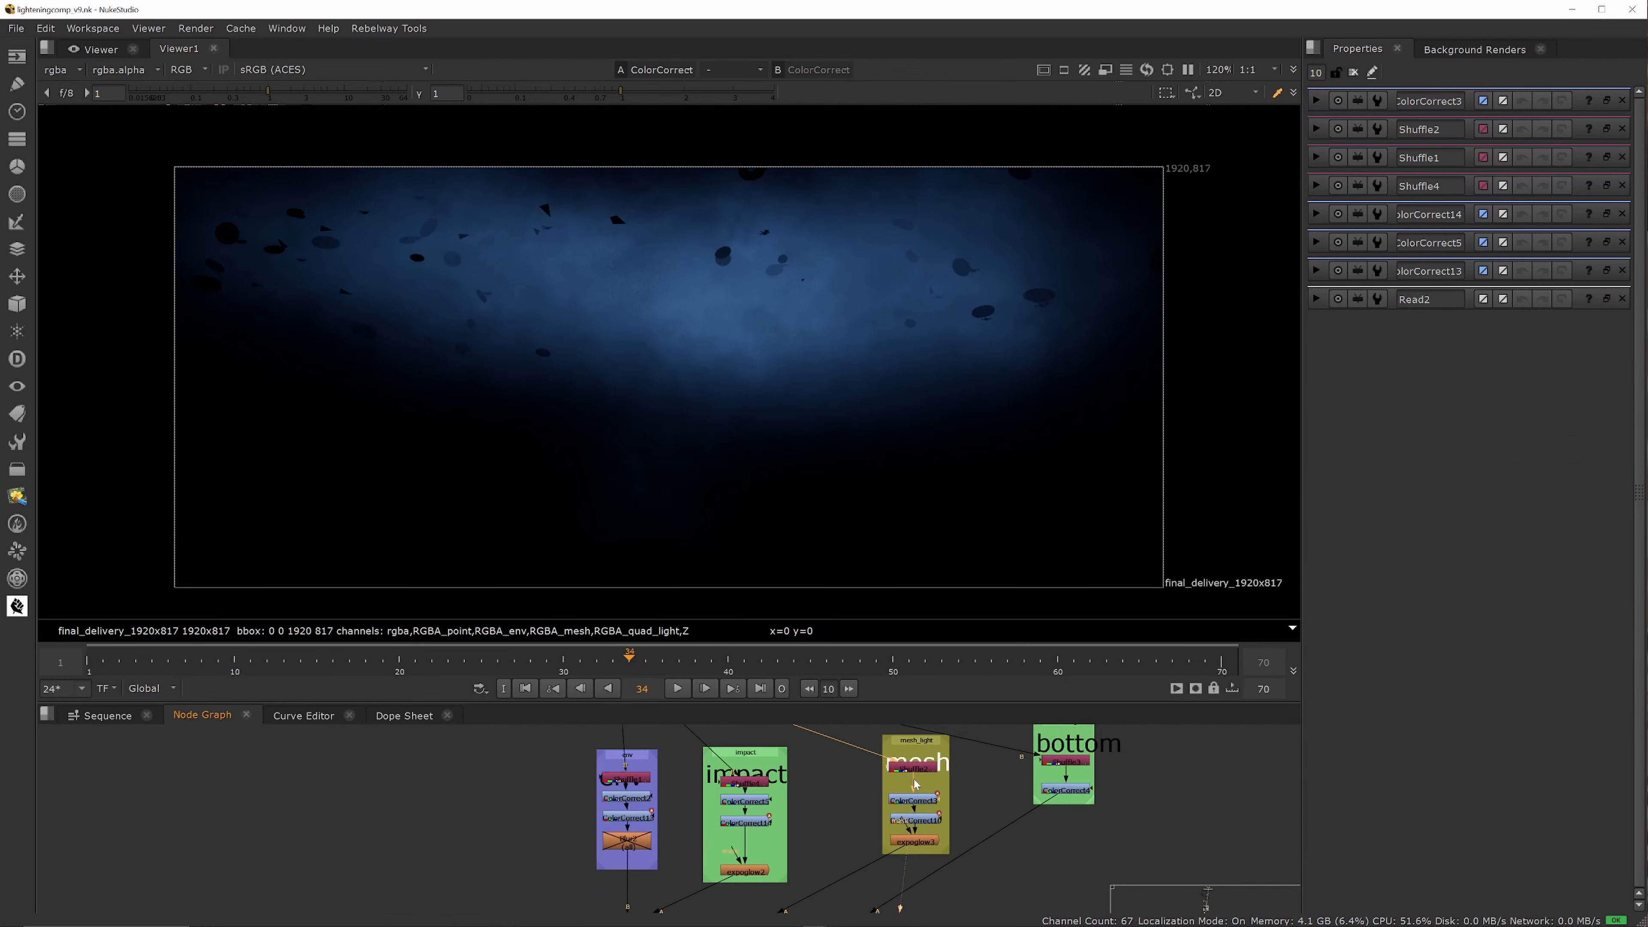
scroll(931, 809, "up", 4)
left_click(921, 827)
key("1")
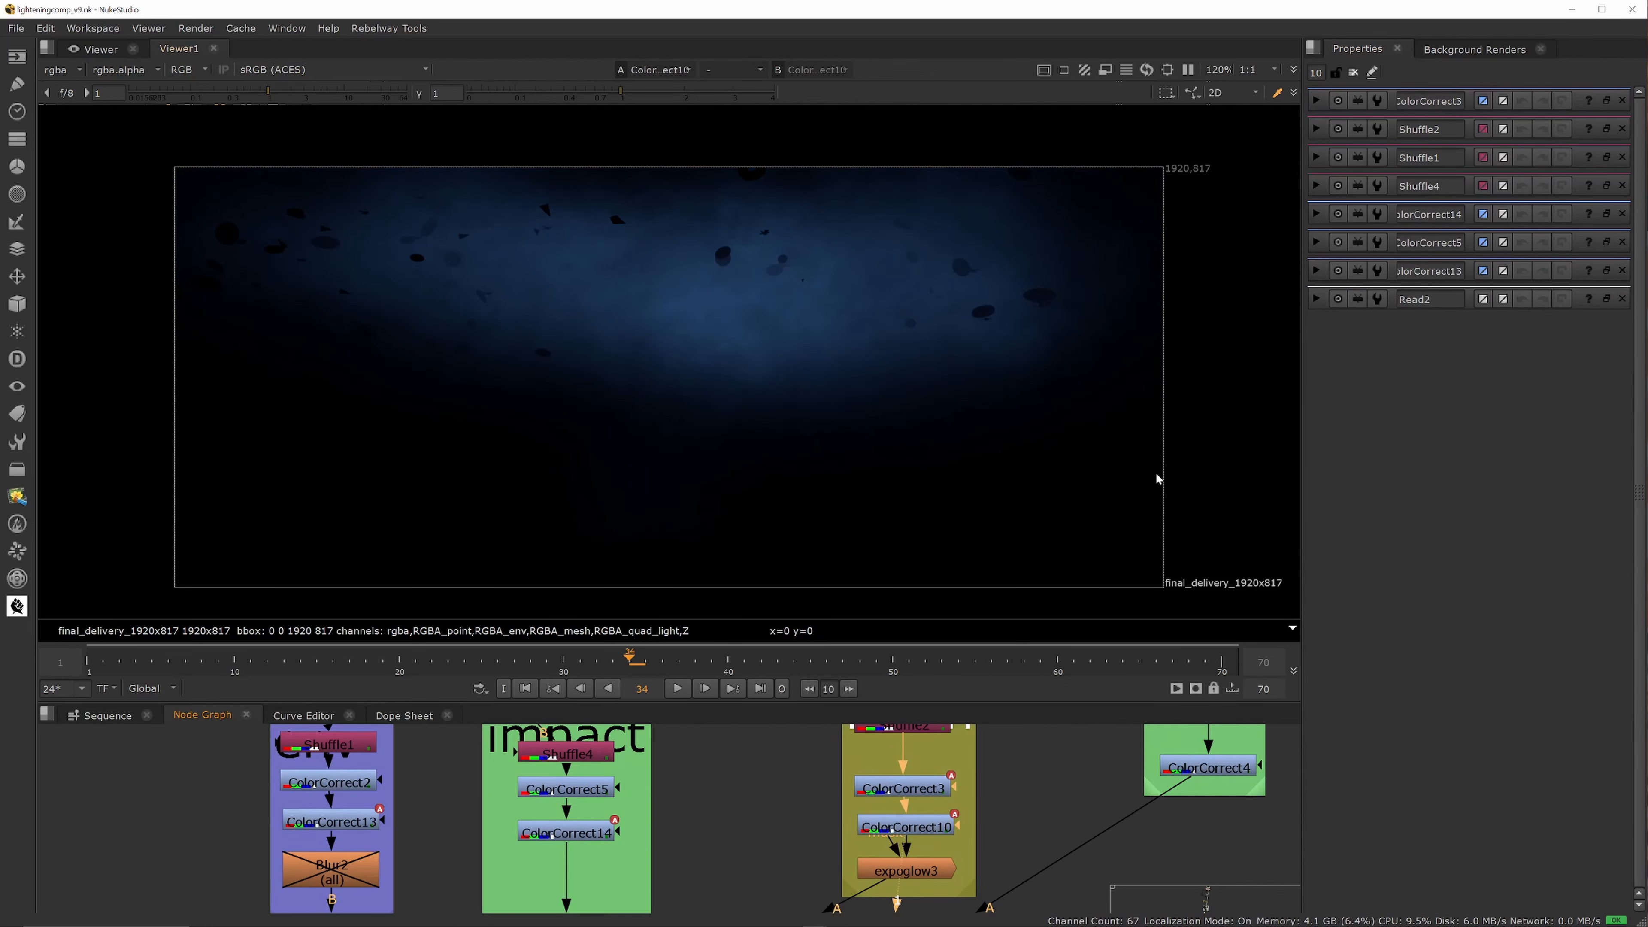
left_click(1354, 72)
double_click(922, 834)
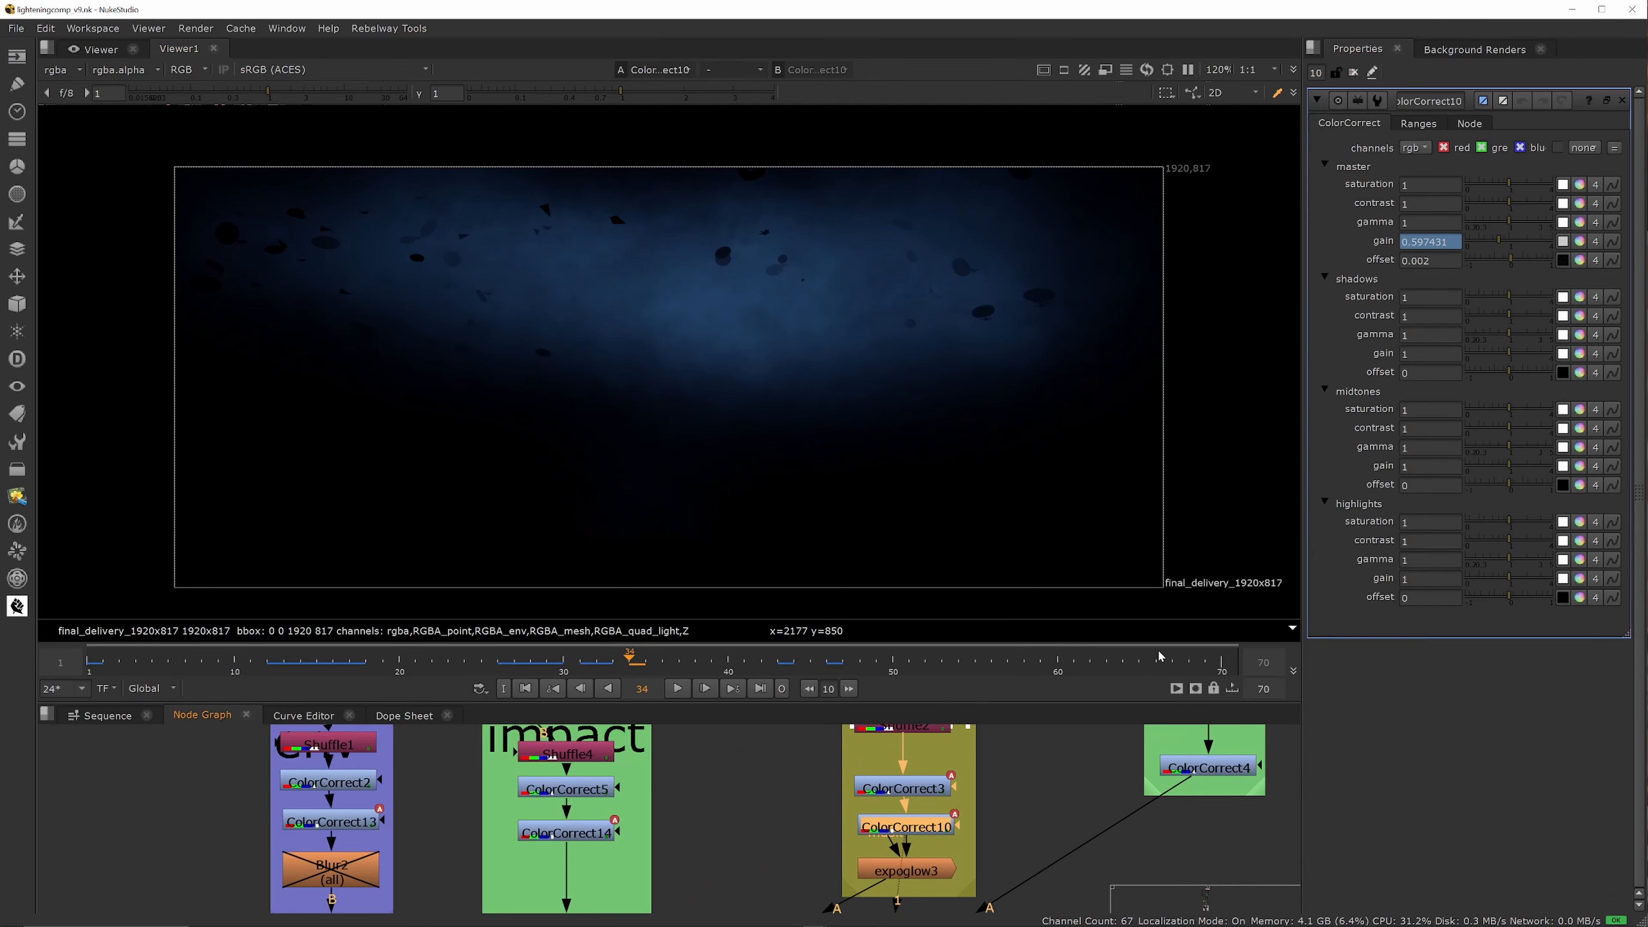
Step: View the mesh_light group's expoglow3 output and open its properties with the PreGrade settings expanded
scroll(892, 826, "down", 2)
scroll(909, 857, "up", 3)
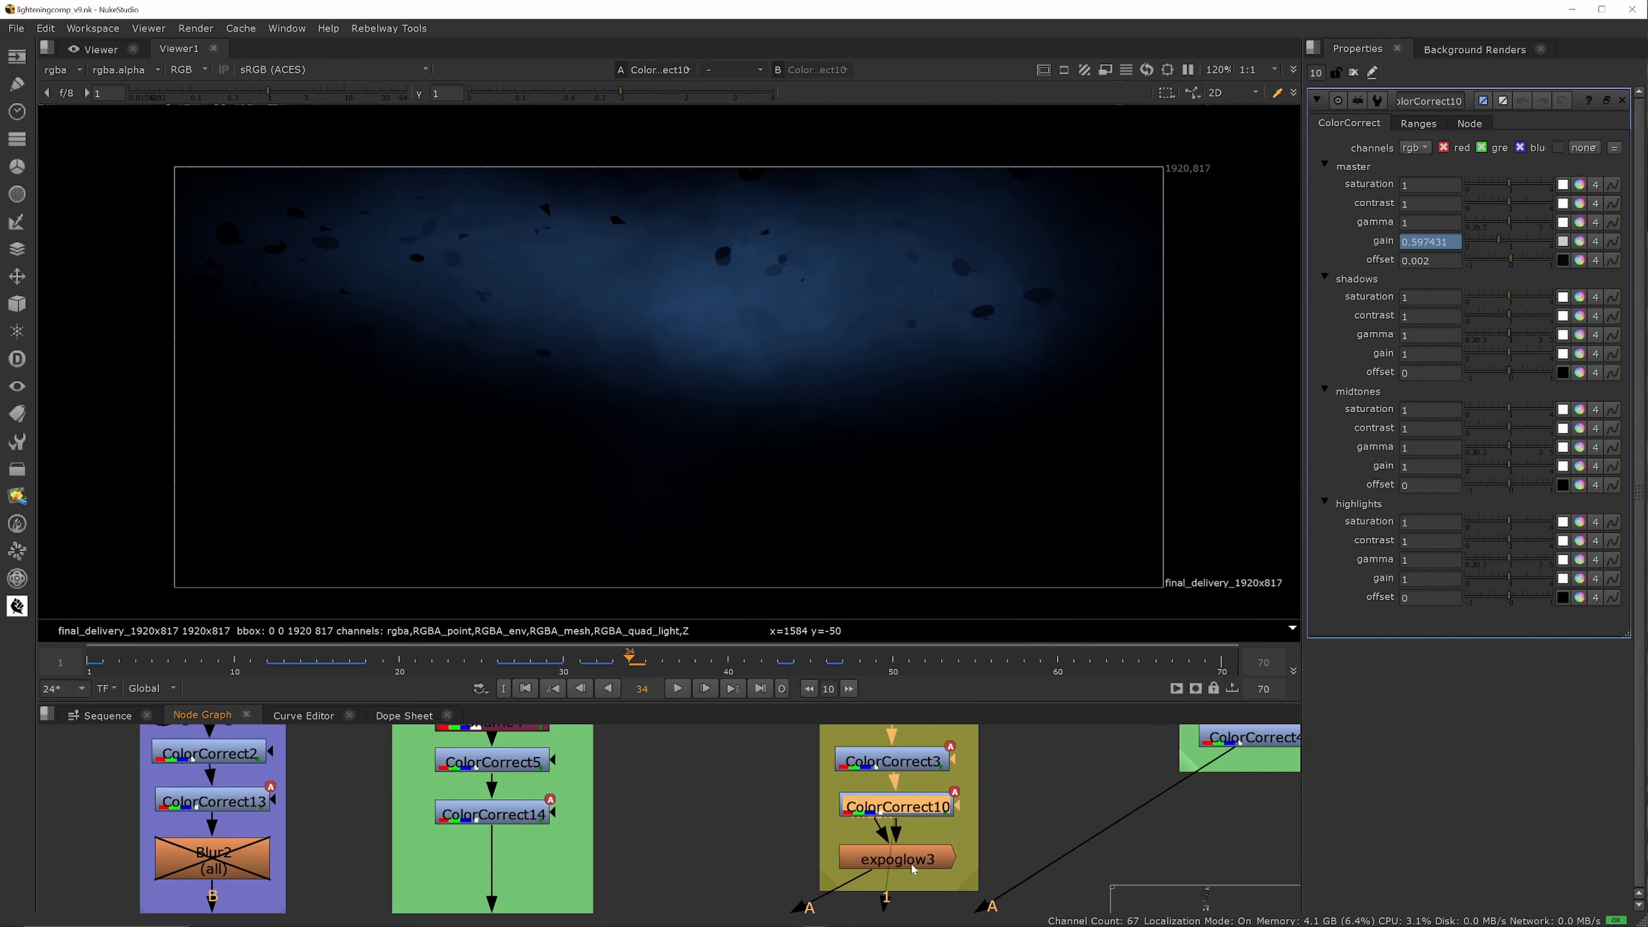
left_click(906, 857)
key("1")
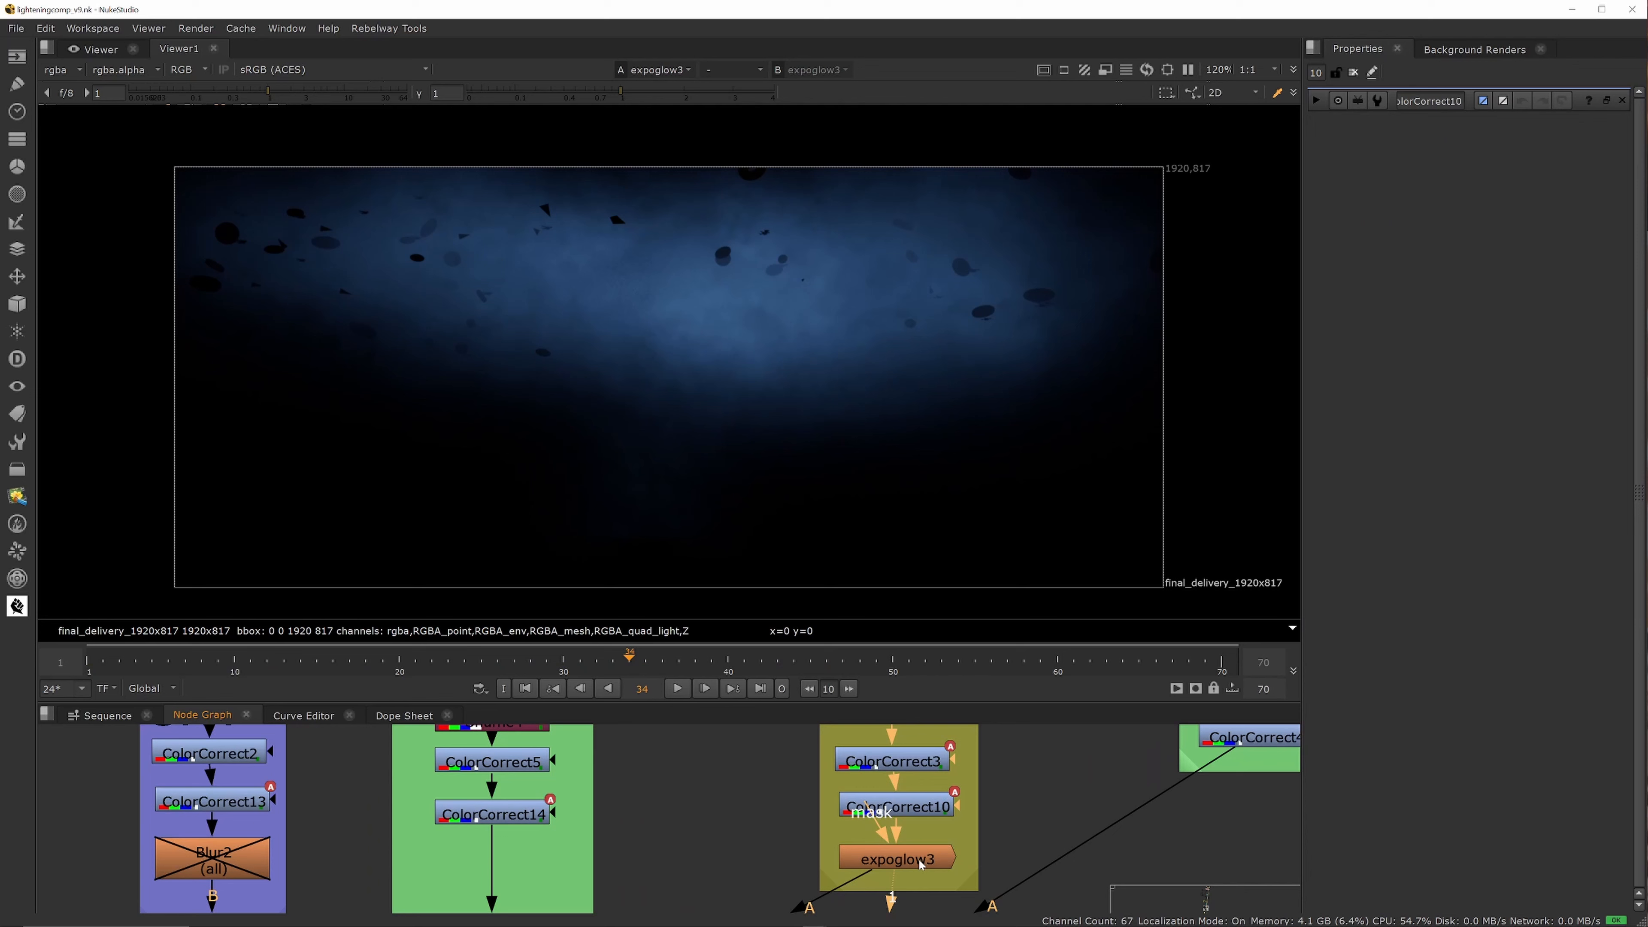
double_click(921, 863)
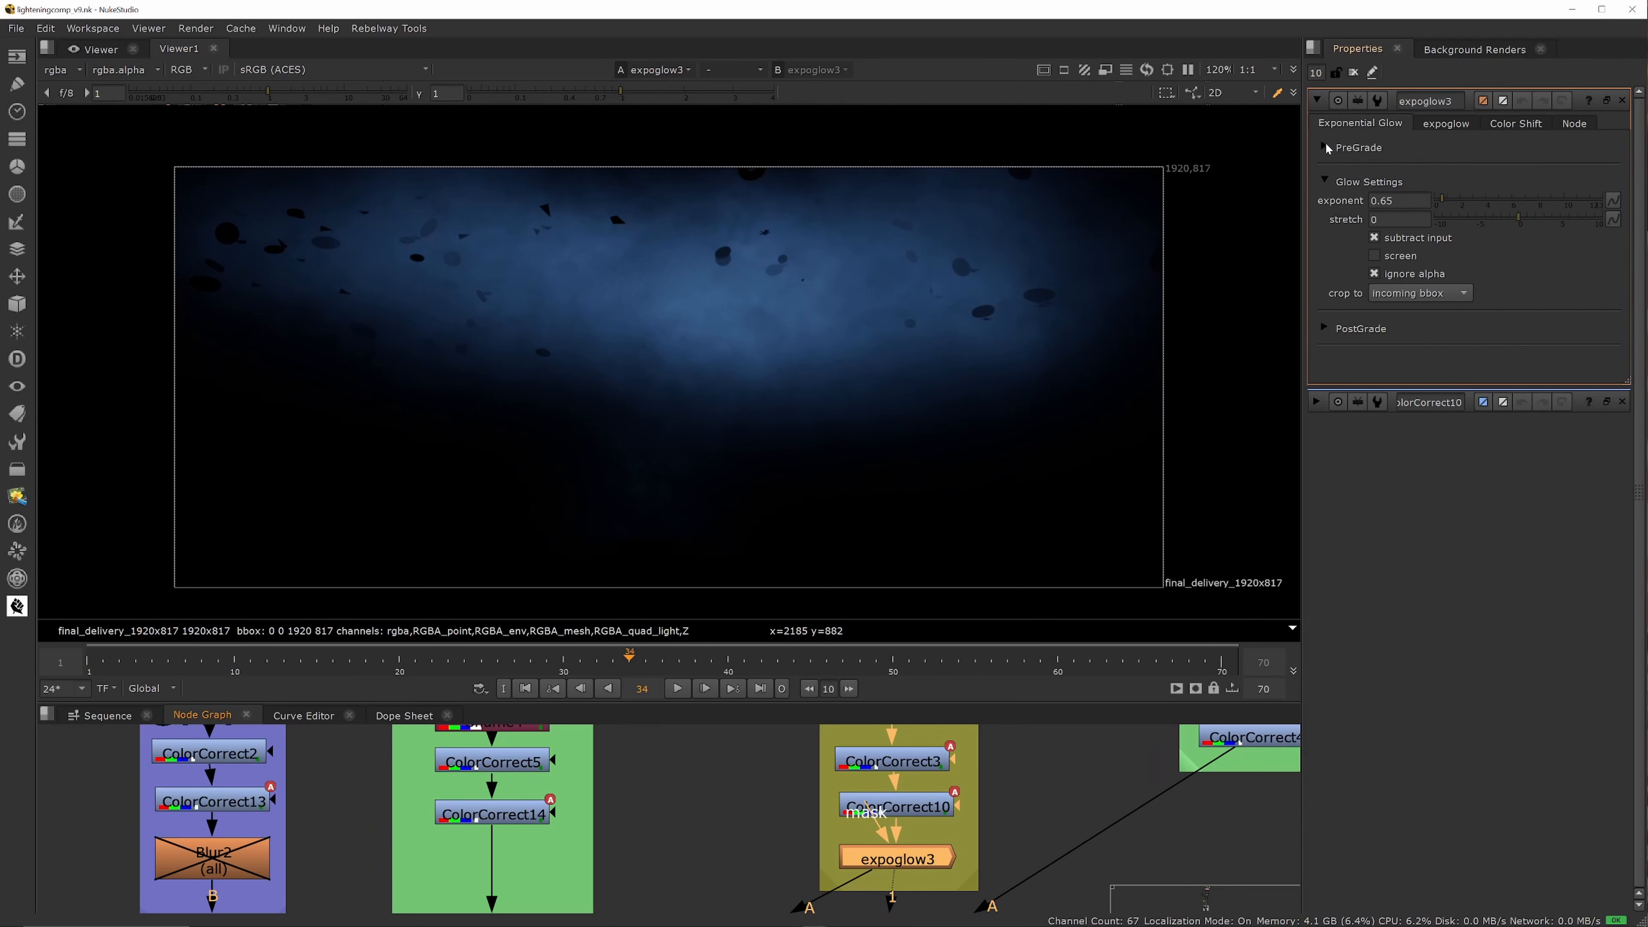
left_click(1325, 147)
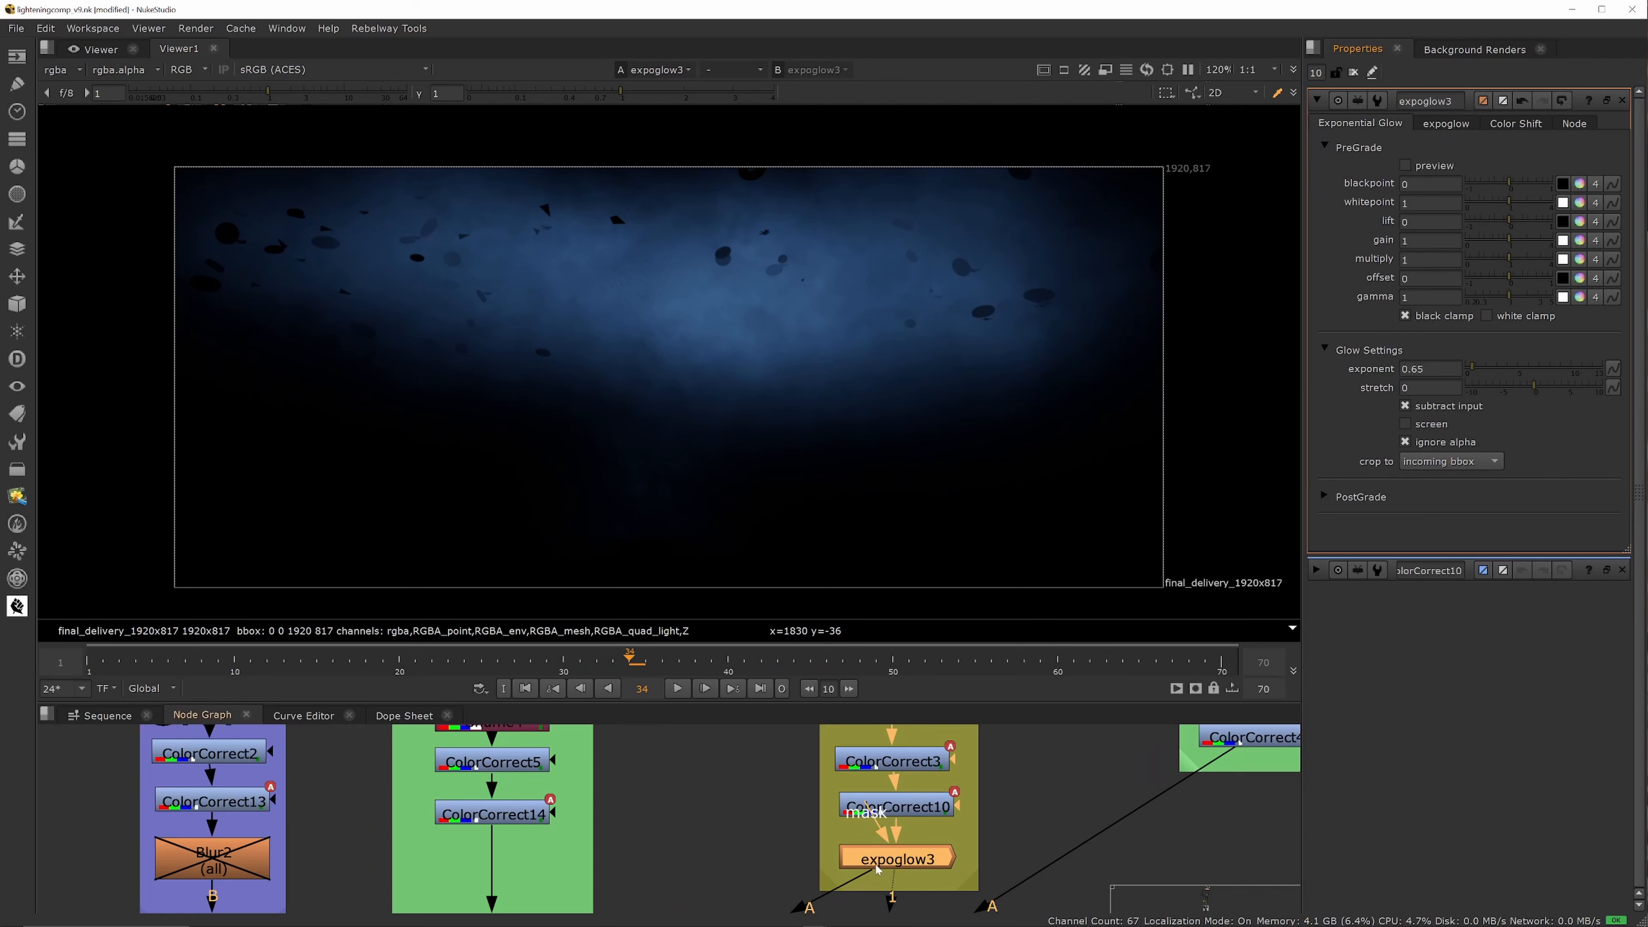
Step: Move the expoglow3 node slightly lower in the mesh_light group to expose its mask input
left_click_drag(876, 866, 901, 869)
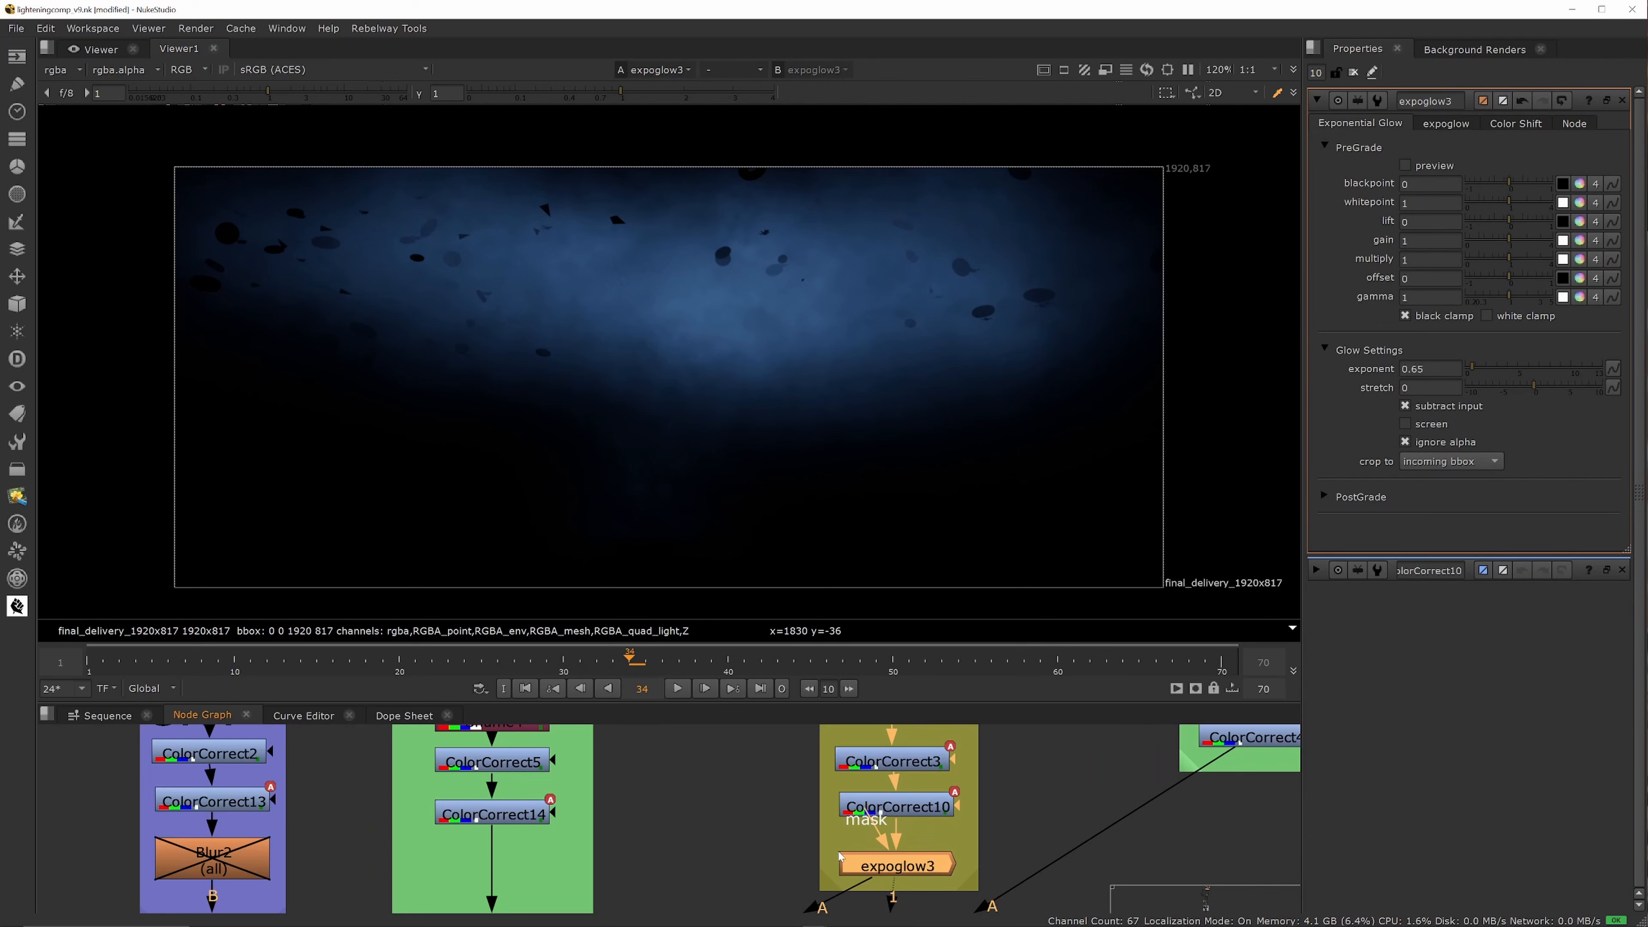
scroll(780, 851, "down", 3)
scroll(845, 850, "up", 3)
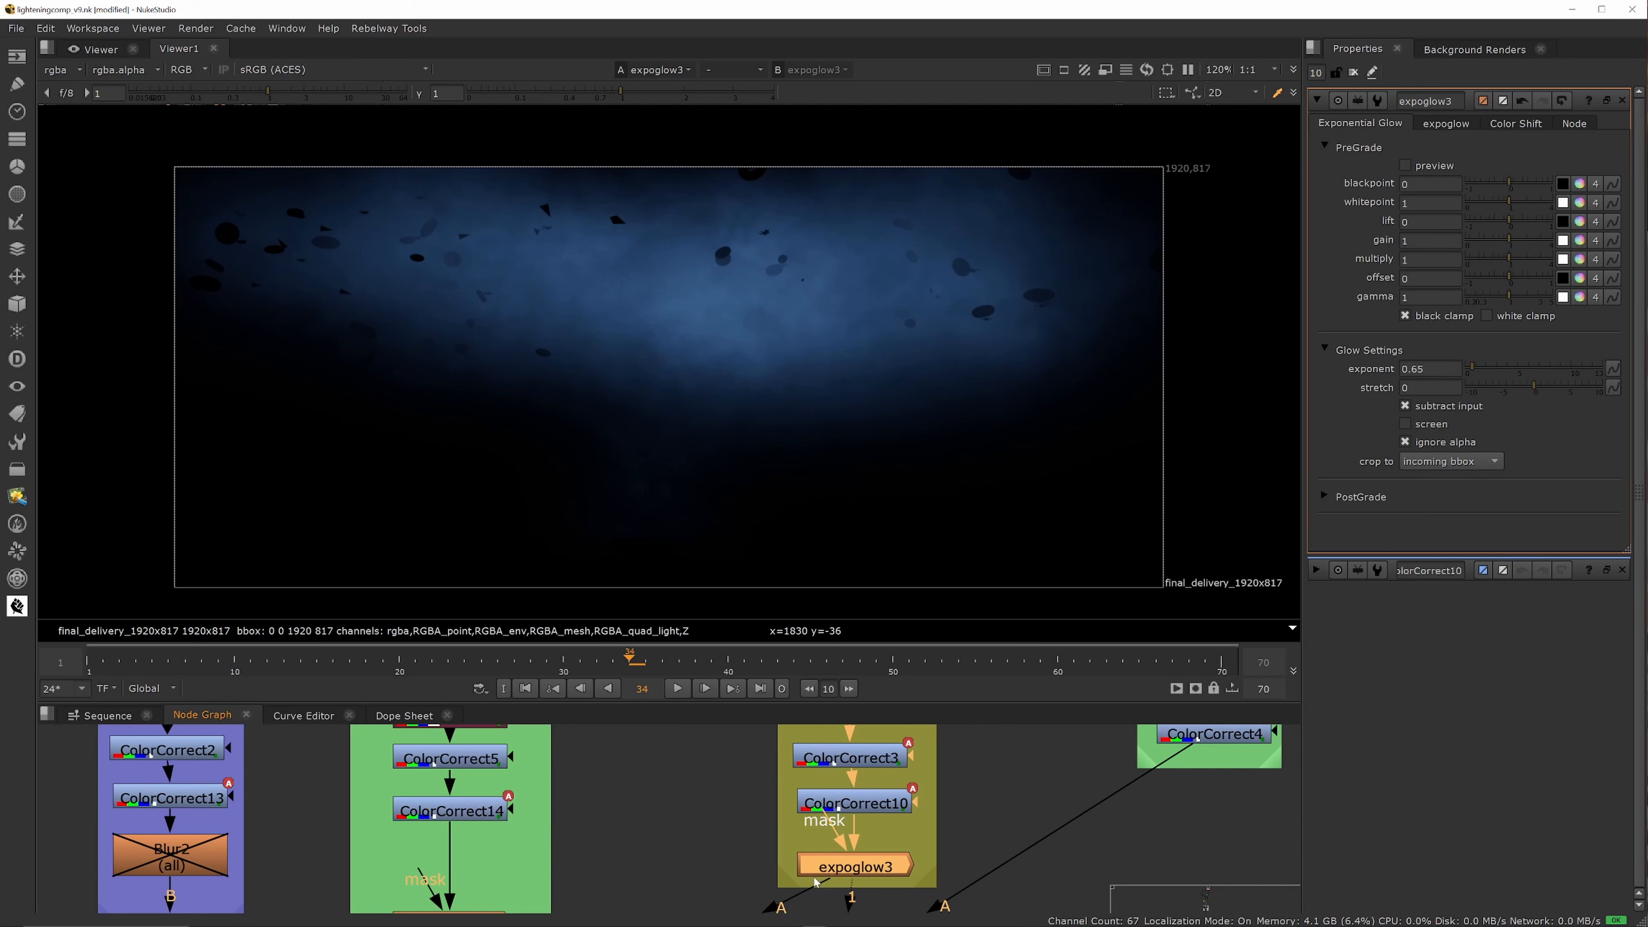
left_click_drag(881, 872, 881, 874)
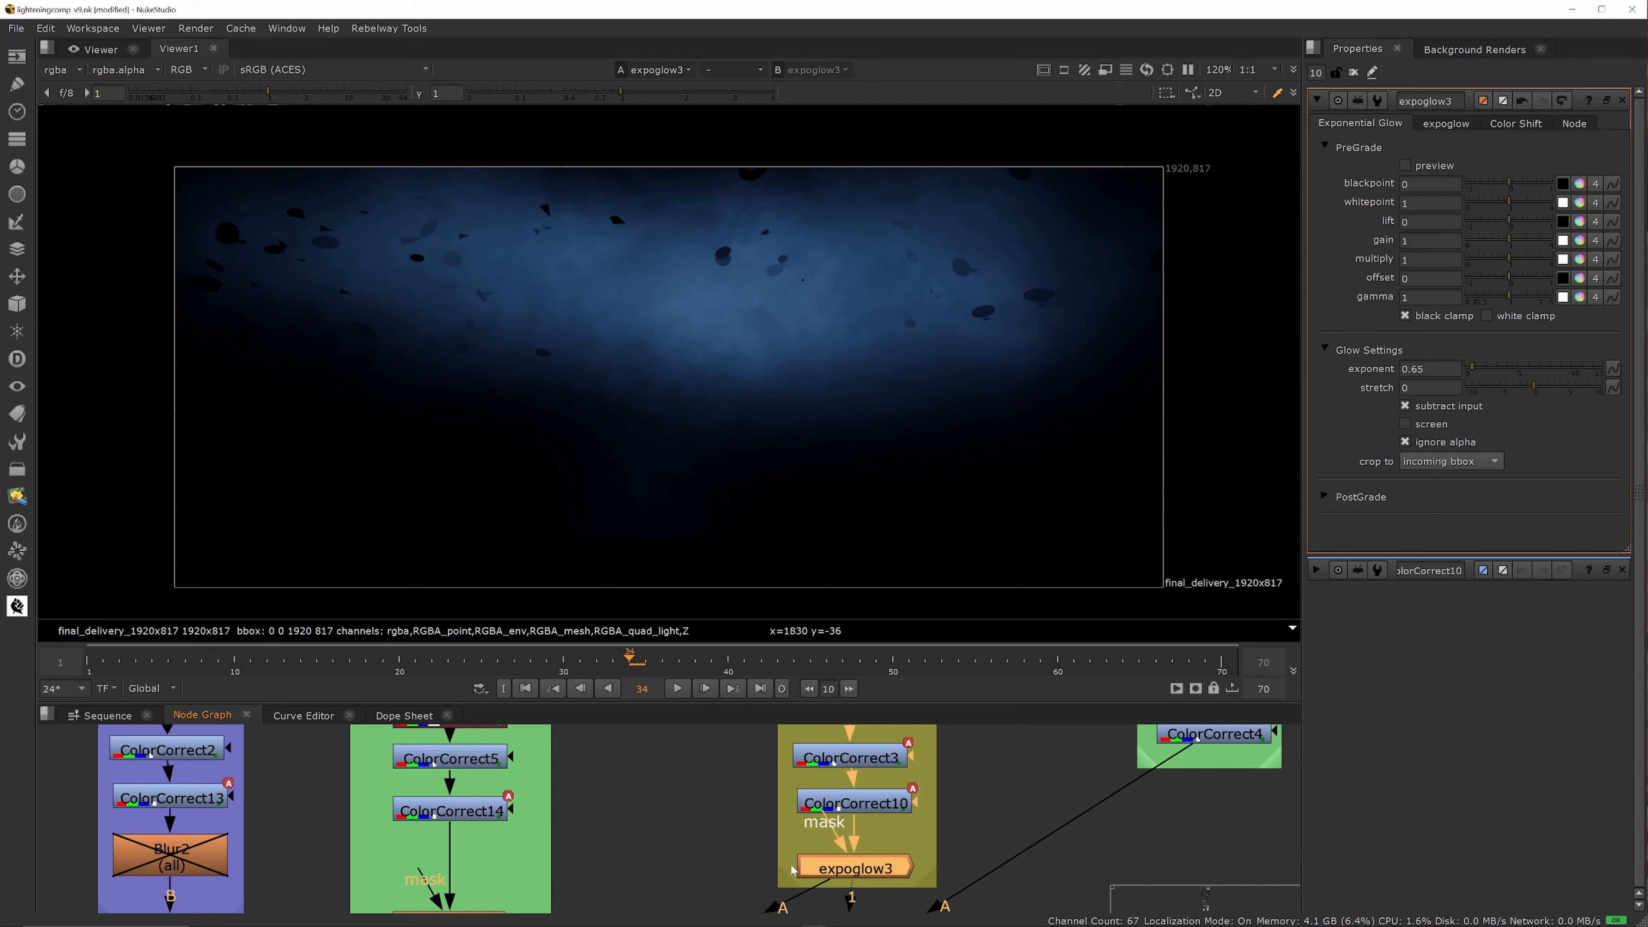
Step: Add a temporary Glow node beside the mesh_light group, compare its settings with expoglow3's, and delete it
scroll(792, 870, "down", 2)
left_click_drag(820, 796, 837, 809)
left_click_drag(838, 867, 834, 868)
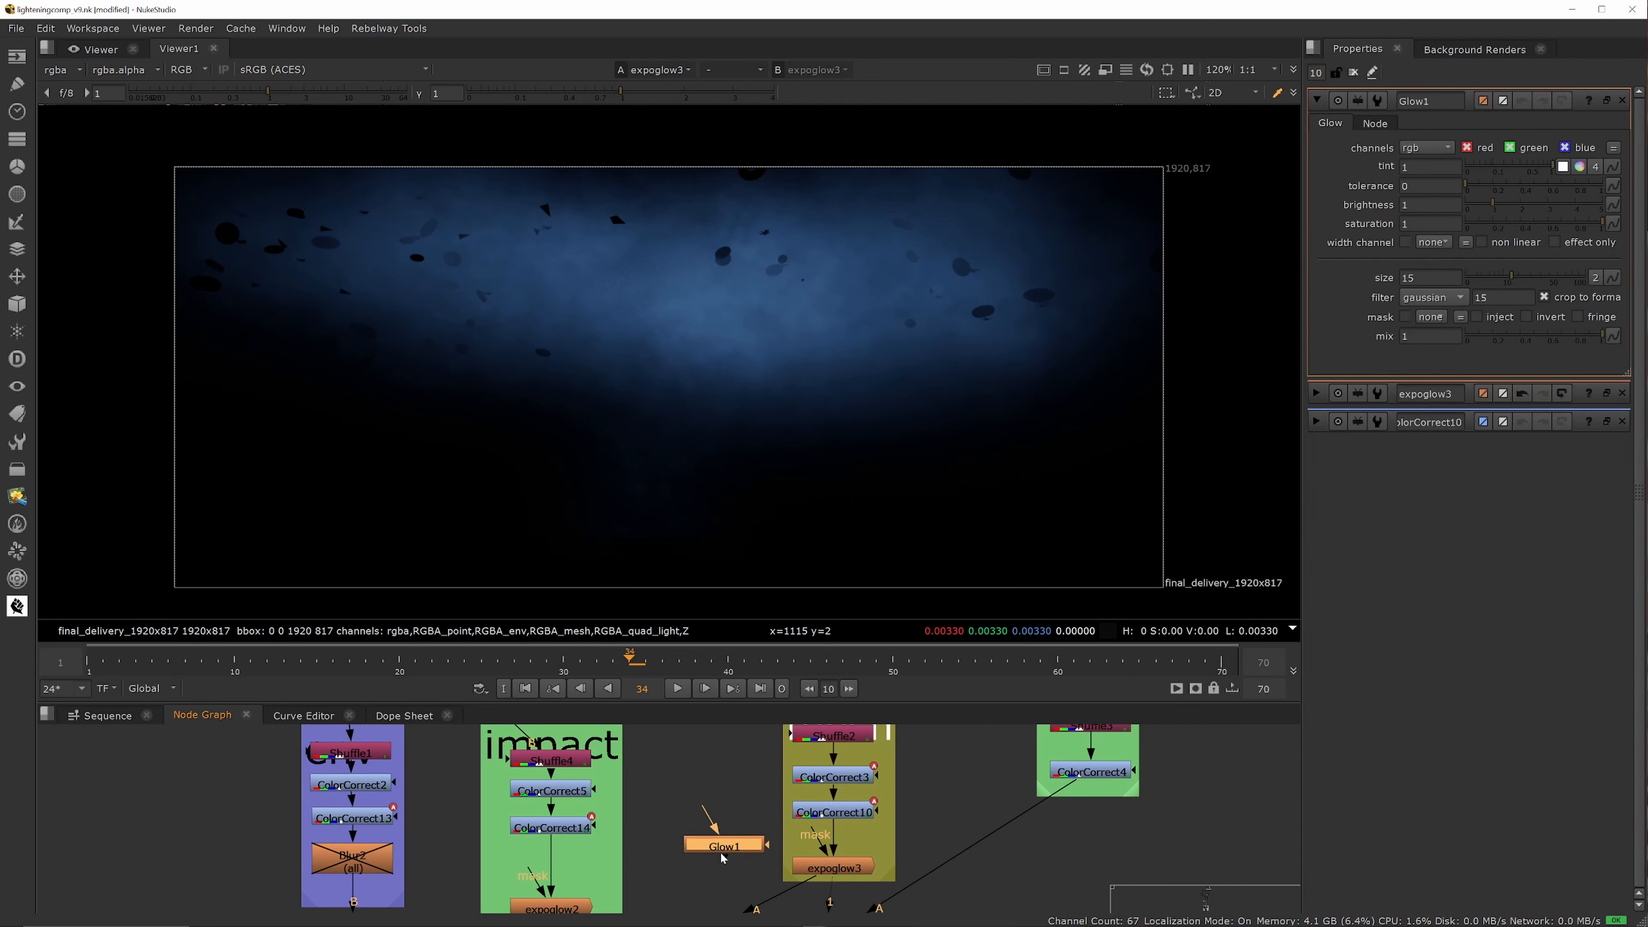
left_click(830, 873)
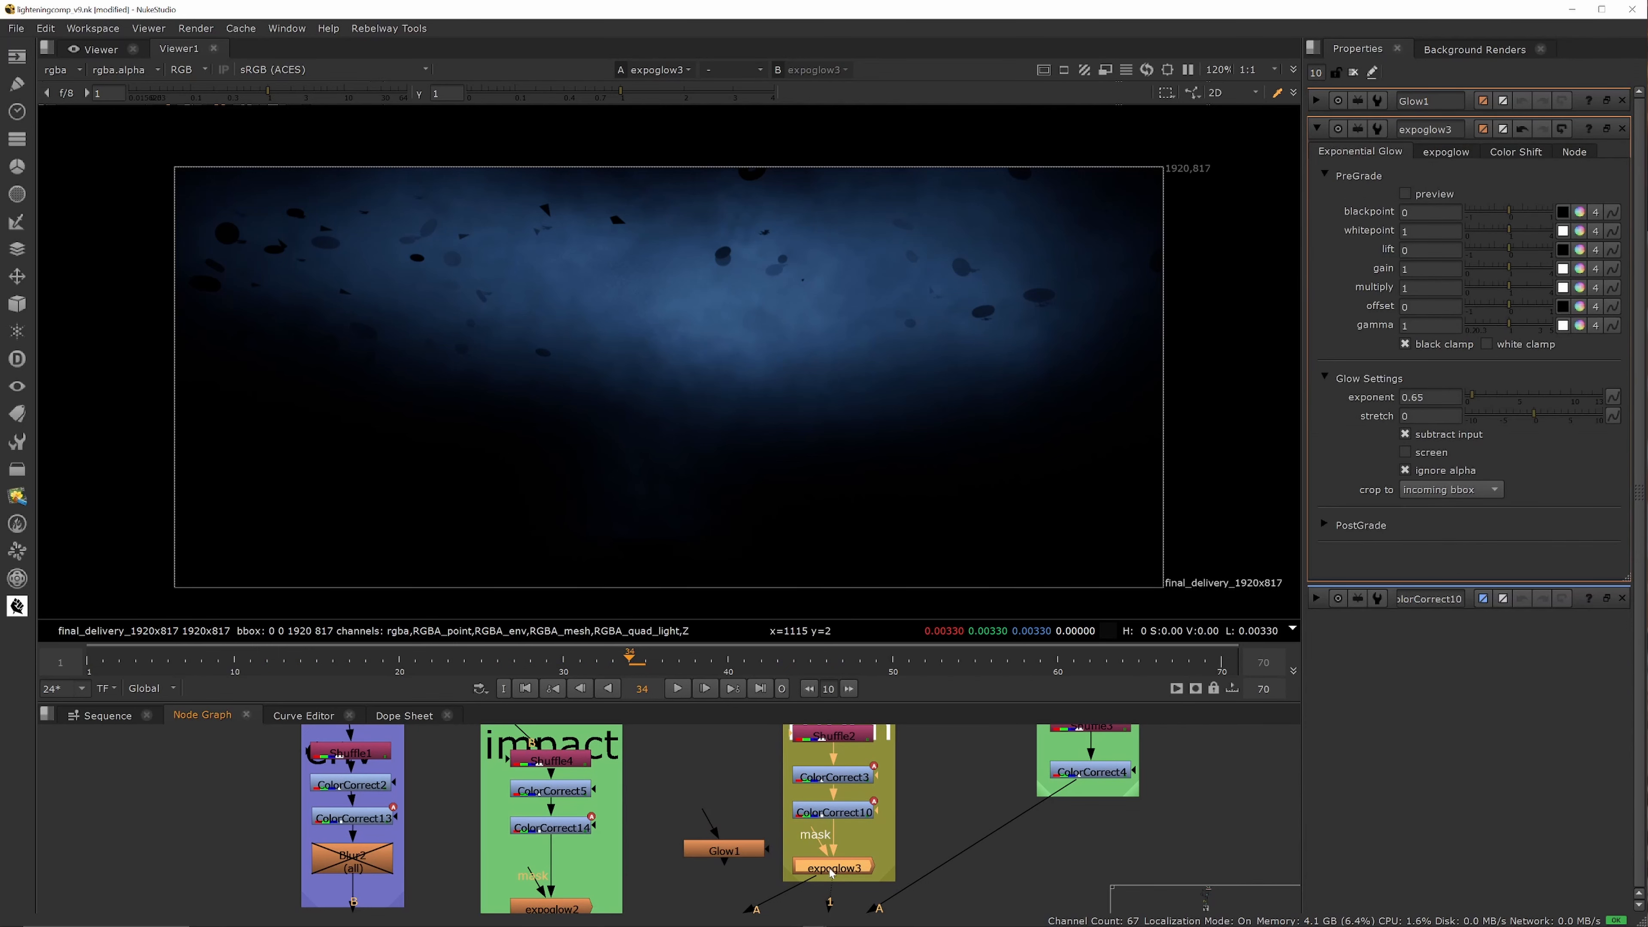
left_click(738, 849)
key("Delete")
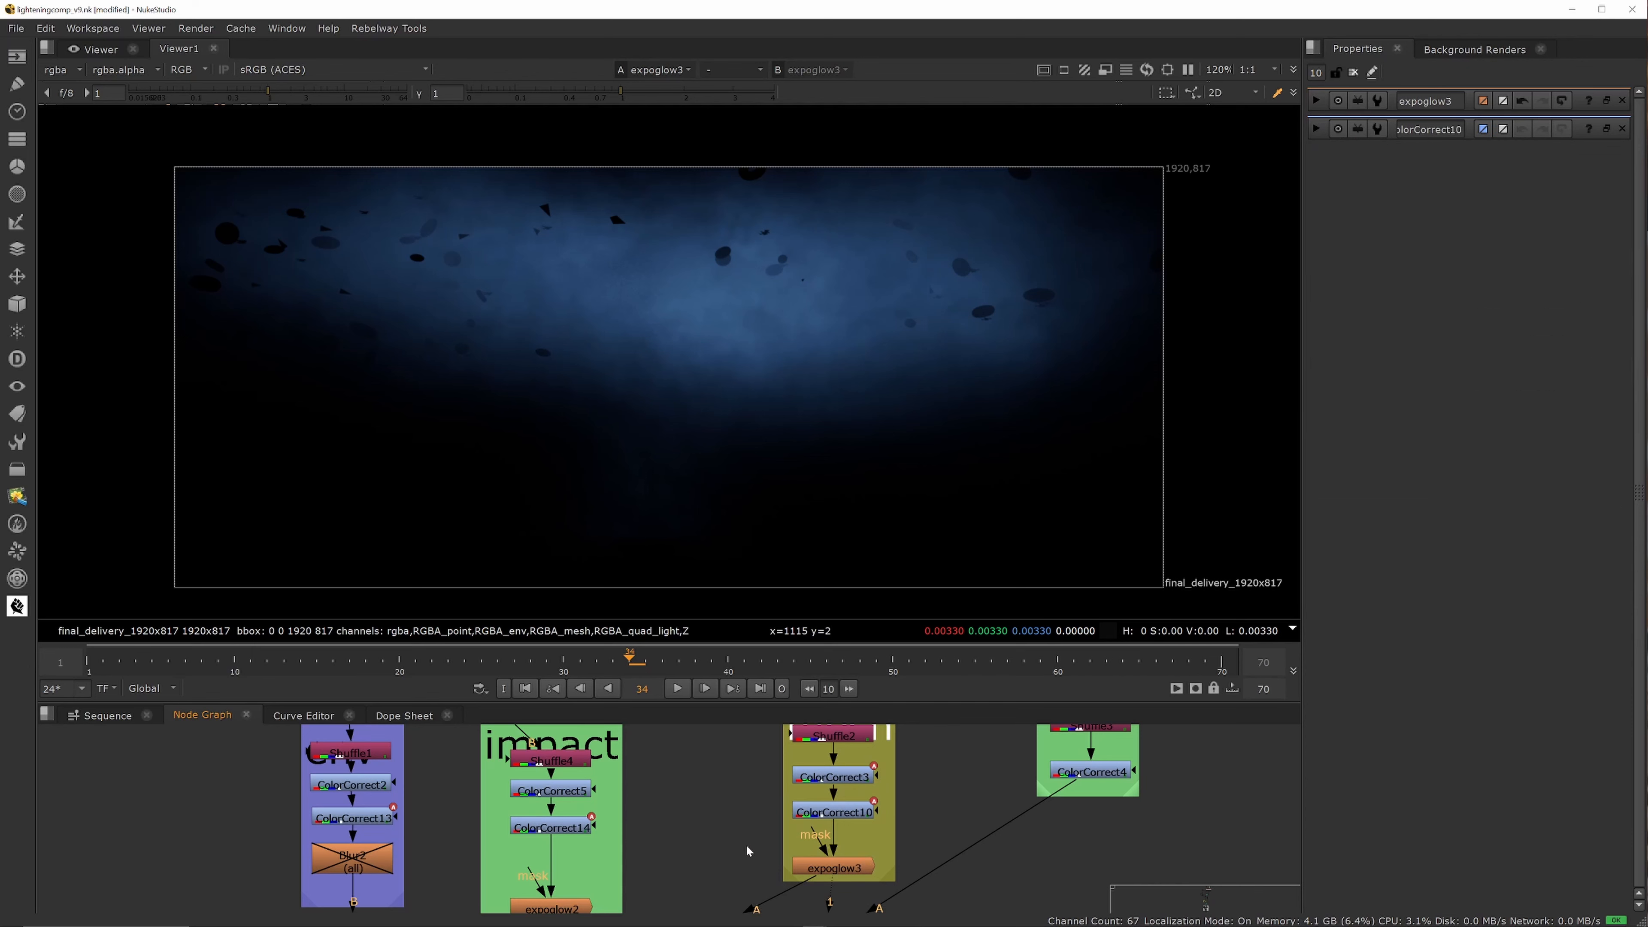
Step: View the bottom group's Shuffle3 and ColorCorrect4 outputs, opening the properties of both nodes
scroll(736, 842, "down", 3)
scroll(924, 784, "up", 5)
double_click(903, 788)
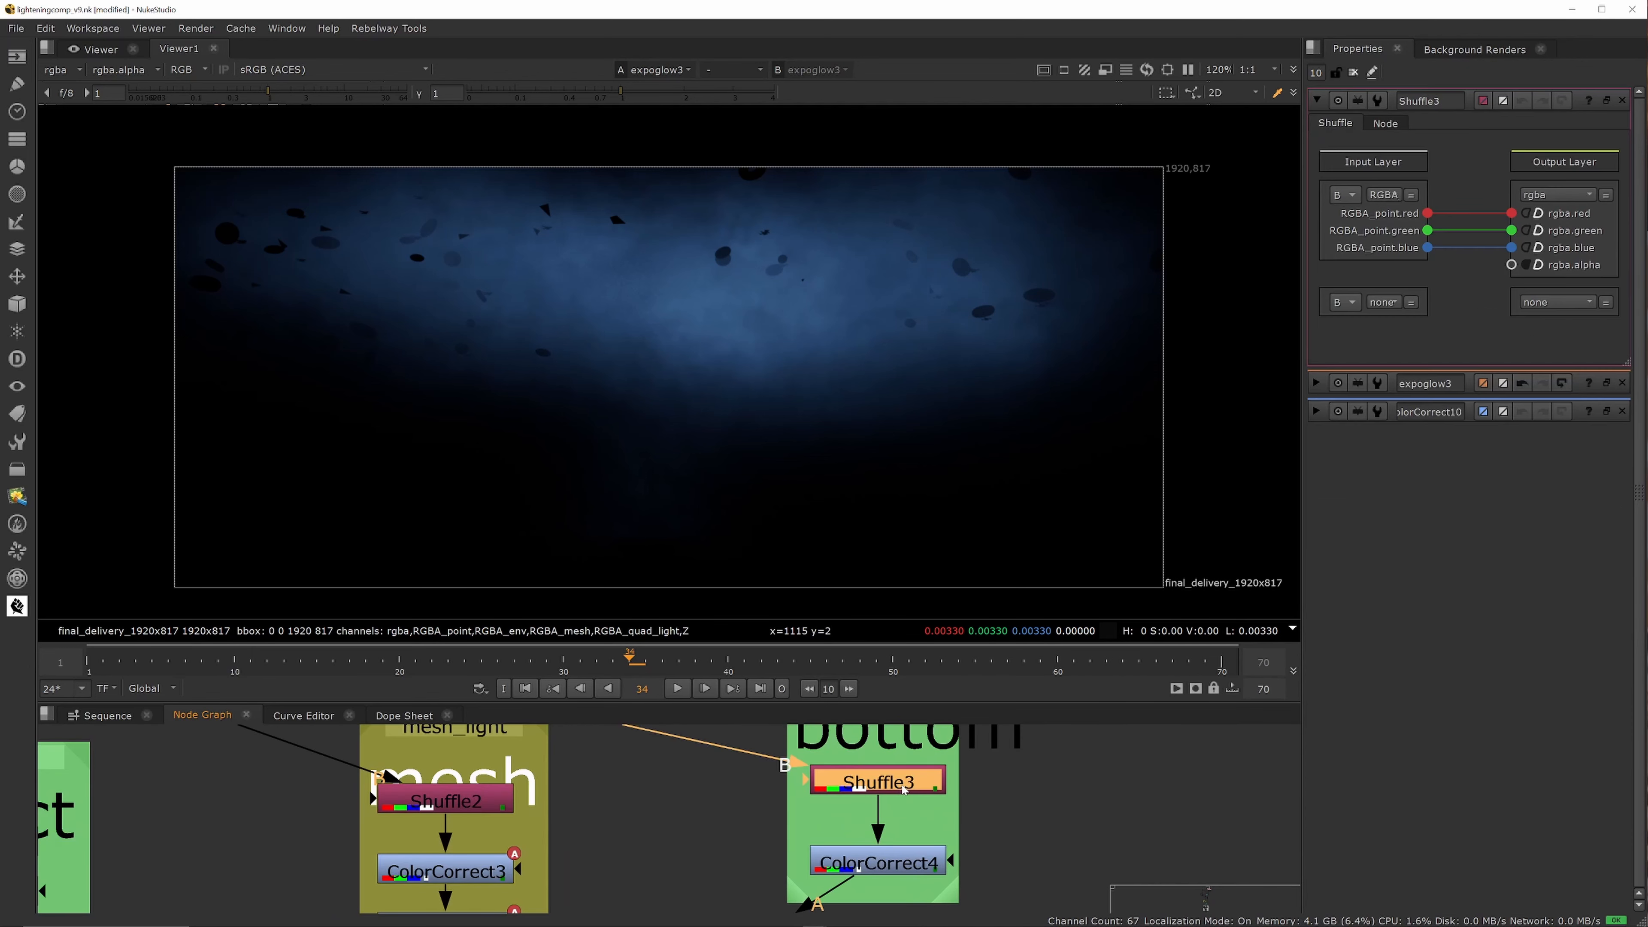
key("1")
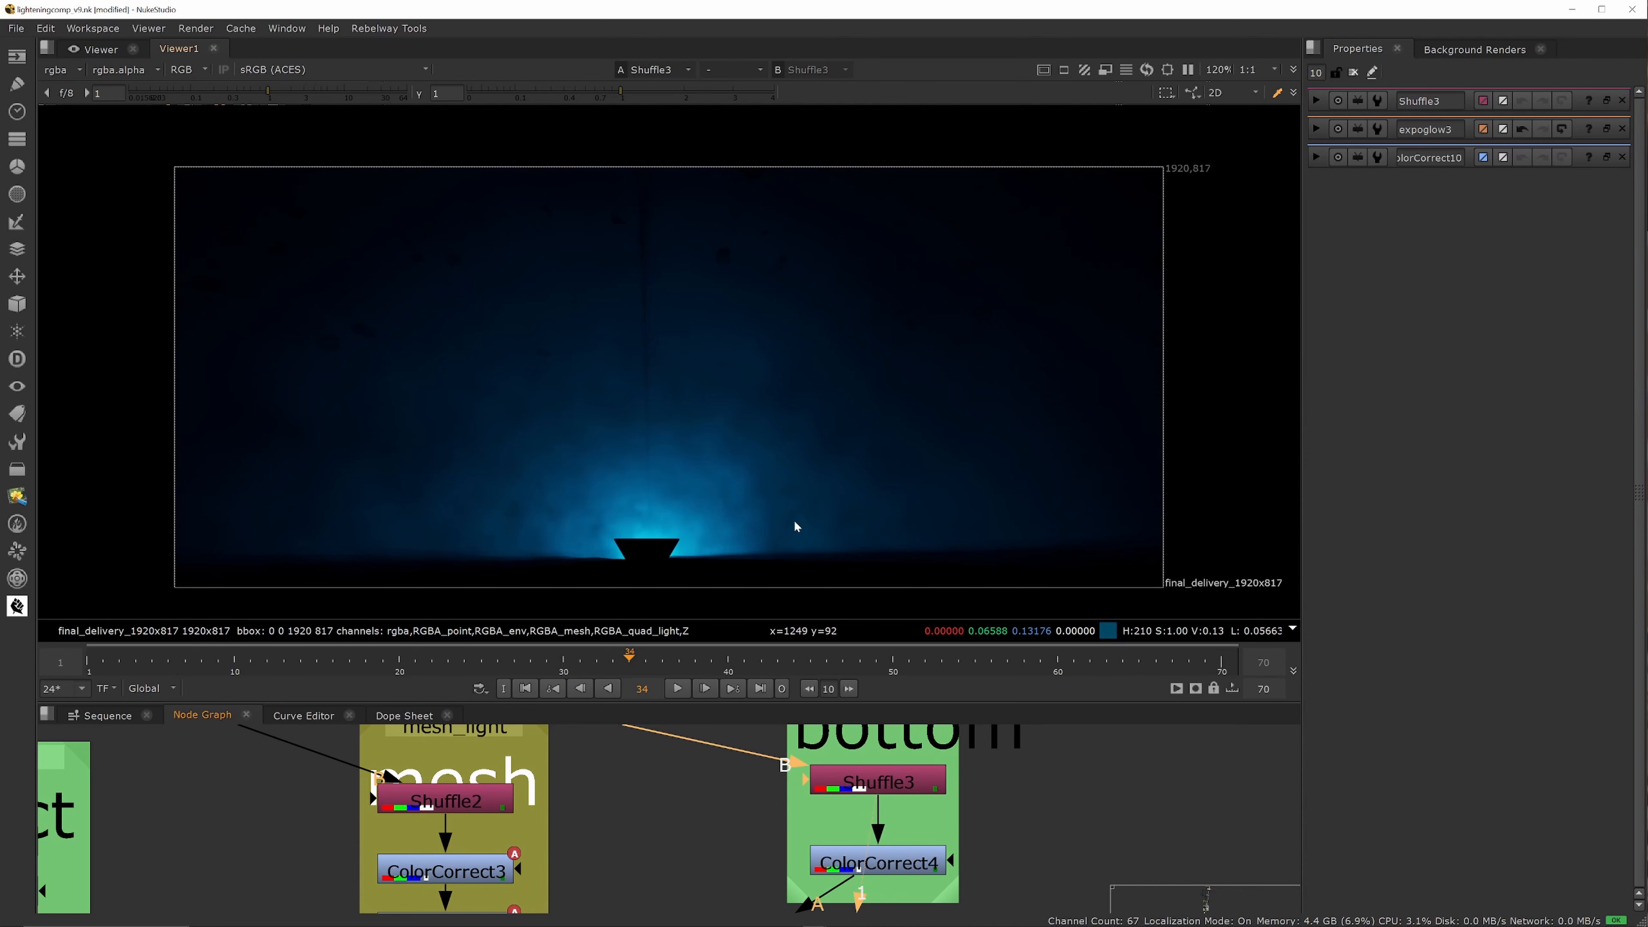
scroll(877, 838, "down", 3)
scroll(877, 837, "up", 2)
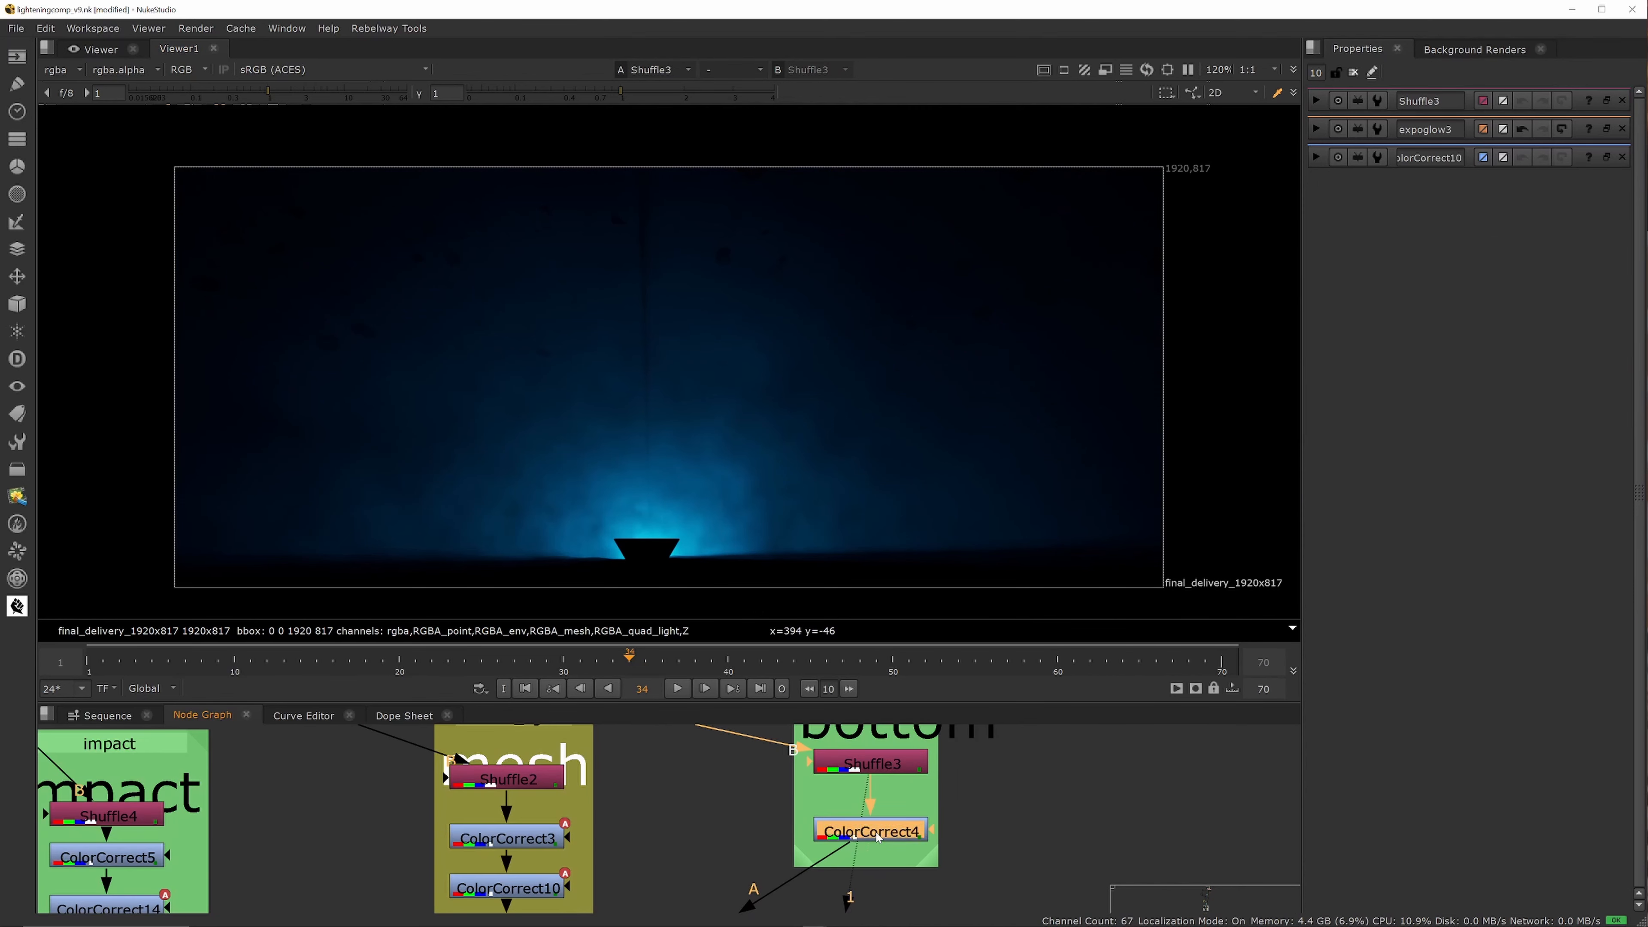
left_click(877, 833)
key("1")
double_click(877, 837)
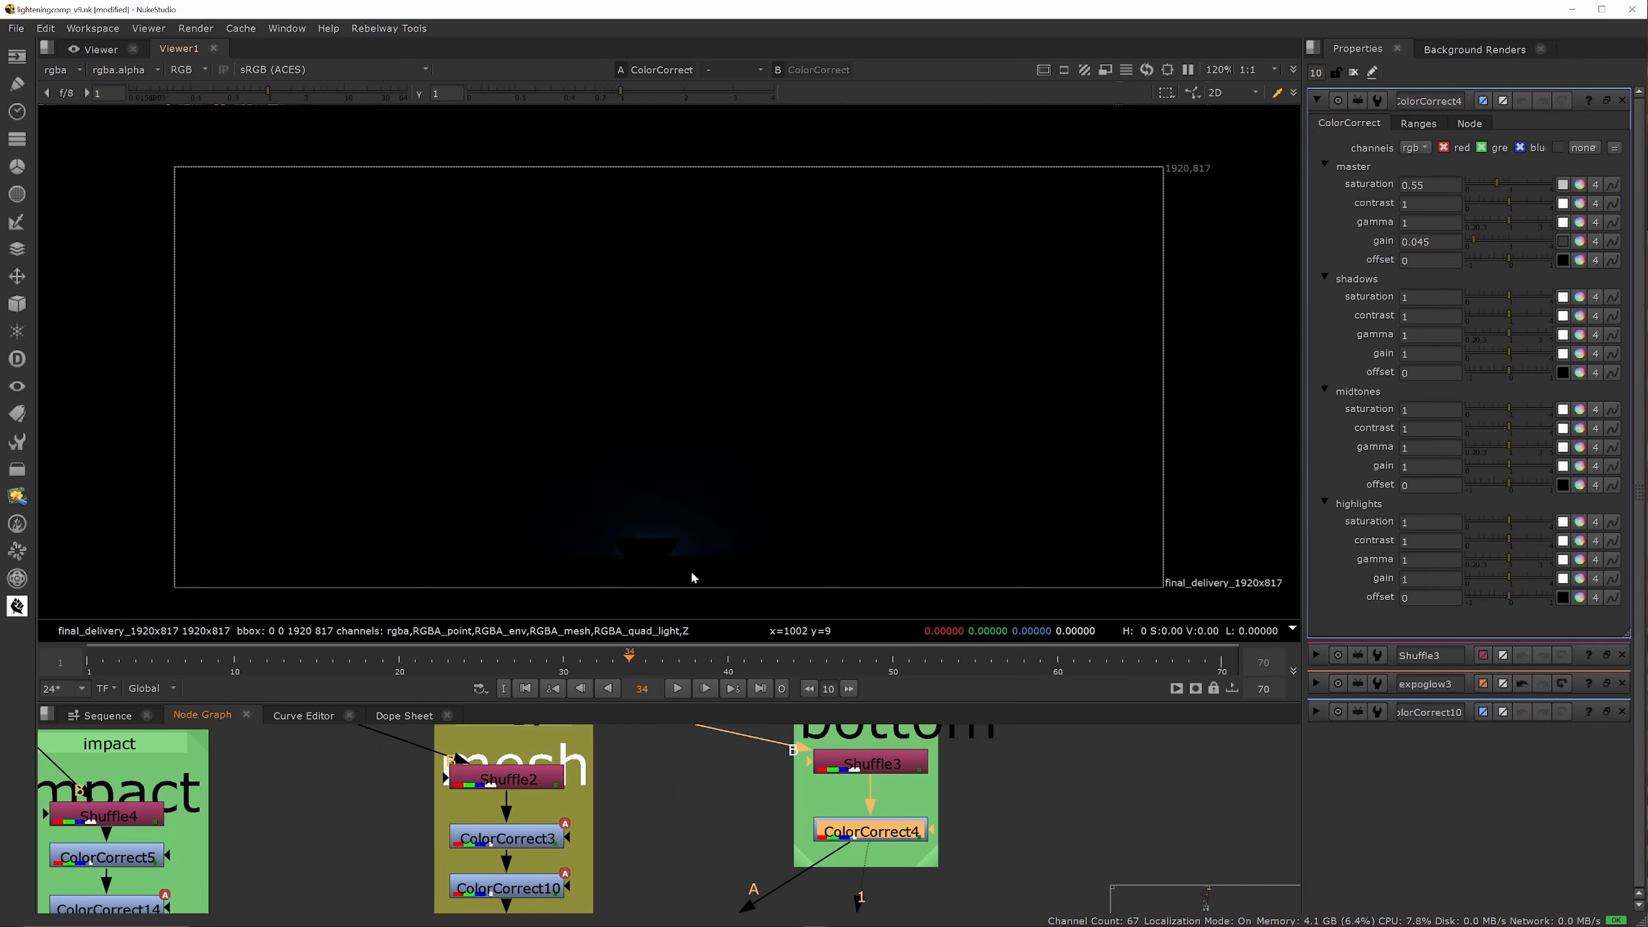
Step: View the outputs of Merge2 and Merge3, where the impact and mesh_light branches join the main stream
scroll(897, 782, "down", 2)
scroll(897, 782, "down", 3)
scroll(777, 799, "up", 5)
left_click(777, 798)
key("1")
scroll(782, 790, "down", 1)
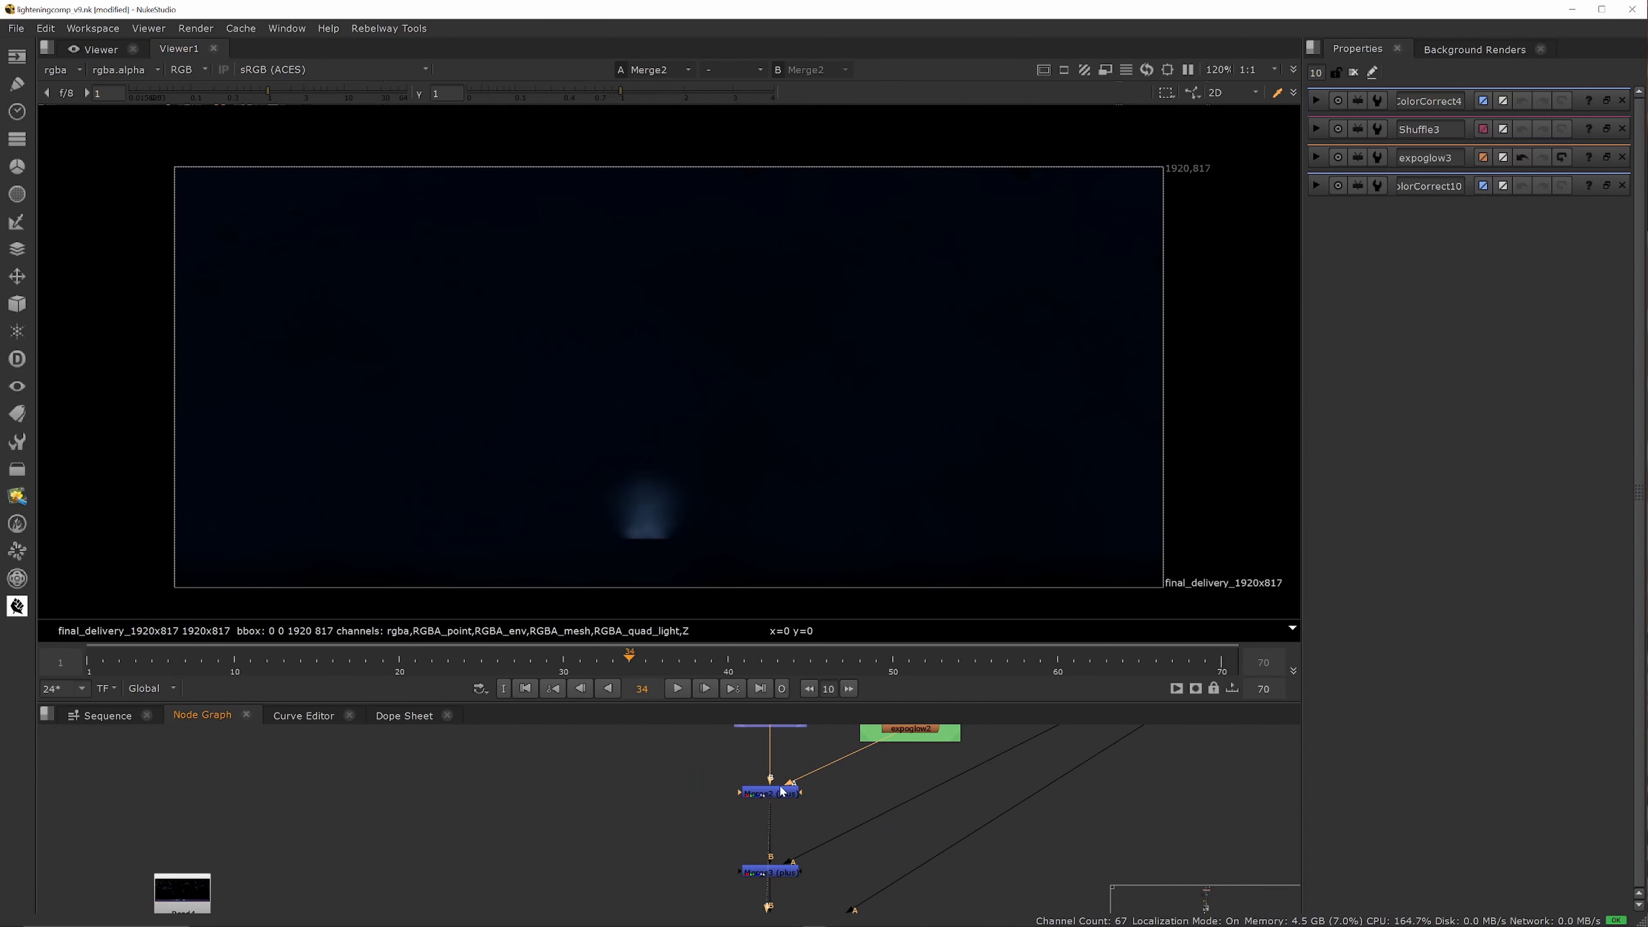
scroll(814, 828, "down", 4)
scroll(822, 799, "up", 2)
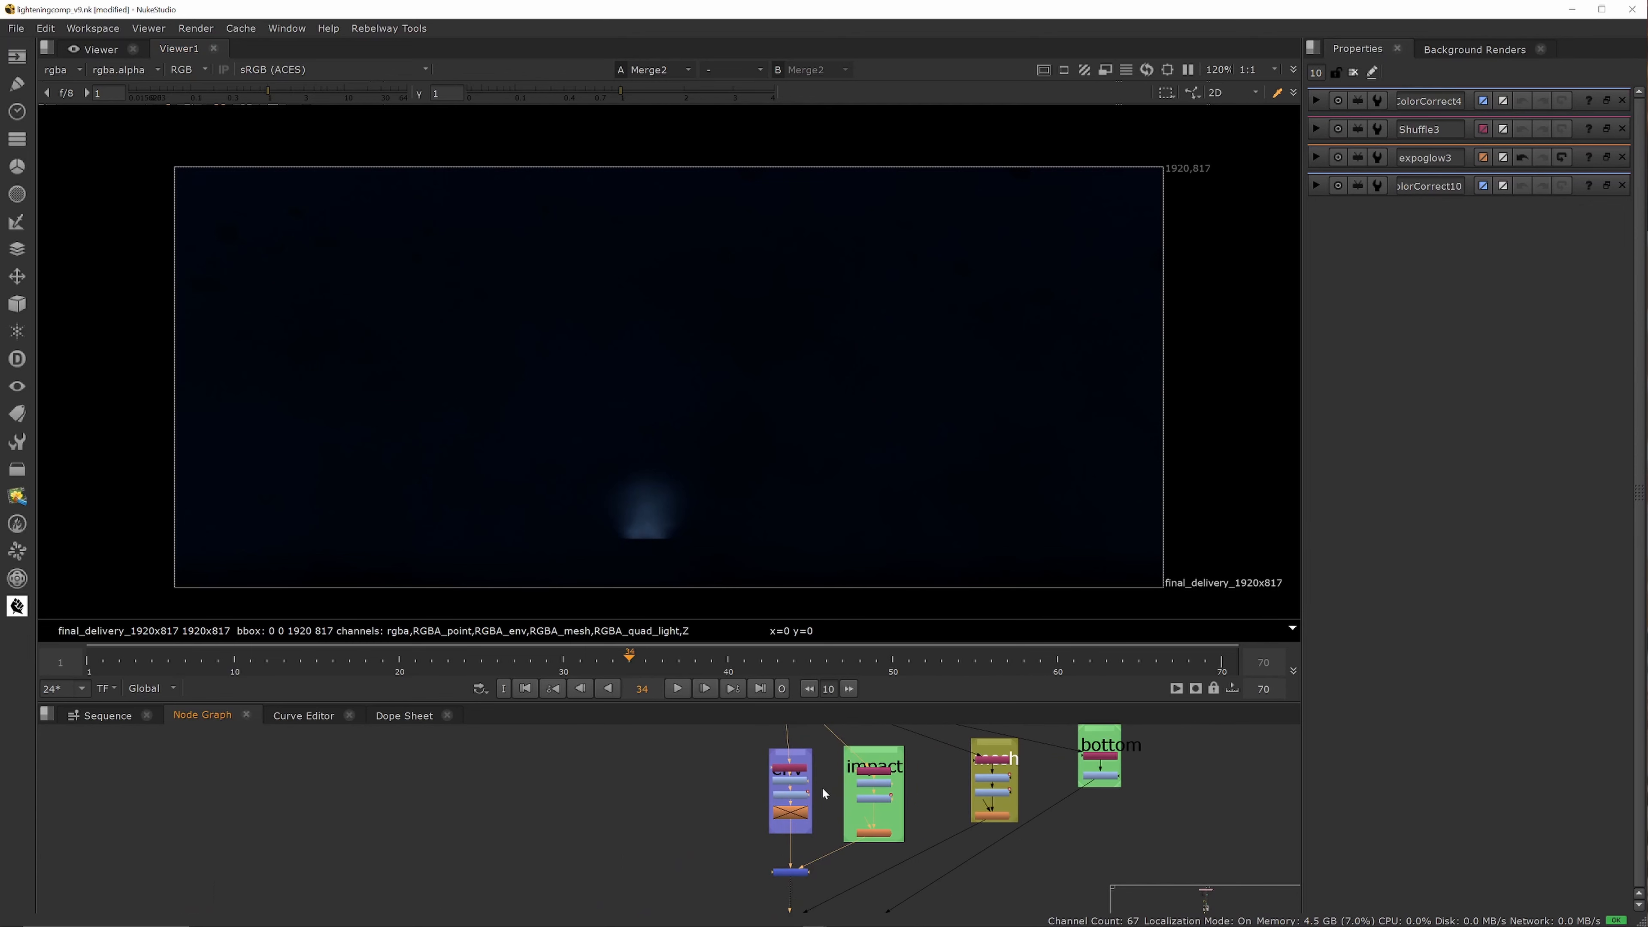
scroll(801, 758, "down", 3)
scroll(794, 831, "up", 5)
left_click(791, 836)
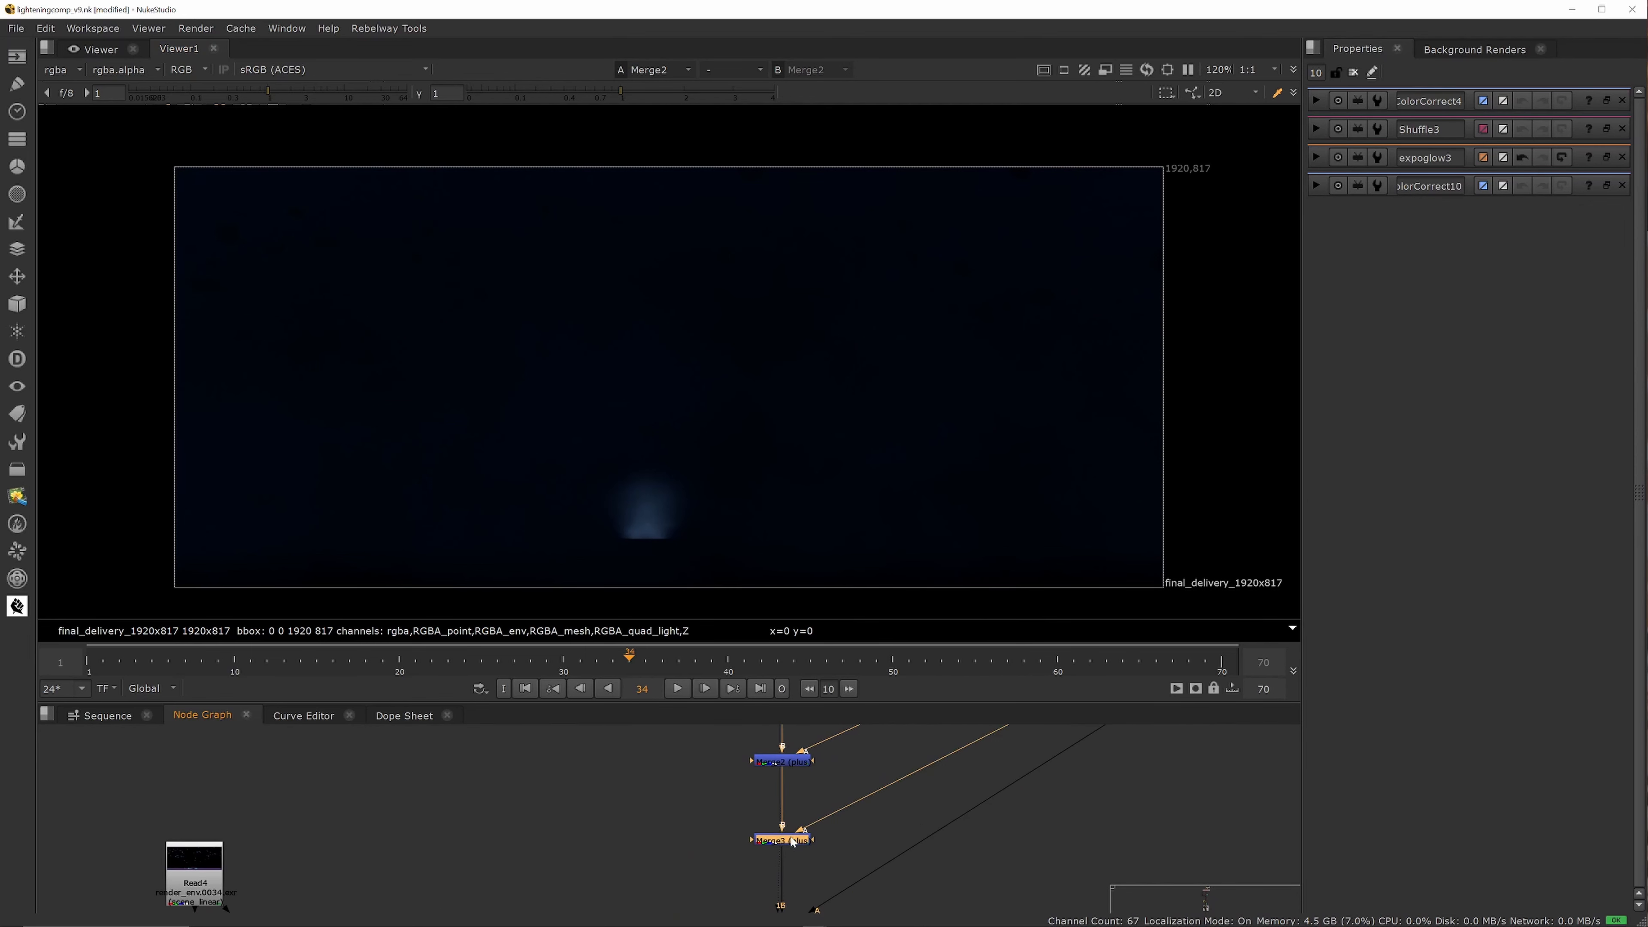
key("1")
Step: View the outputs of Merge4 and Merge12 further down the main stream
scroll(793, 842, "down", 3)
scroll(798, 857, "up", 2)
left_click(798, 865)
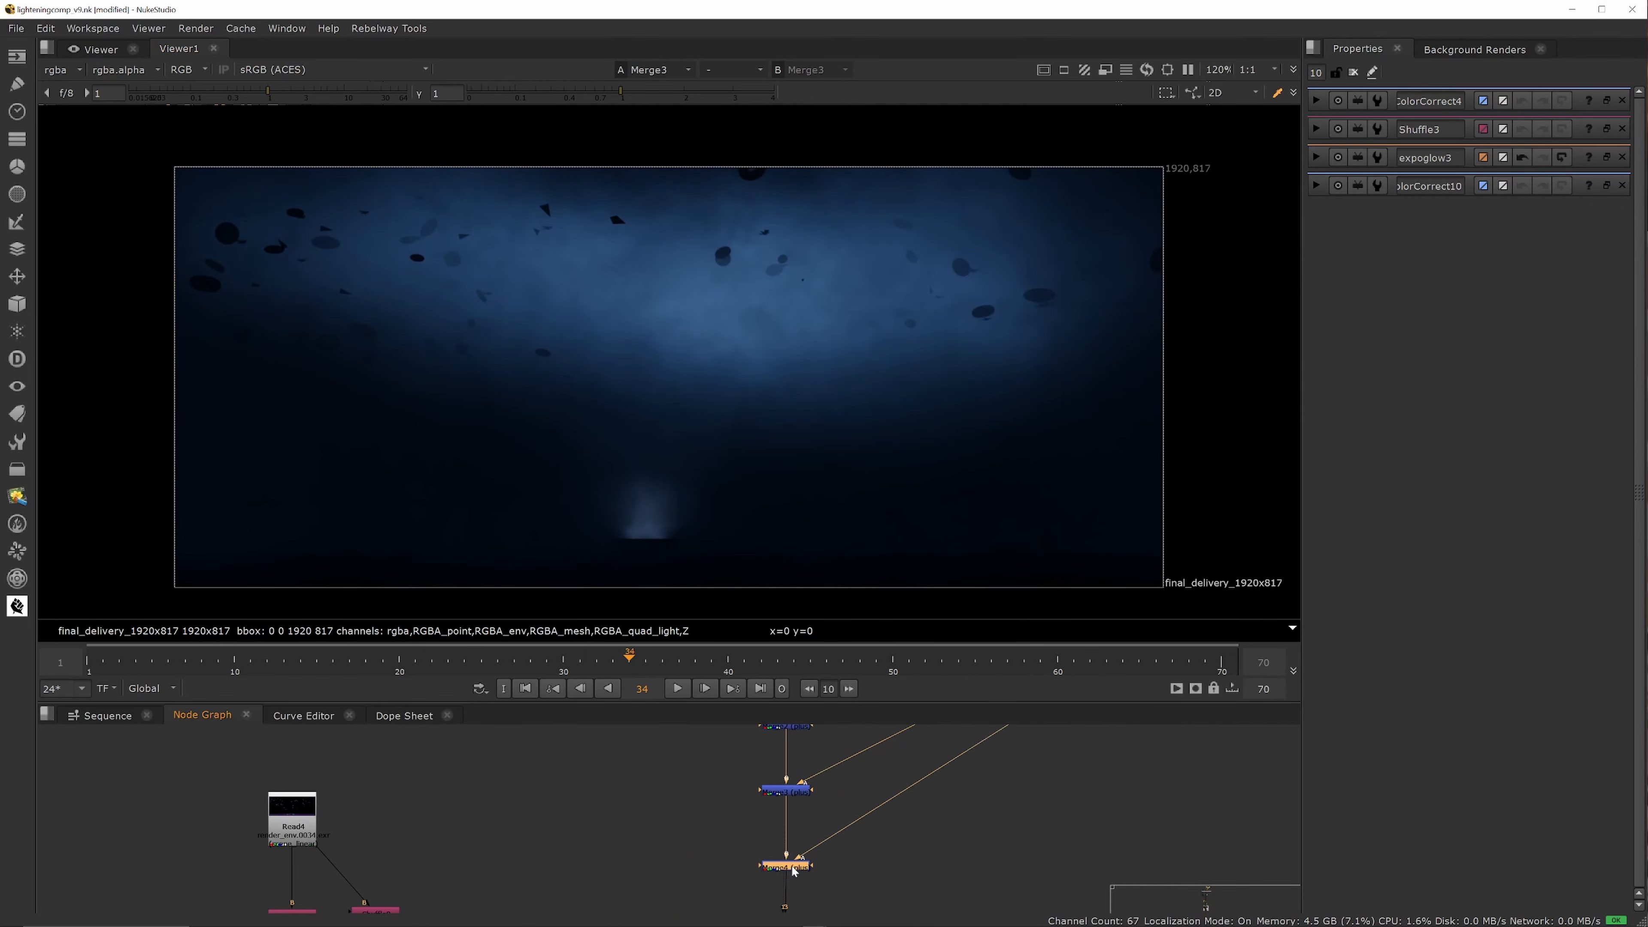
key("1")
scroll(801, 860, "down", 4)
scroll(821, 833, "up", 2)
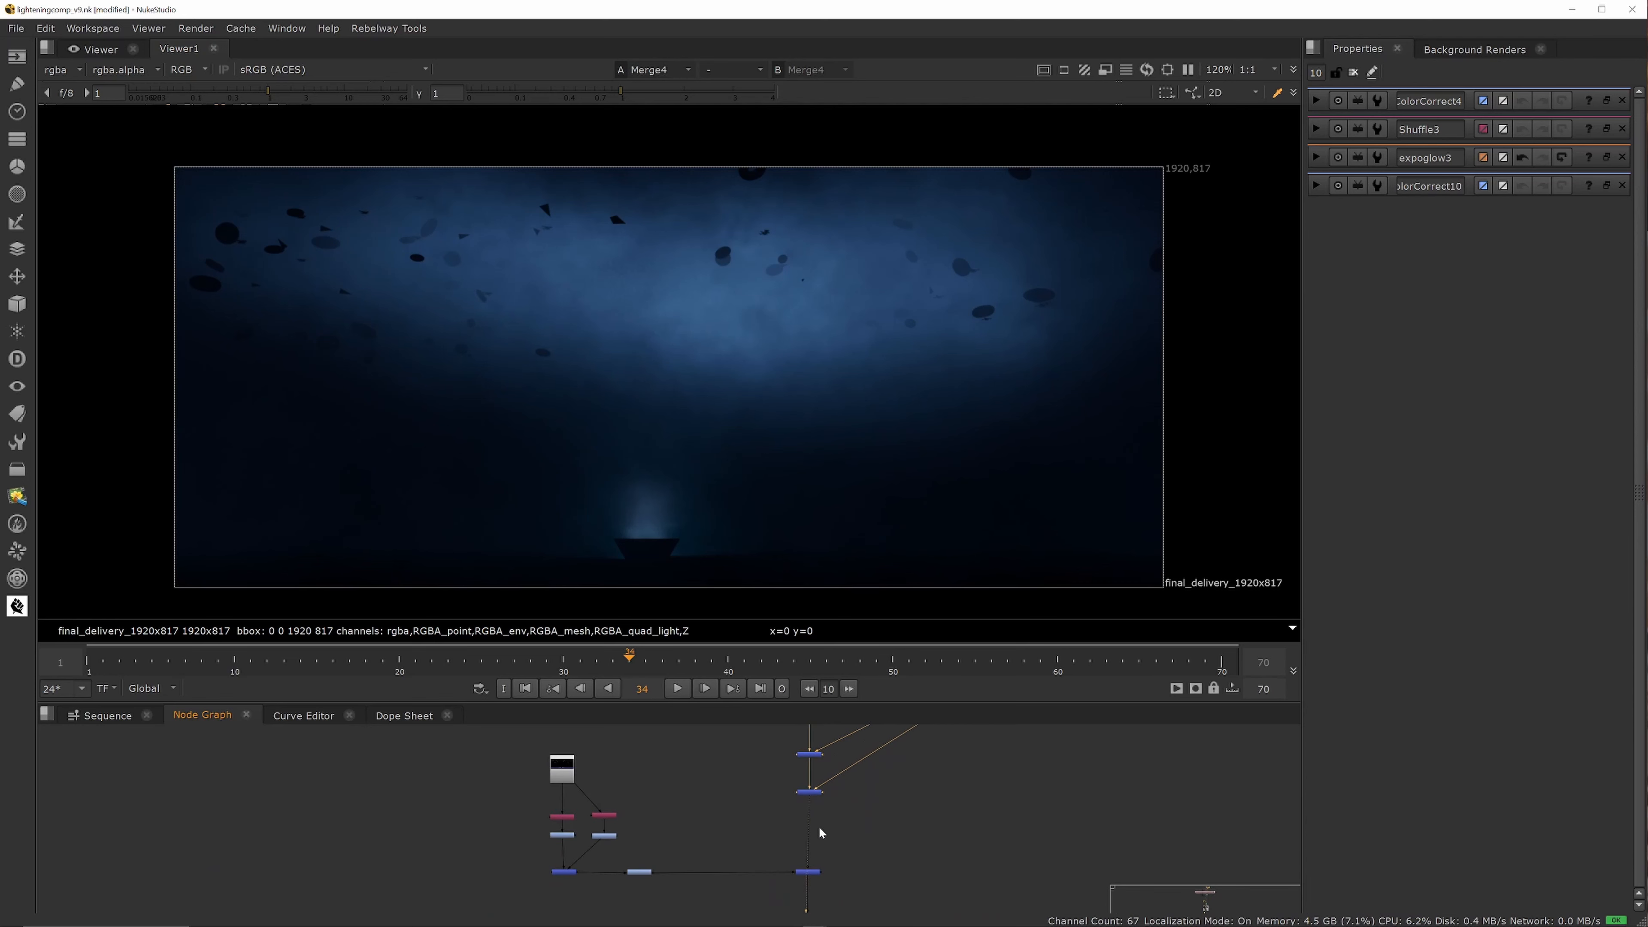
scroll(814, 874, "up", 4)
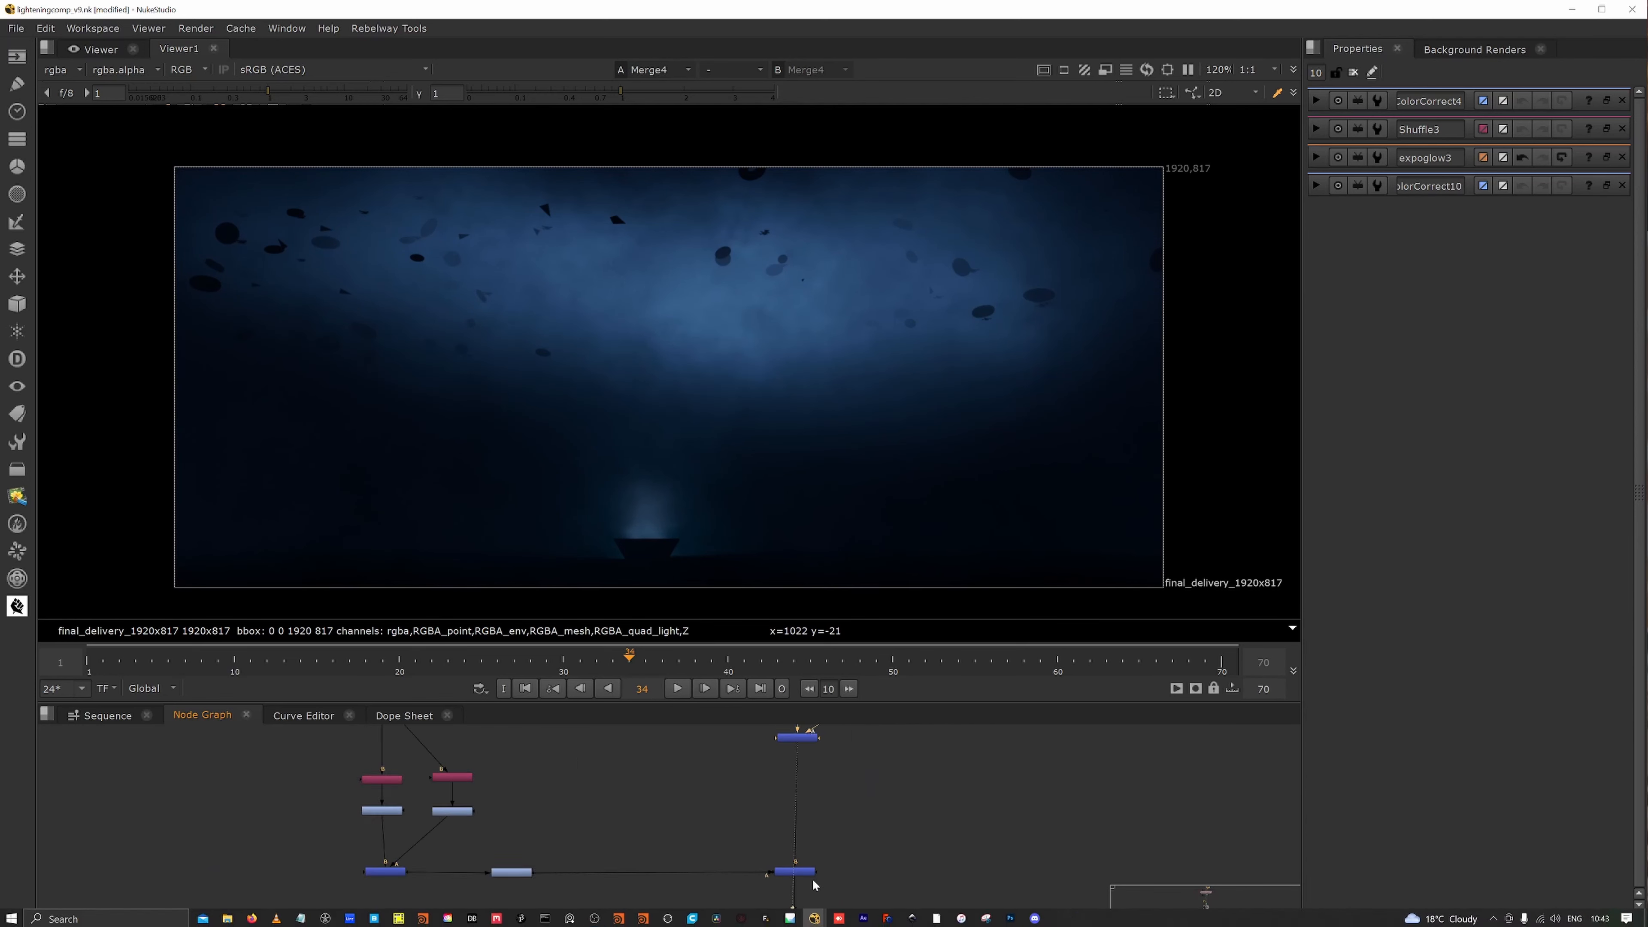
left_click(810, 872)
key("1")
scroll(811, 873, "down", 4)
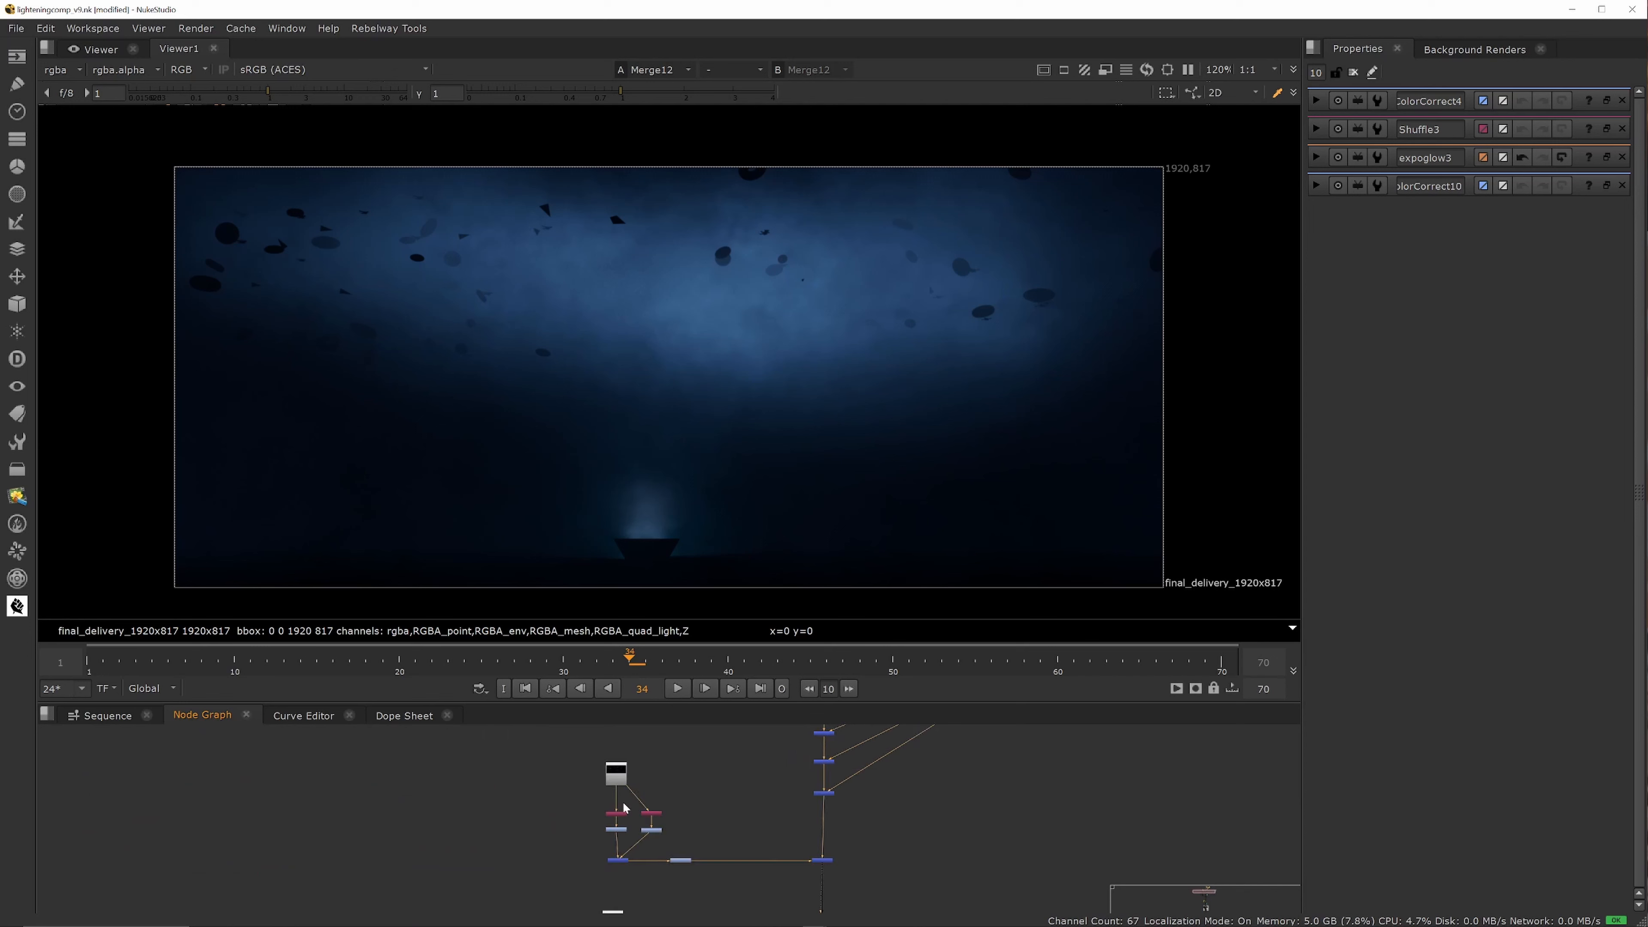
Step: View the output of Merge5, which combines the two color-corrected branches below Read4
scroll(639, 828, "up", 4)
scroll(629, 822, "up", 4)
scroll(586, 800, "down", 4)
scroll(570, 837, "up", 2)
scroll(568, 842, "down", 3)
left_click(551, 876)
key("1")
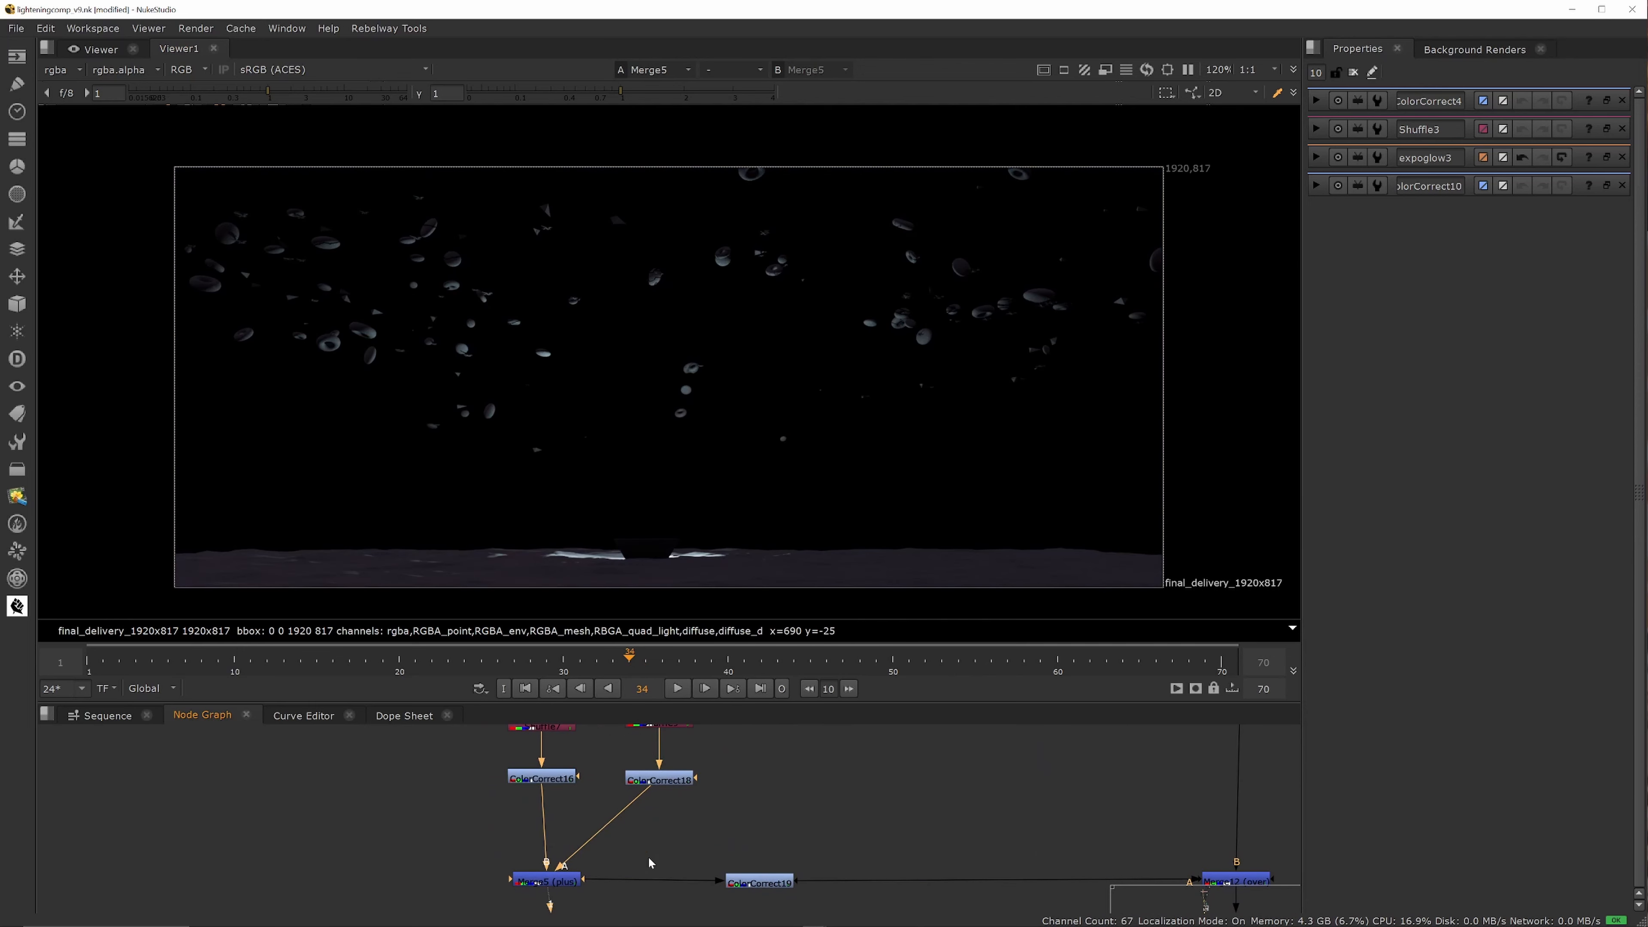
Step: View the Shuffle7 and Shuffle9 outputs of the two light branches below Read4
scroll(582, 784, "down", 1)
scroll(581, 784, "up", 3)
left_click(584, 782)
key("1")
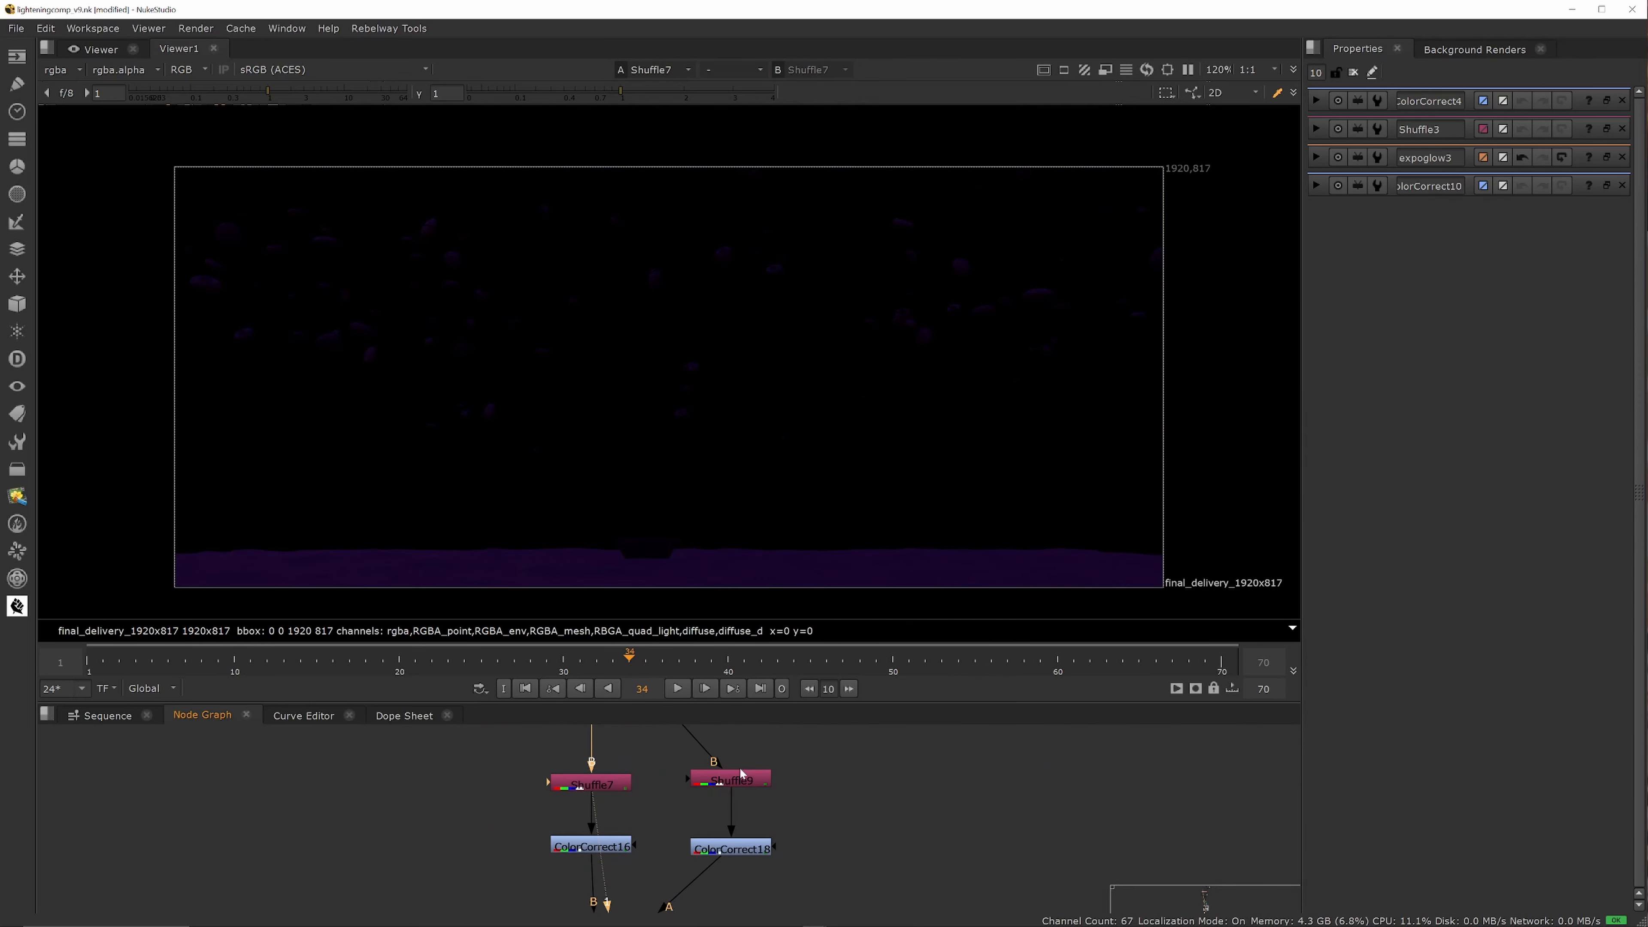
left_click(742, 782)
key("1")
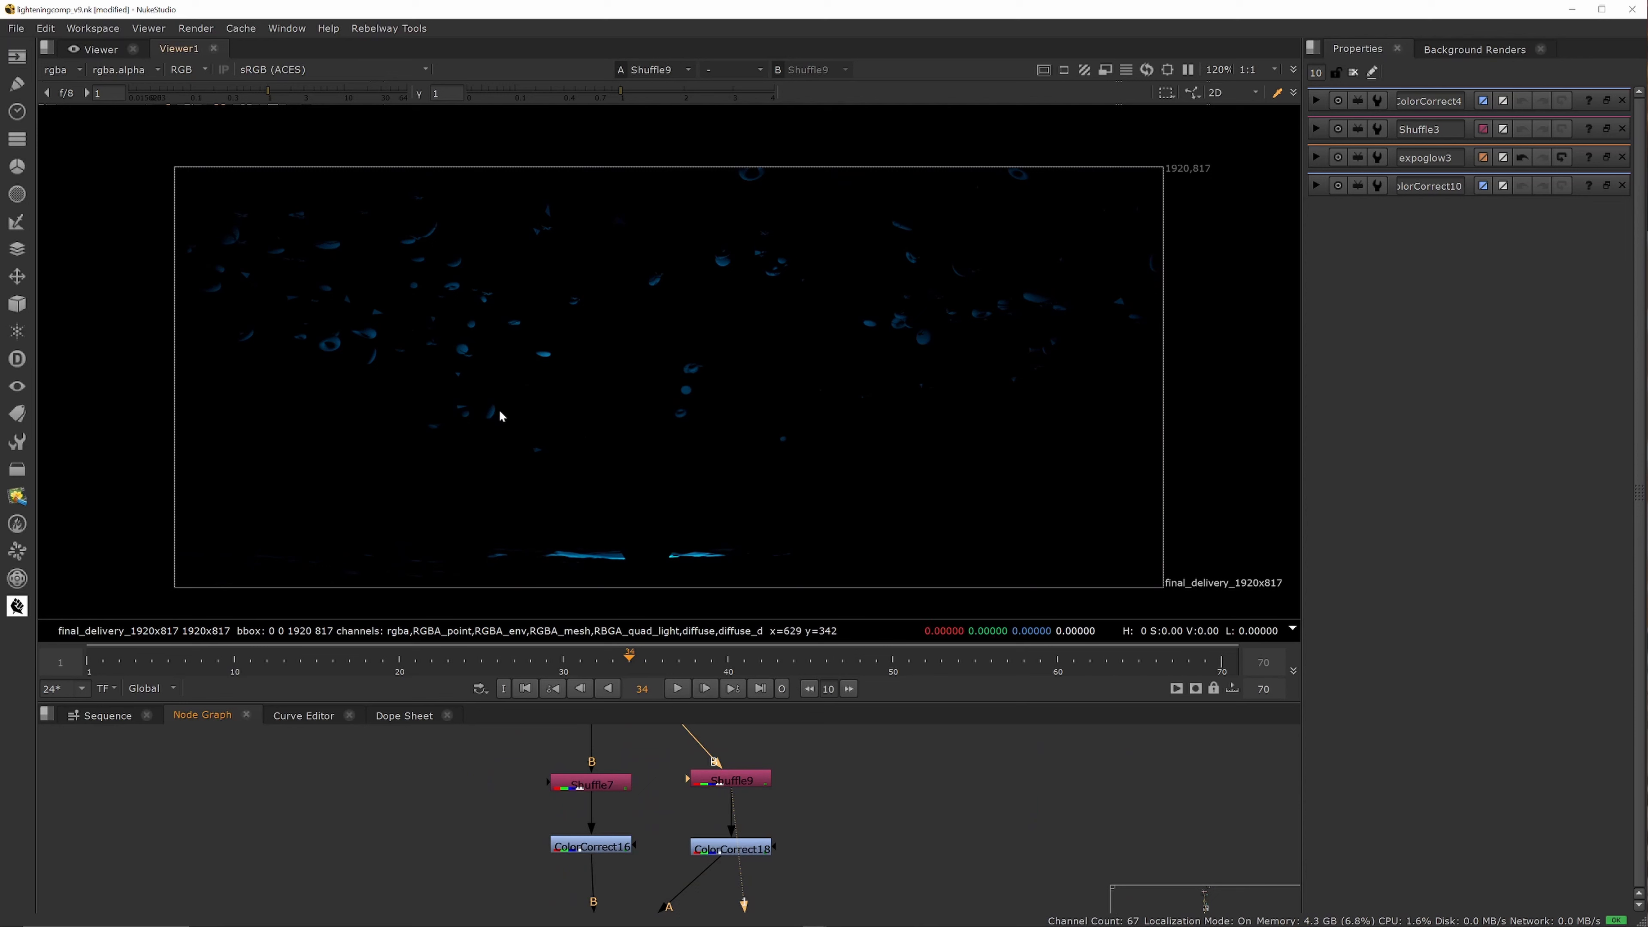
Step: View the ColorCorrect16 and ColorCorrect18 outputs below the two shuffles
left_click(610, 846)
key("1")
left_click(749, 849)
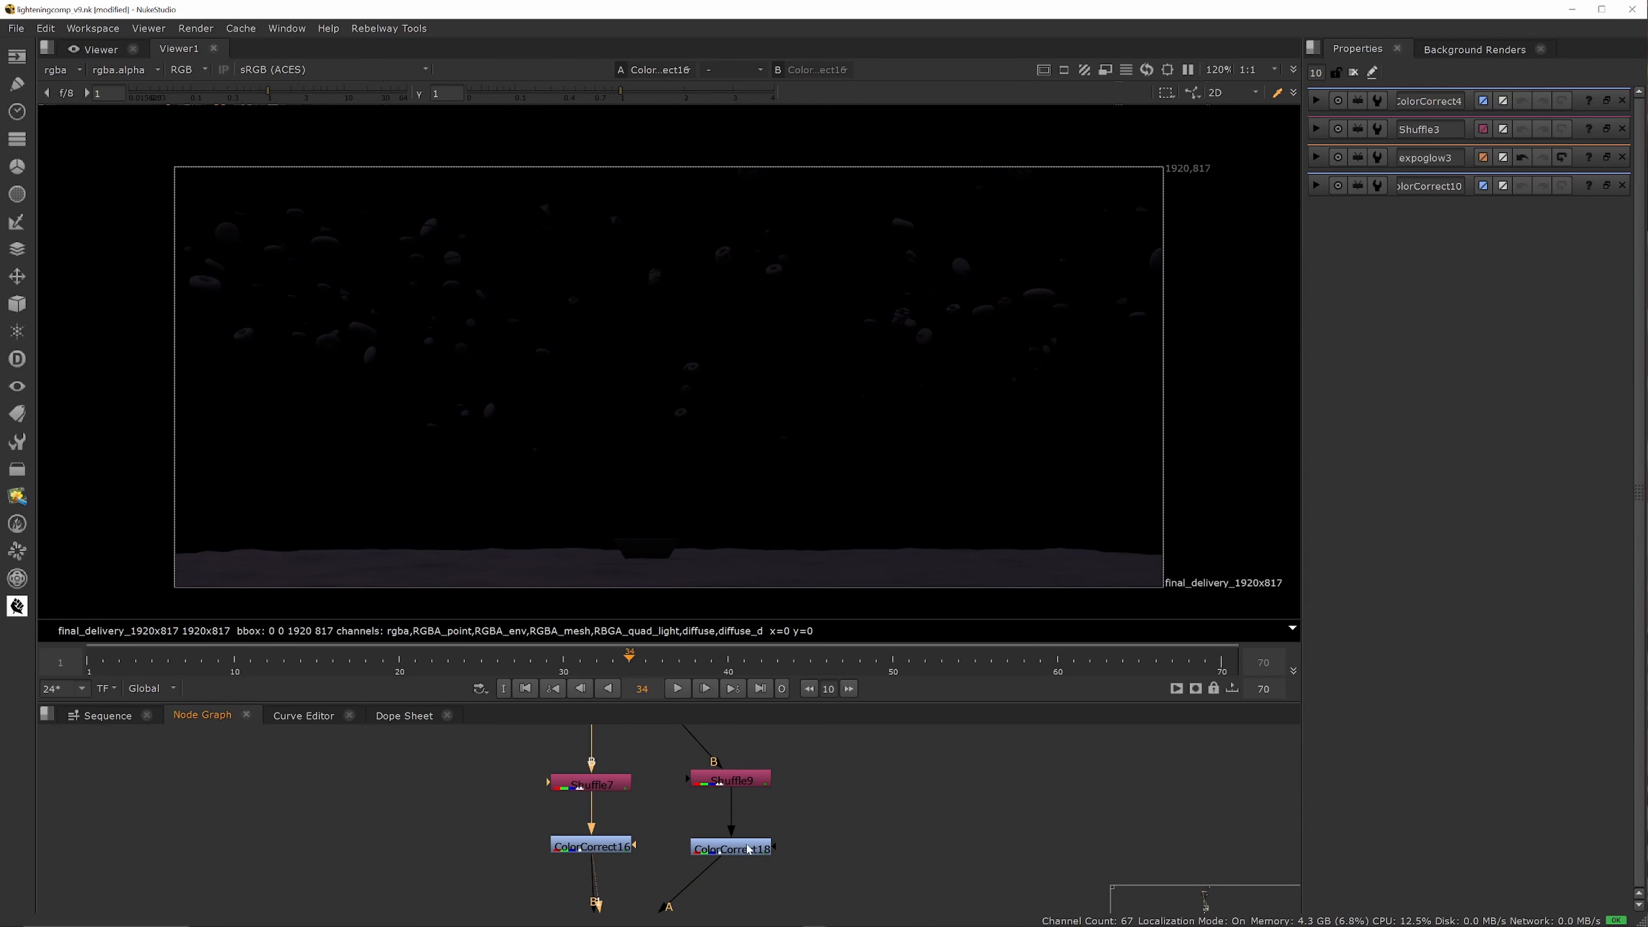
key("1")
Step: View the combined Merge5 output again, followed by the ColorCorrect19 output after it
scroll(663, 788, "down", 5)
scroll(660, 855, "up", 4)
left_click(629, 857)
key("1")
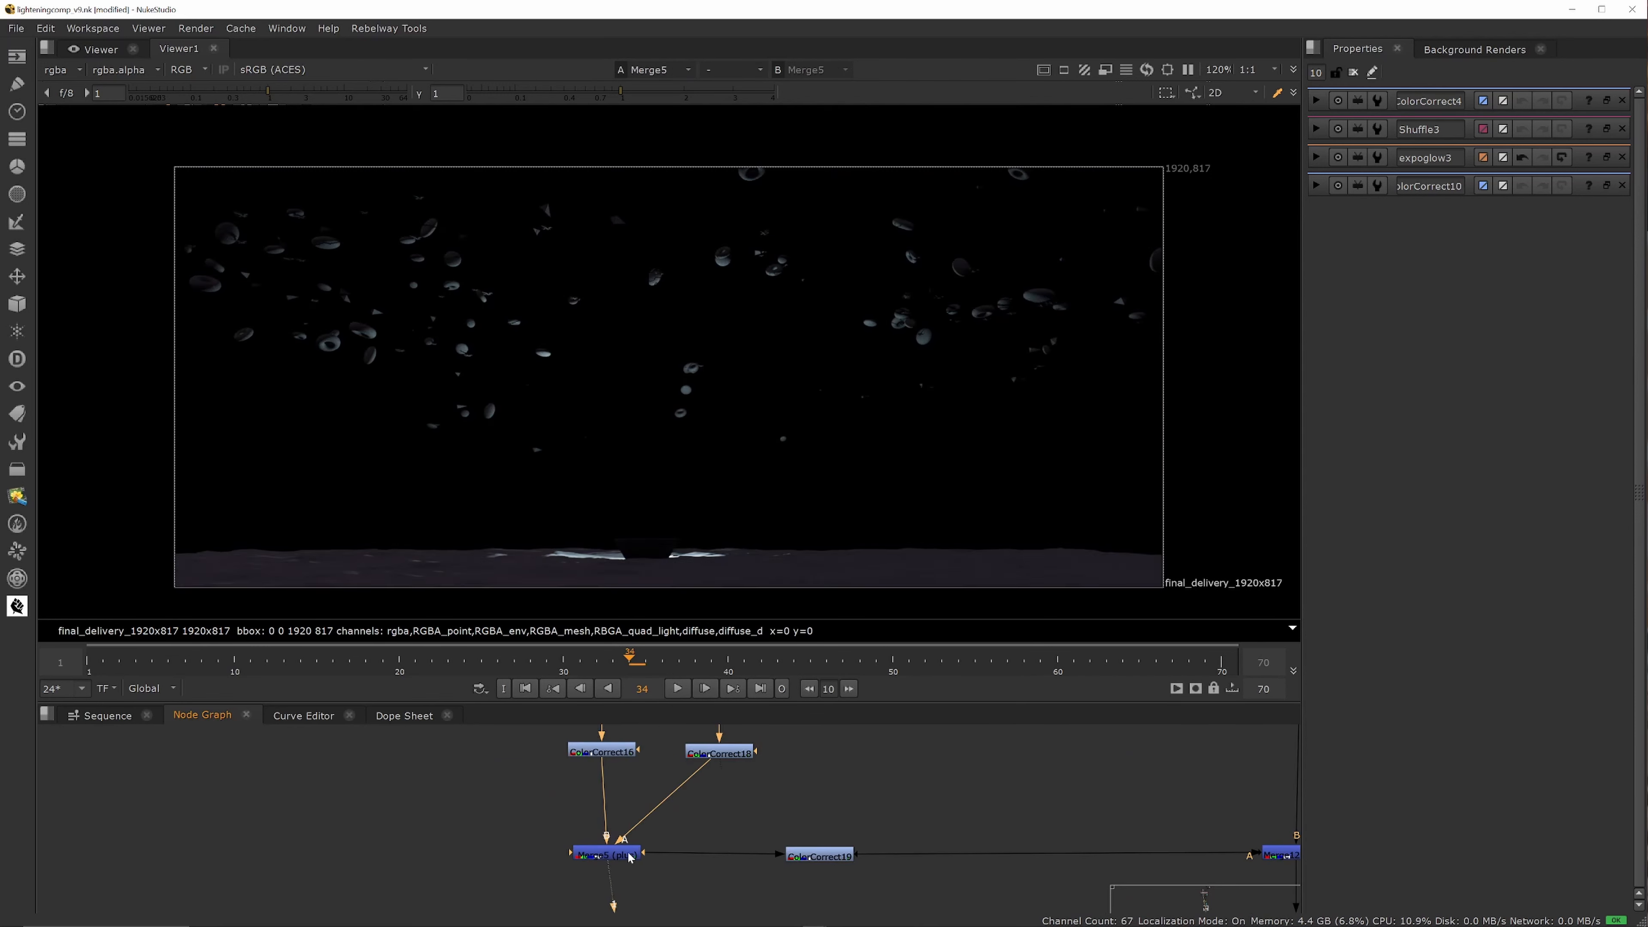
left_click(830, 861)
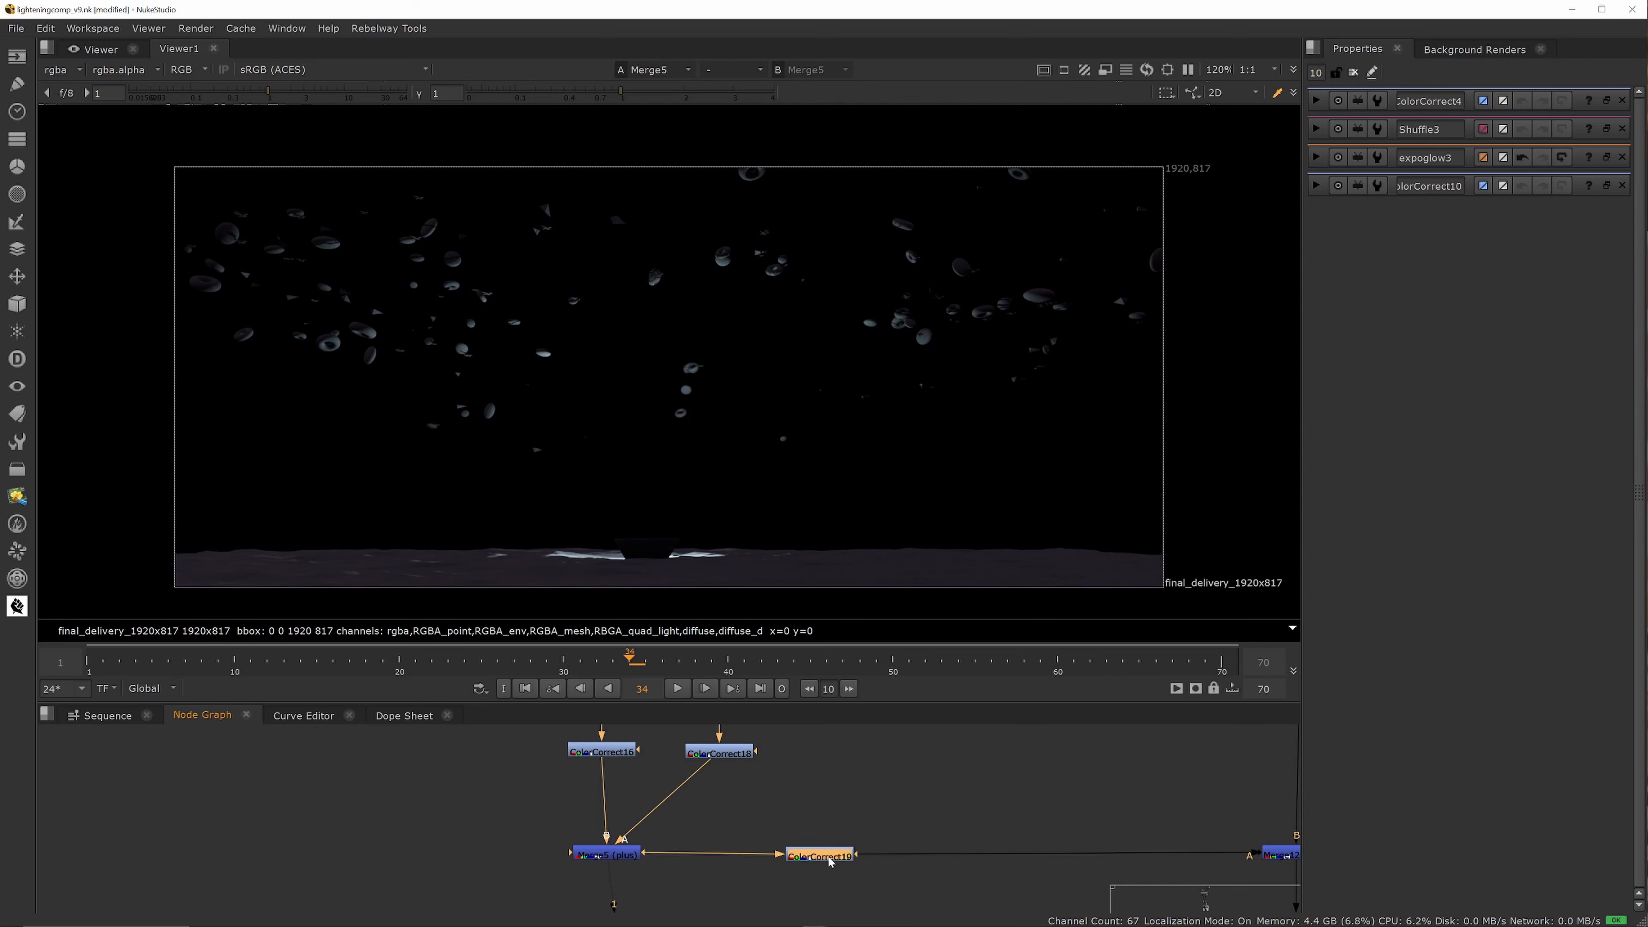
key("1")
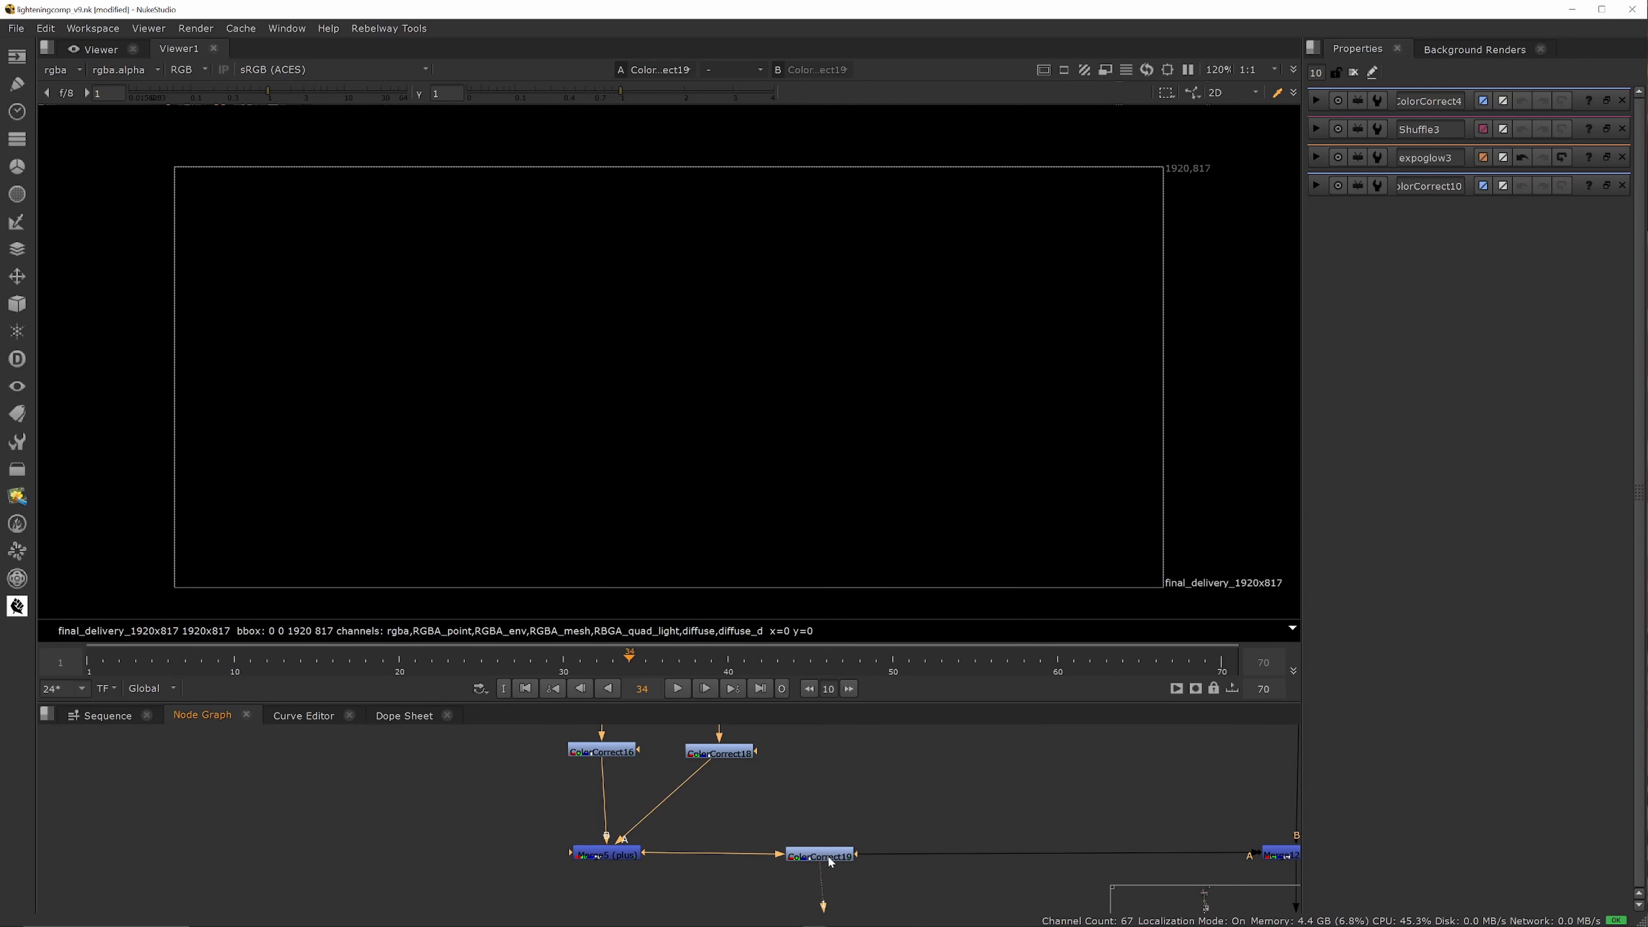
Step: View the Merge12 output, where the ColorCorrect19 branch is laid over the fog composite
scroll(795, 812, "down", 4)
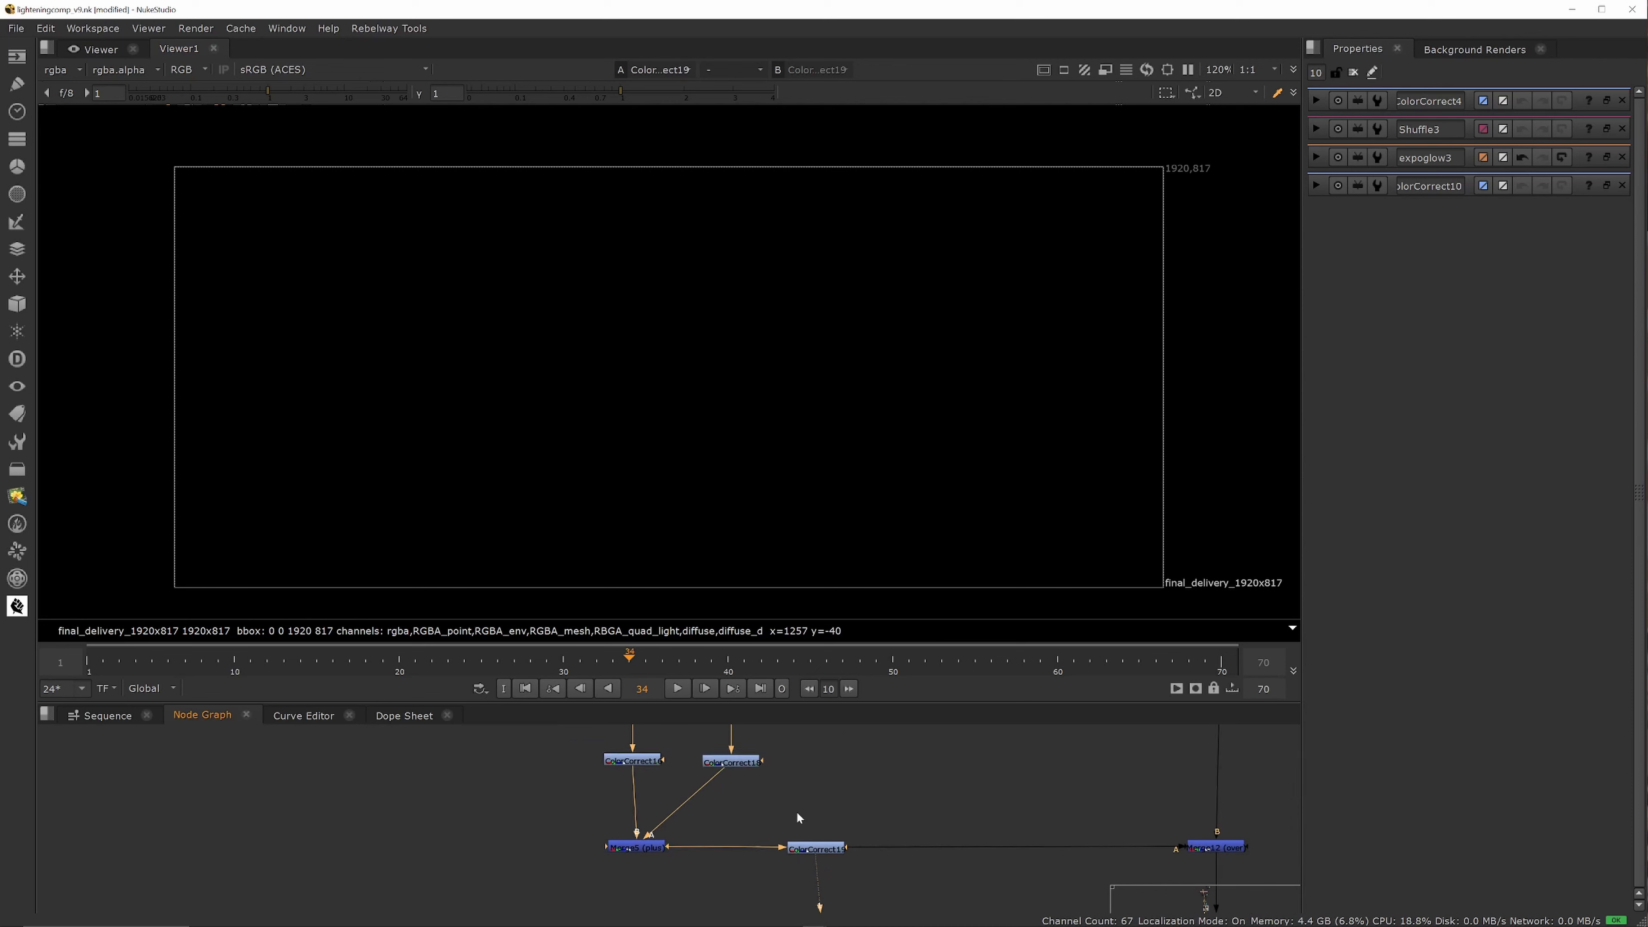
scroll(1045, 832, "up", 4)
left_click(1046, 837)
key("1")
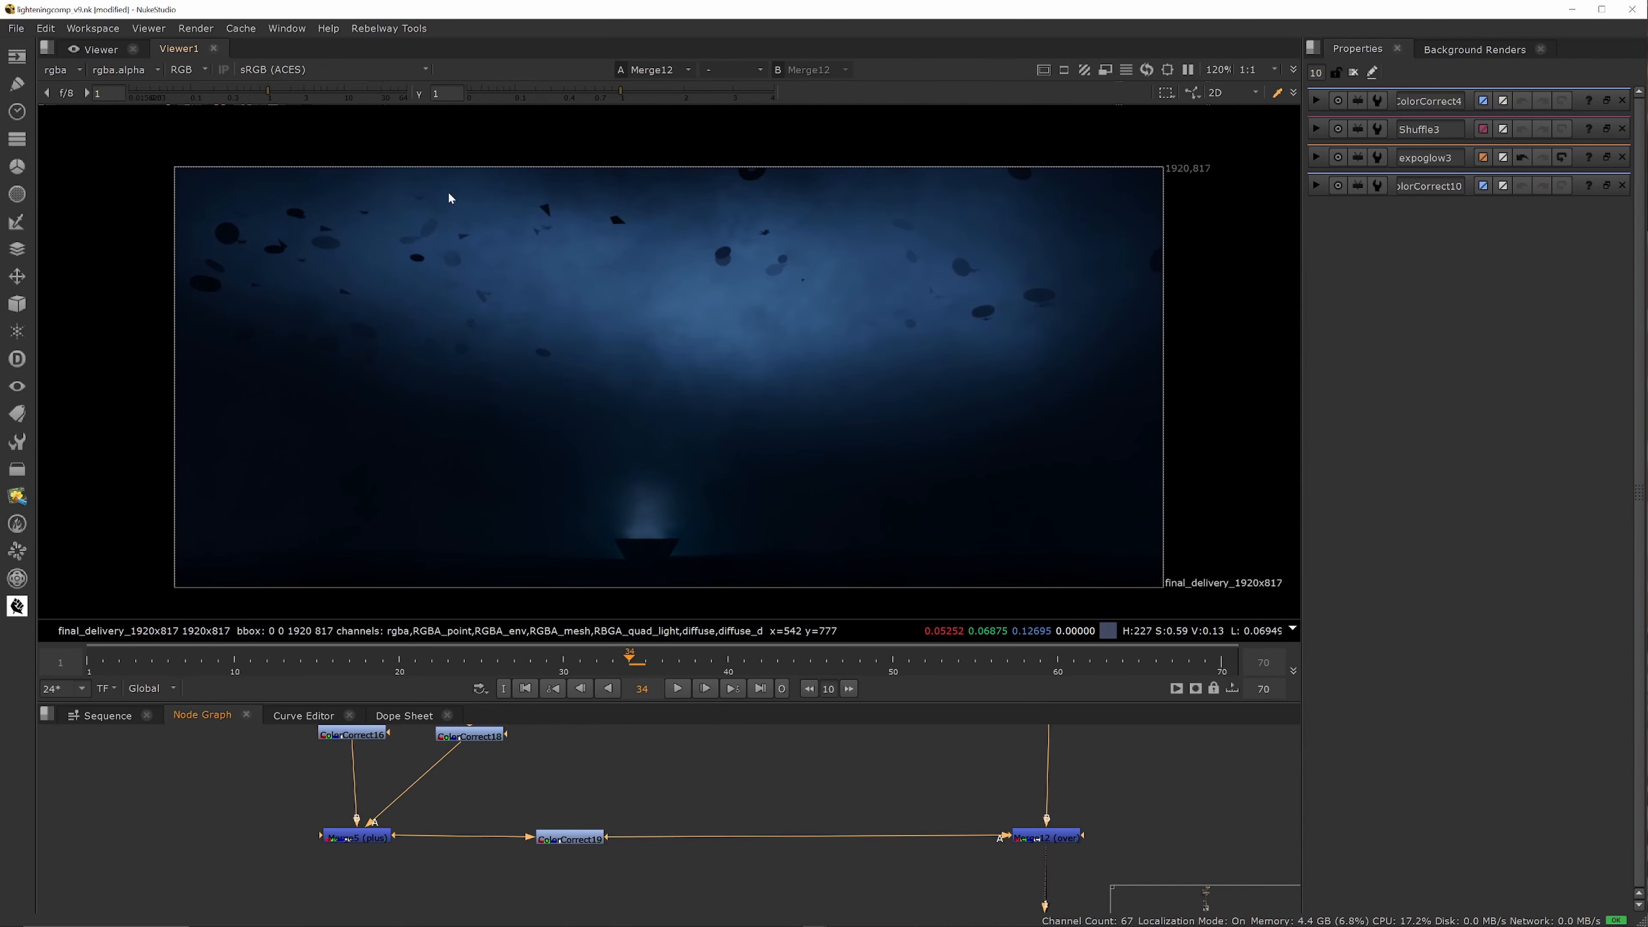
scroll(704, 758, "down", 2)
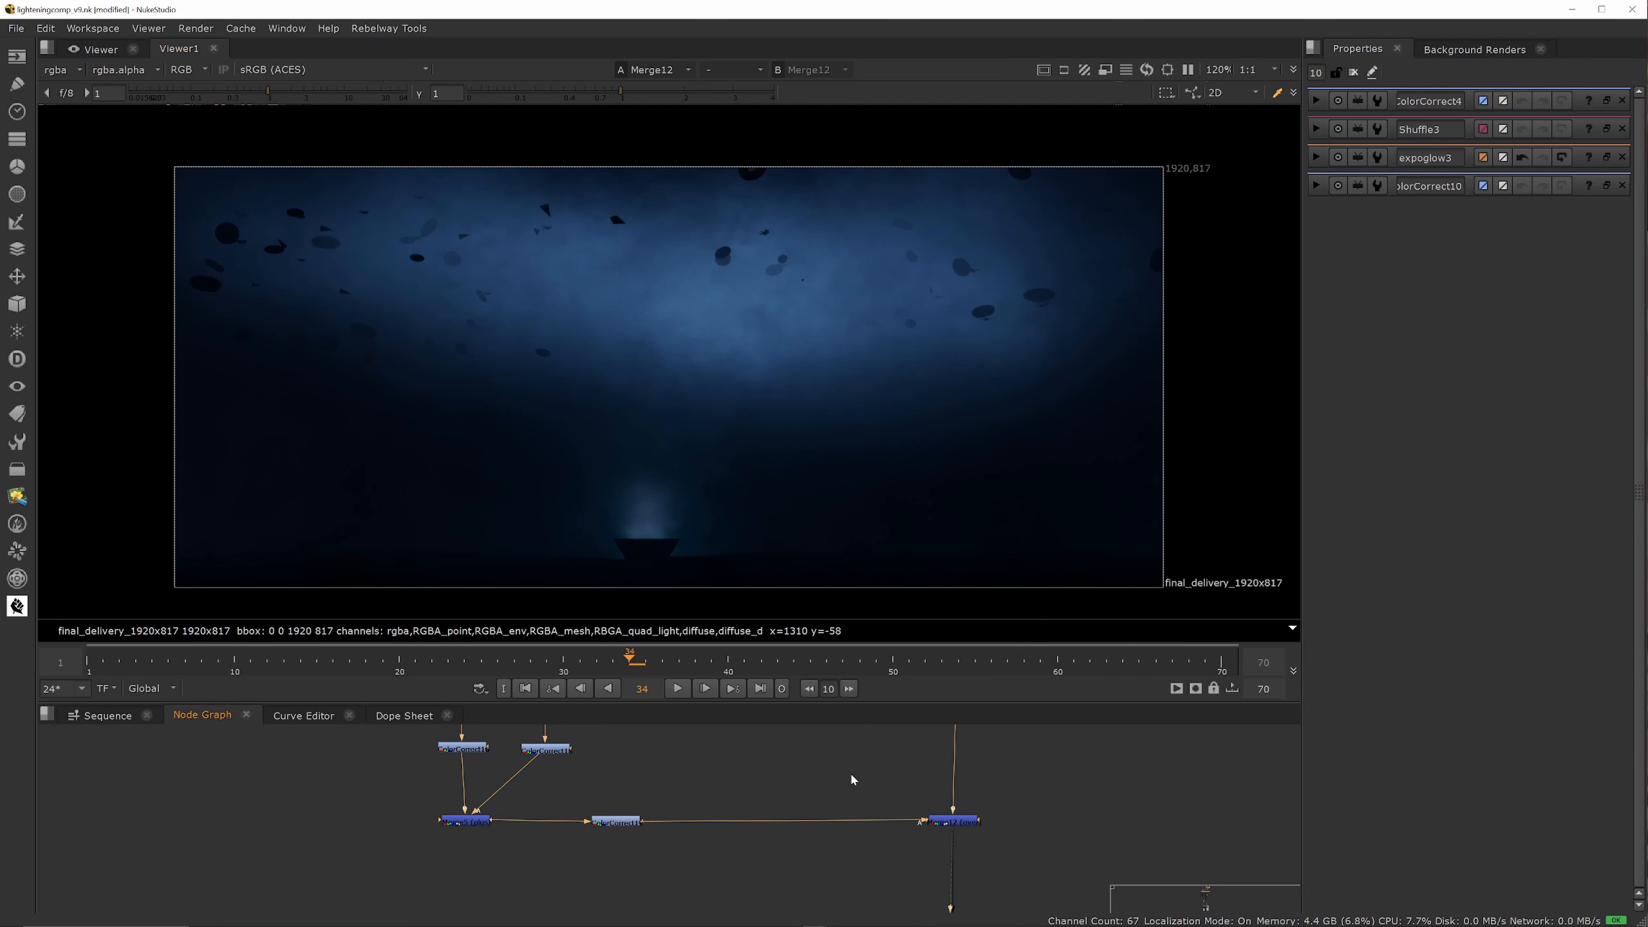
Step: View the Read1, Reformat1 and Shuffle8 outputs of the mantra_lightning branch and open Shuffle8's properties
scroll(813, 776, "down", 6)
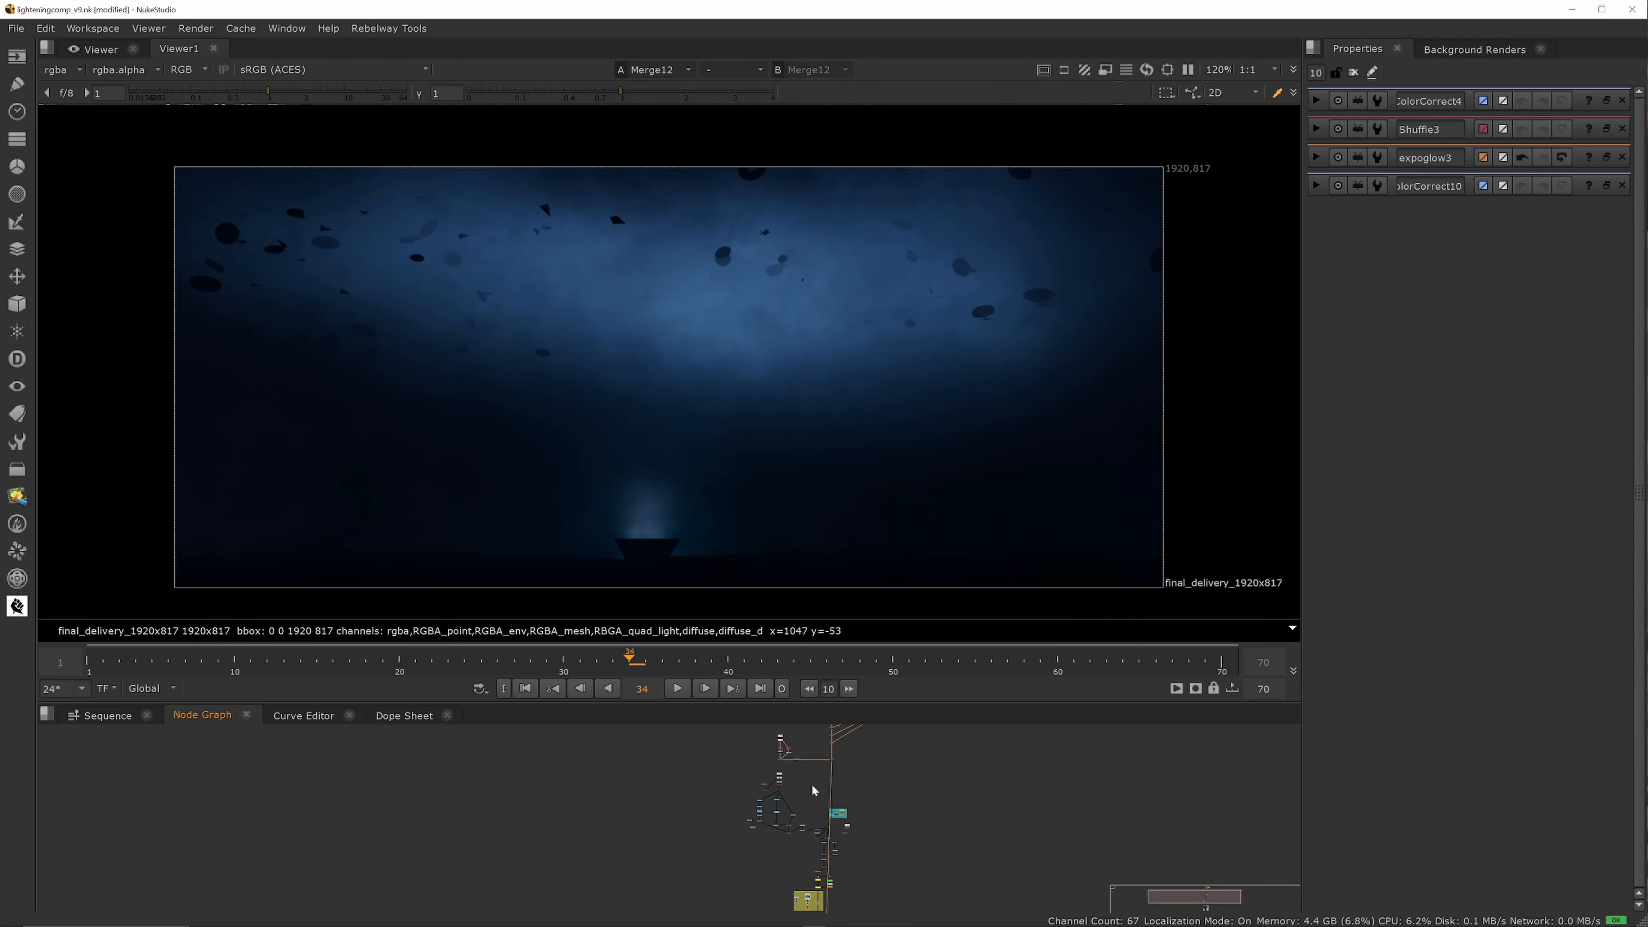
scroll(785, 773, "up", 5)
left_click(779, 765)
key("1")
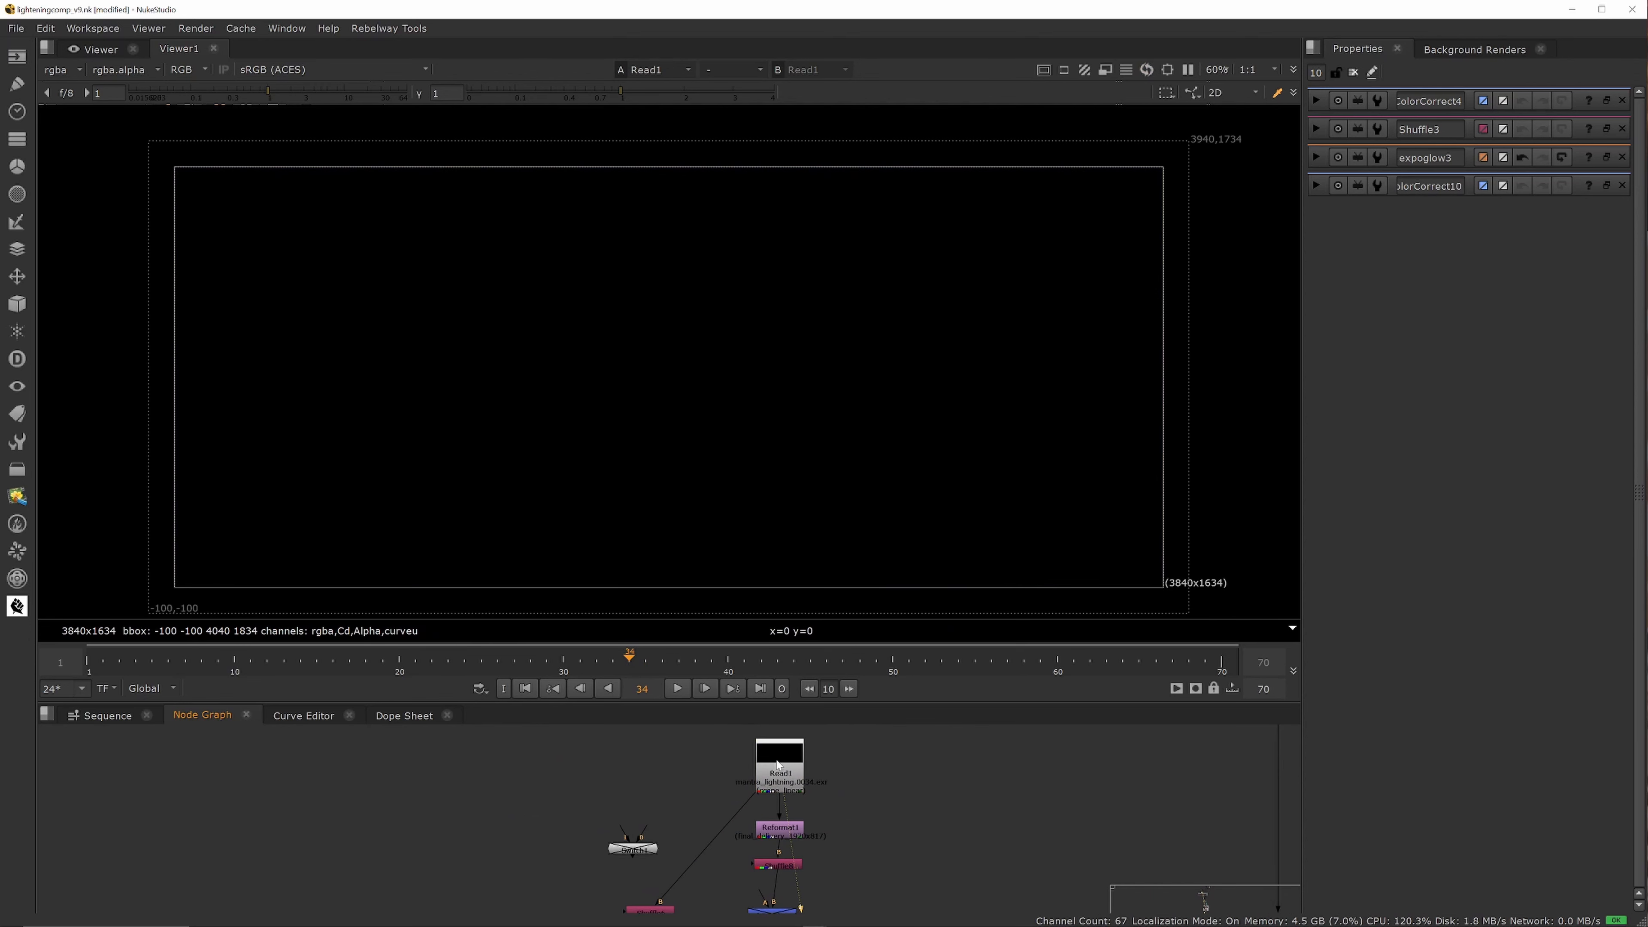
scroll(769, 834, "up", 3)
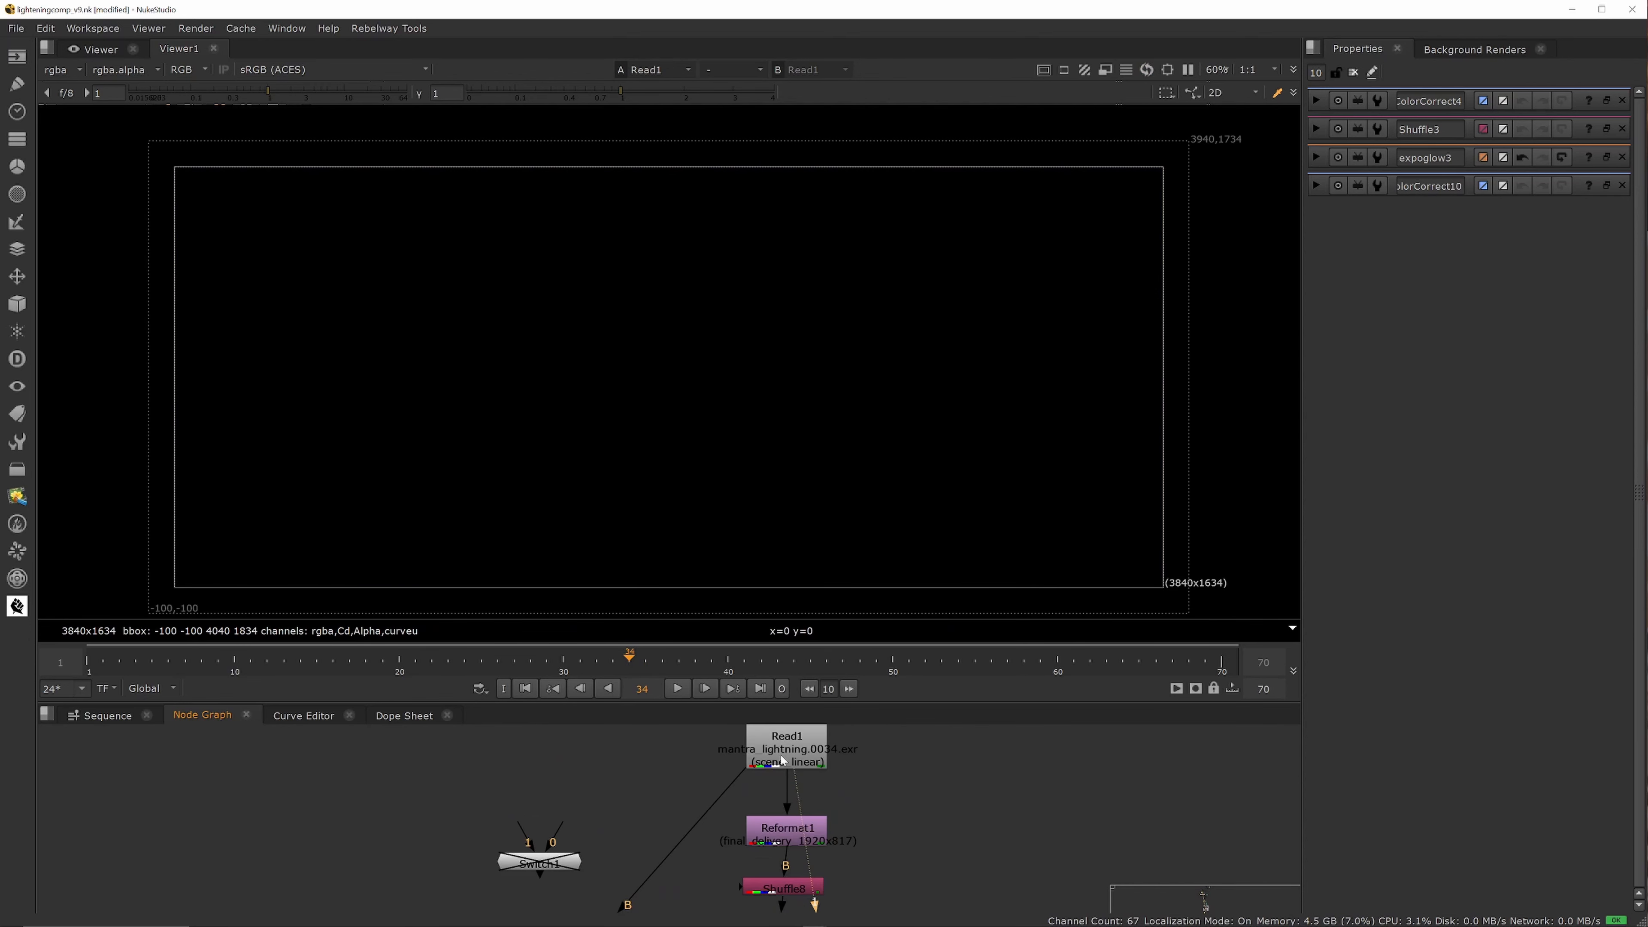
left_click(780, 838)
key("1")
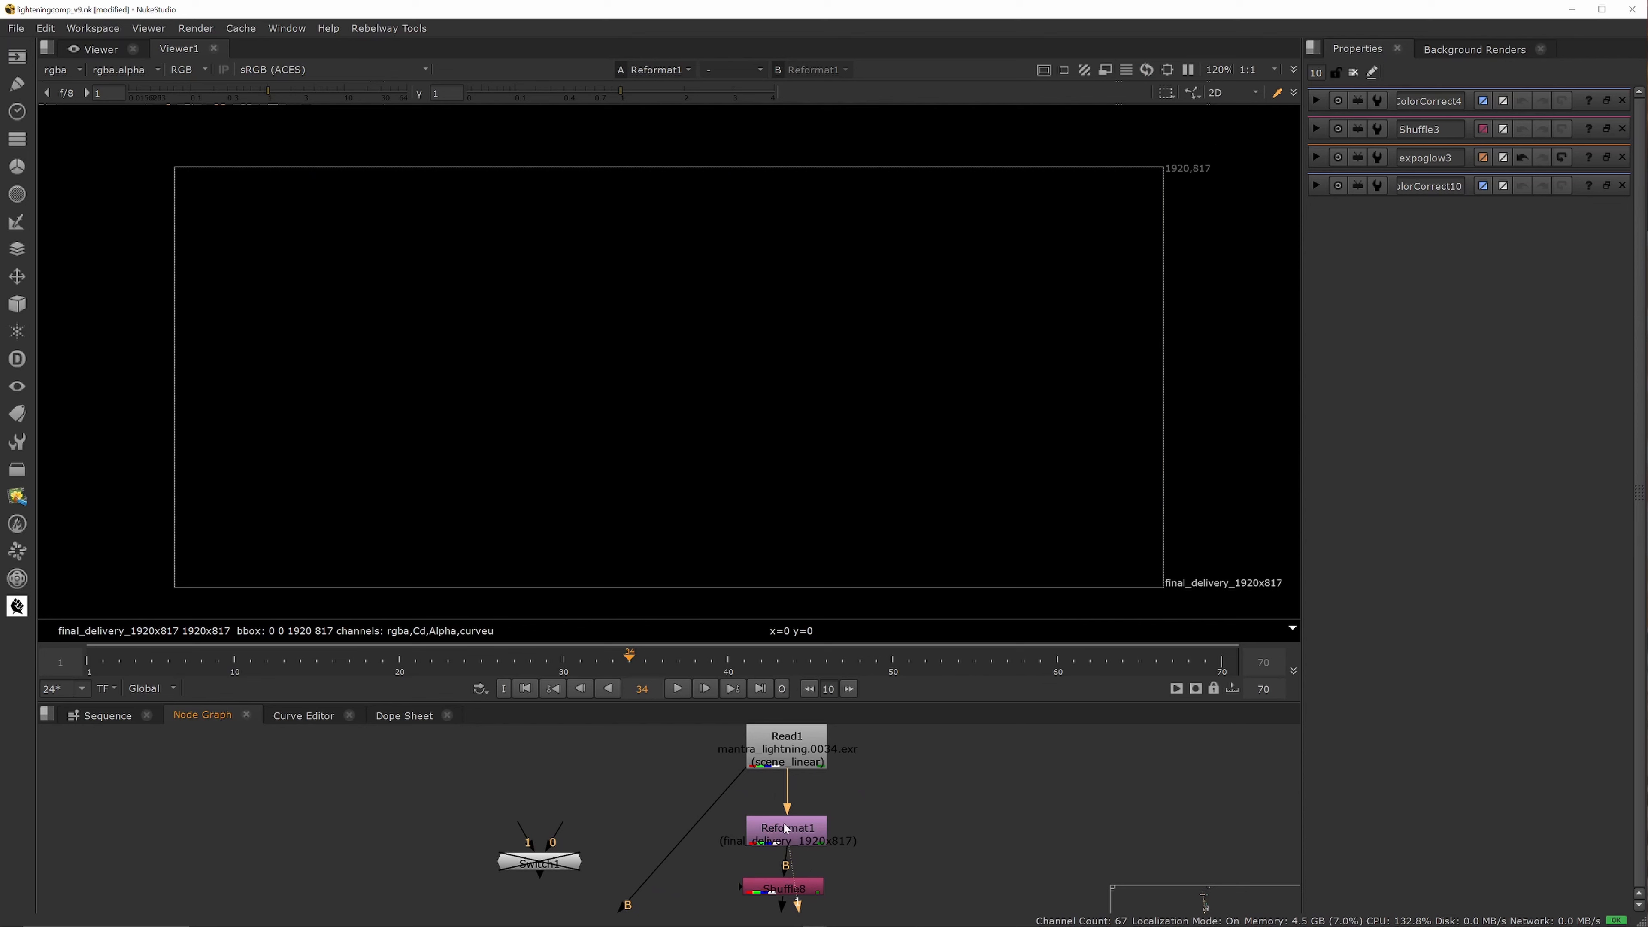
left_click(783, 888, "ctrl+shift")
double_click(794, 887)
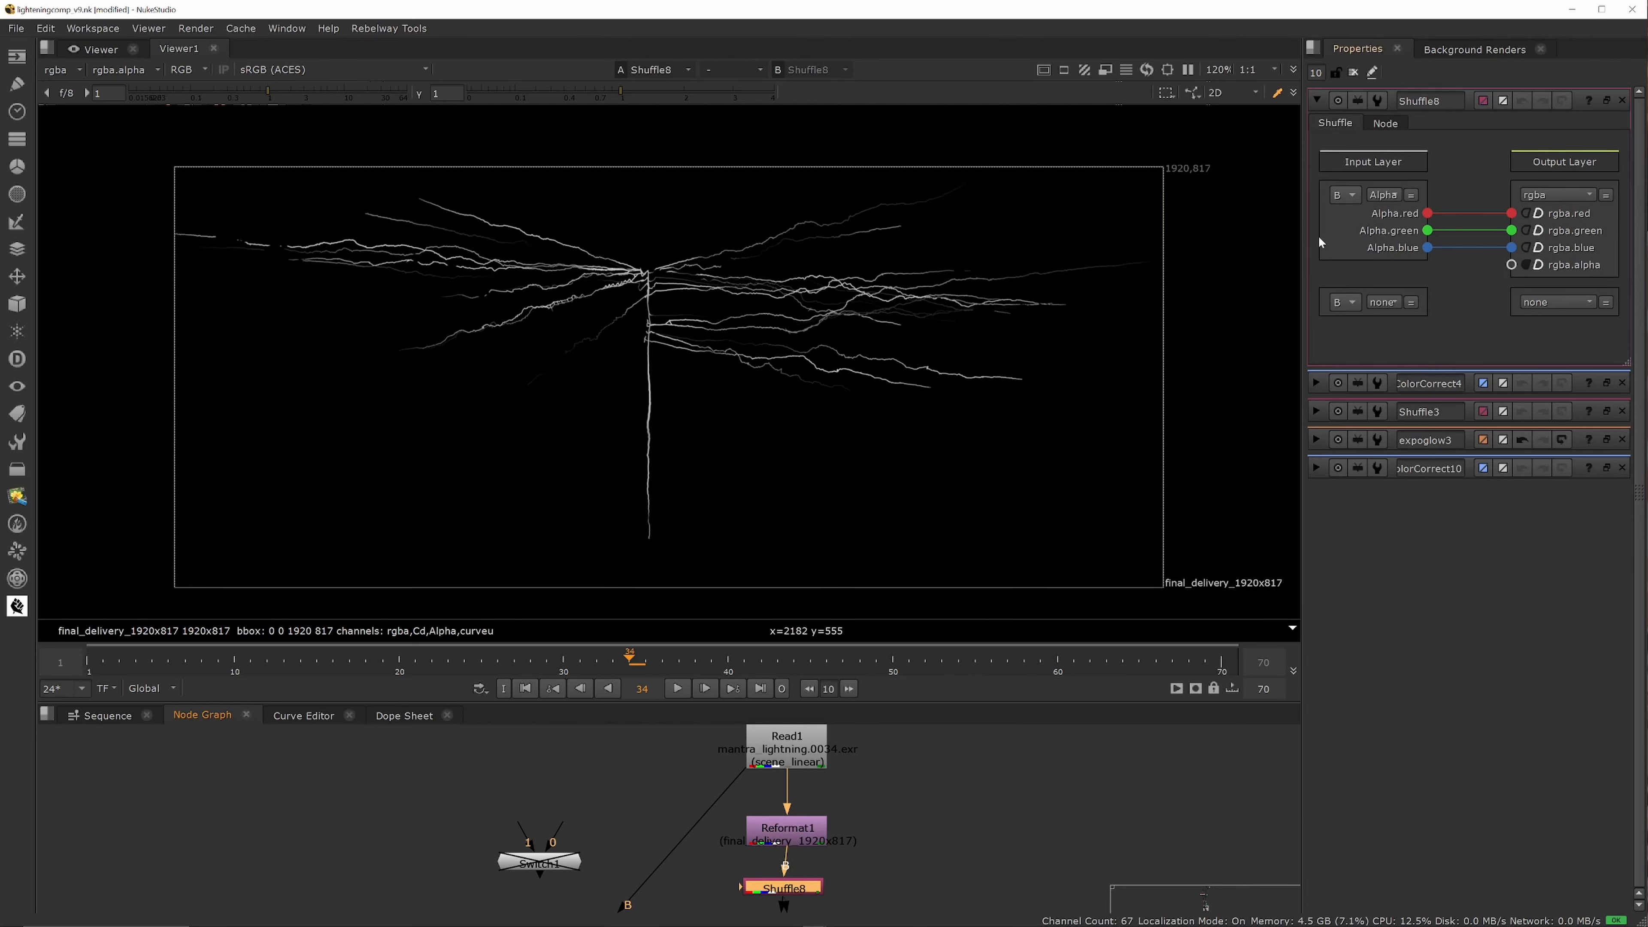
Step: Switch Shuffle8's input layer to Cd for comparison and set it back to Alpha
left_click(1387, 194)
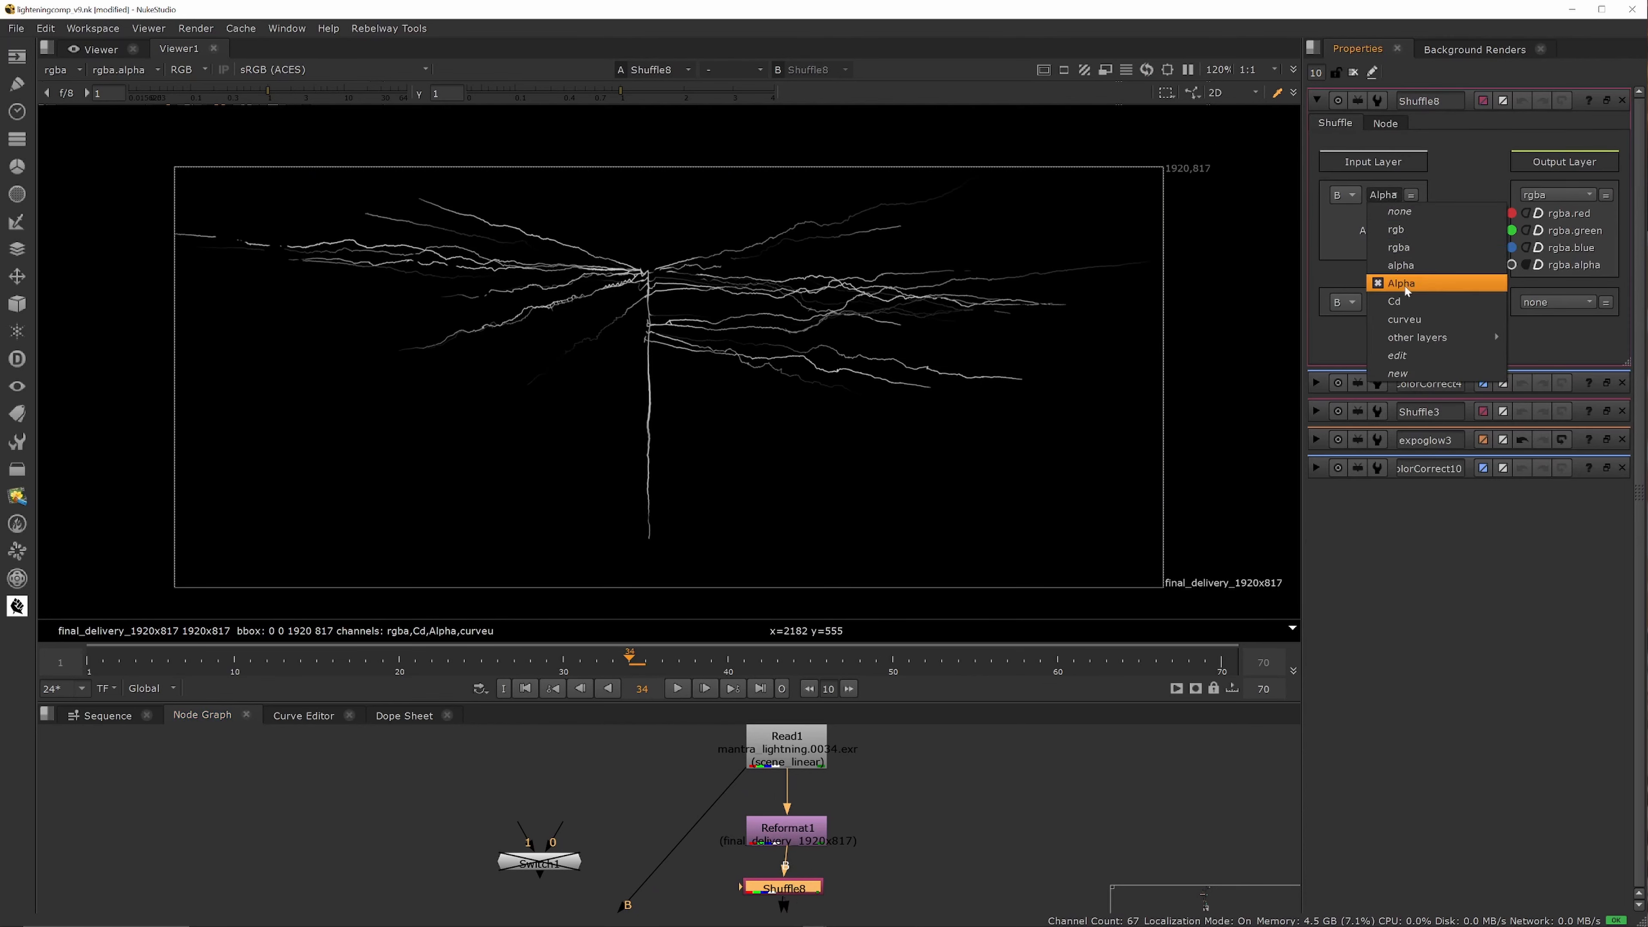
left_click(1399, 301)
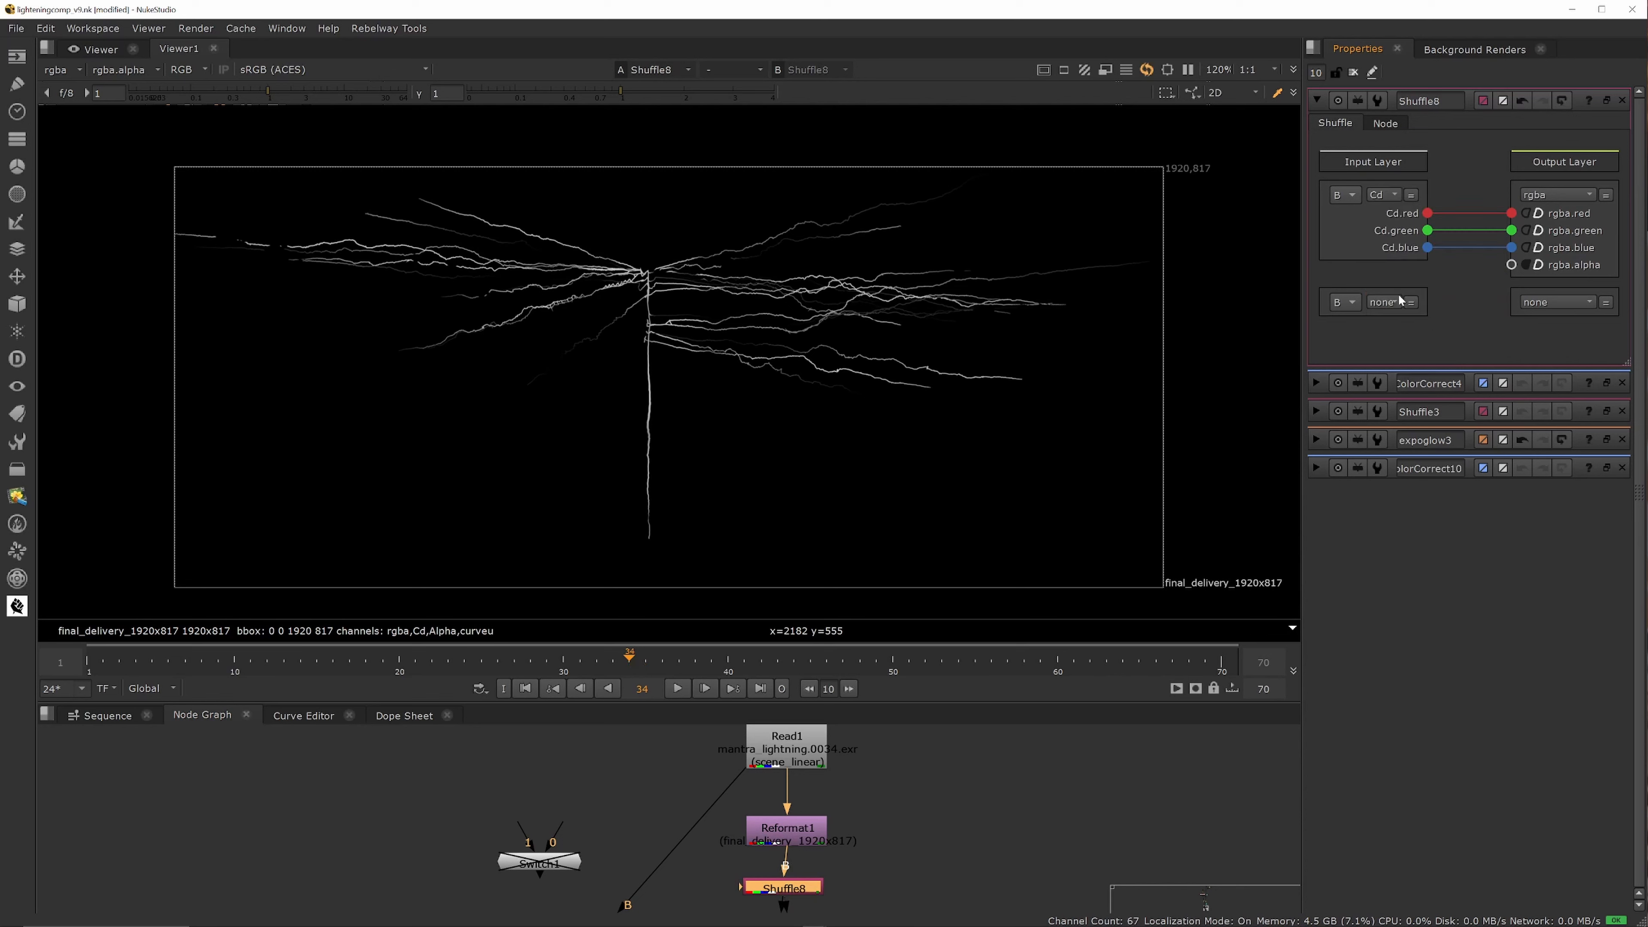
left_click(1390, 195)
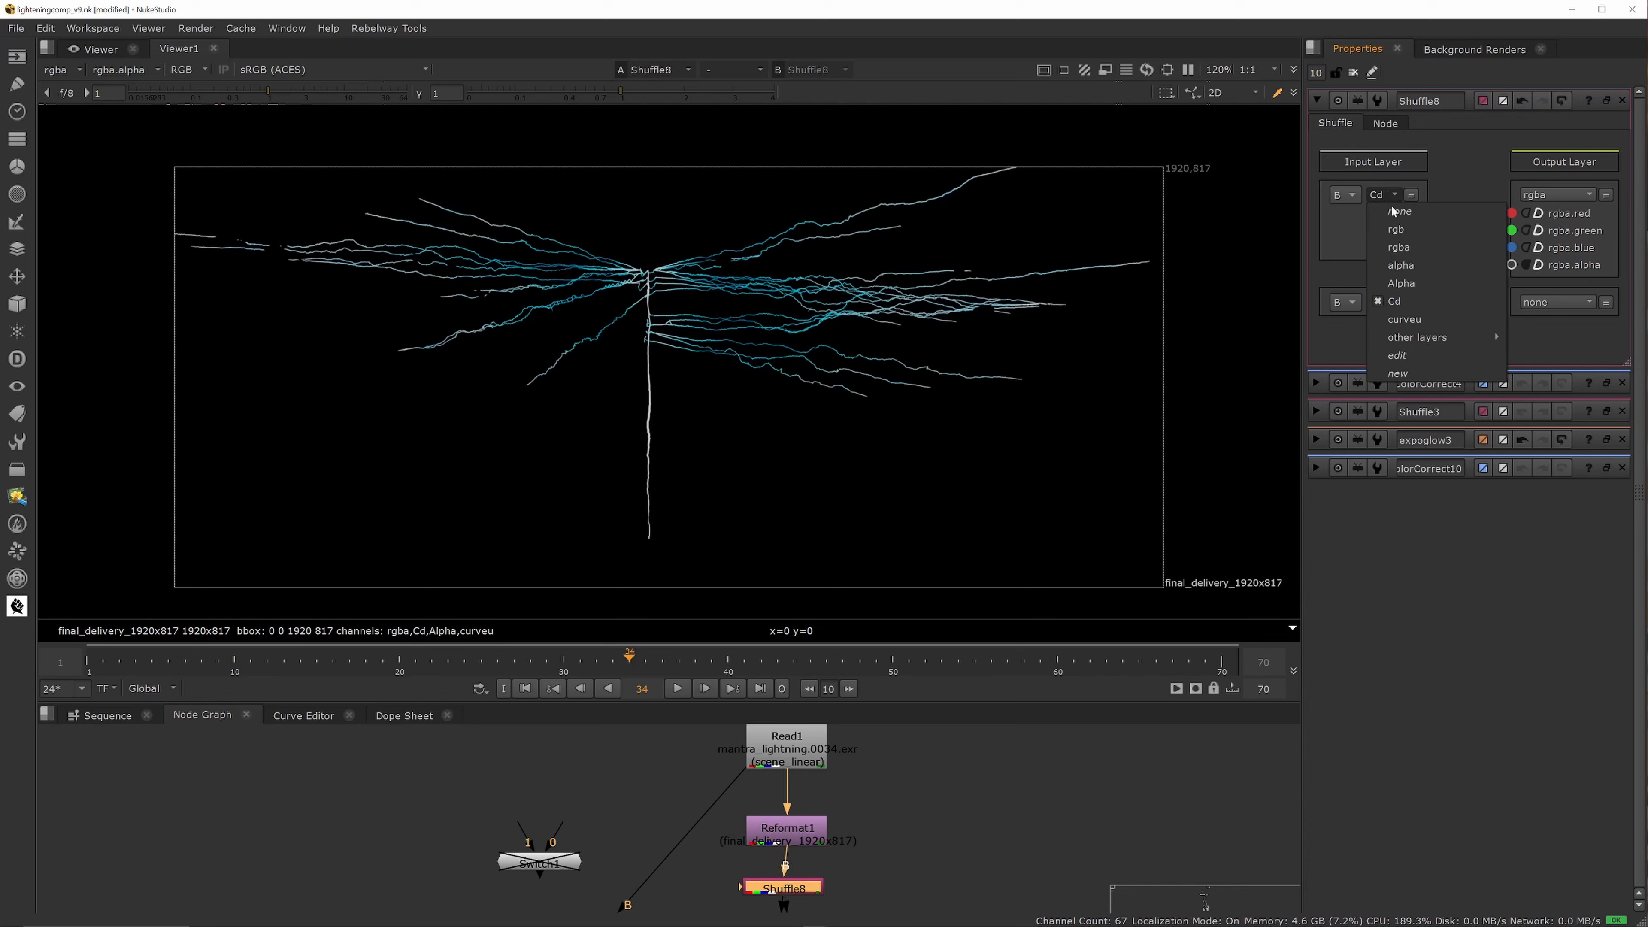
left_click(1407, 286)
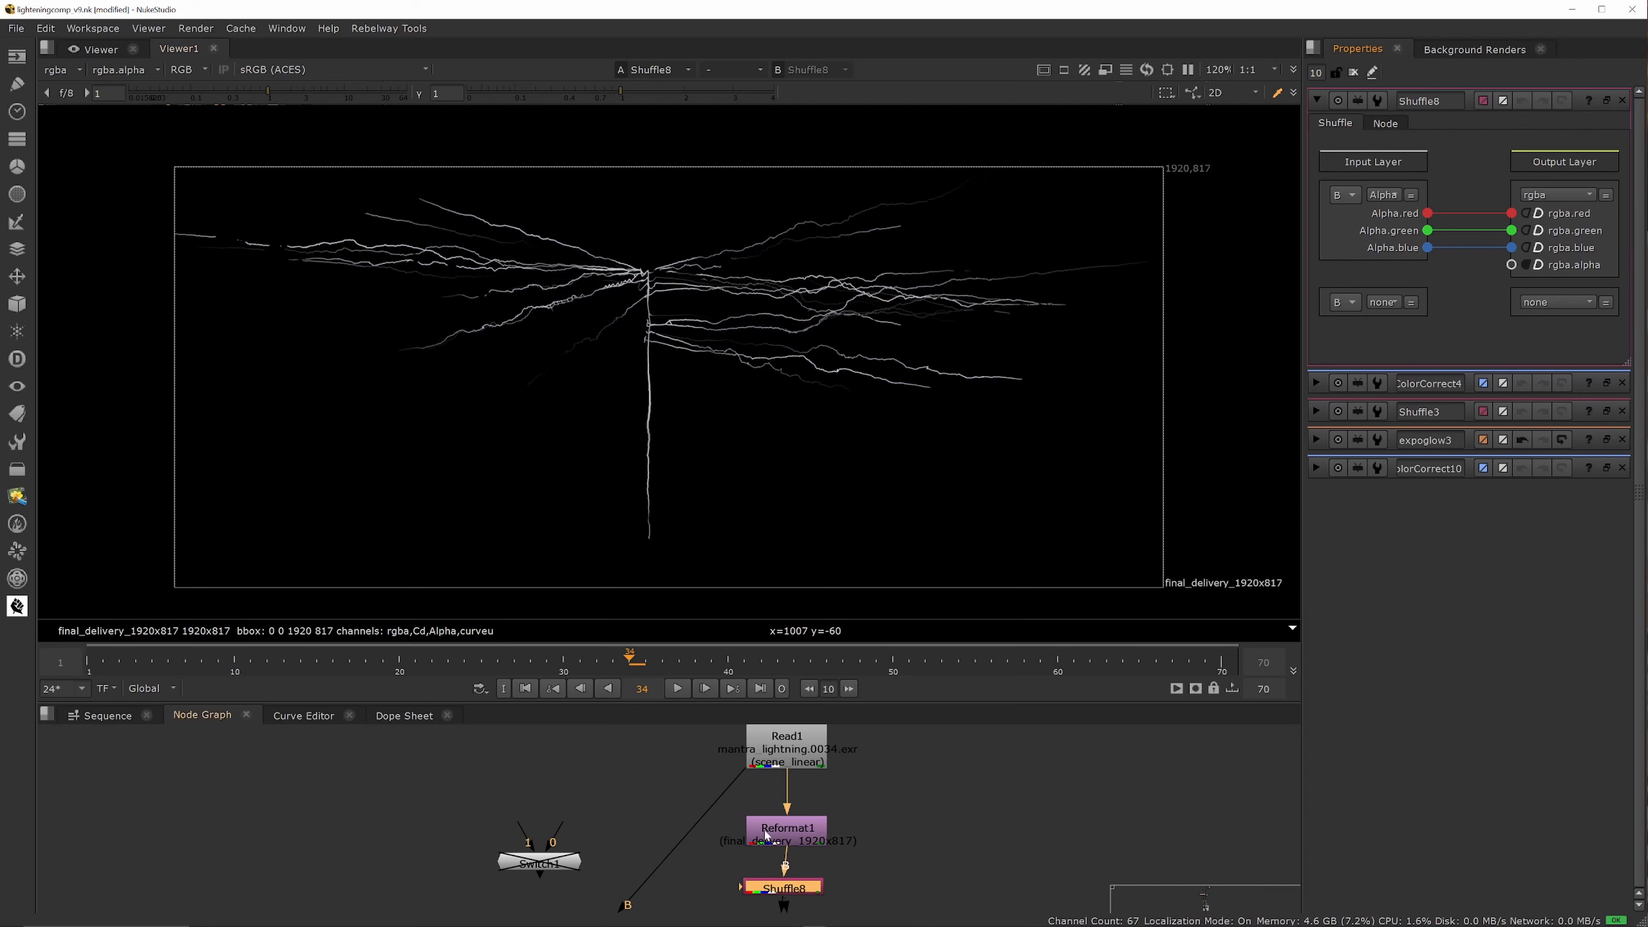
Step: Examine the Shuffle8 lightning render up close and at full frame, and open Reformat1's properties
left_click(787, 836)
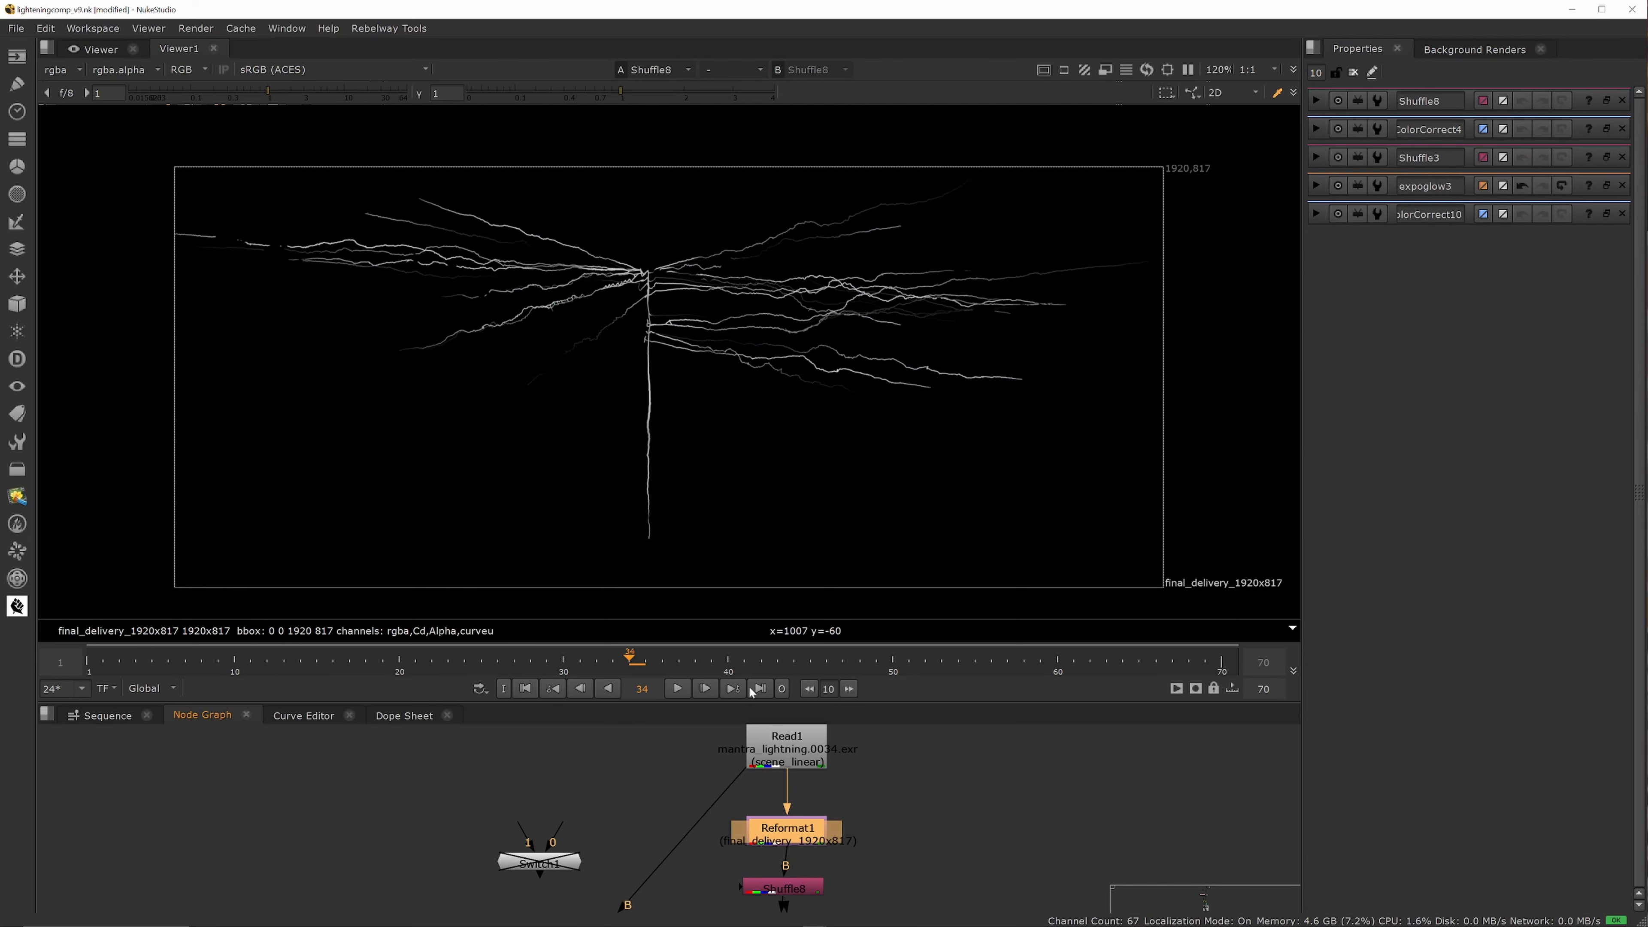
scroll(532, 236, "up", 6)
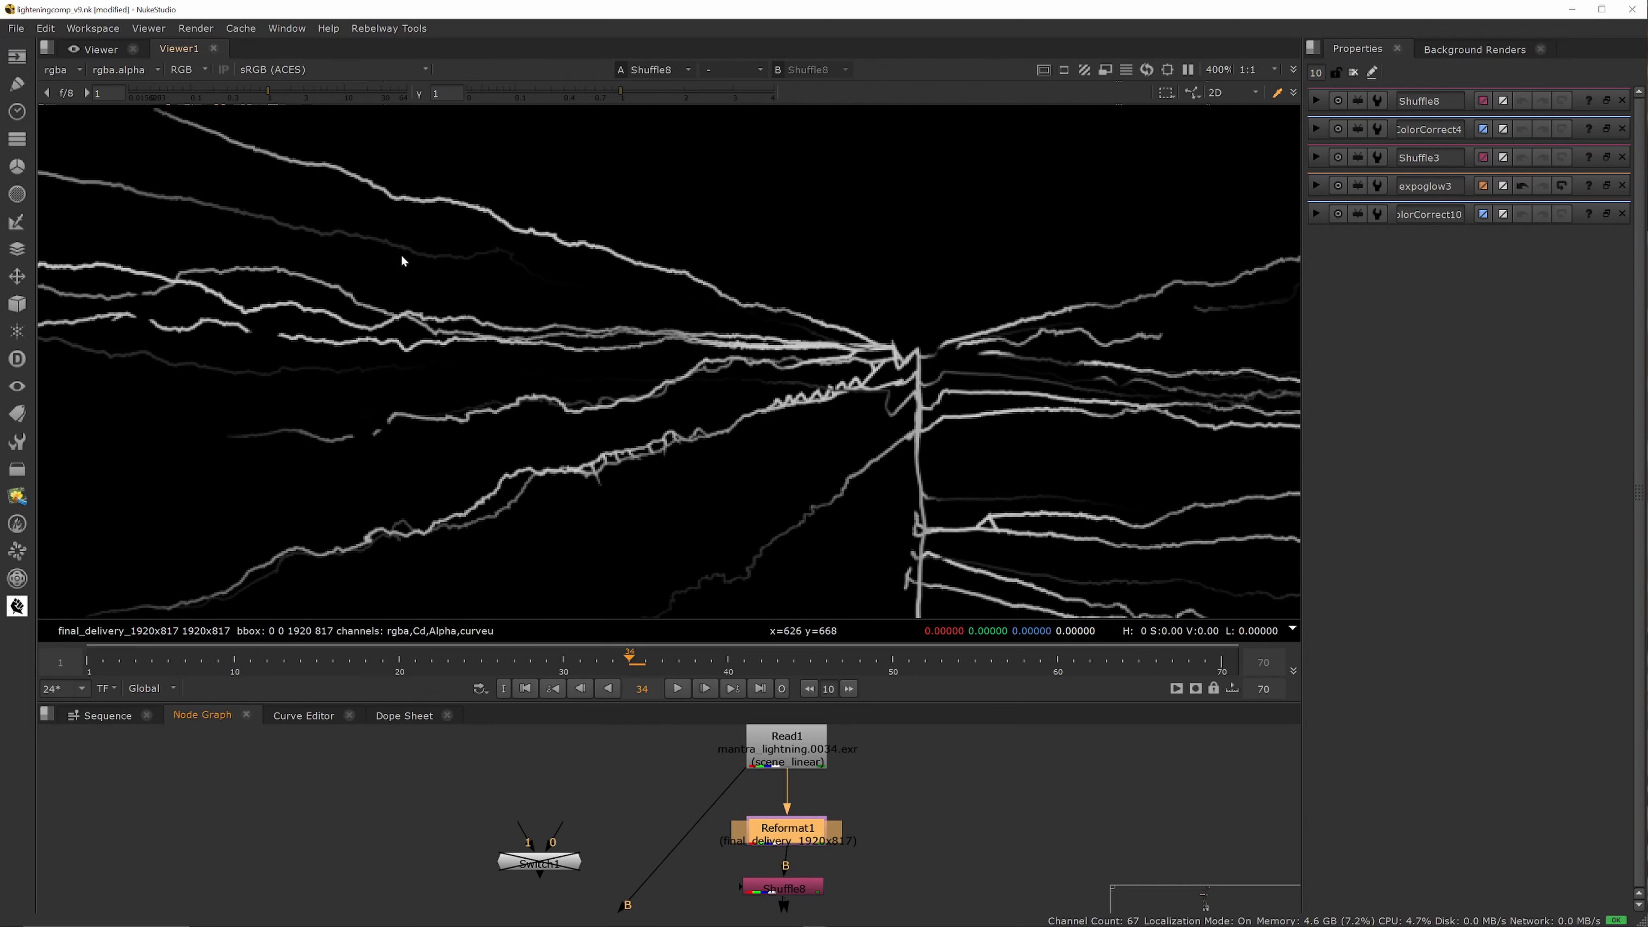
scroll(570, 294, "down", 7)
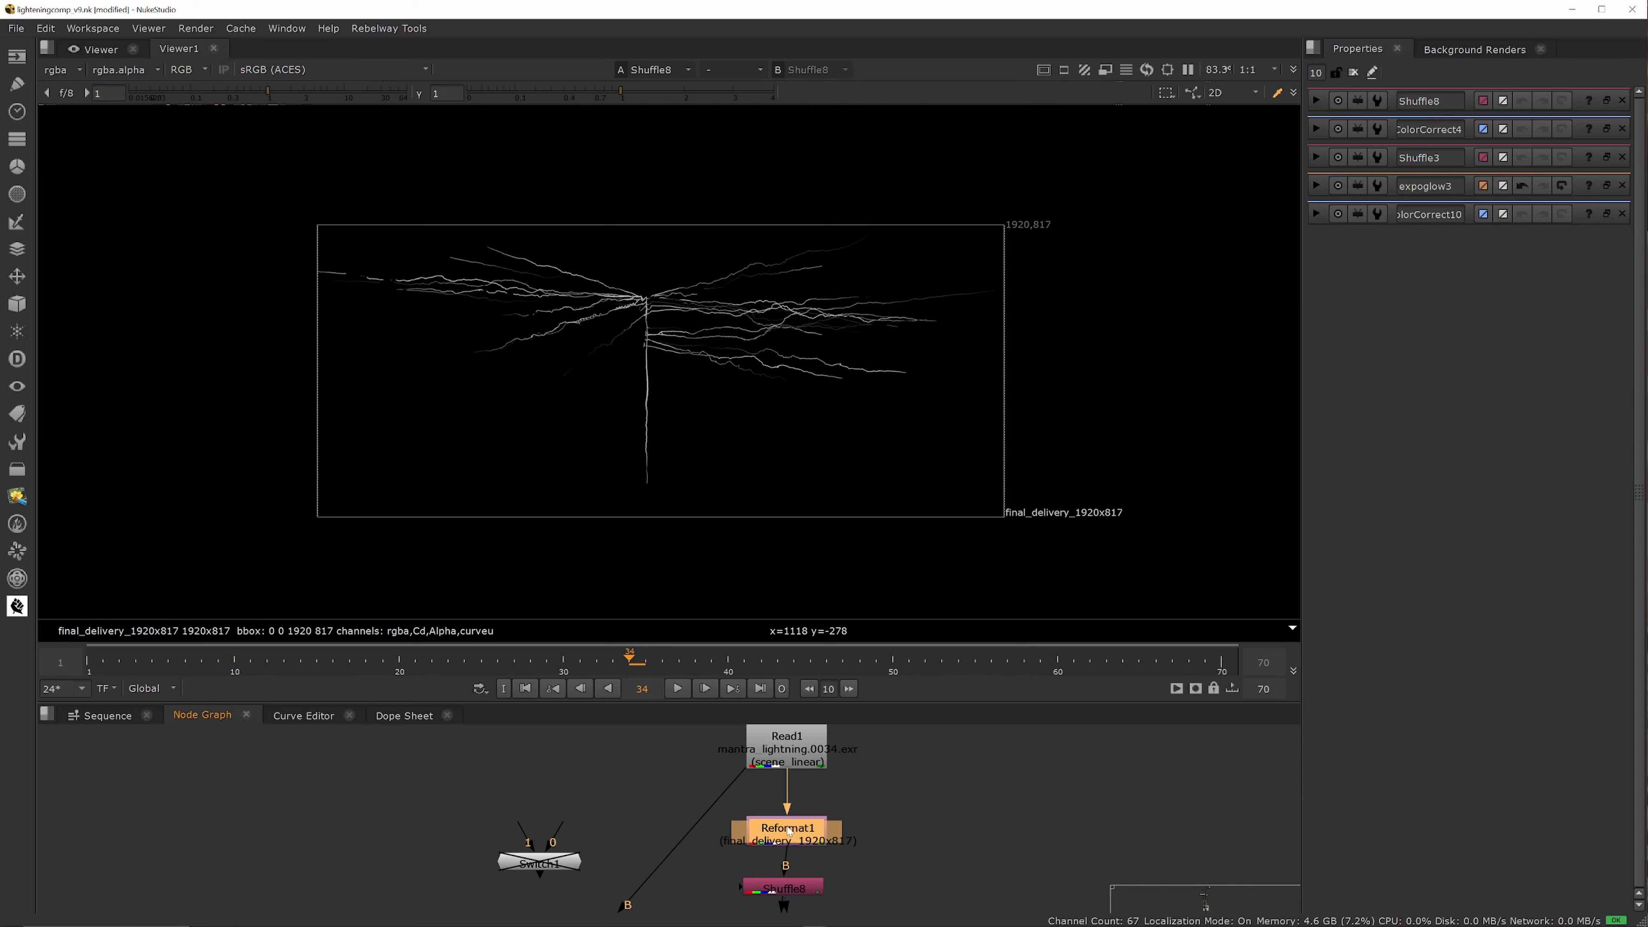
left_click_drag(785, 833, 787, 837)
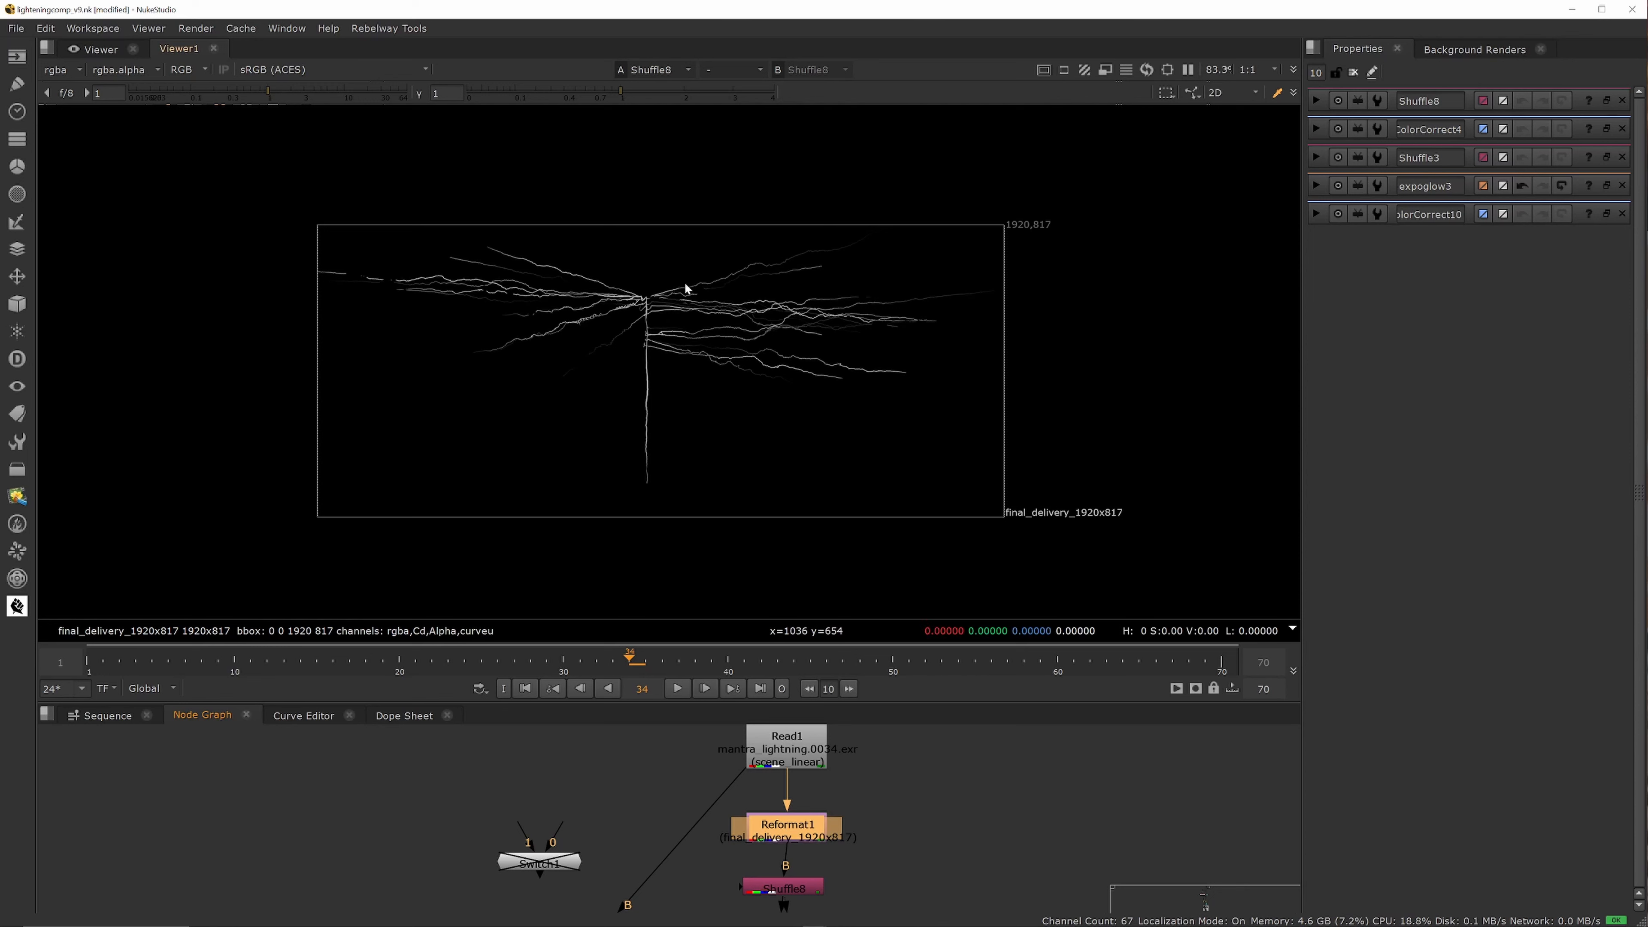
scroll(843, 772, "down", 3)
scroll(803, 753, "down", 2)
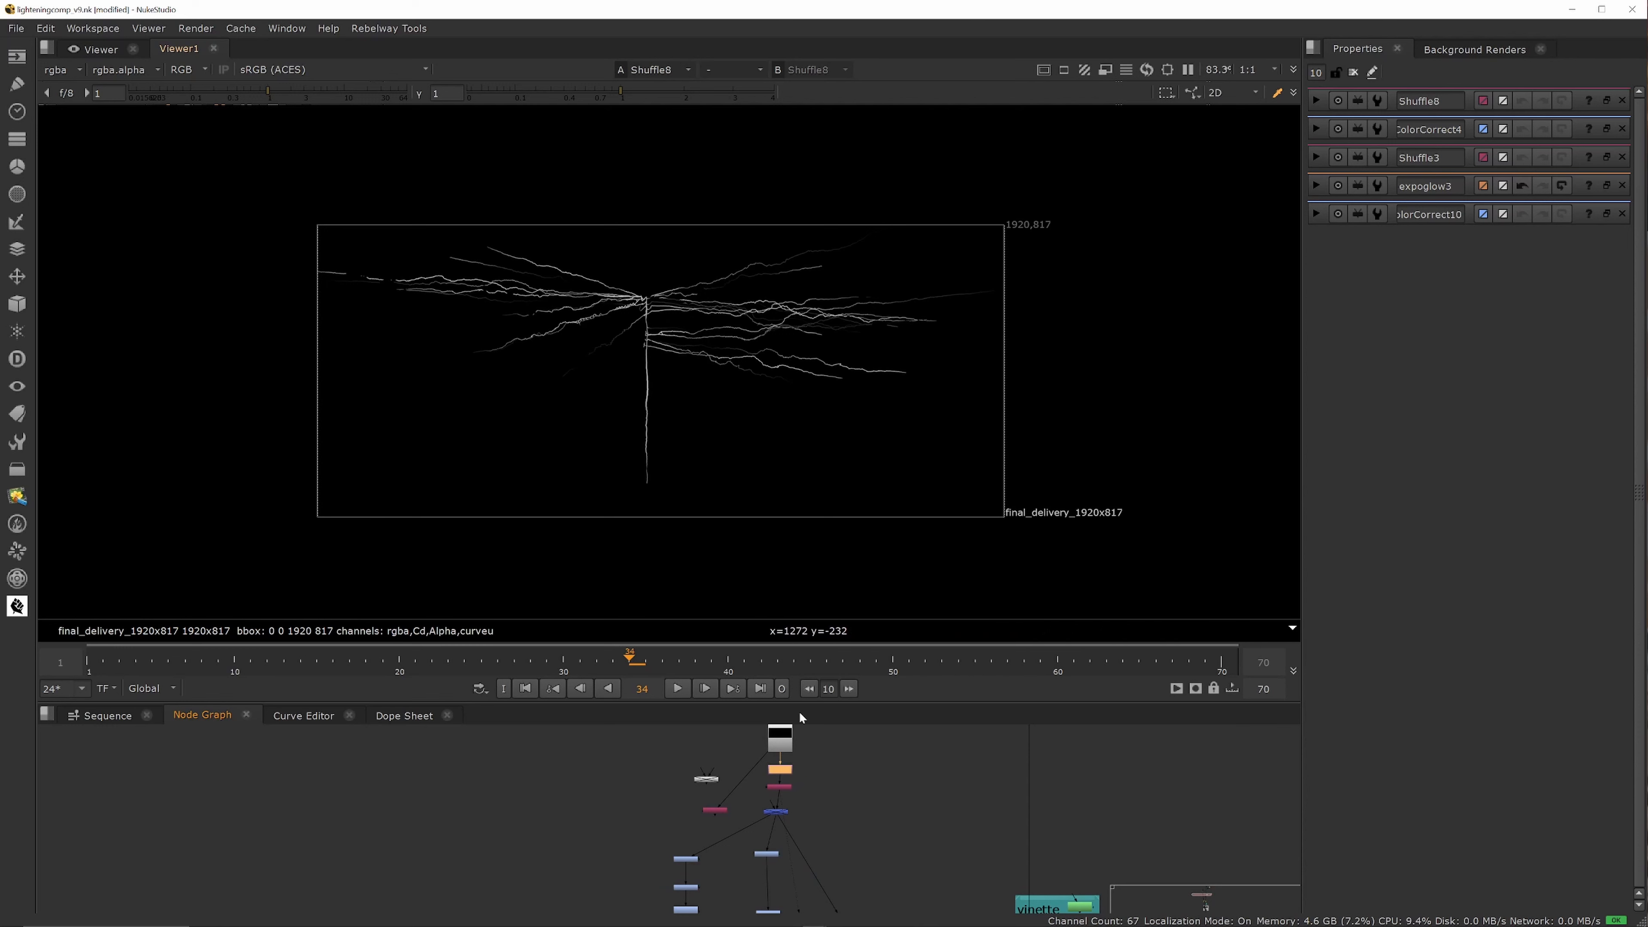
scroll(786, 795, "up", 4)
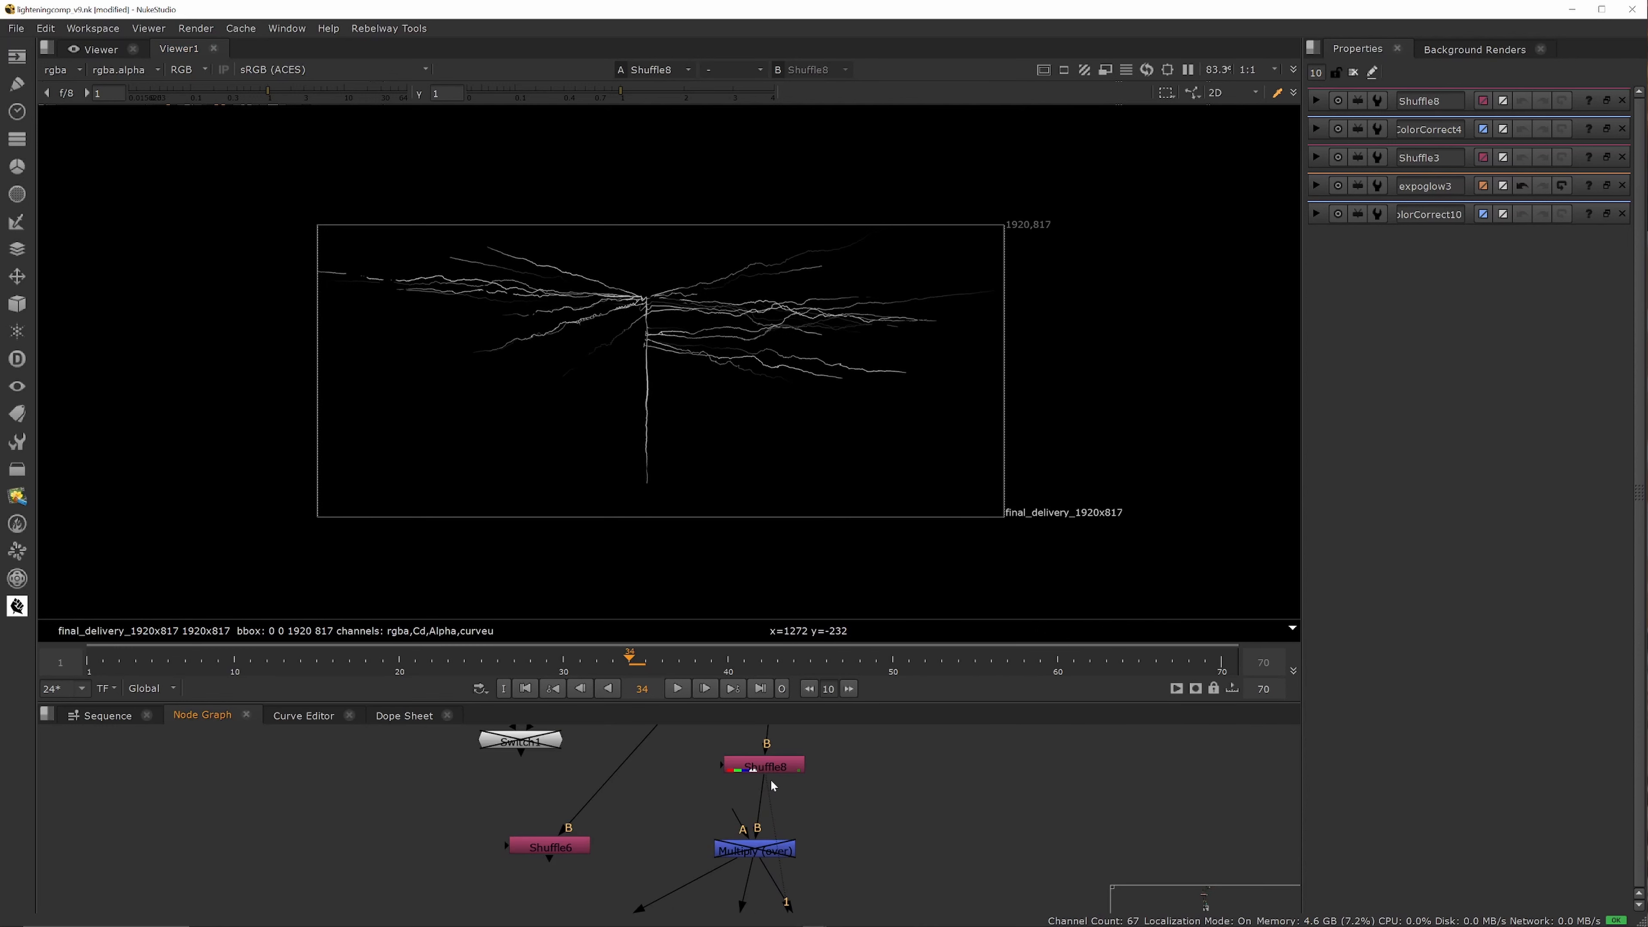
scroll(770, 772, "down", 3)
scroll(766, 751, "up", 2)
double_click(771, 737)
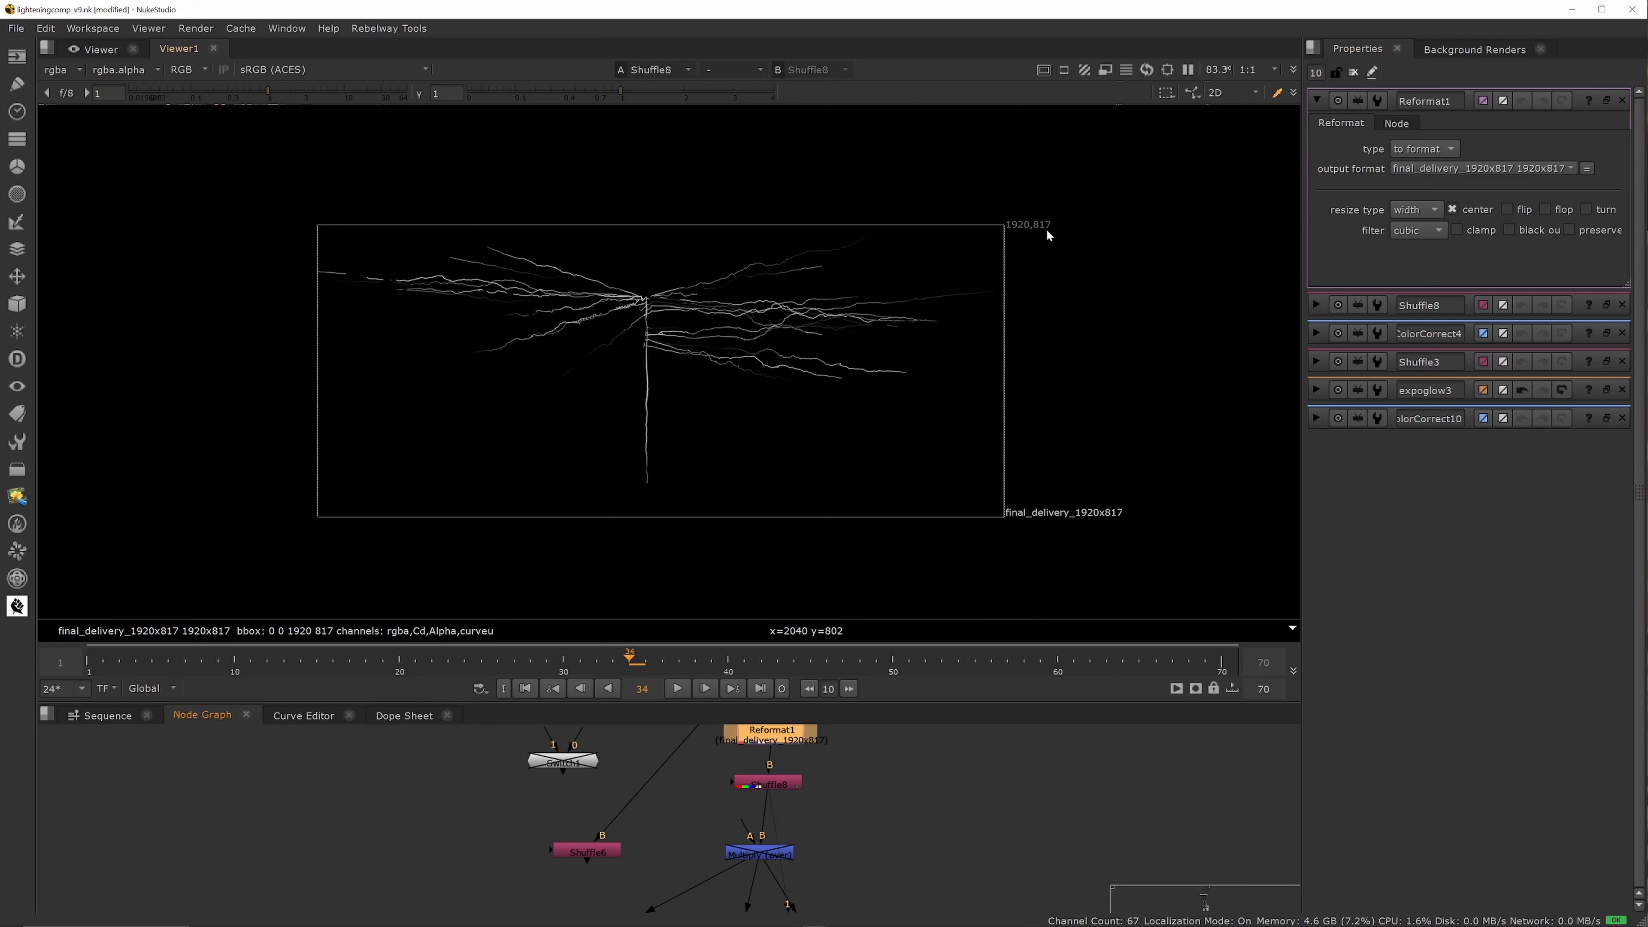
Step: View the ColorCorrect7 output in the lightning branch and open its properties
scroll(912, 754, "down", 5)
scroll(837, 832, "up", 4)
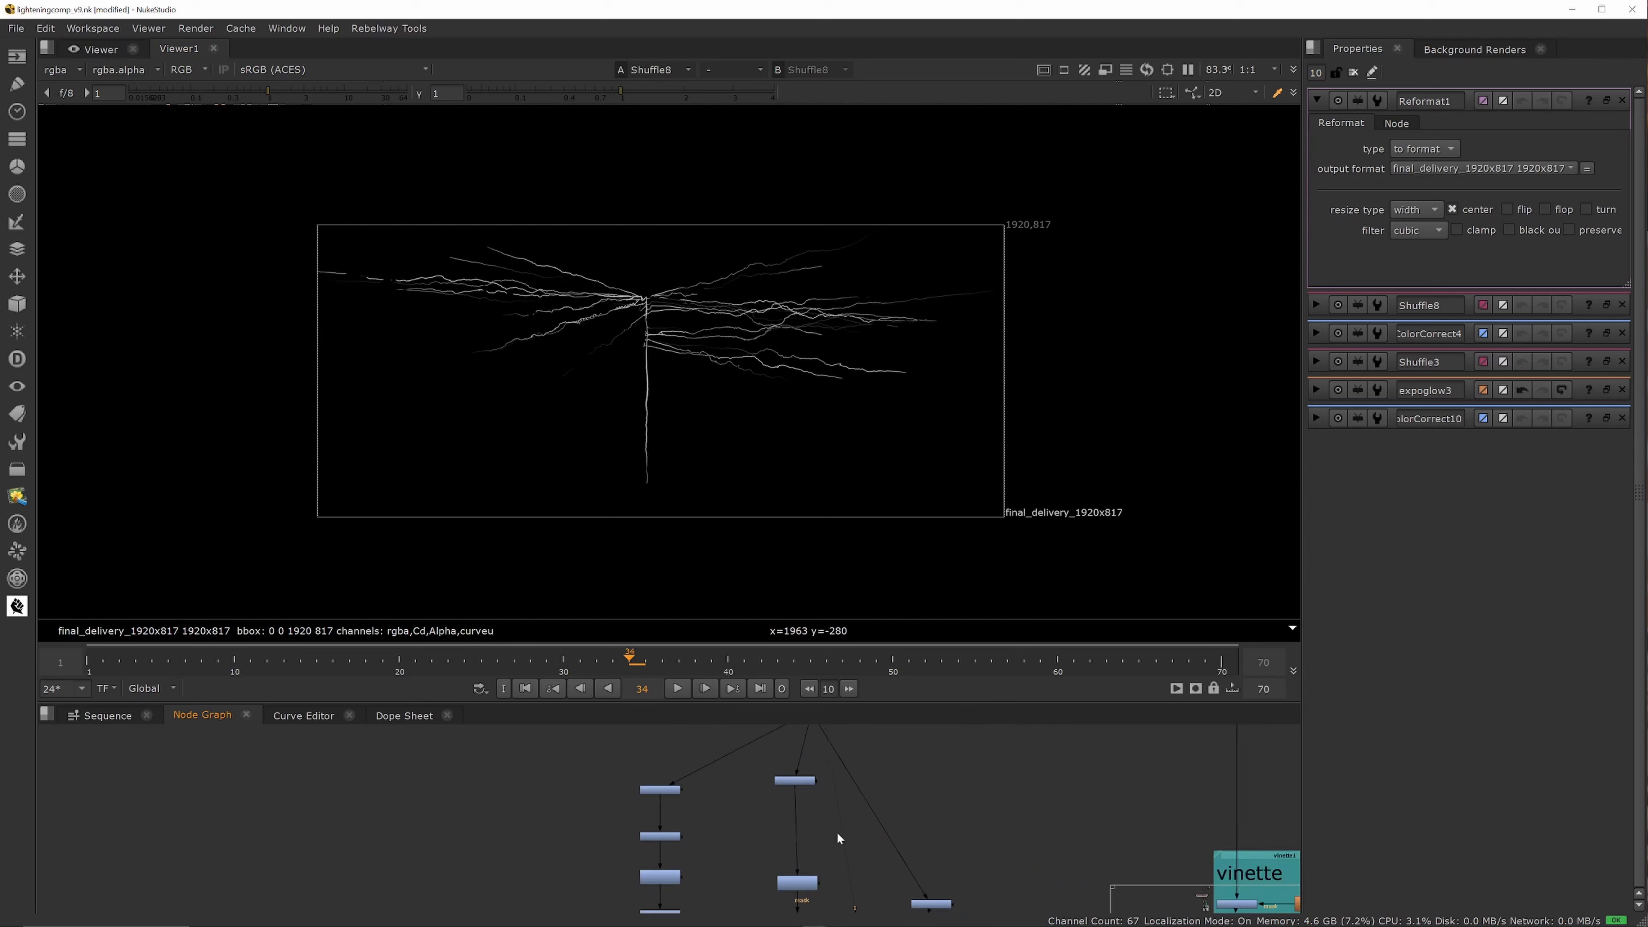
scroll(831, 827, "down", 3)
scroll(701, 800, "up", 4)
double_click(642, 780)
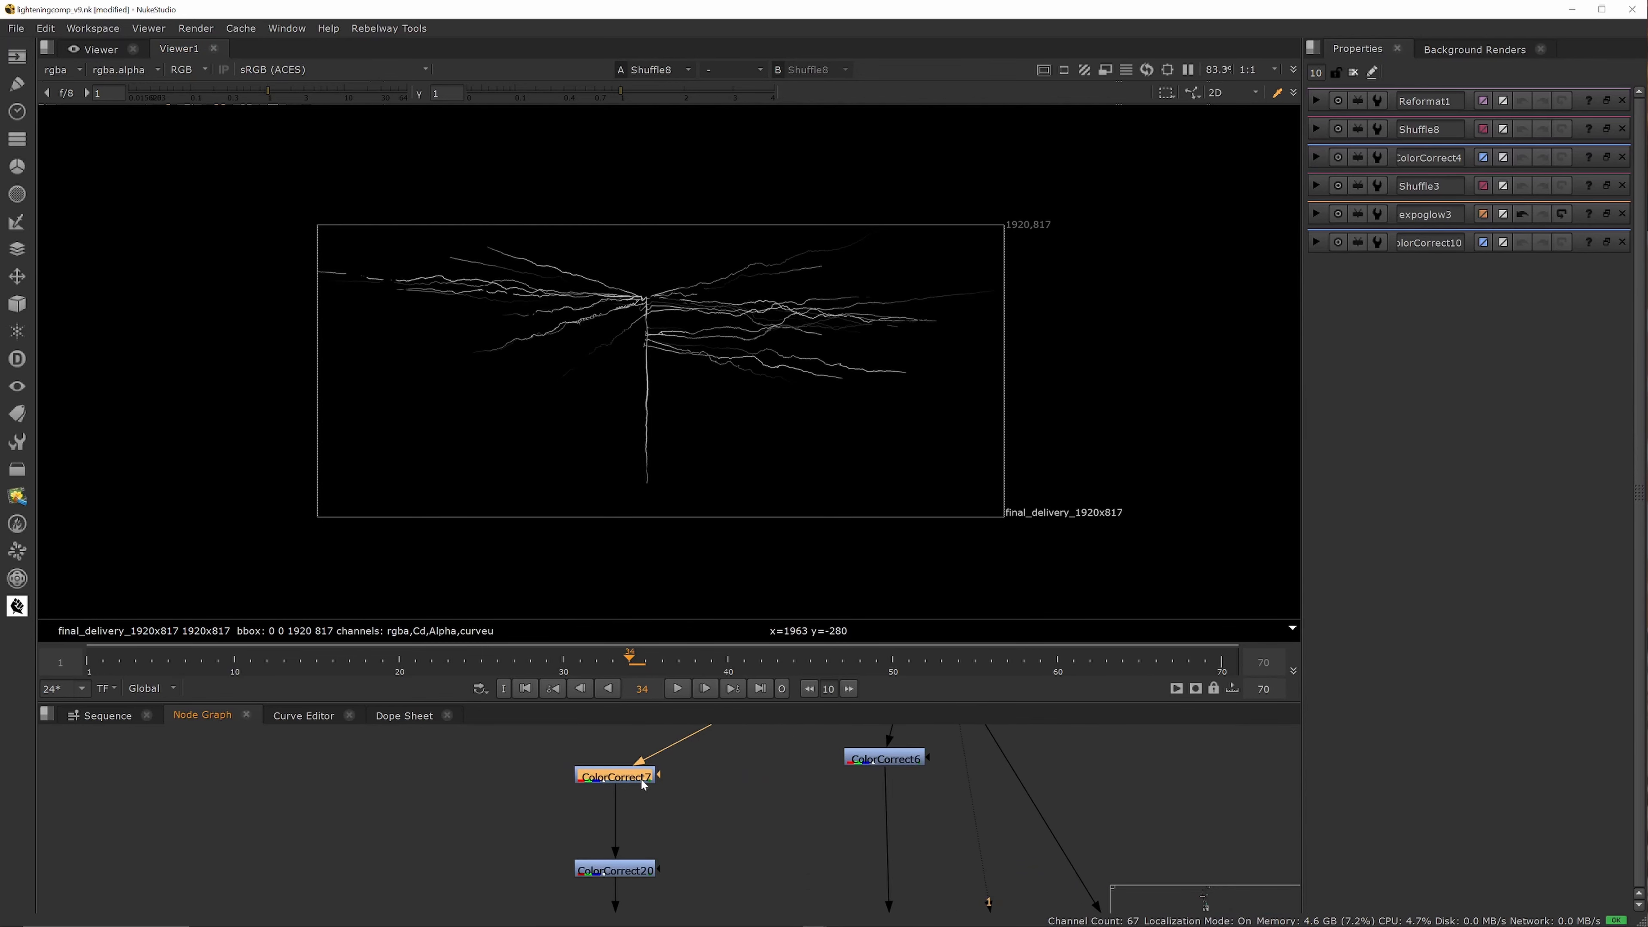
key("1")
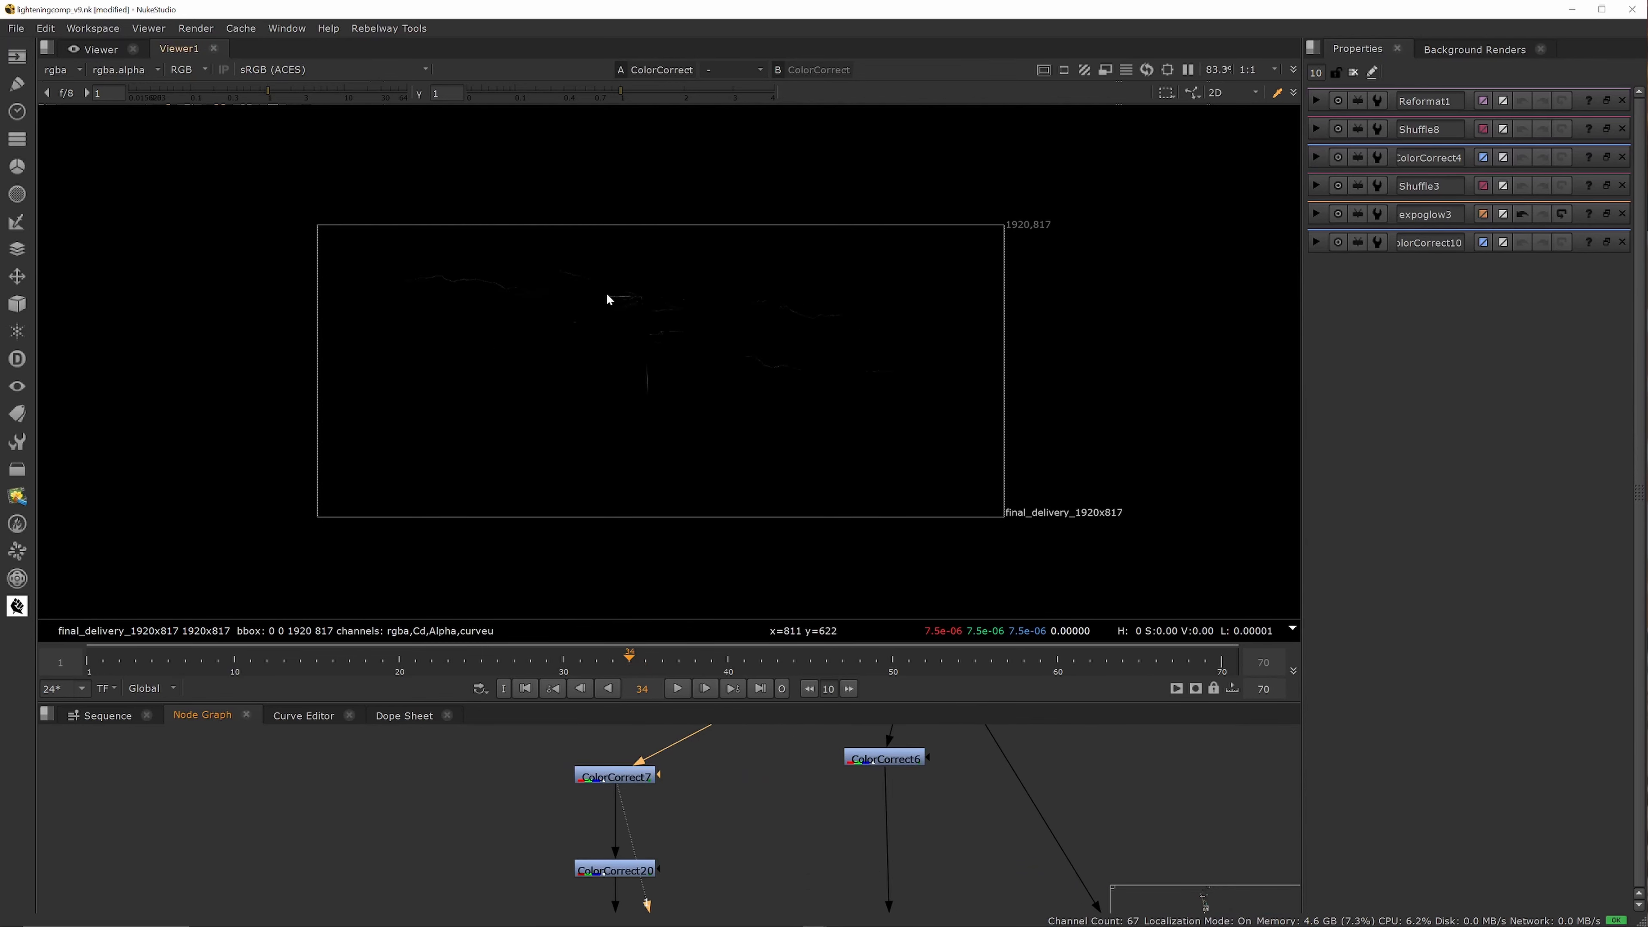
left_click(562, 808)
double_click(608, 778)
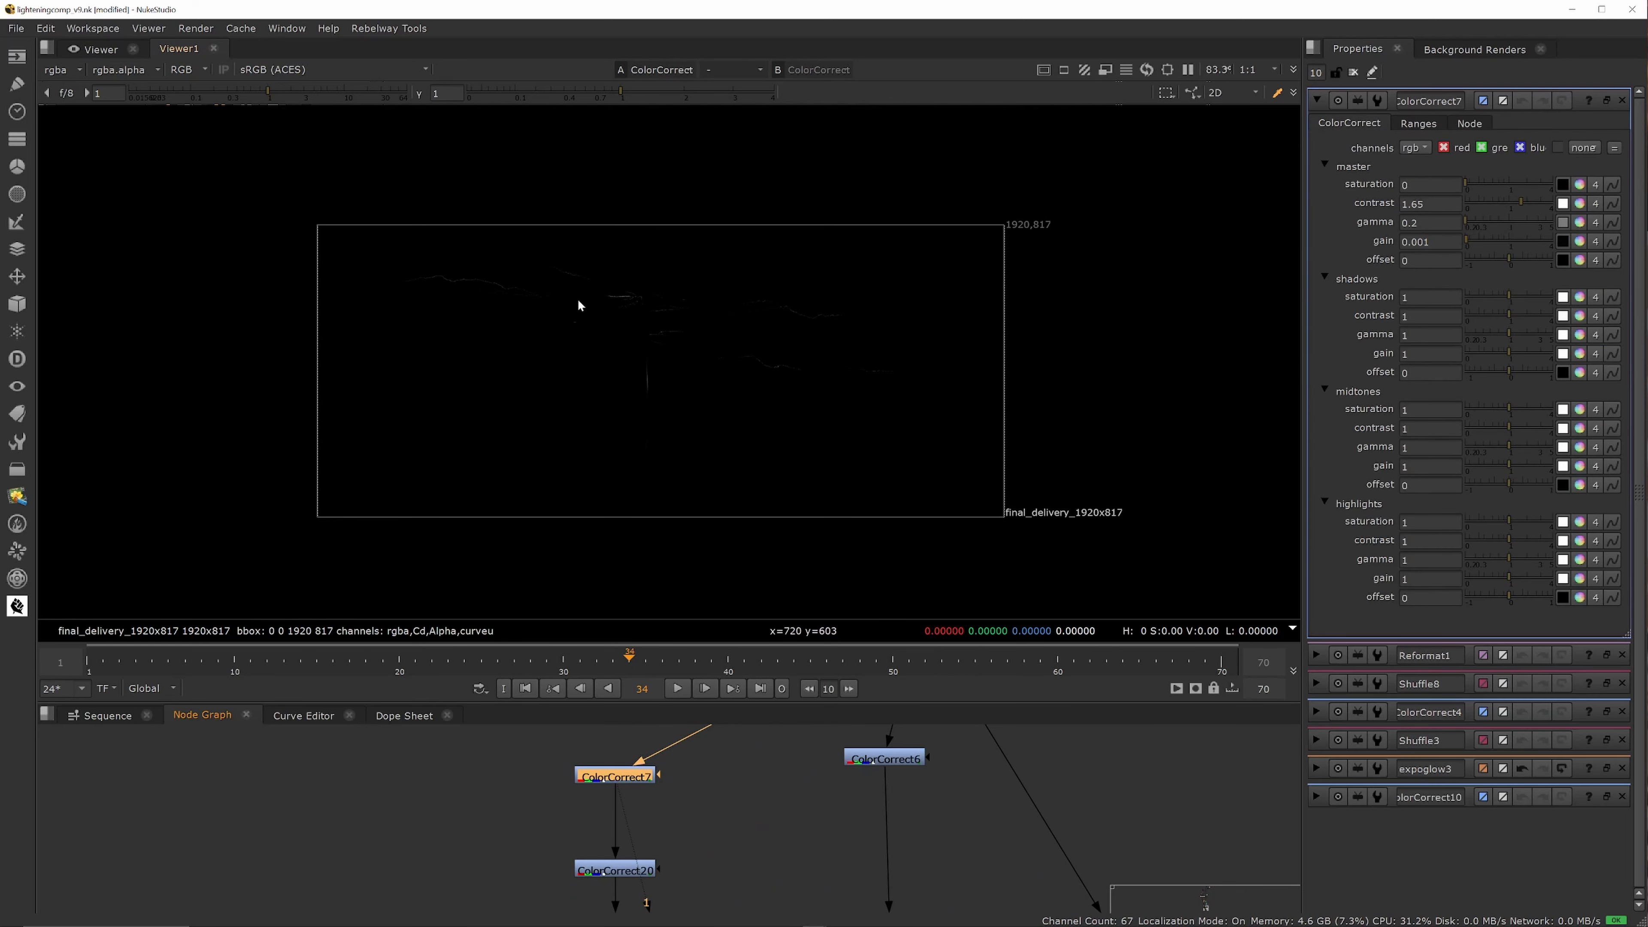
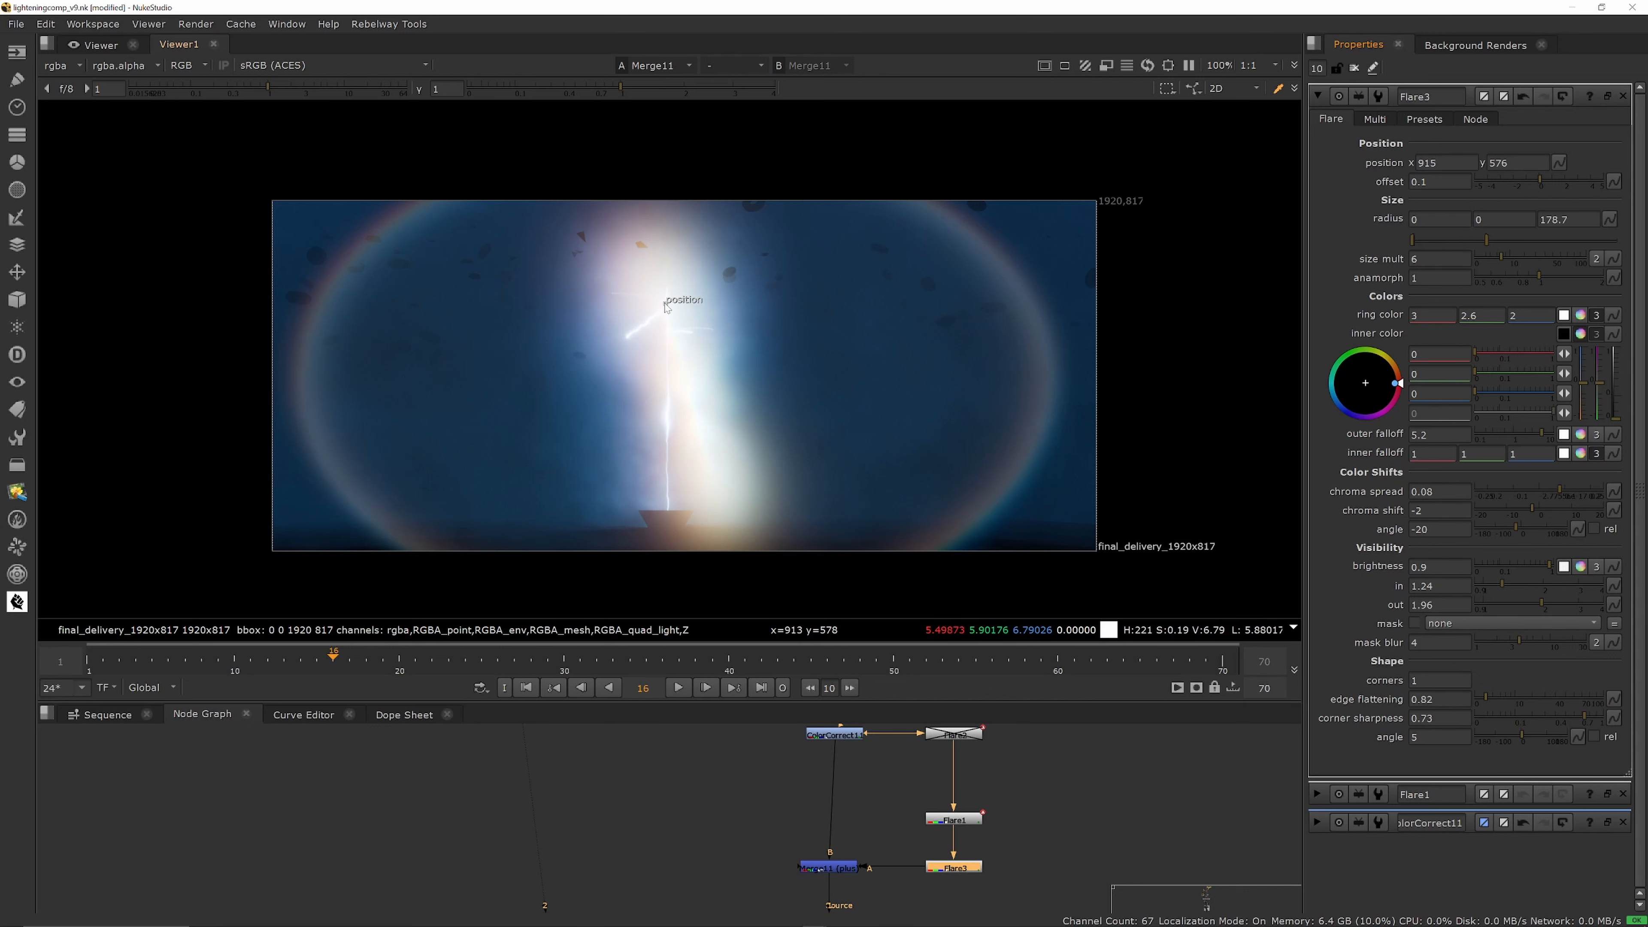
Step: Disable the Flare3 node and open Flare1's properties
scroll(953, 840, "up", 2)
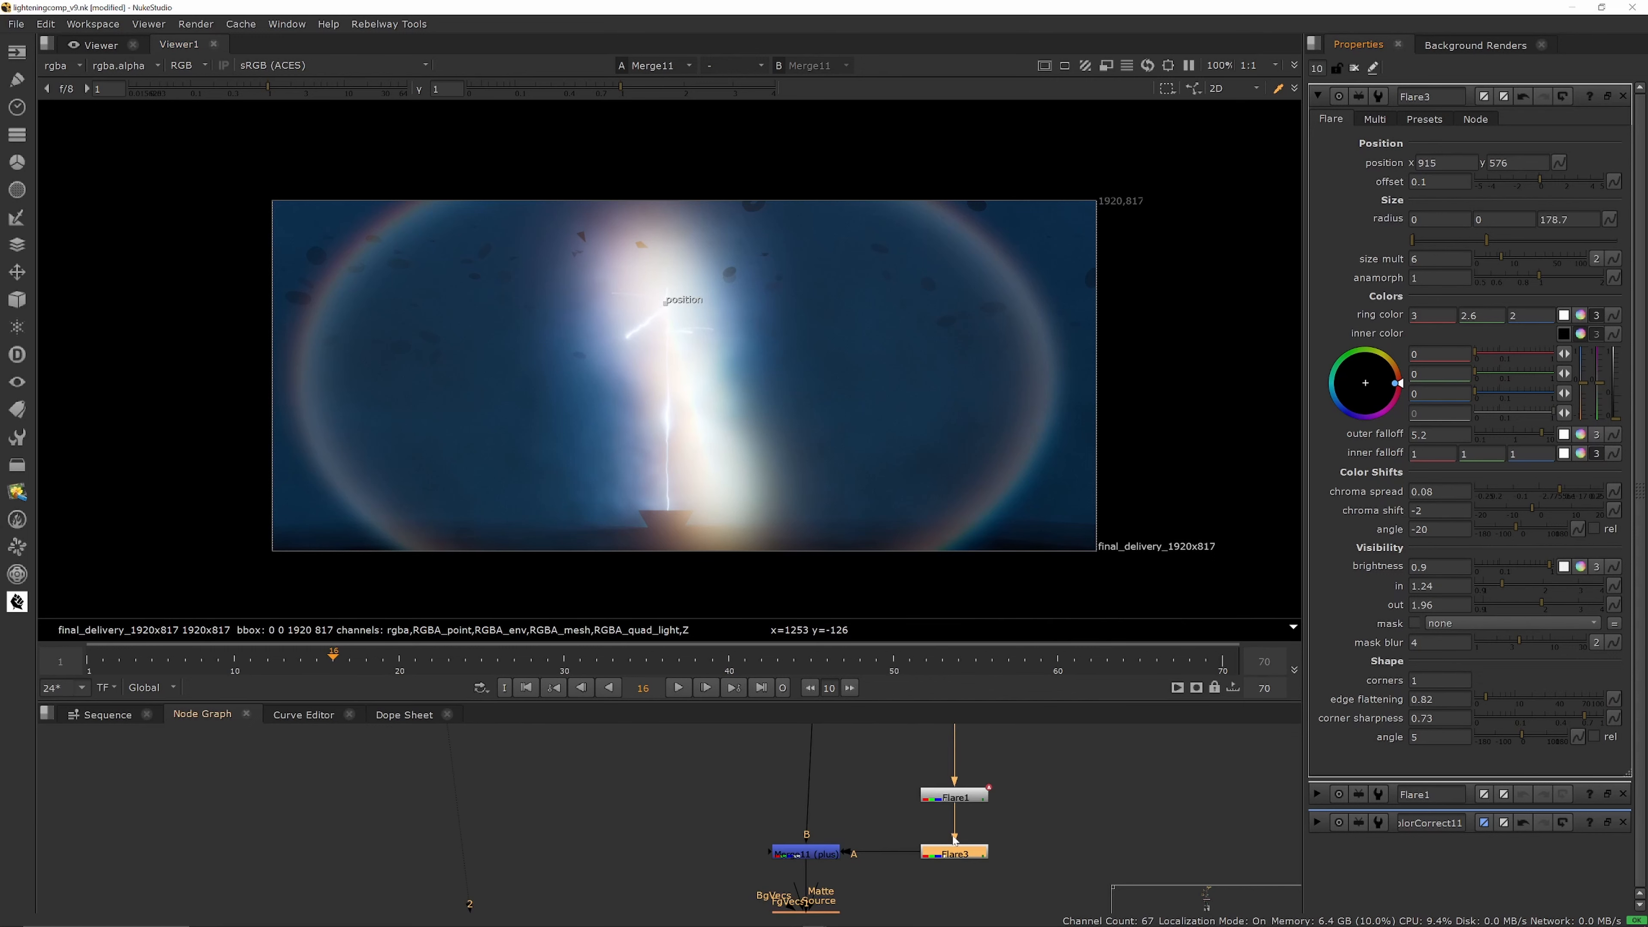
key("d")
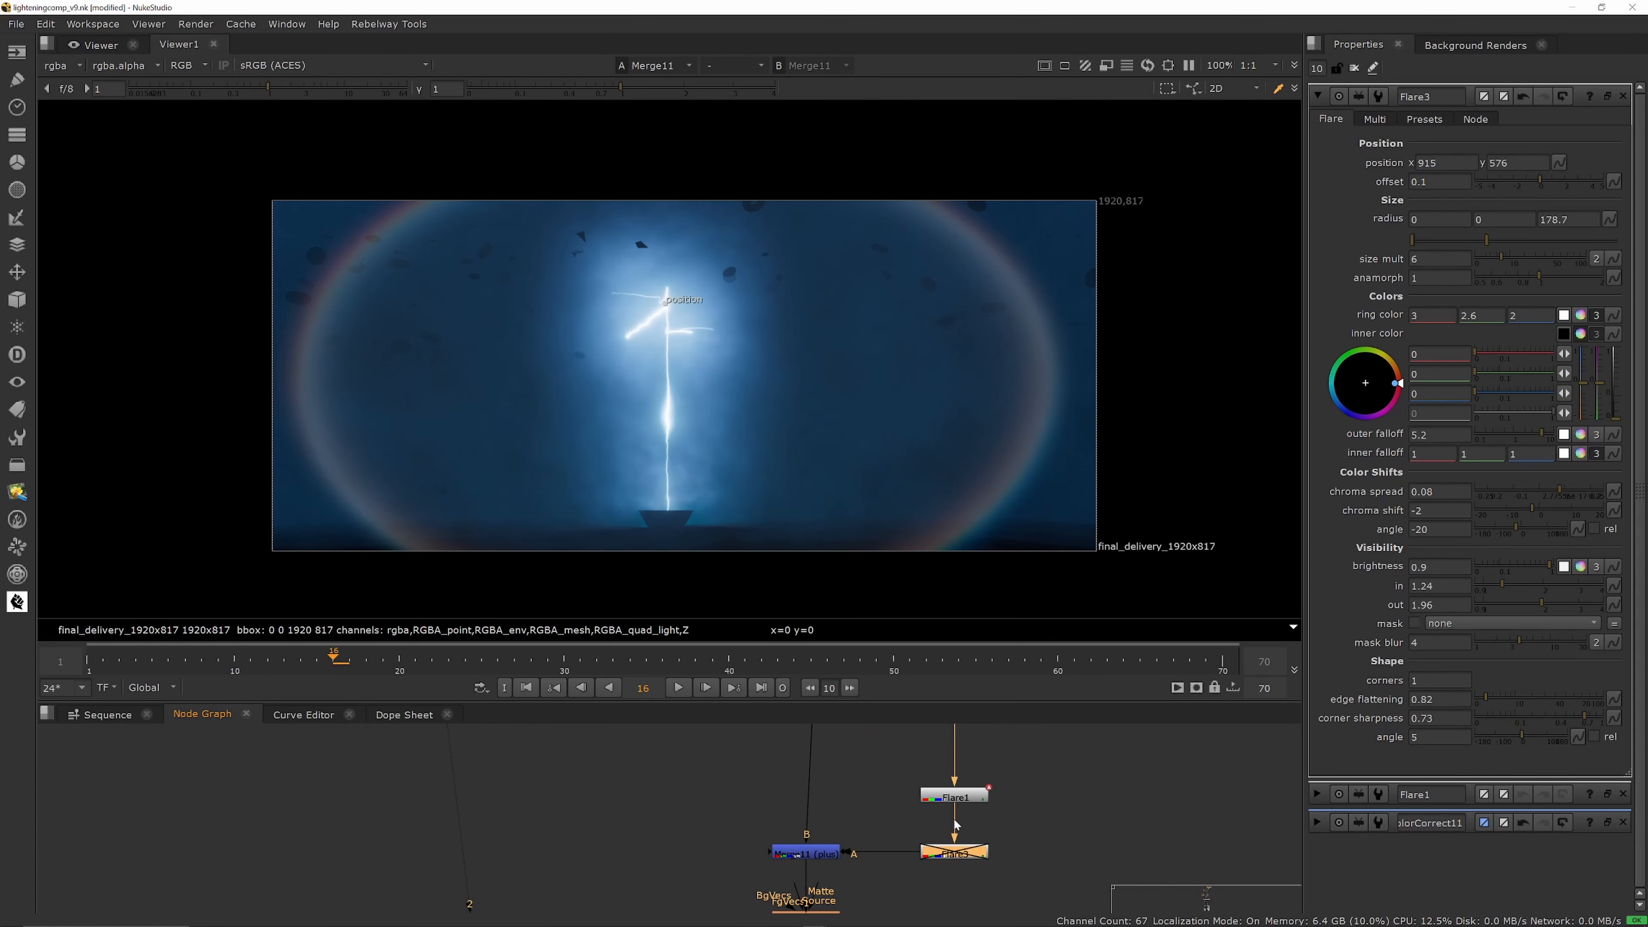
double_click(954, 797)
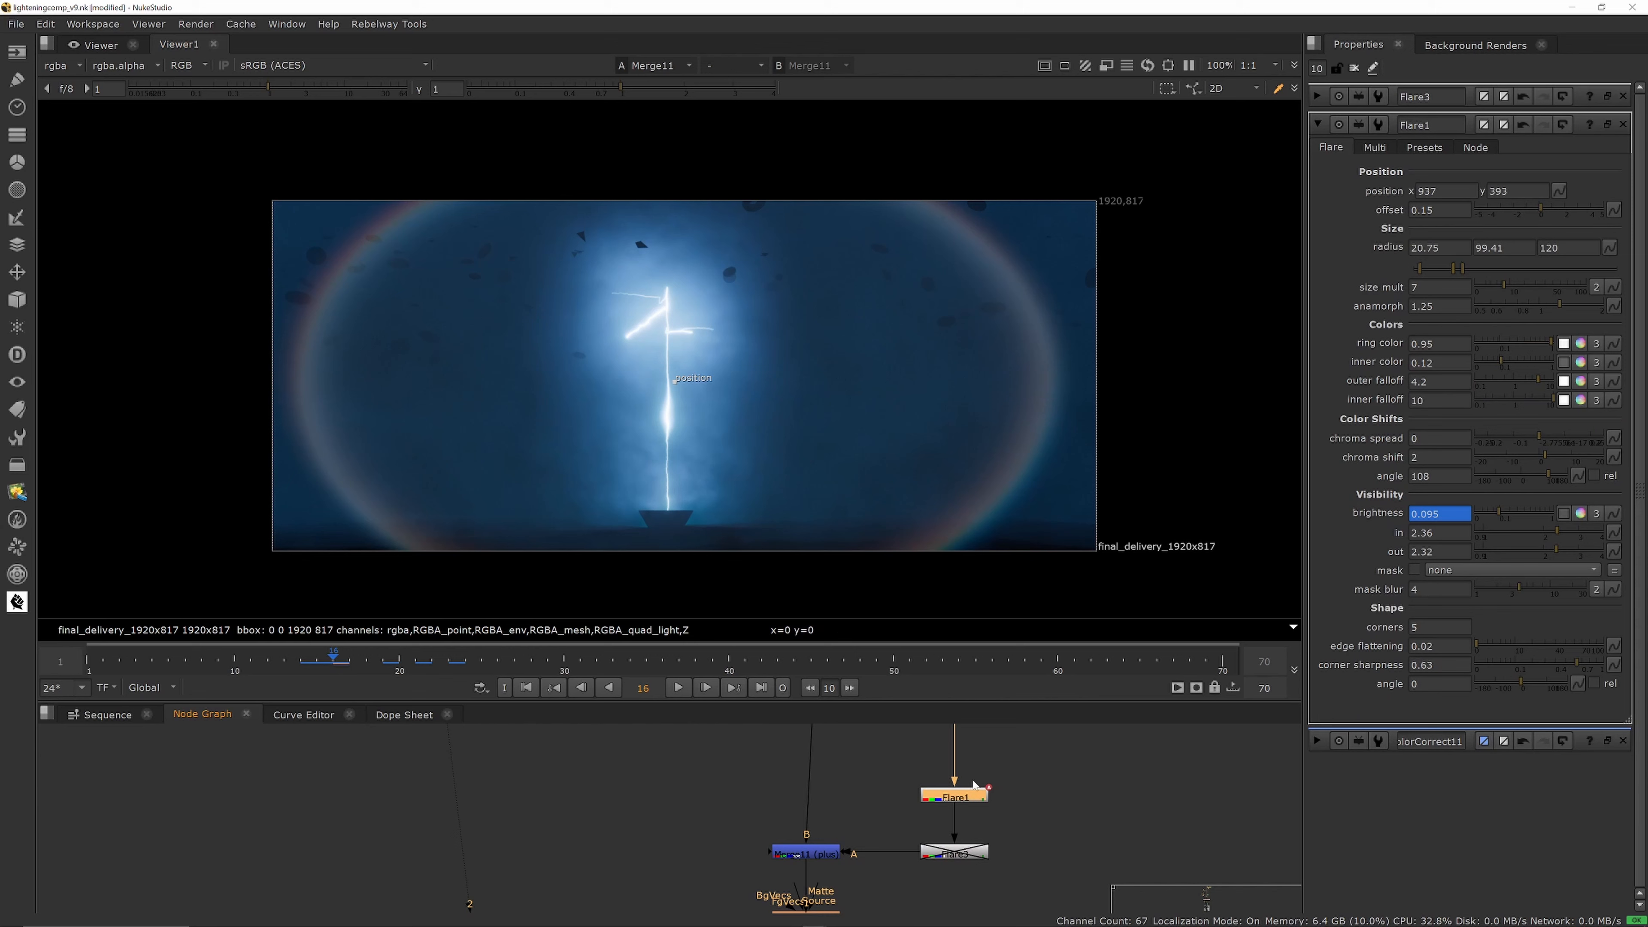
scroll(971, 782, "down", 2)
scroll(965, 787, "up", 4)
scroll(954, 784, "down", 4)
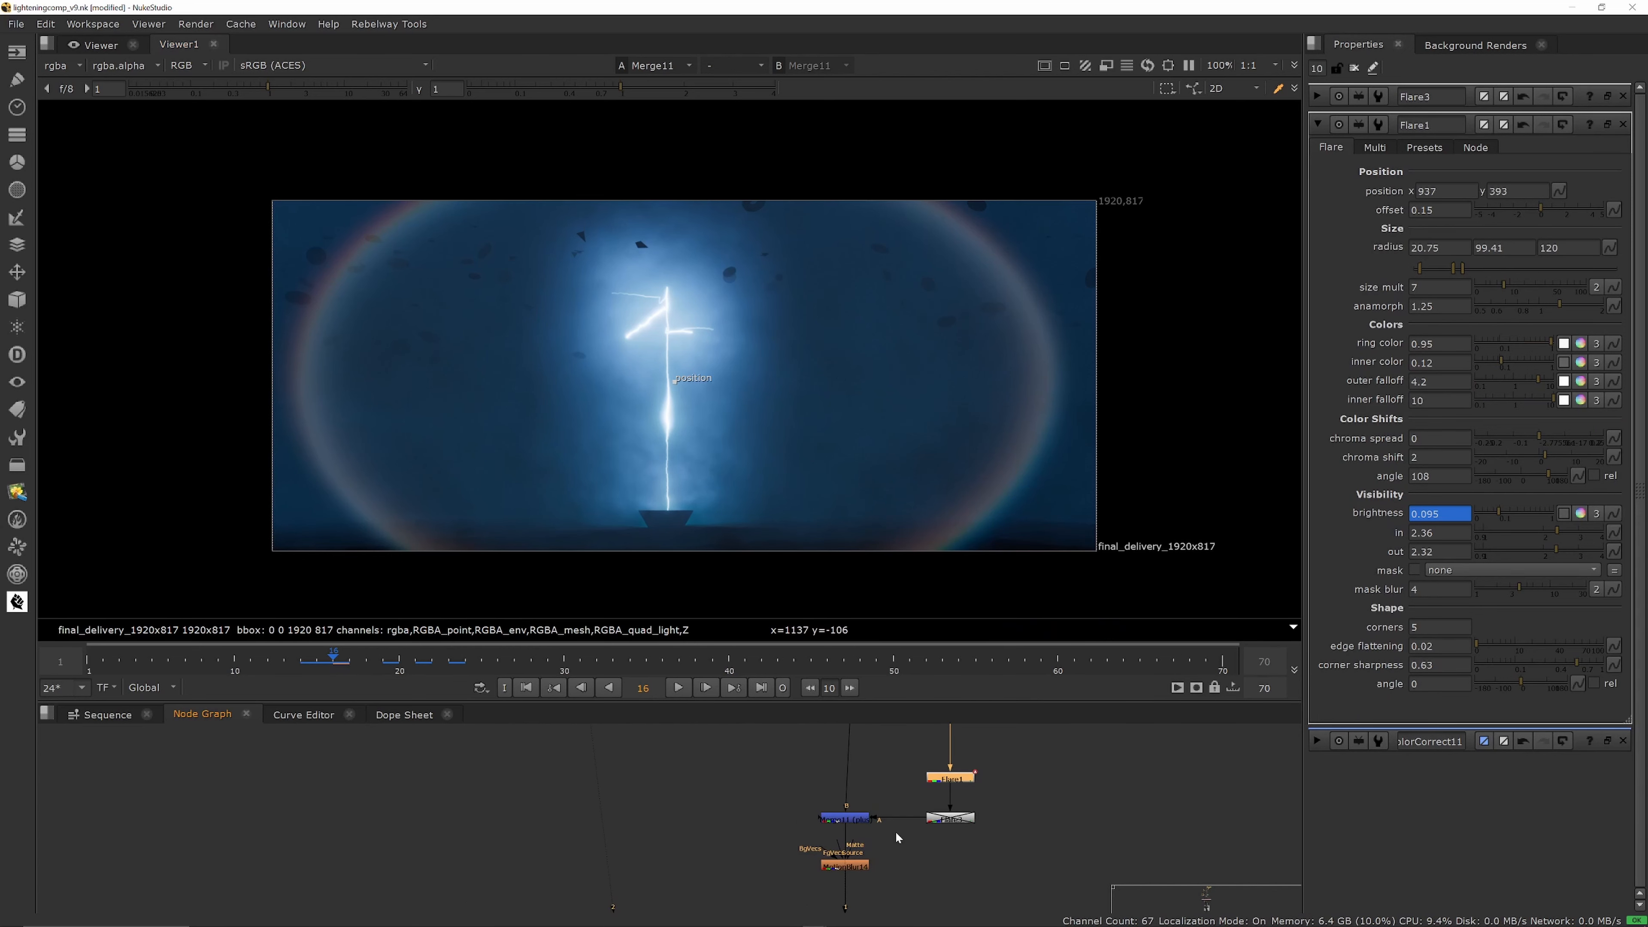
scroll(859, 786, "down", 3)
scroll(856, 795, "up", 4)
Step: View the MotionBlur14 output below the flare merge and open its properties
left_click(855, 794)
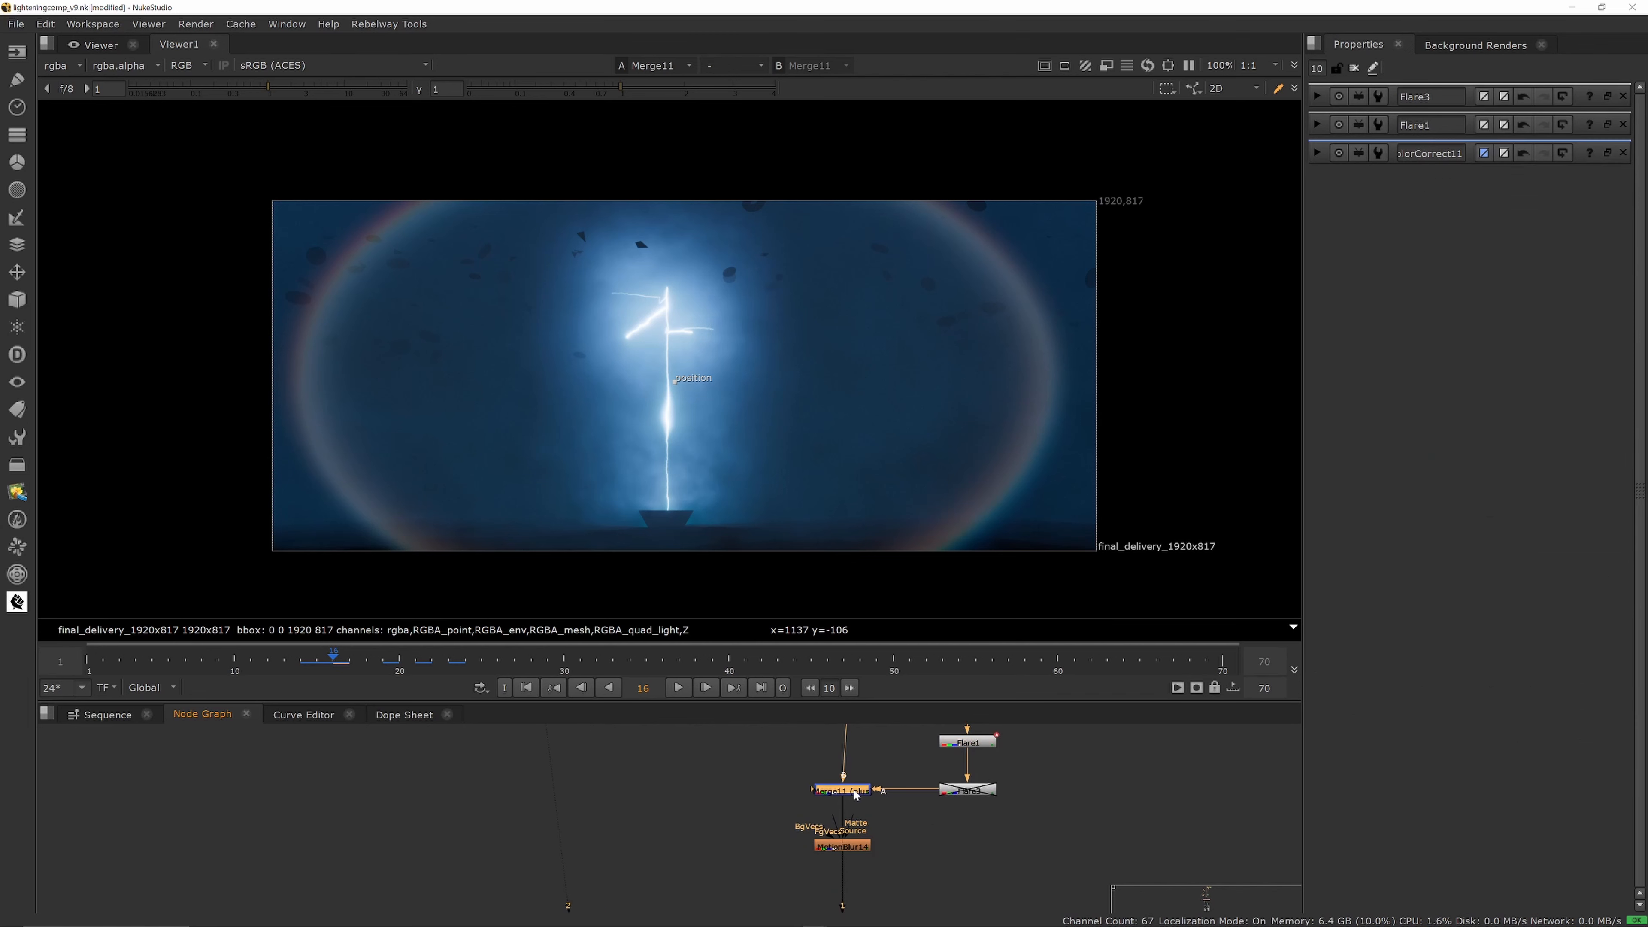
scroll(879, 754, "down", 4)
scroll(868, 805, "up", 6)
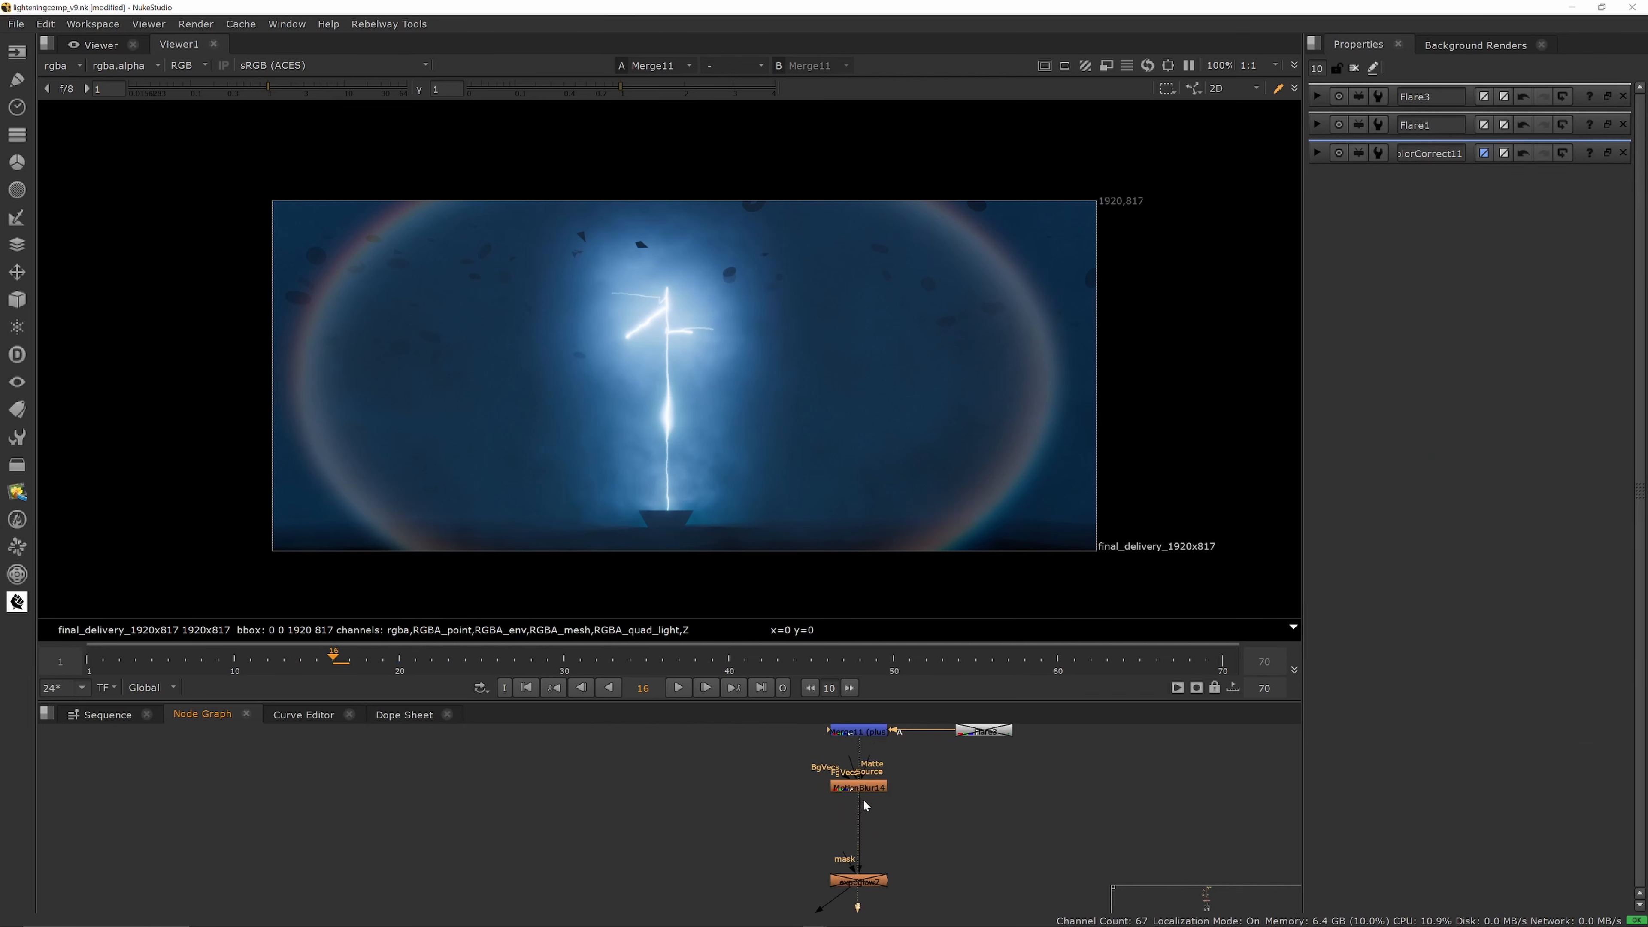
left_click(868, 792)
key("1")
left_click_drag(871, 787, 872, 798)
double_click(873, 798)
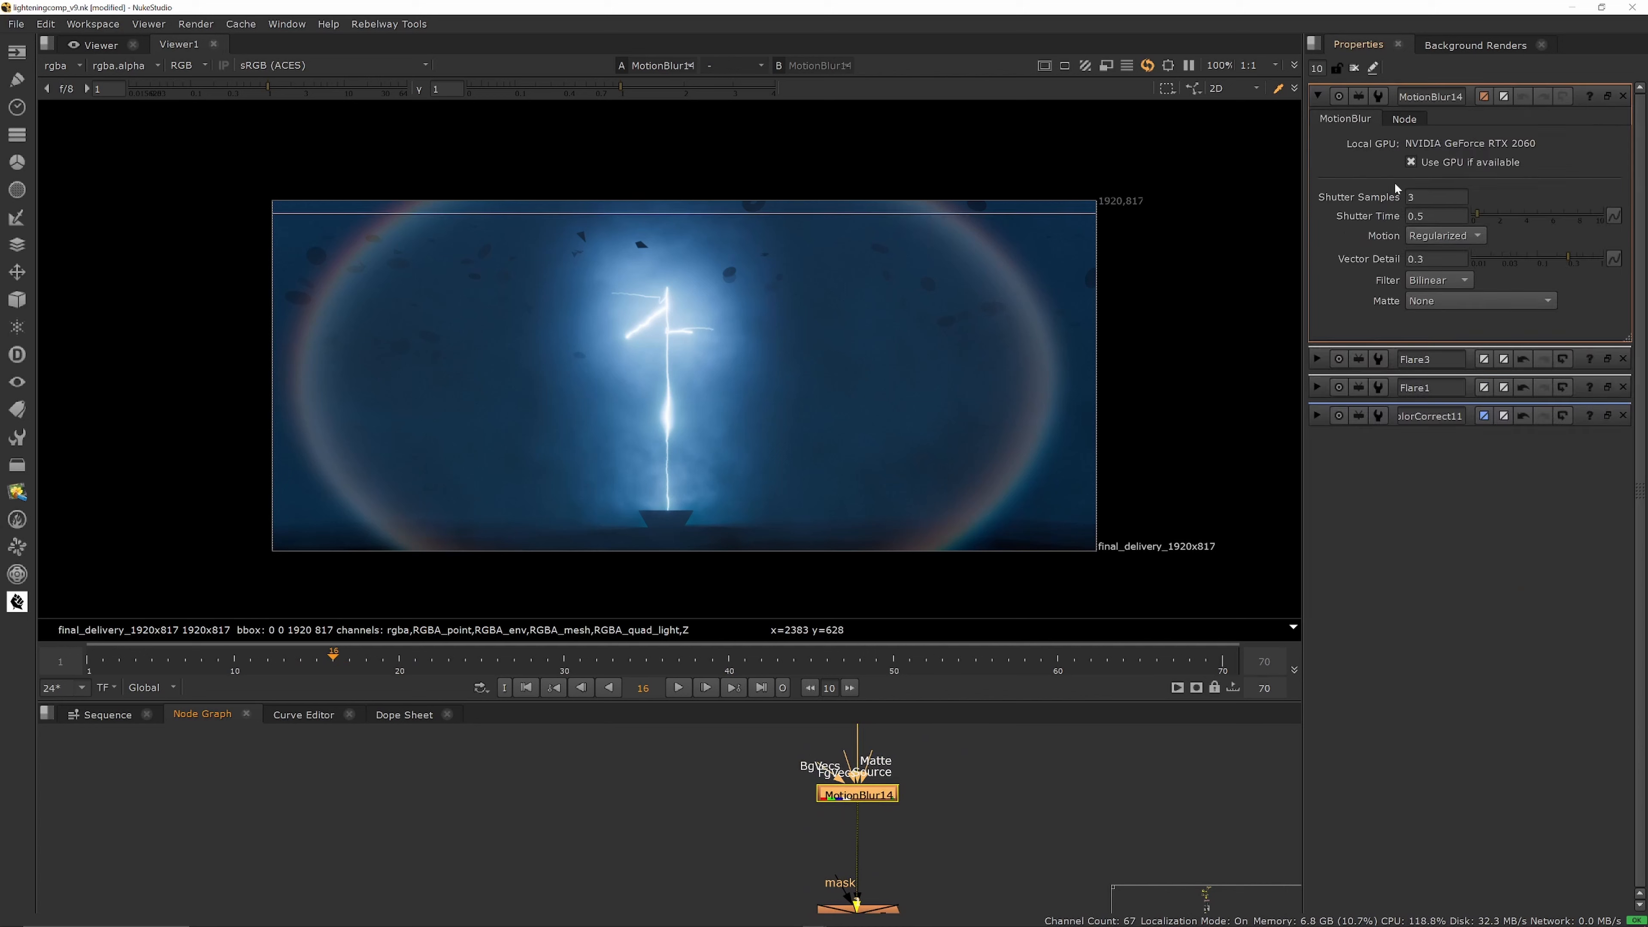
scroll(915, 753, "down", 6)
scroll(895, 849, "up", 6)
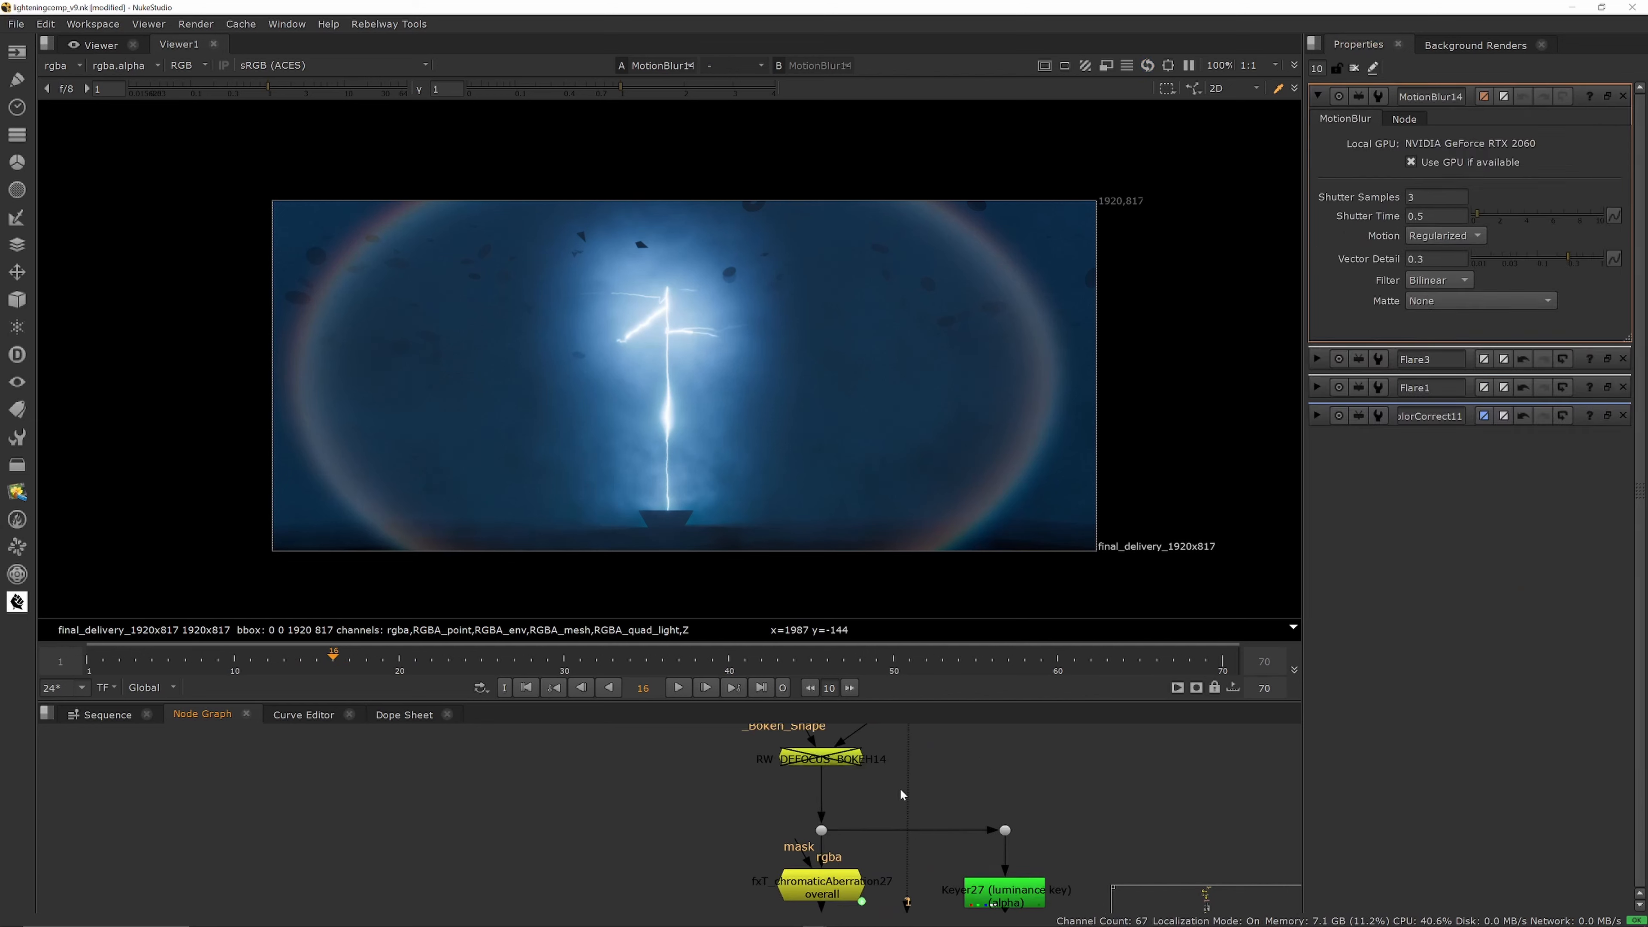
Step: View the output of the "overall" fxT_chromaticAberration27 node, open its properties and inspect the lightning edges up close
scroll(901, 793, "down", 4)
scroll(865, 819, "up", 4)
left_click(846, 805)
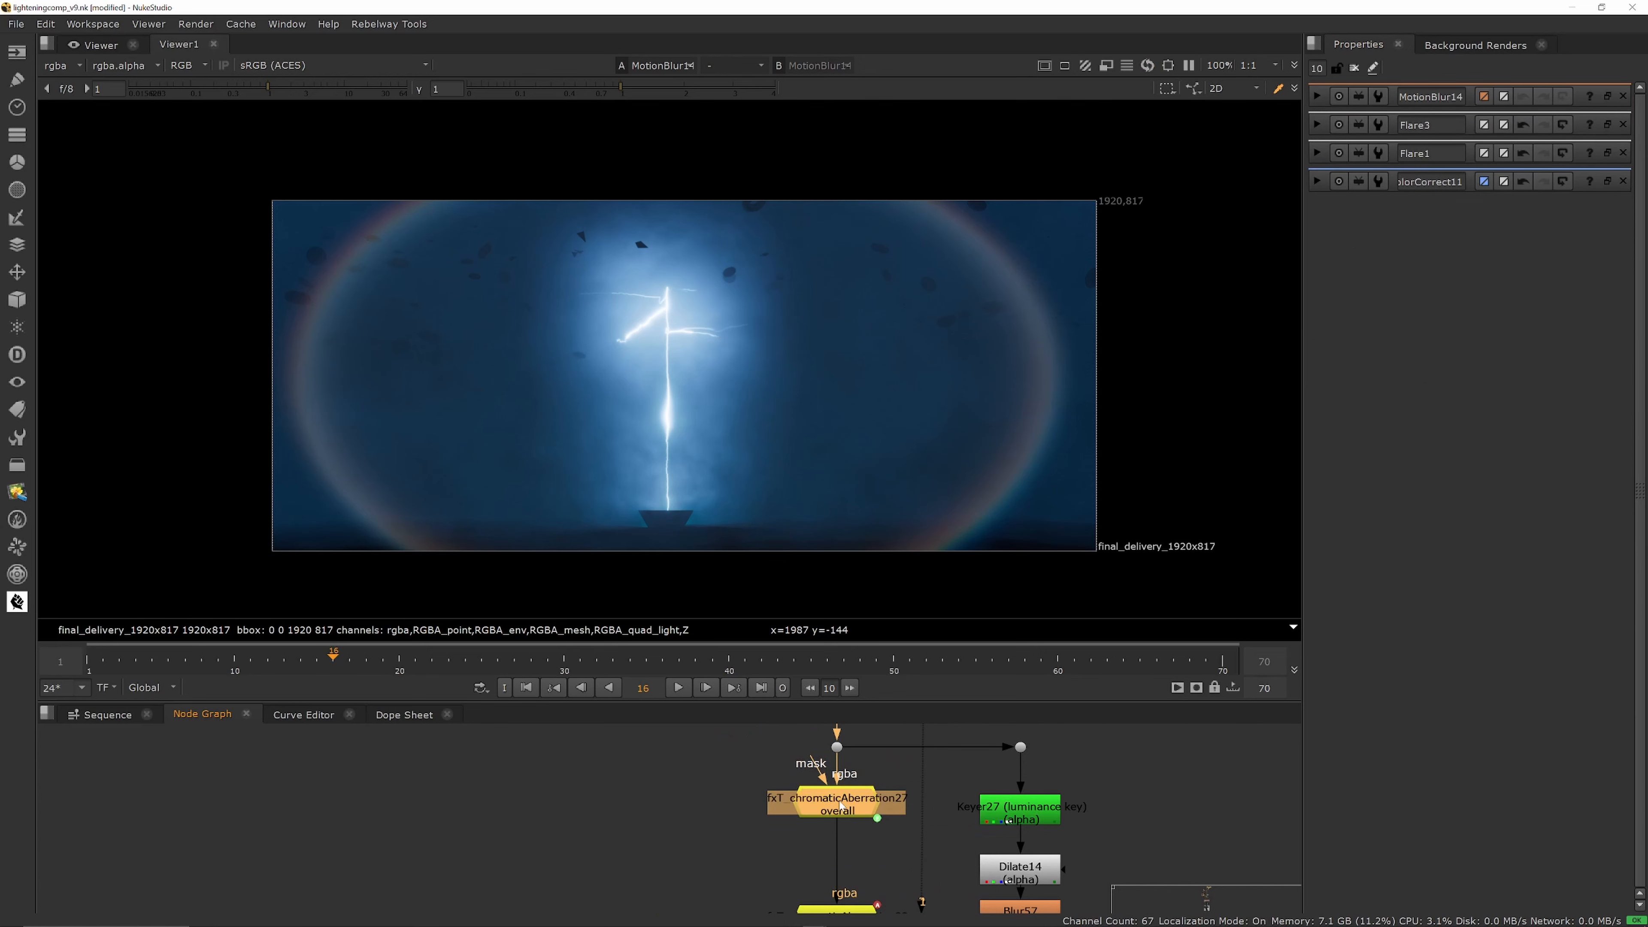
key("1")
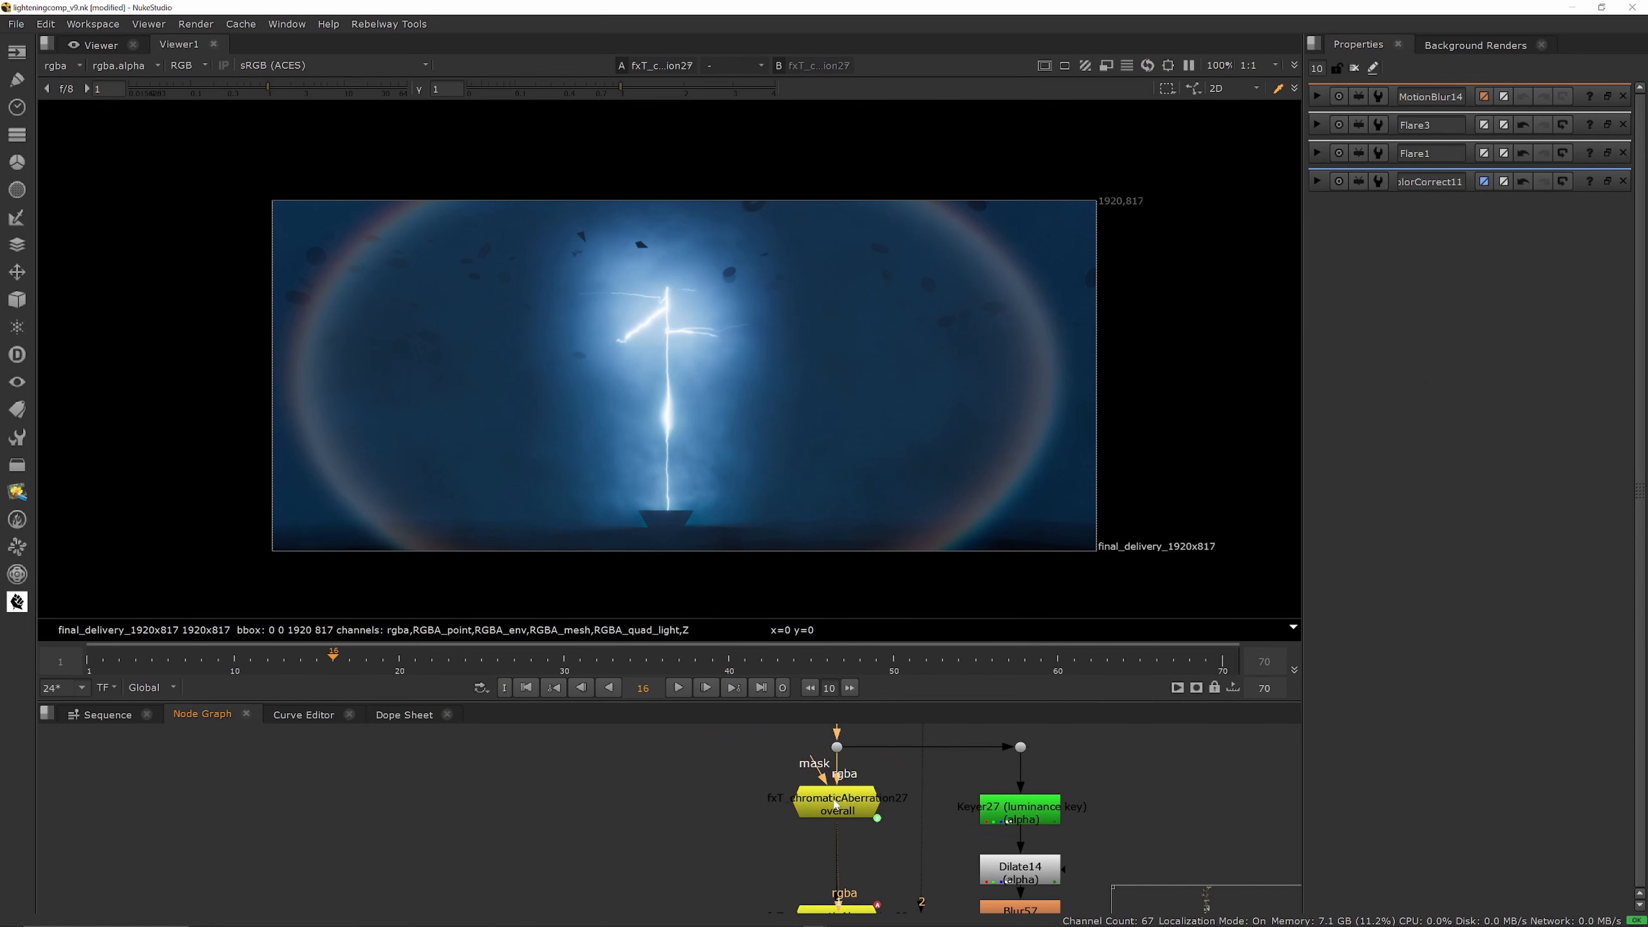
double_click(836, 805)
scroll(658, 316, "up", 8)
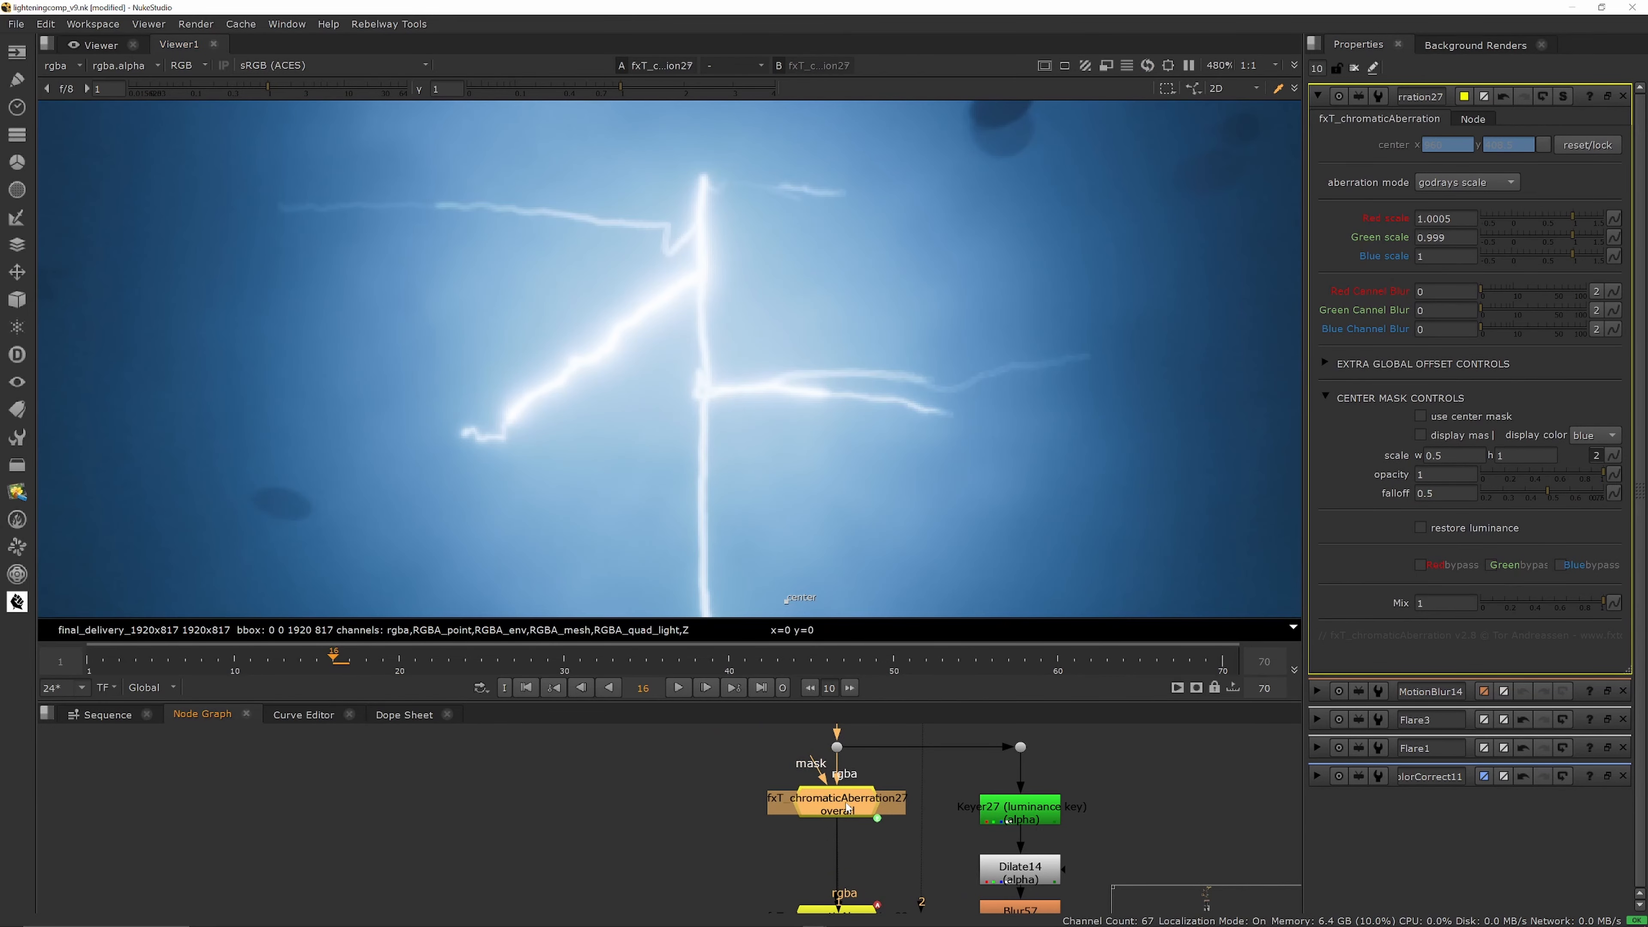
scroll(611, 312, "up", 3)
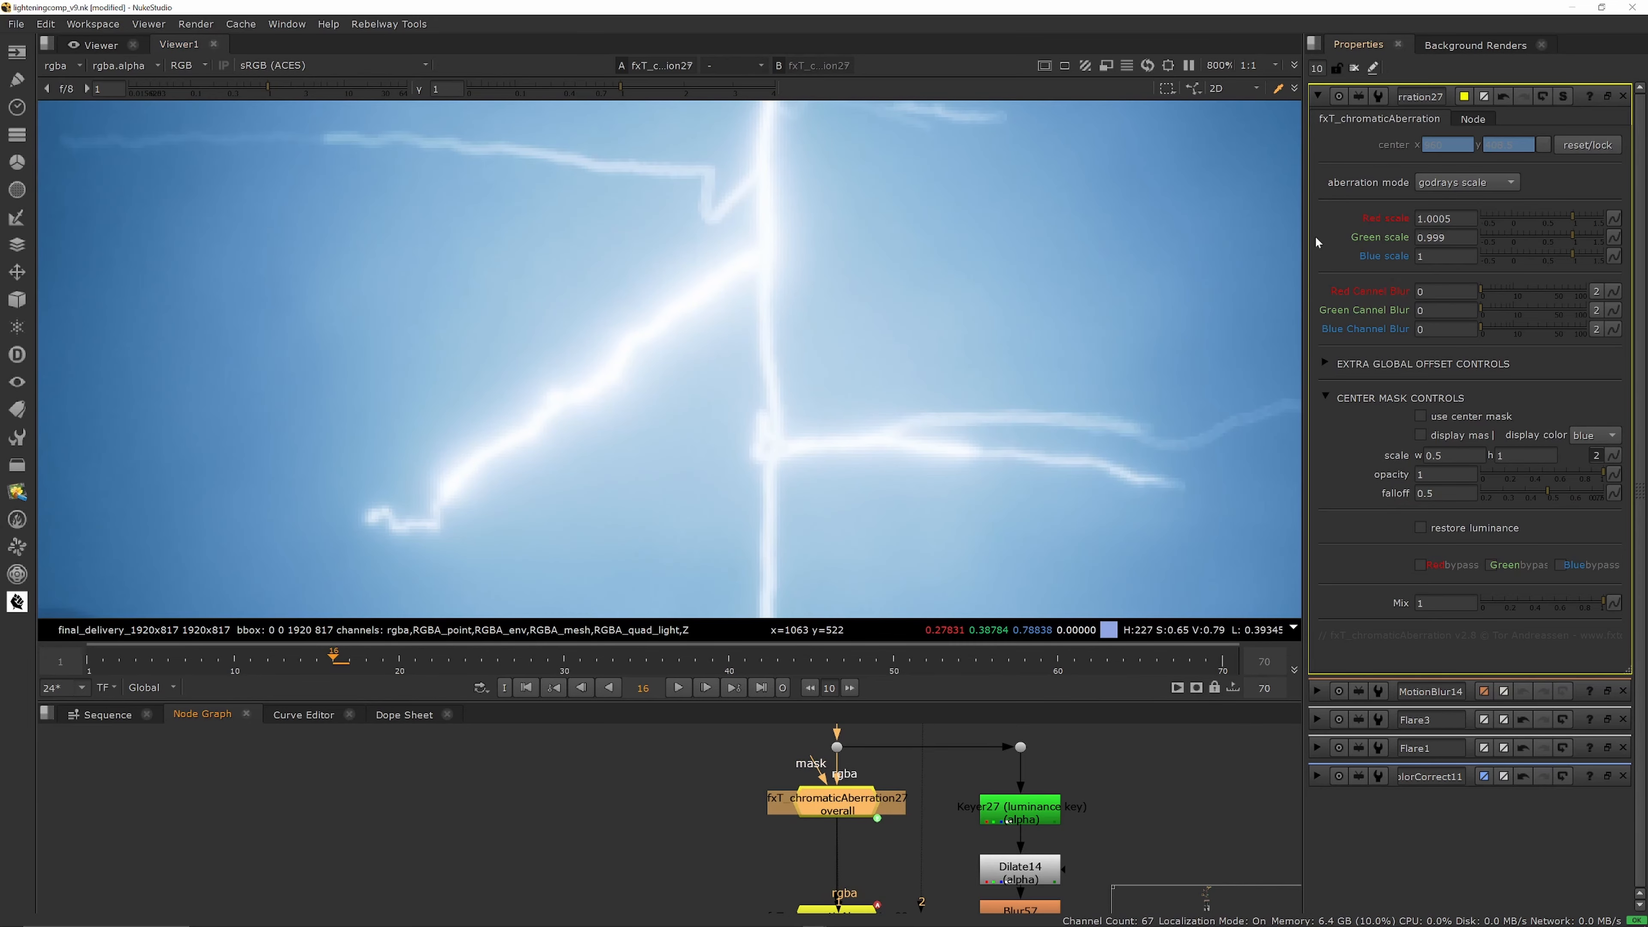
scroll(867, 740, "down", 3)
scroll(865, 826, "up", 3)
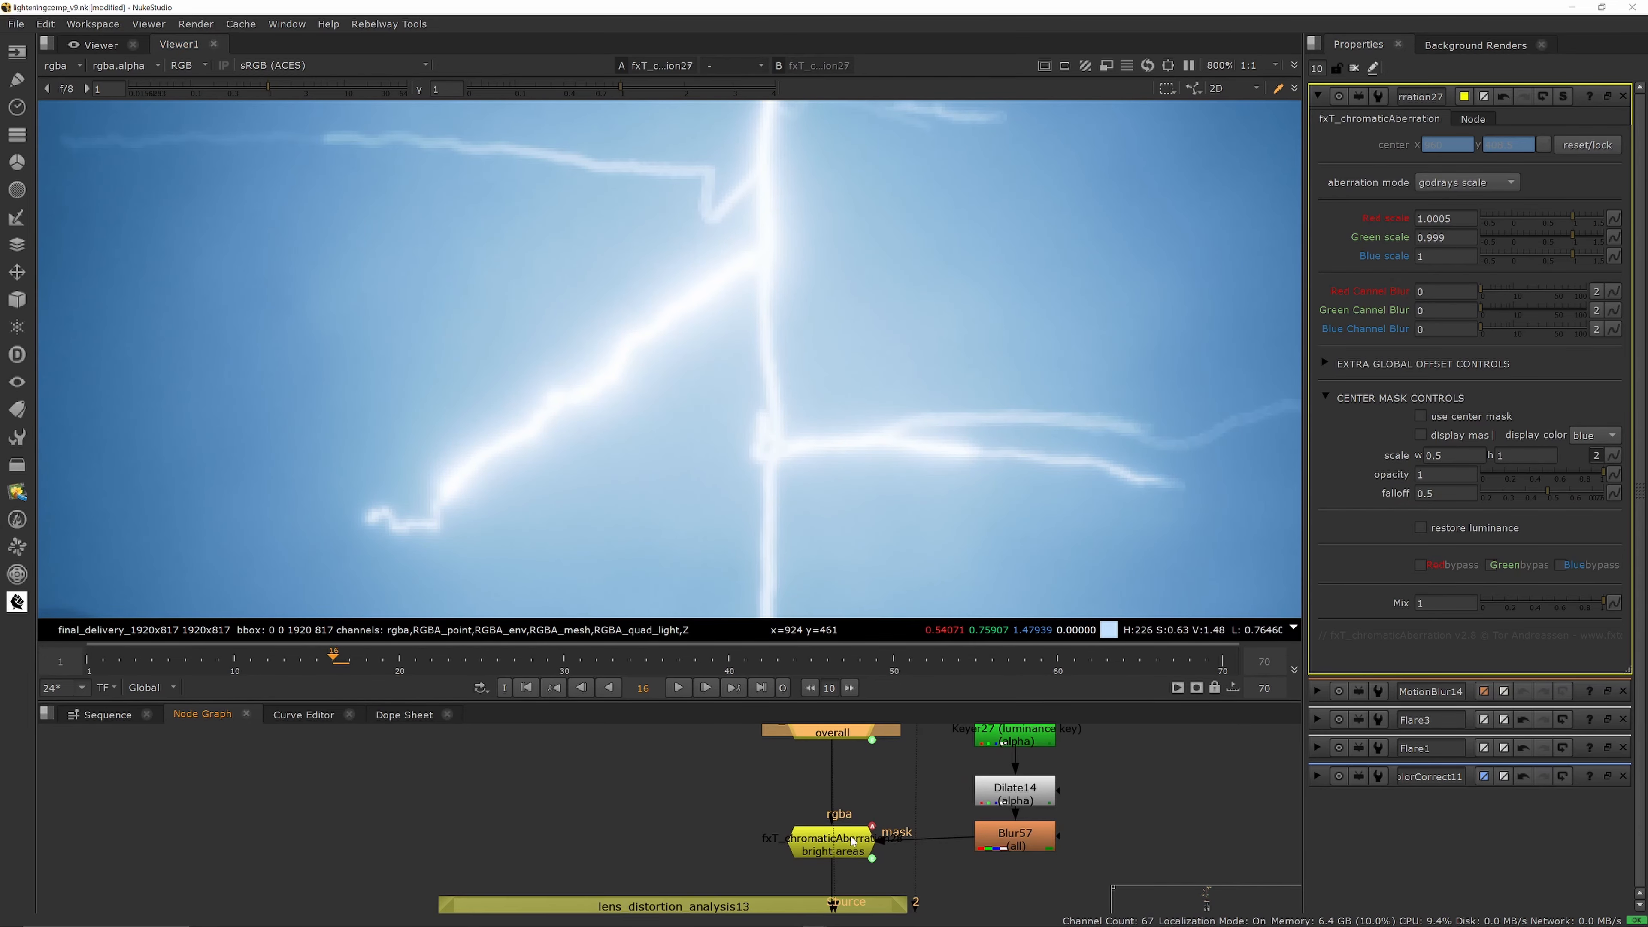
Step: View the output of the "bright areas" chromatic aberration node and look at more of the lightning
scroll(853, 841, "down", 2)
left_click(839, 841)
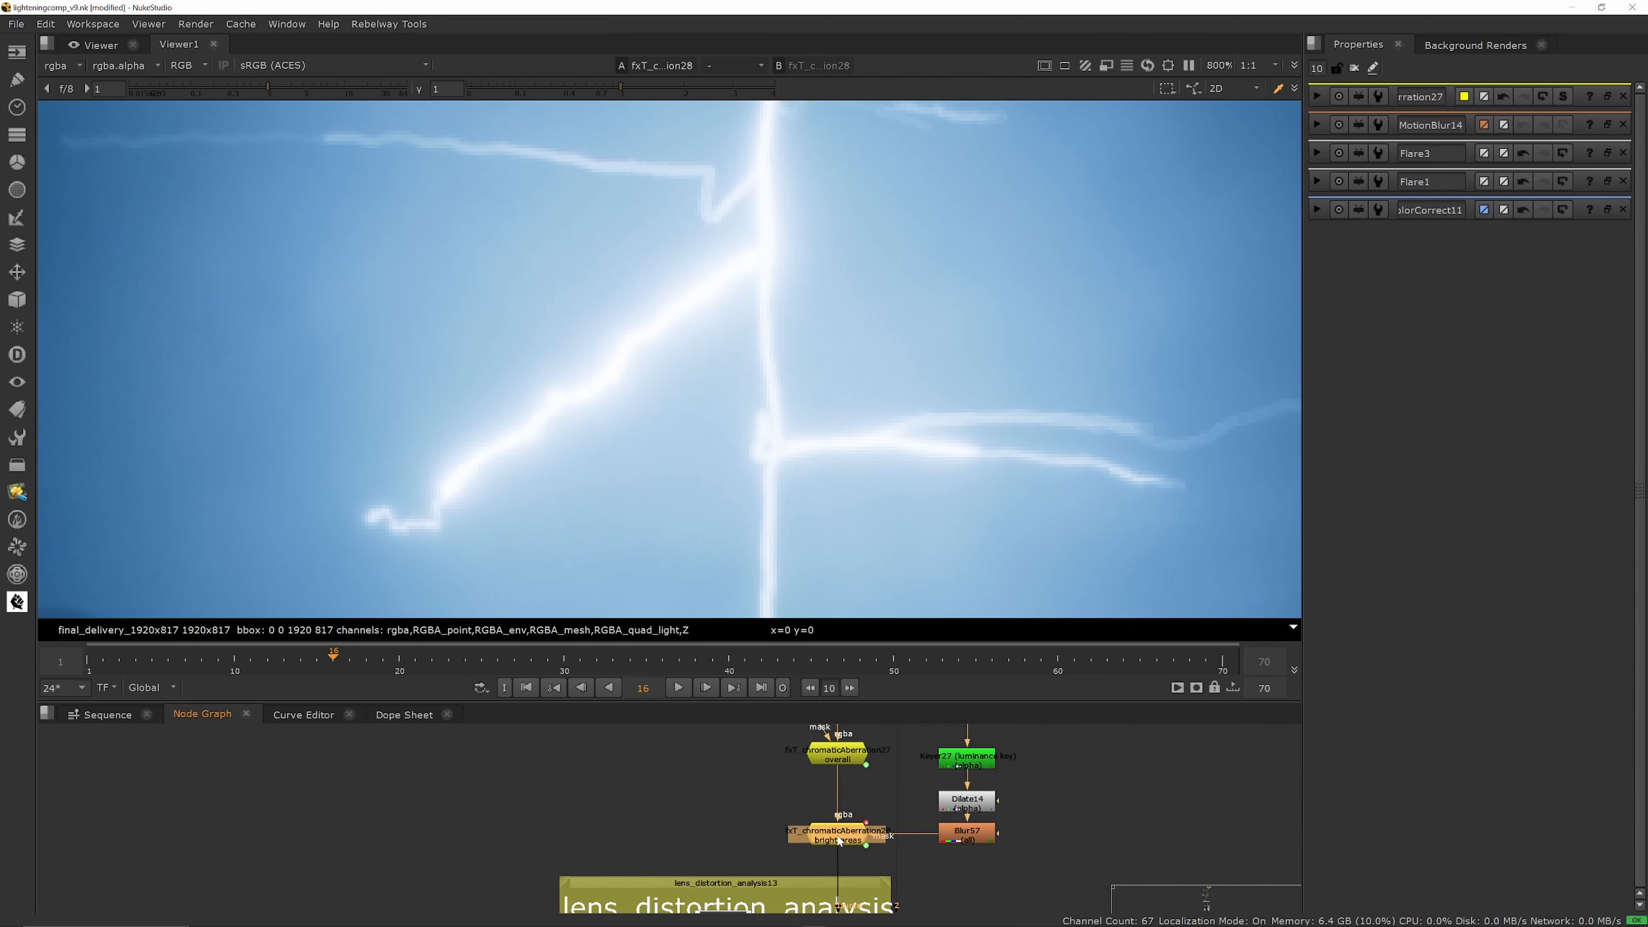
key("1")
scroll(713, 390, "down", 3)
scroll(709, 387, "down", 1)
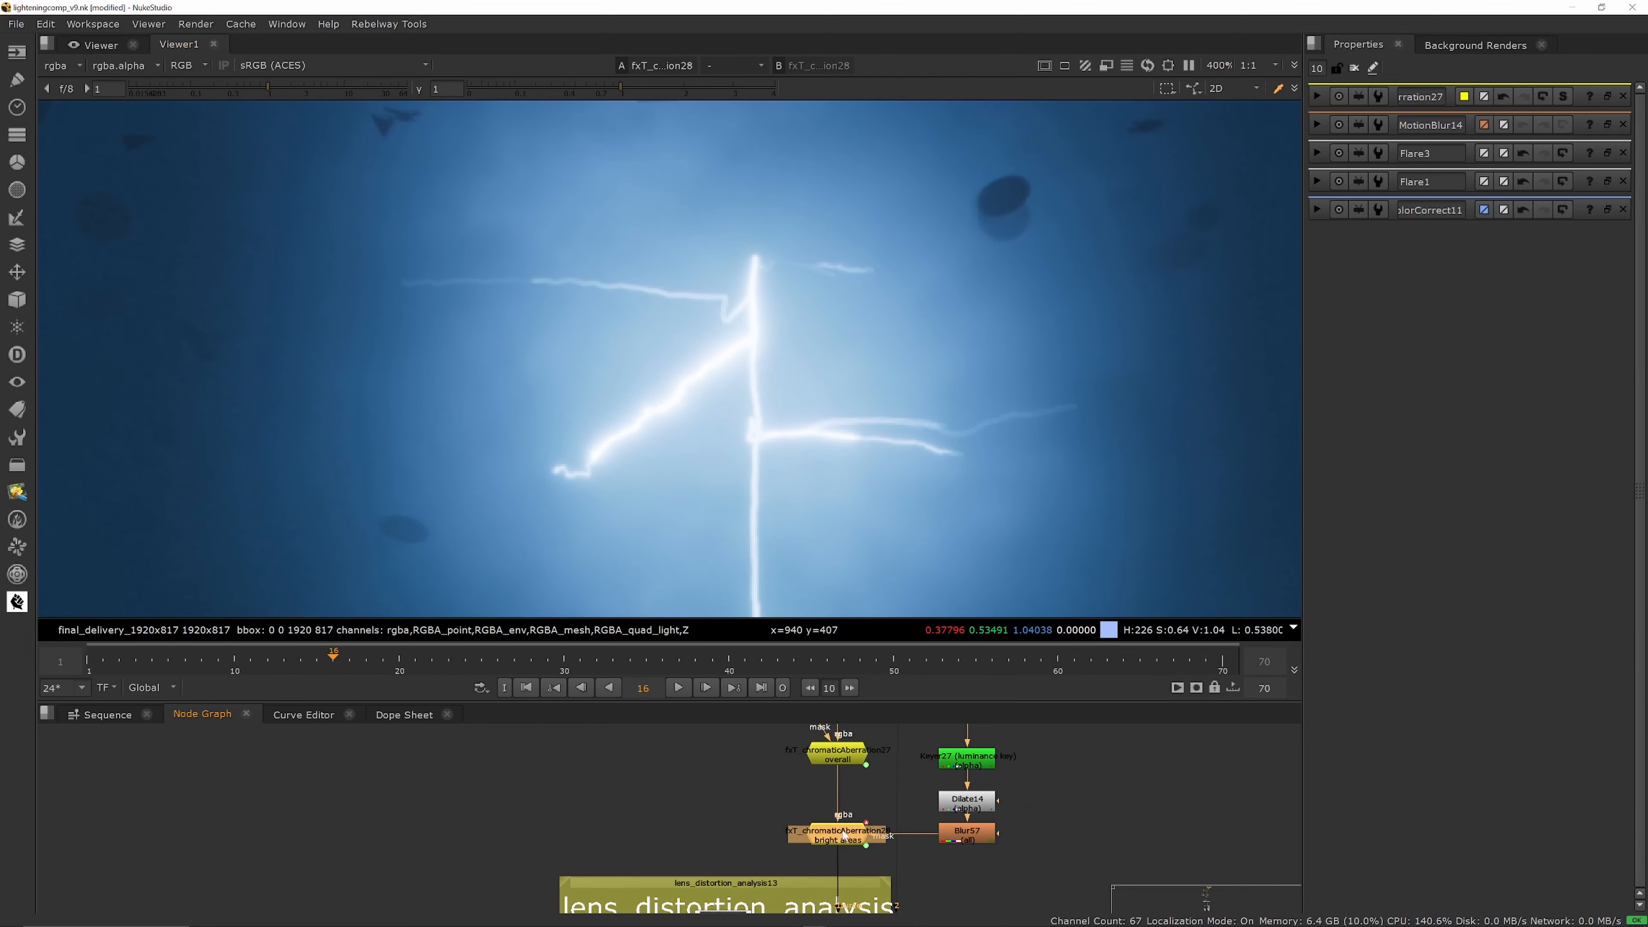
Step: Go to frame 48 and inspect the color fringing on the lightning branches around the dark debris
left_click(829, 662)
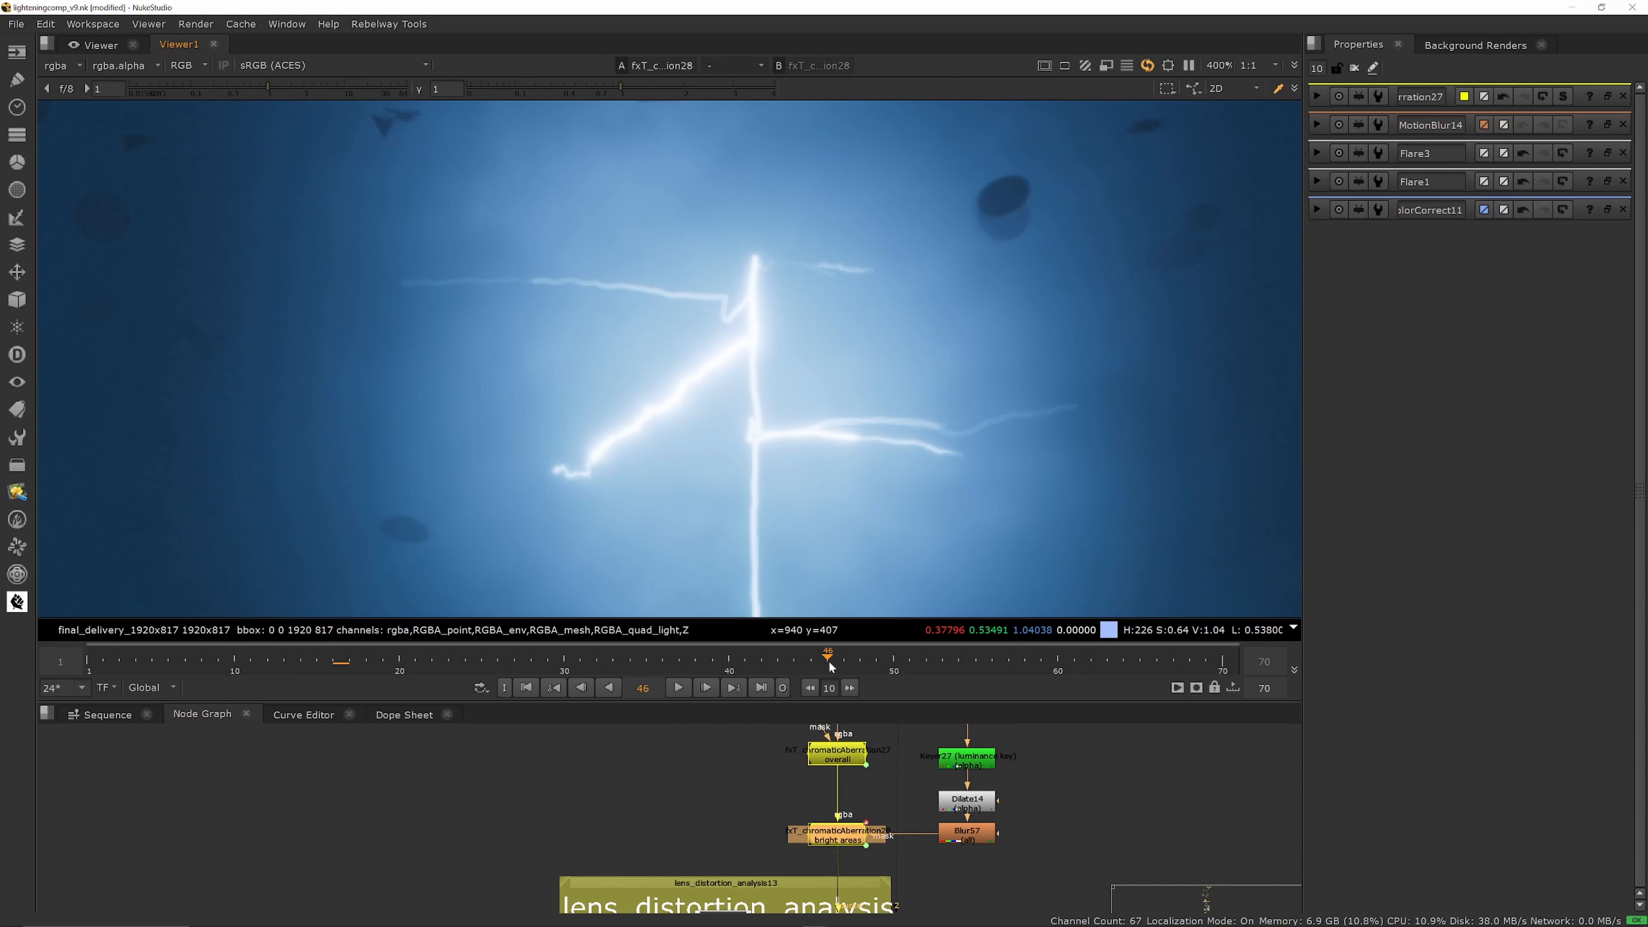
key("Right")
key("Right")
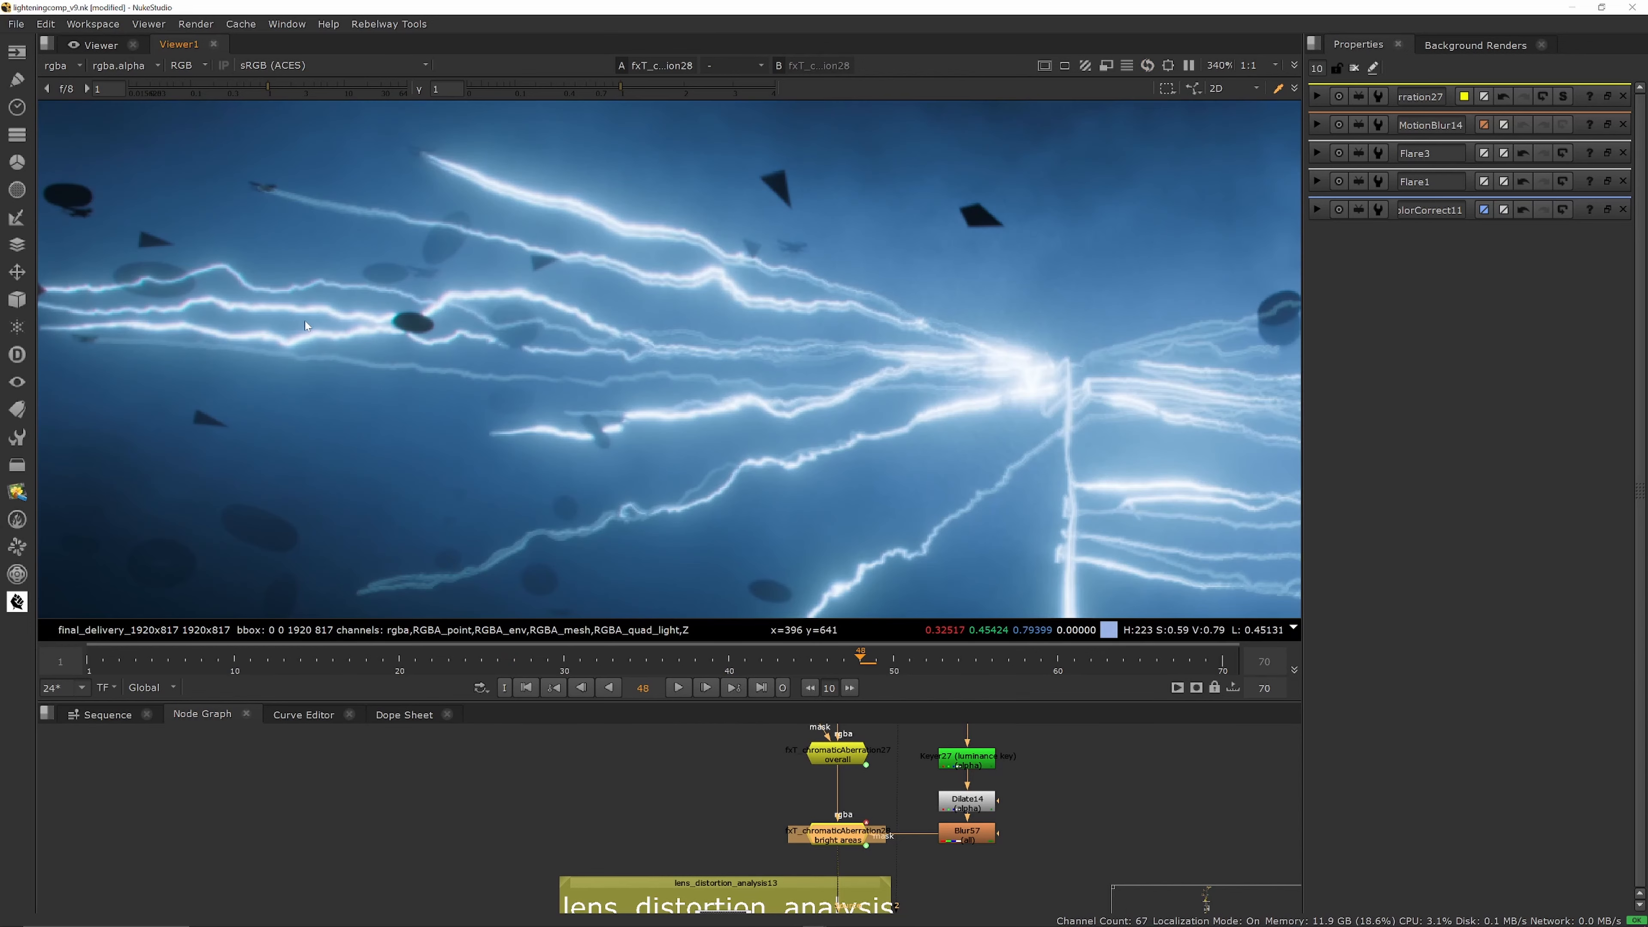
scroll(305, 321, "up", 5)
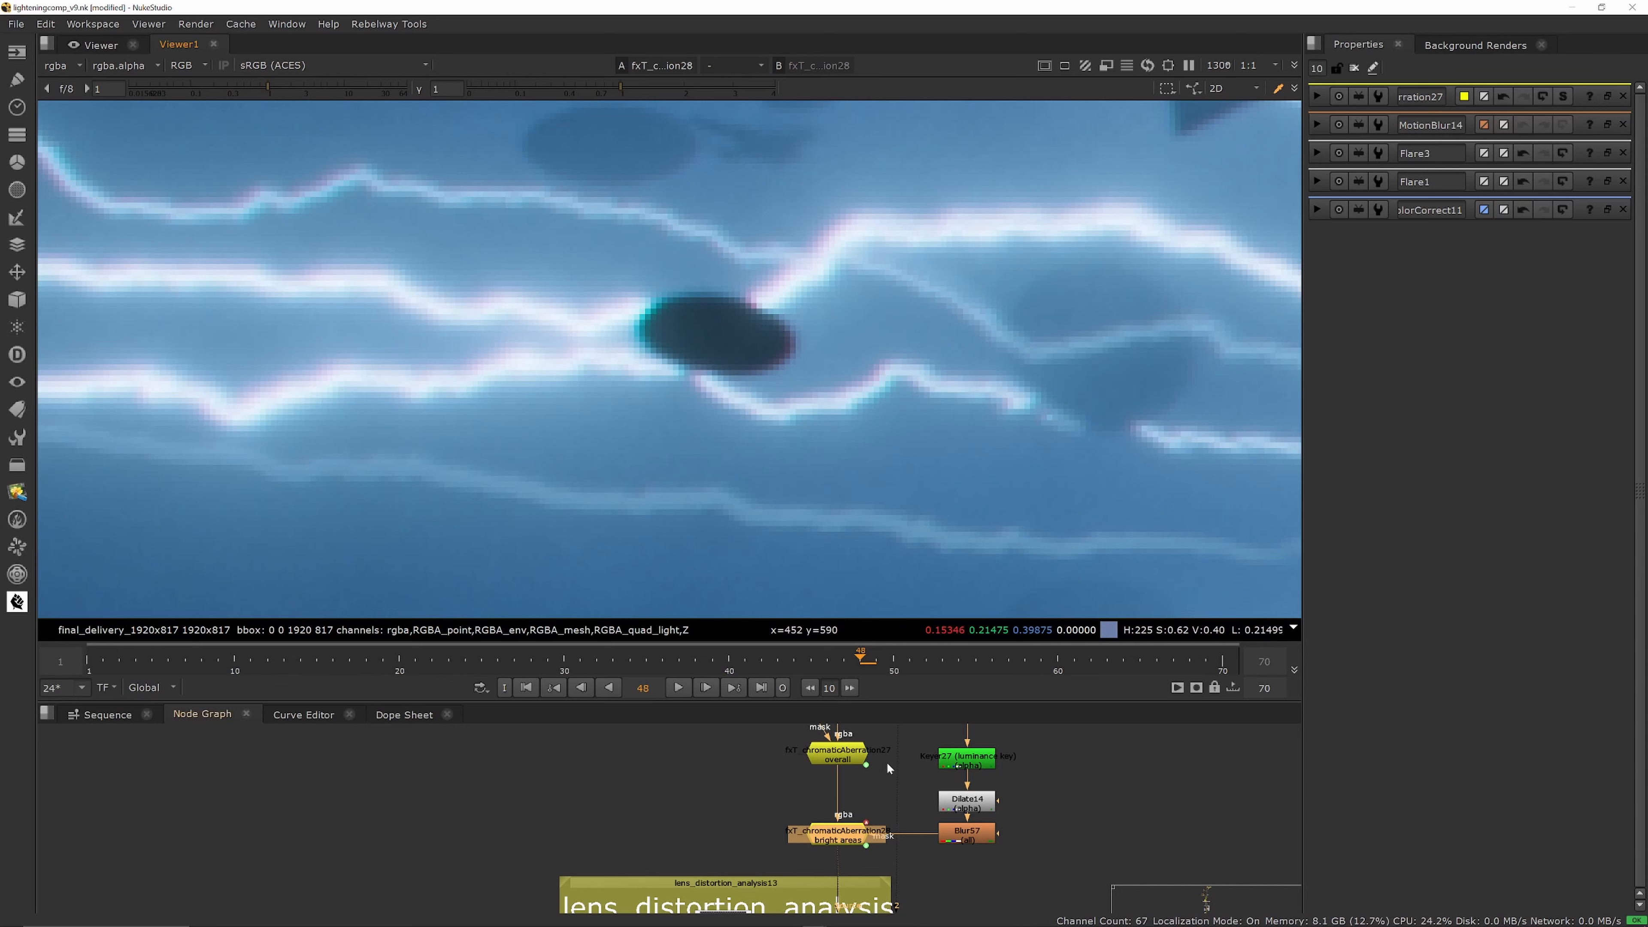
Step: Open the "overall" chromatic aberration node's properties and toggle the node off and on to compare its effect
double_click(837, 755)
key("d")
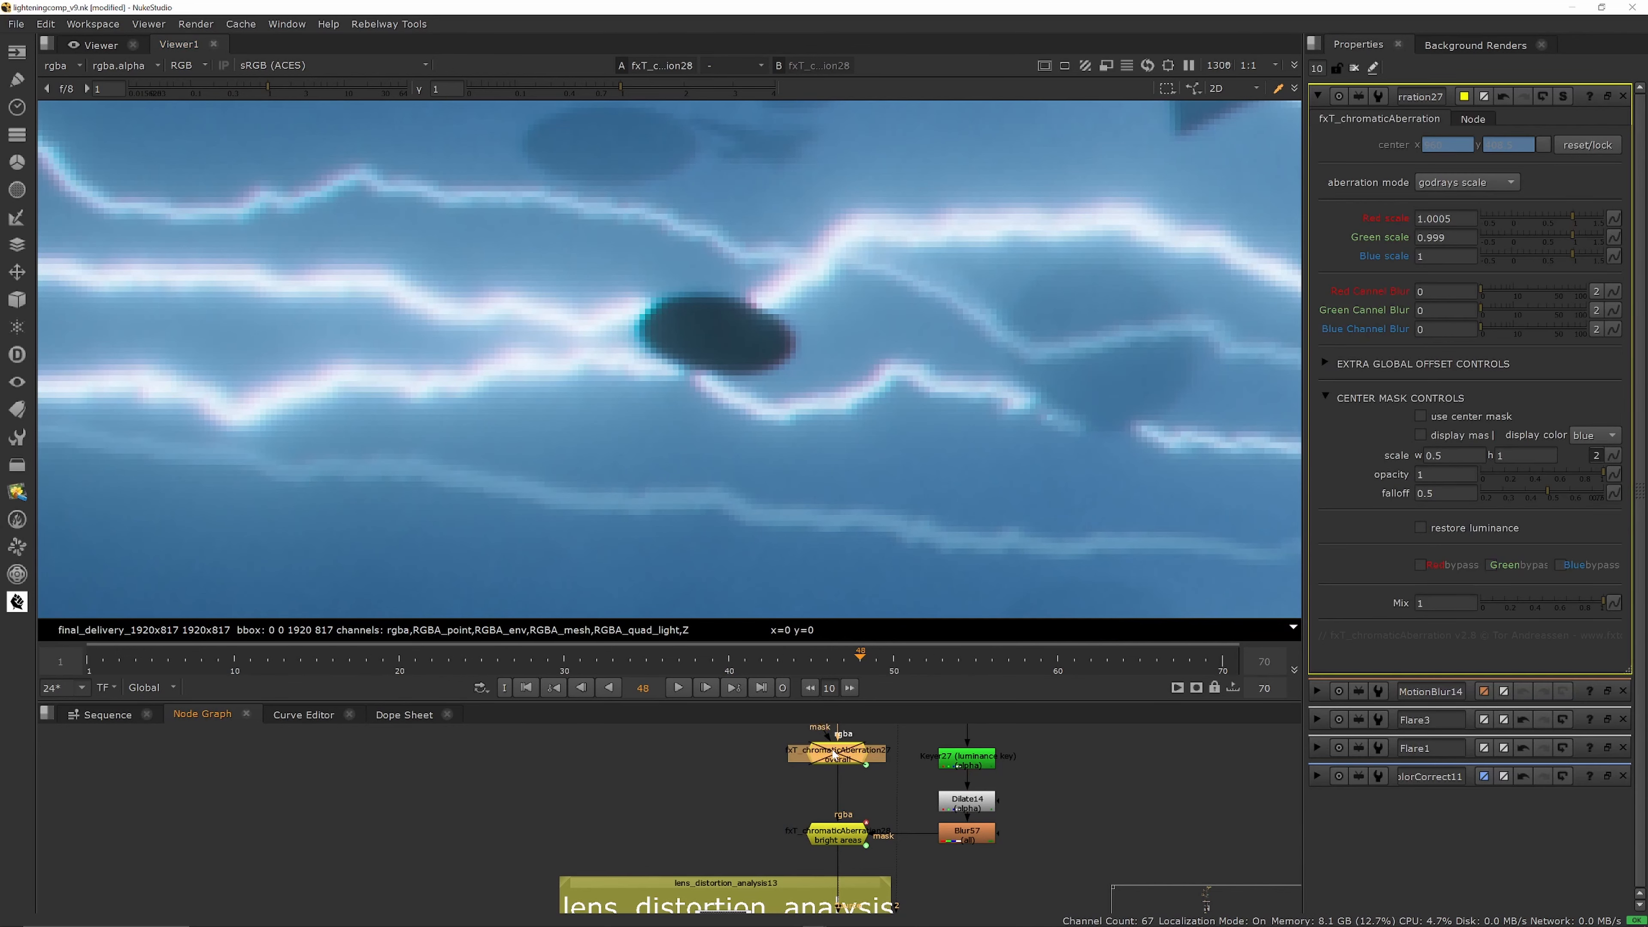
key("d")
key("d")
key("d")
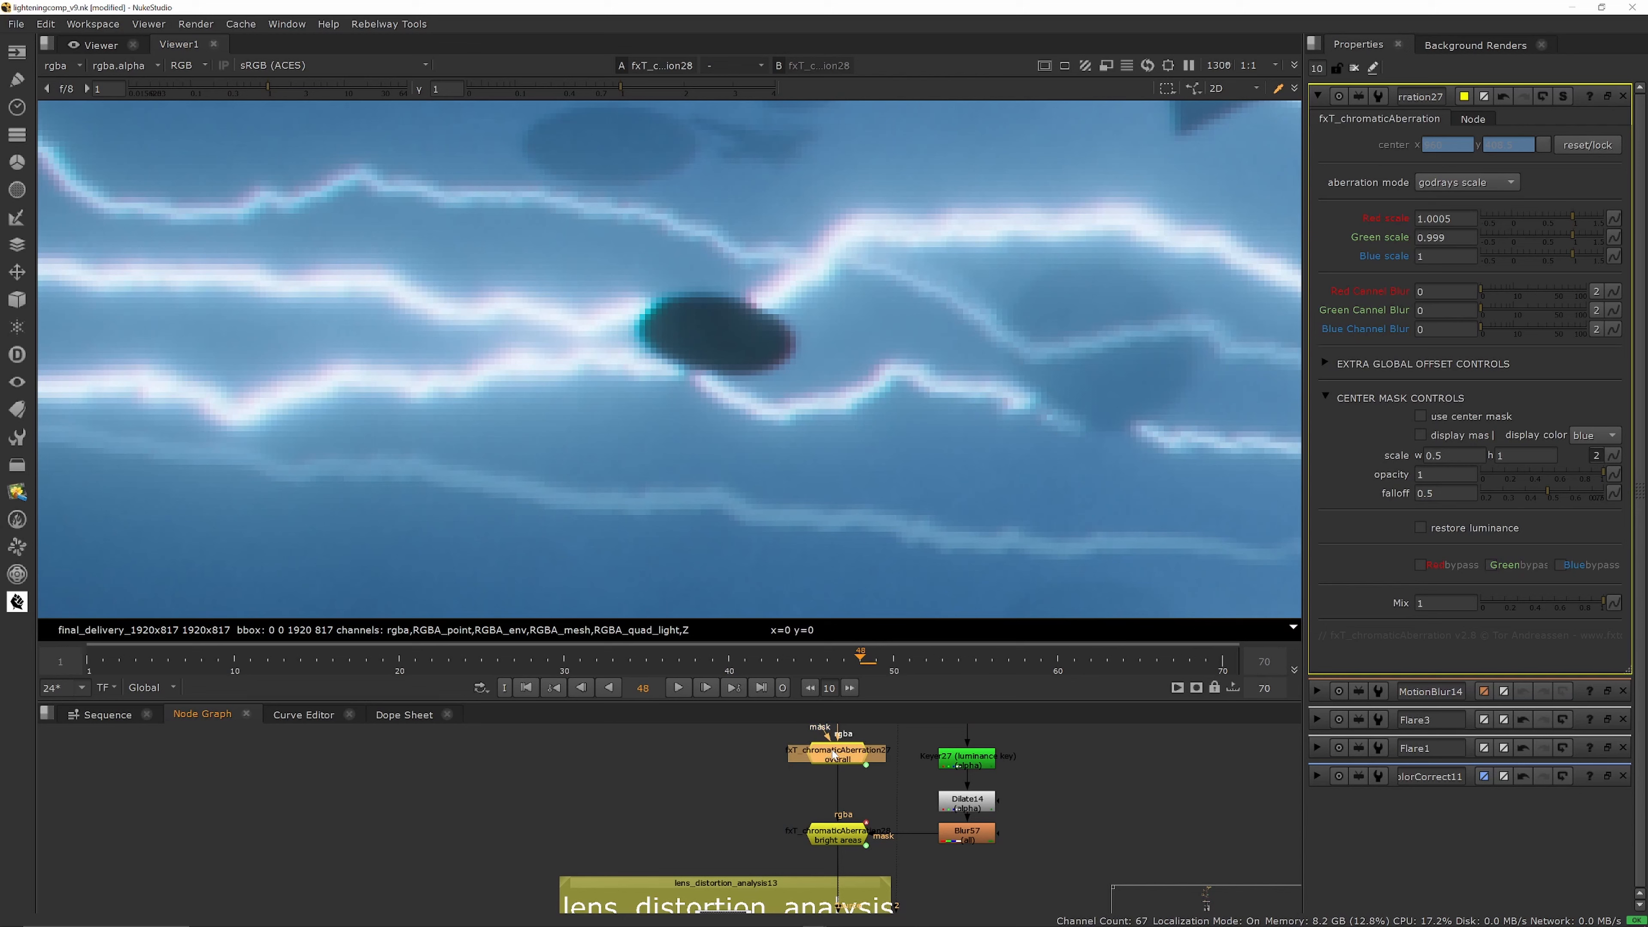
Step: Toggle the "bright areas" chromatic aberration node off and on to compare its effect, and open its properties
left_click(845, 836)
key("d")
key("d")
key("d")
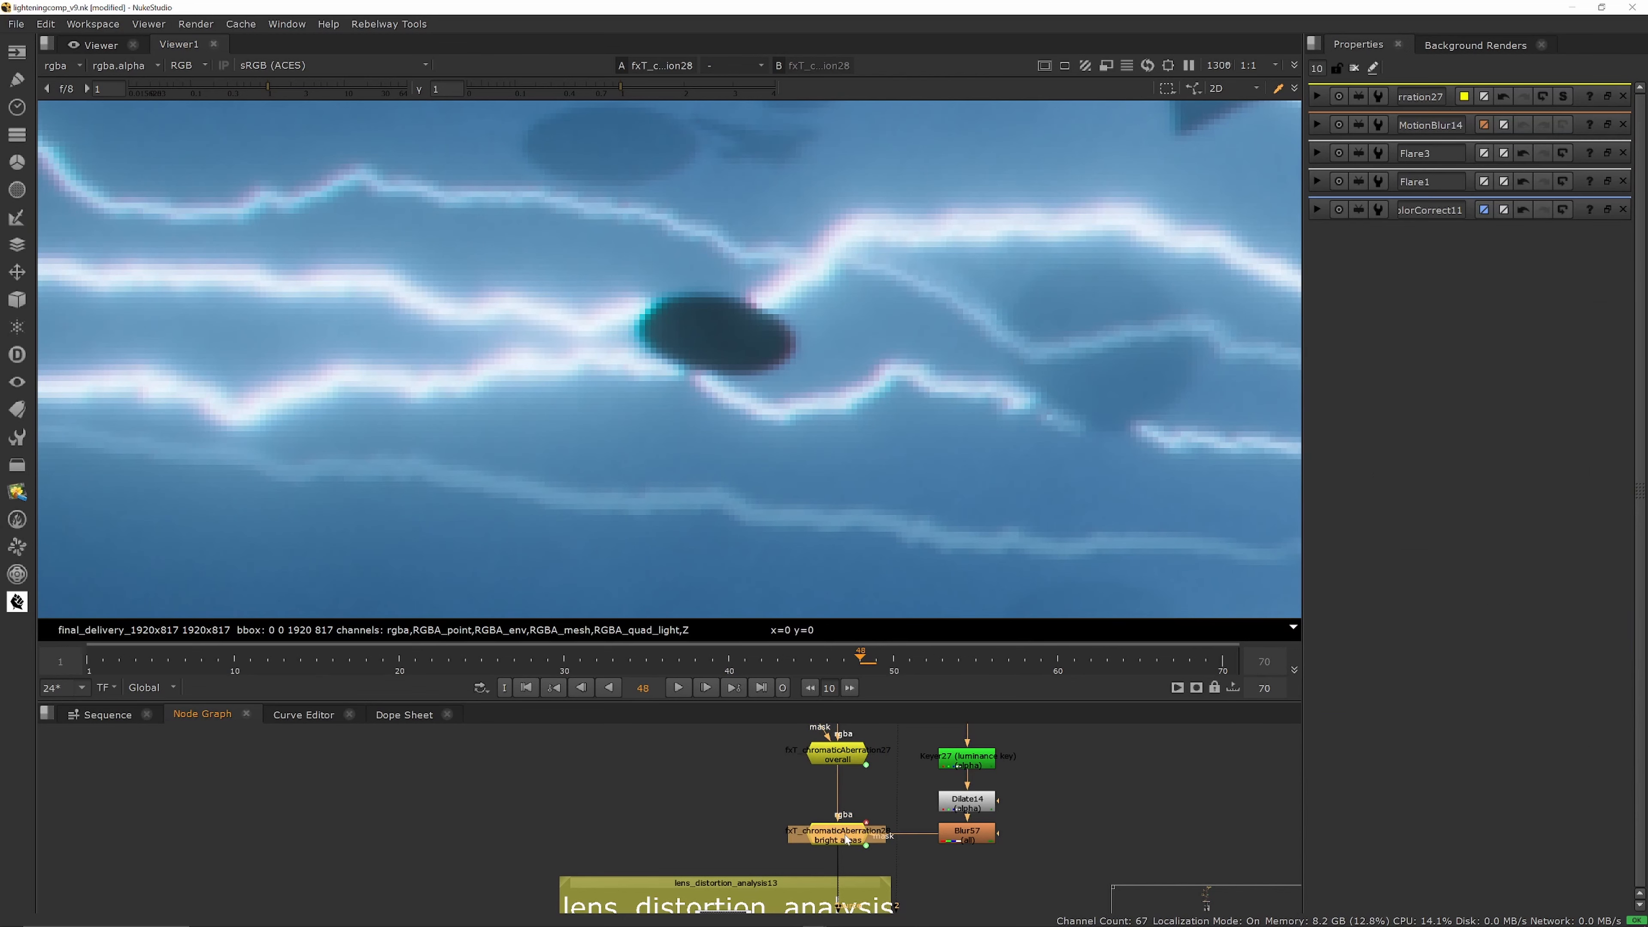
key("d")
key("d")
key("d")
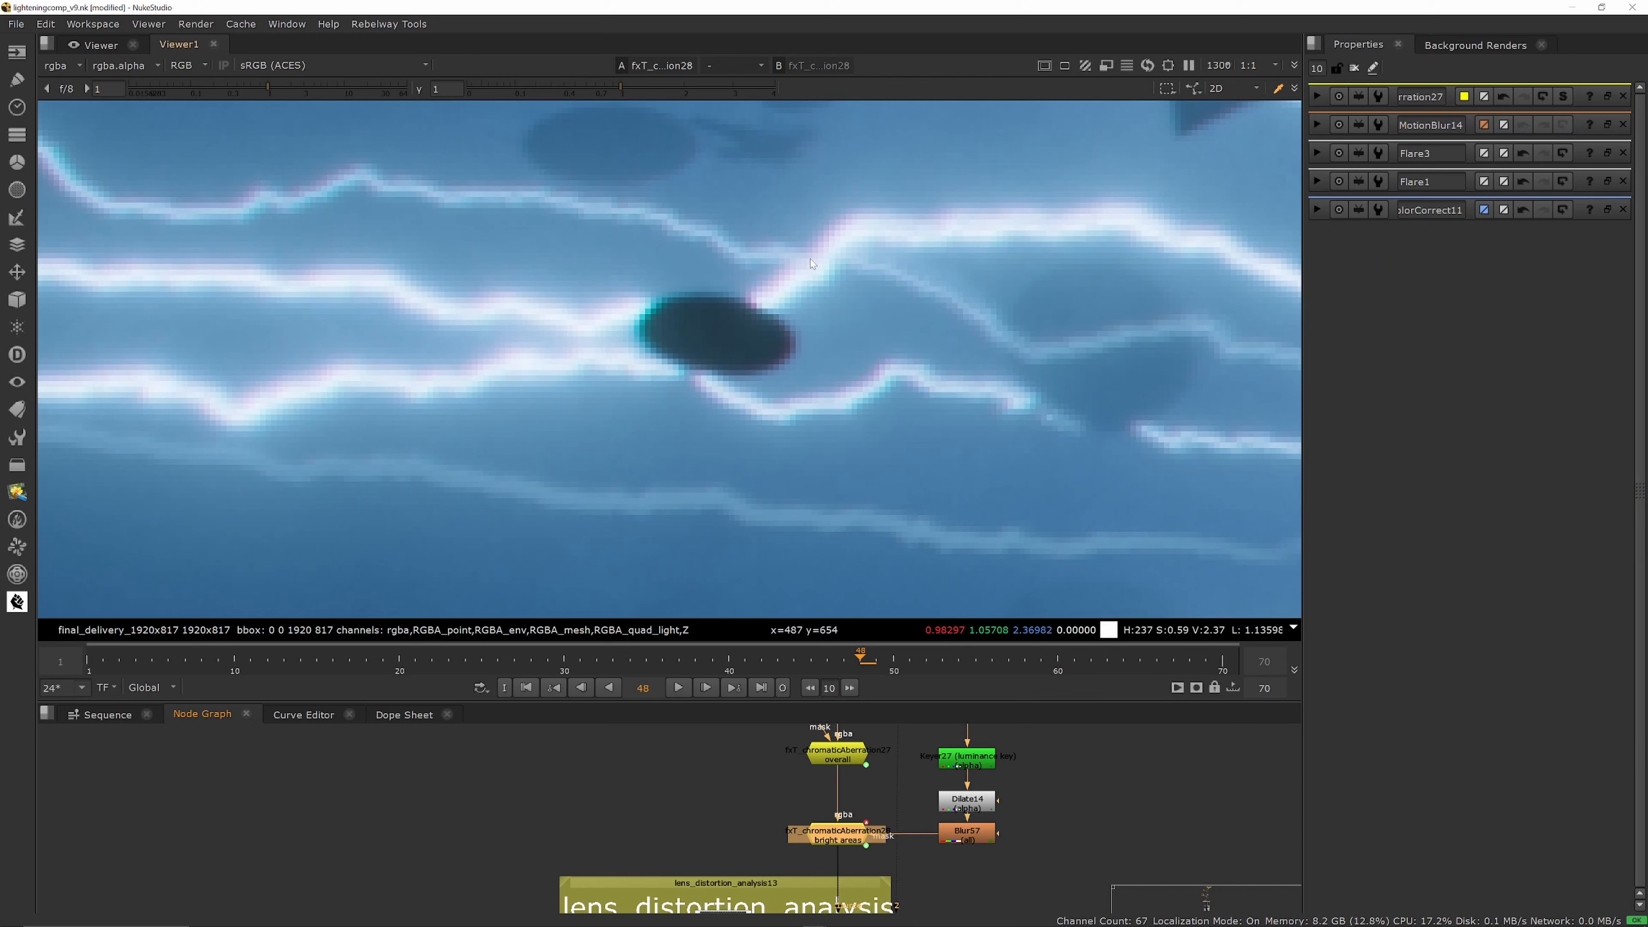
double_click(843, 835)
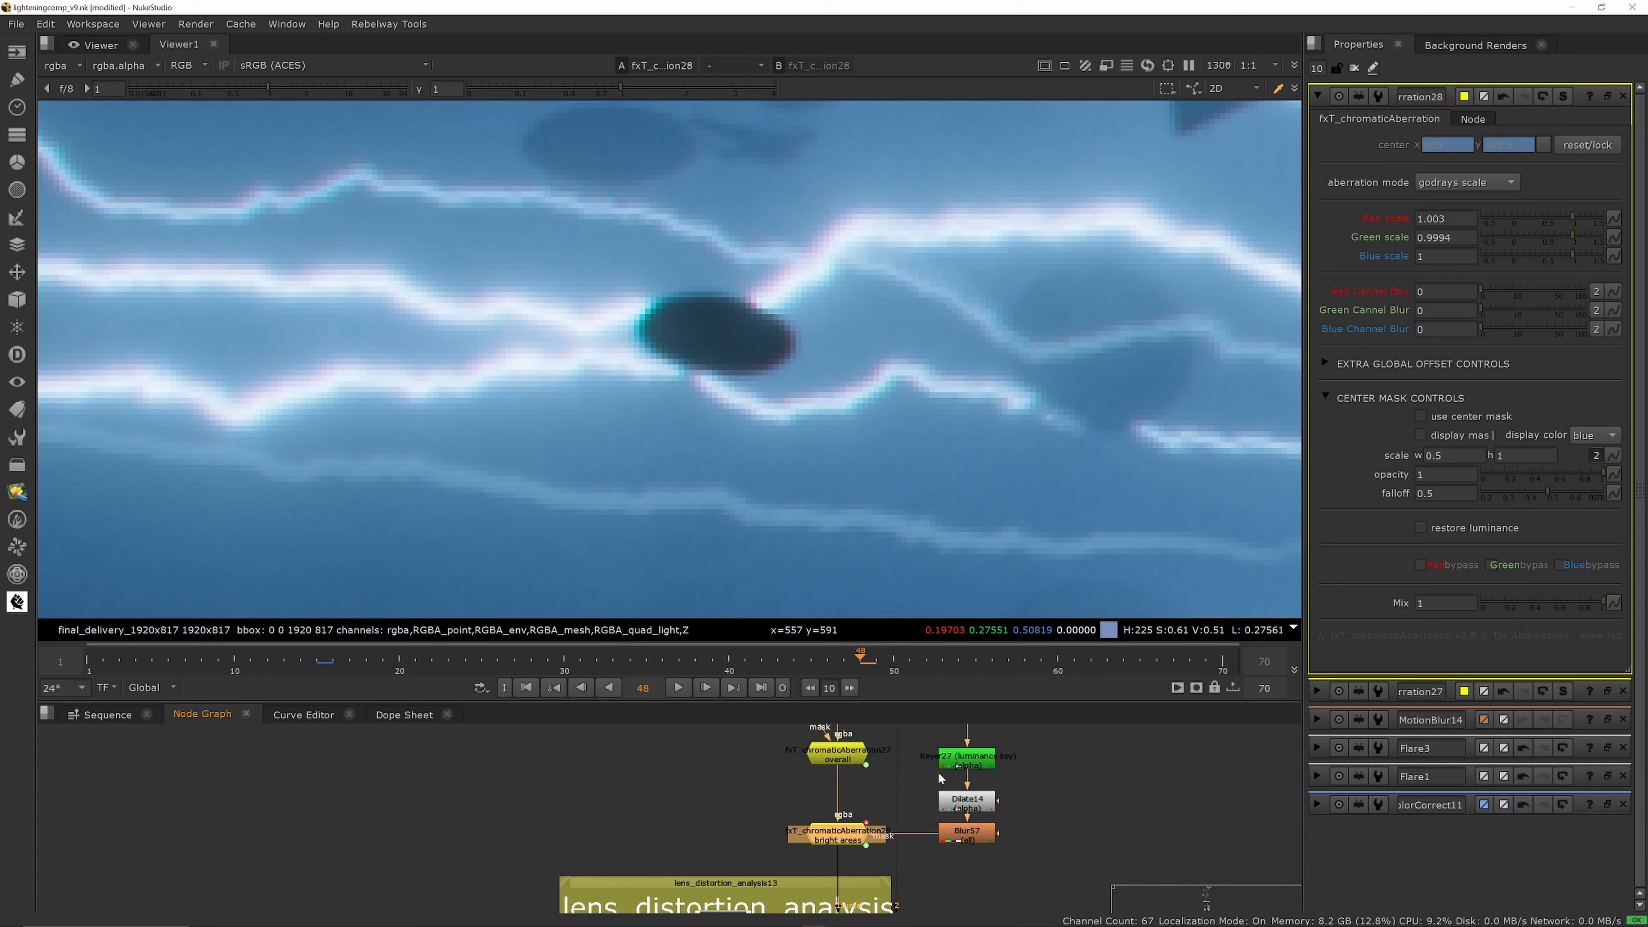
Step: View the luminance keyer Keyer27's output in the alpha channel and examine the lightning matte across the whole frame
scroll(940, 777, "up", 2)
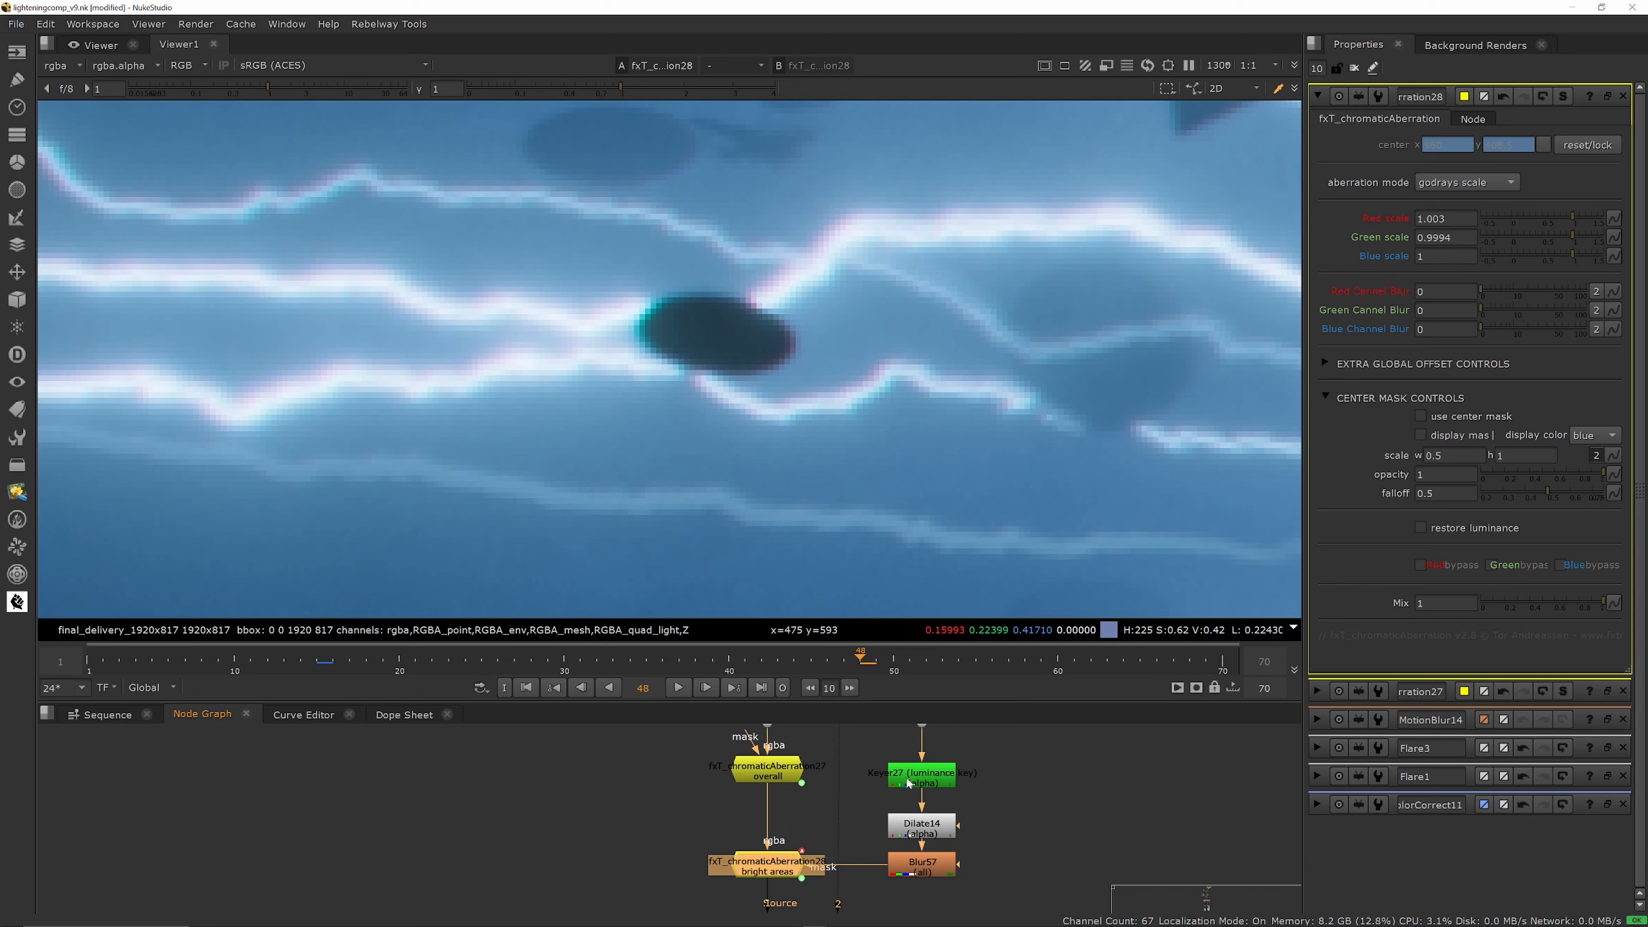
left_click(923, 780)
key("1")
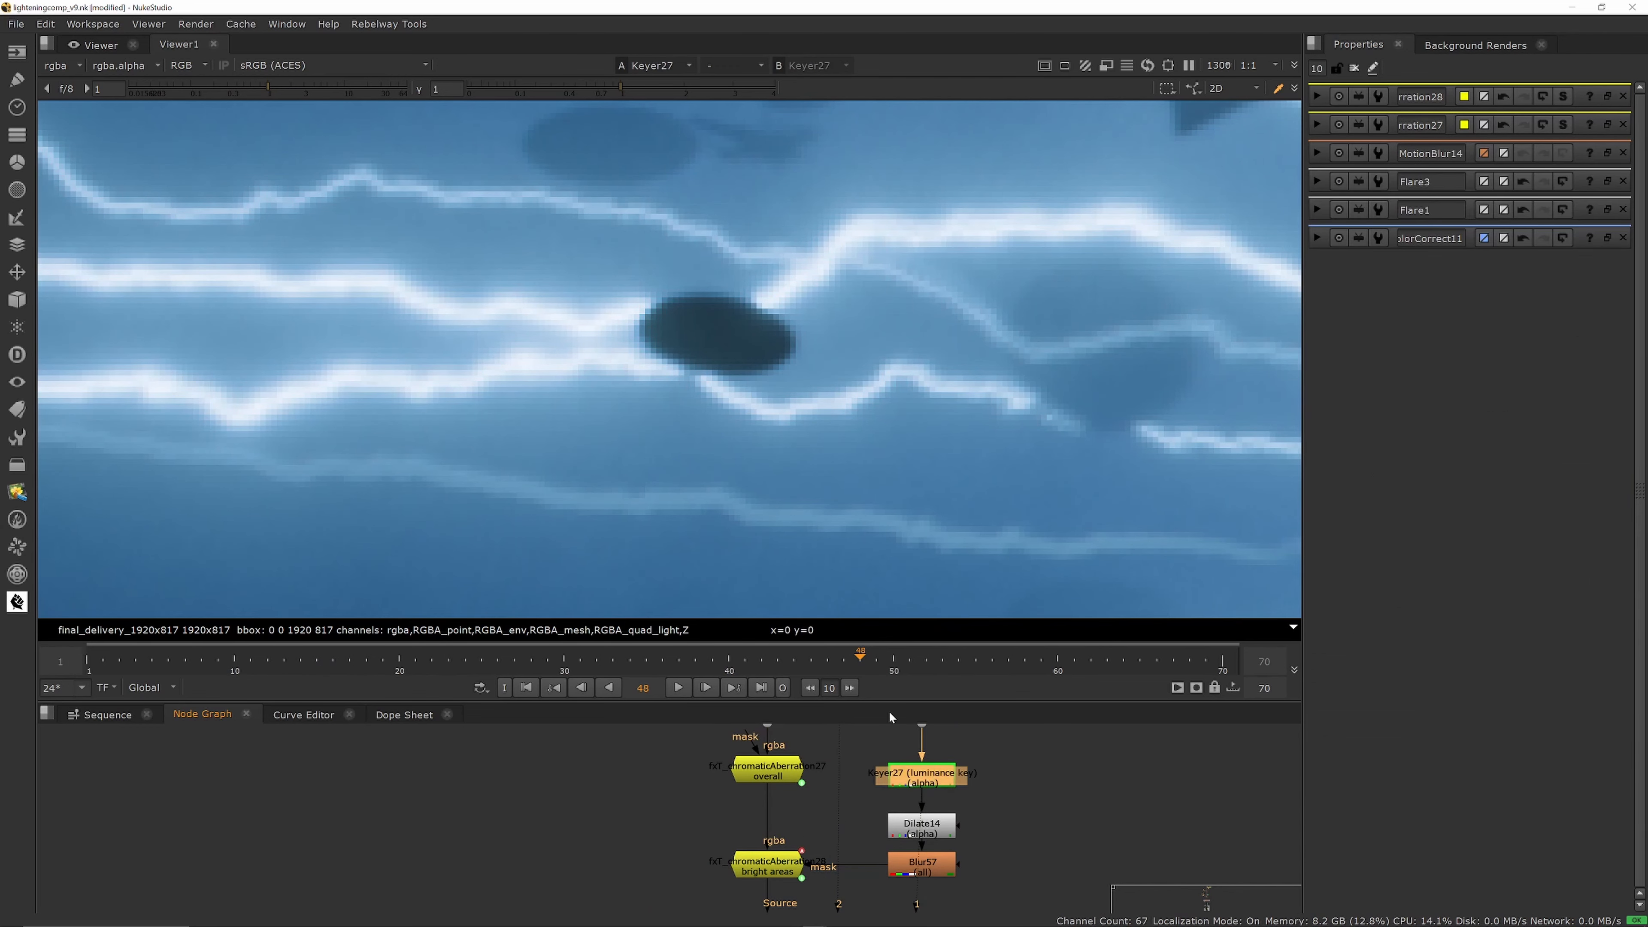
left_click(216, 64)
left_click(188, 153)
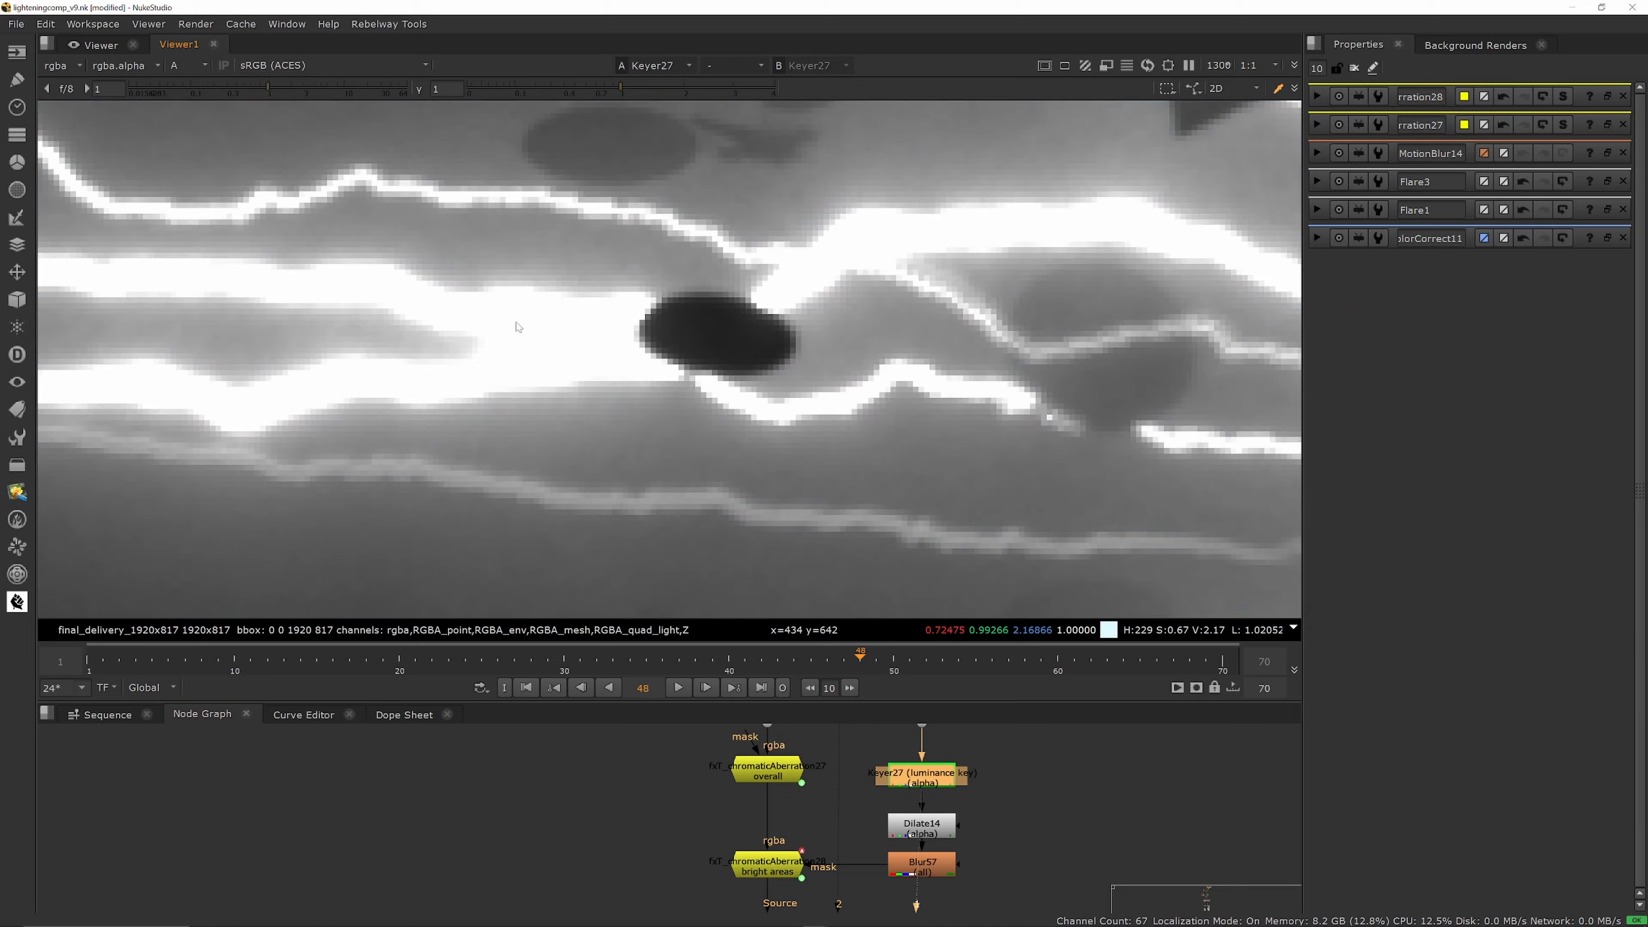
scroll(568, 342, "down", 3)
scroll(568, 343, "down", 8)
scroll(778, 454, "up", 2)
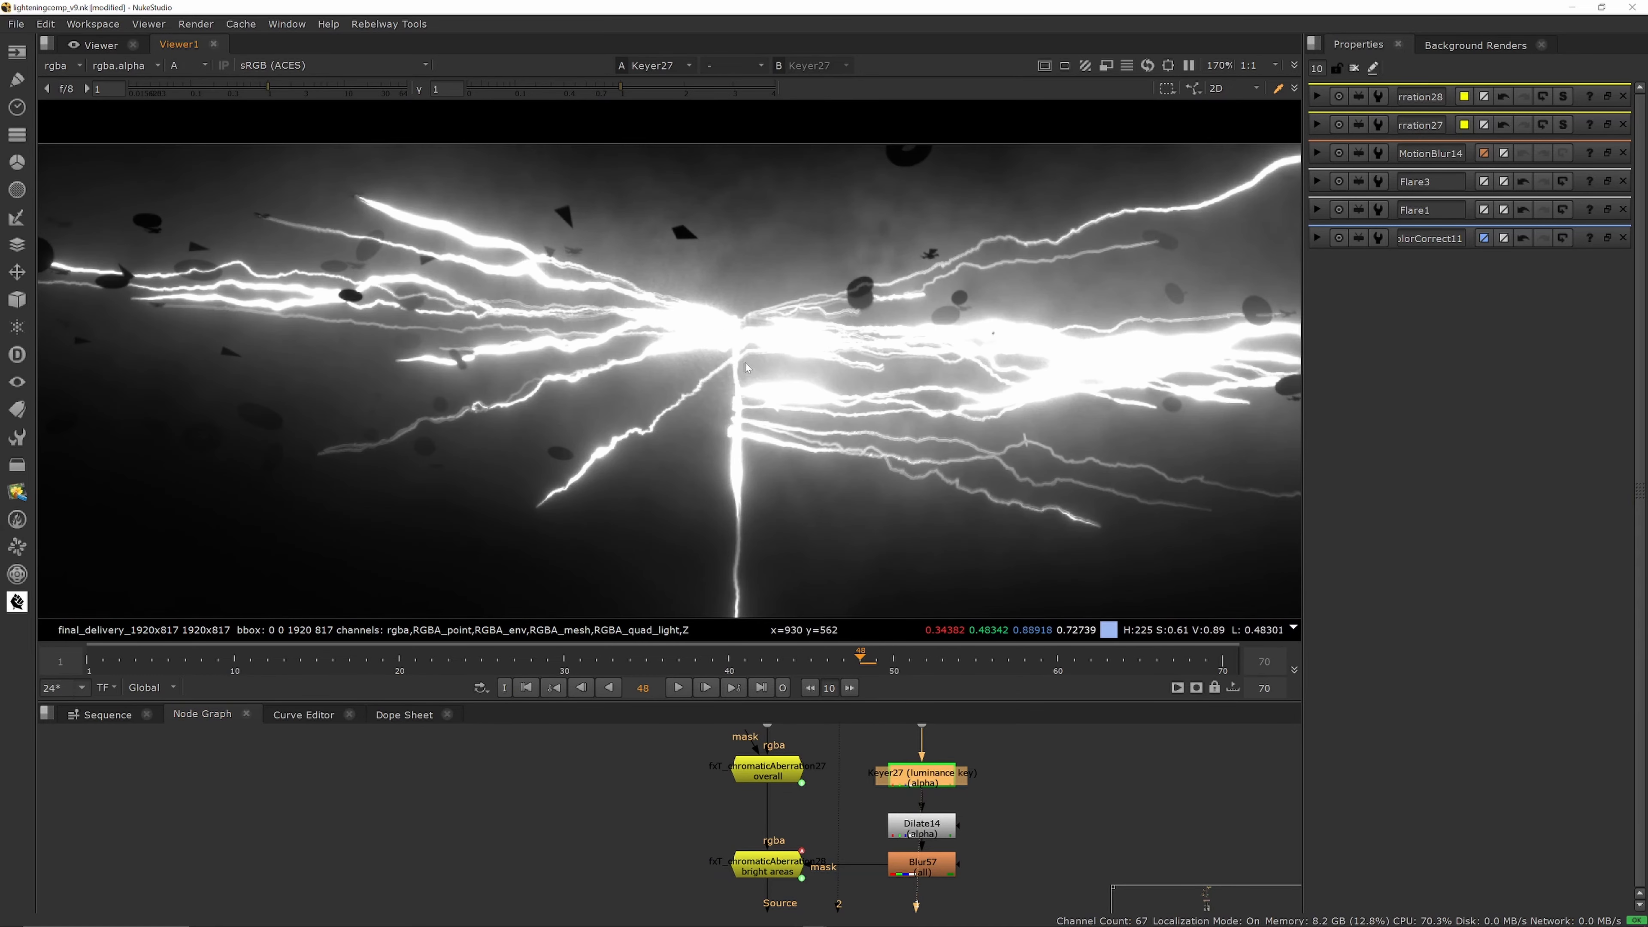
scroll(811, 478, "down", 2)
Step: View the outputs of Dilate14 and Blur57 to follow how the lightning matte is expanded and softened
left_click(938, 830)
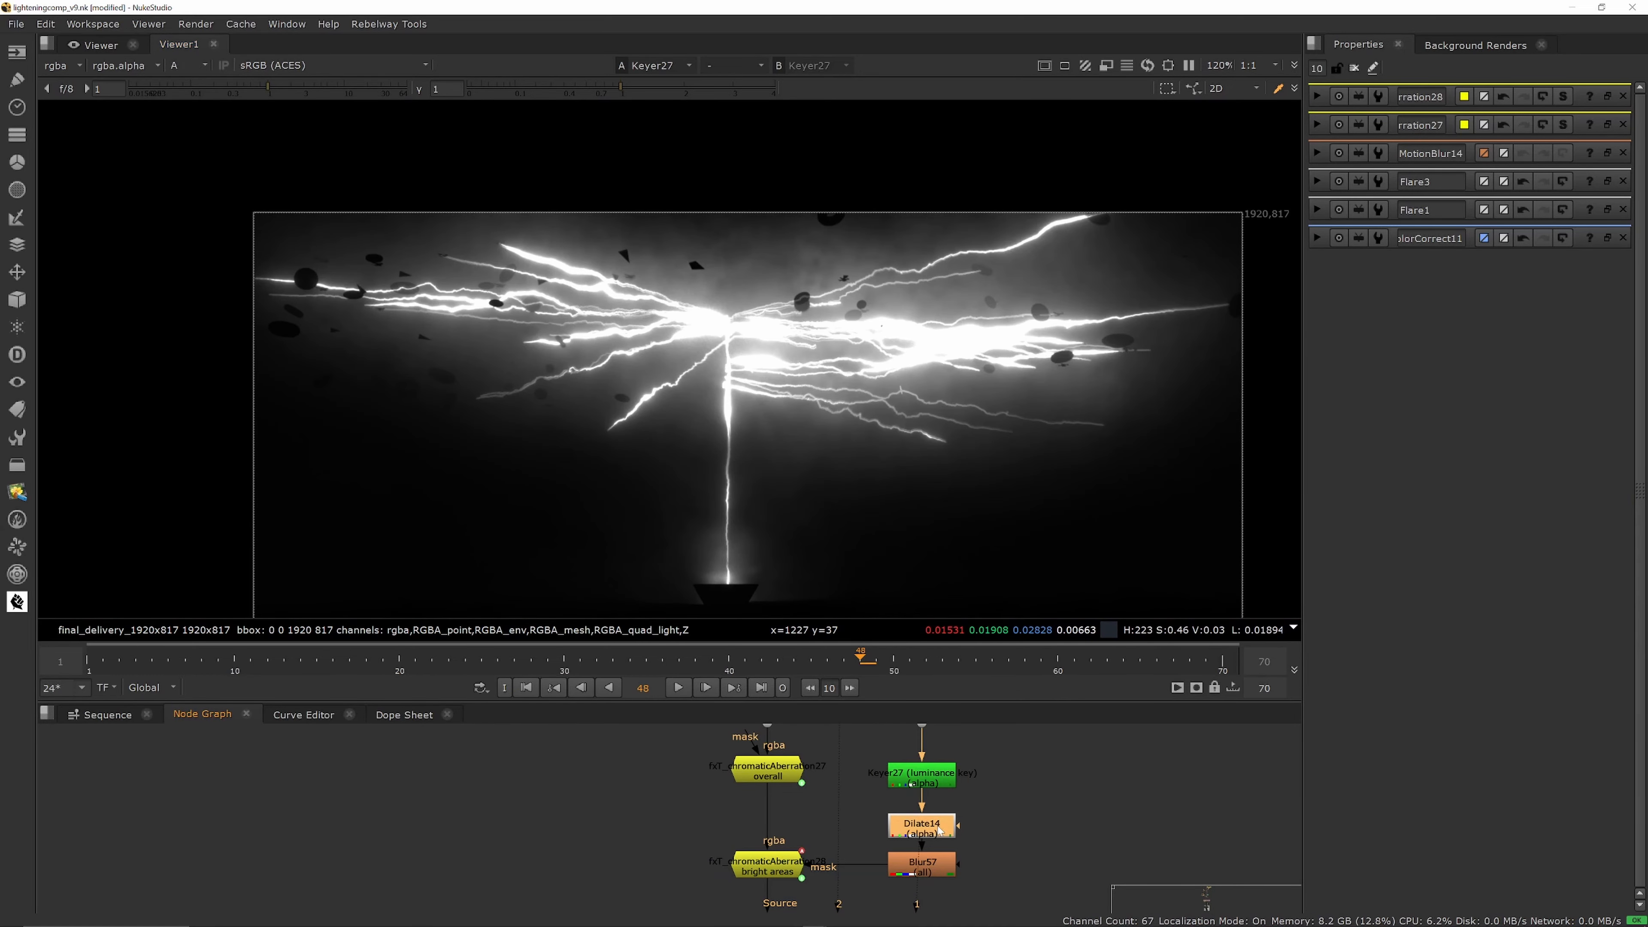
key("1")
left_click(938, 868)
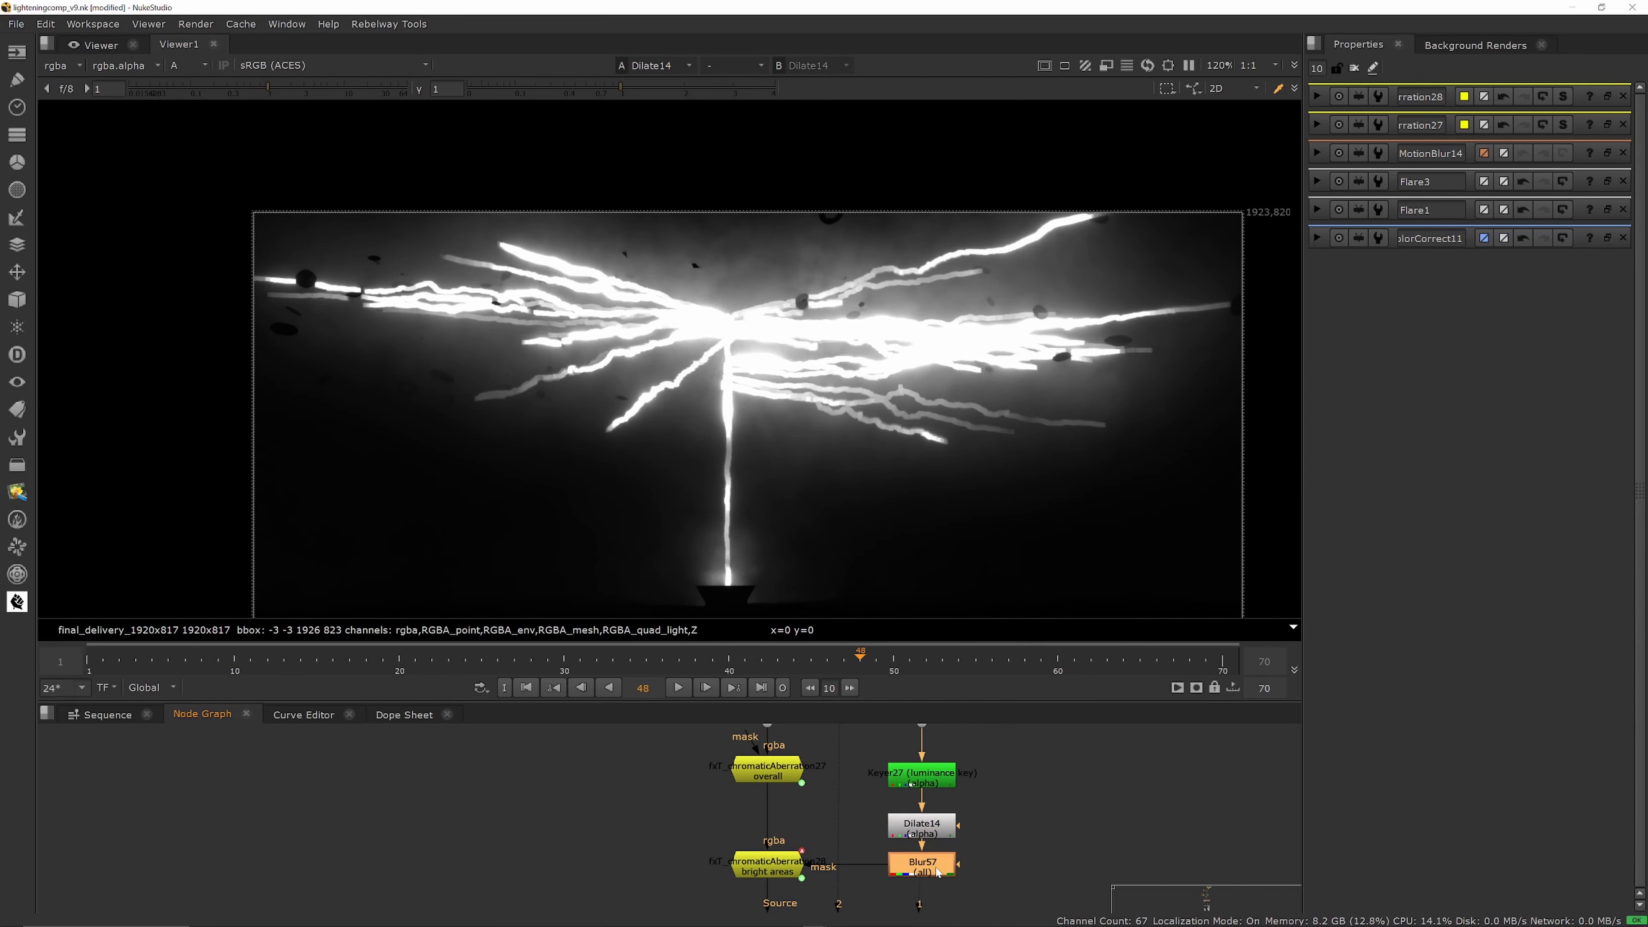
key("1")
scroll(890, 736, "down", 2)
scroll(834, 816, "up", 3)
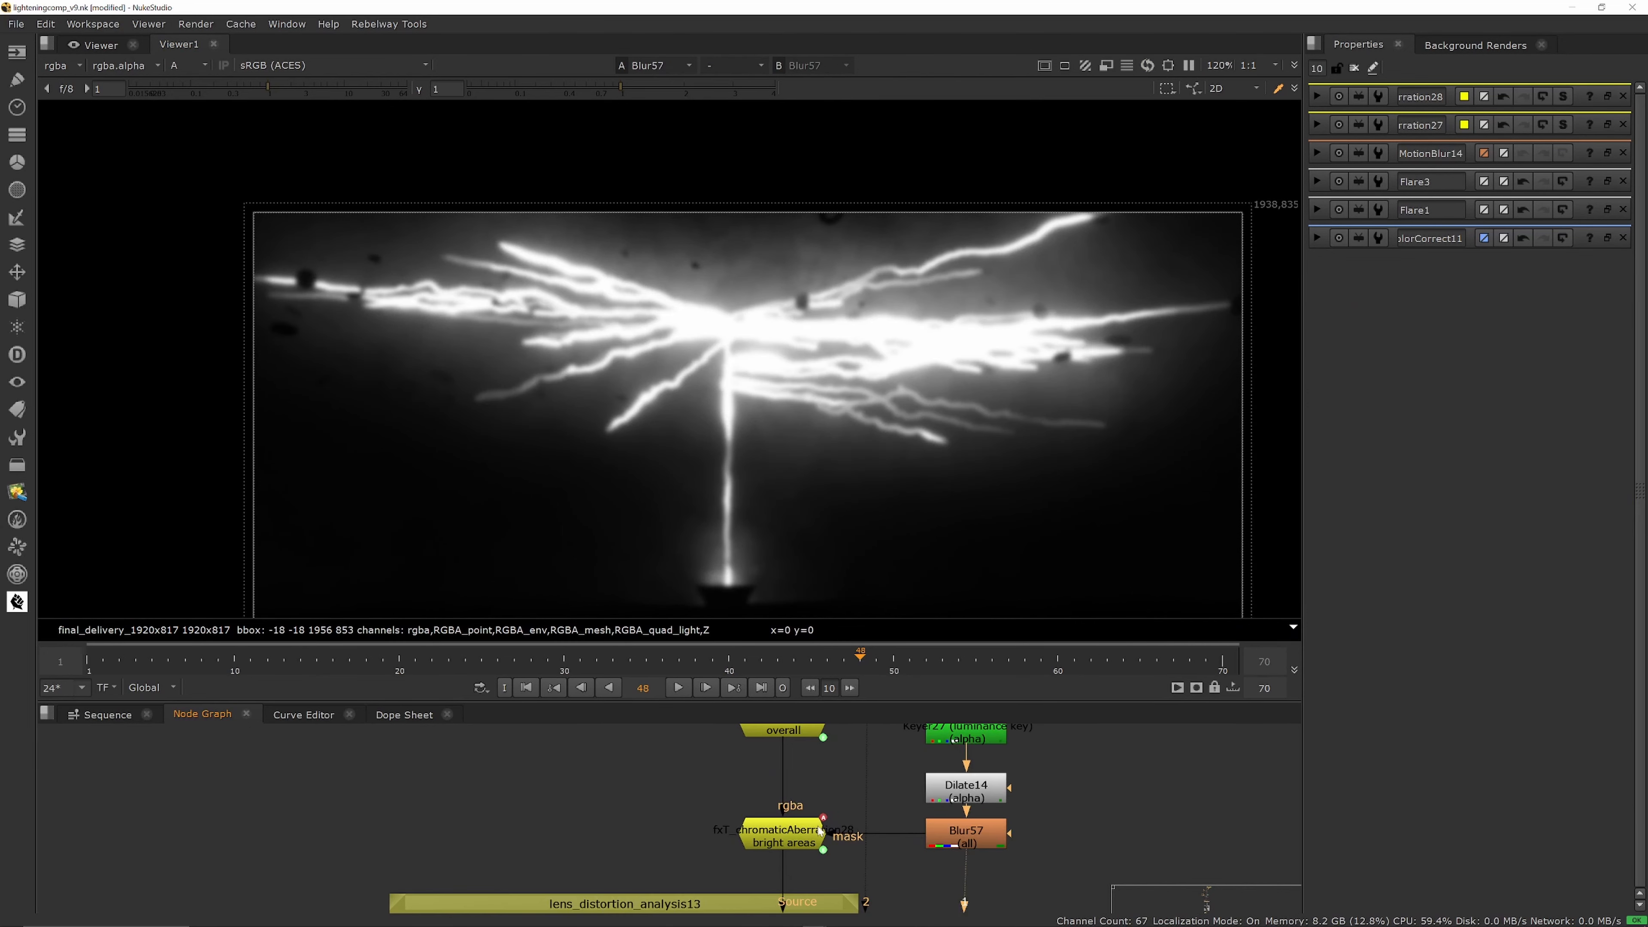
Step: View the "bright areas" and "overall" chromatic aberration nodes and switch the viewer channels back to RGB
double_click(792, 840)
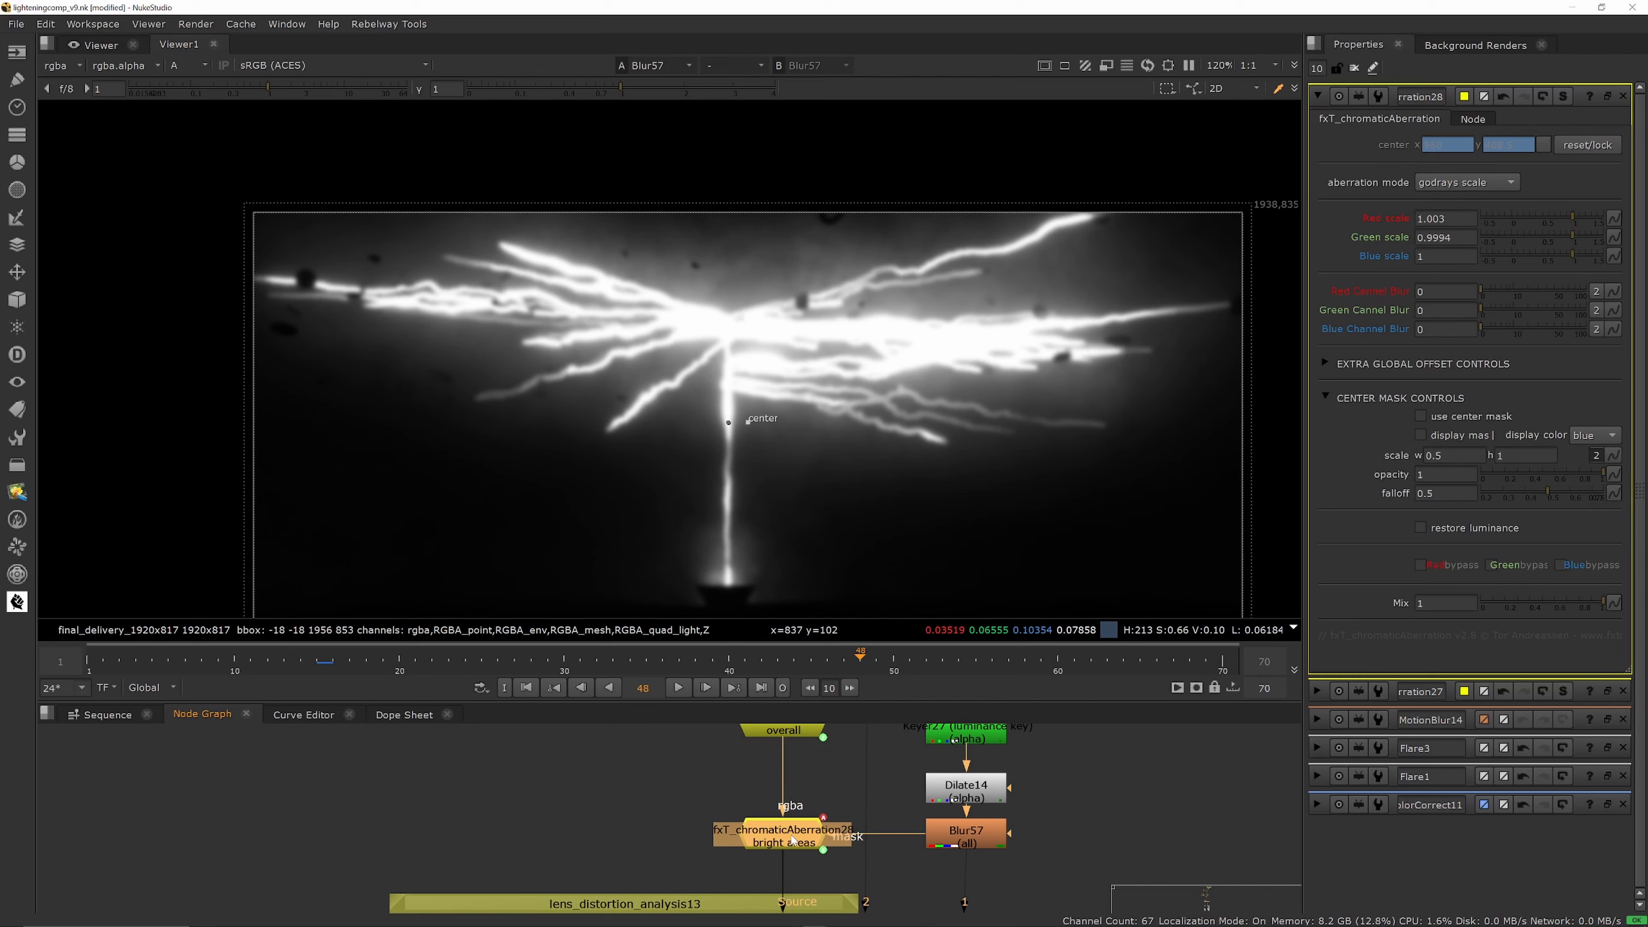
key("1")
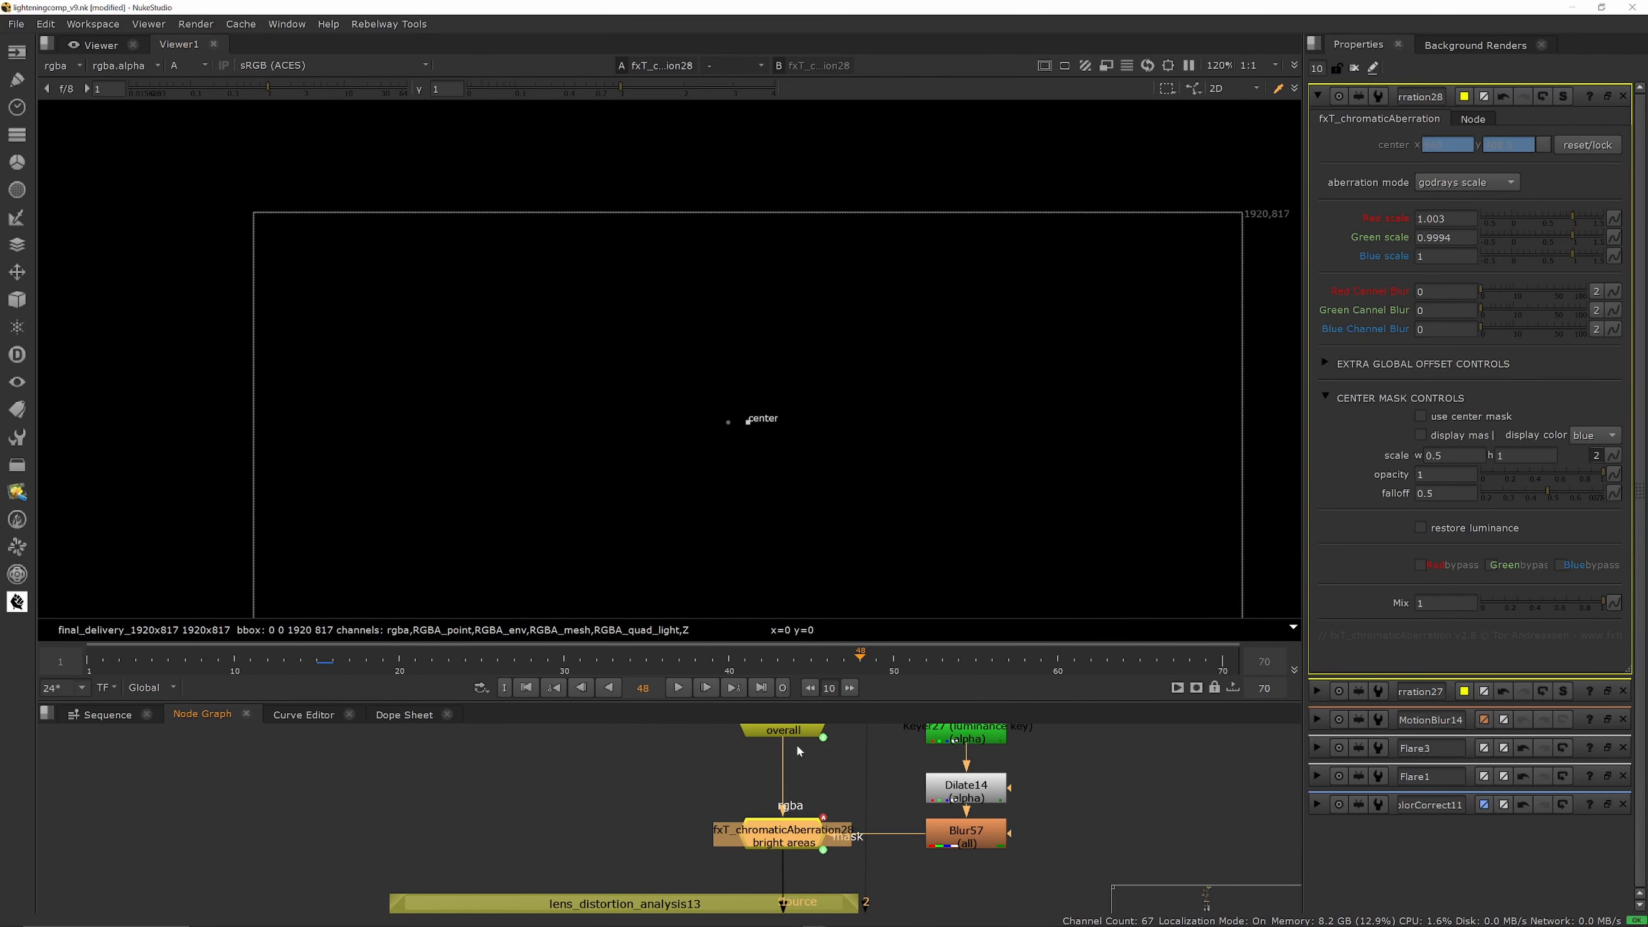
scroll(795, 744, "down", 2)
scroll(793, 776, "up", 3)
double_click(792, 777)
key("1")
left_click(668, 778)
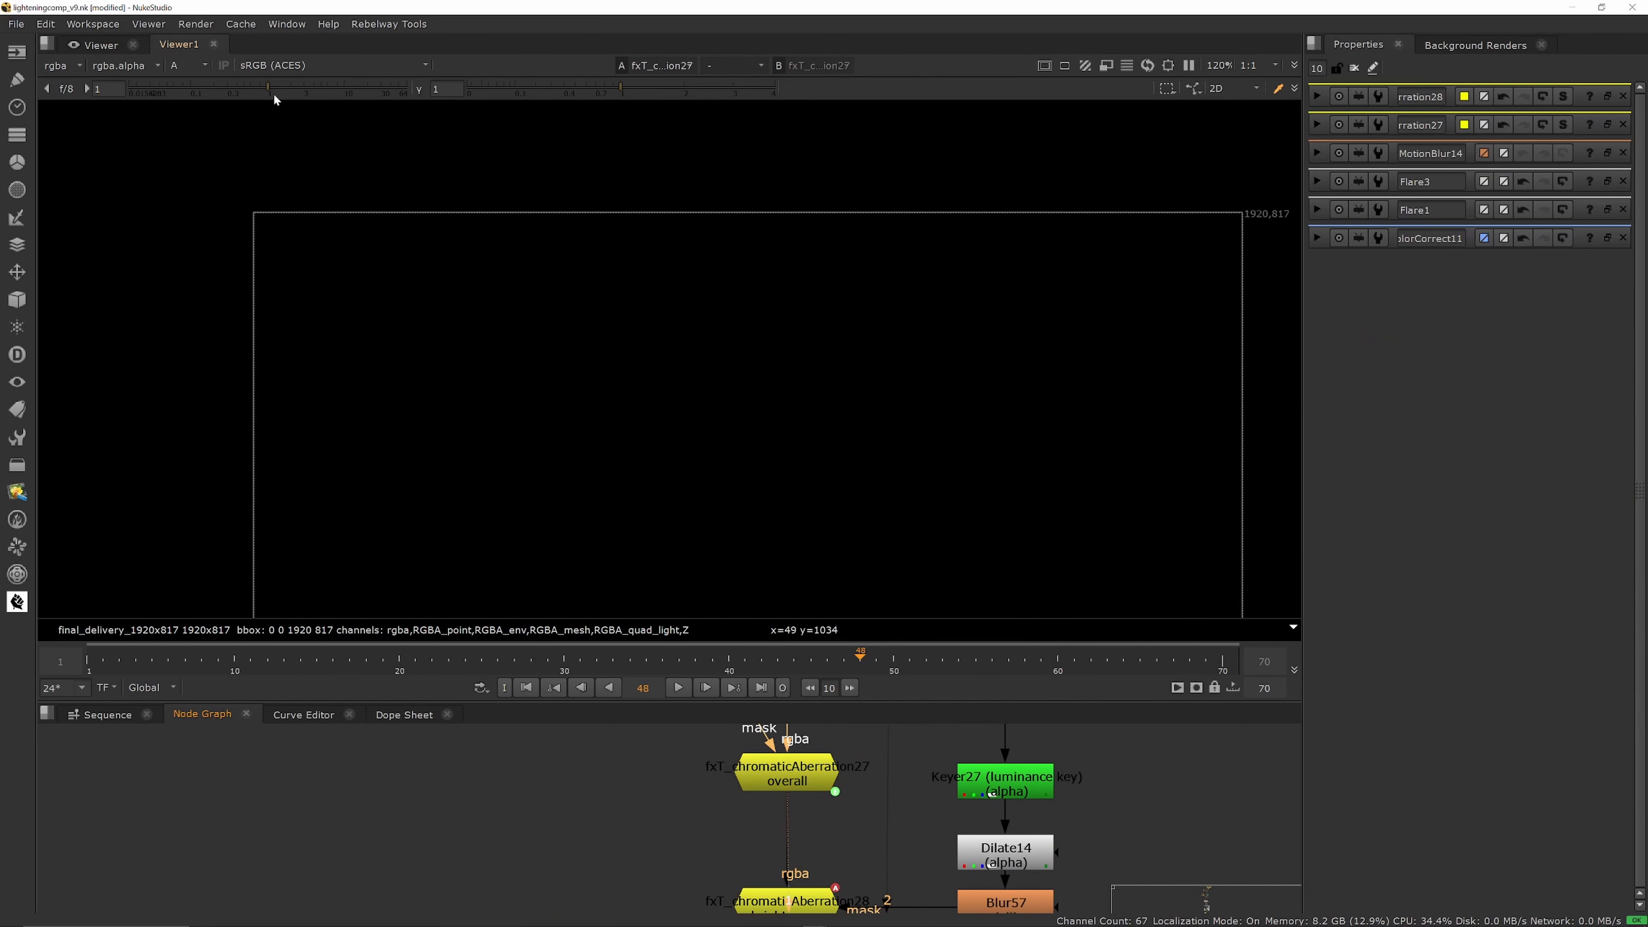
left_click(192, 66)
left_click(195, 78)
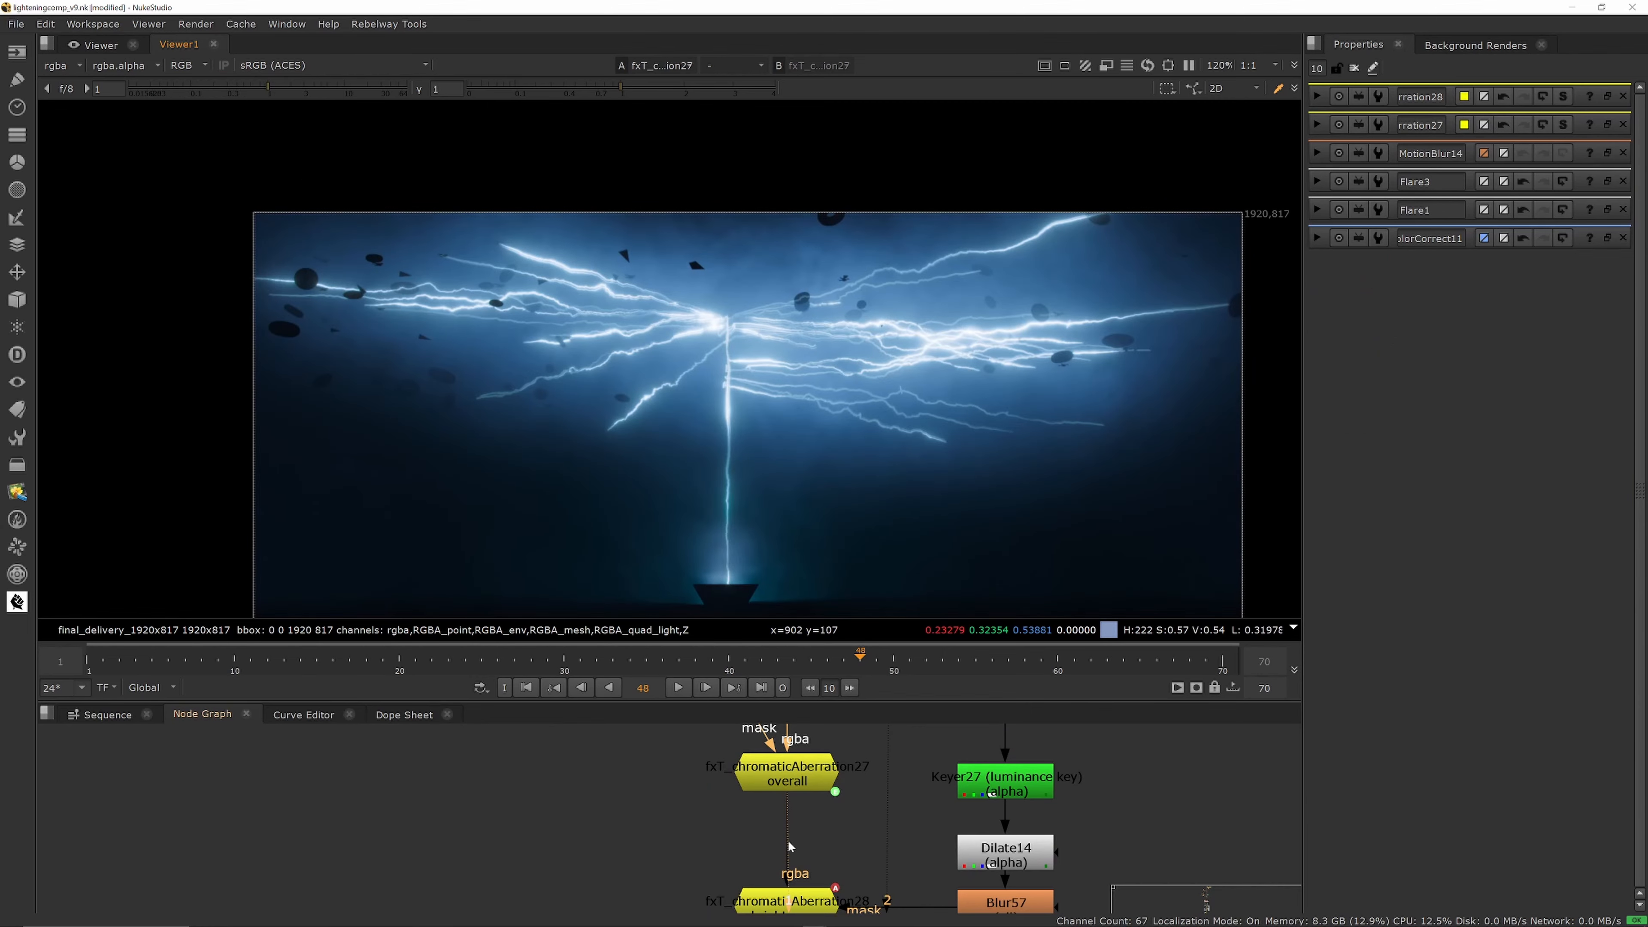
Step: View the "bright areas" chromatic aberration node in color and open its properties
scroll(788, 746, "down", 2)
scroll(806, 840, "up", 3)
left_click(804, 840)
key("1")
left_click(668, 792)
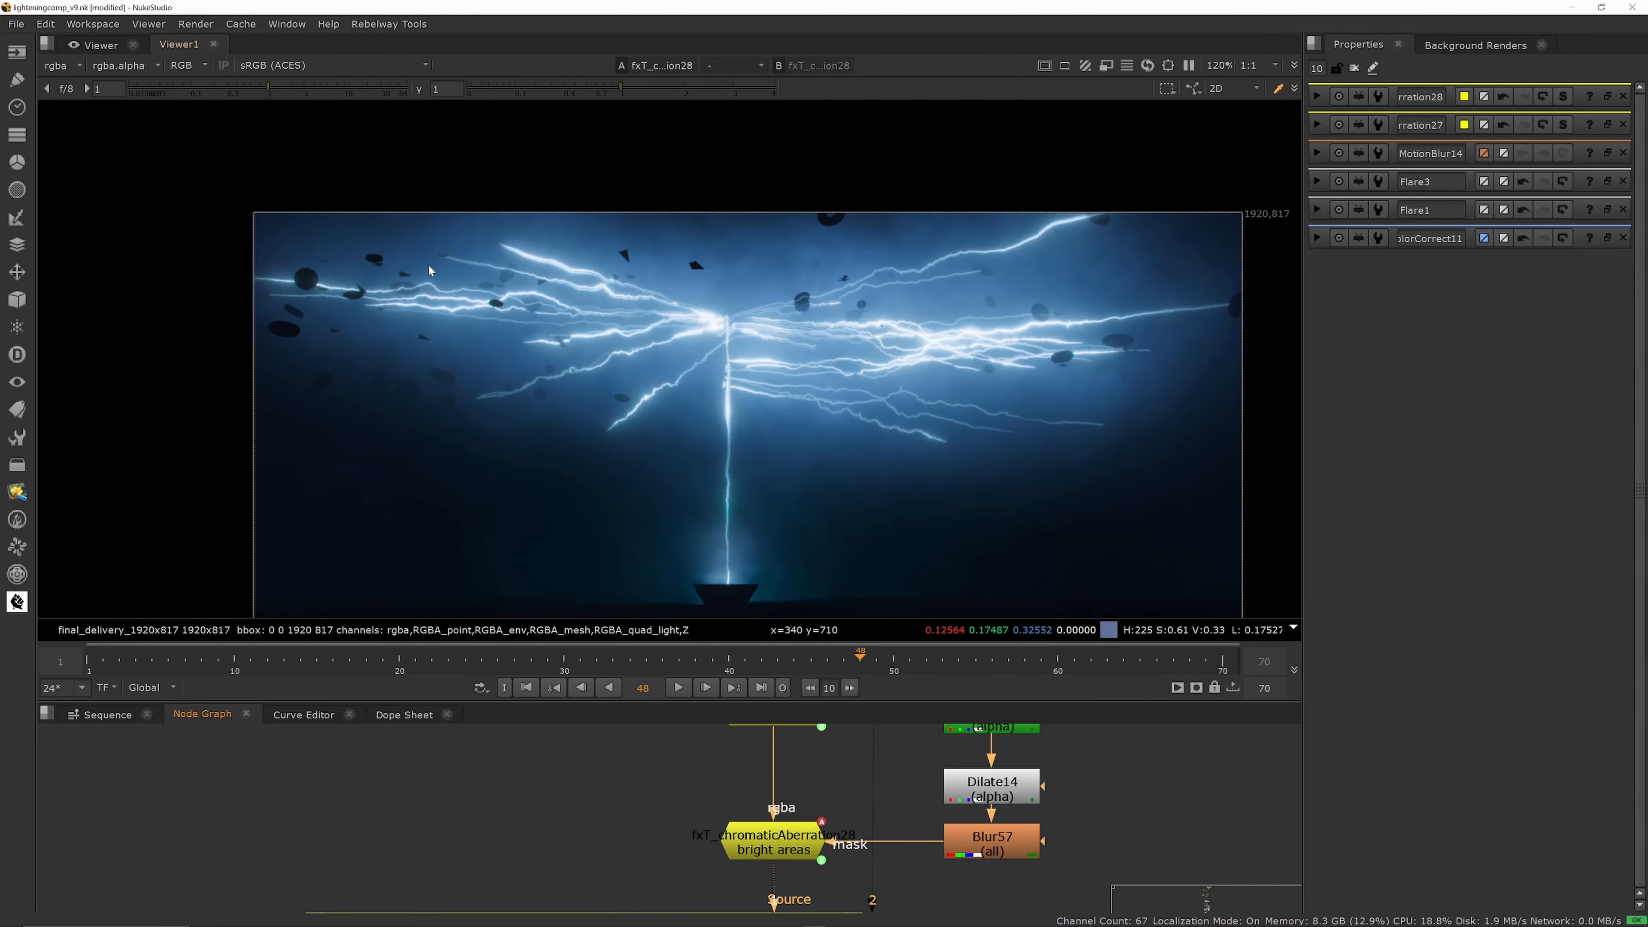
left_click(804, 838)
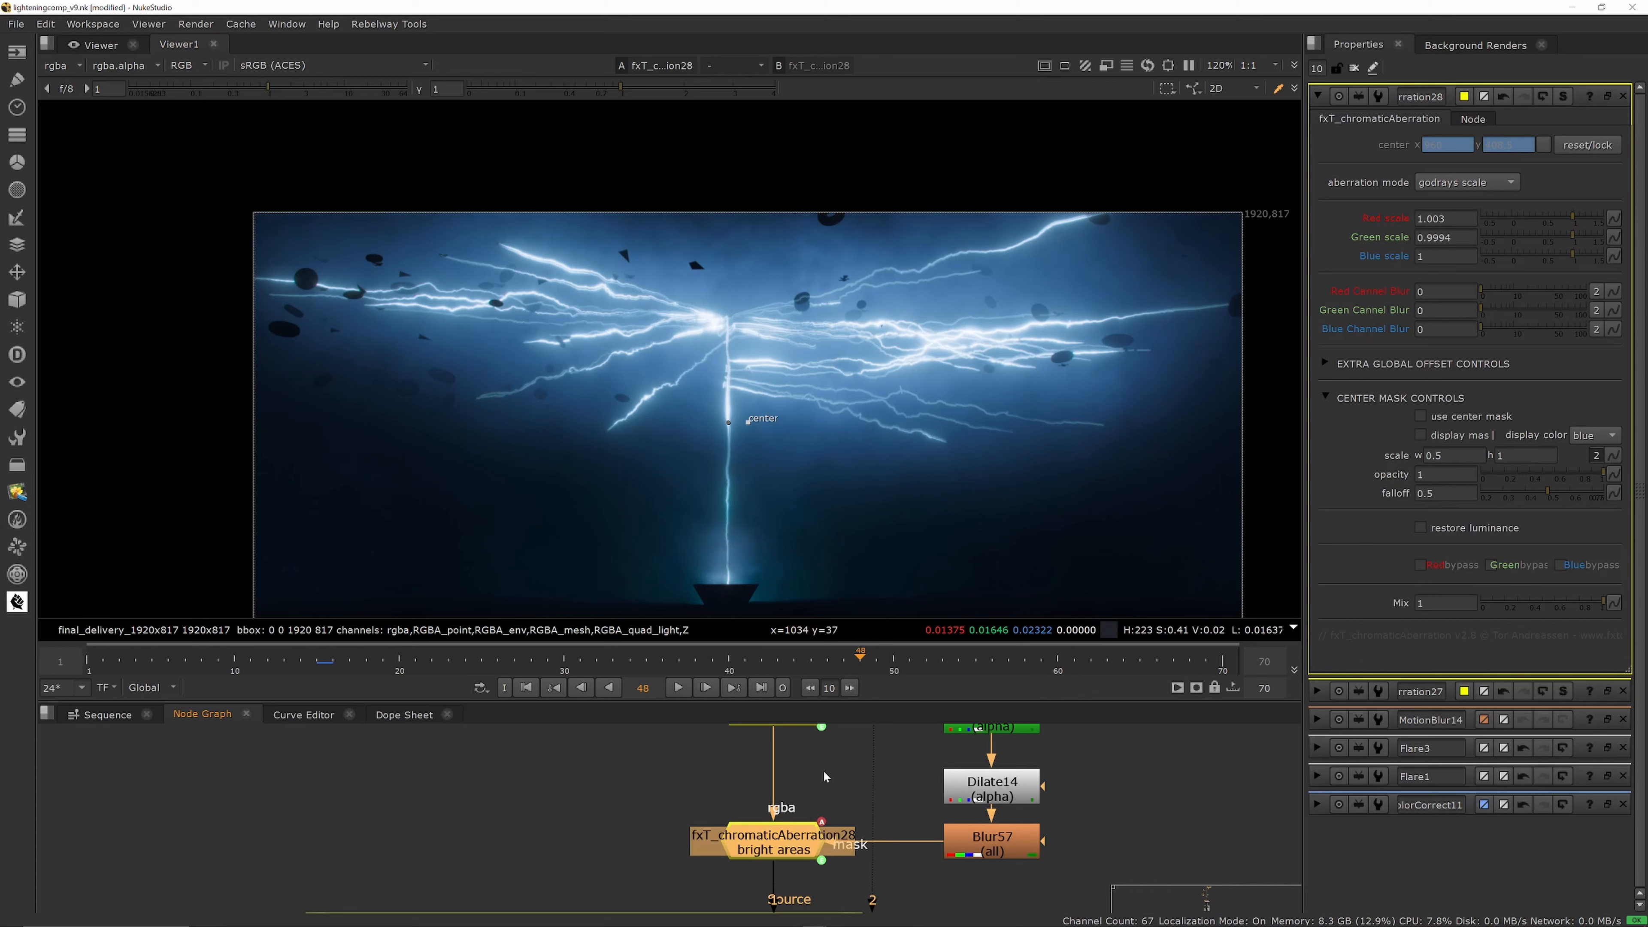
Step: View the output of LensDistortion28 and toggle the node off and on to compare its redistortion effect
scroll(815, 766, "down", 4)
scroll(804, 837, "up", 3)
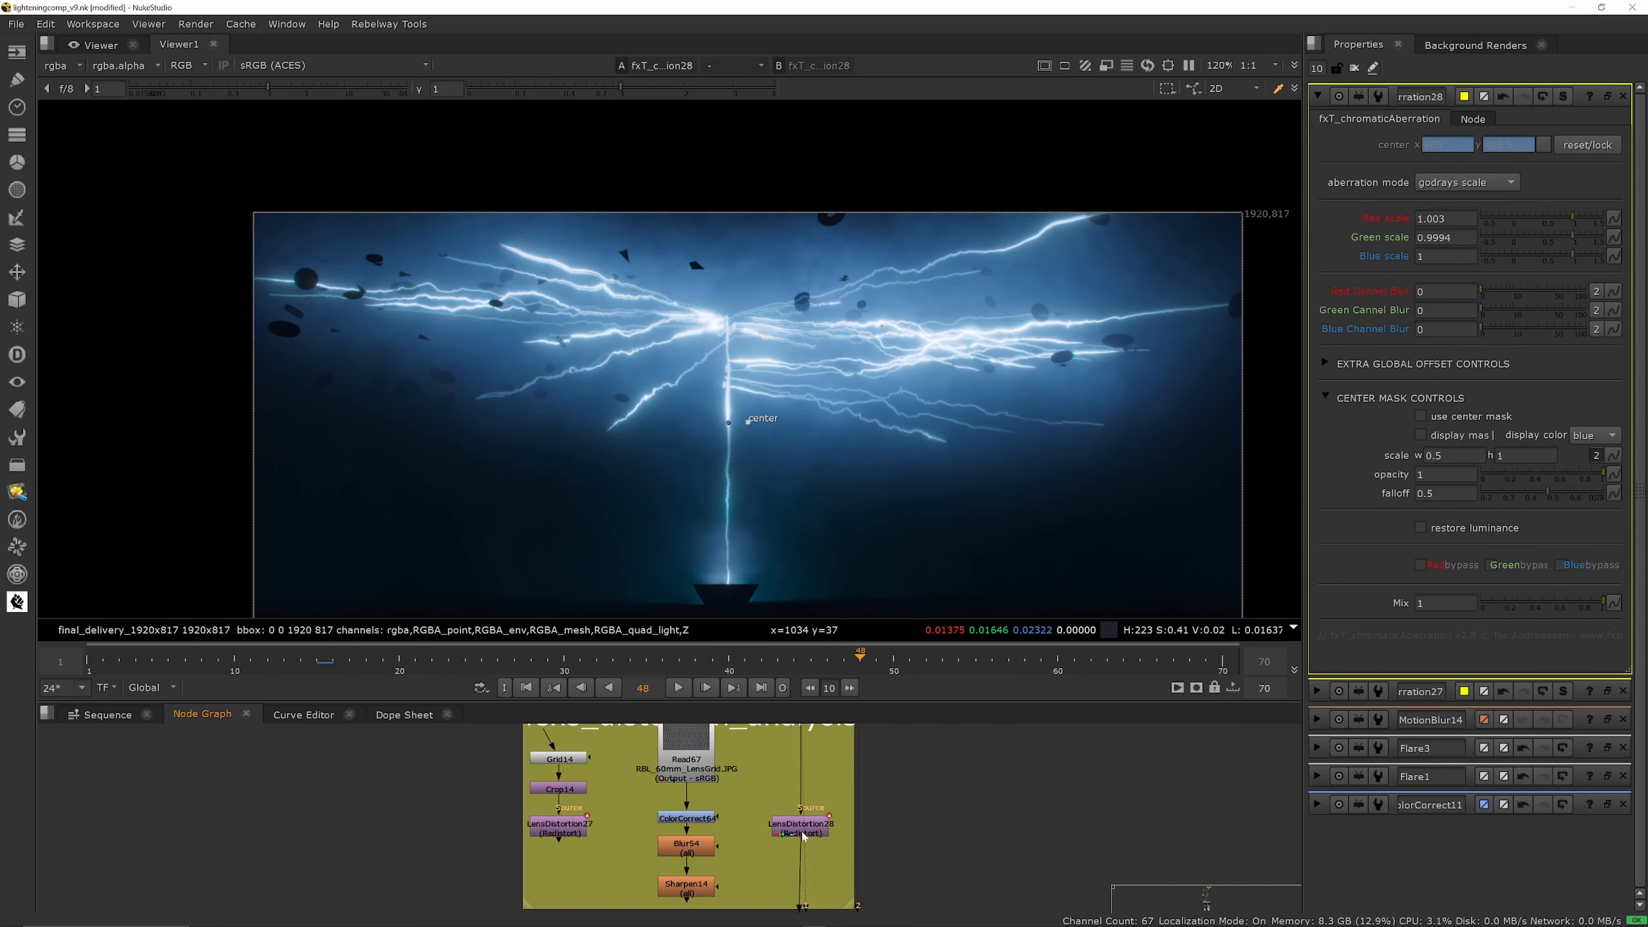
left_click(804, 836)
key("1")
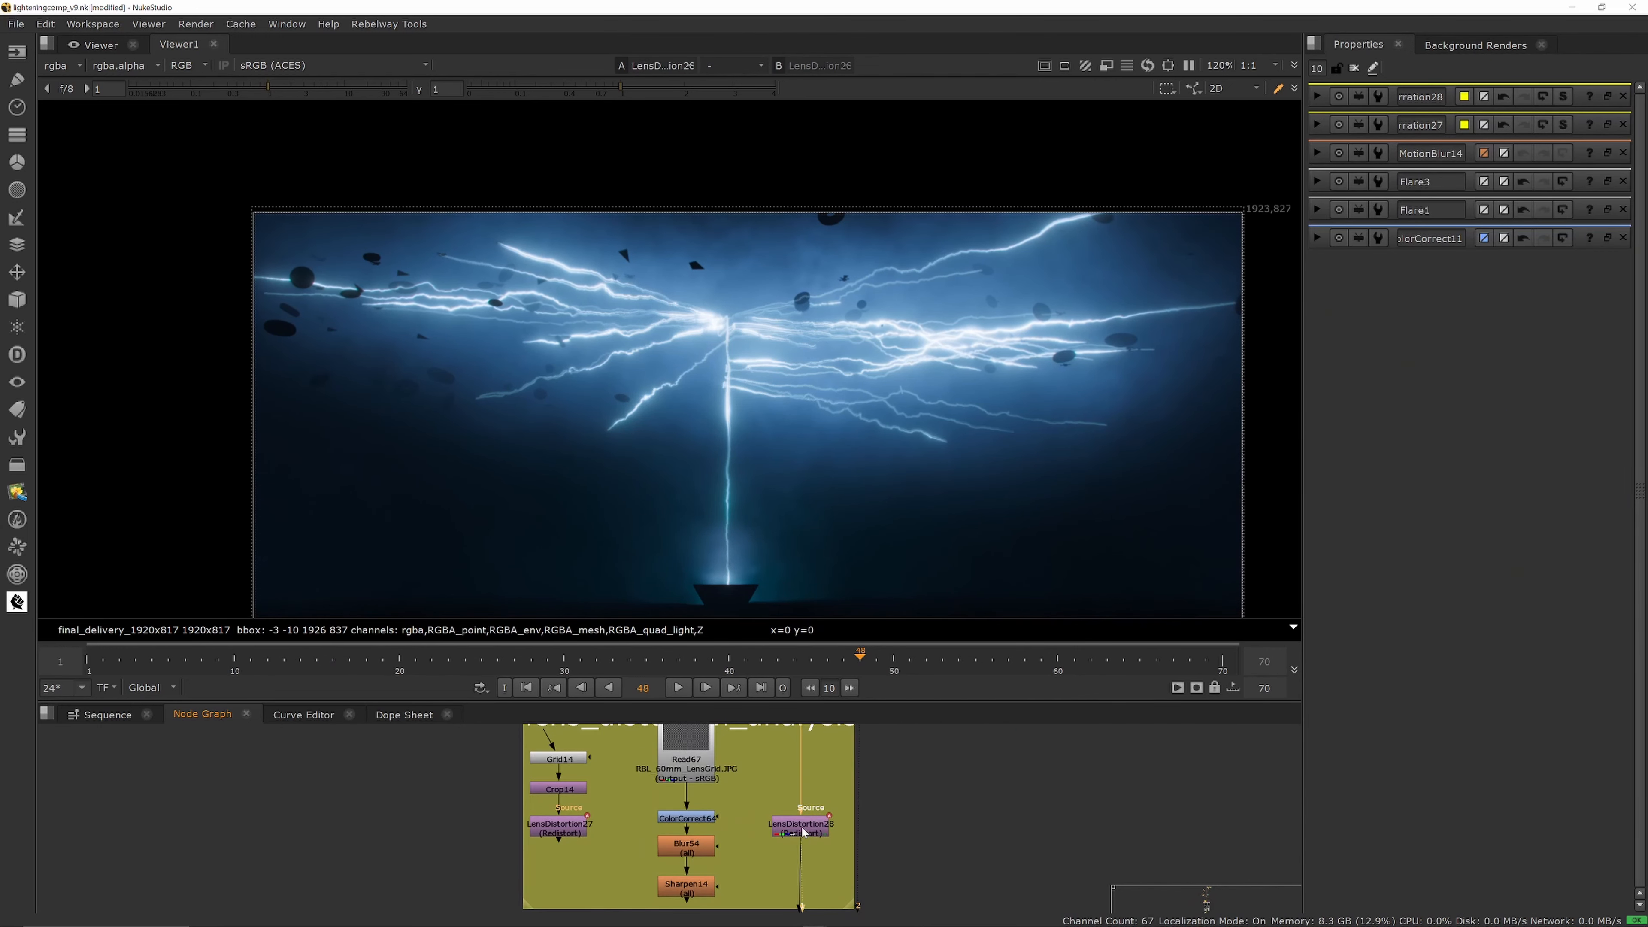
left_click(798, 834)
scroll(803, 831, "up", 5)
middle_click_drag(834, 304, 789, 233)
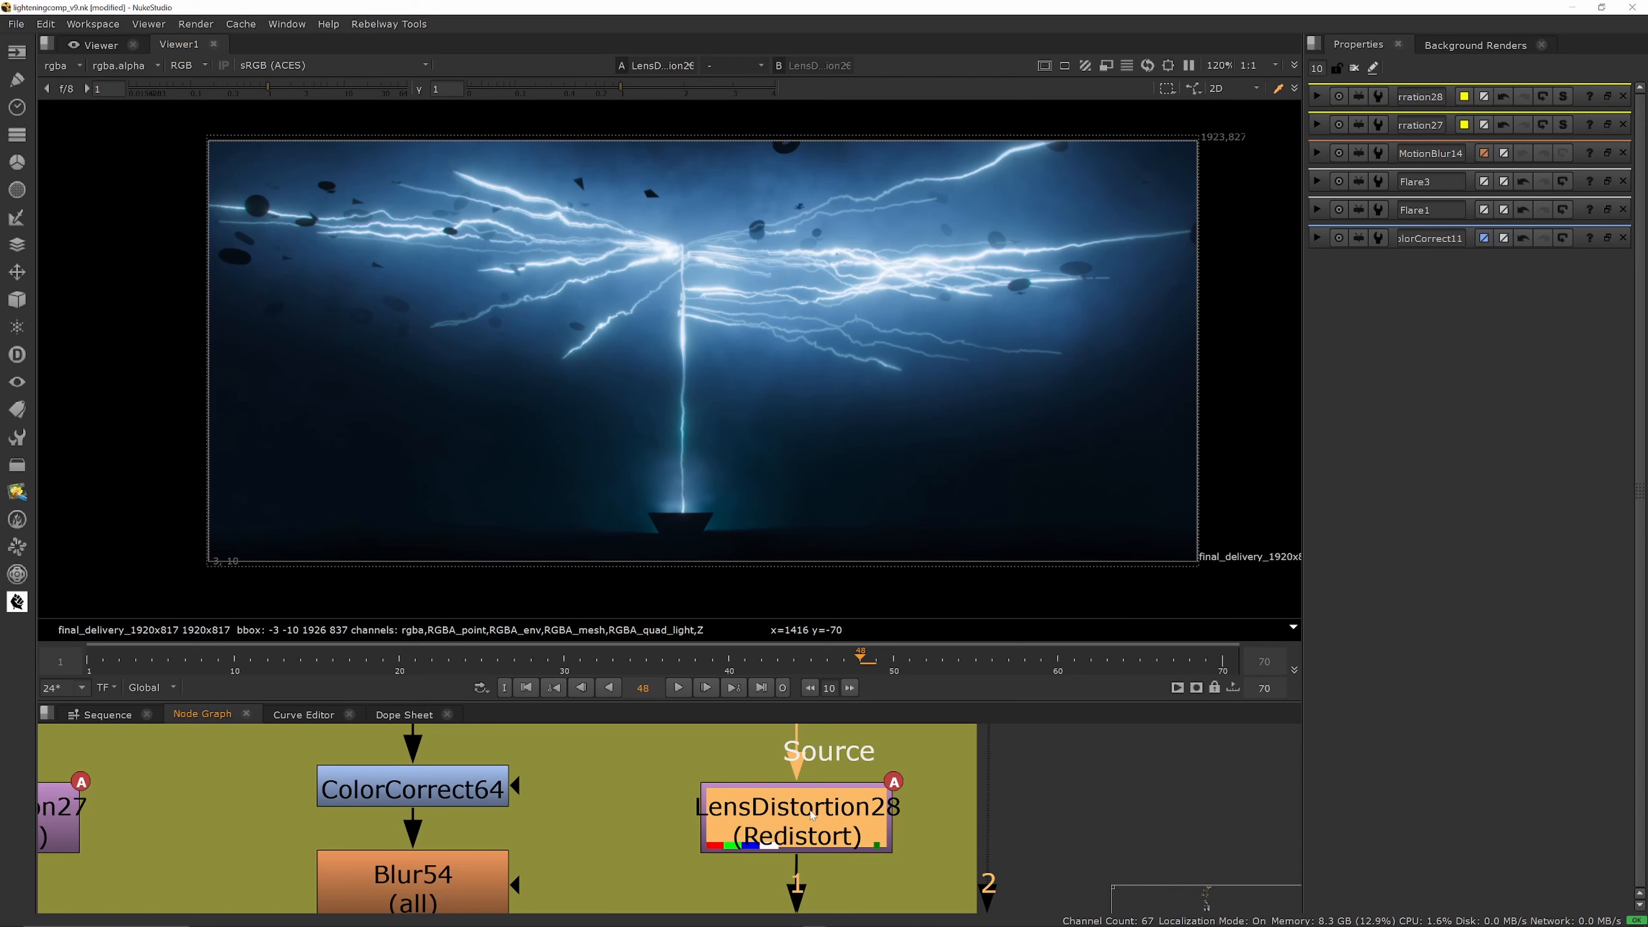
key("d")
key("d")
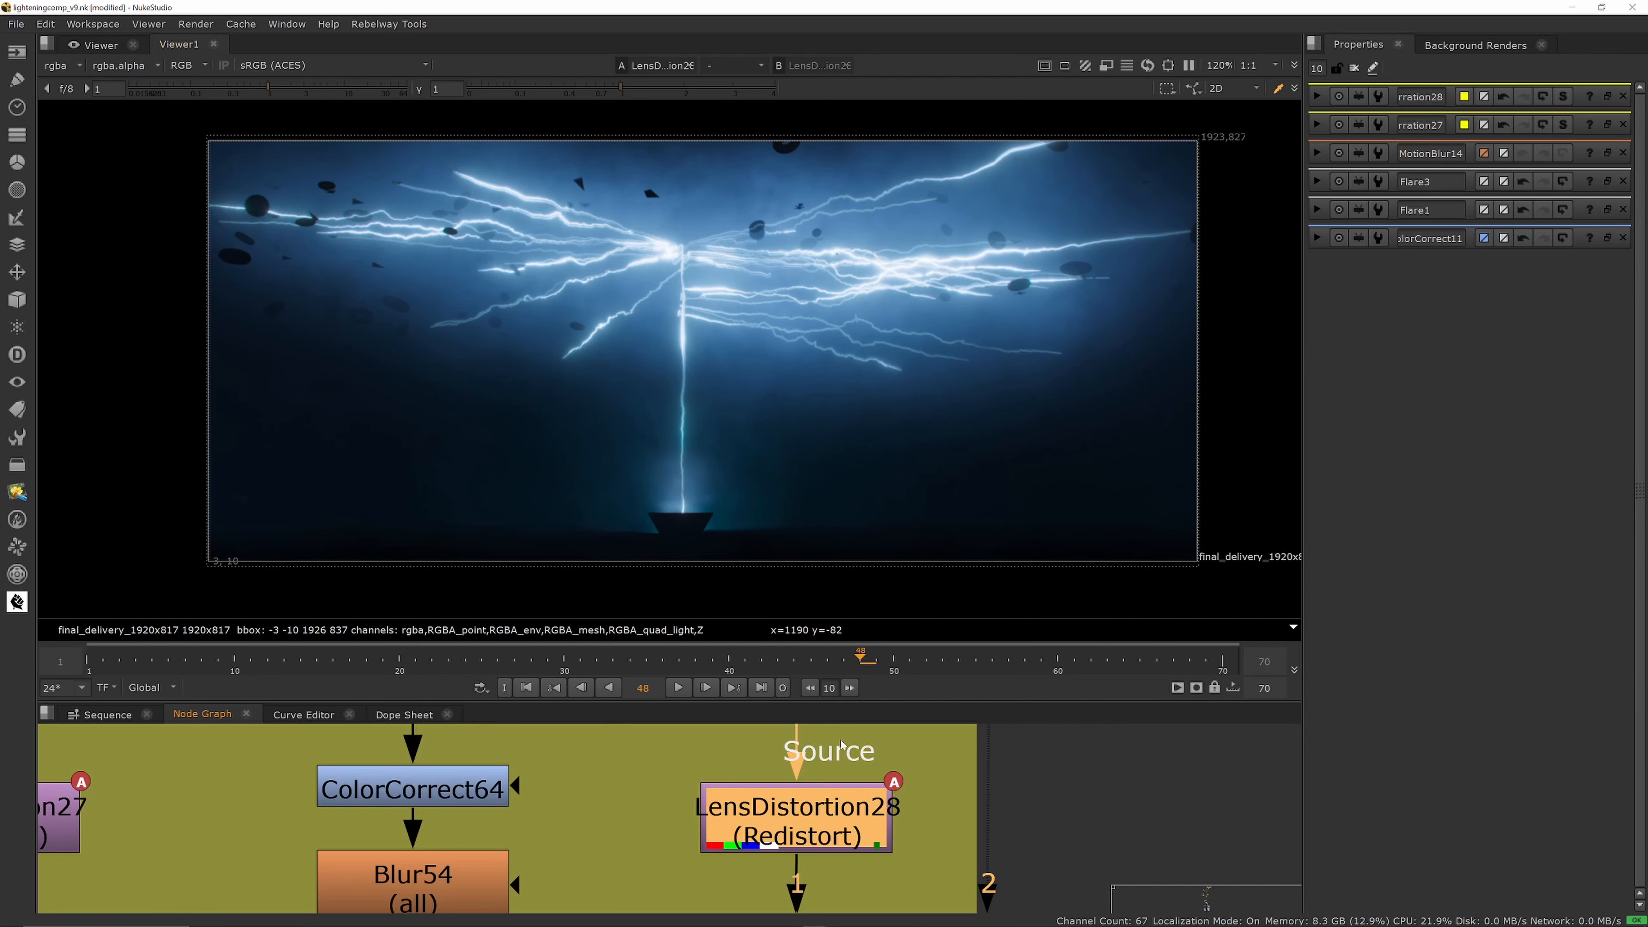
key("d")
key("d")
Step: Move on to the first "vinette" group and view the output of ColorCorrect17
scroll(797, 756, "down", 3)
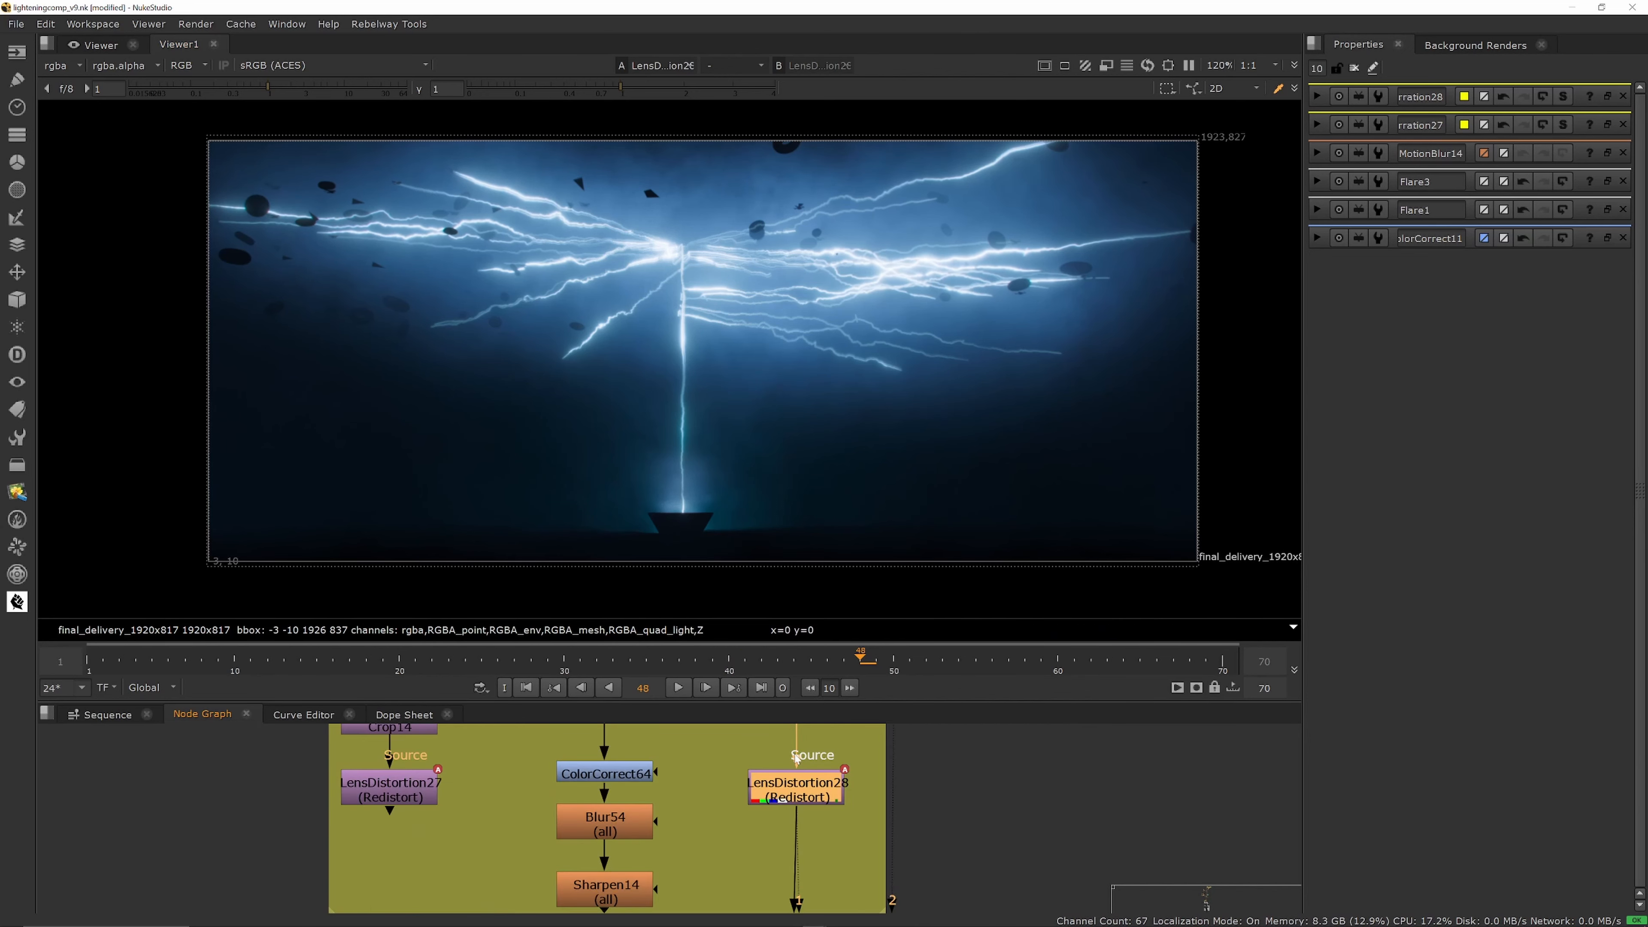
scroll(796, 756, "down", 7)
scroll(799, 860, "up", 9)
scroll(800, 779, "down", 1)
scroll(819, 729, "down", 3)
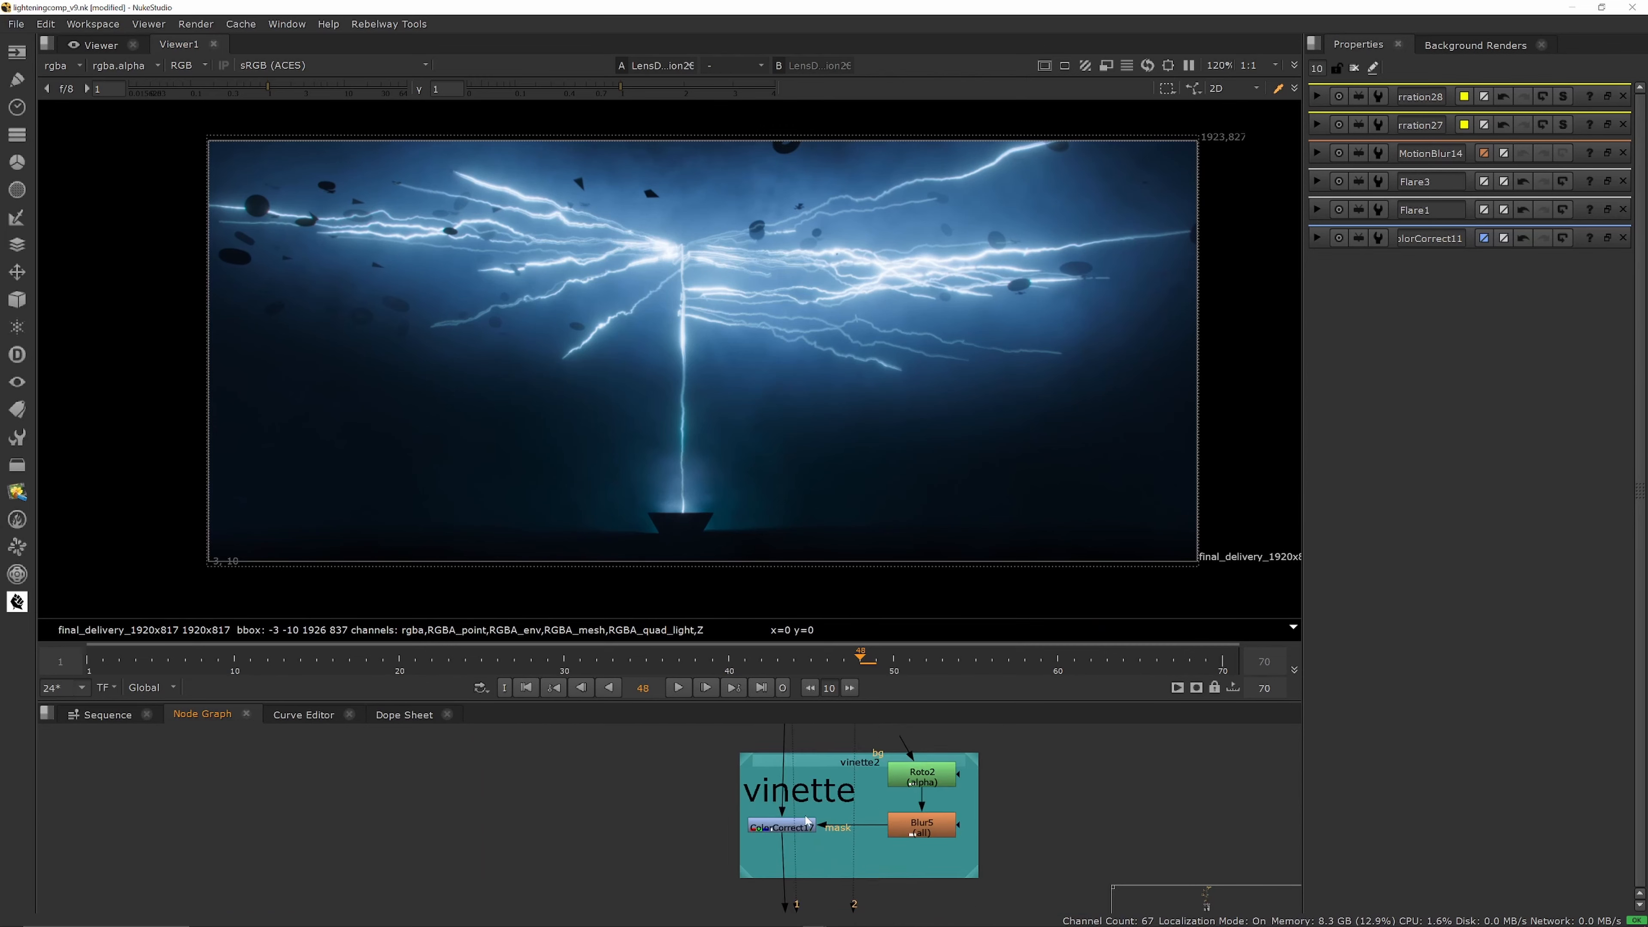
scroll(806, 821, "up", 4)
left_click(775, 842)
key("1")
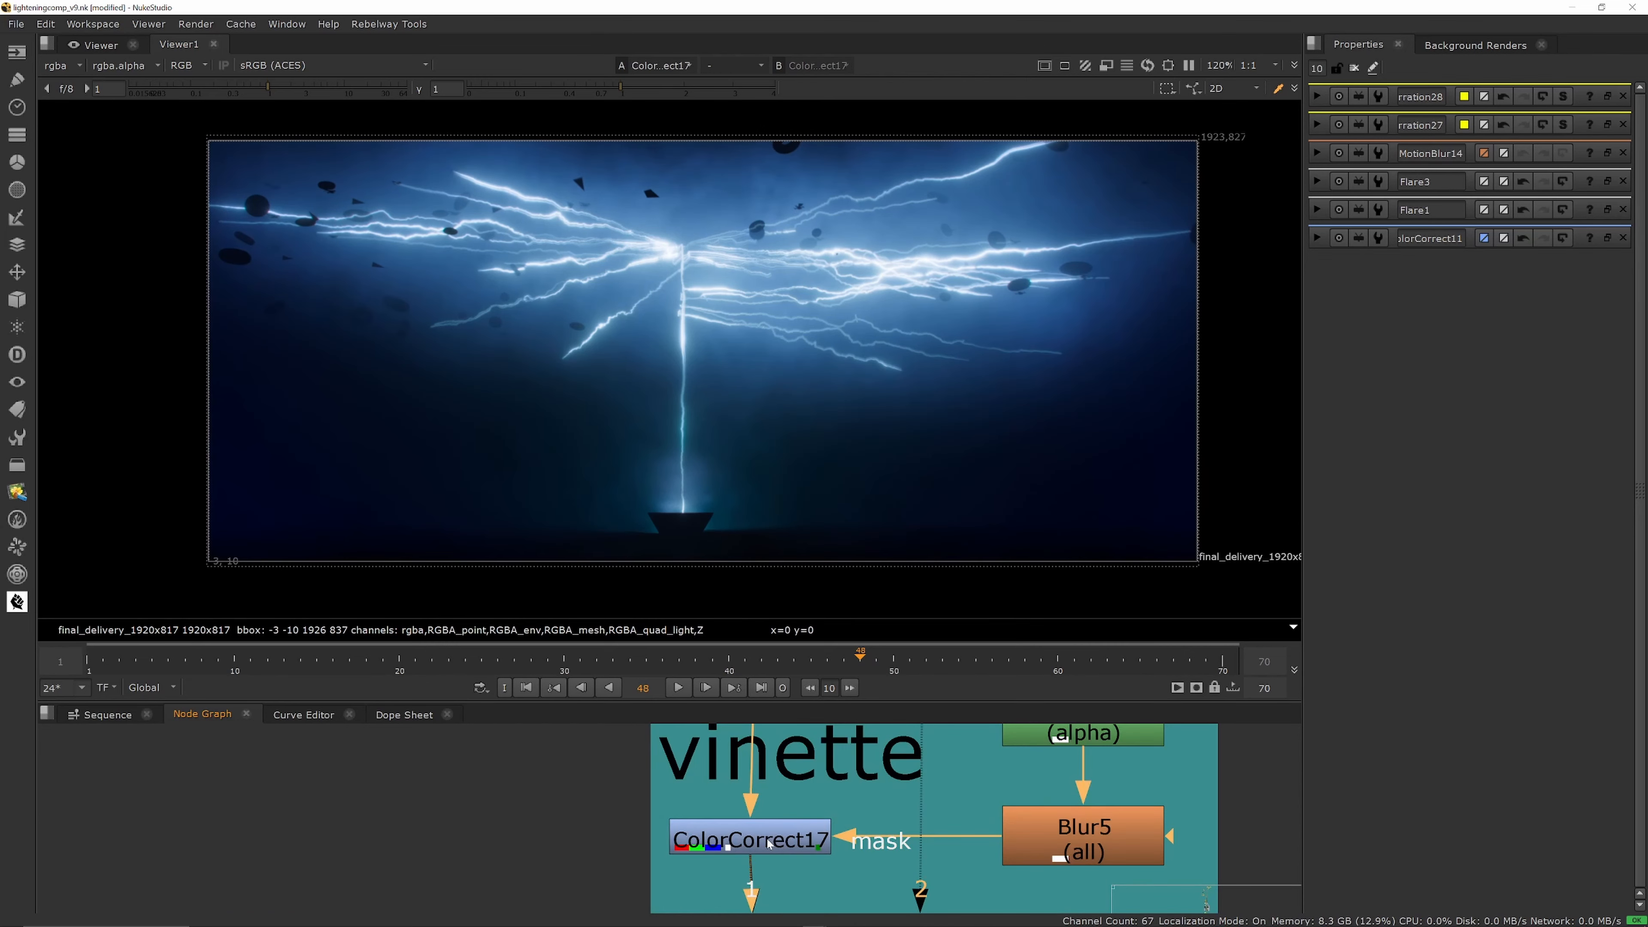
Step: Clear the open node properties and show only ColorCorrect17's color correction settings
double_click(769, 841)
left_click(1353, 68)
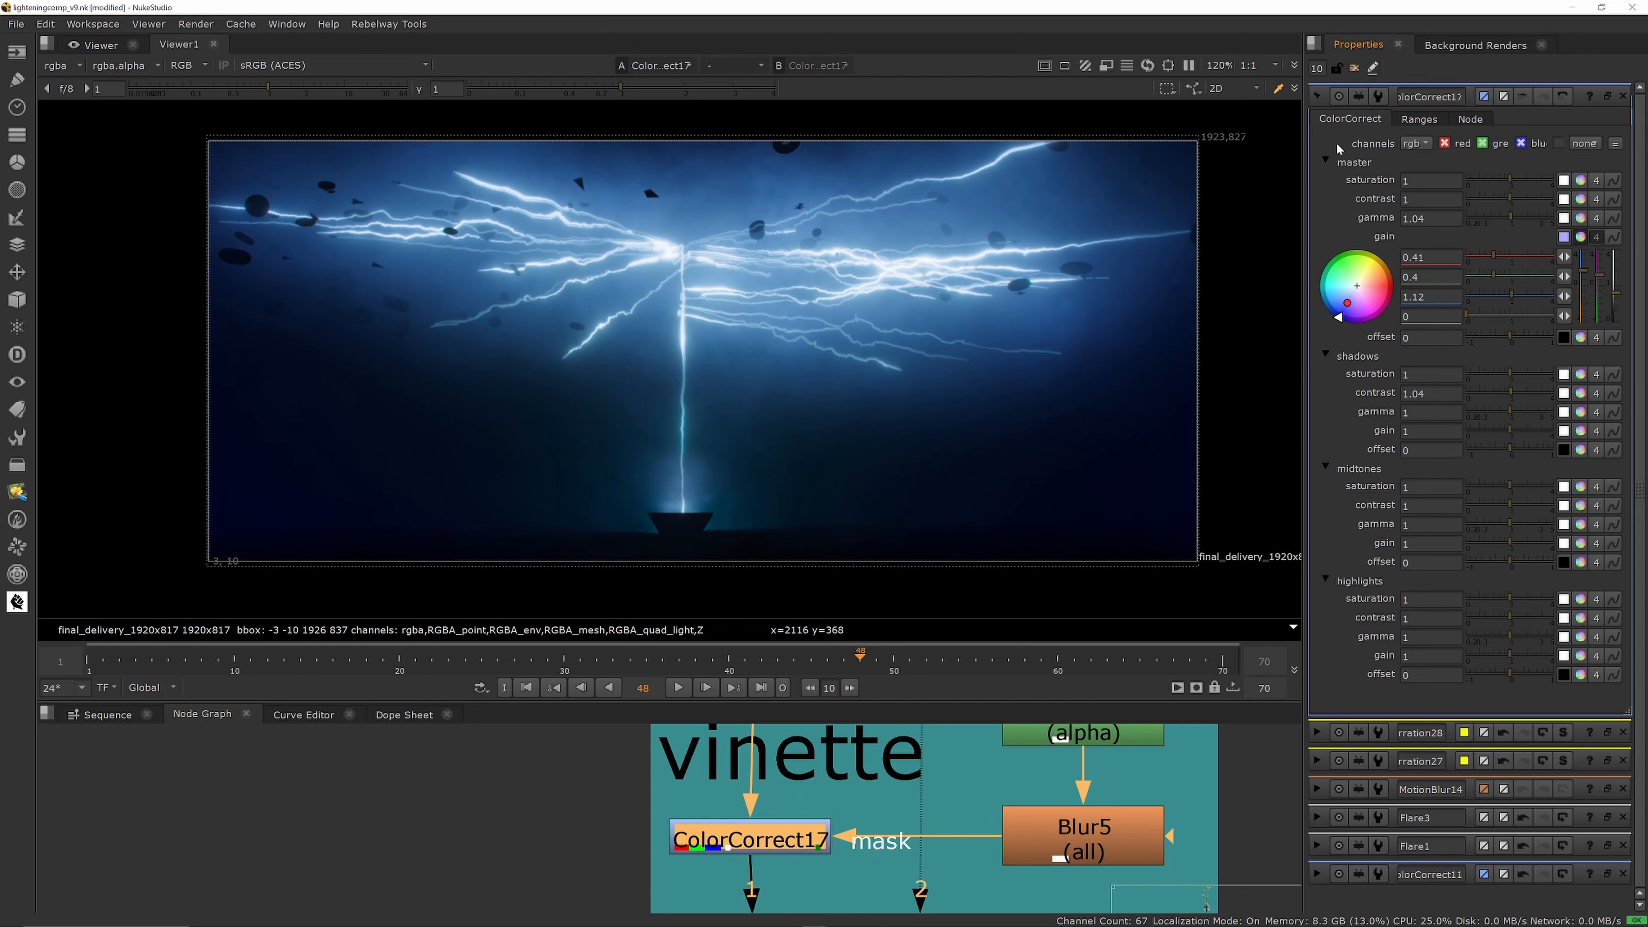
double_click(772, 840)
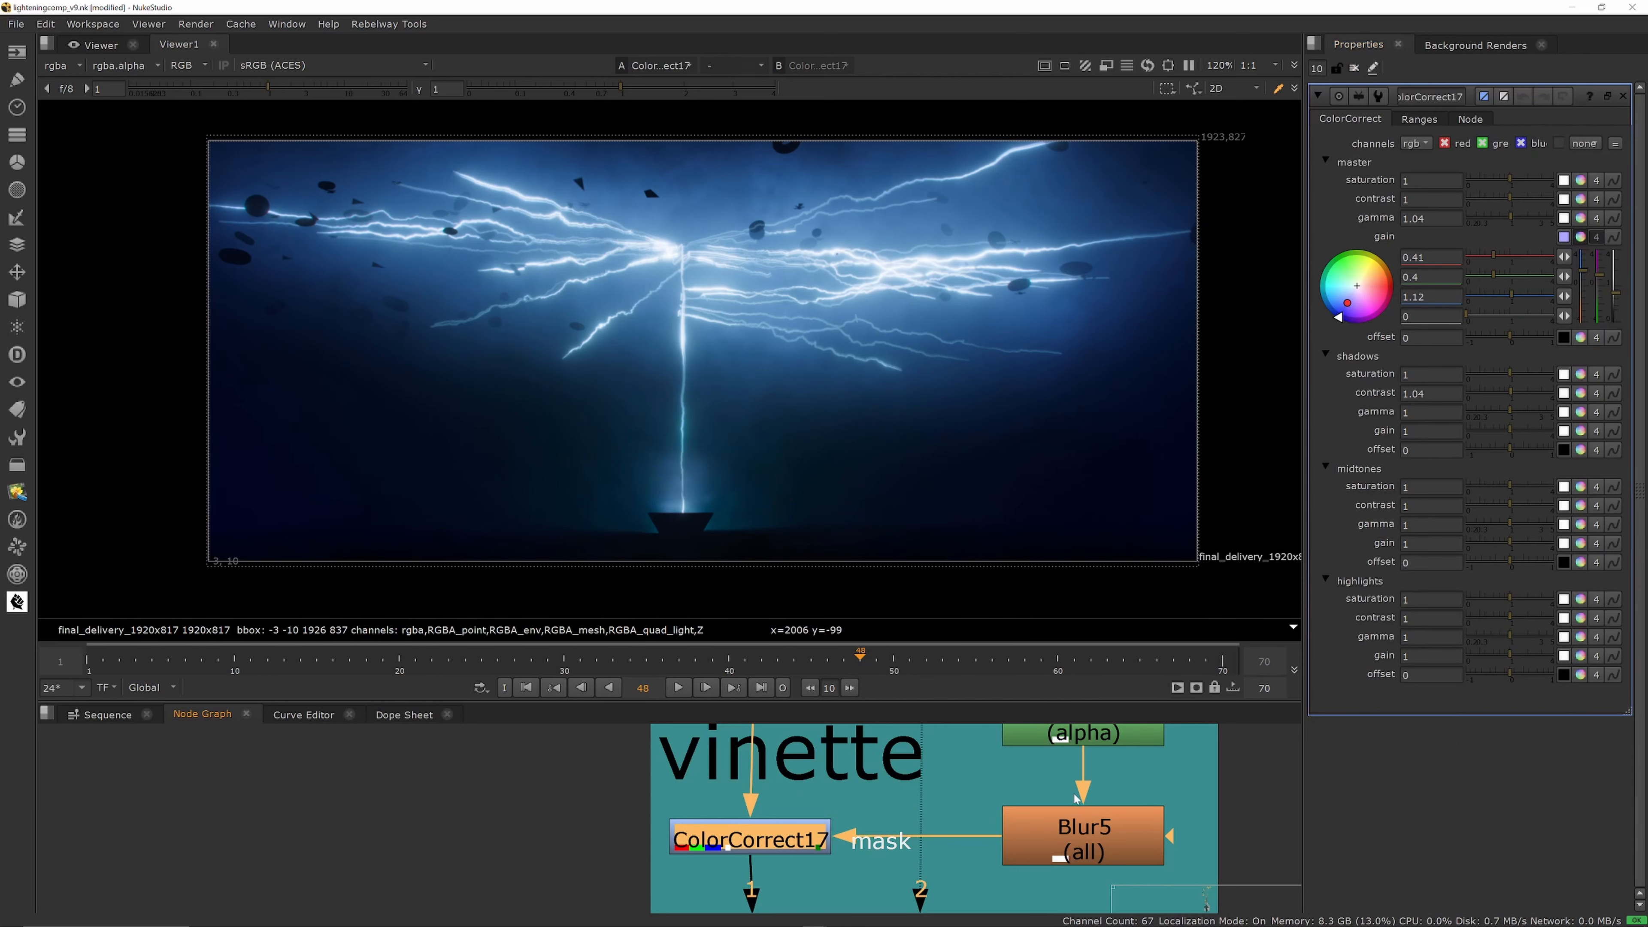
Step: Open the properties of Roto2 and Blur5 to examine the mask shape and softening behind the first vignette
scroll(1046, 785, "down", 3)
scroll(1046, 785, "up", 2)
double_click(1046, 785)
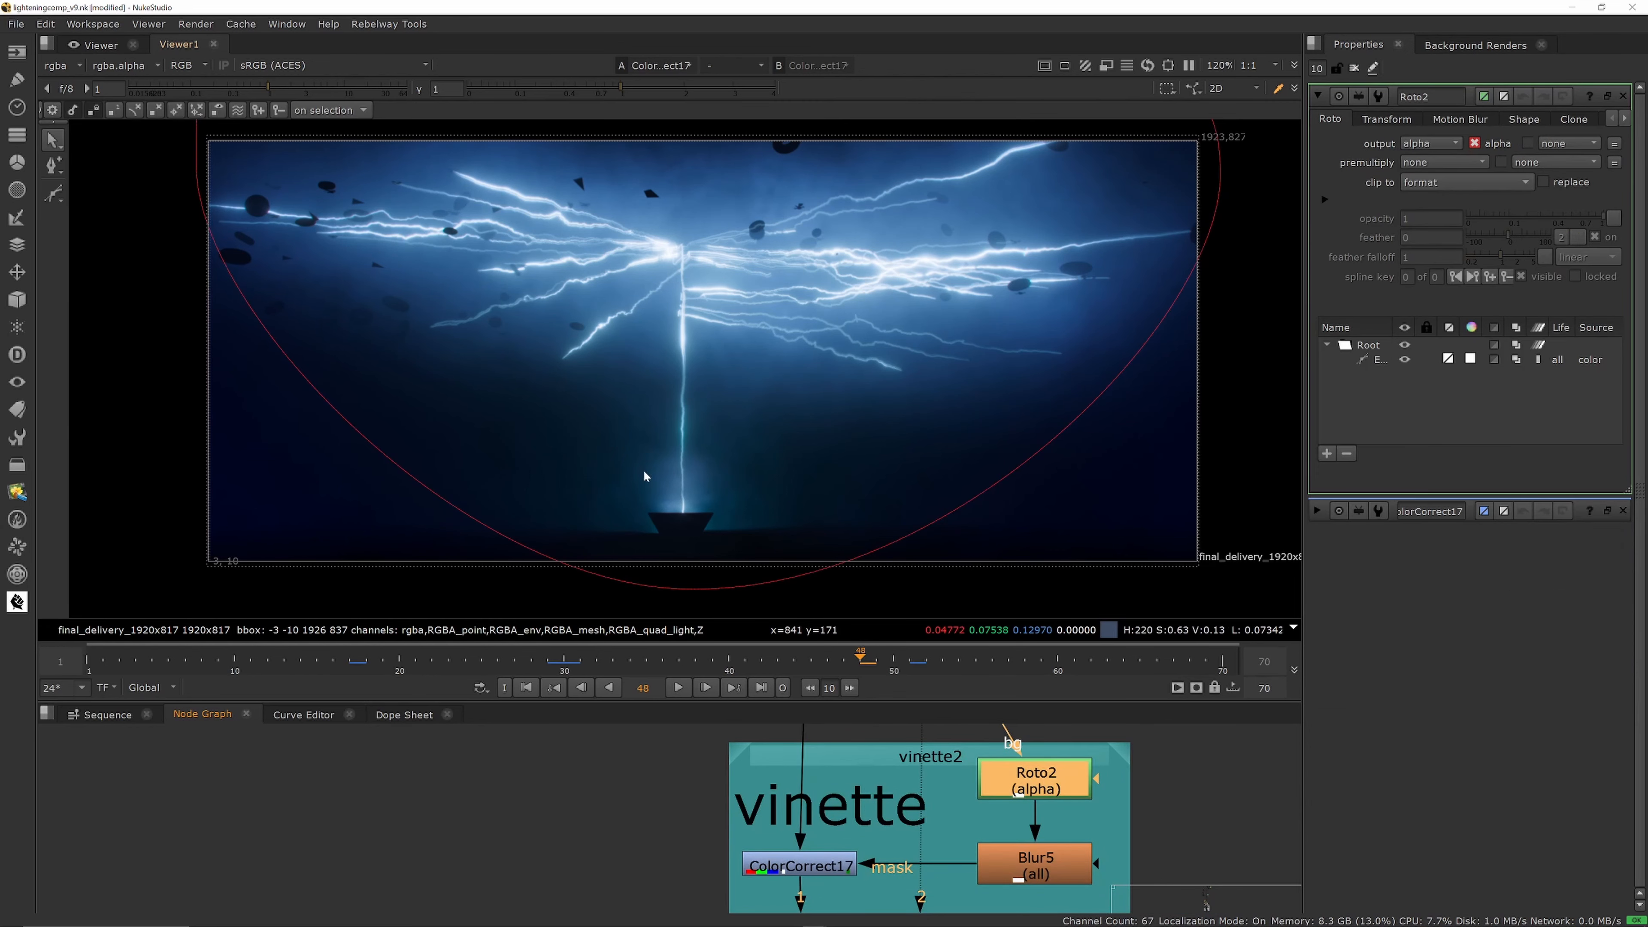
scroll(643, 478, "down", 3)
middle_click_drag(1048, 871, 1033, 822)
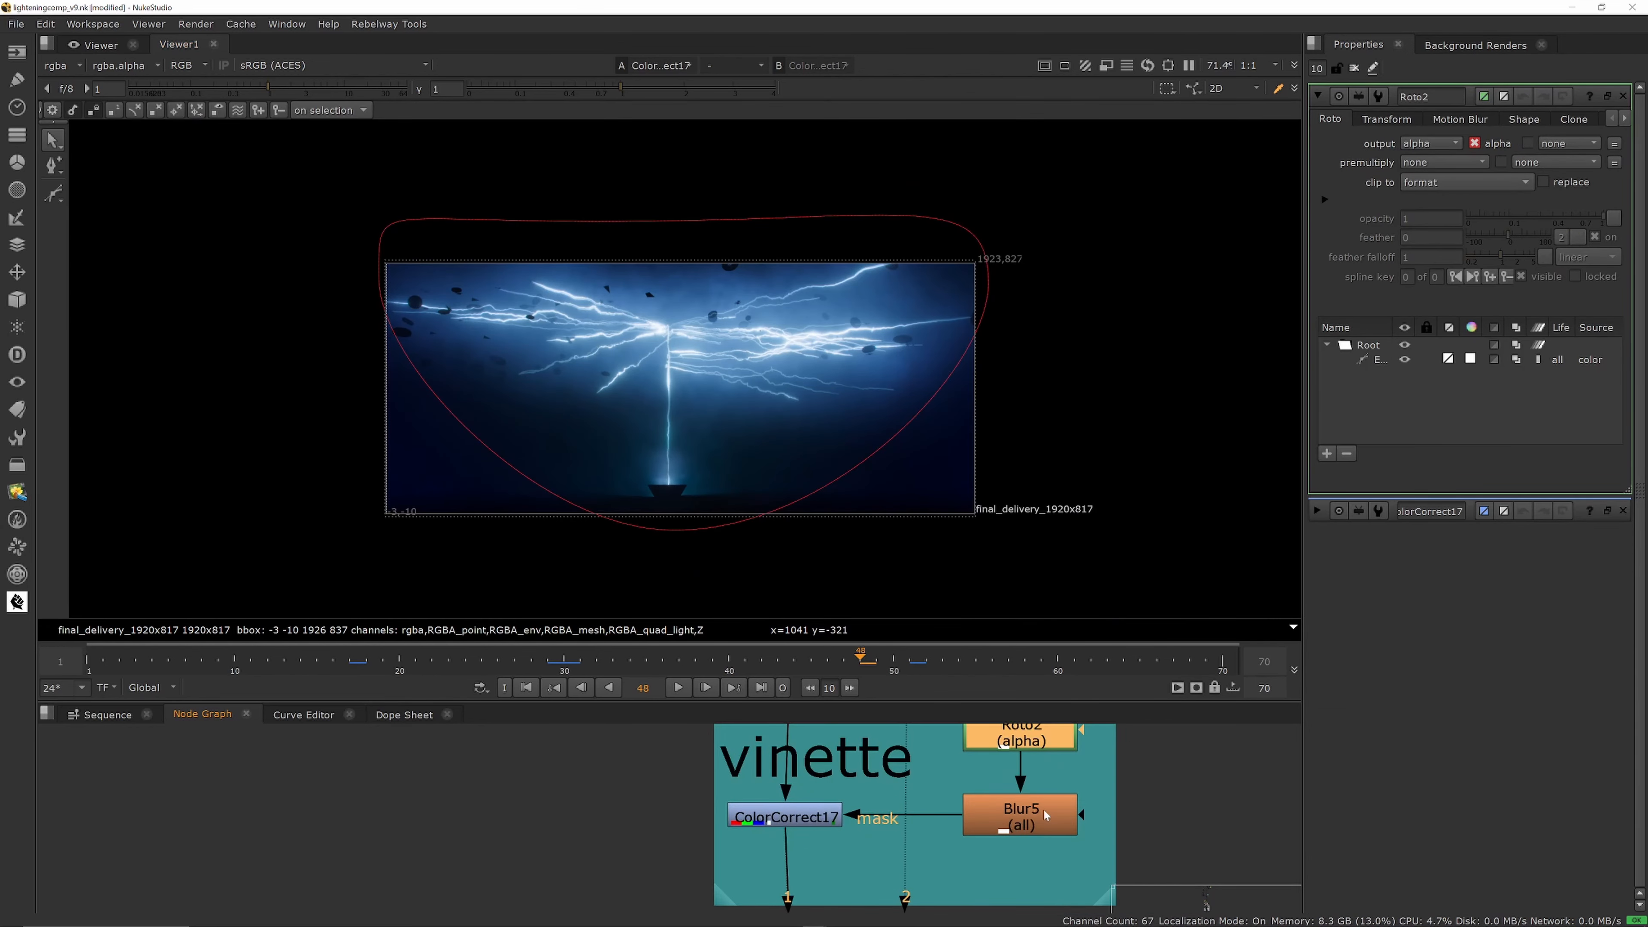
double_click(1034, 822)
Step: Move on to the second "vinette" group and view the output of ColorCorrect70
scroll(993, 759, "down", 5)
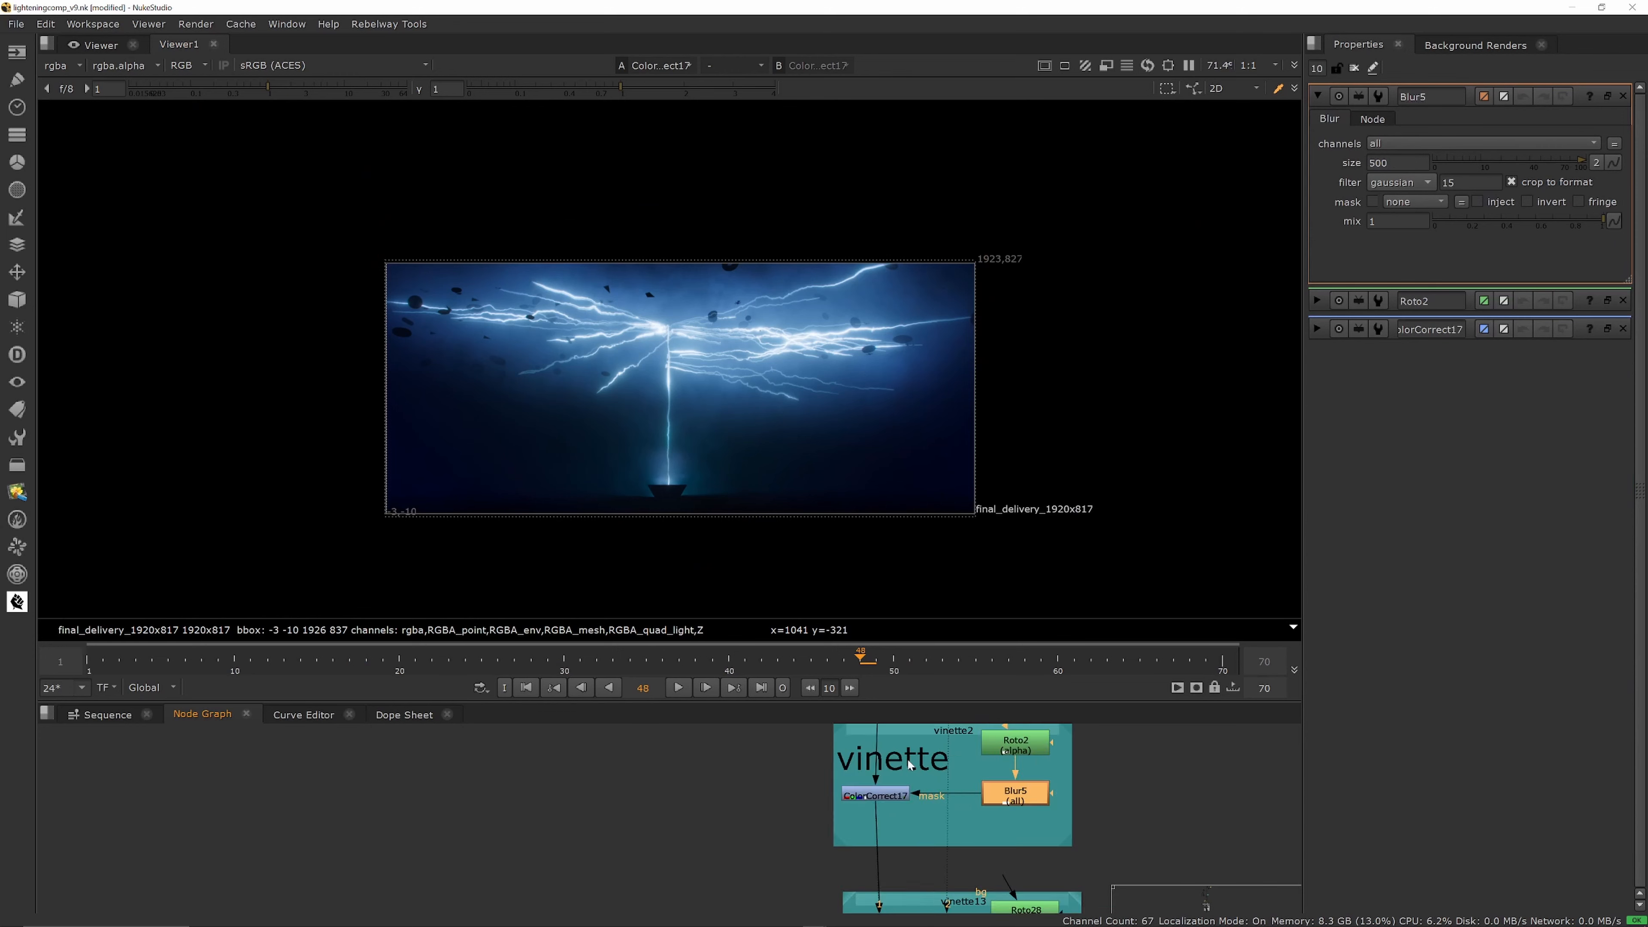
middle_click_drag(929, 822, 942, 735)
scroll(911, 805, "up", 3)
scroll(909, 822, "up", 2)
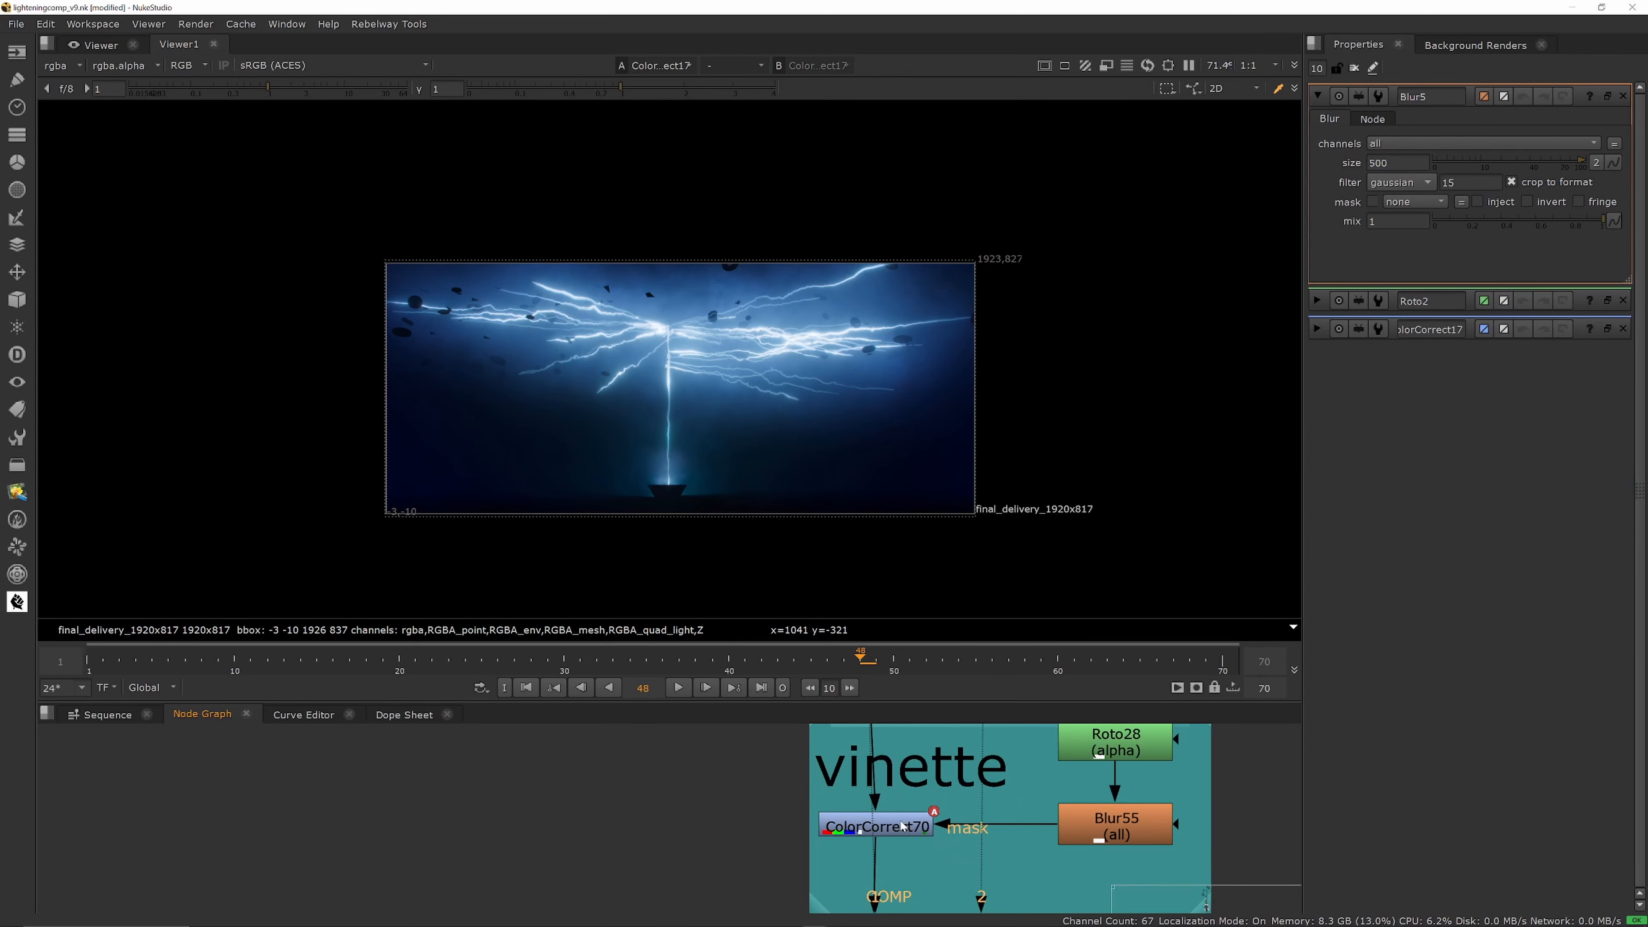
left_click(902, 826)
key("1")
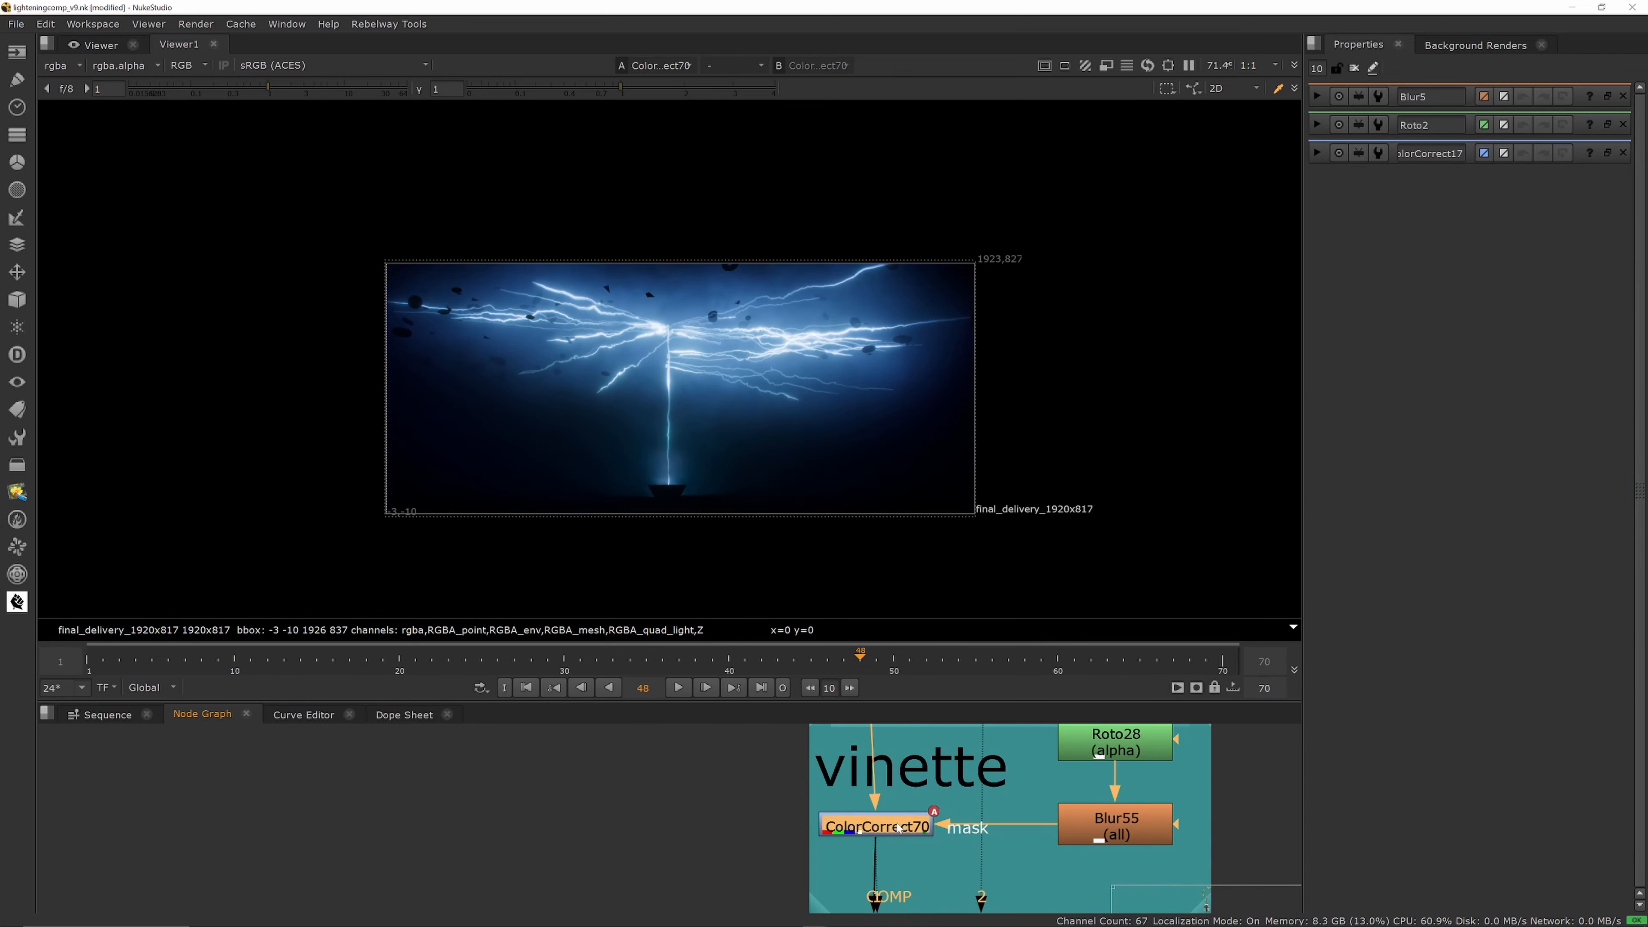
Step: Open ColorCorrect70's properties and go to frame 19 to examine its animated master gain
double_click(876, 826)
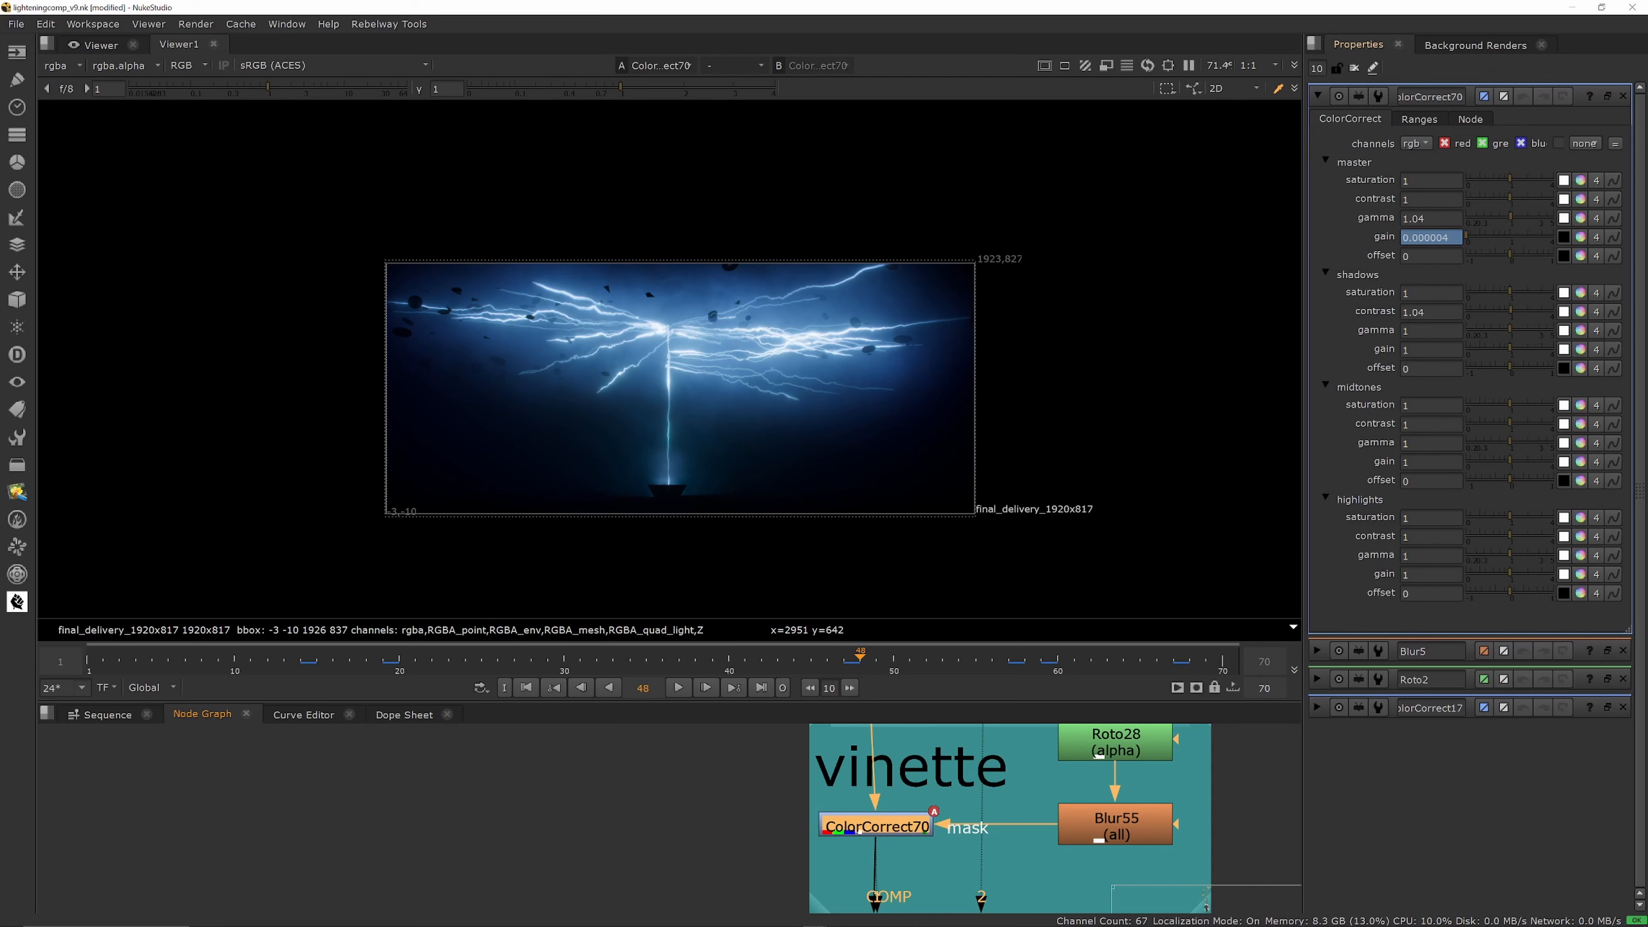
left_click_drag(862, 657, 461, 680)
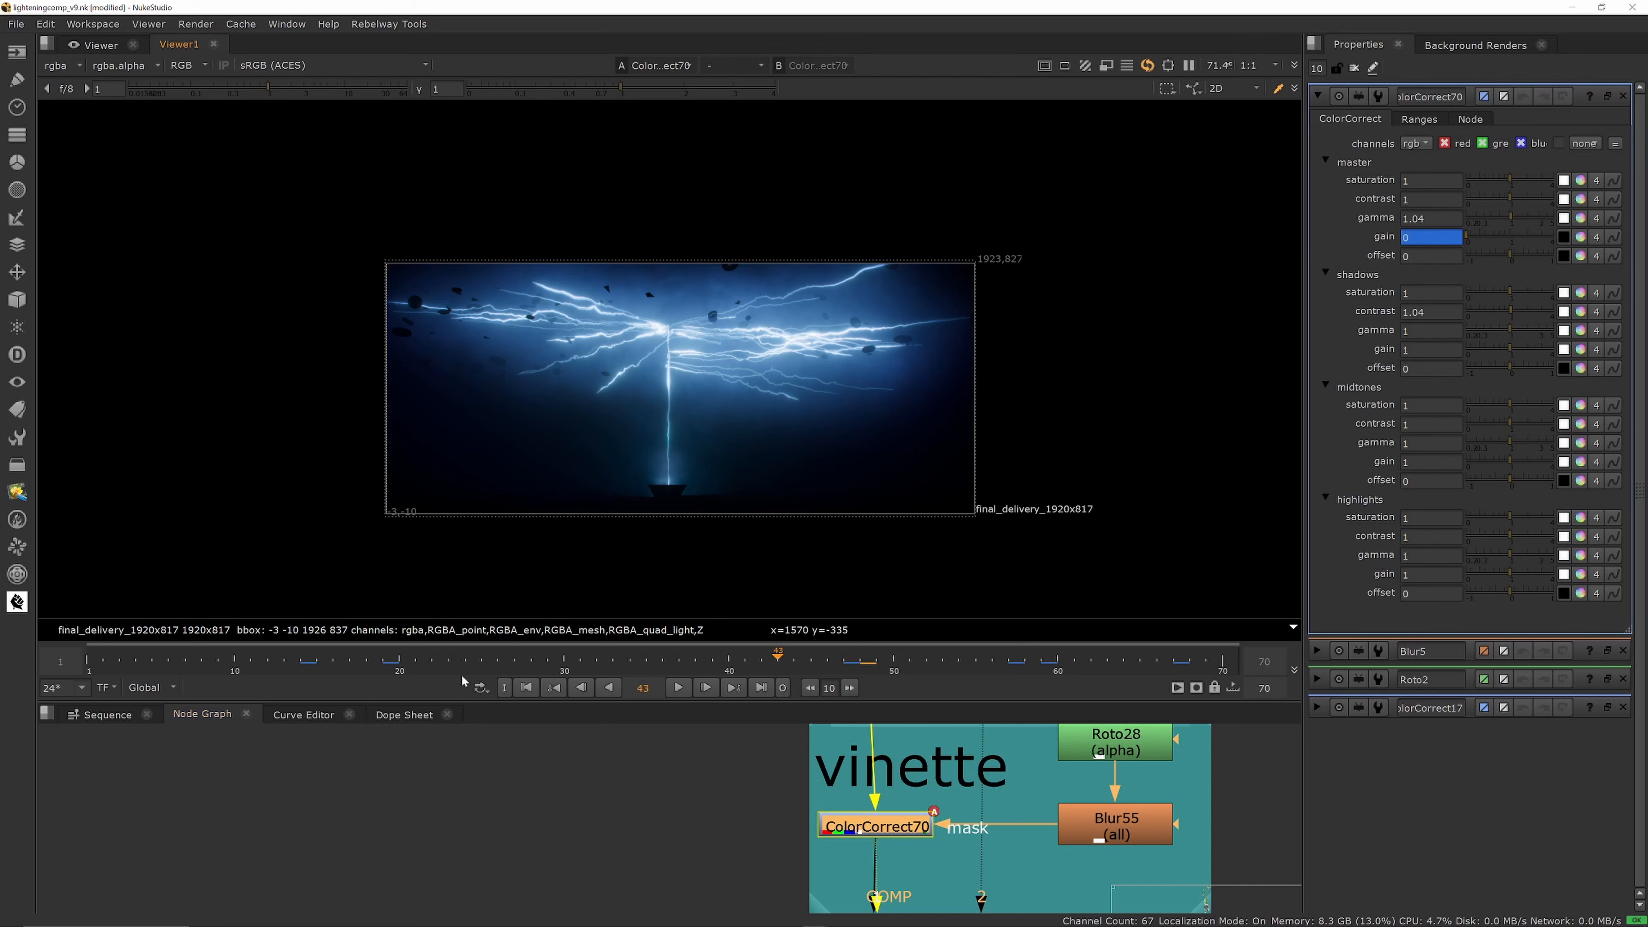
left_click(393, 661)
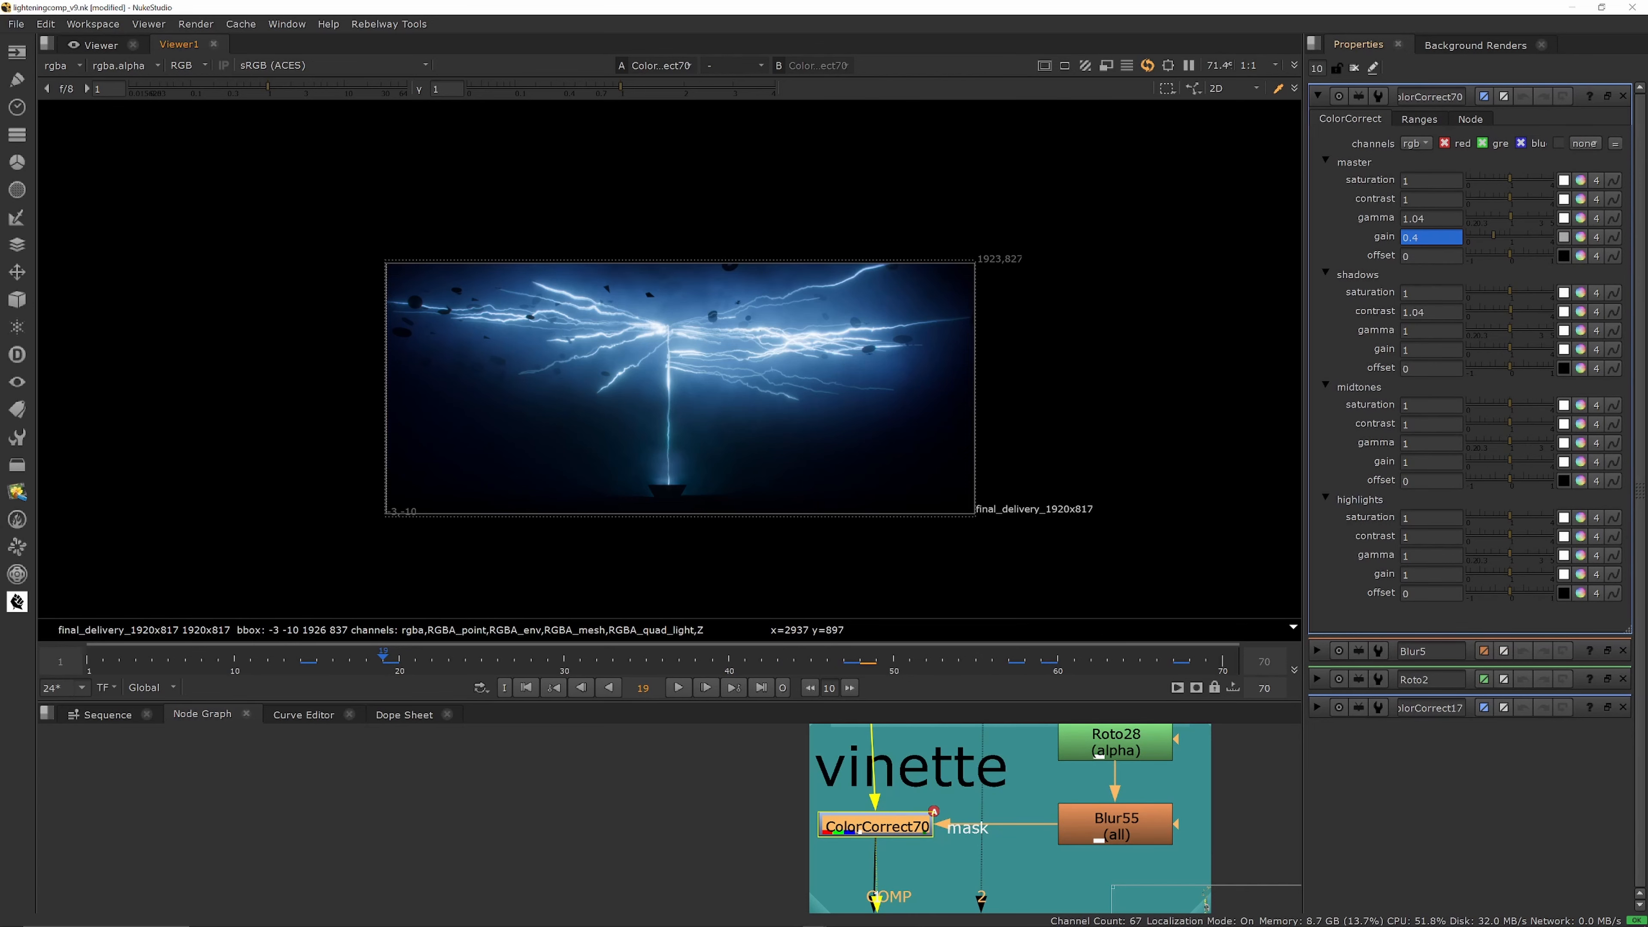
Step: View the output of the "regrained comp" node Group13 and go to frame 32
scroll(928, 795, "down", 10)
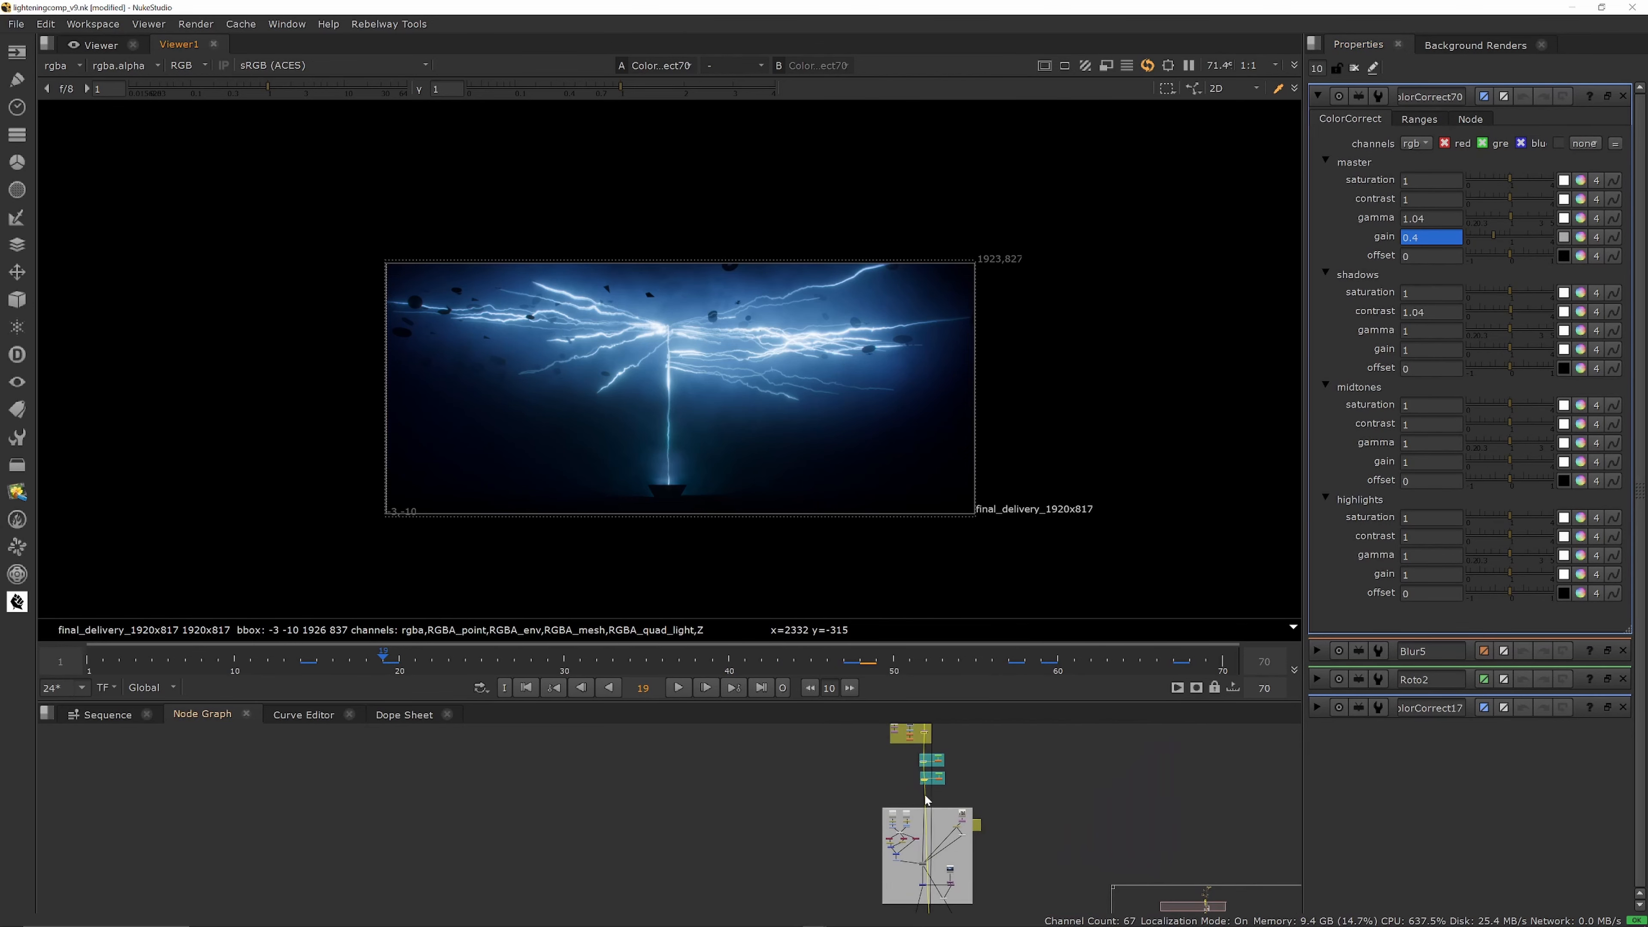
scroll(926, 800, "up", 8)
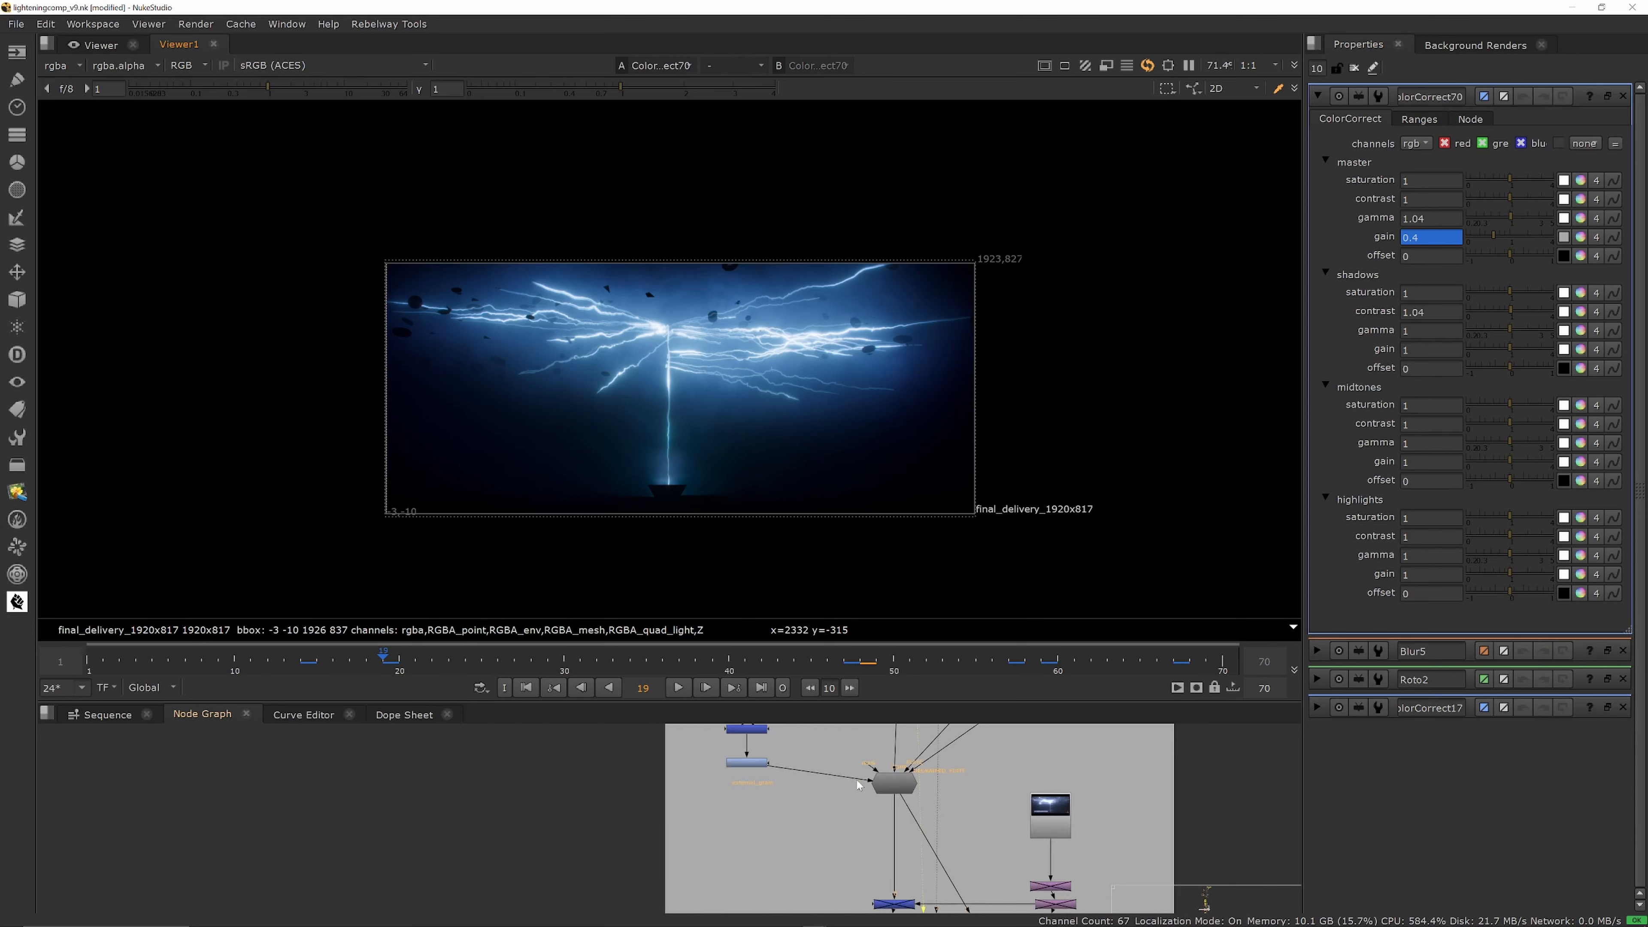
scroll(858, 786, "up", 3)
left_click(902, 792)
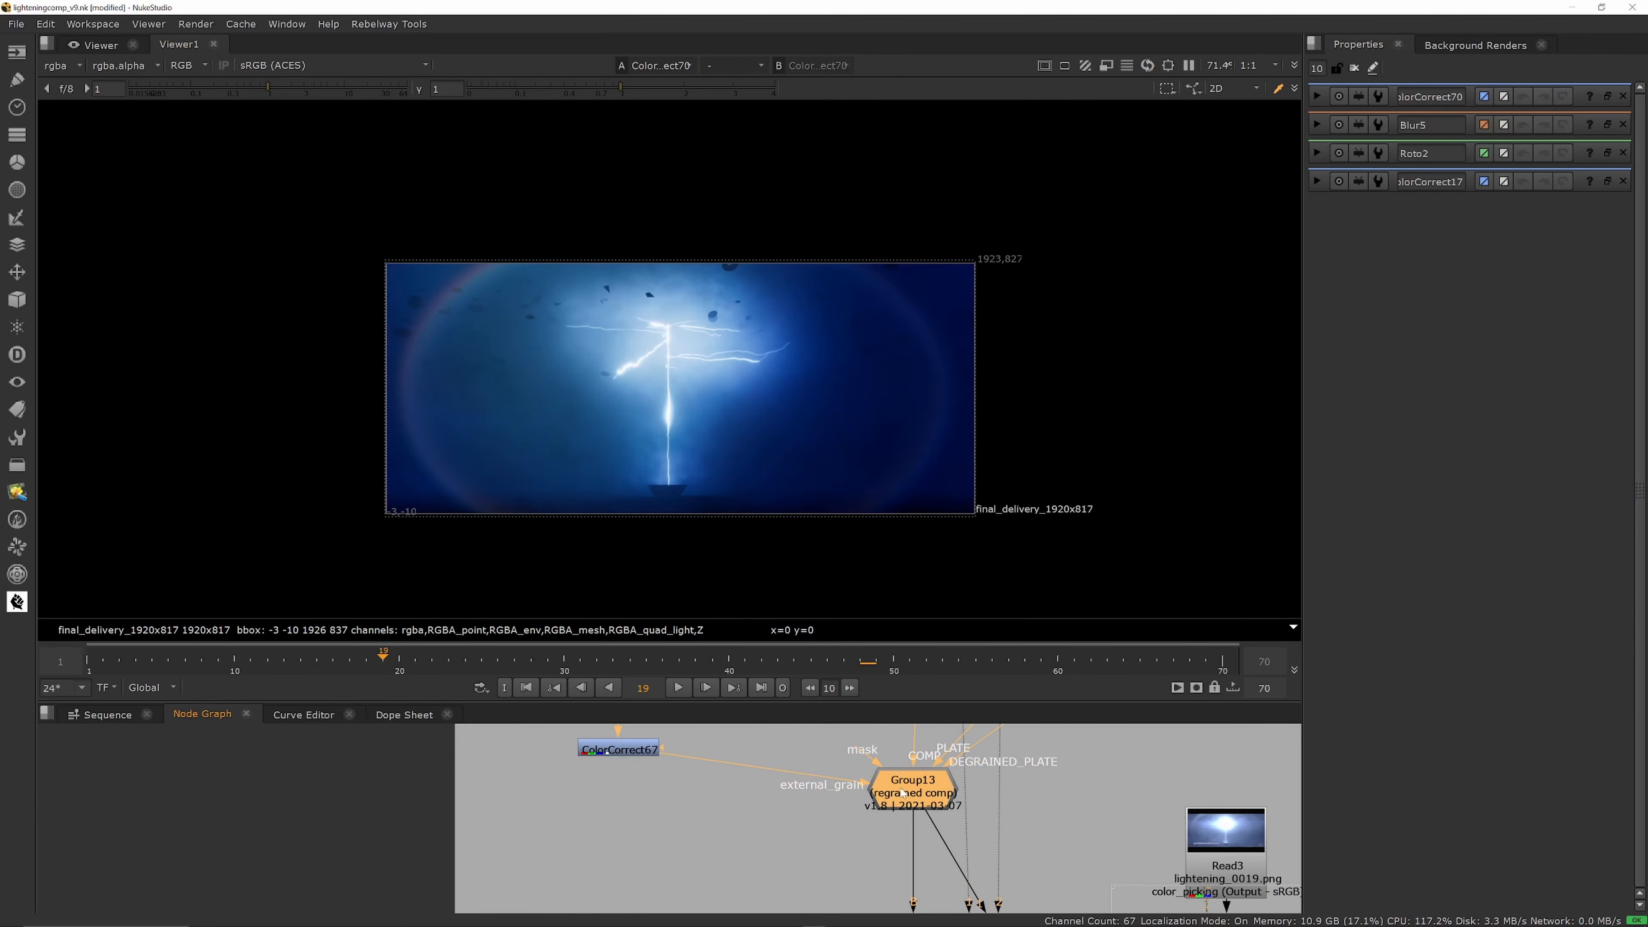
key("1")
left_click(597, 658)
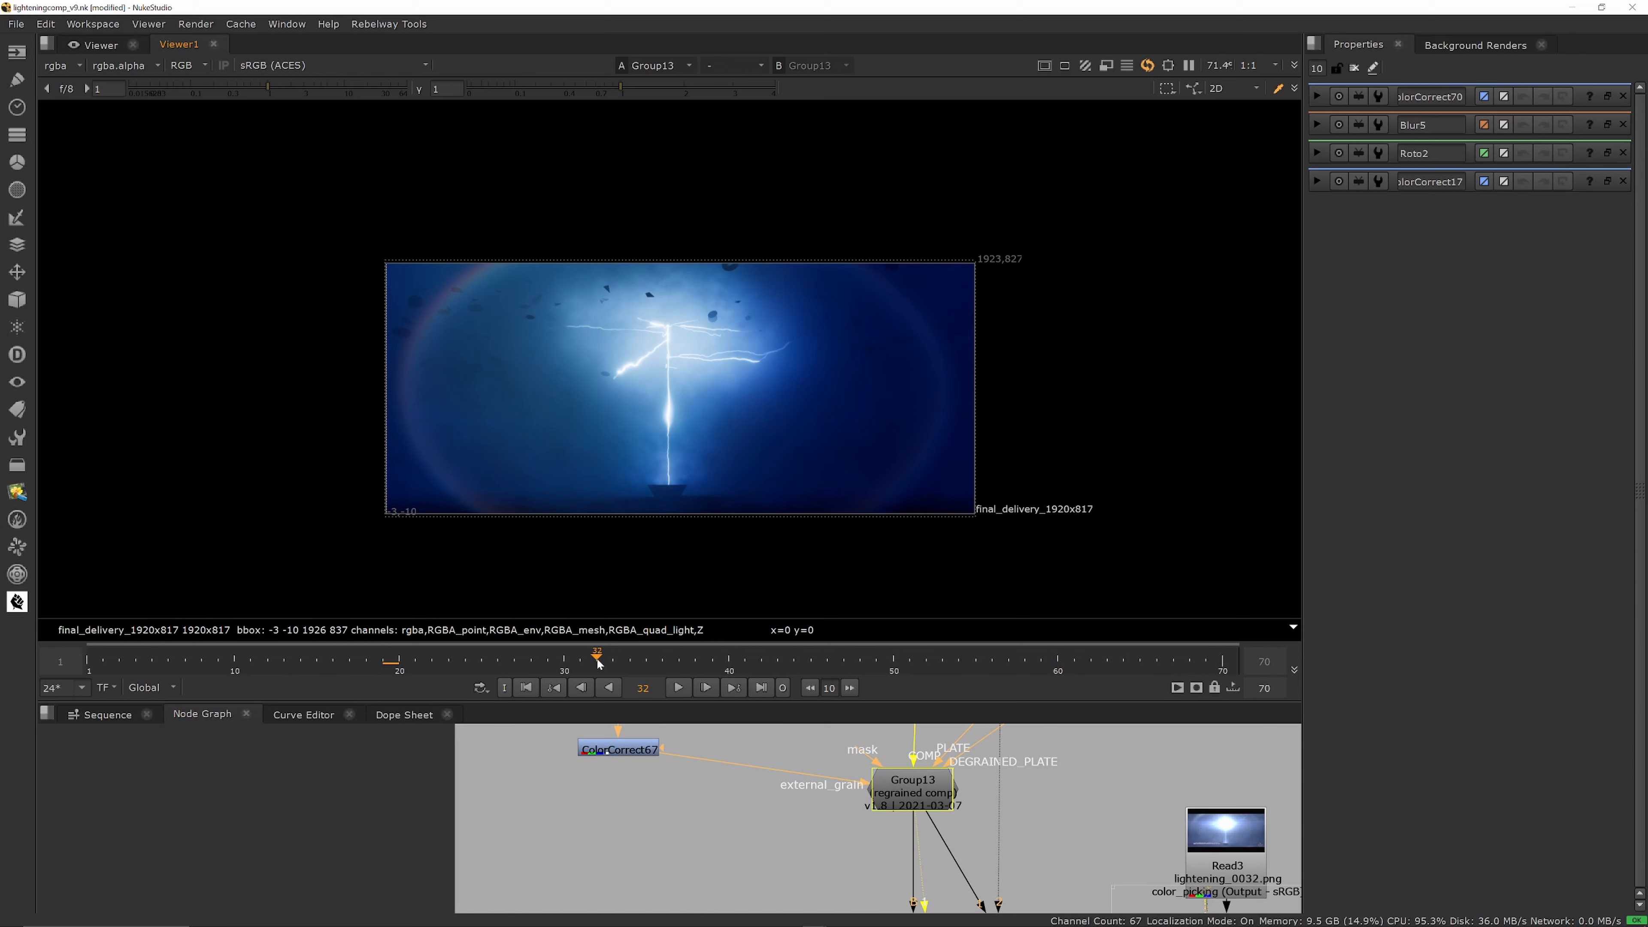
left_click(832, 784)
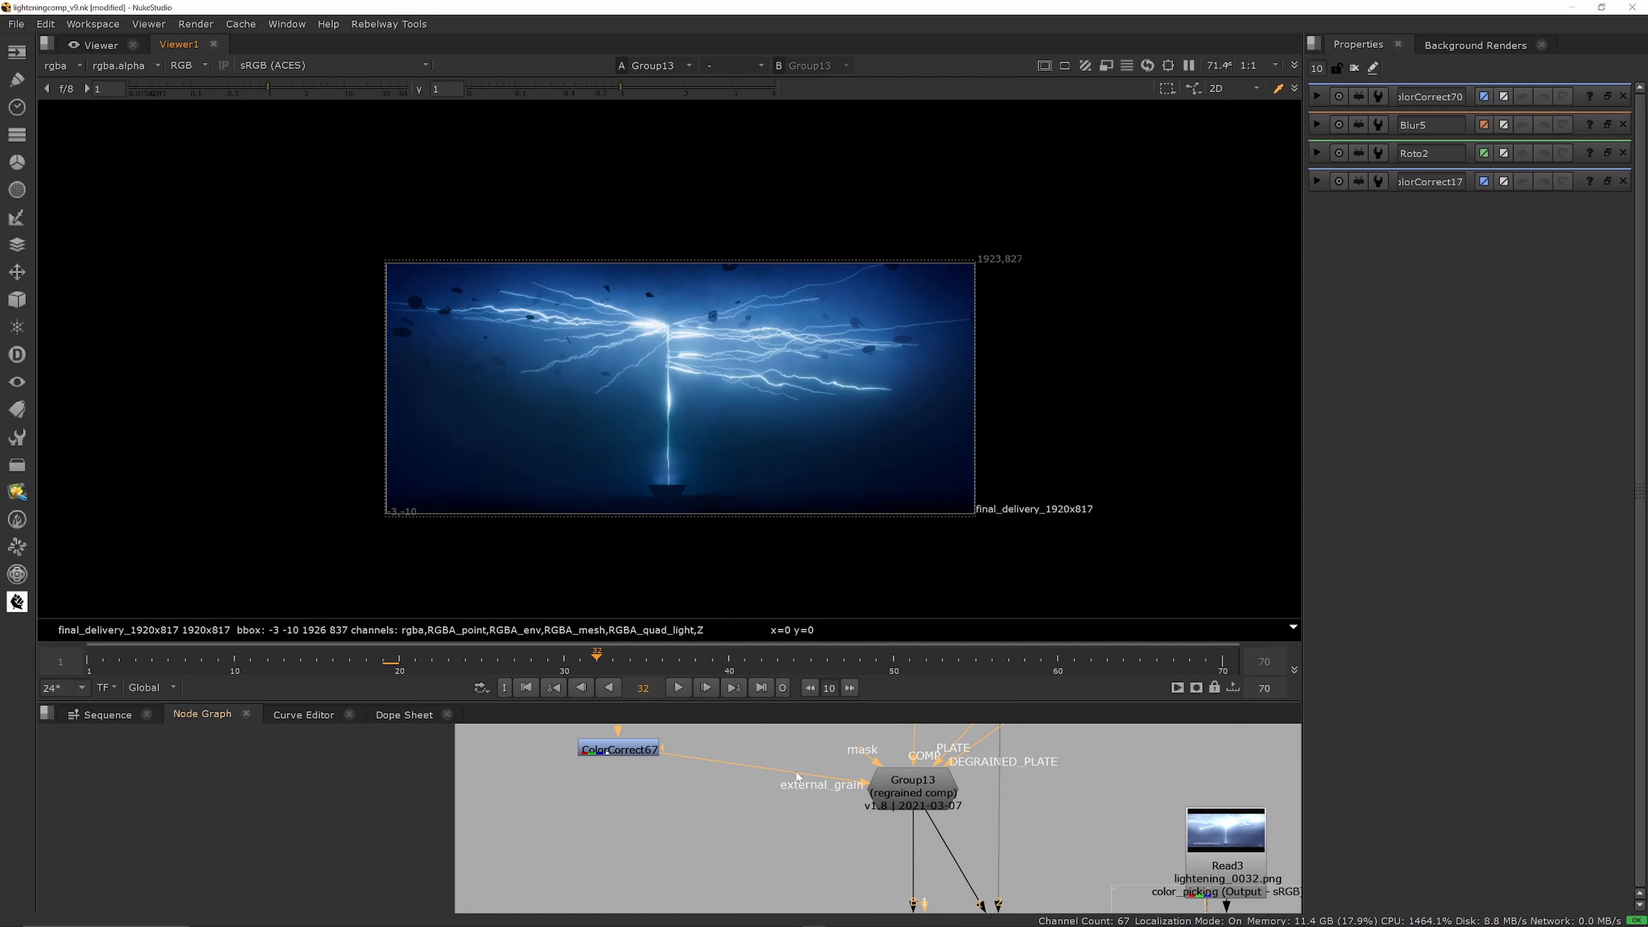
Step: Toggle the "regrained comp" node Group13 off and on repeatedly to compare the lightning close-up with and without grain
scroll(682, 301, "up", 3)
scroll(682, 301, "up", 2)
scroll(691, 251, "up", 2)
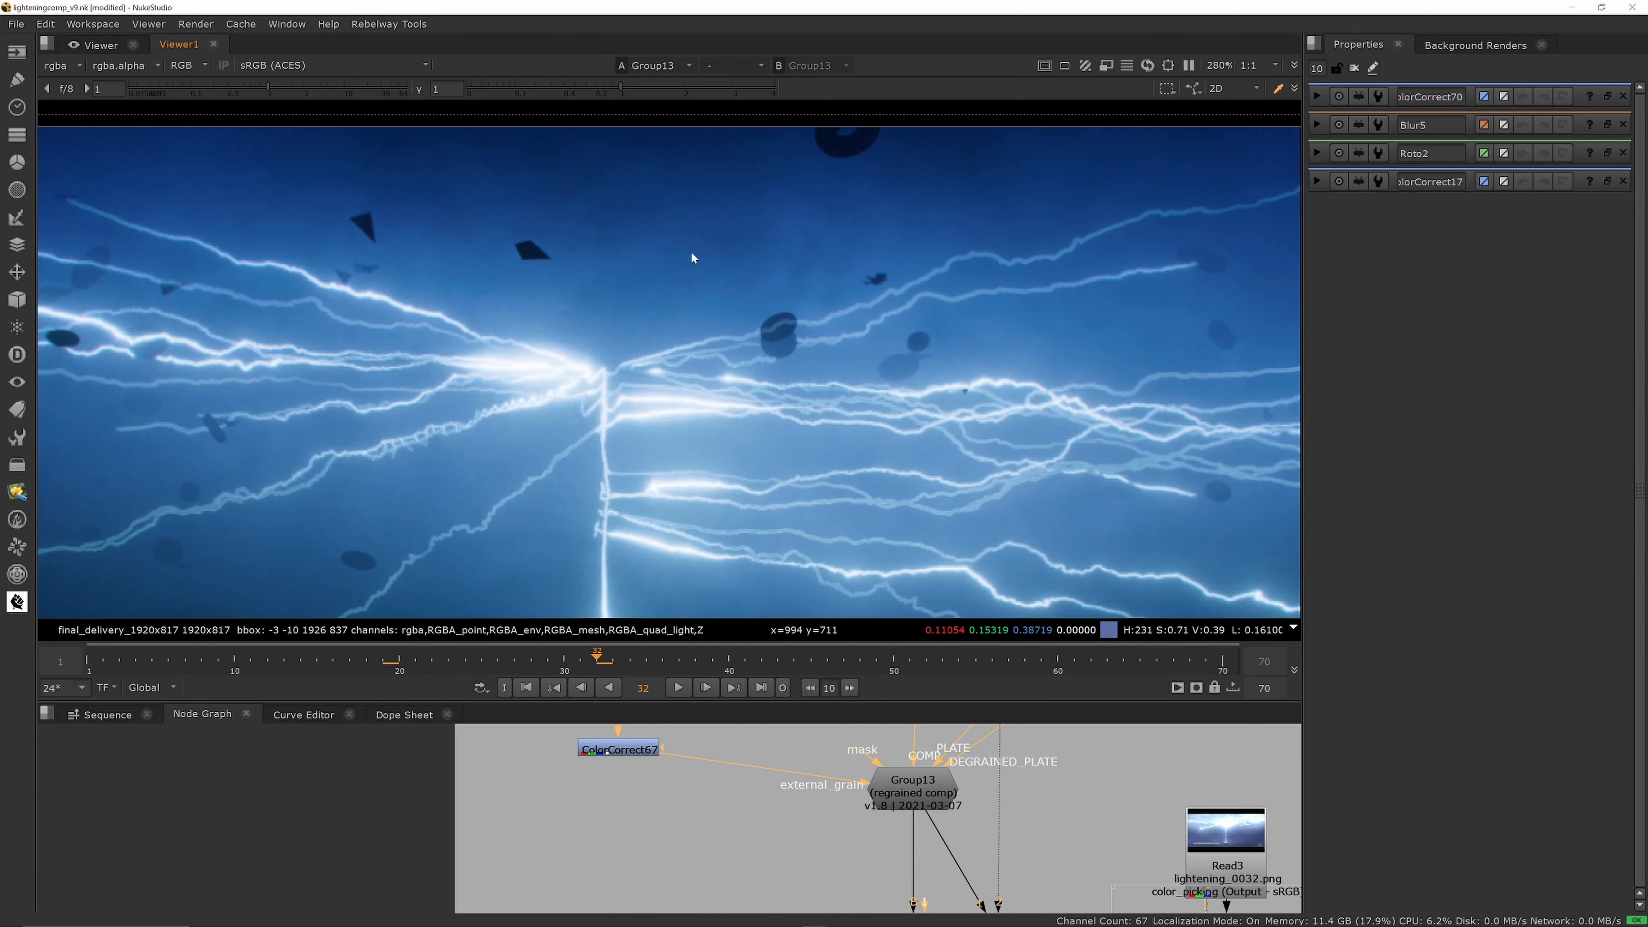
scroll(587, 159, "up", 2)
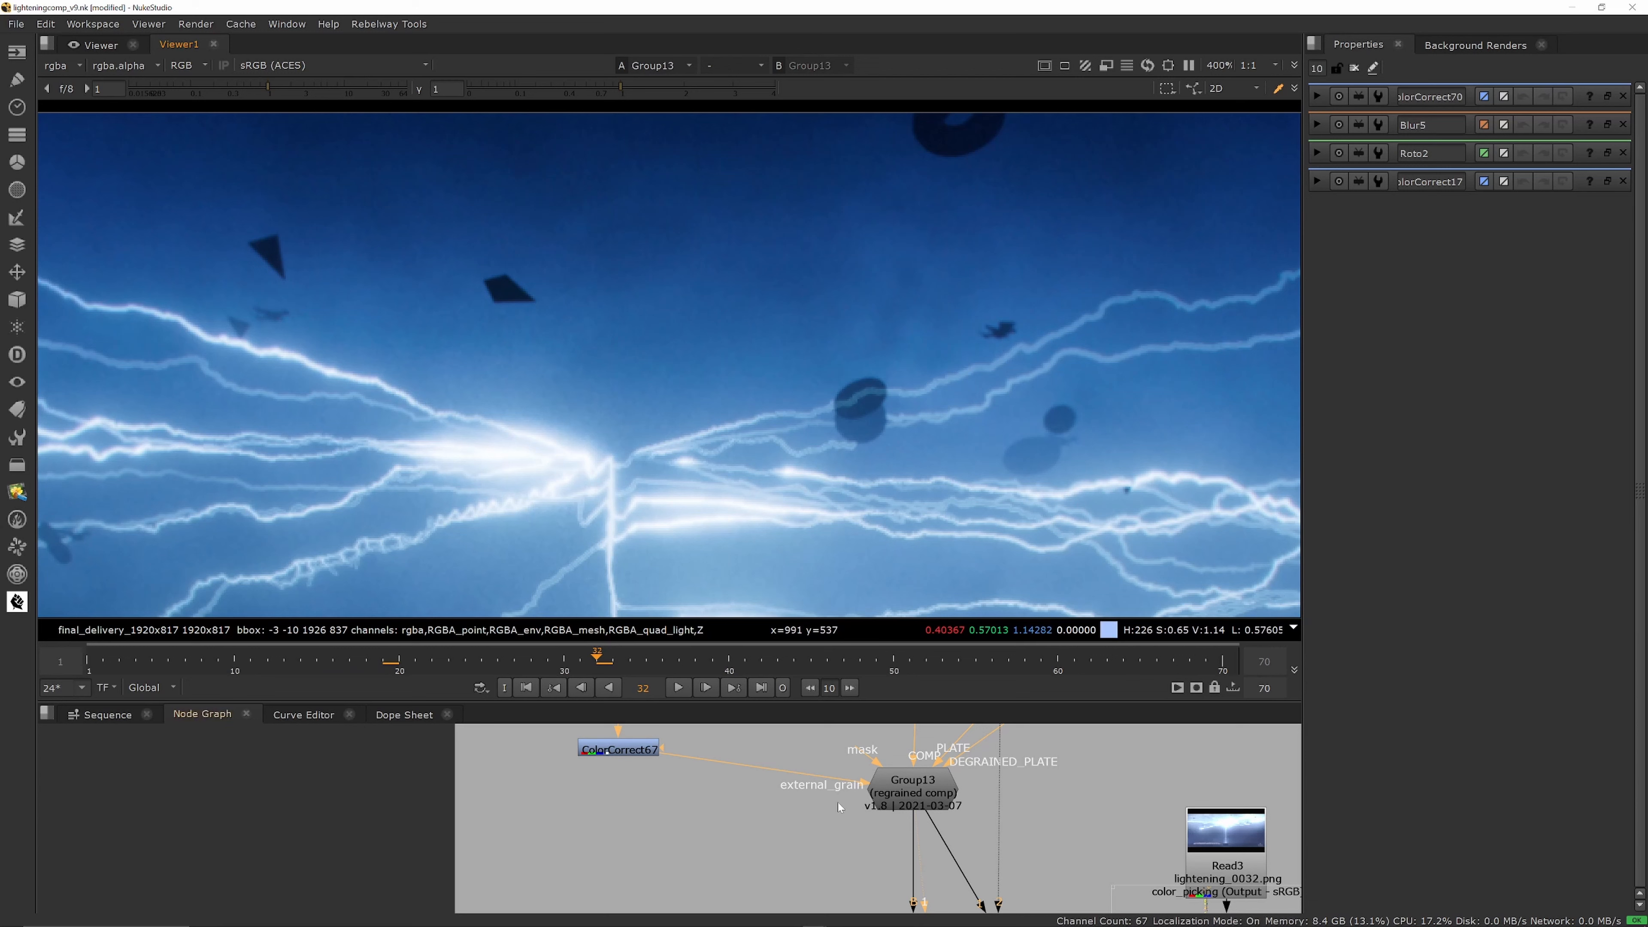
left_click(910, 788)
key("d")
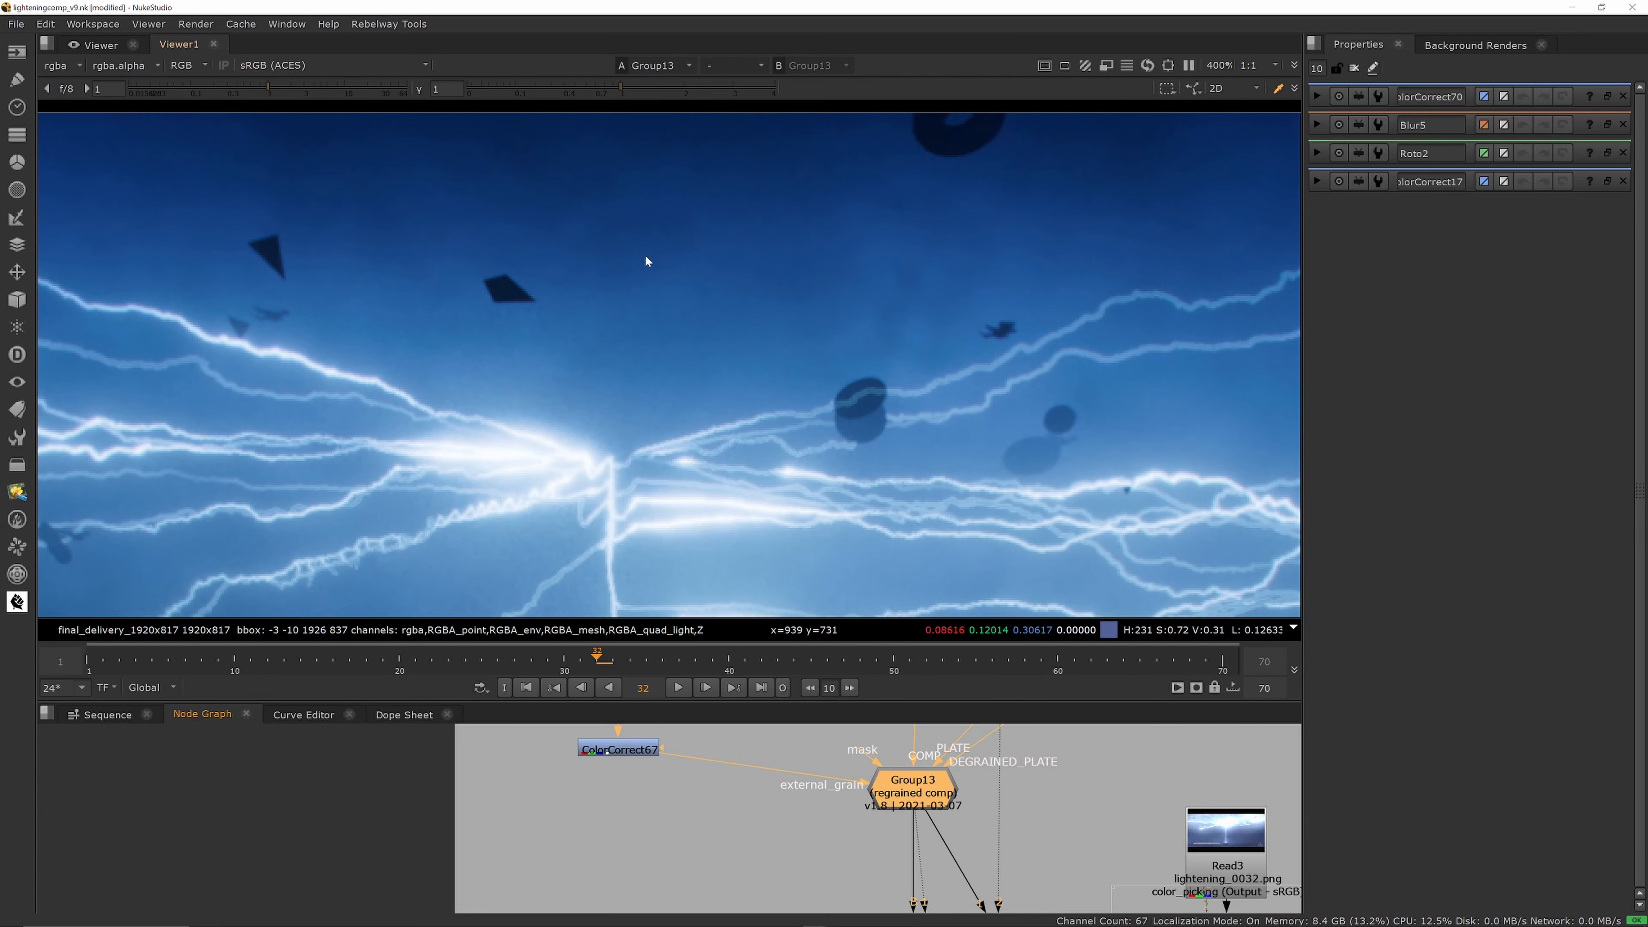
key("d")
key("d")
key("d")
key("d")
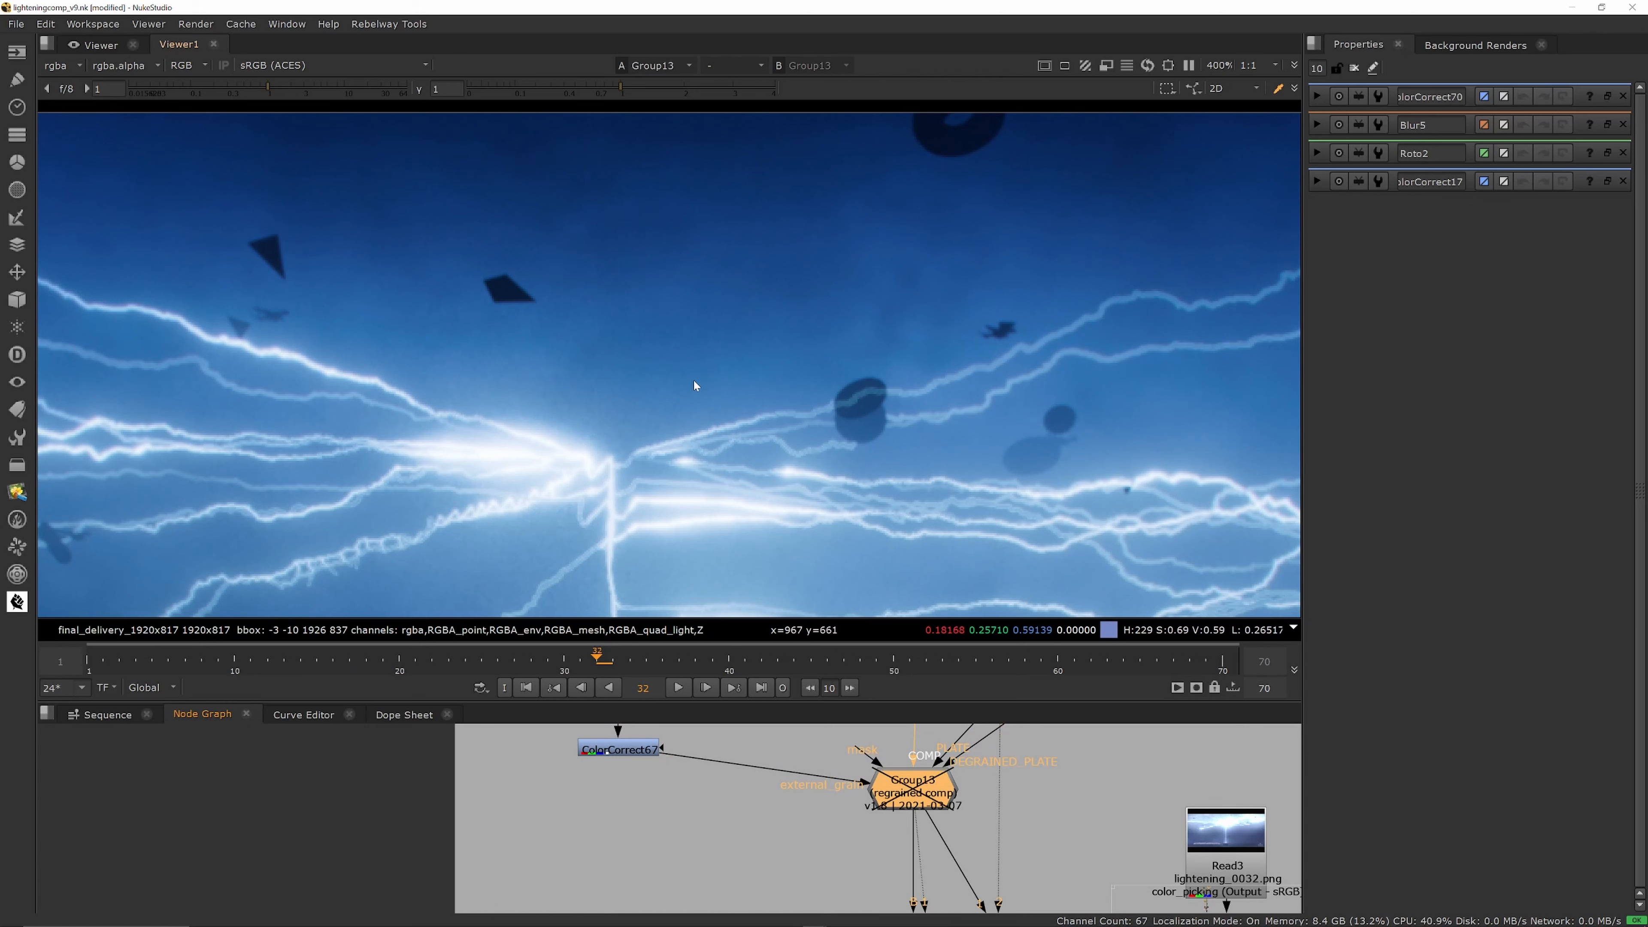
key("d")
Step: Examine the grain branch that feeds Group13, selecting the 35mmGRAIN_1.mov read node Read68
scroll(888, 831, "down", 3)
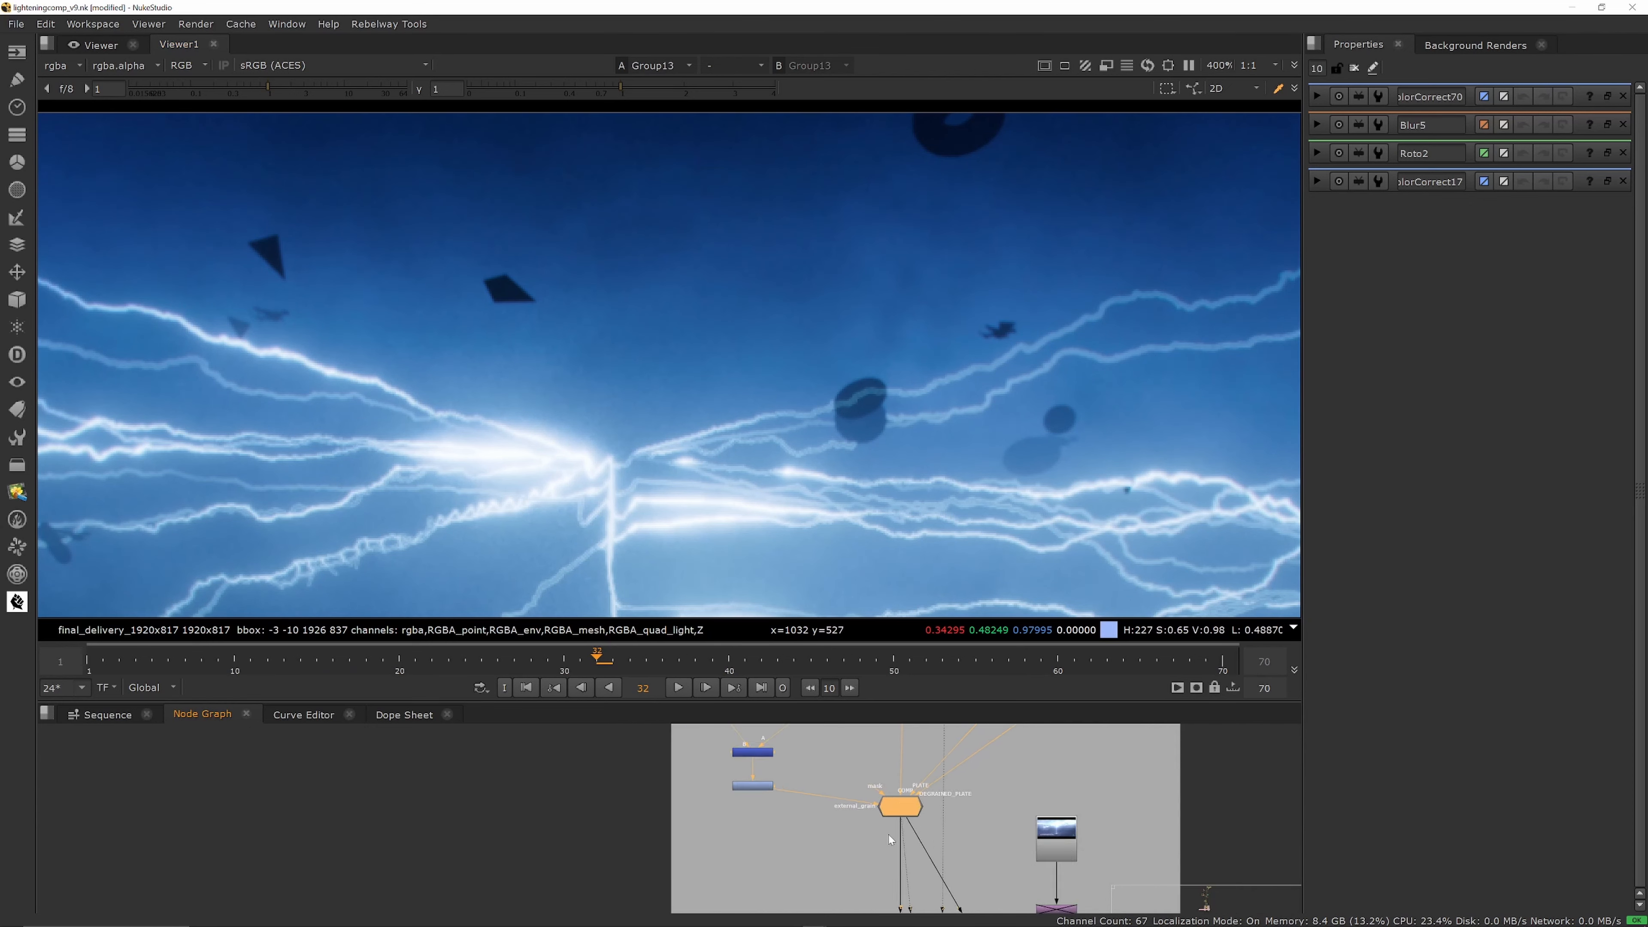
scroll(857, 753, "up", 1)
scroll(861, 757, "up", 5)
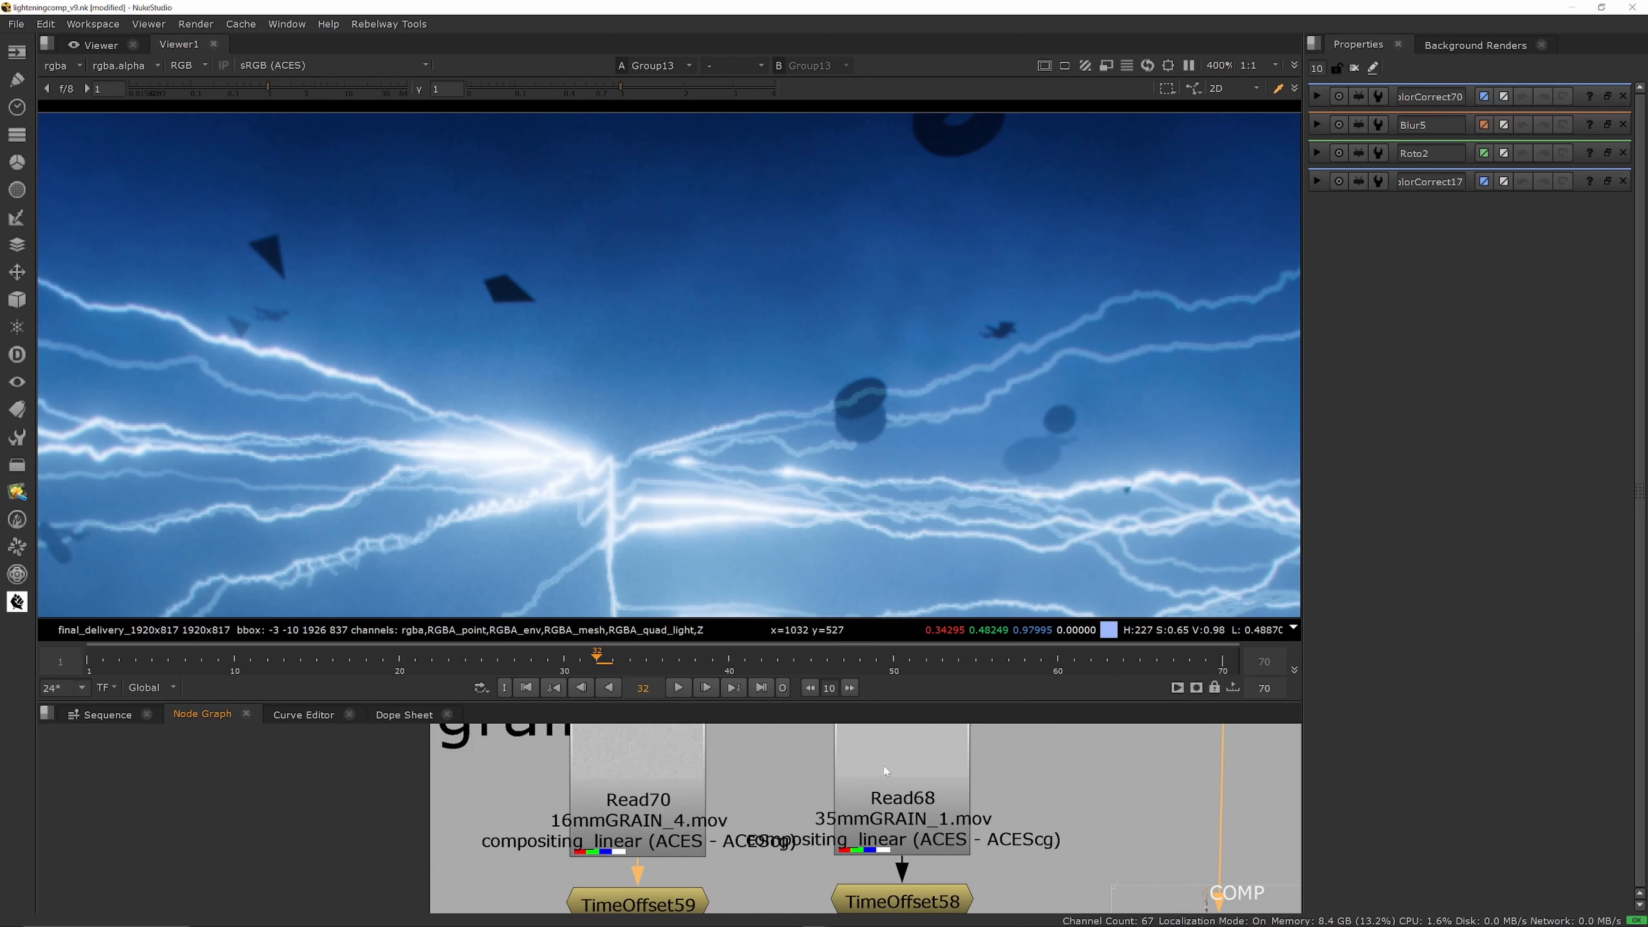
left_click(892, 755)
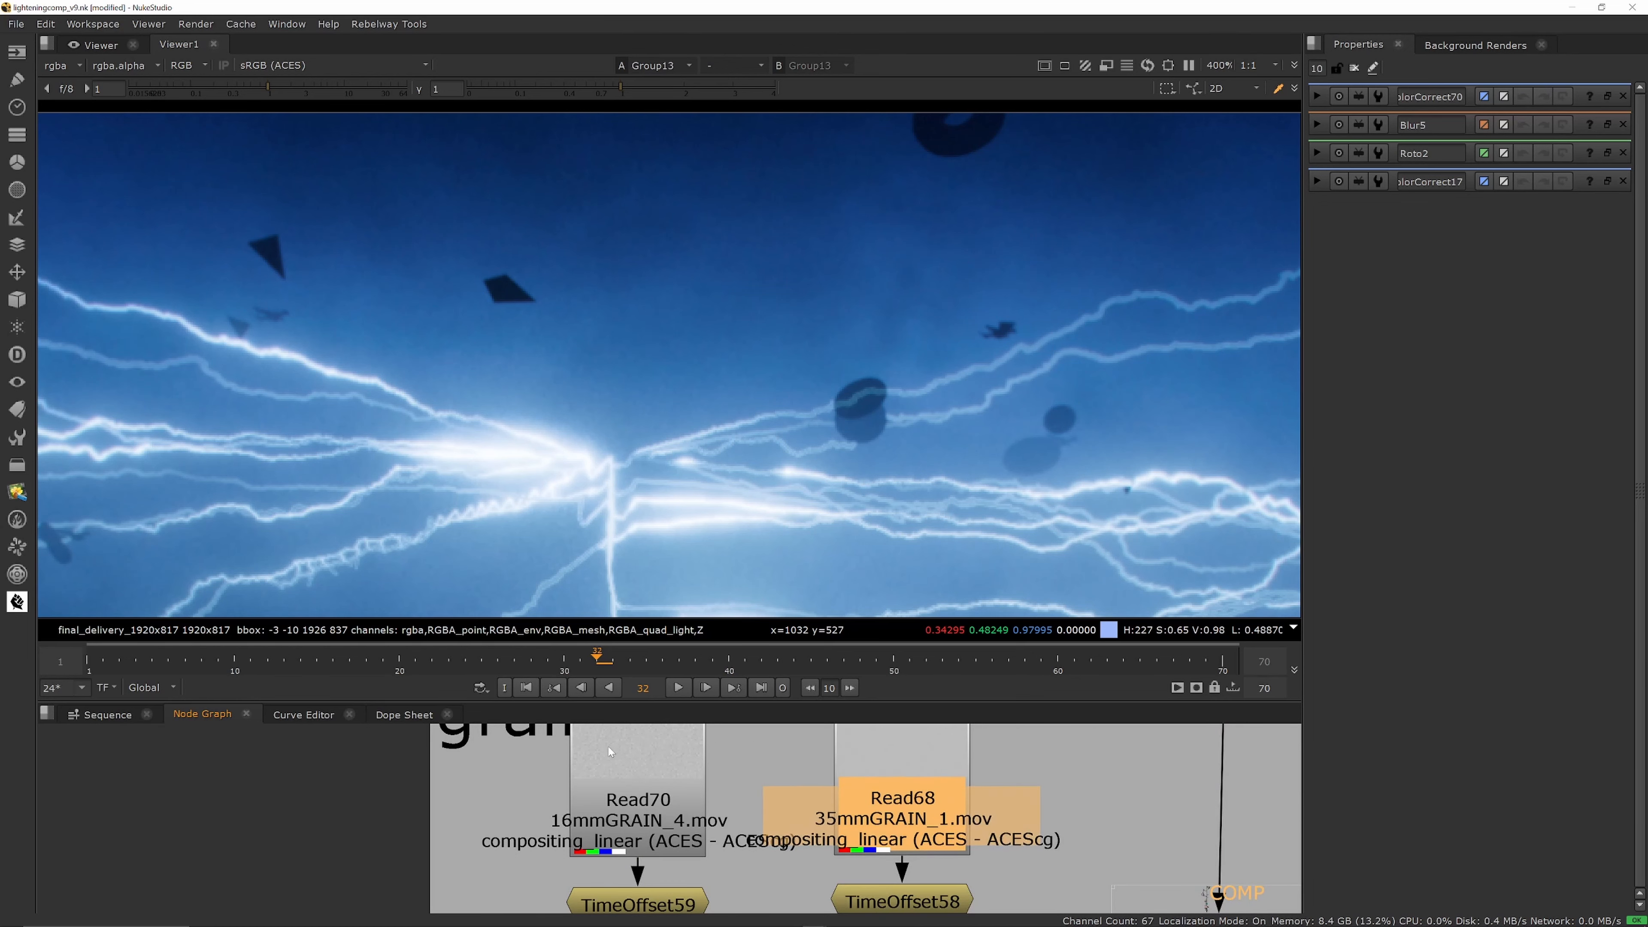
scroll(853, 792, "down", 6)
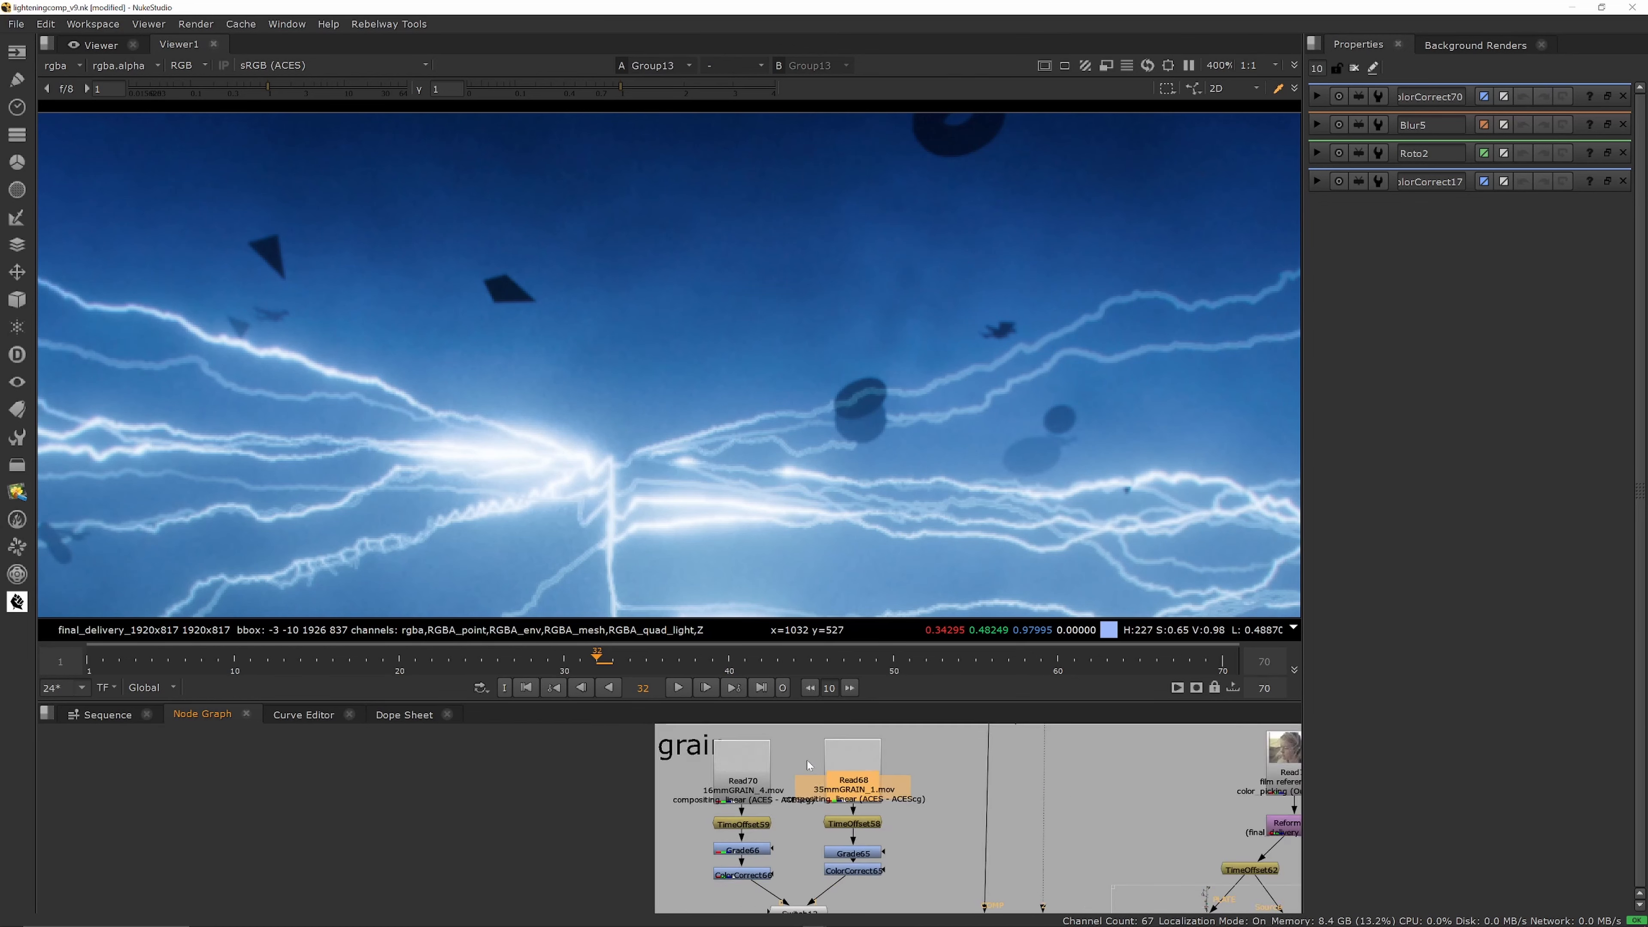
scroll(807, 760, "up", 3)
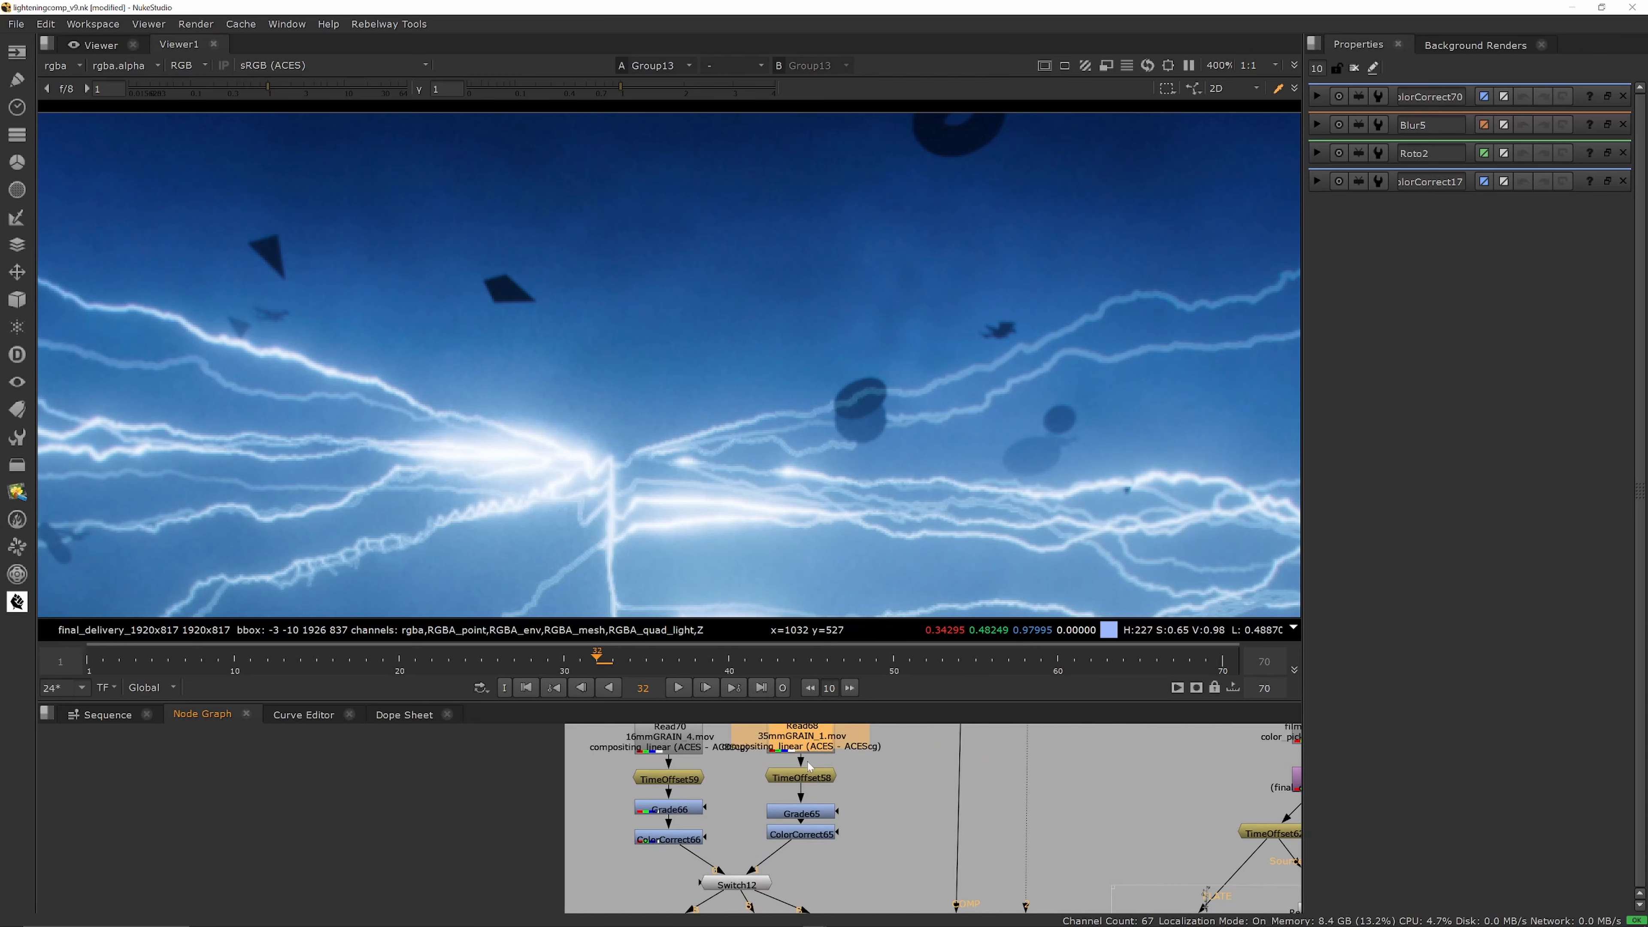
Step: Open Switch12's properties to check which grain source it uses, and select the 16mmGRAIN_4.mov read node Read70
double_click(716, 879)
scroll(790, 846, "down", 3)
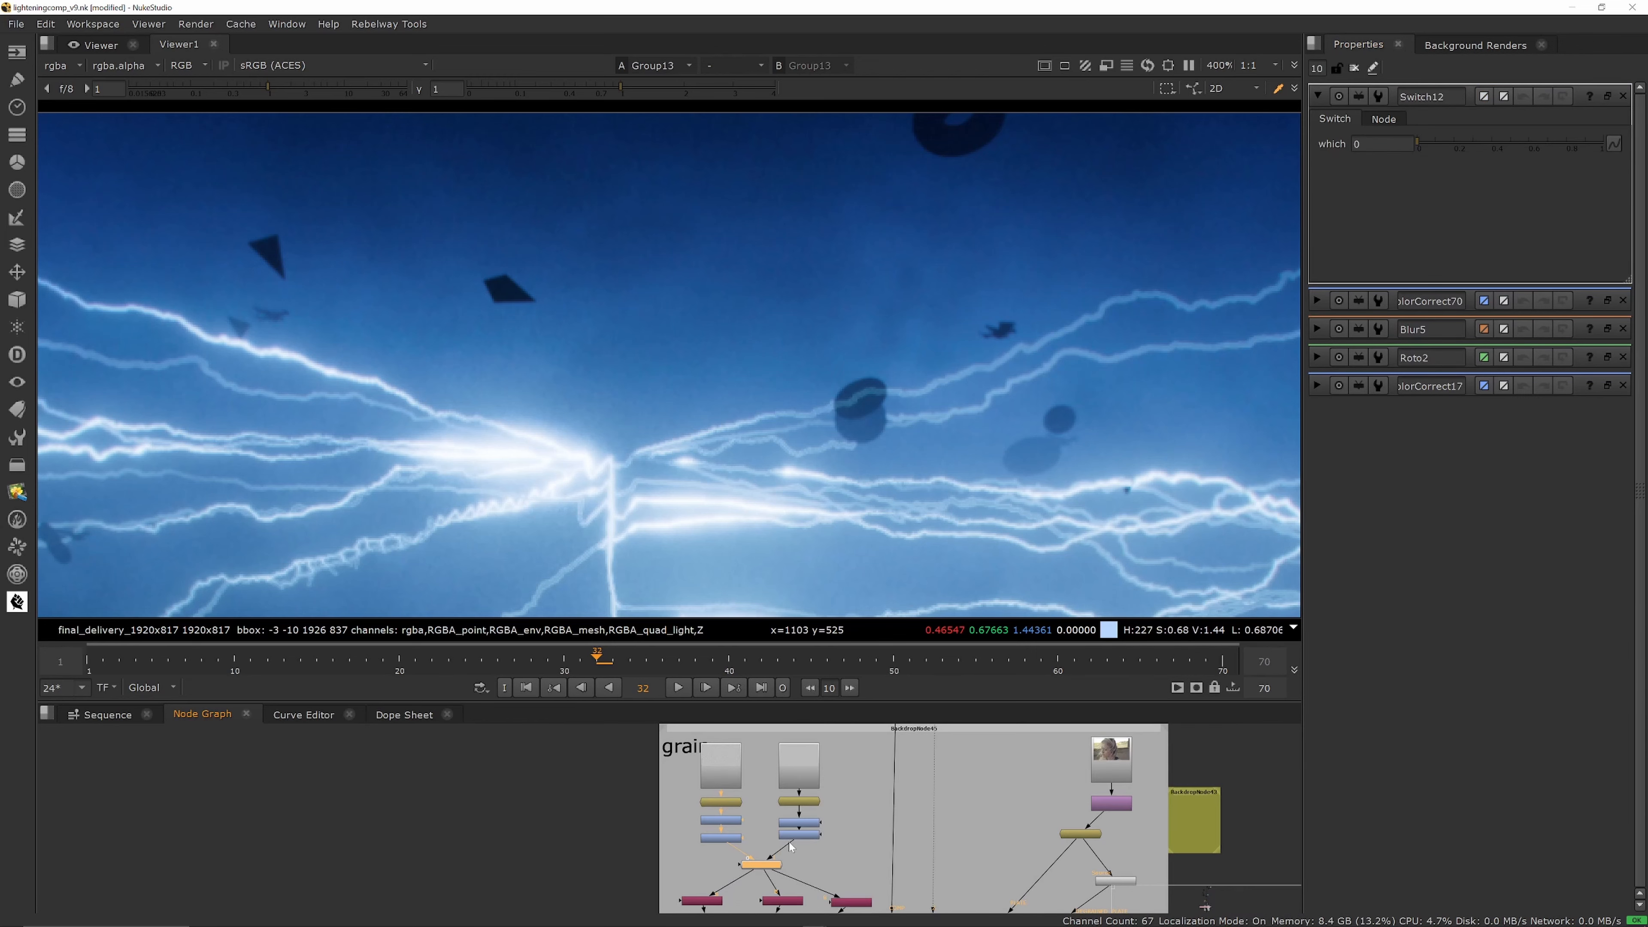
scroll(718, 790, "up", 7)
left_click(717, 753)
scroll(718, 753, "down", 4)
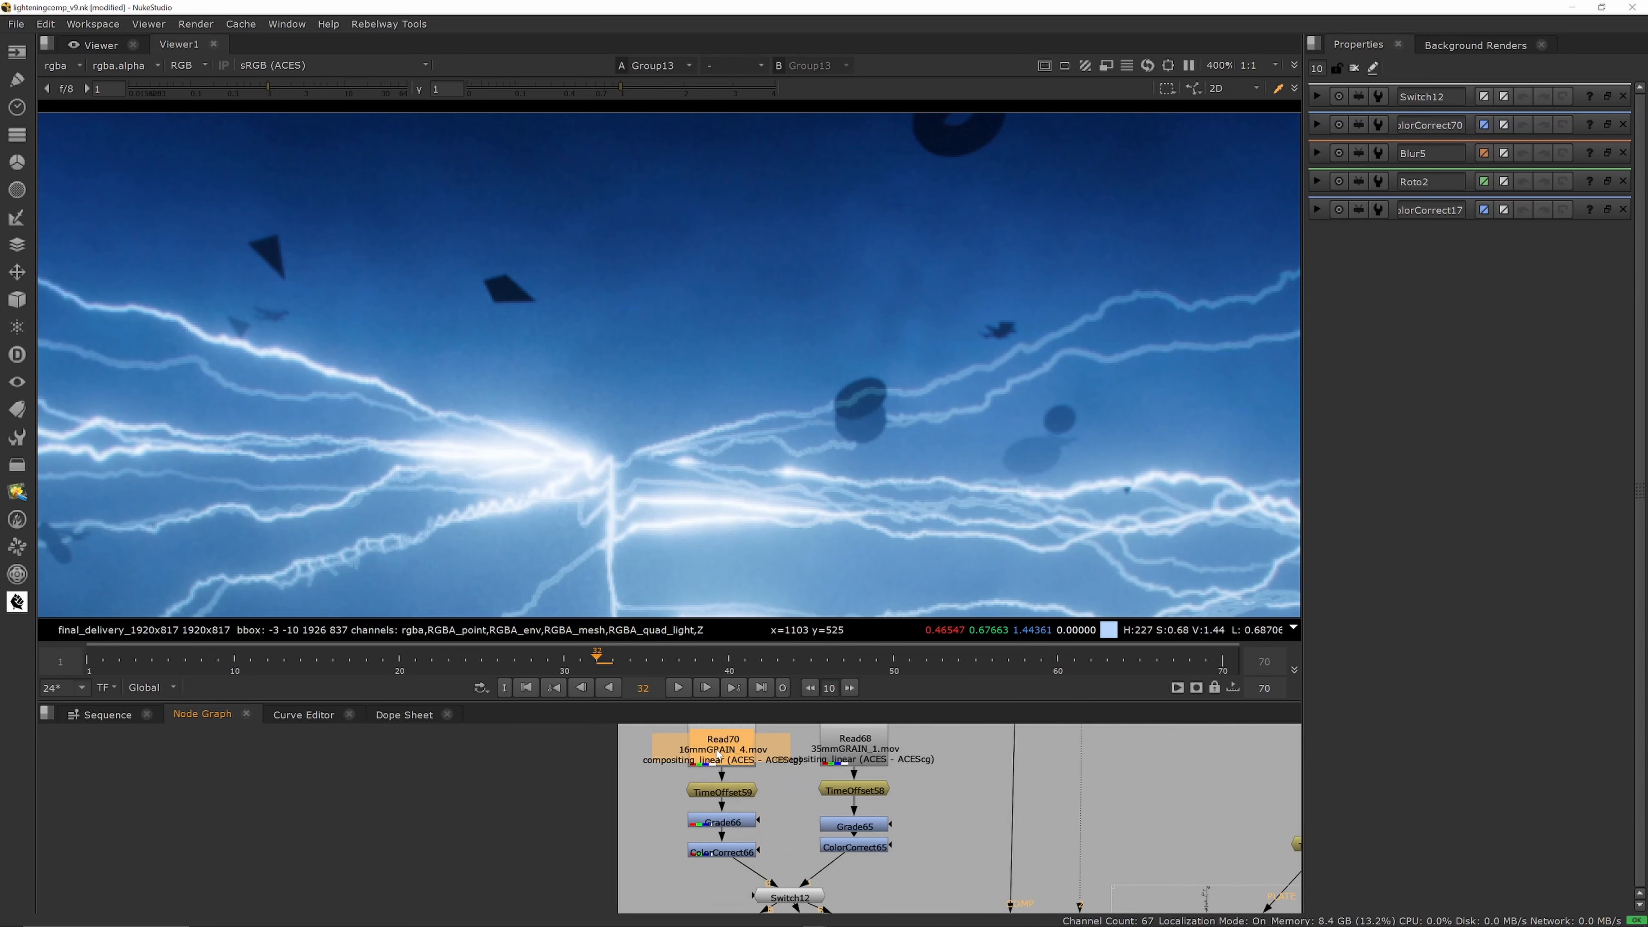
Step: Return to the Group13 node and inspect the regrained lightning image both in full and up close
scroll(632, 213, "down", 2)
scroll(790, 775, "down", 5)
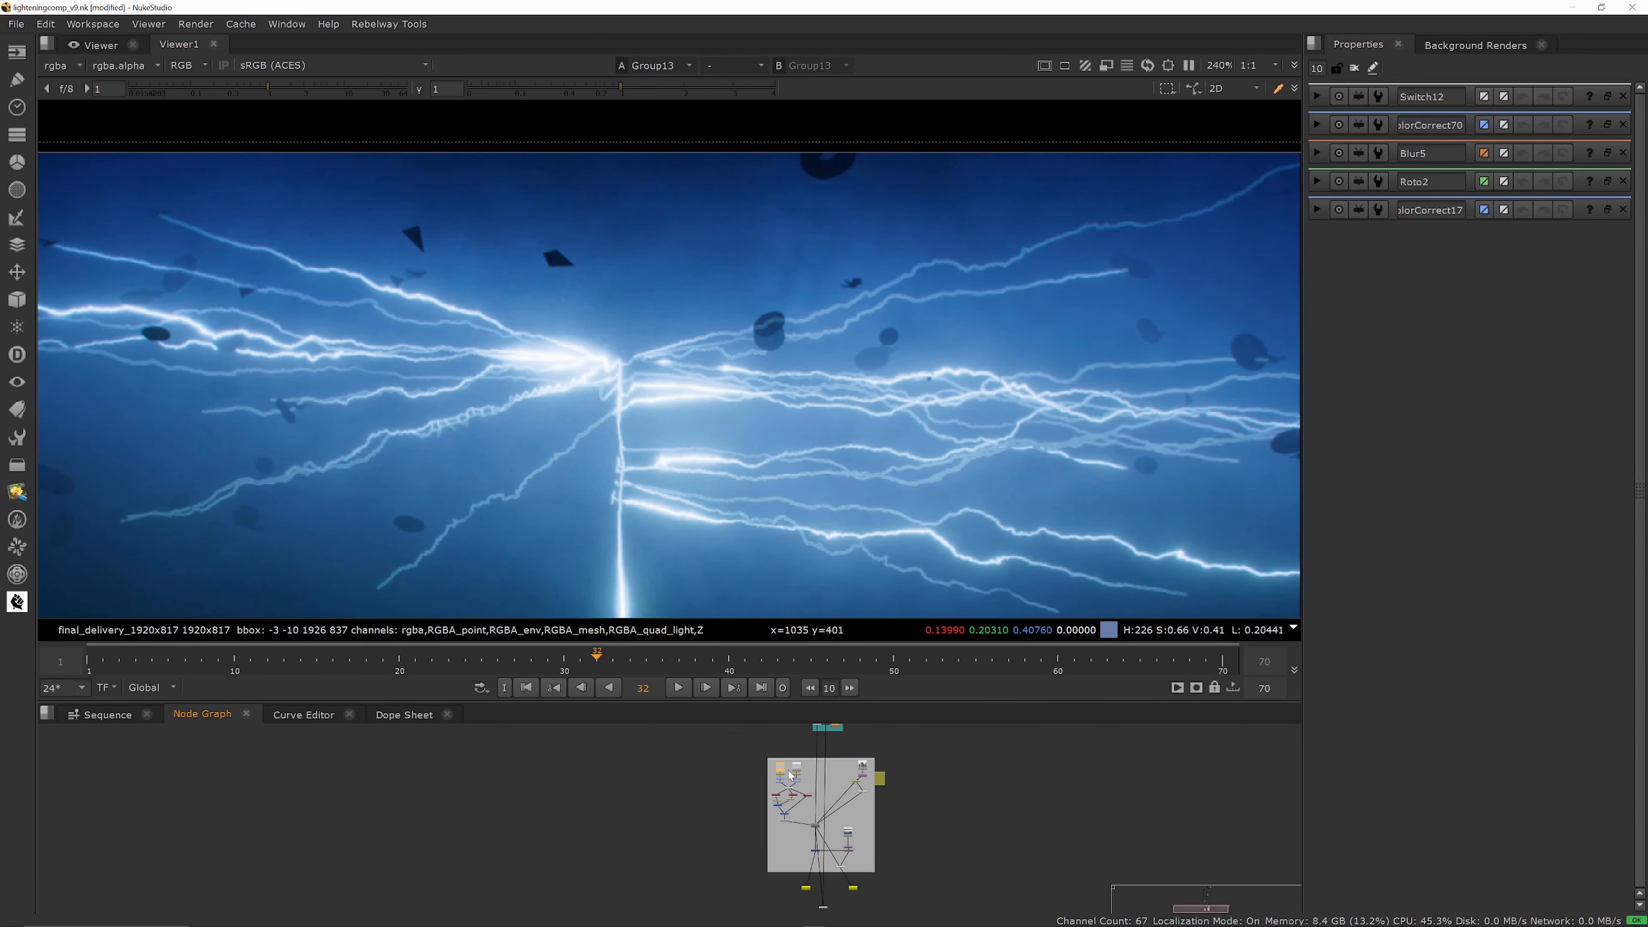
scroll(811, 821, "up", 10)
left_click(811, 821)
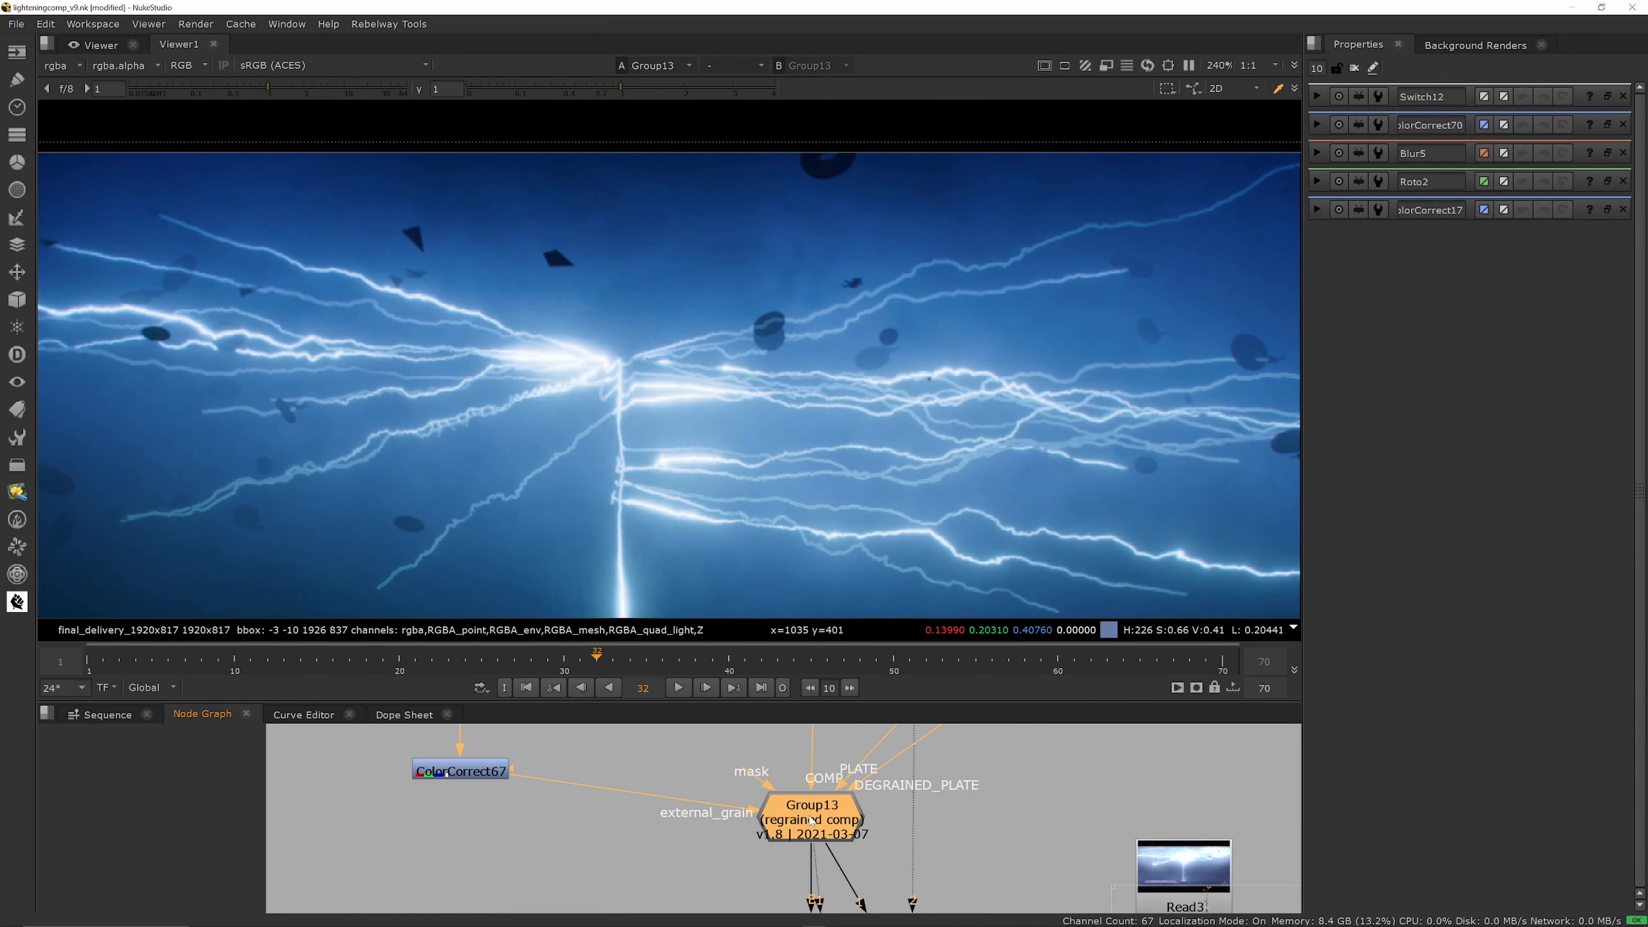
left_click(789, 748)
scroll(684, 197, "down", 3)
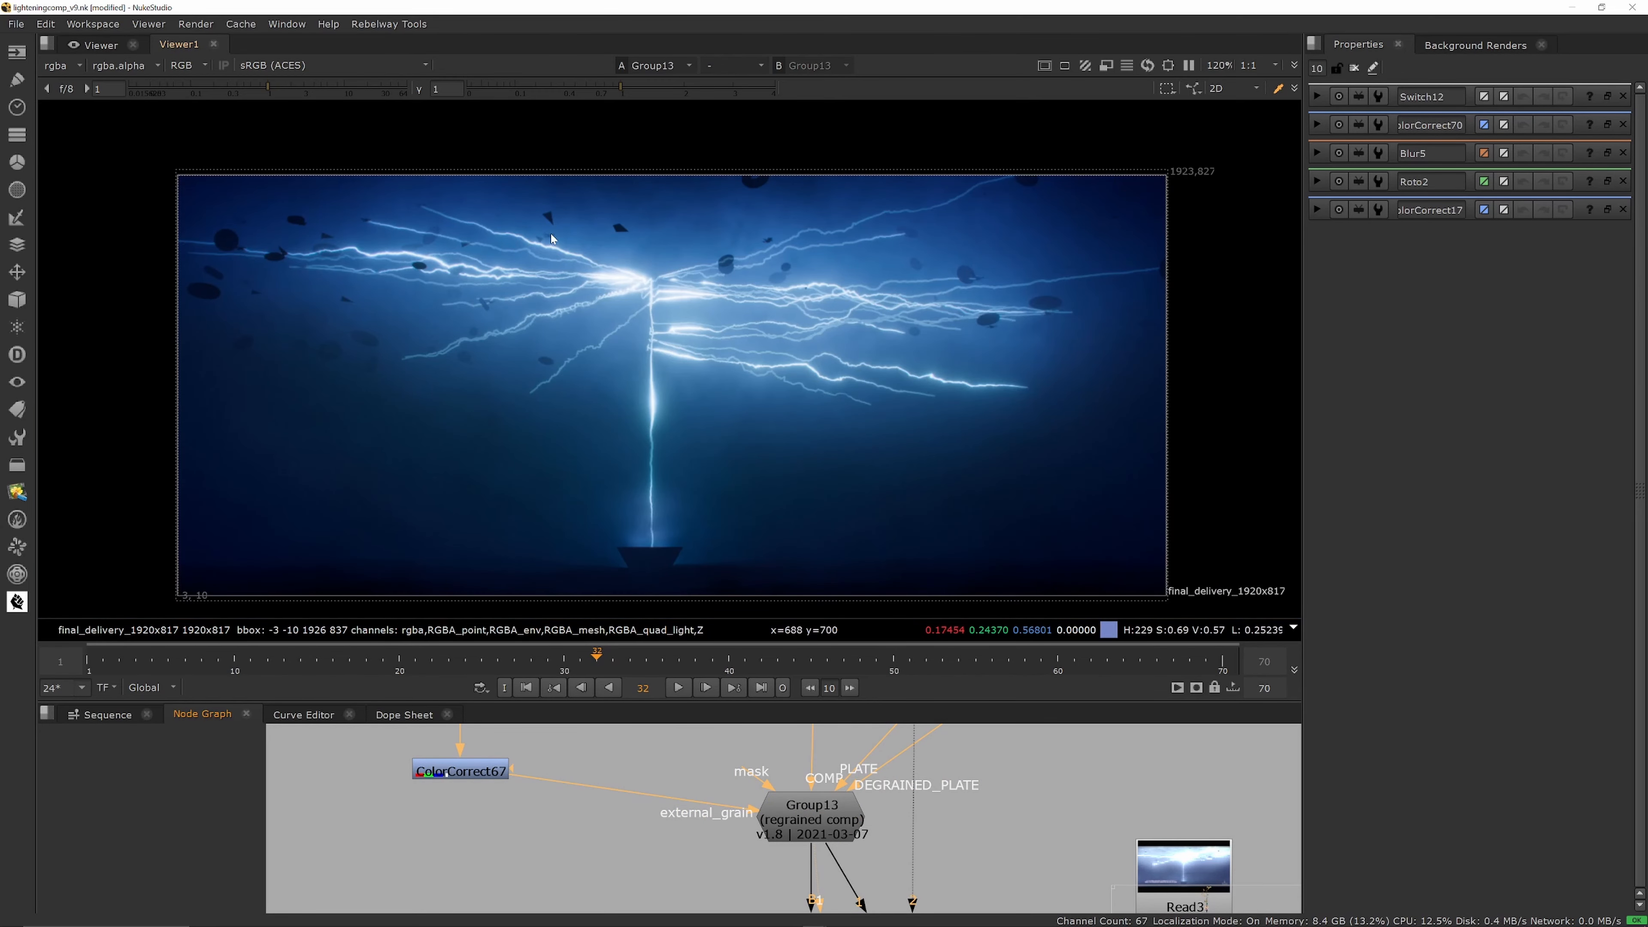
scroll(645, 202, "up", 3)
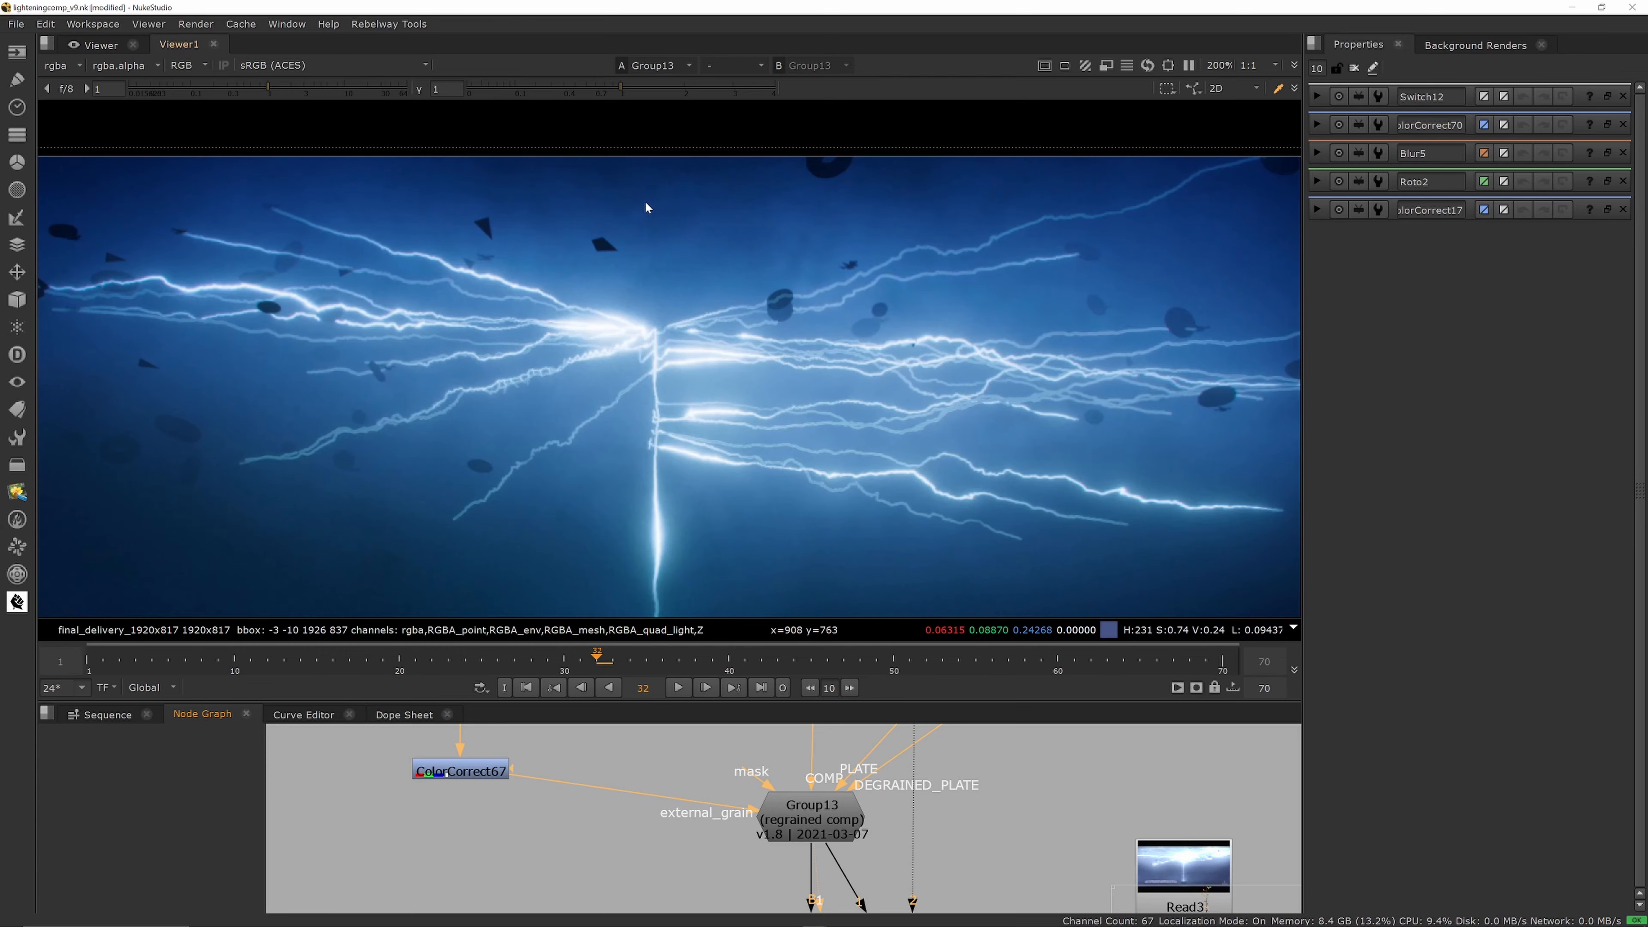
scroll(645, 206, "up", 2)
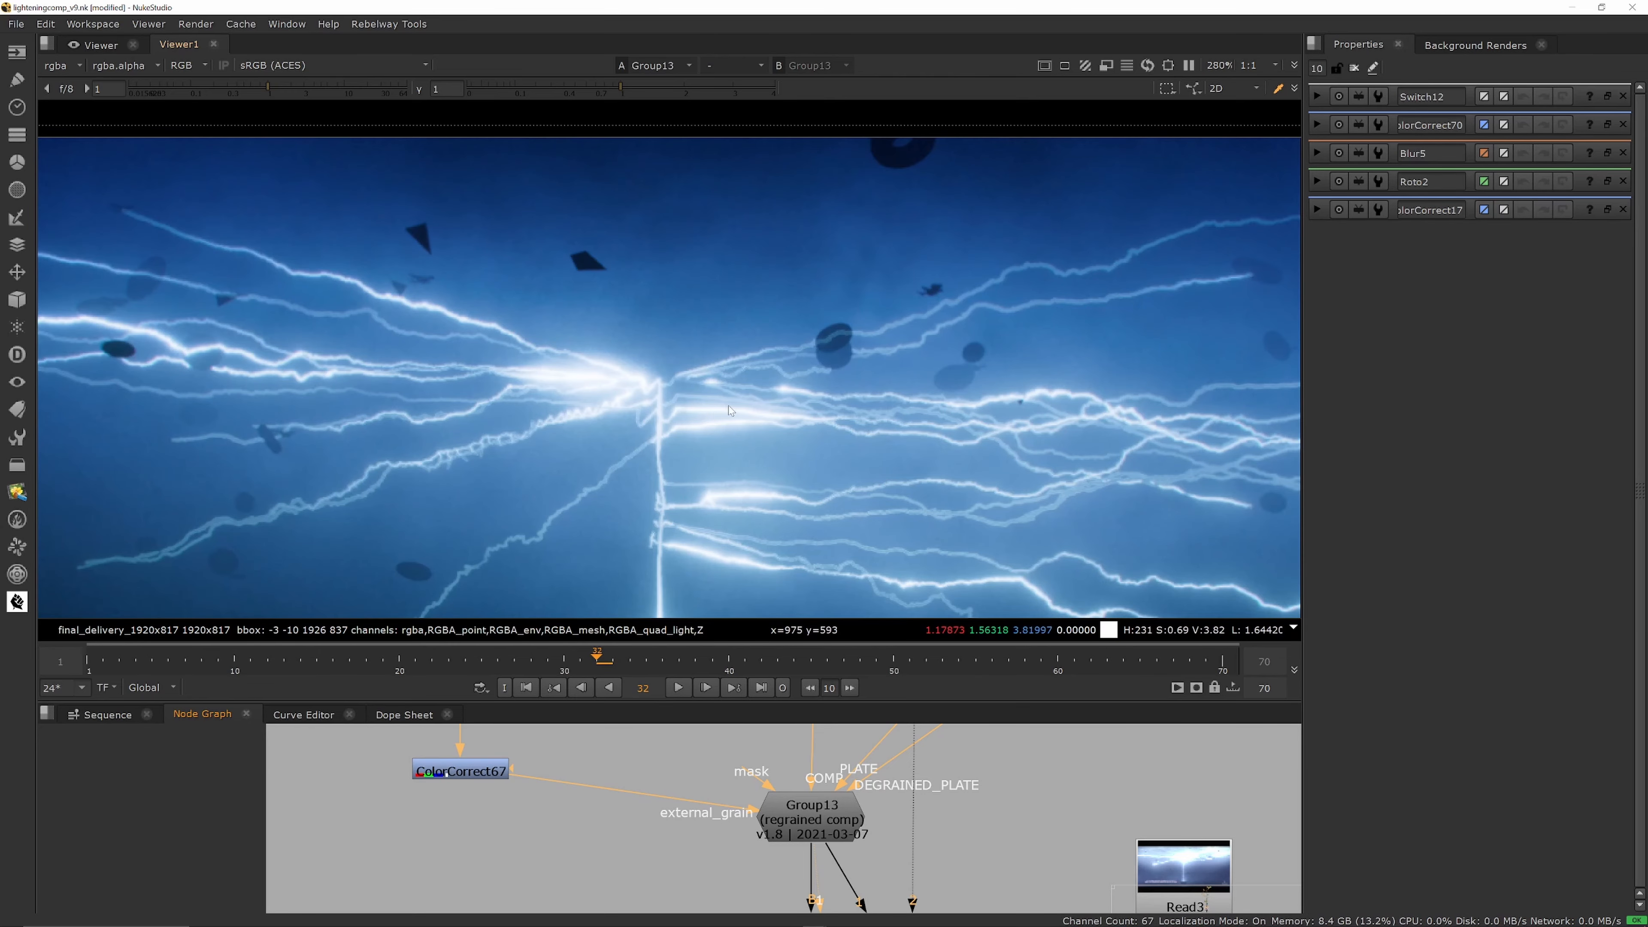
Step: Follow the tree down to the final output node Write15, open its properties and view its output
scroll(851, 739, "down", 8)
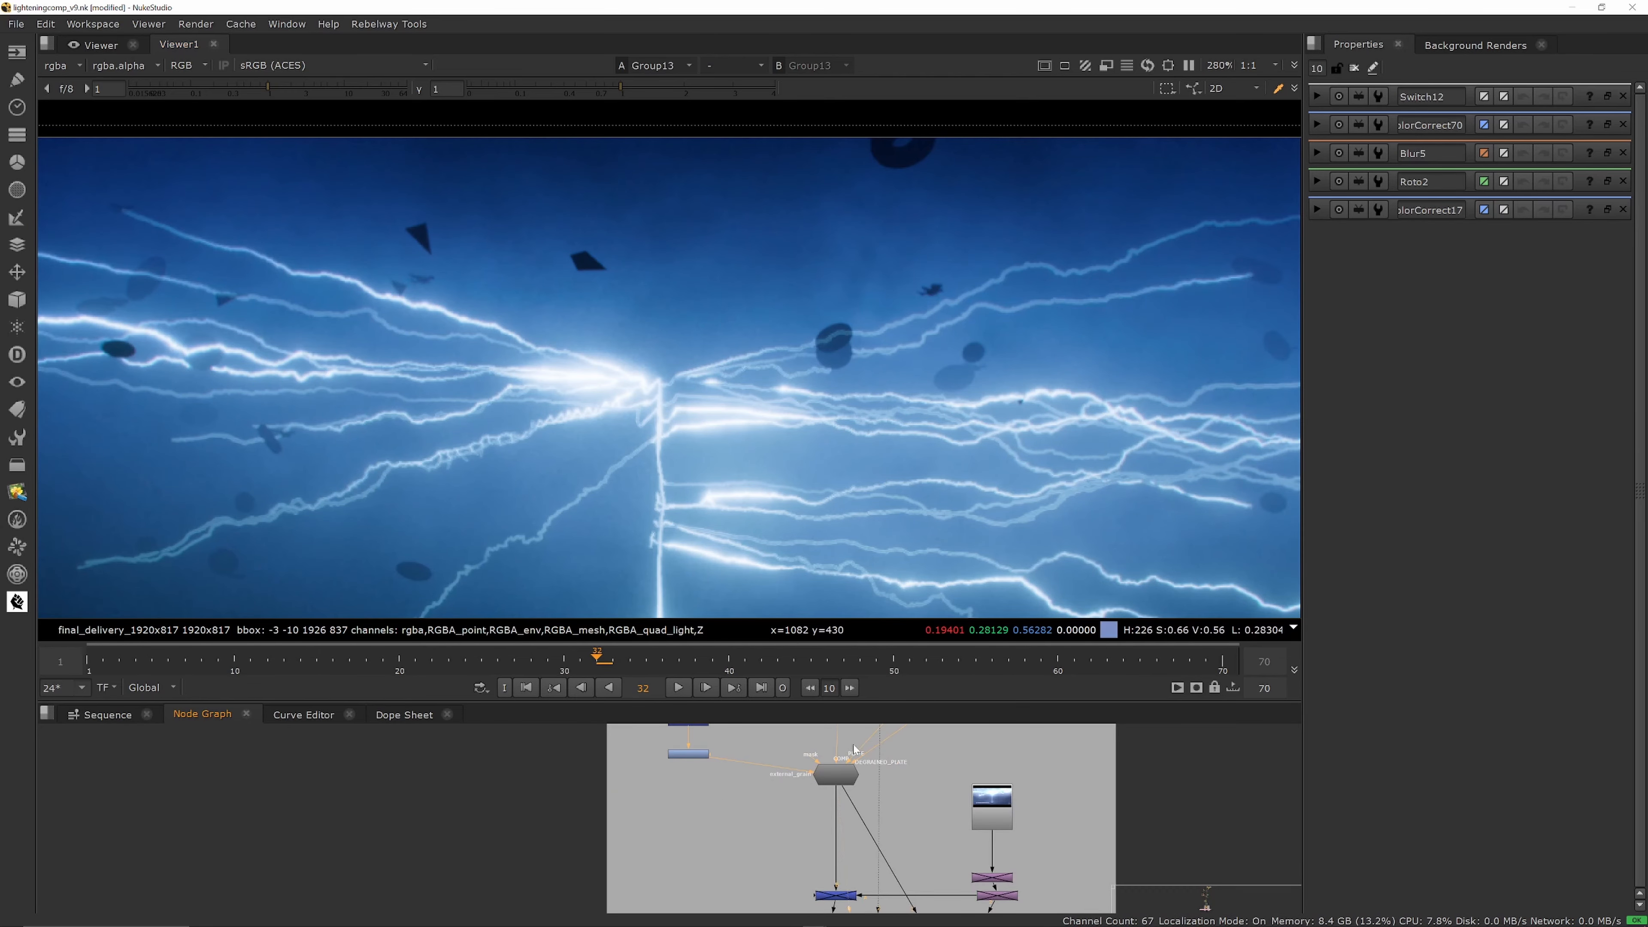
scroll(851, 803, "up", 3)
scroll(851, 804, "up", 3)
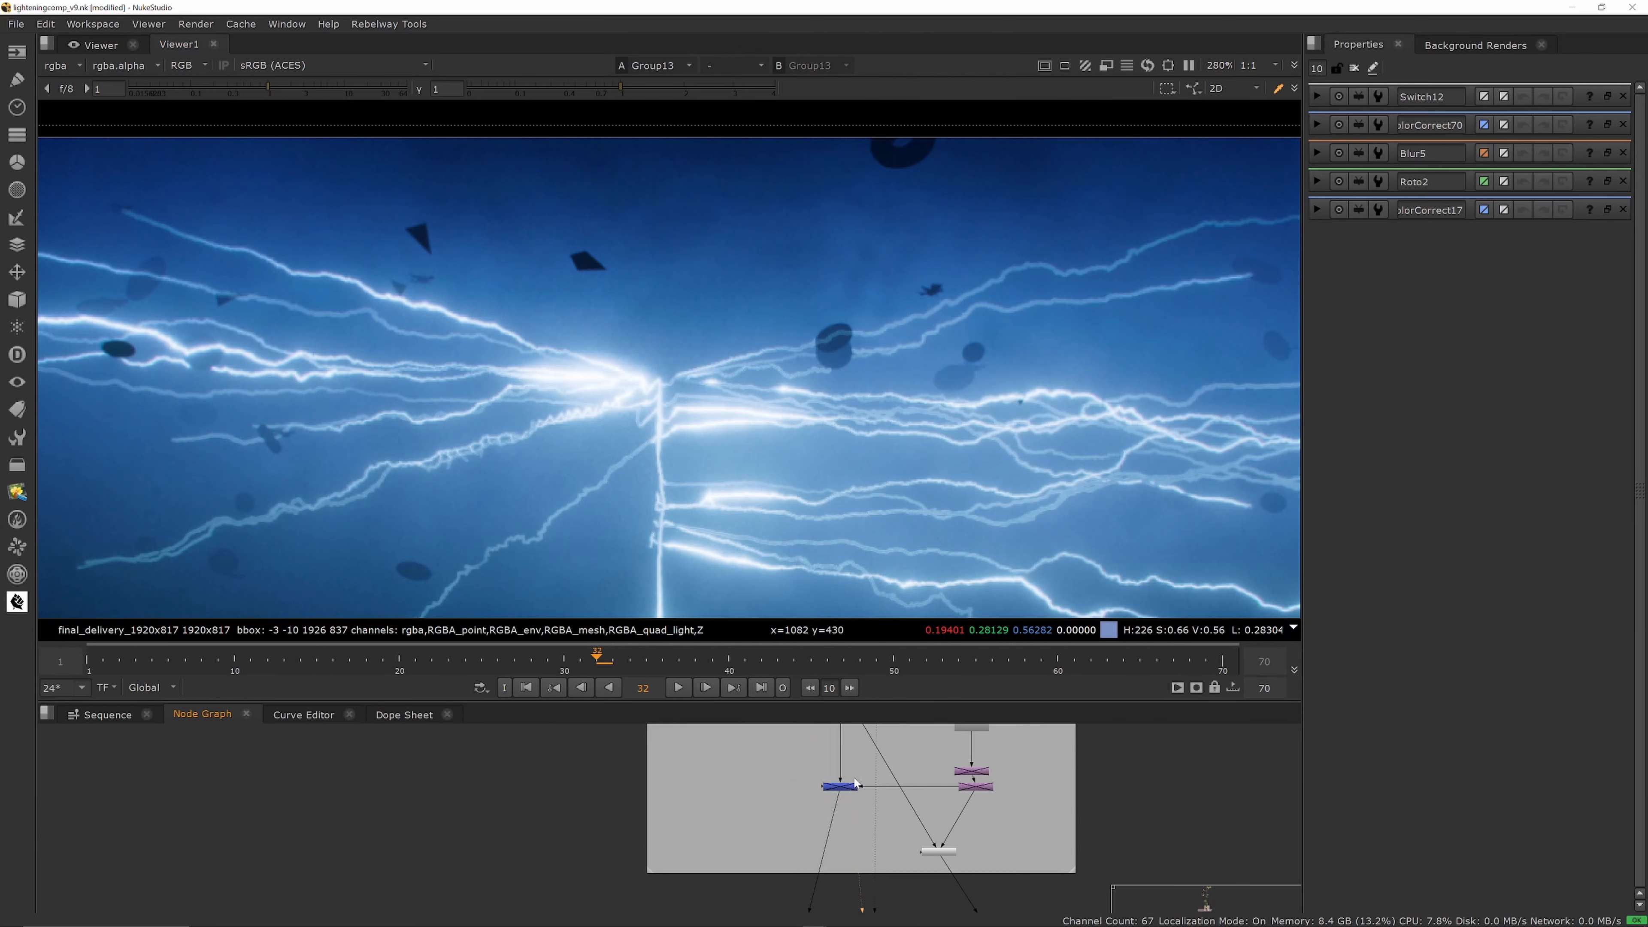
scroll(860, 788, "down", 6)
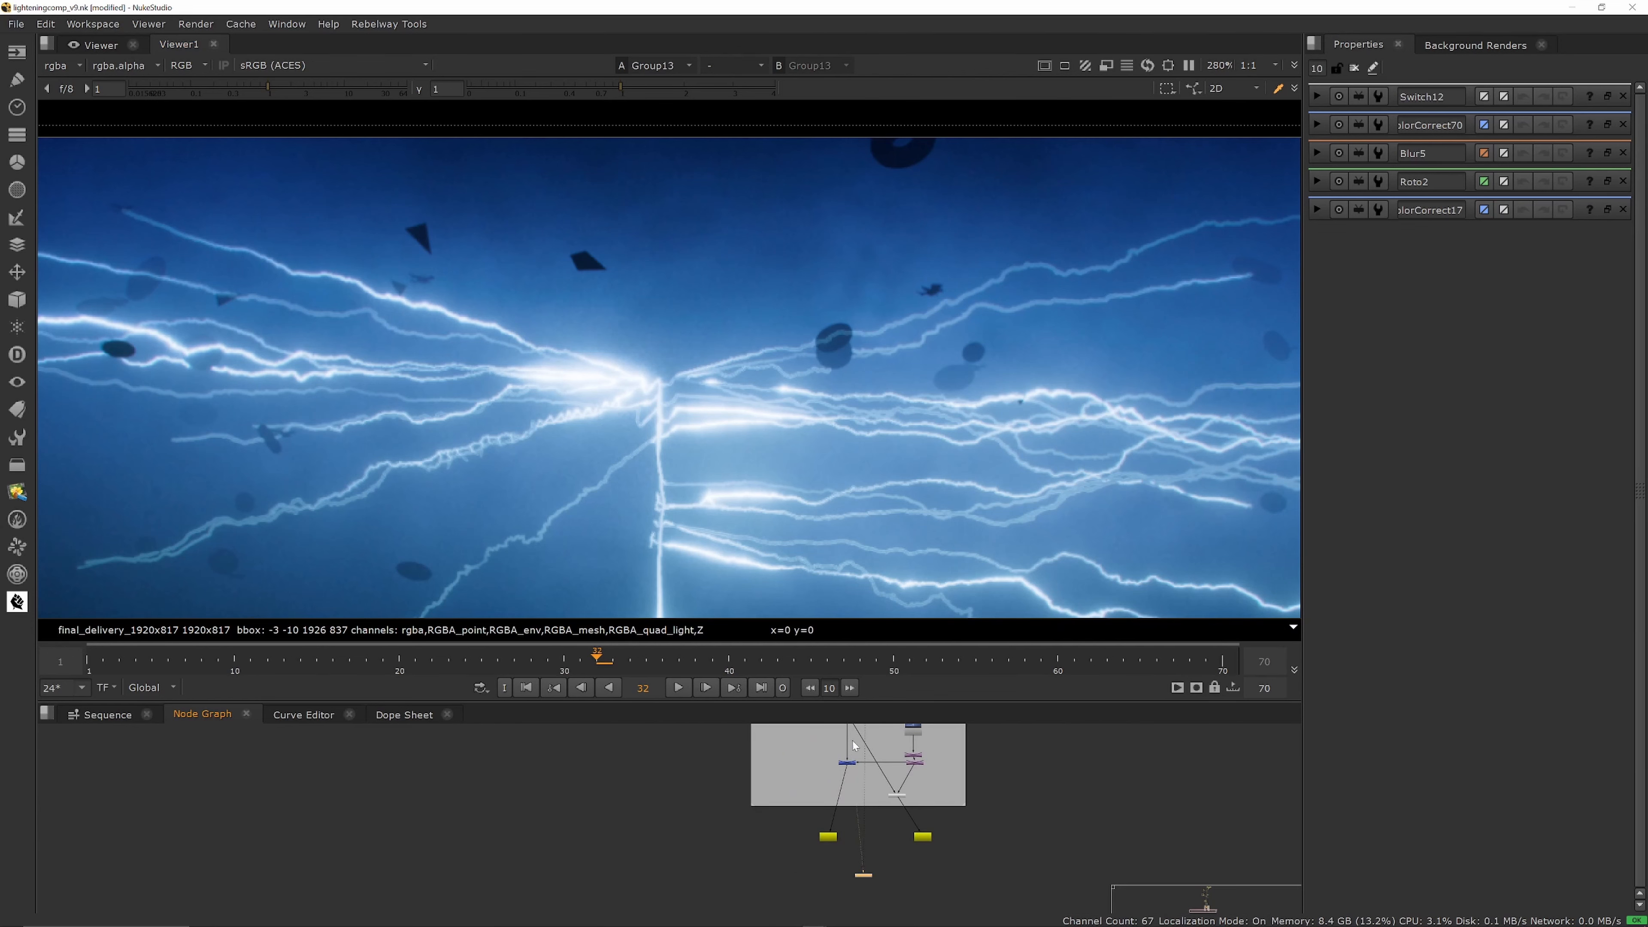
scroll(811, 785, "up", 5)
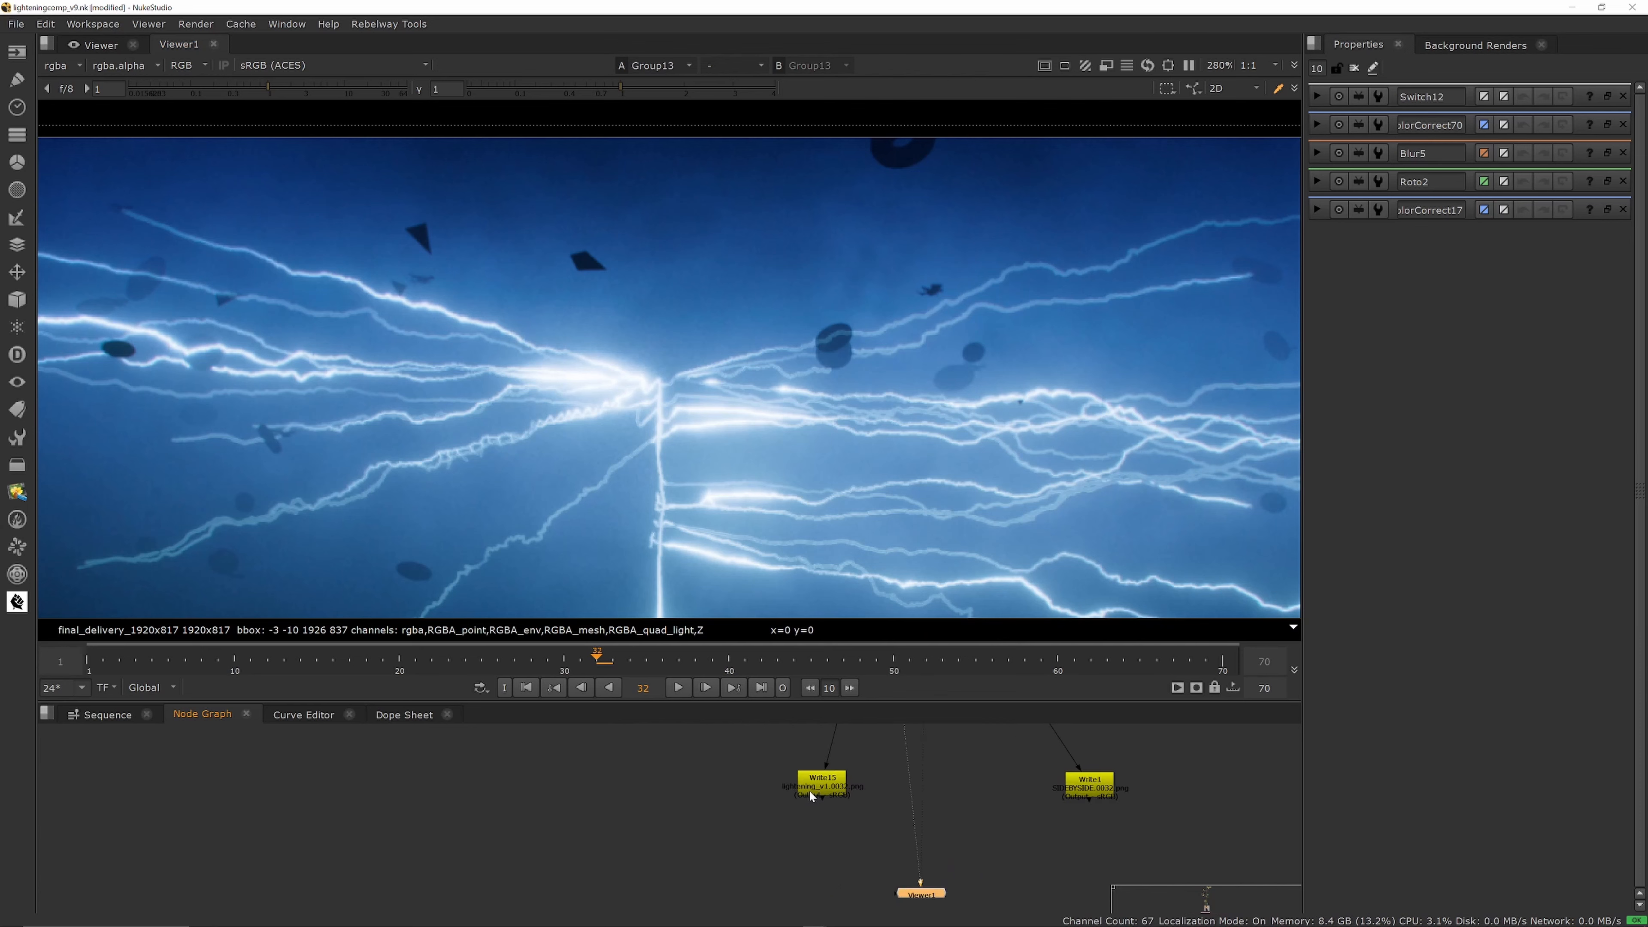
double_click(816, 784)
key("1")
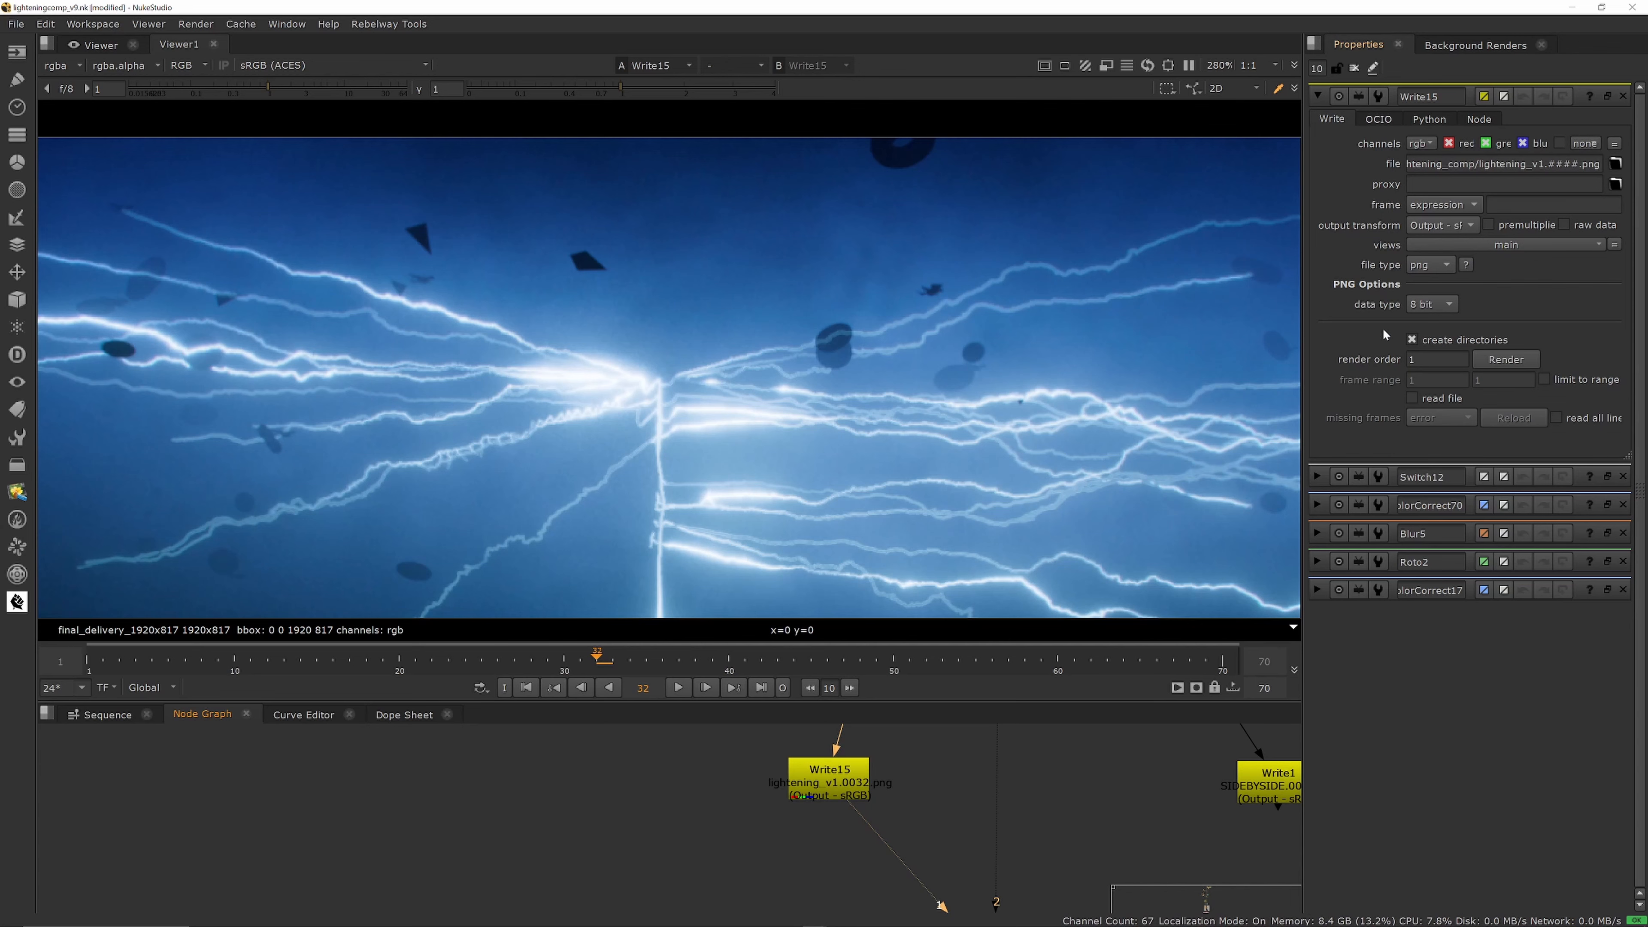
Step: Go to frame 38 and view the whole frame of the Write15 output
scroll(526, 221, "down", 3)
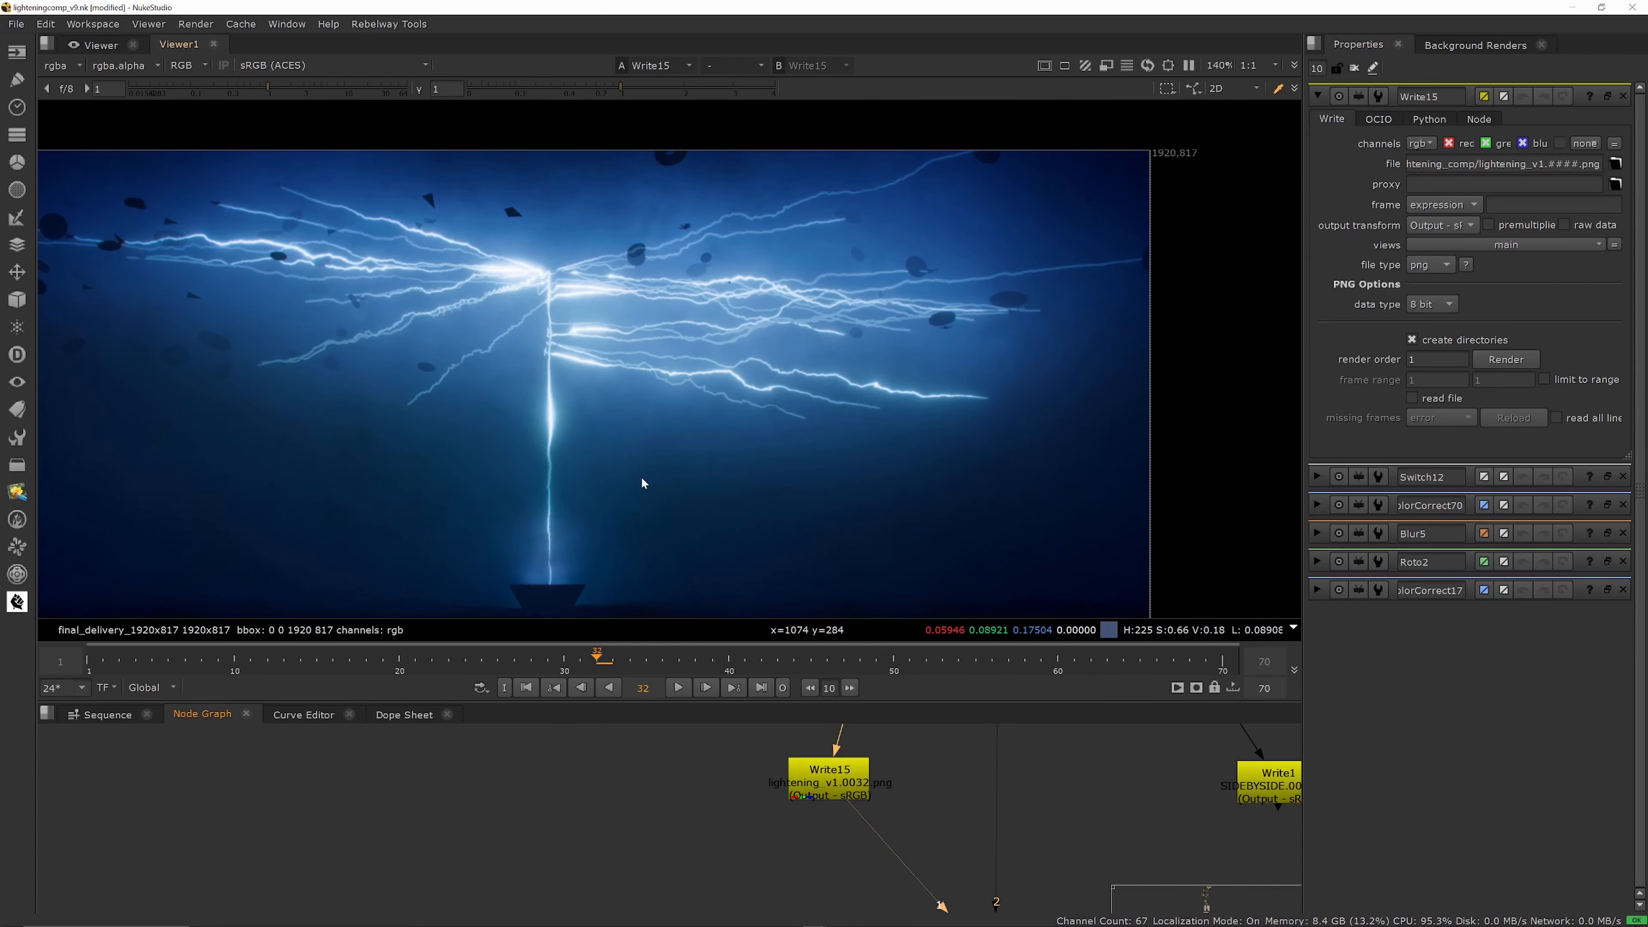
left_click(693, 662)
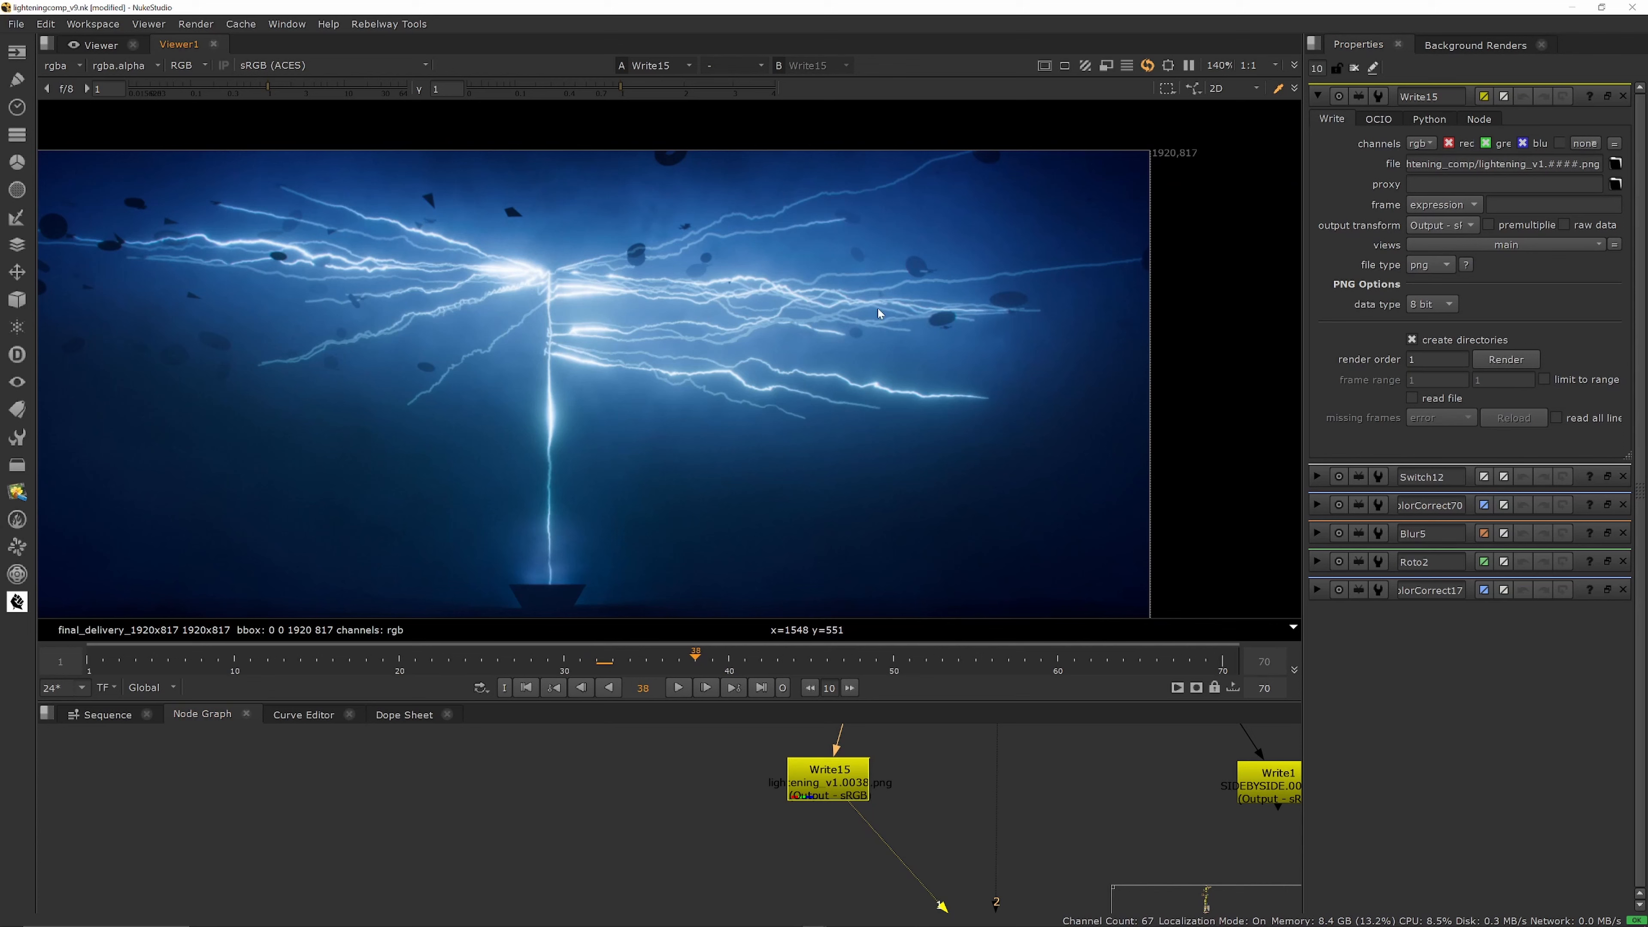
scroll(787, 309, "down", 1)
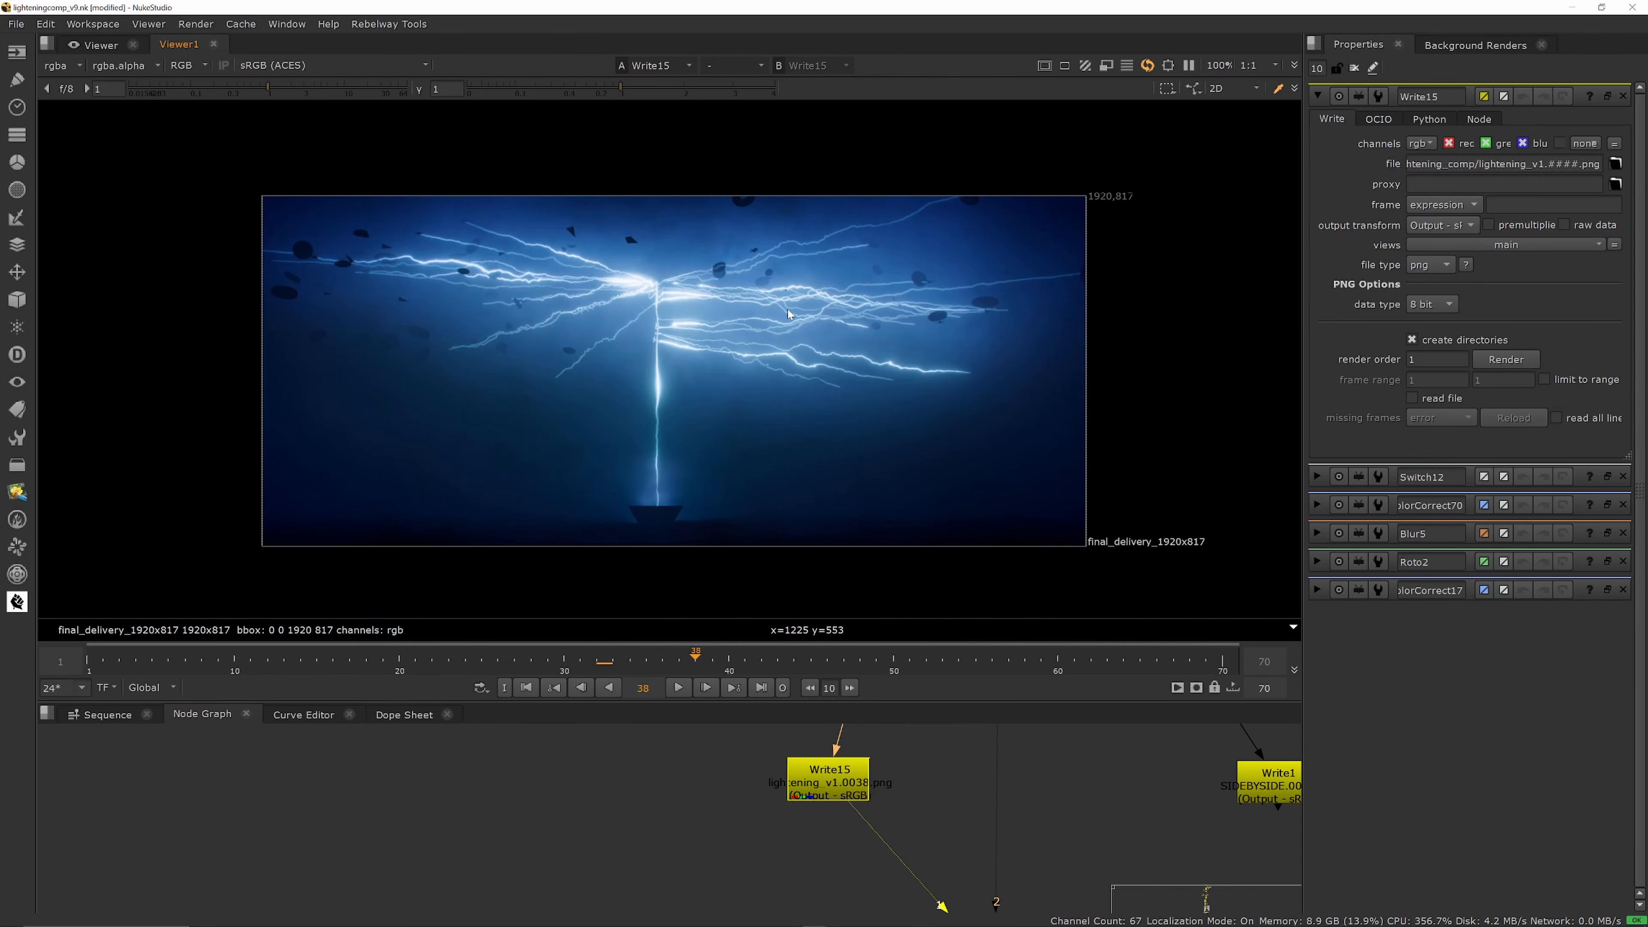